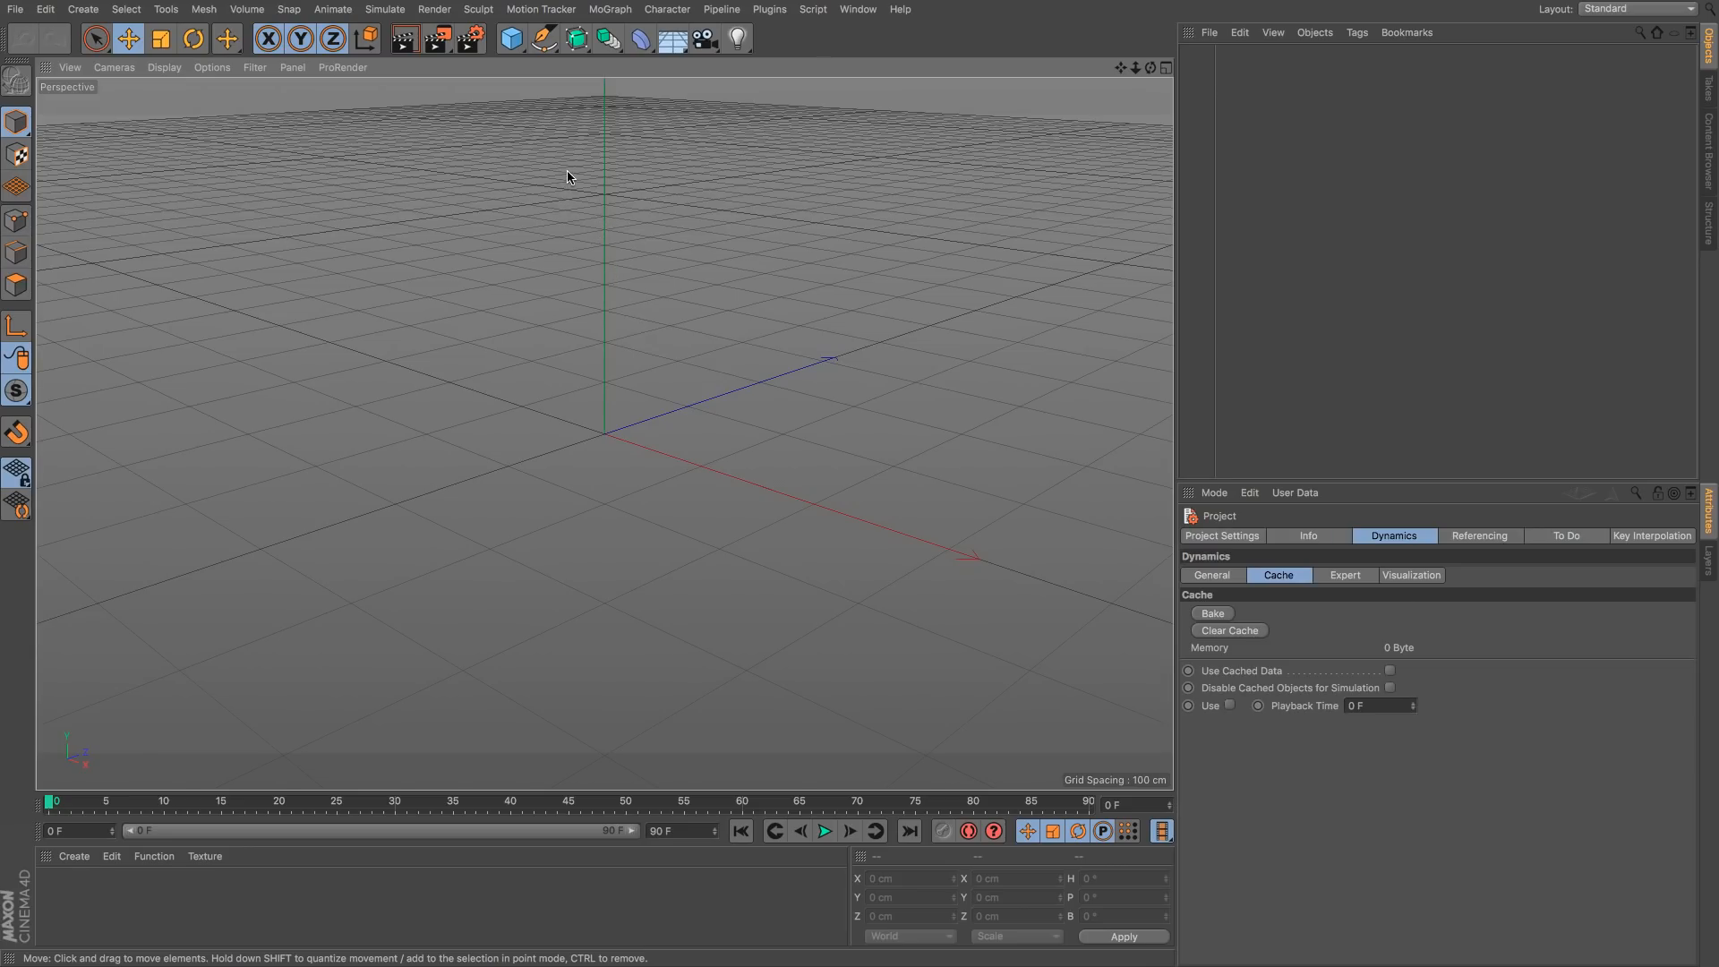
# Step: Add a cylinder primitive at the origin and widen its radius to about 125 cm
pyautogui.click(511, 39)
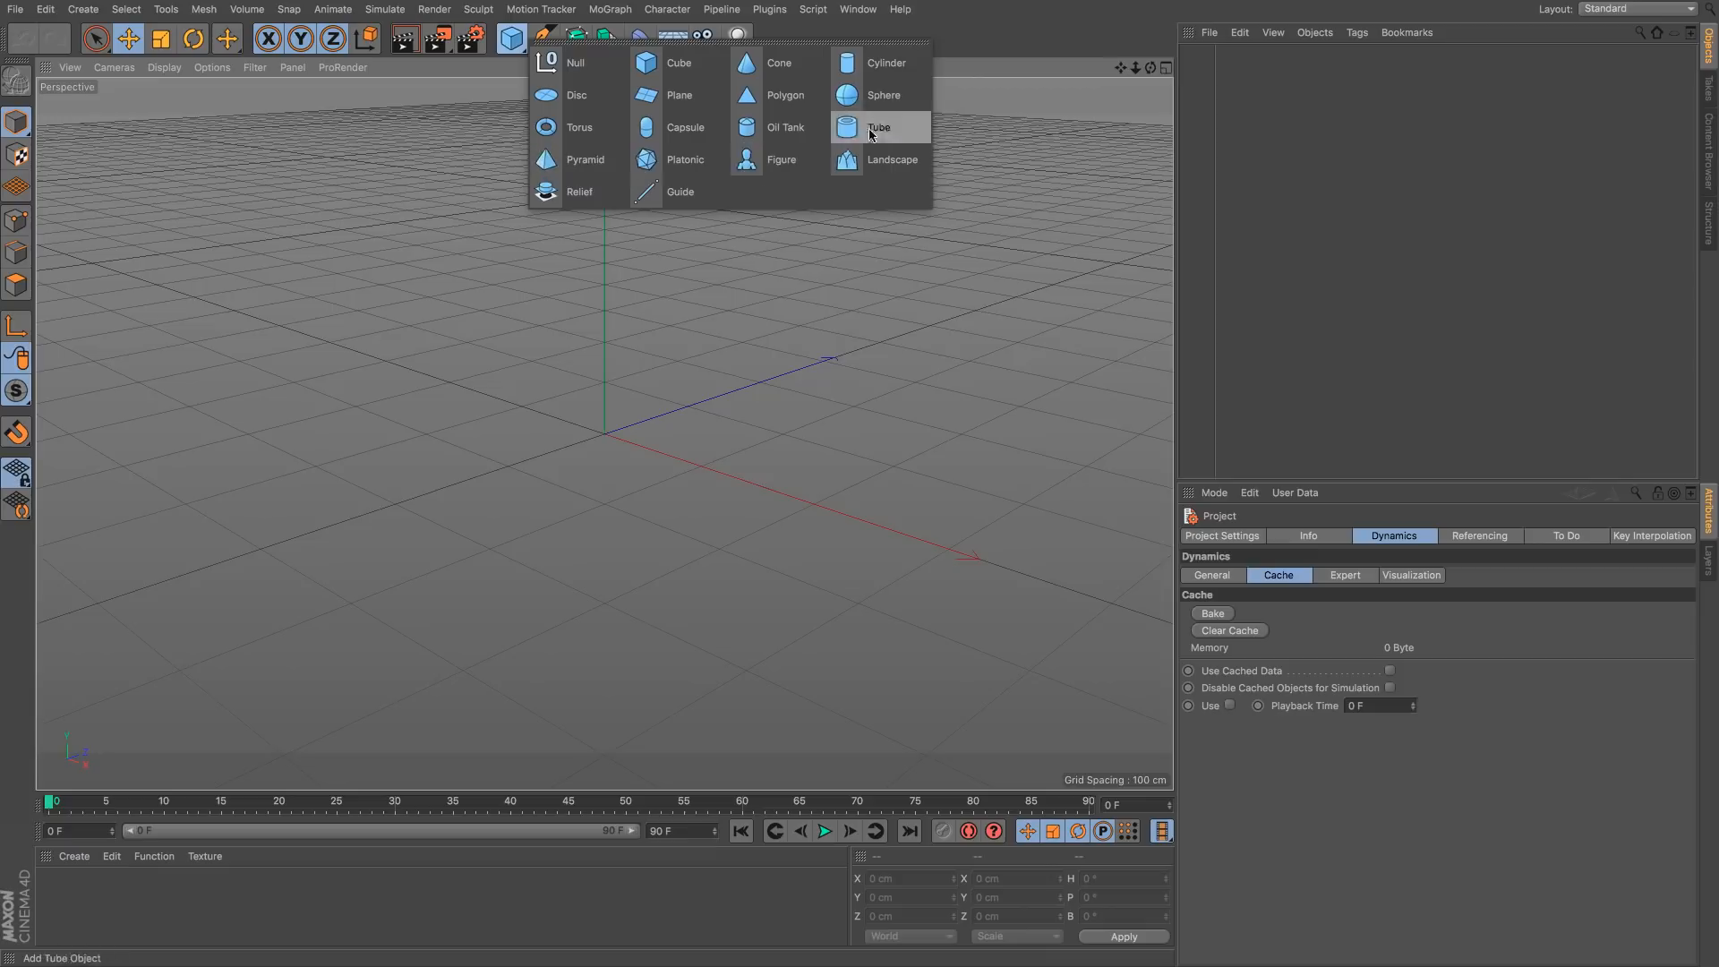
pyautogui.click(873, 61)
pyautogui.moveTo(658, 331); pyautogui.dragTo(642, 288)
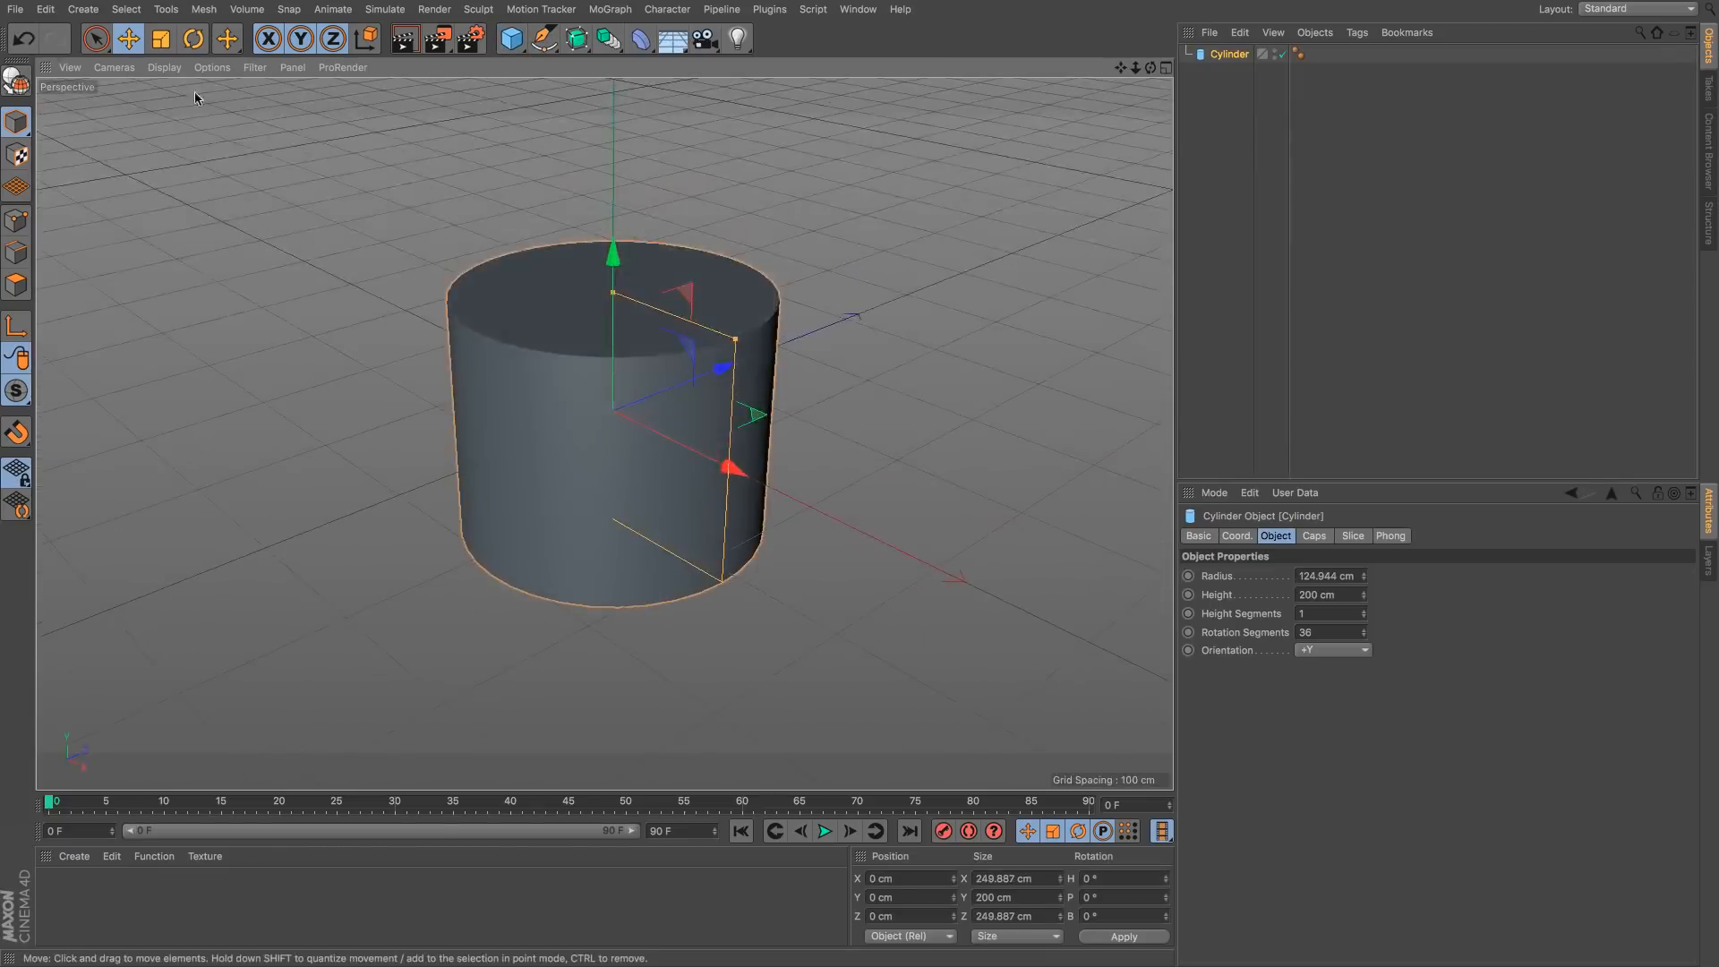
# Step: Add a Volume Builder and nest the cylinder inside it
pyautogui.click(254, 9)
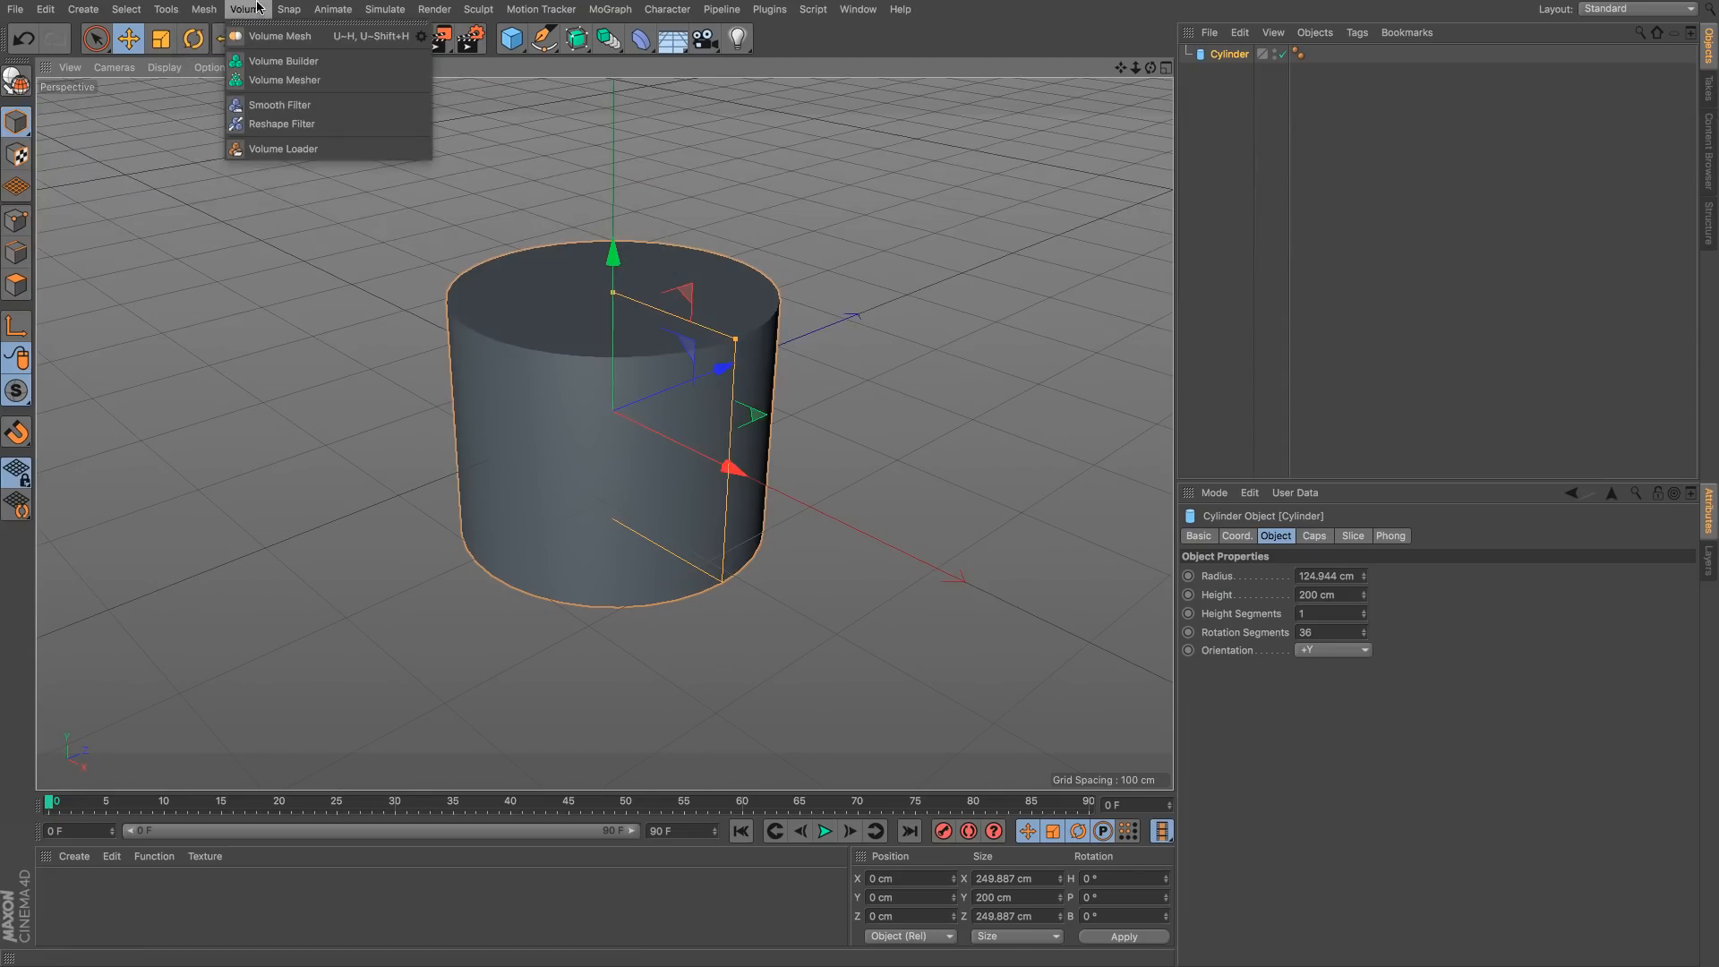
pyautogui.click(293, 68)
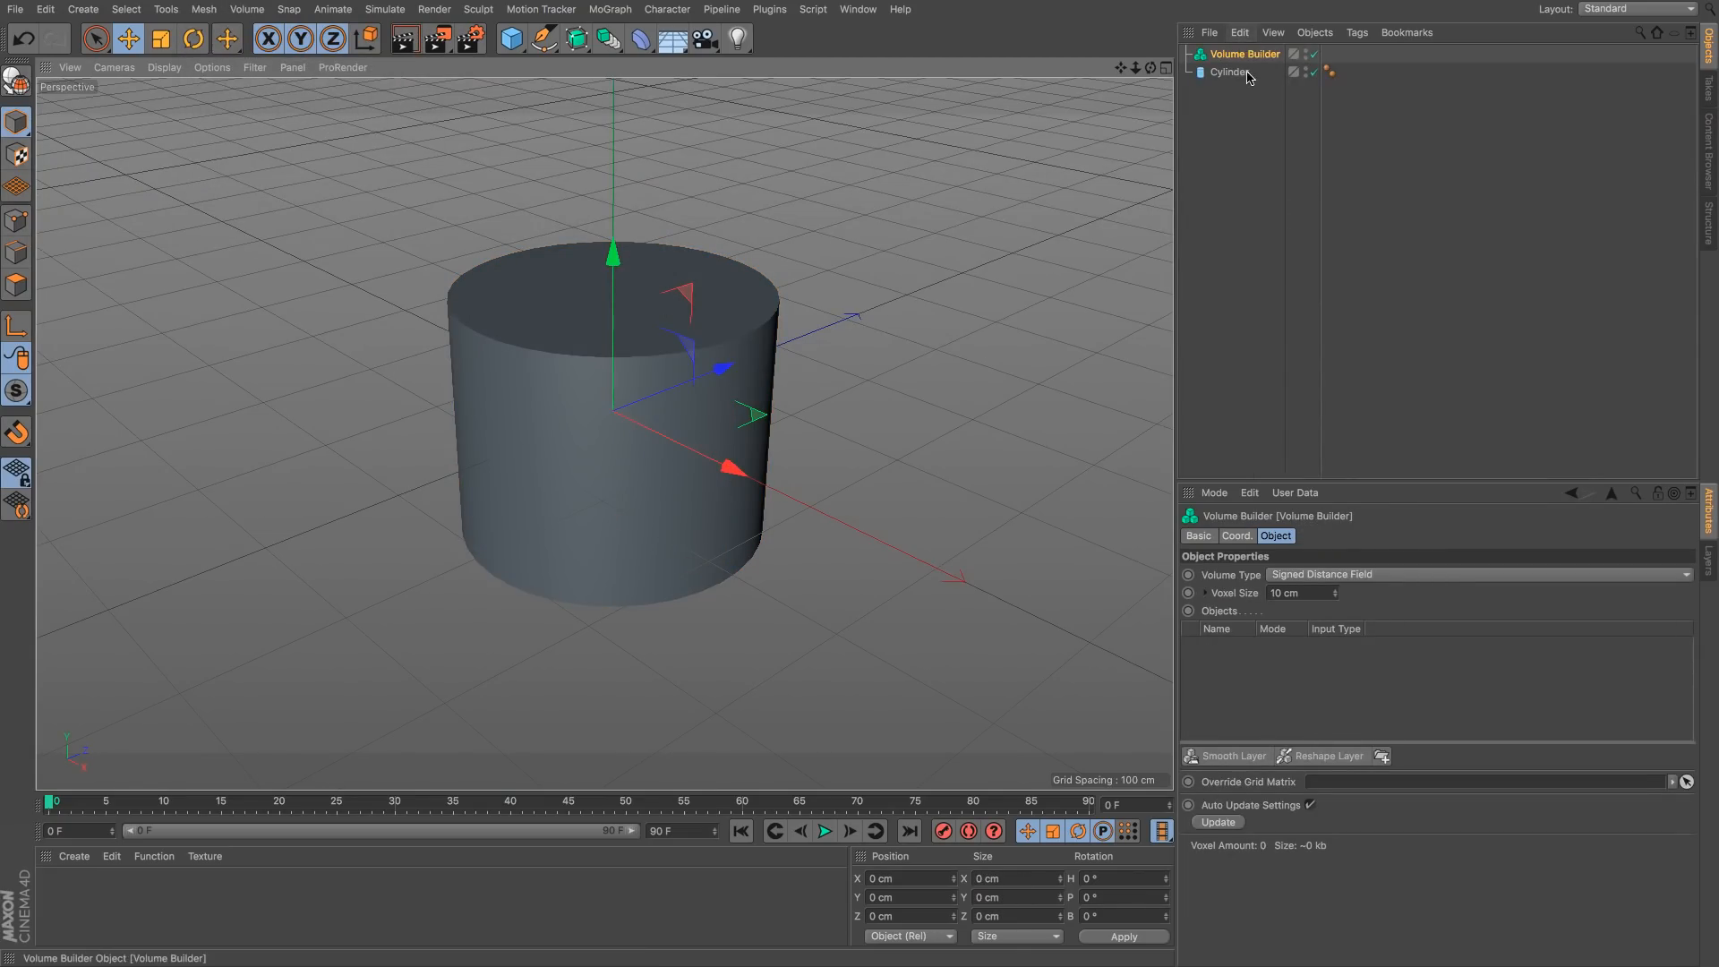
pyautogui.moveTo(1243, 59); pyautogui.dragTo(1244, 56)
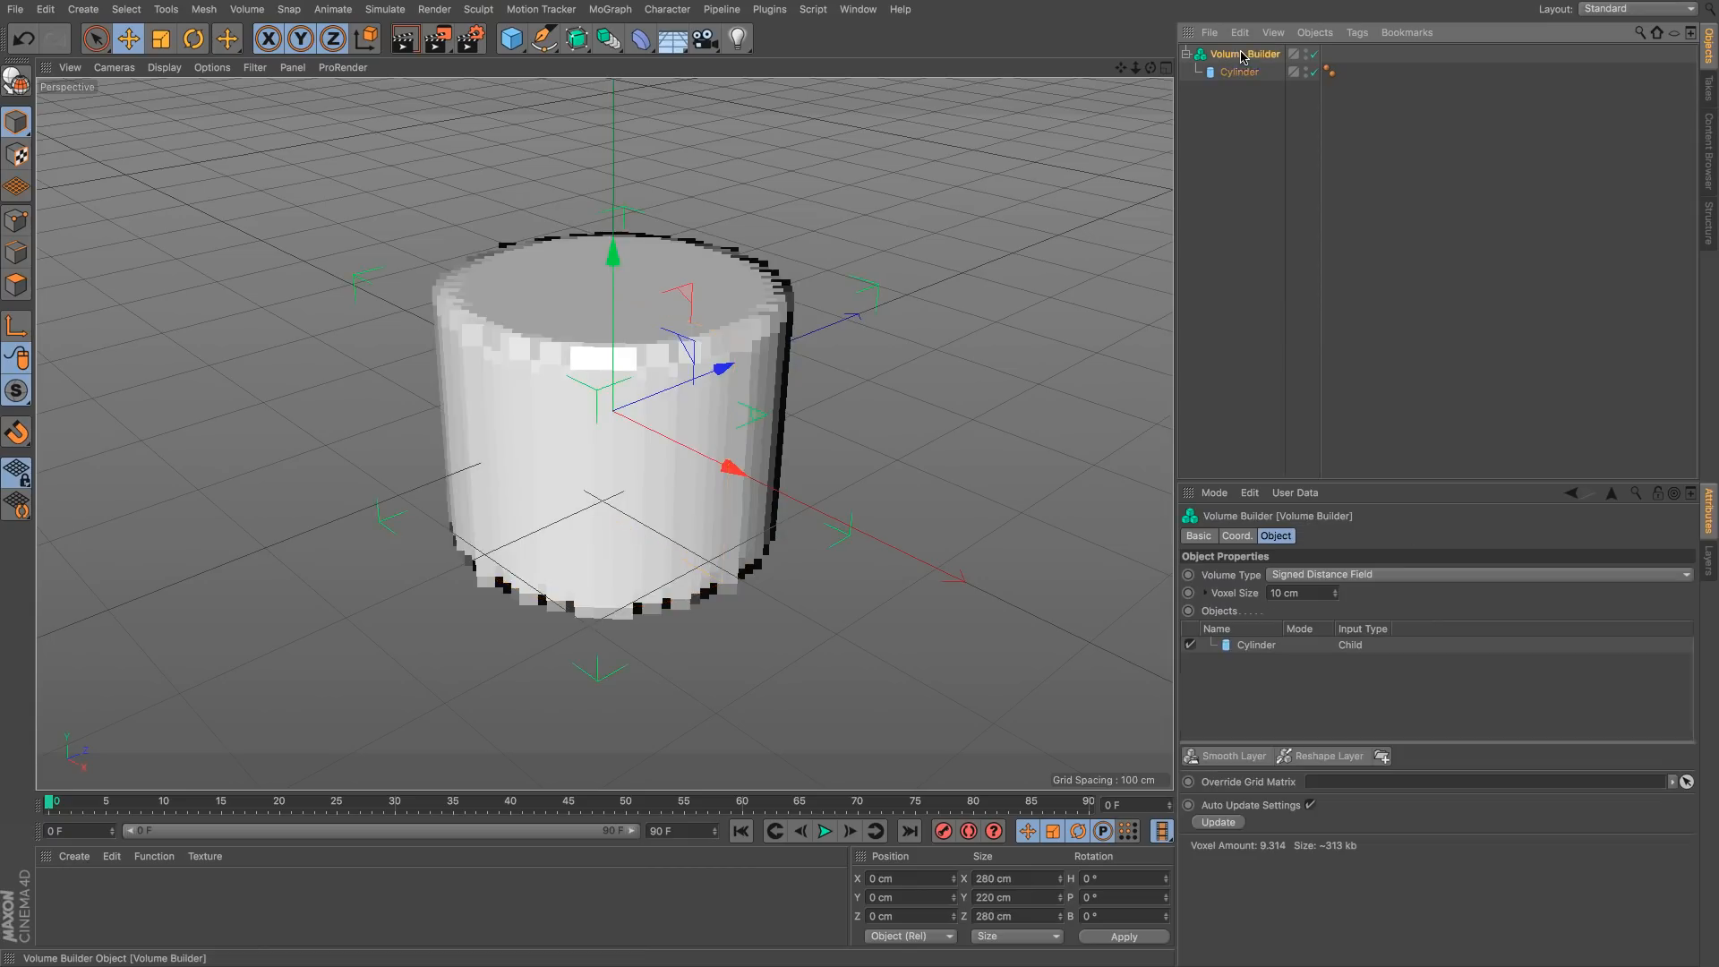
# Step: Set the Volume Builder's voxel size to 5 cm
pyautogui.doubleClick(1285, 593)
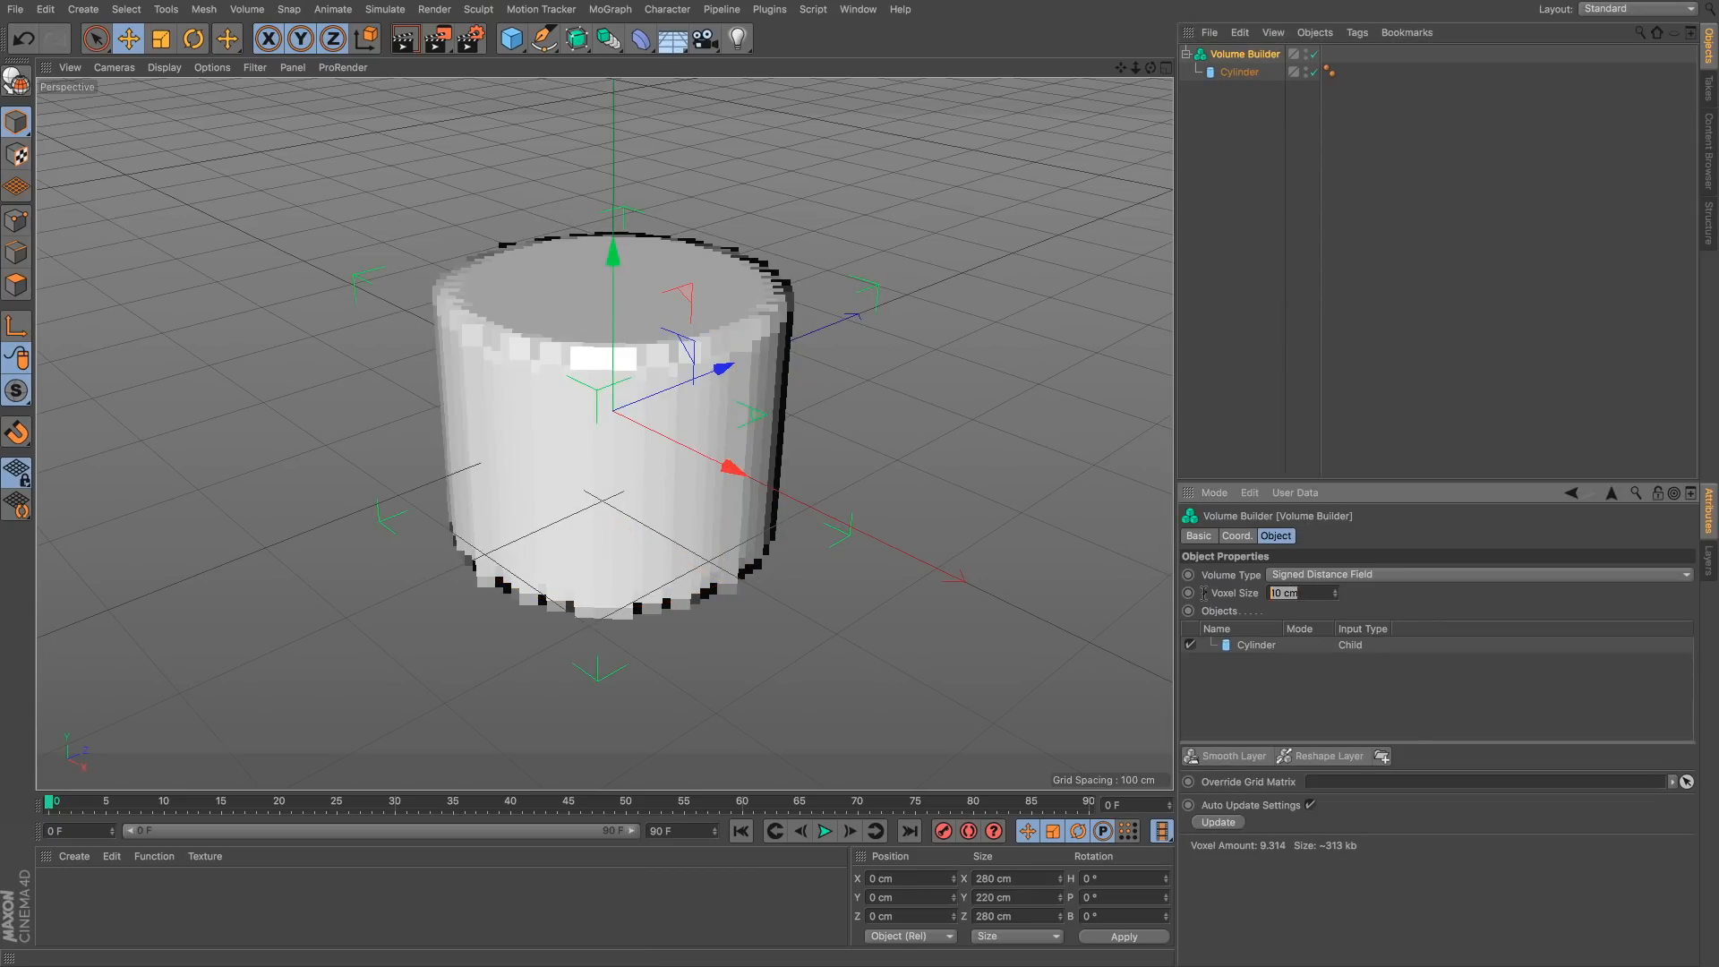
pyautogui.write('5')
pyautogui.press('Return')
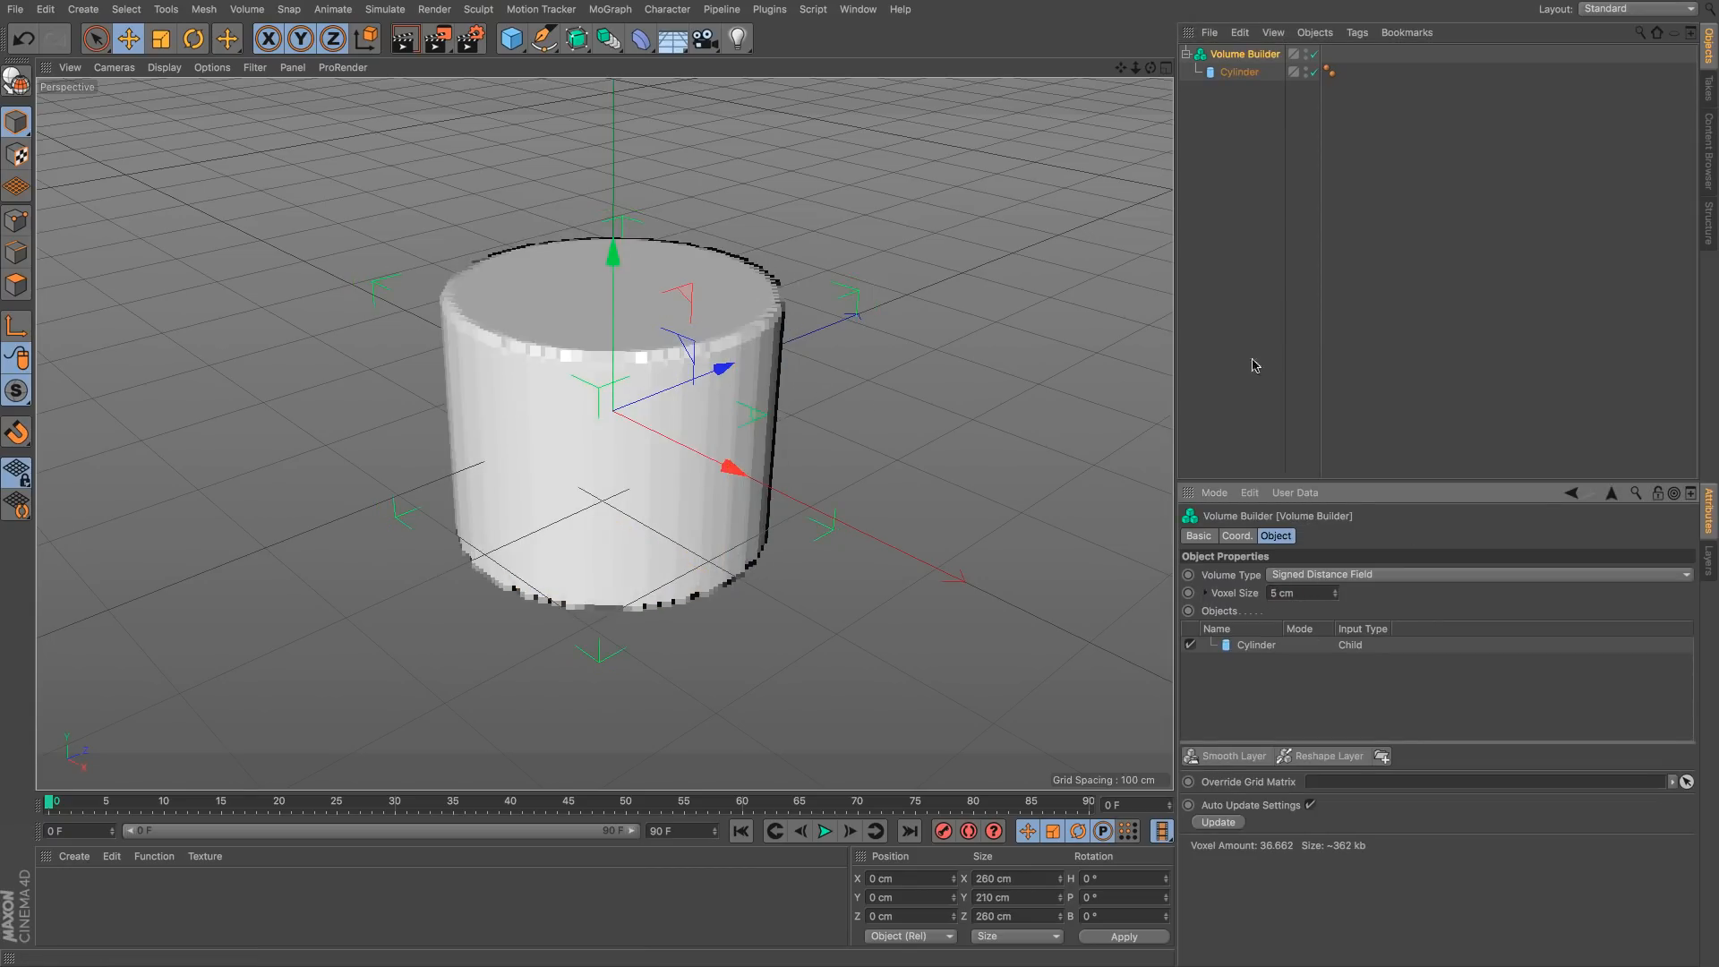
# Step: Add a Volume Mesher and nest the Volume Builder inside it
pyautogui.moveTo(748, 350)
pyautogui.keyDown('alt'); pyautogui.mouseDown()
pyautogui.moveTo(758, 304)
pyautogui.moveTo(774, 340)
pyautogui.mouseUp(); pyautogui.keyUp('alt')
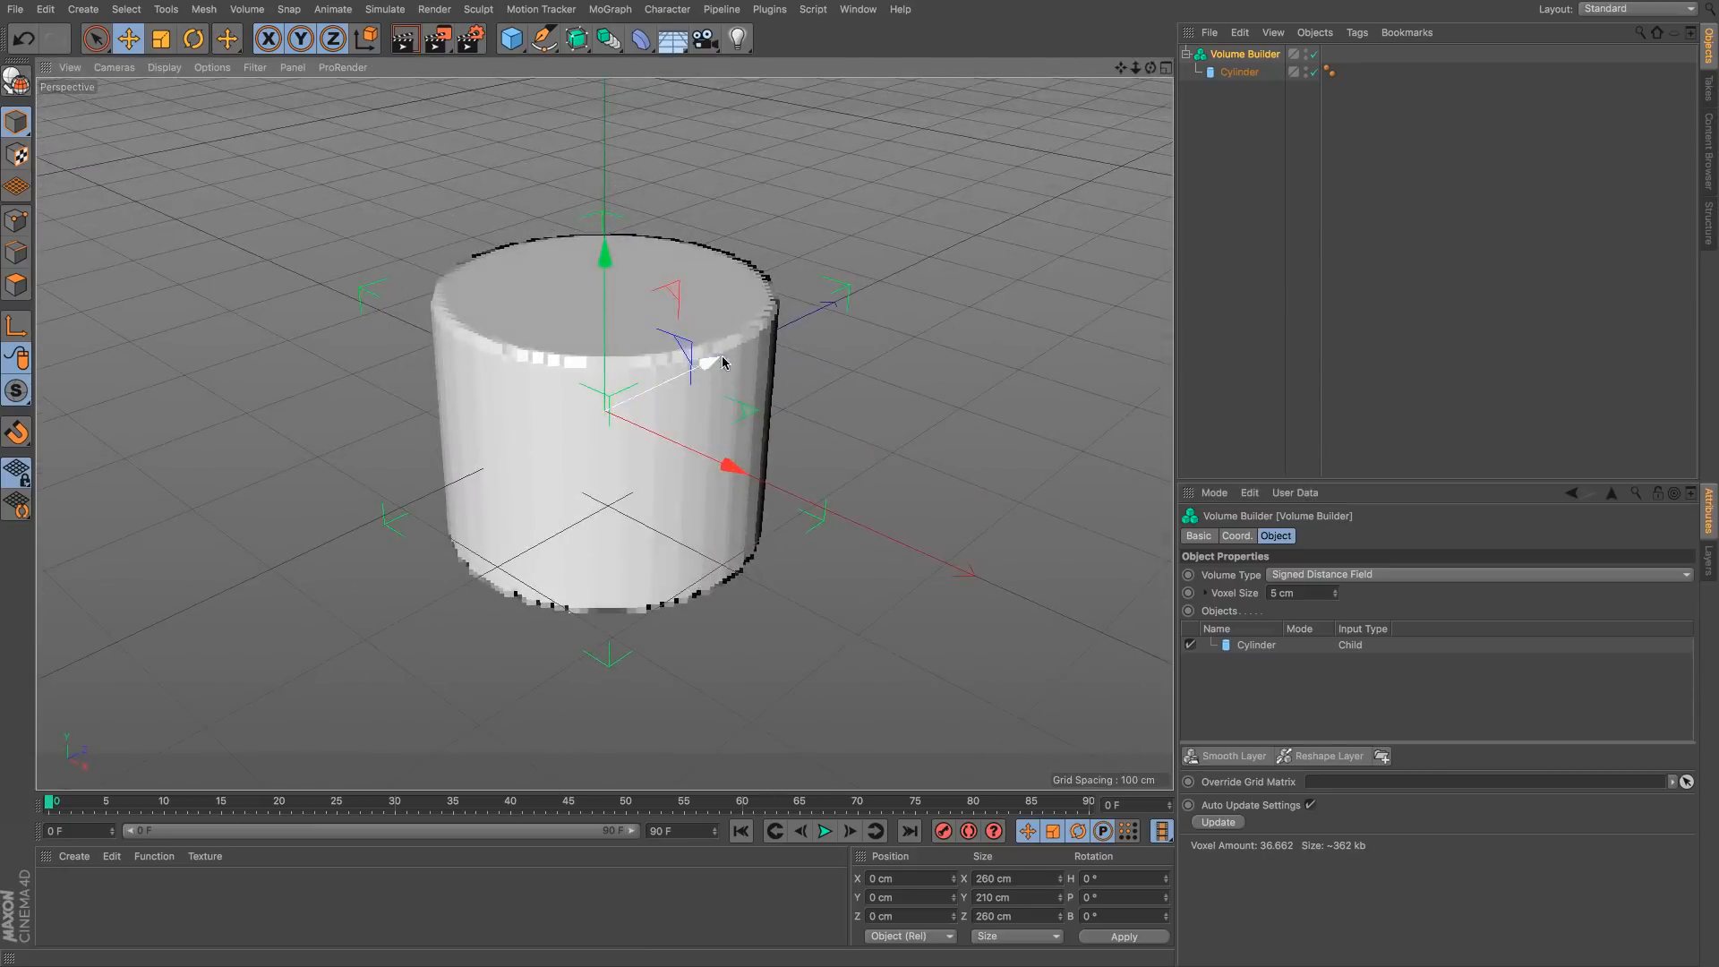
pyautogui.keyDown('alt'); pyautogui.moveTo(576, 356); pyautogui.dragTo(714, 436, button='right'); pyautogui.keyUp('alt')
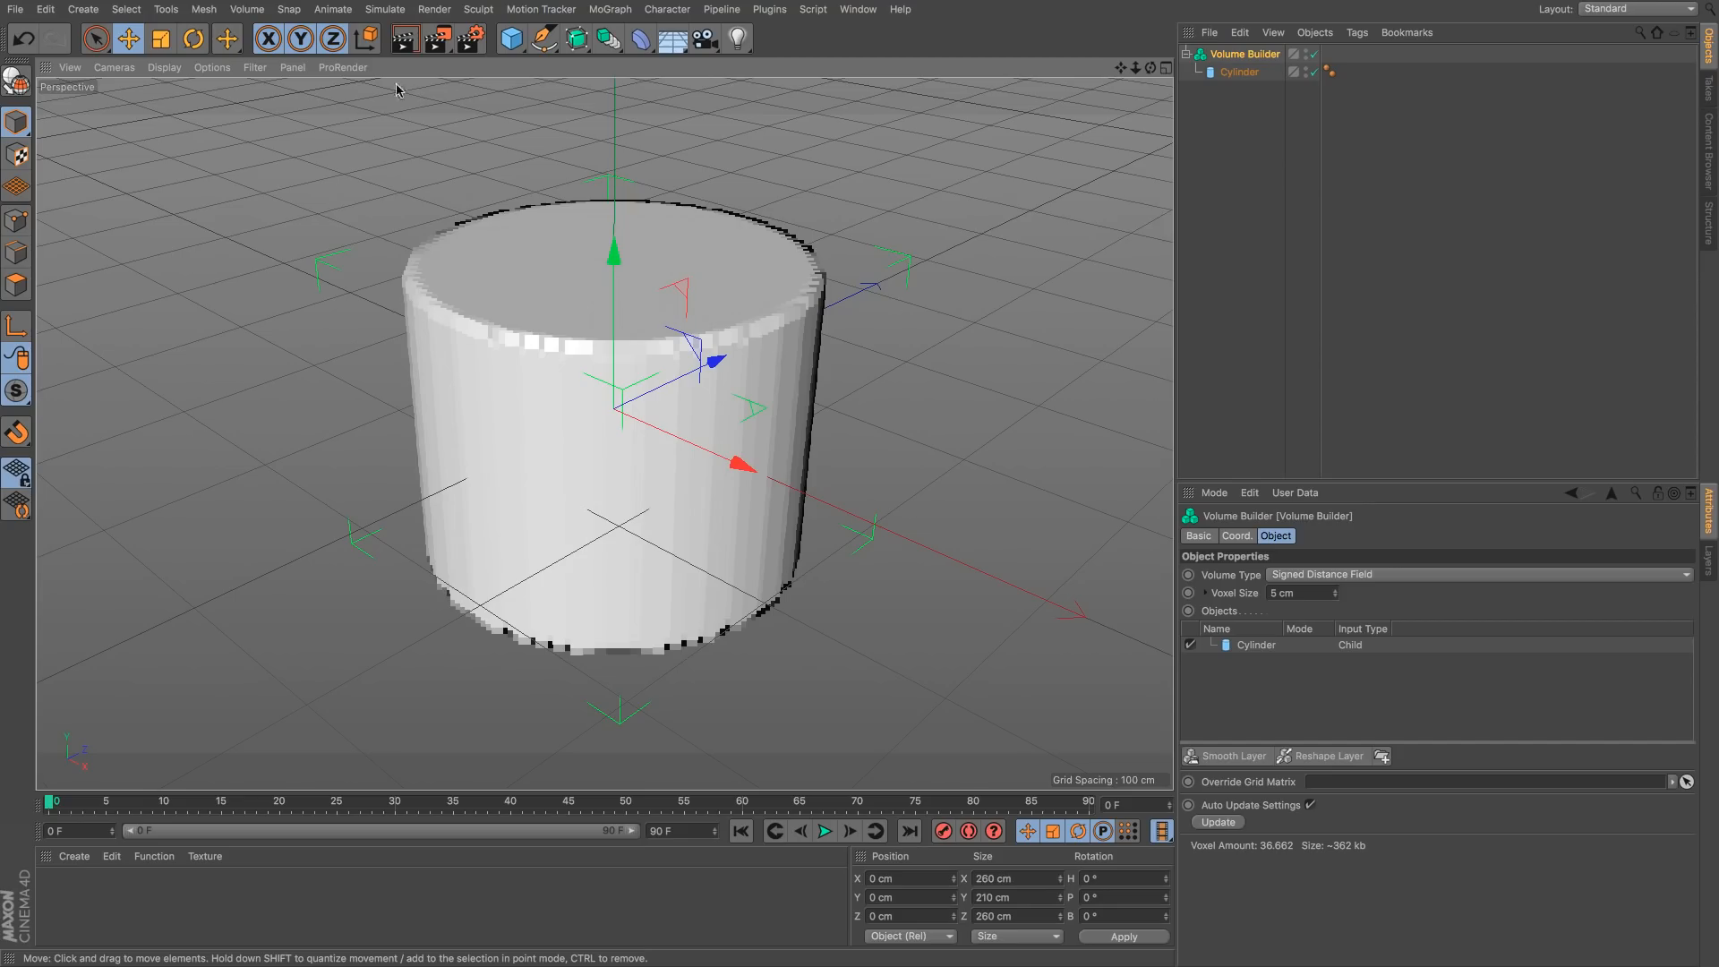
pyautogui.click(248, 9)
pyautogui.click(269, 72)
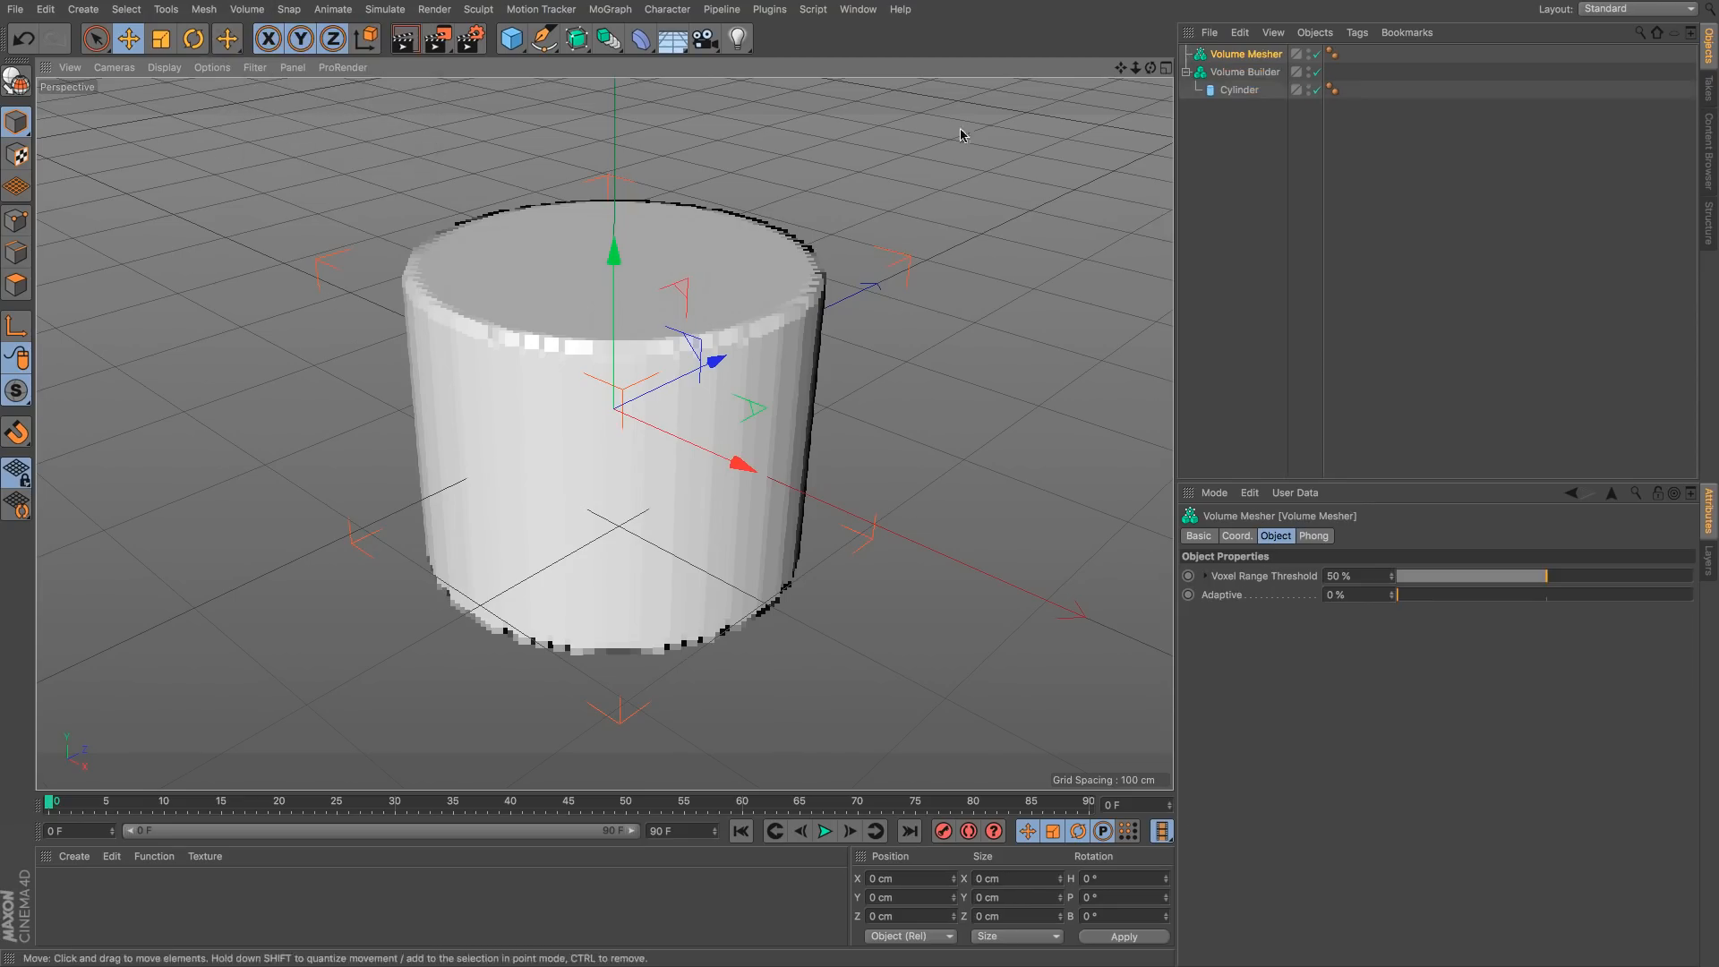
pyautogui.click(1267, 77)
pyautogui.moveTo(1267, 61); pyautogui.dragTo(1267, 59)
pyautogui.click(1264, 125)
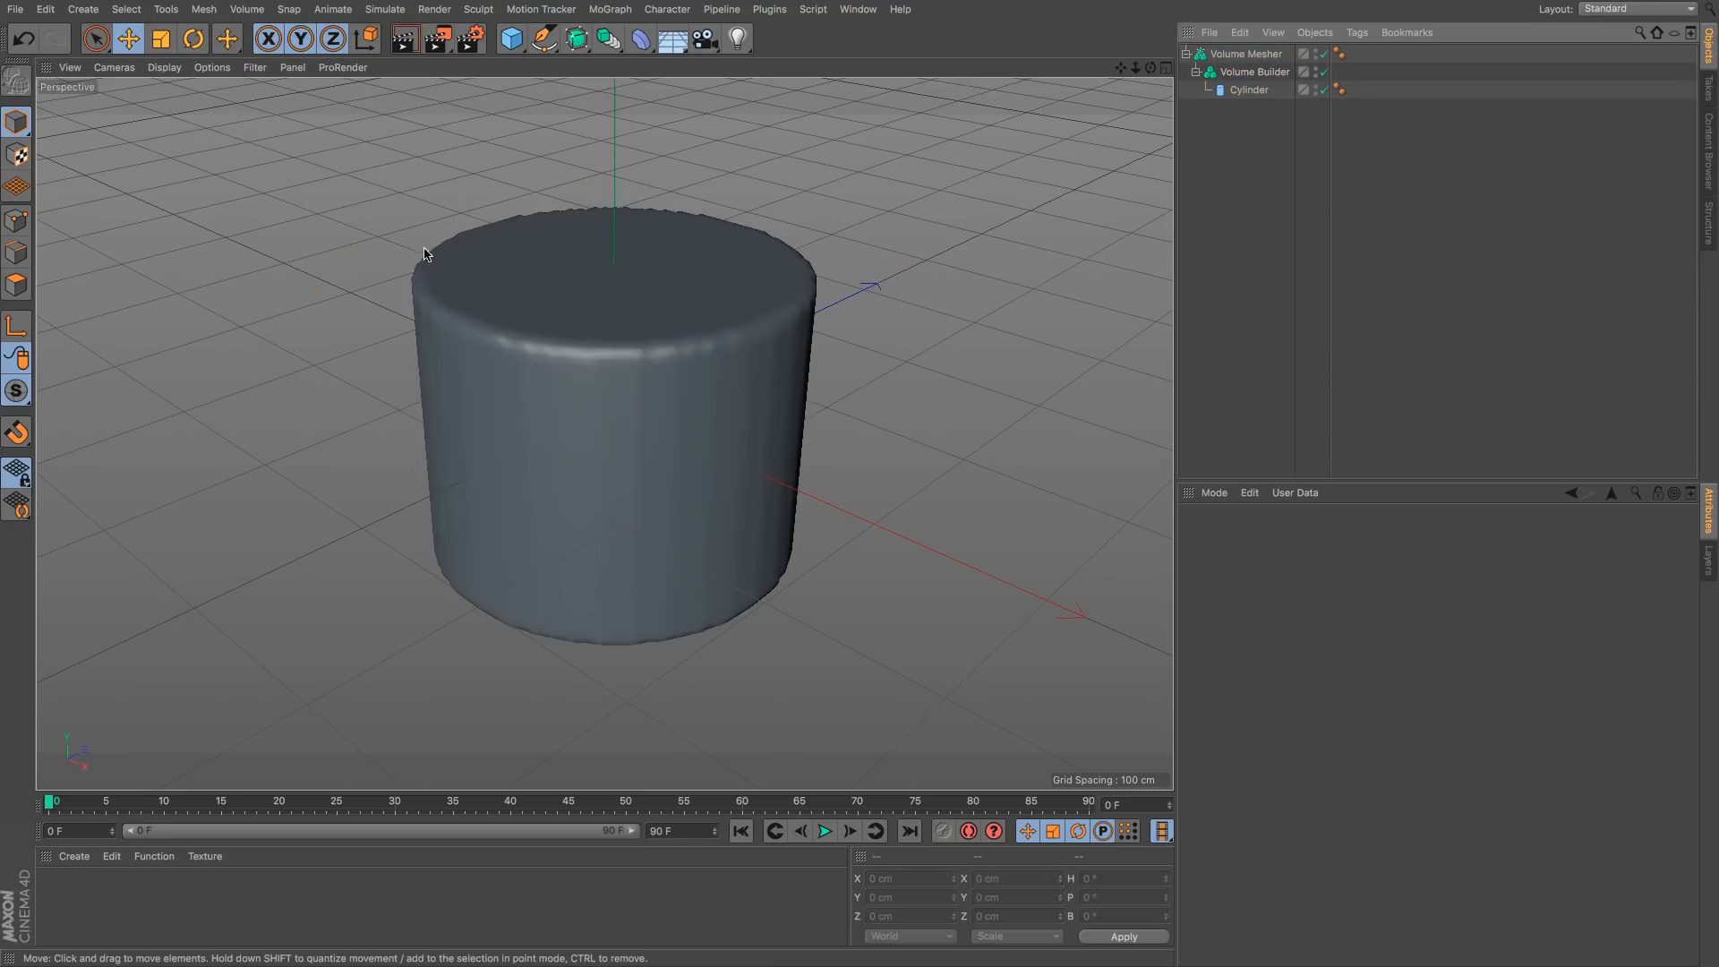
# Step: Switch the viewport shading to show the polygon lines on the shaded mesh
pyautogui.click(170, 68)
pyautogui.click(173, 114)
pyautogui.keyDown('alt'); pyautogui.moveTo(797, 429); pyautogui.dragTo(793, 350); pyautogui.keyUp('alt')
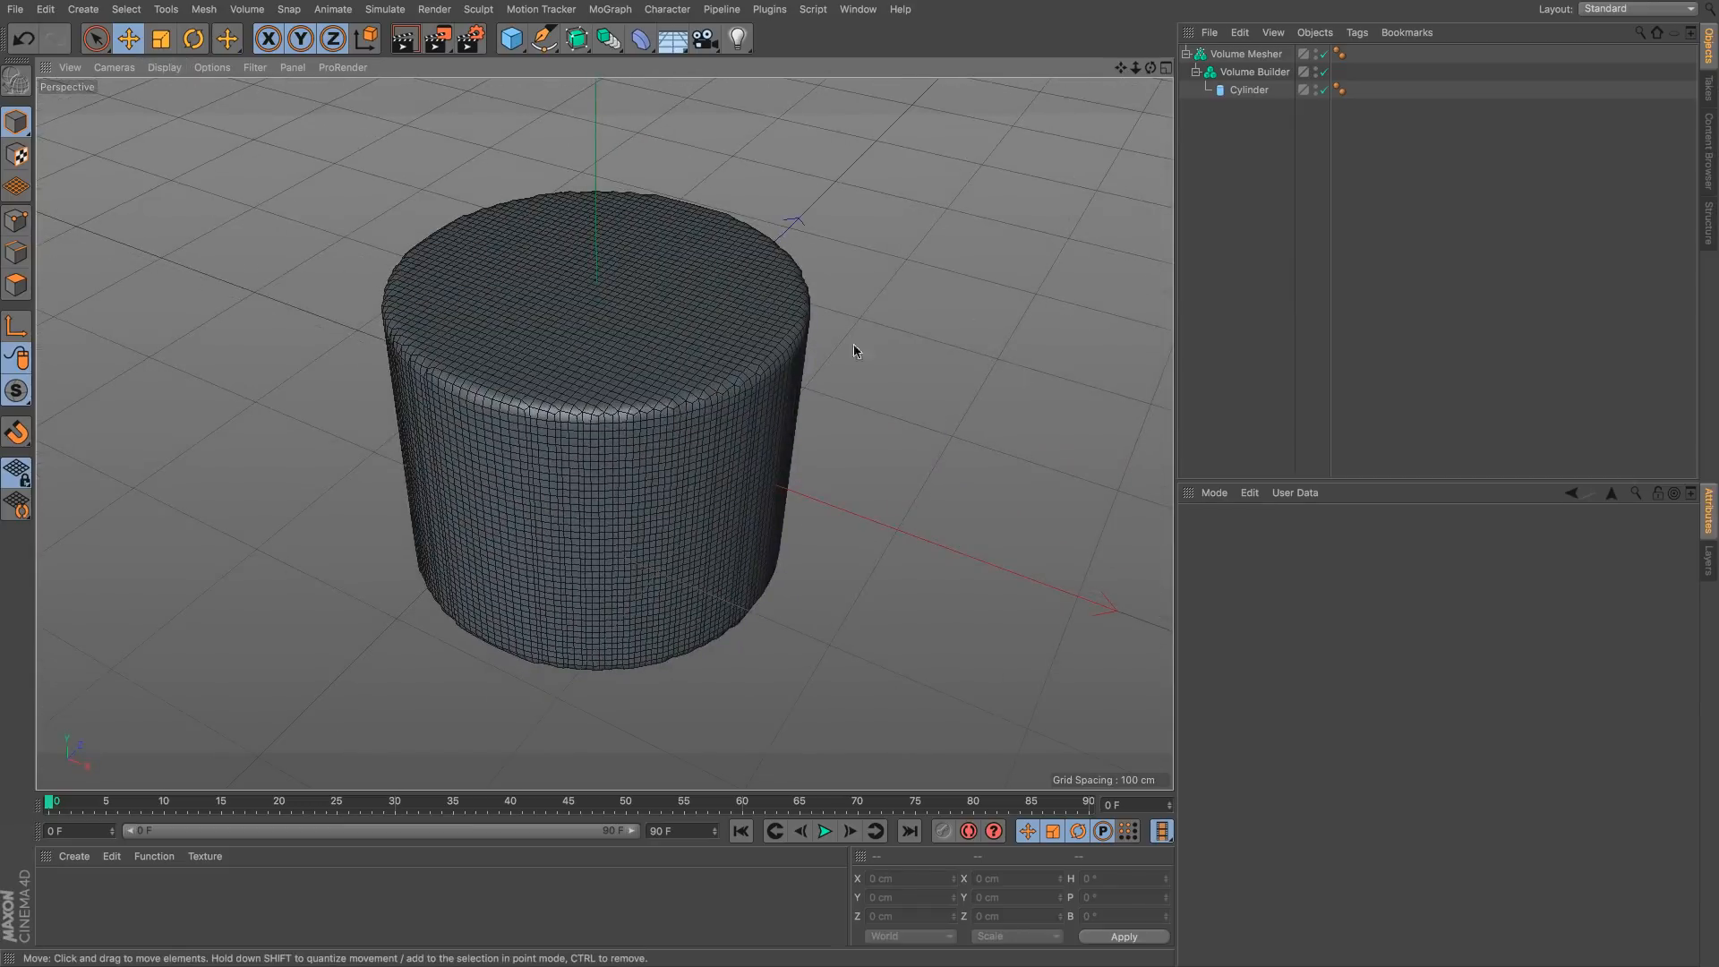
# Step: Turn off the Volume Mesher and duplicate the cylinder inside the Volume Builder
pyautogui.keyDown('alt'); pyautogui.moveTo(855, 351); pyautogui.dragTo(797, 399); pyautogui.keyUp('alt')
pyautogui.click(1323, 55)
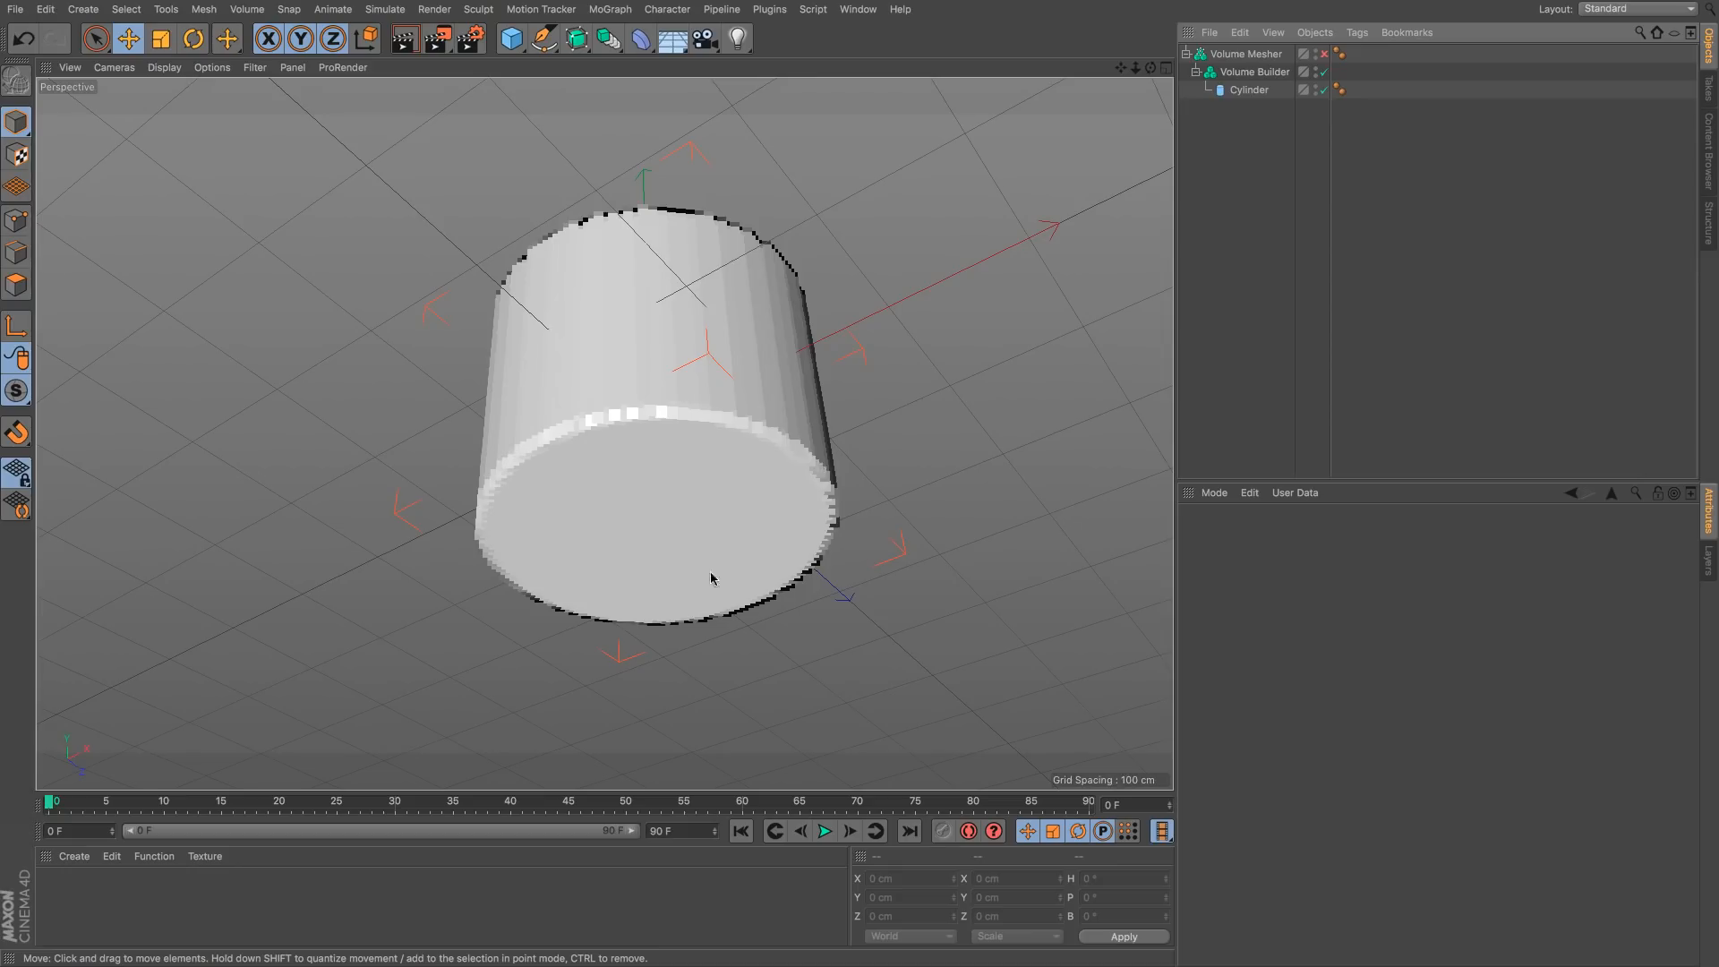
pyautogui.keyDown('ctrl'); pyautogui.moveTo(1249, 90); pyautogui.dragTo(1265, 112); pyautogui.keyUp('ctrl')
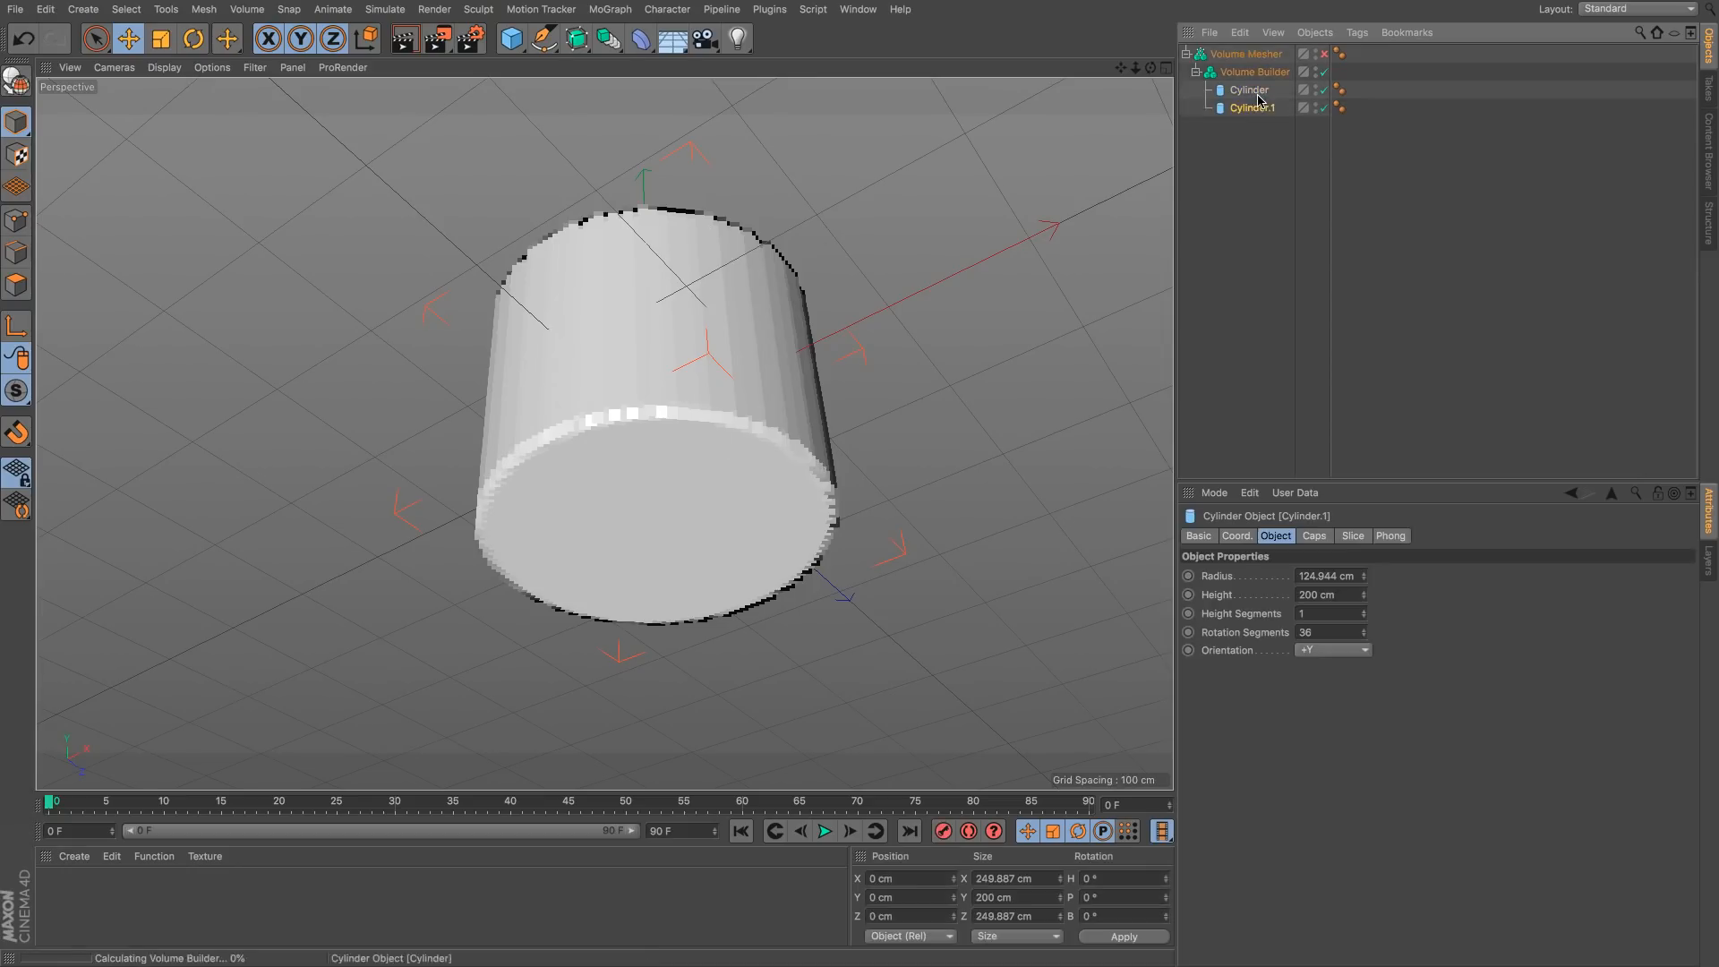
# Step: Scale the duplicated cylinder to about 178 cm wide and 143 cm high, and lower it to about Y -53 cm
pyautogui.press('t')
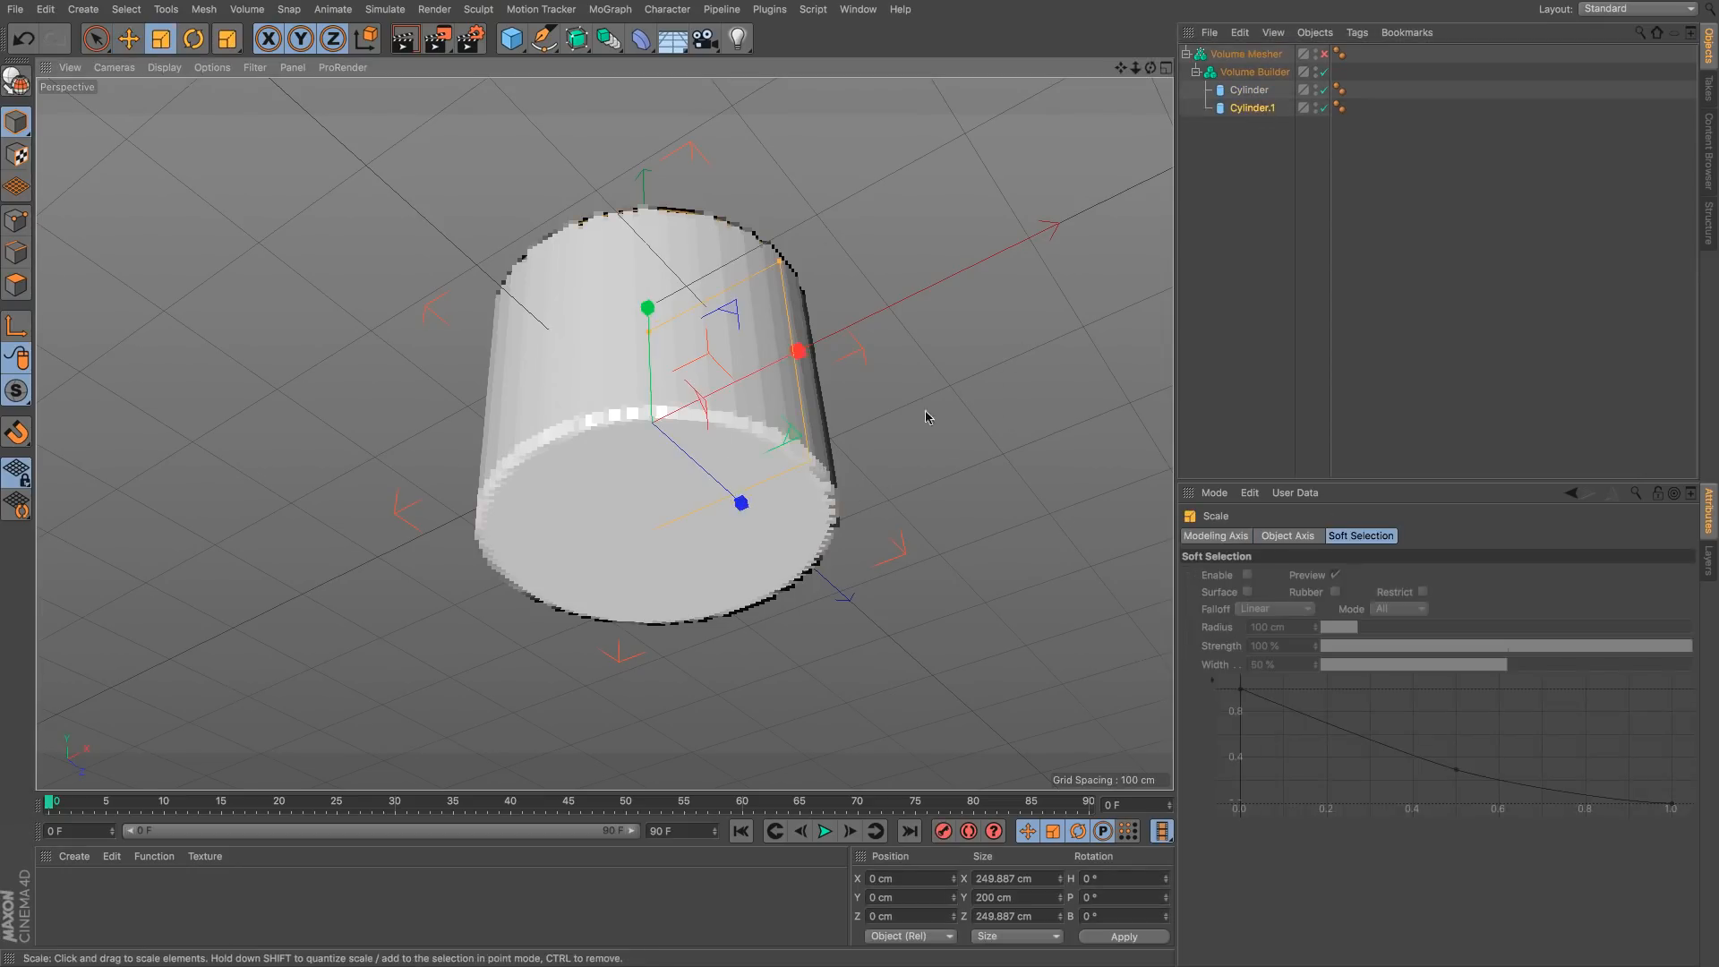
pyautogui.moveTo(924, 411); pyautogui.dragTo(855, 444)
pyautogui.press('e')
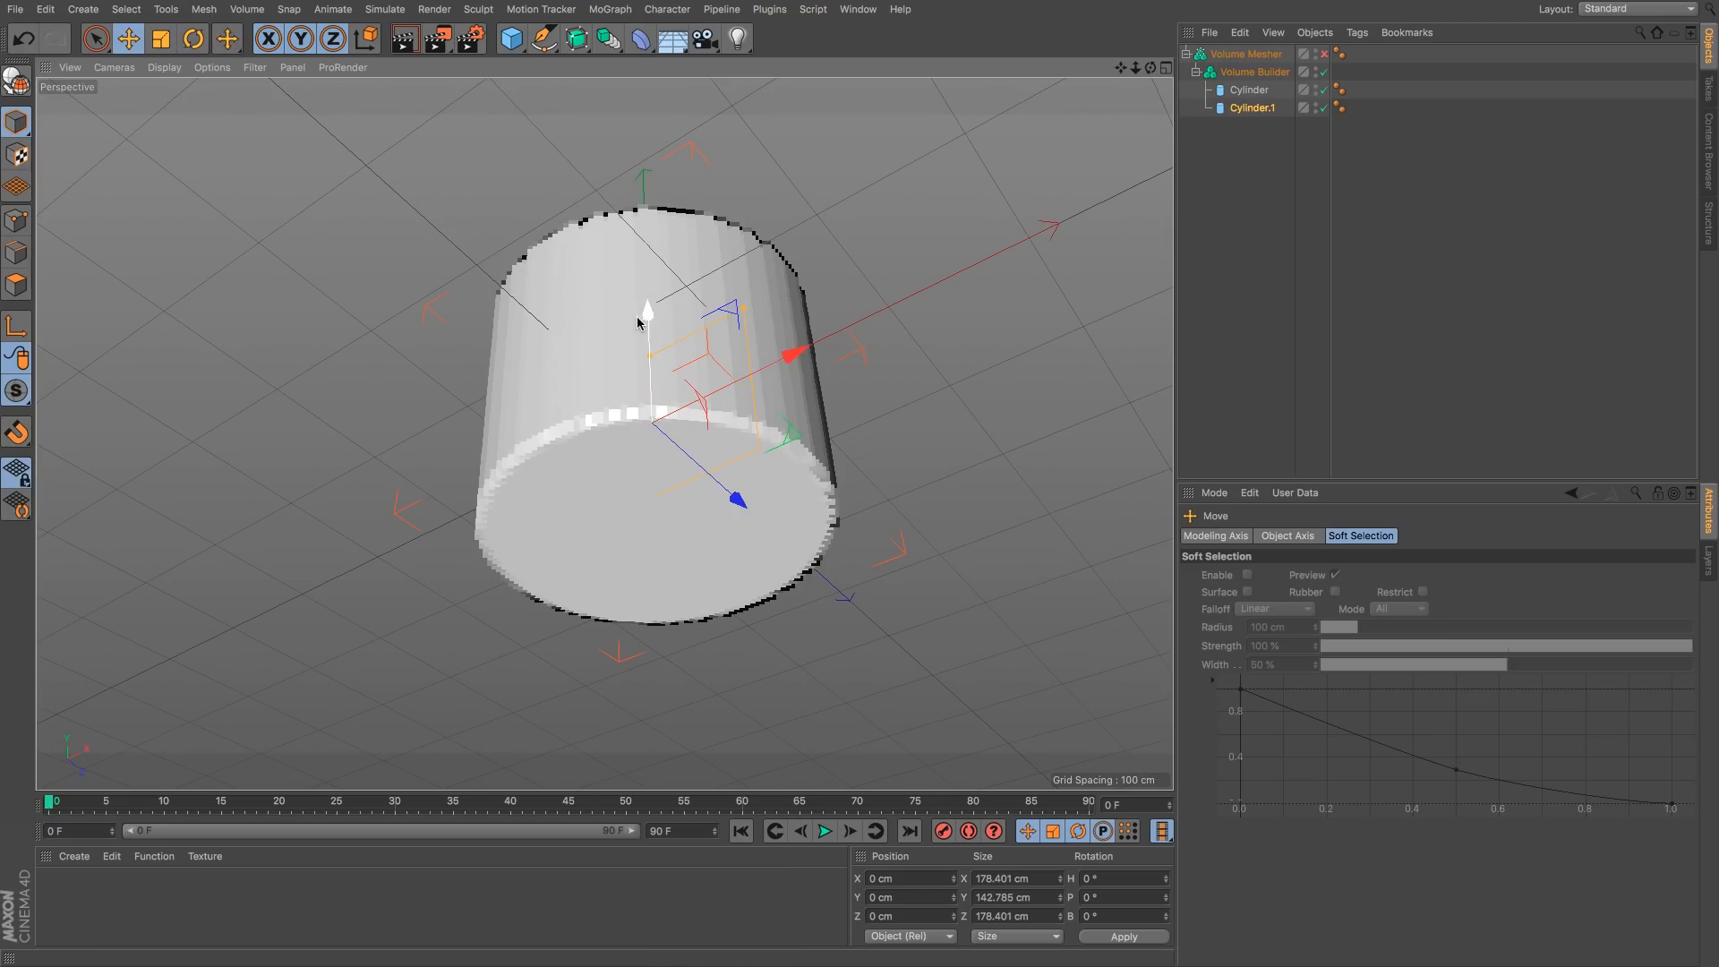
pyautogui.moveTo(653, 357); pyautogui.dragTo(654, 414)
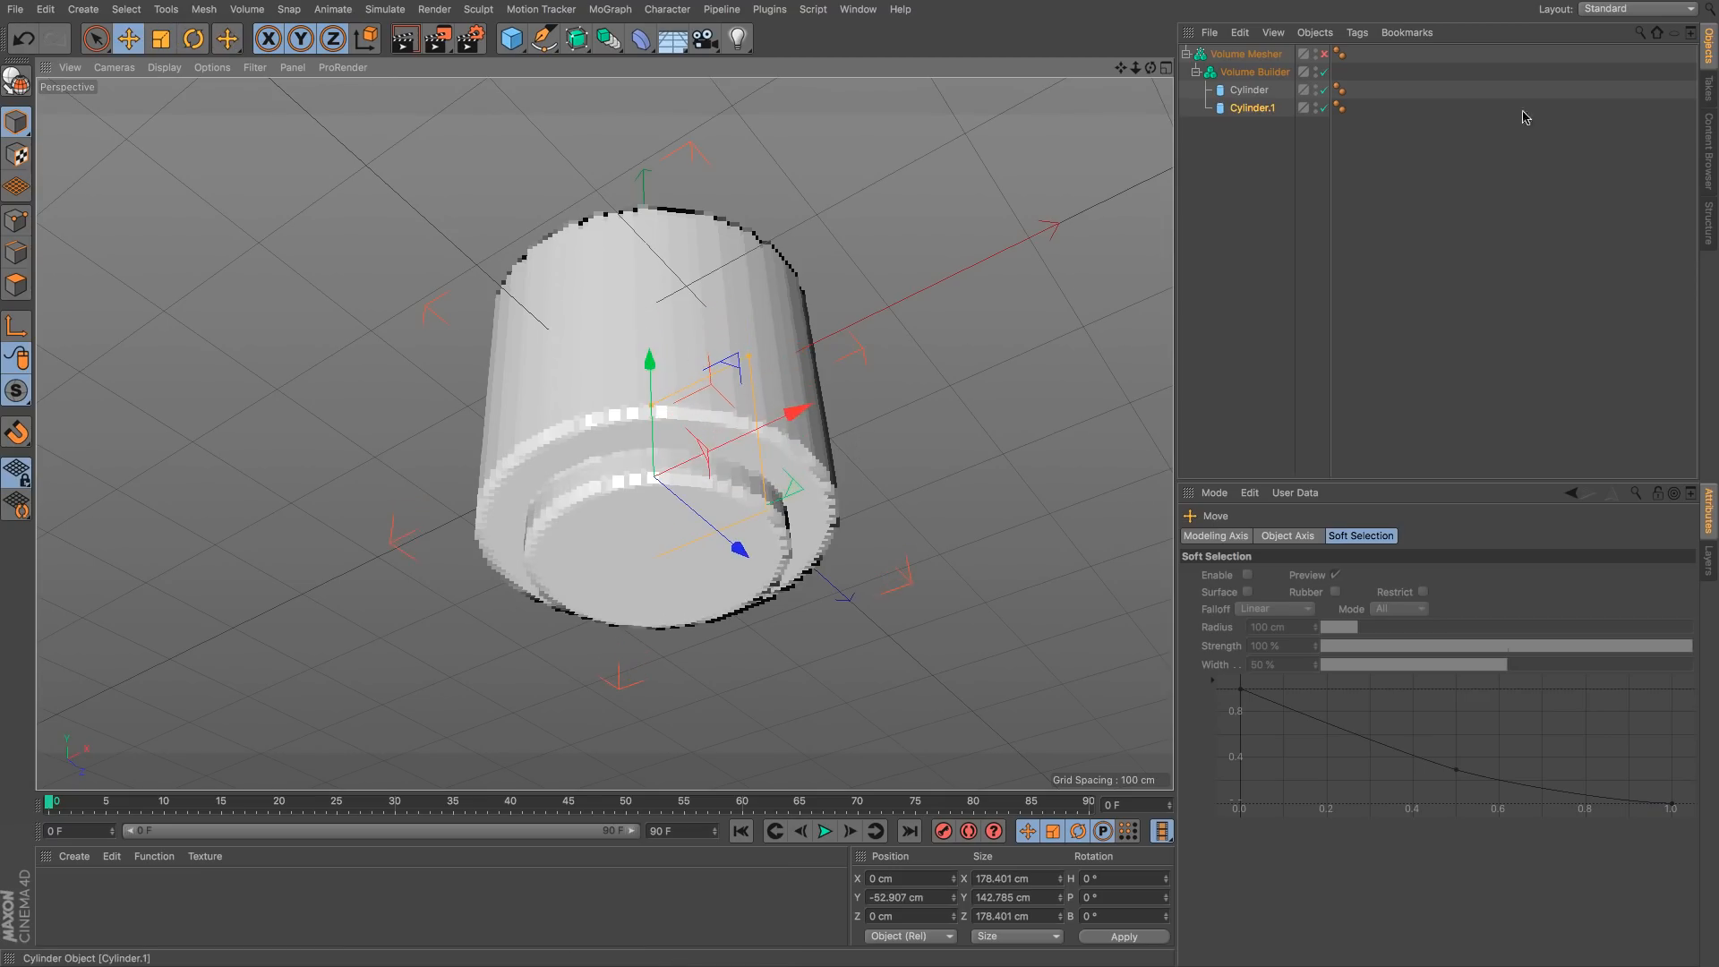
# Step: Set the smaller cylinder's mode to Subtract in the Volume Builder to hollow out the body from below
pyautogui.click(1253, 72)
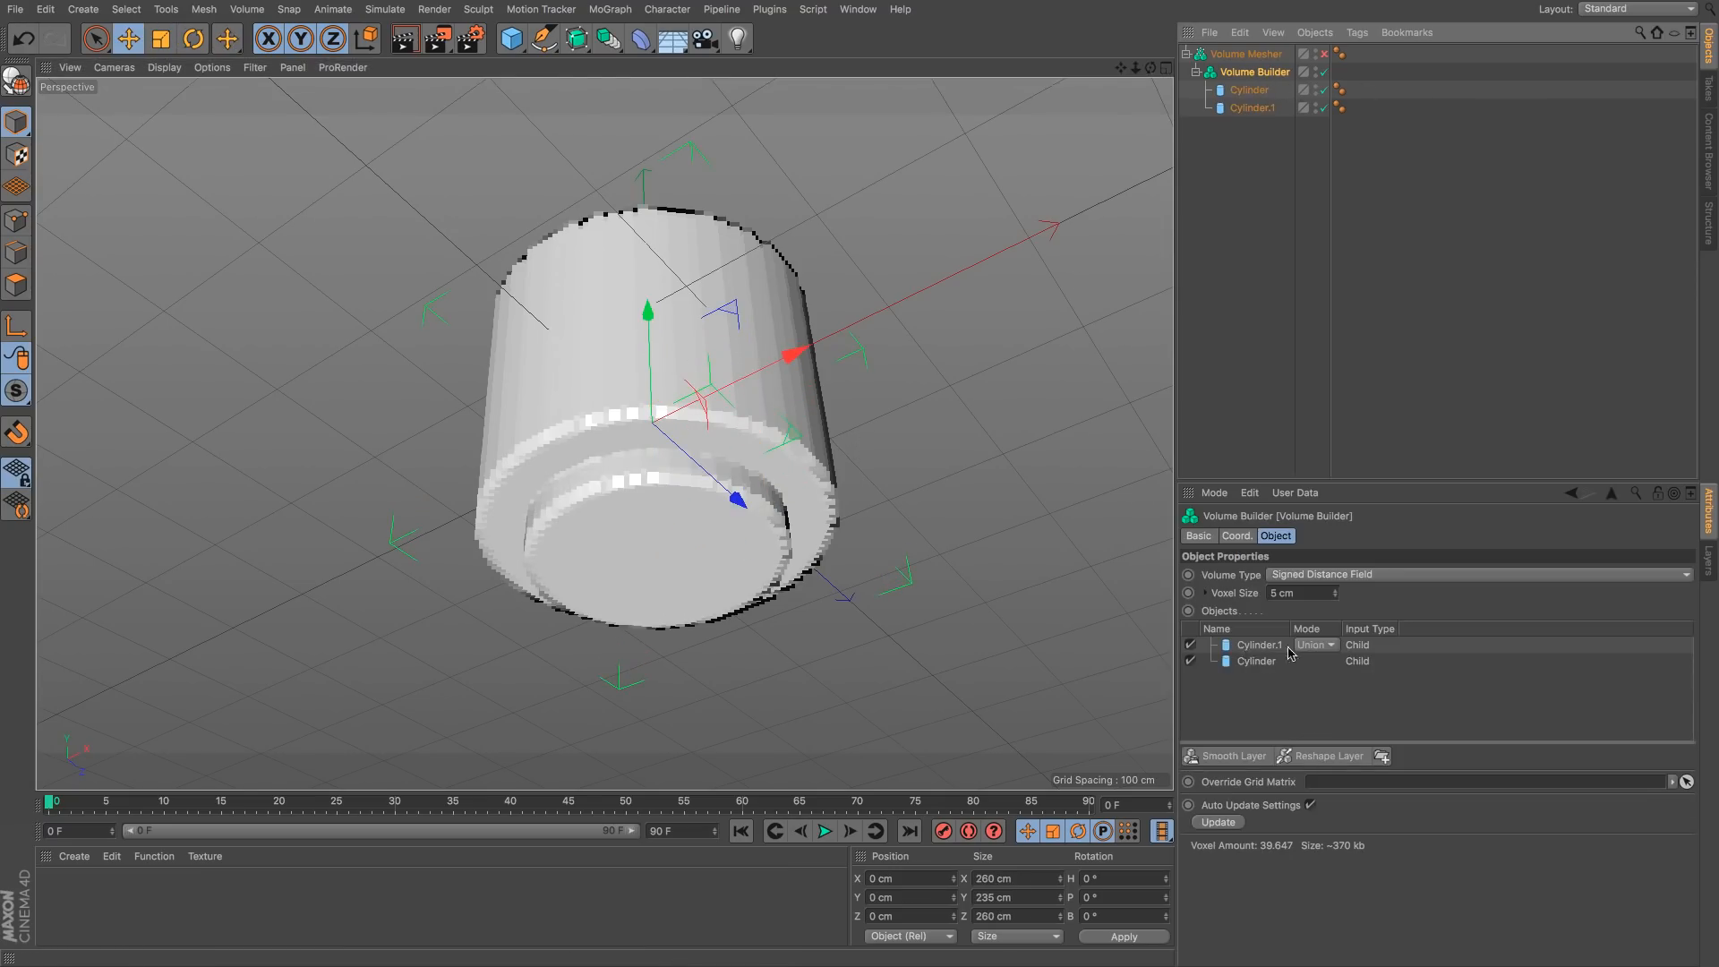
pyautogui.click(1329, 645)
pyautogui.click(1321, 682)
pyautogui.click(1432, 269)
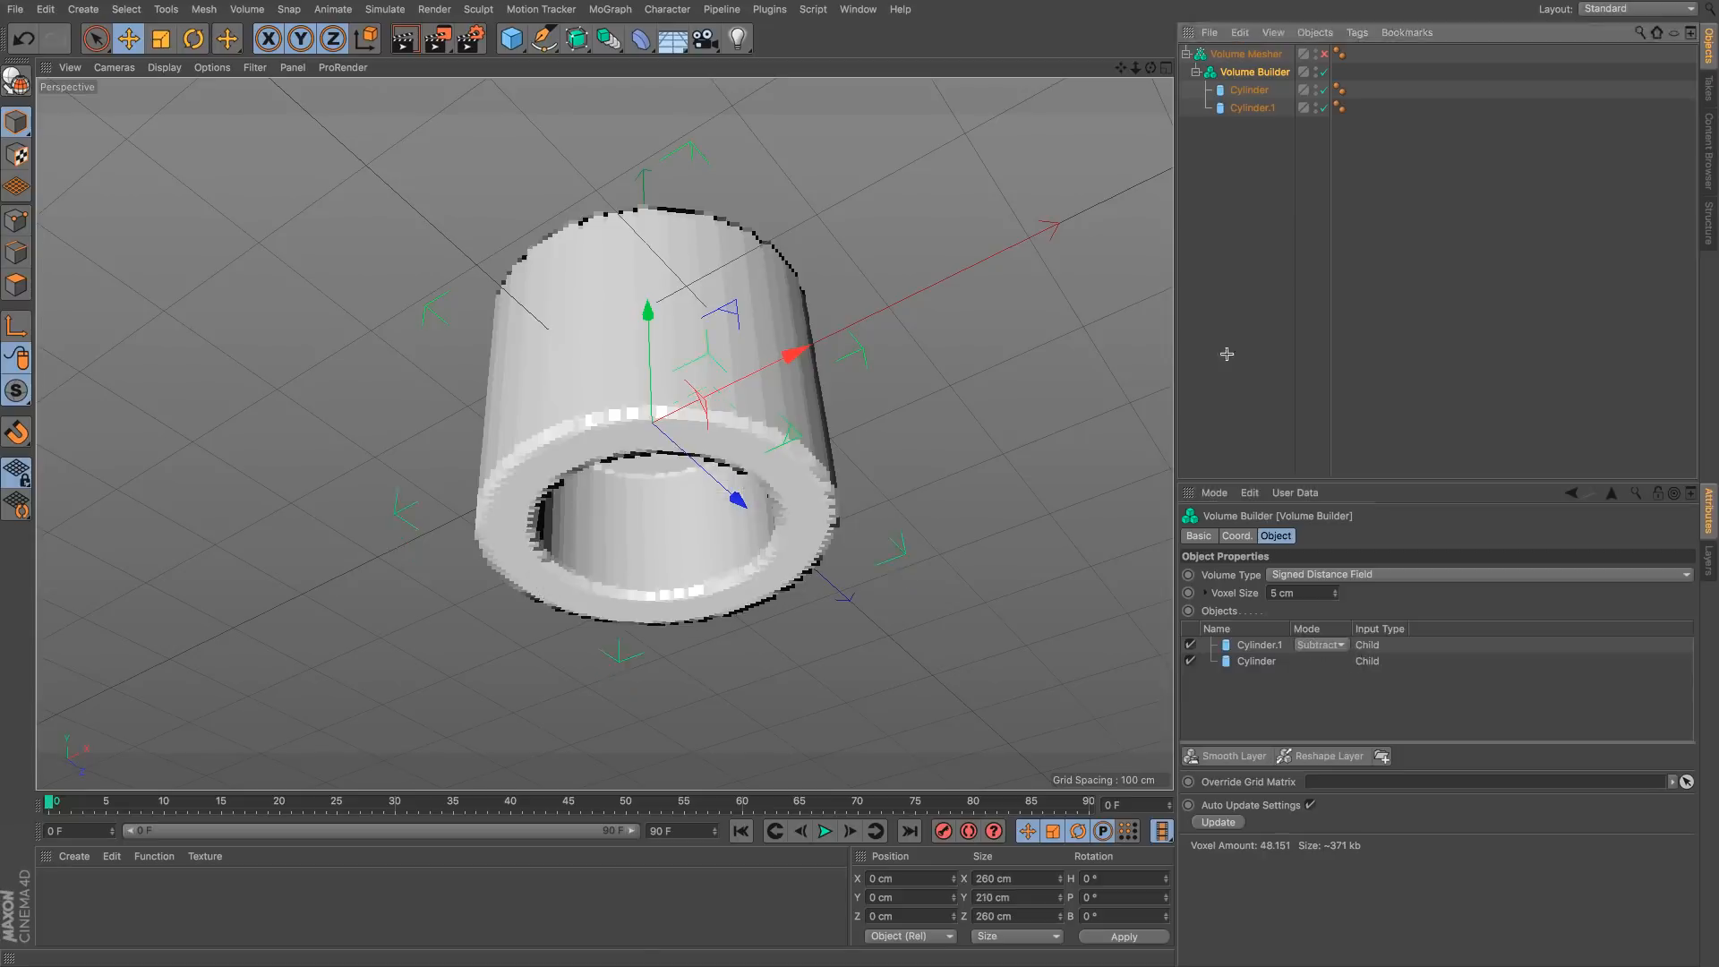
# Step: Turn the Volume Mesher back on for the hollowed cylinder
pyautogui.keyDown('alt'); pyautogui.moveTo(895, 412); pyautogui.dragTo(841, 391); pyautogui.keyUp('alt')
pyautogui.click(1324, 54)
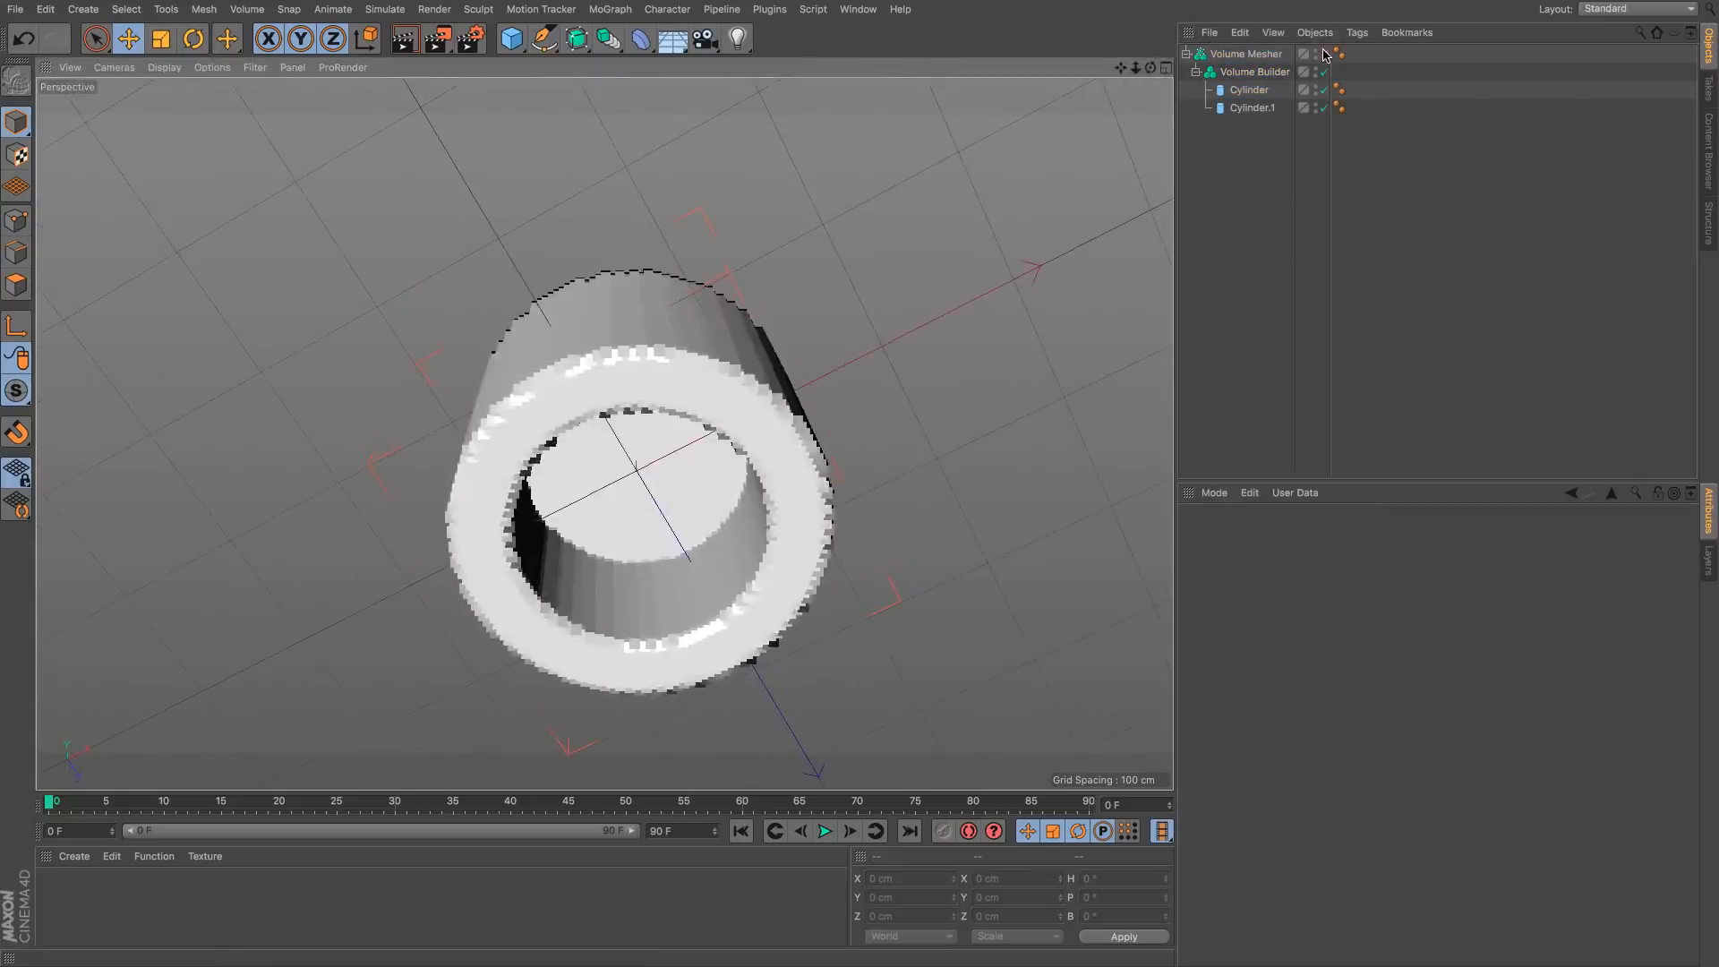
pyautogui.keyDown('alt'); pyautogui.moveTo(913, 453); pyautogui.dragTo(793, 436); pyautogui.keyUp('alt')
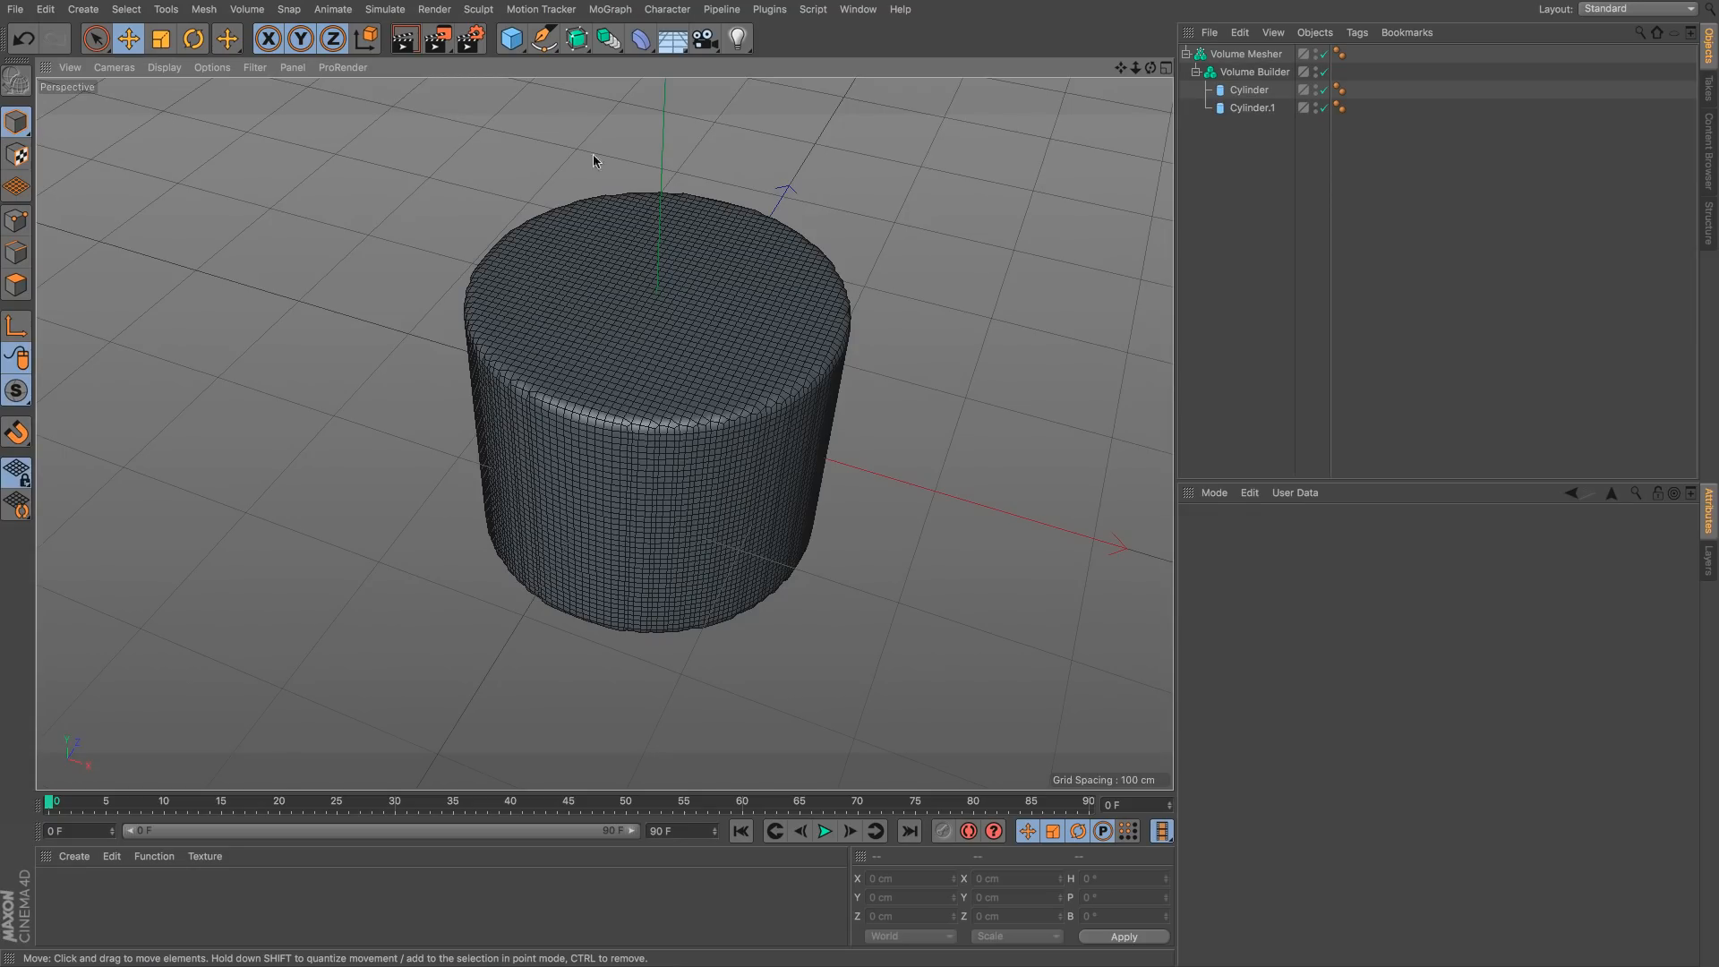
# Step: Paste a copy of the smaller cylinder outside the Volume Mesher and nest it in a new Array
pyautogui.click(1258, 170)
pyautogui.hotkey('ctrl', 'v')
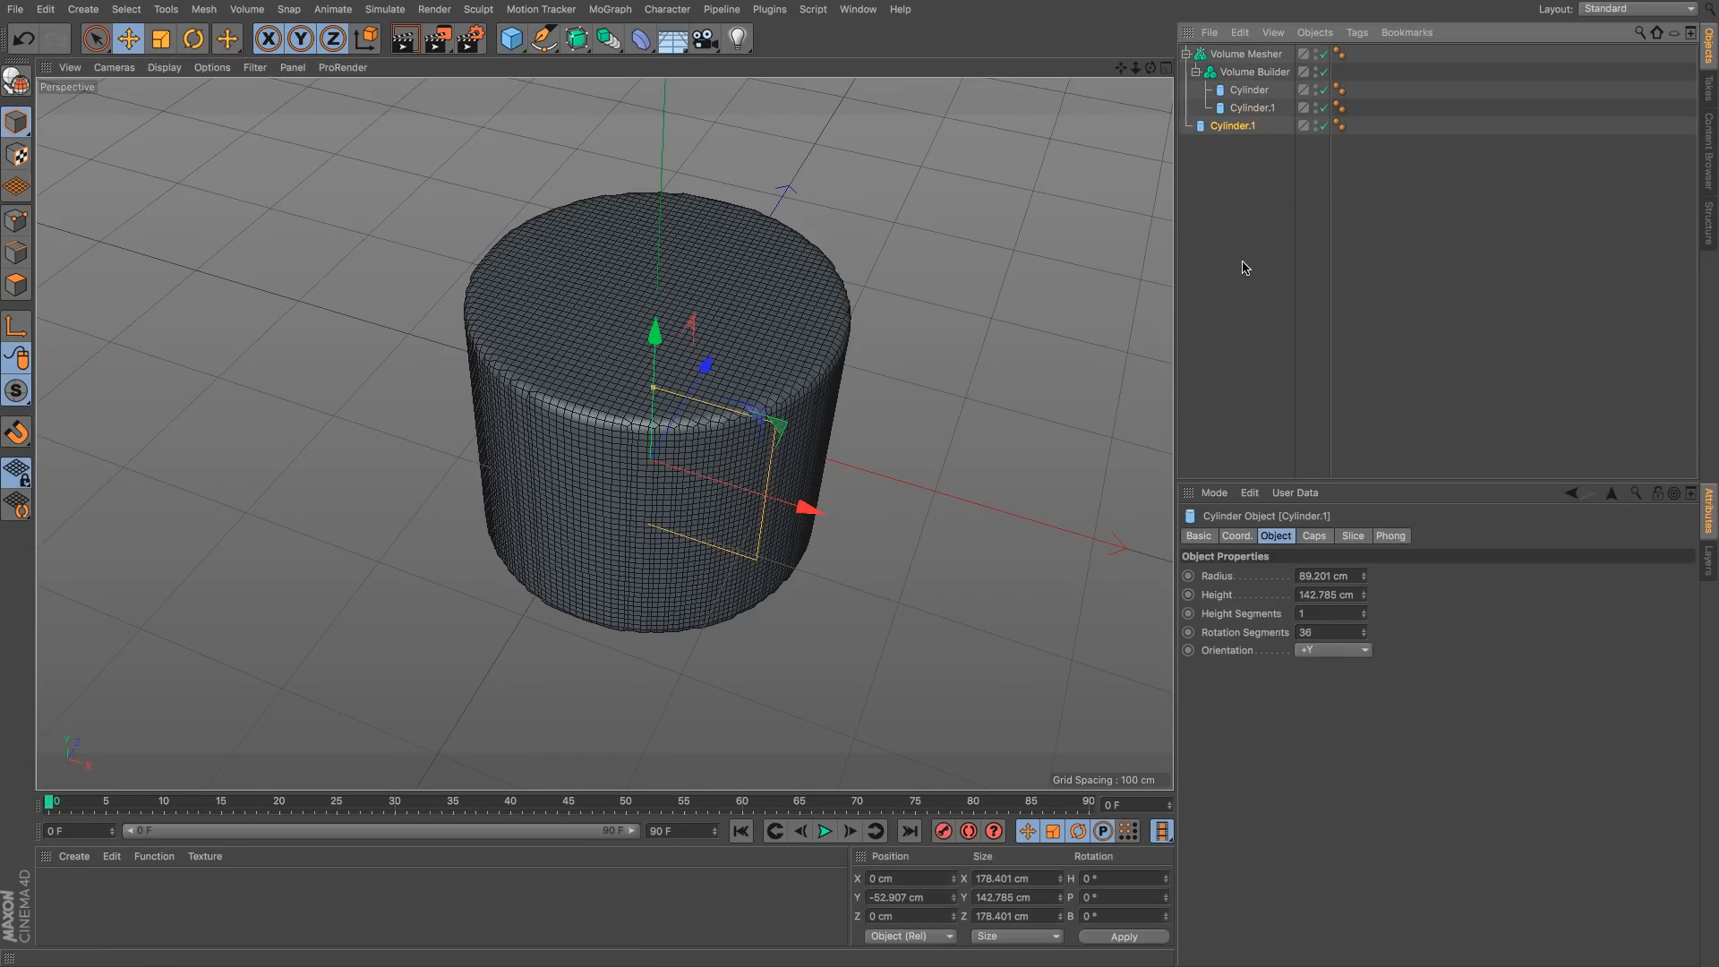
pyautogui.click(609, 39)
pyautogui.click(706, 78)
pyautogui.moveTo(1240, 143); pyautogui.dragTo(1299, 253)
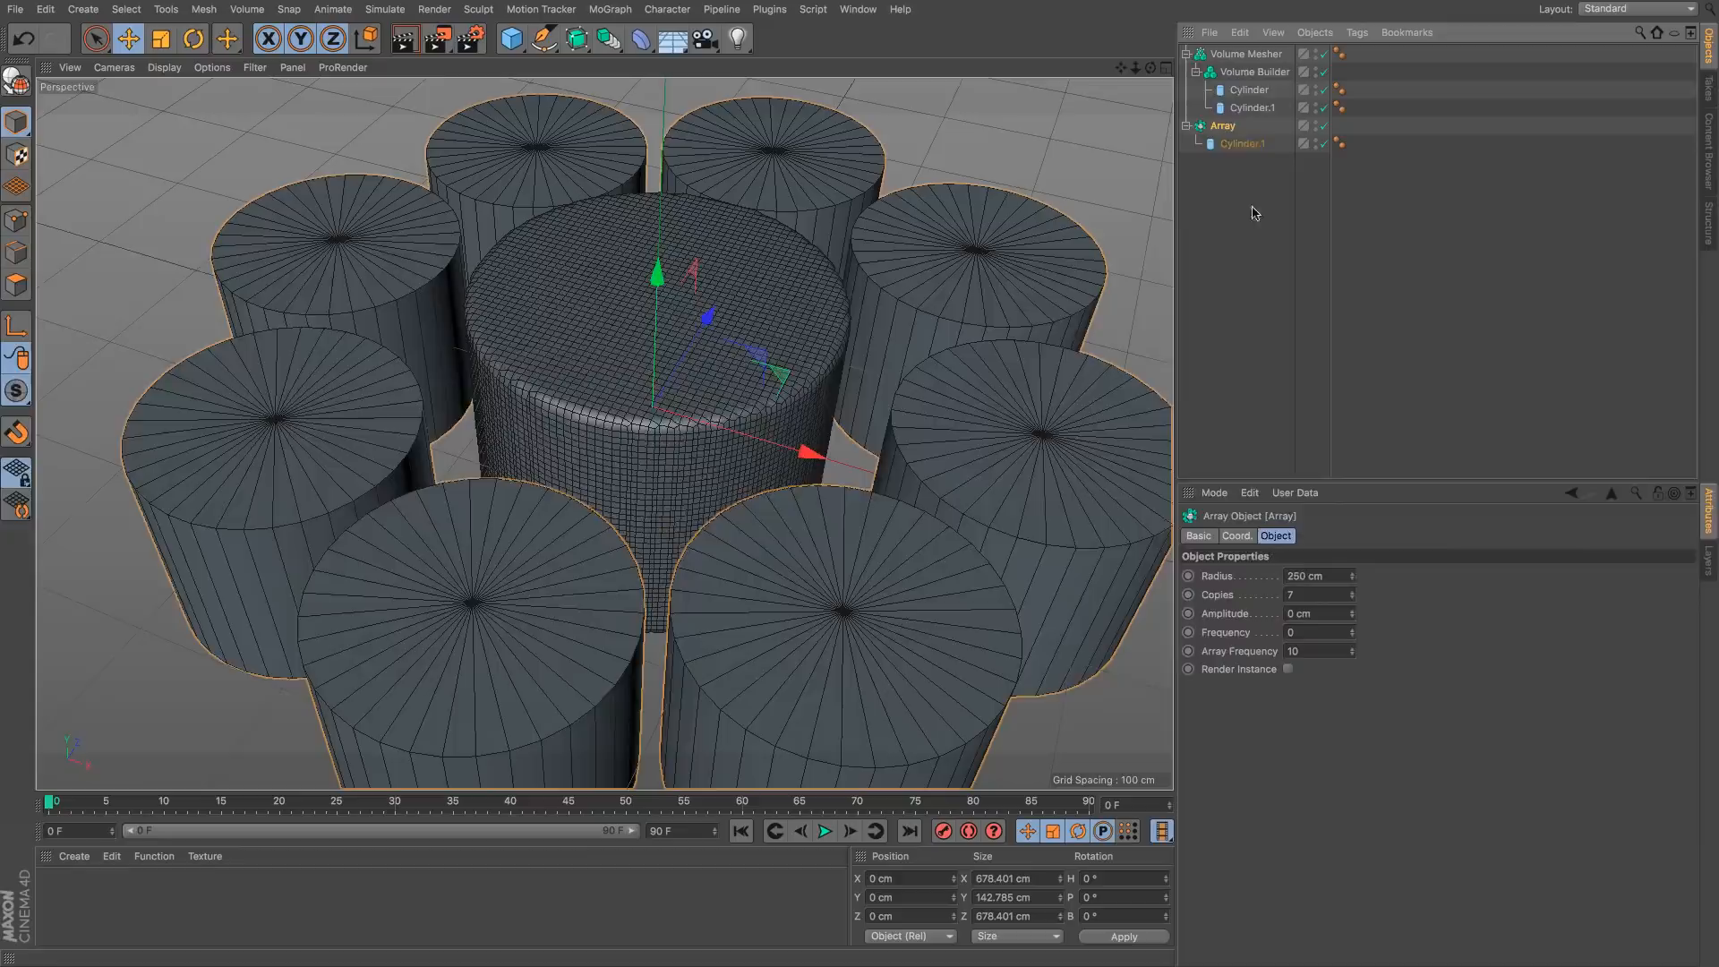
# Step: Reduce the Array radius to 140 cm and its cylinder to about 33 cm radius and 124 cm height
pyautogui.moveTo(1352, 578)
pyautogui.mouseDown()
pyautogui.moveTo(1289, 577)
pyautogui.moveTo(1349, 583)
pyautogui.moveTo(1363, 612)
pyautogui.mouseUp()
pyautogui.click(1243, 143)
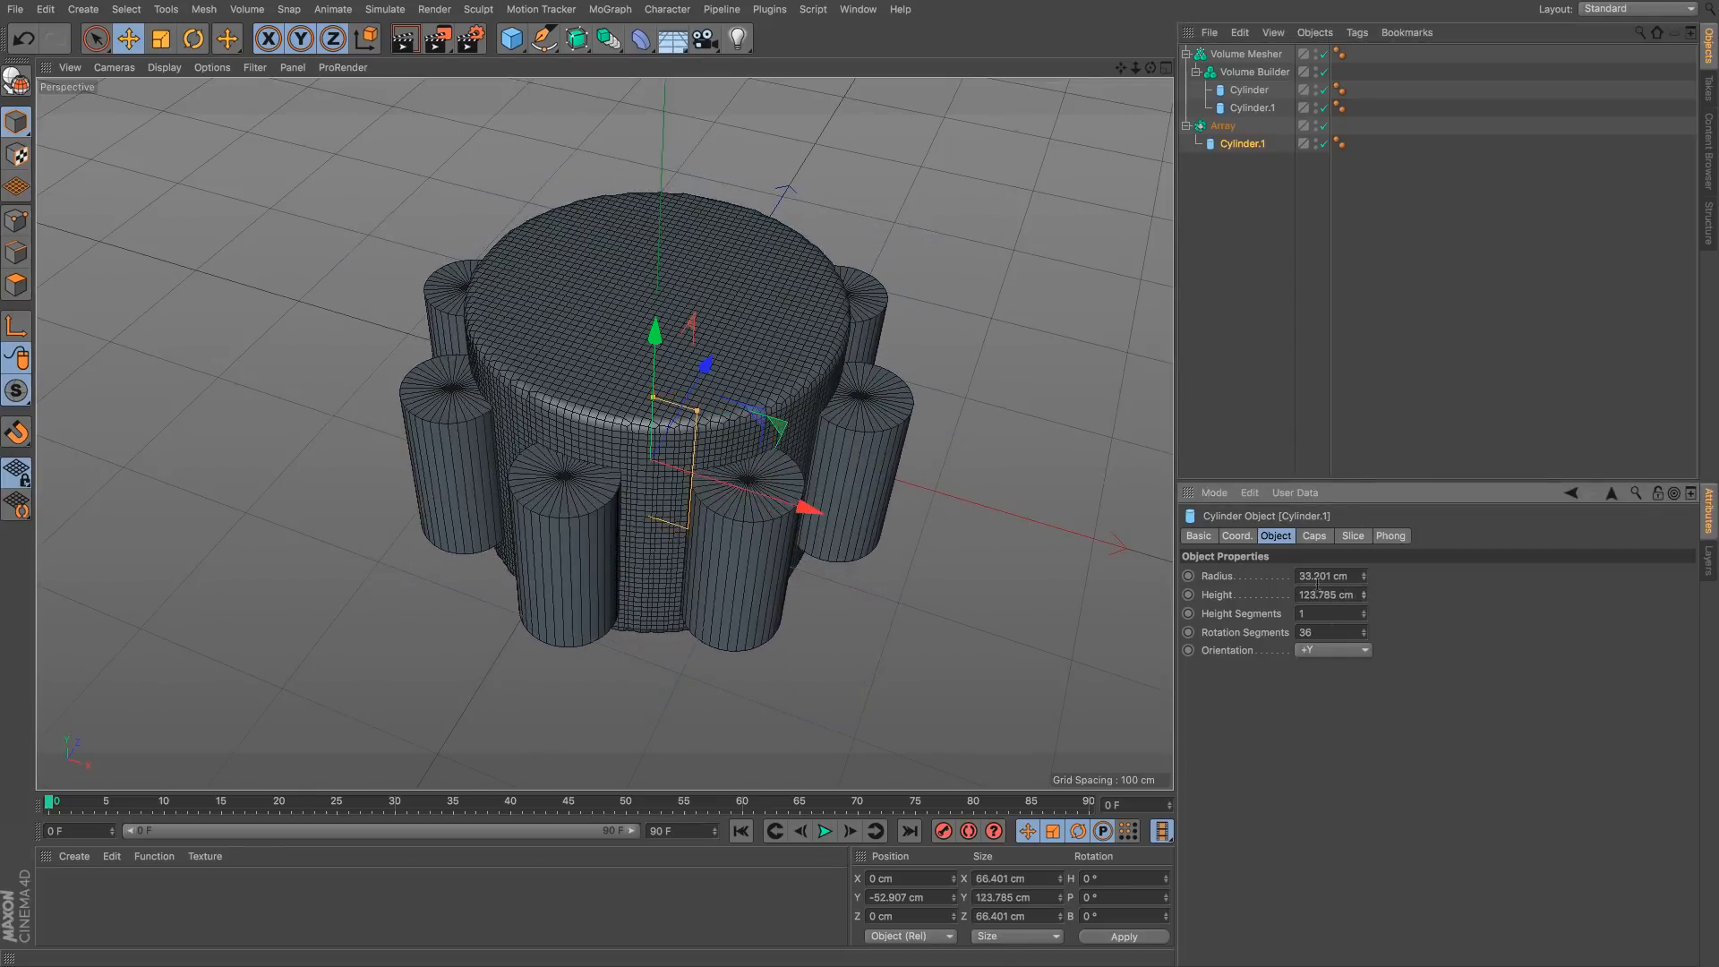
# Step: Raise the Array to about Y 14 cm and nest it as the first object in the Volume Builder
pyautogui.click(1250, 130)
pyautogui.moveTo(654, 280); pyautogui.dragTo(666, 255)
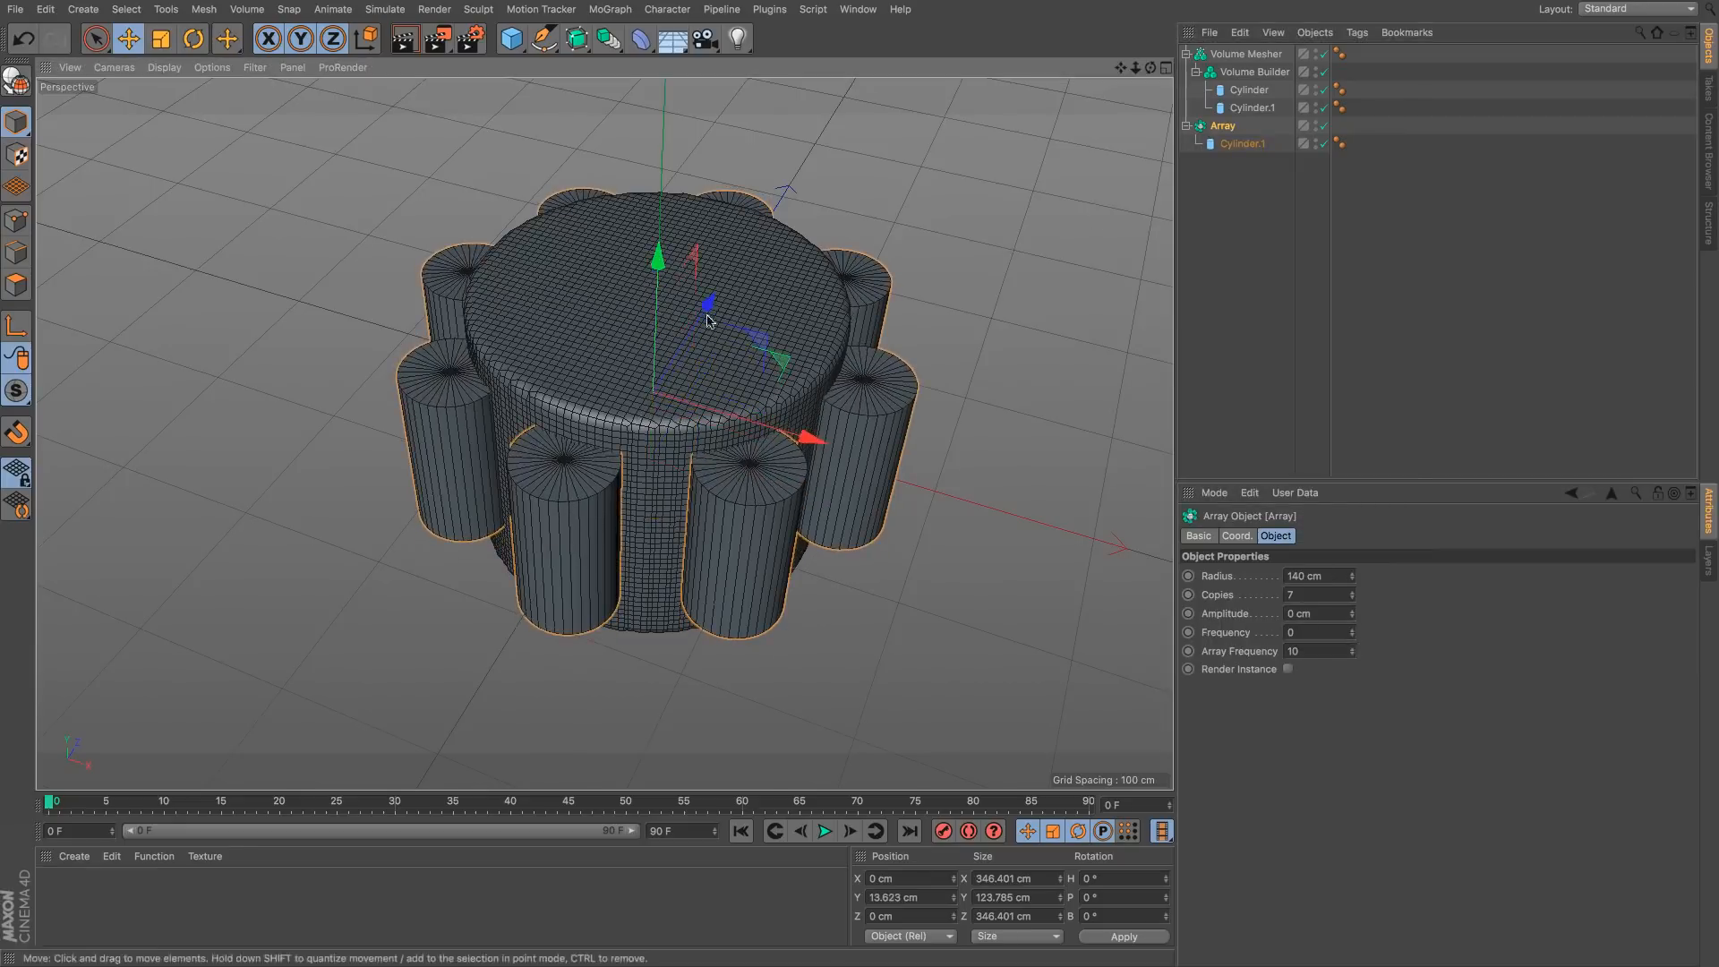
pyautogui.moveTo(1223, 134); pyautogui.dragTo(1257, 75)
# Step: Set the Array's mode to Subtract in the Volume Builder to carve grooves around the cylinder's side
pyautogui.click(1254, 72)
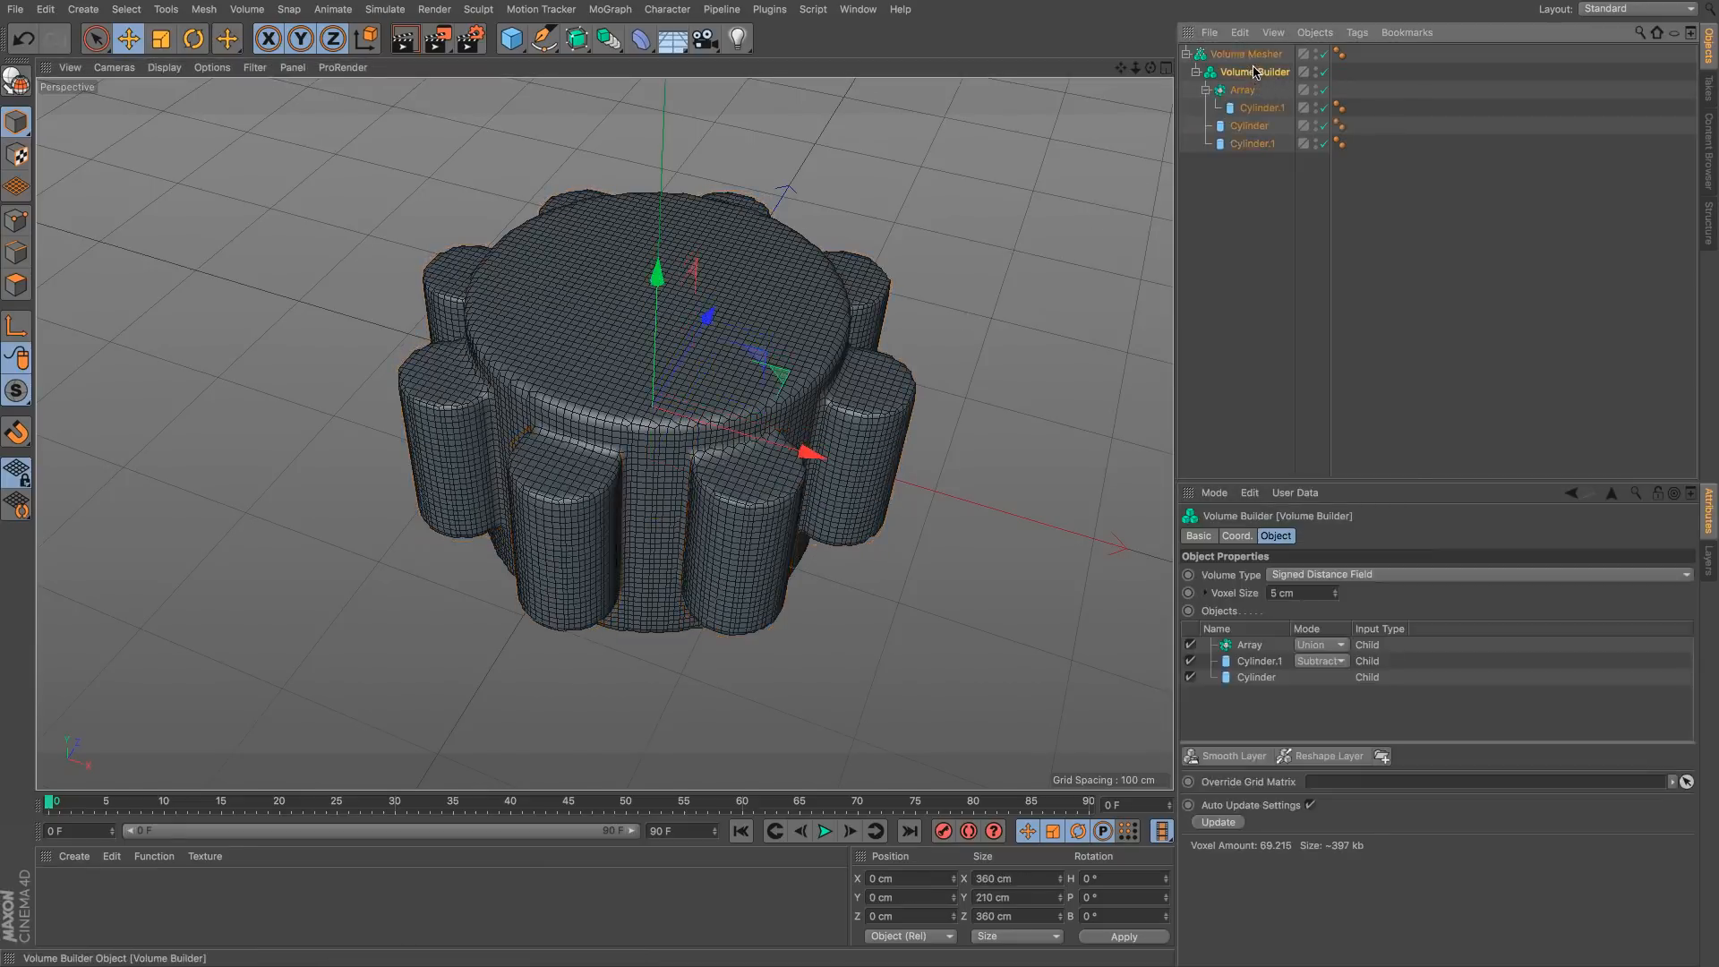
pyautogui.click(1318, 651)
pyautogui.click(1323, 685)
pyautogui.click(660, 414)
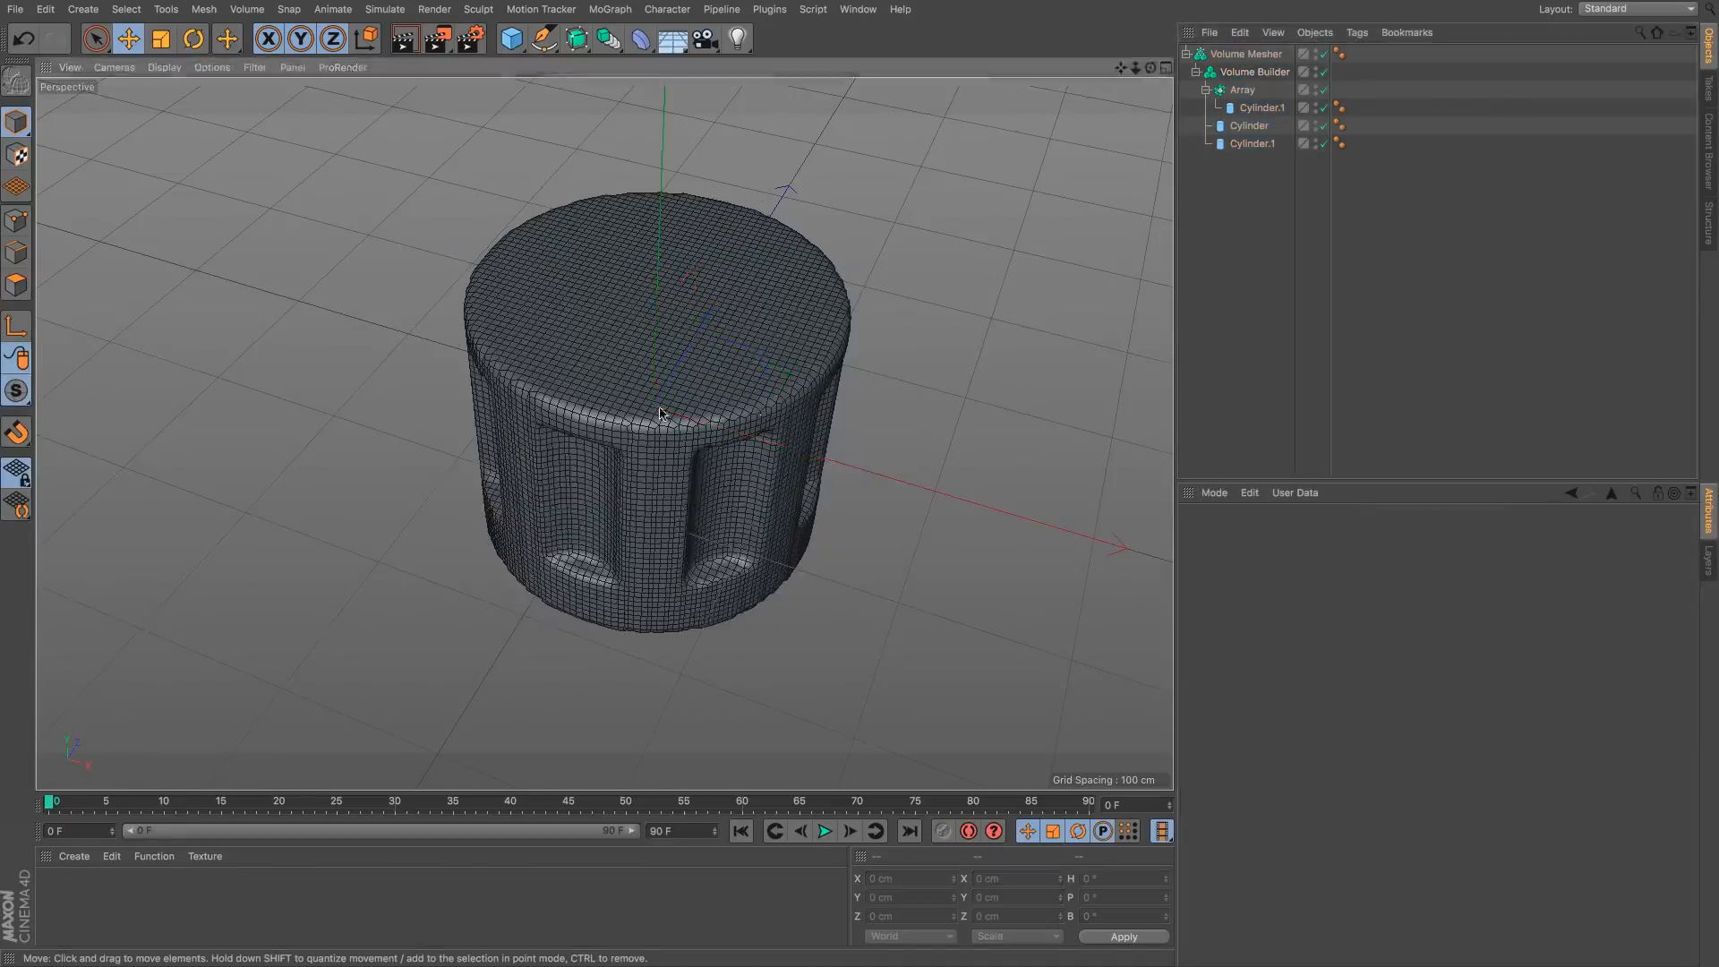
pyautogui.keyDown('alt'); pyautogui.moveTo(660, 413); pyautogui.dragTo(805, 351); pyautogui.keyUp('alt')
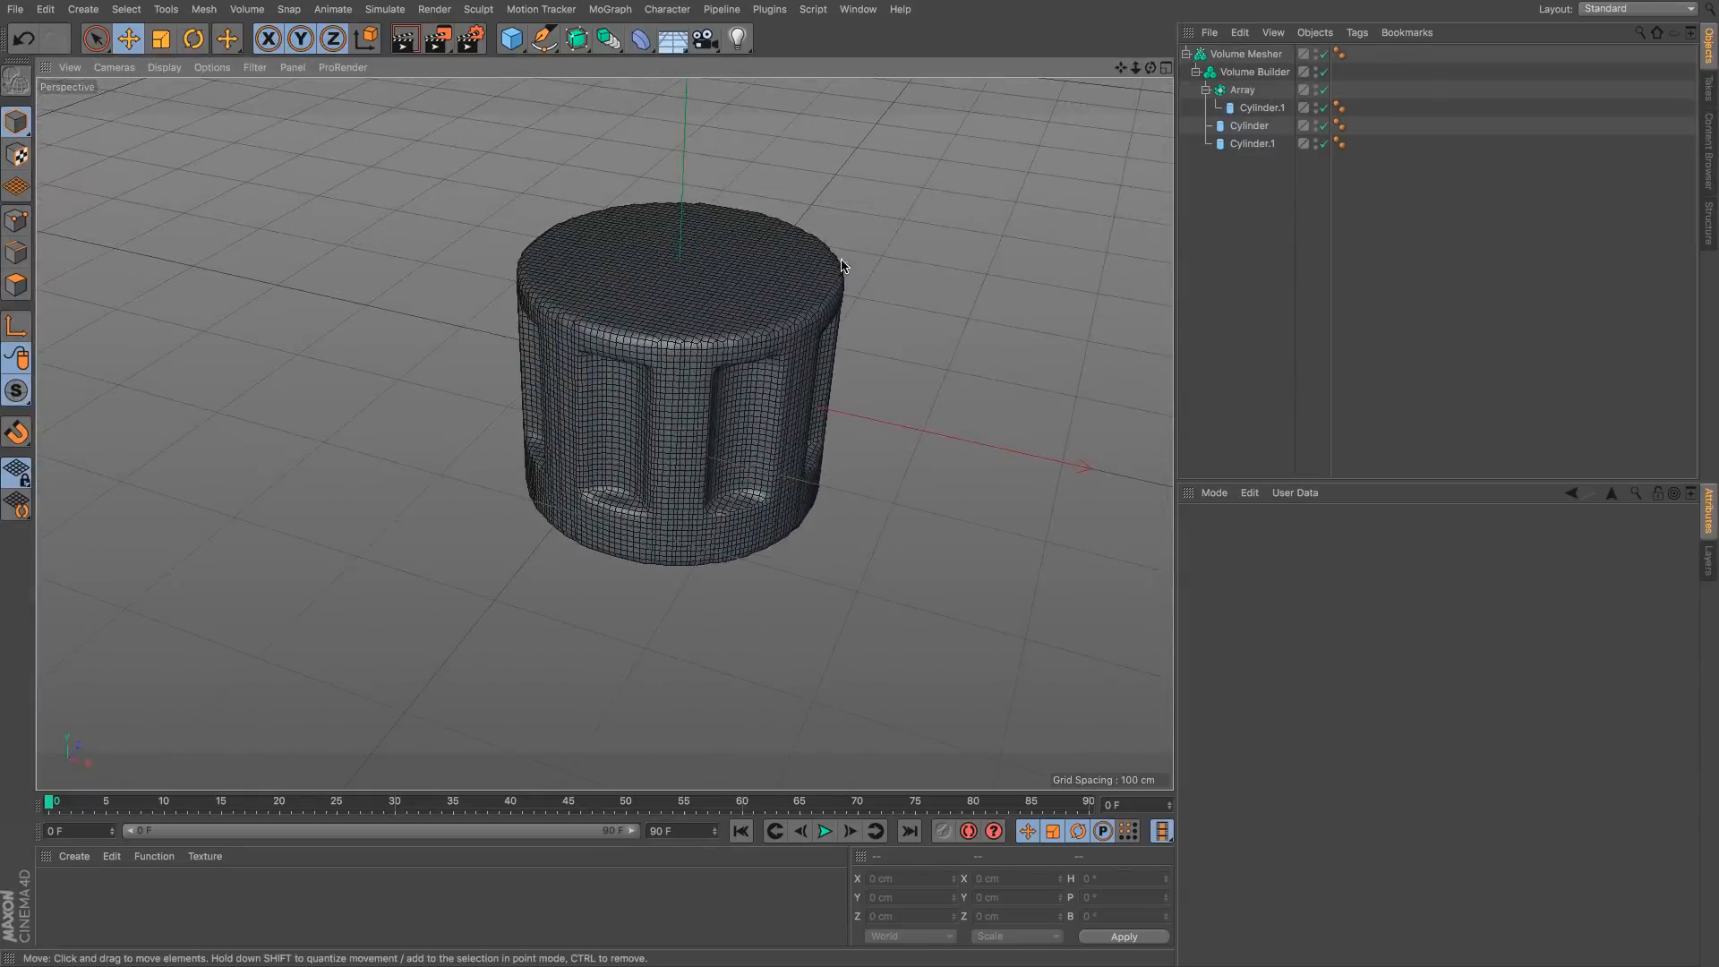
# Step: Add a sphere and give it the inner cylinder's radius of 89.201 cm
pyautogui.click(1255, 145)
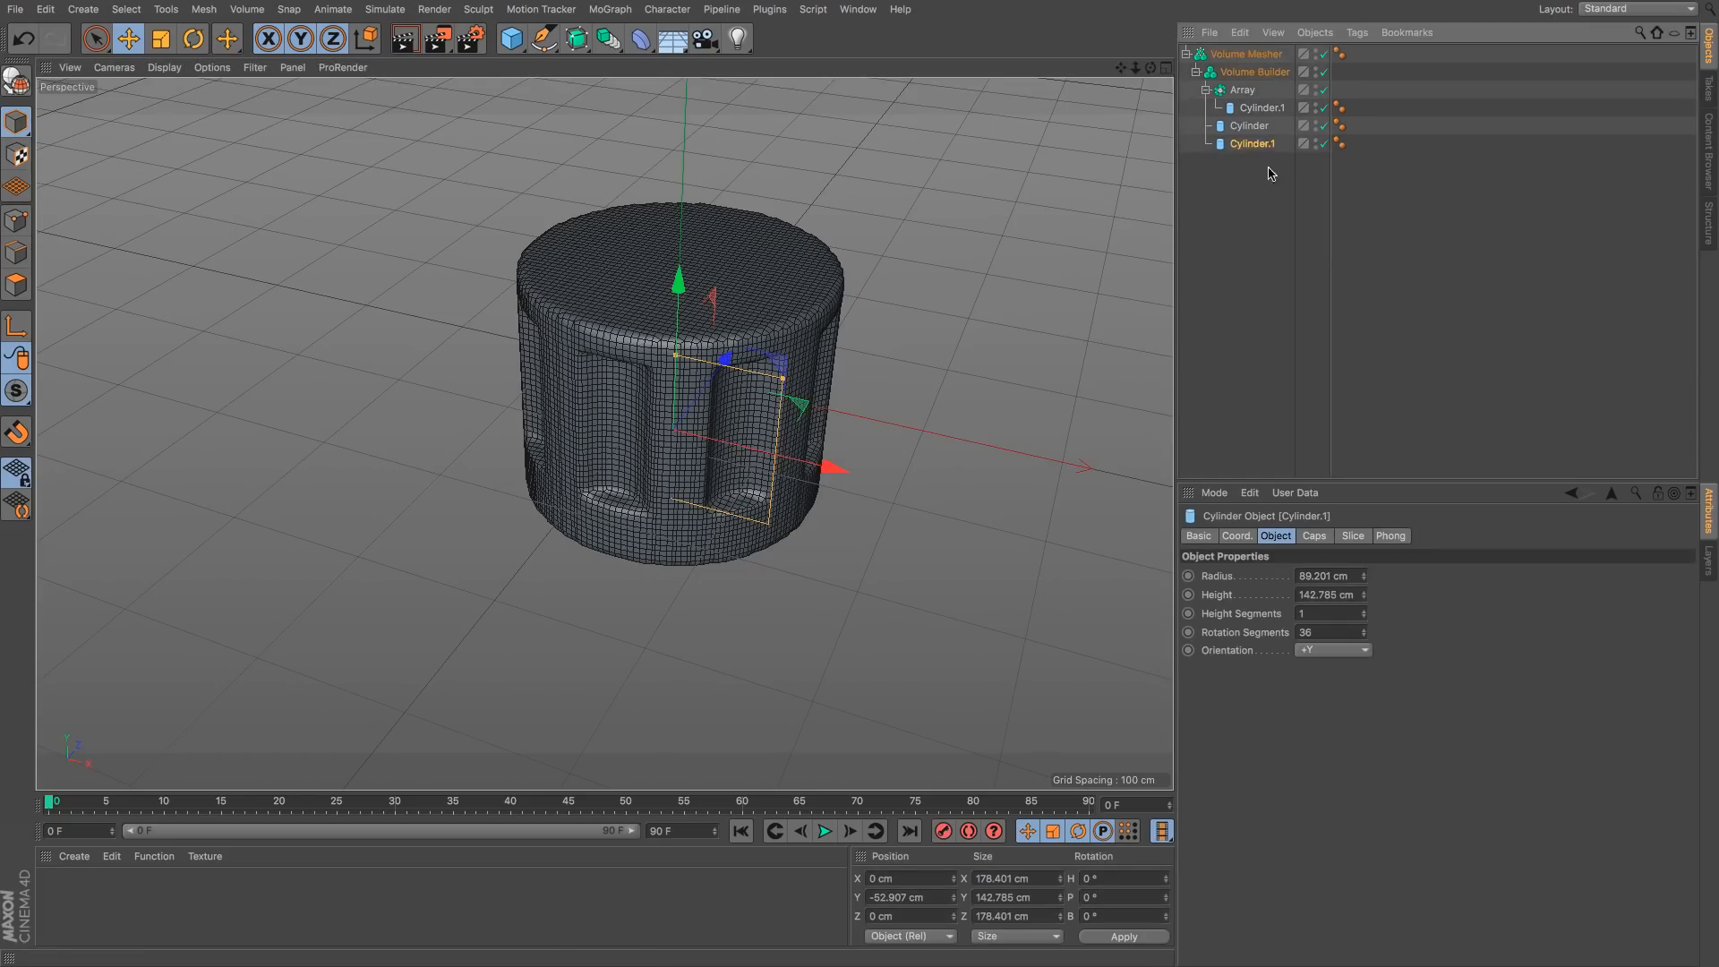
pyautogui.click(1354, 576)
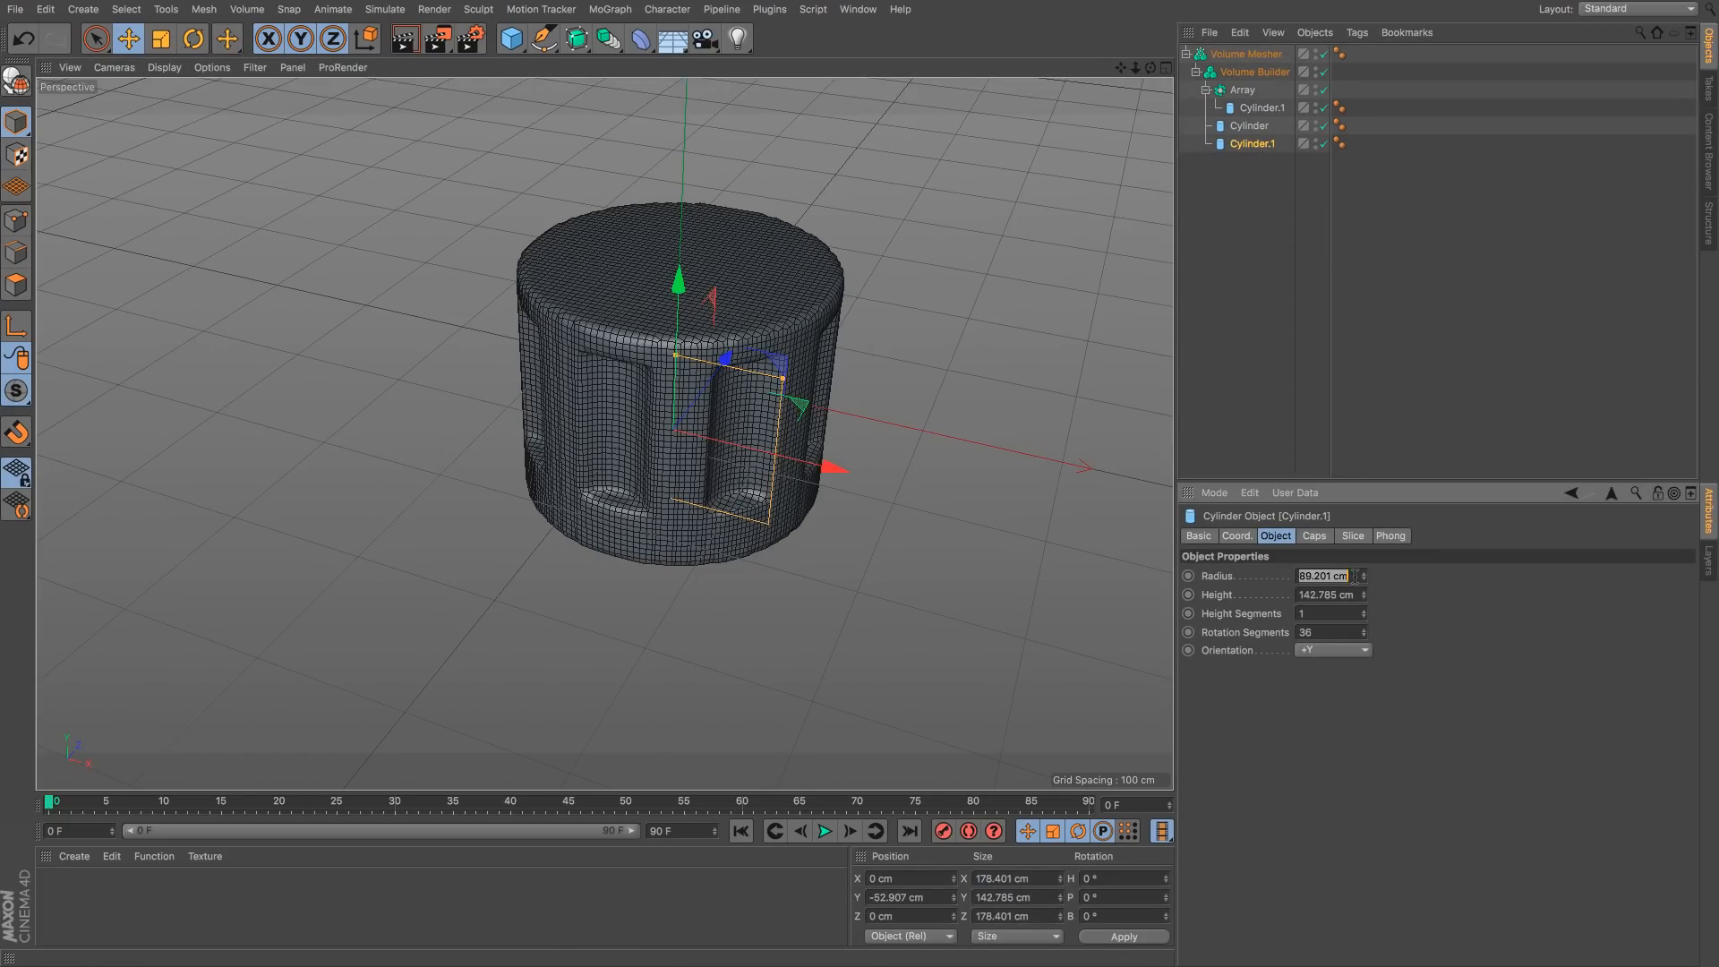
pyautogui.click(511, 39)
pyautogui.click(787, 89)
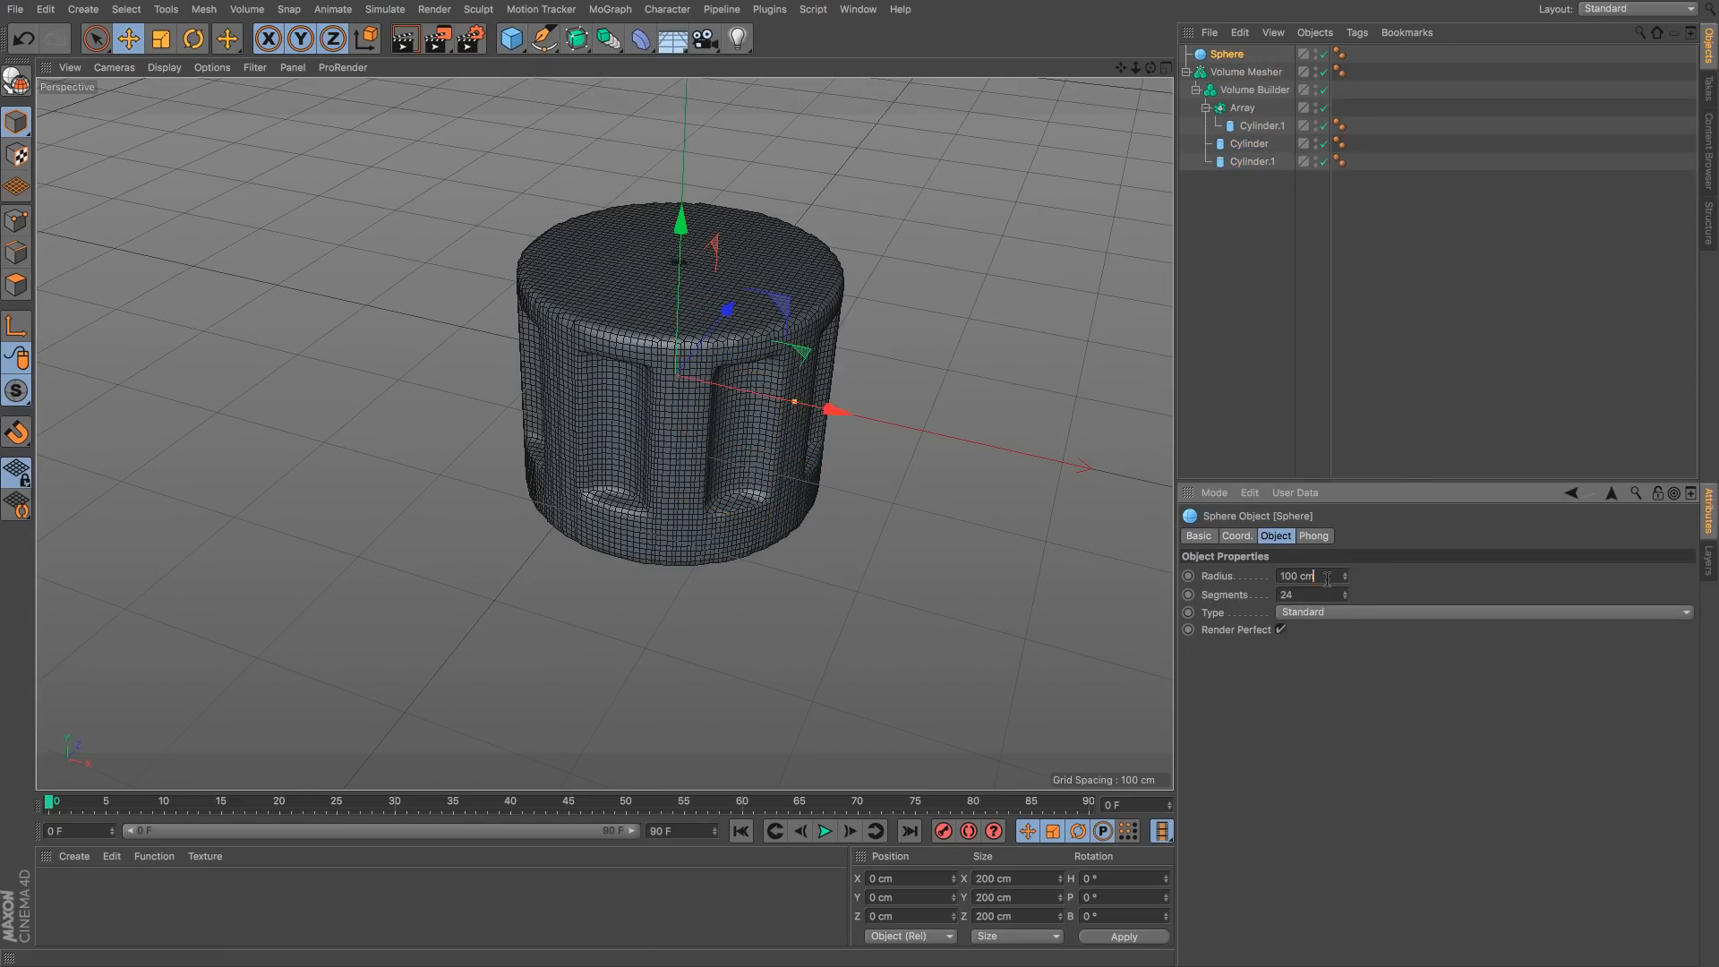
pyautogui.press('Return')
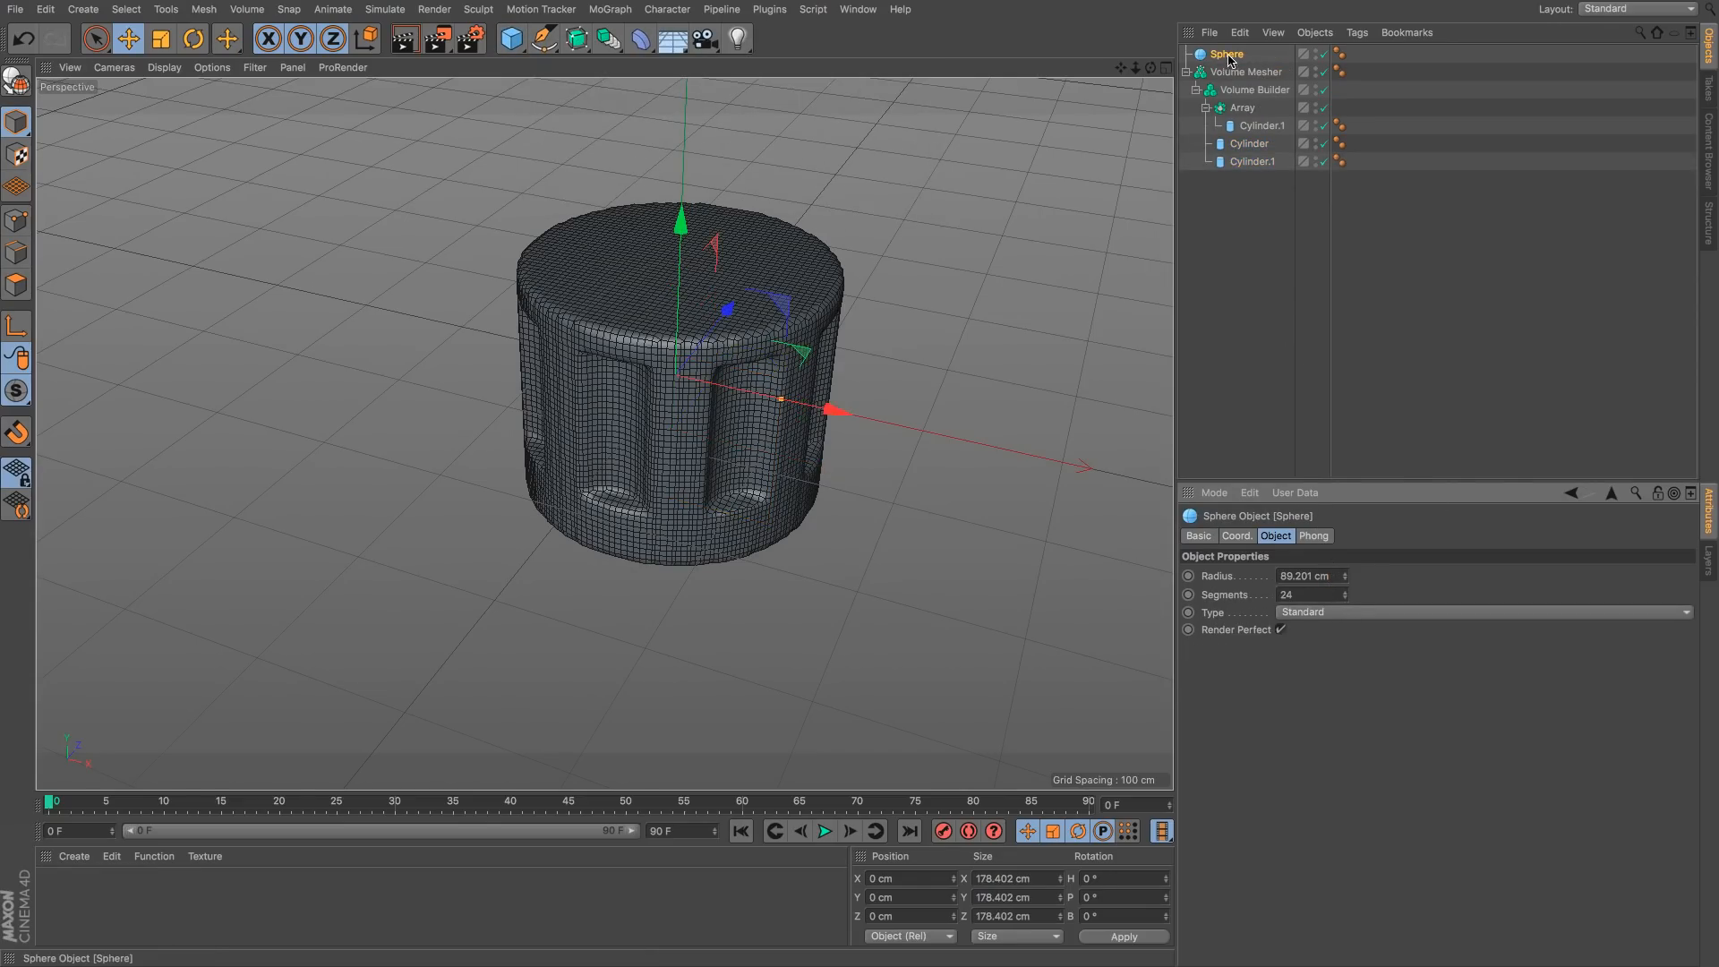
# Step: Nest the sphere first in the Volume Builder and fit it over the cylinder's top at about Y 96 cm with about 126 cm radius
pyautogui.moveTo(1226, 54); pyautogui.dragTo(1246, 99)
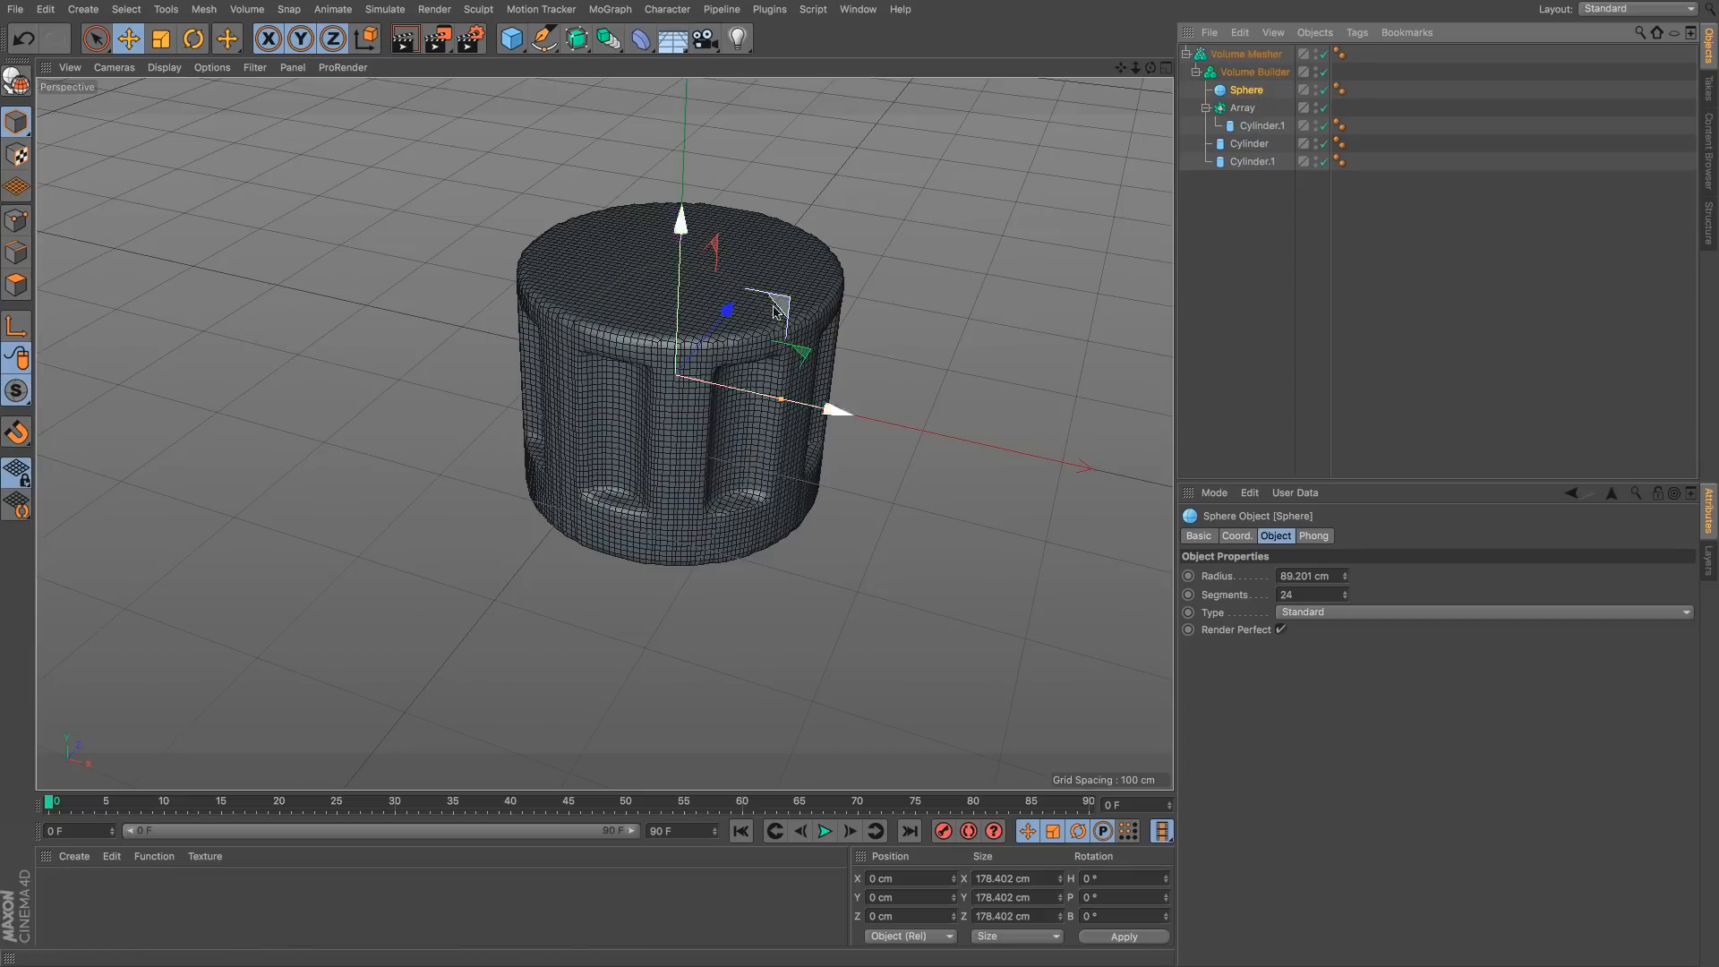
pyautogui.moveTo(679, 318); pyautogui.dragTo(678, 212)
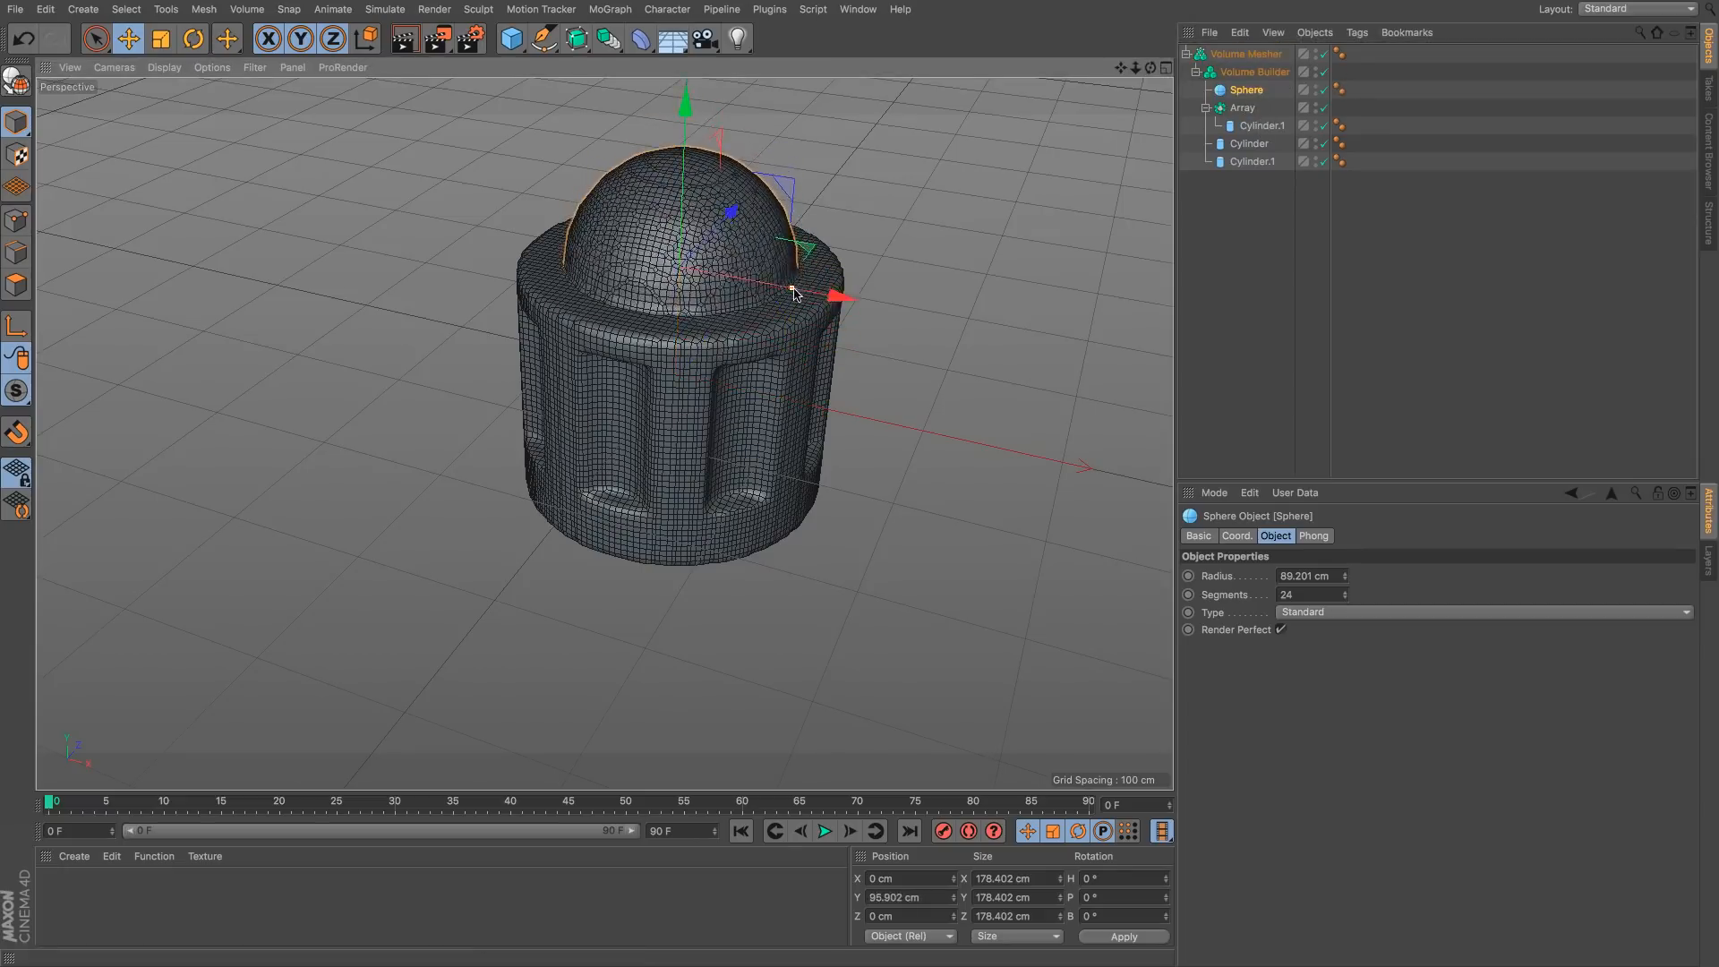
pyautogui.moveTo(793, 283); pyautogui.dragTo(842, 310)
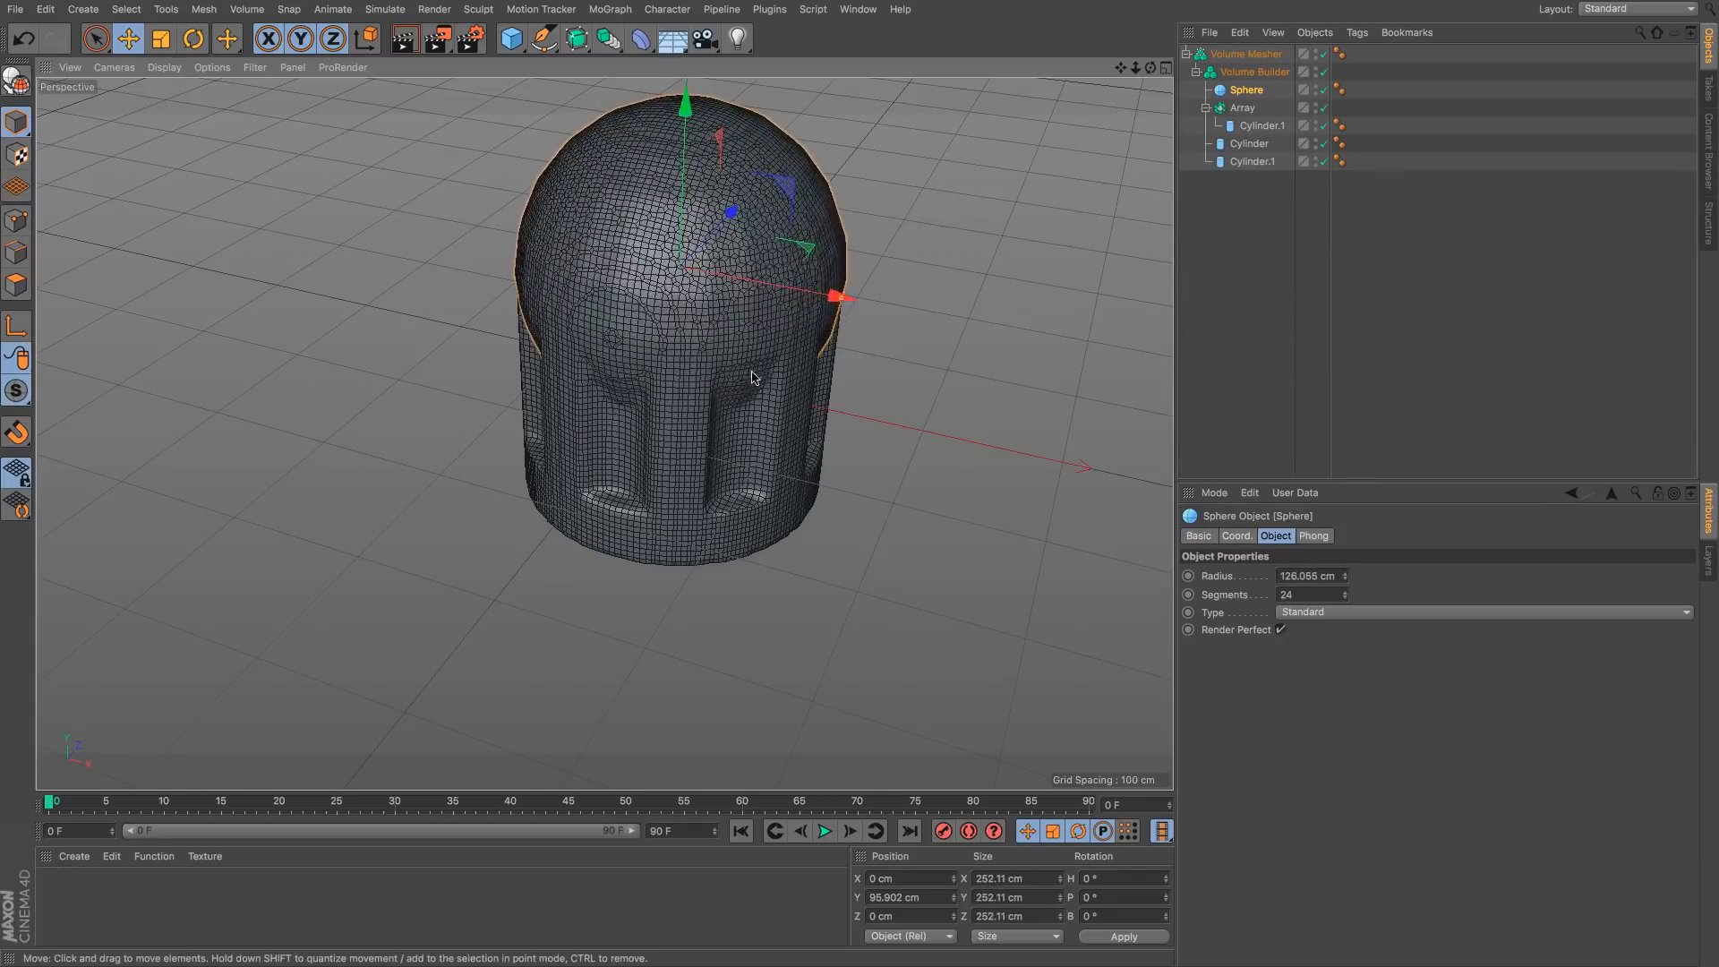
# Step: Move the sphere below the Array in the Volume Builder's object list and set the sphere's segments to 150
pyautogui.click(1242, 75)
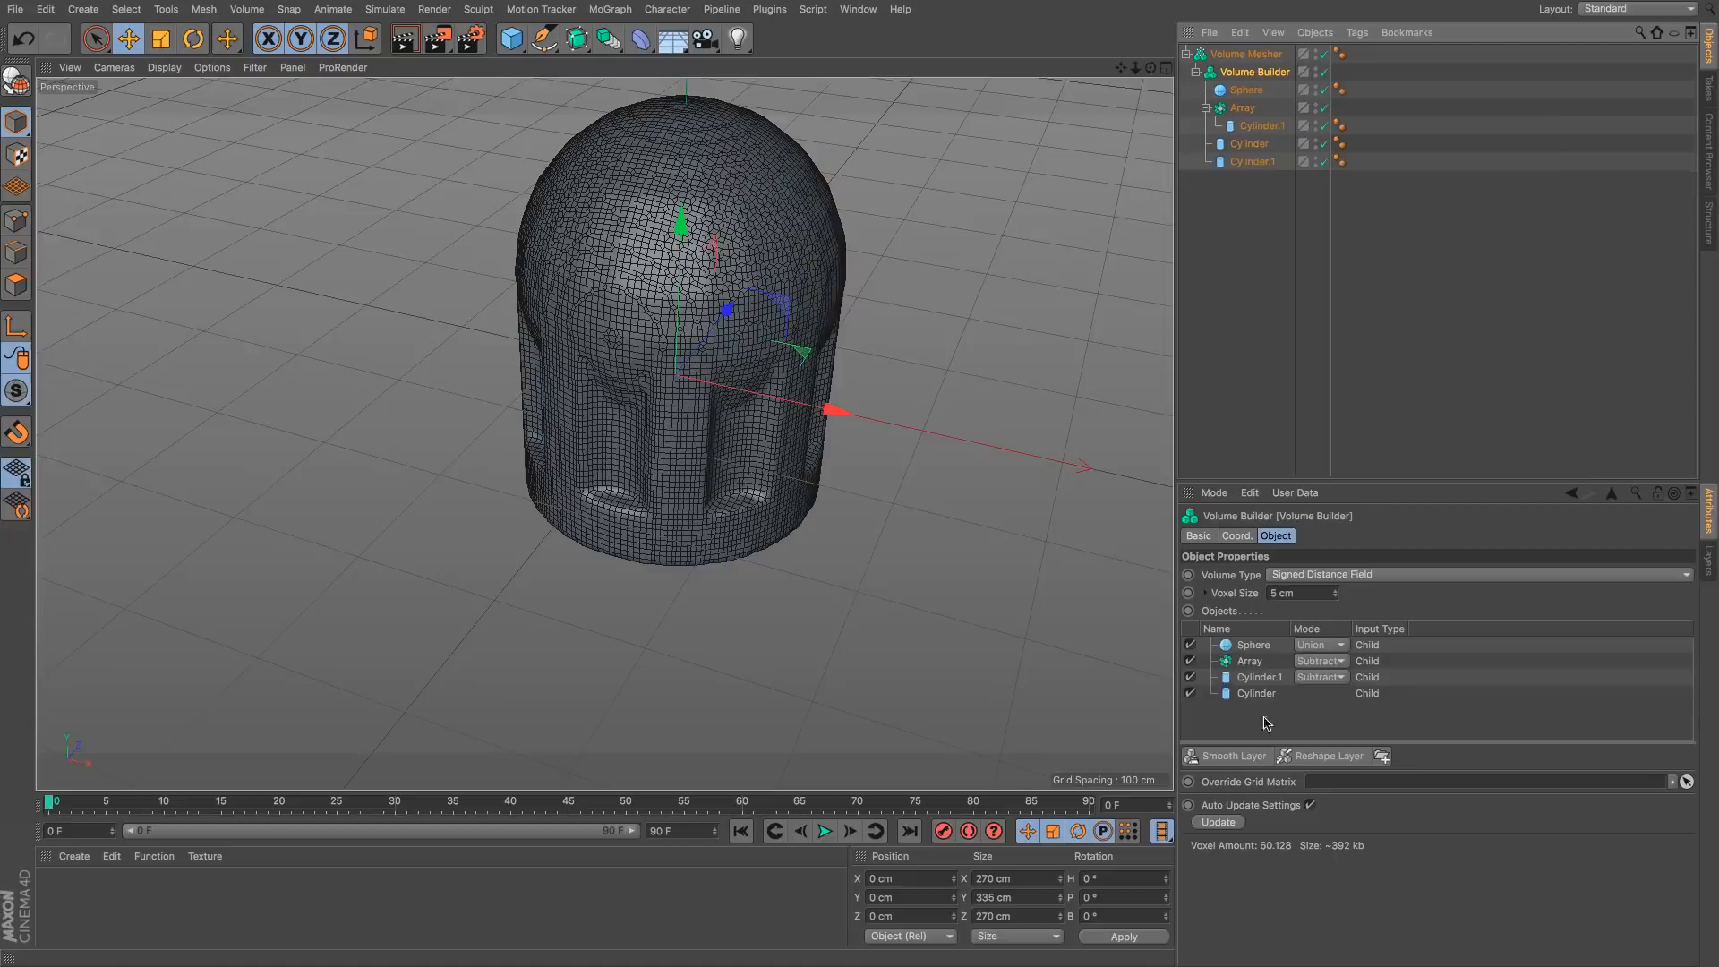
pyautogui.click(1250, 646)
pyautogui.click(908, 357)
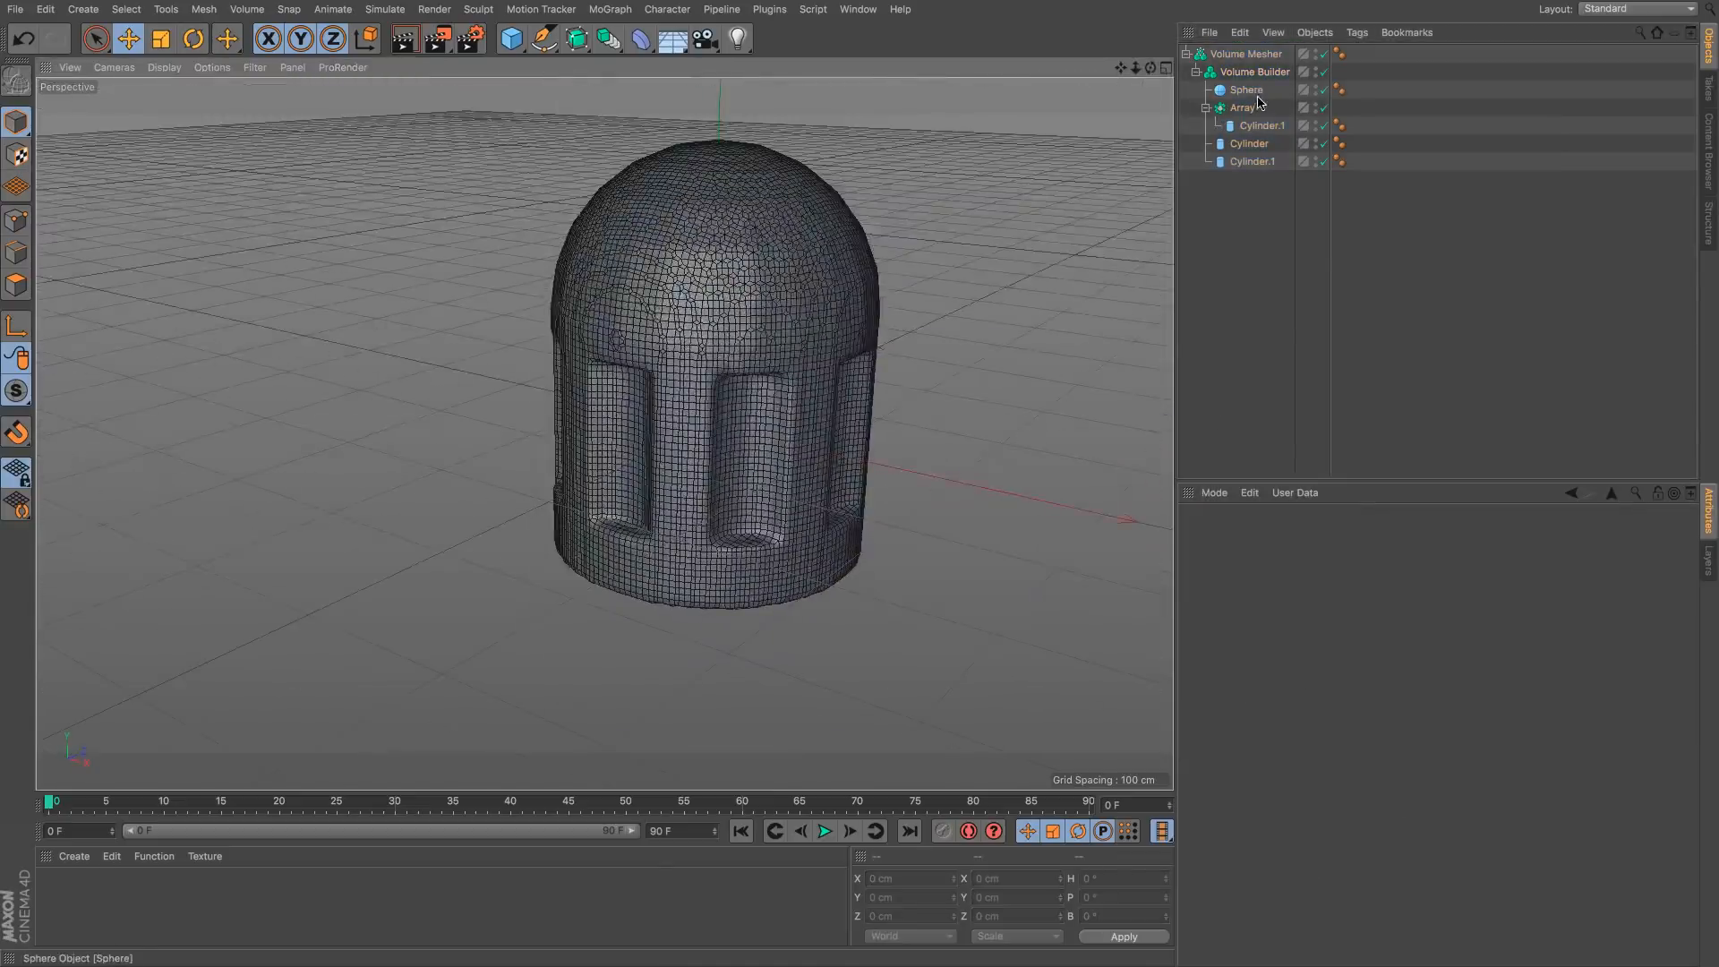
pyautogui.click(1246, 89)
pyautogui.click(1318, 594)
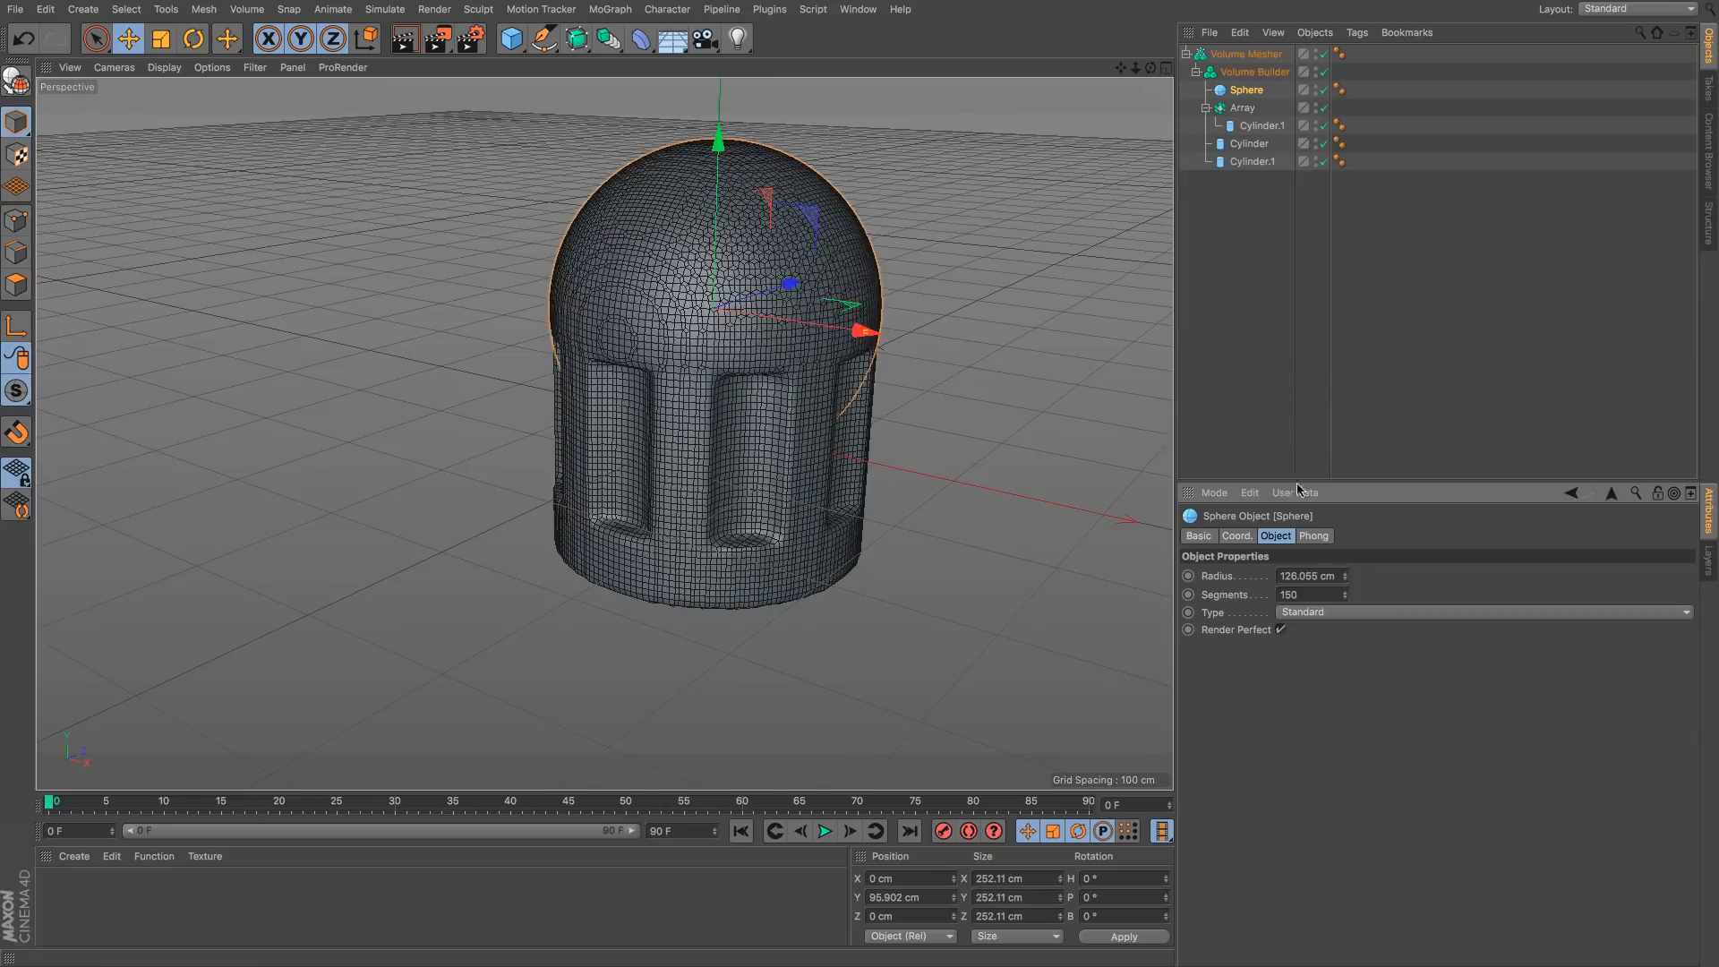
# Step: Review the stacking order and modes of the Array, sphere and cylinders in the Volume Builder
pyautogui.click(1253, 73)
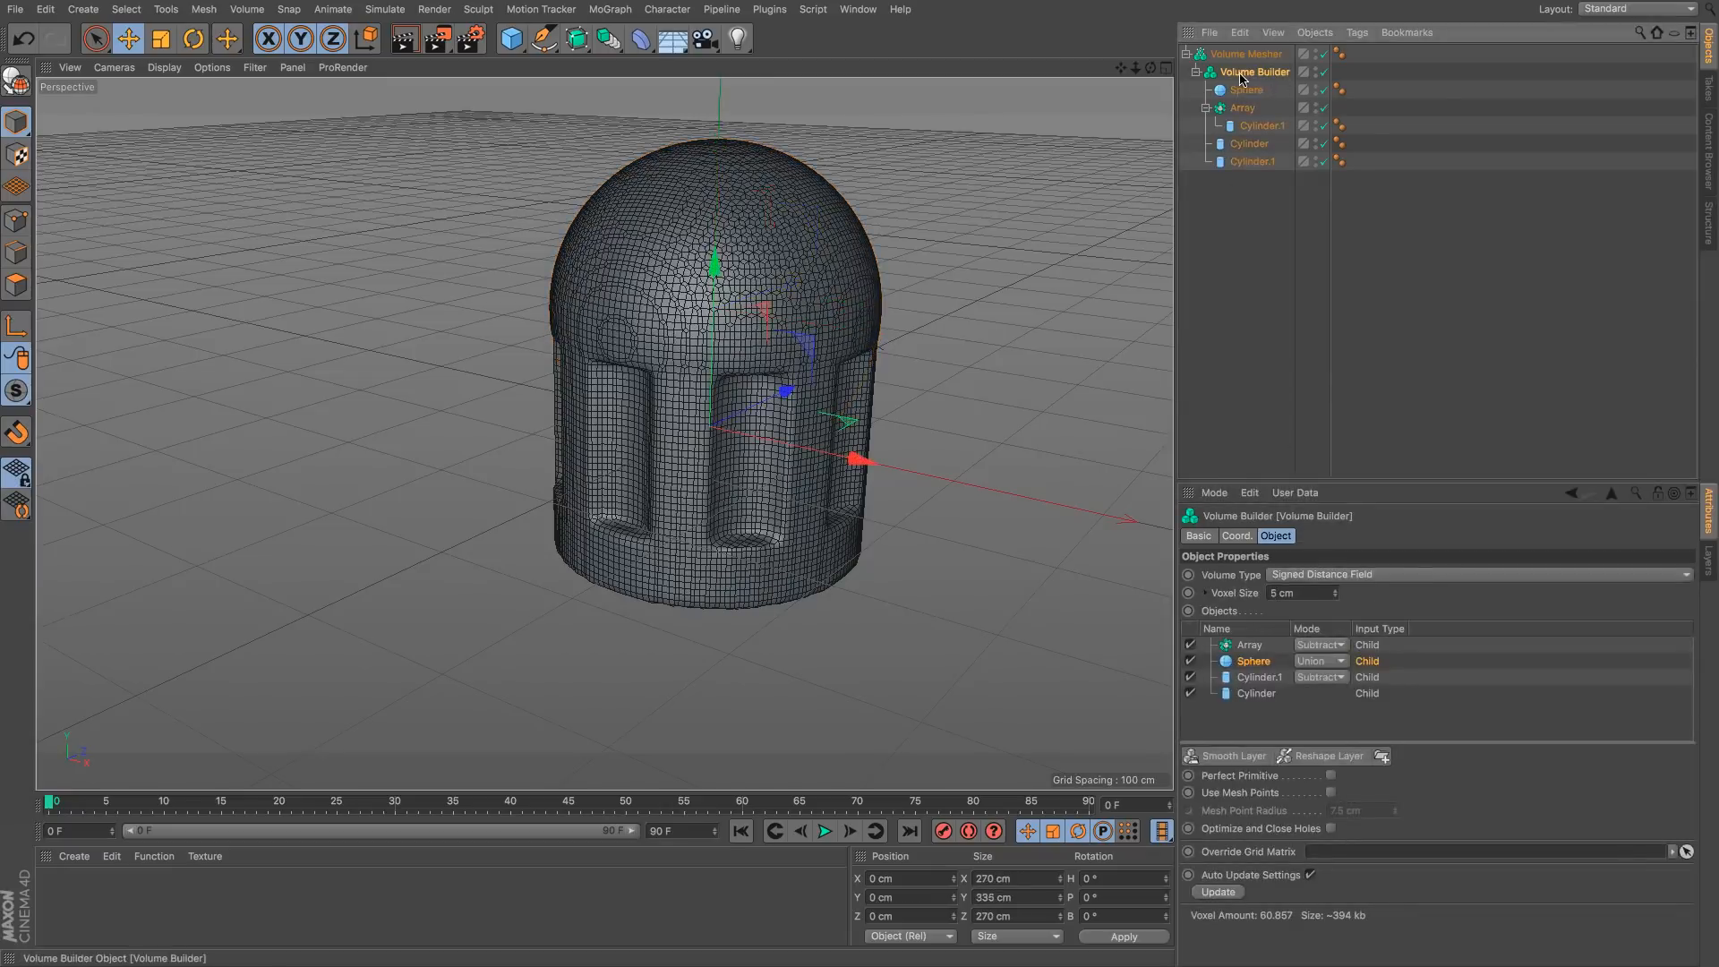
pyautogui.click(1246, 645)
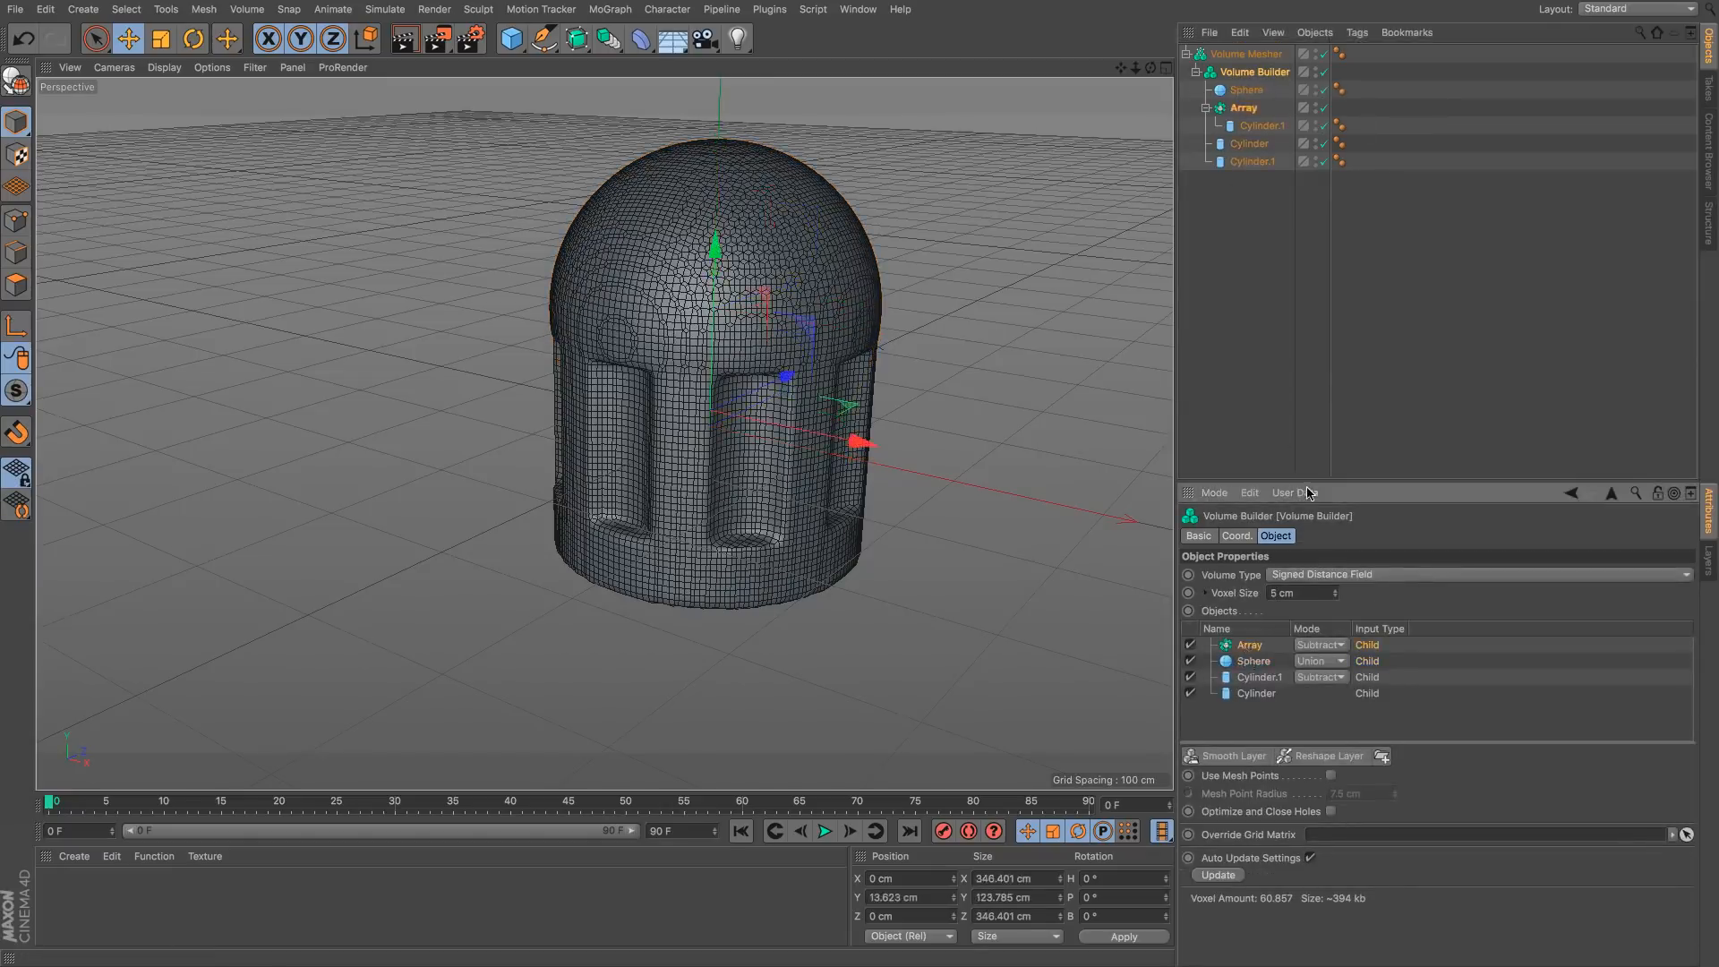
pyautogui.moveTo(1306, 480); pyautogui.dragTo(1307, 329)
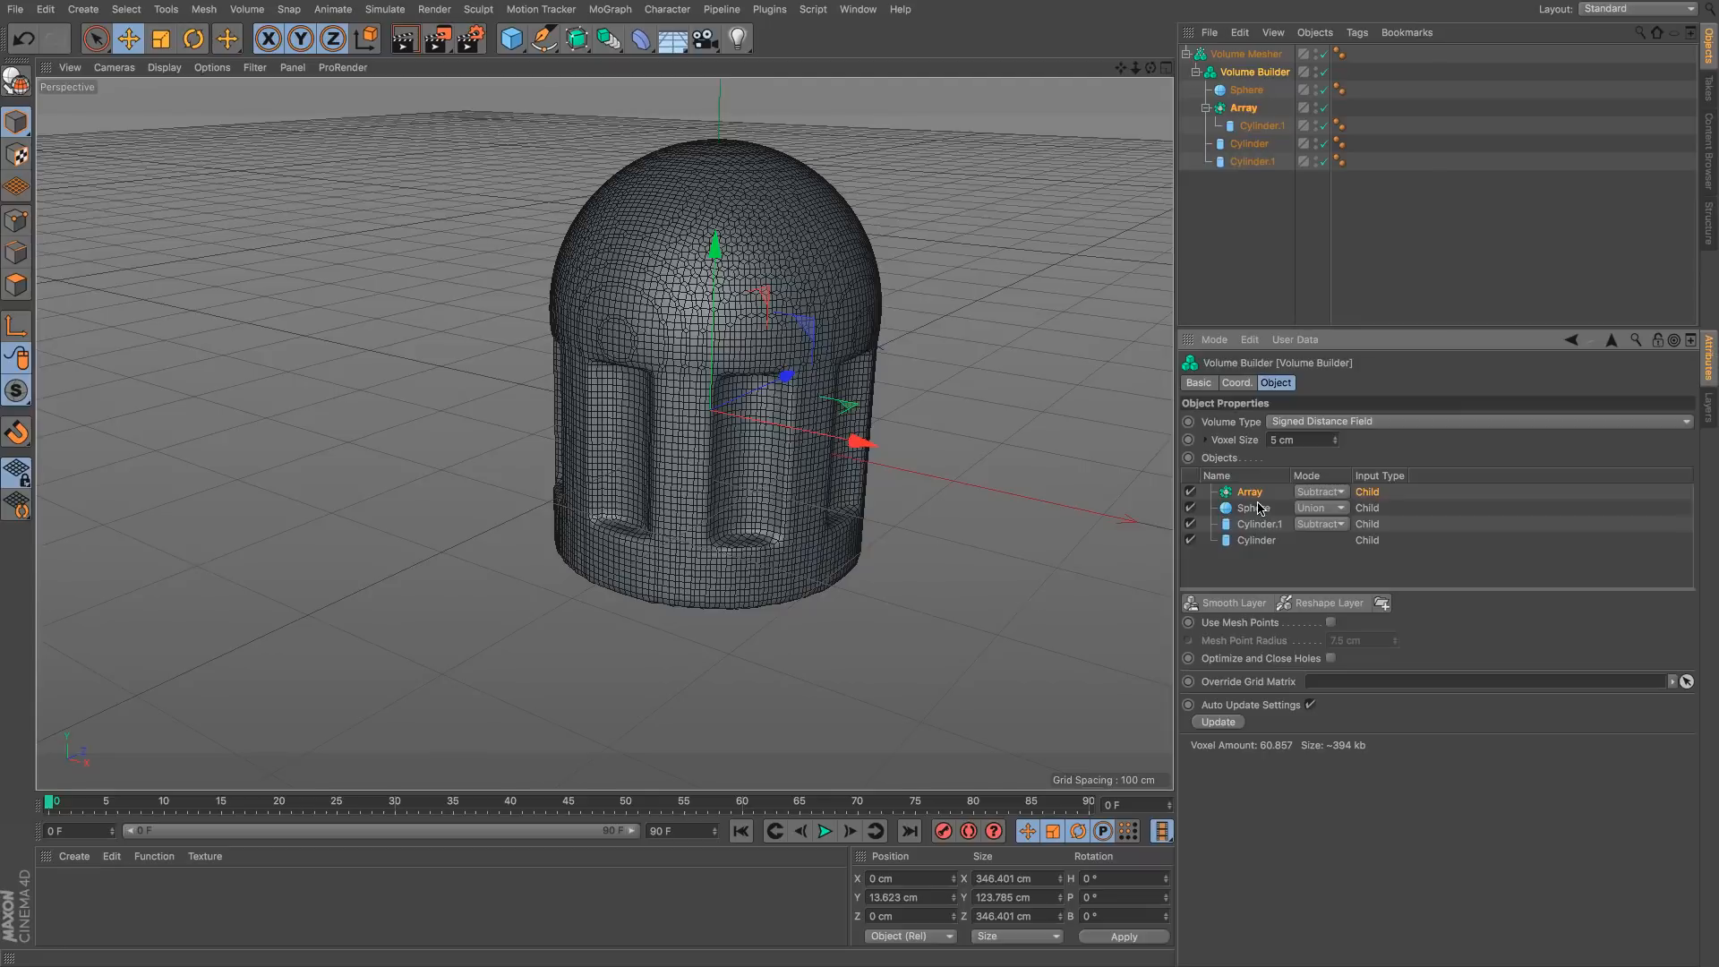
pyautogui.click(1252, 512)
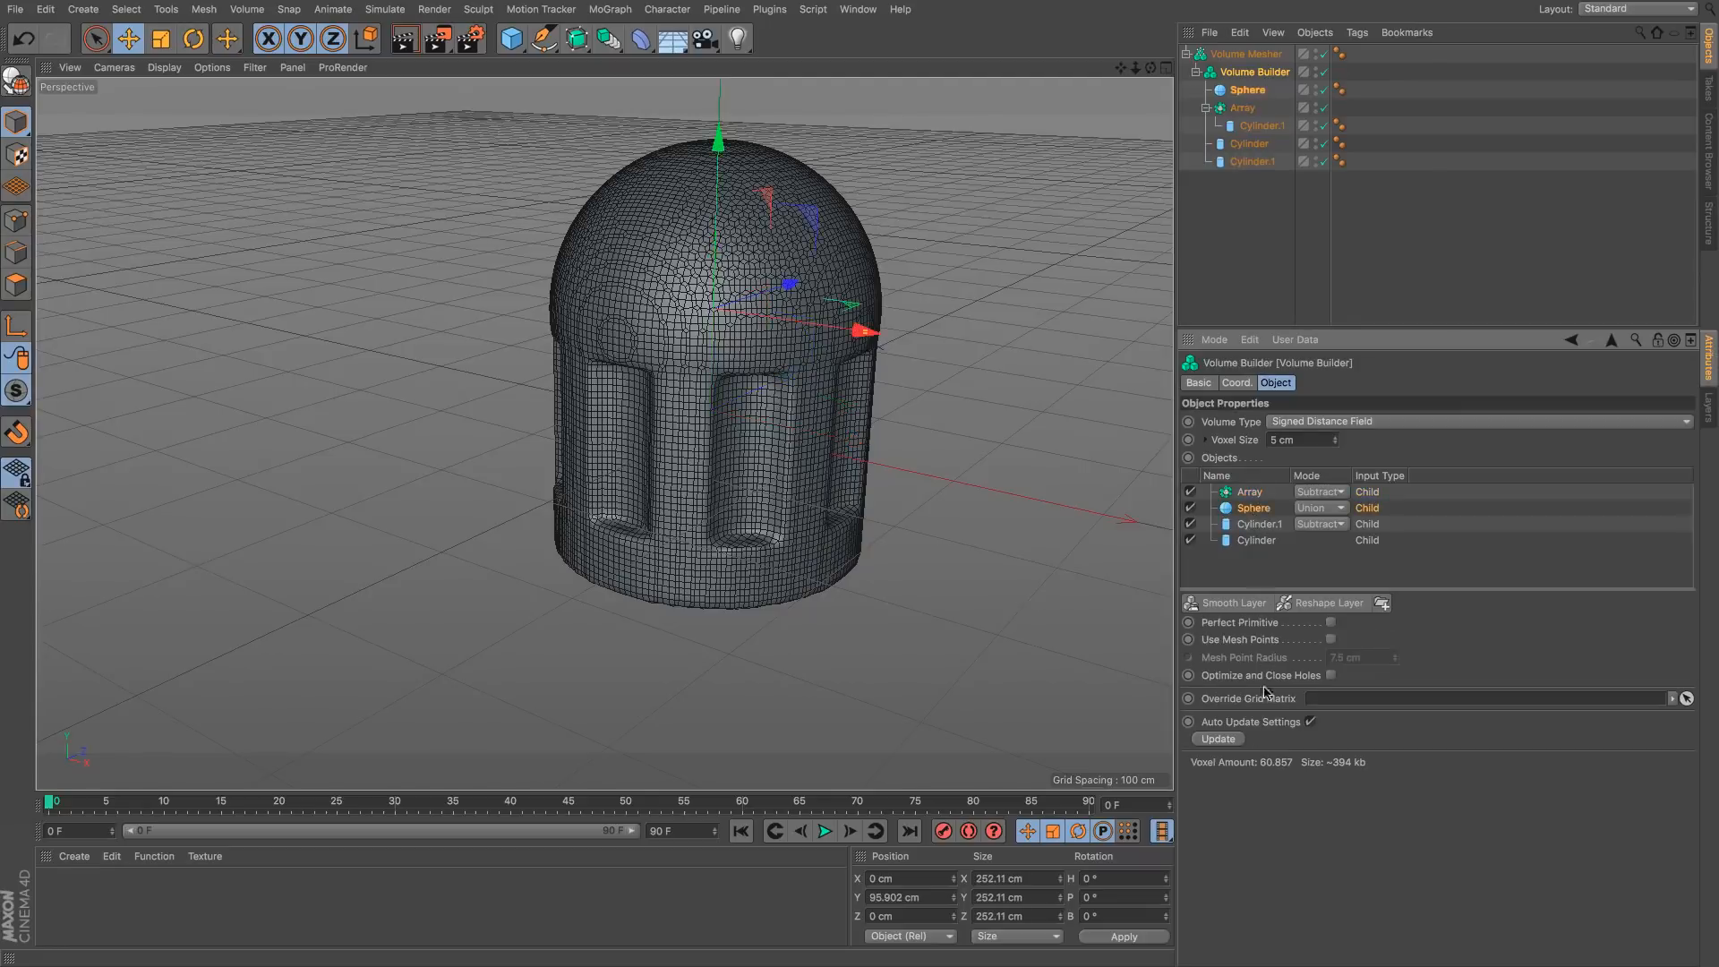
pyautogui.click(1260, 523)
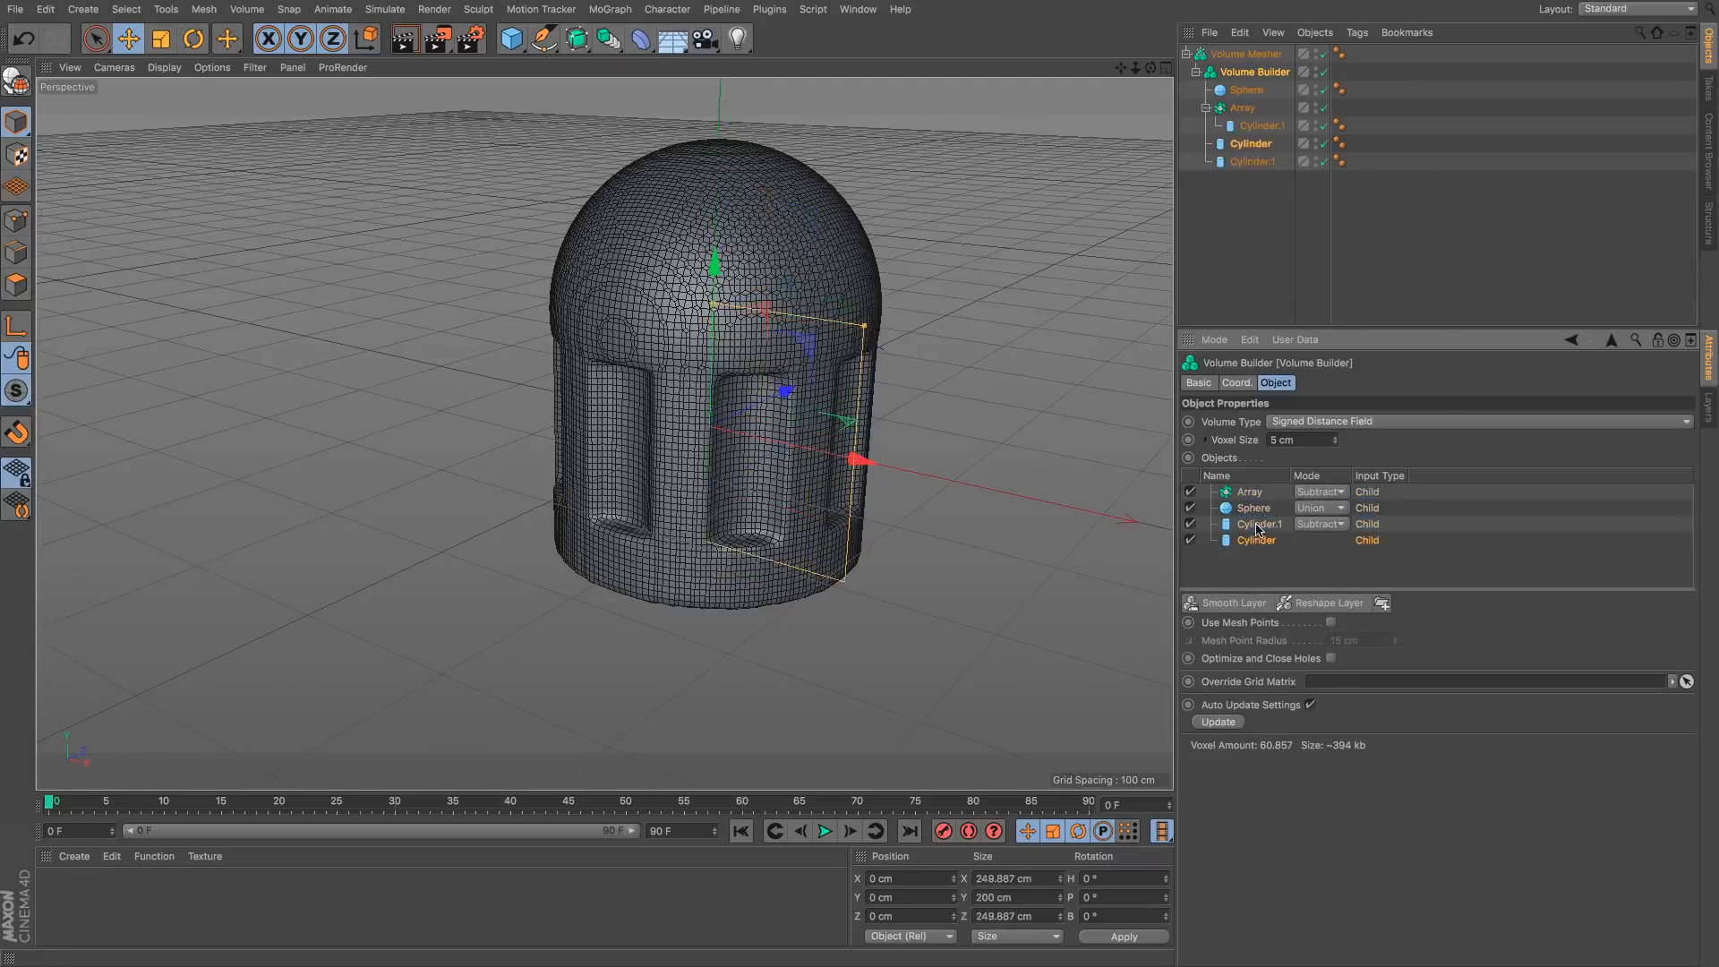
pyautogui.click(1255, 511)
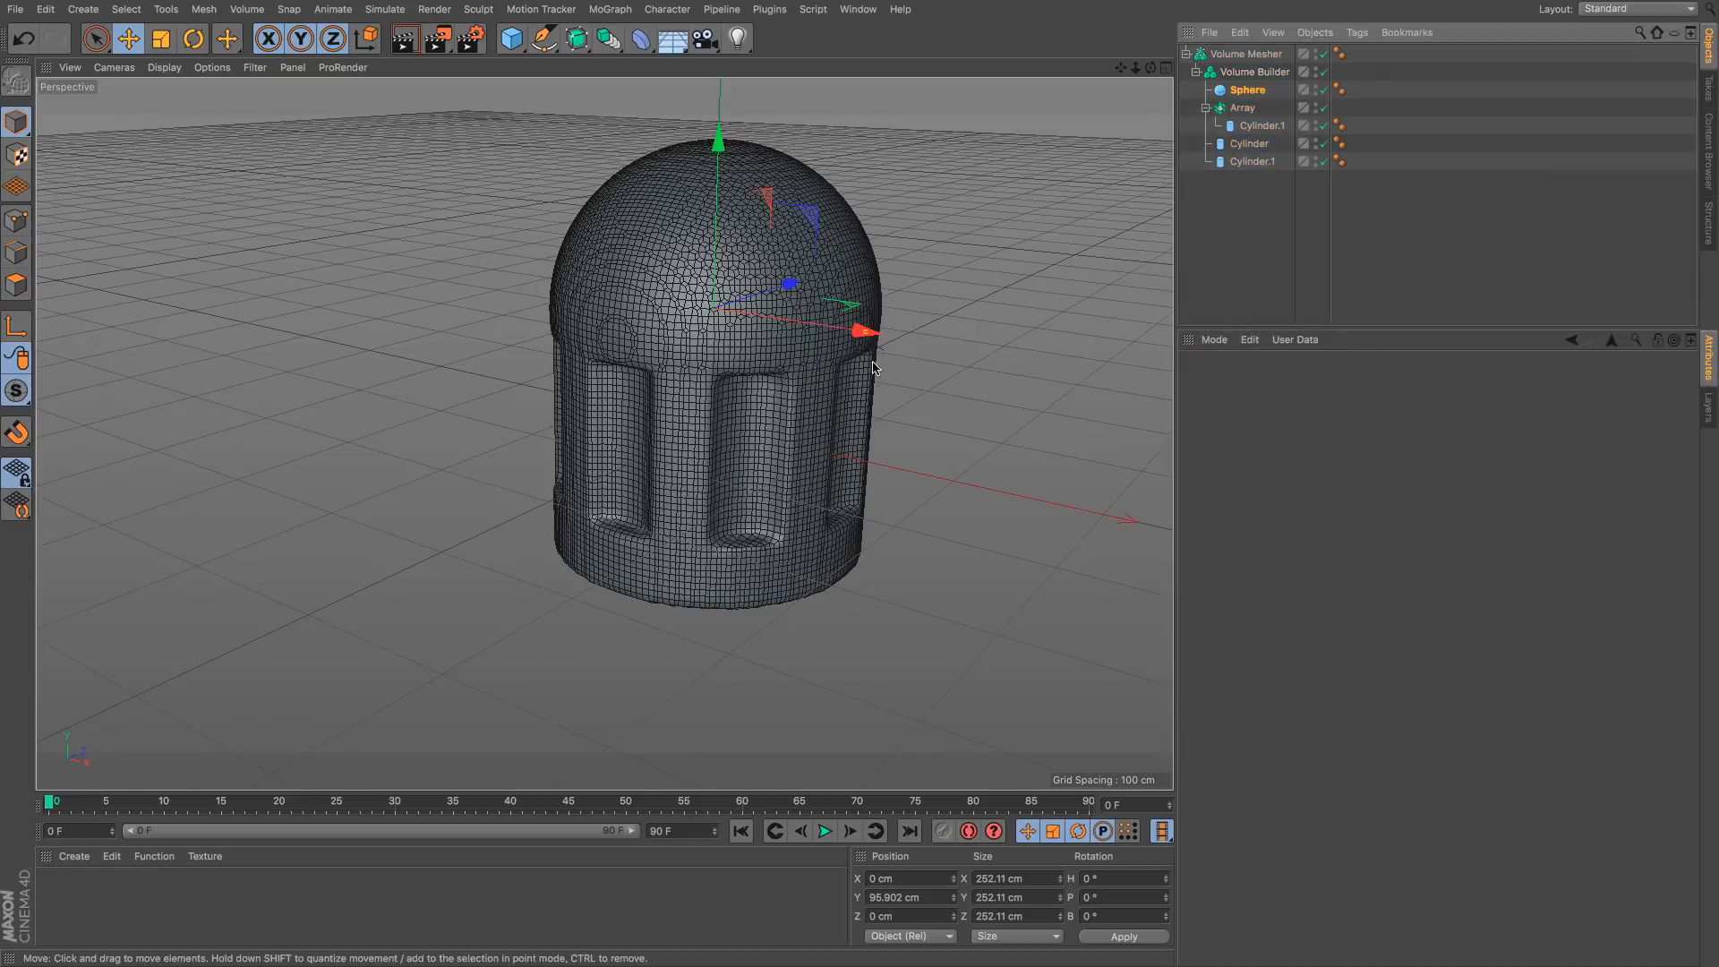
pyautogui.click(1253, 72)
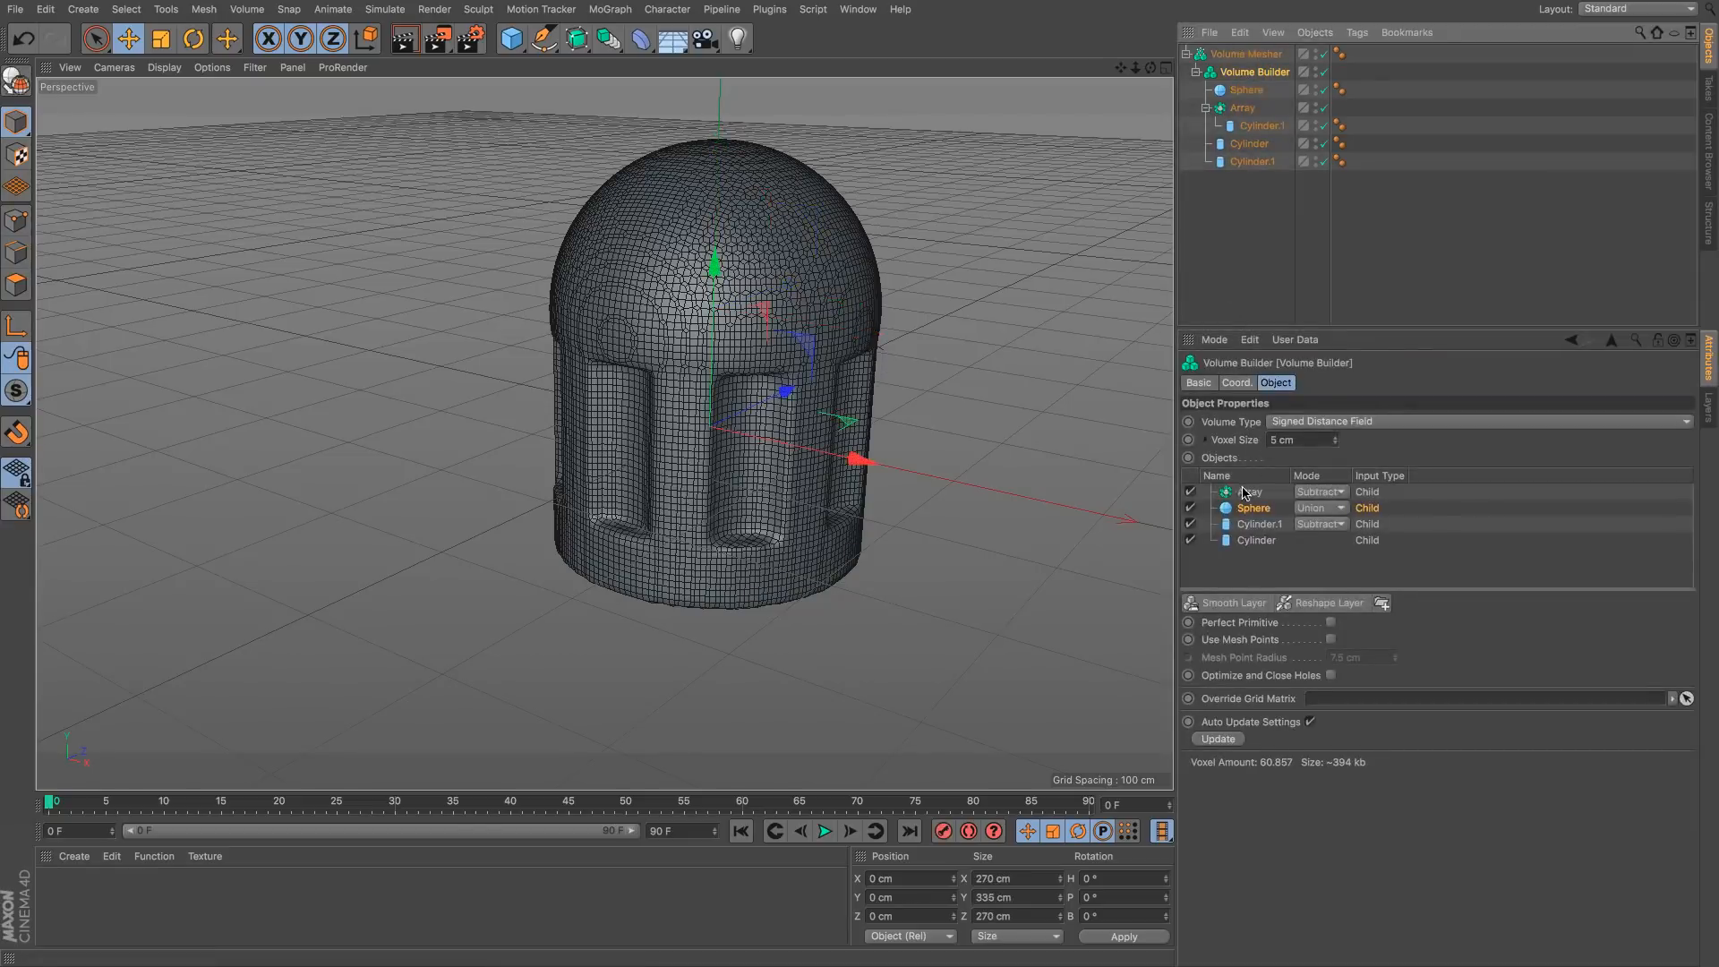
pyautogui.click(1206, 107)
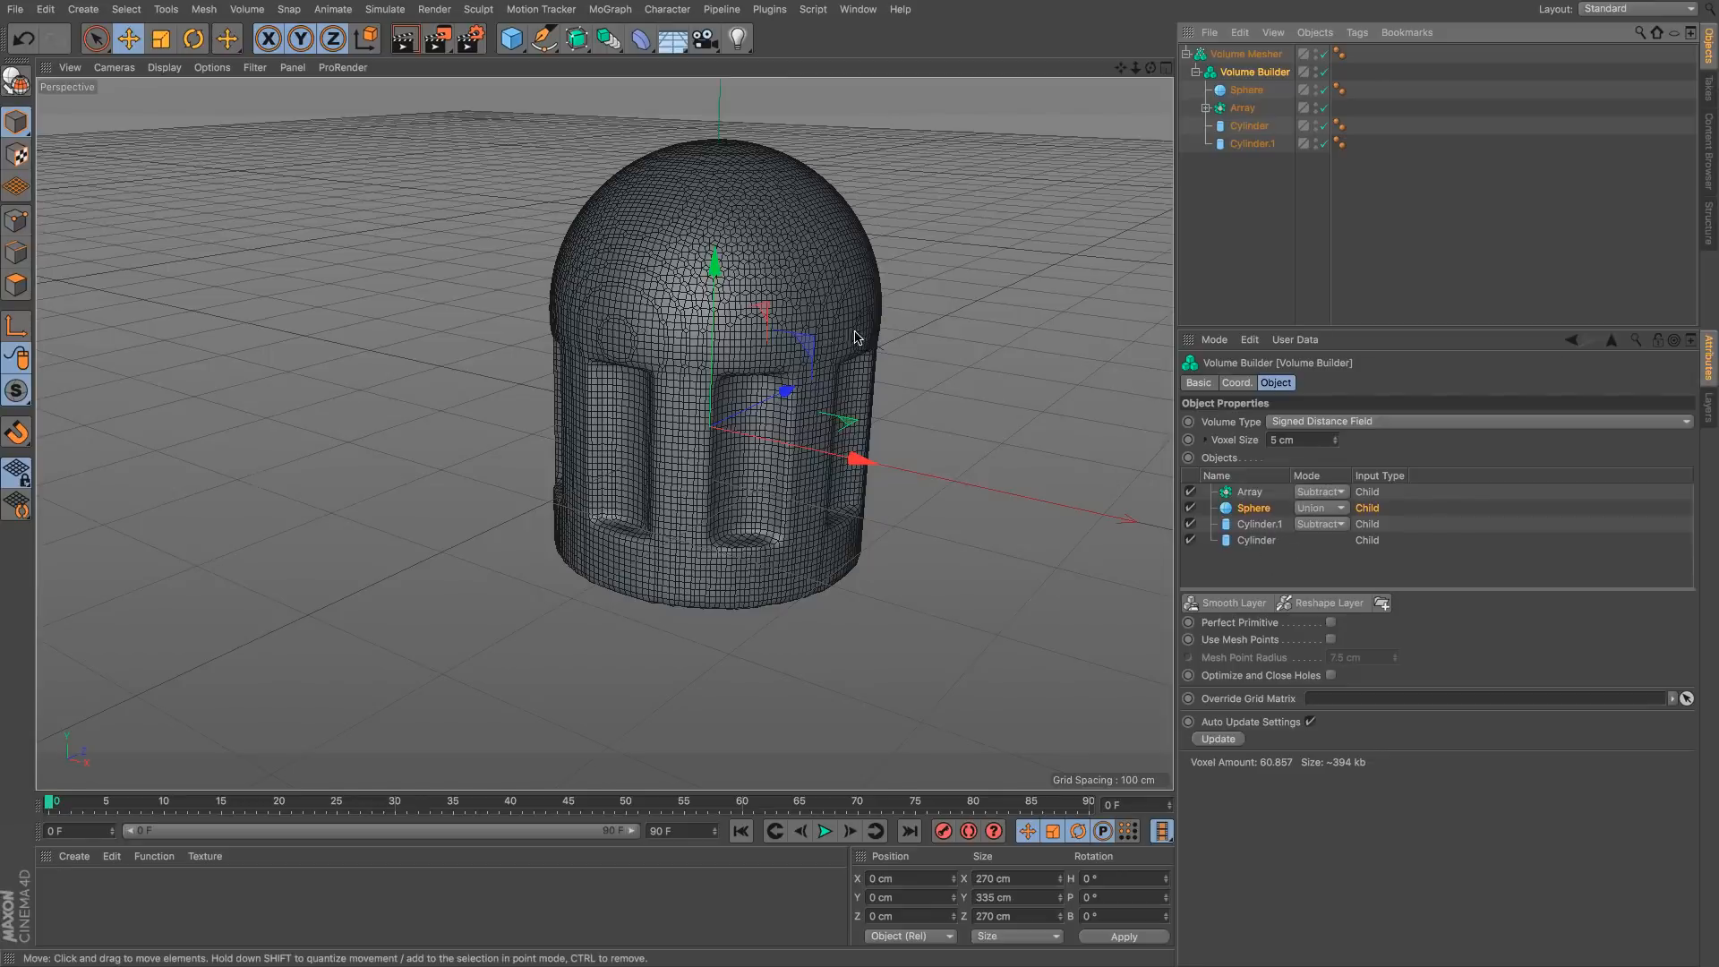
# Step: Add a torus around the dome at about Y 130 cm with about 110 cm ring radius and 16 cm pipe radius
pyautogui.keyDown('alt'); pyautogui.moveTo(854, 337); pyautogui.dragTo(676, 143); pyautogui.keyUp('alt')
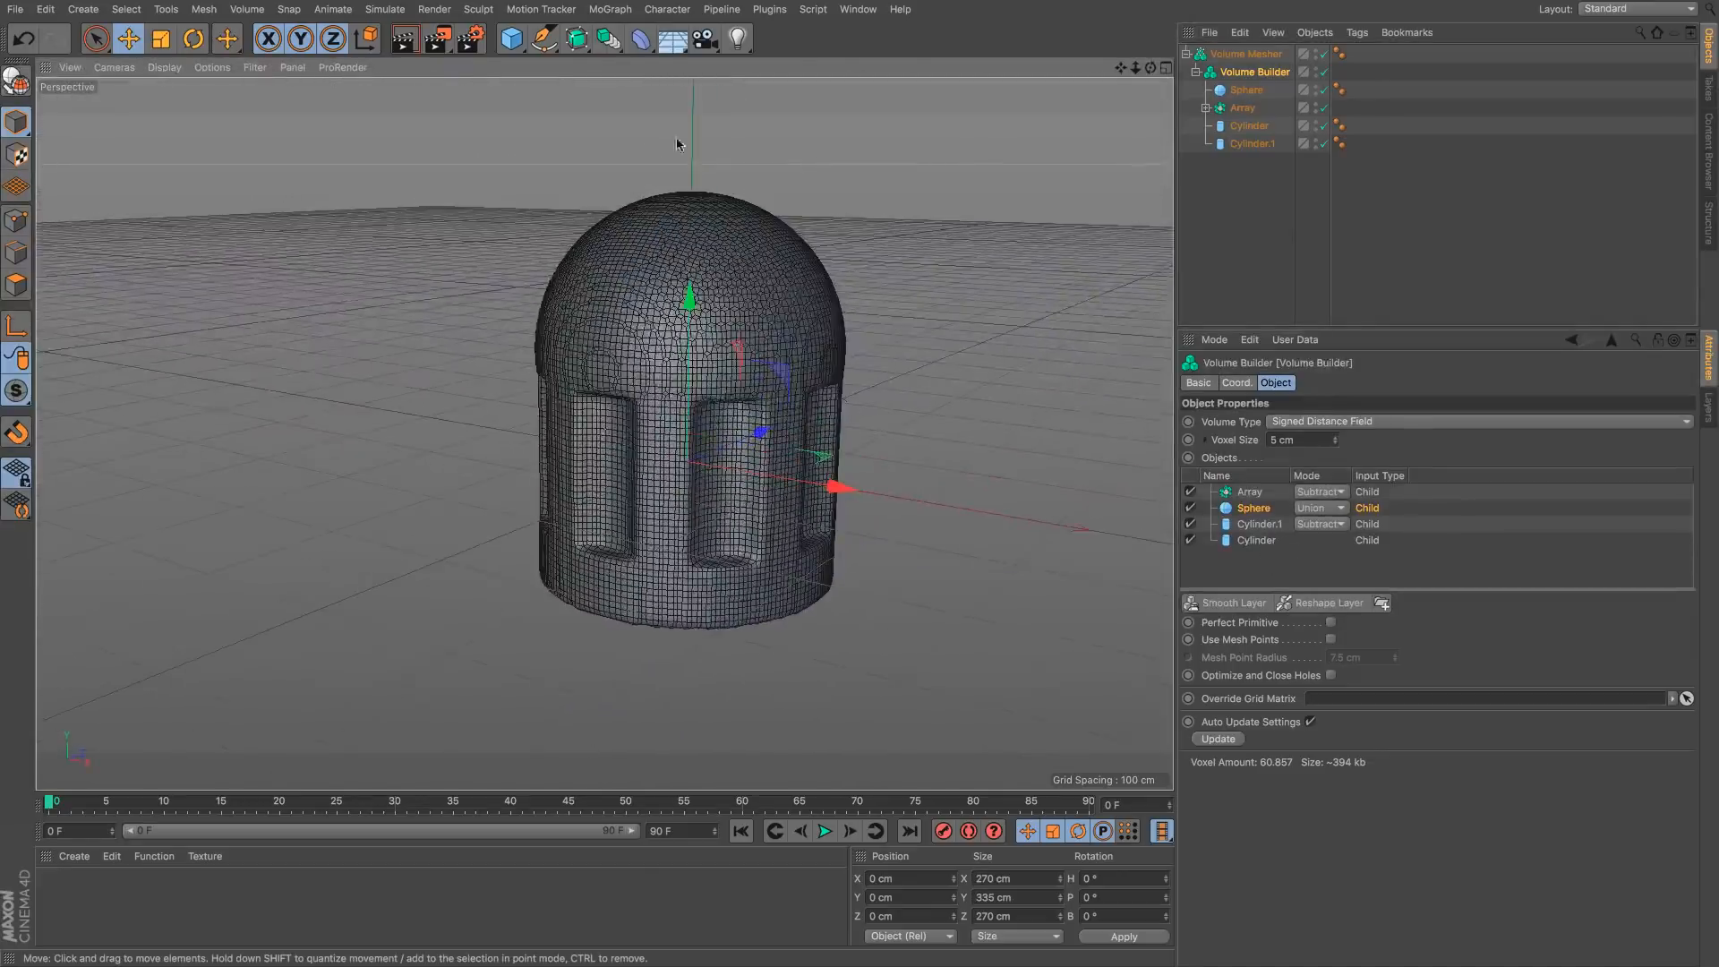
pyautogui.click(511, 39)
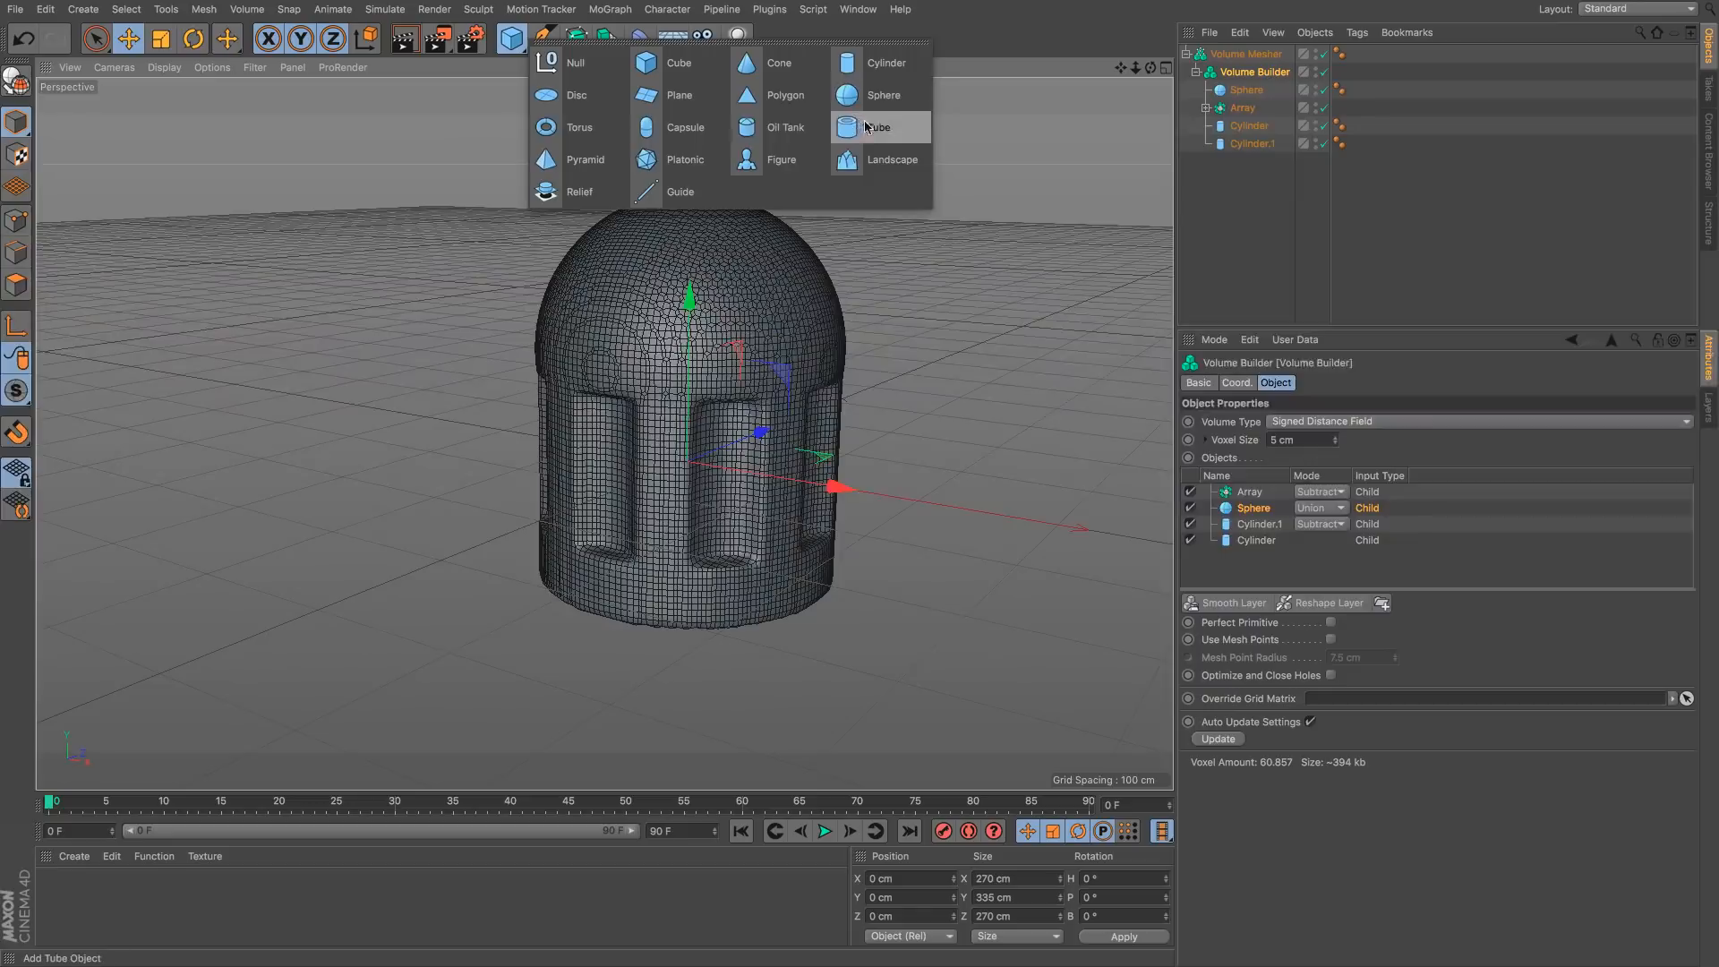
pyautogui.click(618, 134)
pyautogui.moveTo(925, 503); pyautogui.dragTo(874, 495)
pyautogui.moveTo(690, 296); pyautogui.dragTo(692, 139)
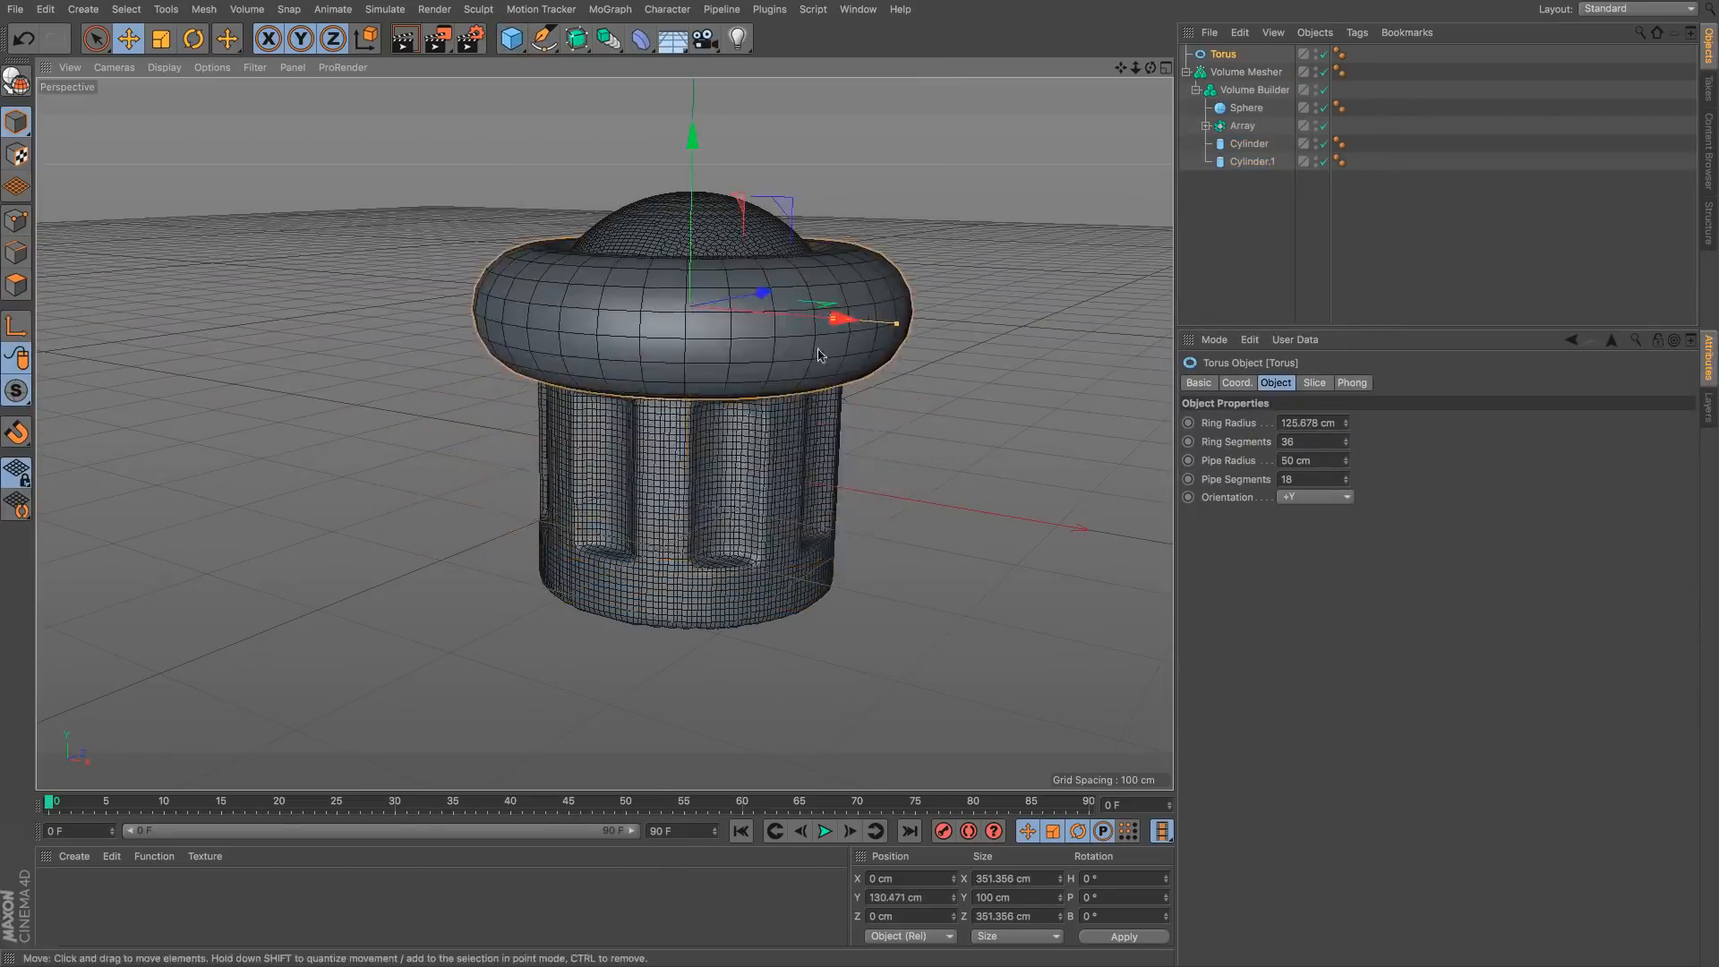
pyautogui.moveTo(906, 327); pyautogui.dragTo(767, 329)
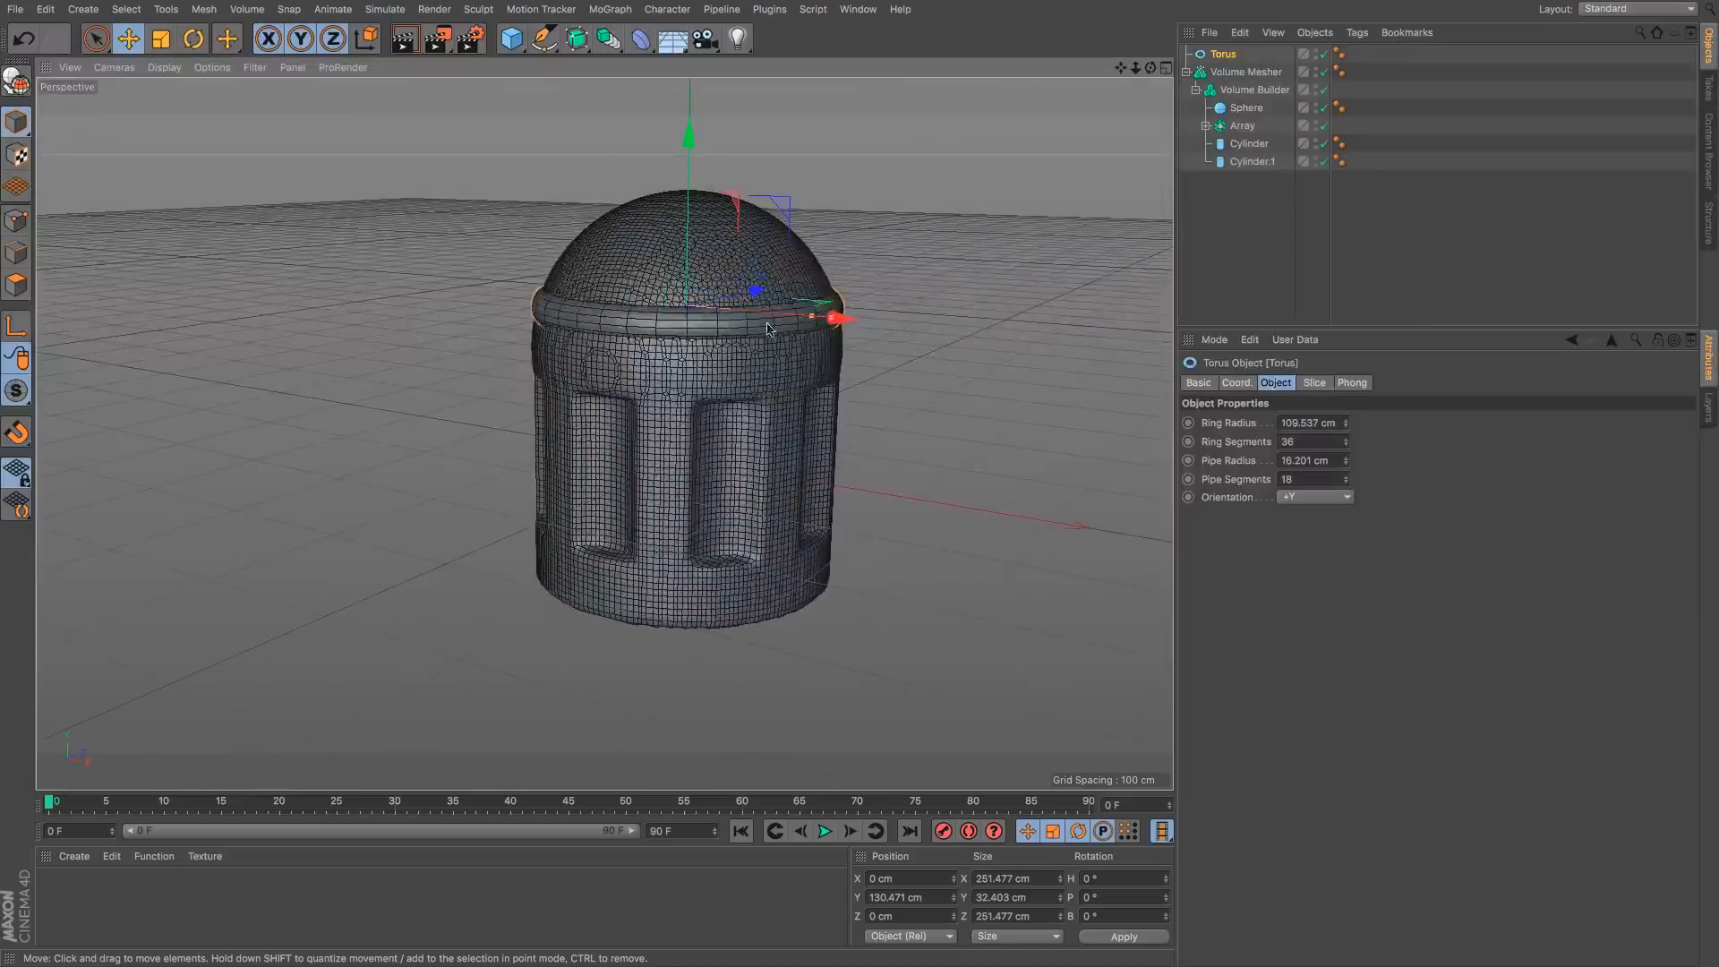
# Step: Duplicate the torus upward to about Y 162 cm and reduce the copy's ring radius to about 96 cm
pyautogui.keyDown('ctrl'); pyautogui.moveTo(694, 279); pyautogui.dragTo(695, 240); pyautogui.keyUp('ctrl')
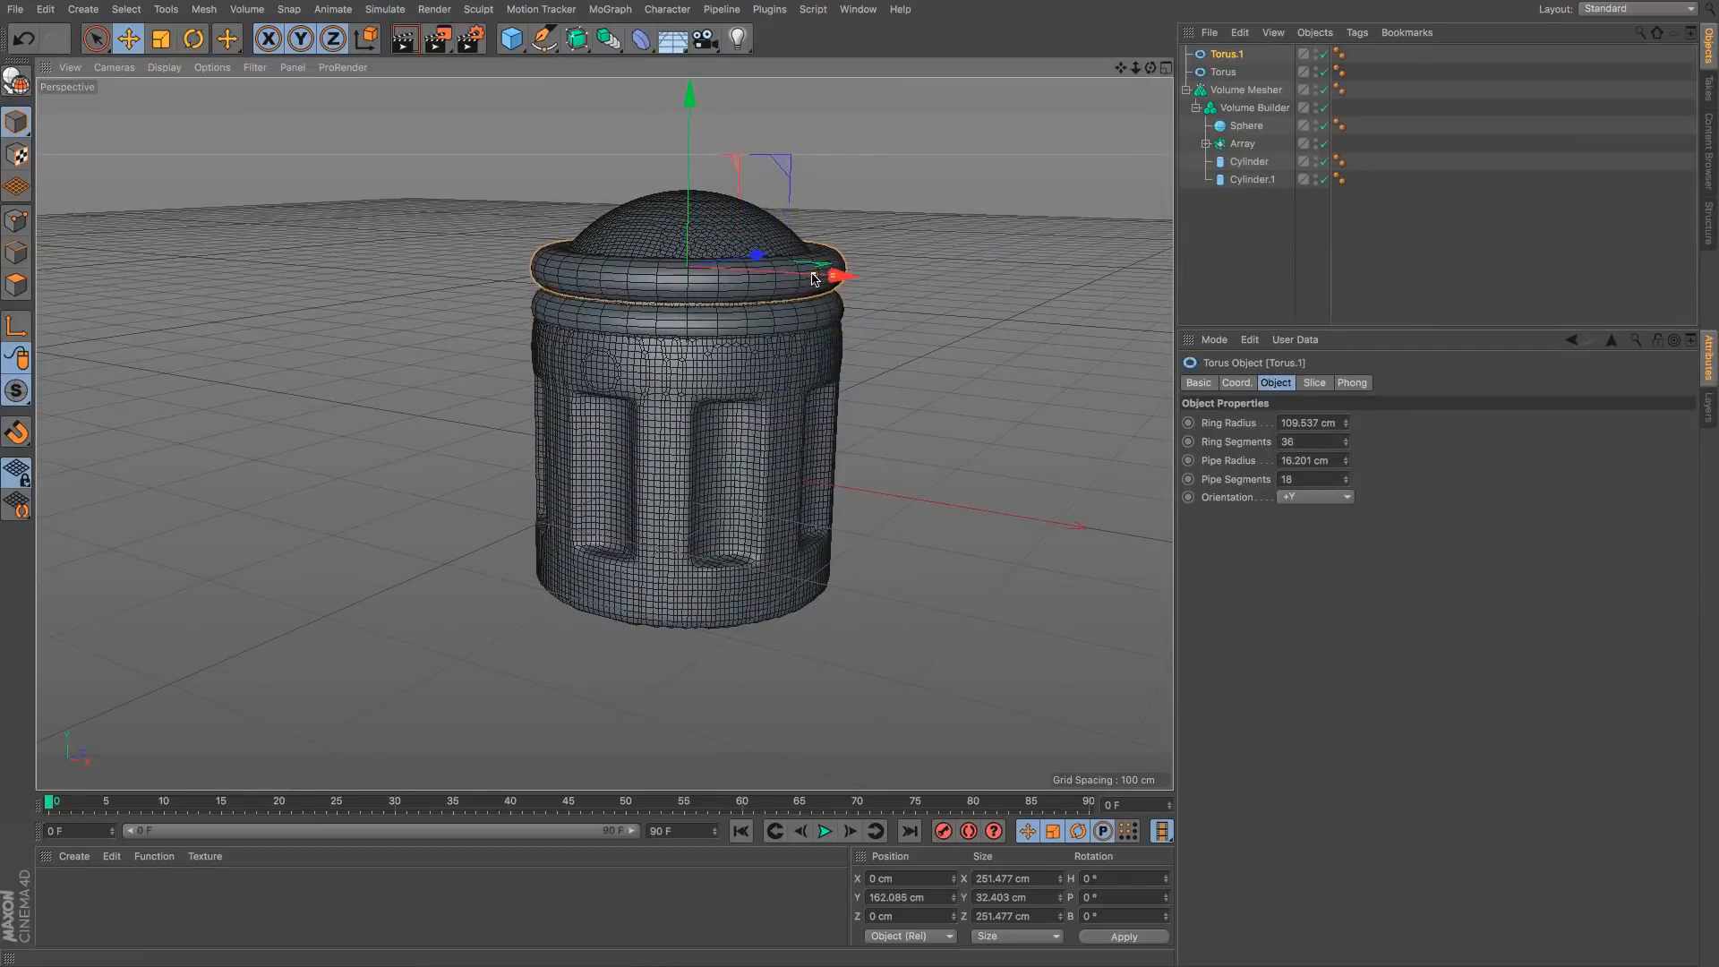
pyautogui.moveTo(812, 278); pyautogui.dragTo(796, 273)
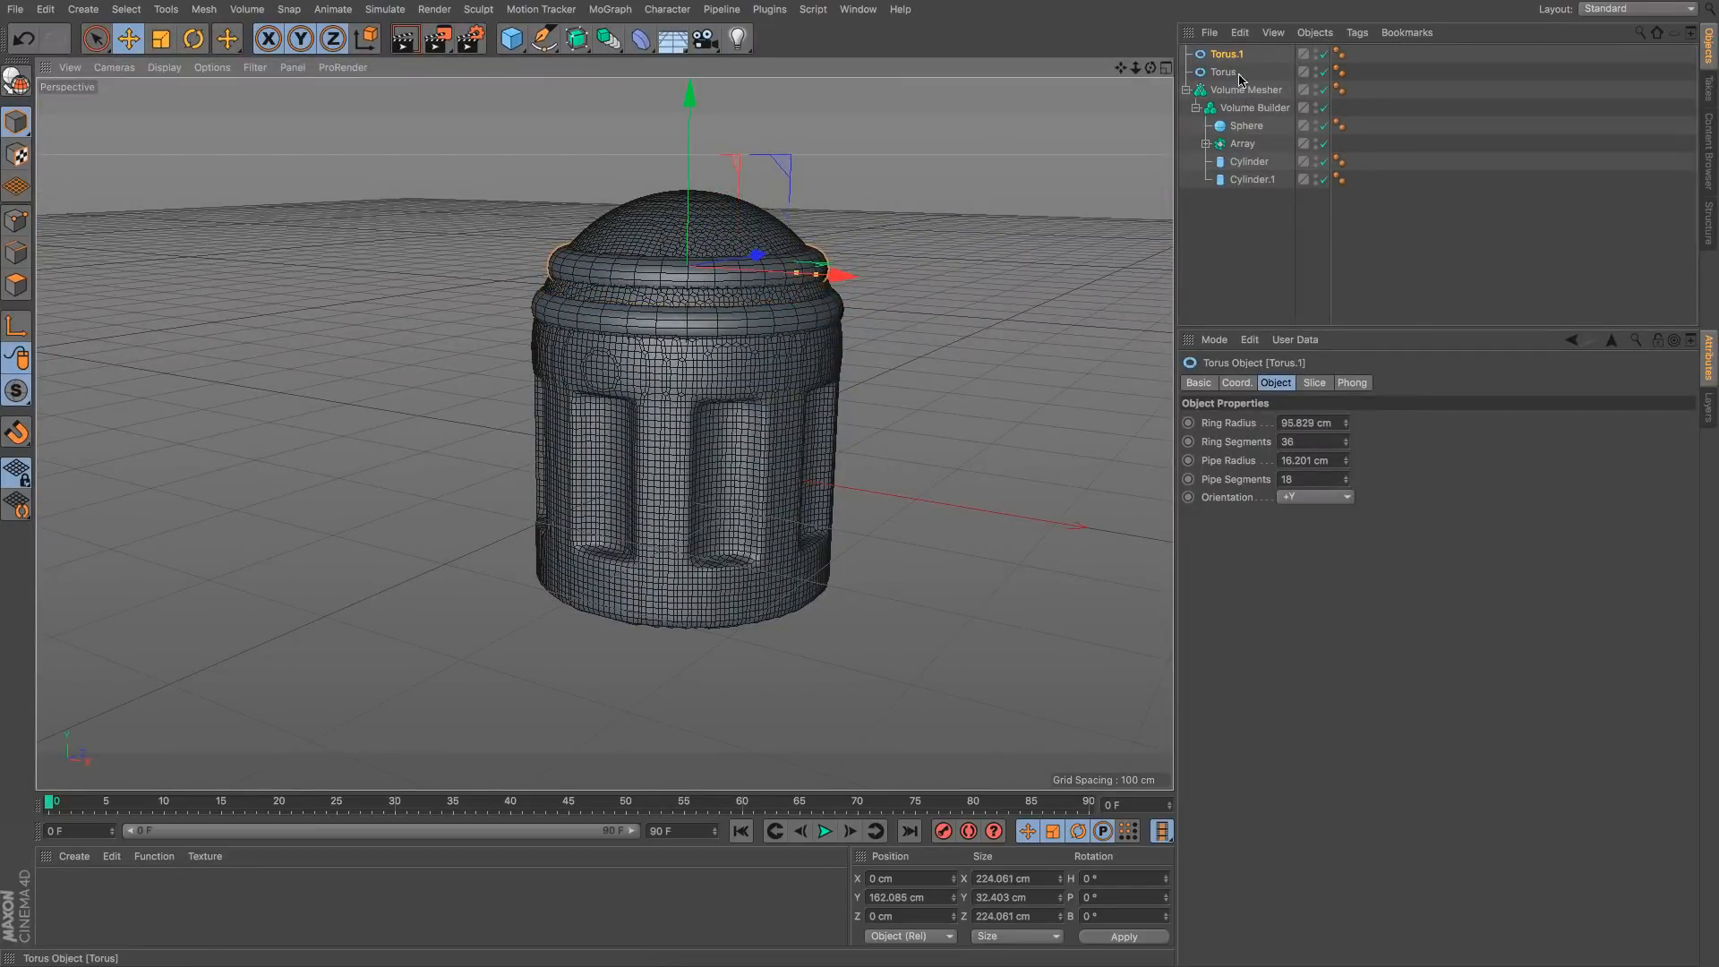
# Step: Group both tori in a null, nest it first in the Volume Builder and set its mode to Subtract
pyautogui.keyDown('ctrl'); pyautogui.click(1239, 74); pyautogui.keyUp('ctrl')
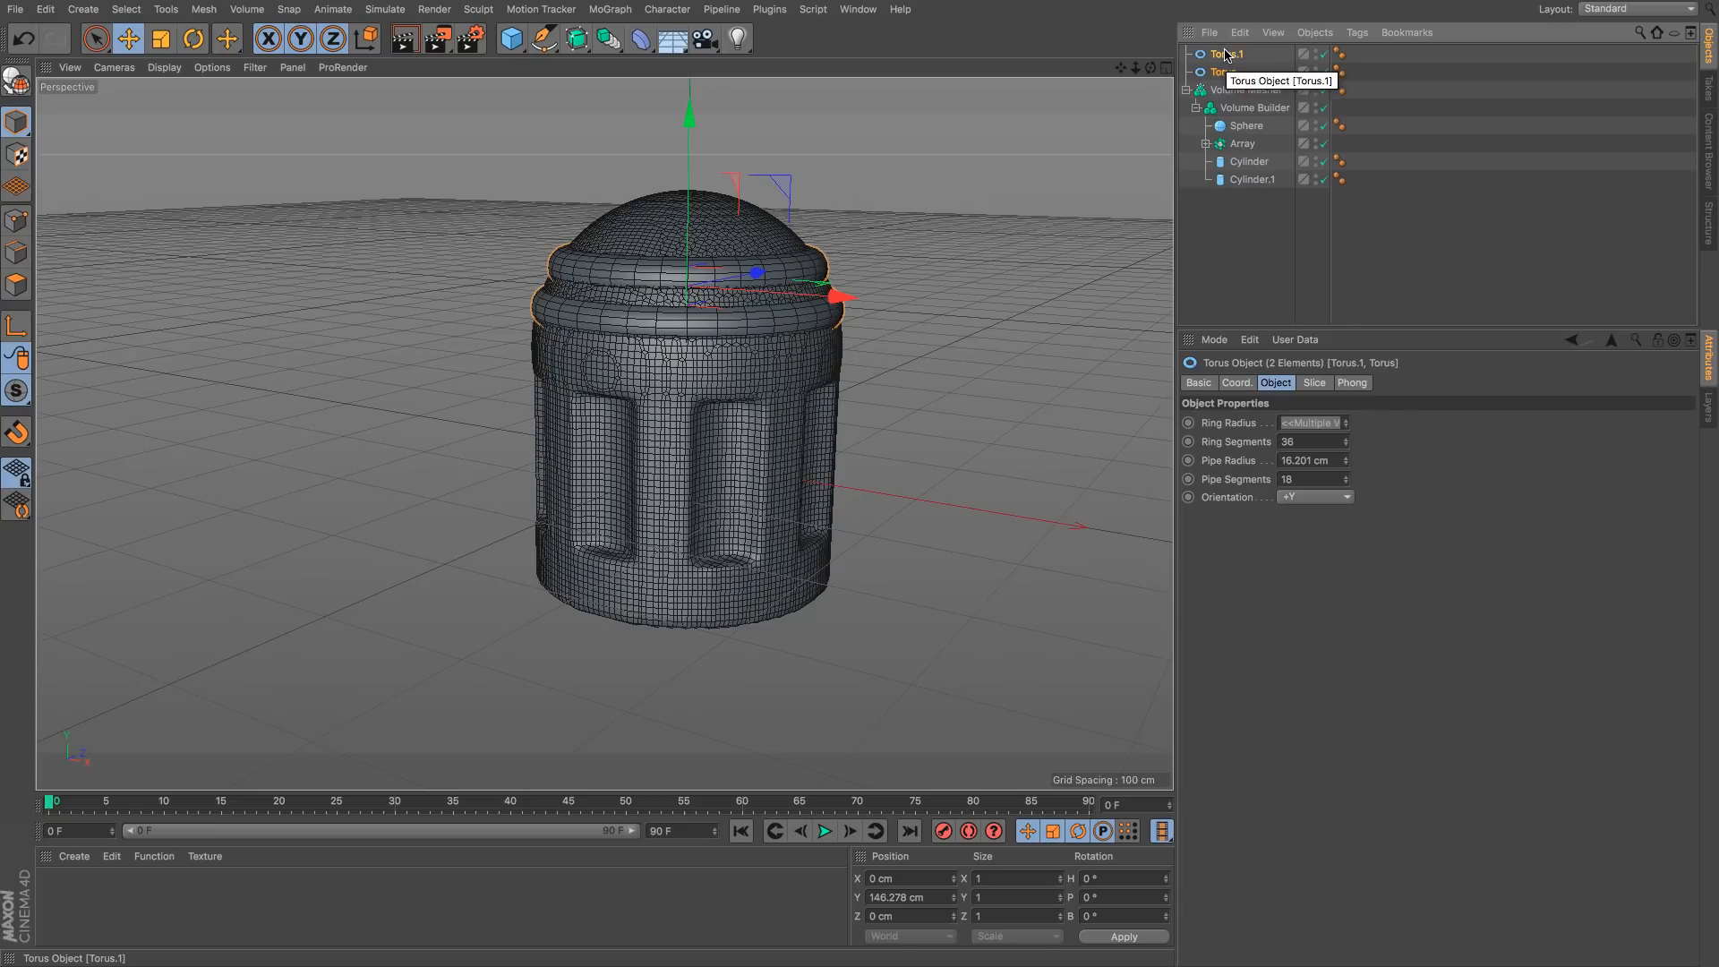
pyautogui.moveTo(1225, 56); pyautogui.dragTo(1253, 75)
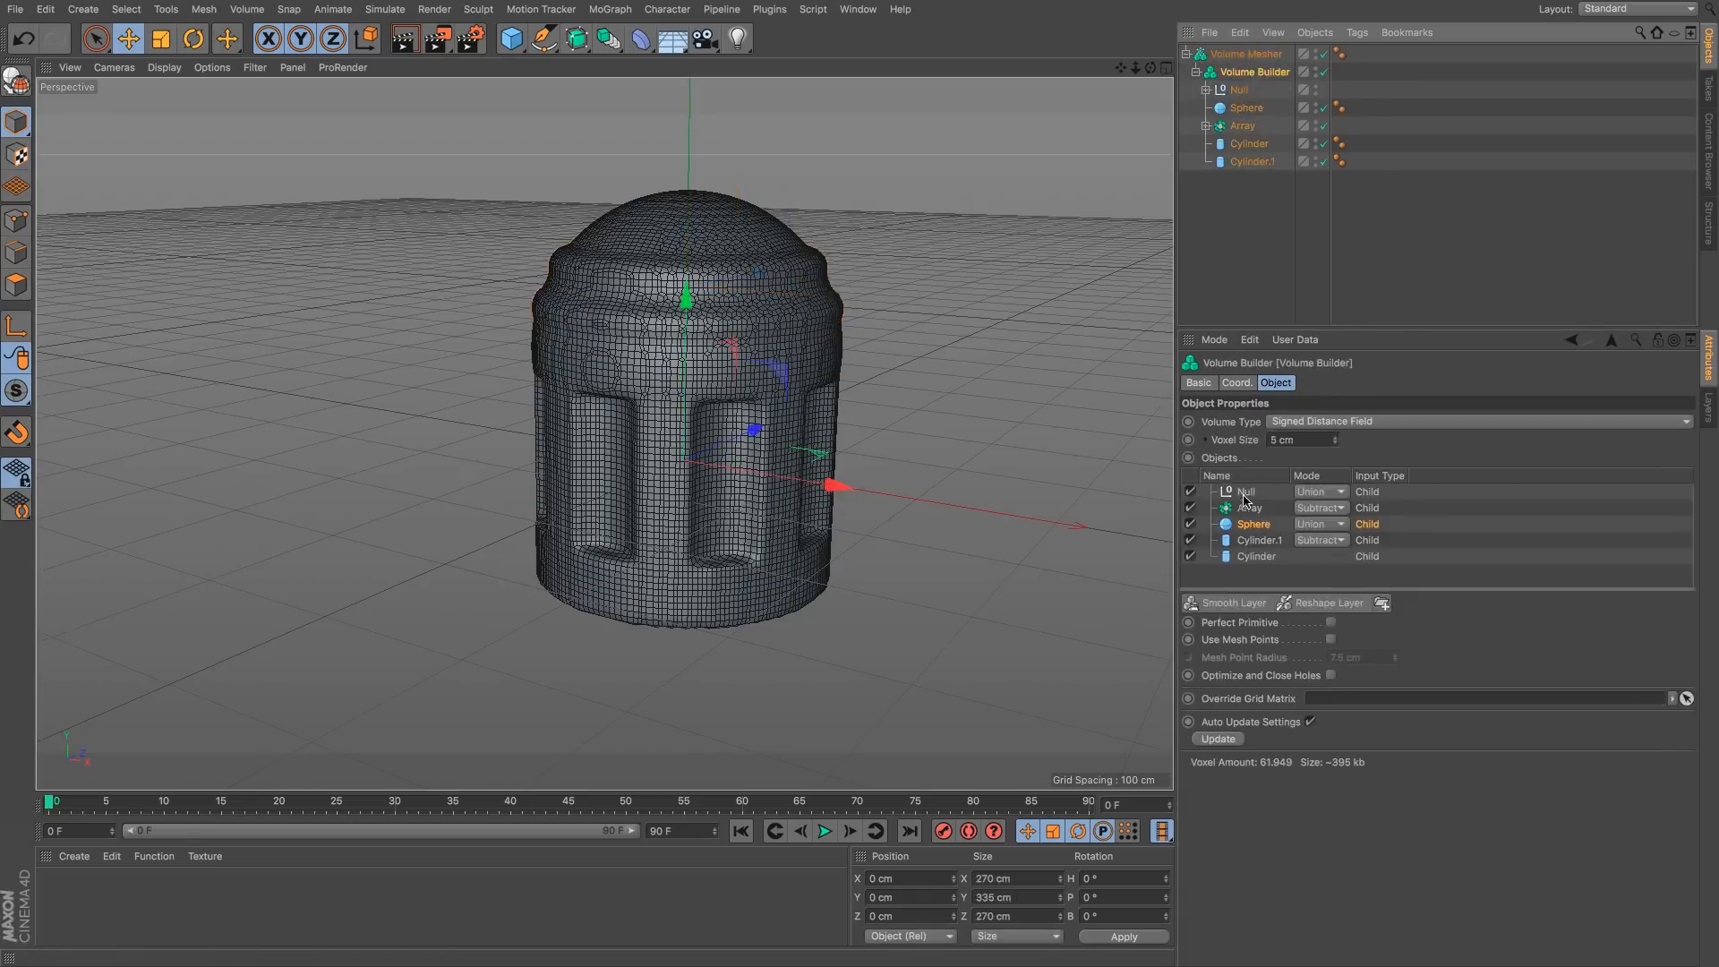
pyautogui.click(1320, 492)
pyautogui.click(1339, 532)
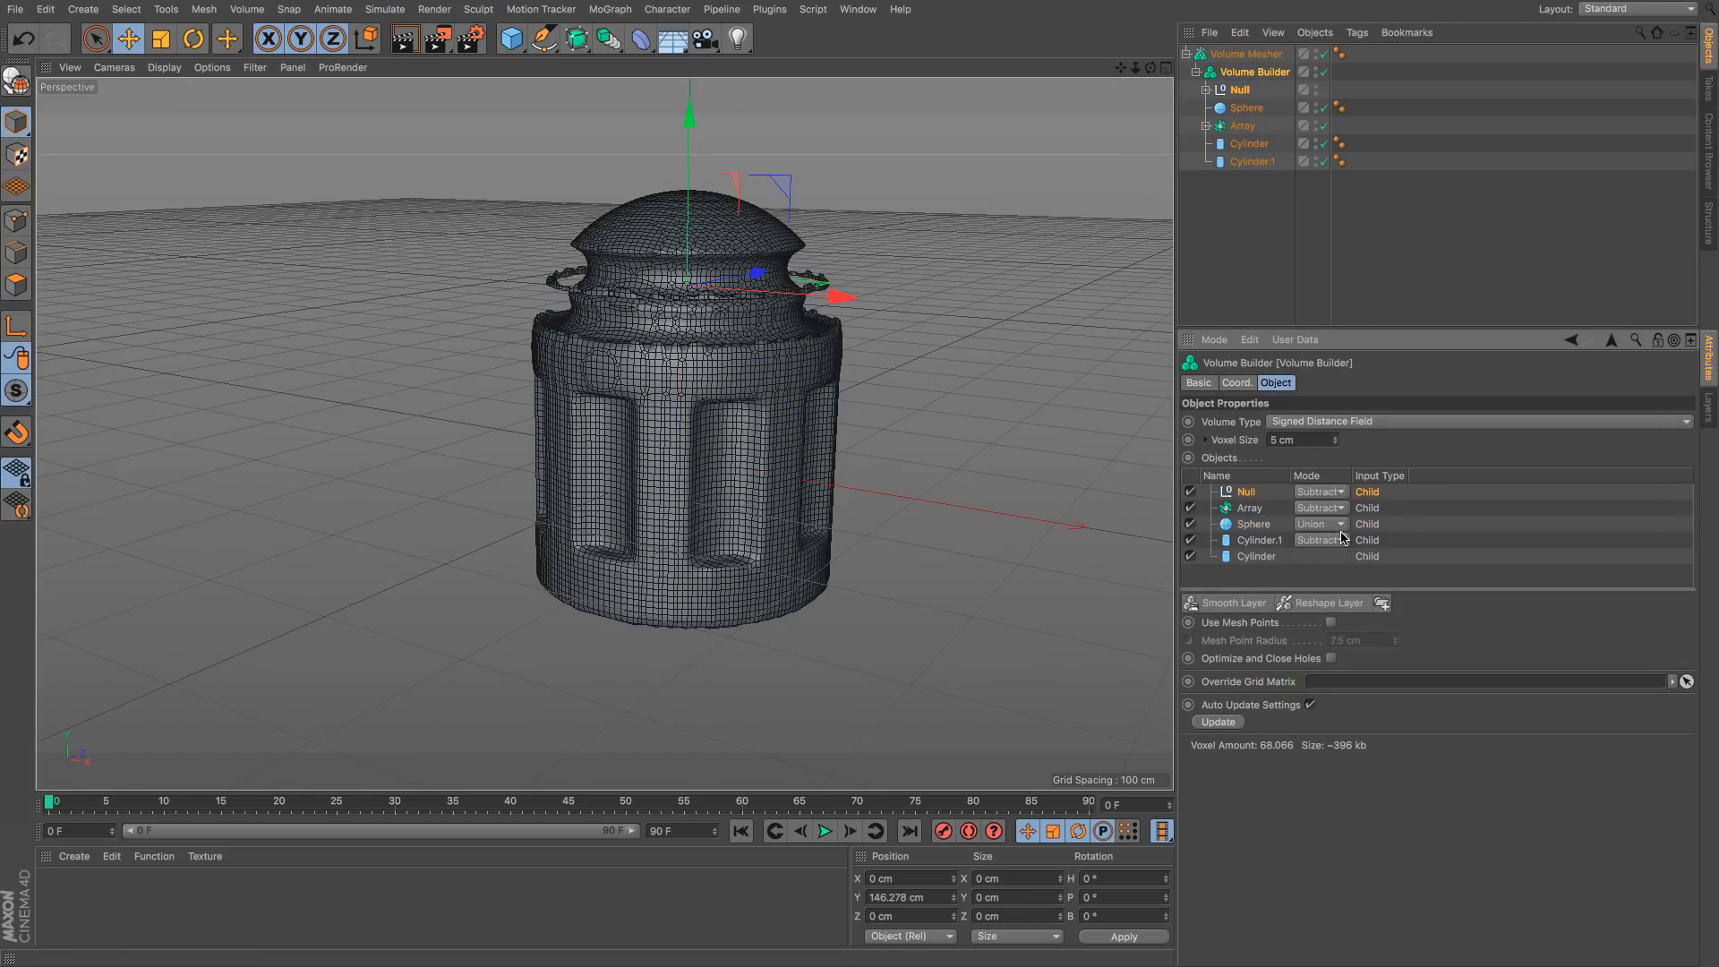
# Step: Reduce the pipe radius of both tori inside the null to 11.201 cm
pyautogui.click(1205, 90)
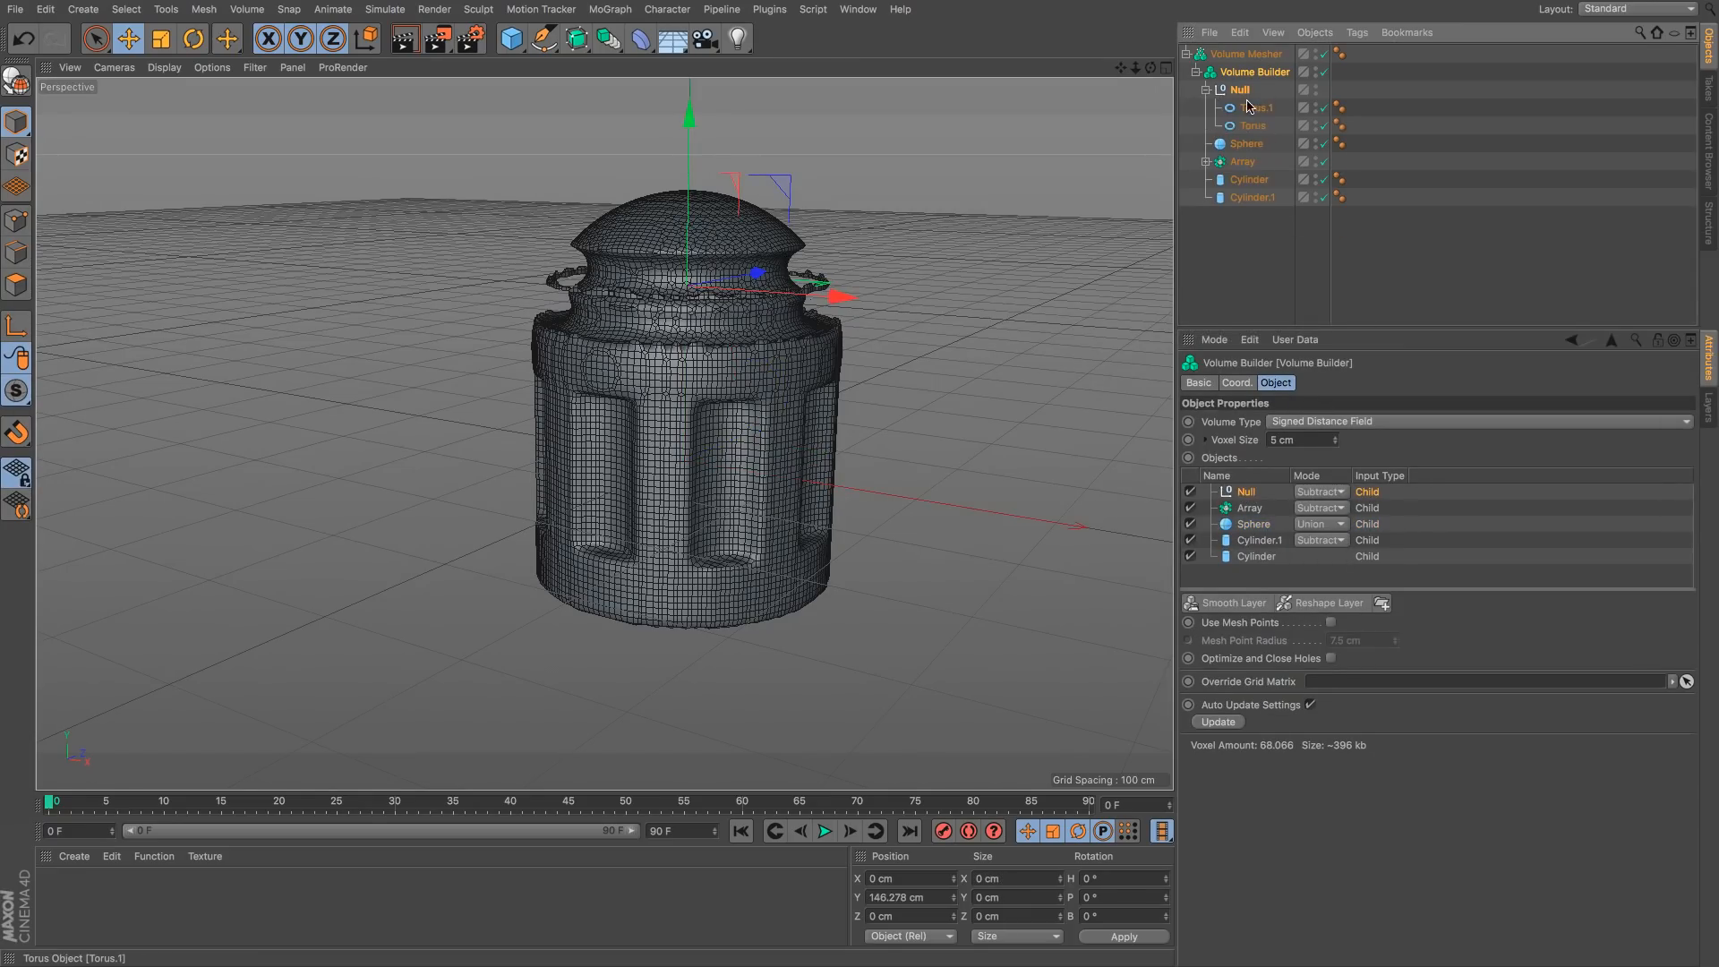
pyautogui.click(1255, 107)
pyautogui.keyDown('shift'); pyautogui.click(1253, 125); pyautogui.keyUp('shift')
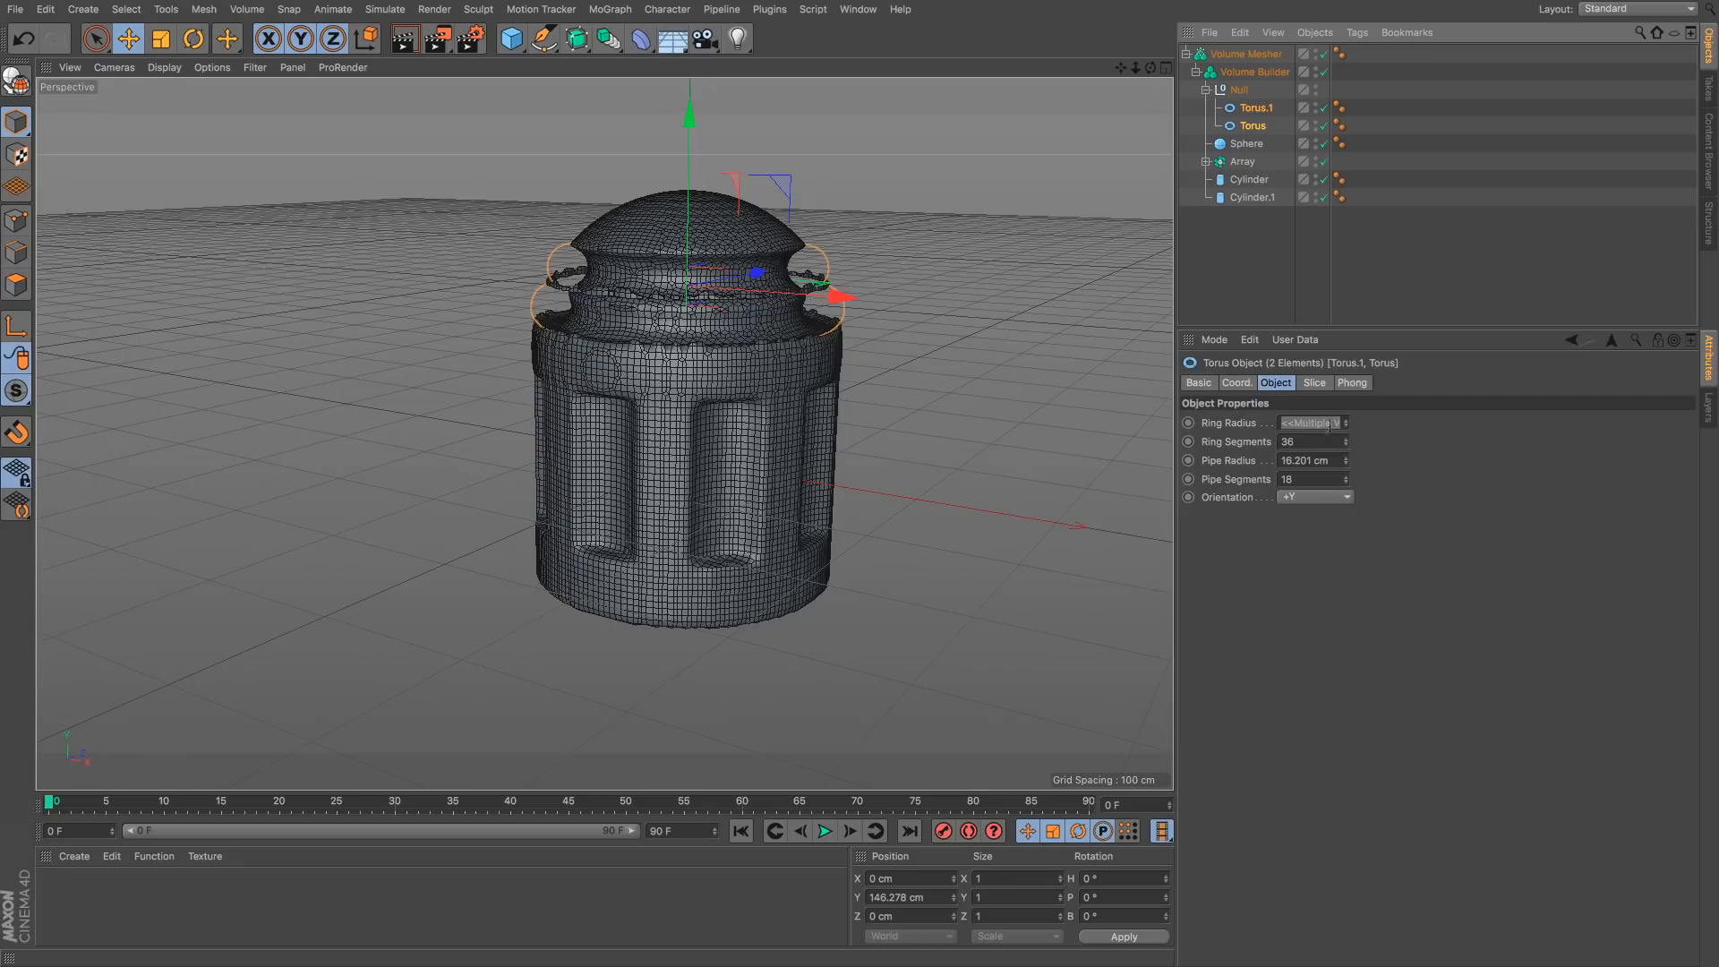
pyautogui.click(1346, 463)
pyautogui.click(1346, 464)
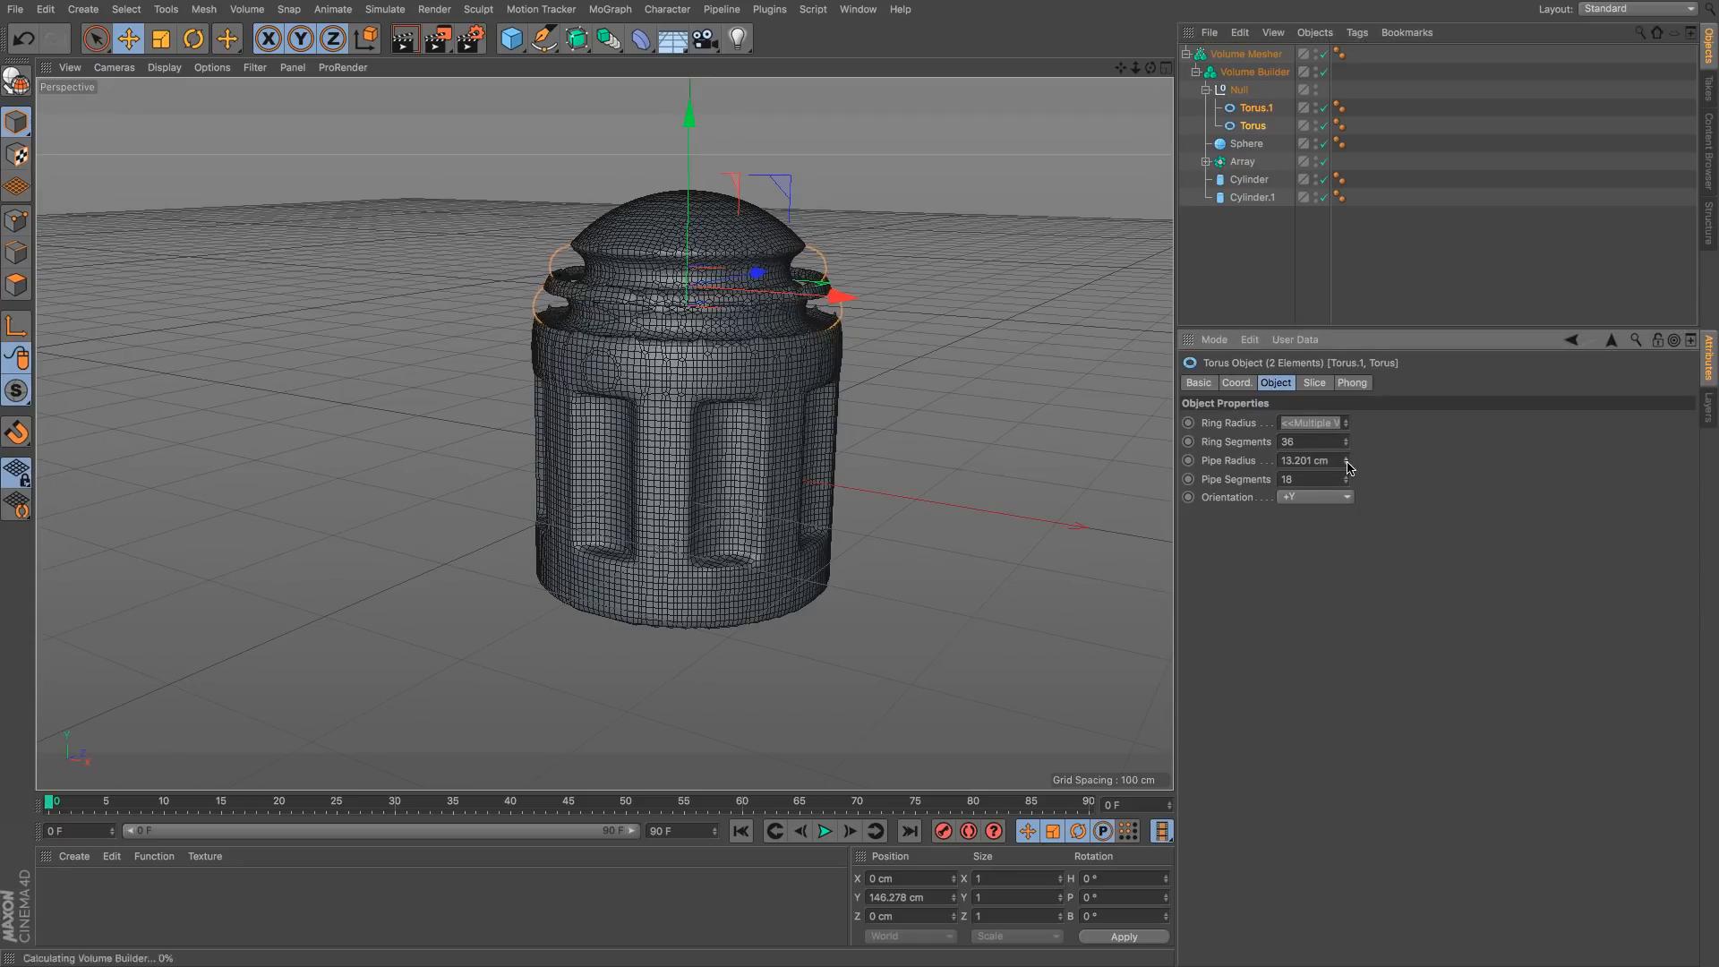
pyautogui.click(1347, 464)
pyautogui.click(1347, 463)
pyautogui.click(1346, 464)
pyautogui.click(1346, 464)
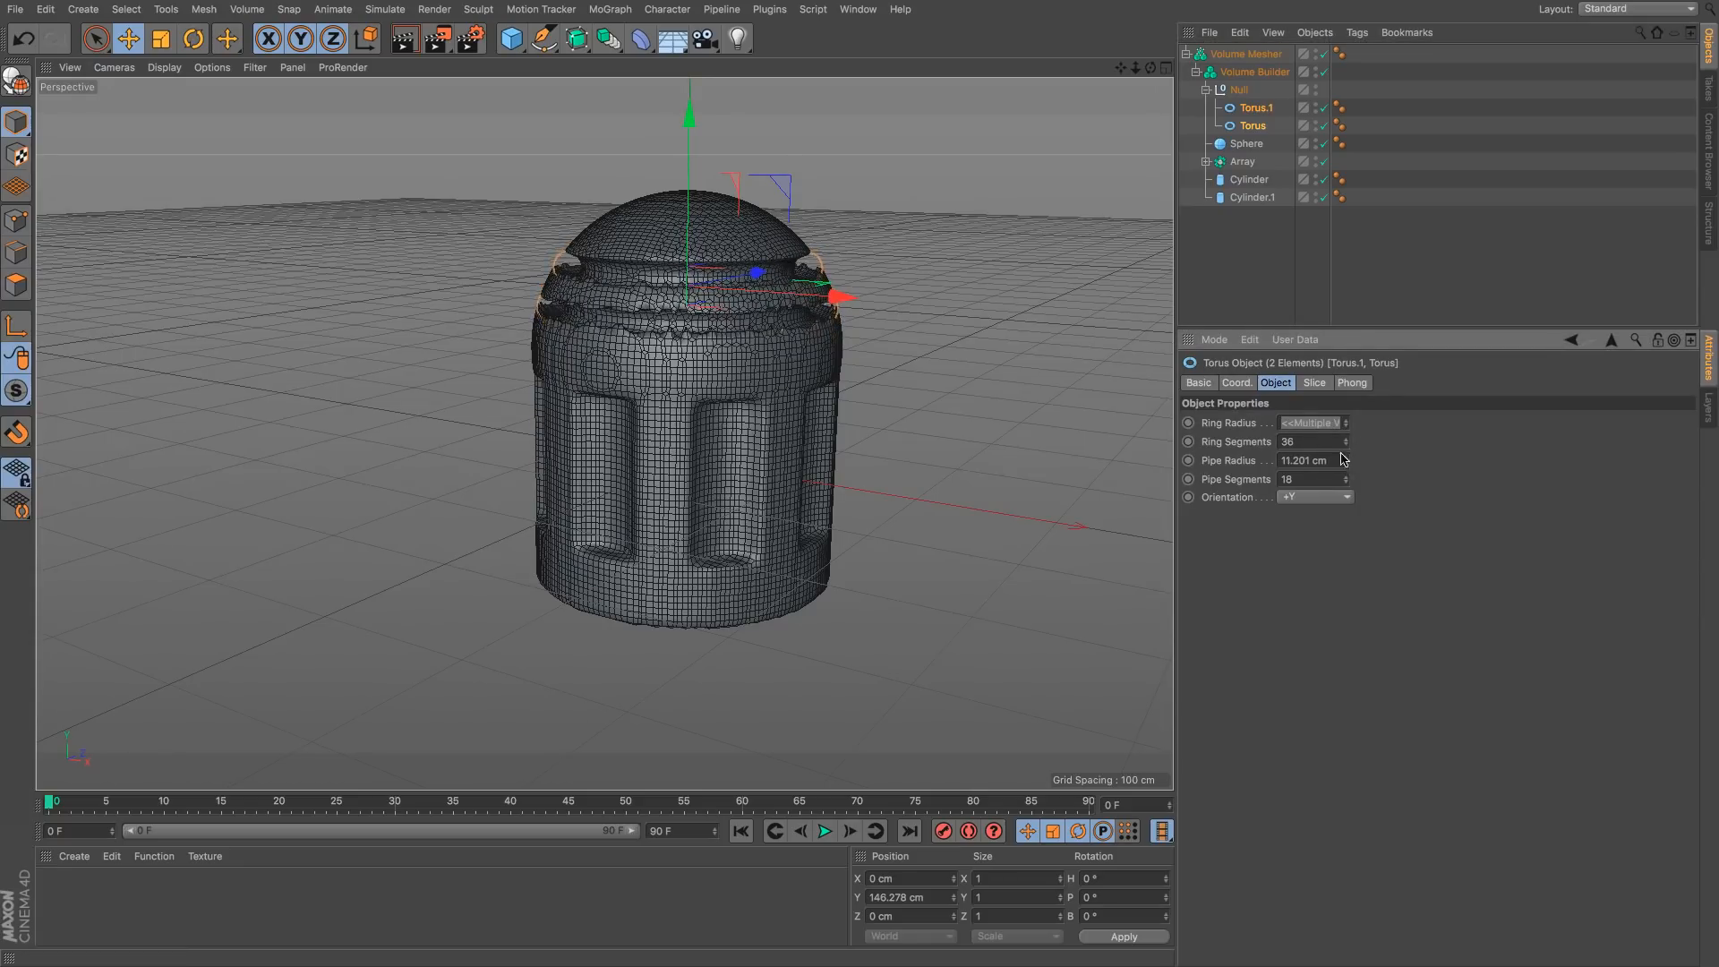
pyautogui.click(1244, 246)
# Step: Set the Volume Builder's voxel size to 2 cm
pyautogui.keyDown('alt'); pyautogui.moveTo(974, 319); pyautogui.dragTo(716, 403); pyautogui.keyUp('alt')
pyautogui.click(1254, 71)
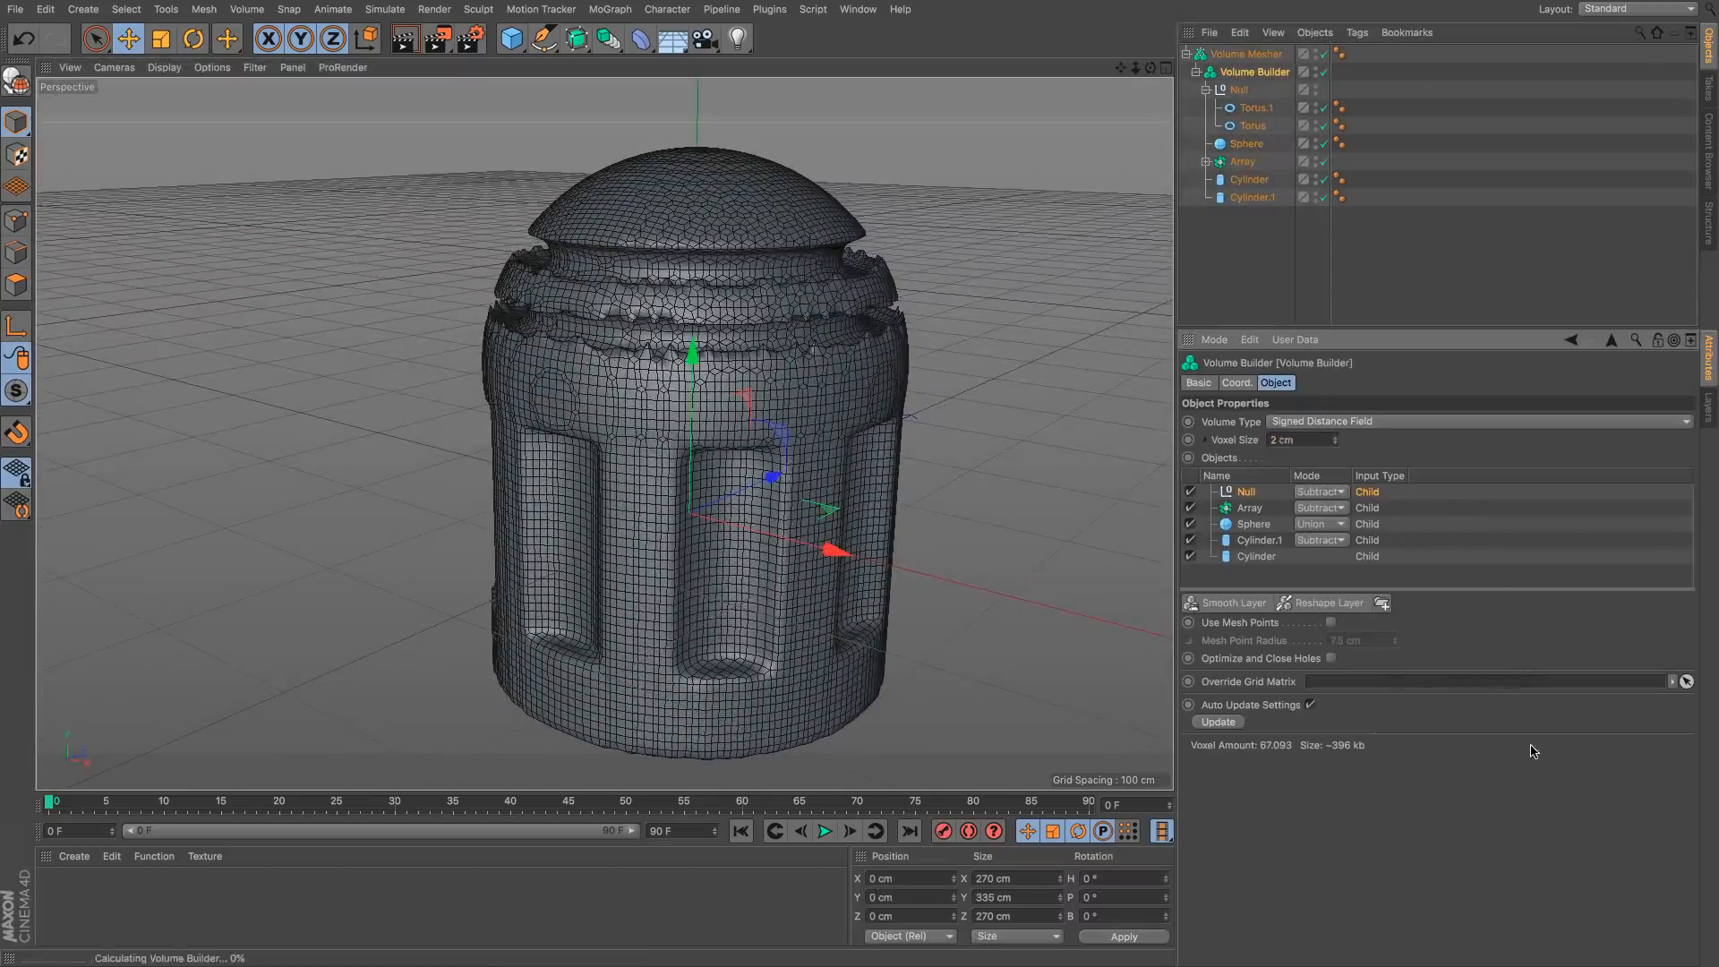
pyautogui.press('Return')
pyautogui.click(1238, 276)
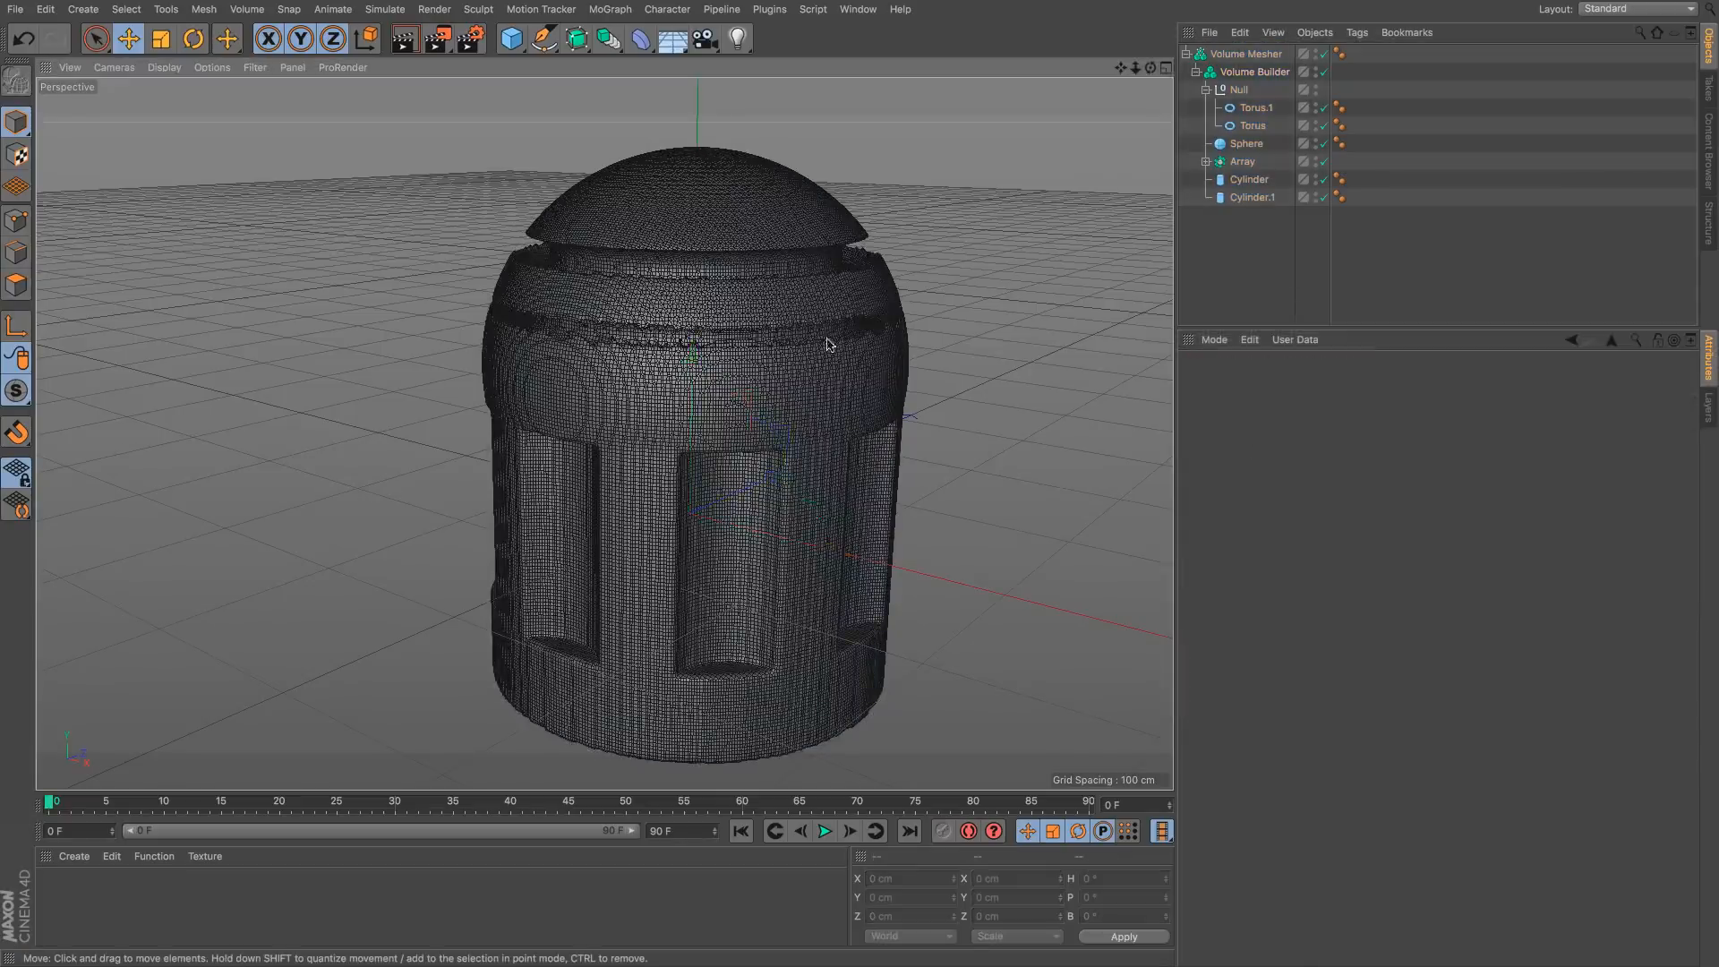
# Step: Set both tori to 36 pipe segments and 150 ring segments
pyautogui.keyDown('alt'); pyautogui.moveTo(836, 338); pyautogui.dragTo(819, 334); pyautogui.keyUp('alt')
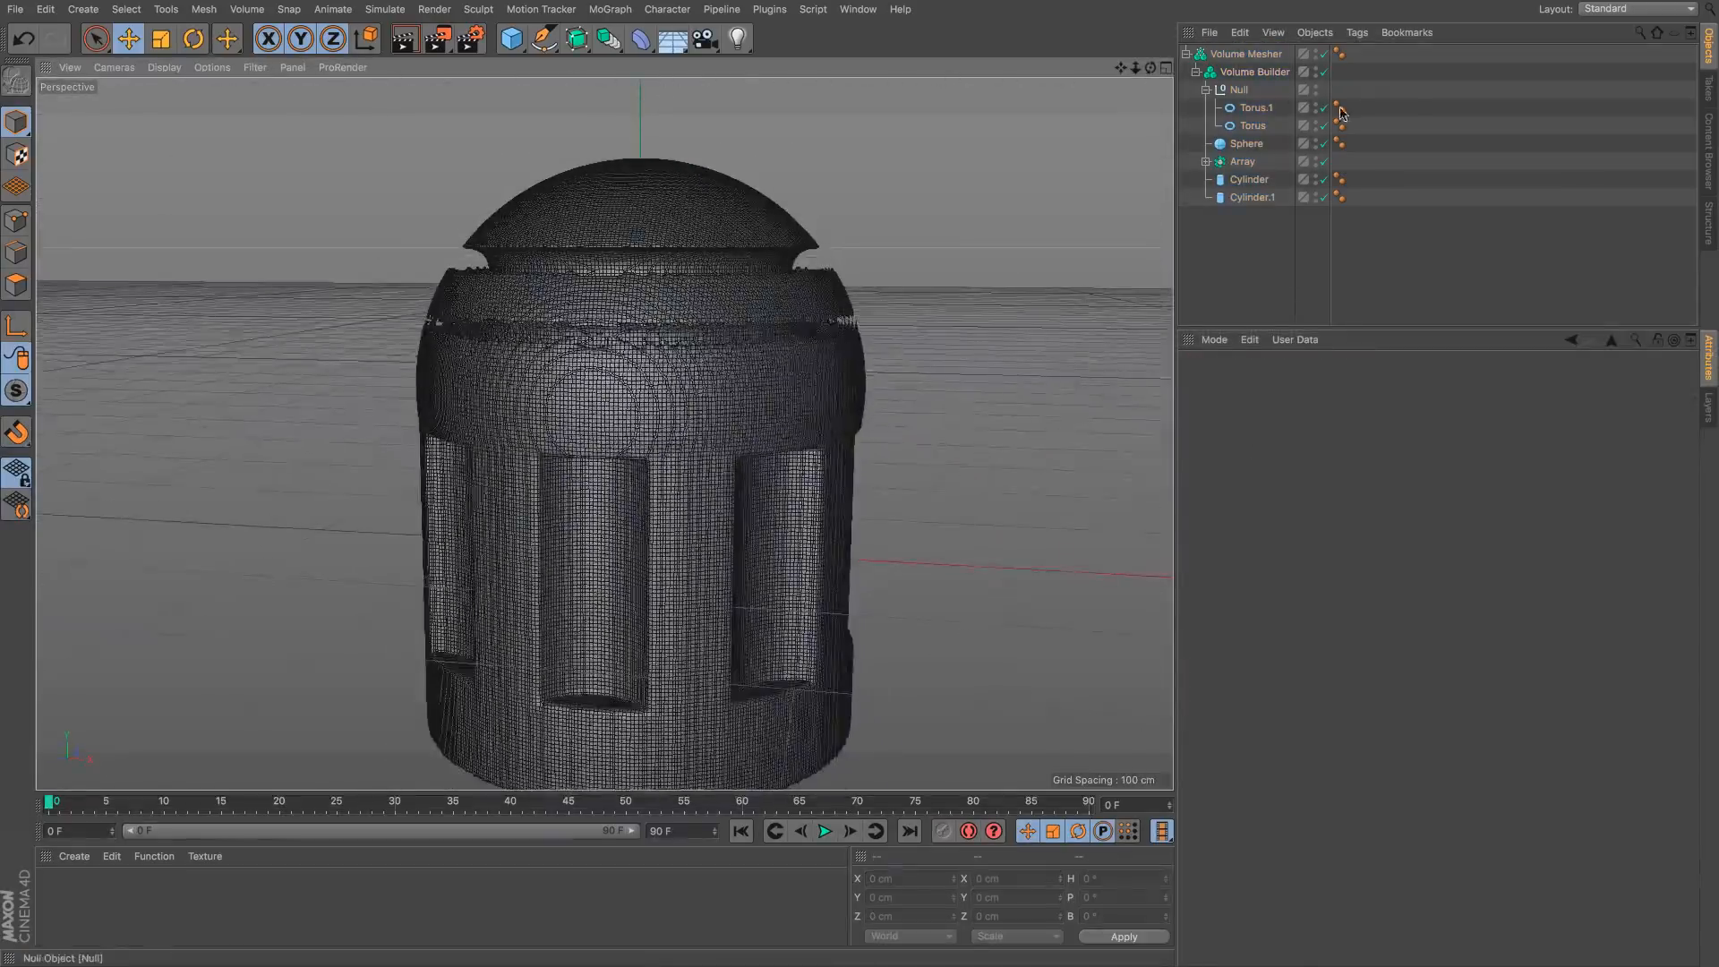
pyautogui.click(1256, 107)
pyautogui.keyDown('shift'); pyautogui.click(1253, 125); pyautogui.keyUp('shift')
pyautogui.click(1315, 478)
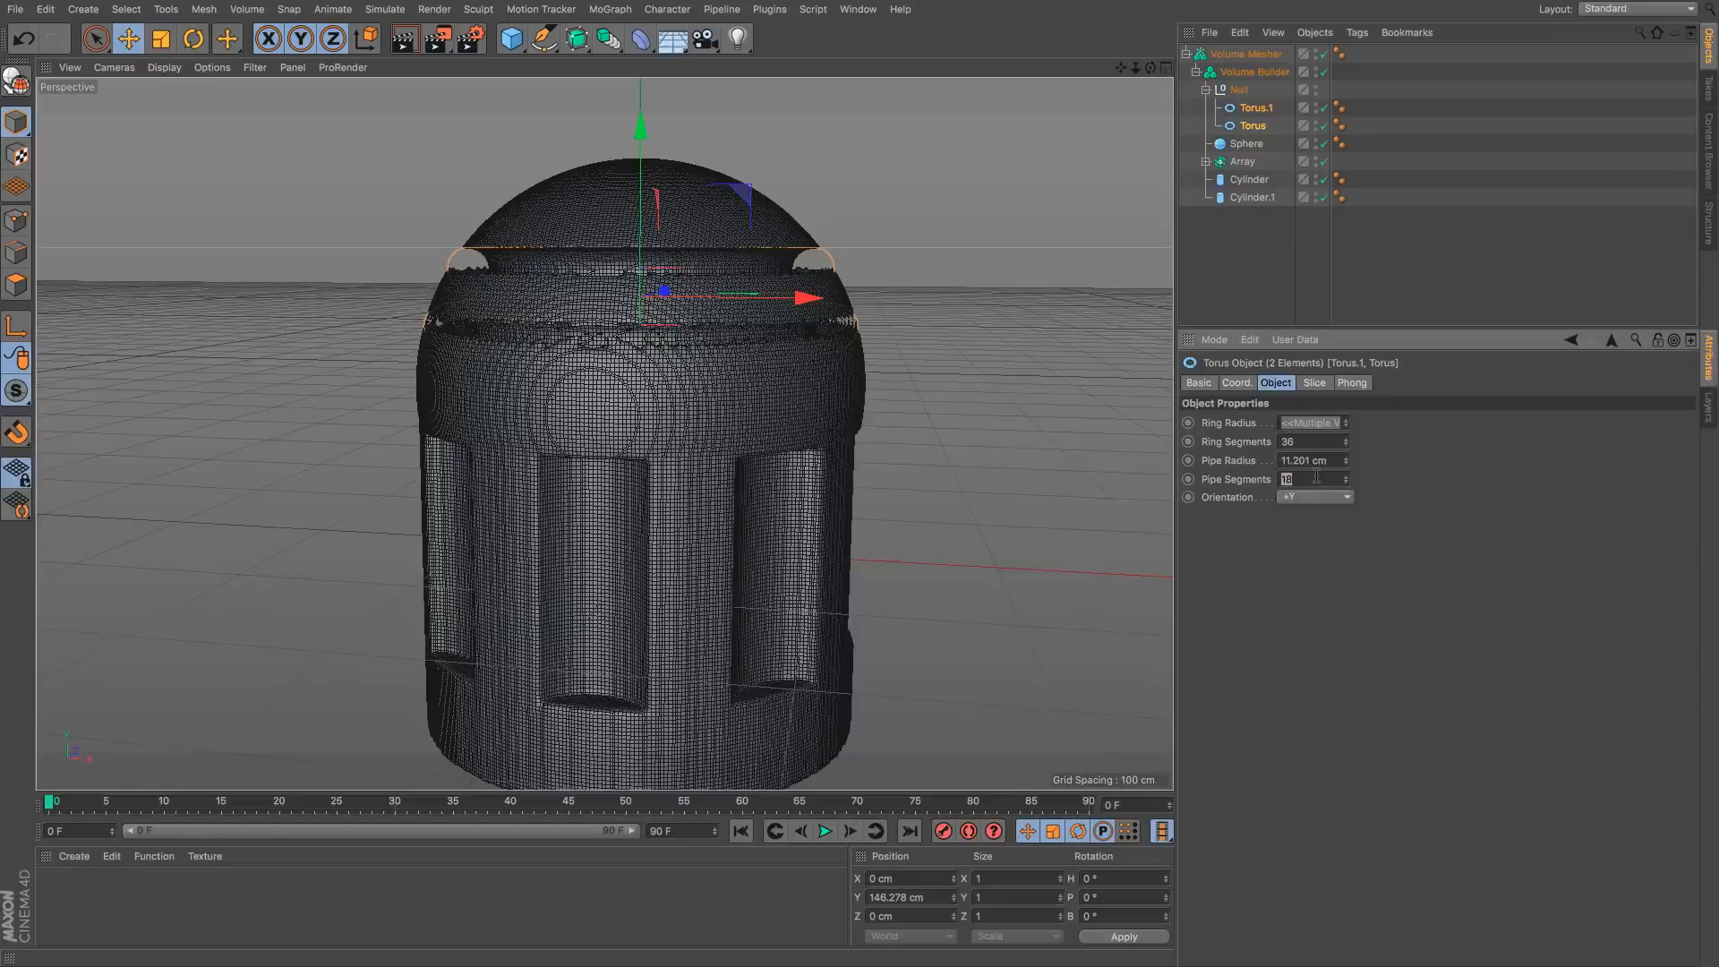
pyautogui.write('36')
pyautogui.click(1309, 441)
pyautogui.write('150')
pyautogui.press('Return')
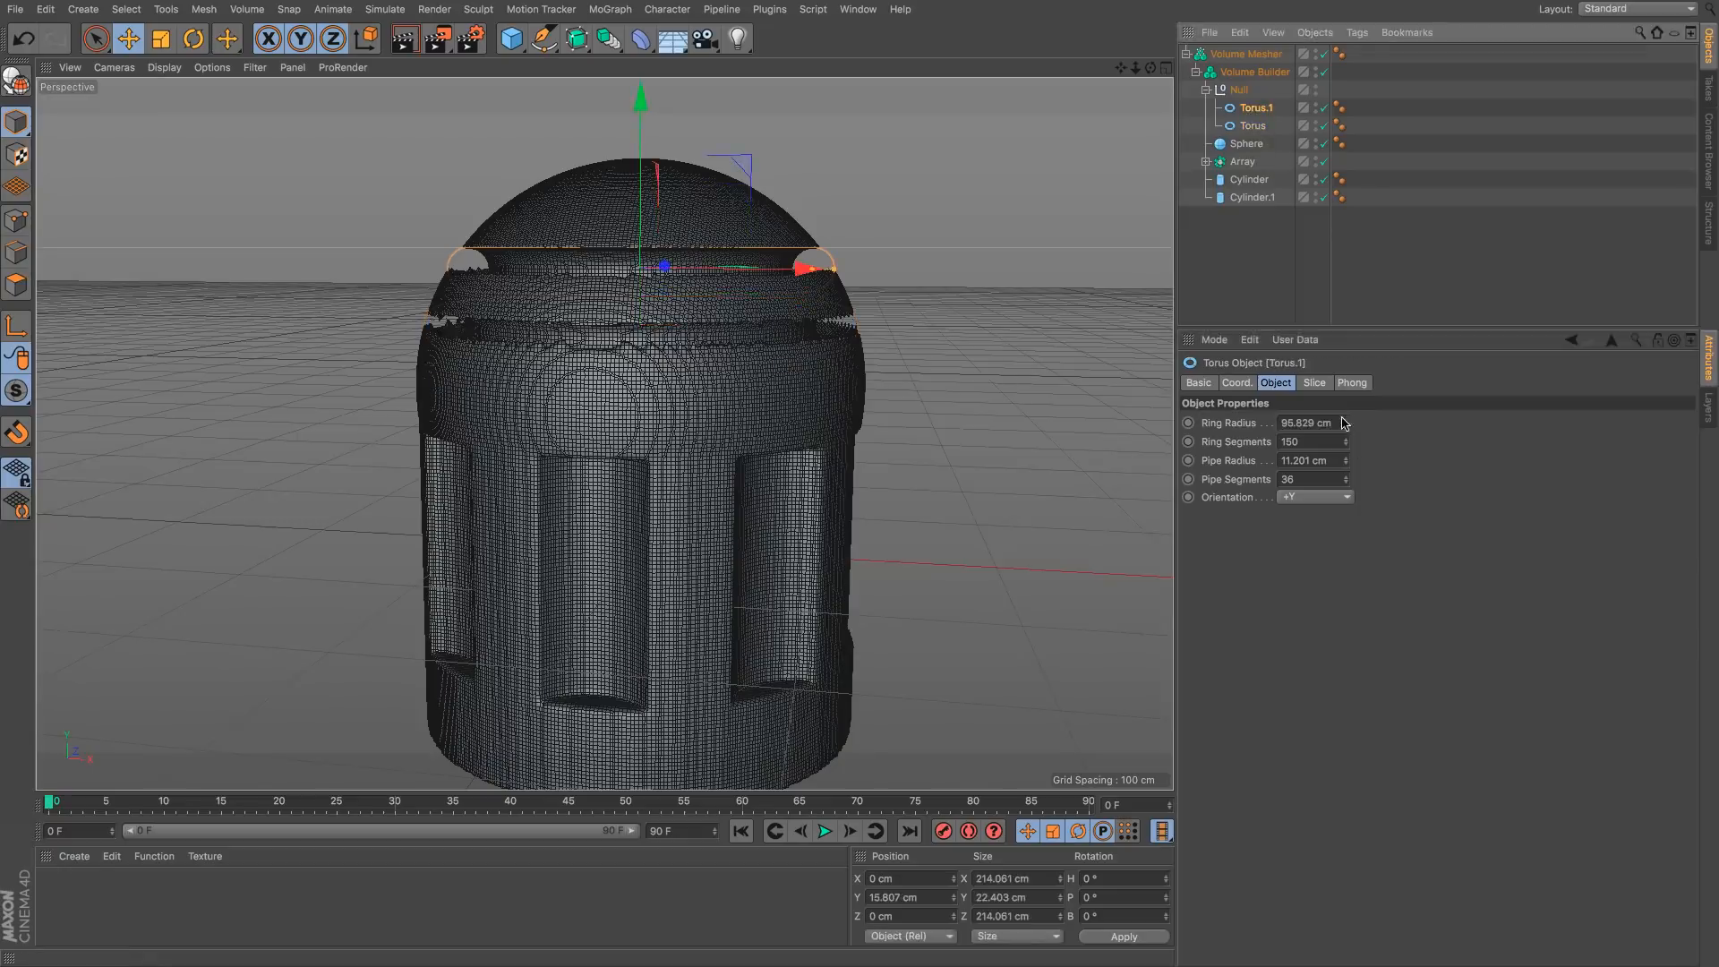
# Step: Increase the upper torus's ring radius to about 106 cm and the lower torus's to about 120 cm
pyautogui.click(1256, 108)
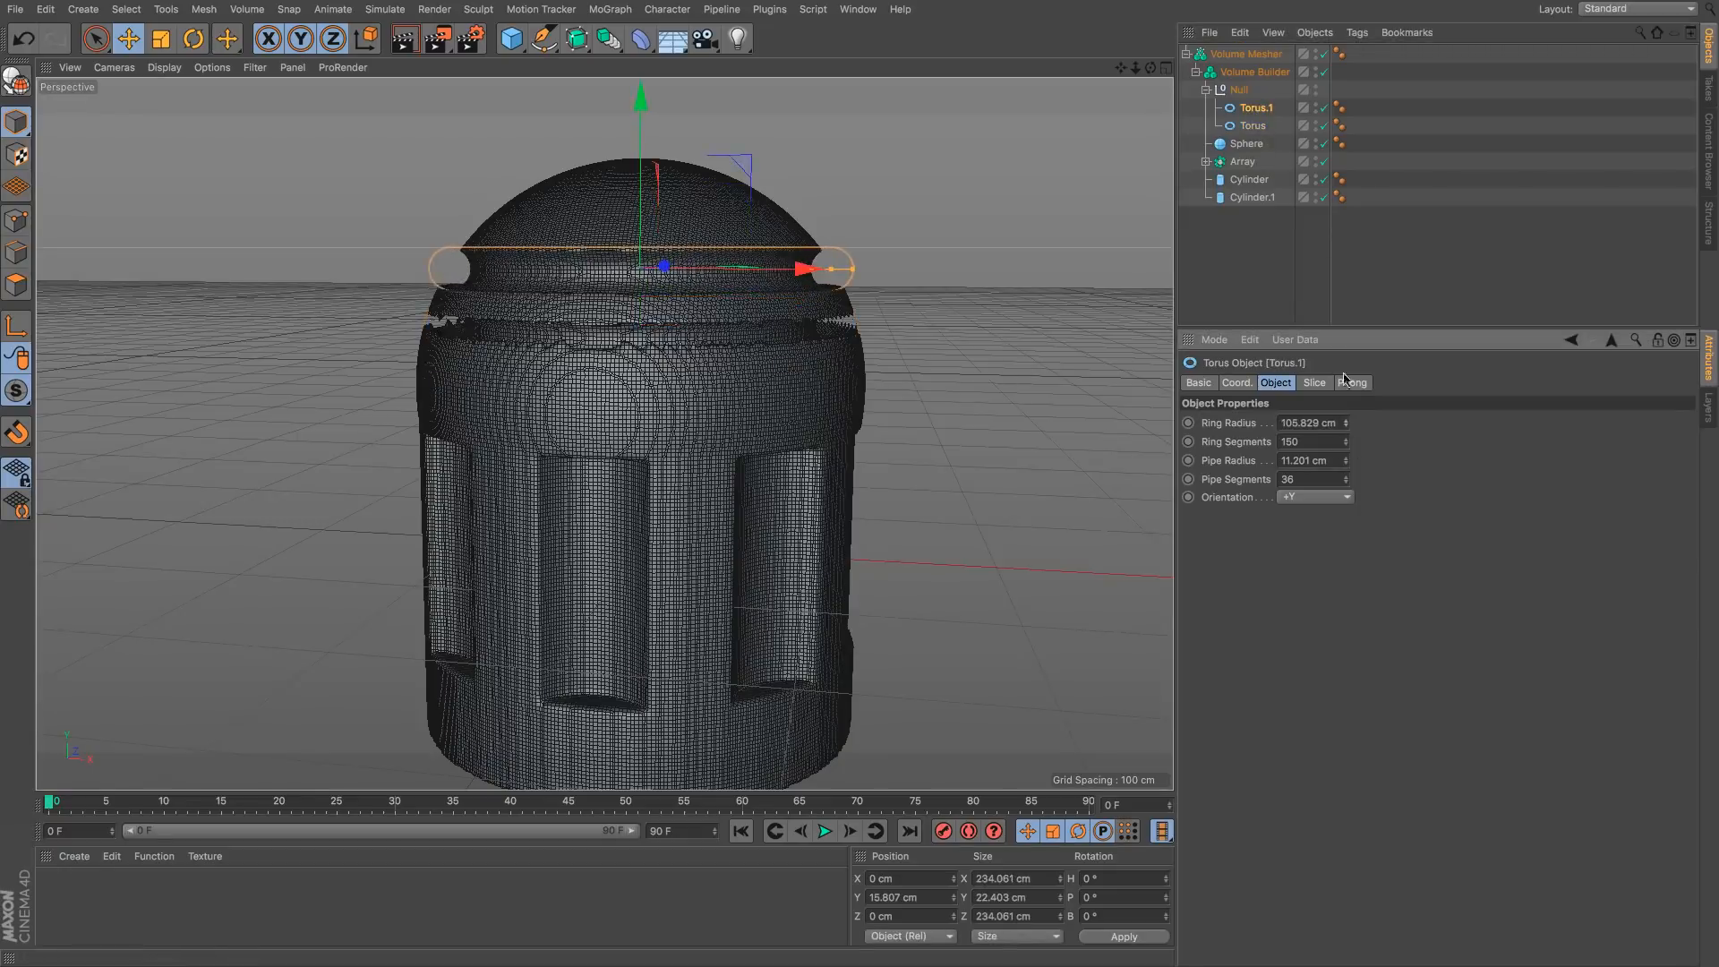
pyautogui.press('Down')
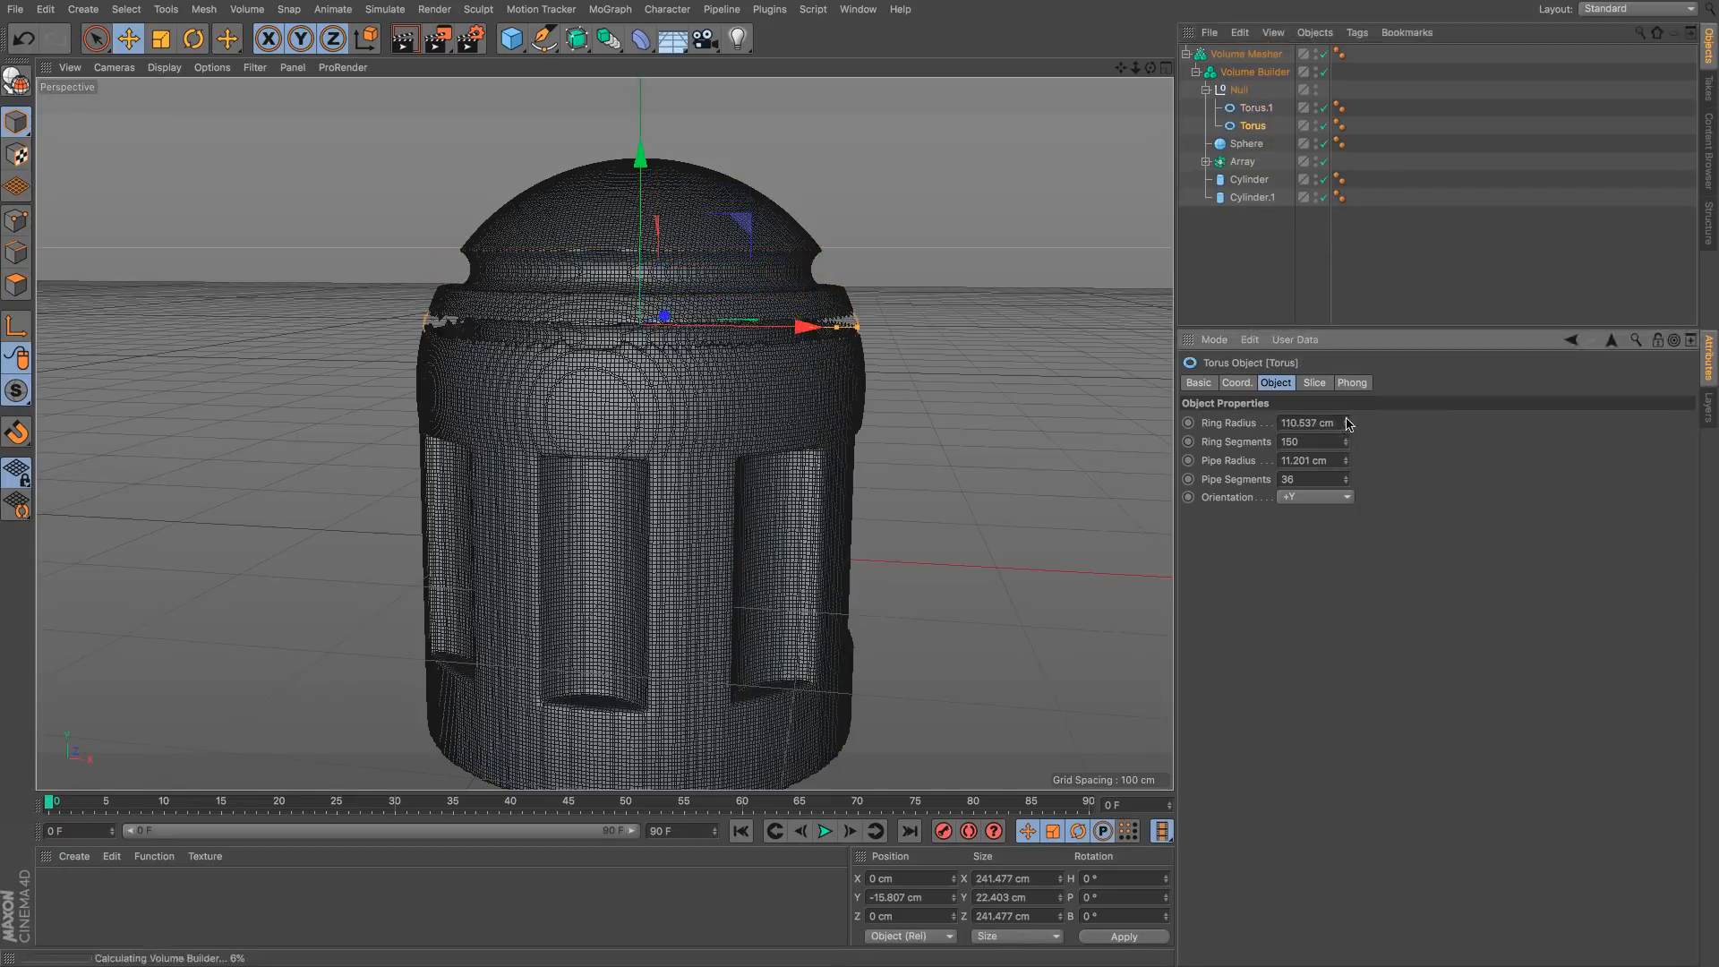
pyautogui.moveTo(1345, 423); pyautogui.dragTo(1359, 419)
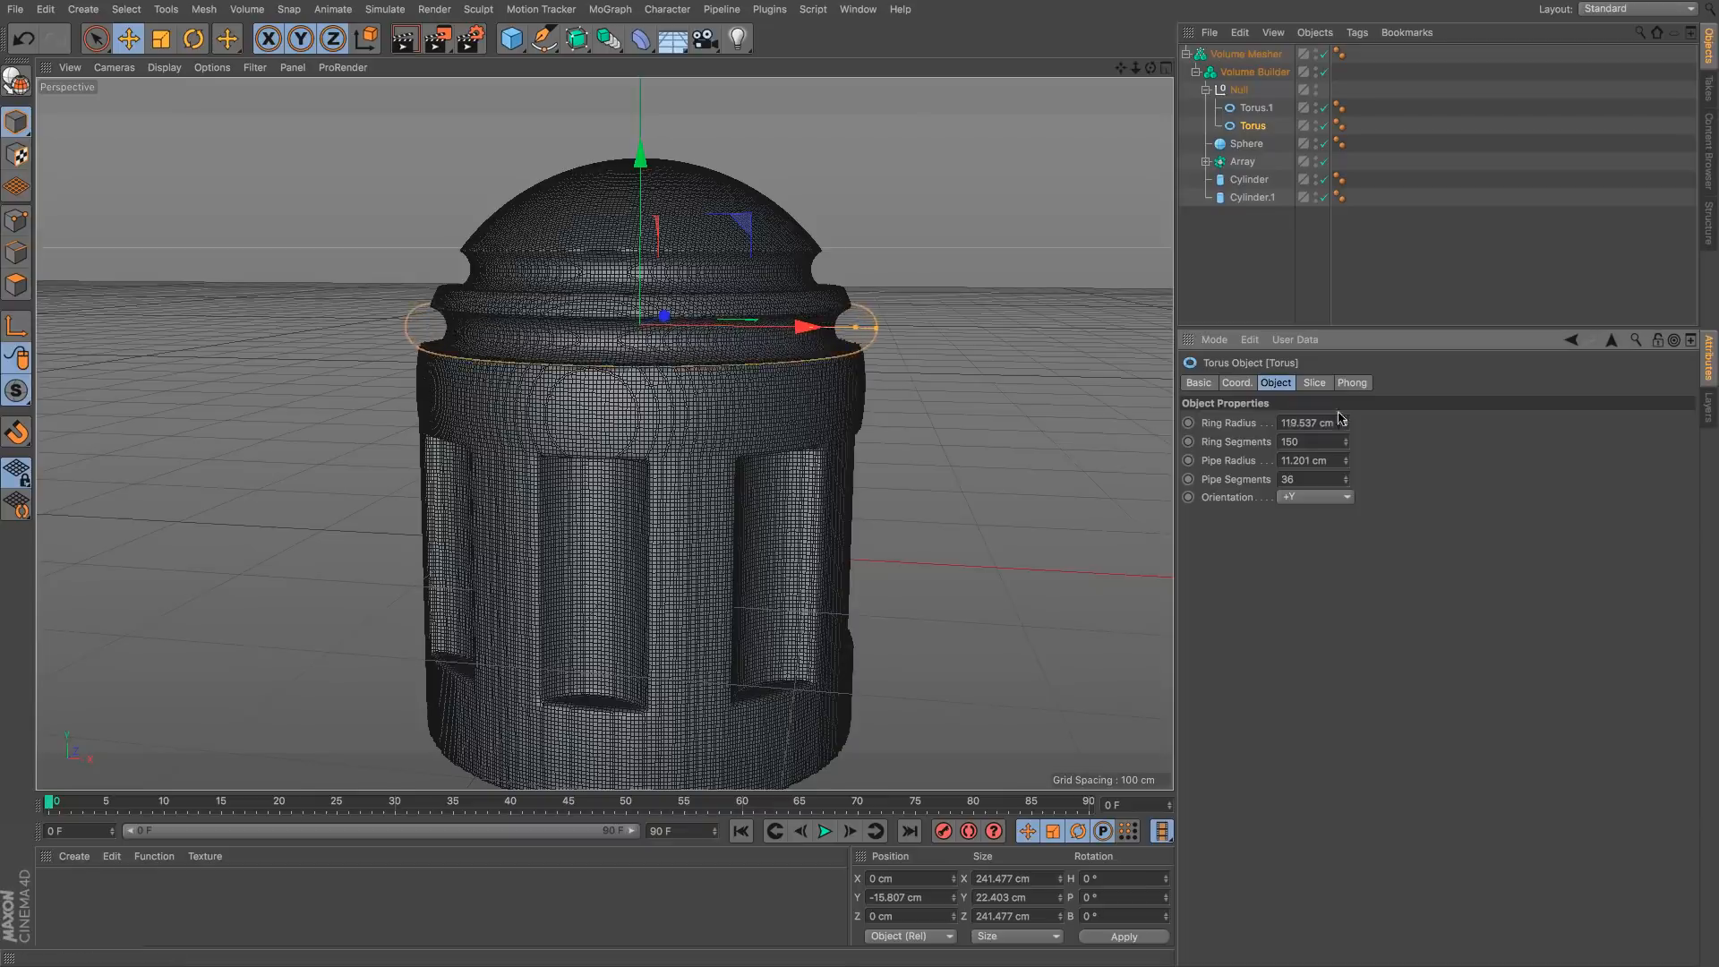
pyautogui.click(1262, 295)
# Step: Render the whole object in the viewport and examine its grooves and lower edge
pyautogui.keyDown('alt'); pyautogui.moveTo(808, 429); pyautogui.dragTo(775, 376); pyautogui.keyUp('alt')
pyautogui.scroll(-3, 702, 421)
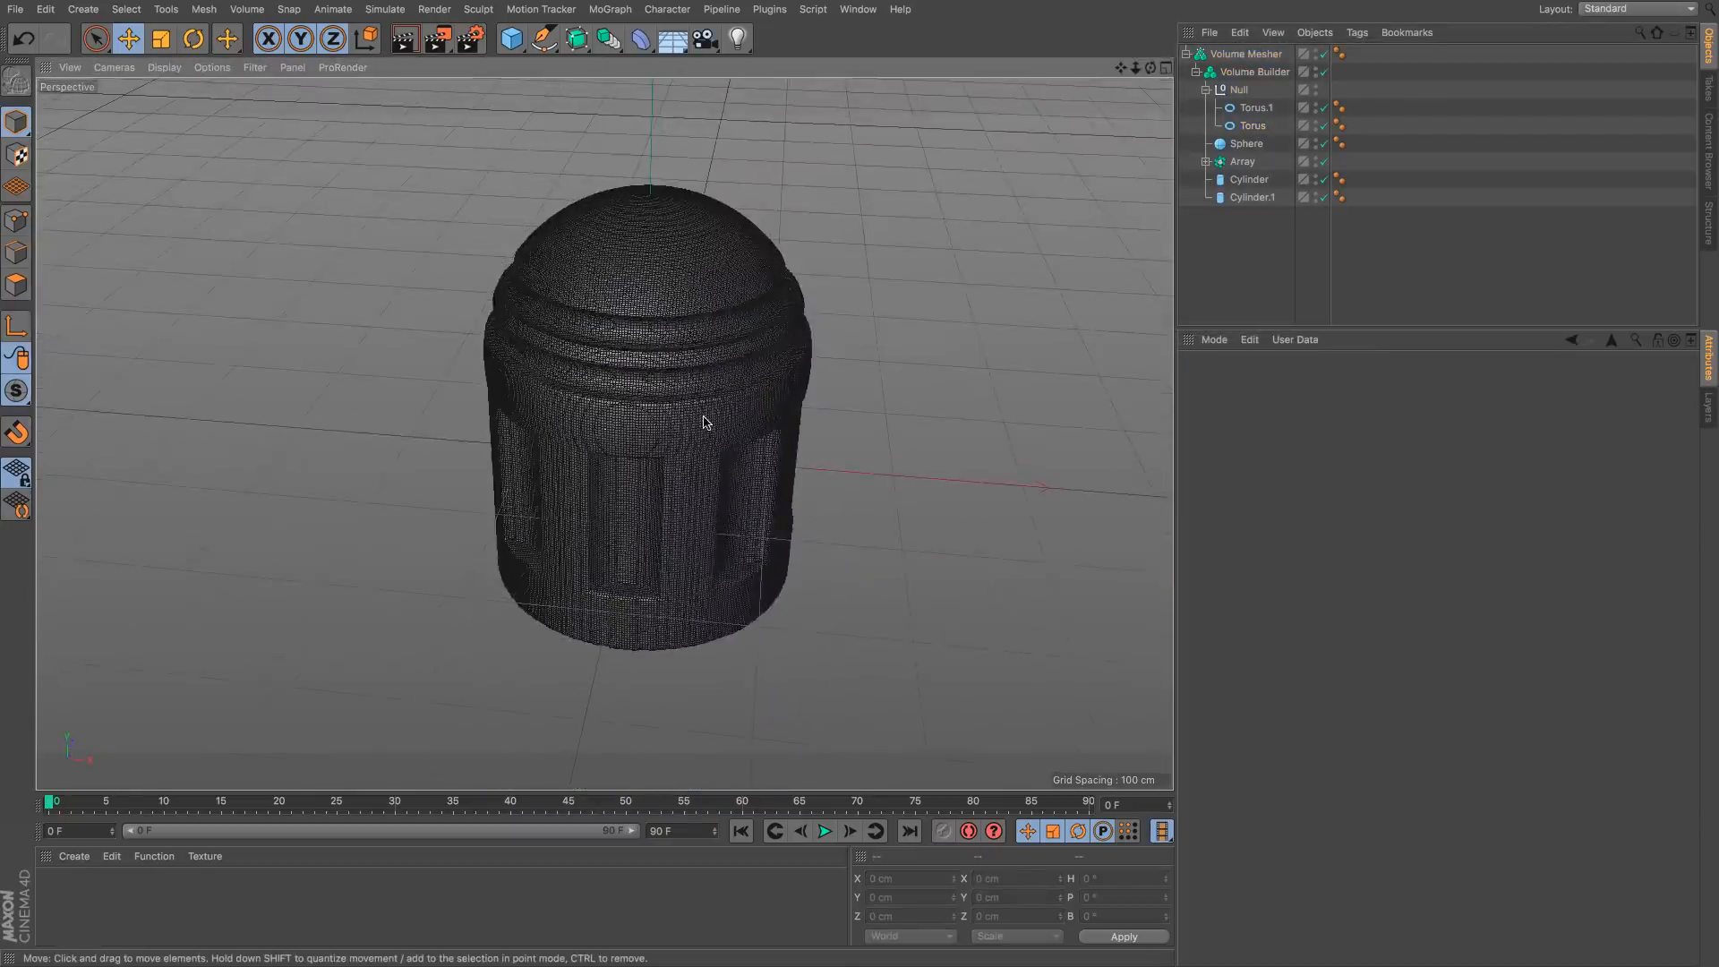
pyautogui.hotkey('ctrl', 'r')
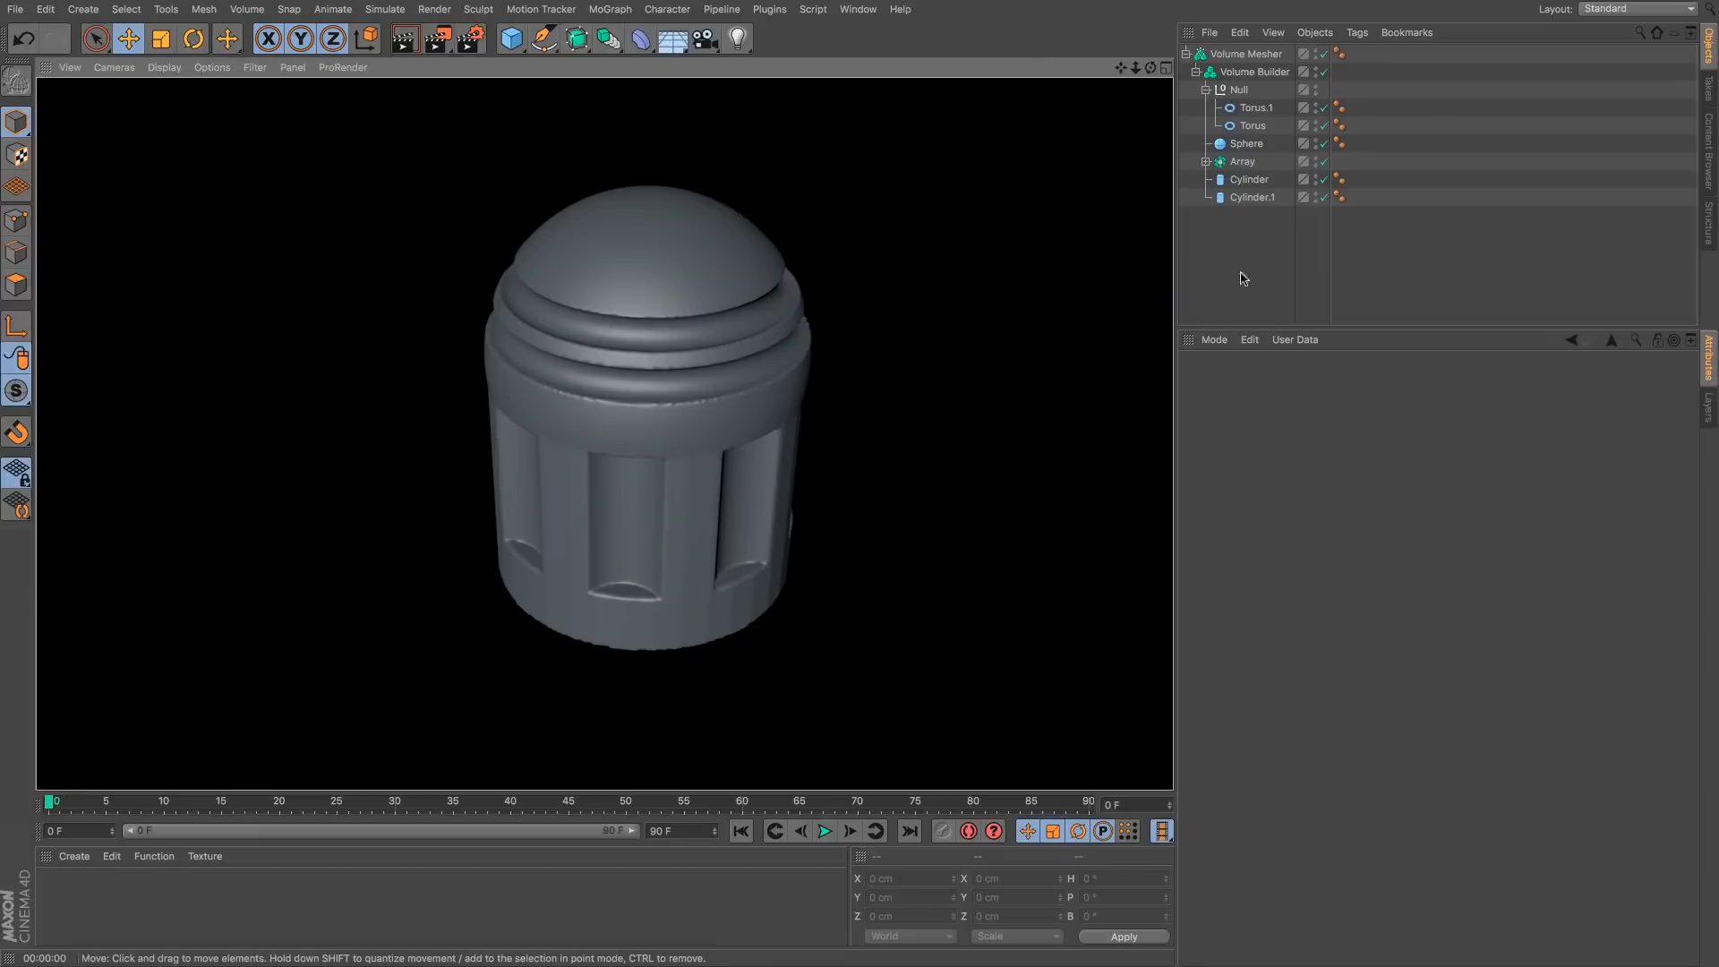
pyautogui.scroll(5, 702, 637)
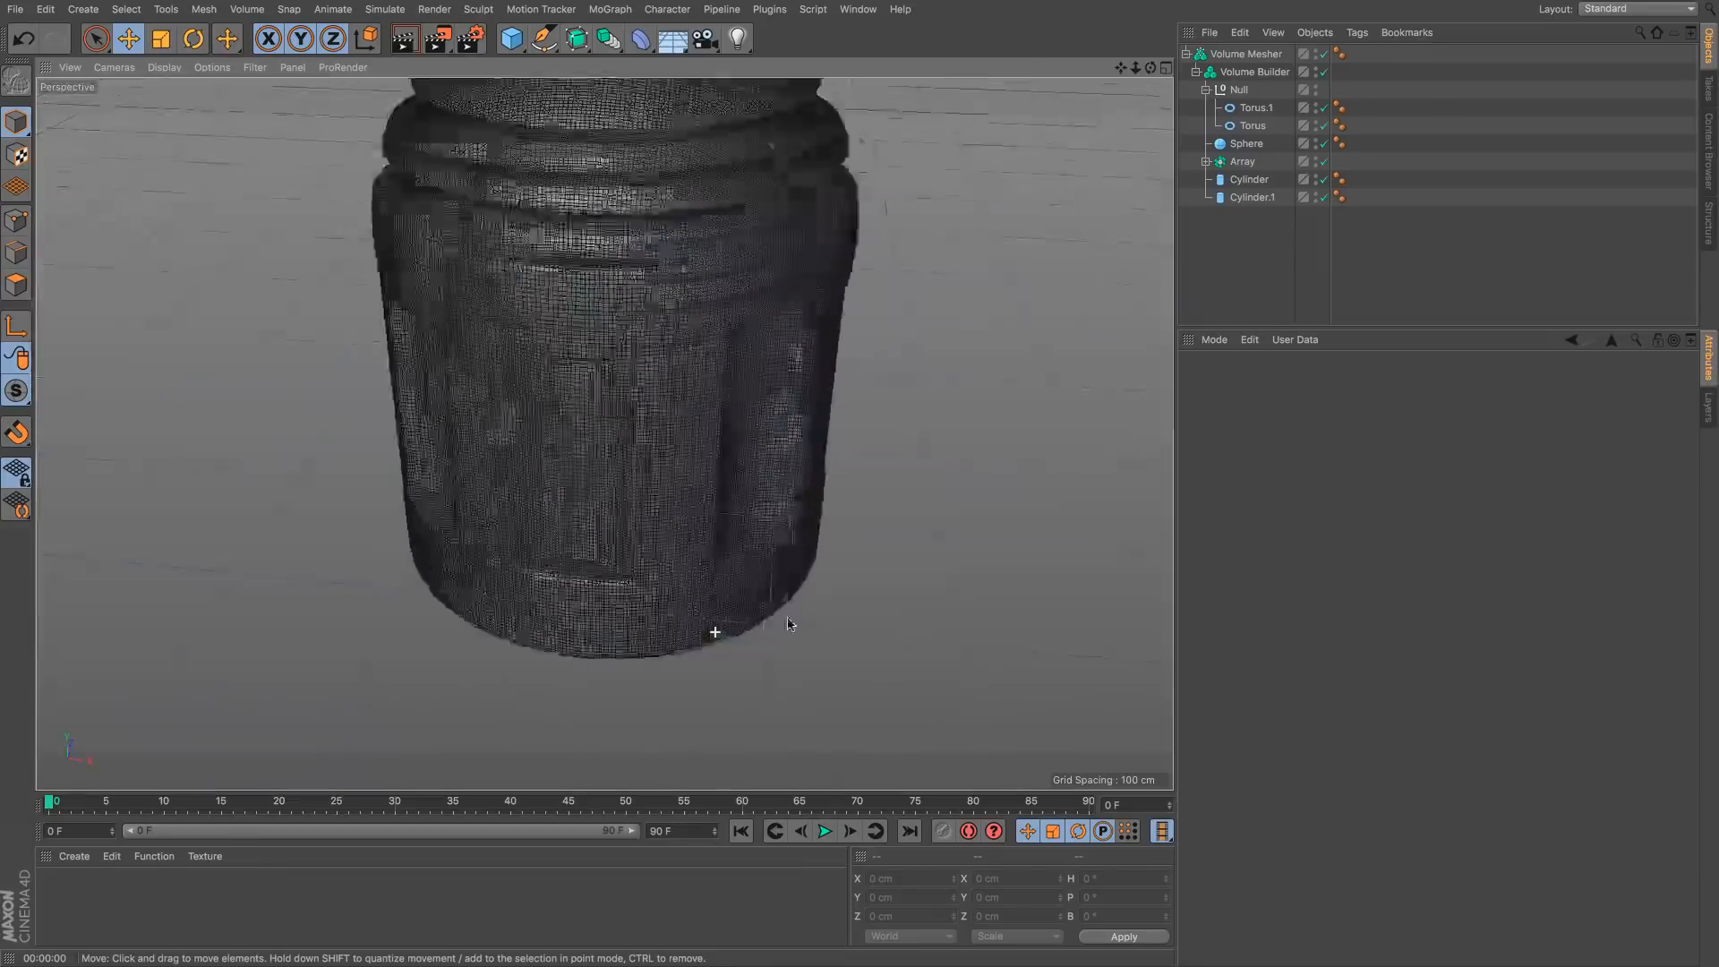
# Step: Set the outer body cylinder's rotation segments to 150 to smooth the faceted lower edge
pyautogui.hotkey('ctrl', 'r')
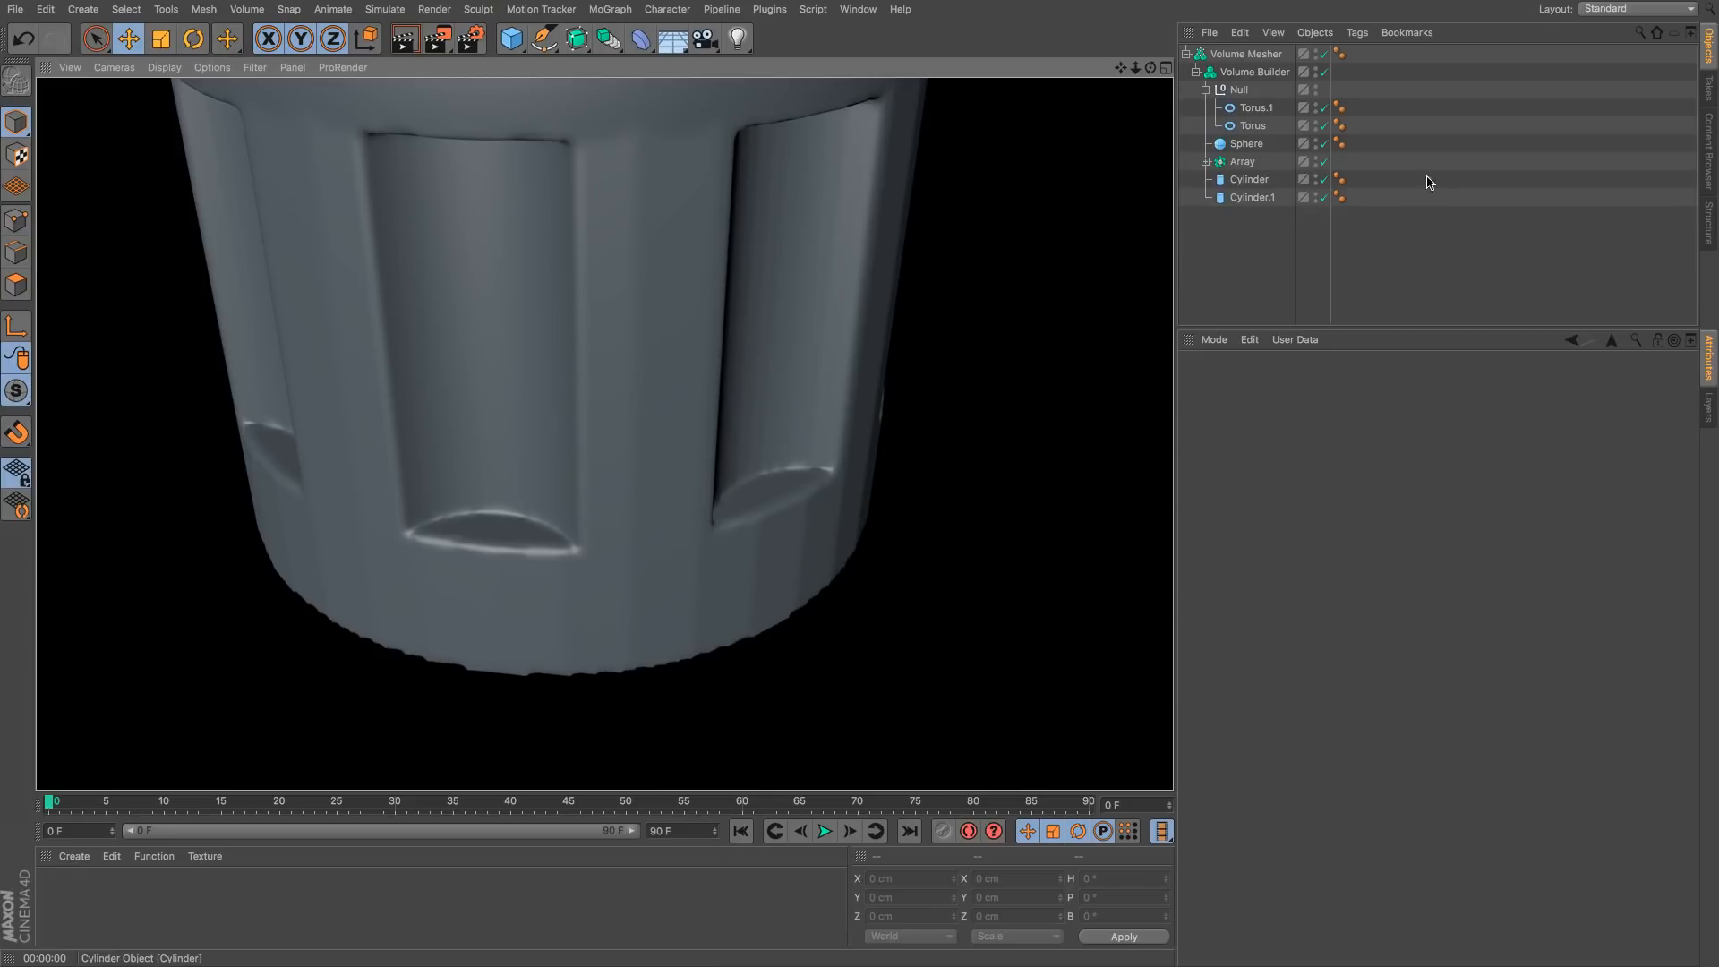
pyautogui.click(1275, 199)
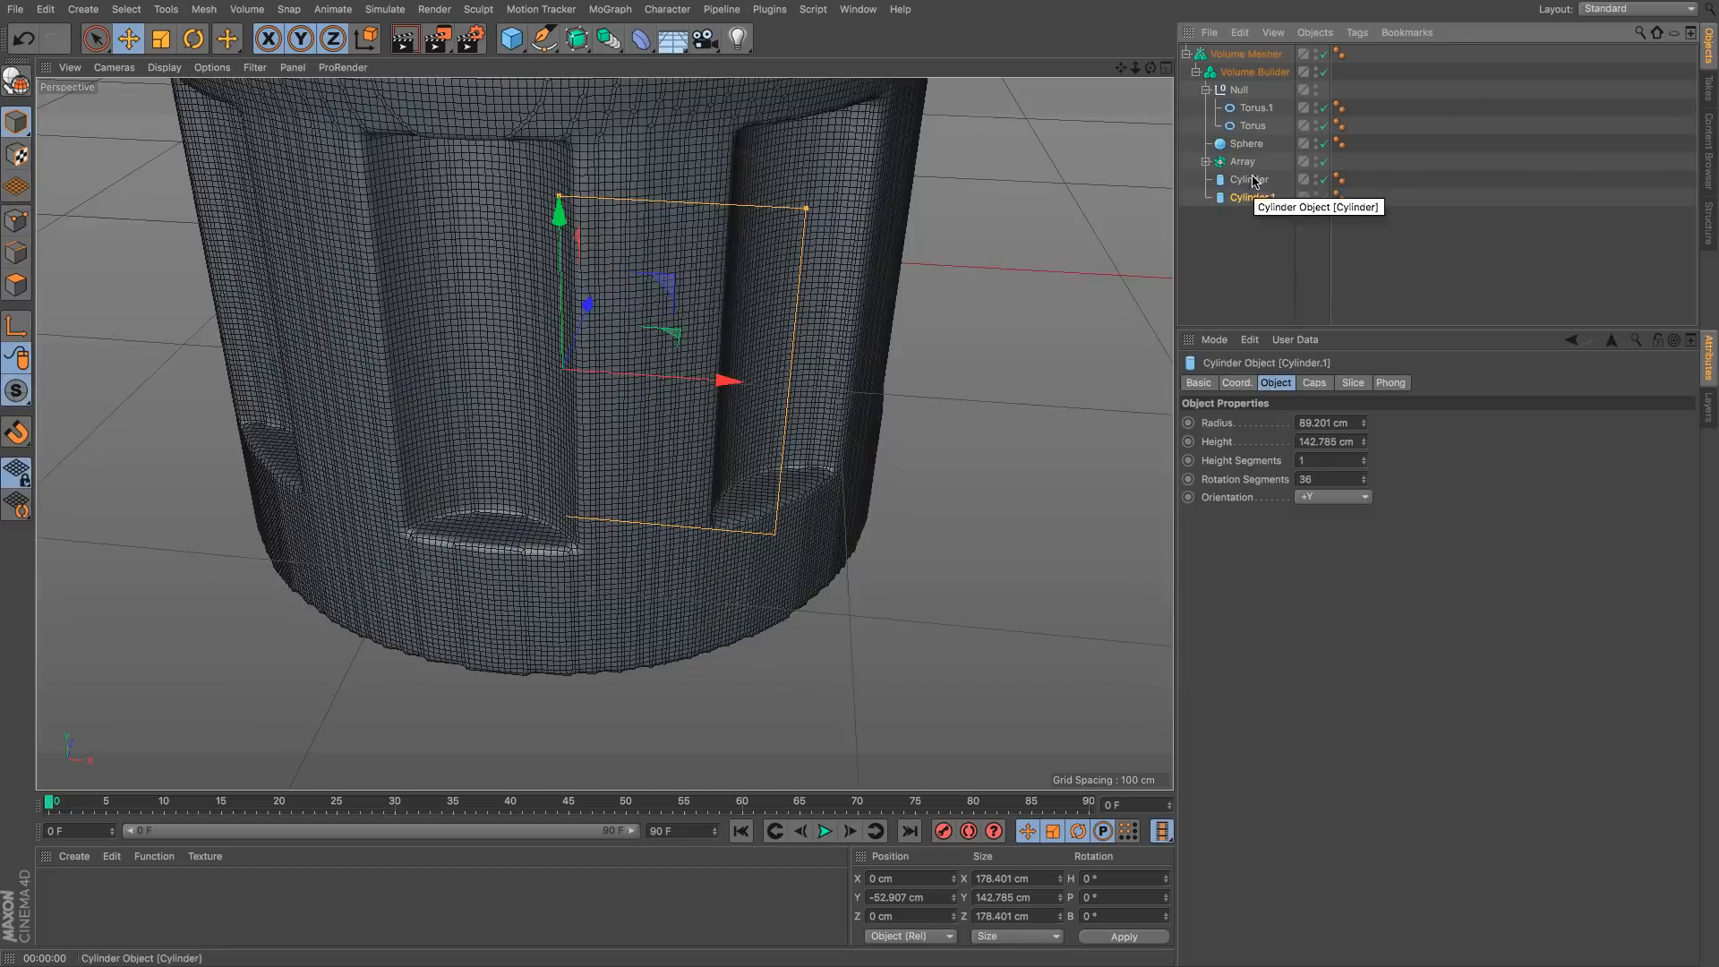
pyautogui.click(1254, 72)
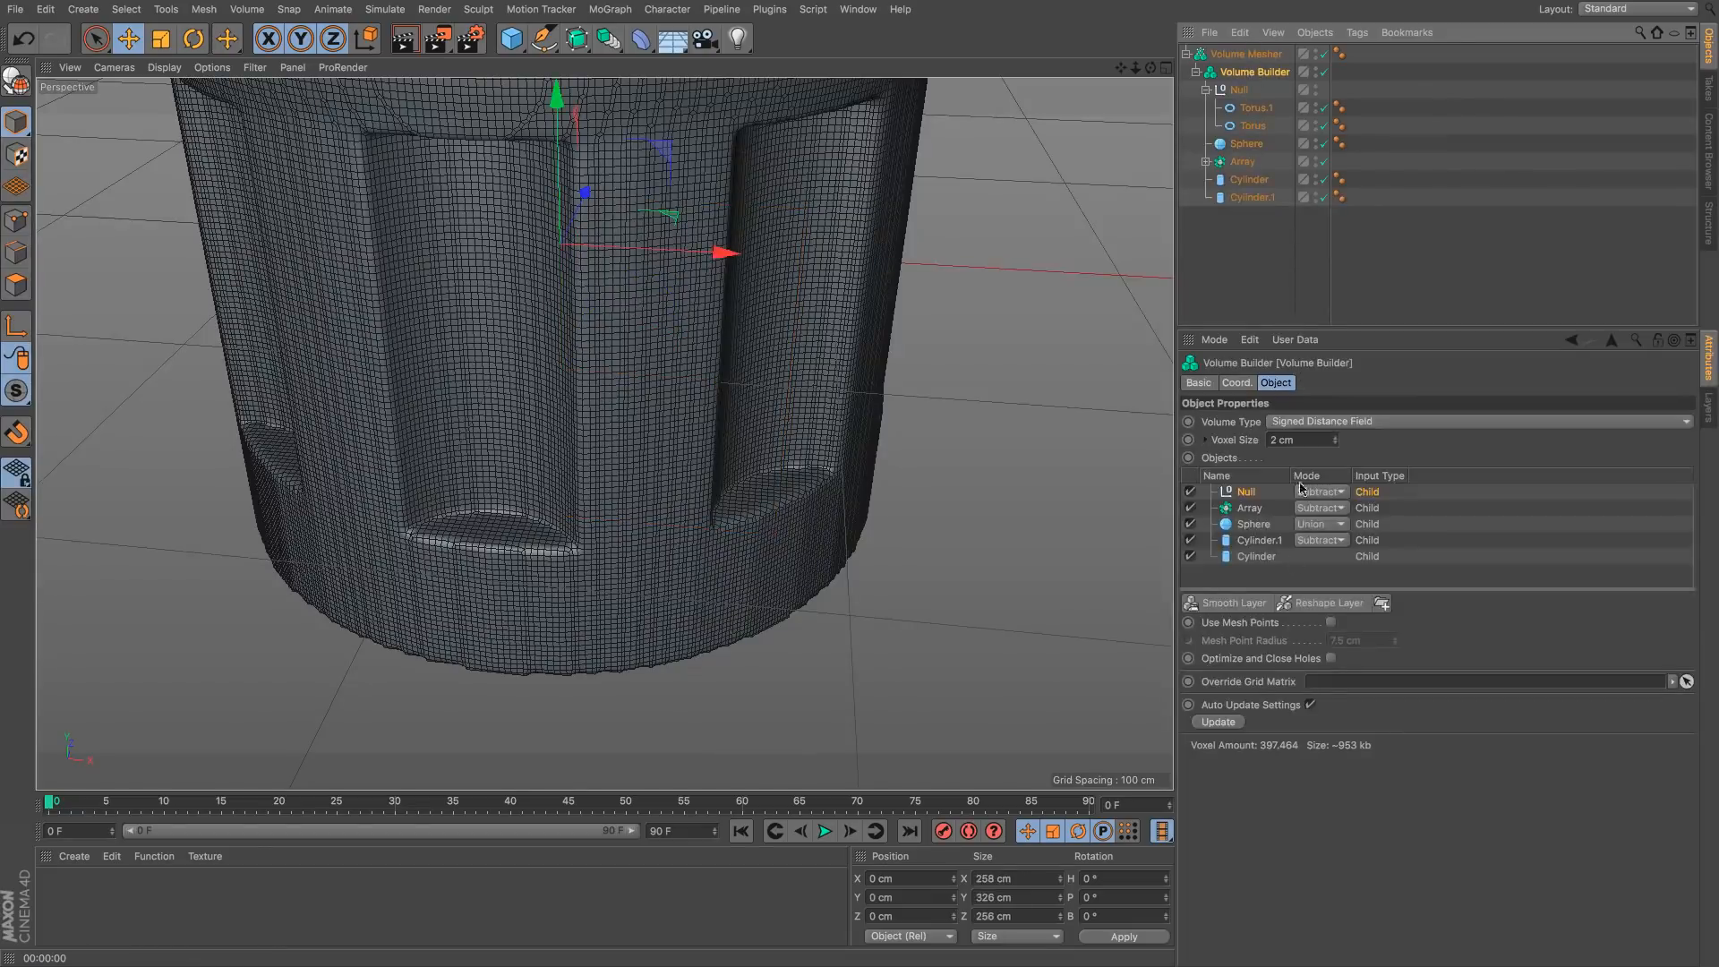
pyautogui.doubleClick(1256, 557)
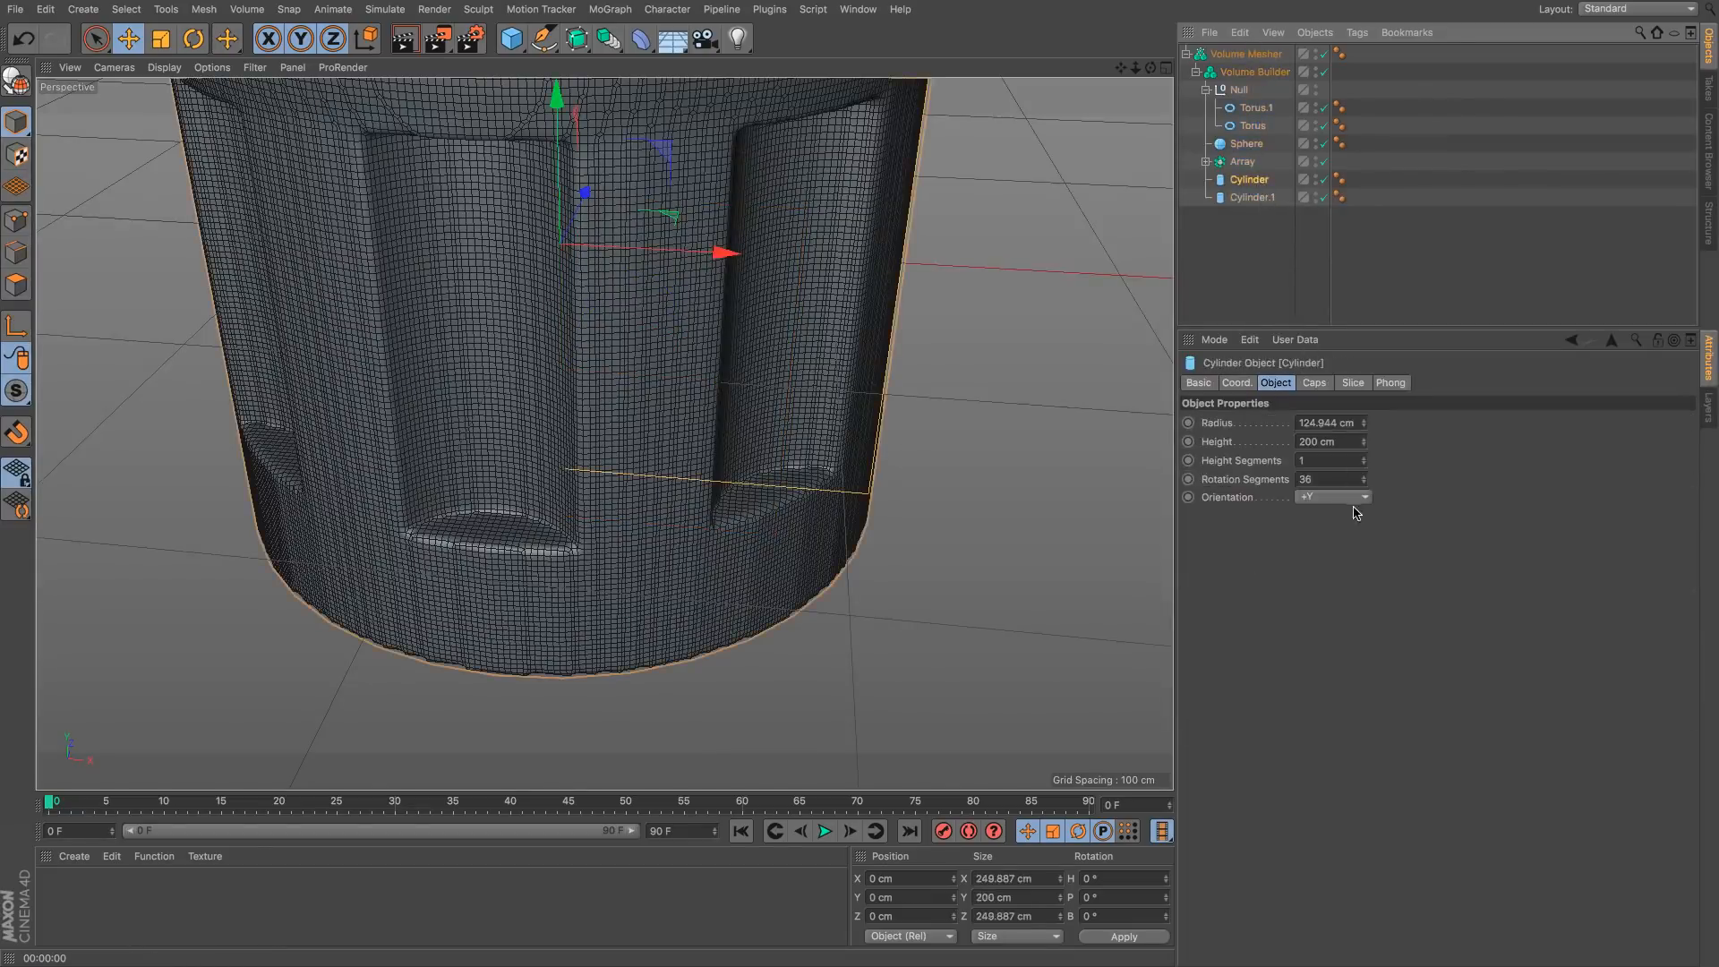
pyautogui.doubleClick(1337, 479)
pyautogui.write('150')
pyautogui.press('Return')
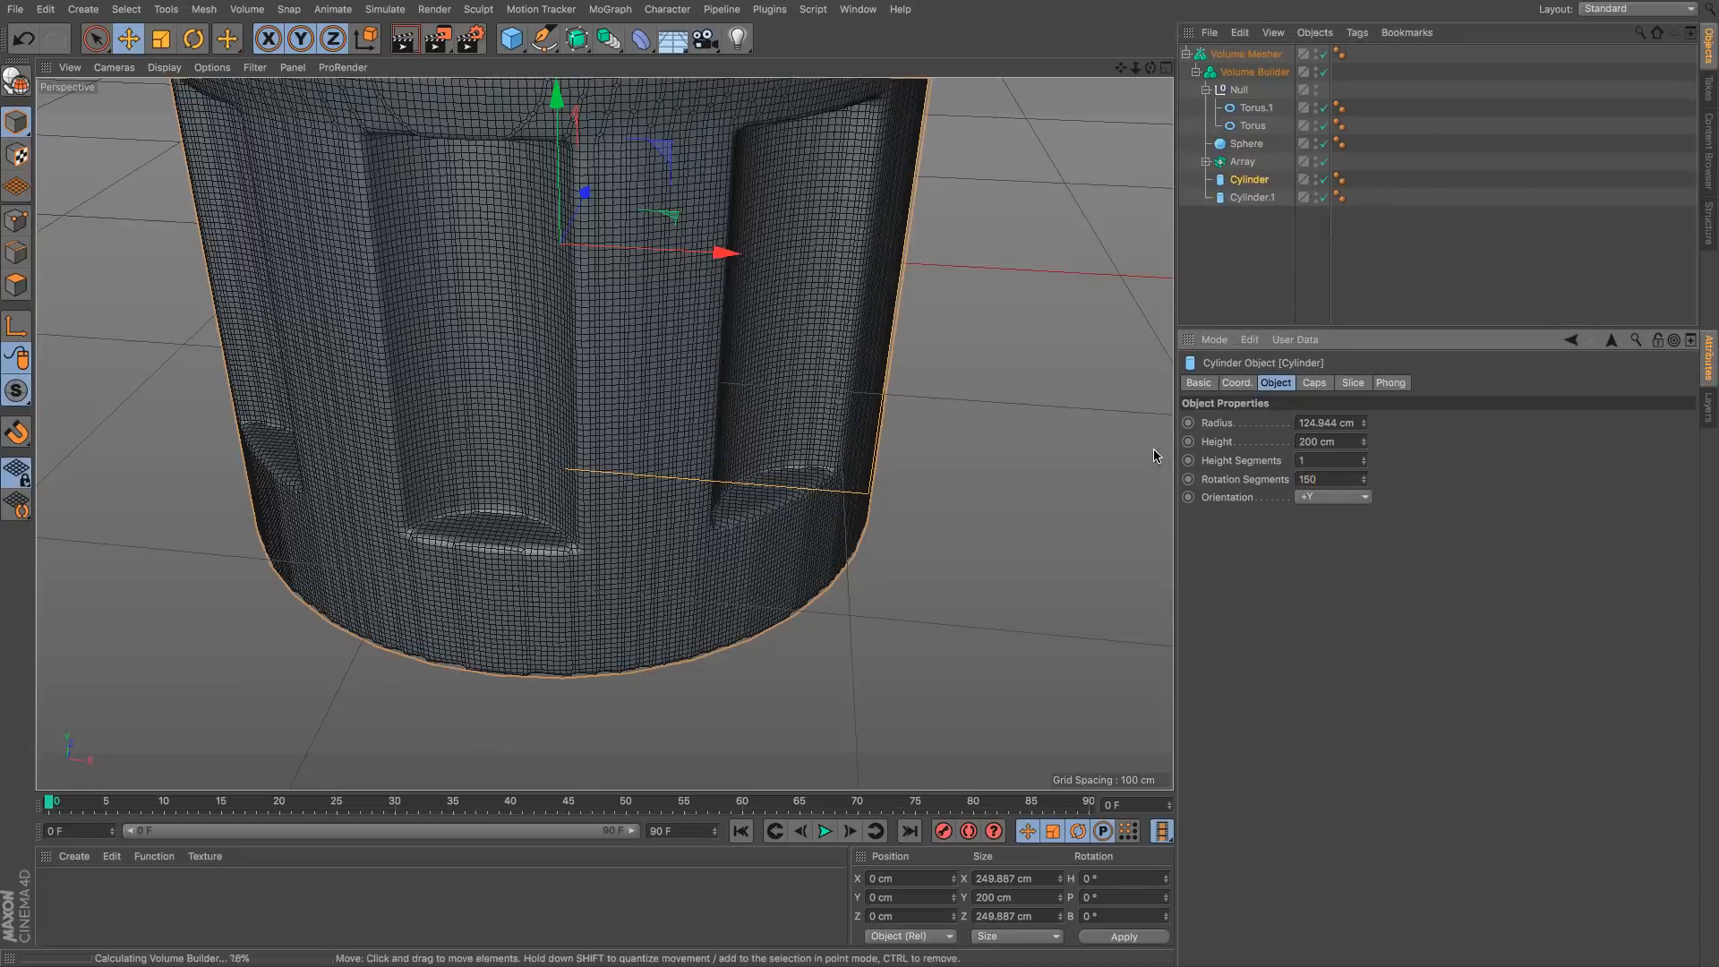
pyautogui.click(1119, 309)
# Step: Add a Smooth Layer to the Volume Builder, keeping the Volume Mesher switched off while adding it
pyautogui.scroll(-3, 863, 318)
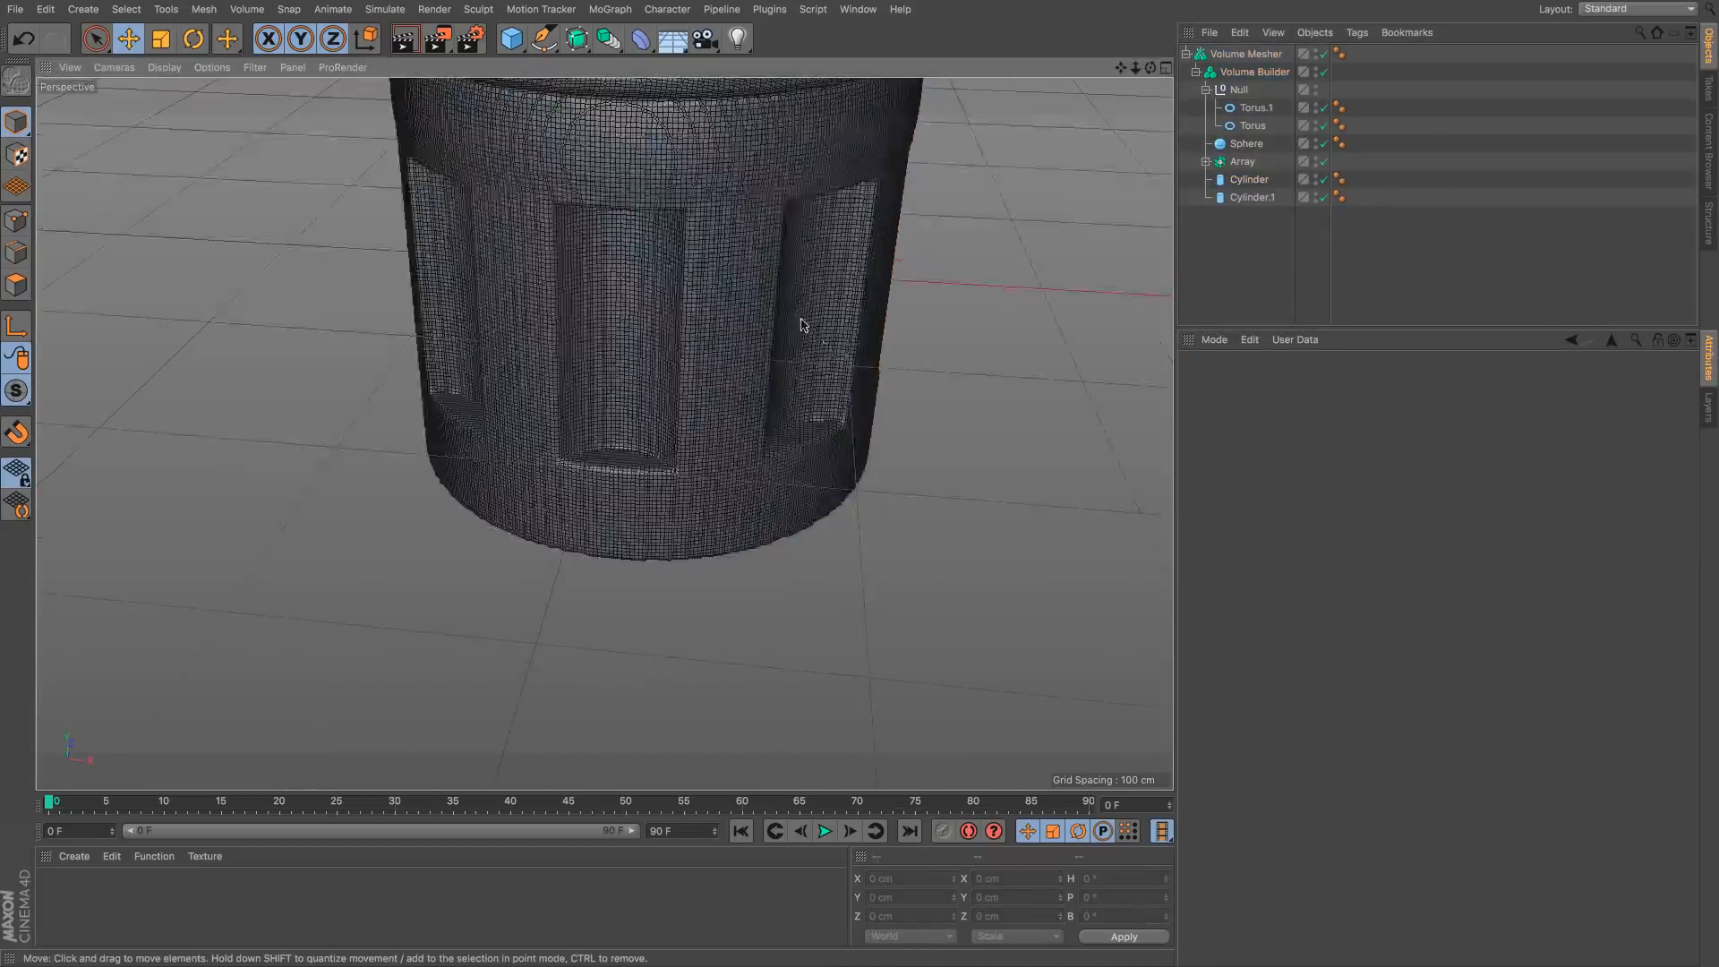
pyautogui.scroll(-5, 742, 311)
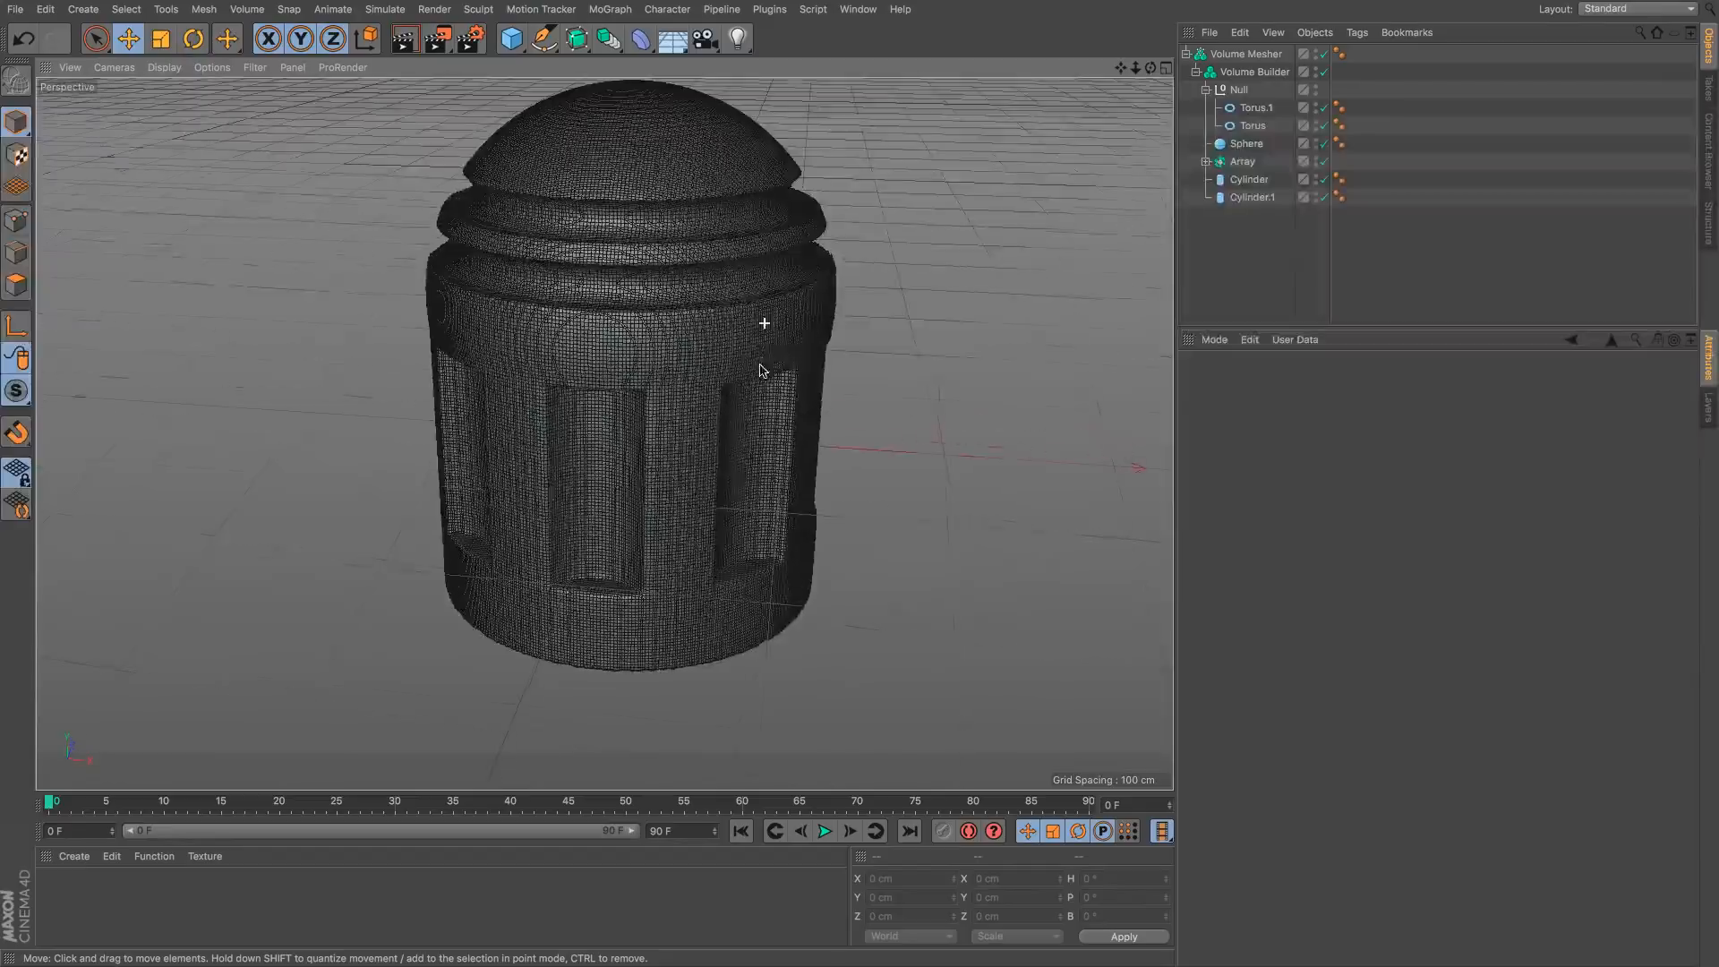
pyautogui.keyDown('alt'); pyautogui.moveTo(752, 370); pyautogui.dragTo(763, 361); pyautogui.keyUp('alt')
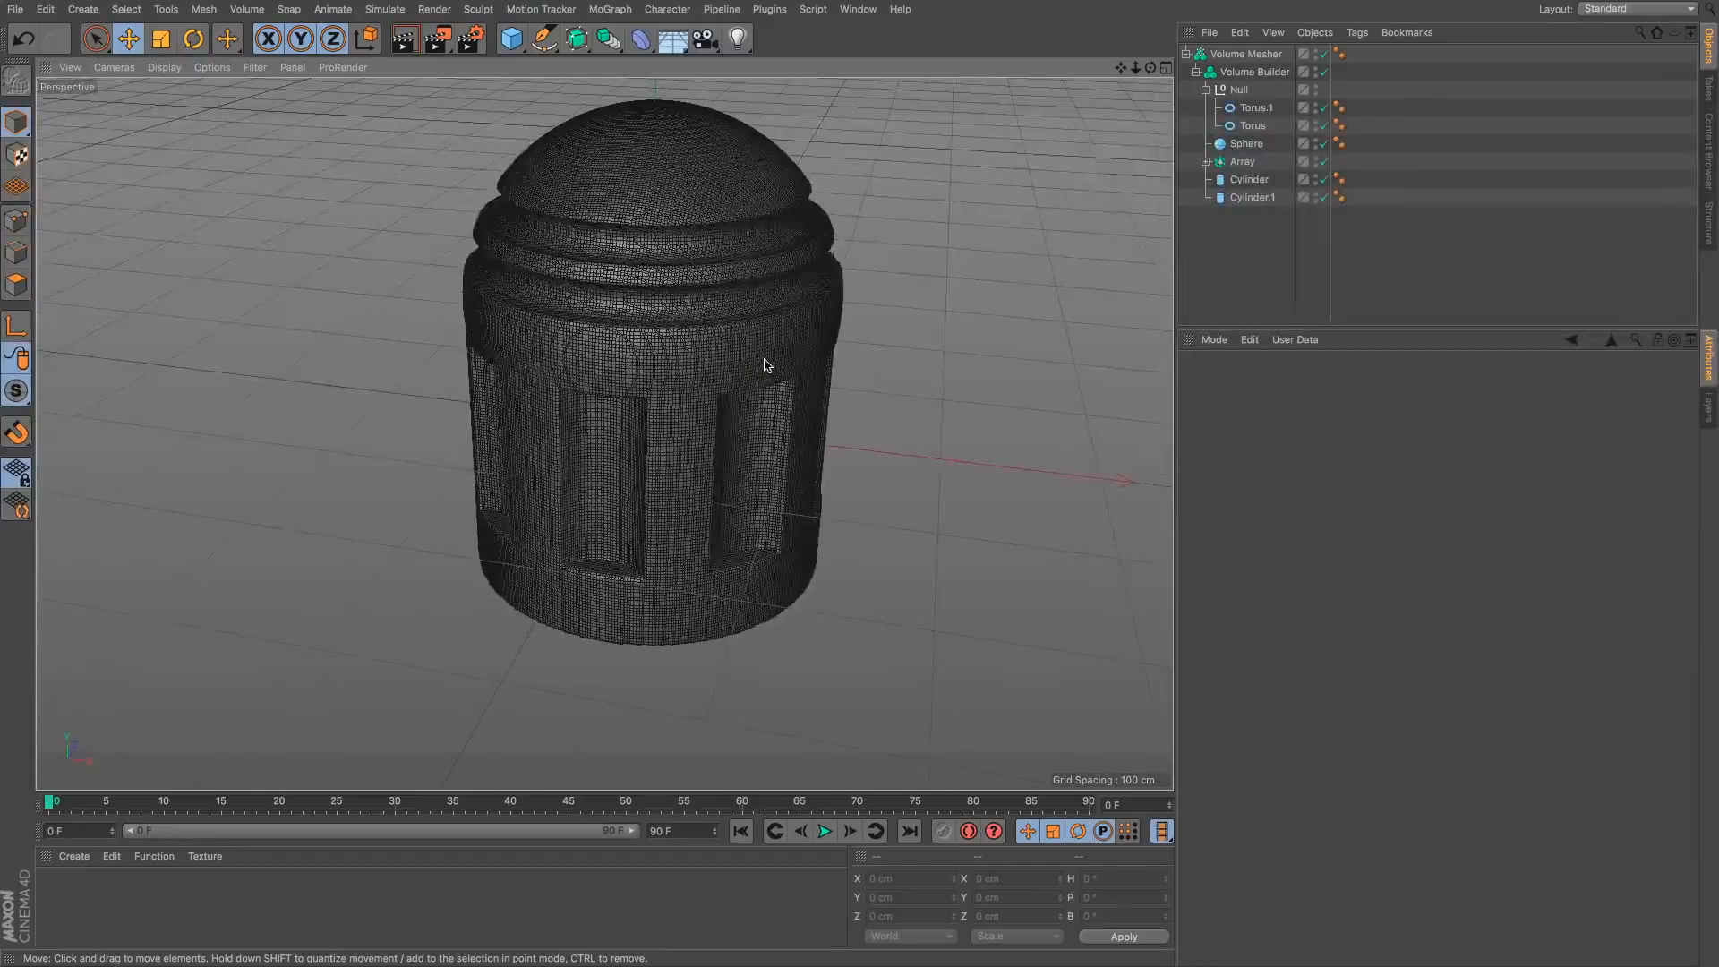
pyautogui.click(1242, 71)
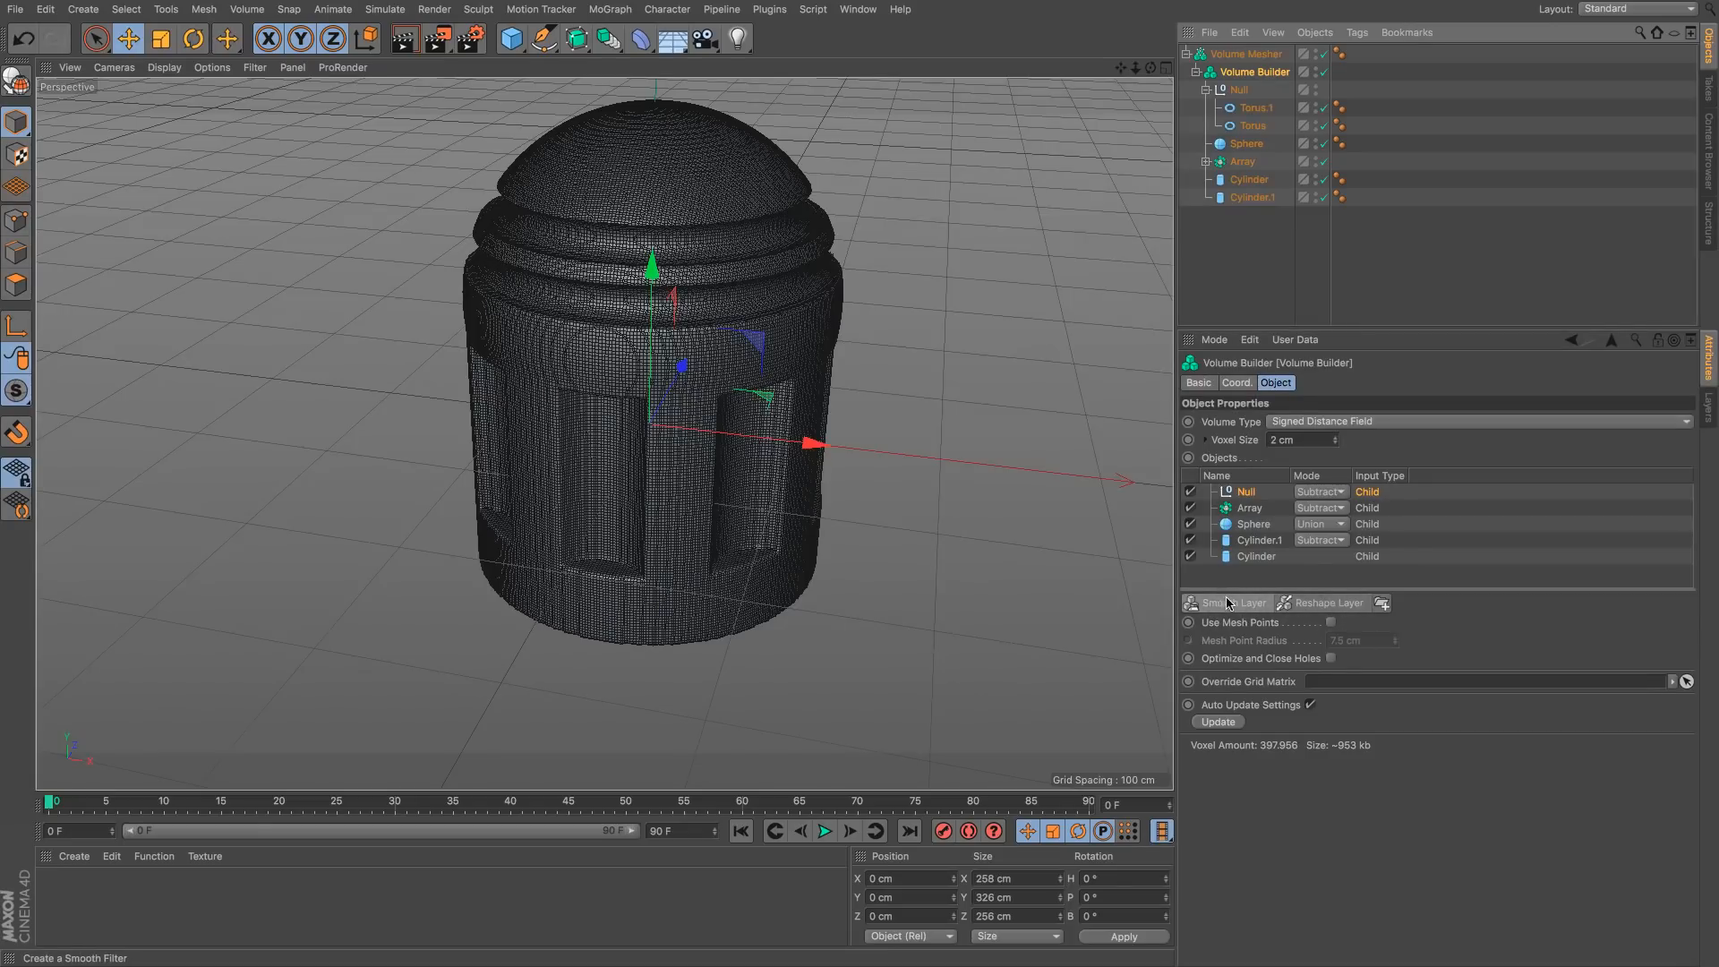
pyautogui.click(1324, 53)
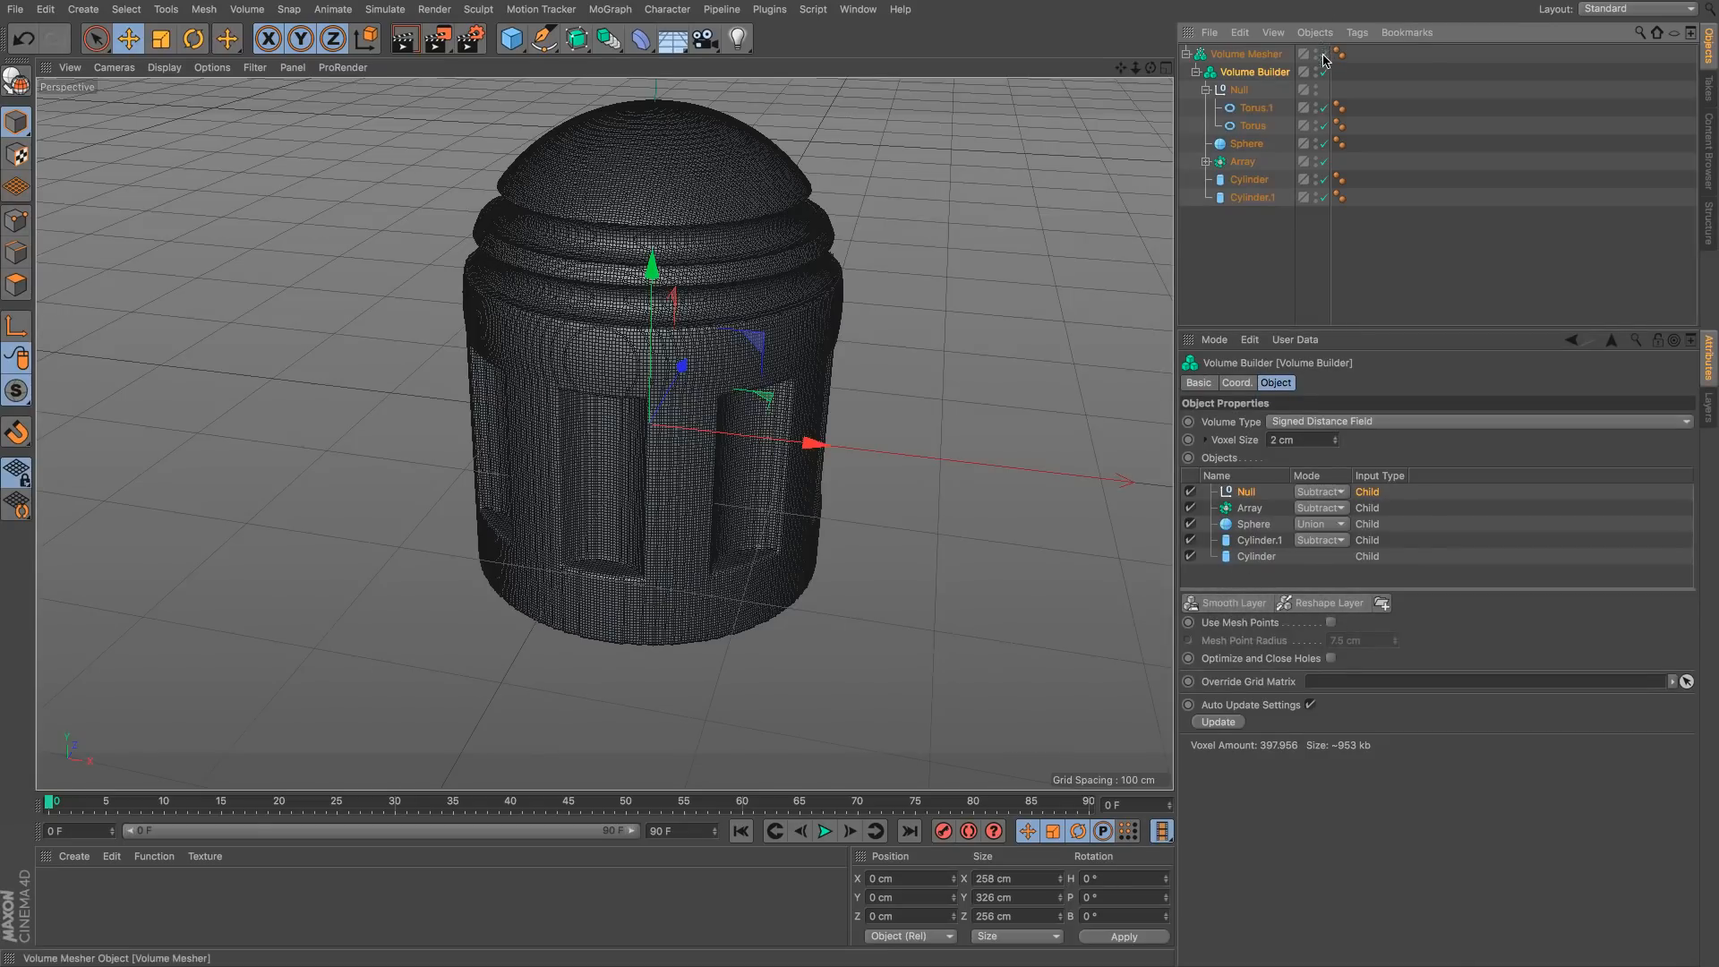
pyautogui.click(1241, 605)
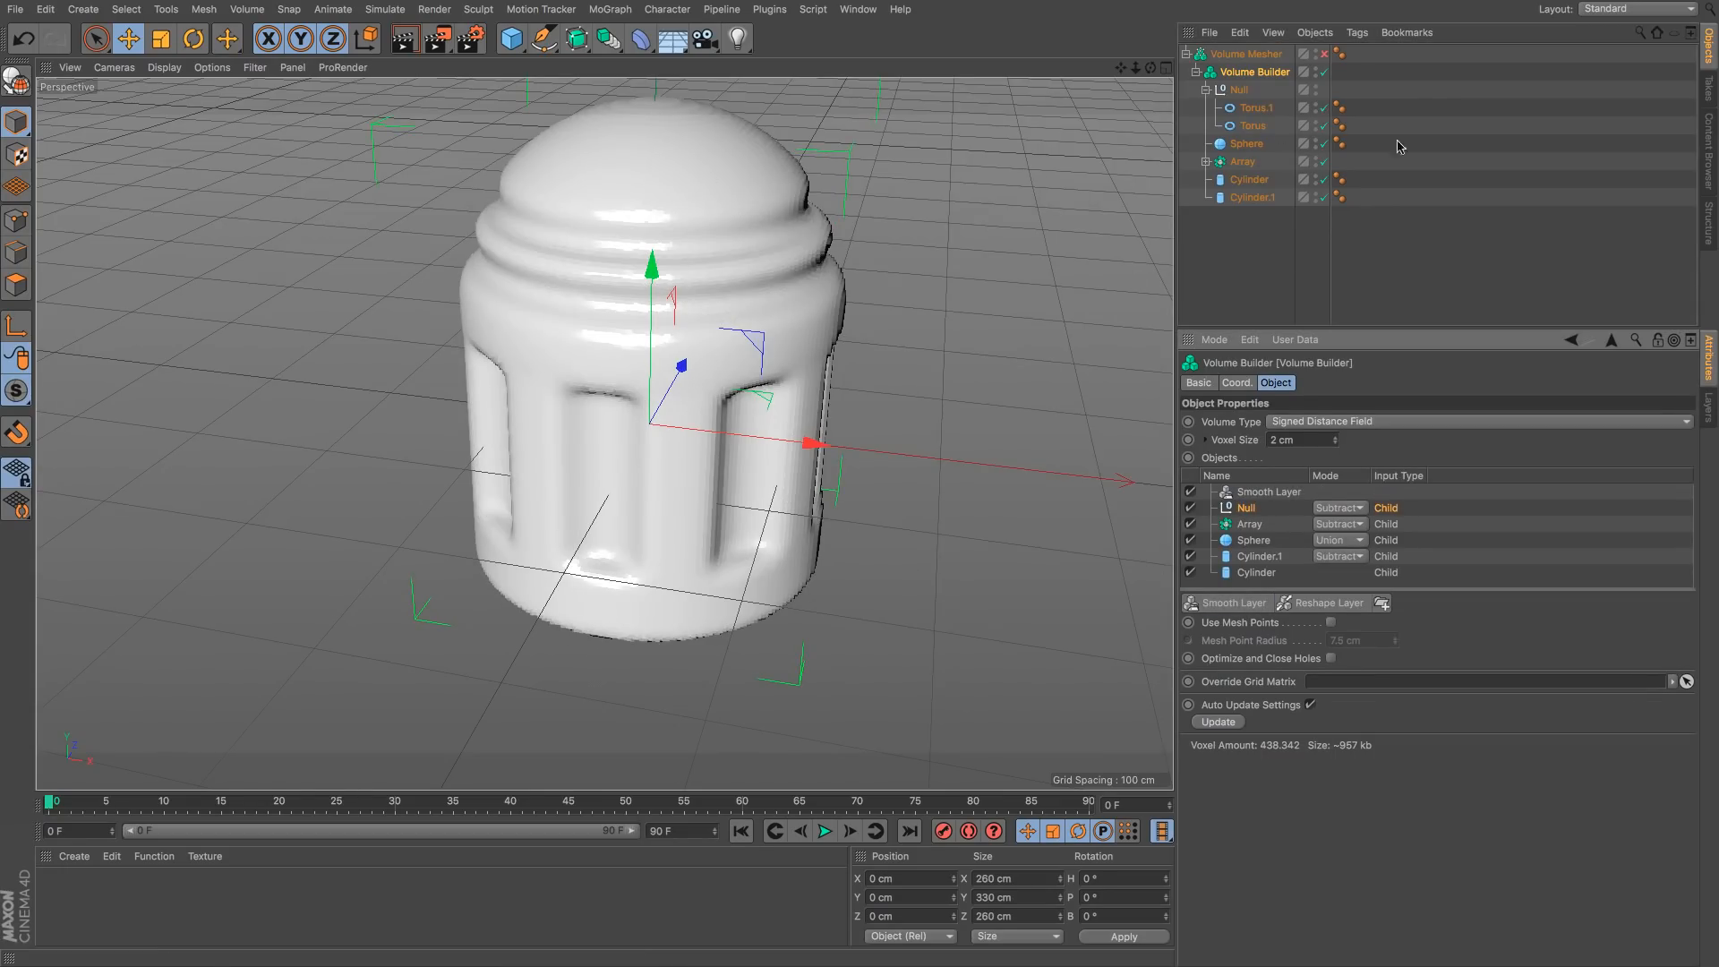
pyautogui.click(1324, 54)
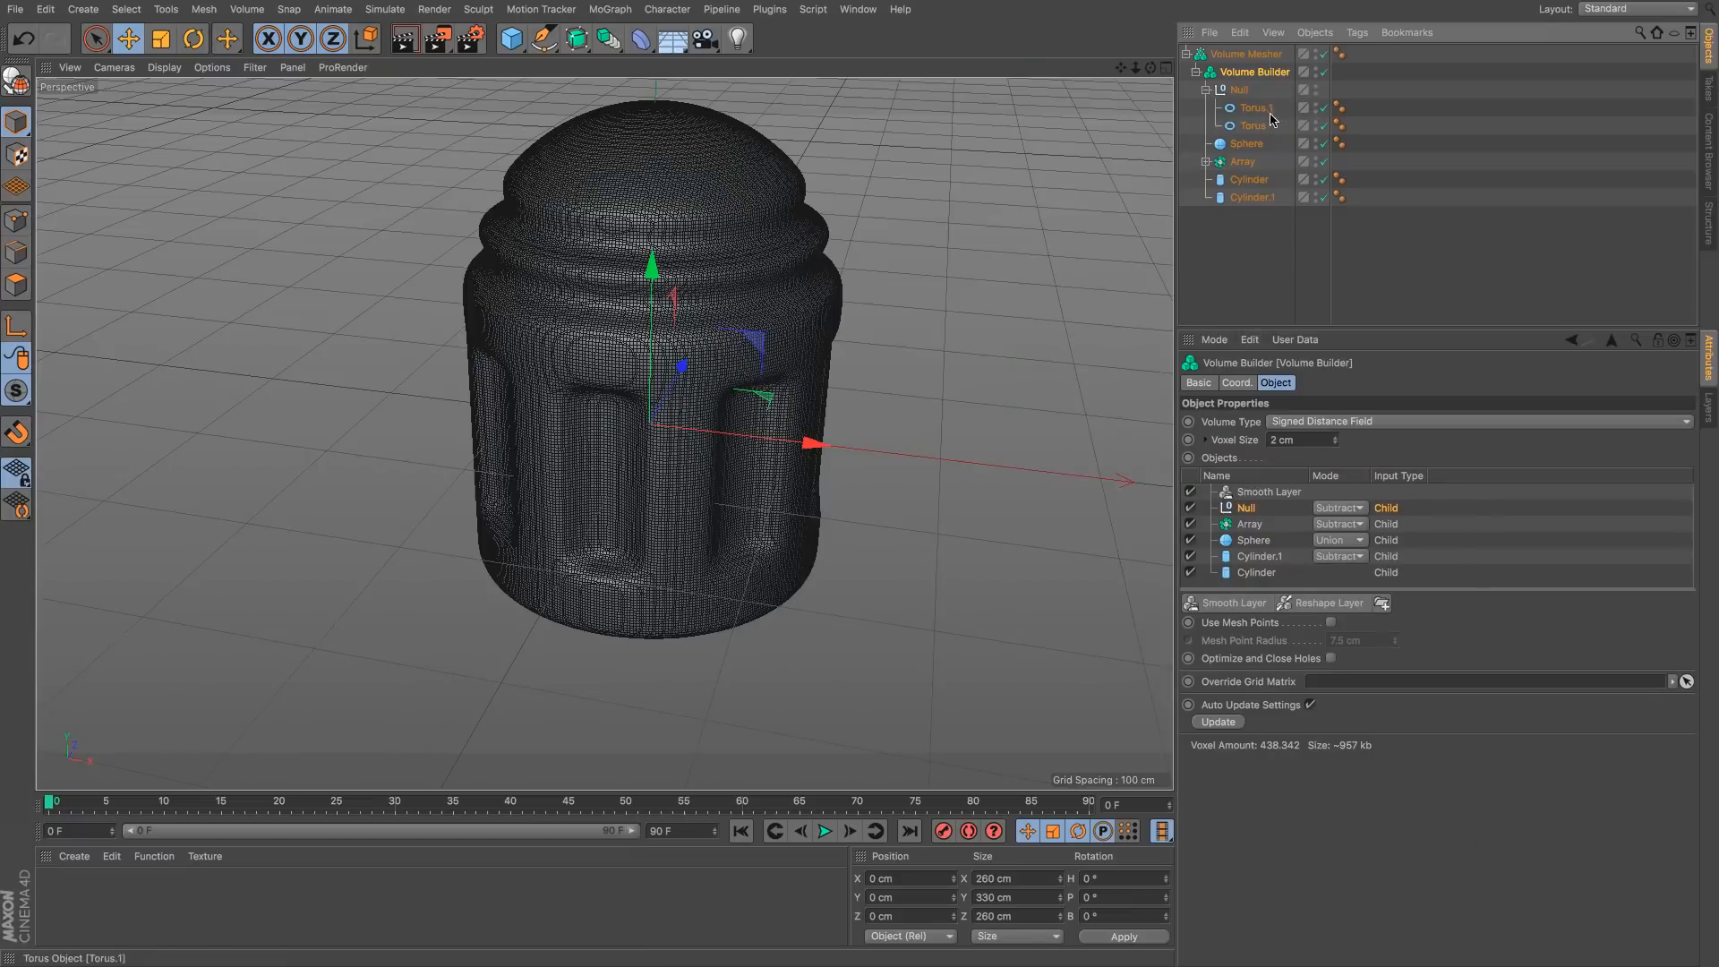
# Step: Turn off the Smooth Layer and group the Volume Mesher under a new null
pyautogui.click(1189, 491)
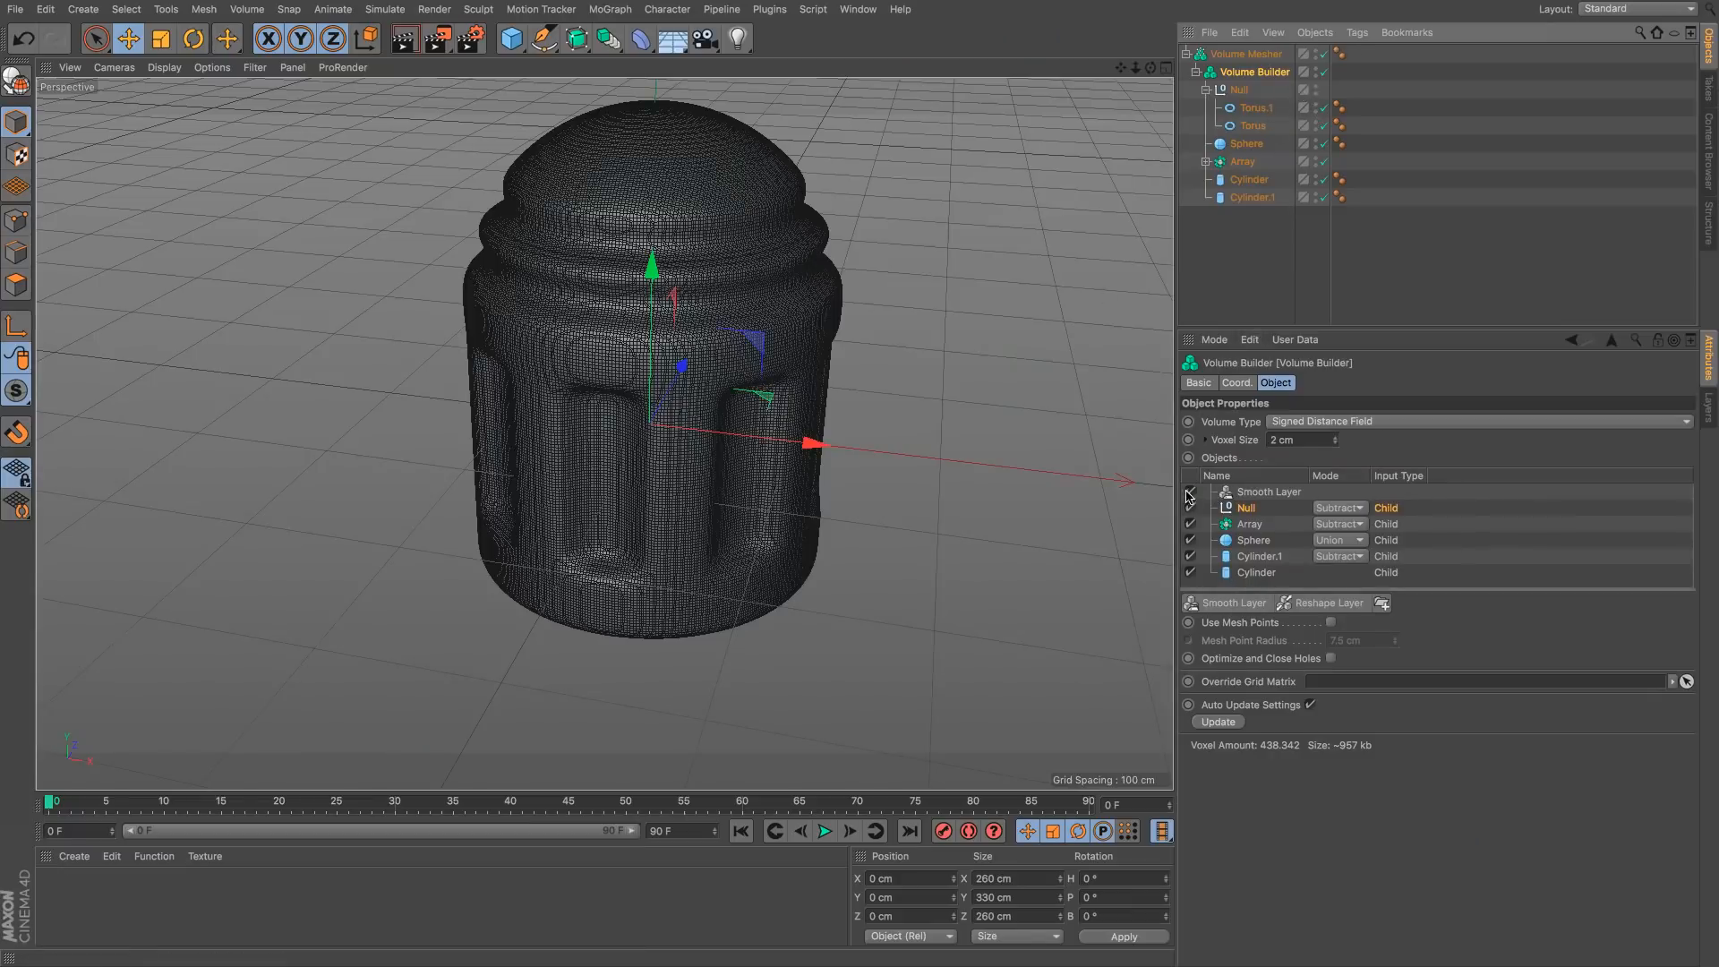
pyautogui.click(1228, 263)
pyautogui.click(1223, 54)
pyautogui.hotkey('alt', 'g')
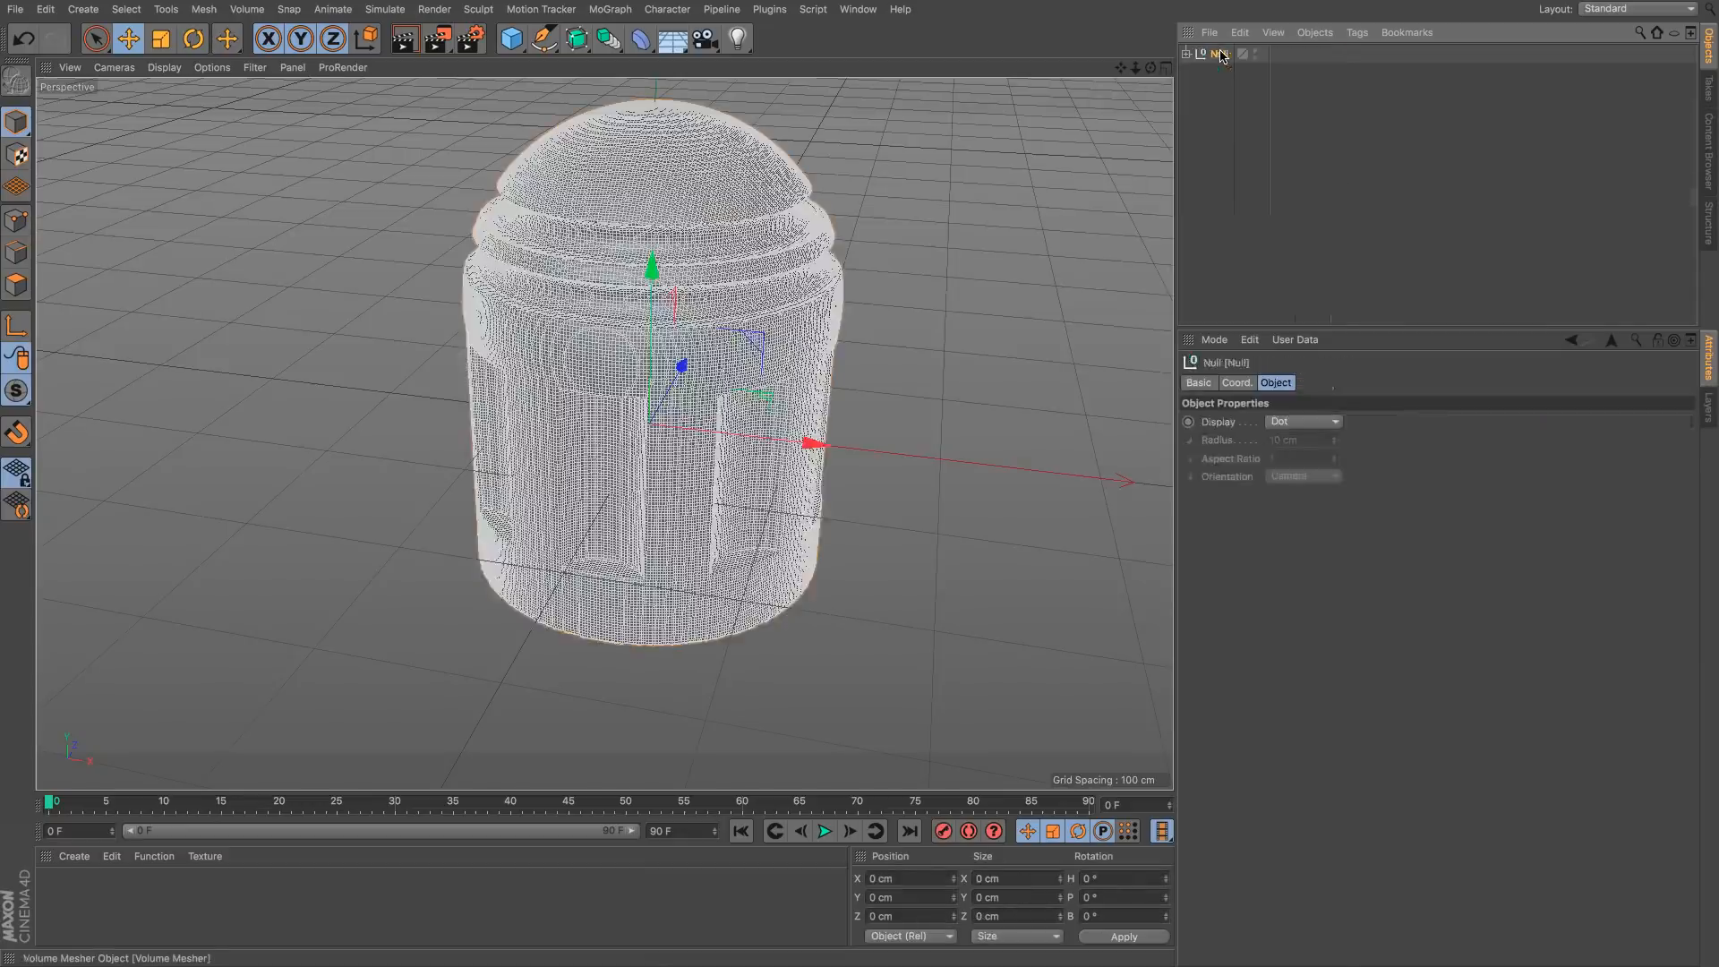
# Step: Add a Smoothing deformer inside the new null, alongside the Volume Mesher
pyautogui.click(1186, 53)
pyautogui.click(640, 38)
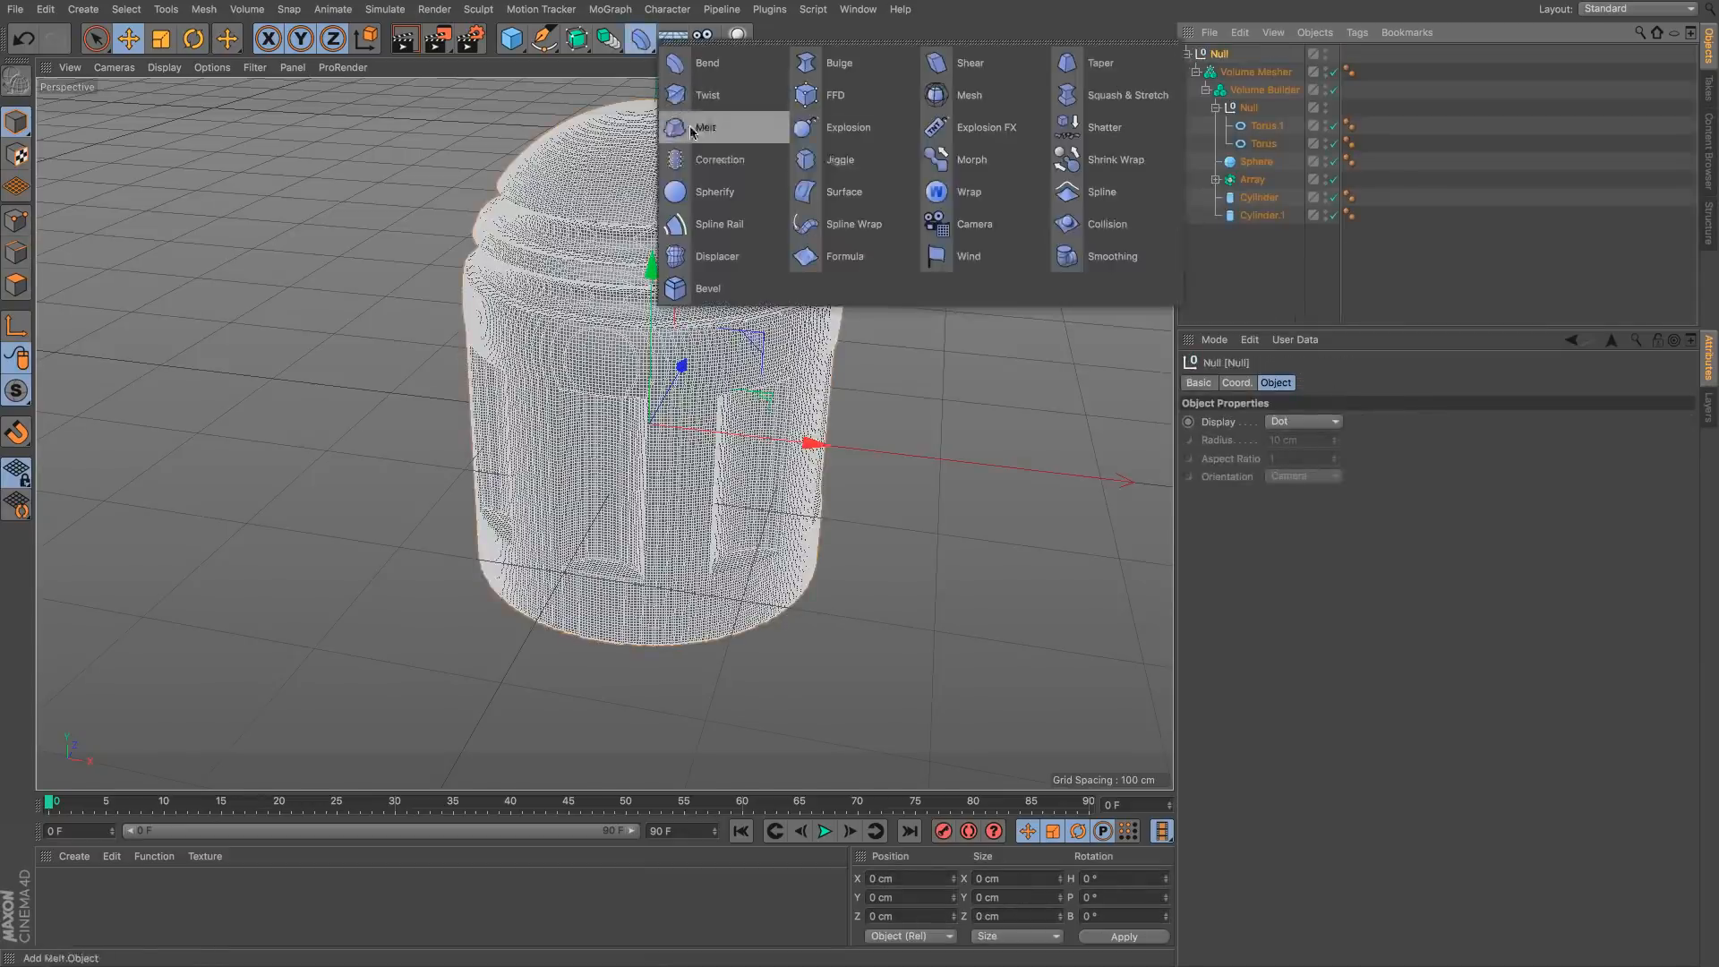
pyautogui.click(1087, 250)
pyautogui.click(1252, 300)
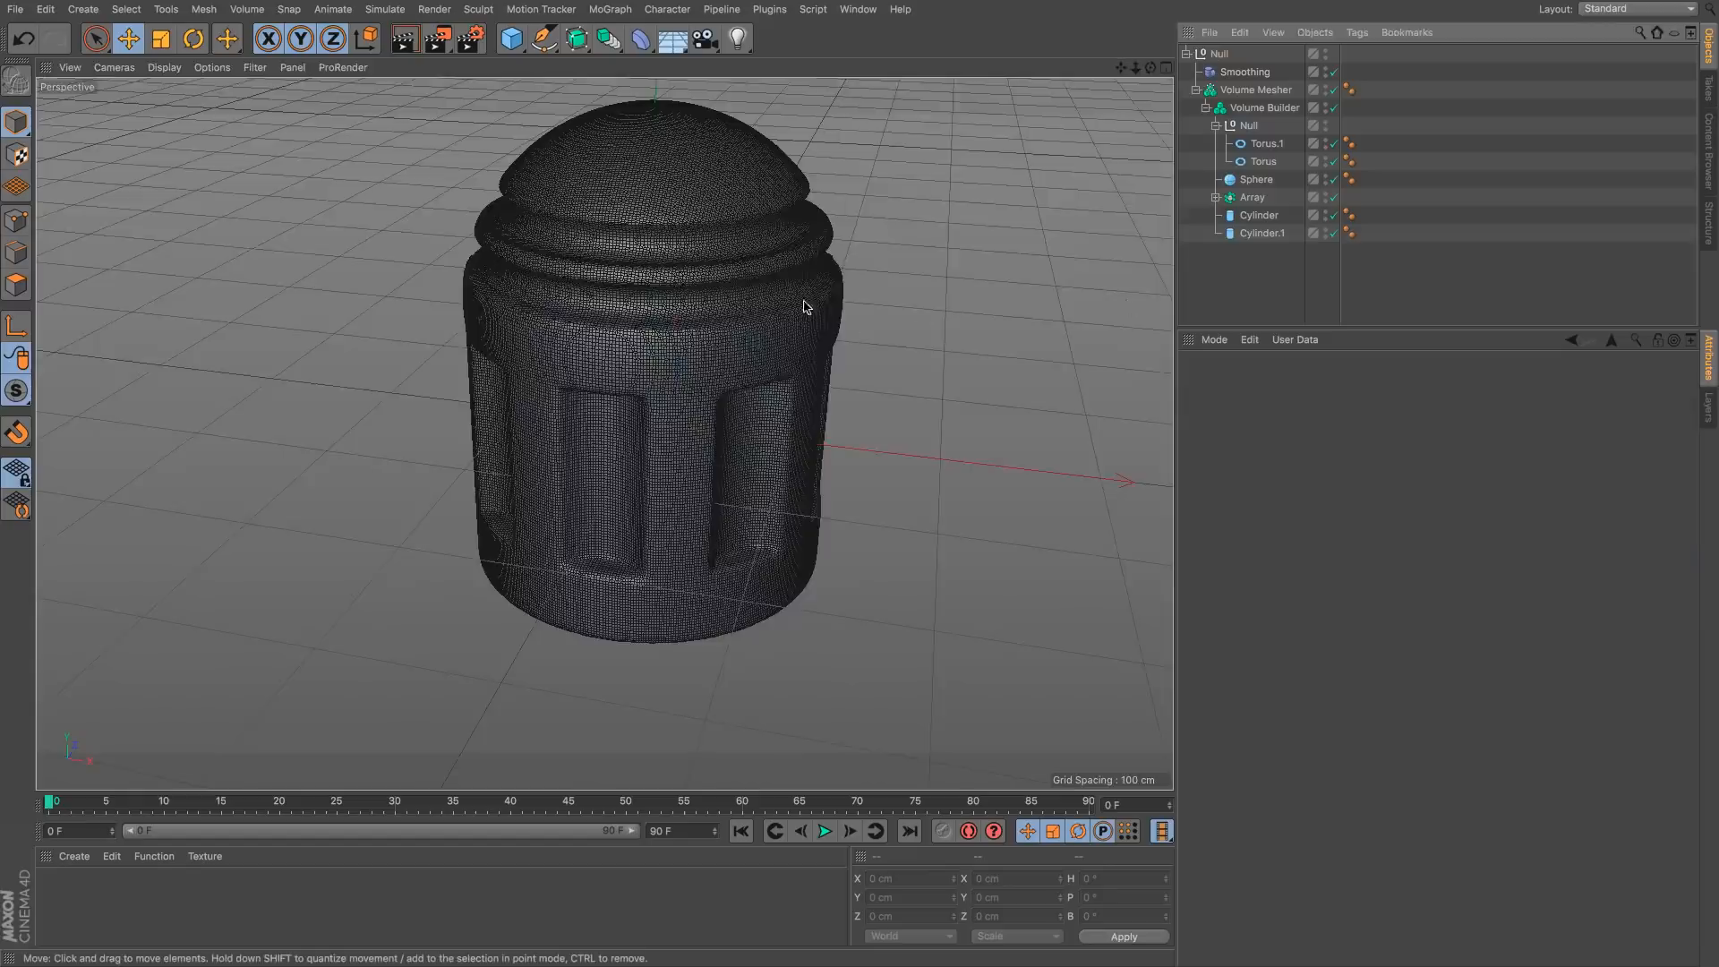
# Step: Turn the Volume Builder's Smooth Layer back on and set its voxel distance to 1
pyautogui.keyDown('alt'); pyautogui.moveTo(803, 306); pyautogui.dragTo(764, 265); pyautogui.keyUp('alt')
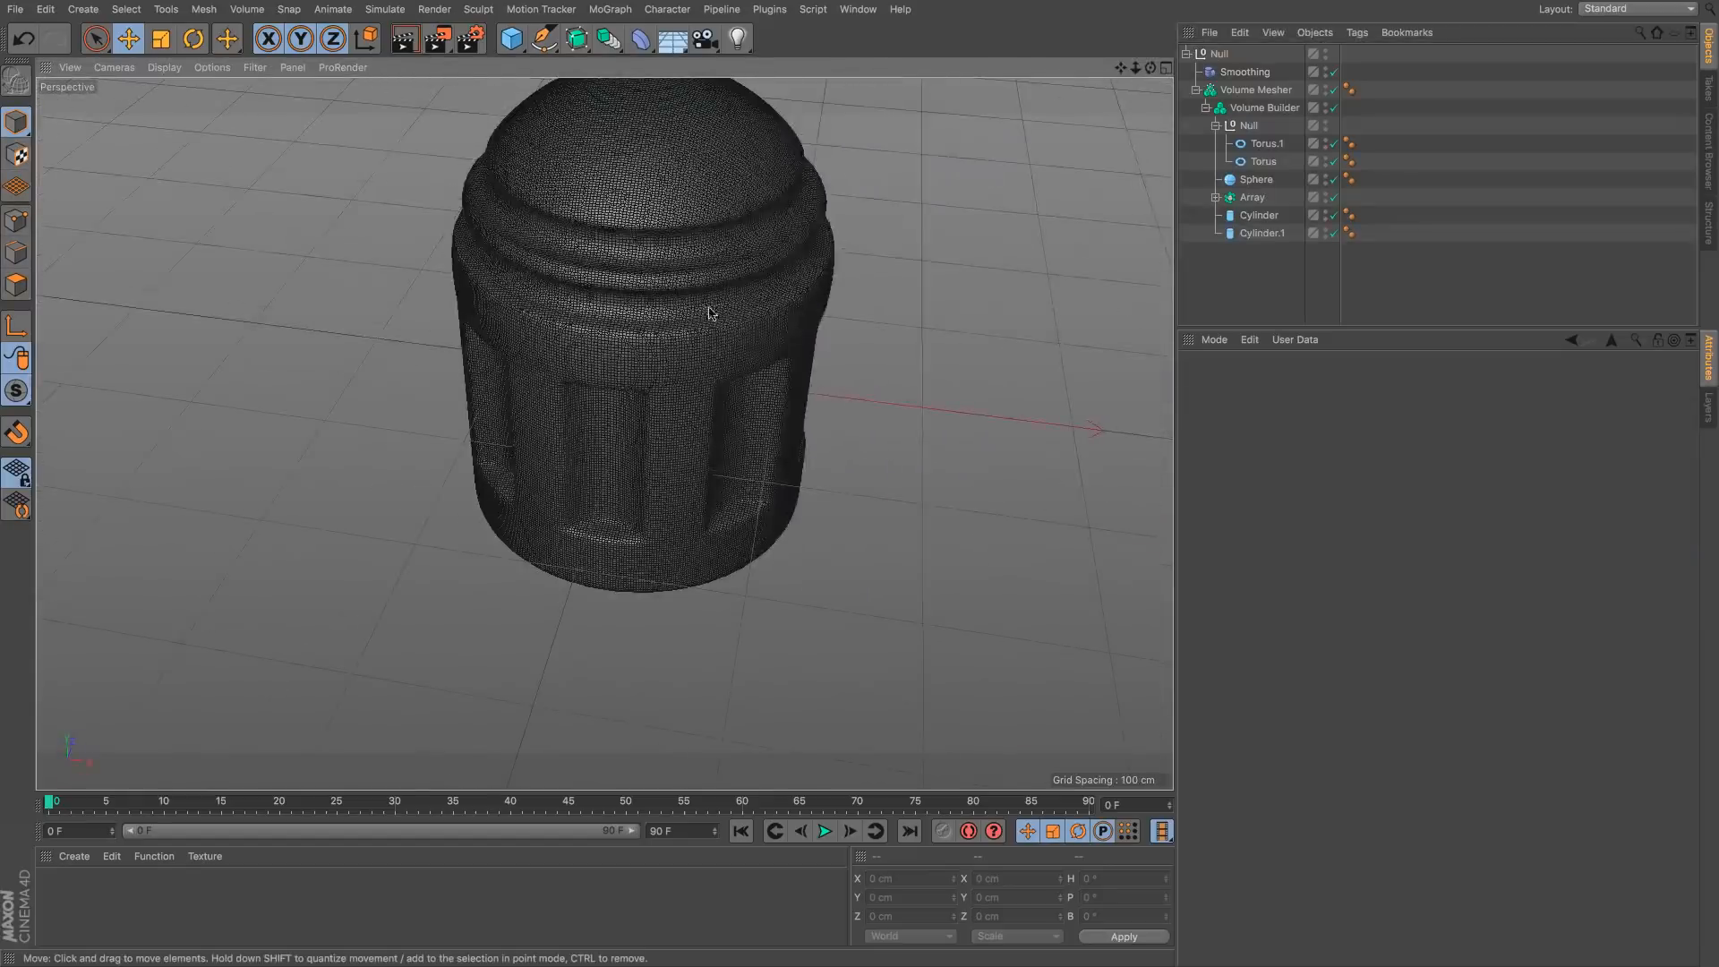
pyautogui.click(1264, 107)
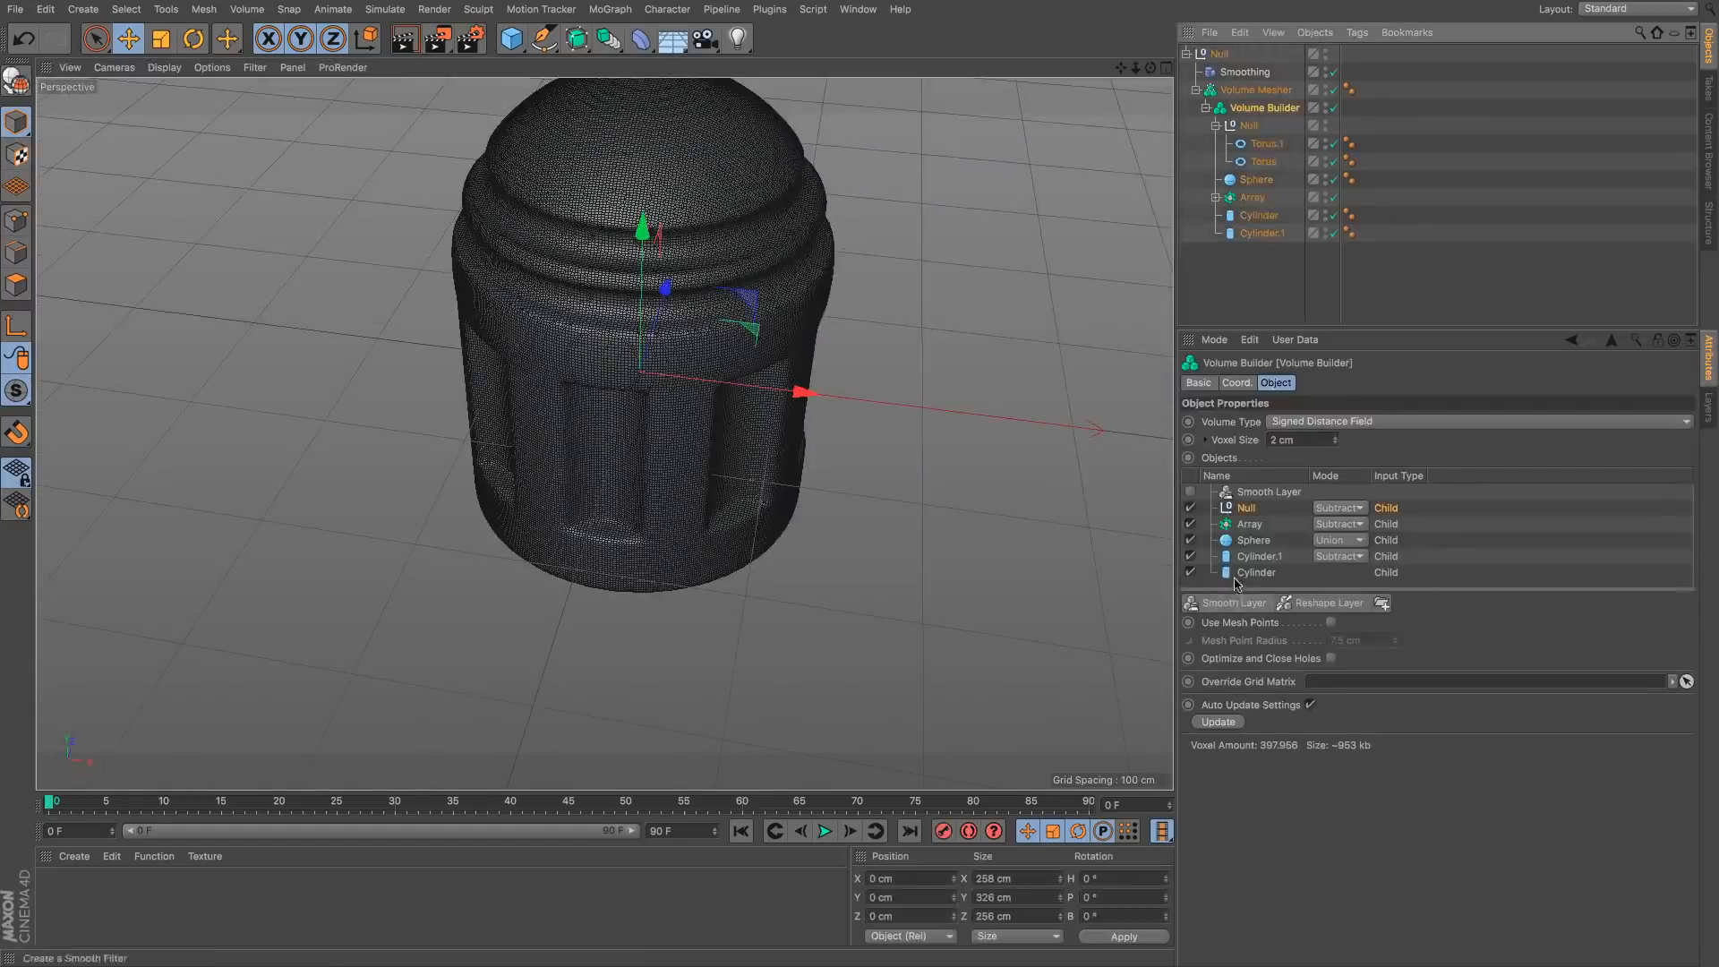
pyautogui.click(1190, 492)
pyautogui.click(1258, 493)
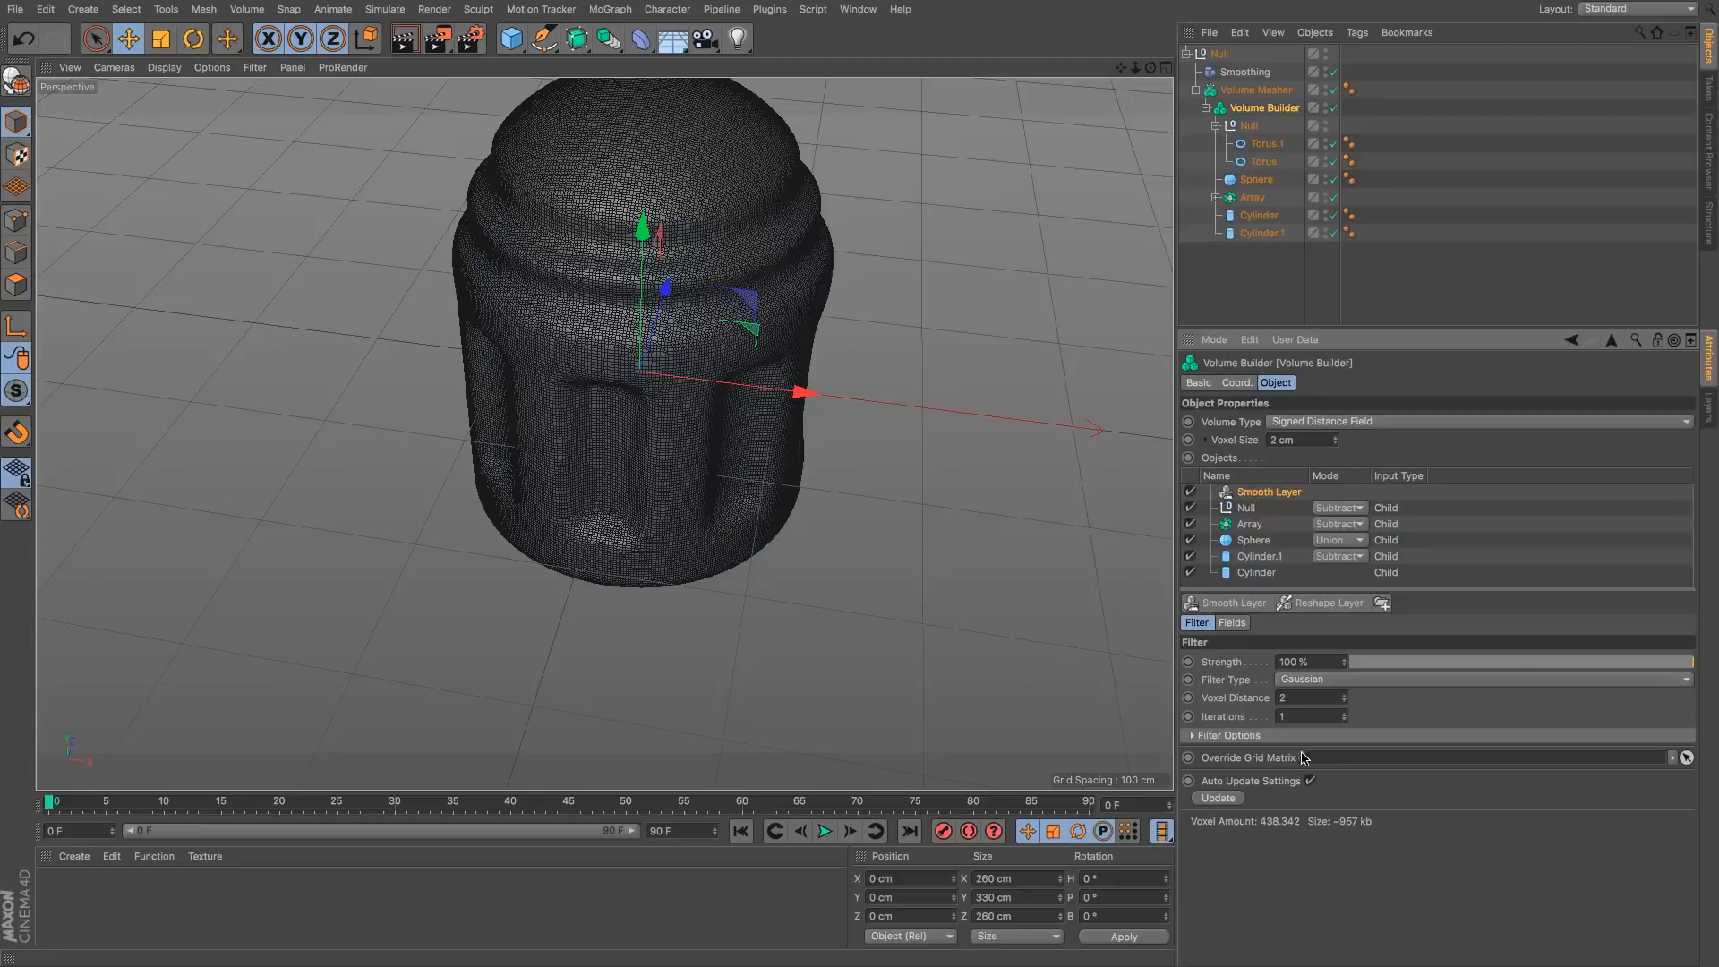
pyautogui.doubleClick(1303, 697)
pyautogui.write('1')
pyautogui.press('Return')
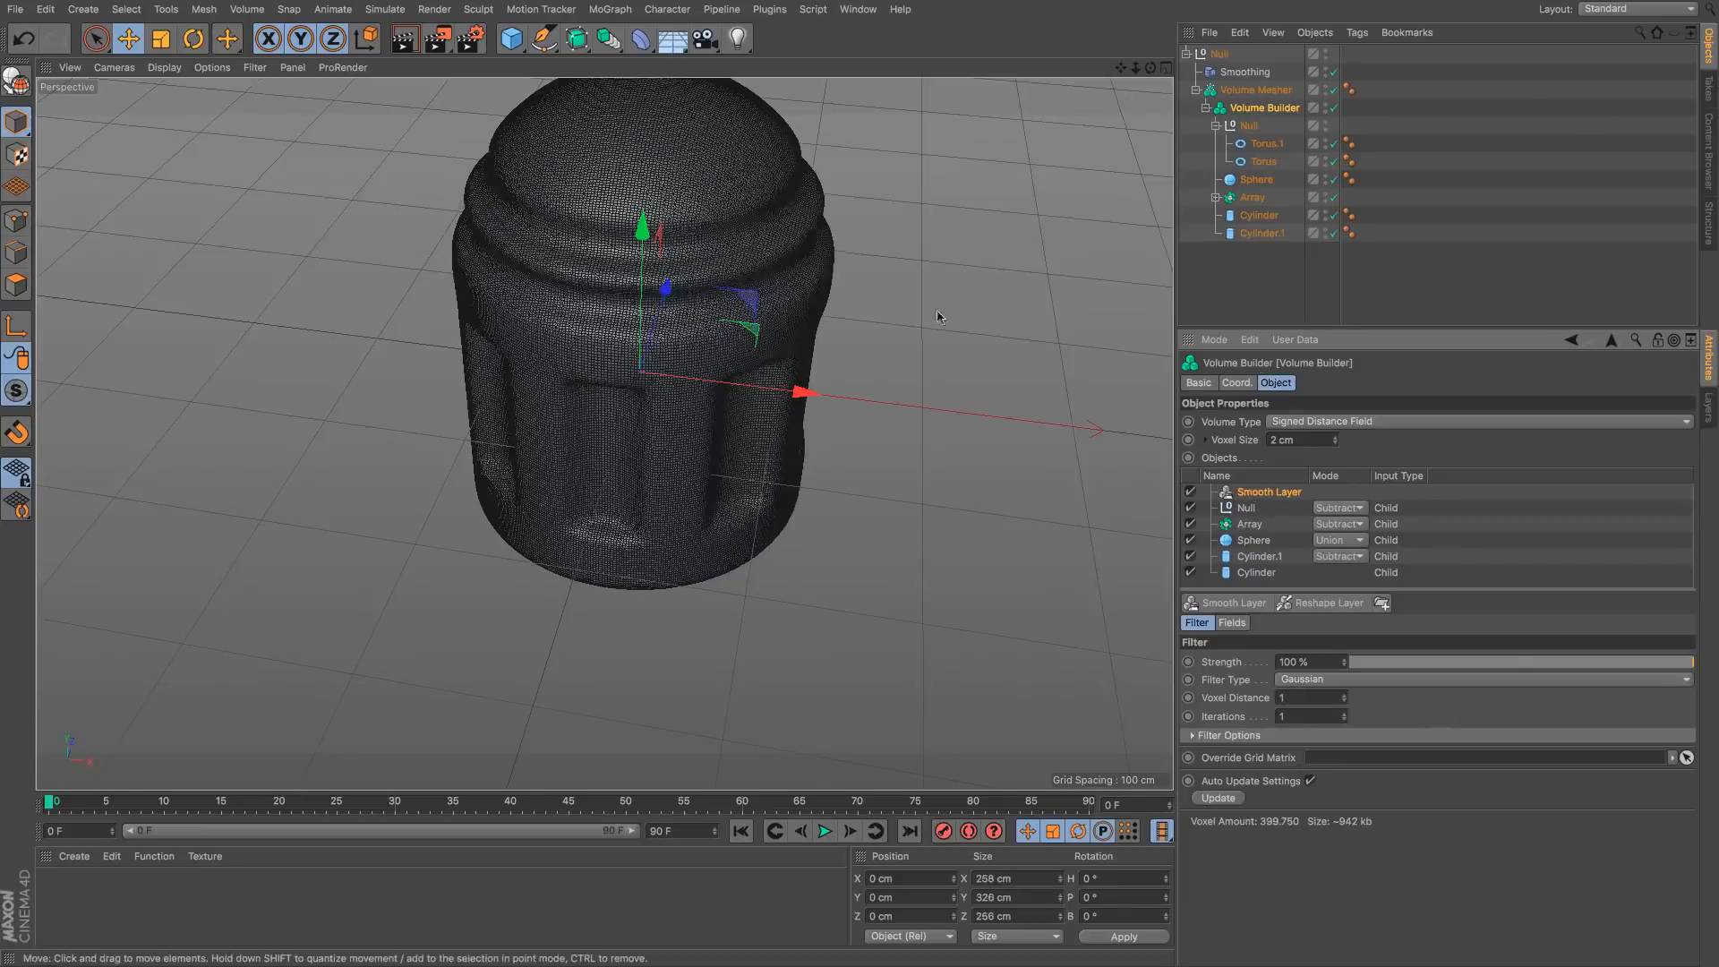
# Step: Render the smoothed object in the viewport from different angles and distances and examine its softened edges
pyautogui.click(743, 269)
pyautogui.keyDown('alt'); pyautogui.moveTo(743, 269); pyautogui.dragTo(736, 355); pyautogui.keyUp('alt')
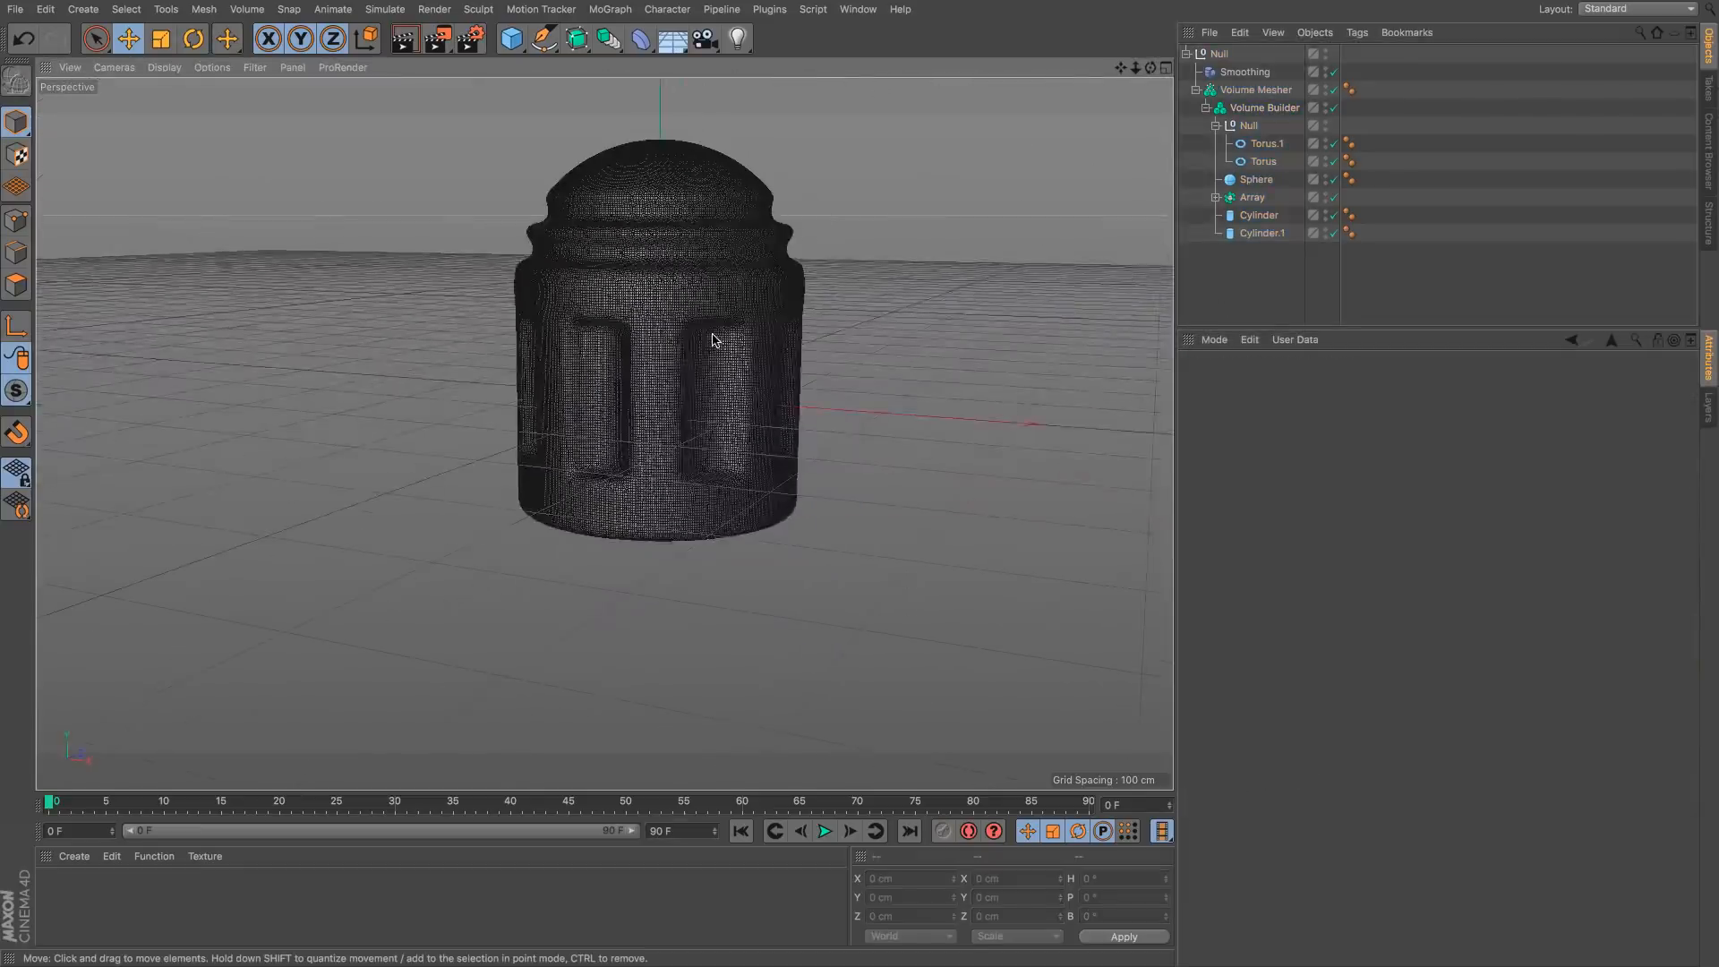
pyautogui.hotkey('ctrl', 'r')
pyautogui.scroll(-5, 751, 439)
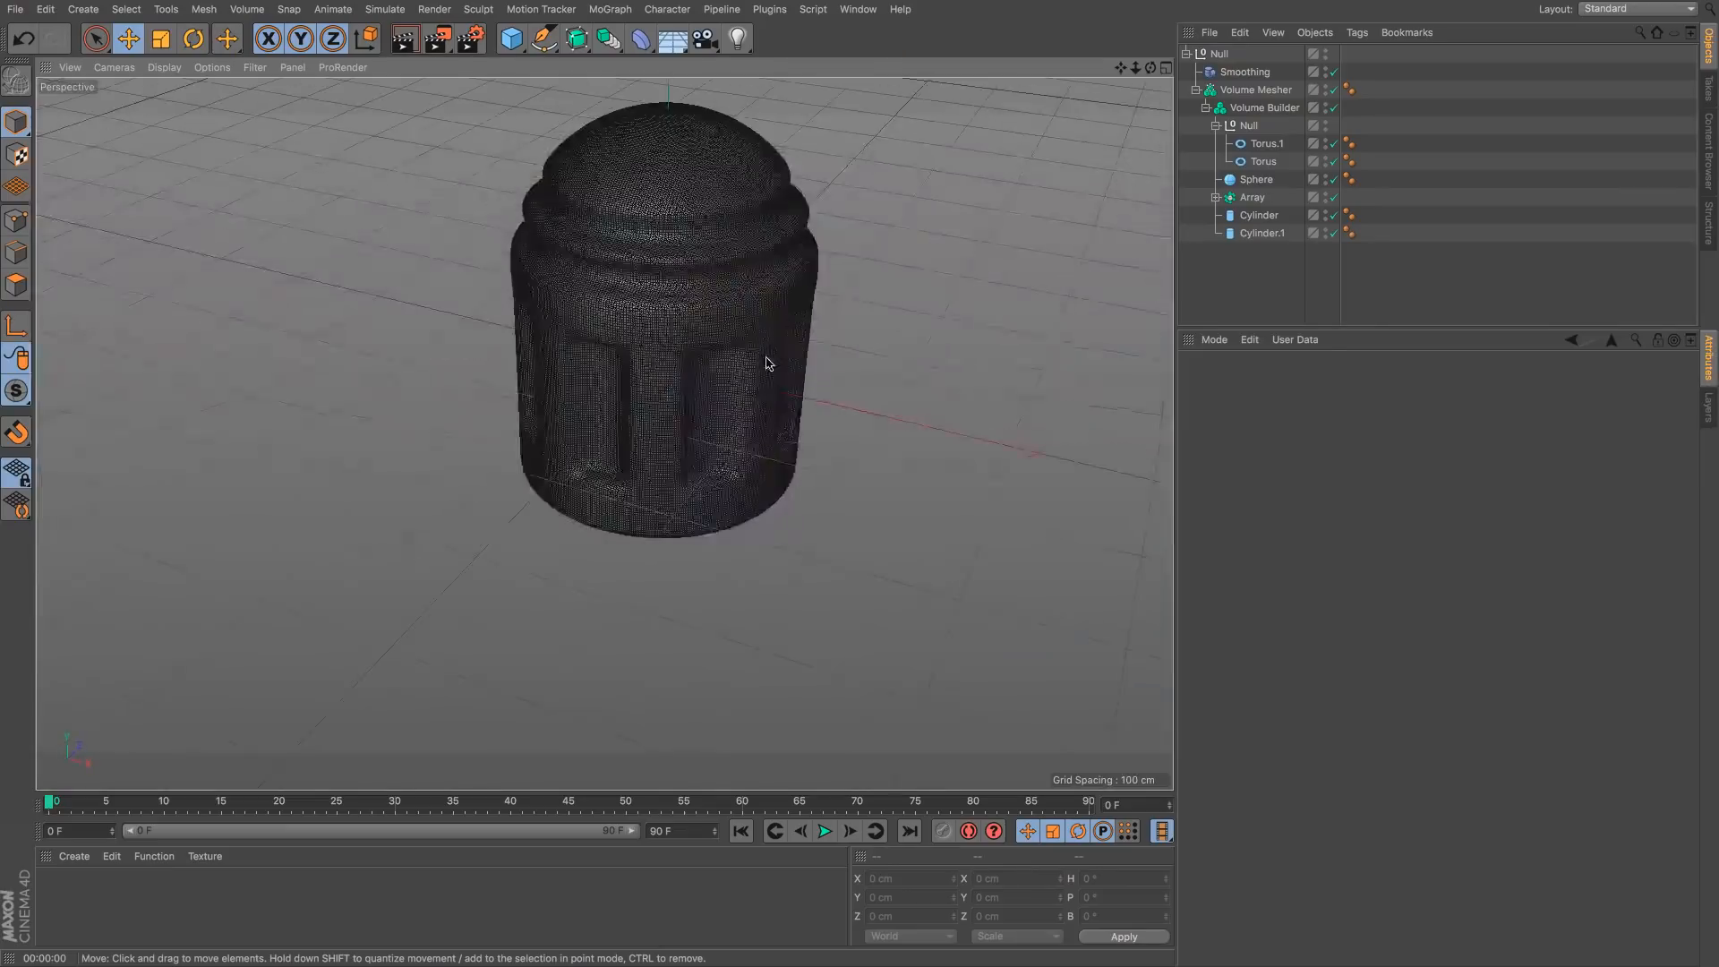
pyautogui.keyDown('alt'); pyautogui.moveTo(729, 422); pyautogui.dragTo(653, 365, button='middle'); pyautogui.keyUp('alt')
pyautogui.hotkey('ctrl', 'r')
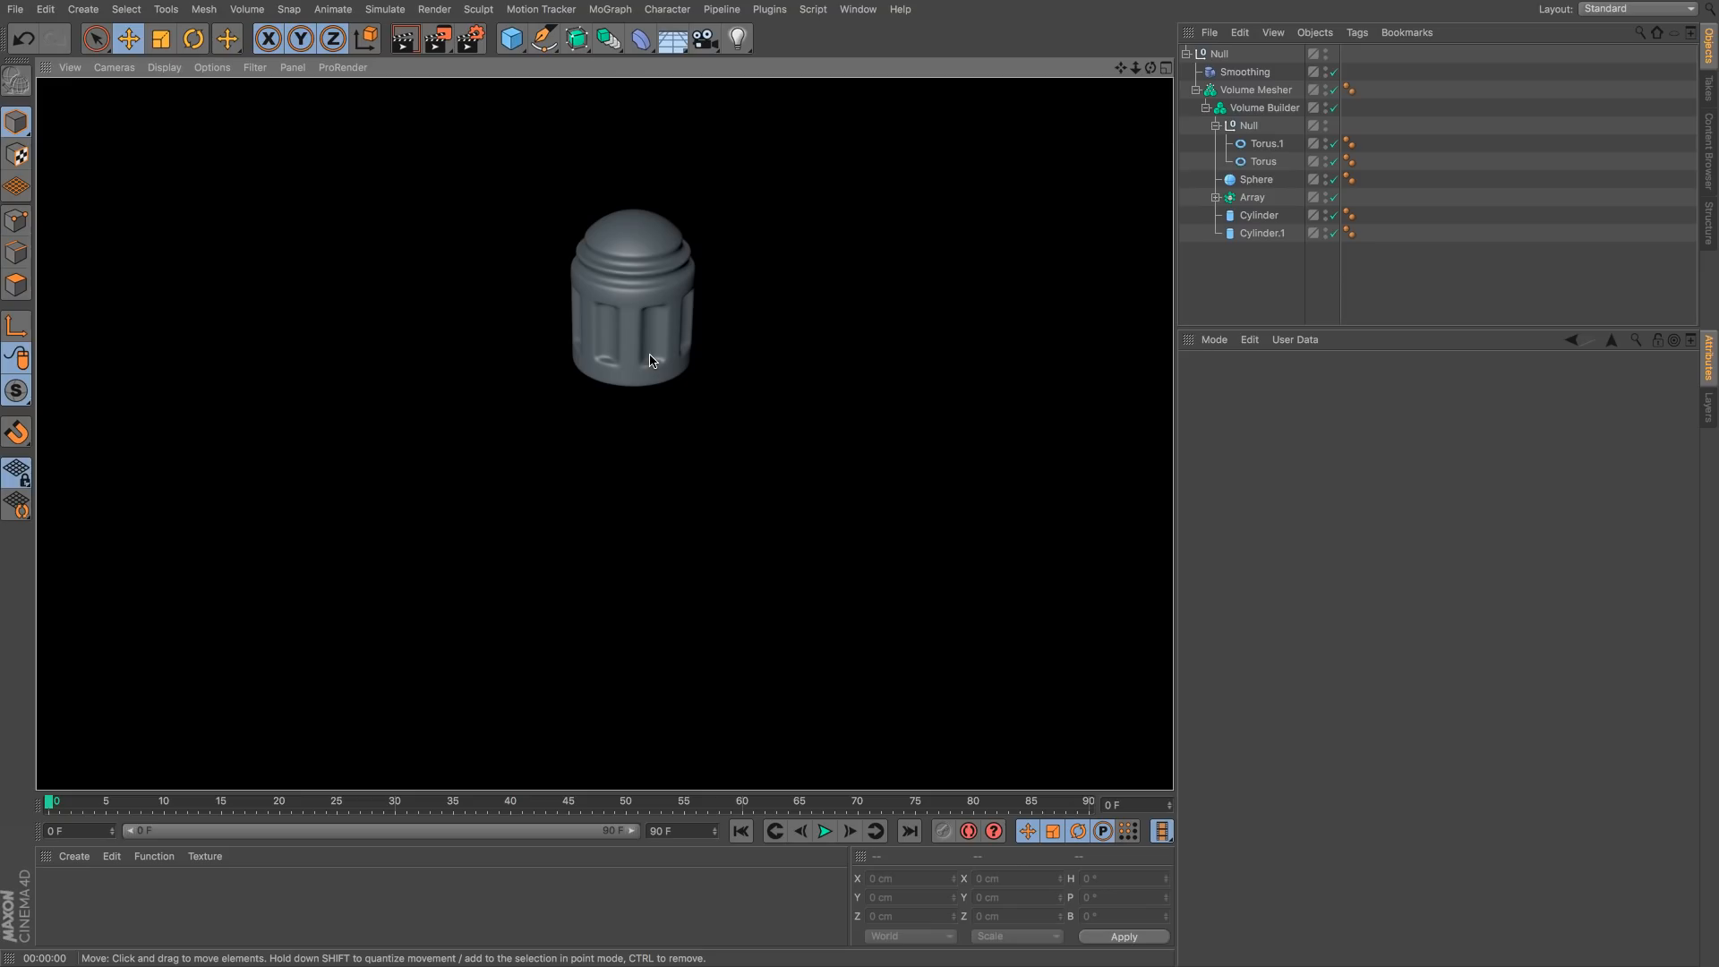
pyautogui.click(1222, 276)
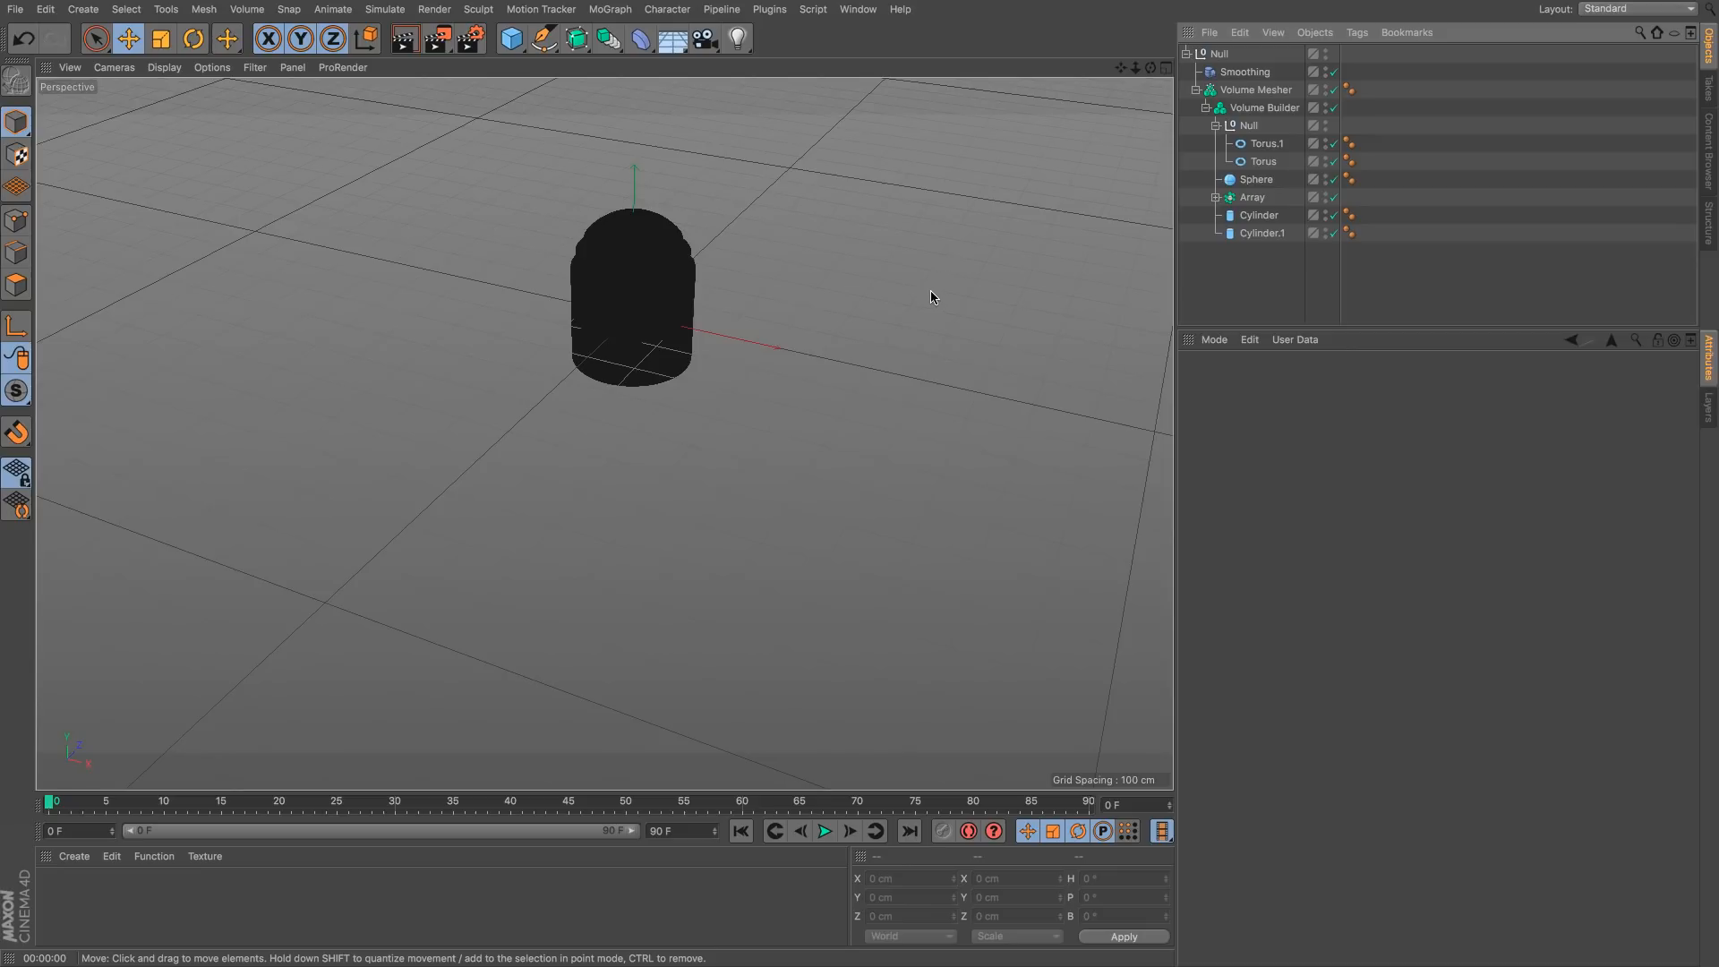
# Step: Start a new project and add a MoSpline set to Turtle mode
pyautogui.press('super+n')
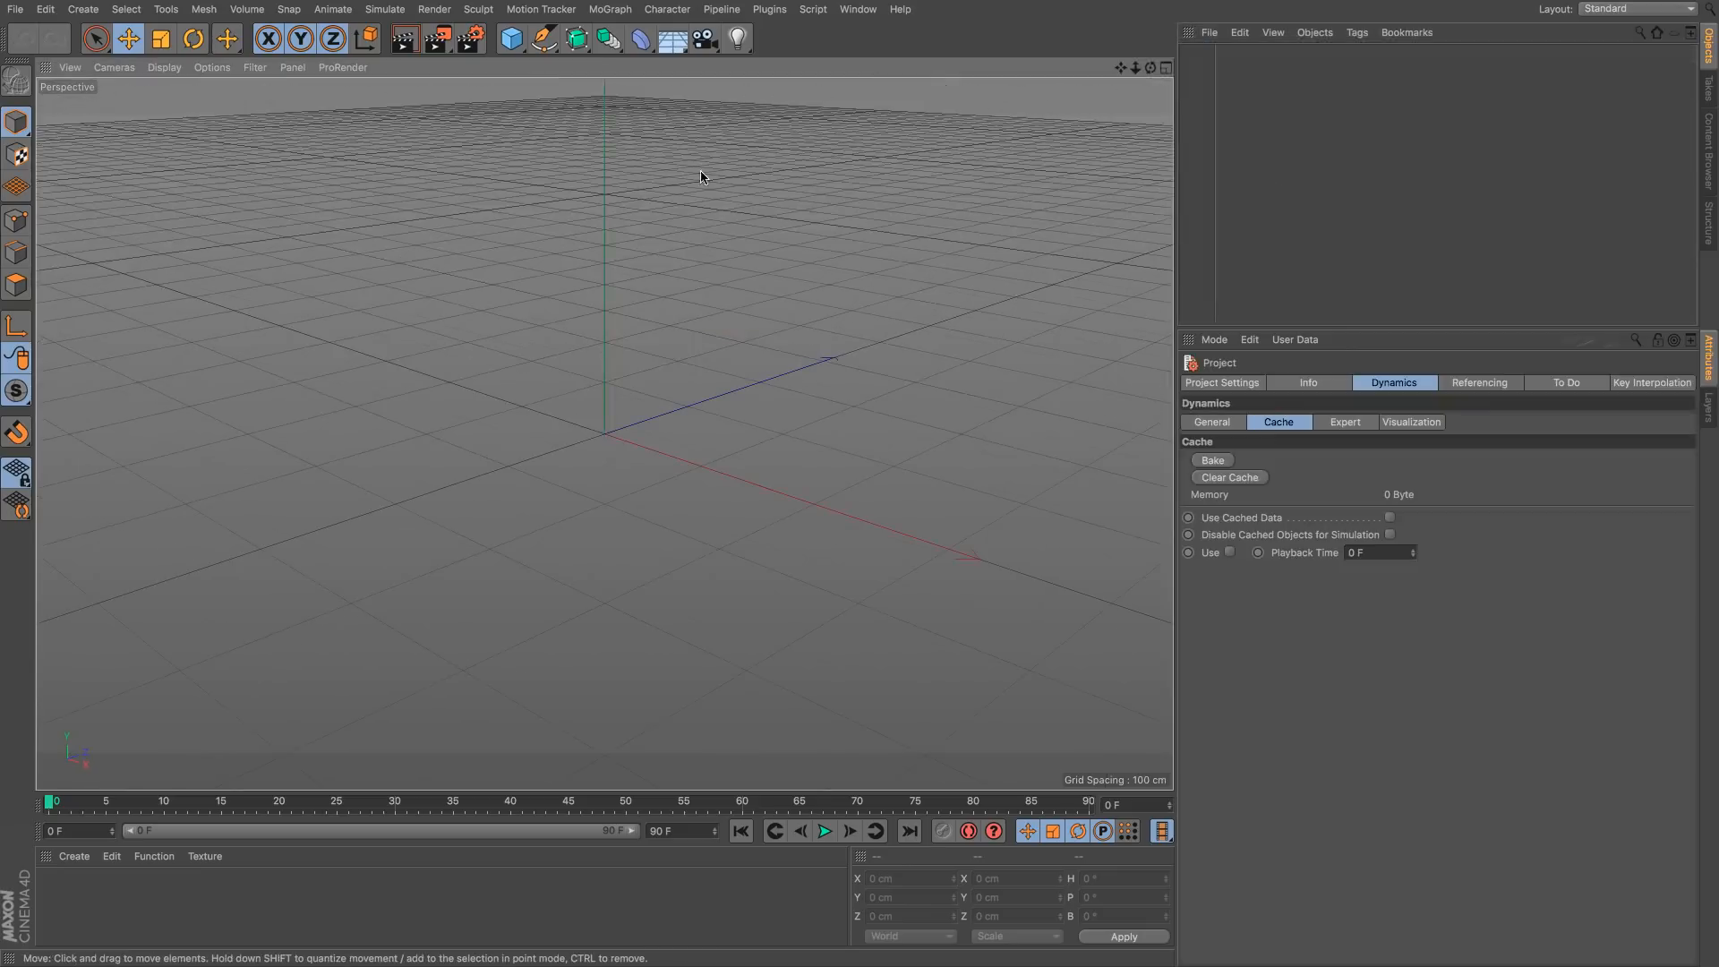
pyautogui.click(610, 10)
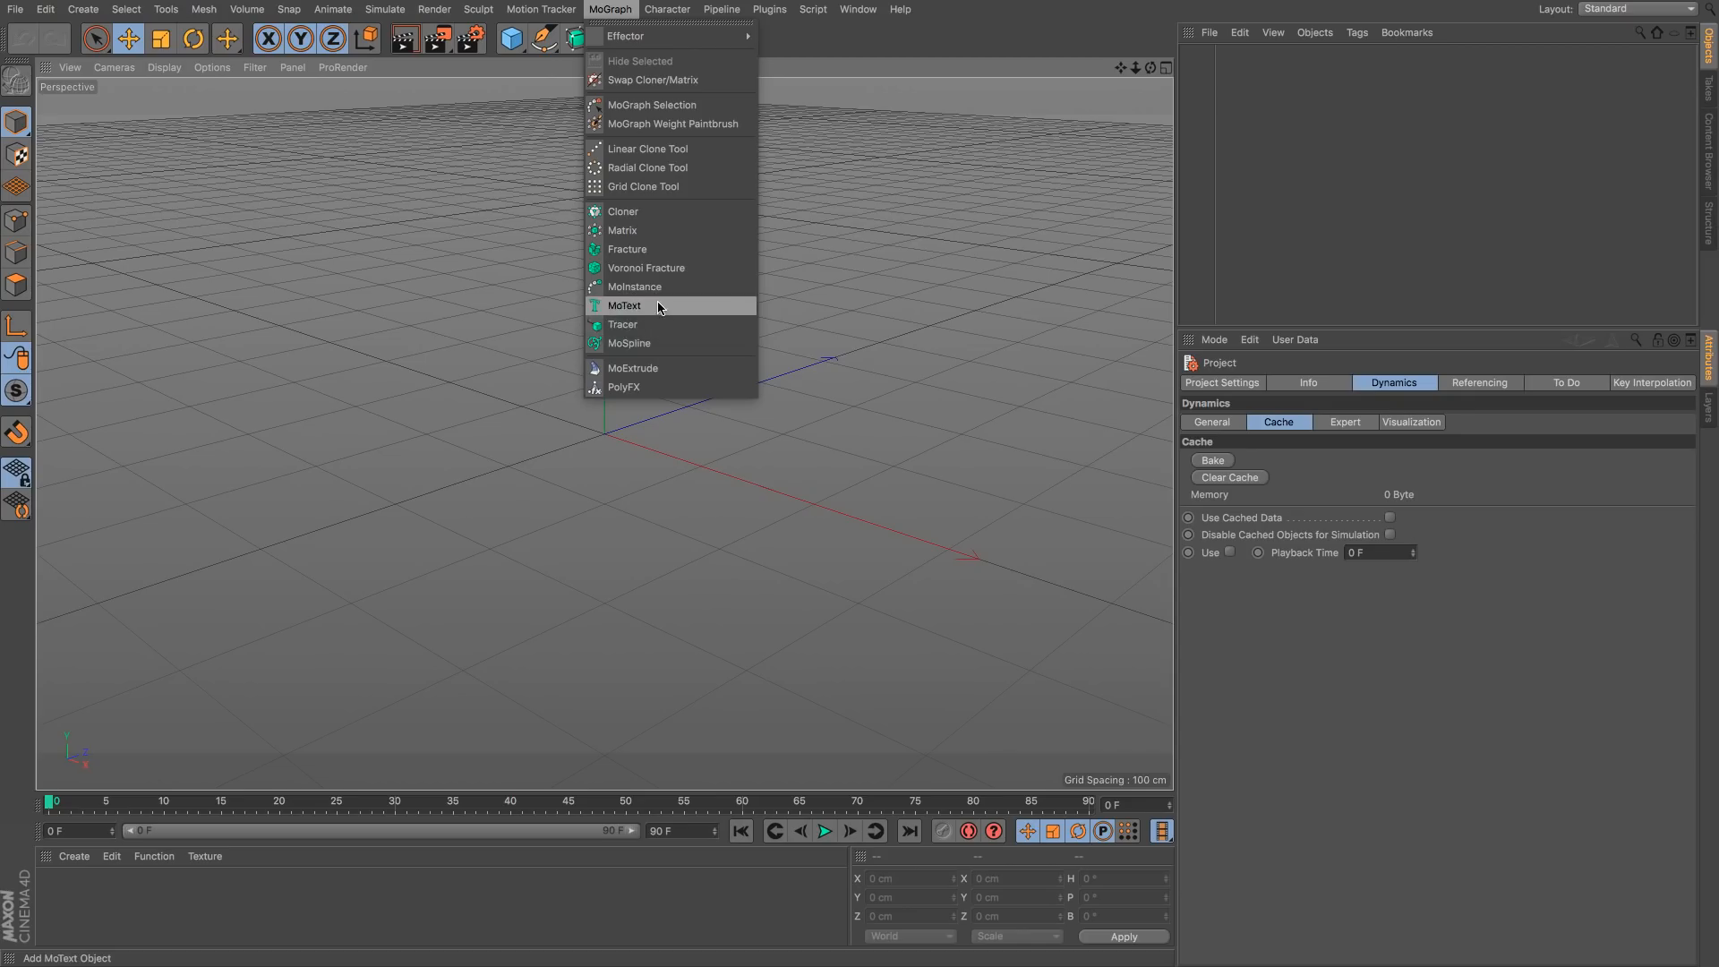
pyautogui.click(664, 345)
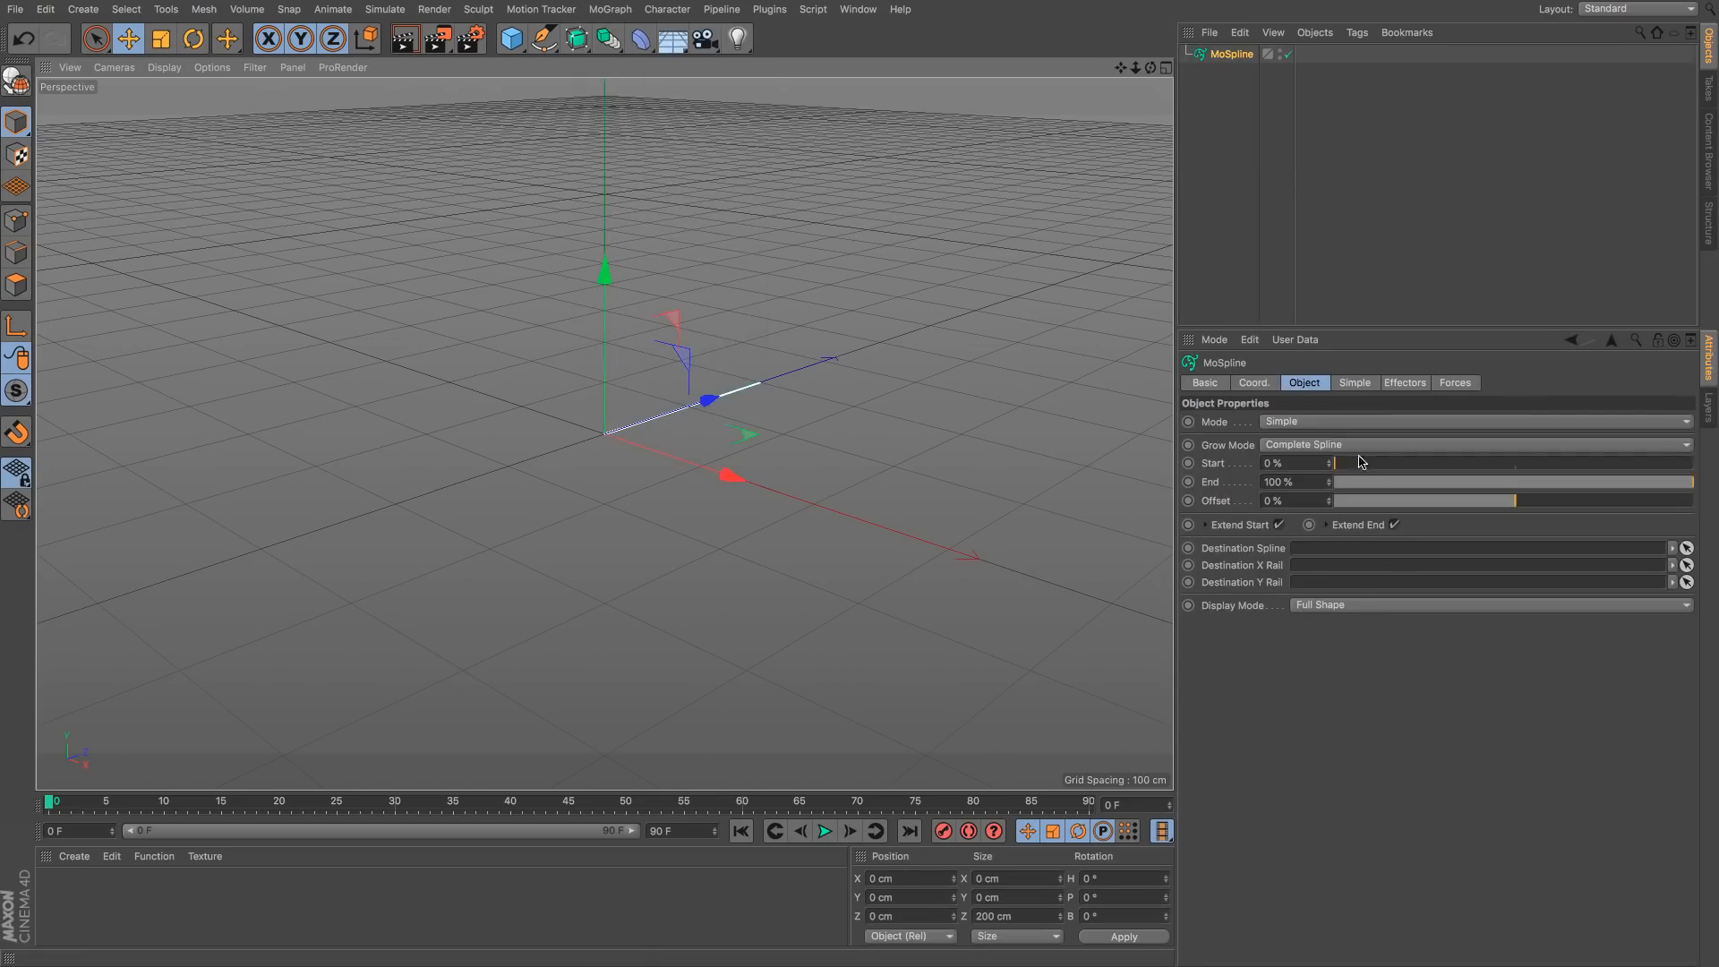
pyautogui.click(1314, 427)
pyautogui.click(1311, 475)
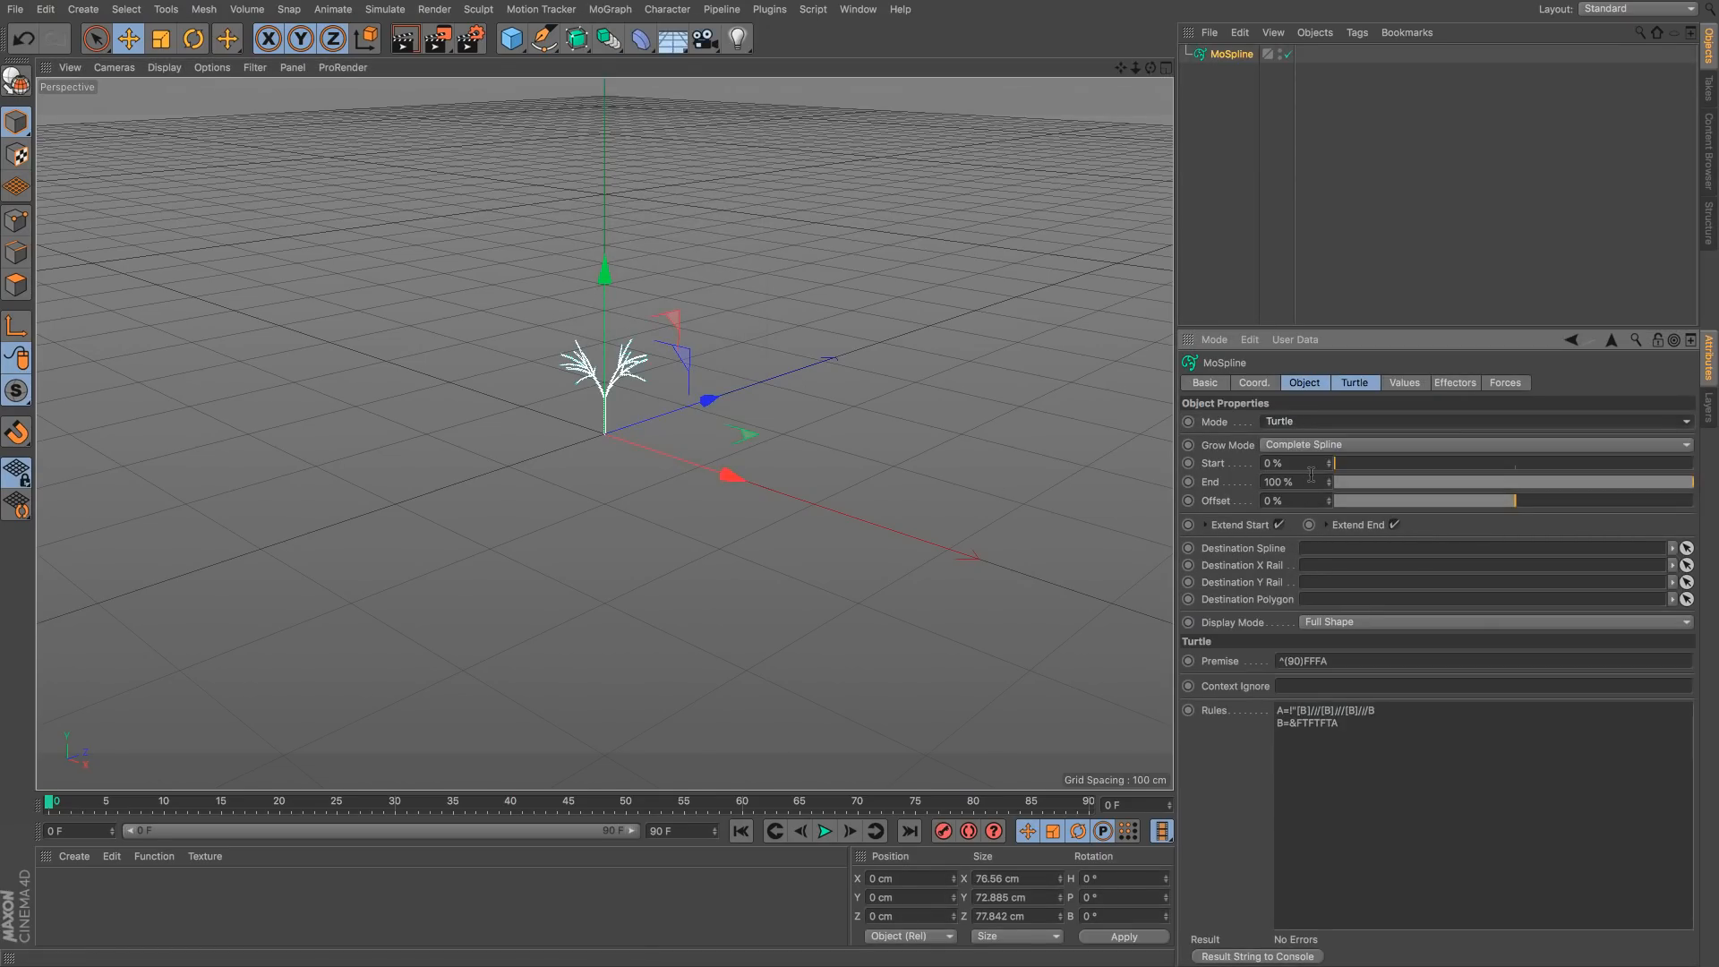
# Step: Increase the MoSpline's growth to about 7.3 so the tree branches further
pyautogui.press('h')
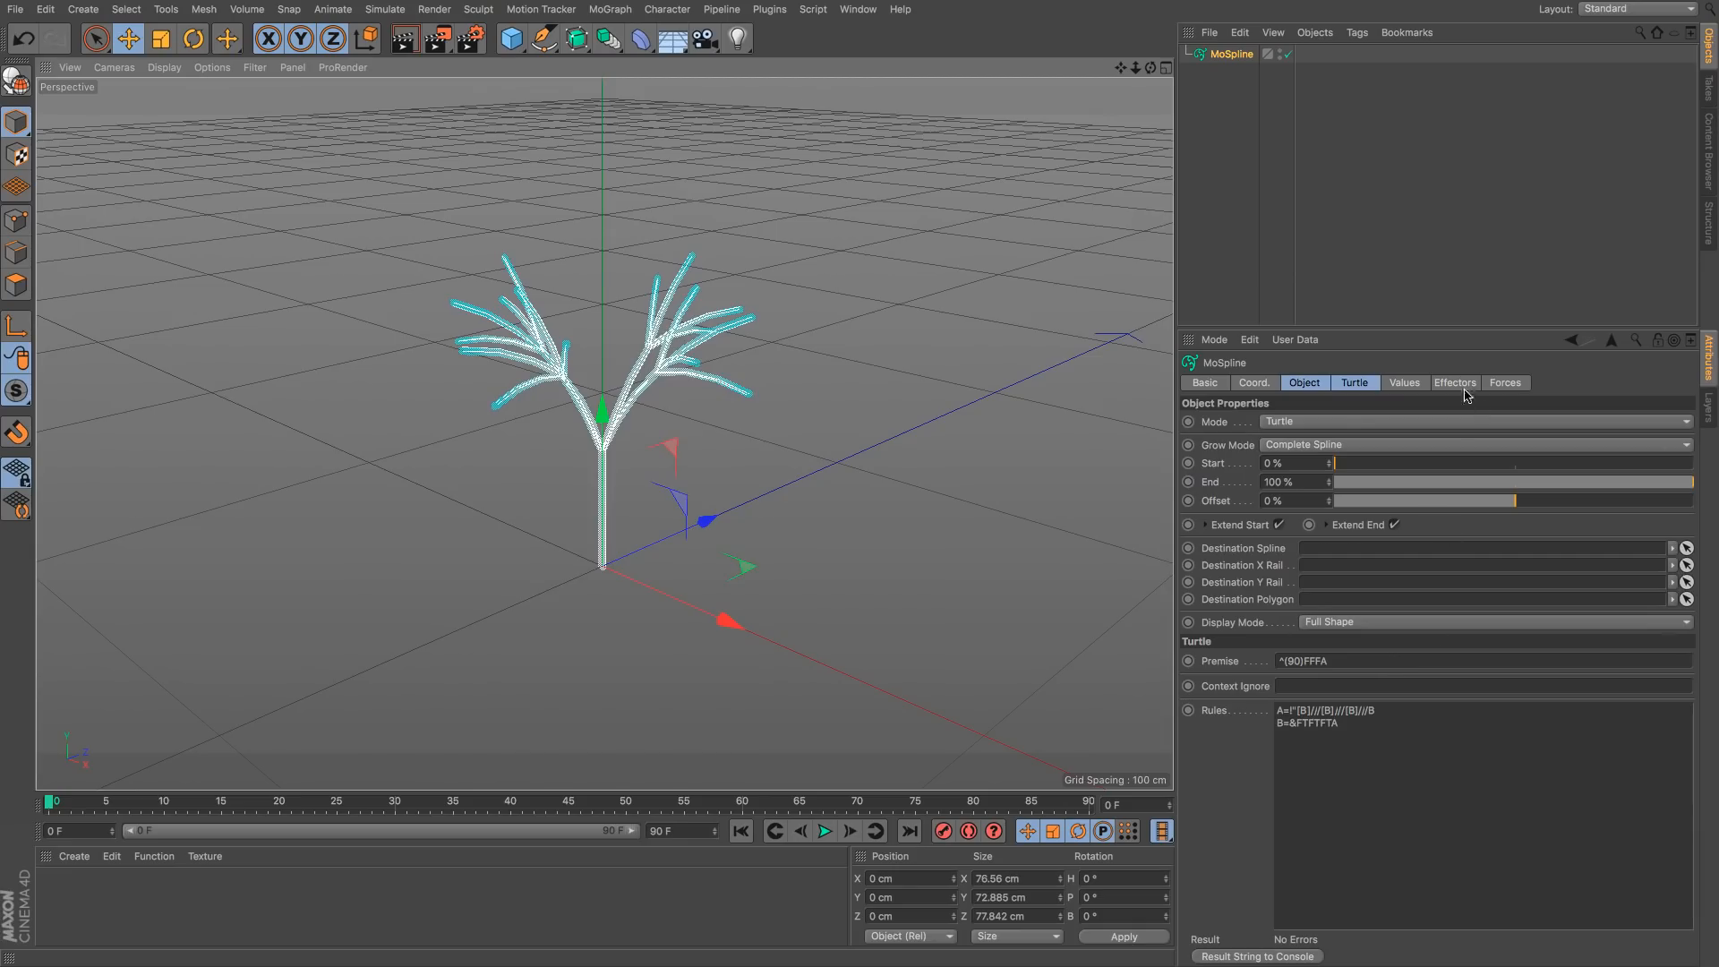
pyautogui.click(1414, 385)
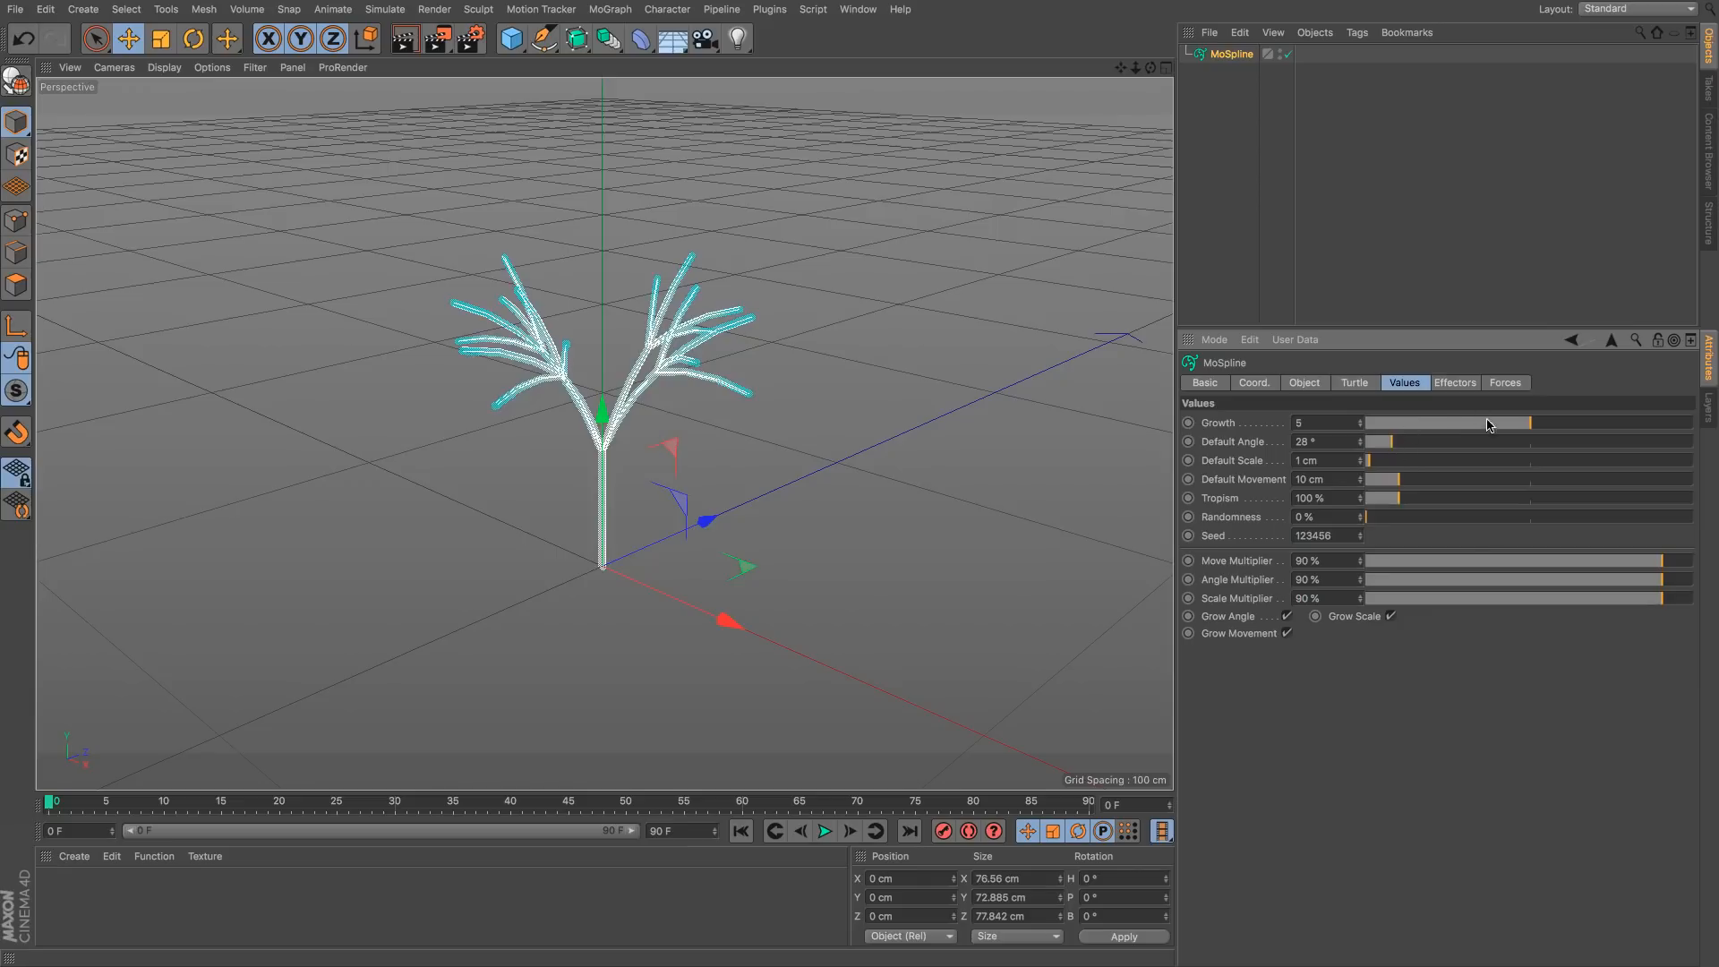
pyautogui.moveTo(1486, 420); pyautogui.dragTo(1607, 427)
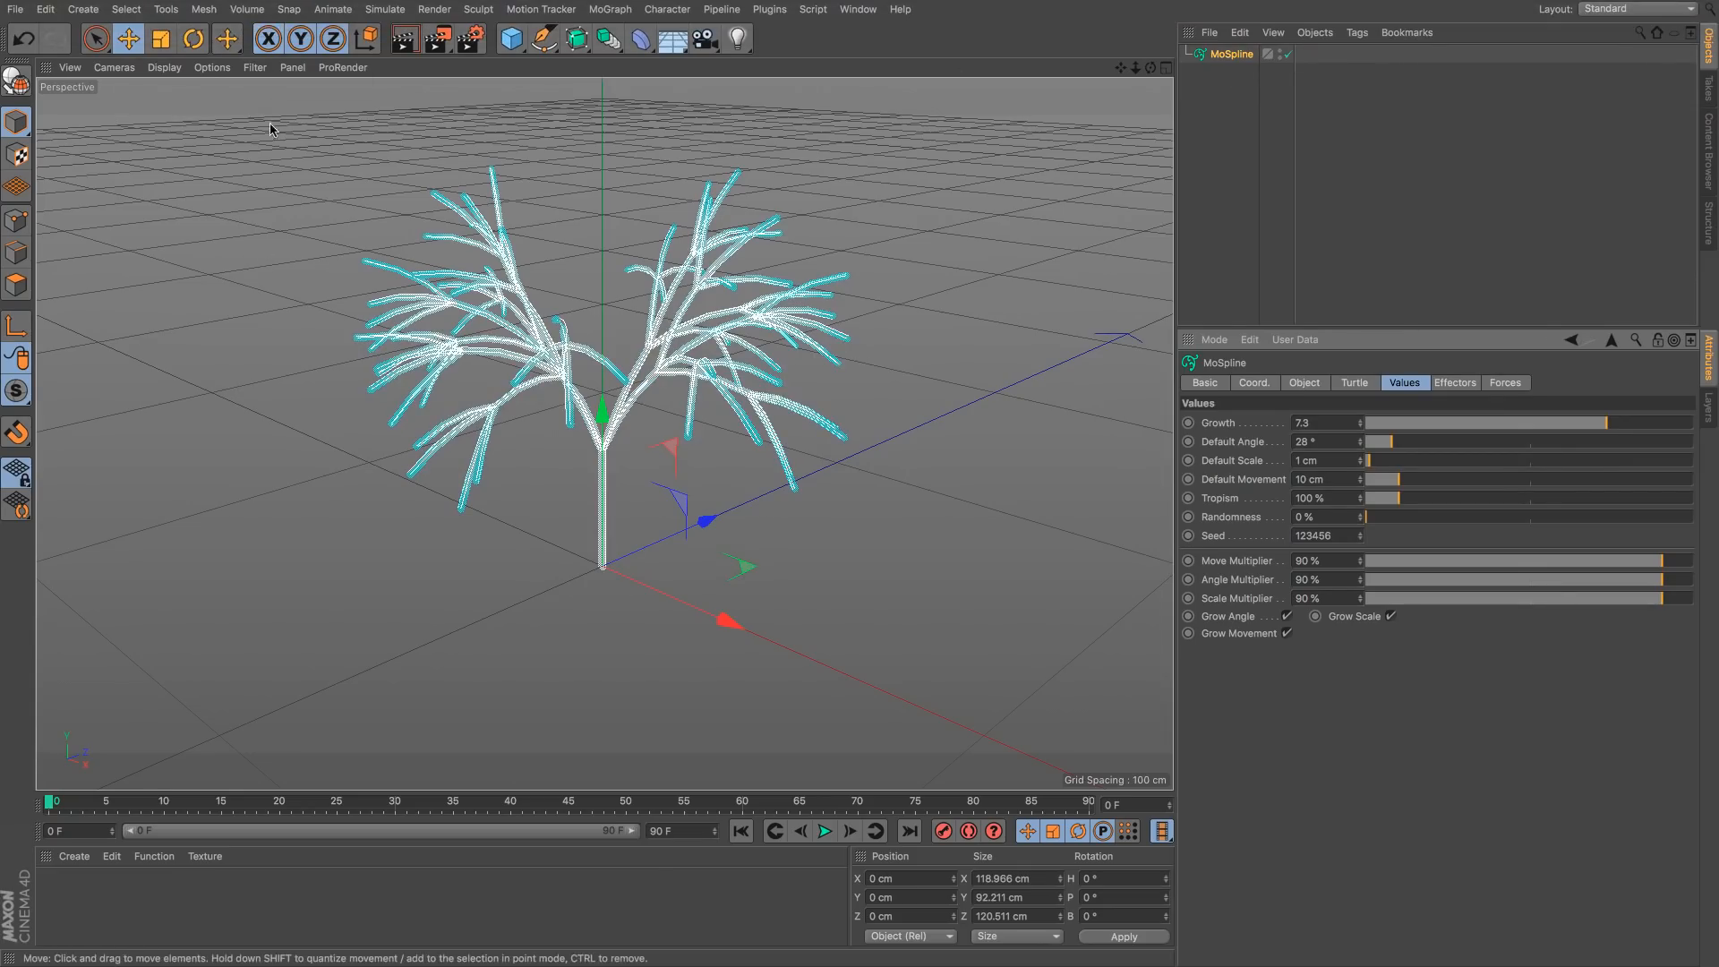
# Step: Add a Volume Builder with the MoSpline as its child and show the MoSpline entry's volume settings
pyautogui.click(247, 9)
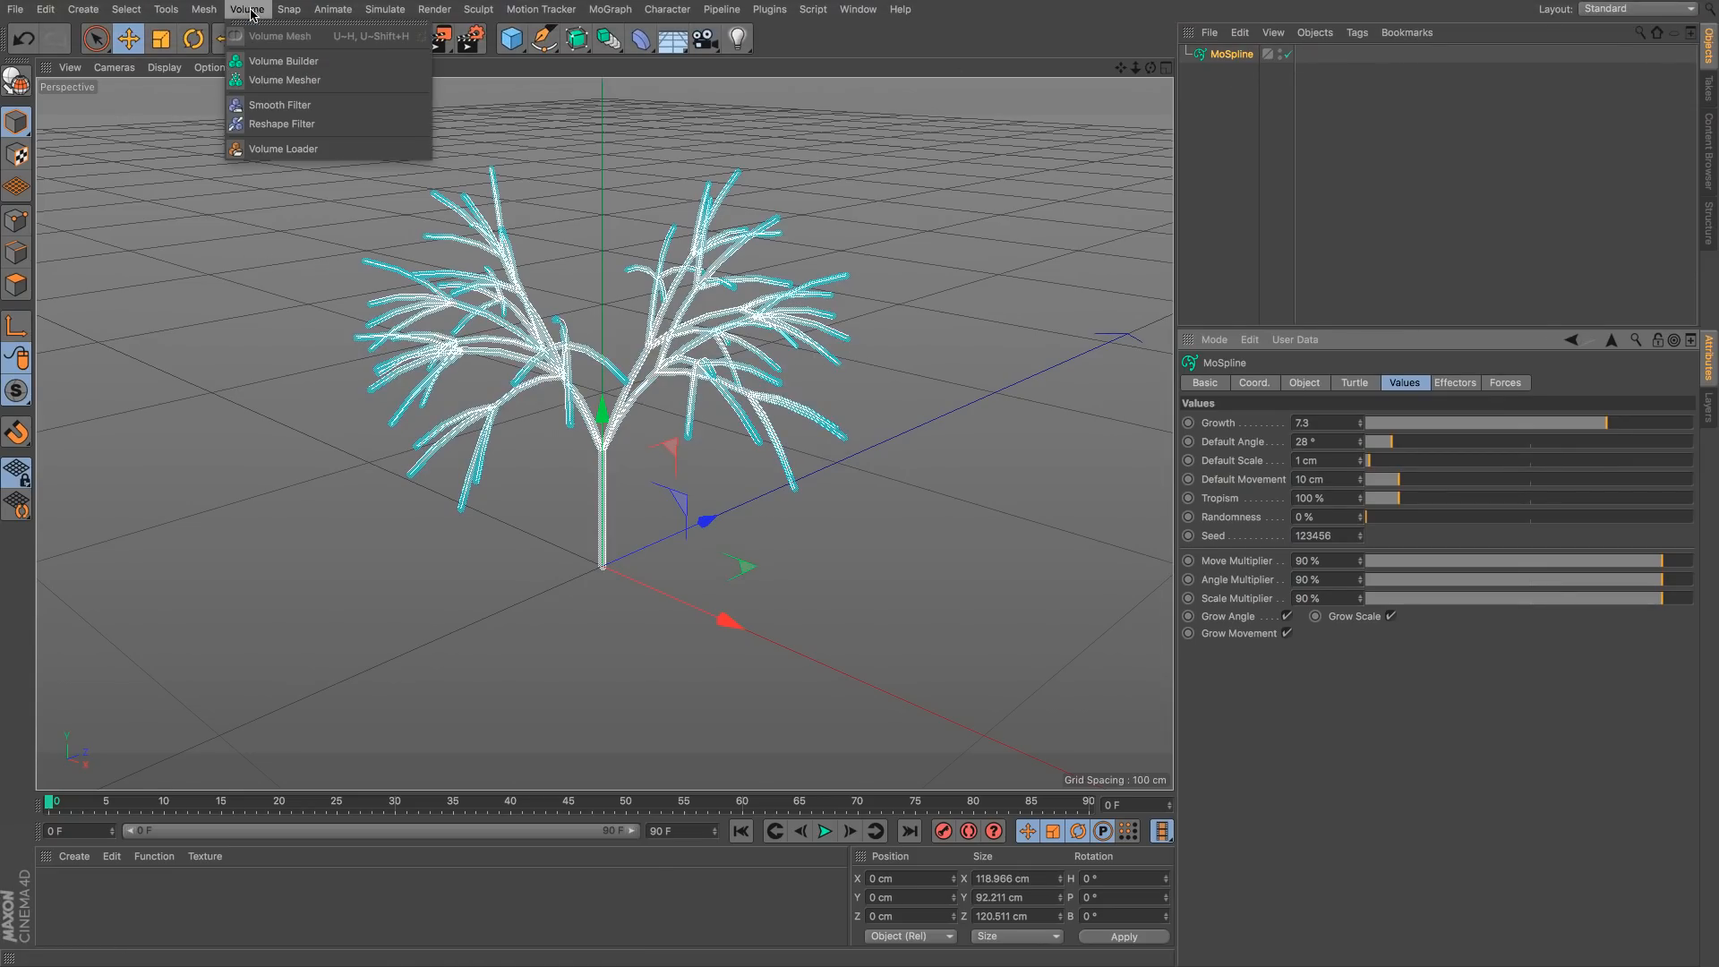
pyautogui.click(337, 61)
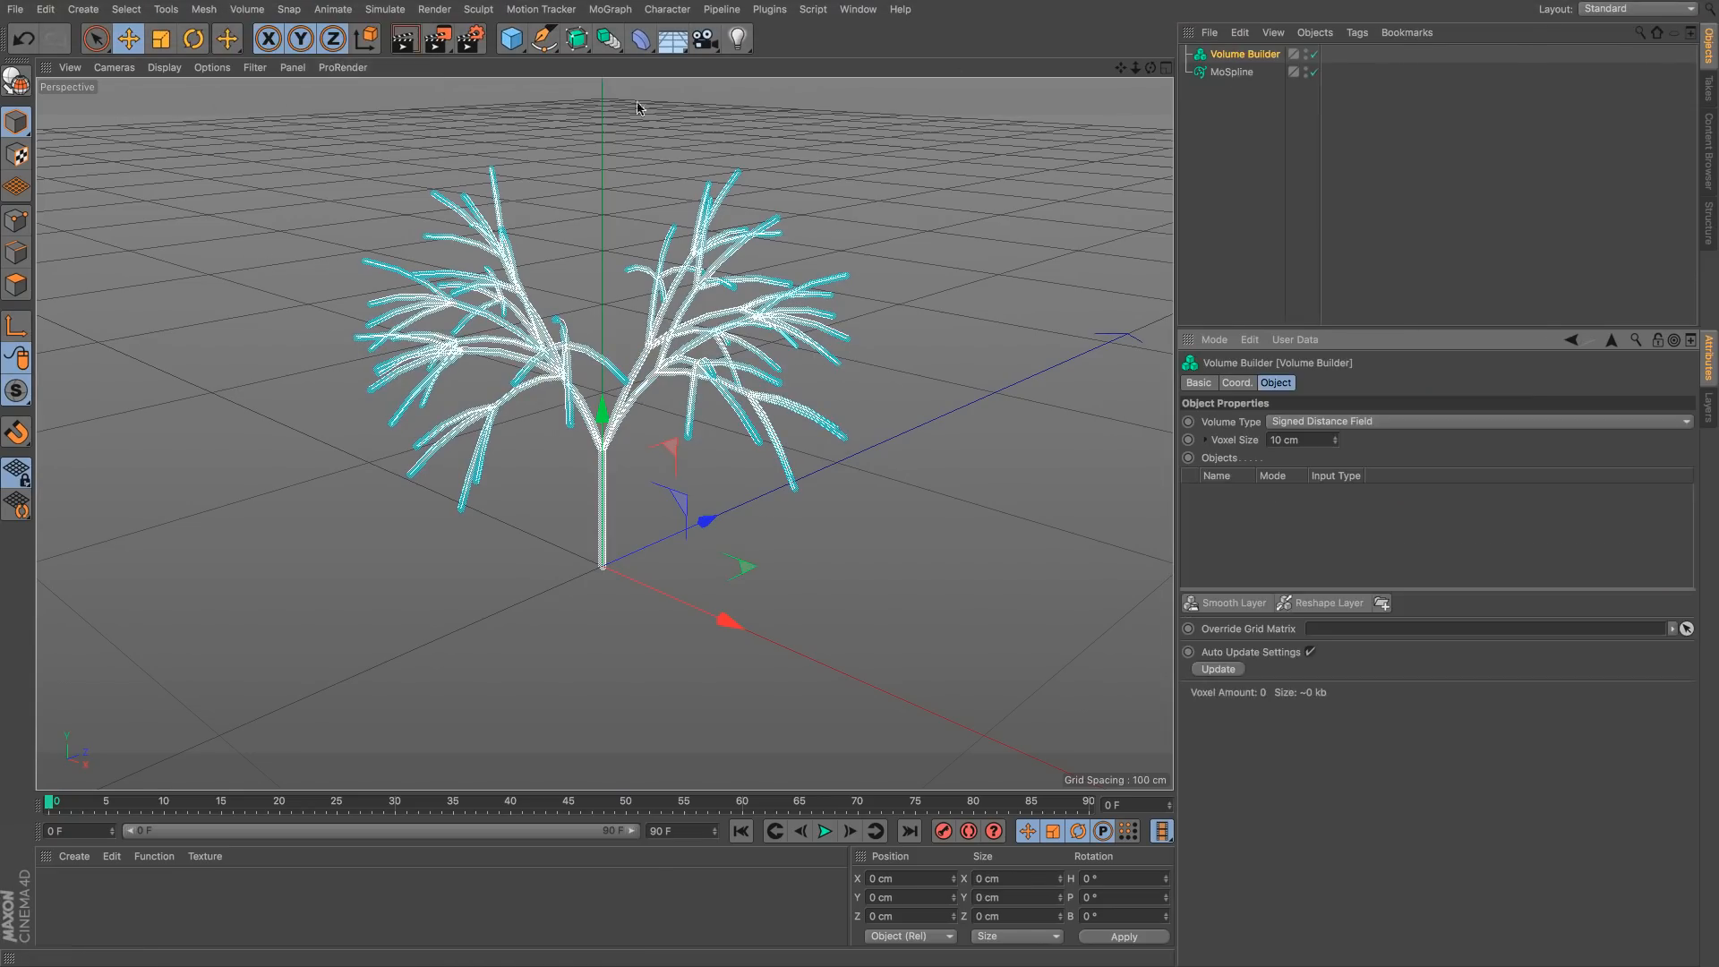
pyautogui.moveTo(1242, 79); pyautogui.dragTo(1254, 60)
pyautogui.click(1254, 61)
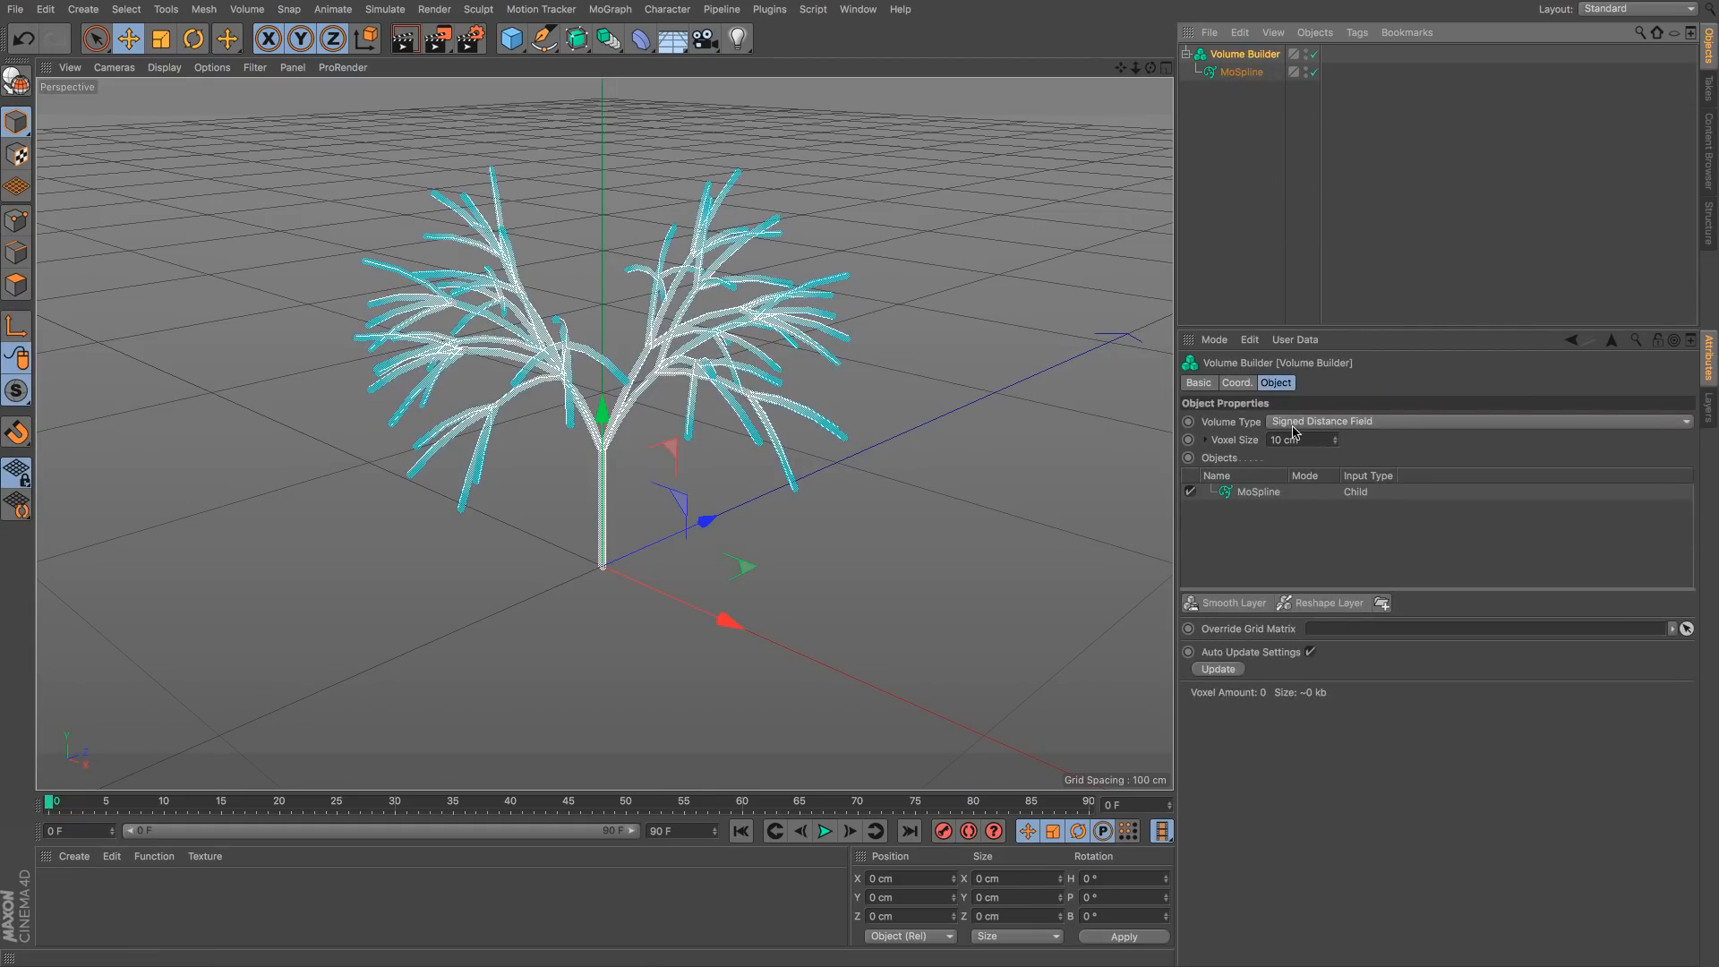
pyautogui.click(1260, 494)
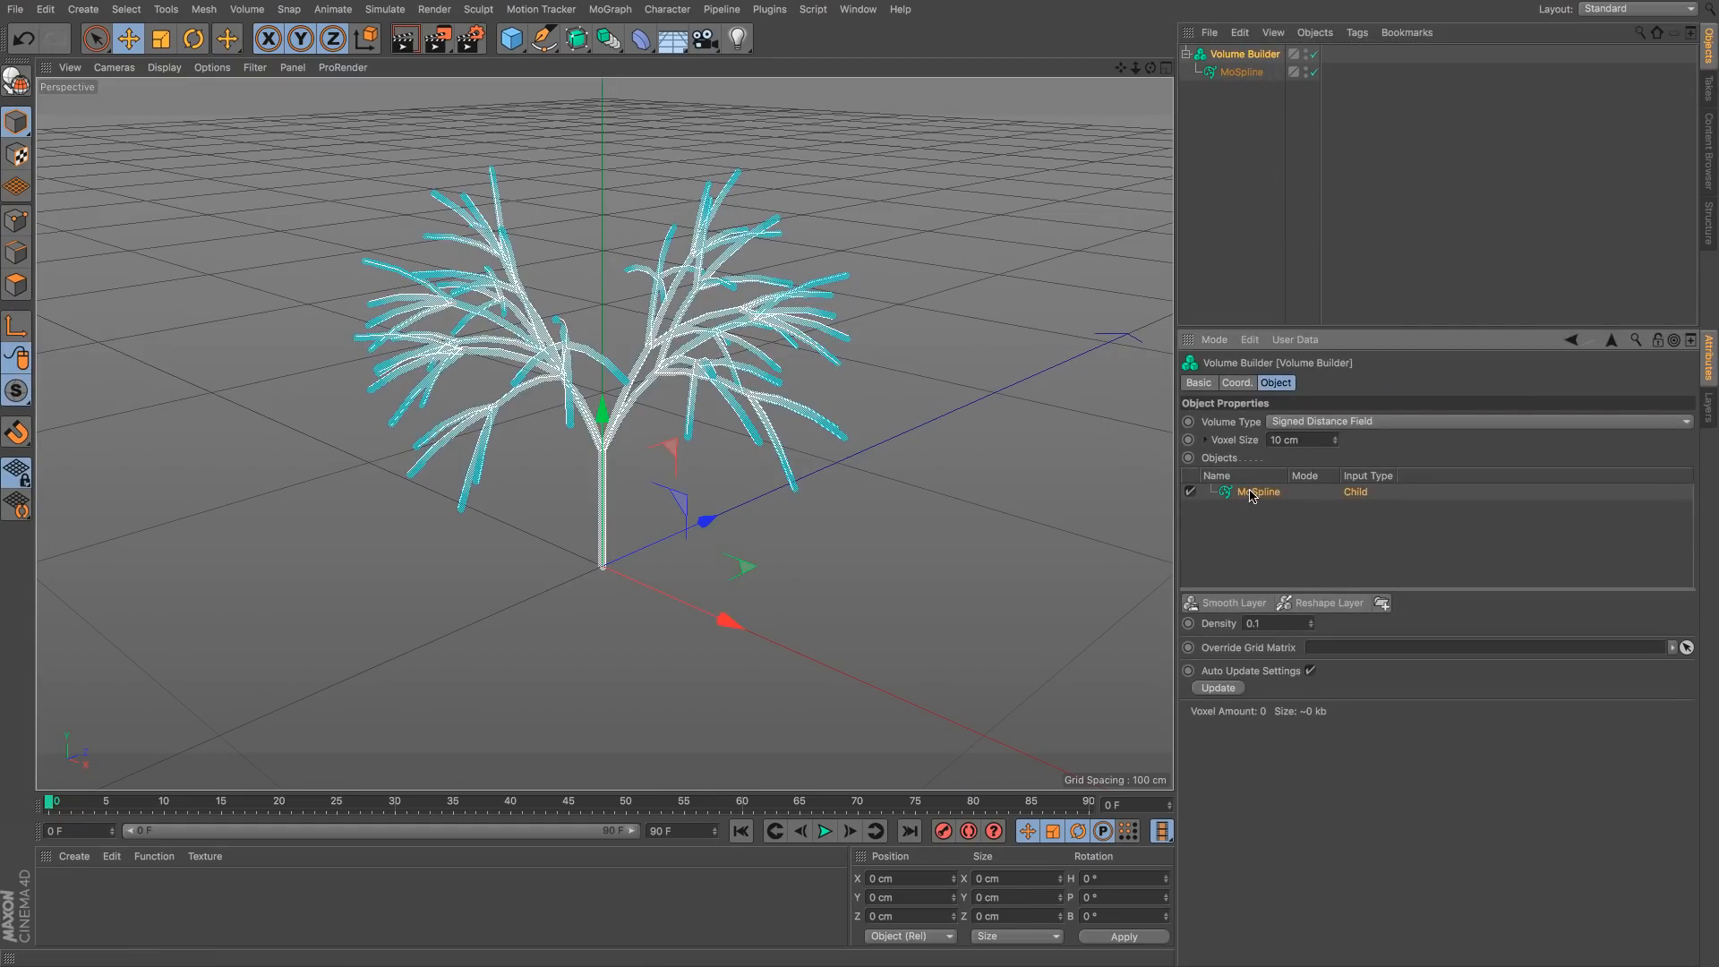
# Step: Set the MoSpline entry's Density to 1 in the Volume Builder
pyautogui.doubleClick(1262, 623)
pyautogui.write('1')
pyautogui.press('Return')
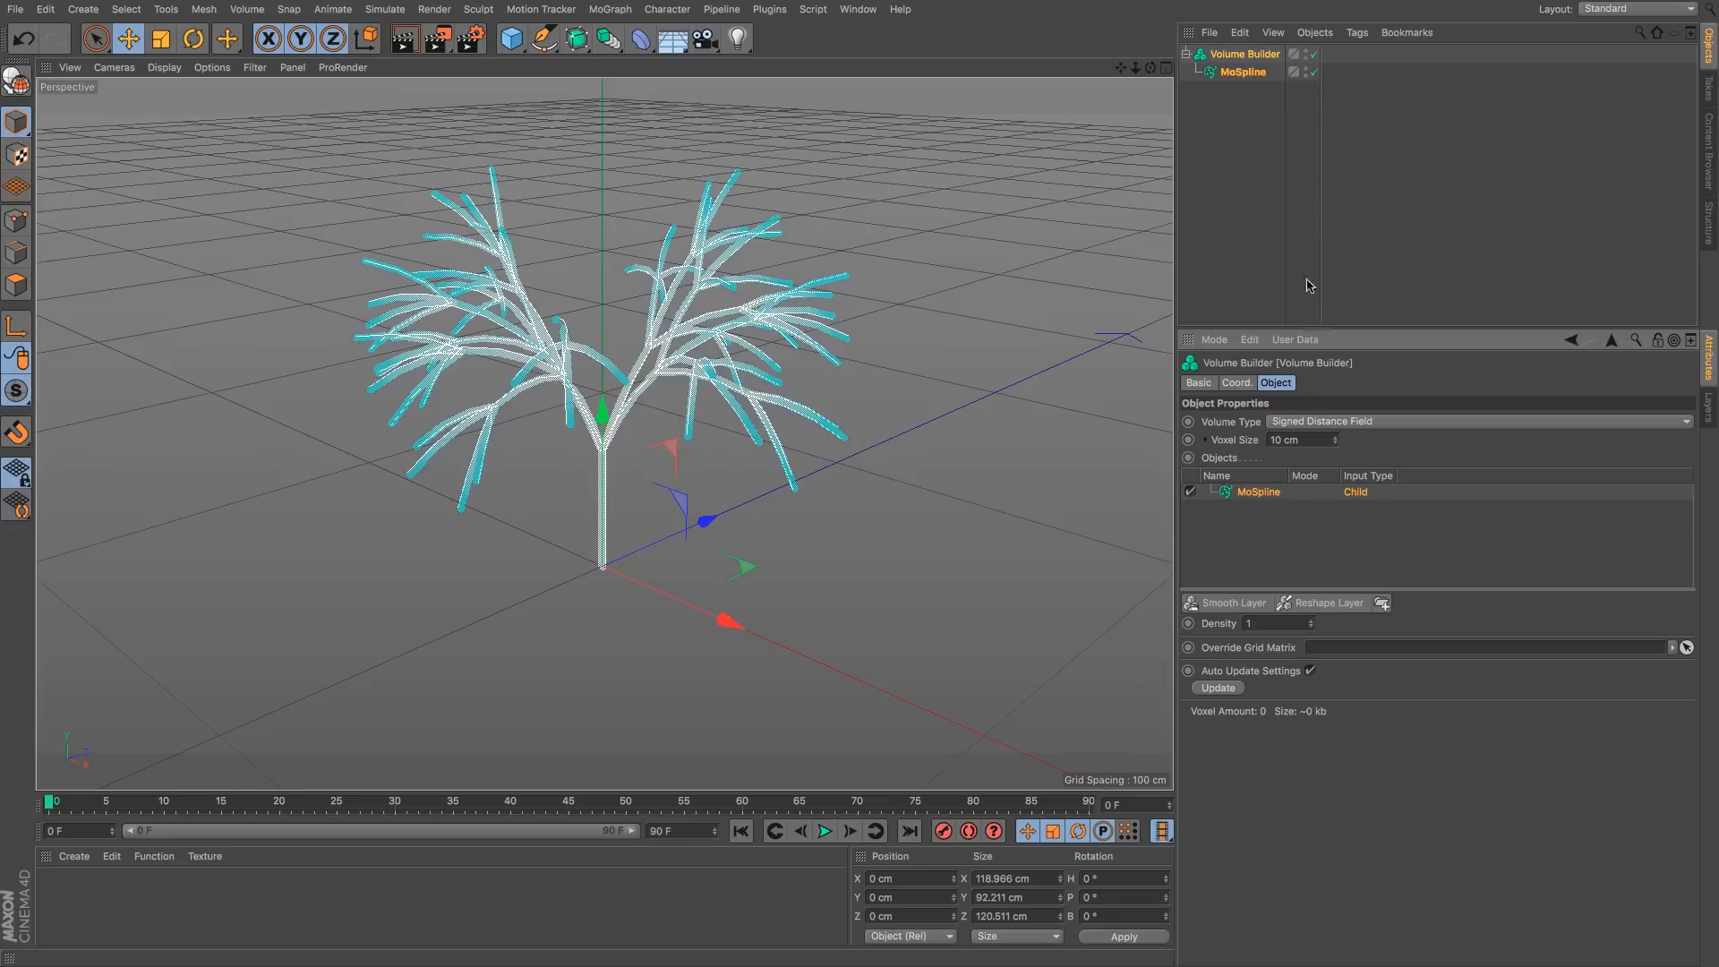
# Step: Increase the MoSpline's Default Scale to 2 cm to thicken the branches
pyautogui.click(1242, 74)
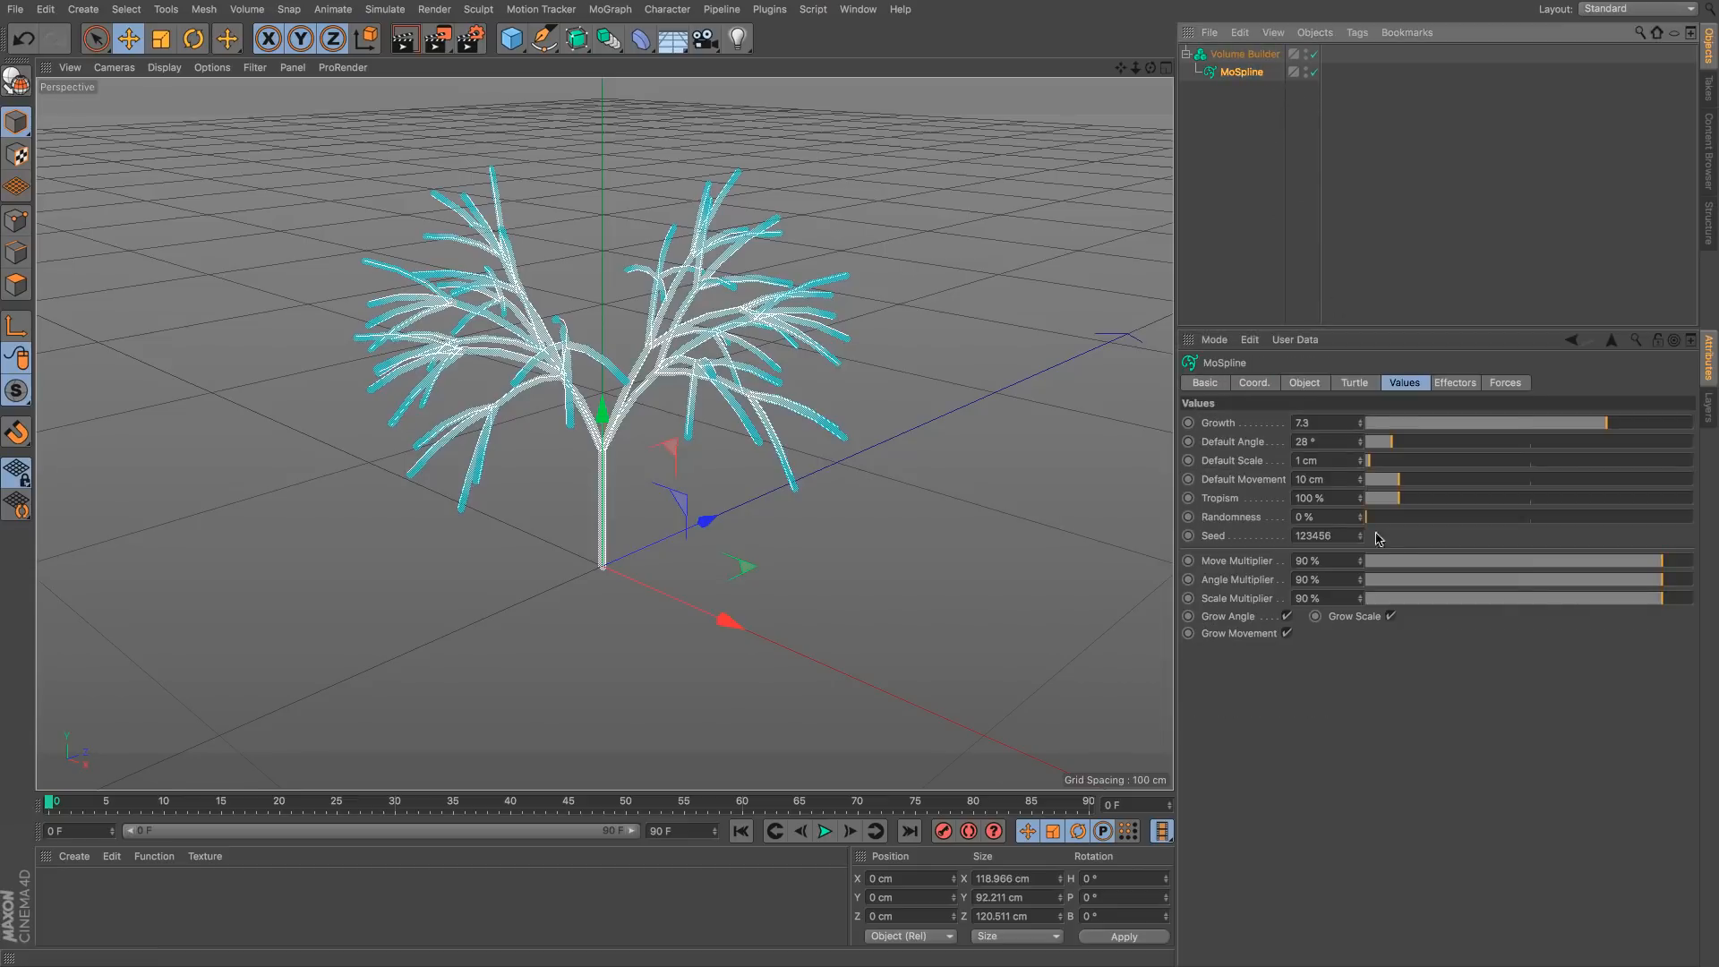
pyautogui.click(1381, 461)
pyautogui.moveTo(1381, 462); pyautogui.dragTo(1370, 465)
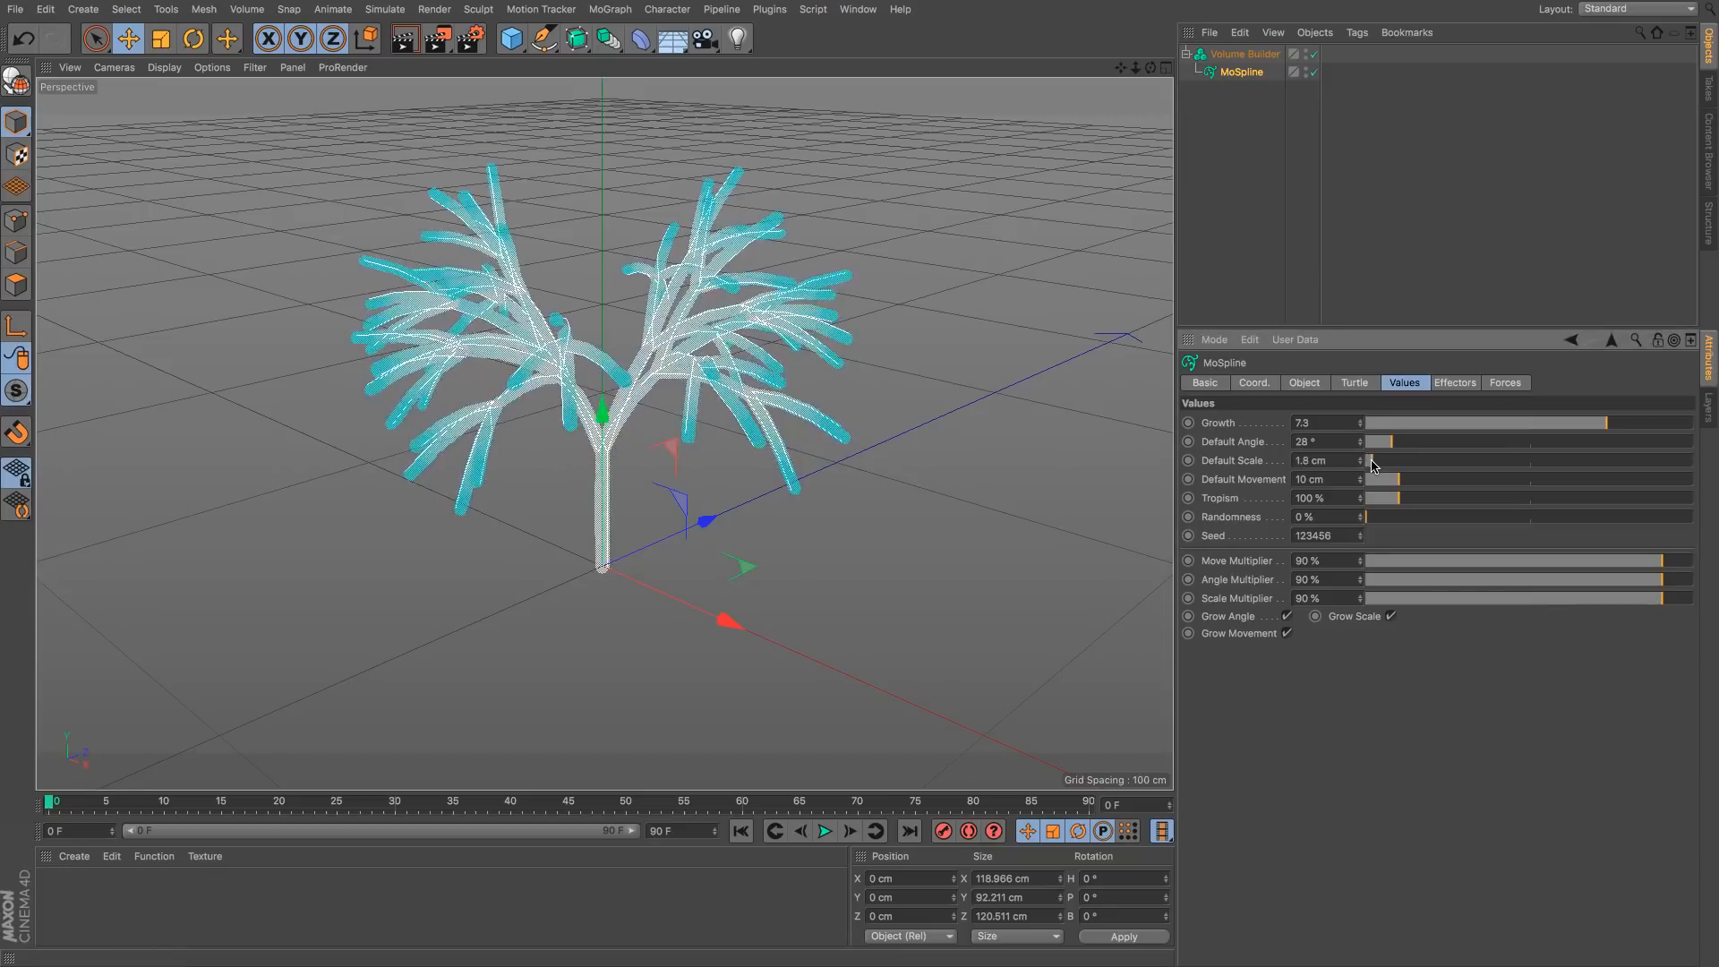
pyautogui.click(1372, 464)
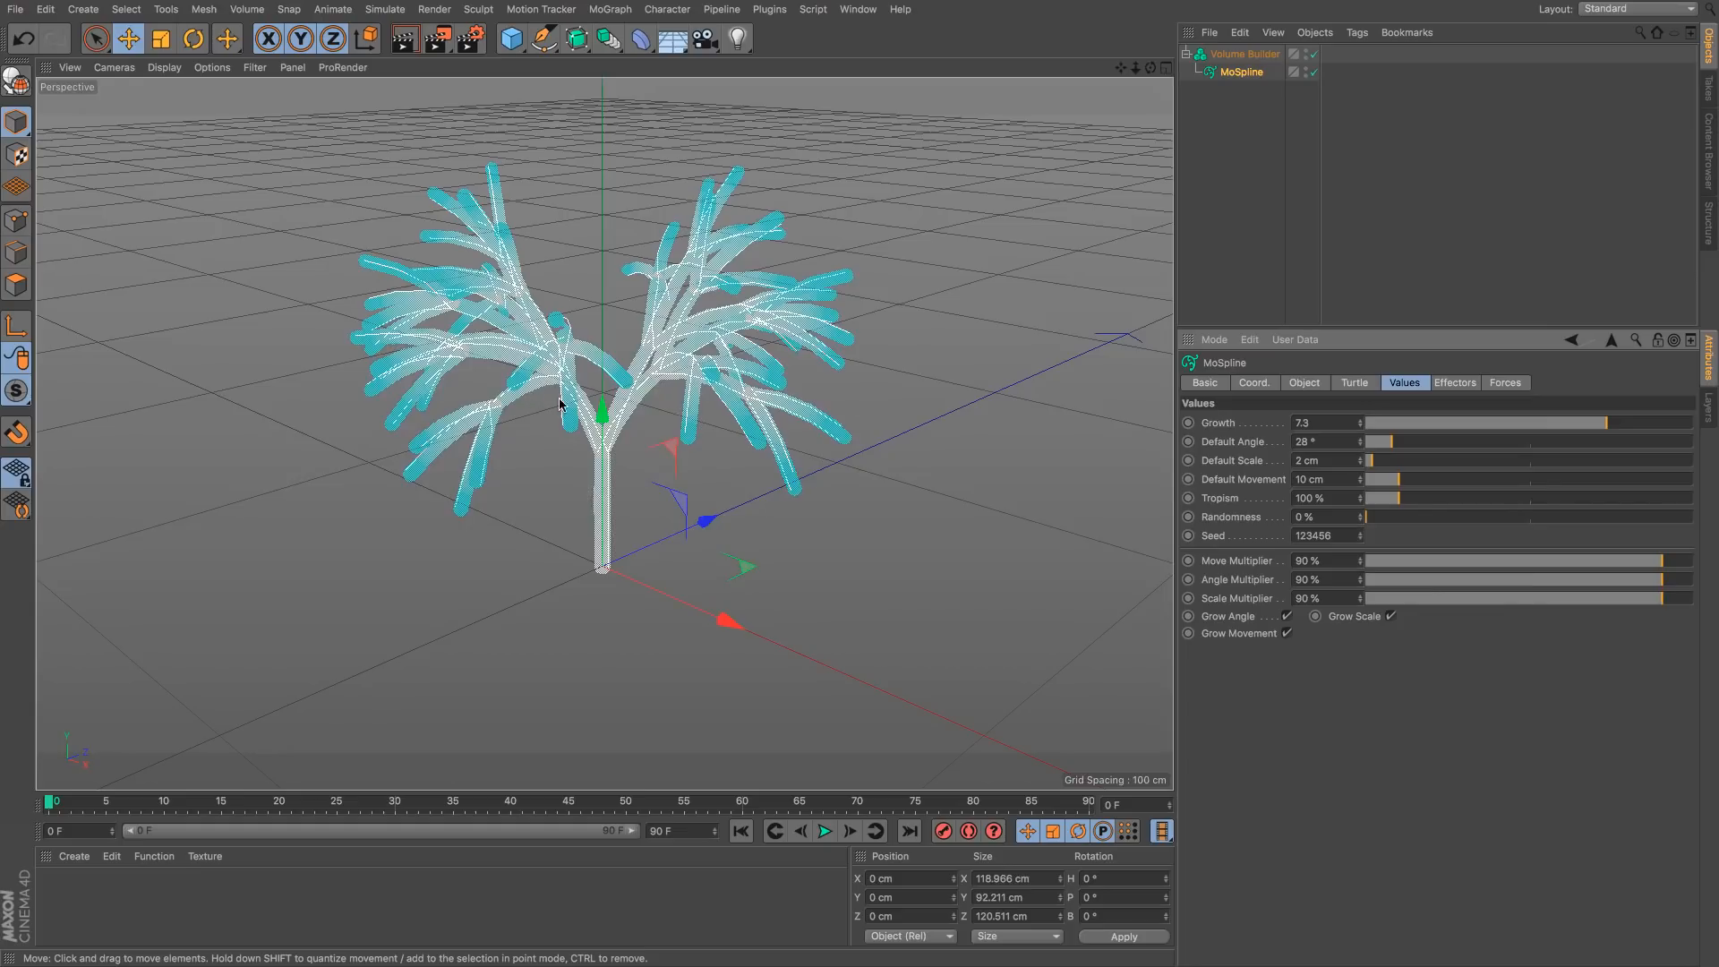
# Step: Add a Volume Mesher as the parent of the Volume Builder
pyautogui.click(669, 351)
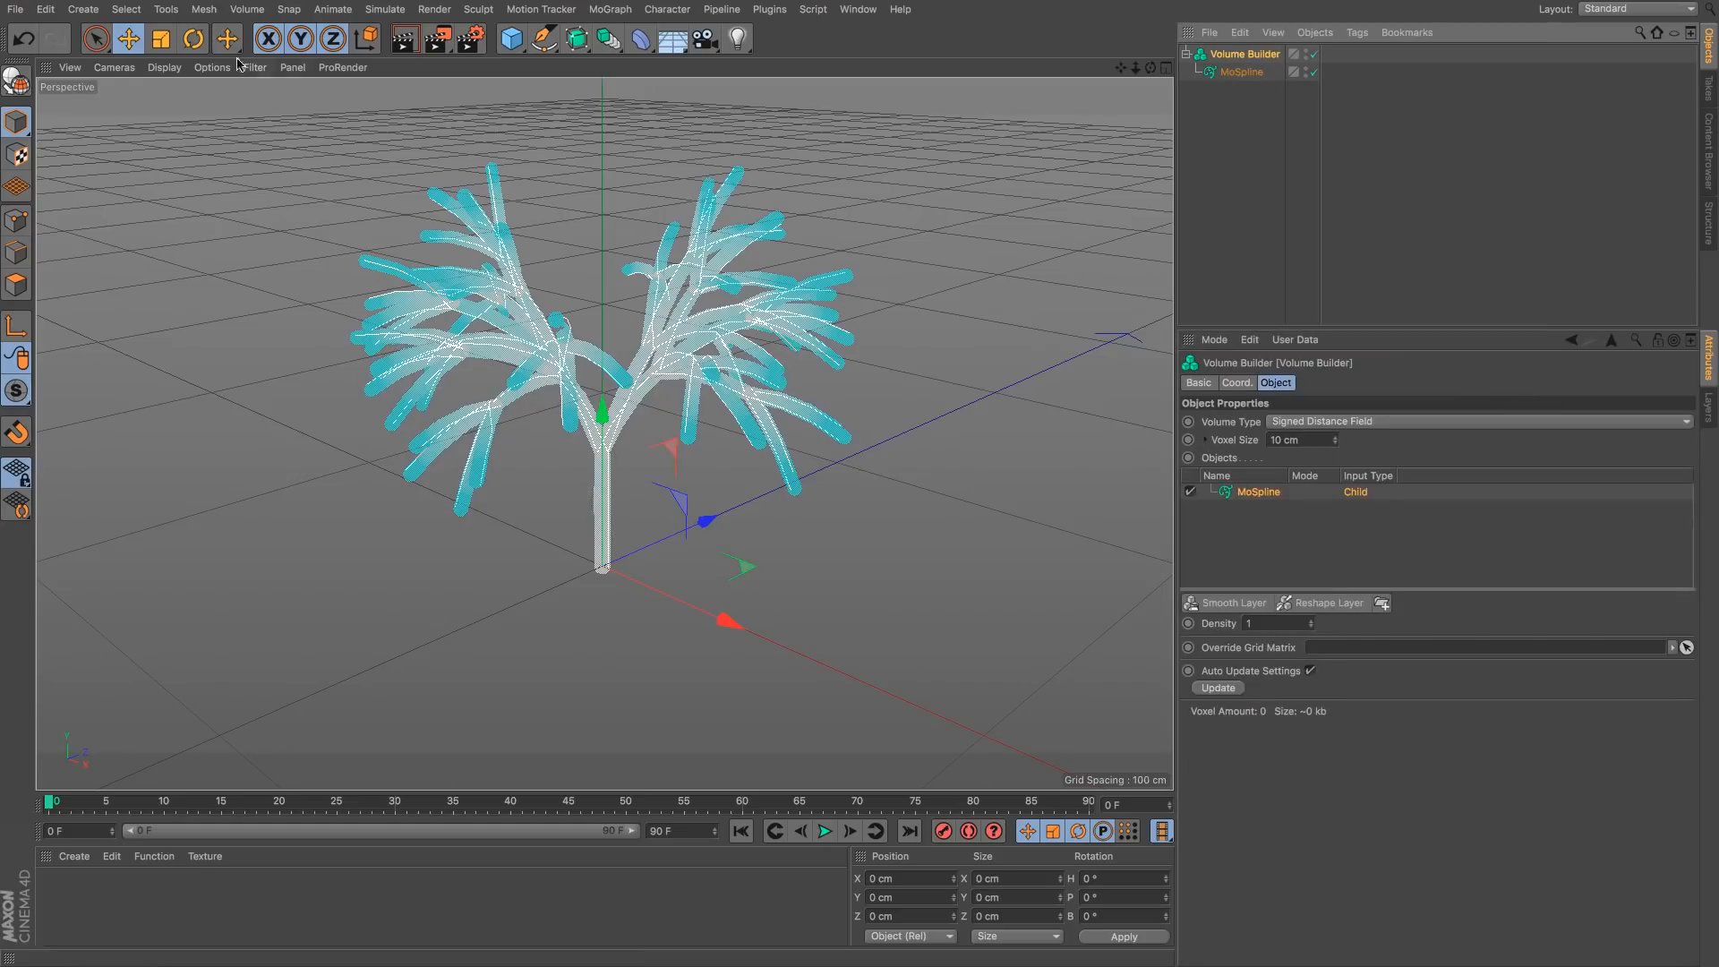
pyautogui.click(204, 10)
pyautogui.moveTo(247, 10)
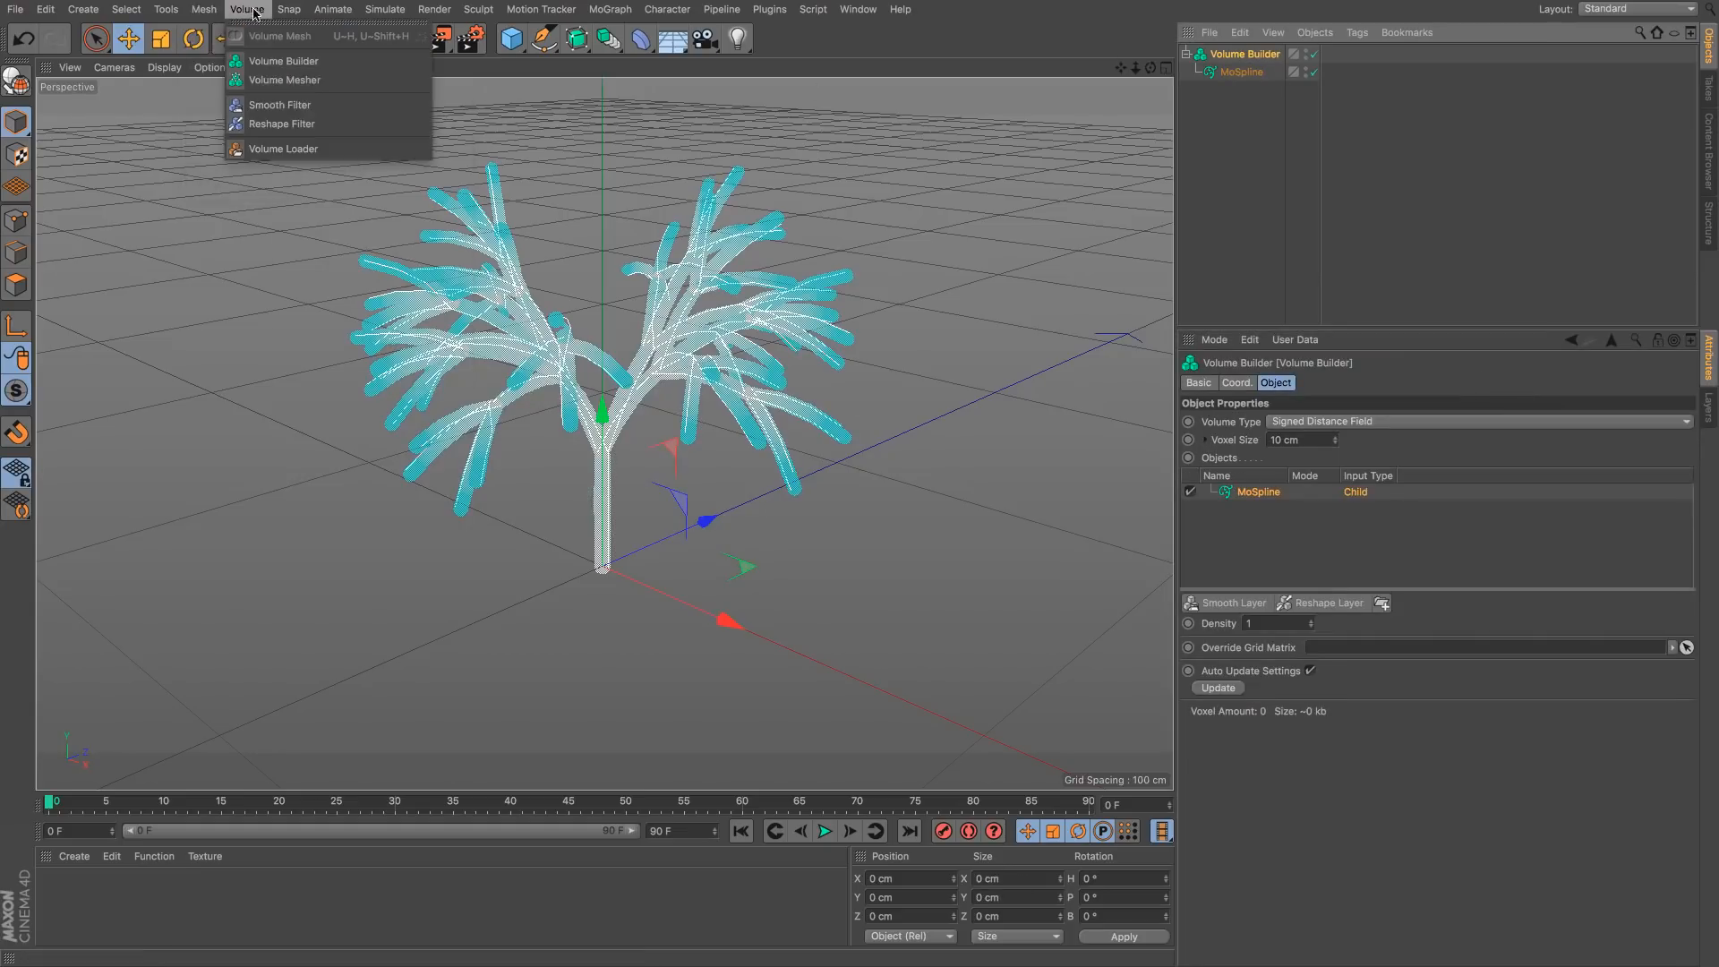
pyautogui.keyDown('alt'); pyautogui.click(269, 80); pyautogui.keyUp('alt')
pyautogui.click(1253, 72)
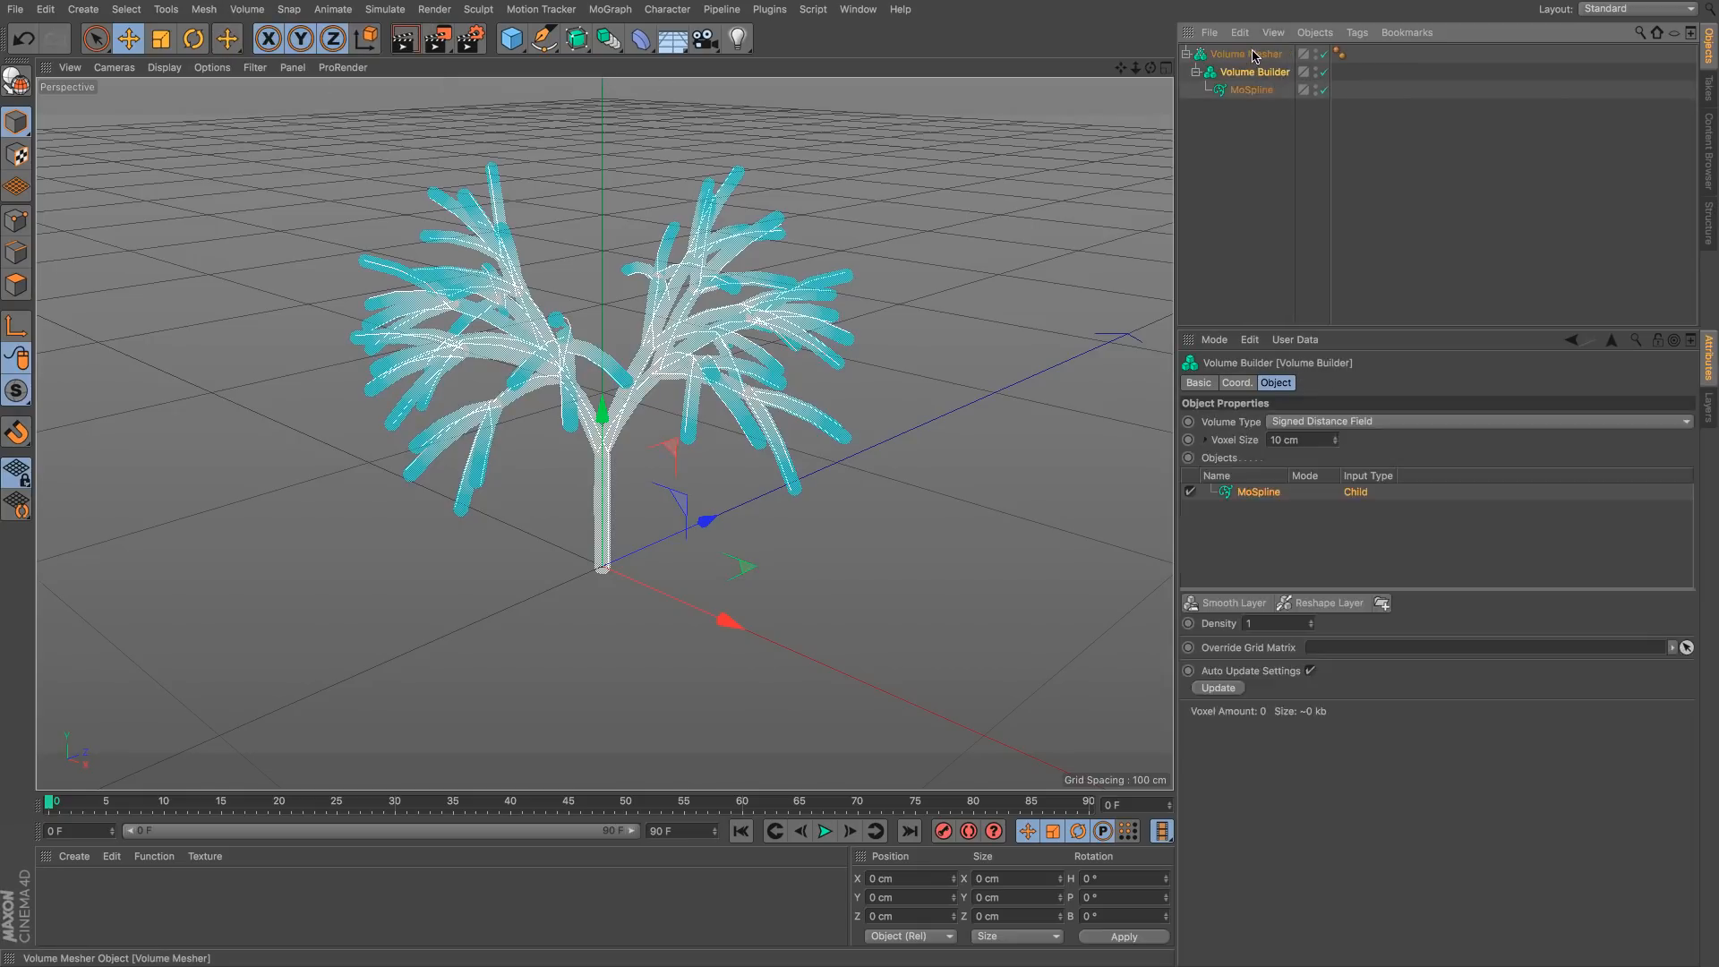
pyautogui.click(1253, 55)
# Step: Change the MoSpline's Display Mode to Line
pyautogui.click(1251, 89)
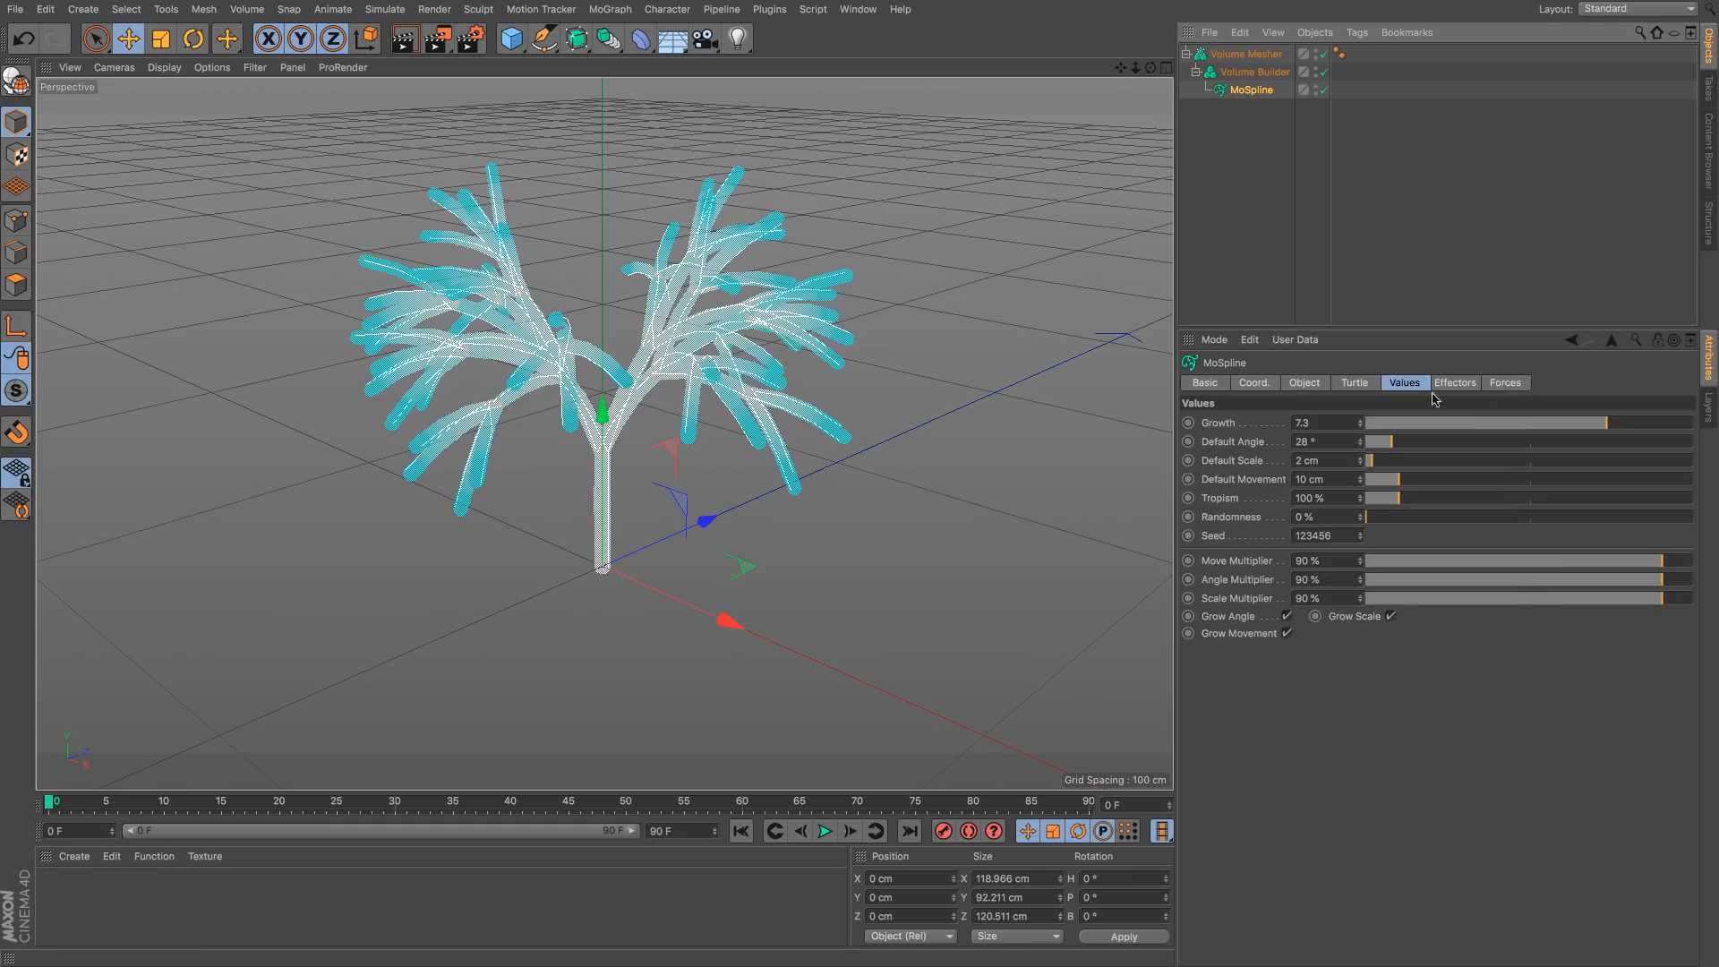
pyautogui.click(1363, 387)
pyautogui.click(1305, 383)
pyautogui.click(1343, 621)
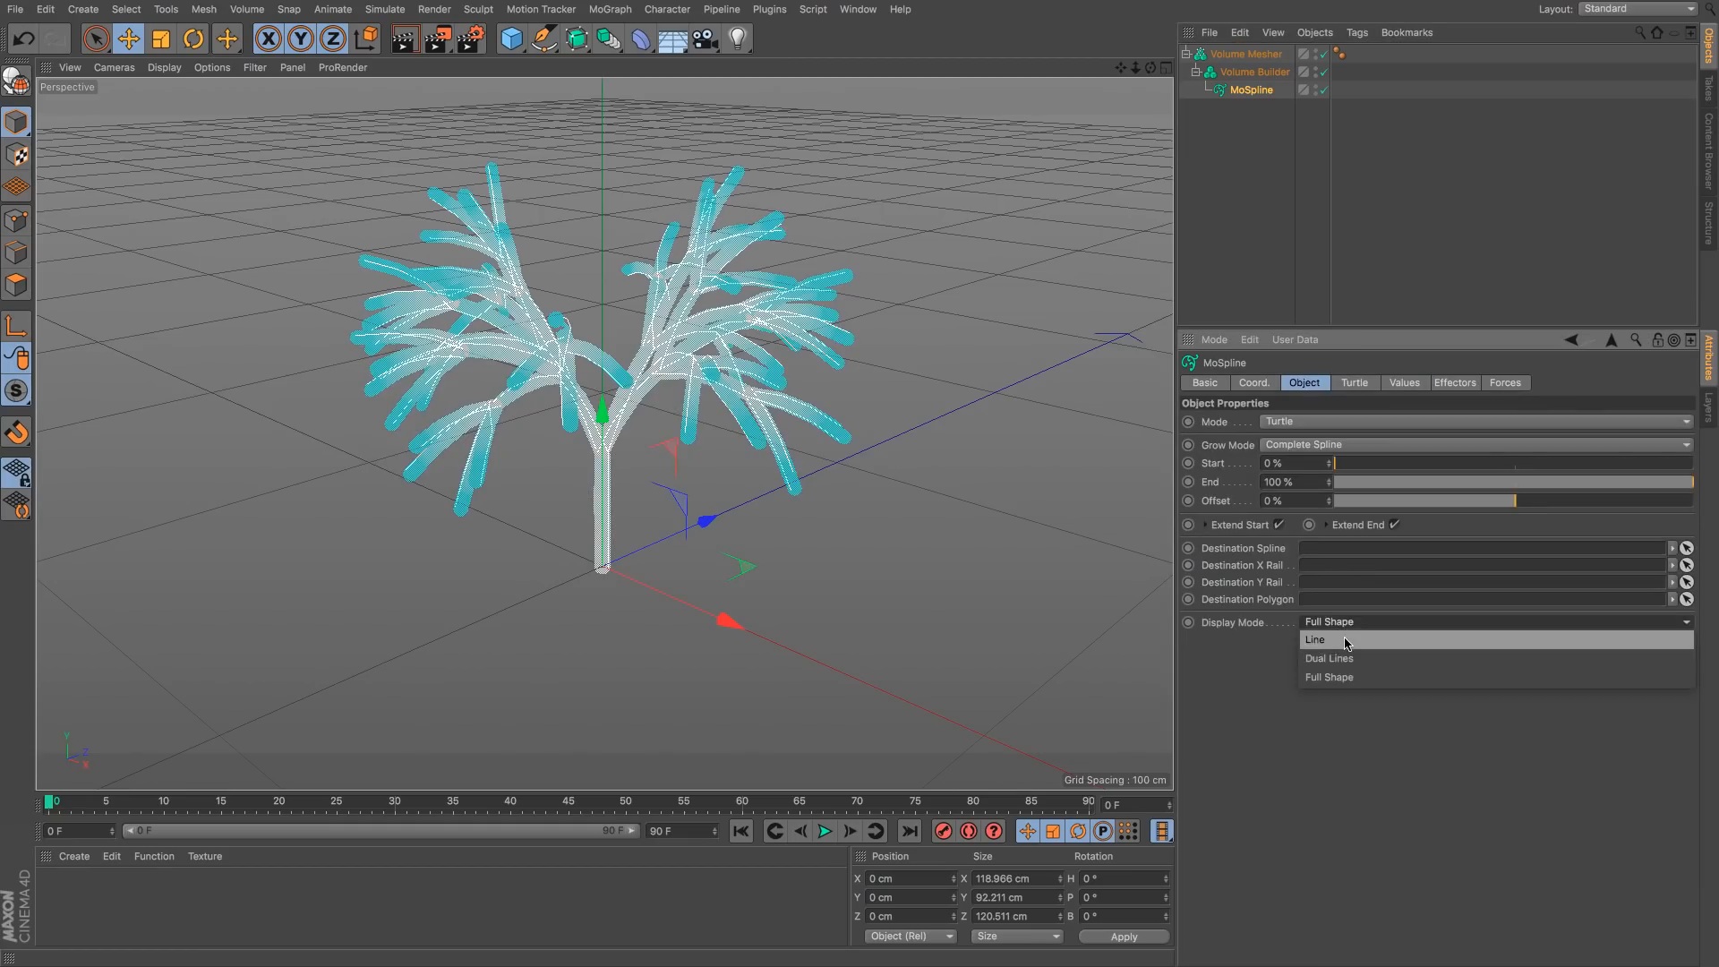
pyautogui.click(1347, 644)
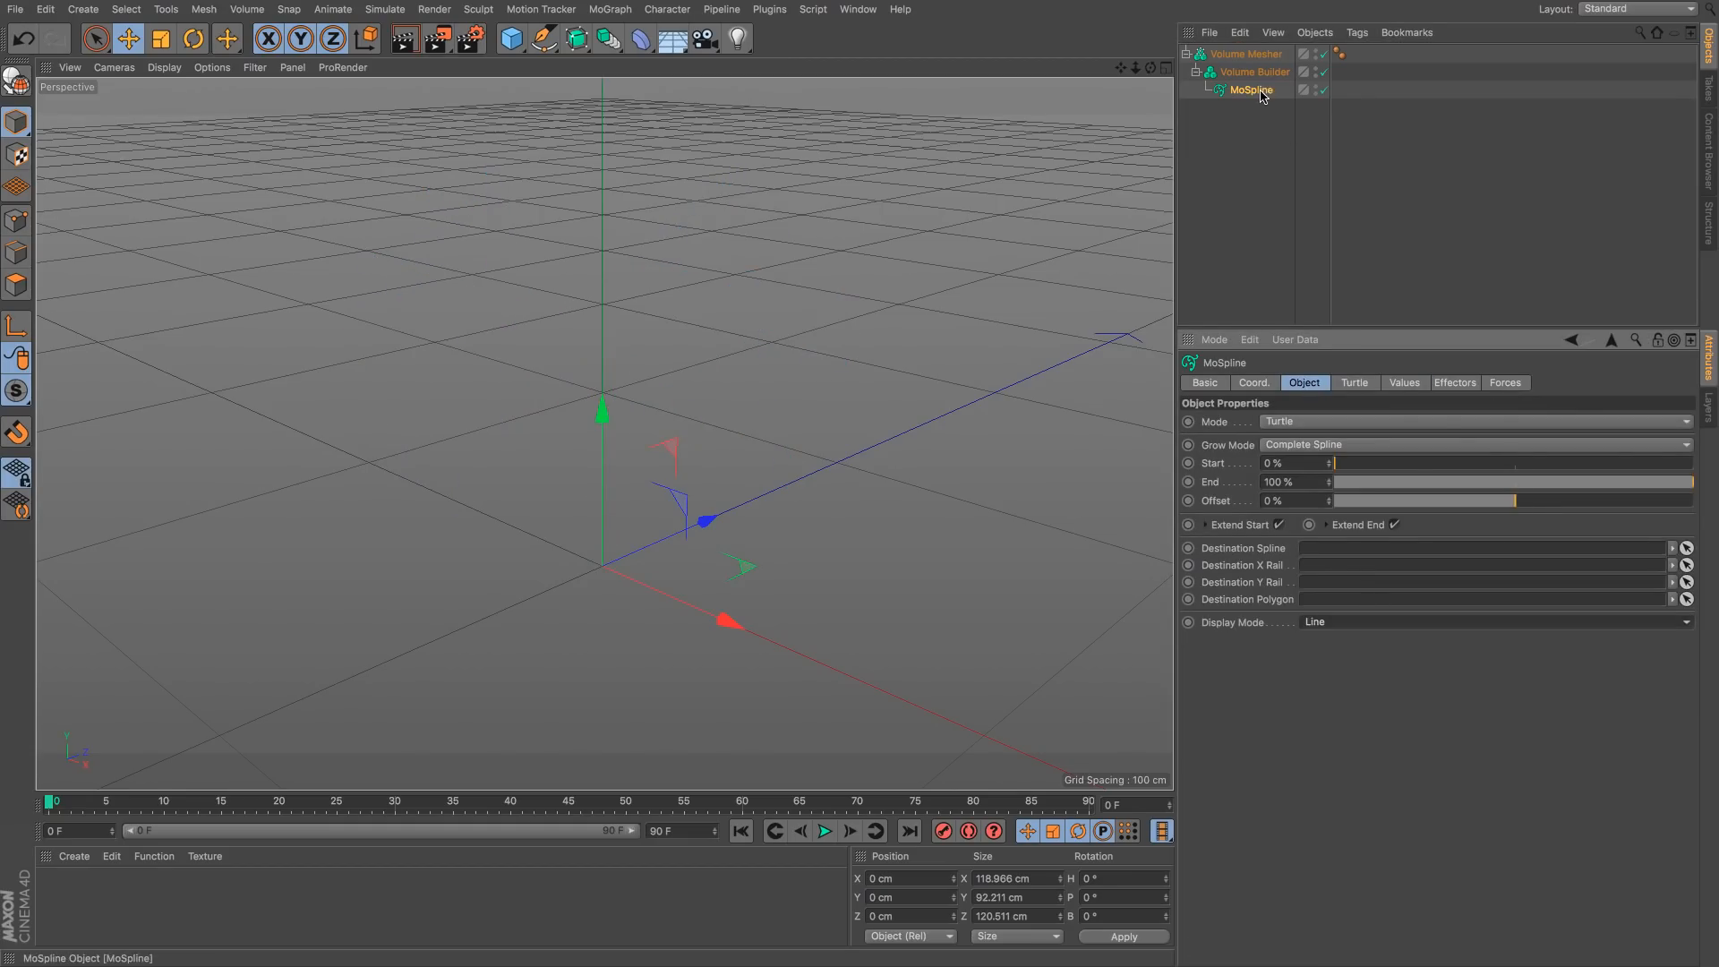
# Step: Raise the MoSpline's Default Scale to 10.7 cm and check the Volume Builder's settings
pyautogui.click(1364, 385)
pyautogui.click(1404, 384)
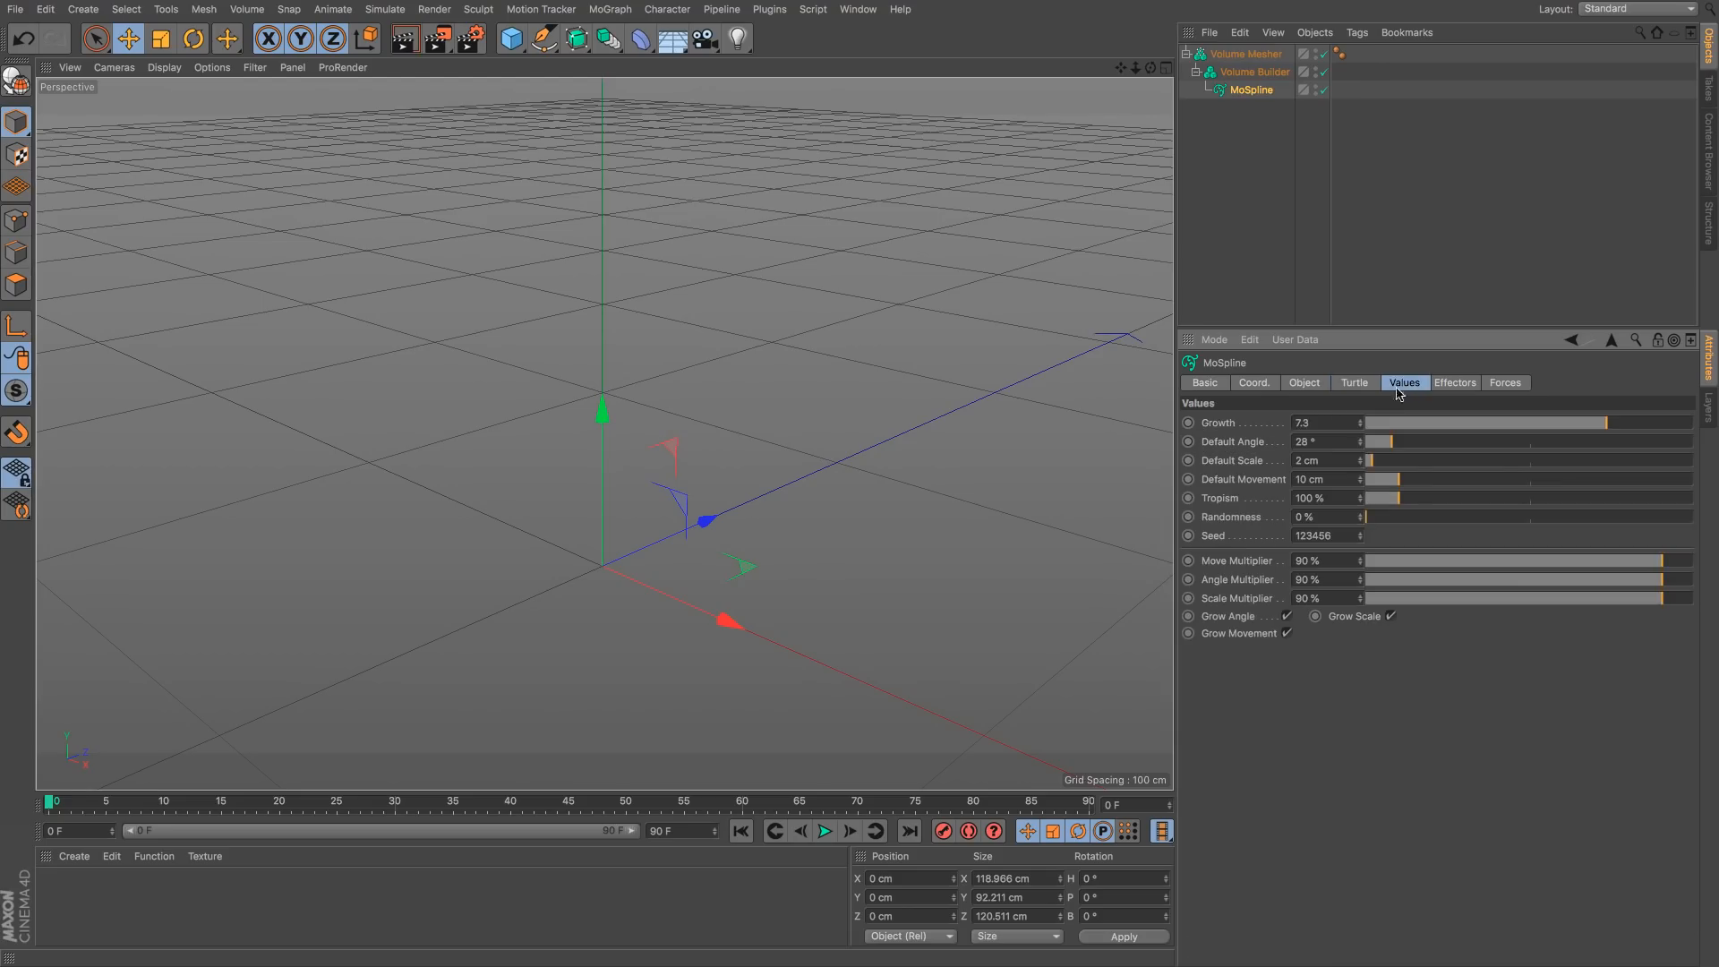
pyautogui.moveTo(1372, 462)
pyautogui.mouseDown()
pyautogui.moveTo(1416, 465)
pyautogui.moveTo(1402, 473)
pyautogui.mouseUp()
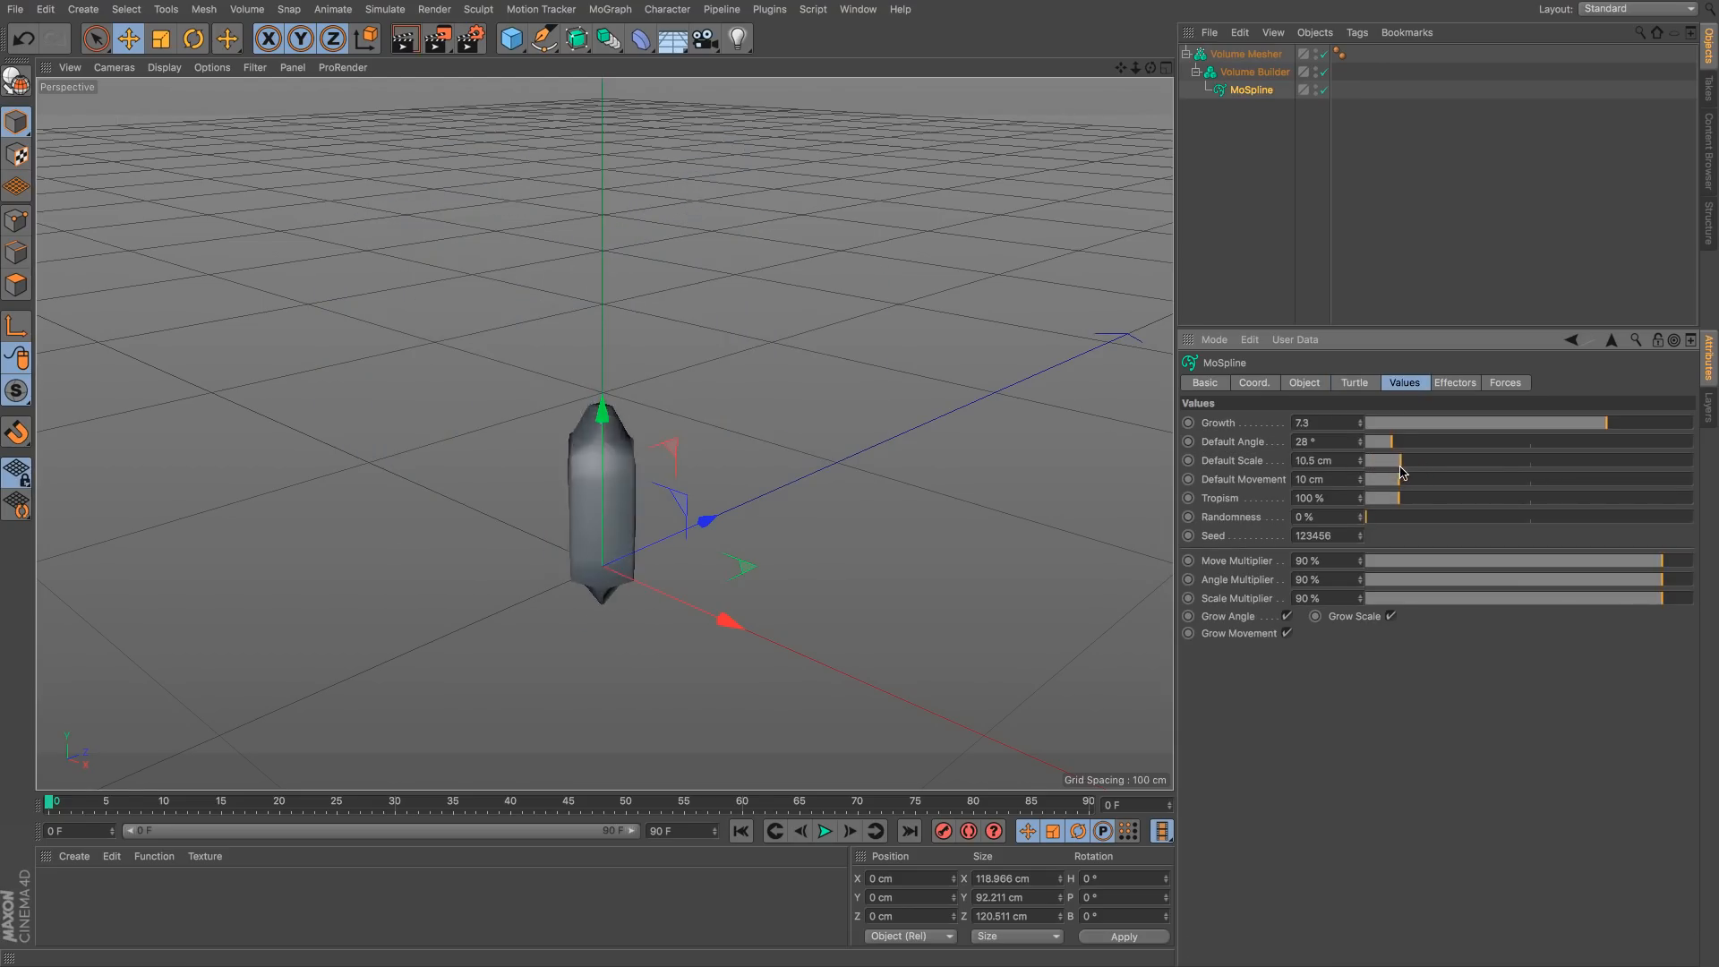
pyautogui.click(1253, 71)
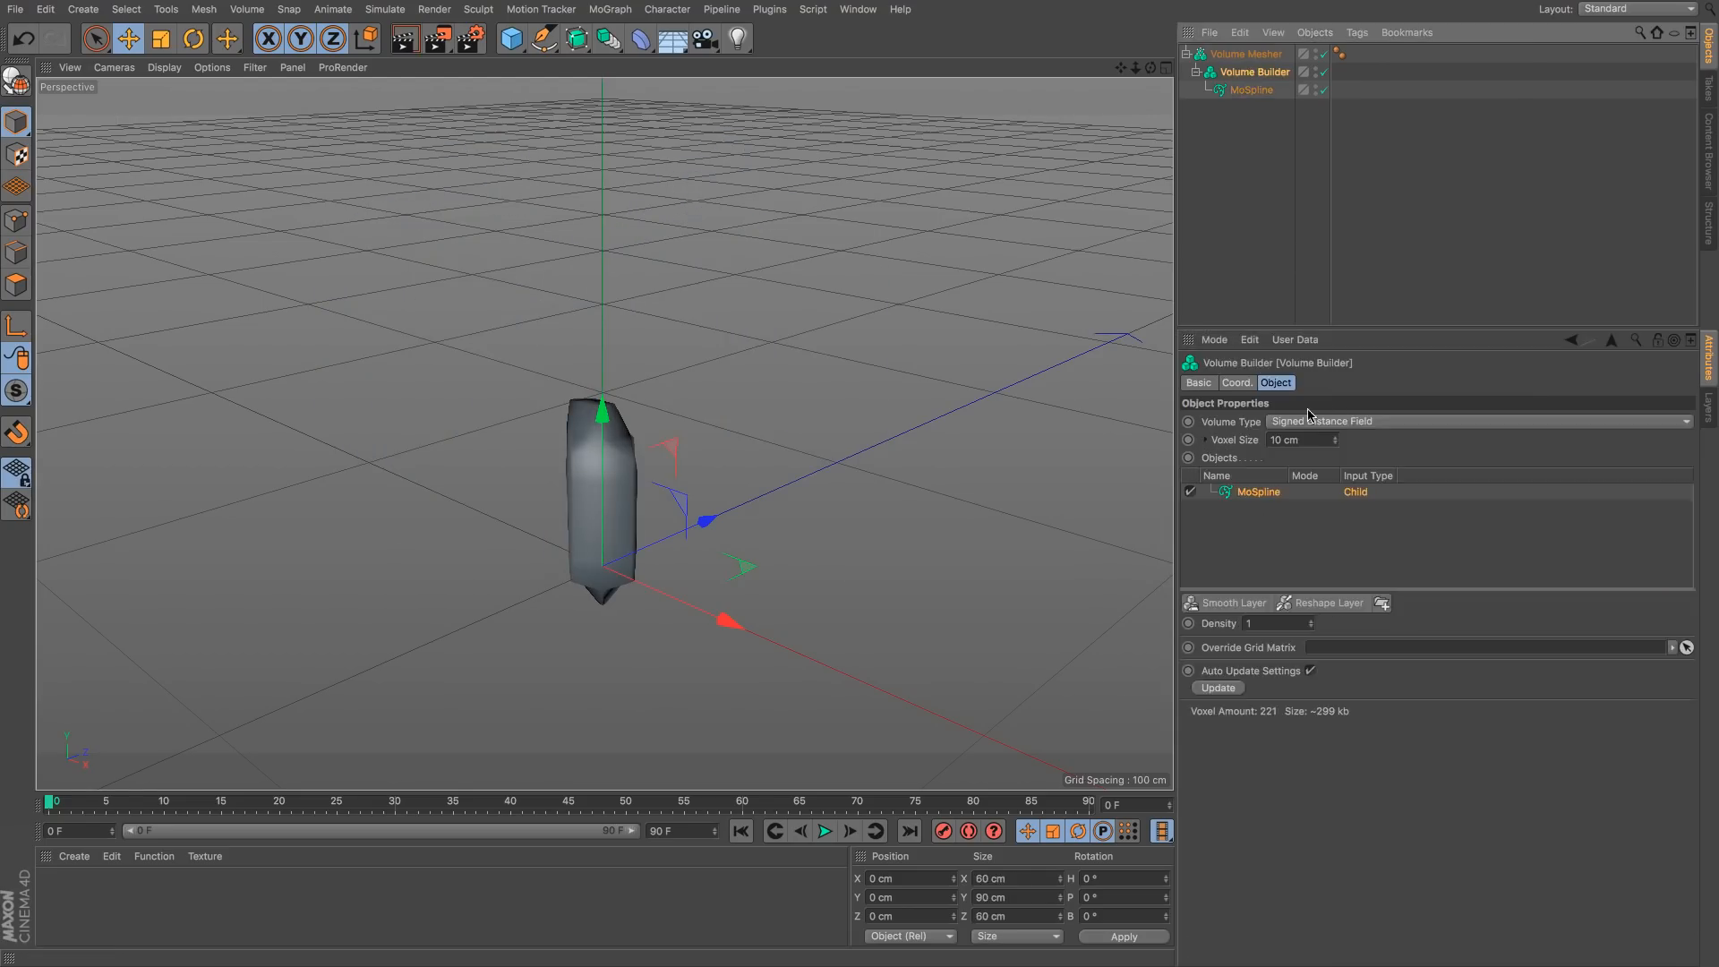
pyautogui.click(1249, 90)
pyautogui.hotkey('ctrl', 'z')
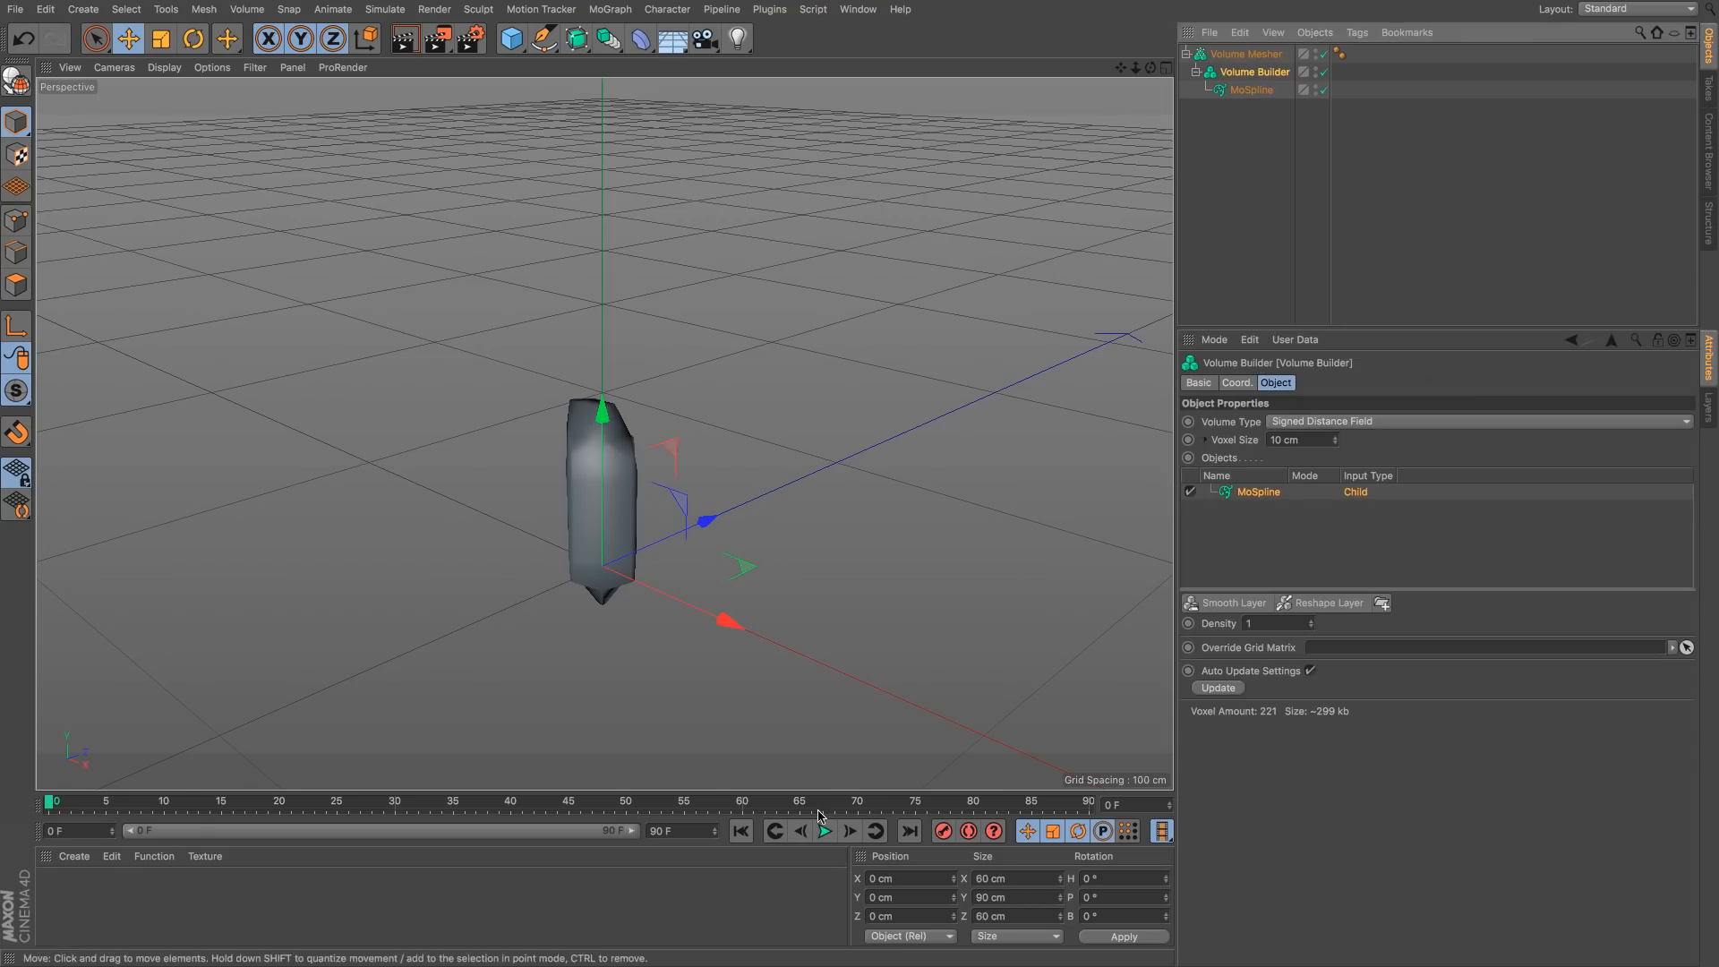
pyautogui.hotkey('ctrl', 'z')
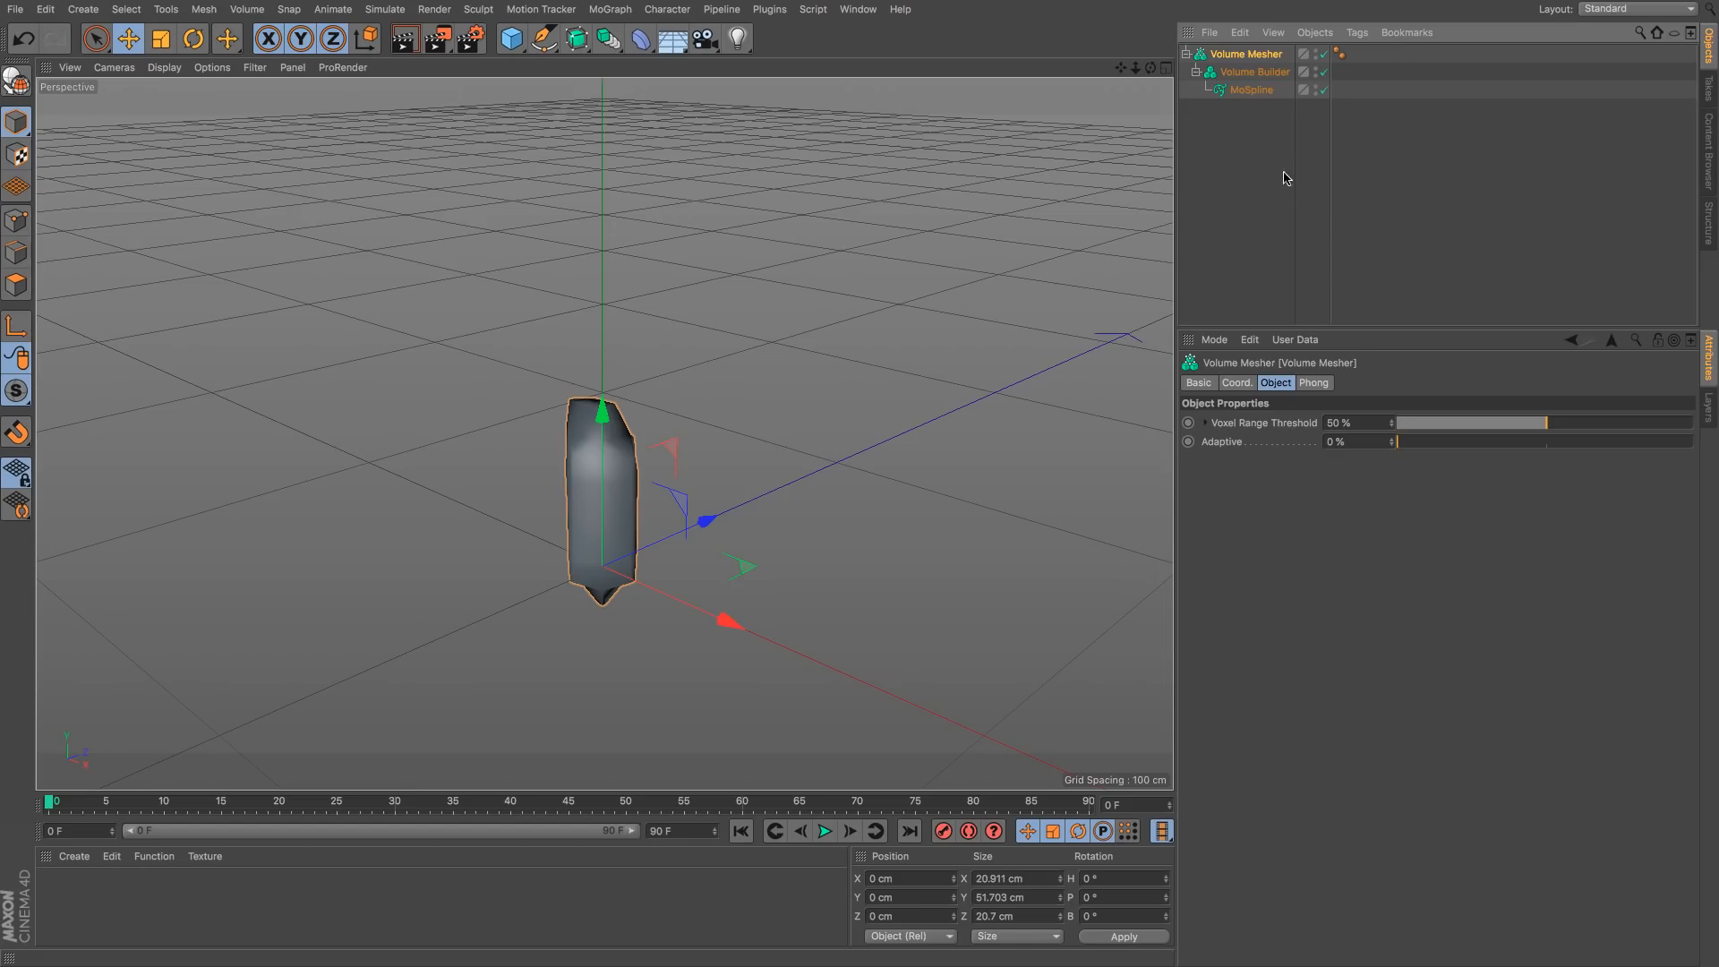
# Step: Set the MoSpline's Growth to 5.26, Default Scale to 14.8 cm and Tropism to 102 %
pyautogui.click(1272, 73)
pyautogui.click(1263, 90)
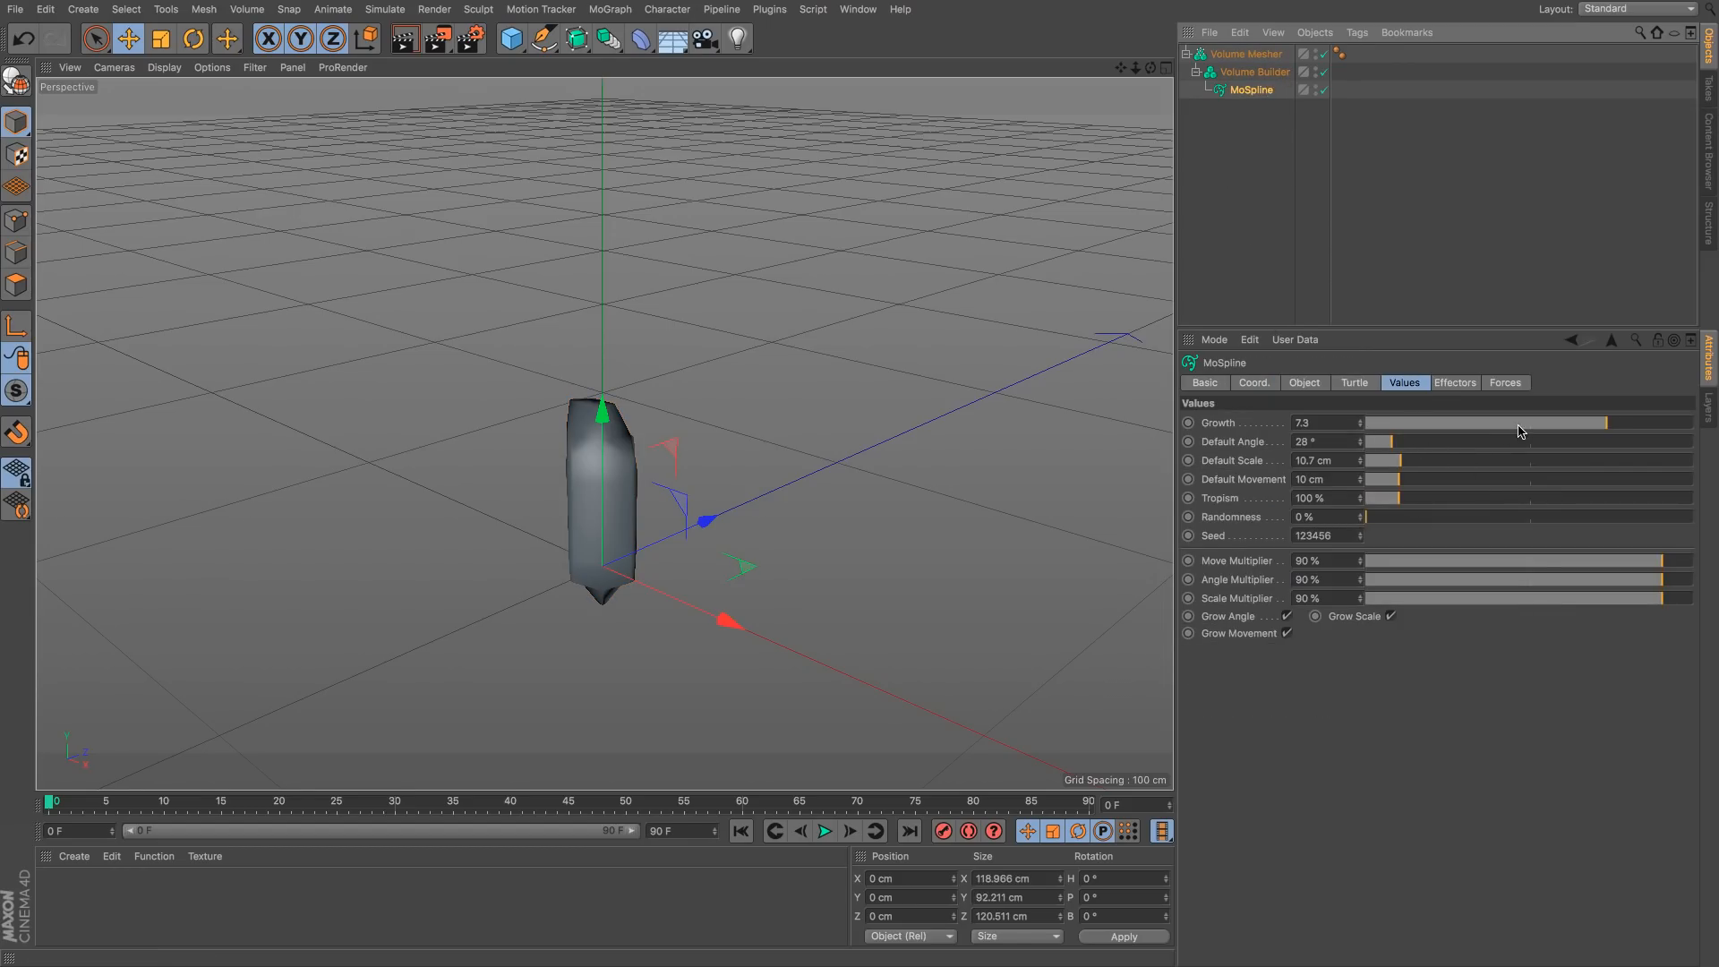
pyautogui.moveTo(1523, 432)
pyautogui.mouseDown()
pyautogui.moveTo(1370, 426)
pyautogui.moveTo(1639, 436)
pyautogui.moveTo(1539, 432)
pyautogui.mouseUp()
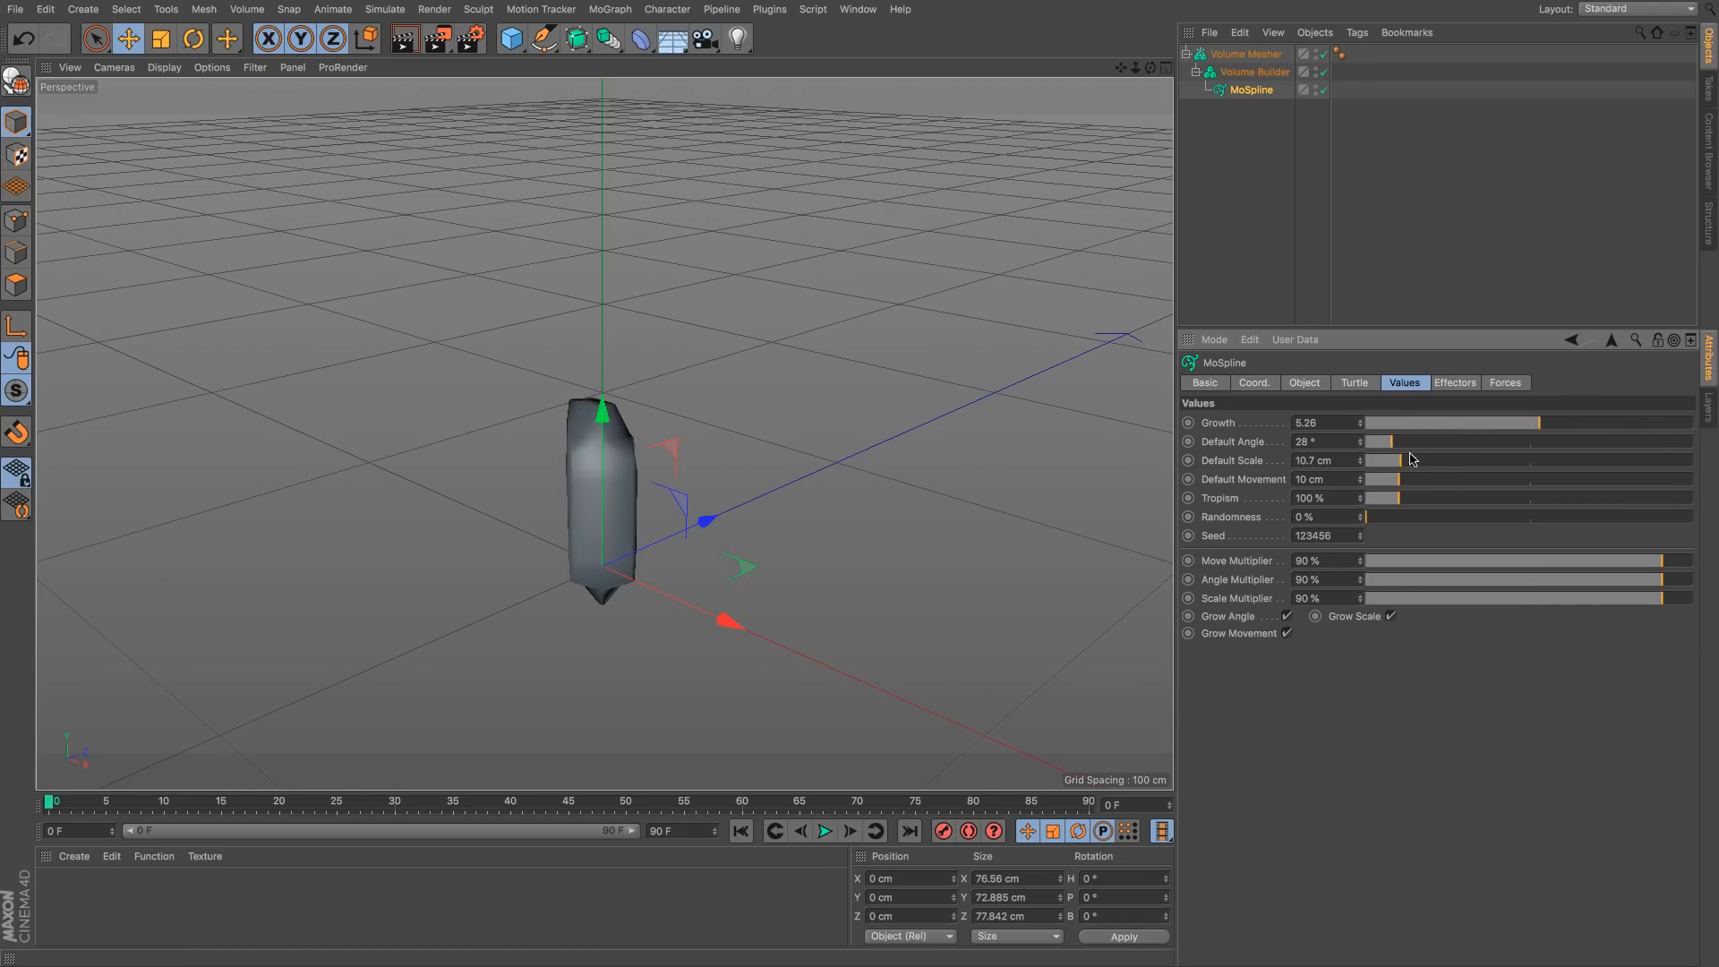
pyautogui.moveTo(1399, 464); pyautogui.dragTo(1415, 461)
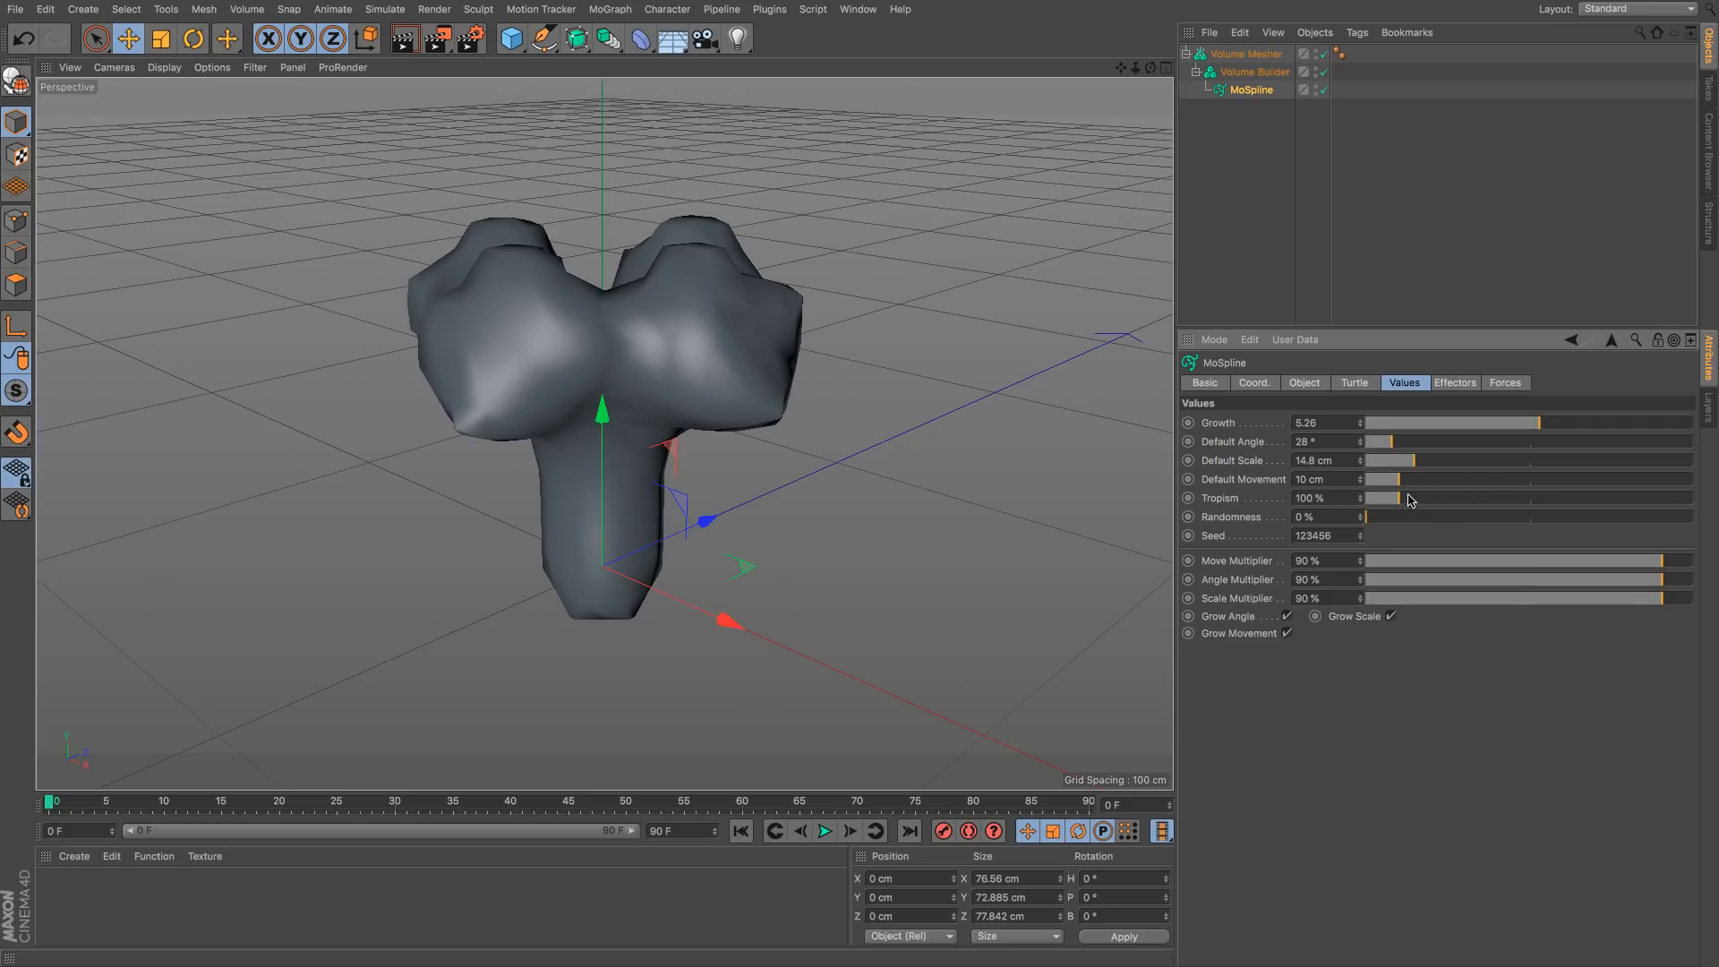
pyautogui.moveTo(1406, 503); pyautogui.dragTo(1410, 503)
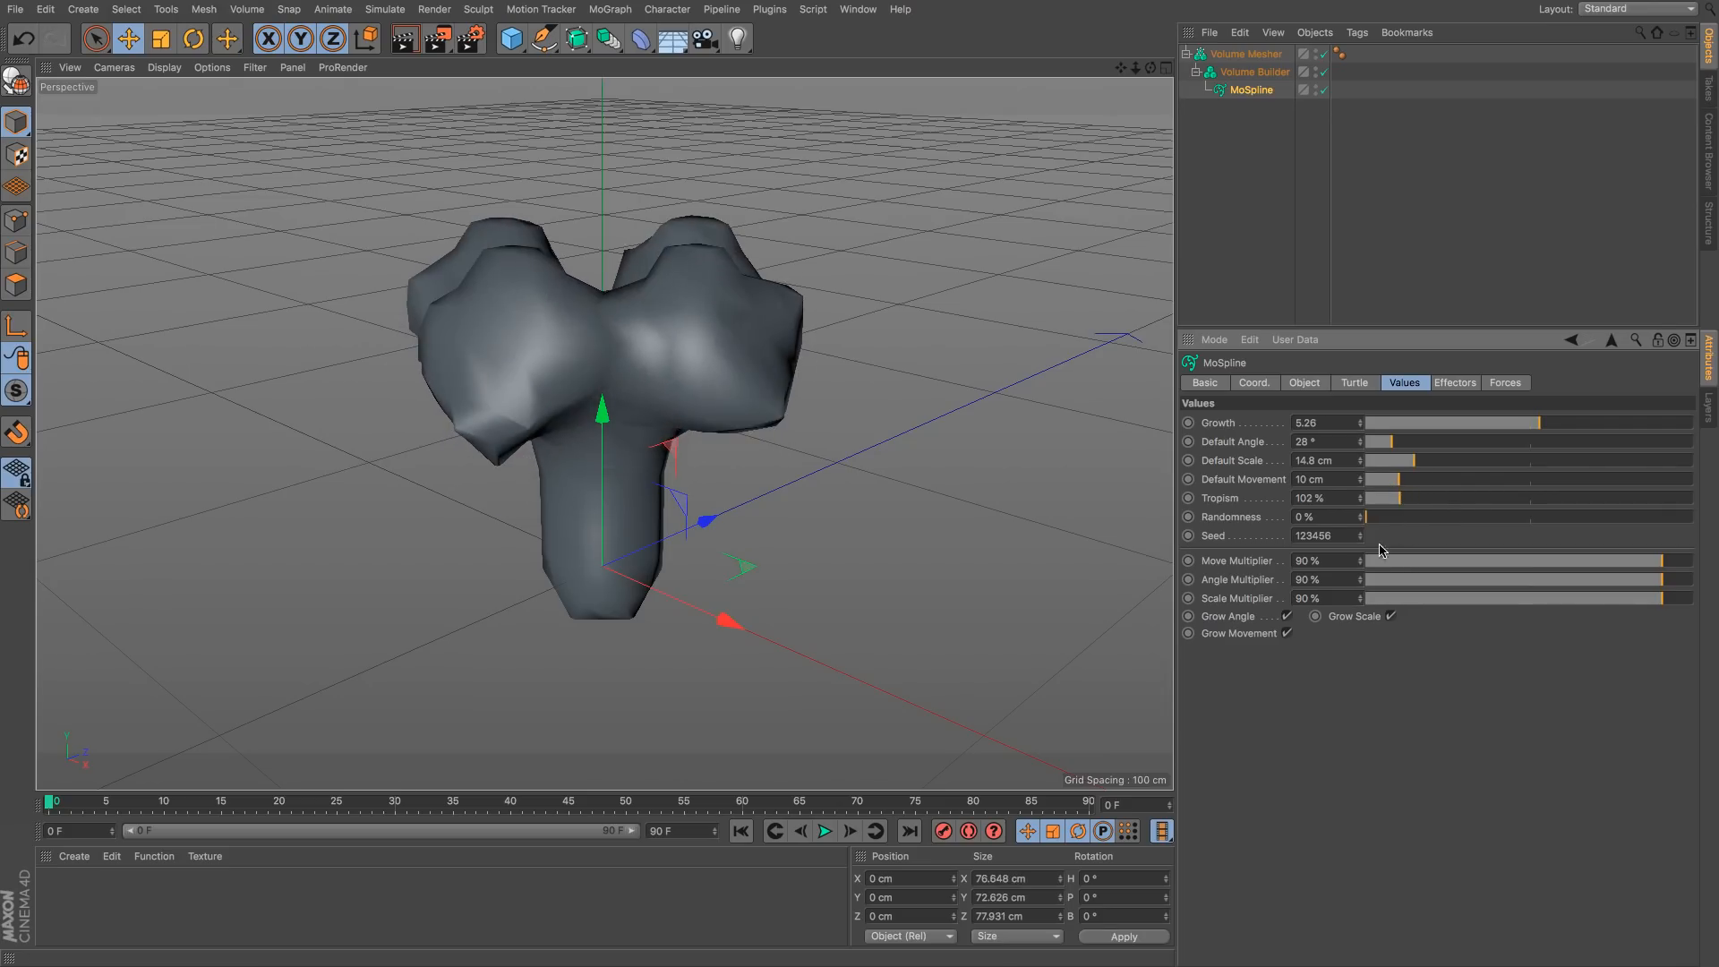
# Step: Try to scale the MoSpline up uniformly to about 108 %
pyautogui.click(1355, 383)
pyautogui.click(1305, 383)
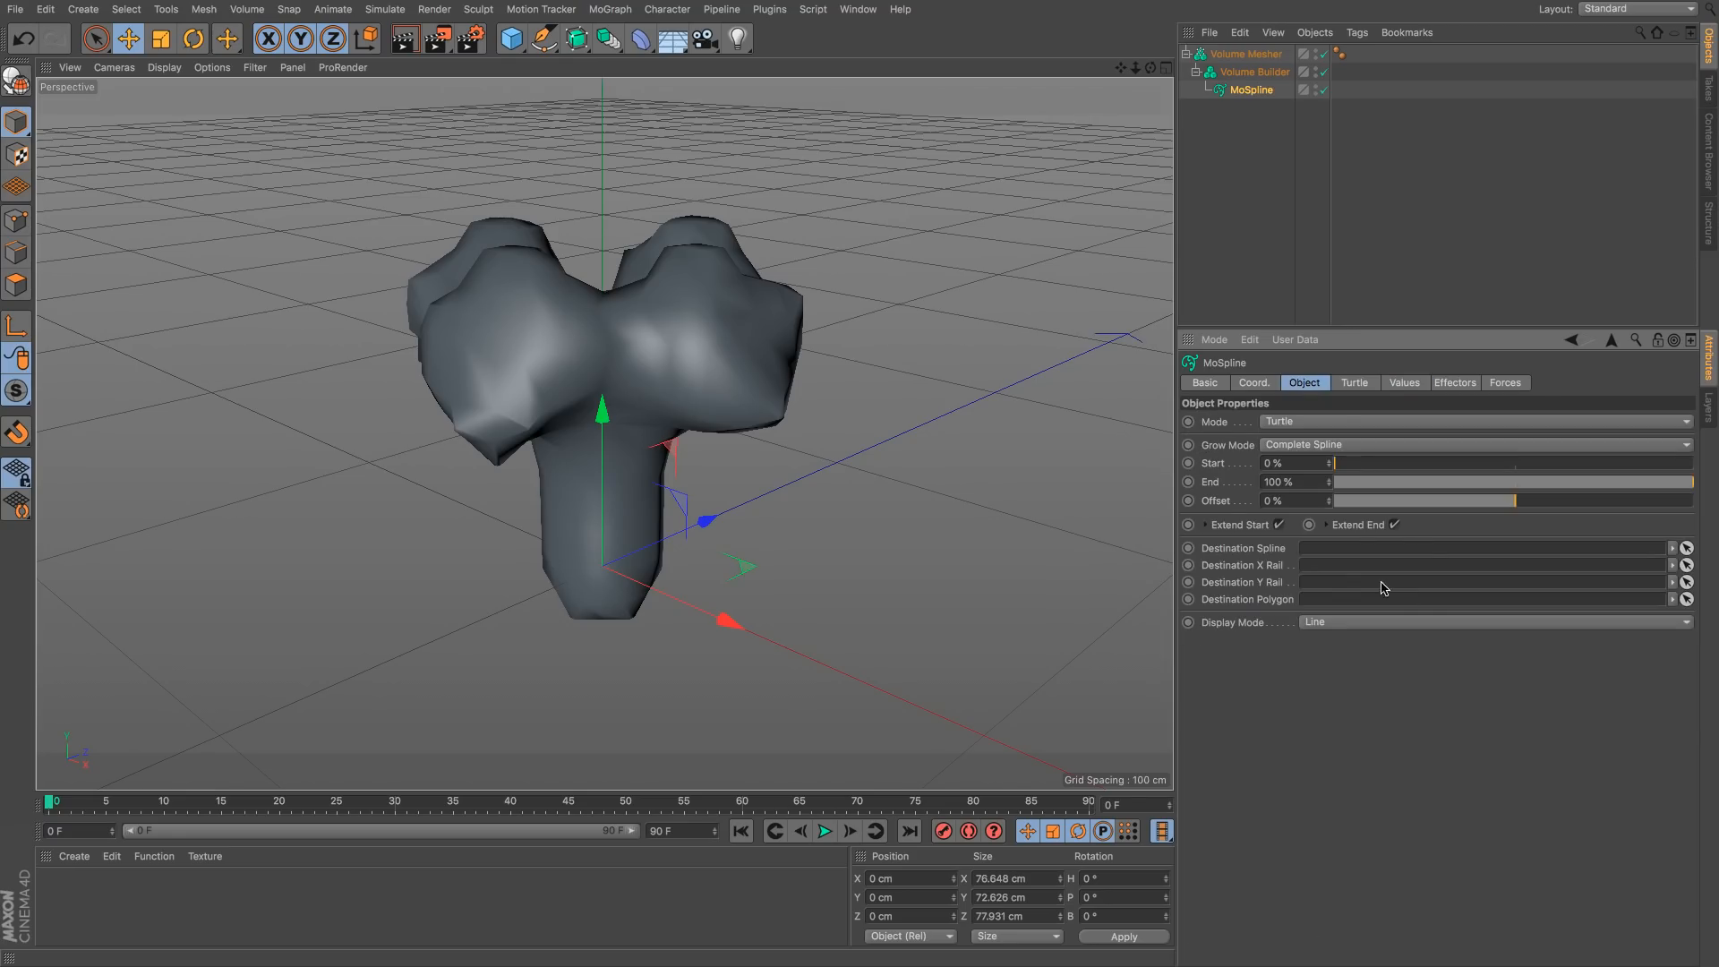
pyautogui.press('t')
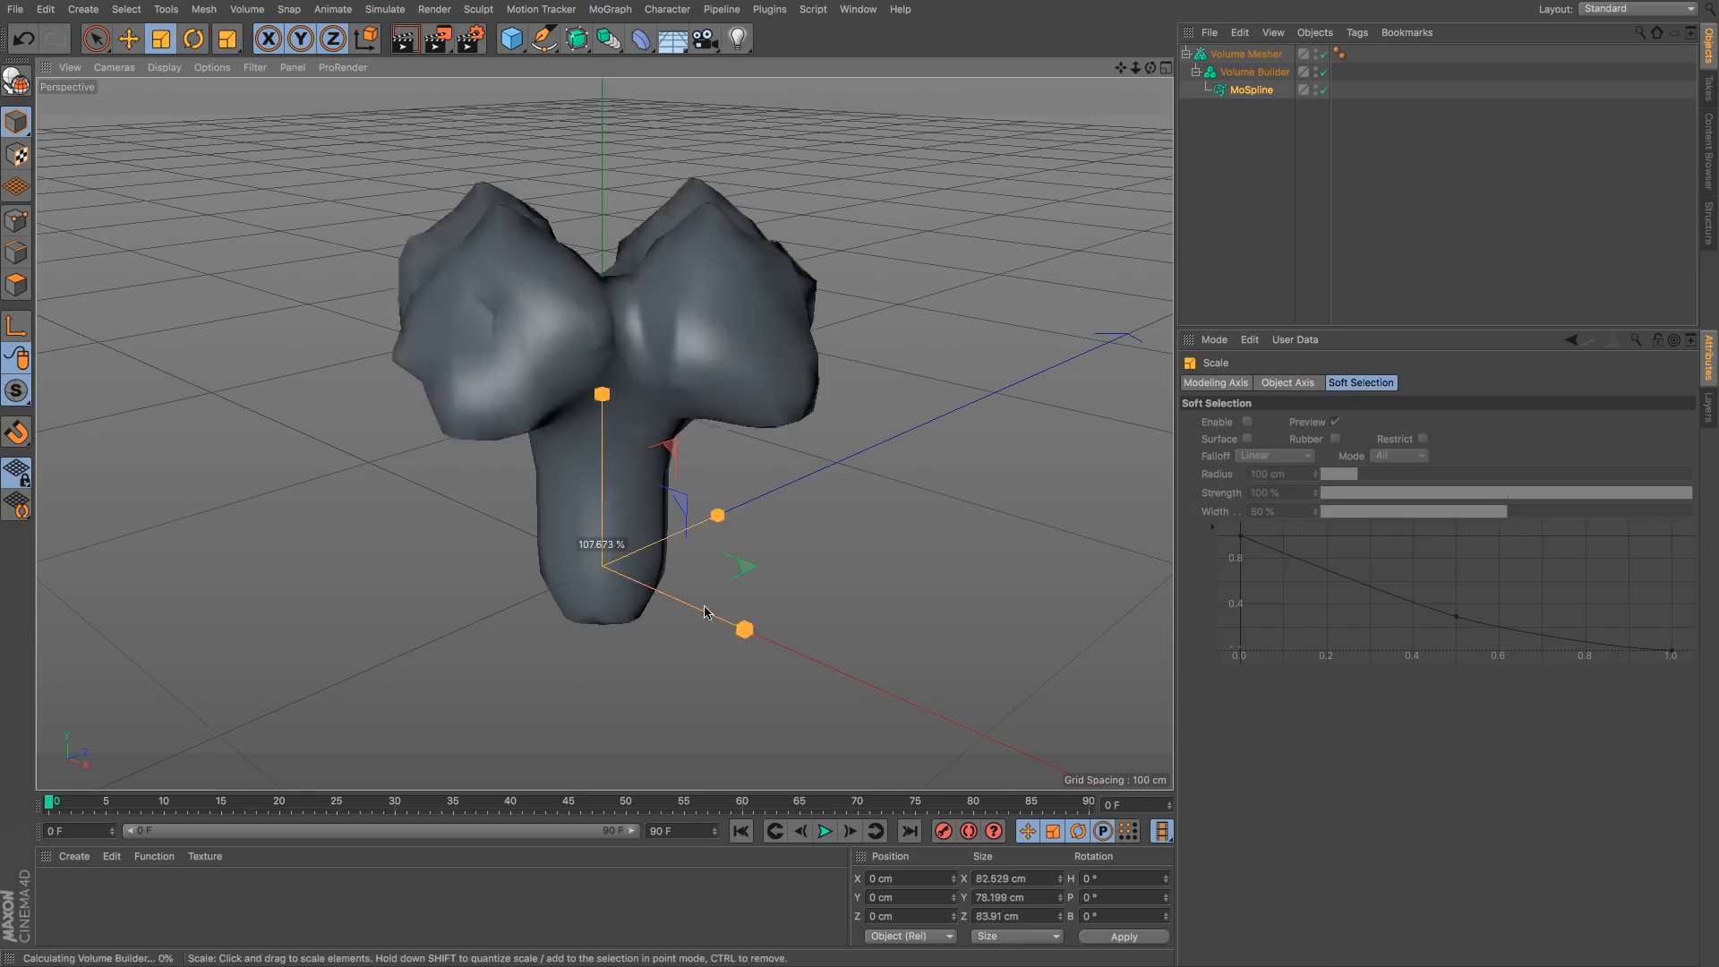
pyautogui.scroll(5, 573, 447)
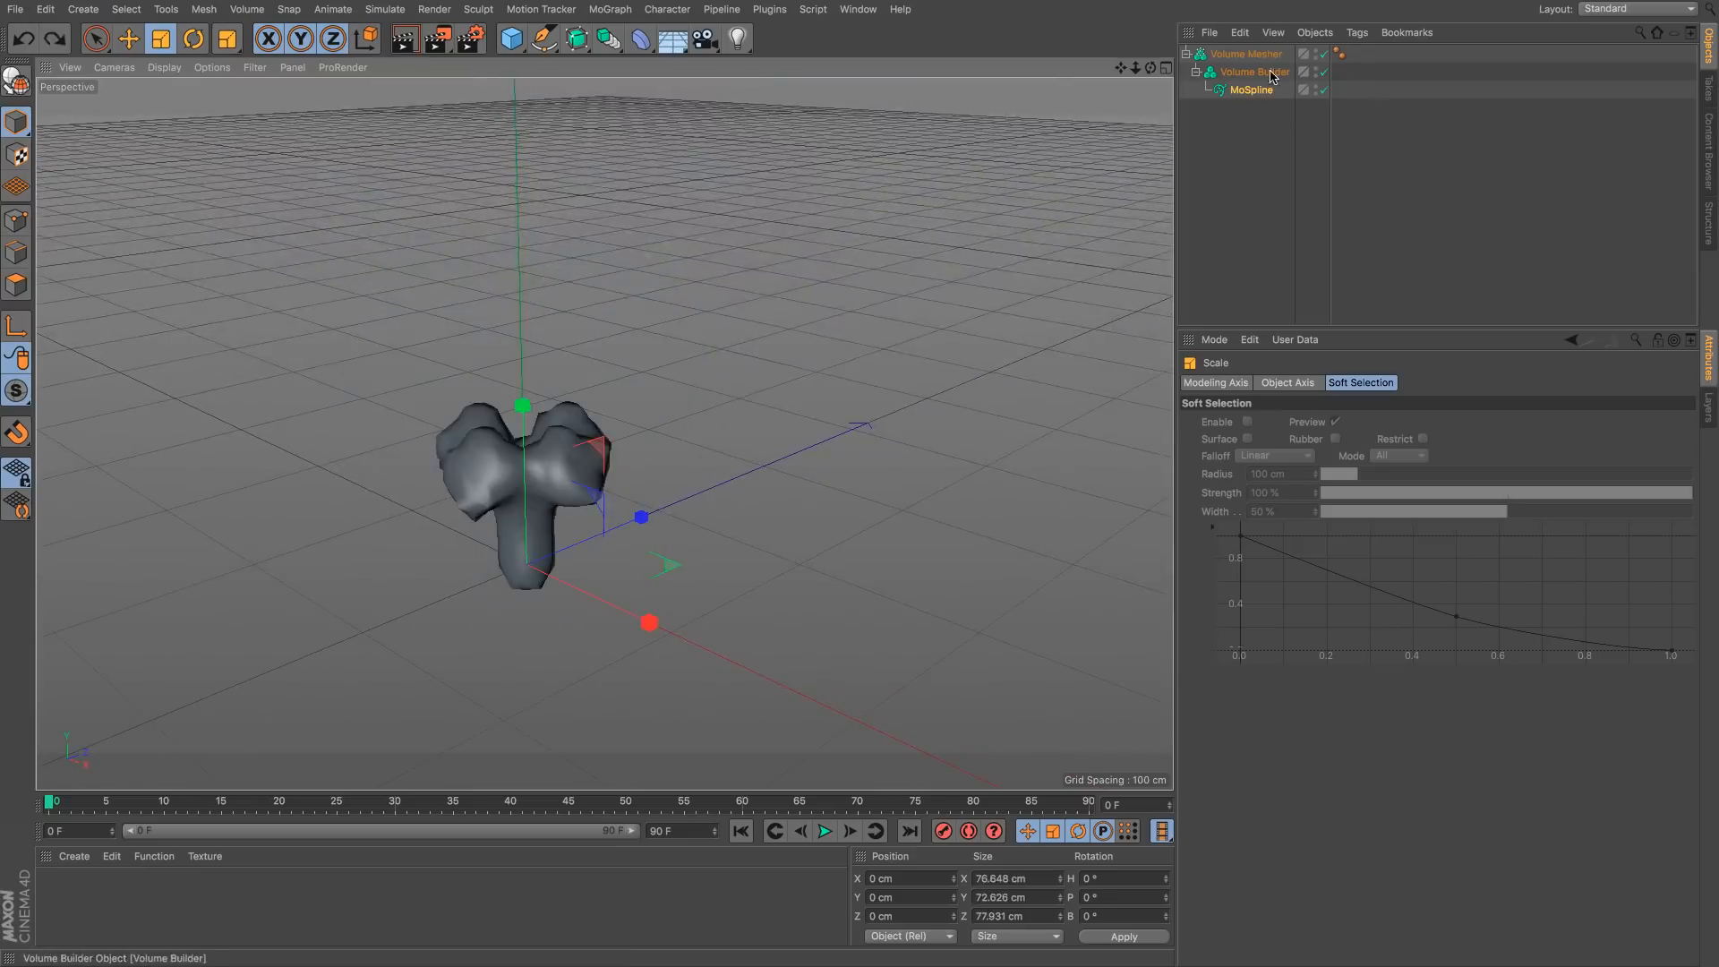
# Step: Try a Voxel Size of 2 cm on the Volume Builder and undo the change
pyautogui.click(1254, 72)
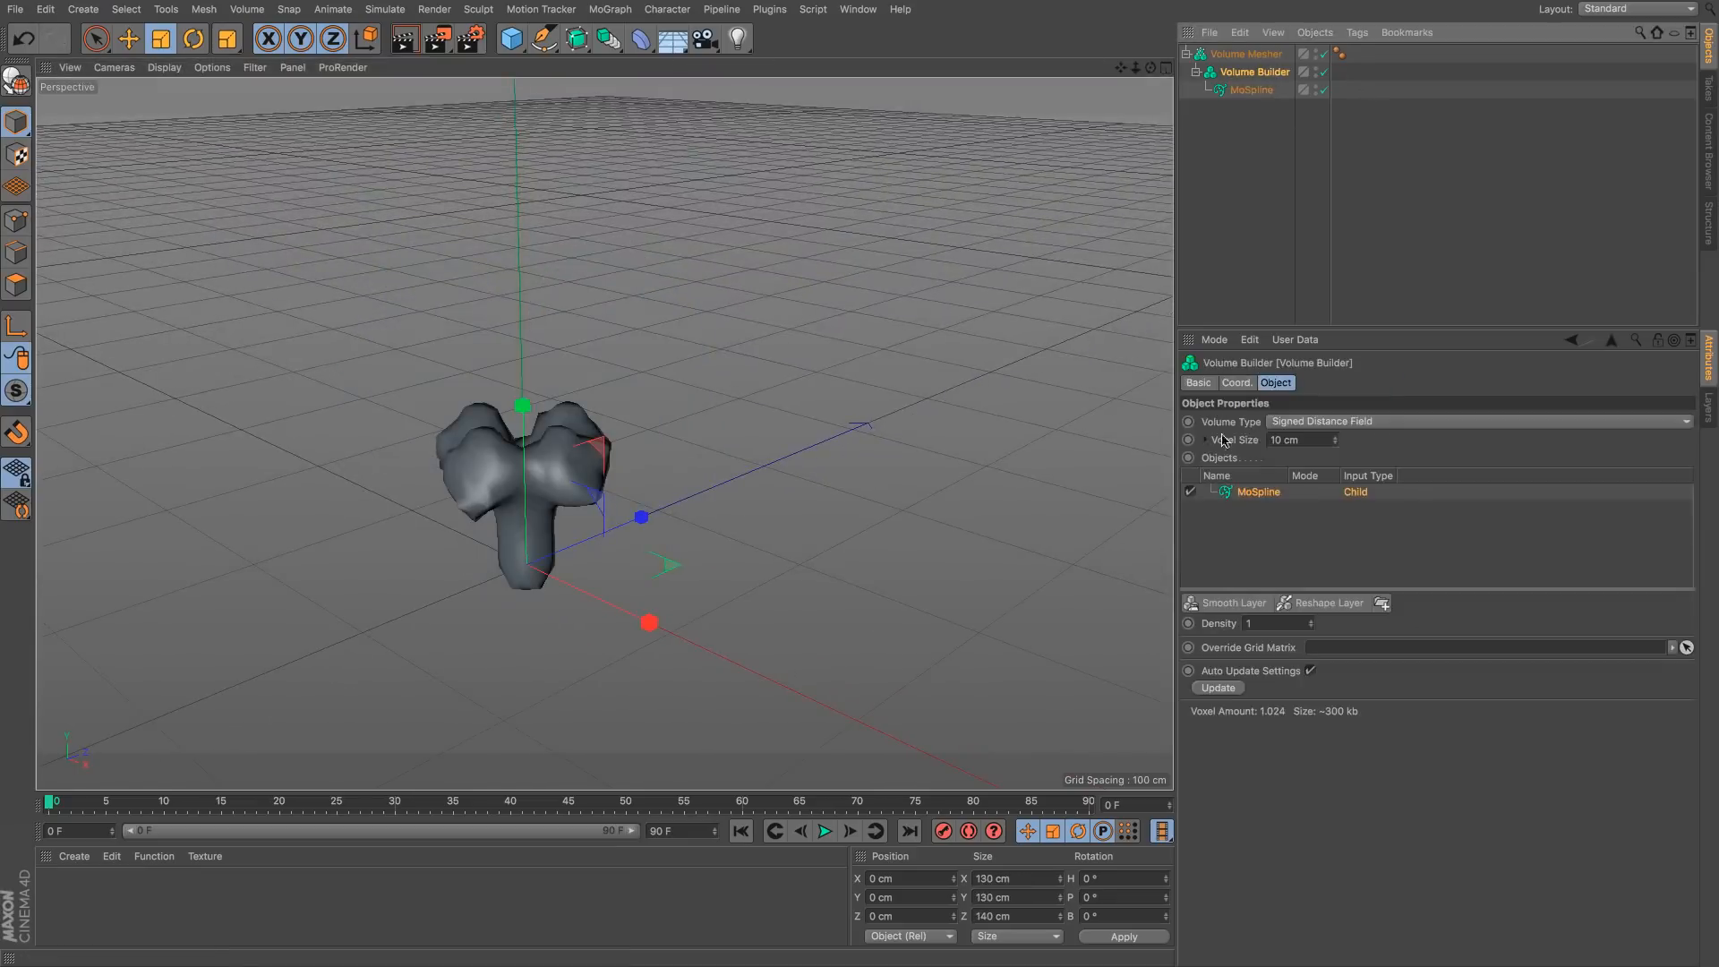
pyautogui.doubleClick(1316, 440)
pyautogui.write('2')
pyautogui.press('Return')
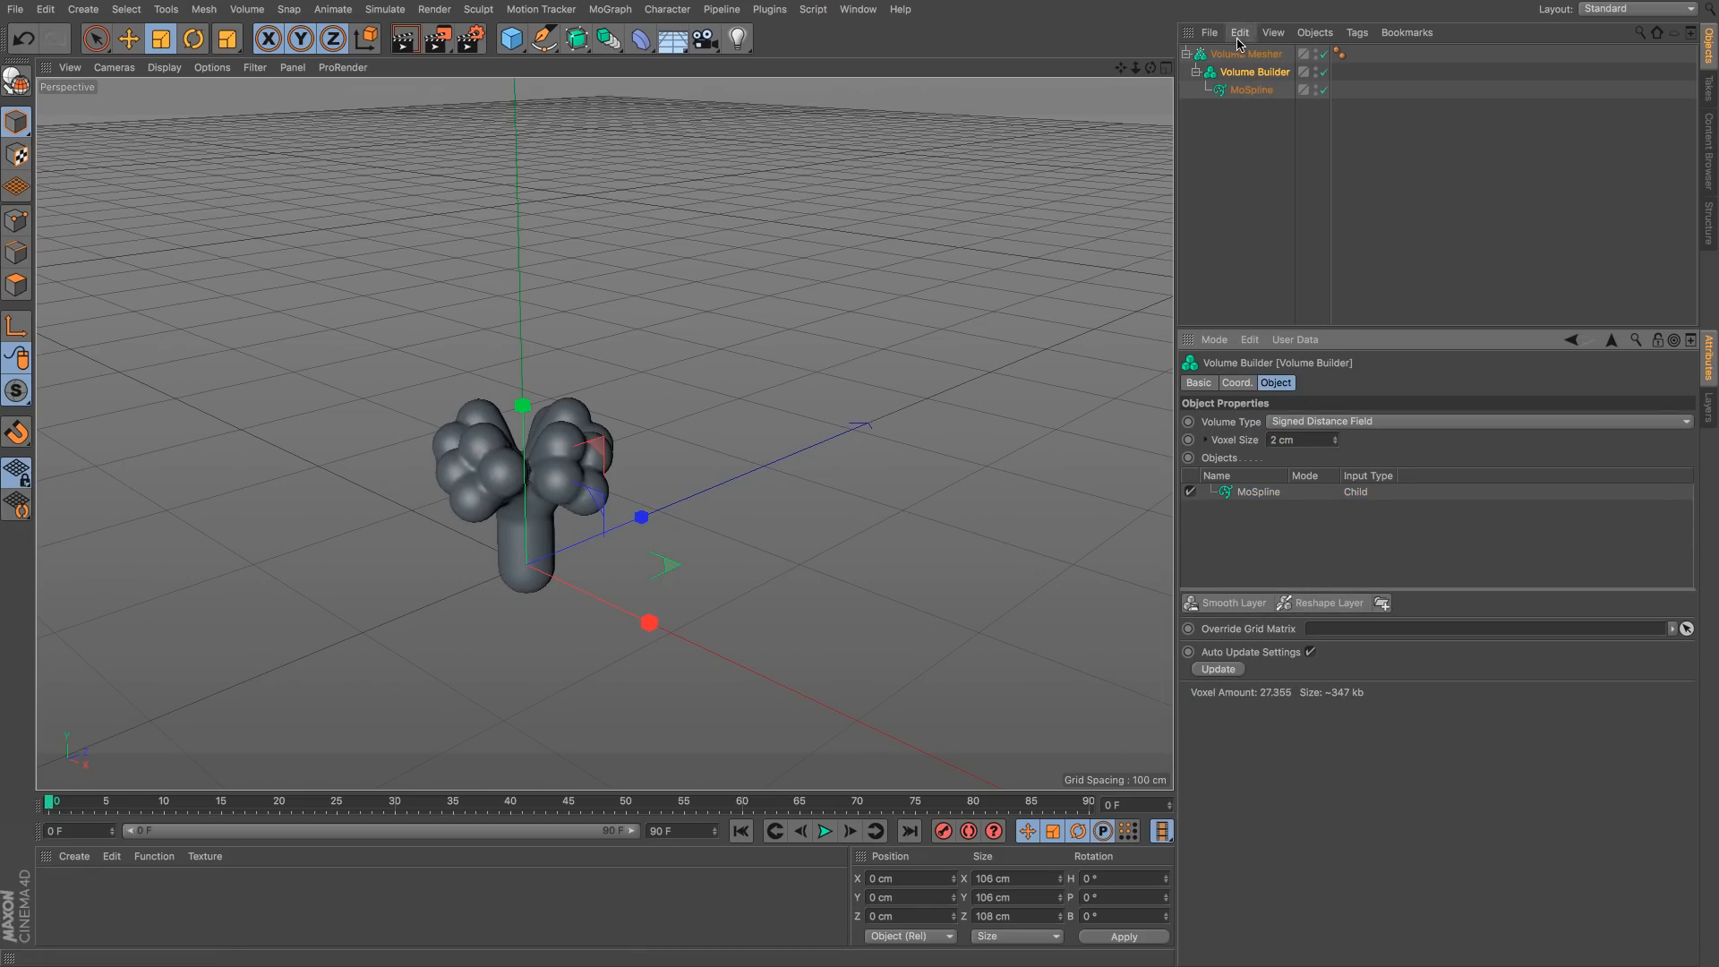
pyautogui.hotkey('ctrl', 'z')
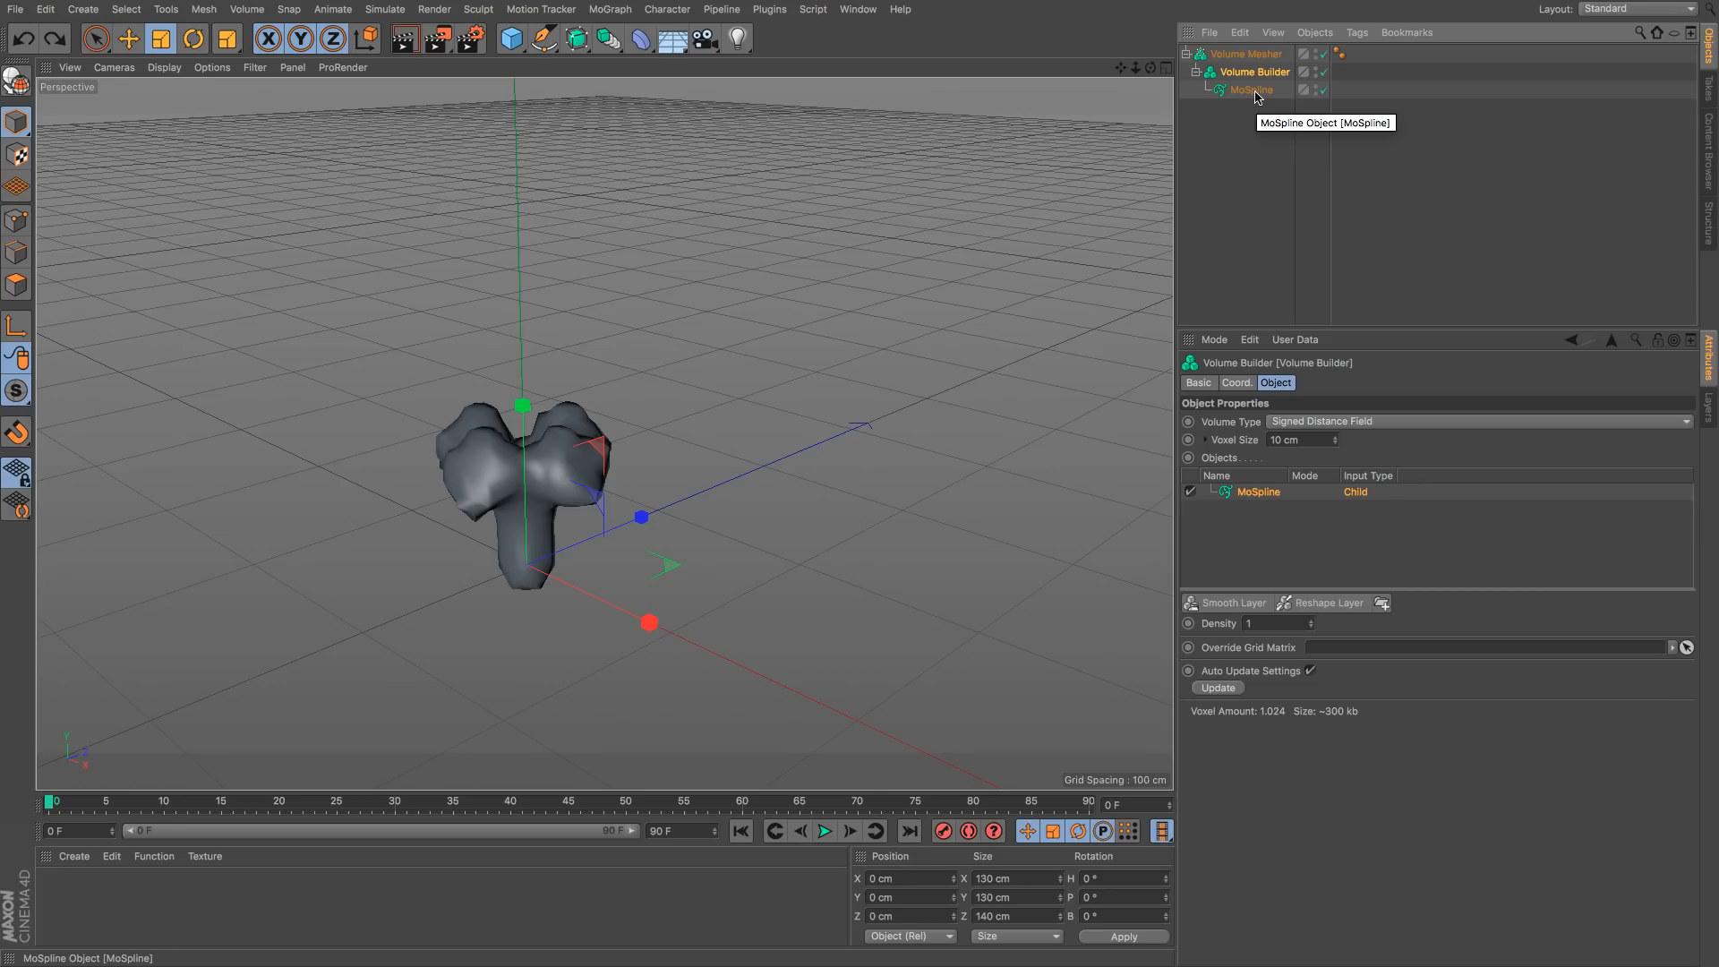
# Step: Lower the MoSpline's Default Scale to 9.6 cm
pyautogui.click(1252, 90)
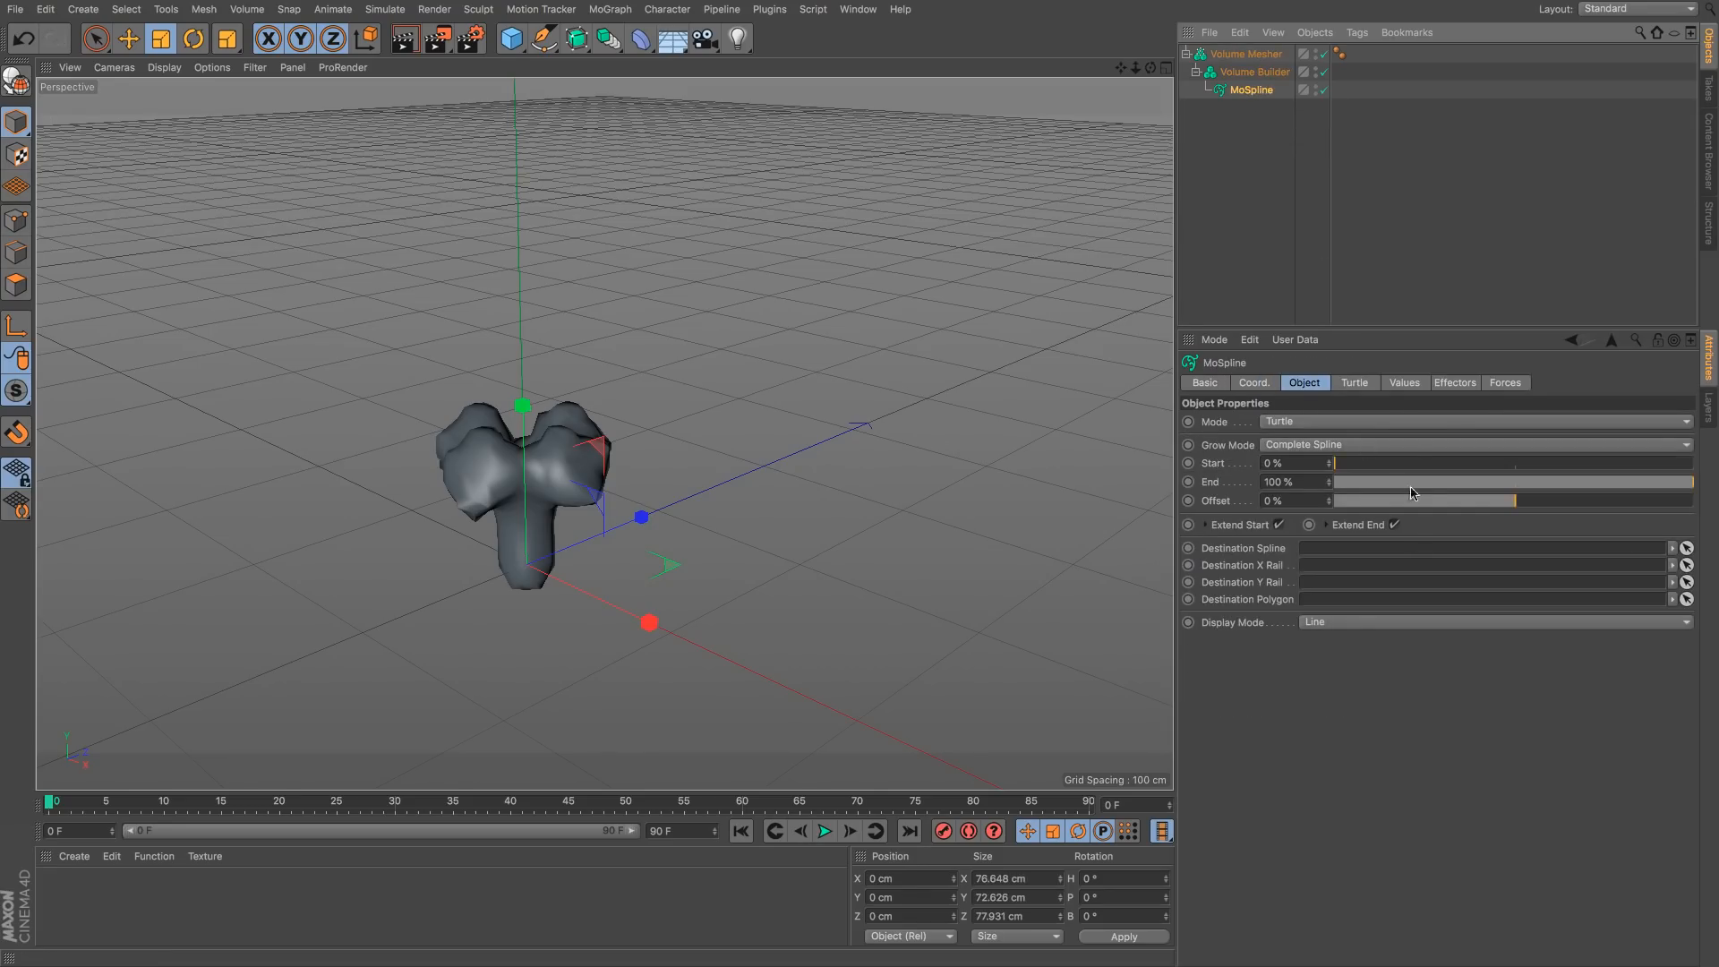
pyautogui.click(1402, 383)
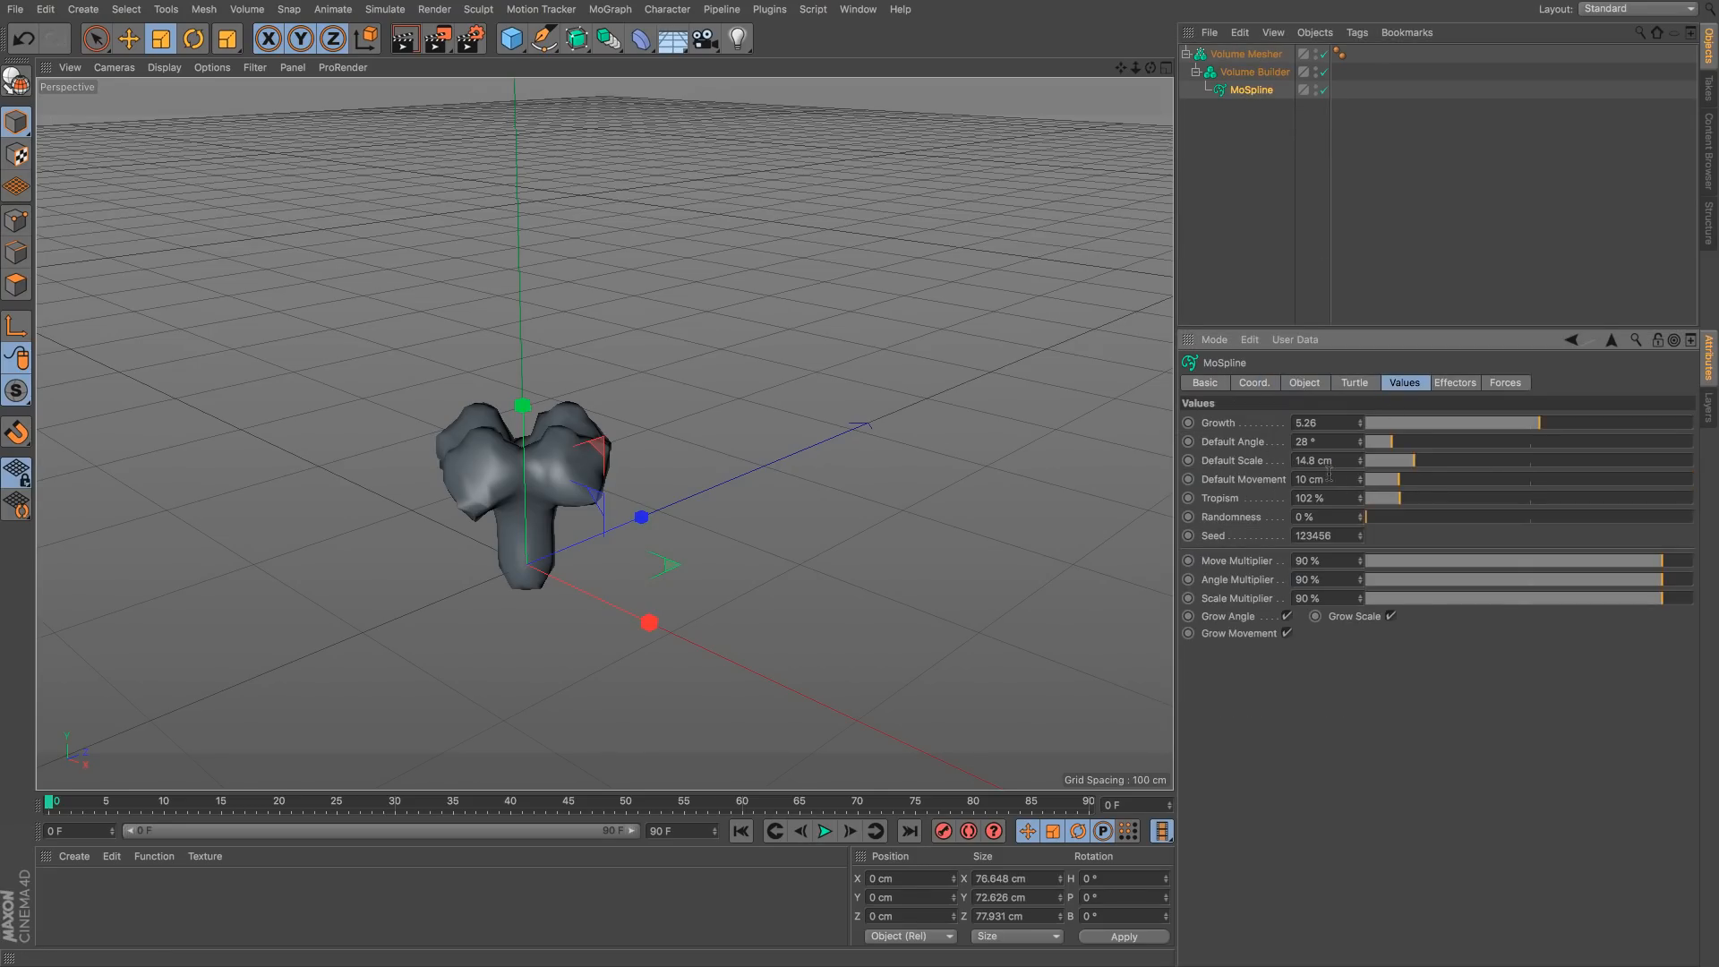
pyautogui.moveTo(1399, 466); pyautogui.dragTo(1395, 465)
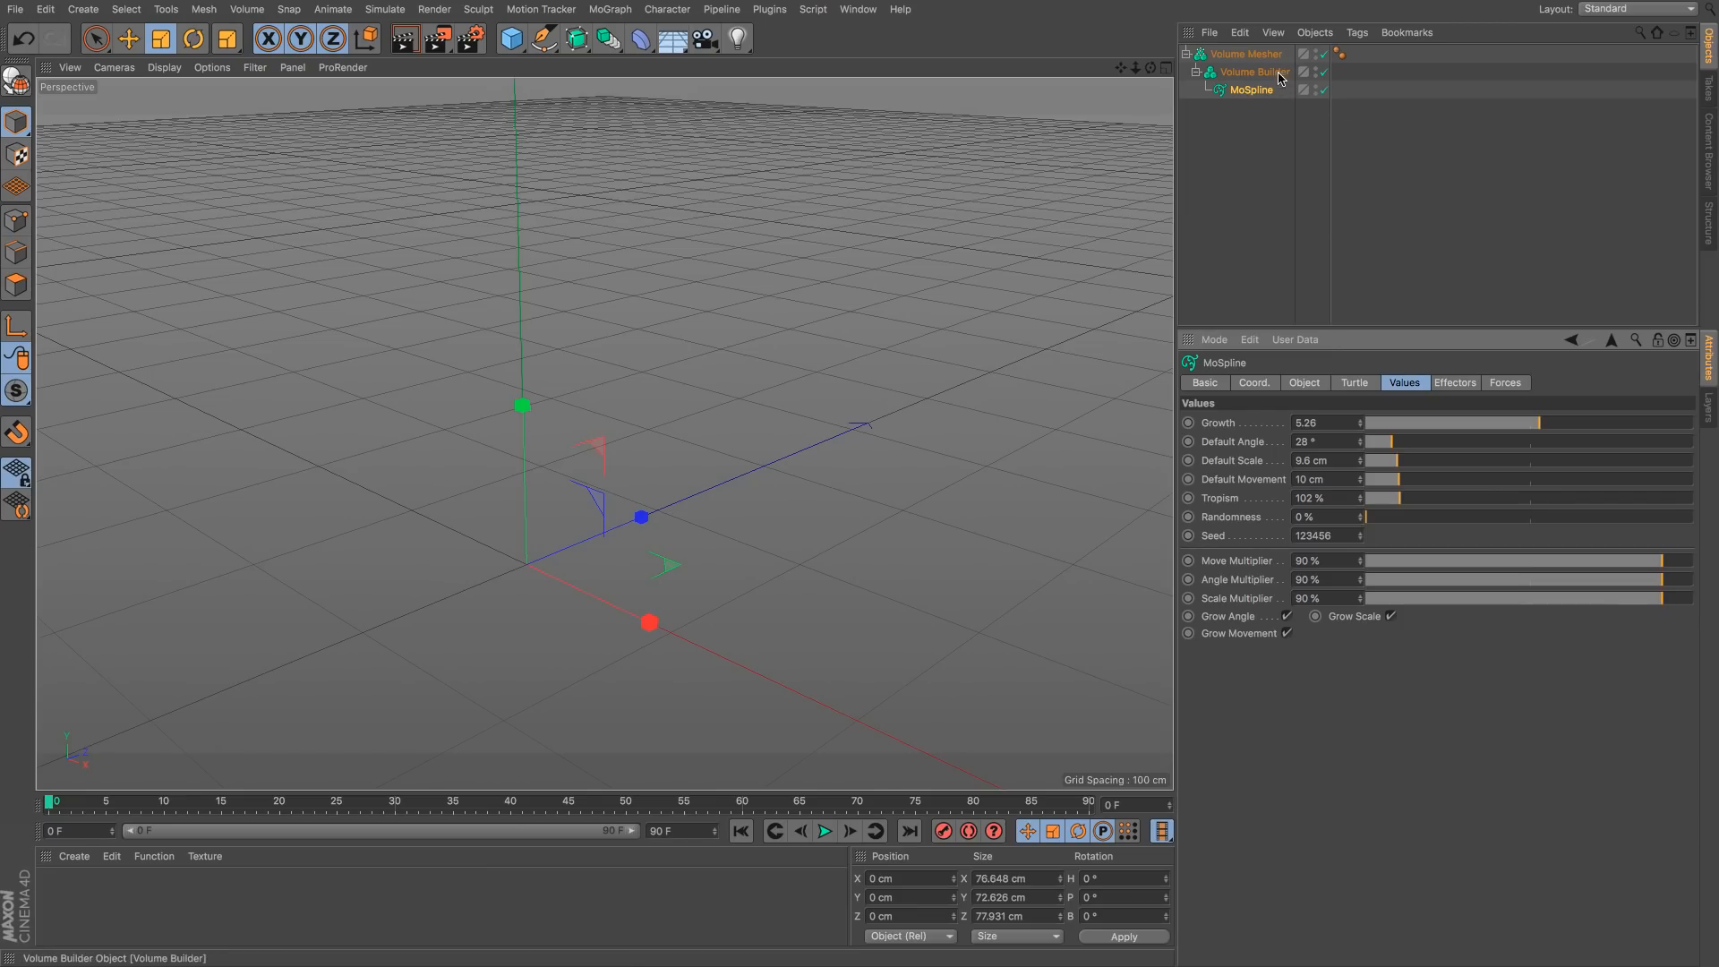
# Step: Disable the Volume Mesher and set the Volume Builder's Voxel Size to 2 cm
pyautogui.click(1324, 54)
pyautogui.click(1289, 74)
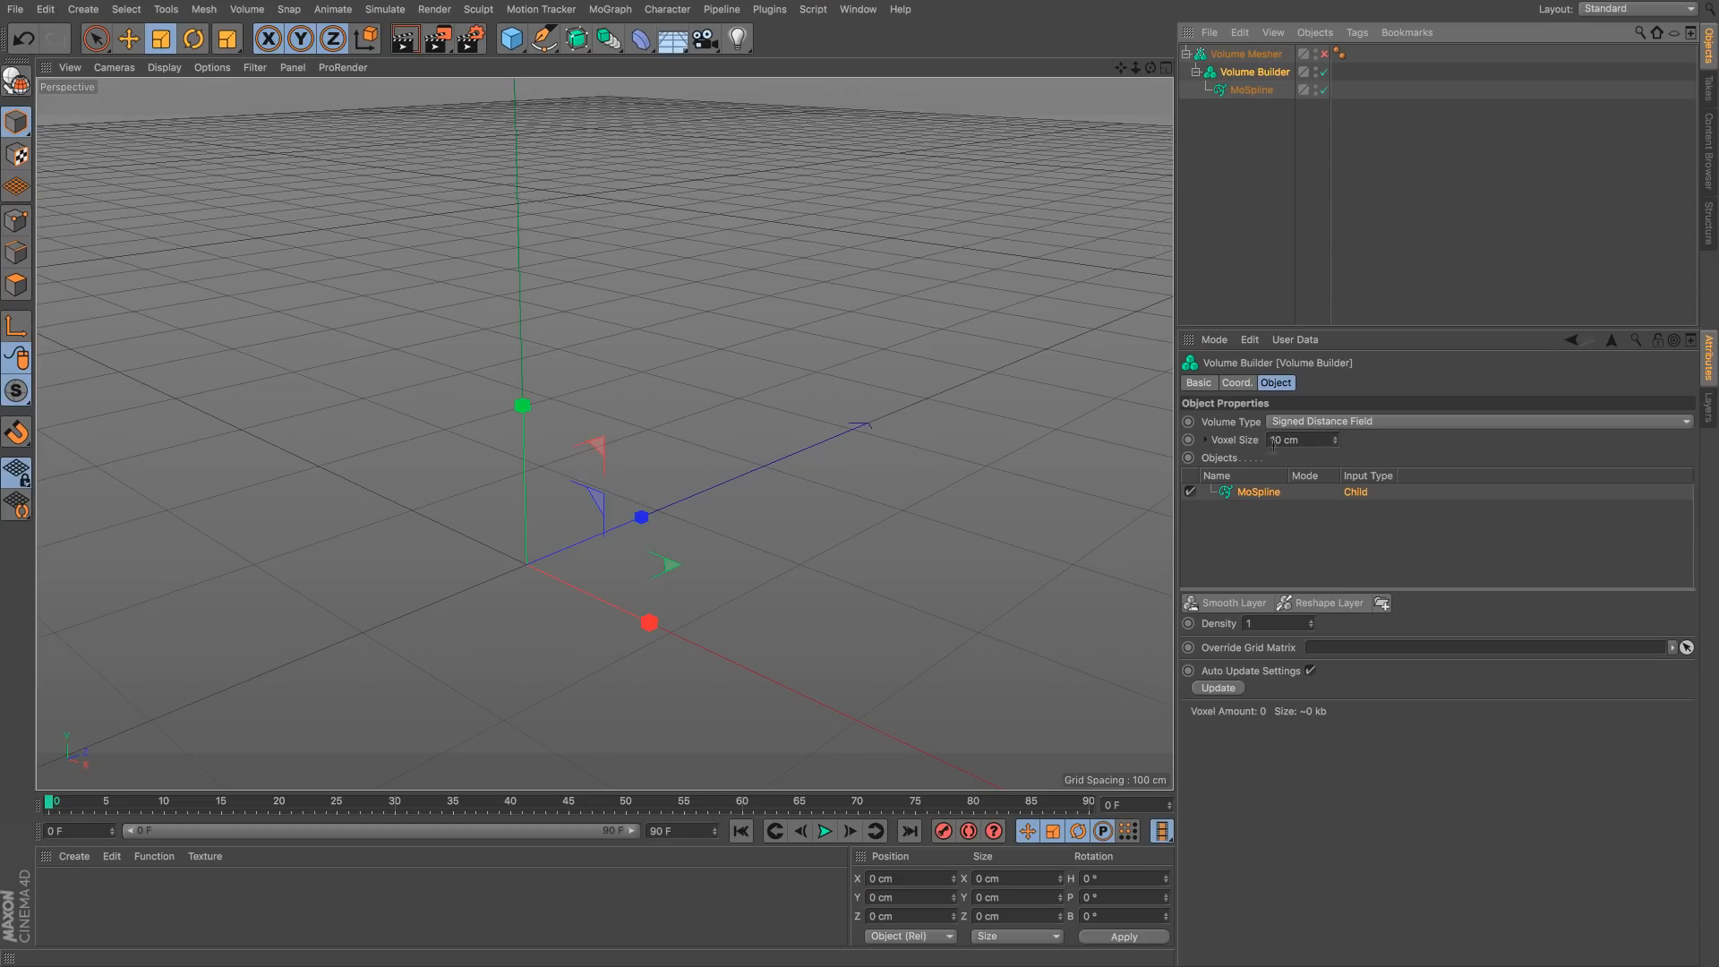
pyautogui.click(1318, 440)
pyautogui.write('2')
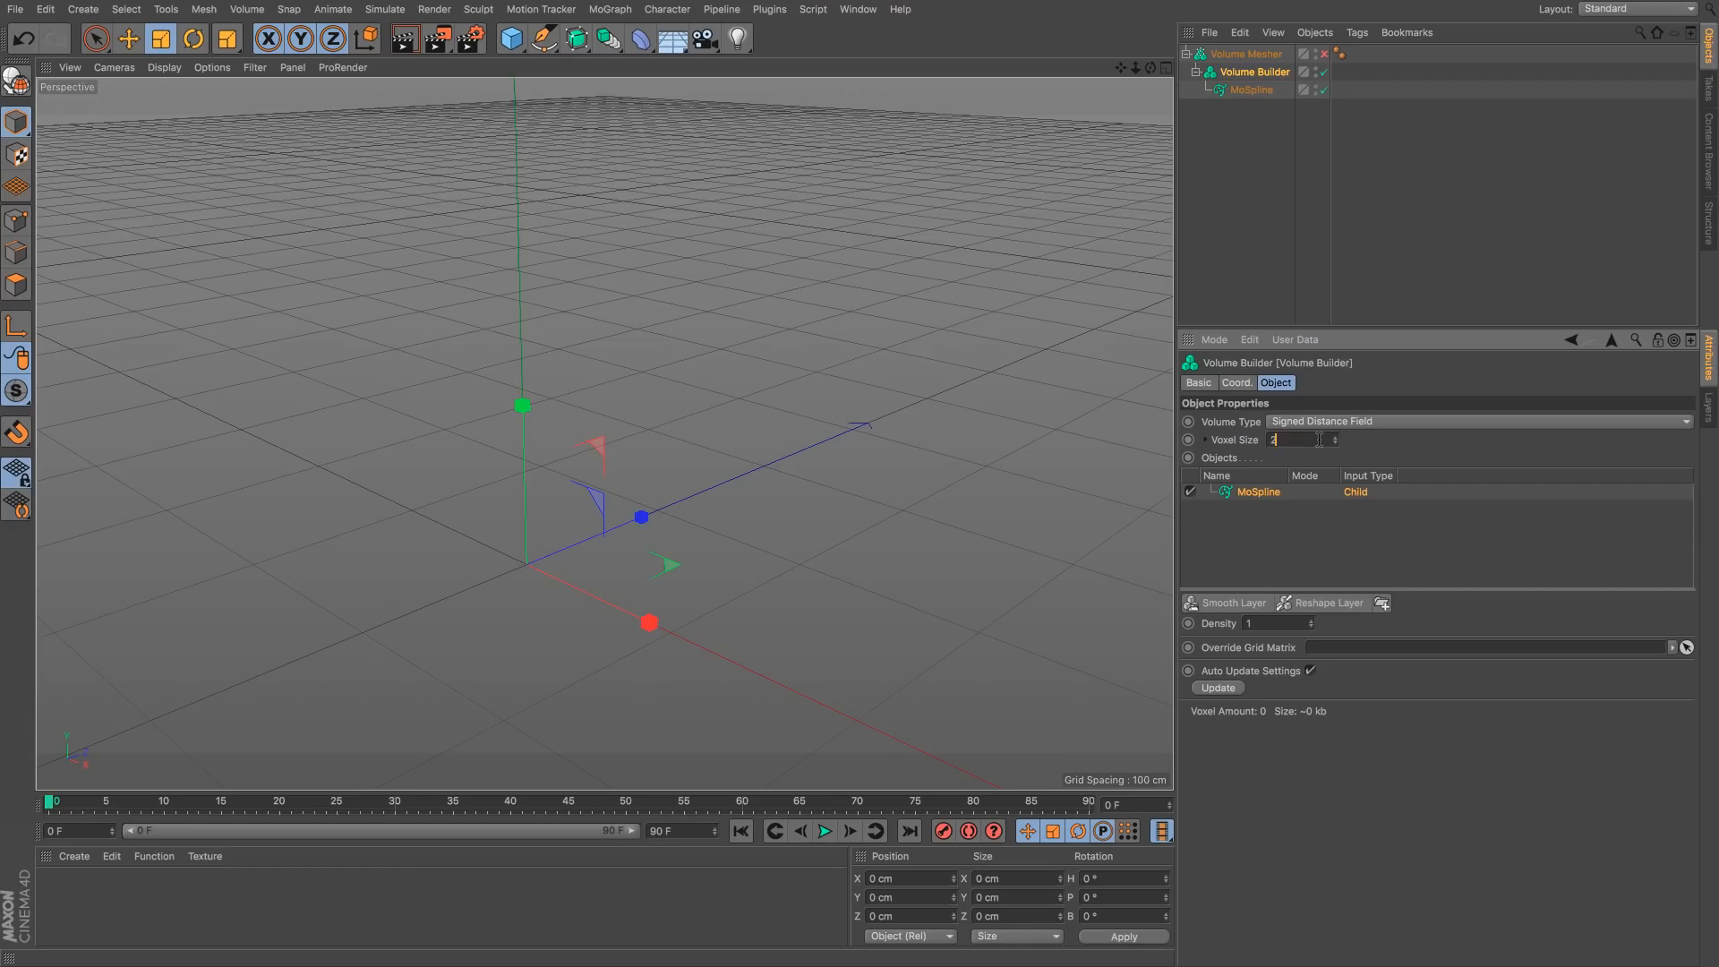
pyautogui.press('Return')
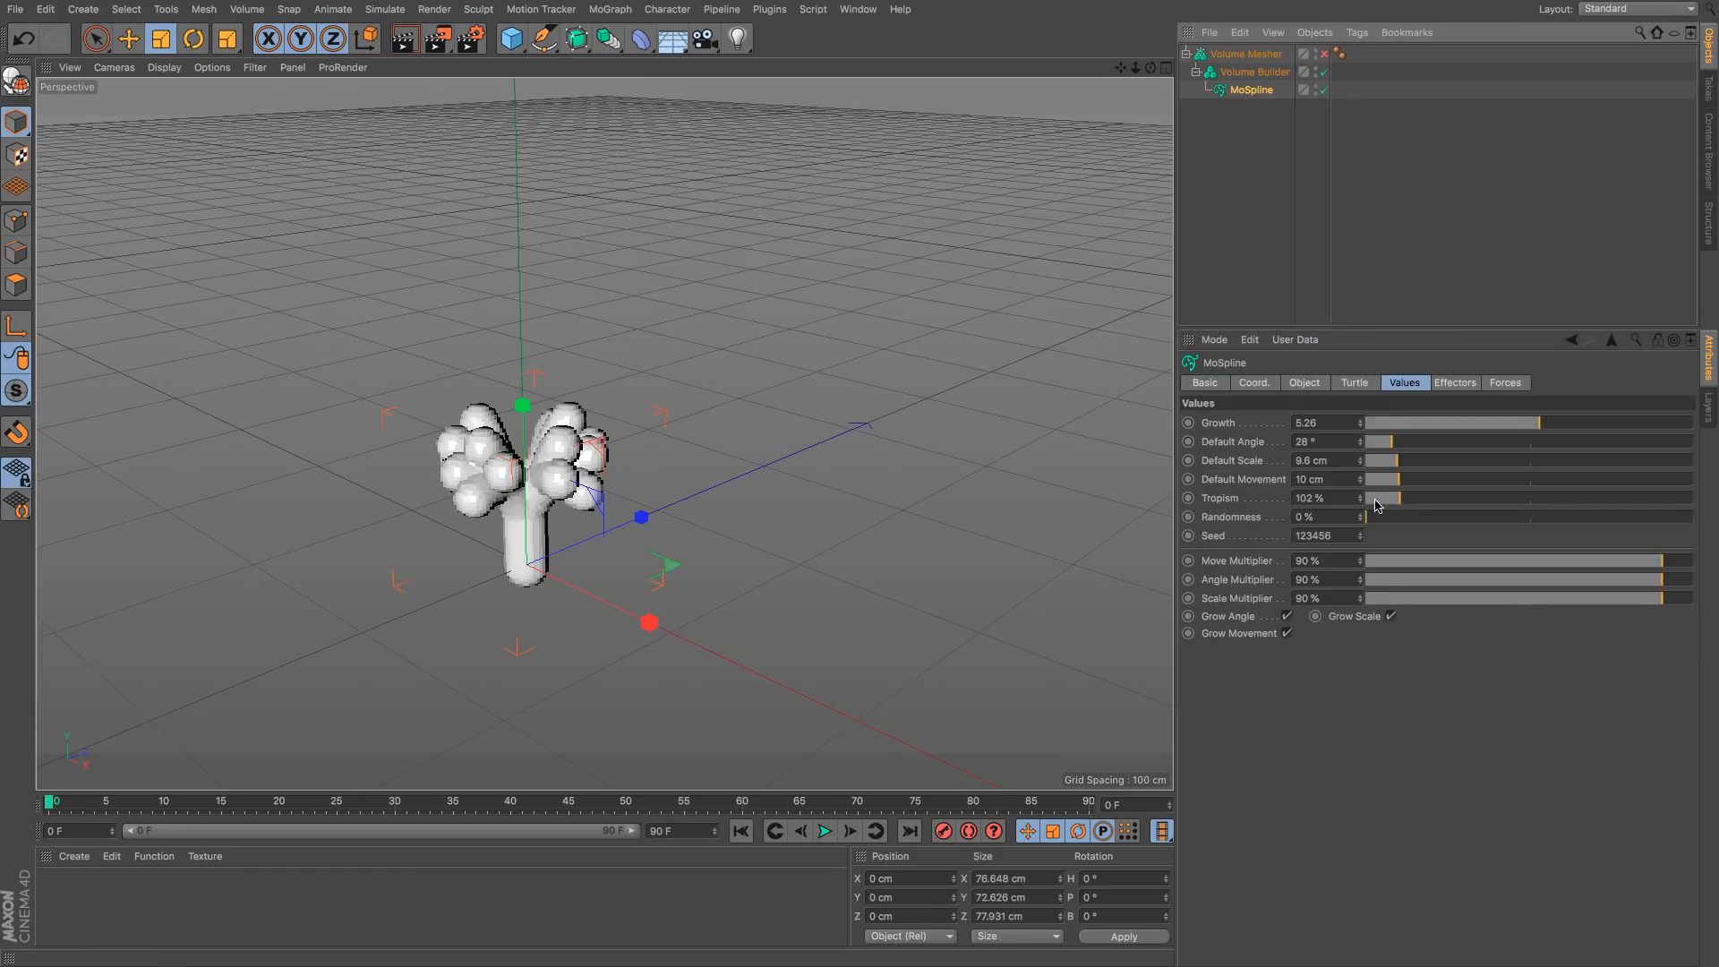
# Step: Reduce the MoSpline's Default Scale to 3.9 cm and enable the Volume Mesher again
pyautogui.moveTo(1396, 462); pyautogui.dragTo(1377, 465)
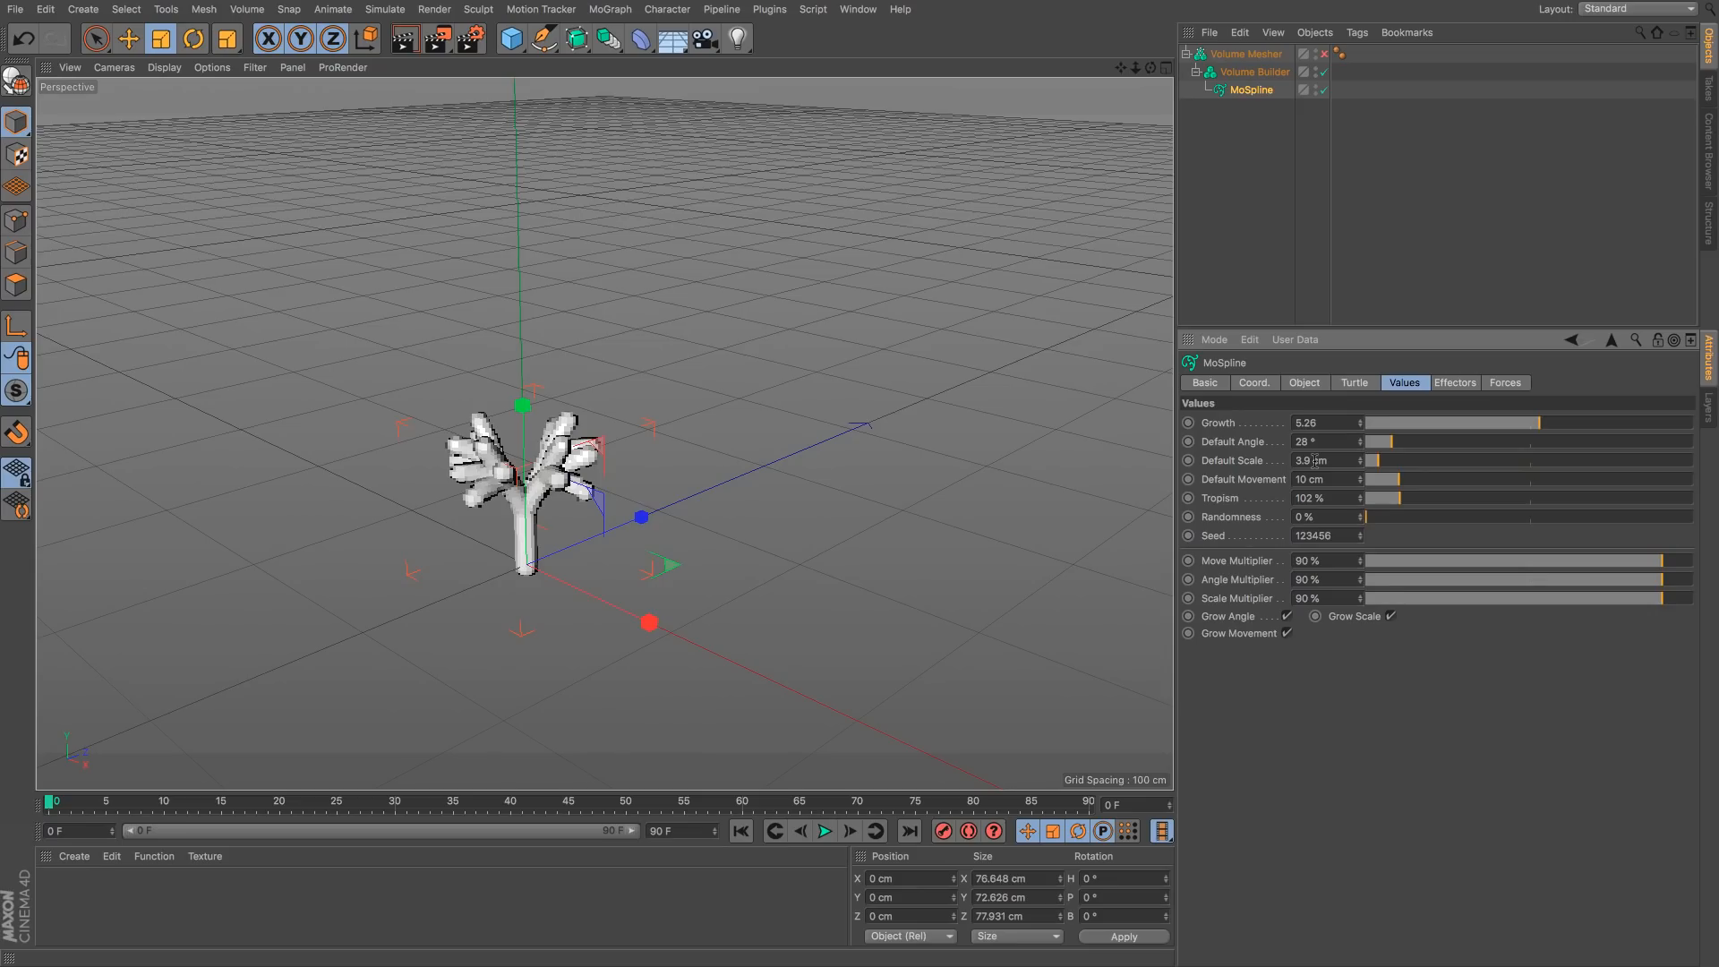
pyautogui.click(1254, 72)
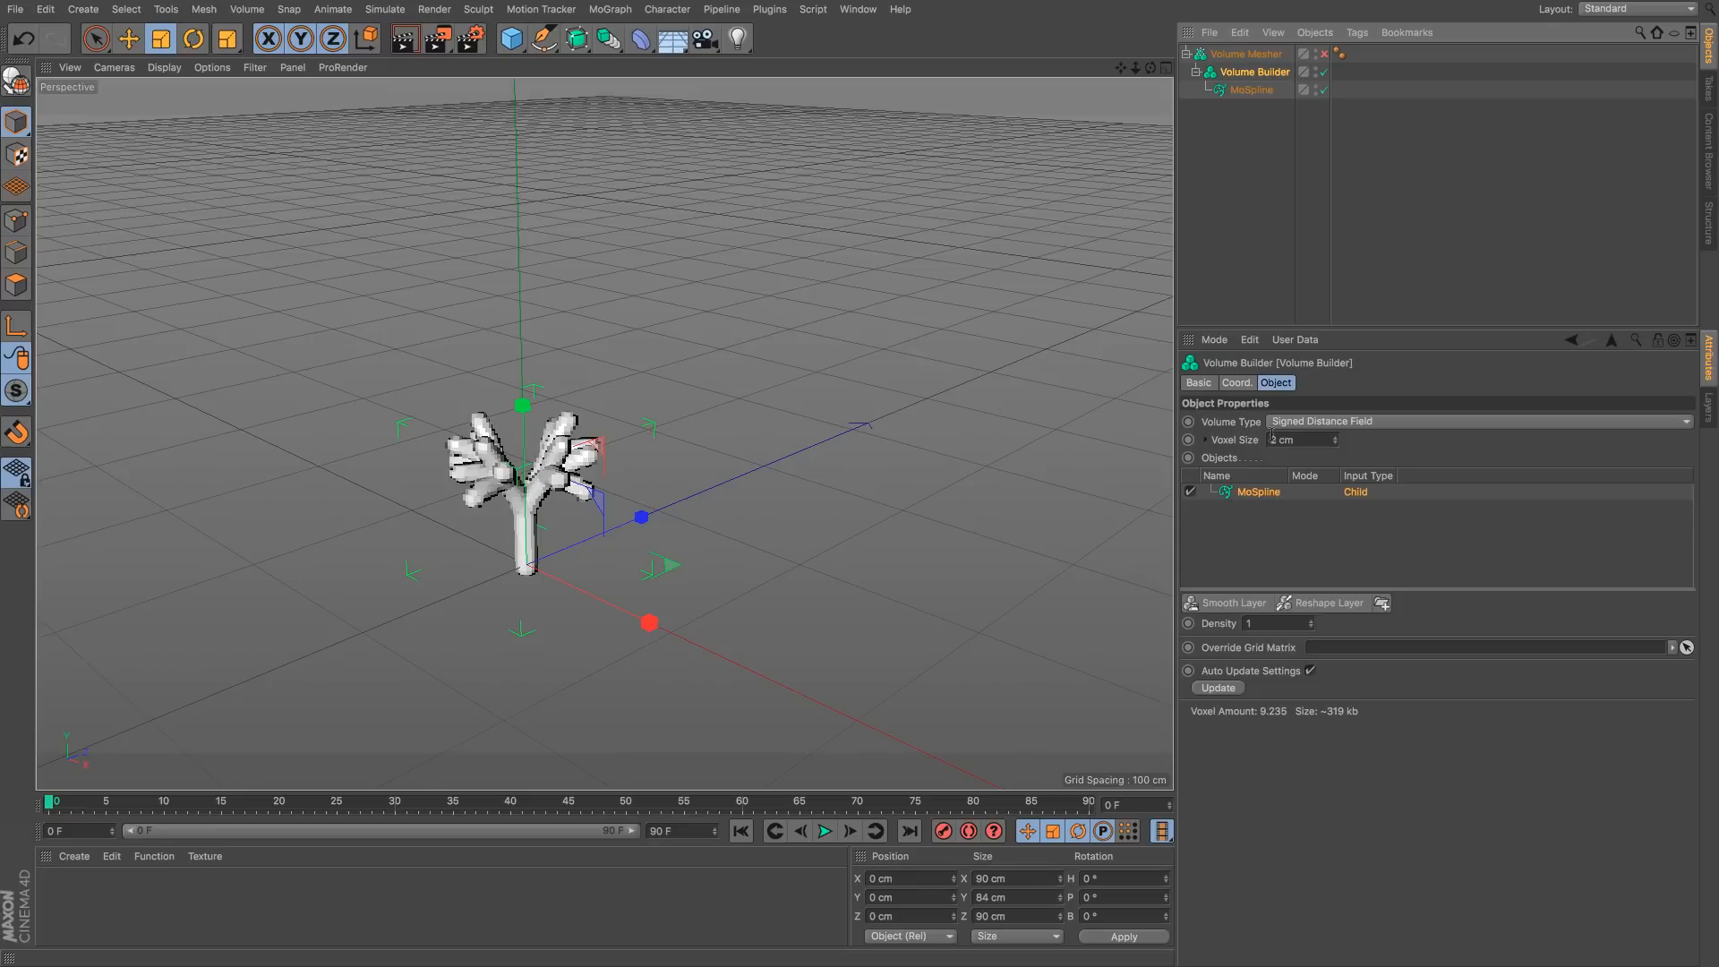
pyautogui.scroll(5, 561, 528)
pyautogui.keyDown('alt'); pyautogui.moveTo(562, 528); pyautogui.dragTo(612, 537, button='middle'); pyautogui.keyUp('alt')
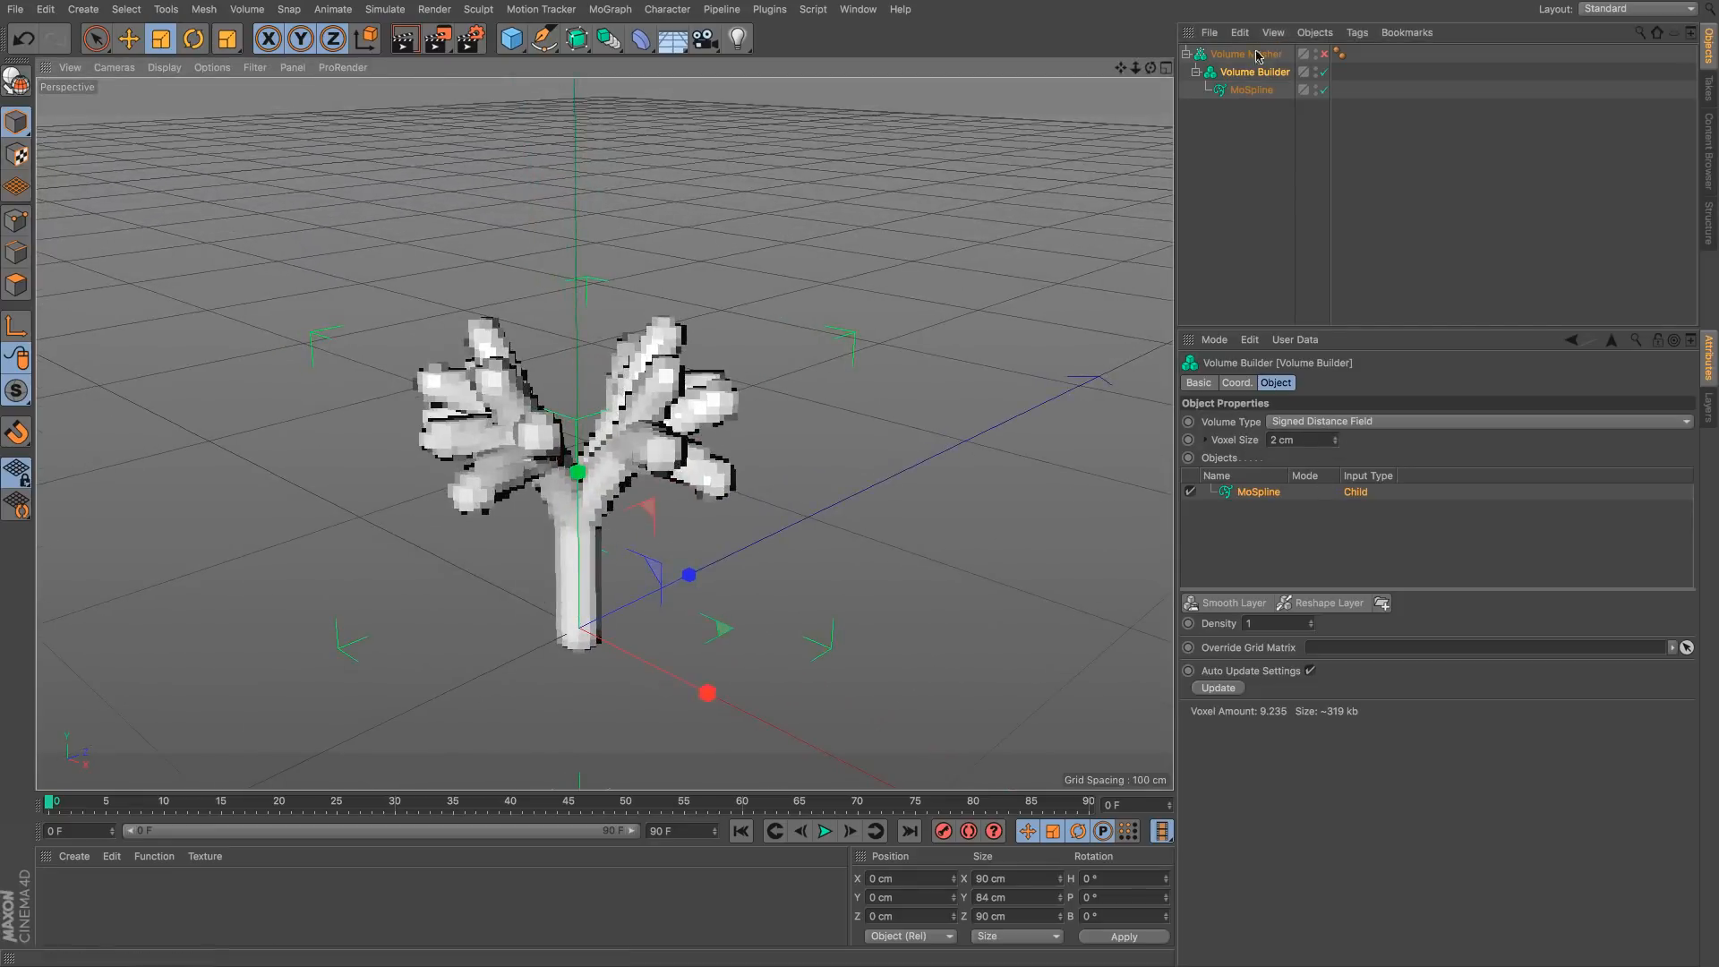
pyautogui.click(1324, 53)
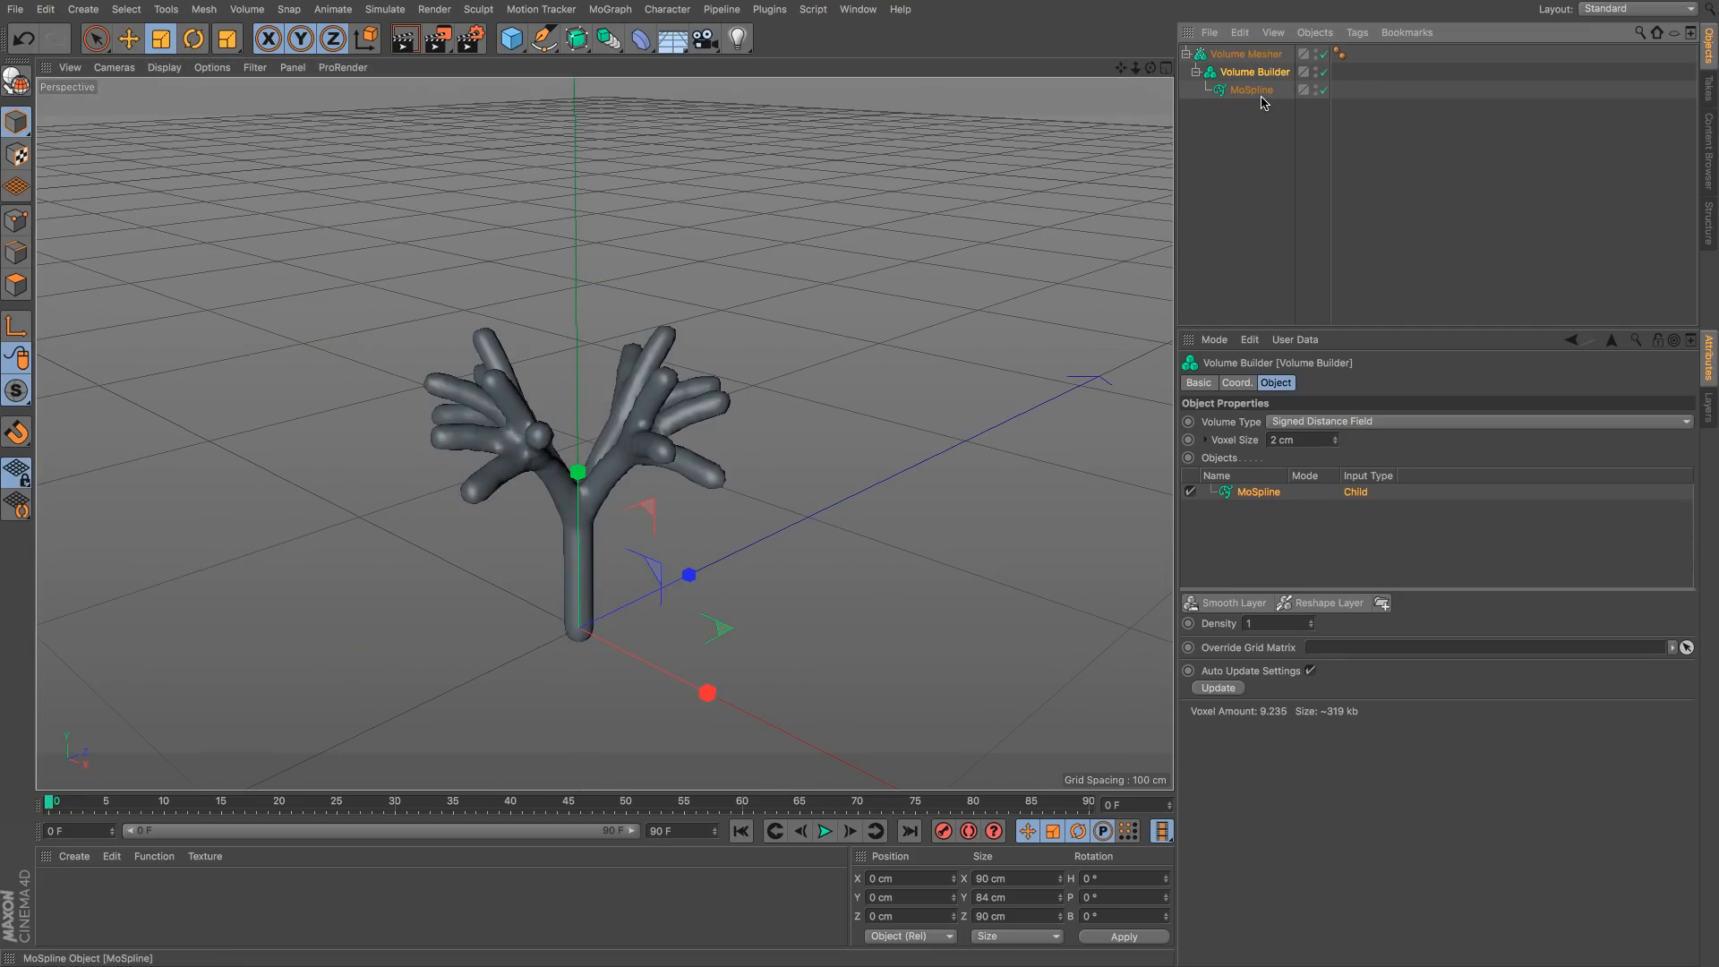
# Step: Set the MoSpline's Default Scale to 3.4 cm and Growth to 7.54, and display its Turtle rules
pyautogui.click(1262, 92)
pyautogui.moveTo(1377, 466); pyautogui.dragTo(1379, 466)
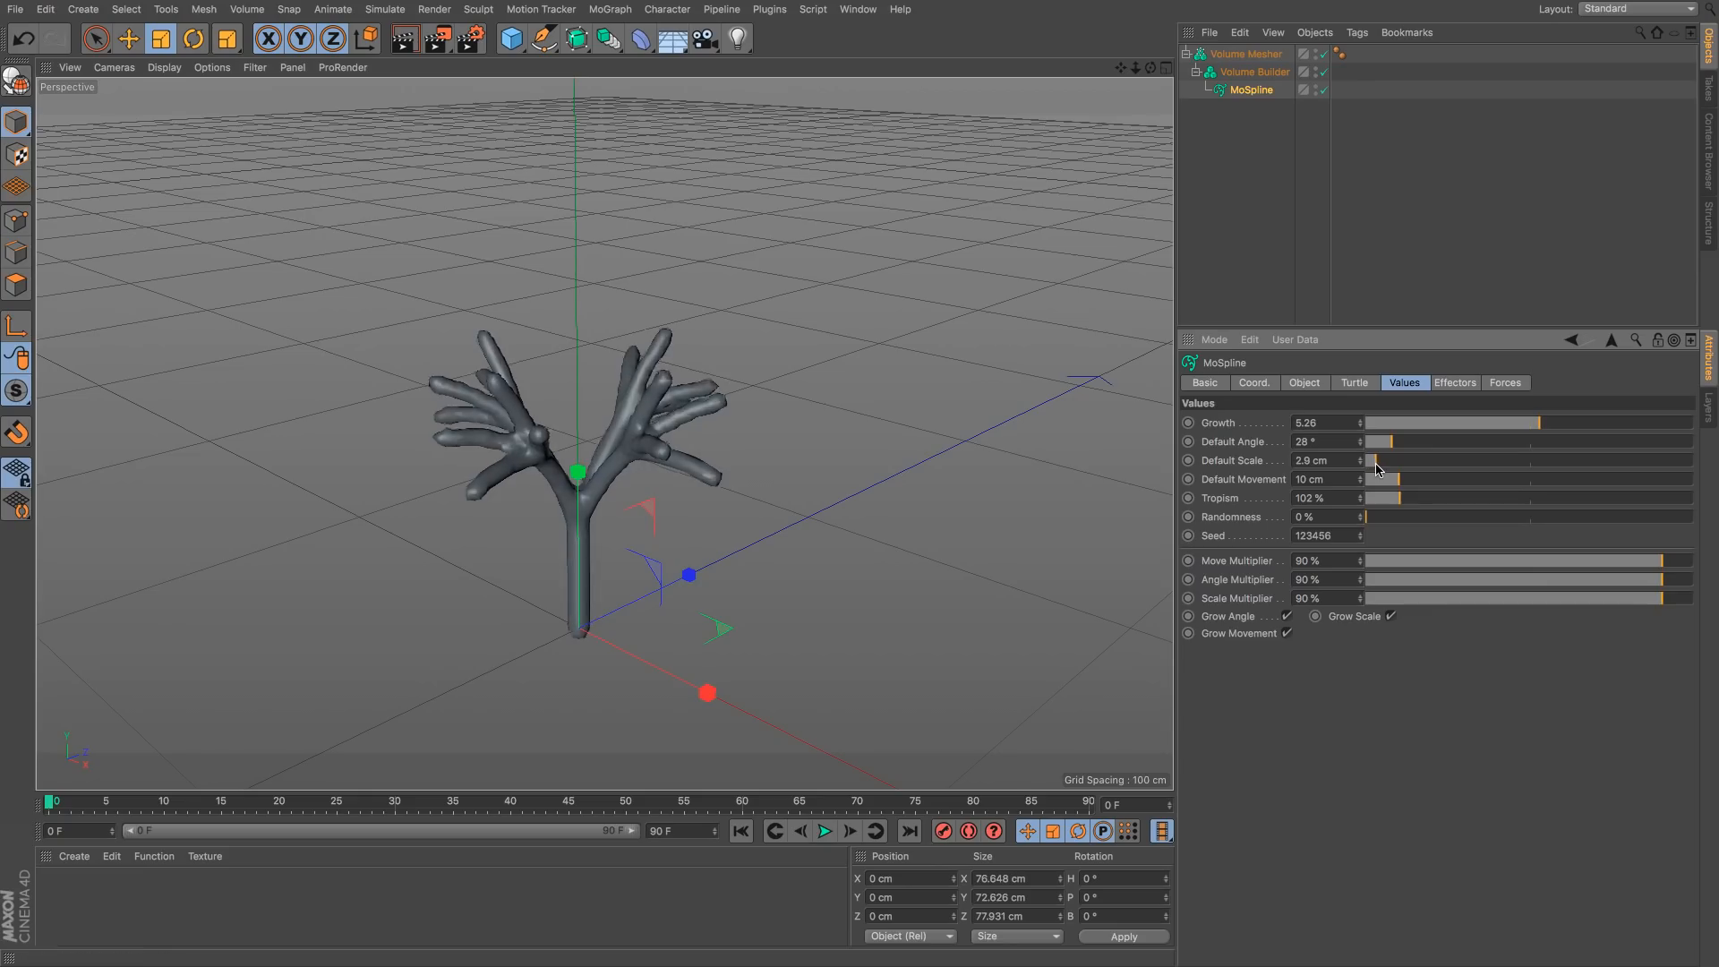
pyautogui.moveTo(1504, 433); pyautogui.dragTo(1616, 433)
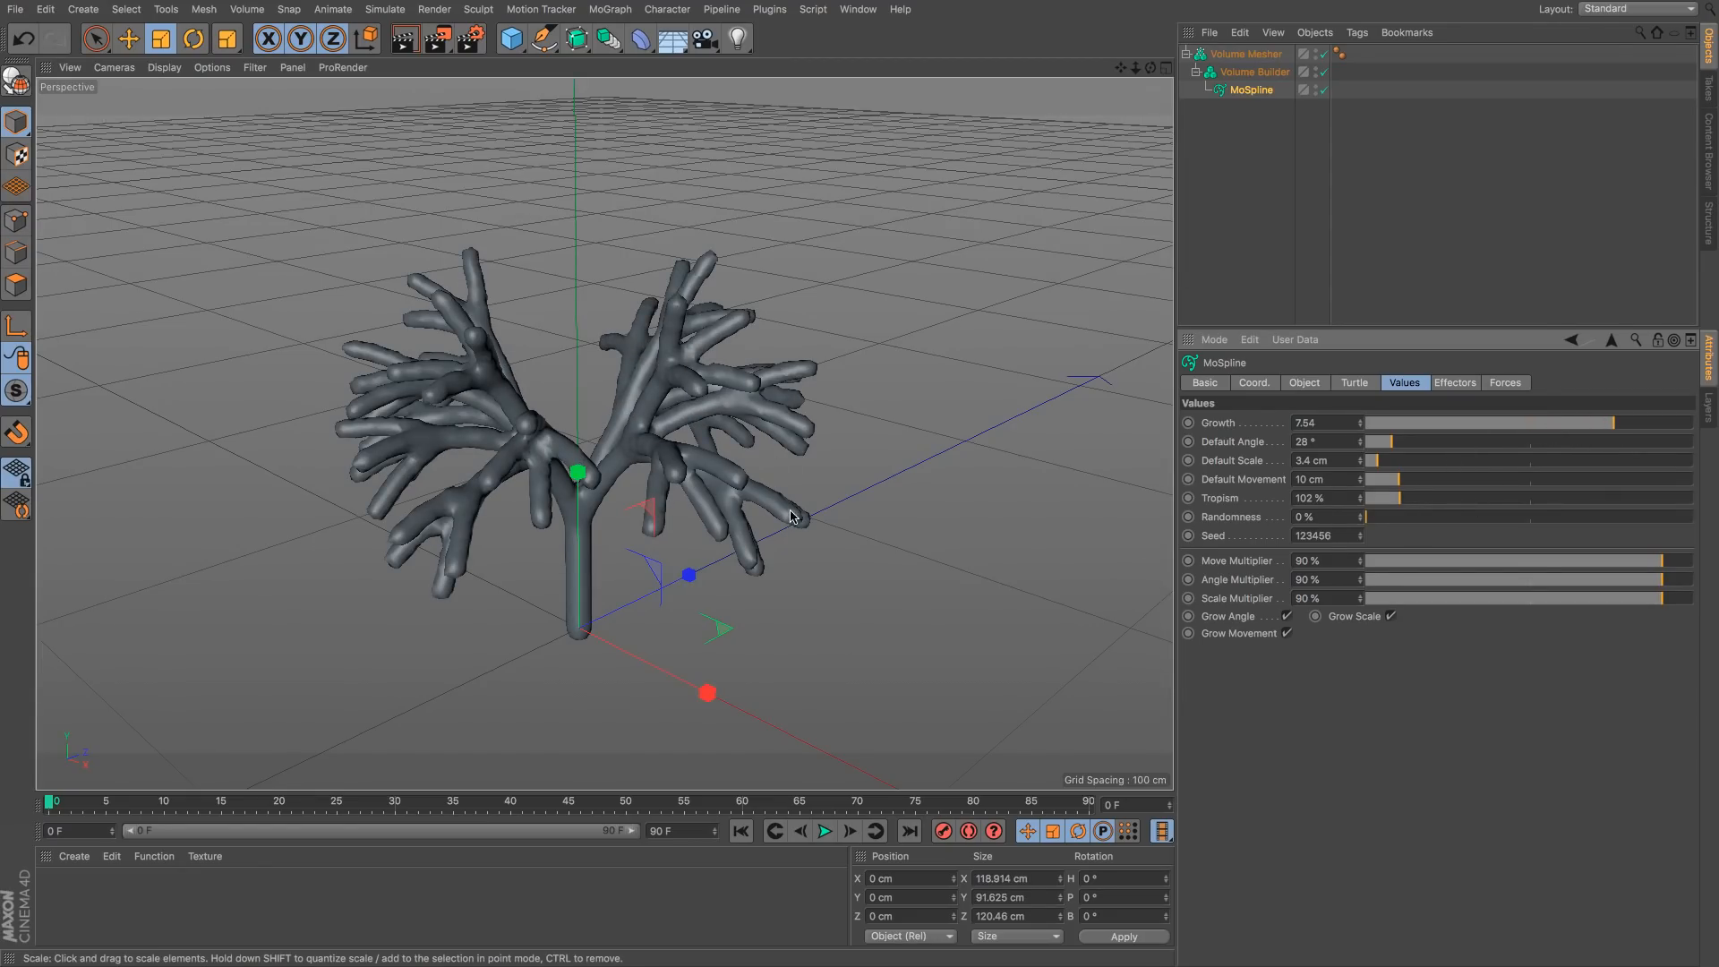
pyautogui.keyDown('alt'); pyautogui.moveTo(624, 382); pyautogui.dragTo(684, 438); pyautogui.keyUp('alt')
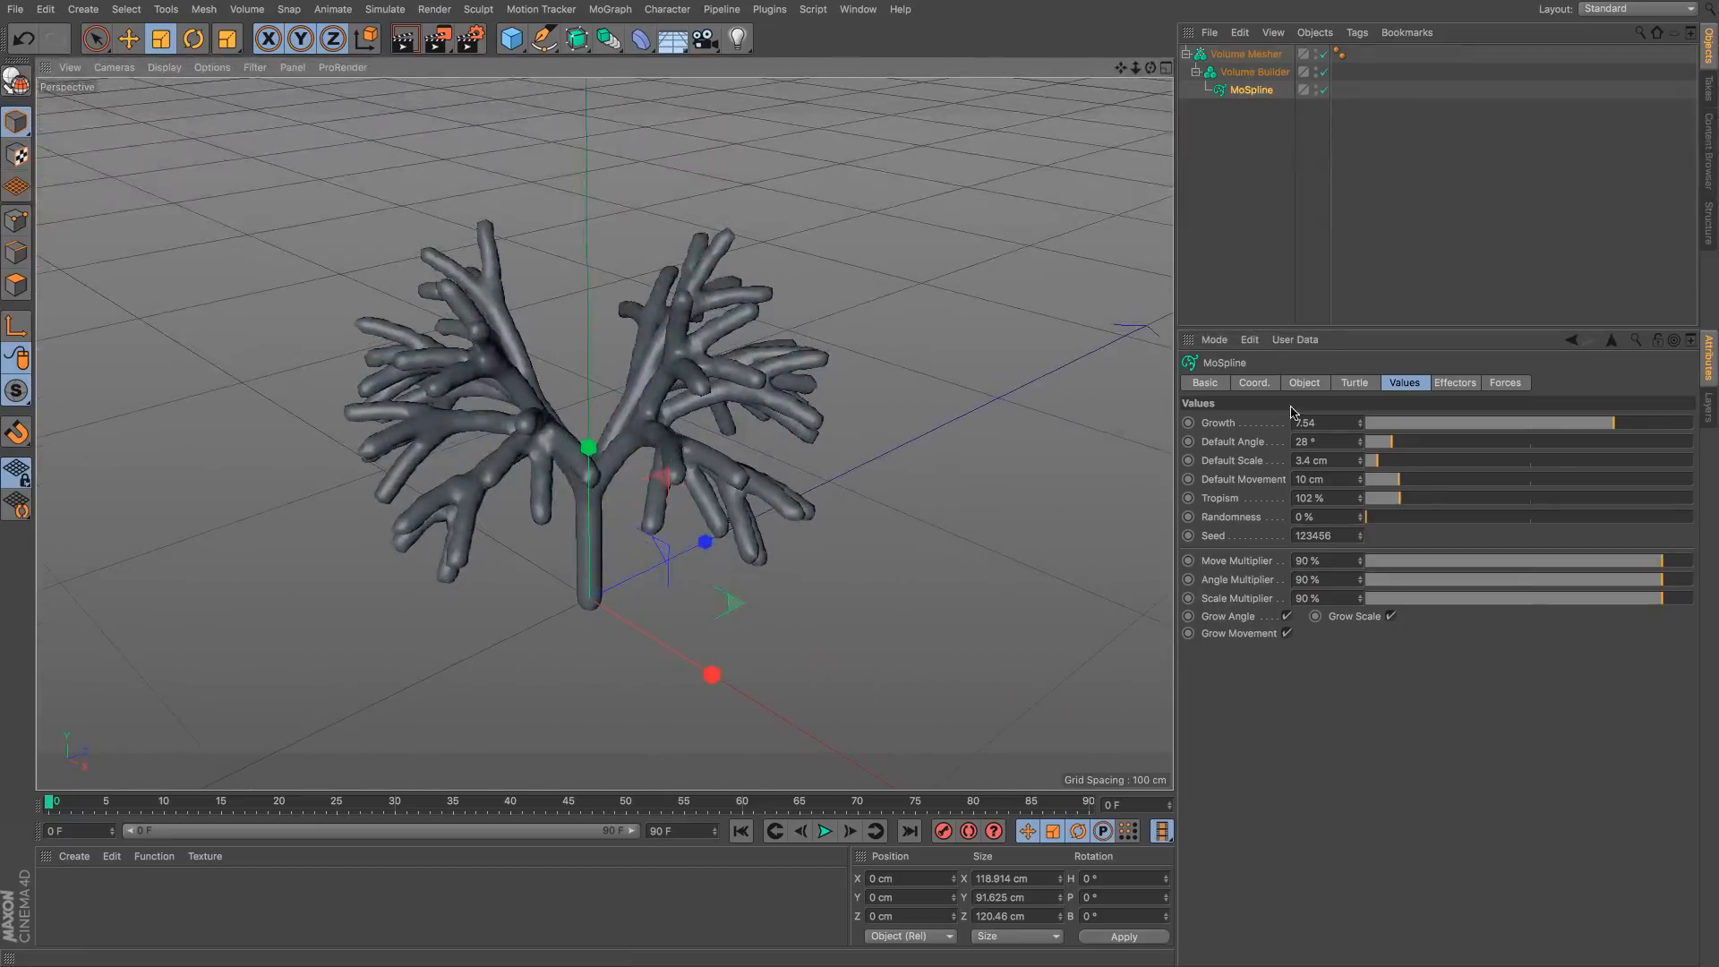
pyautogui.click(1353, 384)
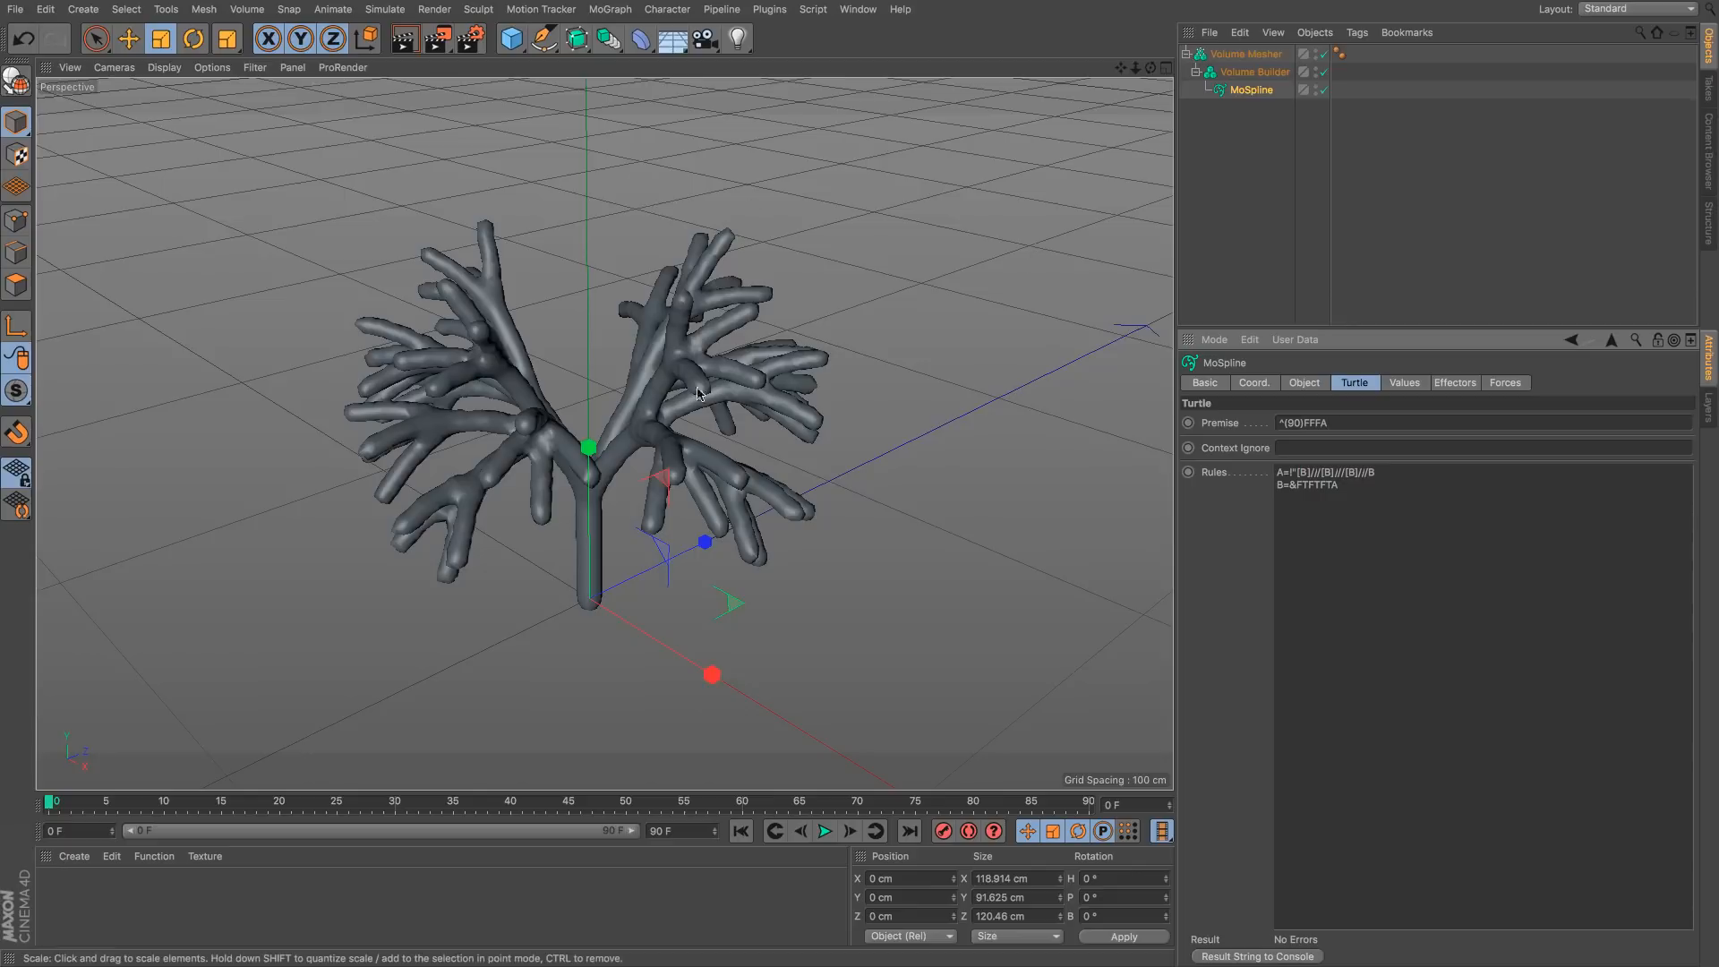
pyautogui.moveTo(698, 394)
pyautogui.keyDown('alt'); pyautogui.mouseDown()
pyautogui.moveTo(607, 362)
pyautogui.moveTo(725, 385)
pyautogui.mouseUp(); pyautogui.keyUp('alt')
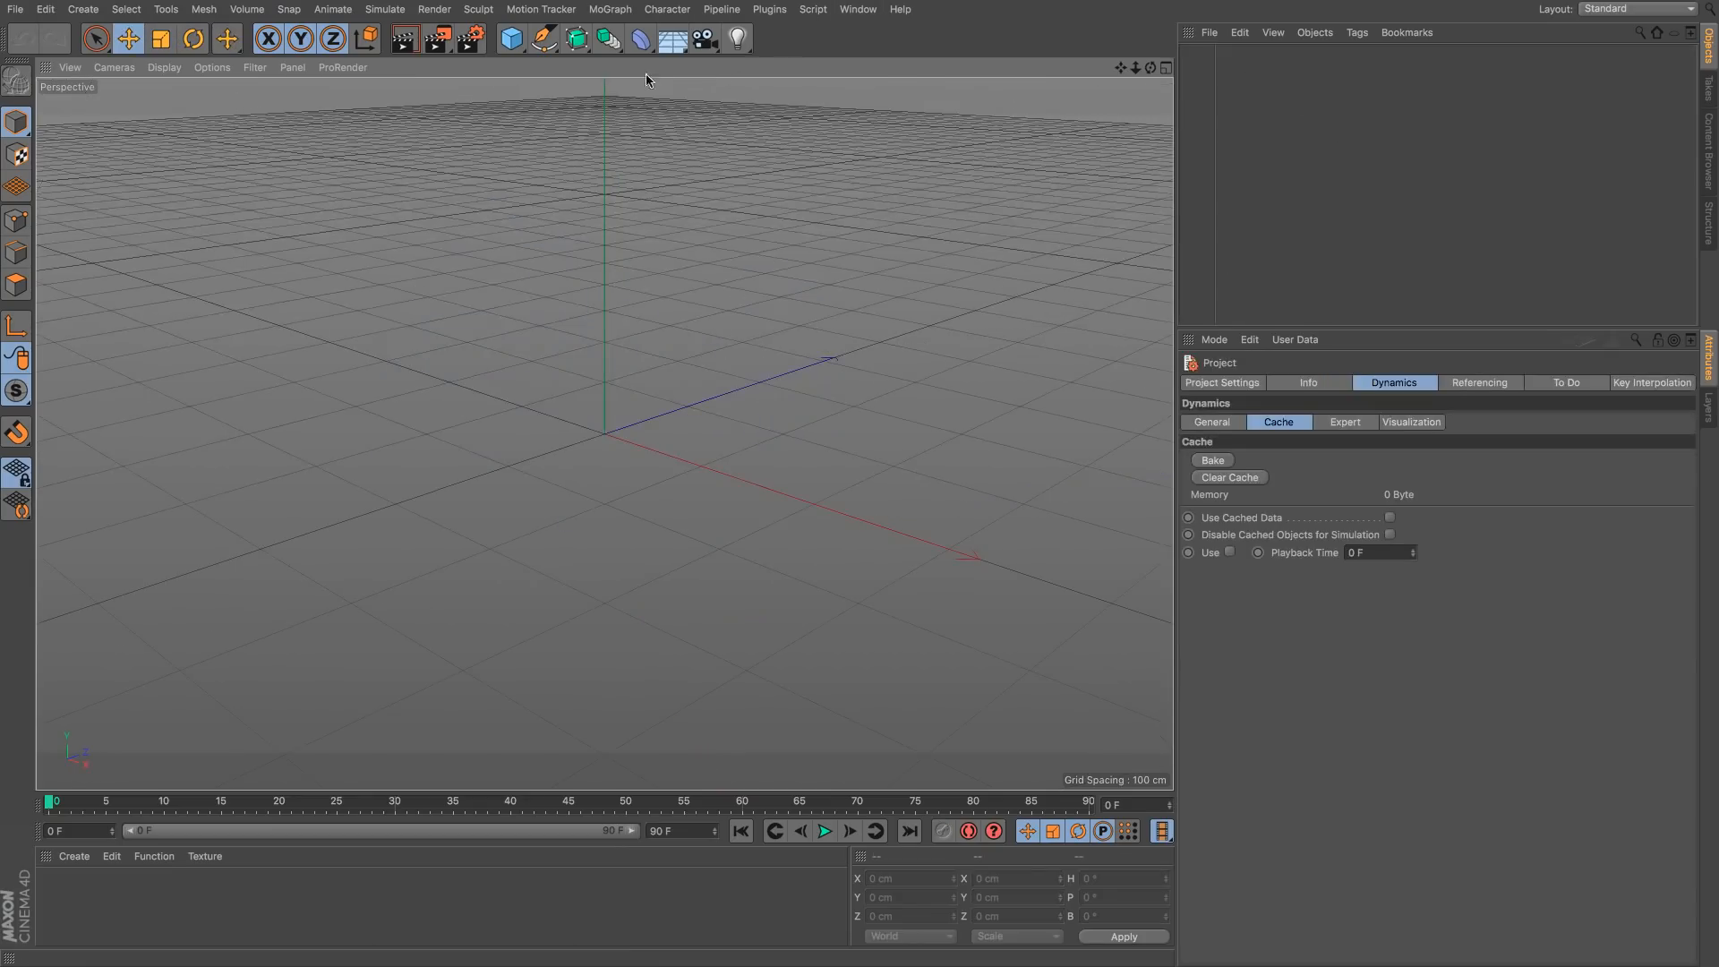
# Step: Add a Sky object and a cube to the empty scene
pyautogui.click(672, 38)
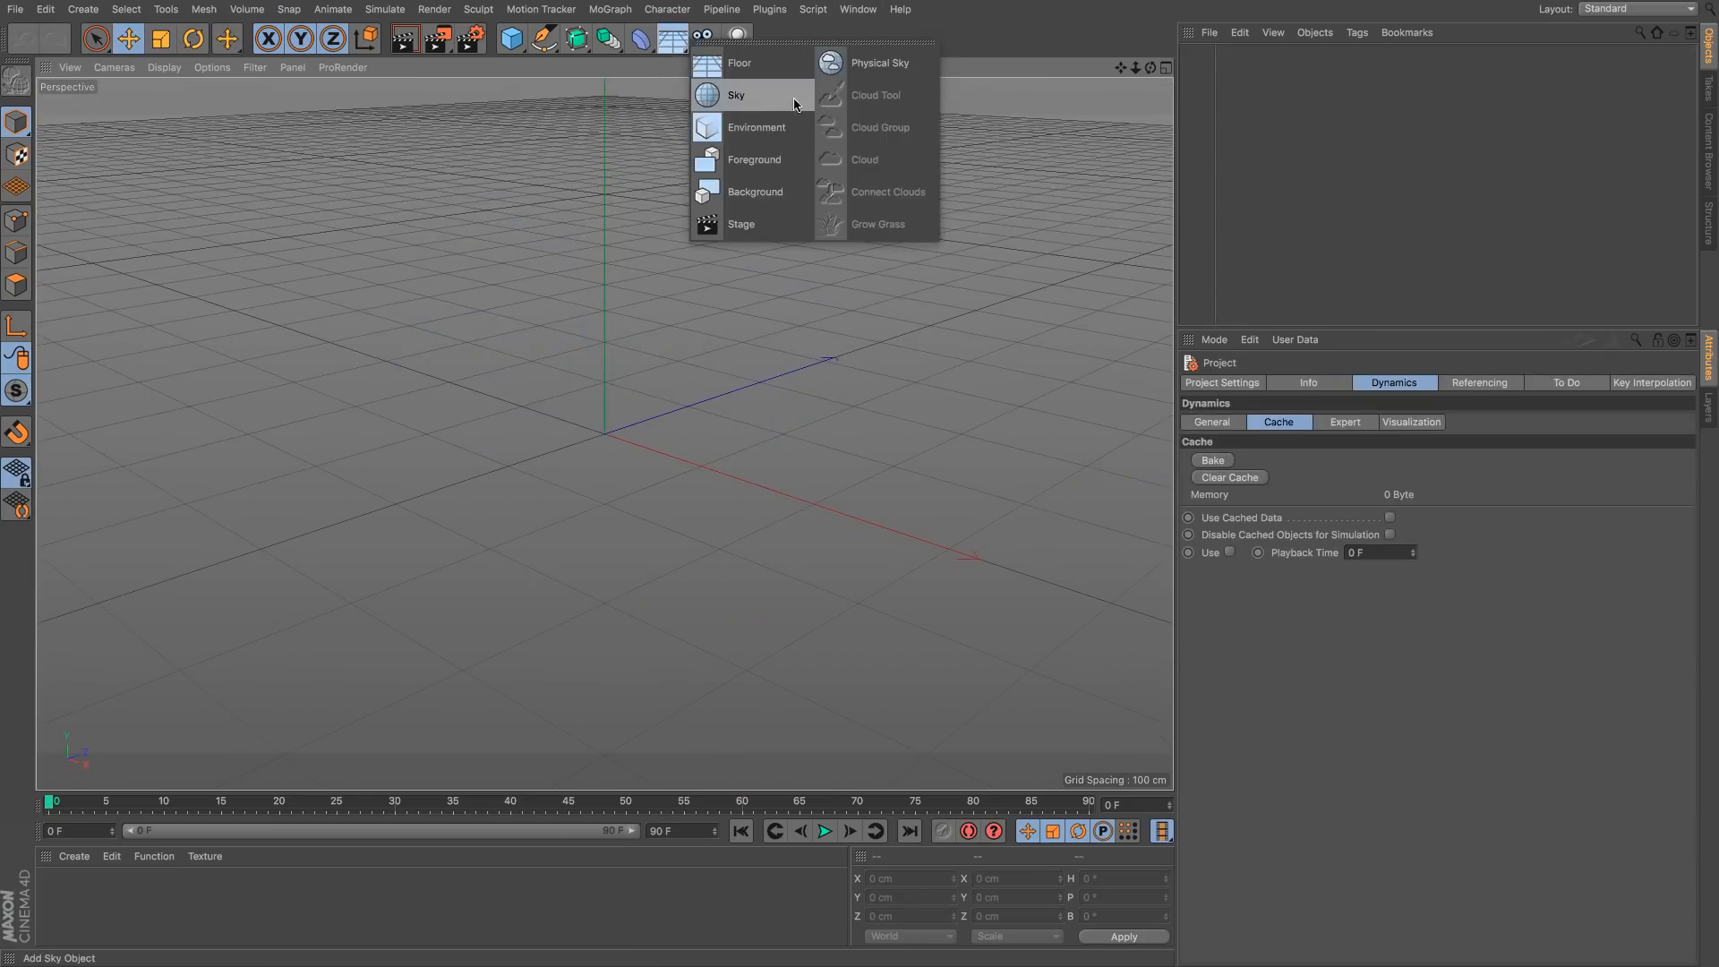
pyautogui.click(778, 103)
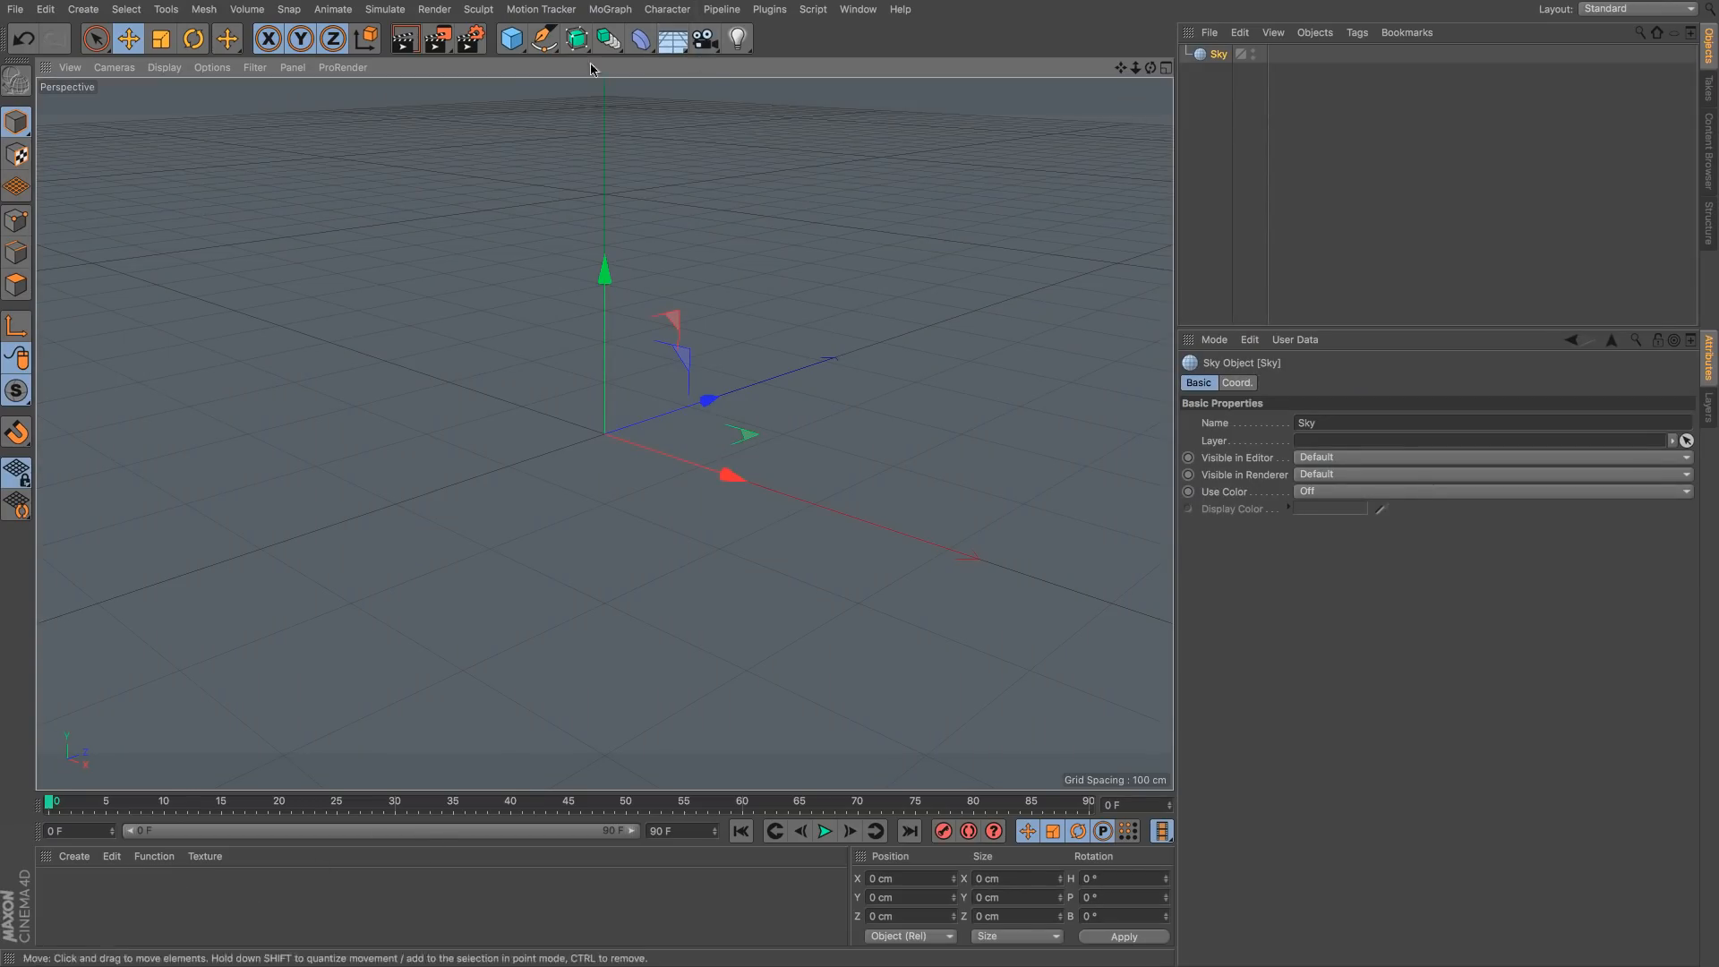
pyautogui.click(512, 38)
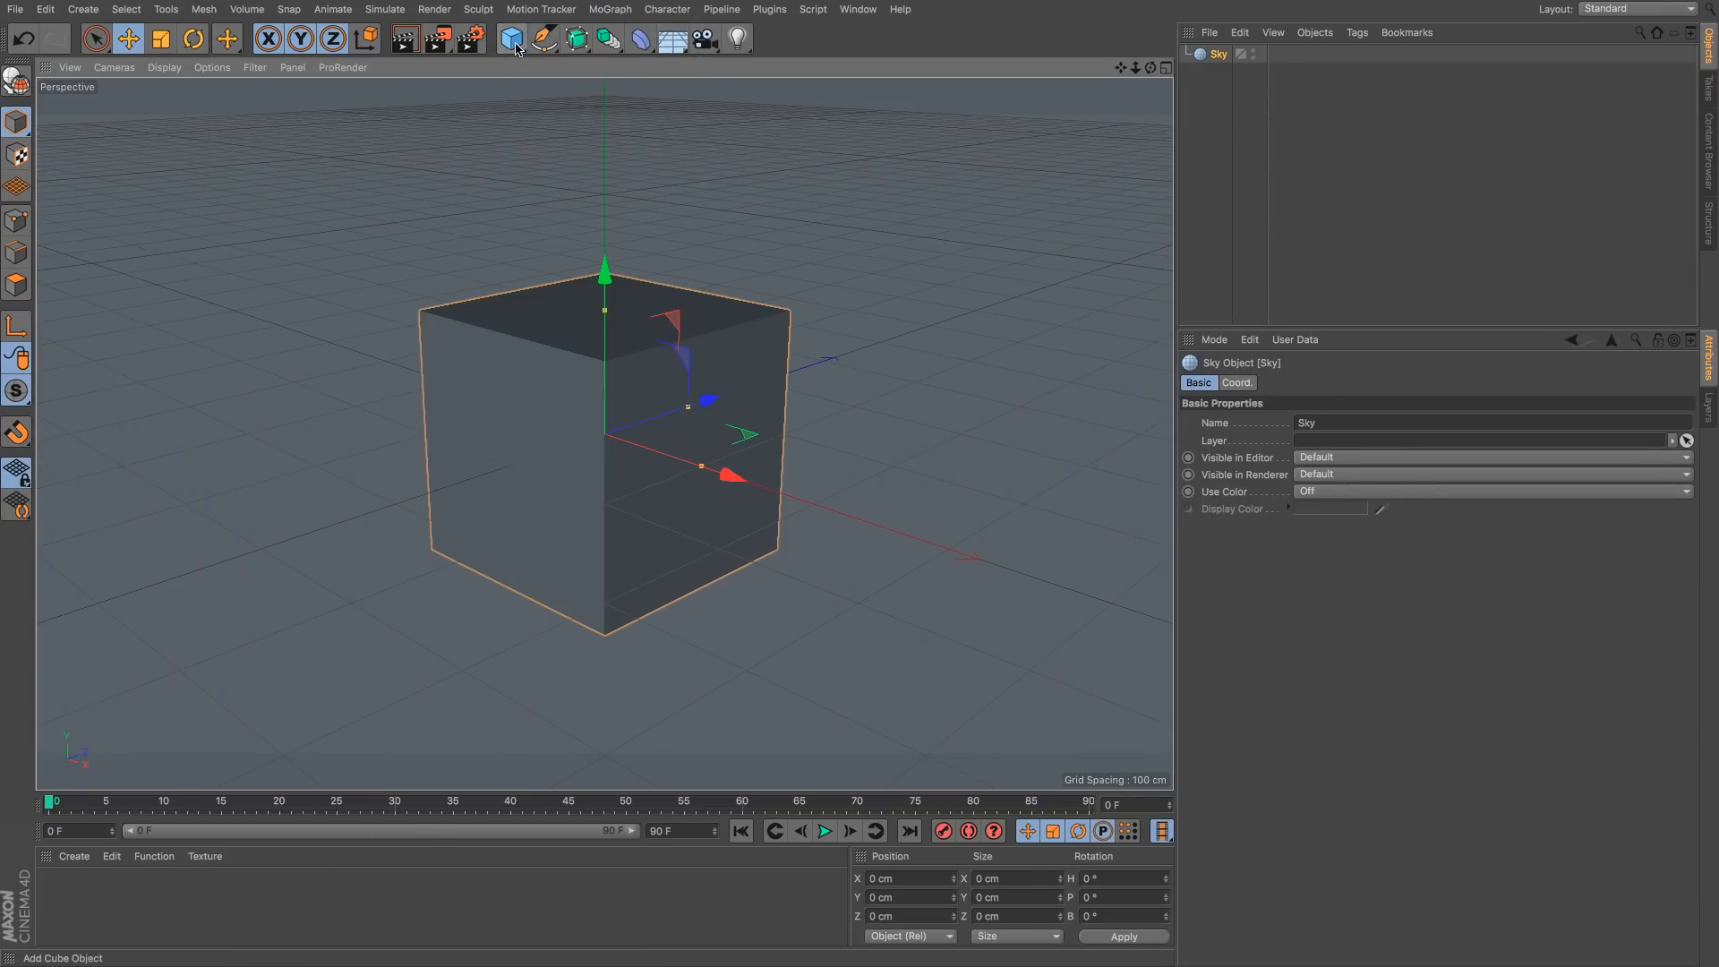
# Step: Create a new material and turn off its Reflectance channel
pyautogui.doubleClick(71, 901)
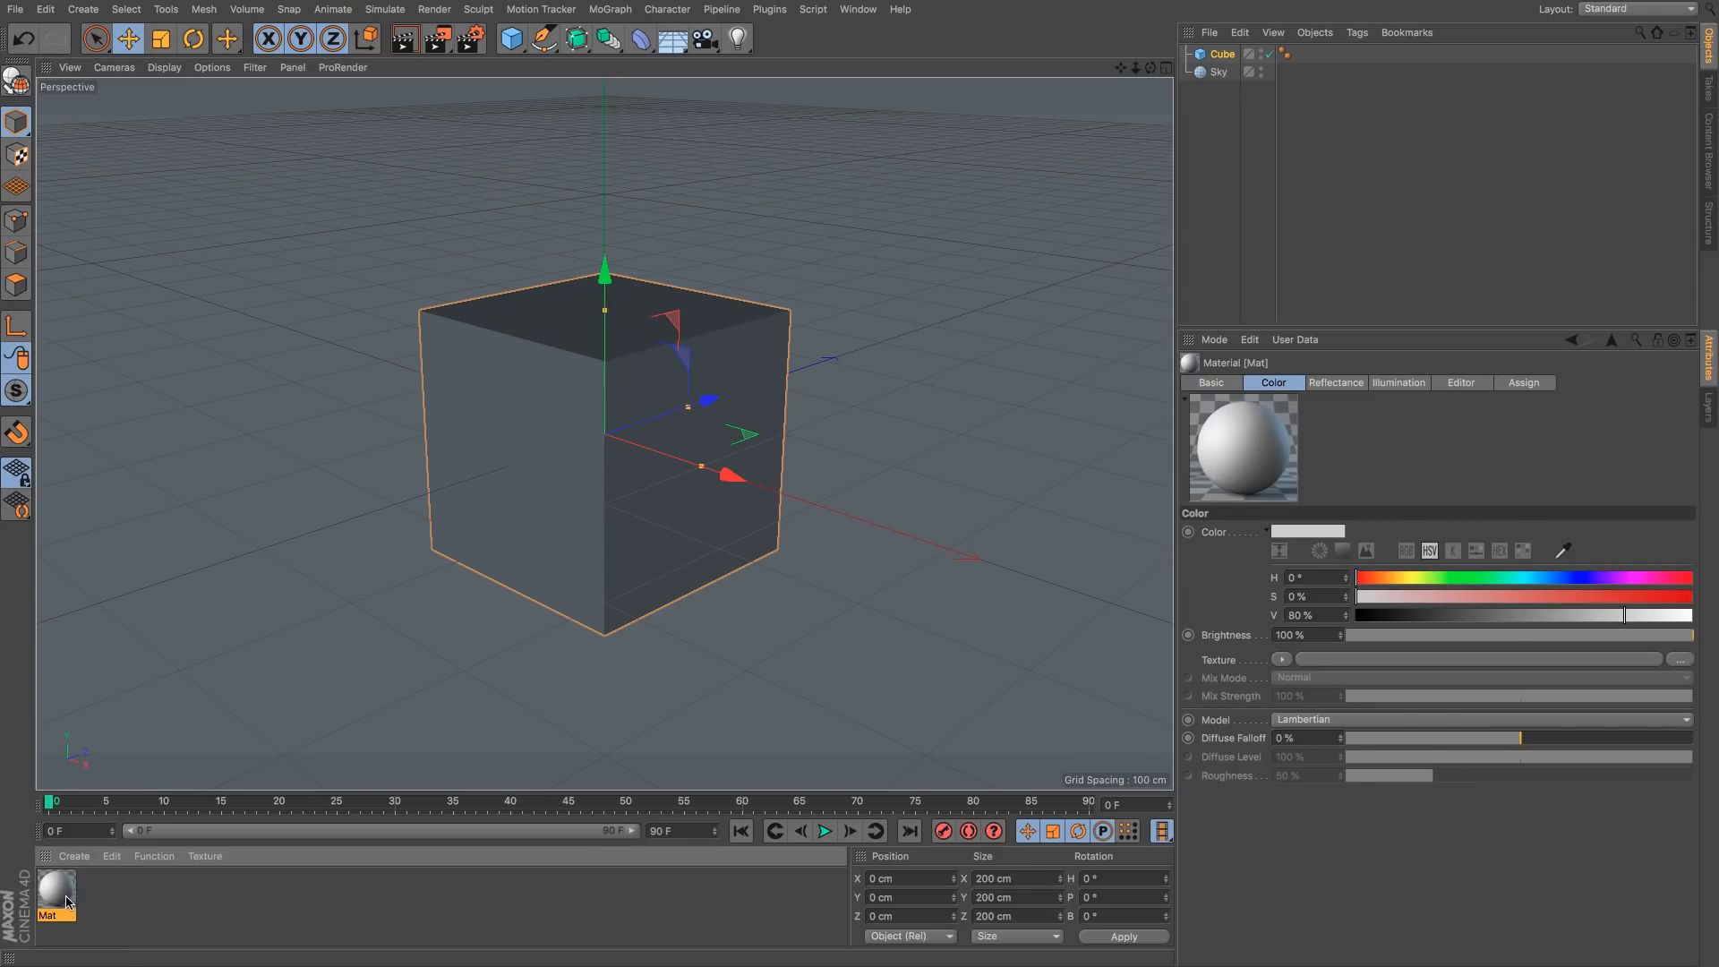
pyautogui.doubleClick(67, 901)
pyautogui.moveTo(410, 130); pyautogui.dragTo(741, 129)
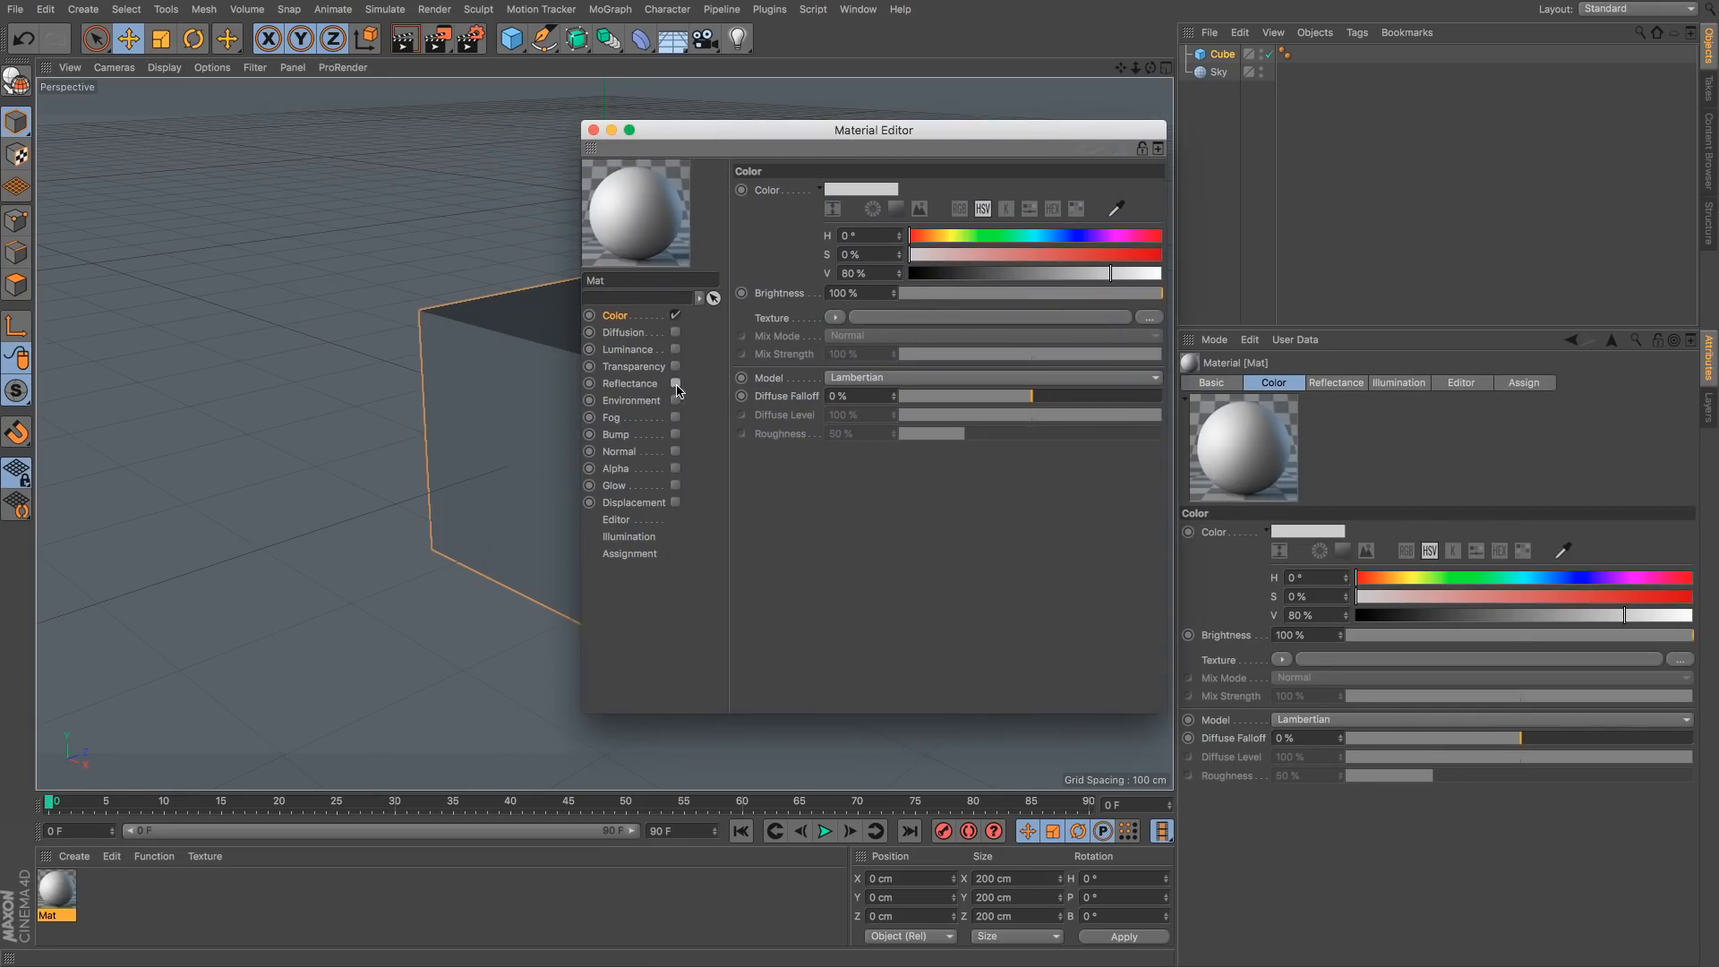
pyautogui.click(676, 384)
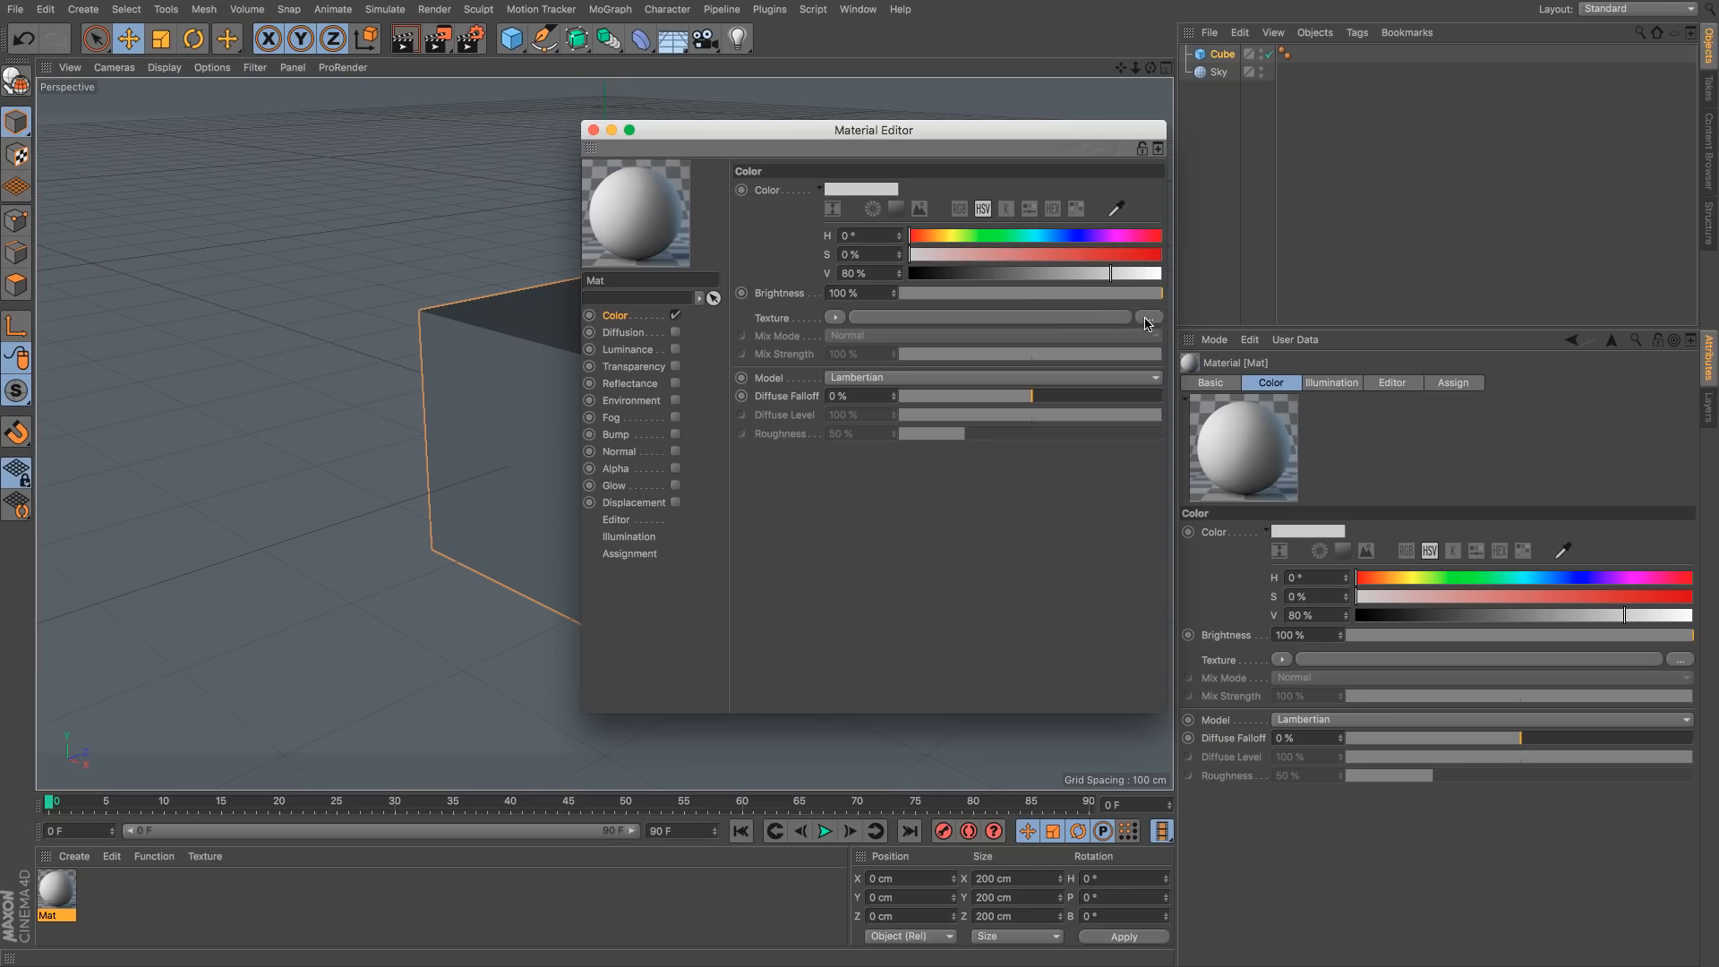
# Step: Load the kitchen_probe image as the material's Color texture and apply the material to the Sky
pyautogui.click(1149, 318)
pyautogui.moveTo(991, 164); pyautogui.dragTo(1718, 181)
pyautogui.click(930, 322)
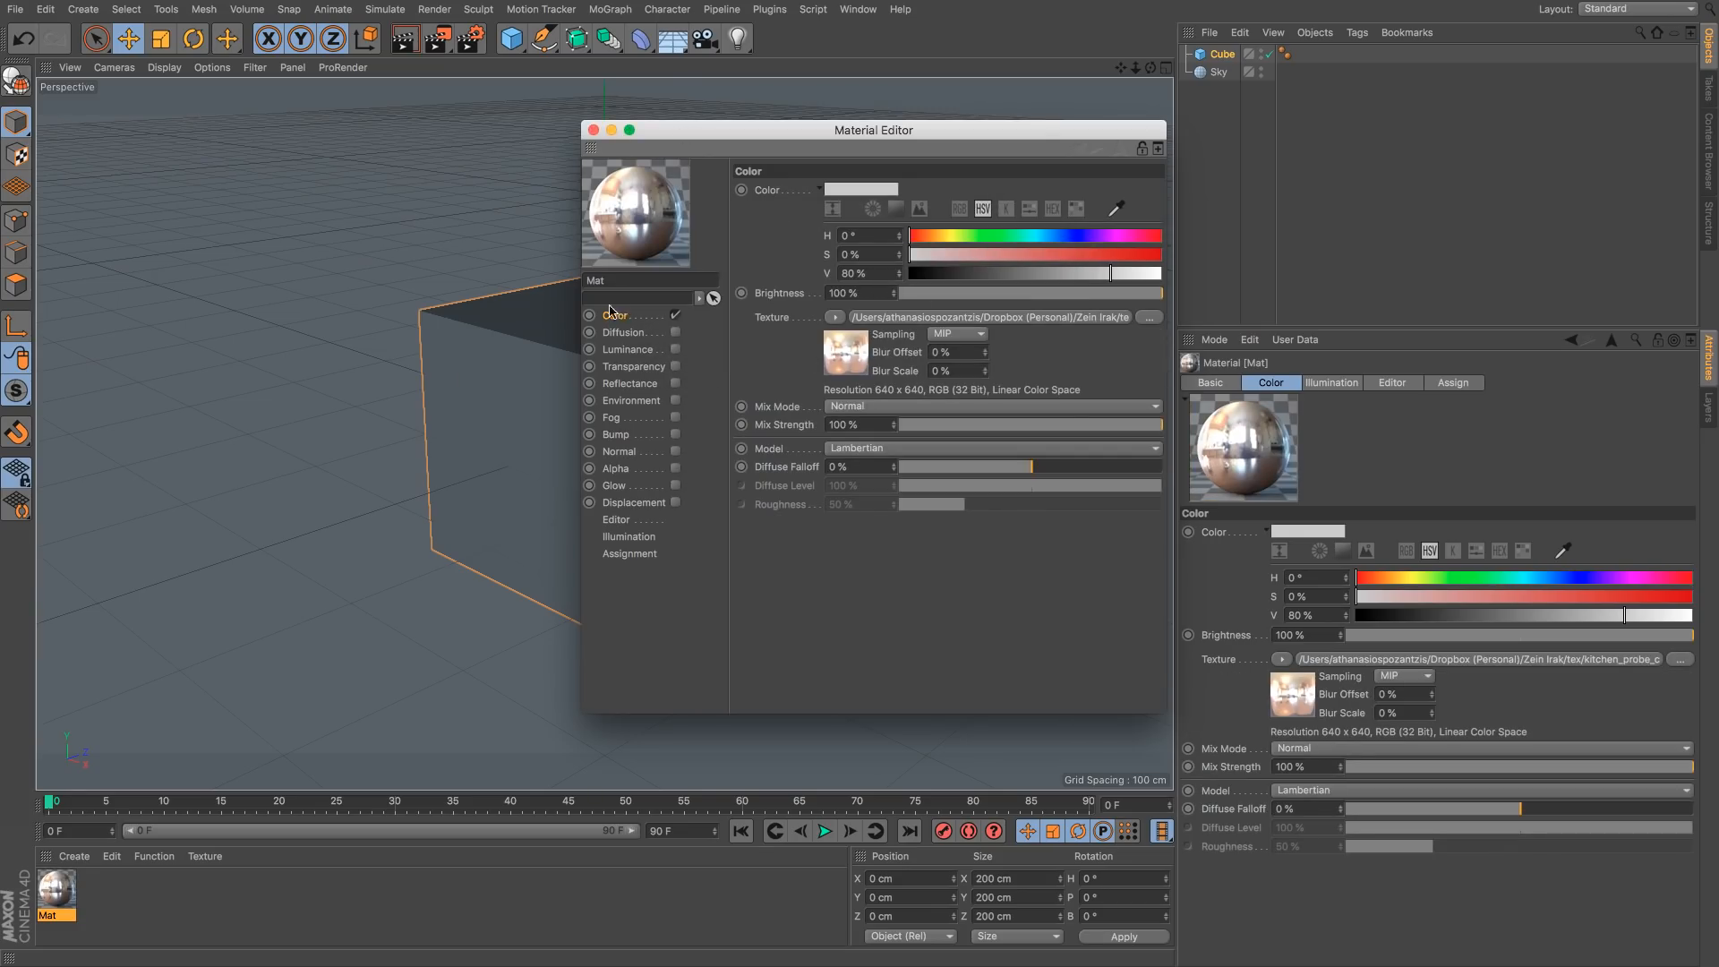
pyautogui.click(592, 130)
pyautogui.moveTo(53, 900); pyautogui.dragTo(1221, 72)
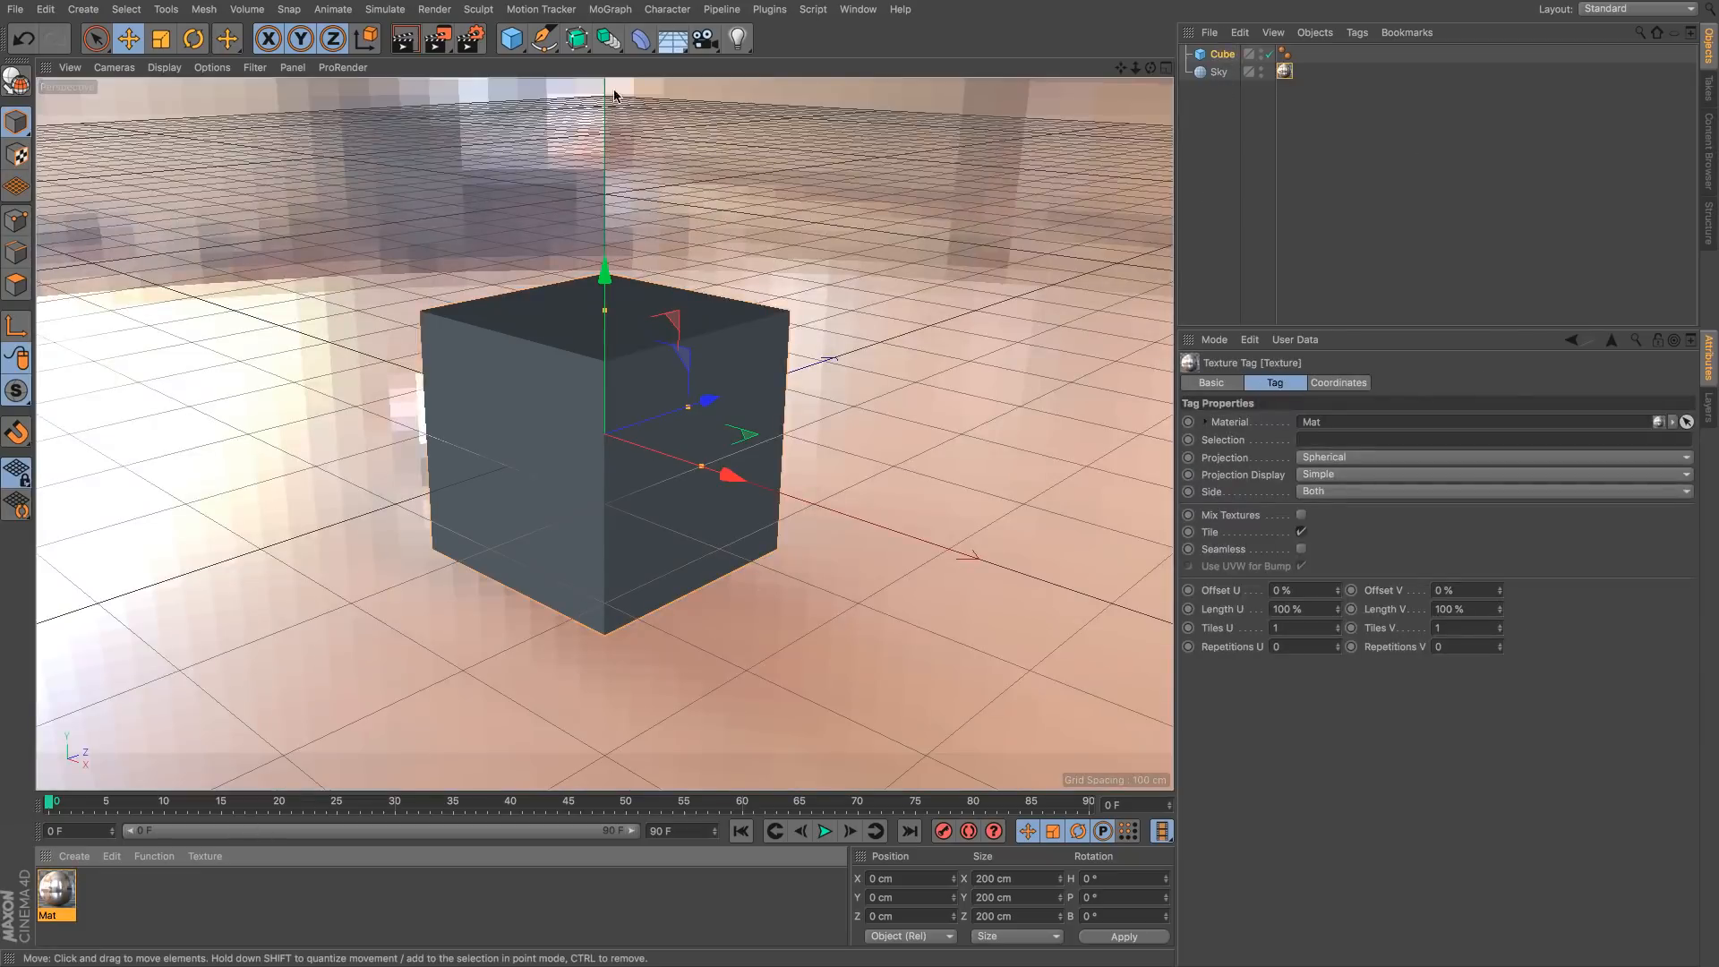
# Step: Add a plane enlarged to about 672 by 1041 cm and lower it to about -111 cm in Y, beneath the cube
pyautogui.moveTo(511, 39); pyautogui.dragTo(1164, 232)
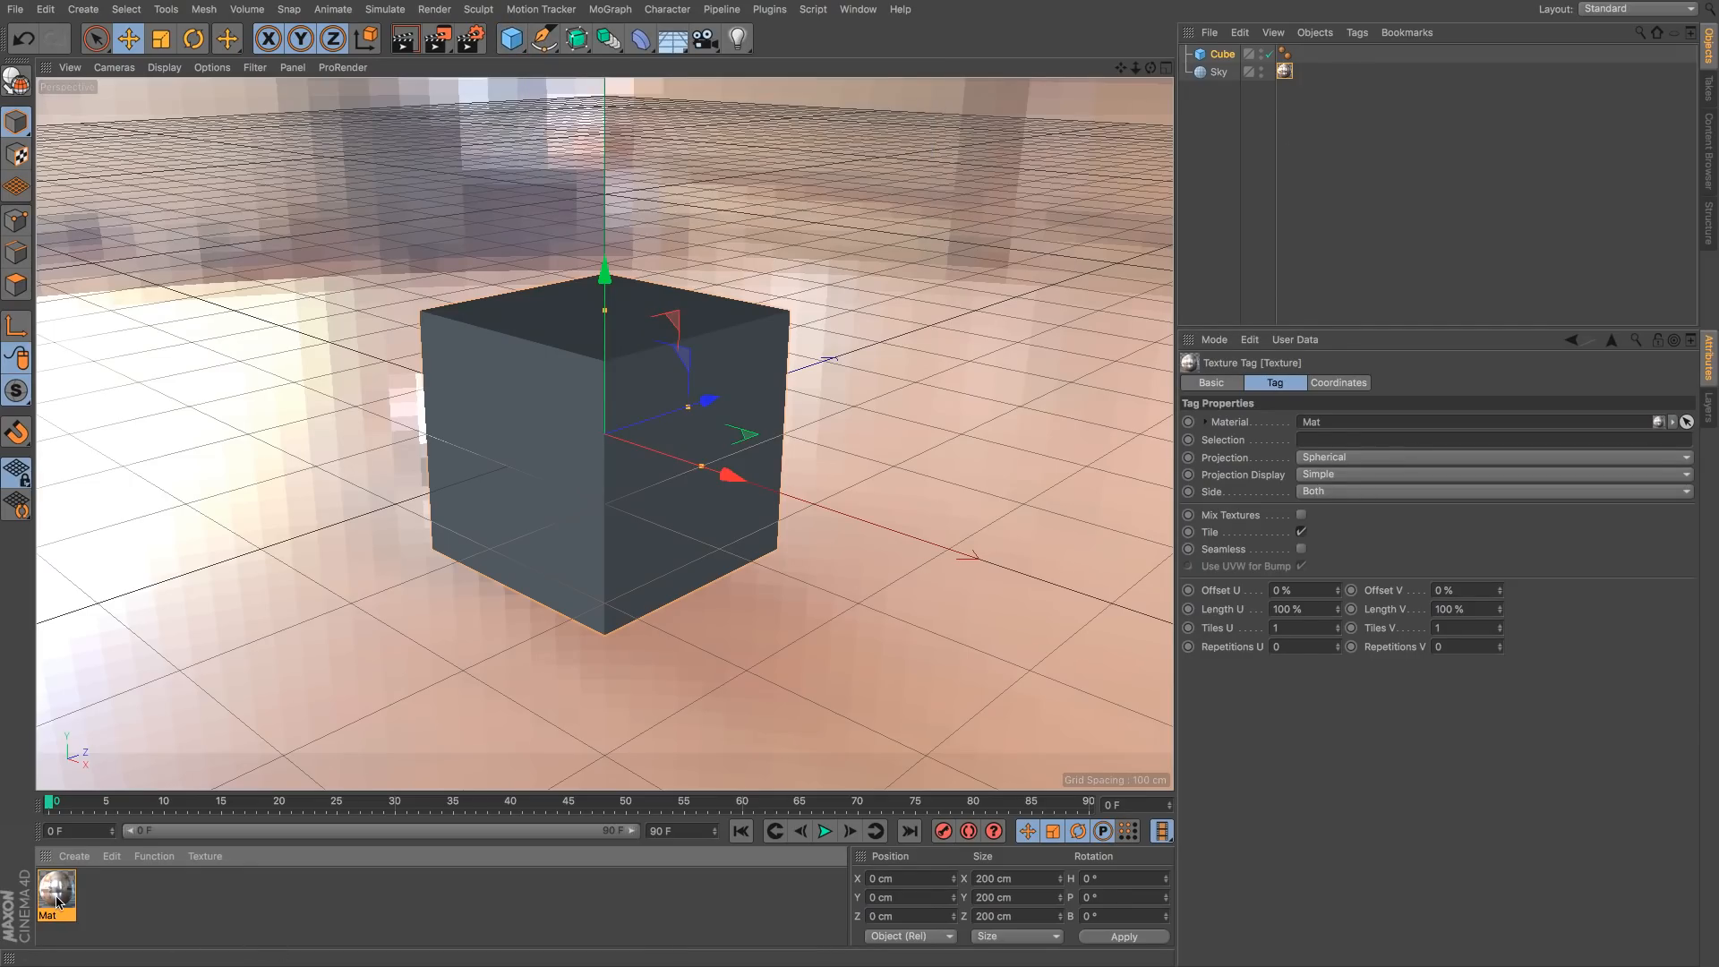
pyautogui.moveTo(511, 39); pyautogui.dragTo(680, 105)
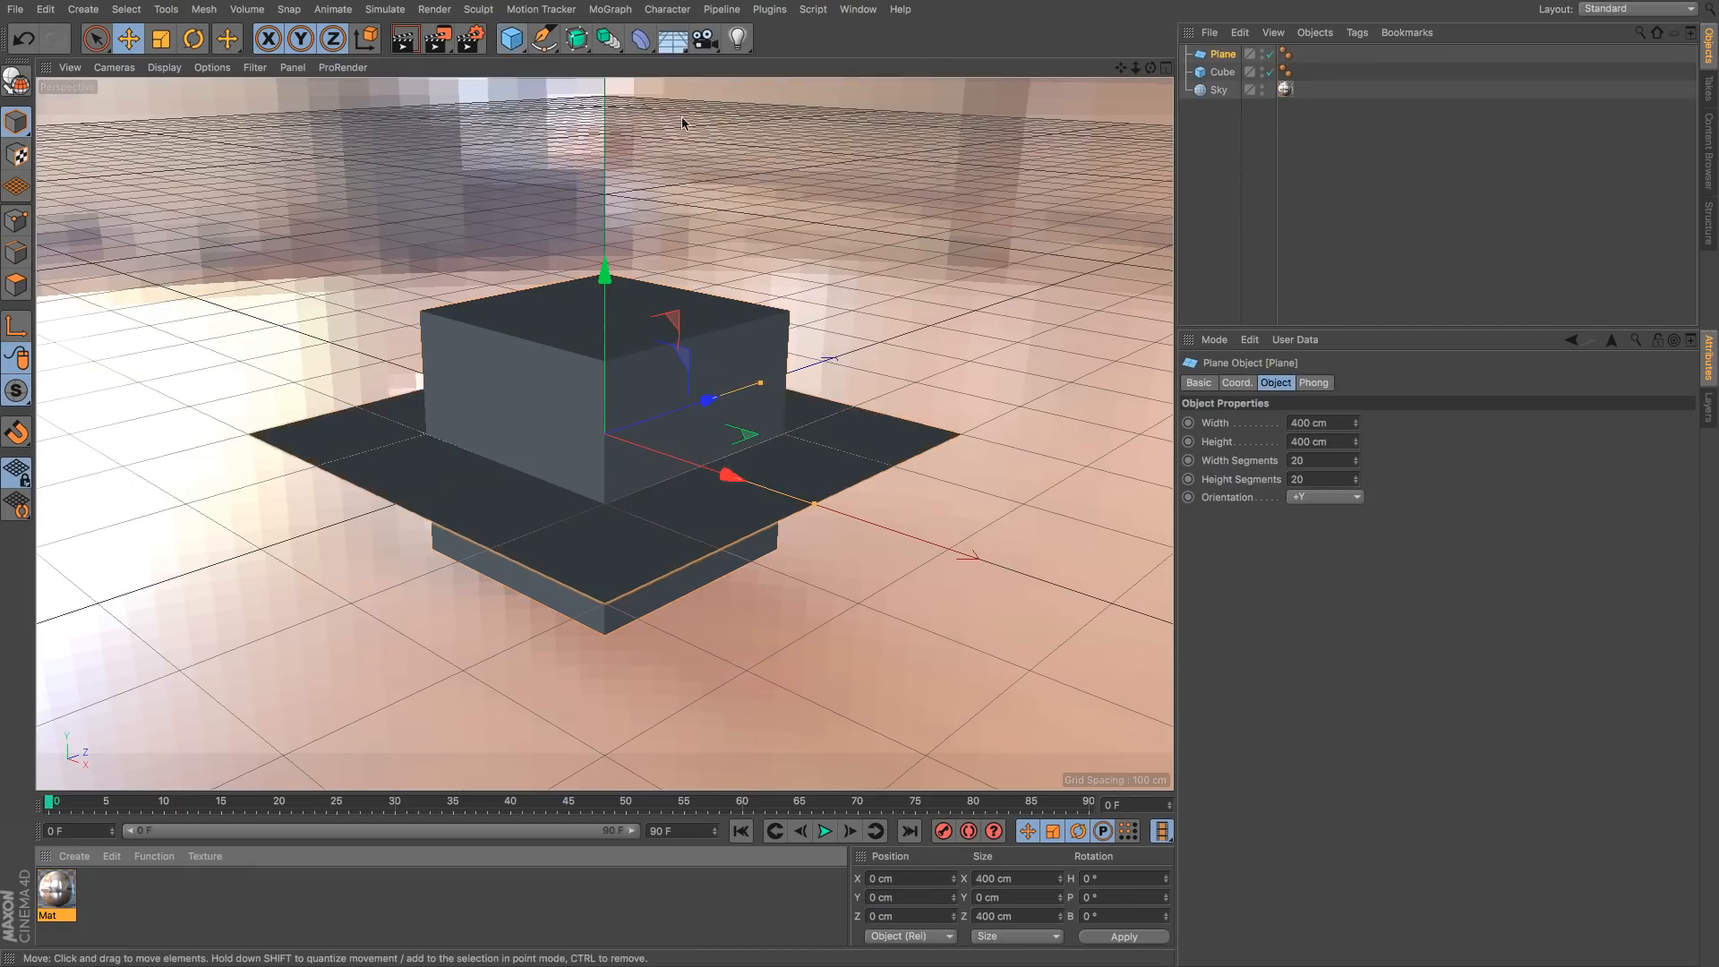
pyautogui.moveTo(814, 504); pyautogui.dragTo(1004, 568)
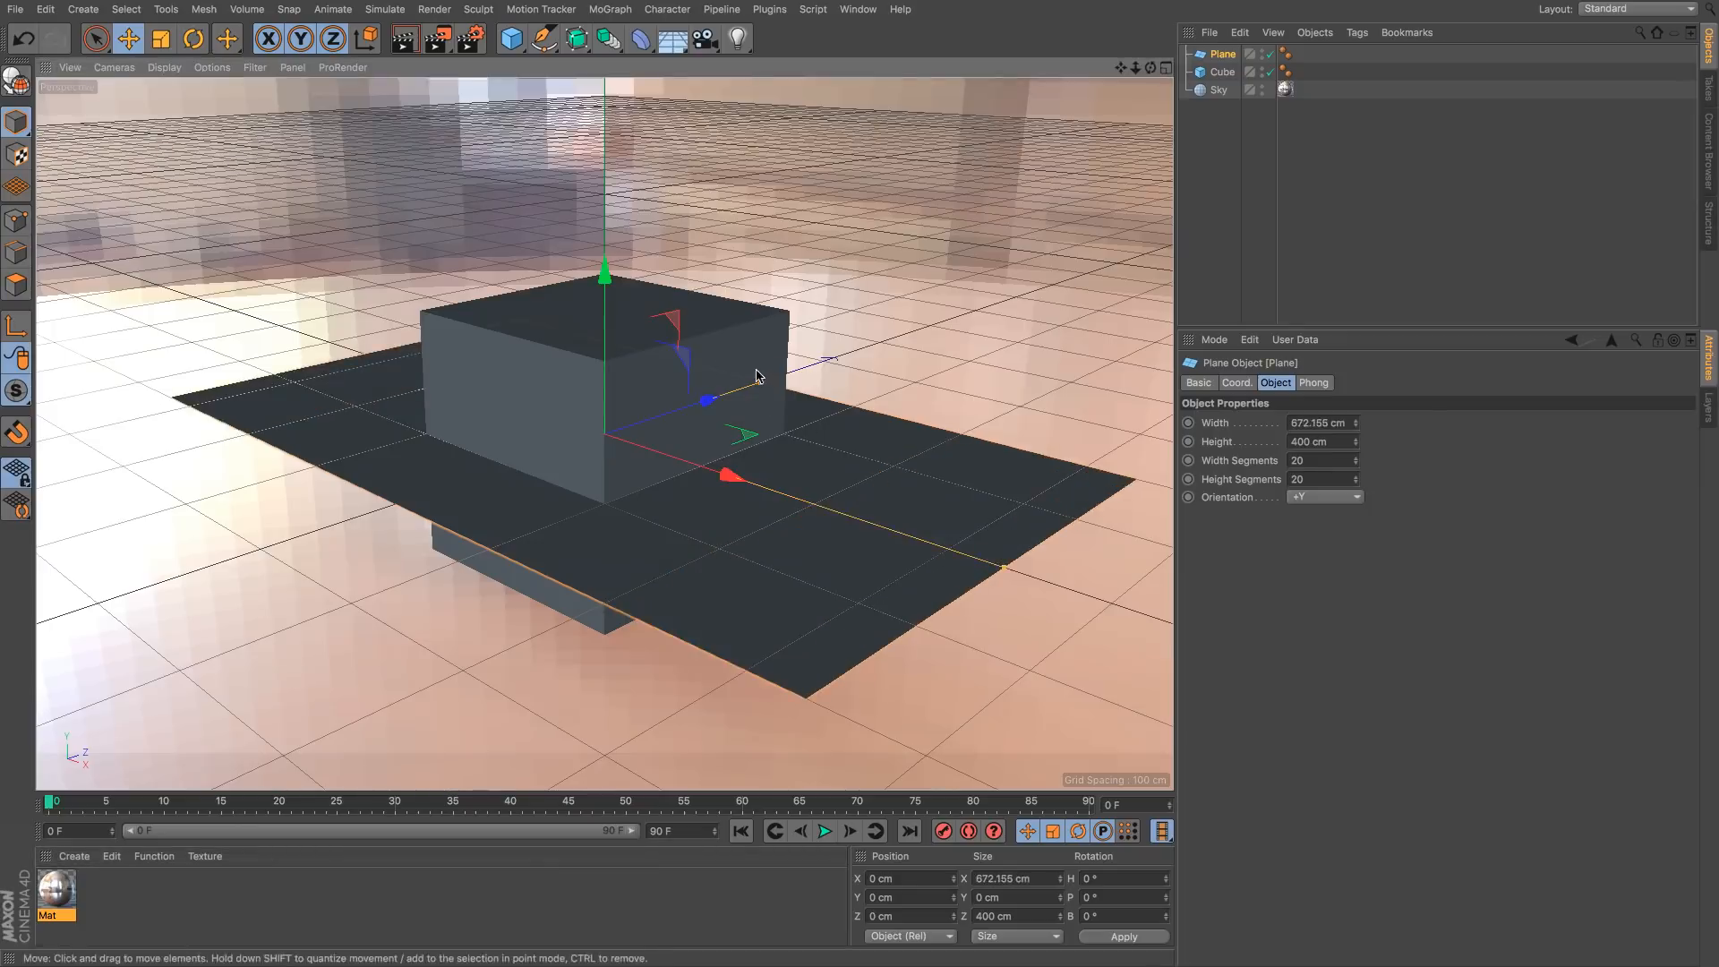
pyautogui.moveTo(756, 376); pyautogui.dragTo(877, 333)
pyautogui.moveTo(605, 358); pyautogui.dragTo(626, 490)
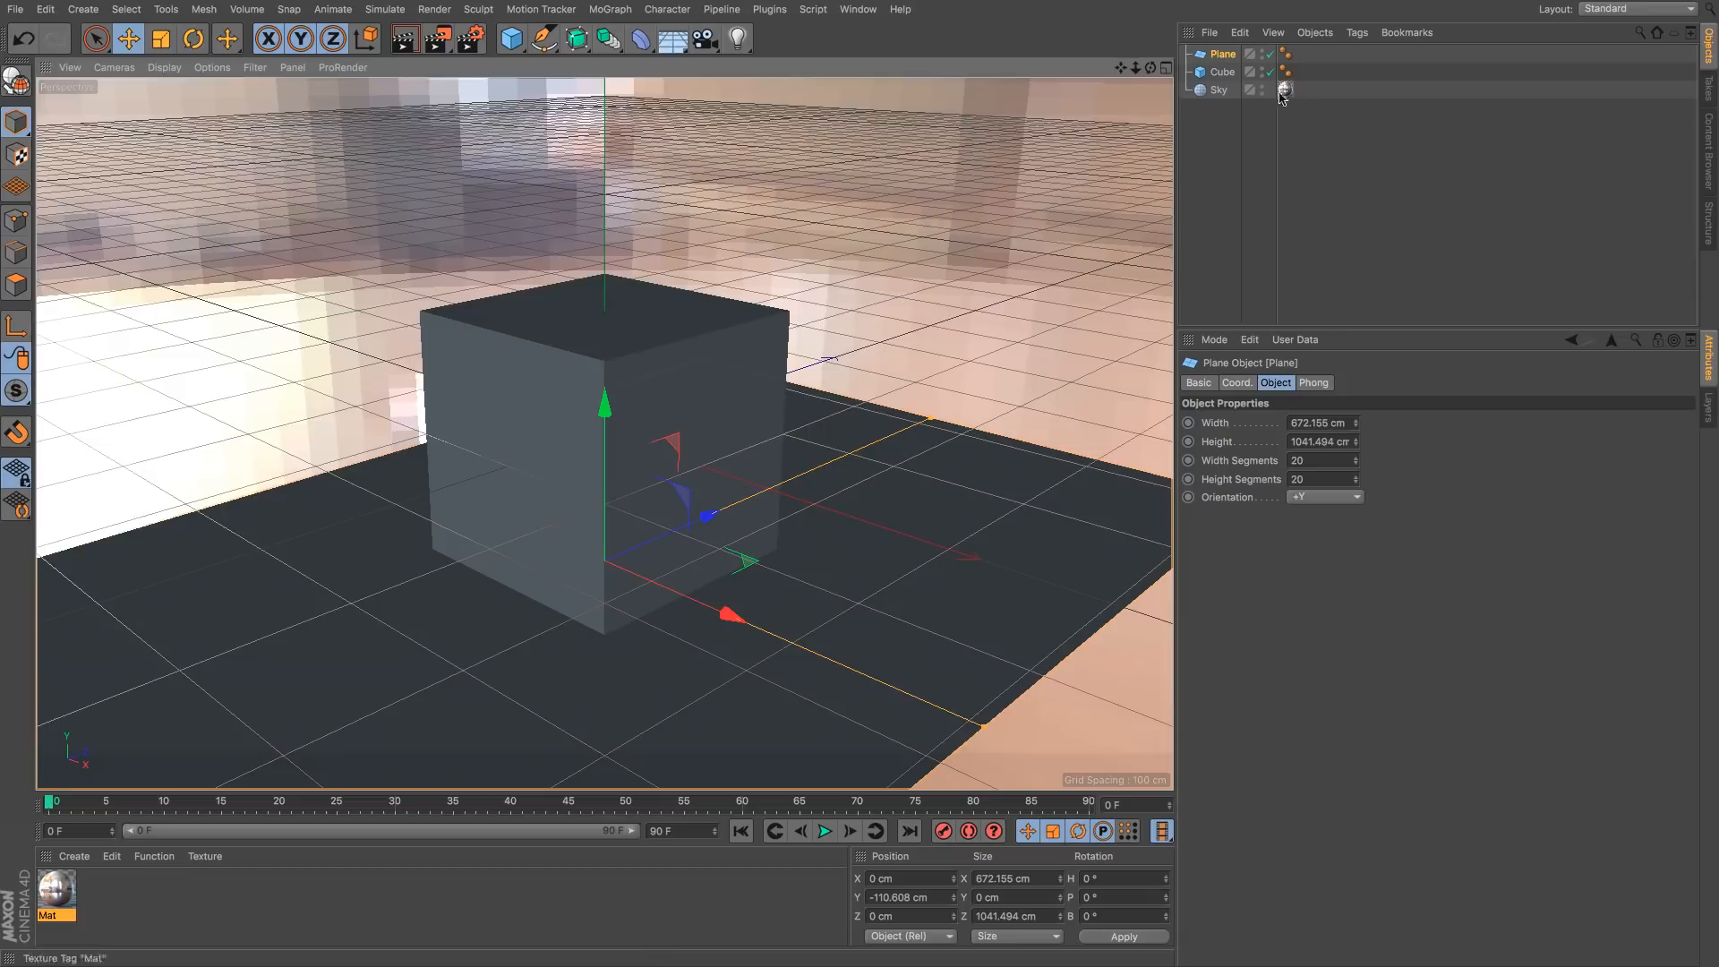
# Step: Add a Compositing tag to the plane and turn on its Compositing Background option
pyautogui.rightClick(1221, 94)
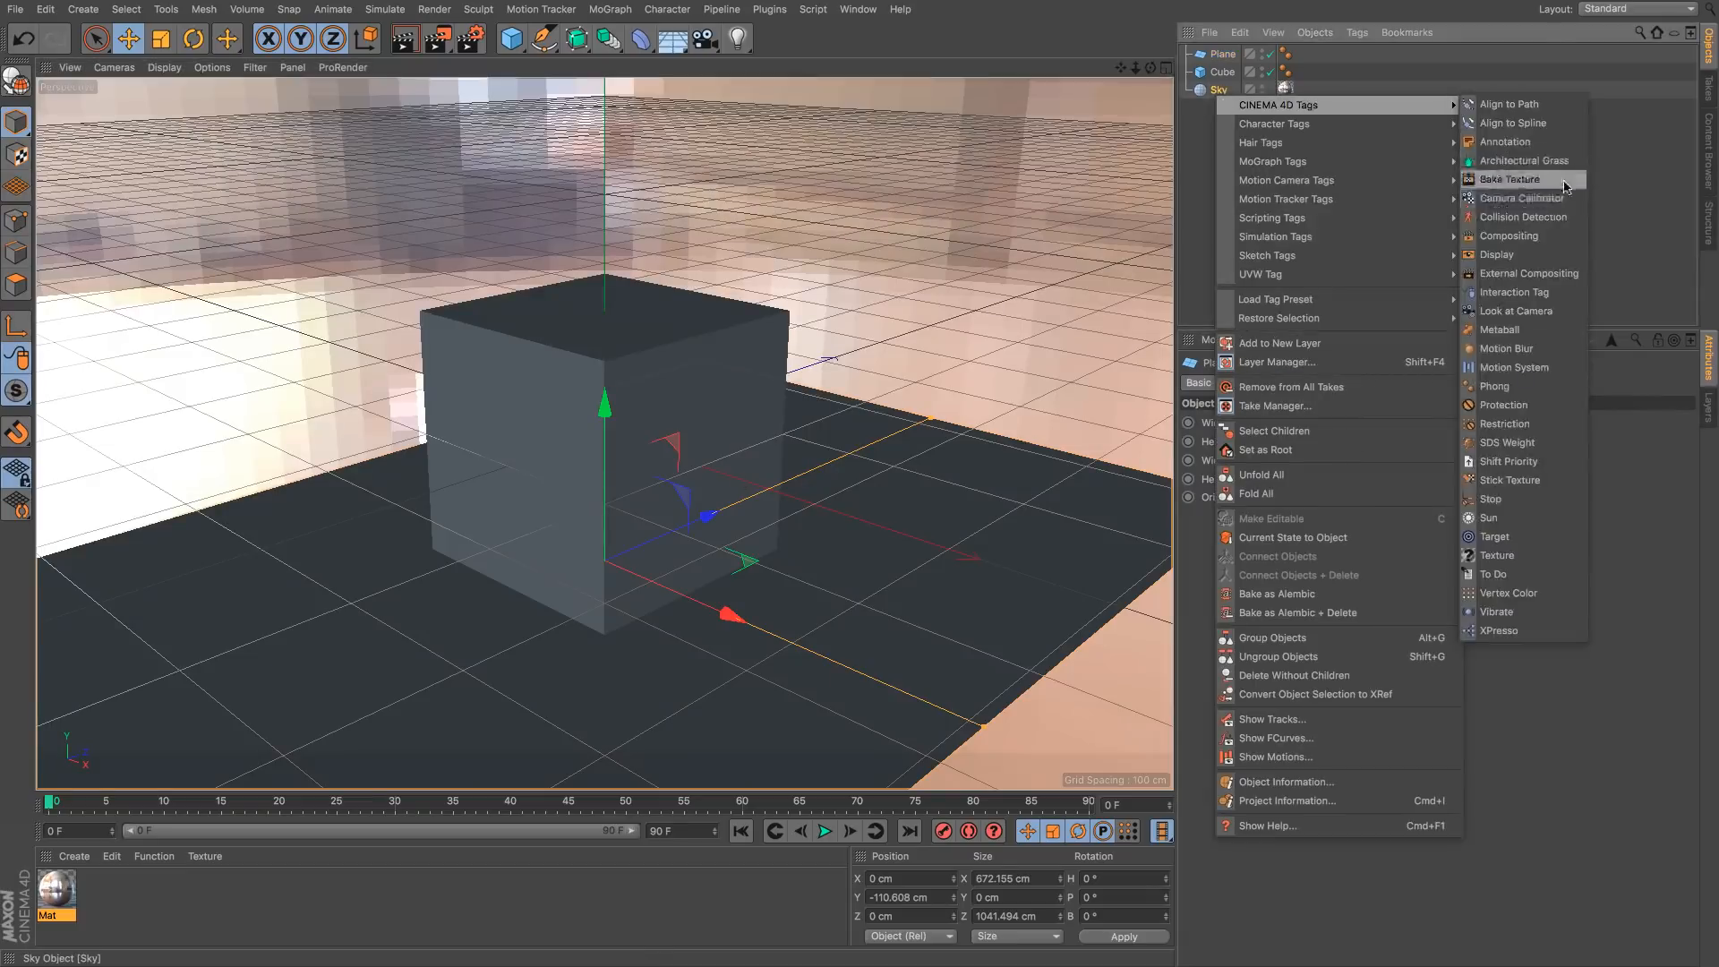
pyautogui.click(1204, 170)
pyautogui.click(1223, 54)
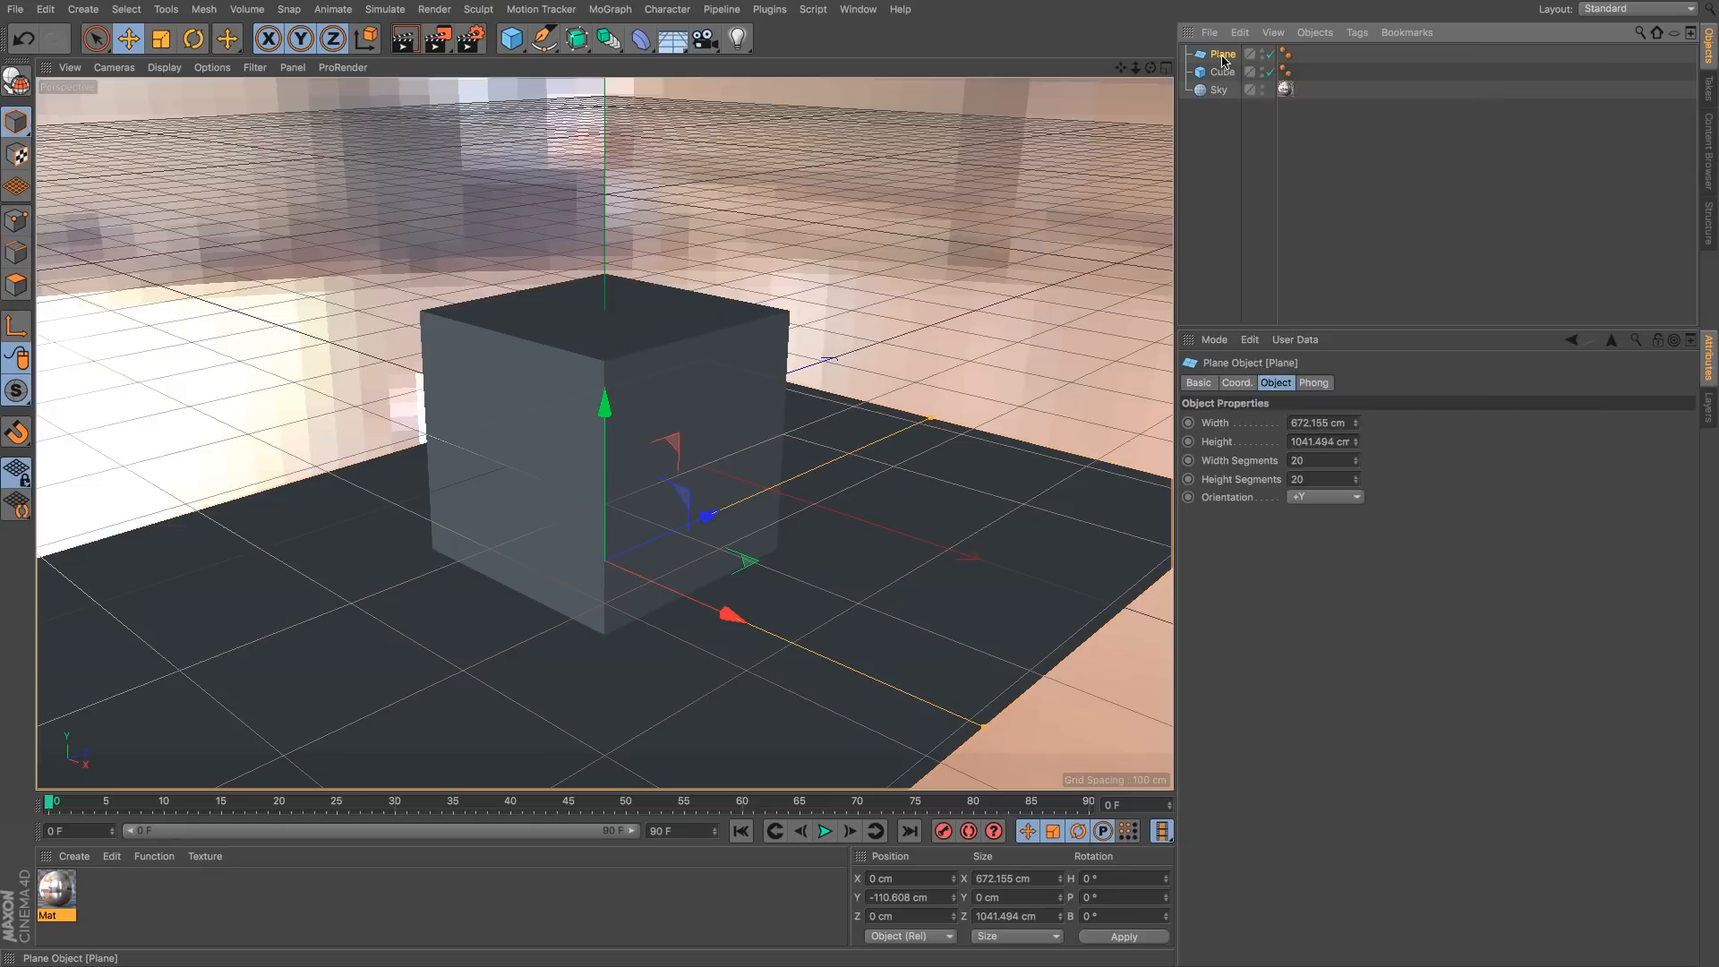
pyautogui.rightClick(1223, 56)
pyautogui.moveTo(1343, 67)
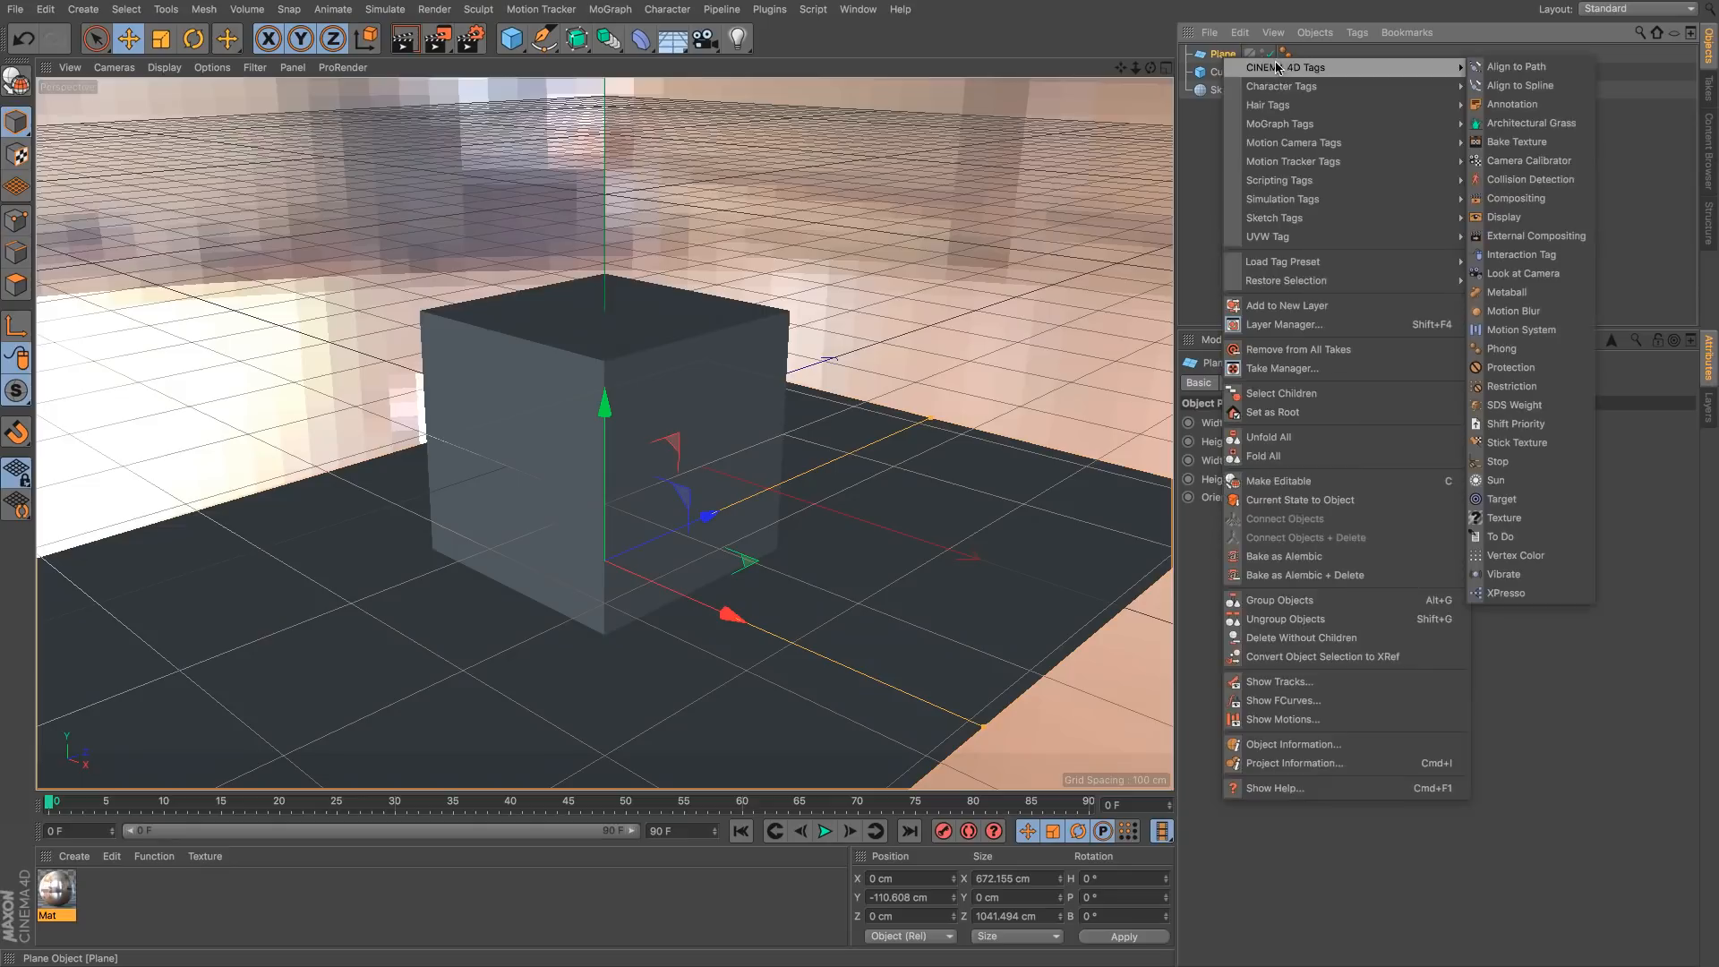
pyautogui.click(1556, 198)
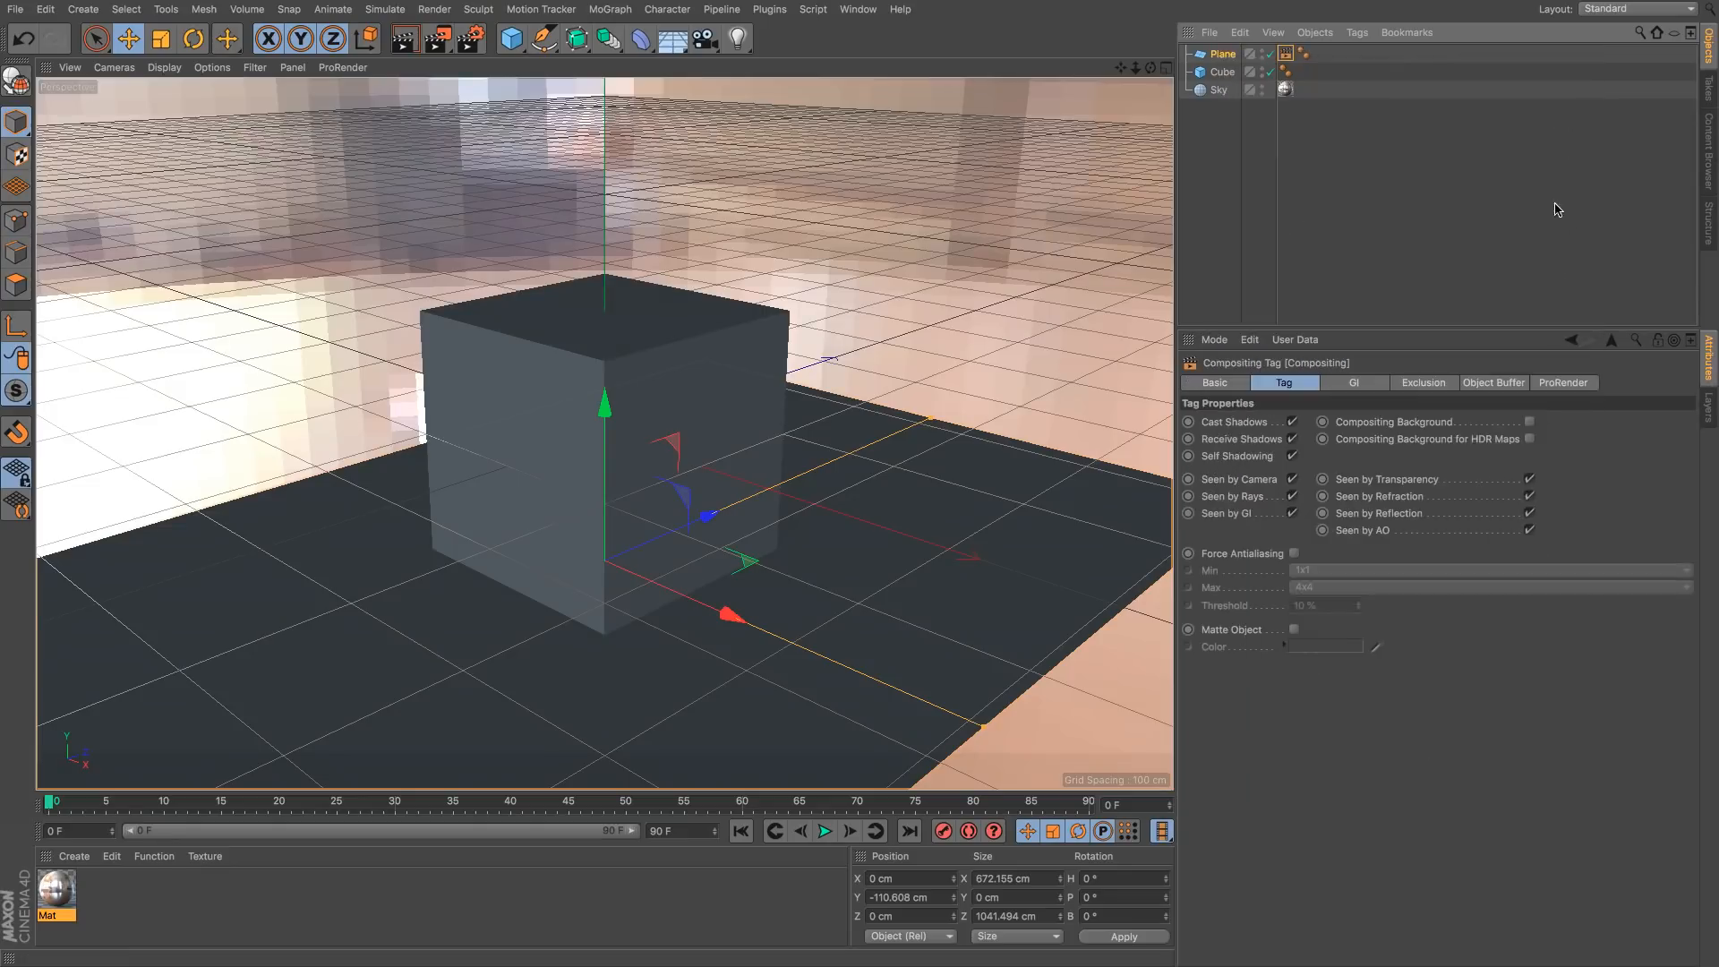
pyautogui.click(1529, 421)
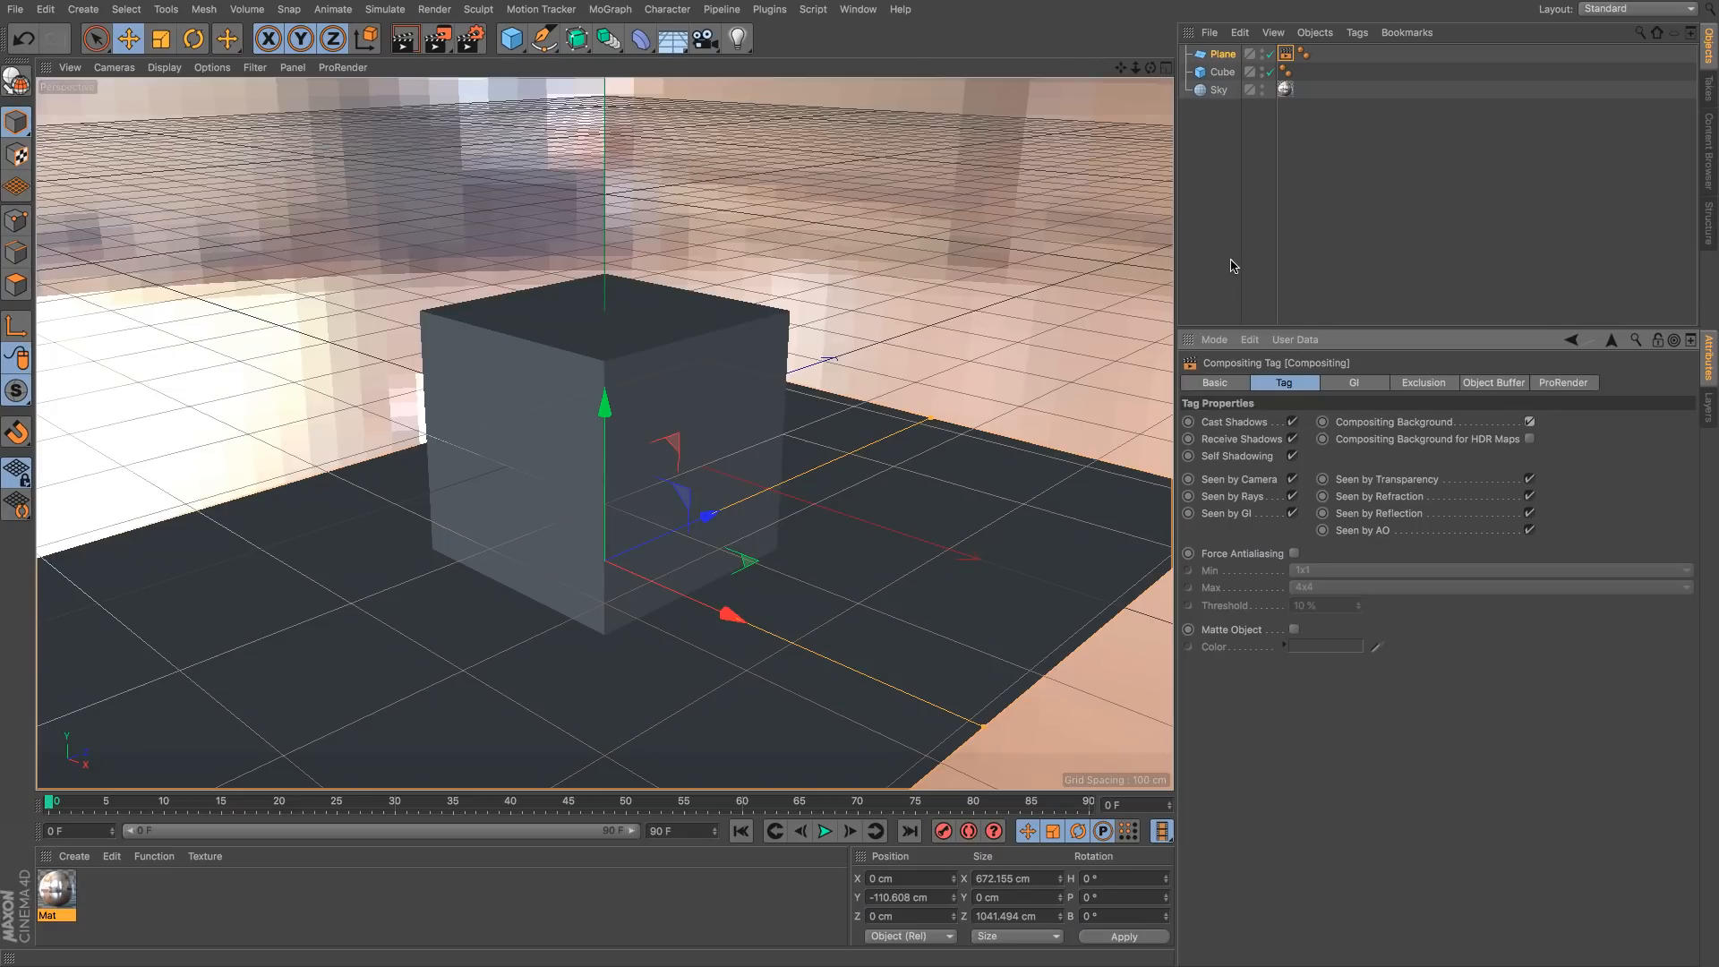
# Step: Examine the Color channel and texture of the Sky's material in the Material Editor
pyautogui.doubleClick(56, 891)
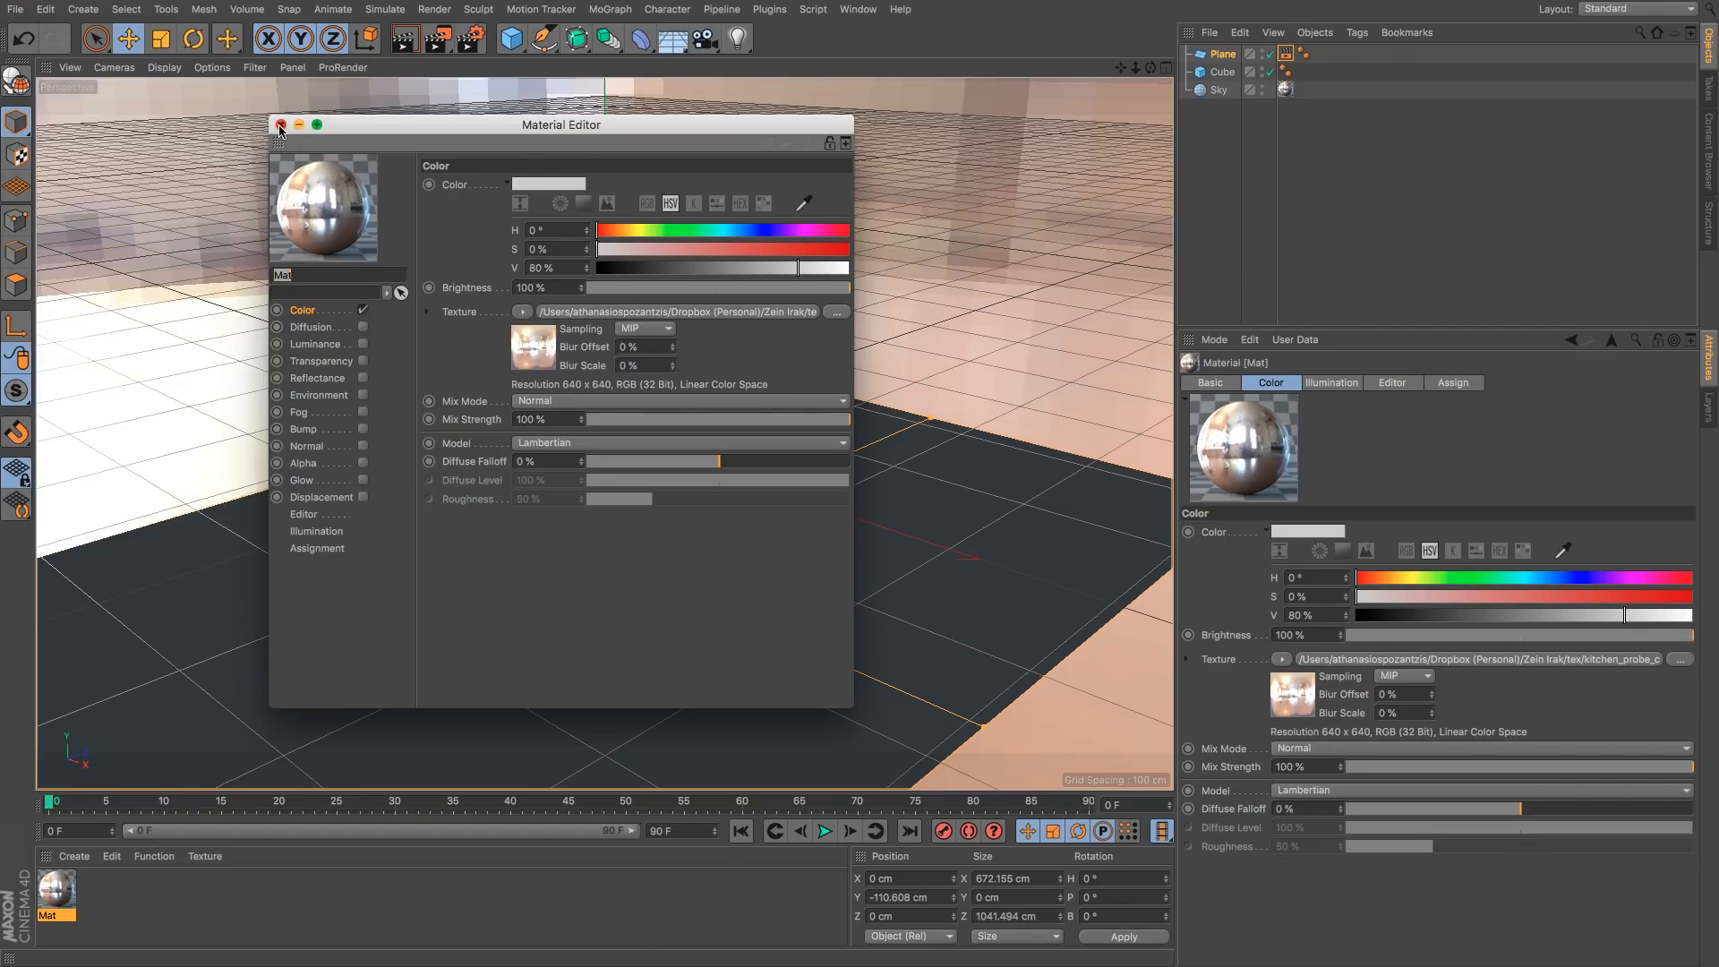
pyautogui.click(281, 126)
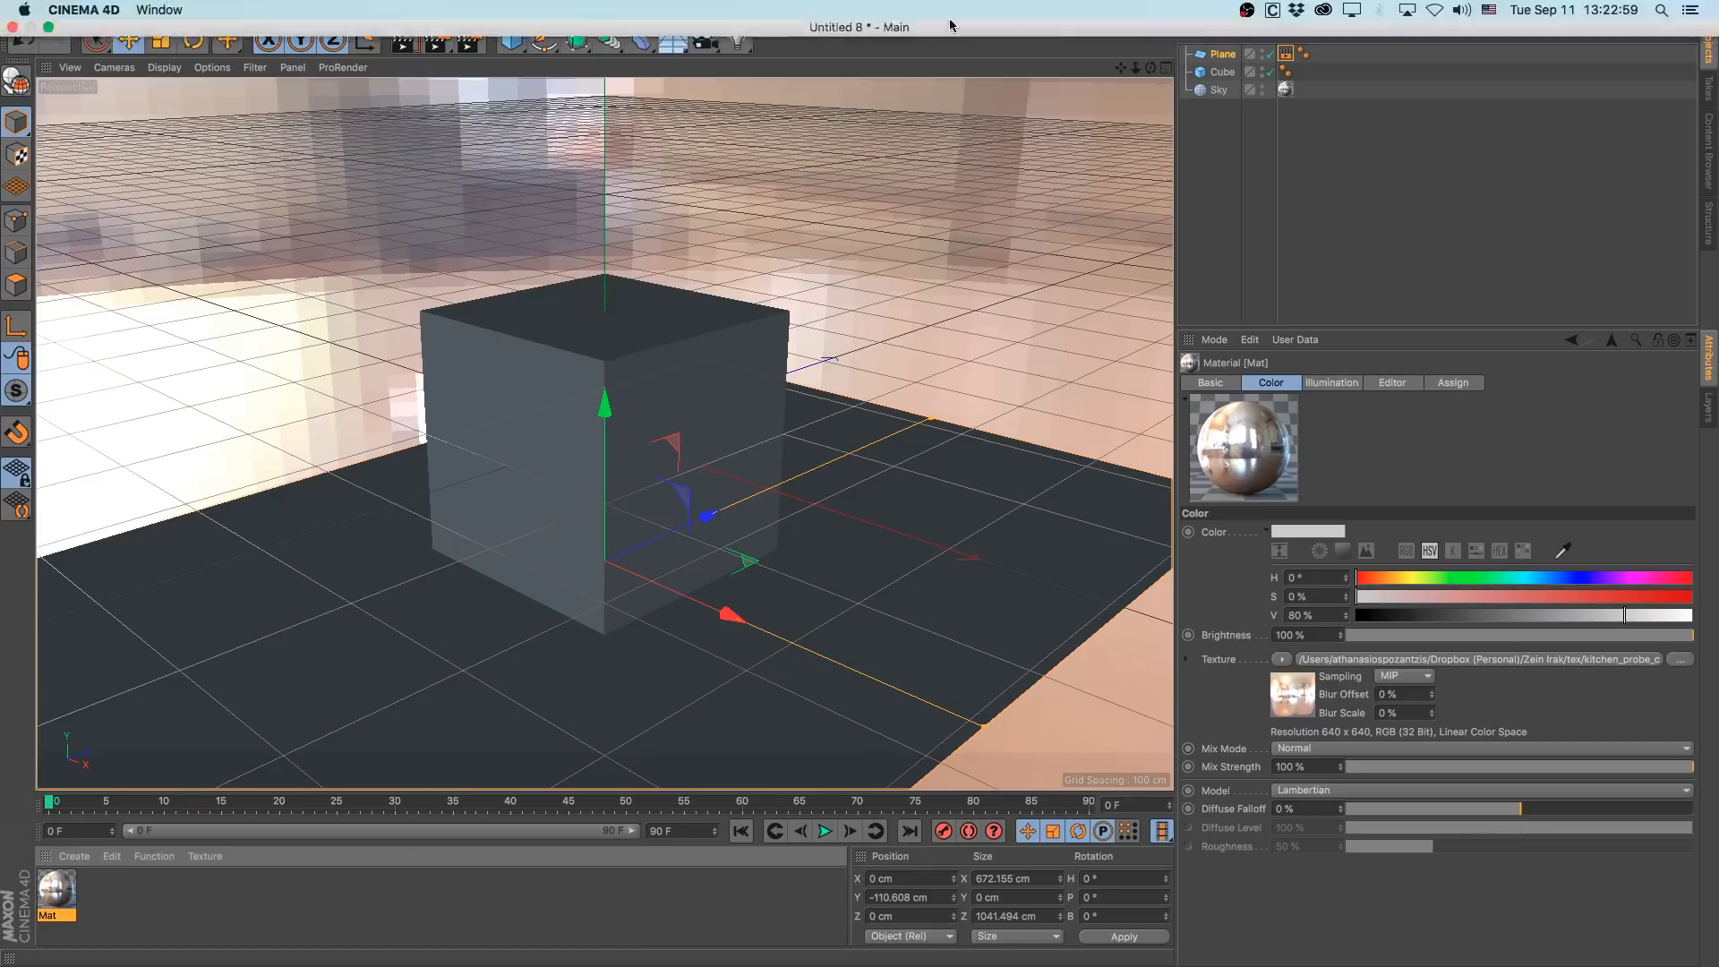
# Step: Leave the sky scene for the open project with the grooved, dome-topped volume model and display it with Gouraud Shading
pyautogui.press('super+q')
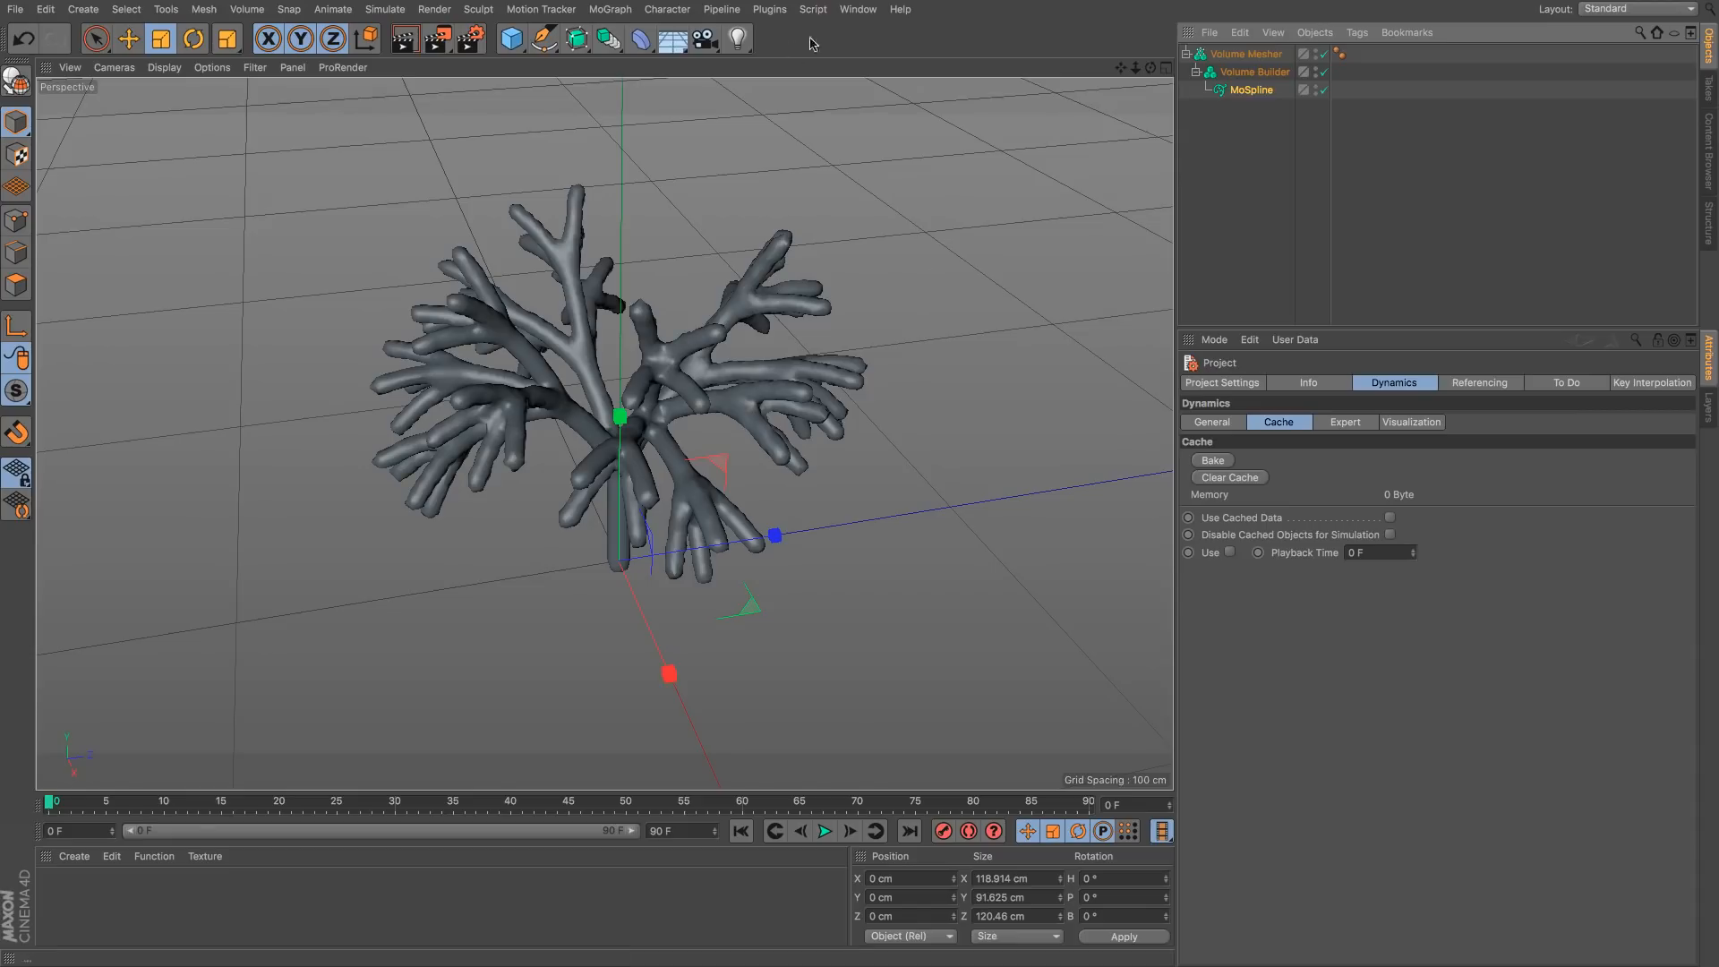
pyautogui.click(858, 9)
pyautogui.click(925, 535)
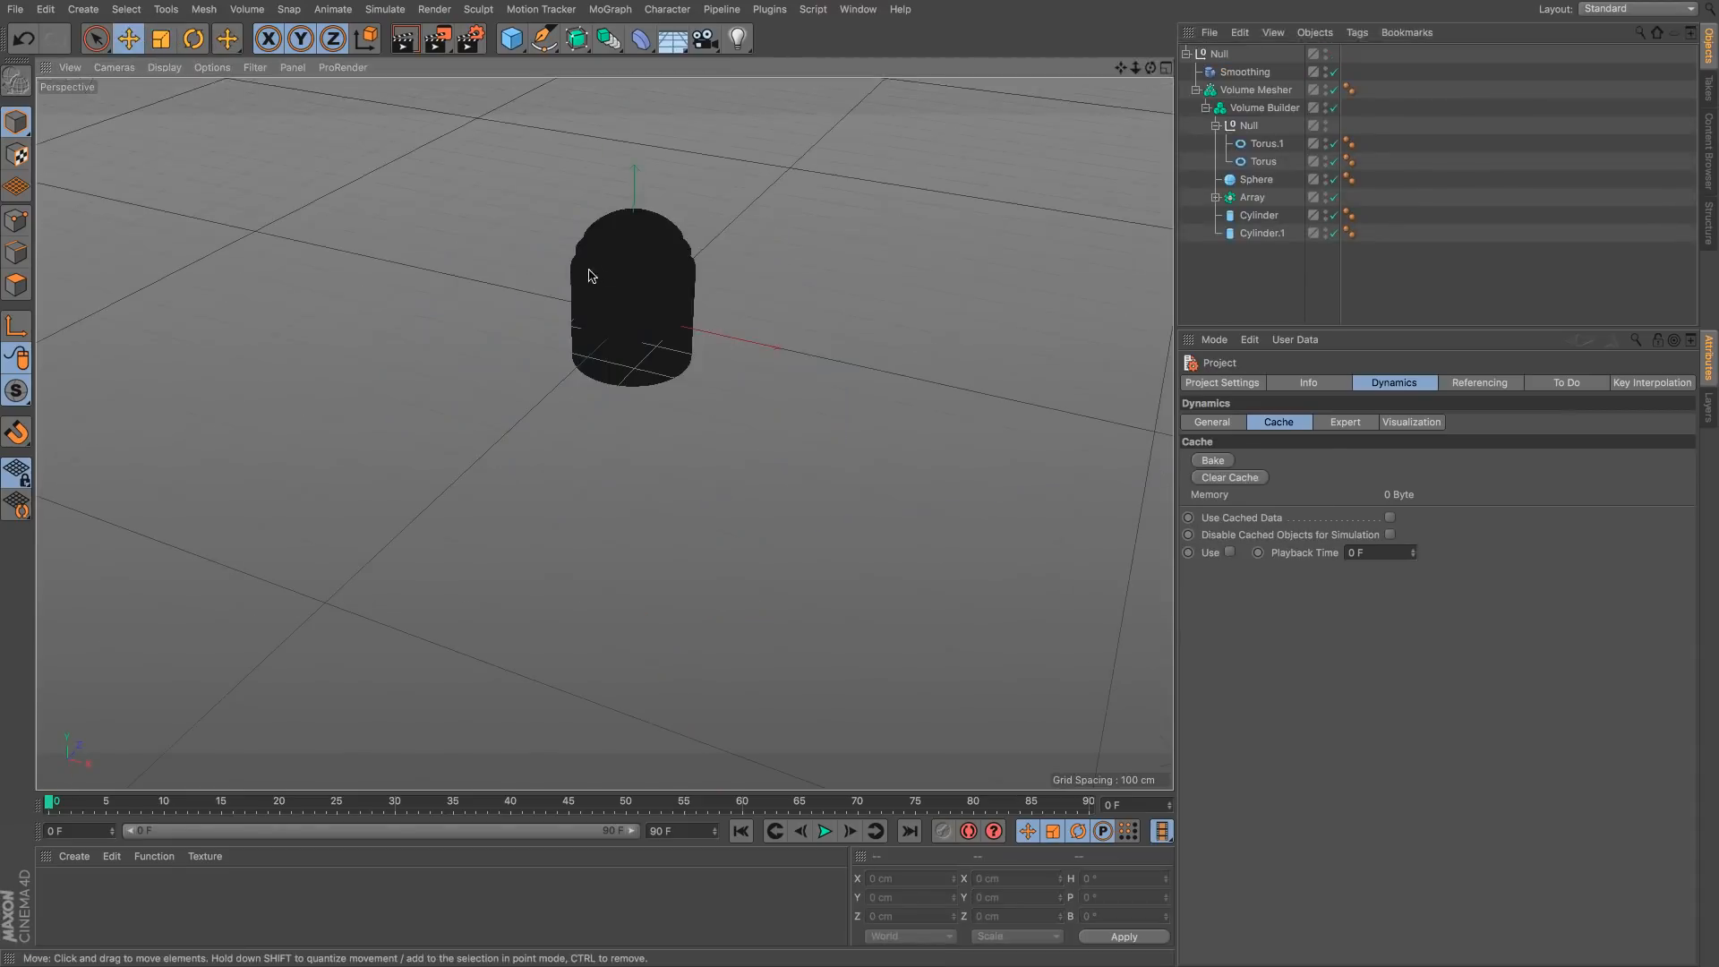
pyautogui.click(163, 67)
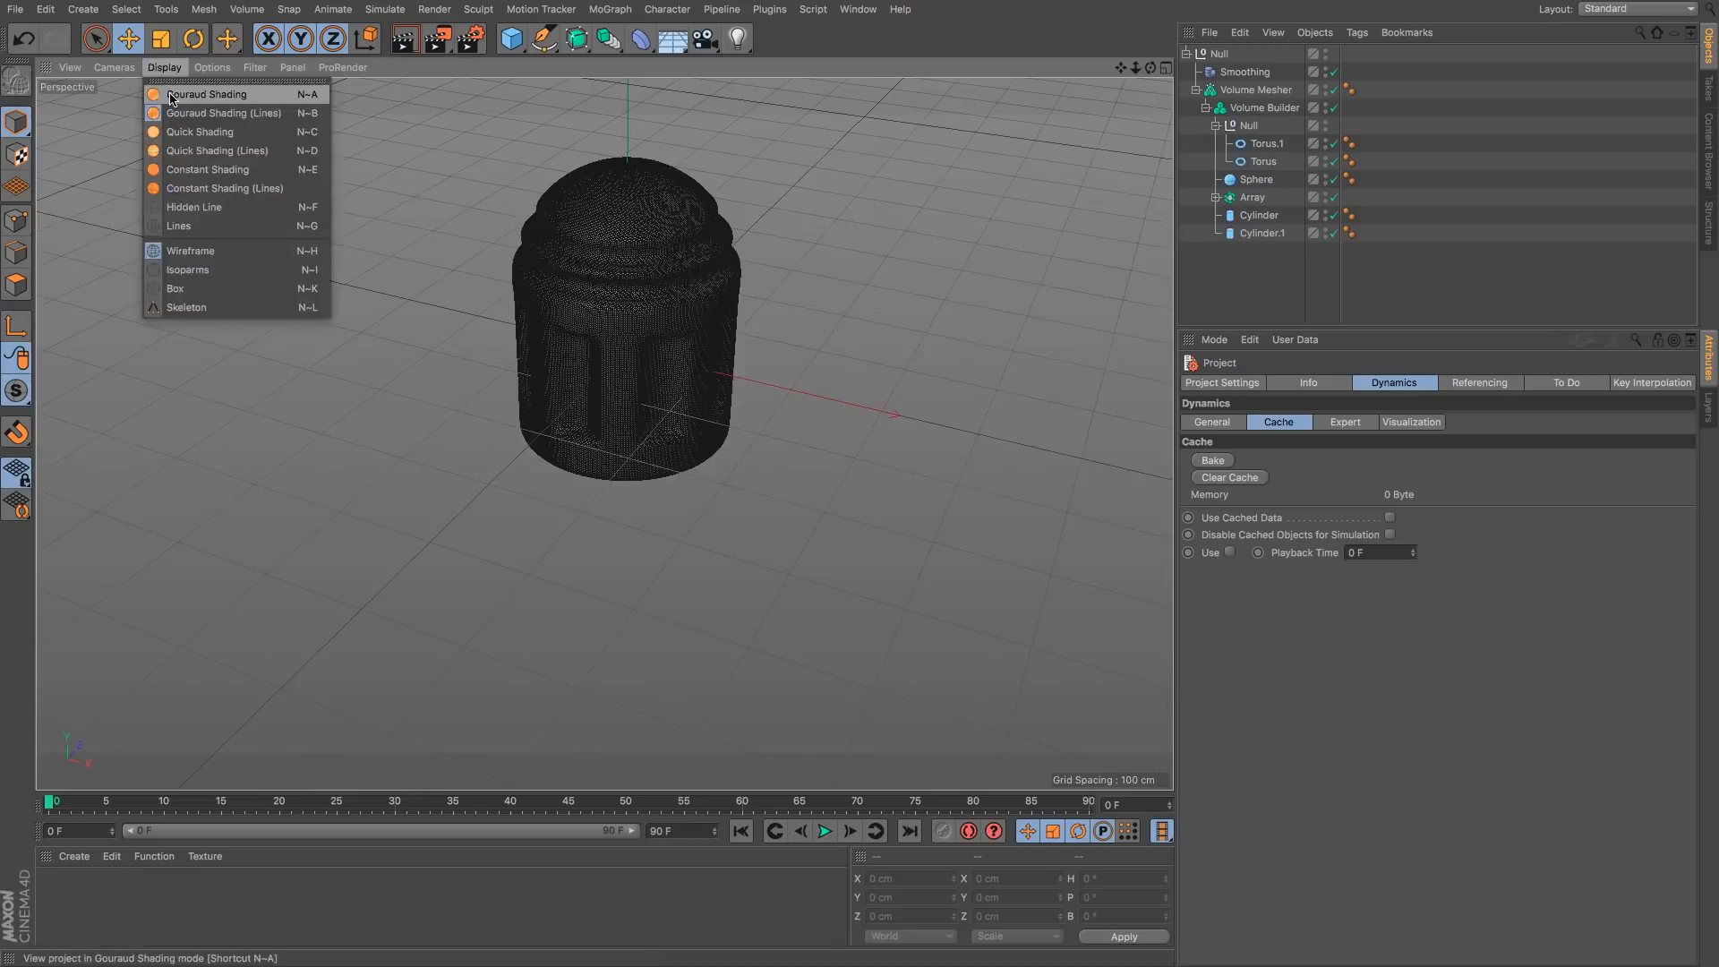
pyautogui.click(174, 94)
pyautogui.scroll(3, 713, 406)
pyautogui.moveTo(713, 407)
pyautogui.keyDown('alt'); pyautogui.mouseDown()
pyautogui.moveTo(722, 502)
pyautogui.moveTo(729, 401)
pyautogui.mouseUp(); pyautogui.keyUp('alt')
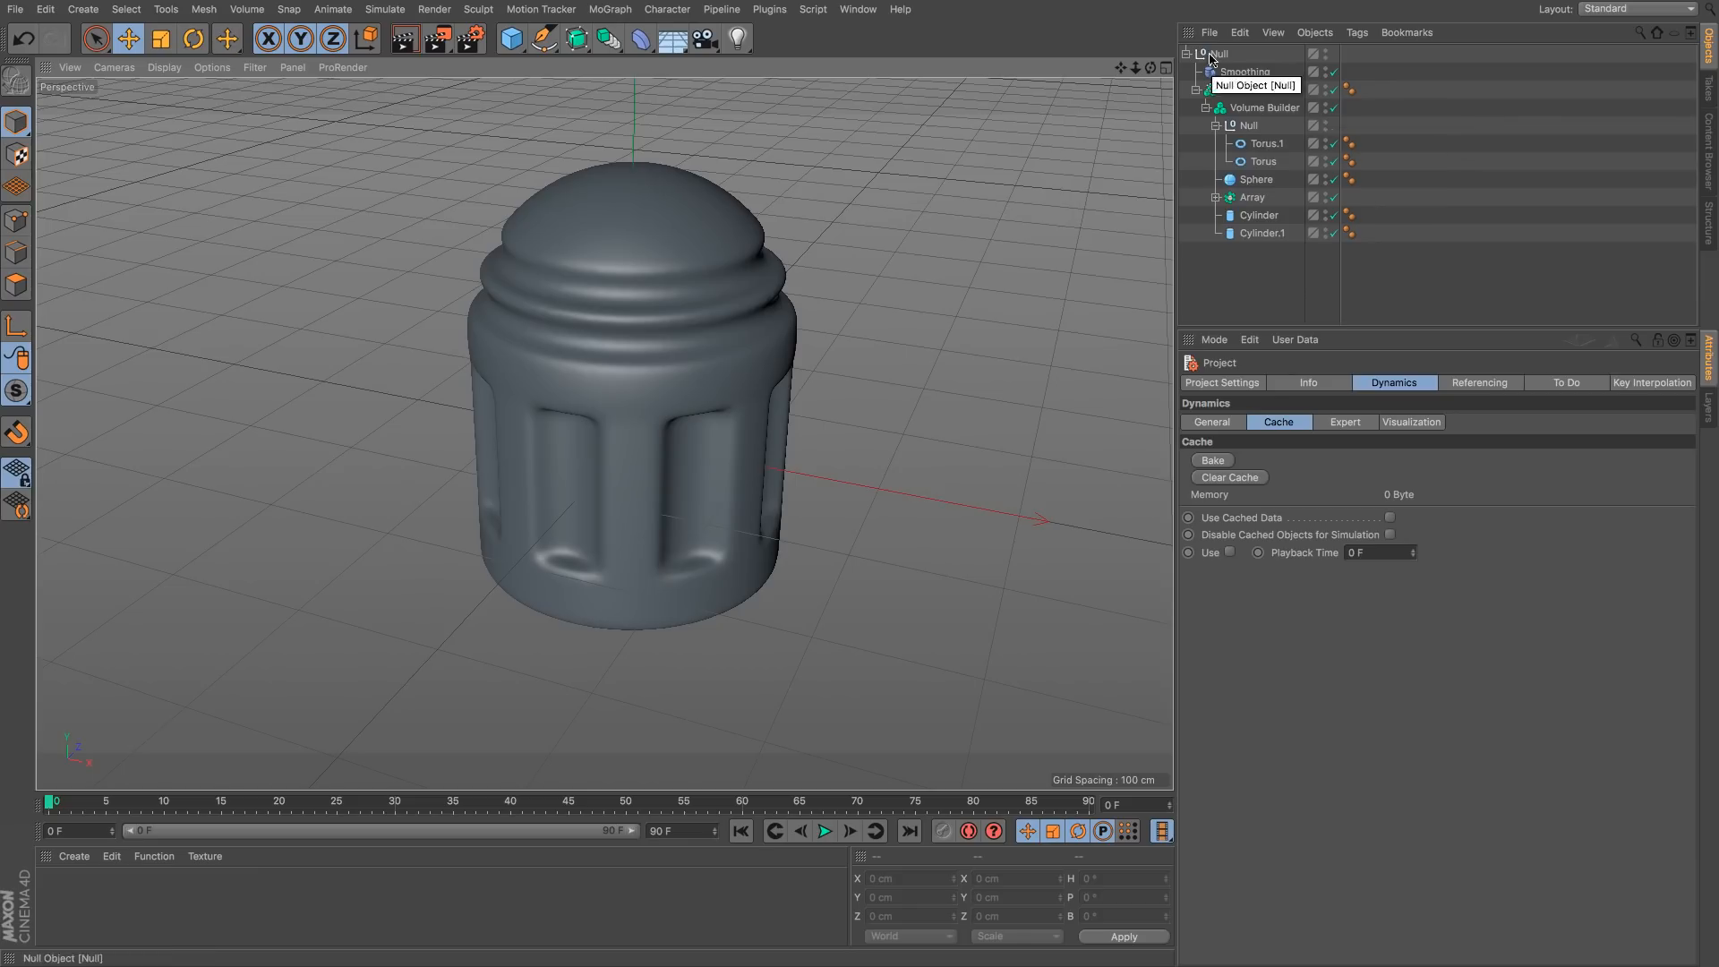
# Step: Display the model with Gouraud Shading (Lines) and select the Volume Mesher to examine its polygon layout up close
pyautogui.click(165, 68)
pyautogui.click(175, 113)
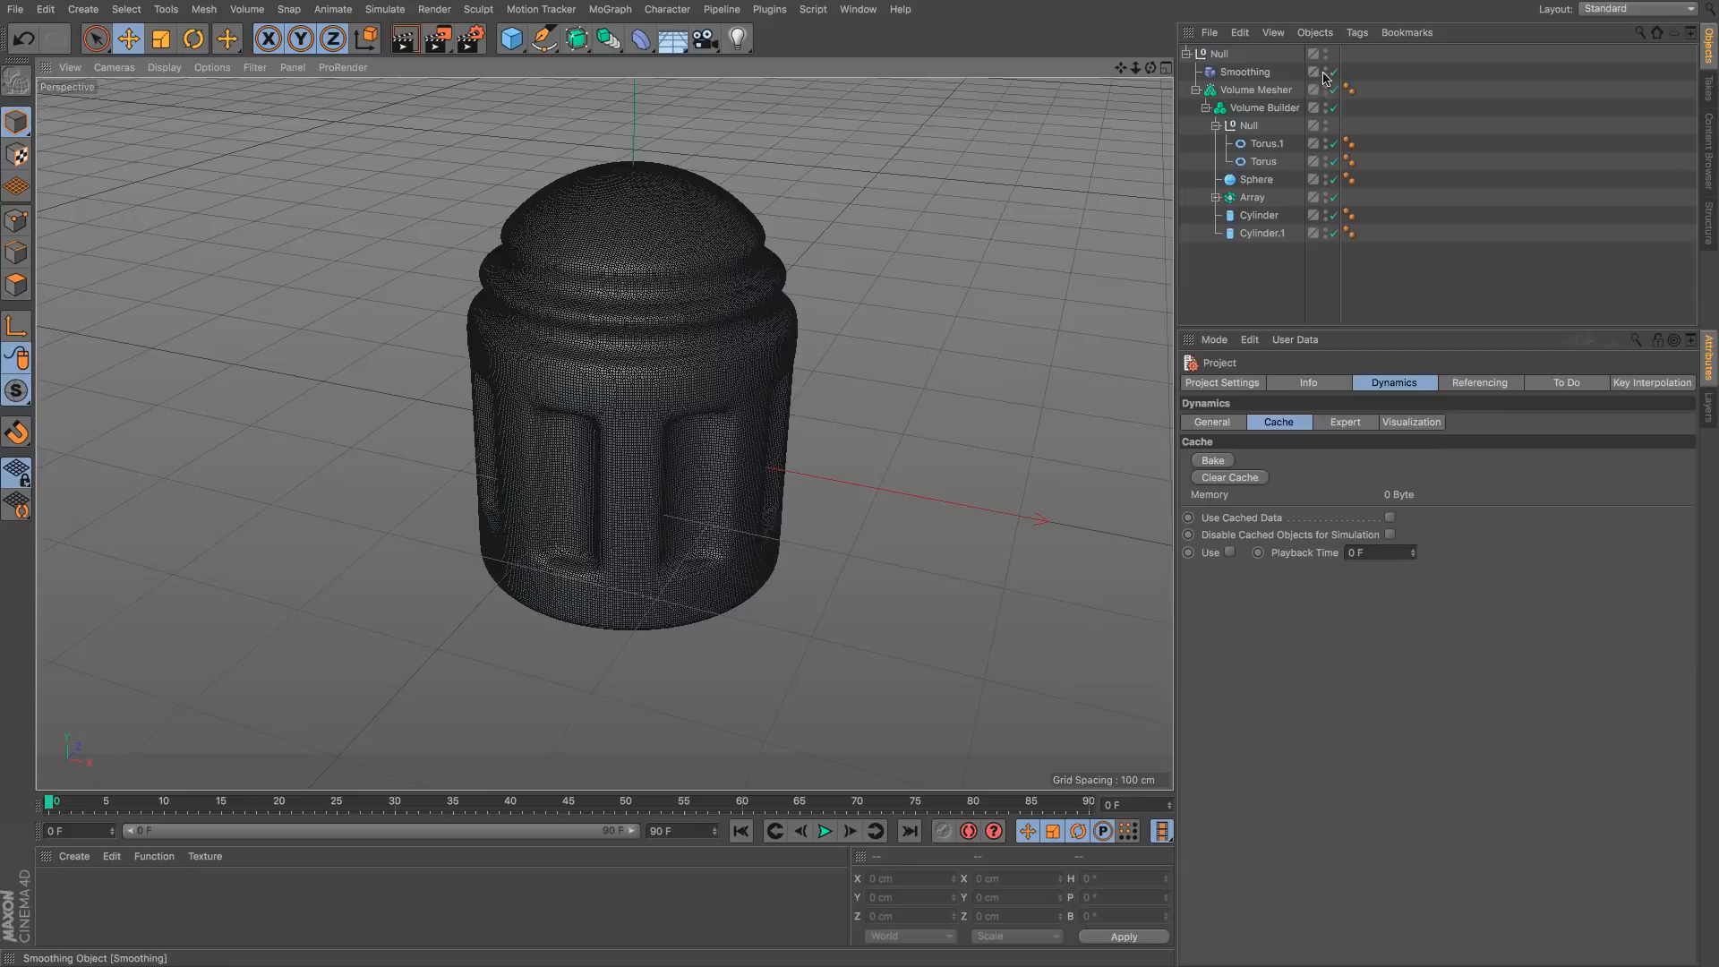
pyautogui.click(1280, 95)
pyautogui.scroll(5, 587, 394)
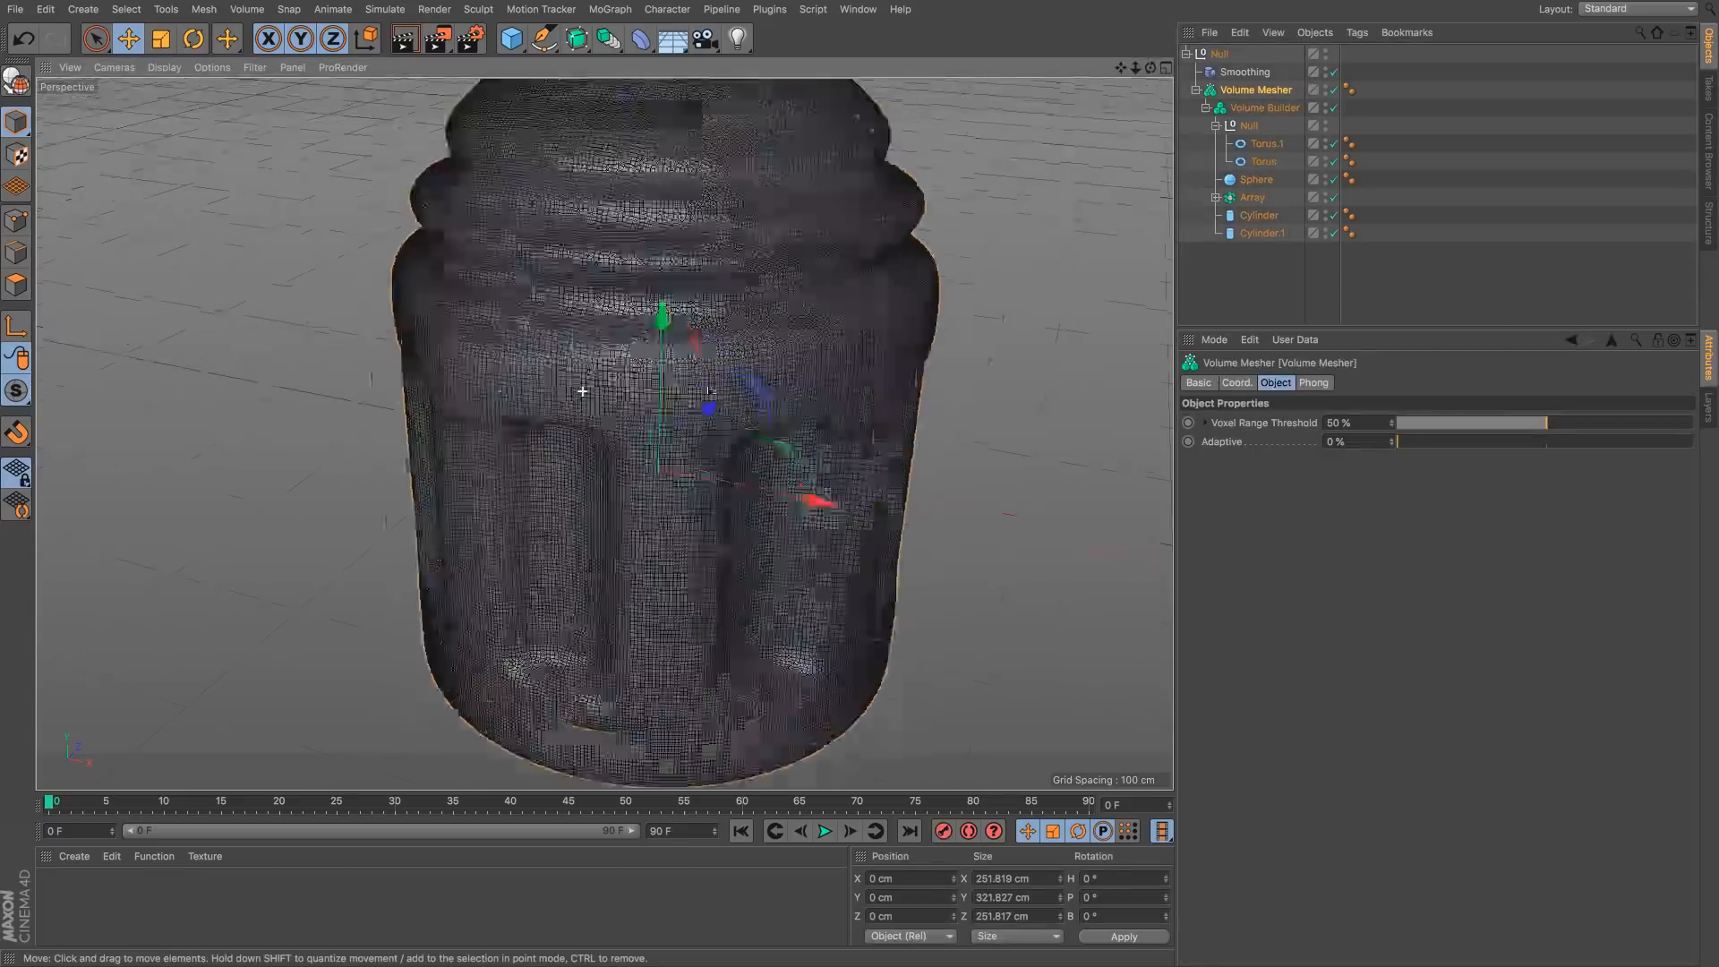
pyautogui.scroll(4, 864, 336)
pyautogui.scroll(-5, 866, 337)
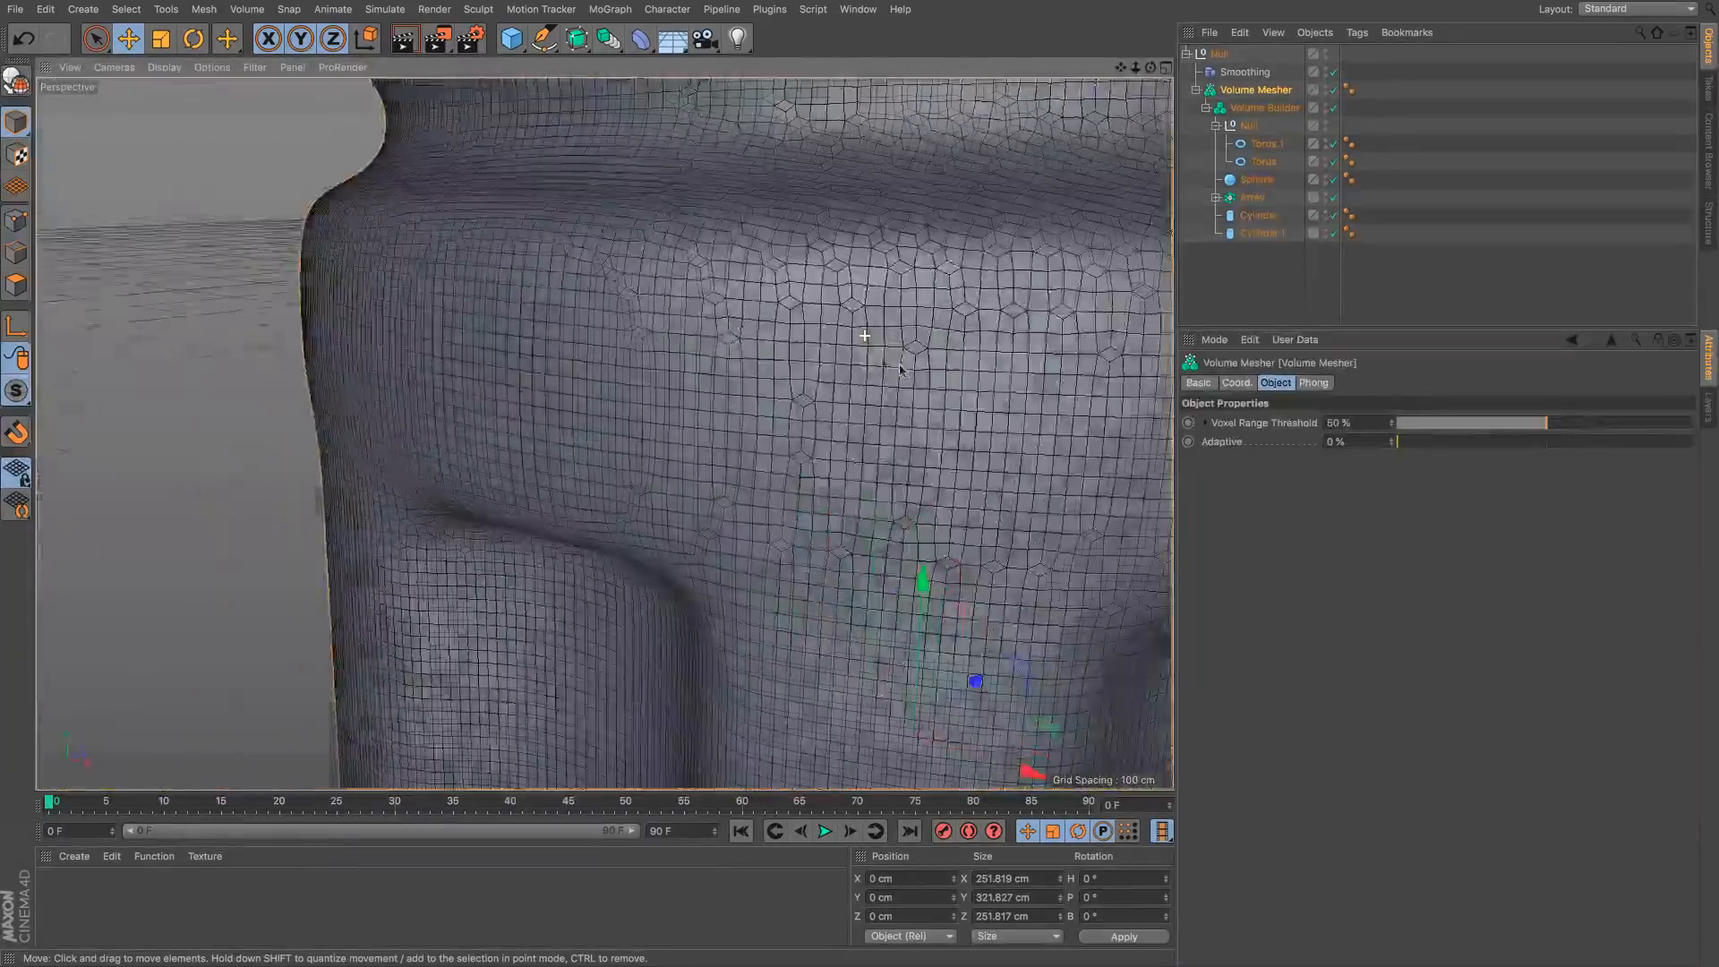
pyautogui.scroll(-2, 868, 322)
pyautogui.scroll(-3, 870, 326)
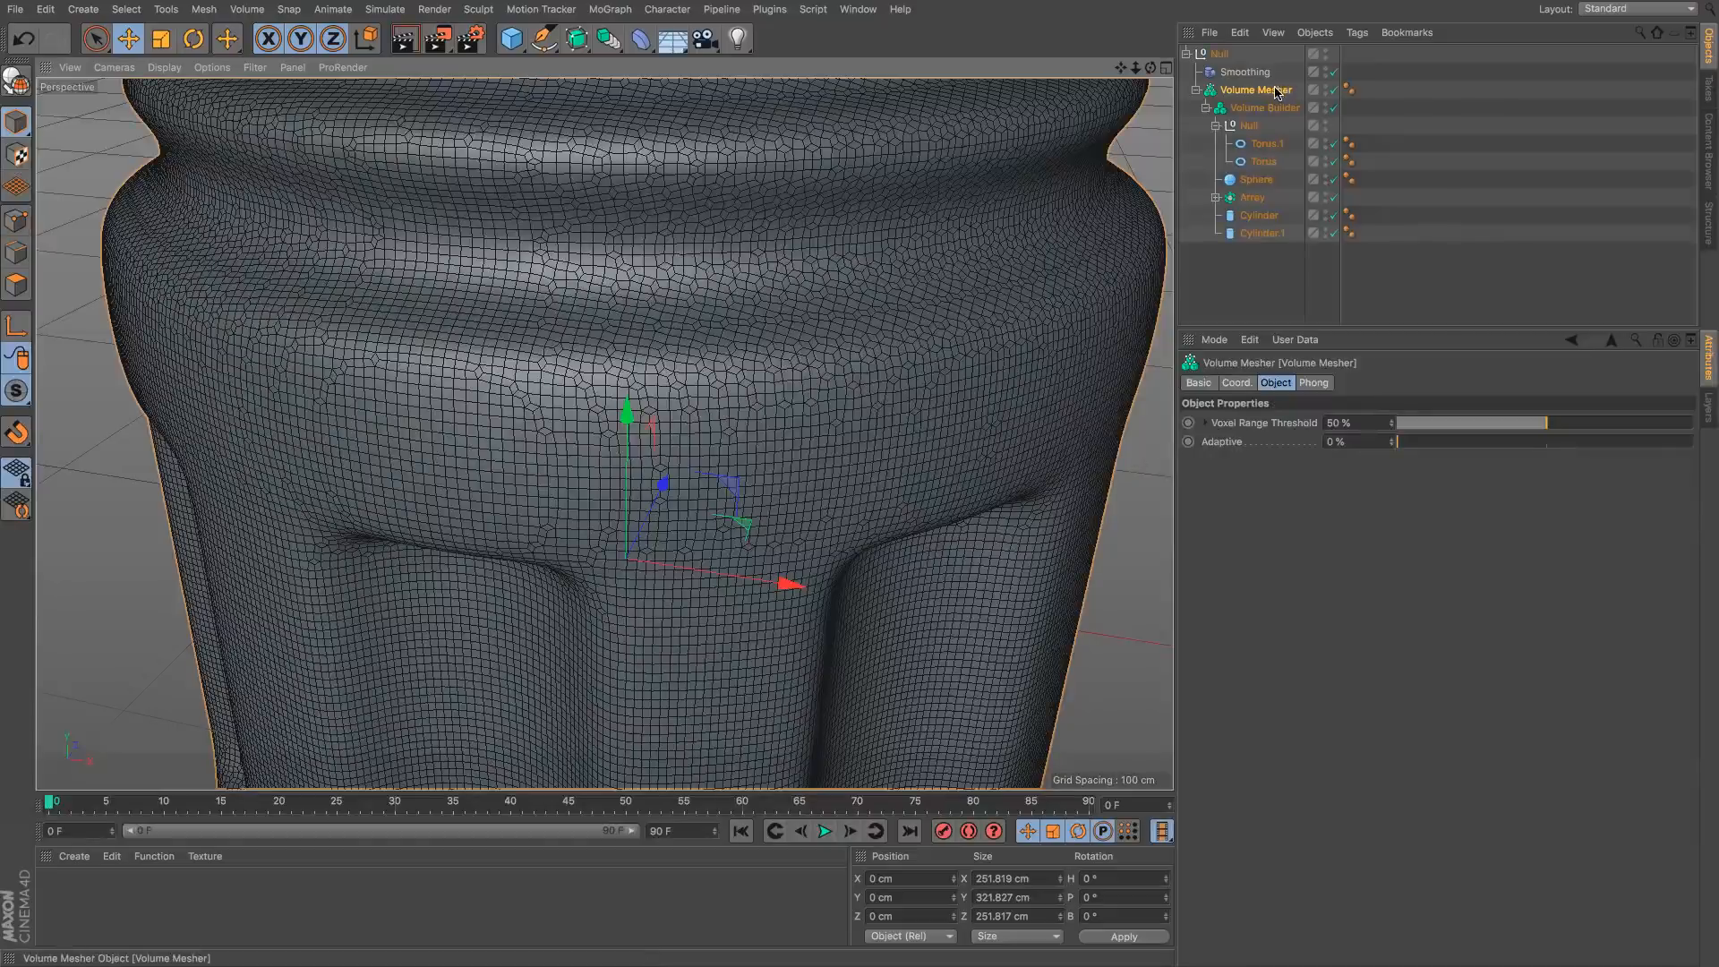
# Step: Try a higher Adaptive value on the Volume Mesher, and settle on 0.3 %
pyautogui.moveTo(1404, 442); pyautogui.dragTo(1450, 442)
pyautogui.scroll(-5, 896, 412)
pyautogui.keyDown('alt'); pyautogui.moveTo(895, 412); pyautogui.dragTo(904, 421); pyautogui.keyUp('alt')
pyautogui.moveTo(1454, 443); pyautogui.dragTo(1394, 444)
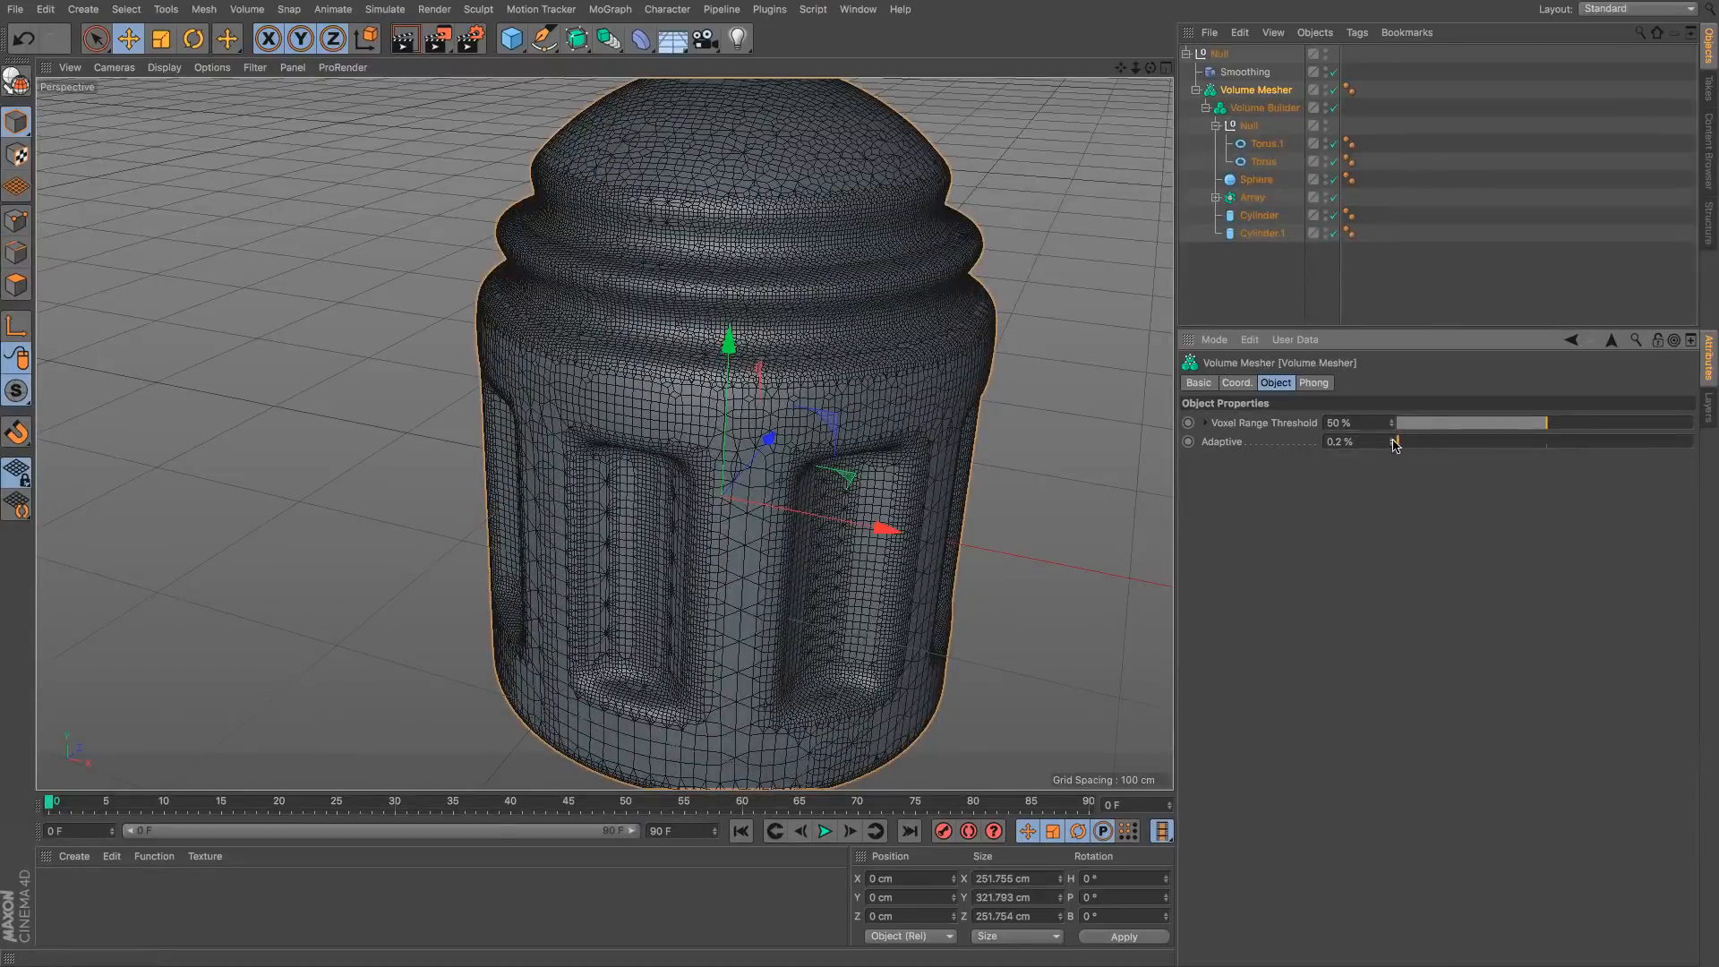
pyautogui.click(1397, 443)
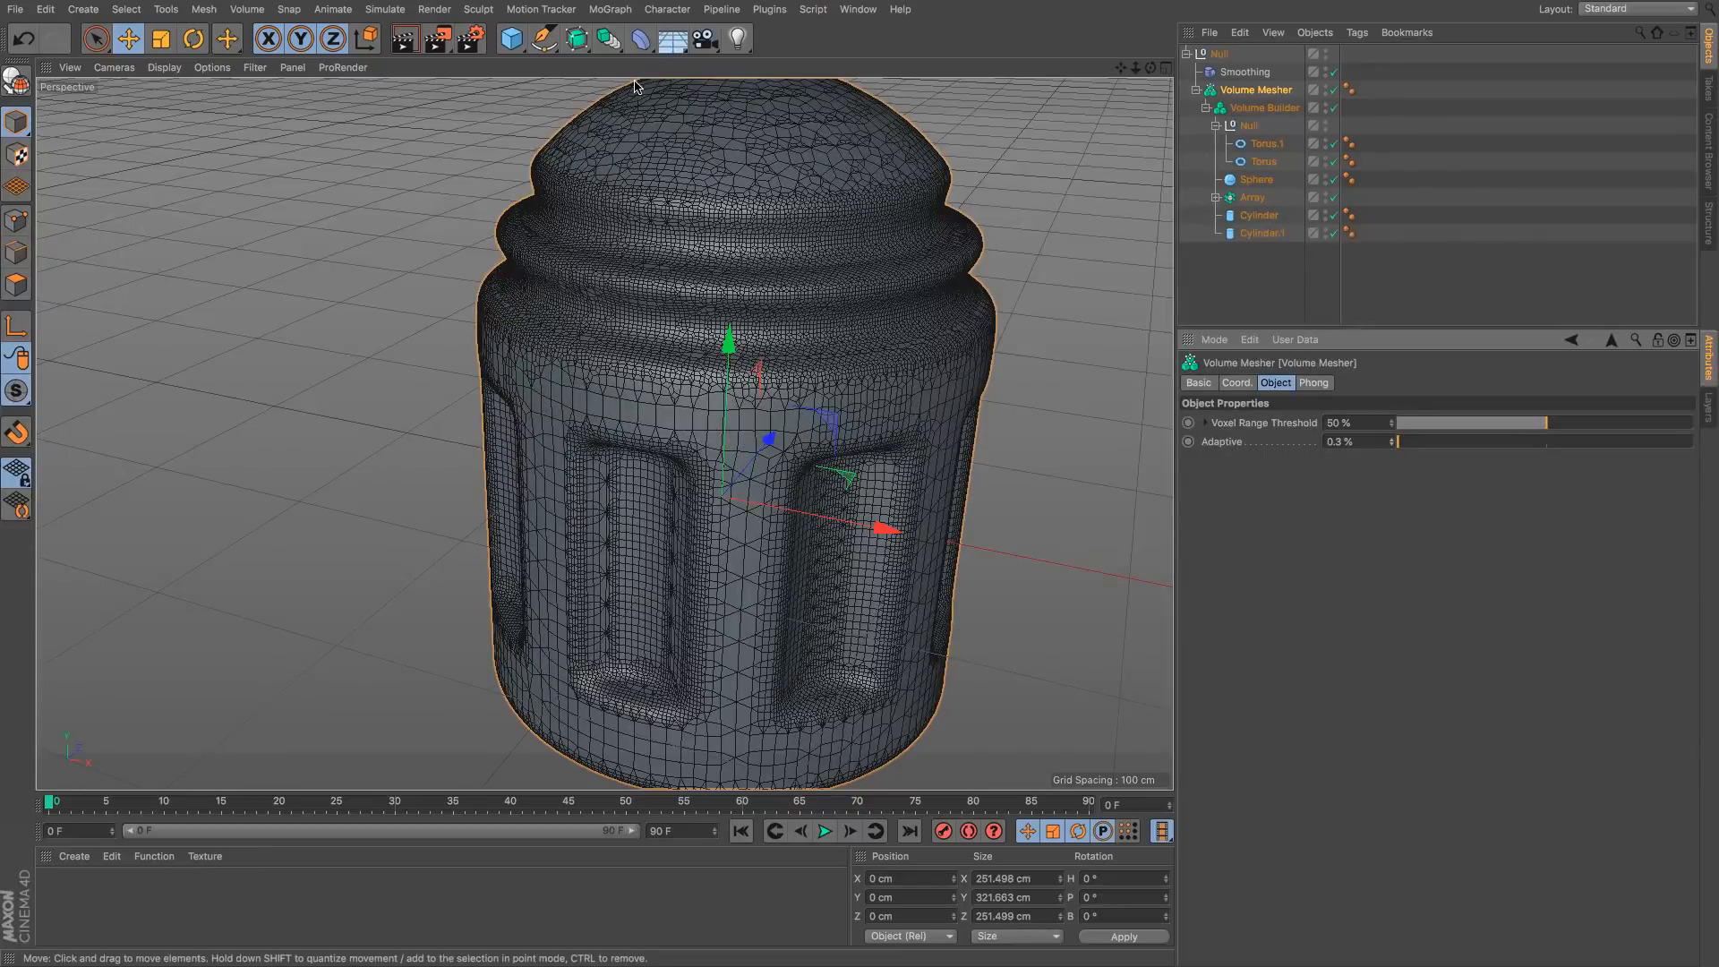
# Step: Try a Polygon Reduction generator on the Null containing the volume model, and remove the generator again
pyautogui.click(609, 40)
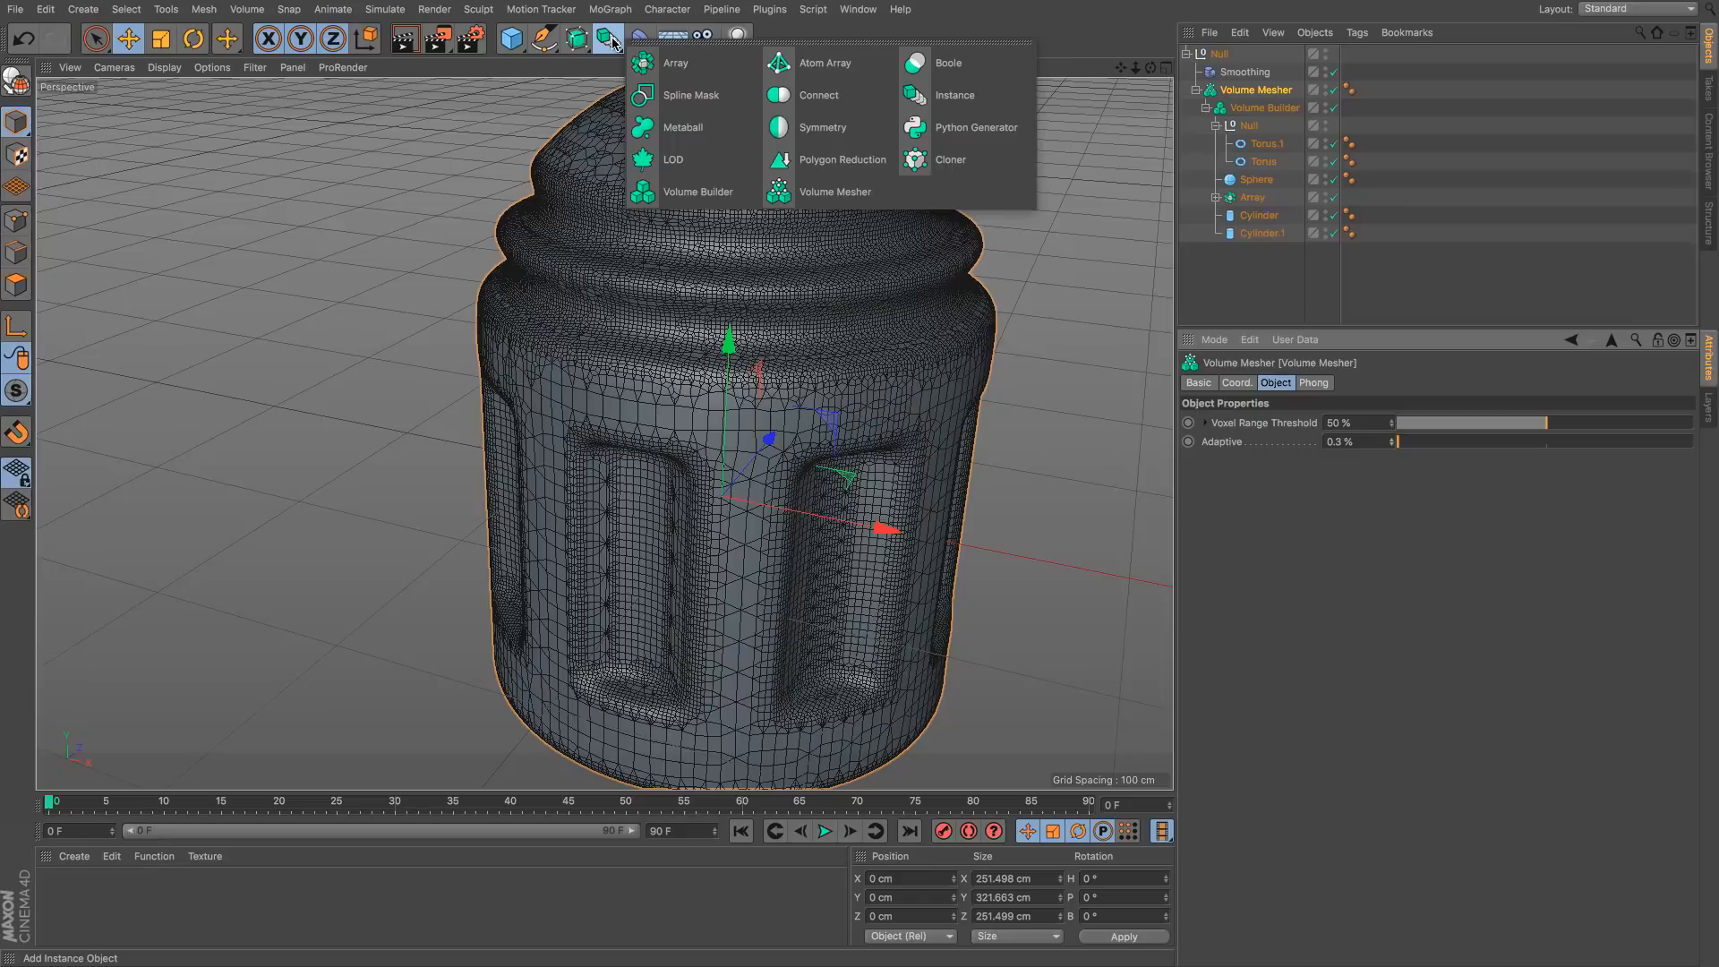
pyautogui.click(846, 160)
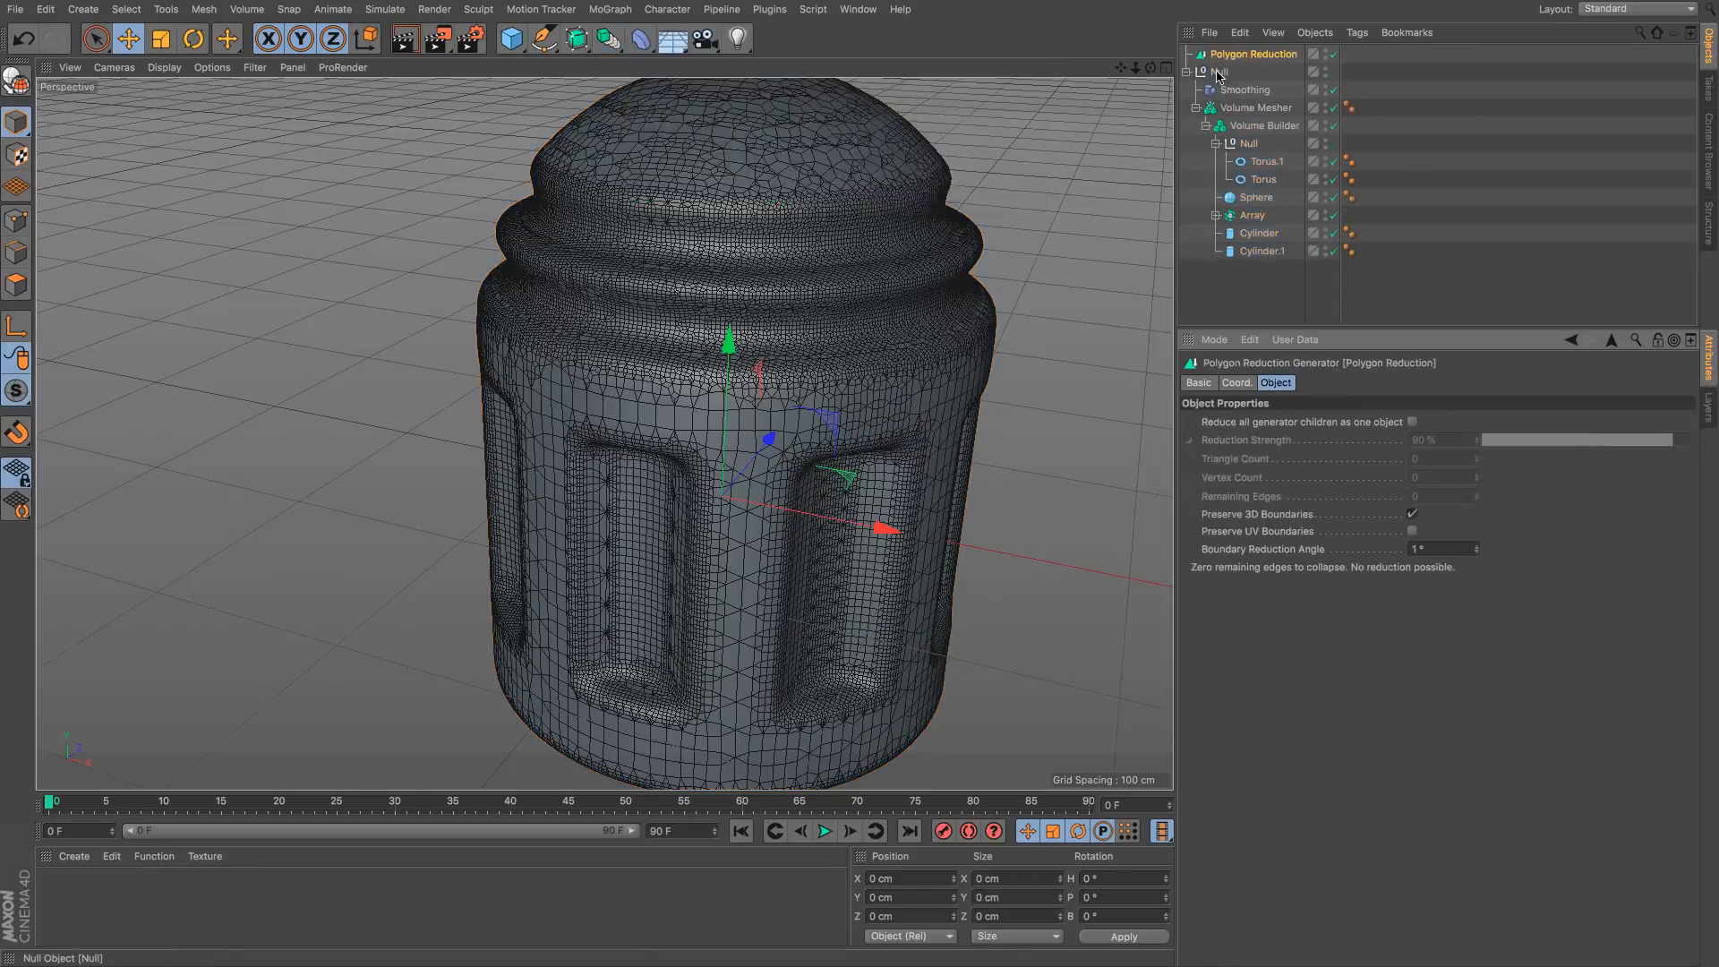
pyautogui.moveTo(1221, 73); pyautogui.dragTo(1240, 57)
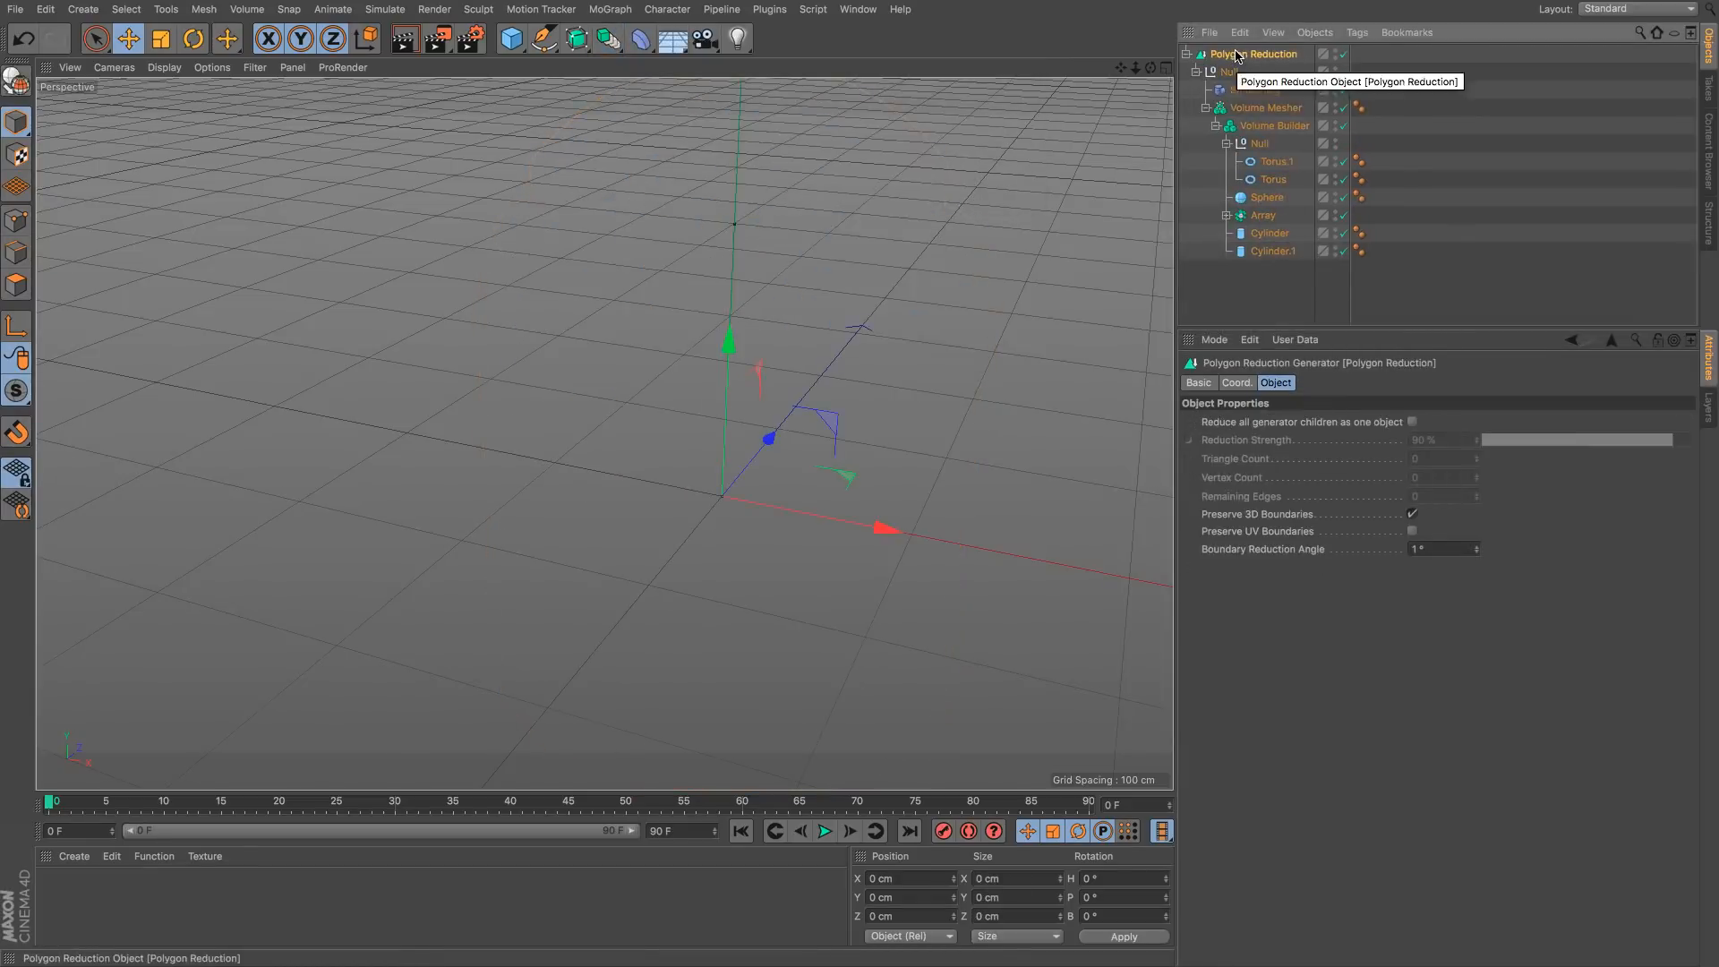
pyautogui.click(1229, 75)
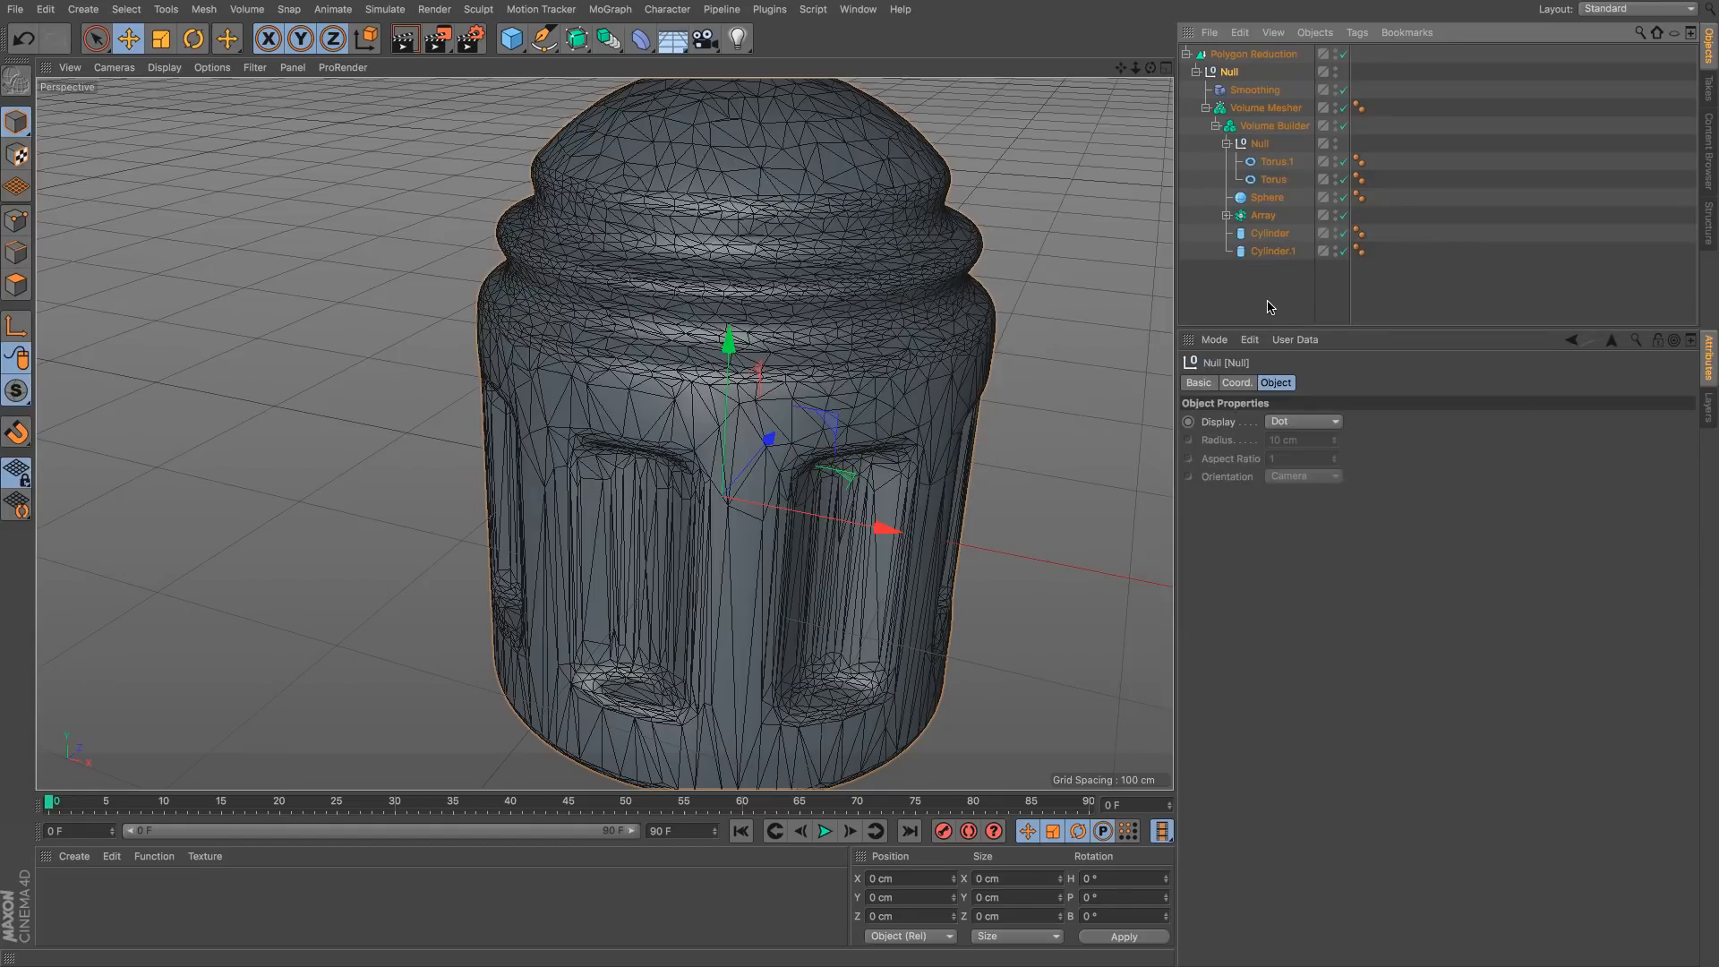
pyautogui.moveTo(1229, 72); pyautogui.dragTo(1238, 302)
pyautogui.press('Delete')
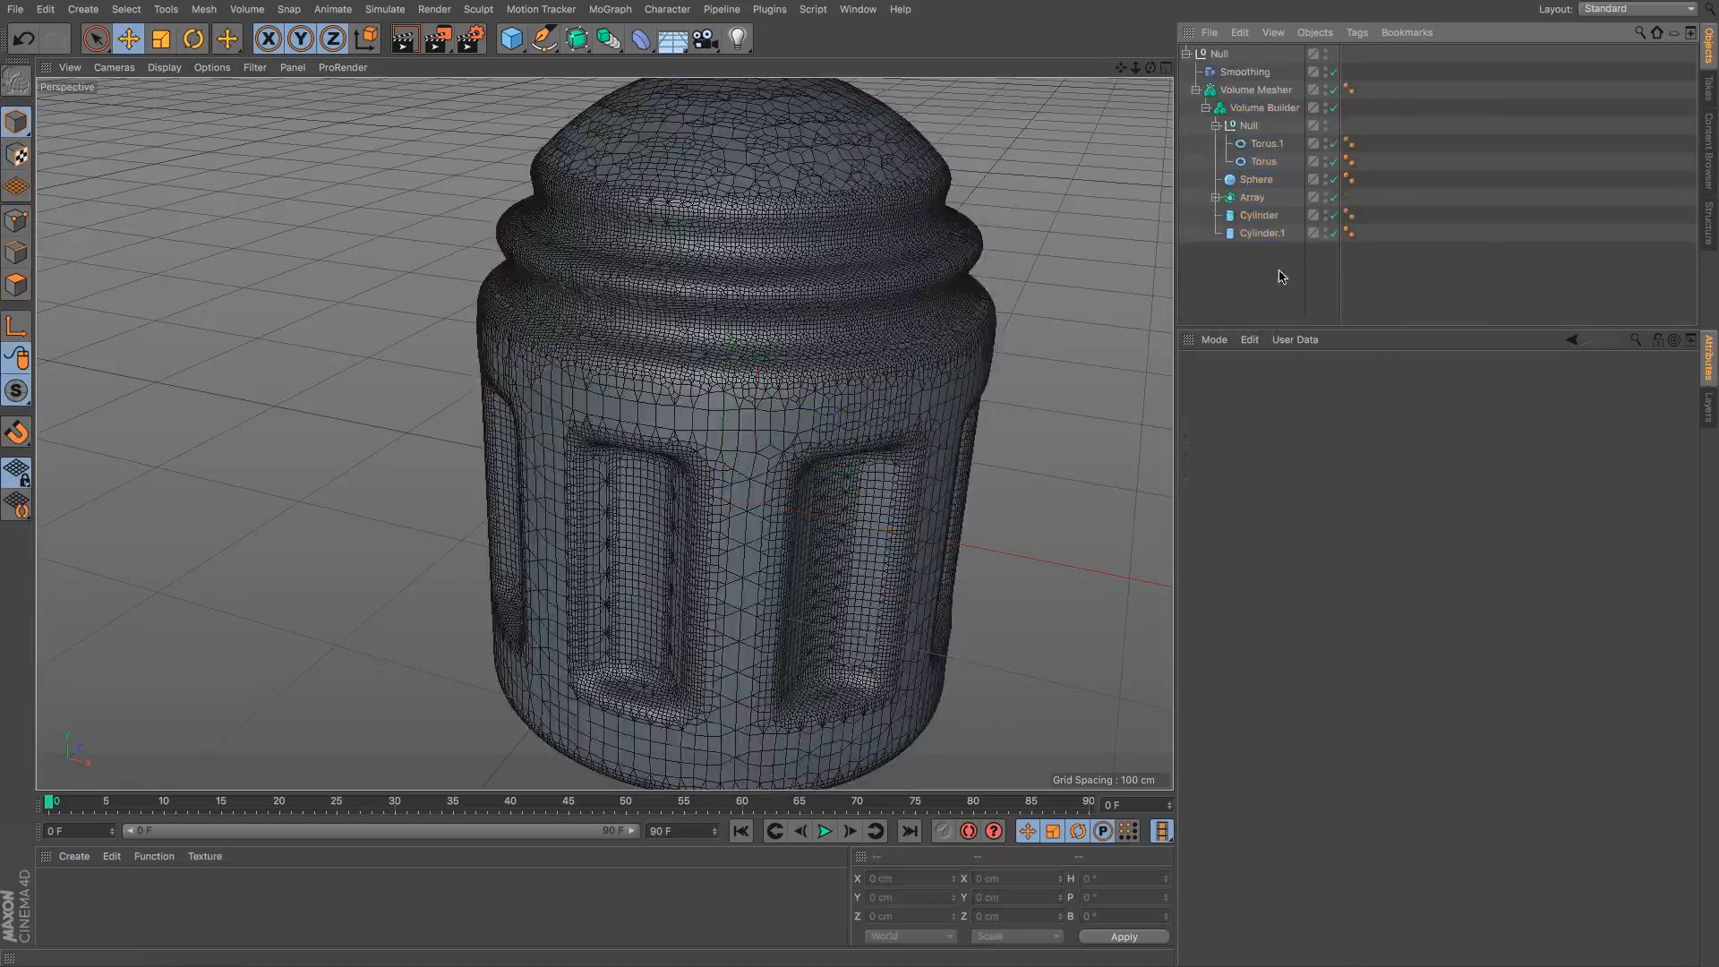
# Step: Keyframe the Array's Y position in its current place at frame 0 and raised to 38.623 cm at frame 10
pyautogui.click(1262, 234)
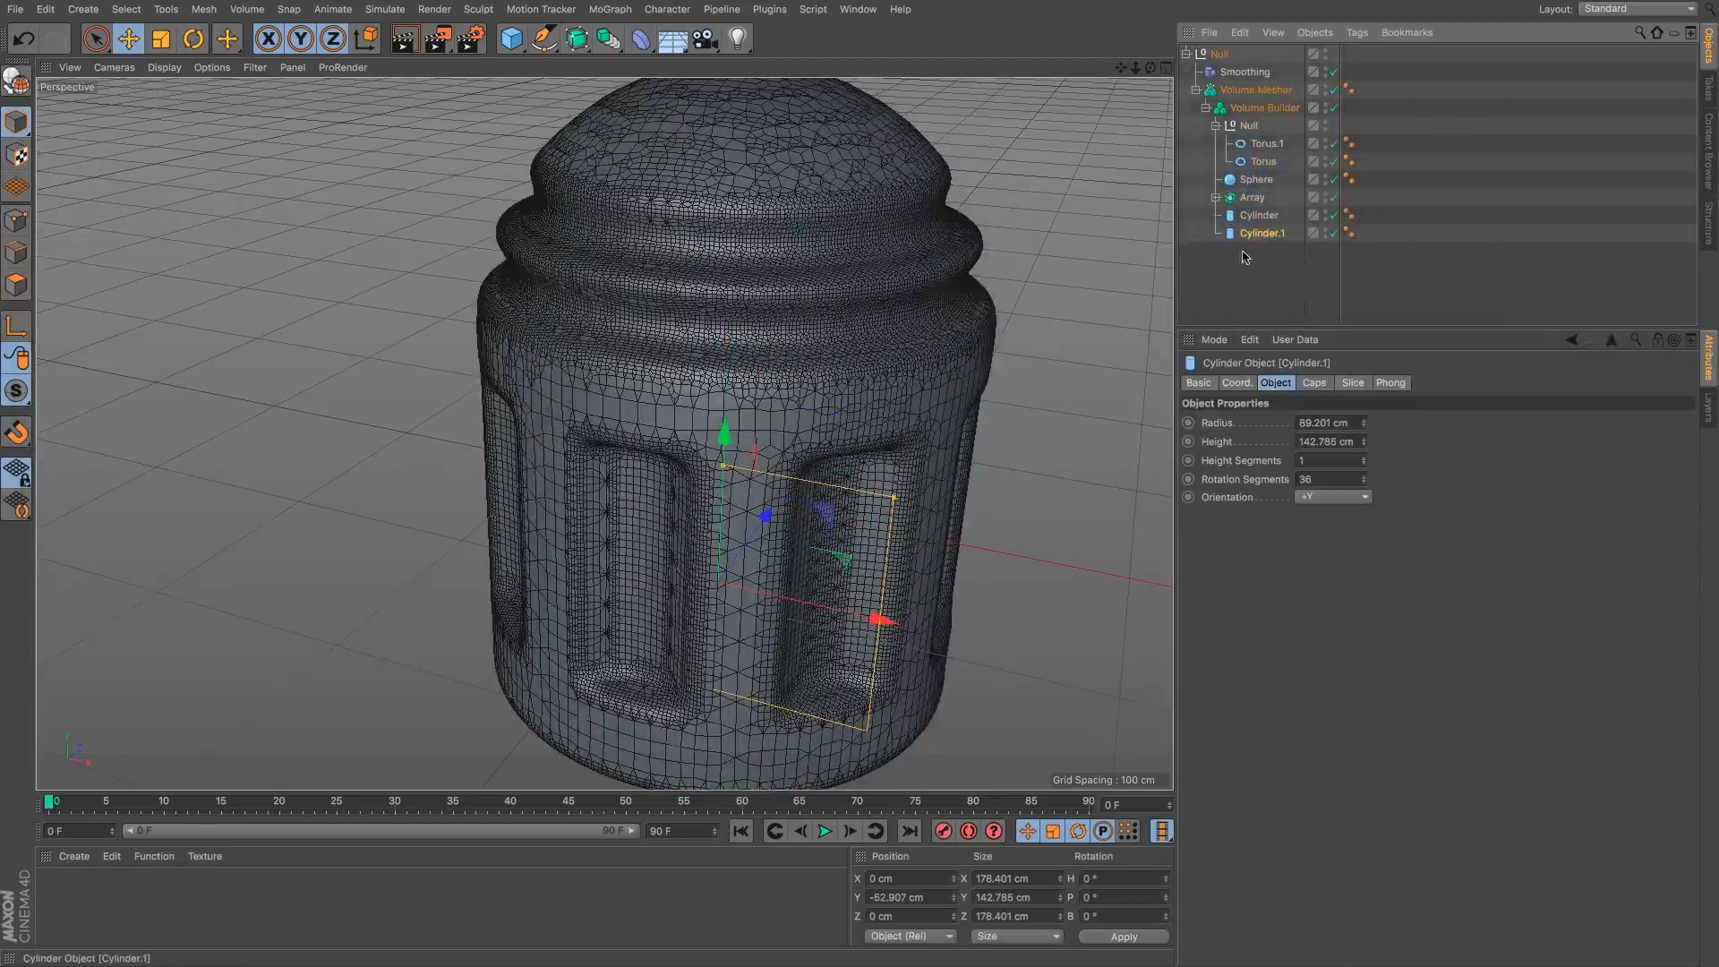
pyautogui.click(1253, 198)
pyautogui.click(1237, 383)
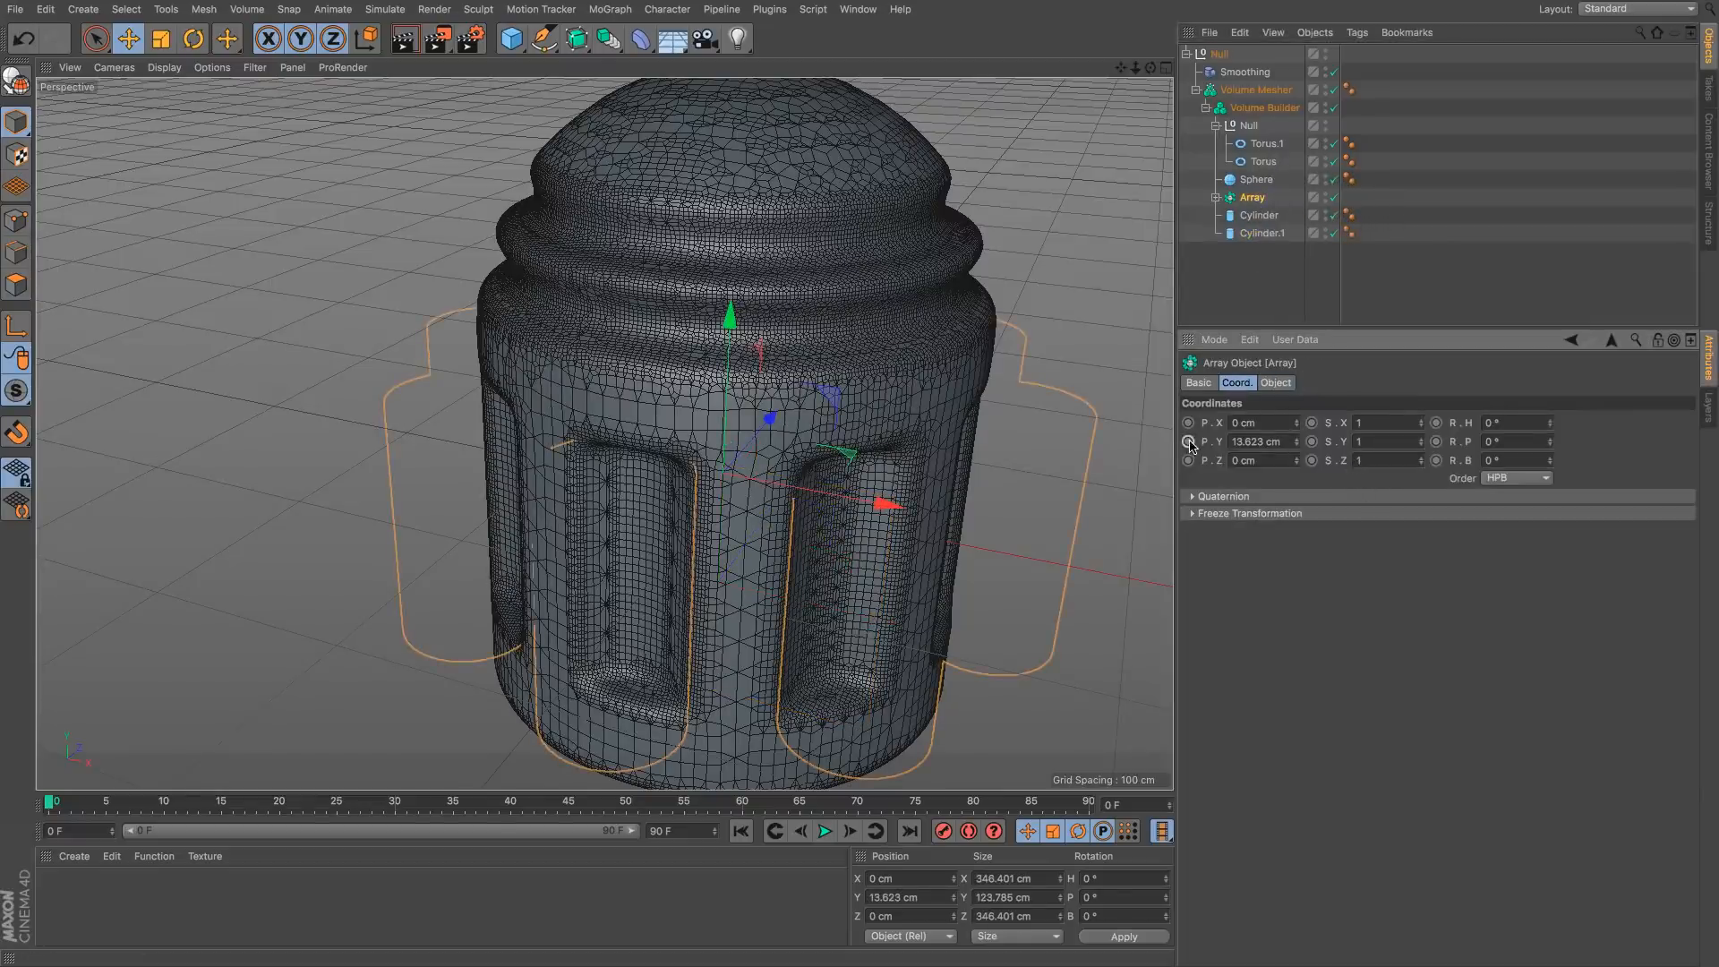
pyautogui.click(167, 802)
pyautogui.click(1188, 442)
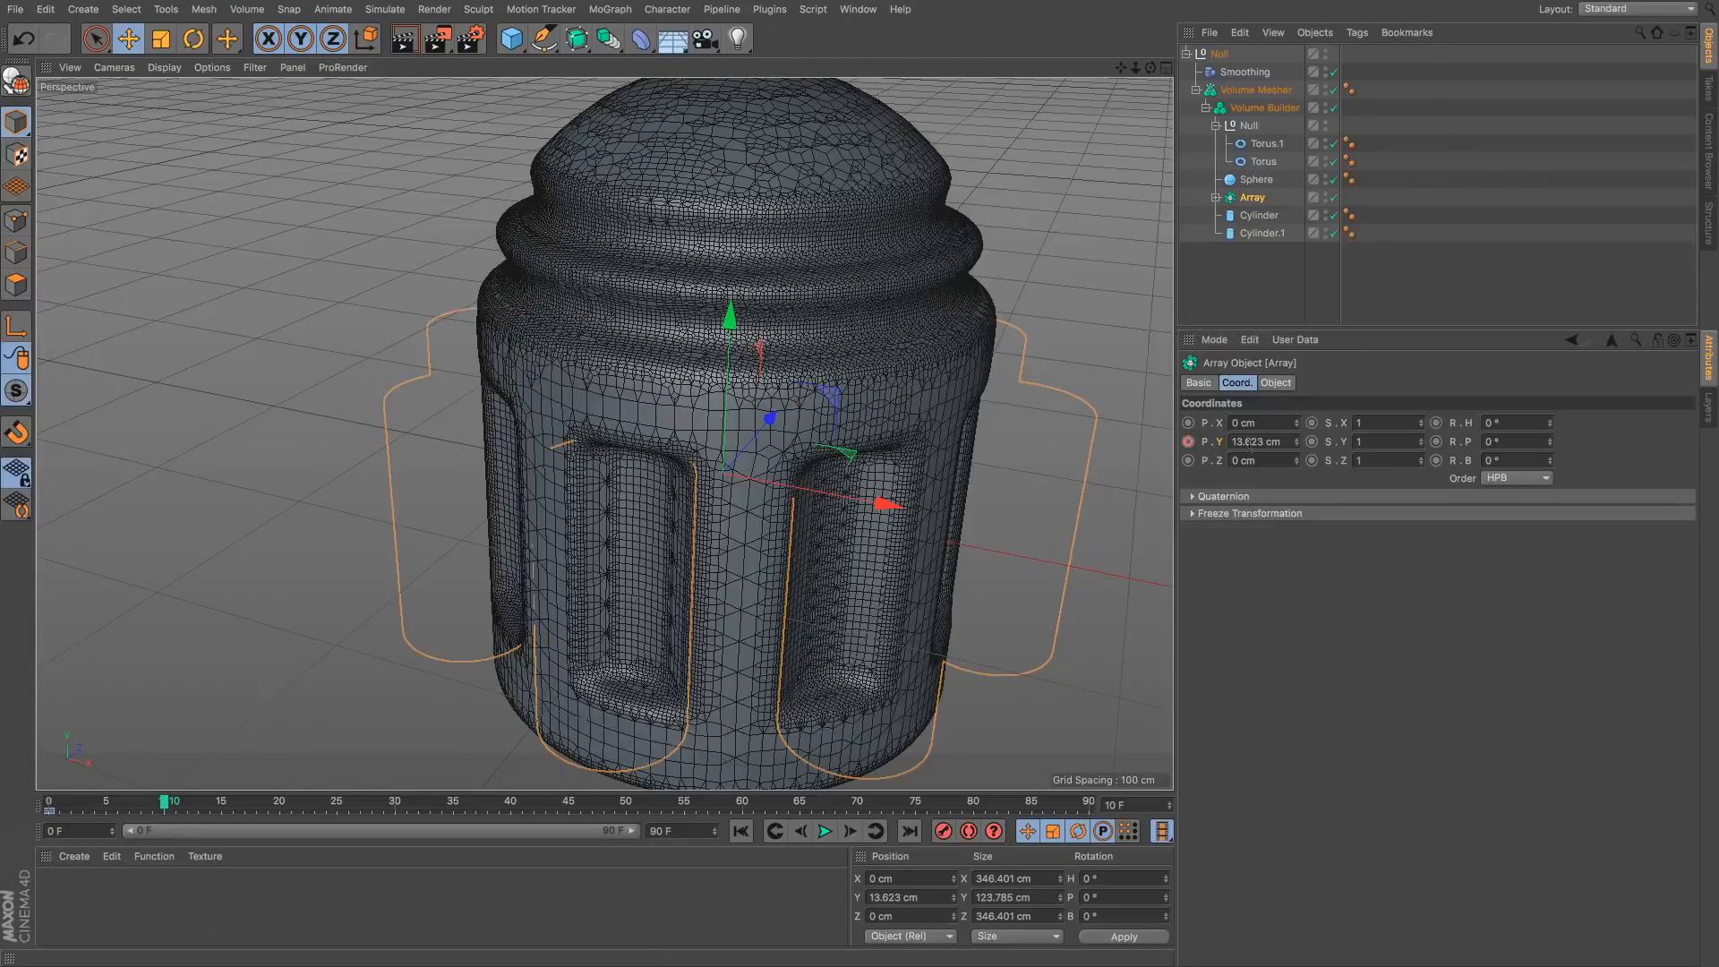
pyautogui.moveTo(1296, 439); pyautogui.dragTo(1295, 390)
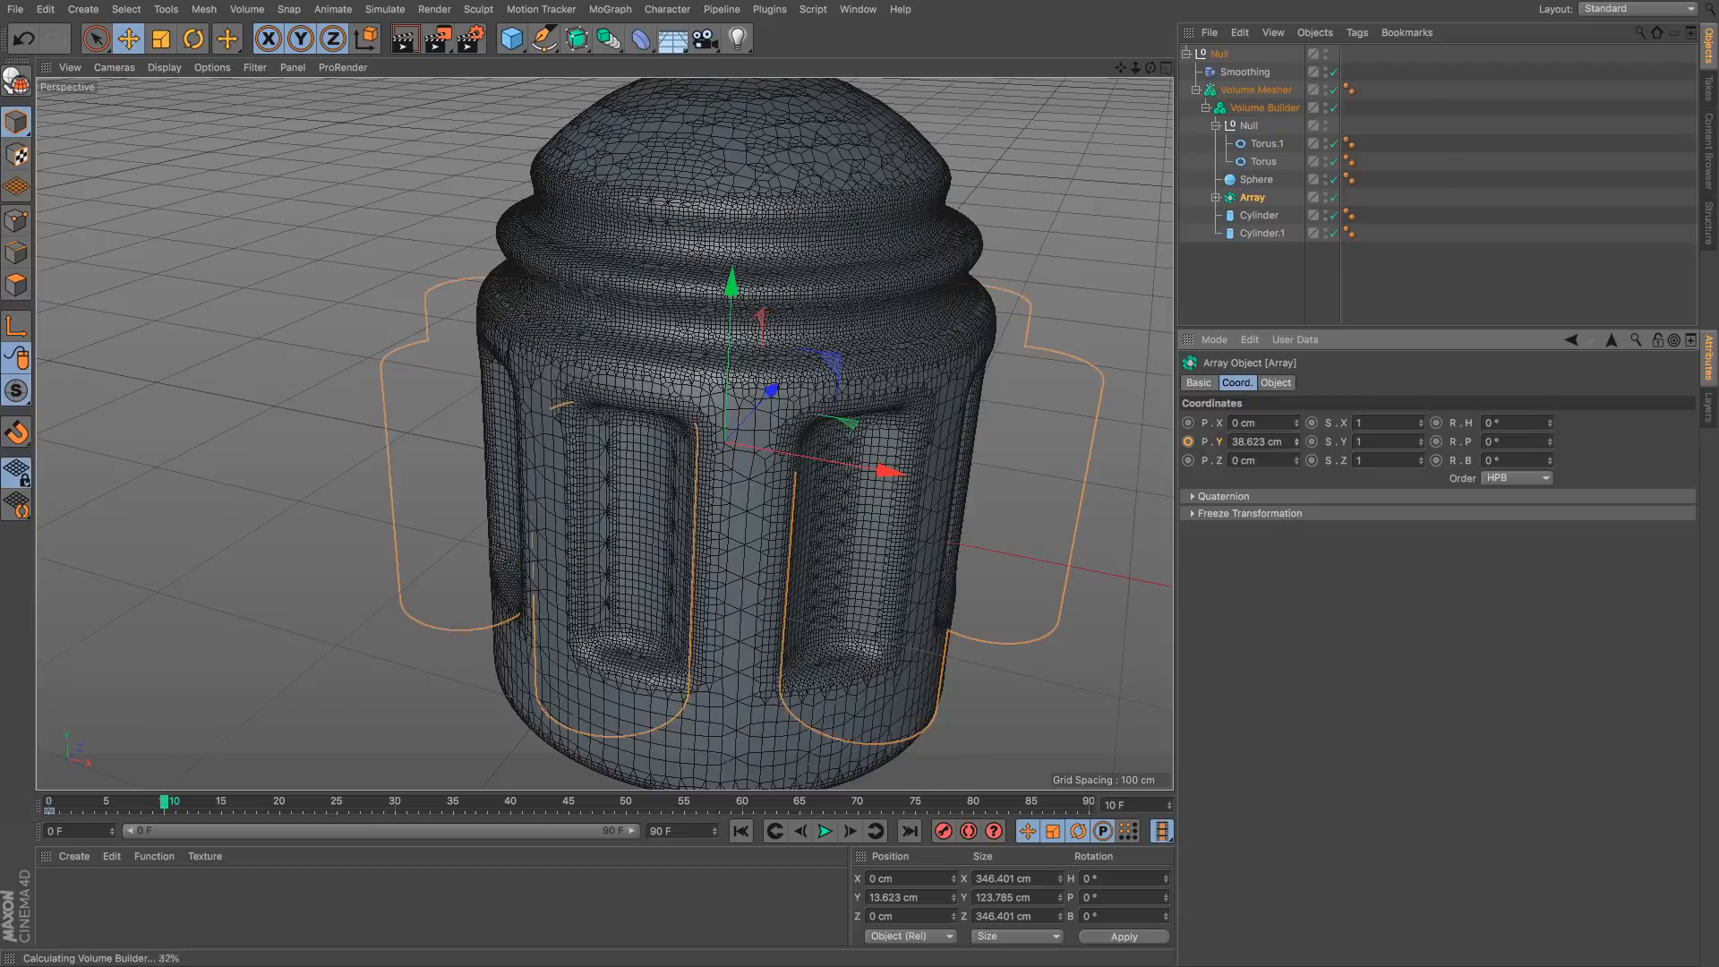
pyautogui.click(1188, 442)
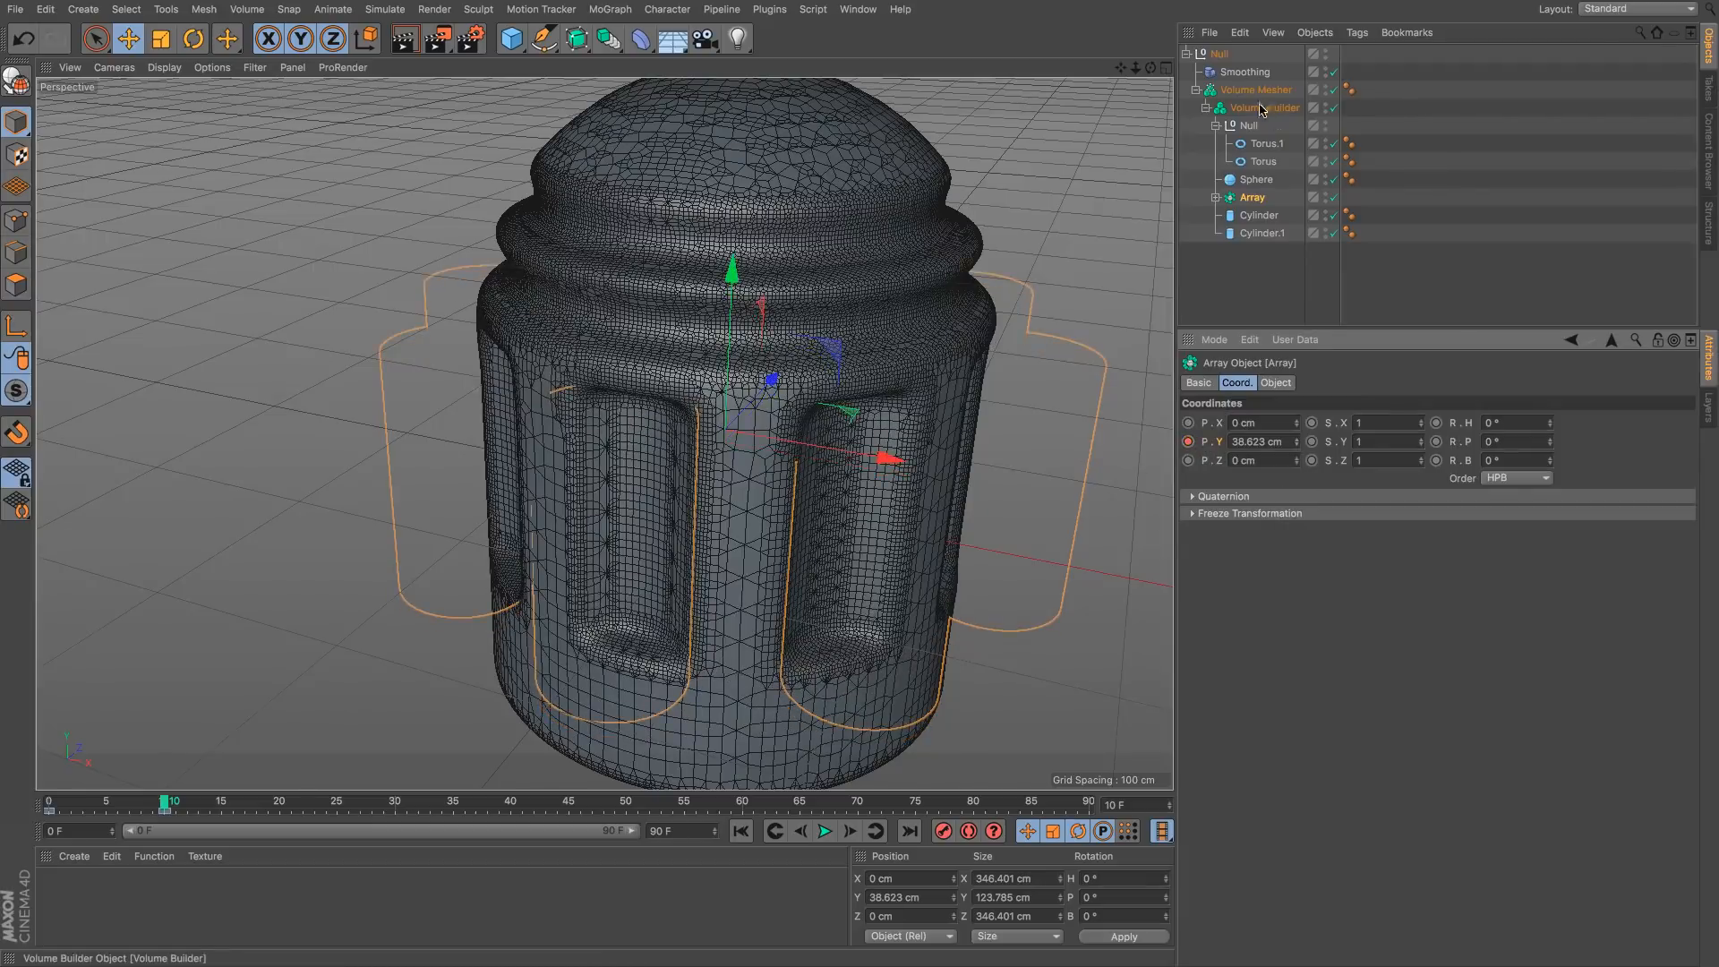
# Step: Play the Array animation from the first frame to check how the grooves move in the mesh, and stop it
pyautogui.click(740, 831)
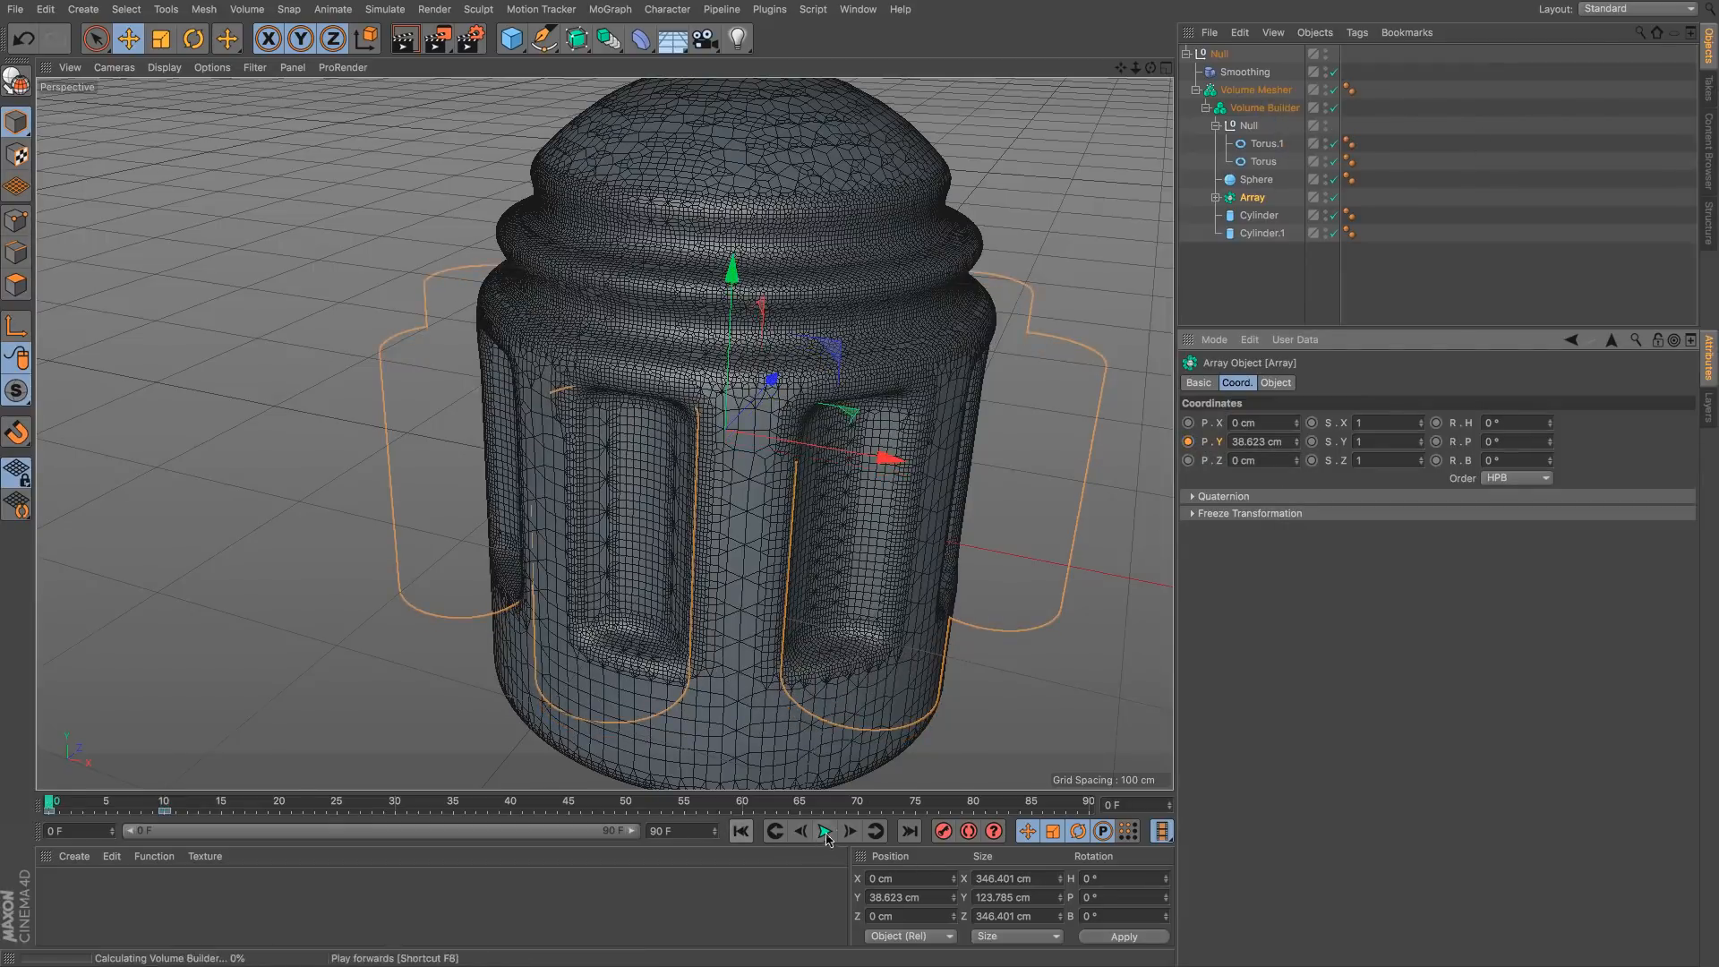
pyautogui.click(825, 832)
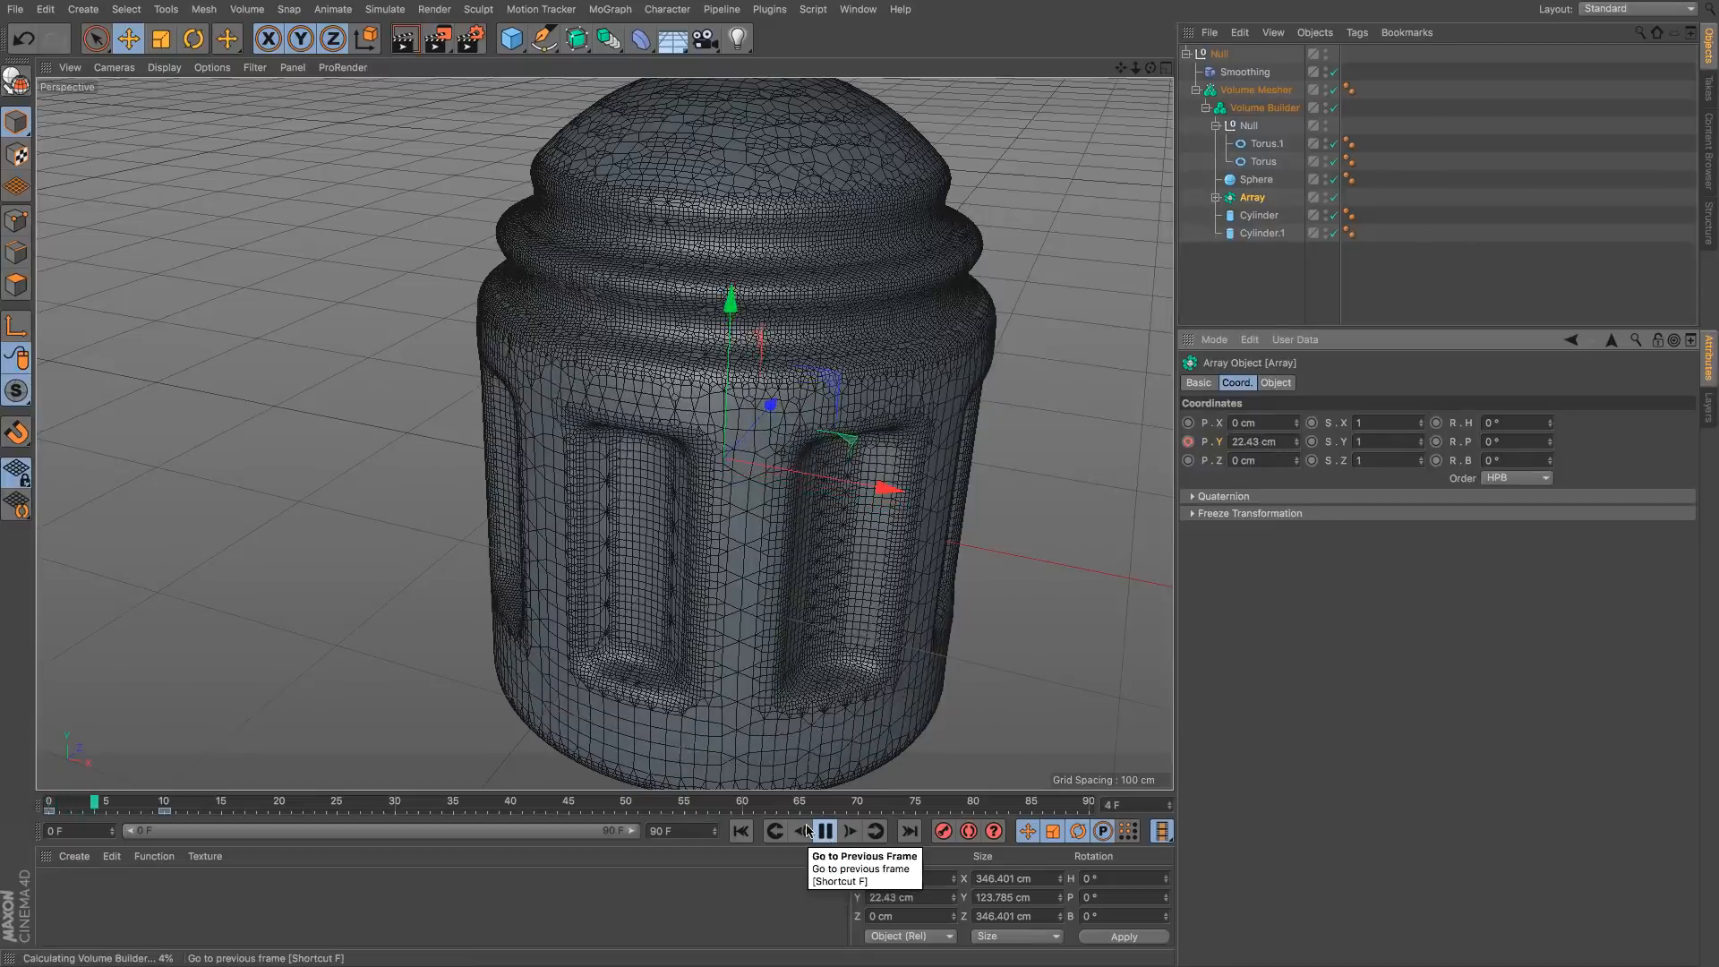
pyautogui.click(825, 830)
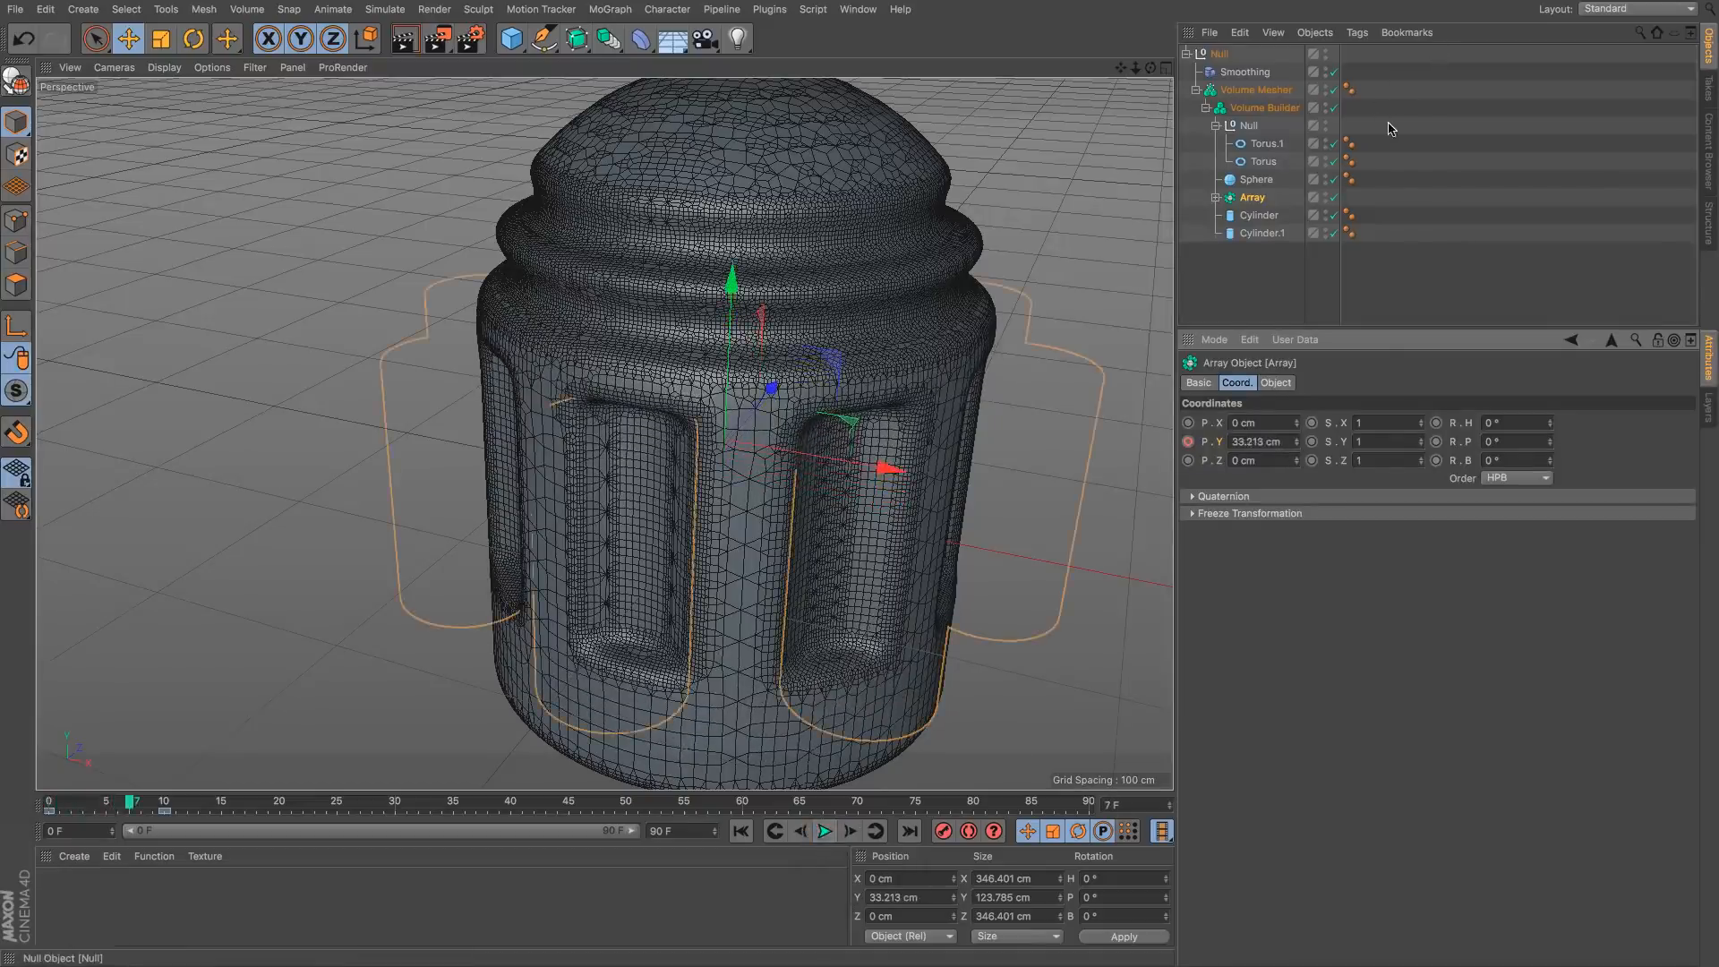
# Step: Examine the commands offered for the Volume Mesher, including Bake as Alembic, and clear the selection
pyautogui.rightClick(1259, 93)
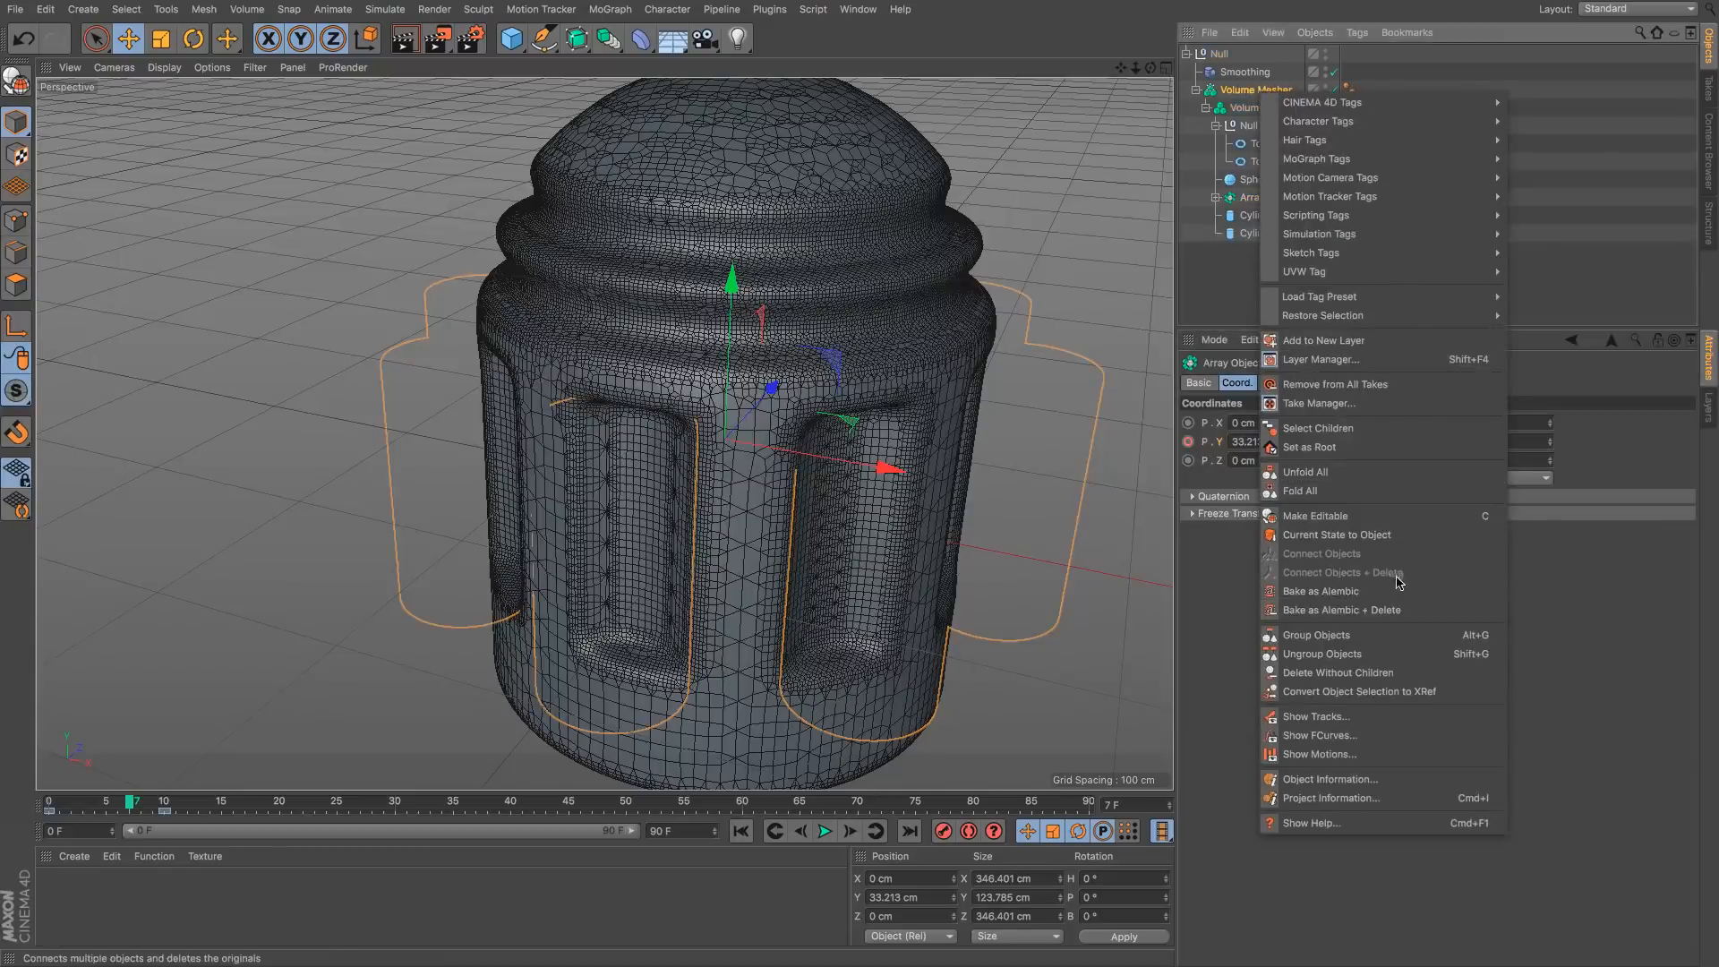
pyautogui.click(1561, 583)
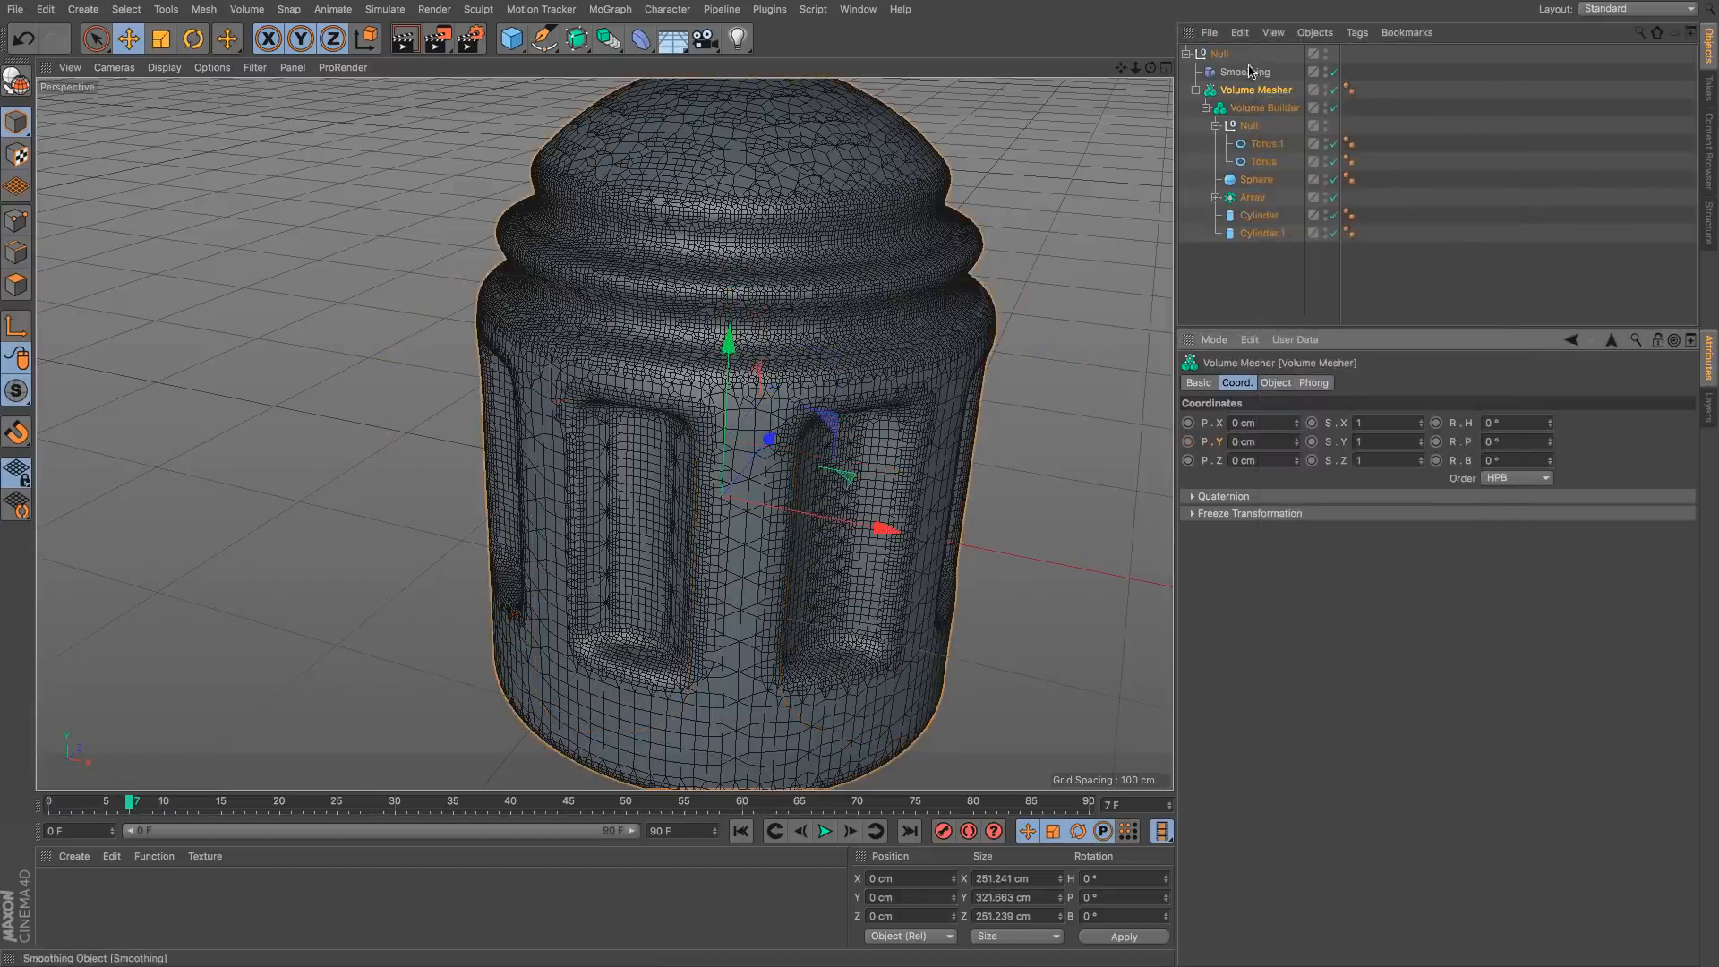
pyautogui.click(1239, 283)
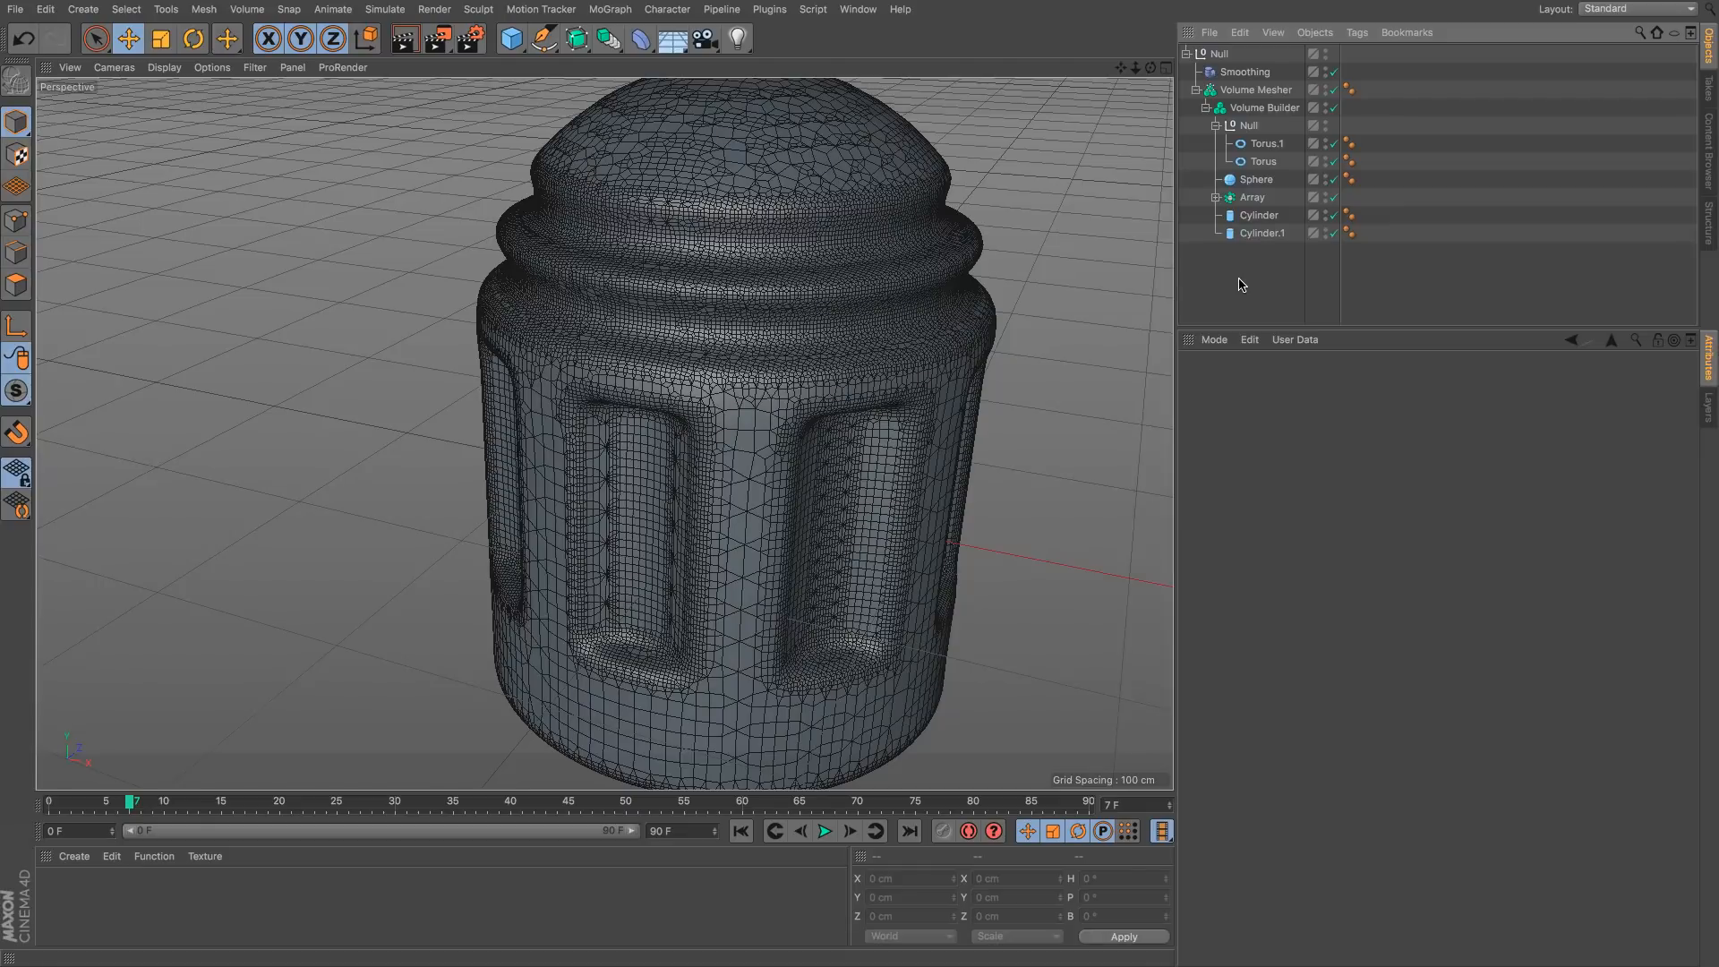
# Step: Start a new project, add a particle Emitter and rotate it to a 90° pitch so that it emits upward
pyautogui.hotkey('ctrl', 'n')
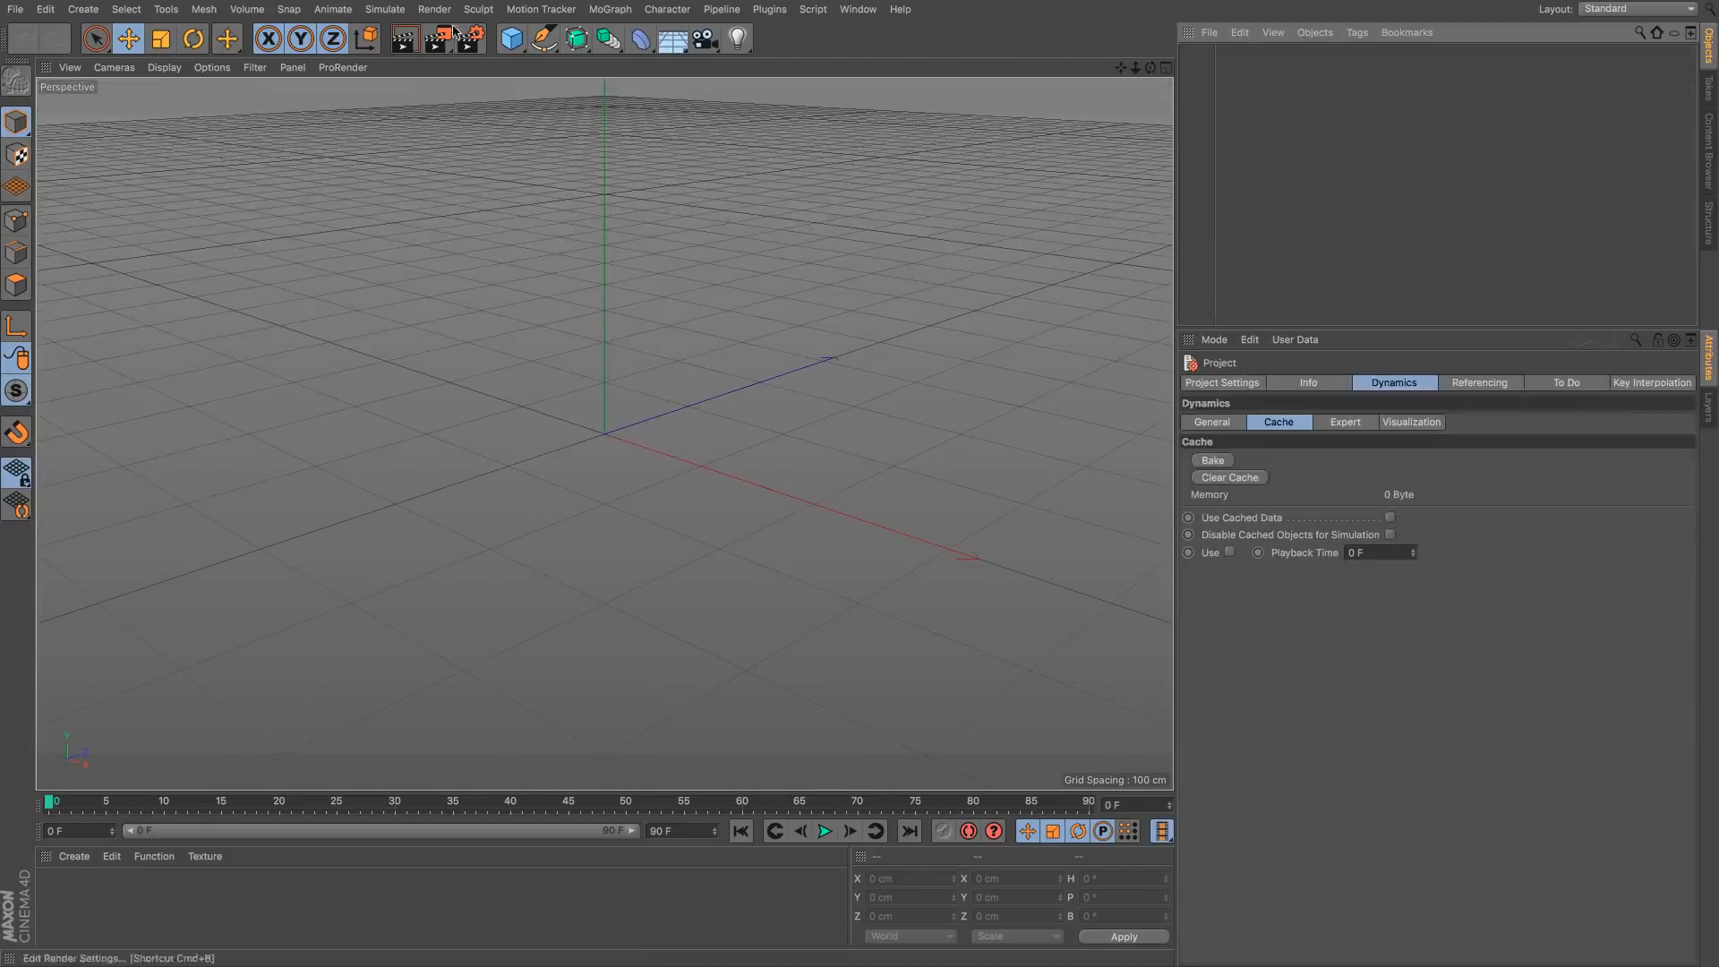
pyautogui.click(385, 9)
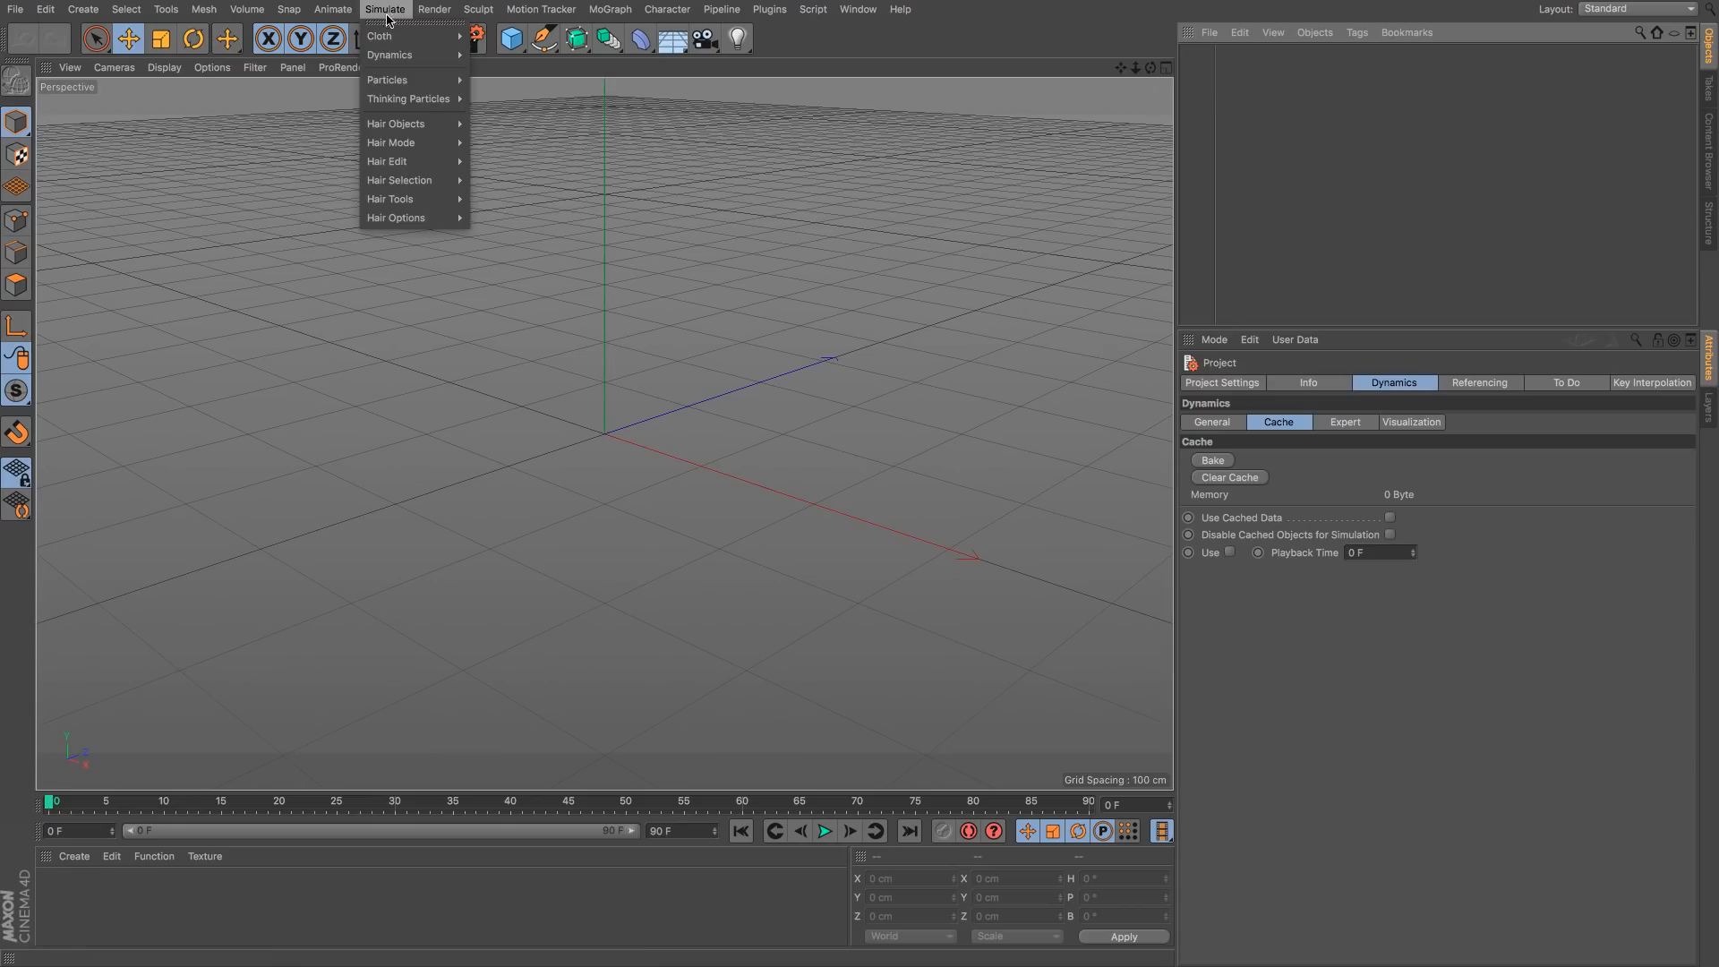
pyautogui.moveTo(411, 79)
pyautogui.click(552, 92)
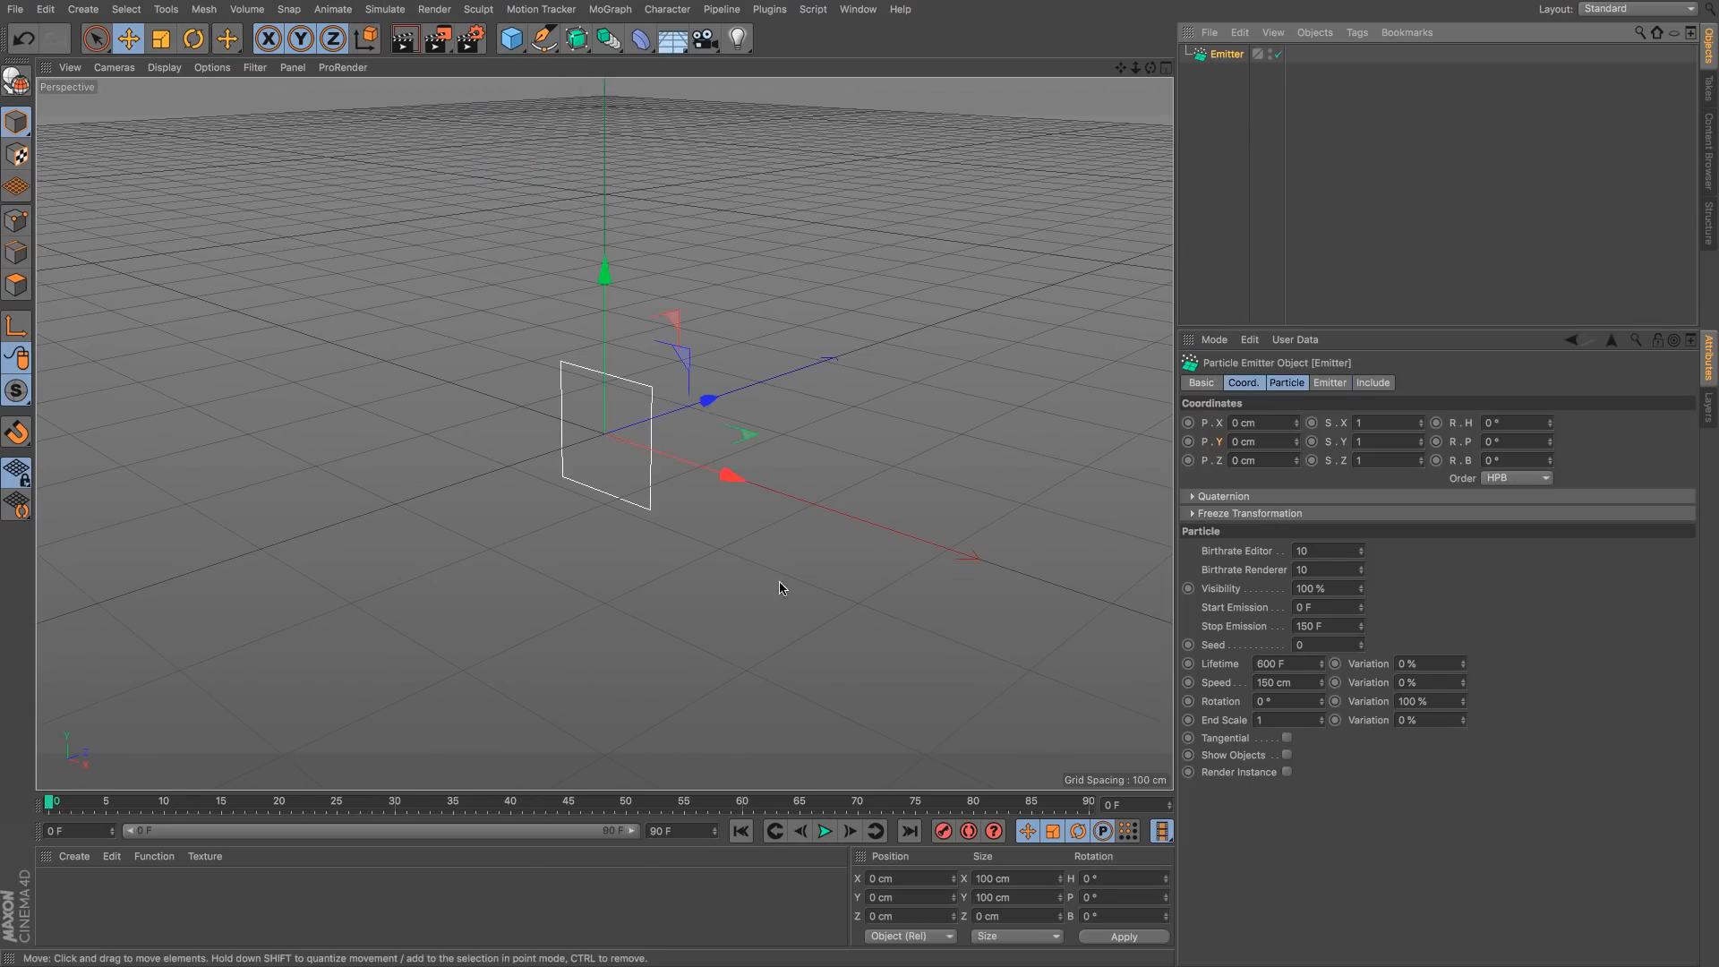
pyautogui.press('r')
pyautogui.moveTo(574, 359); pyautogui.dragTo(491, 534)
pyautogui.keyDown('alt'); pyautogui.moveTo(585, 394); pyautogui.dragTo(639, 534, button='middle'); pyautogui.keyUp('alt')
pyautogui.scroll(3, 640, 484)
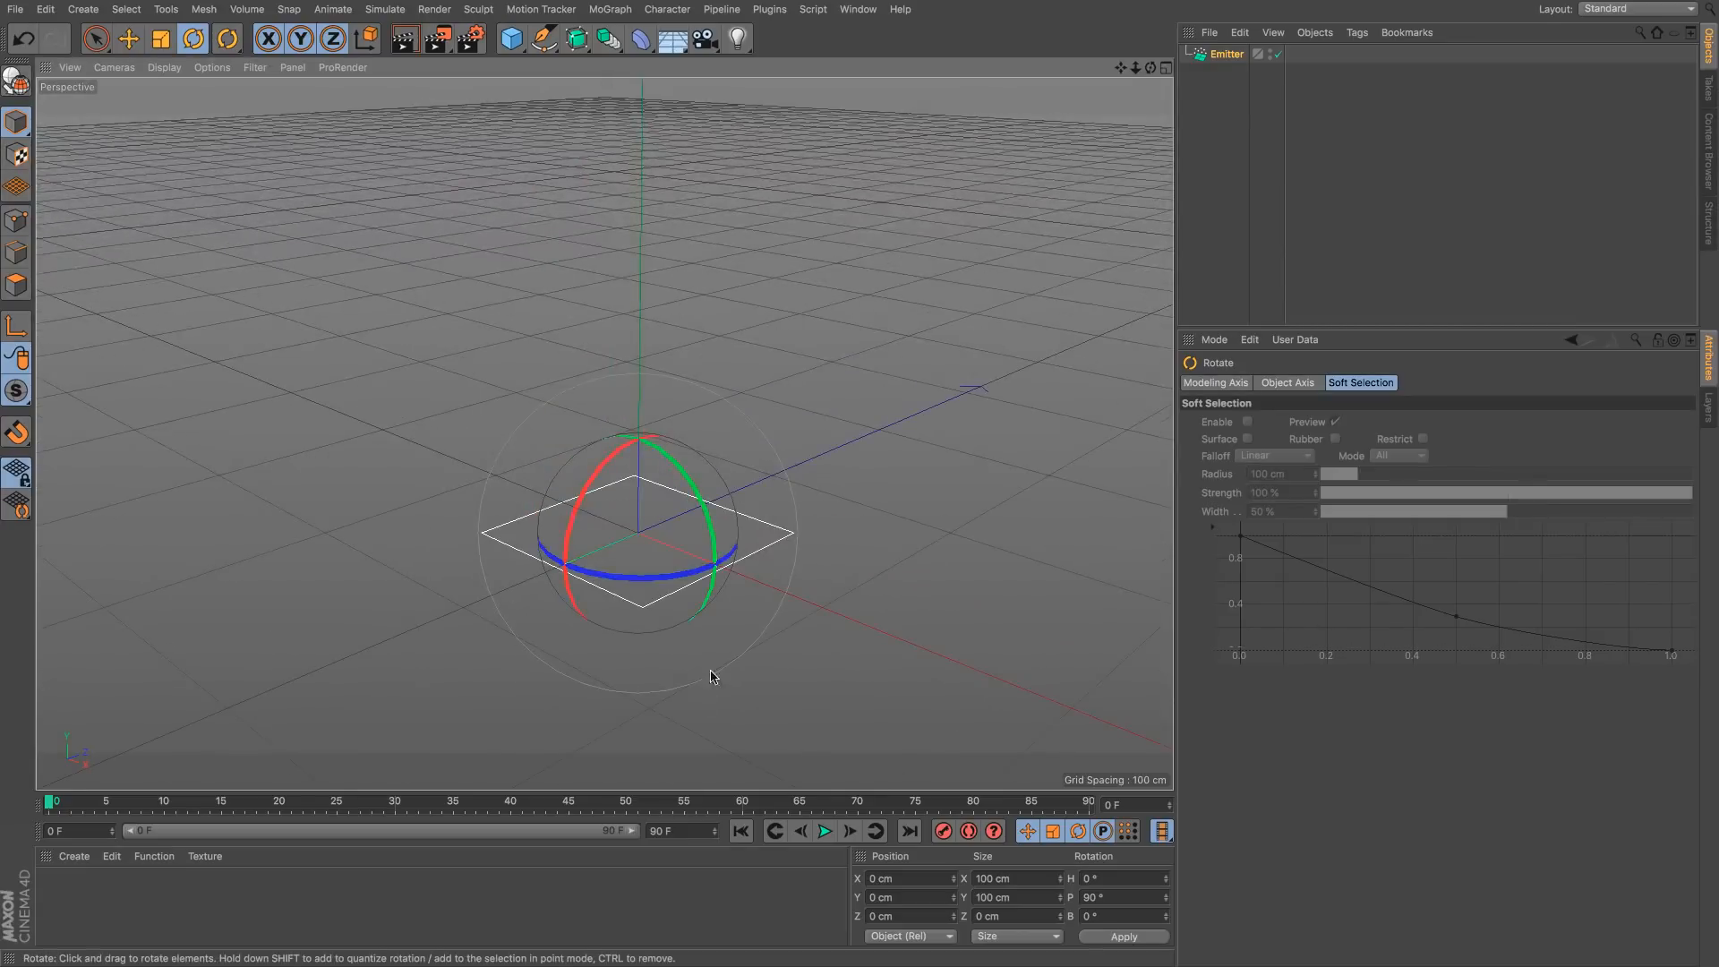
# Step: Play the Emitter's animation briefly to check the upward particle stream, and stop it
pyautogui.click(825, 831)
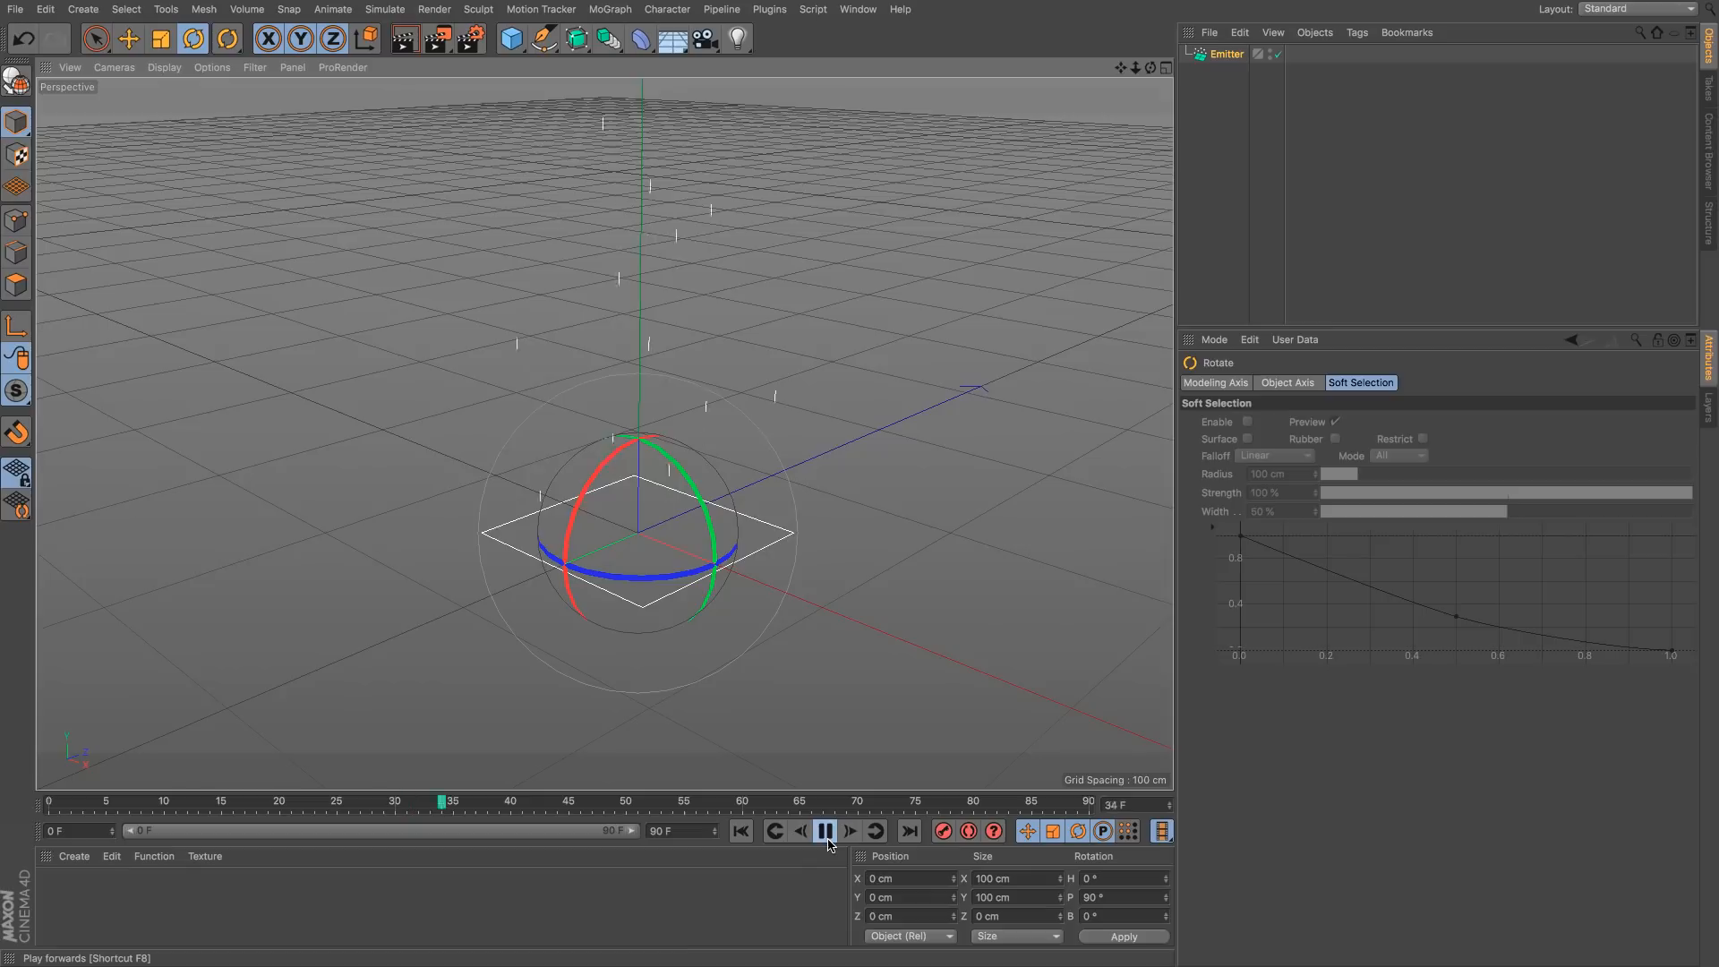
pyautogui.click(825, 831)
pyautogui.keyDown('alt'); pyautogui.moveTo(698, 707); pyautogui.dragTo(639, 632); pyautogui.keyUp('alt')
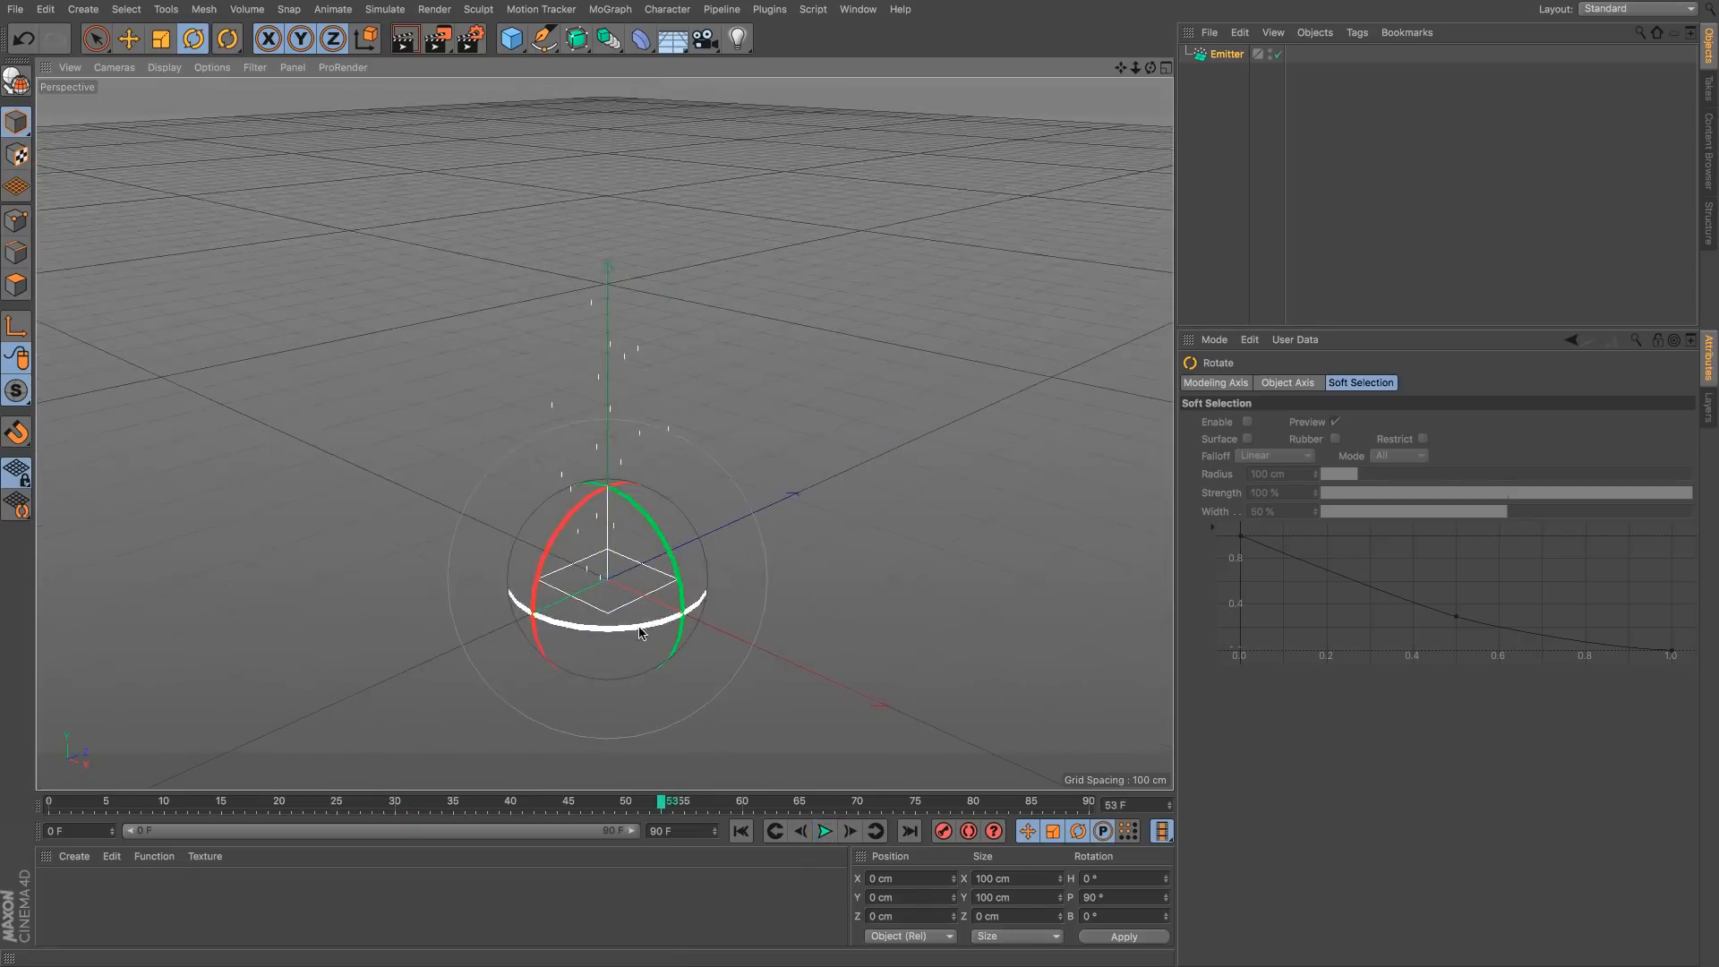
# Step: Set the project length to 200 frames and extend the preview range to the full 200 frames
pyautogui.doubleClick(660, 830)
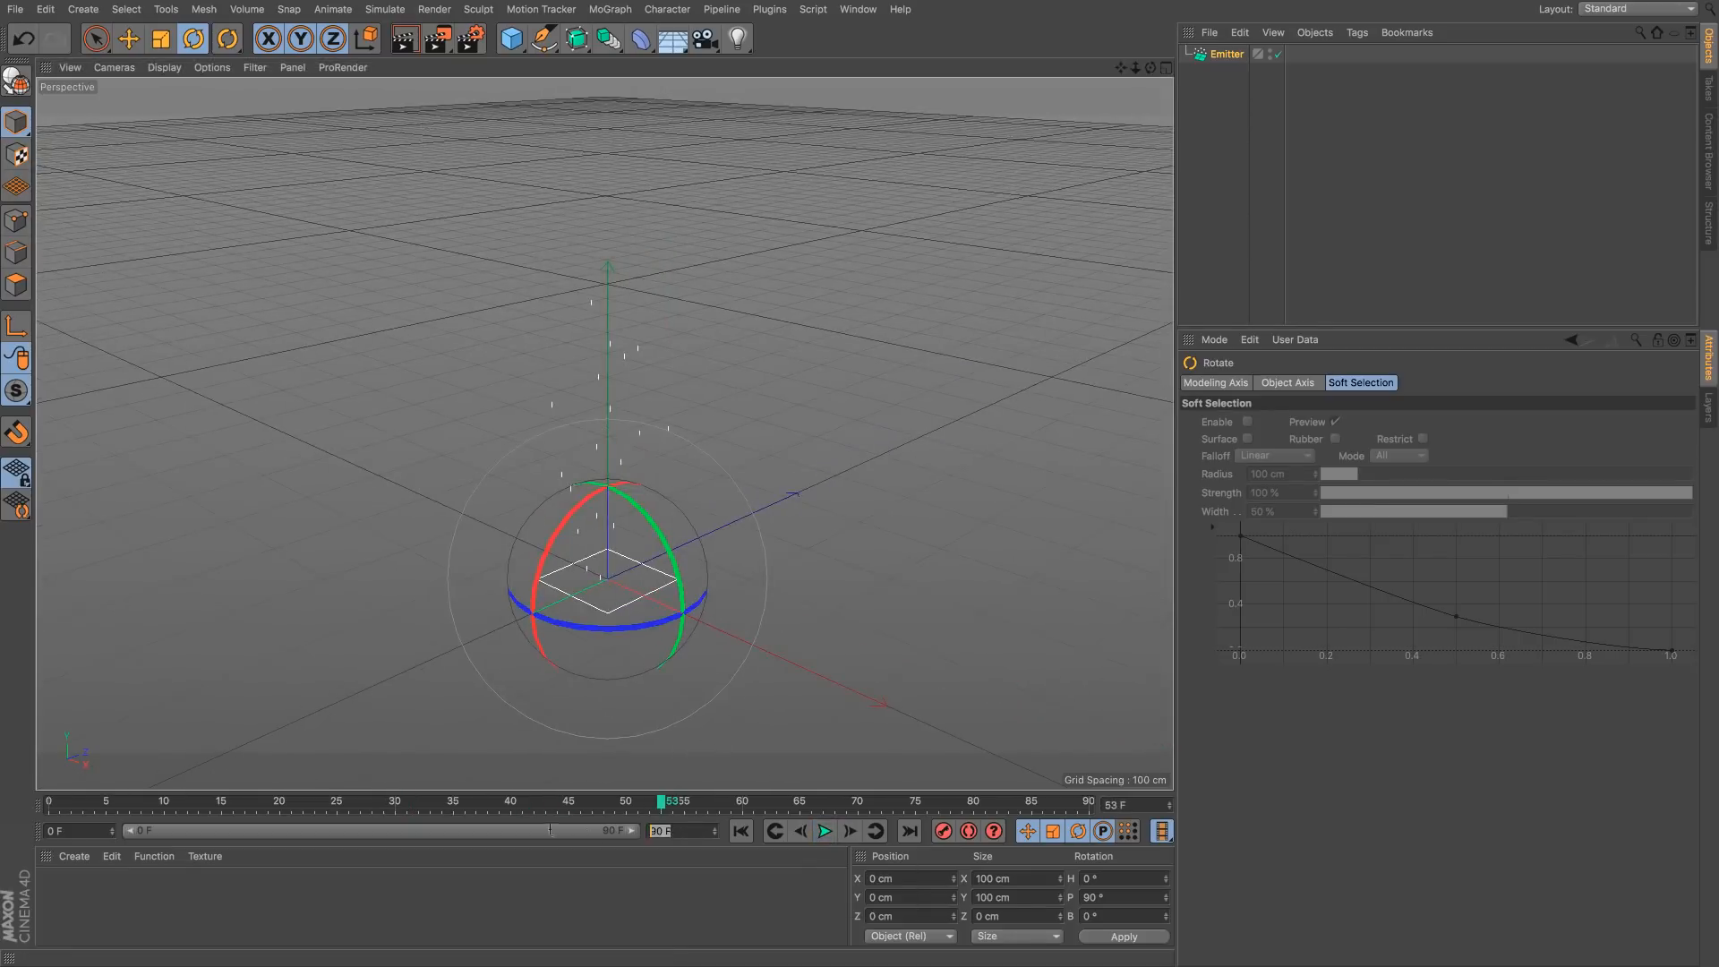
pyautogui.write('200')
pyautogui.press('Return')
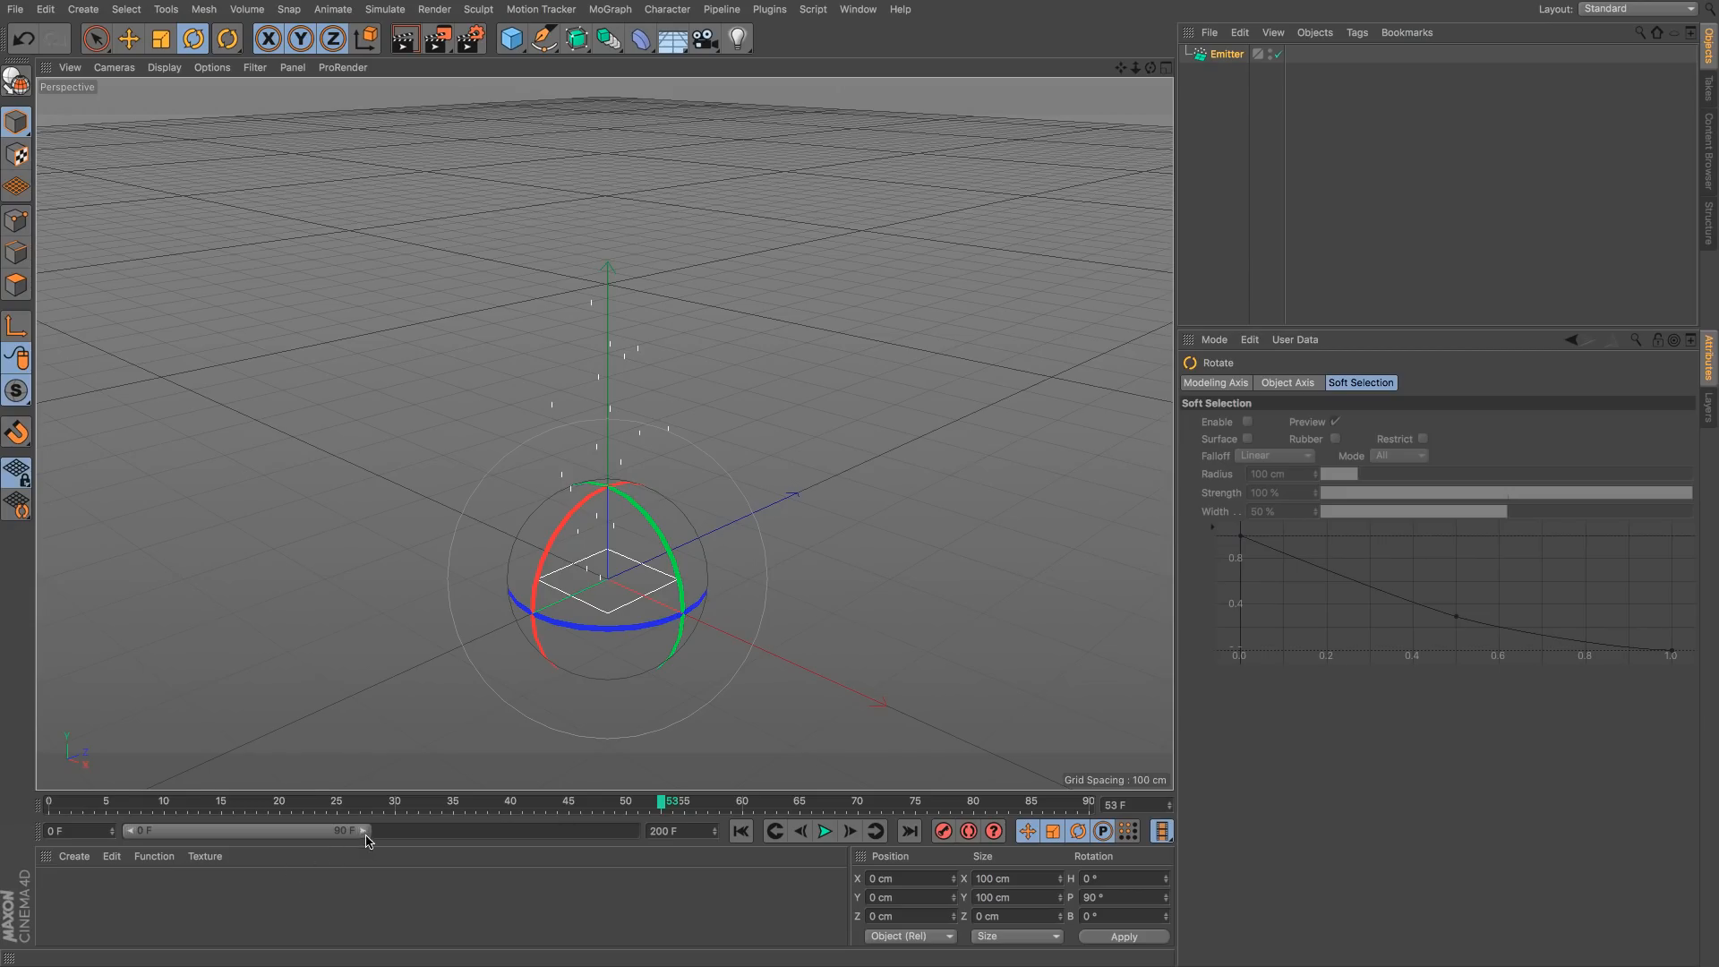
pyautogui.moveTo(365, 835); pyautogui.dragTo(635, 833)
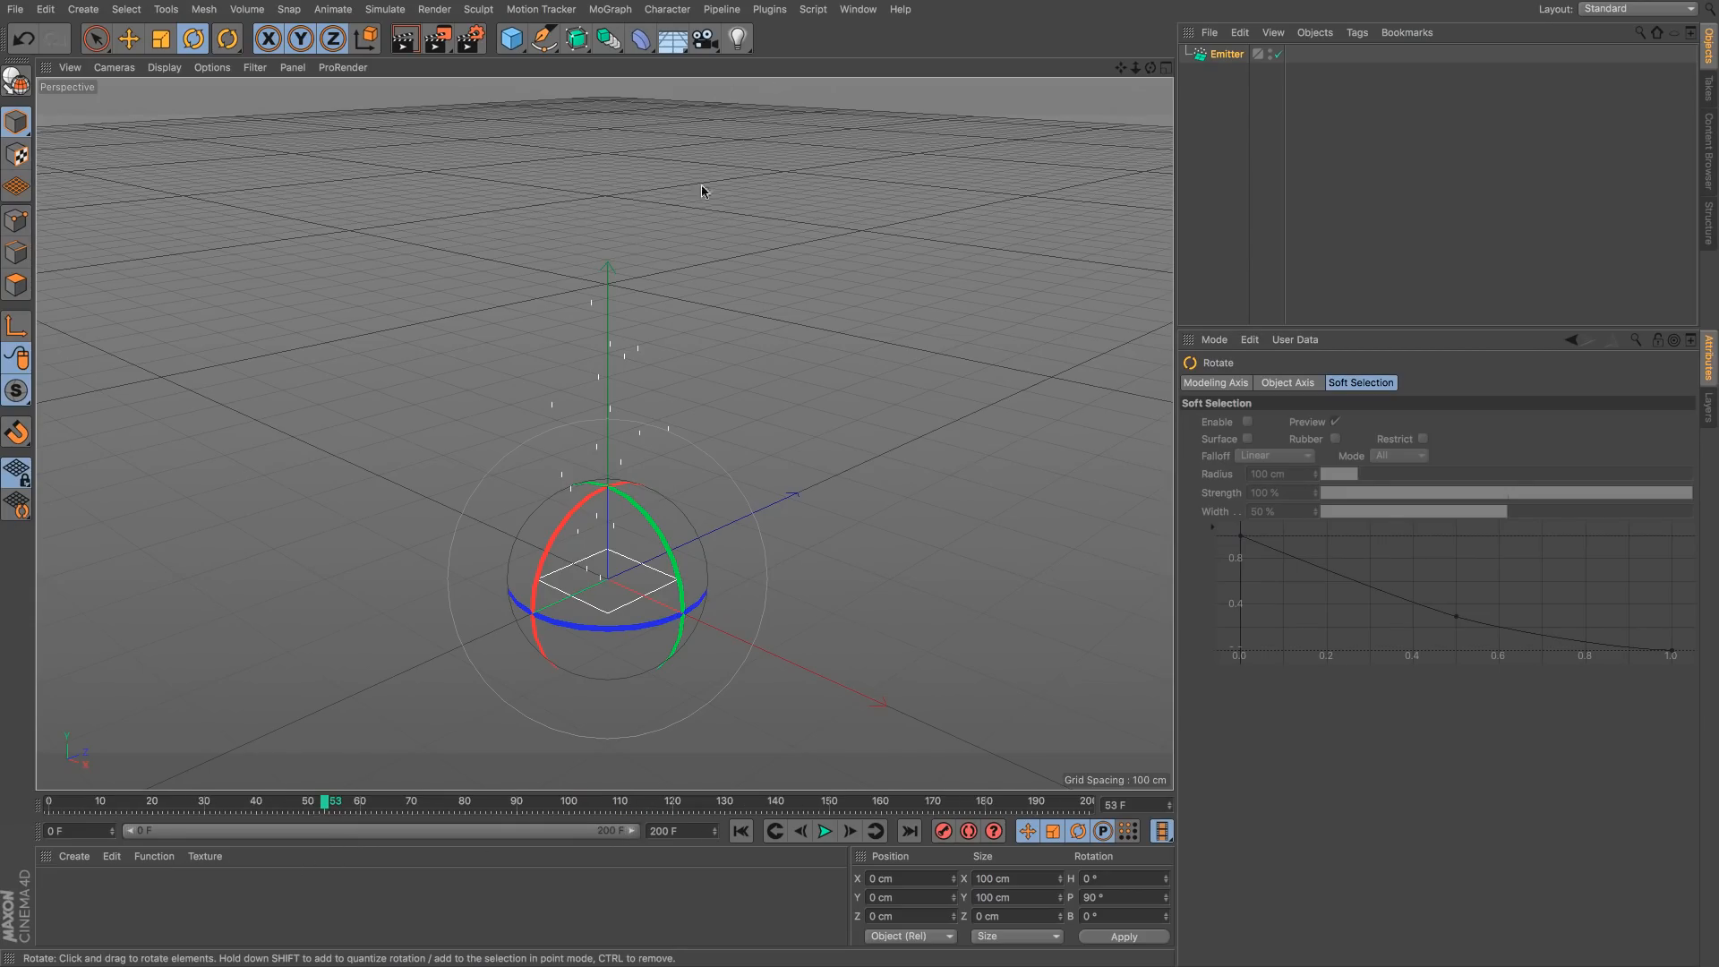
# Step: Add a MoGraph Tracer and play from the first frame to trace the particle paths, stopping at frame 36
pyautogui.click(541, 9)
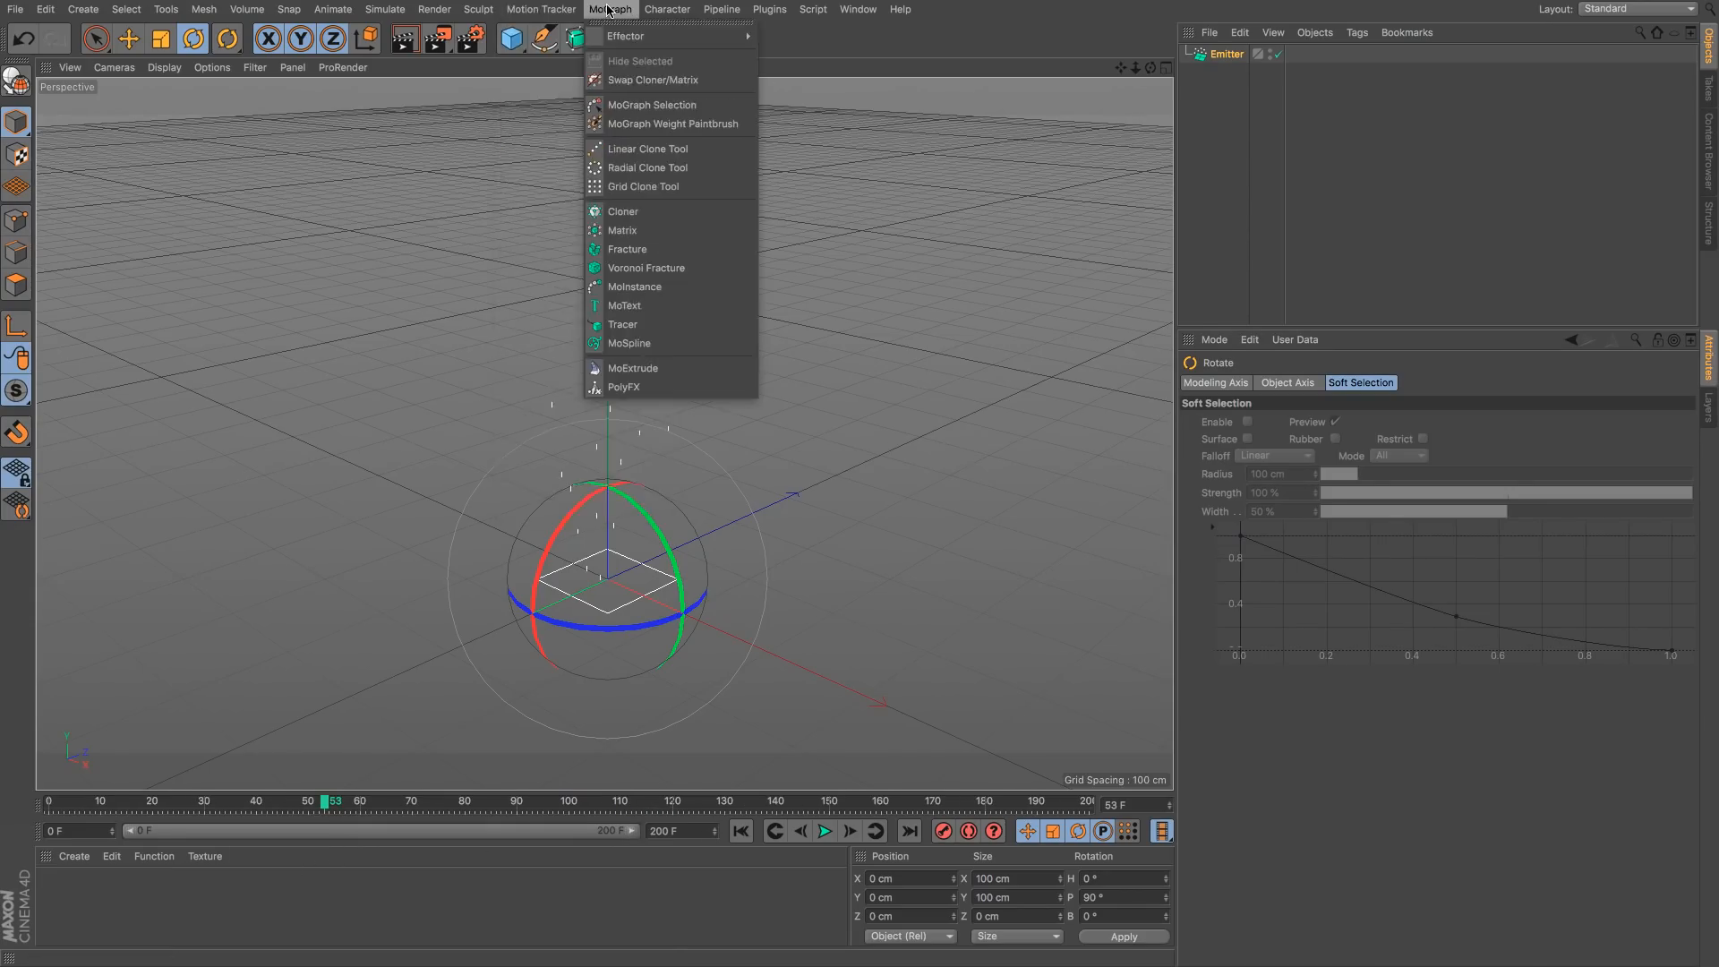
pyautogui.click(698, 324)
pyautogui.click(740, 831)
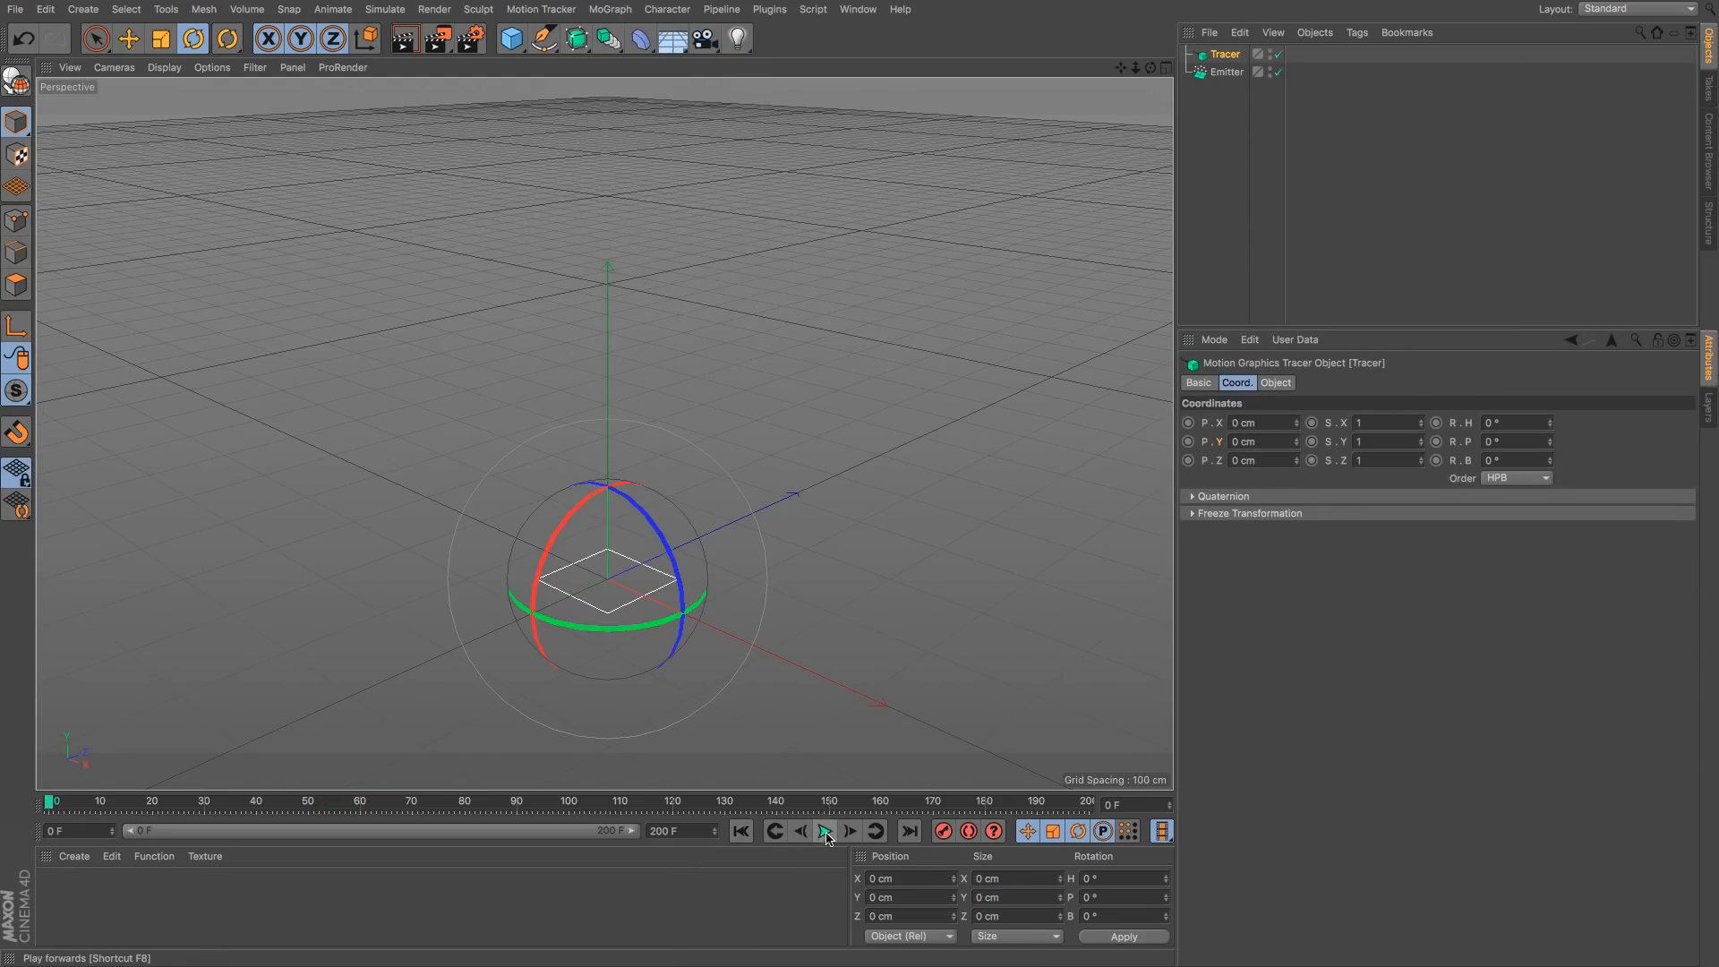
pyautogui.click(825, 832)
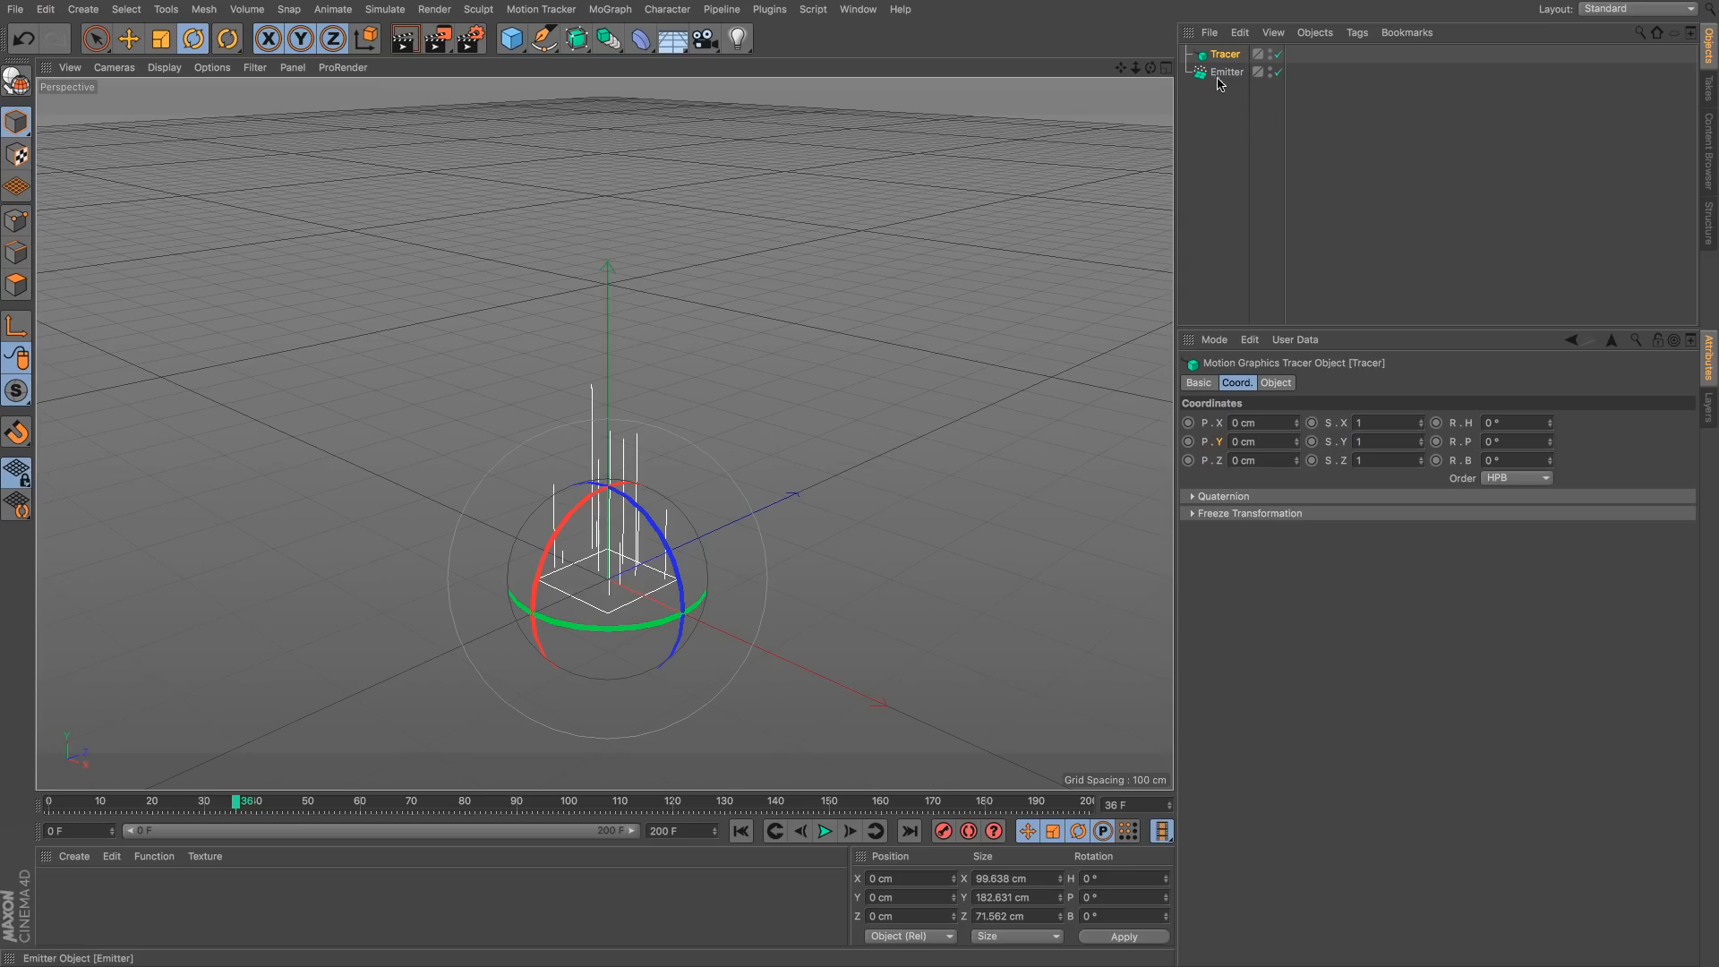
# Step: Add a Turbulence particle modifier and set its Scale to 106.62 %
pyautogui.click(385, 9)
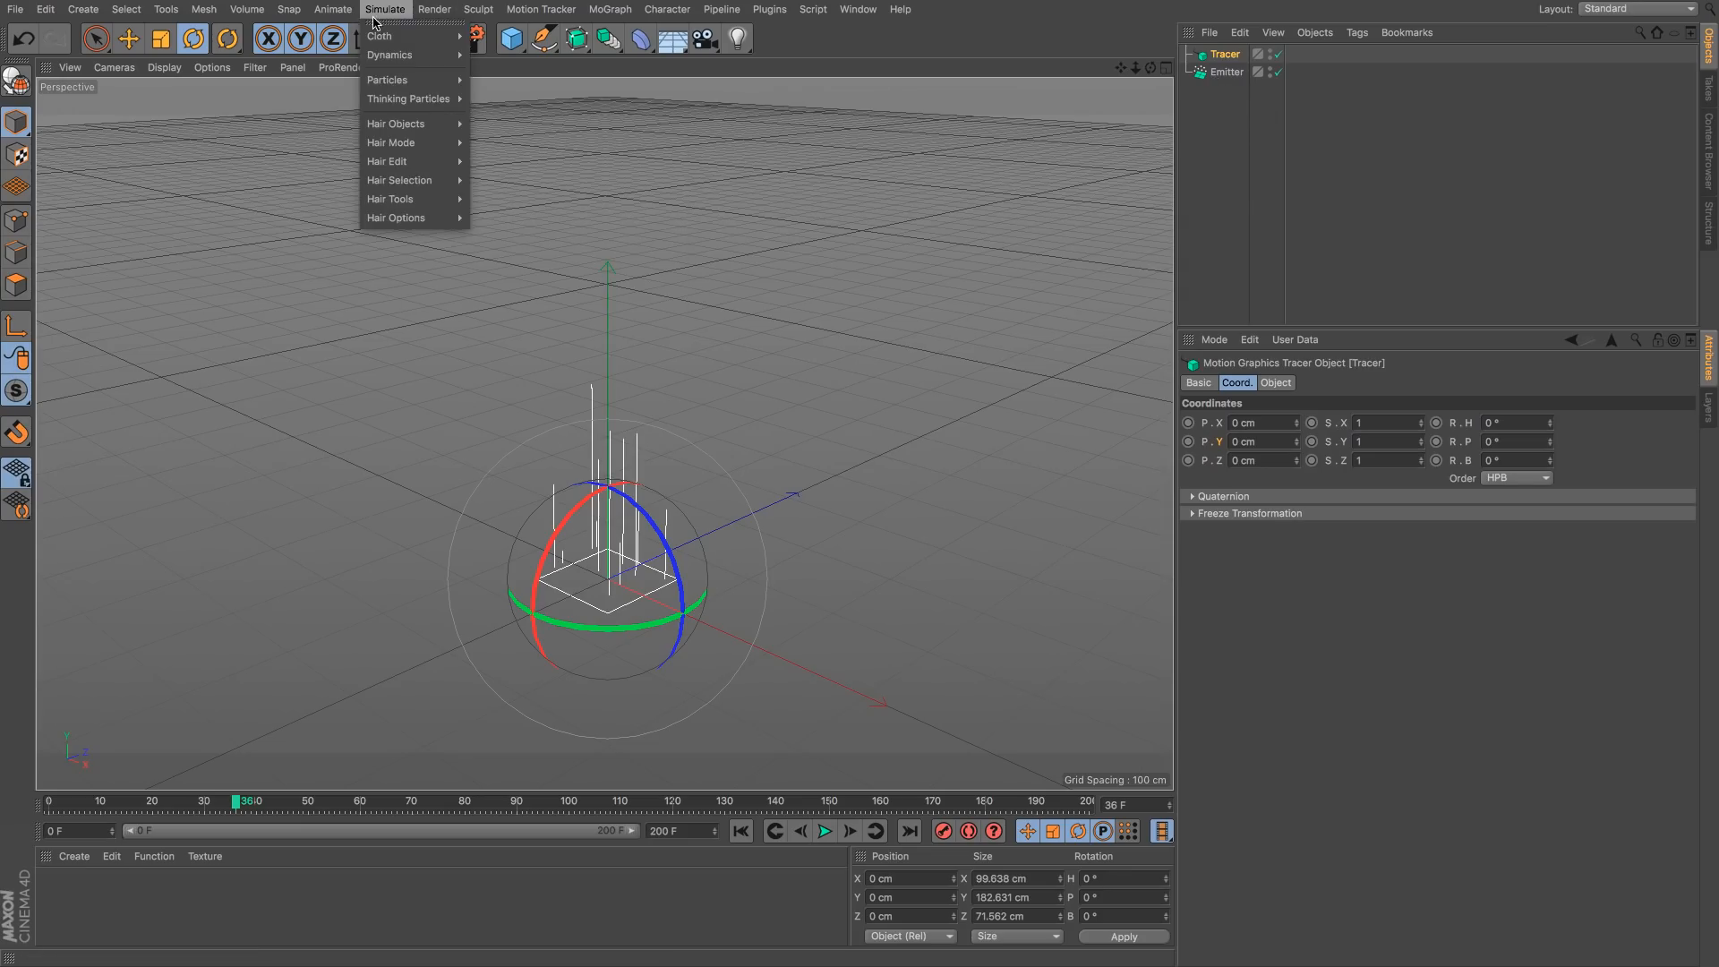
pyautogui.moveTo(390, 89)
pyautogui.click(513, 223)
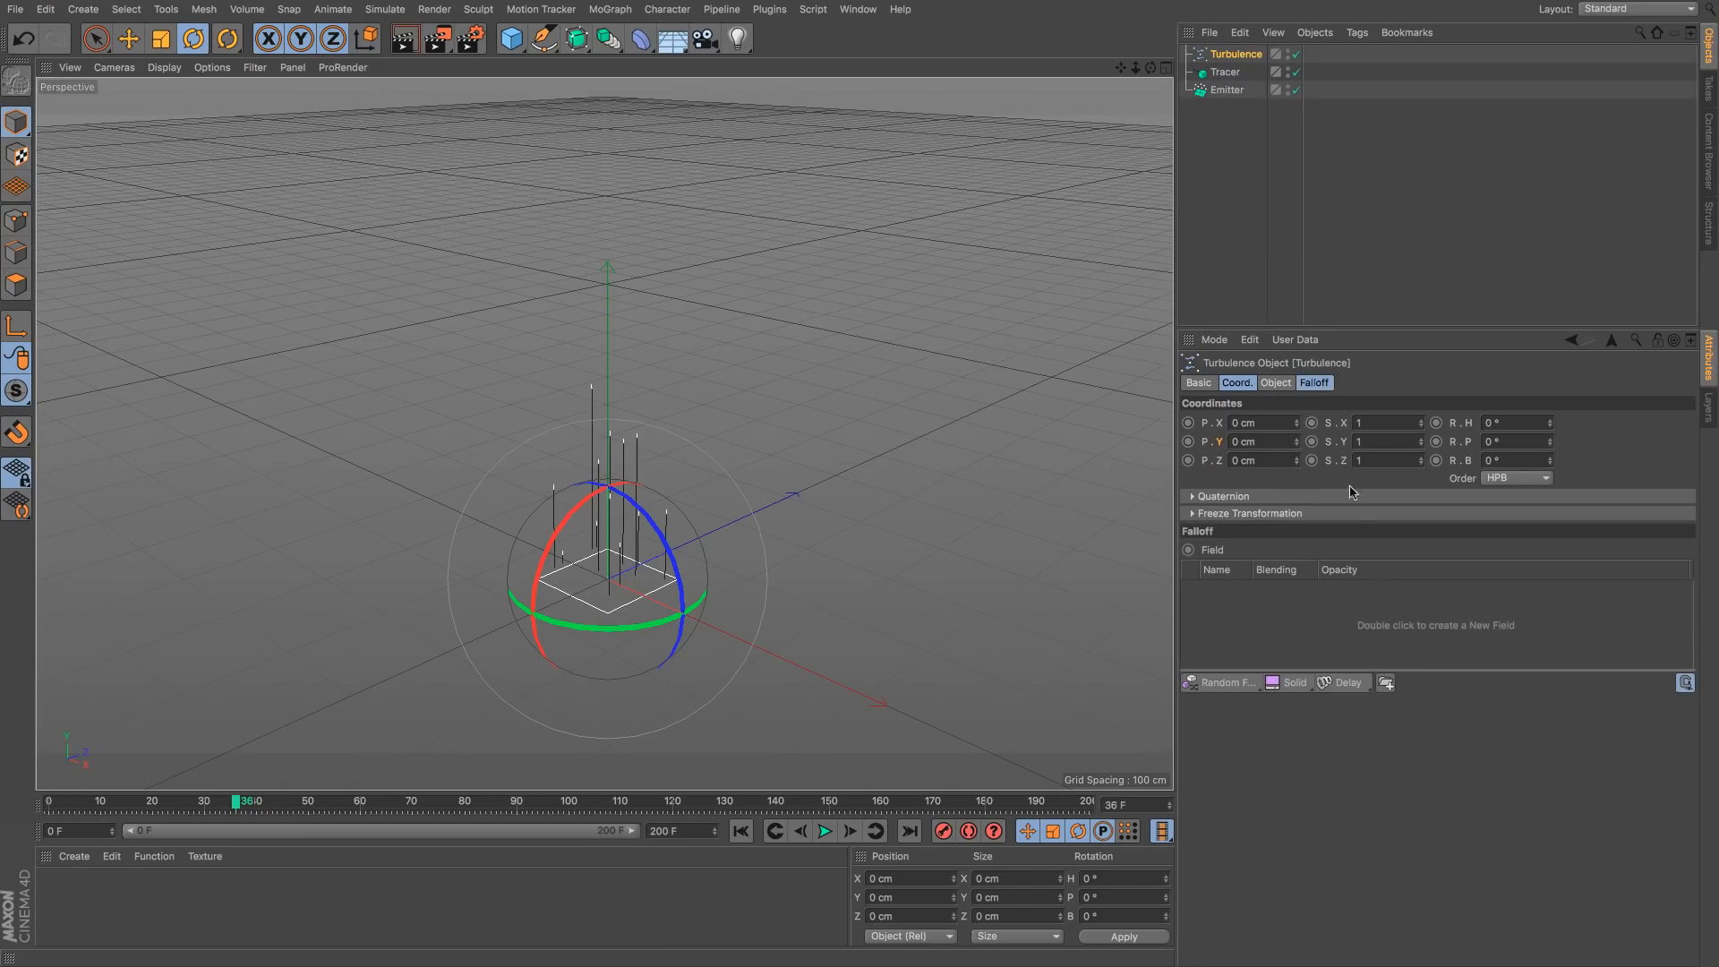
pyautogui.click(1275, 383)
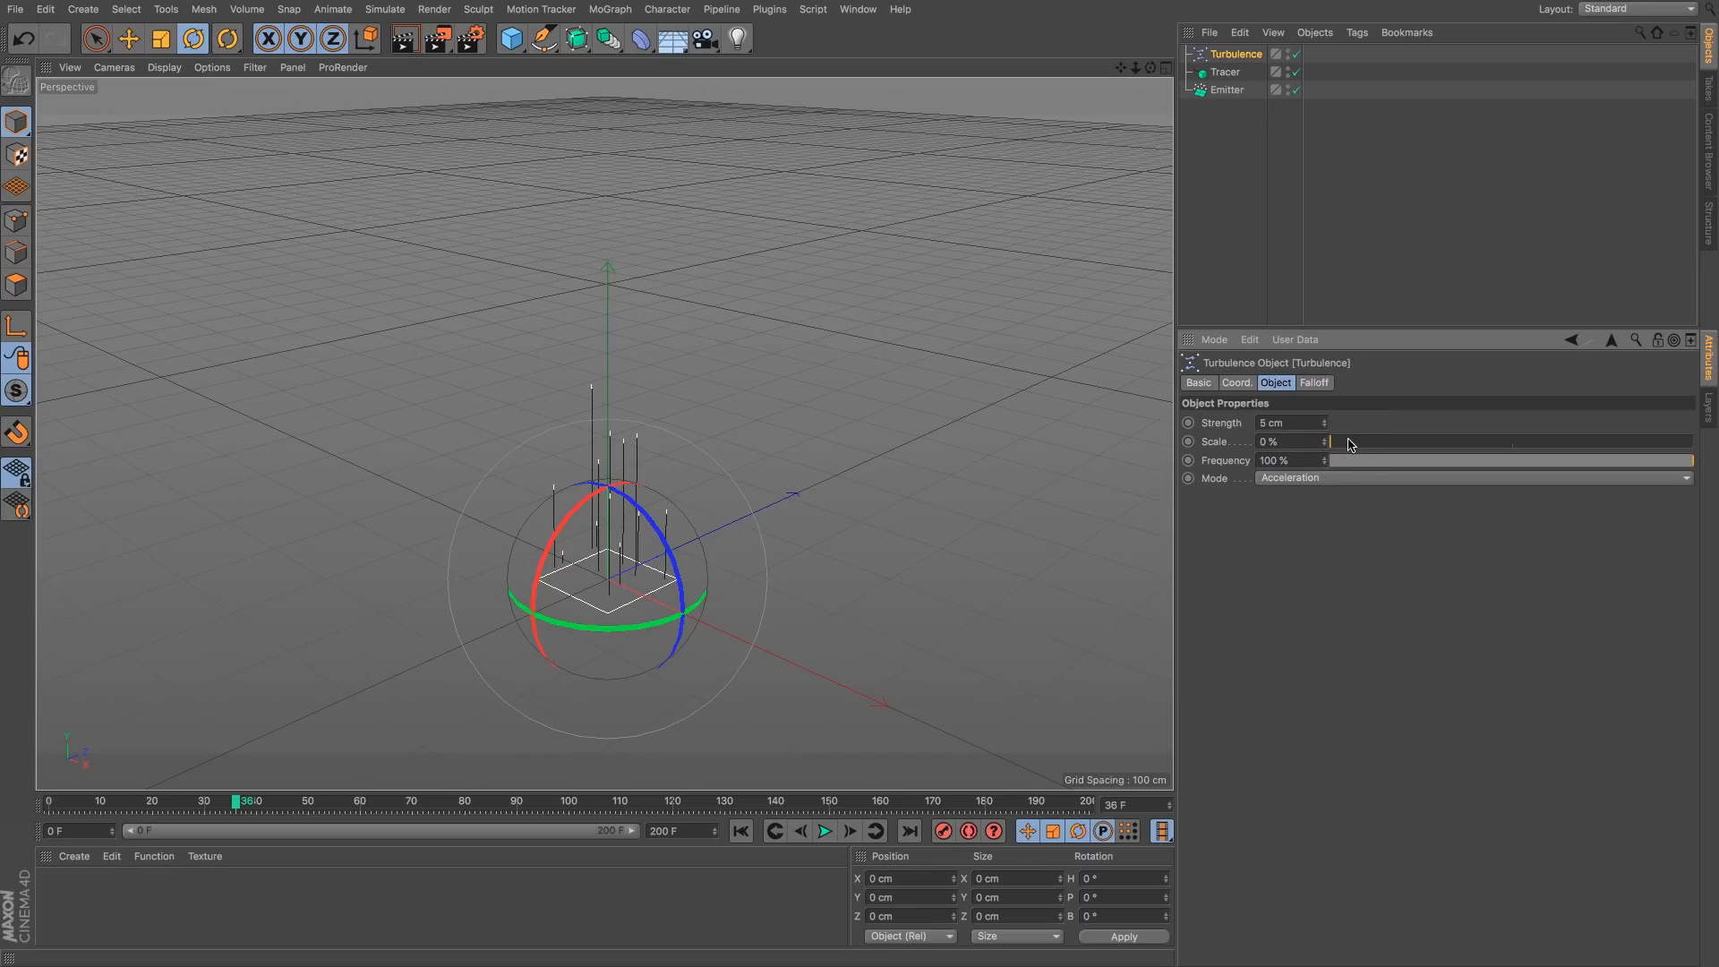
pyautogui.moveTo(1349, 443); pyautogui.dragTo(1368, 443)
# Step: Replay the simulation from the first frame to check the curving traced paths, and stop it at frame 137
pyautogui.click(740, 831)
pyautogui.click(825, 832)
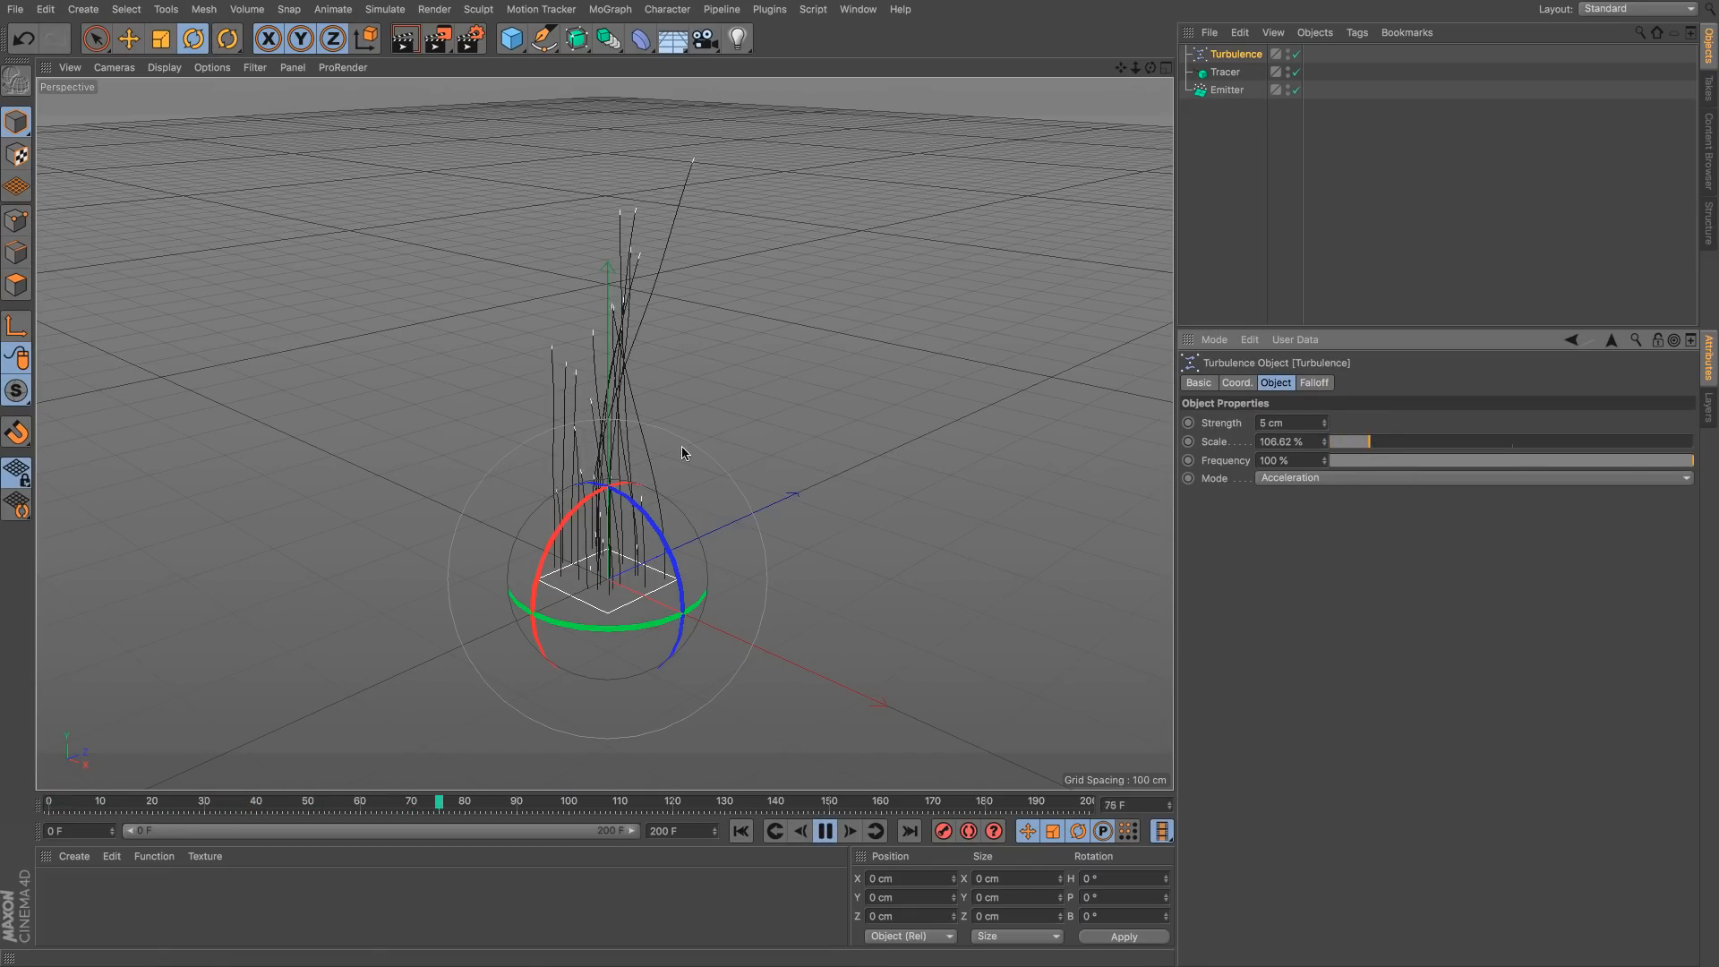
pyautogui.keyDown('alt'); pyautogui.moveTo(682, 448); pyautogui.dragTo(577, 473); pyautogui.keyUp('alt')
pyautogui.click(825, 832)
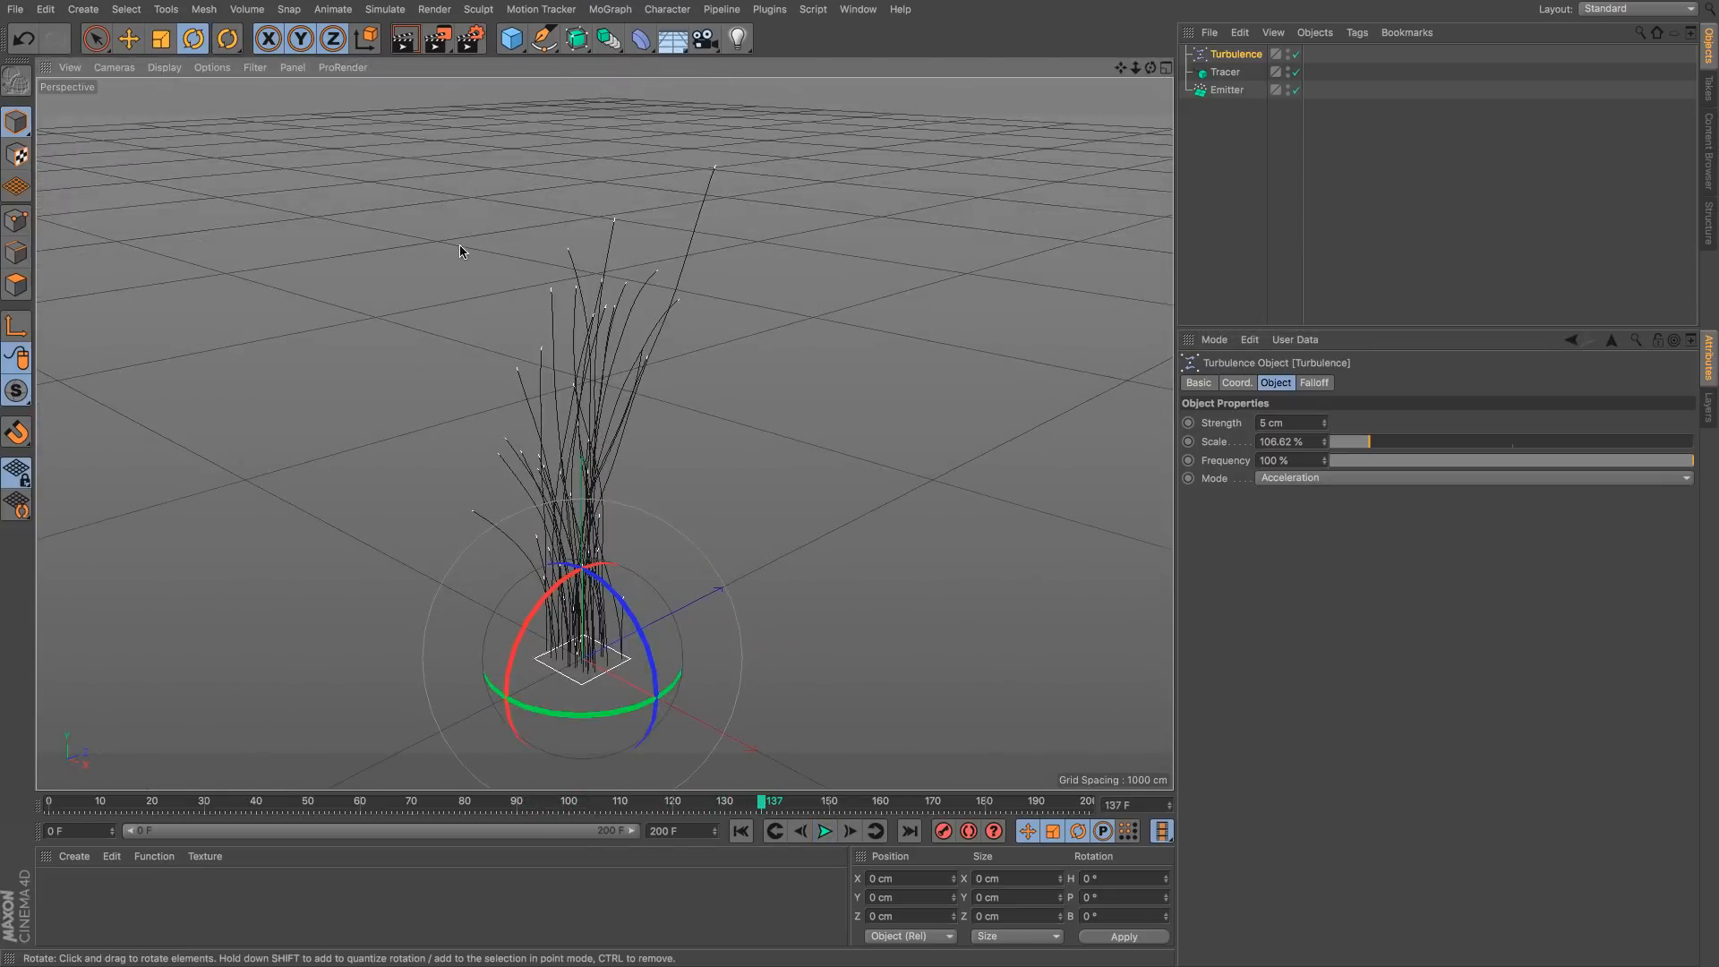
# Step: Set the Emitter's Stop Emission to 50 F and its particle Lifetime to 100 F
pyautogui.click(1226, 90)
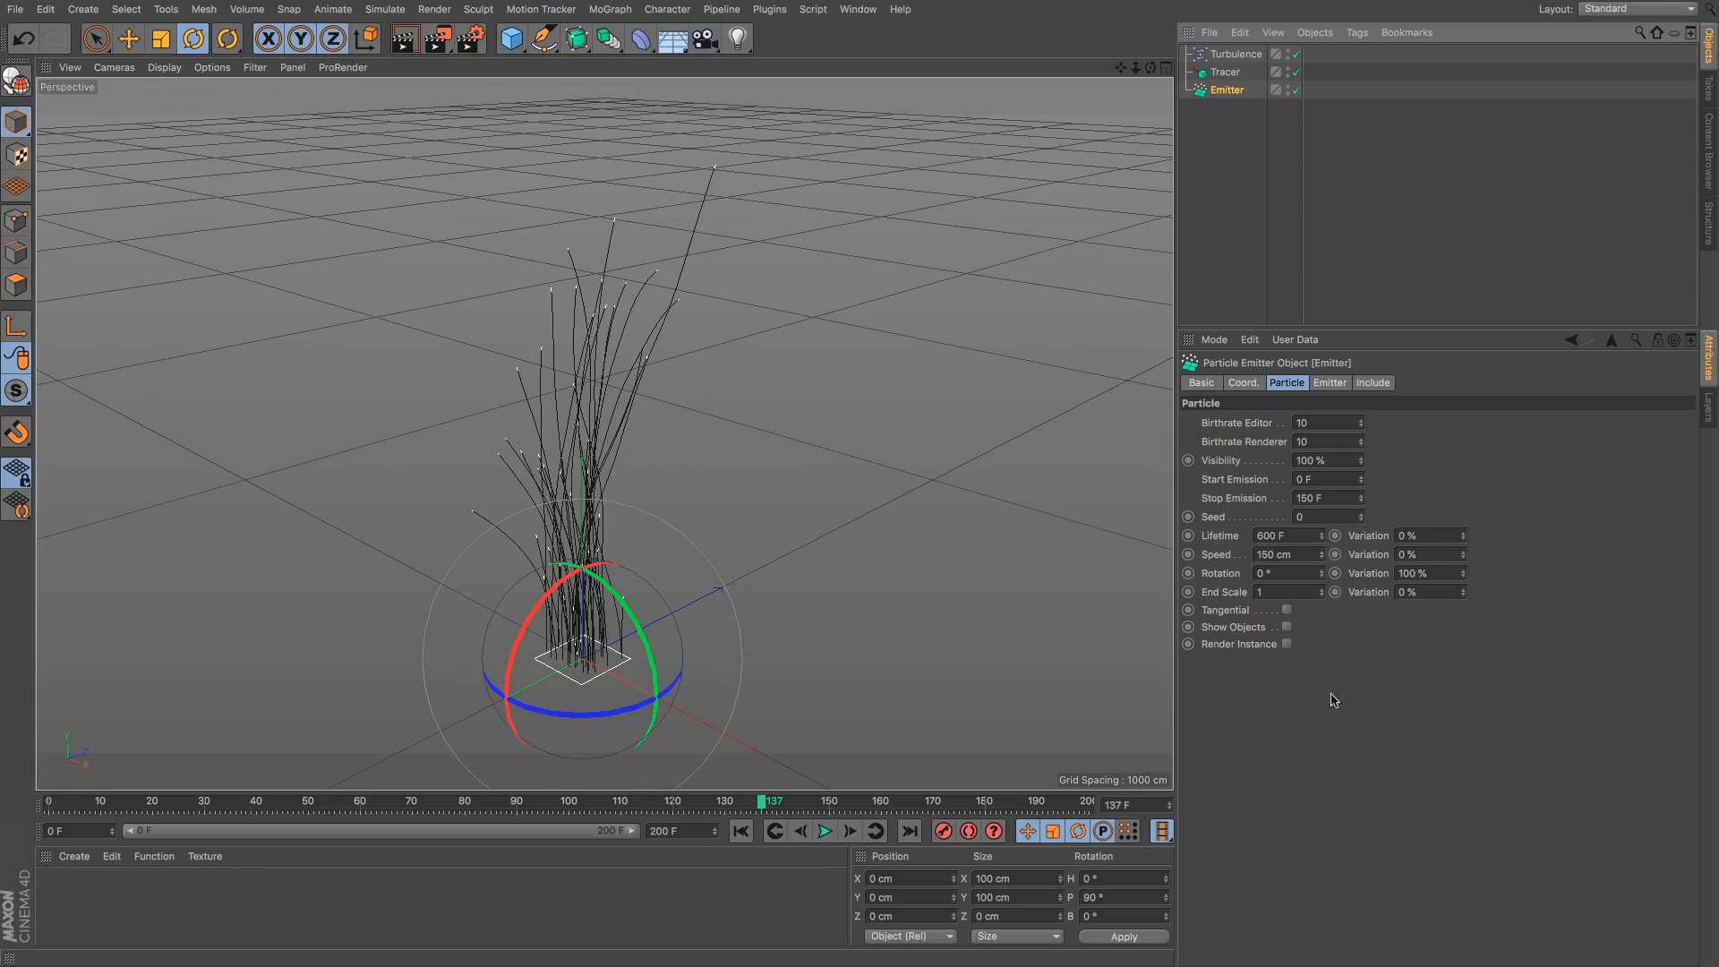
pyautogui.click(1336, 498)
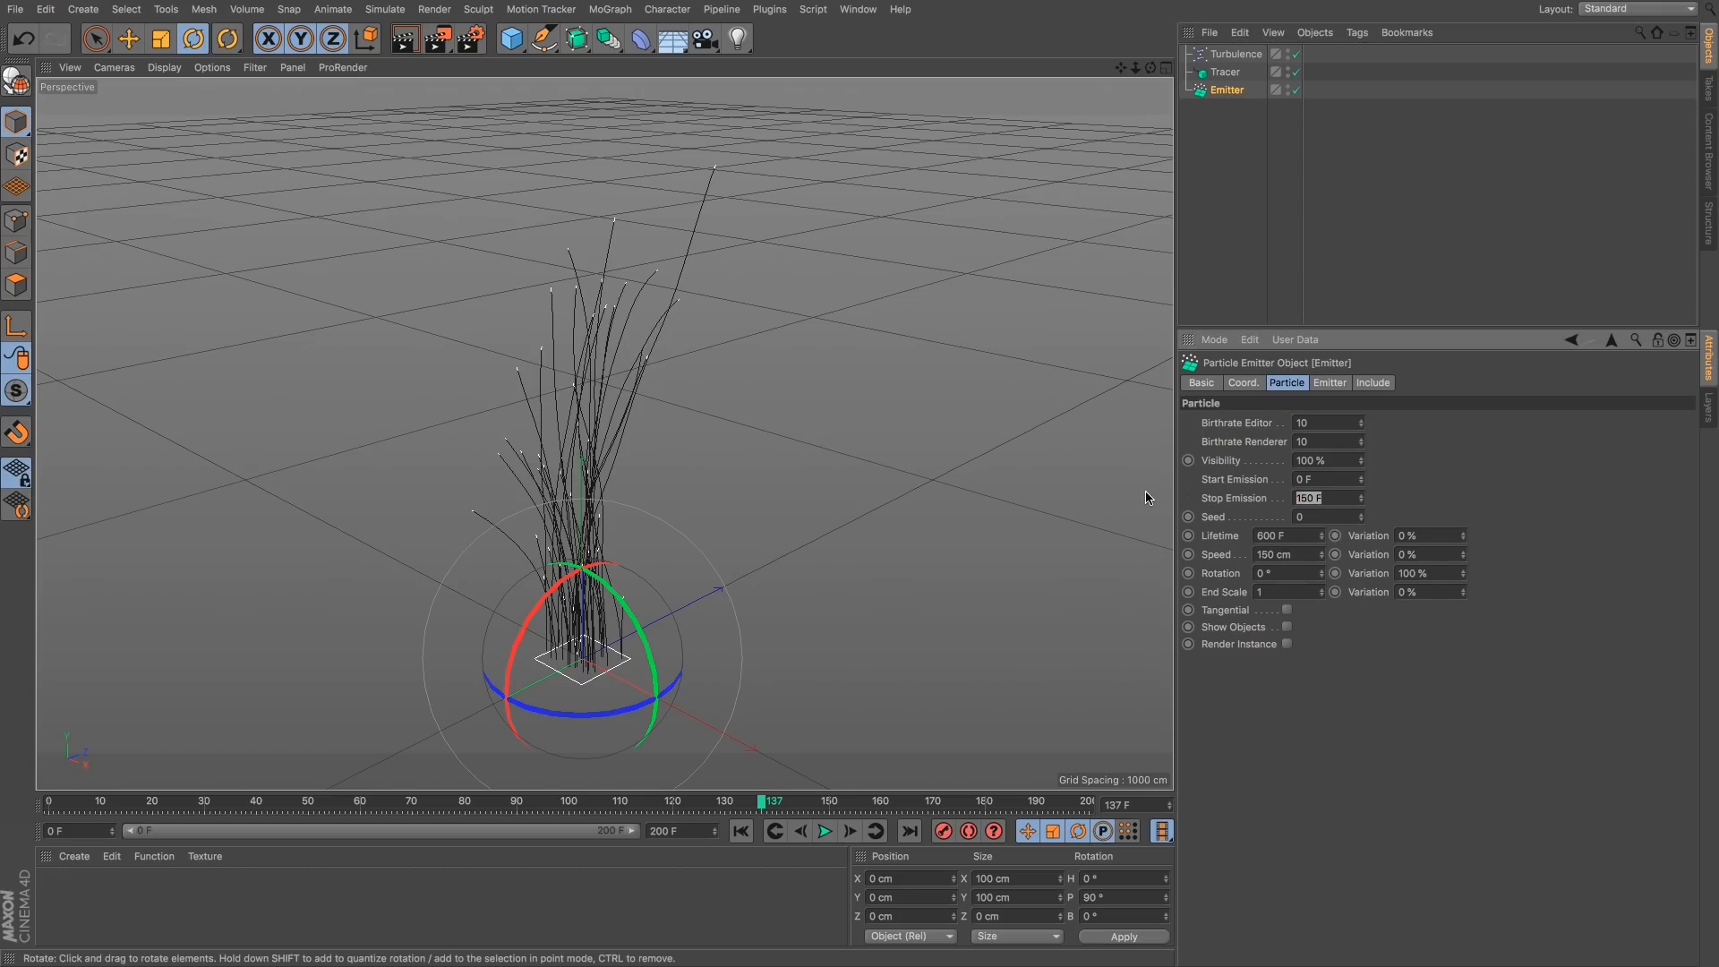
pyautogui.write('50')
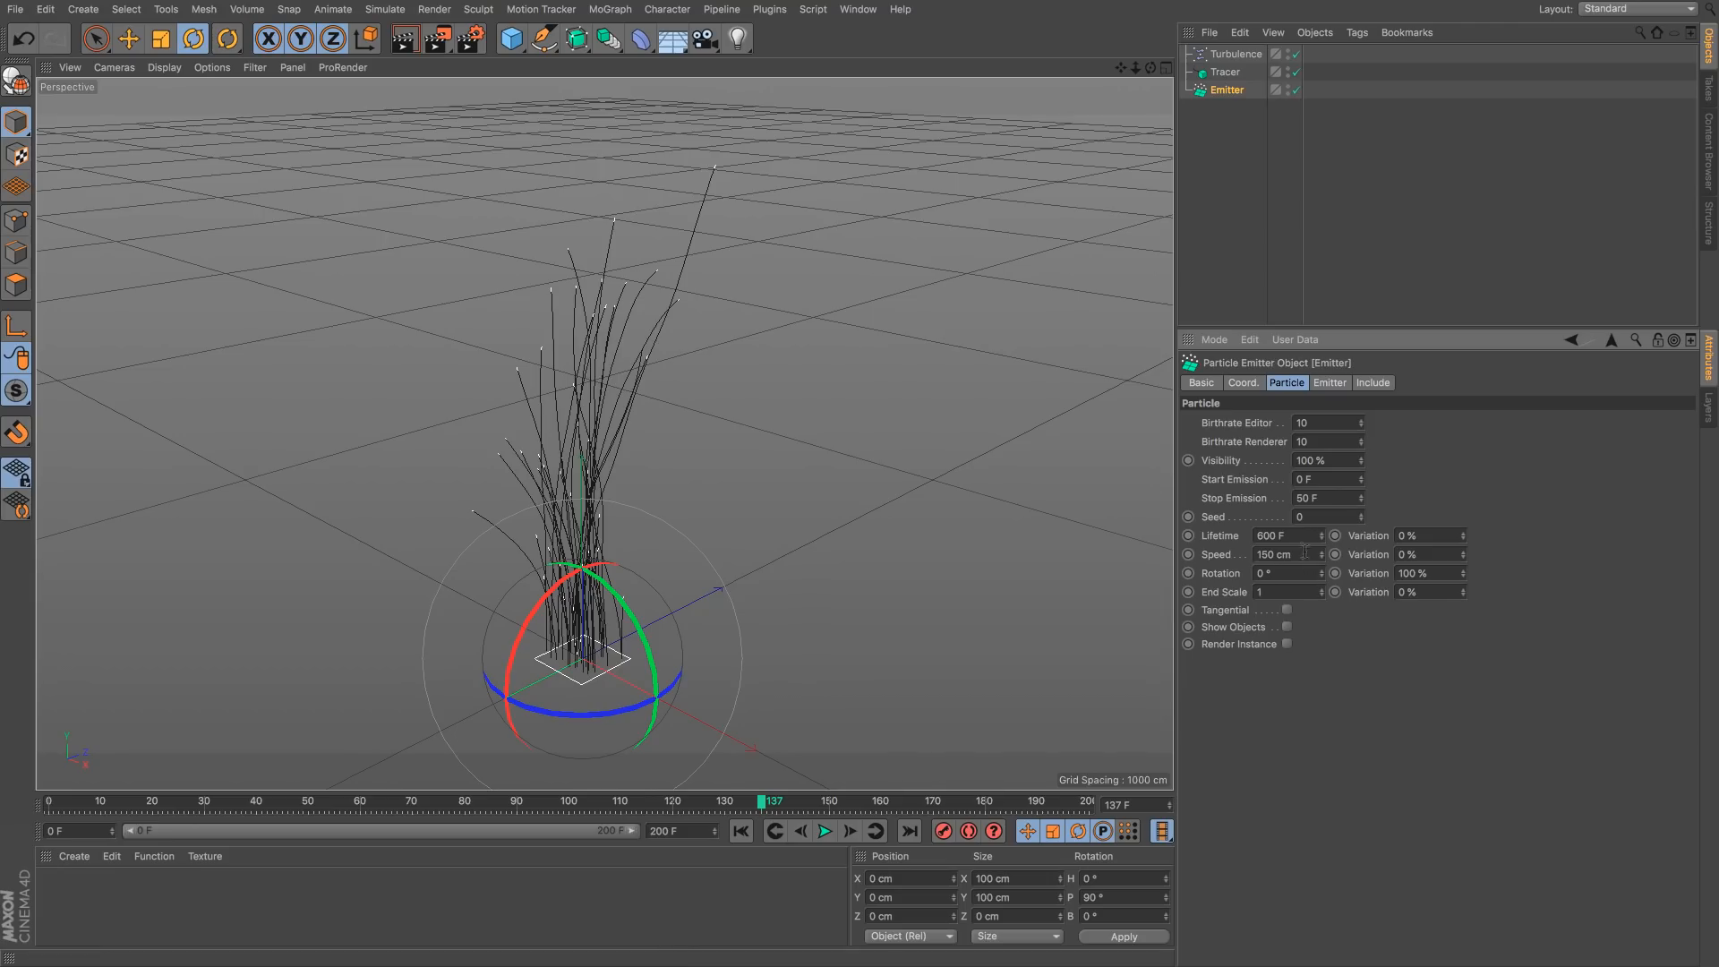
pyautogui.doubleClick(1295, 536)
pyautogui.write('10')
# Step: Play the simulation to check the shortened particle emission, stop it at frame 149, and return to the first frame
pyautogui.click(825, 832)
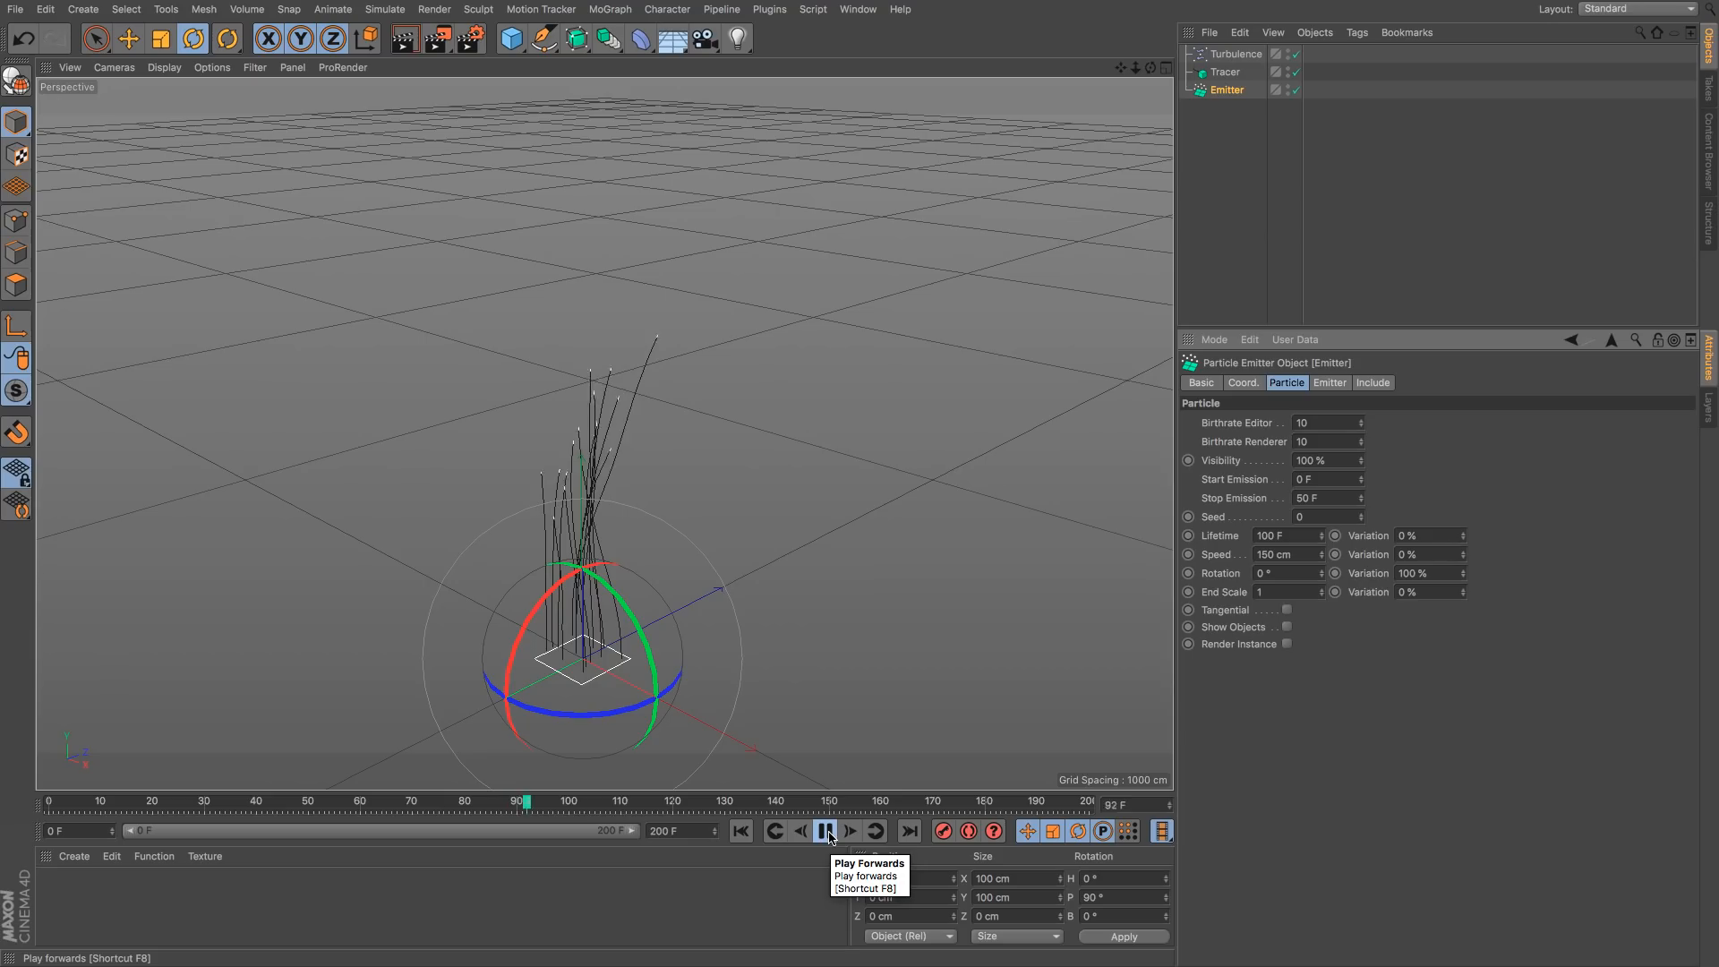
pyautogui.click(825, 832)
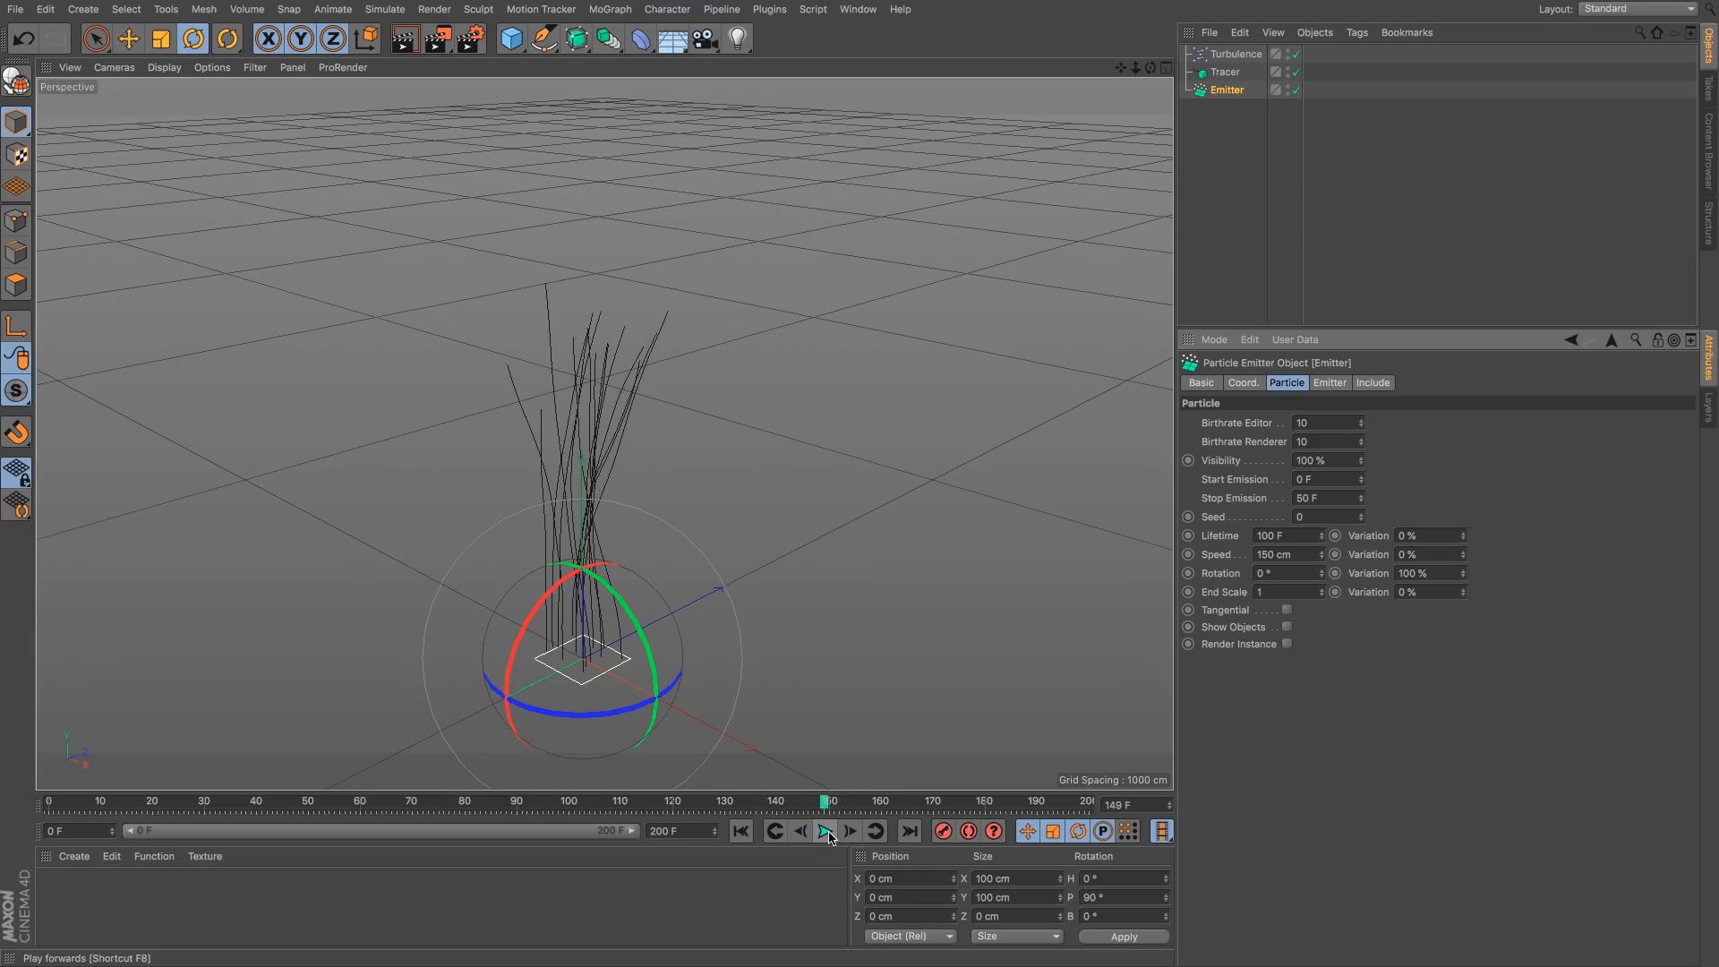
pyautogui.click(740, 831)
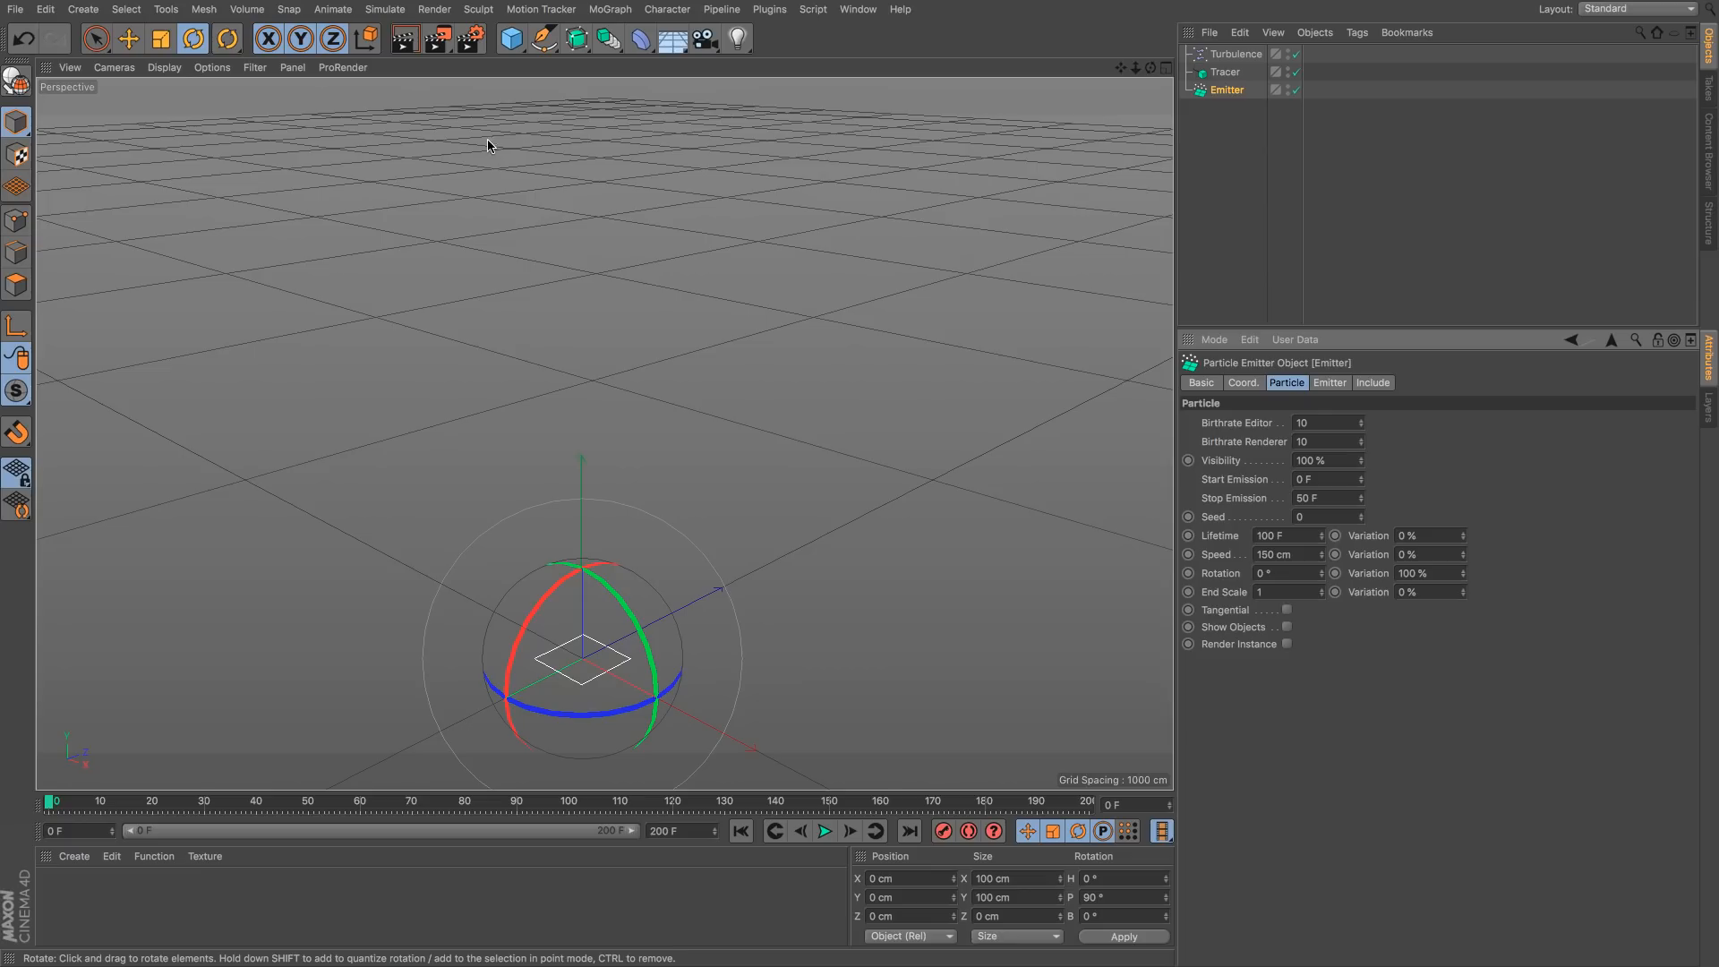
# Step: Add a Volume Builder, make the Tracer its child, and play the simulation up to frame 33
pyautogui.click(248, 9)
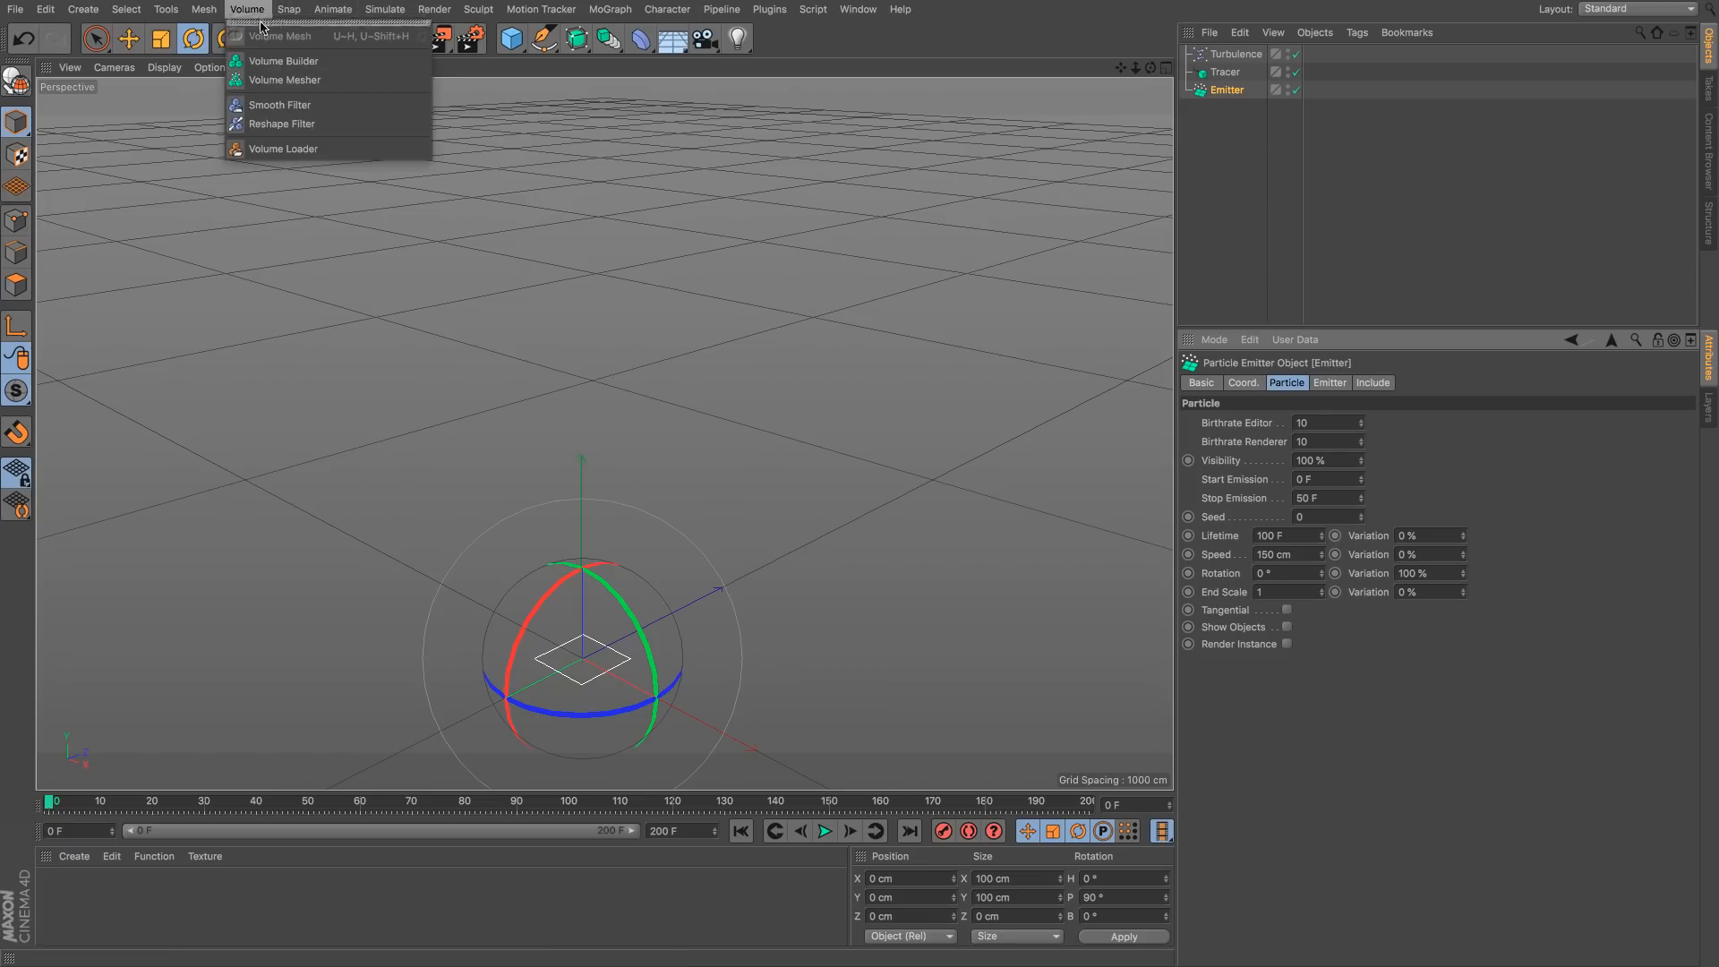
pyautogui.click(291, 61)
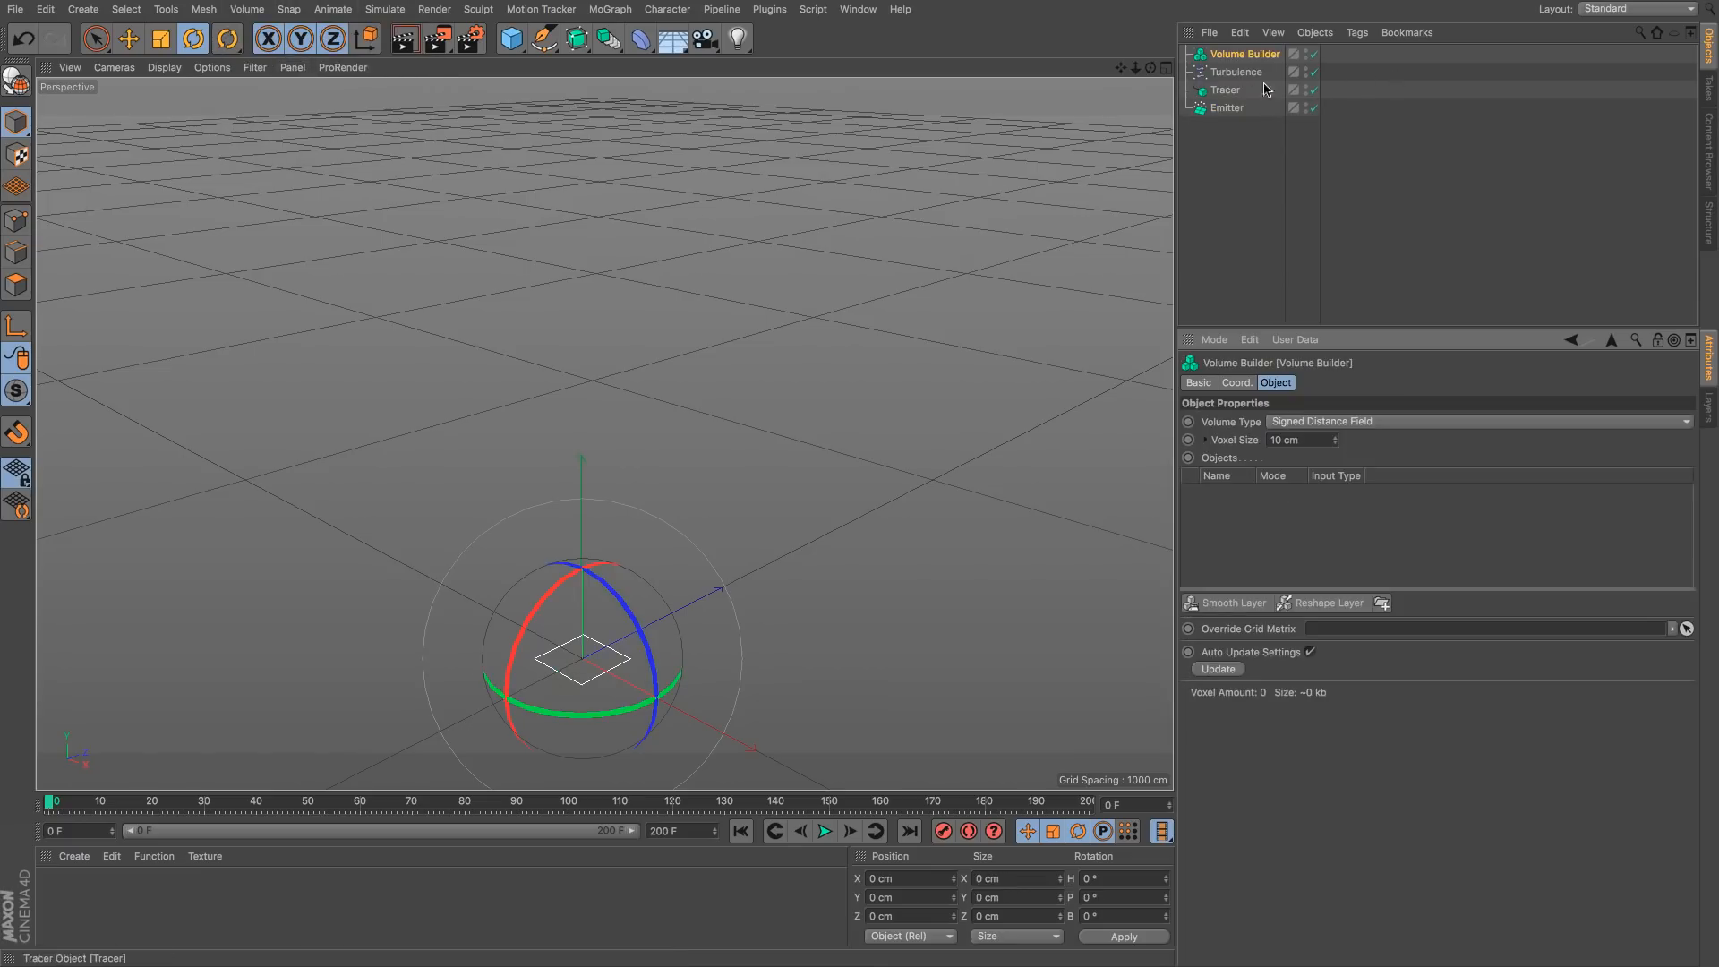
pyautogui.moveTo(1240, 54); pyautogui.dragTo(1247, 108)
pyautogui.click(823, 832)
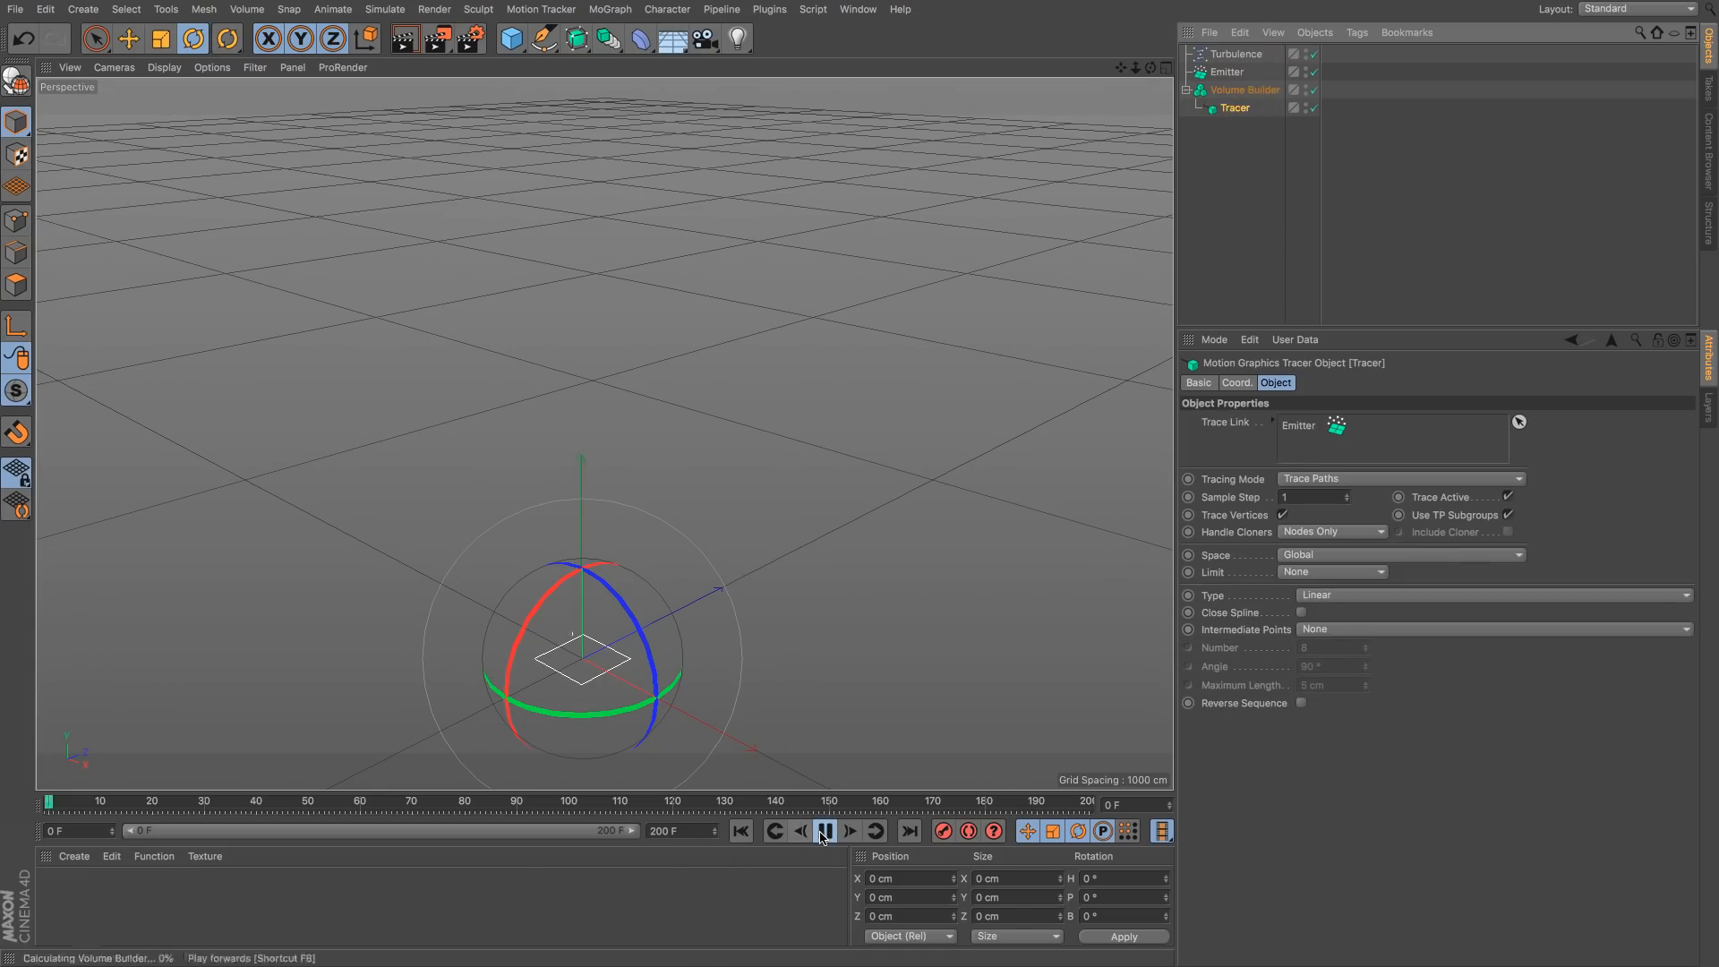
pyautogui.click(824, 831)
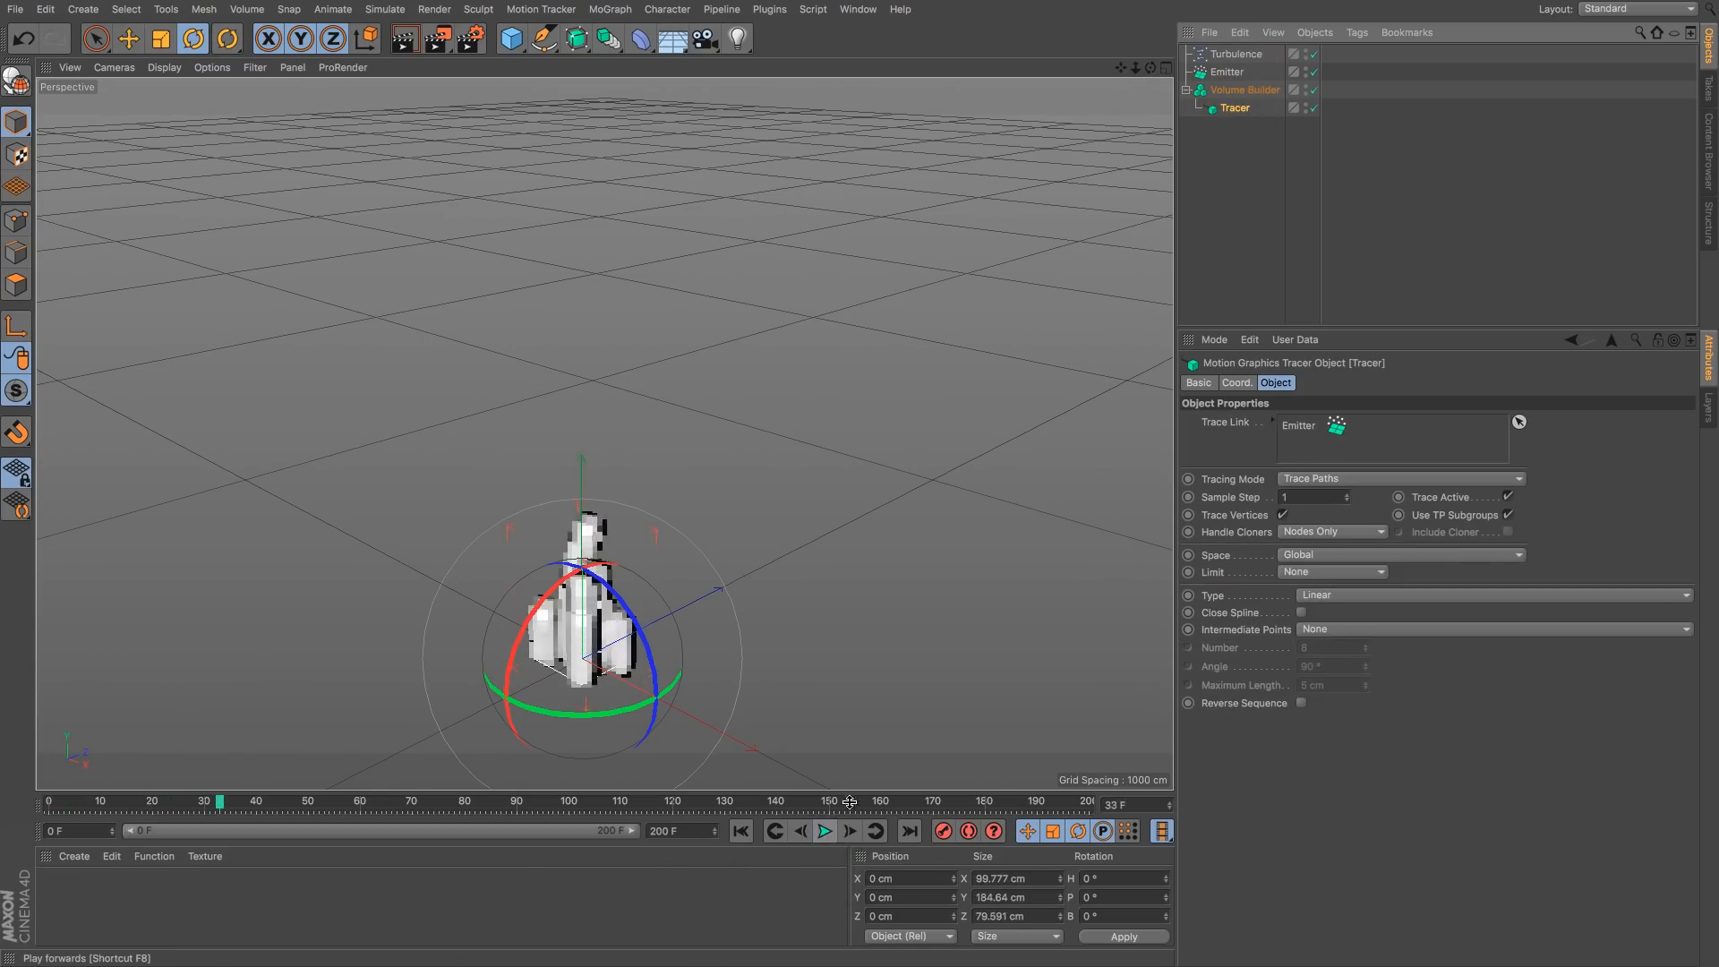
# Step: Set the Tracer's Radius to 5 cm in the Volume Builder's object list
pyautogui.click(1249, 91)
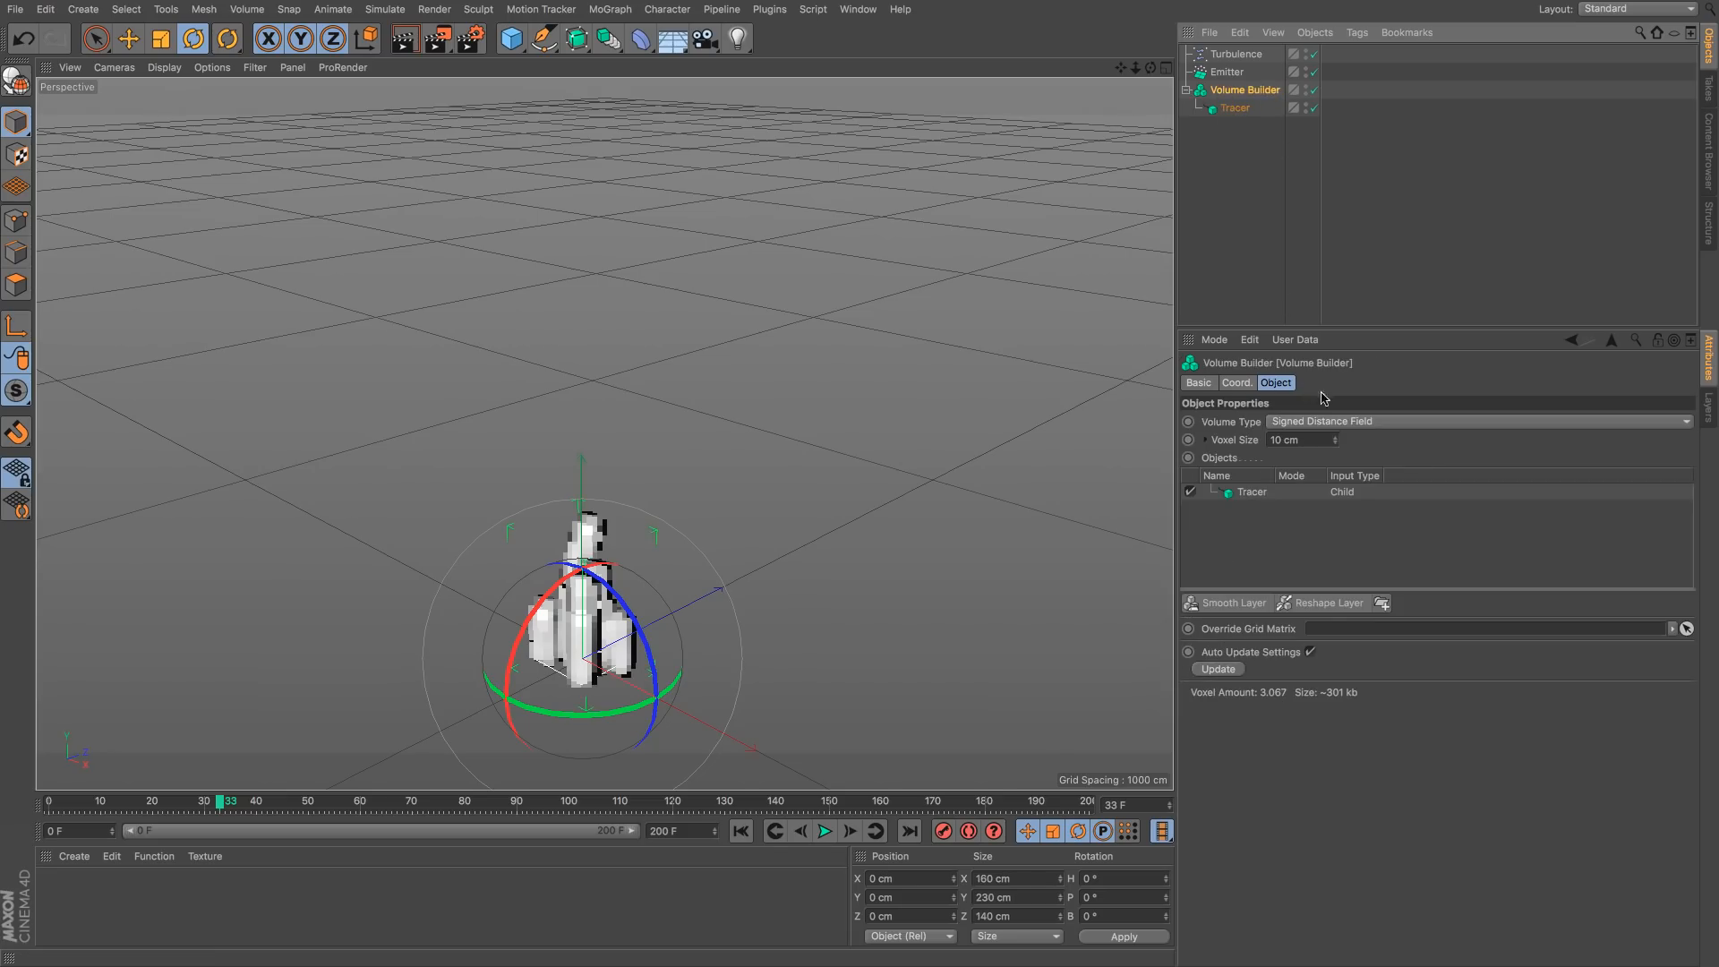
pyautogui.click(1252, 492)
pyautogui.click(1262, 623)
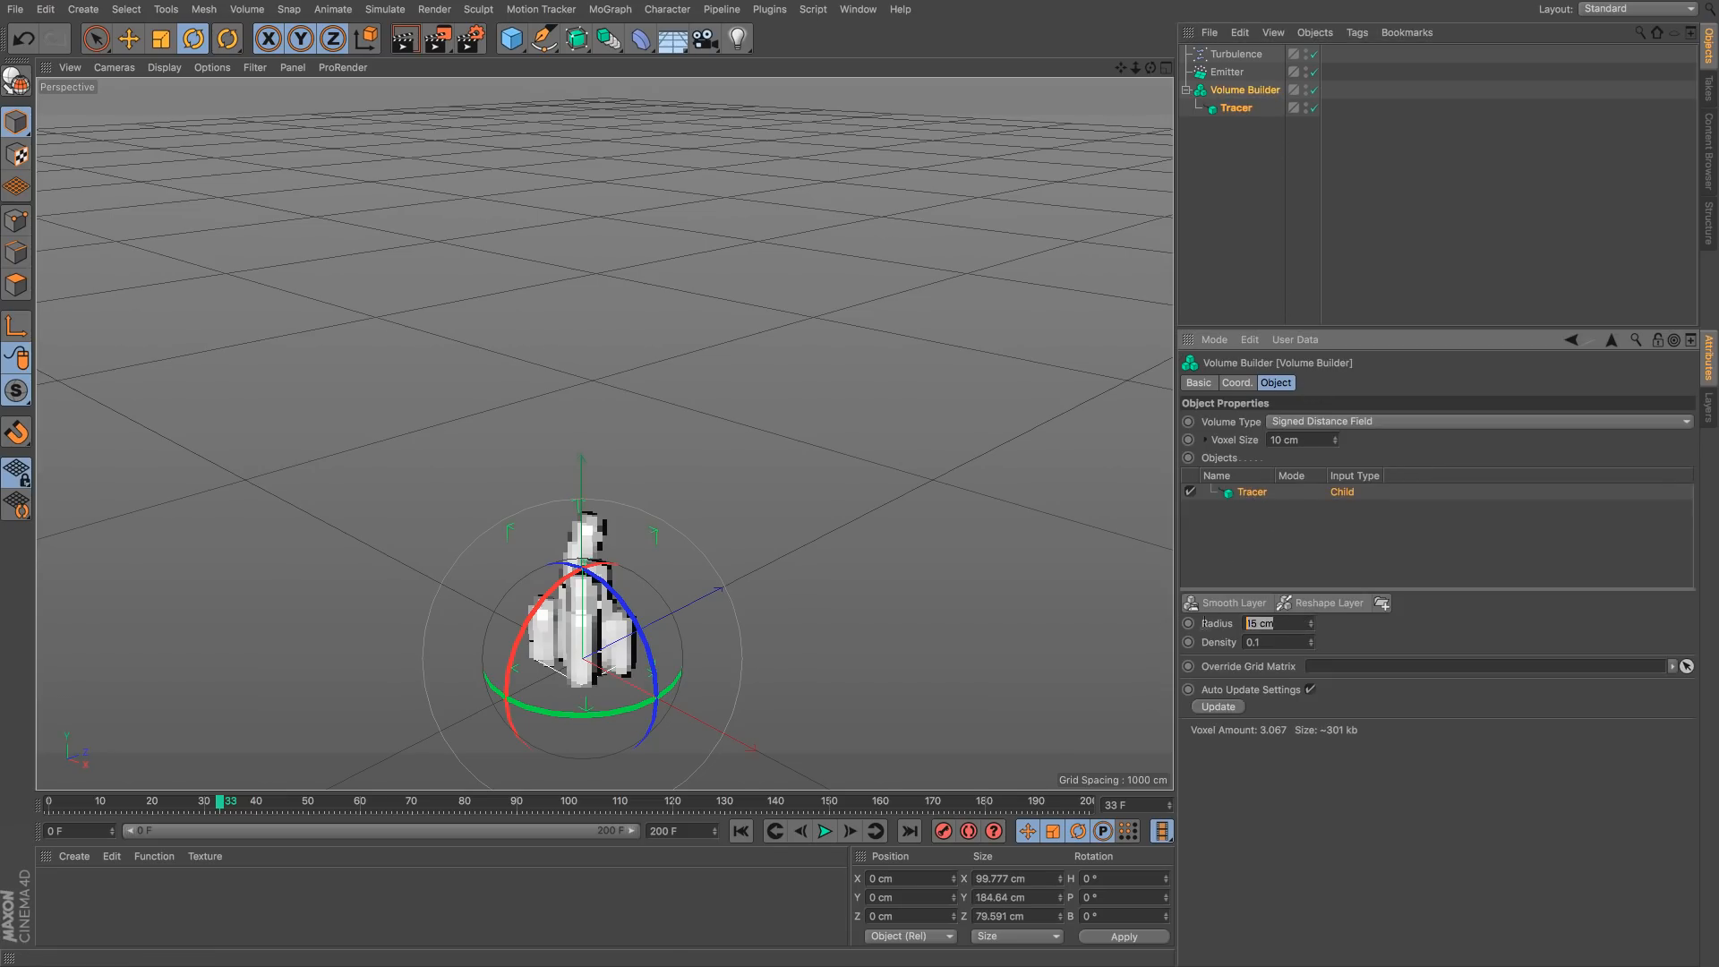
pyautogui.write('5')
pyautogui.press('Return')
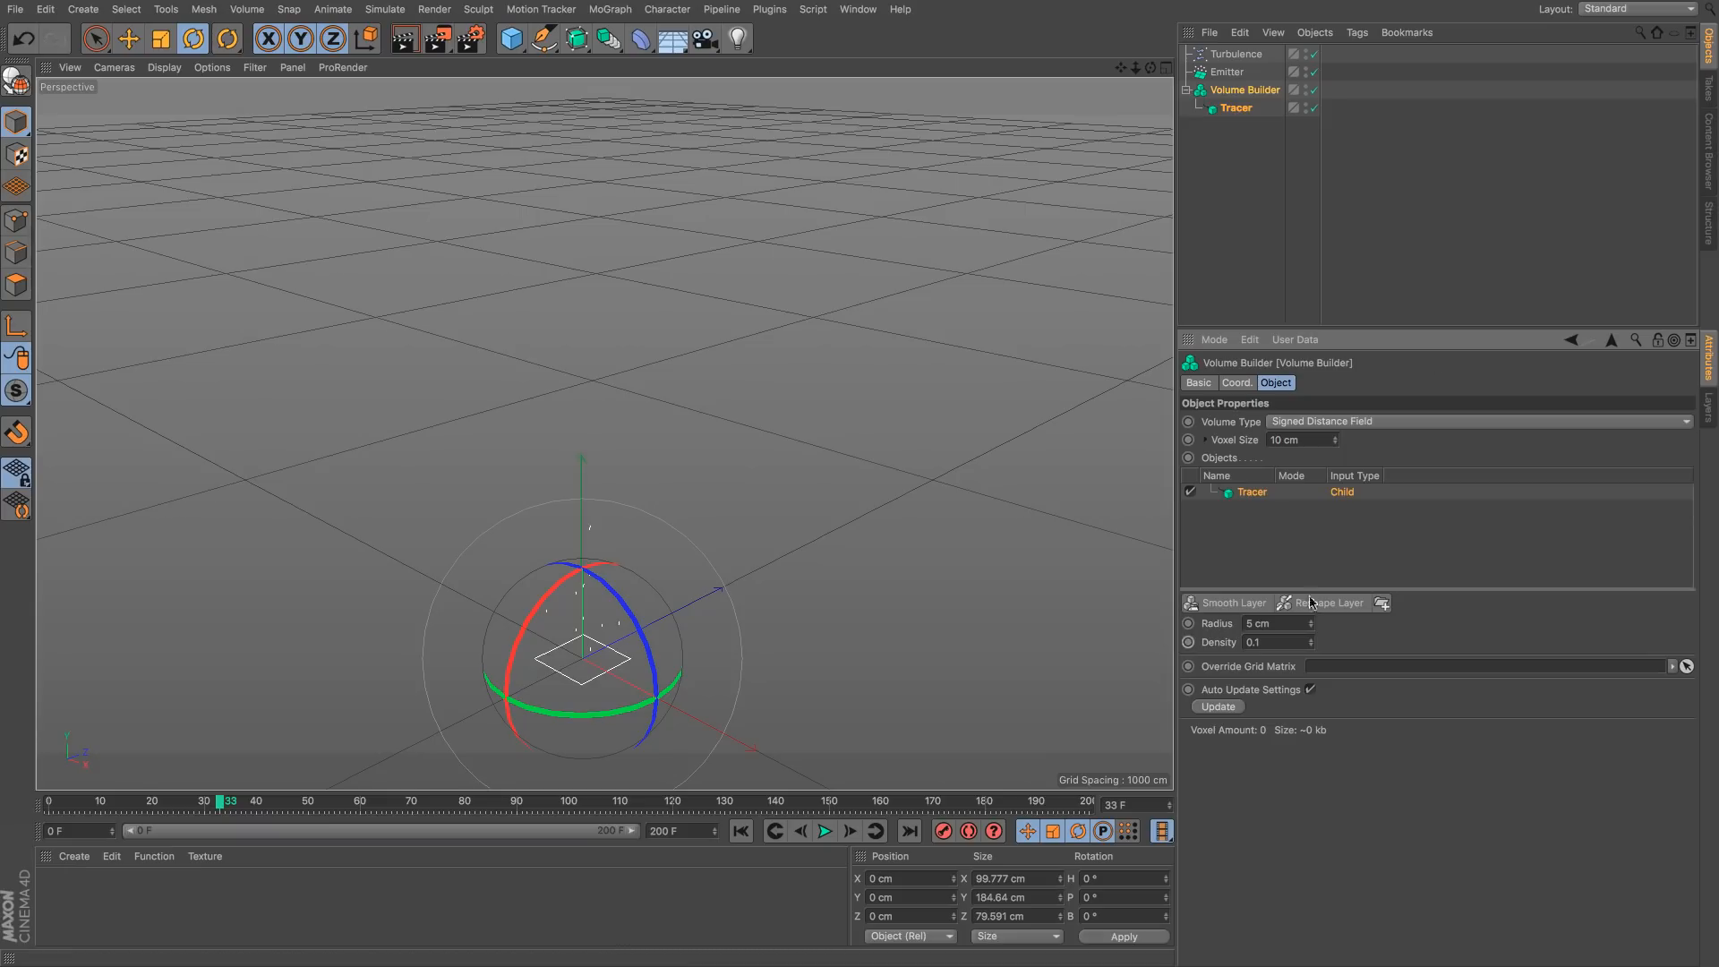
# Step: Set the Volume Builder's Voxel Size to 2 cm and the Tracer's Density to 1
pyautogui.click(1302, 439)
pyautogui.write('2')
pyautogui.press('Return')
pyautogui.write('1')
pyautogui.press('Return')
pyautogui.scroll(3, 737, 626)
pyautogui.scroll(2, 737, 627)
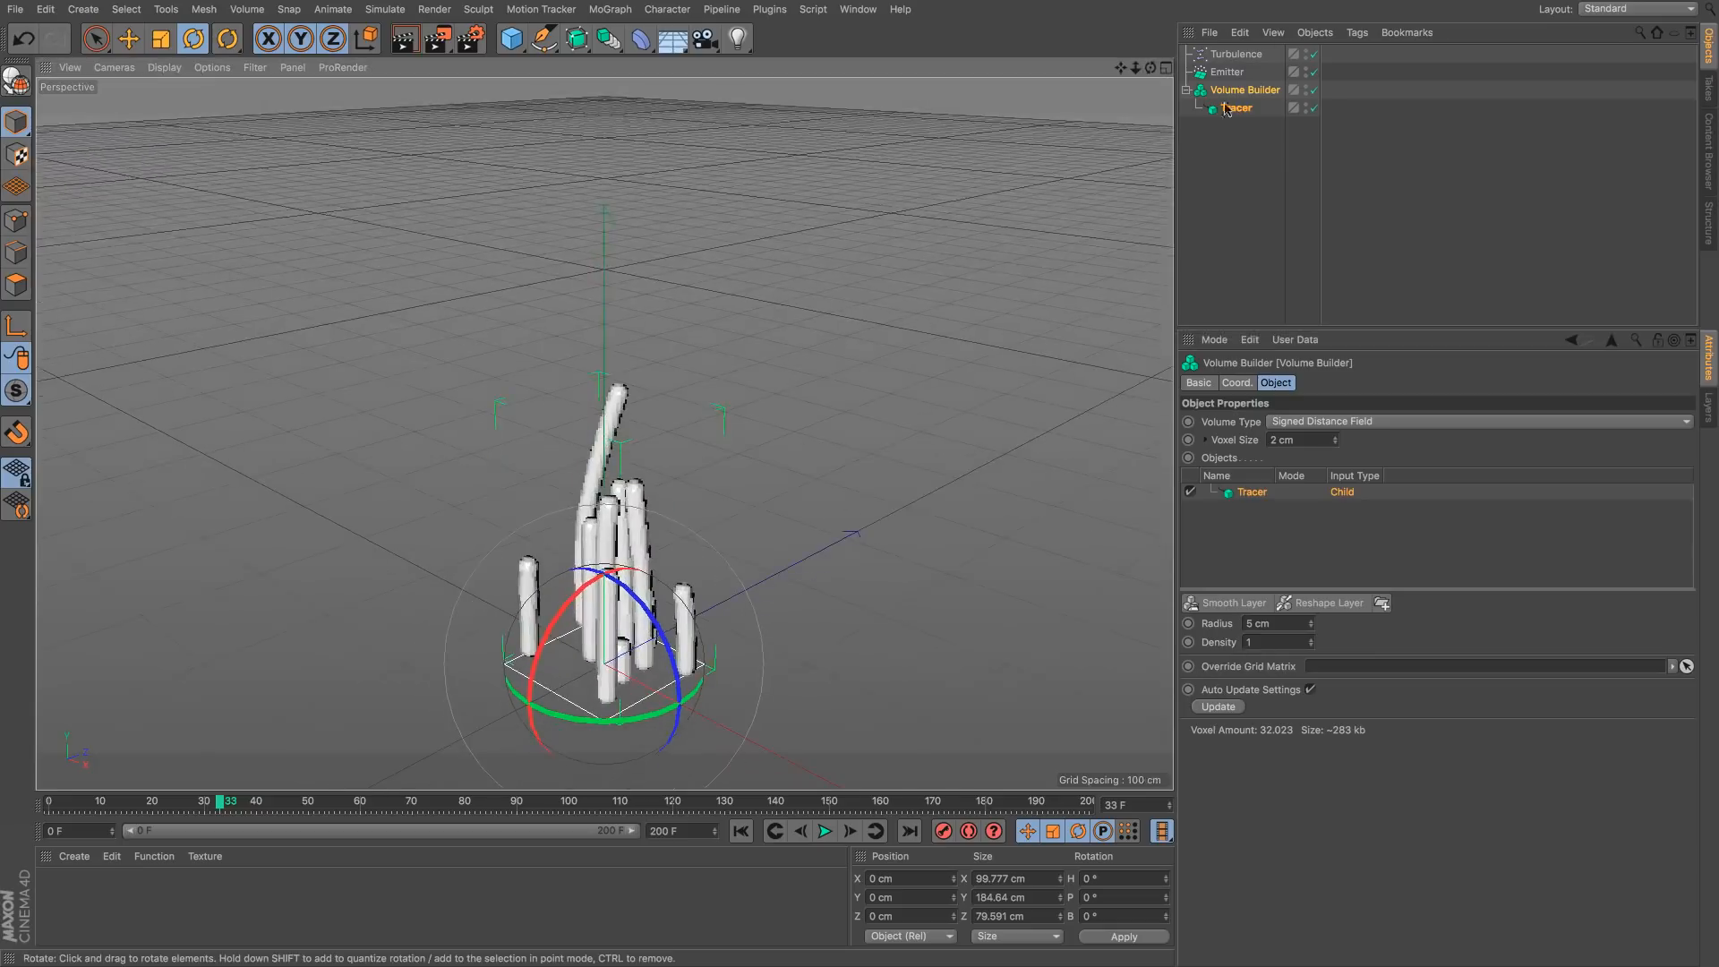
# Step: Add a Volume Mesher as the parent of the Volume Builder and play the simulation on to frame 51
pyautogui.click(246, 17)
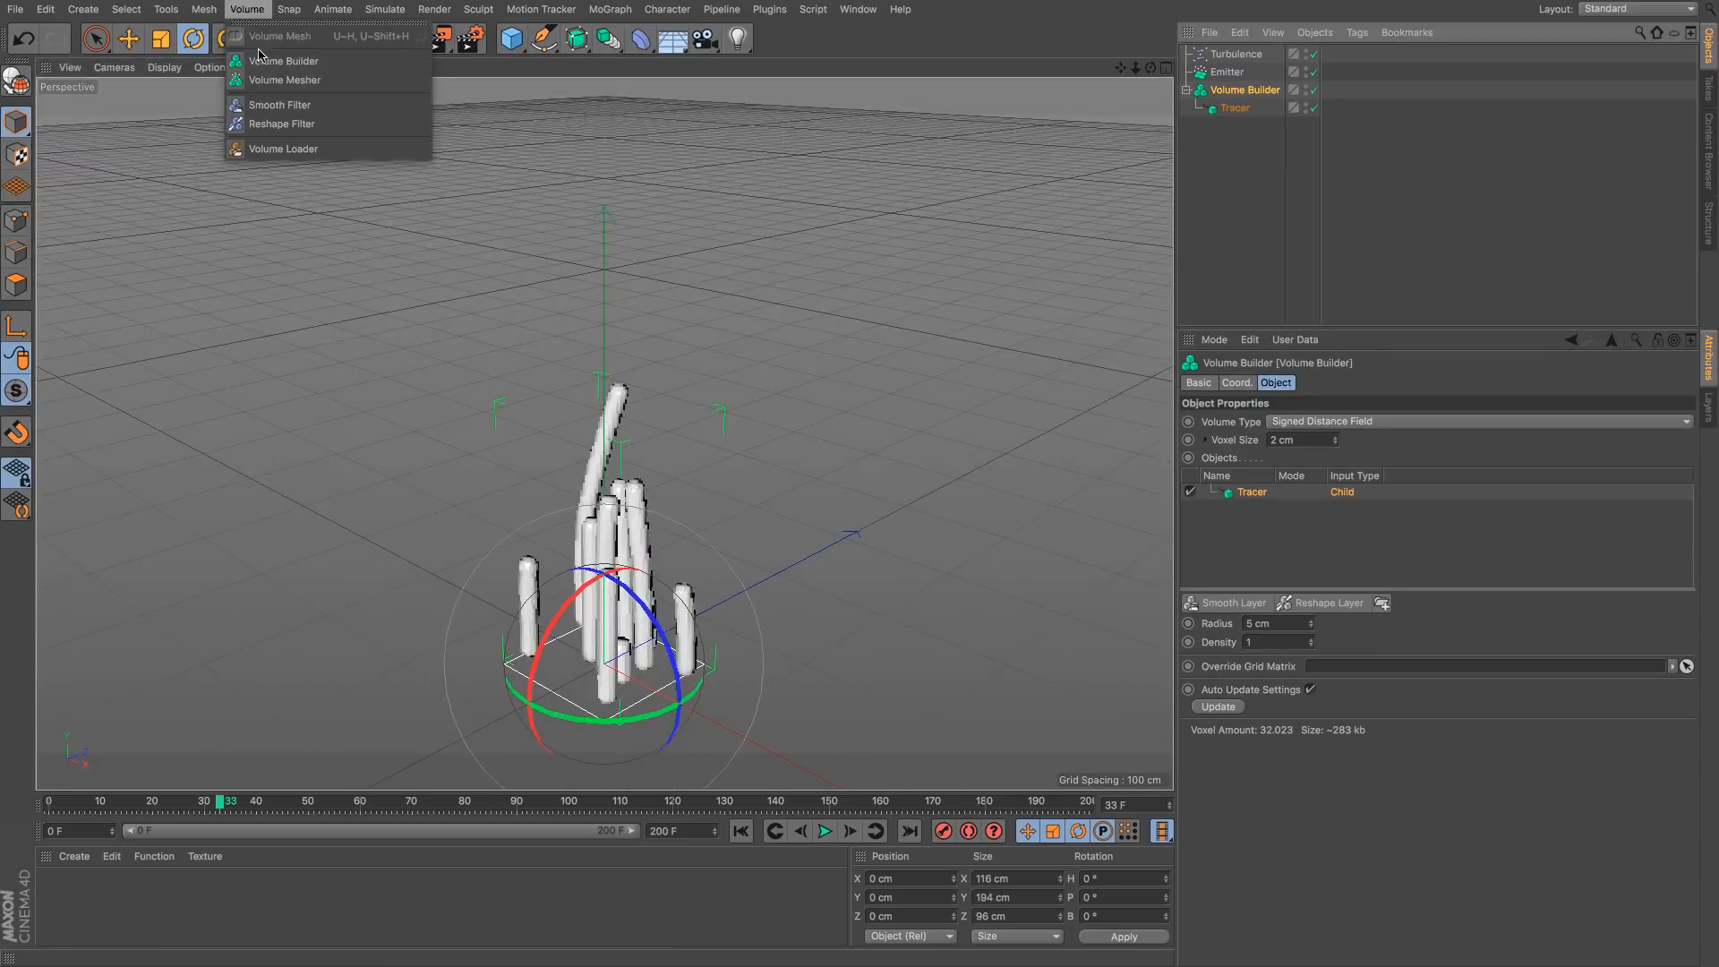
pyautogui.click(269, 62)
pyautogui.click(824, 831)
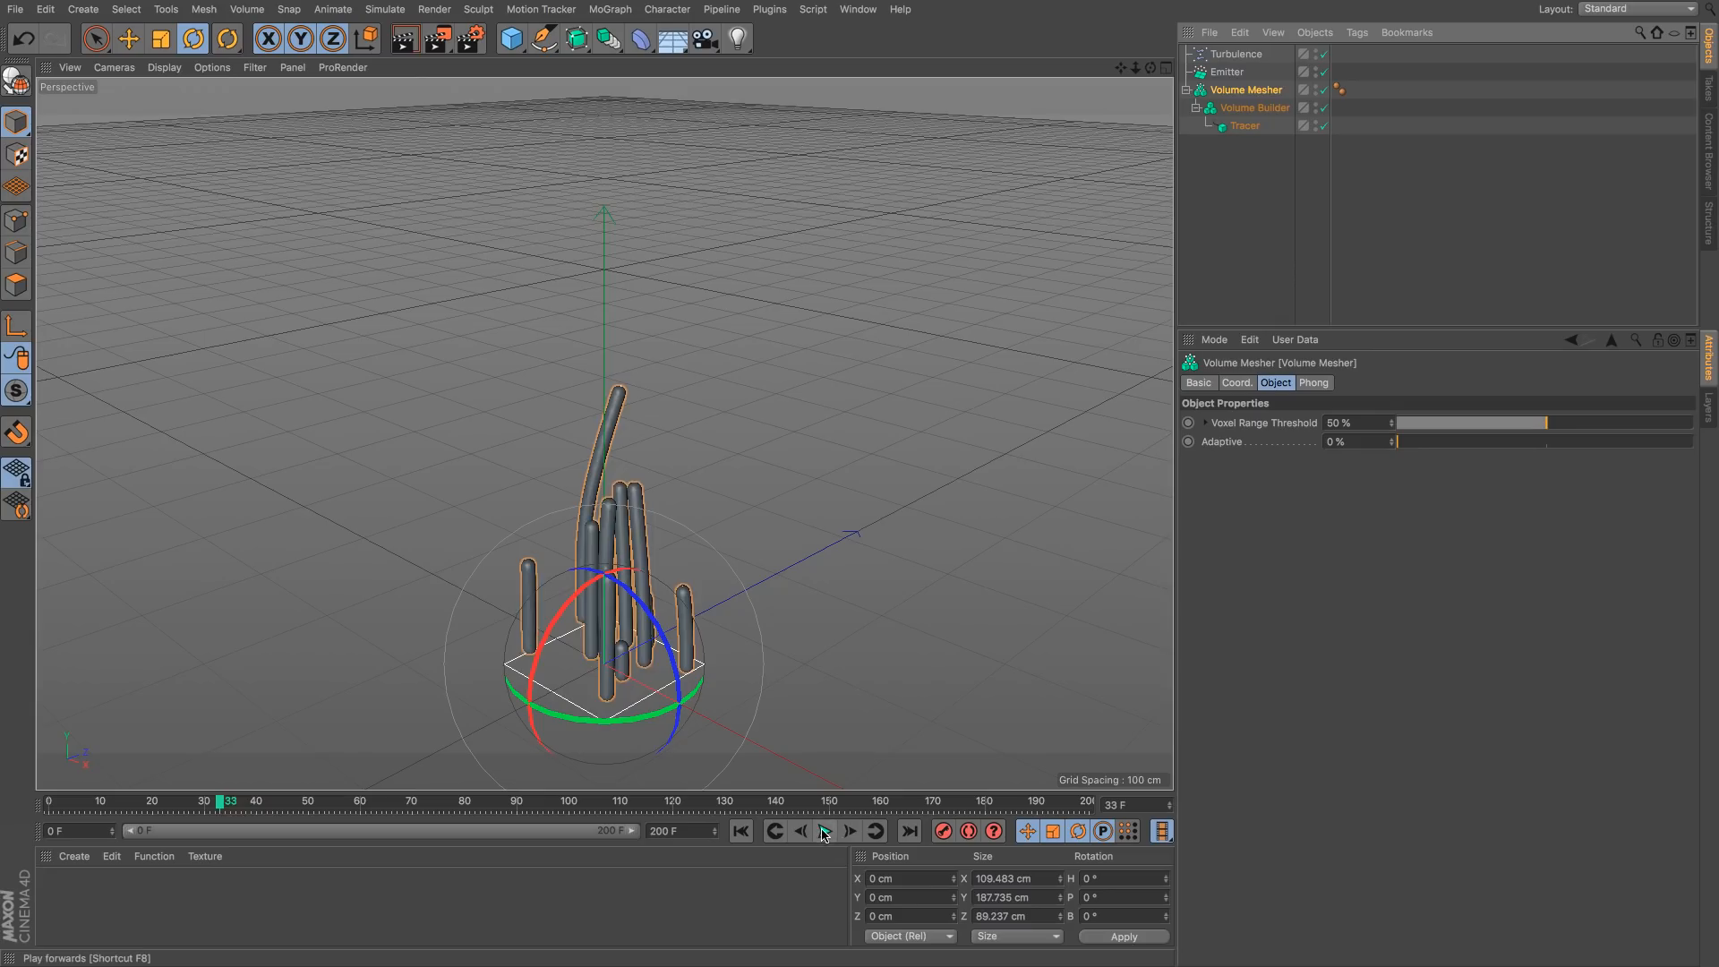
pyautogui.click(823, 830)
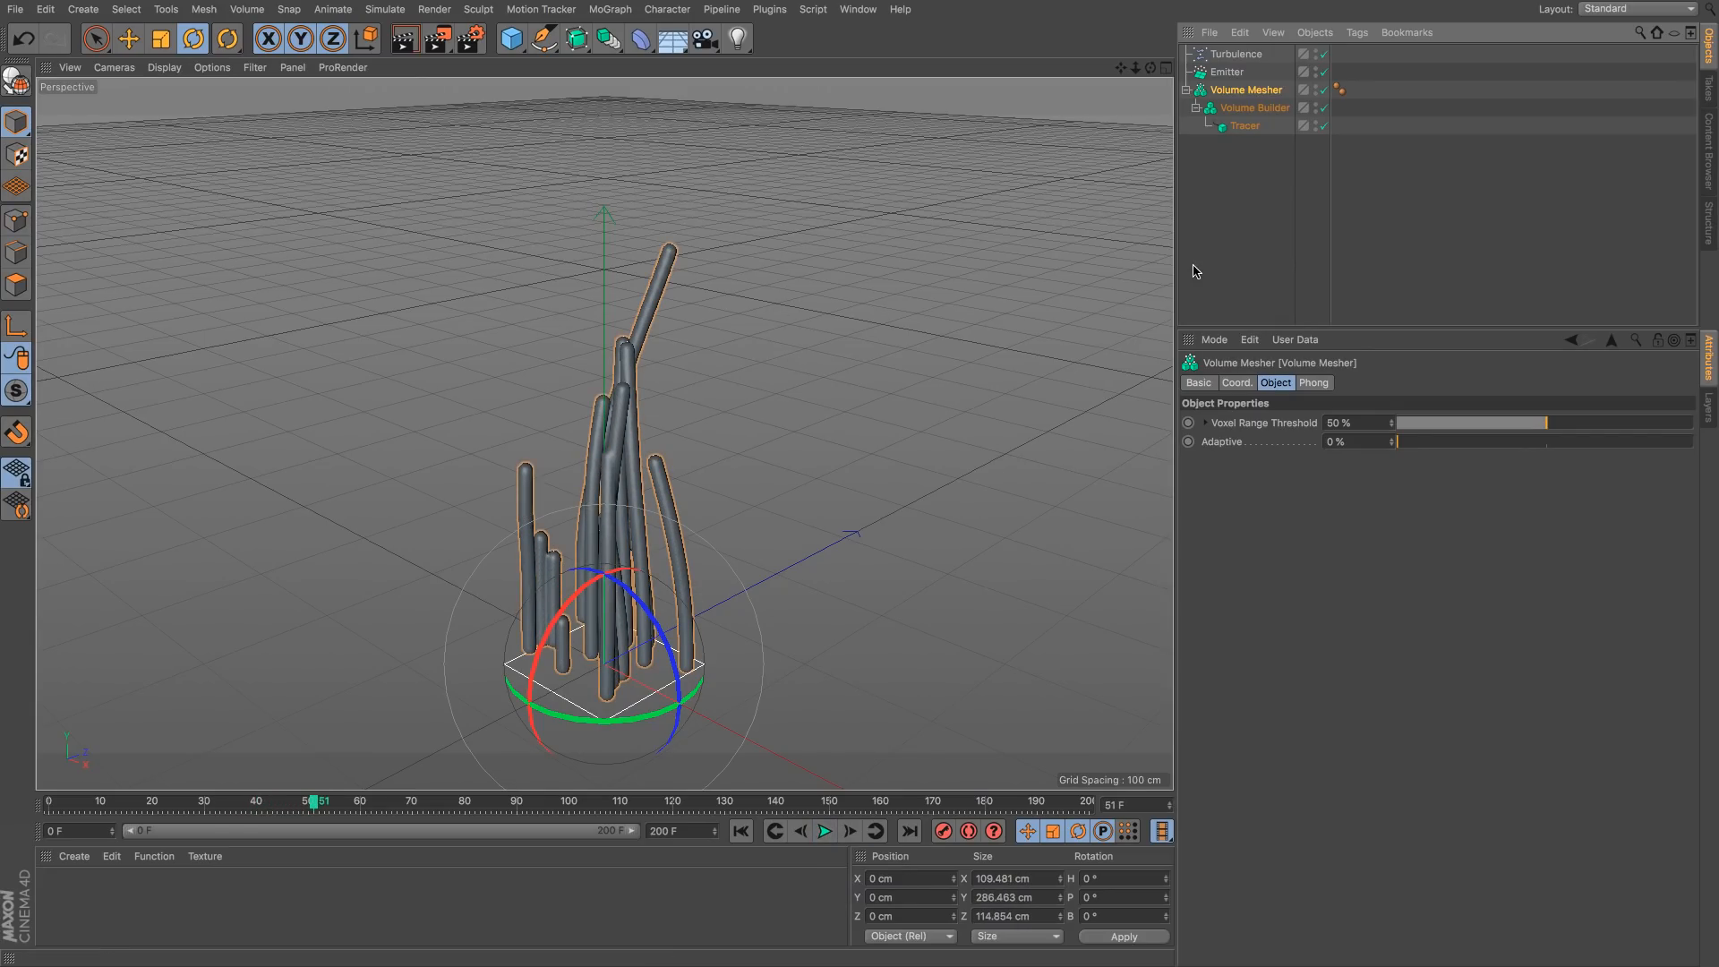
# Step: Add a MoSpline in Spline mode and assign the Tracer as its Source Spline
pyautogui.click(610, 10)
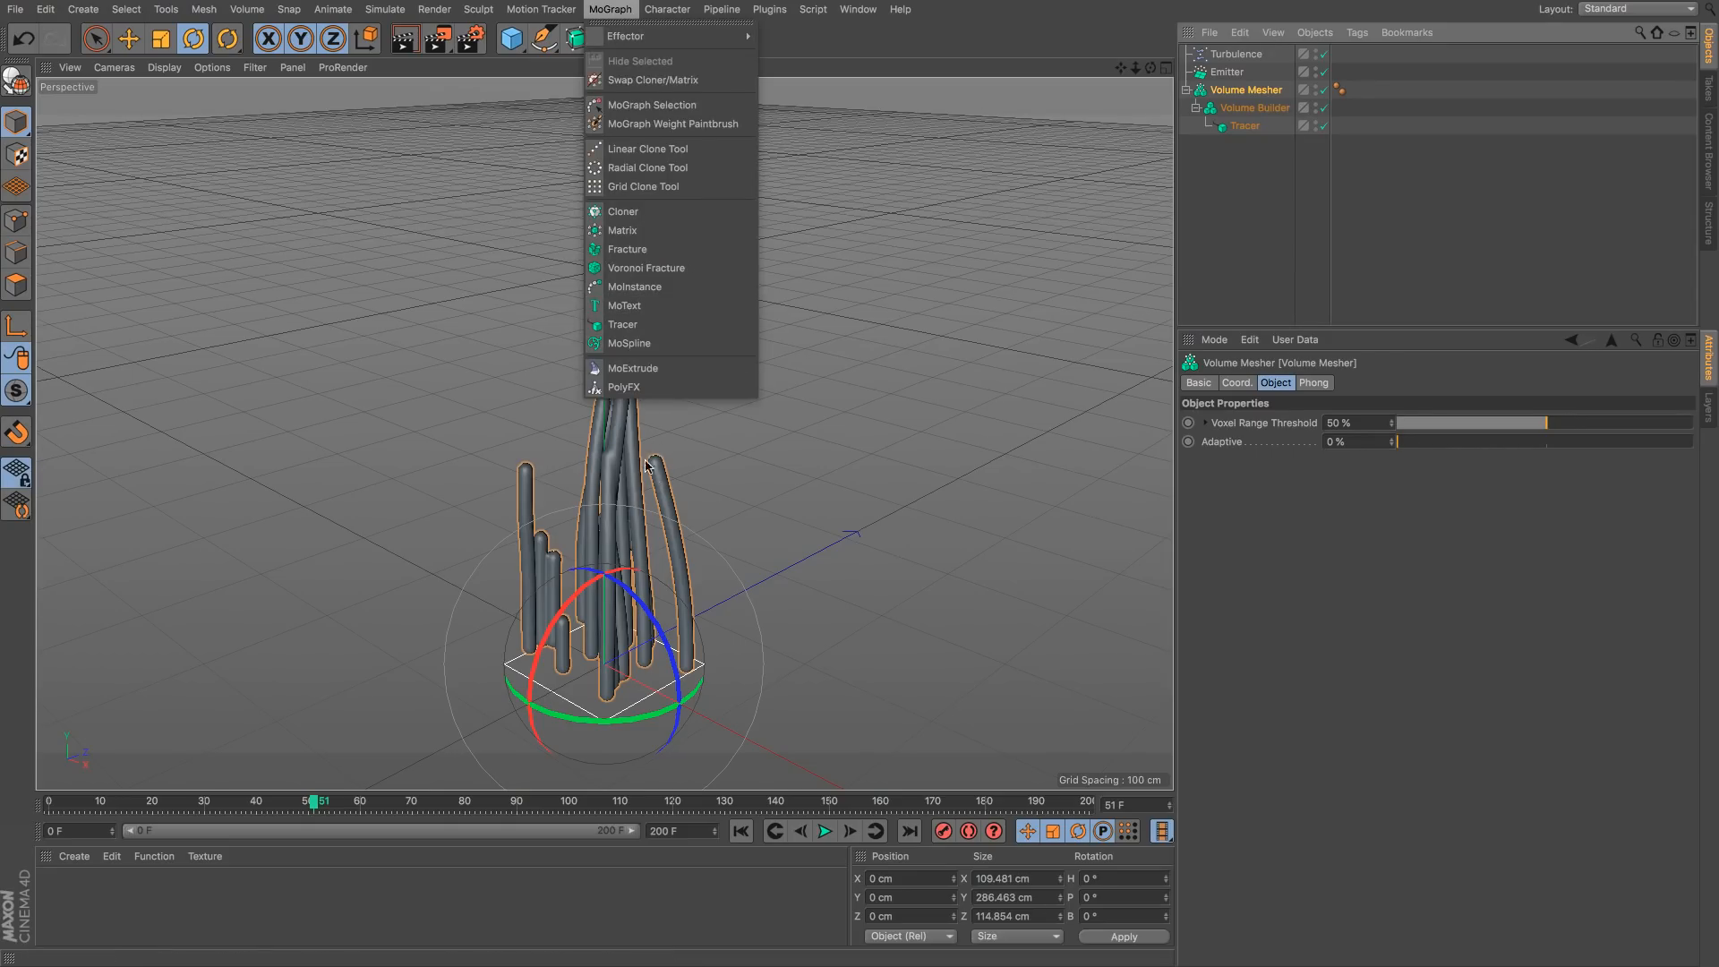
pyautogui.click(632, 343)
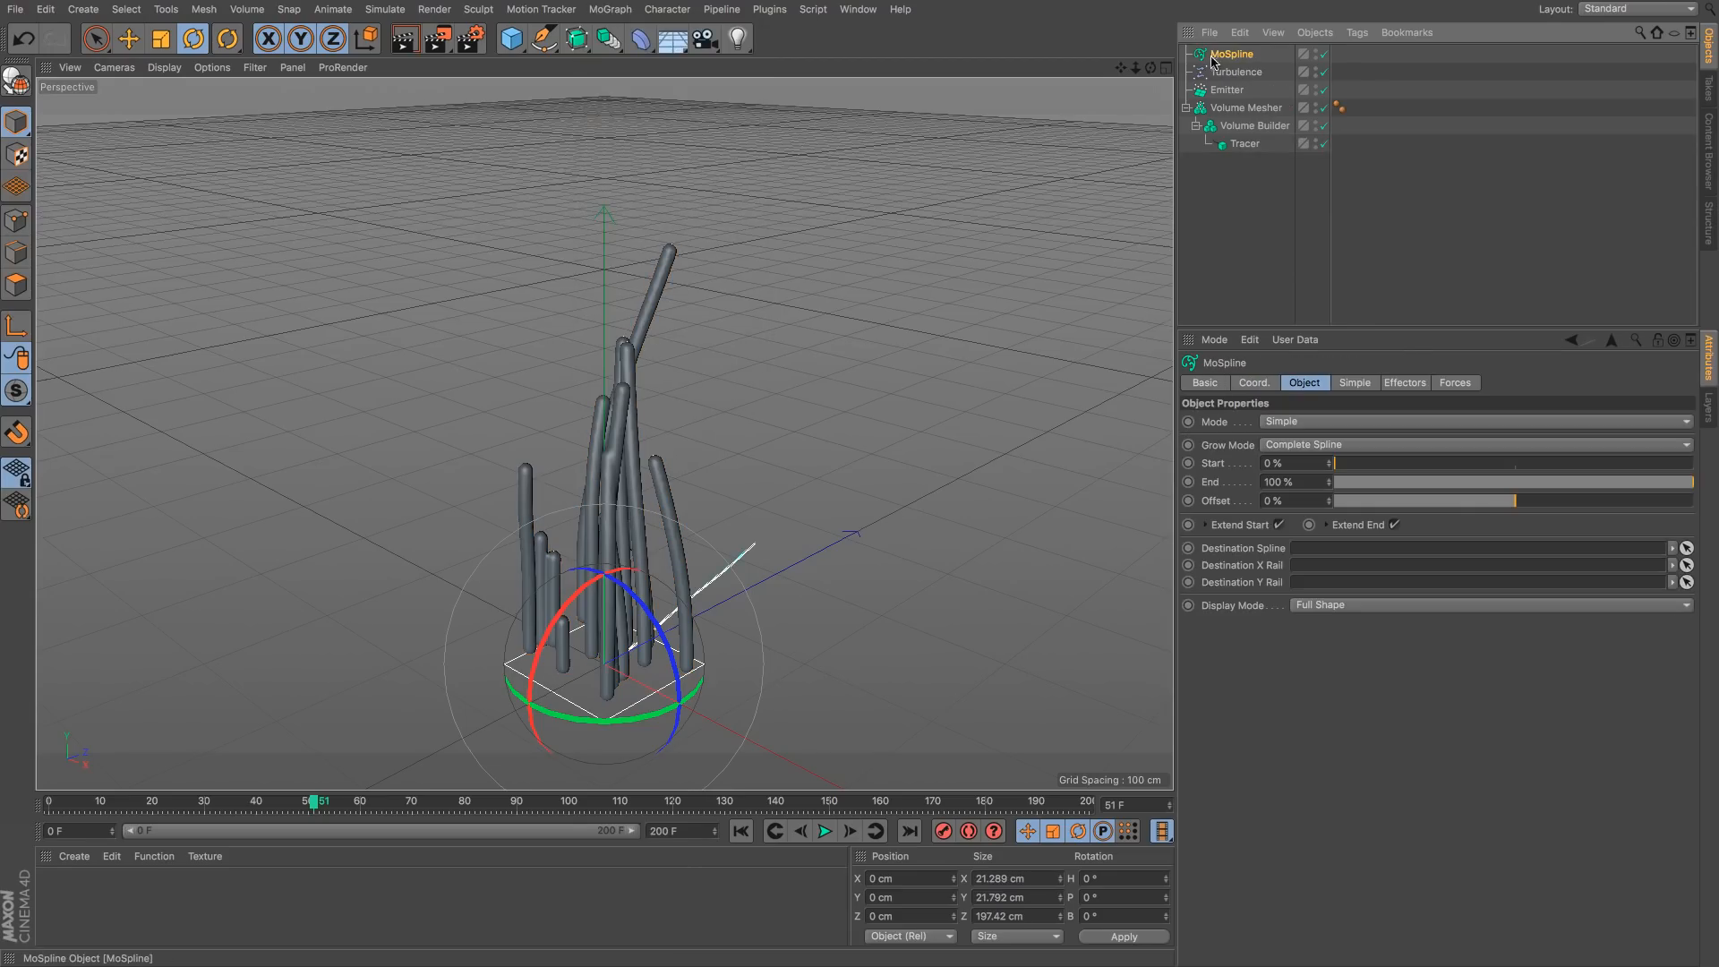
pyautogui.click(1303, 422)
pyautogui.click(1321, 450)
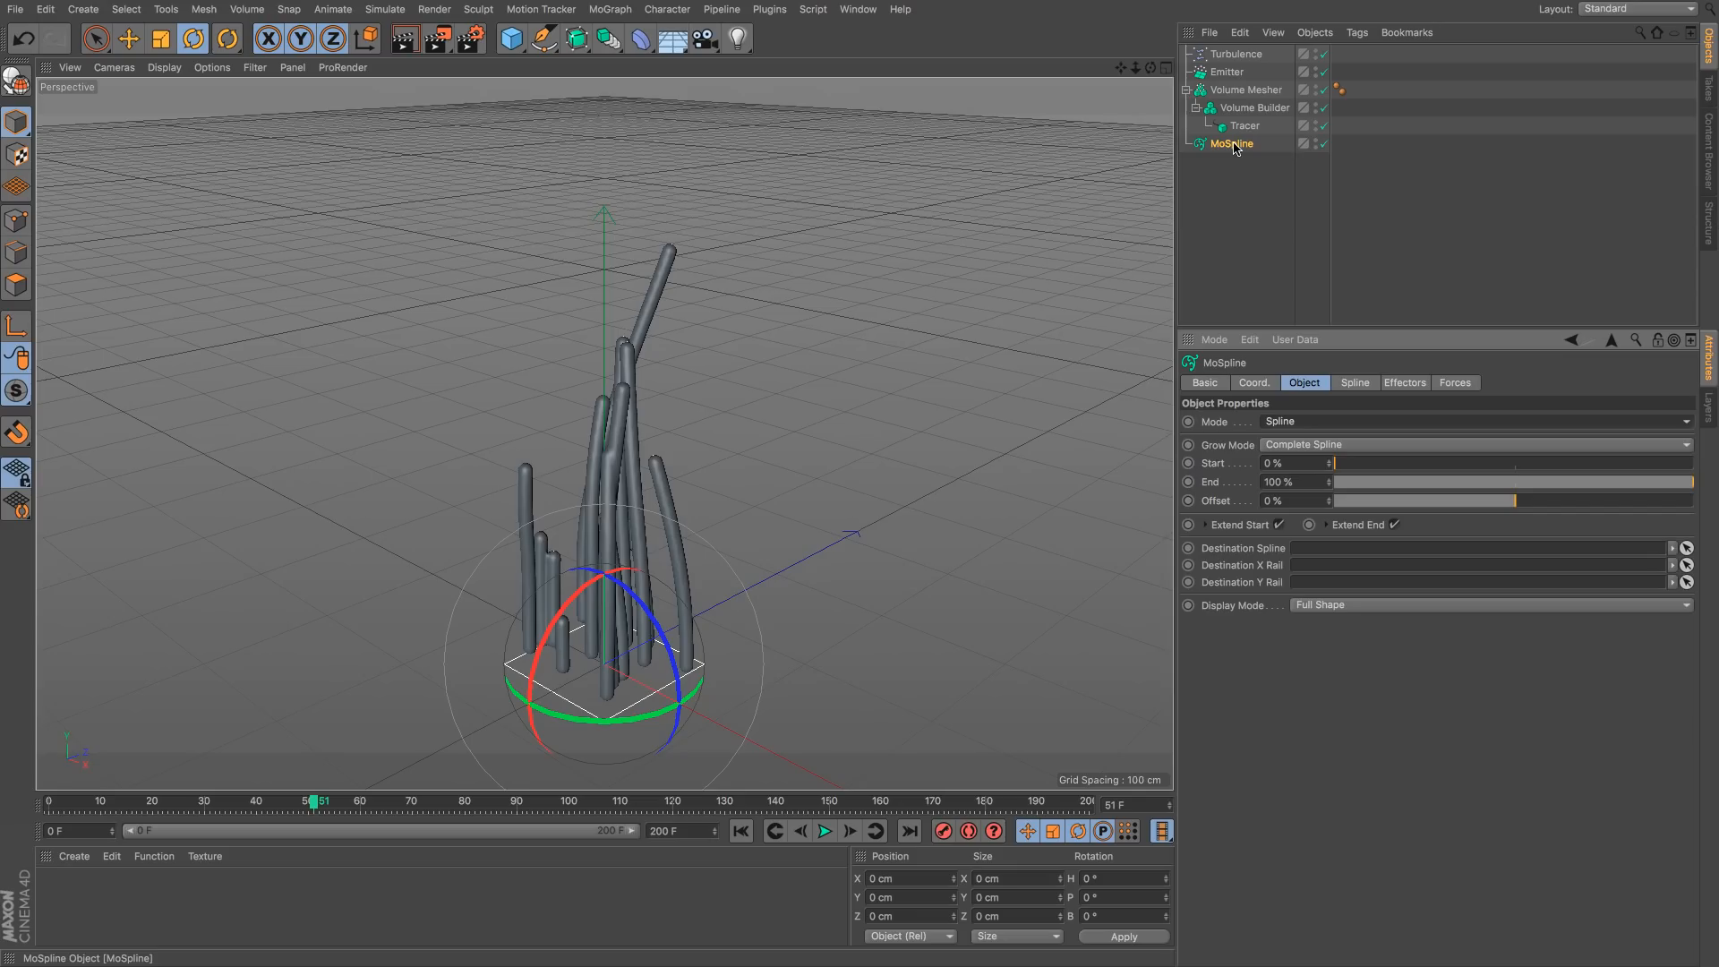
pyautogui.moveTo(1250, 131); pyautogui.dragTo(1349, 438)
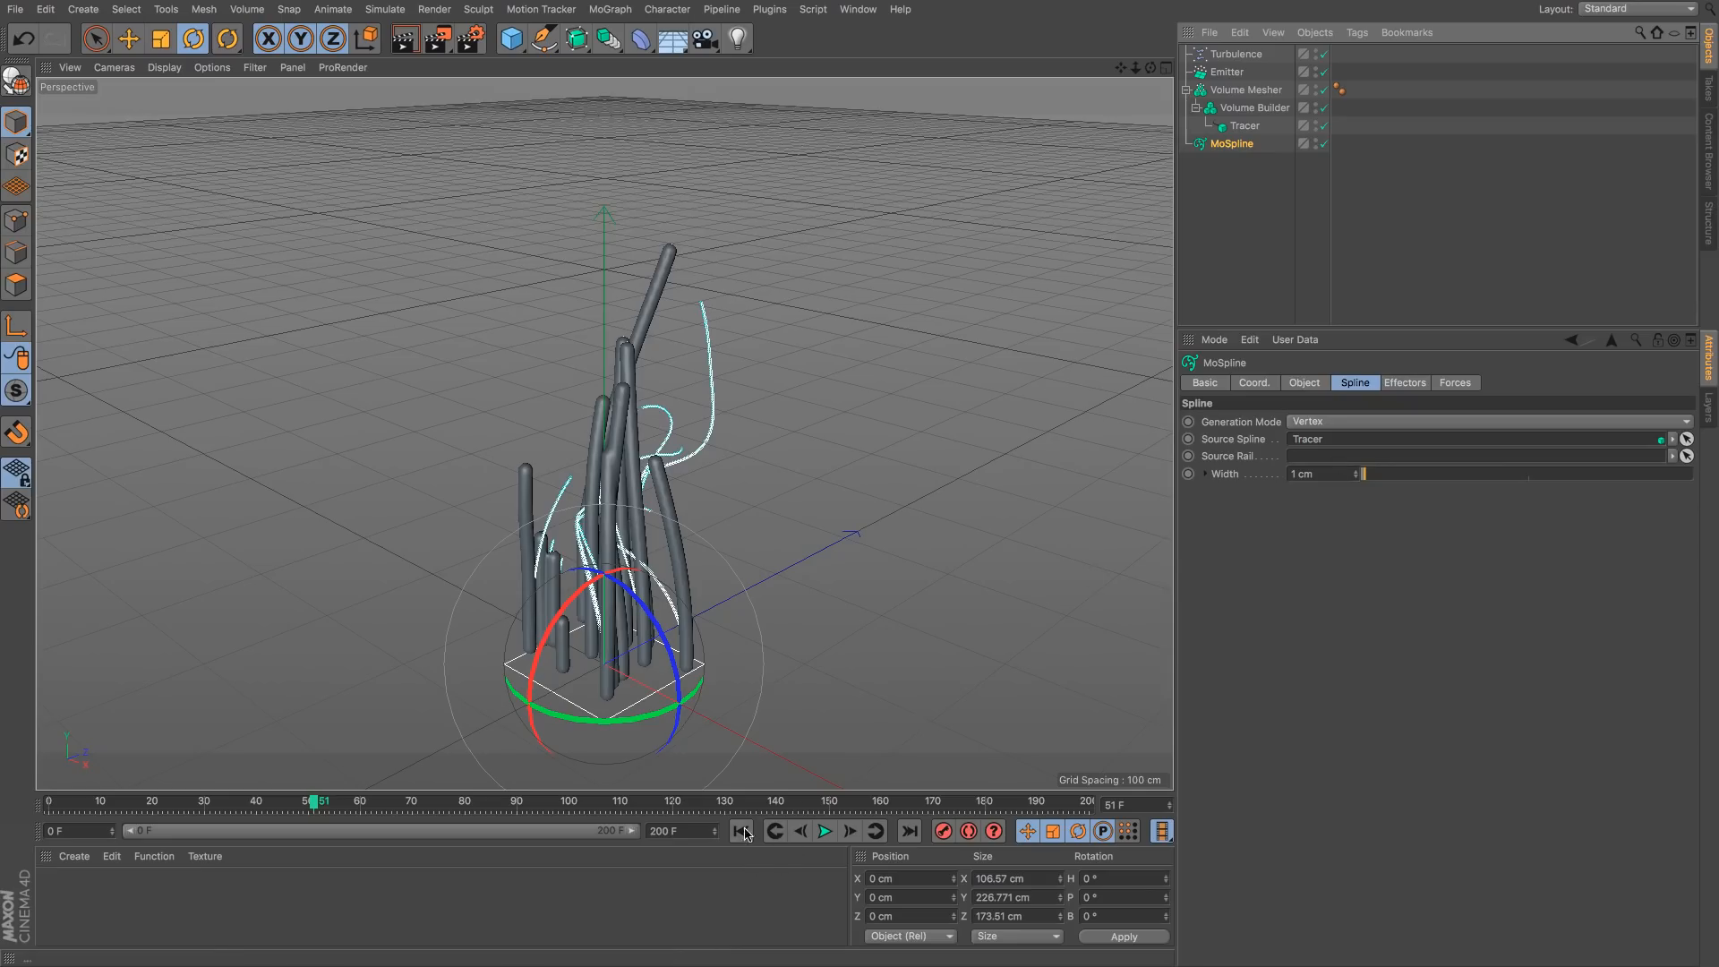
# Step: Set the MoSpline's Forces mode to Include with an empty field list, so the turbulence is ignored
pyautogui.click(1454, 383)
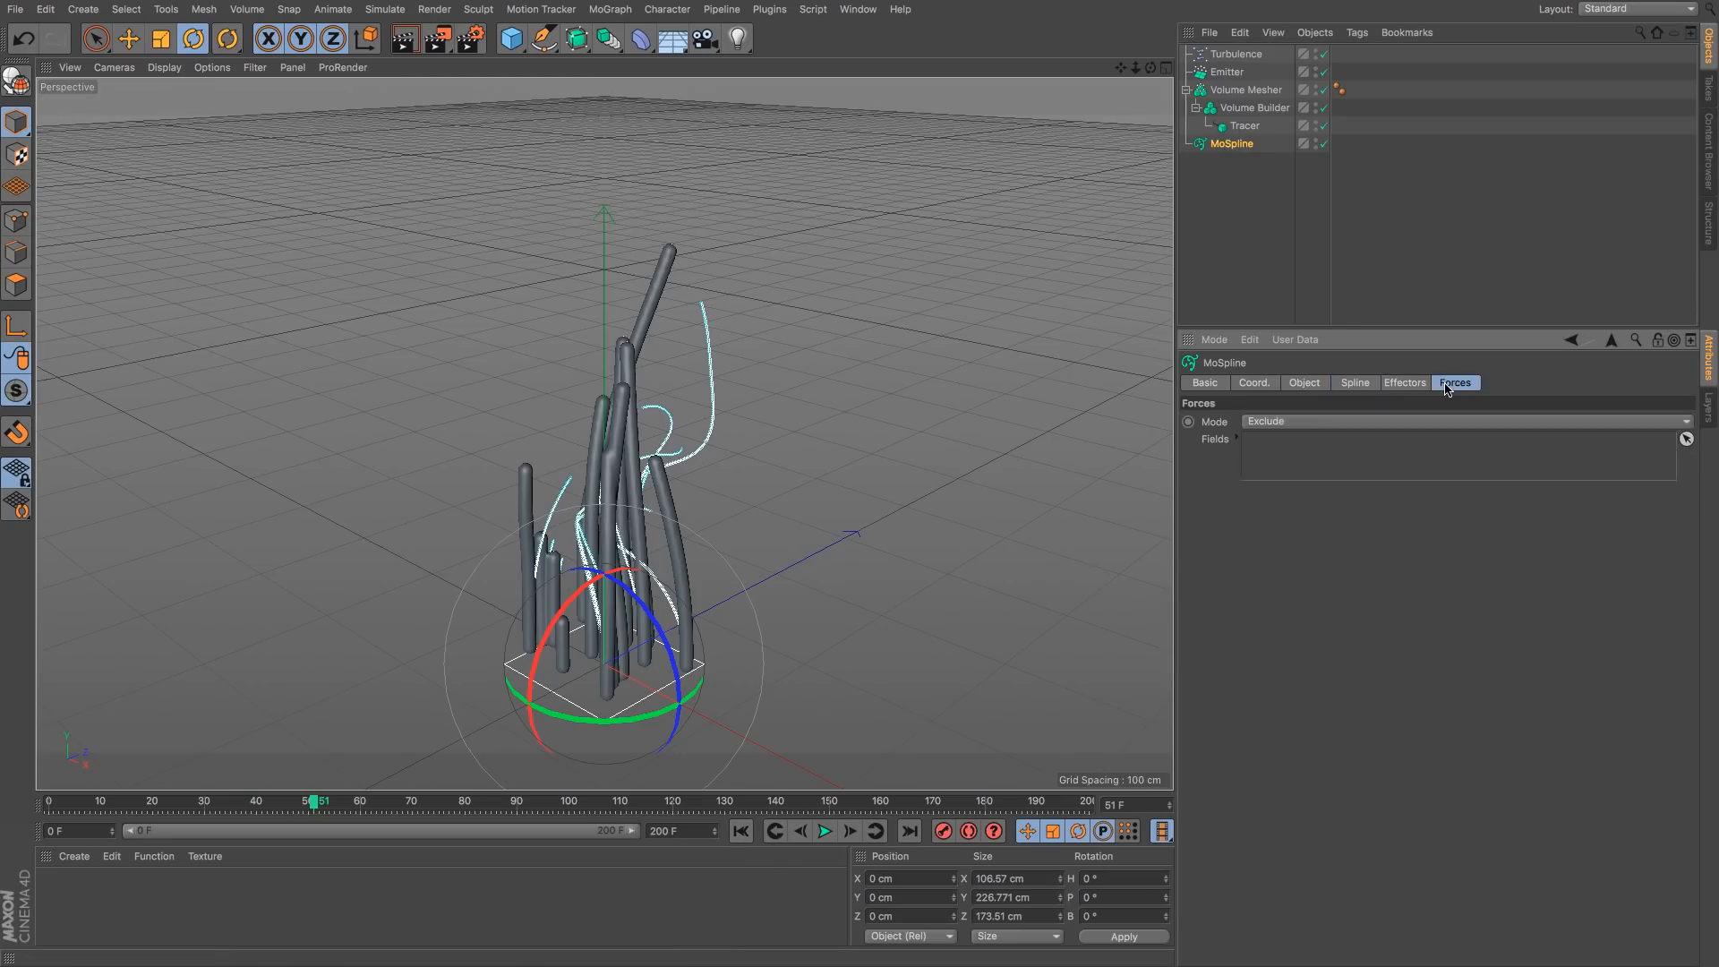
pyautogui.click(1297, 422)
pyautogui.click(1265, 438)
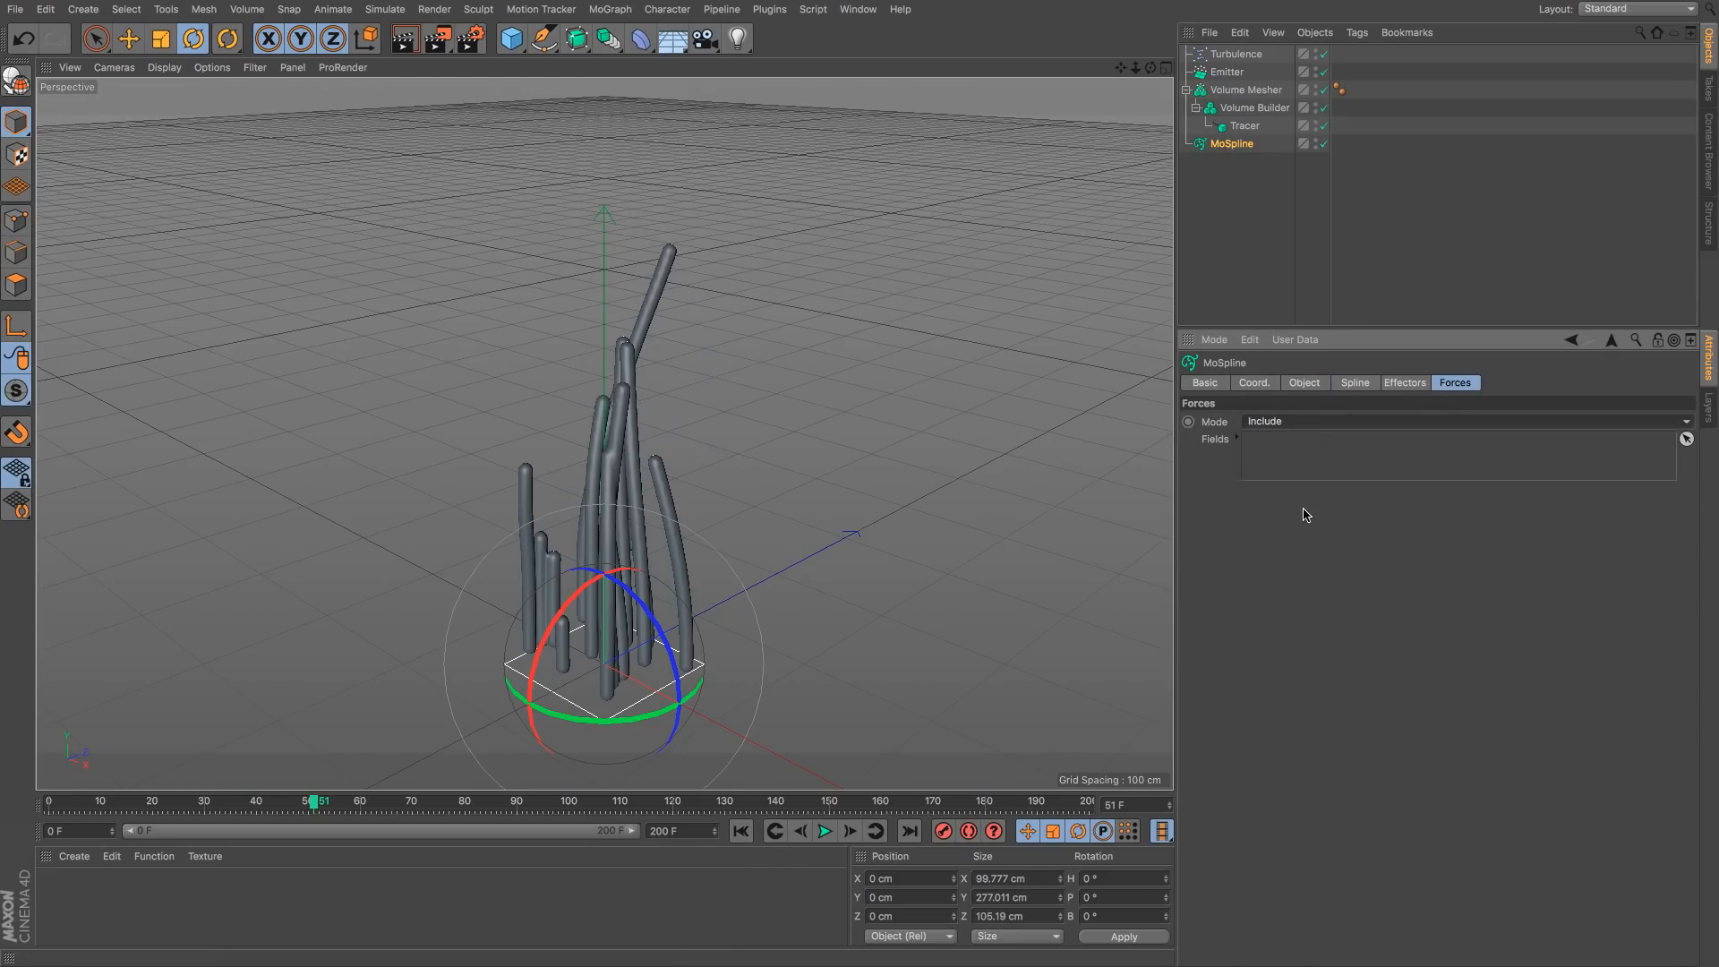
# Step: Replace the Tracer inside the Volume Builder with the MoSpline and set the MoSpline's Width to 6 cm
pyautogui.click(1239, 148)
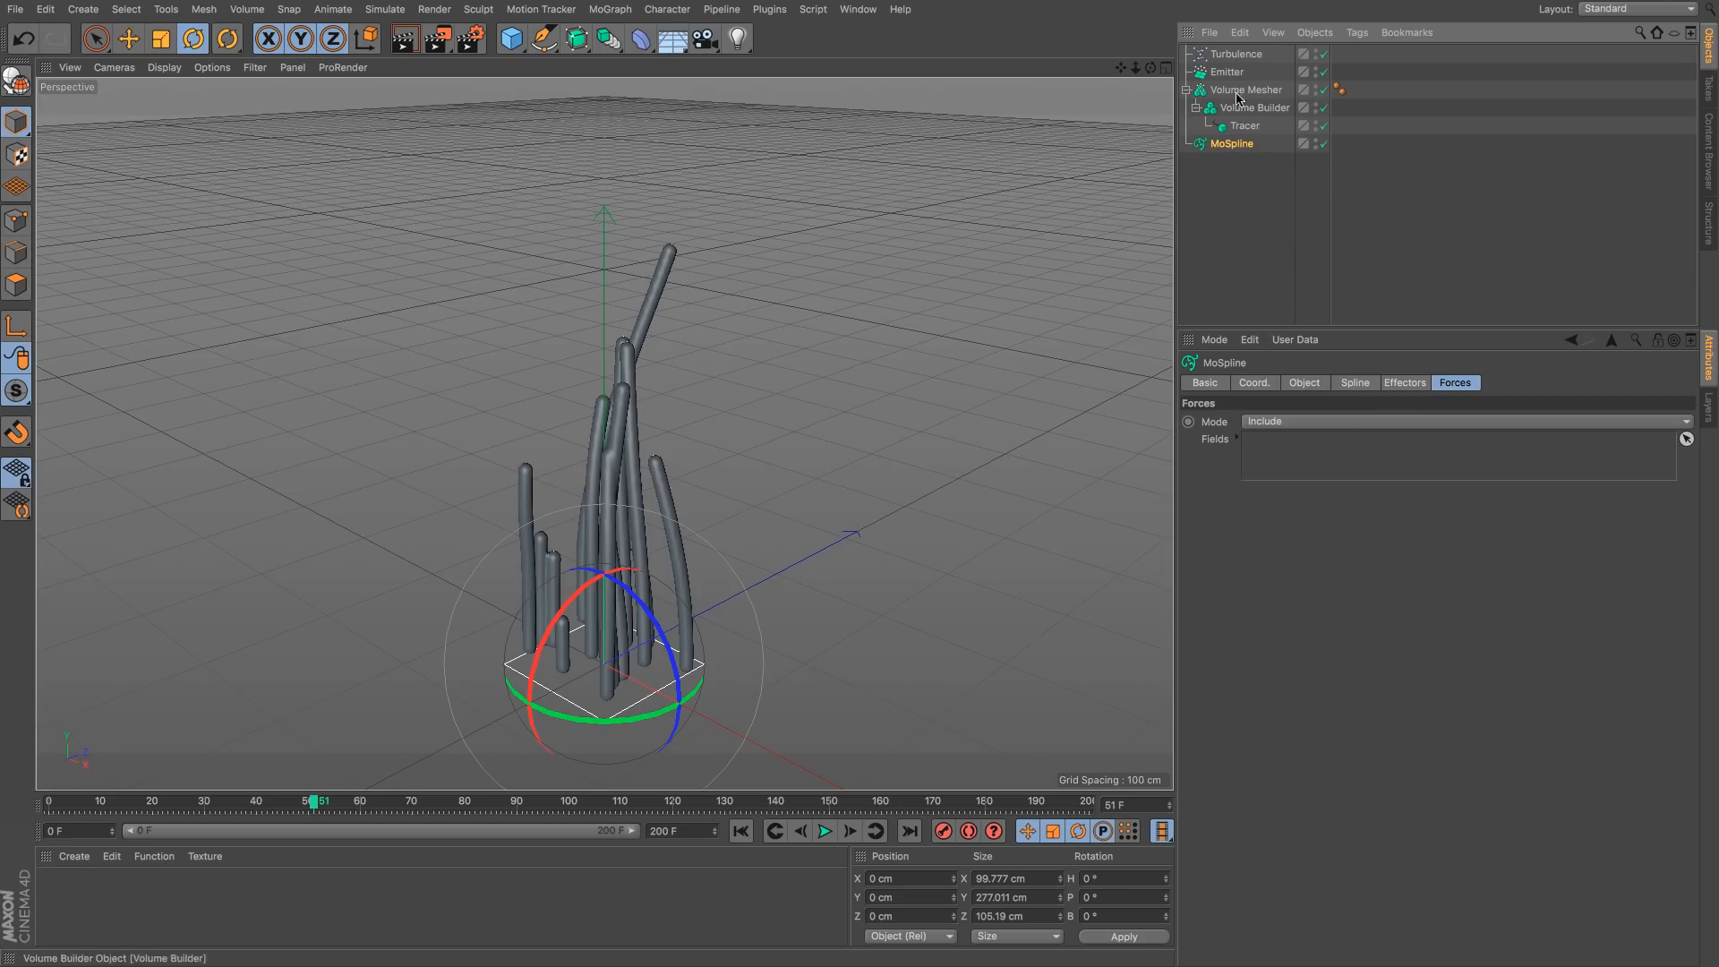
pyautogui.moveTo(1250, 156); pyautogui.dragTo(1249, 82)
pyautogui.click(1246, 144)
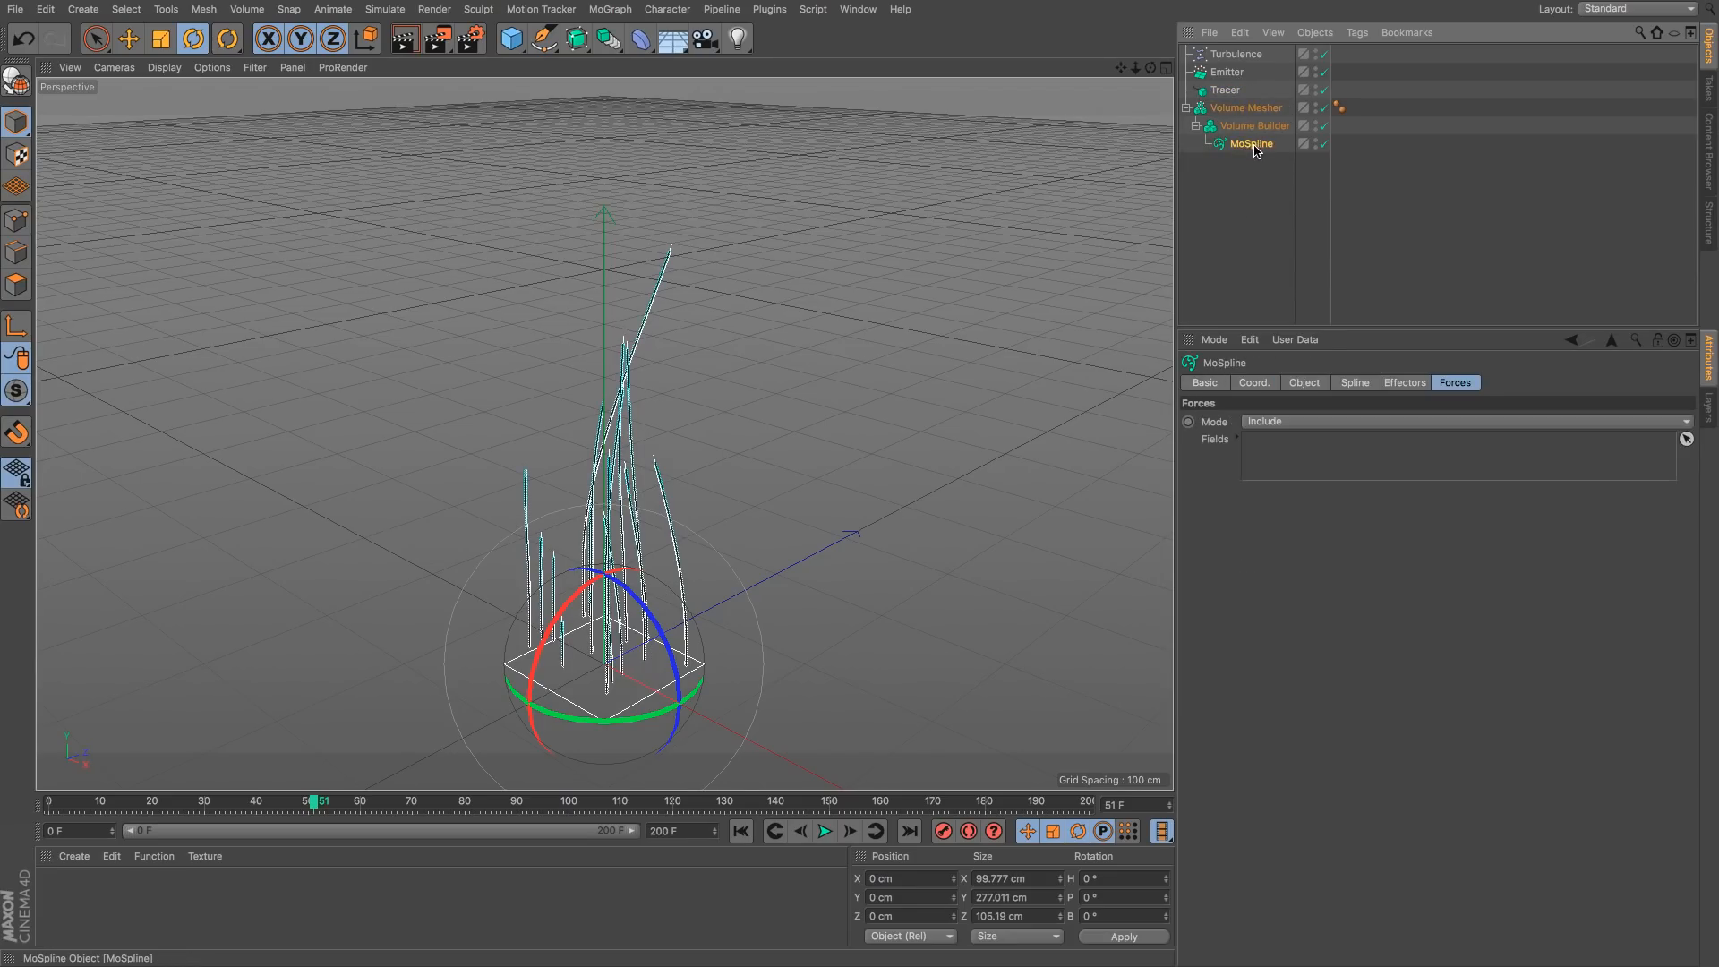
pyautogui.click(1354, 384)
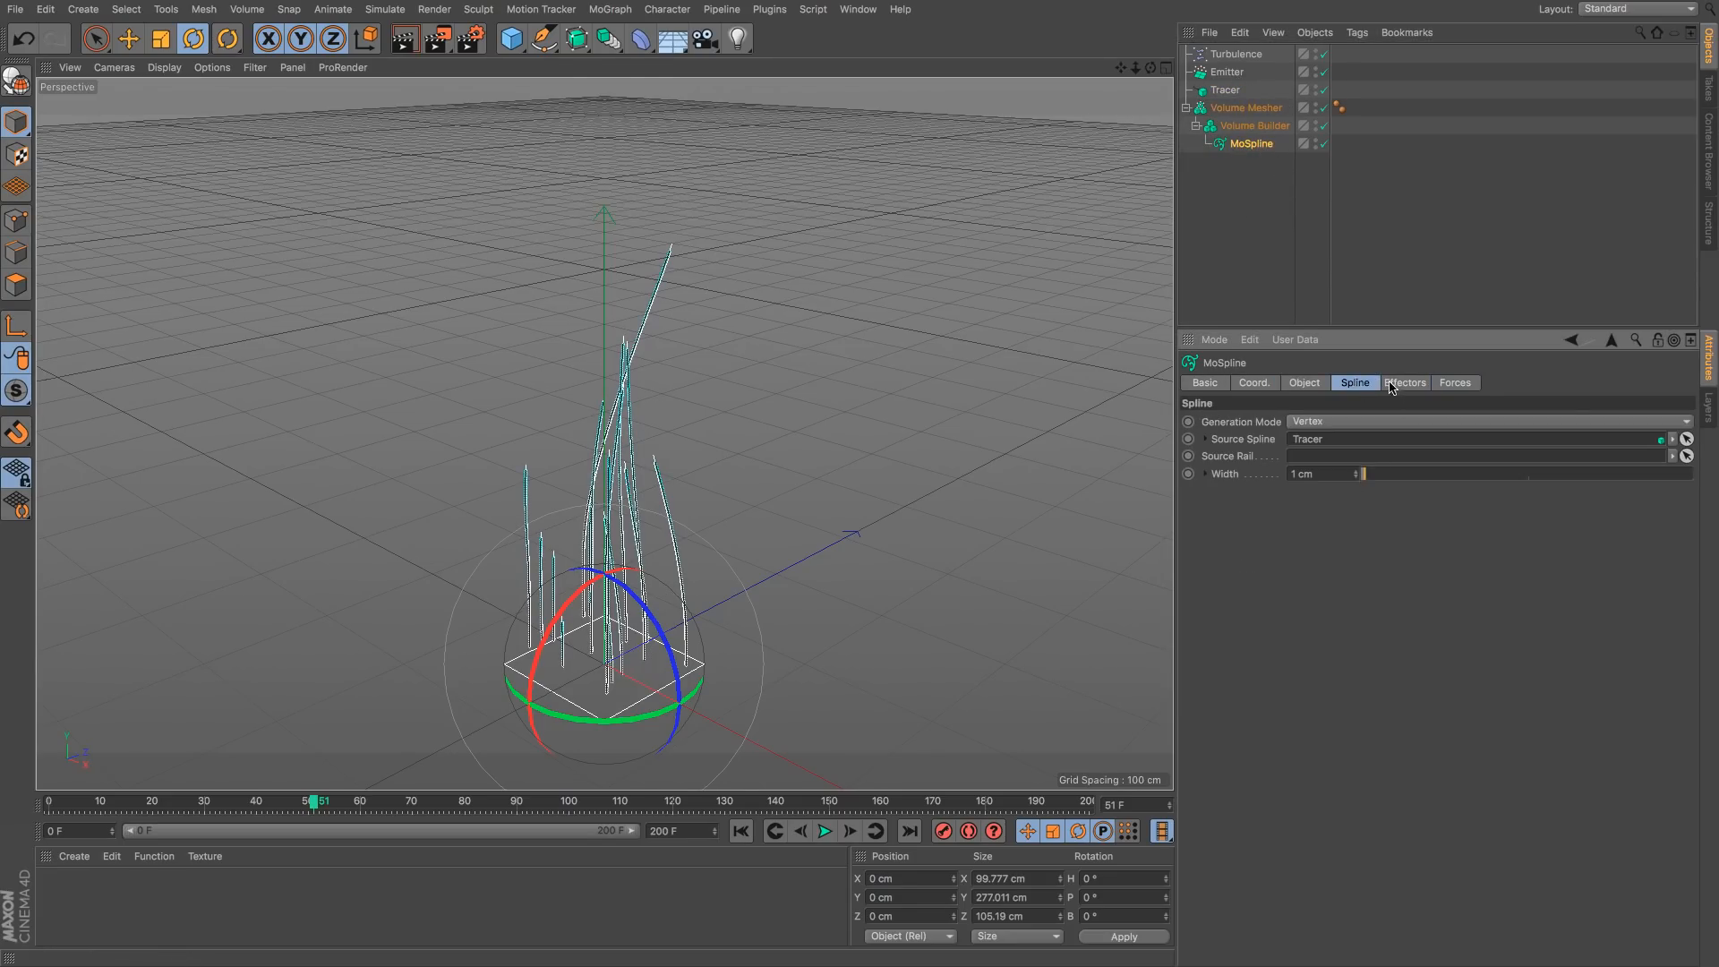
pyautogui.moveTo(1367, 473); pyautogui.dragTo(1383, 475)
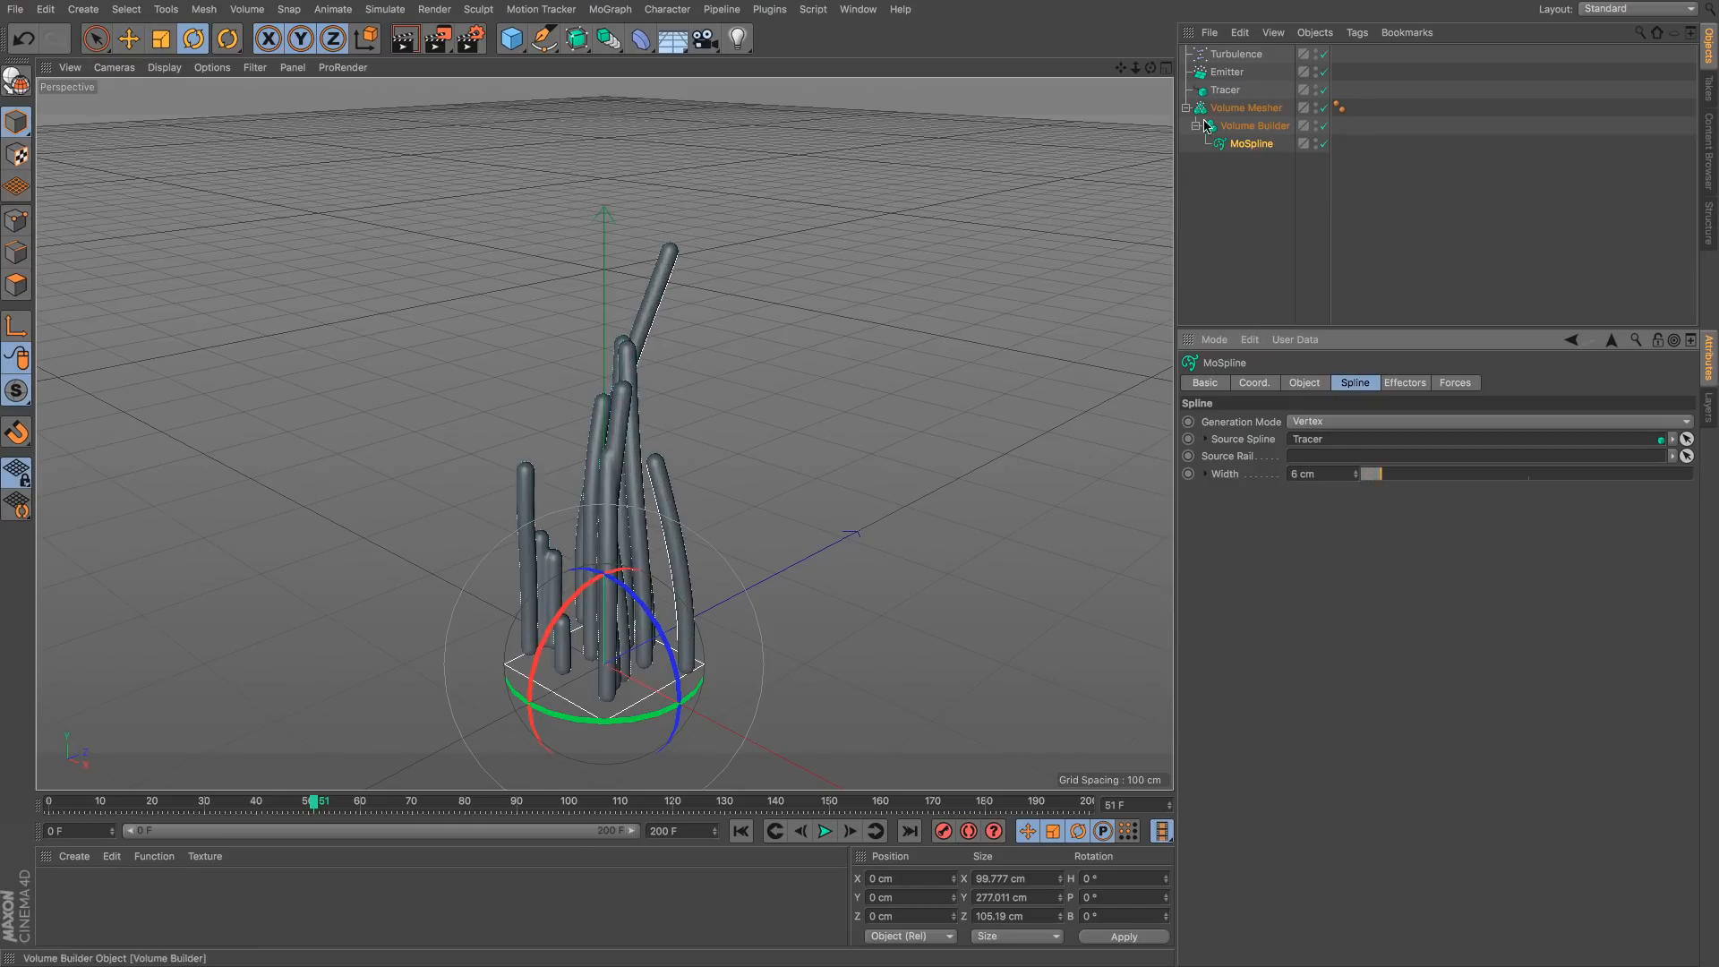
# Step: Add a Step effector to the MoSpline to vary the thickness along the traced strands
pyautogui.click(1416, 382)
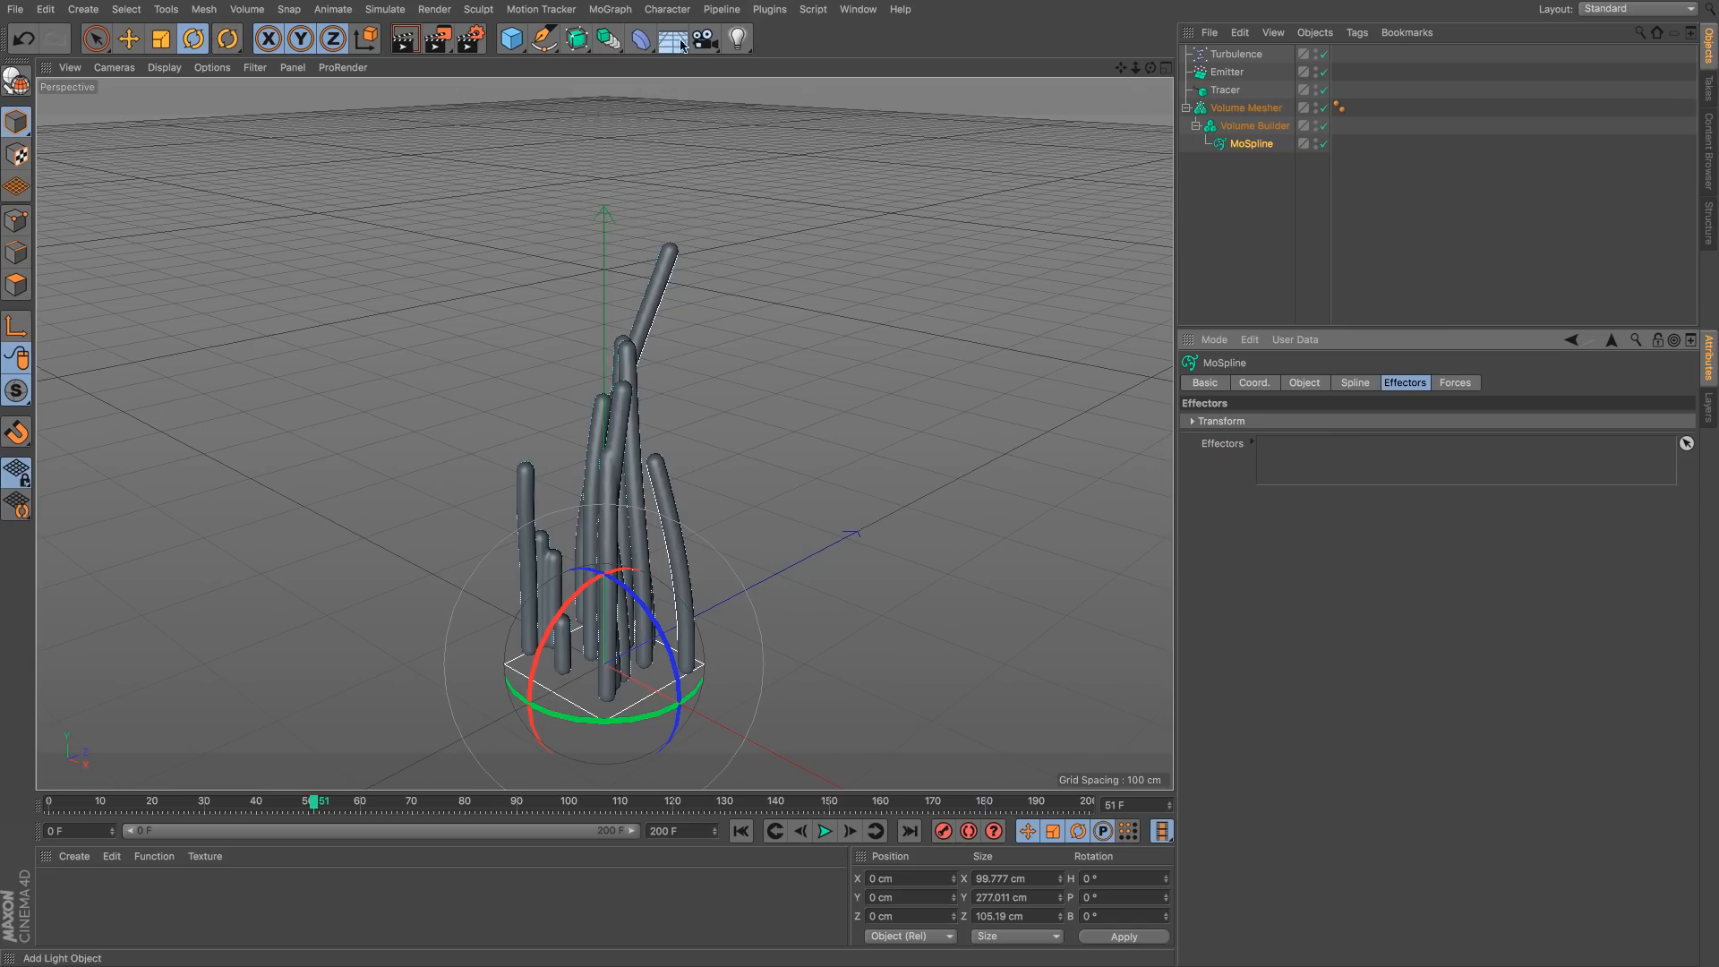
pyautogui.click(609, 11)
pyautogui.moveTo(671, 37)
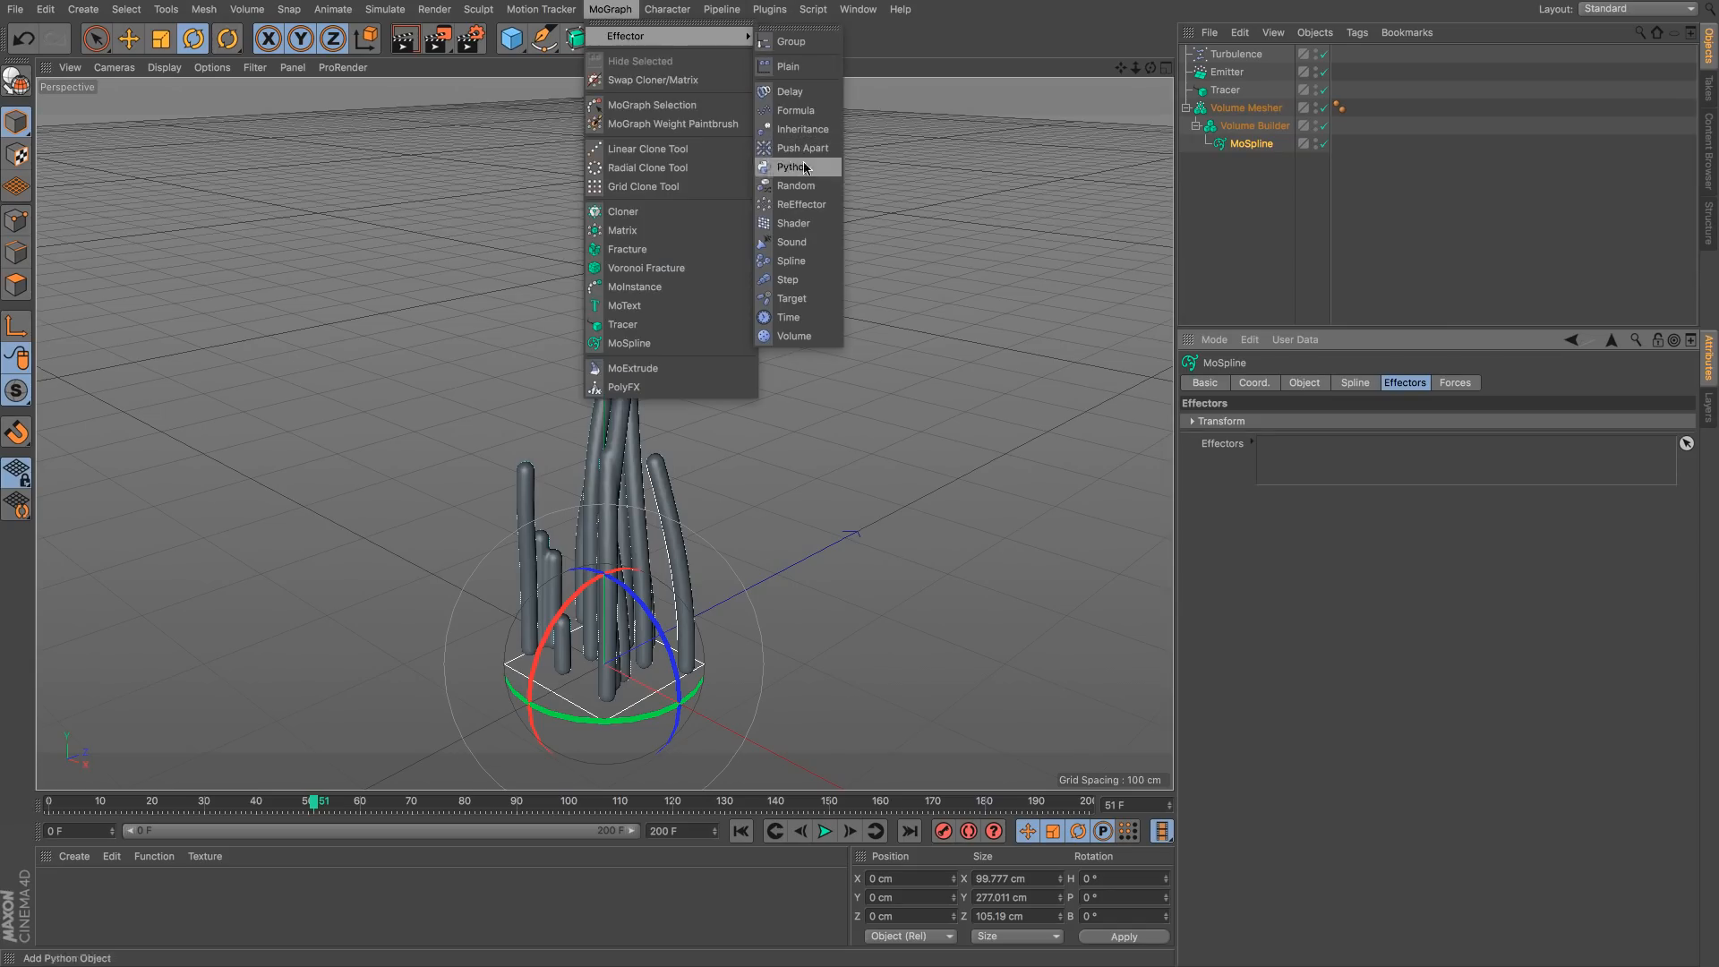
pyautogui.click(818, 280)
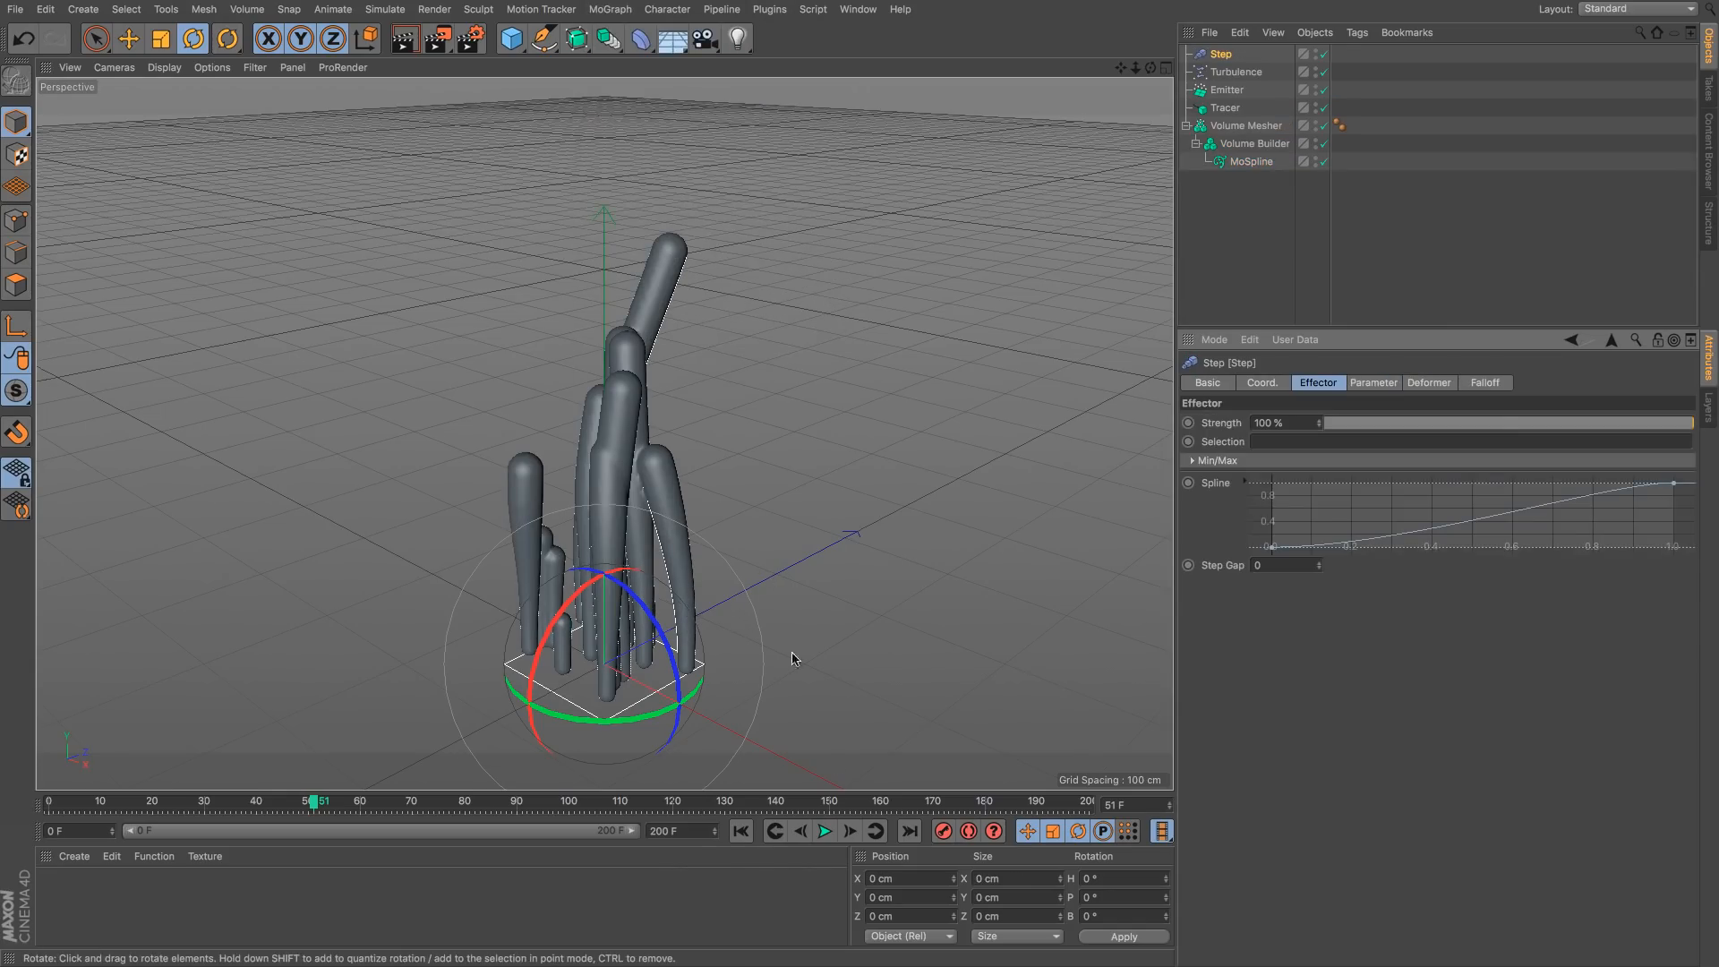
# Step: Replay the simulation from the first frame to check the growing strands, stop it at frame 47, and clear the selection
pyautogui.click(740, 830)
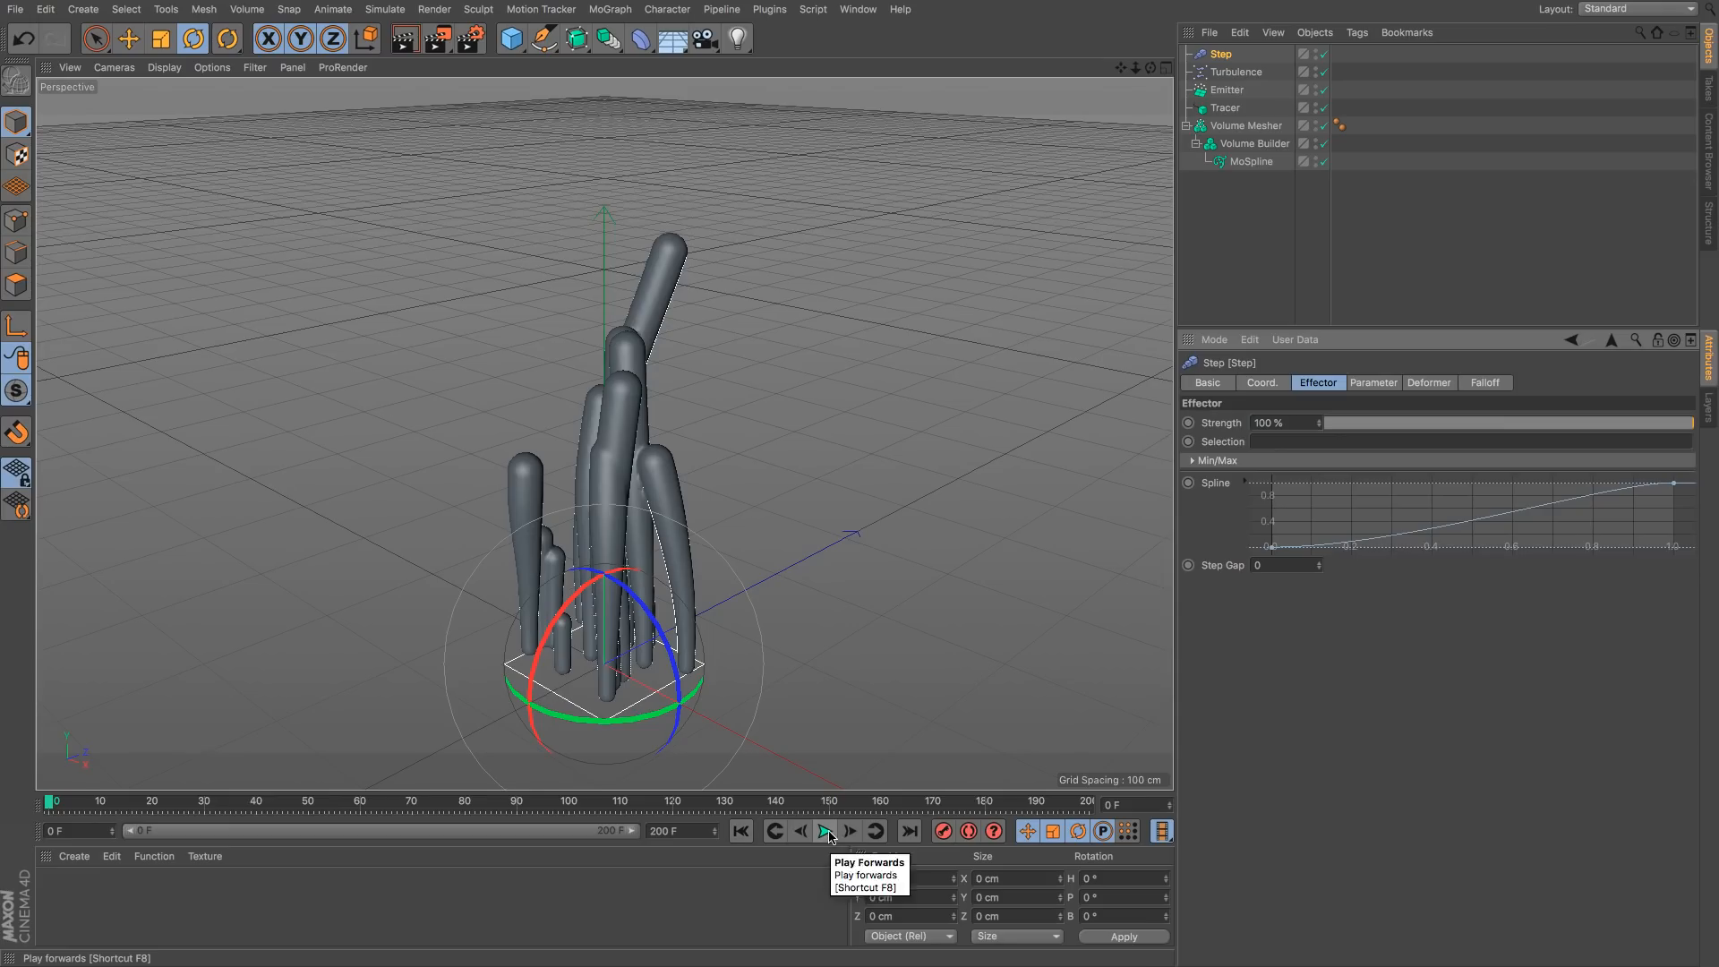
pyautogui.click(825, 831)
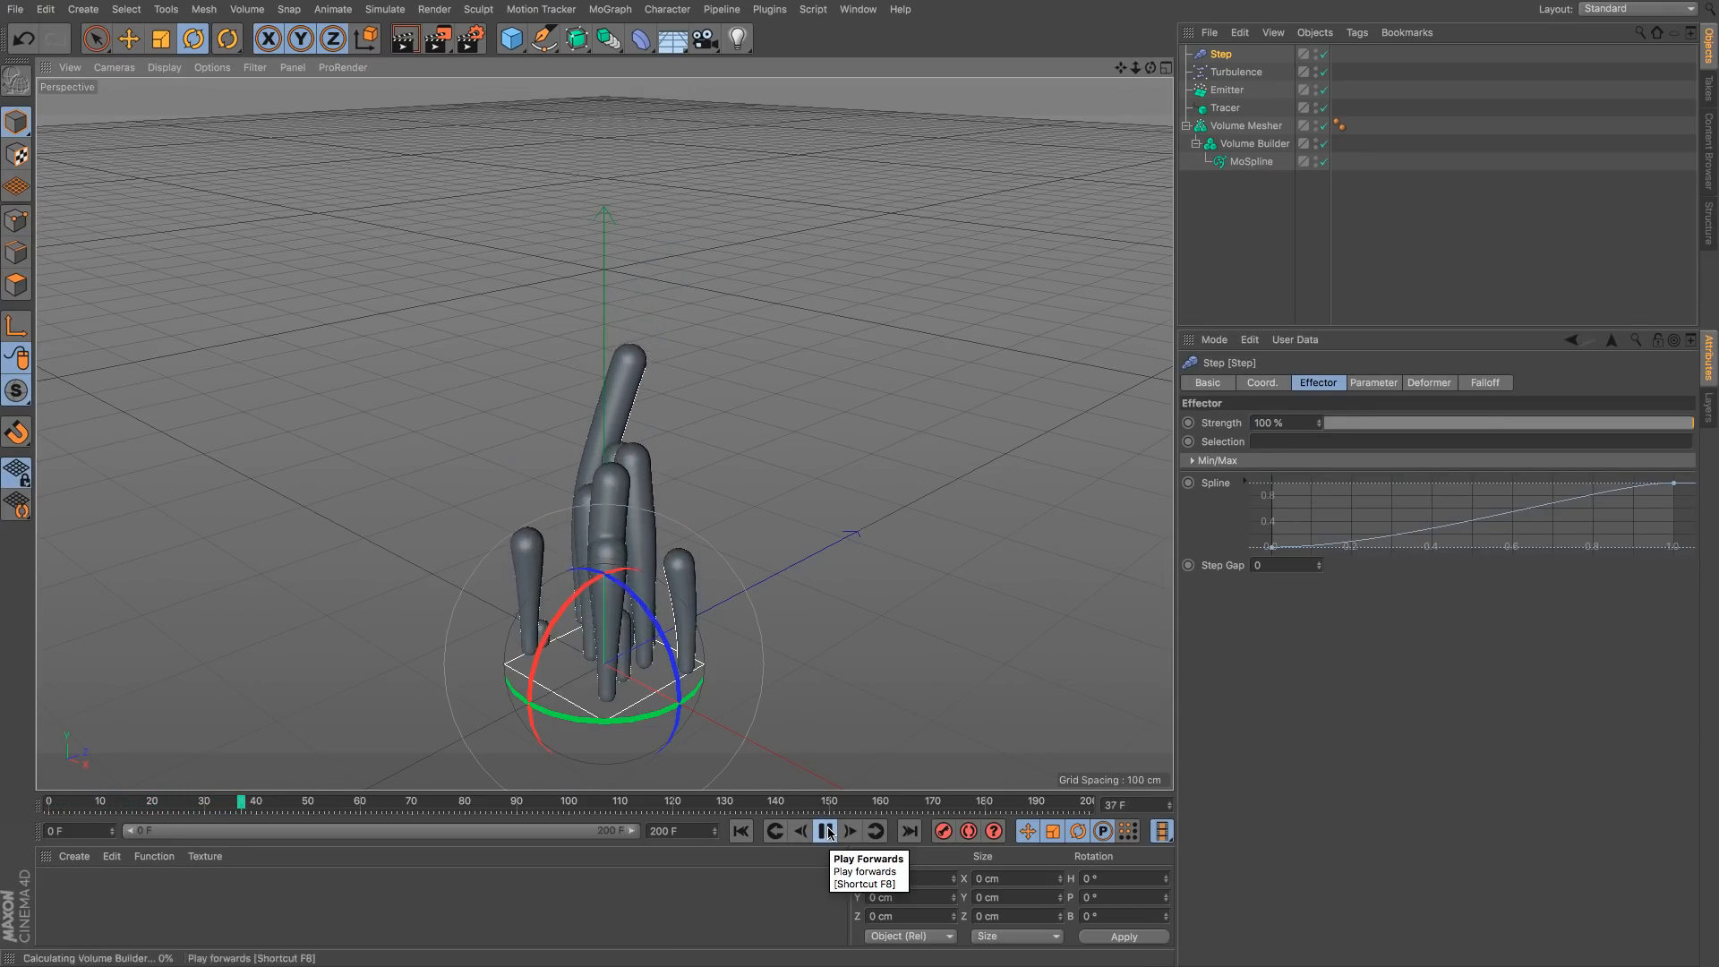
pyautogui.click(825, 830)
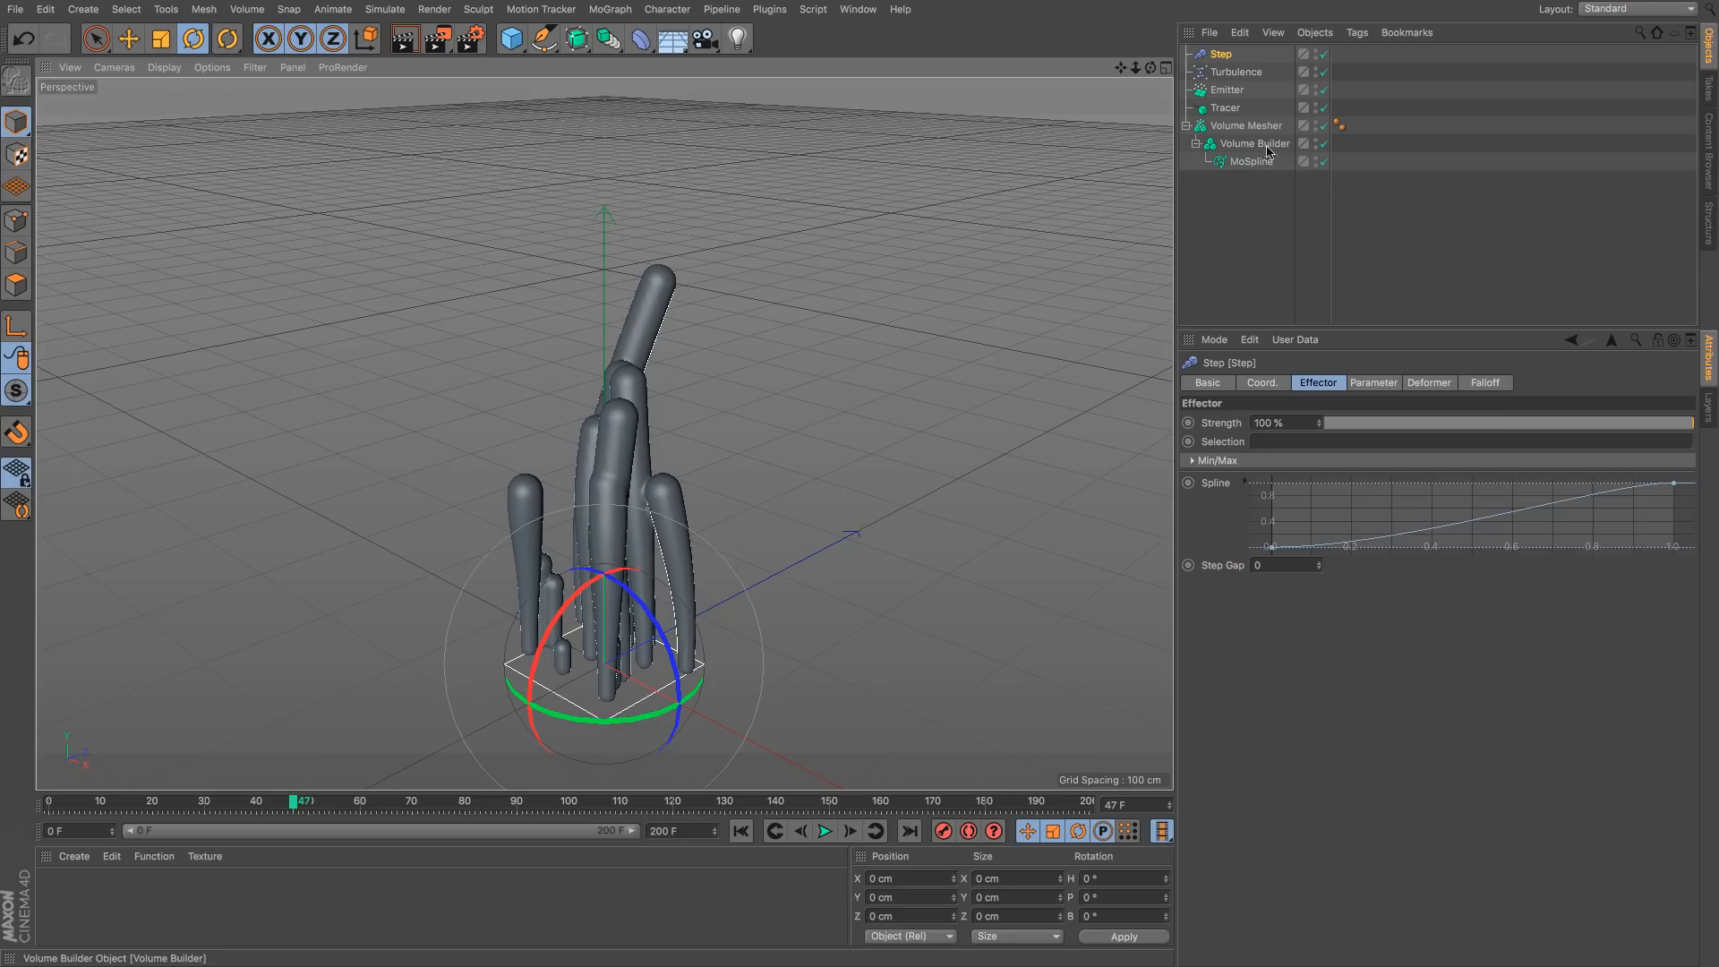
pyautogui.click(1271, 240)
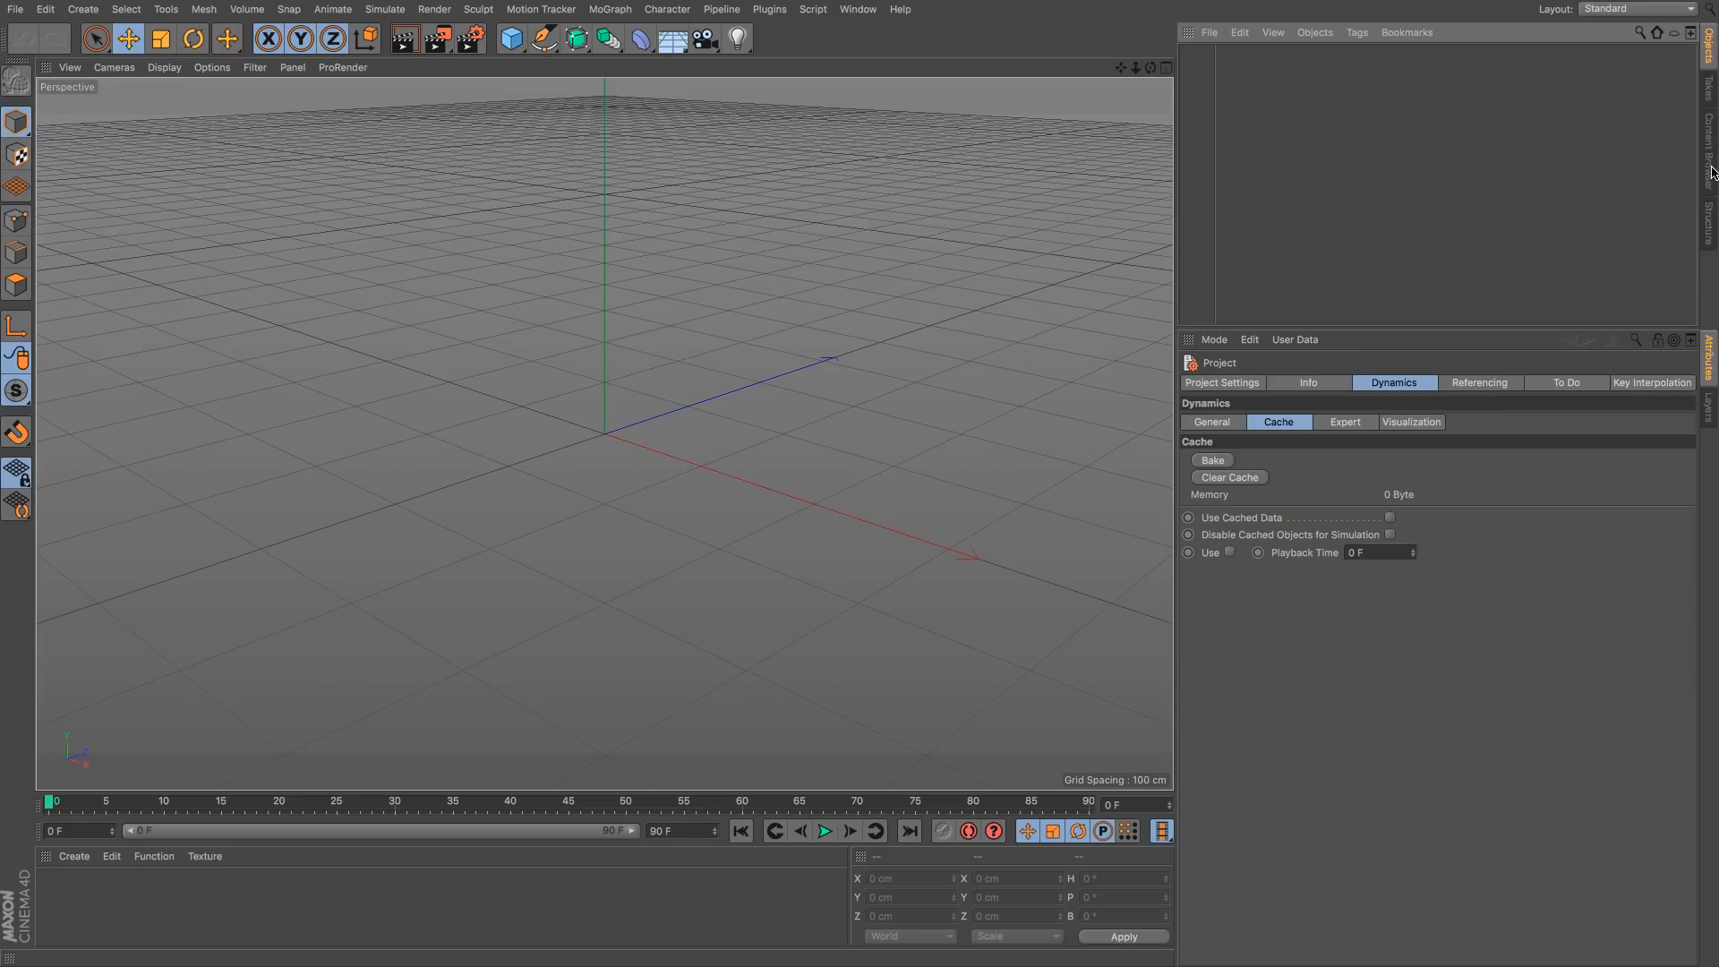
# Step: Search the preset library for "tree" and load the Alder Tree into the scene
pyautogui.click(1709, 170)
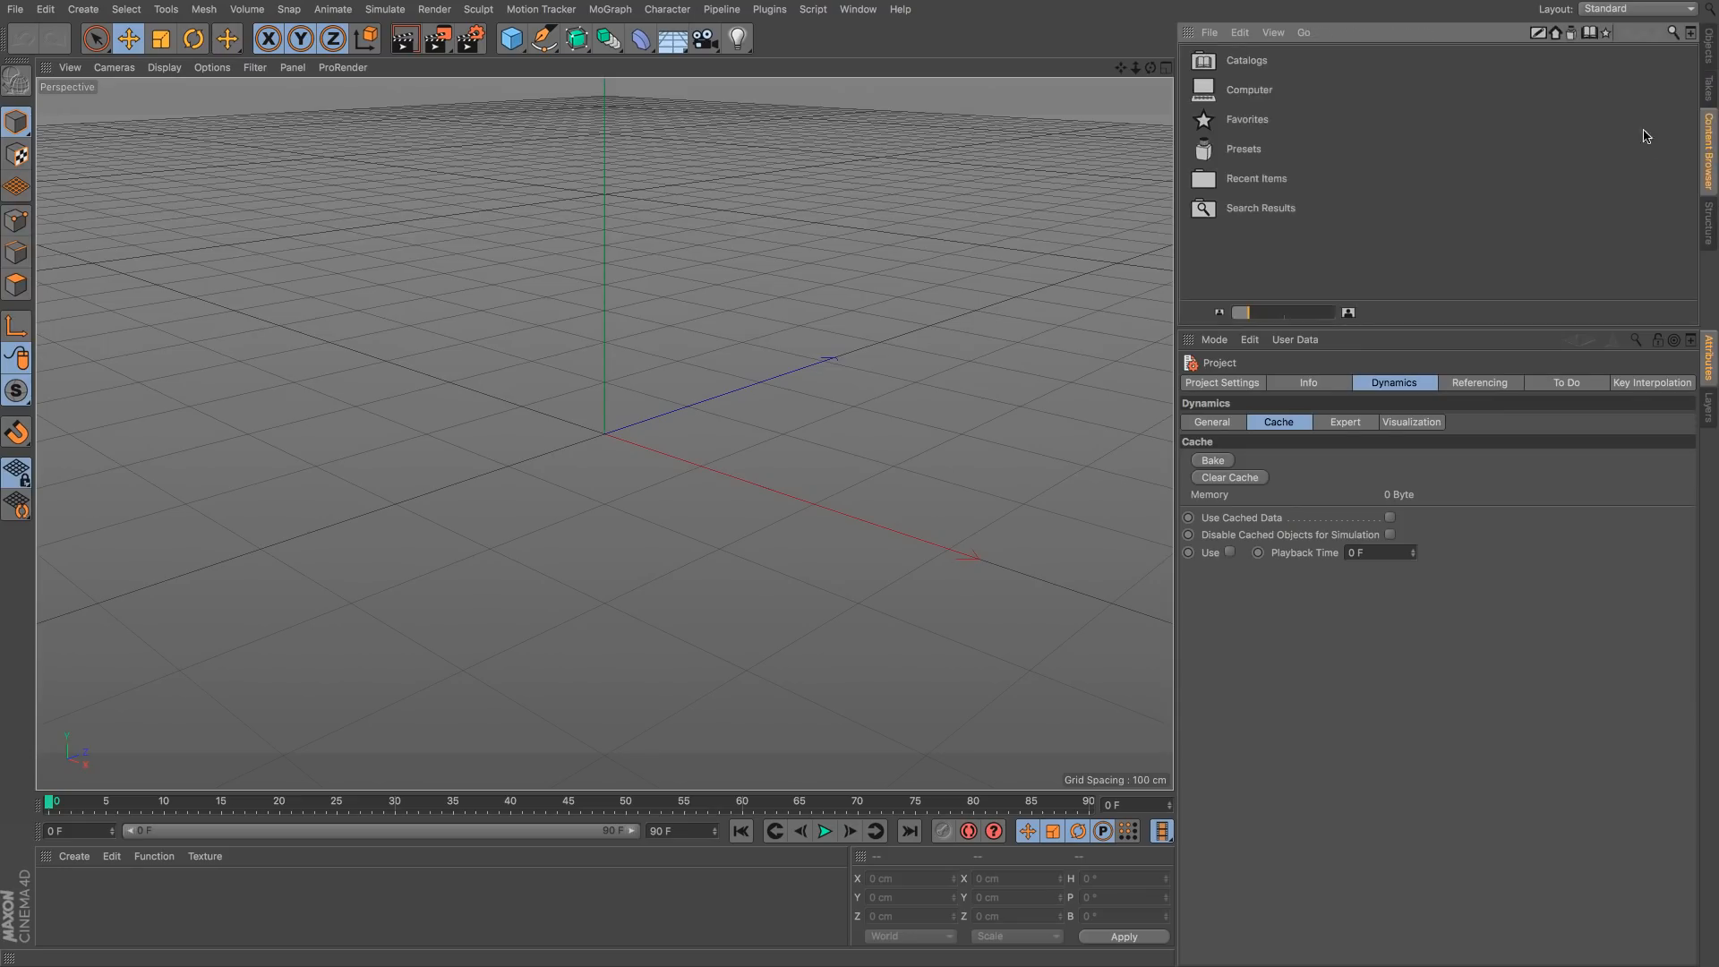
pyautogui.click(1672, 32)
pyautogui.write('tree')
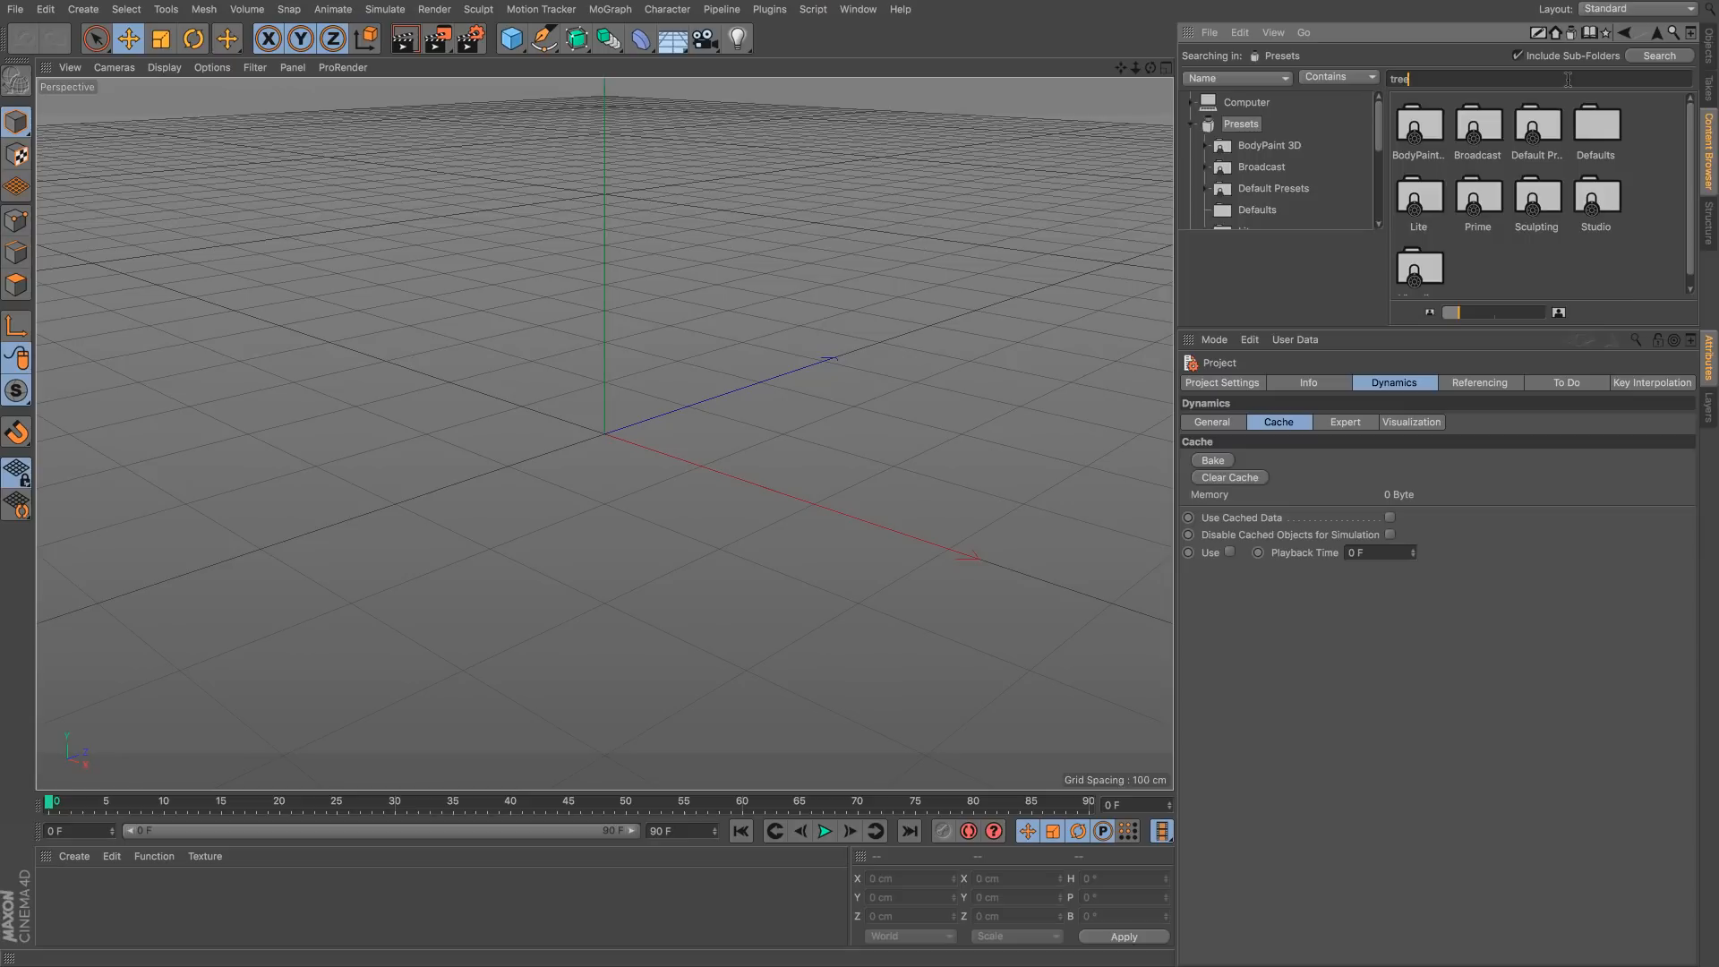
pyautogui.press('Return')
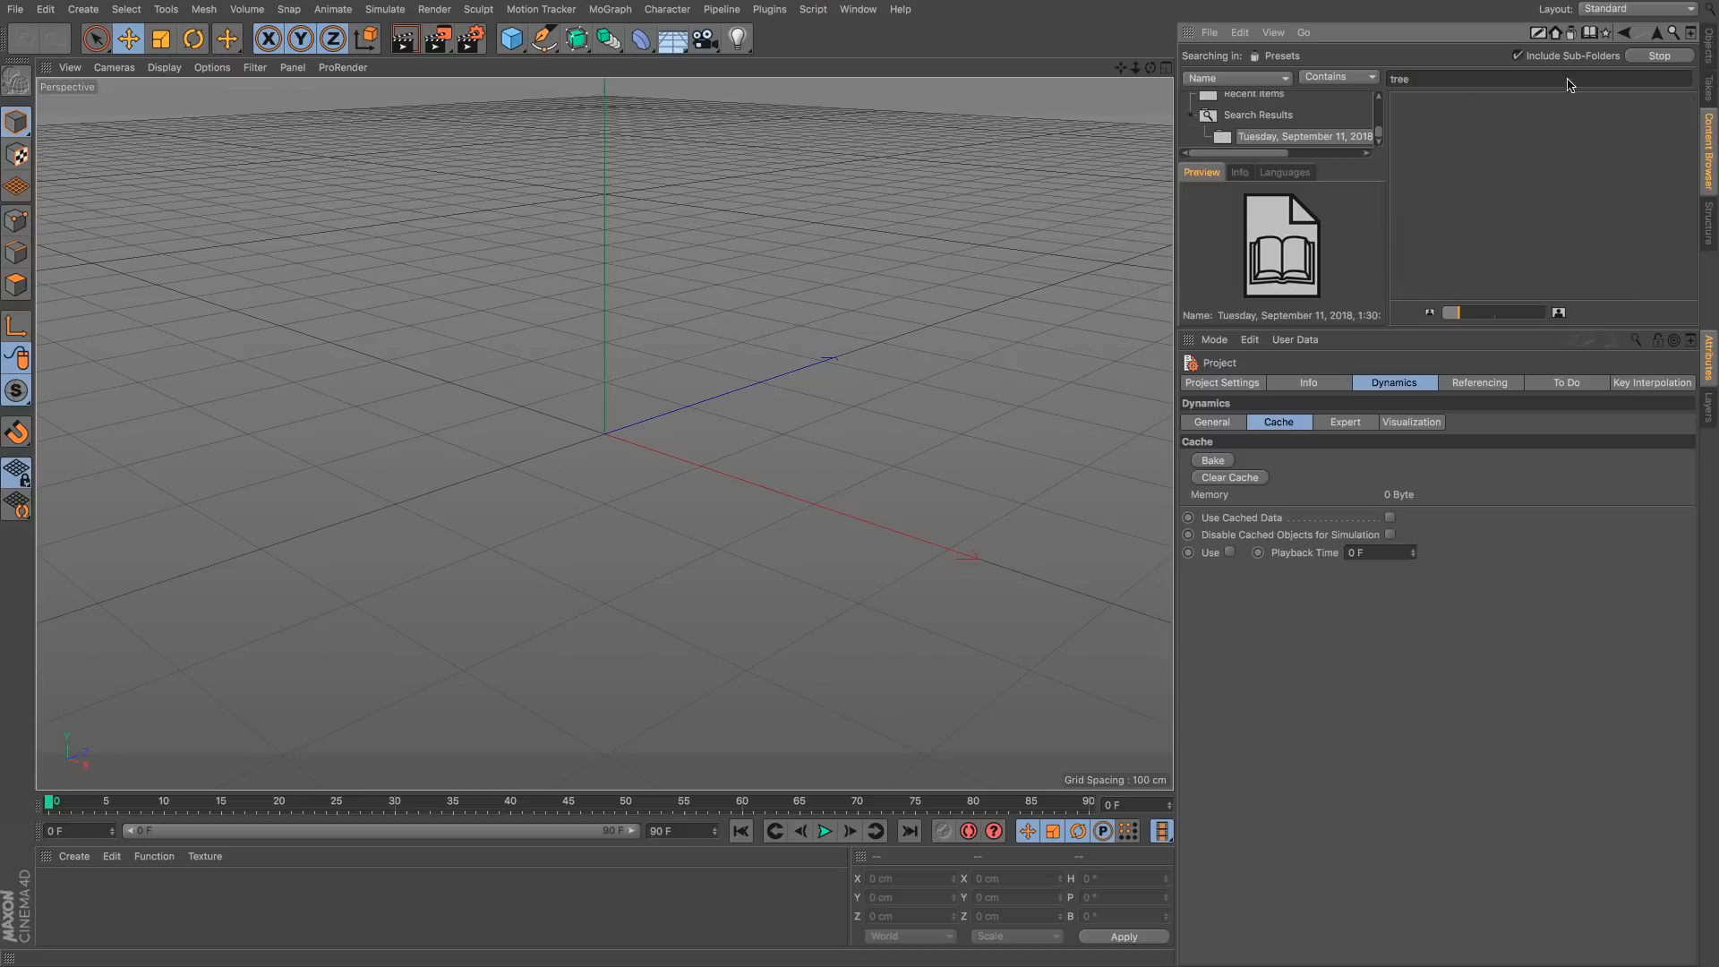
pyautogui.doubleClick(1424, 130)
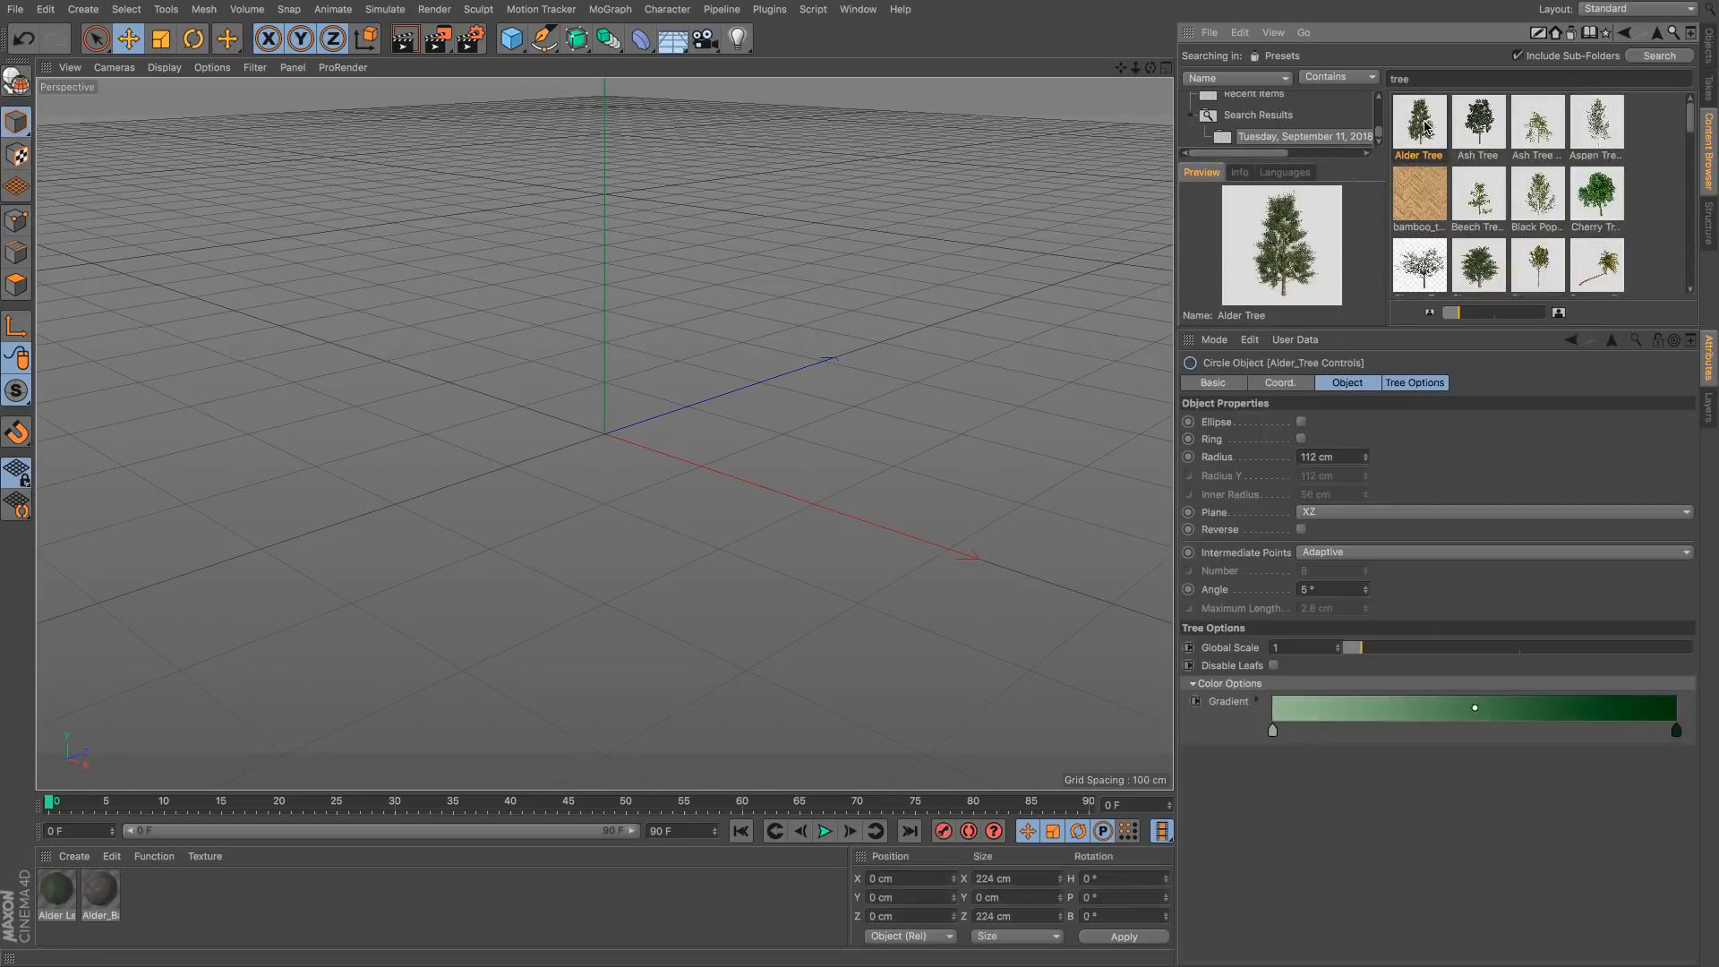
# Step: Move the Trunk out of the Alder Tree hierarchy and delete the Alder_Tree Controls object together with its leaves
pyautogui.click(1707, 50)
pyautogui.scroll(-3, 617, 537)
pyautogui.keyDown('alt'); pyautogui.moveTo(617, 537); pyautogui.dragTo(510, 425); pyautogui.keyUp('alt')
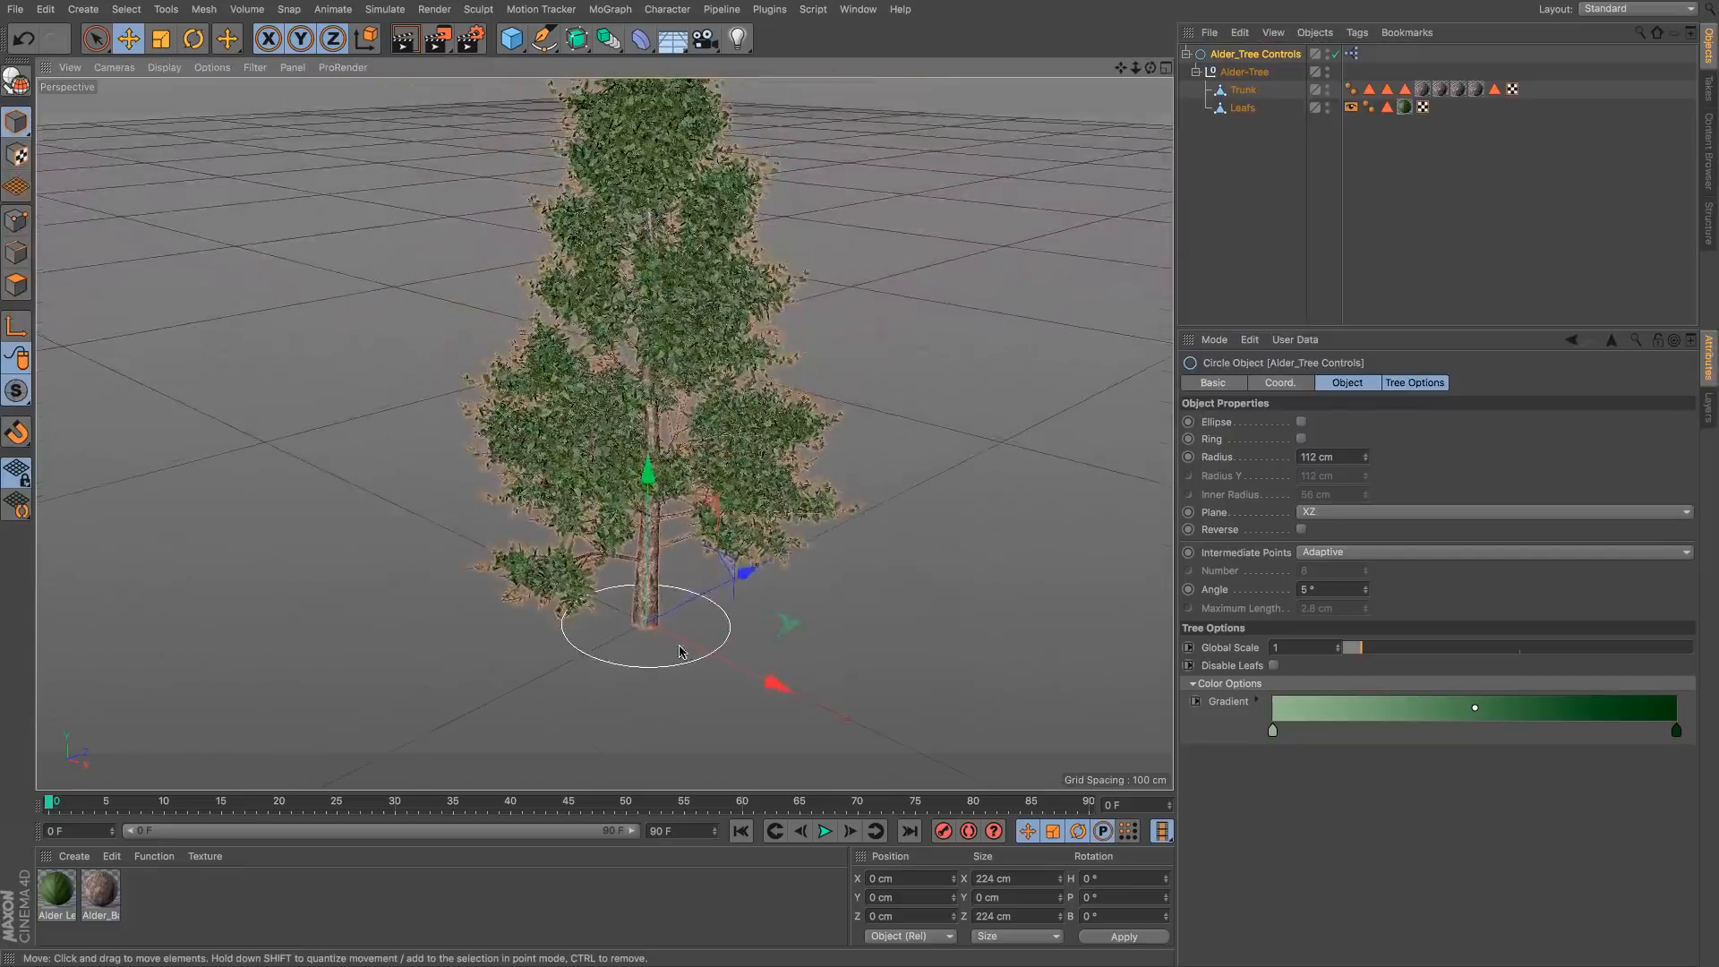
pyautogui.click(1240, 188)
pyautogui.click(1240, 54)
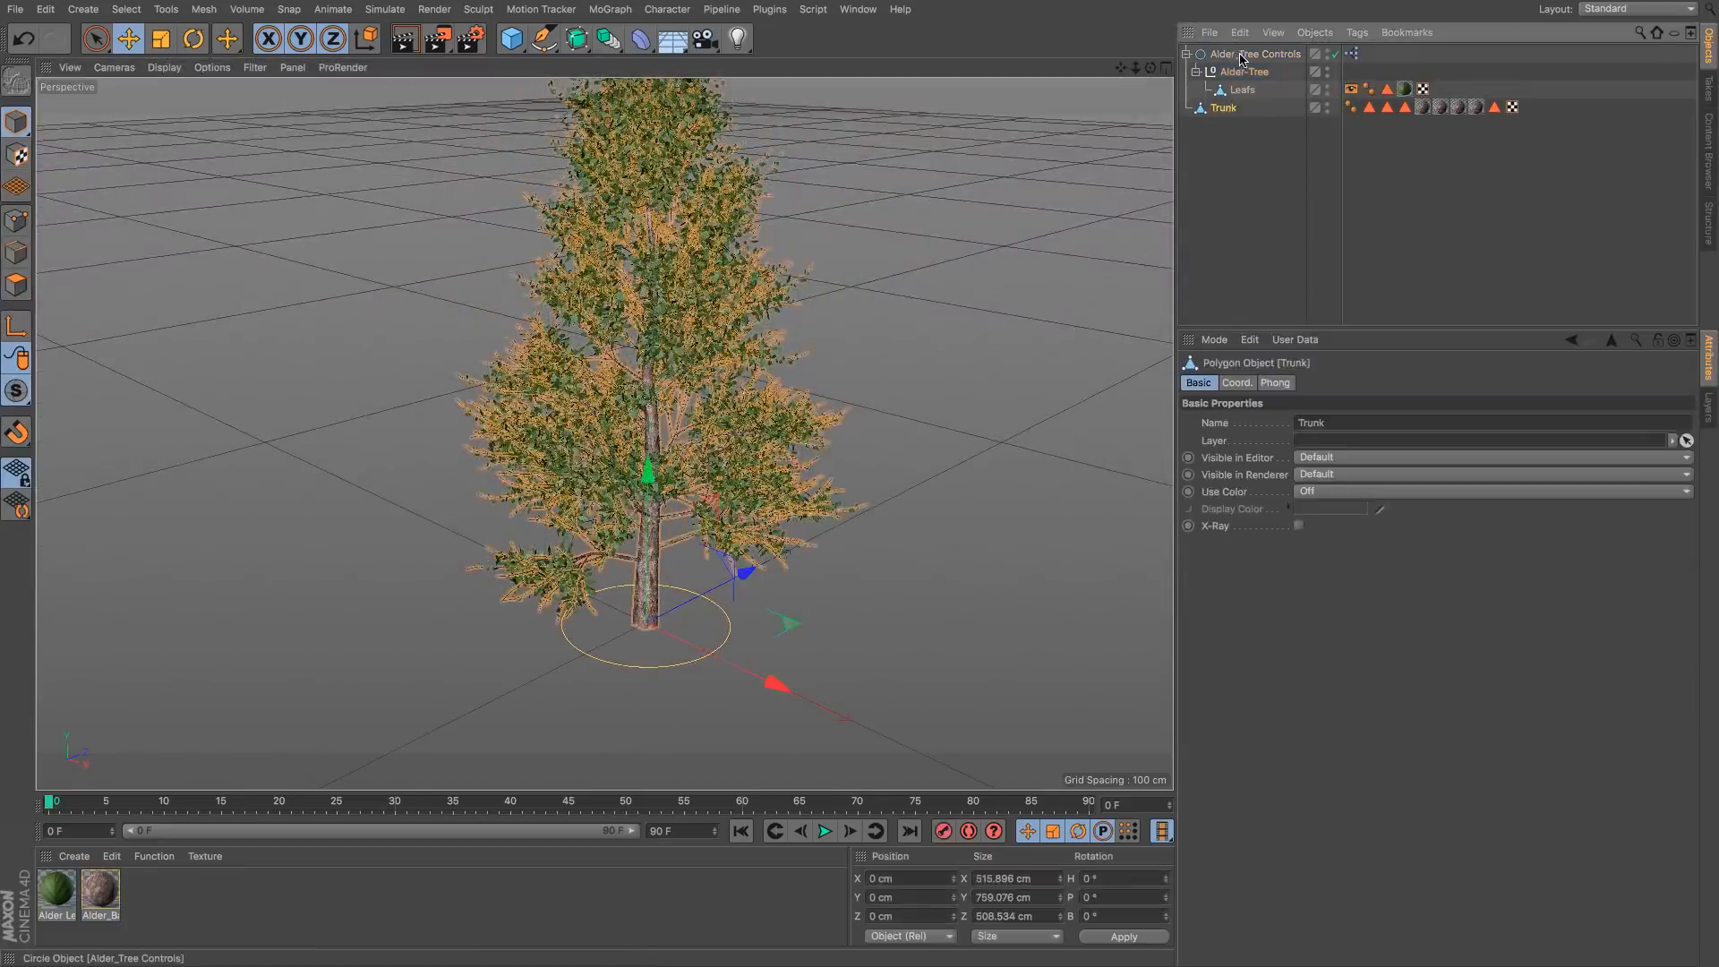
pyautogui.press('Delete')
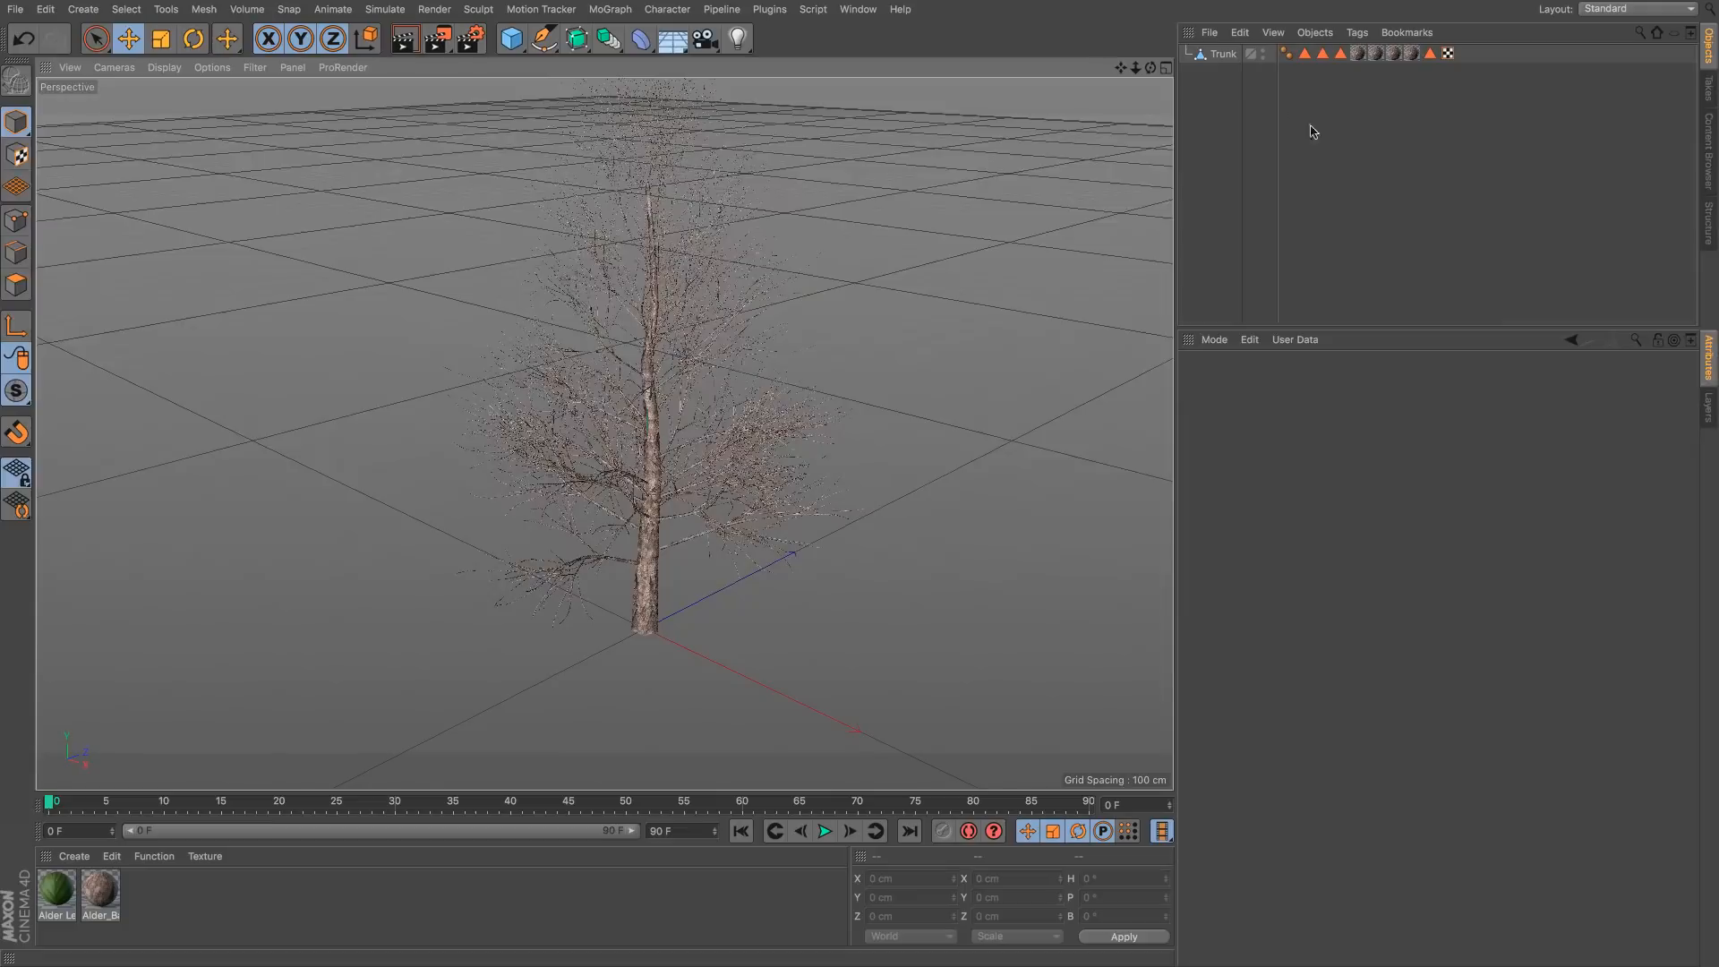
# Step: Add a MoGraph Cloner and set its mode to Grid Array
pyautogui.scroll(2, 658, 377)
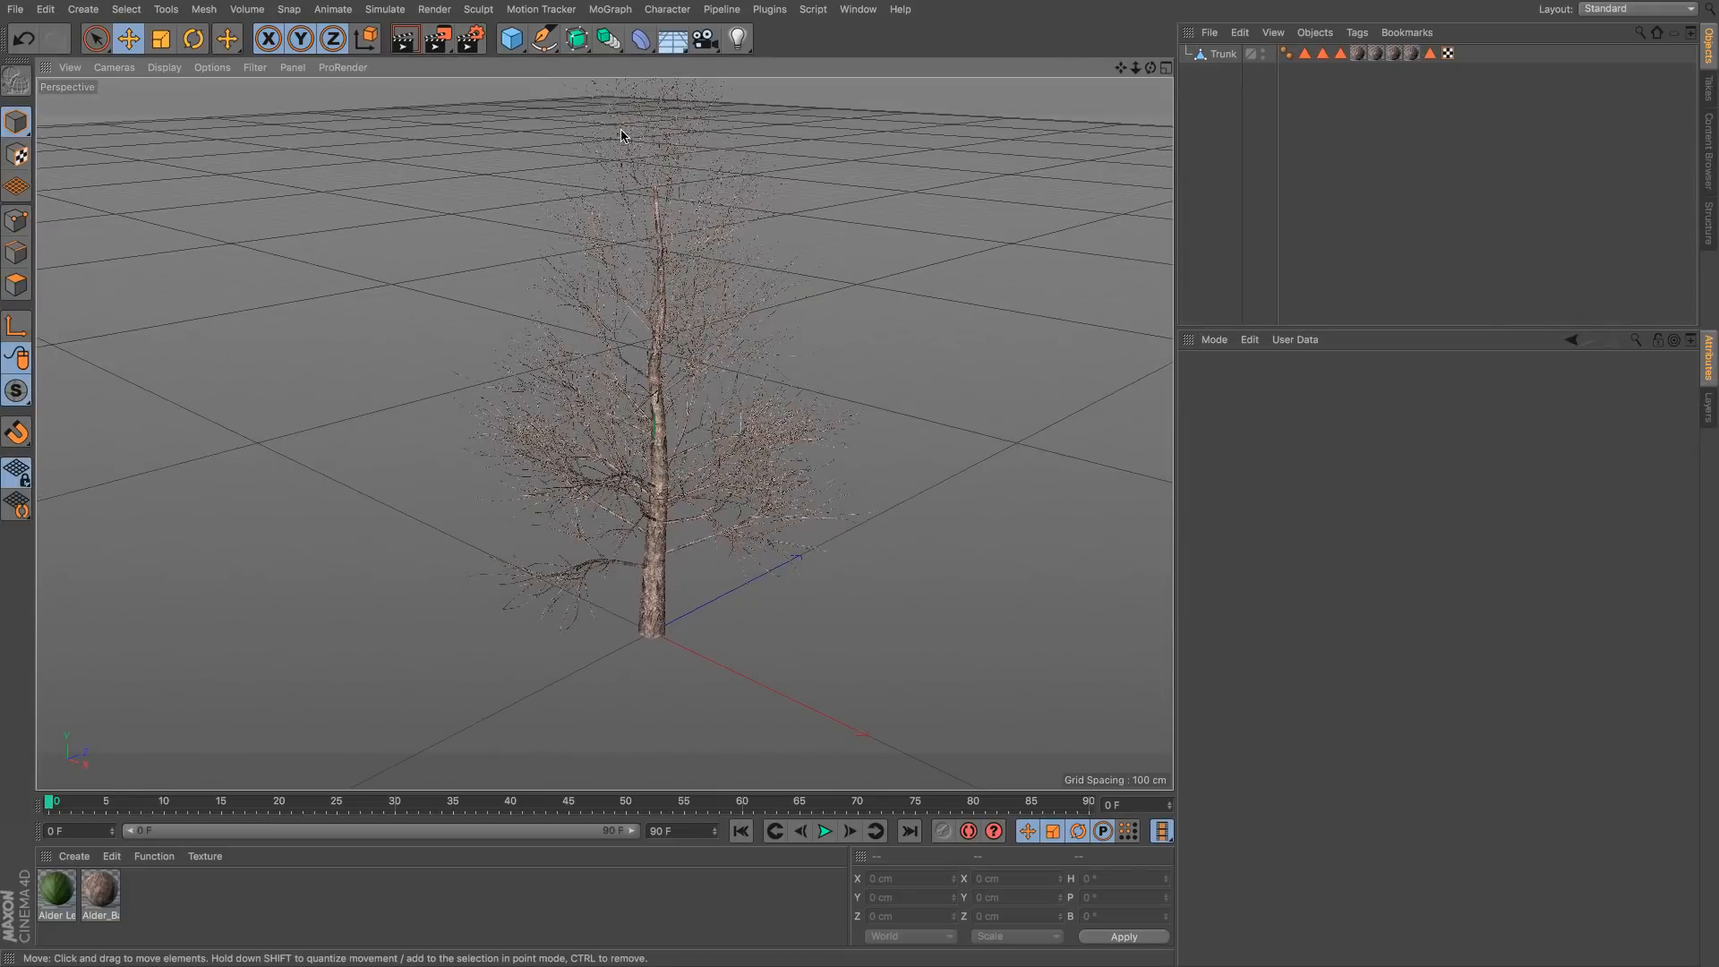
pyautogui.click(609, 9)
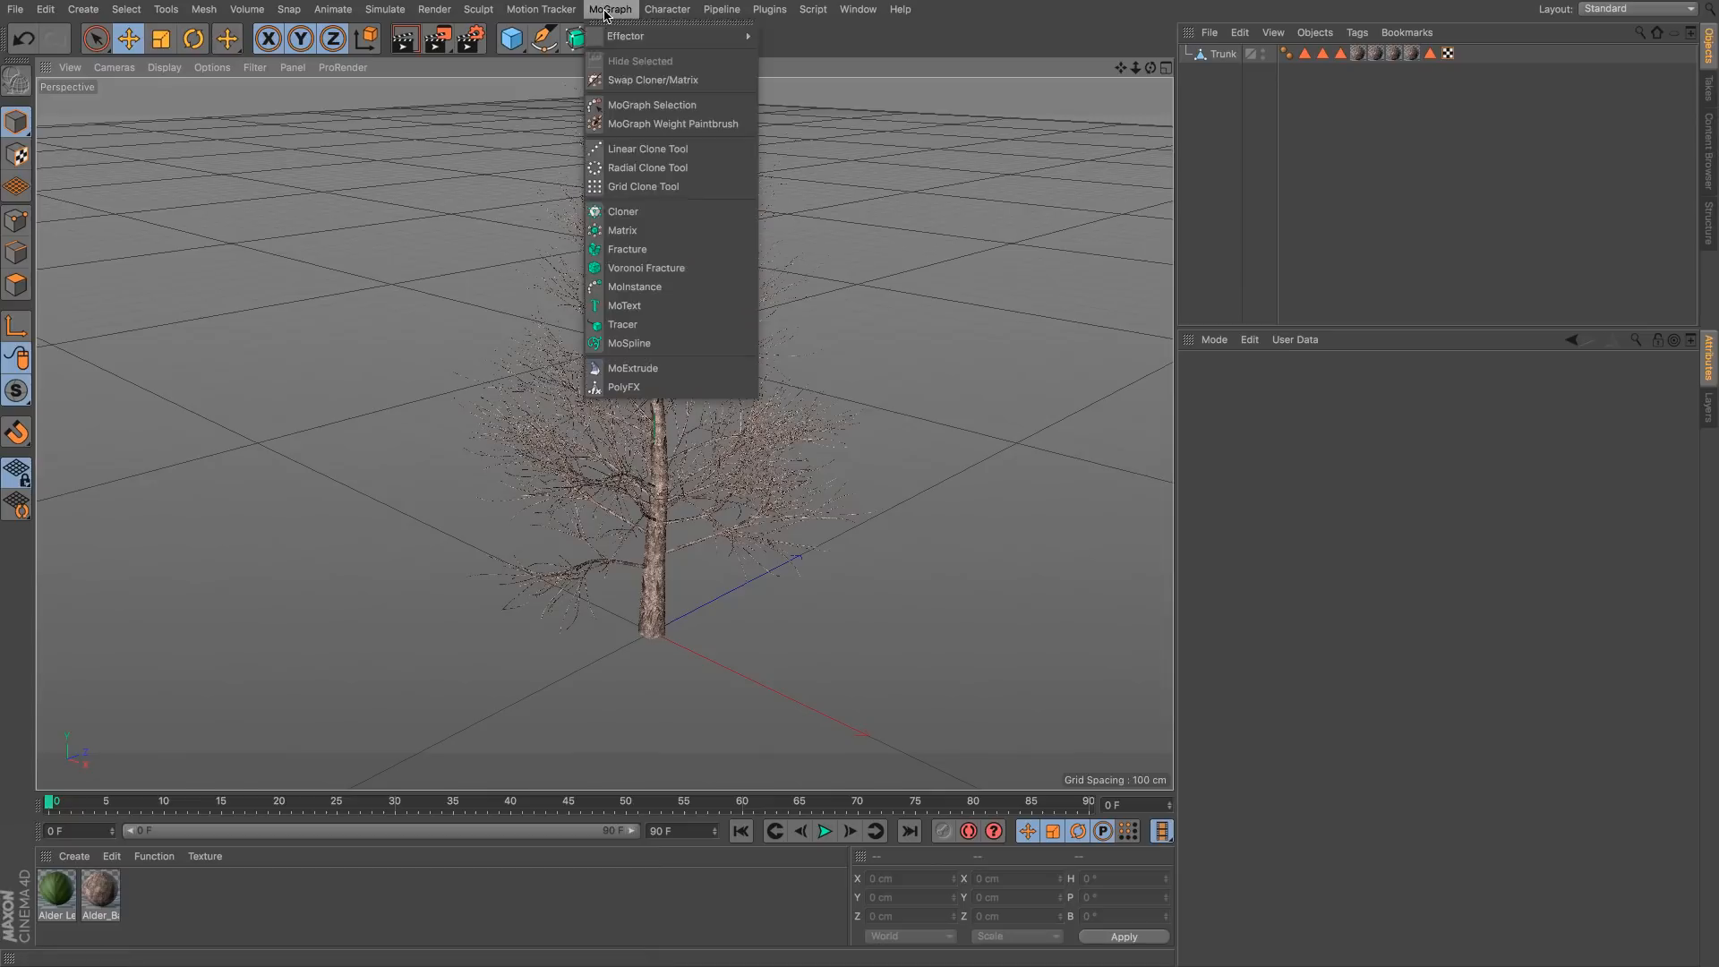
pyautogui.click(642, 211)
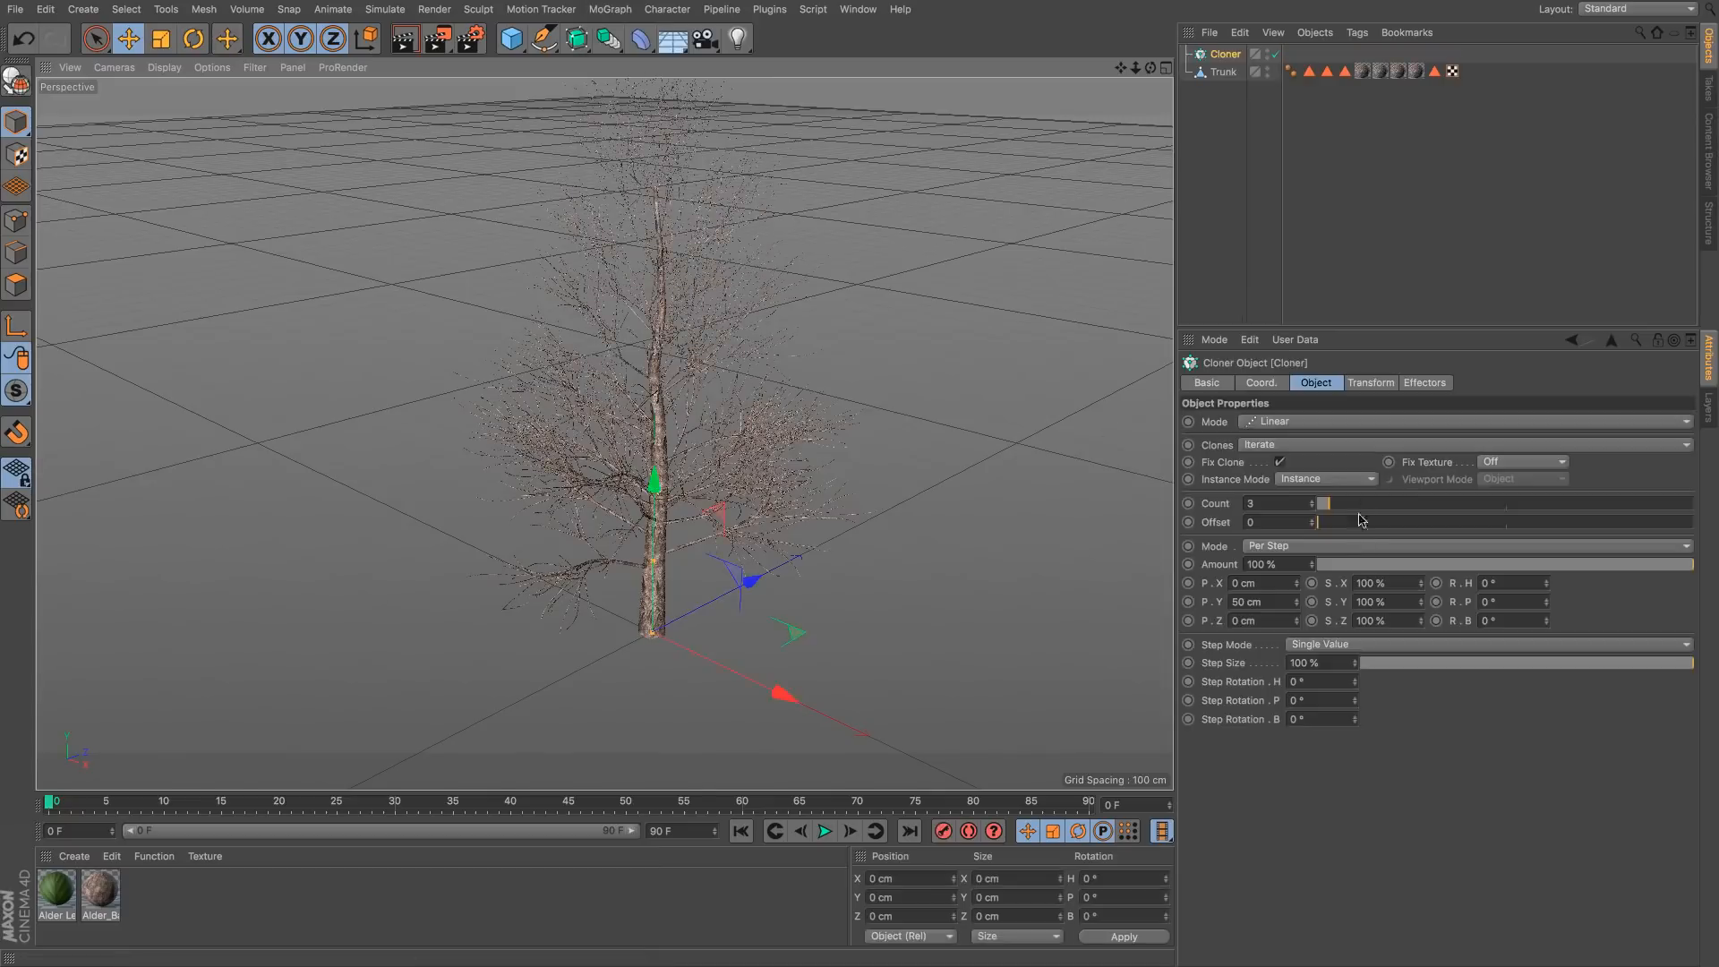
pyautogui.click(1306, 426)
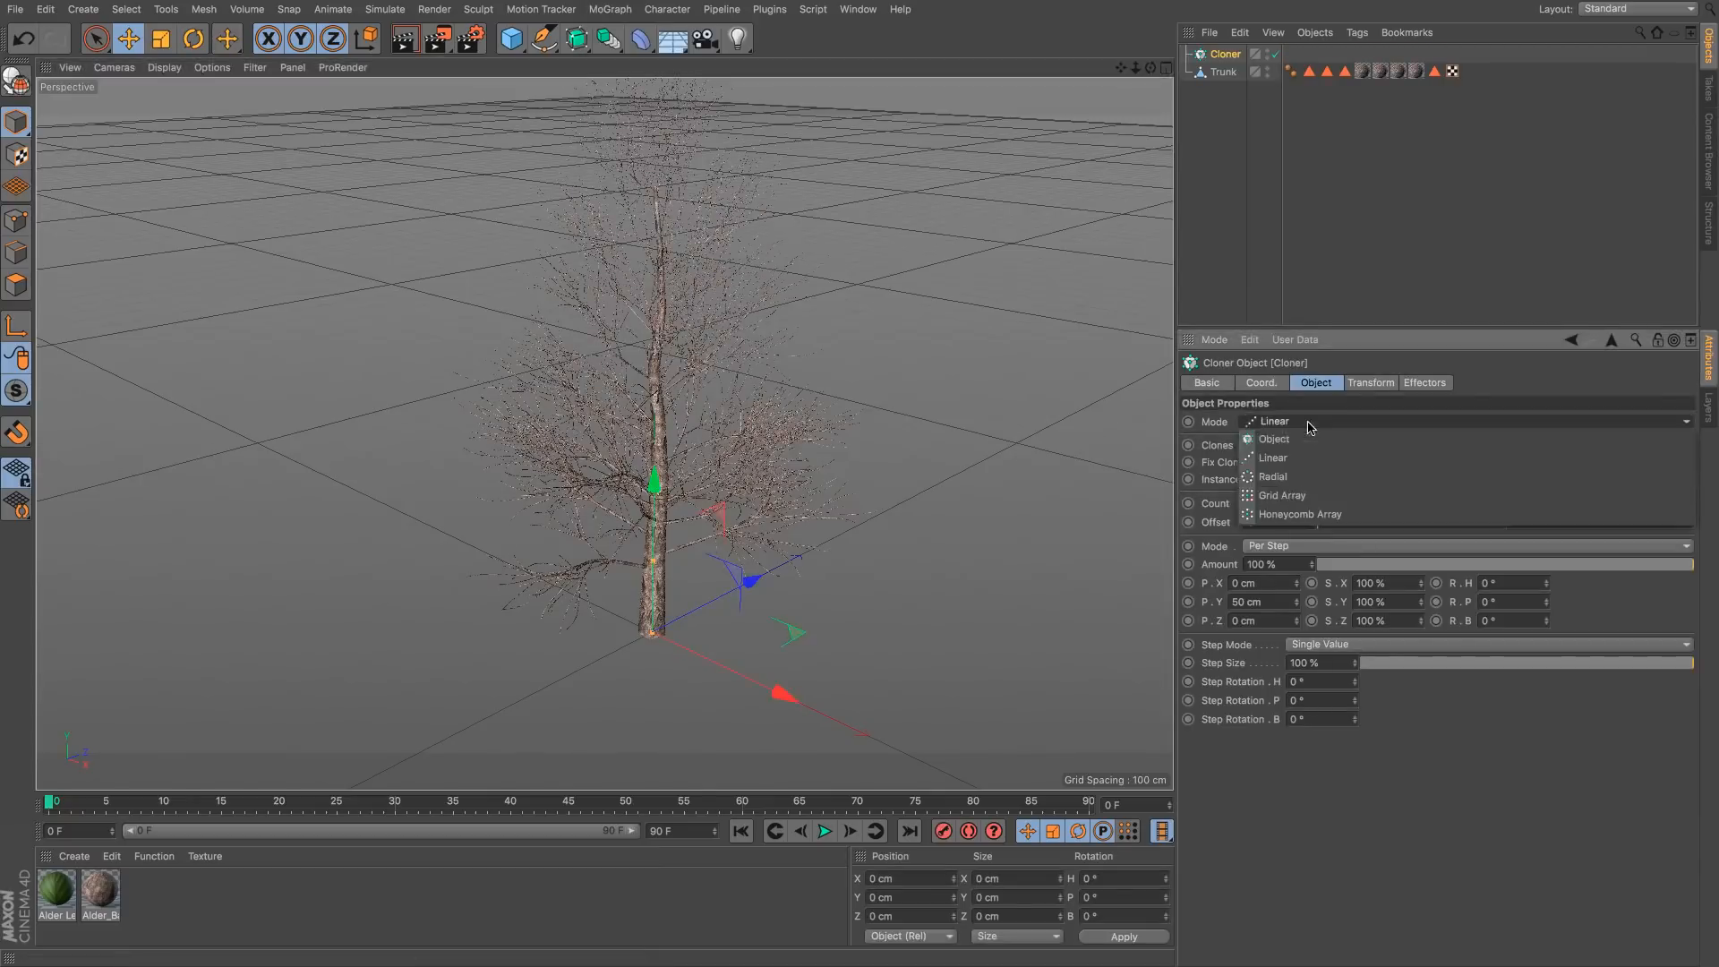
pyautogui.click(1329, 499)
# Step: Set the Cloner's grid count to 50 by 1 by 50
pyautogui.doubleClick(1321, 503)
pyautogui.write('1')
pyautogui.doubleClick(1271, 503)
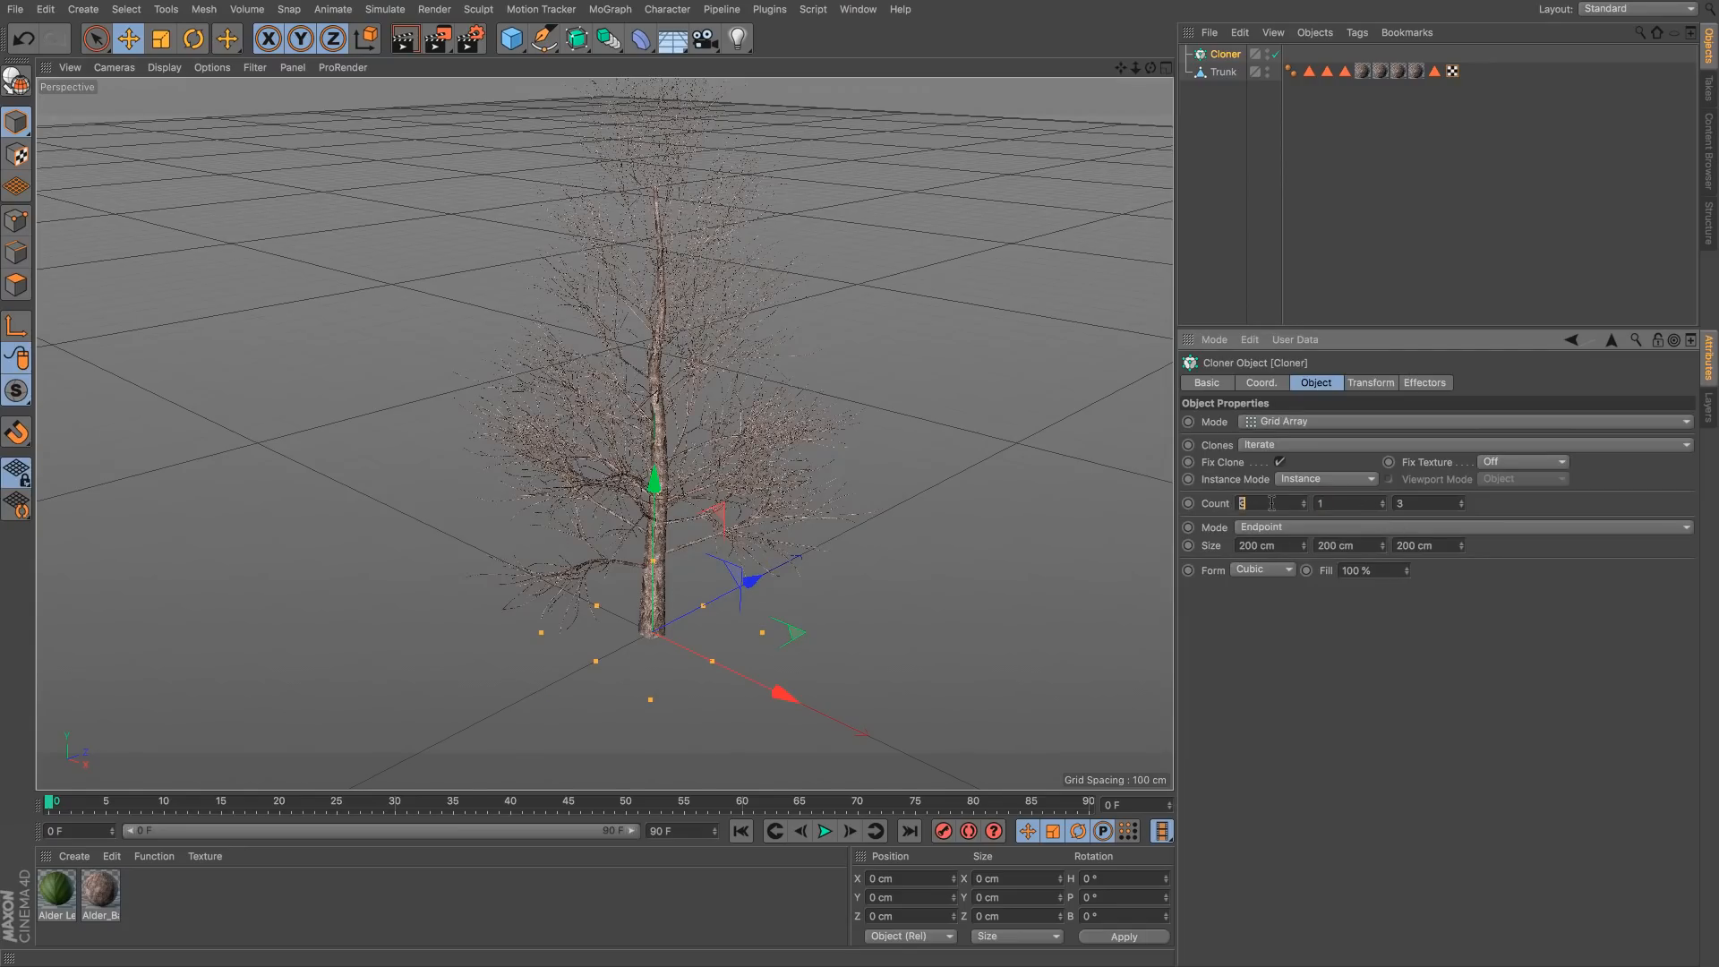
pyautogui.write('50')
pyautogui.press('Tab')
pyautogui.press('Tab')
pyautogui.write('50')
pyautogui.press('Return')
# Step: Set the Cloner's Instance Mode to Multi-Instance and its Viewport Mode to Points
pyautogui.click(1349, 484)
pyautogui.click(1337, 534)
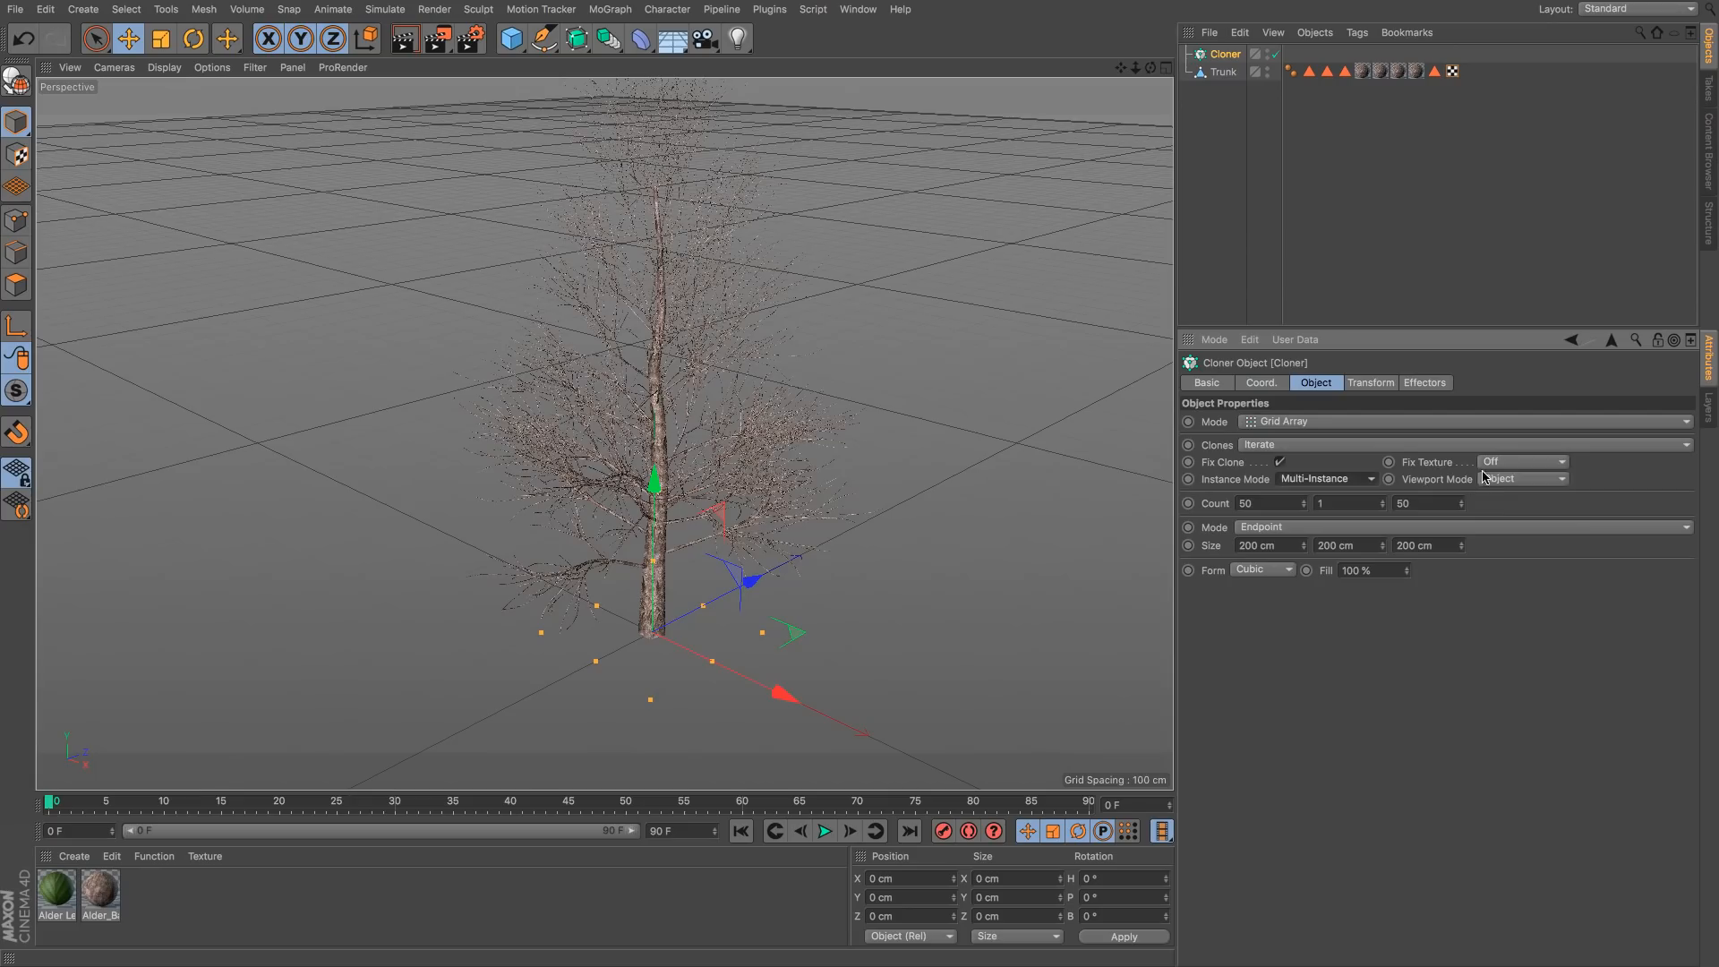
pyautogui.click(1513, 481)
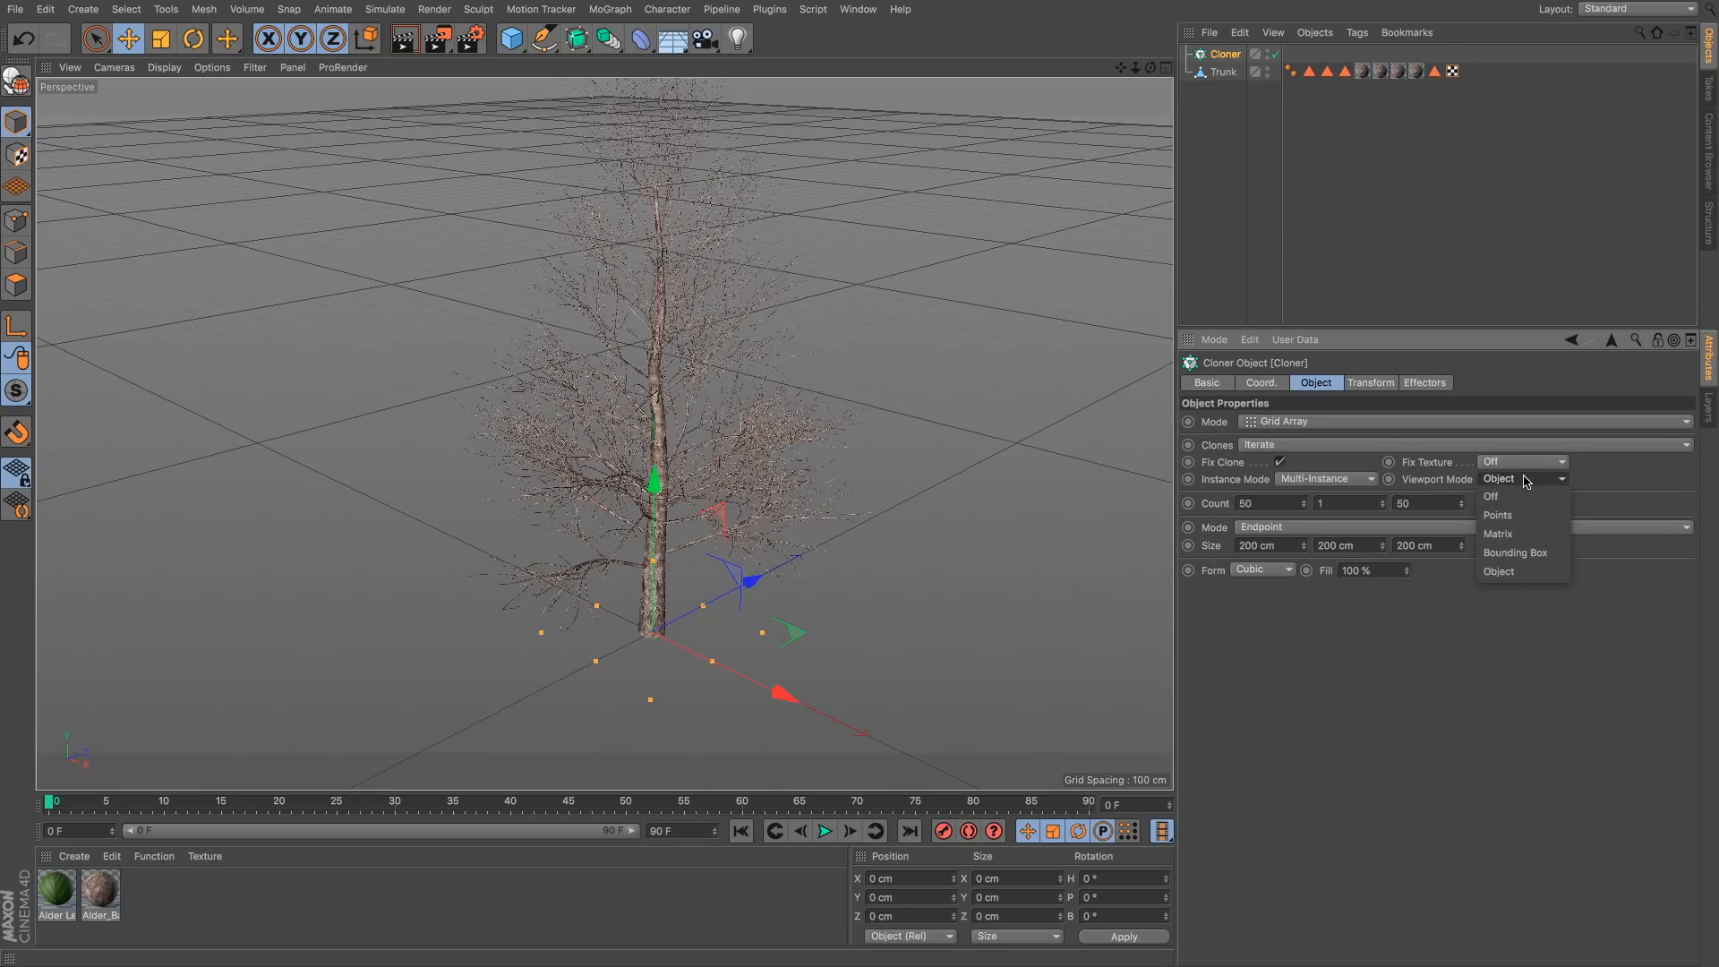
pyautogui.click(1525, 516)
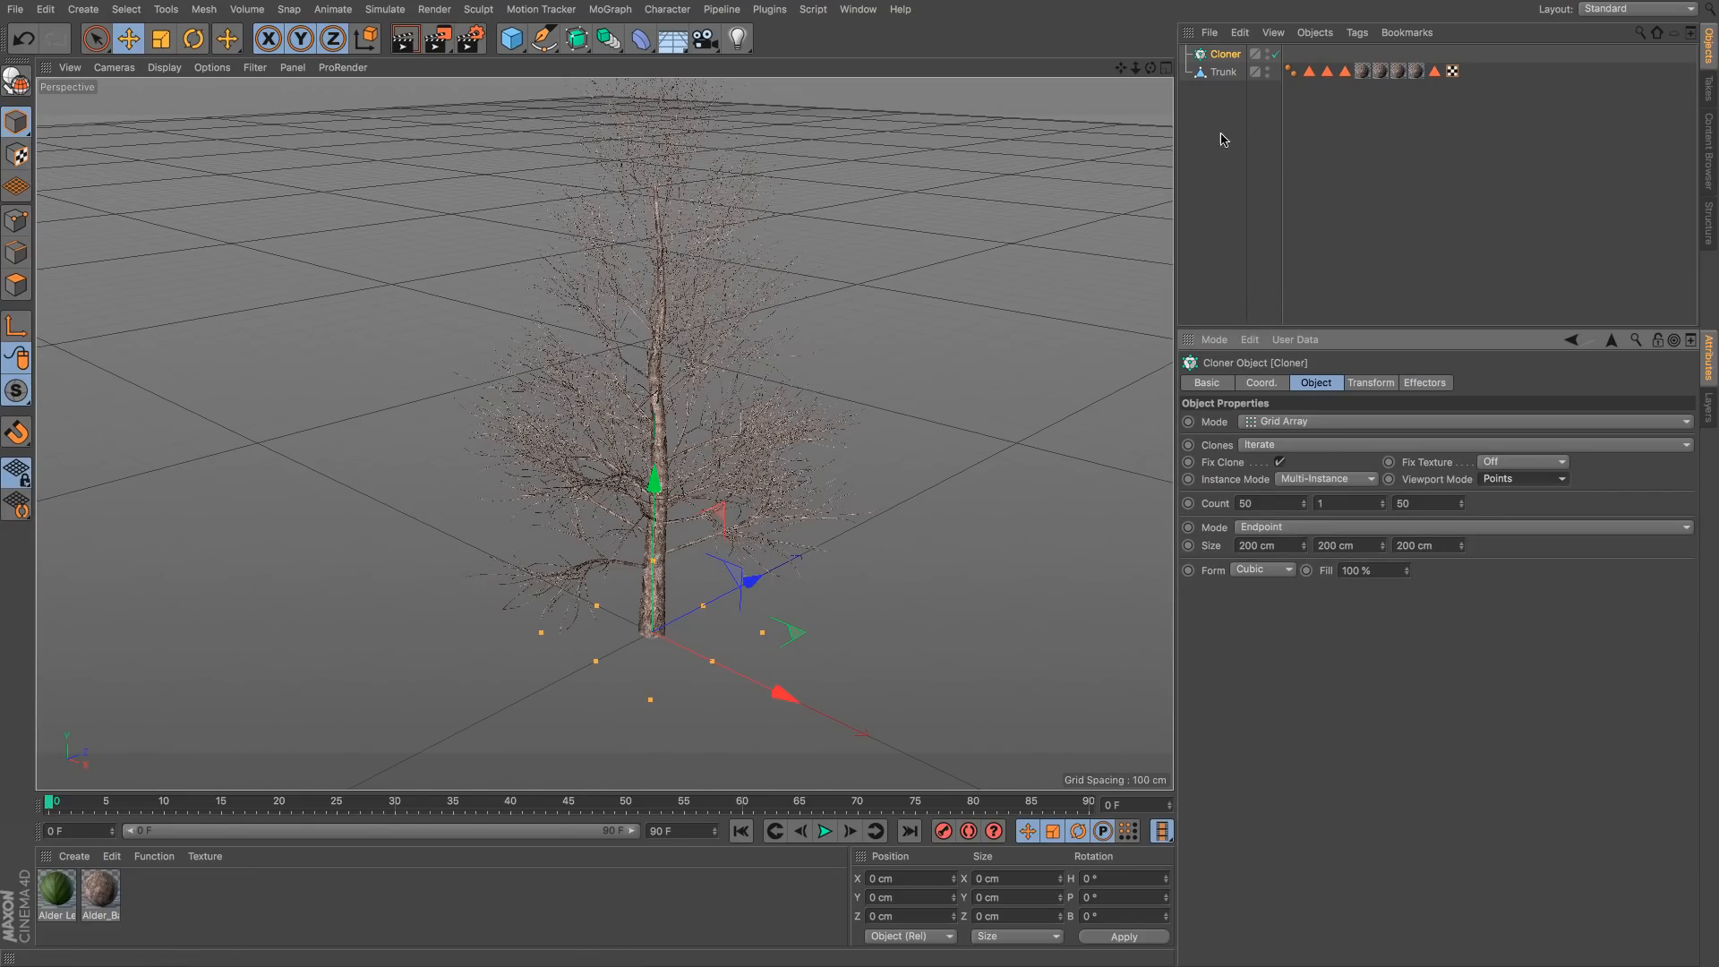
# Step: Make the Trunk a child of the Cloner so the grid clones the bare tree
pyautogui.moveTo(1223, 72); pyautogui.dragTo(1227, 56)
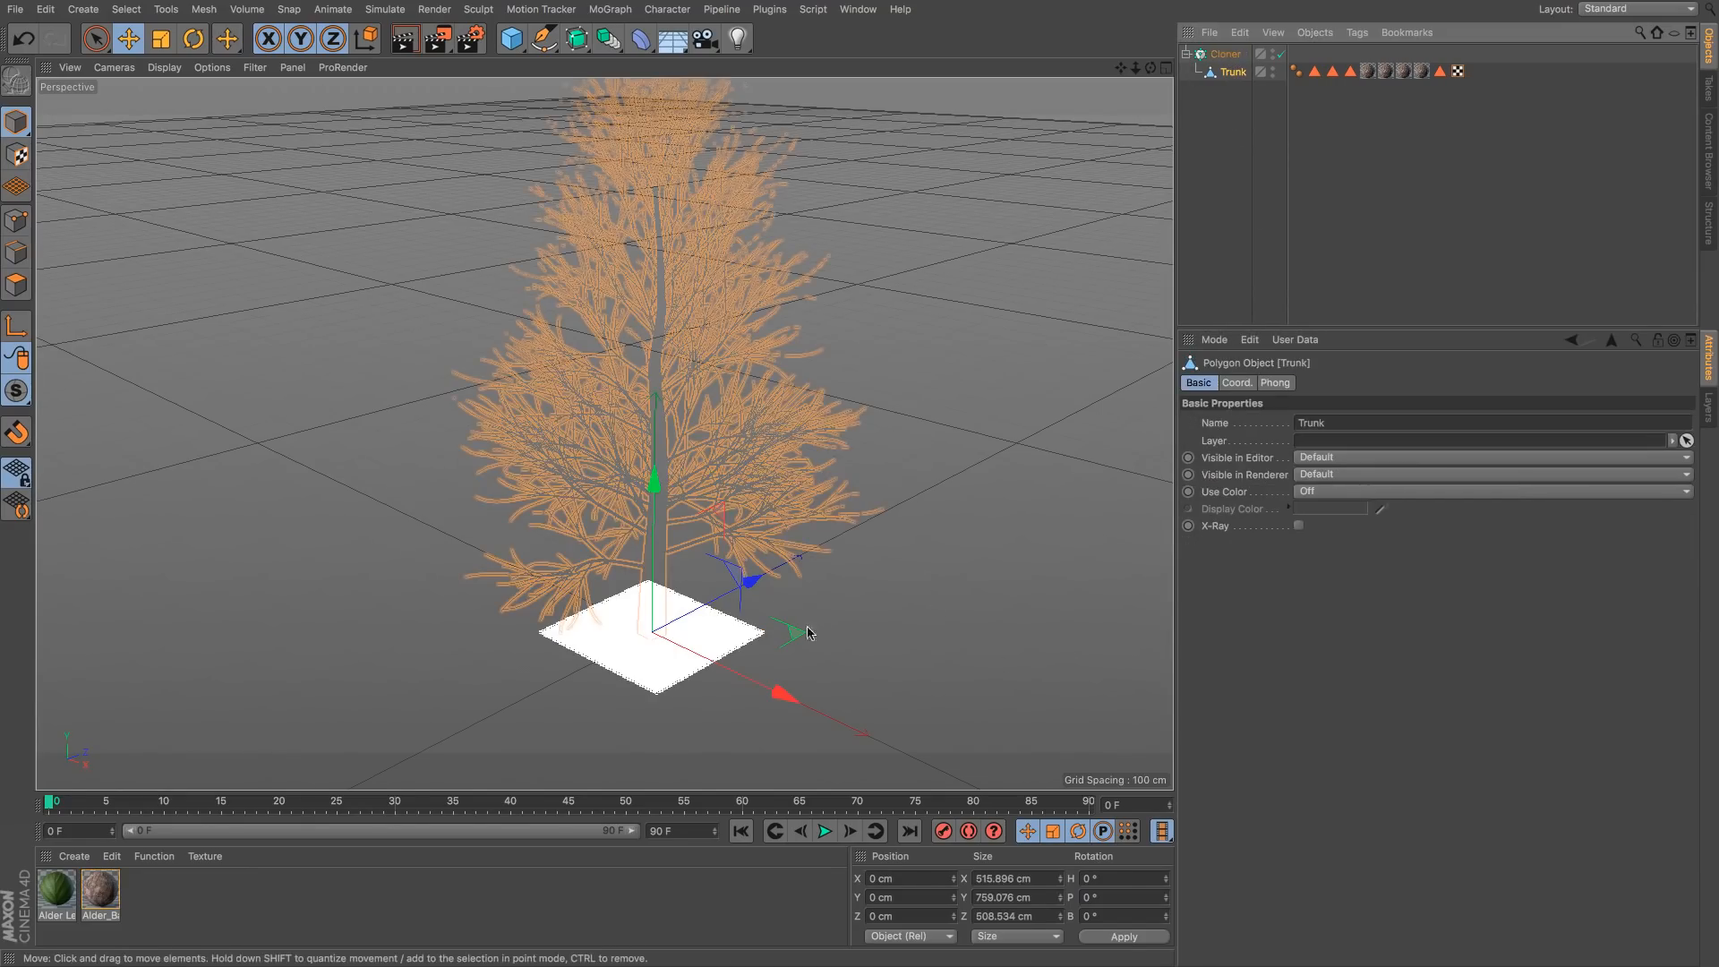
pyautogui.scroll(3, 895, 644)
pyautogui.scroll(-5, 983, 606)
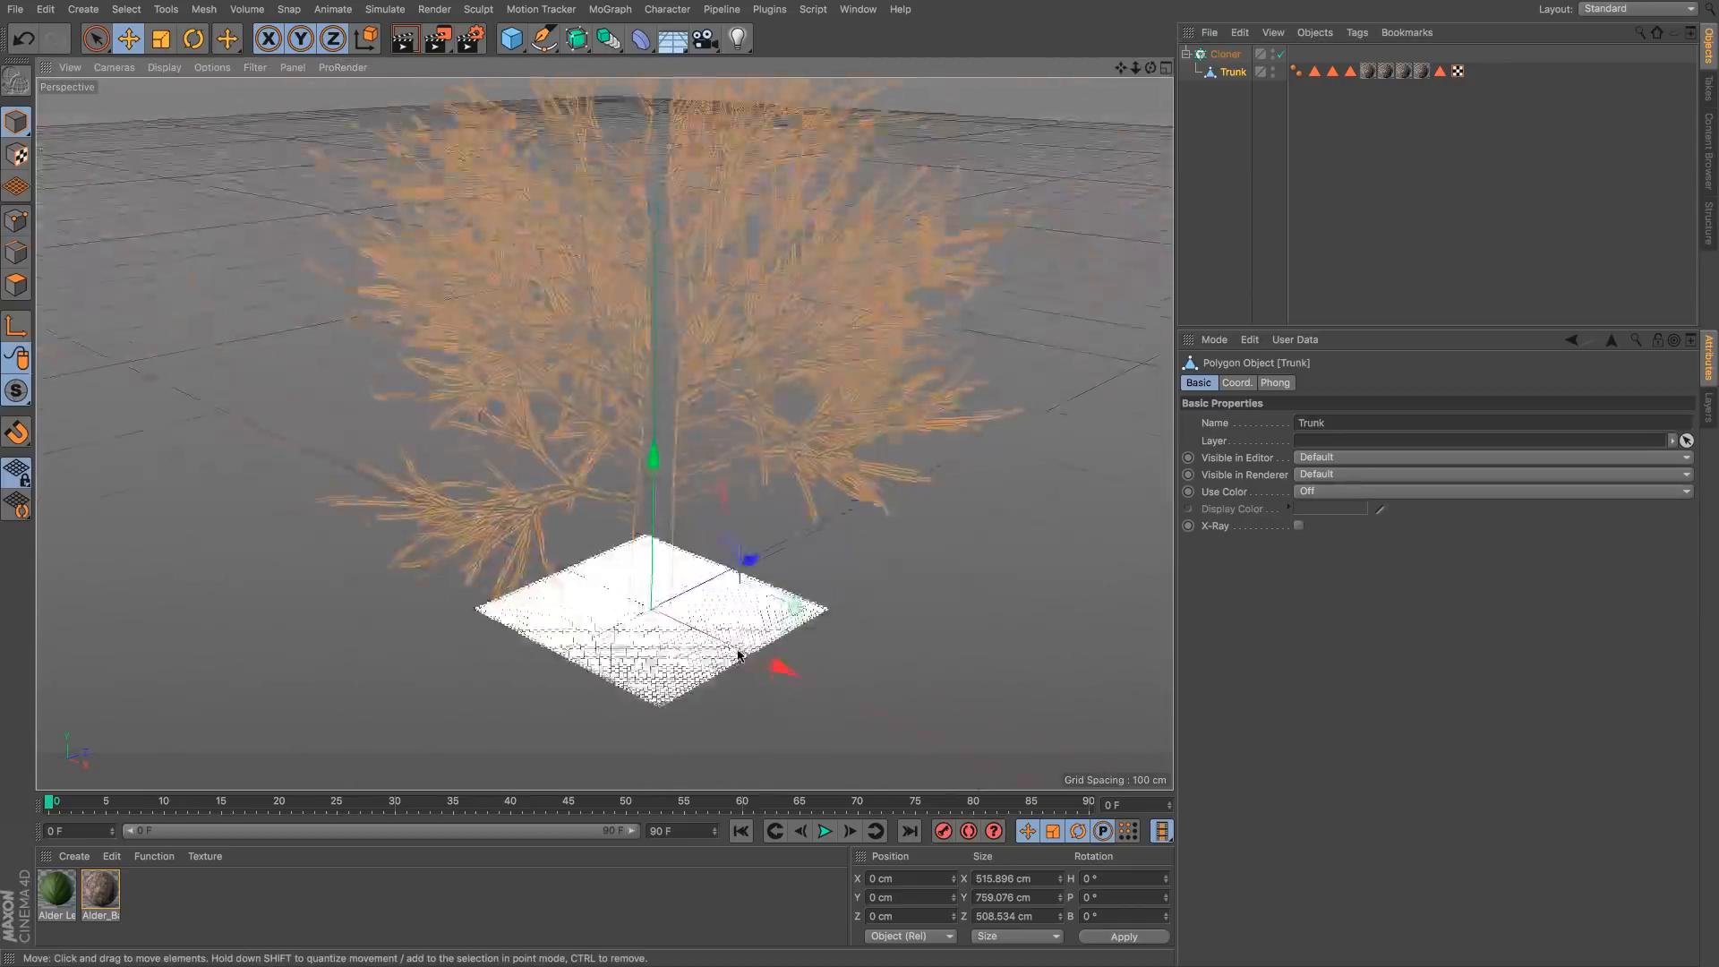
# Step: Set the Cloner's X size to 10650 cm
pyautogui.click(1196, 53)
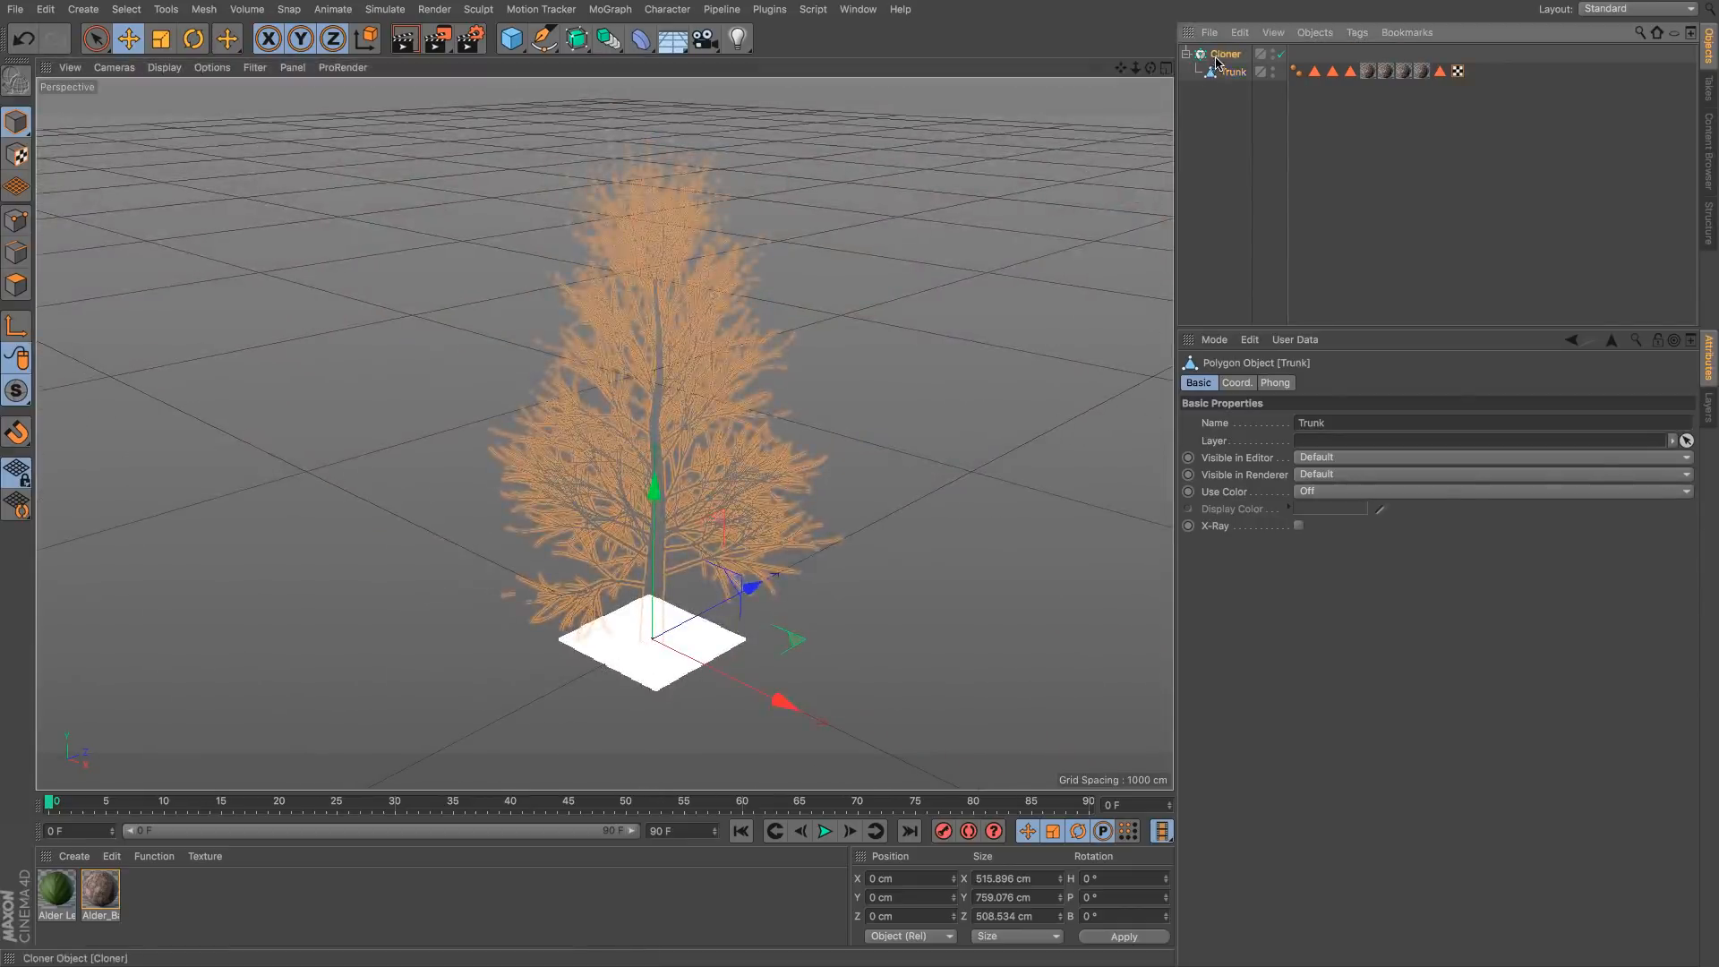
pyautogui.moveTo(1303, 548); pyautogui.dragTo(1309, 537)
pyautogui.doubleClick(1271, 545)
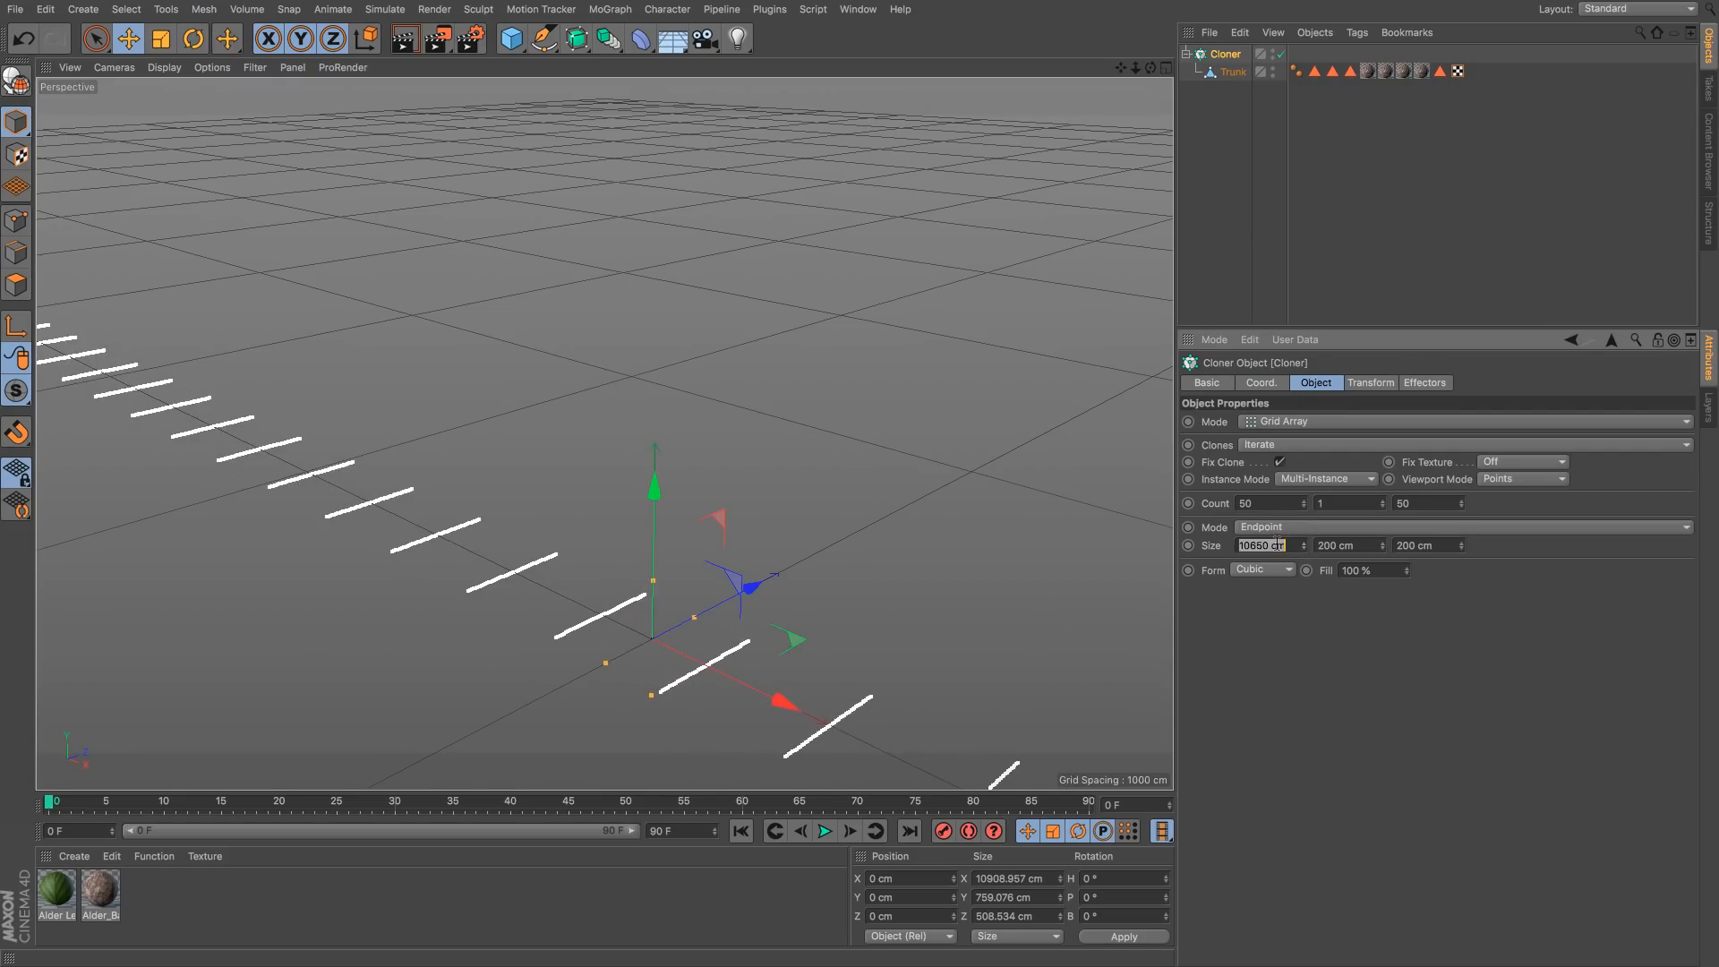
pyautogui.write('0')
pyautogui.press('Return')
pyautogui.hotkey('ctrl', 'z')
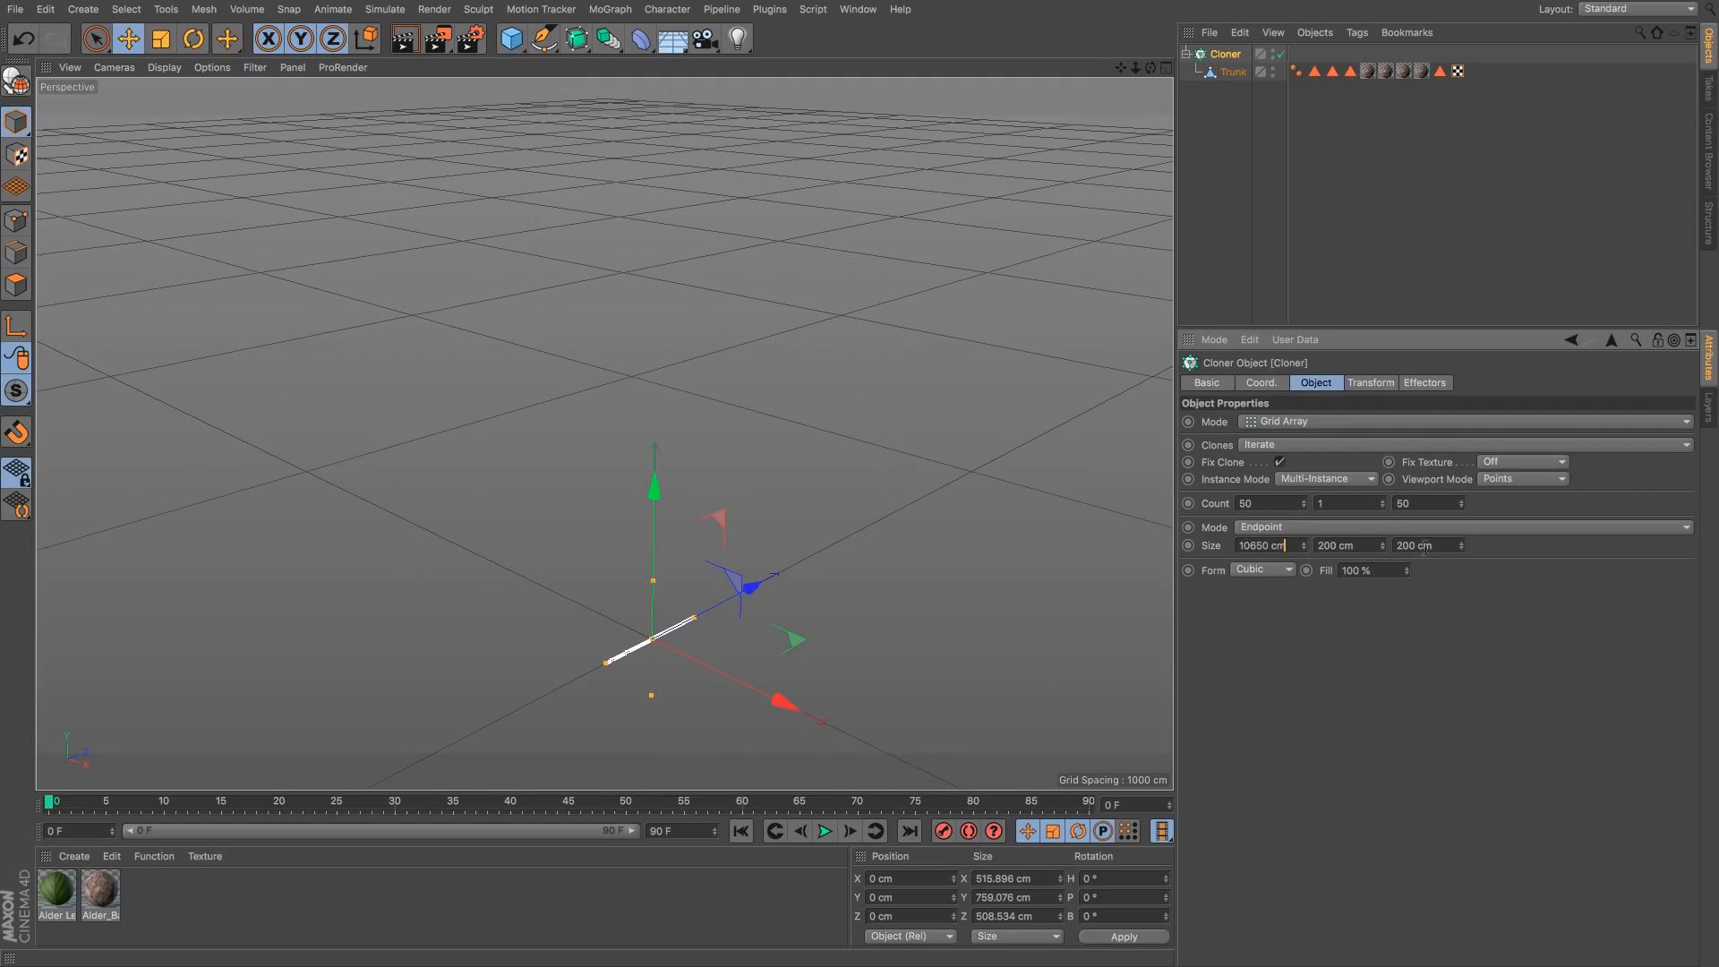
# Step: Set the Cloner's Z size to 10650 cm so the grid of trees is square
pyautogui.doubleClick(1423, 545)
pyautogui.write('10650')
pyautogui.press('Return')
pyautogui.press('h')
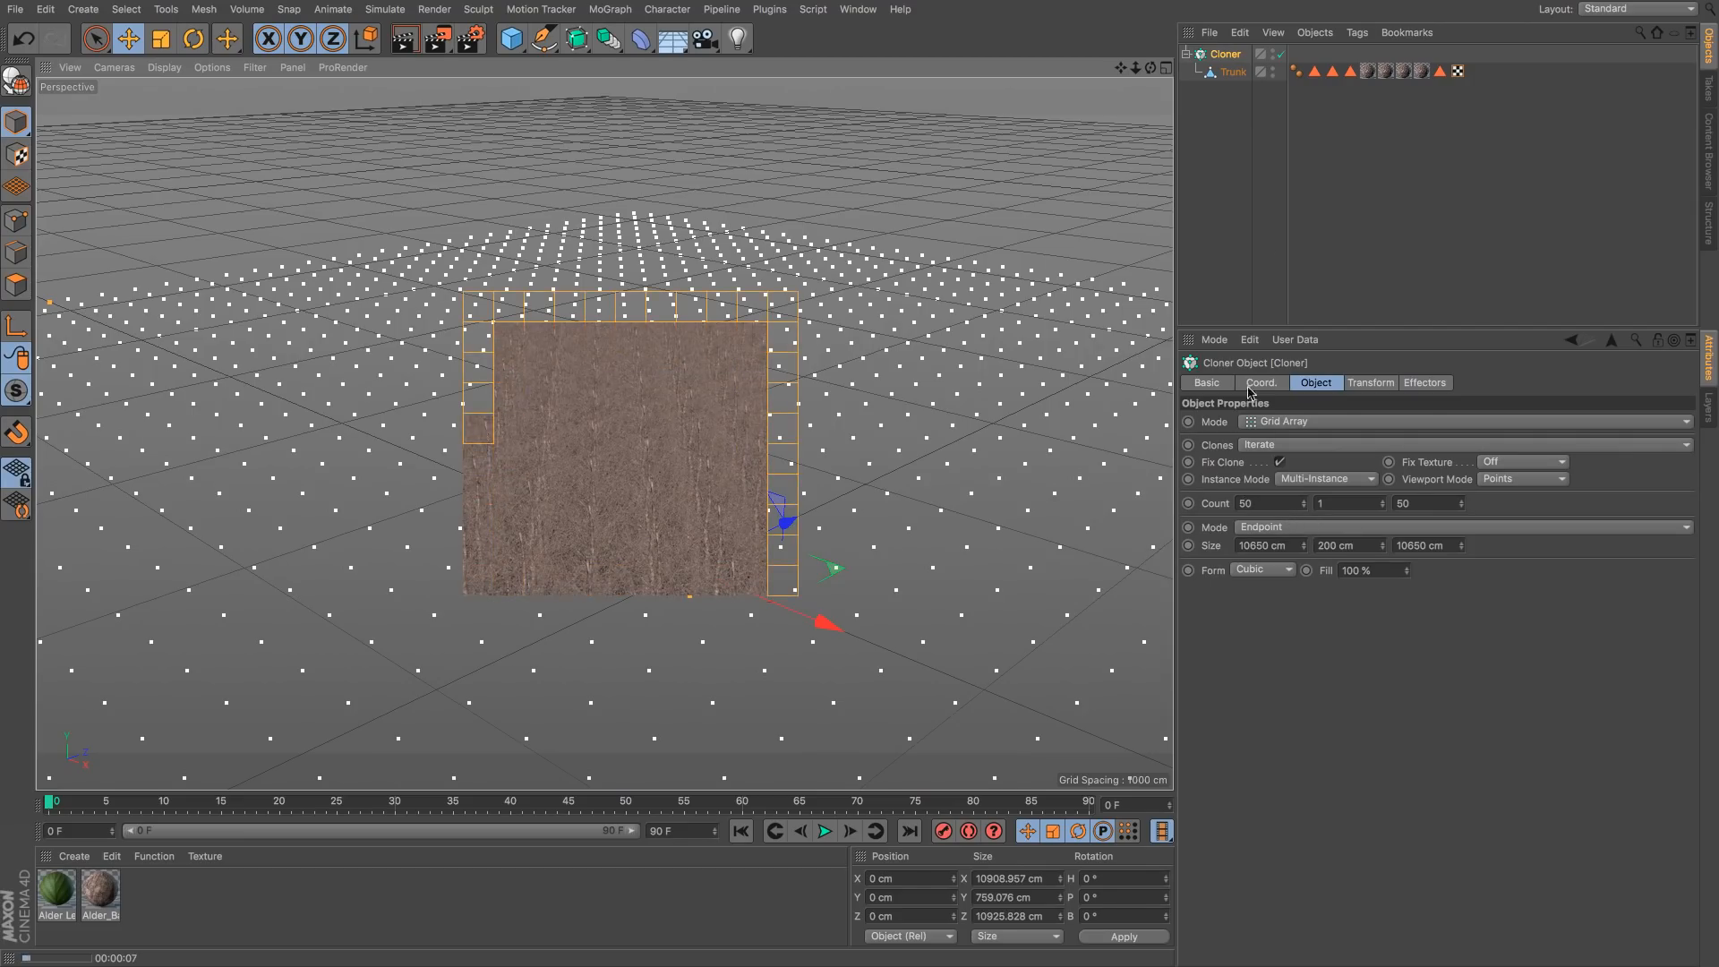
# Step: Check the Trunk's object information for its point and polygon figures, and select the Cloner again
pyautogui.click(1233, 73)
pyautogui.hotkey('ctrl', 'i')
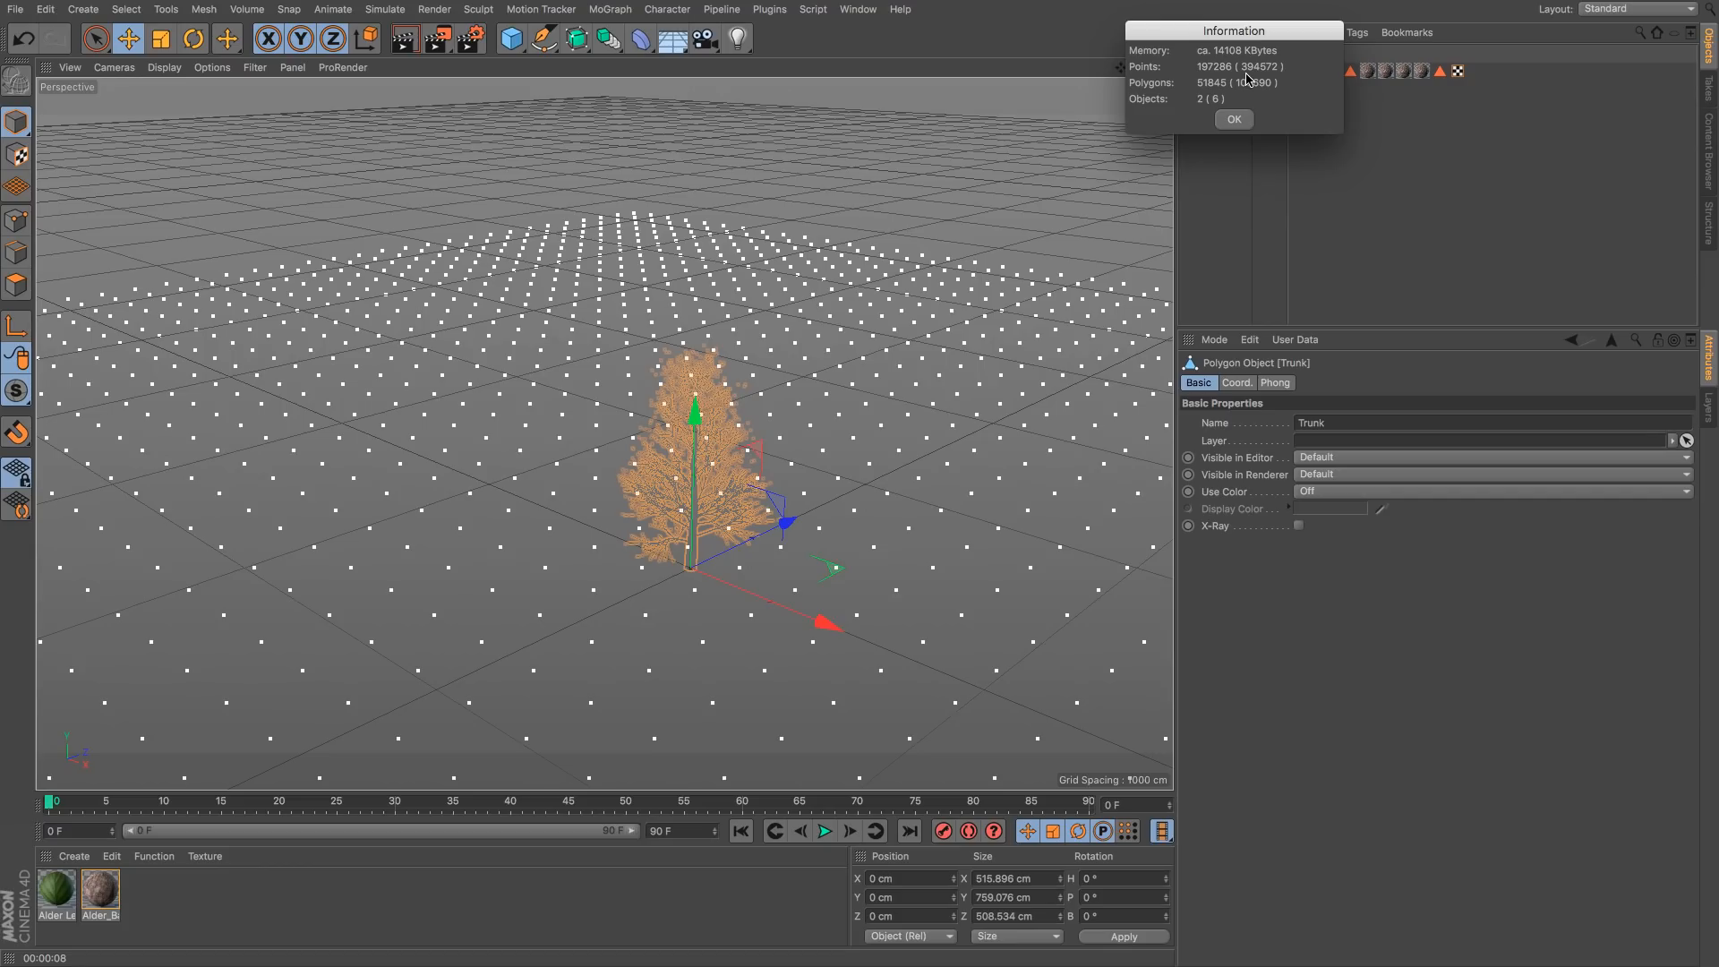
pyautogui.click(1234, 119)
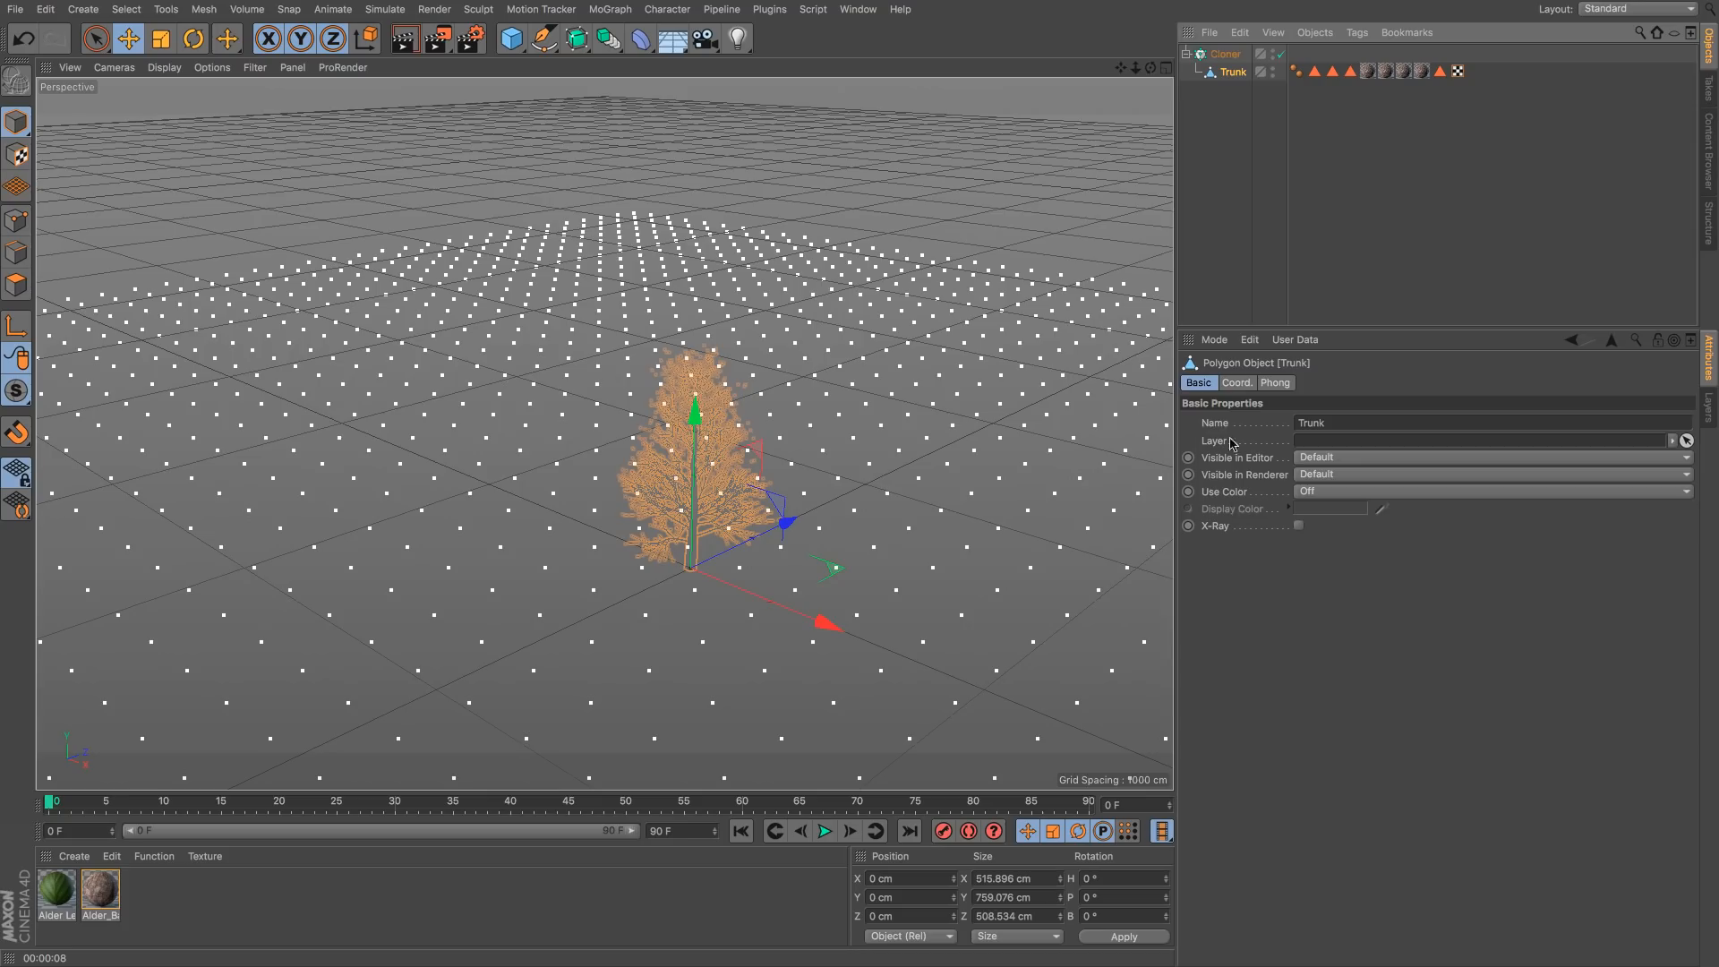
pyautogui.click(1227, 54)
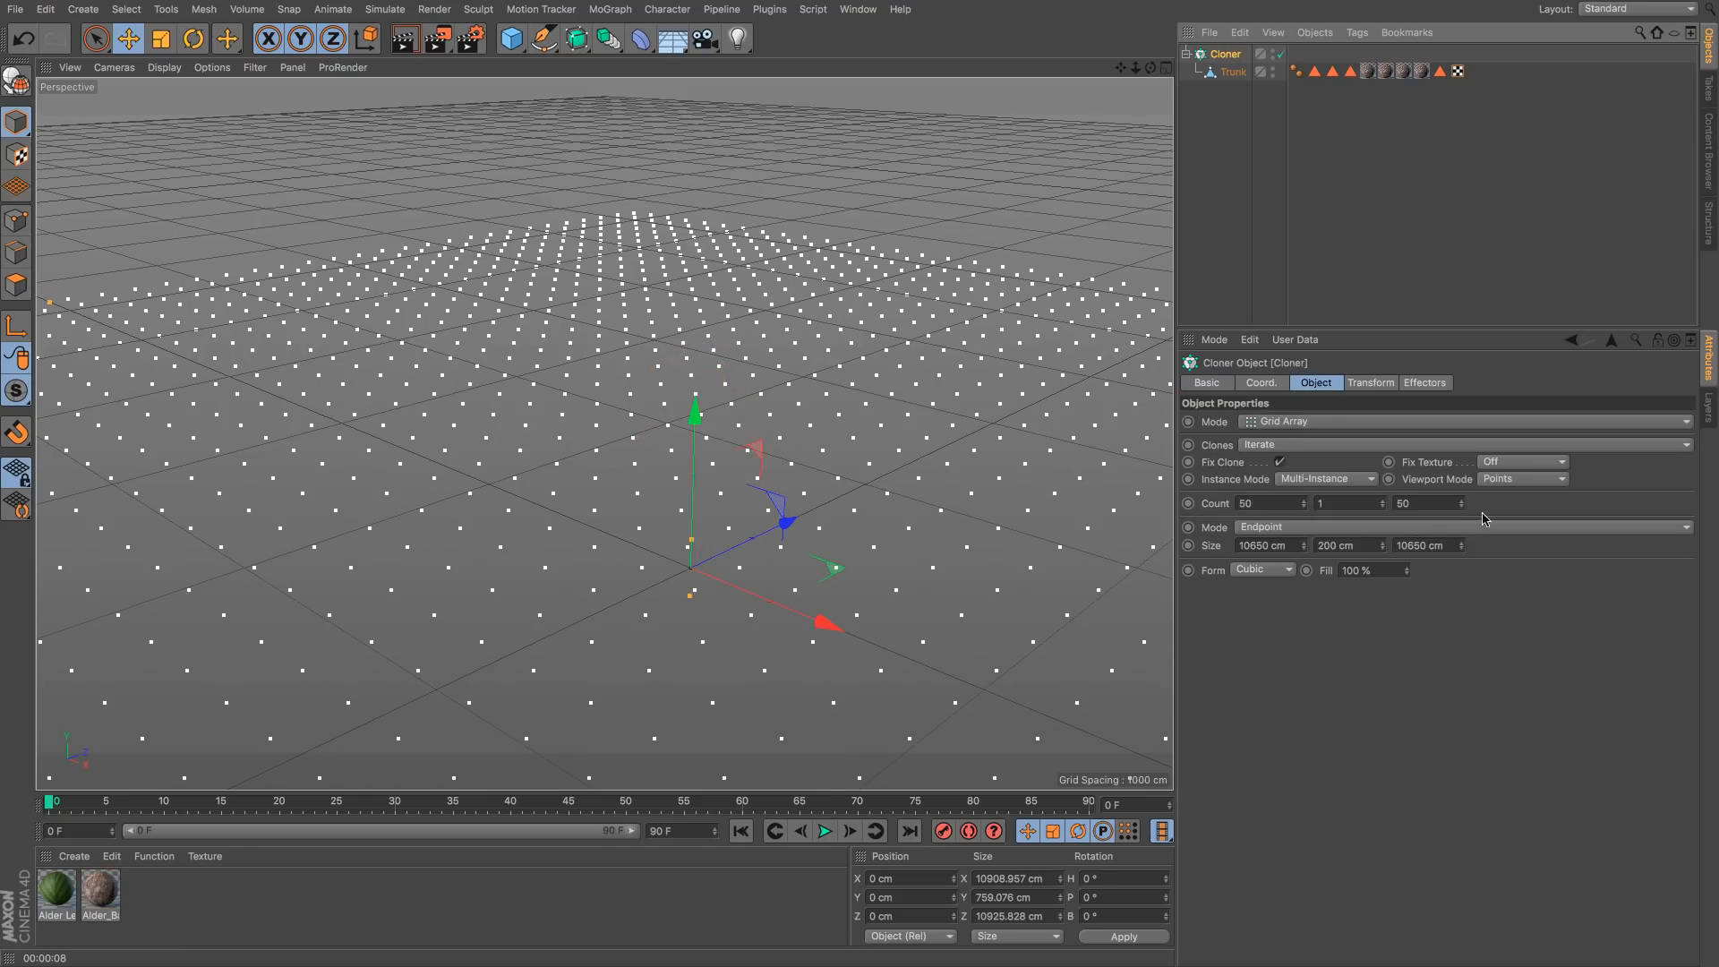
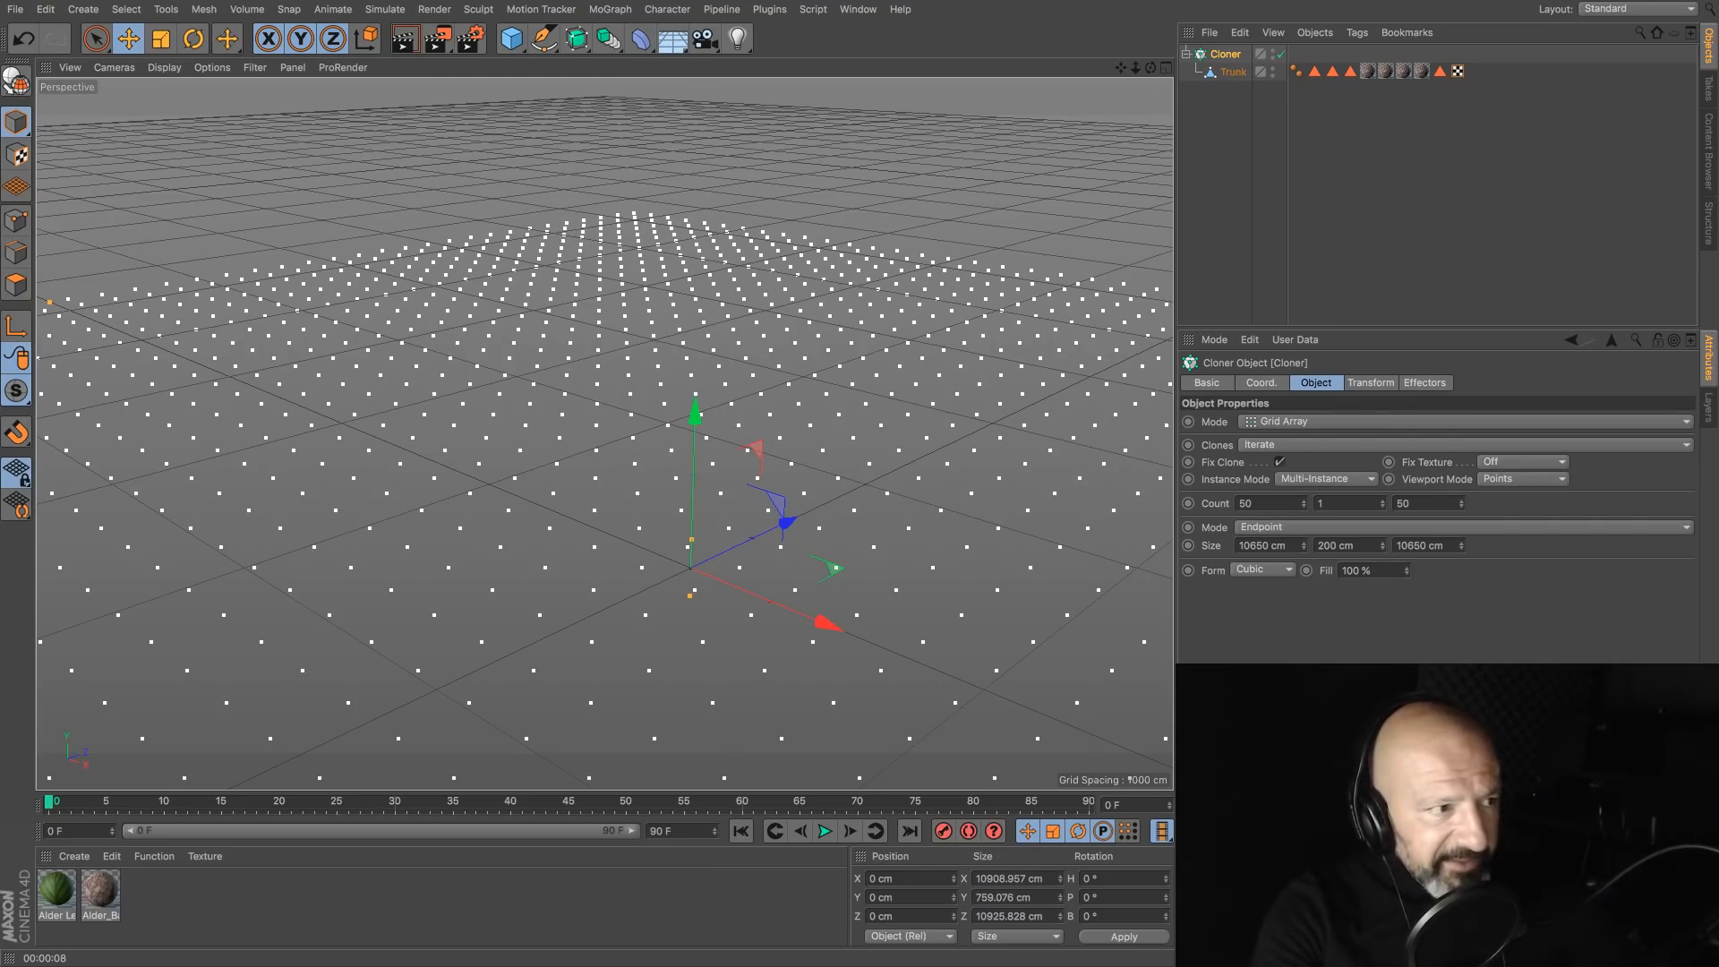
pyautogui.click(249, 10)
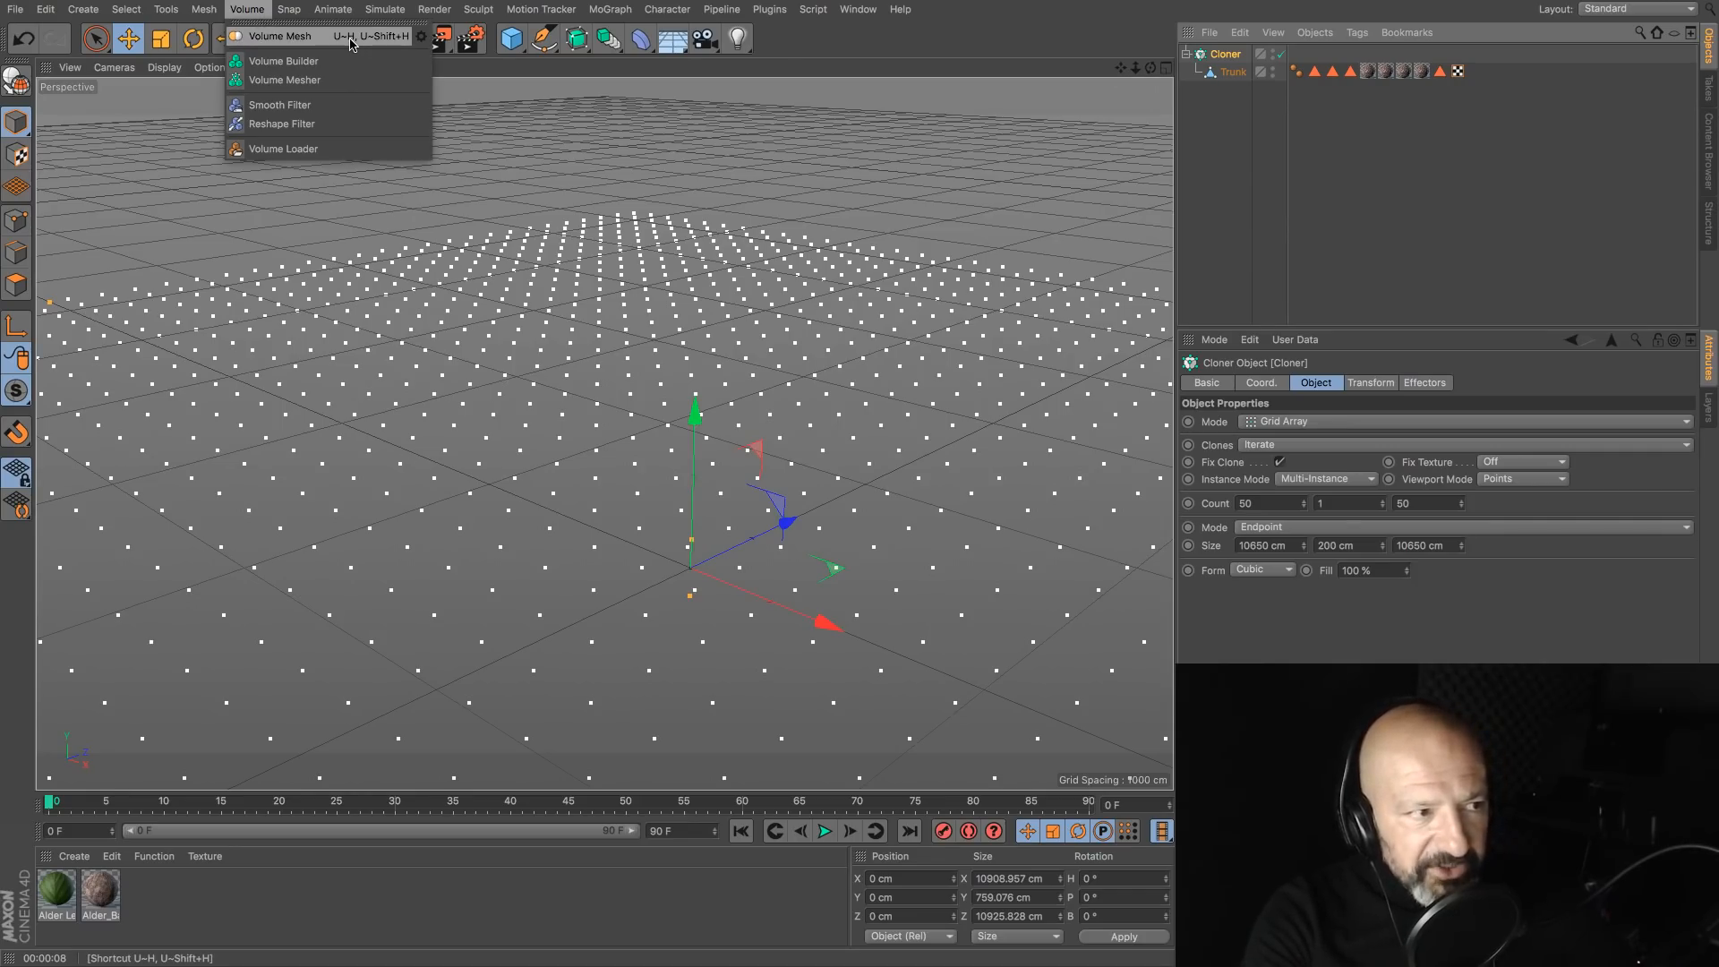
pyautogui.click(650, 254)
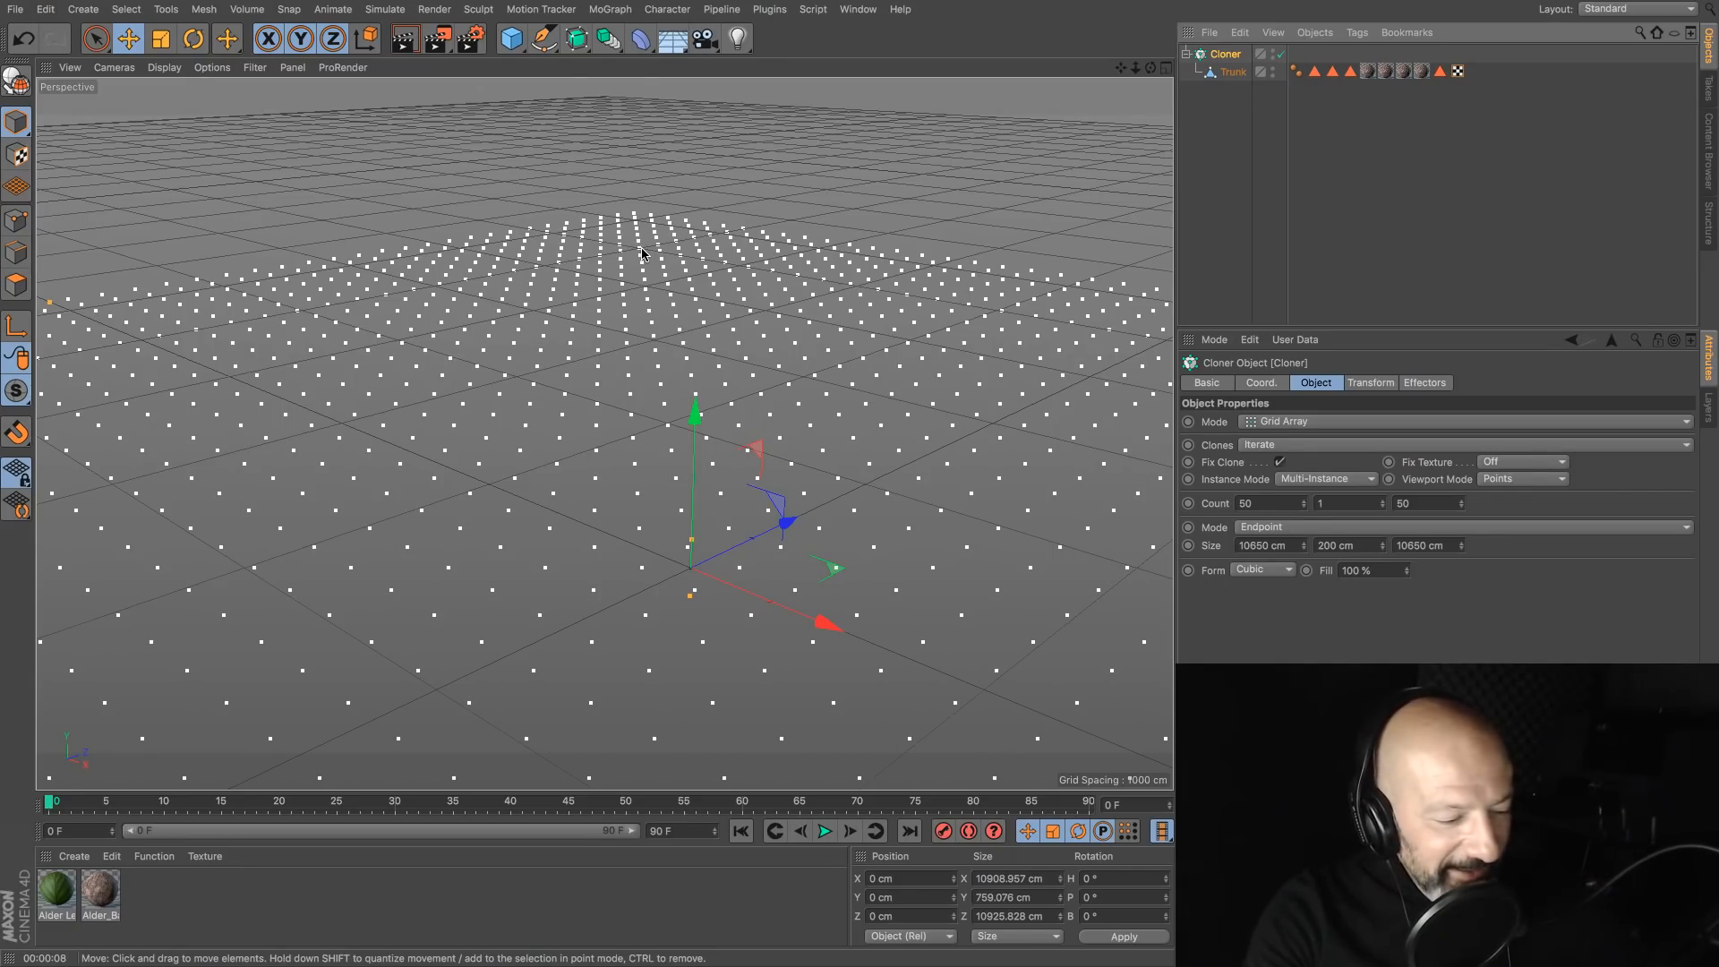
pyautogui.click(72, 68)
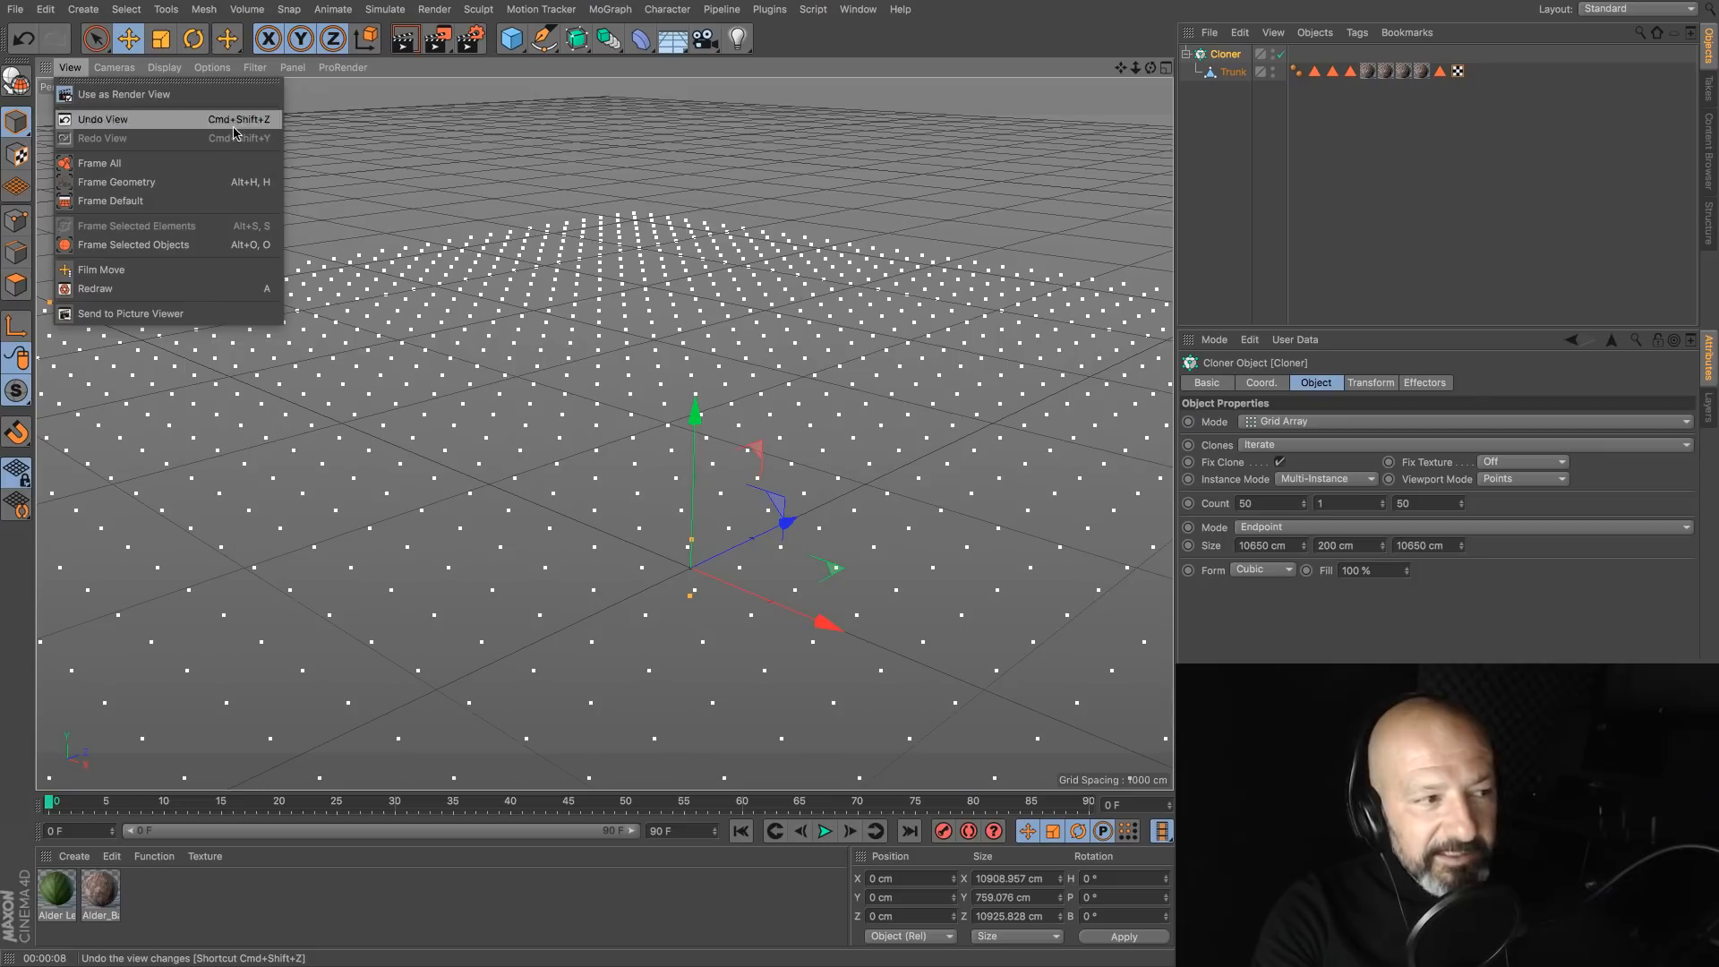
pyautogui.click(393, 153)
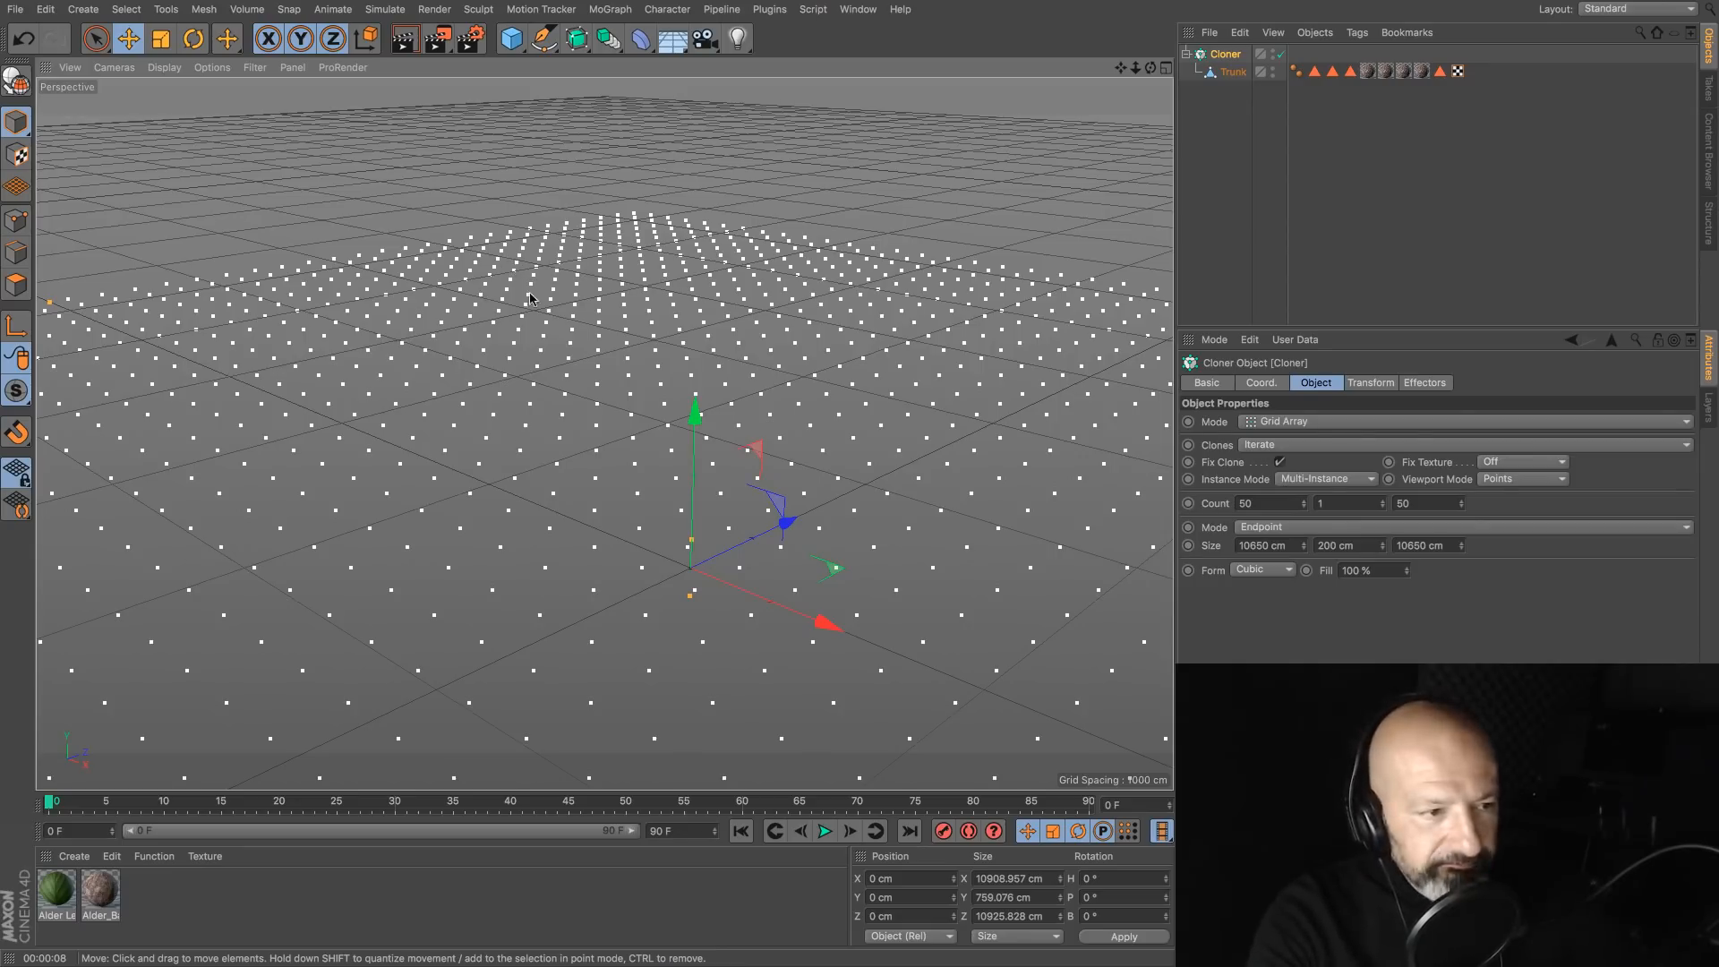
# Step: Start a new project containing a Sphere and add a Hair object to the sphere
pyautogui.hotkey('ctrl', 'n')
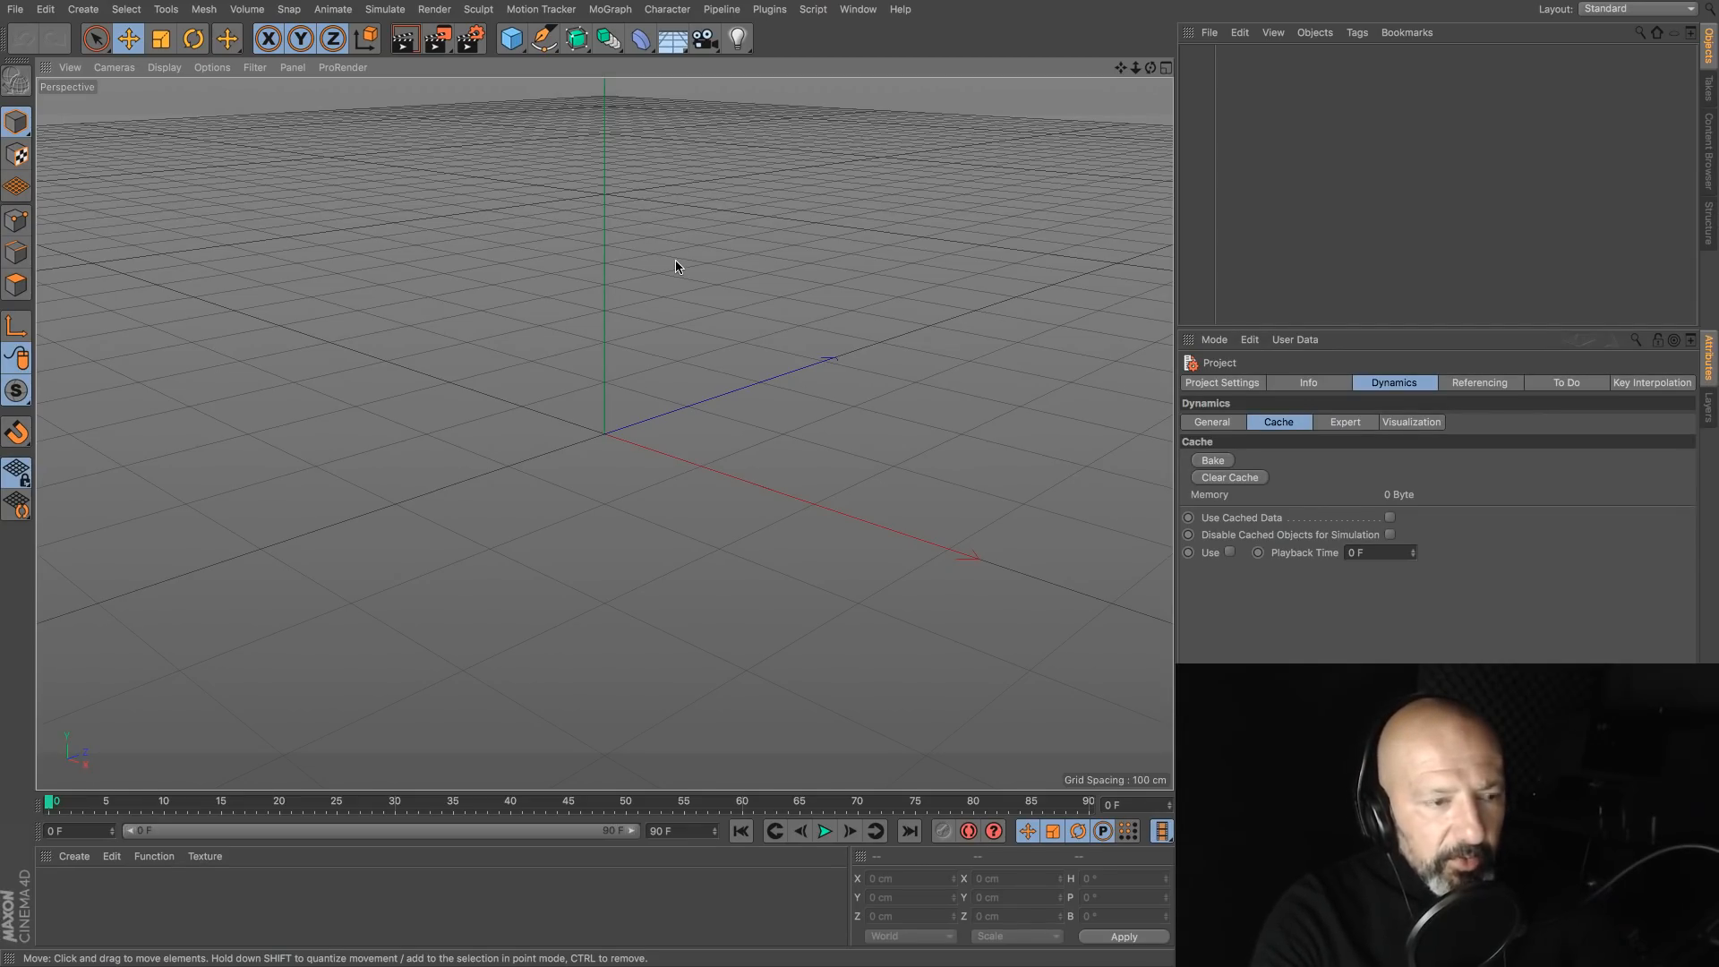
pyautogui.click(511, 41)
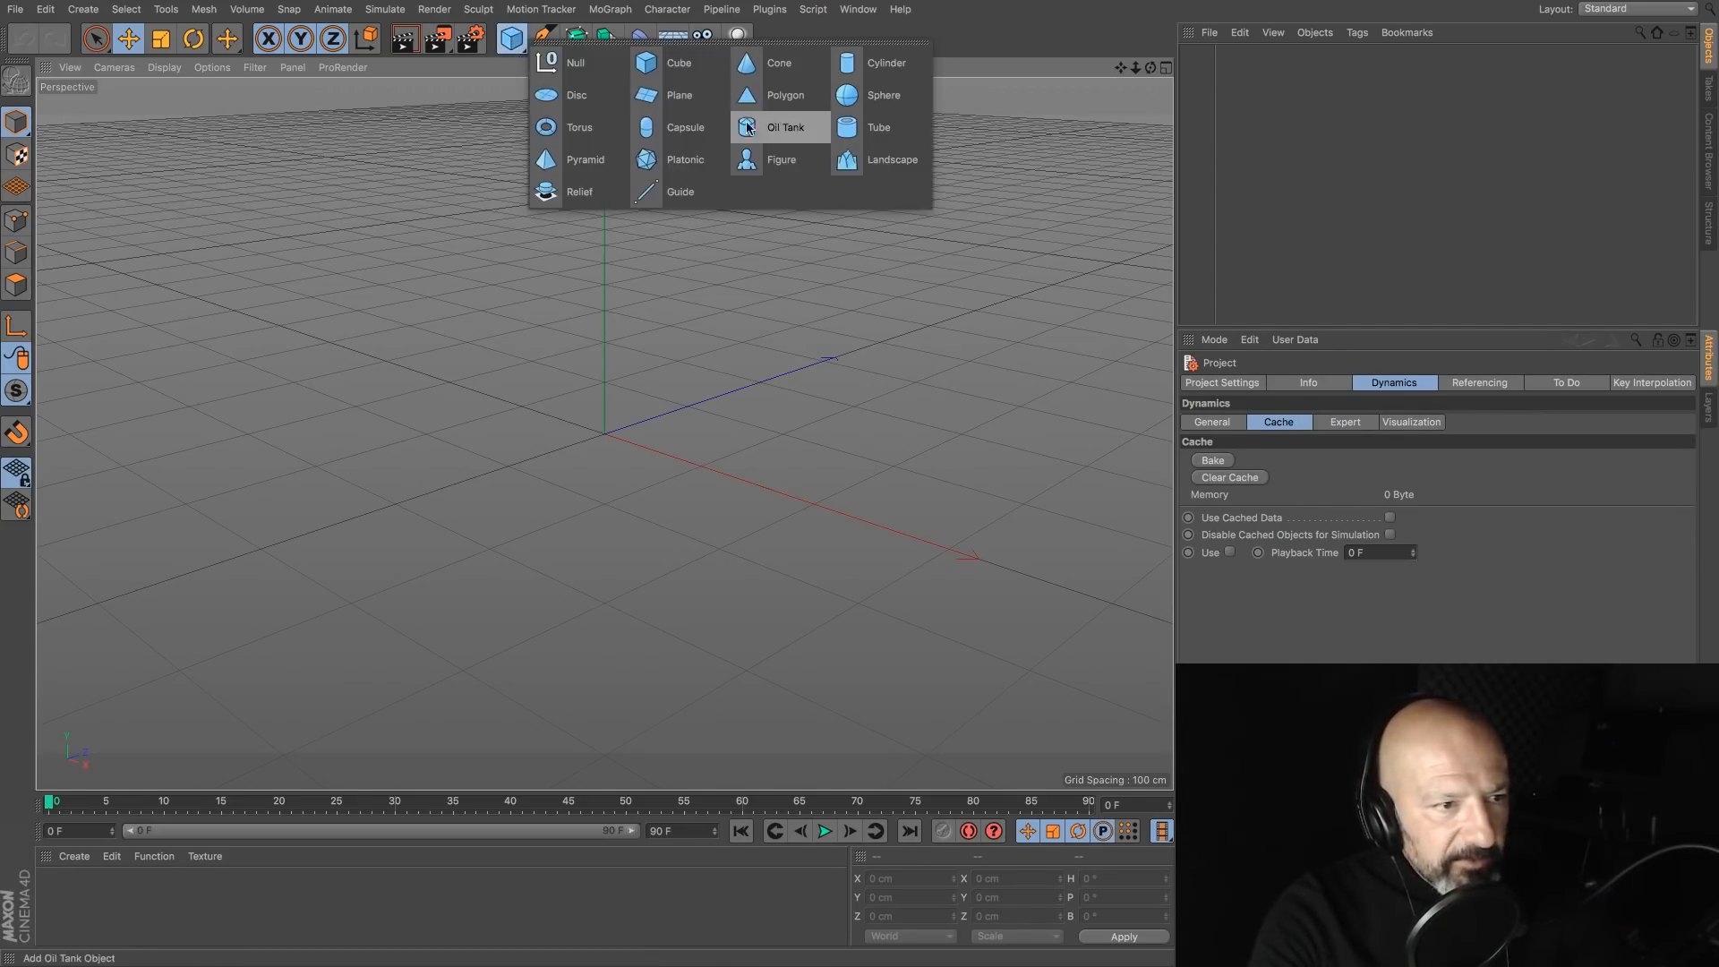
pyautogui.click(852, 106)
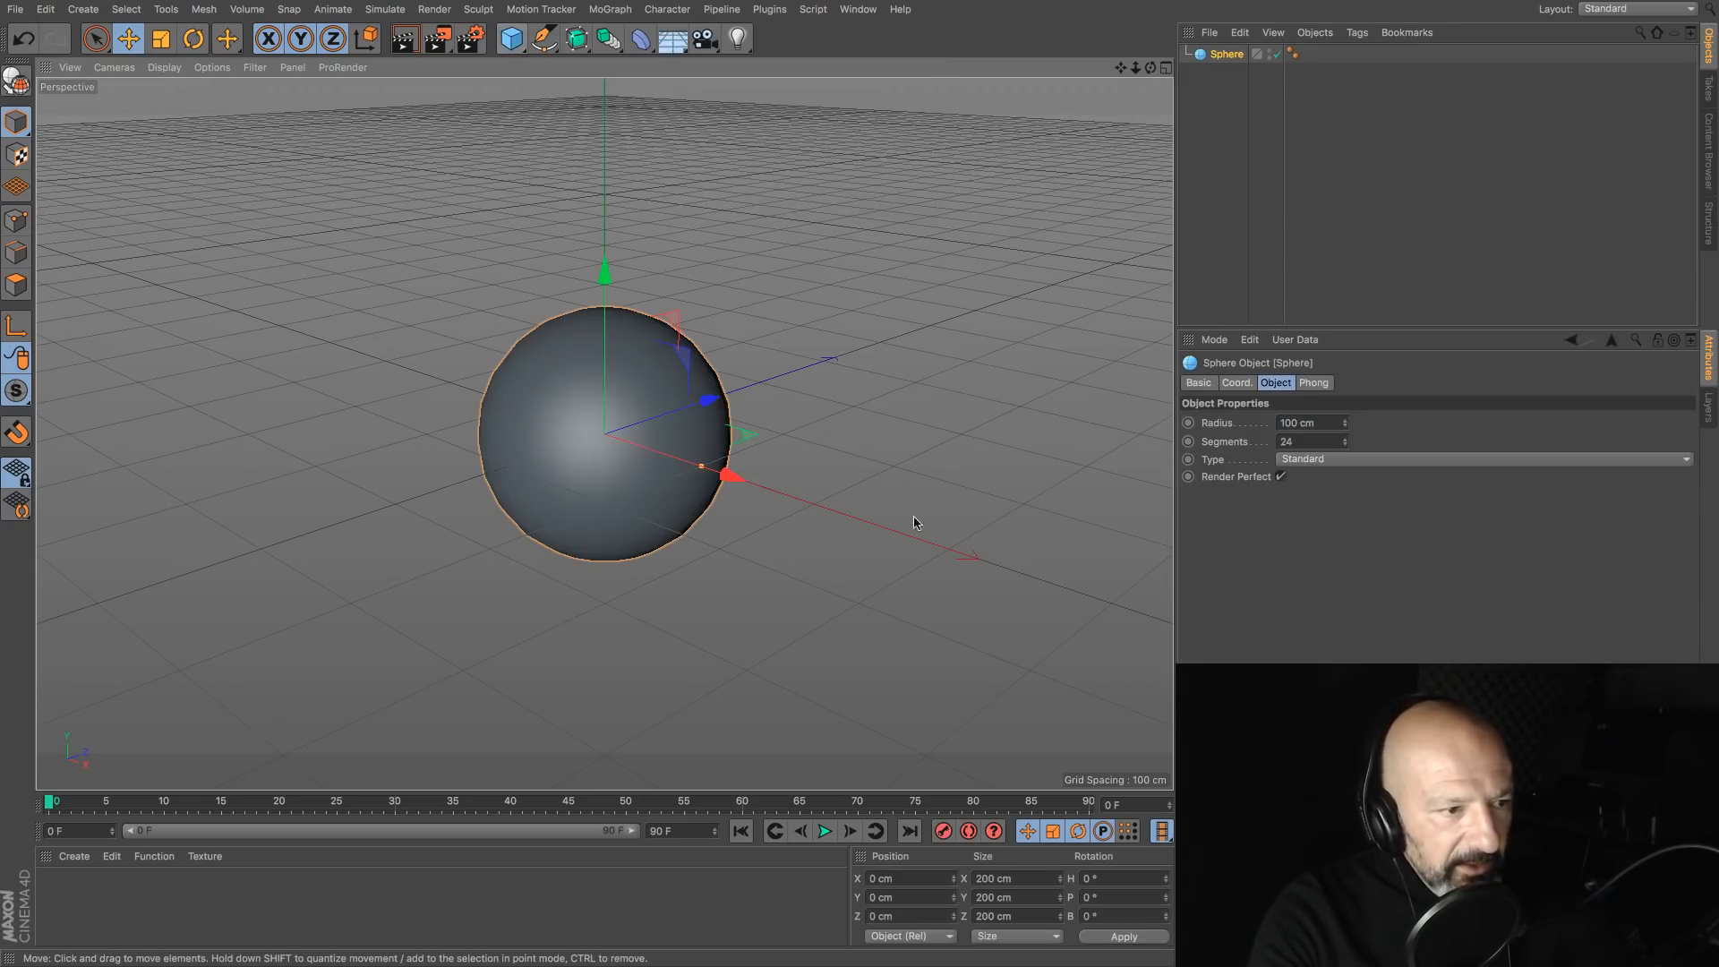
pyautogui.click(385, 9)
pyautogui.moveTo(412, 124)
pyautogui.click(517, 140)
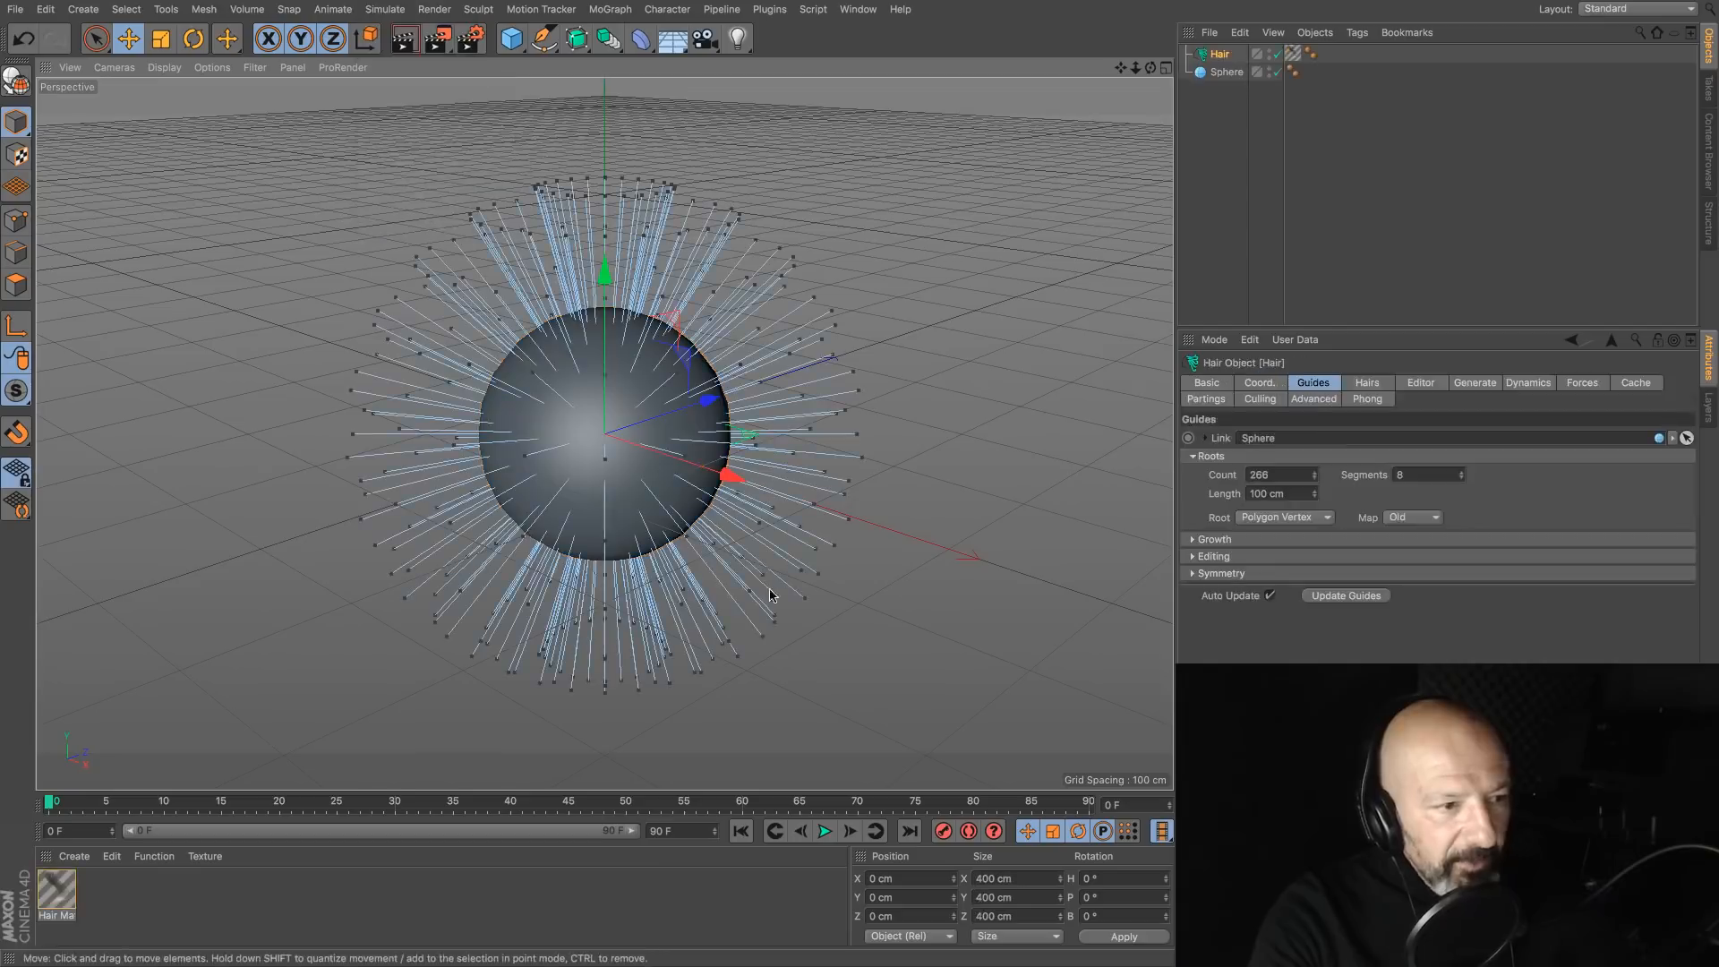
# Step: Generate the Hair object's strands as splines and set the hair count to 150
pyautogui.click(1475, 383)
pyautogui.click(1287, 461)
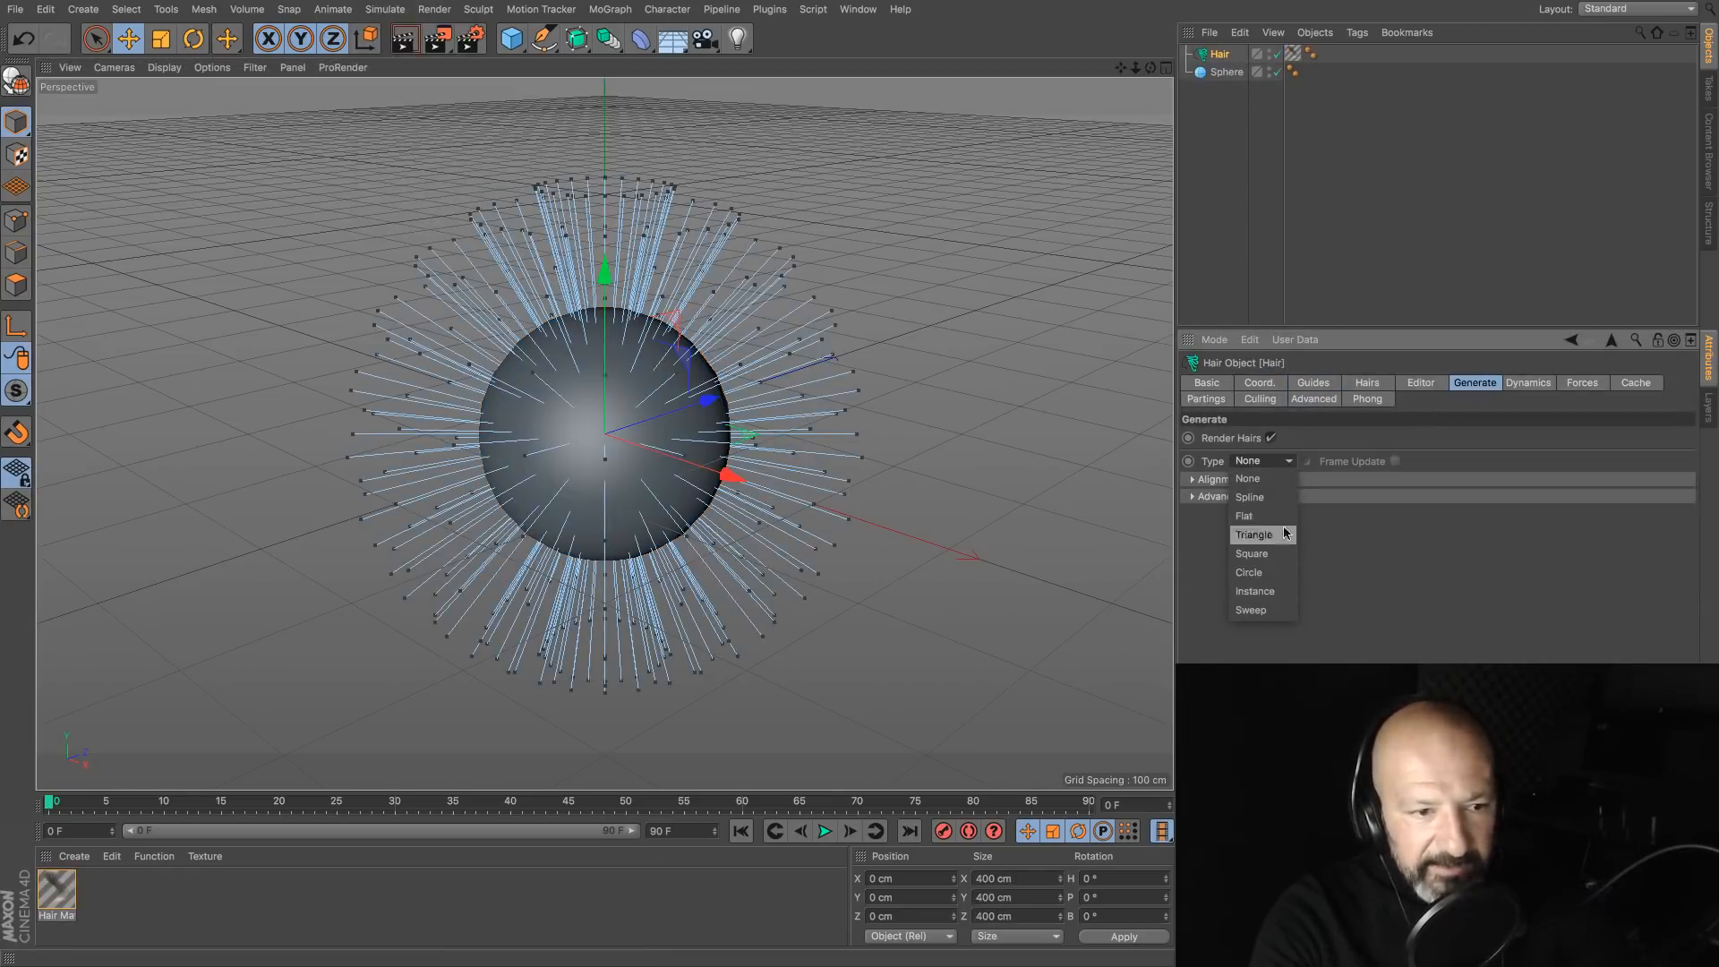
pyautogui.click(1284, 501)
pyautogui.click(1367, 383)
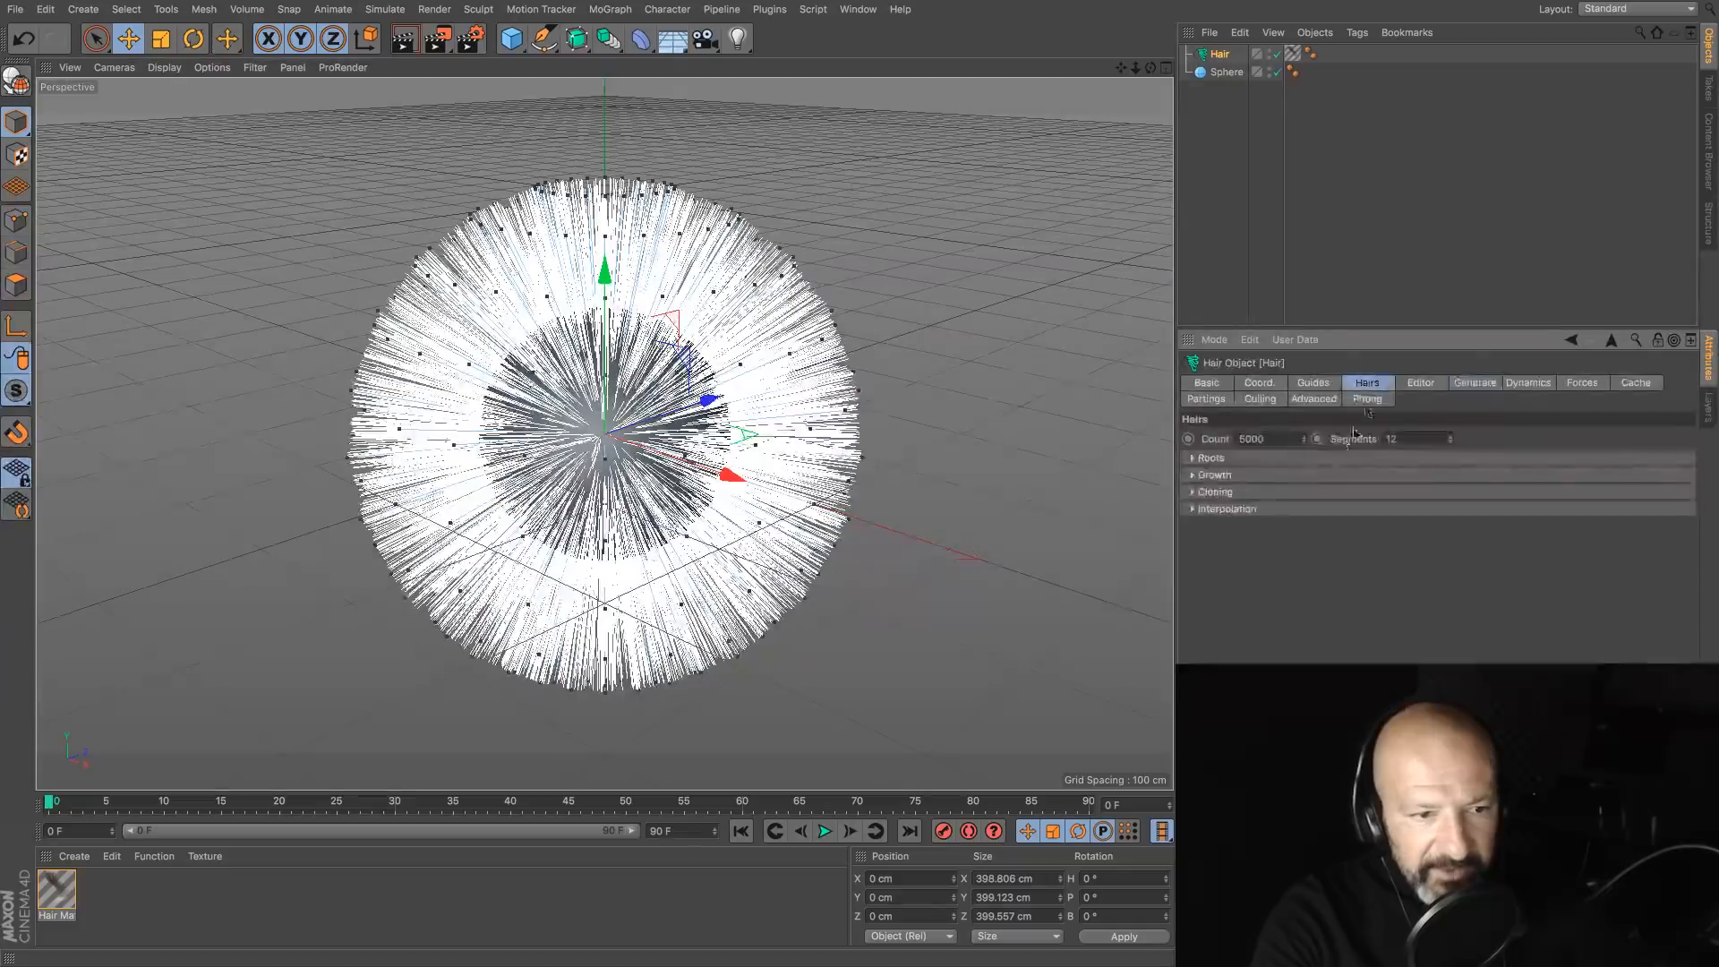
pyautogui.doubleClick(1279, 438)
pyautogui.write('150')
pyautogui.press('Return')
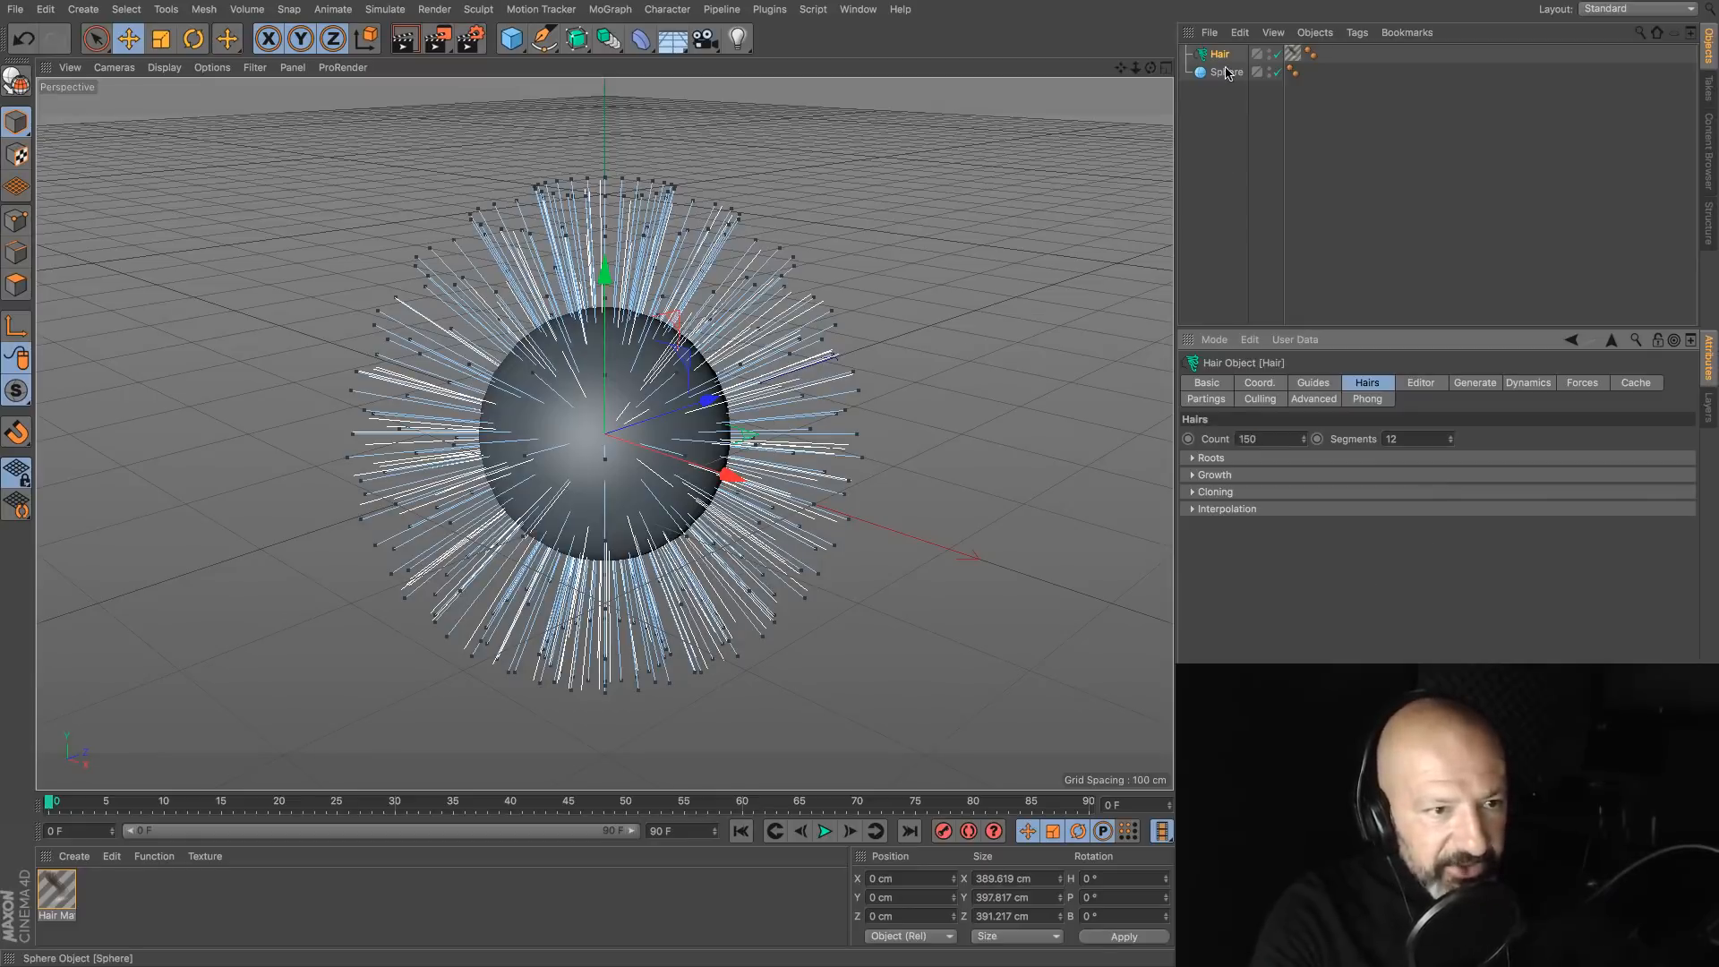
# Step: Add a Volume Builder and place both the Hair and Sphere objects inside it
pyautogui.click(254, 10)
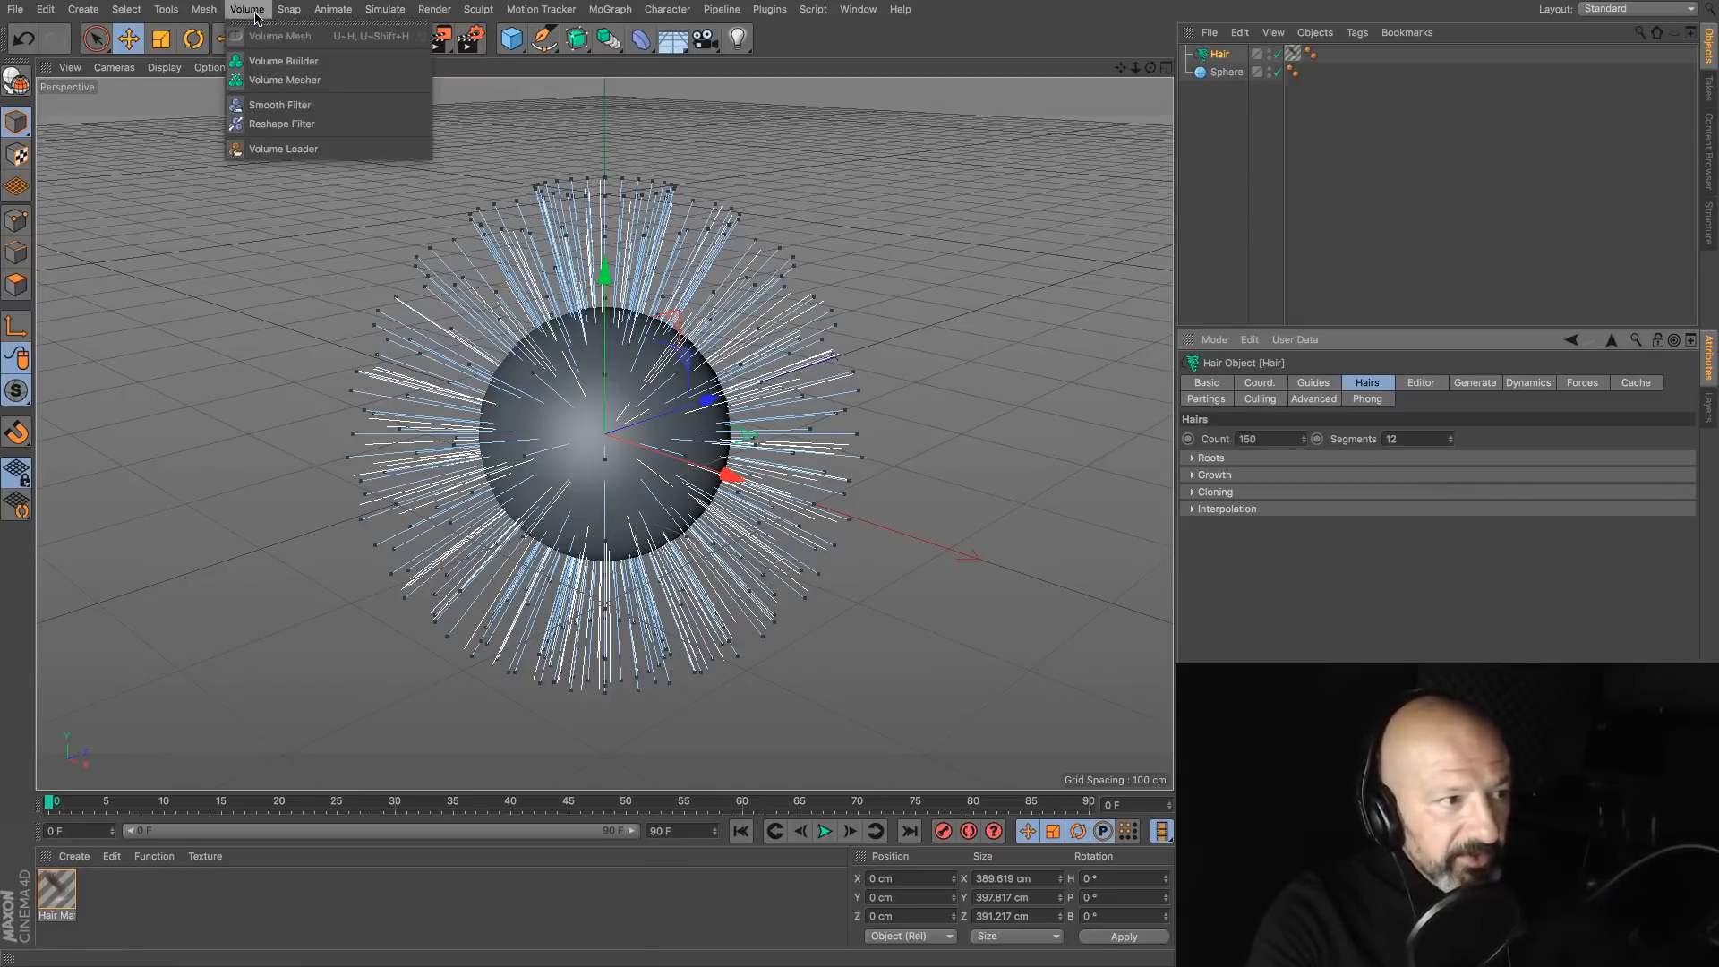
pyautogui.click(283, 61)
pyautogui.click(1219, 72)
pyautogui.keyDown('shift'); pyautogui.click(1226, 90); pyautogui.keyUp('shift')
pyautogui.moveTo(1226, 89); pyautogui.dragTo(1243, 57)
pyautogui.click(1241, 72)
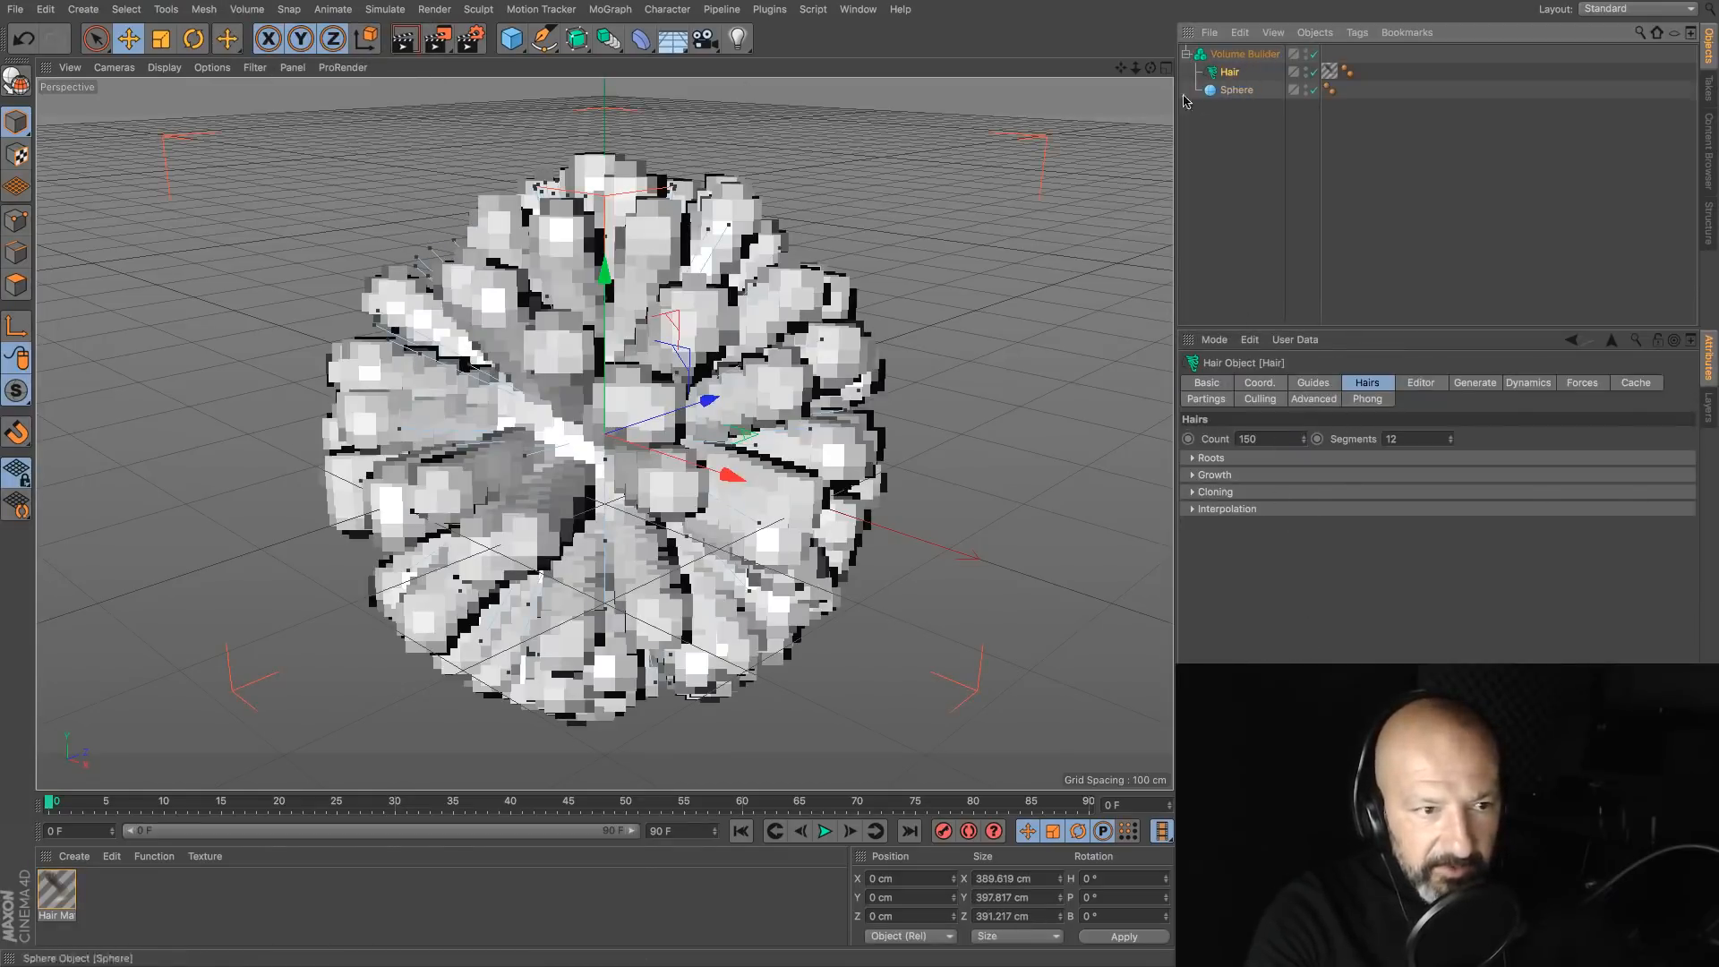
# Step: Set the Volume Builder's voxel size to 5 cm
pyautogui.click(1249, 56)
pyautogui.click(1241, 500)
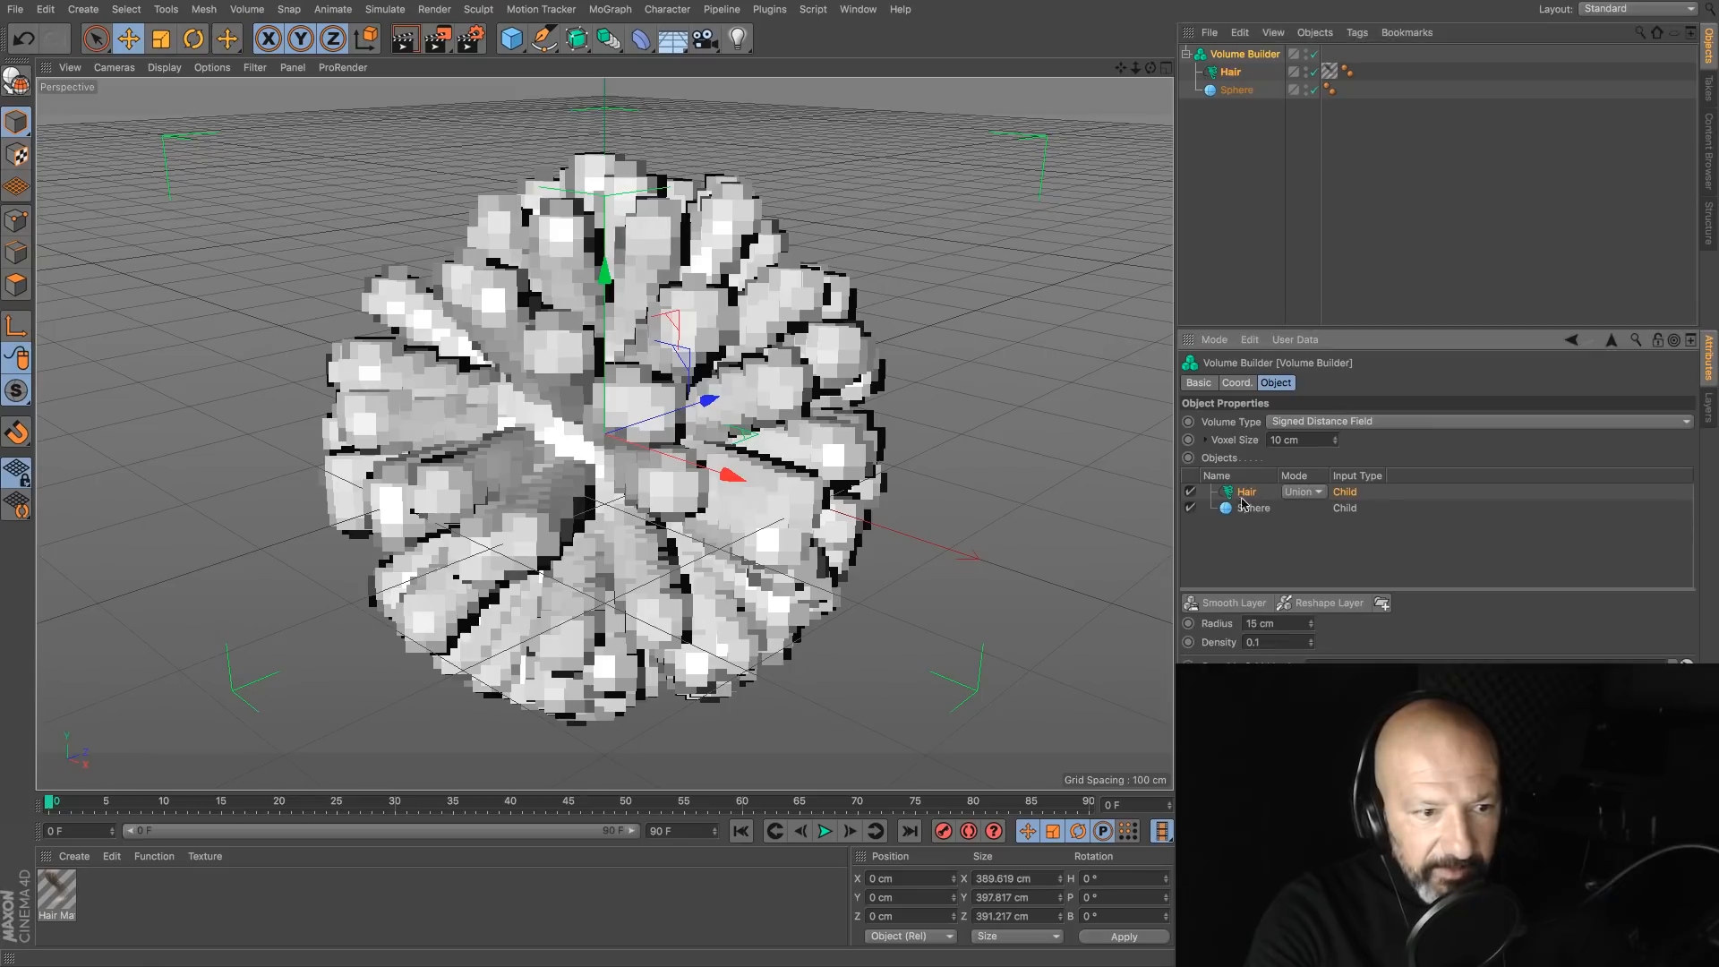
pyautogui.click(1282, 623)
pyautogui.click(1309, 439)
pyautogui.write('5')
pyautogui.press('Return')
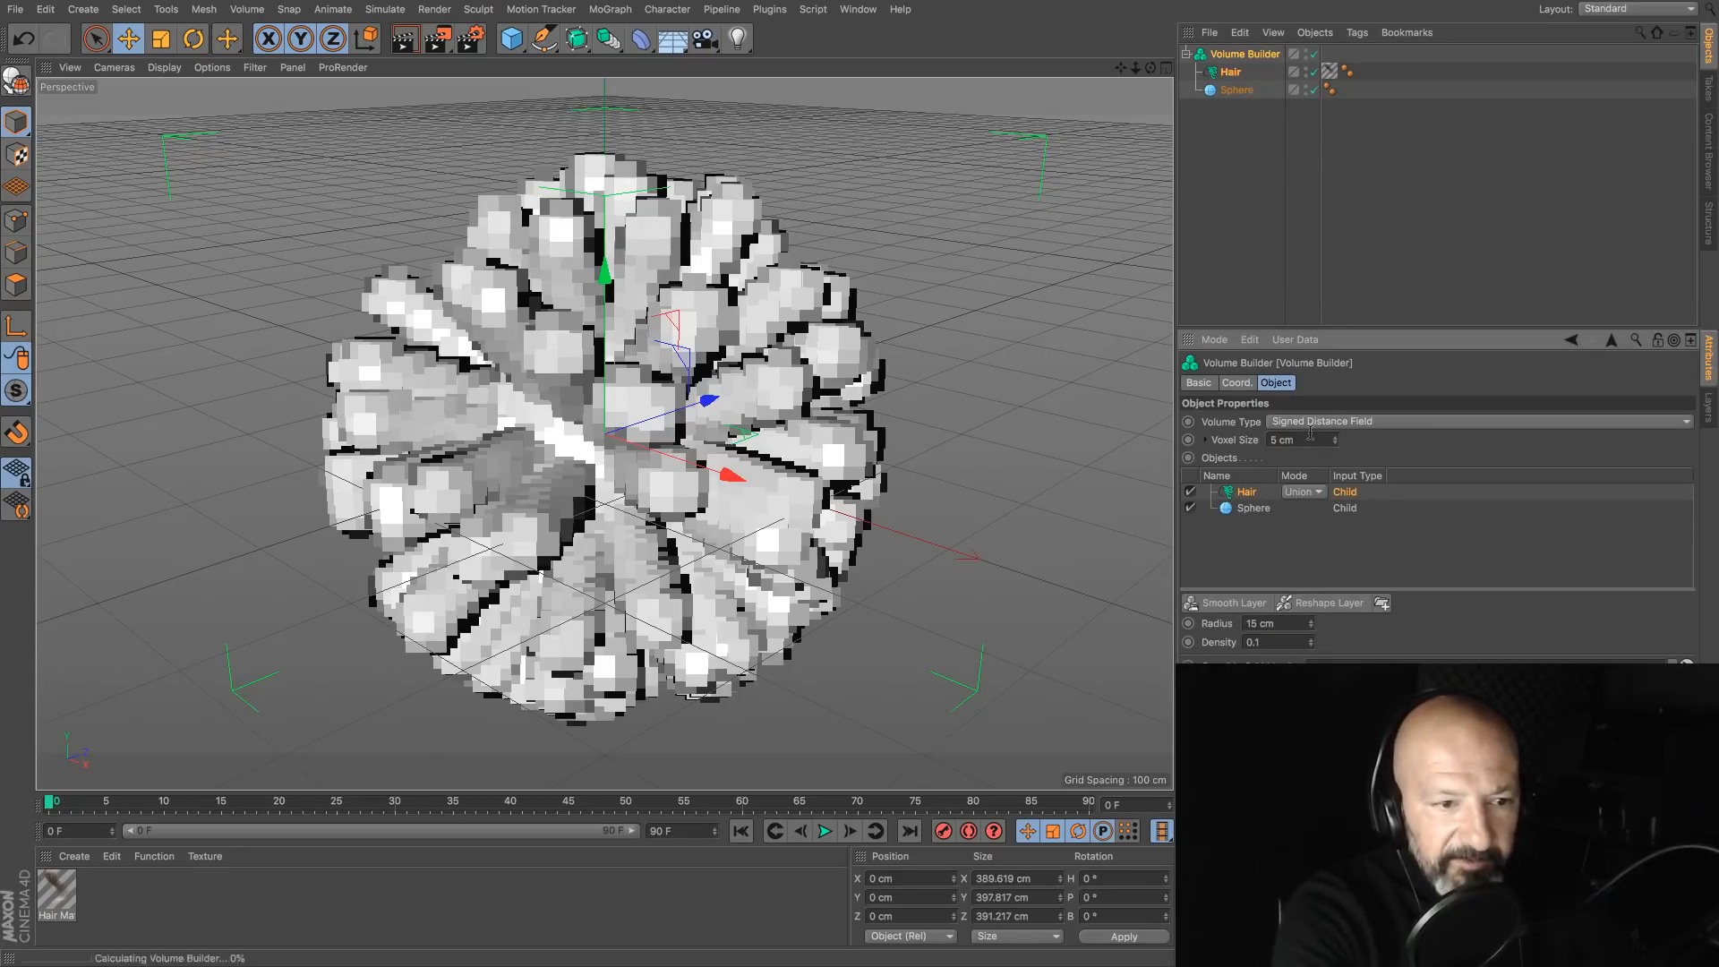
# Step: Give the Hair entry in the Volume Builder a radius of 6 cm and a density of 1
pyautogui.click(1292, 623)
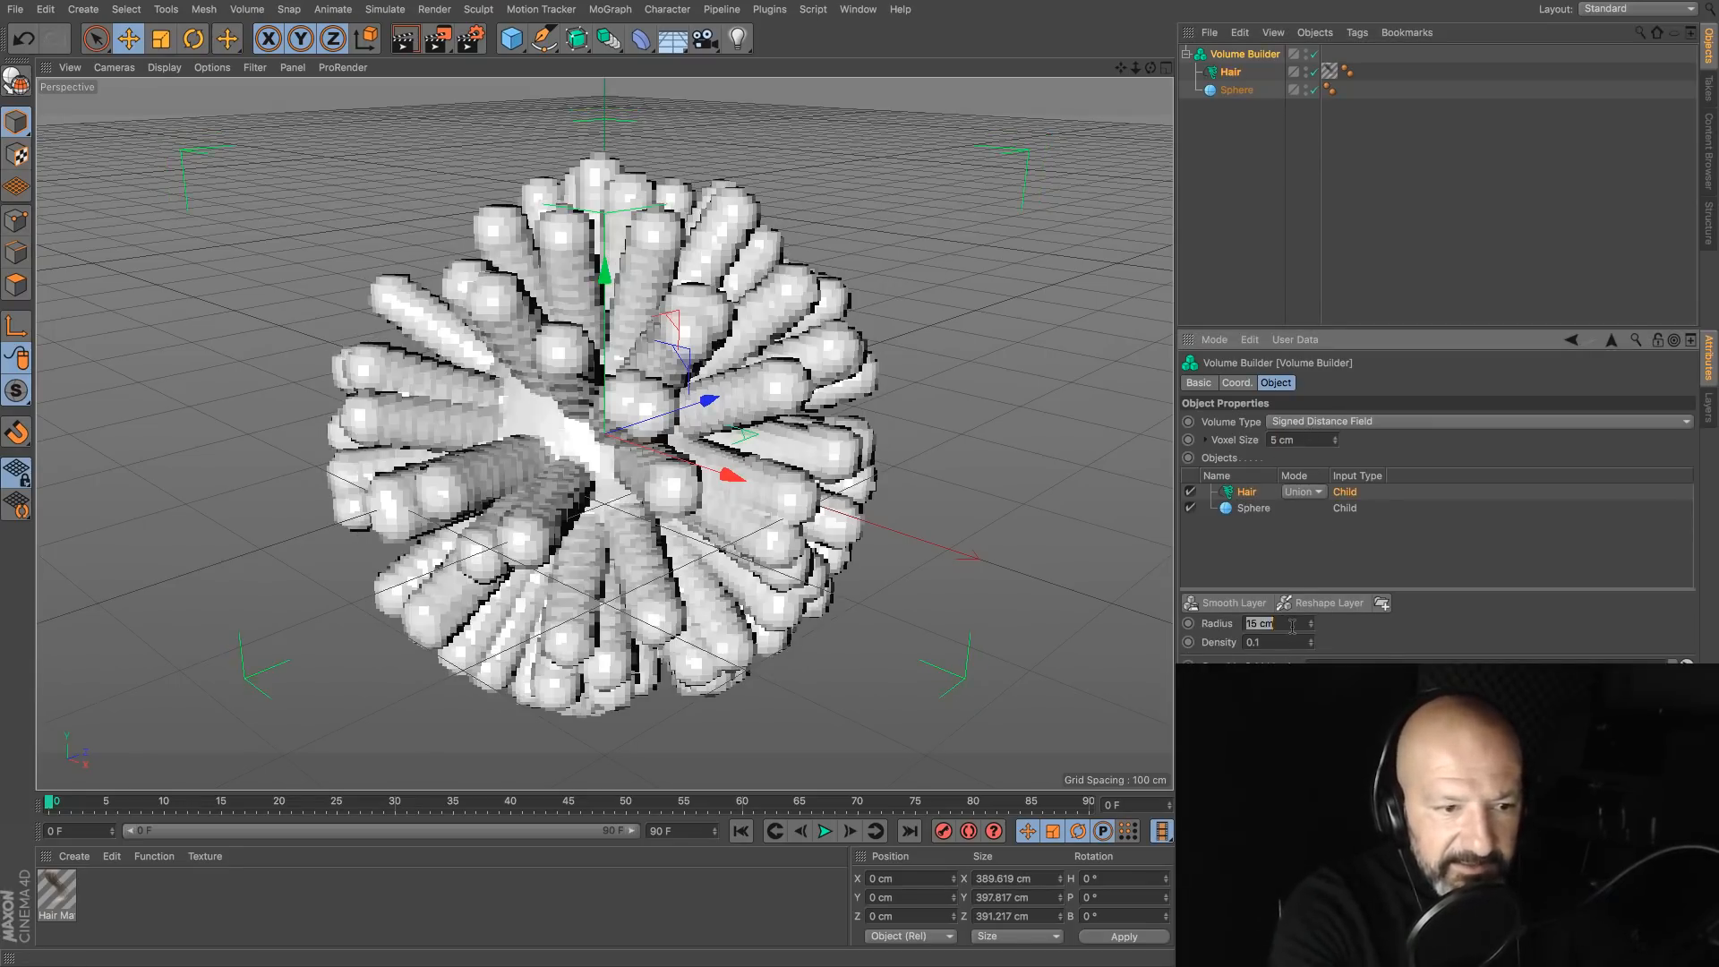
pyautogui.write('6')
pyautogui.press('Tab')
pyautogui.write('1')
pyautogui.press('Return')
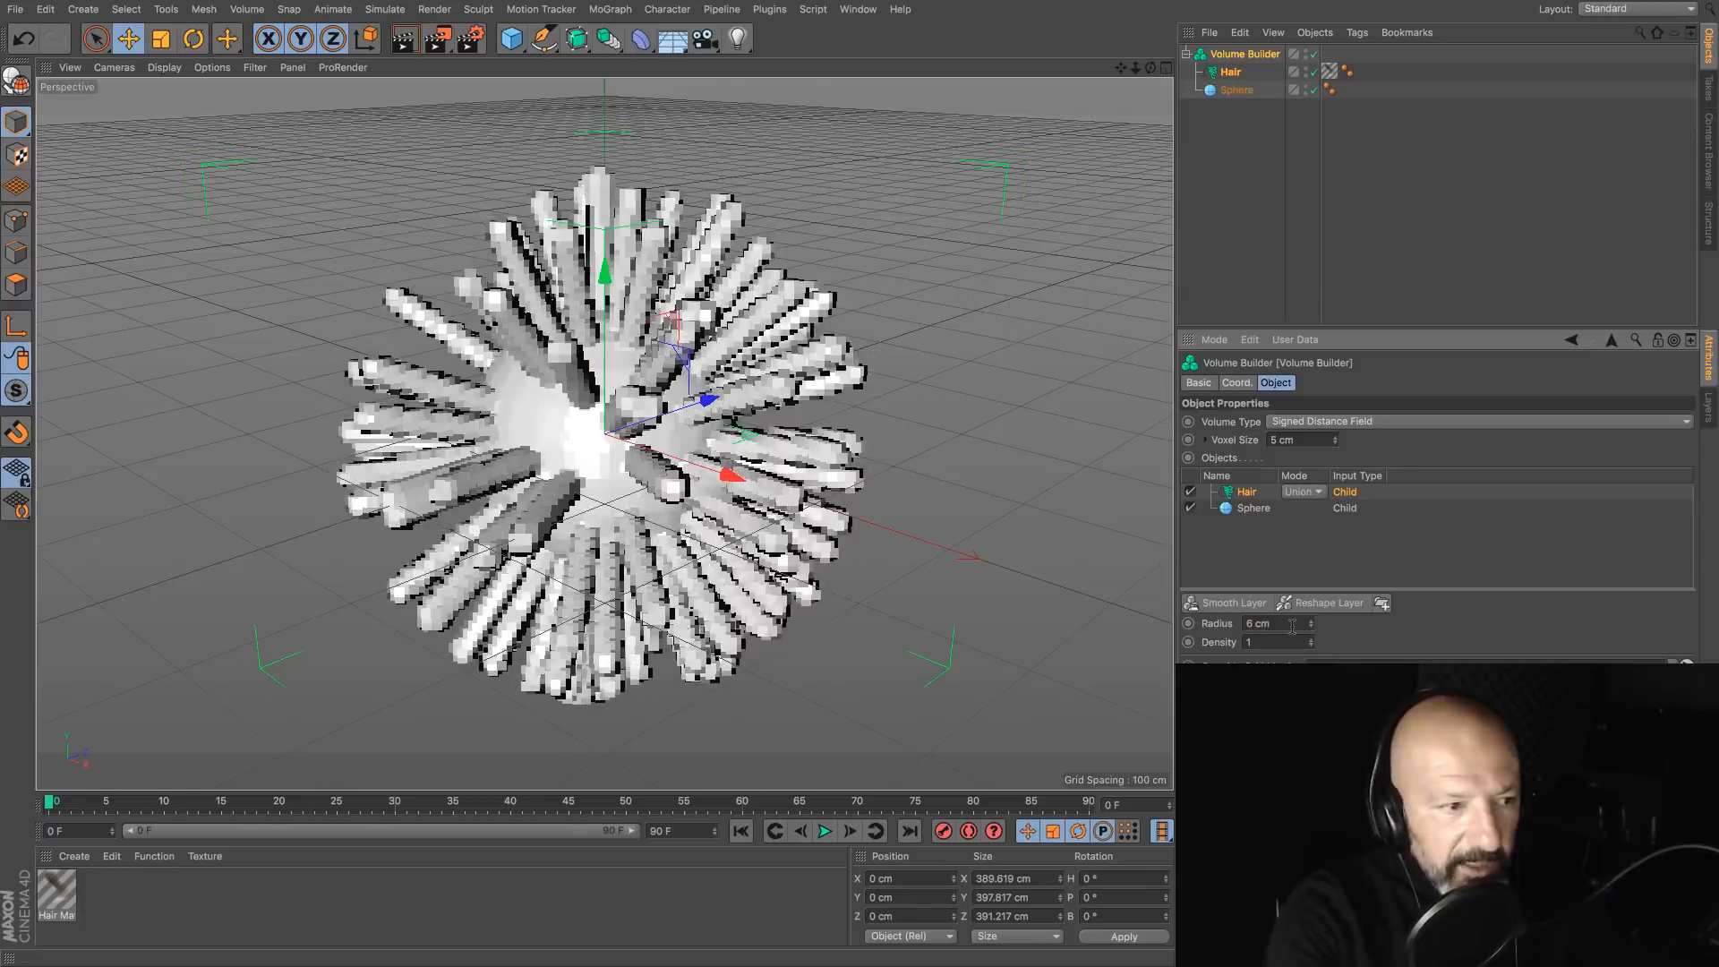
# Step: Open the hair material, enable its Length channel and disable Color and Specular
pyautogui.click(1219, 222)
pyautogui.keyDown('alt'); pyautogui.moveTo(626, 403); pyautogui.dragTo(963, 204); pyautogui.keyUp('alt')
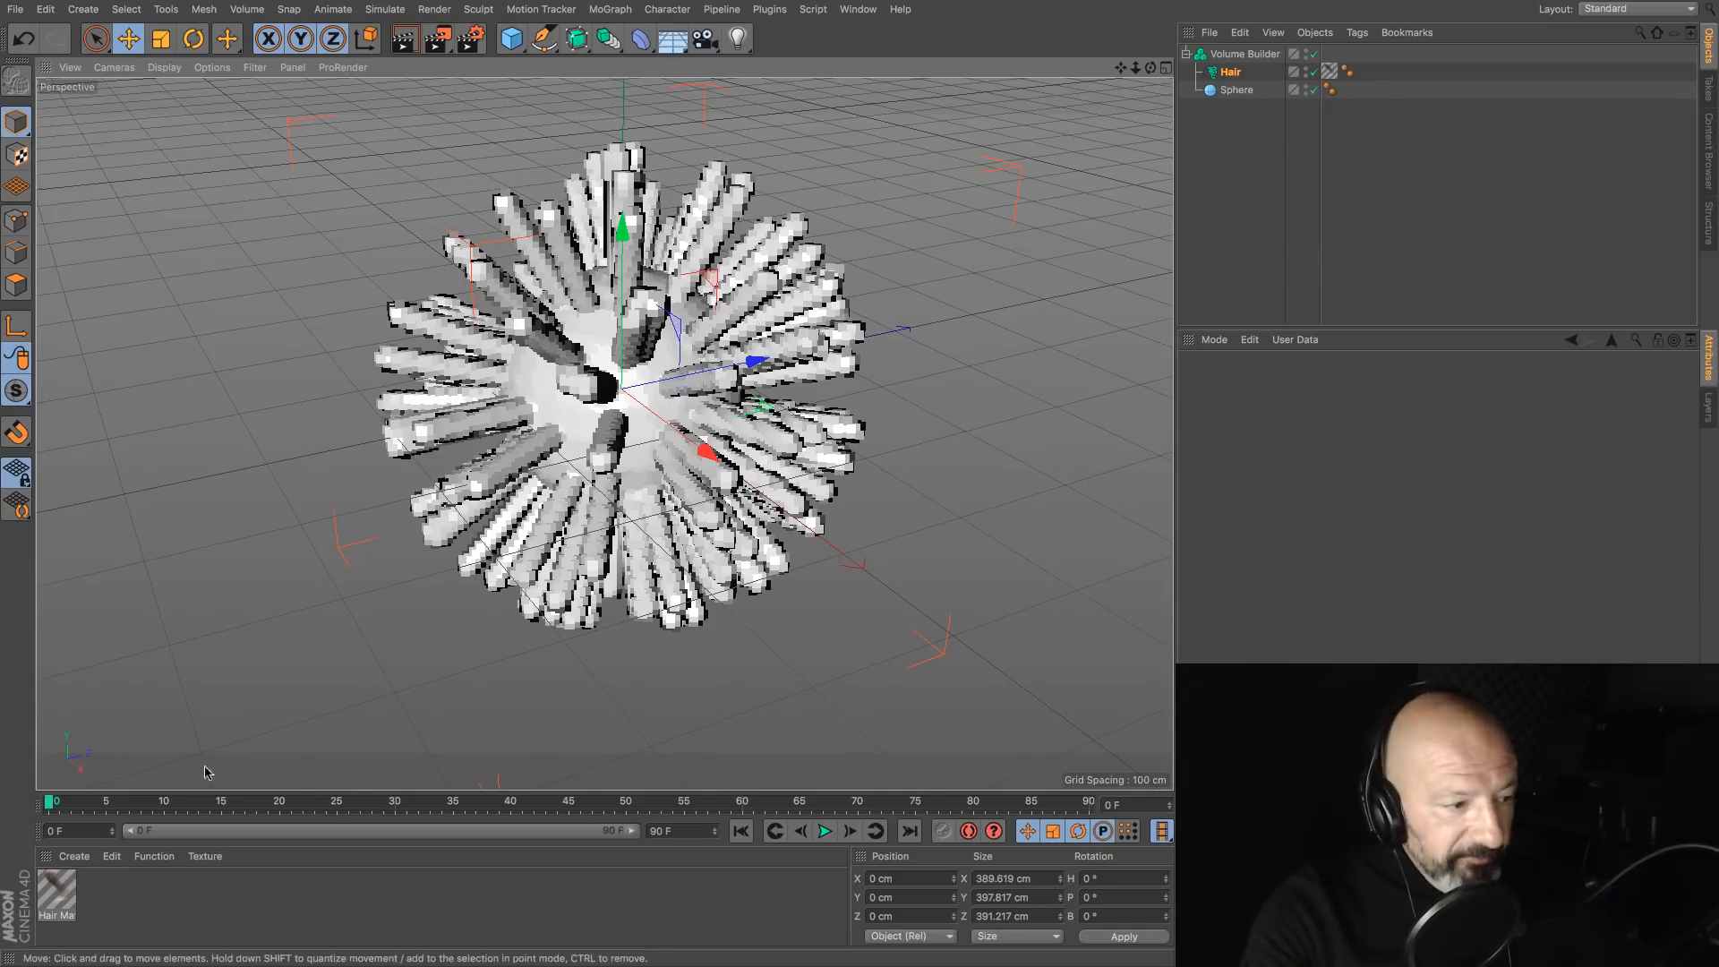
pyautogui.doubleClick(56, 900)
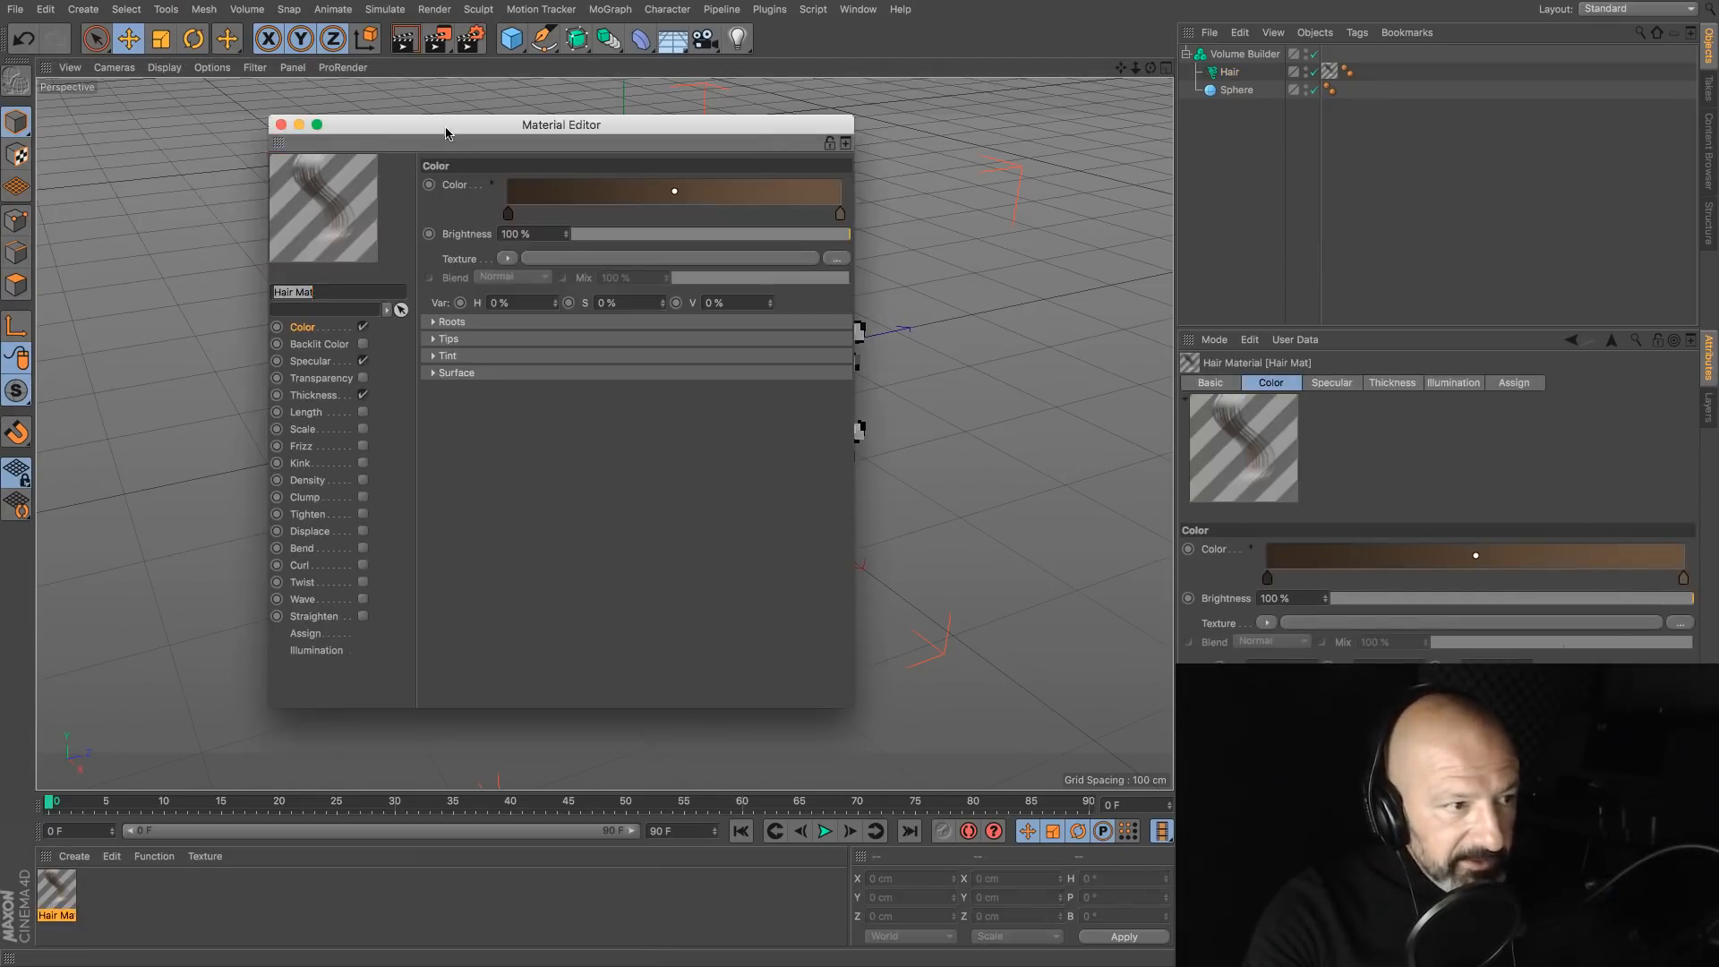
pyautogui.moveTo(393, 128); pyautogui.dragTo(1224, 335)
pyautogui.click(1139, 625)
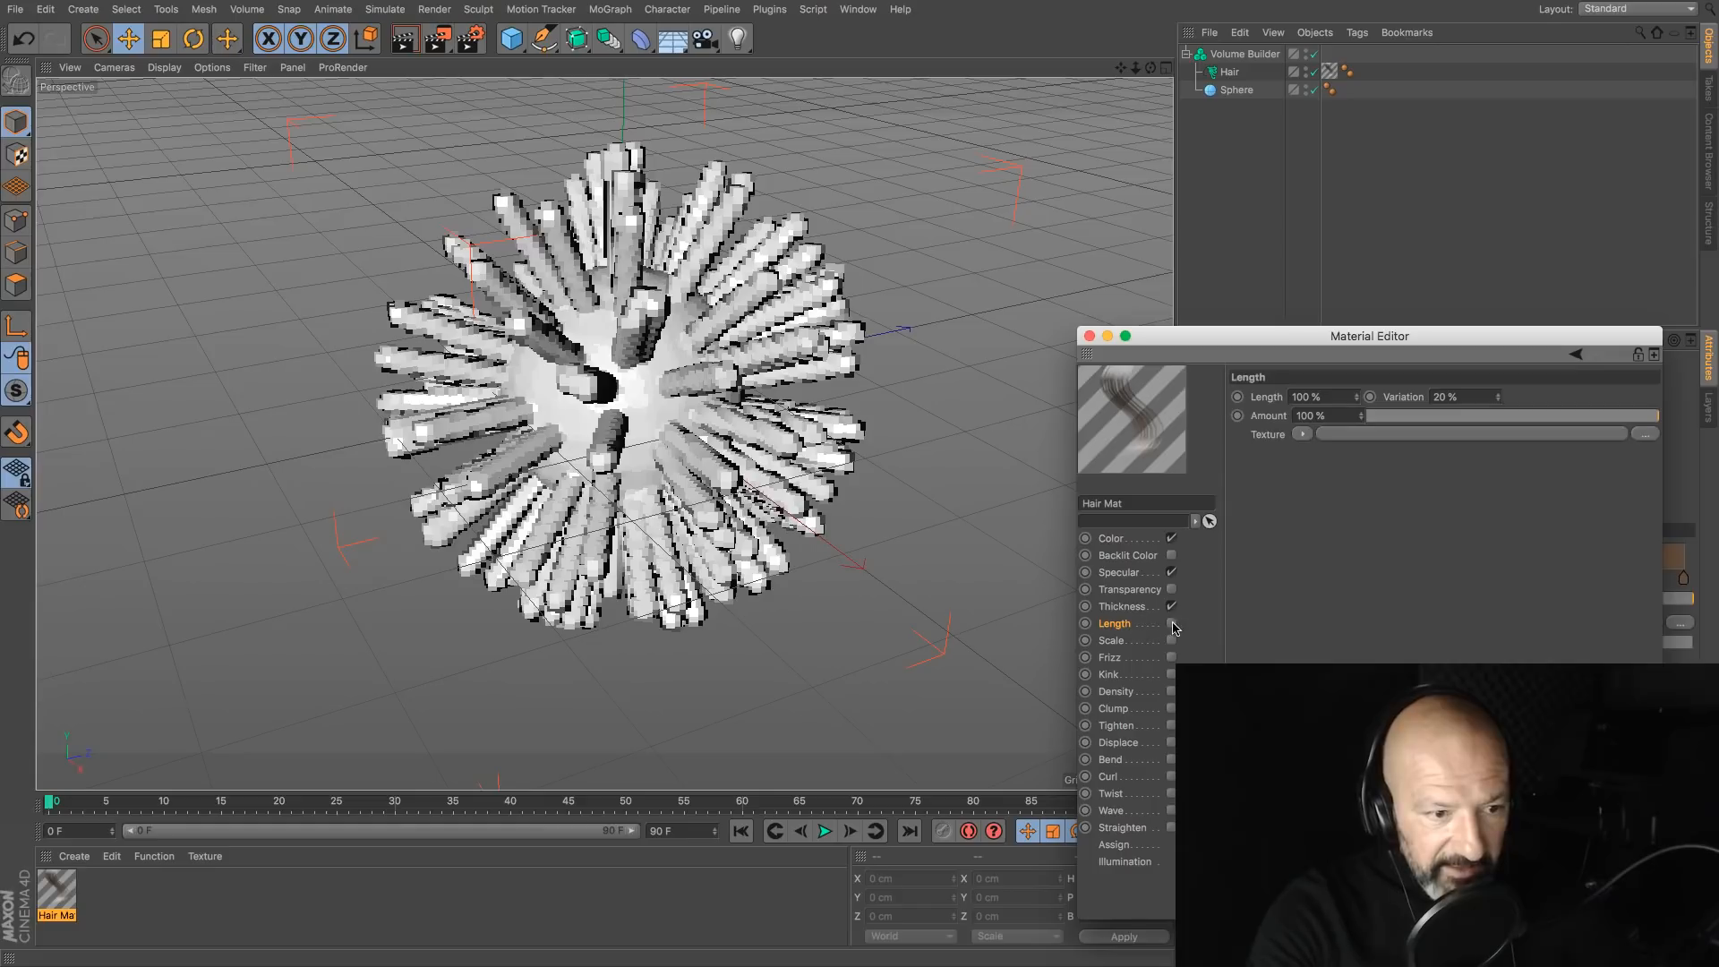
pyautogui.click(1170, 538)
pyautogui.click(1171, 572)
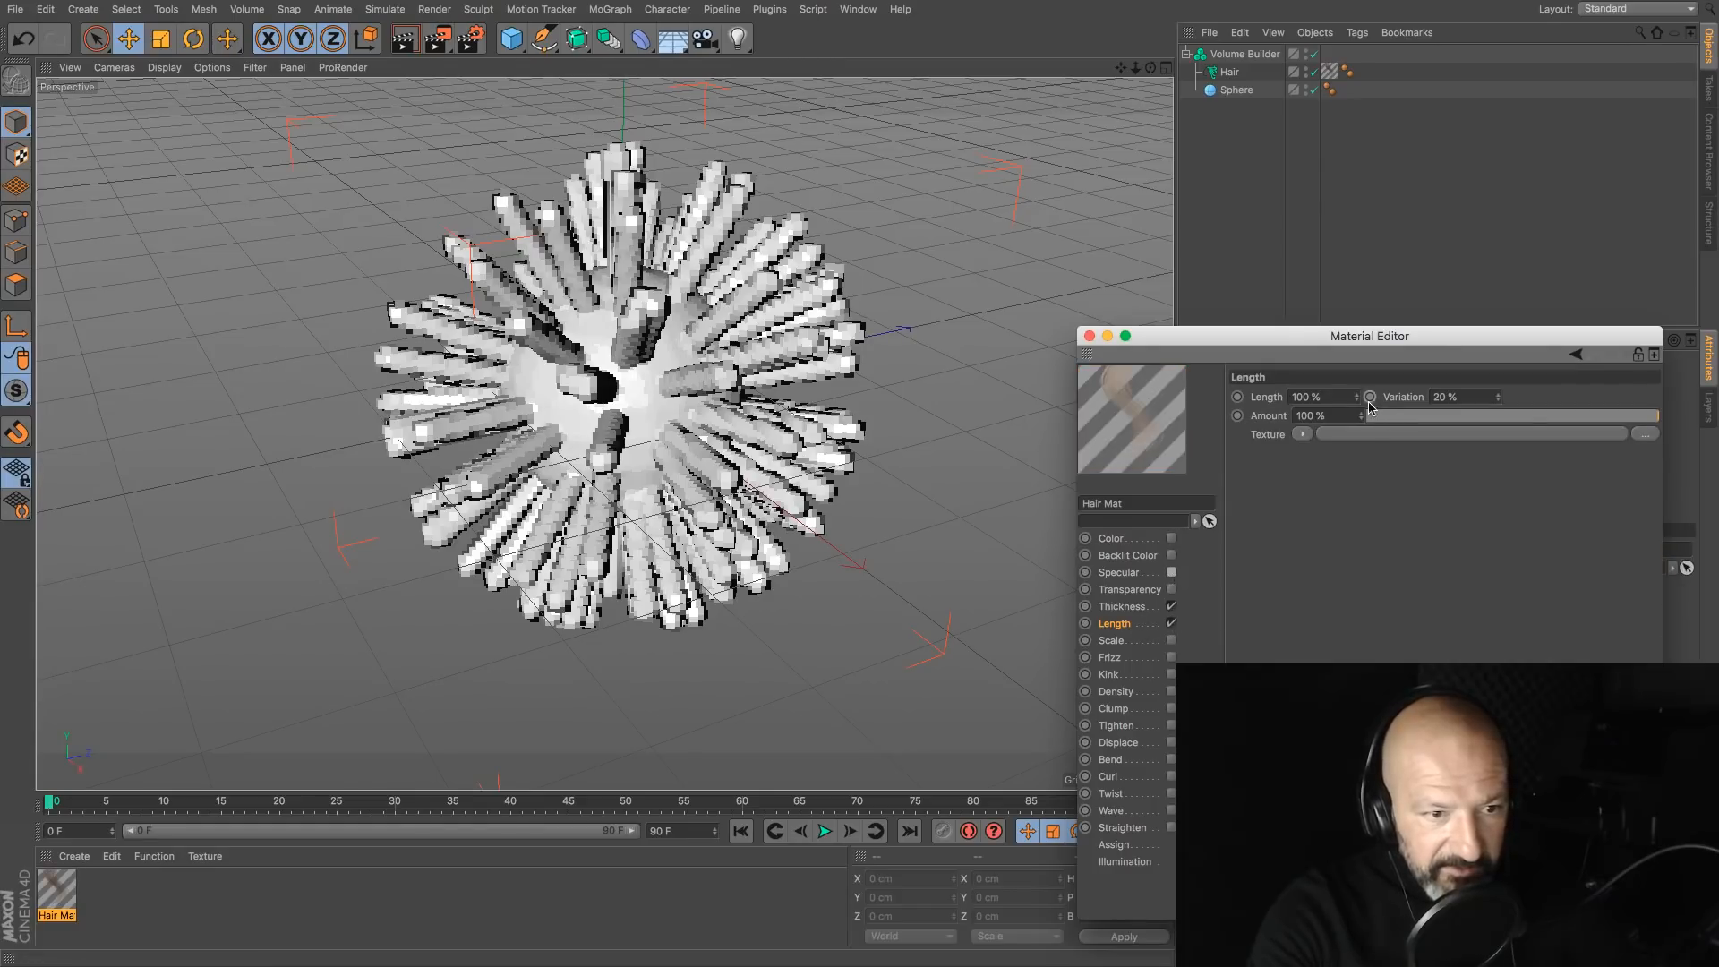
# Step: Reduce the hair material's Length to 4 % and play the animation briefly to update the strands
pyautogui.moveTo(1356, 400); pyautogui.dragTo(1343, 483)
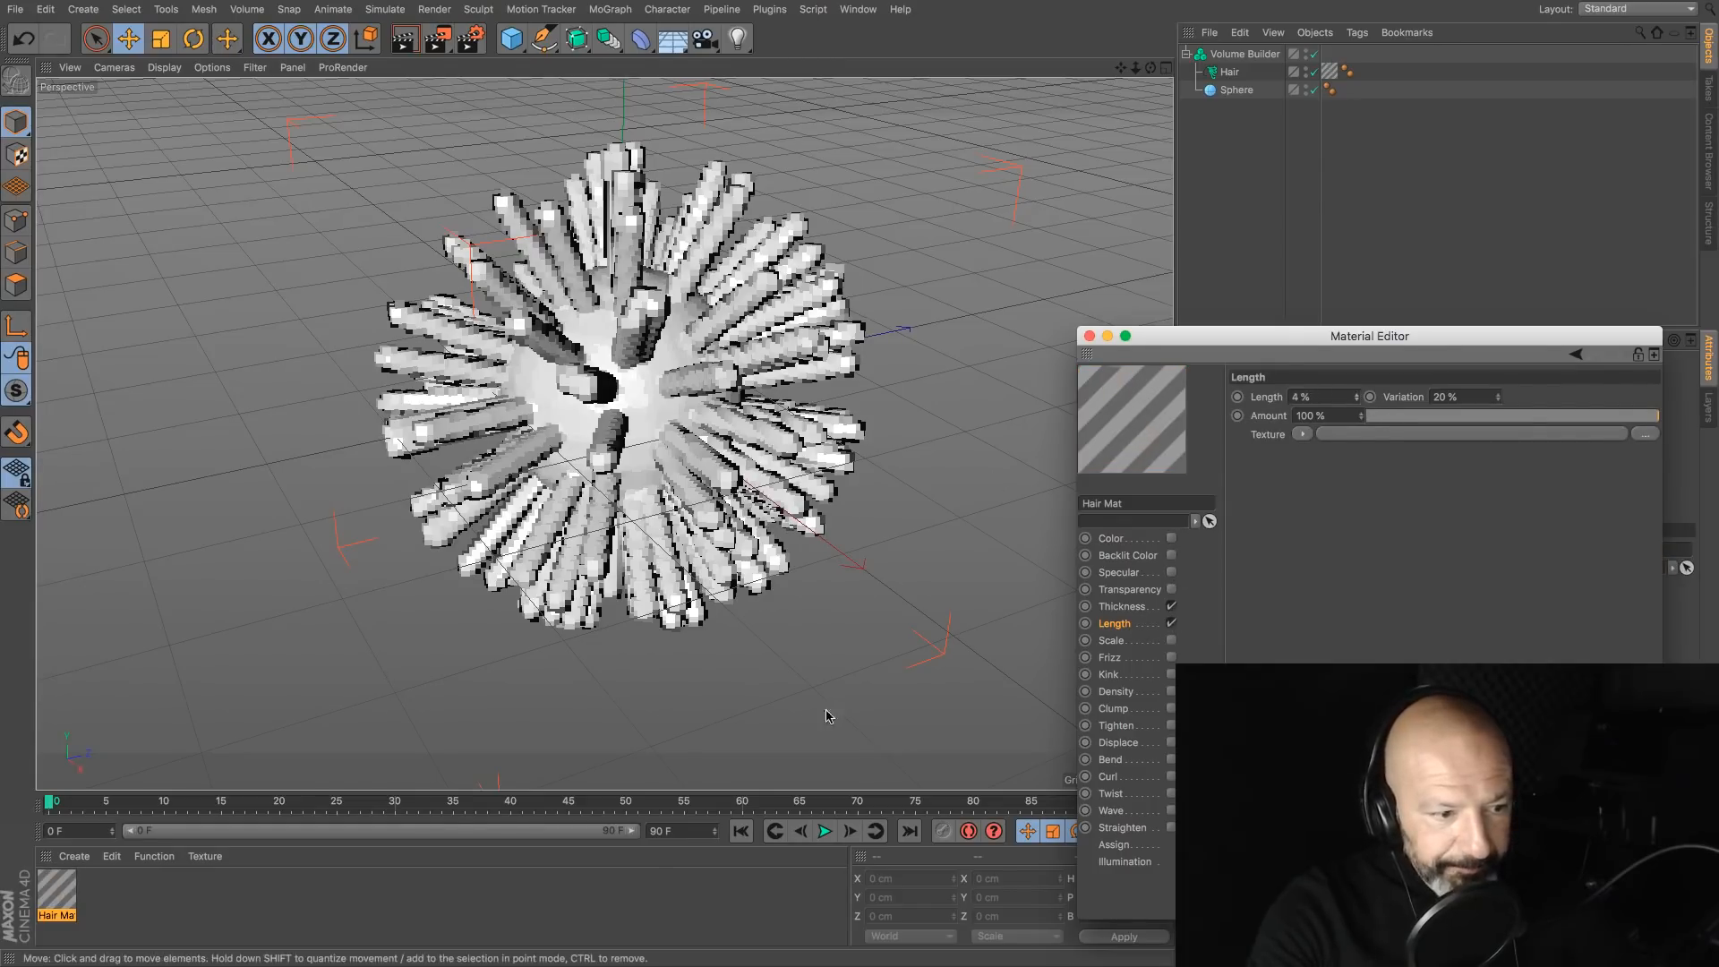
pyautogui.click(740, 837)
pyautogui.click(825, 833)
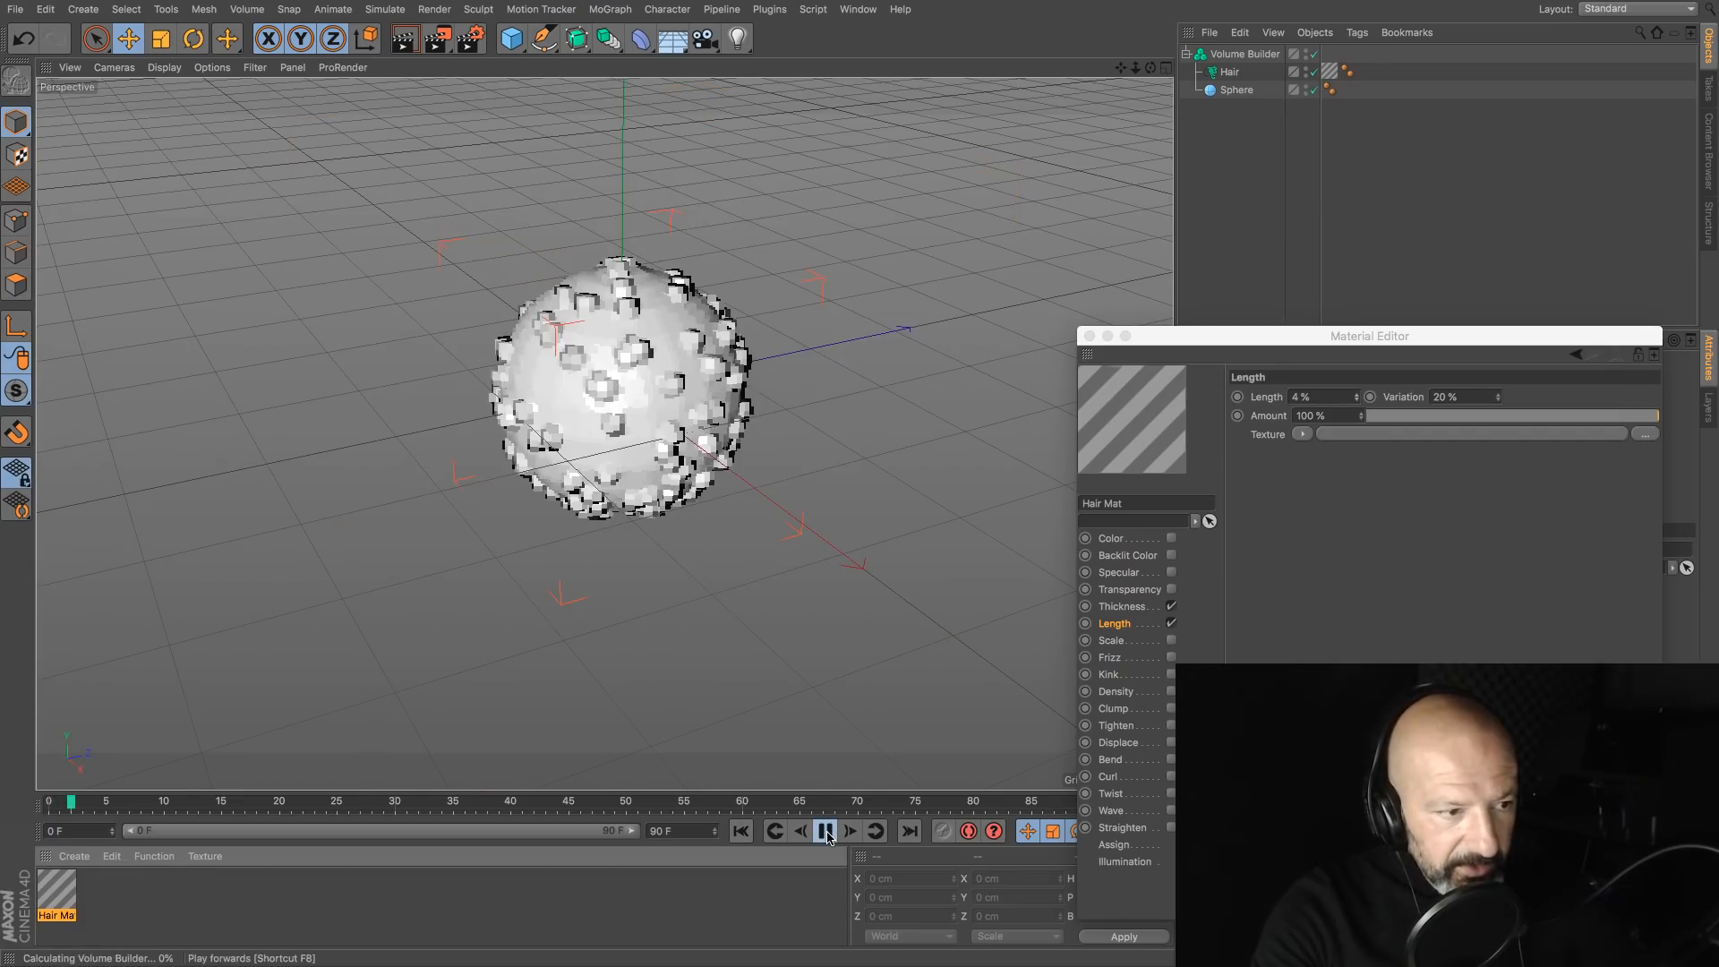
pyautogui.click(825, 833)
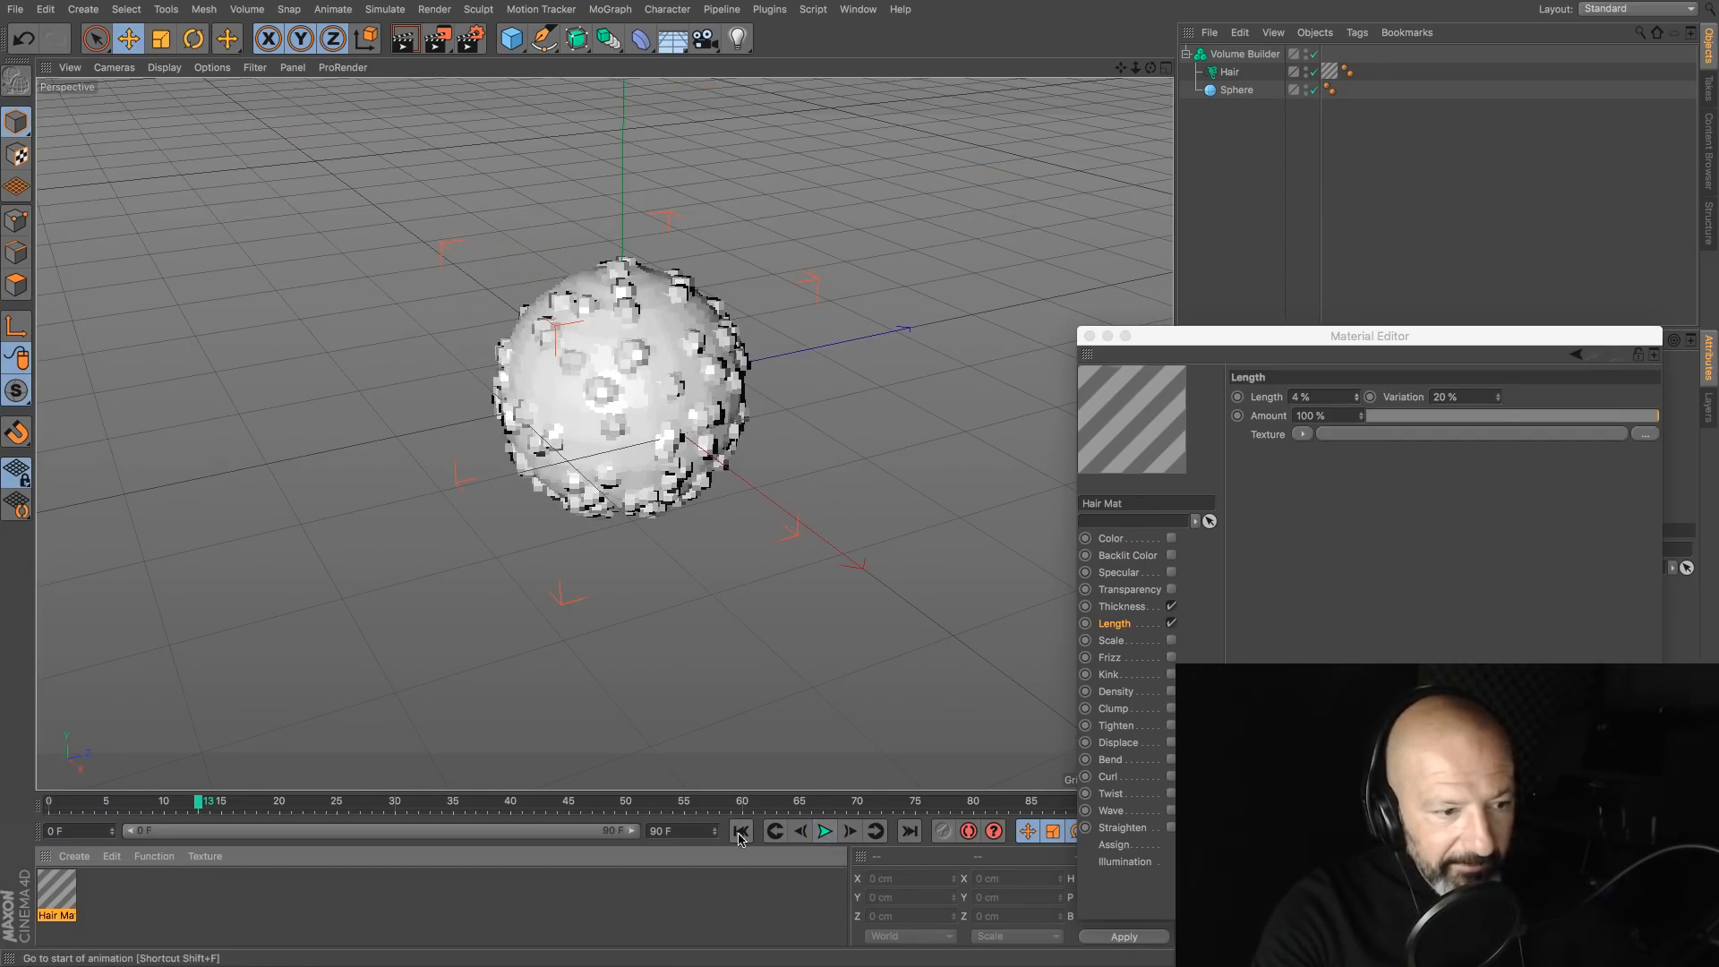
# Step: Animate the hair material's Length with keyframes, from 4 % at frame 0 to 100 % at frame 40
pyautogui.click(739, 831)
pyautogui.keyDown('ctrl'); pyautogui.click(1237, 396); pyautogui.keyUp('ctrl')
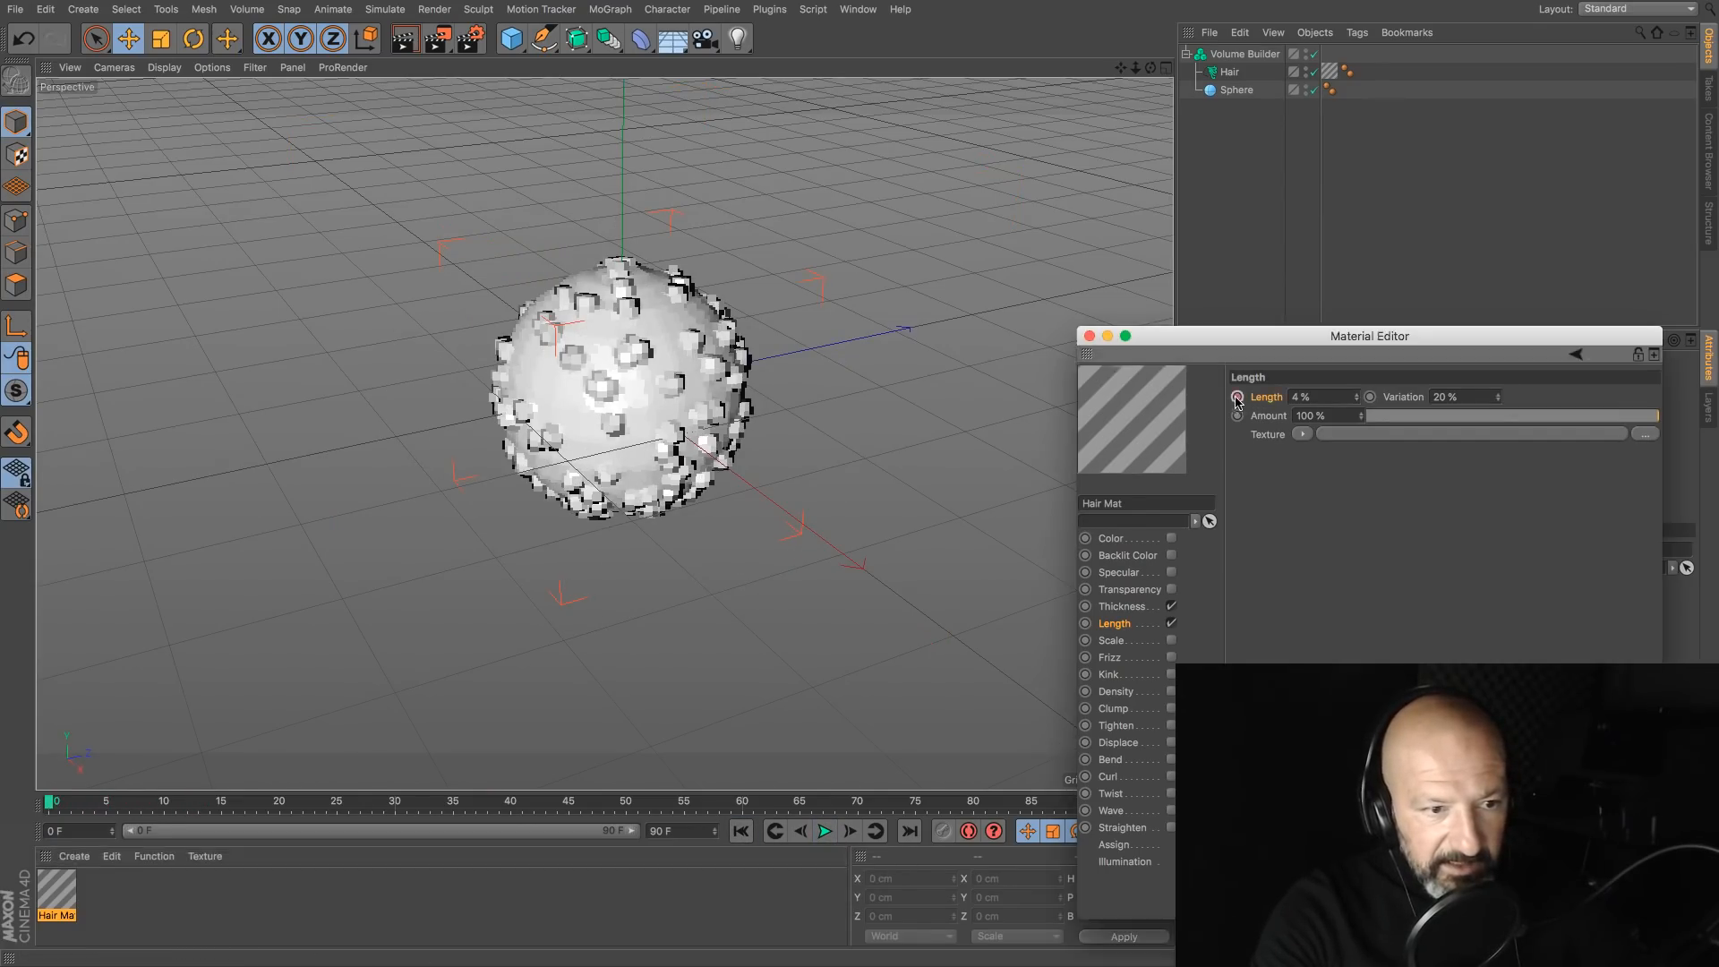
pyautogui.click(418, 806)
pyautogui.click(517, 807)
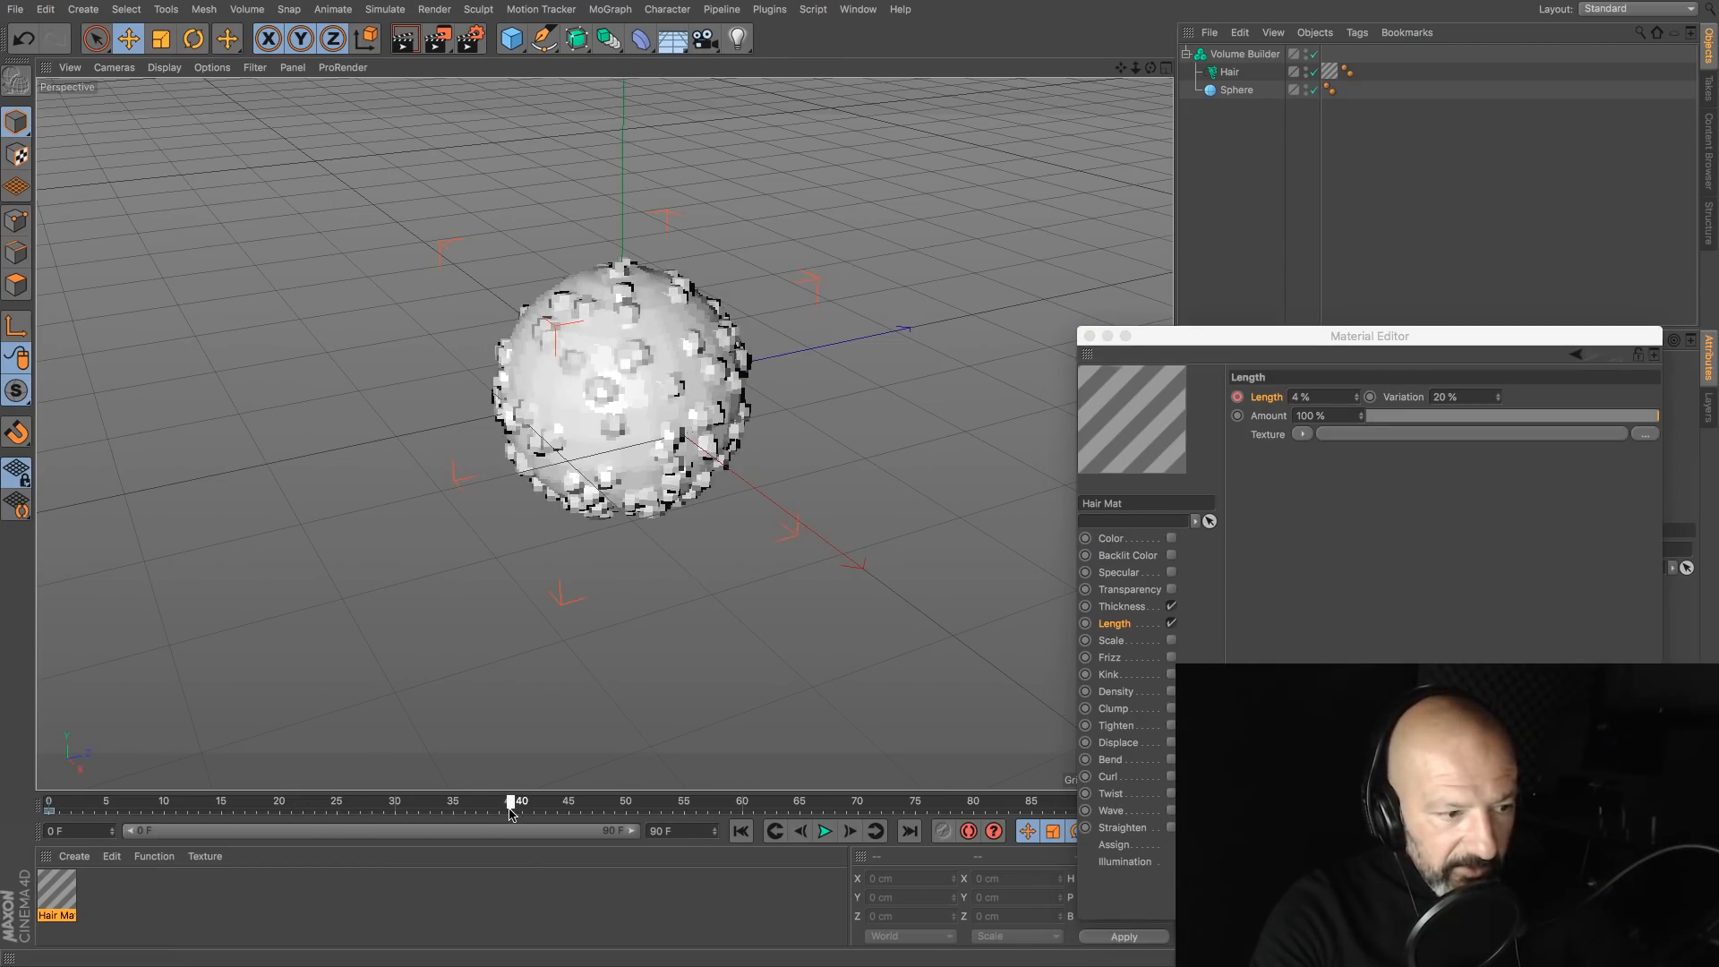
pyautogui.click(1343, 398)
pyautogui.write('100')
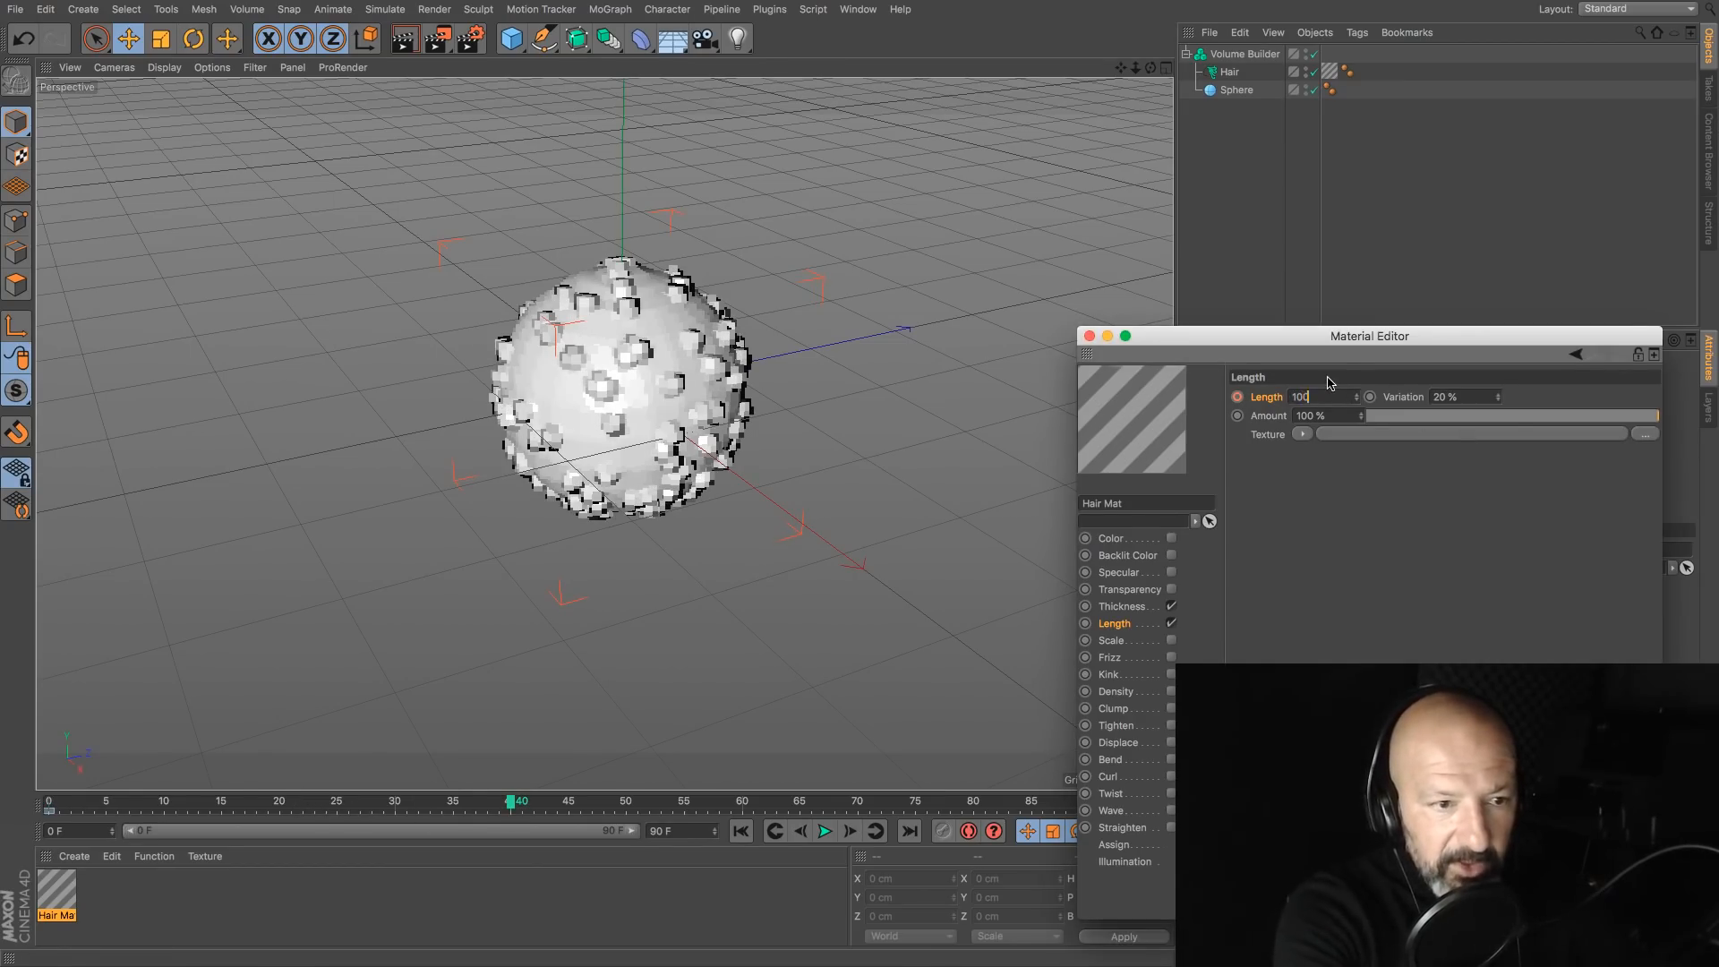
pyautogui.press('Return')
# Step: Play the hair growth animation from frame 0 and stop it at about frame 51
pyautogui.click(740, 830)
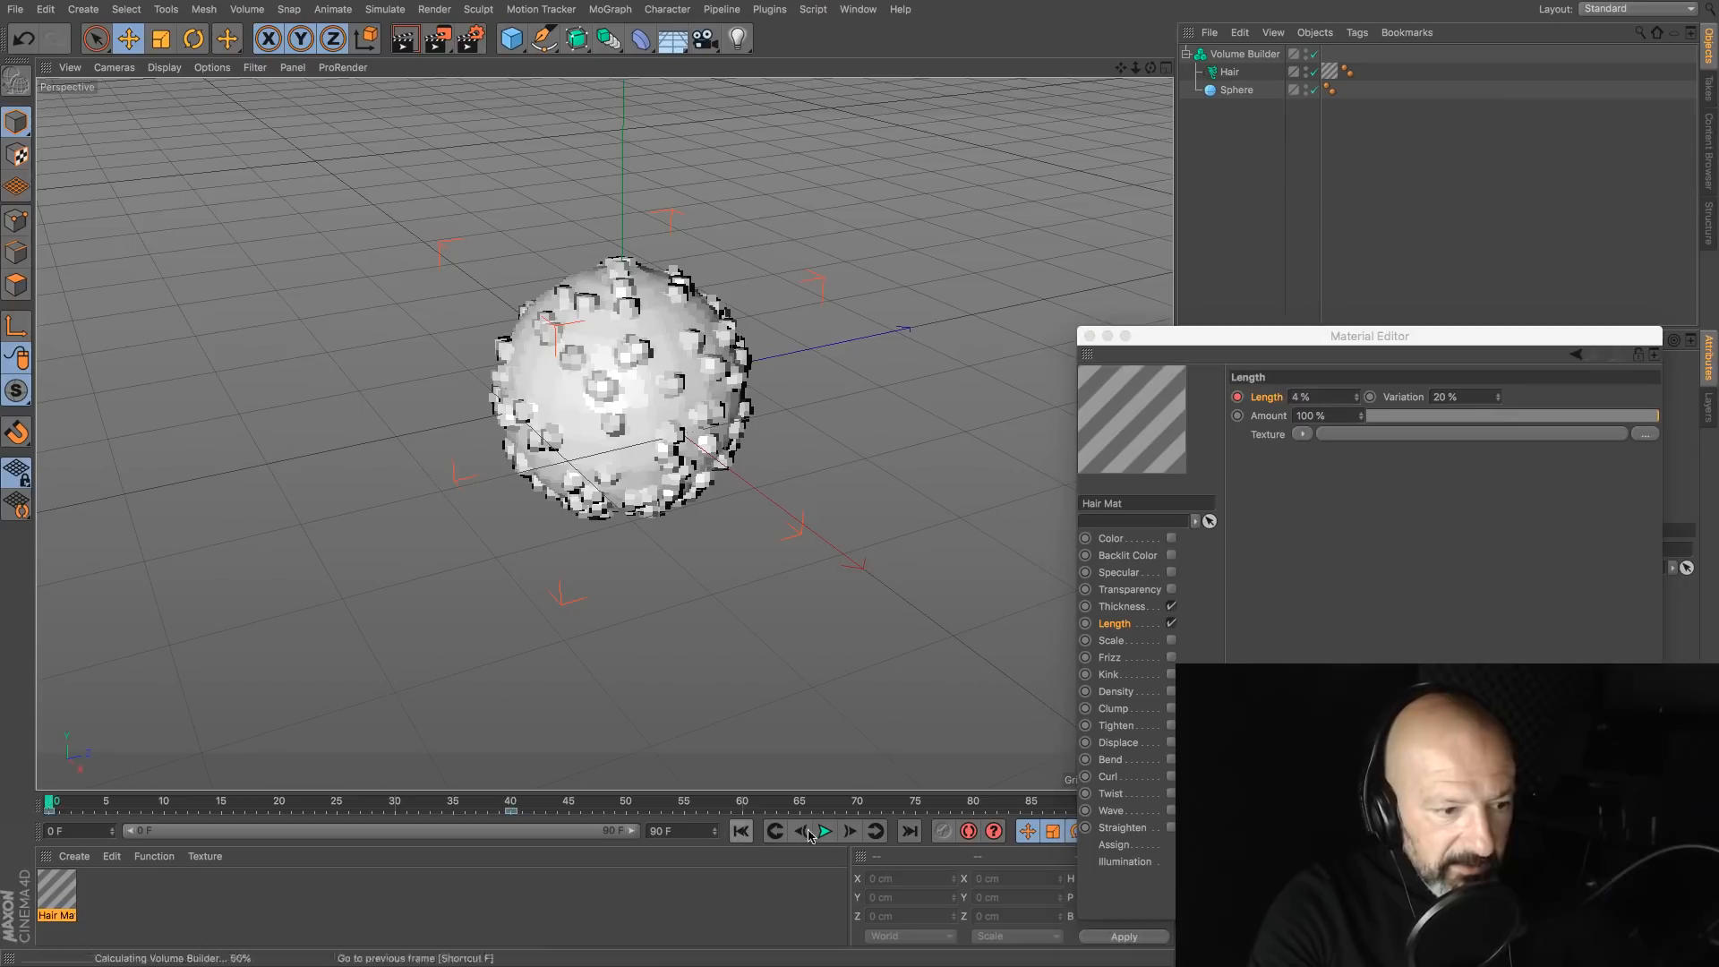
pyautogui.click(824, 832)
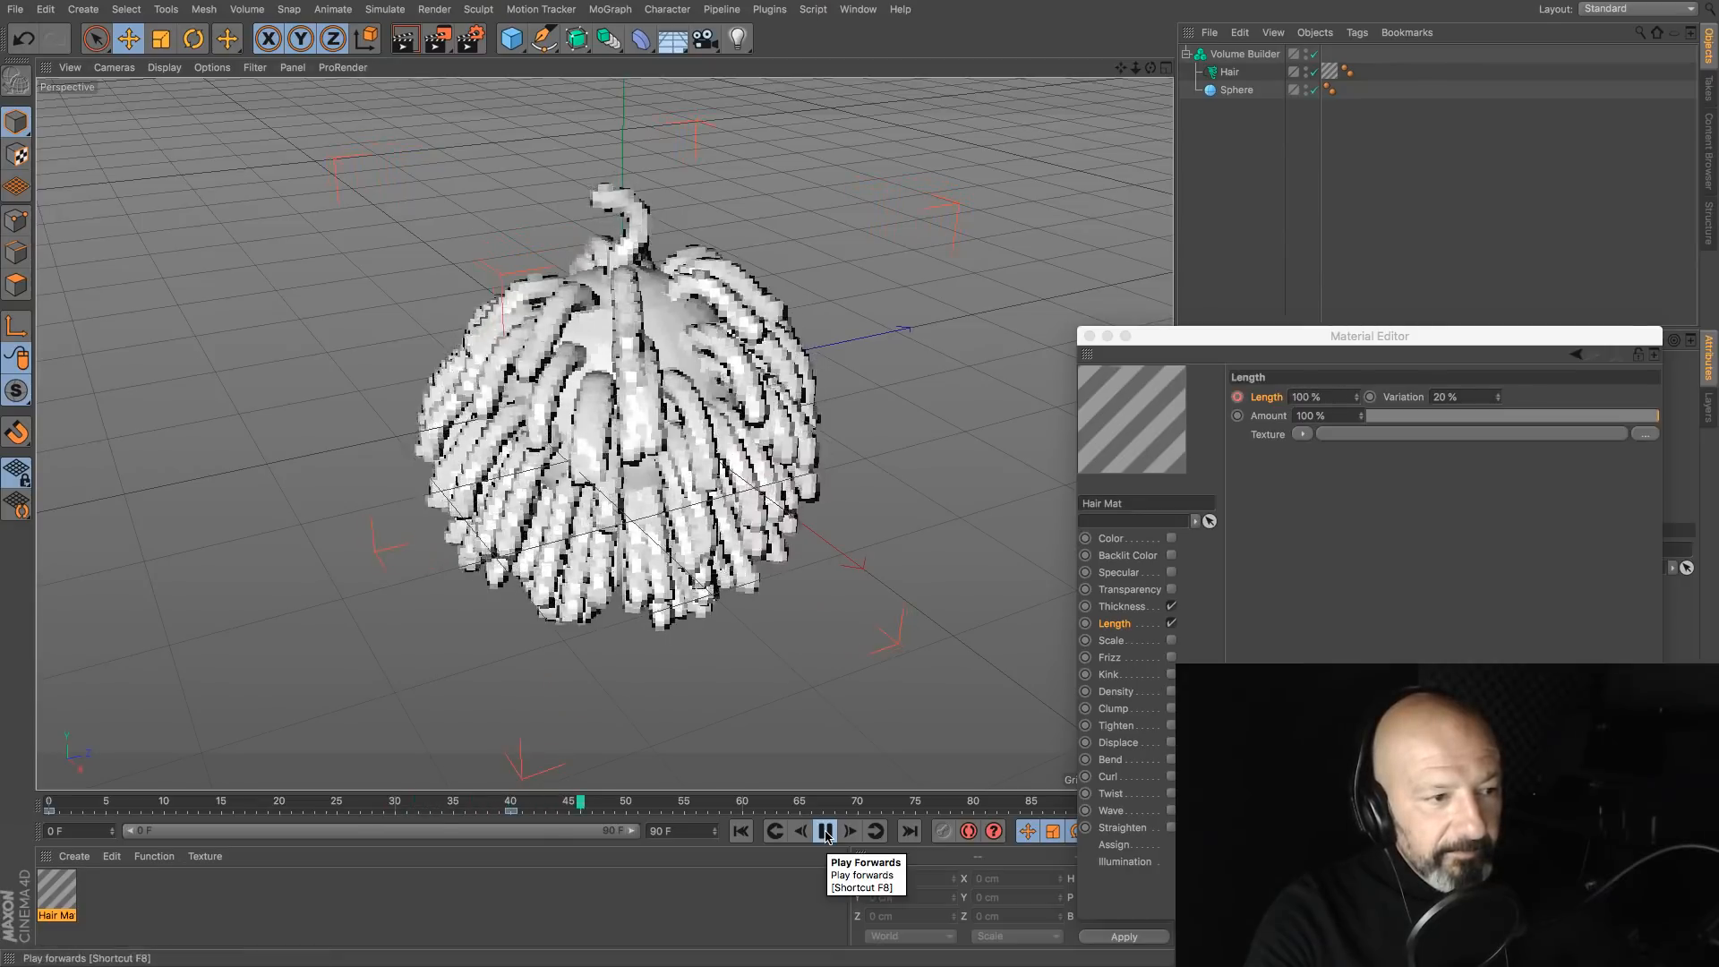
pyautogui.click(825, 832)
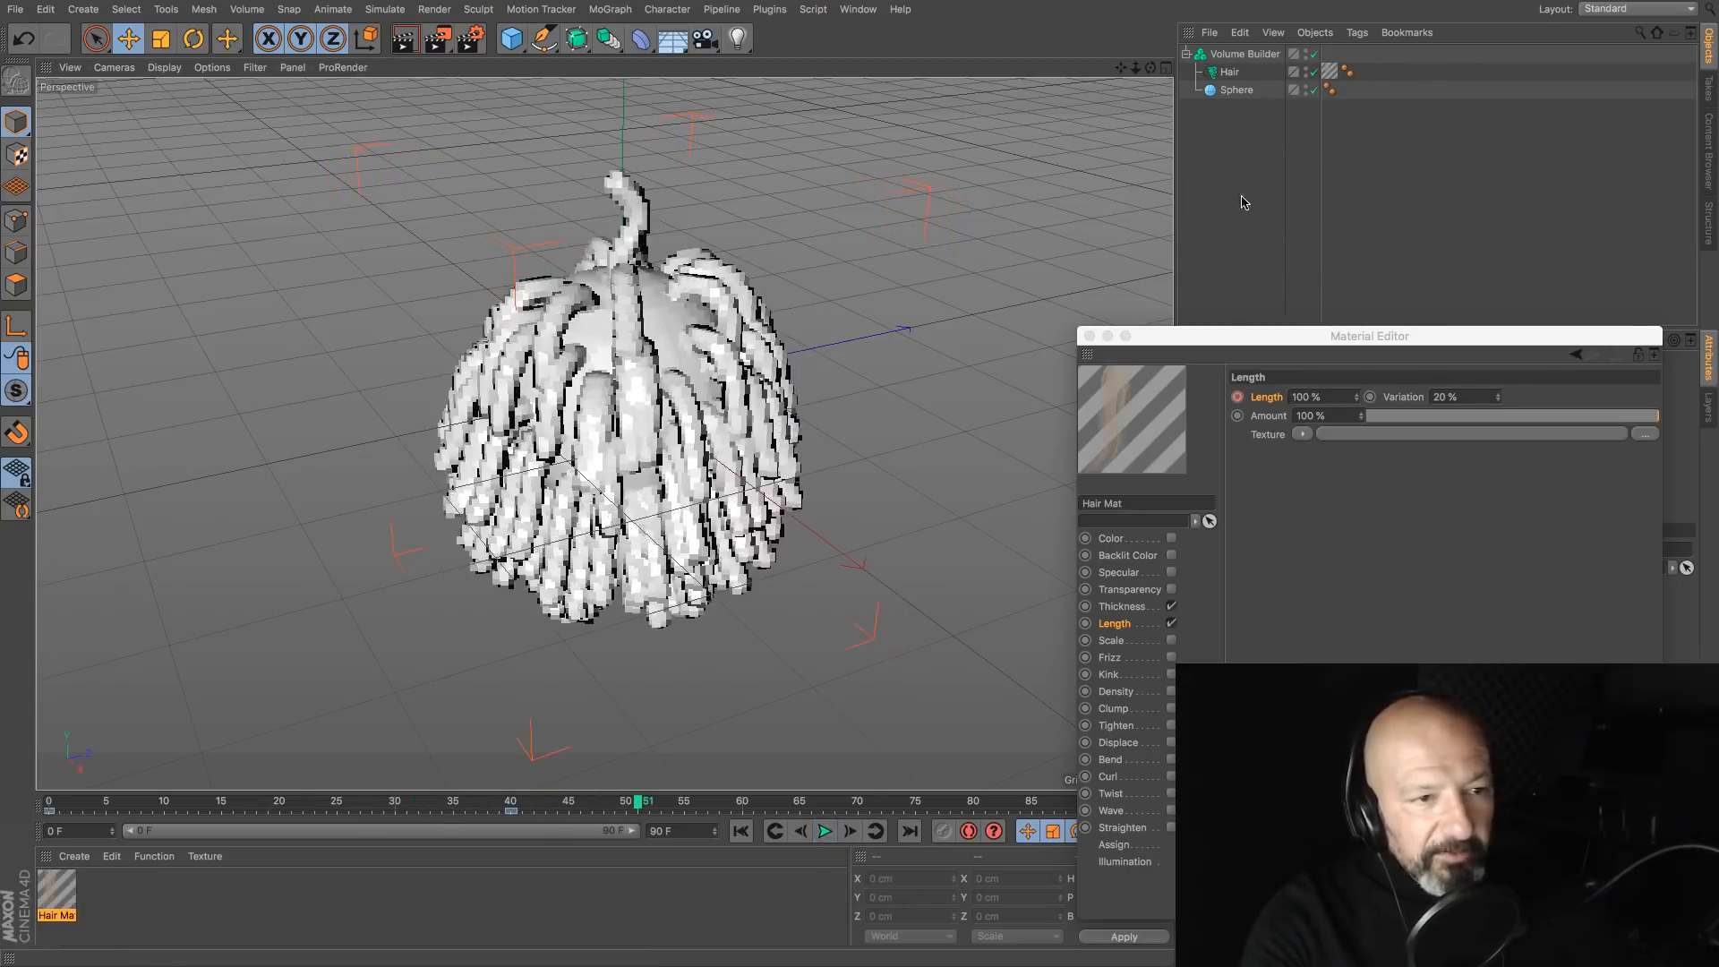
# Step: Close the material settings and put the Volume Builder inside a Volume Mesher
pyautogui.click(1090, 336)
pyautogui.click(1245, 54)
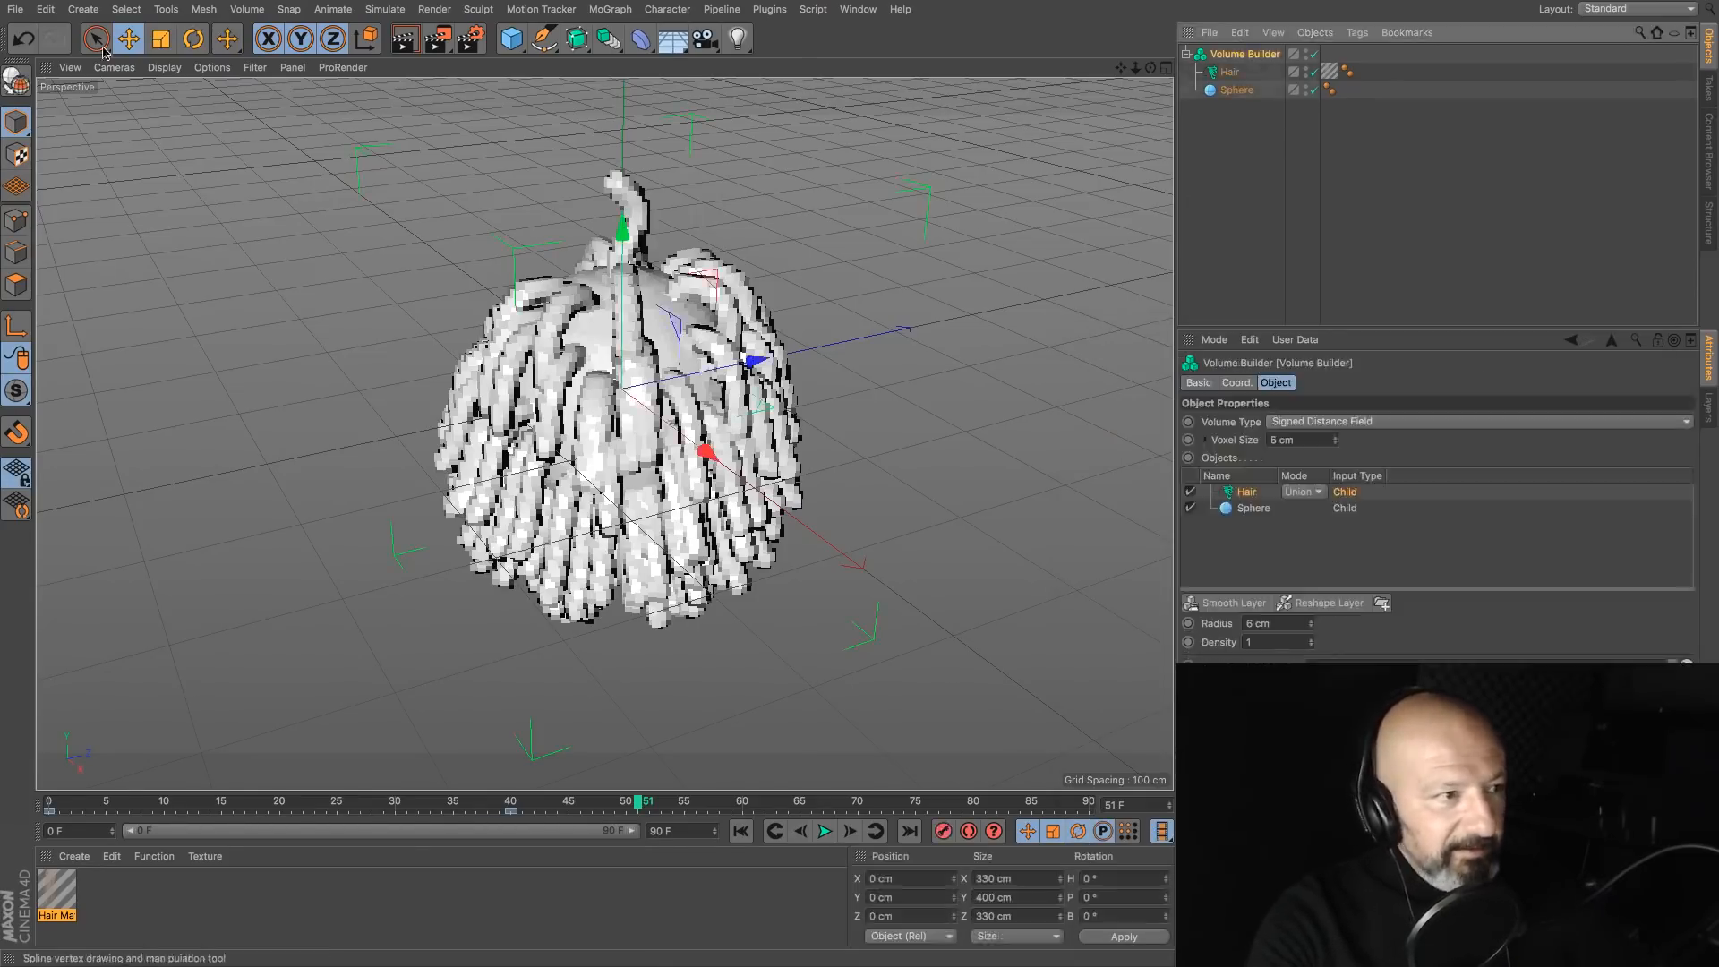
pyautogui.click(240, 11)
pyautogui.click(279, 78)
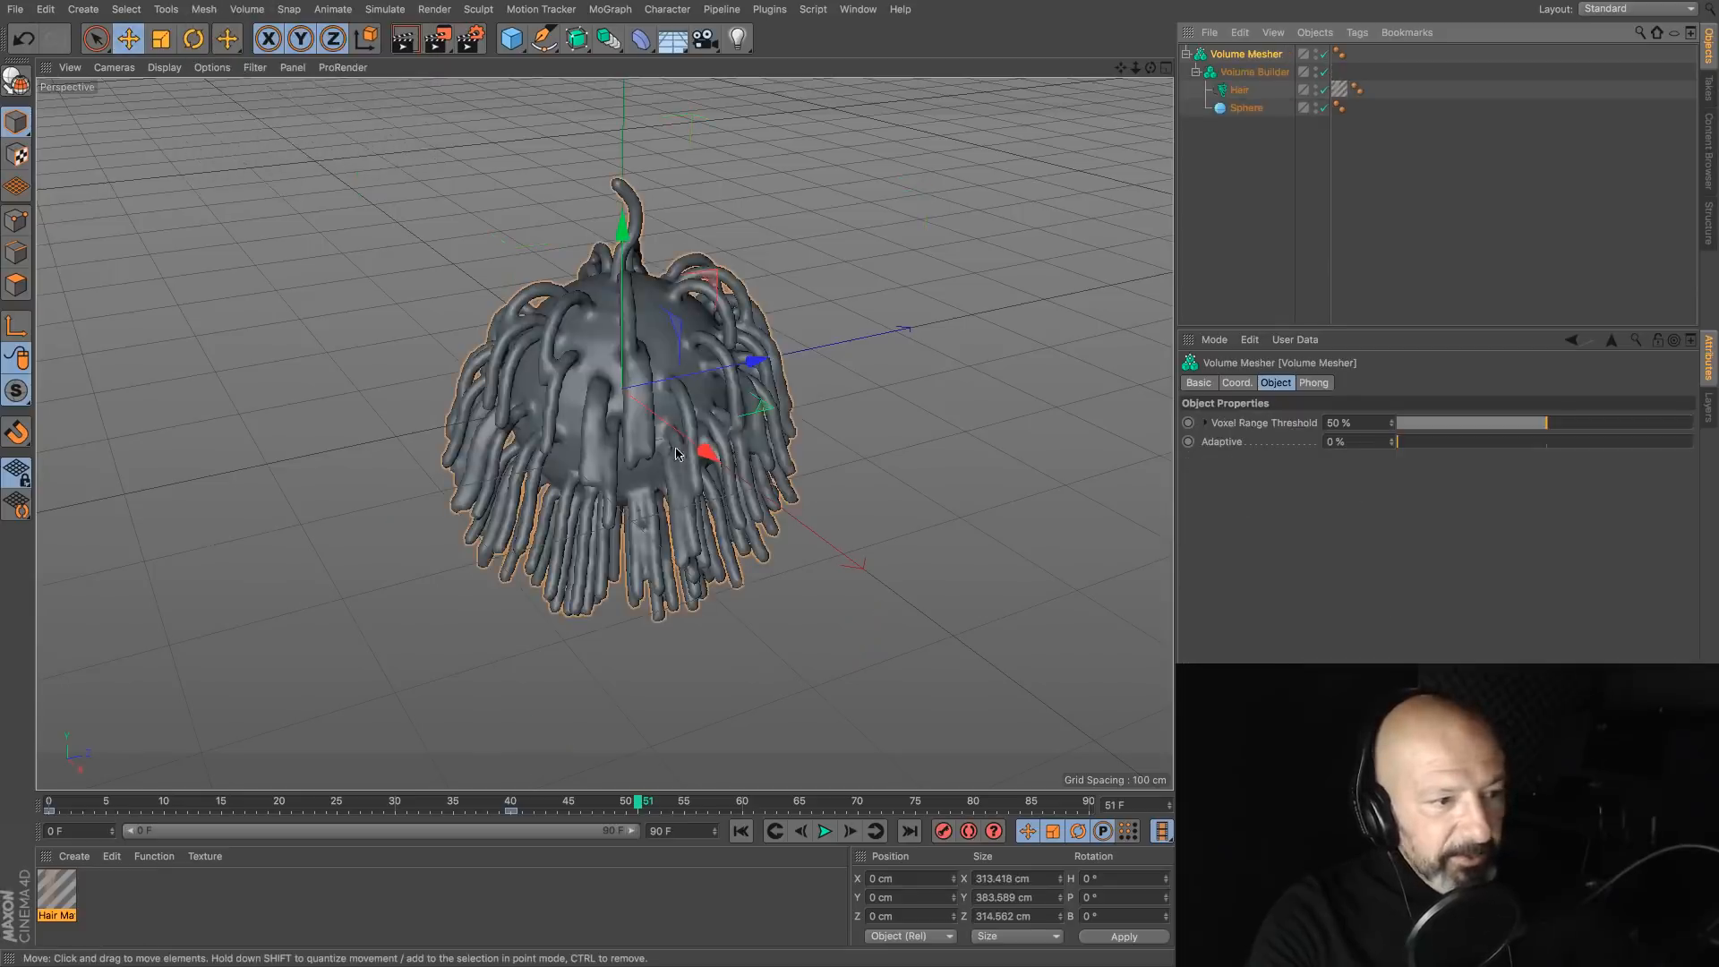
# Step: Inspect the meshed strands up close and from several angles, and check the Hair object's Dynamics properties
pyautogui.scroll(5, 675, 454)
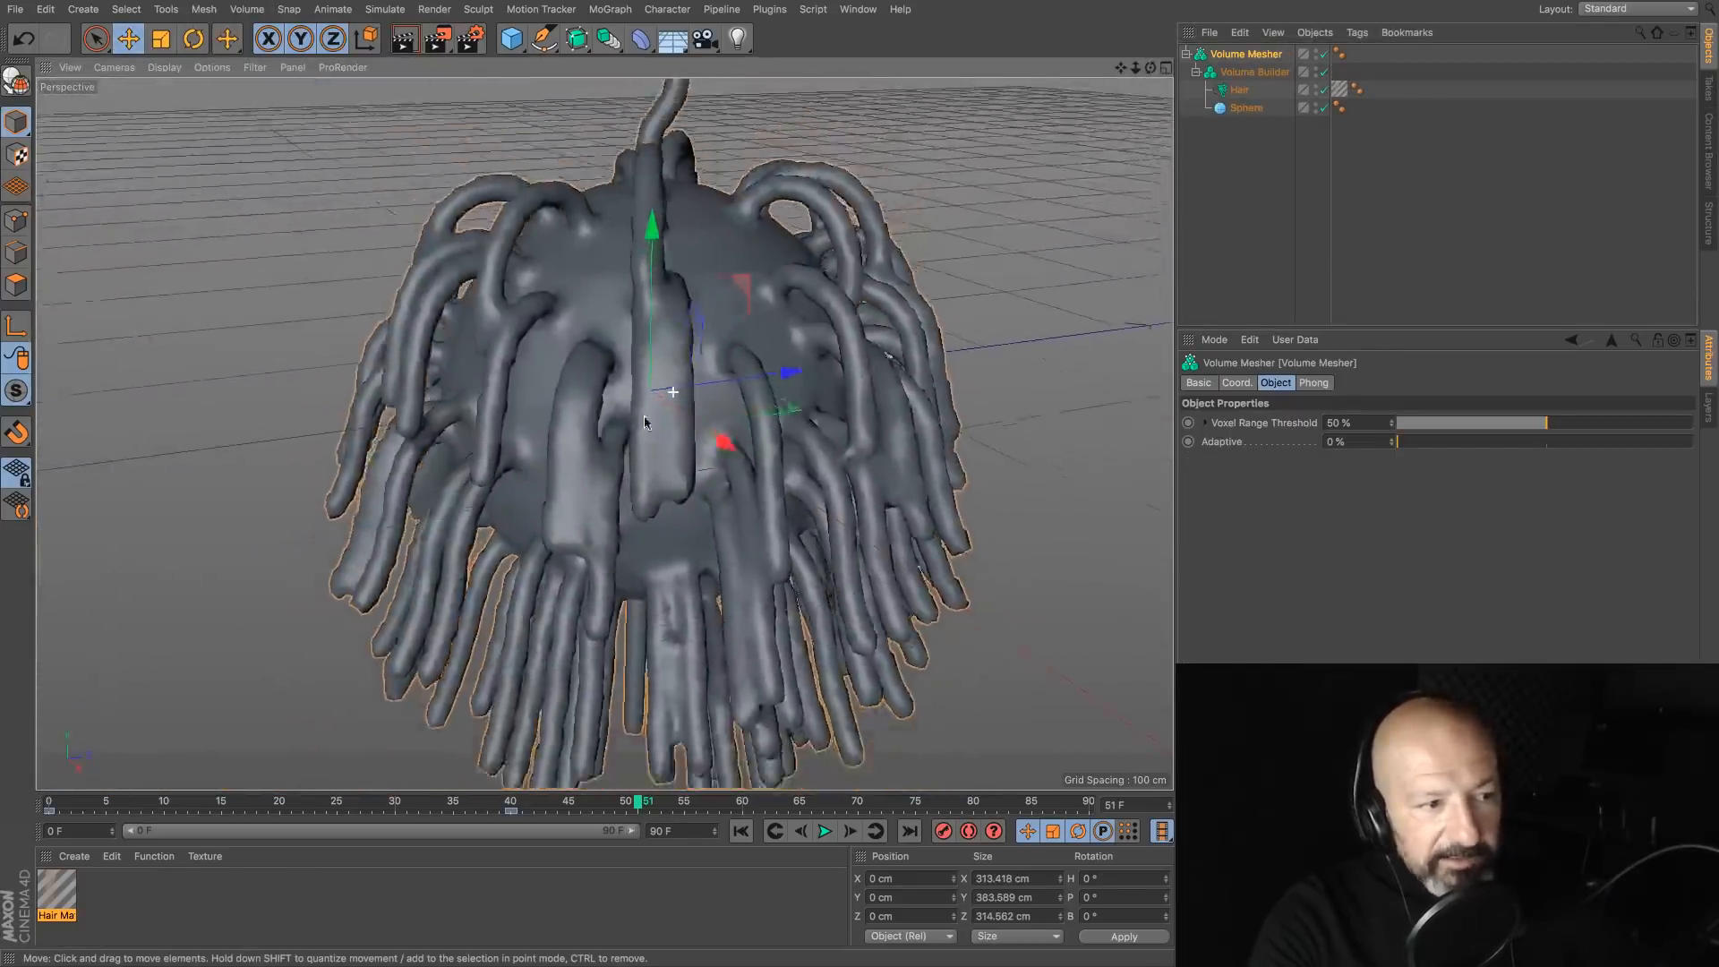
pyautogui.scroll(-5, 645, 421)
pyautogui.keyDown('alt'); pyautogui.moveTo(644, 421); pyautogui.dragTo(638, 387); pyautogui.keyUp('alt')
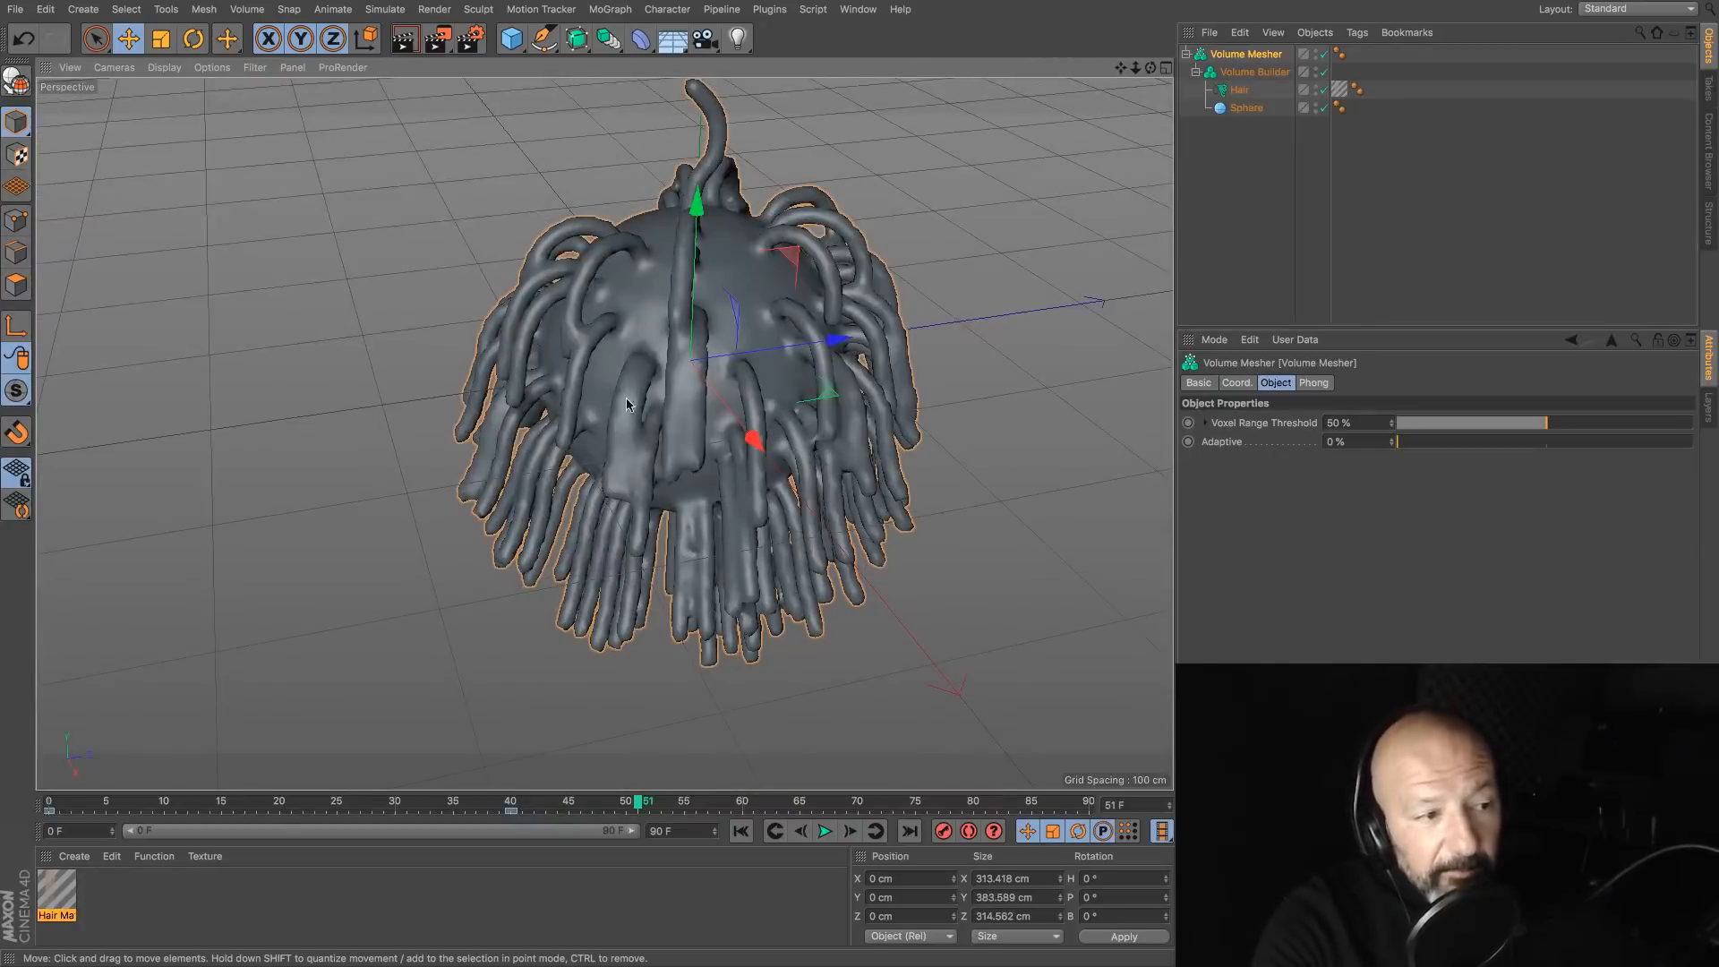
pyautogui.scroll(8, 636, 392)
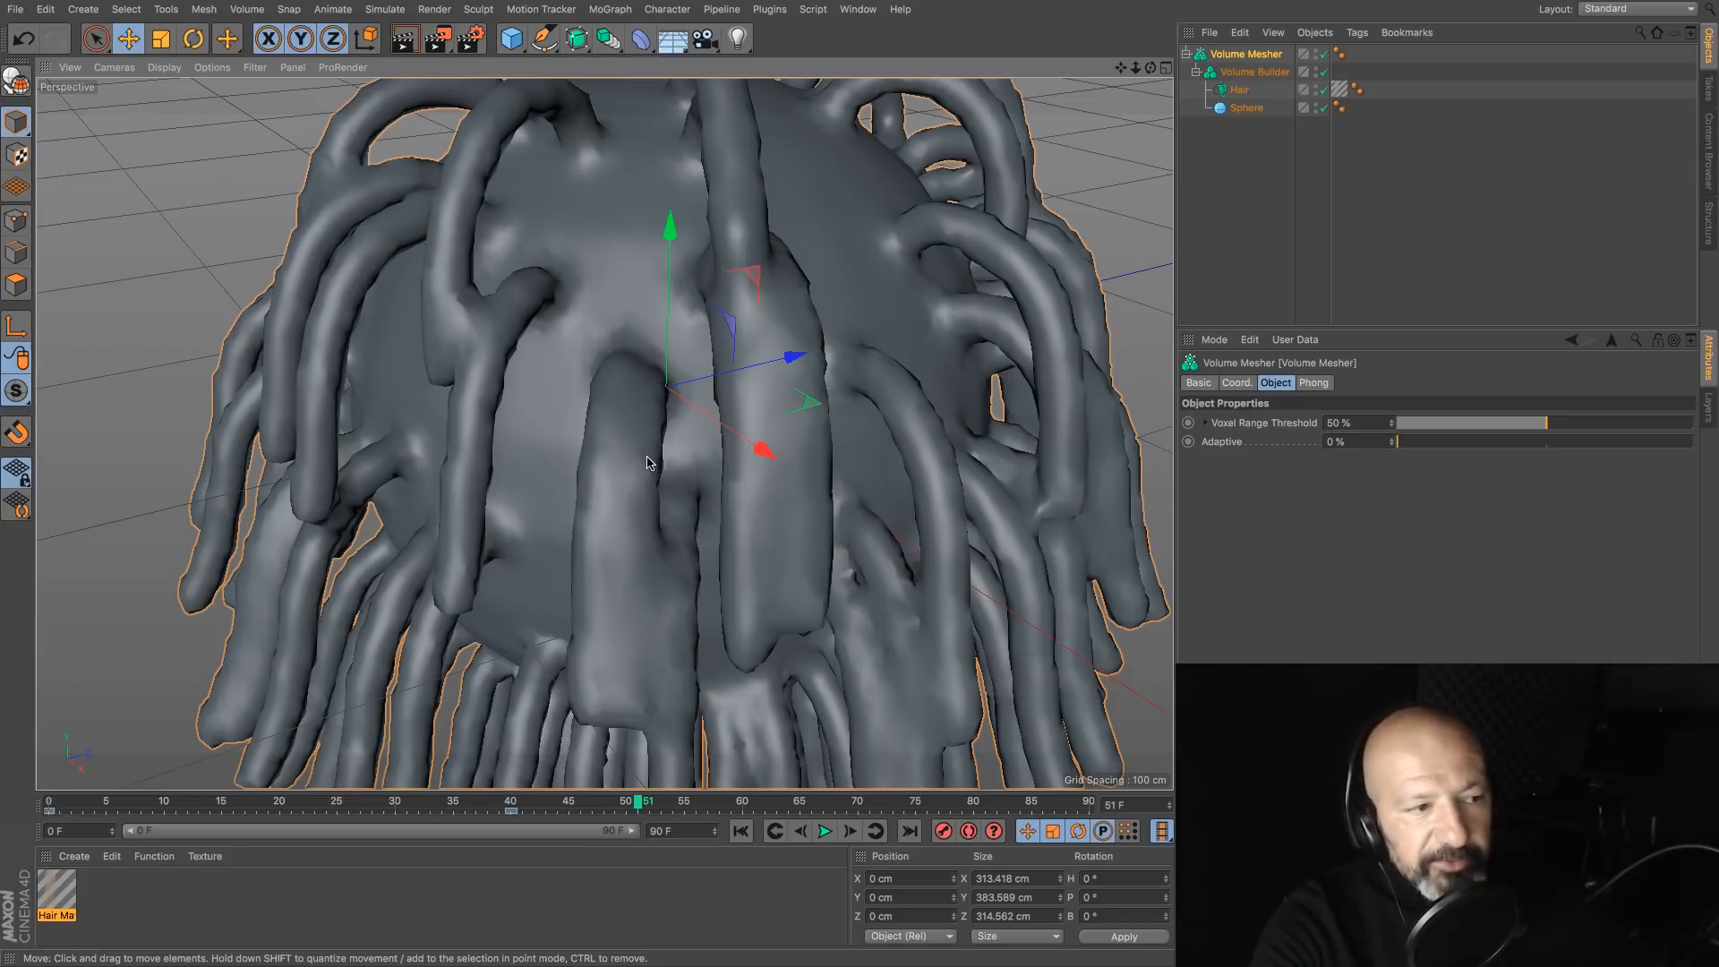
pyautogui.scroll(-6, 652, 459)
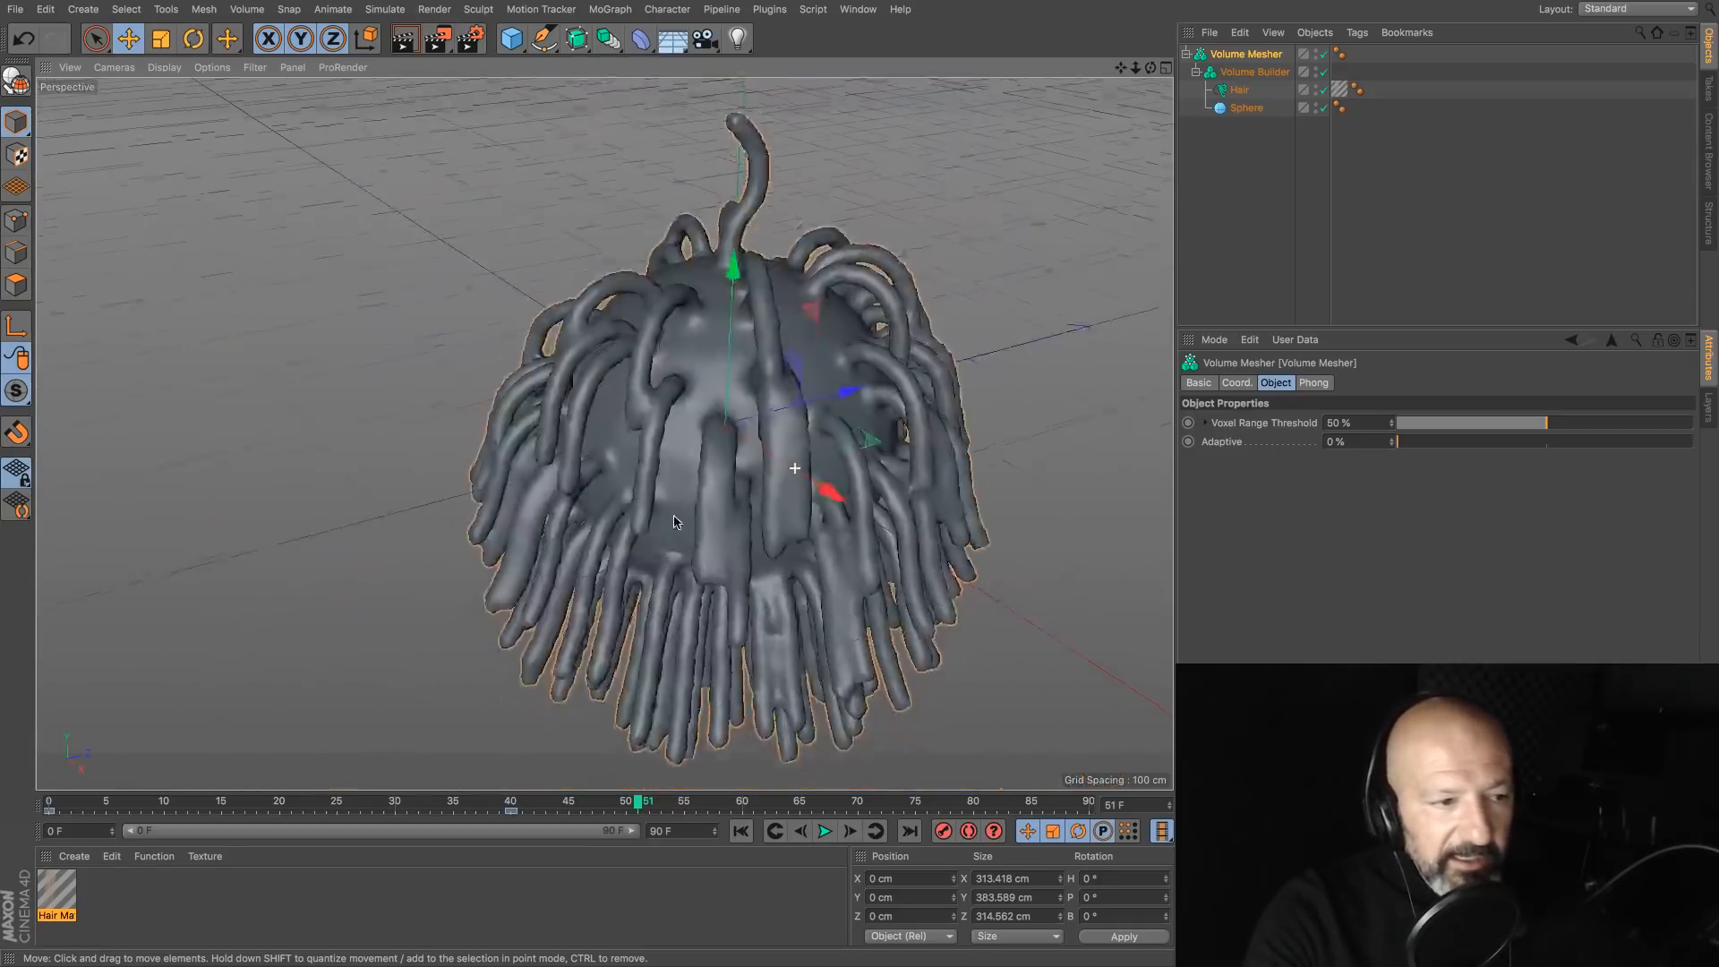
pyautogui.moveTo(652, 459)
pyautogui.keyDown('alt'); pyautogui.mouseDown()
pyautogui.moveTo(782, 486)
pyautogui.moveTo(664, 461)
pyautogui.mouseUp(); pyautogui.keyUp('alt')
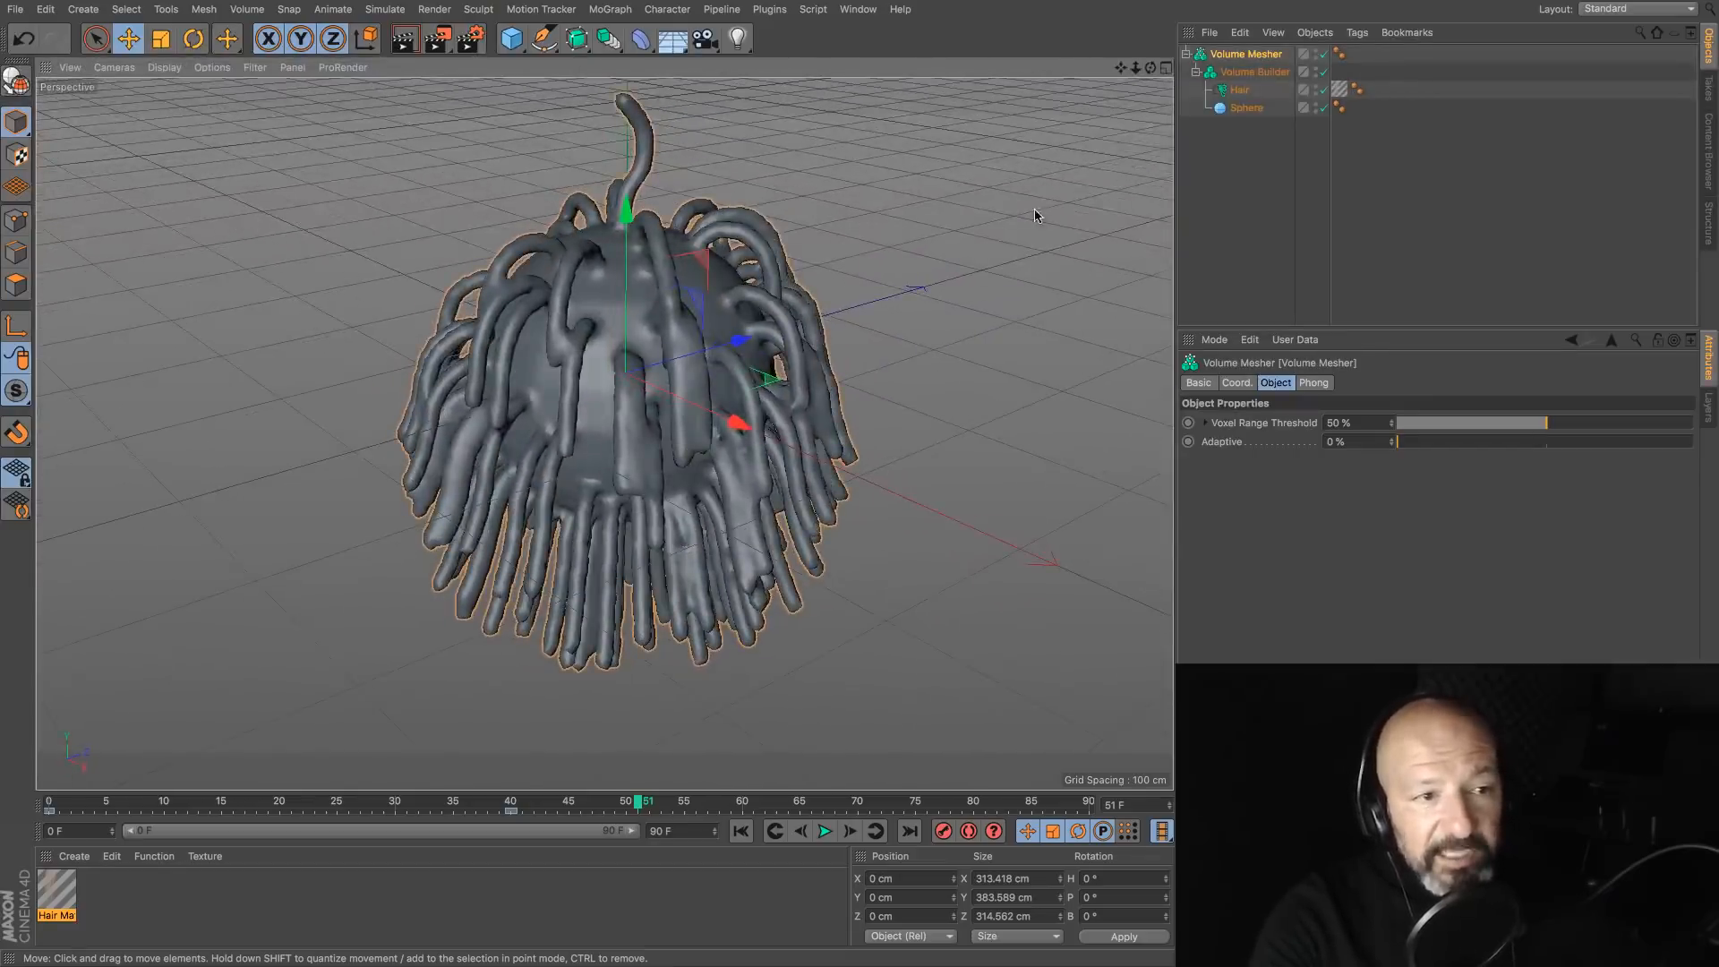
pyautogui.click(1239, 90)
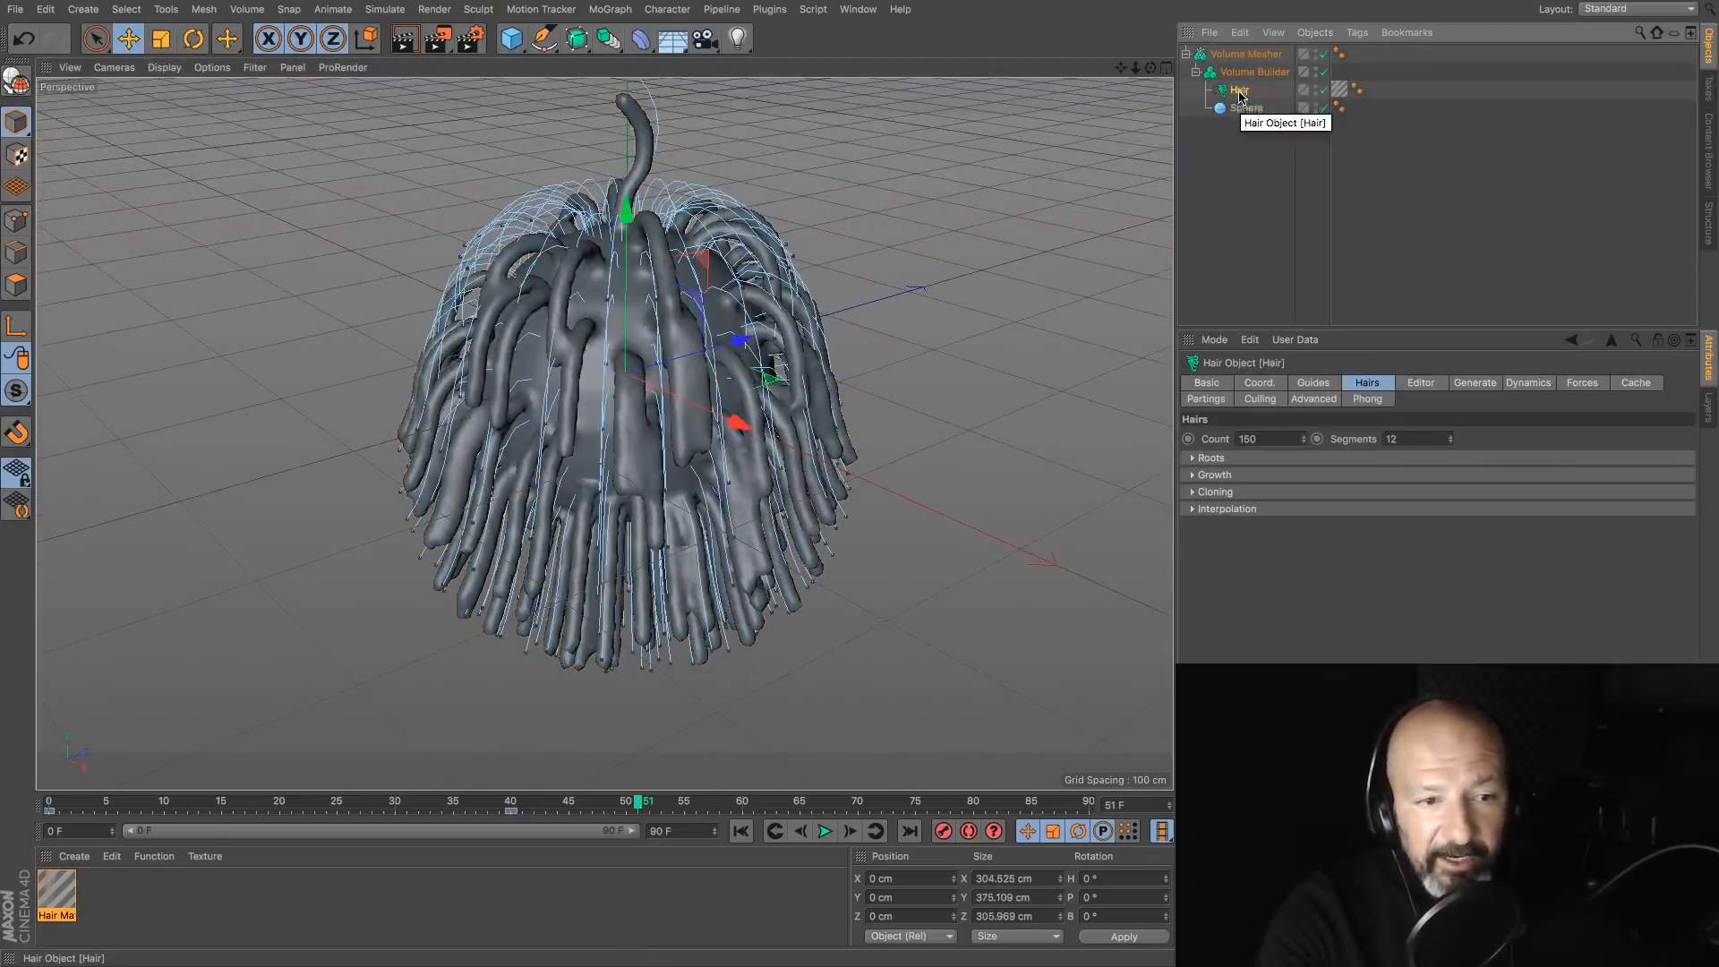
pyautogui.click(1527, 387)
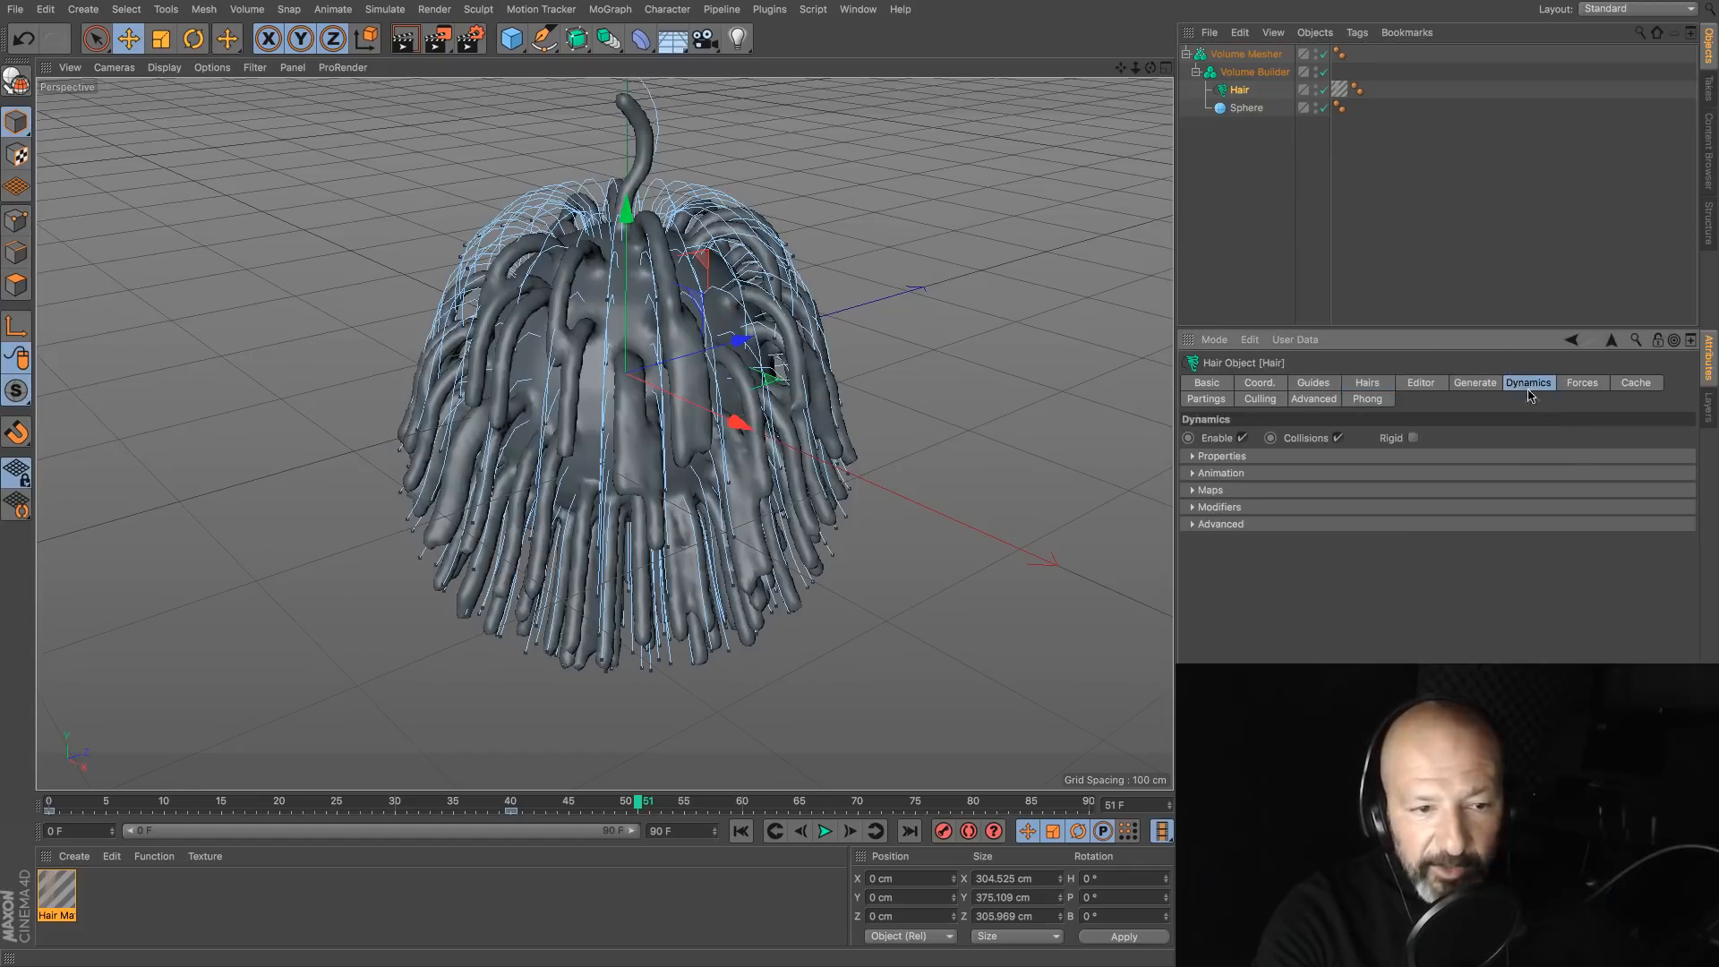
pyautogui.click(1192, 457)
pyautogui.click(1192, 456)
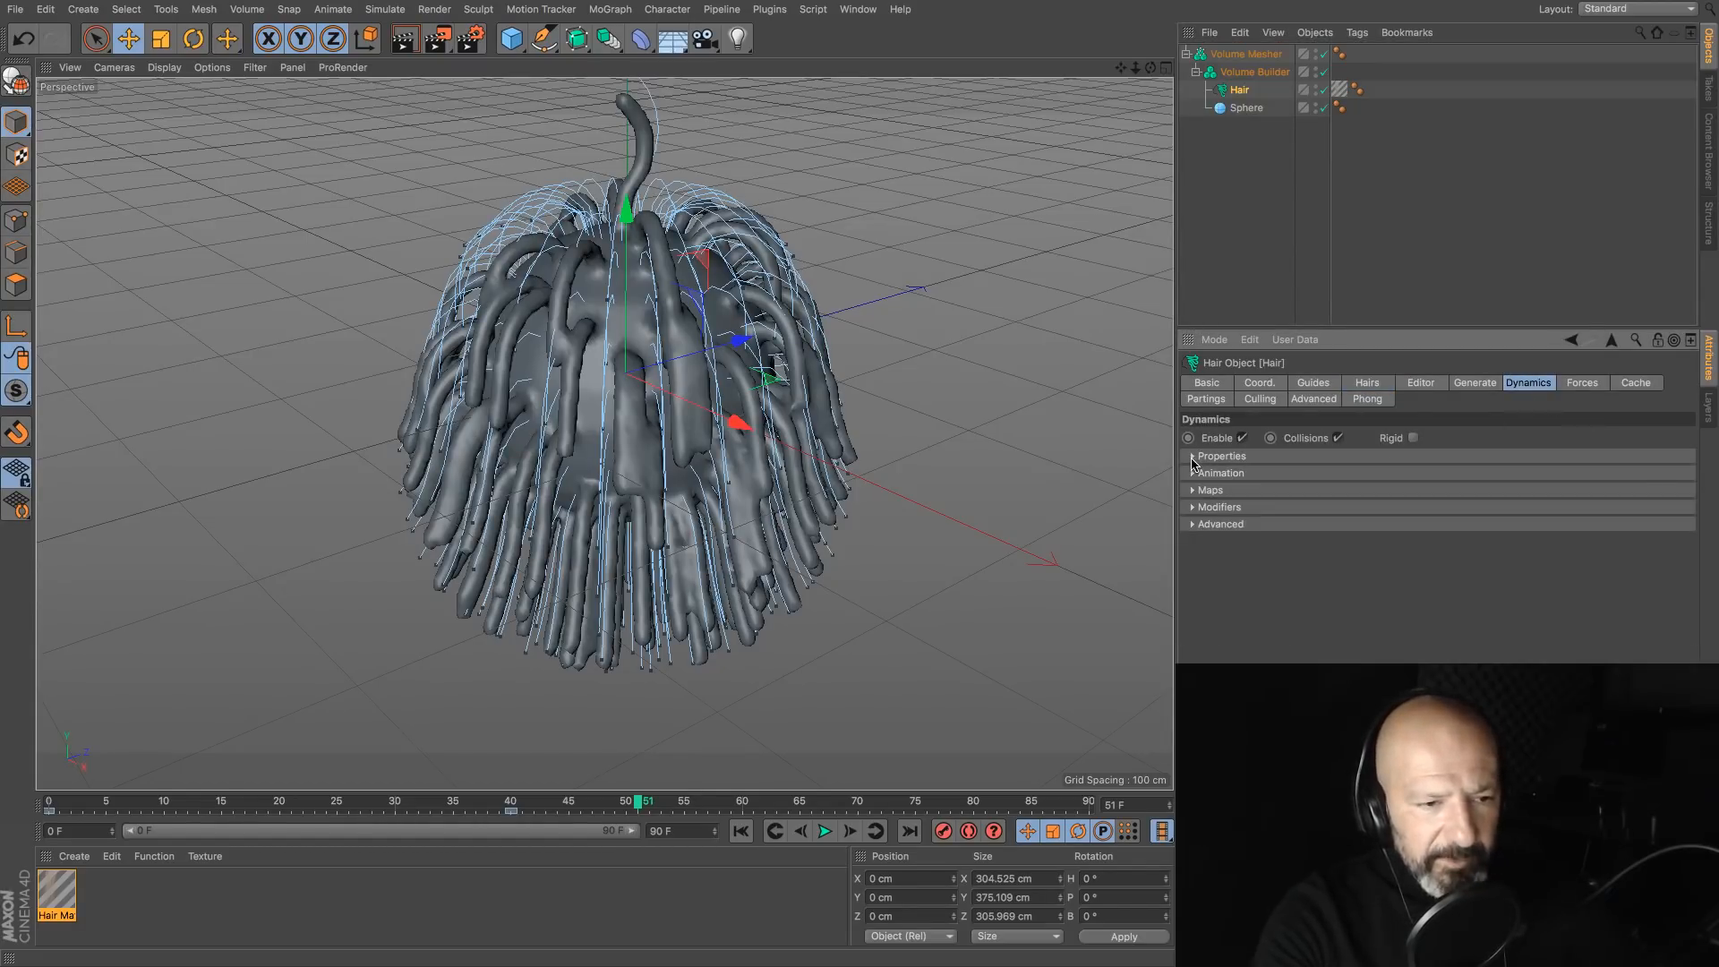
# Step: Enable Hair to Hair in the Hair object's forces, expand its settings, and clear the object selection
pyautogui.click(1583, 385)
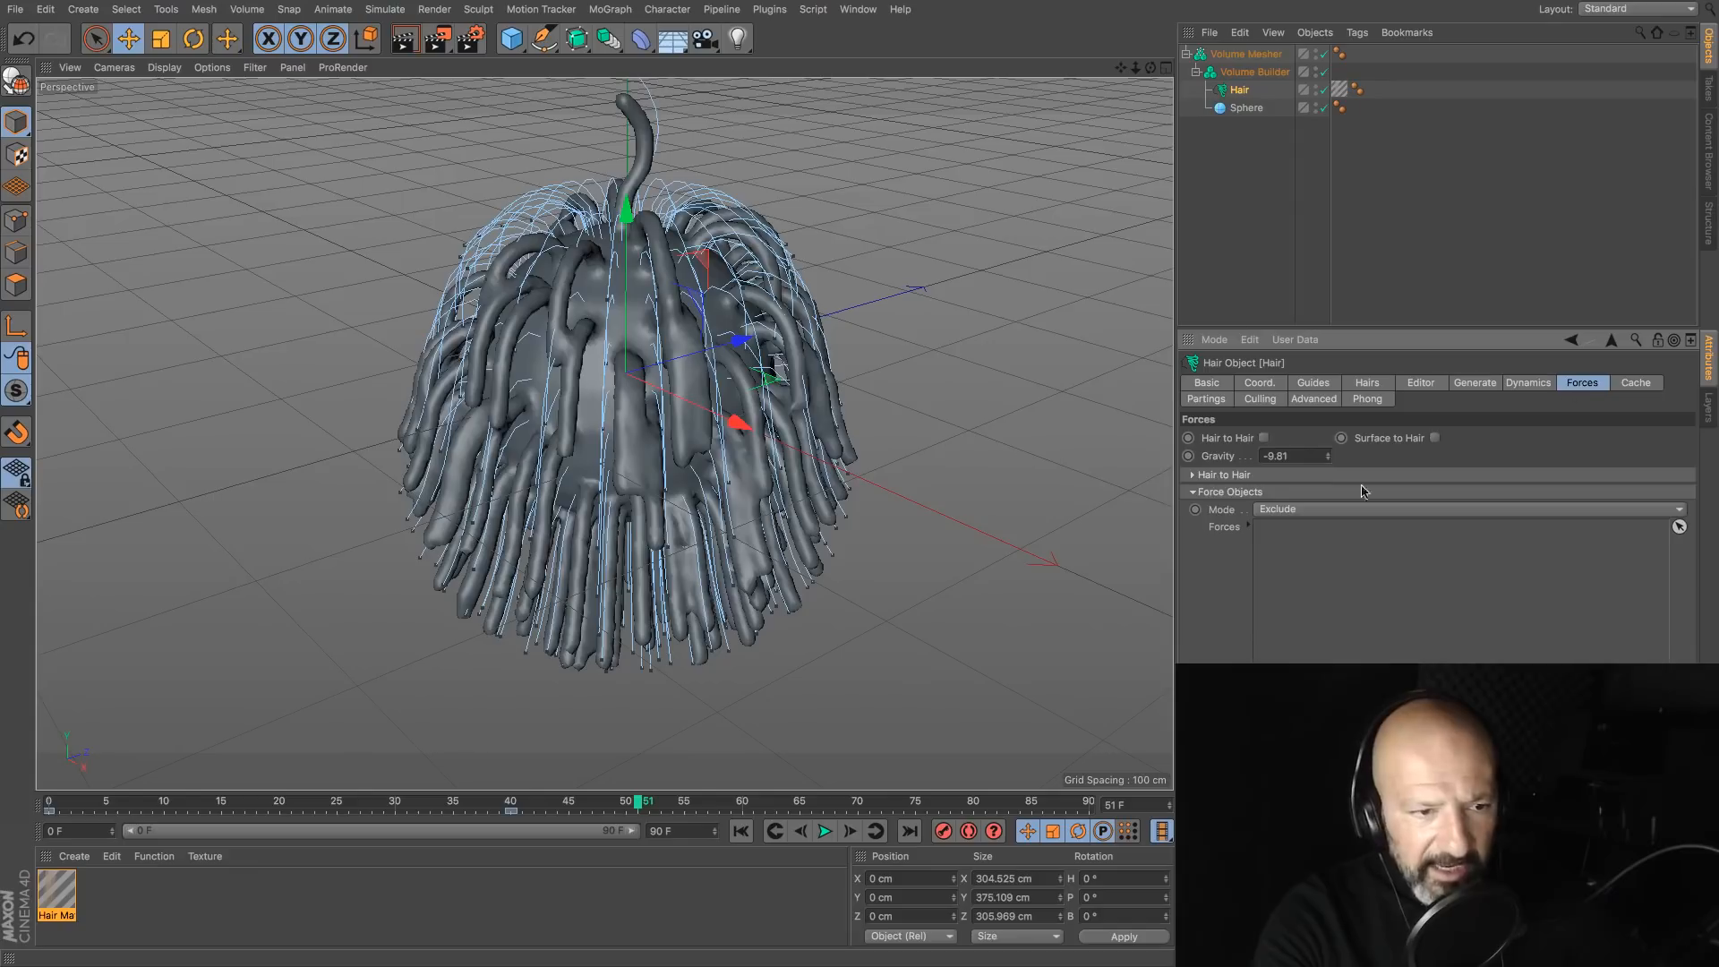
pyautogui.click(1262, 439)
pyautogui.click(1194, 475)
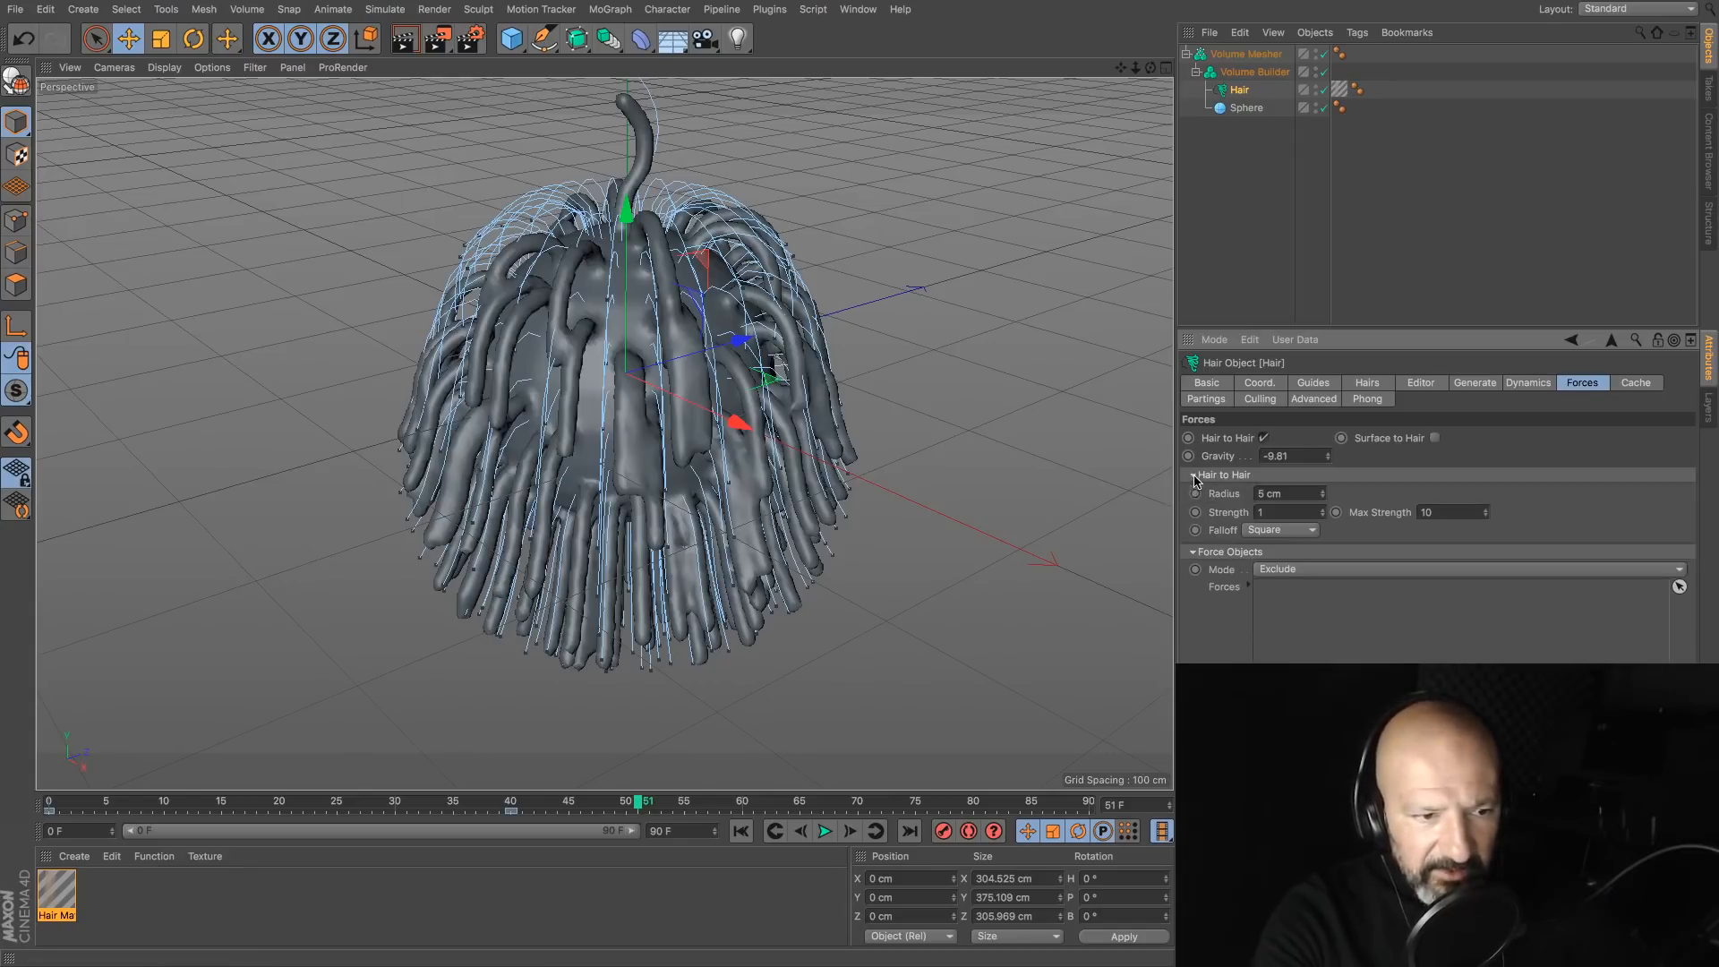
pyautogui.click(1297, 494)
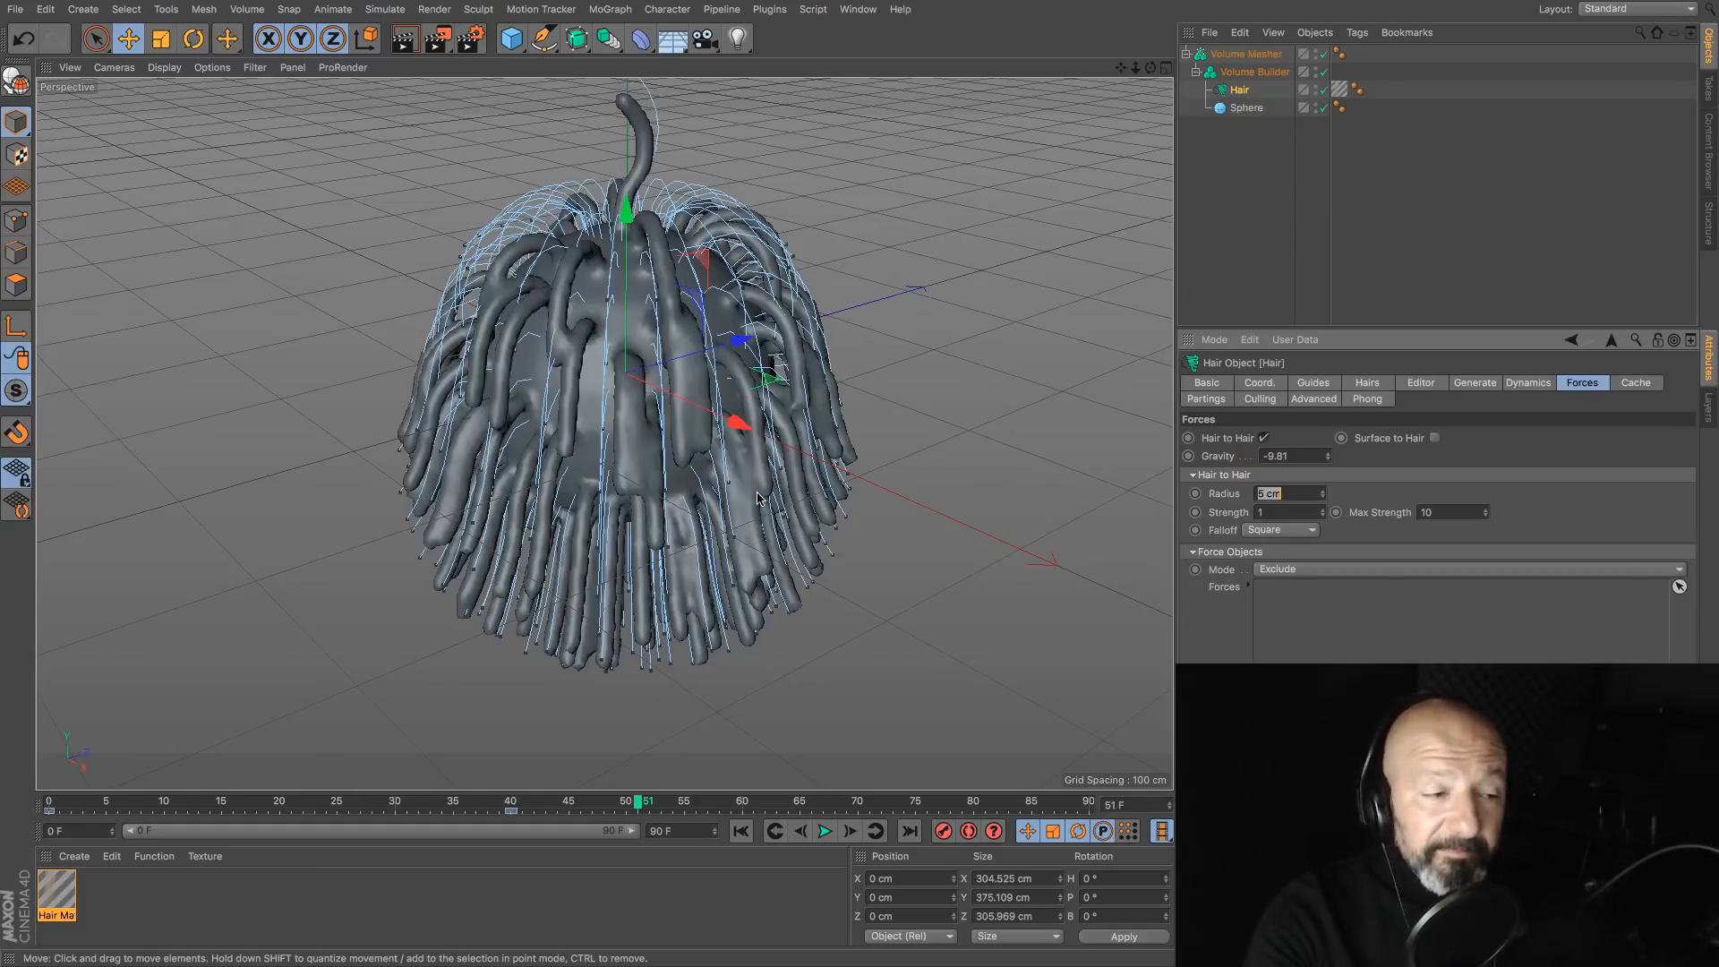
pyautogui.click(1254, 71)
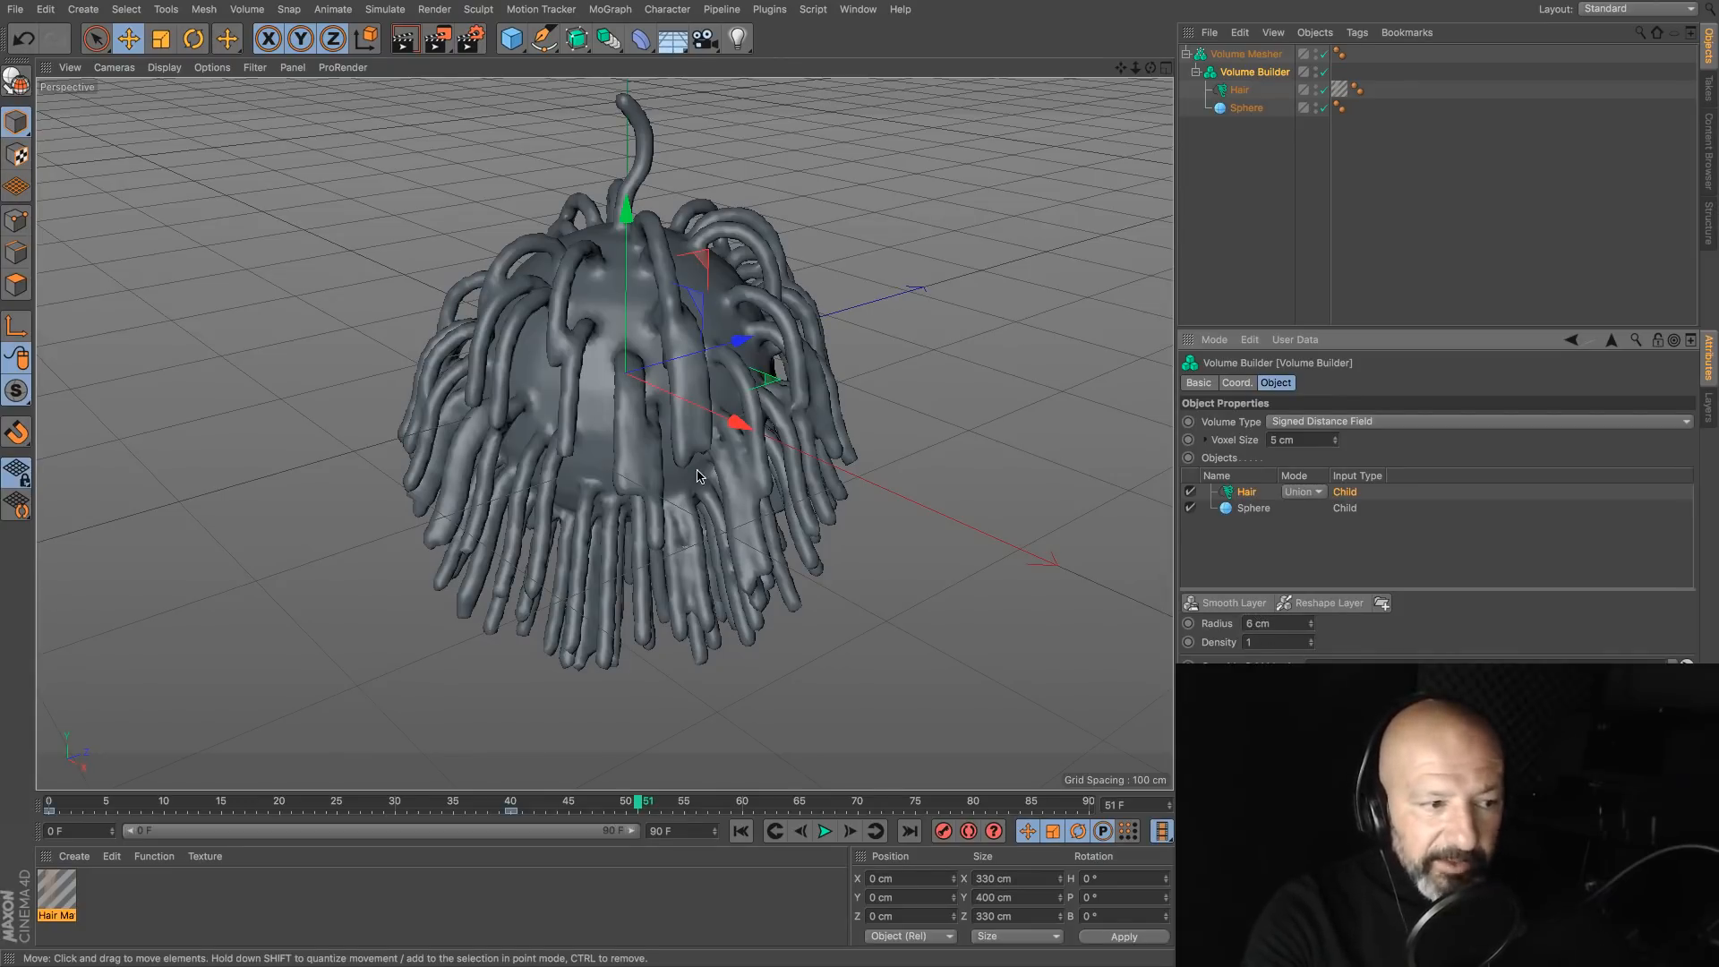
pyautogui.click(1218, 194)
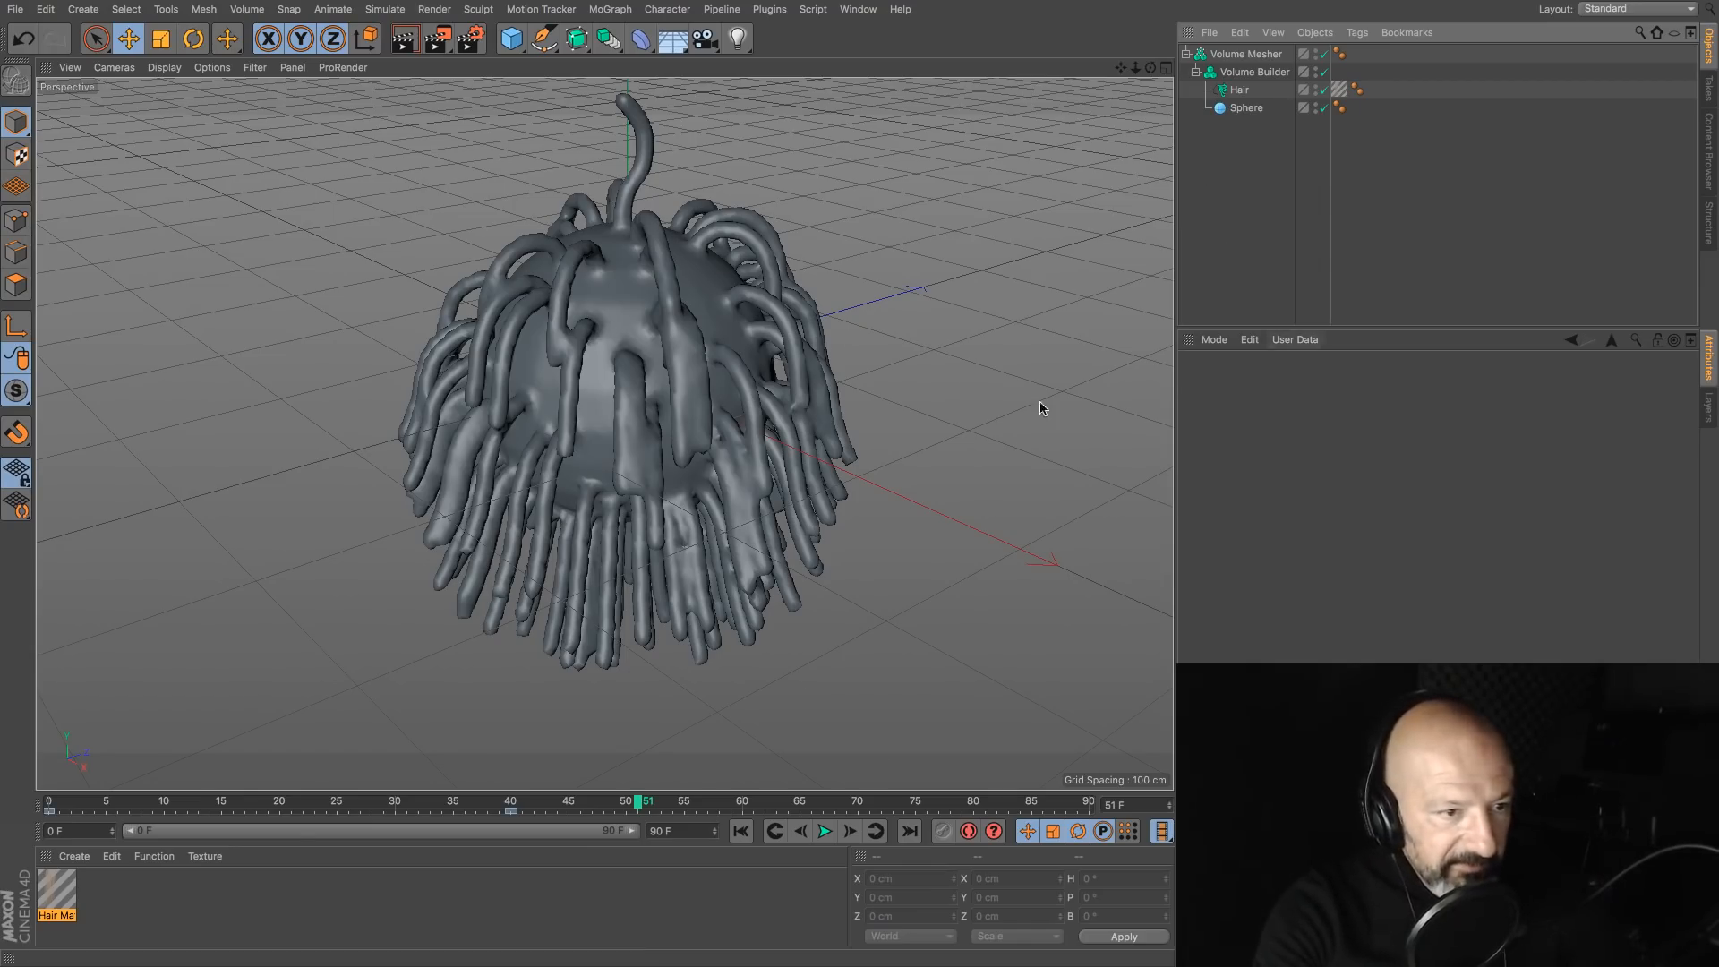
# Step: Create a Car Paint node material
pyautogui.click(74, 856)
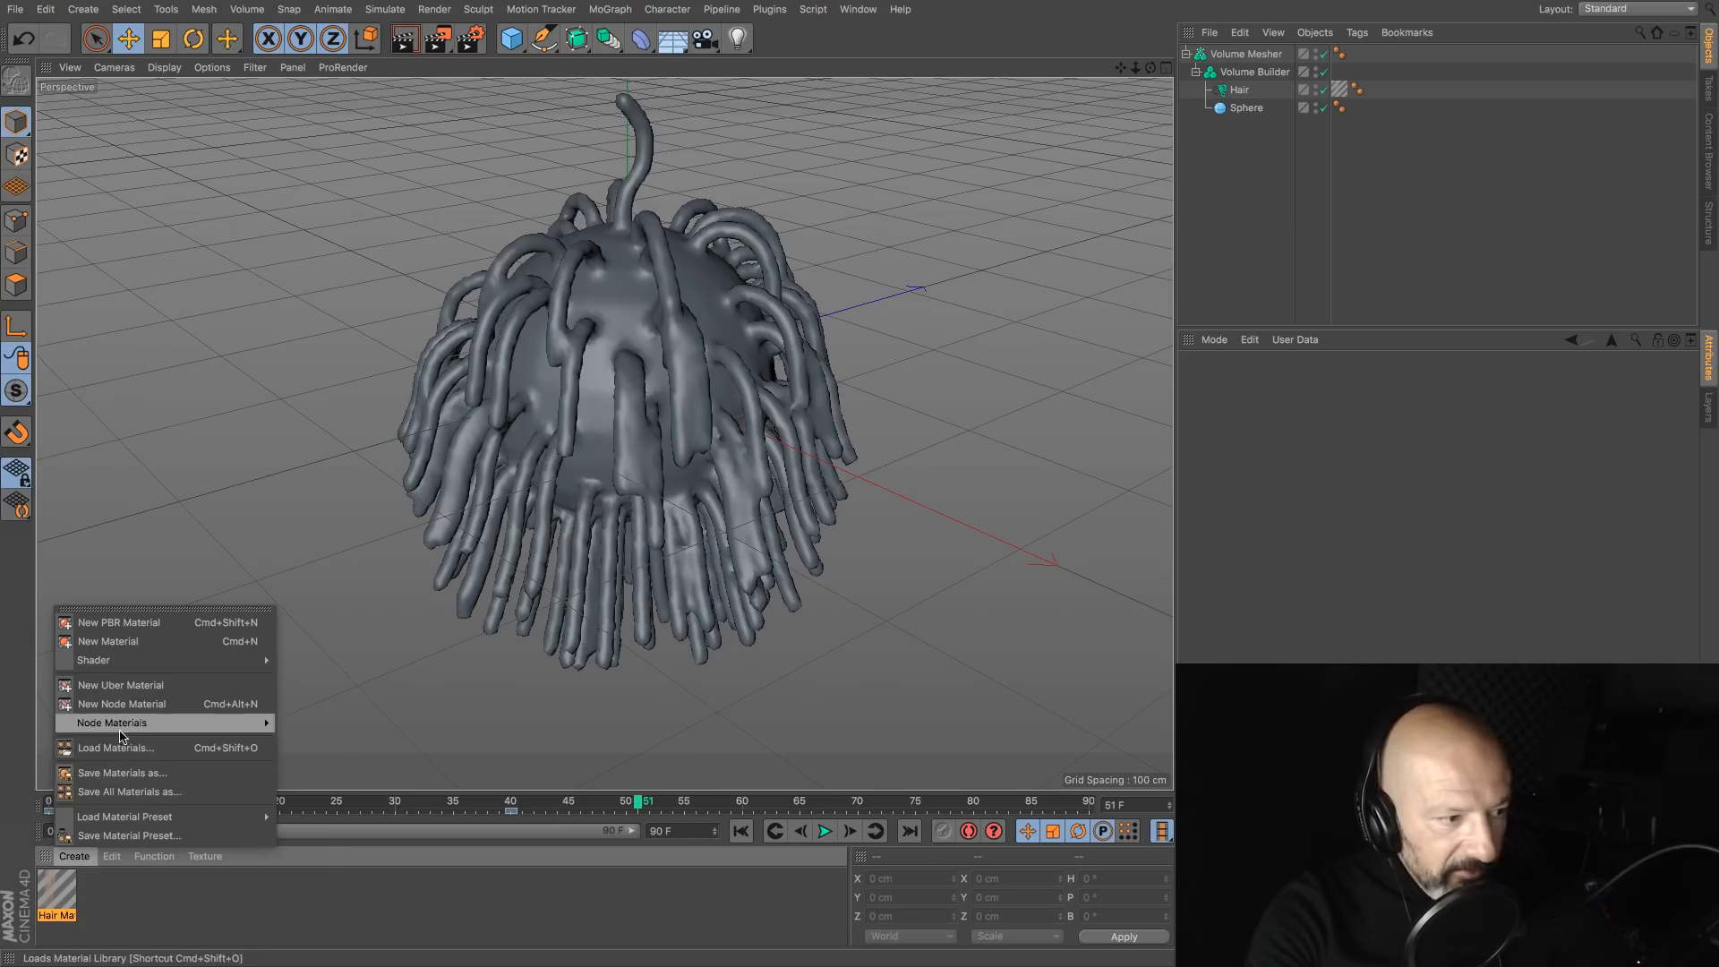
pyautogui.moveTo(120, 732)
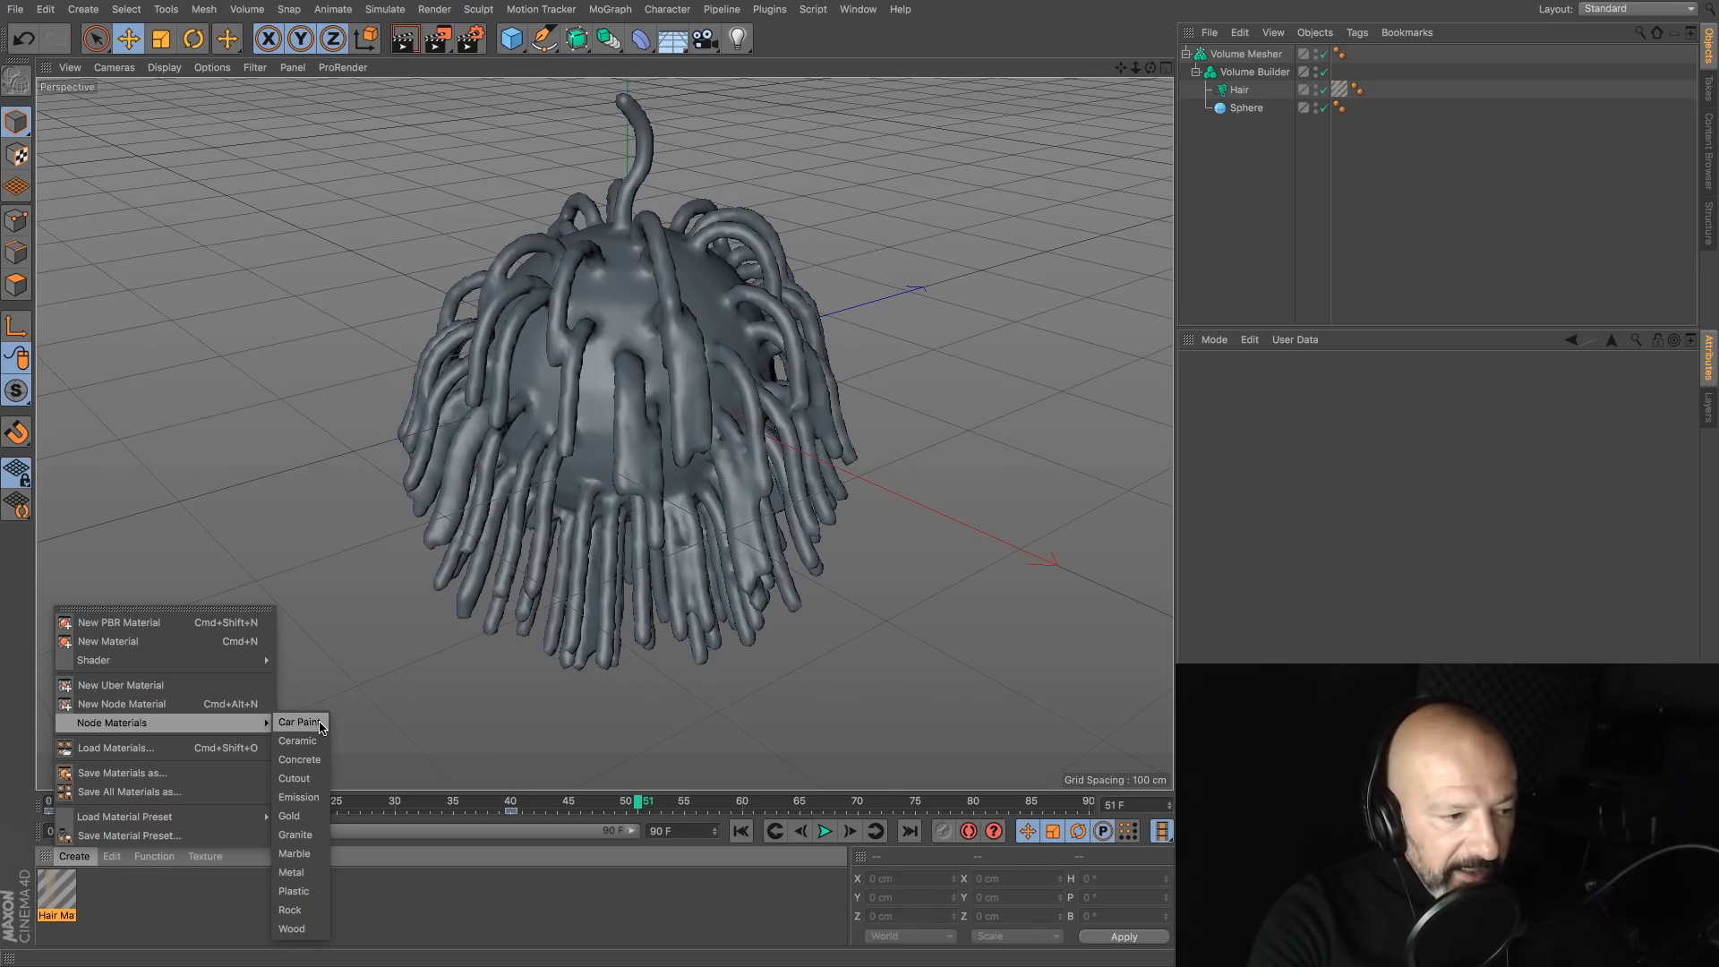
pyautogui.click(299, 722)
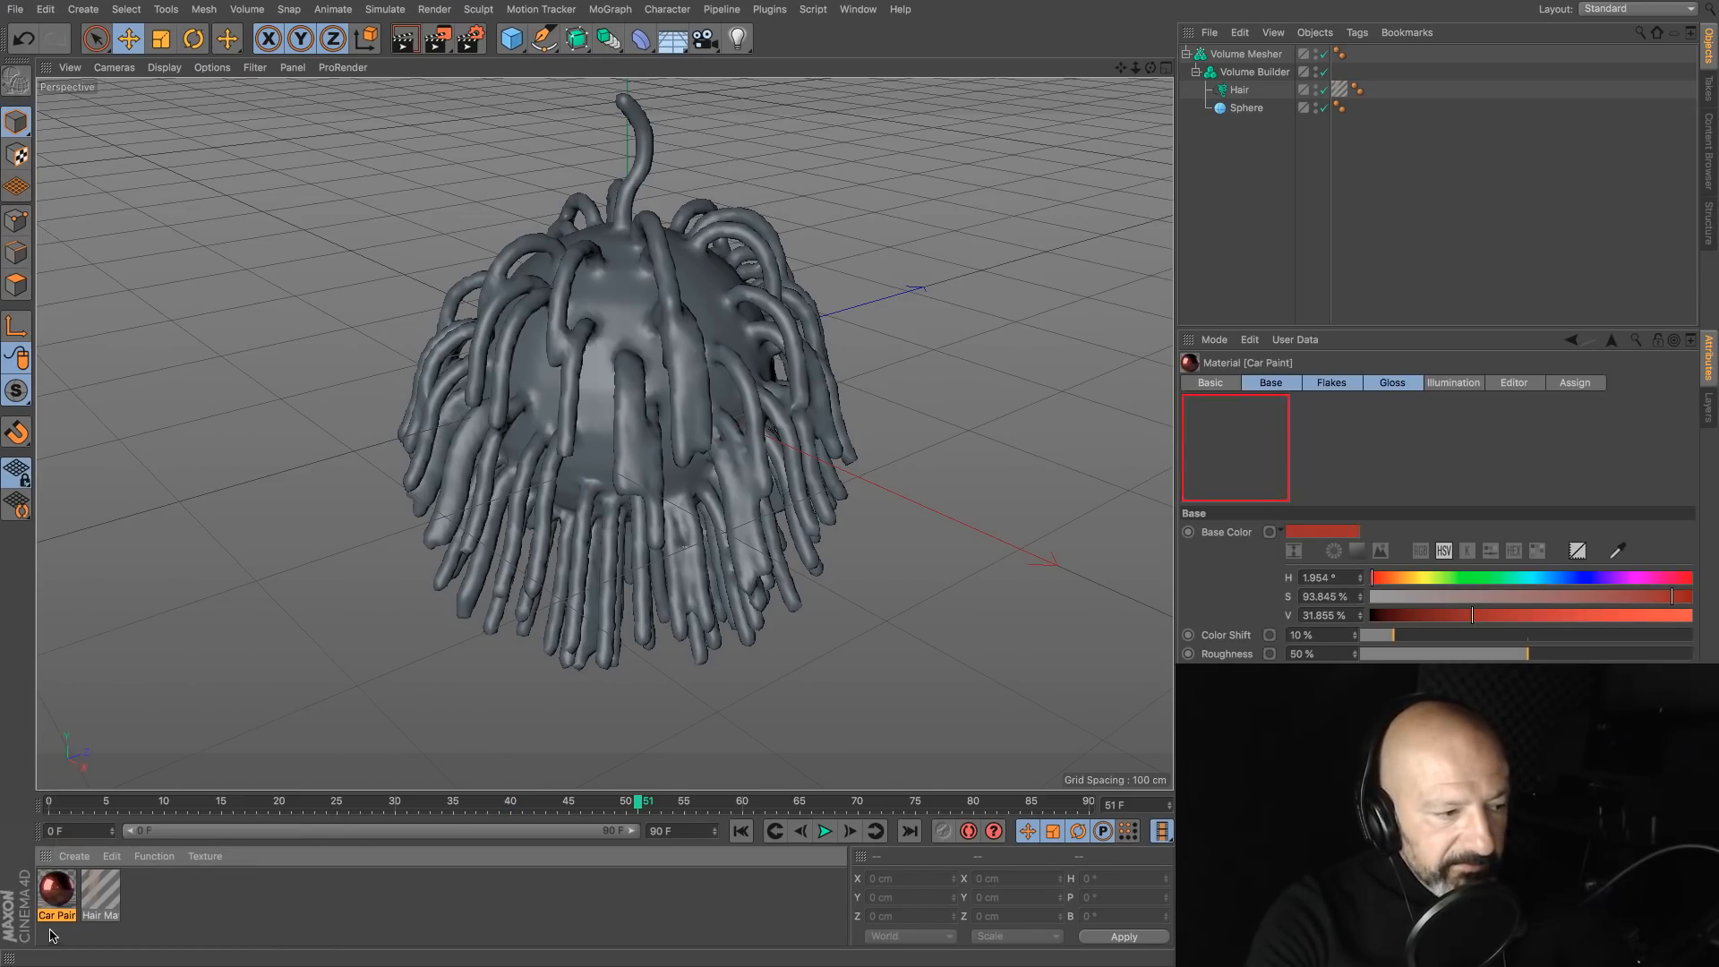
# Step: Open the Car Paint material in the Node Editor and open its Car Paint Material node's asset for editing
pyautogui.doubleClick(55, 889)
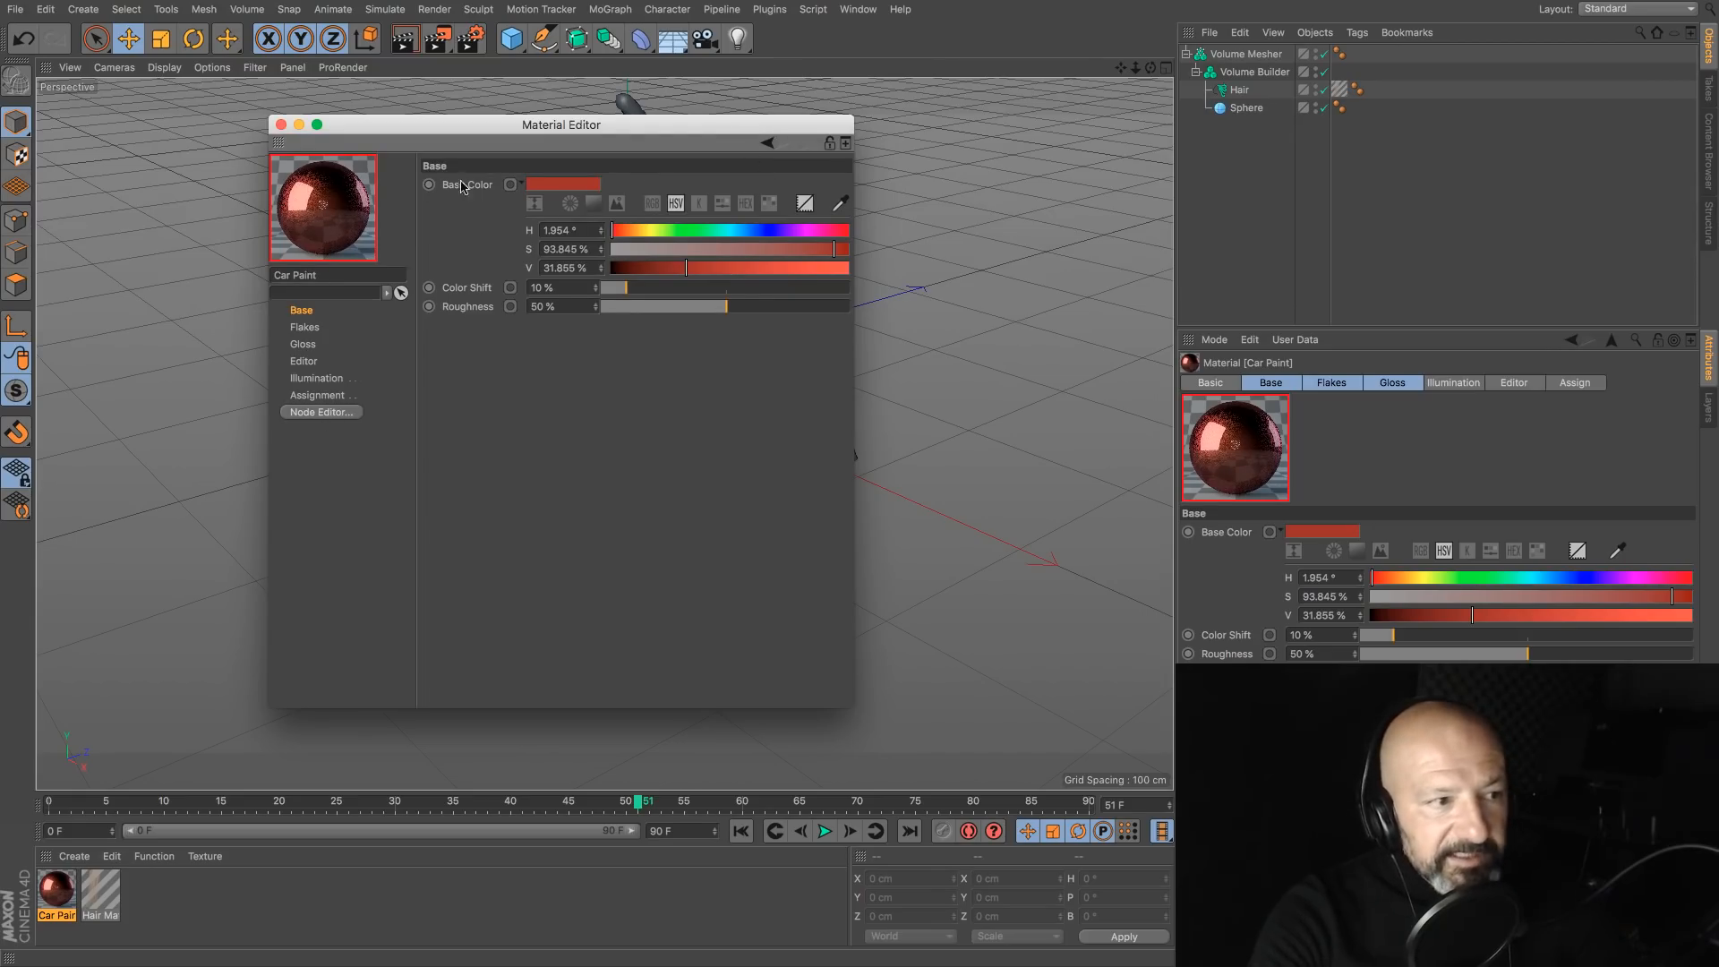
pyautogui.click(348, 411)
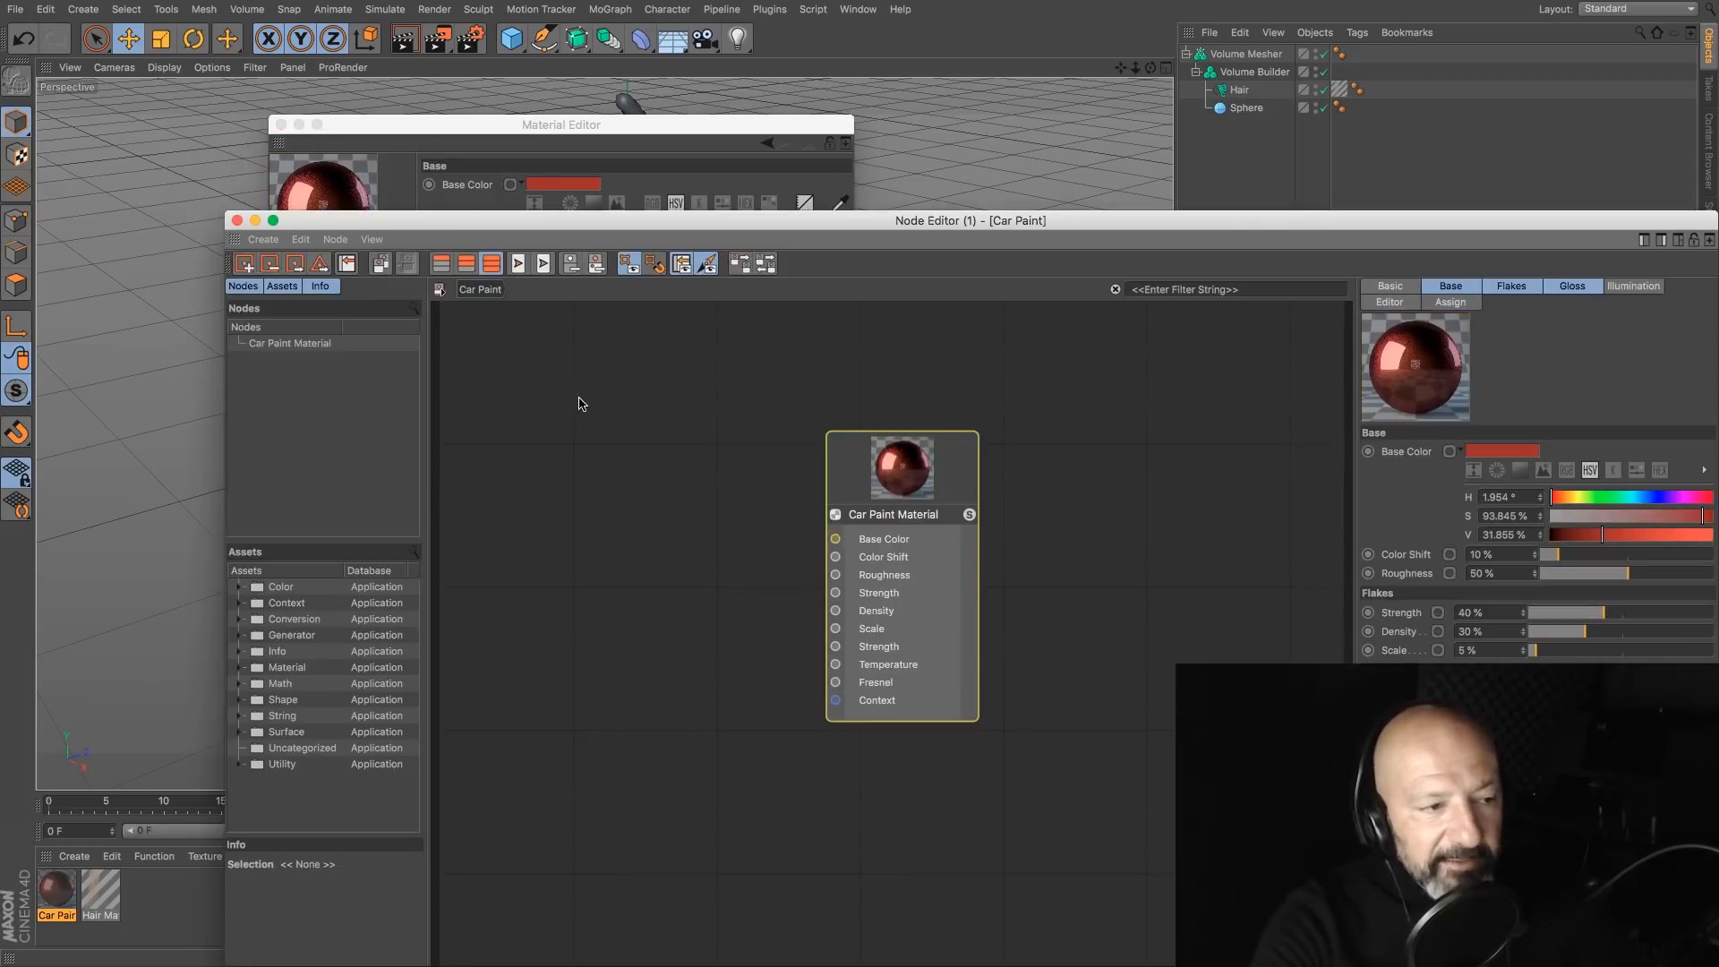
pyautogui.doubleClick(855, 222)
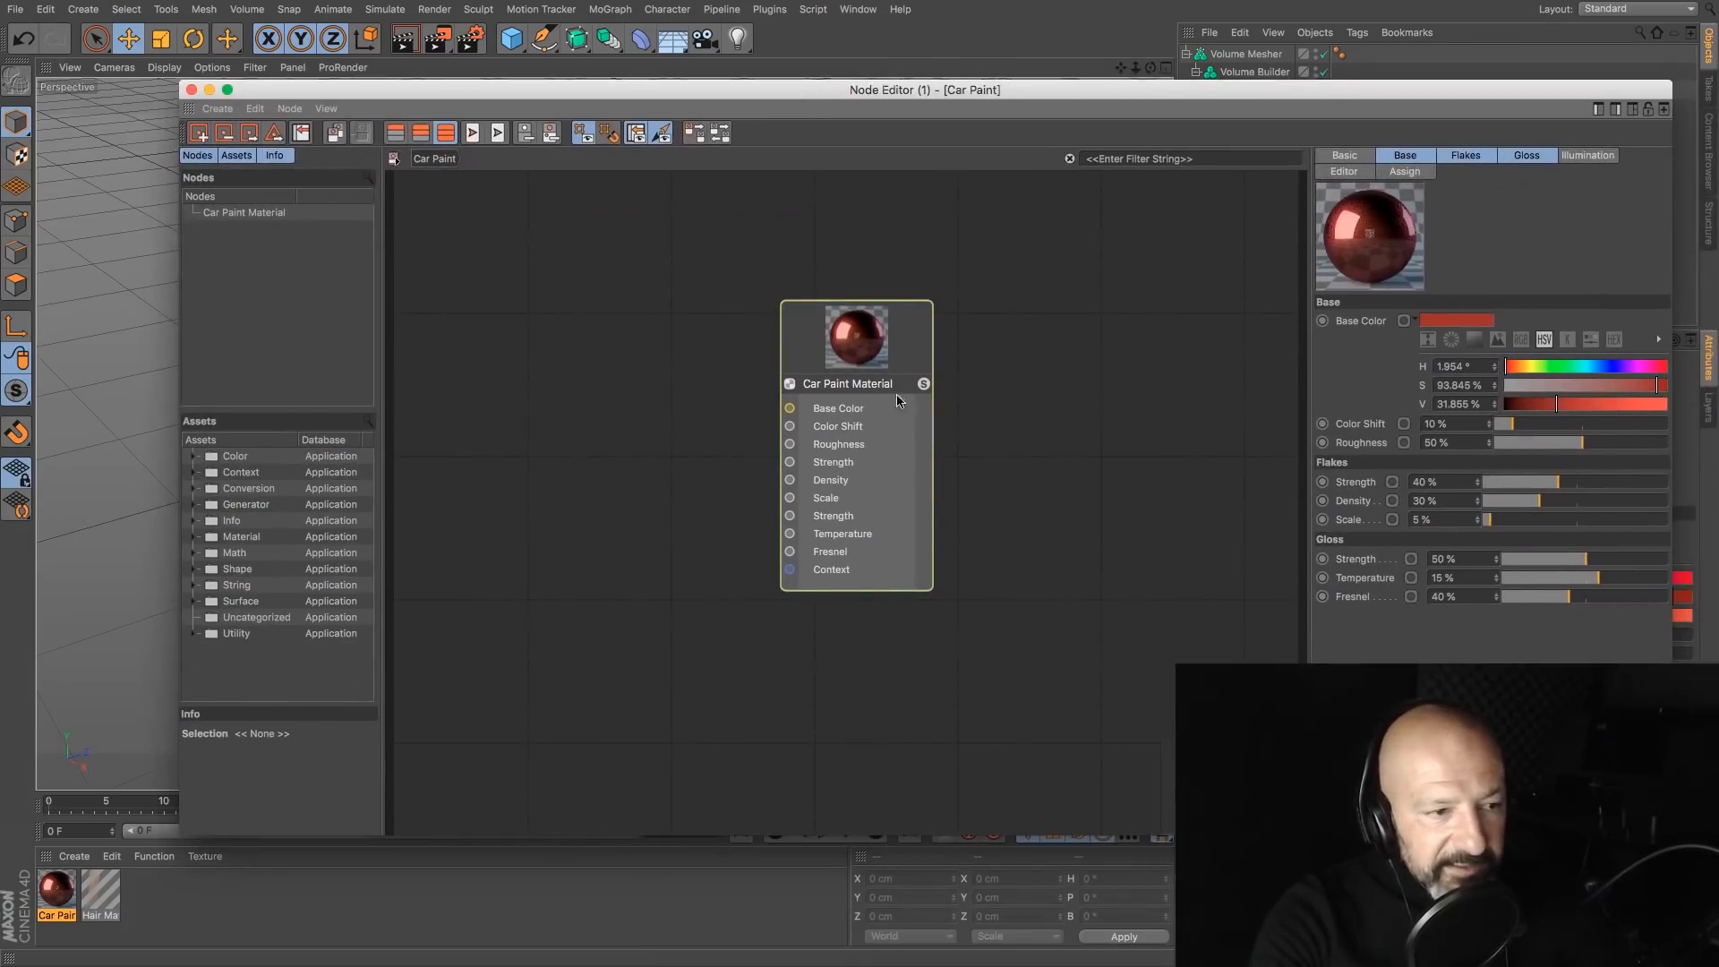
pyautogui.rightClick(907, 372)
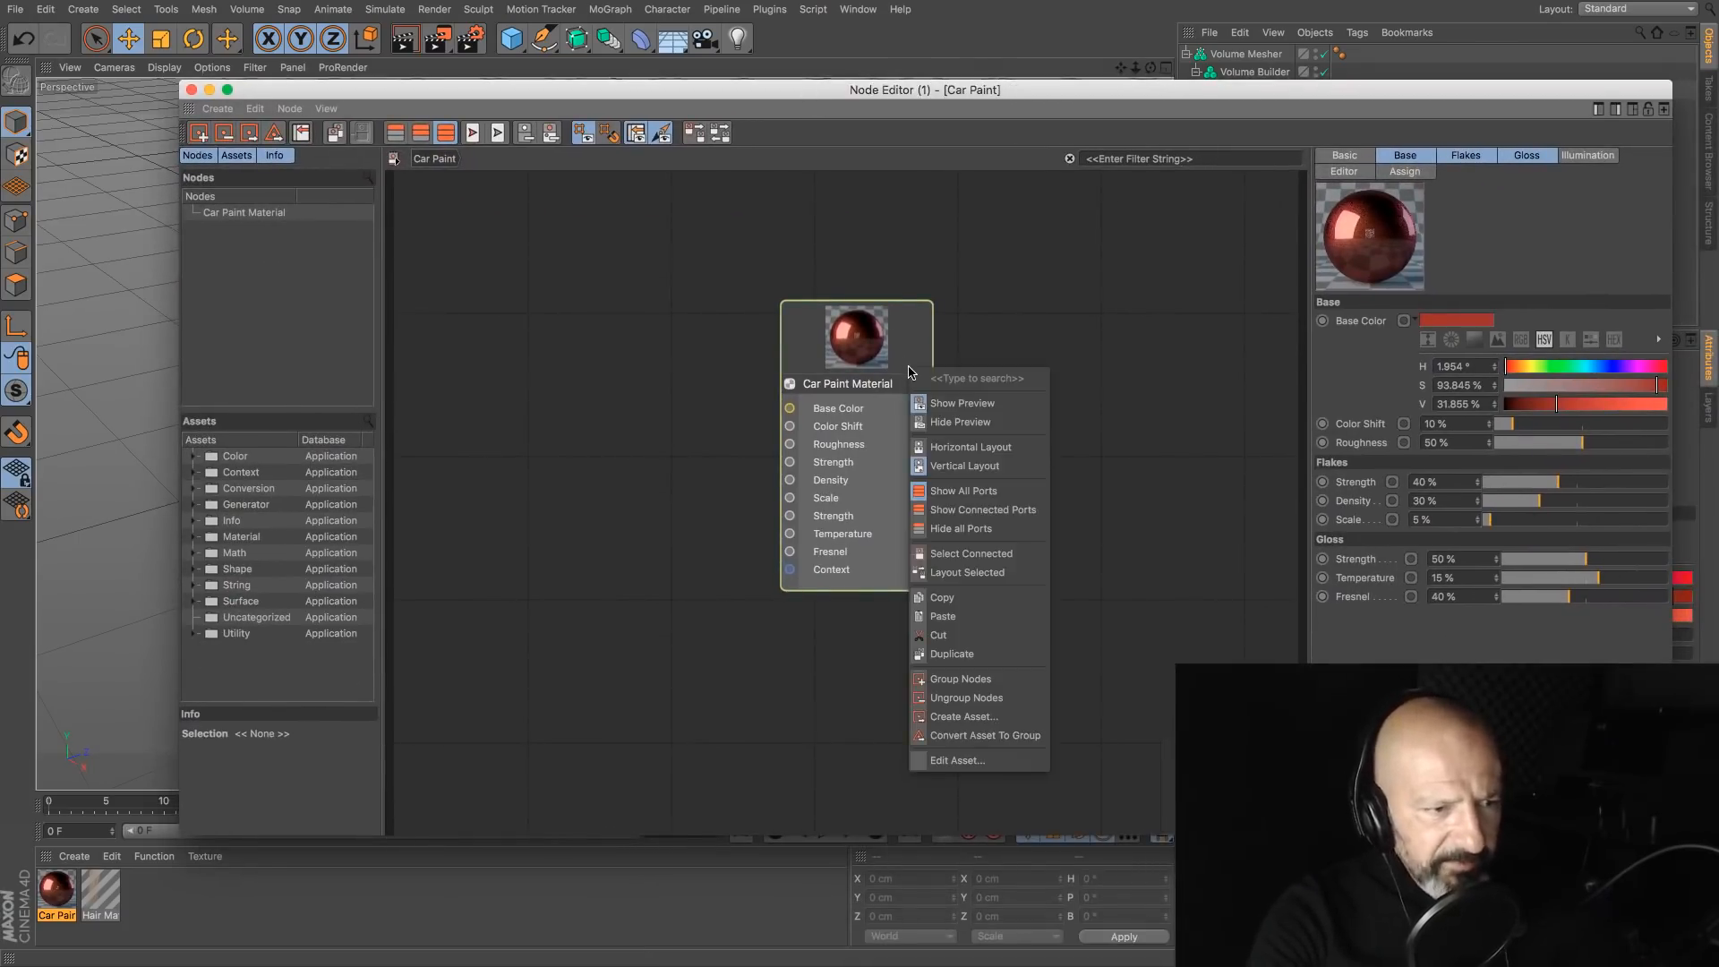
pyautogui.click(994, 760)
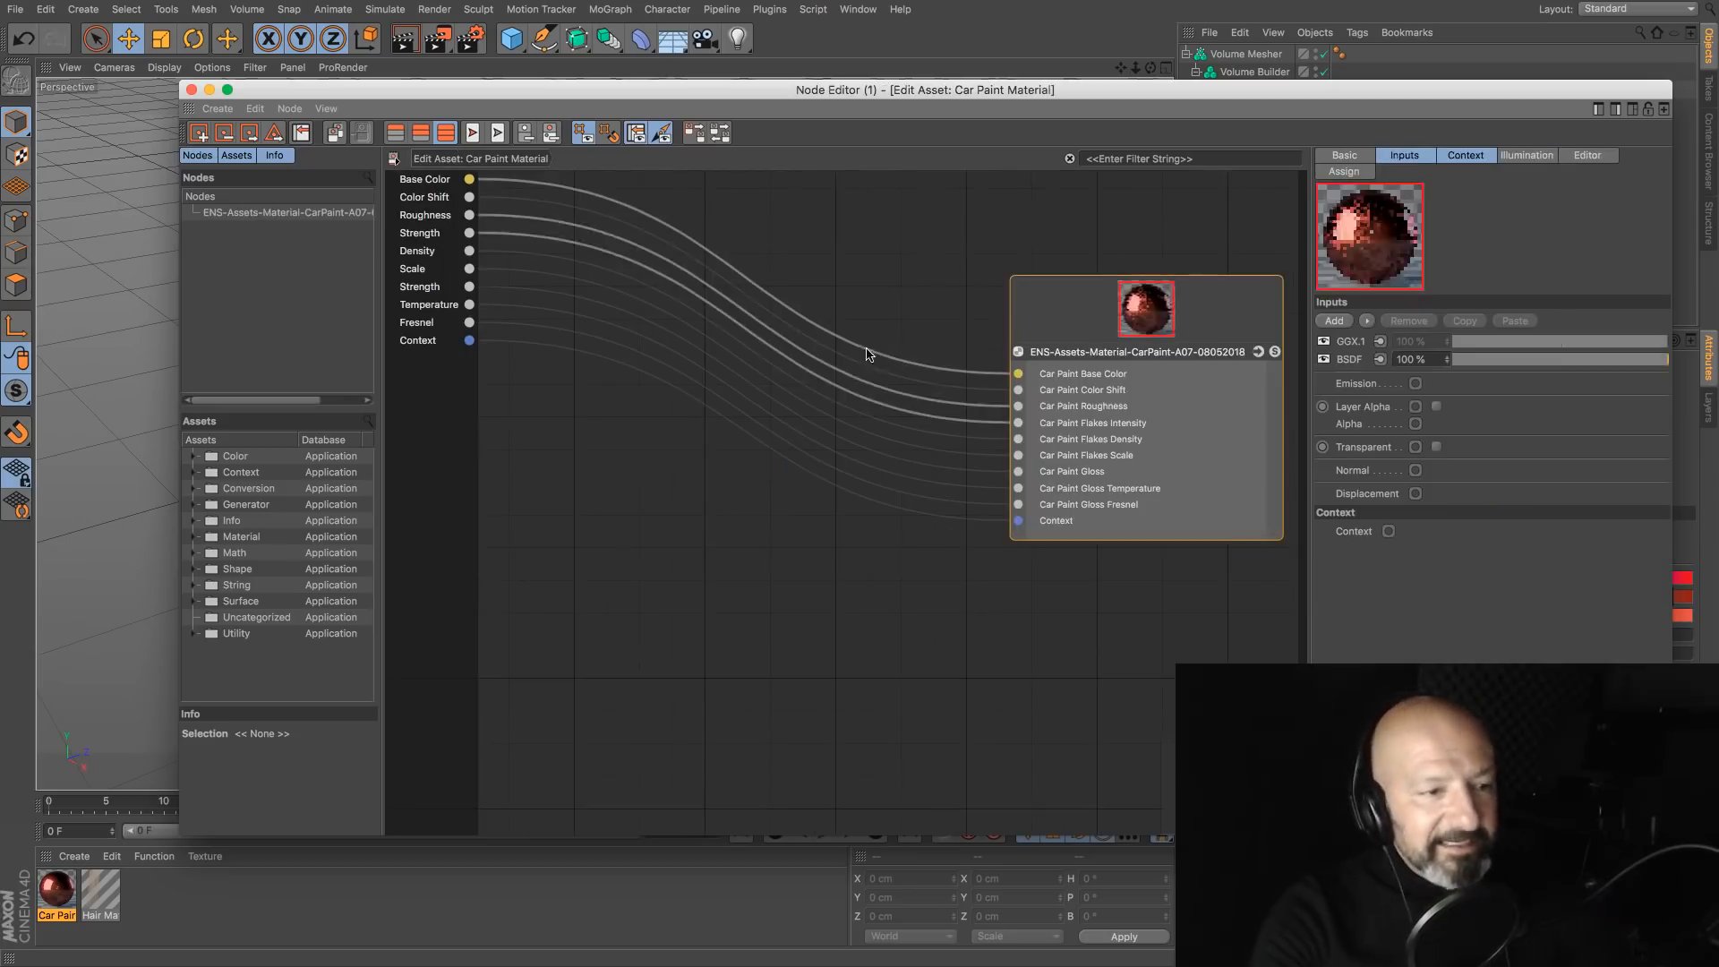
# Step: Enter the Car Paint asset's inner node group and examine its network around the Value and Color Correction nodes
pyautogui.doubleClick(1059, 311)
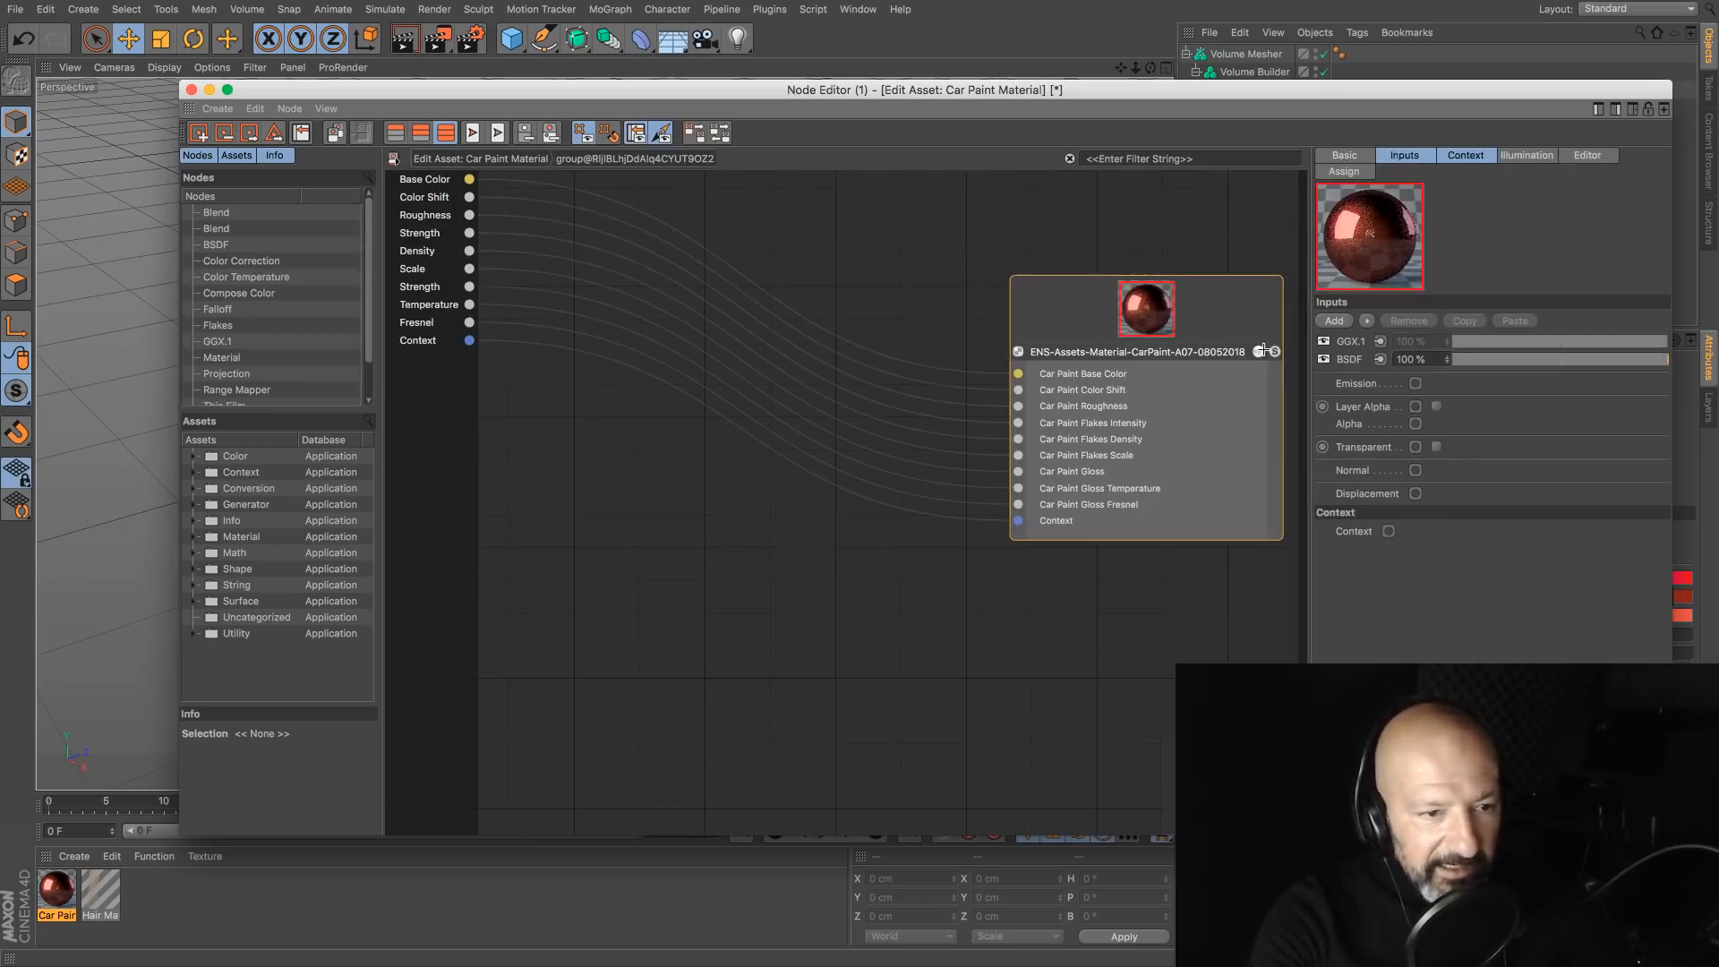
pyautogui.press('h')
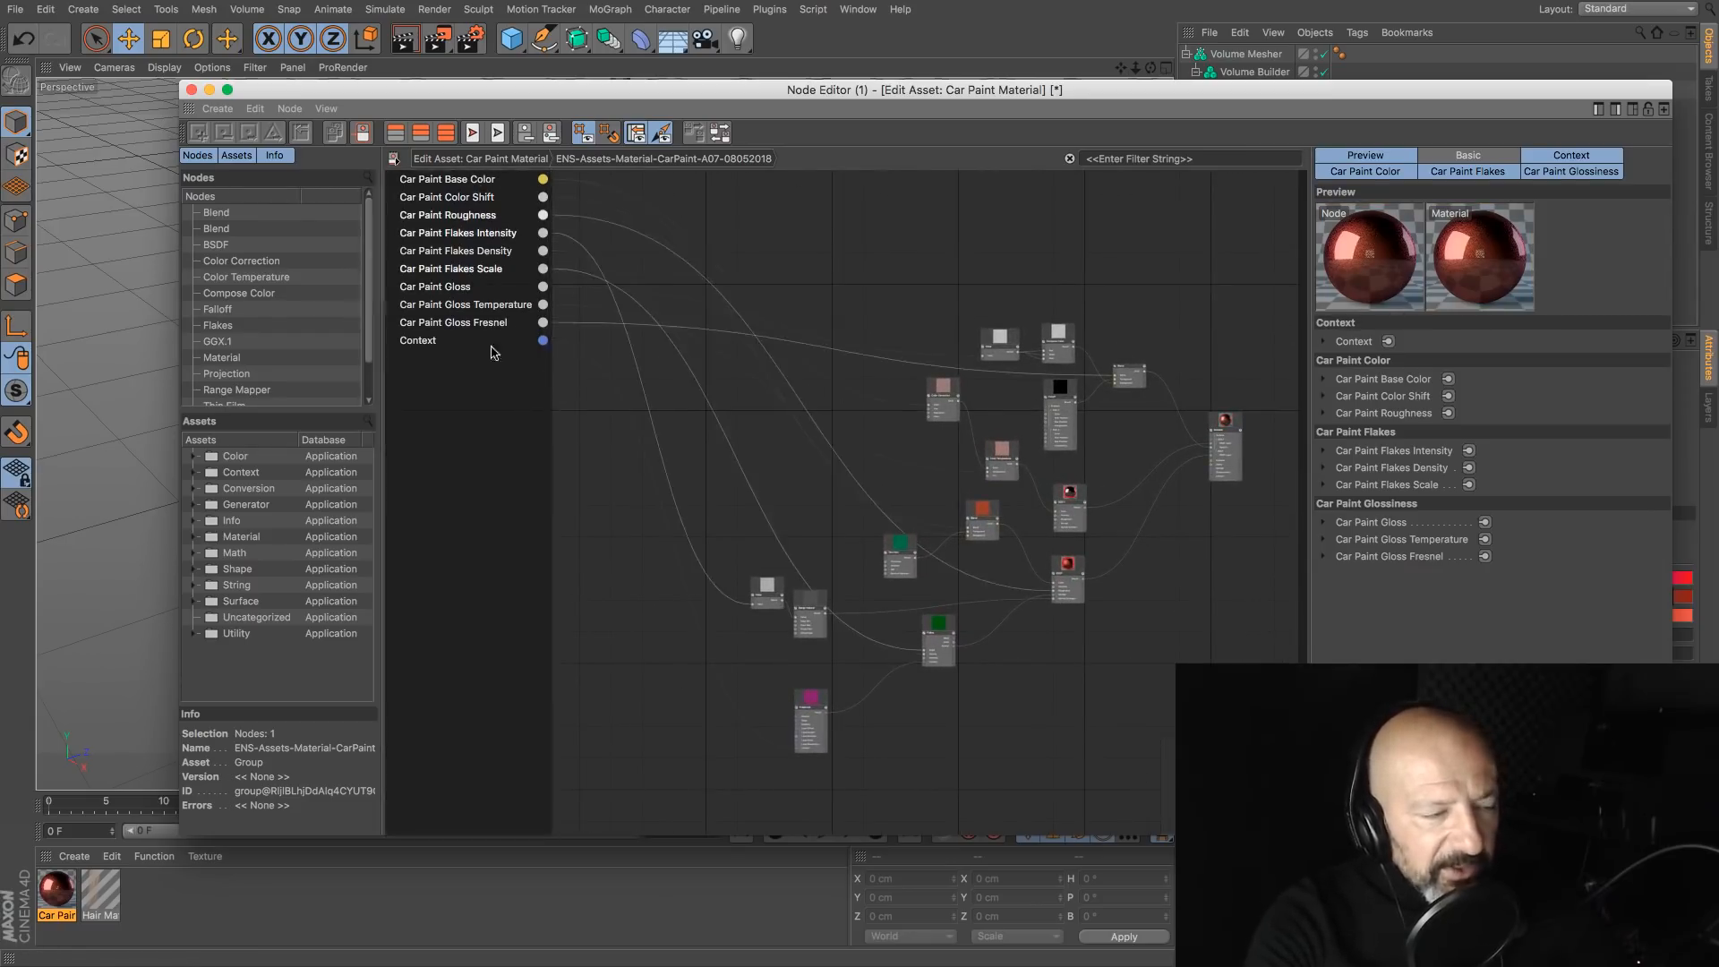
pyautogui.scroll(5, 957, 393)
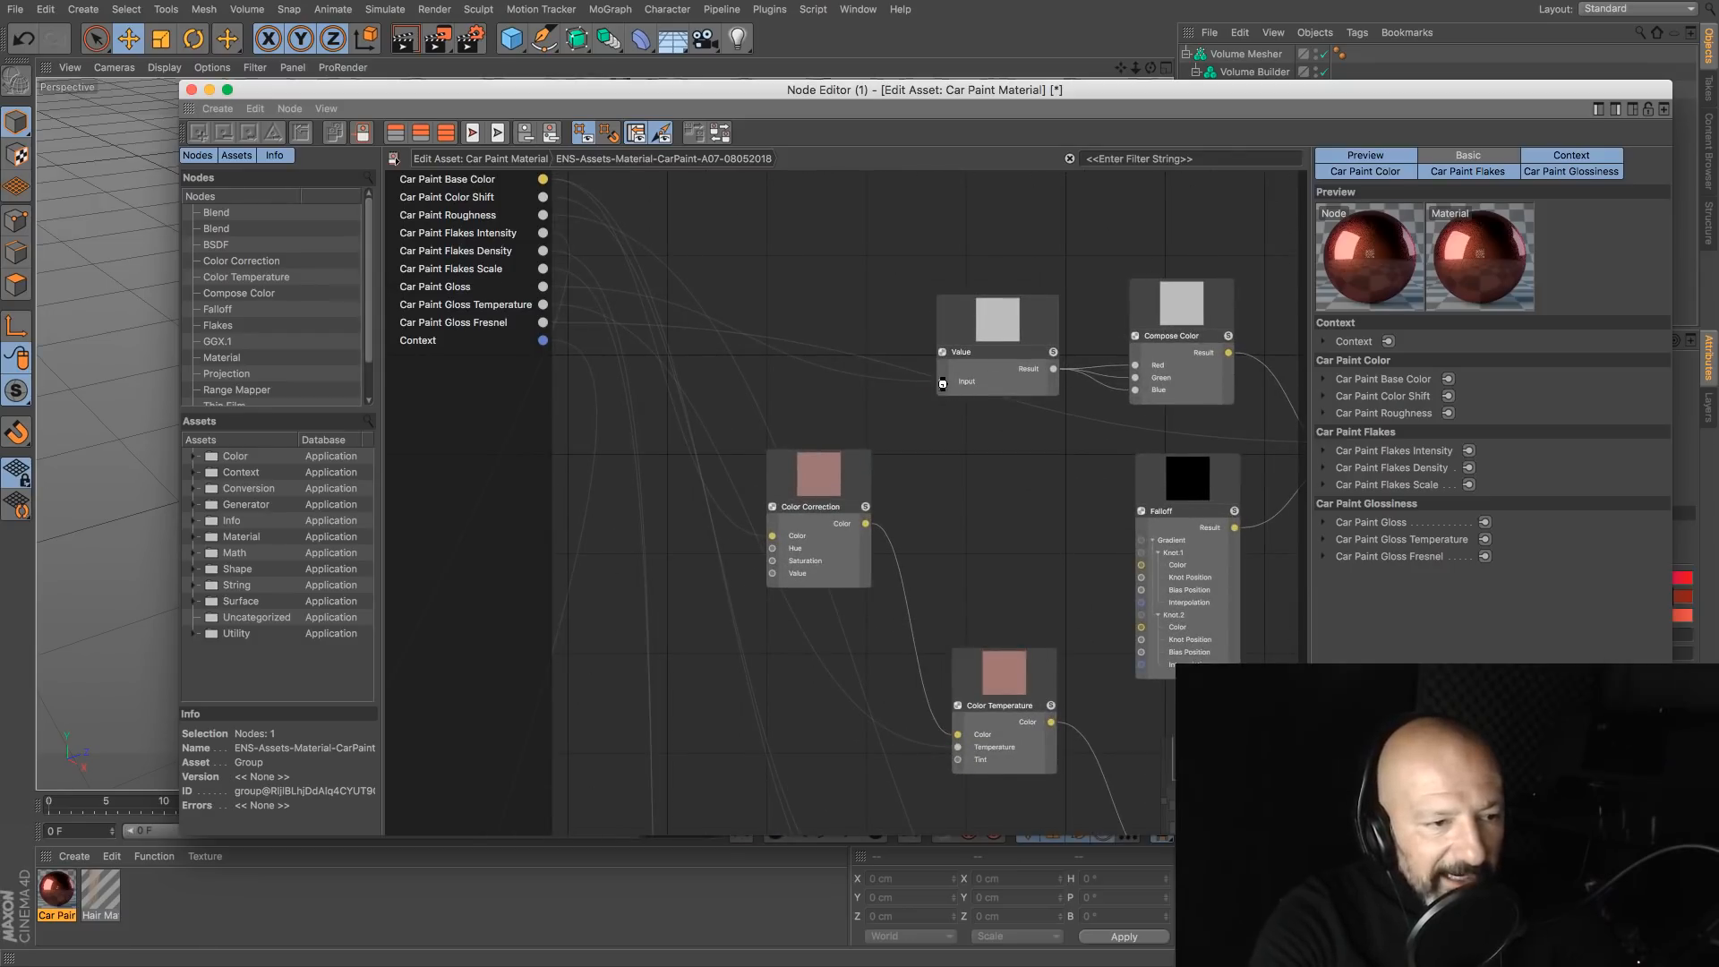
pyautogui.rightClick(941, 383)
pyautogui.click(898, 480)
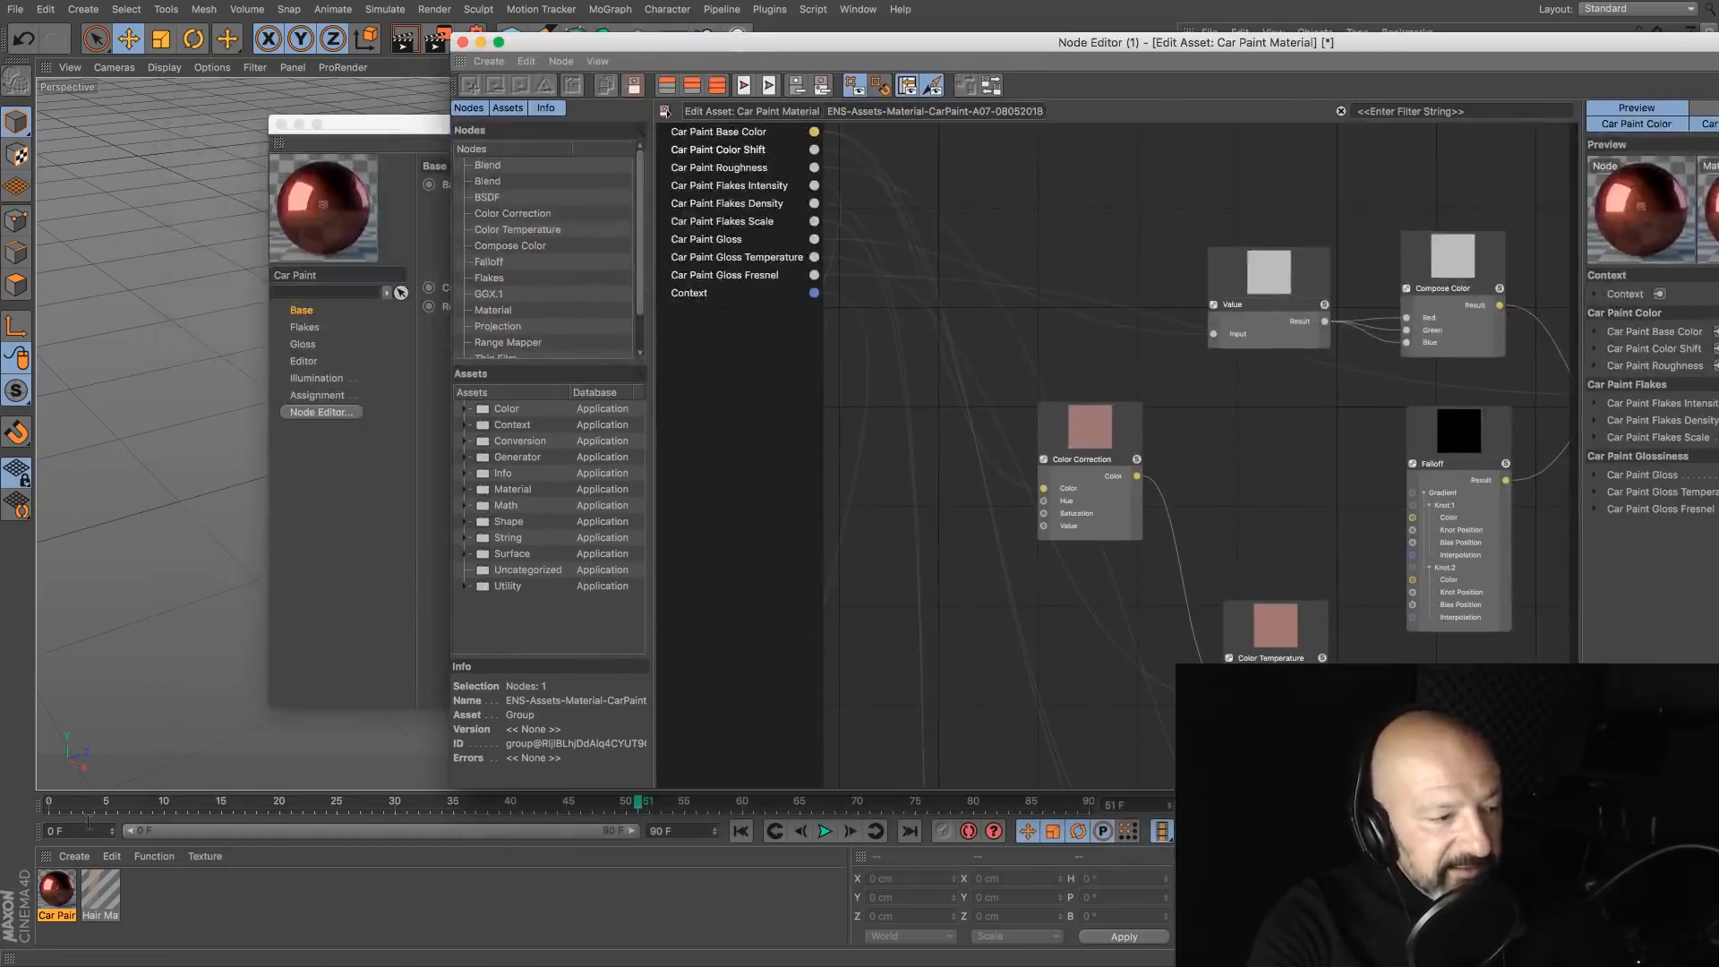
# Step: Compare the Car Paint material's settings with the node group's inputs, tracing the Car Paint Flakes Scale connection
pyautogui.click(344, 571)
pyautogui.moveTo(400, 133); pyautogui.dragTo(208, 337)
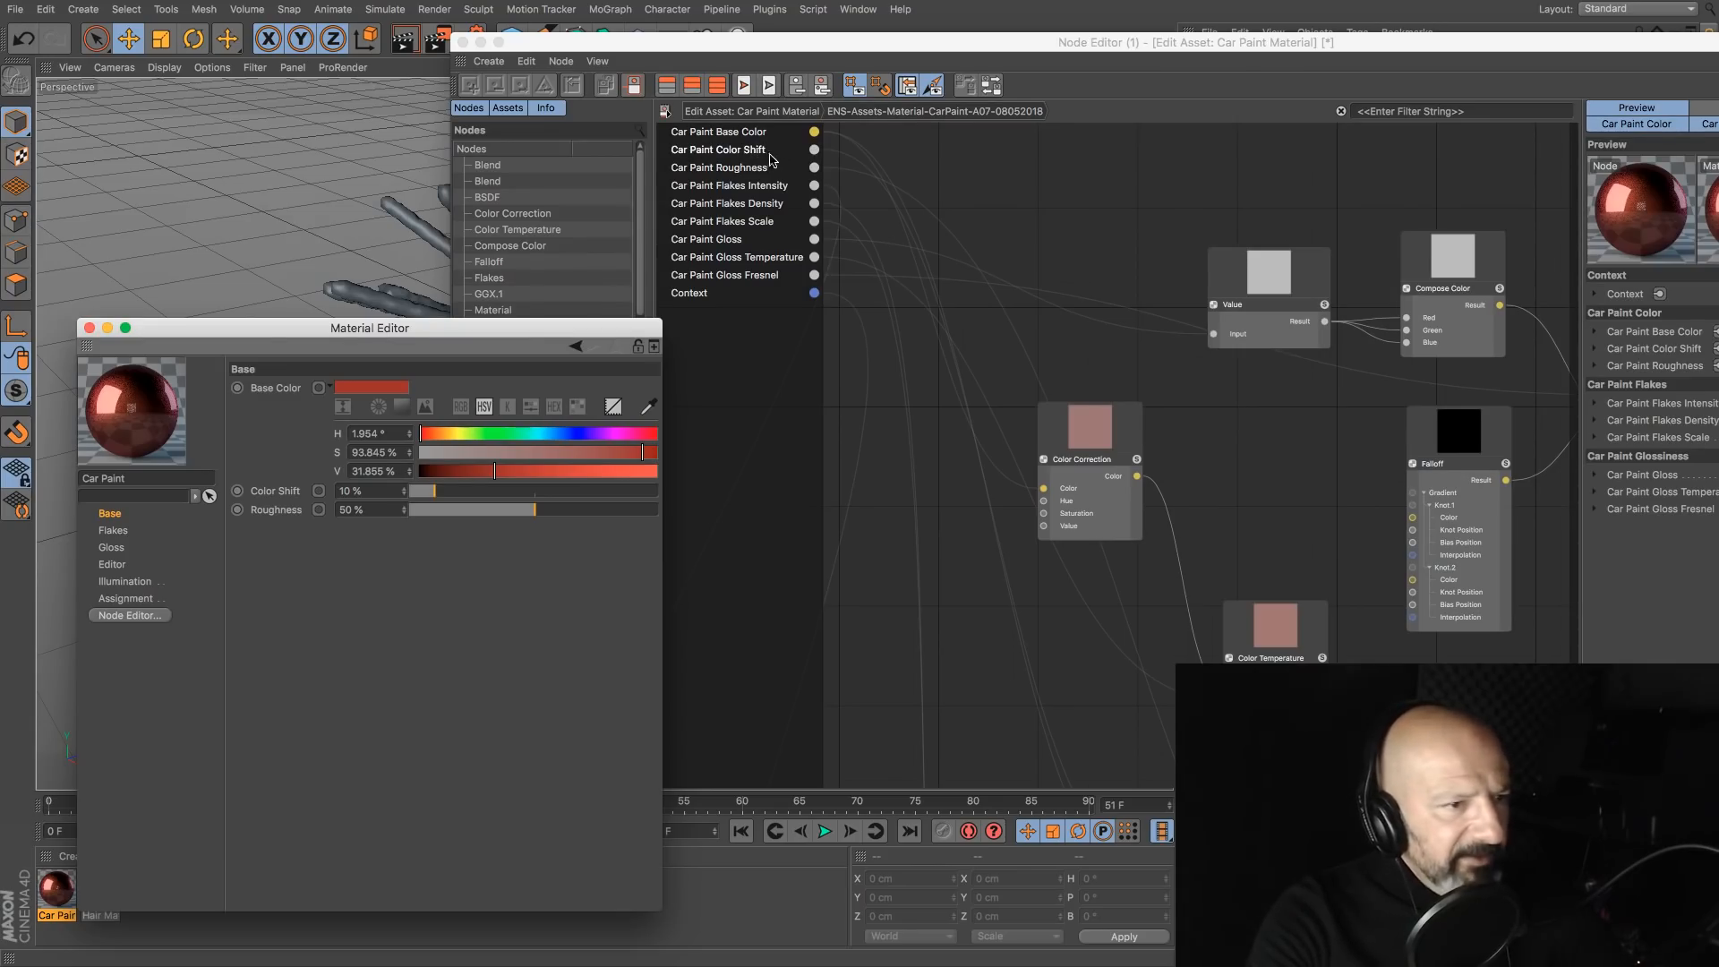
pyautogui.click(772, 222)
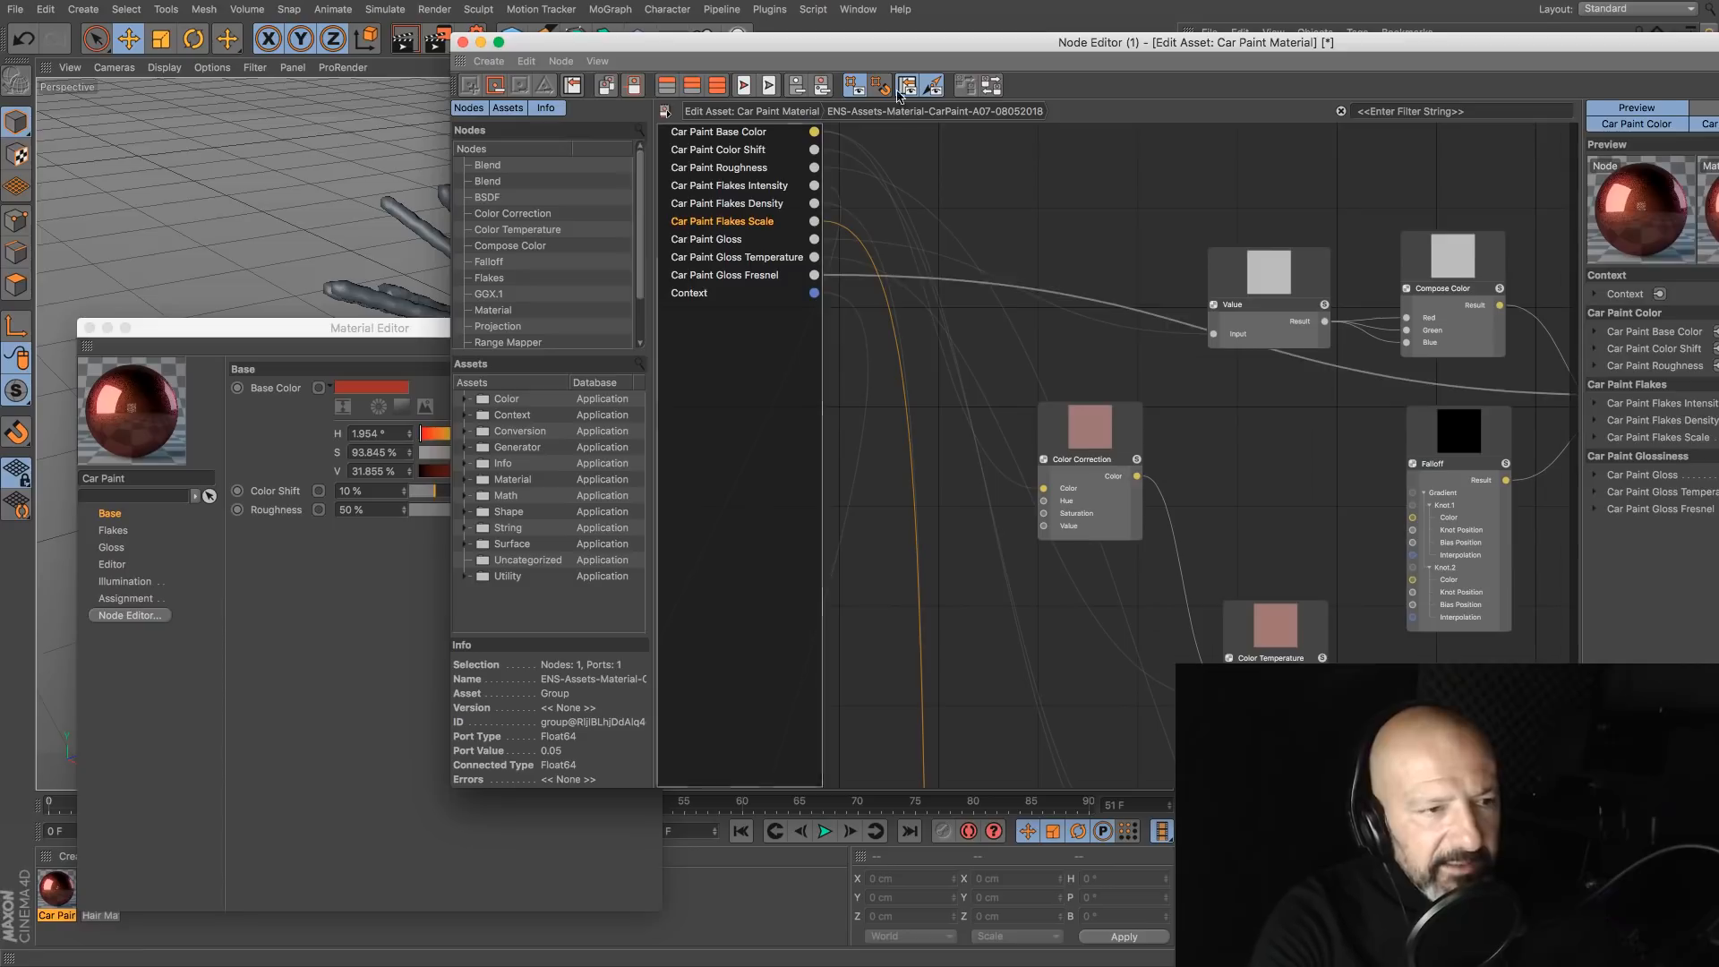
pyautogui.moveTo(924, 52); pyautogui.dragTo(653, 72)
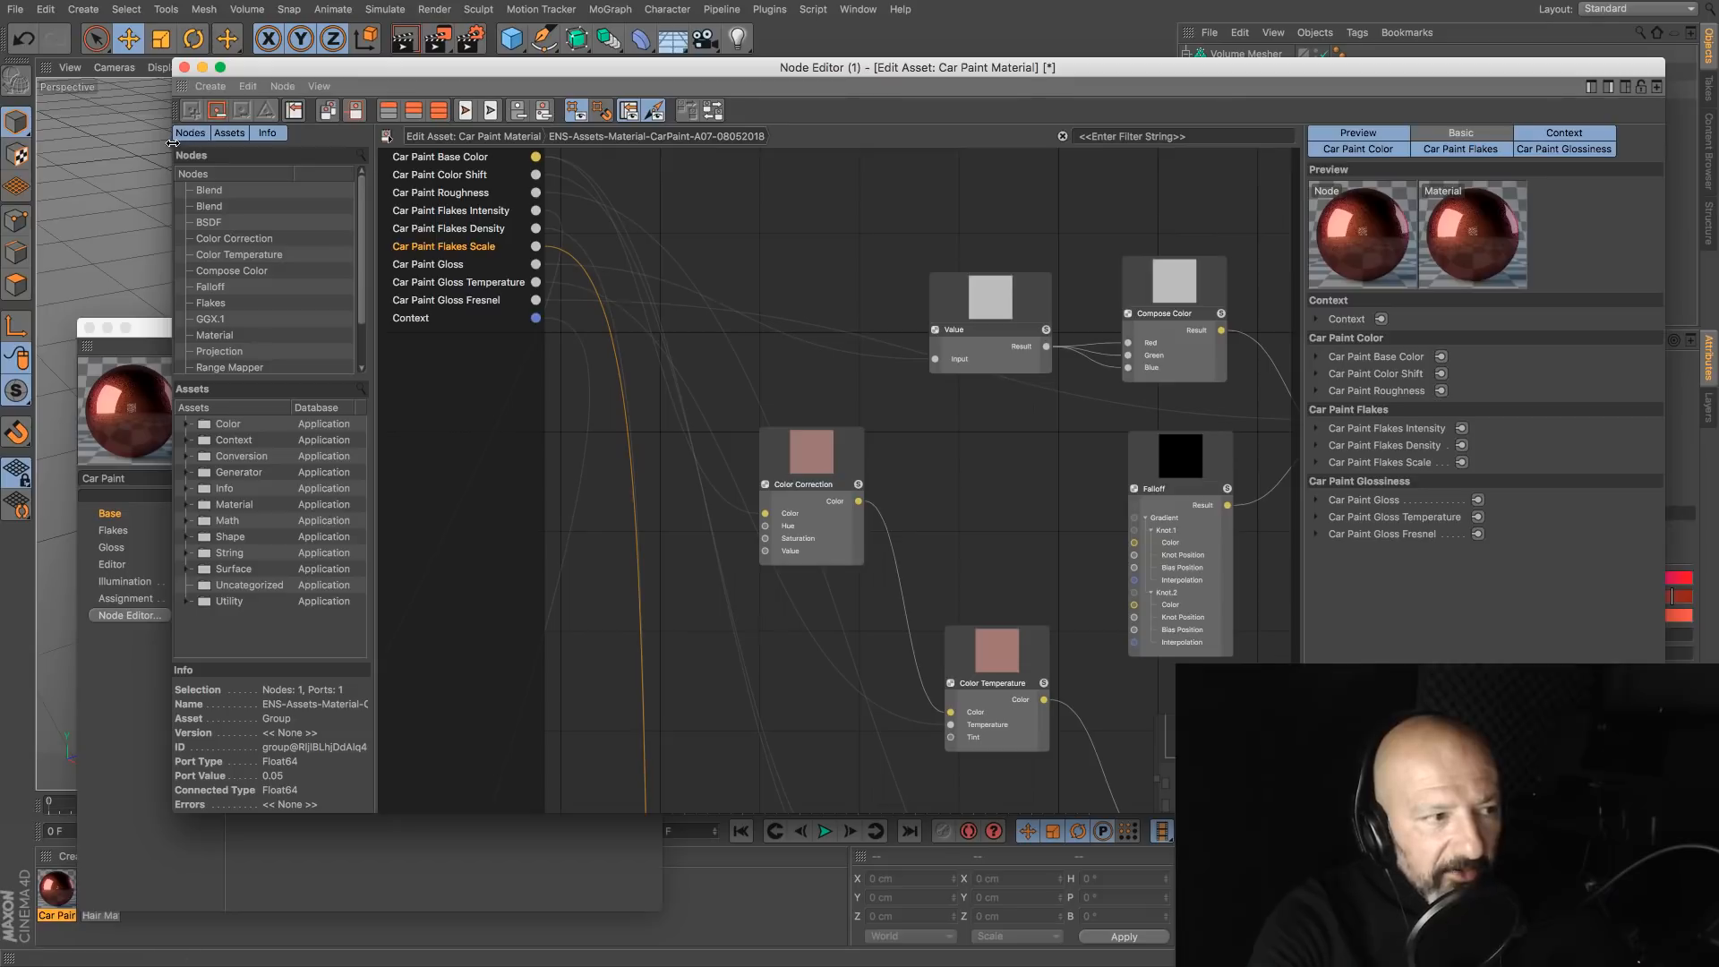
# Step: Close the Node Editor and the Material Editor of the Car Paint material
pyautogui.moveTo(172, 144); pyautogui.dragTo(494, 143)
pyautogui.moveTo(743, 73); pyautogui.dragTo(718, 105)
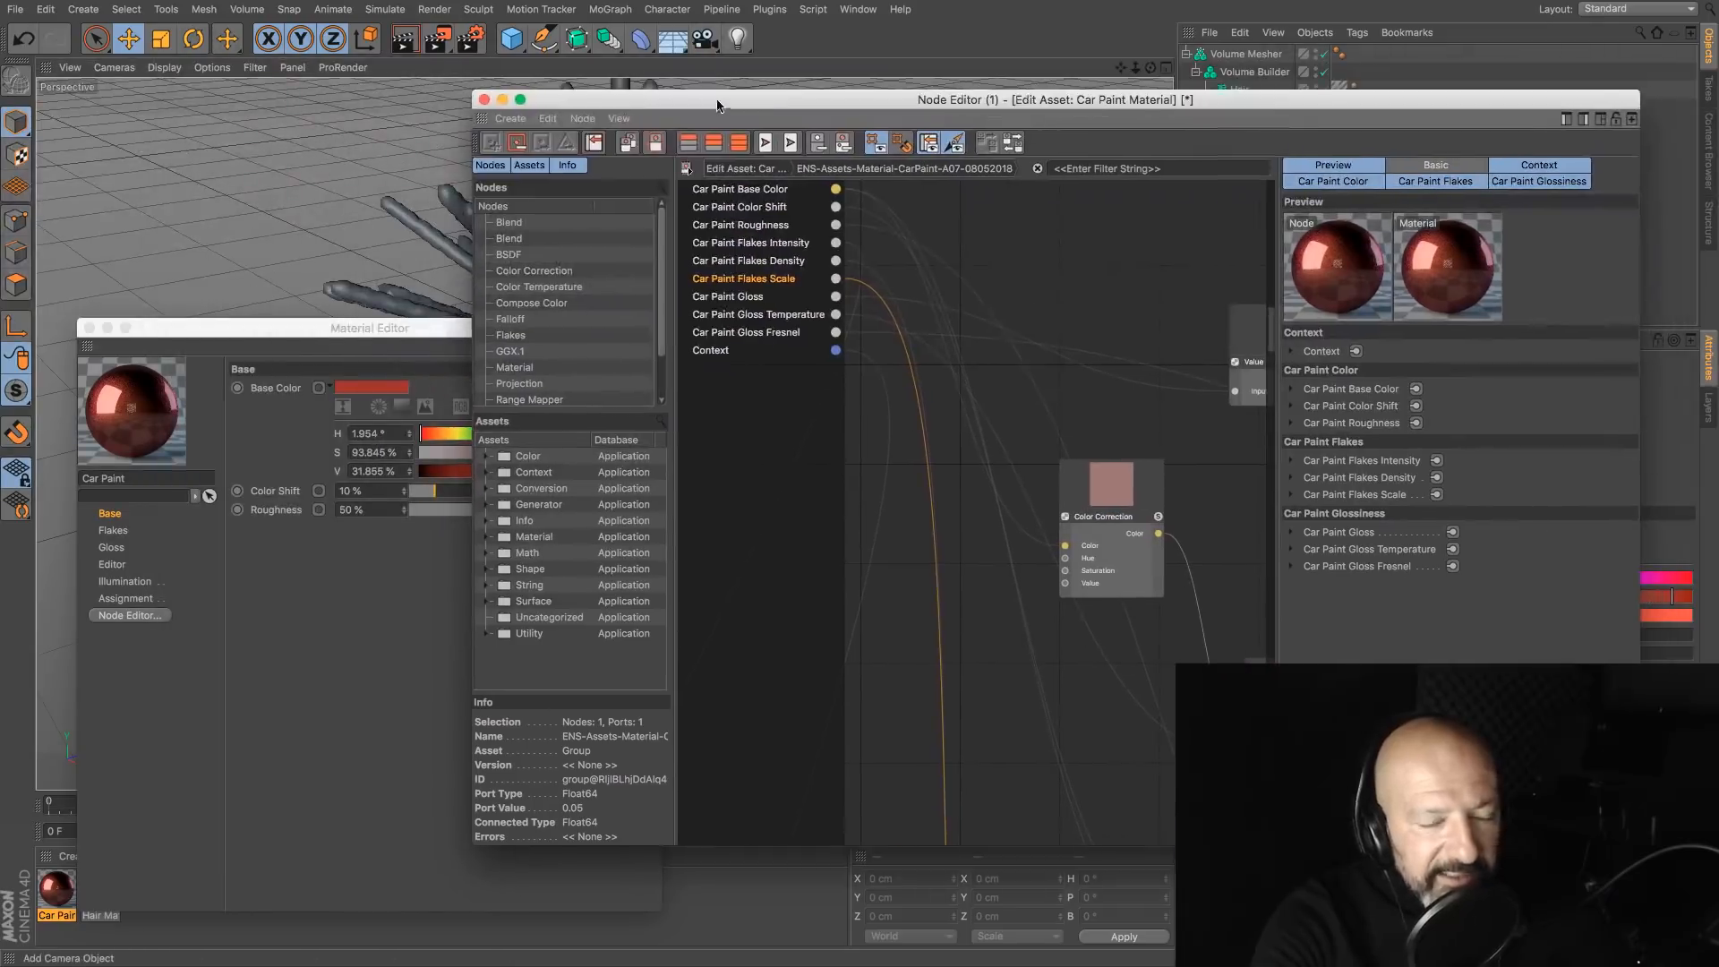
pyautogui.click(483, 101)
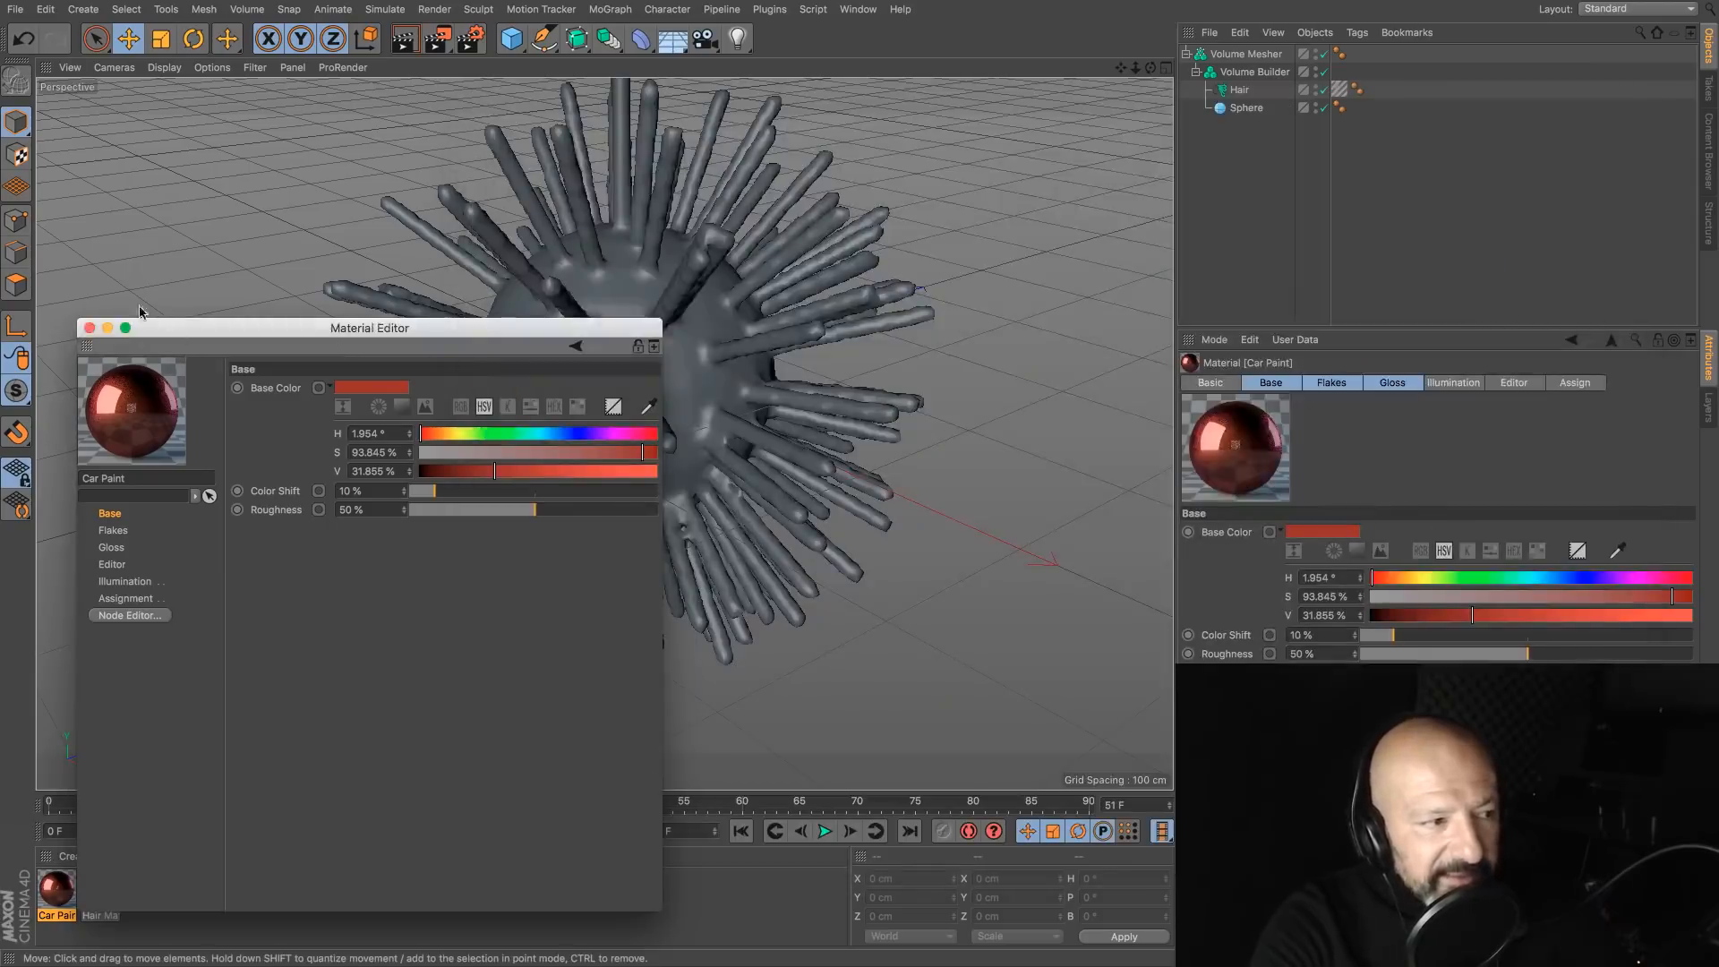
pyautogui.click(89, 328)
# Step: Examine the list of ready-made node materials available when creating a new material
pyautogui.click(74, 856)
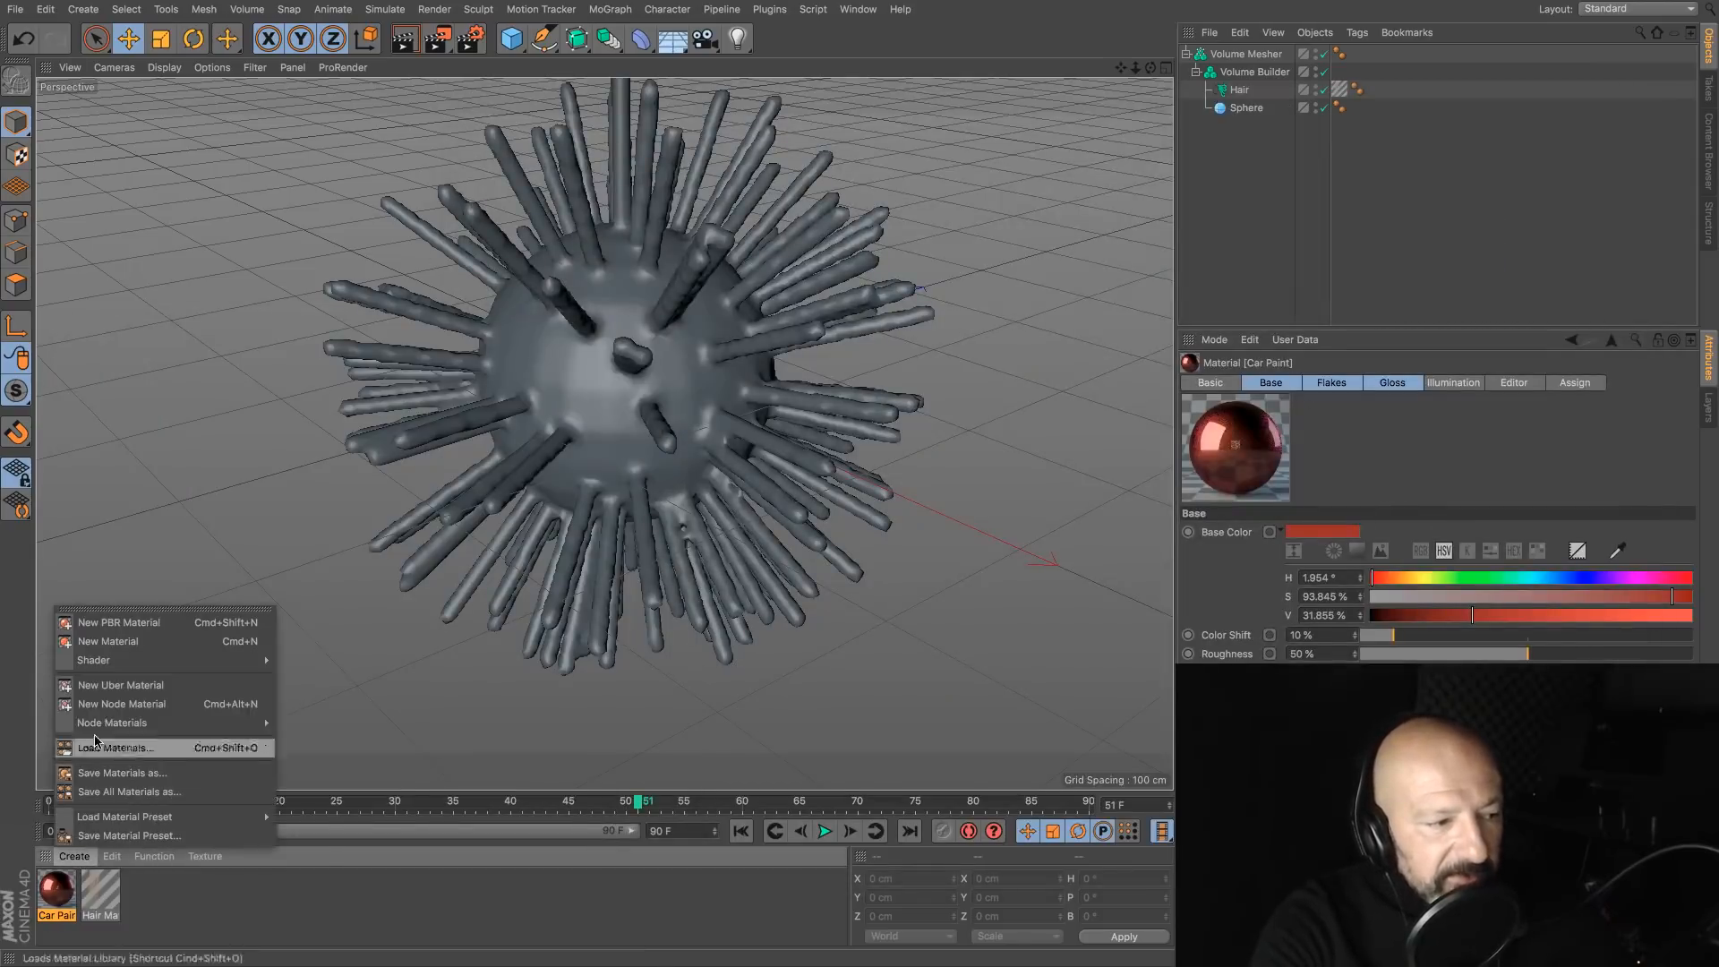
pyautogui.moveTo(134, 722)
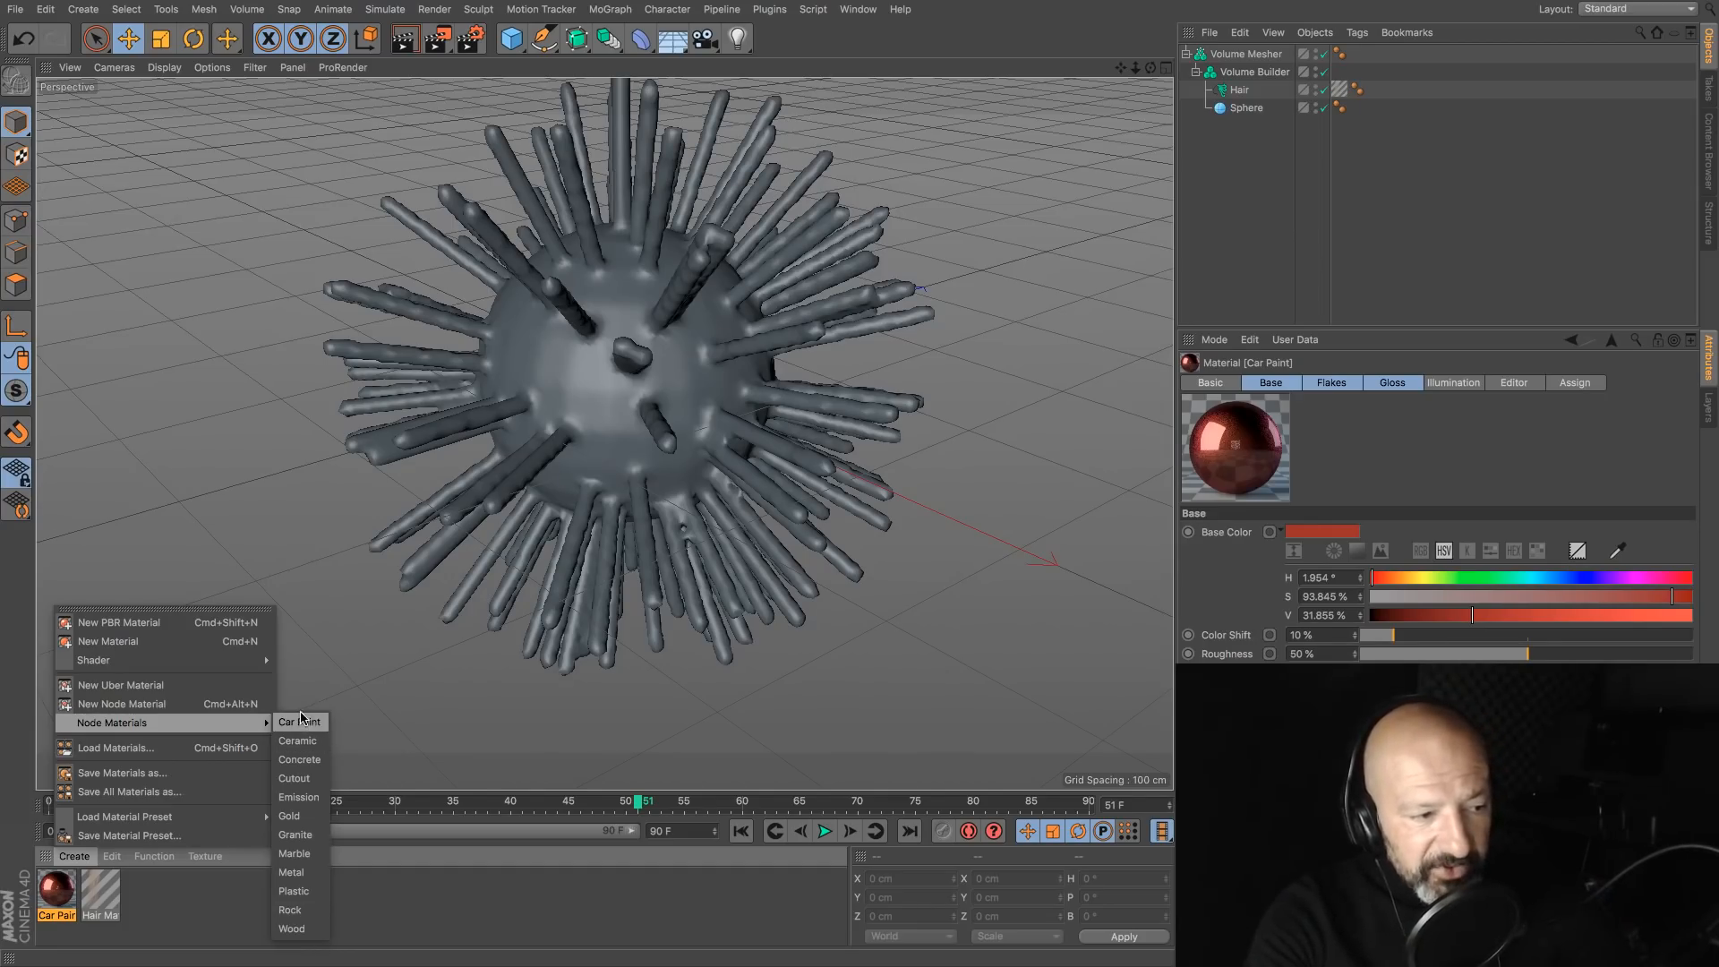
pyautogui.click(463, 717)
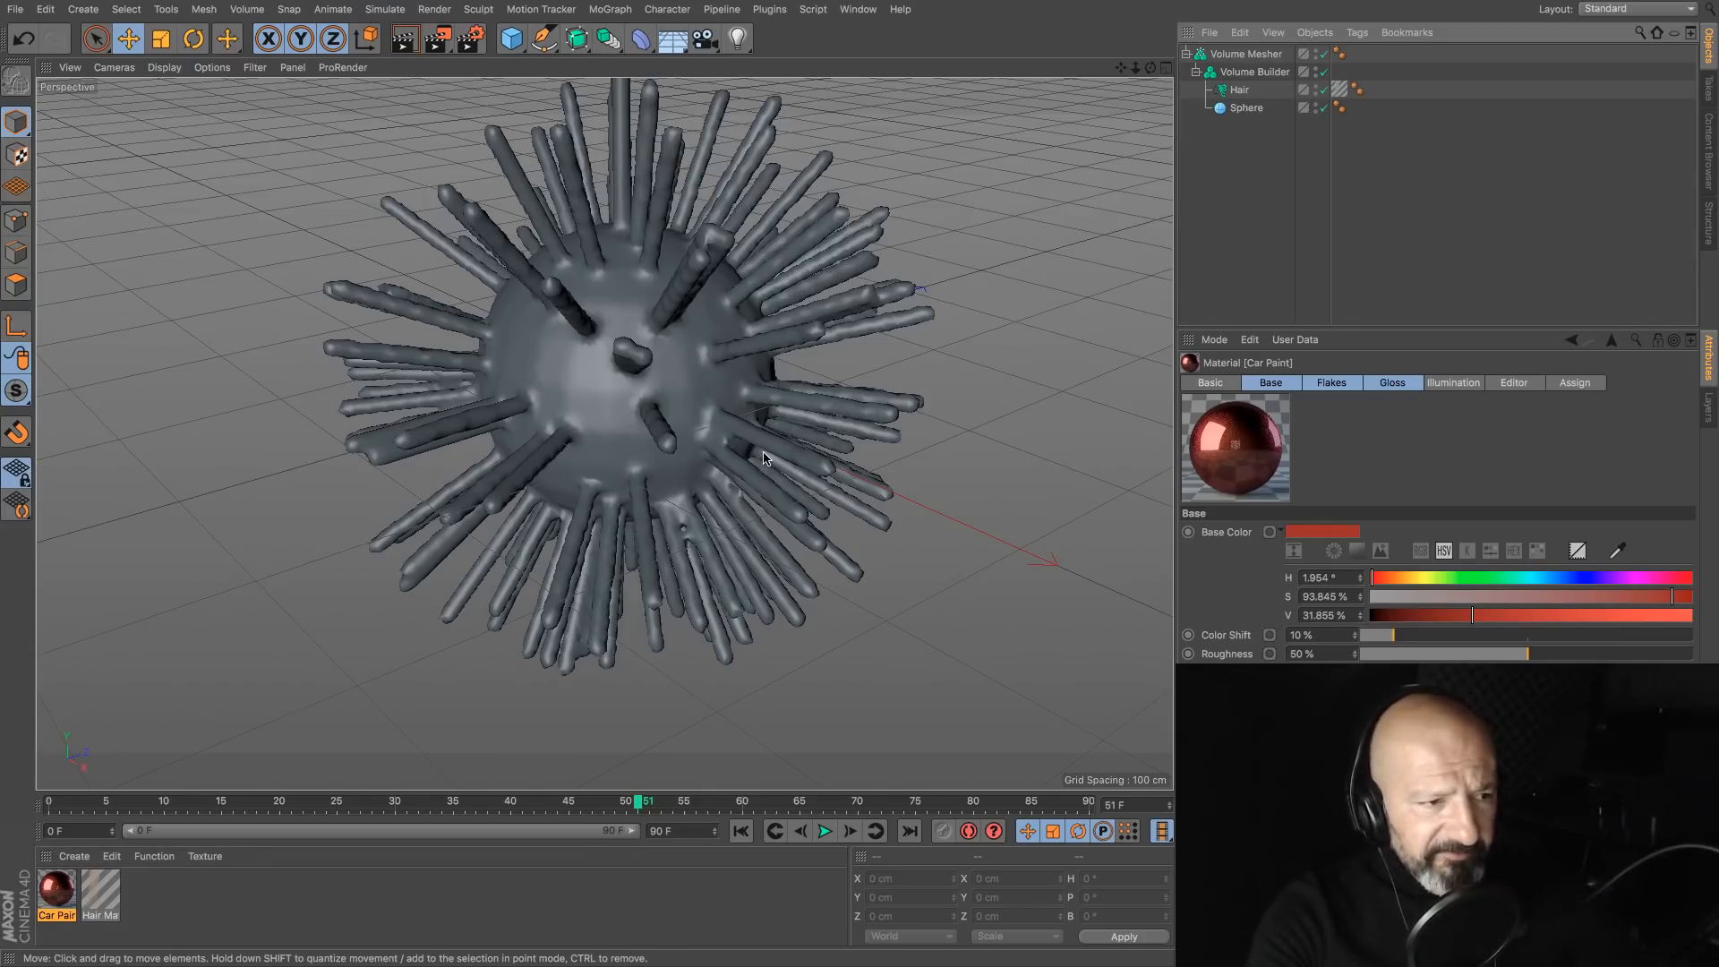
# Step: Add a densely segmented plane to a new project and make it editable
pyautogui.hotkey('ctrl', 'n')
pyautogui.click(511, 38)
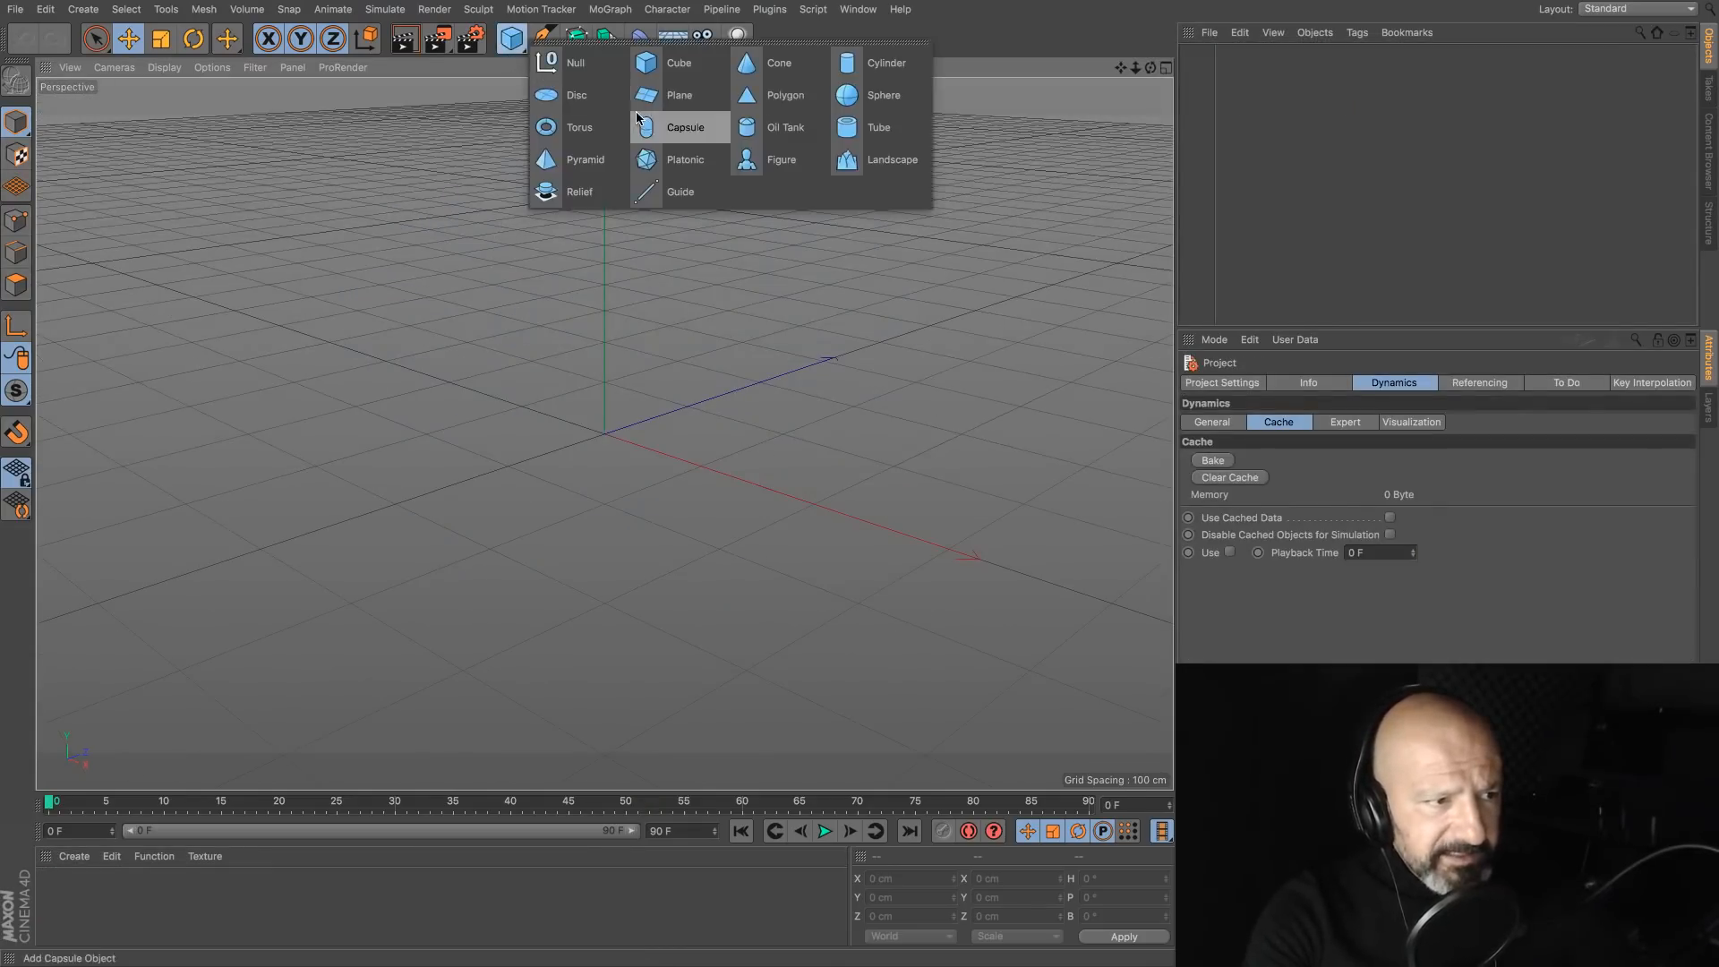
pyautogui.click(646, 95)
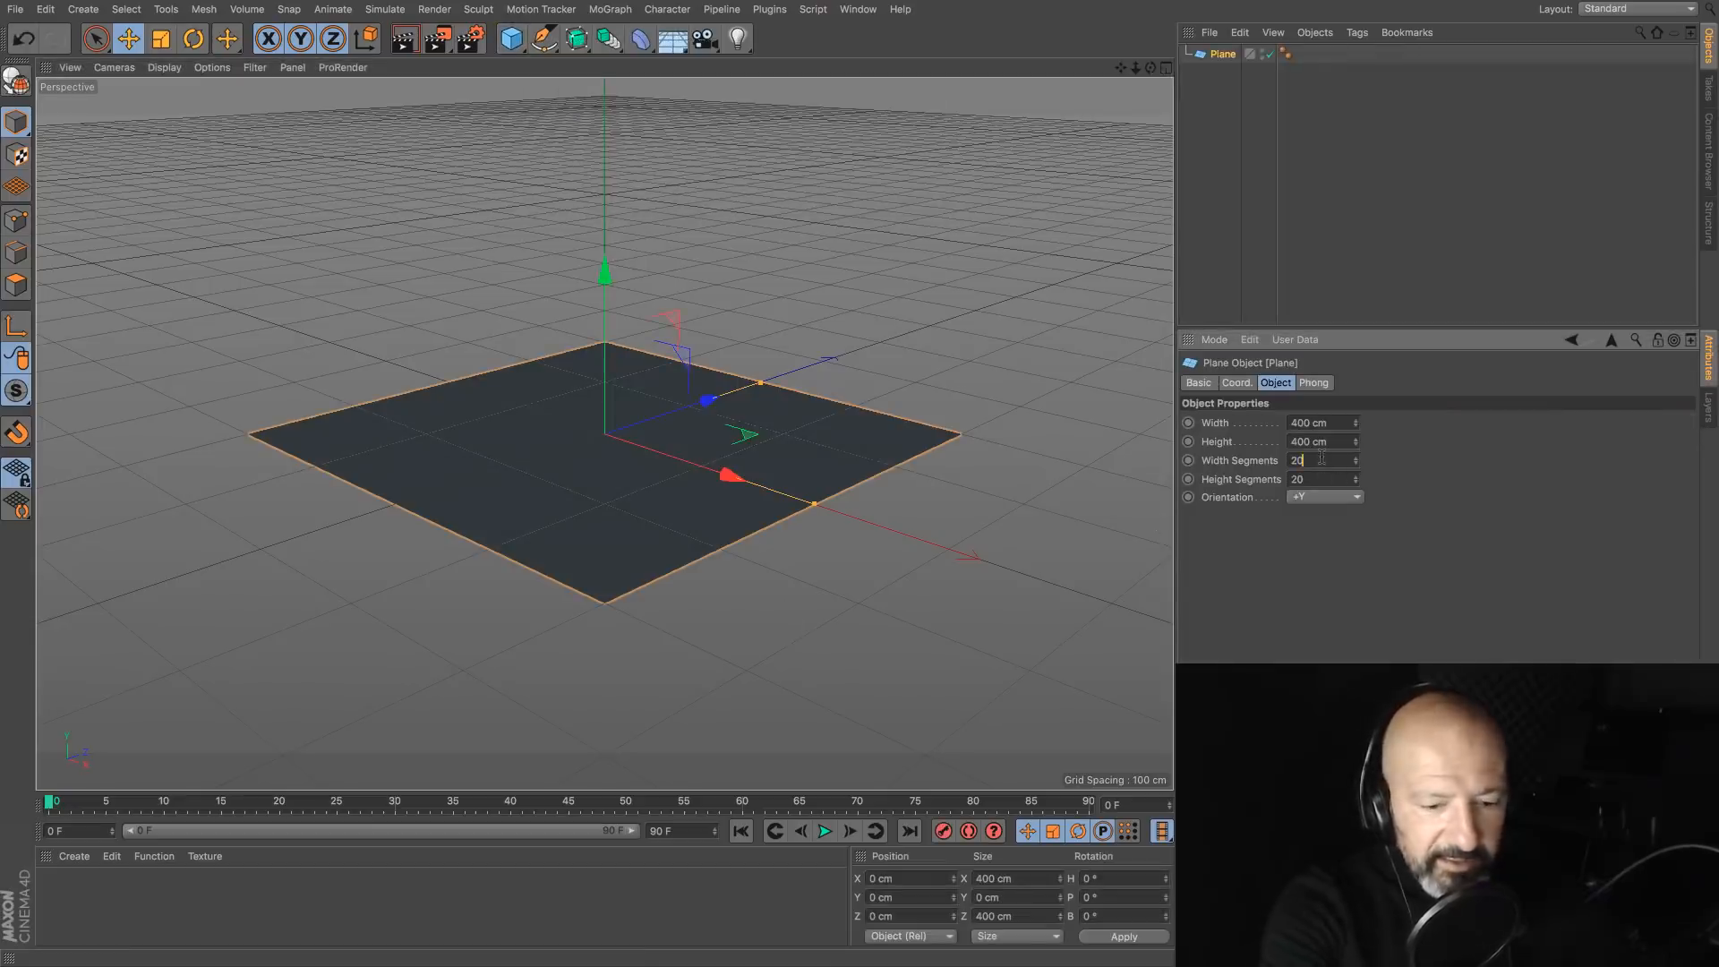
pyautogui.press('c')
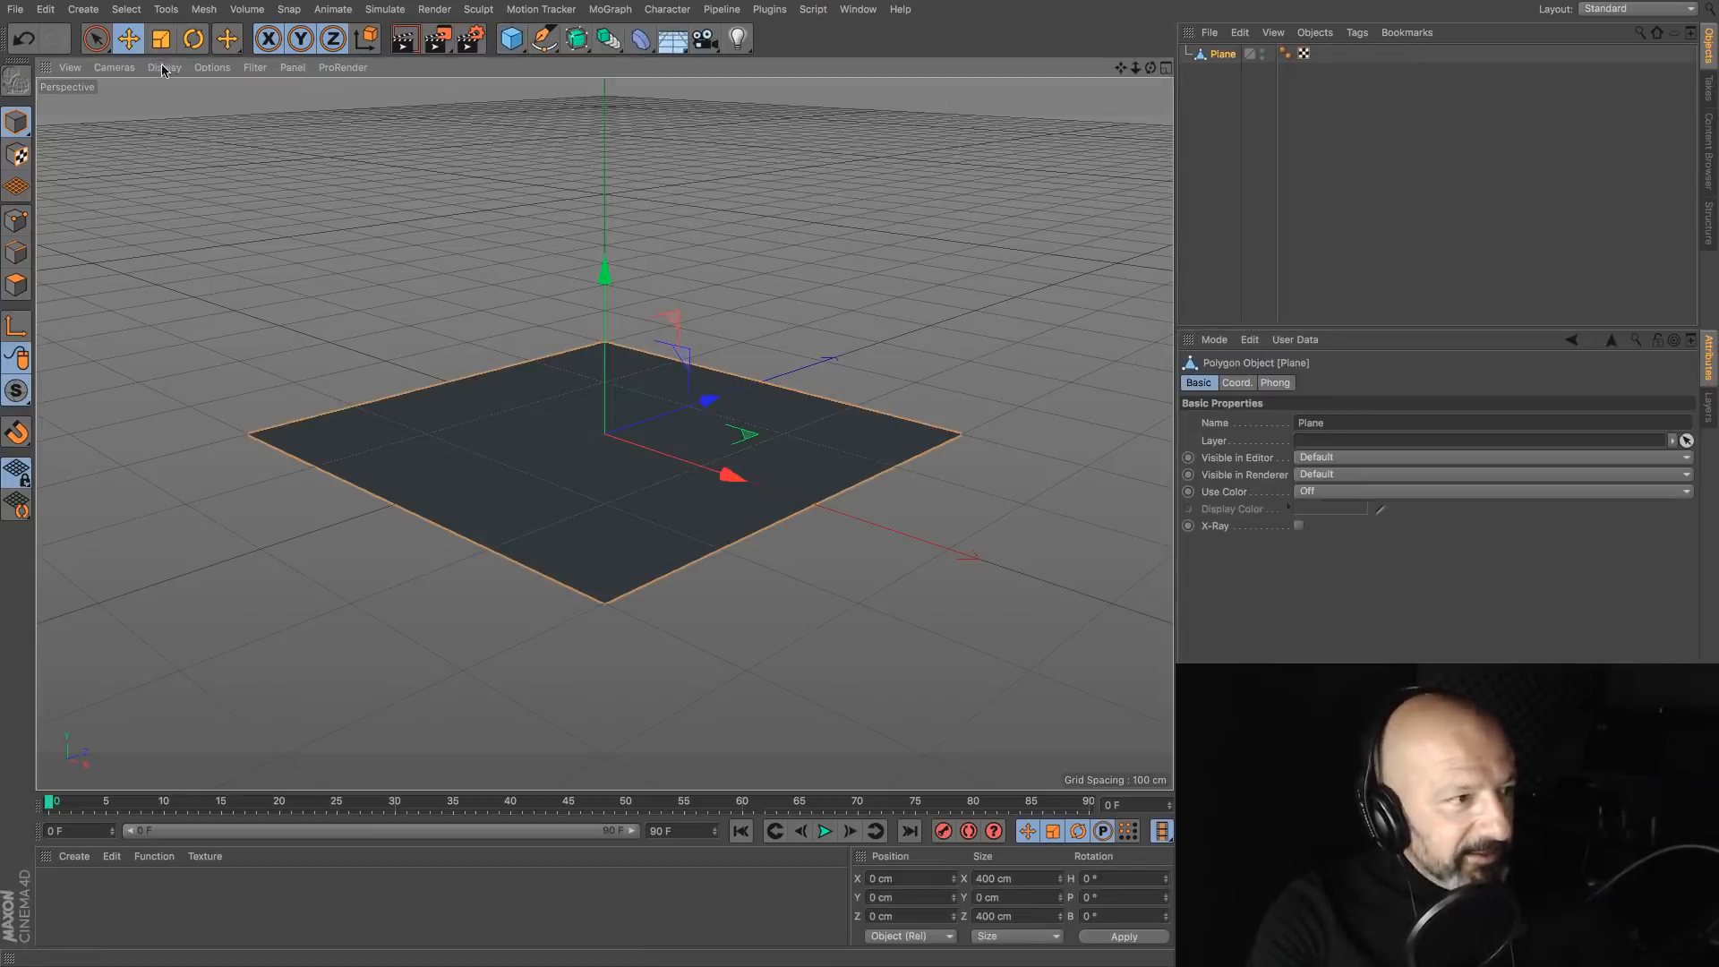
# Step: Switch the viewport shading so that the plane's mesh lines are drawn
pyautogui.press('u')
pyautogui.click(179, 112)
pyautogui.keyDown('alt'); pyautogui.moveTo(537, 358); pyautogui.dragTo(922, 449); pyautogui.keyUp('alt')
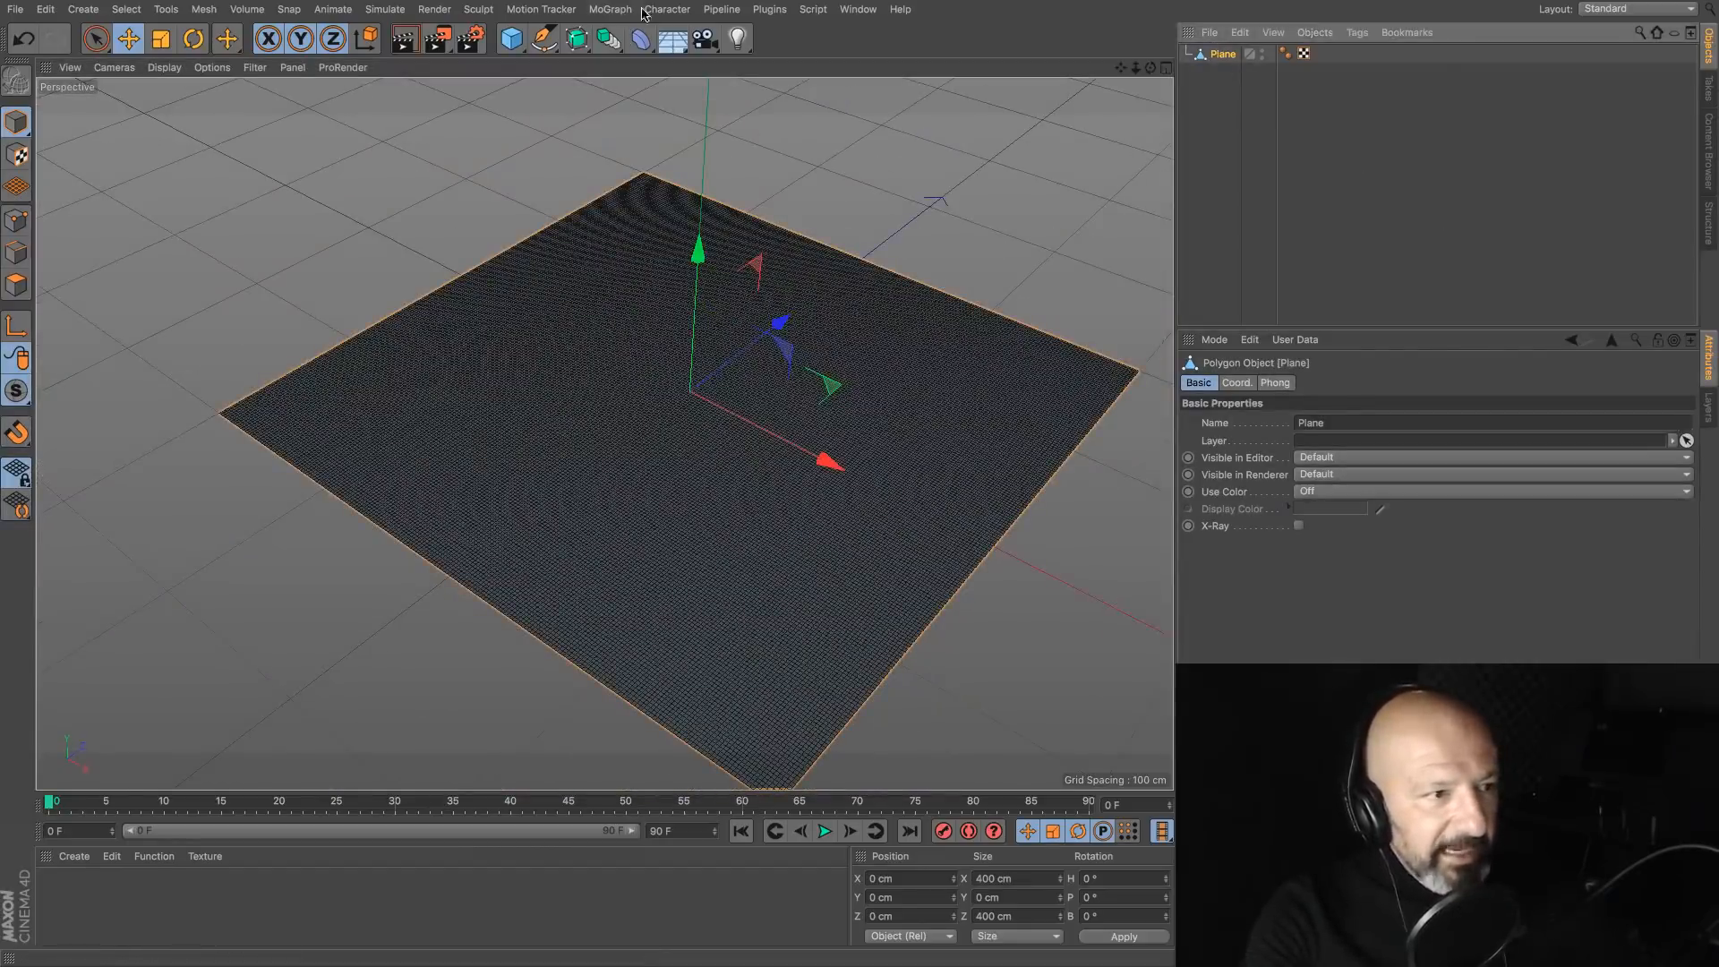
# Step: Create a vertex map on the plane by painting a single dab near its edge with the Paint Tool
pyautogui.click(602, 11)
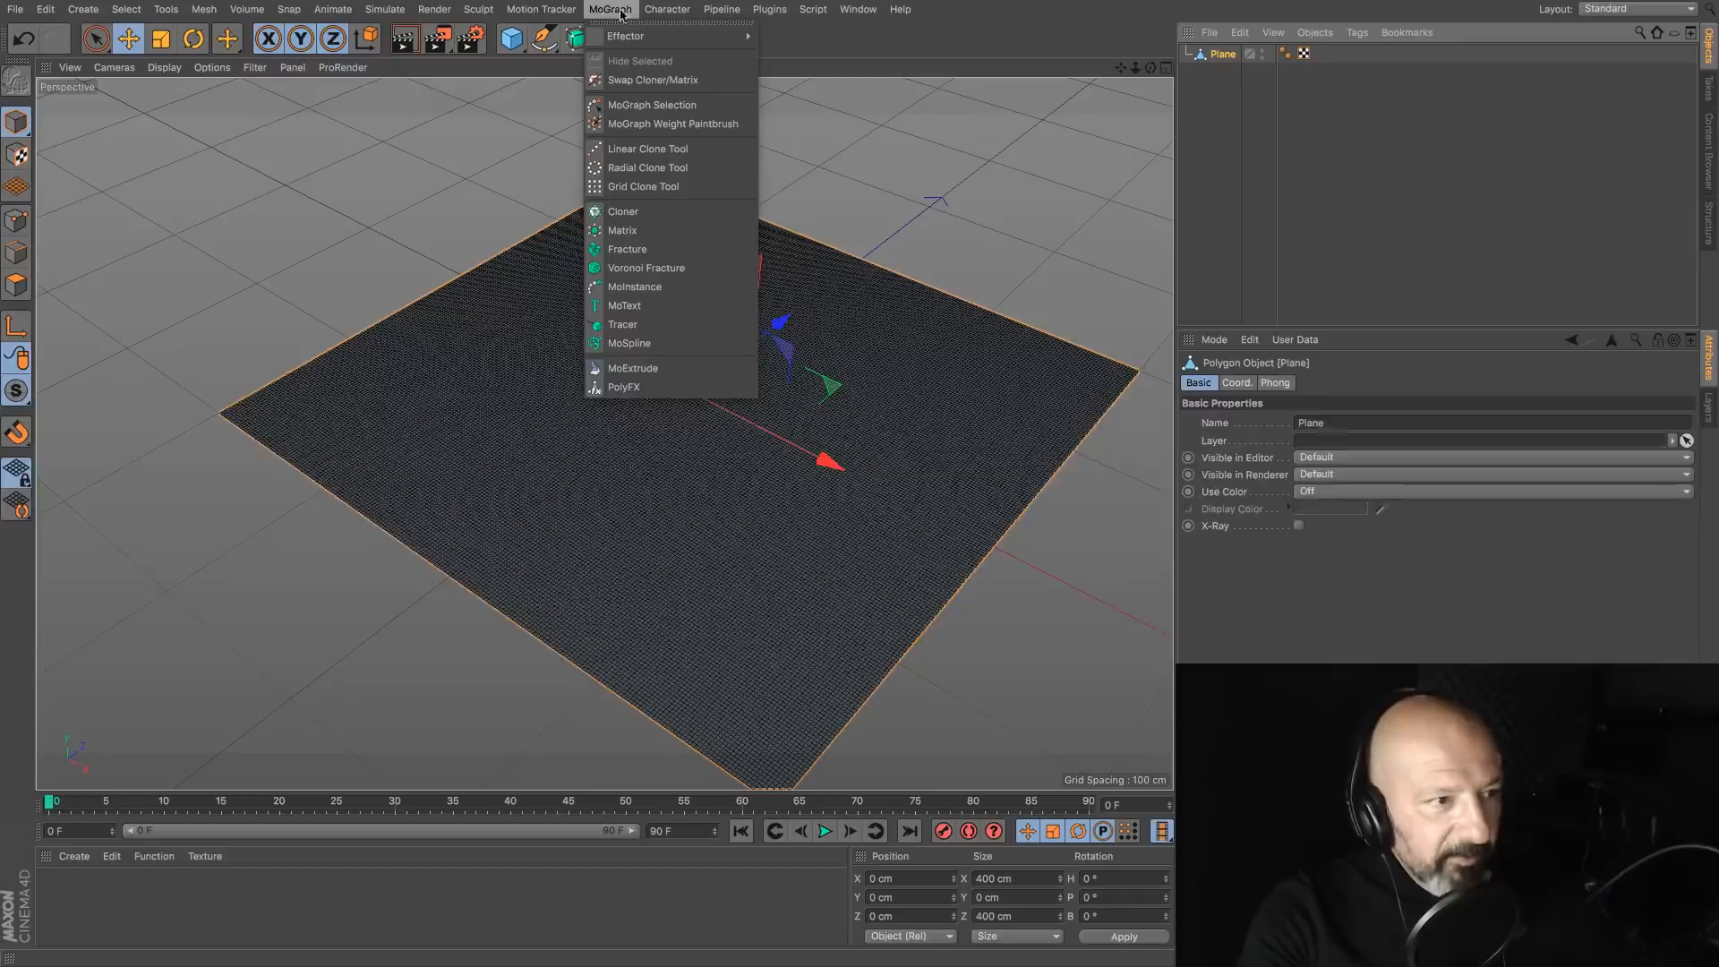
pyautogui.moveTo(667, 9)
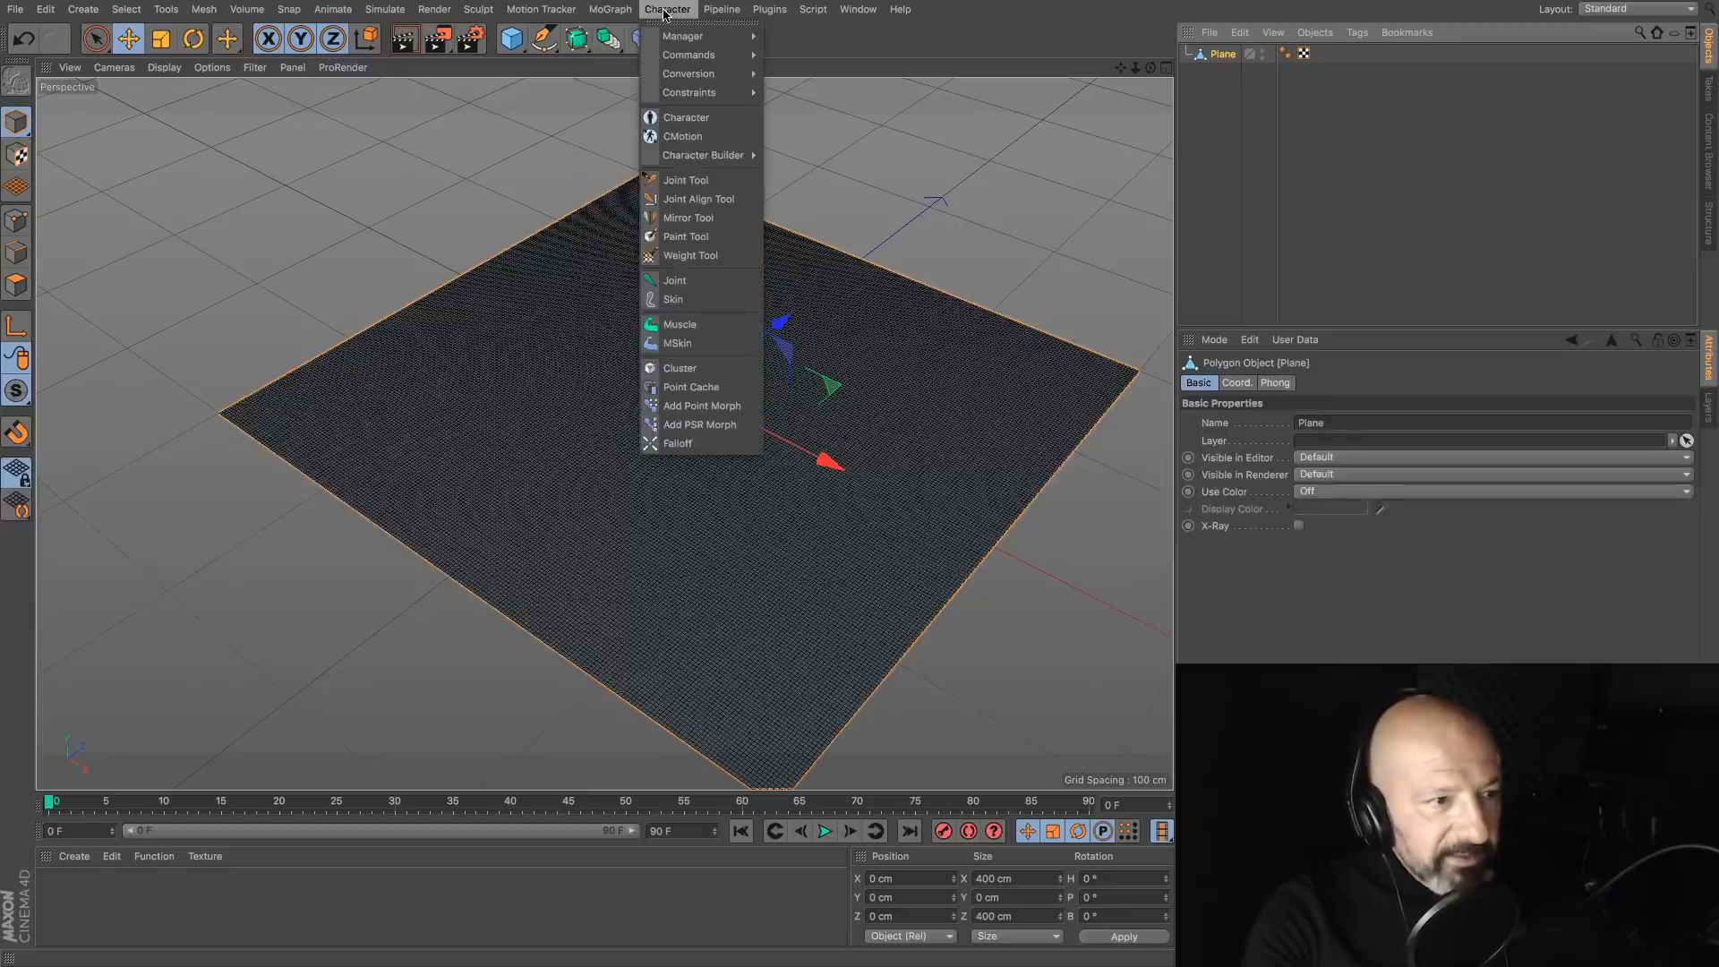
pyautogui.click(703, 239)
pyautogui.click(981, 403)
pyautogui.moveTo(946, 513)
pyautogui.keyDown('alt'); pyautogui.mouseDown(button='middle')
pyautogui.moveTo(797, 533)
pyautogui.moveTo(796, 508)
pyautogui.mouseUp(button='middle'); pyautogui.keyUp('alt')
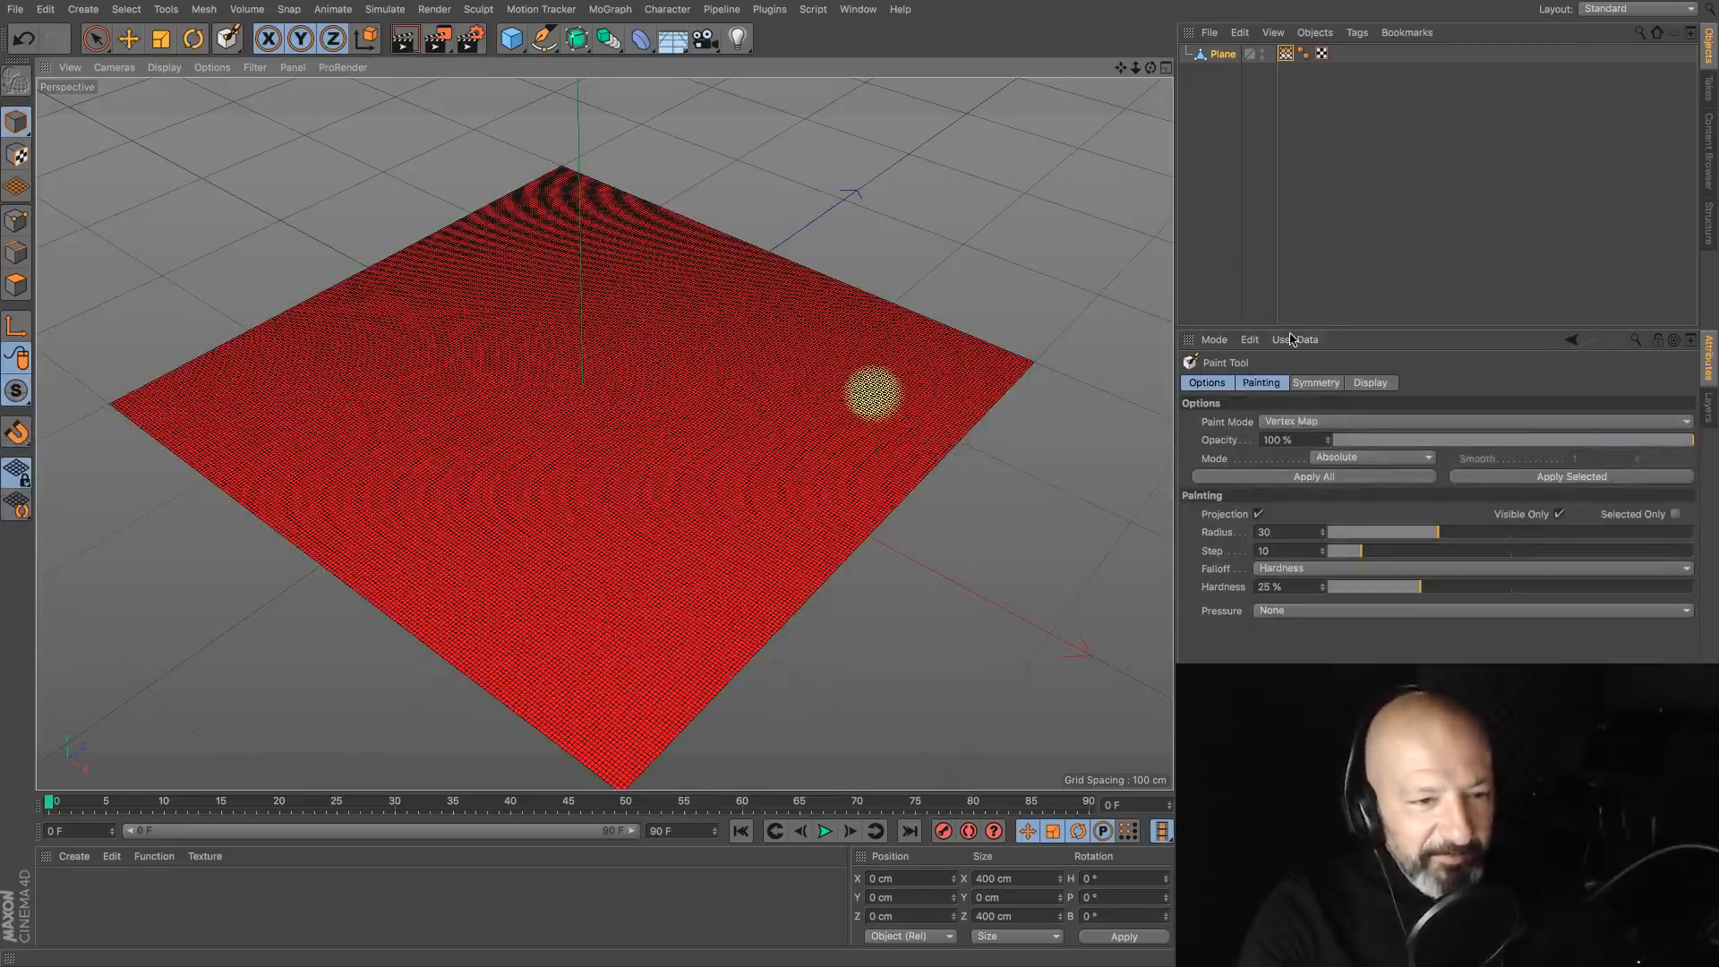
# Step: Enable Use Fields on the plane's vertex map and add a Spherical Field to its field list
pyautogui.click(1285, 54)
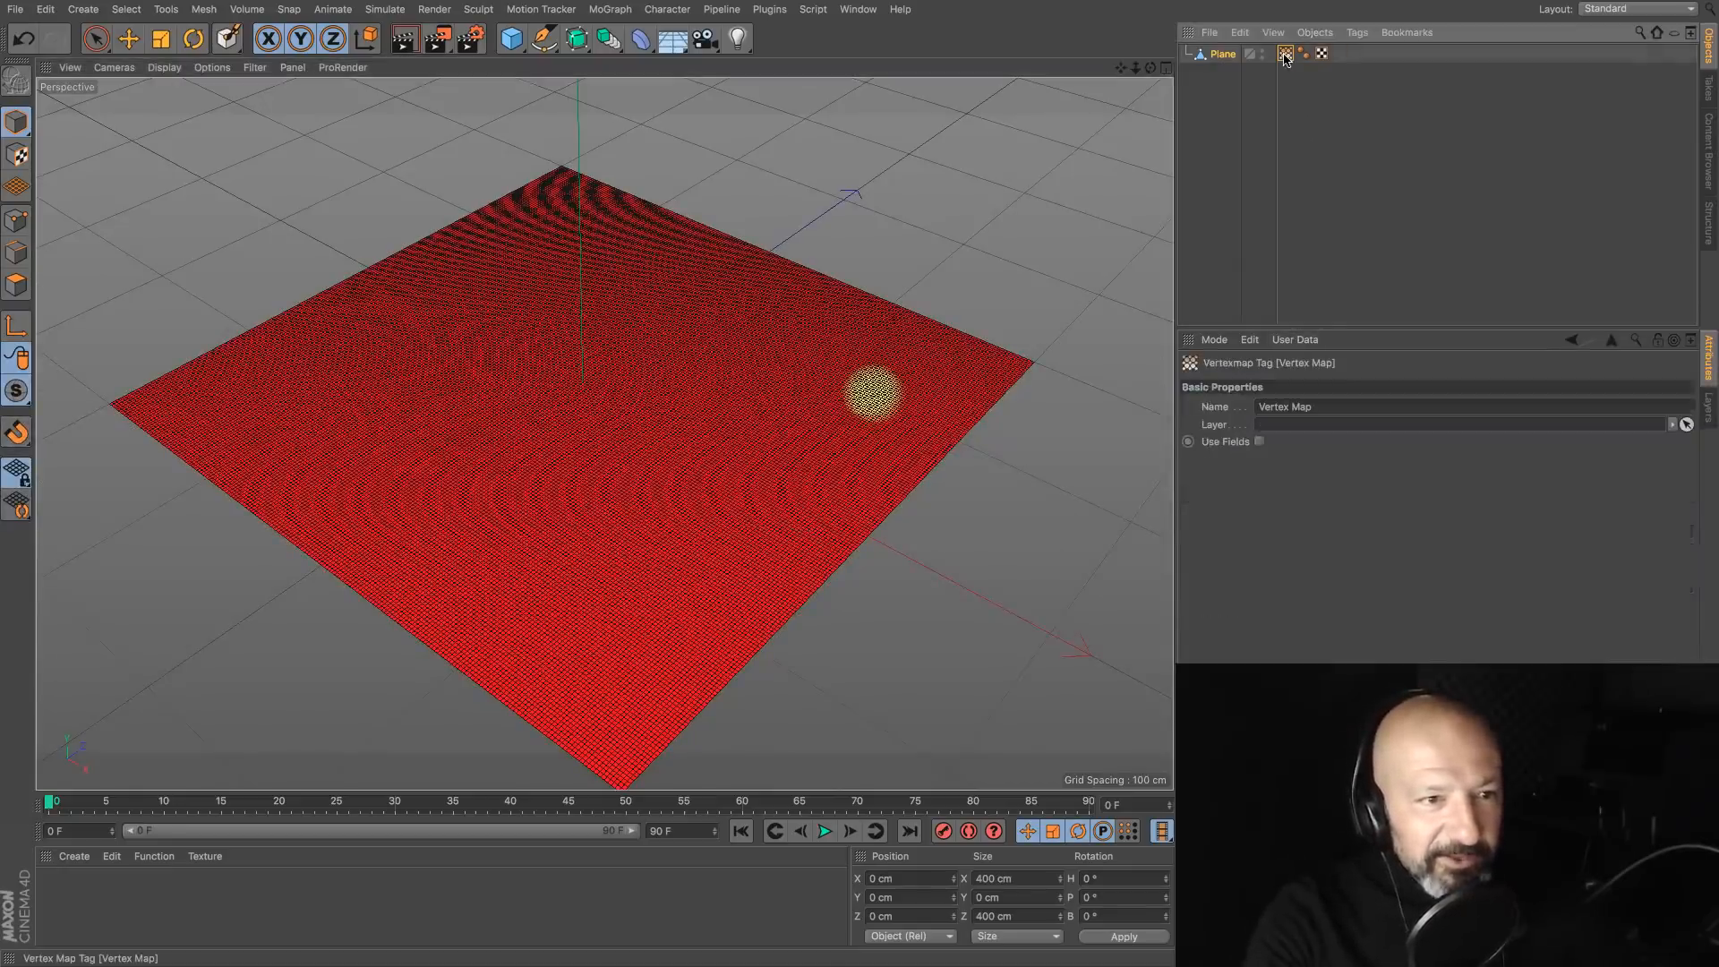
pyautogui.click(1261, 442)
pyautogui.click(1258, 465)
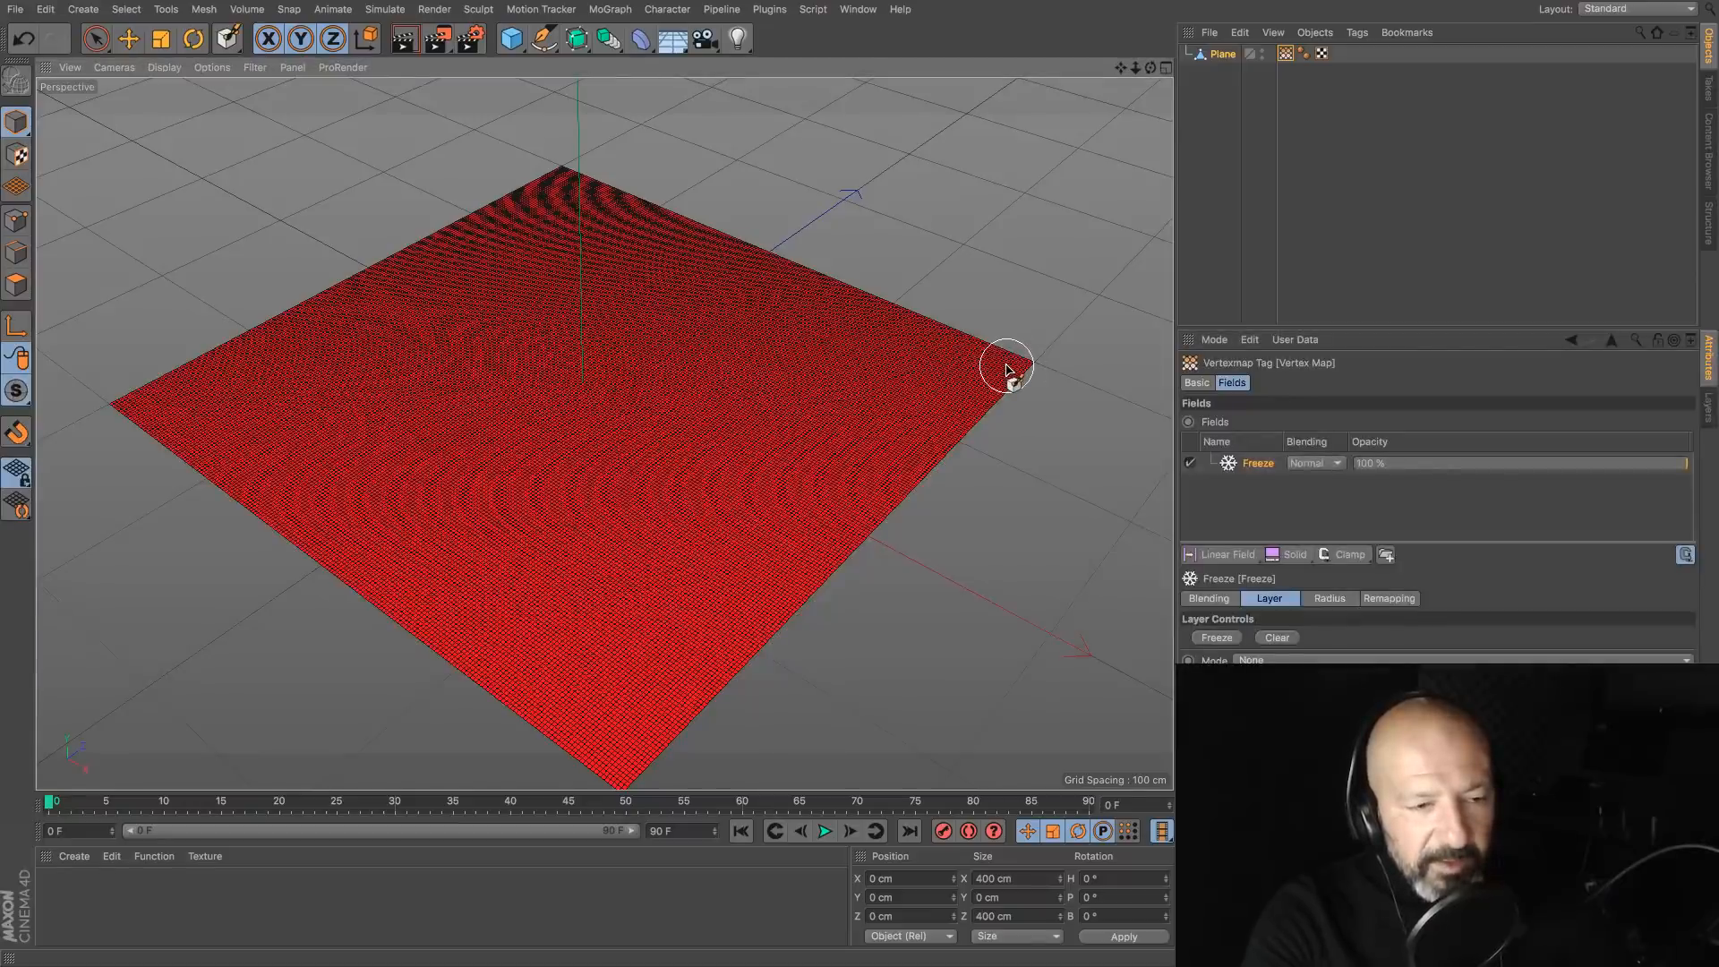
pyautogui.click(1227, 554)
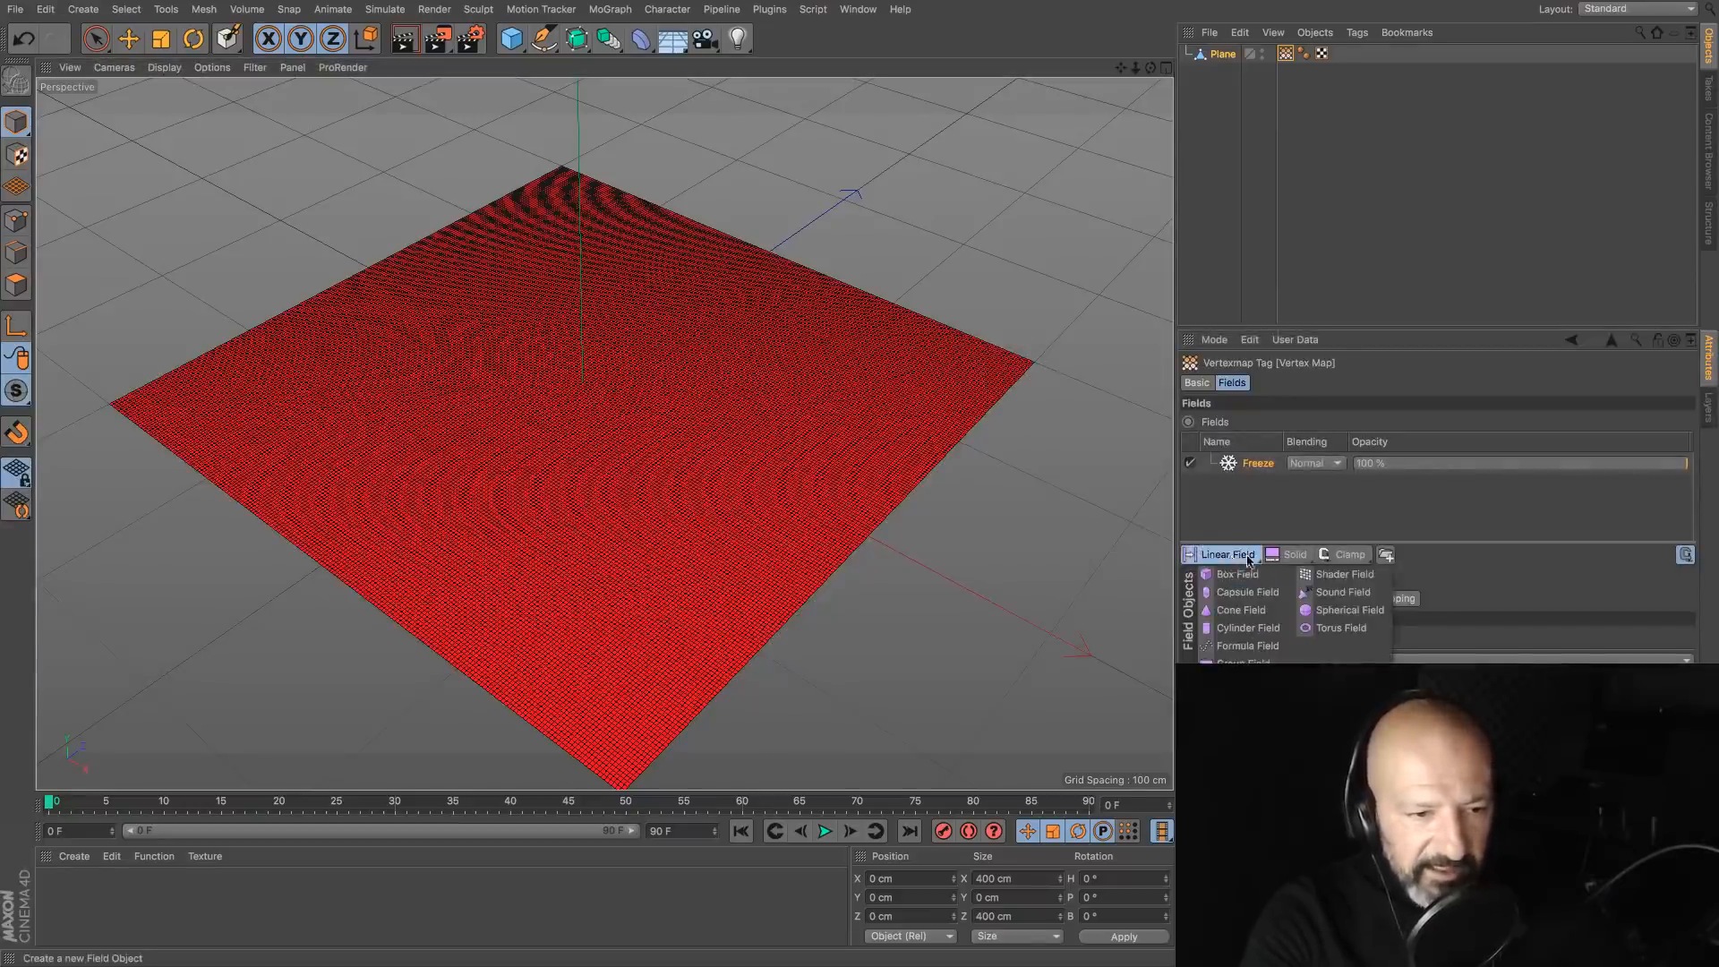
pyautogui.click(1326, 610)
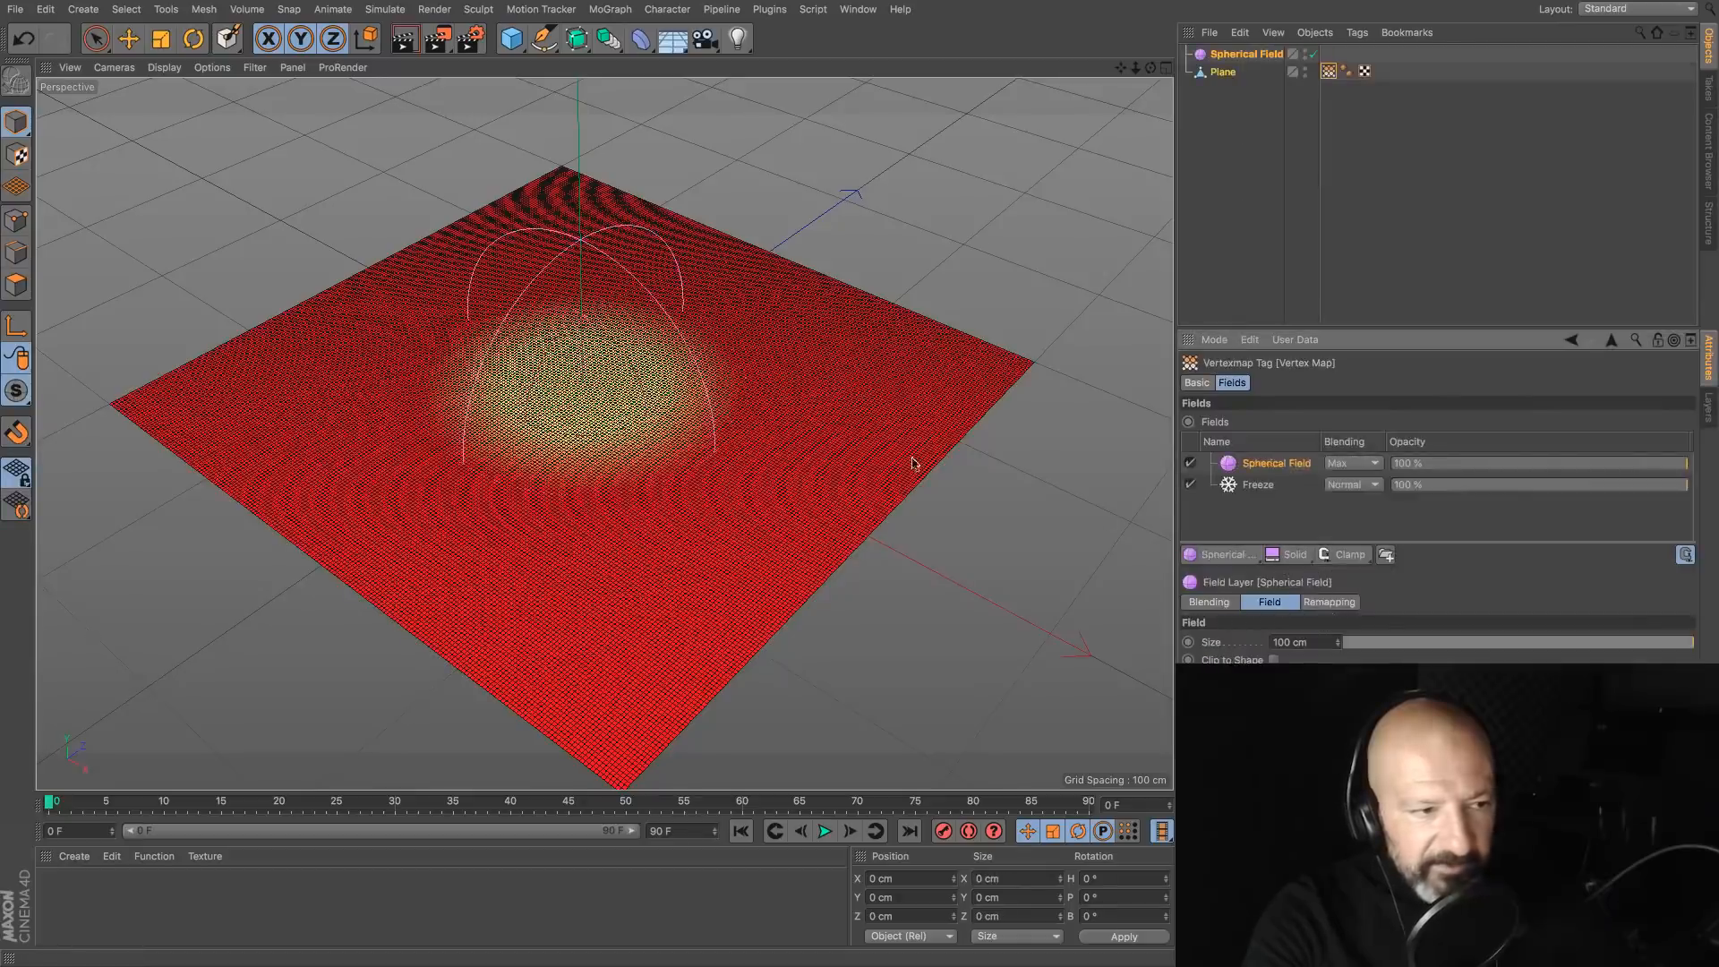
# Step: Move the Spherical Field to the plane's corner at about X 189 cm, Z 183 cm, and shrink it to about 32 cm
pyautogui.press('e')
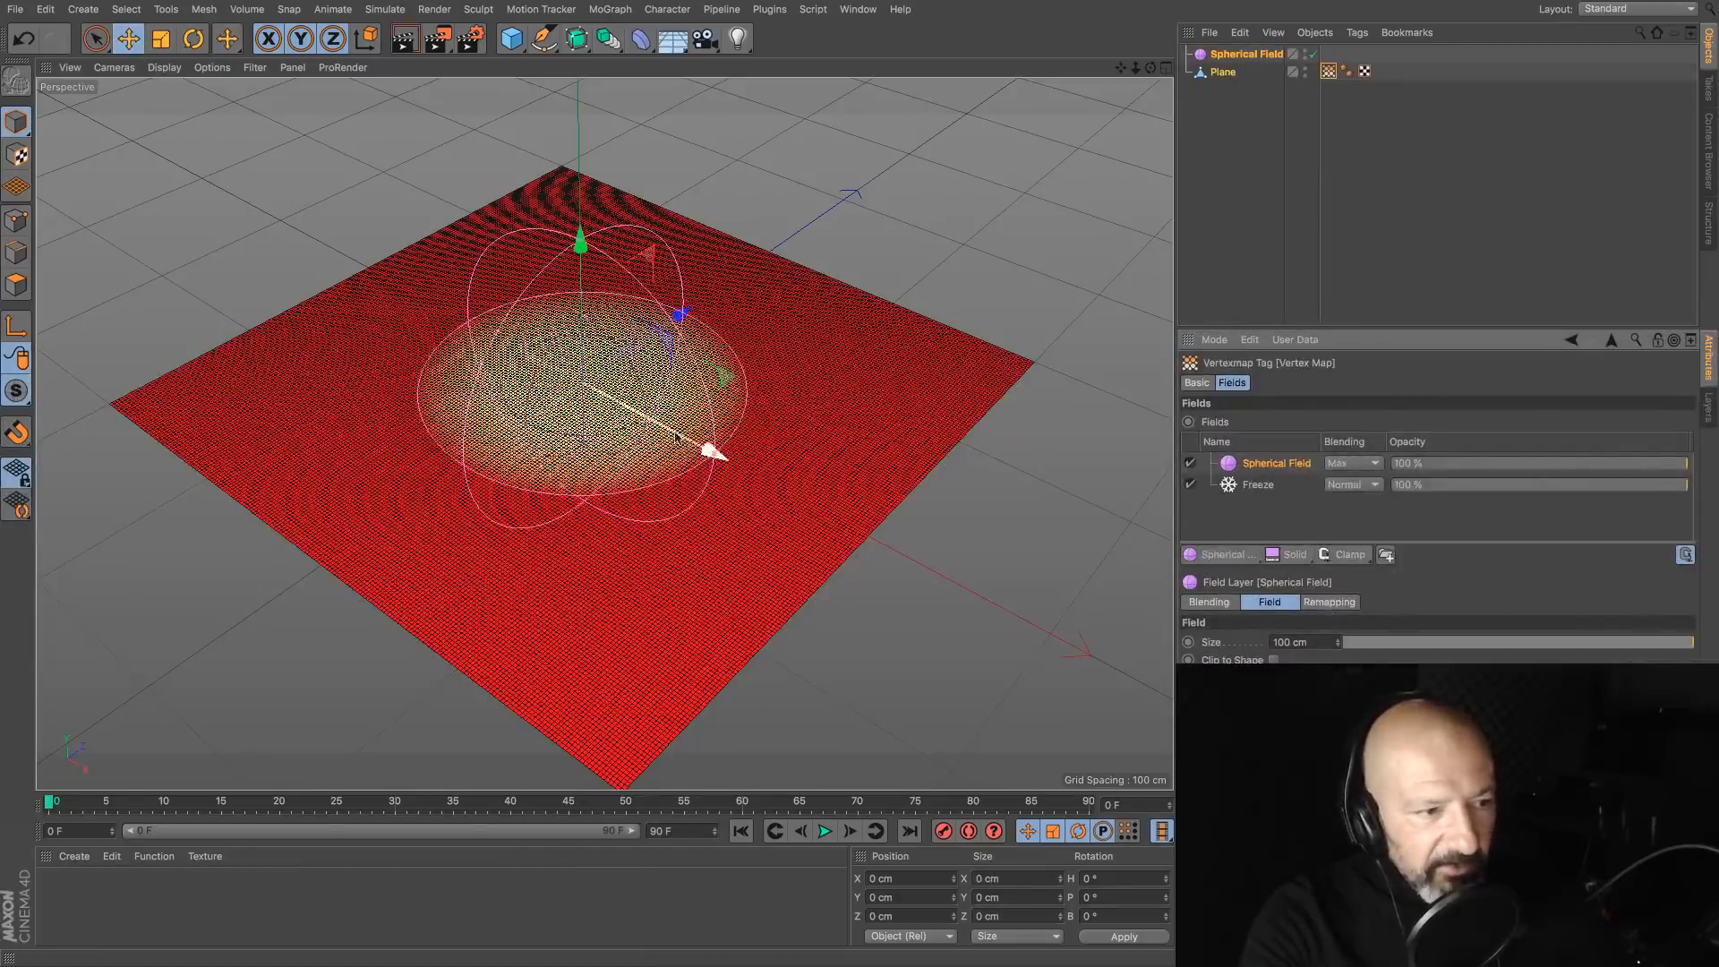
pyautogui.moveTo(711, 489); pyautogui.dragTo(1088, 660)
pyautogui.moveTo(931, 448); pyautogui.dragTo(1061, 318)
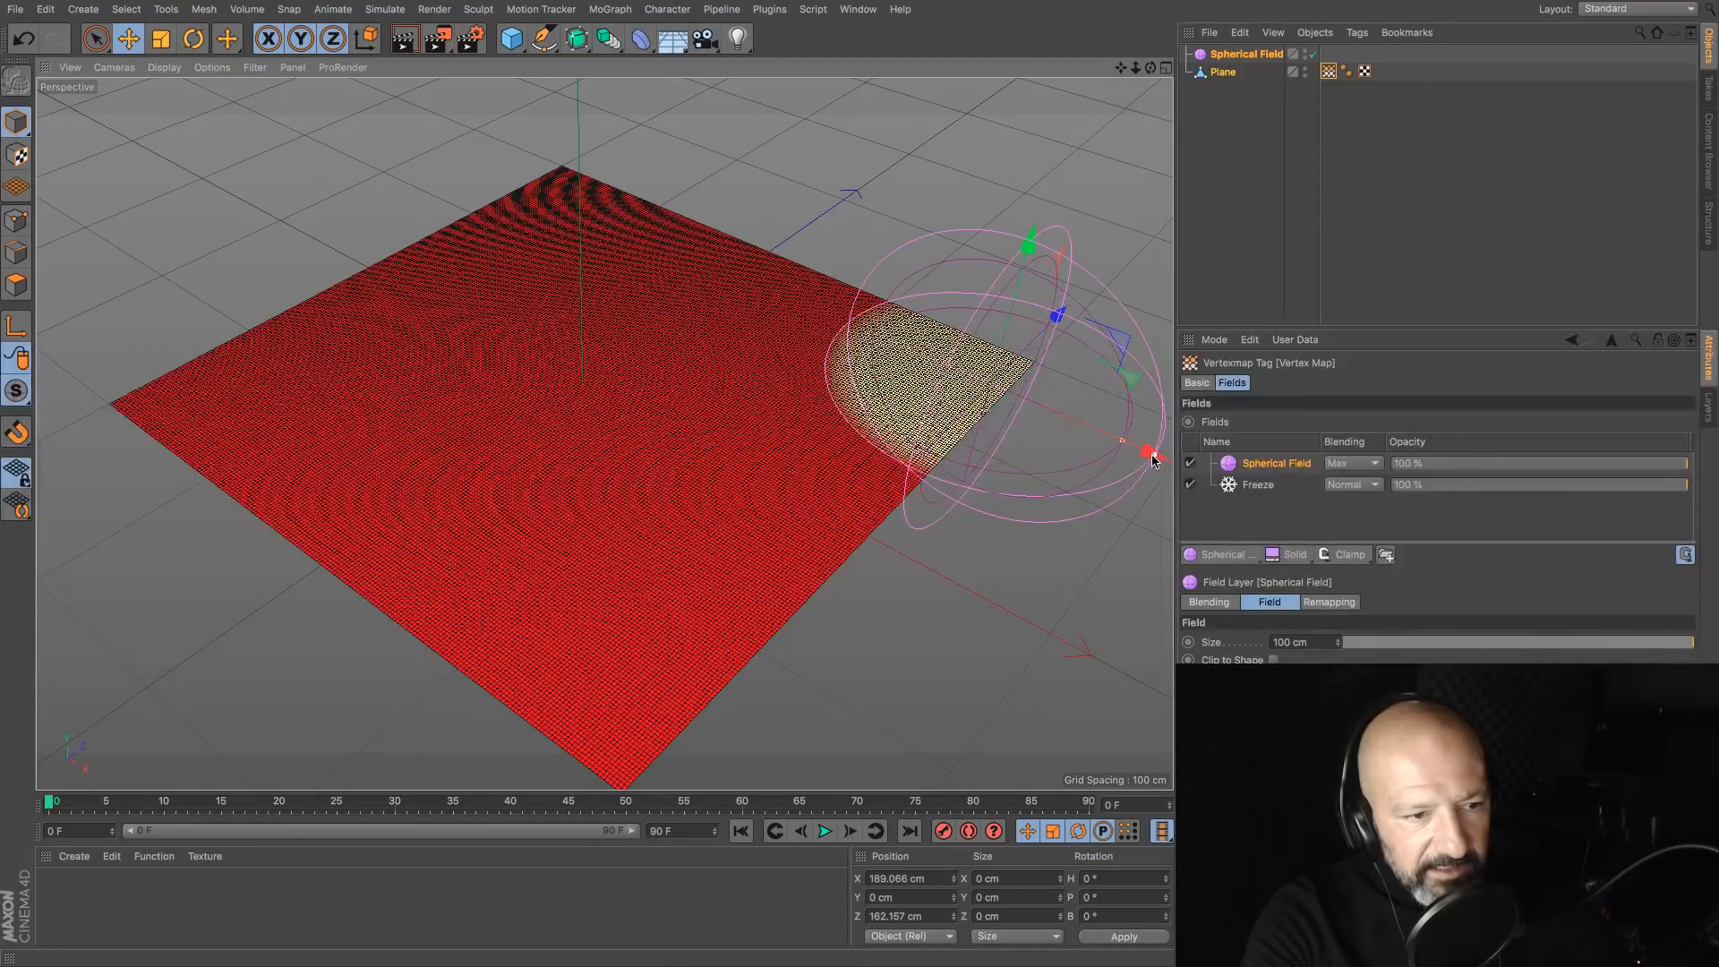
pyautogui.moveTo(1068, 418); pyautogui.dragTo(1025, 392)
pyautogui.moveTo(1022, 331); pyautogui.dragTo(1056, 339)
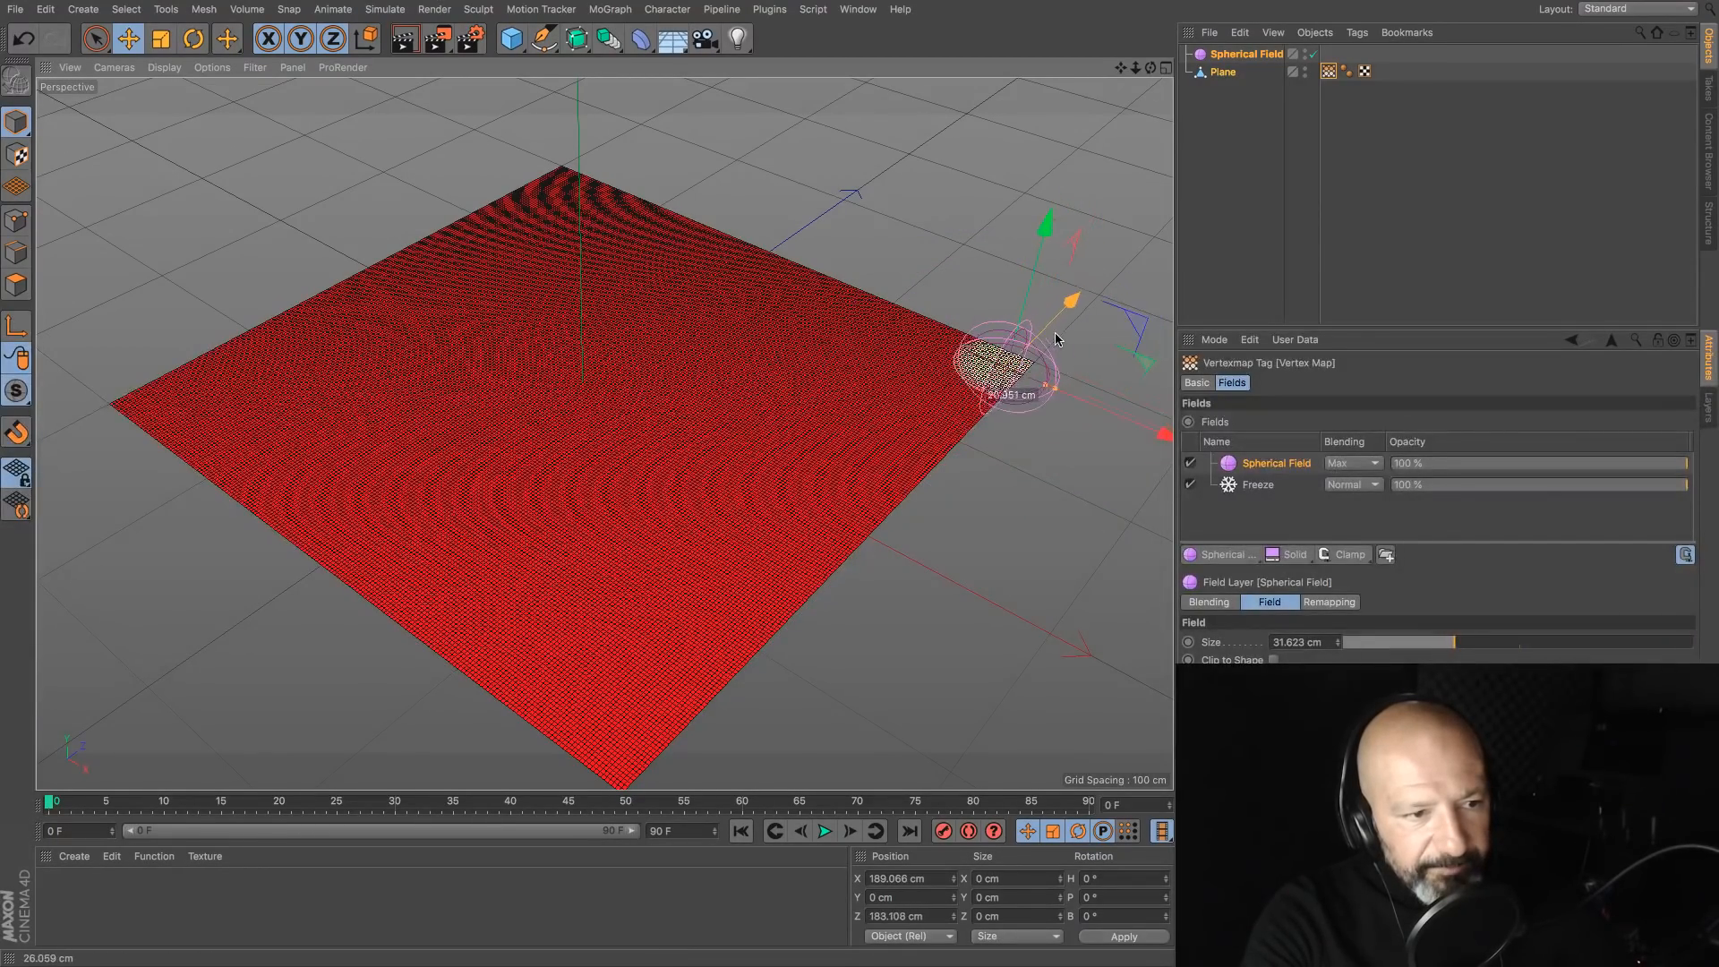
# Step: Place the Freeze layer above the Spherical Field in the field list and set the Freeze blending to Max
pyautogui.click(1257, 484)
pyautogui.moveTo(1253, 469); pyautogui.dragTo(1267, 503)
pyautogui.click(1262, 464)
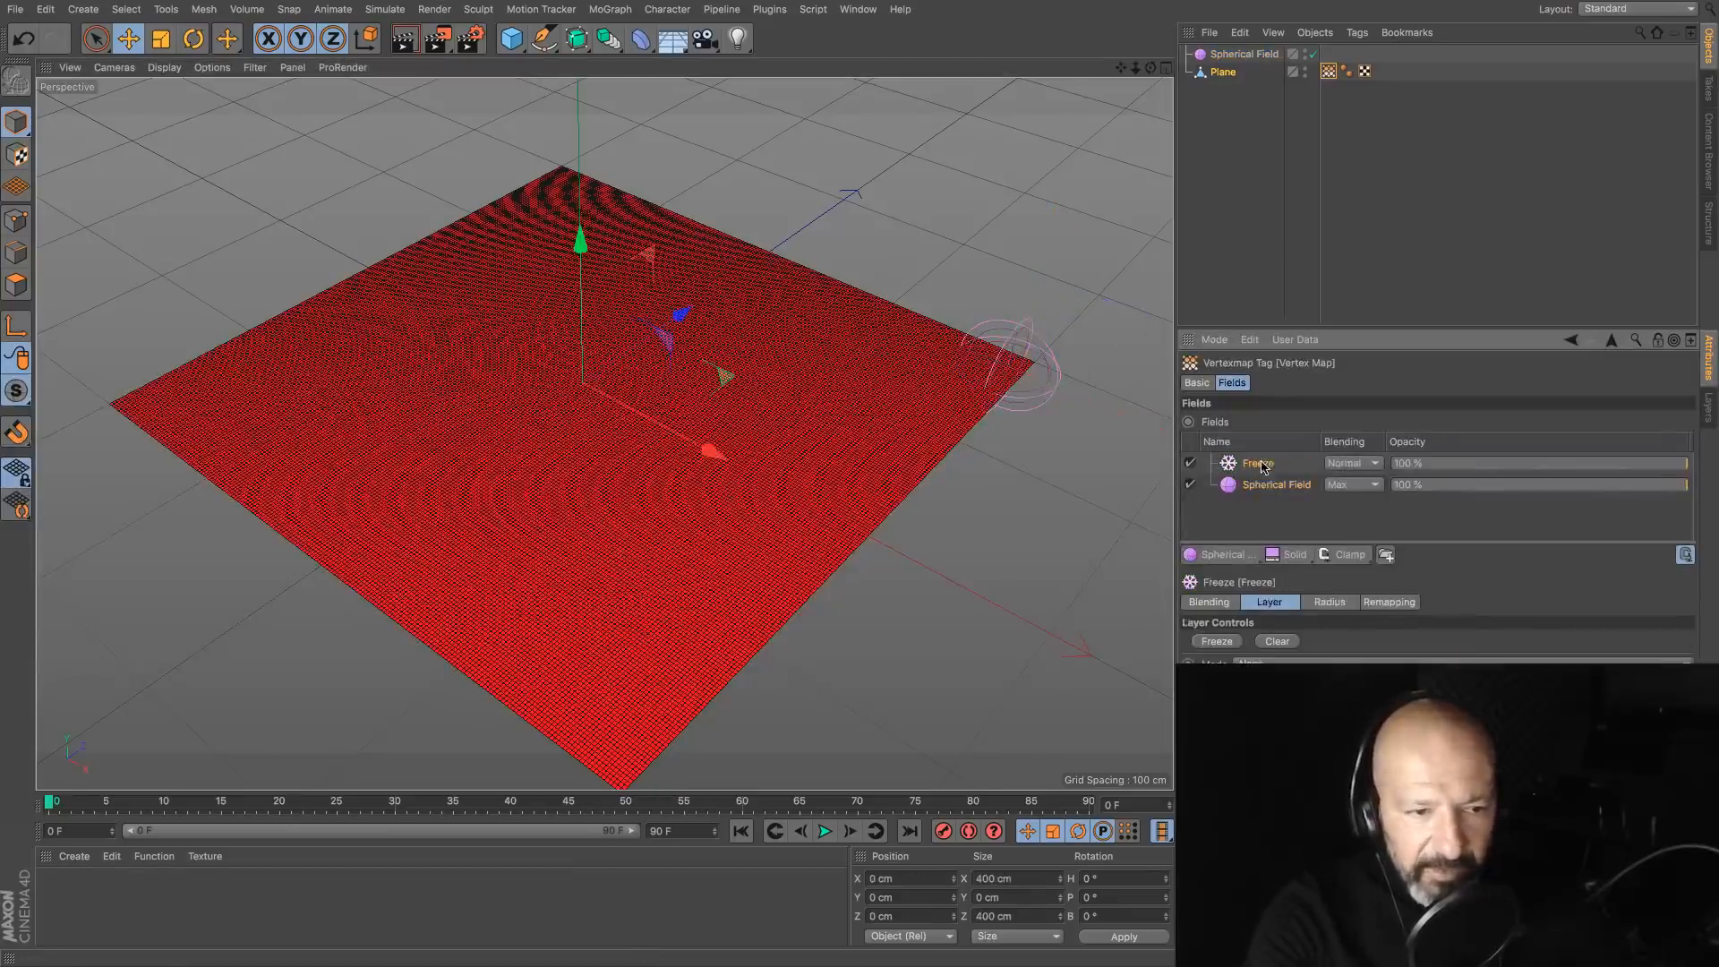
pyautogui.click(1340, 484)
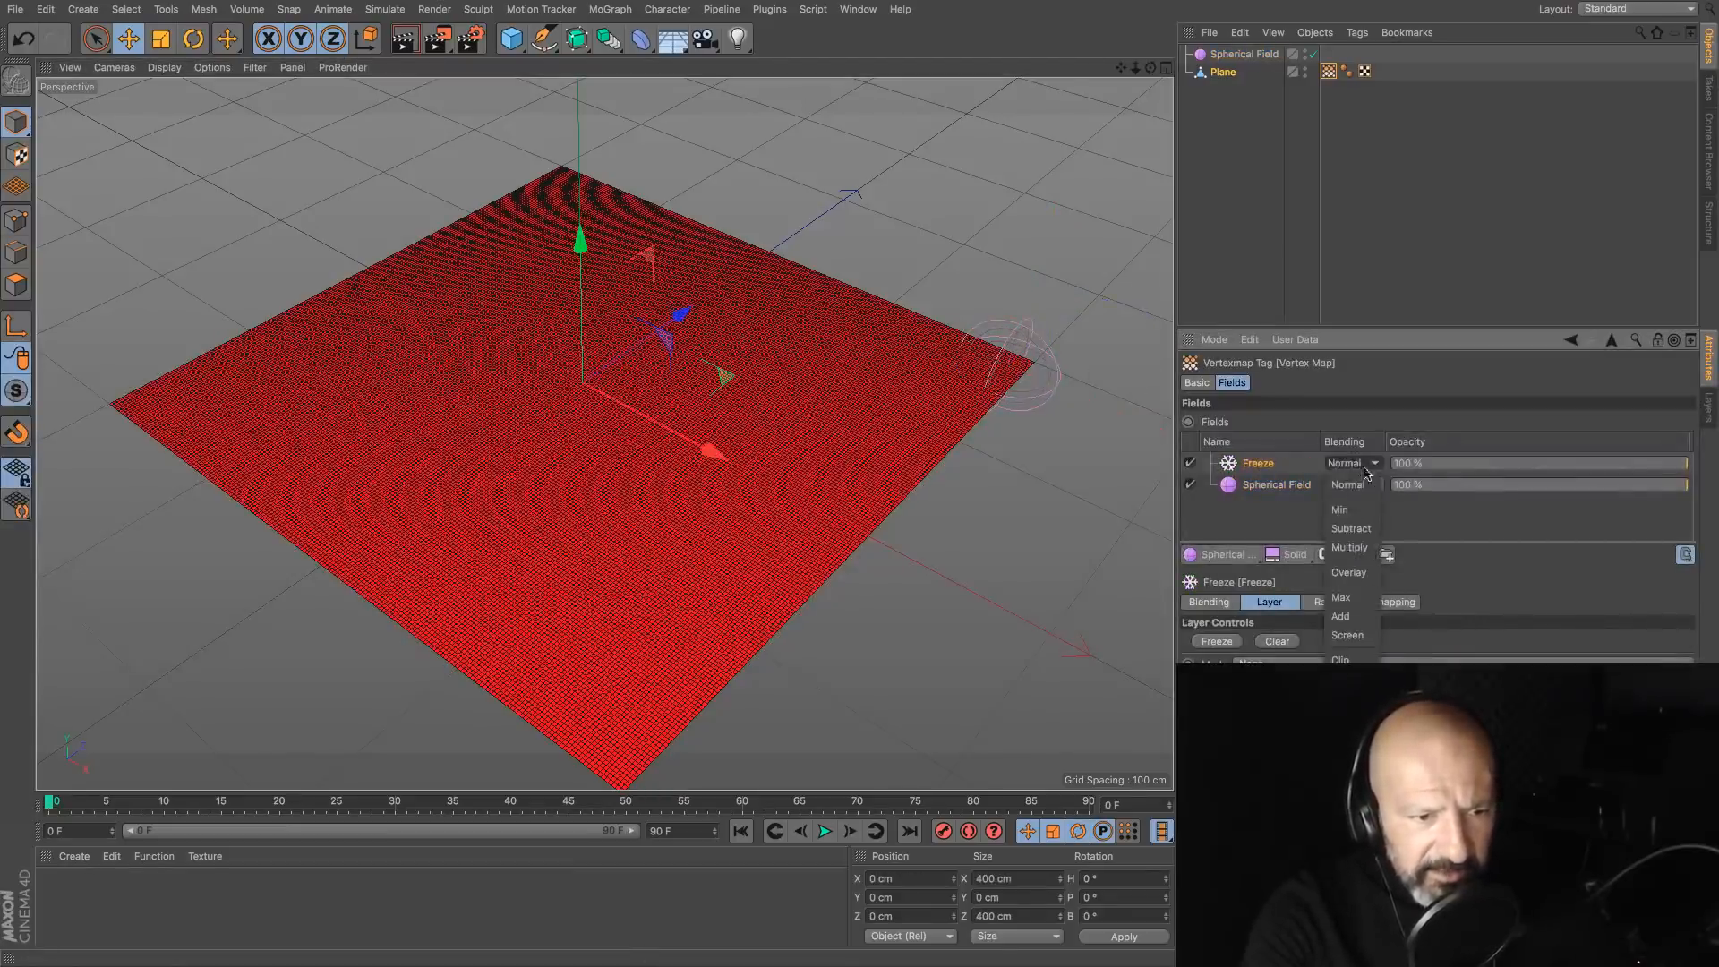
pyautogui.click(1373, 599)
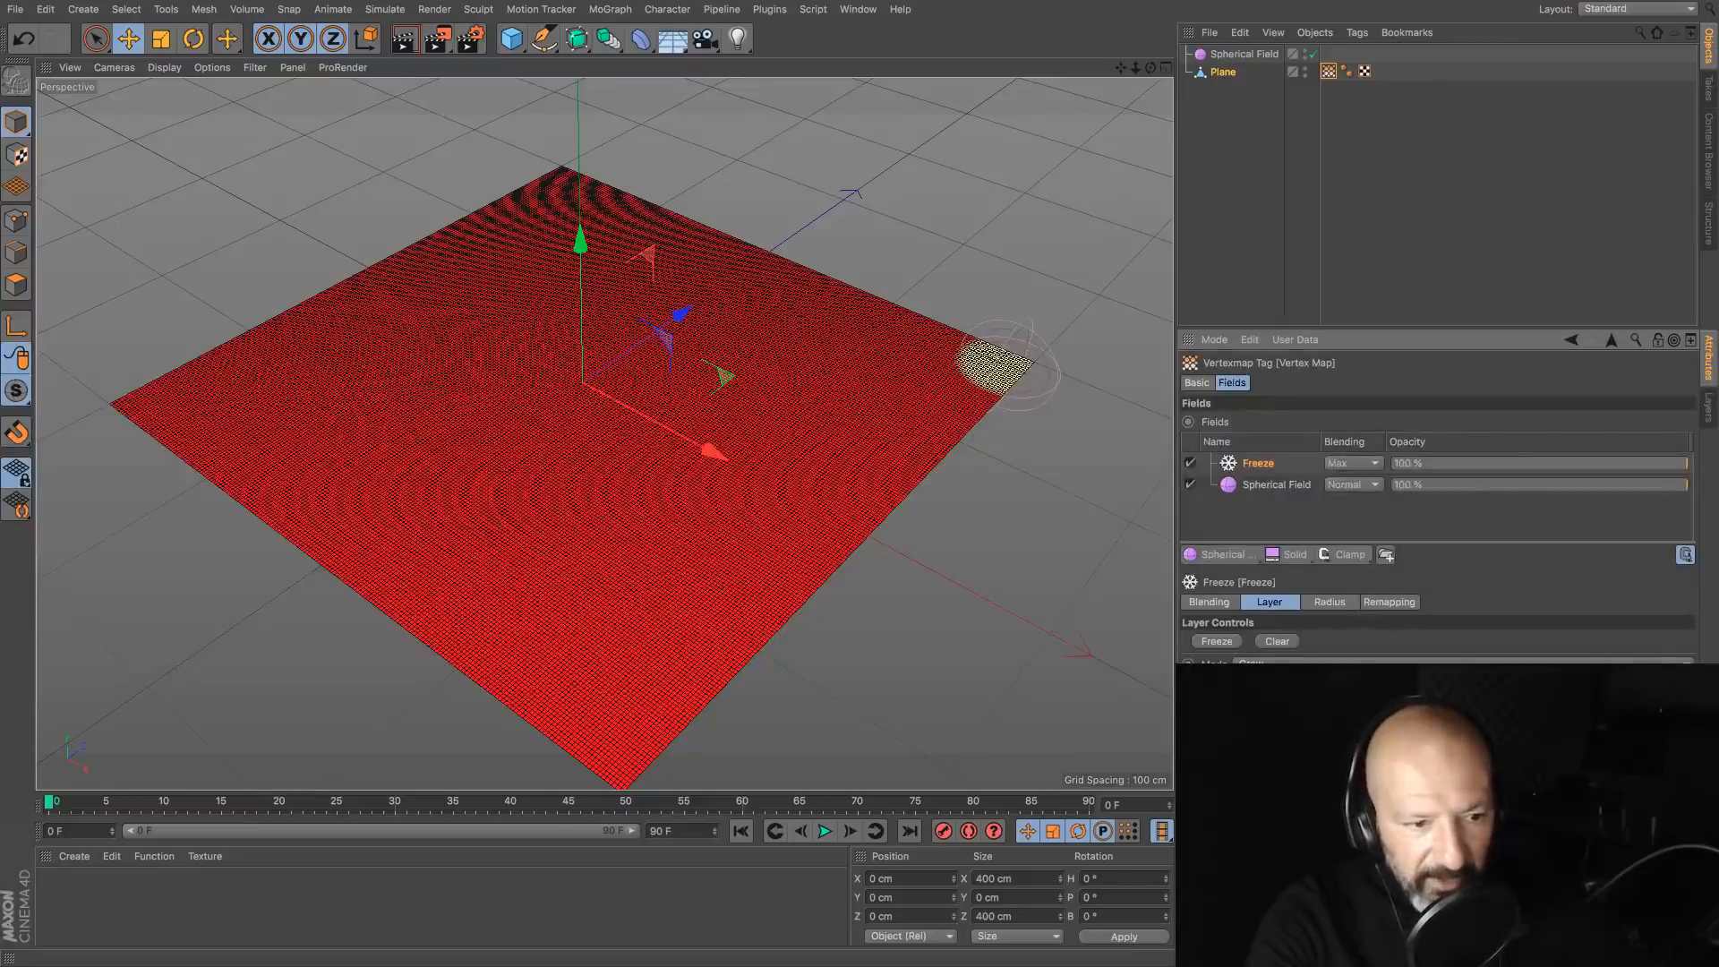
# Step: Set the Freeze layer's blending to Add and play the animation from the start
pyautogui.click(1367, 464)
pyautogui.click(1340, 617)
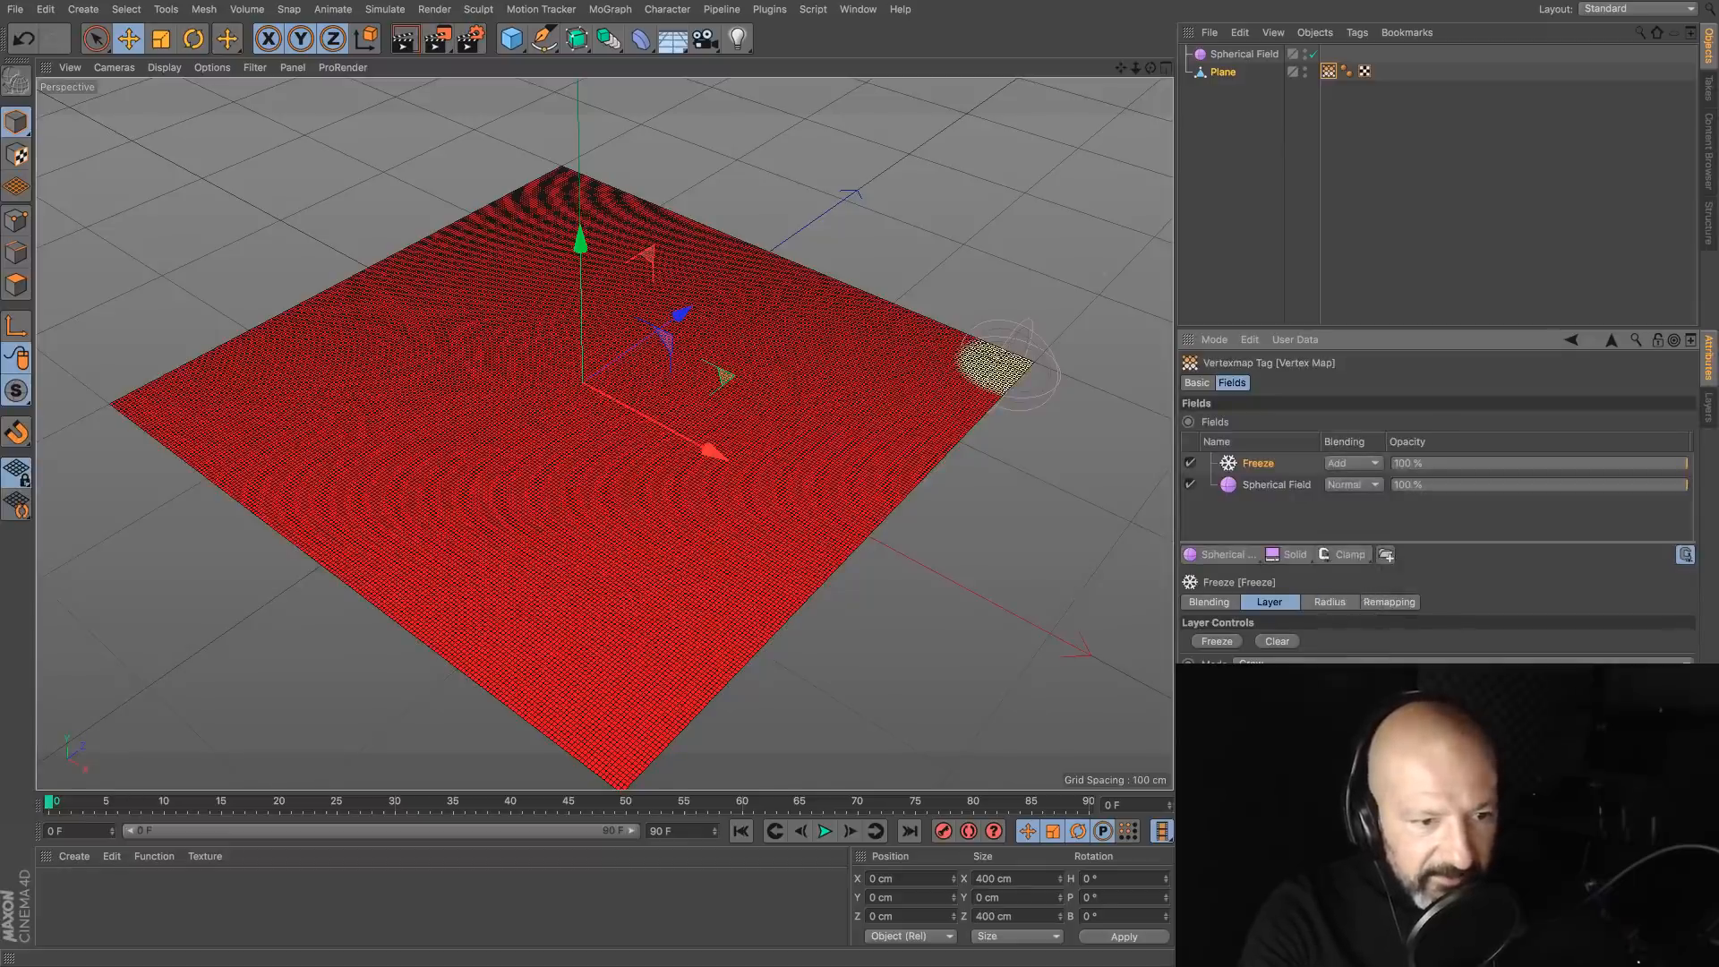
pyautogui.click(1267, 484)
pyautogui.click(1258, 463)
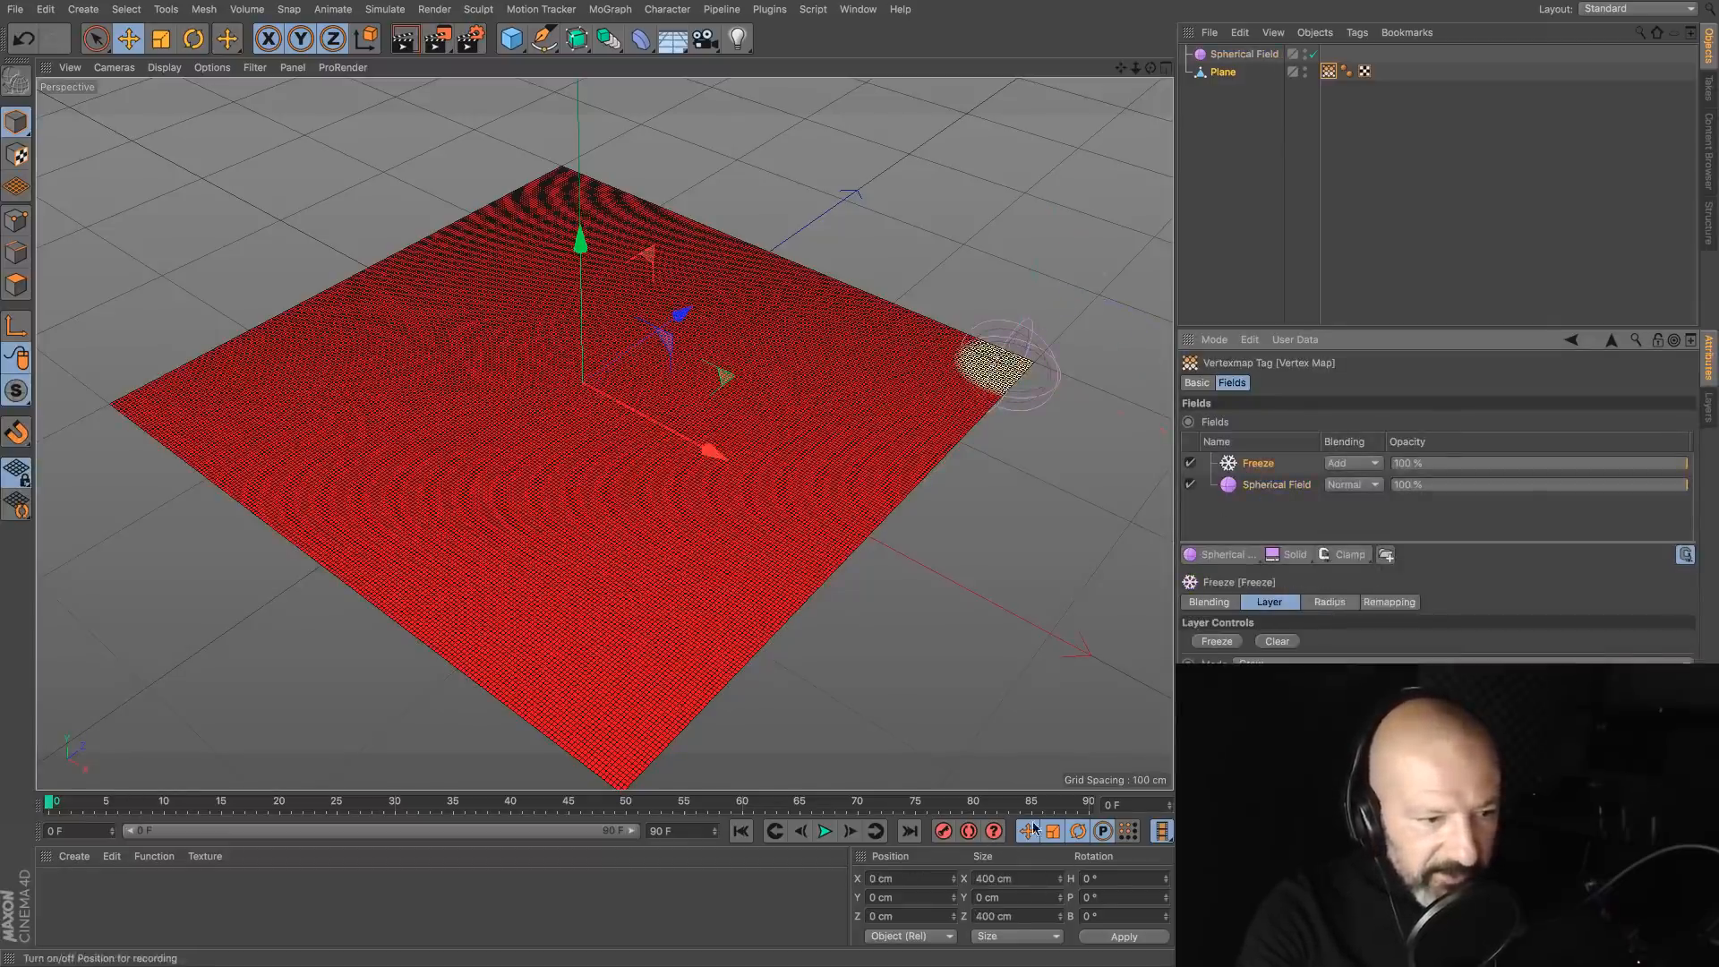
pyautogui.click(825, 831)
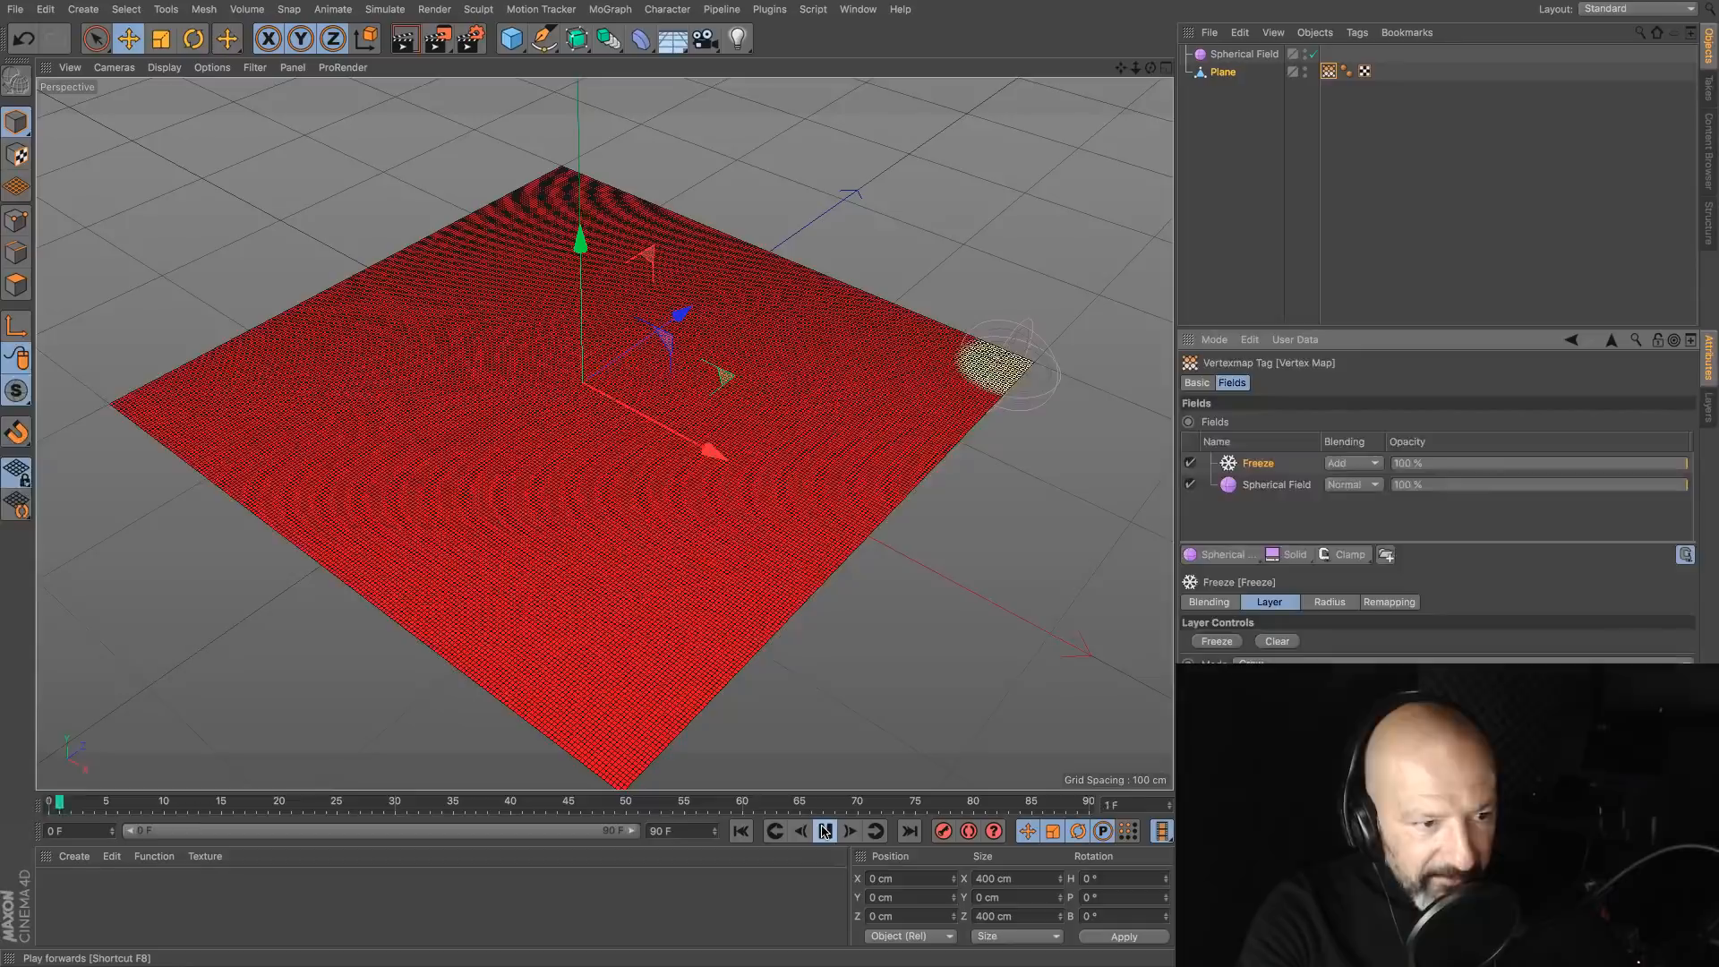
pyautogui.click(740, 831)
# Step: Change the Freeze layer's mode and preview how the vertex map spreads by replaying the animation from frame 0
pyautogui.click(1293, 642)
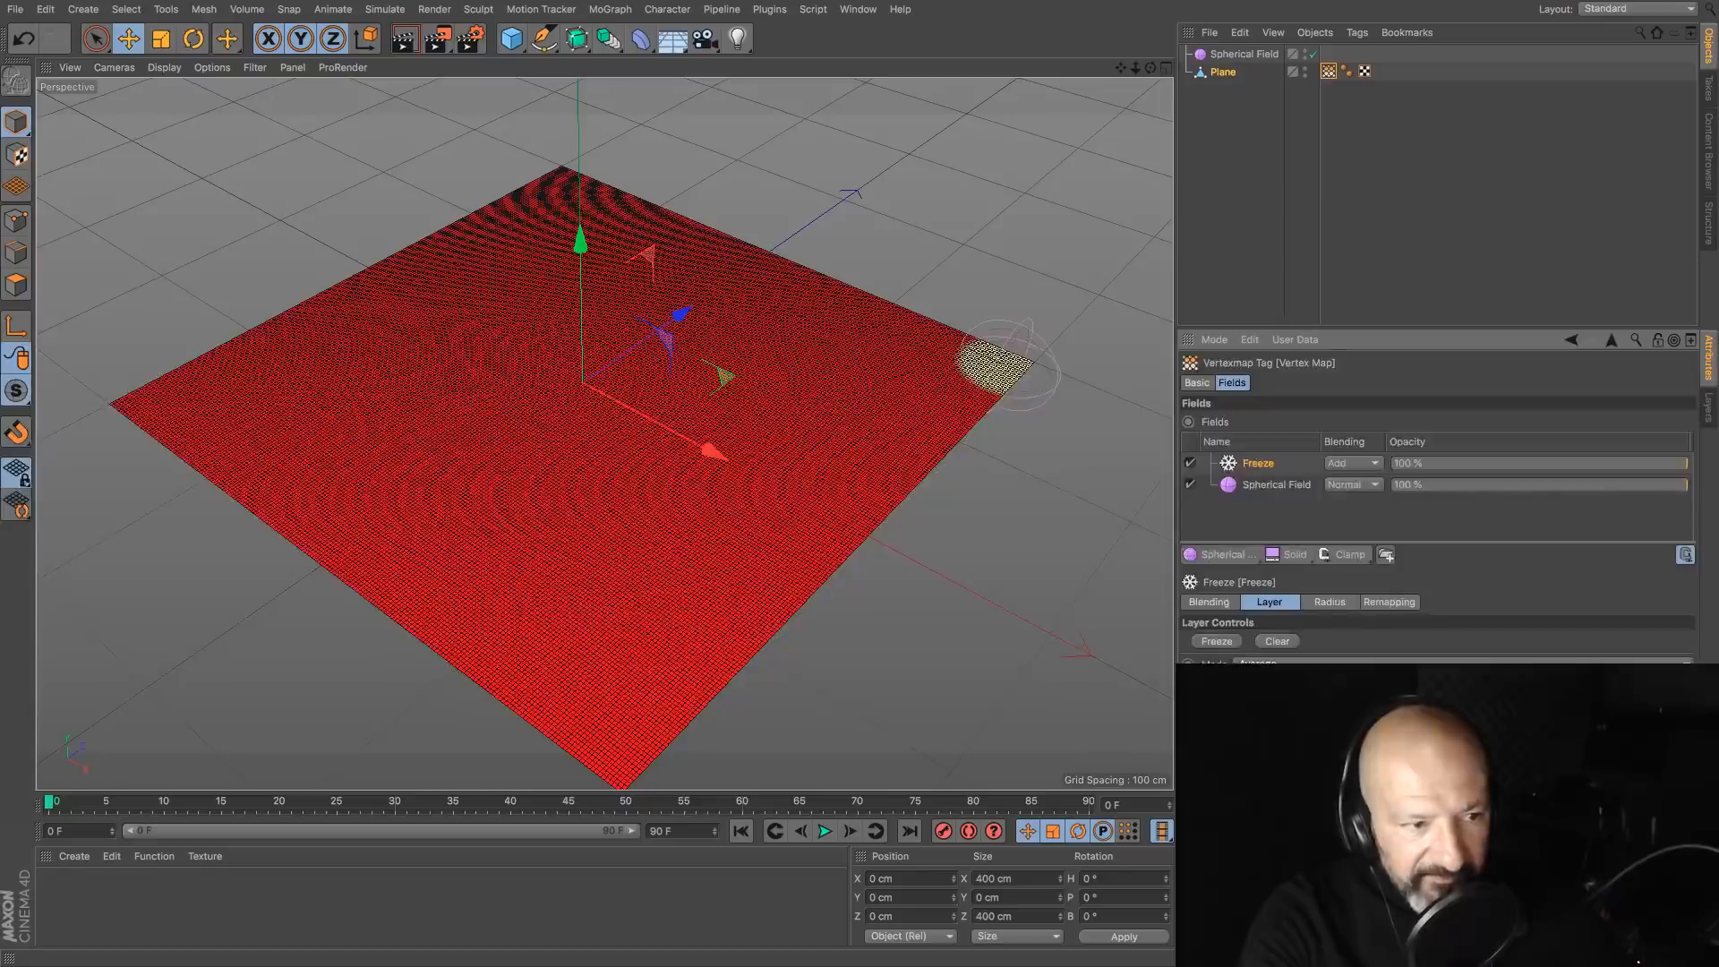
pyautogui.click(824, 831)
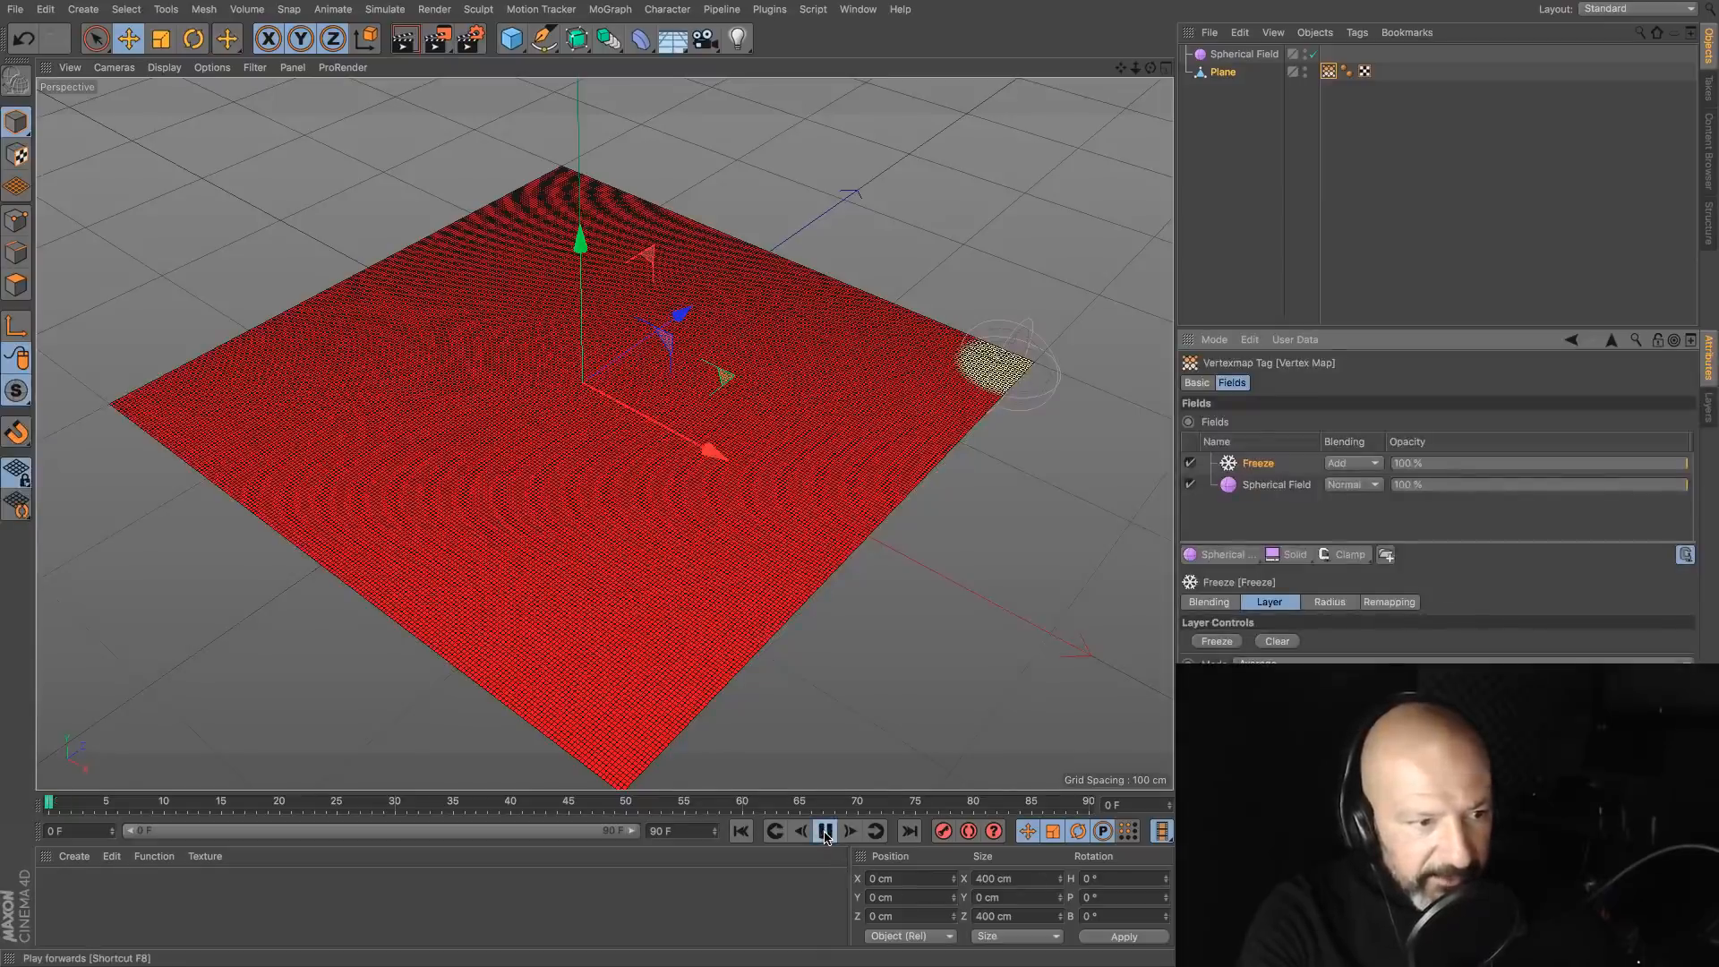
pyautogui.click(740, 831)
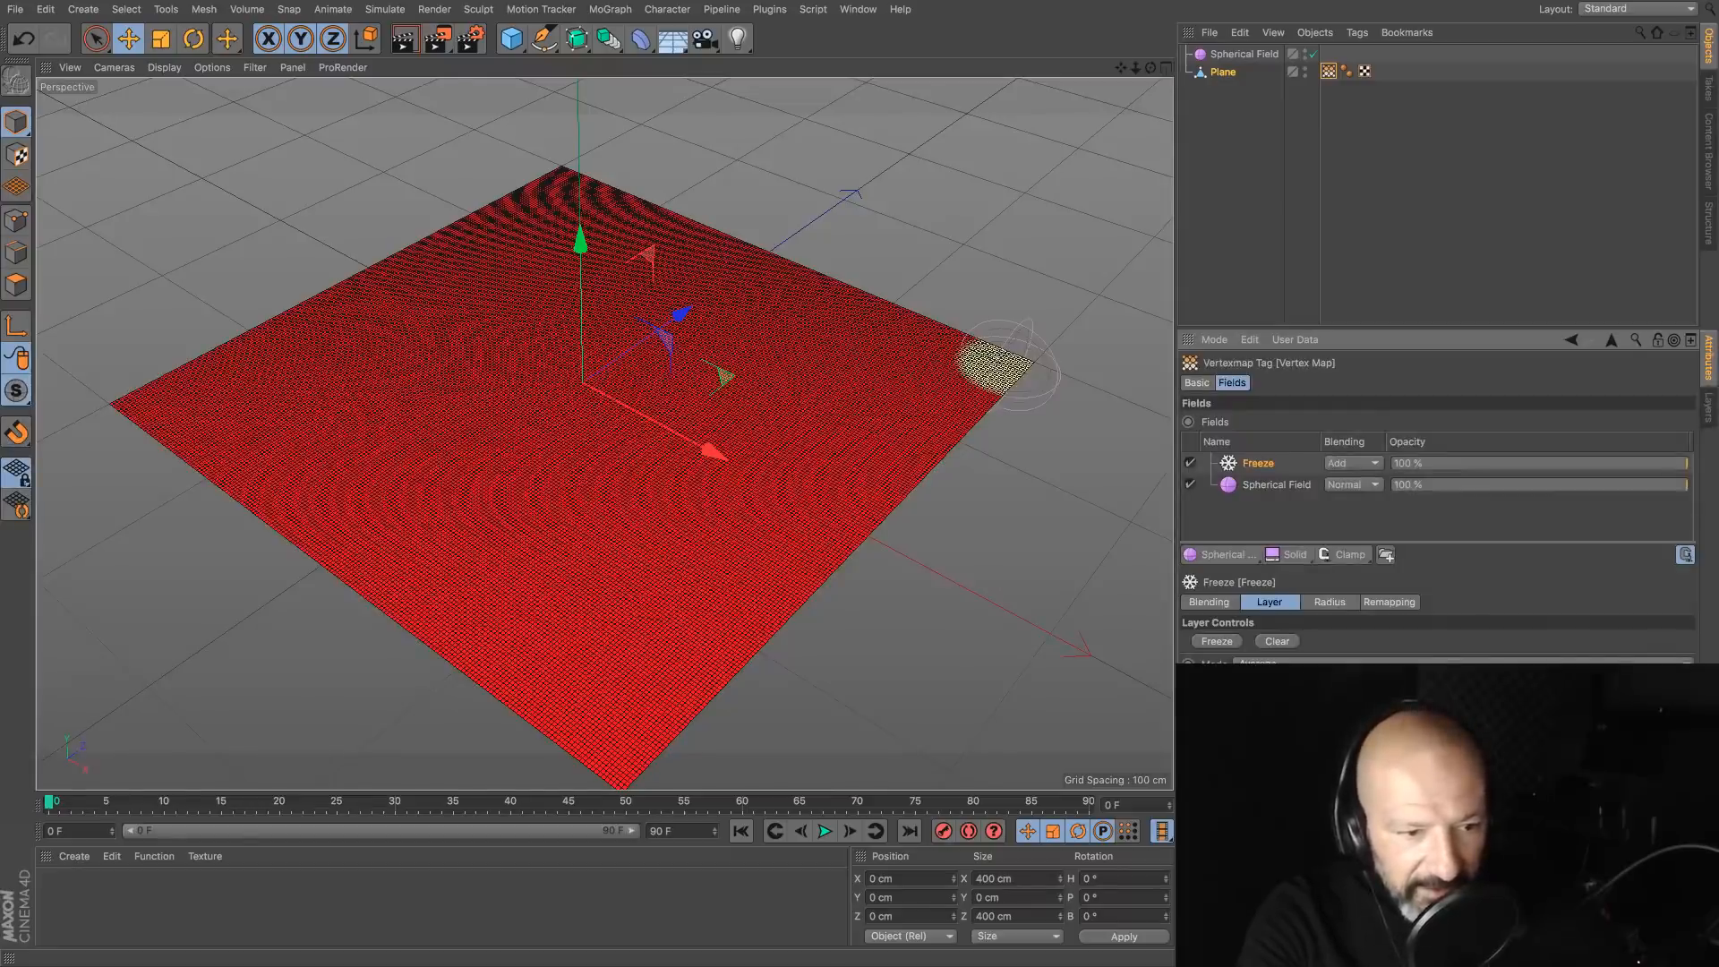
pyautogui.click(824, 831)
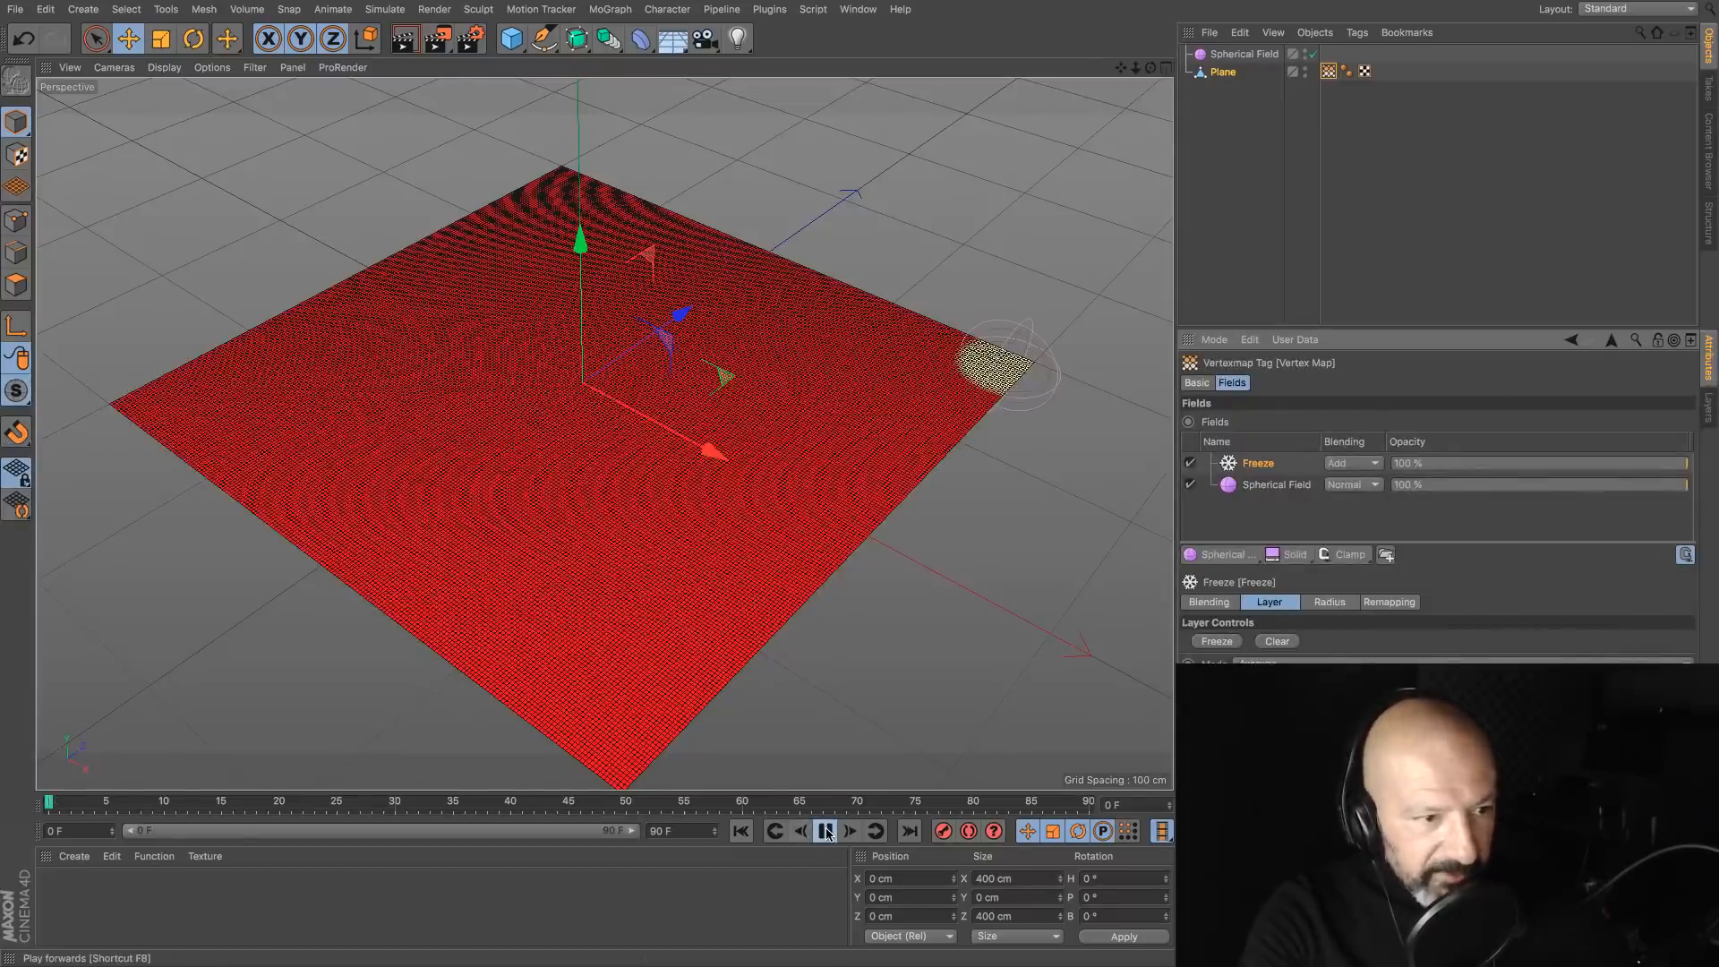
pyautogui.click(740, 831)
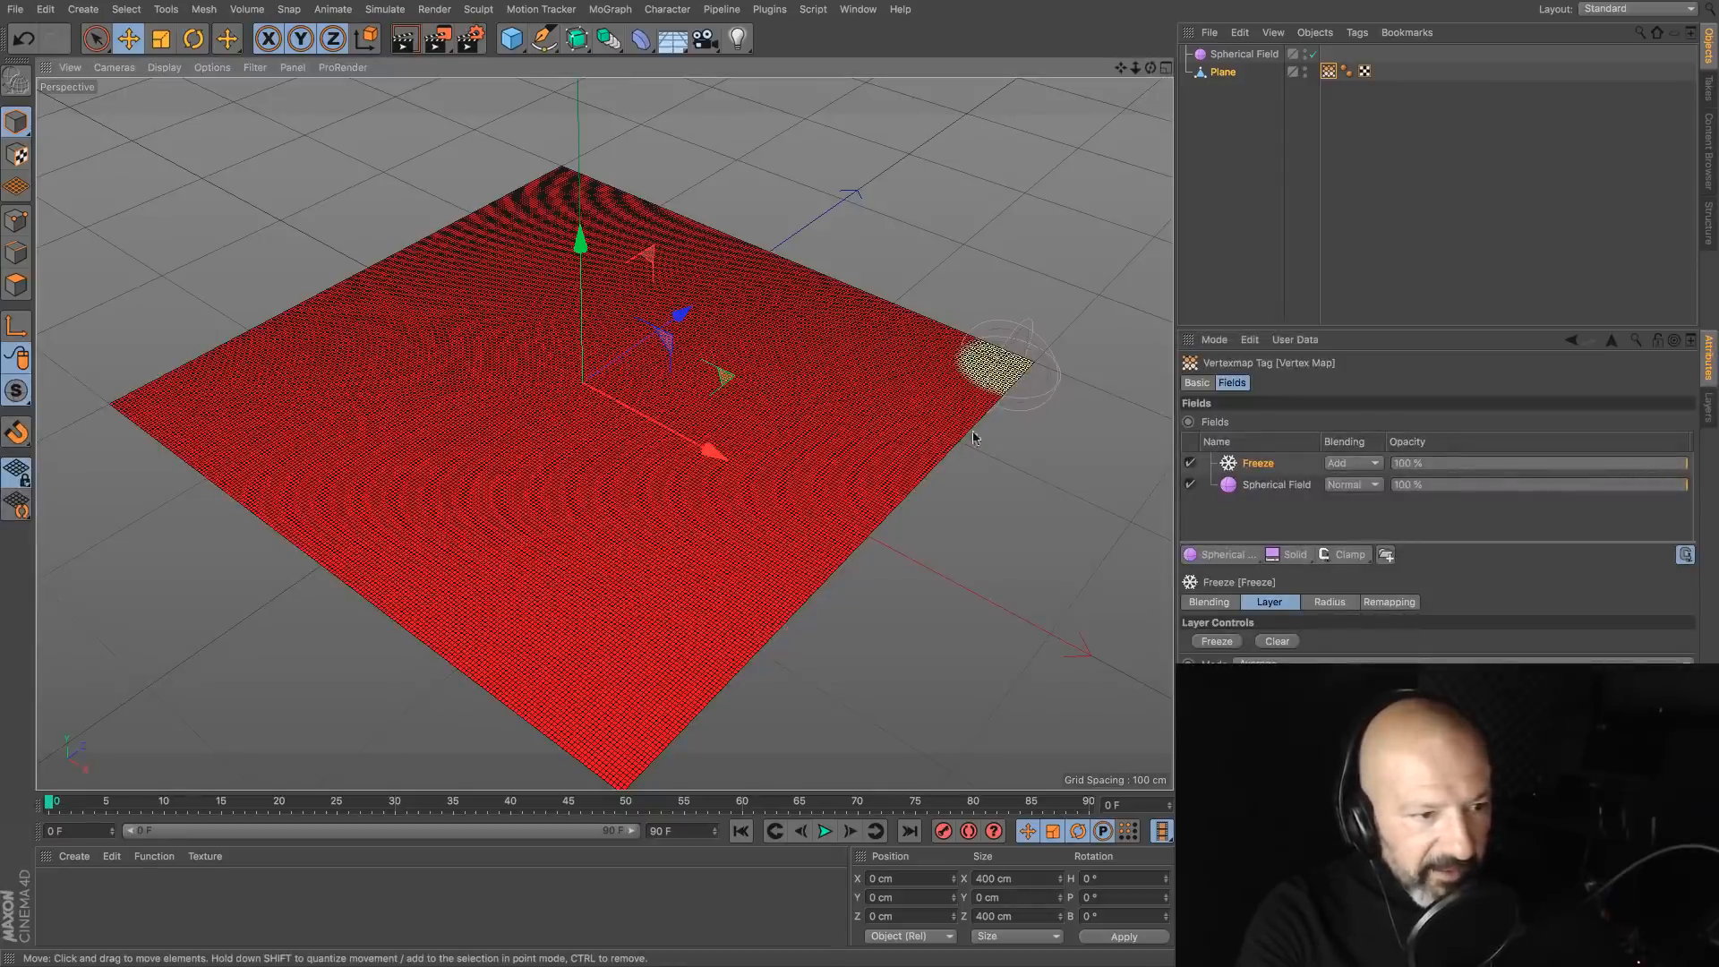
pyautogui.click(824, 832)
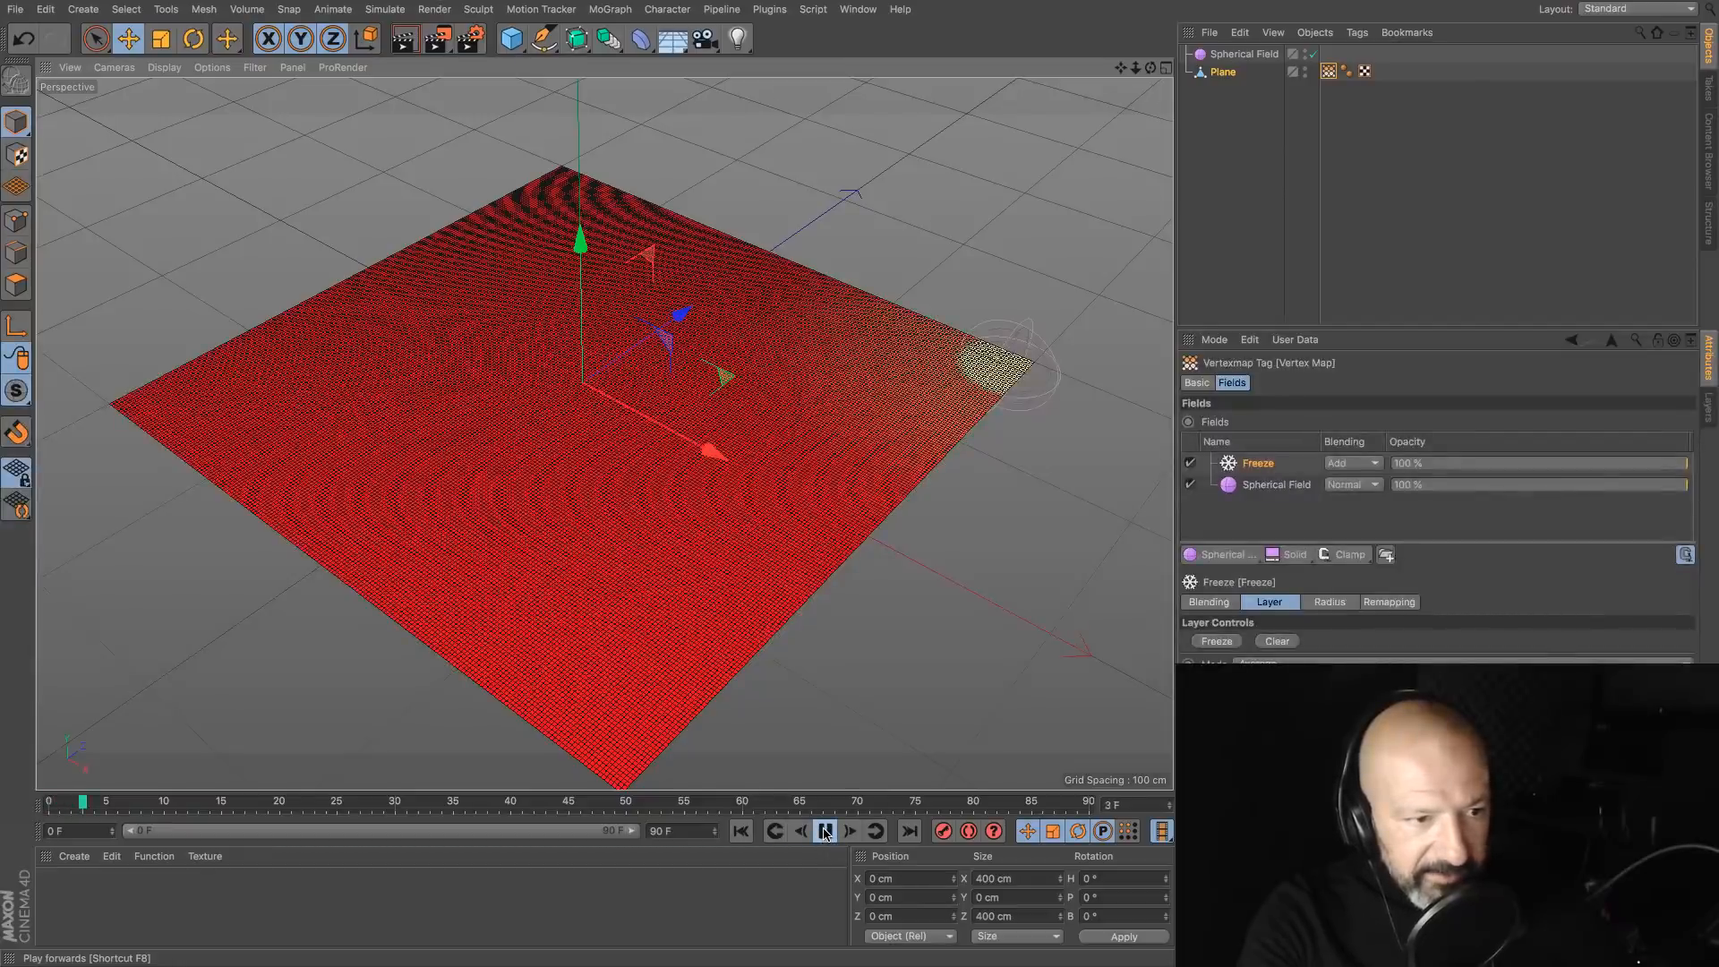
pyautogui.click(741, 832)
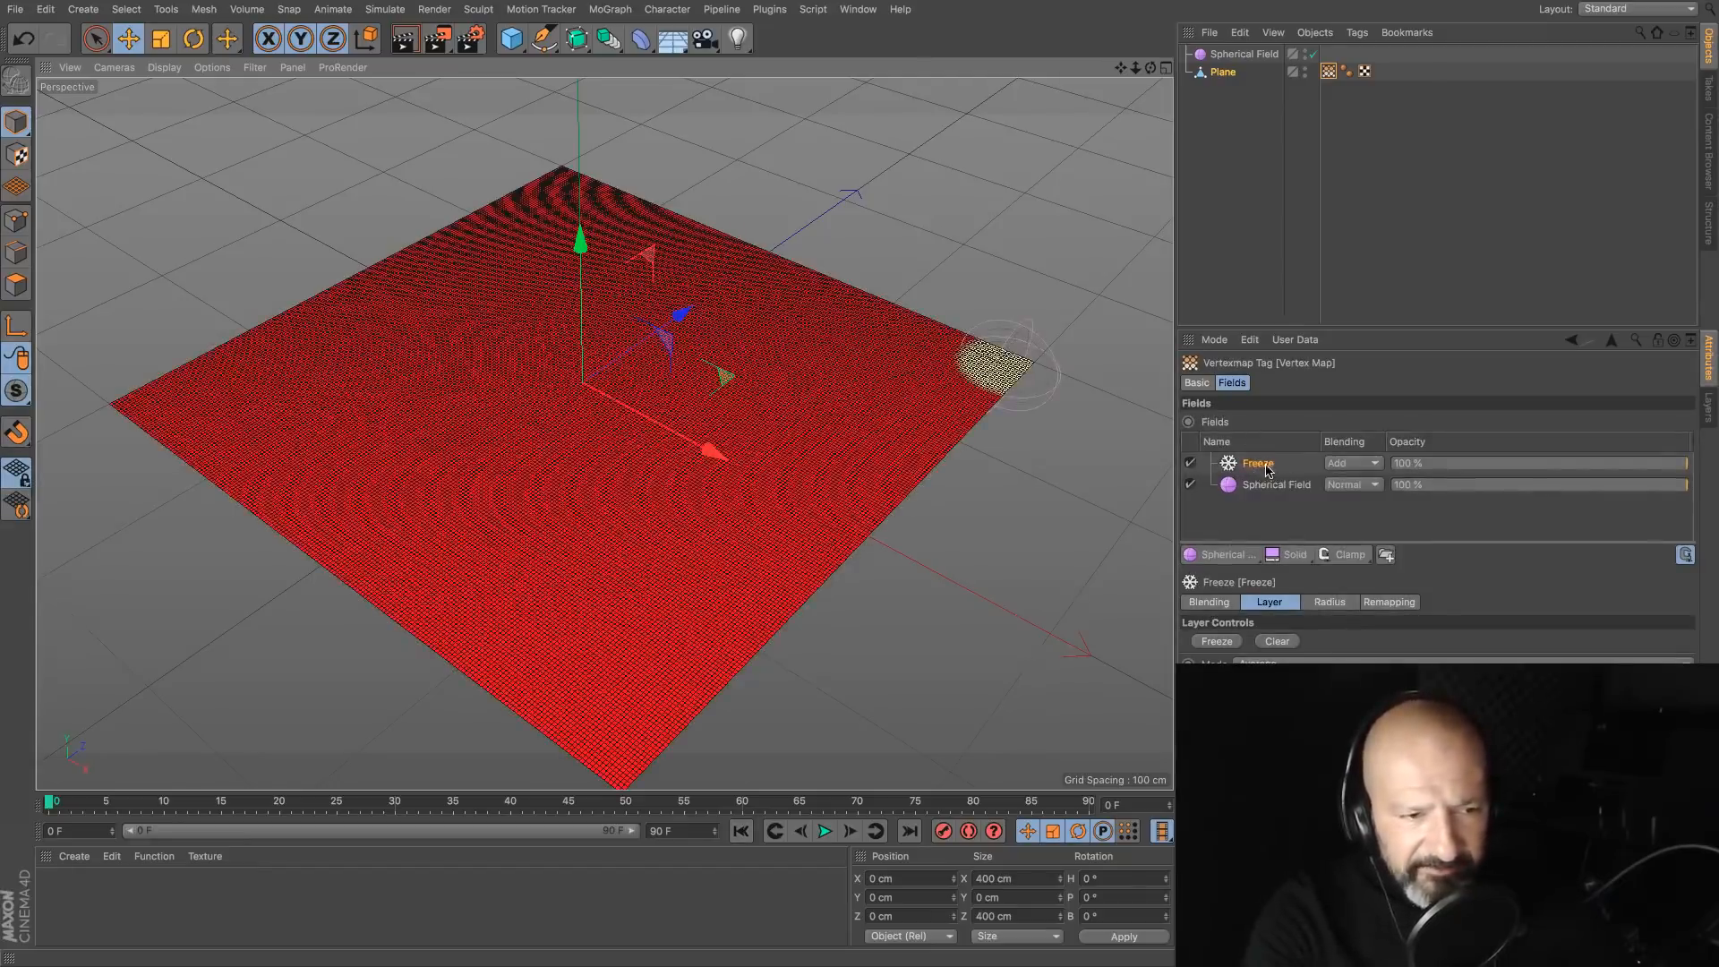
# Step: Set the Freeze layer's blending to Max and duplicate the layer in the vertex map's field list
pyautogui.click(1339, 464)
pyautogui.click(1340, 597)
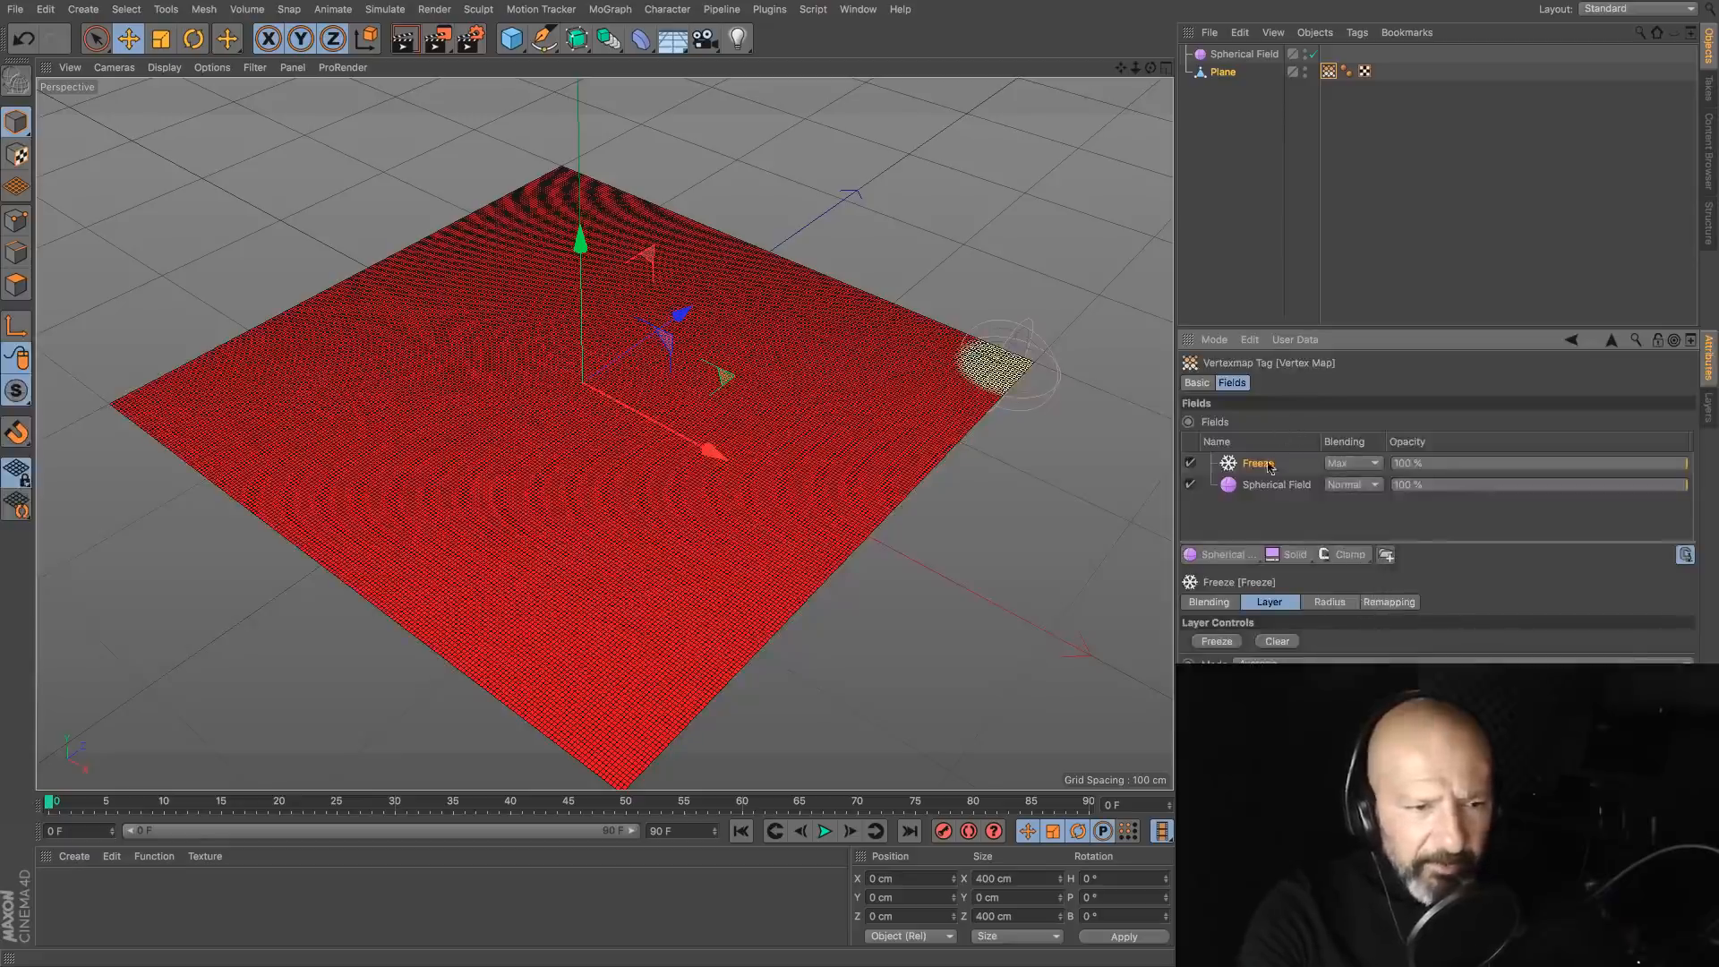
pyautogui.moveTo(1266, 467); pyautogui.dragTo(1267, 473)
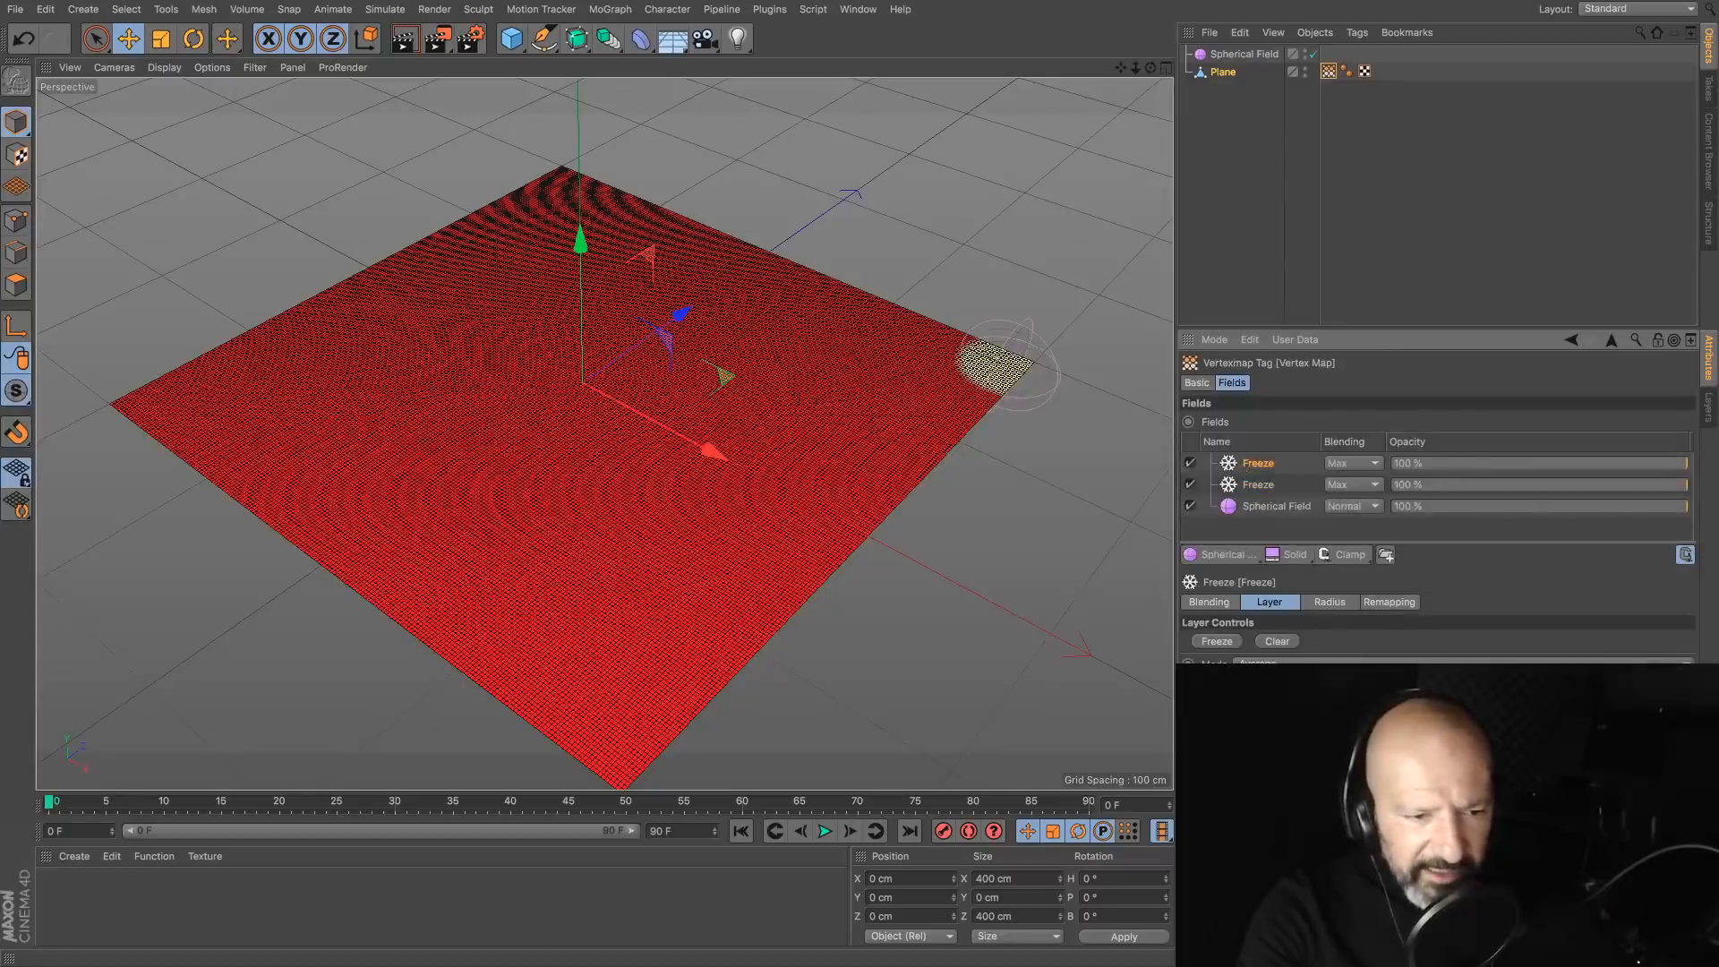
pyautogui.click(1257, 484)
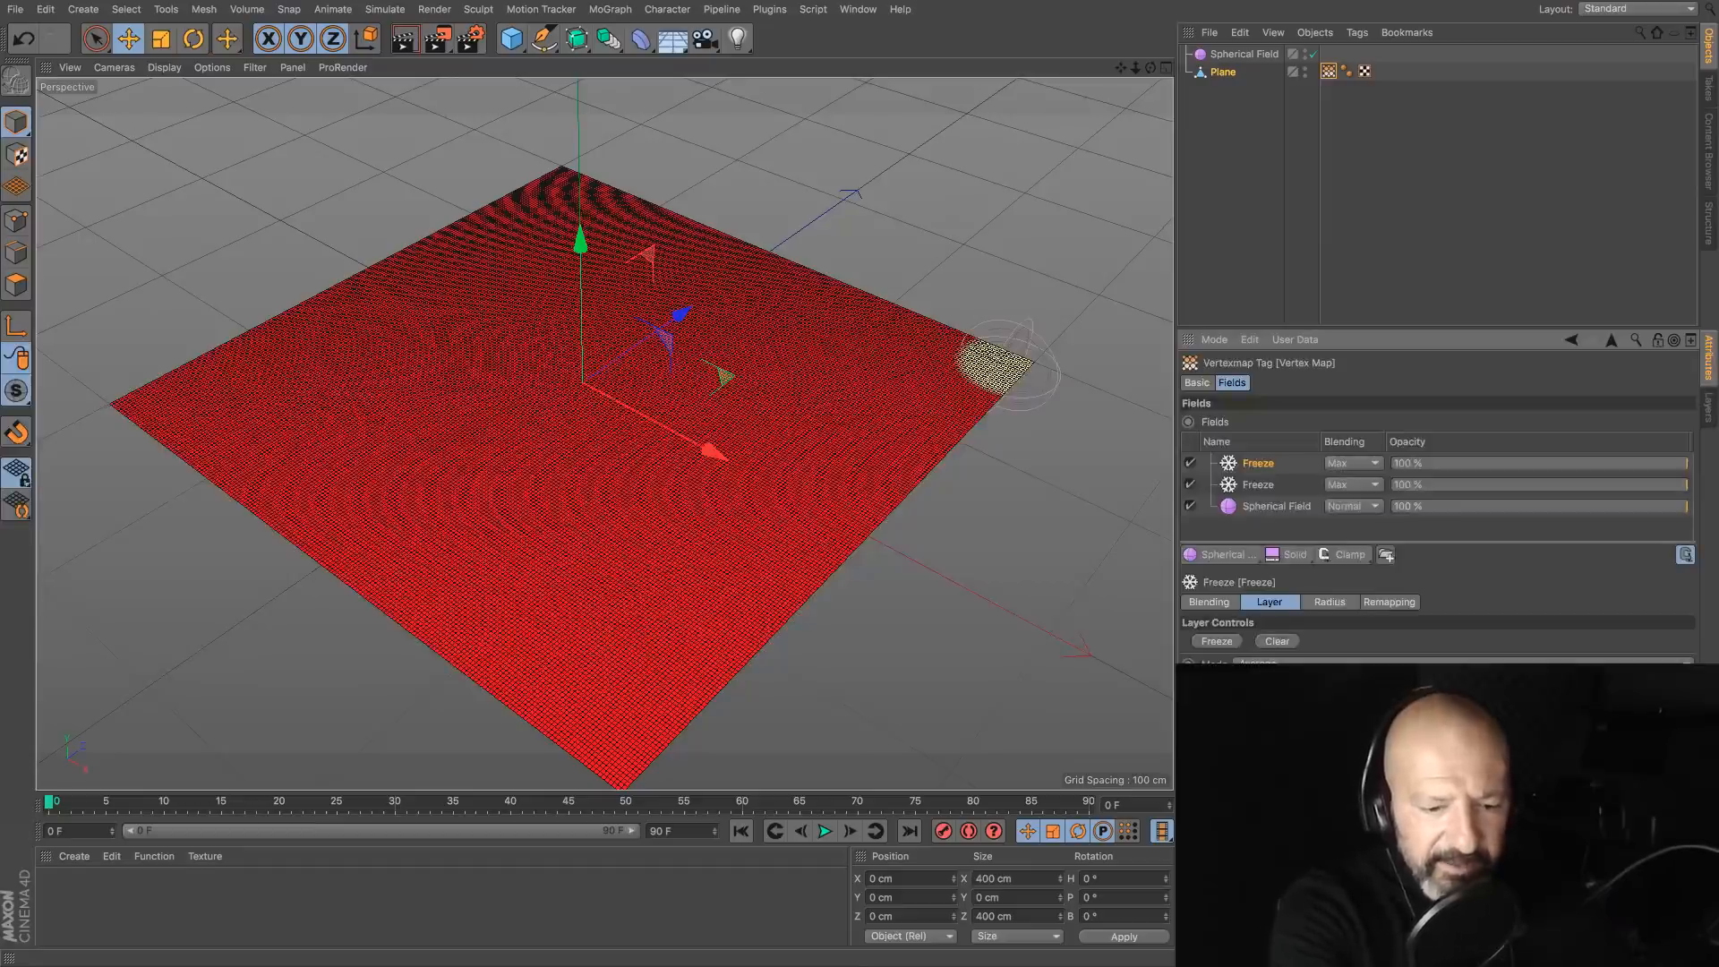
# Step: Set the upper Freeze layer's blending to Subtract and preview the vertex map animation, returning to frame 0
pyautogui.click(1359, 463)
pyautogui.click(1365, 530)
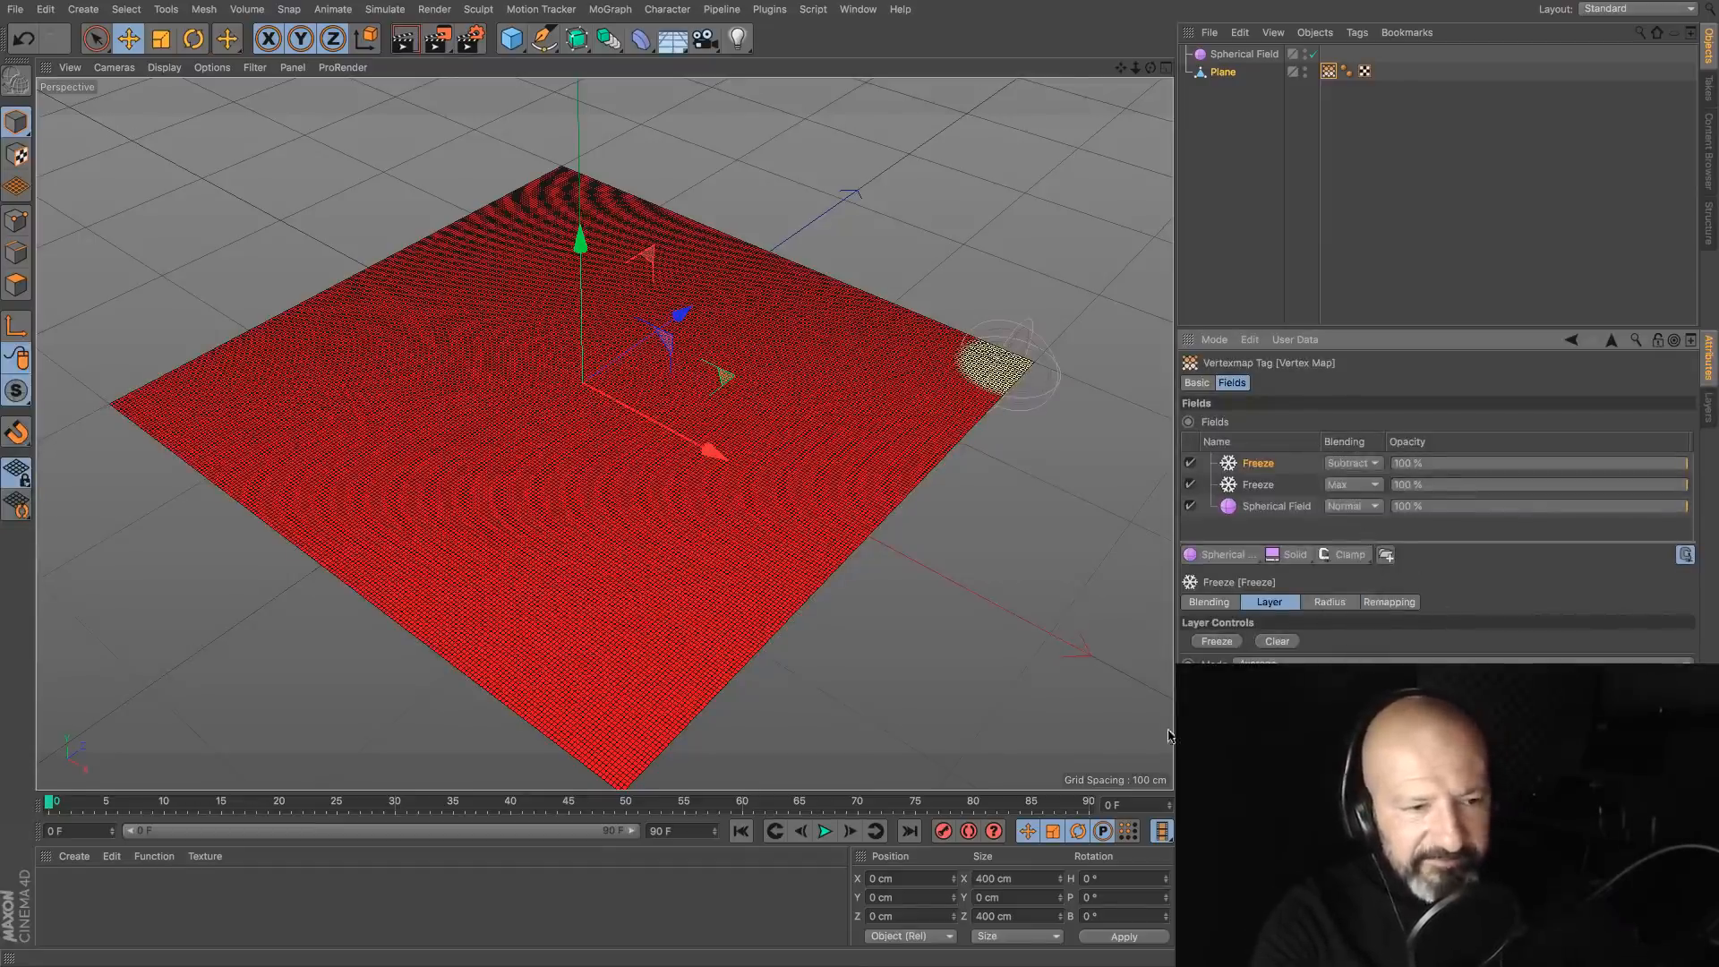
pyautogui.click(824, 831)
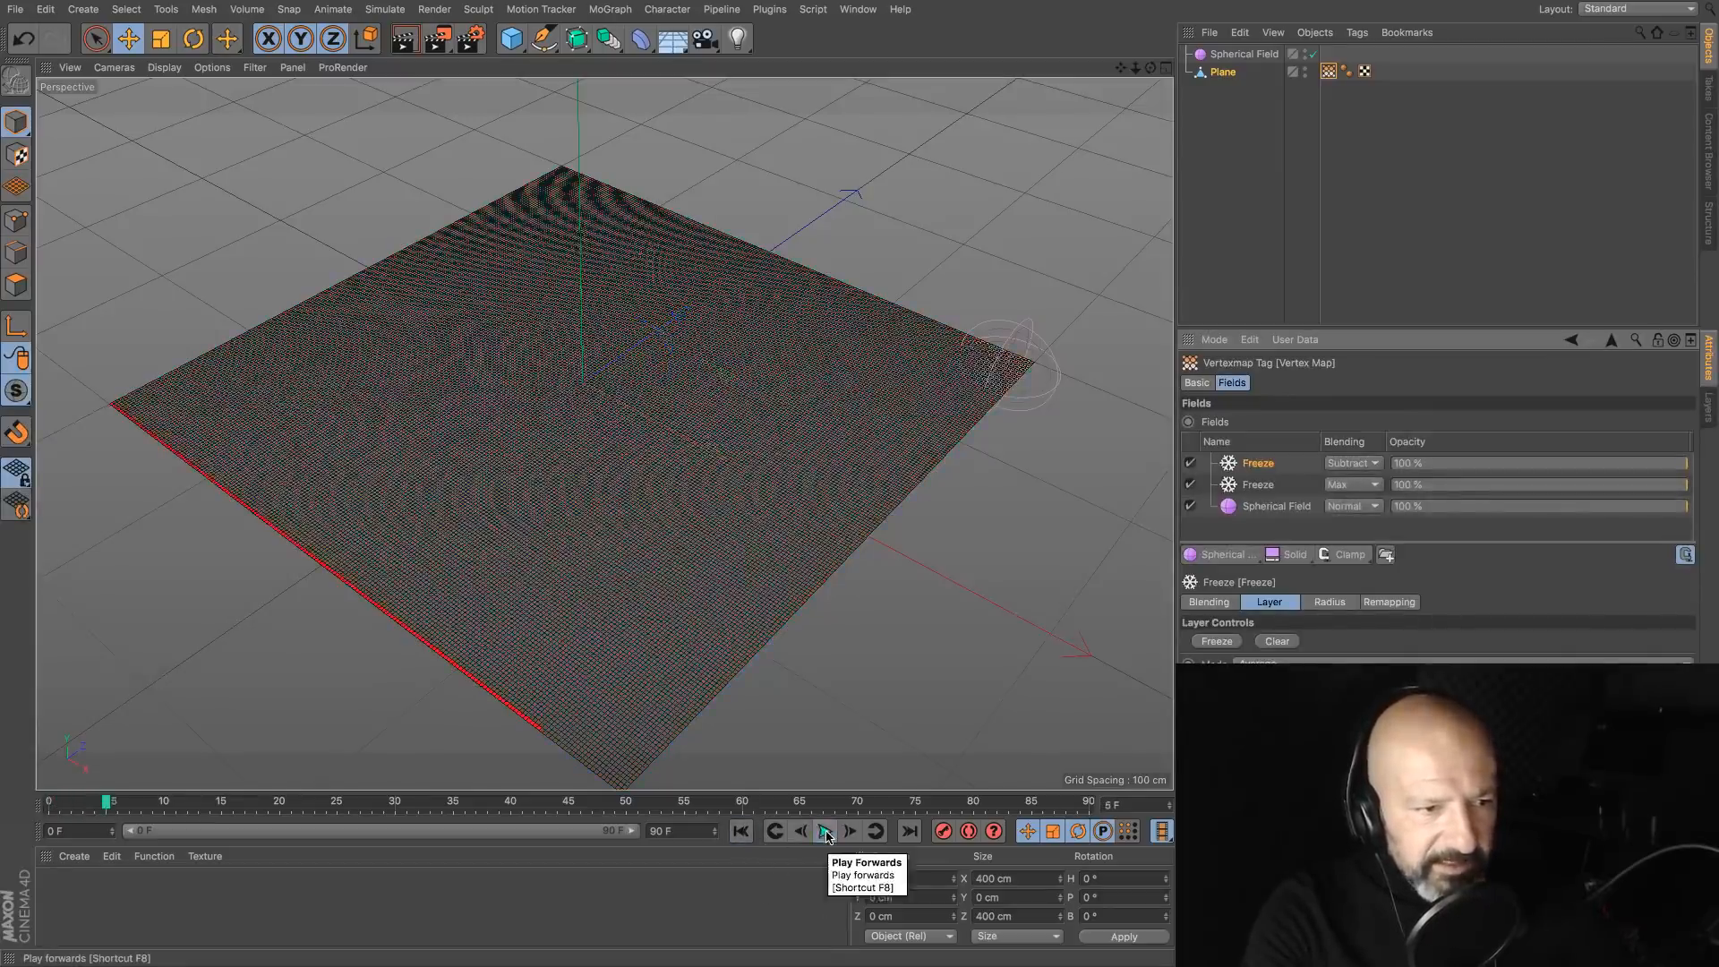
pyautogui.click(824, 832)
pyautogui.click(740, 831)
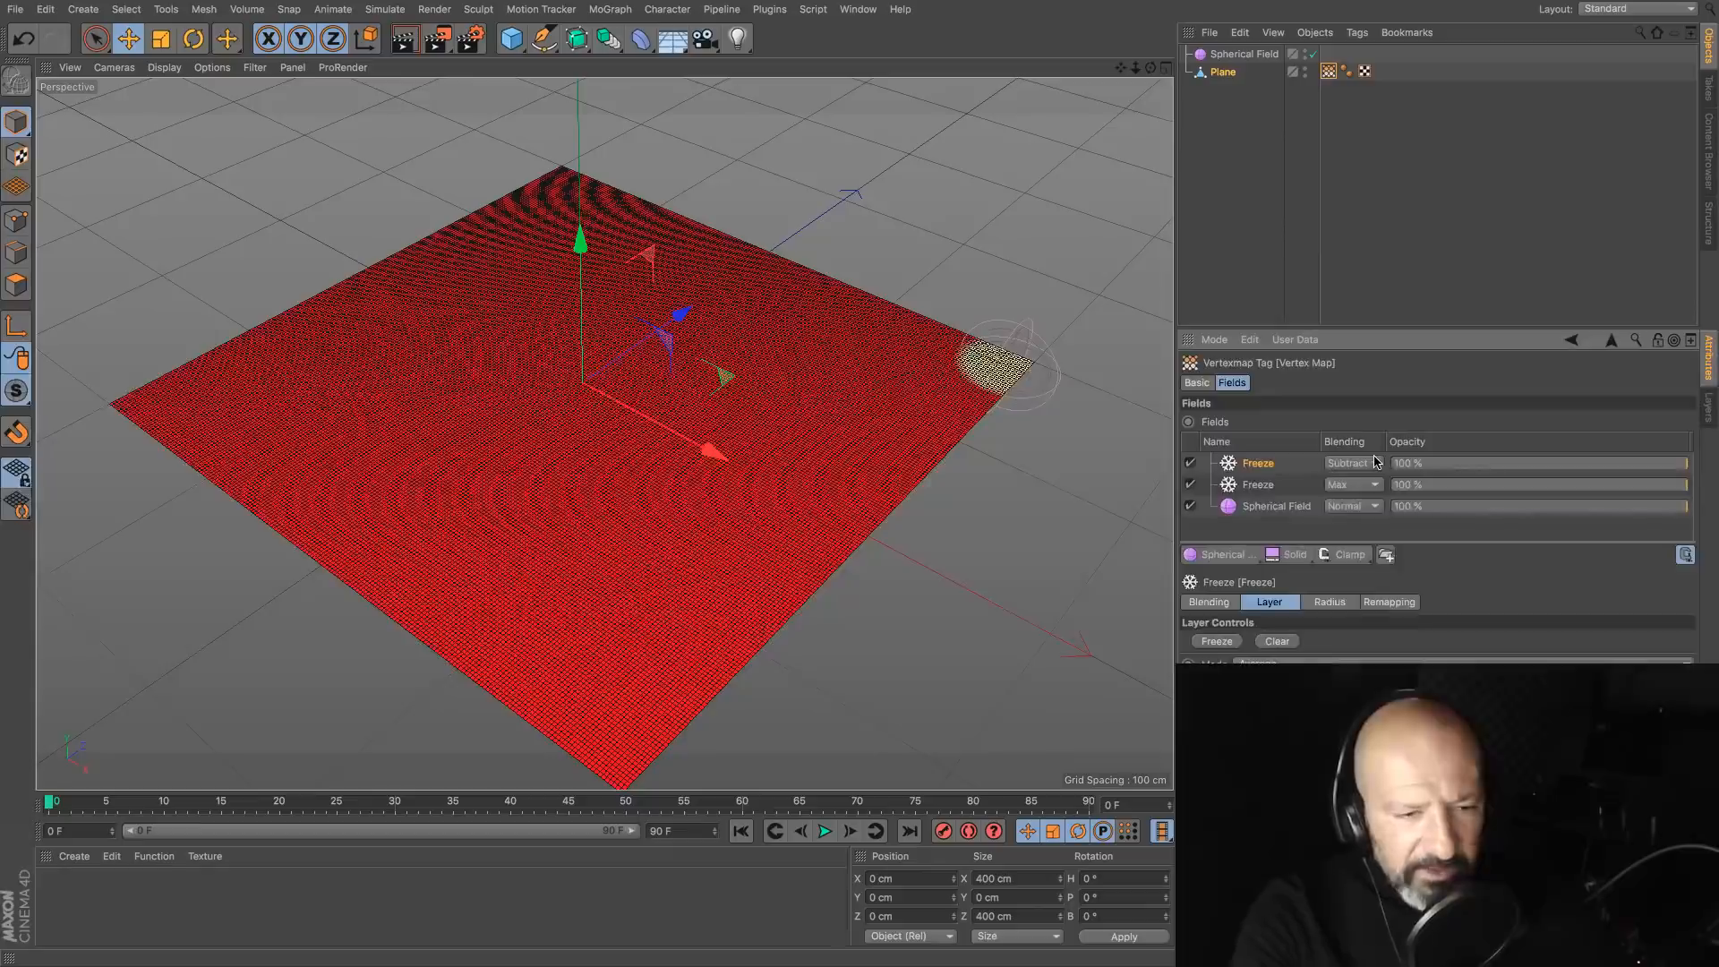
# Step: Add a Rangemap modifier layer with a Max Output of 1000% and preview the vertex map animation, returning to frame 0
pyautogui.click(1362, 559)
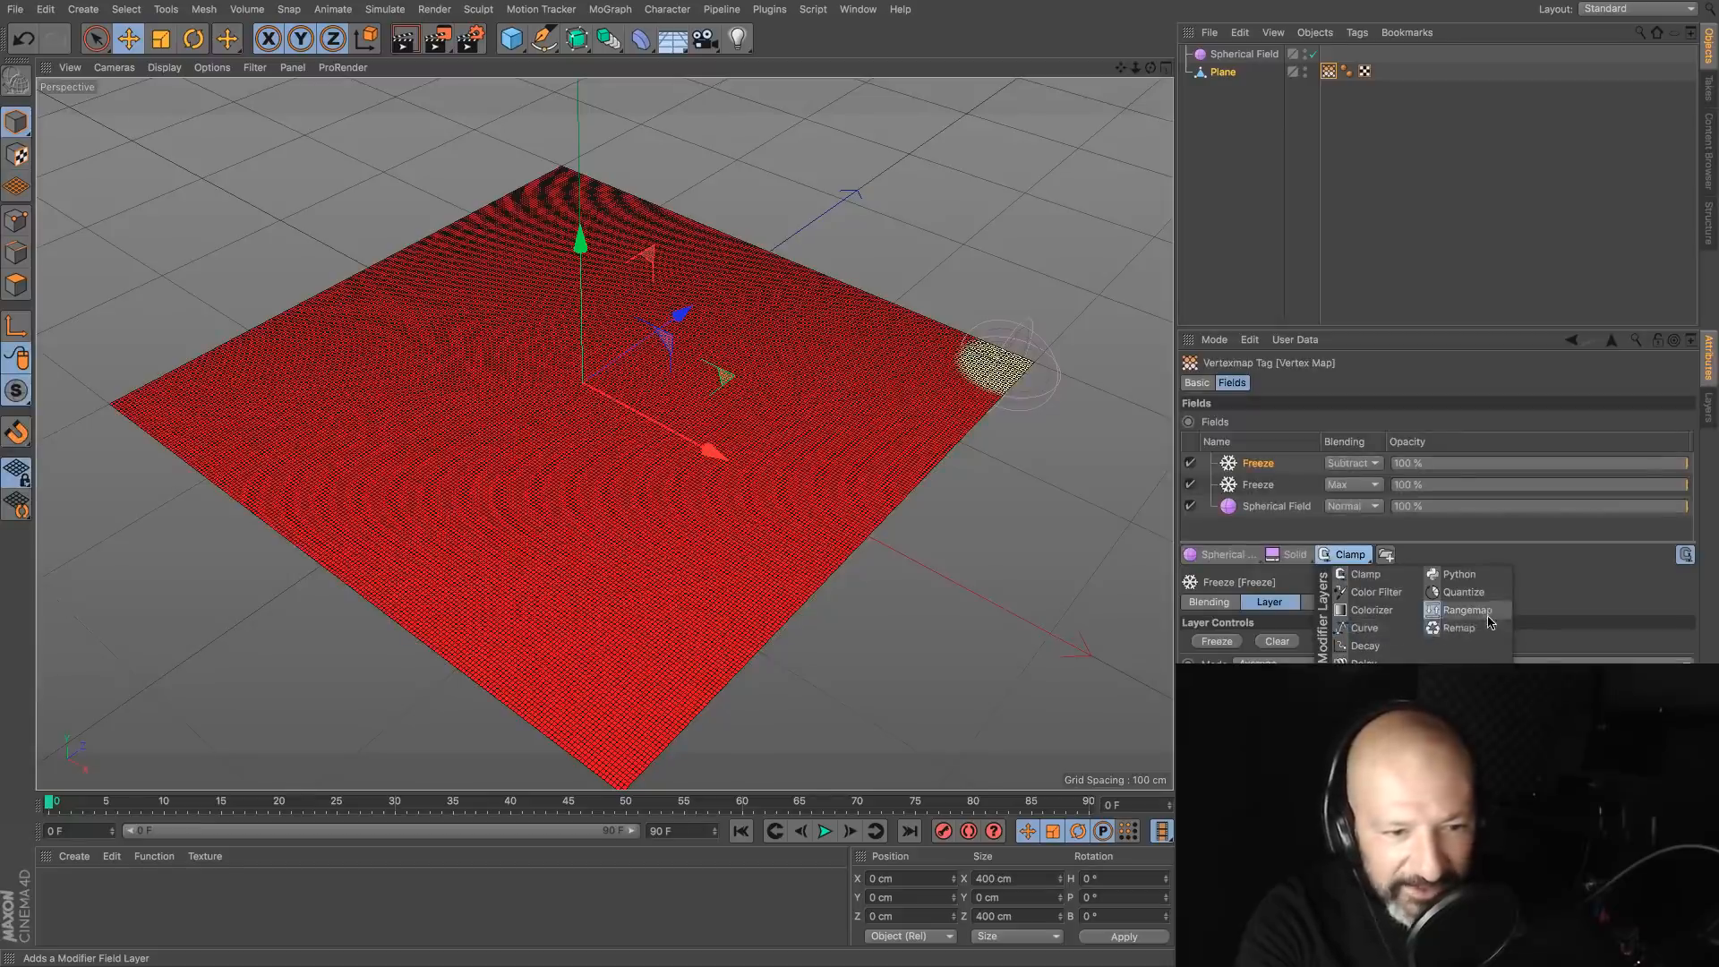
pyautogui.click(1463, 610)
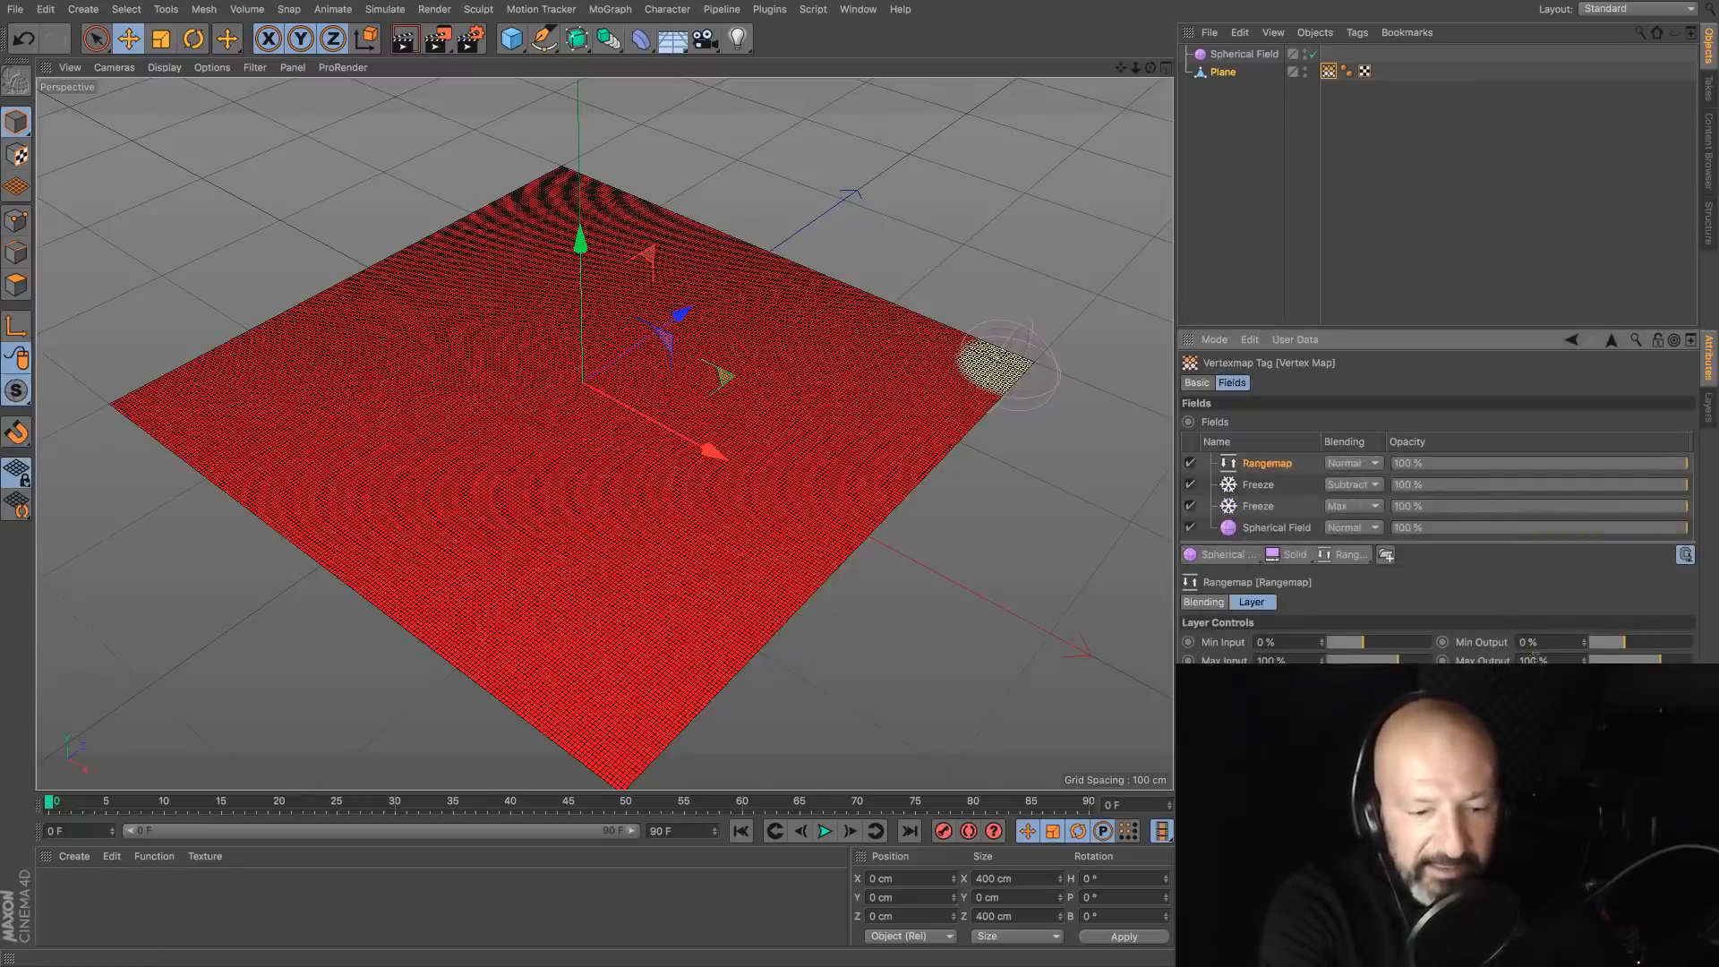
pyautogui.press('Return')
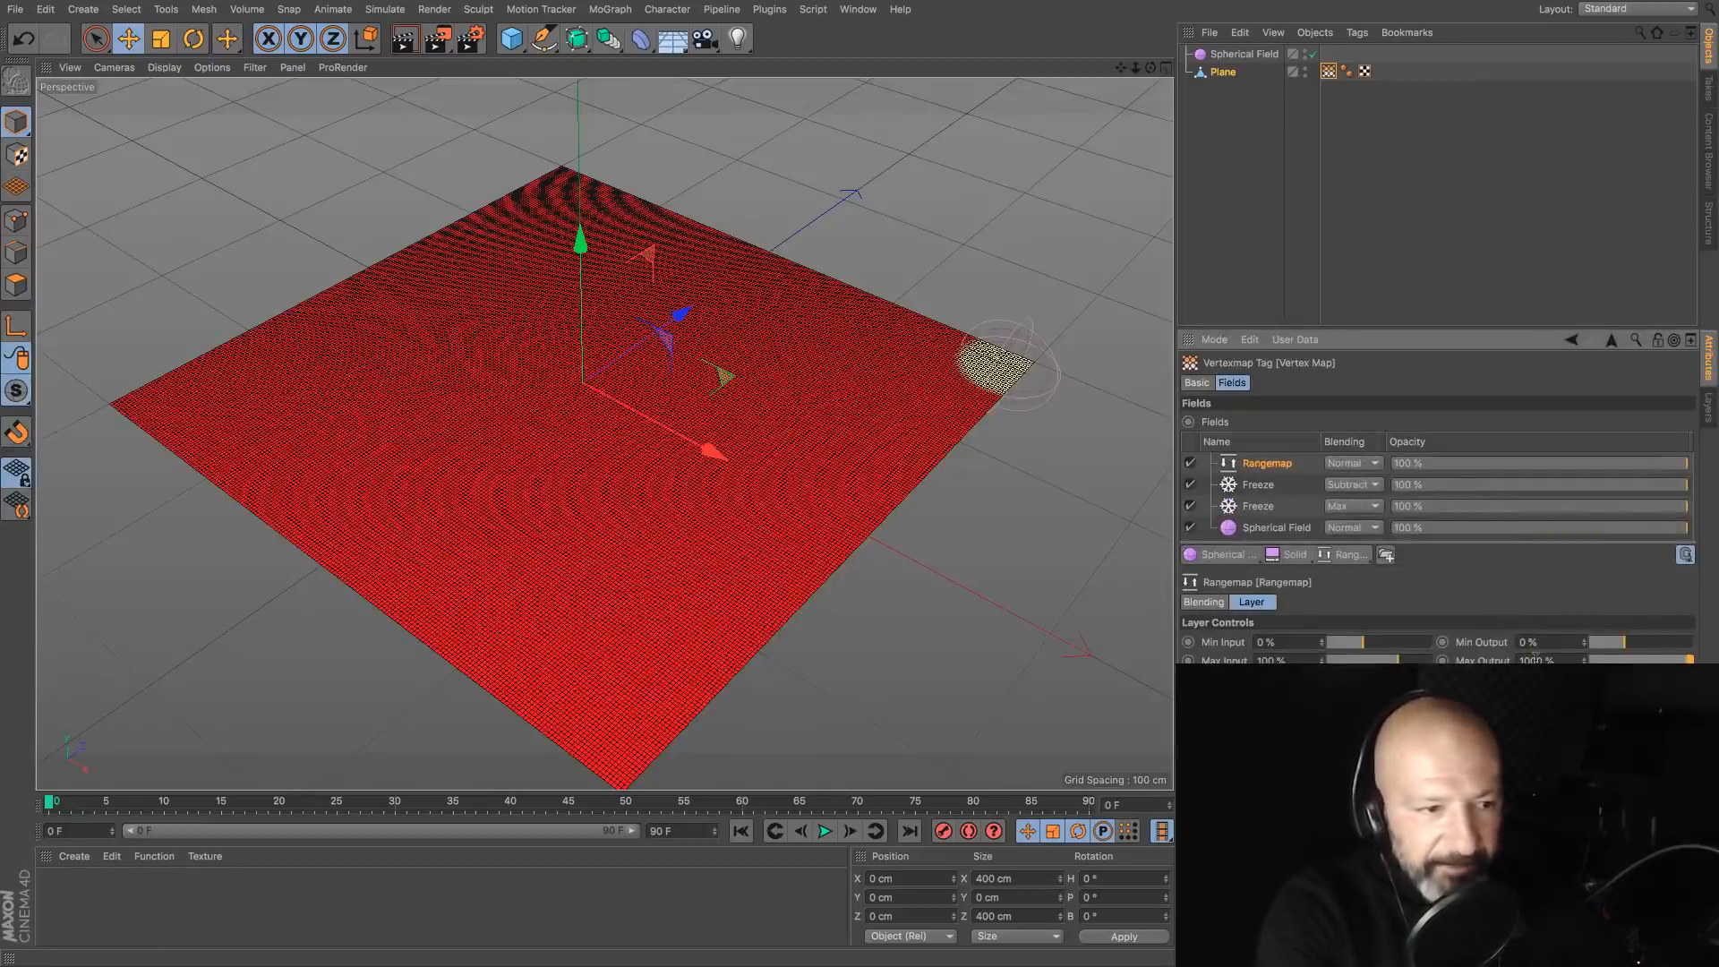
pyautogui.click(825, 832)
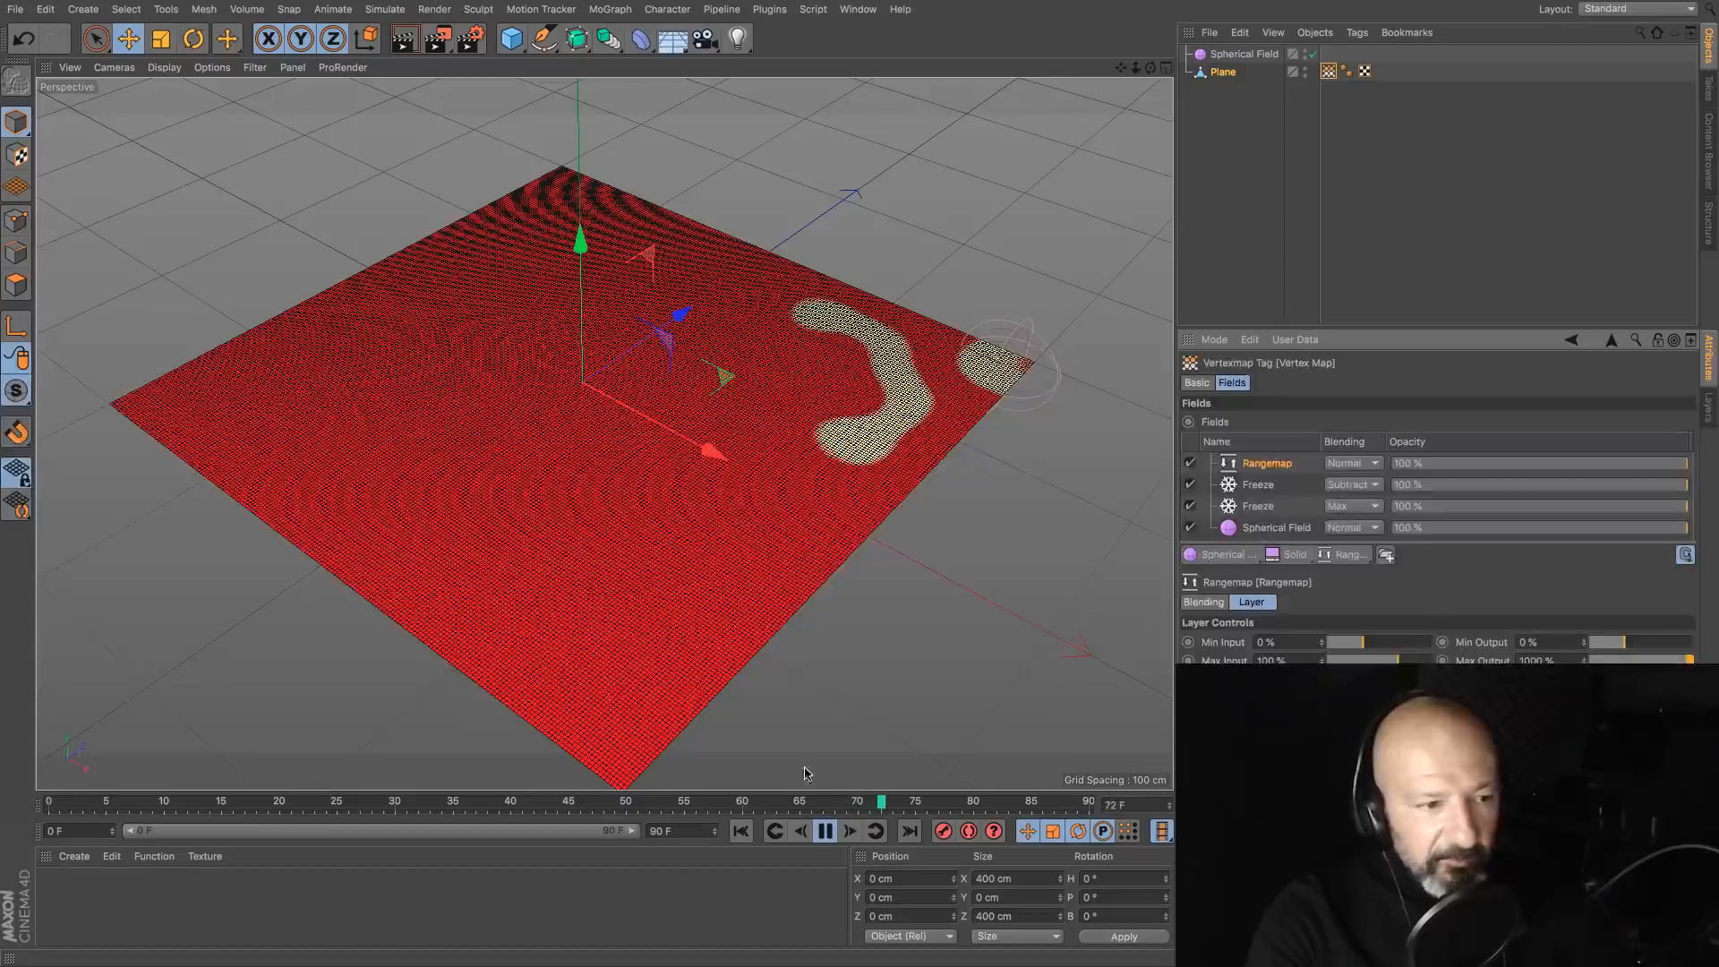
pyautogui.click(825, 832)
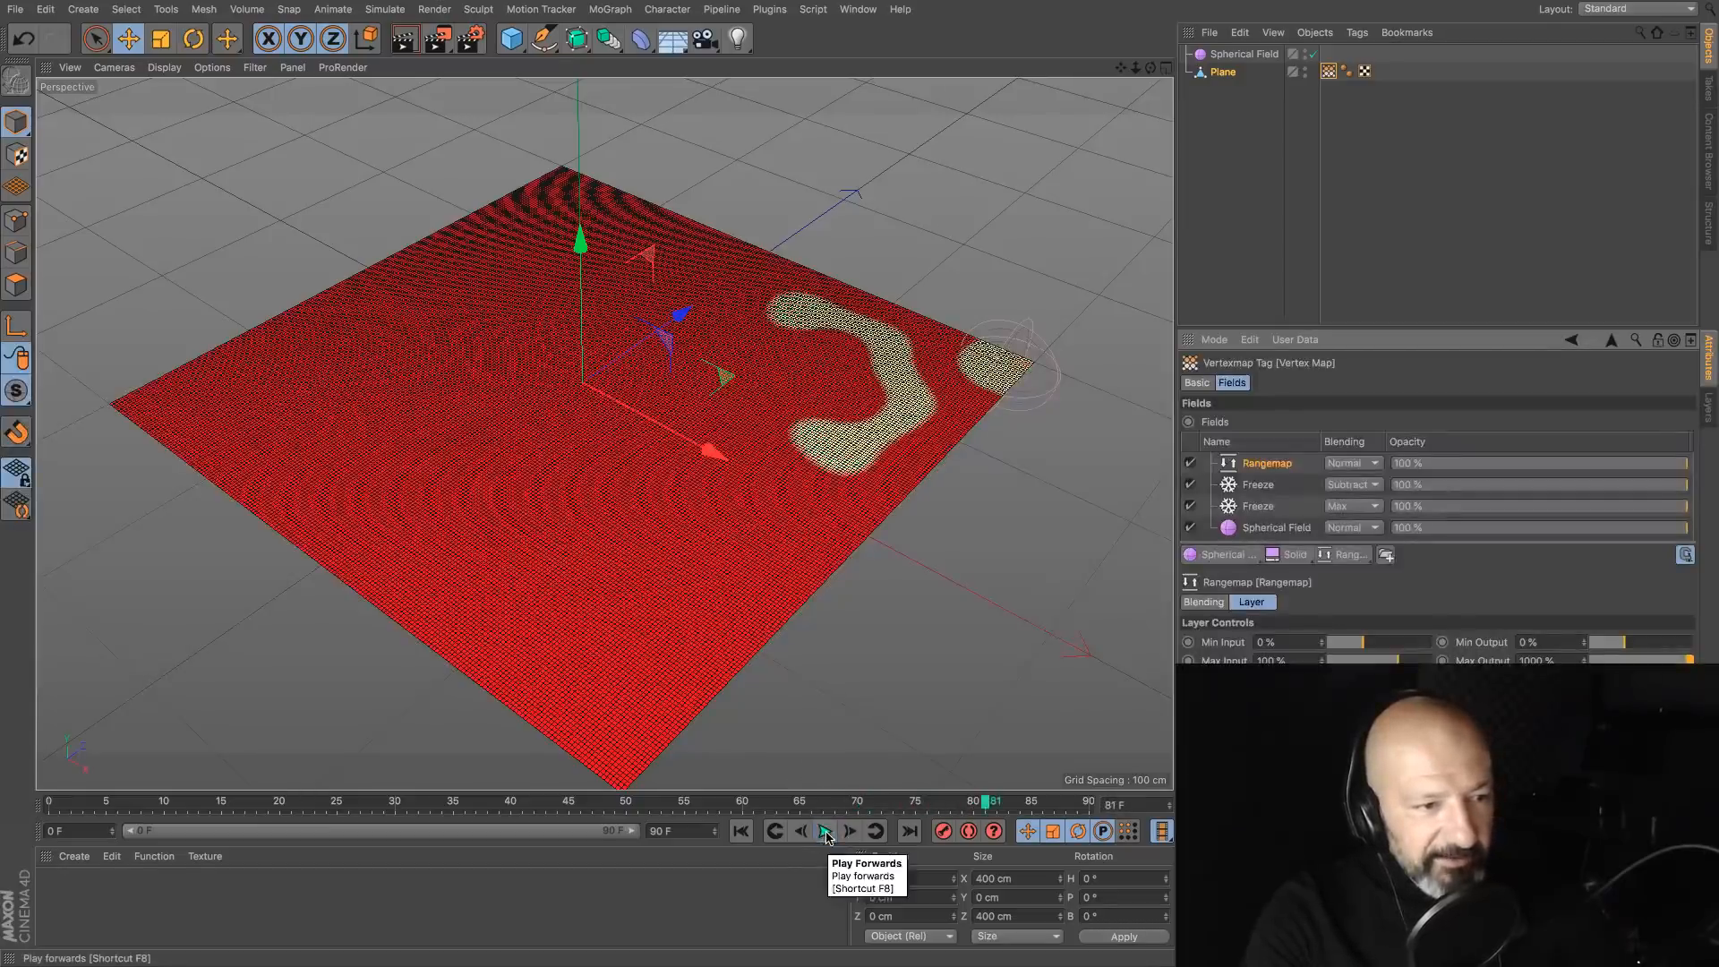
pyautogui.click(740, 831)
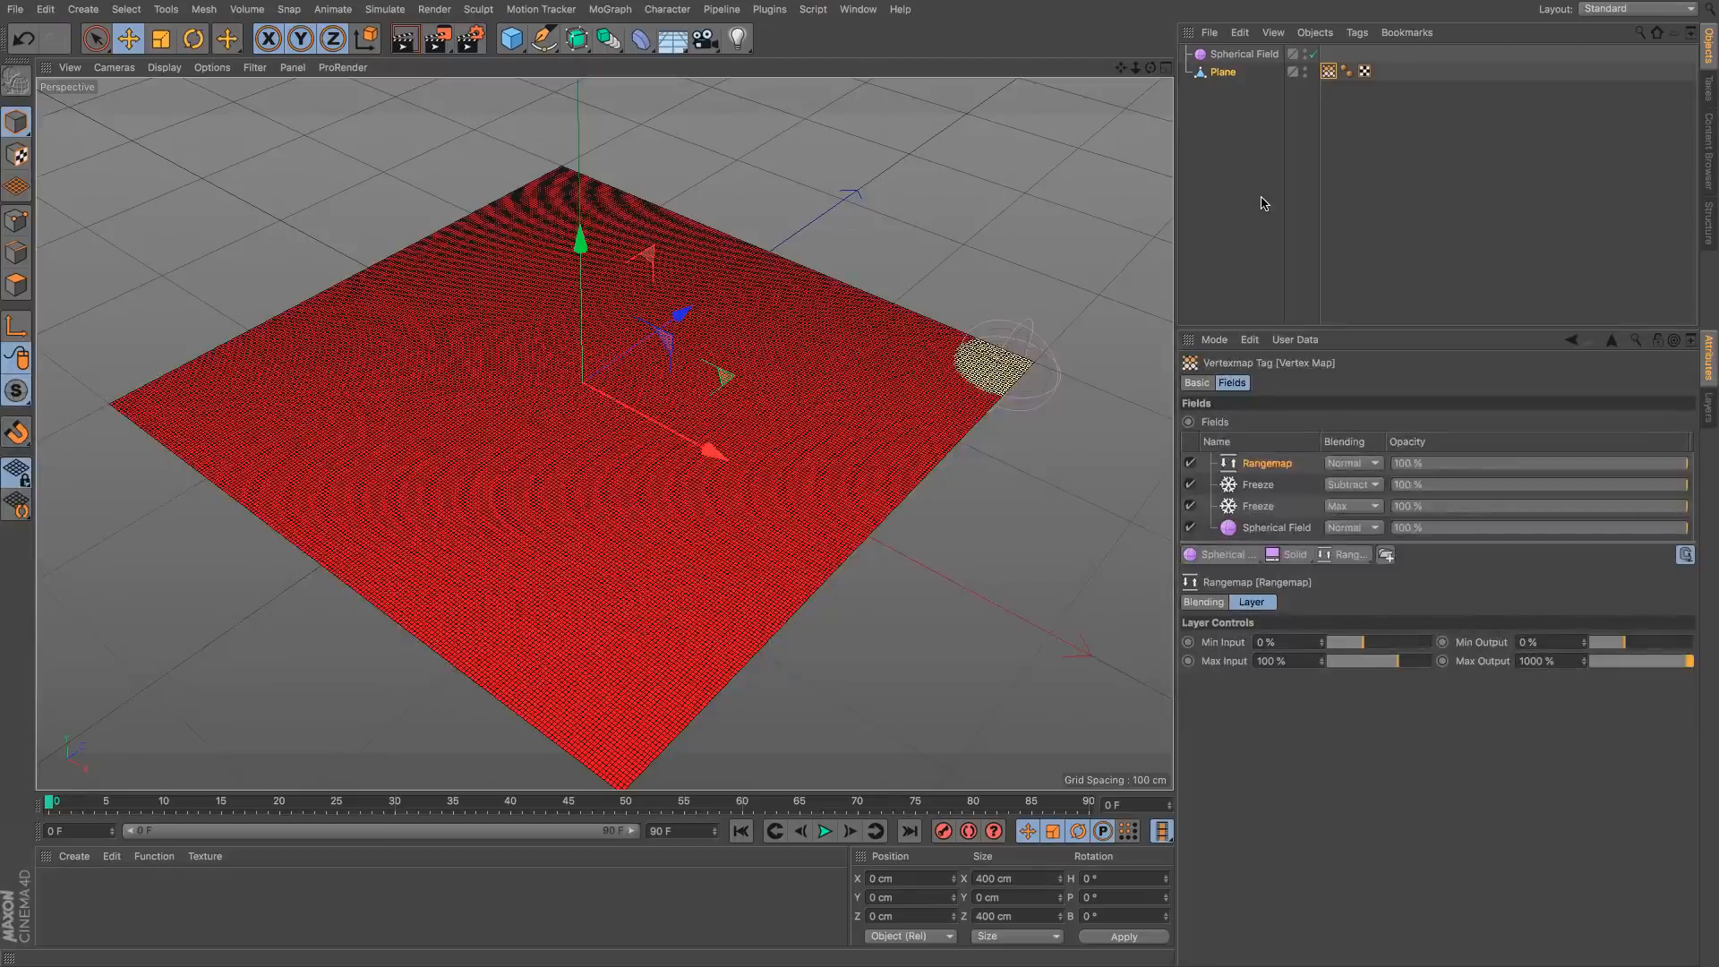
# Step: Switch to the open scene Wavy Matrix 02A Delay.c4d and play its animation, returning to frame 0
pyautogui.click(1208, 196)
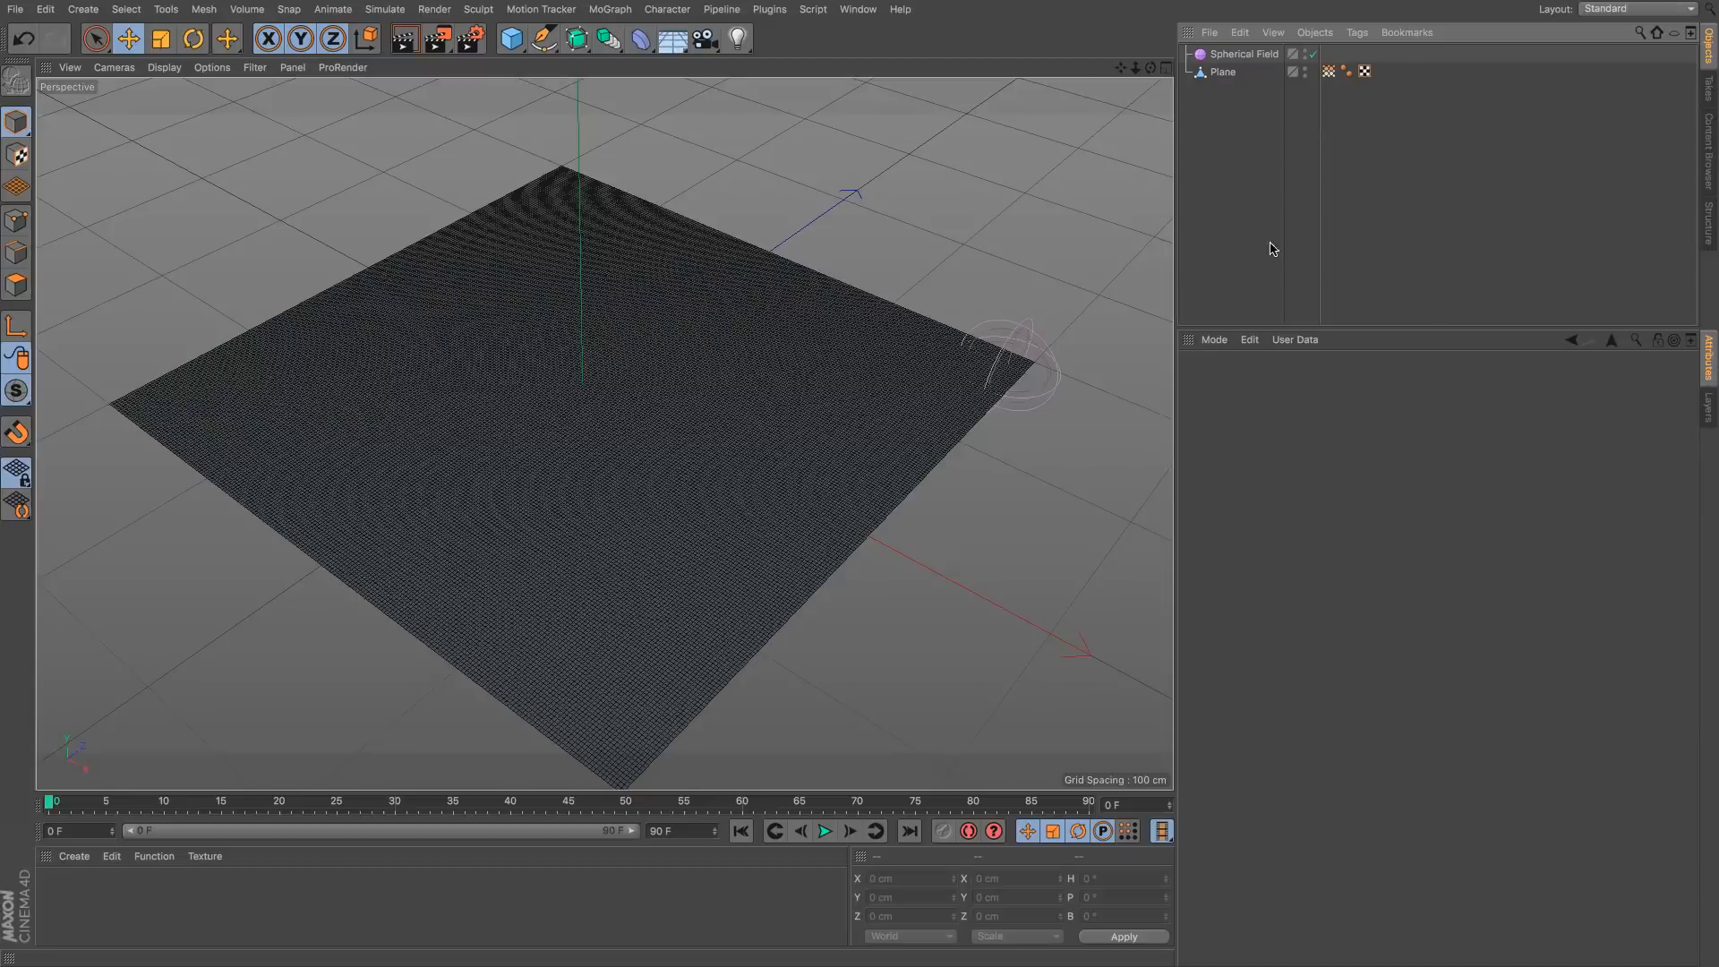
pyautogui.click(855, 11)
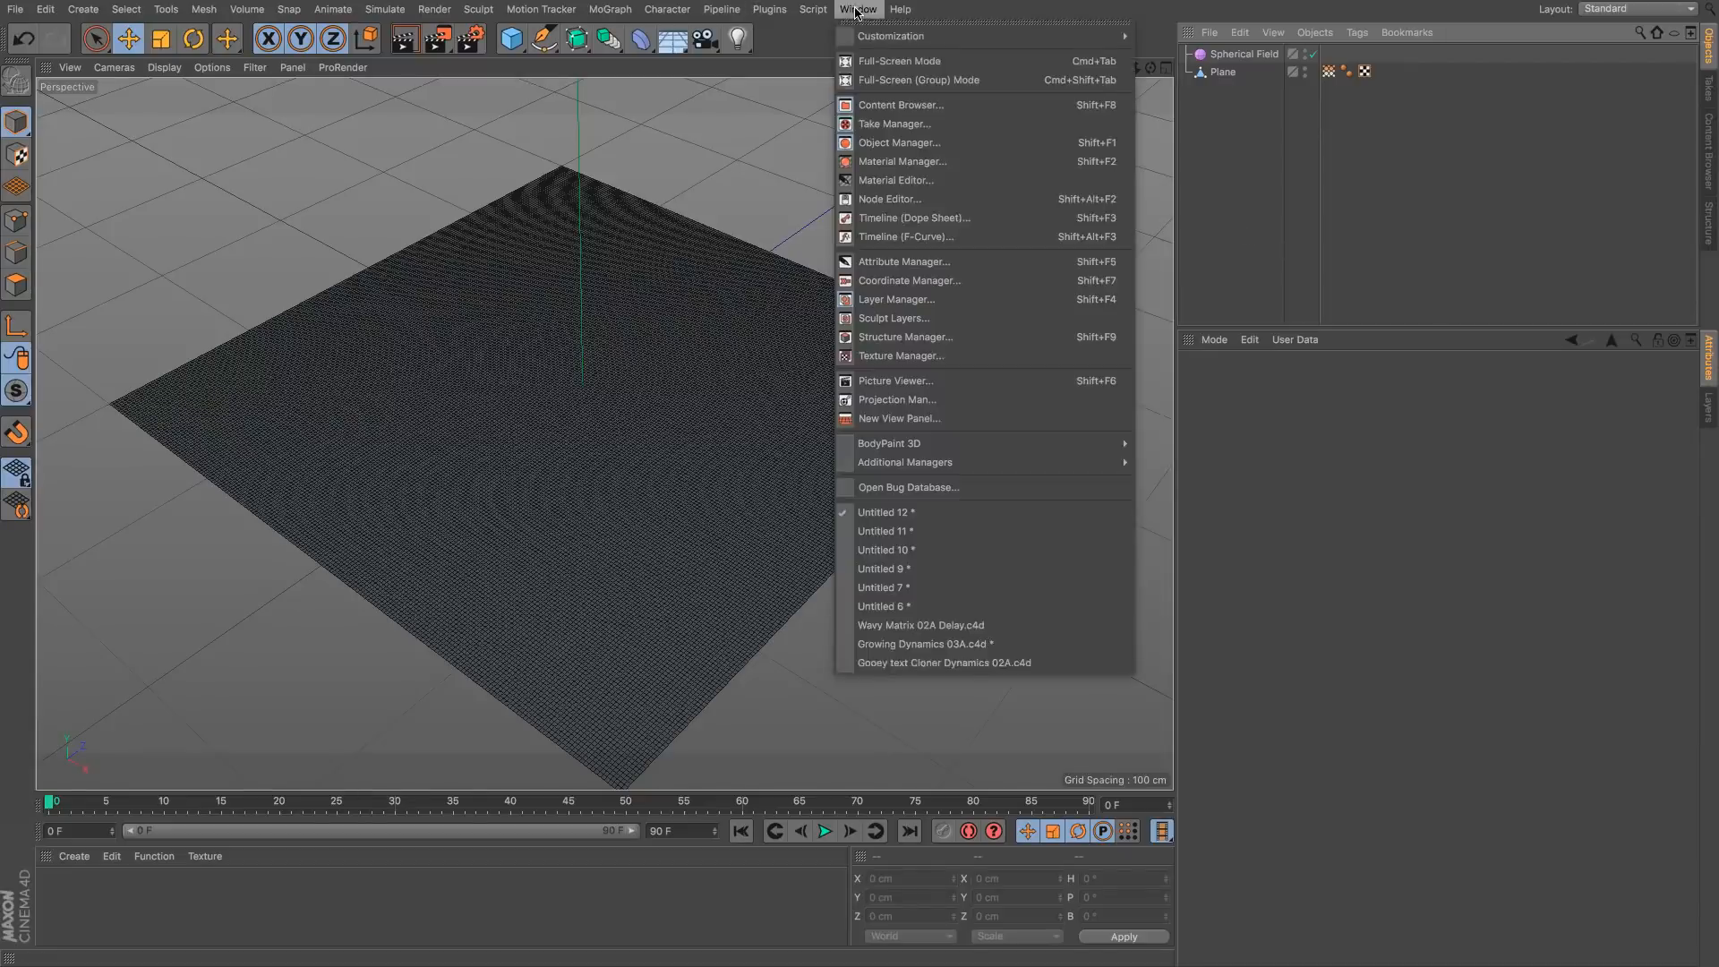
pyautogui.click(904, 625)
pyautogui.click(824, 831)
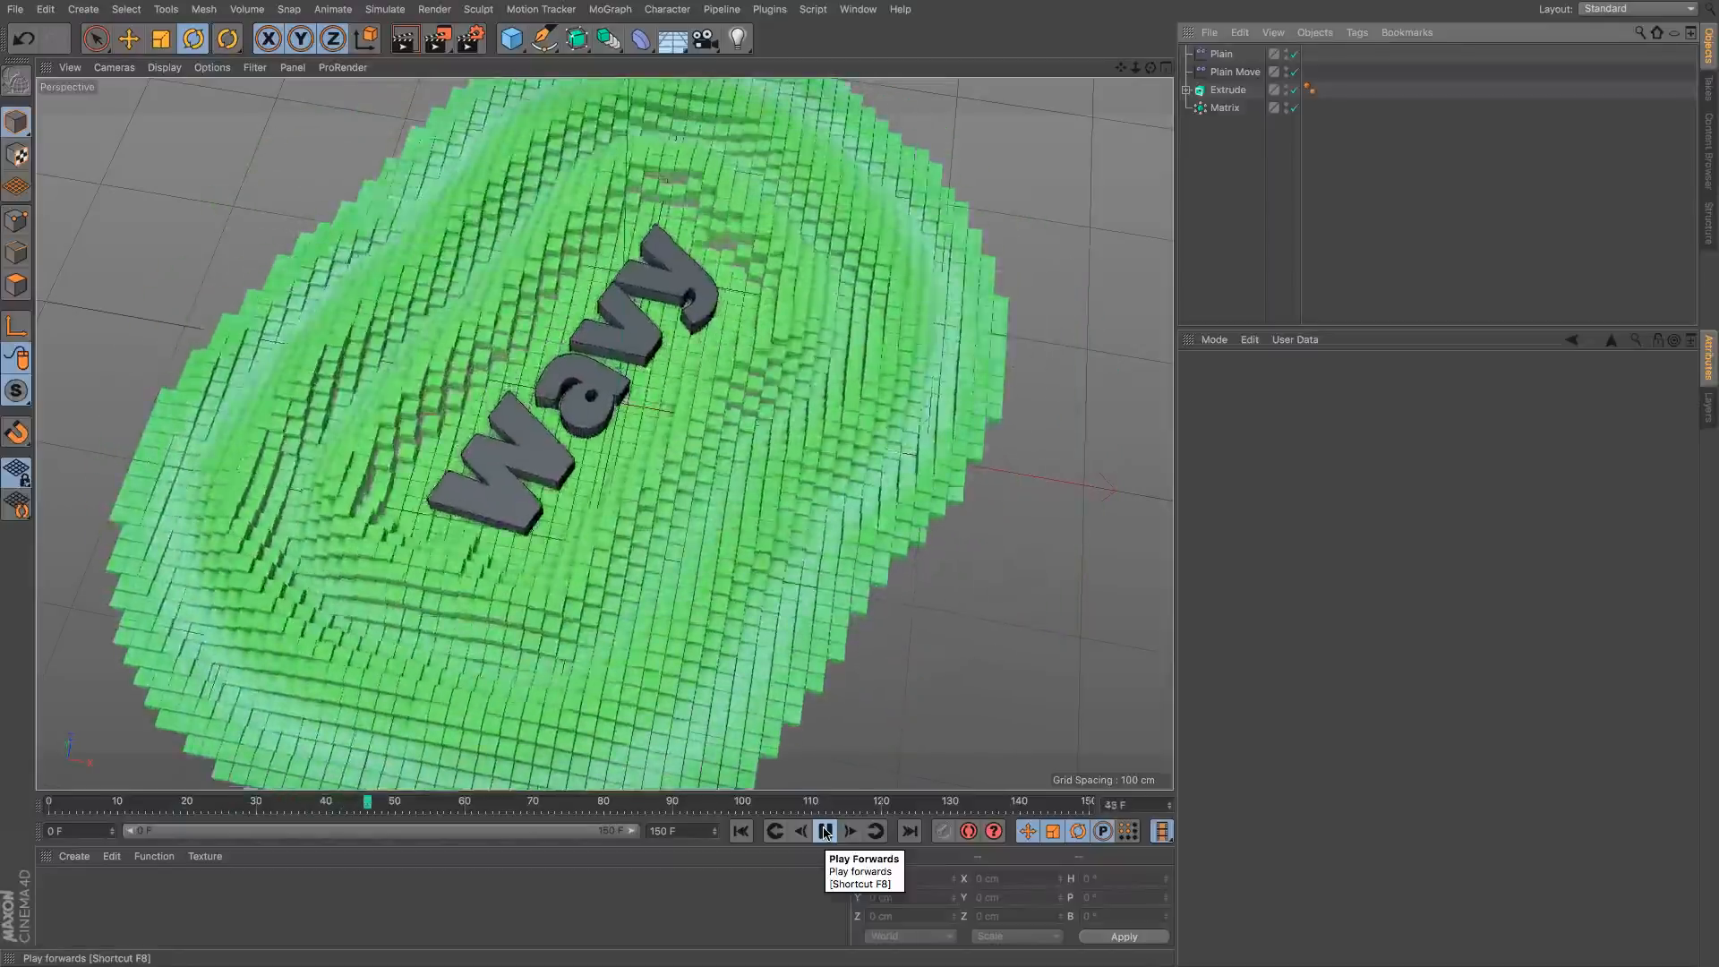
pyautogui.click(825, 831)
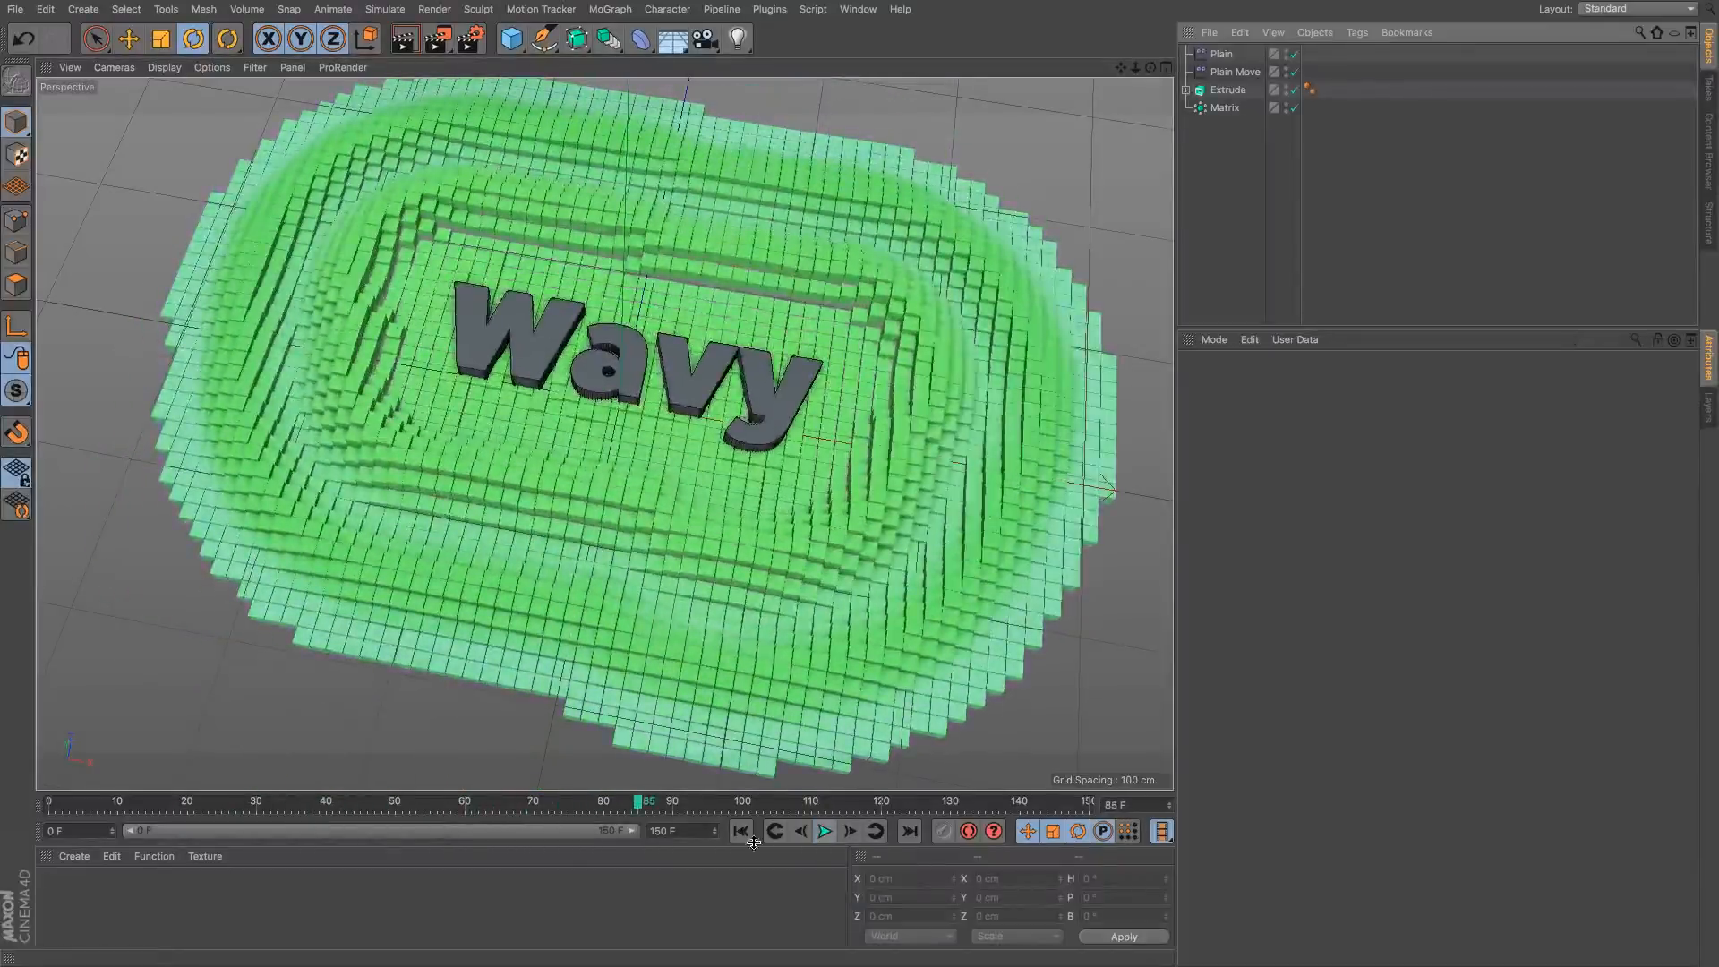
pyautogui.click(740, 830)
# Step: Examine the wavy matrix from different angles and the Extrude text's coordinates, playing the animation to see the waves
pyautogui.keyDown('alt'); pyautogui.moveTo(748, 454); pyautogui.dragTo(759, 432); pyautogui.keyUp('alt')
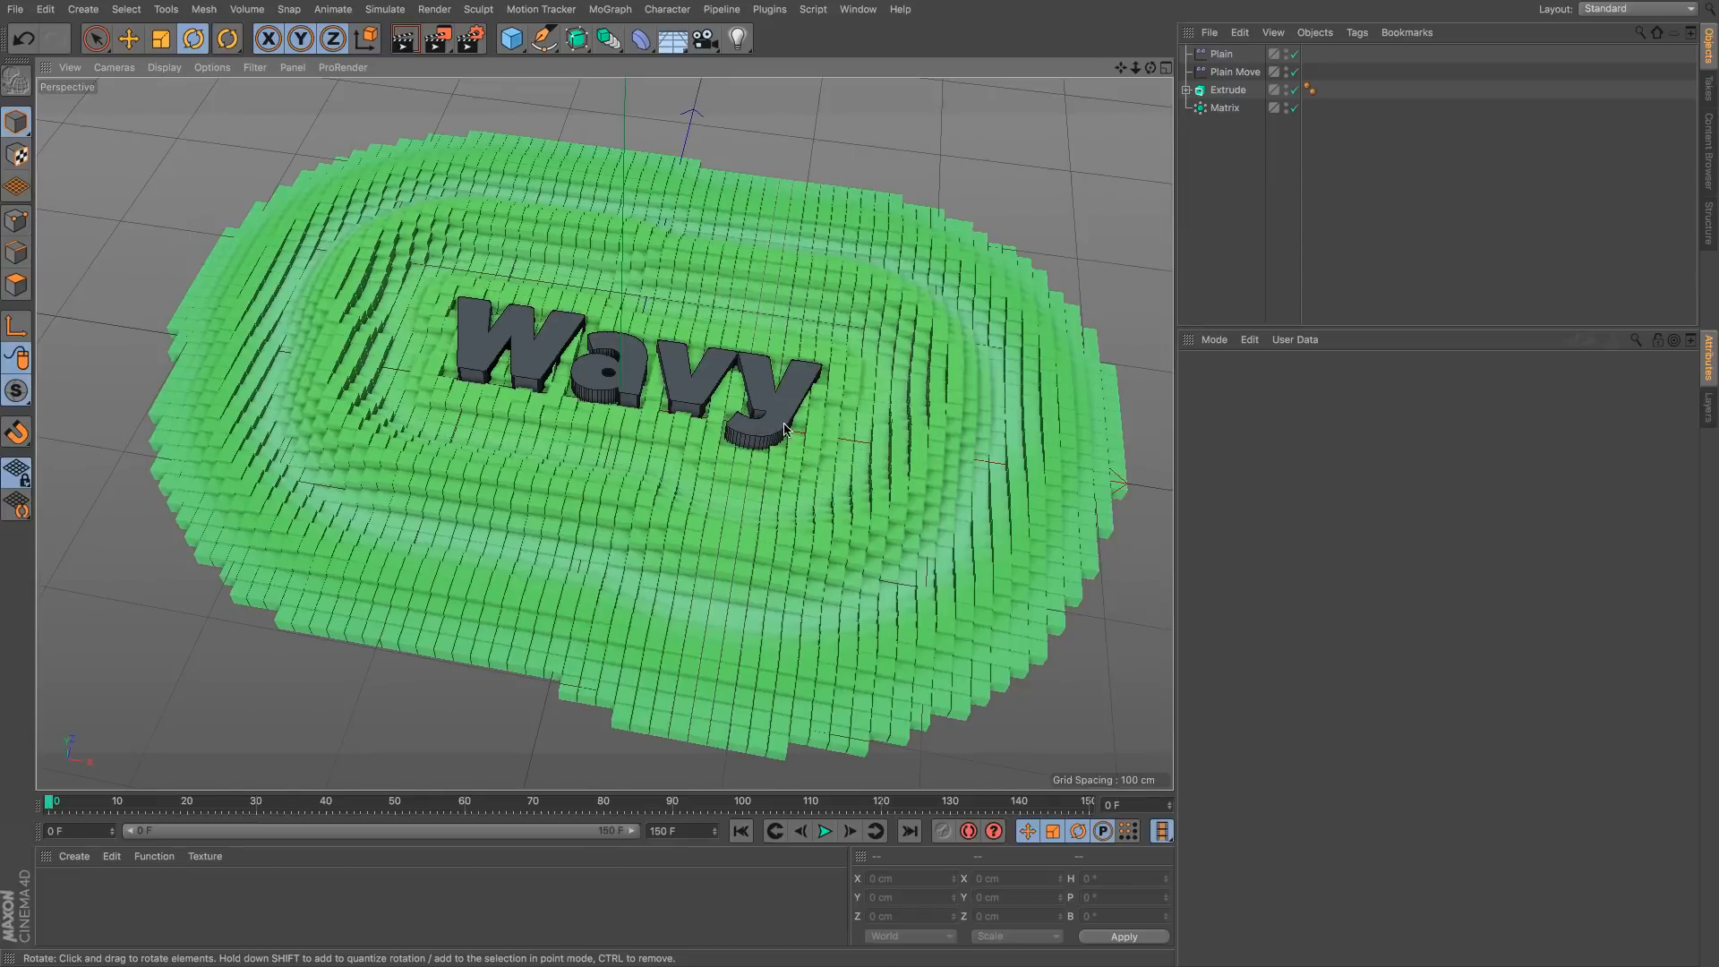
pyautogui.moveTo(788, 435)
pyautogui.keyDown('alt'); pyautogui.mouseDown()
pyautogui.moveTo(806, 423)
pyautogui.moveTo(772, 446)
pyautogui.moveTo(791, 428)
pyautogui.moveTo(779, 439)
pyautogui.moveTo(769, 418)
pyautogui.mouseUp(); pyautogui.keyUp('alt')
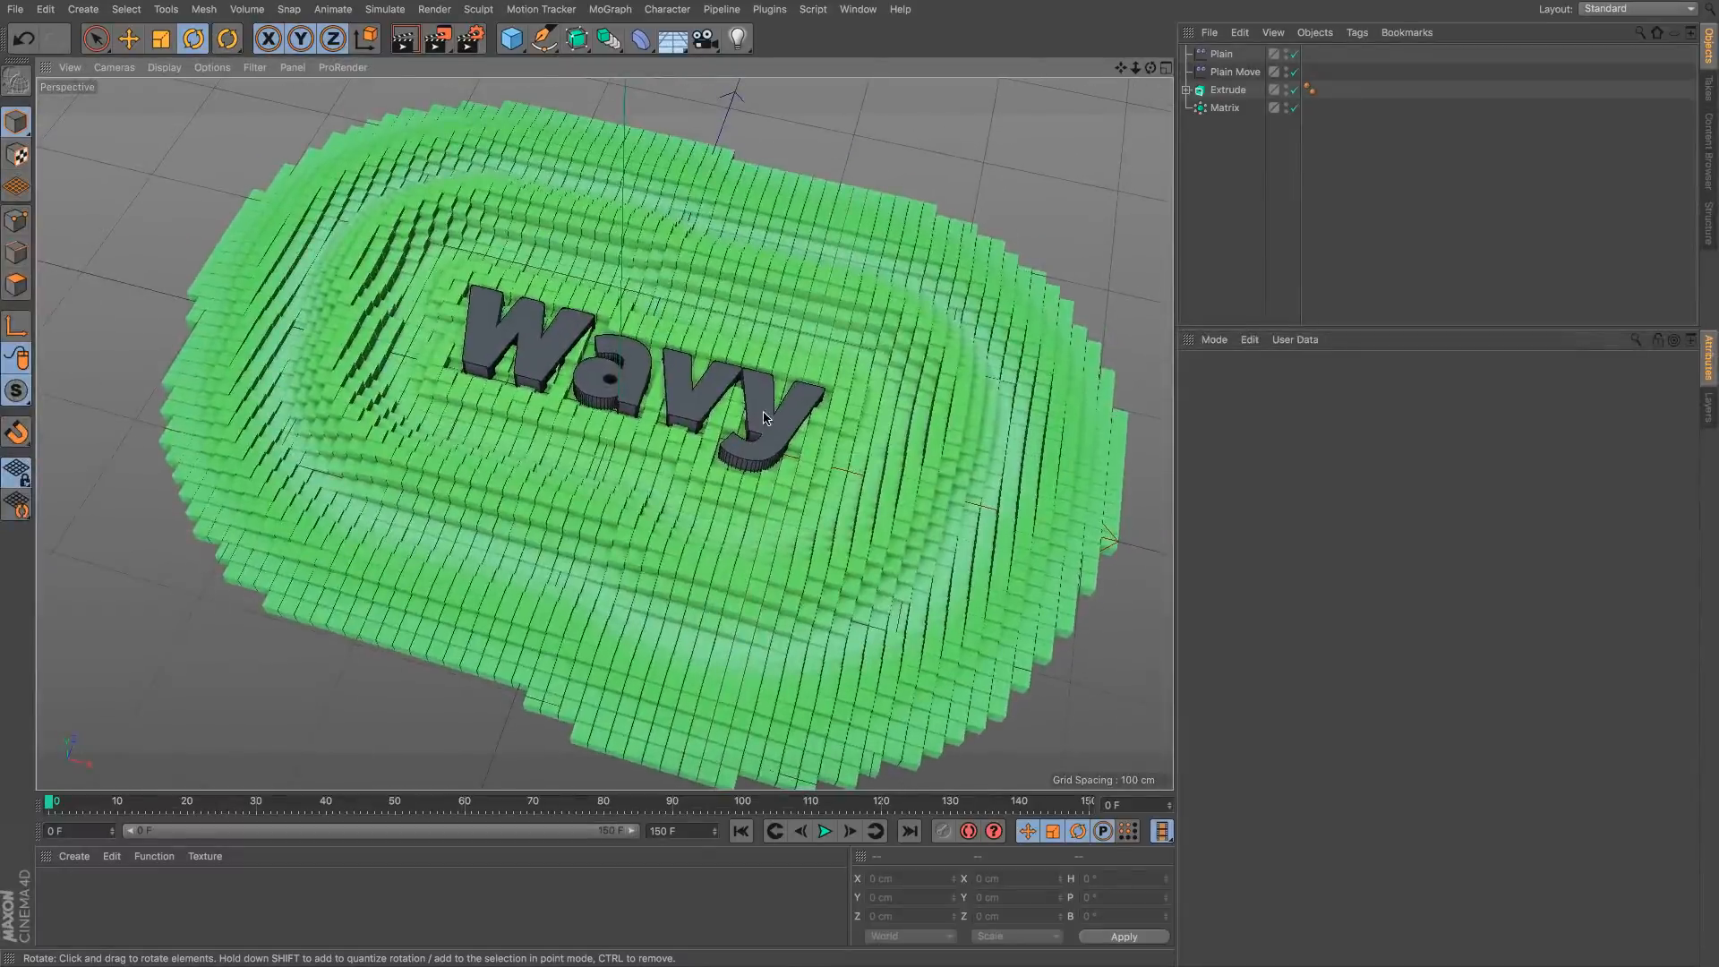
pyautogui.scroll(5, 770, 418)
pyautogui.scroll(-5, 791, 418)
pyautogui.scroll(2, 791, 418)
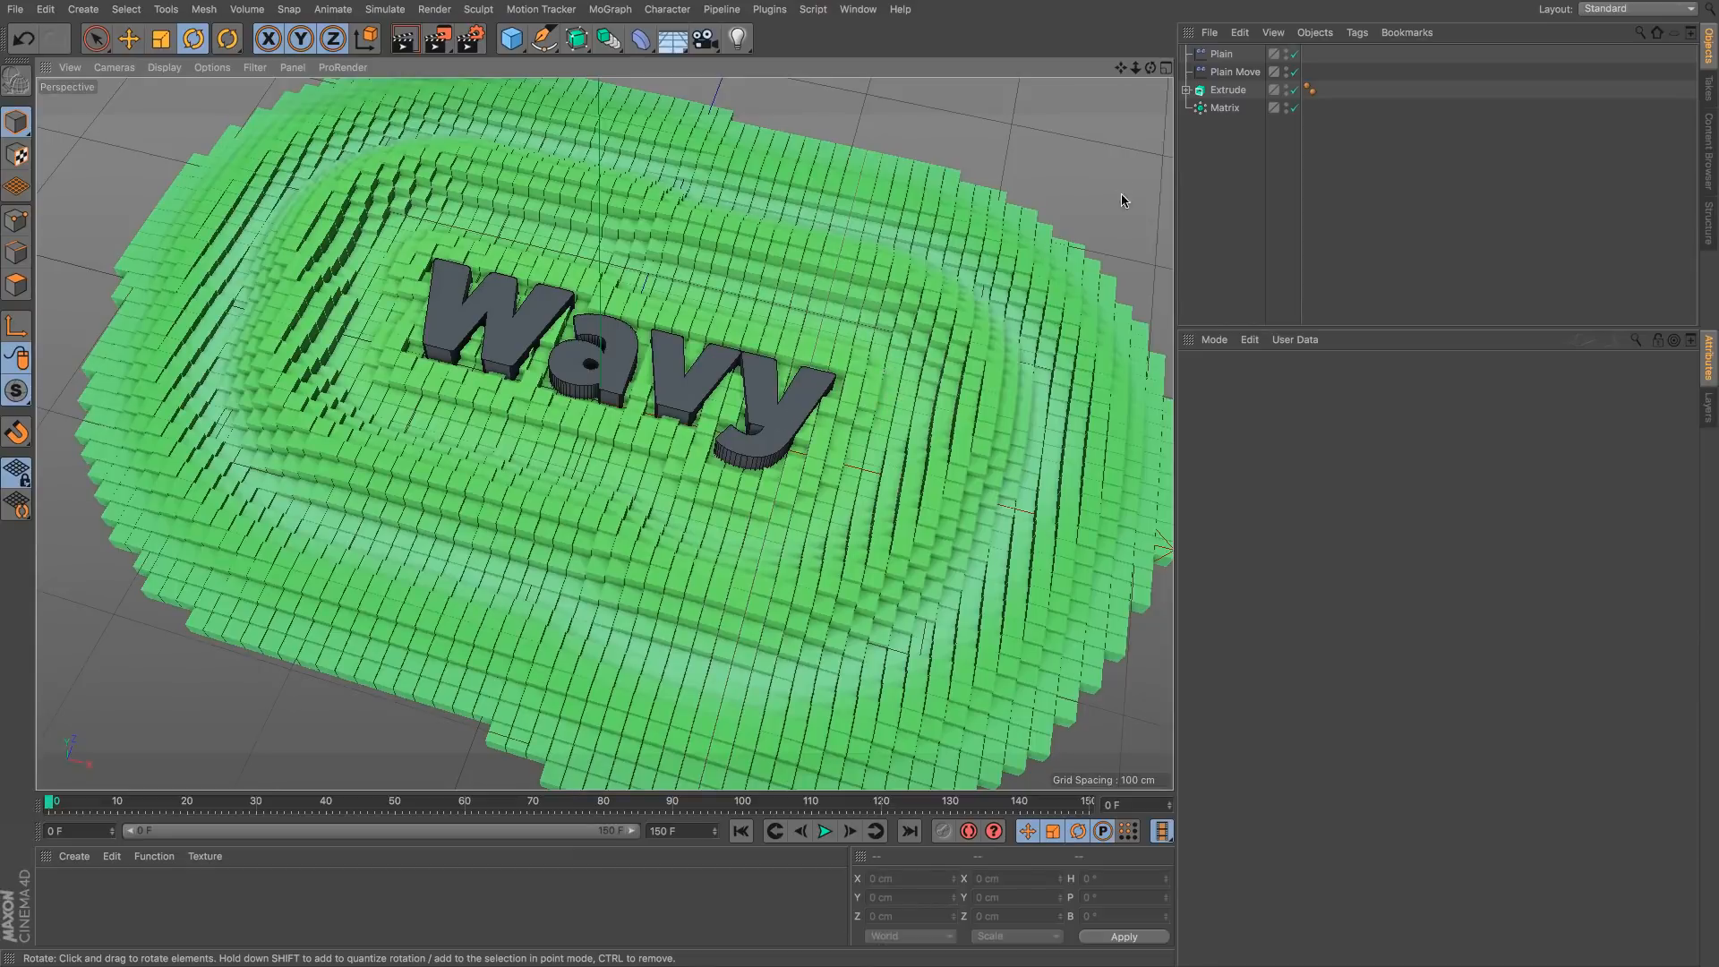
pyautogui.click(1227, 89)
pyautogui.click(1237, 382)
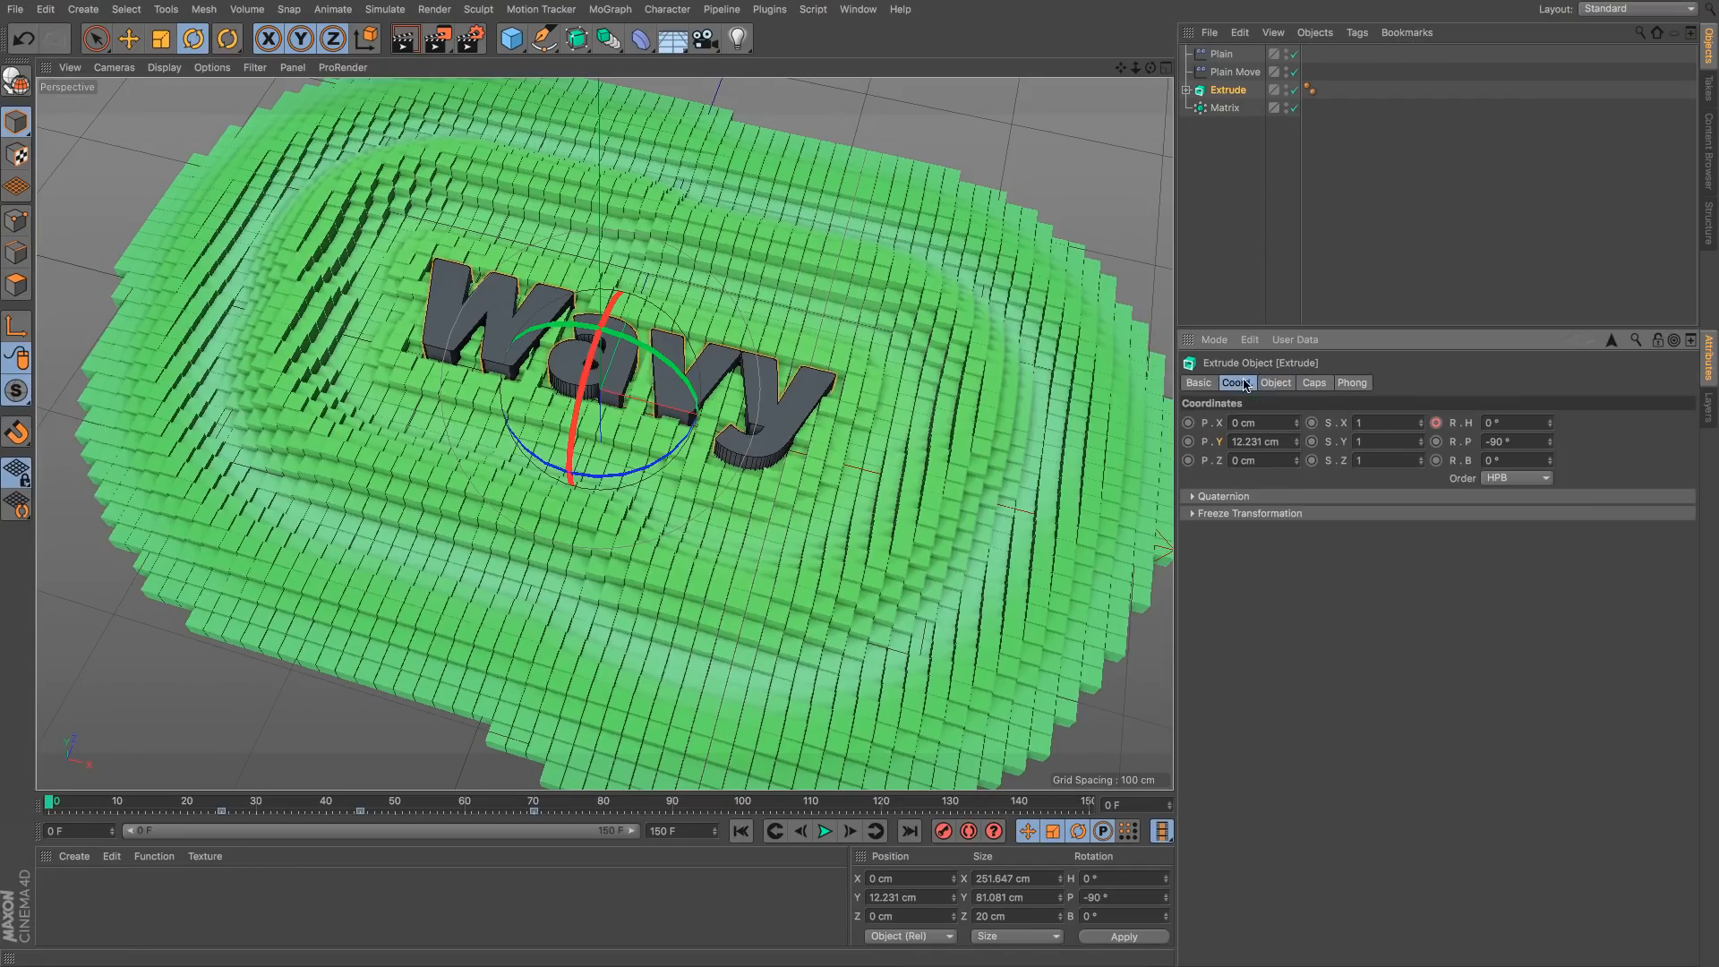
pyautogui.click(822, 838)
pyautogui.keyDown('alt'); pyautogui.moveTo(895, 537); pyautogui.dragTo(1188, 176); pyautogui.keyUp('alt')
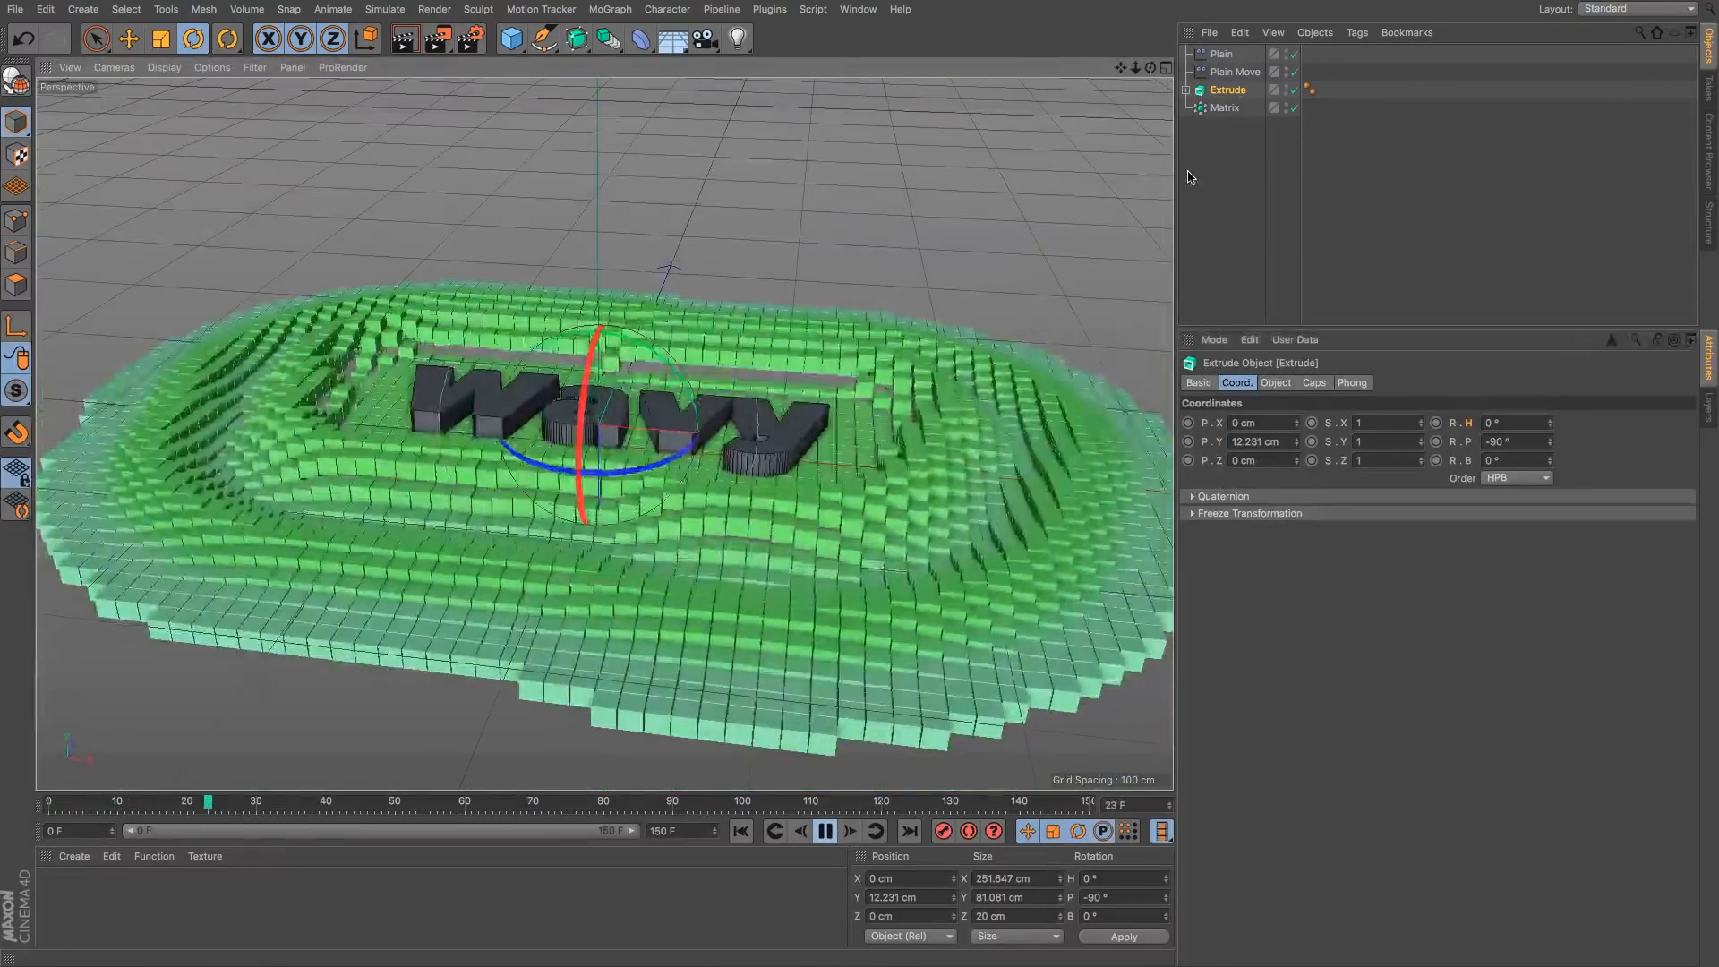
# Step: Try moving the Extrude text along X while the animation plays, and undo the move
pyautogui.press('e')
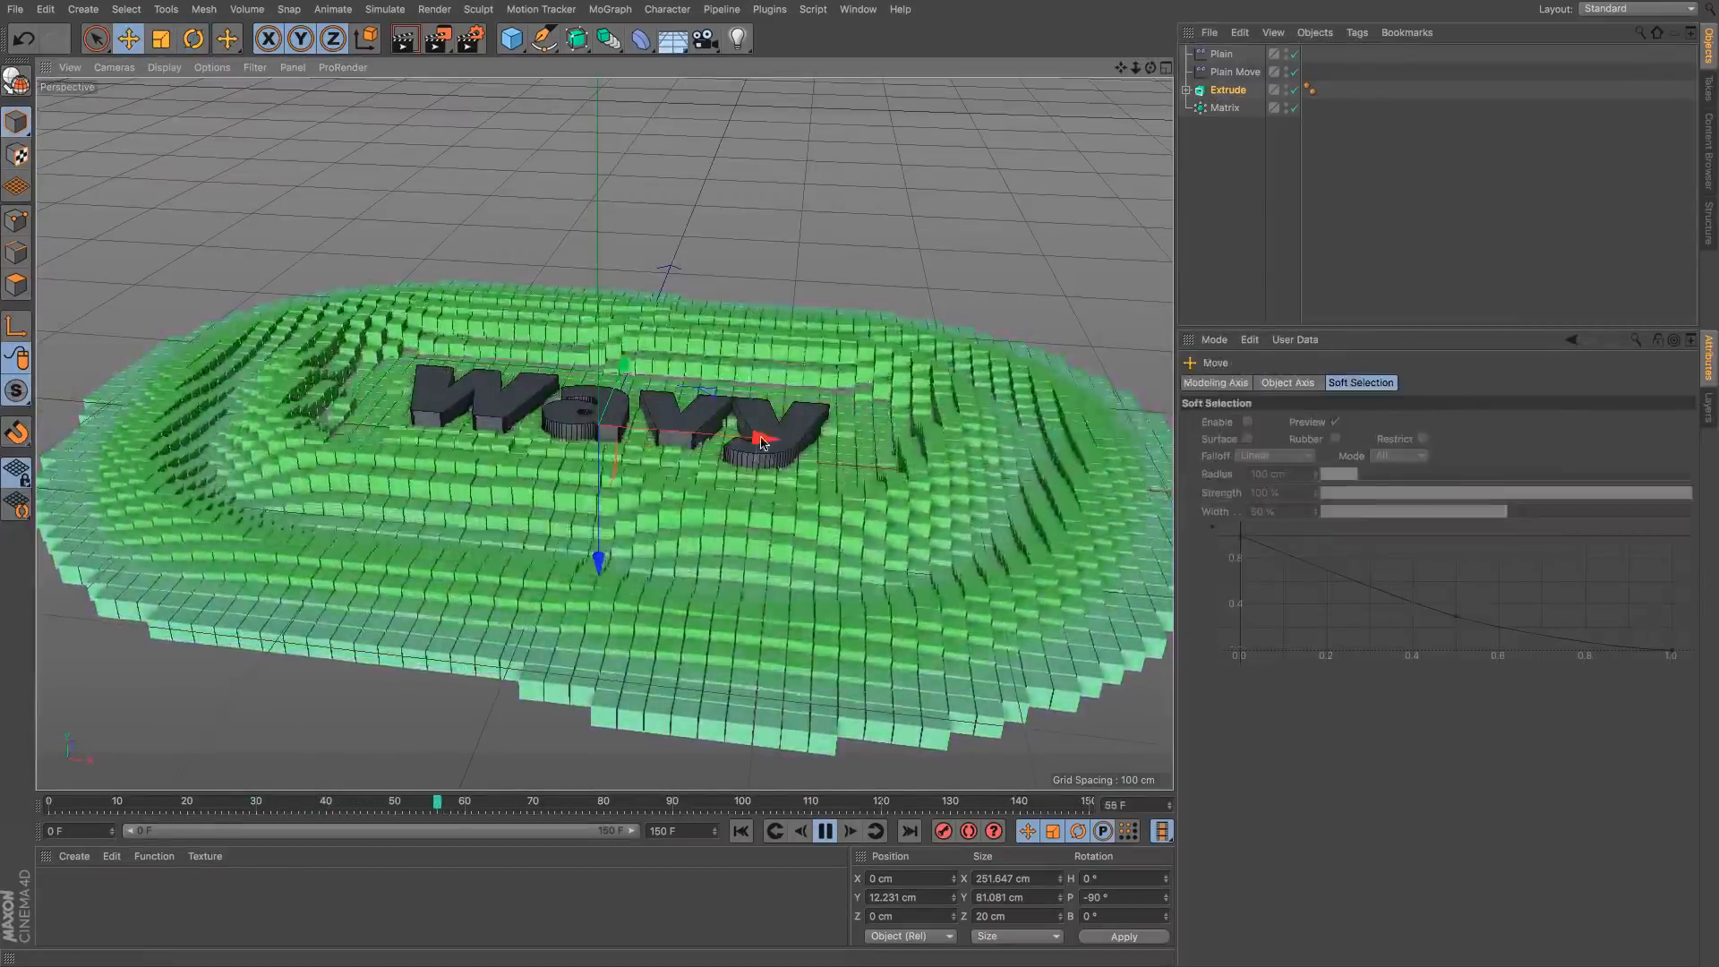
pyautogui.moveTo(762, 442)
pyautogui.keyDown('alt'); pyautogui.mouseDown()
pyautogui.moveTo(782, 415)
pyautogui.moveTo(650, 427)
pyautogui.moveTo(994, 459)
pyautogui.moveTo(815, 459)
pyautogui.mouseUp(); pyautogui.keyUp('alt')
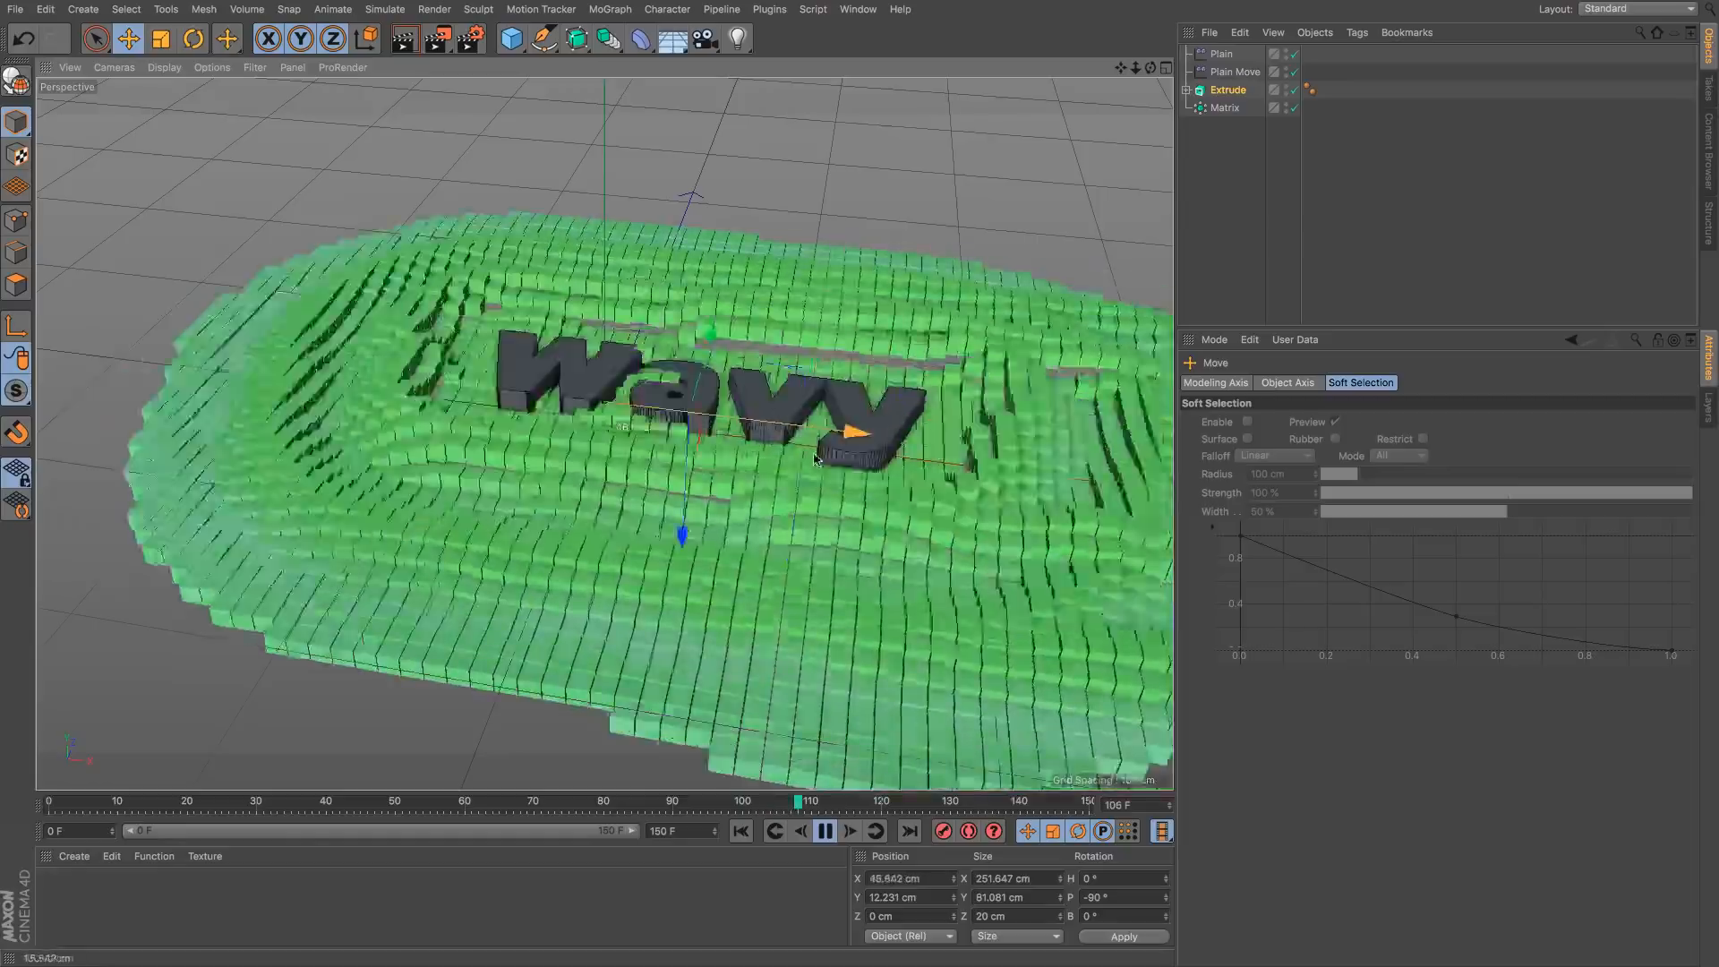
pyautogui.hotkey('ctrl', 'z')
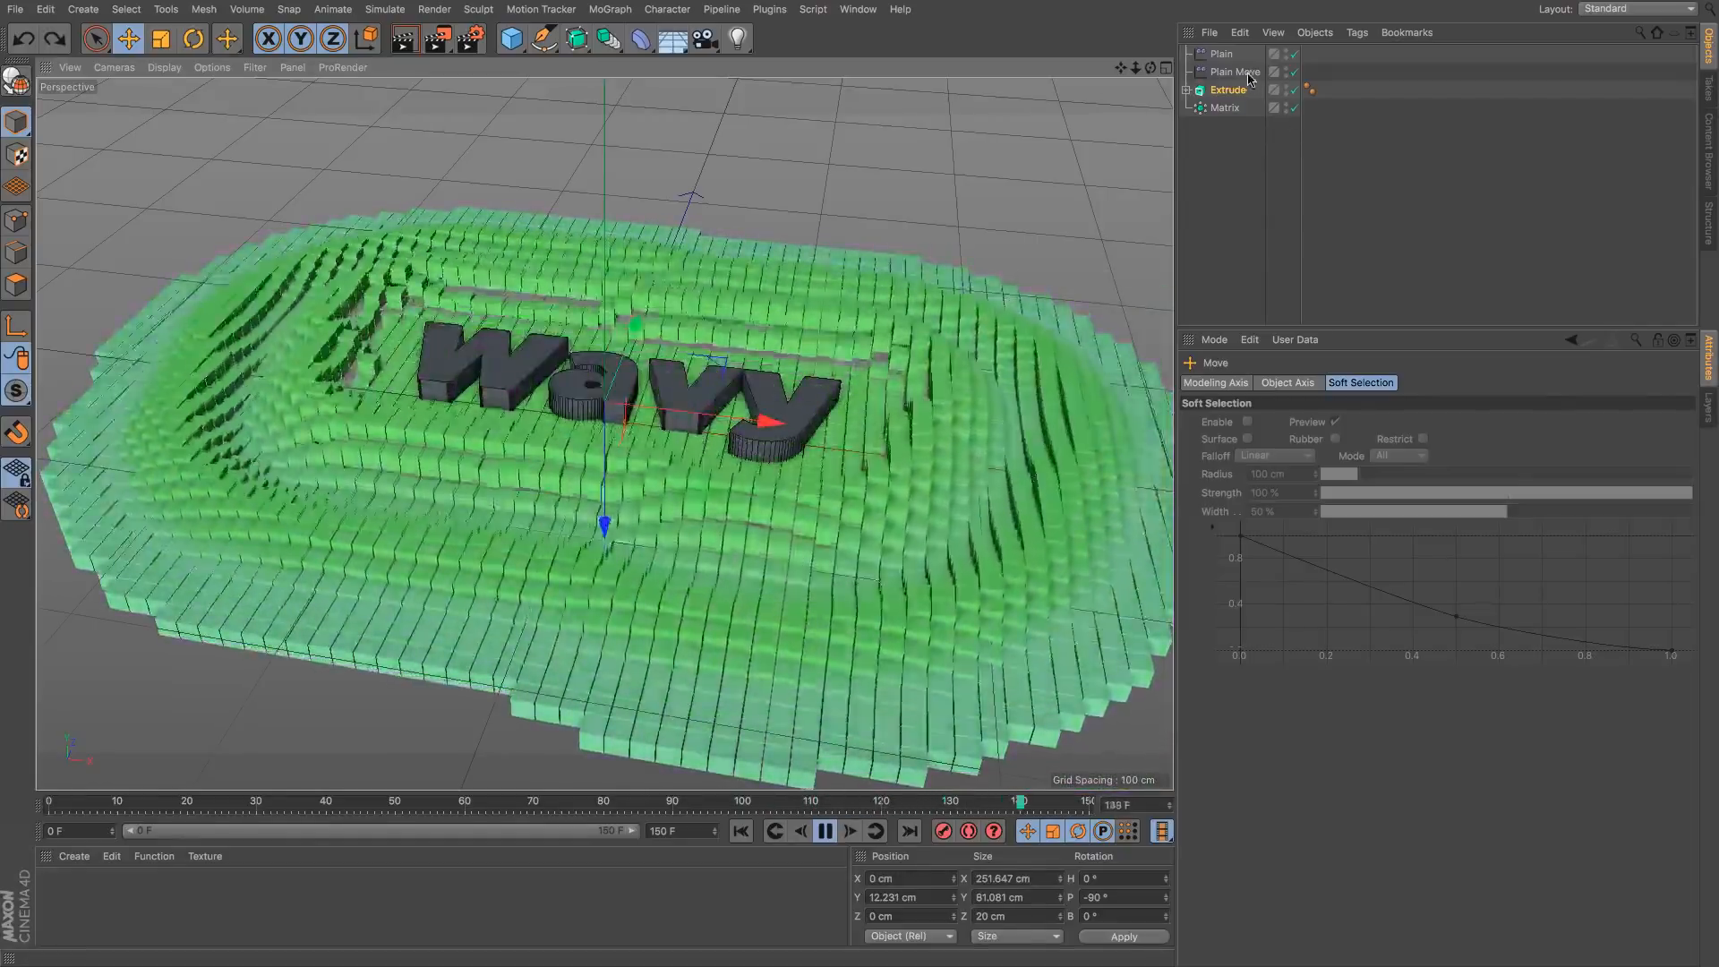
# Step: Disable the Plain effector, test moving and rotating the Extrude text during playback with each change undone, and return to frame 0
pyautogui.click(1294, 53)
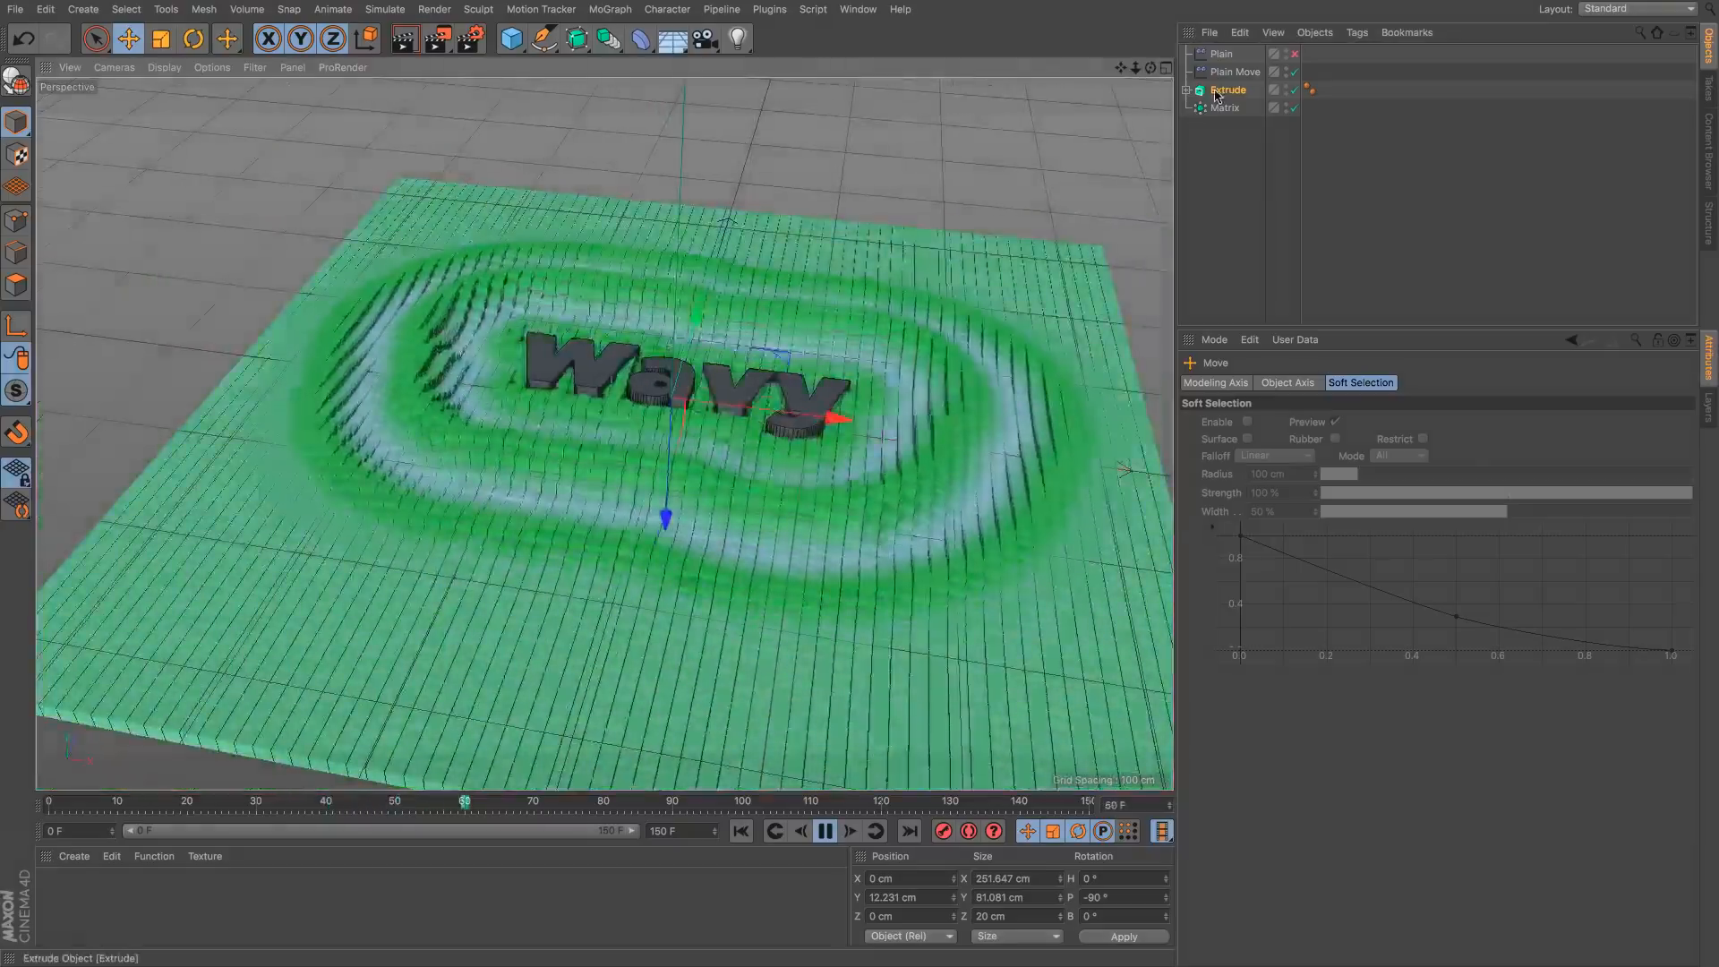
pyautogui.click(1216, 91)
pyautogui.moveTo(691, 358)
pyautogui.mouseDown()
pyautogui.moveTo(689, 241)
pyautogui.moveTo(675, 376)
pyautogui.moveTo(640, 457)
pyautogui.moveTo(707, 358)
pyautogui.moveTo(680, 430)
pyautogui.moveTo(740, 410)
pyautogui.moveTo(771, 432)
pyautogui.moveTo(716, 466)
pyautogui.moveTo(778, 421)
pyautogui.moveTo(734, 475)
pyautogui.mouseUp()
pyautogui.hotkey('ctrl', 'z')
pyautogui.press('r')
pyautogui.hotkey('ctrl', 'z')
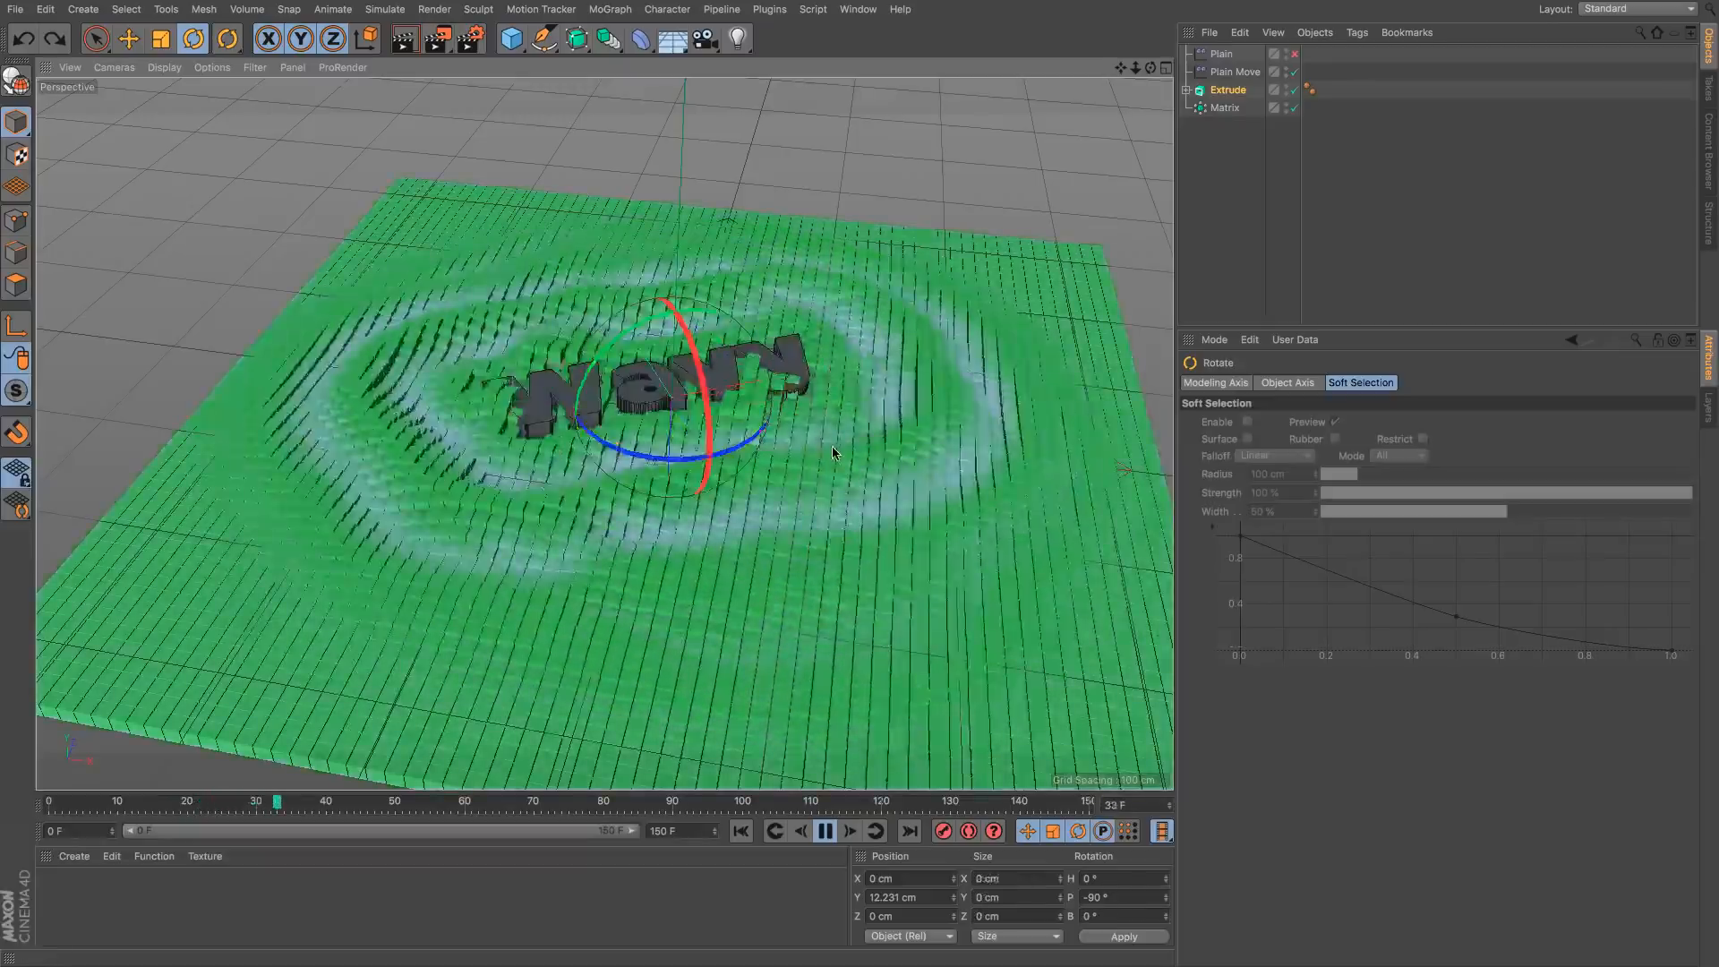
pyautogui.click(824, 831)
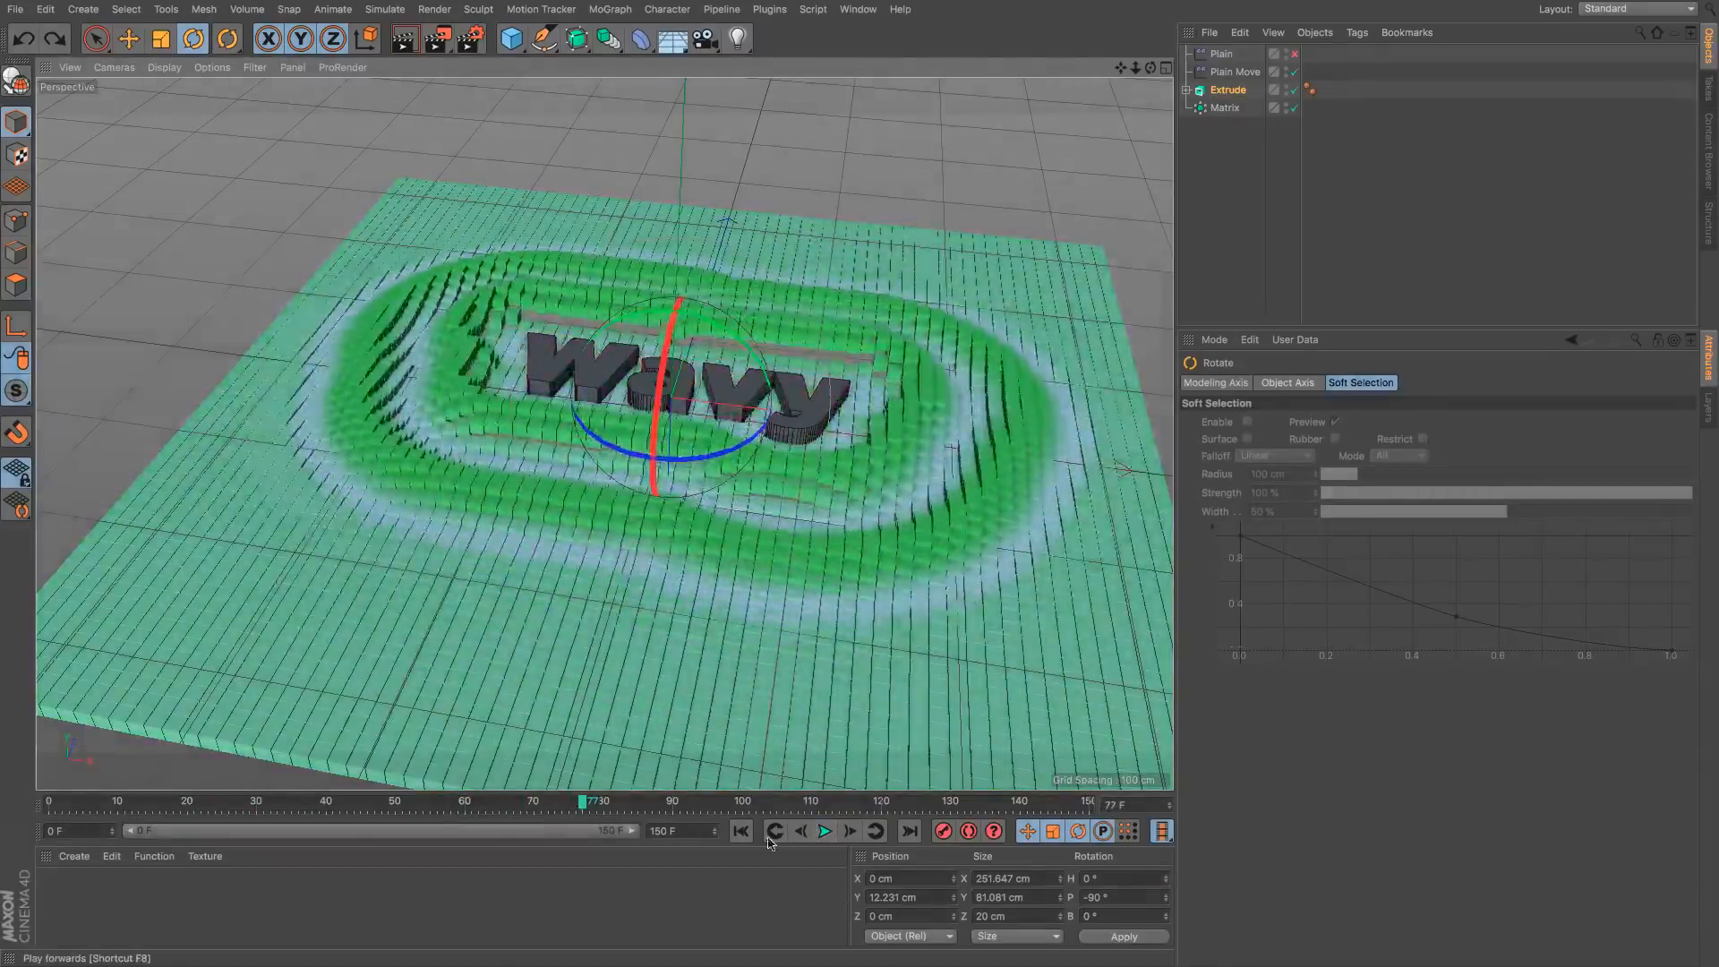
pyautogui.click(740, 830)
# Step: Copy the Extrude text into a new scene and display the viewport shading with lines
pyautogui.click(1228, 89)
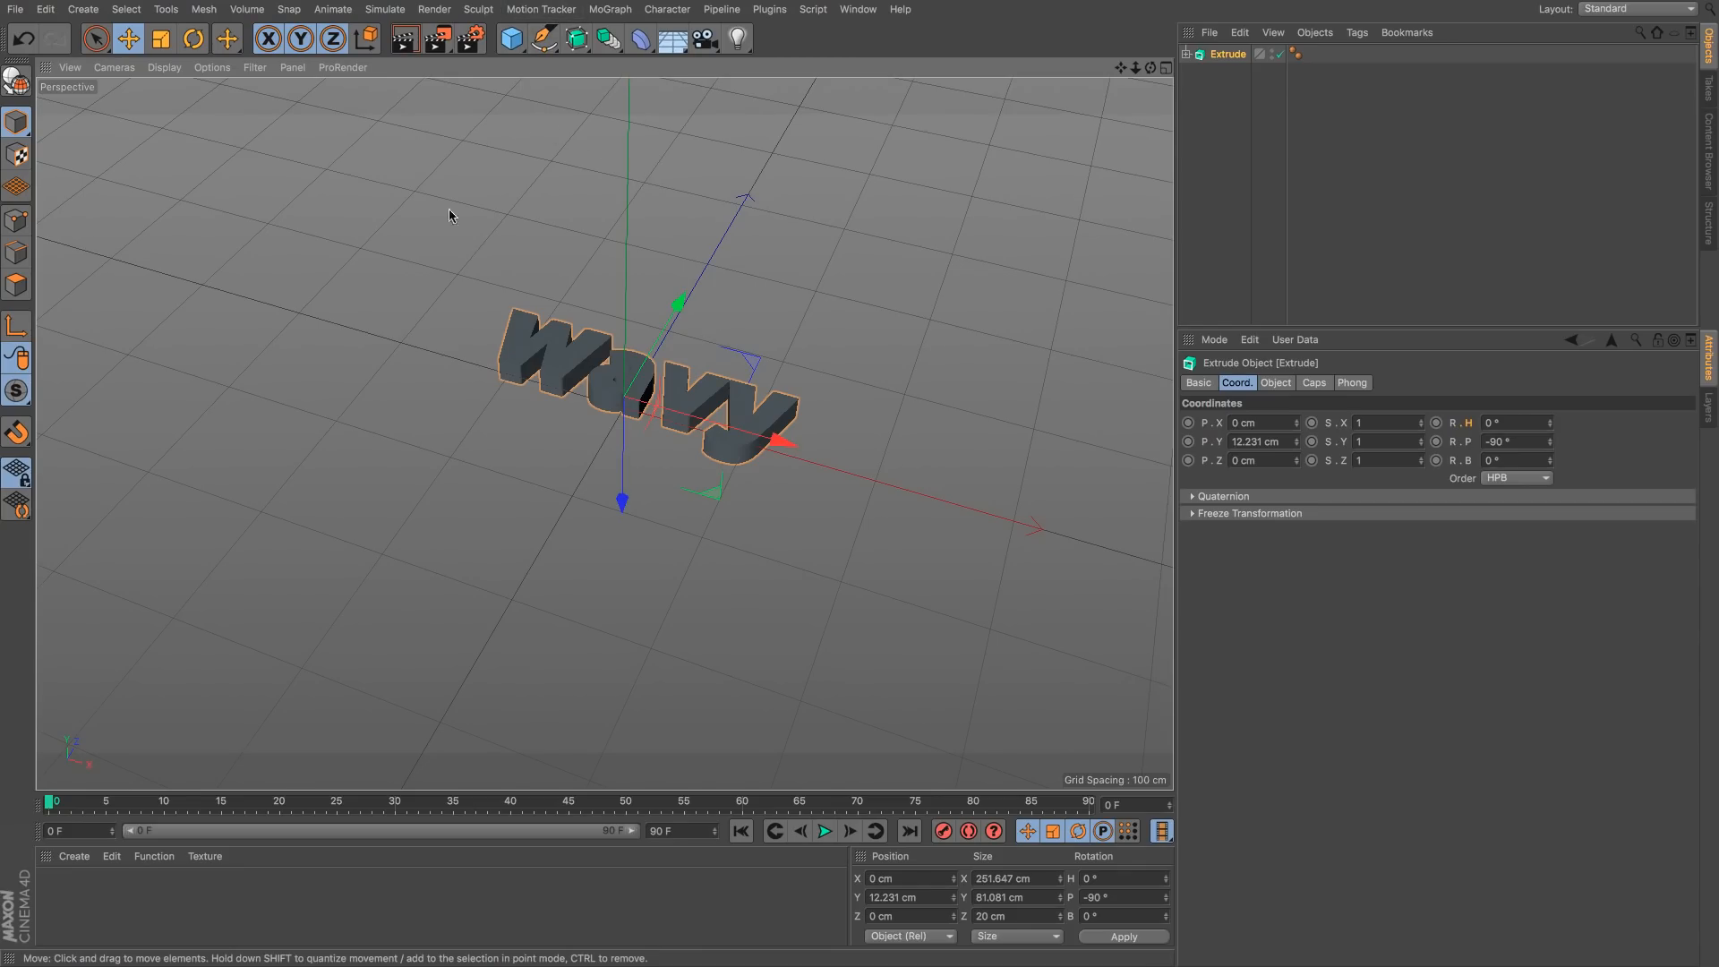
pyautogui.click(165, 67)
pyautogui.click(190, 98)
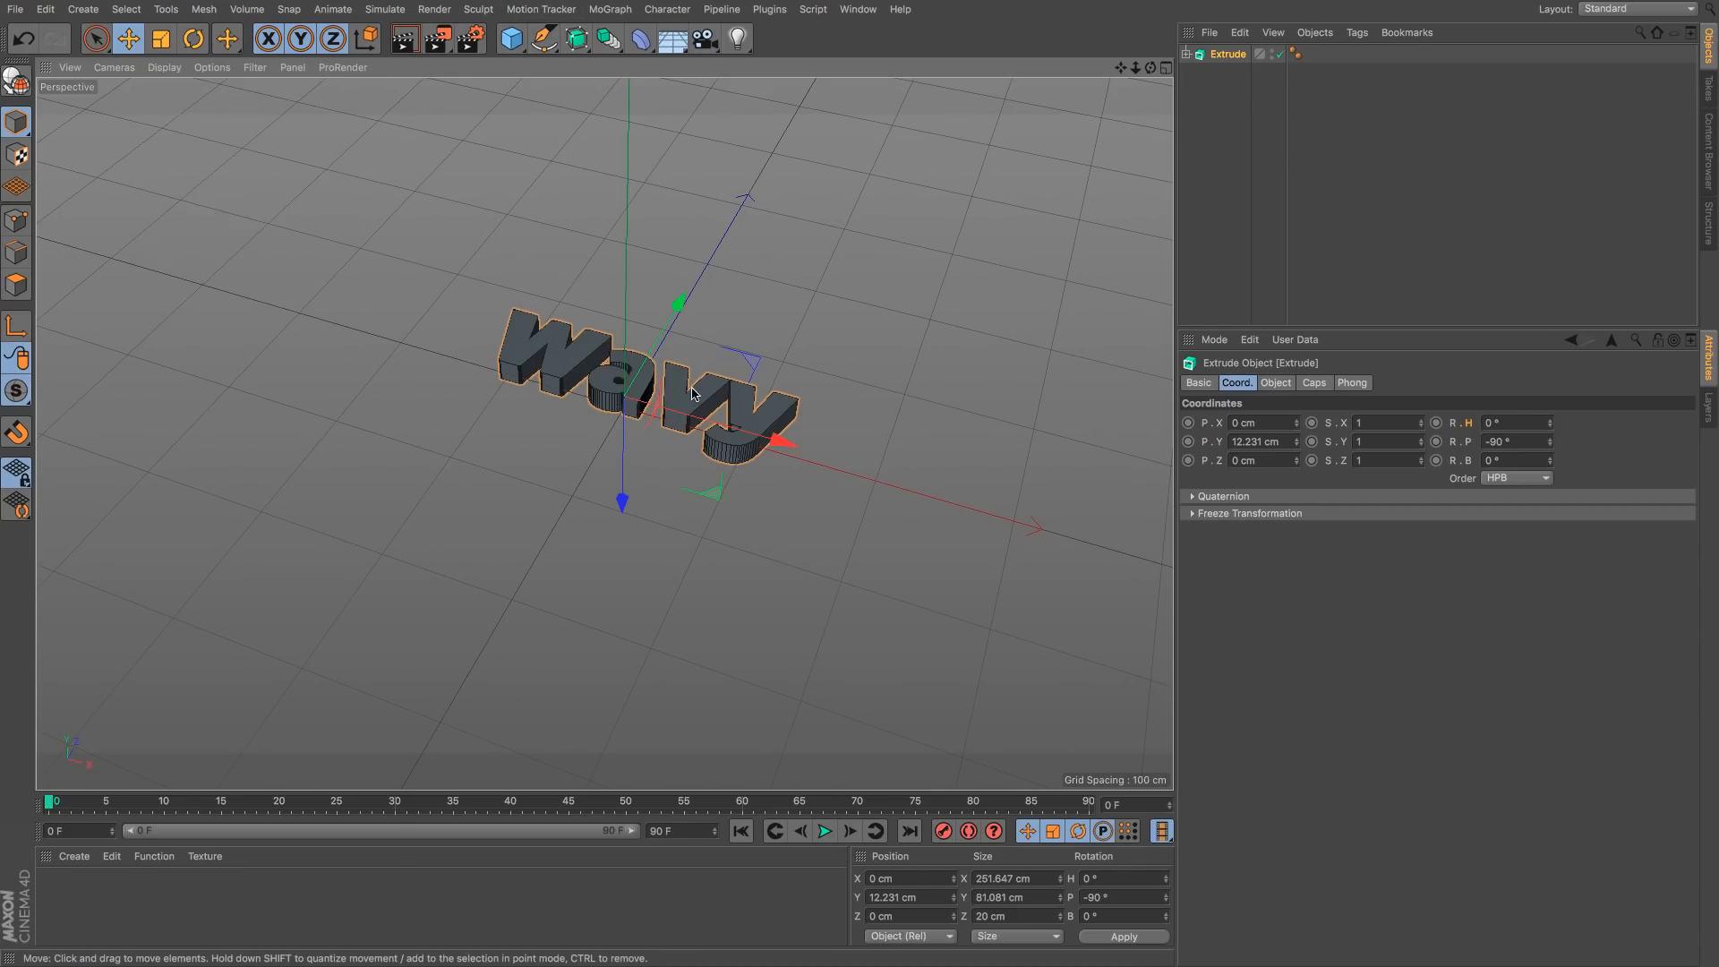
pyautogui.scroll(5, 693, 394)
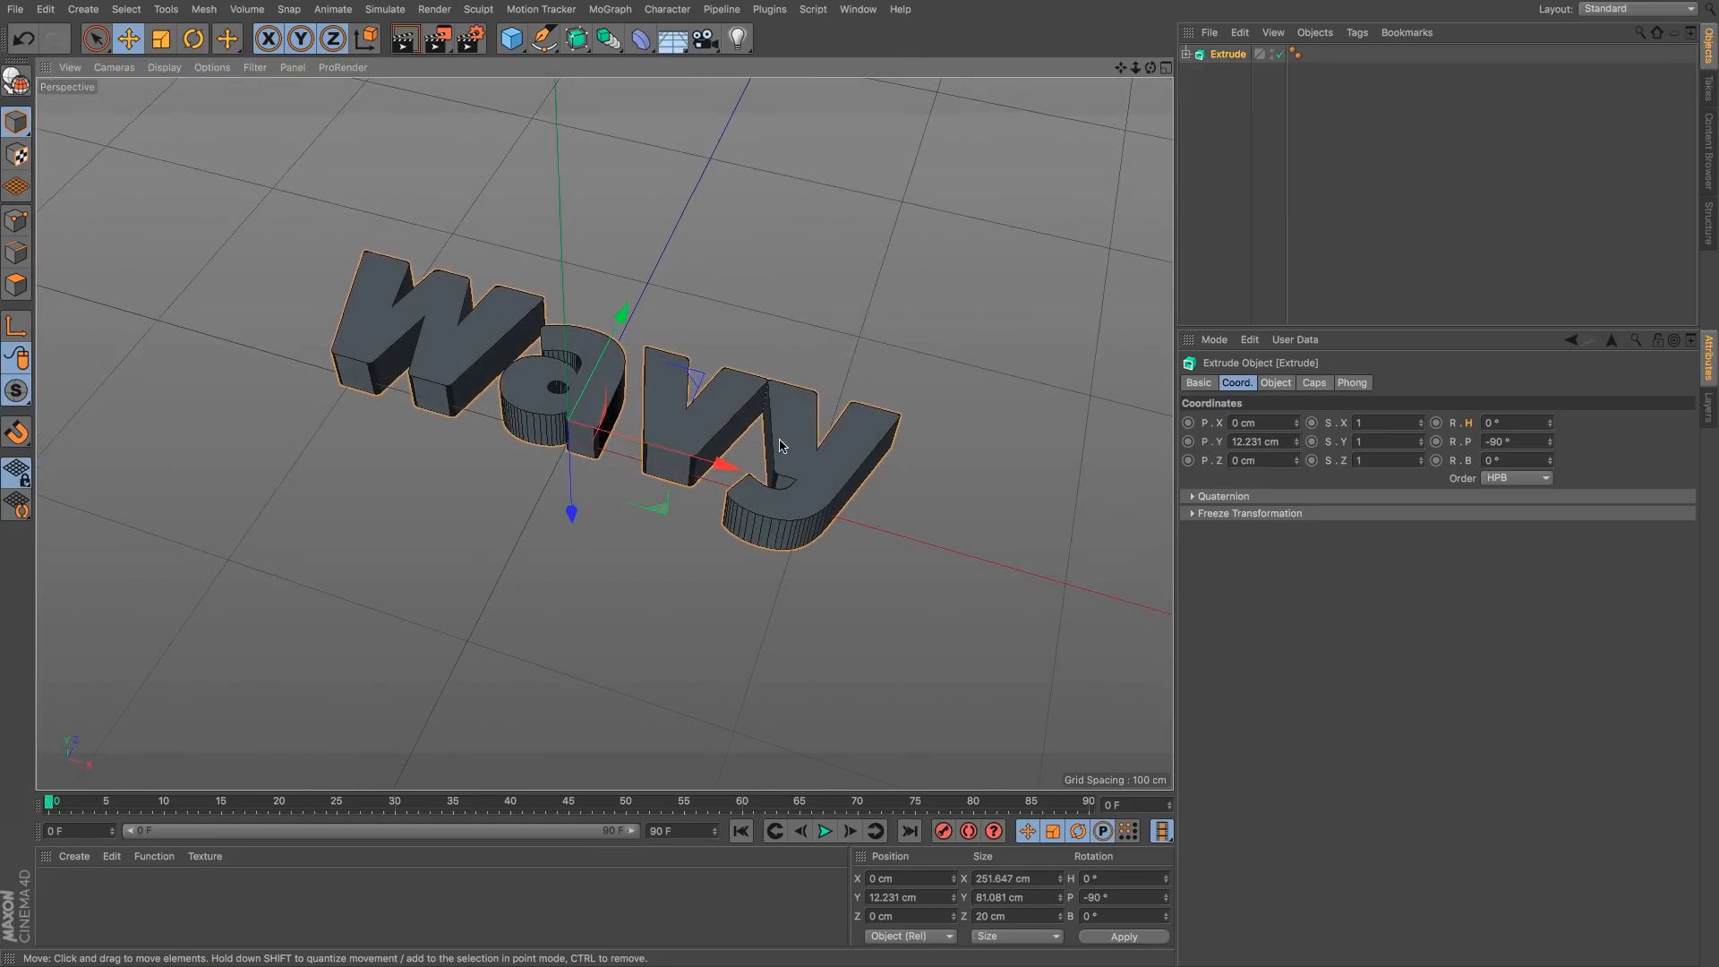
pyautogui.click(511, 38)
pyautogui.click(685, 98)
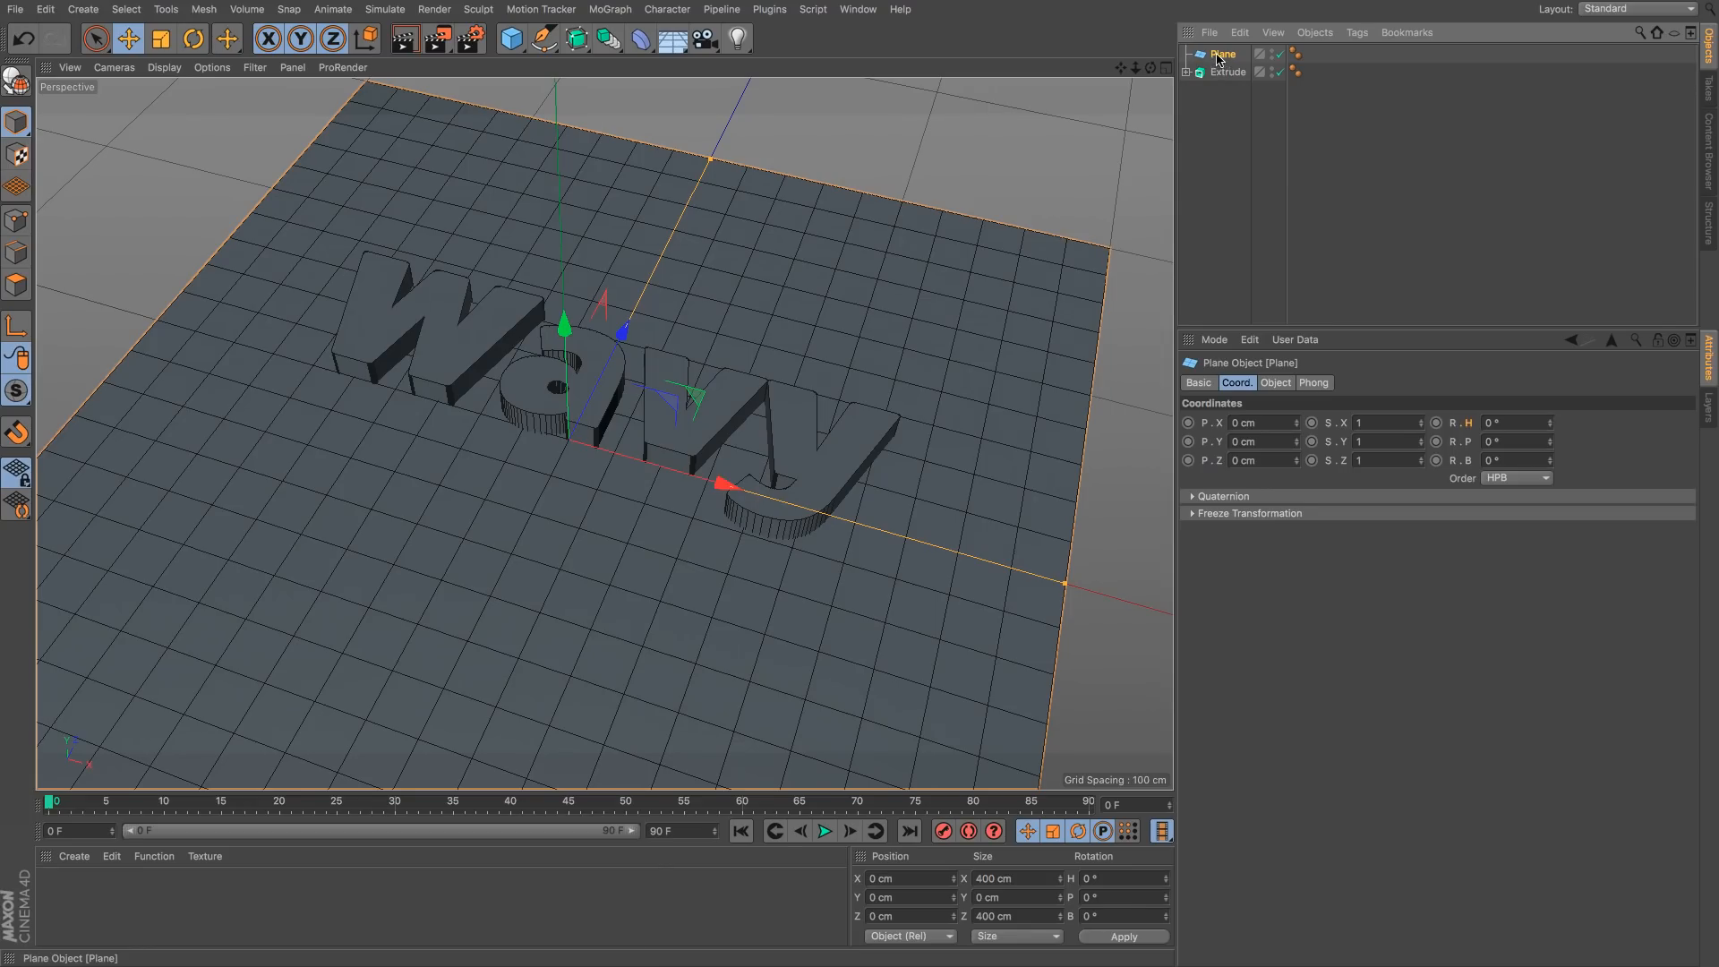
pyautogui.press('Delete')
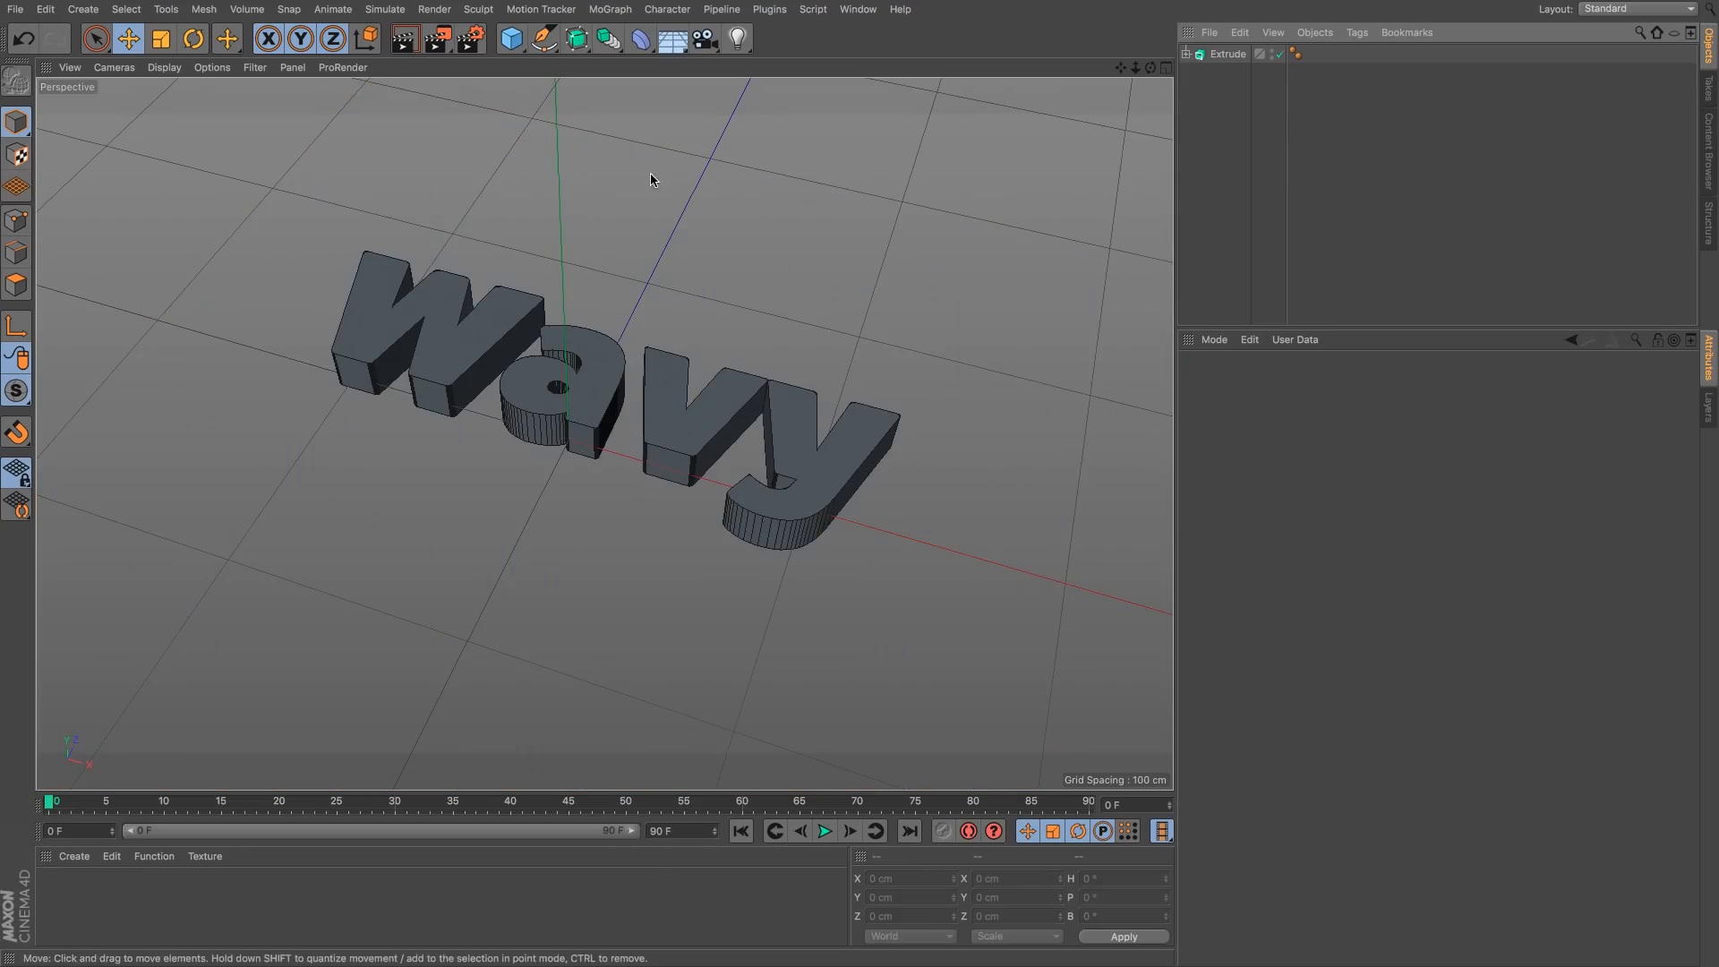
# Step: Add a MoGraph Matrix object to the scene with the Wavy text
pyautogui.click(607, 10)
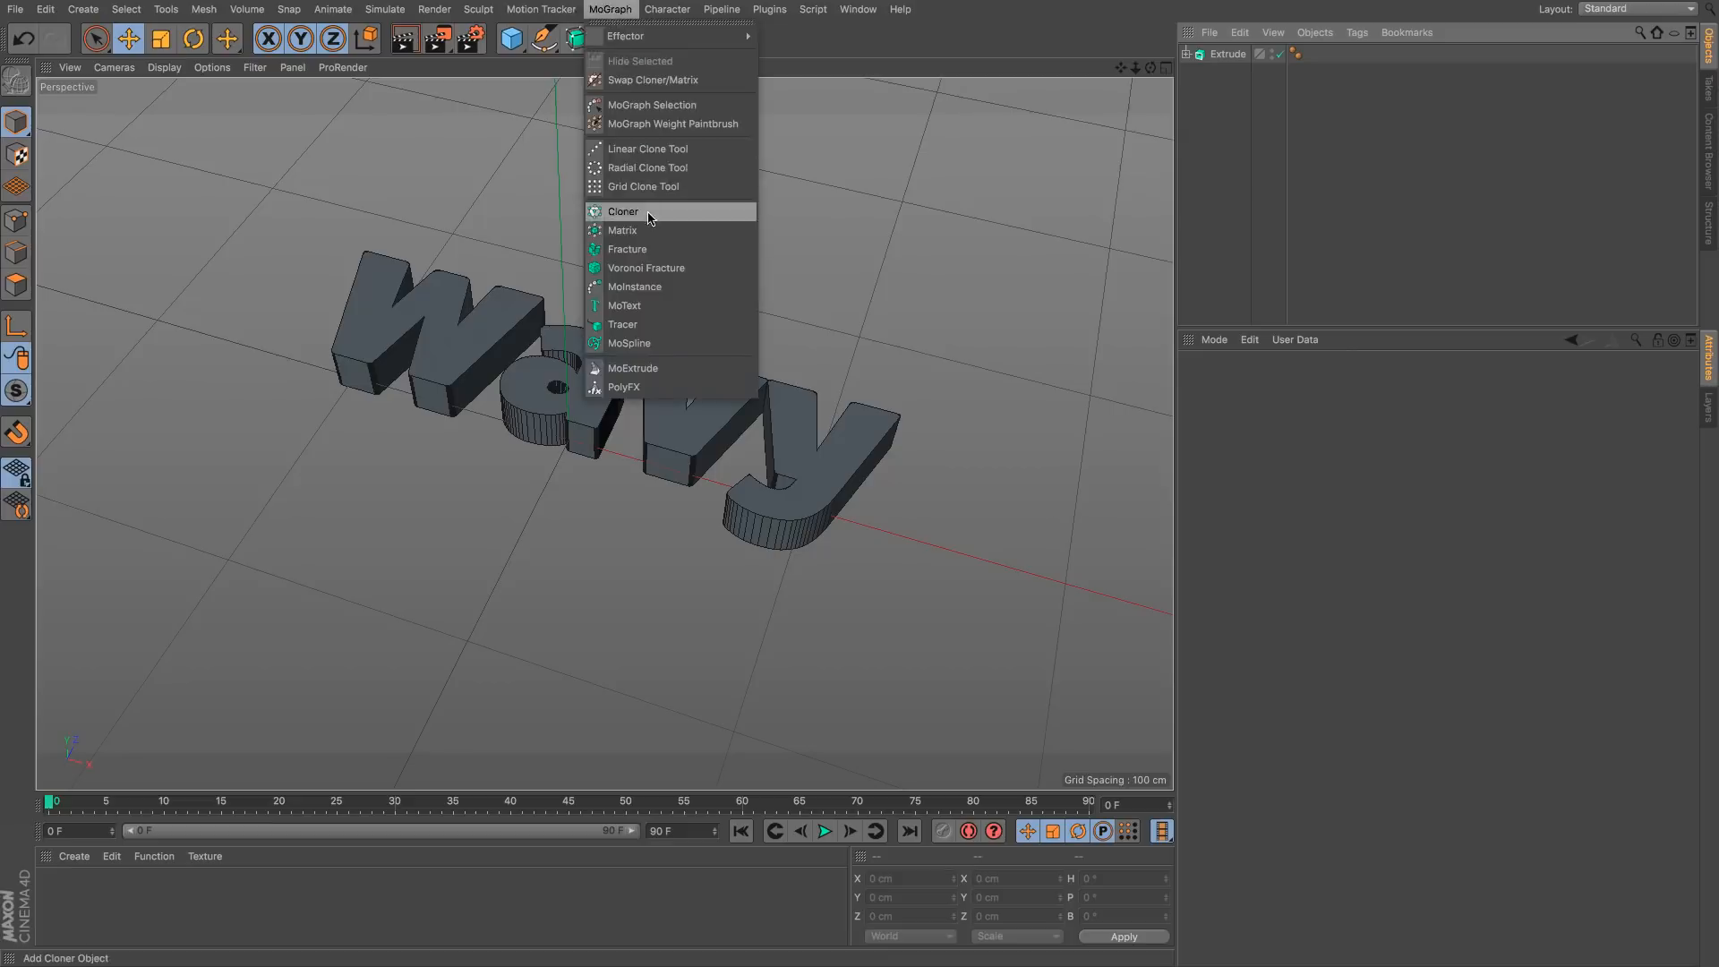
pyautogui.click(649, 247)
pyautogui.scroll(-5, 762, 328)
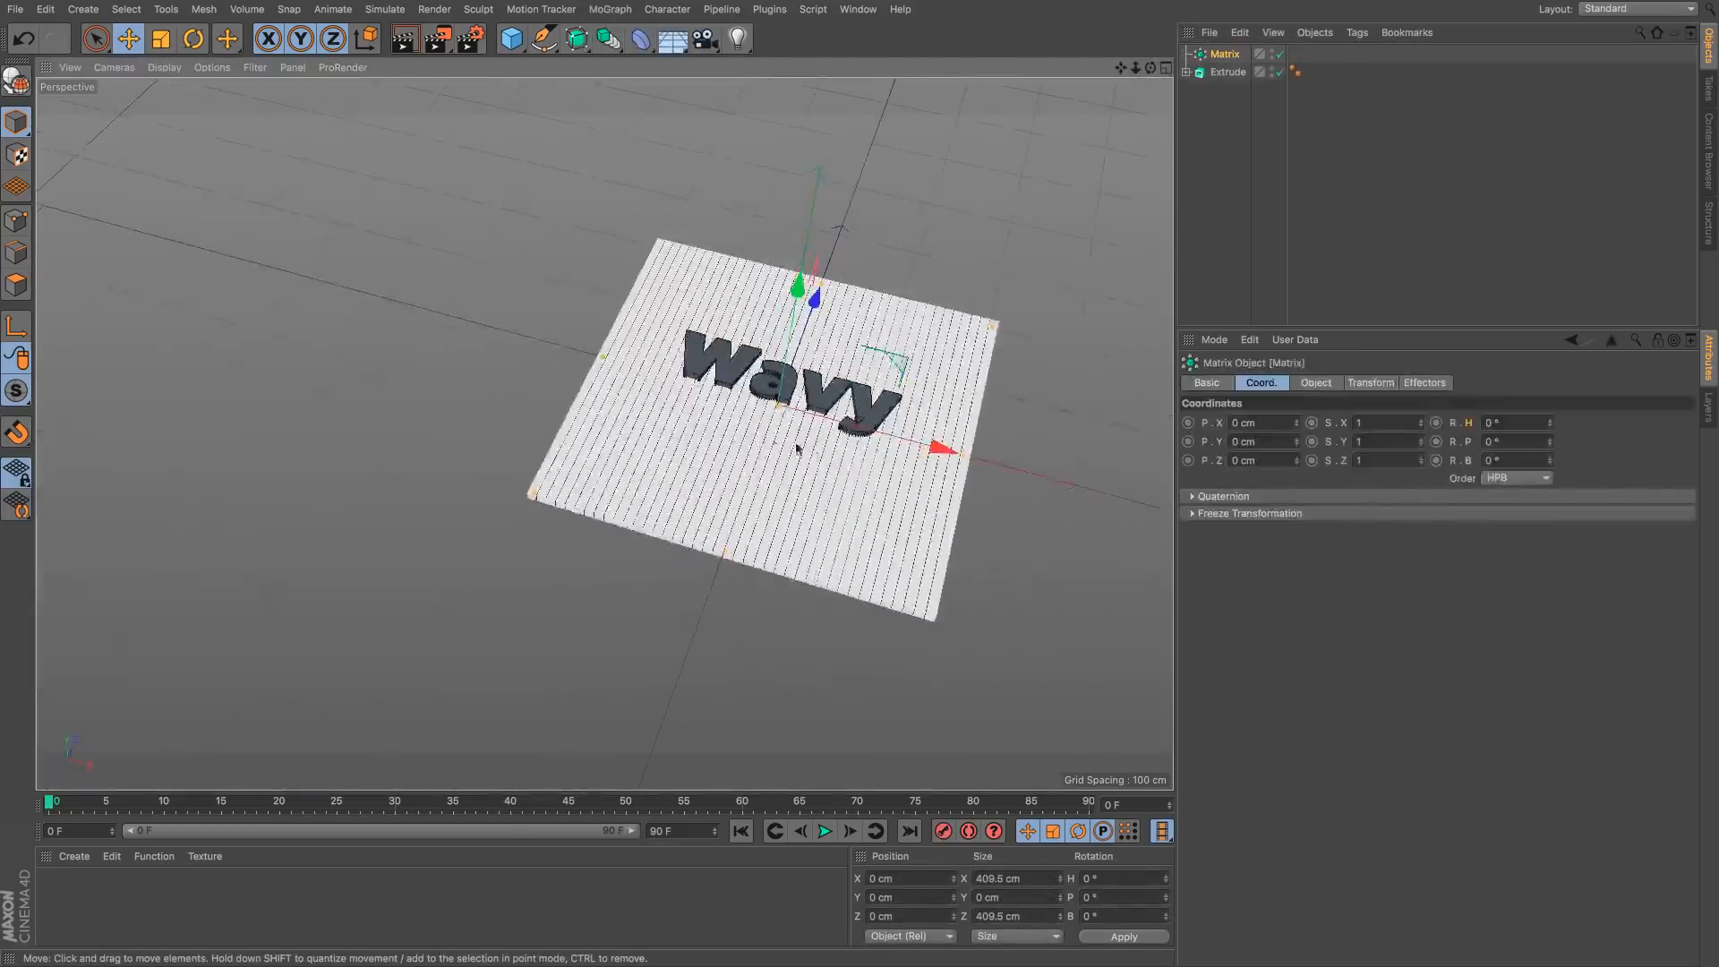
pyautogui.keyDown('alt'); pyautogui.moveTo(762, 327); pyautogui.dragTo(787, 433); pyautogui.keyUp('alt')
pyautogui.scroll(3, 787, 433)
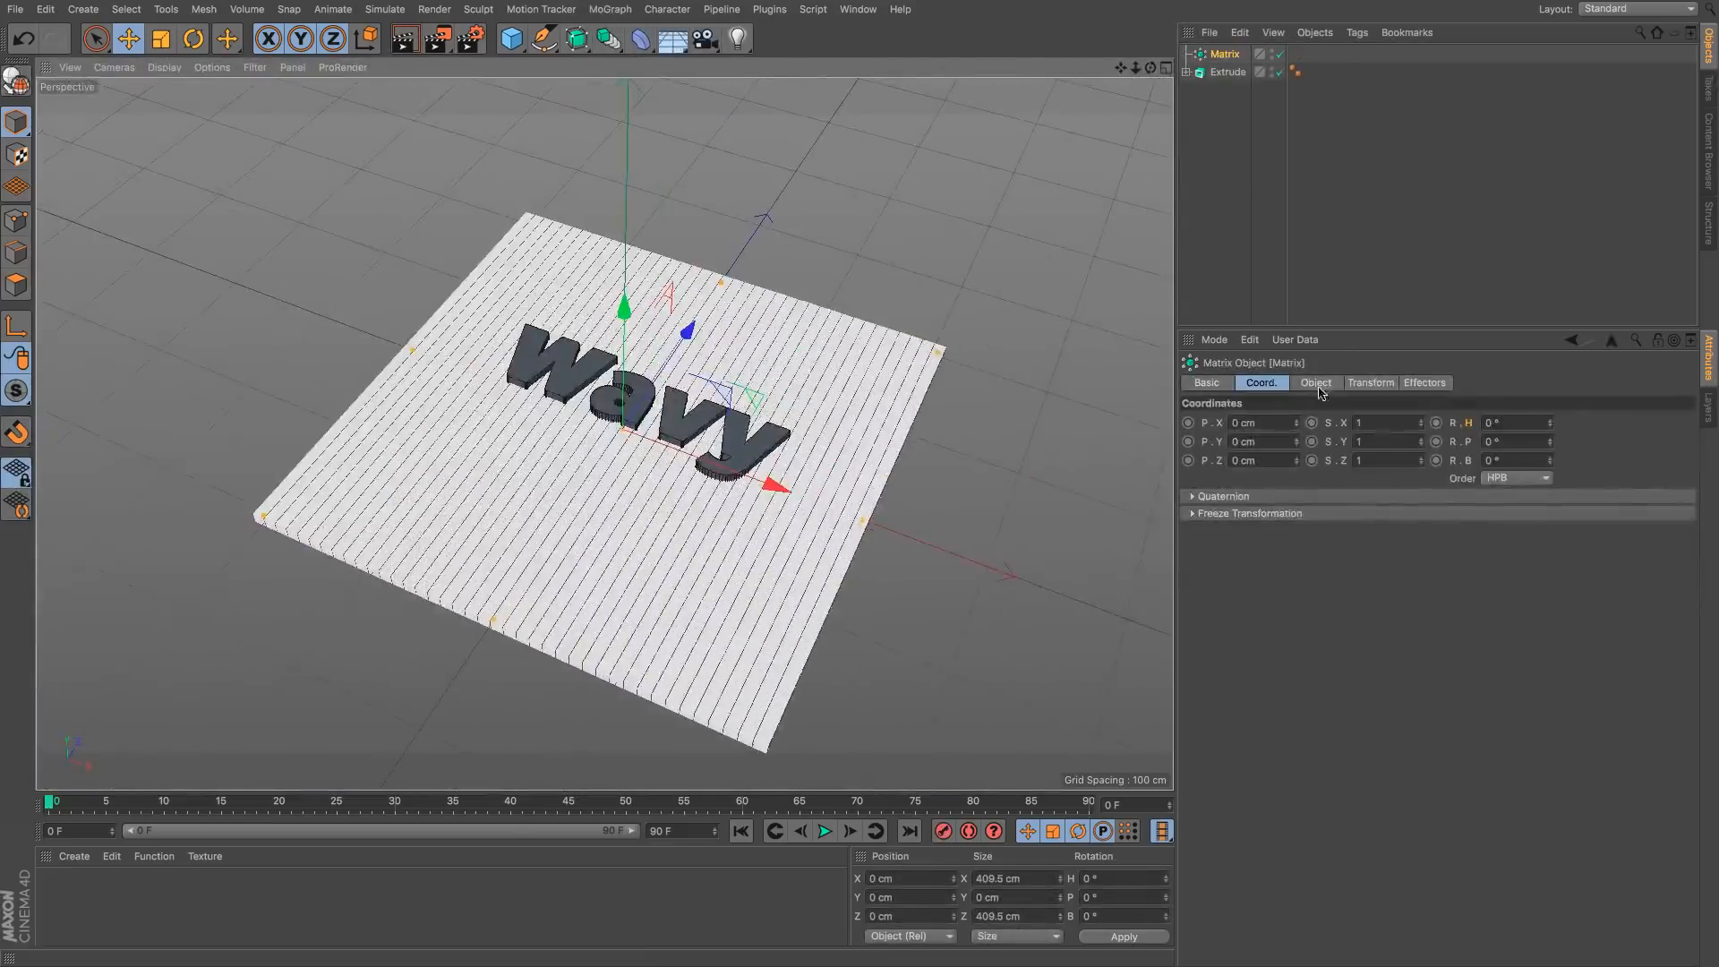
# Step: Set the Matrix grid count to 65 × 1 × 65 and show the Matrix object's transform settings
pyautogui.click(1316, 383)
pyautogui.click(1276, 469)
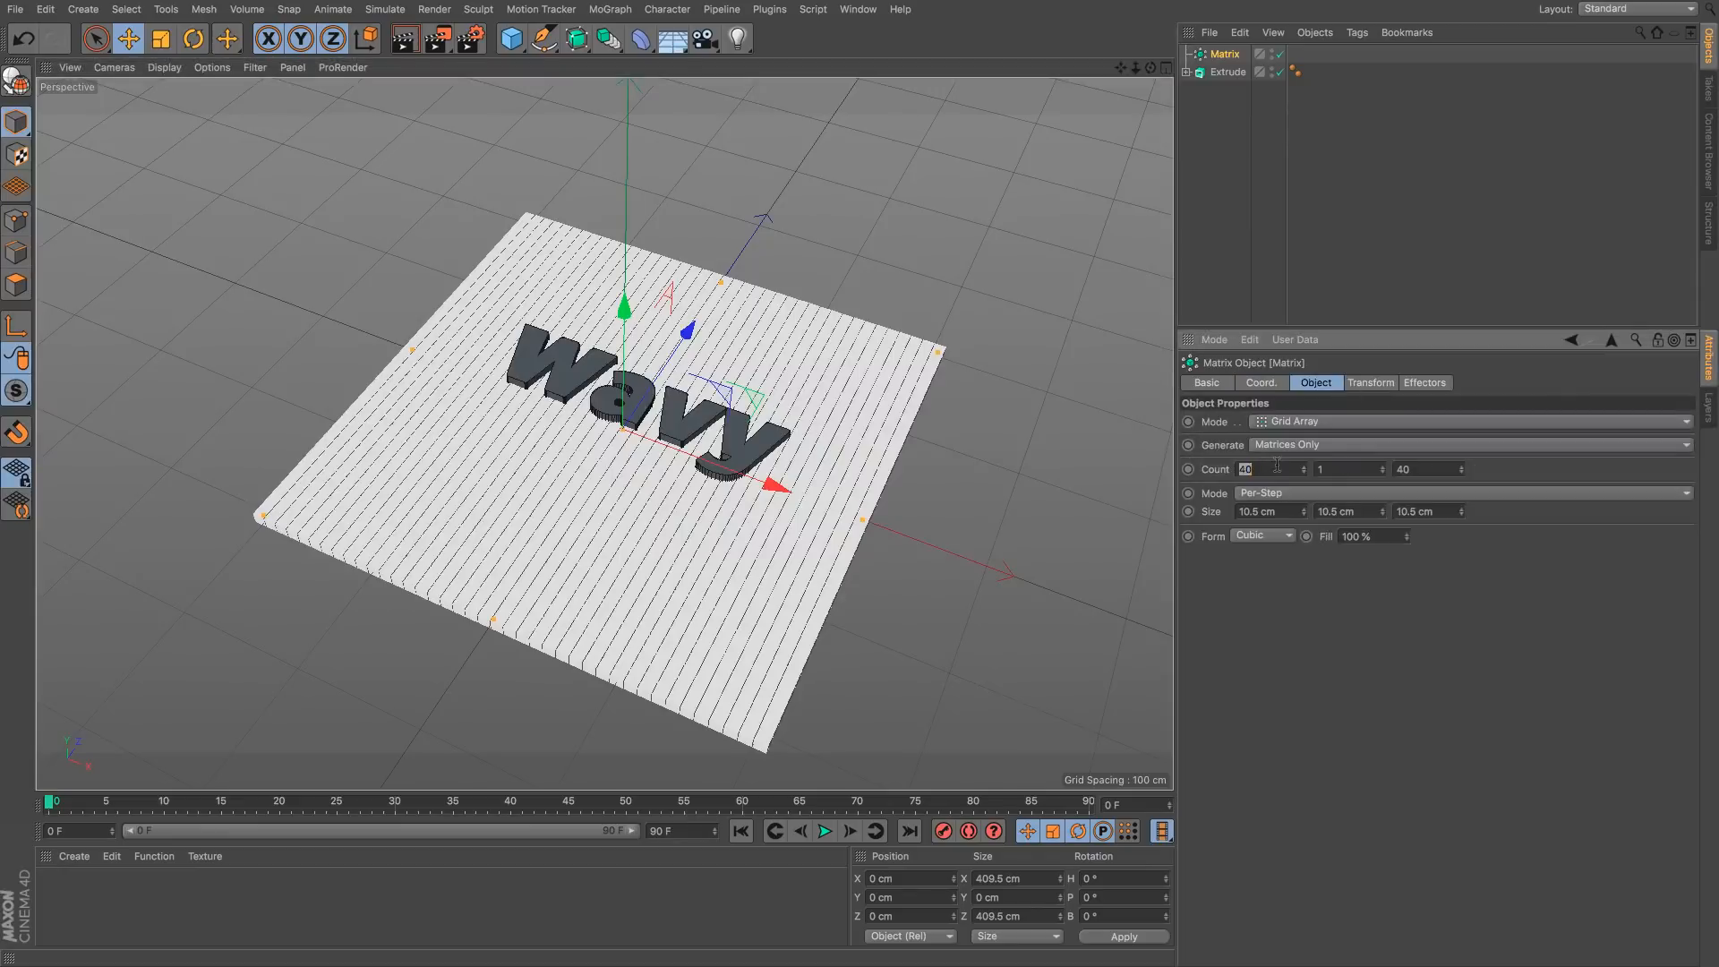
pyautogui.write('65')
pyautogui.press('Tab')
pyautogui.press('Tab')
pyautogui.write('6')
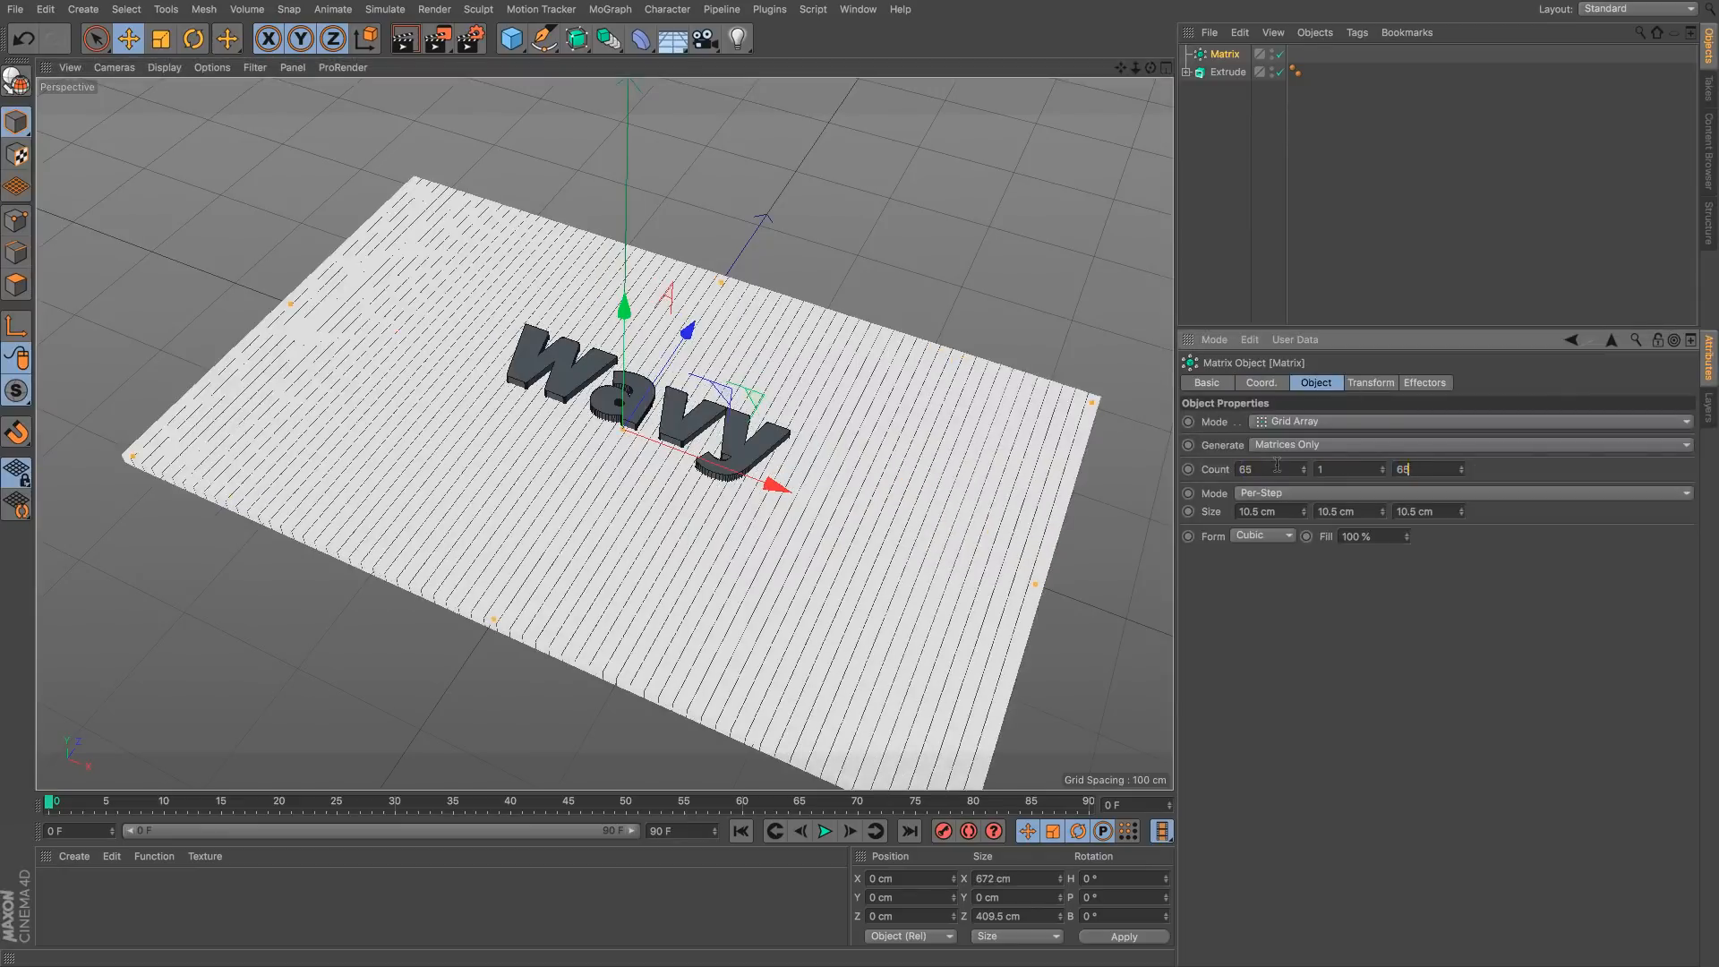
pyautogui.write('5')
pyautogui.press('Return')
pyautogui.click(1371, 382)
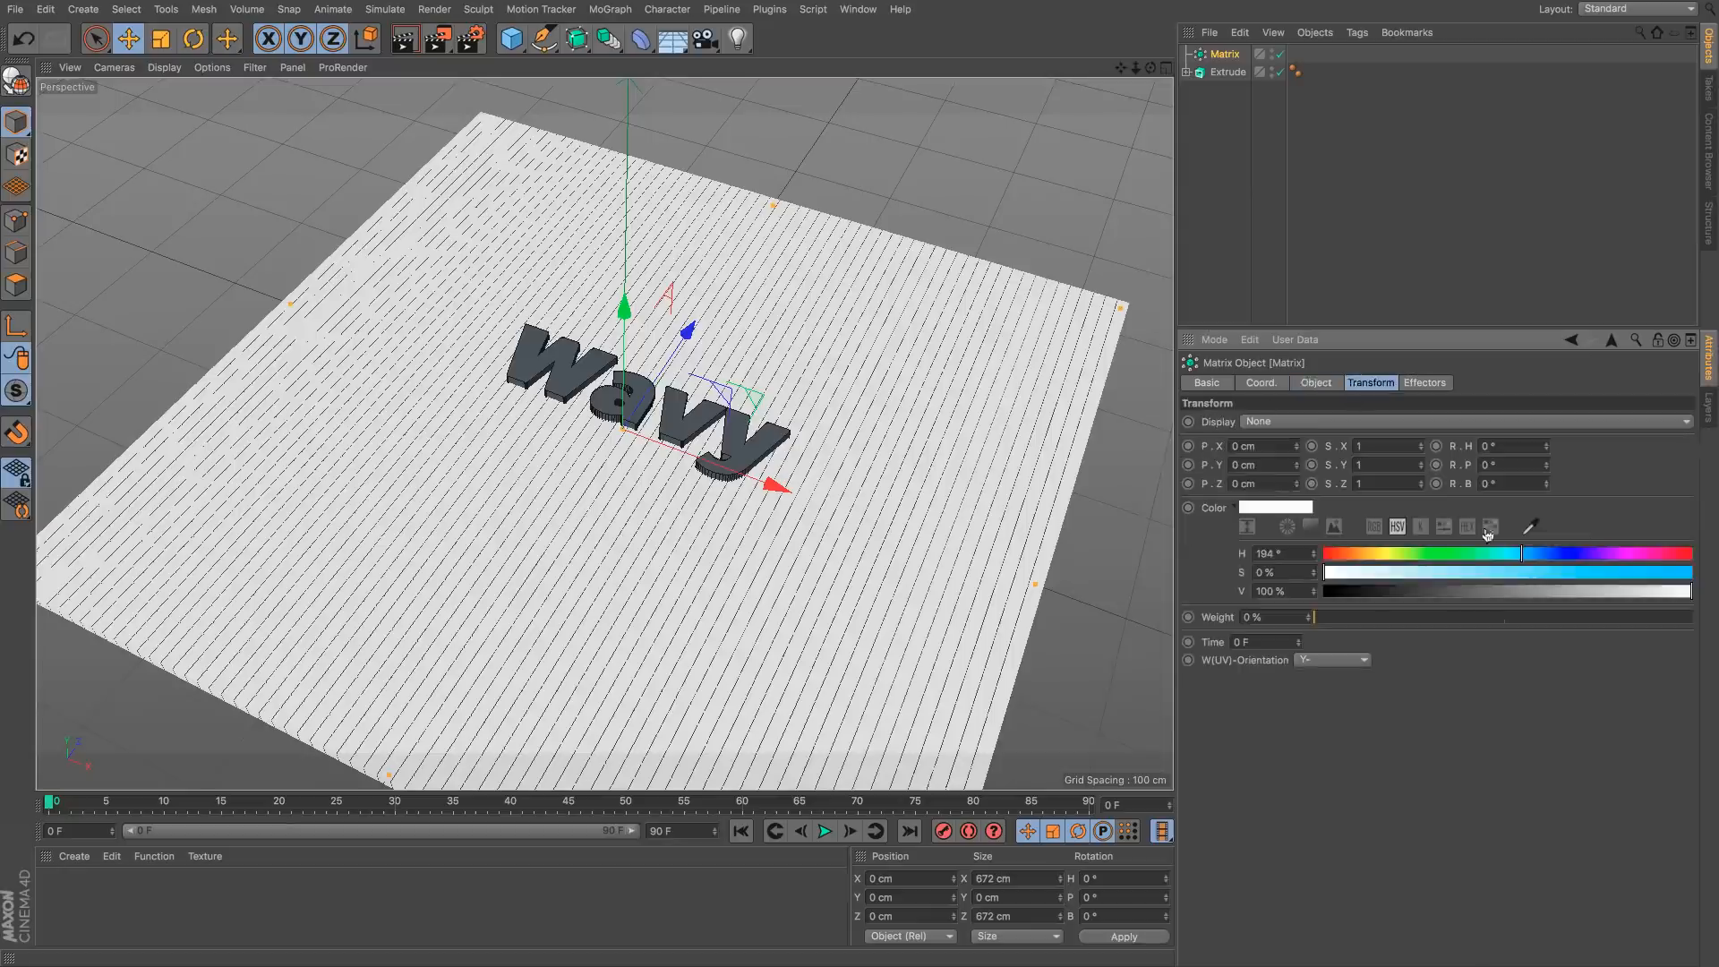
# Step: Set the Matrix object's colour to dark blue with hue 217°, saturation 64% and value 30%
pyautogui.moveTo(1559, 591); pyautogui.dragTo(1433, 593)
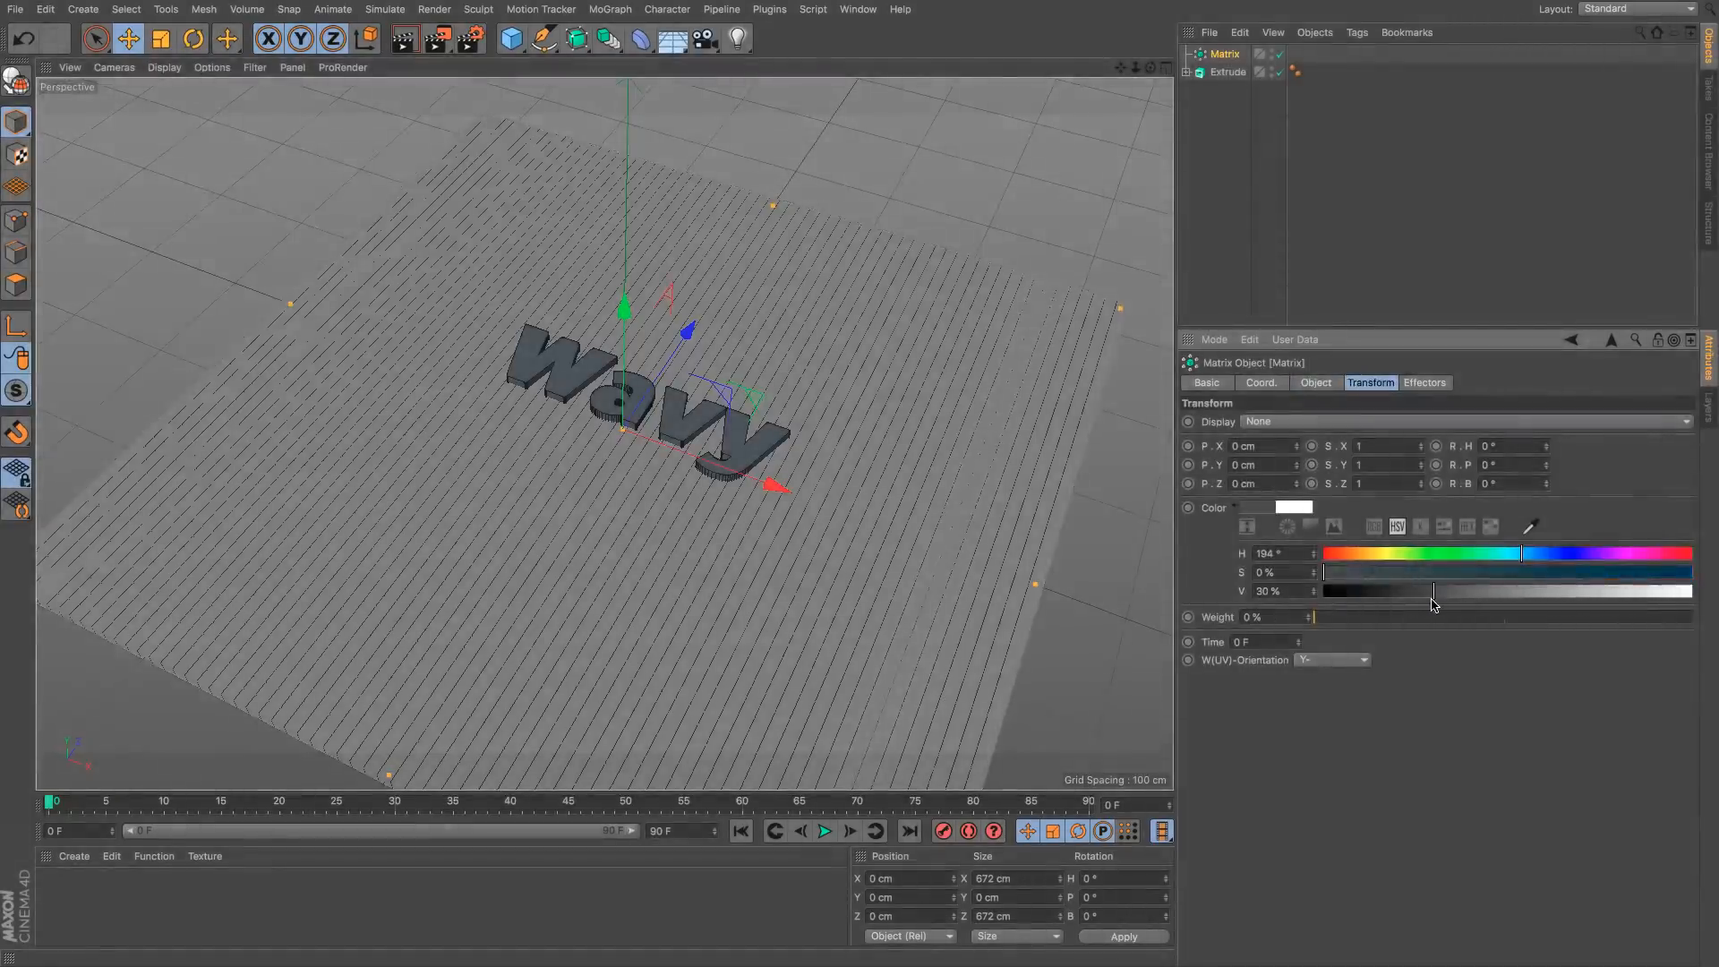
pyautogui.moveTo(1523, 554); pyautogui.dragTo(1545, 554)
pyautogui.moveTo(1361, 577); pyautogui.dragTo(1559, 586)
# Step: Toggle a viewport display option, checking the cubes around the text up close, and render a preview of the view
pyautogui.scroll(3, 929, 474)
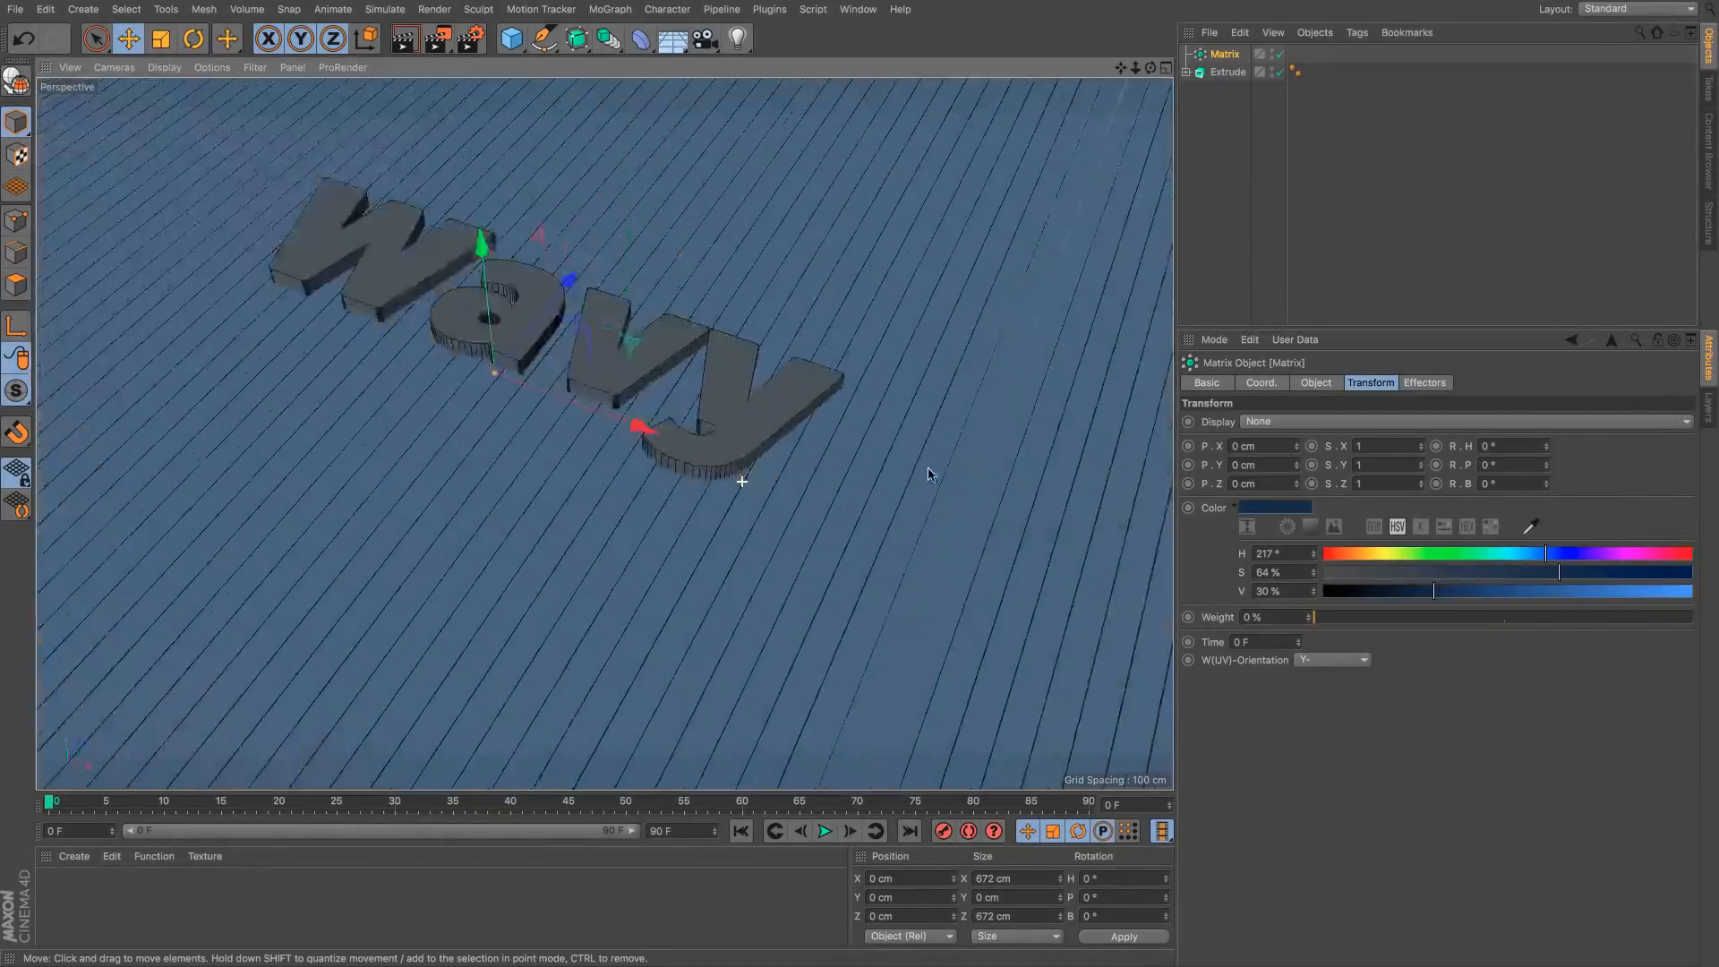
pyautogui.scroll(10, 928, 474)
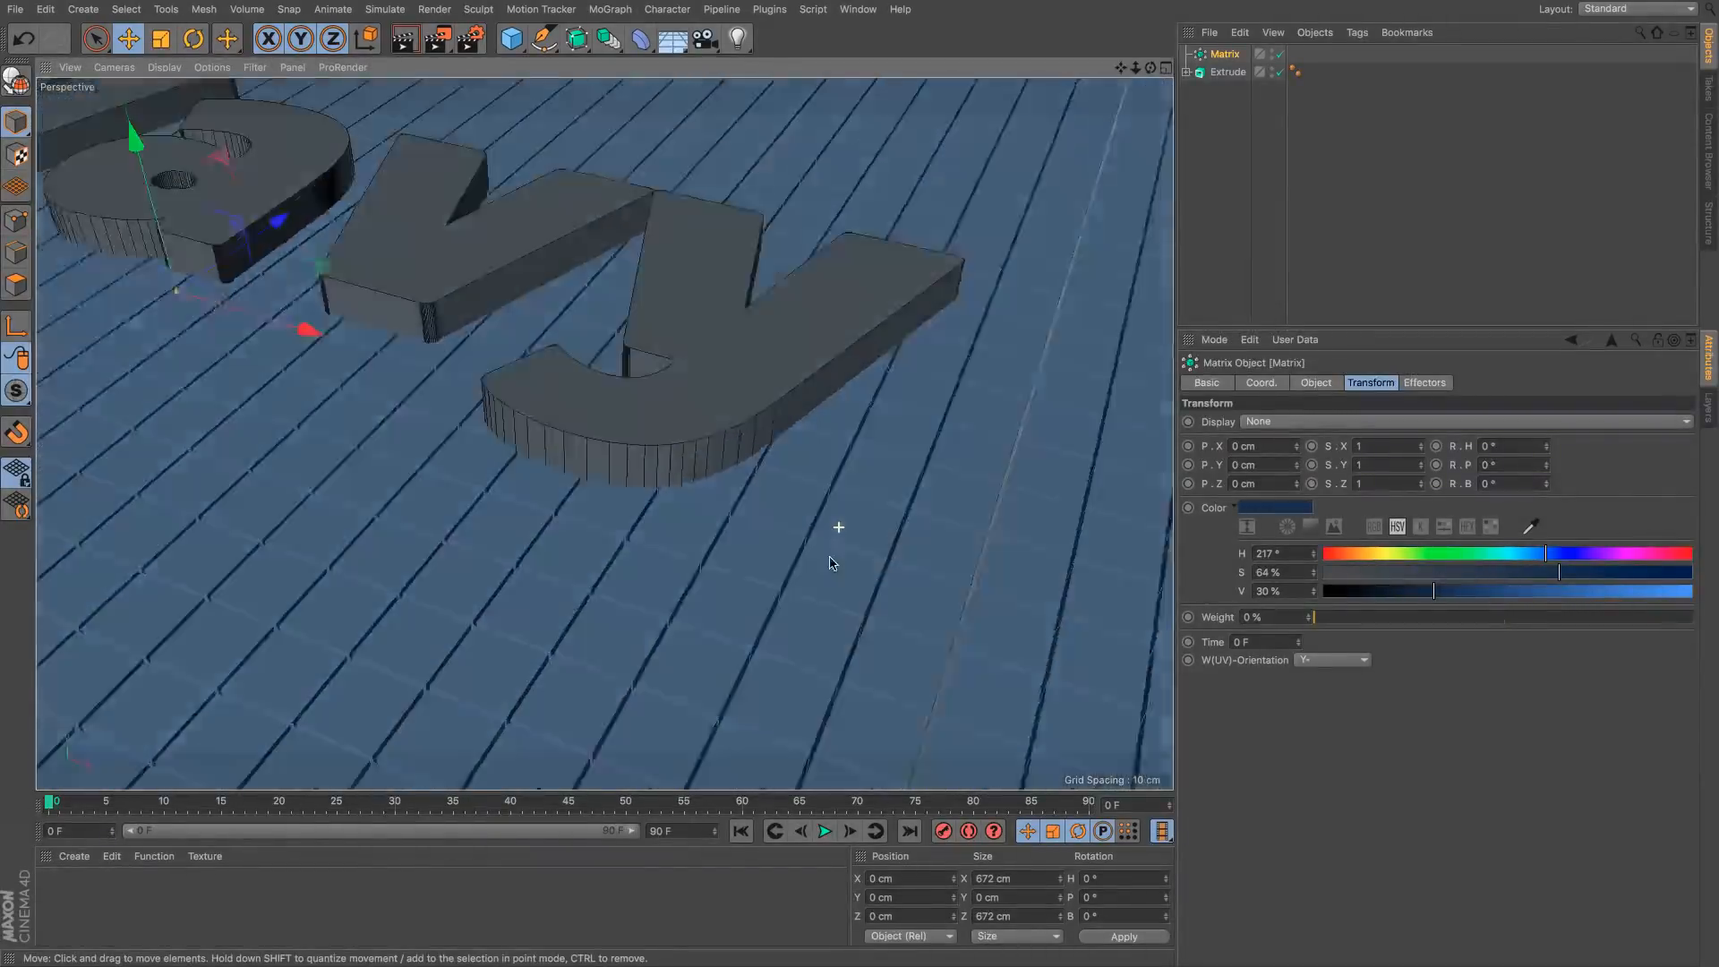
pyautogui.click(212, 68)
pyautogui.click(231, 280)
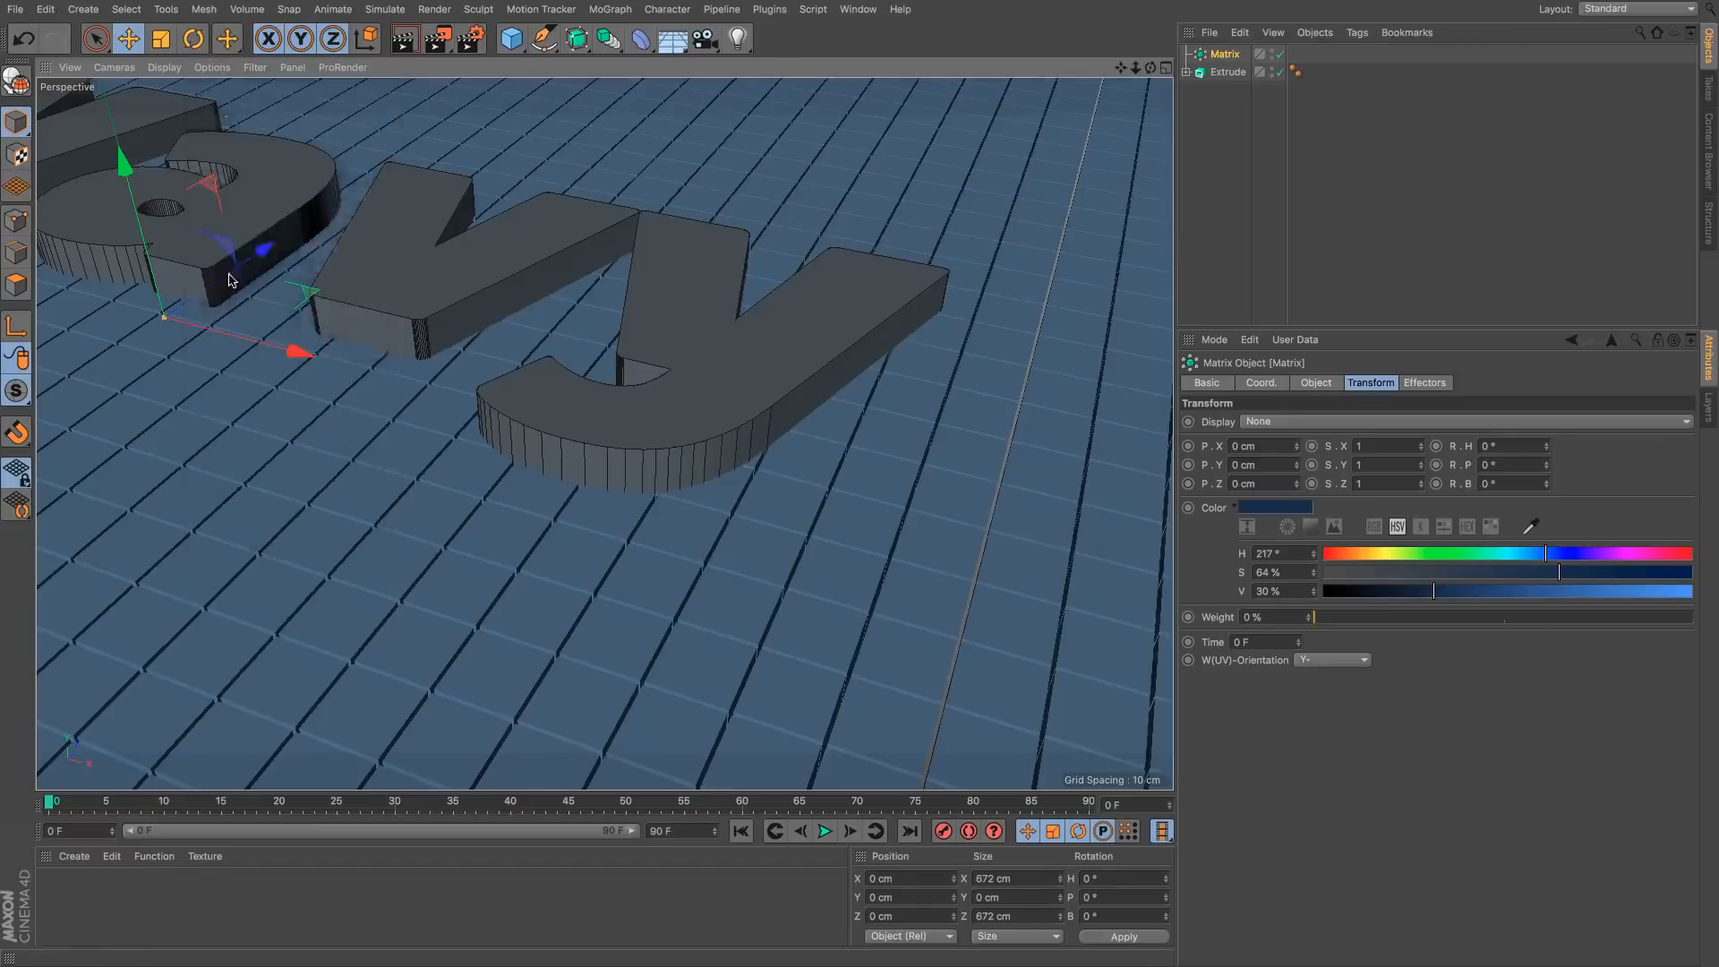
pyautogui.scroll(-10, 846, 425)
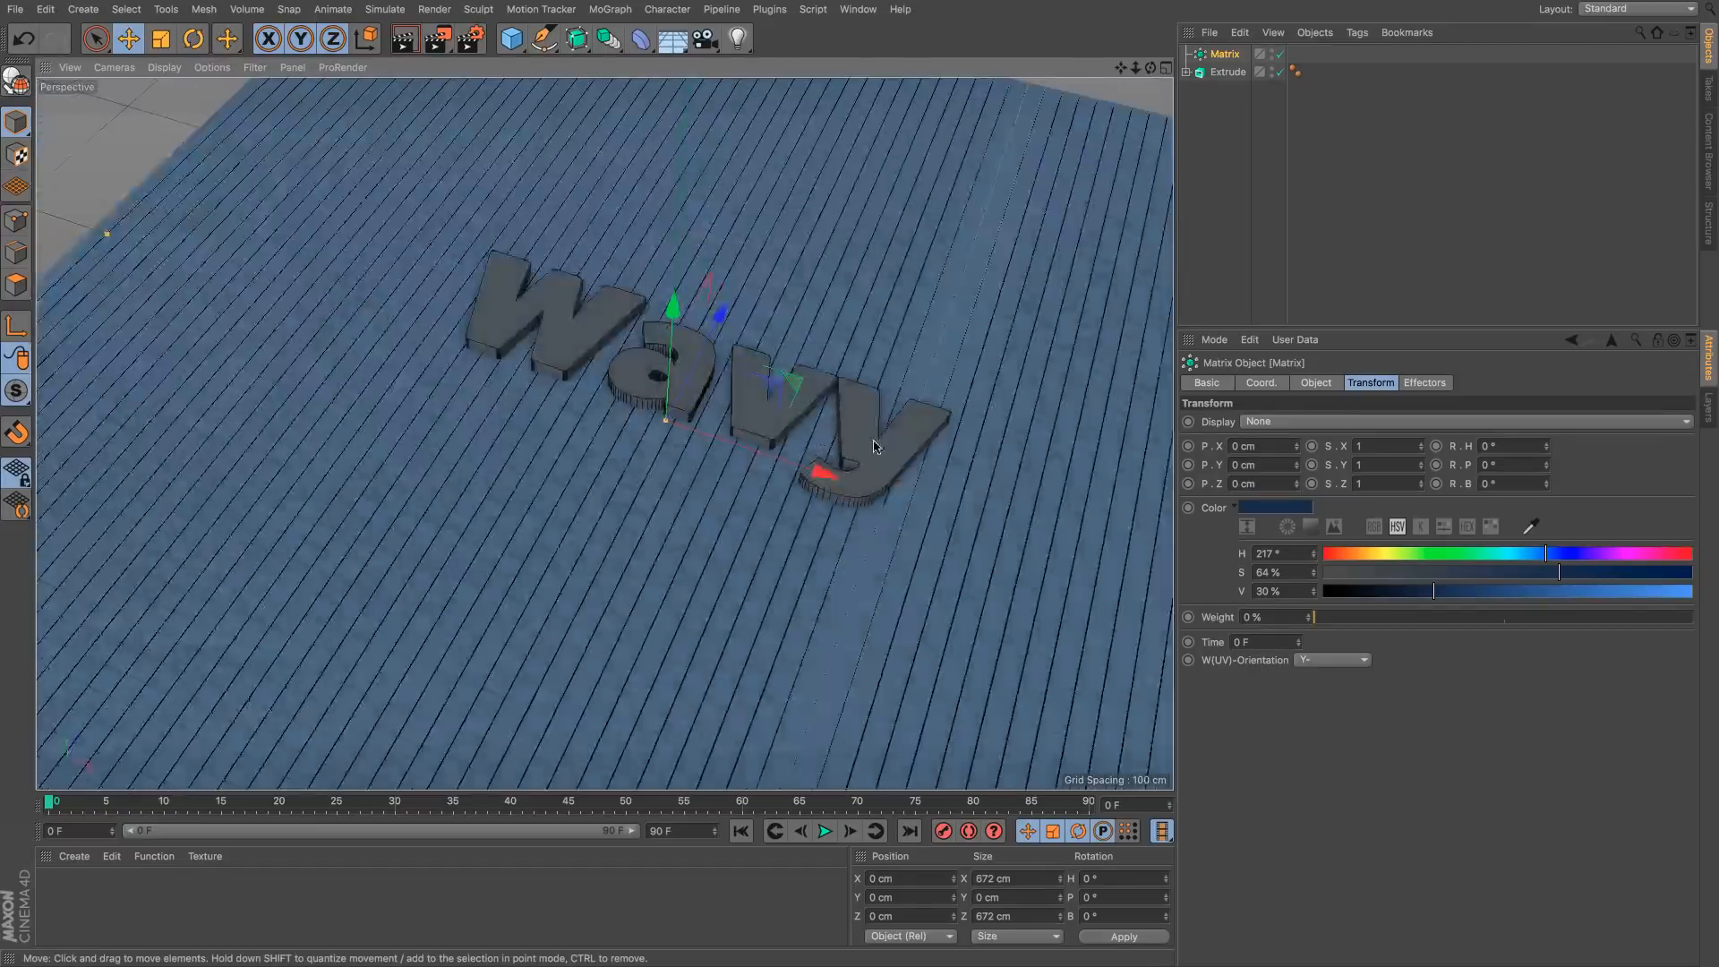
pyautogui.scroll(-5, 905, 480)
pyautogui.hotkey('ctrl', 'r')
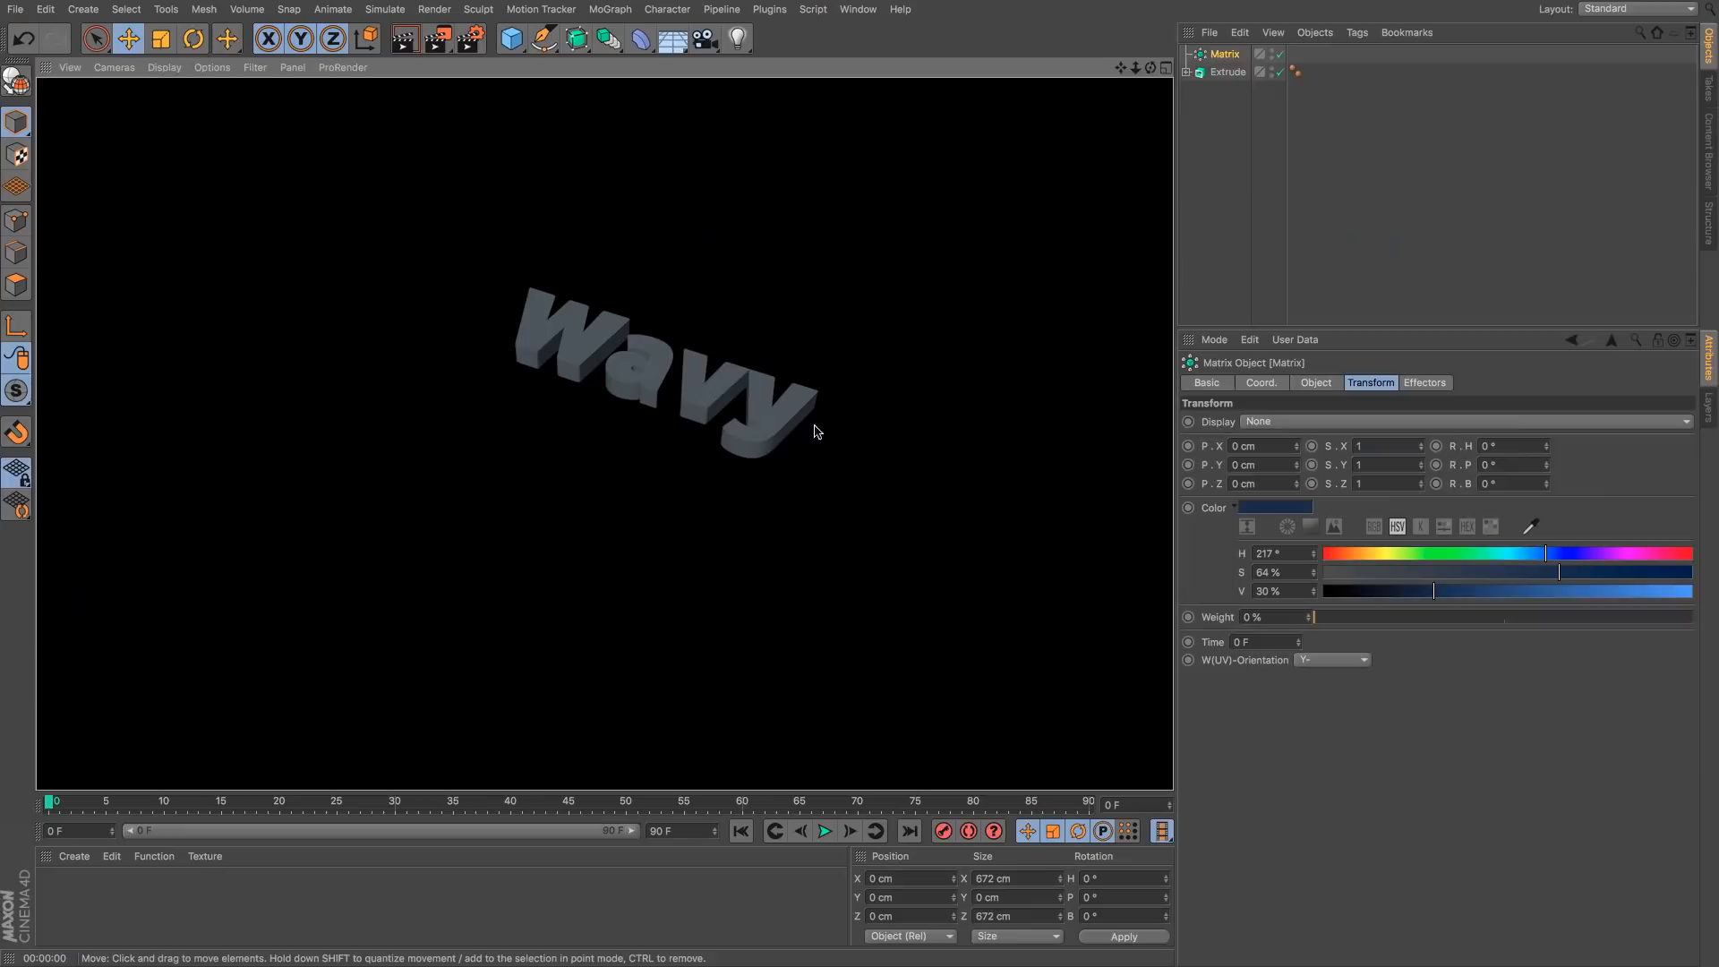
# Step: Return from the preview render and move the Matrix below the Extrude in the object hierarchy list
pyautogui.click(1254, 103)
pyautogui.click(1228, 54)
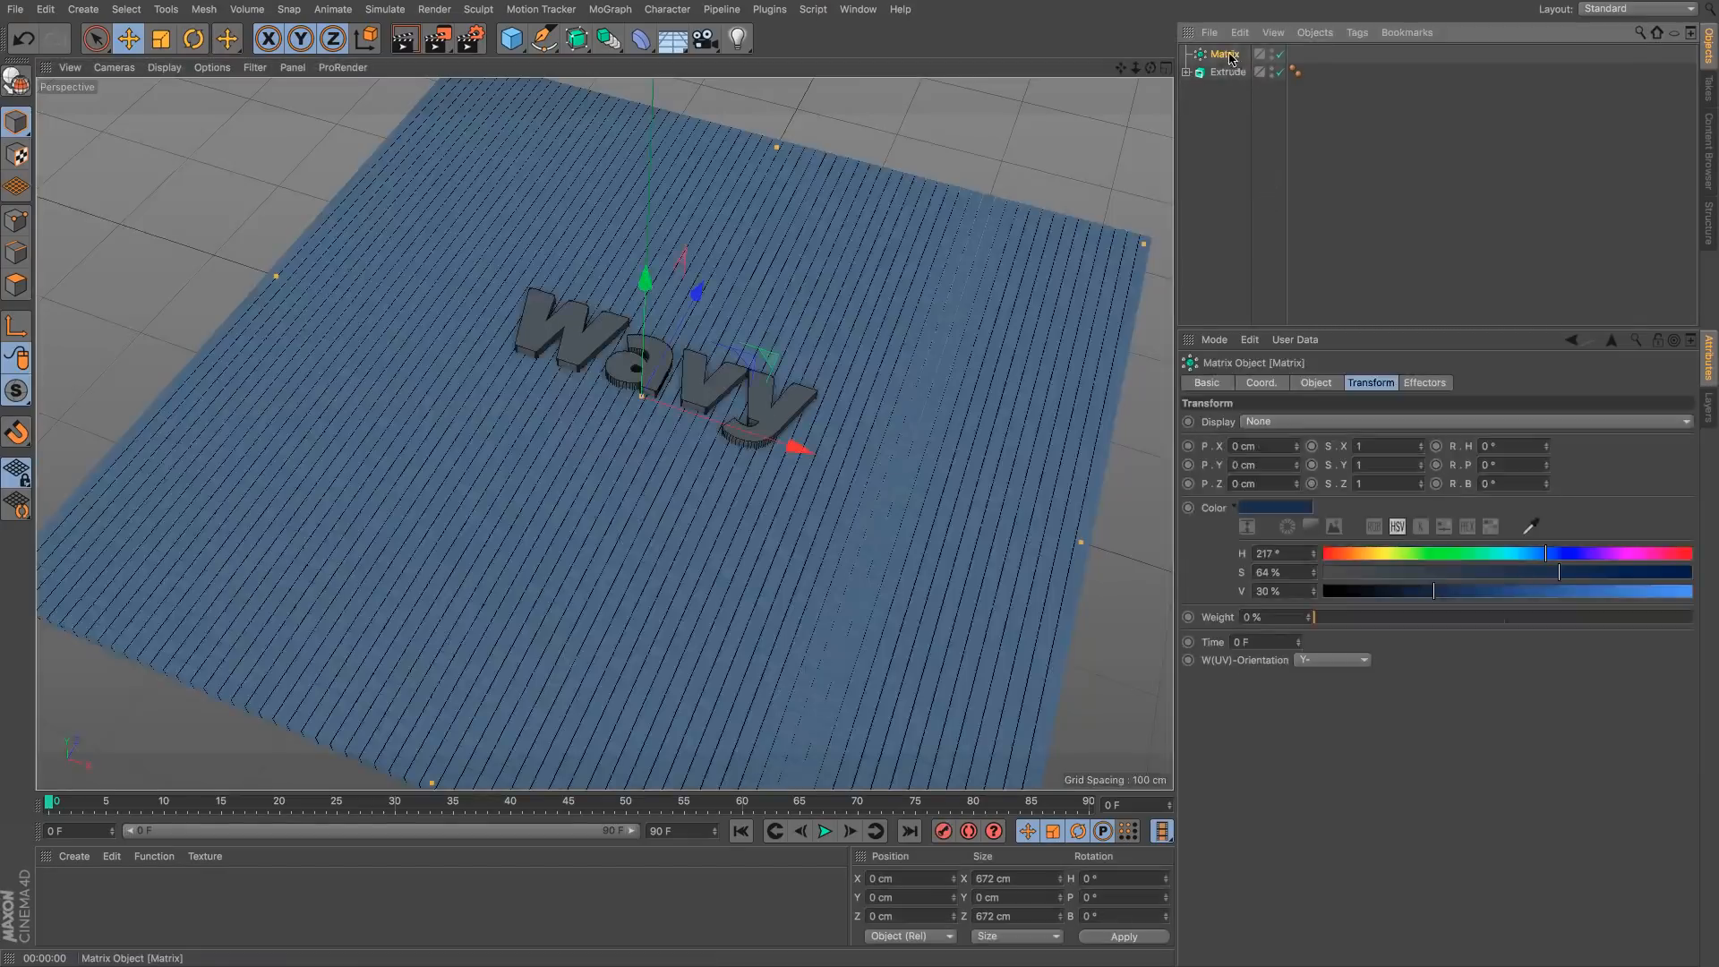
pyautogui.moveTo(1229, 56); pyautogui.dragTo(1210, 119)
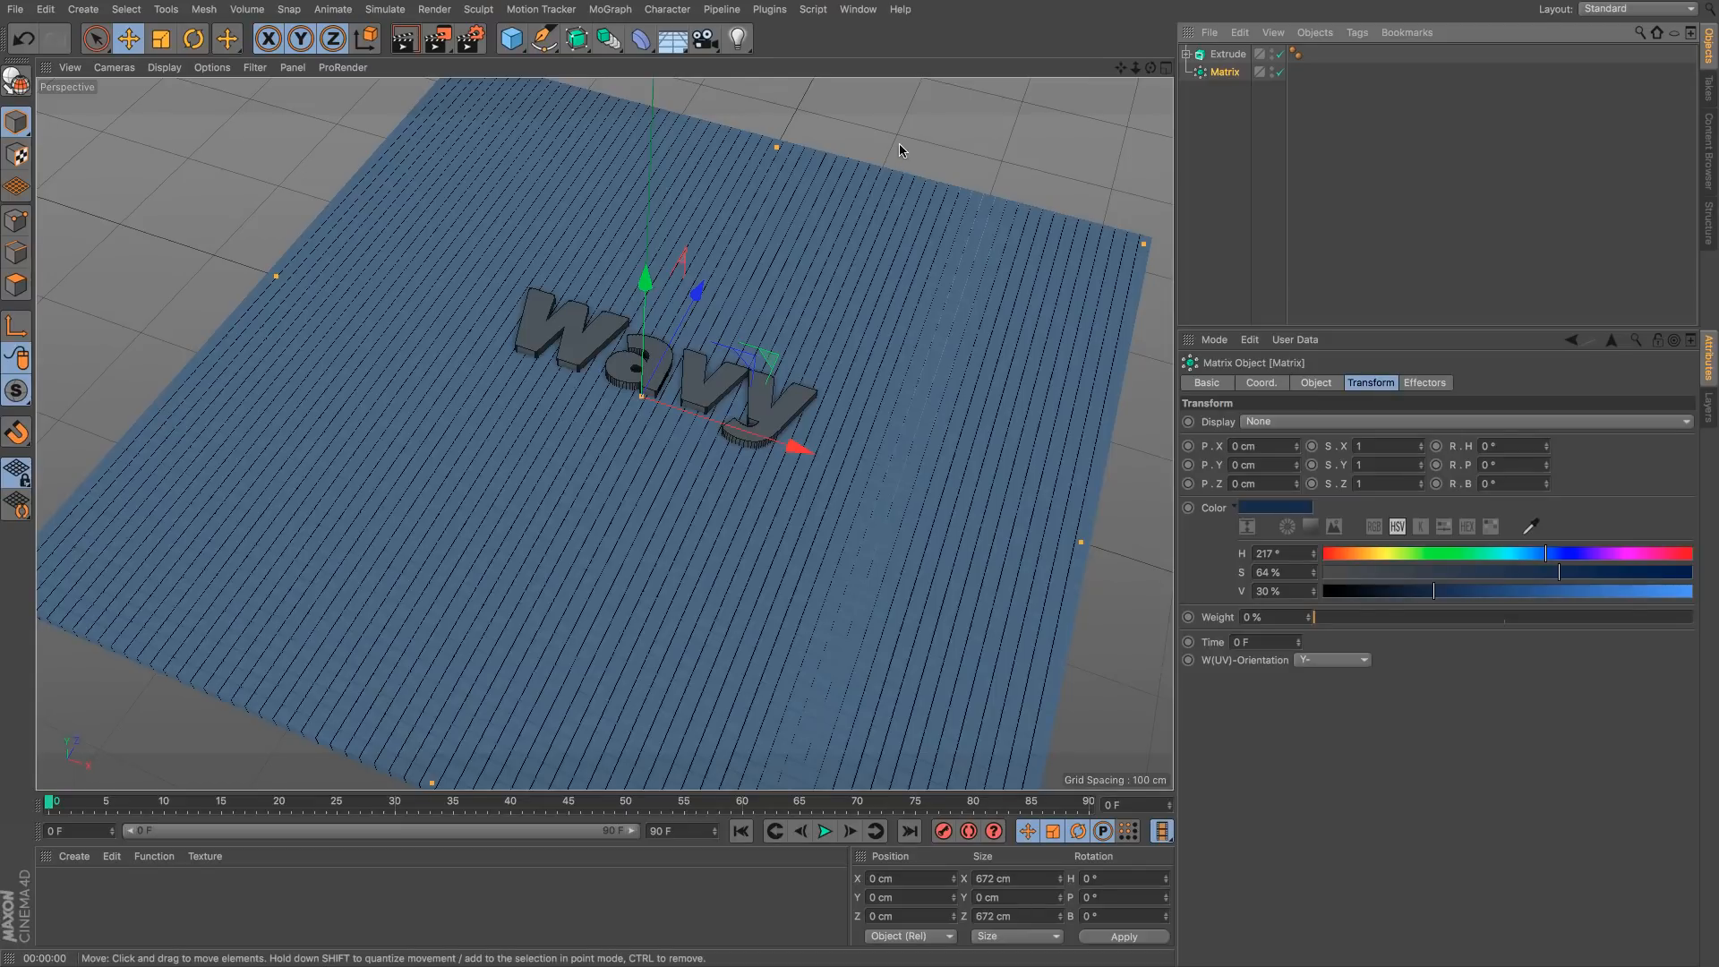
# Step: Add a Plain effector for the Matrix and set its Y position offset to 50 cm
pyautogui.click(625, 9)
pyautogui.moveTo(627, 38)
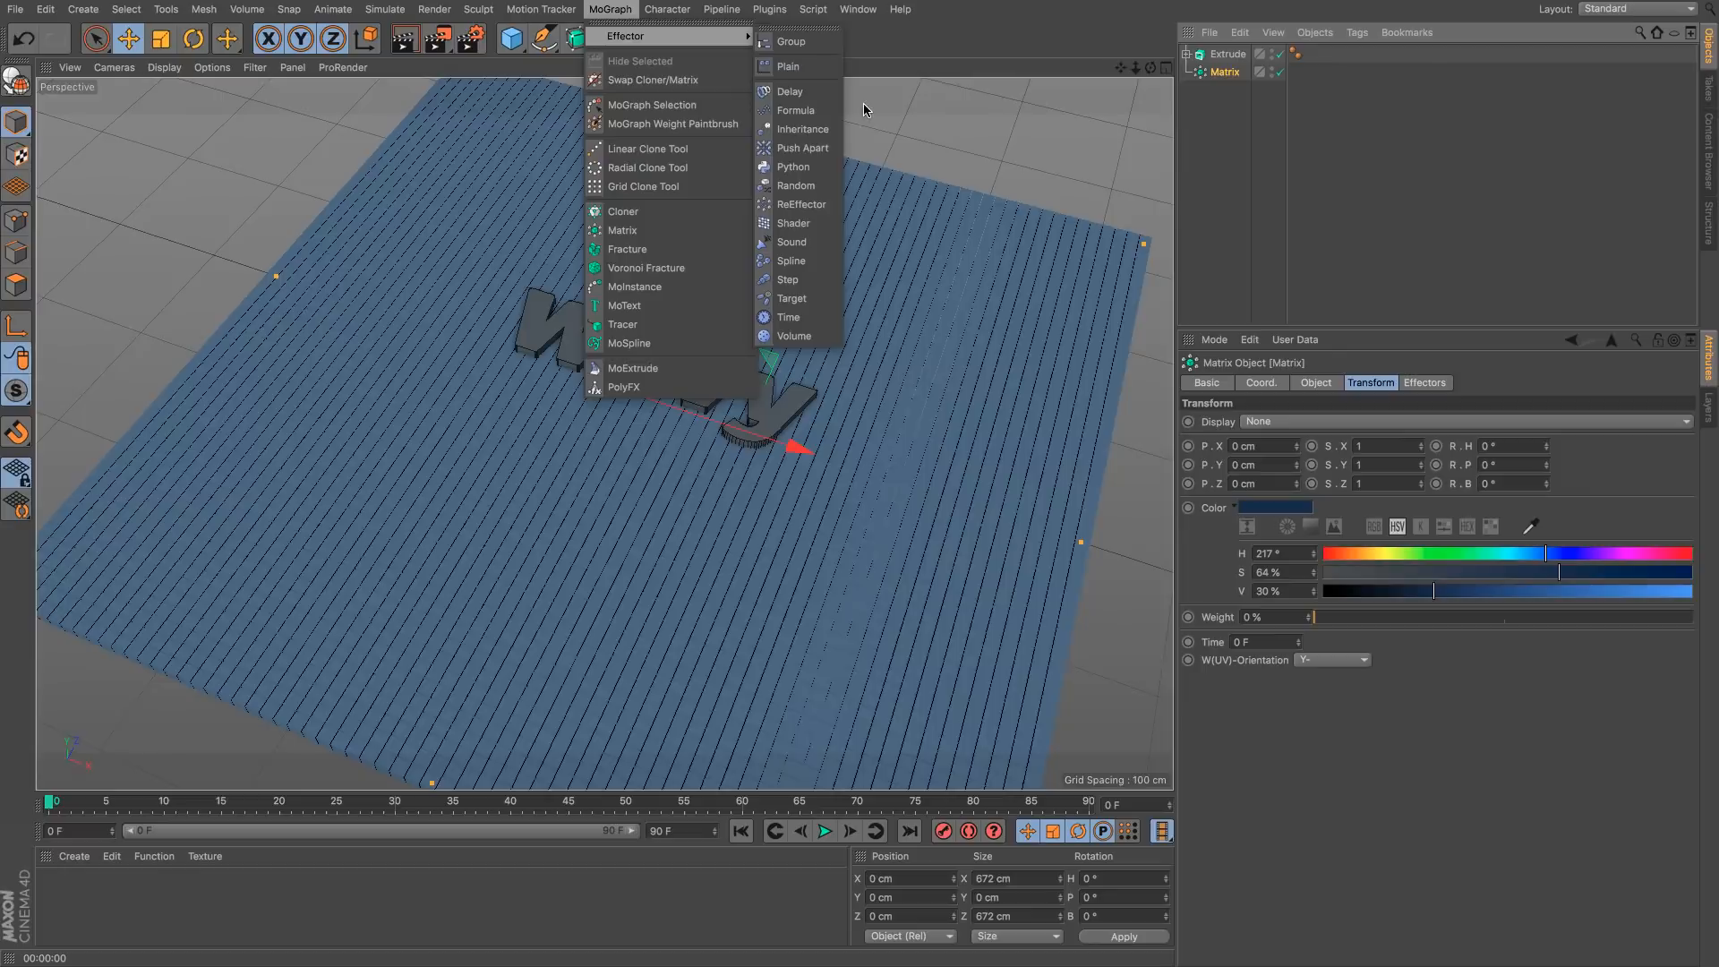
pyautogui.click(786, 67)
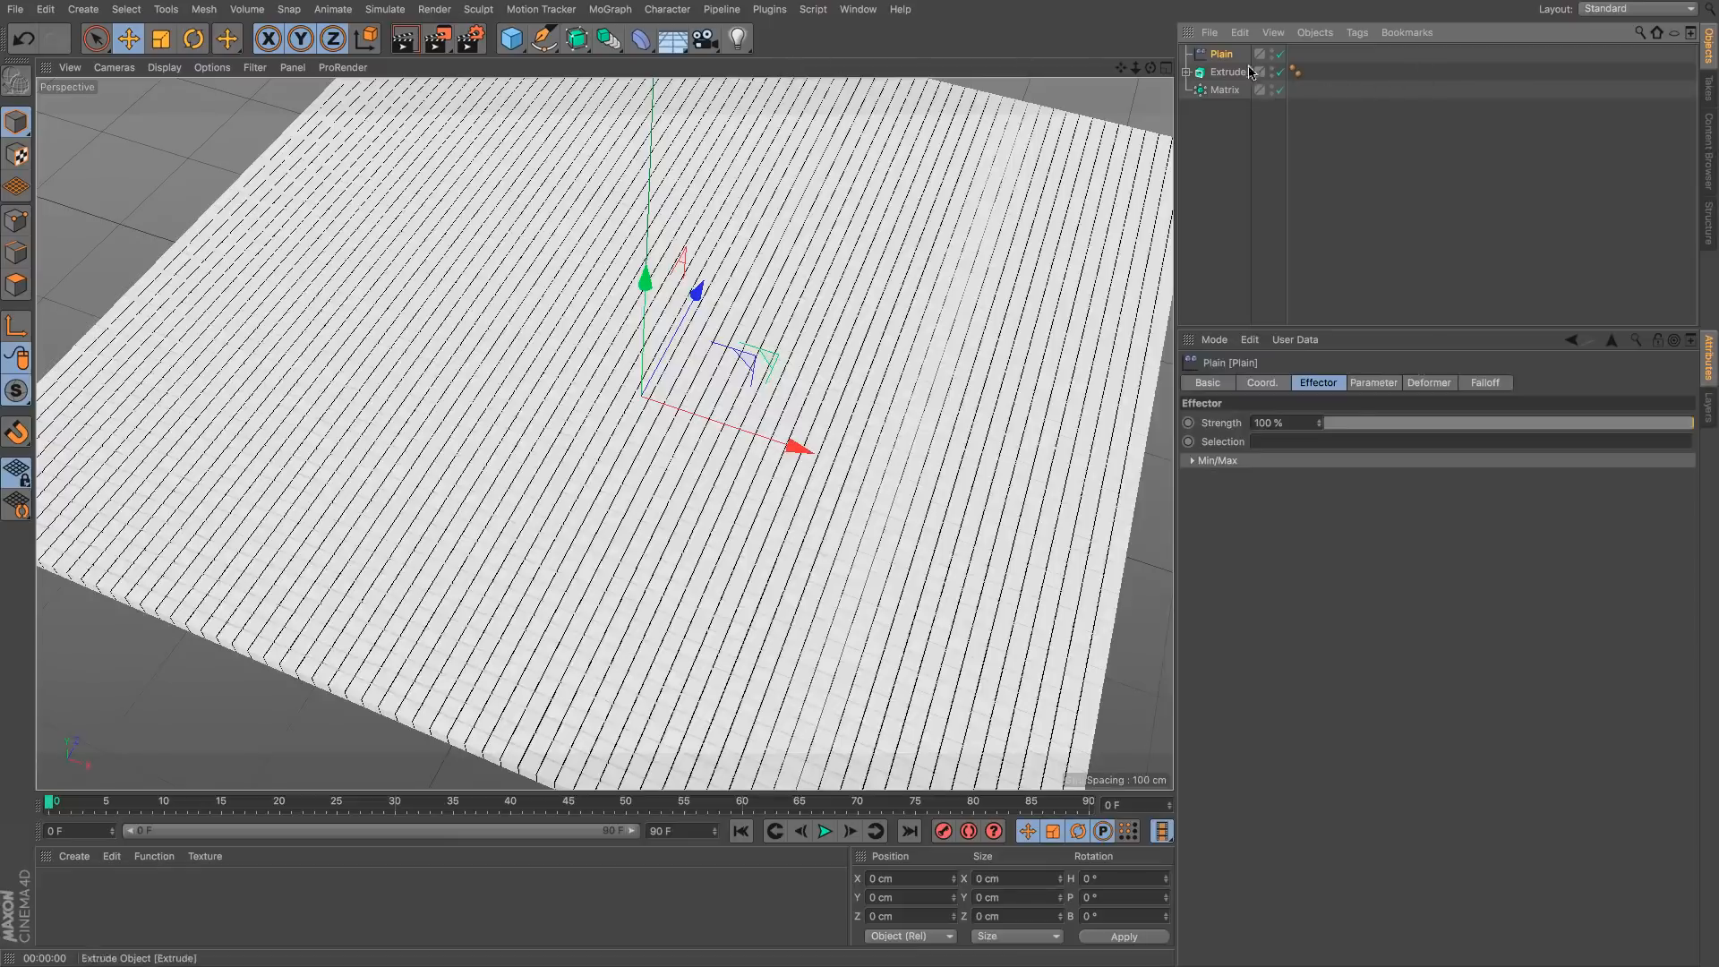
pyautogui.click(1372, 383)
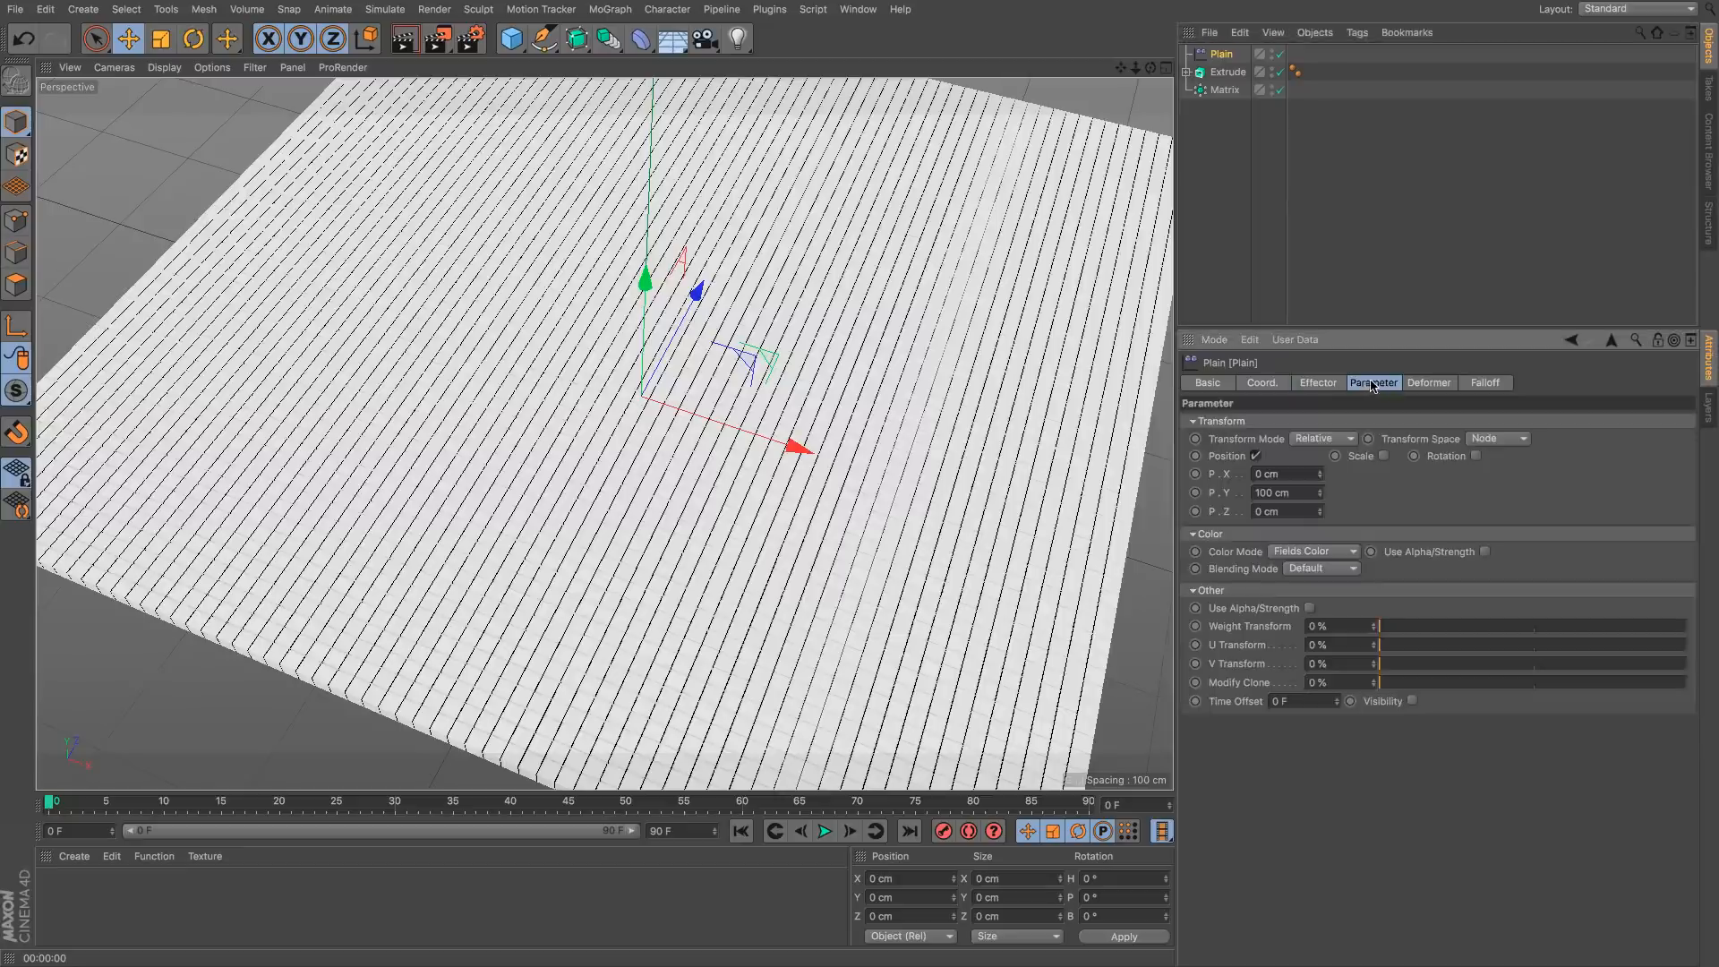
pyautogui.doubleClick(1300, 491)
pyautogui.write('50')
pyautogui.press('Return')
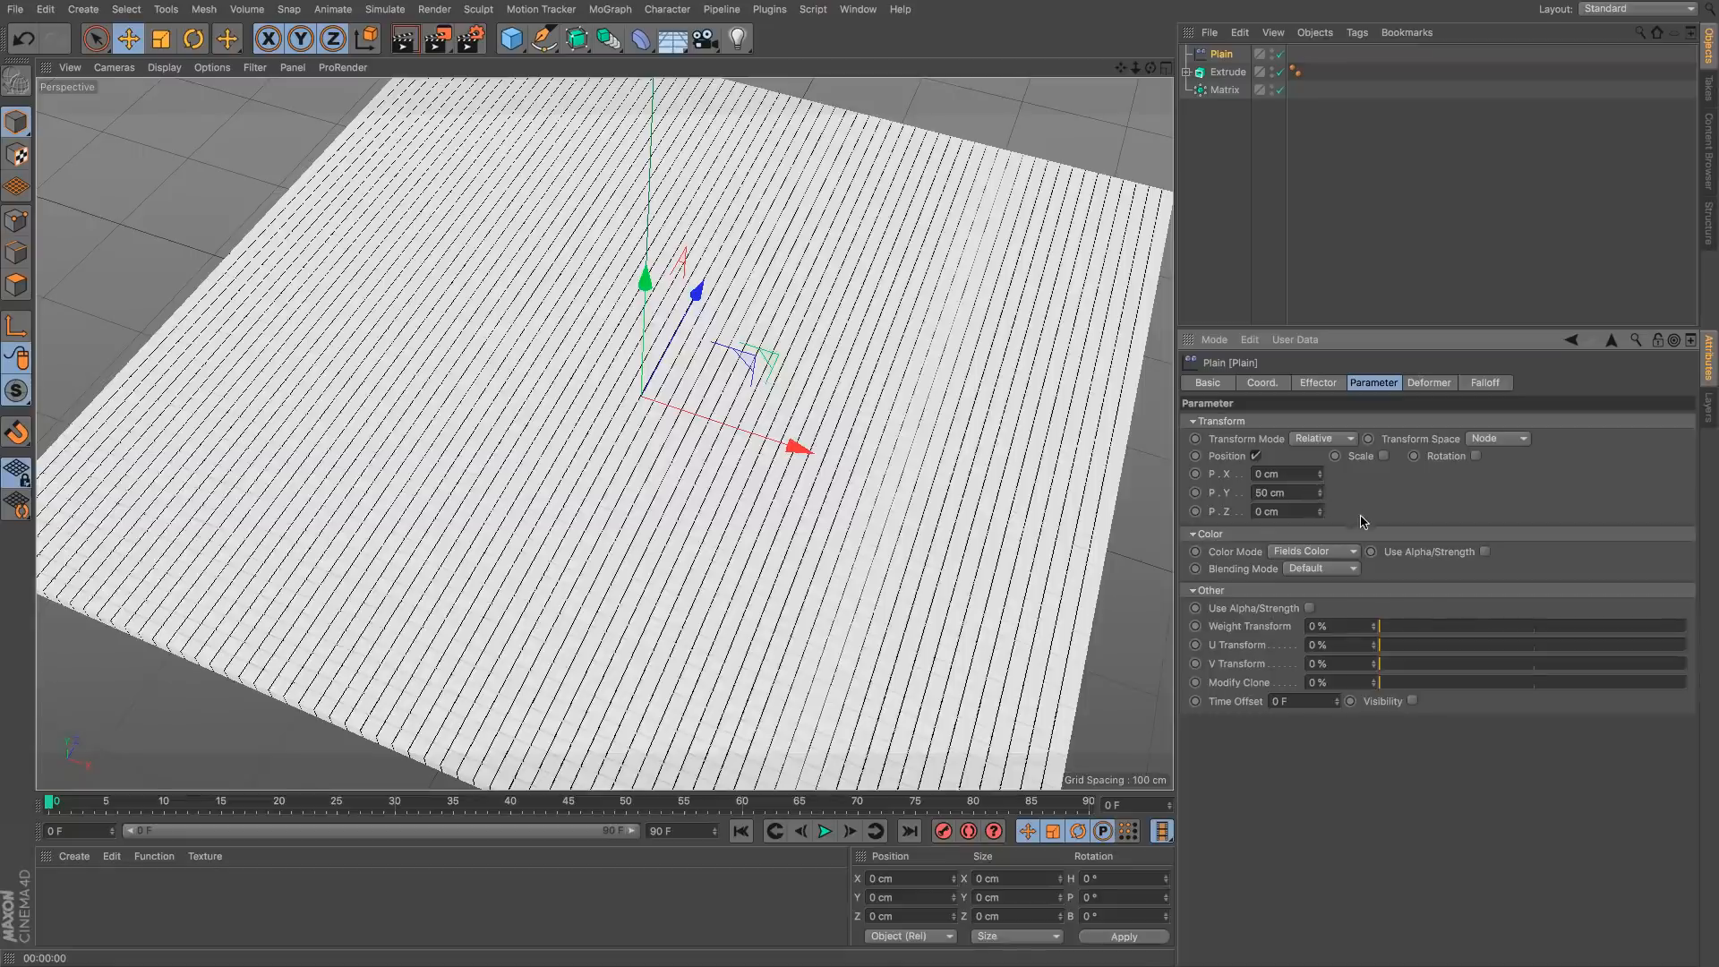
# Step: Set the Plain effector's color mode to Off
pyautogui.click(1334, 555)
pyautogui.click(1333, 552)
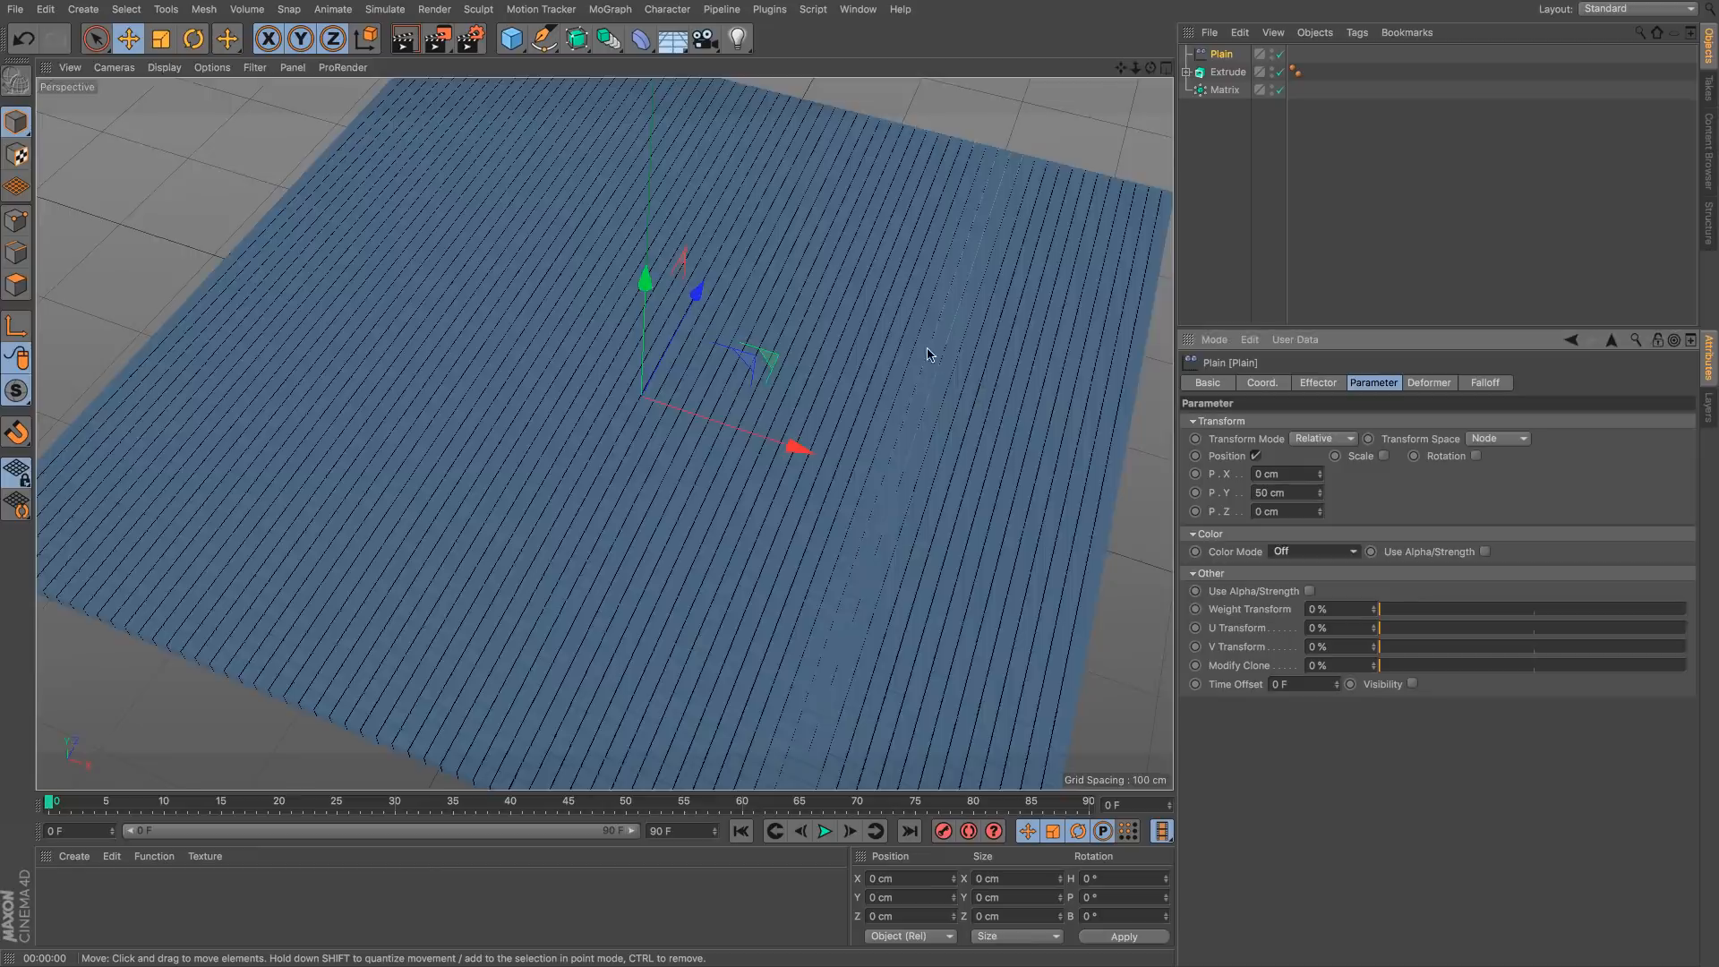
pyautogui.moveTo(927, 354)
pyautogui.keyDown('alt'); pyautogui.mouseDown()
pyautogui.moveTo(925, 388)
pyautogui.moveTo(927, 356)
pyautogui.mouseUp(); pyautogui.keyUp('alt')
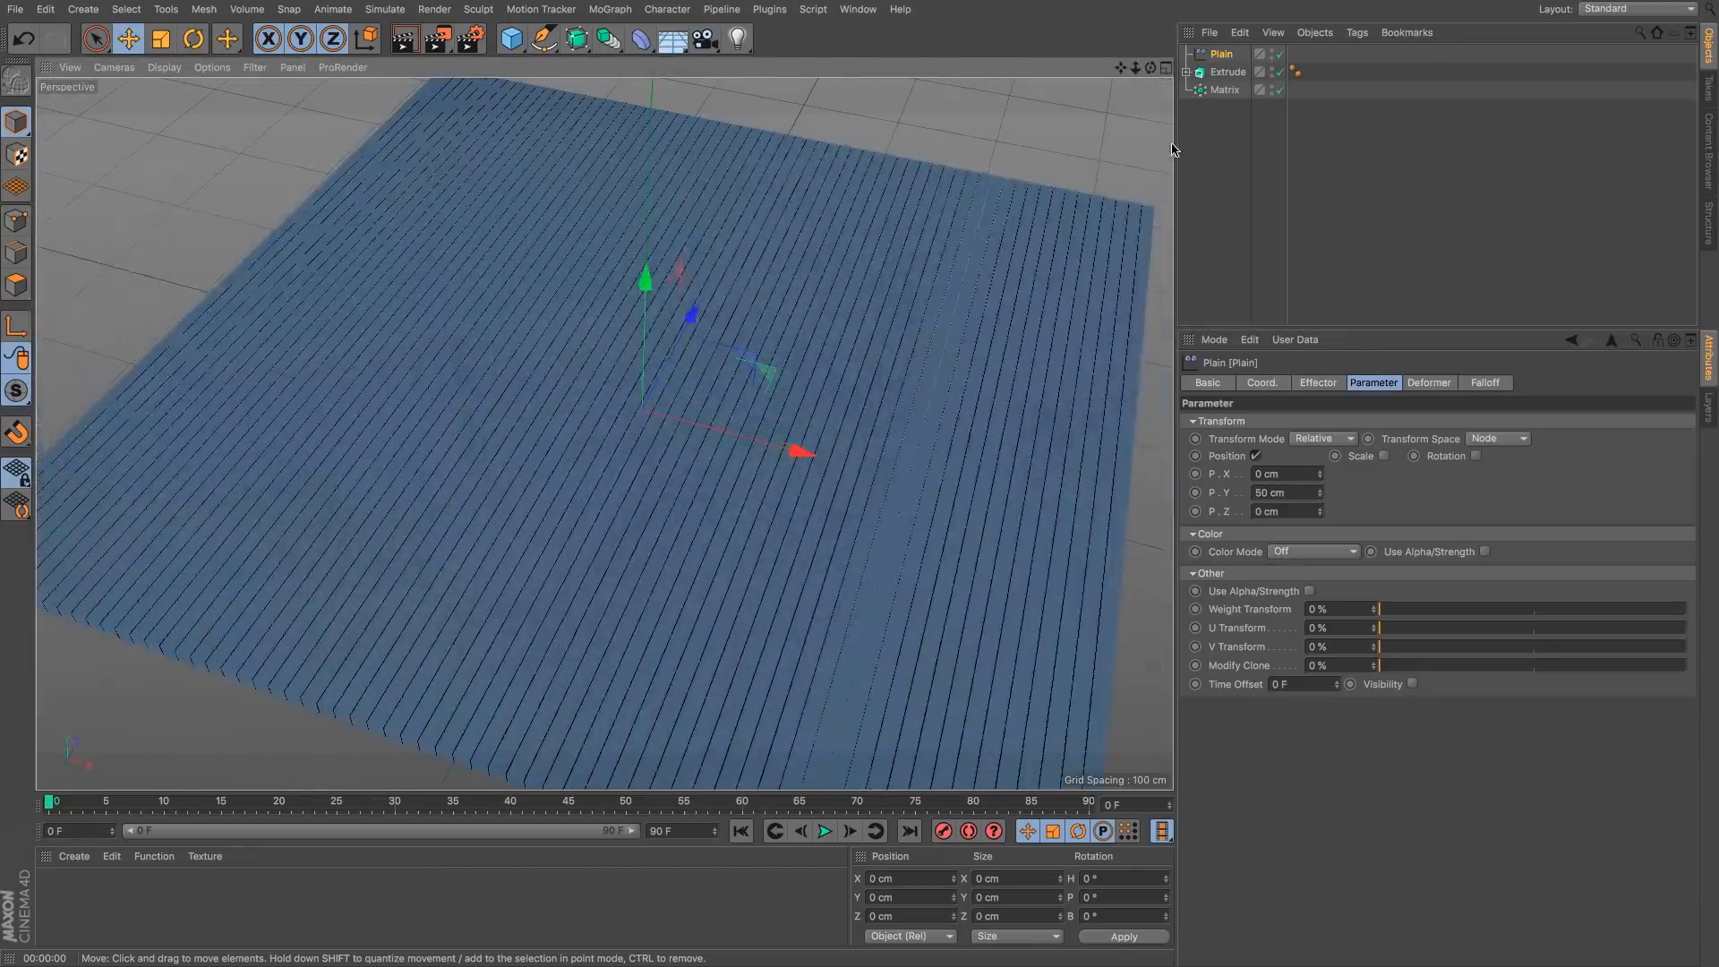
# Step: Reorder the Plain effector between the Extrude and the Matrix, and rename the Extrude object as text
pyautogui.moveTo(1226, 59); pyautogui.dragTo(1226, 73)
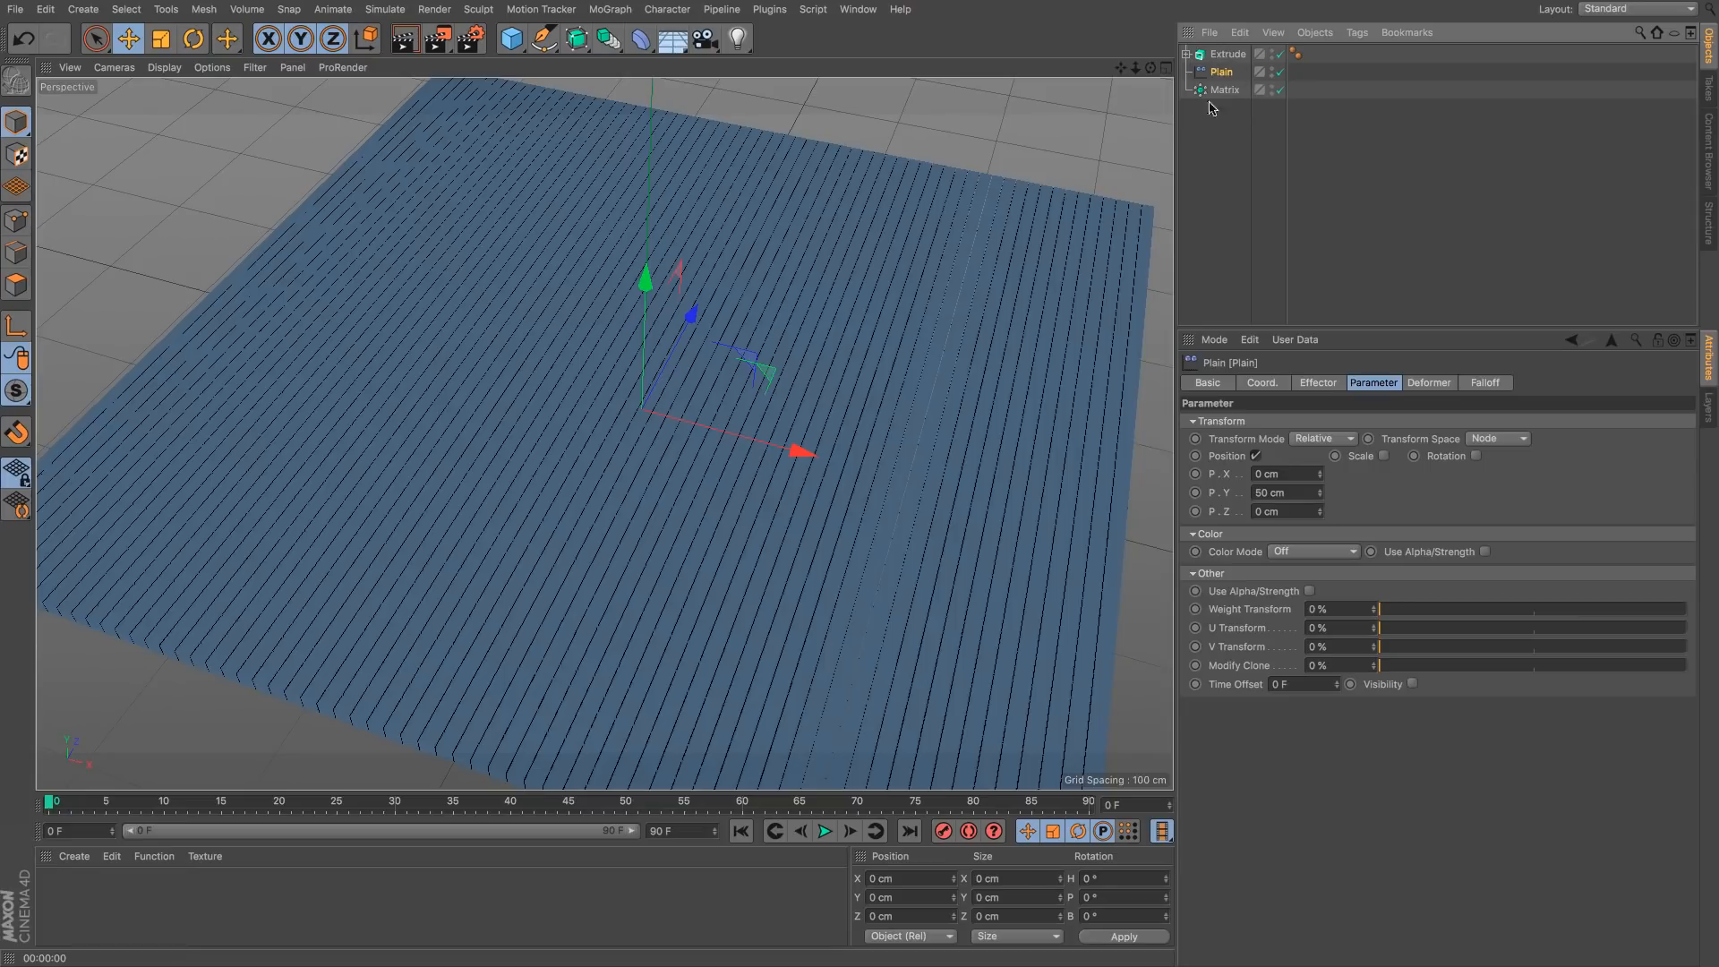
pyautogui.doubleClick(1231, 55)
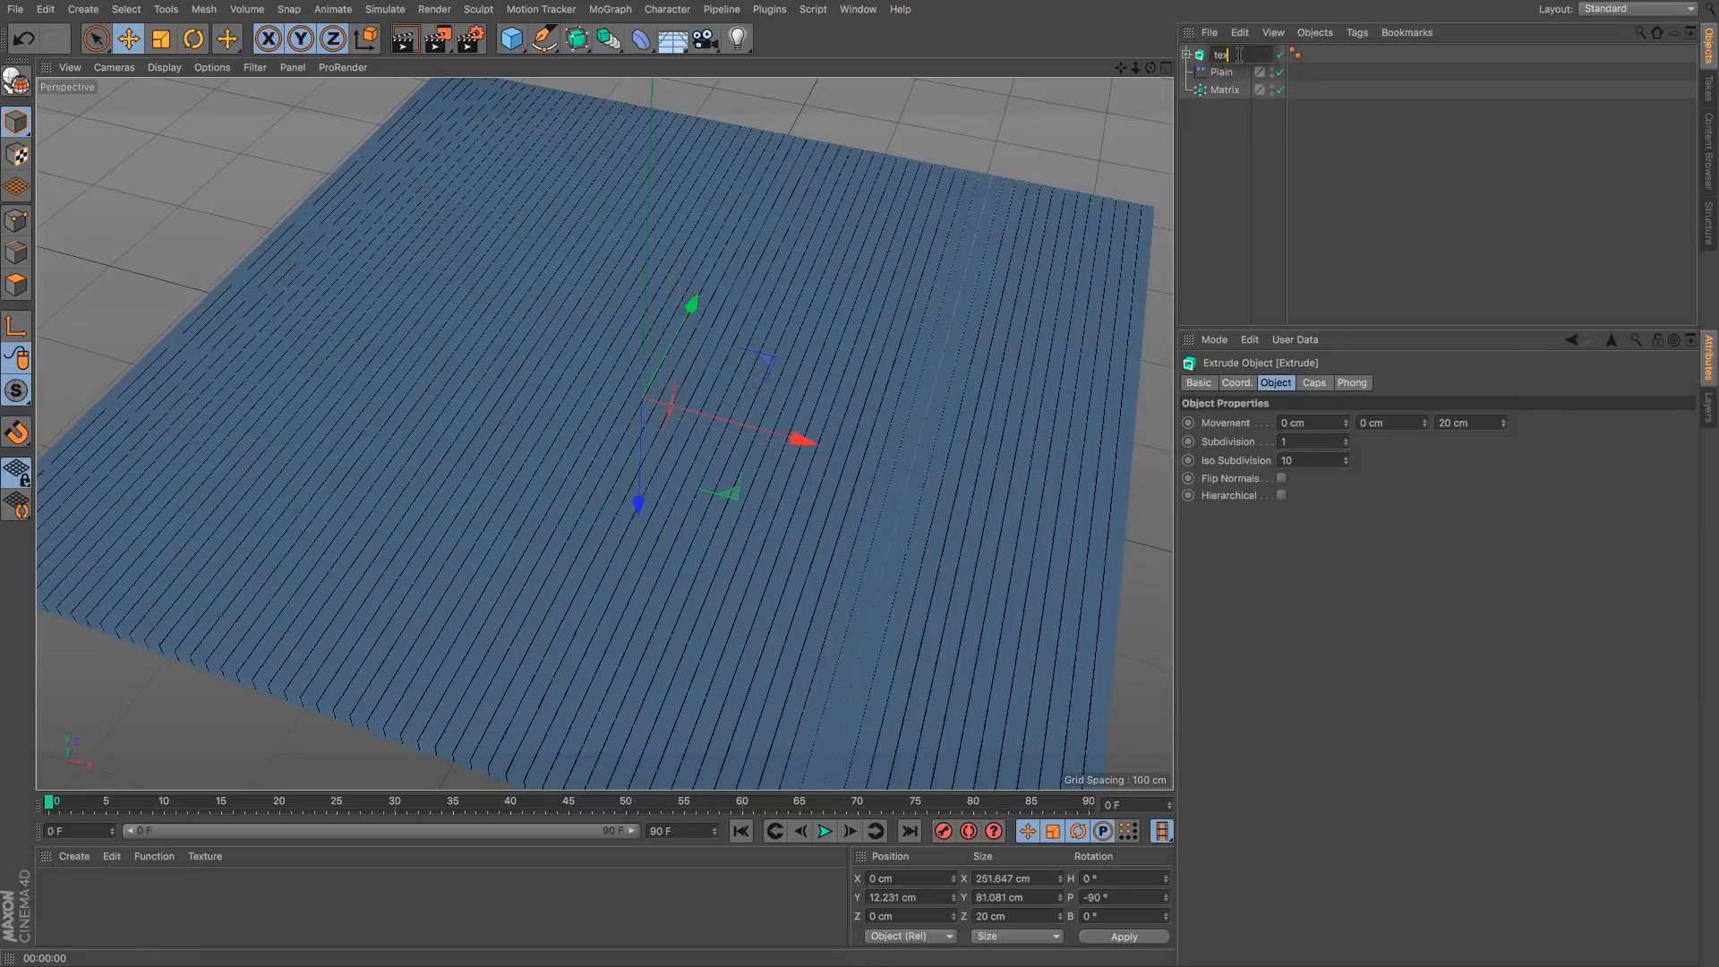
pyautogui.write('text')
pyautogui.press('Return')
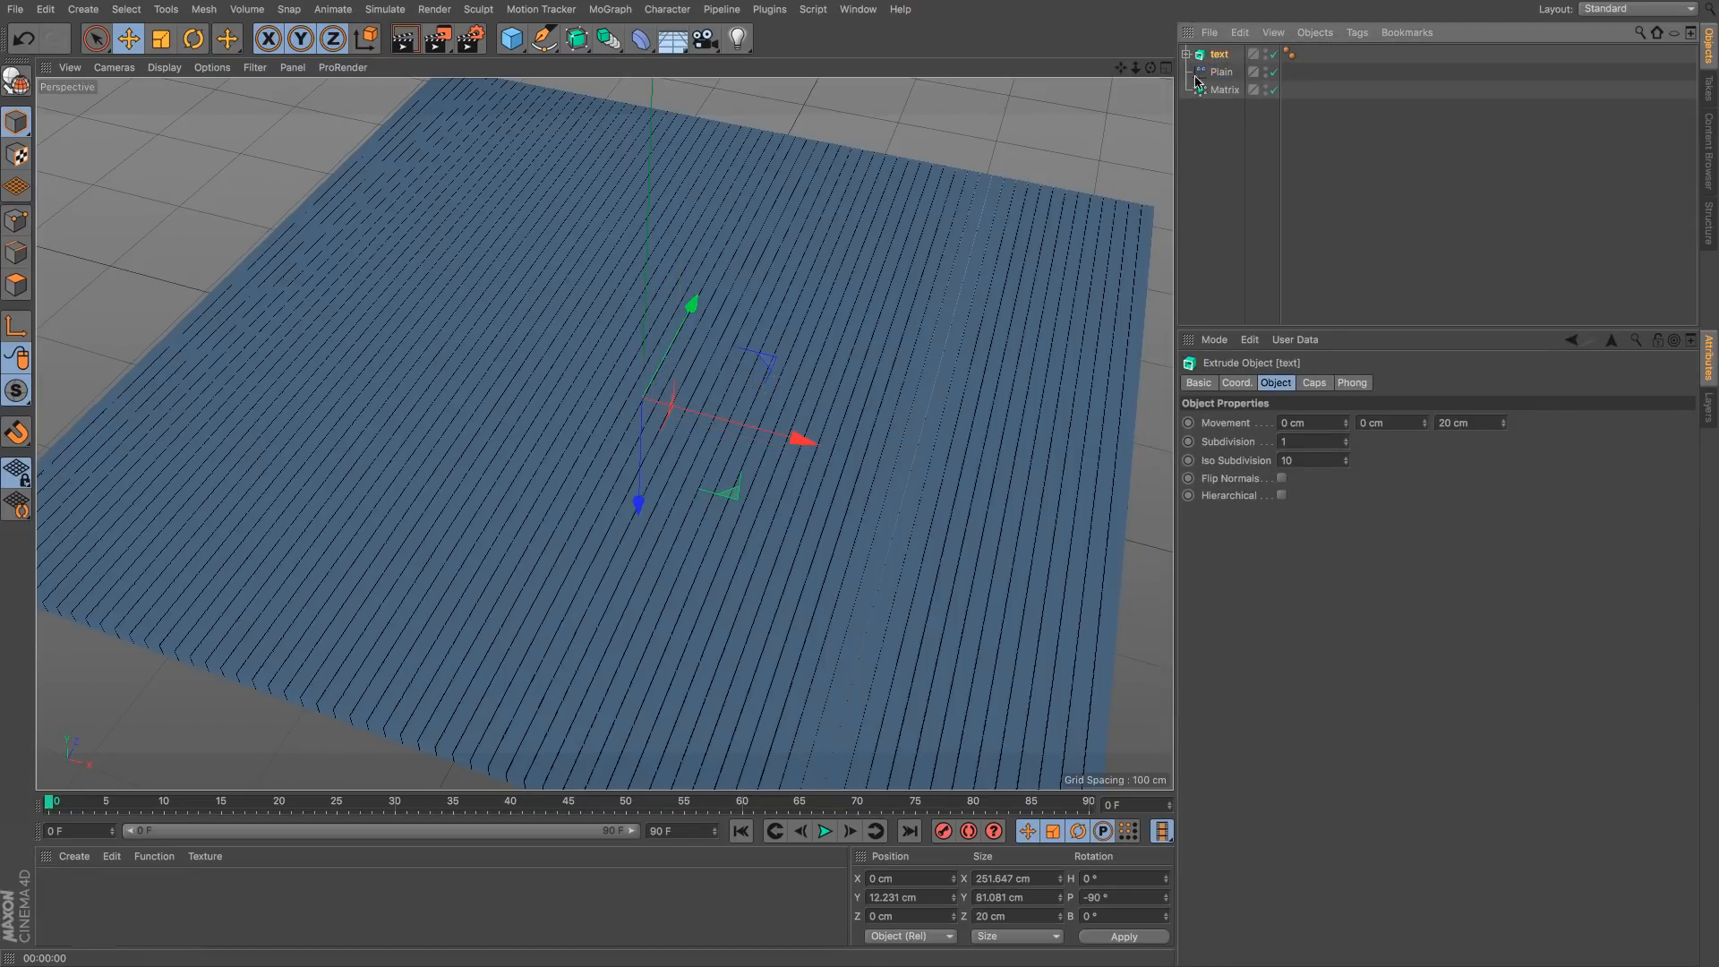
# Step: Add the text object as a field in the Plain effector's falloff
pyautogui.click(1228, 73)
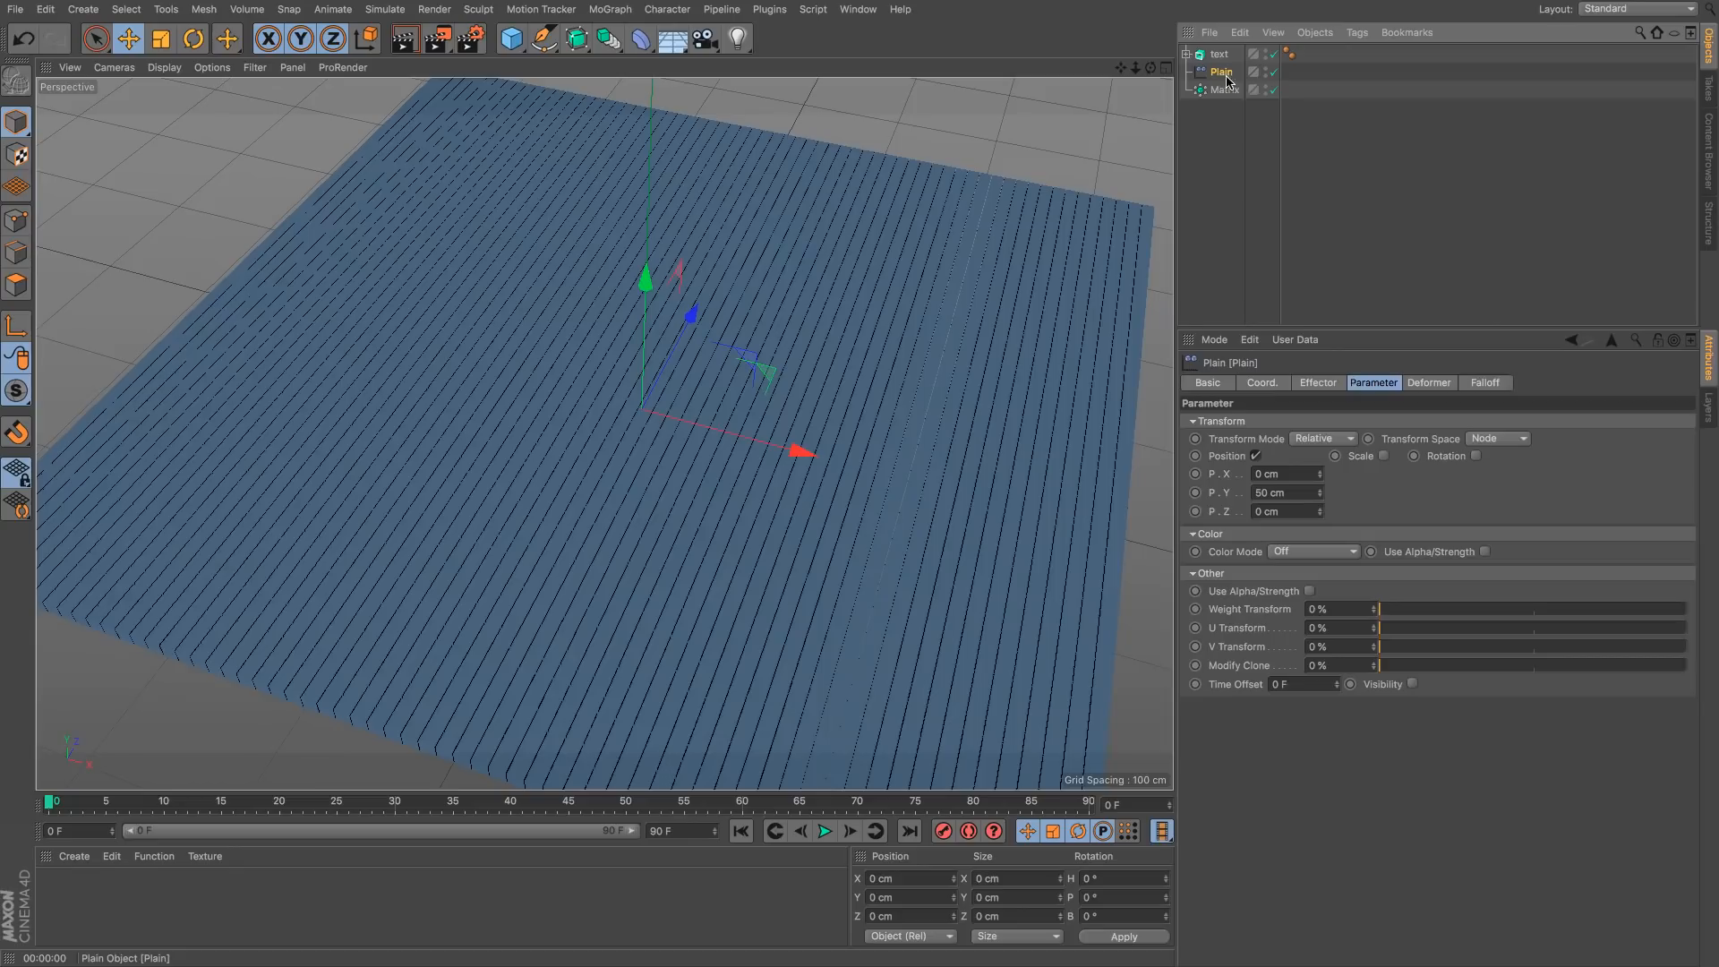
pyautogui.click(1487, 383)
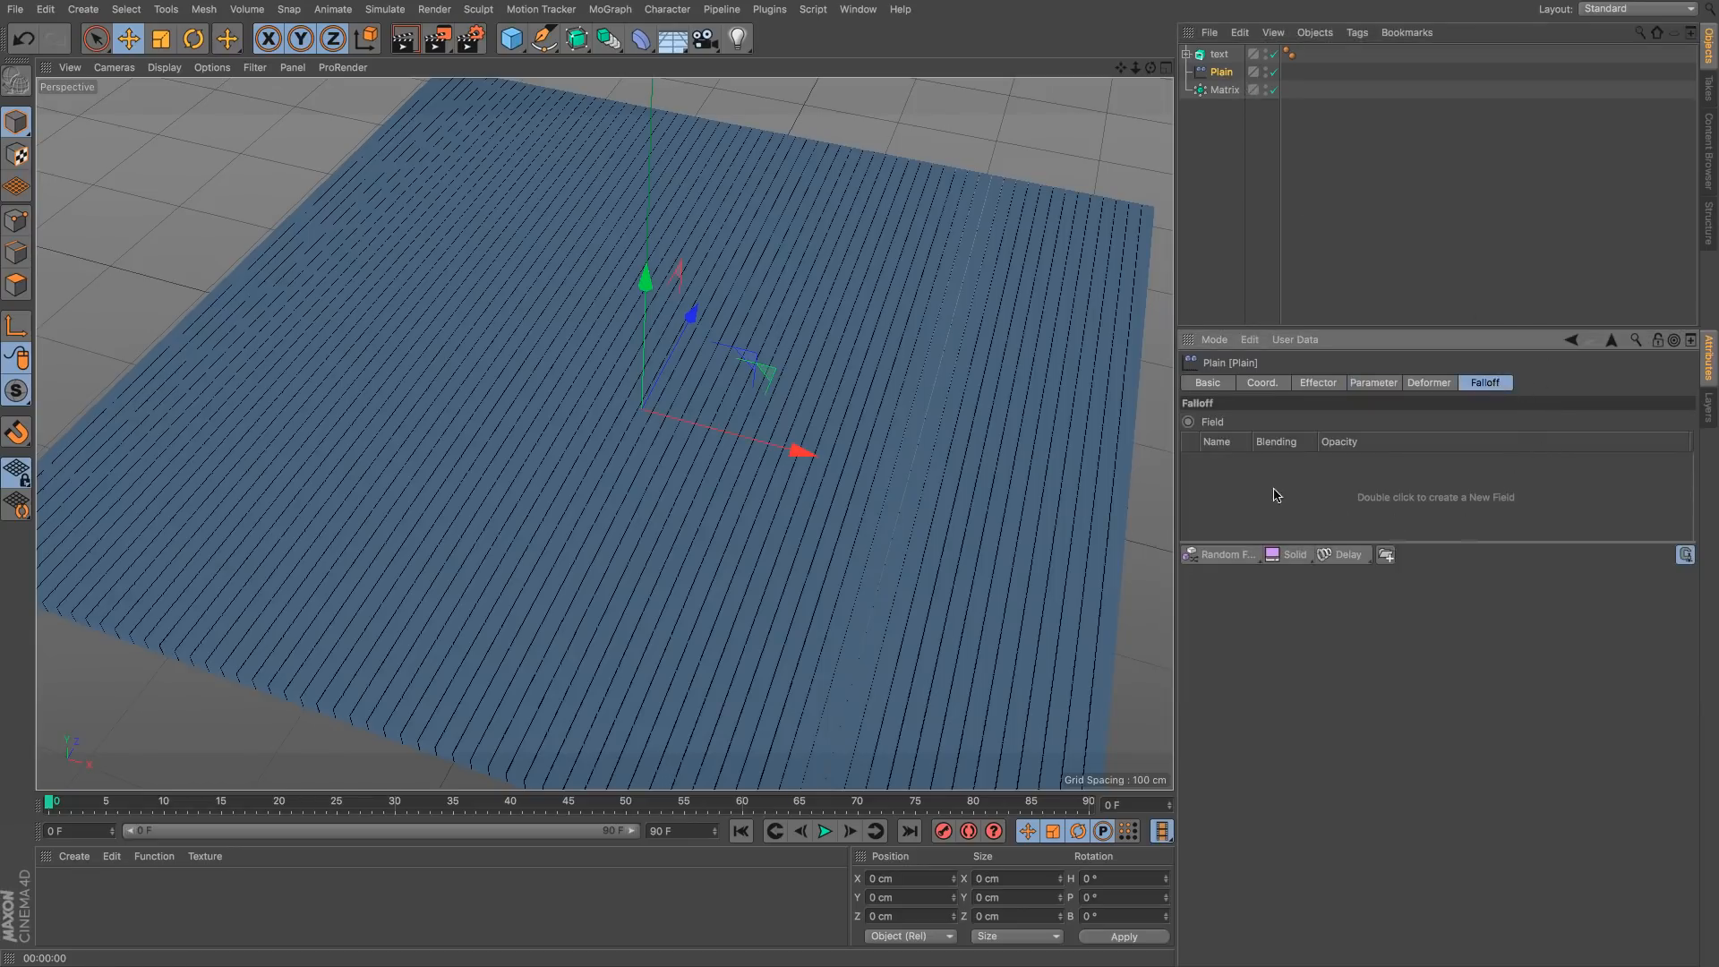
pyautogui.click(1239, 555)
pyautogui.moveTo(1219, 54); pyautogui.dragTo(1276, 502)
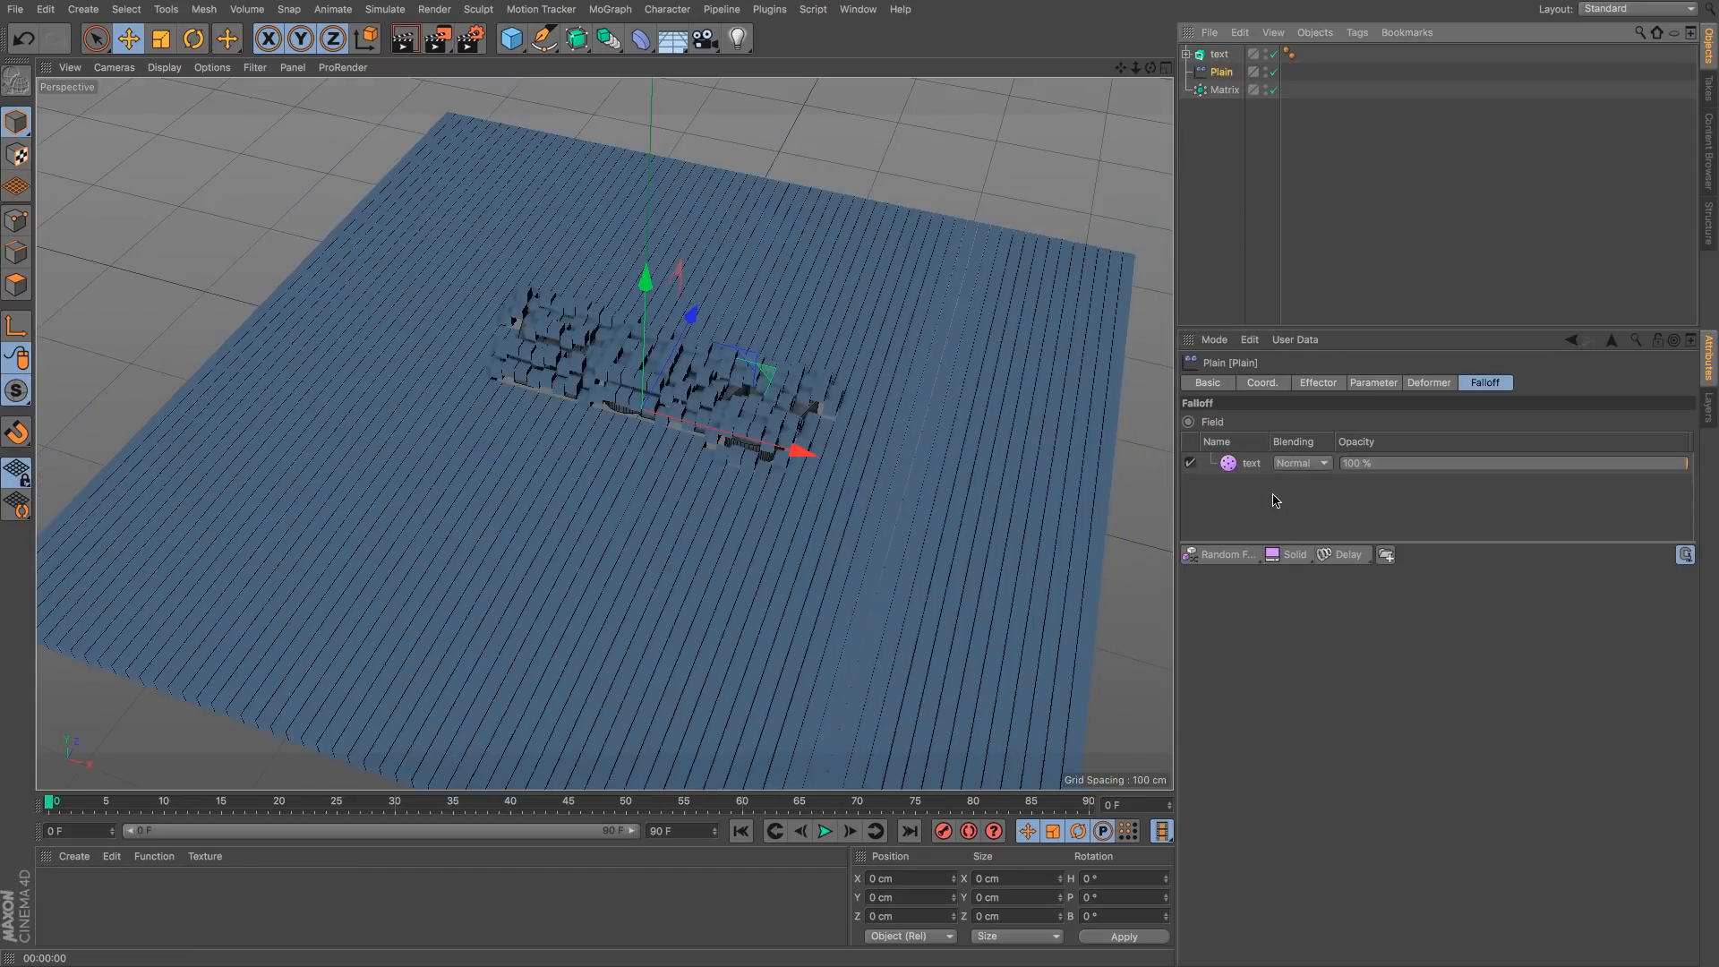
# Step: Keep the text field layer in Points mode and increase its radius to 171 cm
pyautogui.click(1232, 465)
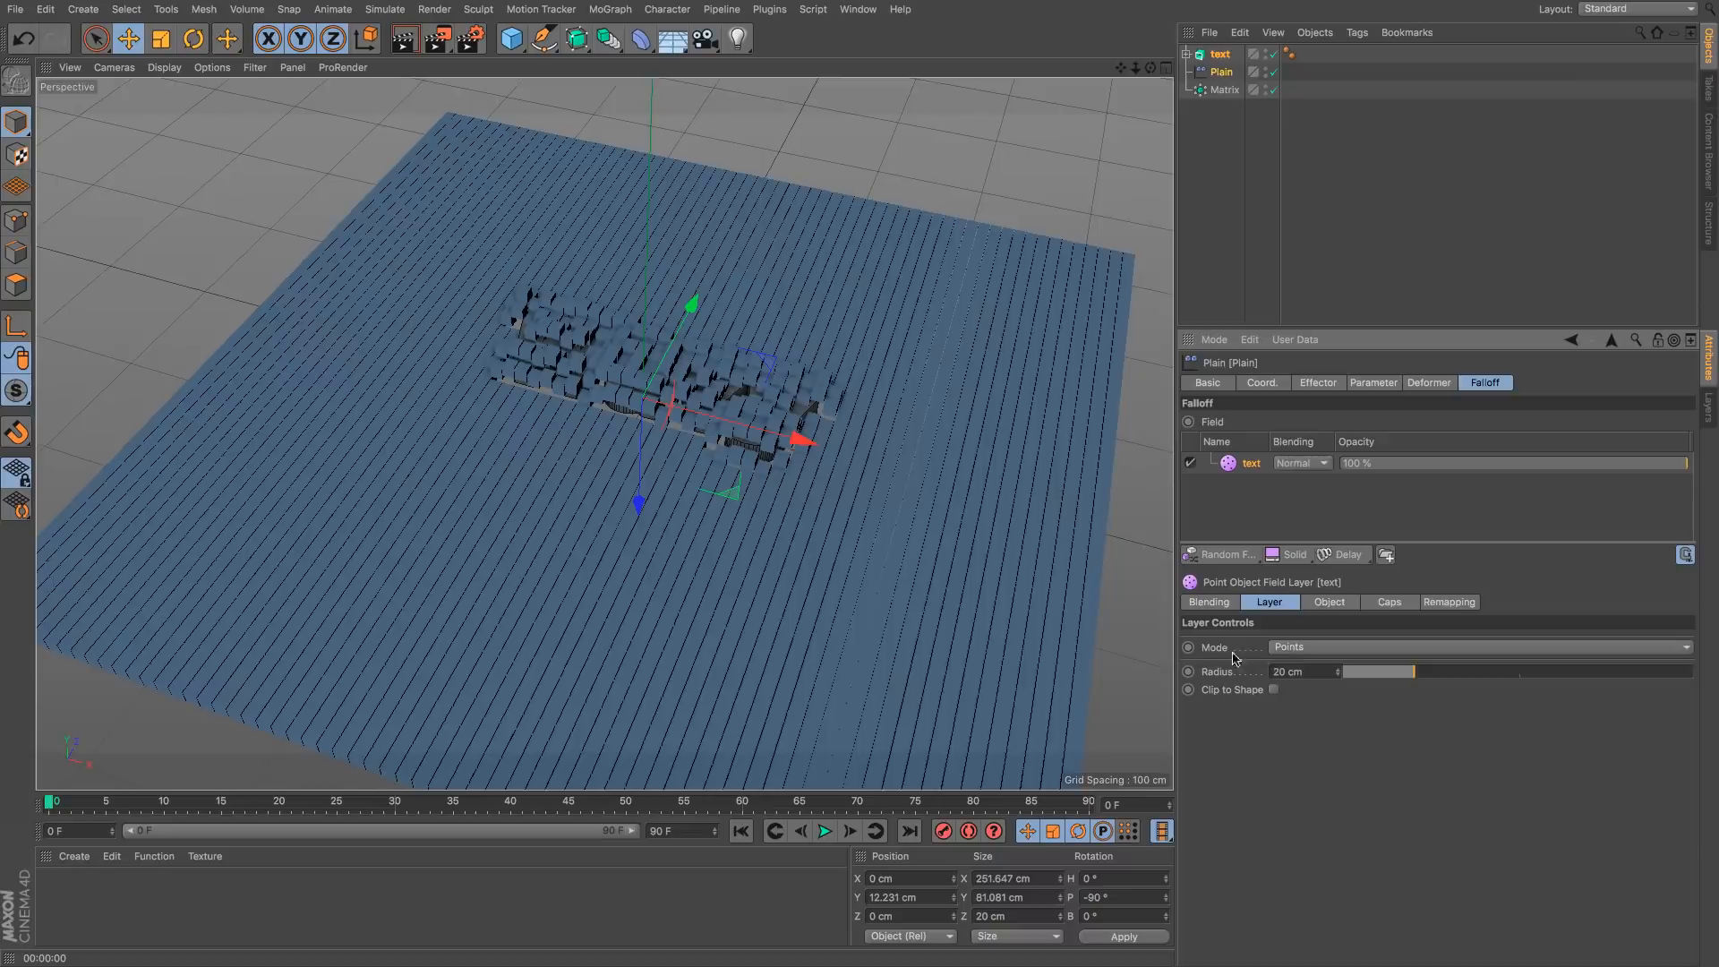
pyautogui.click(1289, 648)
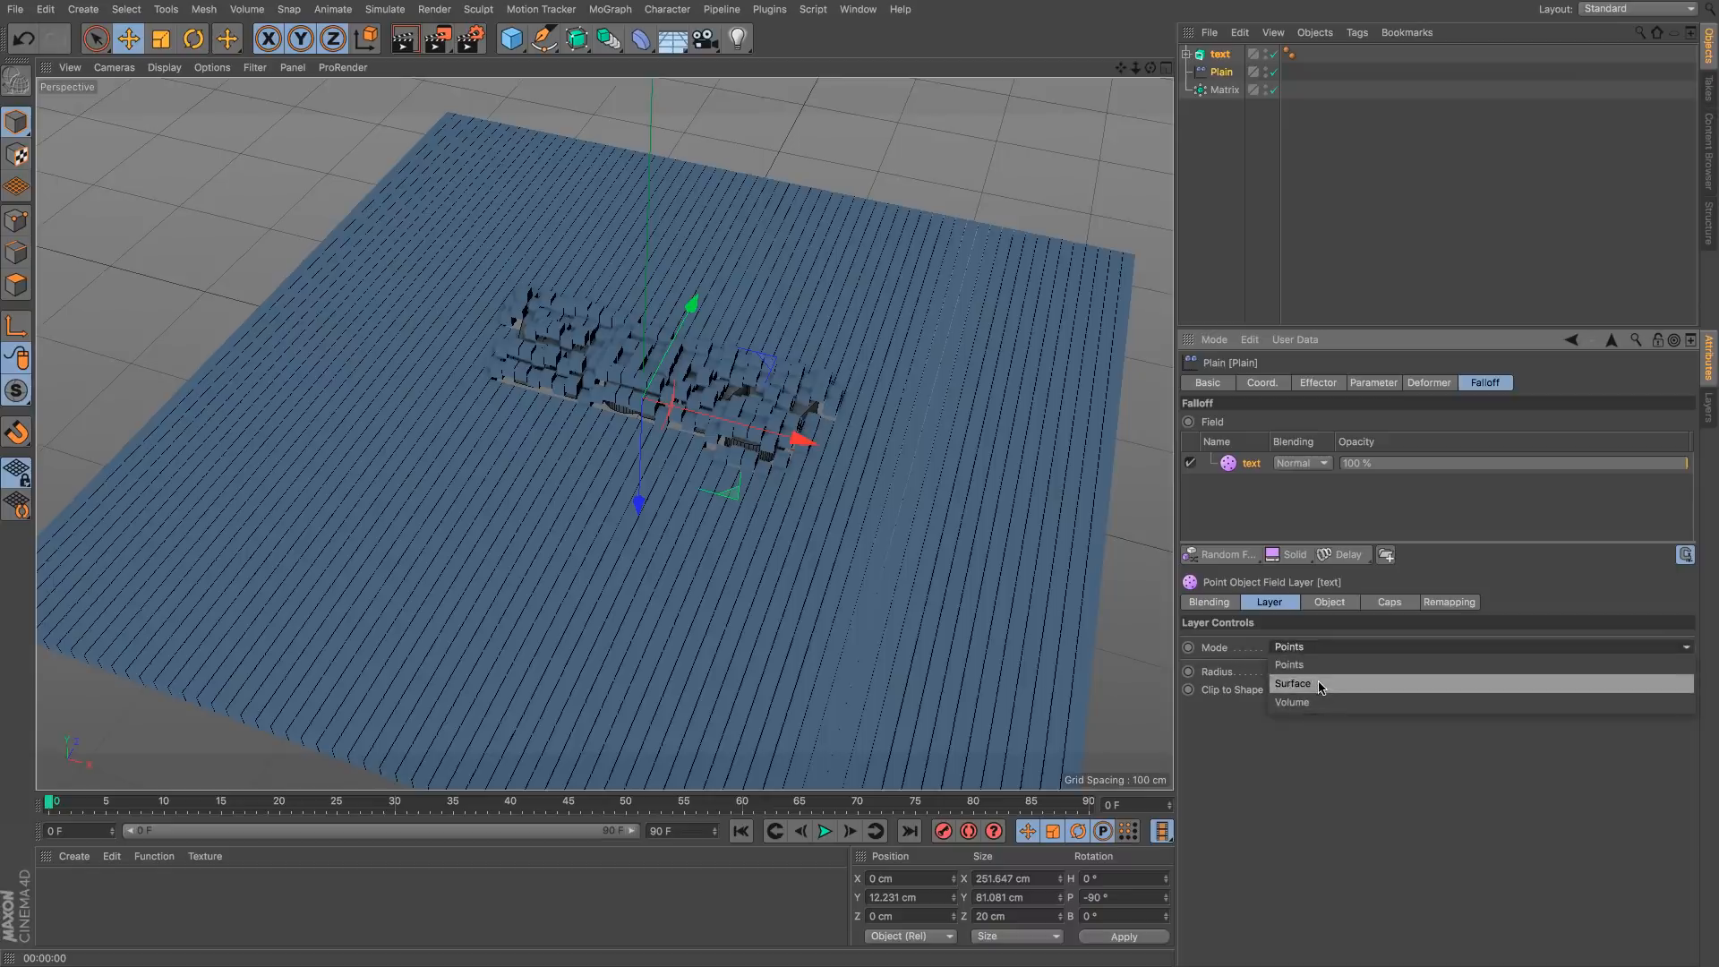
pyautogui.click(1336, 768)
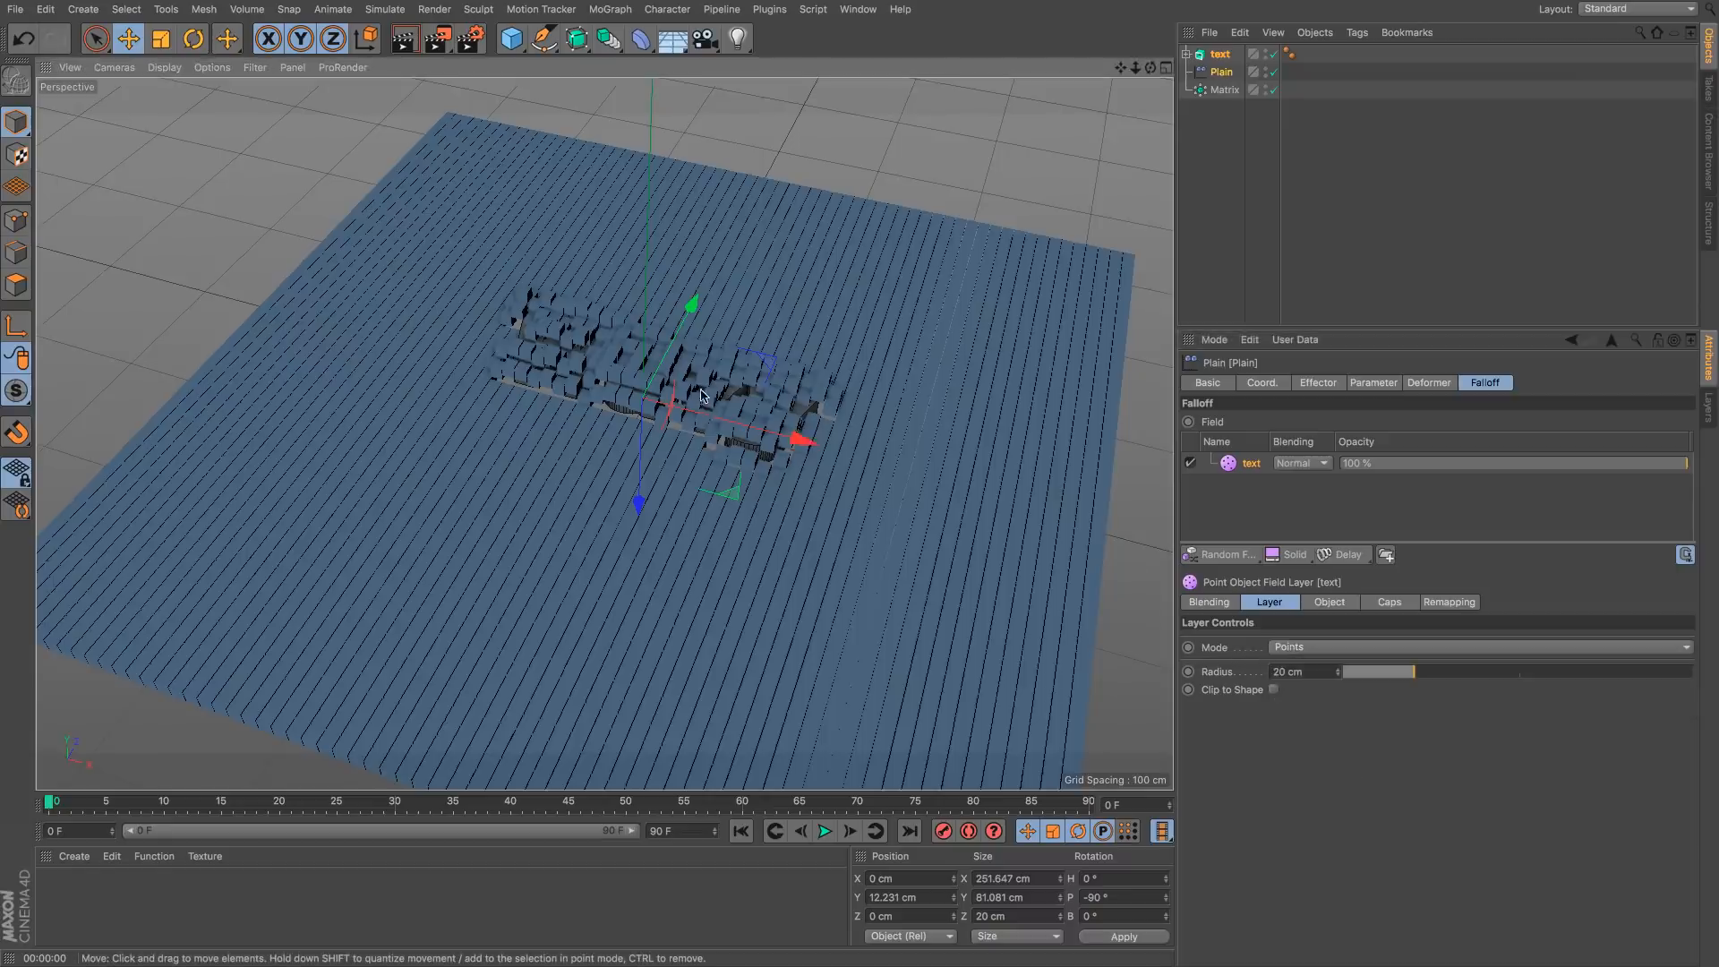
pyautogui.scroll(6, 848, 407)
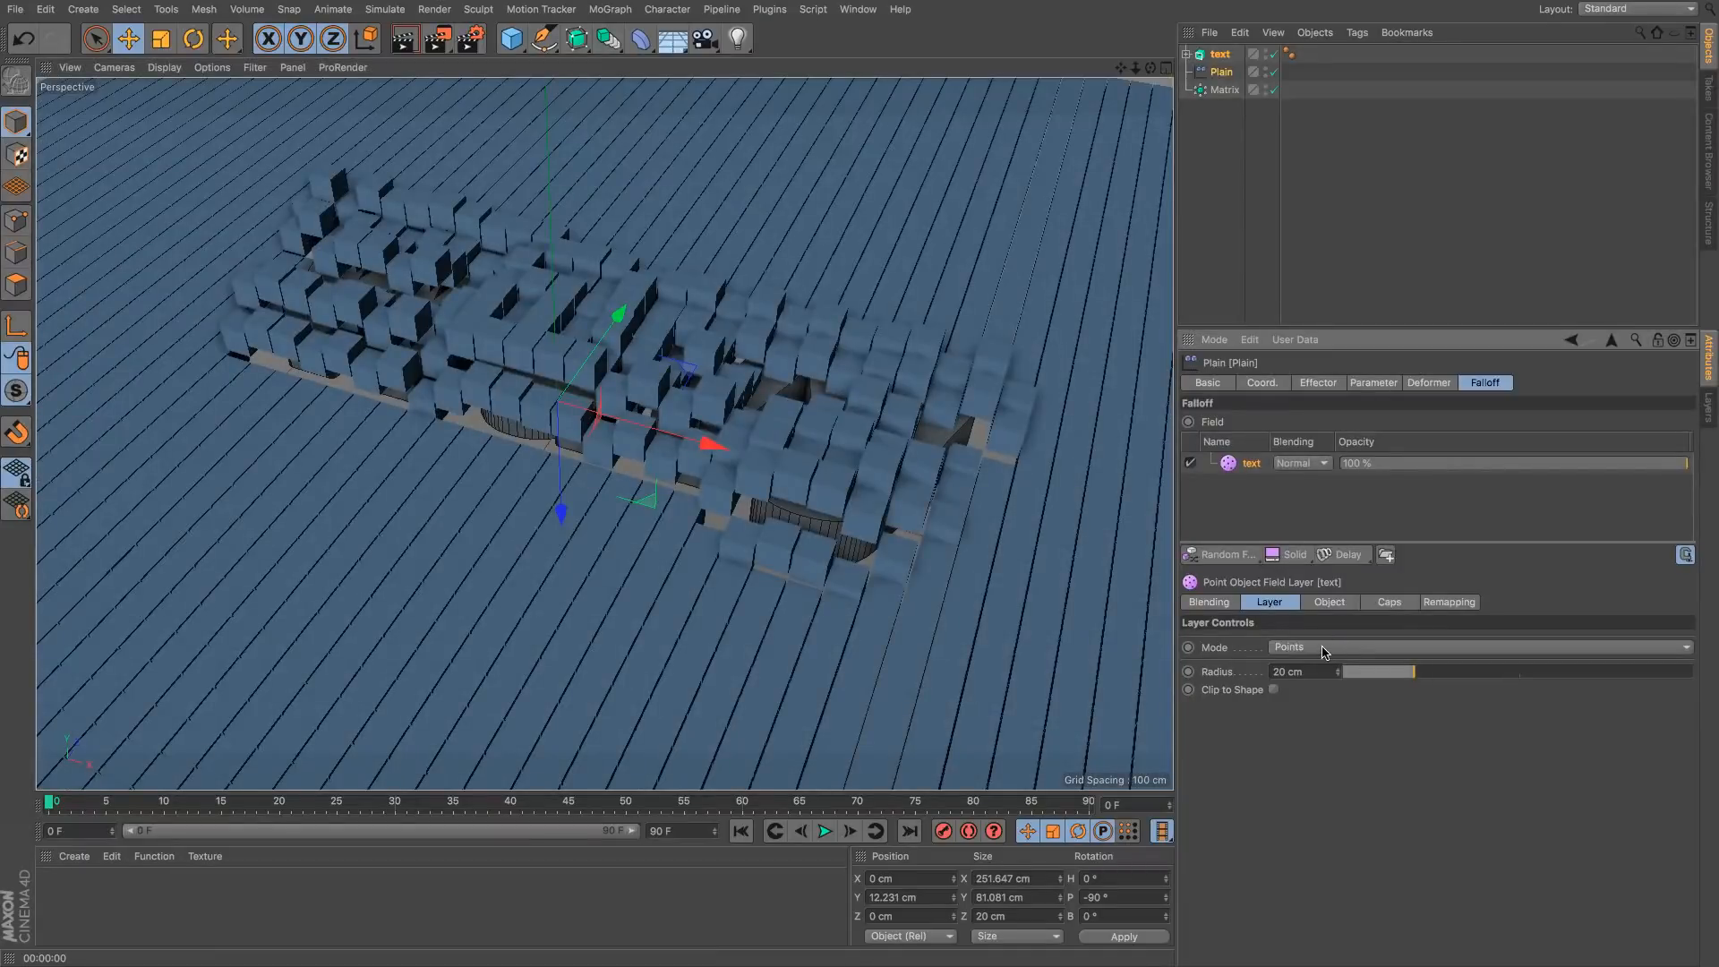
pyautogui.moveTo(1416, 678)
pyautogui.mouseDown()
pyautogui.moveTo(1572, 679)
pyautogui.moveTo(1414, 680)
pyautogui.moveTo(1540, 680)
pyautogui.mouseUp()
pyautogui.scroll(-5, 809, 486)
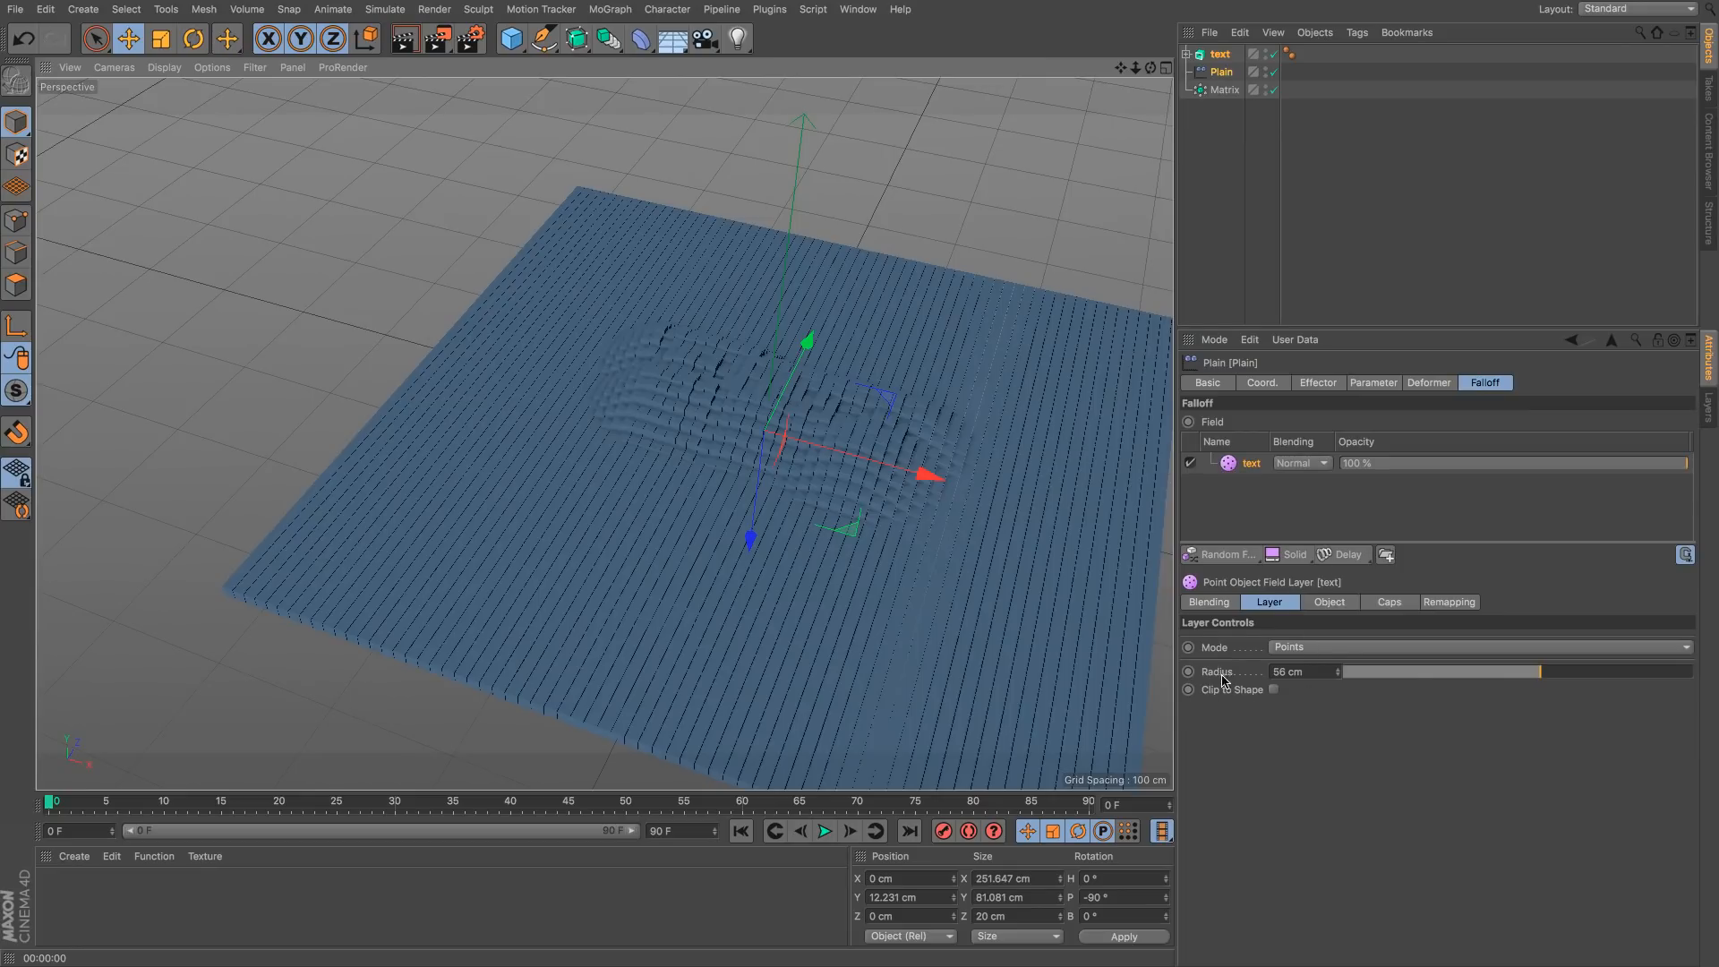
pyautogui.moveTo(1547, 681); pyautogui.dragTo(1692, 681)
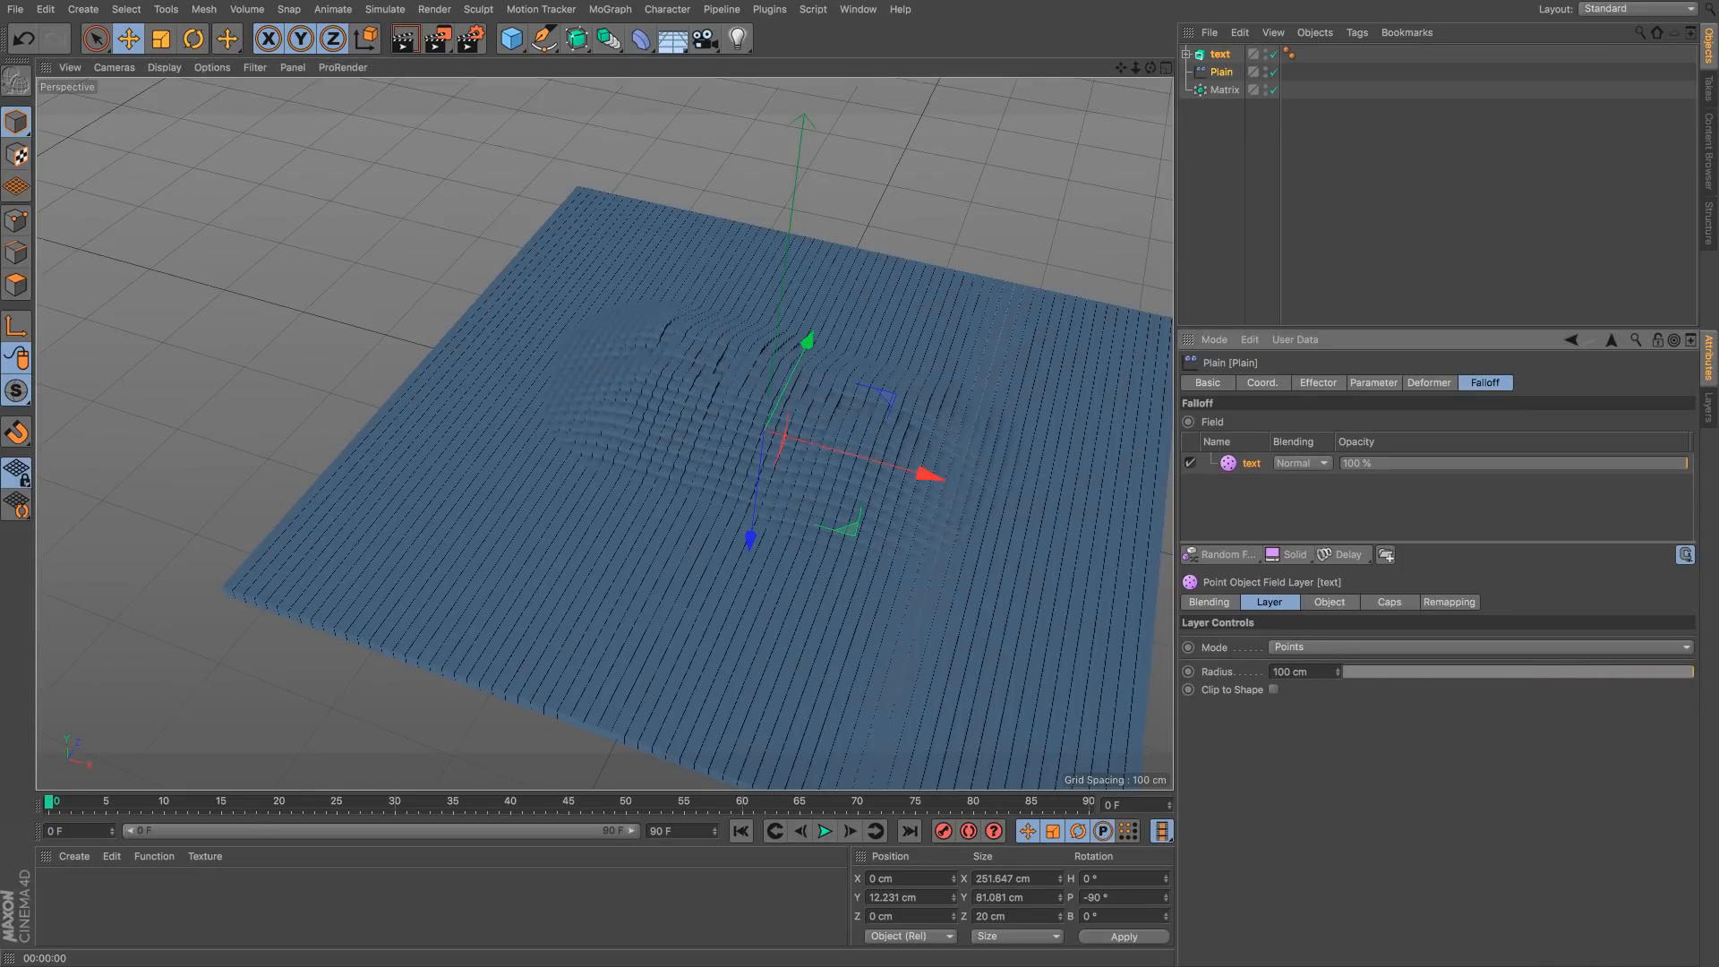
pyautogui.moveTo(1340, 673); pyautogui.dragTo(1313, 645)
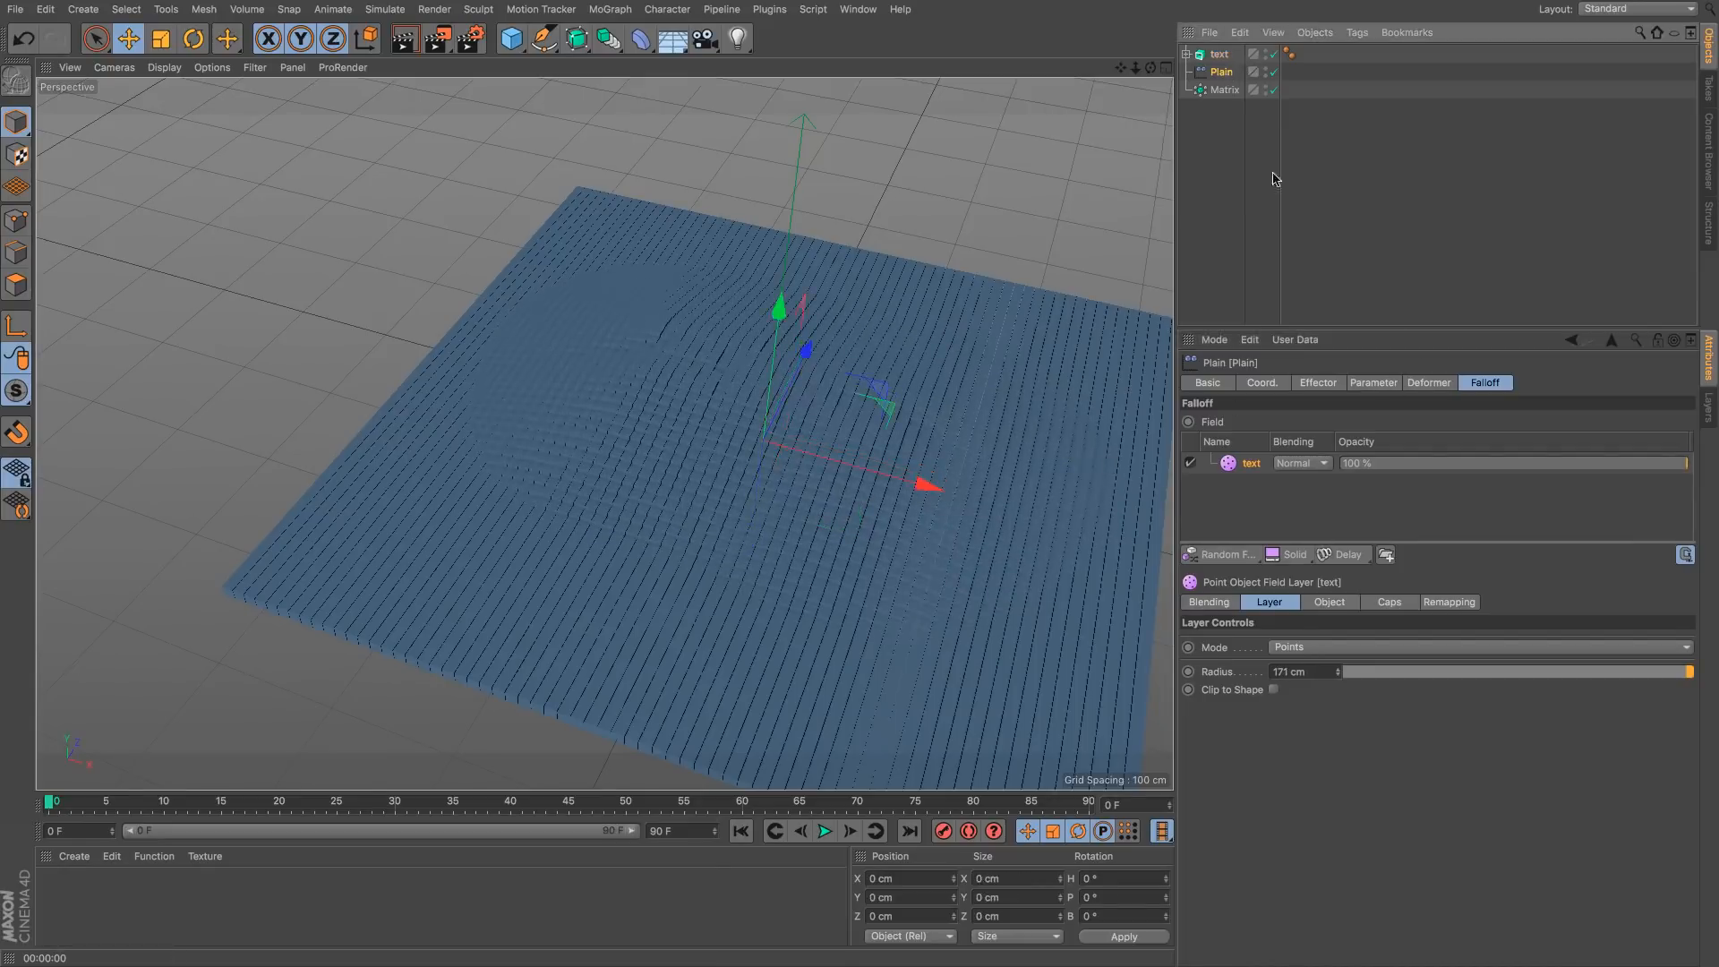
# Step: Show the Plain effector's parameters and examine the raised Matrix profile in the Front view
pyautogui.click(1375, 383)
pyautogui.keyDown('alt'); pyautogui.moveTo(987, 382); pyautogui.dragTo(1023, 320); pyautogui.keyUp('alt')
pyautogui.middleClick(1023, 320)
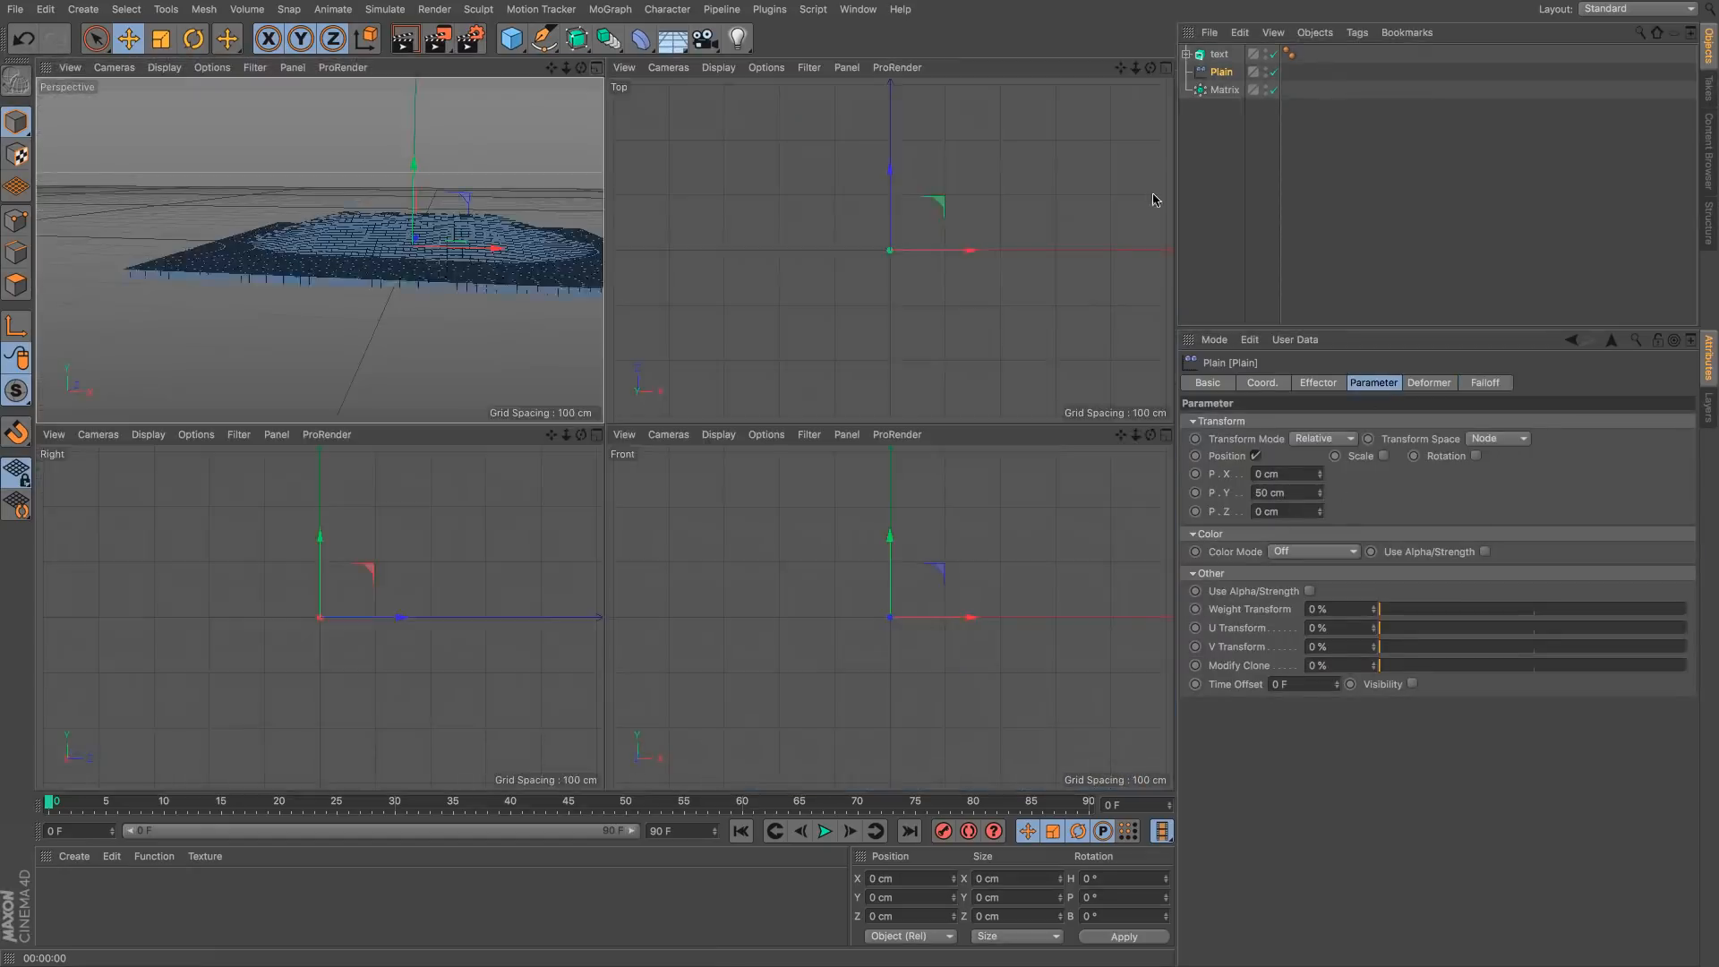
pyautogui.middleClick(1035, 491)
pyautogui.moveTo(717, 396)
pyautogui.keyDown('alt'); pyautogui.mouseDown(button='right')
pyautogui.moveTo(787, 400)
pyautogui.moveTo(876, 436)
pyautogui.mouseUp(button='right'); pyautogui.keyUp('alt')
pyautogui.keyDown('alt'); pyautogui.moveTo(824, 441); pyautogui.dragTo(609, 415, button='middle'); pyautogui.keyUp('alt')
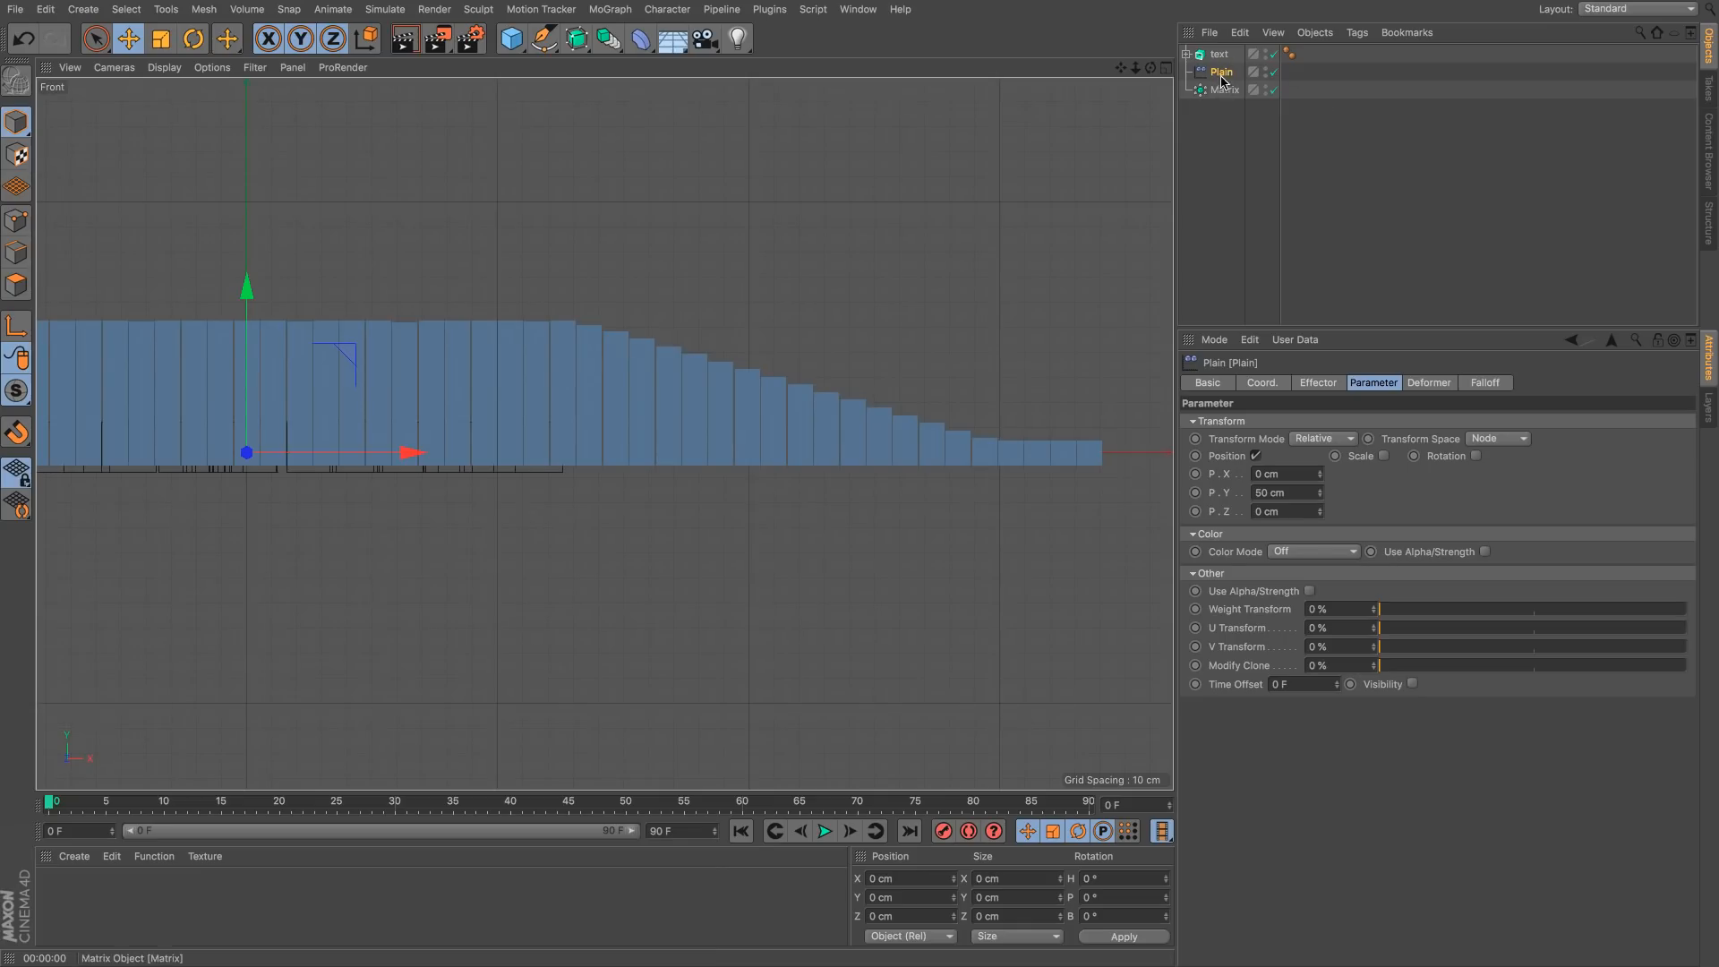
# Step: Examine the text field layer's remapping and radius settings against the Matrix slope, and return to the four-view layout
pyautogui.click(1485, 383)
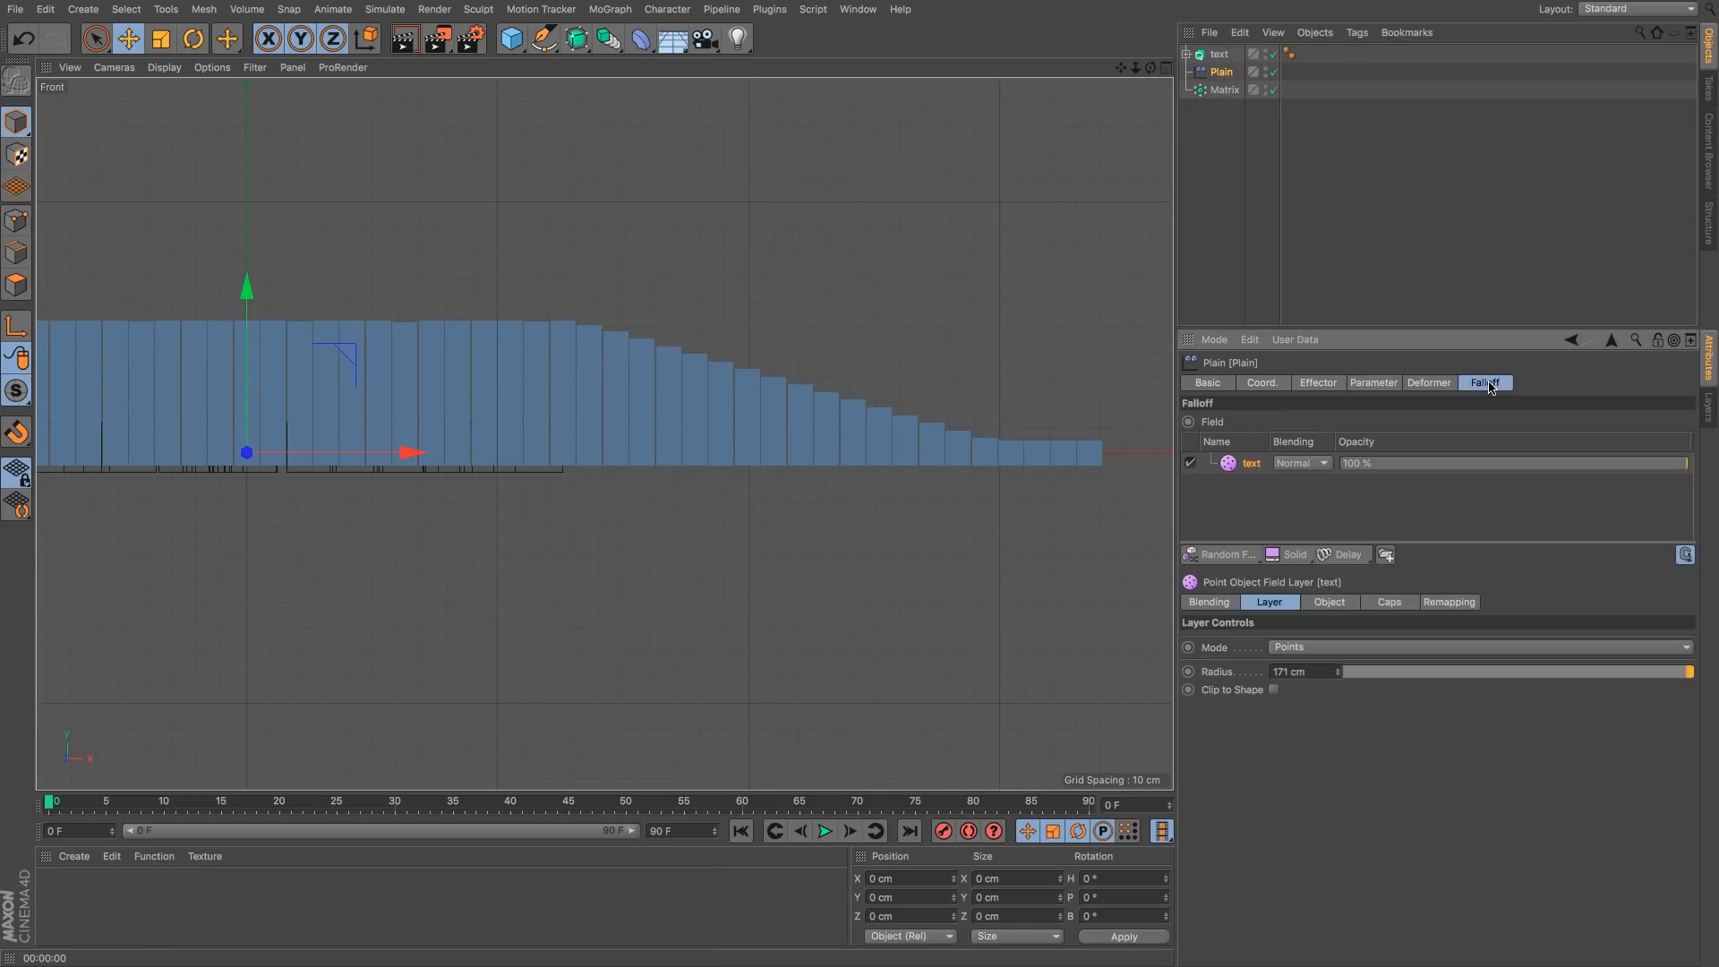
pyautogui.click(1251, 469)
pyautogui.click(1468, 605)
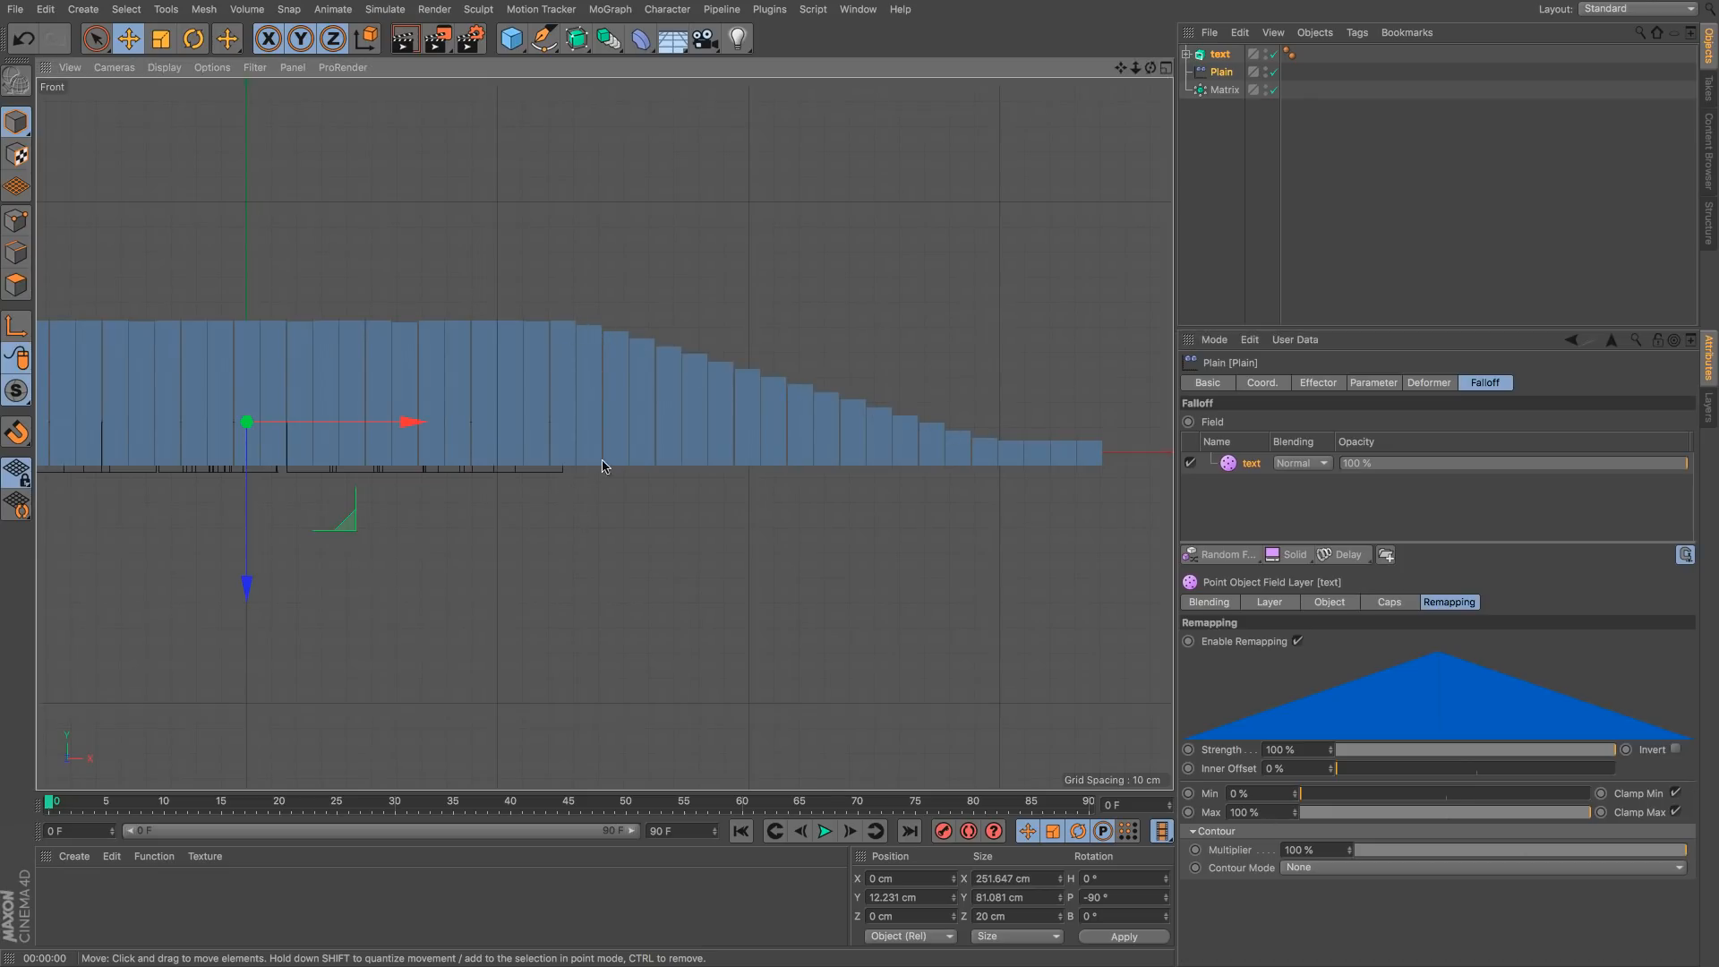
pyautogui.scroll(5, 690, 443)
pyautogui.scroll(-5, 656, 400)
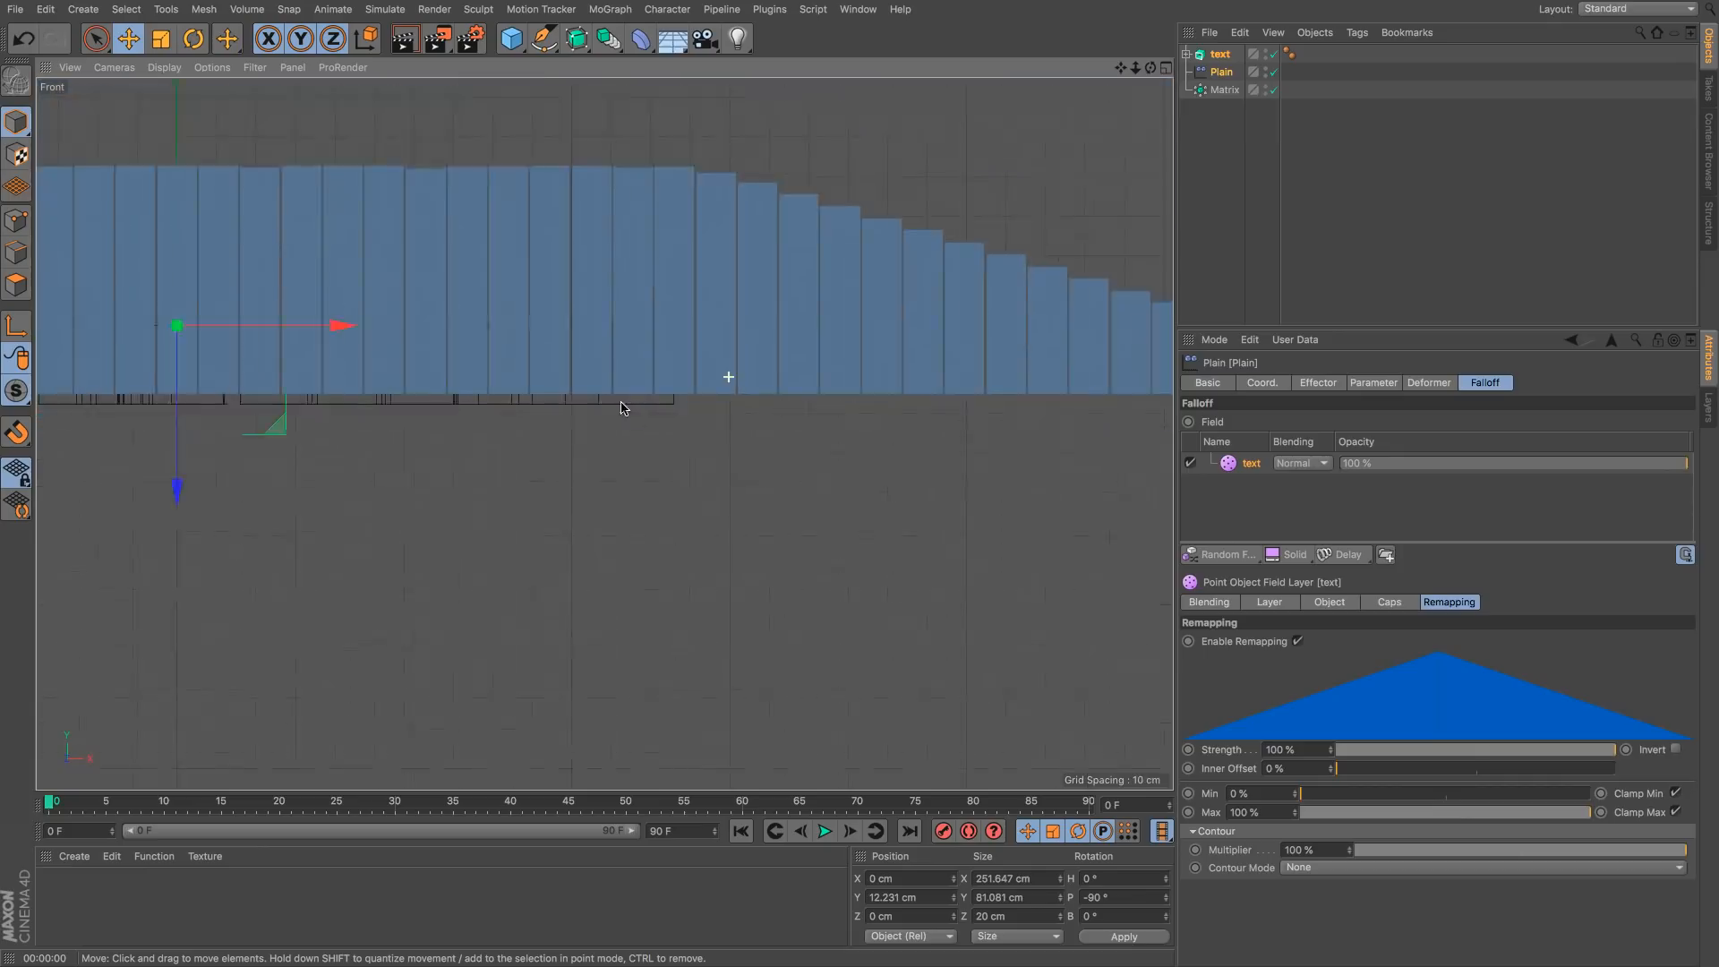
pyautogui.keyDown('alt'); pyautogui.moveTo(733, 237); pyautogui.dragTo(605, 316, button='middle'); pyautogui.keyUp('alt')
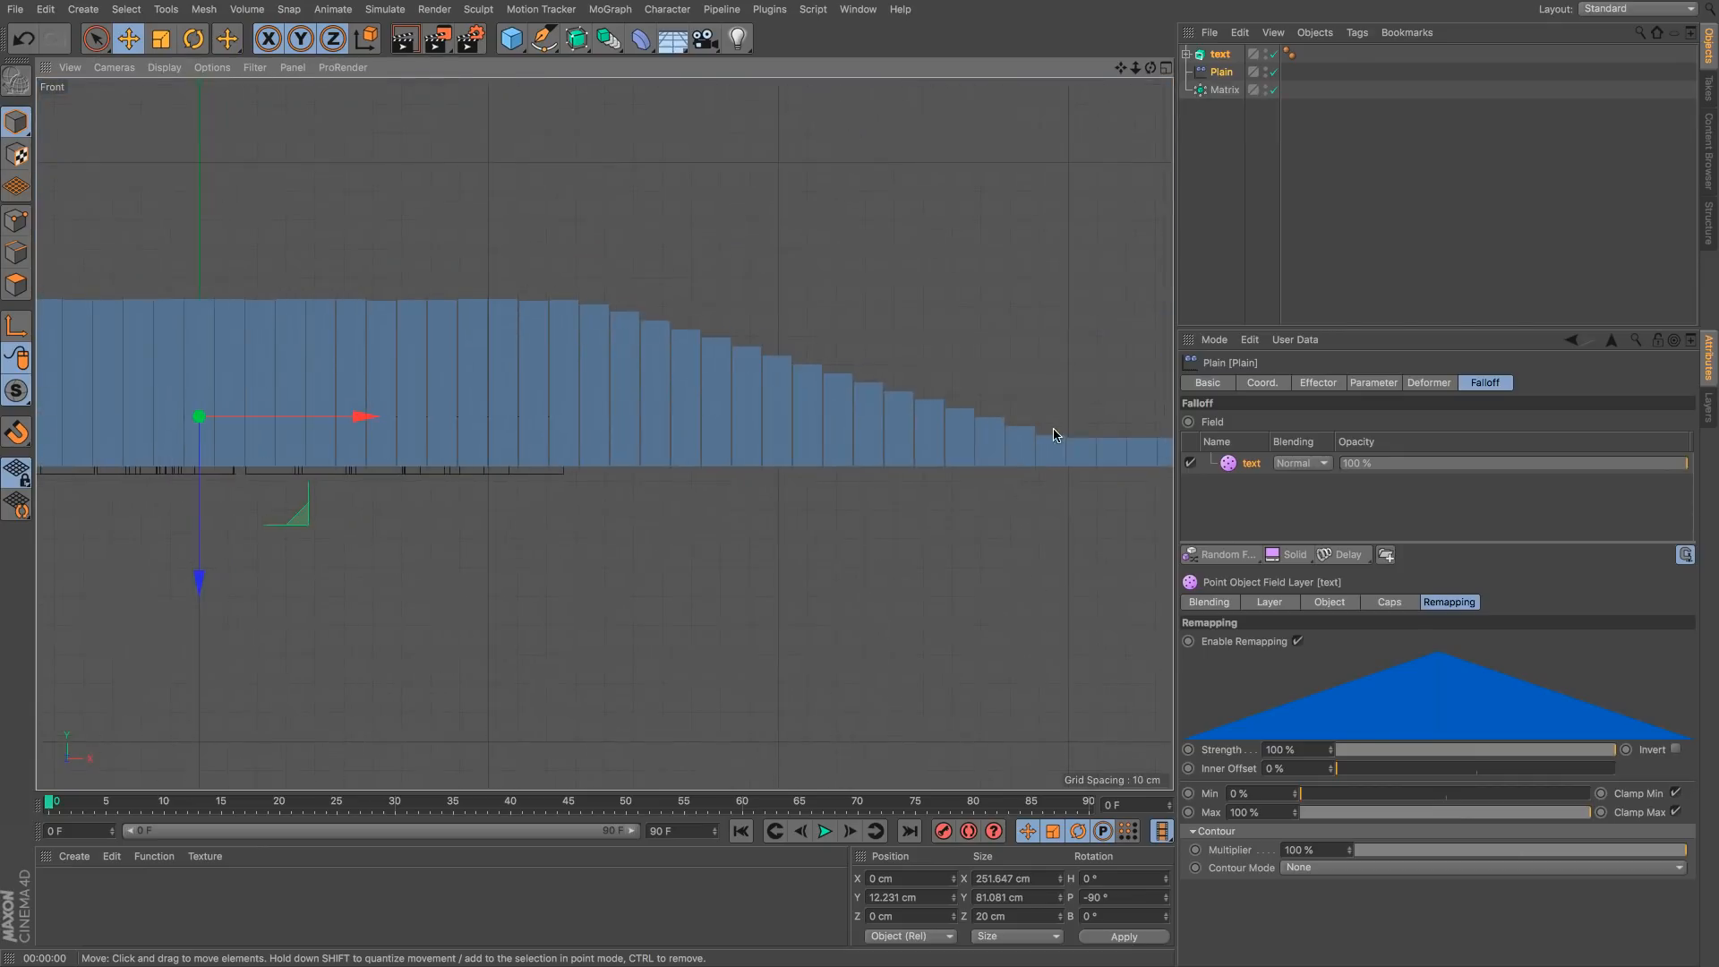
pyautogui.click(1276, 603)
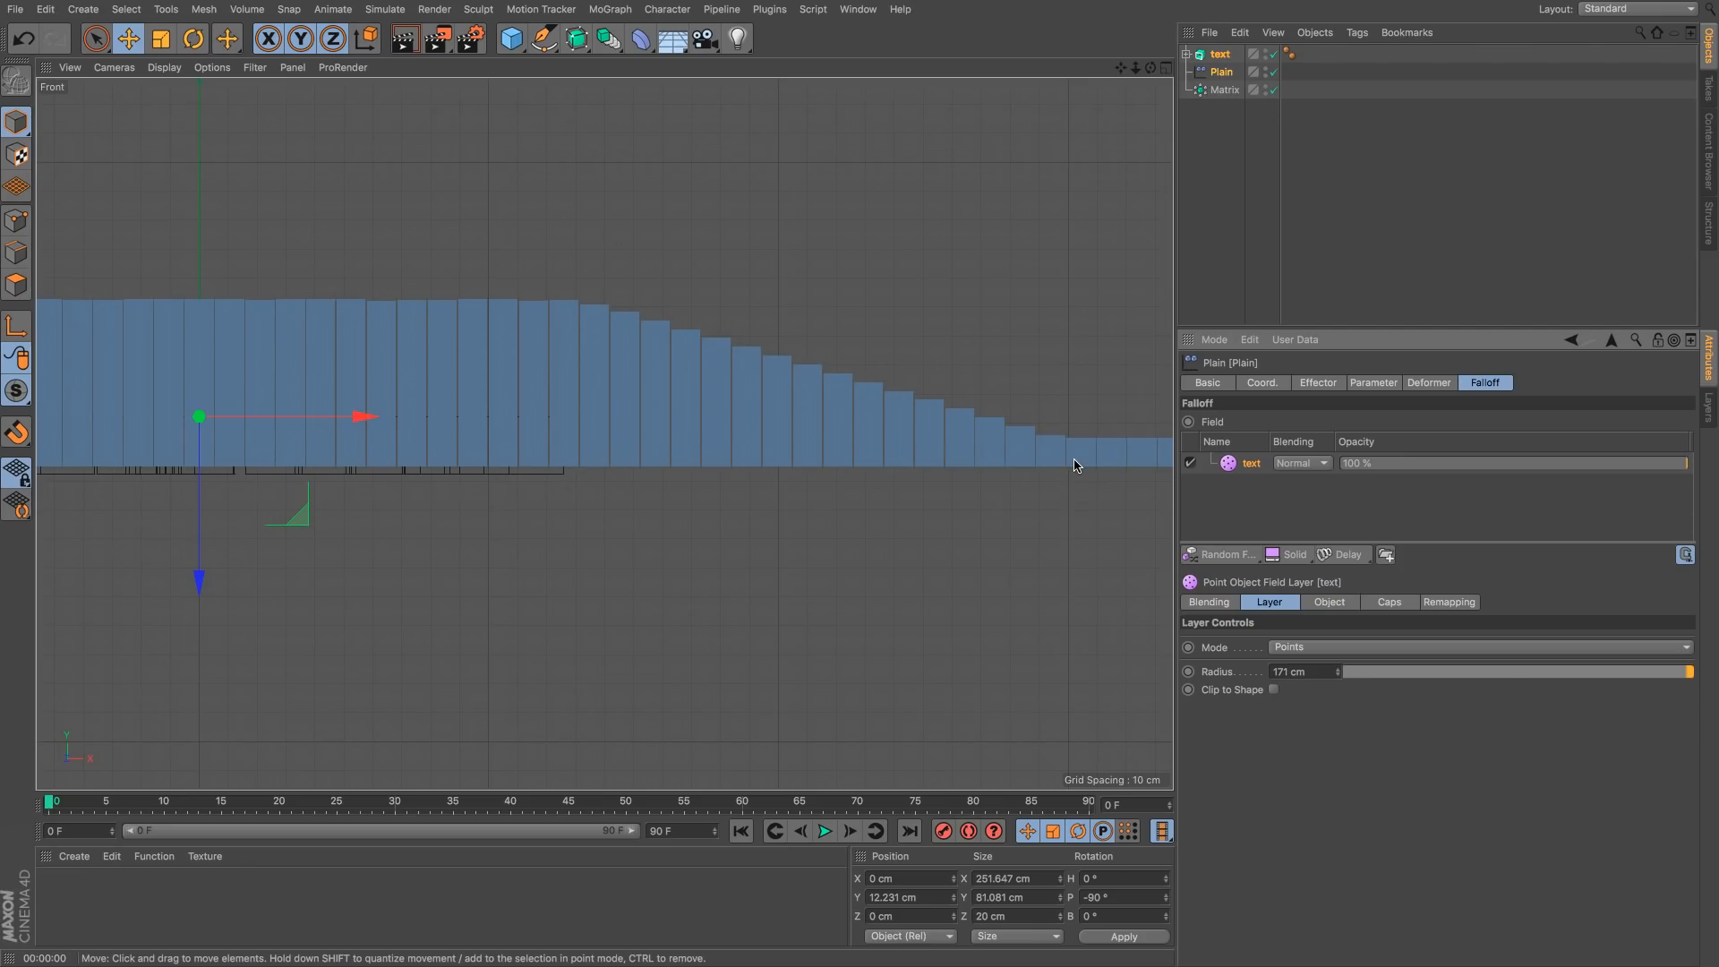
pyautogui.click(1165, 68)
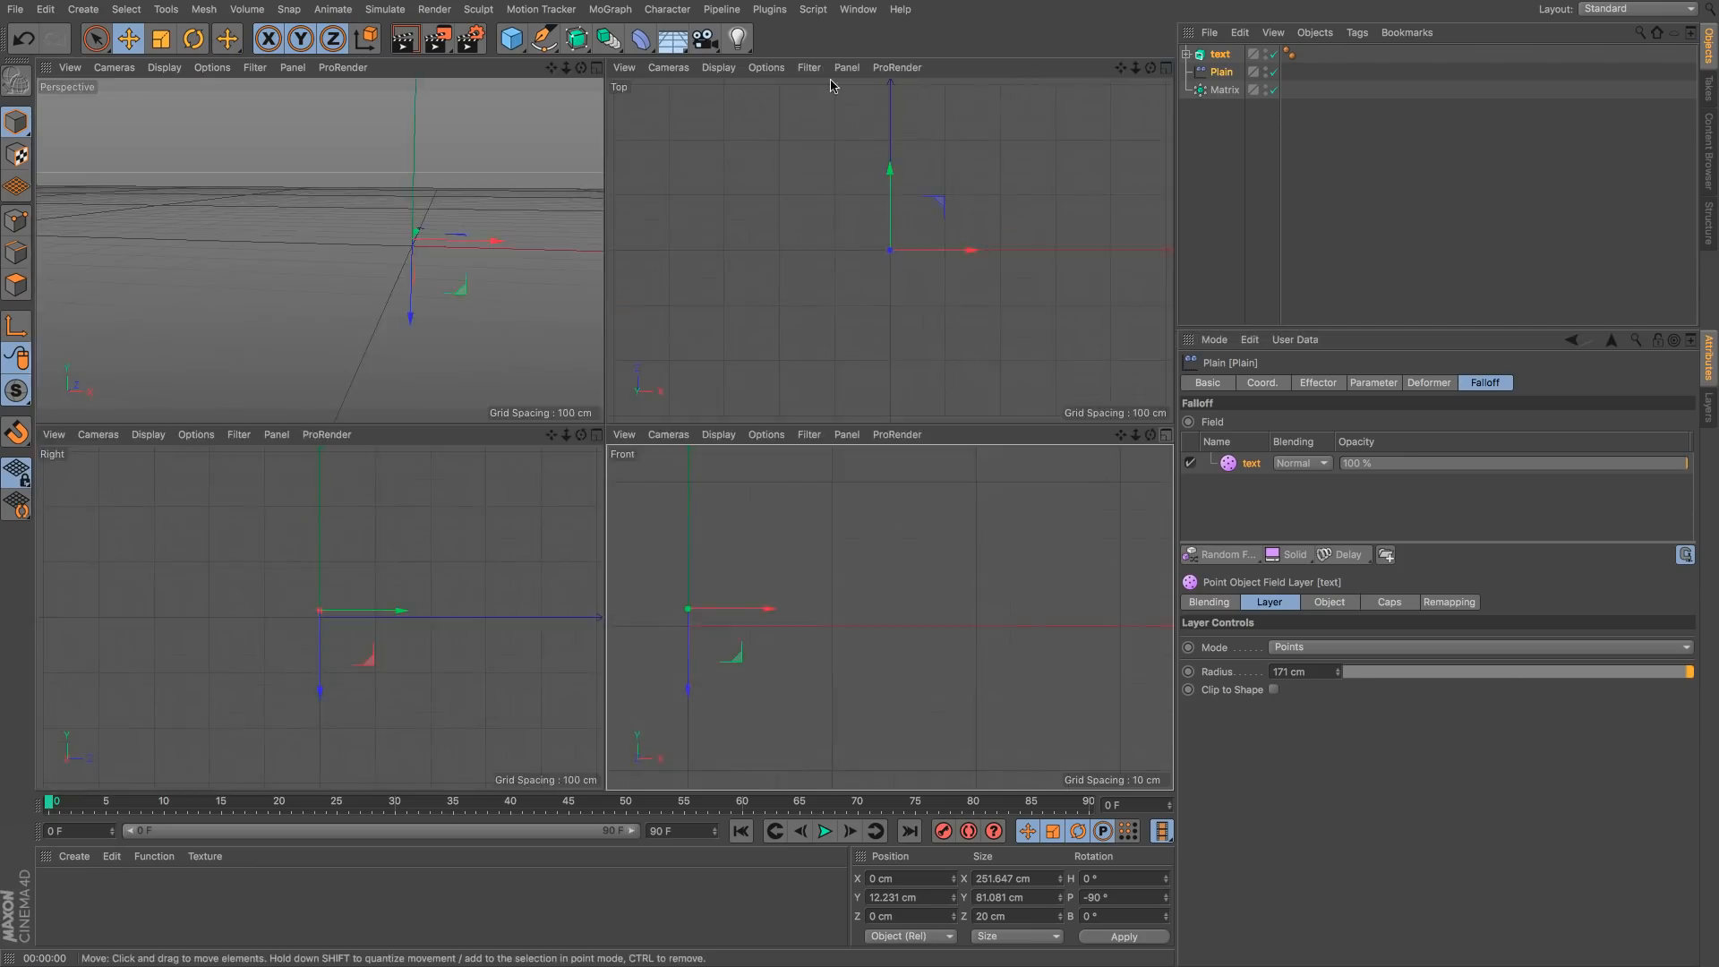
# Step: Maximize the Perspective view and set the text field layer's remapping contour mode to Curve
pyautogui.click(597, 69)
pyautogui.keyDown('alt'); pyautogui.moveTo(833, 452); pyautogui.dragTo(900, 438); pyautogui.keyUp('alt')
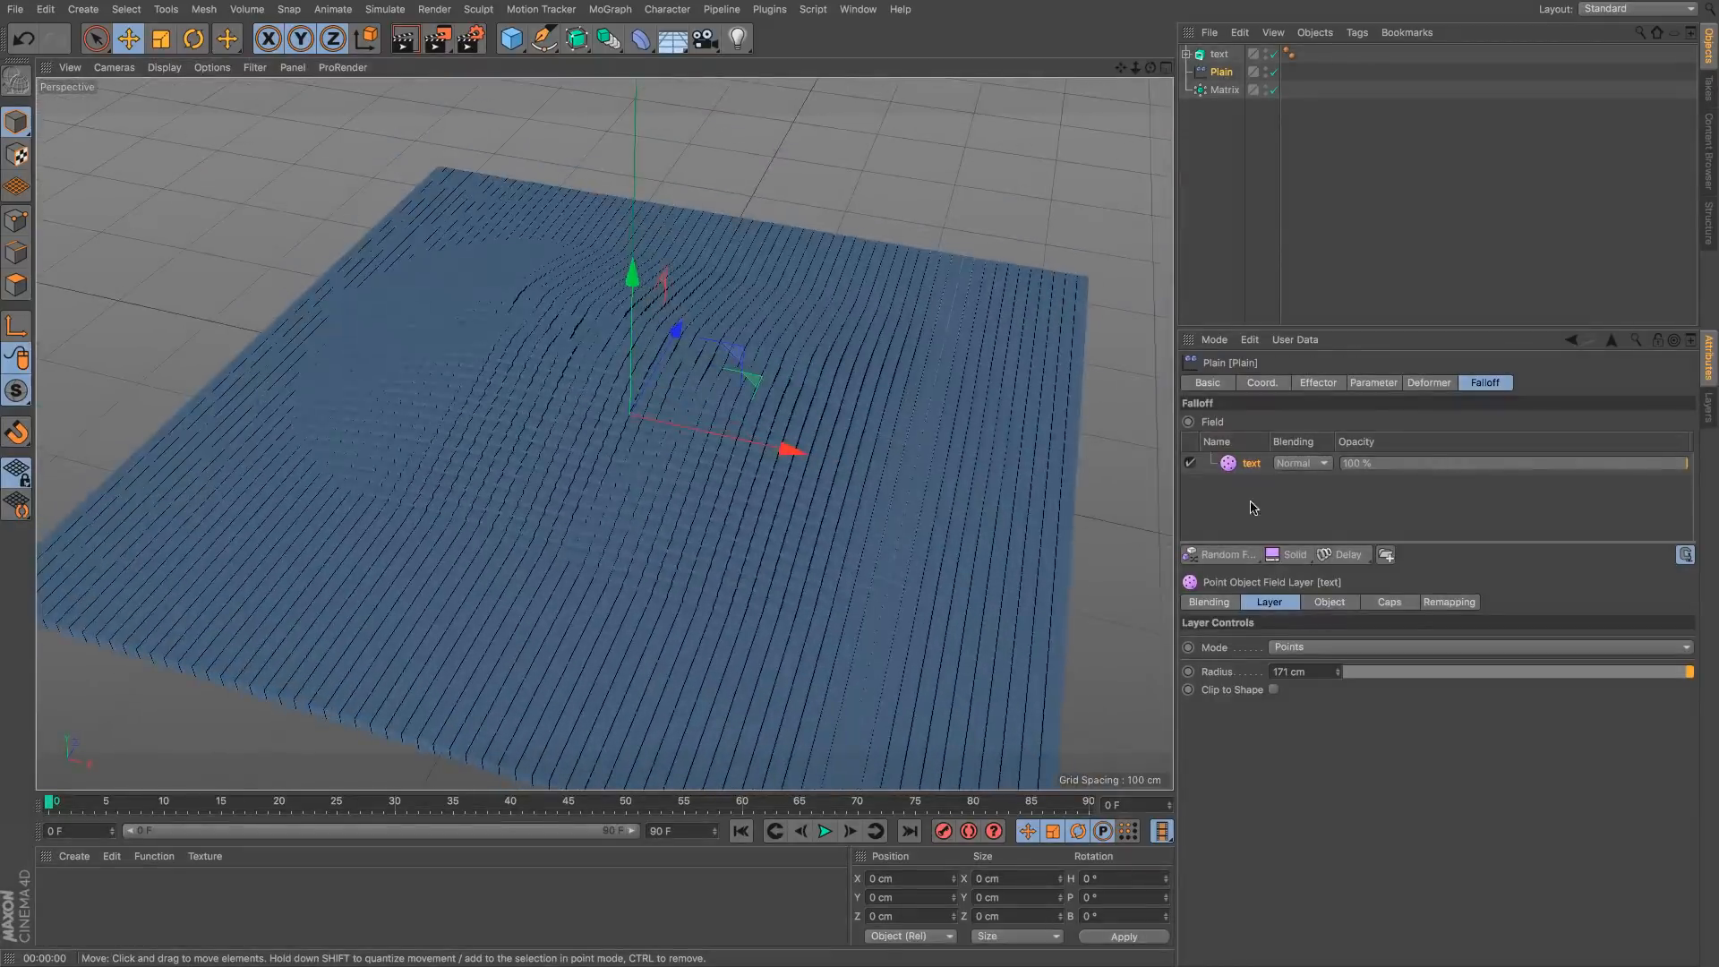
pyautogui.click(1443, 605)
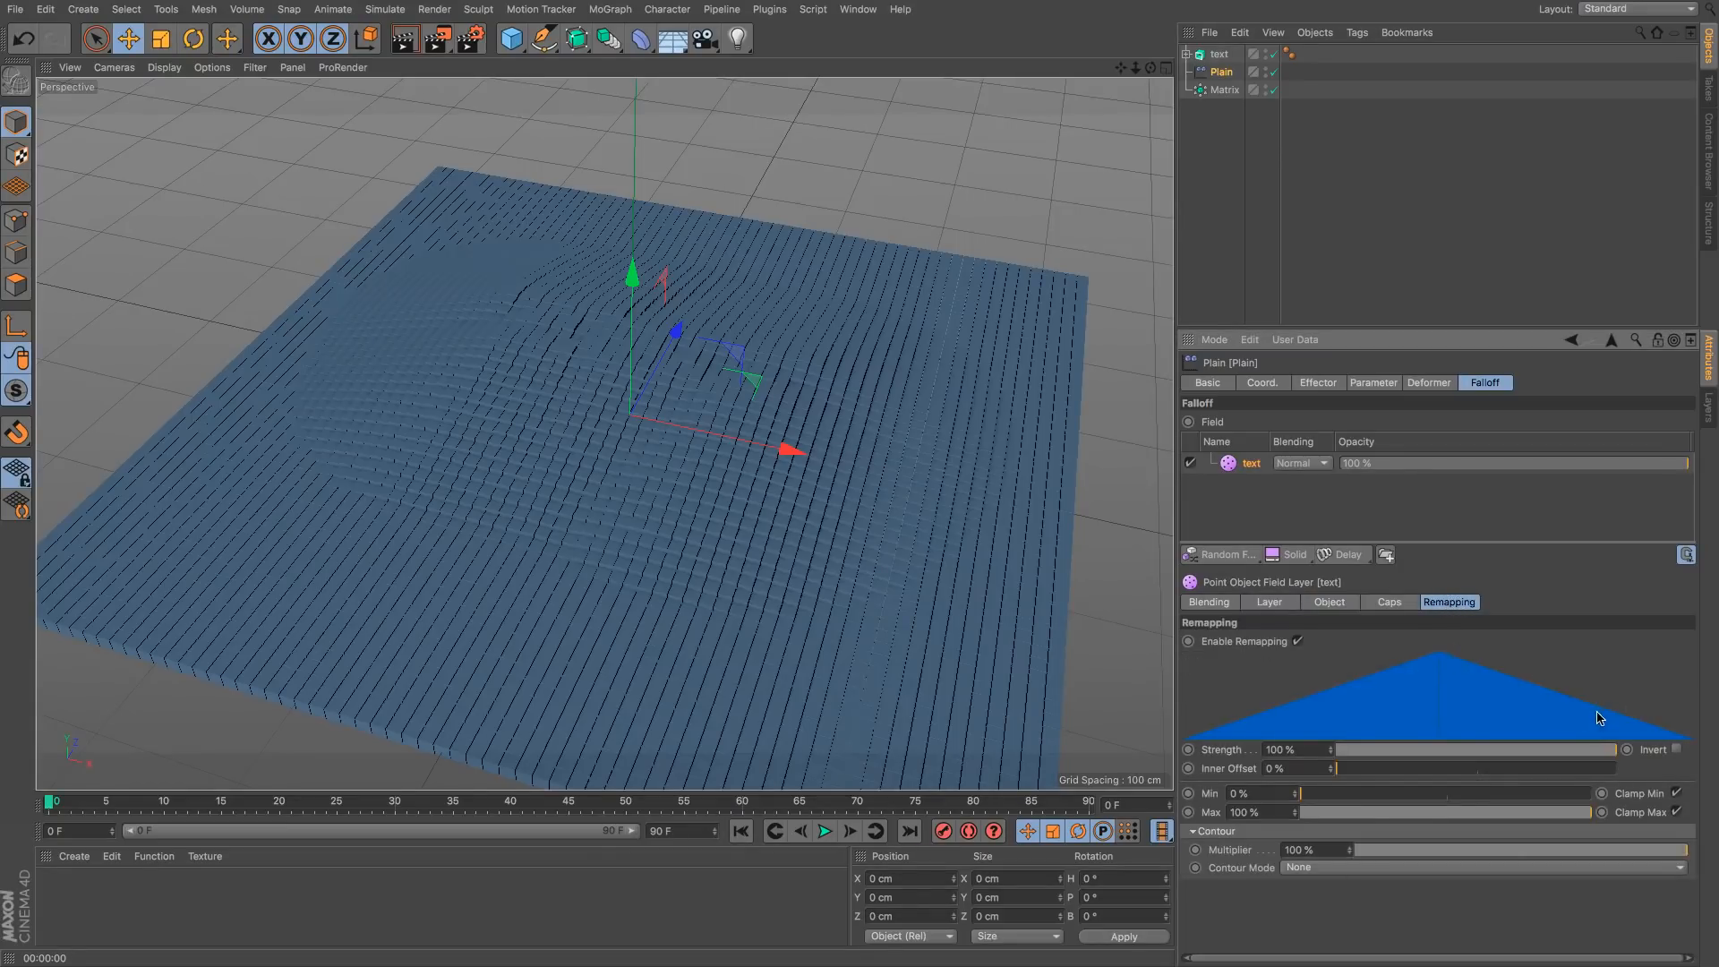
pyautogui.click(1196, 835)
pyautogui.click(1195, 837)
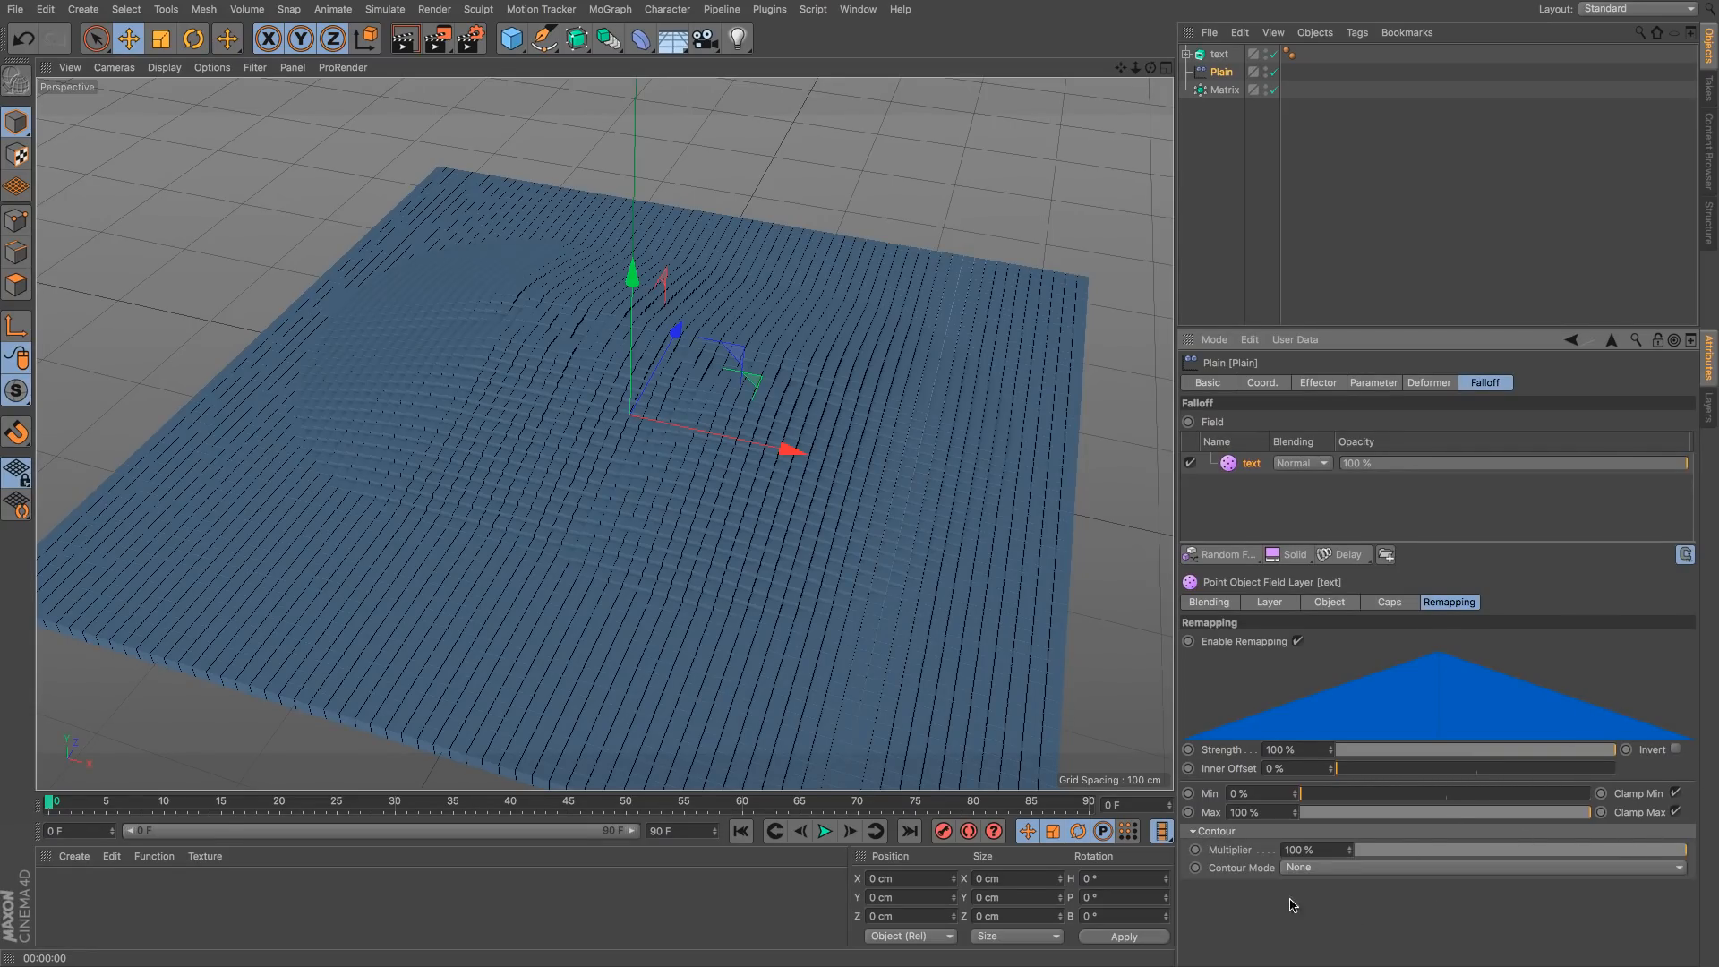
pyautogui.click(1309, 871)
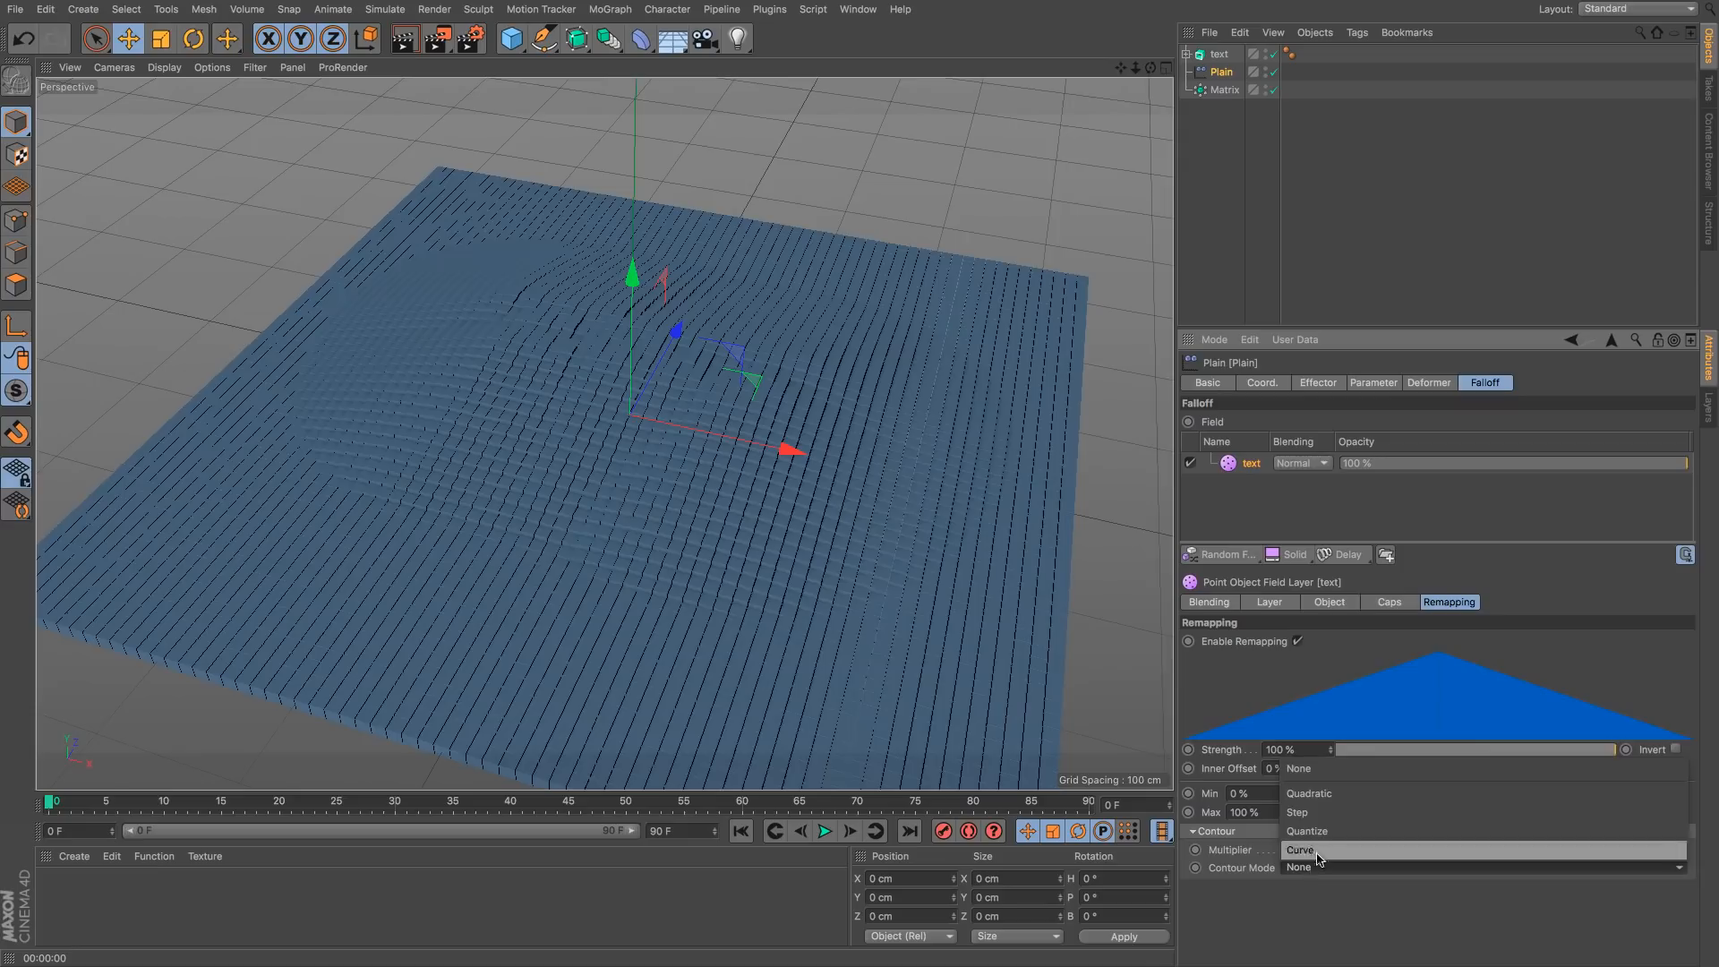
pyautogui.click(1312, 864)
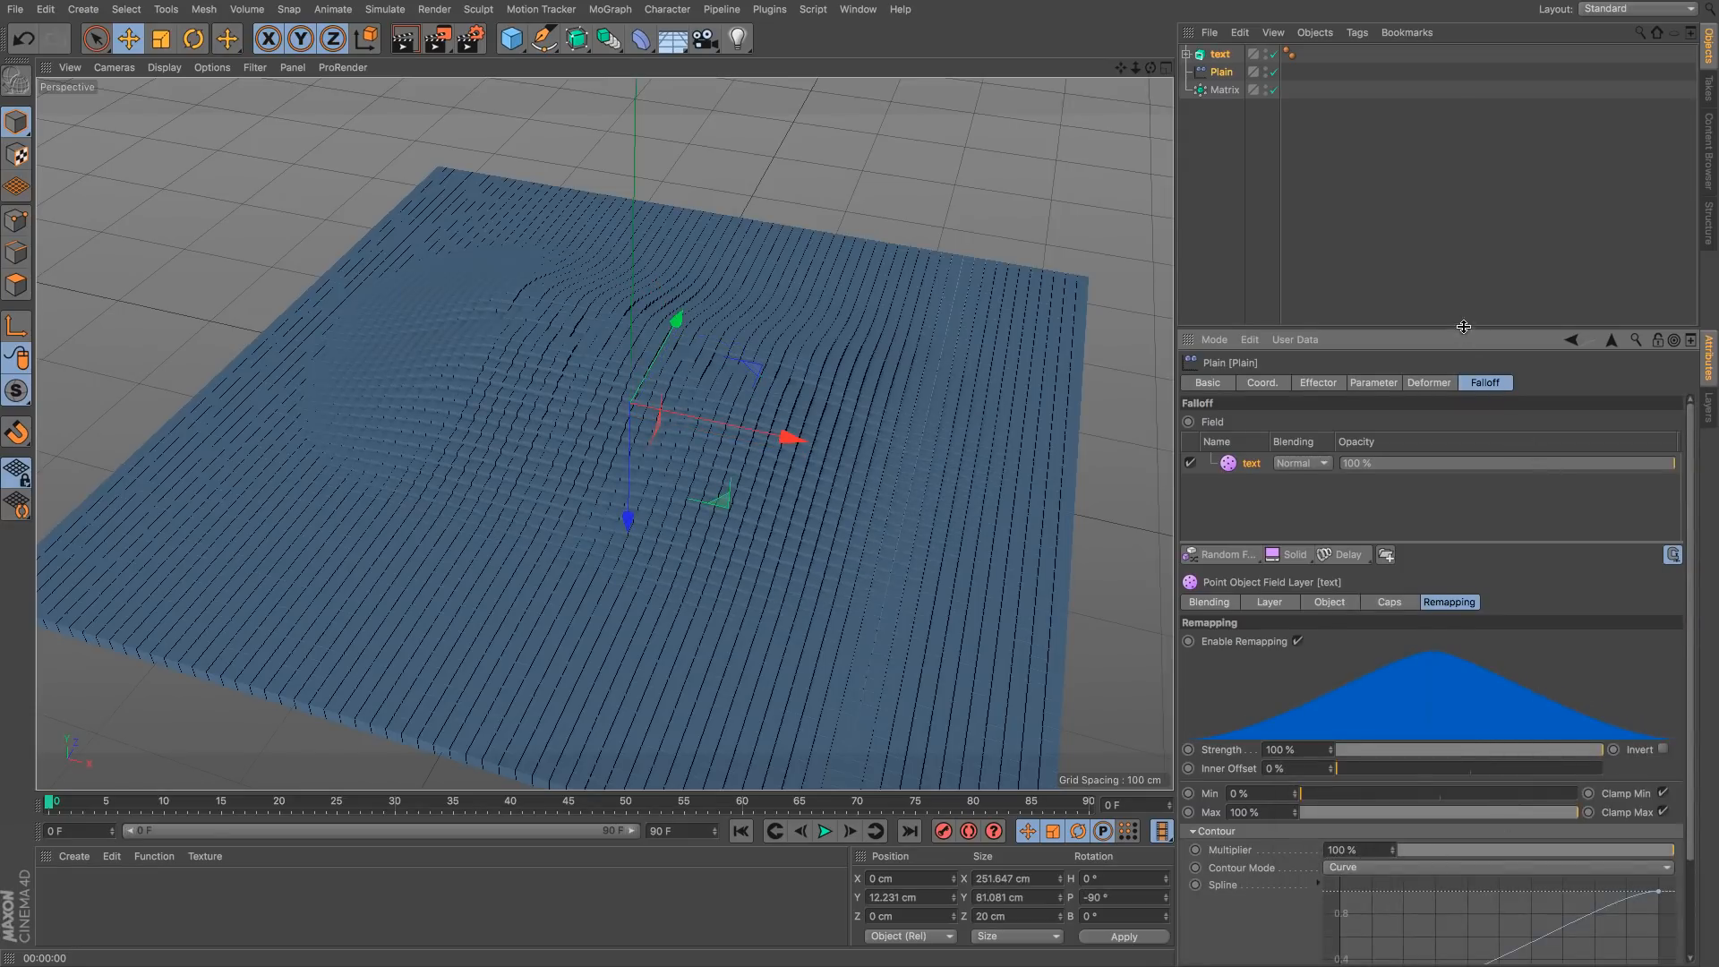
# Step: Enlarge the visible area of the remapping settings and apply the Sin spline preset to the contour curve
pyautogui.moveTo(1463, 326); pyautogui.dragTo(1463, 295)
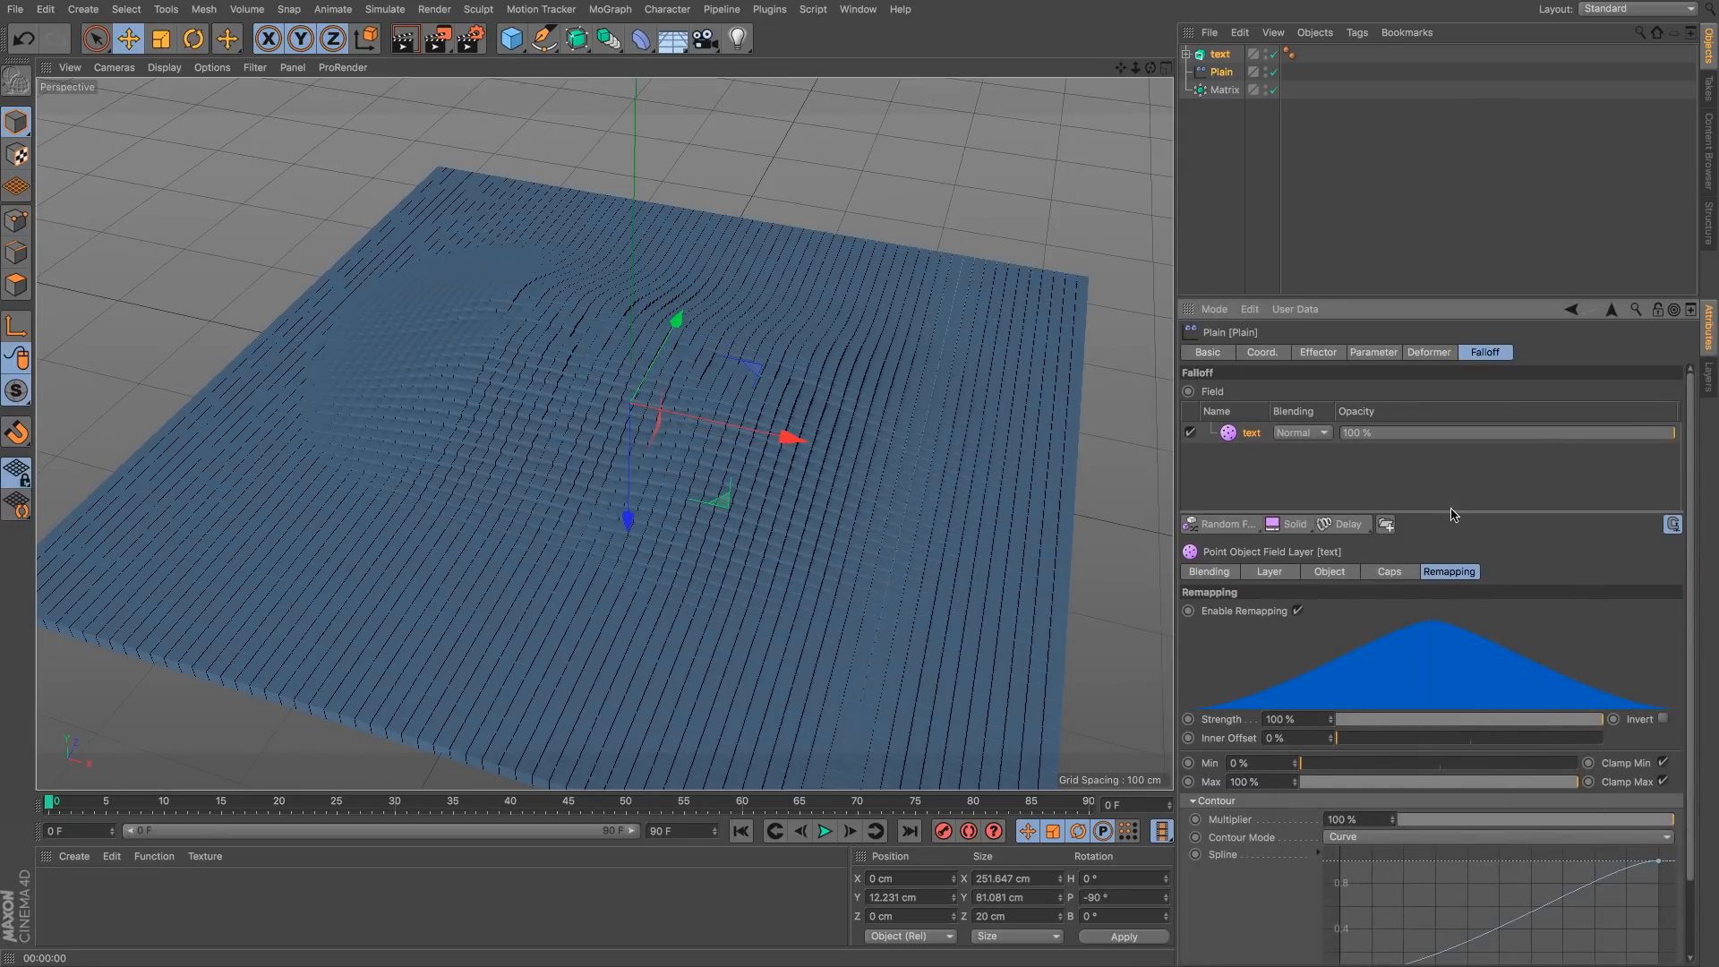
pyautogui.moveTo(1452, 515); pyautogui.dragTo(1452, 448)
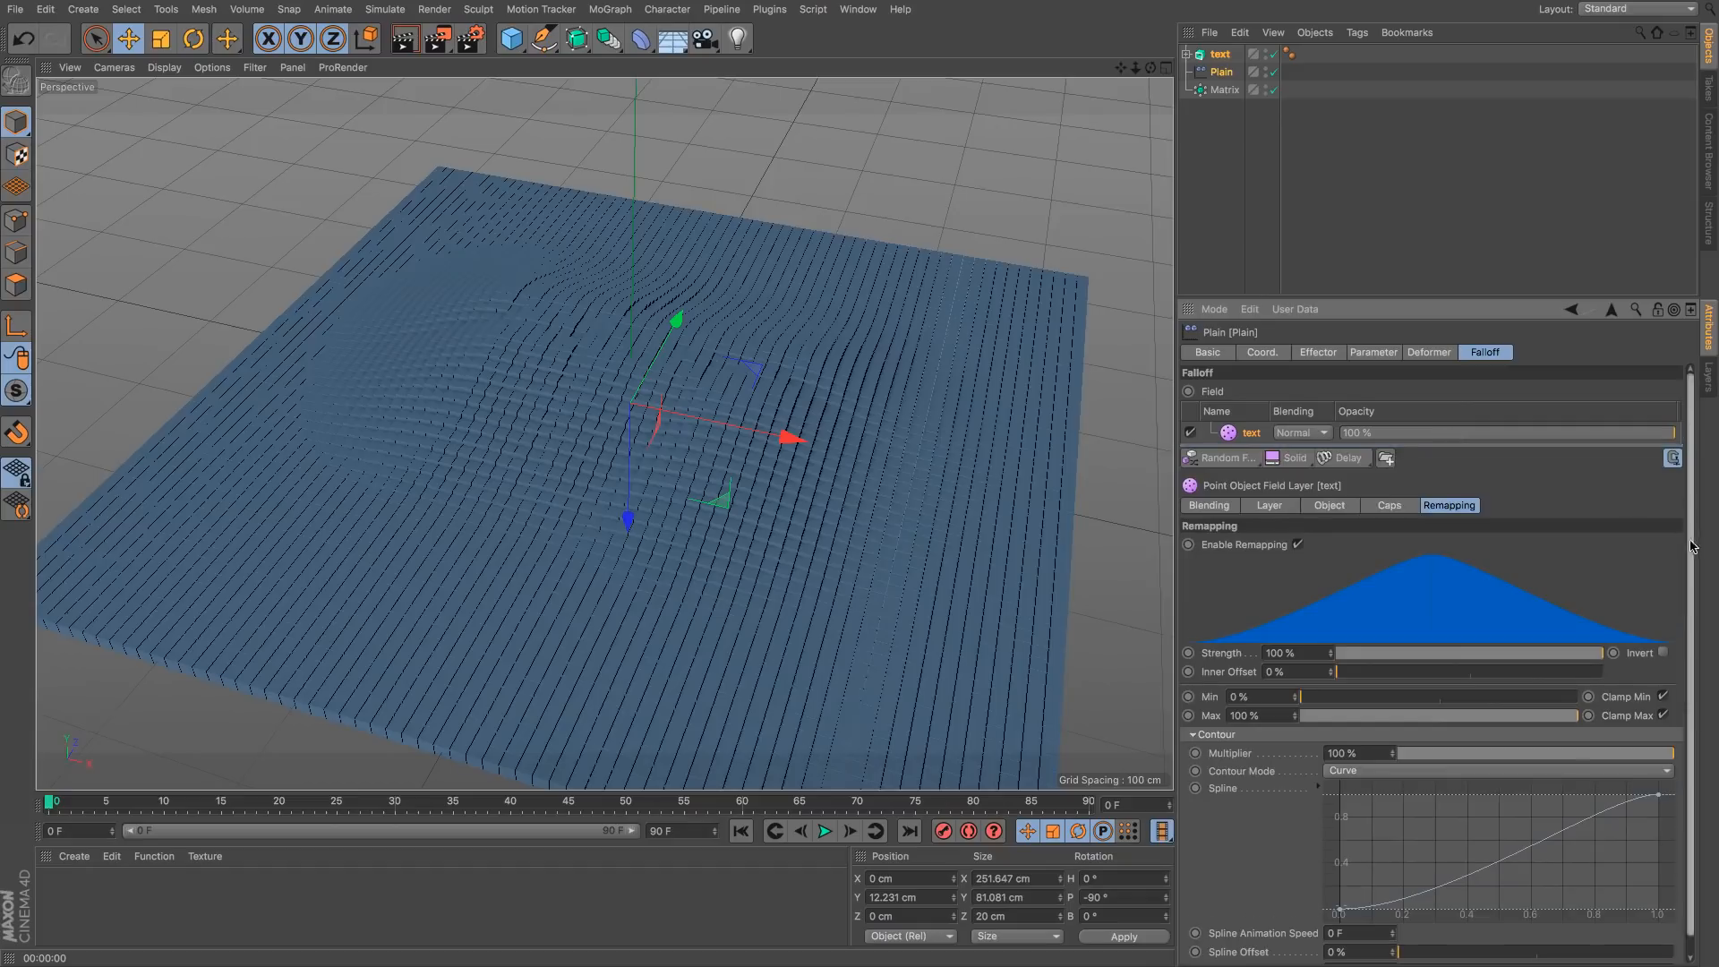
pyautogui.scroll(-1, 1691, 545)
pyautogui.rightClick(1534, 836)
pyautogui.moveTo(1558, 830)
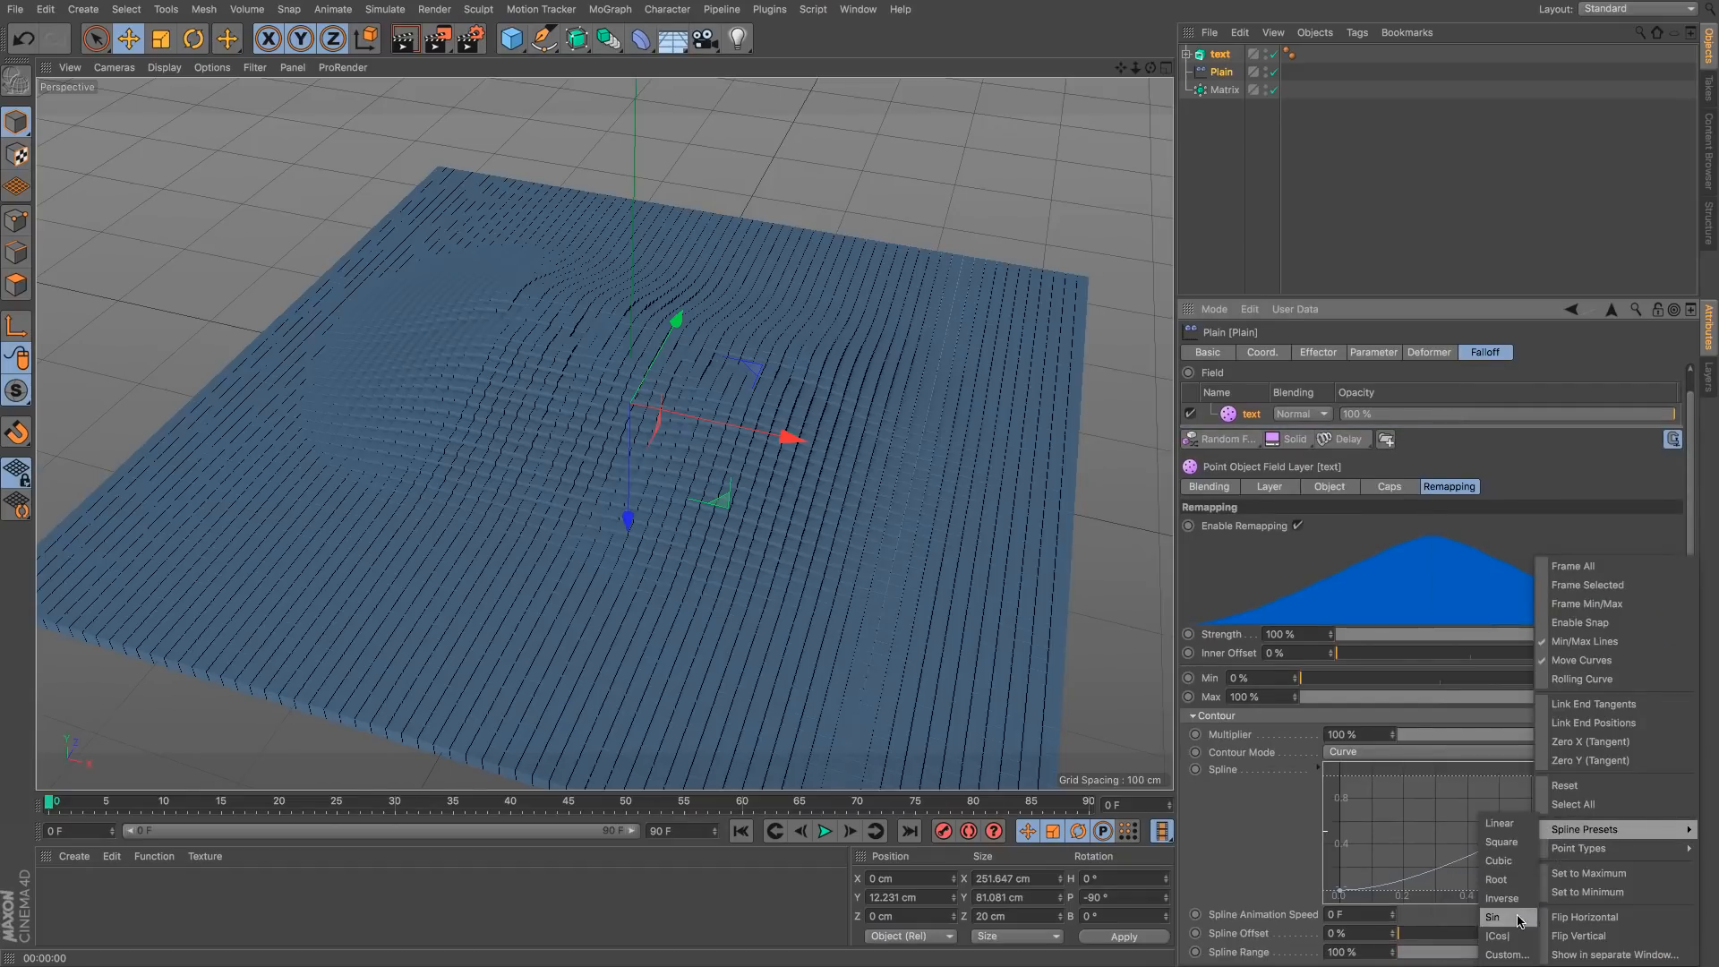
pyautogui.click(1492, 916)
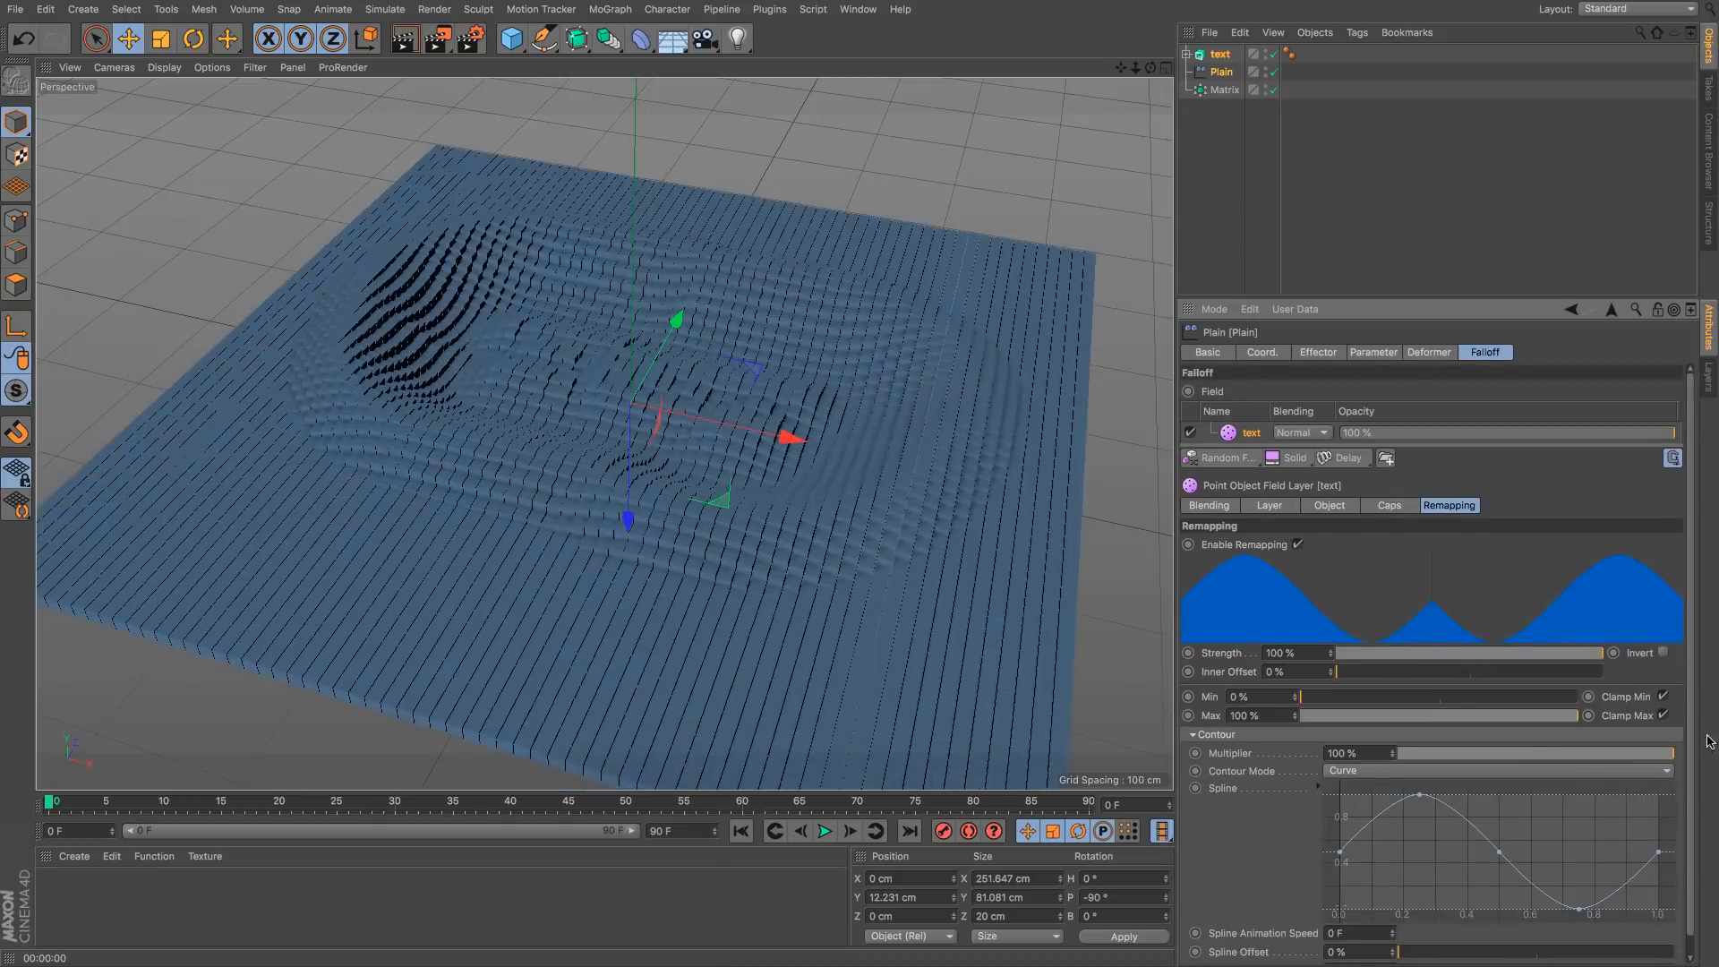
# Step: Try a spline range of 400% on the contour curve and inspect the ripples around the text
pyautogui.moveTo(1688, 732); pyautogui.dragTo(1665, 904)
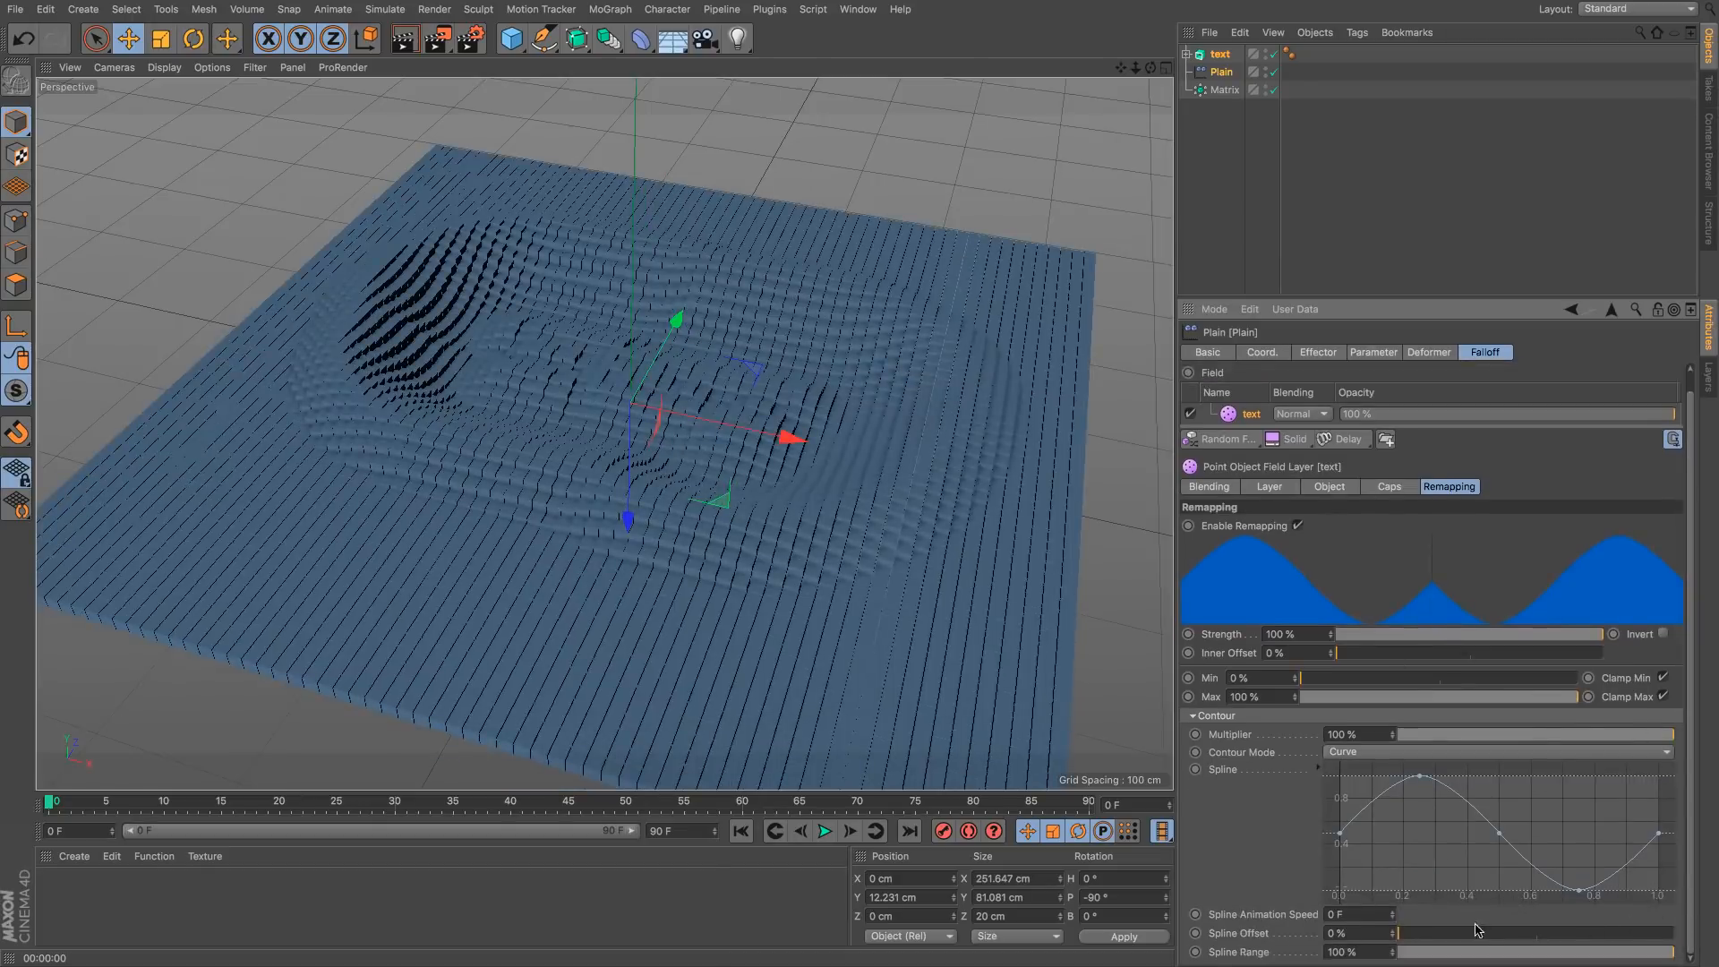
pyautogui.moveTo(1392, 954); pyautogui.dragTo(1392, 886)
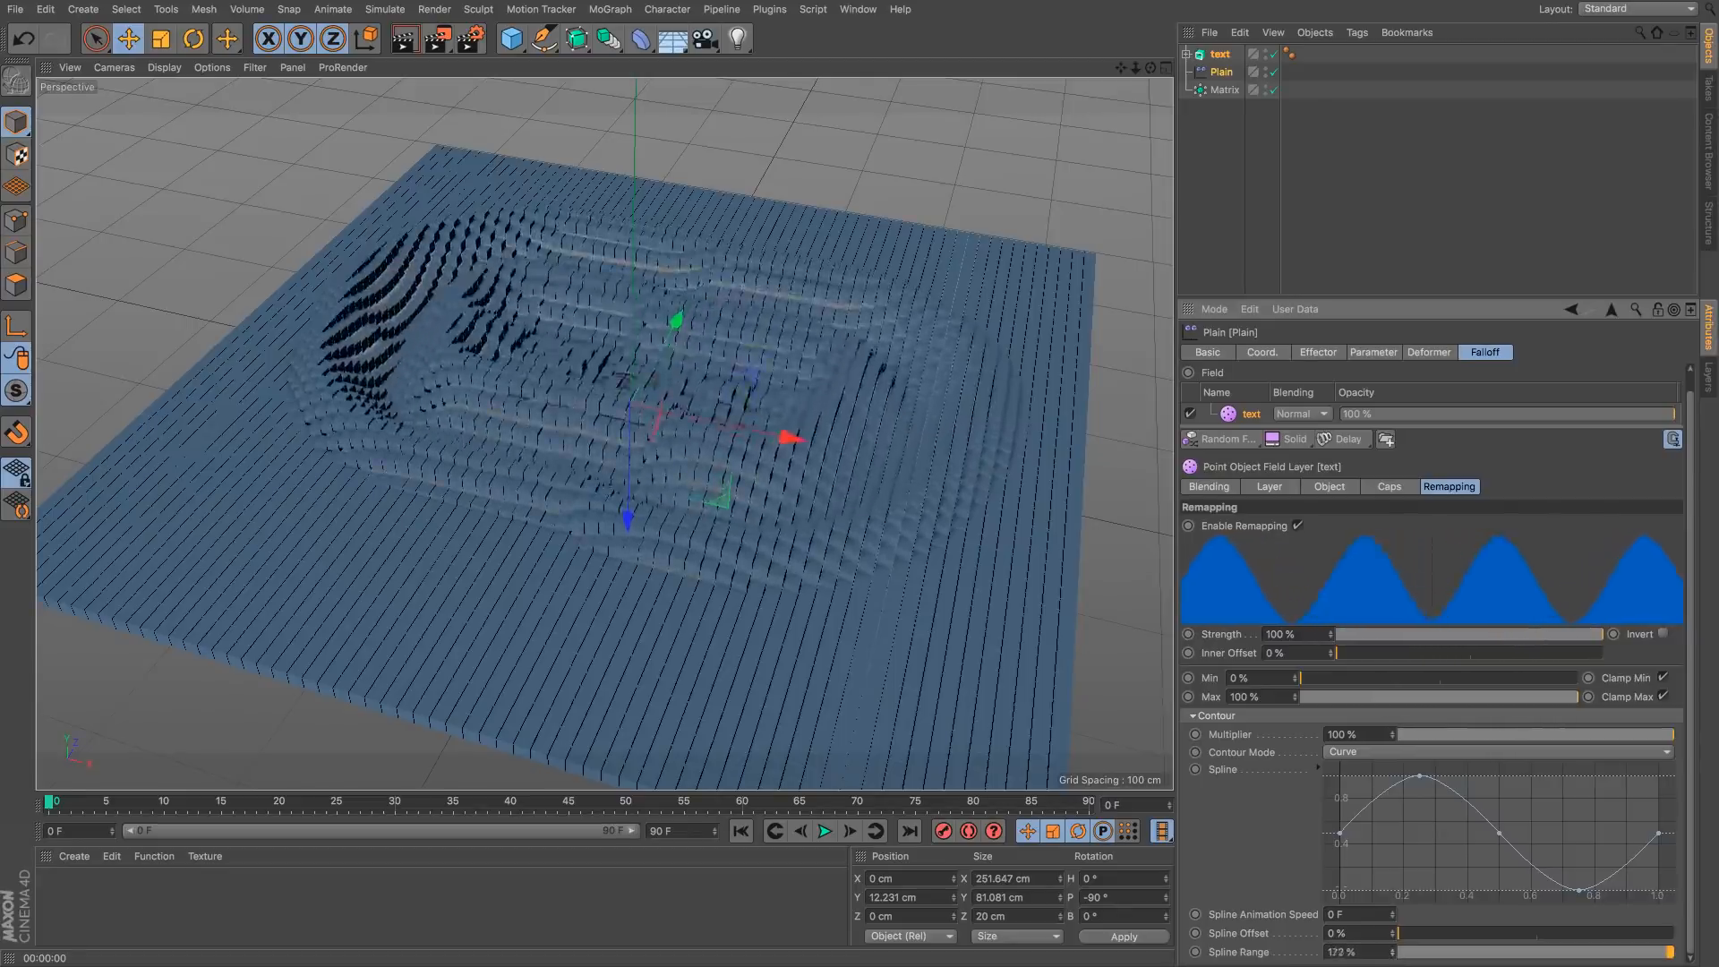
pyautogui.doubleClick(1356, 951)
pyautogui.write('400')
pyautogui.press('Return')
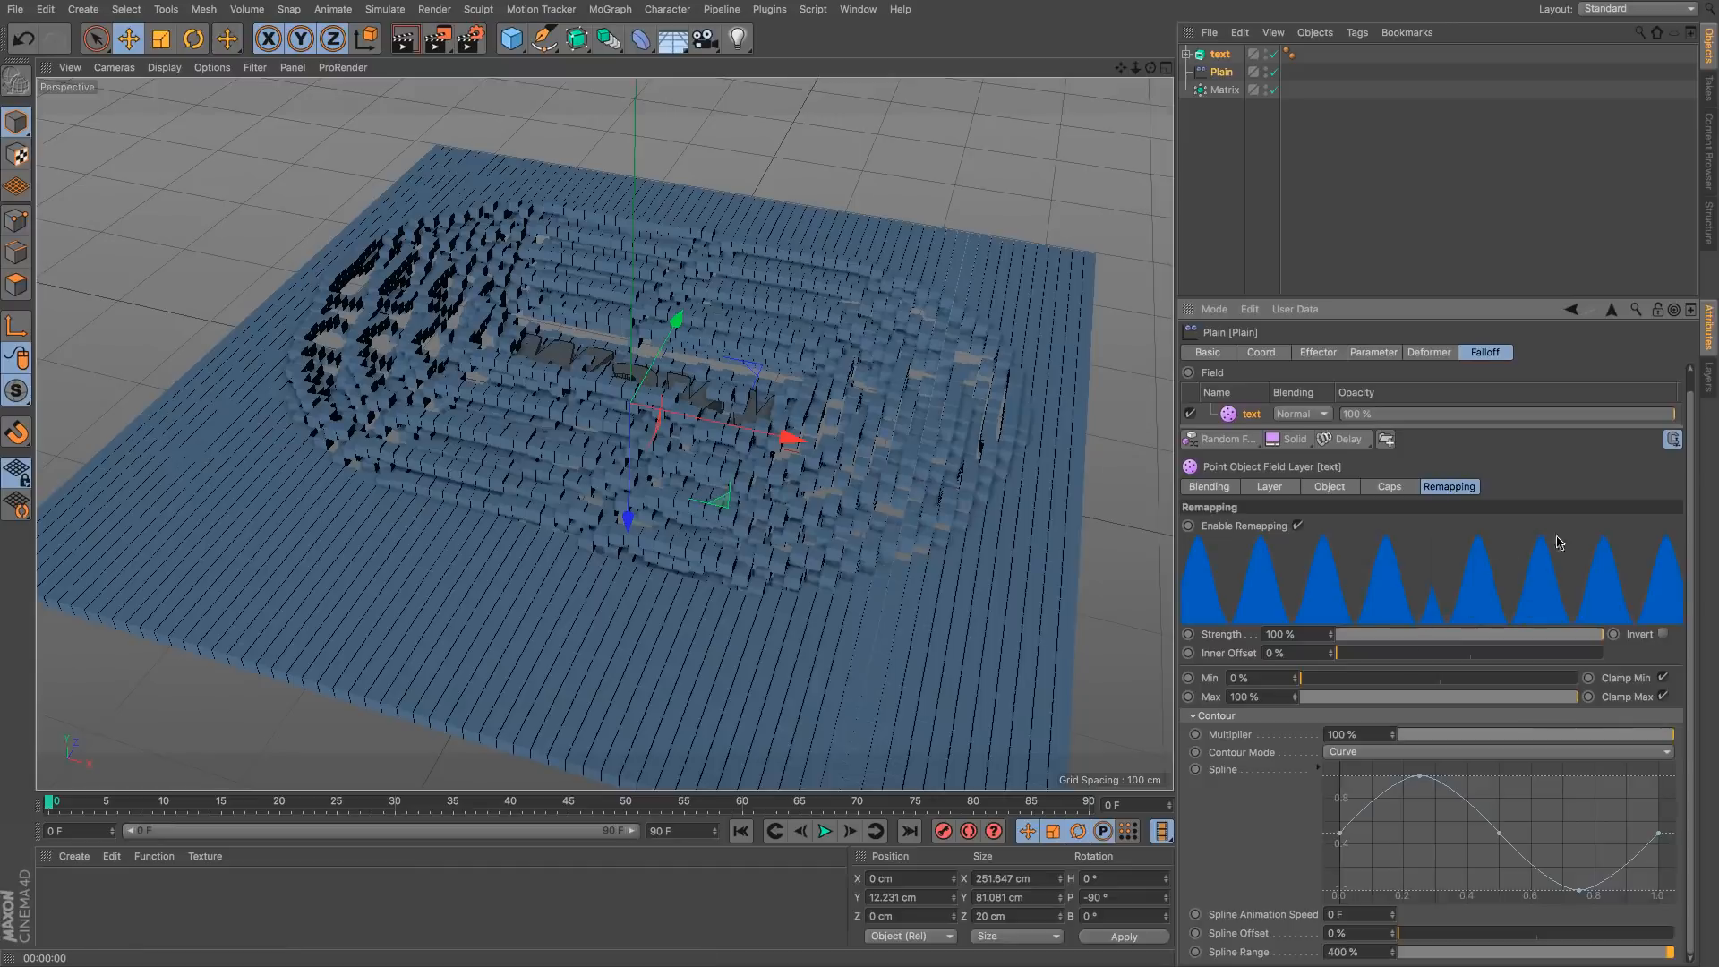
pyautogui.moveTo(985, 412)
pyautogui.keyDown('alt'); pyautogui.mouseDown()
pyautogui.moveTo(956, 470)
pyautogui.moveTo(971, 501)
pyautogui.moveTo(985, 407)
pyautogui.mouseUp(); pyautogui.keyUp('alt')
# Step: Set the contour curve's spline range to 200% and inspect the Matrix ripples from low and high angles
pyautogui.click(1360, 952)
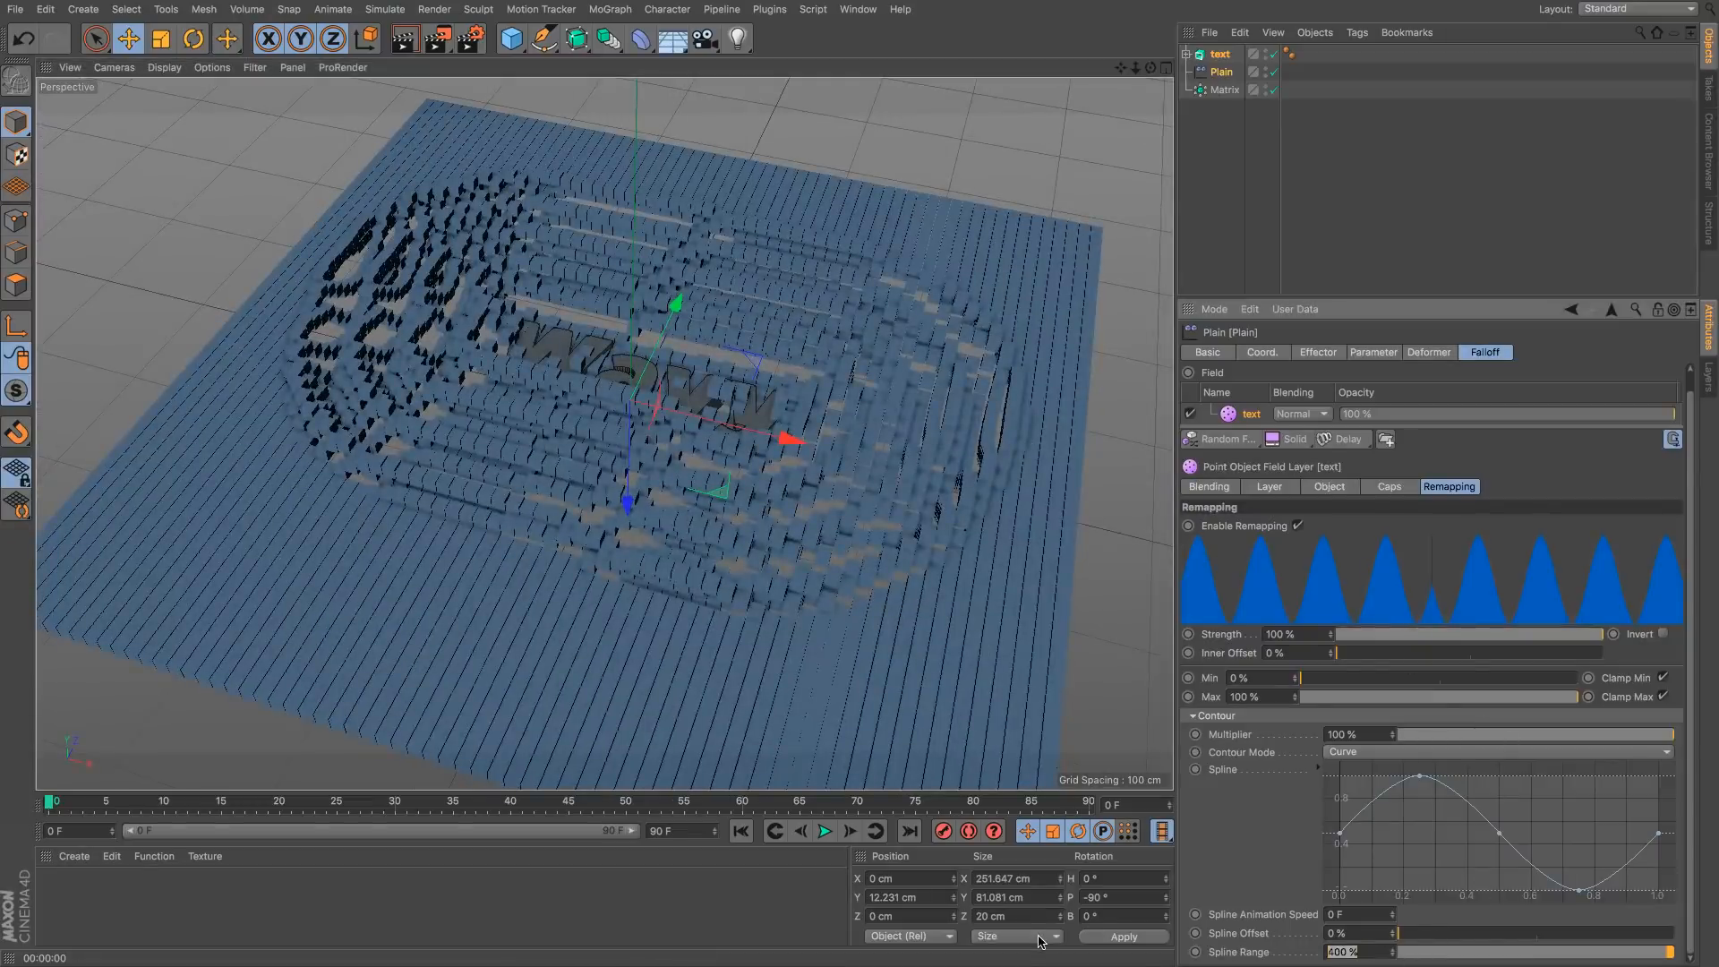
pyautogui.write('200')
pyautogui.press('Return')
pyautogui.keyDown('alt'); pyautogui.moveTo(962, 501); pyautogui.dragTo(841, 435); pyautogui.keyUp('alt')
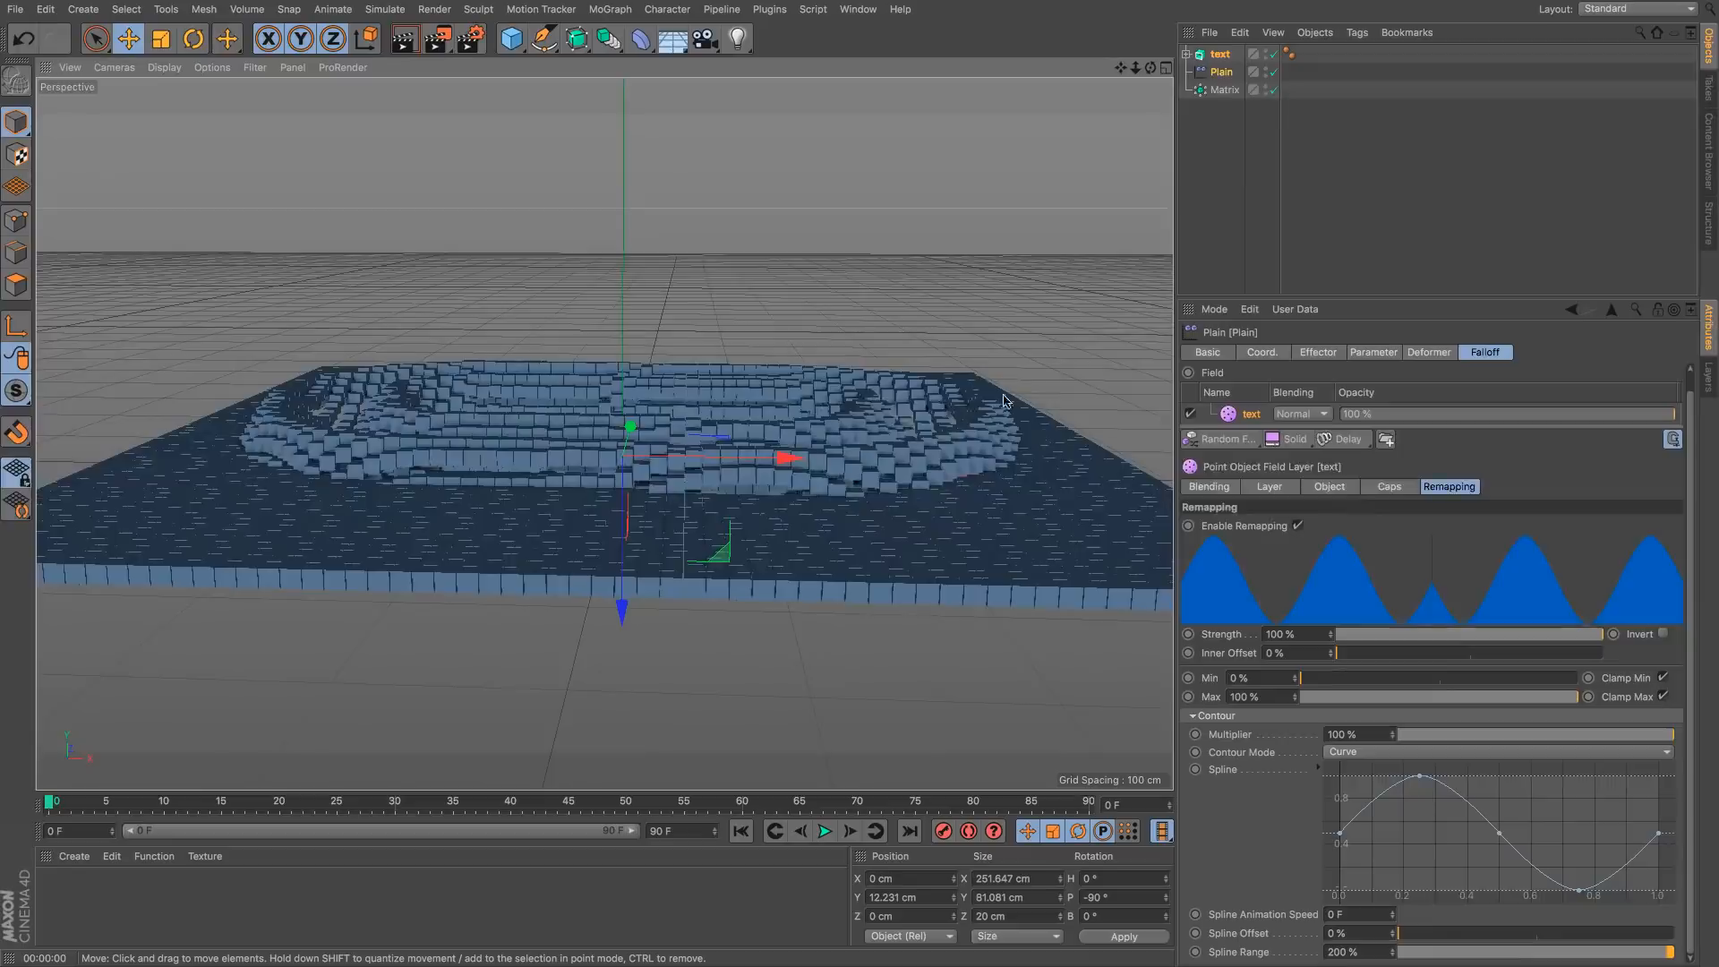
pyautogui.keyDown('alt'); pyautogui.moveTo(1003, 400); pyautogui.dragTo(956, 445); pyautogui.keyUp('alt')
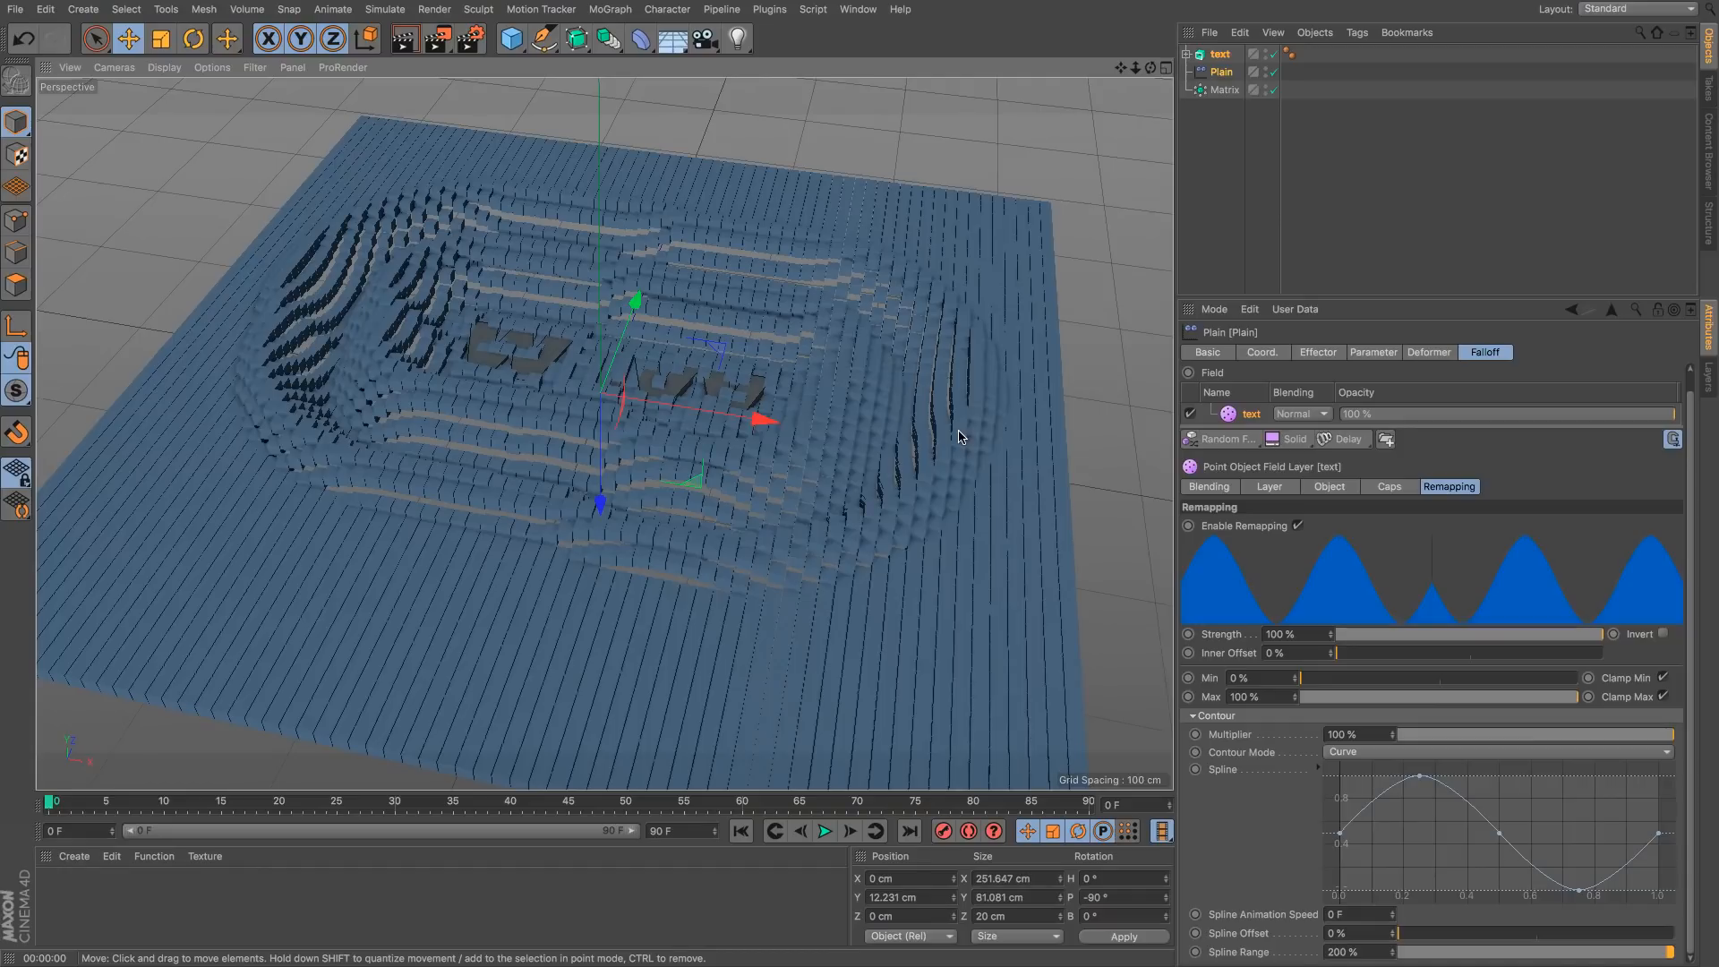
# Step: Add a Plane object with 200 width segments and 200 height segments
pyautogui.click(512, 39)
pyautogui.click(680, 95)
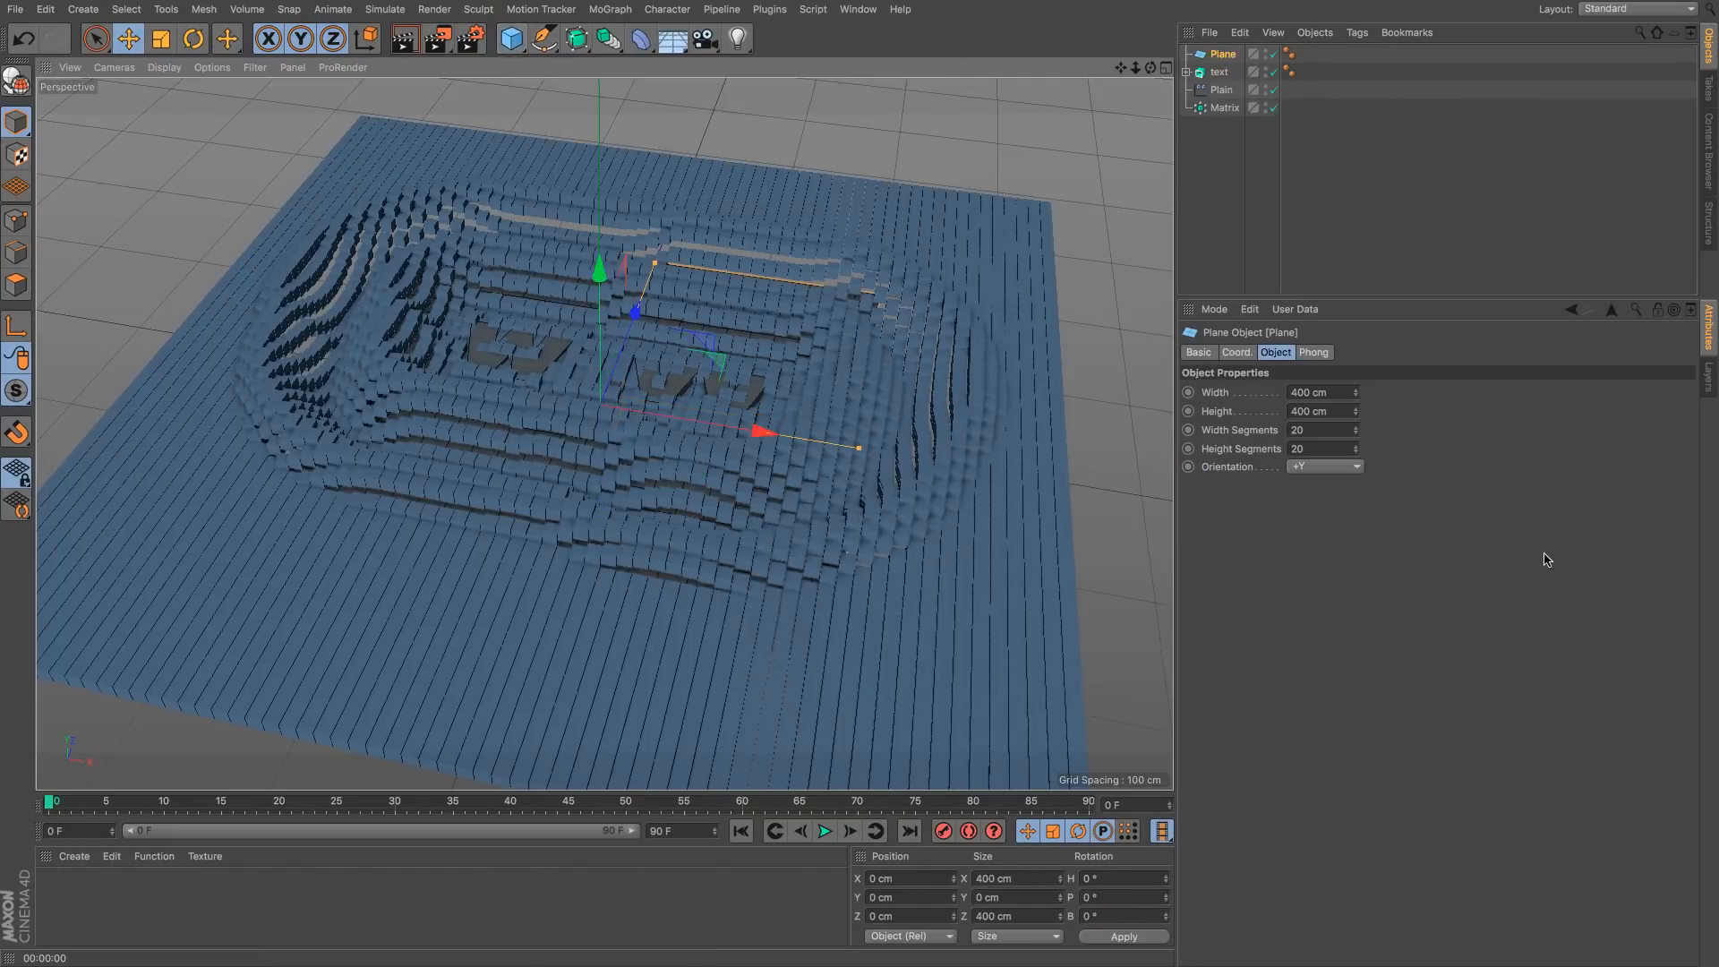
pyautogui.click(1320, 429)
pyautogui.write('2')
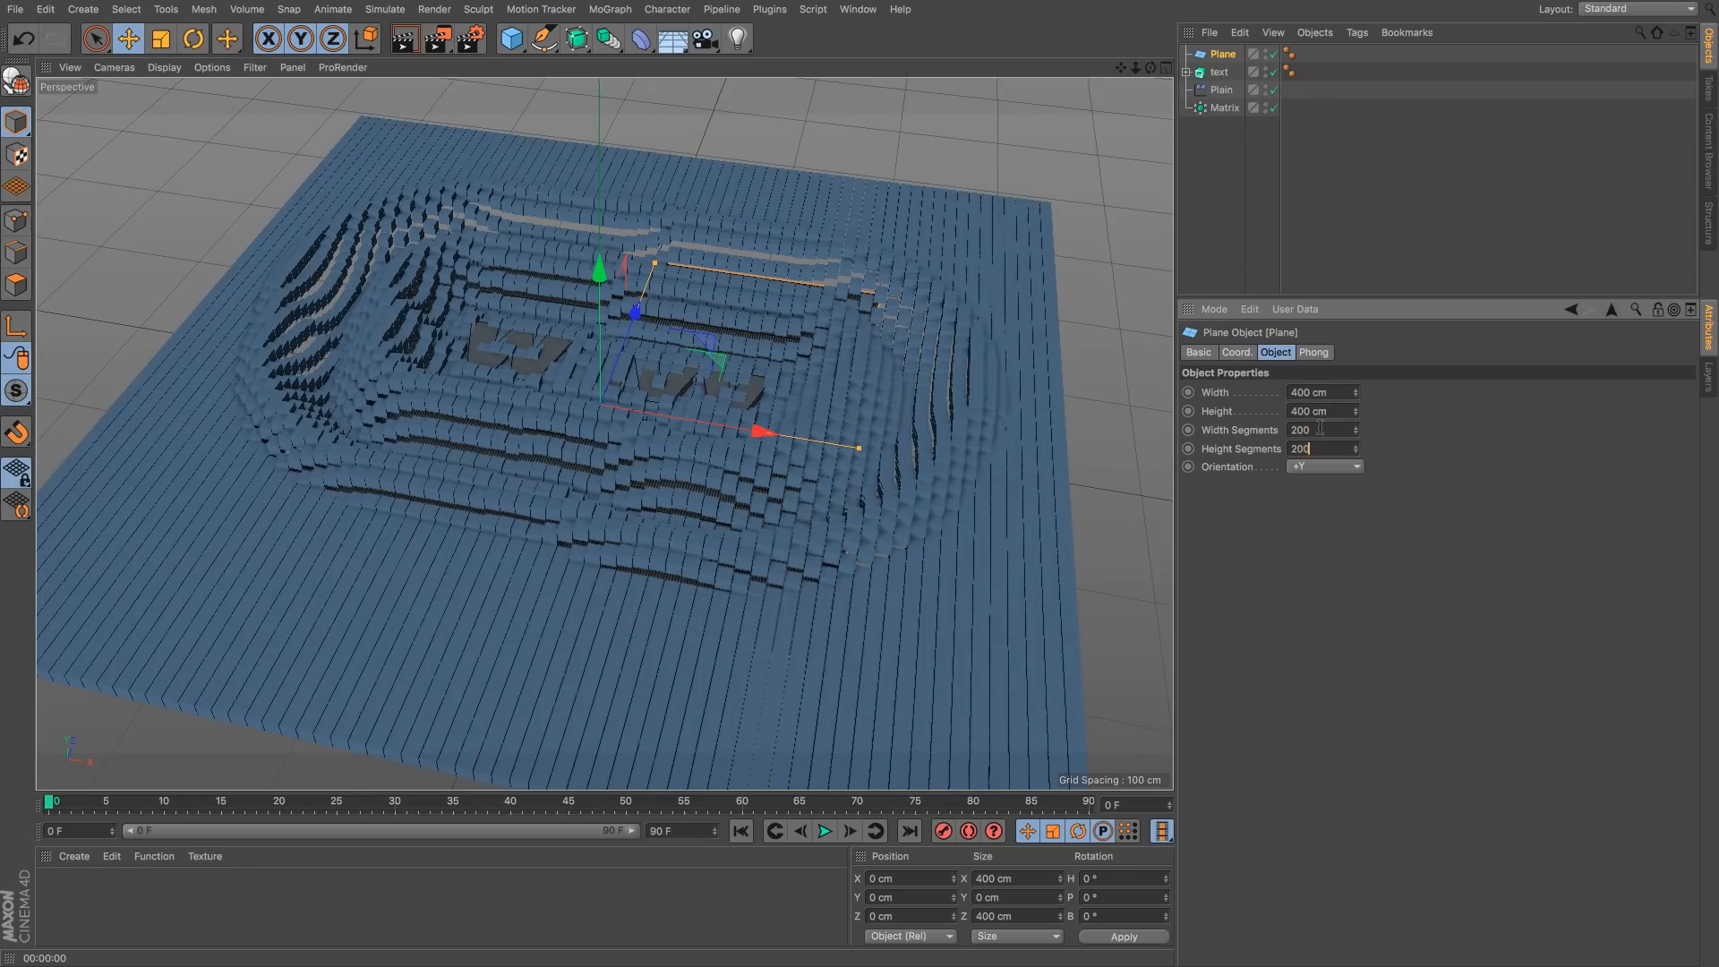
pyautogui.write('00')
pyautogui.press('Return')
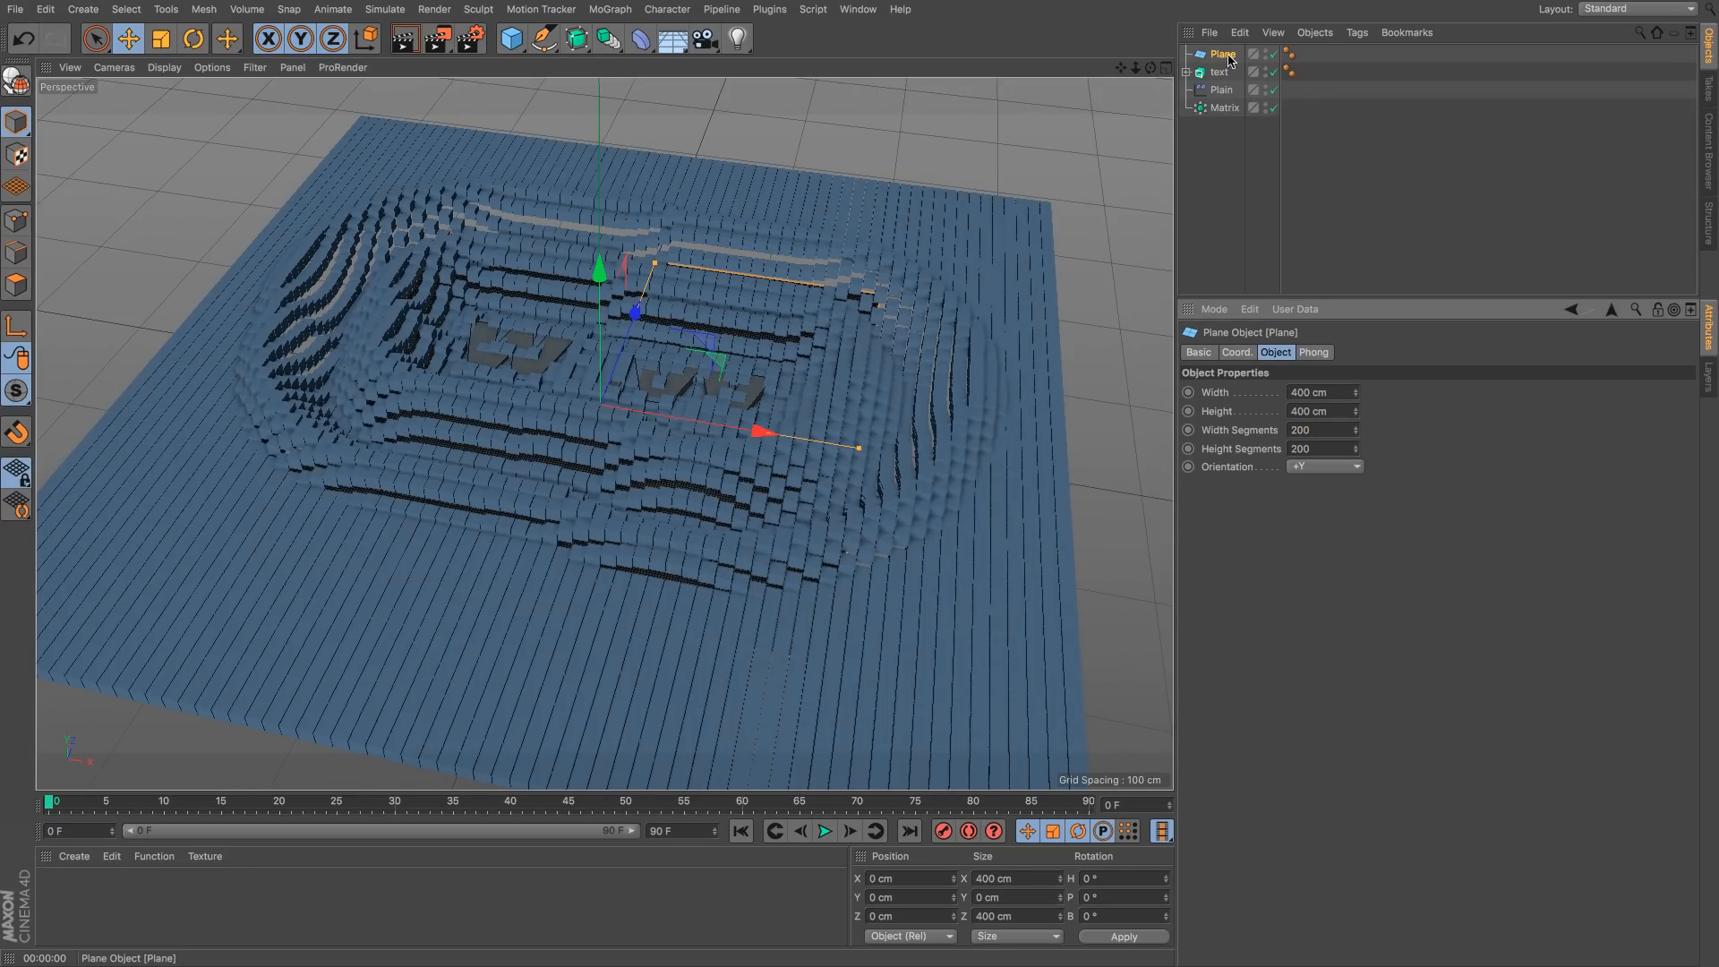
# Step: Make the Plain effector a child of the Plane and set its deformation to Point
pyautogui.click(1223, 90)
pyautogui.moveTo(1223, 91); pyautogui.dragTo(1228, 55)
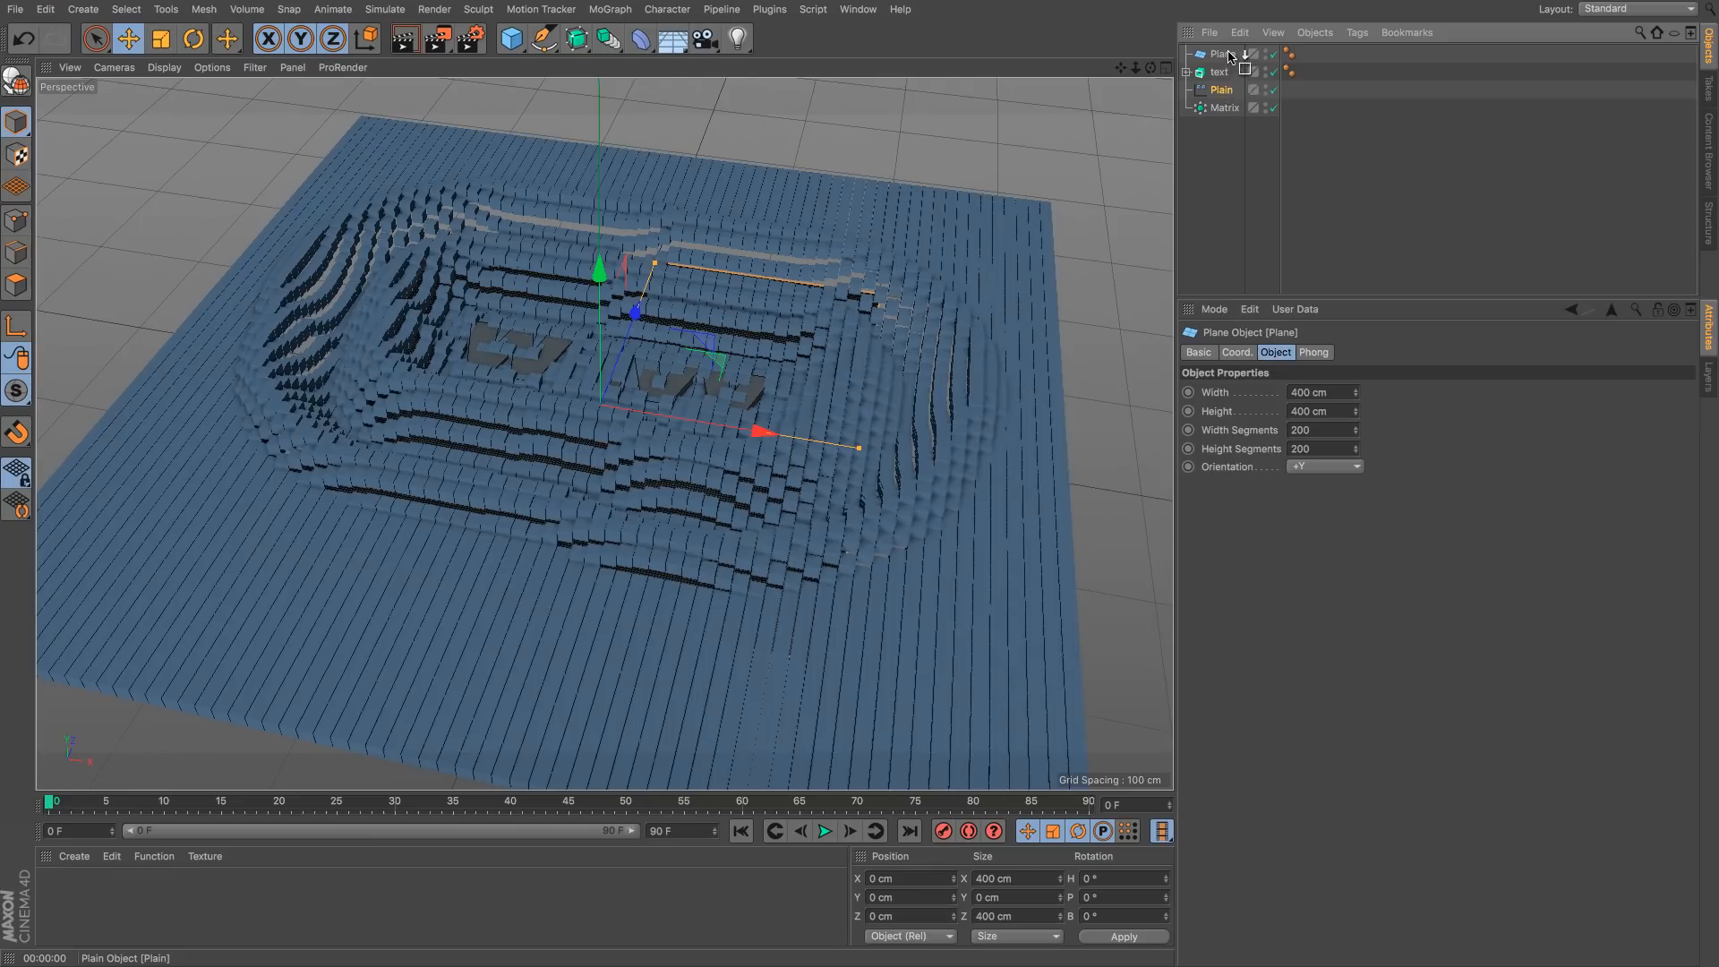
pyautogui.click(1429, 352)
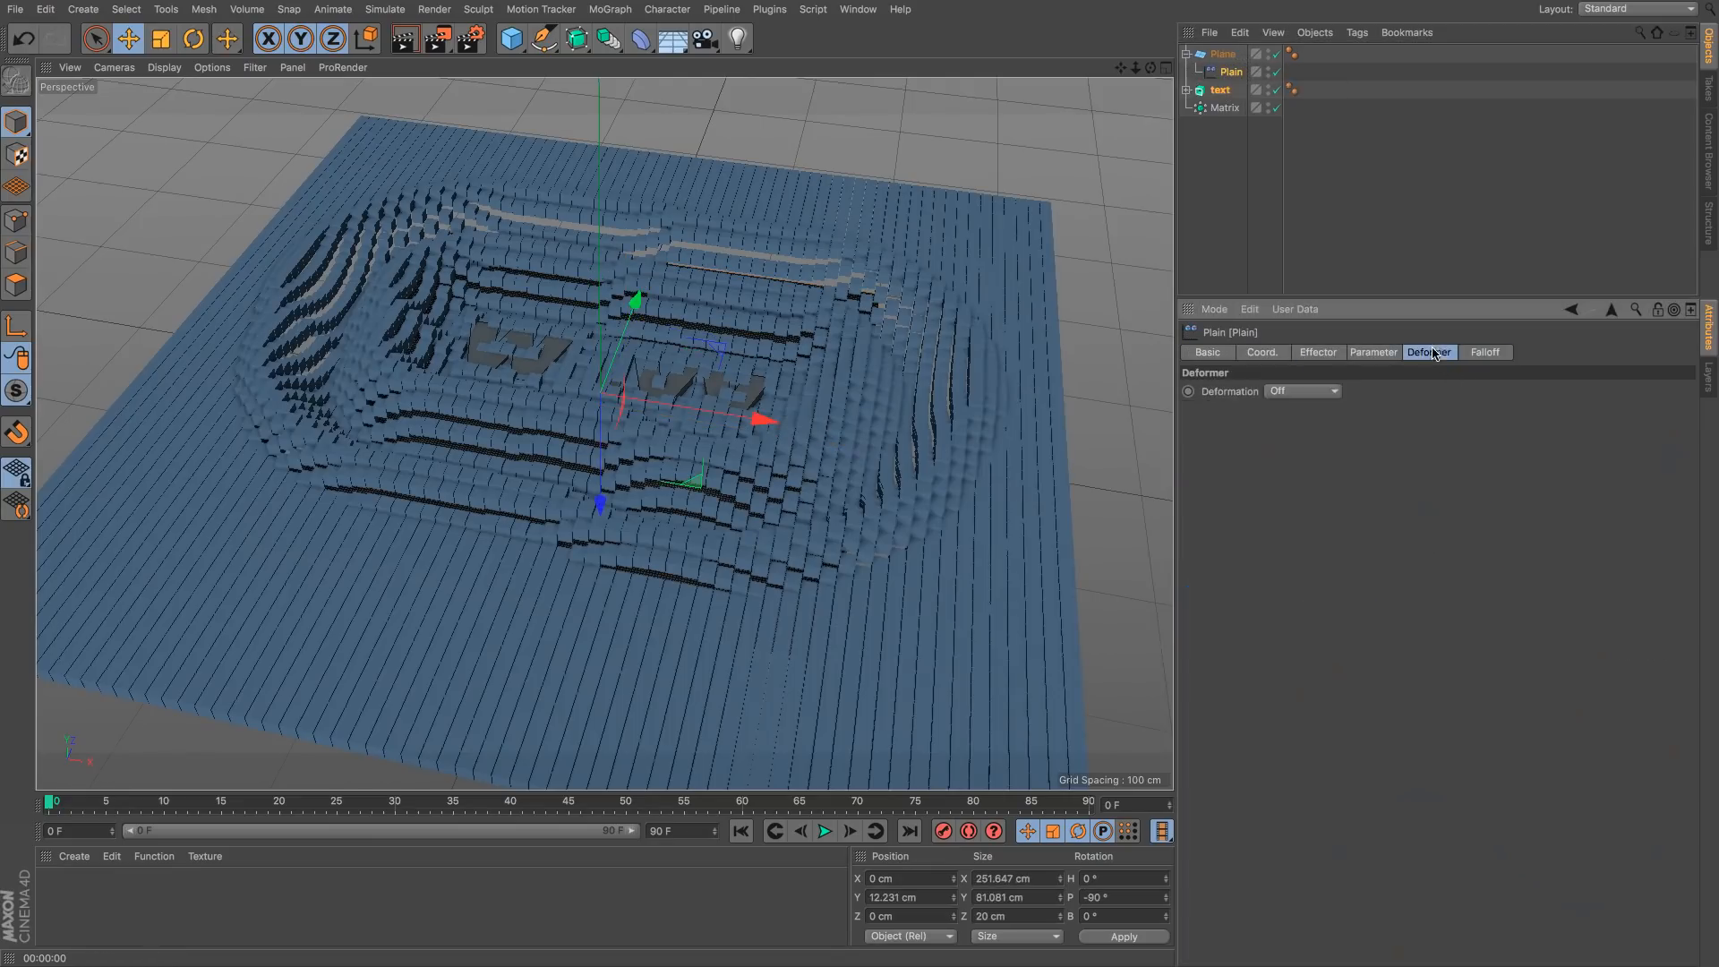
pyautogui.click(1306, 391)
pyautogui.click(1289, 445)
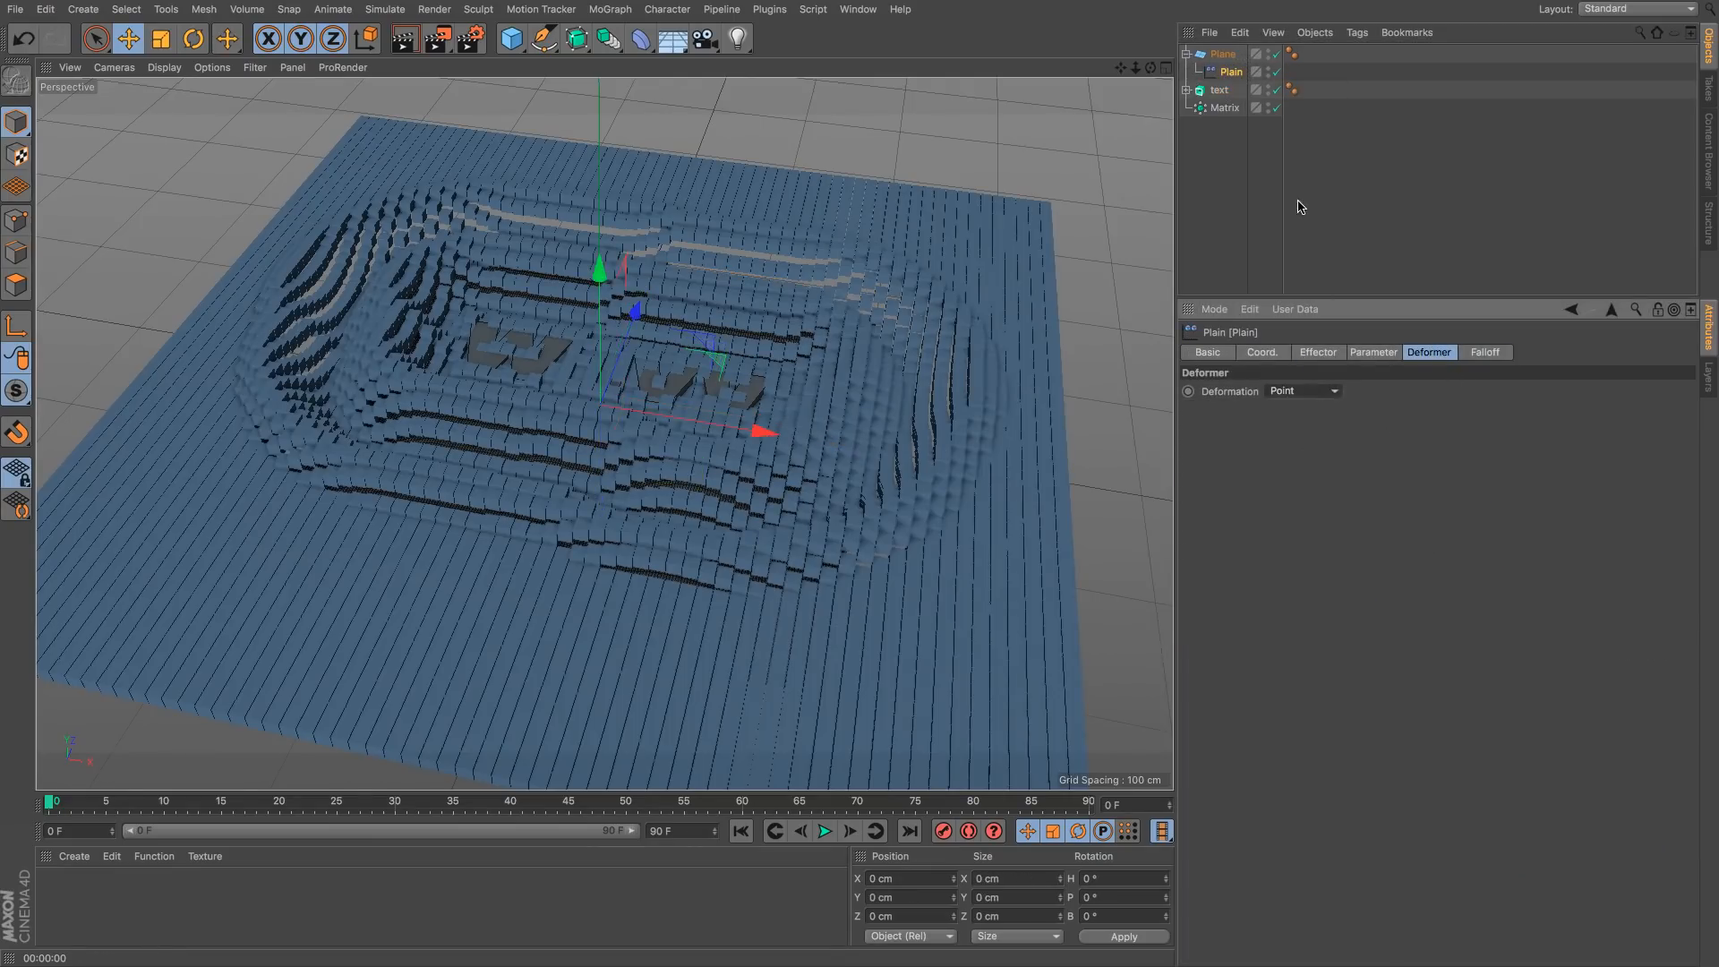
# Step: Disable the Matrix and set the Plain effector's position offset to 0 cm in Y and 50 cm in Z
pyautogui.click(1277, 108)
pyautogui.keyDown('alt'); pyautogui.moveTo(1120, 226); pyautogui.dragTo(787, 343); pyautogui.keyUp('alt')
pyautogui.click(1383, 355)
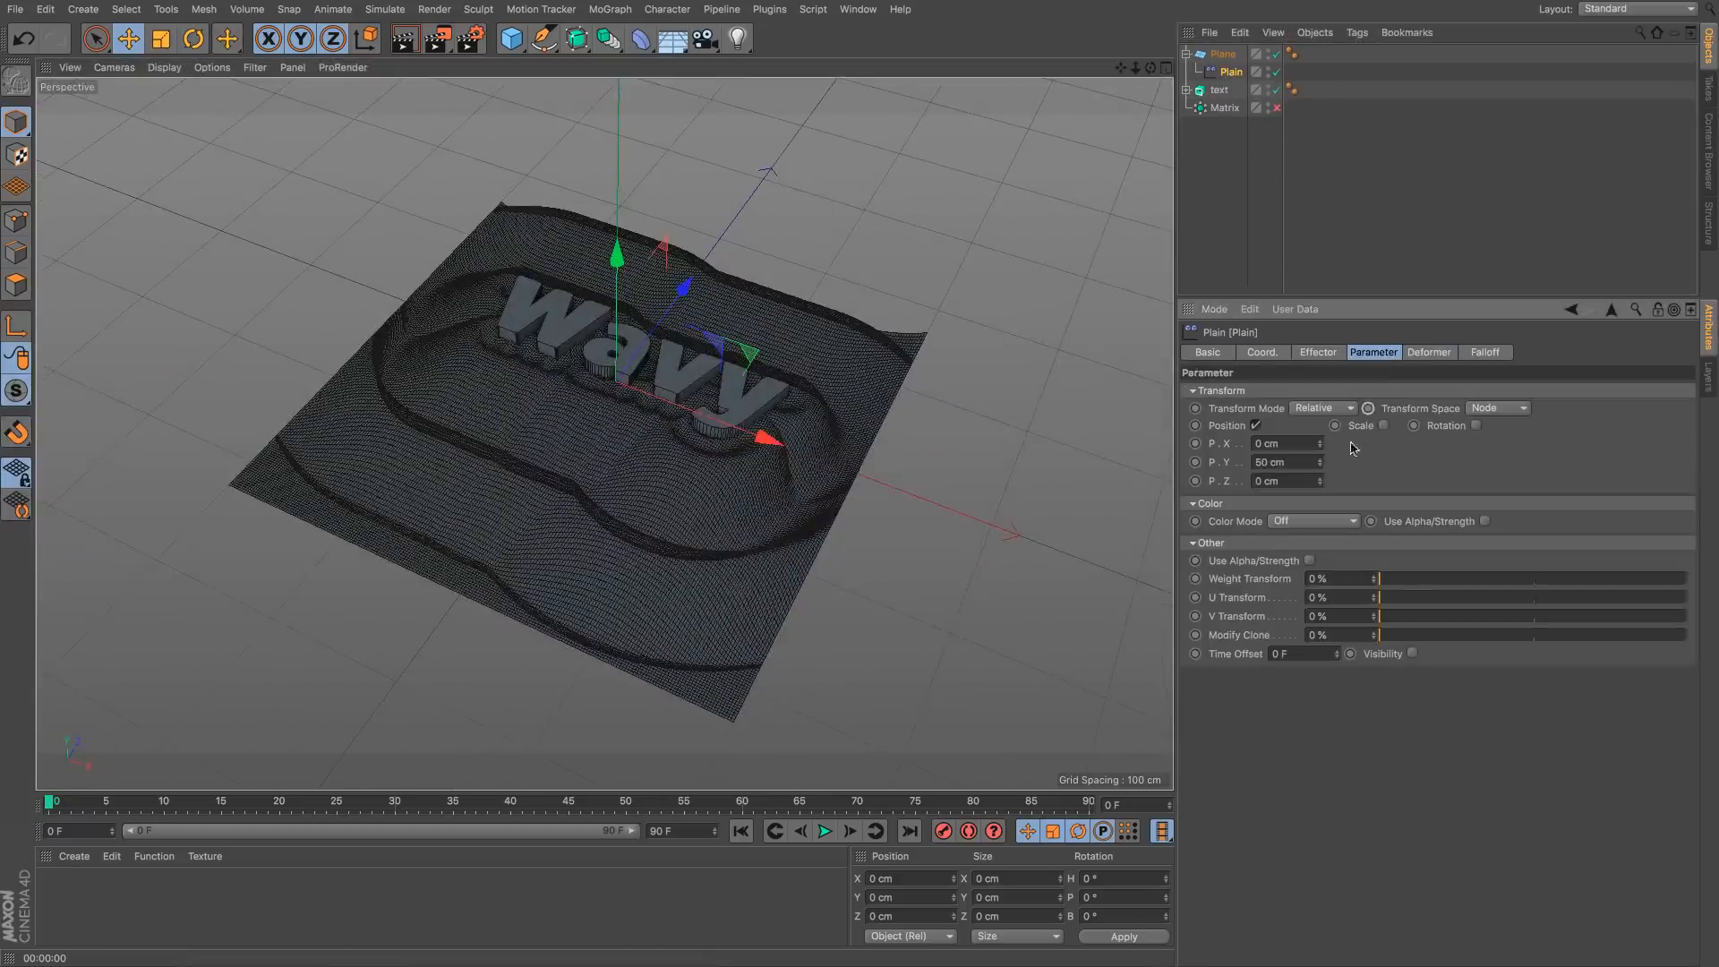
pyautogui.click(1289, 460)
pyautogui.doubleClick(1289, 460)
pyautogui.write('0')
pyautogui.press('Tab')
pyautogui.write('50')
pyautogui.press('Return')
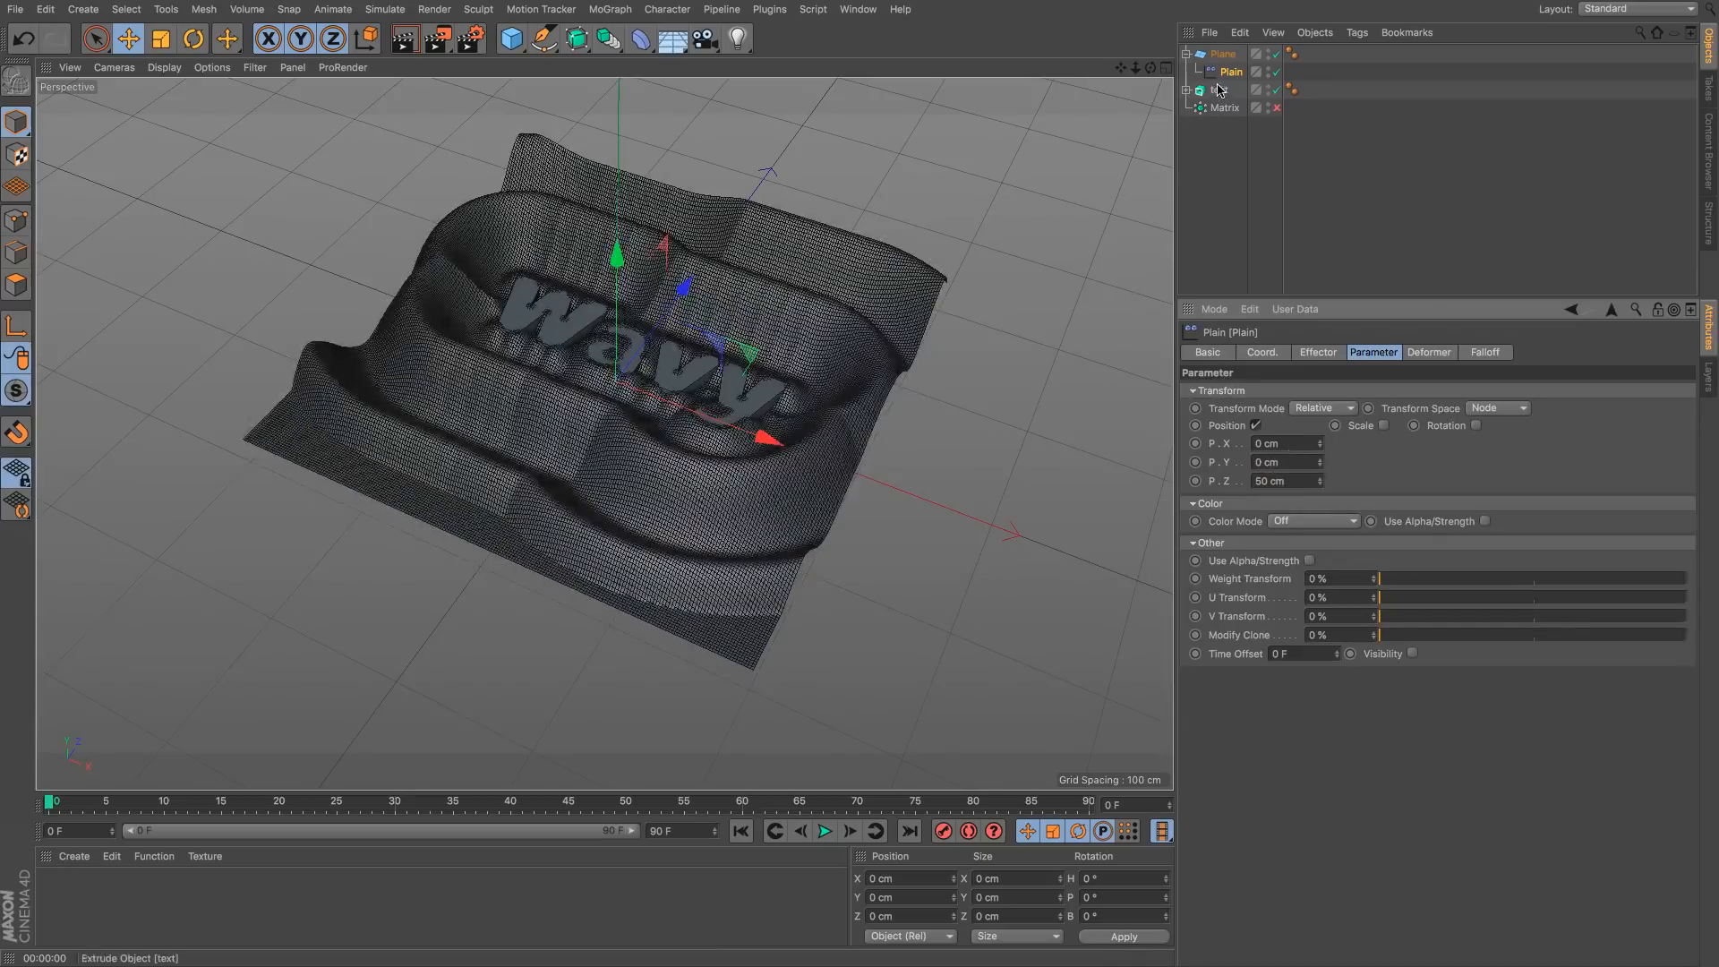
# Step: Show the Matrix's effector list and re-enable the Matrix to compare it with the deformed Plane
pyautogui.click(1217, 56)
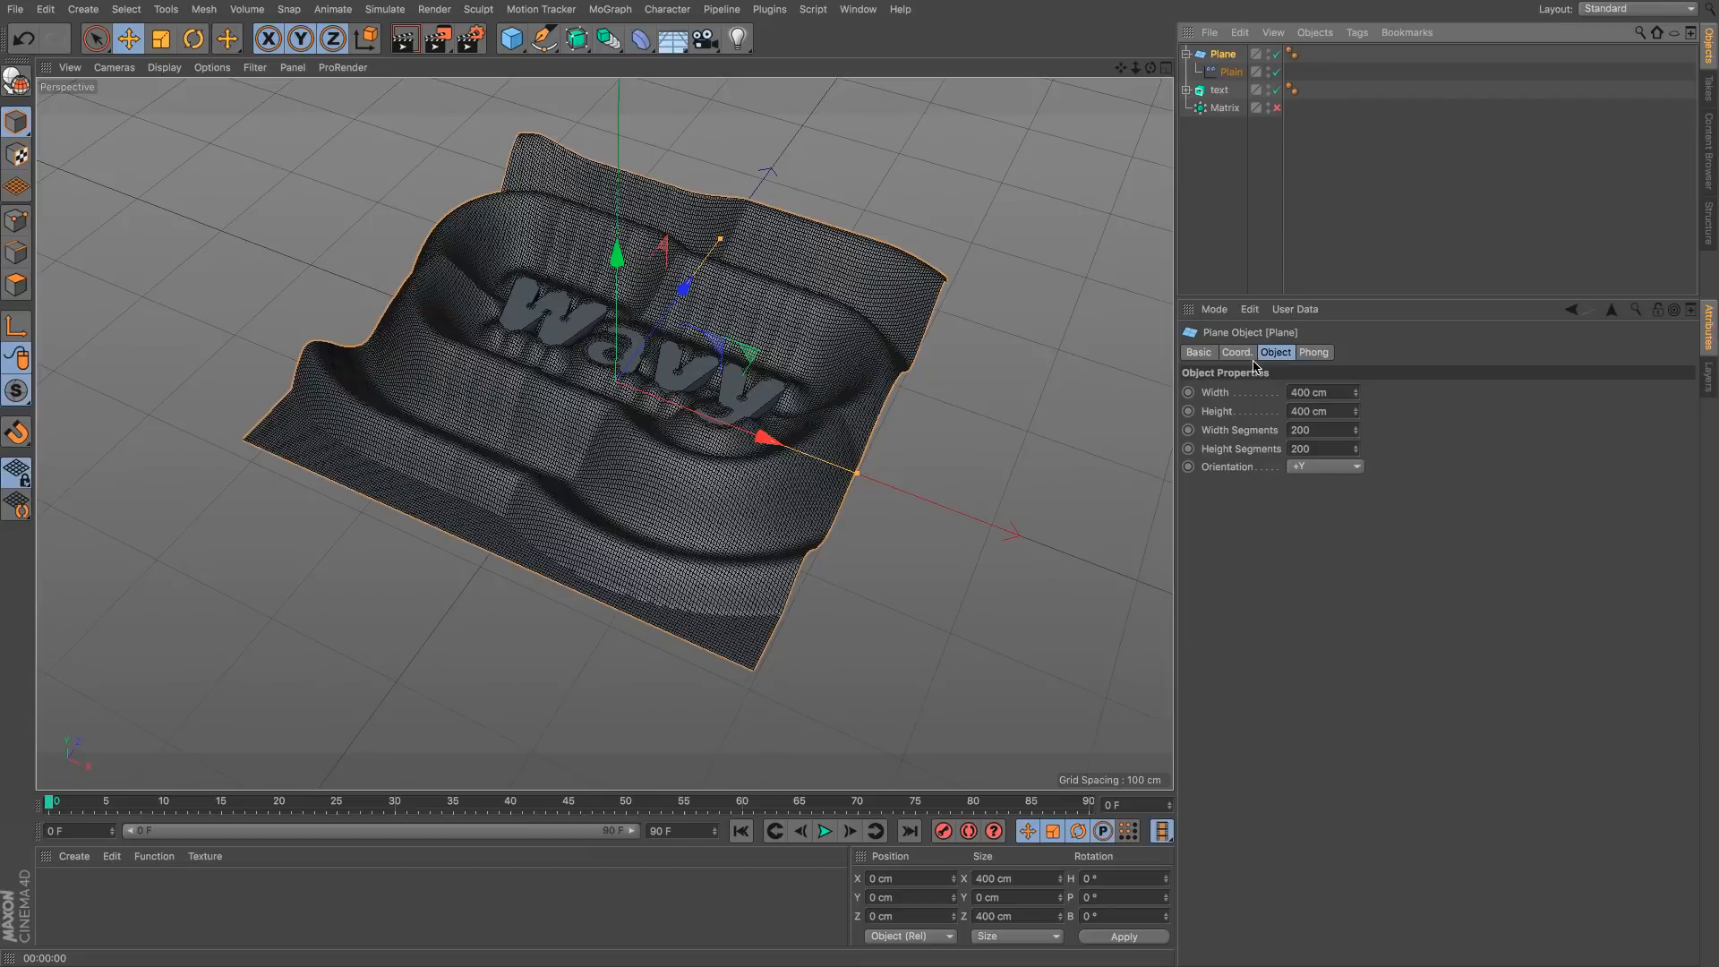
pyautogui.click(1223, 108)
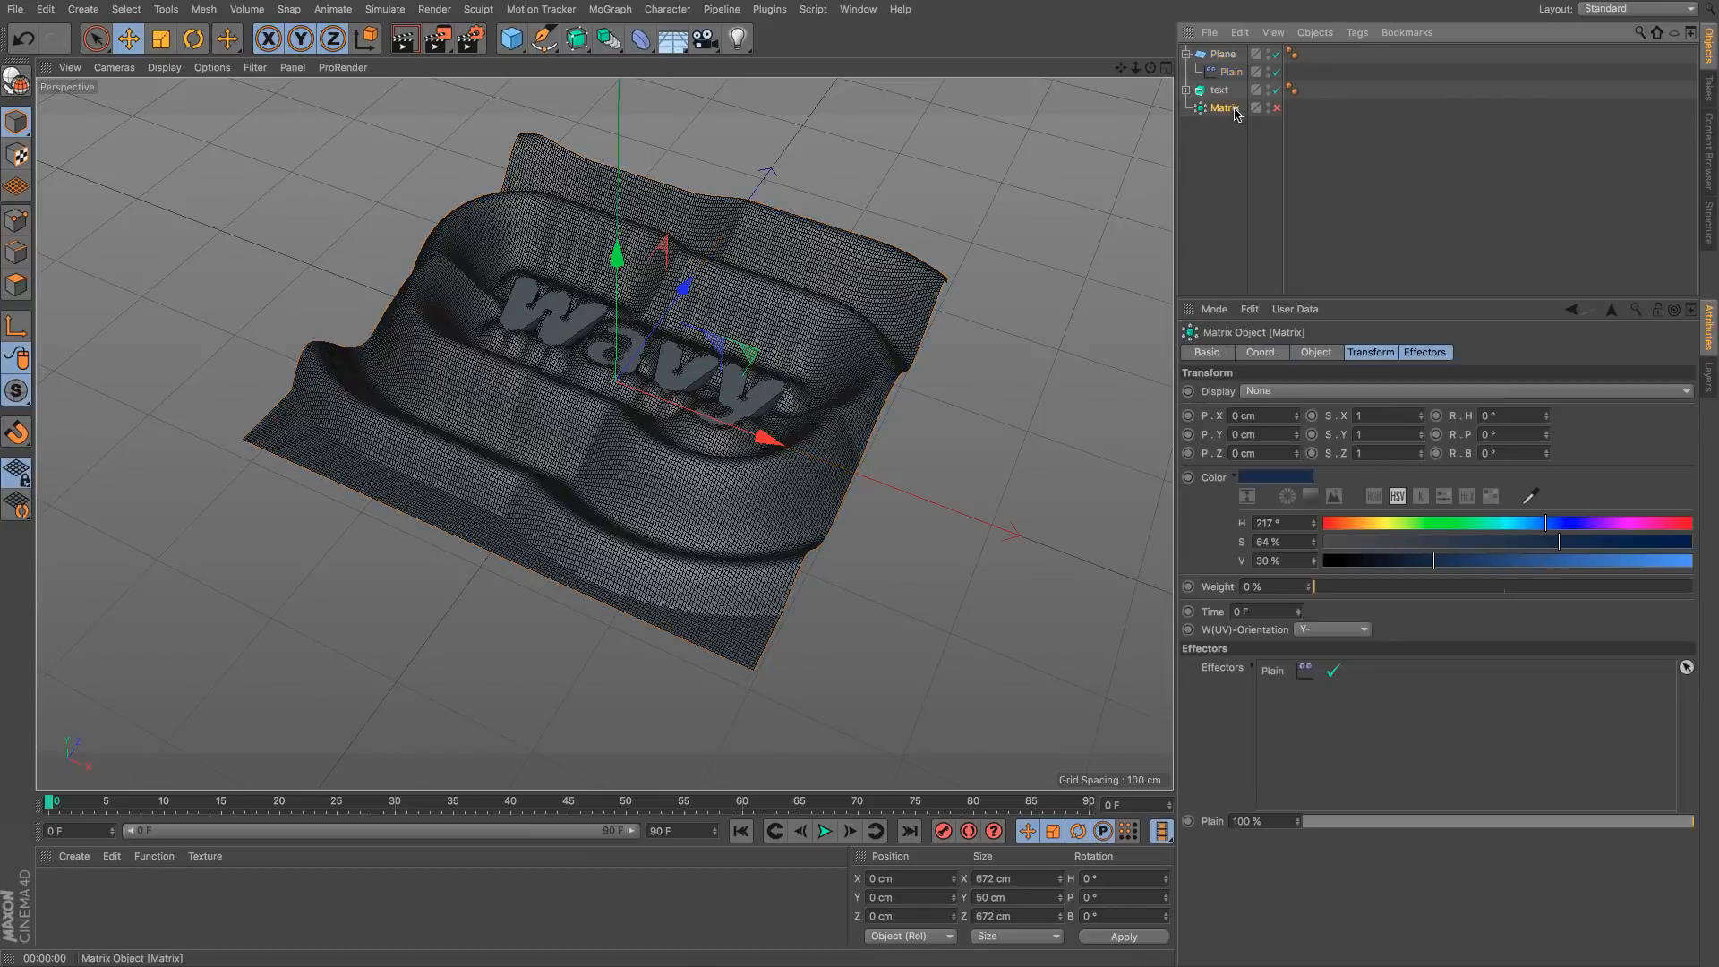
pyautogui.click(1425, 352)
pyautogui.click(1278, 107)
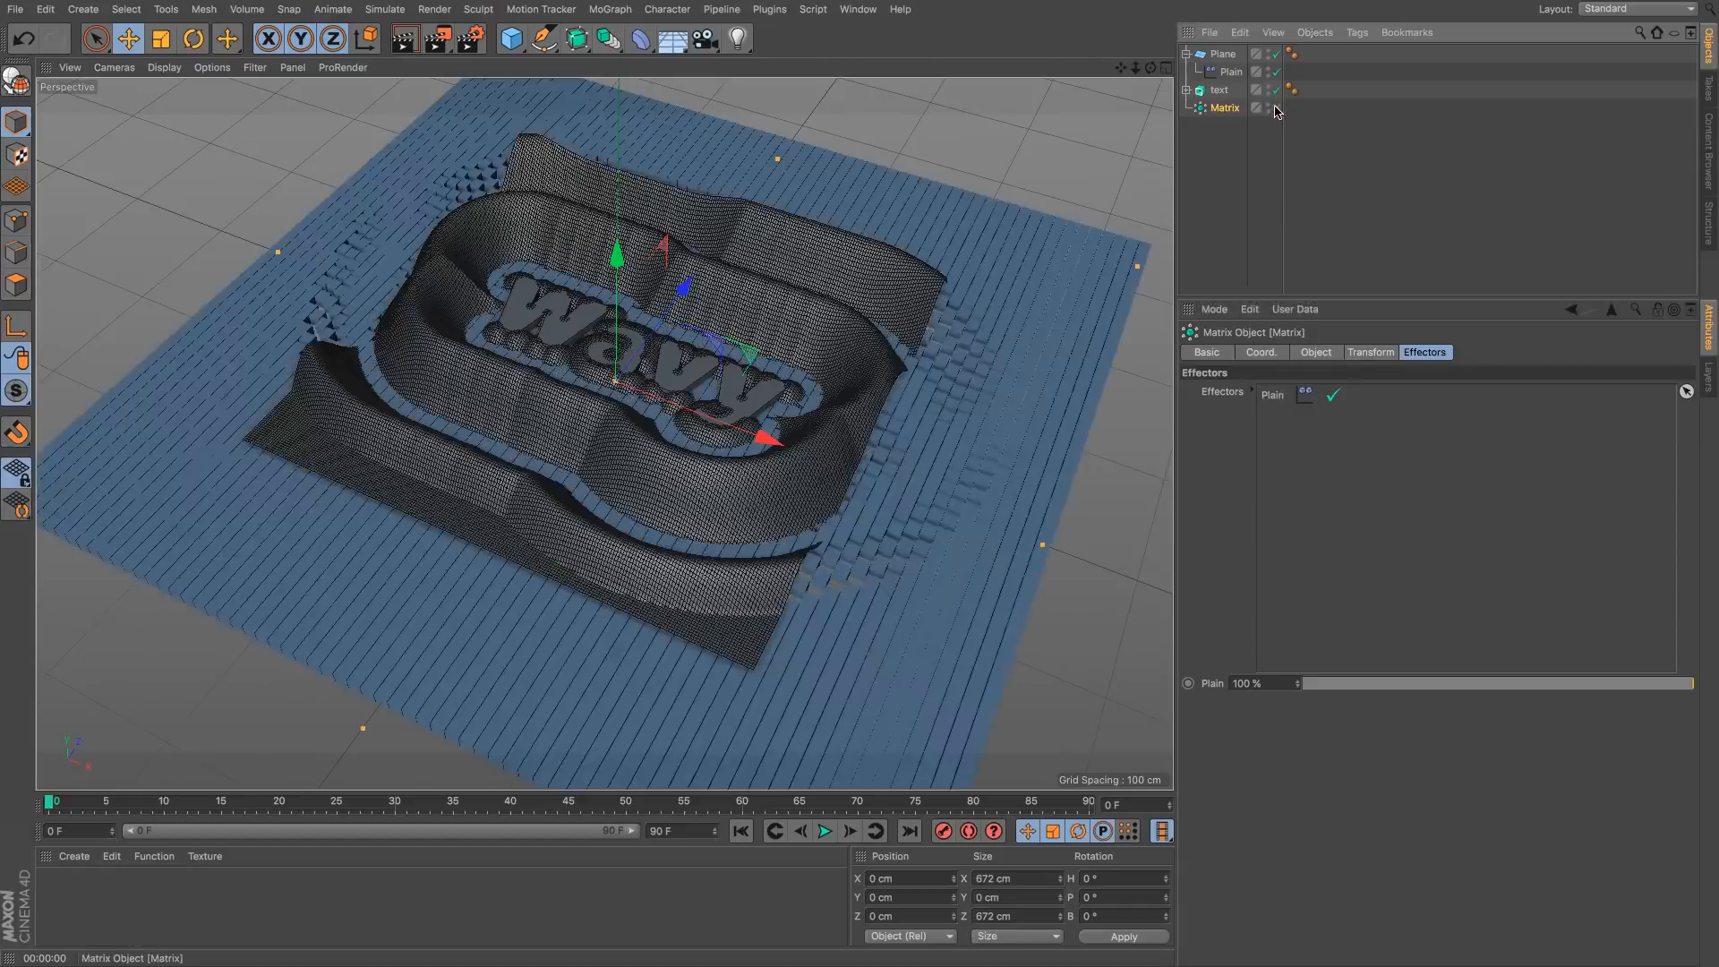
pyautogui.keyDown('alt'); pyautogui.moveTo(698, 376); pyautogui.dragTo(895, 376); pyautogui.keyUp('alt')
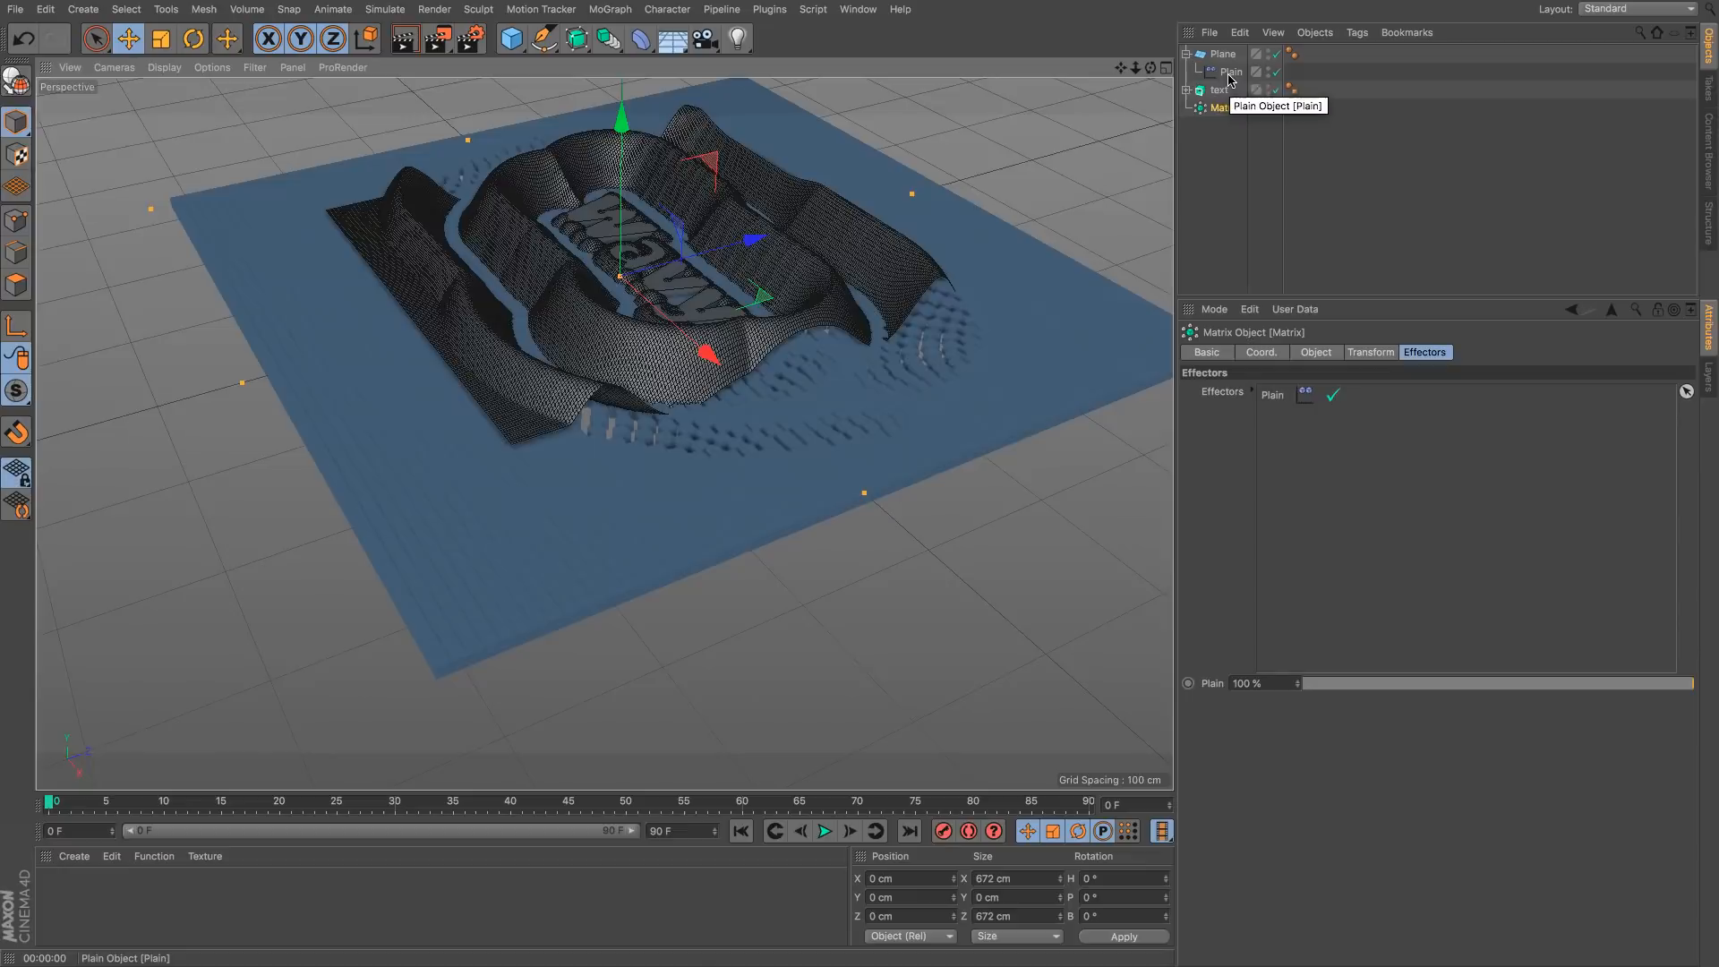
pyautogui.keyDown('alt'); pyautogui.moveTo(1092, 267); pyautogui.dragTo(943, 249); pyautogui.keyUp('alt')
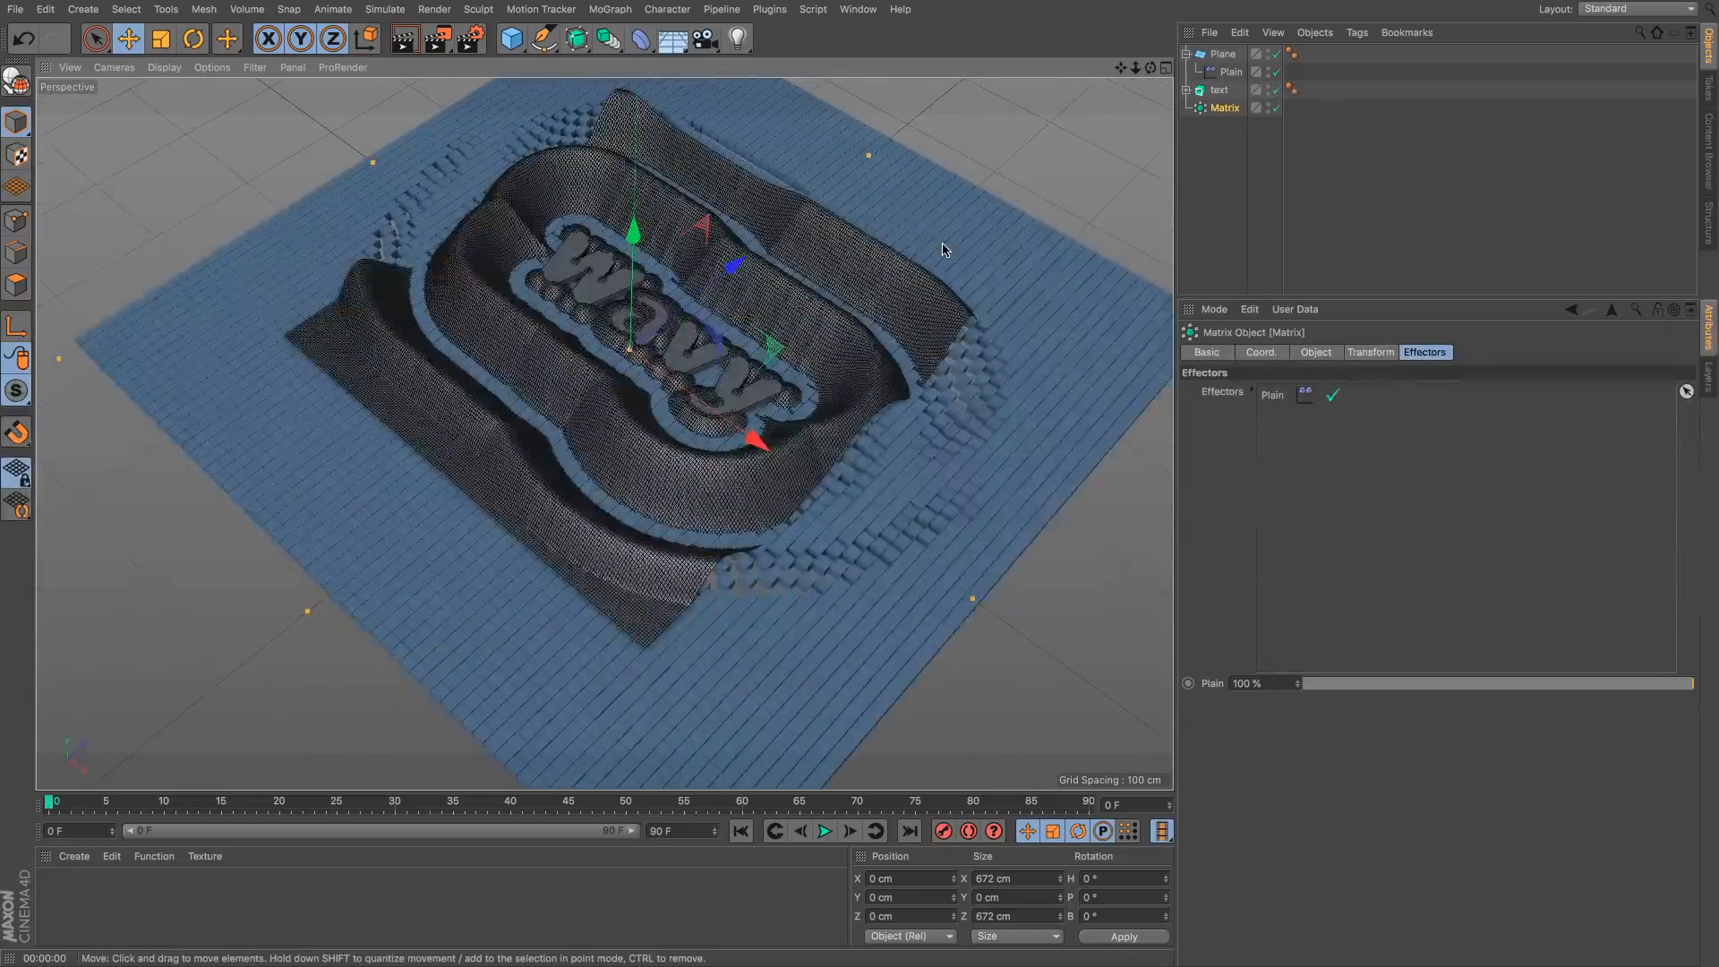
# Step: Show the Plain effector's falloff with an enlarged field list and examine the available field object types
pyautogui.click(1231, 72)
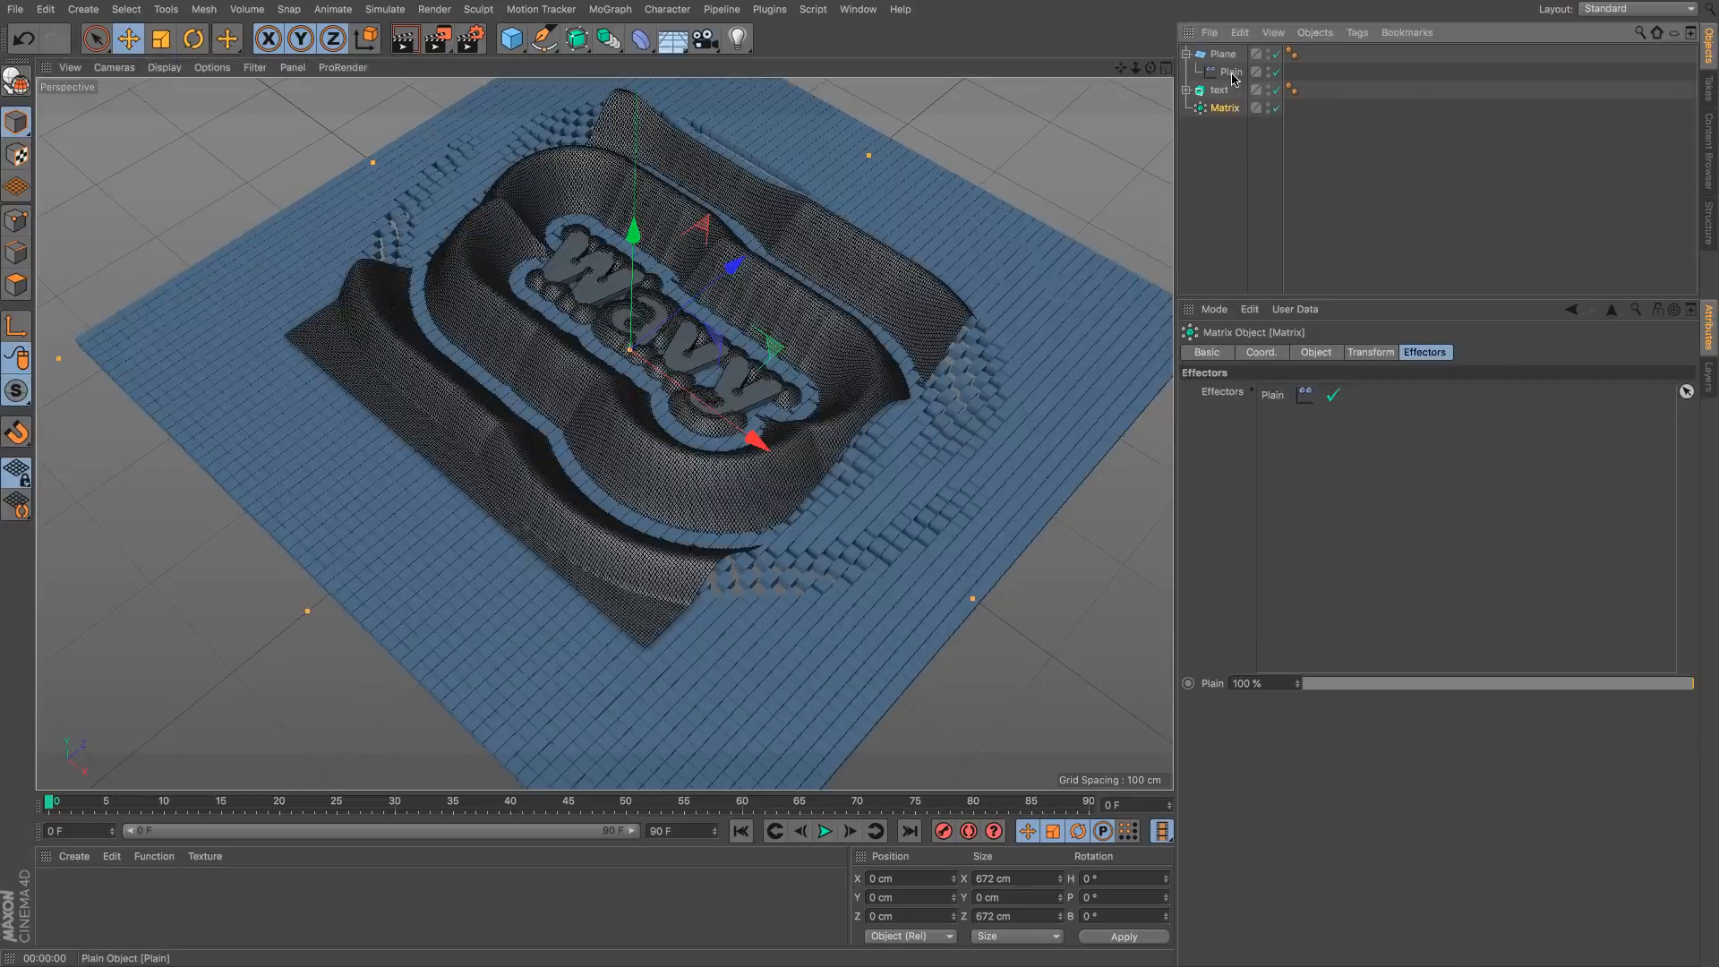
pyautogui.click(1488, 351)
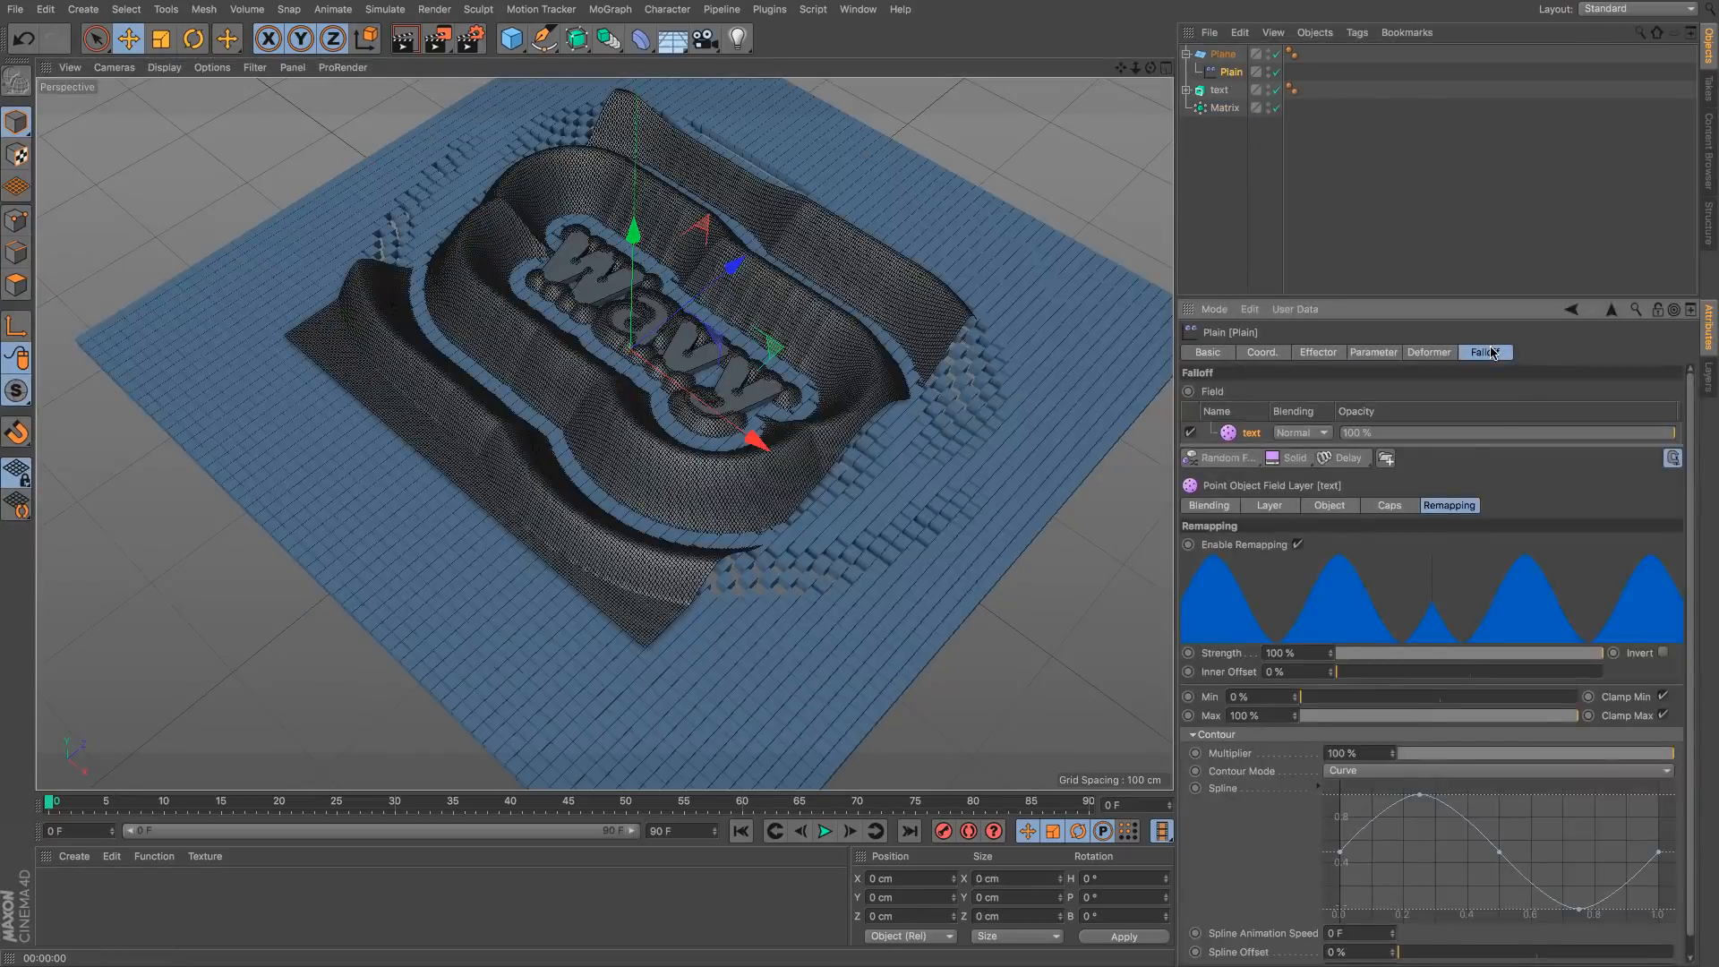
pyautogui.moveTo(1445, 446); pyautogui.dragTo(1445, 559)
pyautogui.click(125, 10)
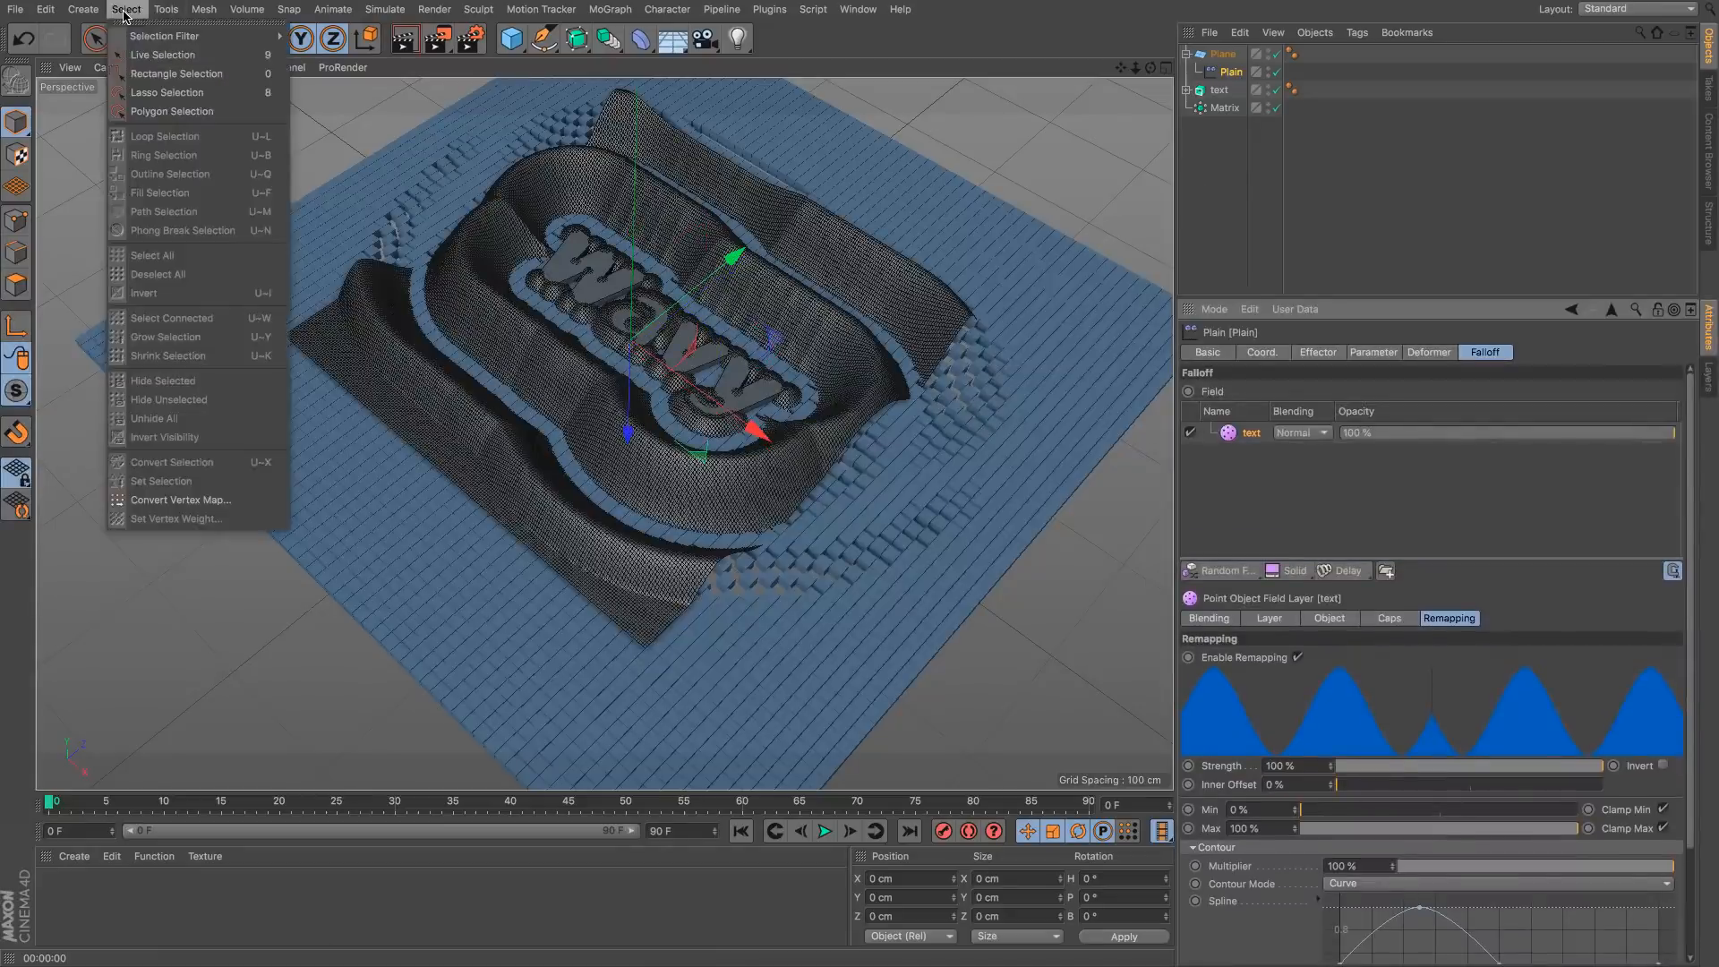
pyautogui.moveTo(84, 10)
pyautogui.moveTo(90, 136)
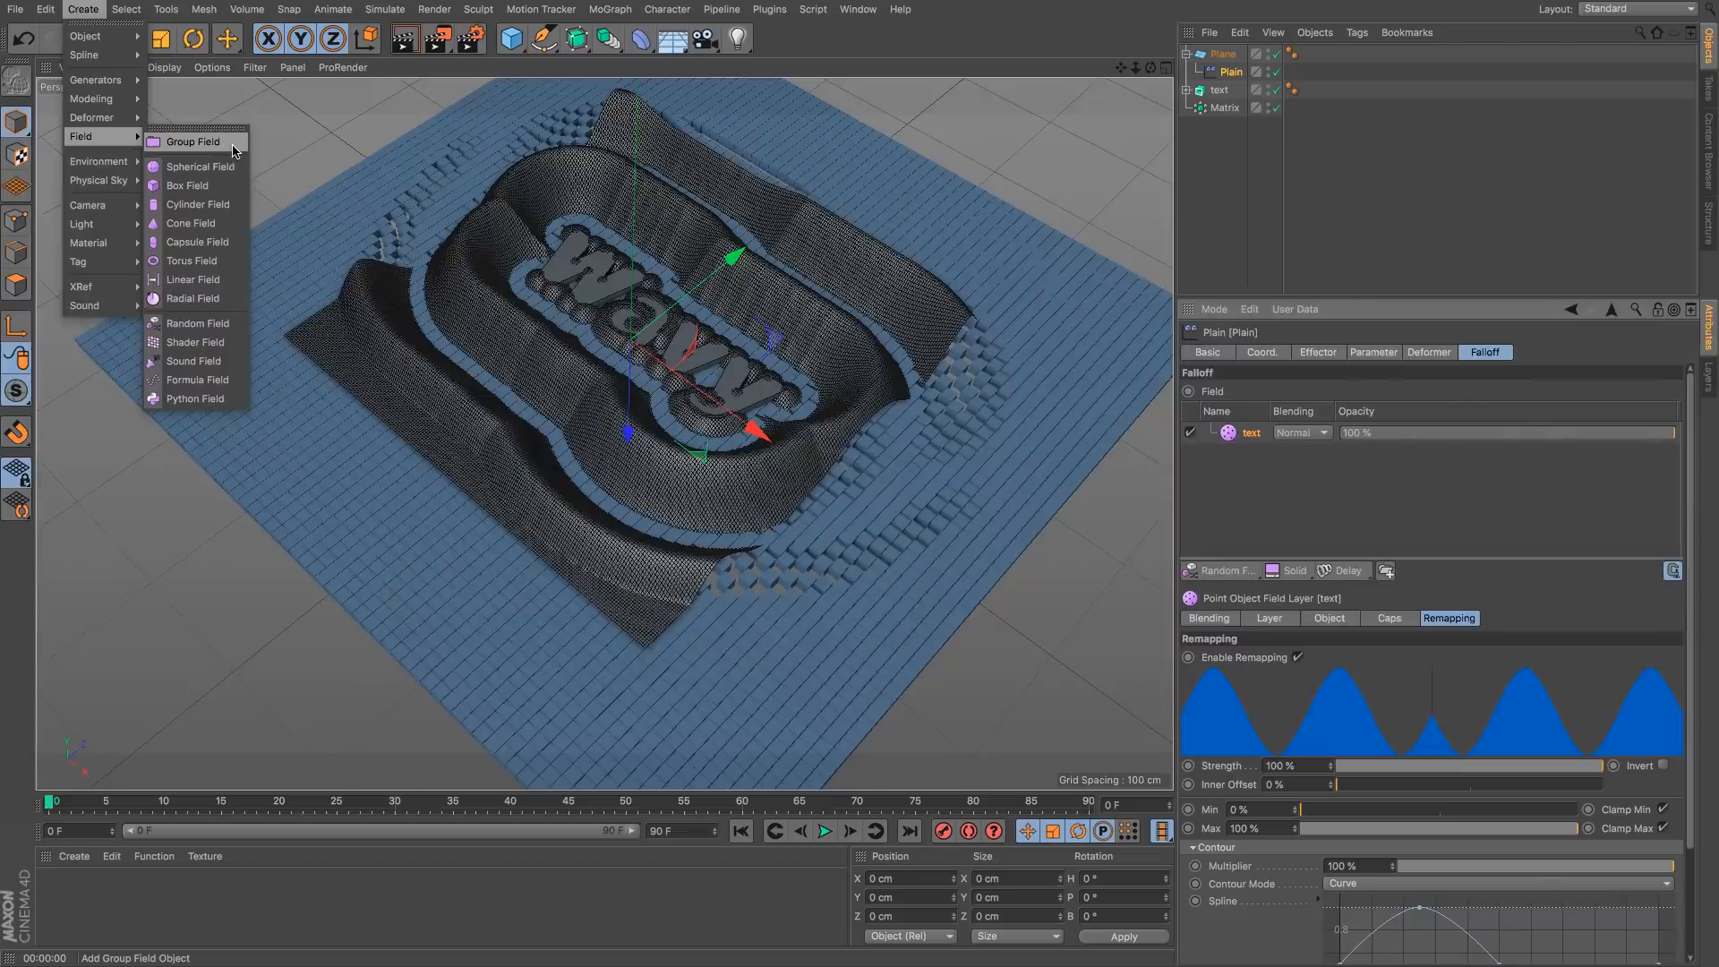
pyautogui.click(881, 333)
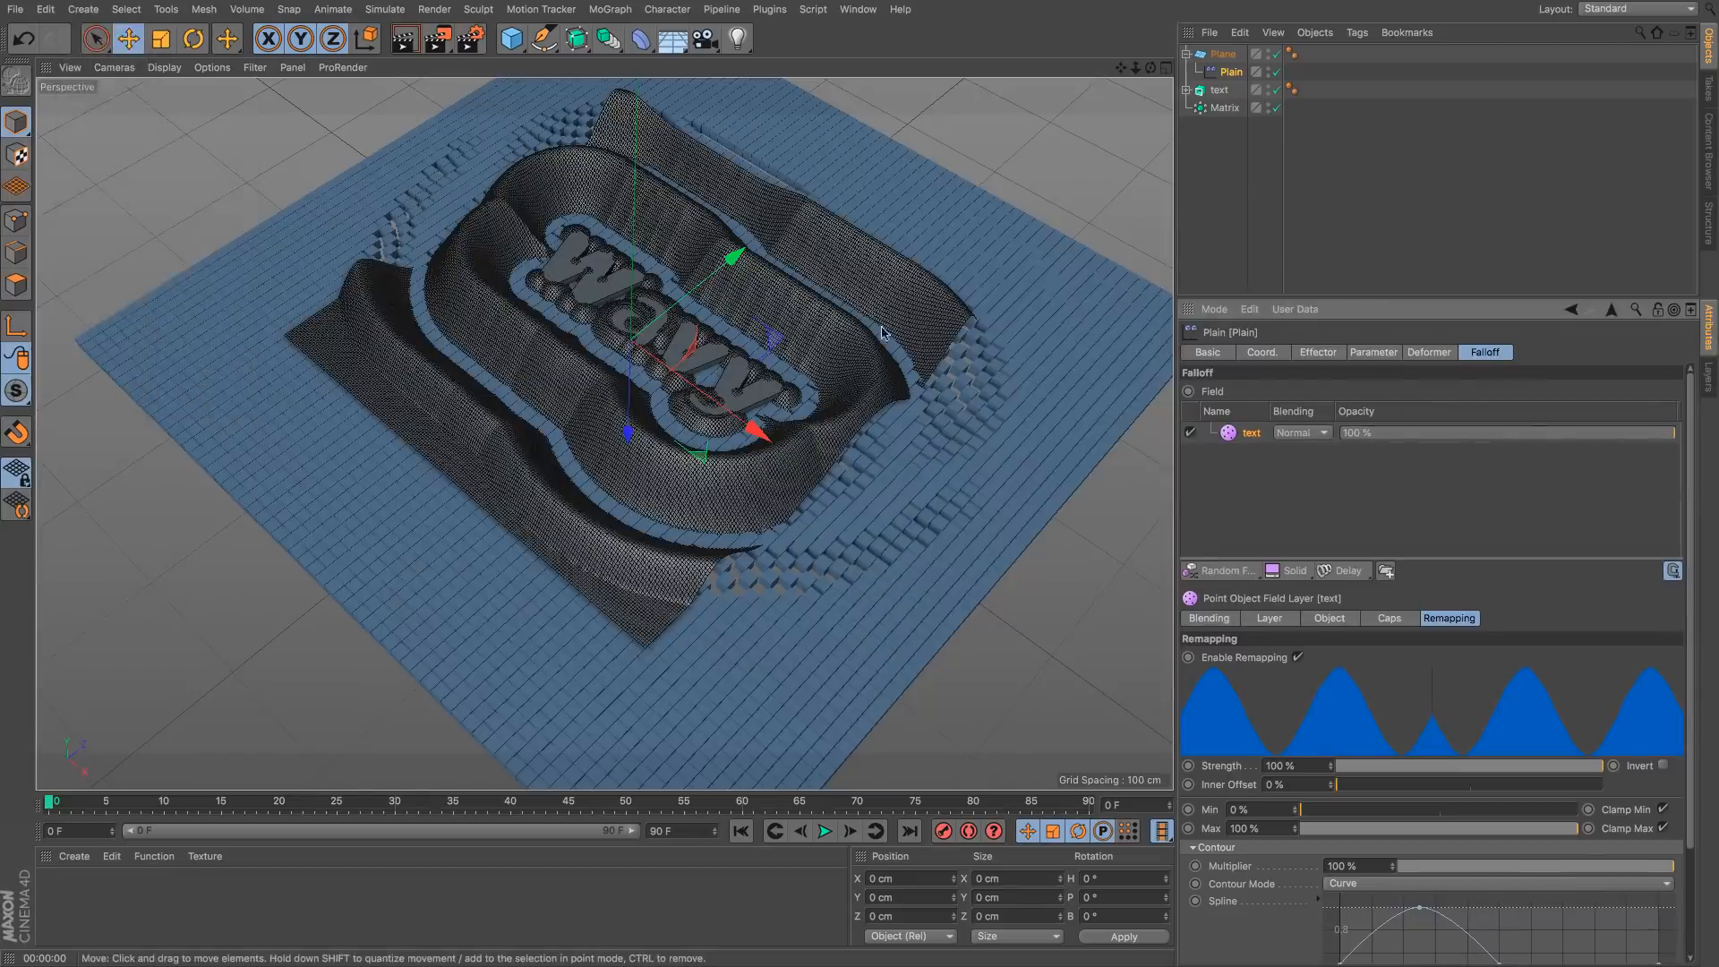
pyautogui.moveTo(880, 293)
pyautogui.keyDown('alt'); pyautogui.mouseDown()
pyautogui.moveTo(874, 330)
pyautogui.moveTo(857, 306)
pyautogui.mouseUp(); pyautogui.keyUp('alt')
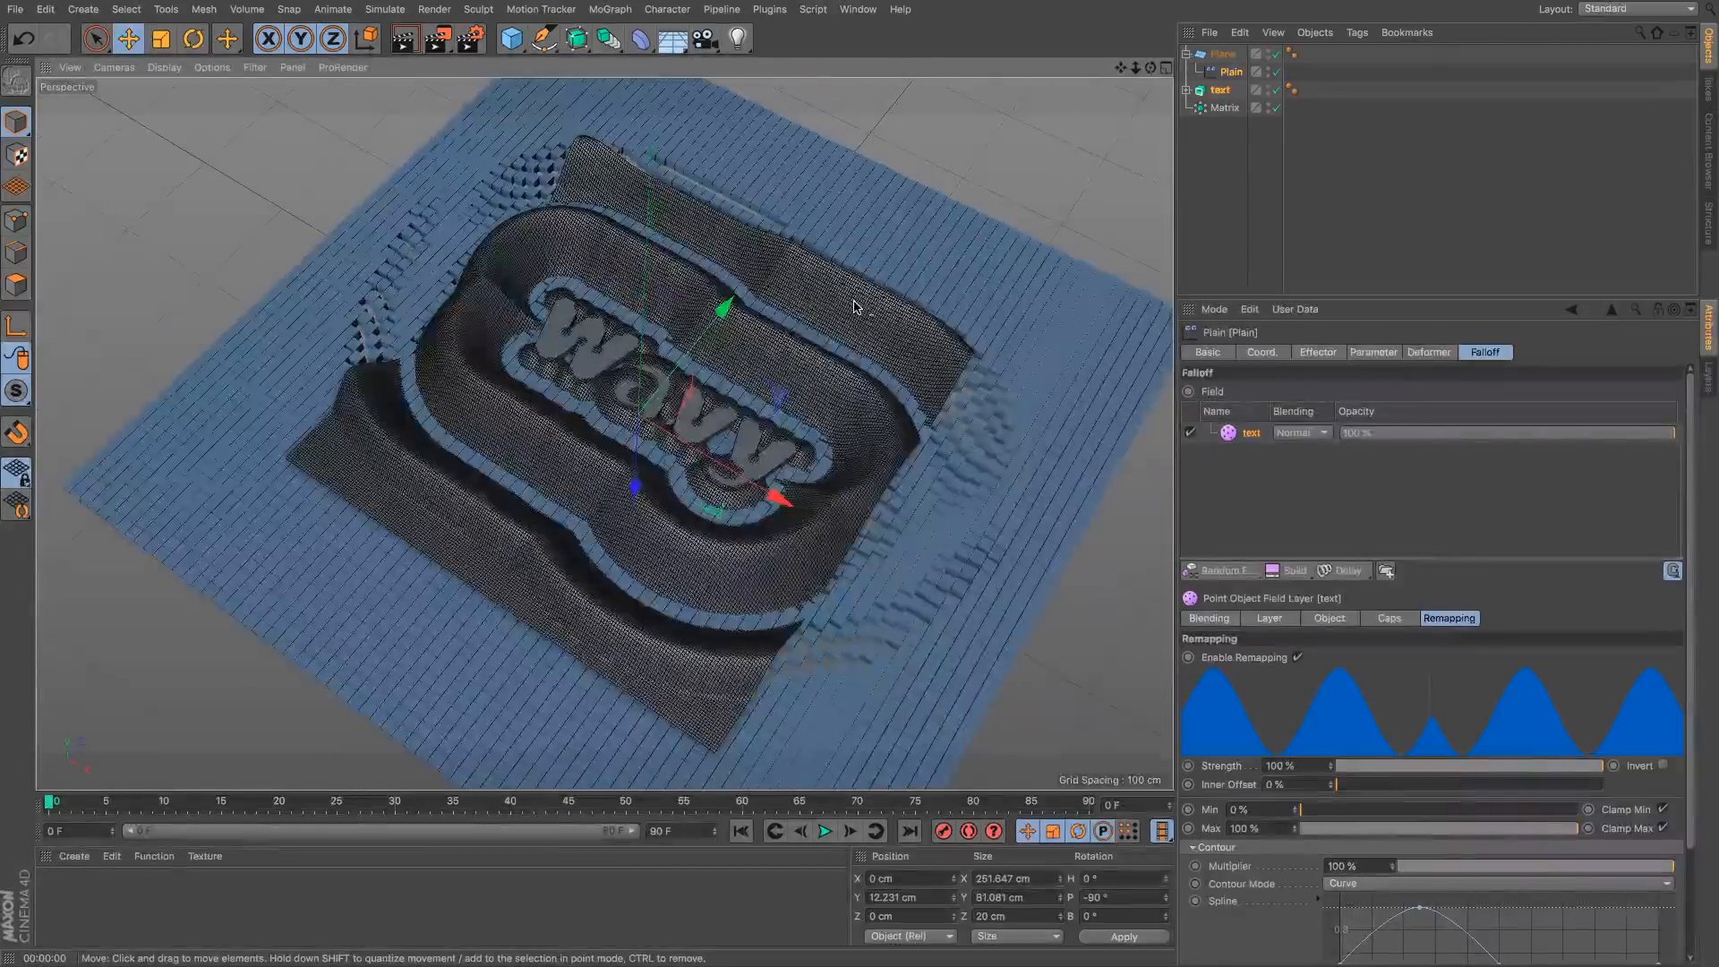
# Step: Disable the Matrix and set the Plane's width and height to 600 cm
pyautogui.click(1276, 107)
pyautogui.click(1222, 55)
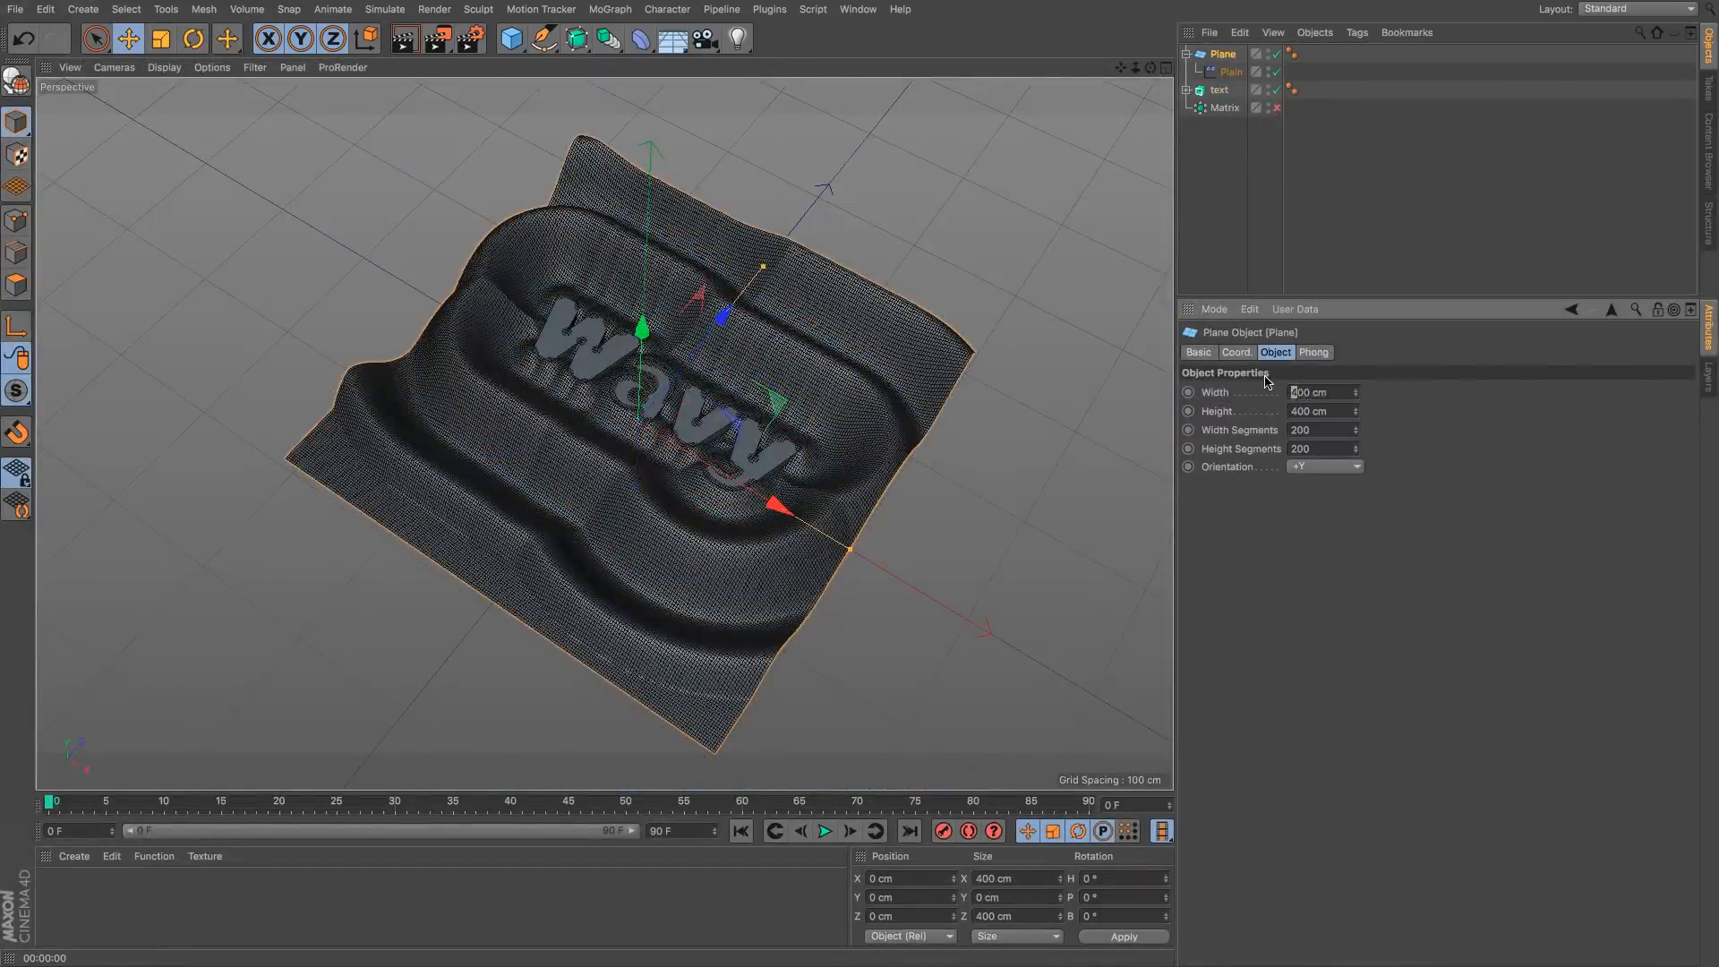
pyautogui.write('6')
pyautogui.press('Tab')
pyautogui.write('600')
pyautogui.press('Return')
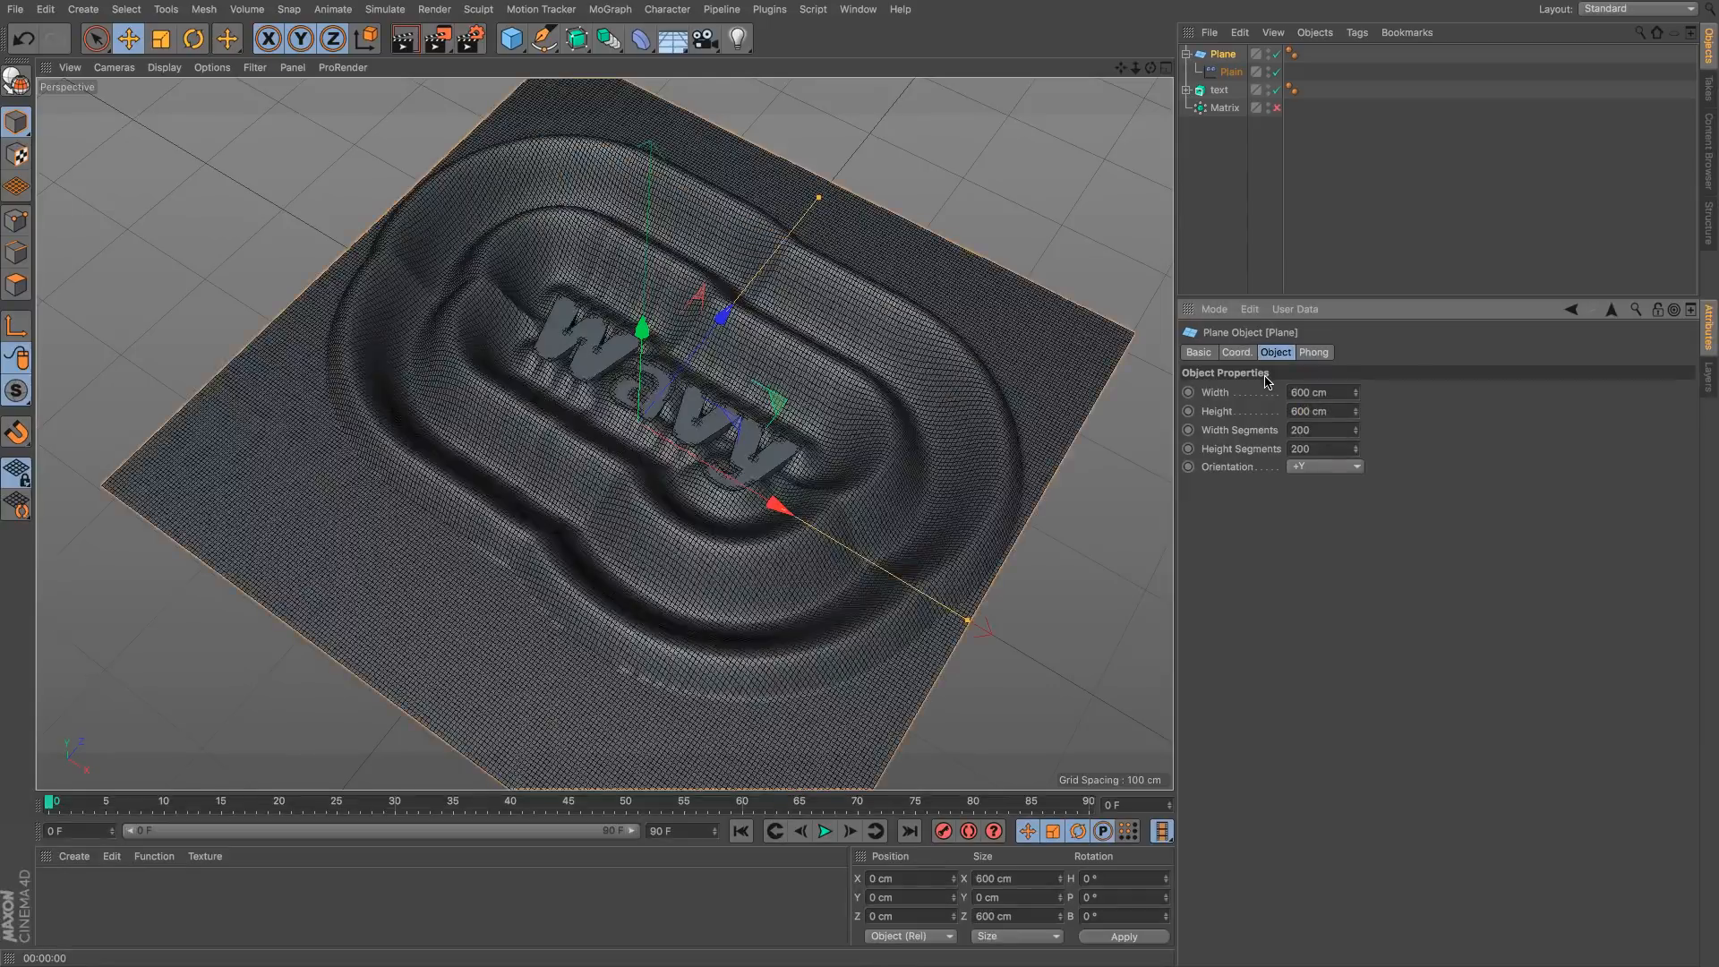
# Step: Try Surface mode on the text field layer in the Plain effector's falloff, and return it to Points
pyautogui.keyDown('alt'); pyautogui.moveTo(993, 475); pyautogui.dragTo(851, 537); pyautogui.keyUp('alt')
pyautogui.scroll(10, 850, 537)
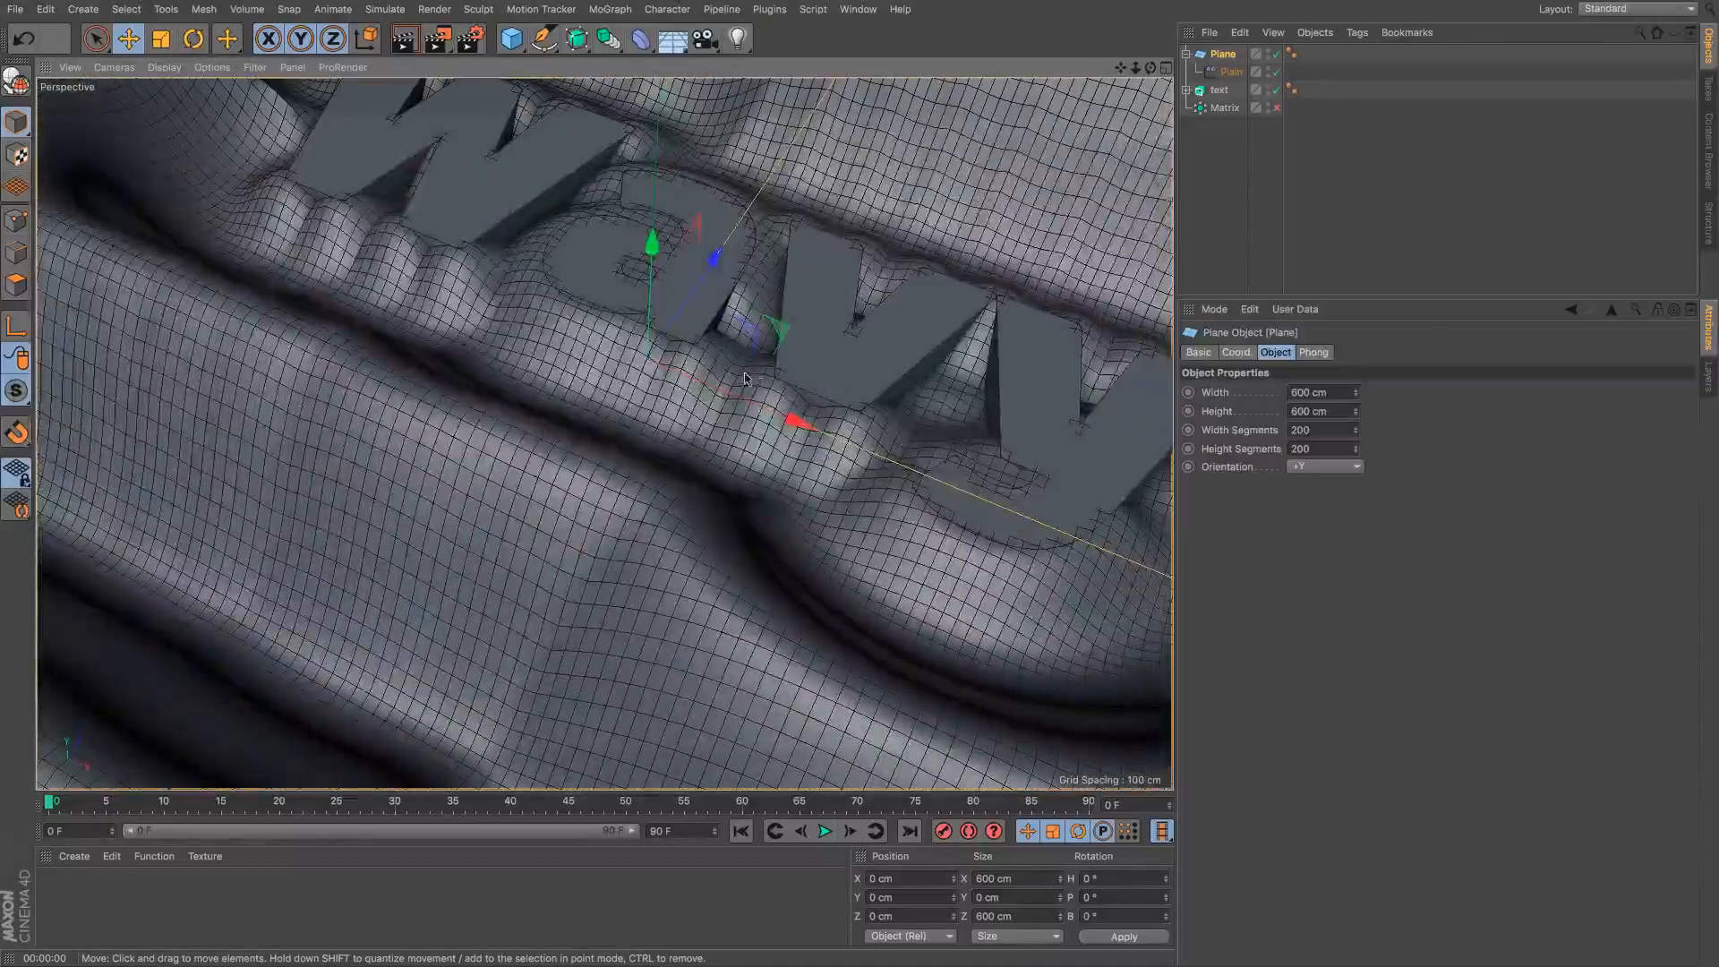
pyautogui.scroll(-8, 744, 378)
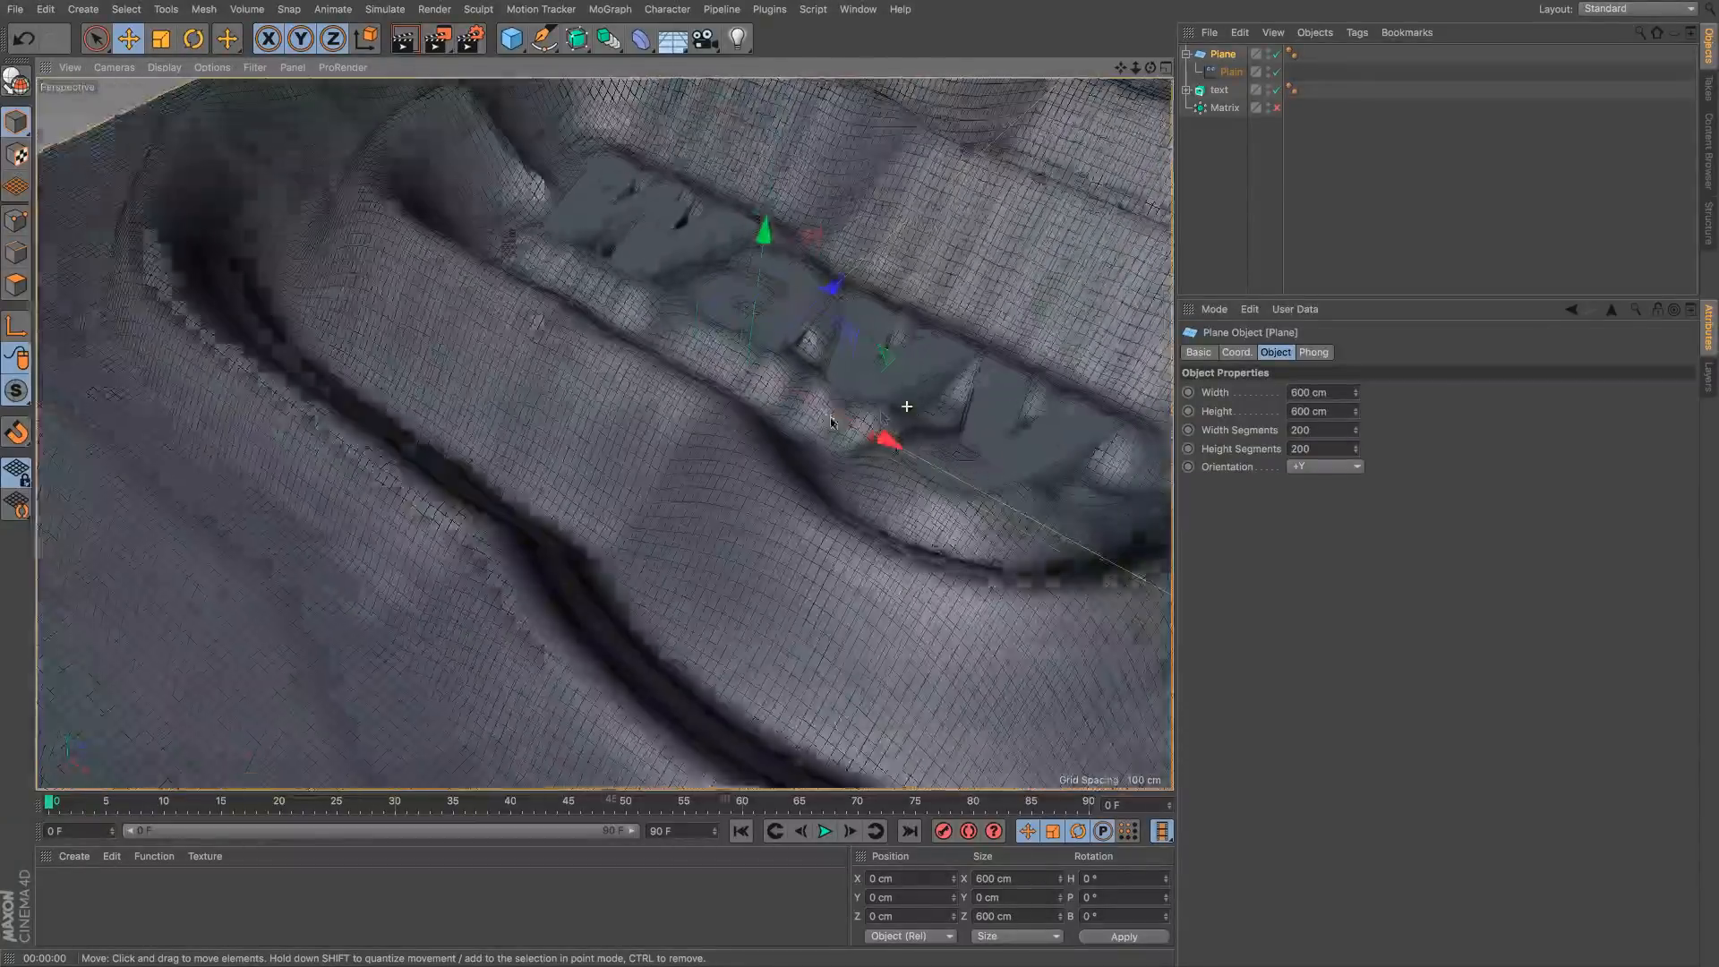
pyautogui.keyDown('alt'); pyautogui.moveTo(805, 340); pyautogui.dragTo(1128, 146); pyautogui.keyUp('alt')
pyautogui.click(1230, 72)
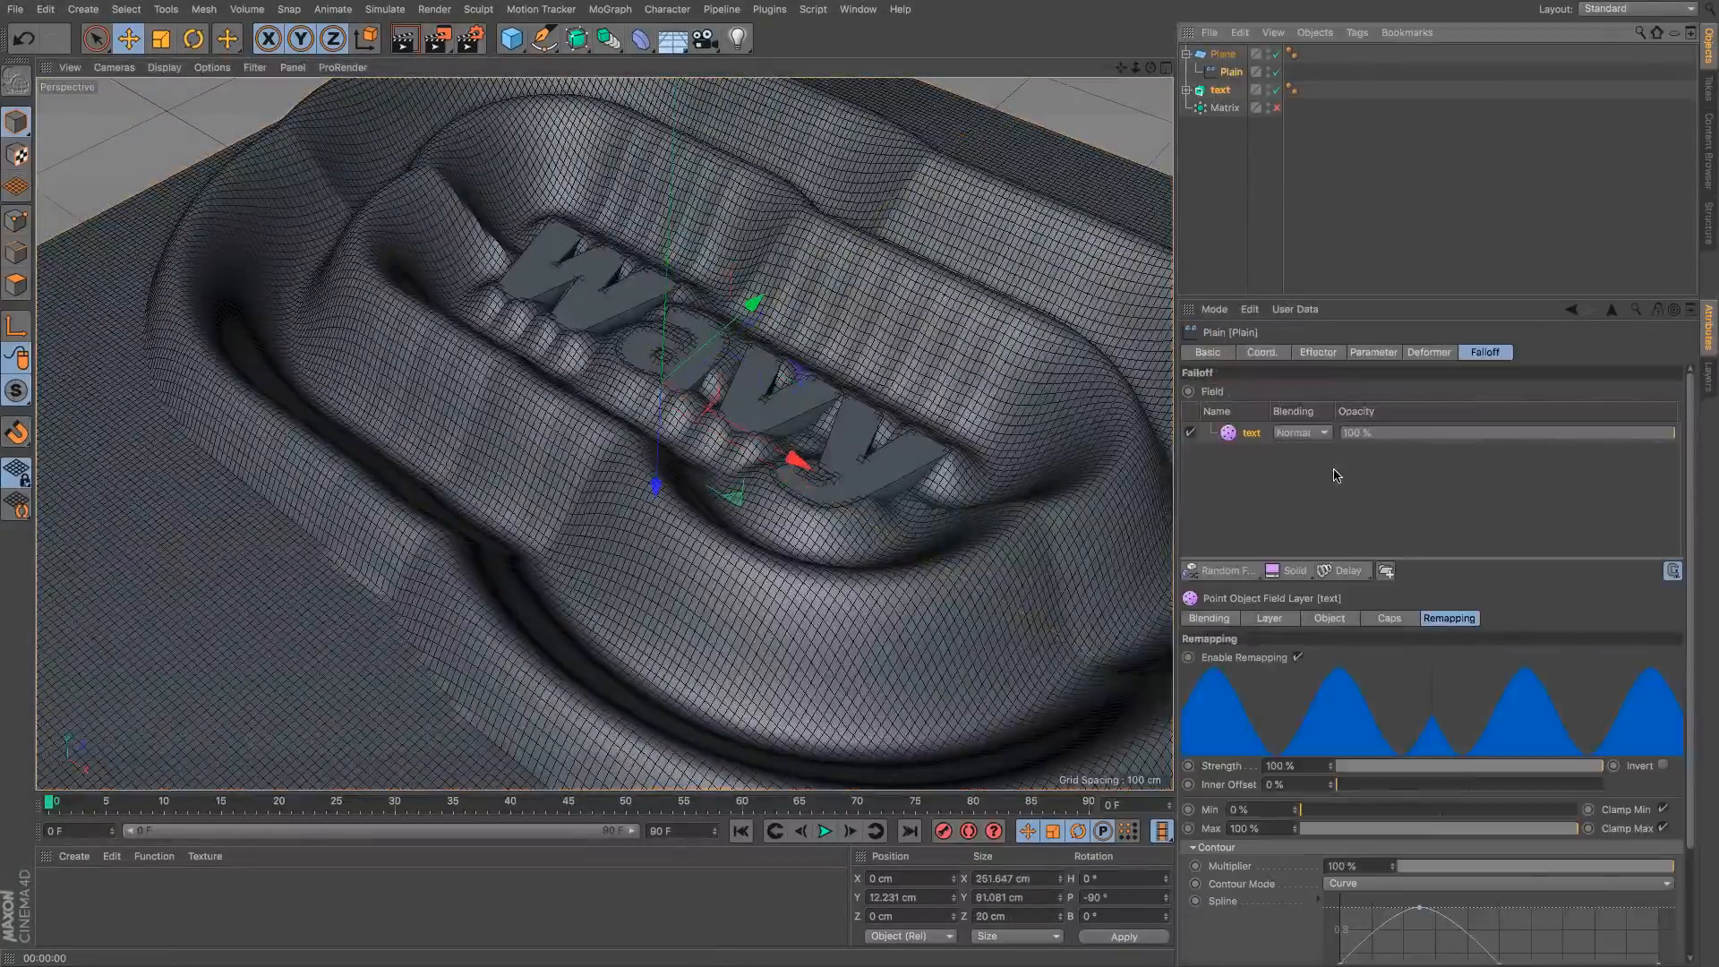
pyautogui.click(1250, 436)
pyautogui.click(1269, 617)
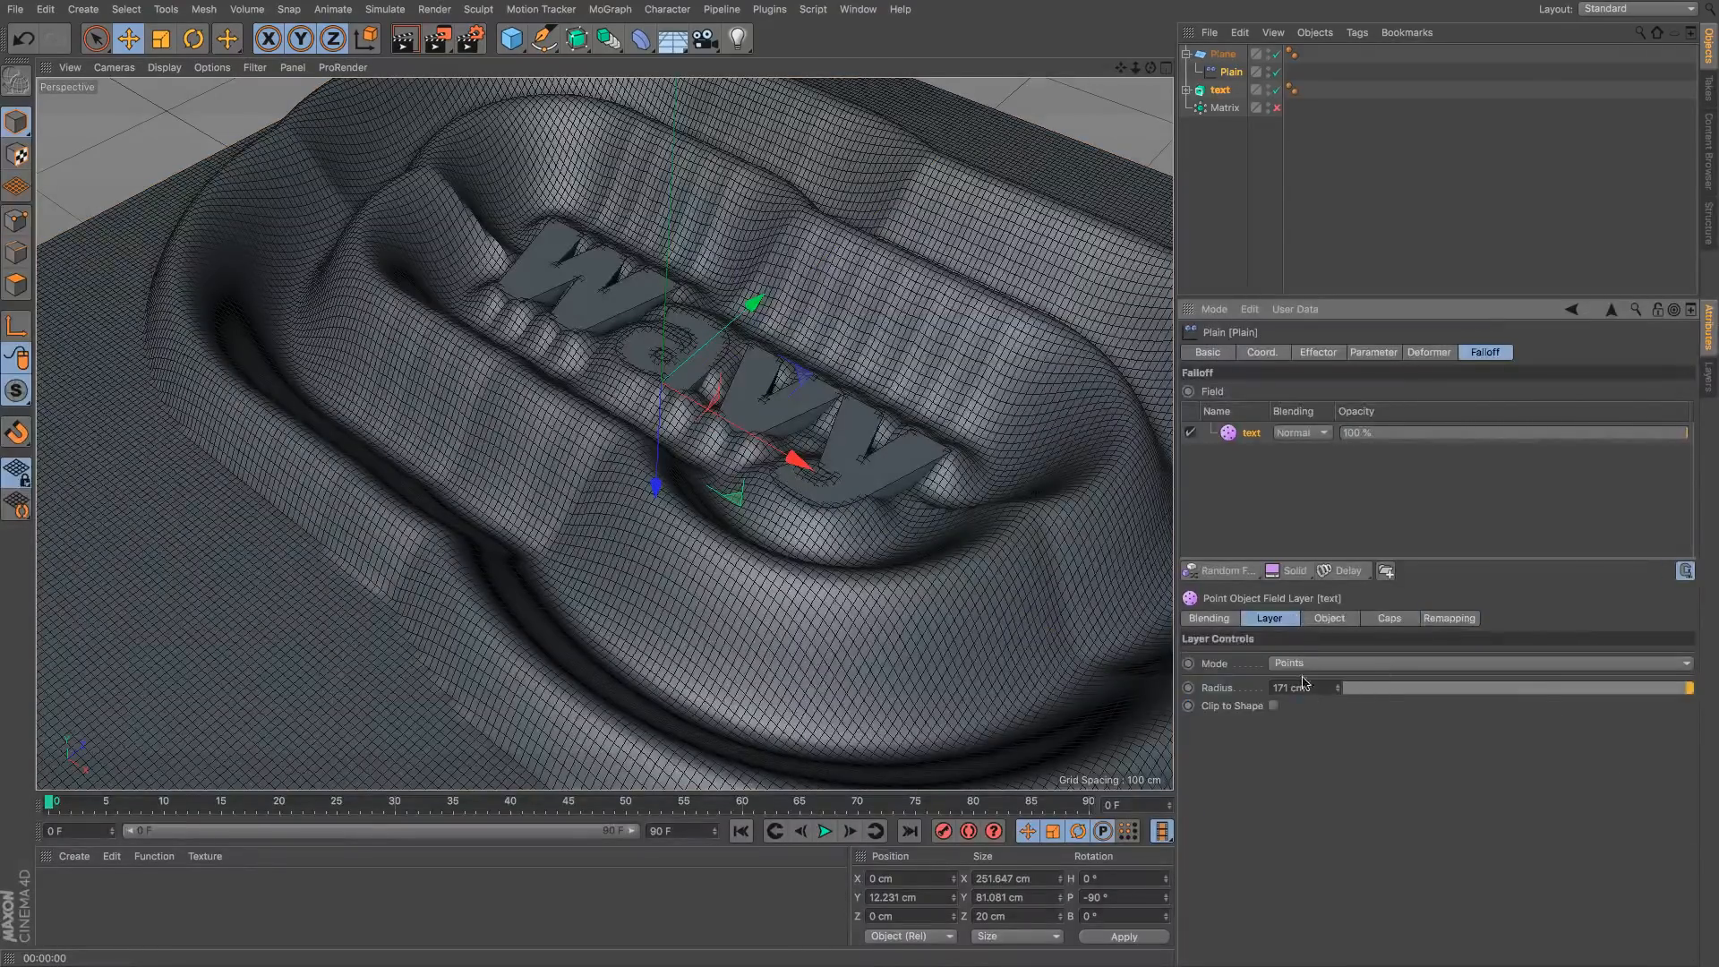
pyautogui.click(1313, 667)
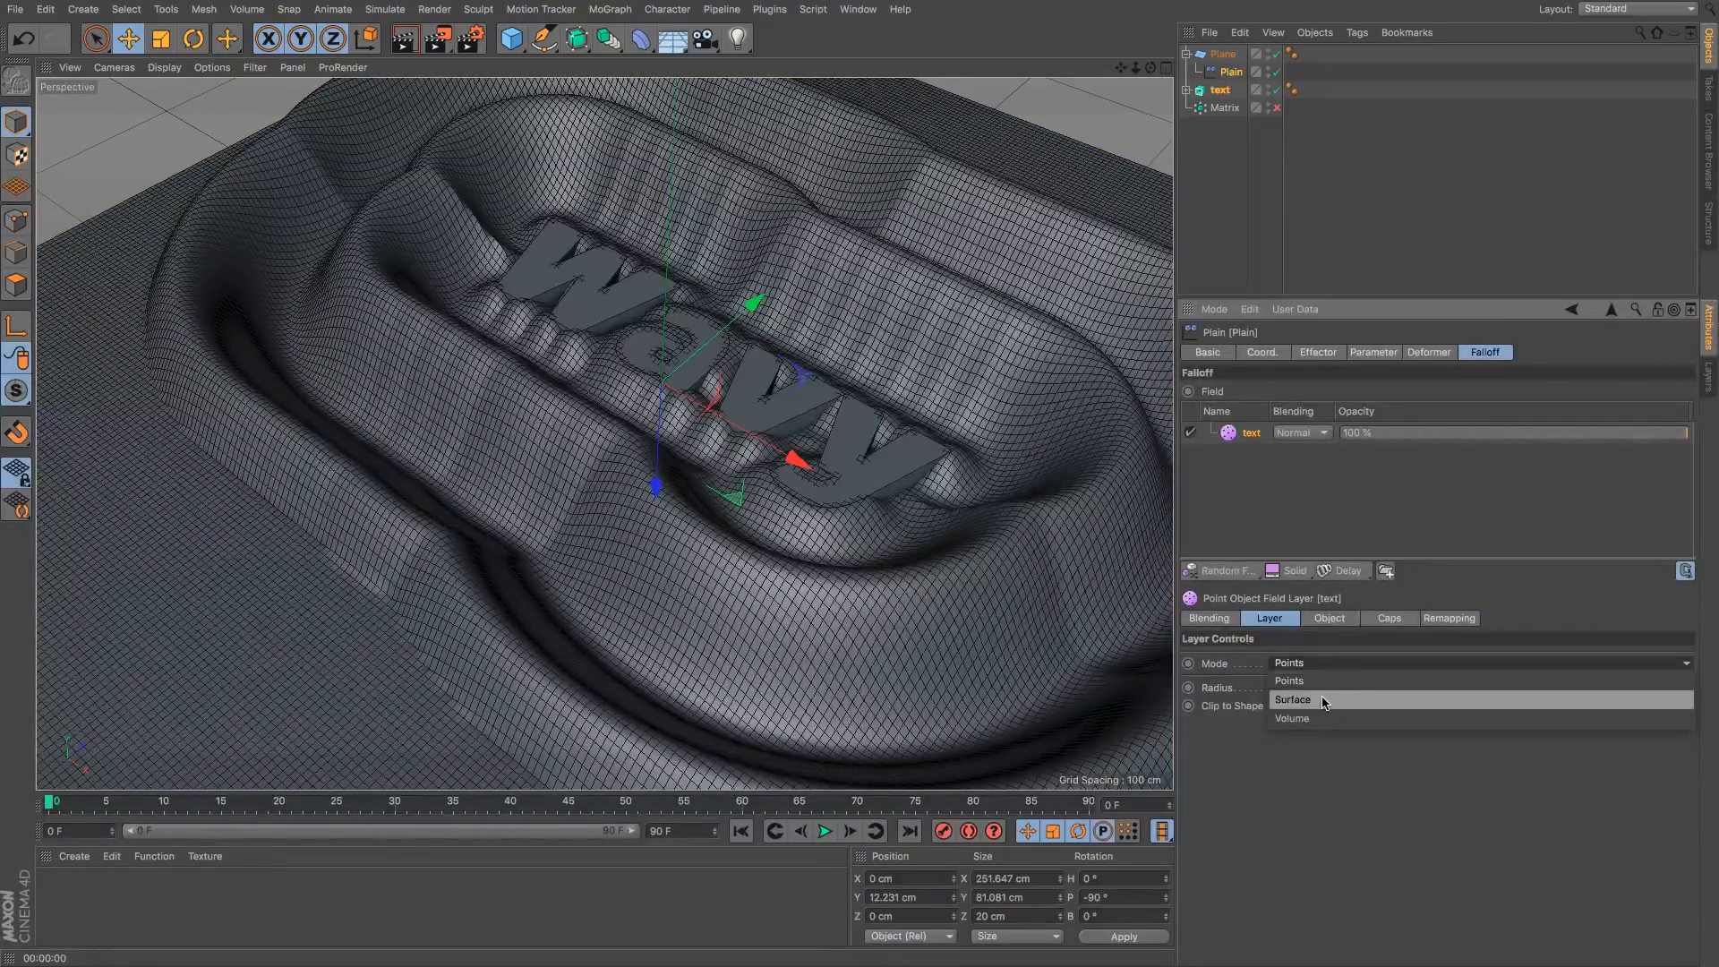
pyautogui.click(1322, 701)
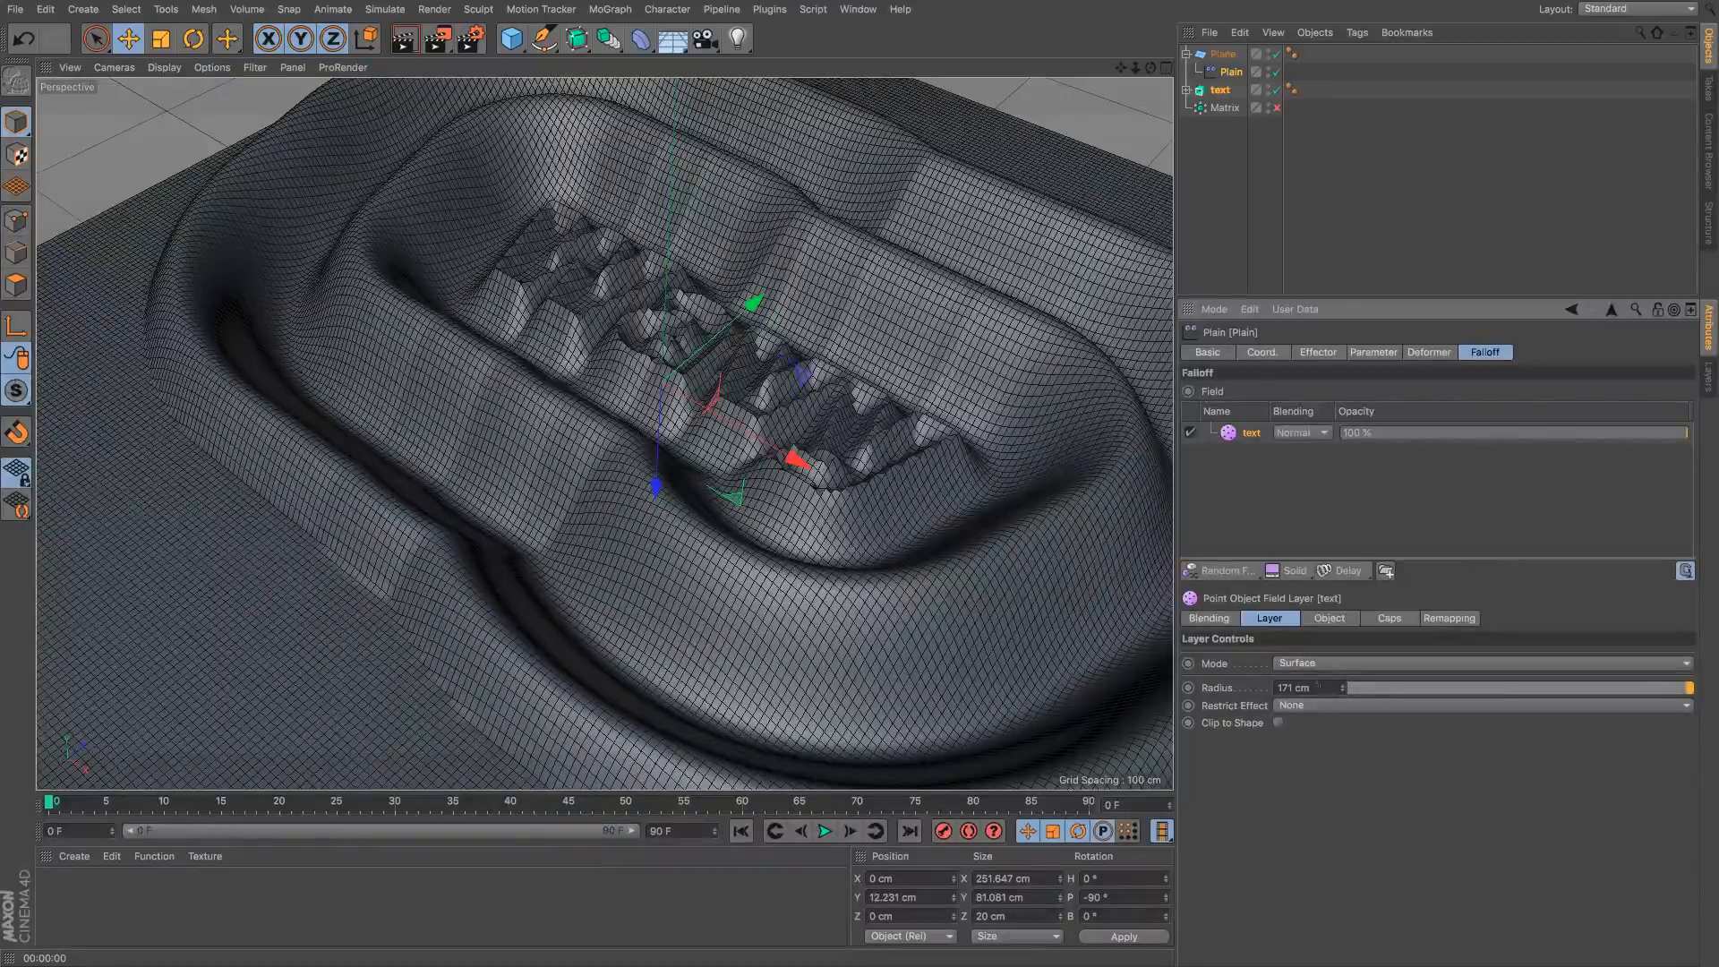
pyautogui.click(1330, 663)
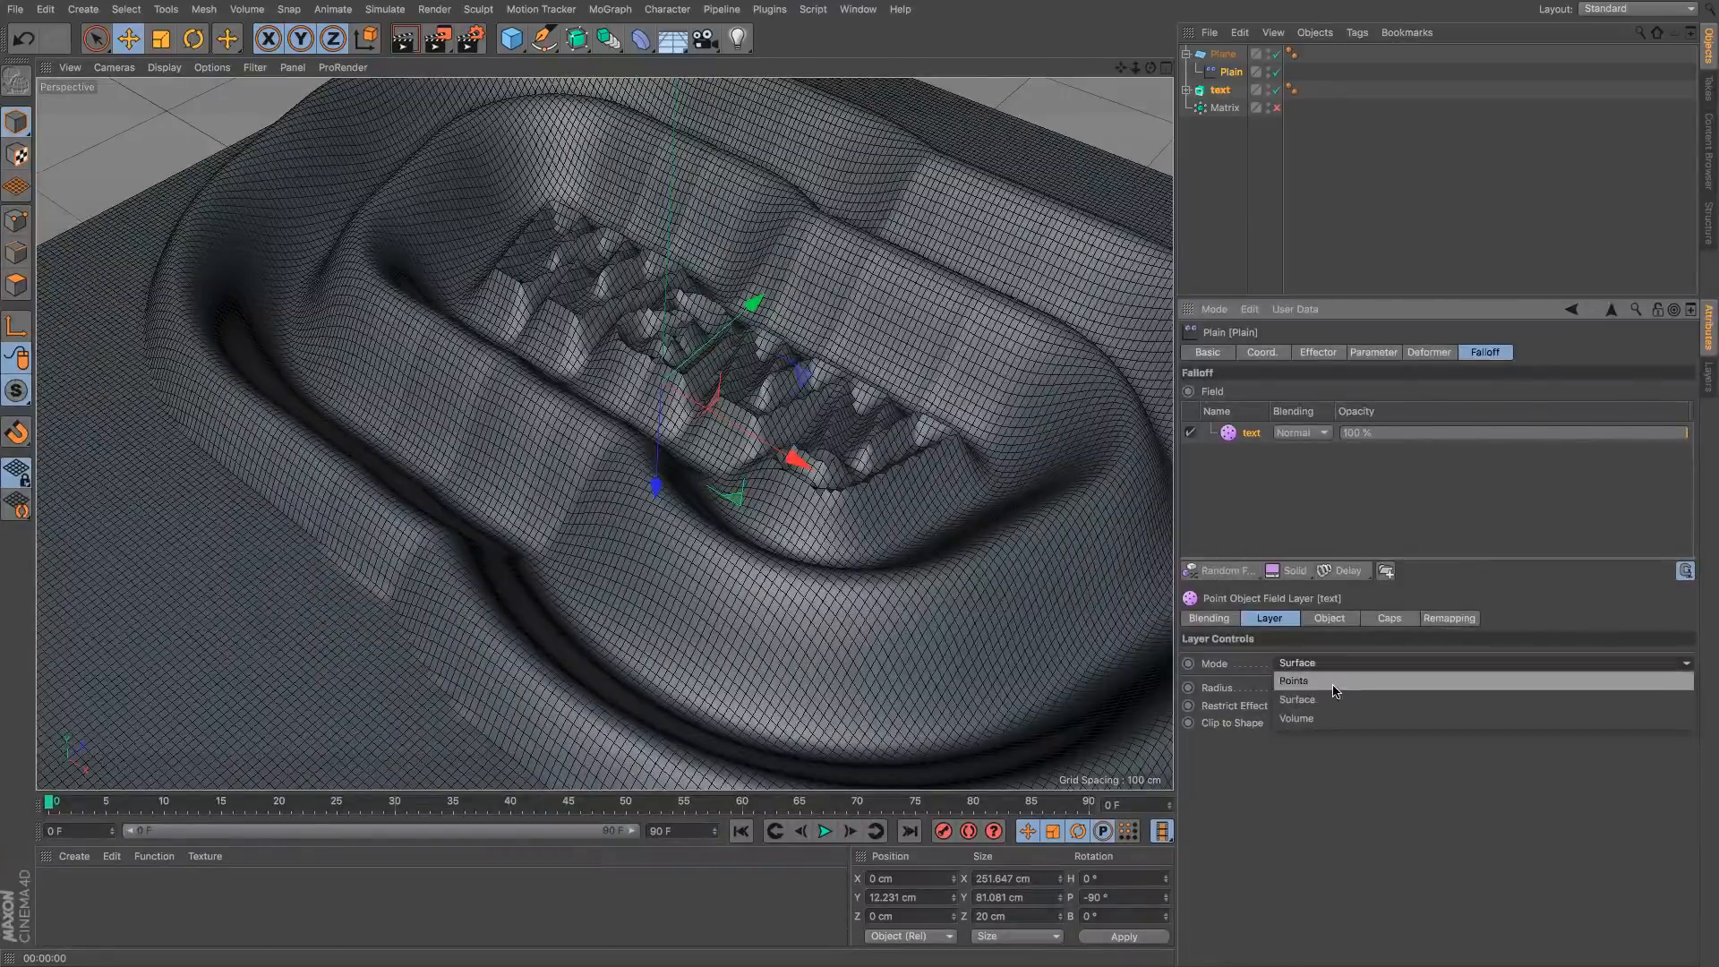
pyautogui.click(1332, 682)
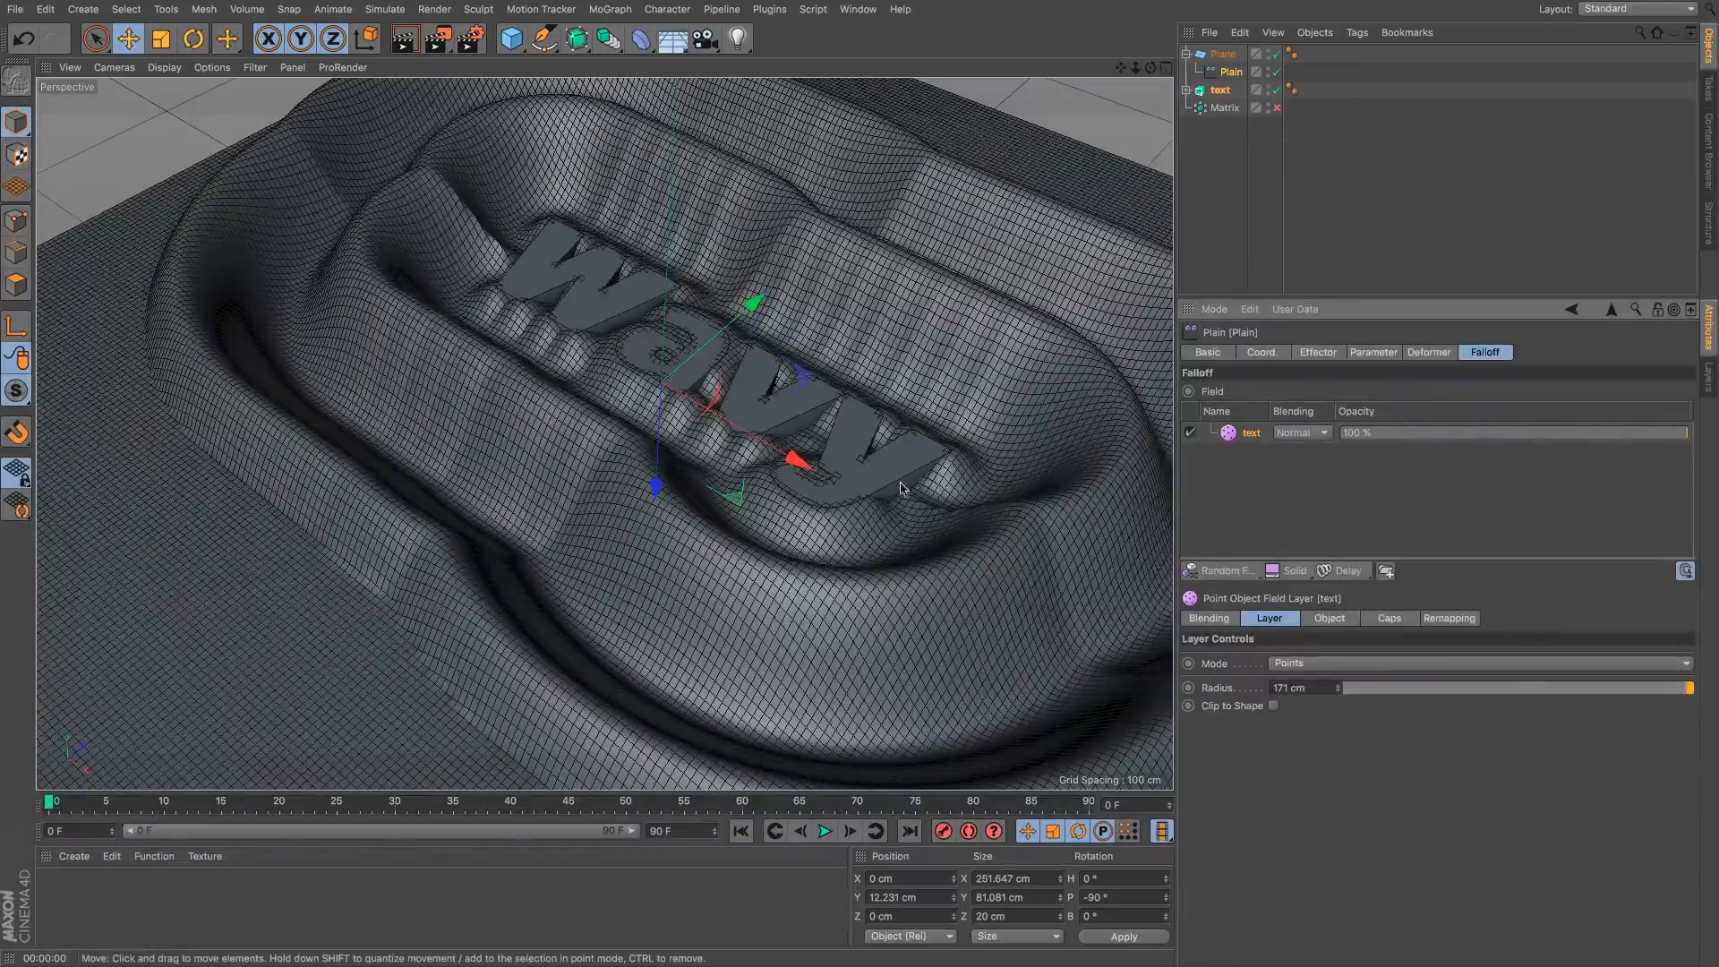
# Step: Disable the Plane and set the Text spline's intermediate points to Subdivided
pyautogui.click(1276, 53)
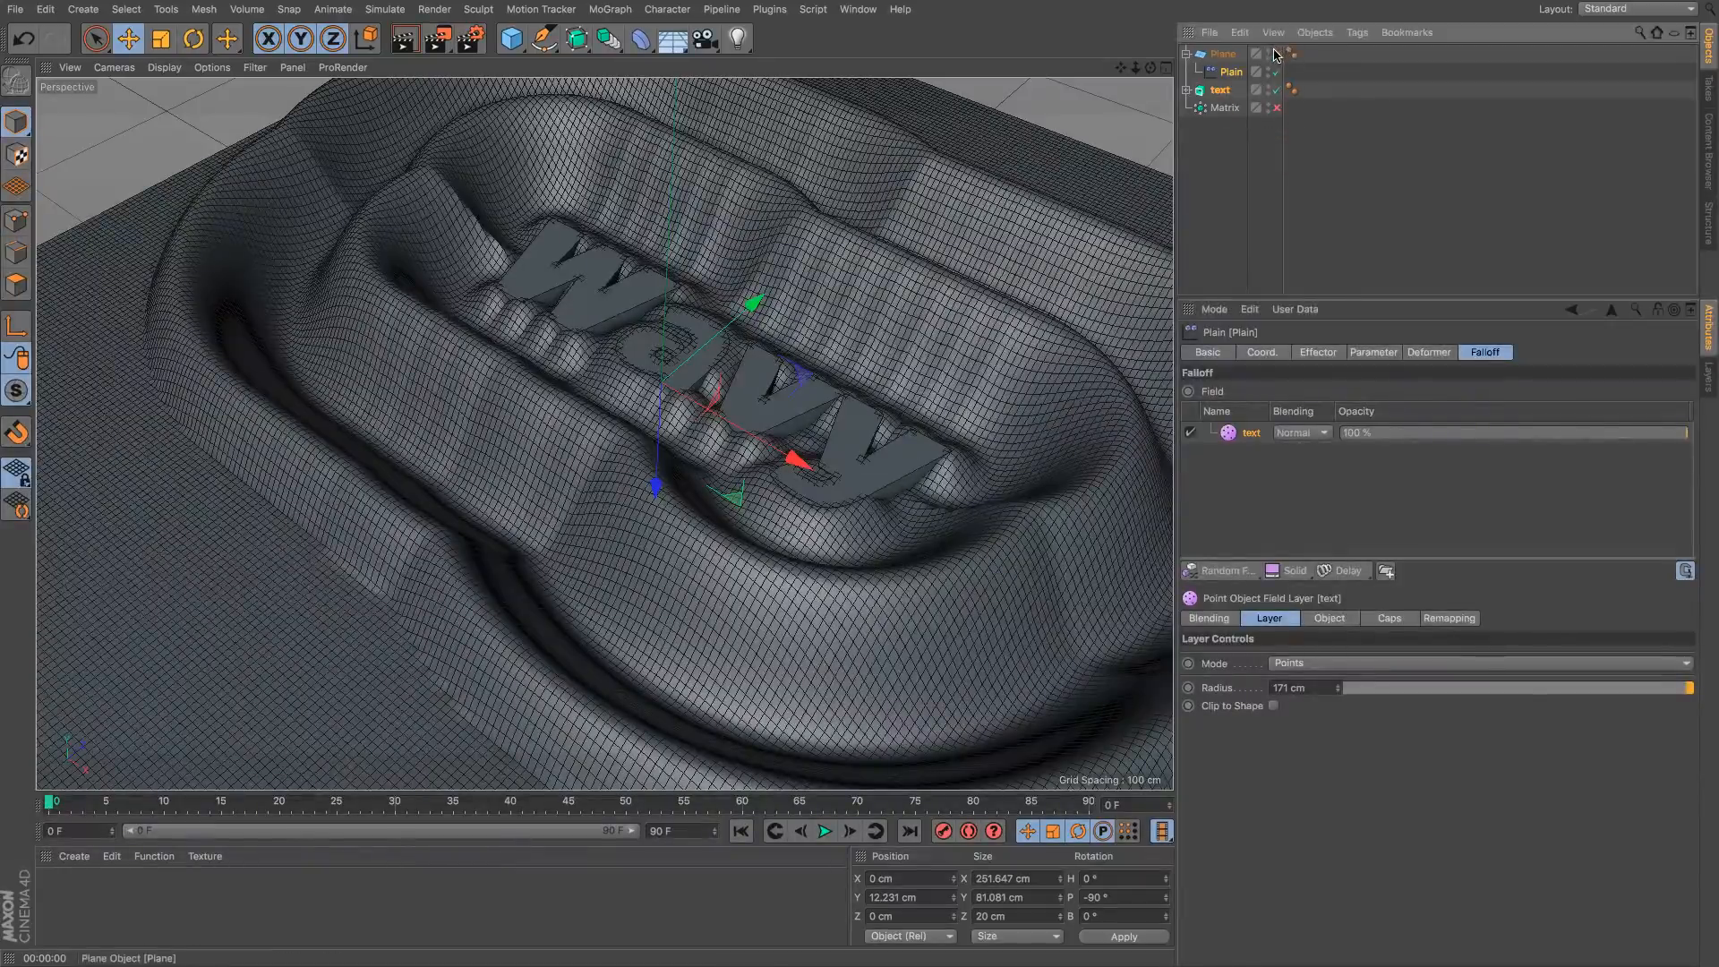
pyautogui.scroll(8, 895, 488)
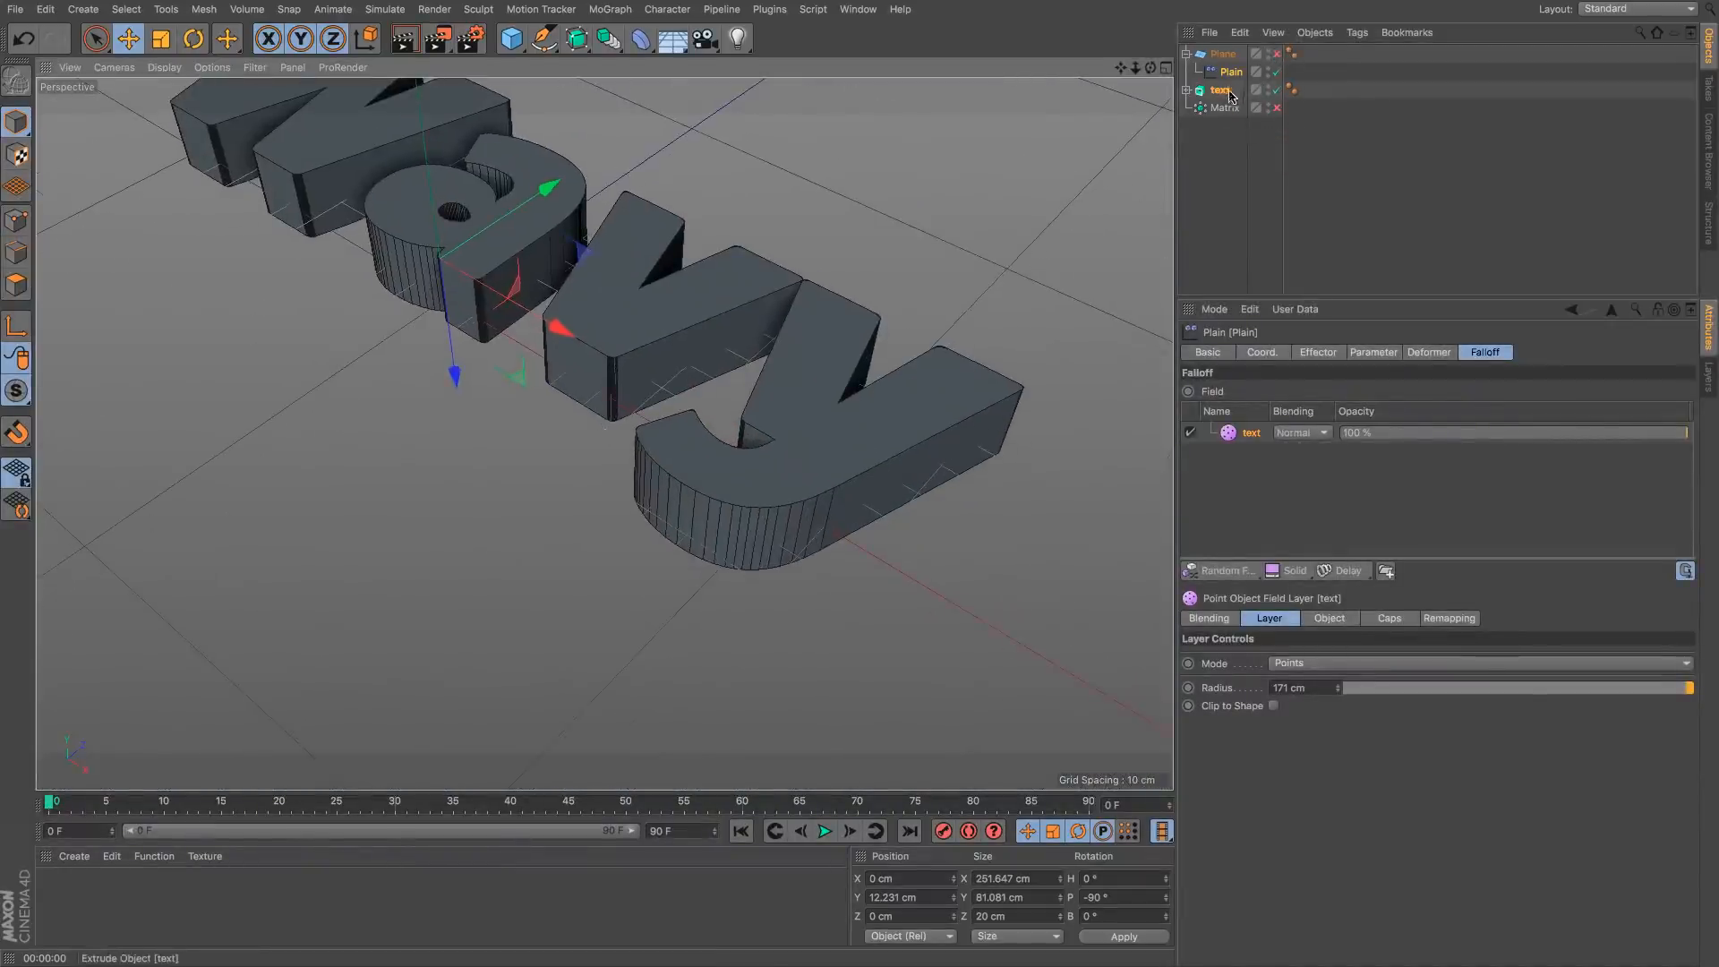
pyautogui.click(1186, 90)
pyautogui.click(1228, 109)
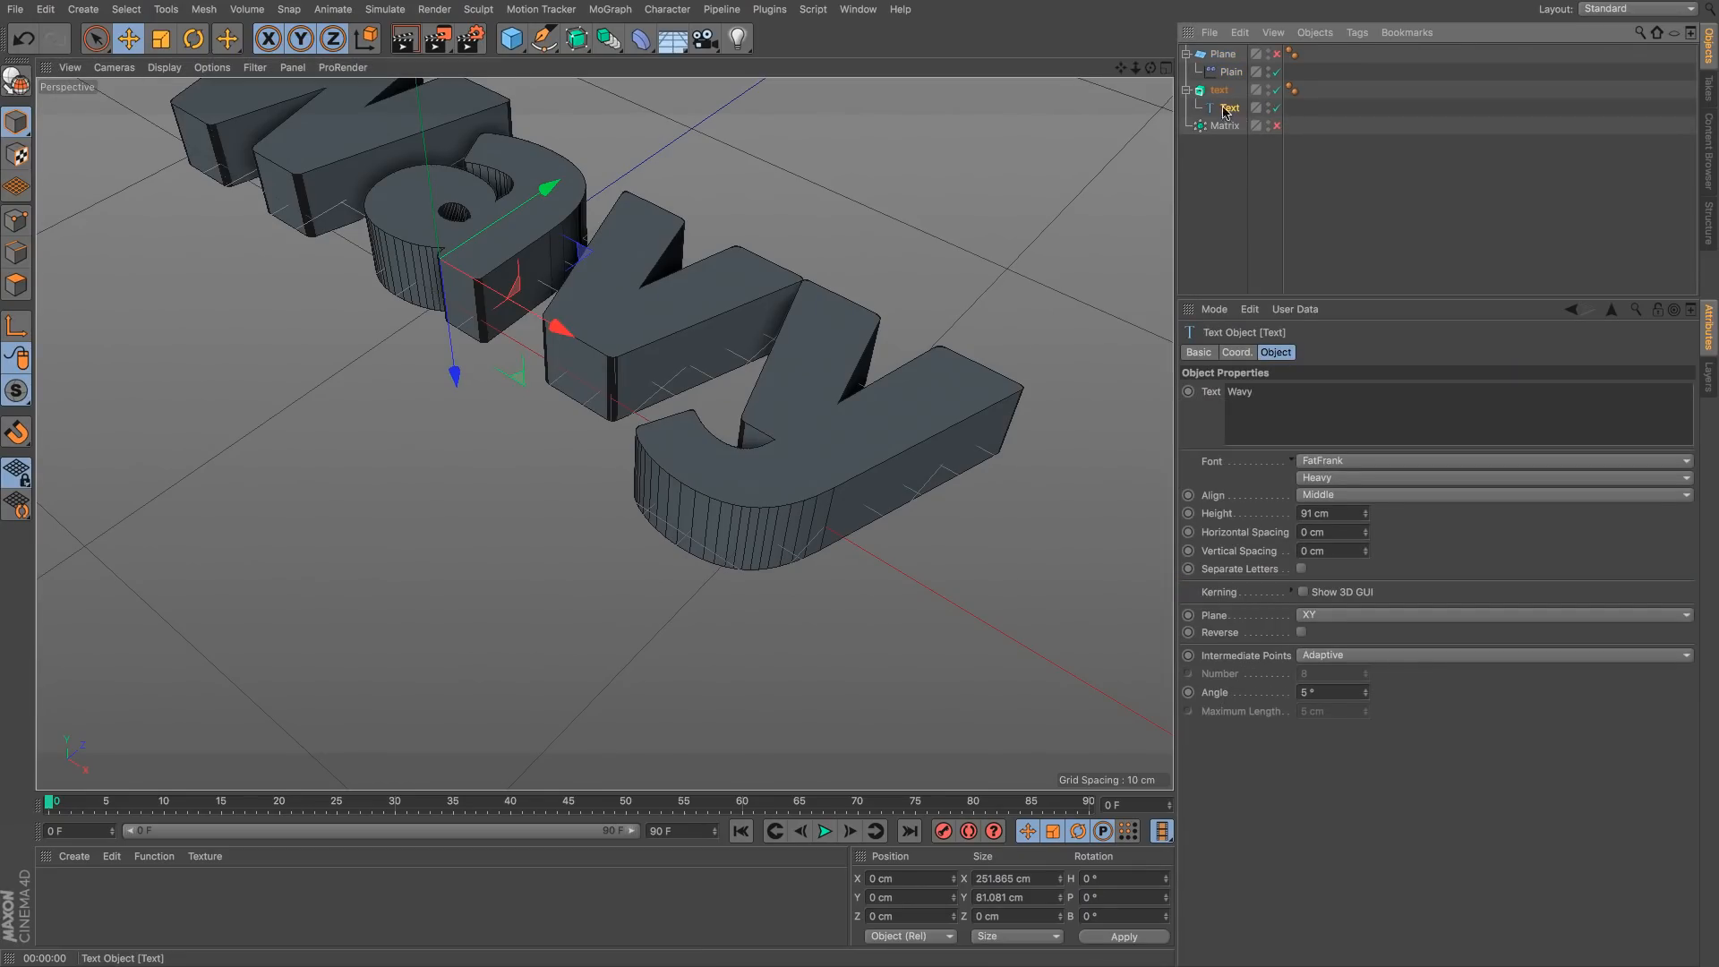
pyautogui.click(1340, 655)
pyautogui.click(1359, 752)
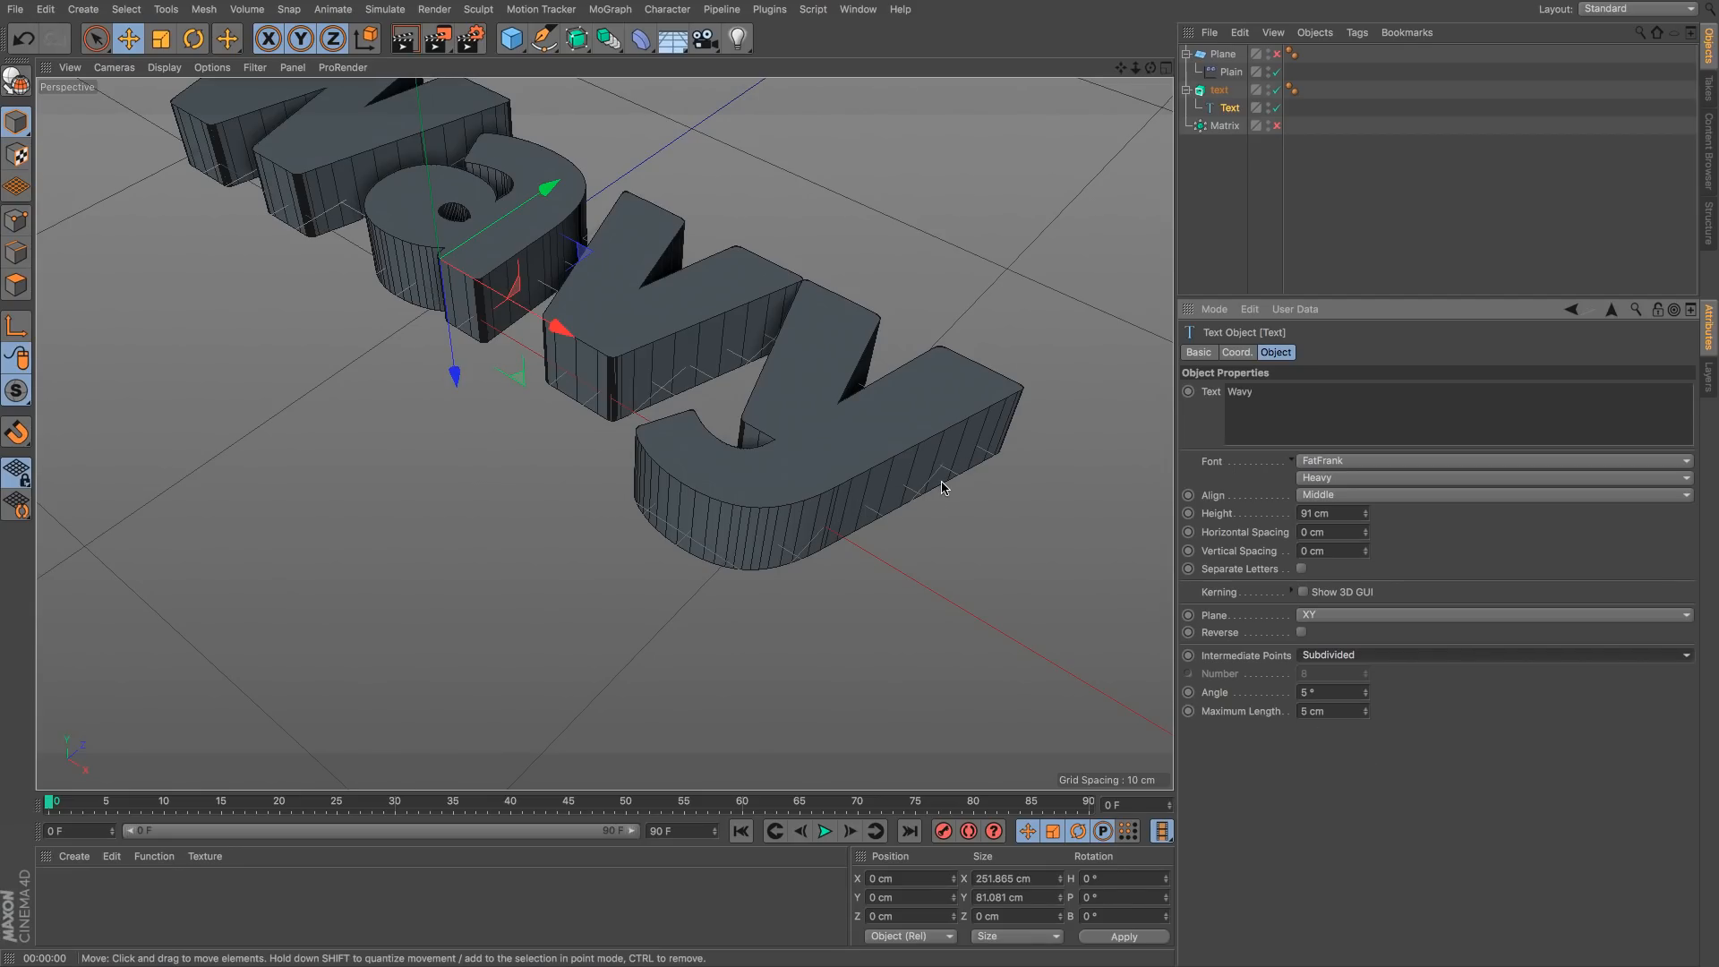
# Step: Re-enable the Plane and switch the Plain effector off and on to refresh the deformation around the letters
pyautogui.click(1277, 53)
pyautogui.scroll(-5, 841, 507)
pyautogui.scroll(10, 842, 507)
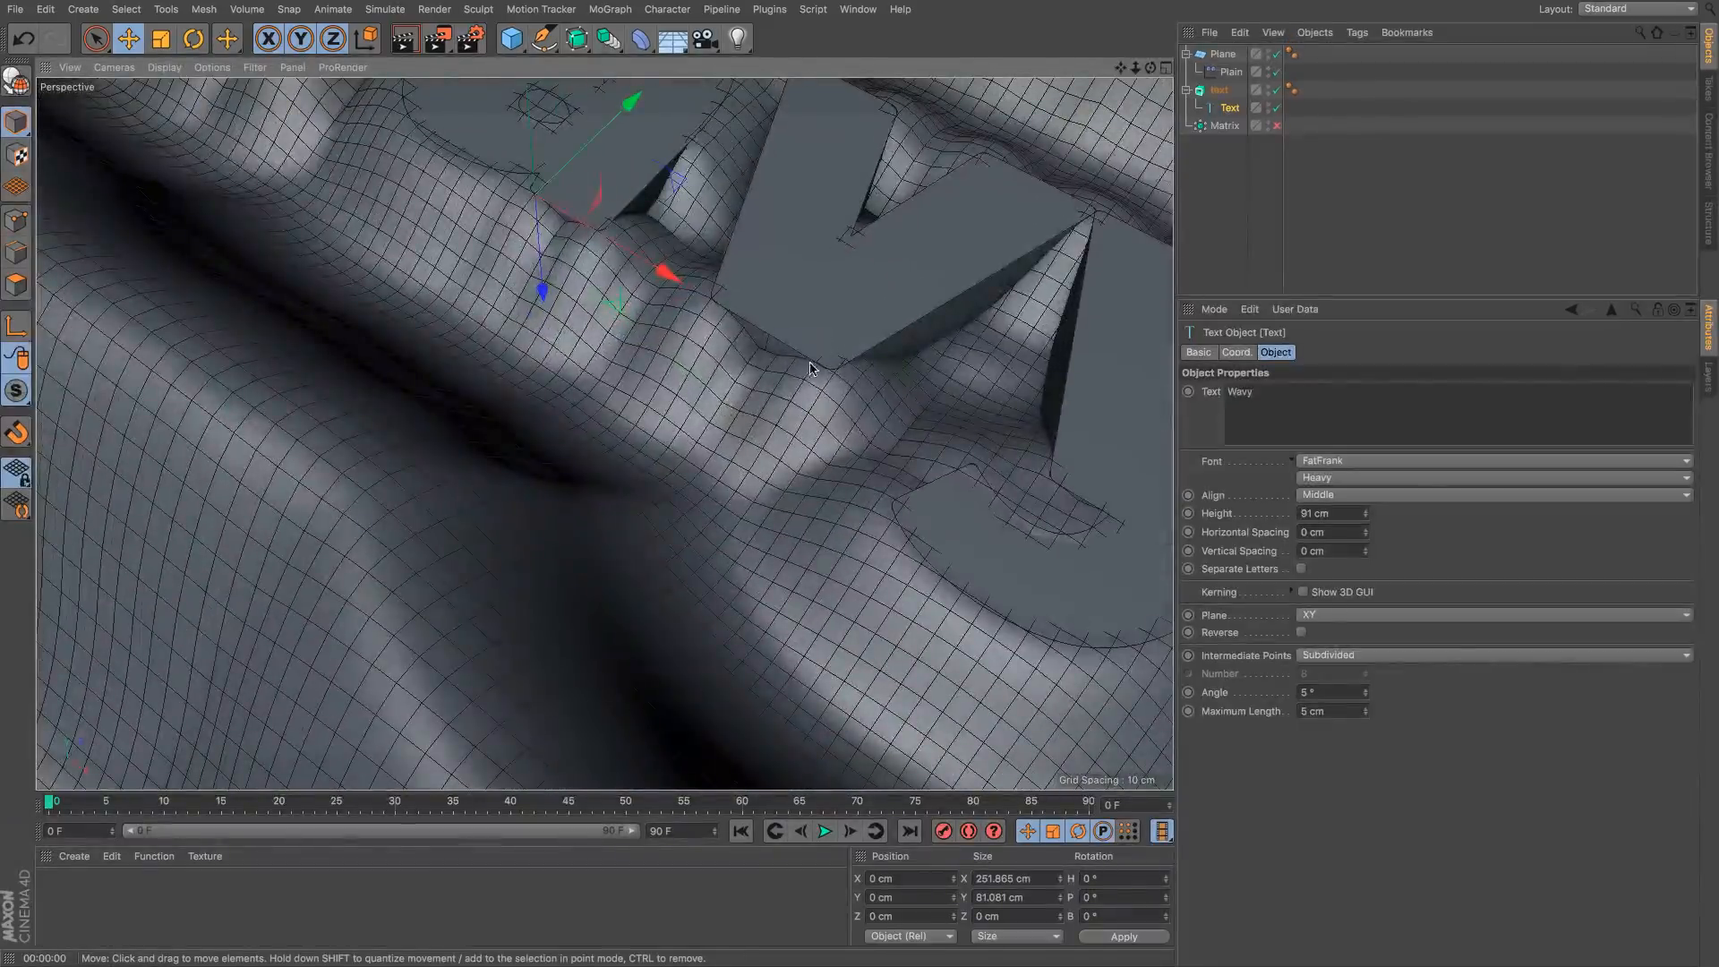
pyautogui.click(1276, 72)
pyautogui.click(1277, 73)
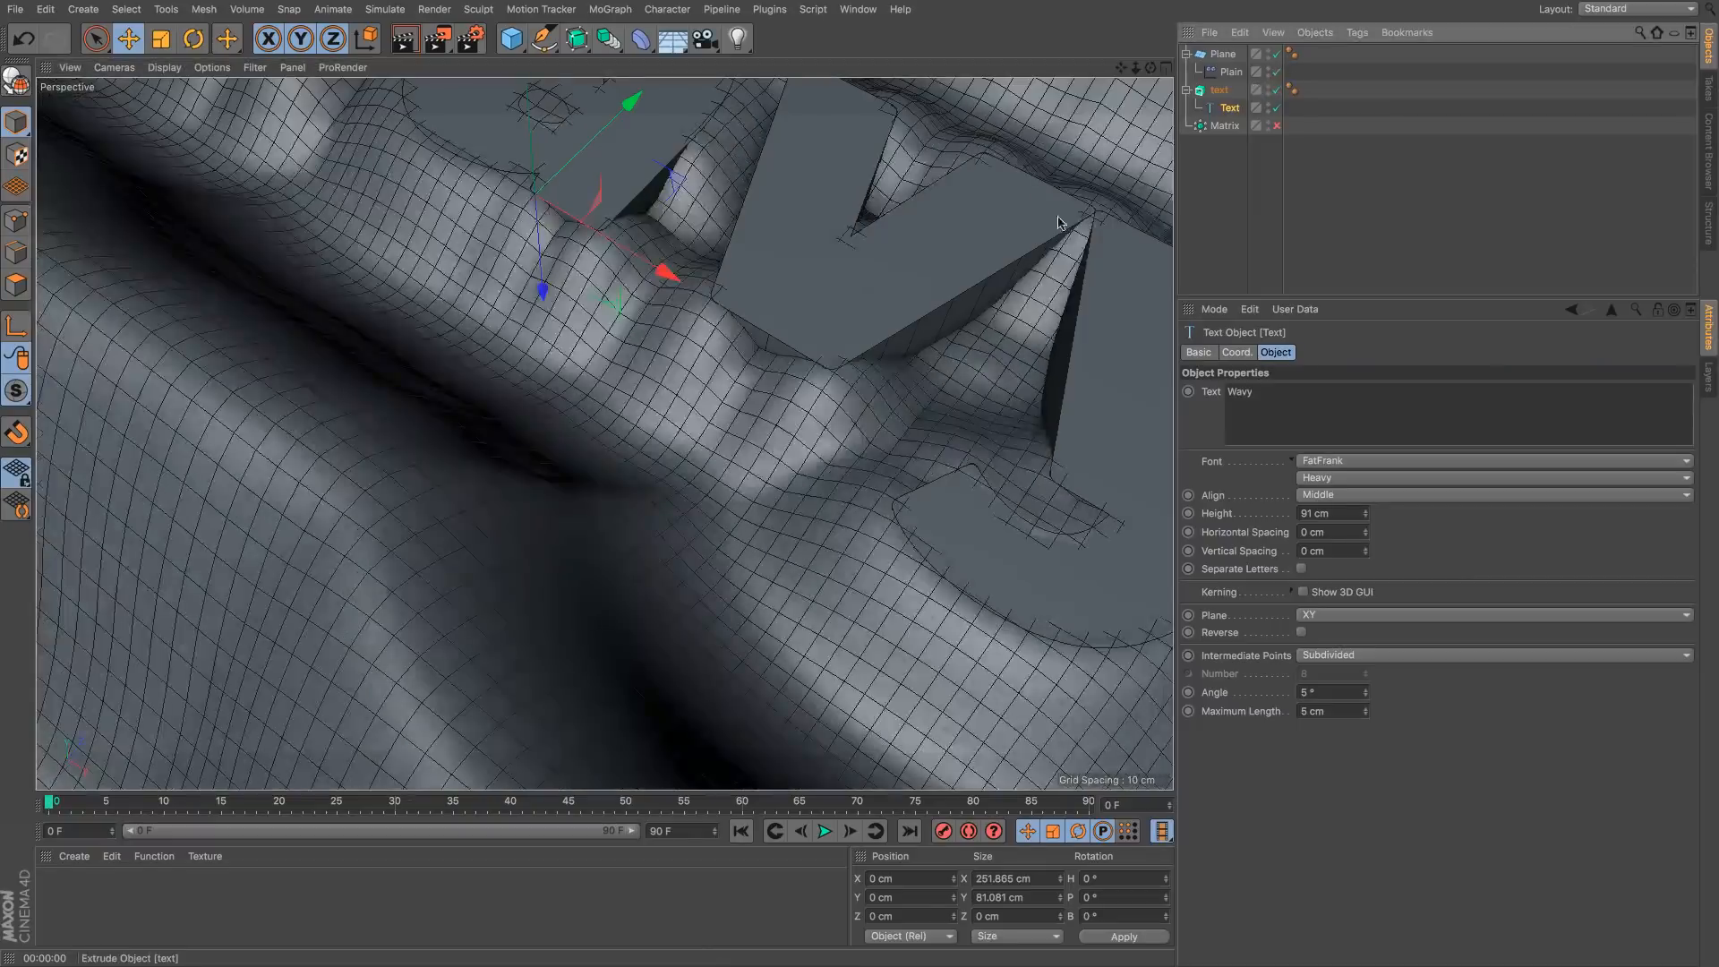
# Step: Set the Text spline's angle to 2° and maximum length to 2 cm, and refresh the Plain effector's text field layer
pyautogui.scroll(-10, 847, 411)
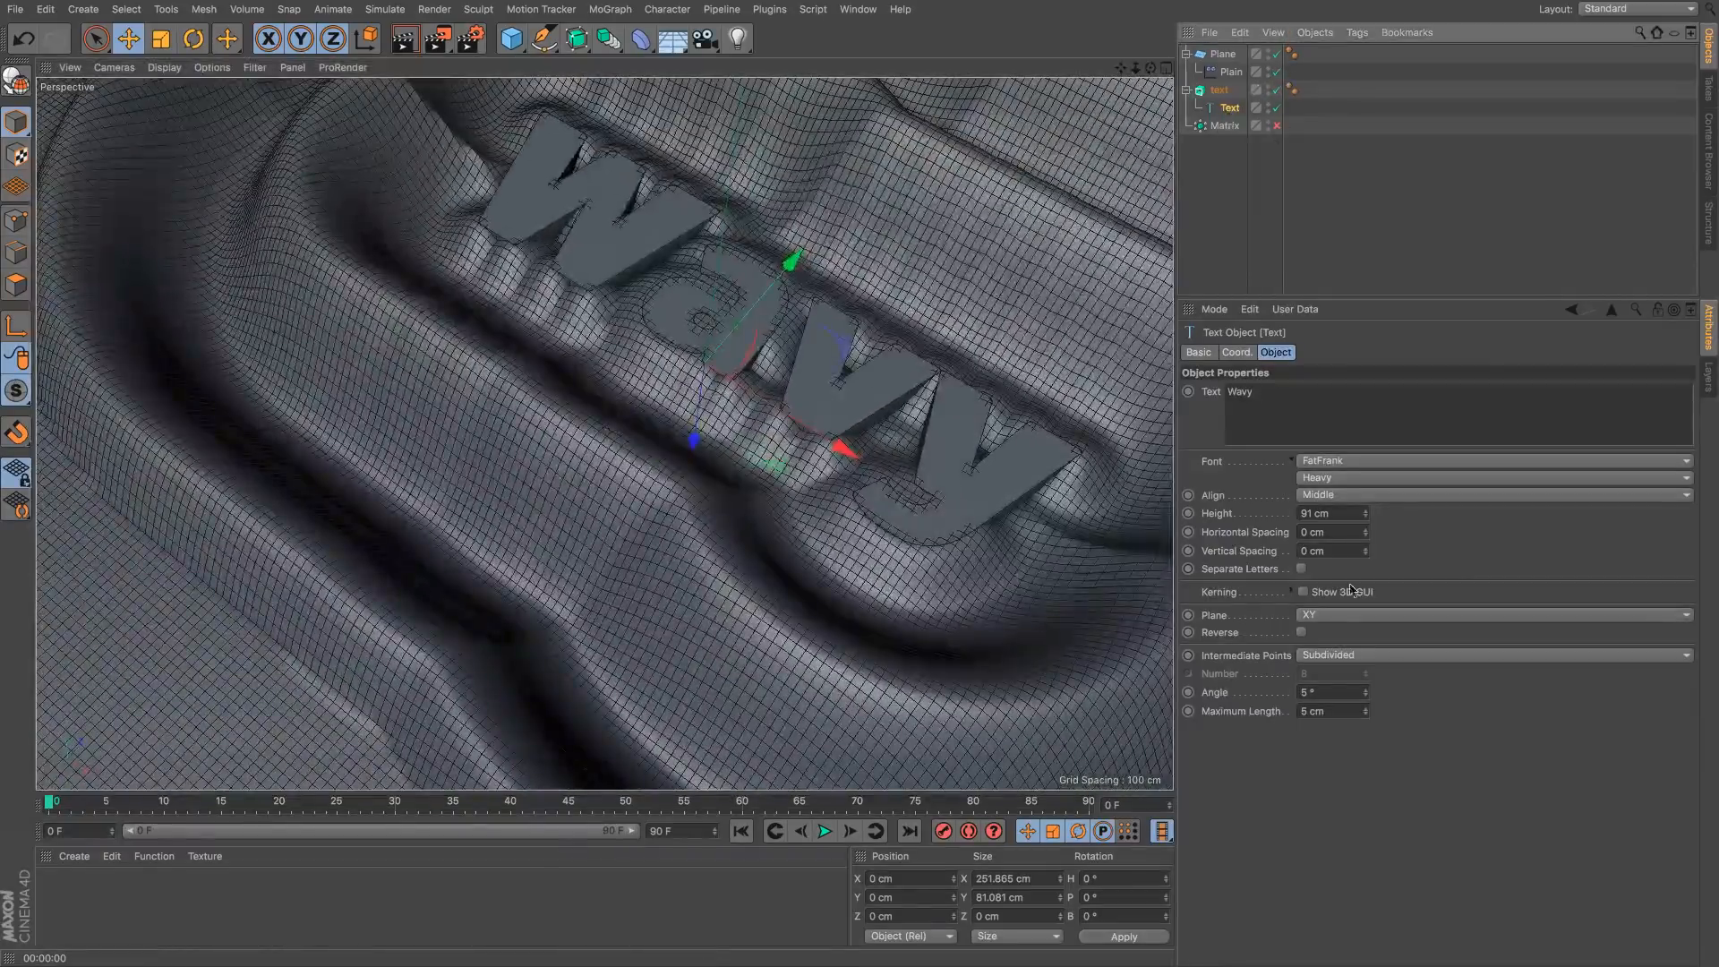
pyautogui.moveTo(1340, 710); pyautogui.dragTo(1260, 699)
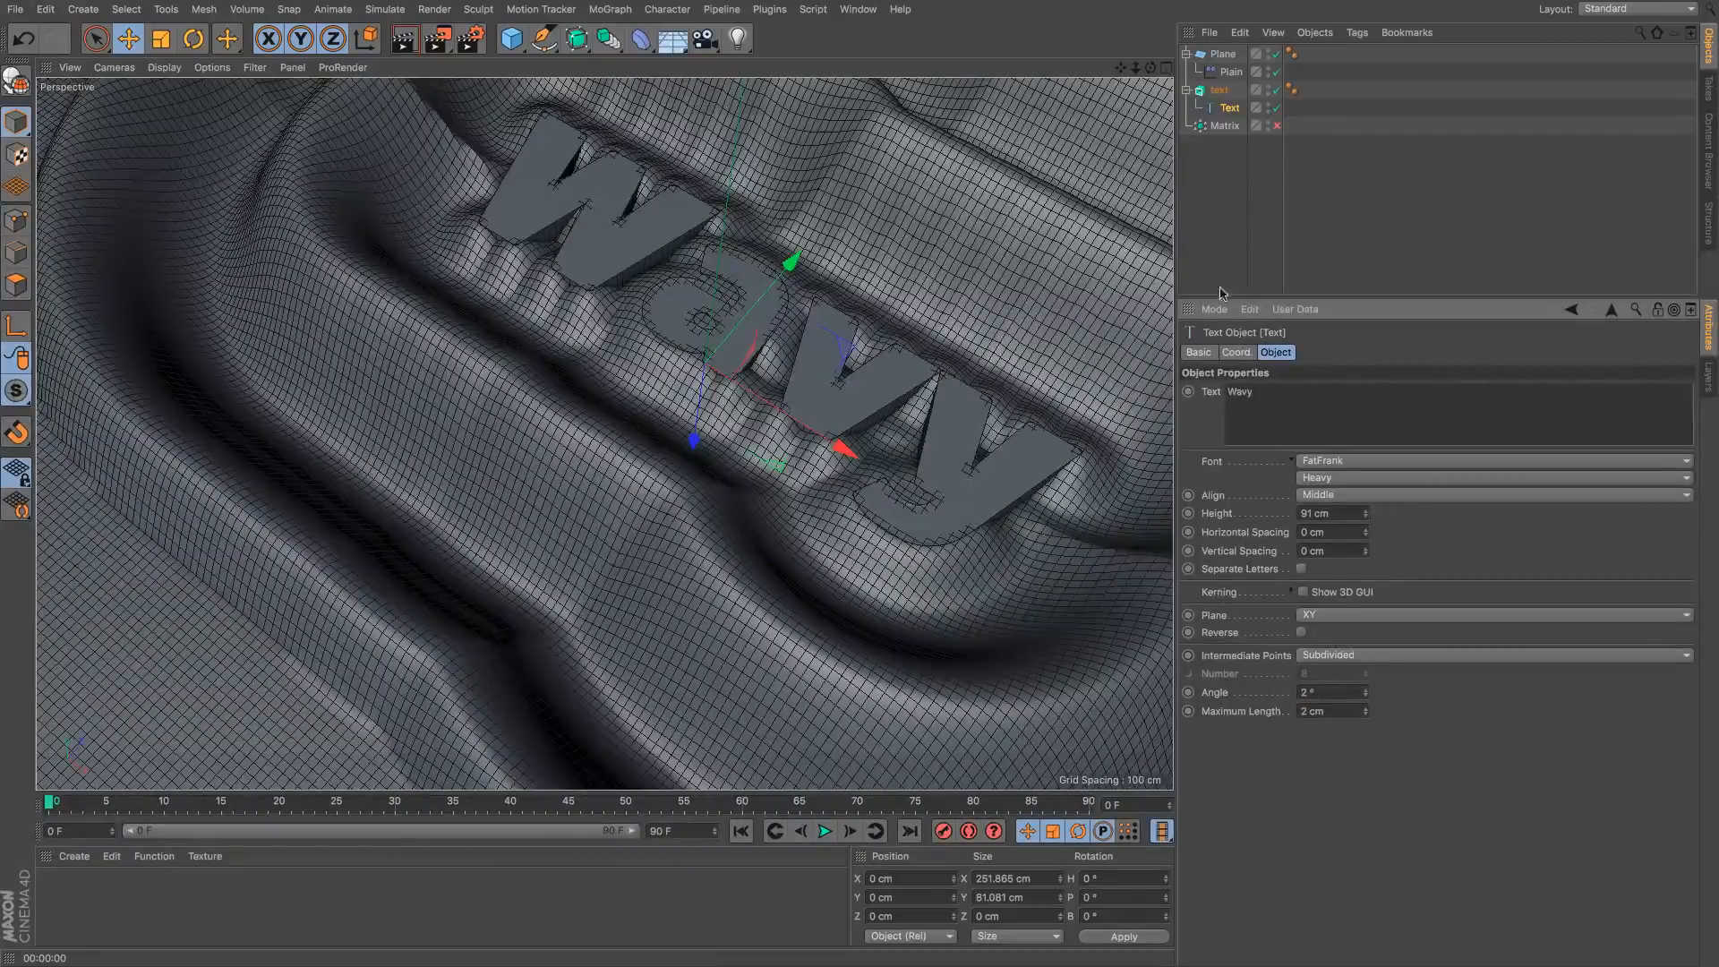
pyautogui.click(1240, 237)
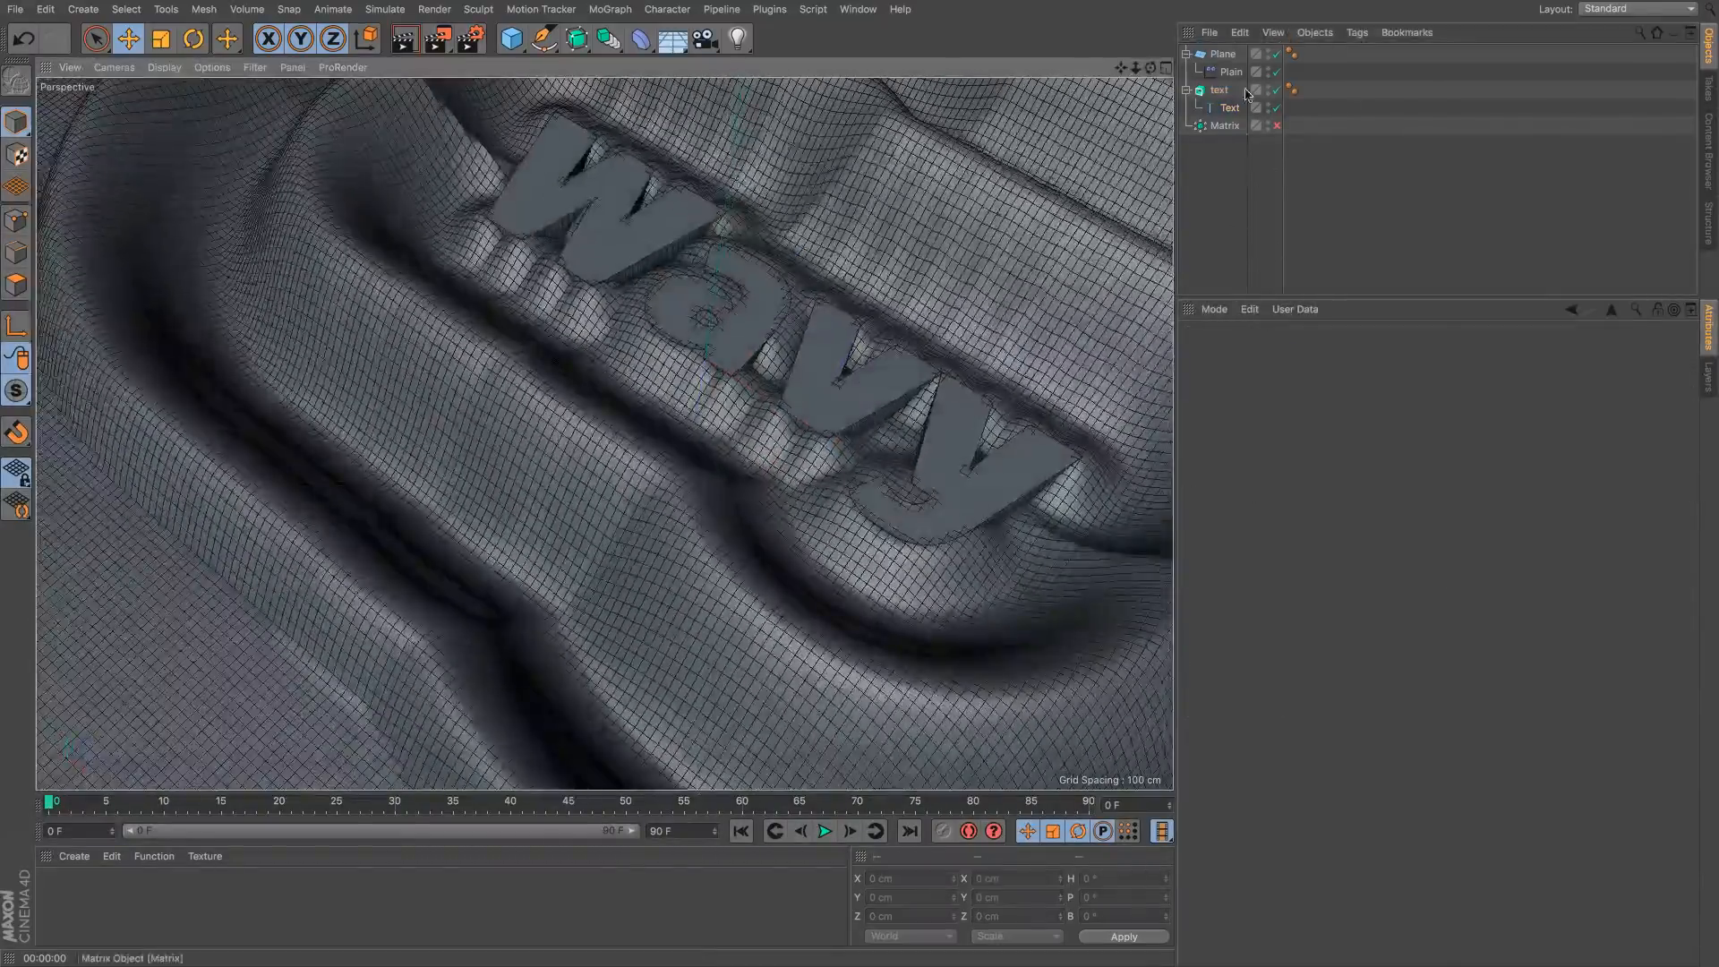
pyautogui.click(1231, 72)
pyautogui.click(1190, 432)
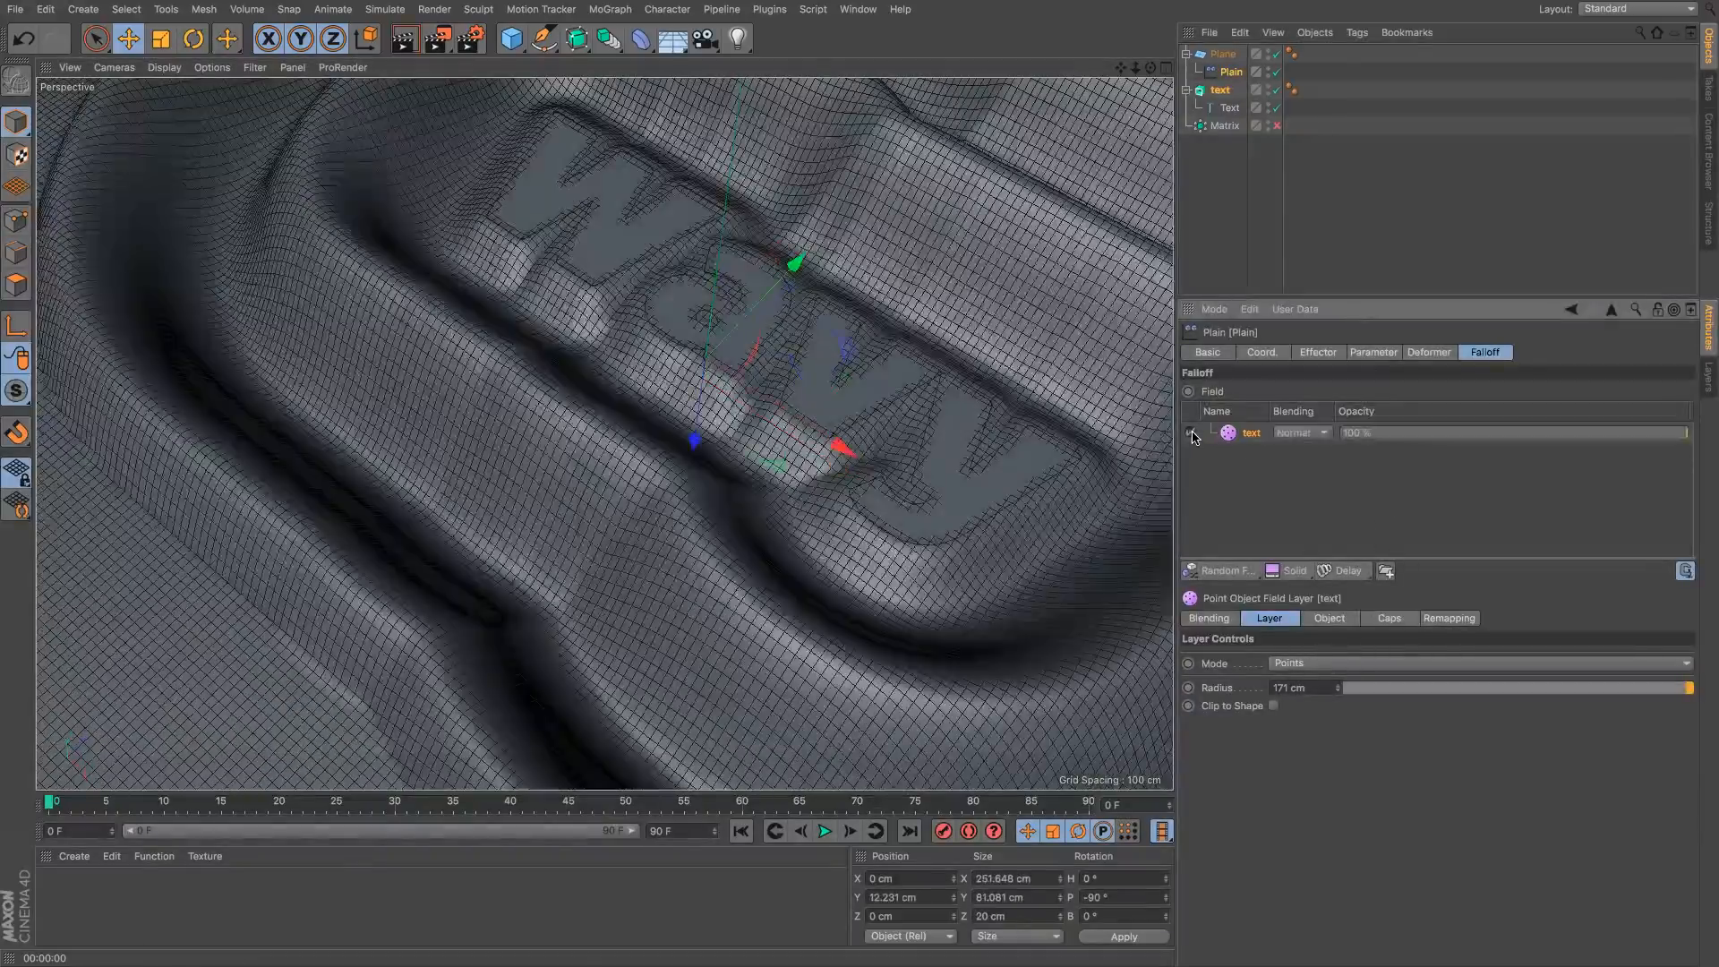
pyautogui.click(1191, 433)
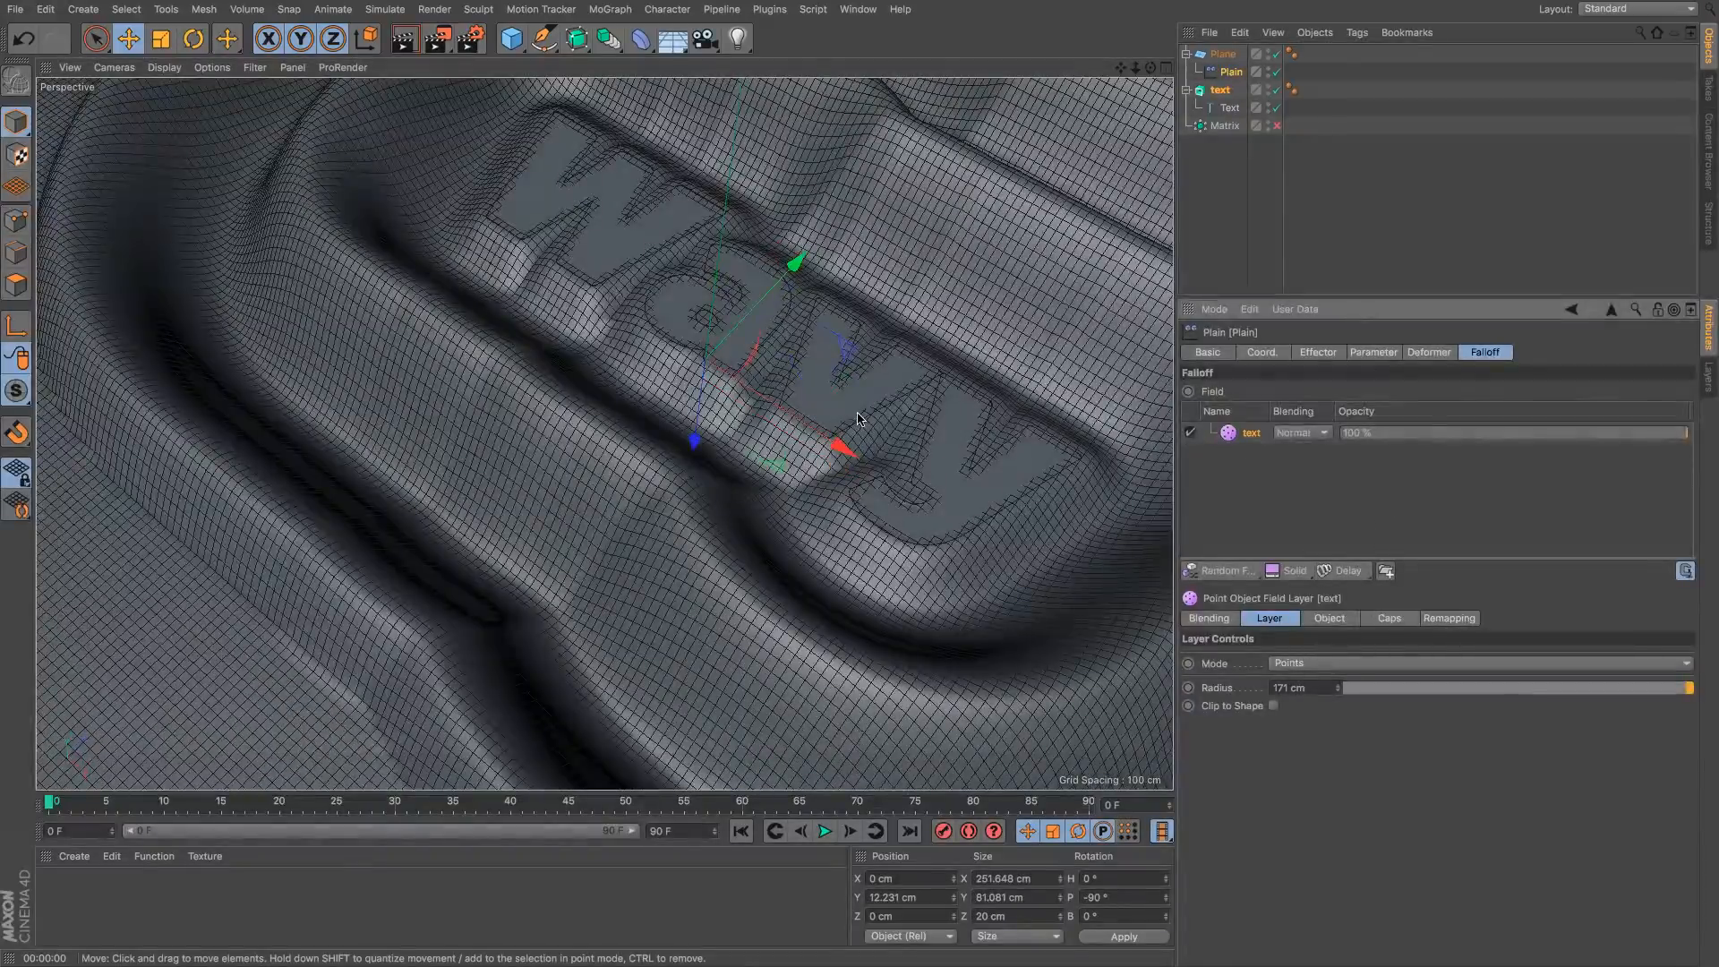
# Step: Play the animation to check the ripples for motion and return to the first frame
pyautogui.scroll(-5, 839, 360)
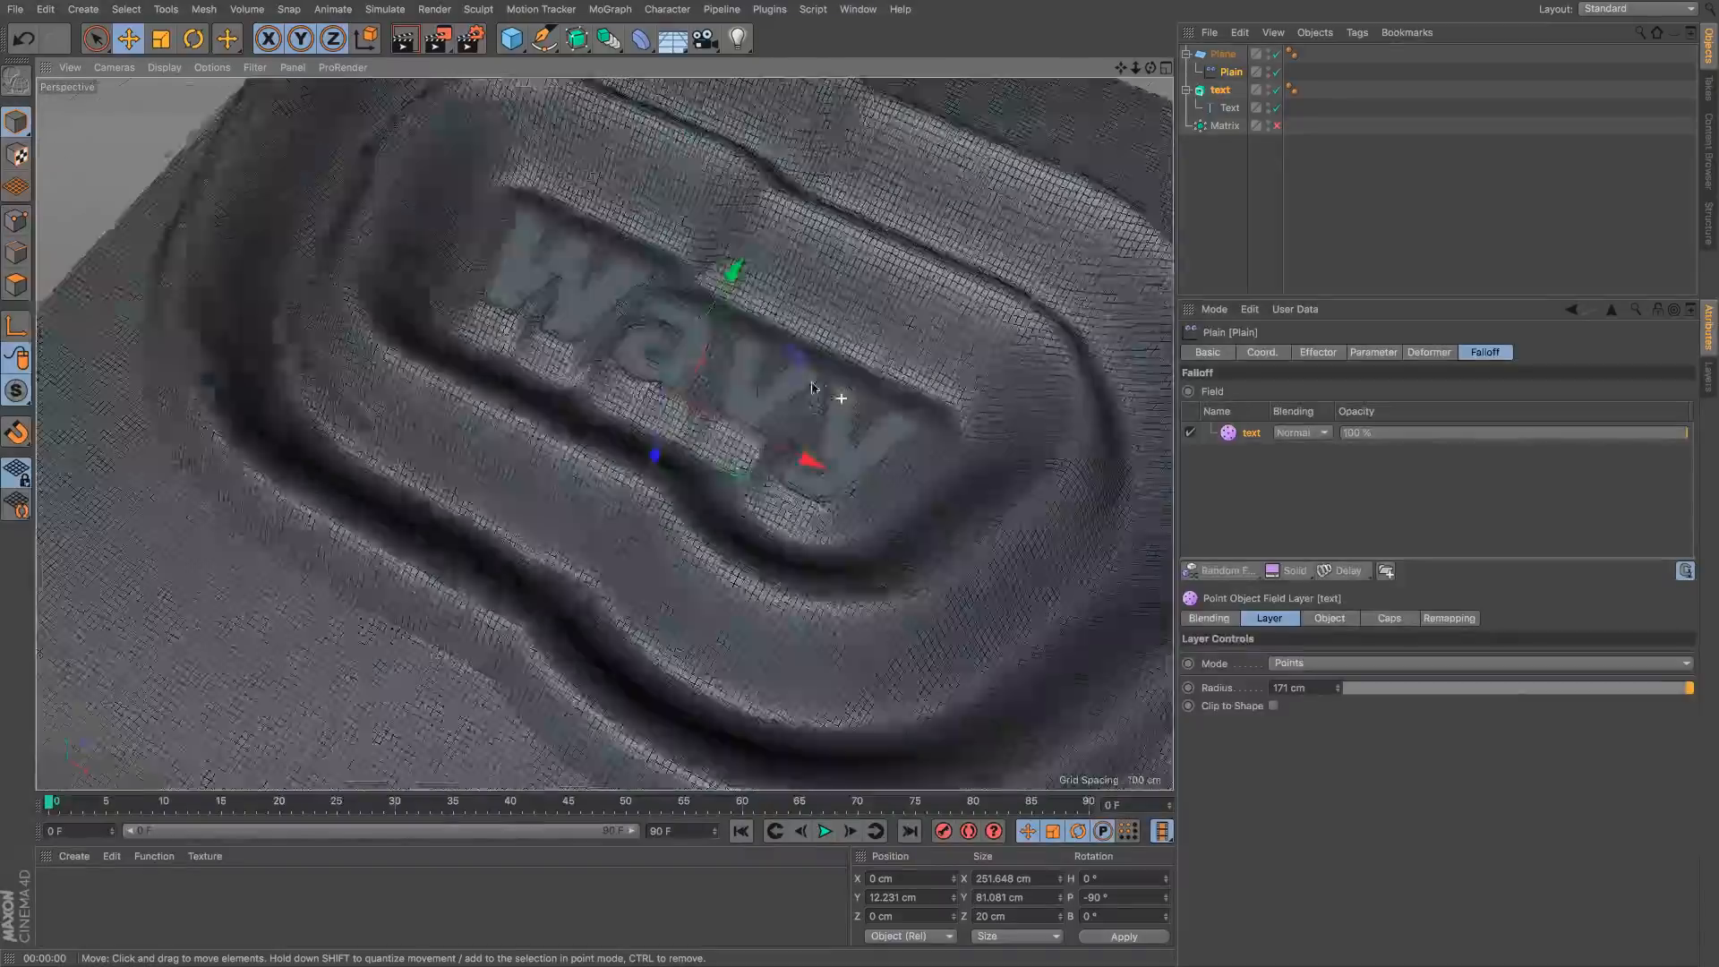
pyautogui.scroll(-6, 822, 419)
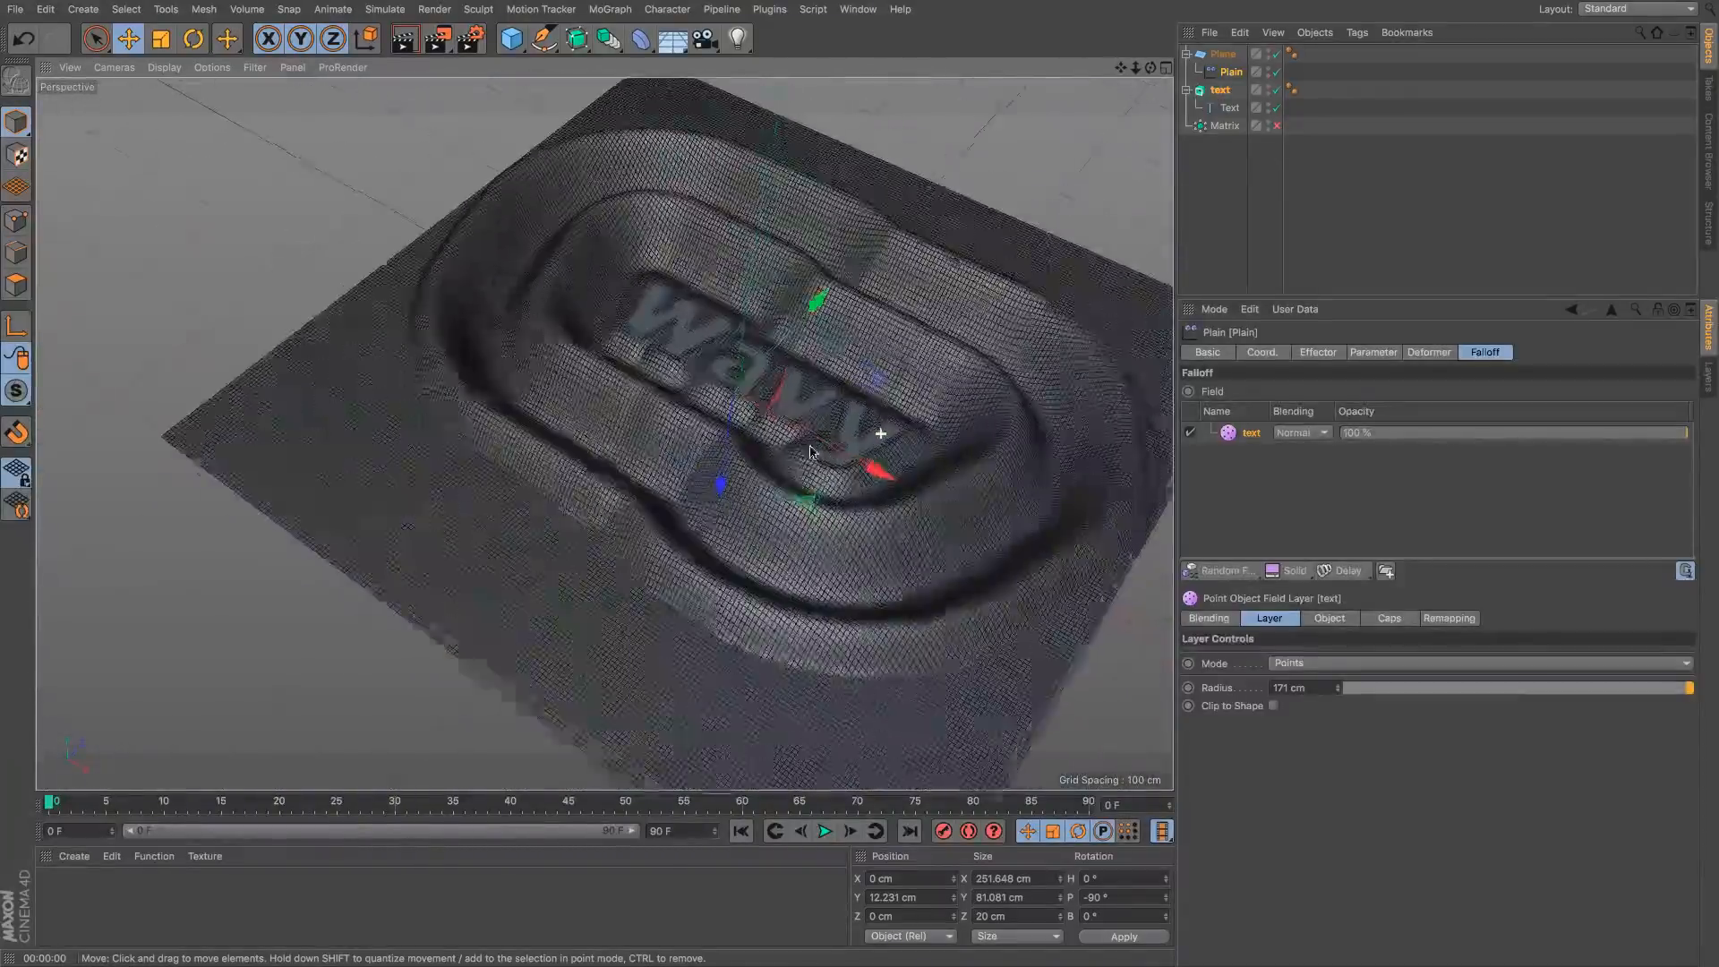
pyautogui.click(824, 831)
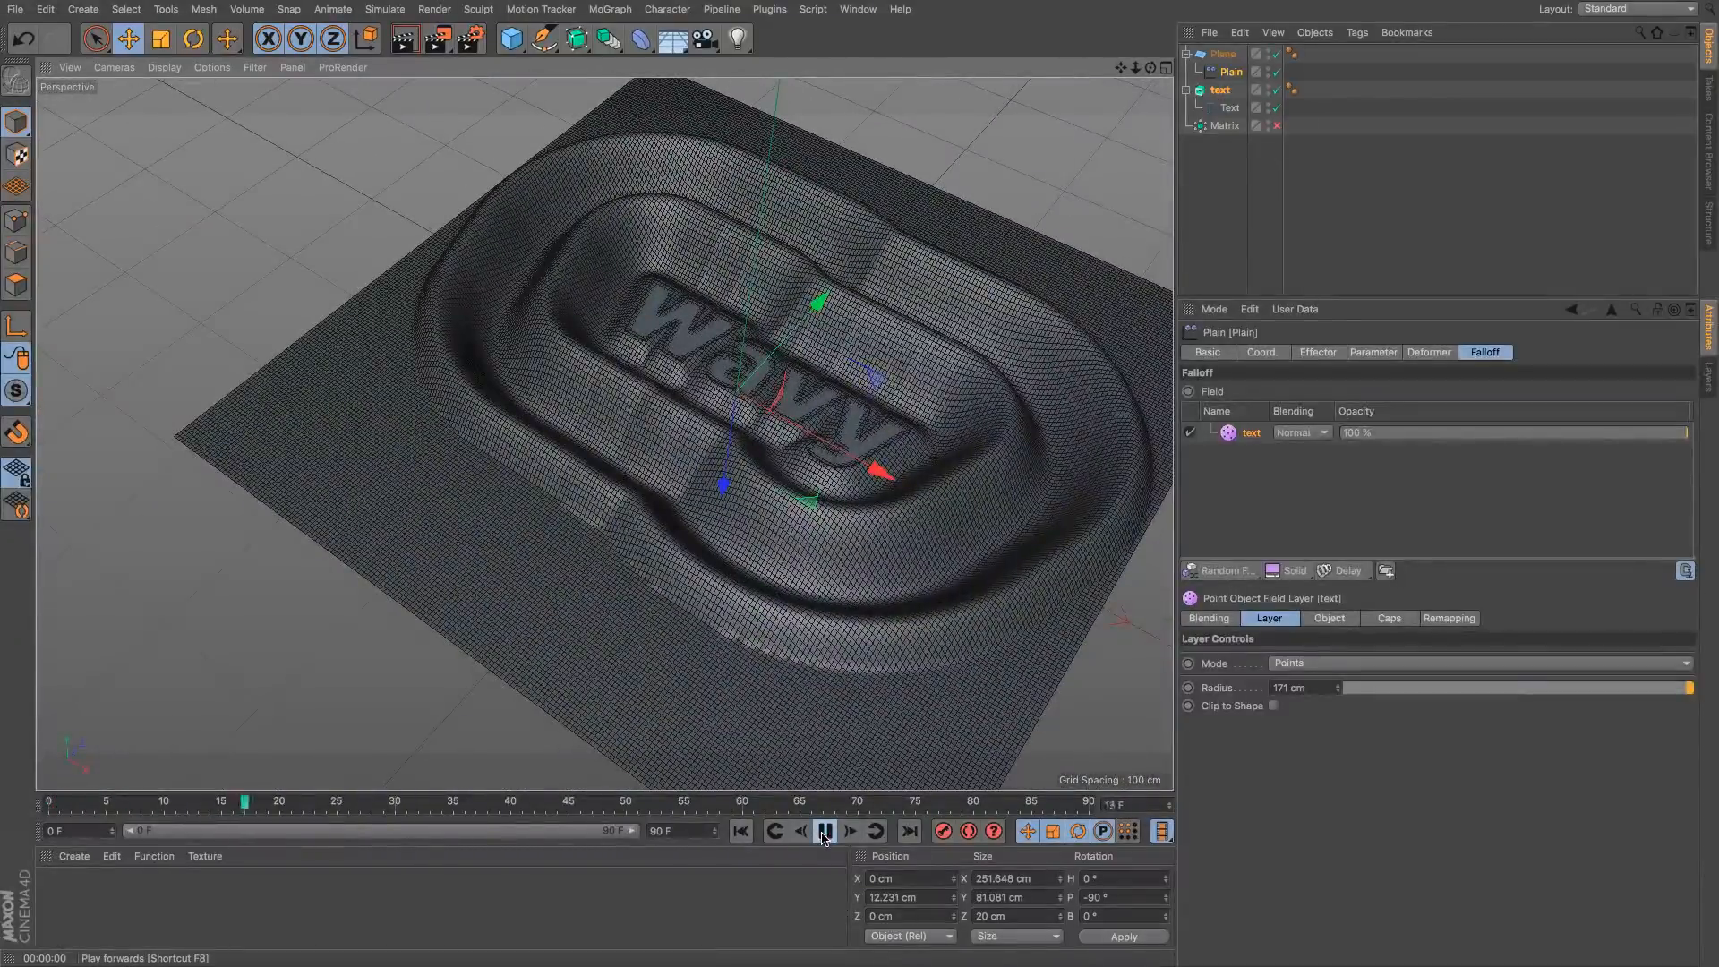
pyautogui.click(824, 831)
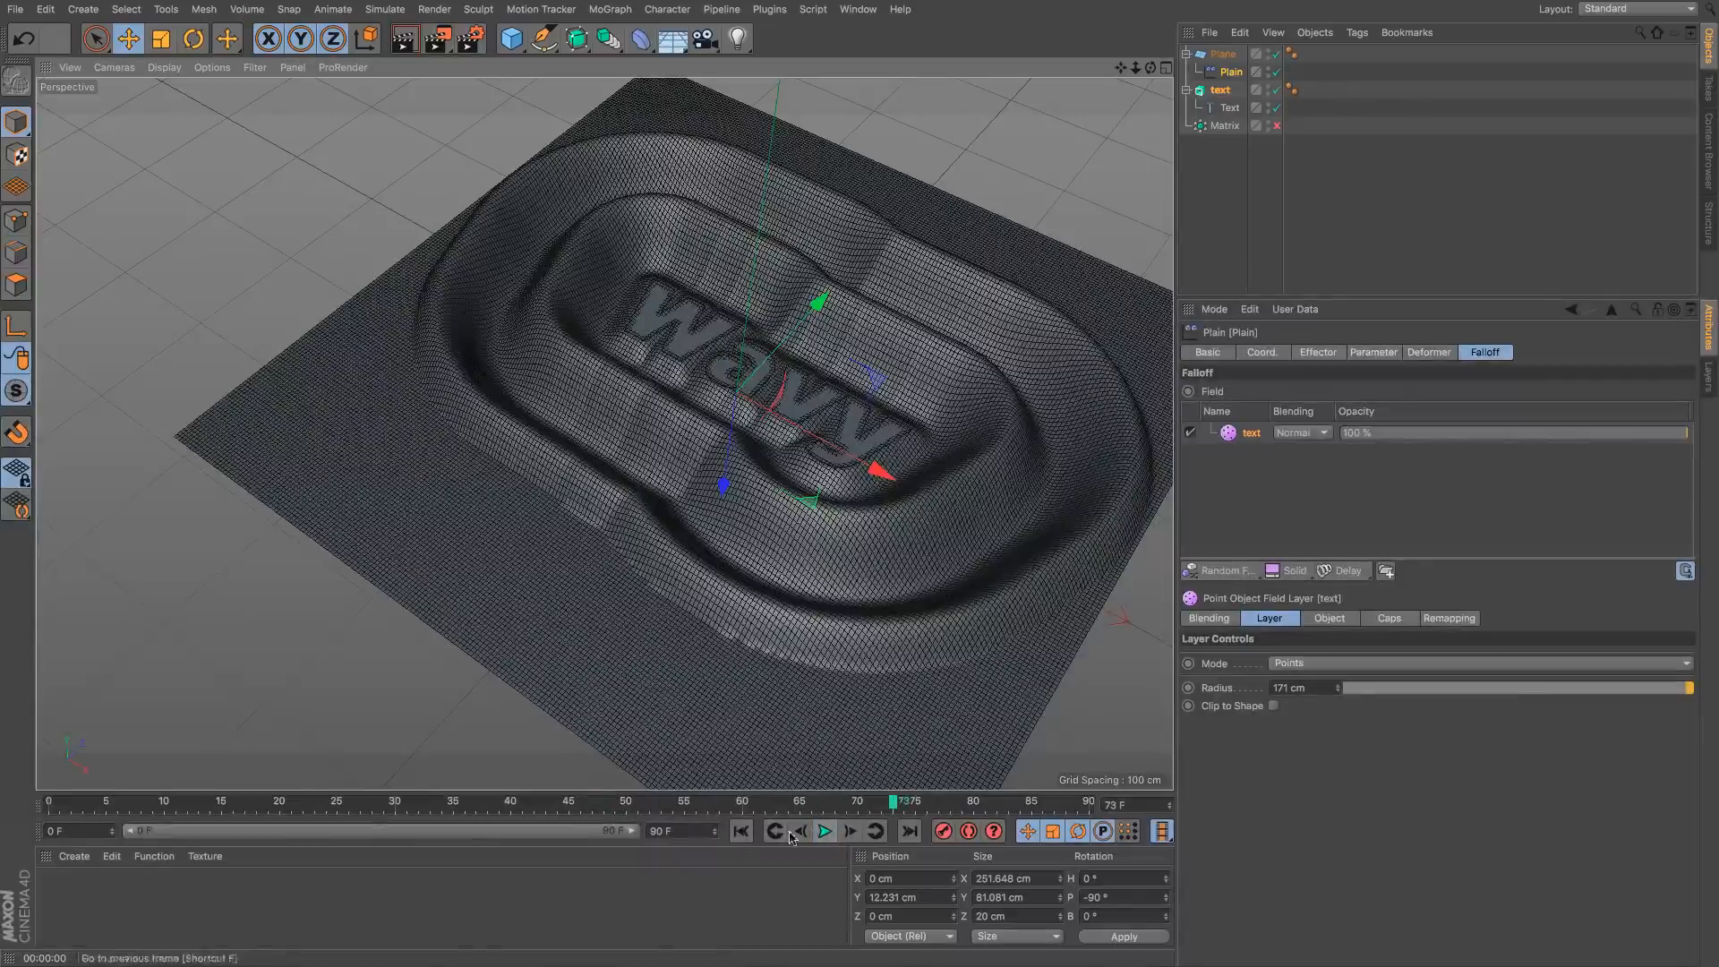
pyautogui.click(741, 831)
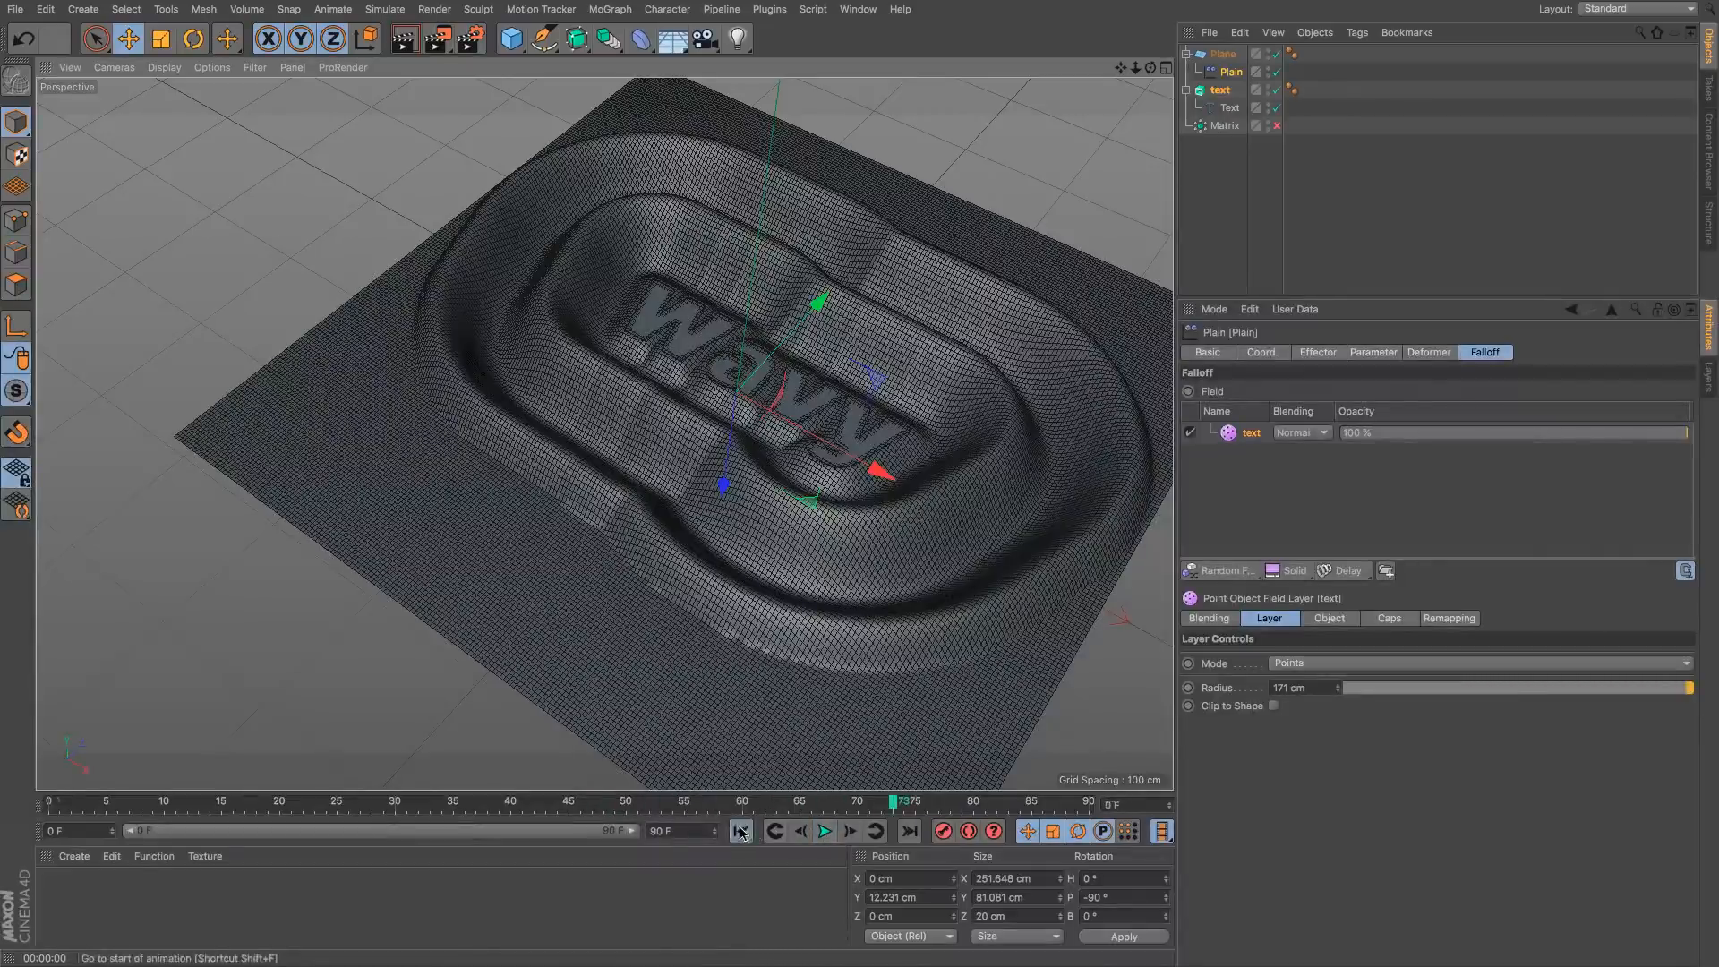
# Step: Set the spline animation speed to 30 F in the contour remapping of the Plain effector's text field layer
pyautogui.click(1236, 73)
pyautogui.click(1449, 617)
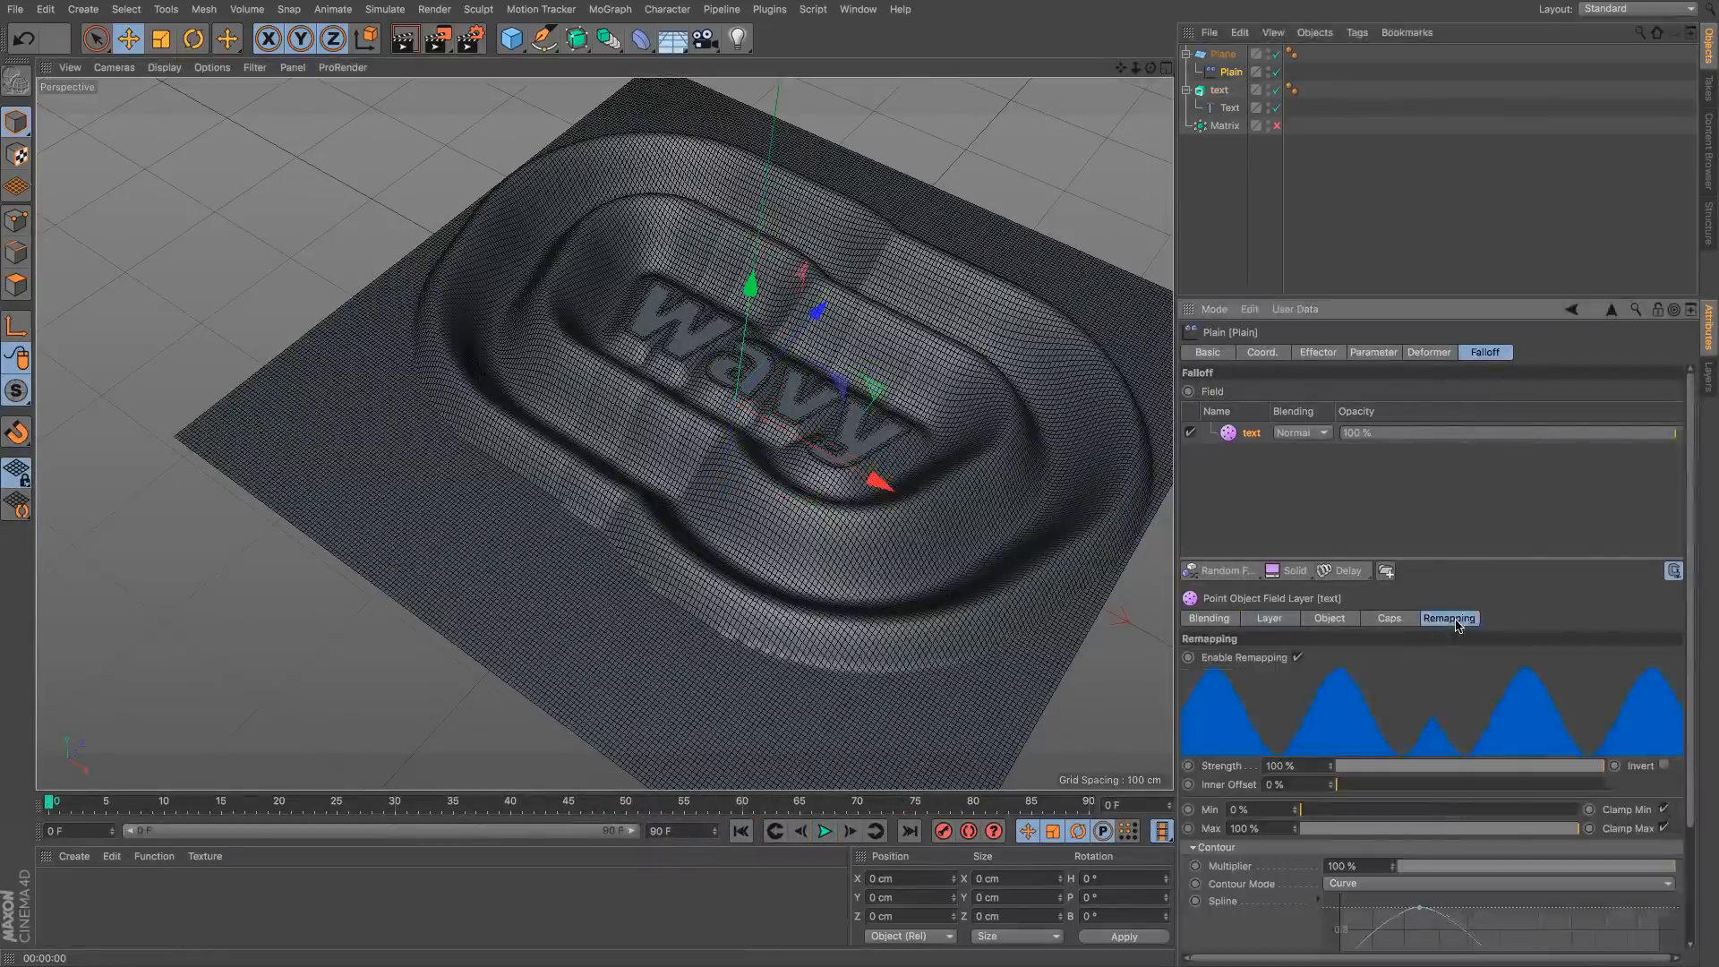
pyautogui.moveTo(1483, 558); pyautogui.dragTo(1486, 491)
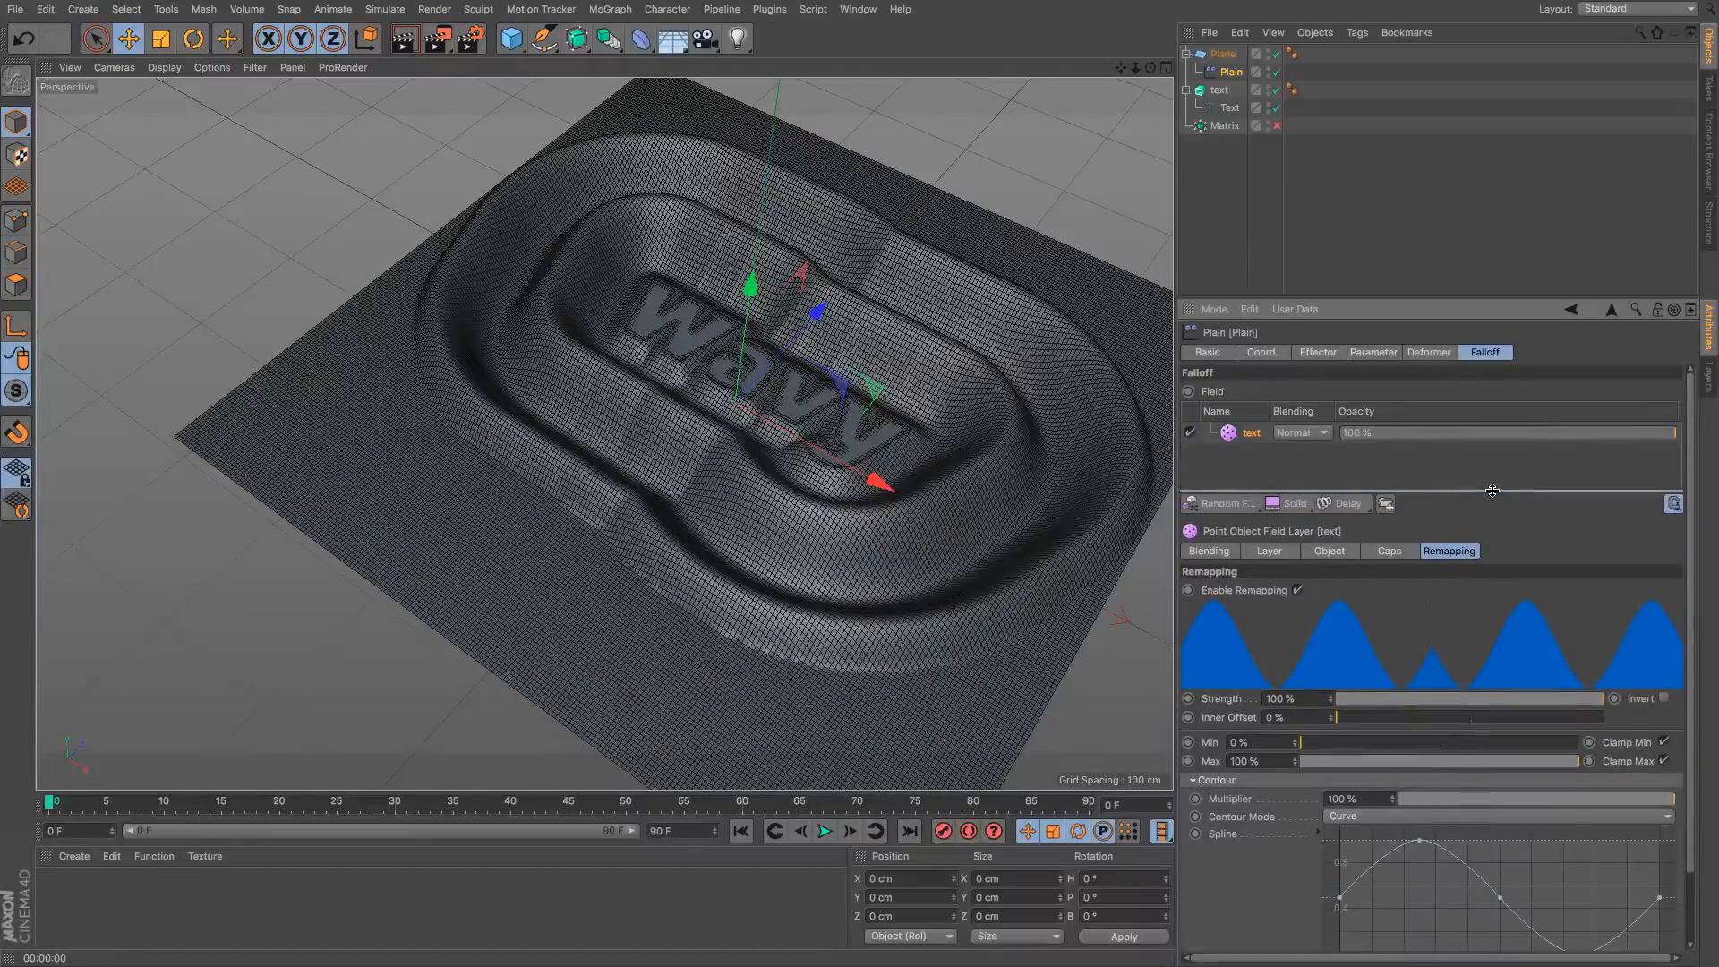
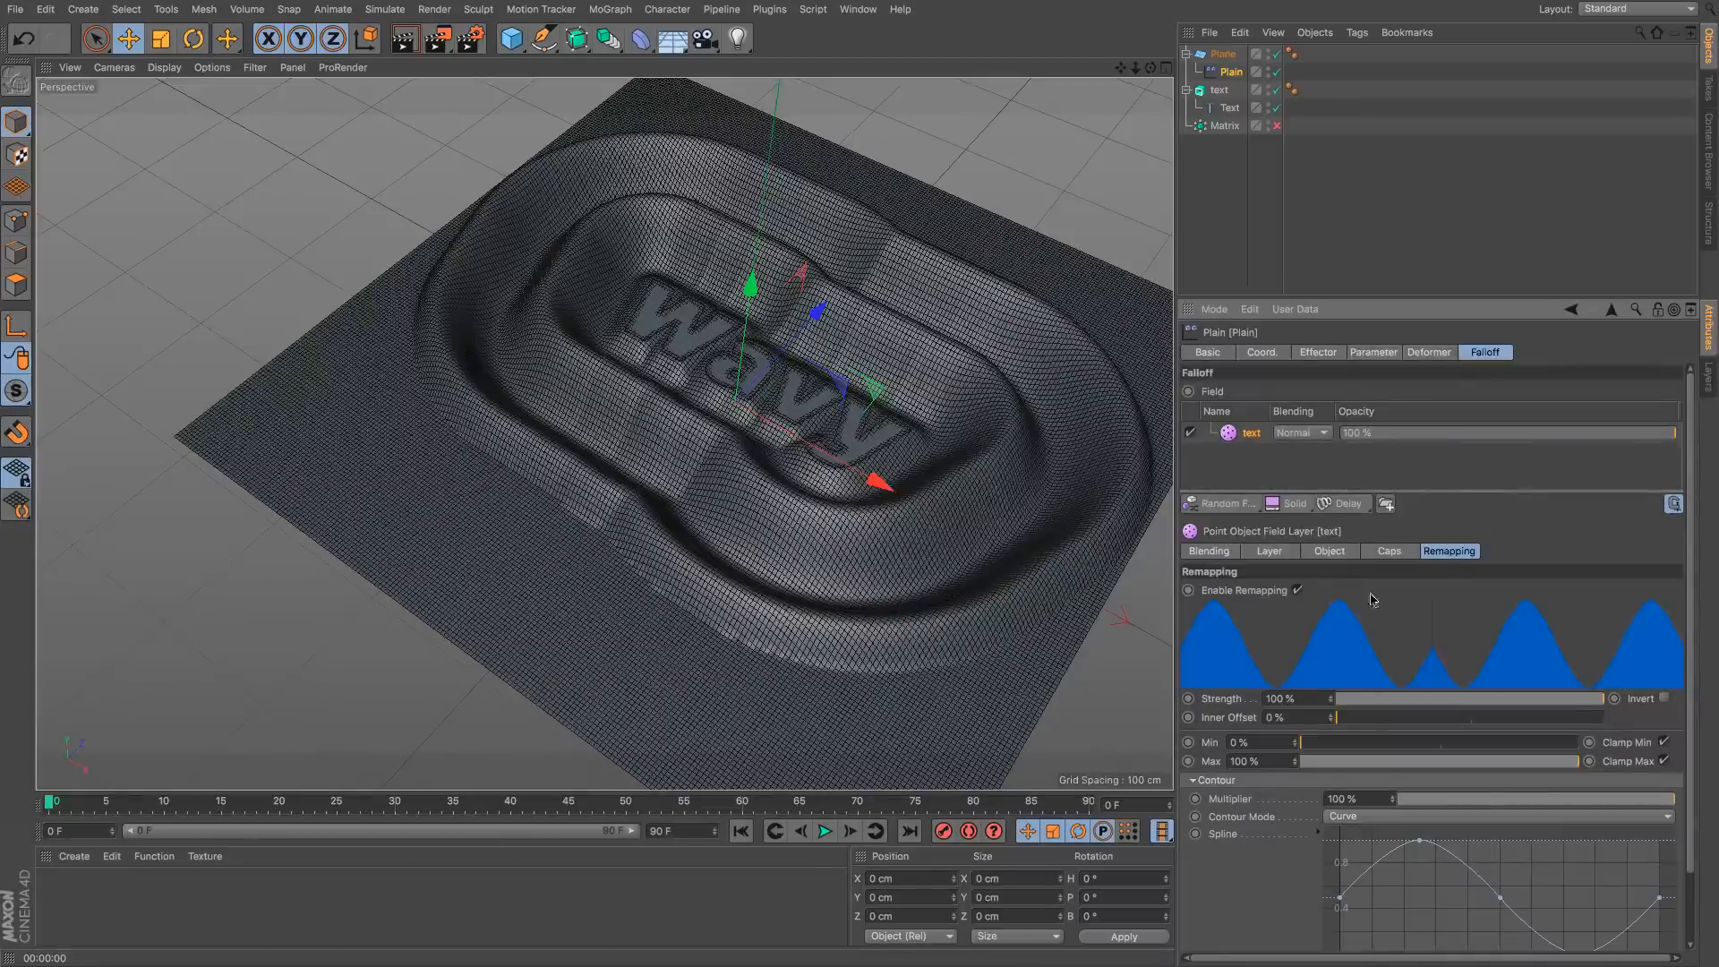
pyautogui.scroll(-2, 1692, 817)
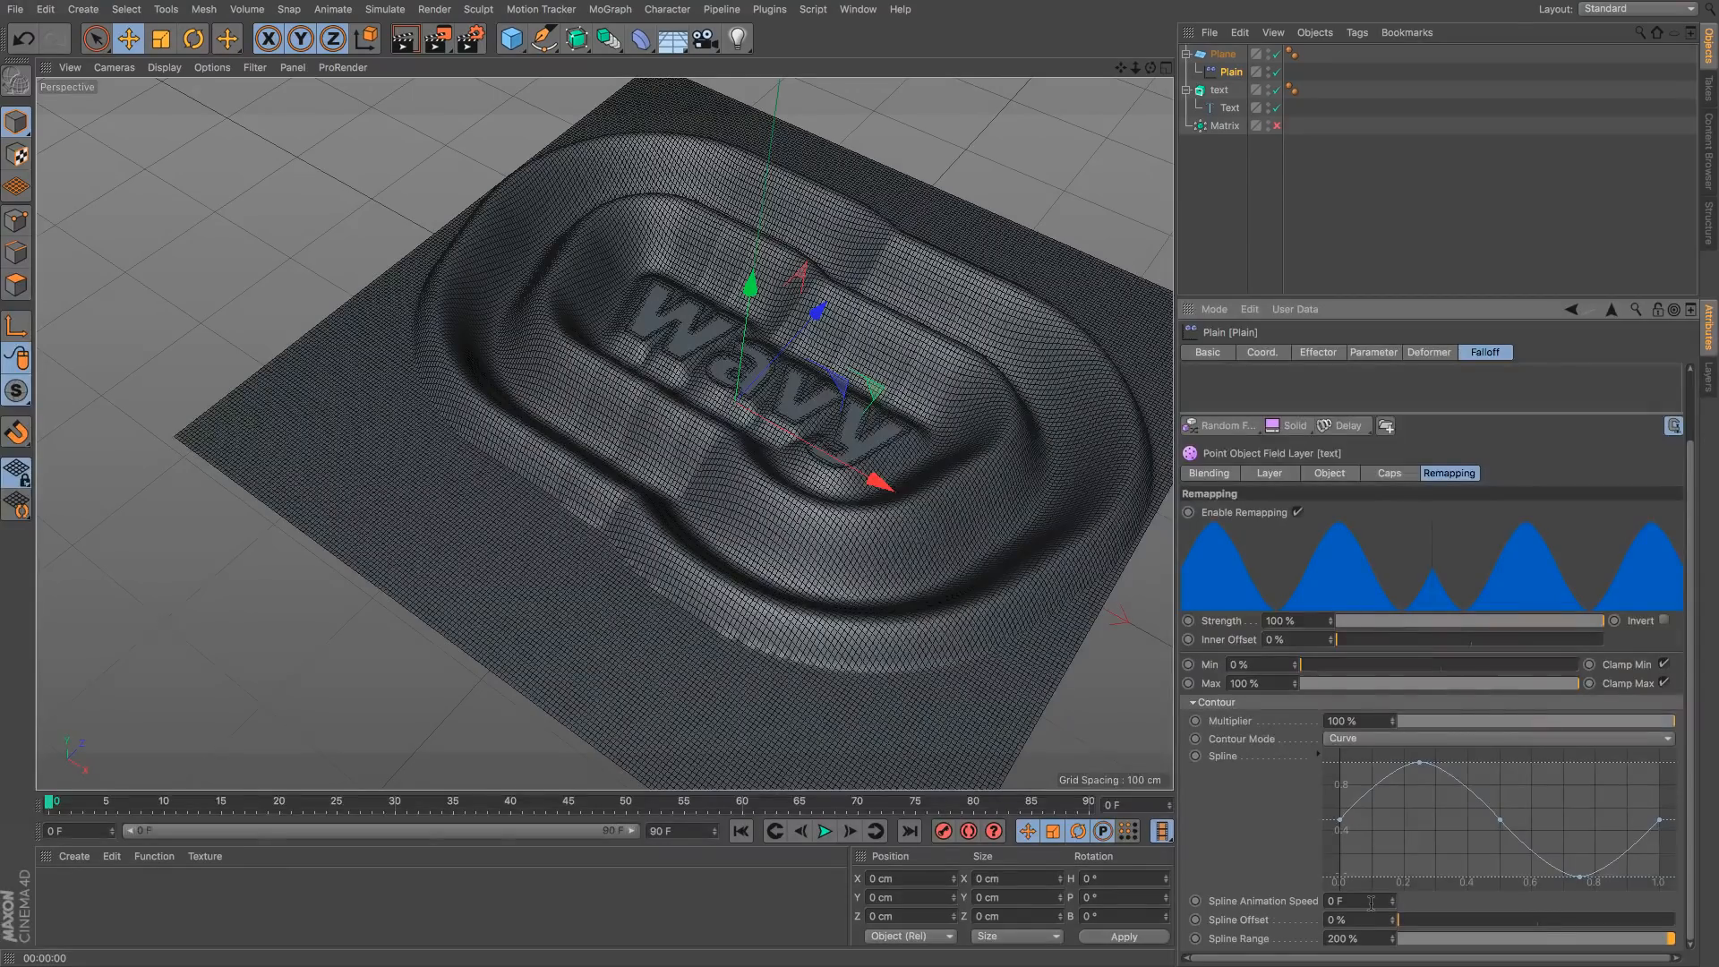
pyautogui.write('30')
pyautogui.press('Return')
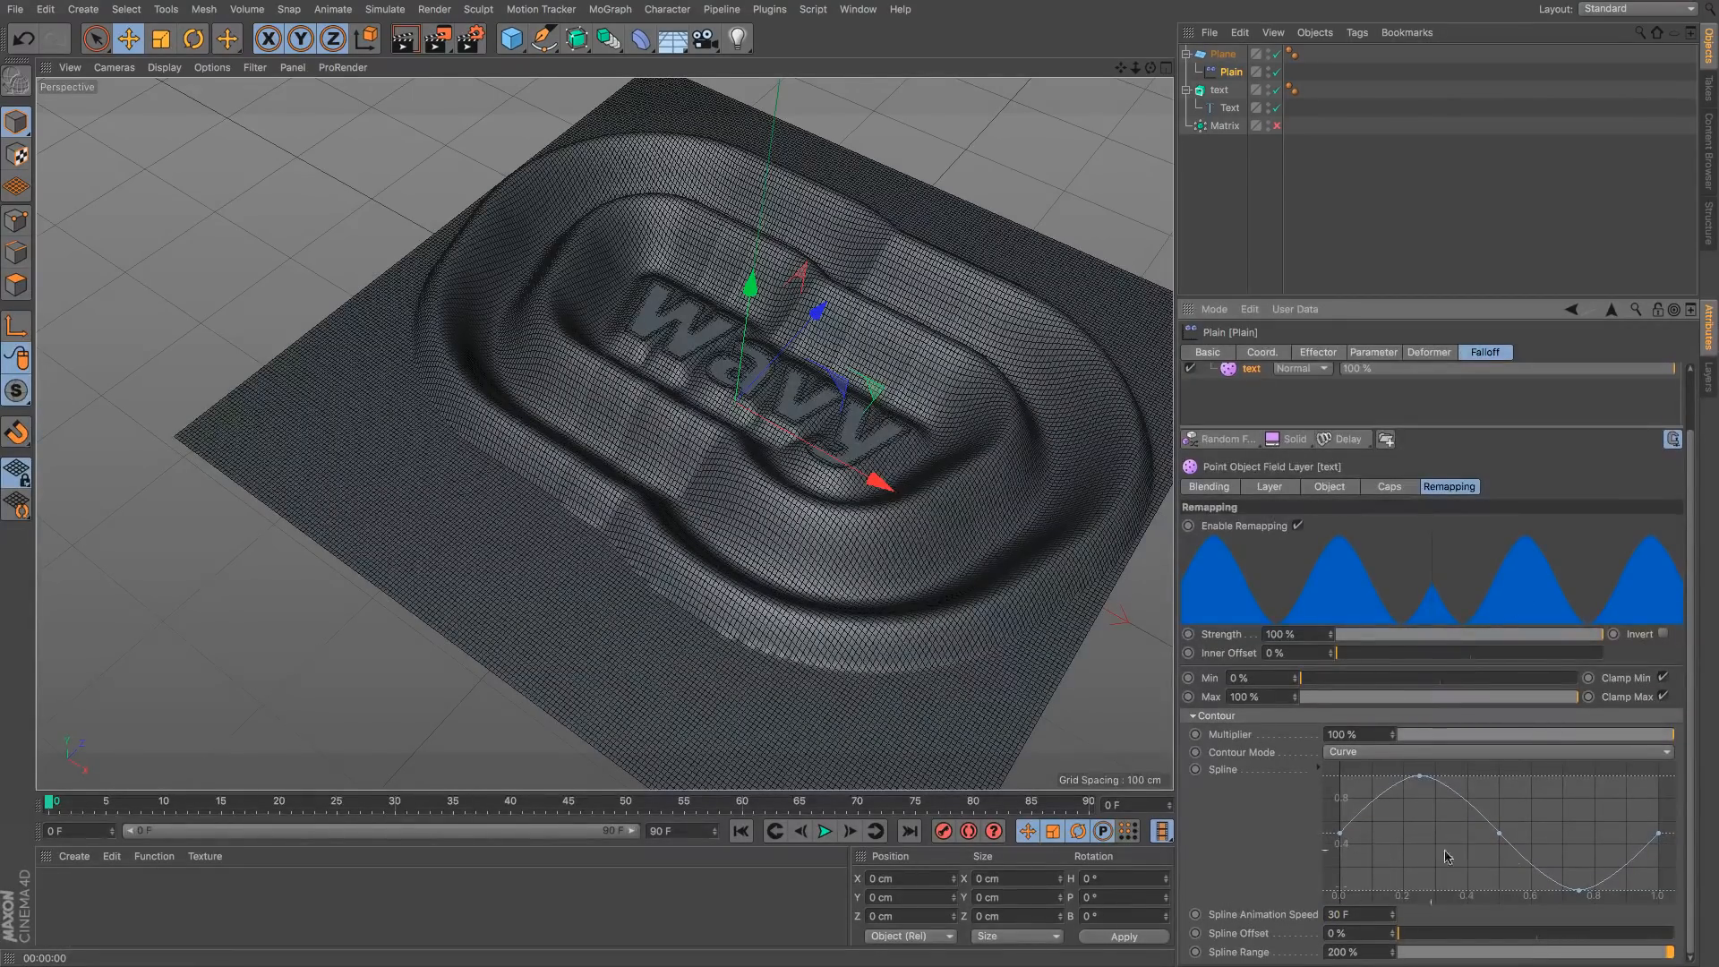
# Step: Play the animation to examine the moving ripples around the text, and enlarge the Plain effector's field list
pyautogui.click(825, 831)
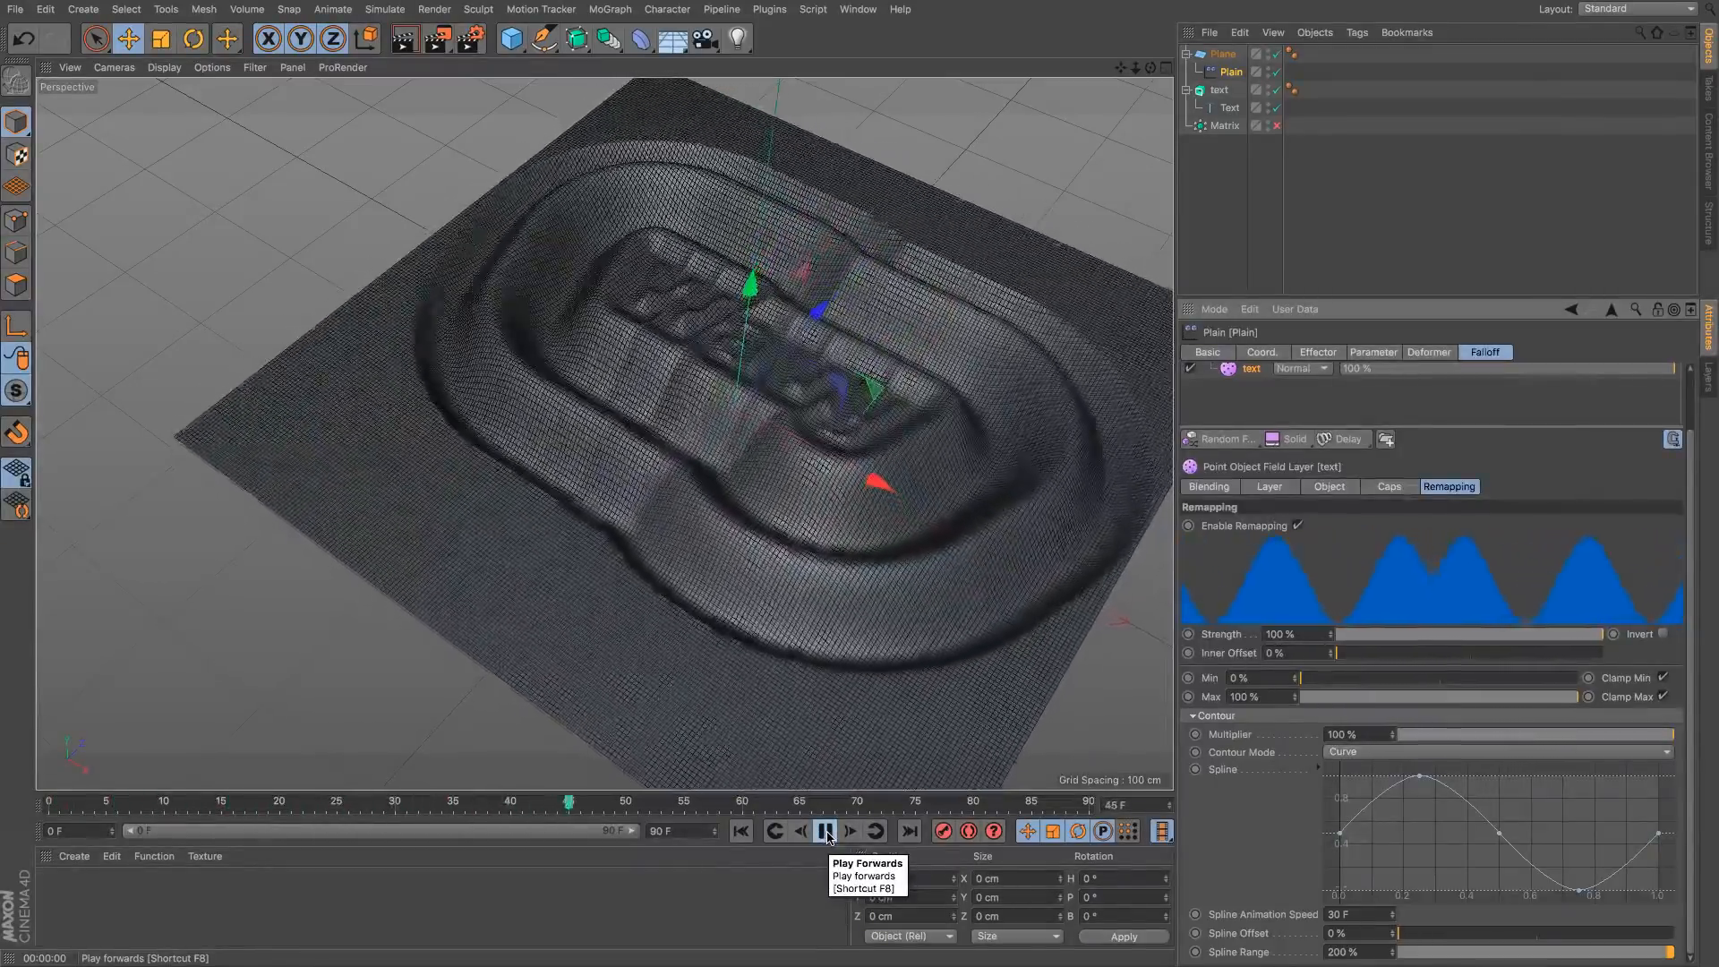
pyautogui.keyDown('alt'); pyautogui.moveTo(939, 485); pyautogui.dragTo(899, 392); pyautogui.keyUp('alt')
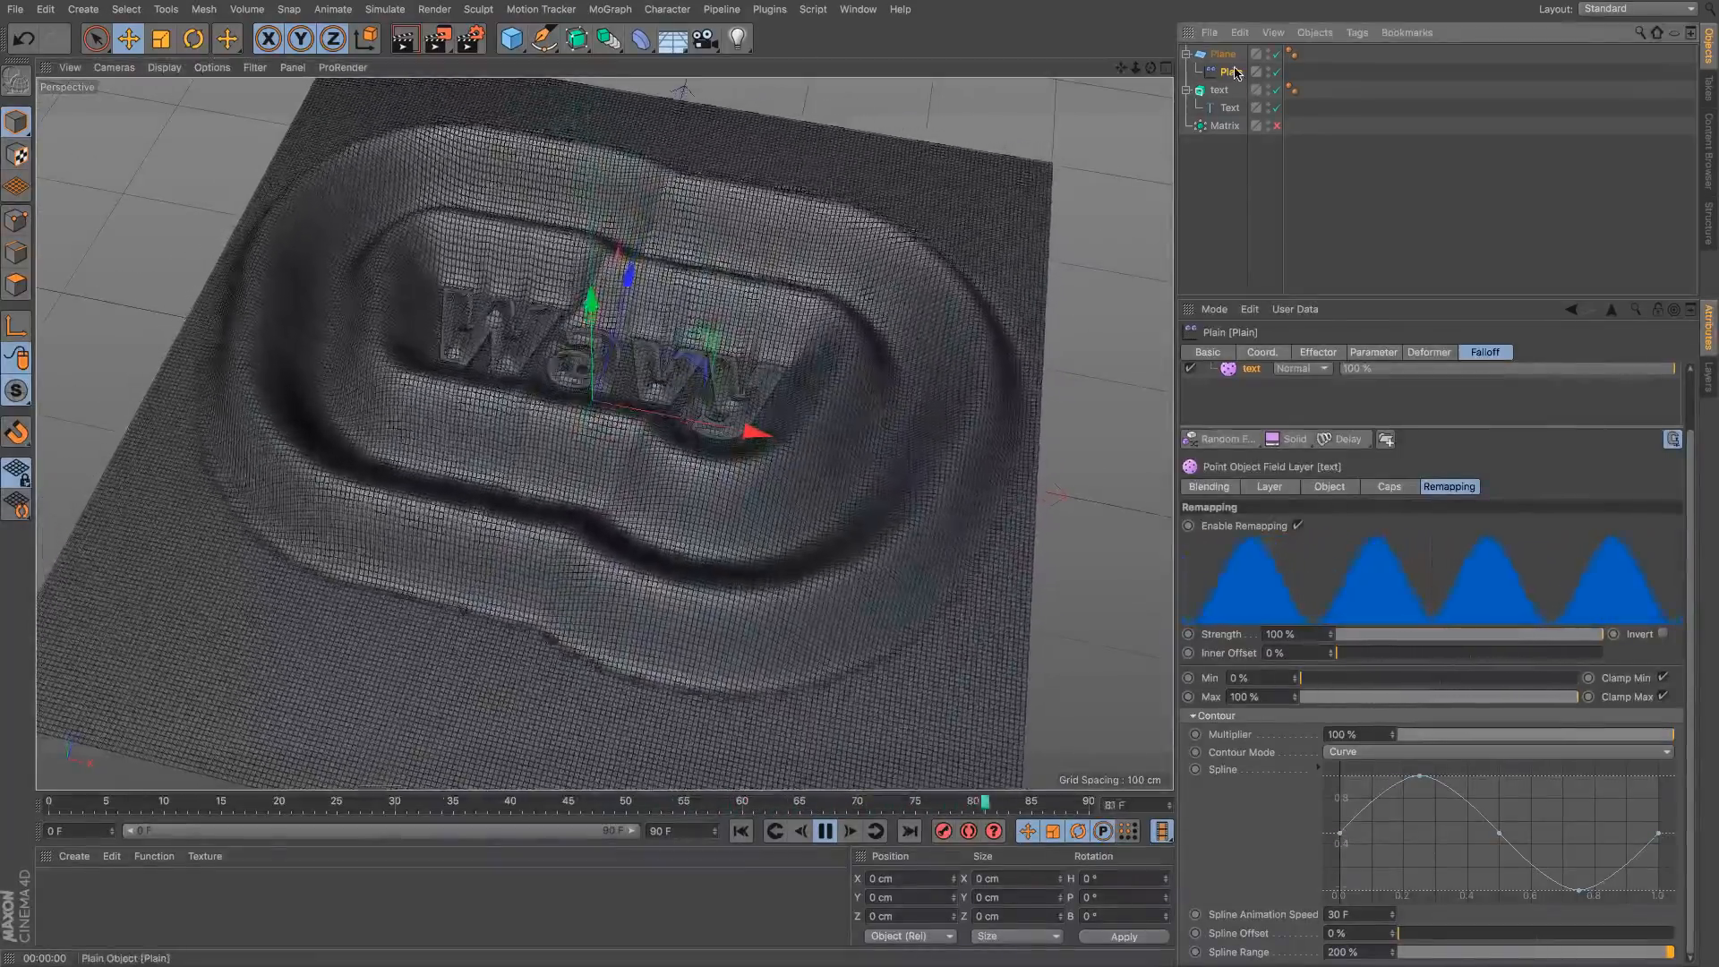
pyautogui.moveTo(1429, 429); pyautogui.dragTo(1429, 571)
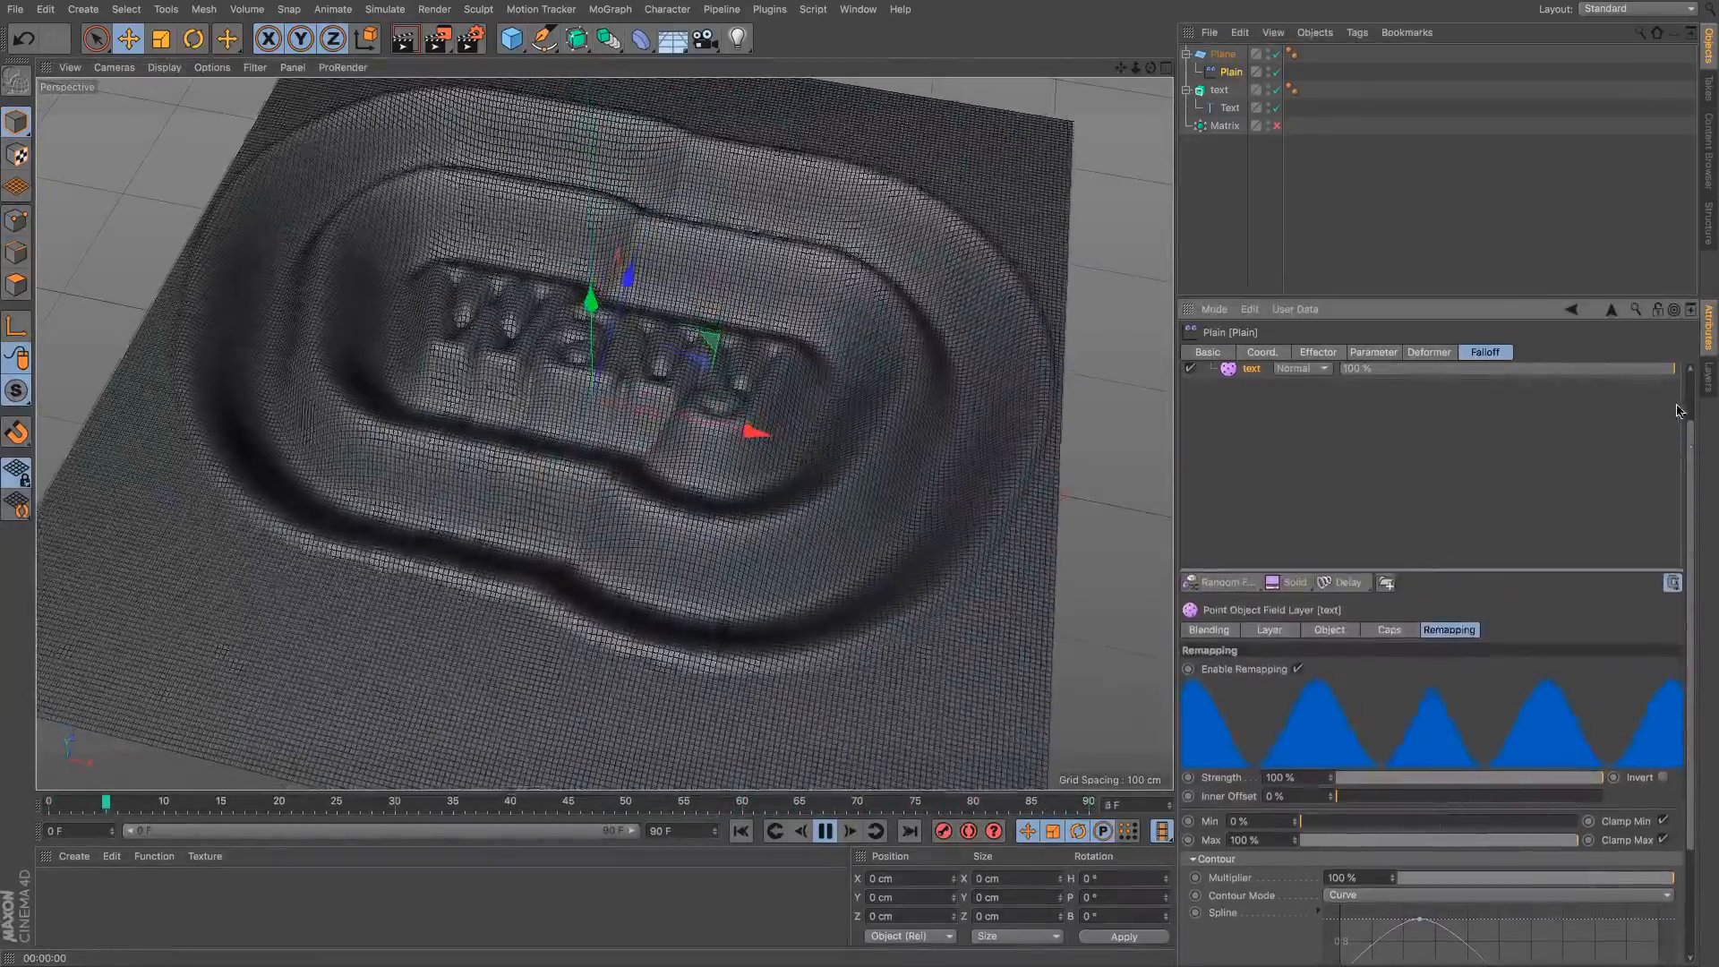
pyautogui.scroll(2, 1690, 433)
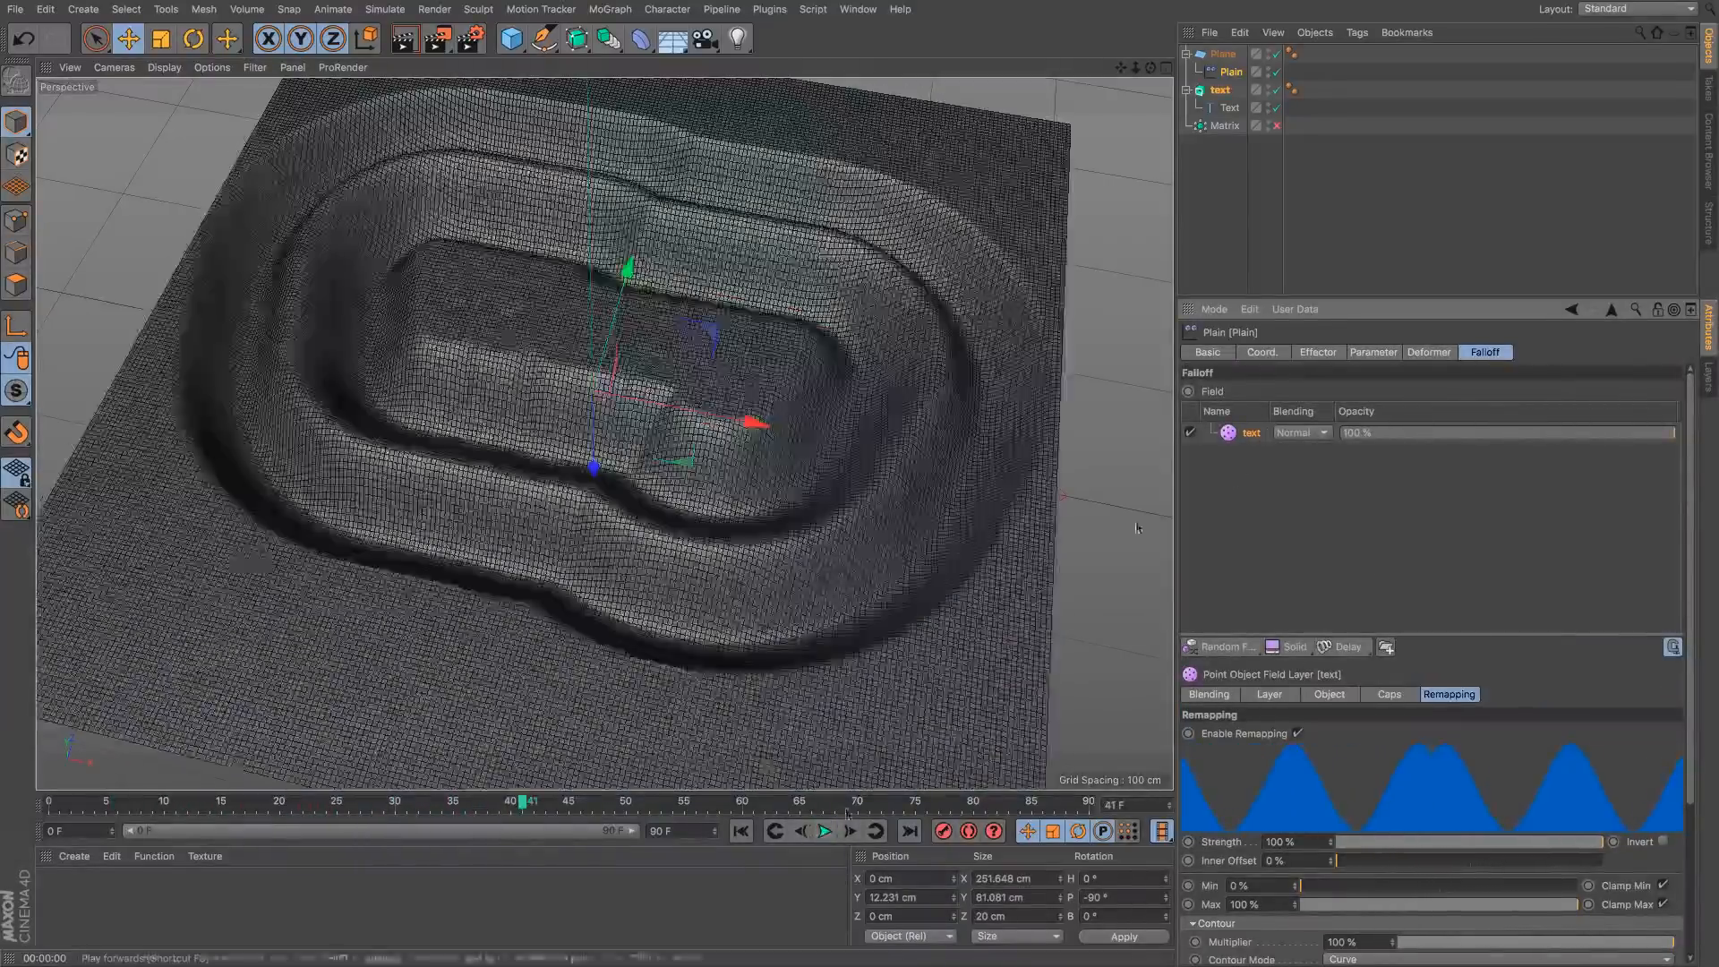
# Step: Rename the Plain effector's field layer as text Wave and add the text object as a second field layer above it
pyautogui.doubleClick(1256, 434)
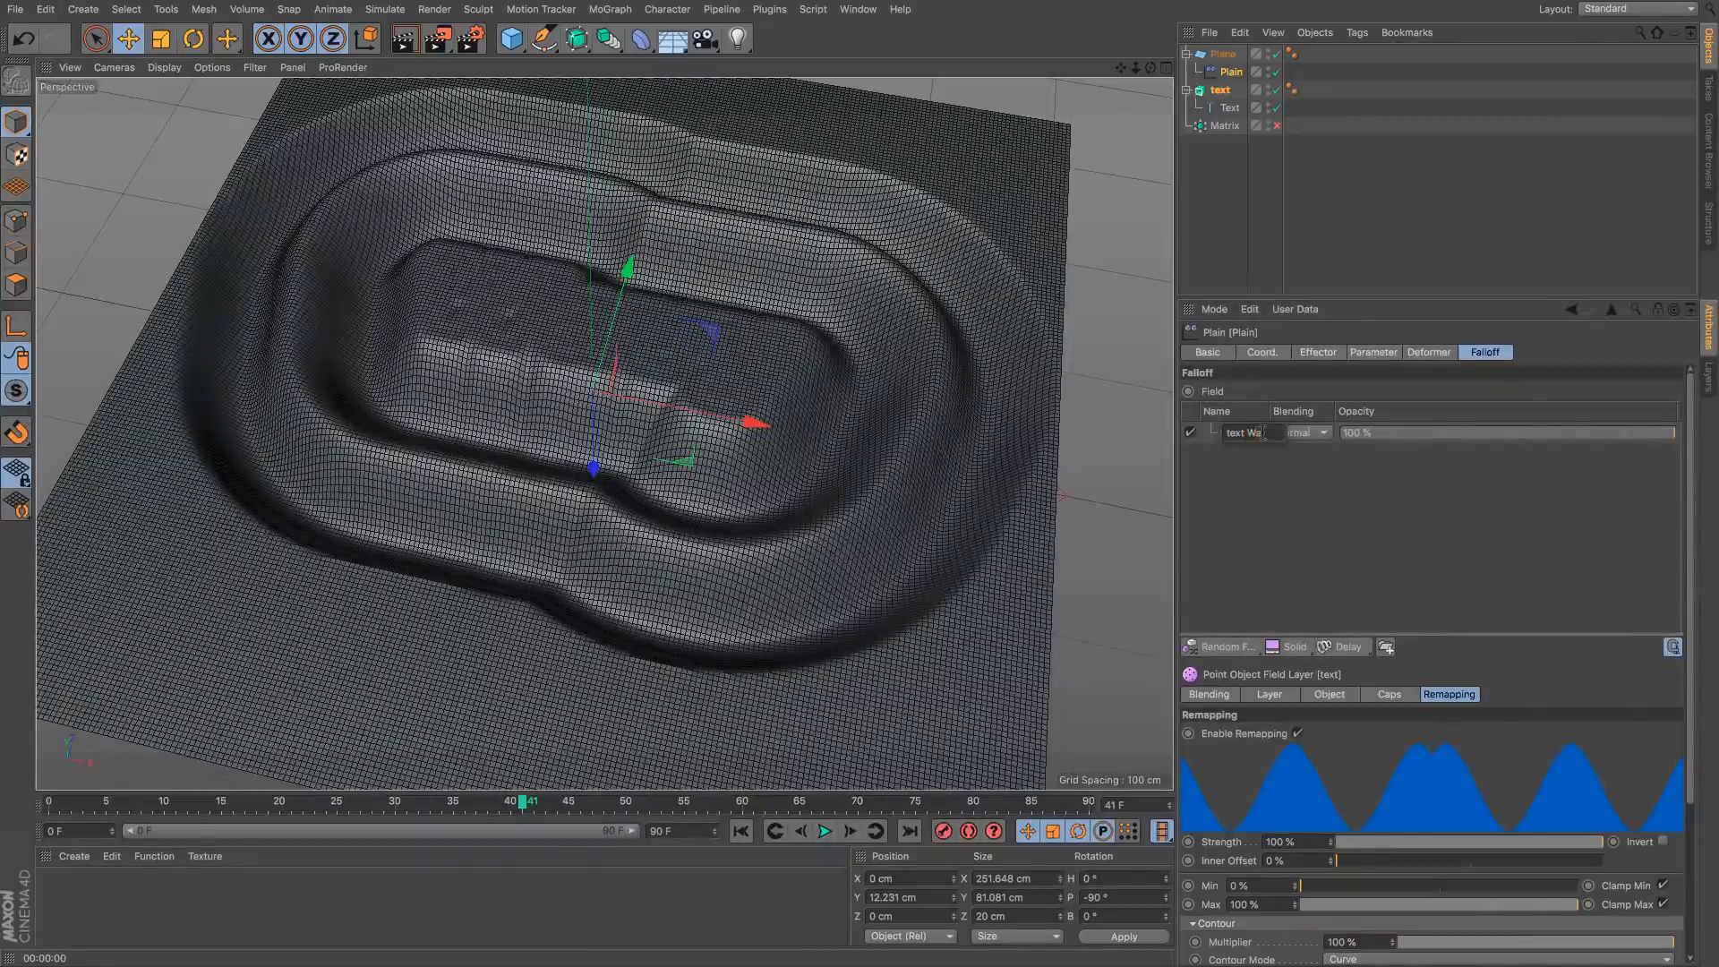
pyautogui.press('Return')
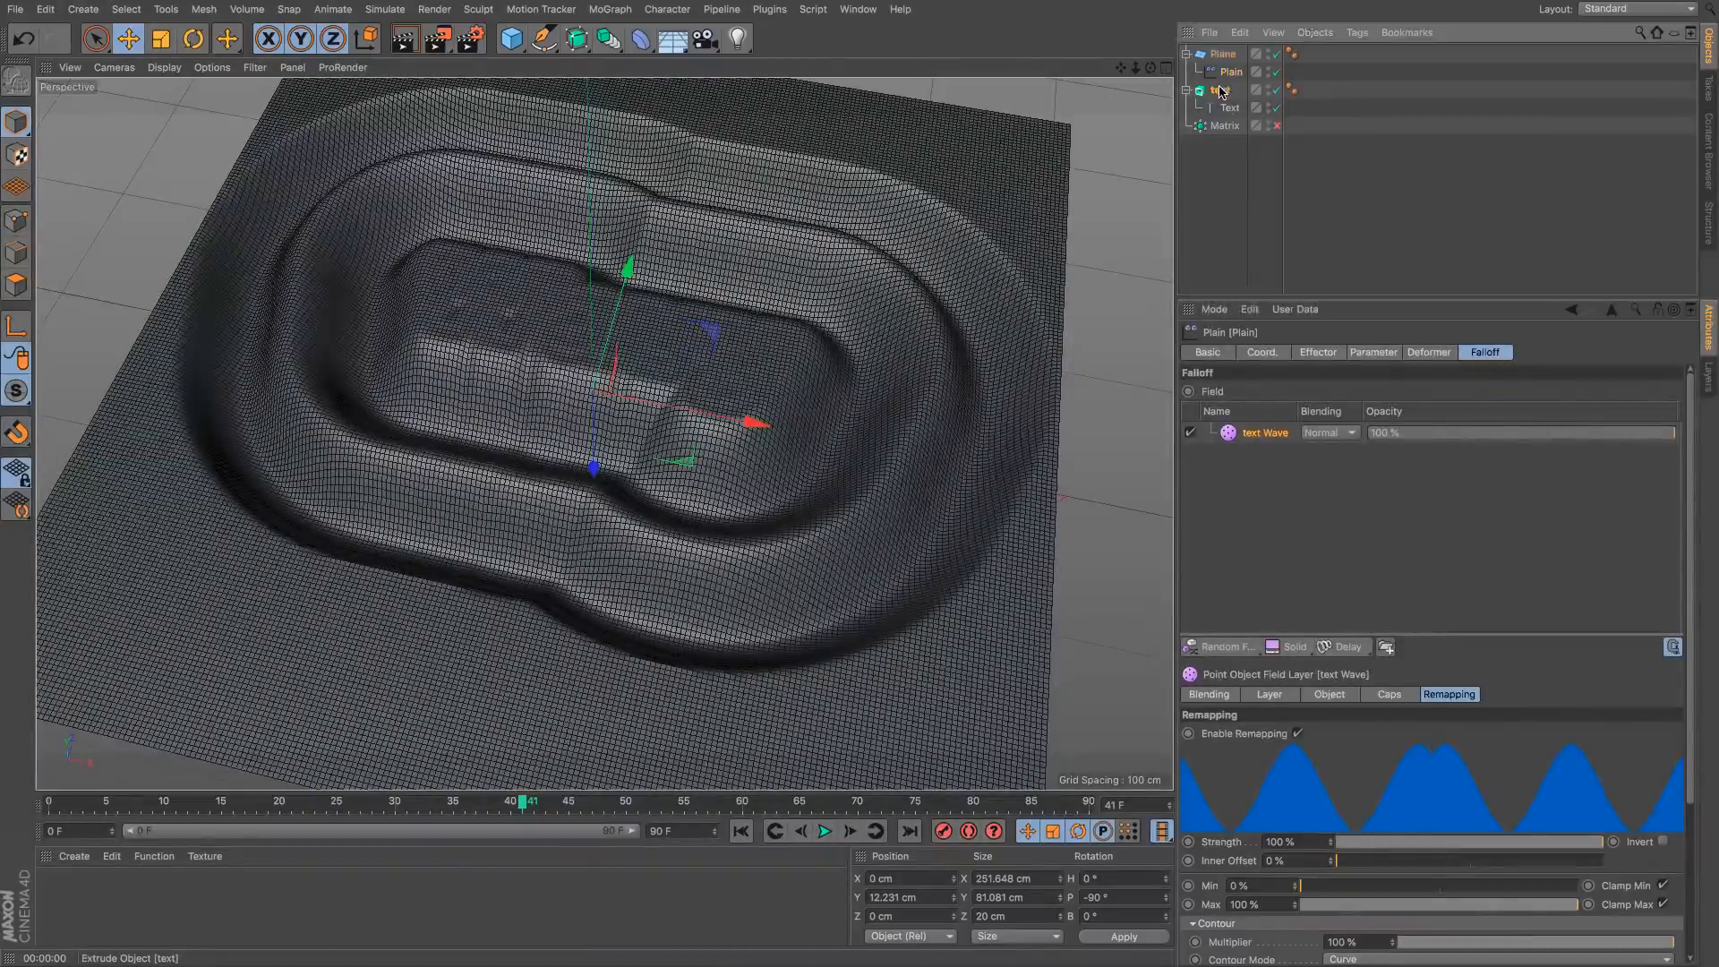
pyautogui.moveTo(1261, 432); pyautogui.dragTo(1263, 443)
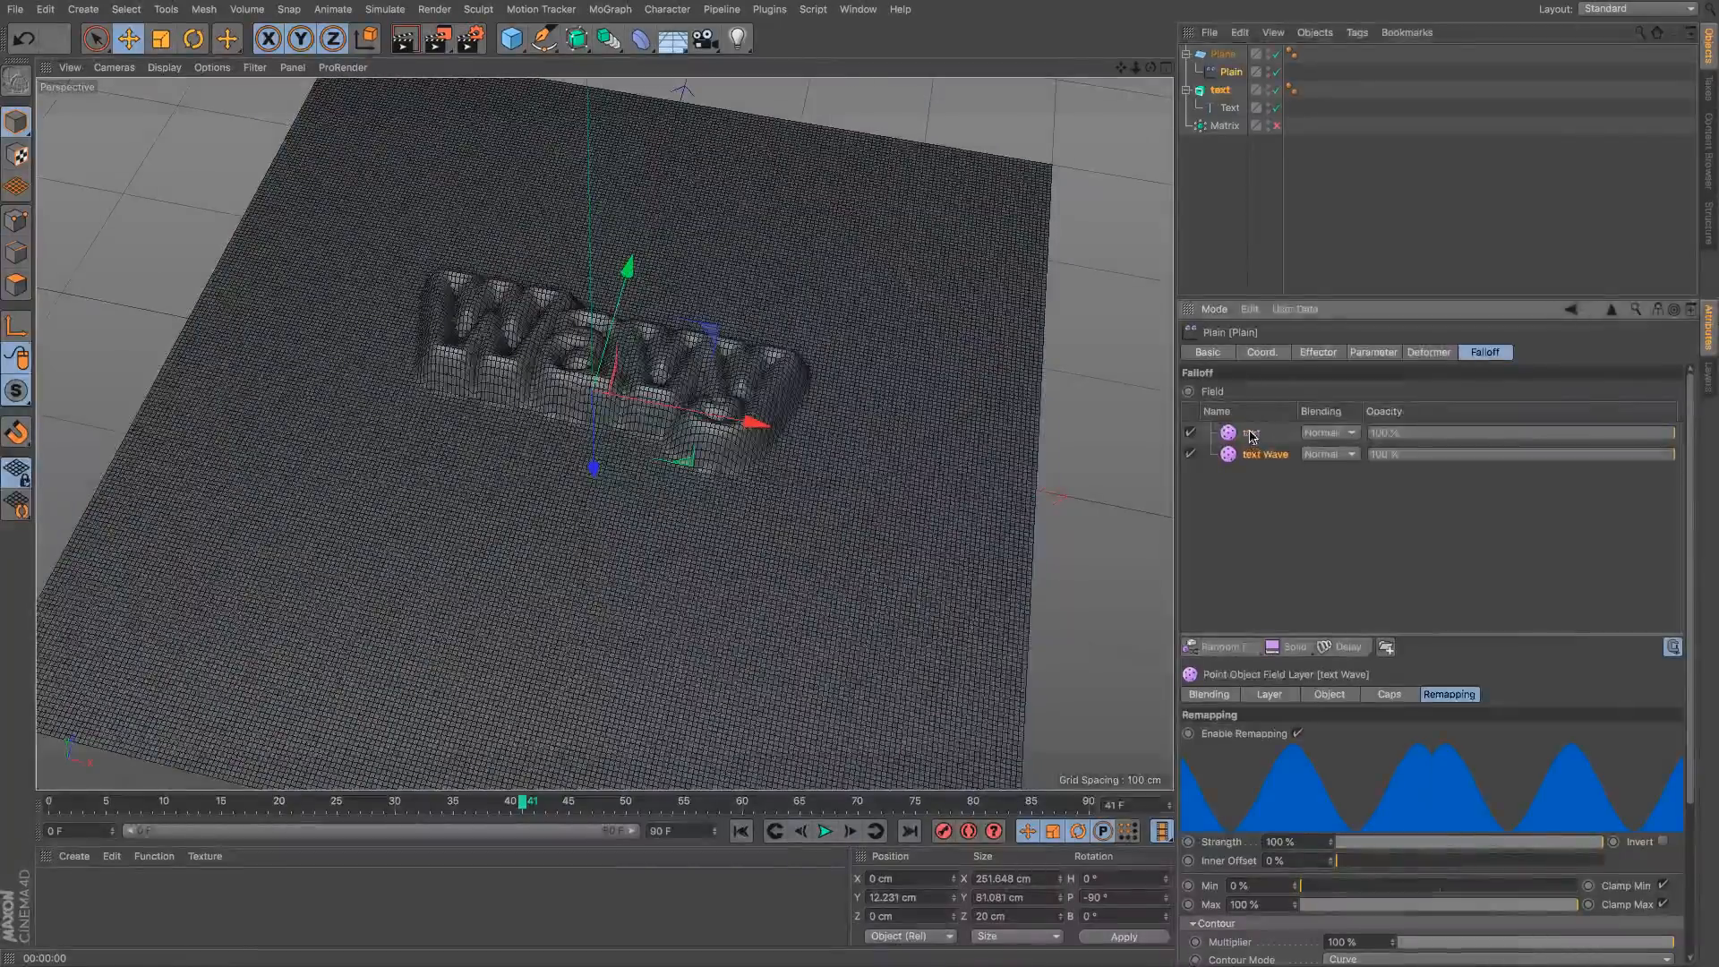
# Step: Try a 100 cm radius on the new text field layer with Max and Subtract blending
pyautogui.click(1269, 694)
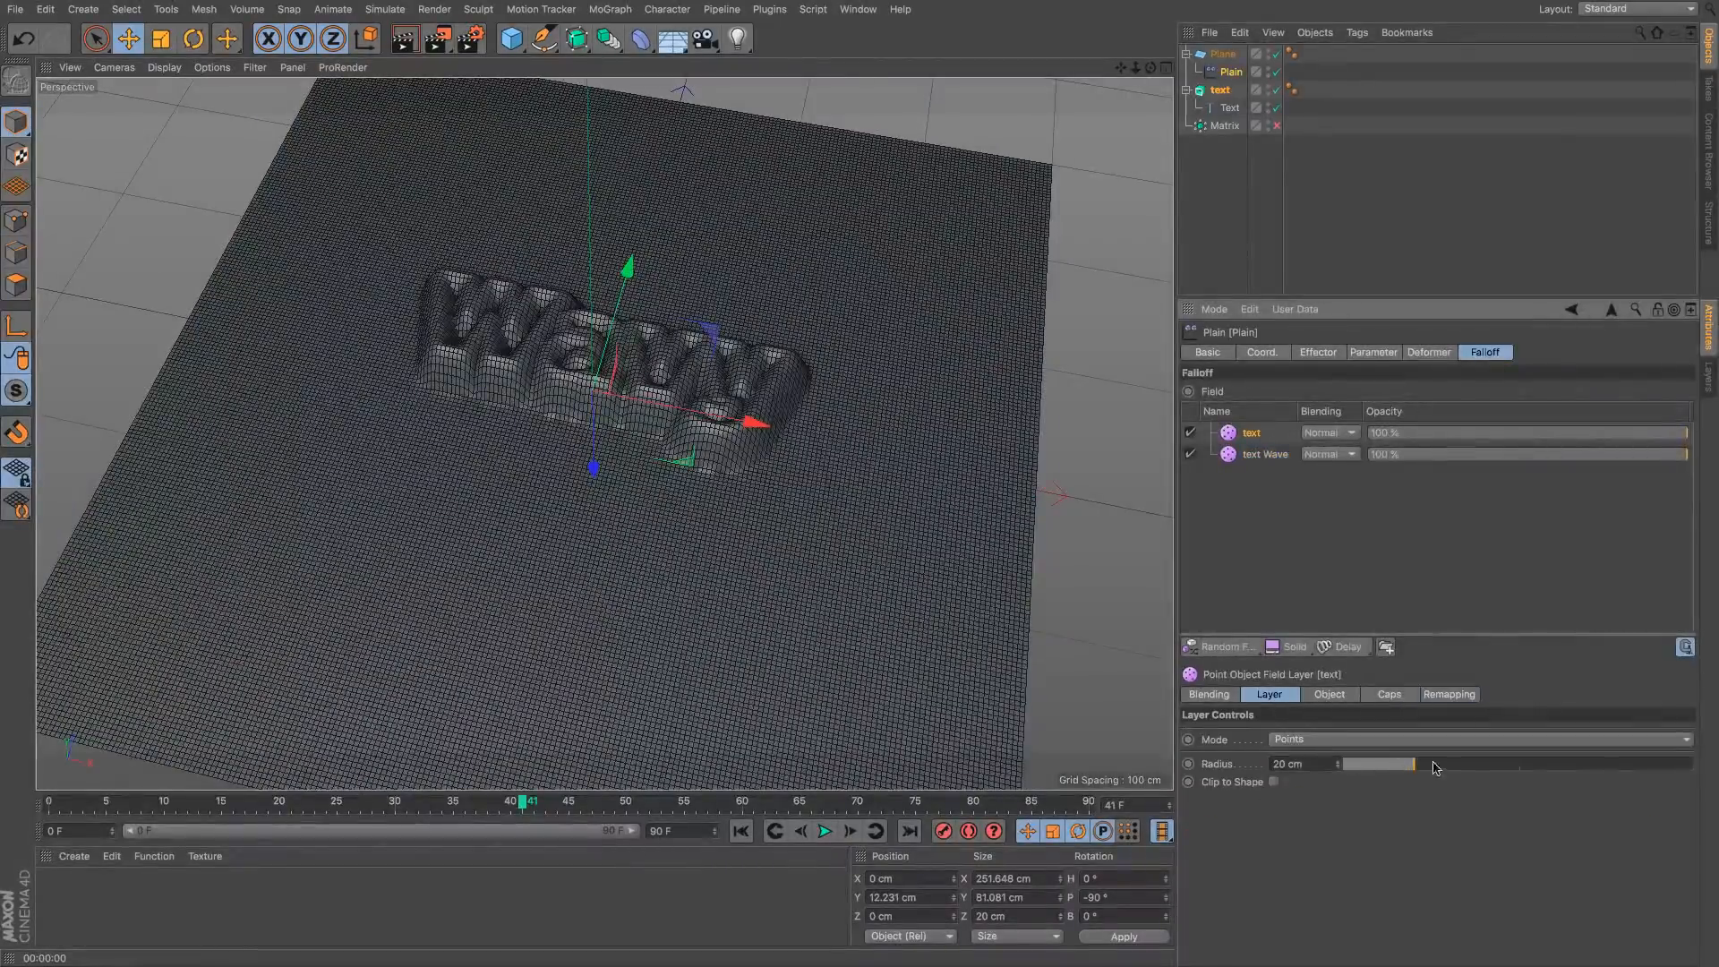
pyautogui.moveTo(1435, 767); pyautogui.dragTo(1692, 767)
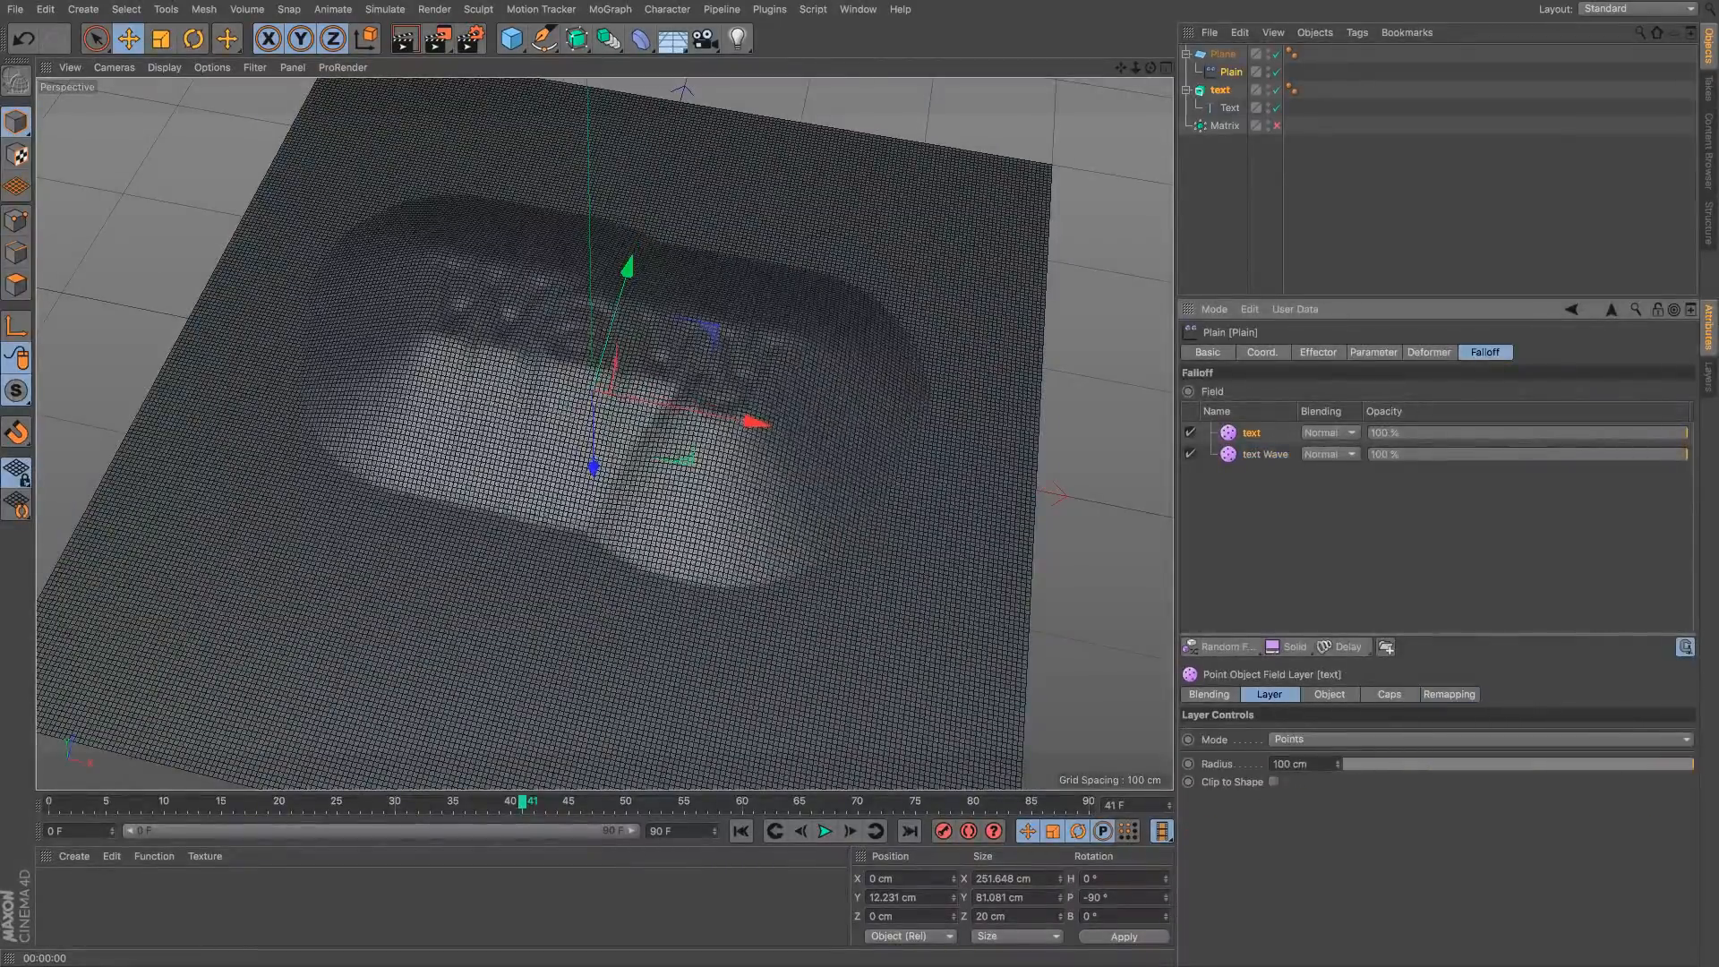
pyautogui.click(1330, 434)
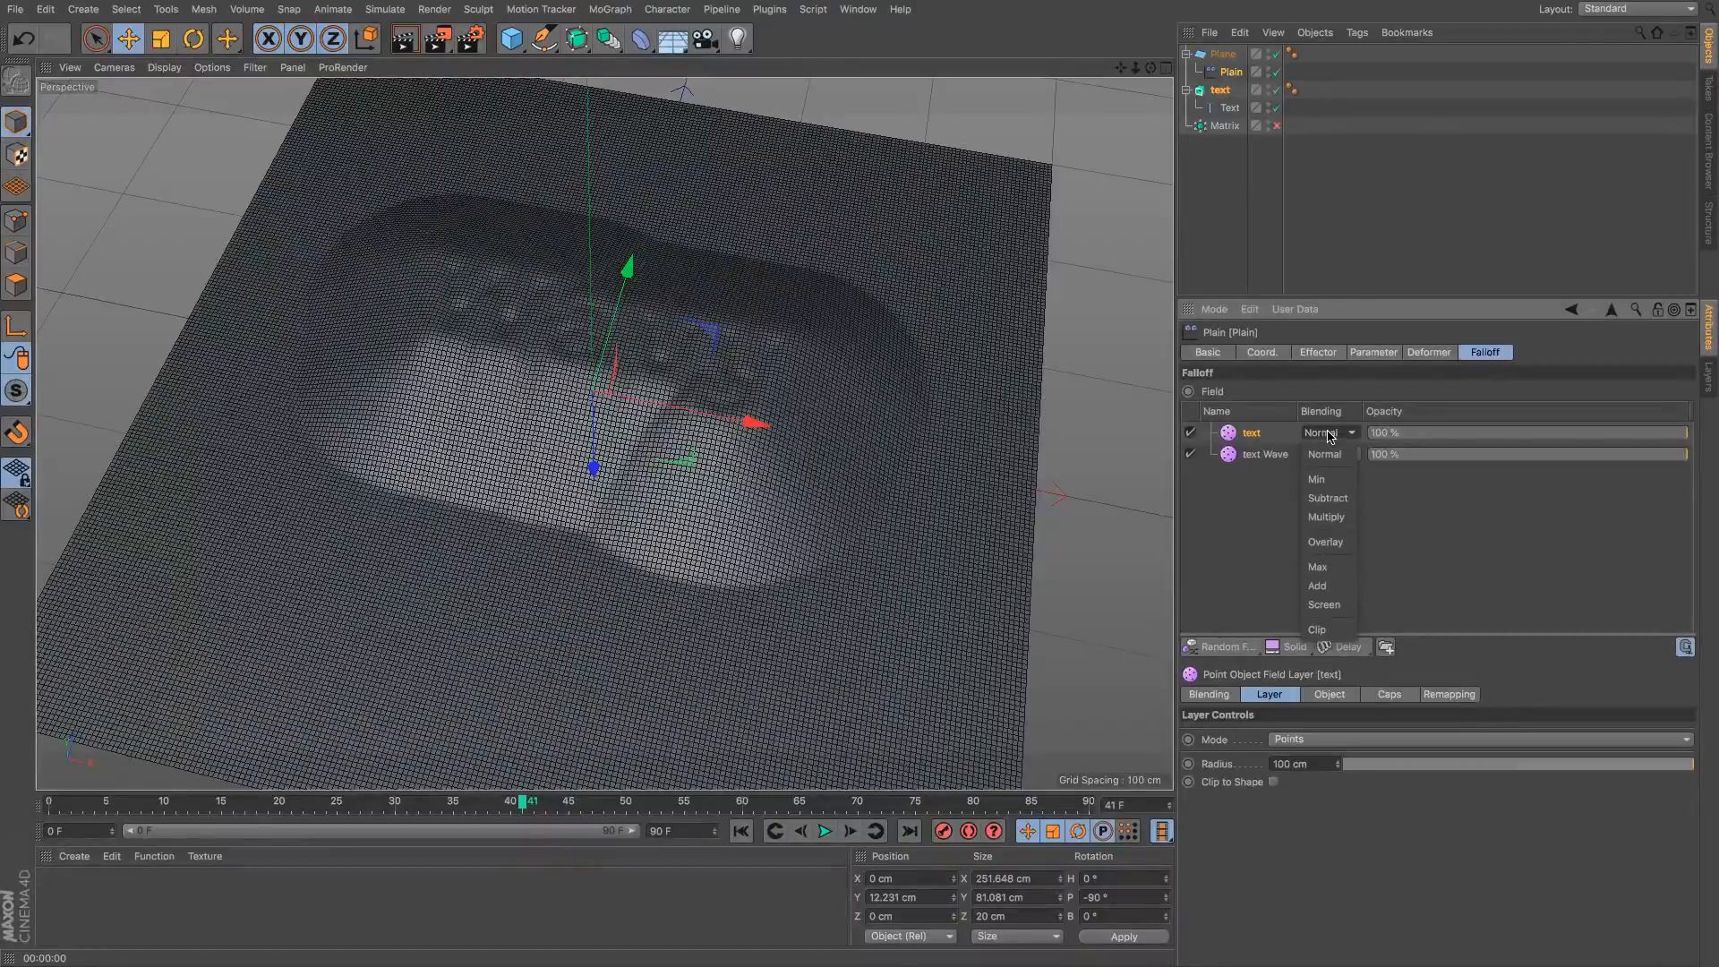
pyautogui.click(1334, 566)
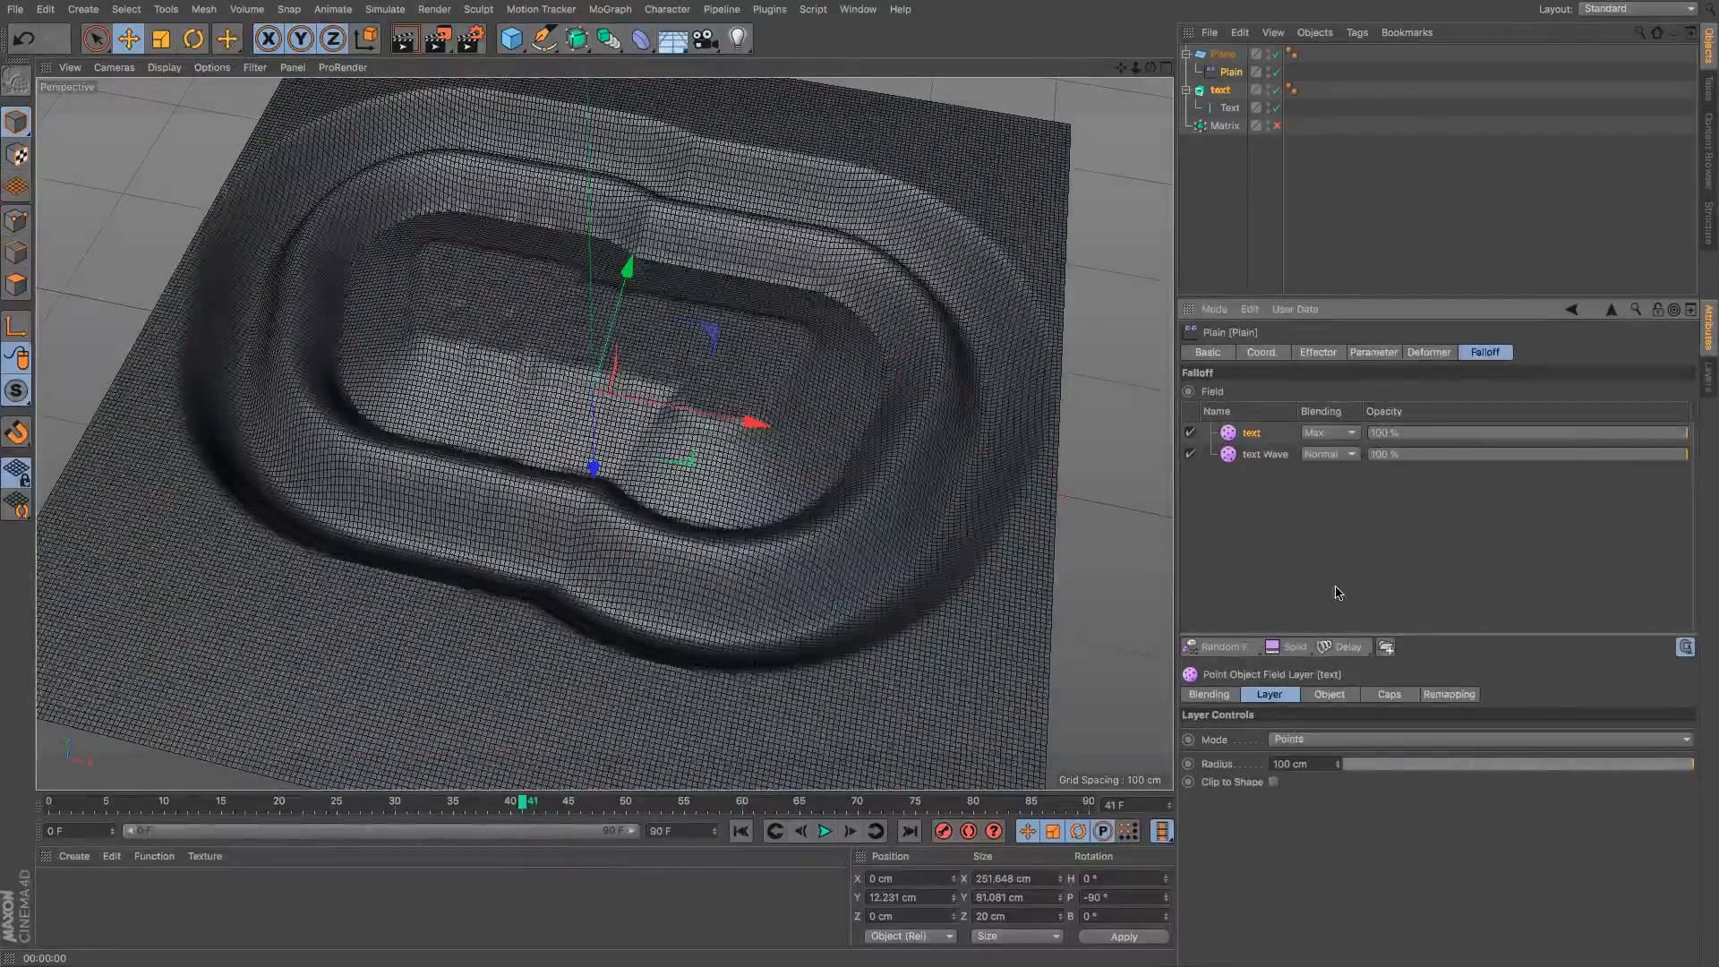
pyautogui.click(1348, 434)
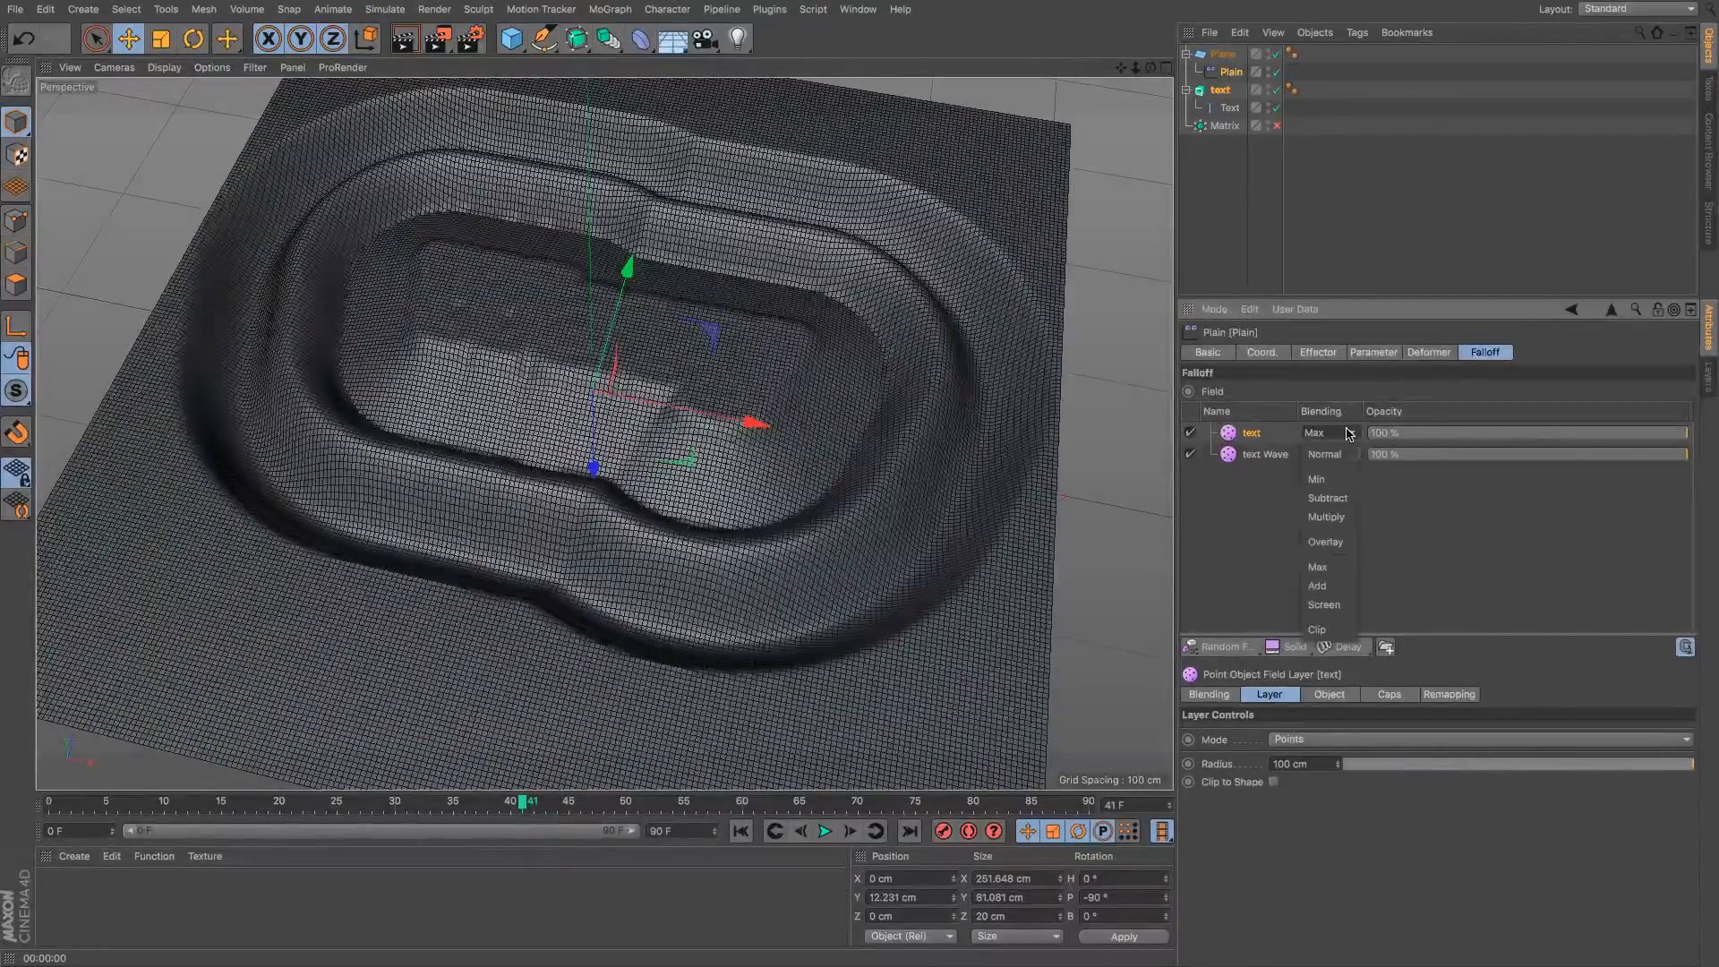
pyautogui.click(1328, 499)
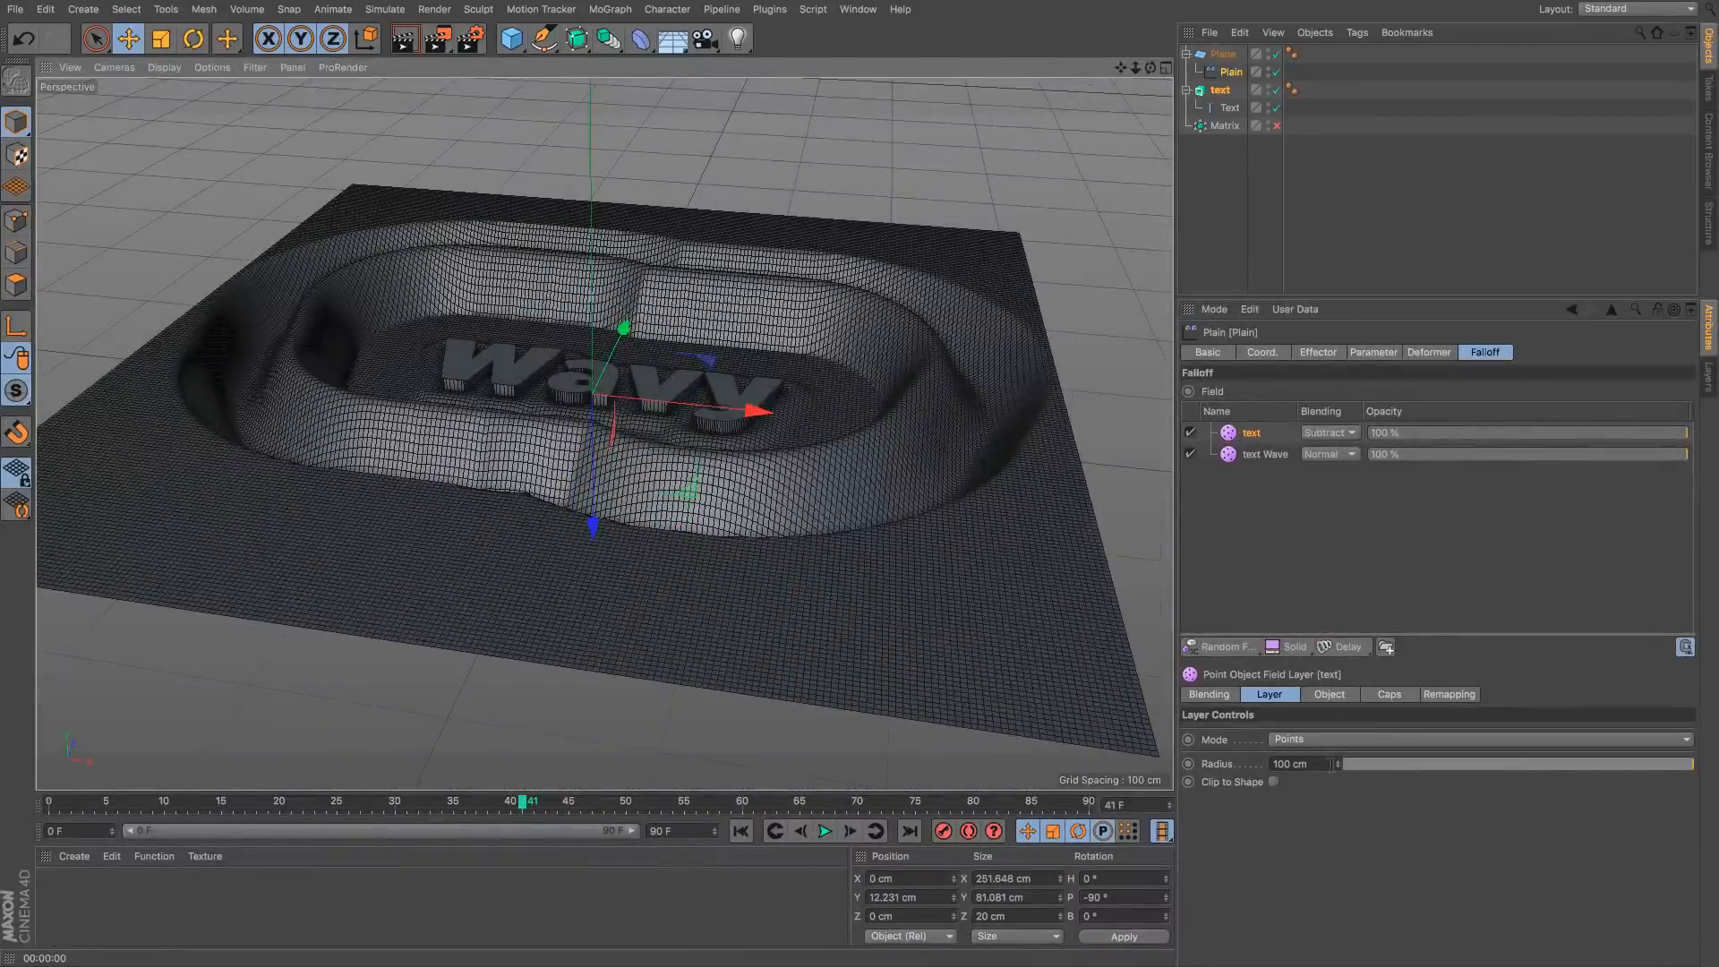
# Step: Try a 264 cm radius with inverted remapping on the text field layer
pyautogui.moveTo(1337, 763); pyautogui.dragTo(1493, 763)
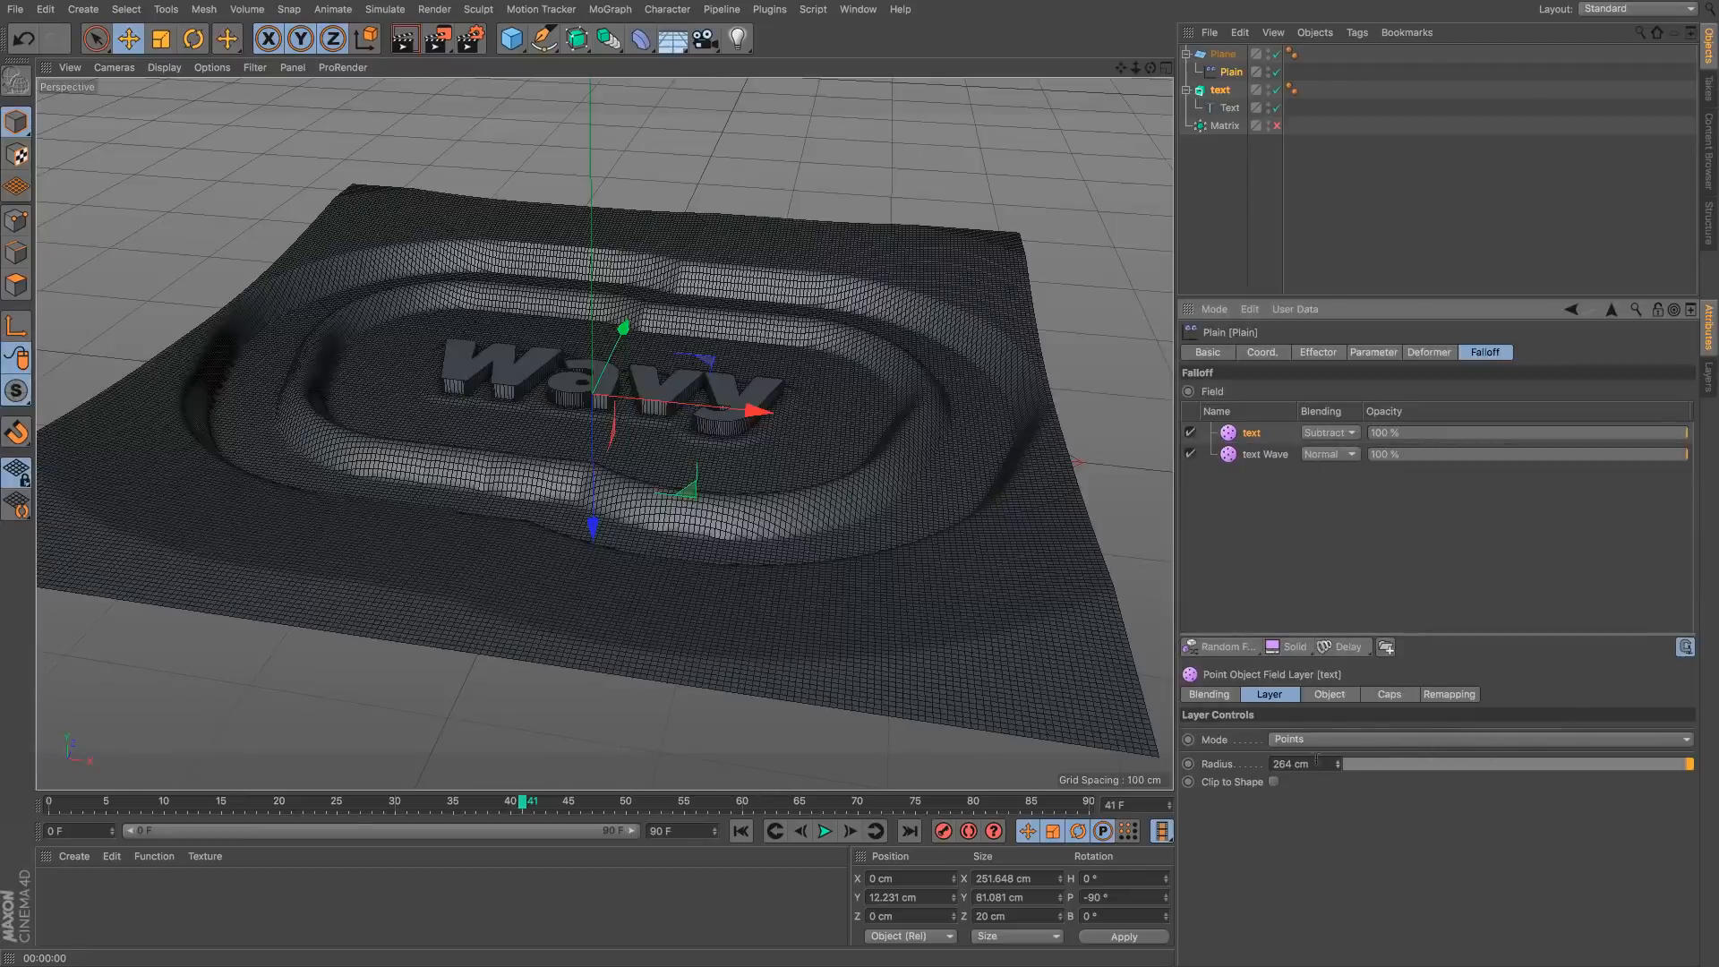
pyautogui.click(1446, 694)
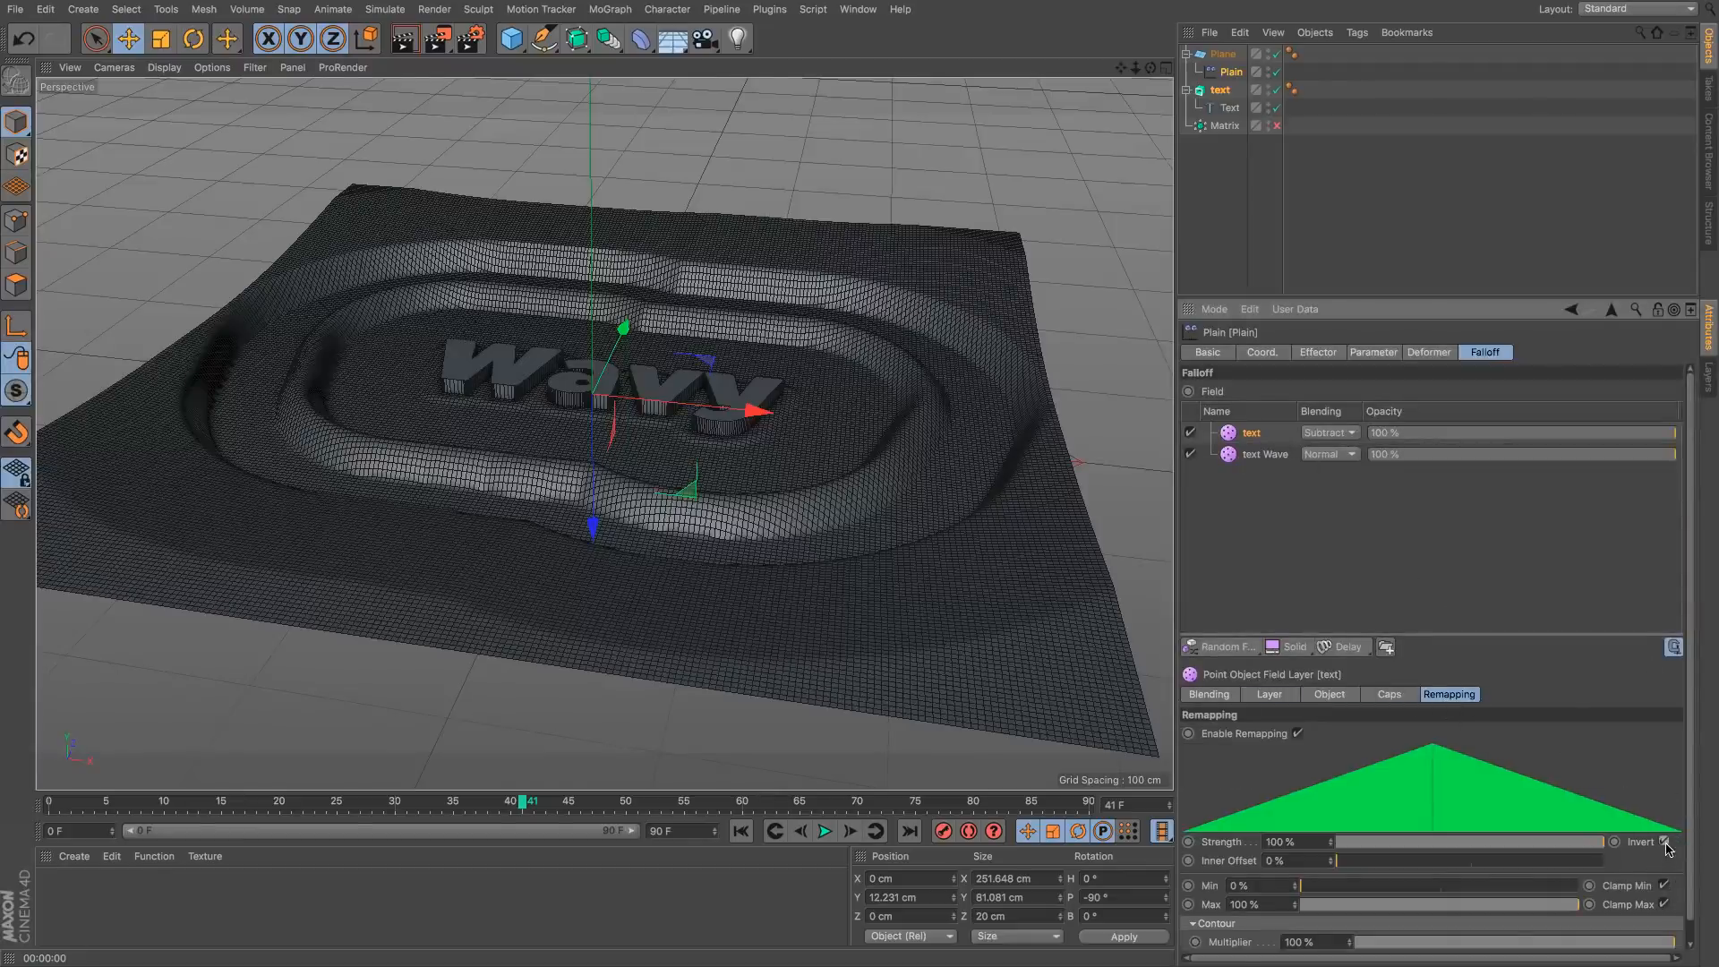
pyautogui.click(1663, 842)
pyautogui.keyDown('alt'); pyautogui.moveTo(975, 537); pyautogui.dragTo(1021, 453); pyautogui.keyUp('alt')
# Step: Set the text field layer's blending to Multiply and turn off its remapping inversion
pyautogui.click(1341, 433)
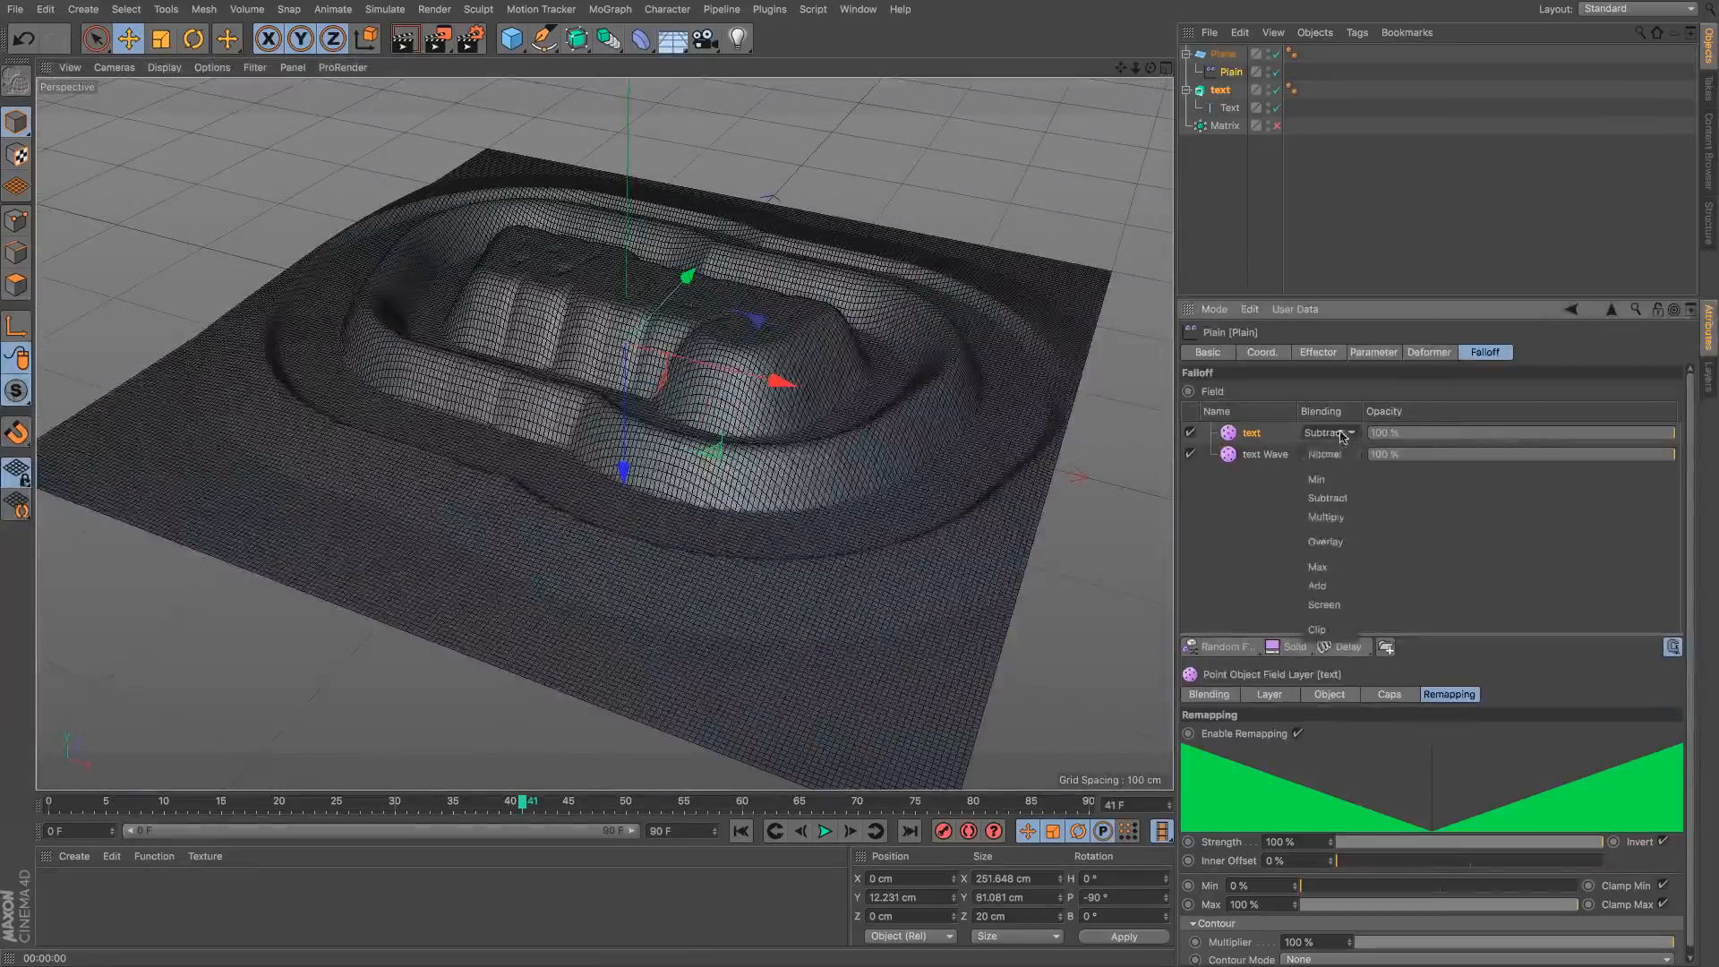
pyautogui.click(1325, 517)
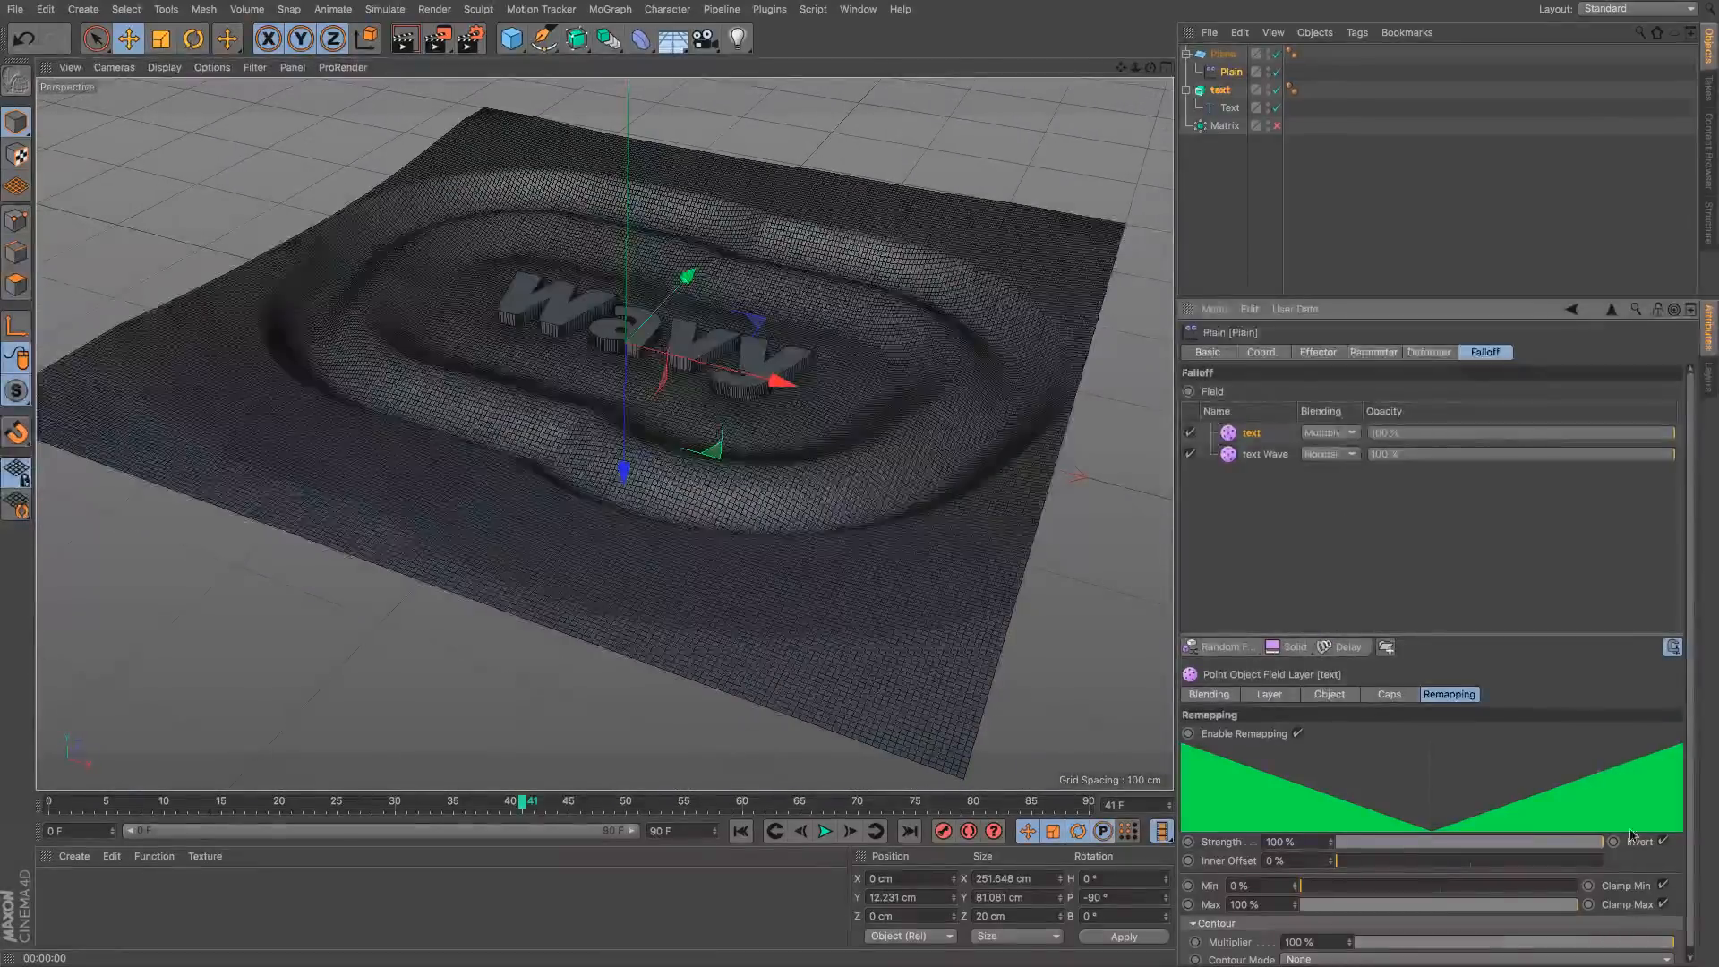
pyautogui.click(1663, 841)
pyautogui.keyDown('alt'); pyautogui.moveTo(905, 376); pyautogui.dragTo(935, 400); pyautogui.keyUp('alt')
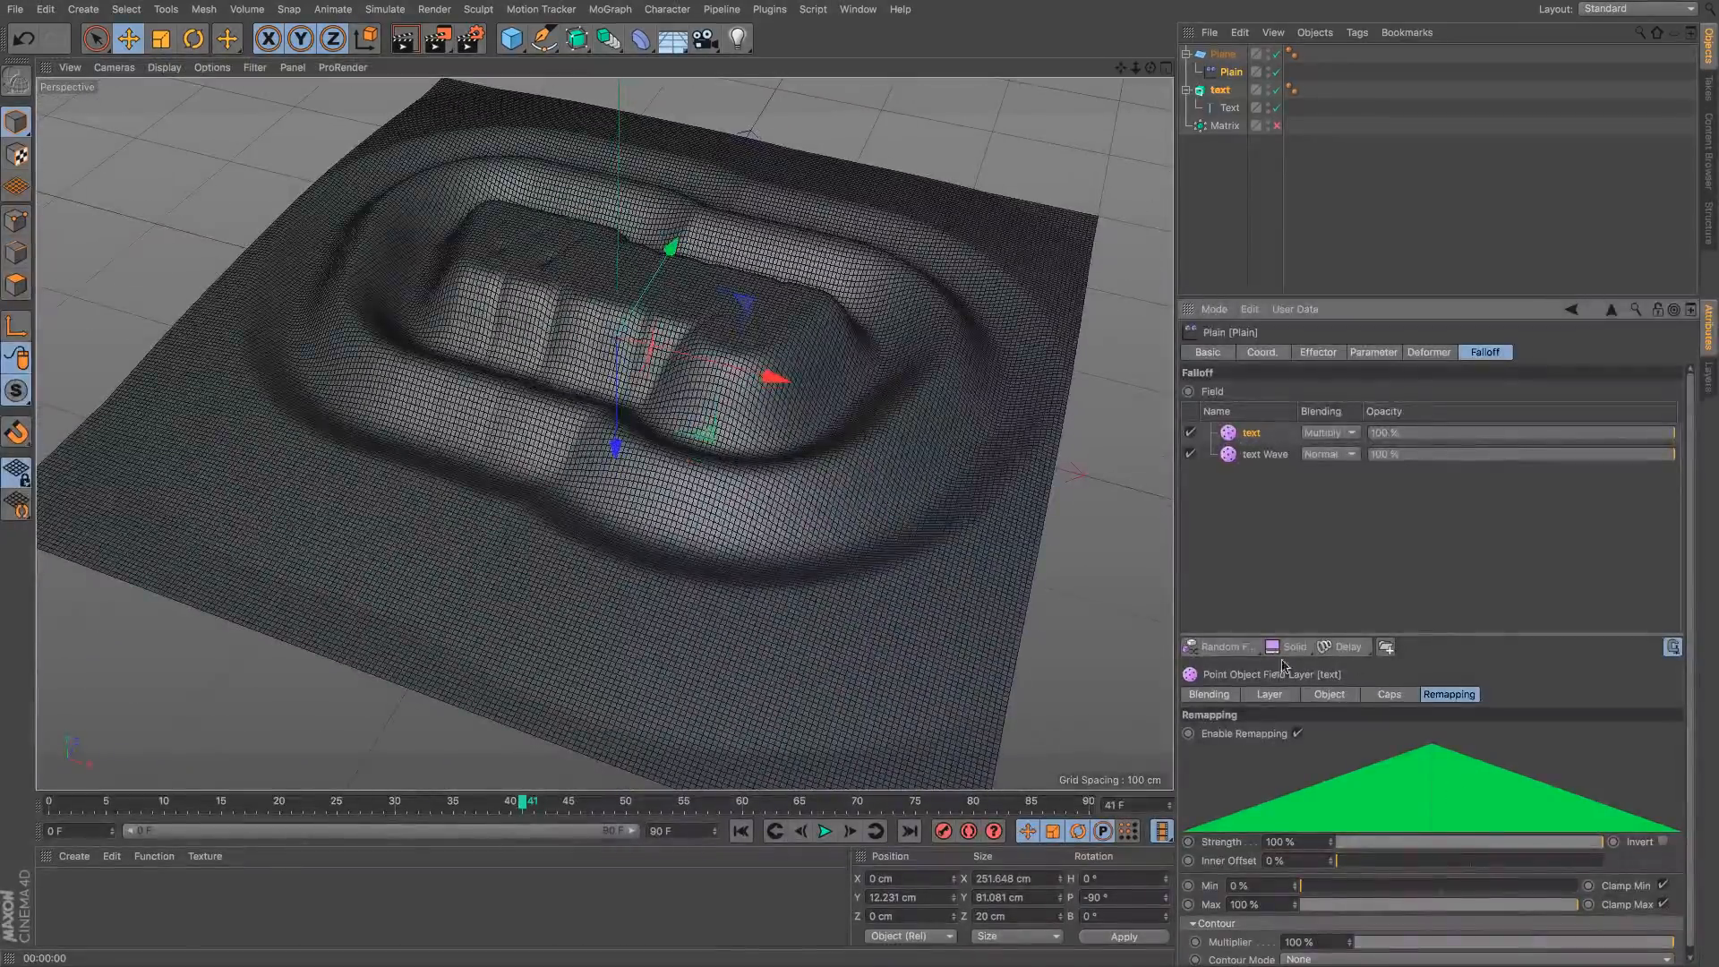
# Step: Set the text field layer's radius to 165 cm so the ripples fade out around the lettering
pyautogui.click(1282, 696)
pyautogui.click(1684, 767)
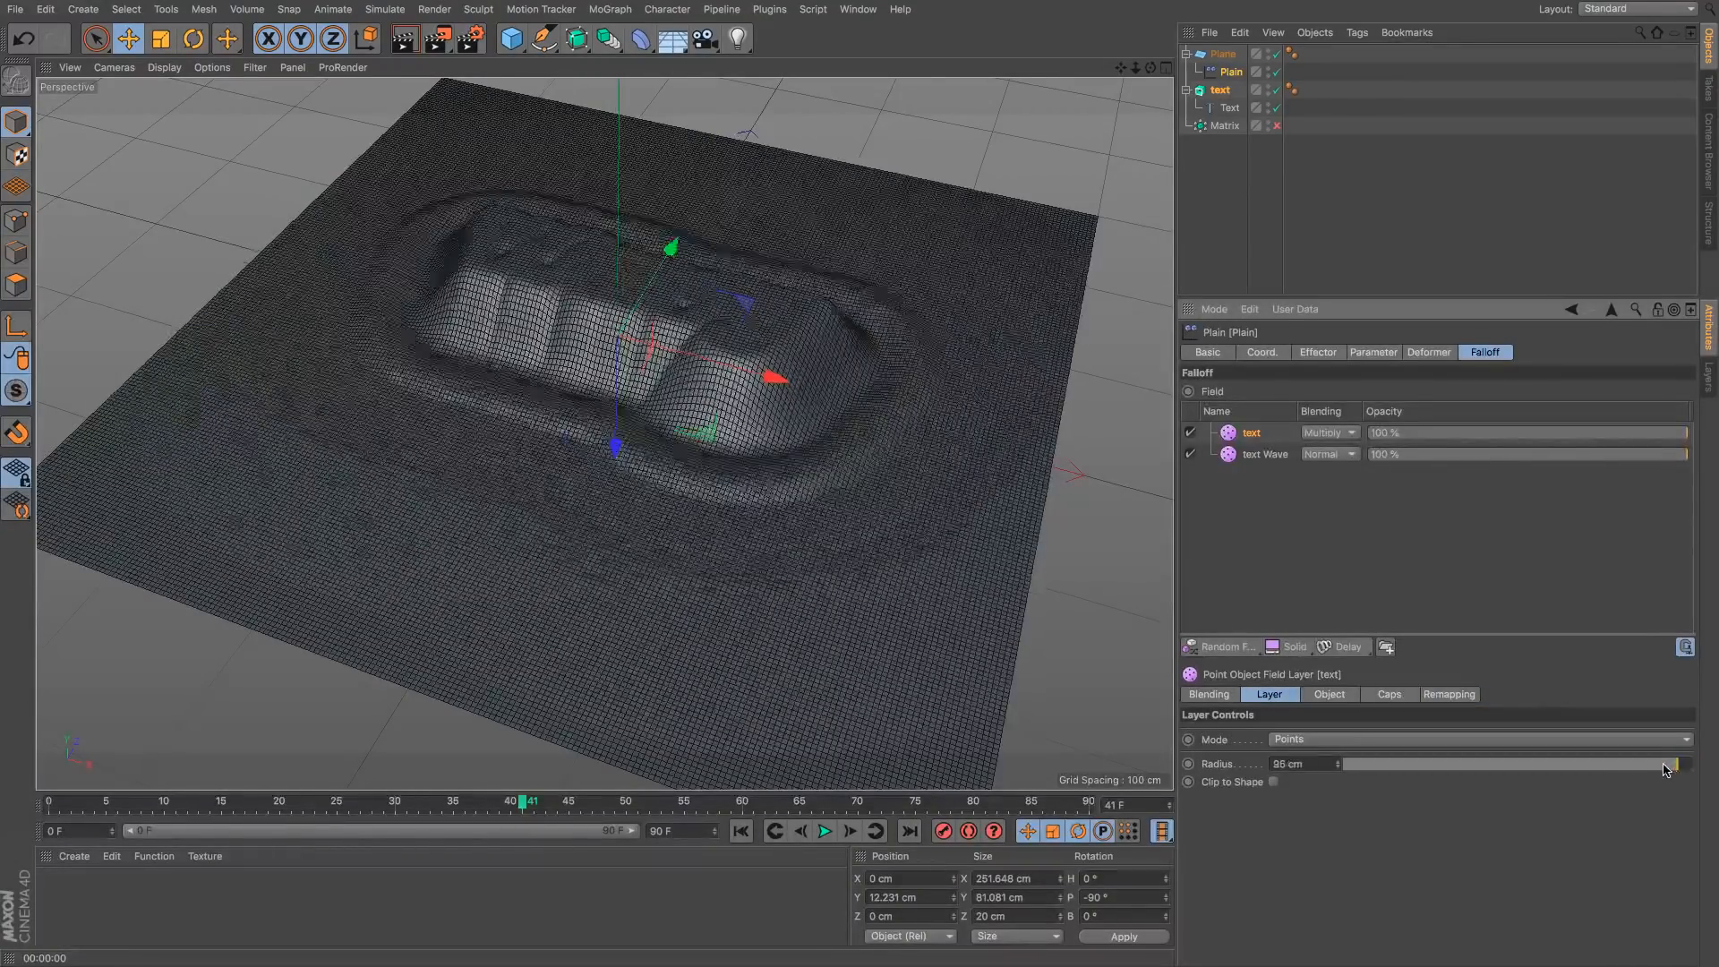
pyautogui.moveTo(1338, 764); pyautogui.dragTo(1392, 763)
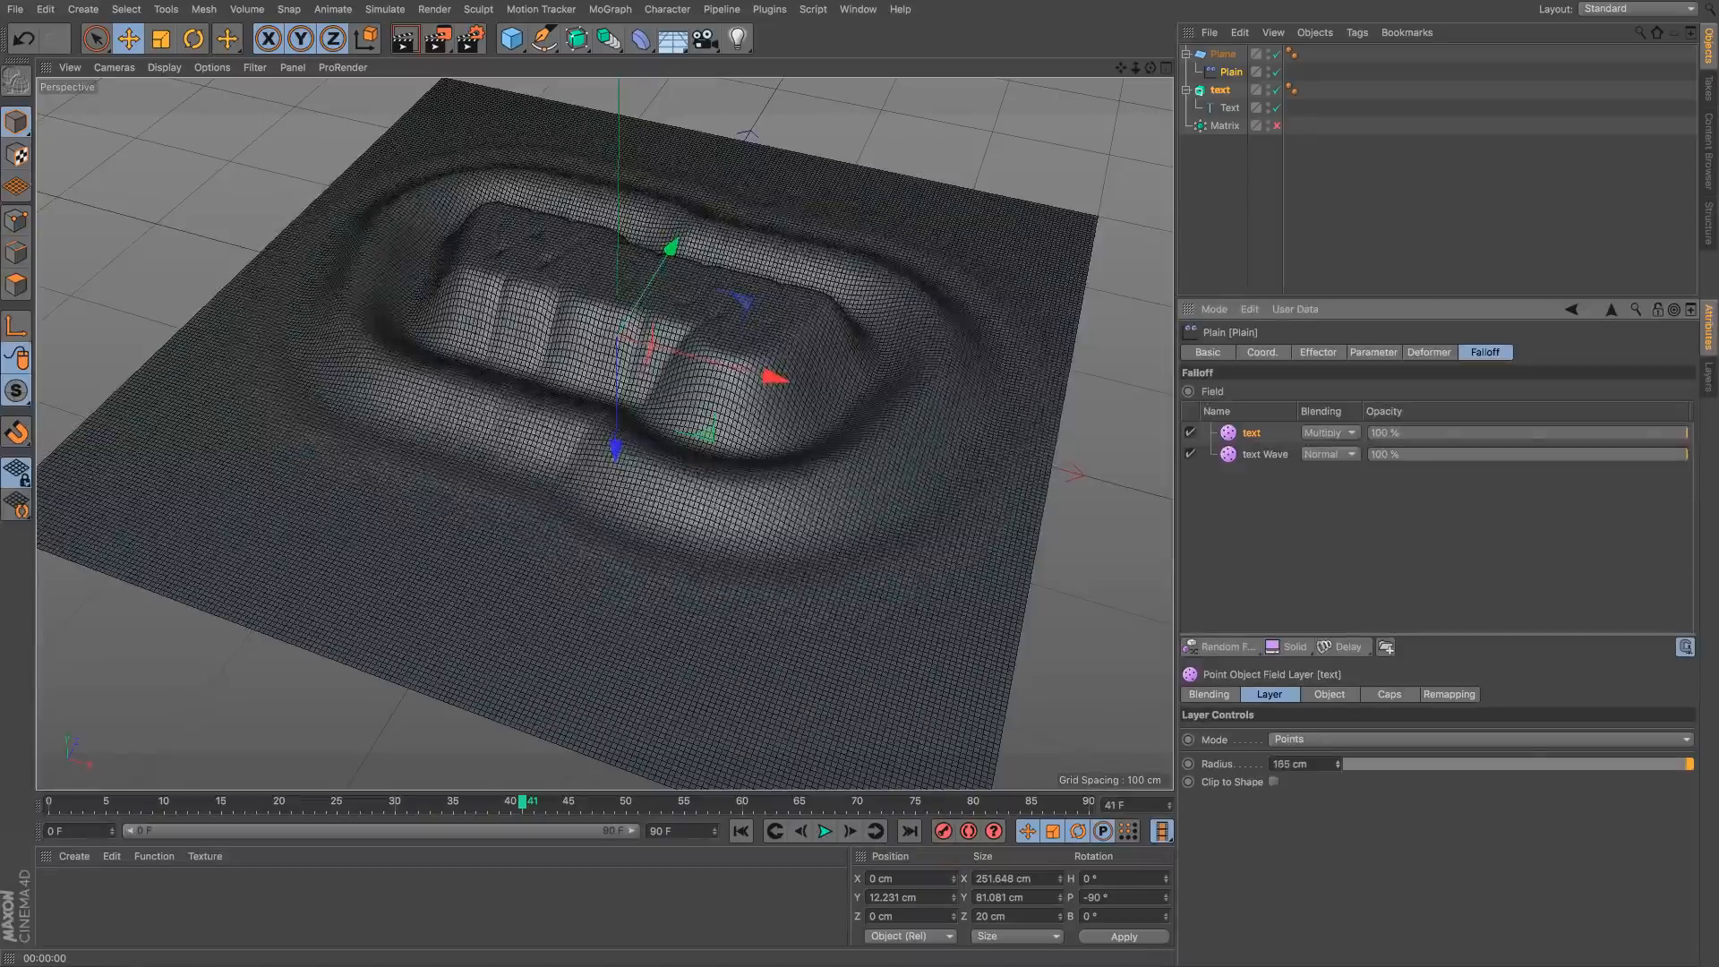
pyautogui.moveTo(976, 573)
pyautogui.keyDown('alt'); pyautogui.mouseDown()
pyautogui.moveTo(917, 632)
pyautogui.moveTo(1003, 574)
pyautogui.mouseUp(); pyautogui.keyUp('alt')
# Step: Try a Quantize contour with 9 steps in the text field layer's remapping
pyautogui.click(1447, 695)
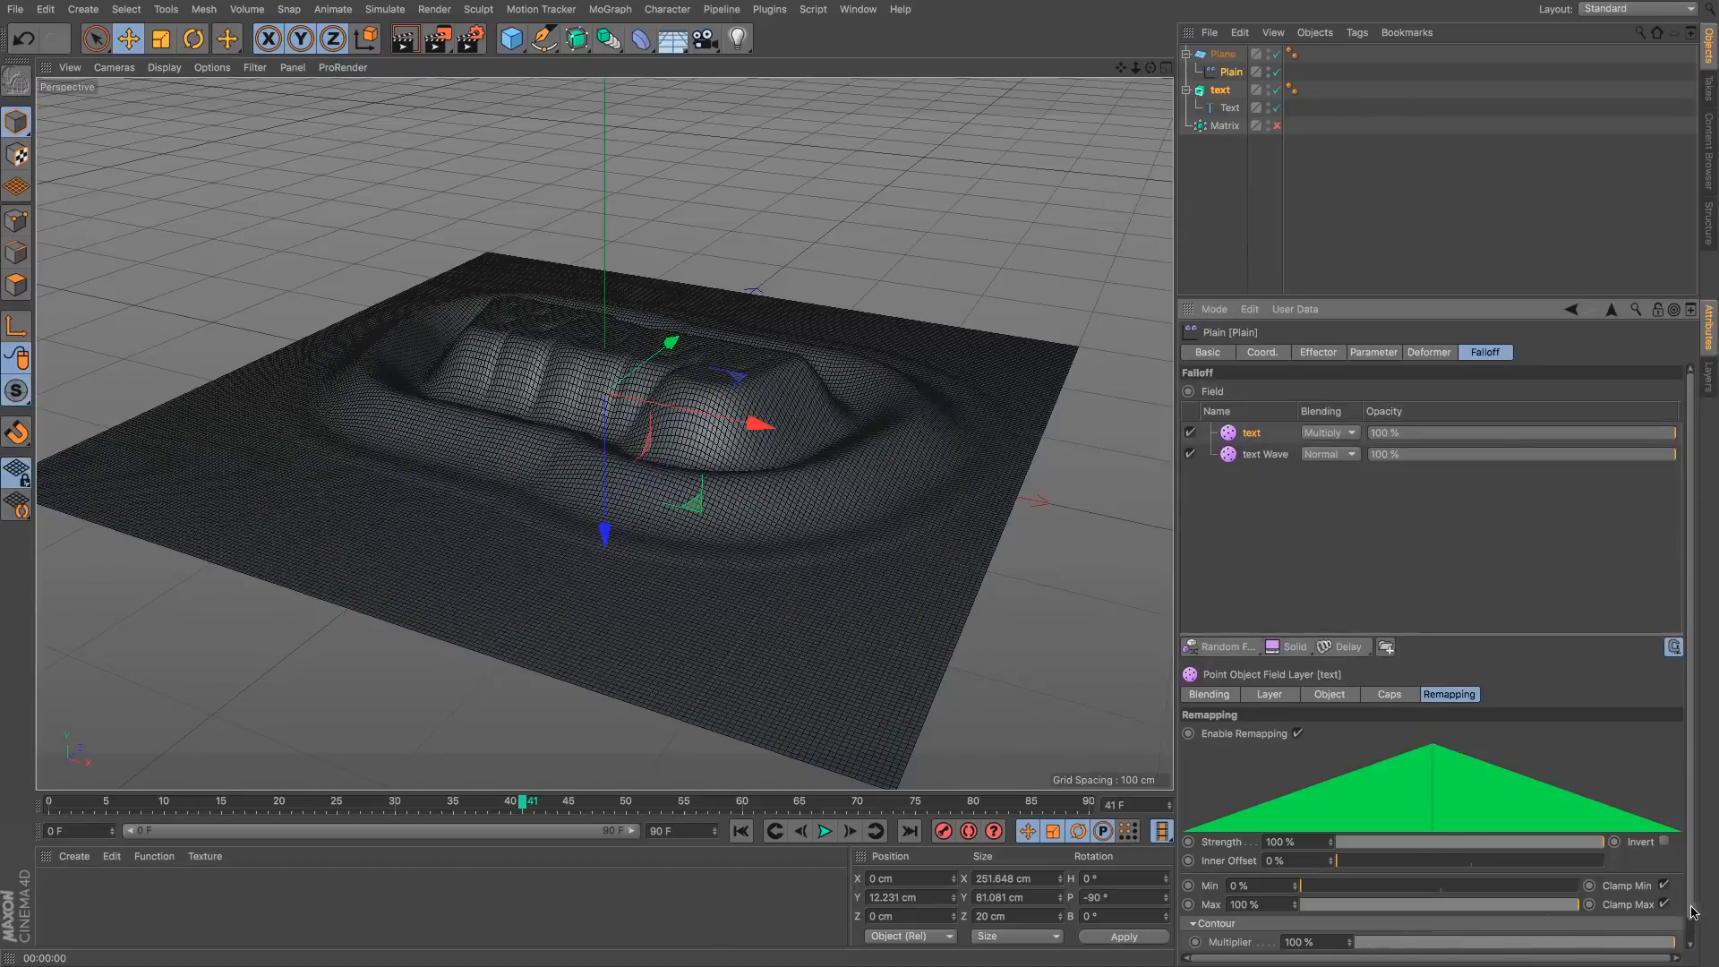
pyautogui.scroll(-1, 1693, 911)
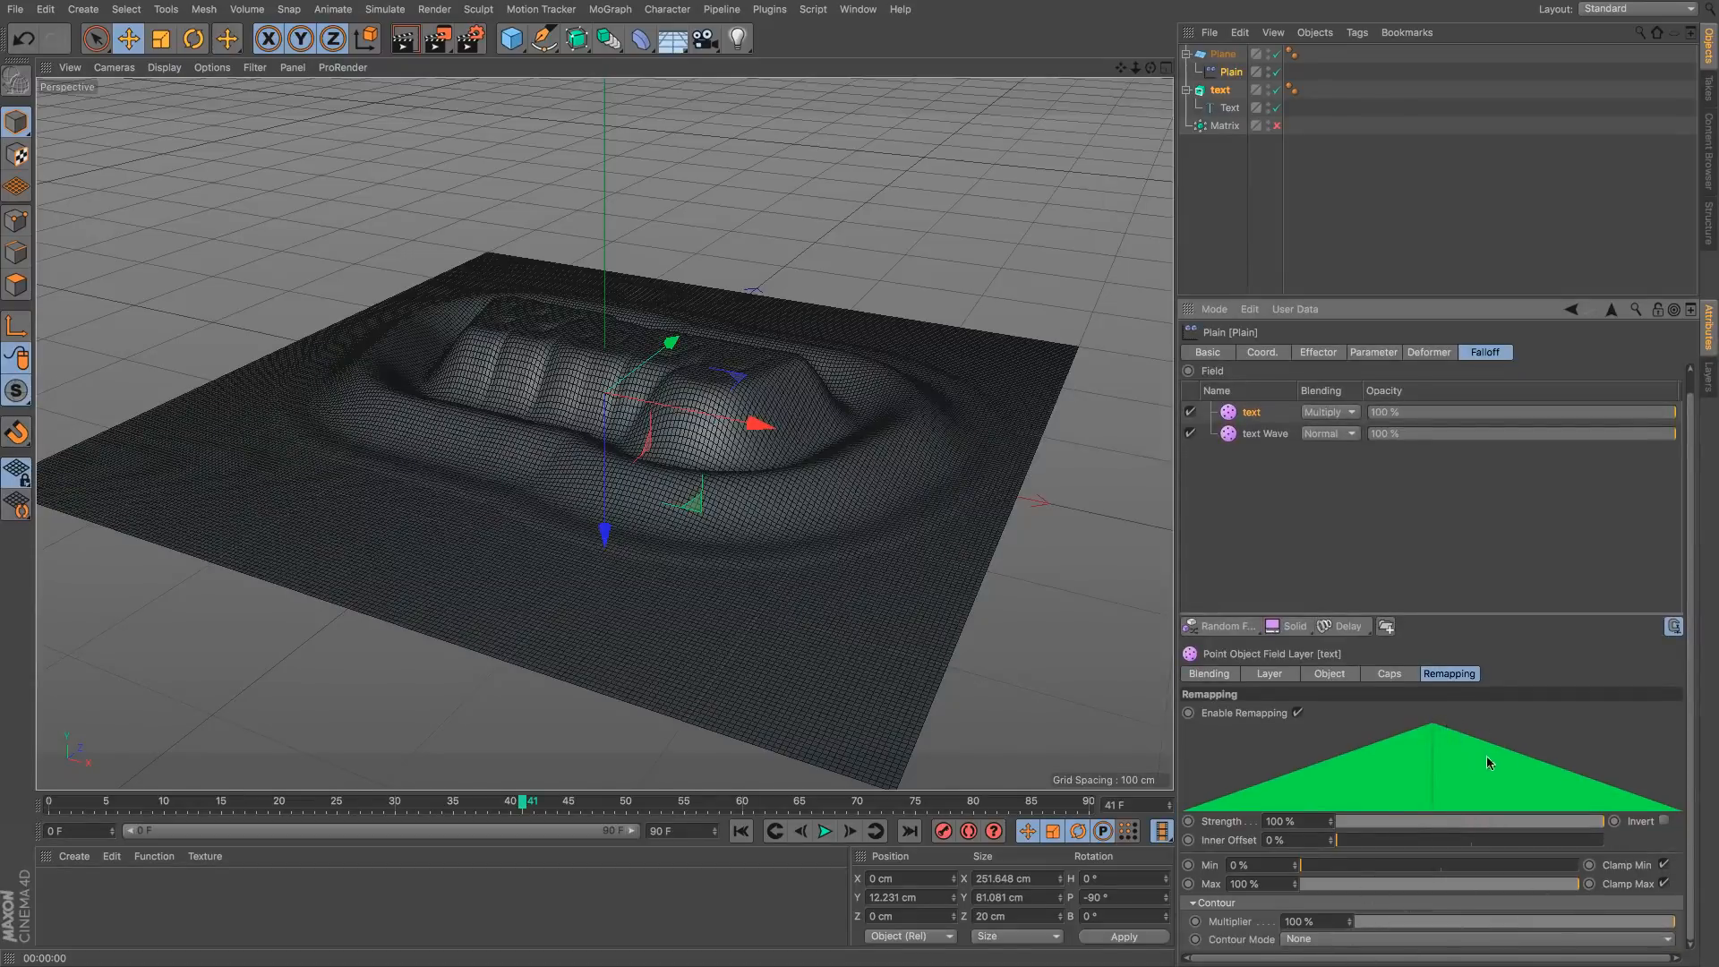
pyautogui.click(1305, 939)
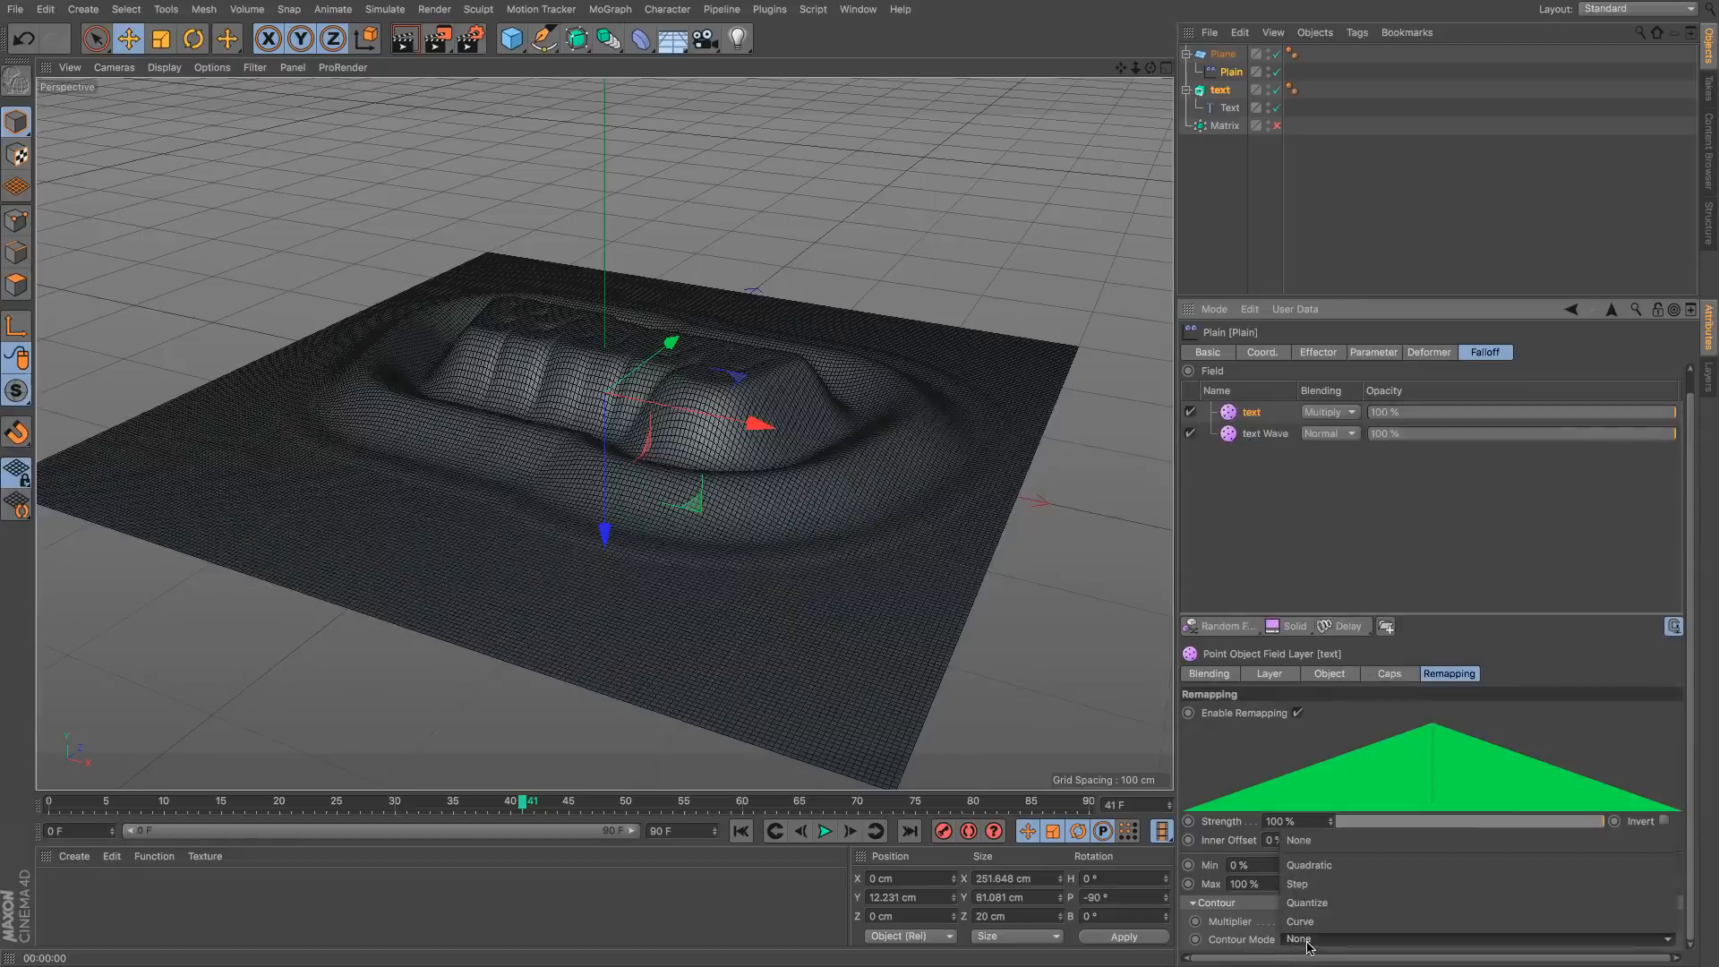
pyautogui.click(1343, 910)
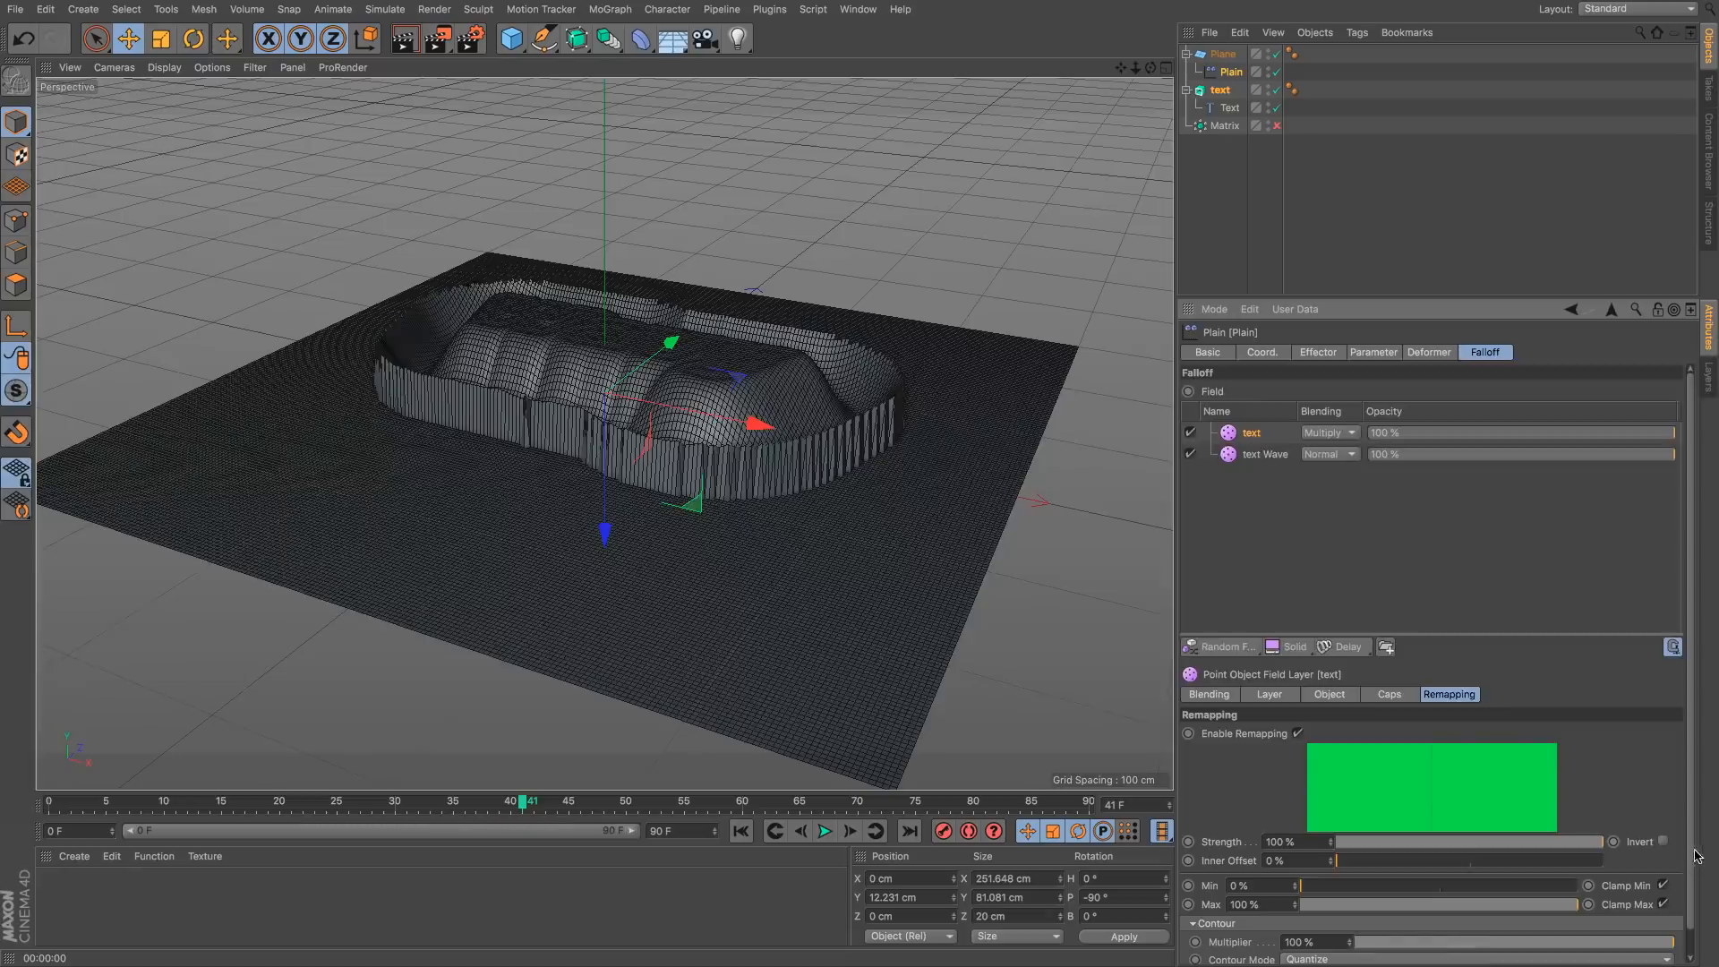
pyautogui.scroll(-1, 1674, 963)
pyautogui.moveTo(1350, 952); pyautogui.dragTo(1423, 949)
# Step: Play the animation to check the stepped ripples and undo the quantized contour
pyautogui.click(824, 833)
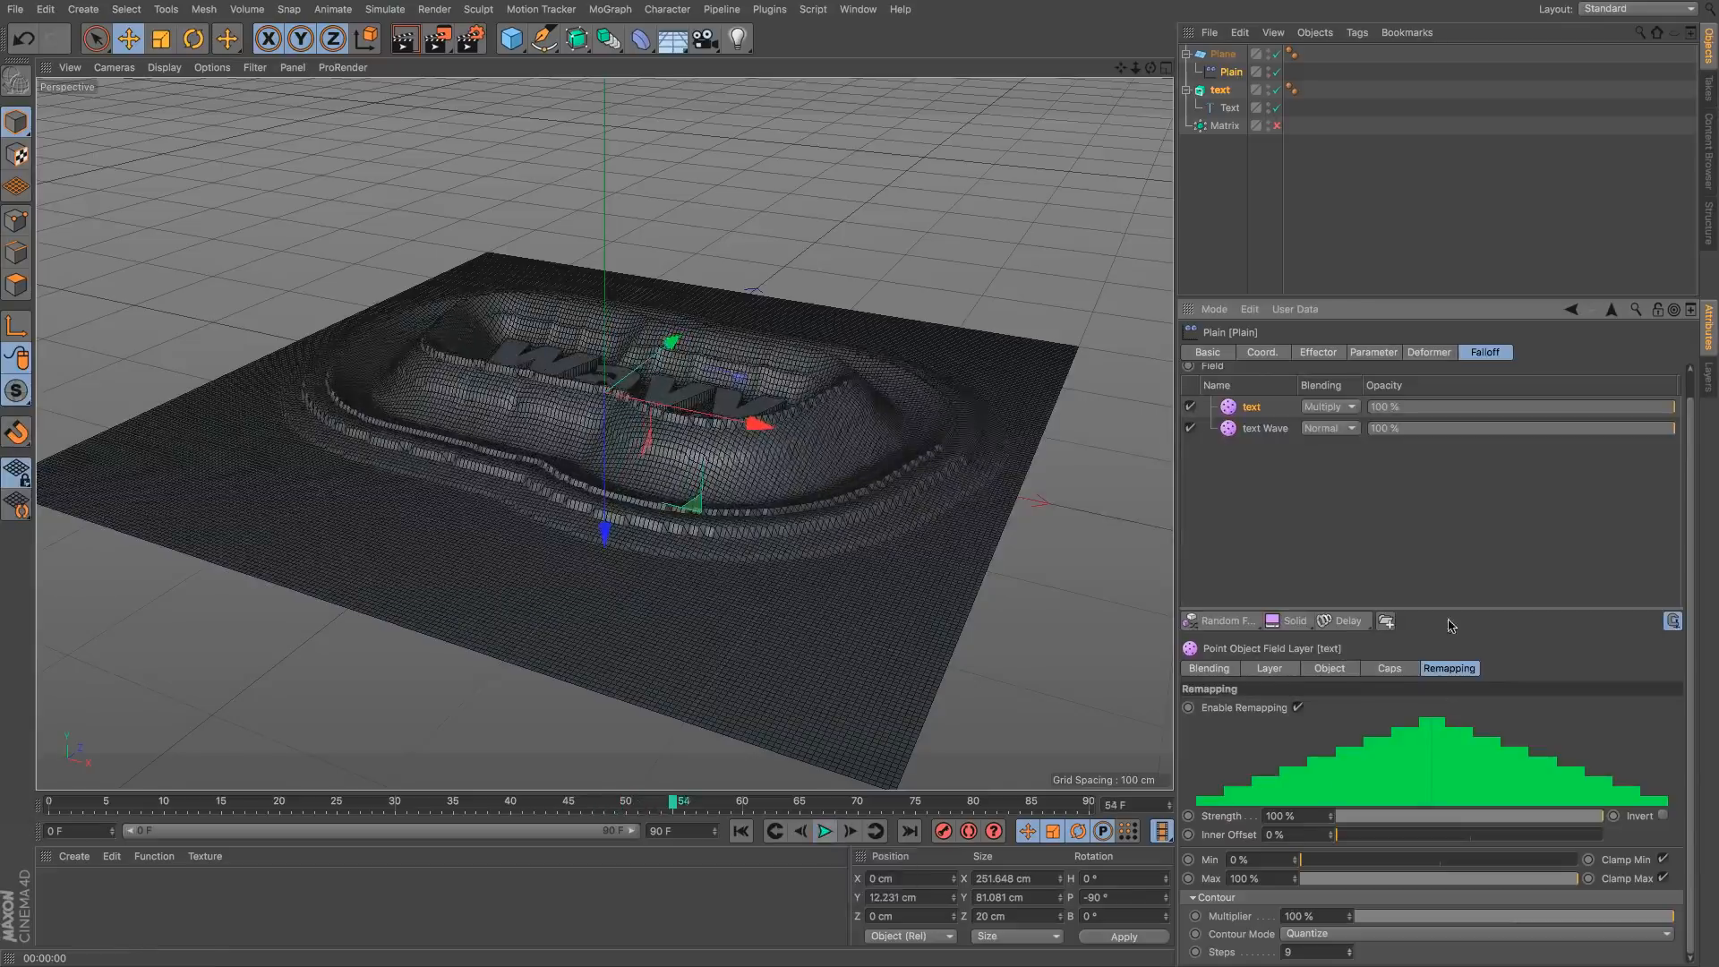
pyautogui.click(824, 833)
pyautogui.scroll(3, 1354, 936)
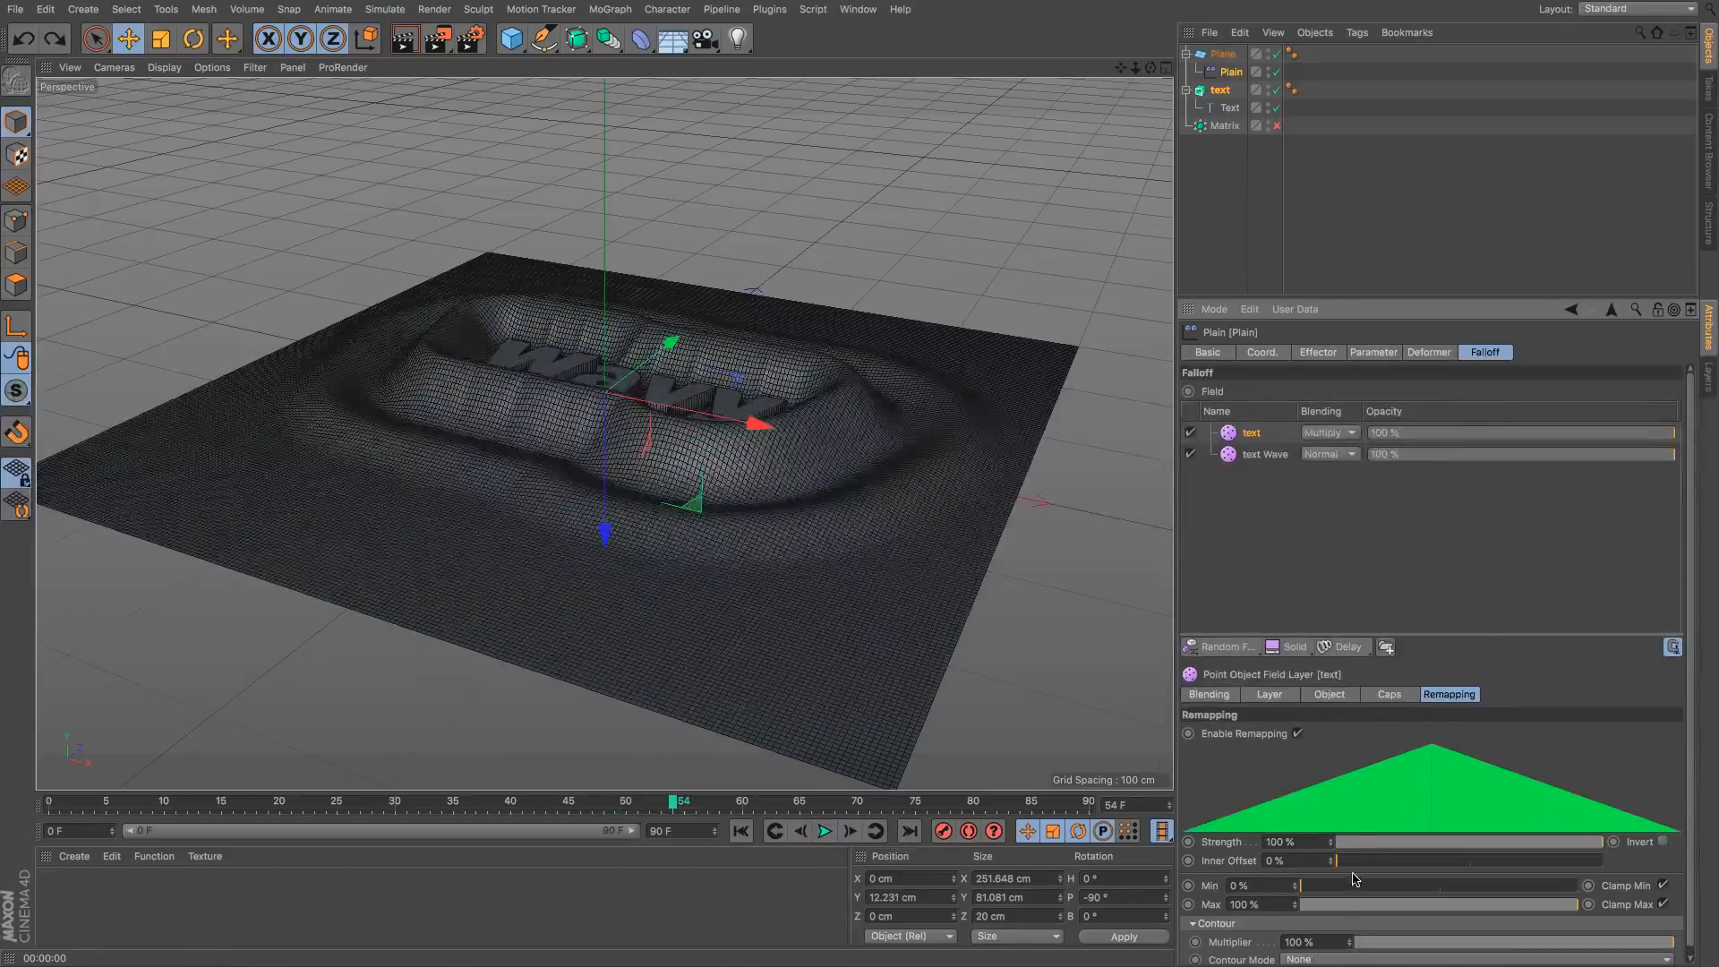
# Step: Set the Plain effector's Z position offset to 25 cm and deselect it to check the lower waves
pyautogui.scroll(5, 900, 442)
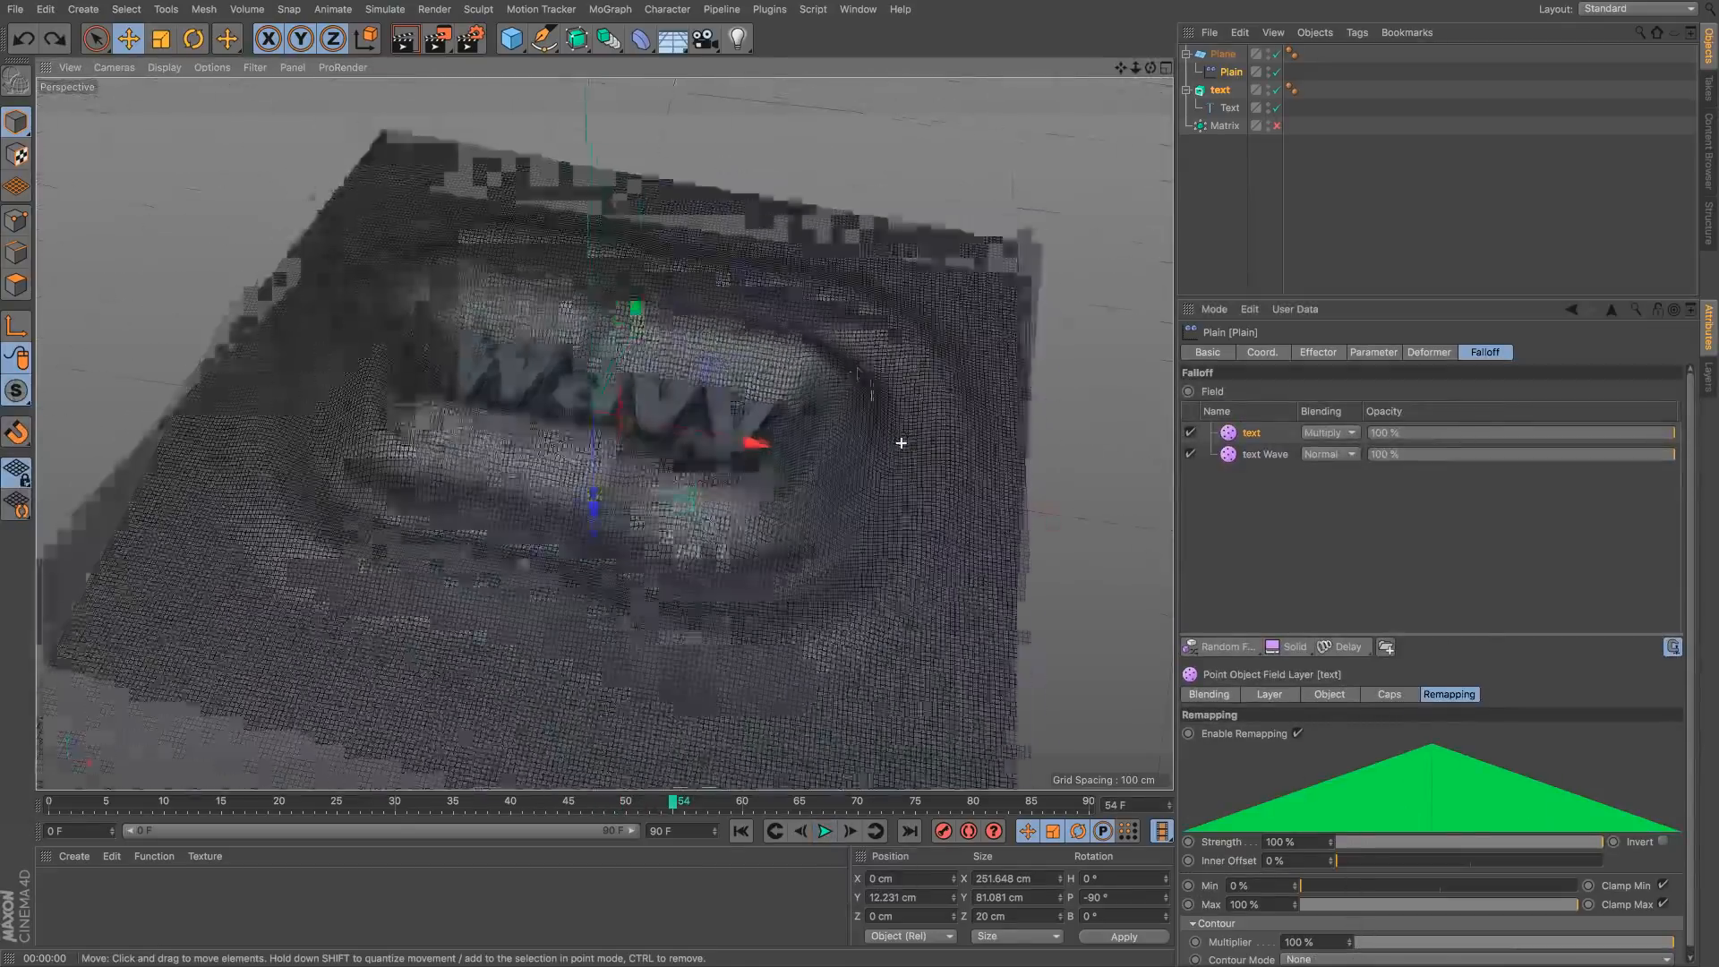
pyautogui.scroll(-5, 900, 443)
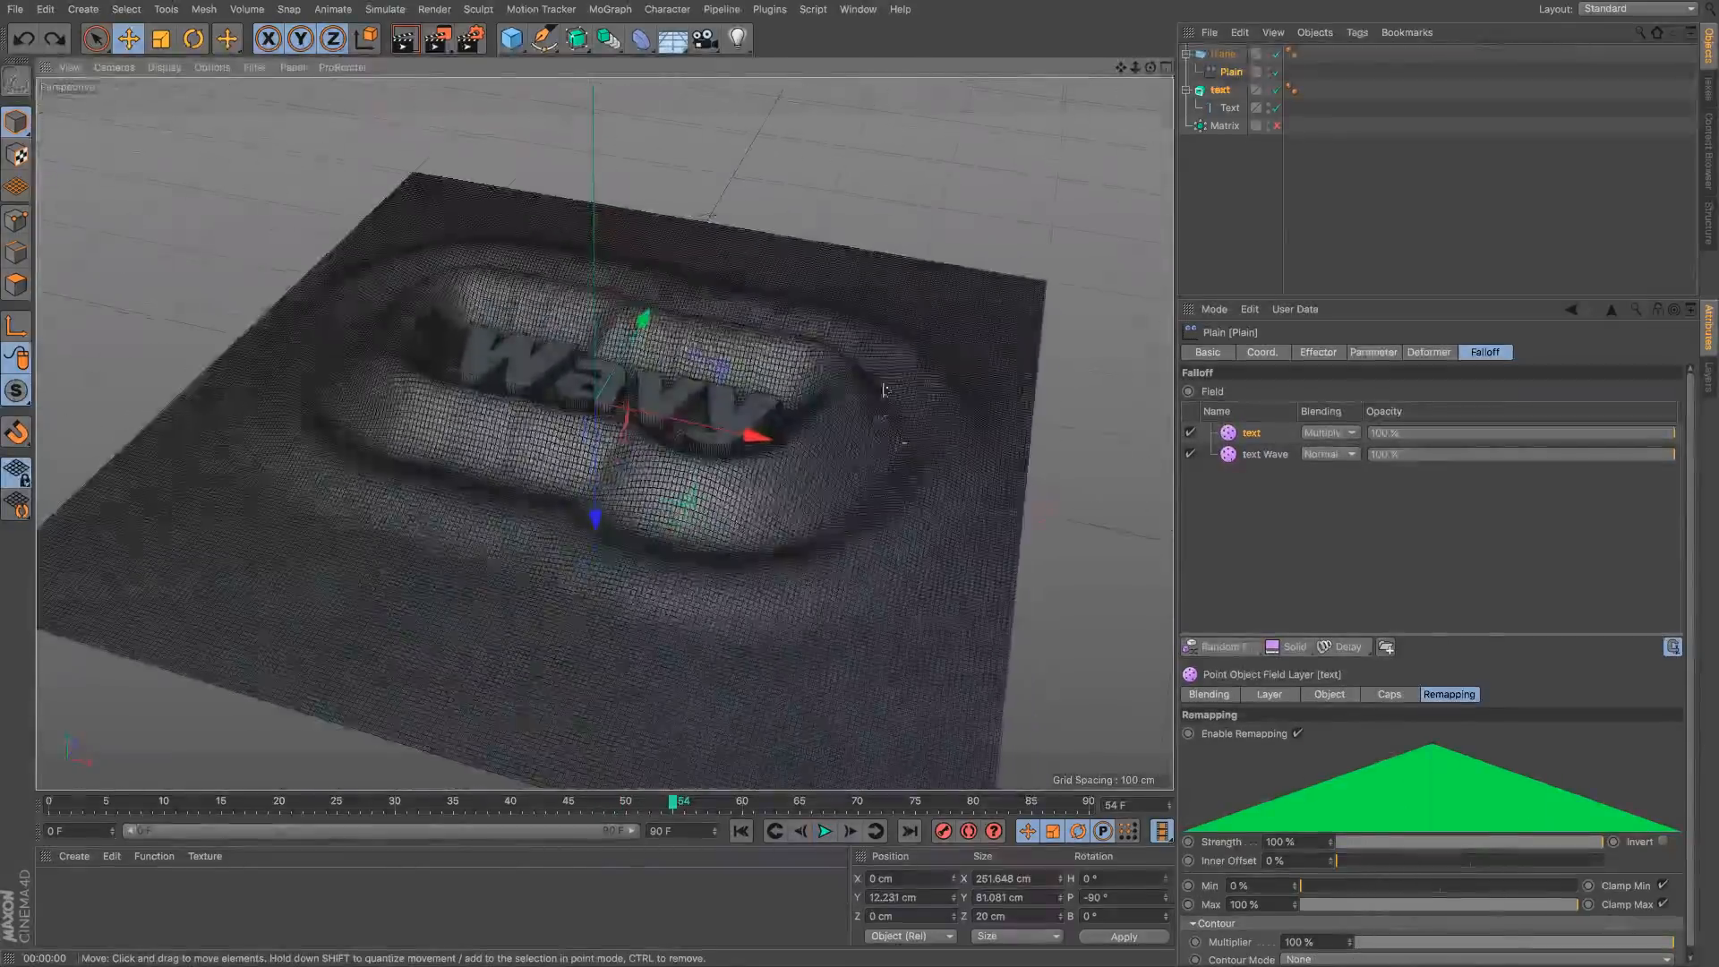
pyautogui.click(1355, 352)
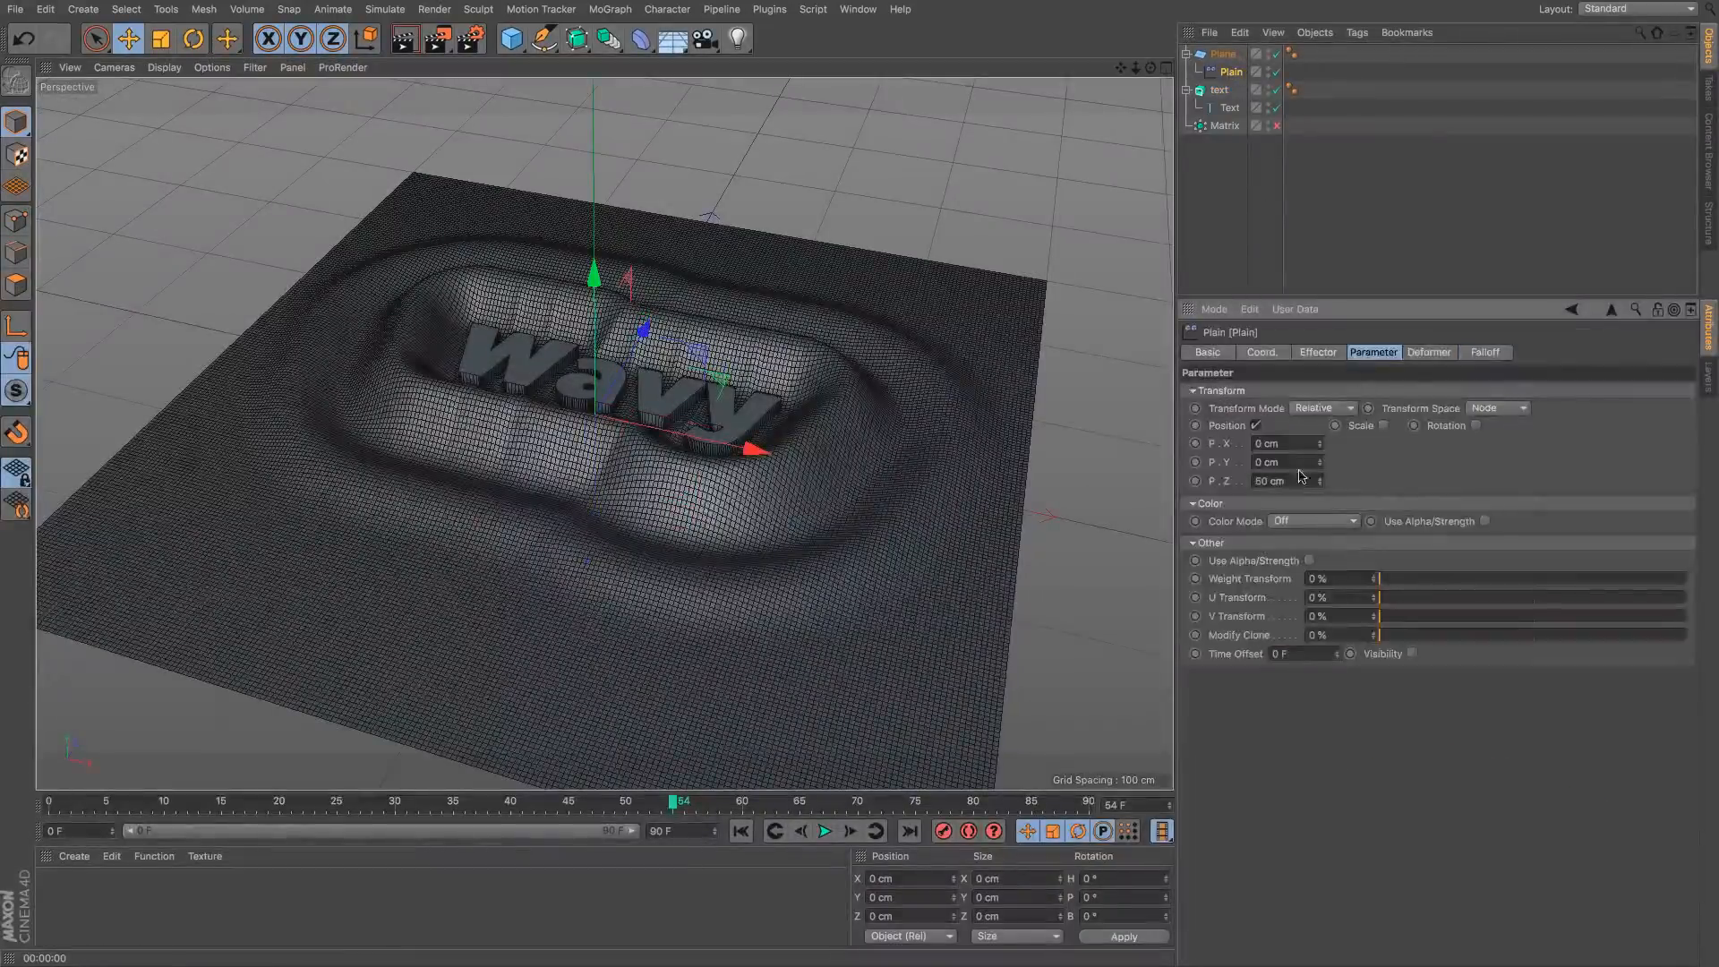
pyautogui.hotkey('ctrl', 'a')
pyautogui.write('25')
pyautogui.press('Return')
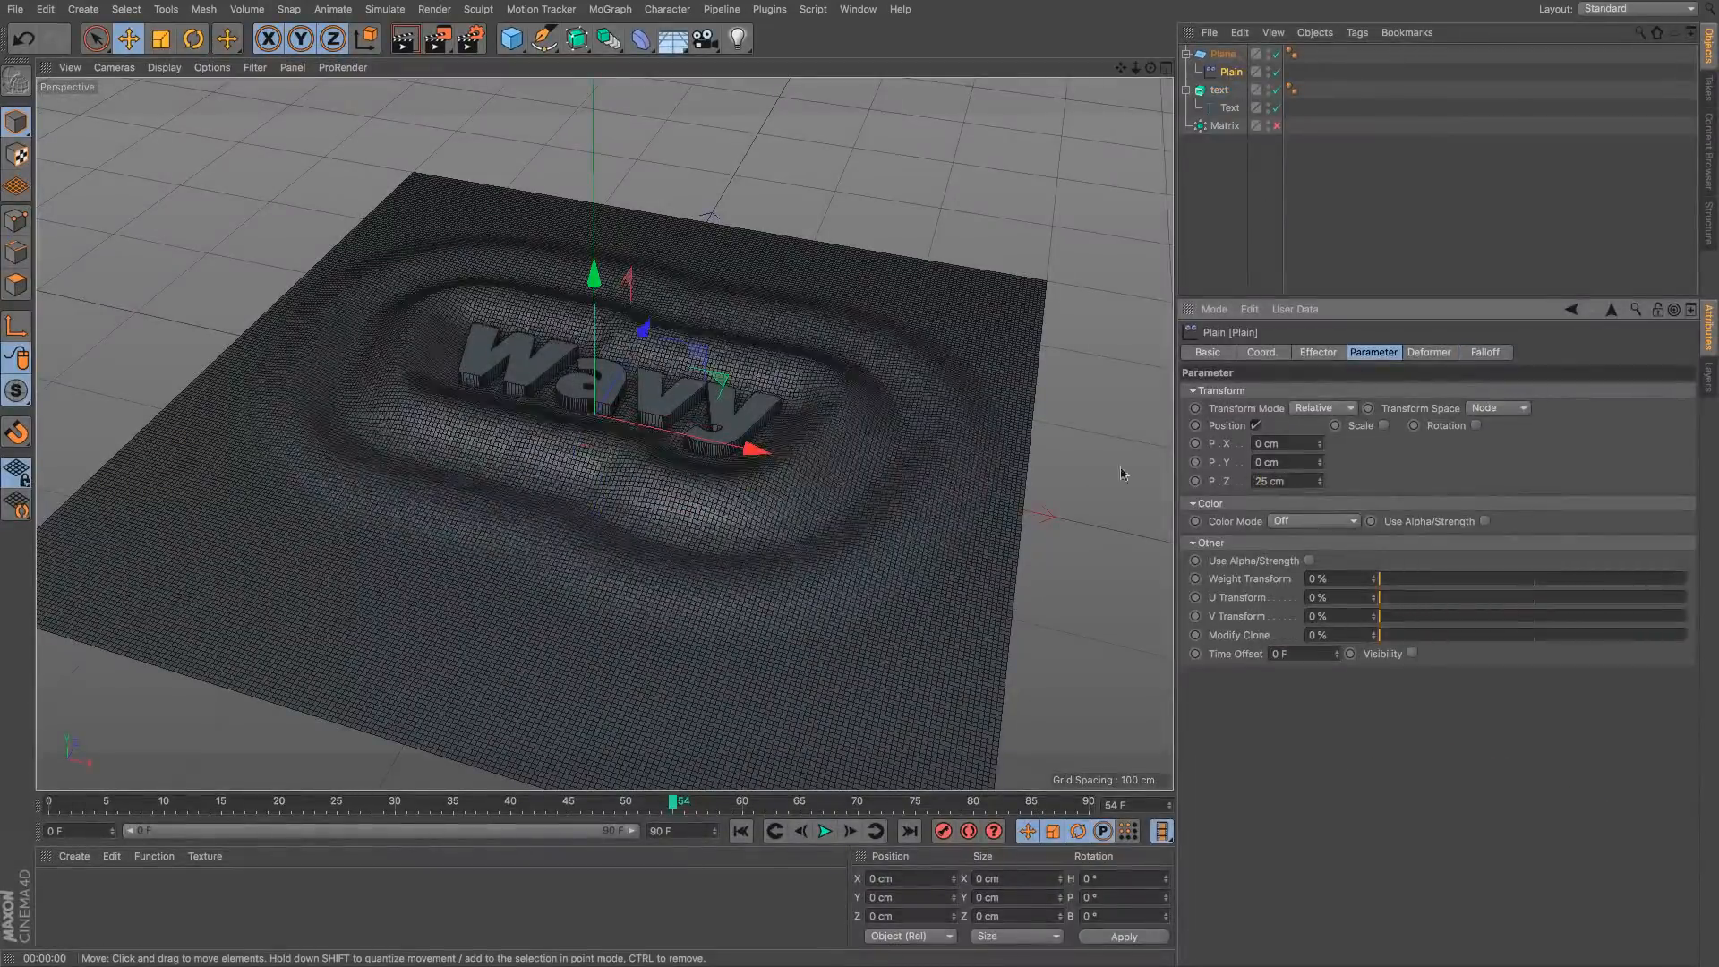
pyautogui.click(1258, 213)
pyautogui.keyDown('alt'); pyautogui.moveTo(894, 469); pyautogui.dragTo(890, 567); pyautogui.keyUp('alt')
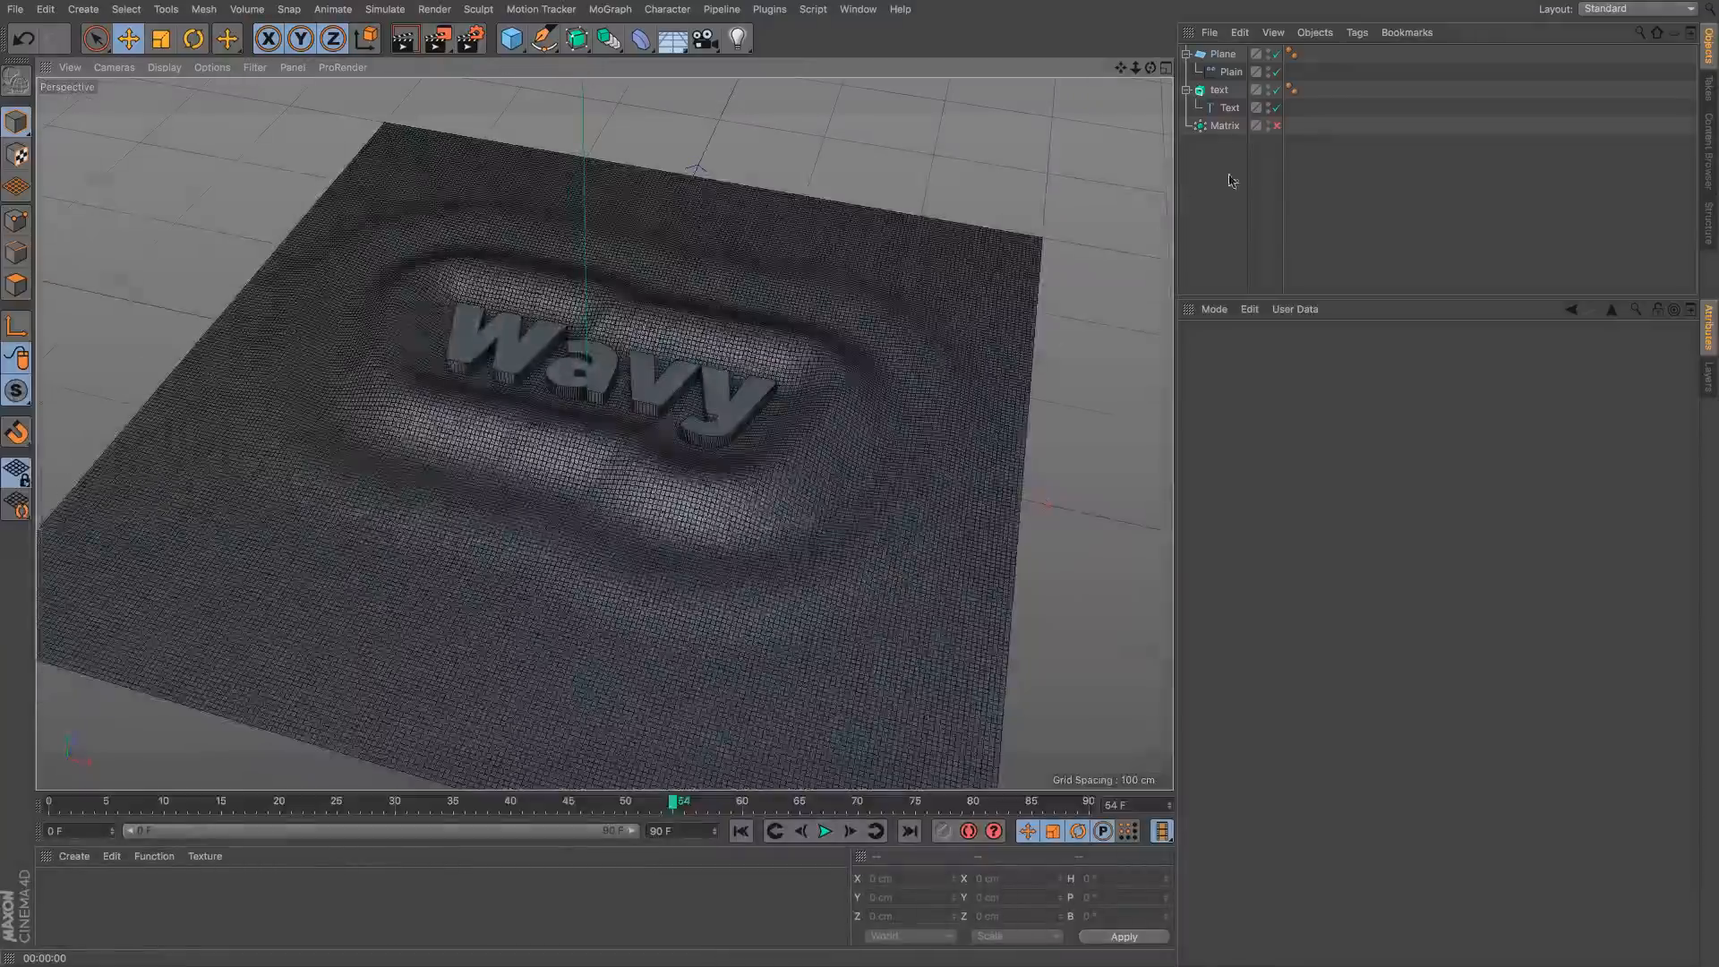
# Step: Set the spline range to 300% in the contour remapping of the Plain effector's text Wave field layer
pyautogui.click(1231, 72)
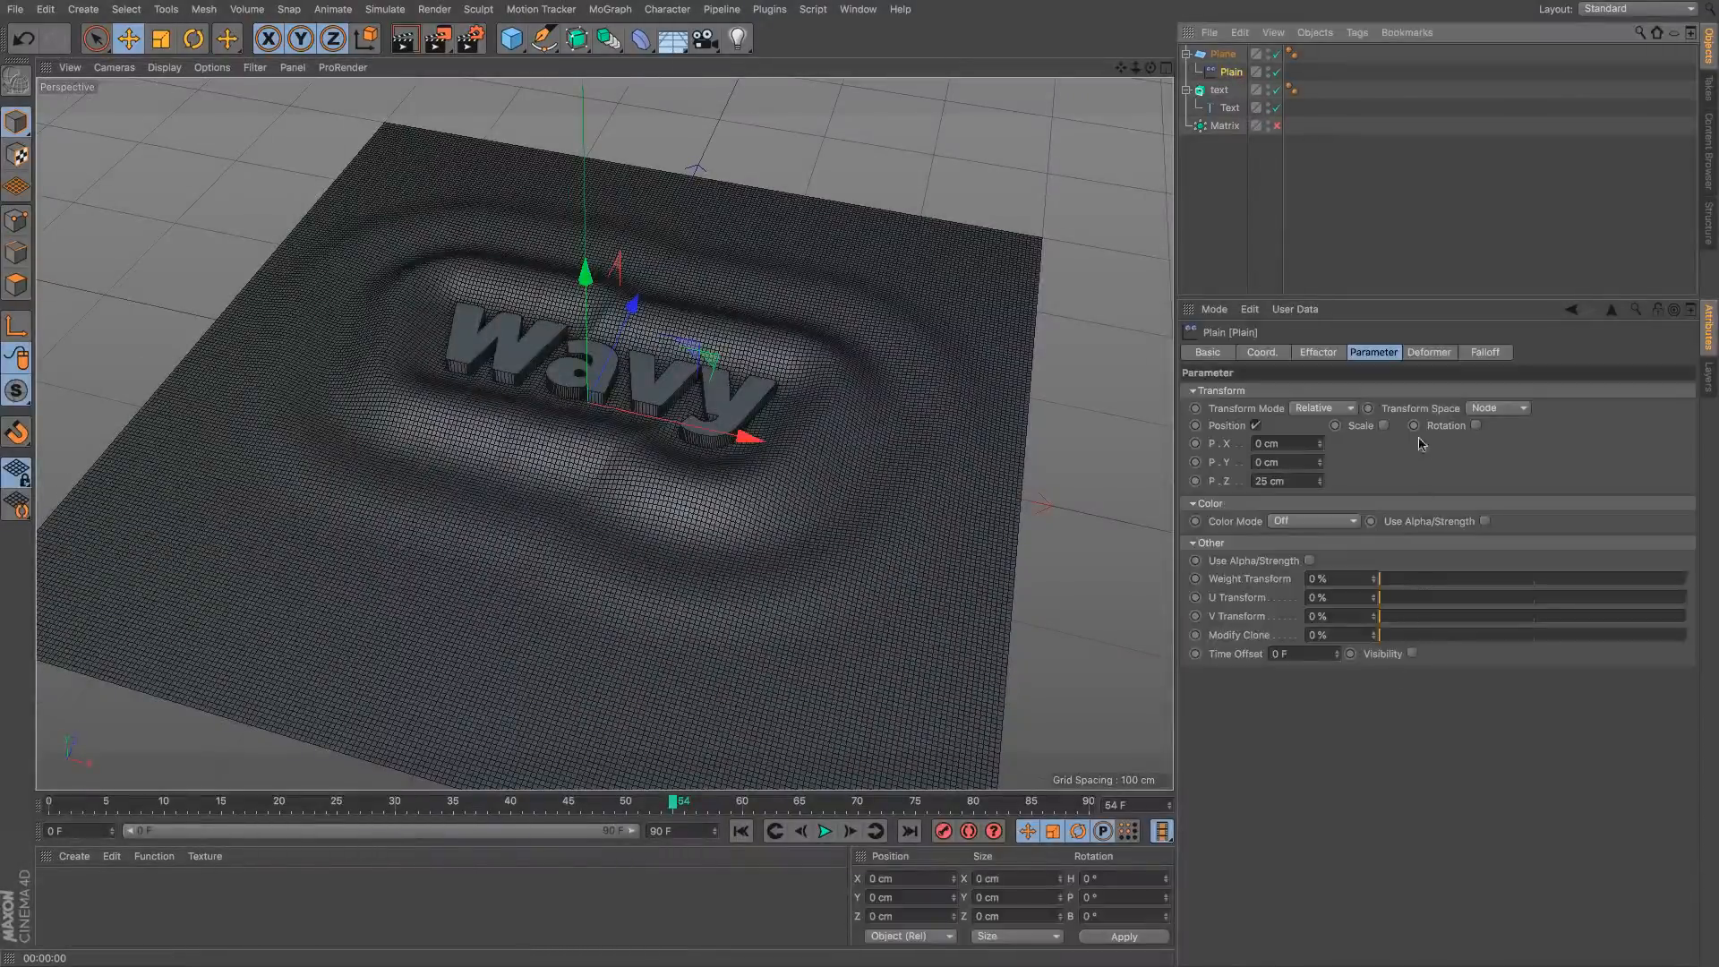
pyautogui.click(1479, 352)
pyautogui.click(1264, 454)
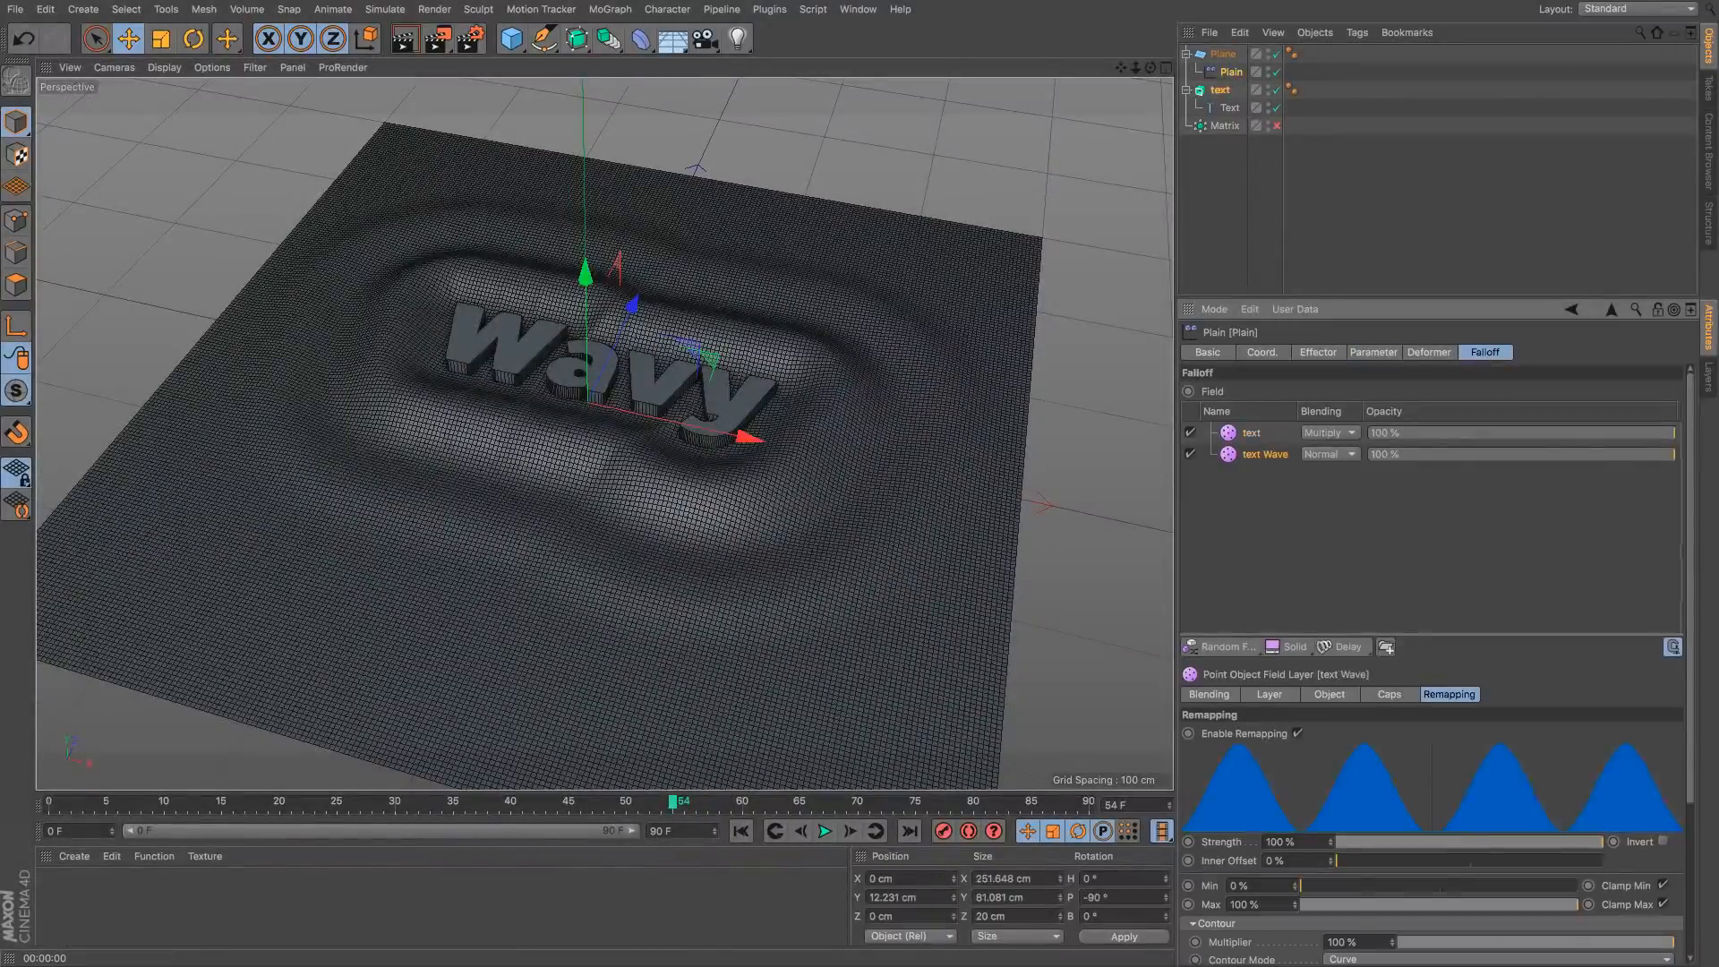
pyautogui.moveTo(1688, 797); pyautogui.dragTo(1616, 957)
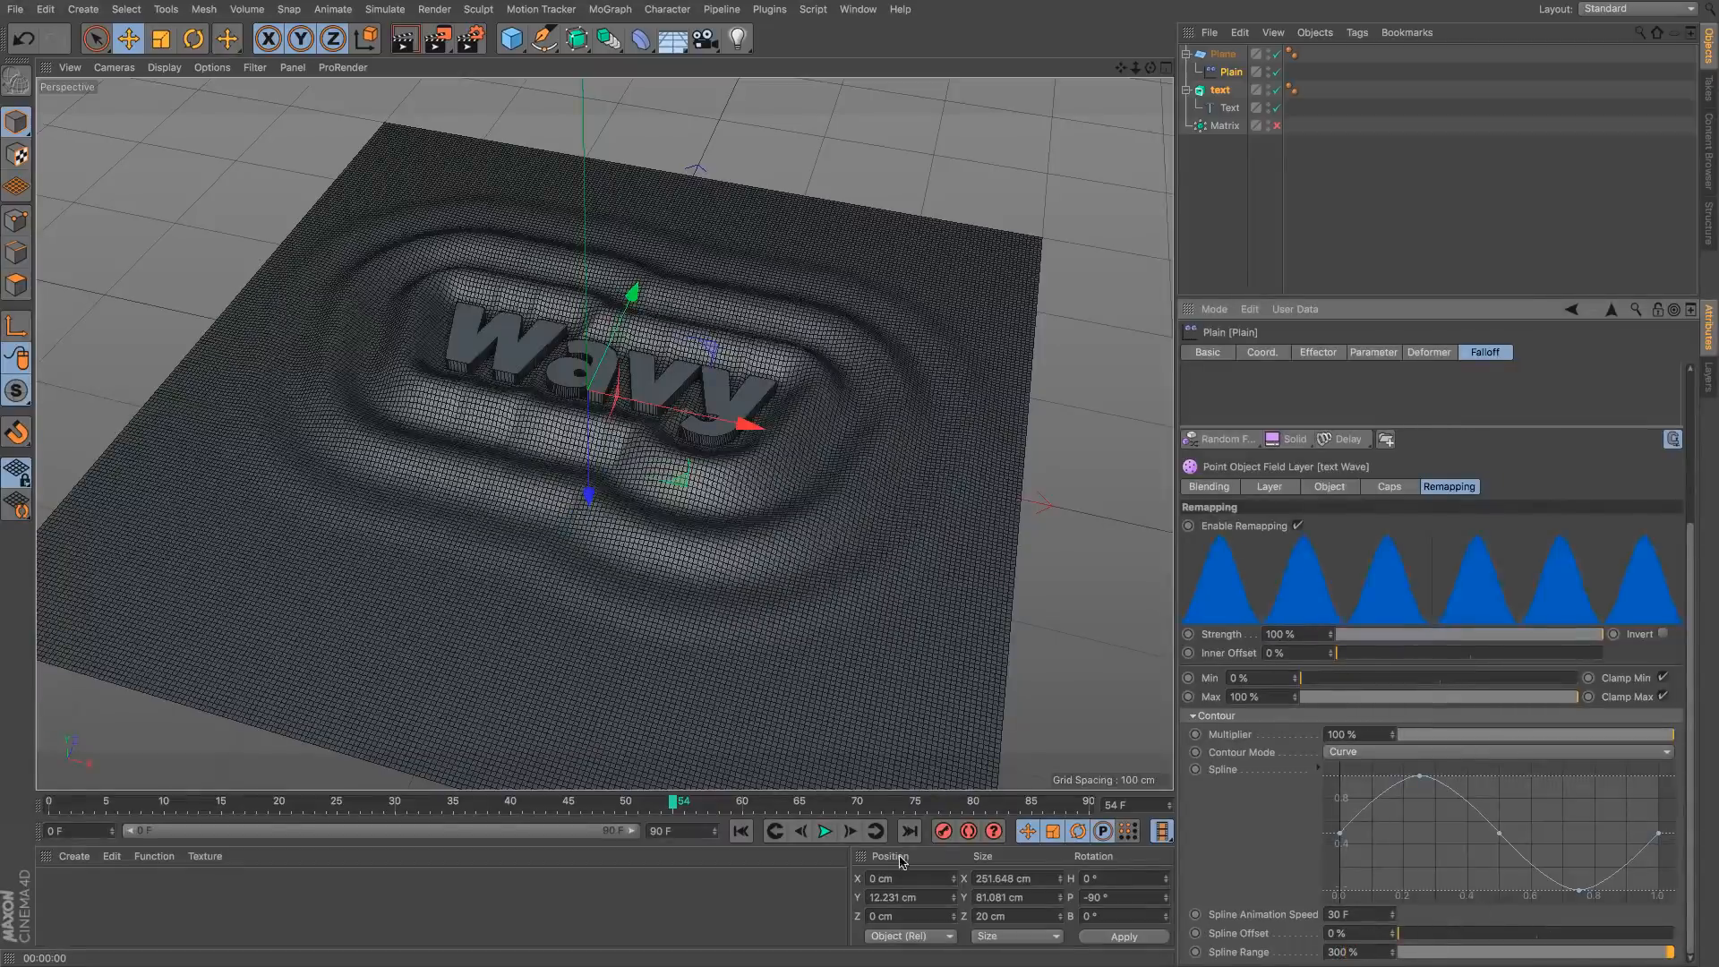
# Step: Play the animation to examine the denser ripples moving around the text
pyautogui.click(824, 831)
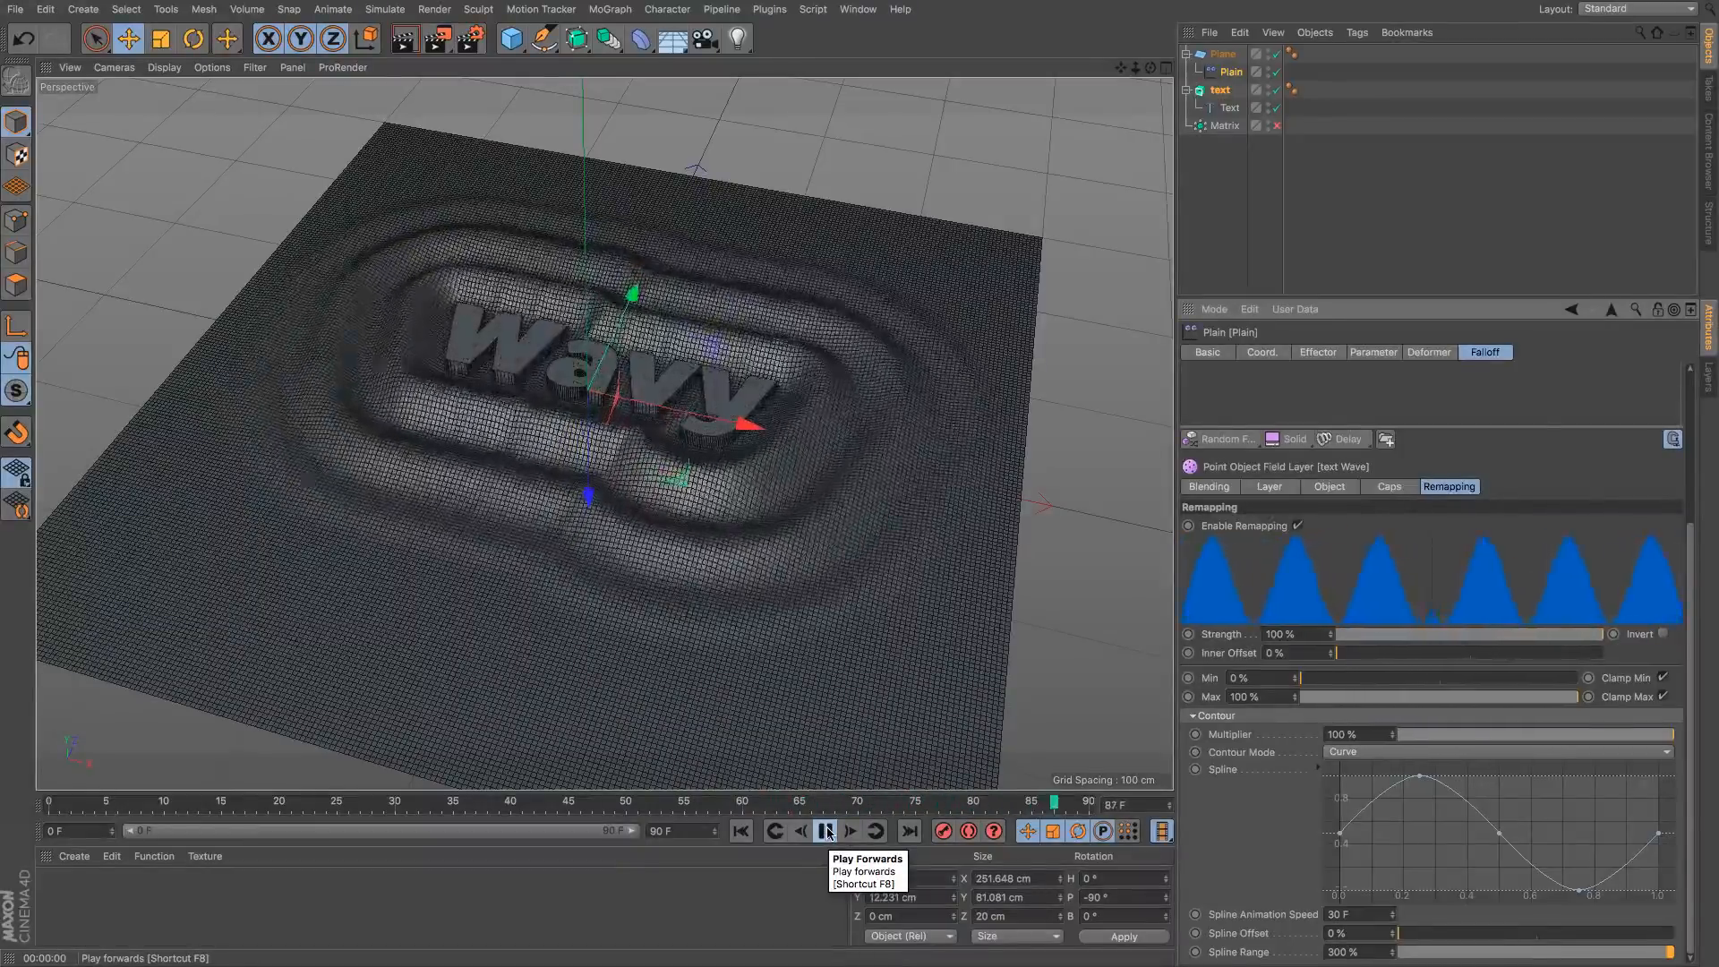
pyautogui.click(824, 830)
pyautogui.click(824, 830)
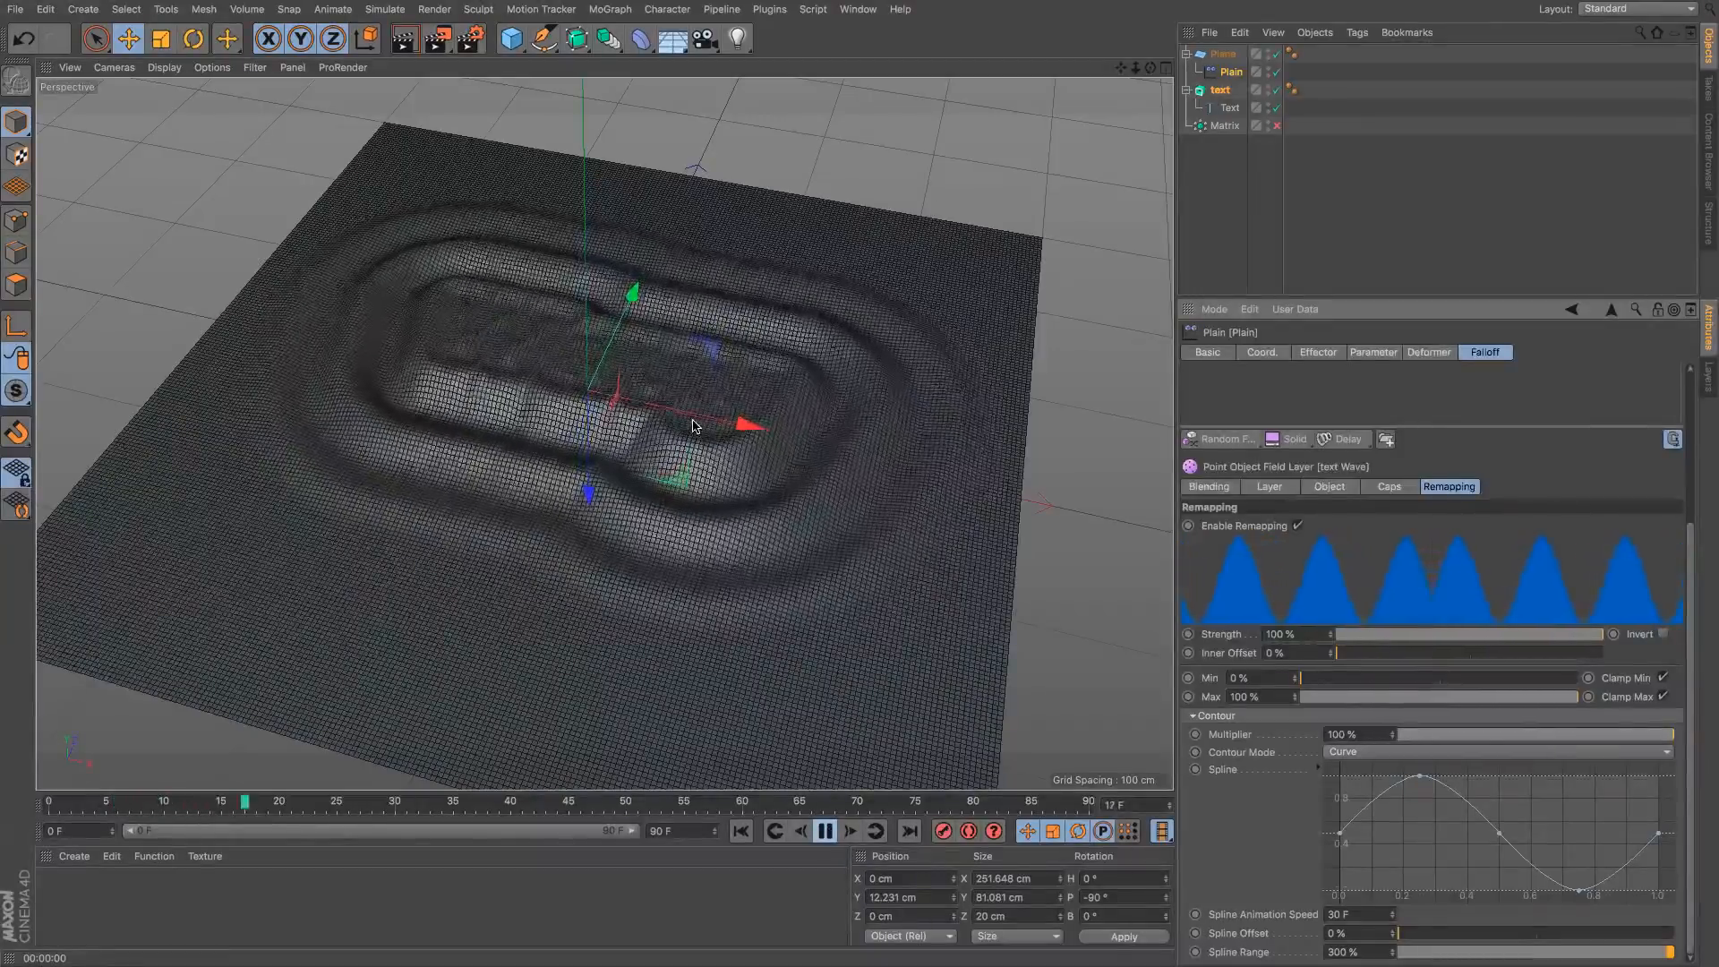
pyautogui.click(824, 831)
# Step: Select the Plain effector again and enlarge its falloff field list
pyautogui.click(1230, 74)
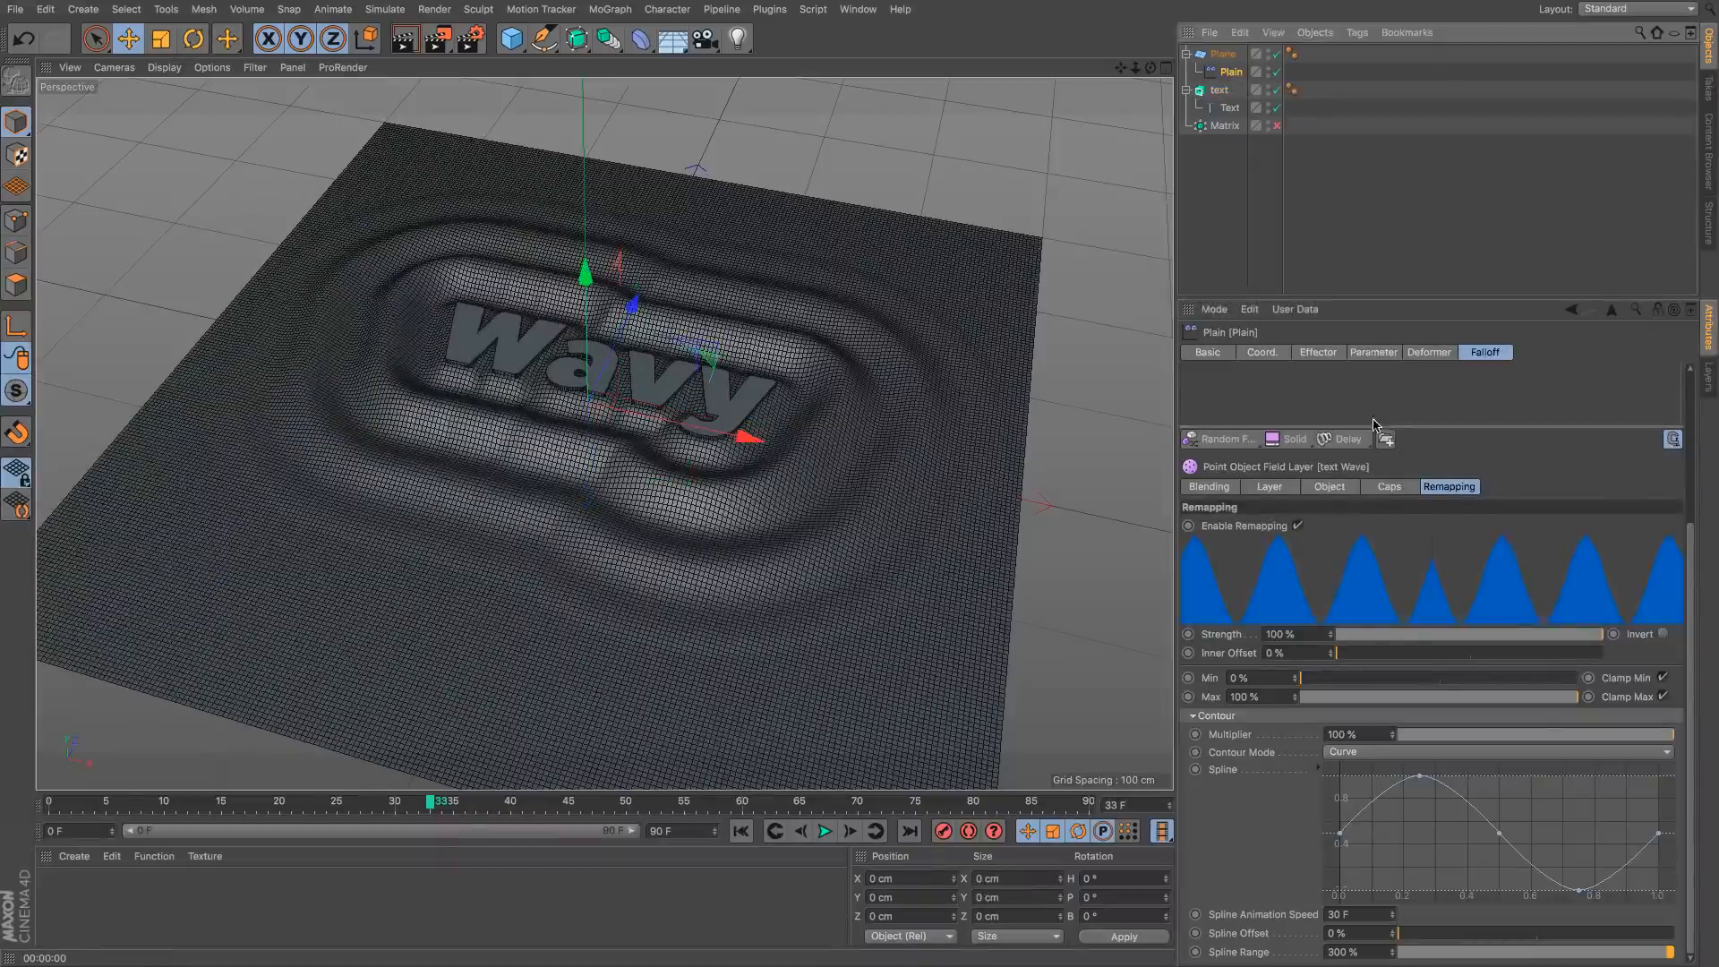
pyautogui.scroll(4, 1682, 465)
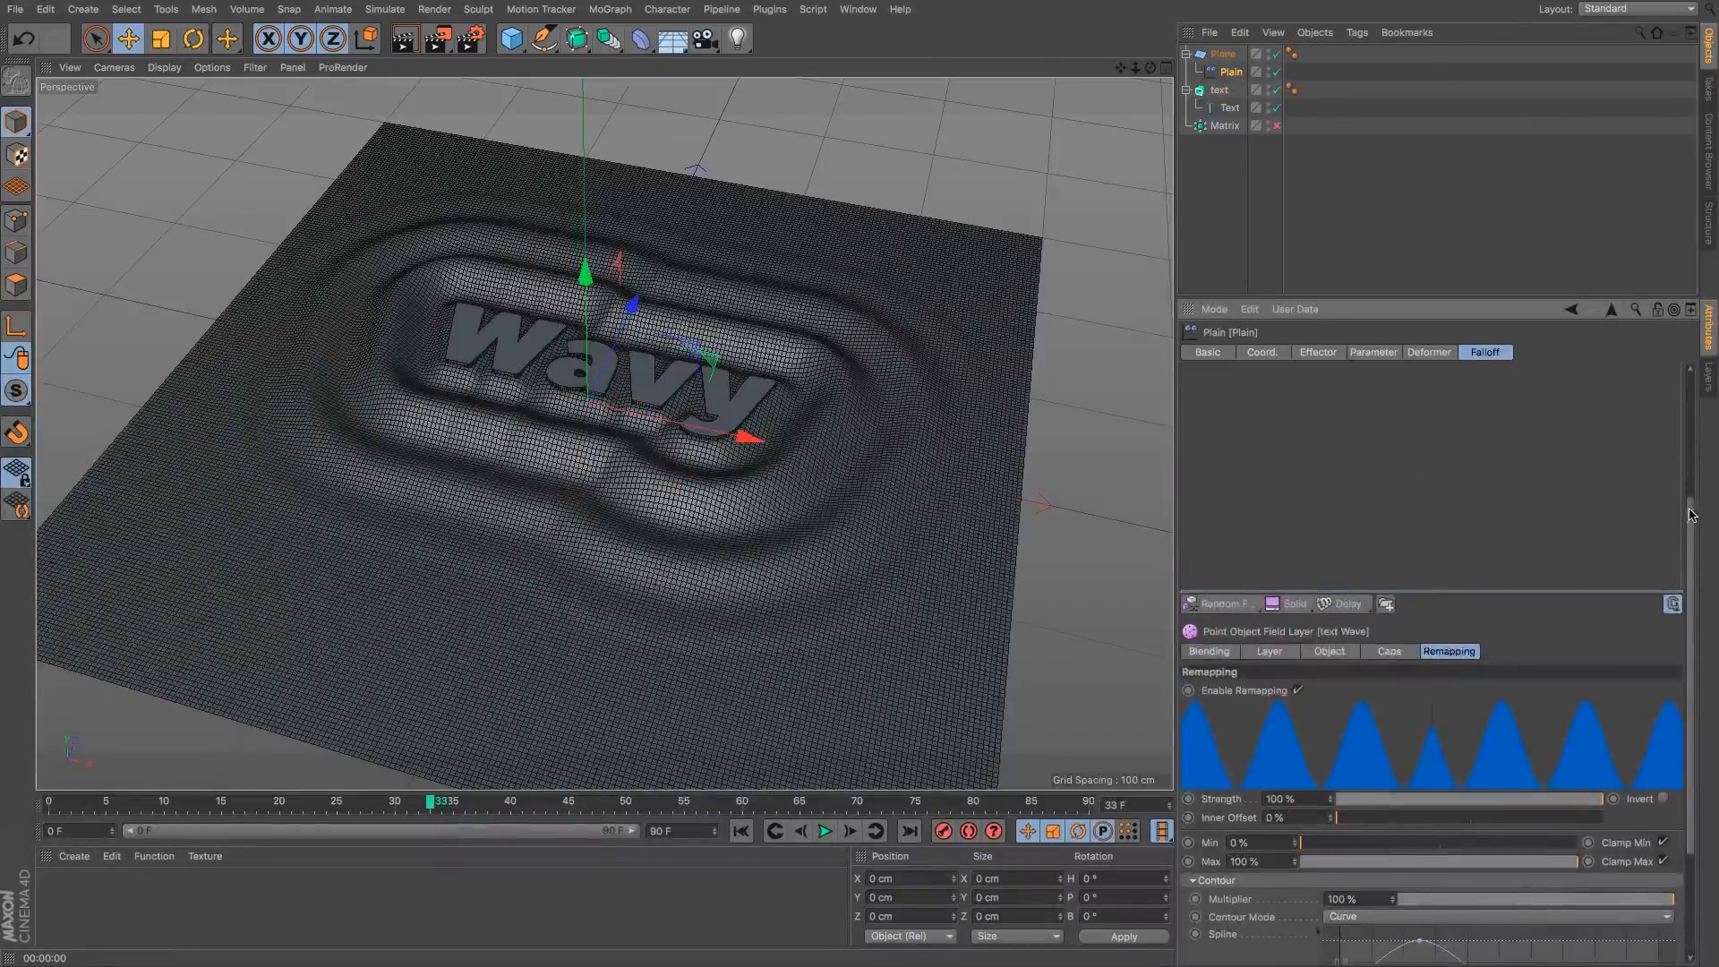
pyautogui.moveTo(1691, 514); pyautogui.dragTo(1691, 292)
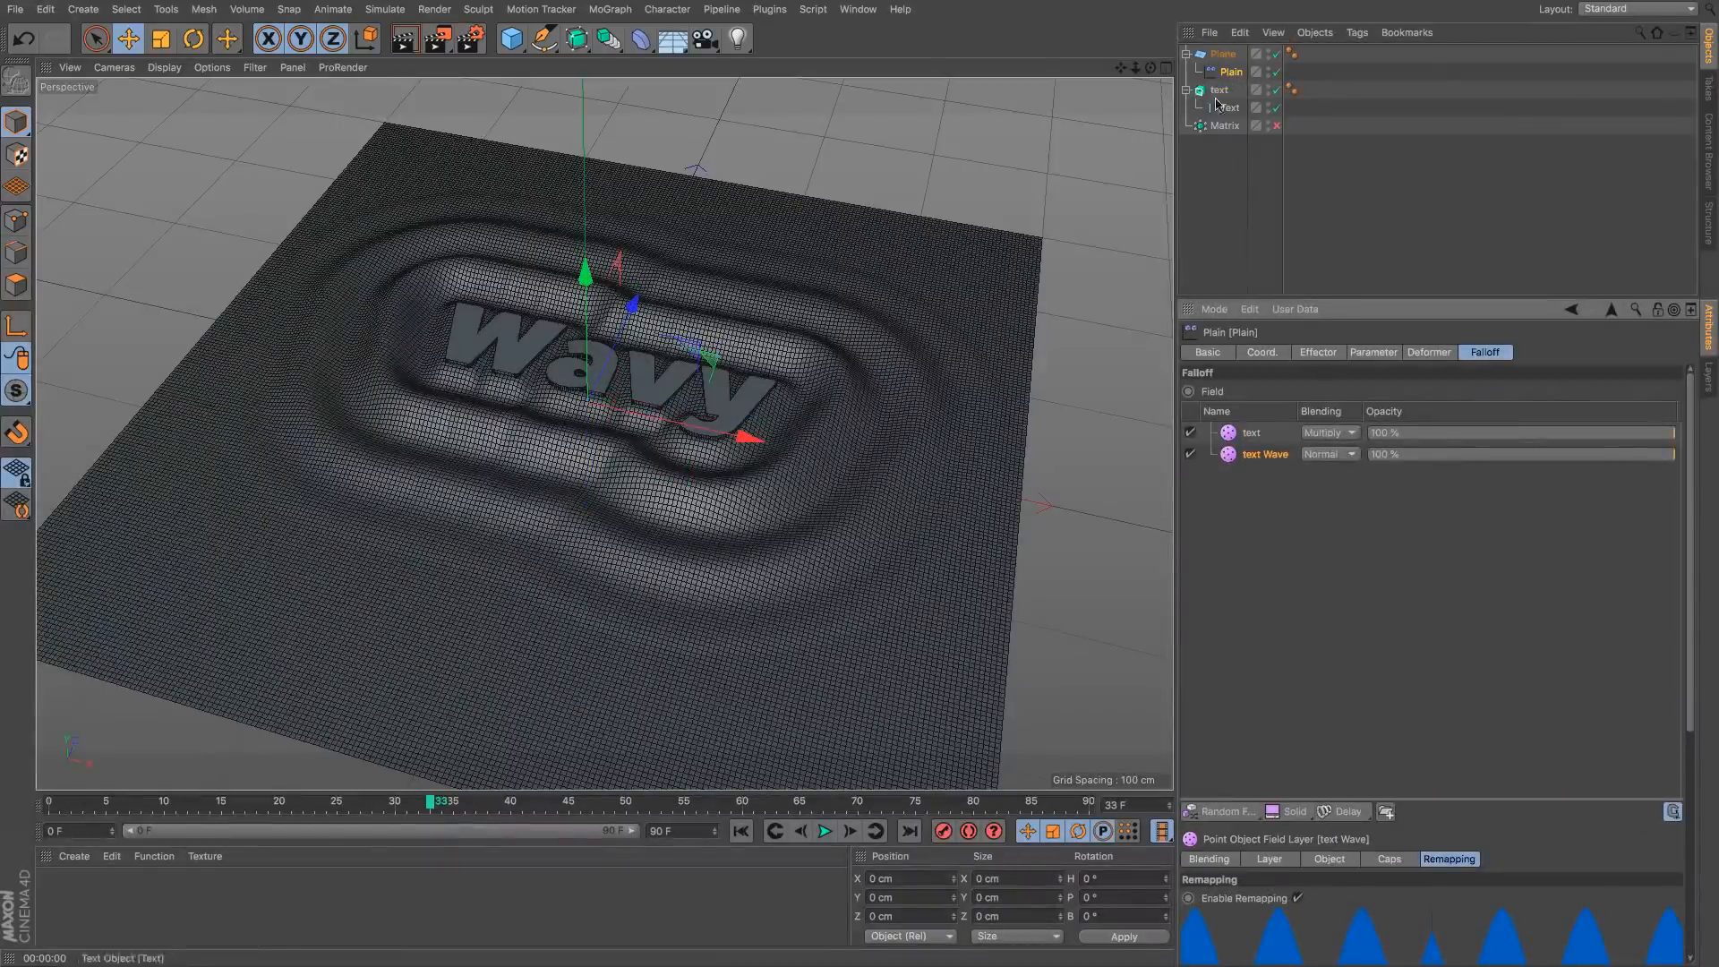
# Step: Add the extruded text object to the Plain effector's falloff a second time as the uppermost layer, blended with Multiply
pyautogui.moveTo(1219, 89); pyautogui.dragTo(1258, 439)
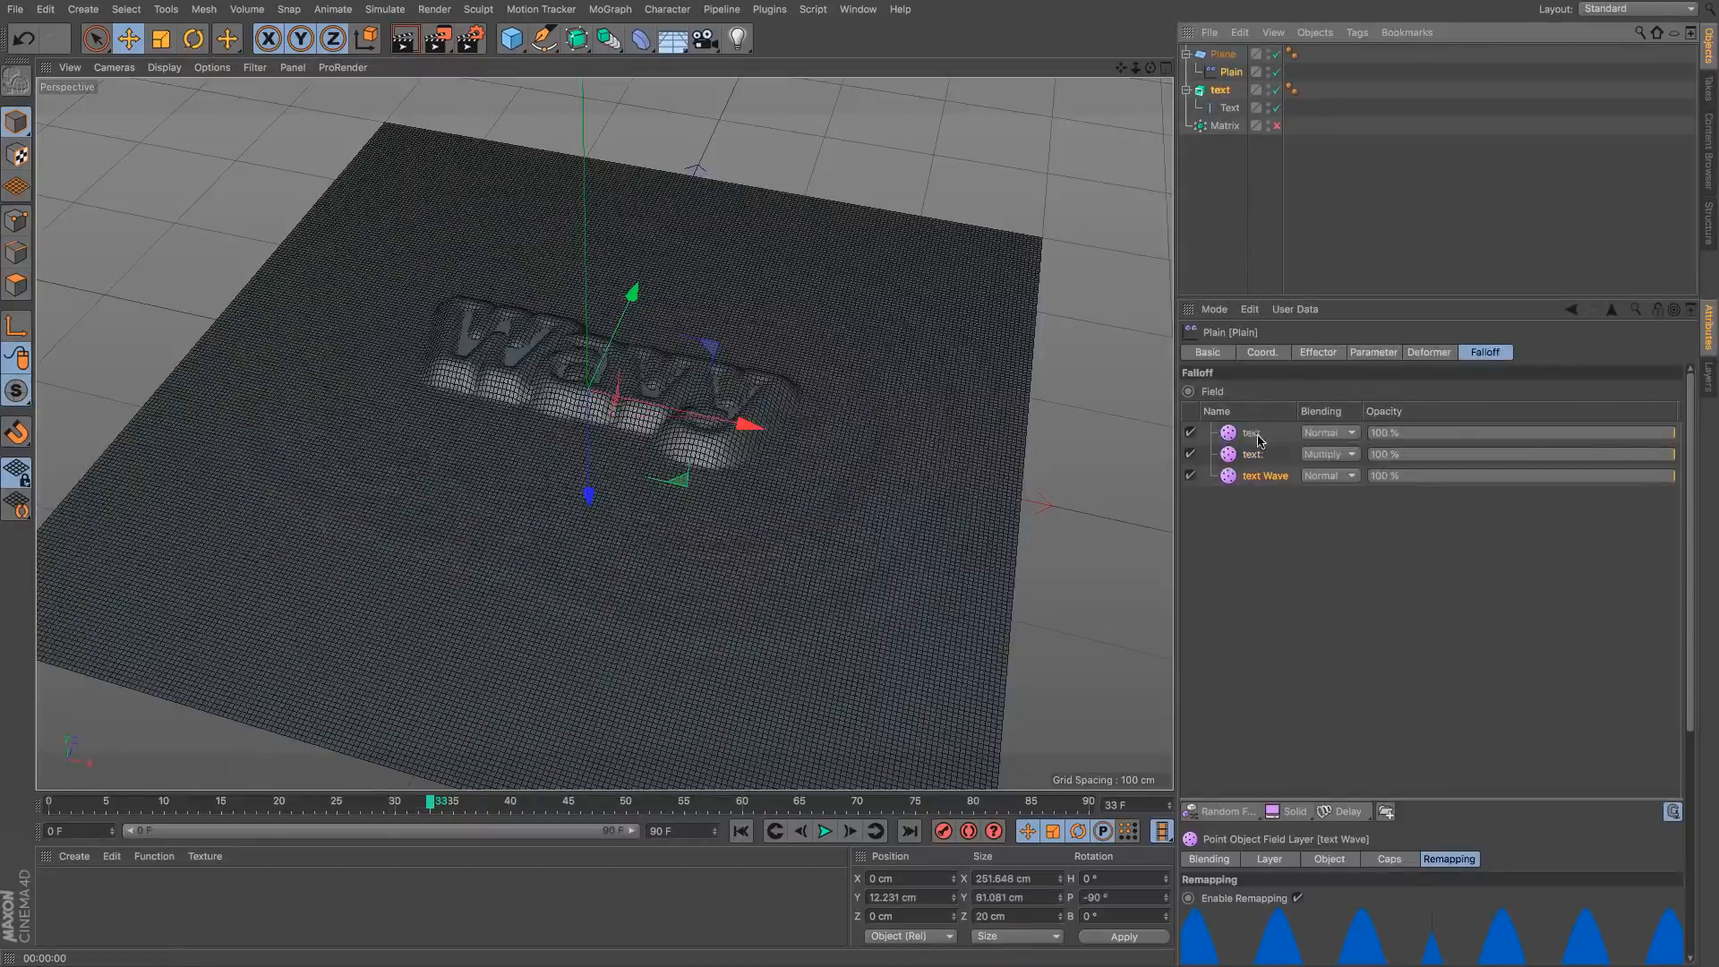
pyautogui.click(1339, 433)
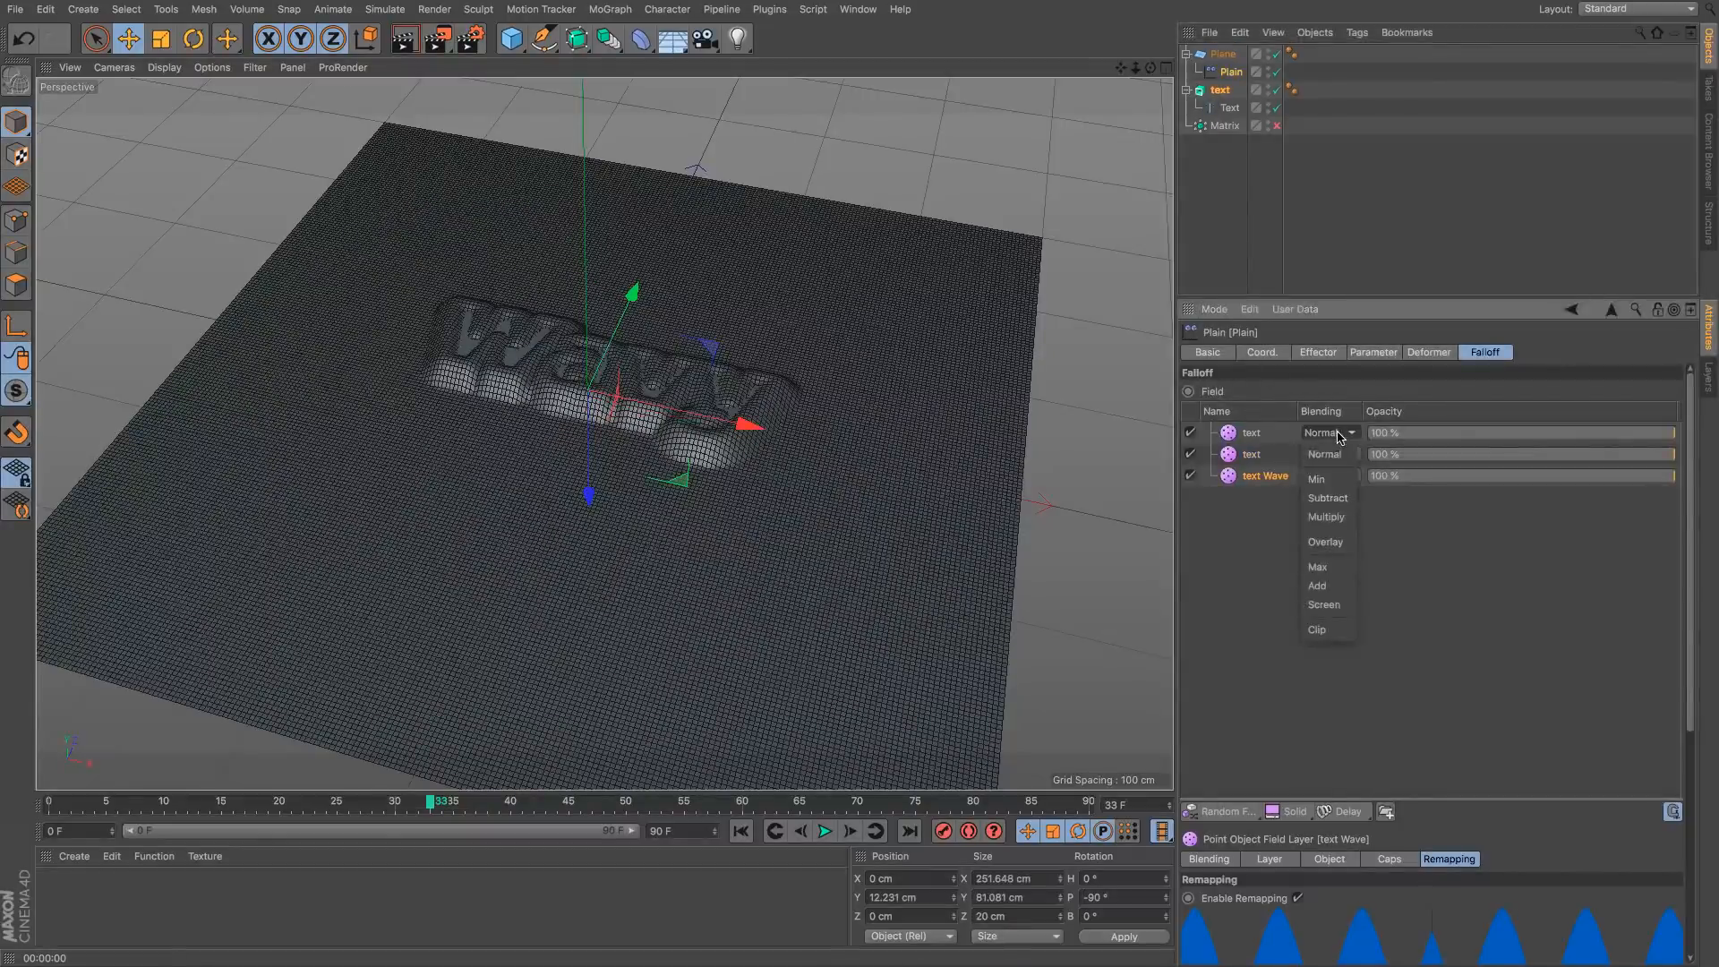
pyautogui.click(1346, 519)
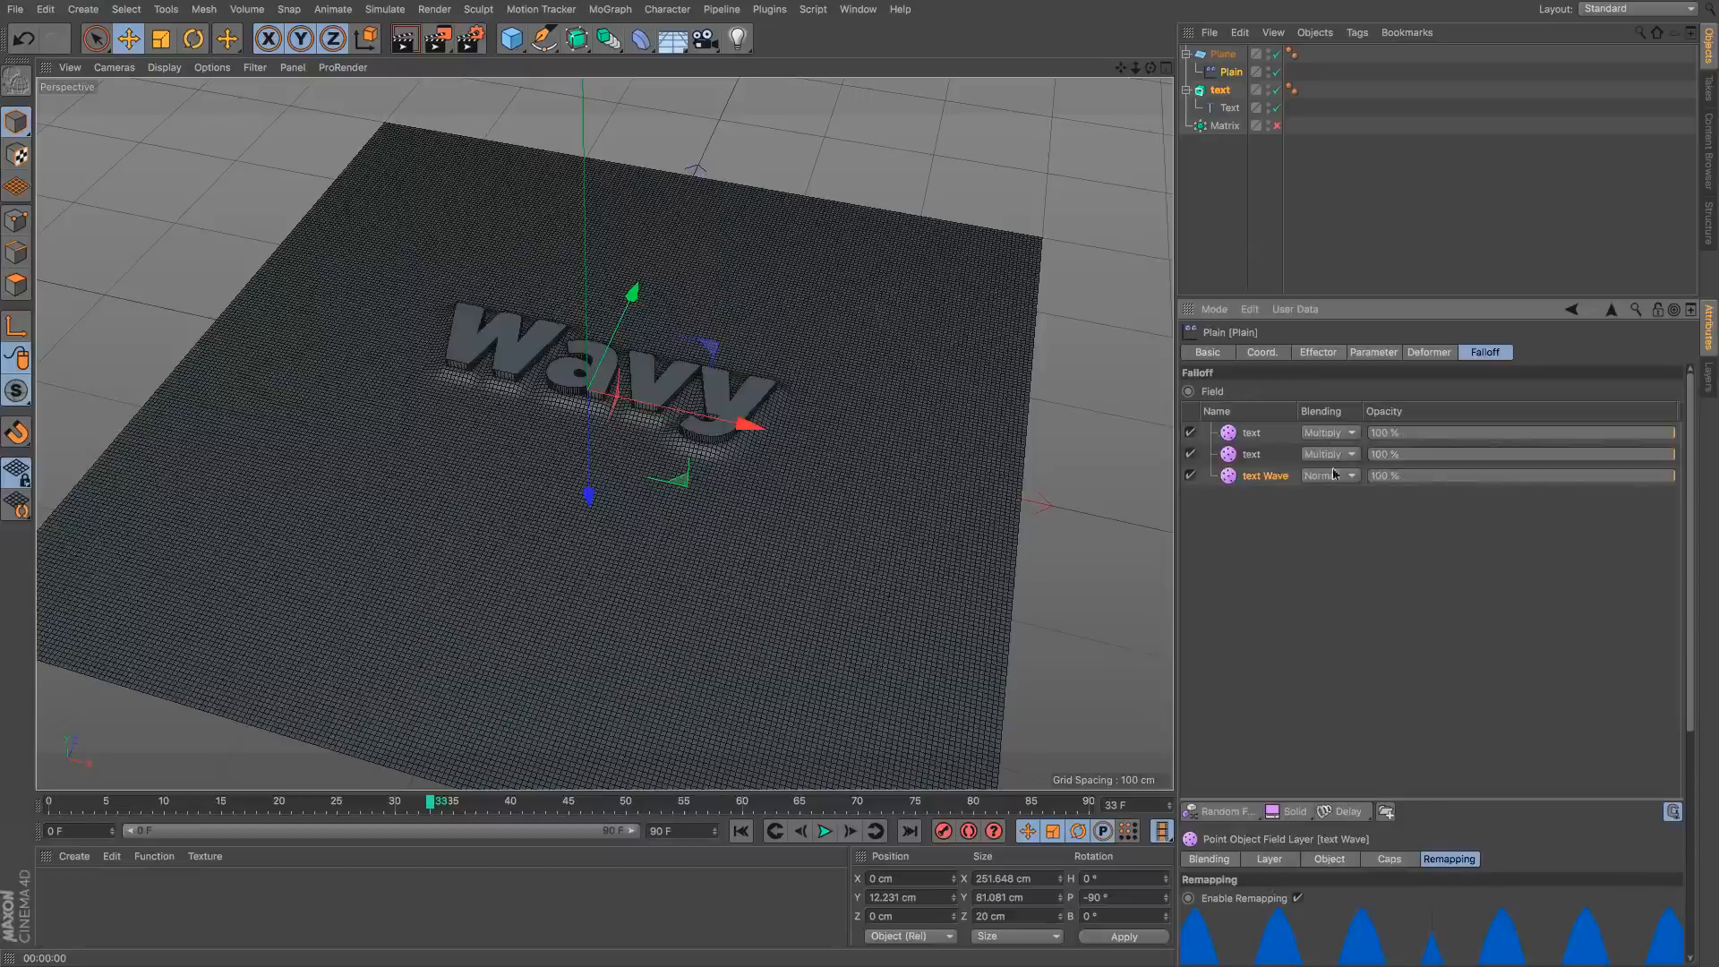
# Step: Invert the remapping of the uppermost text falloff layer and set its inner offset to 38% while the animation plays from the start
pyautogui.click(1257, 436)
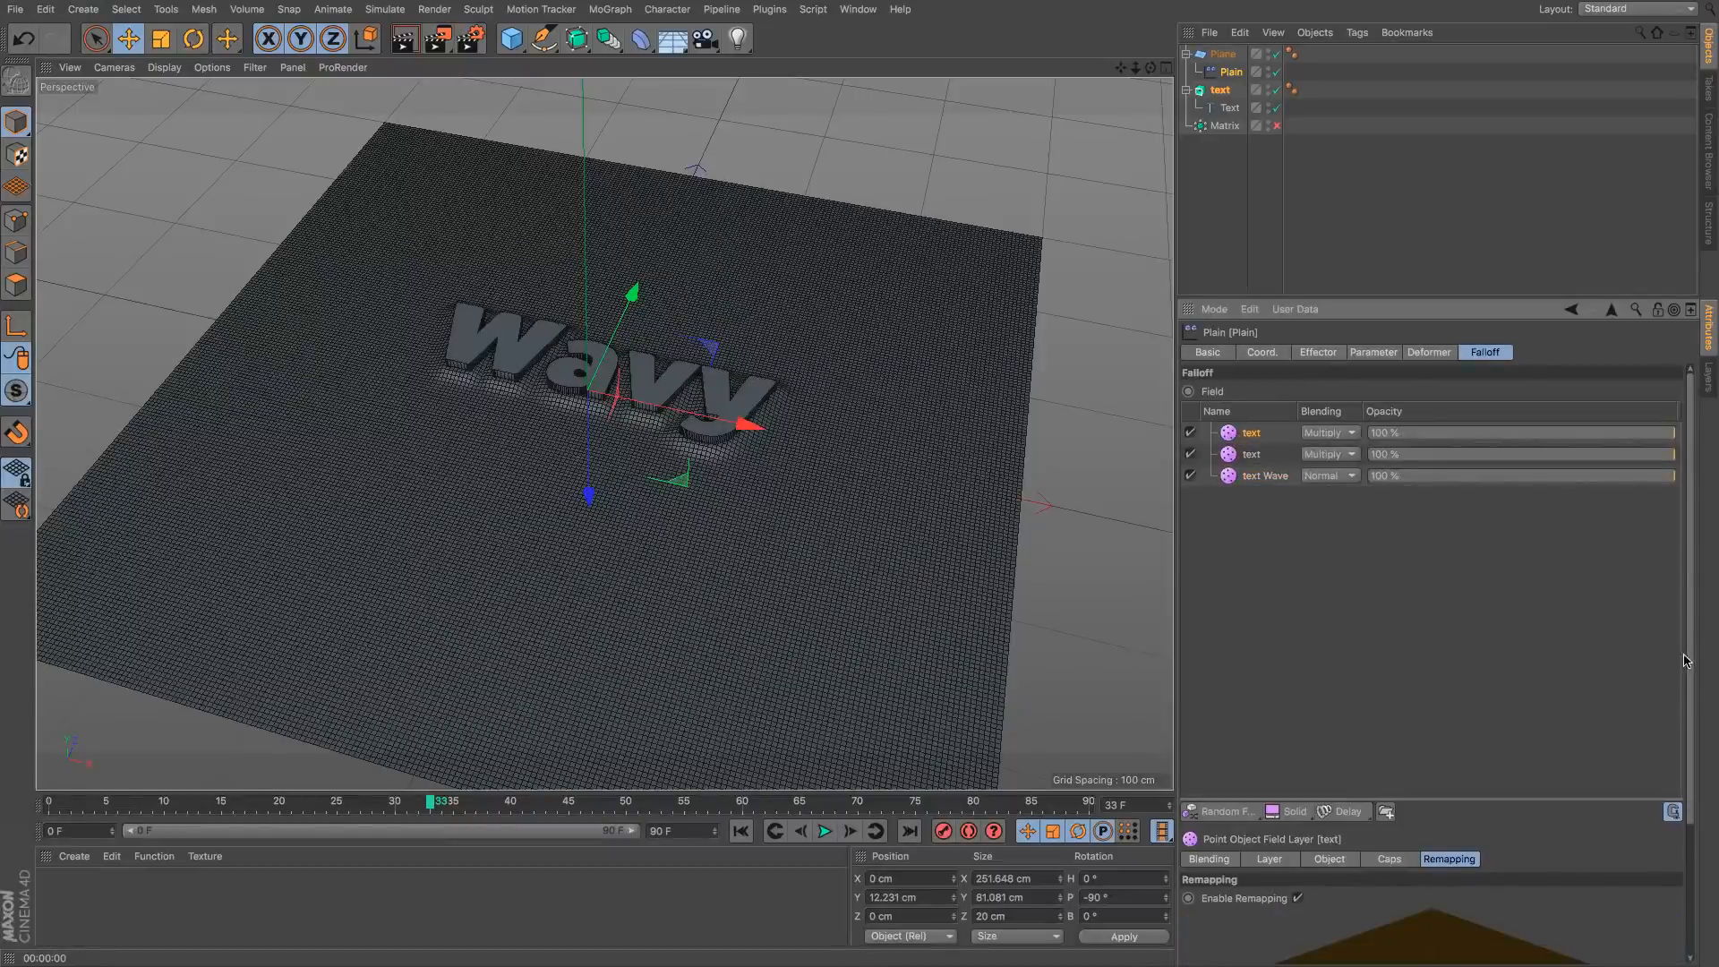
pyautogui.scroll(-4, 1686, 661)
pyautogui.click(1662, 834)
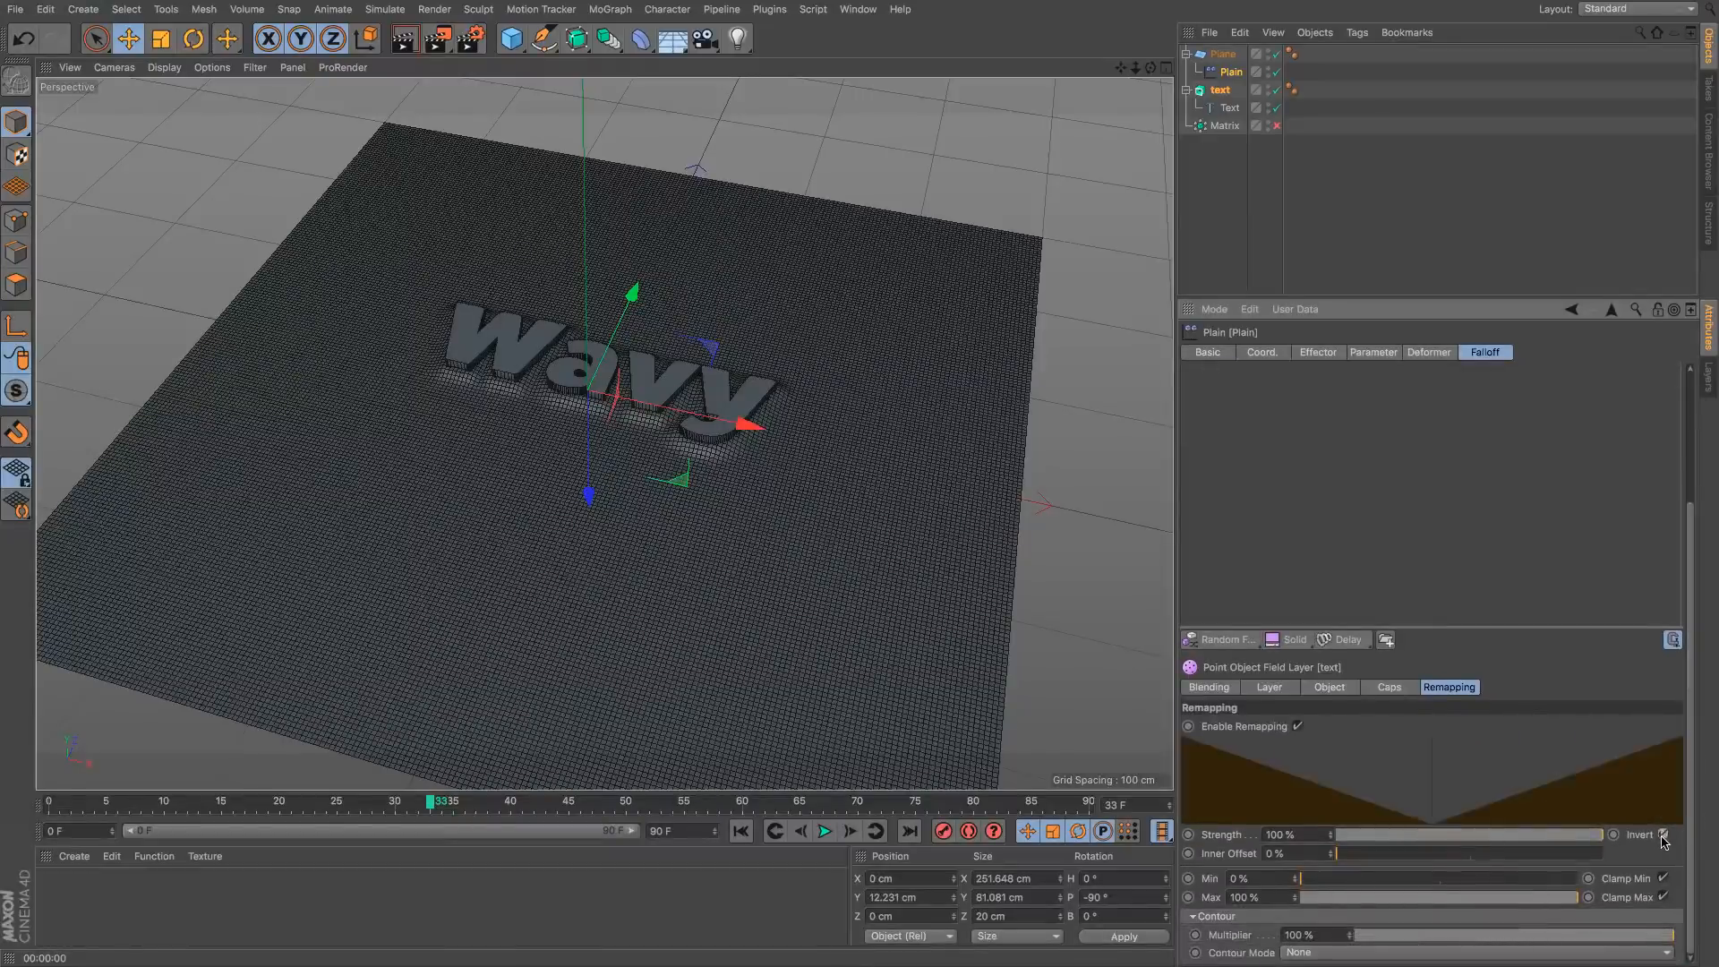
pyautogui.click(739, 831)
pyautogui.click(824, 832)
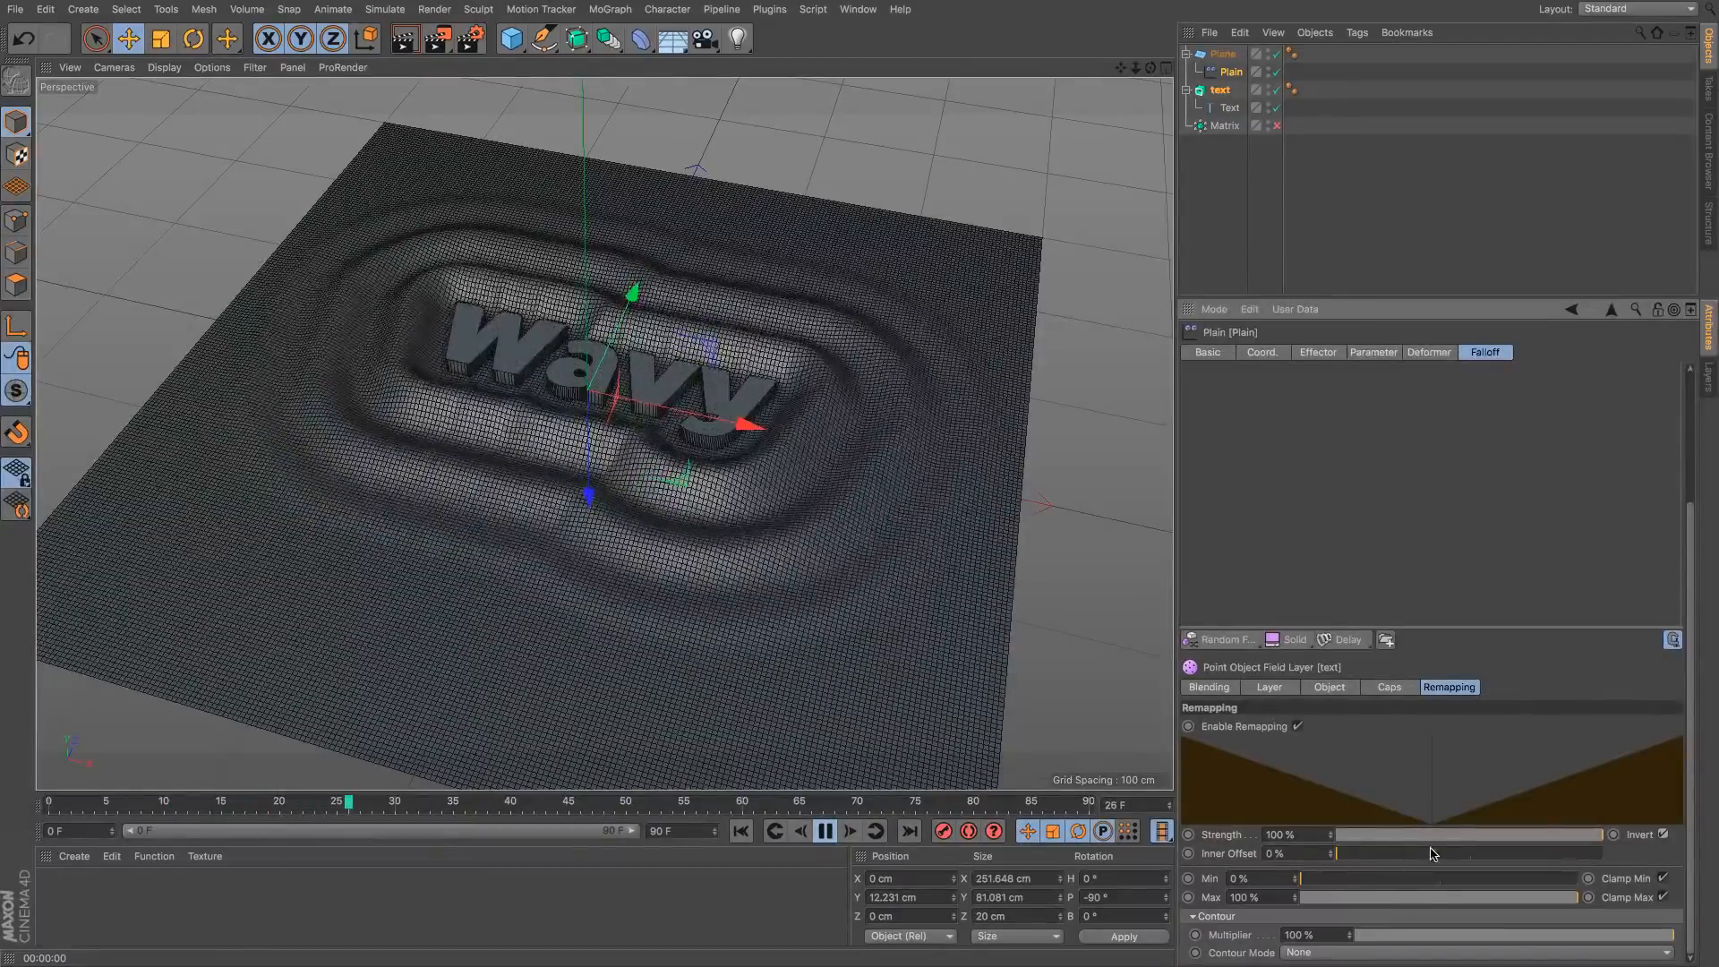
pyautogui.moveTo(1430, 853); pyautogui.dragTo(1437, 853)
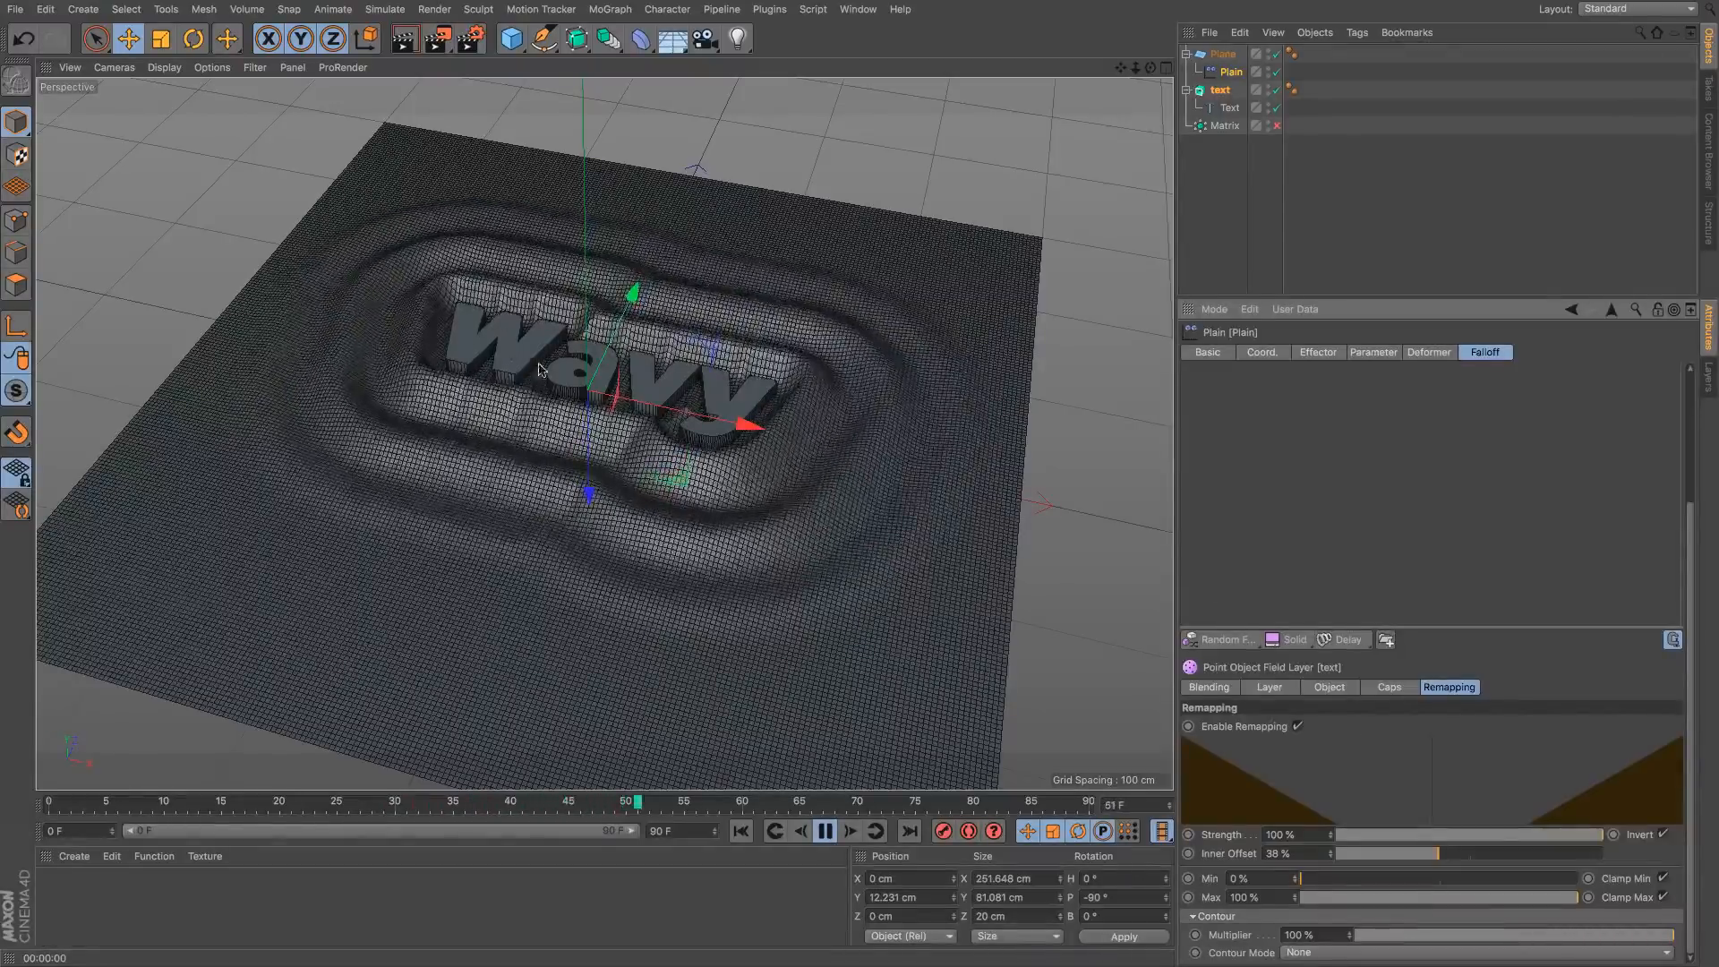
# Step: Shorten the Plain effector's field list and examine the mode options in the uppermost text layer's layer controls
pyautogui.click(1230, 73)
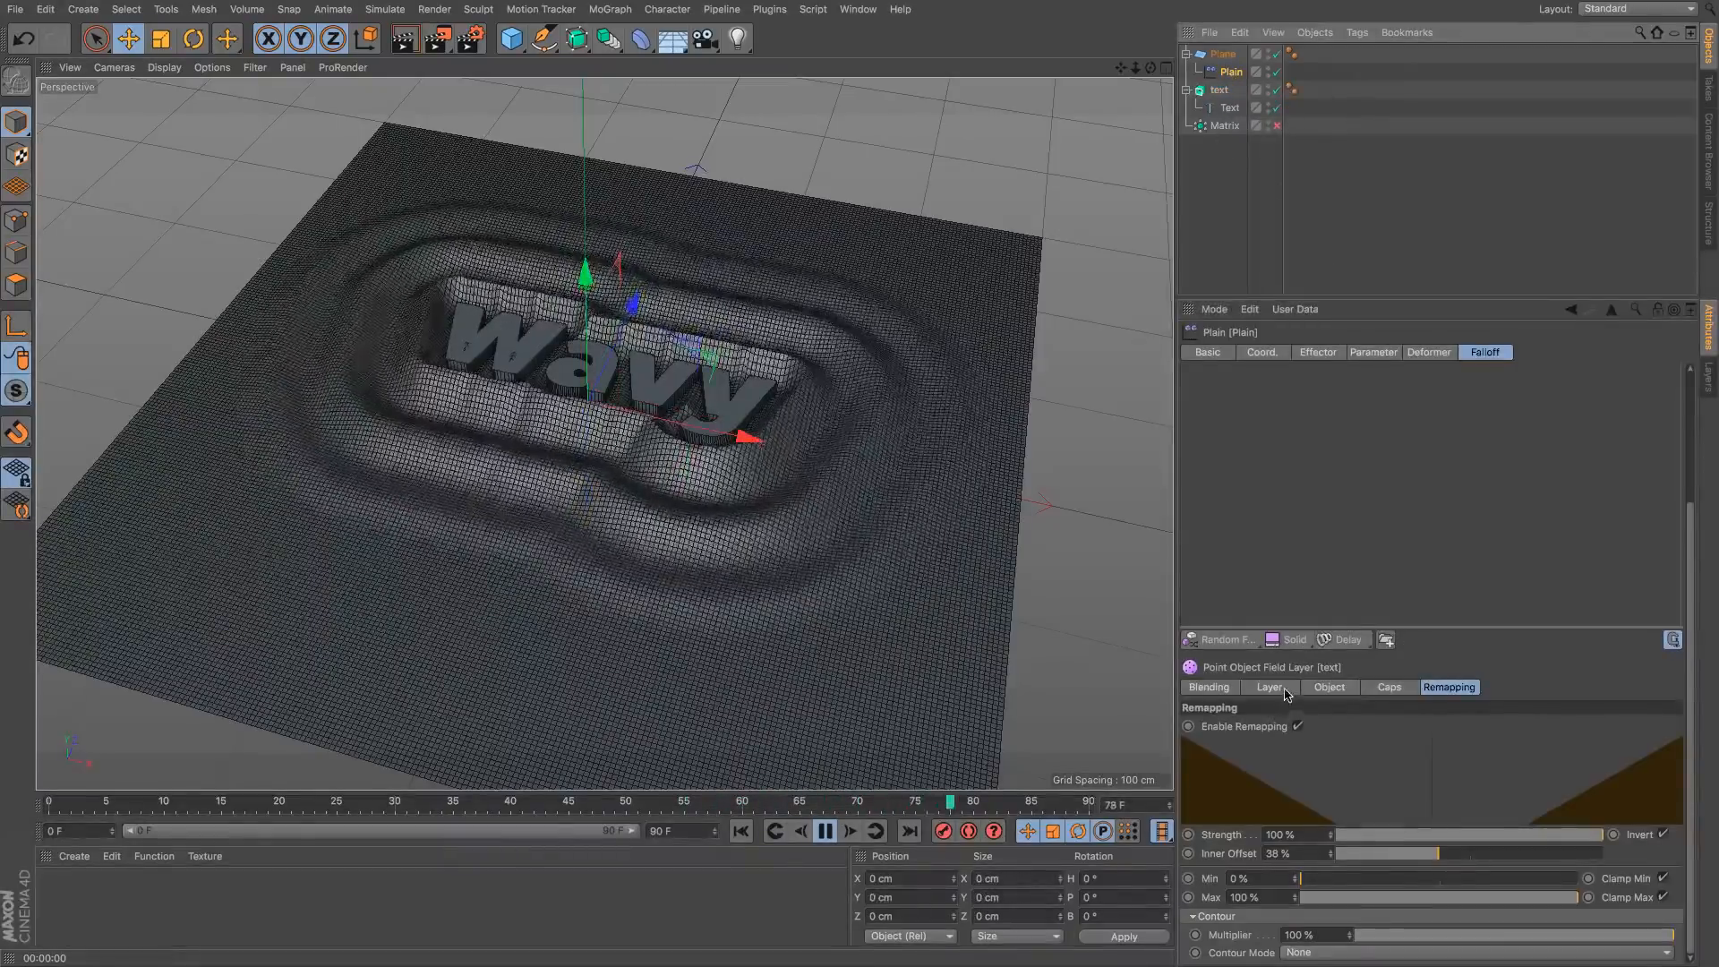
pyautogui.click(1289, 868)
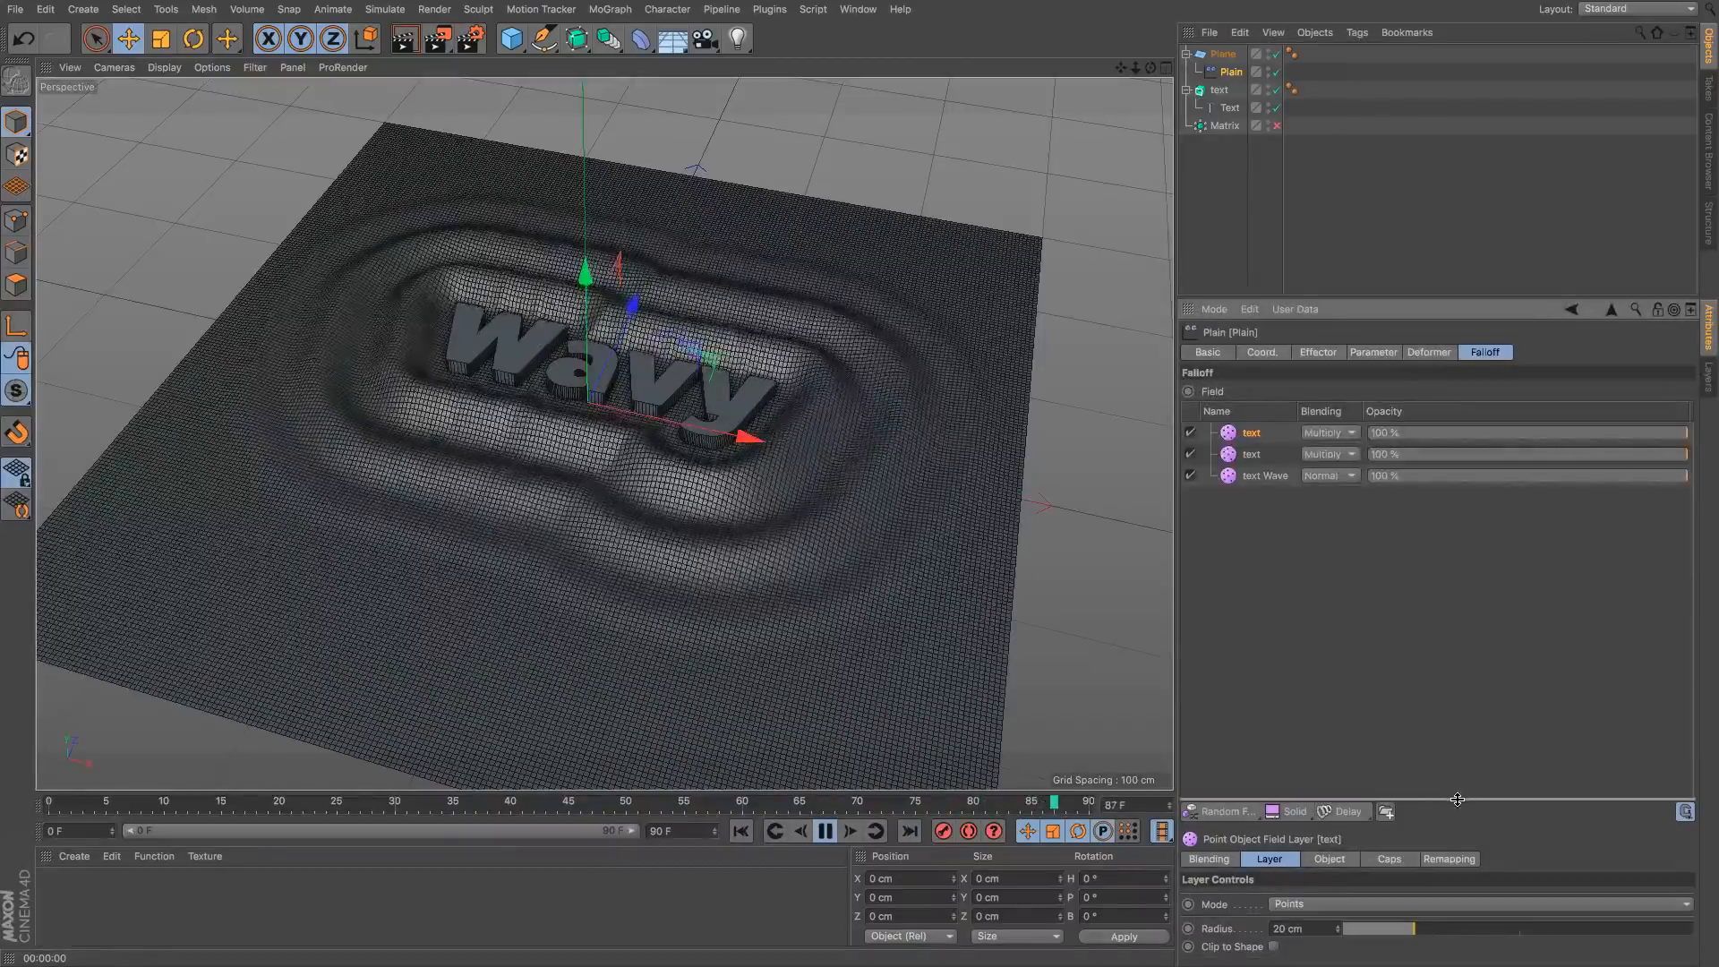
pyautogui.click(1300, 646)
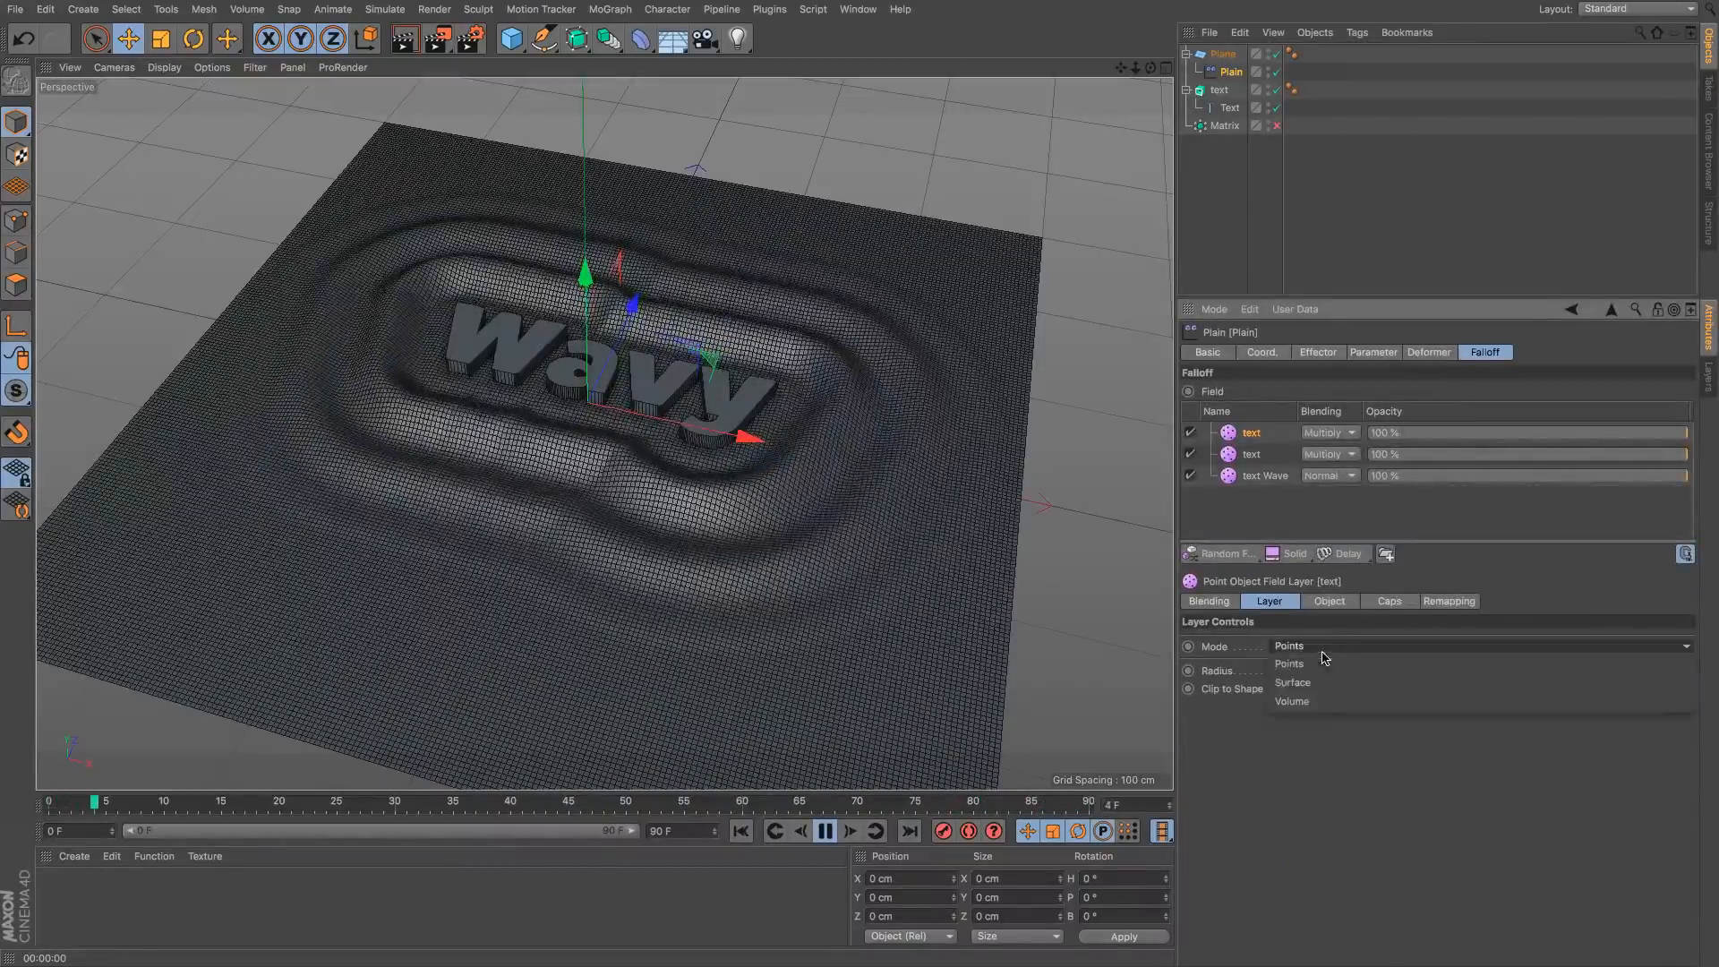
pyautogui.click(1336, 725)
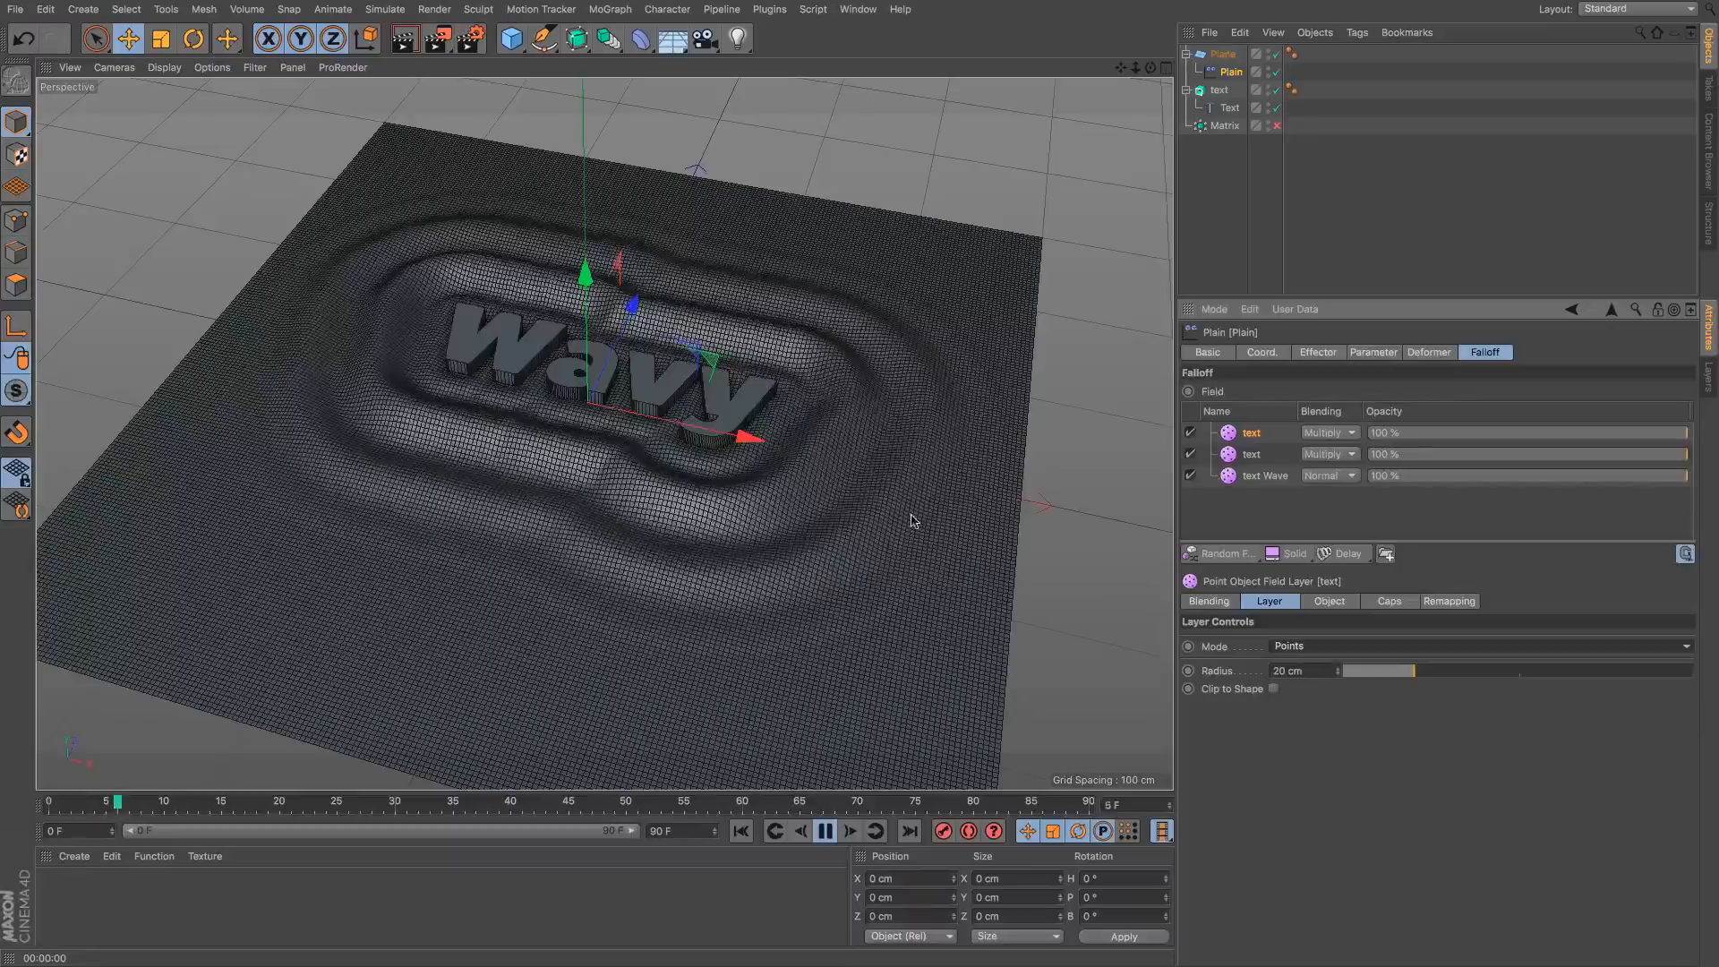
# Step: Try rotating the extruded text on the Plane while the animation plays, and undo the rotation
pyautogui.click(1225, 93)
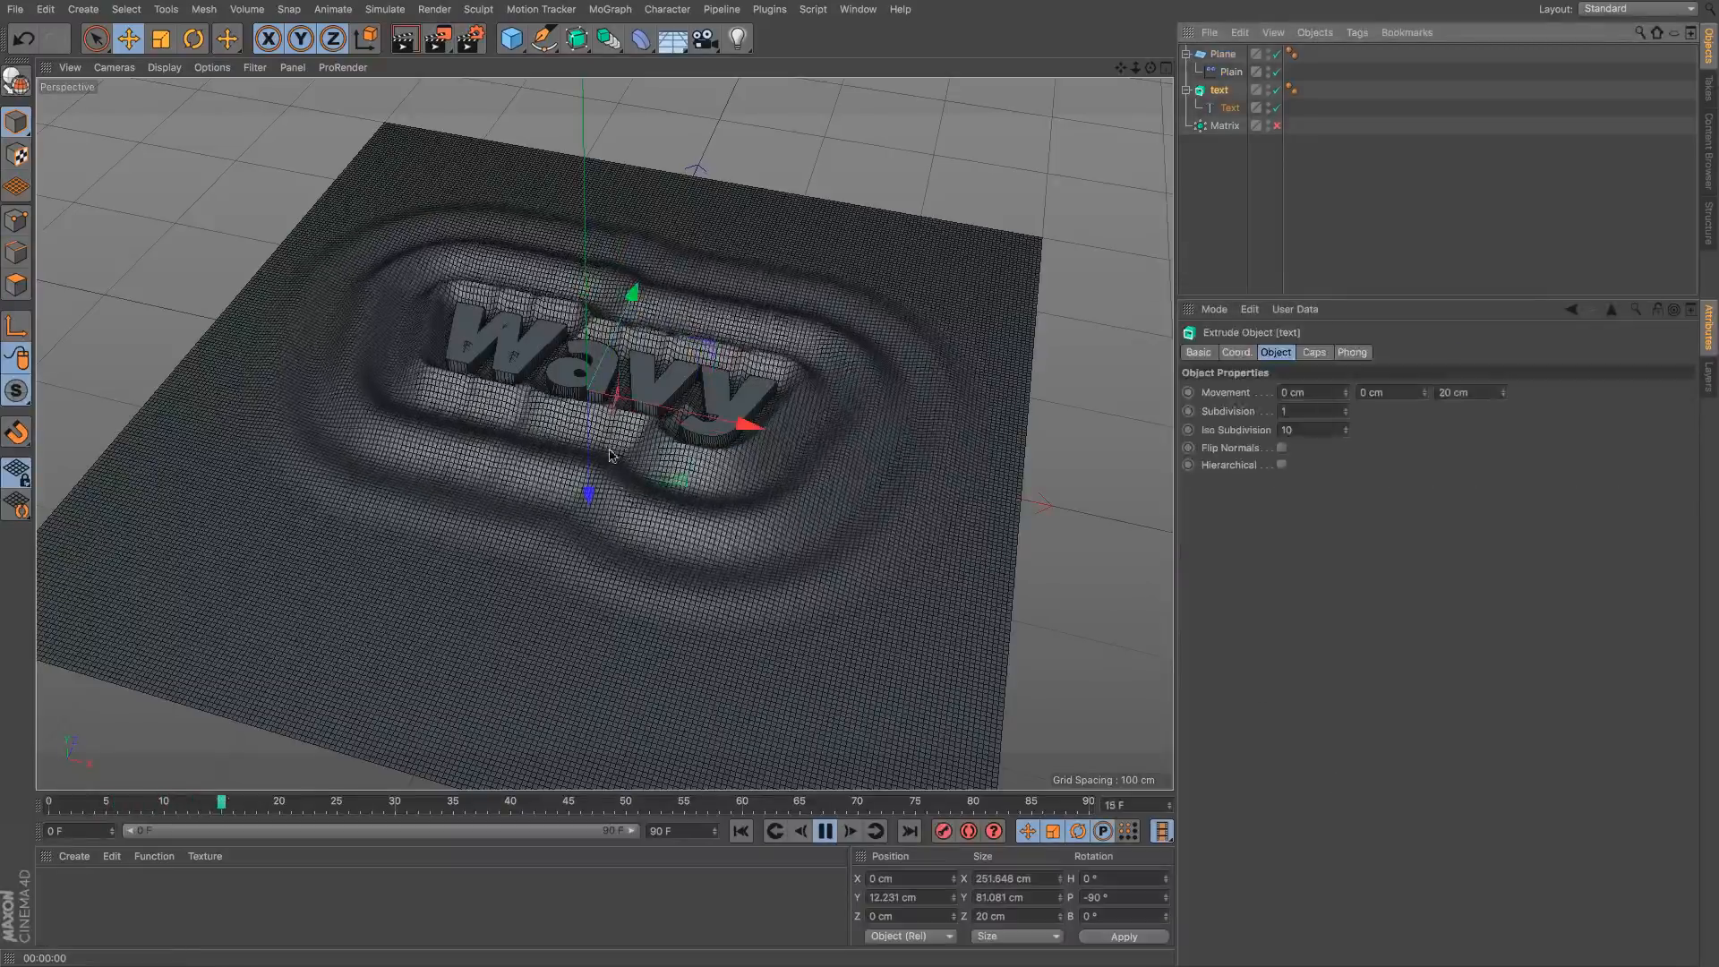
pyautogui.press('r')
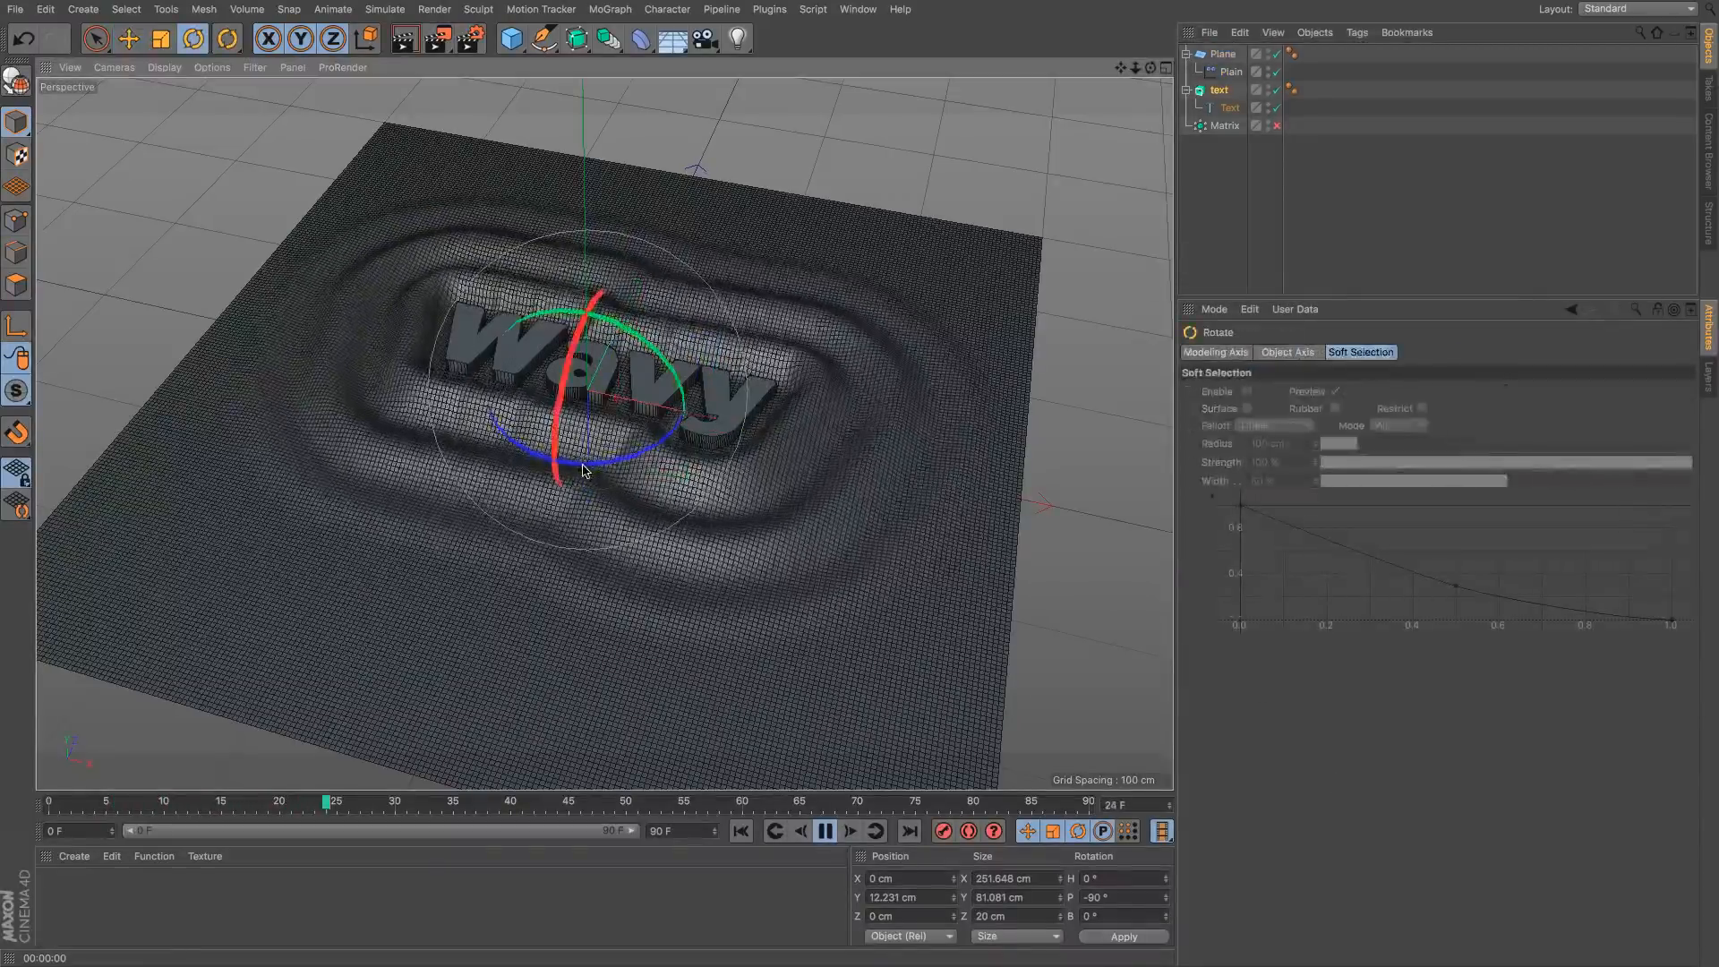
pyautogui.moveTo(583, 470); pyautogui.dragTo(703, 470)
pyautogui.hotkey('ctrl', 'z')
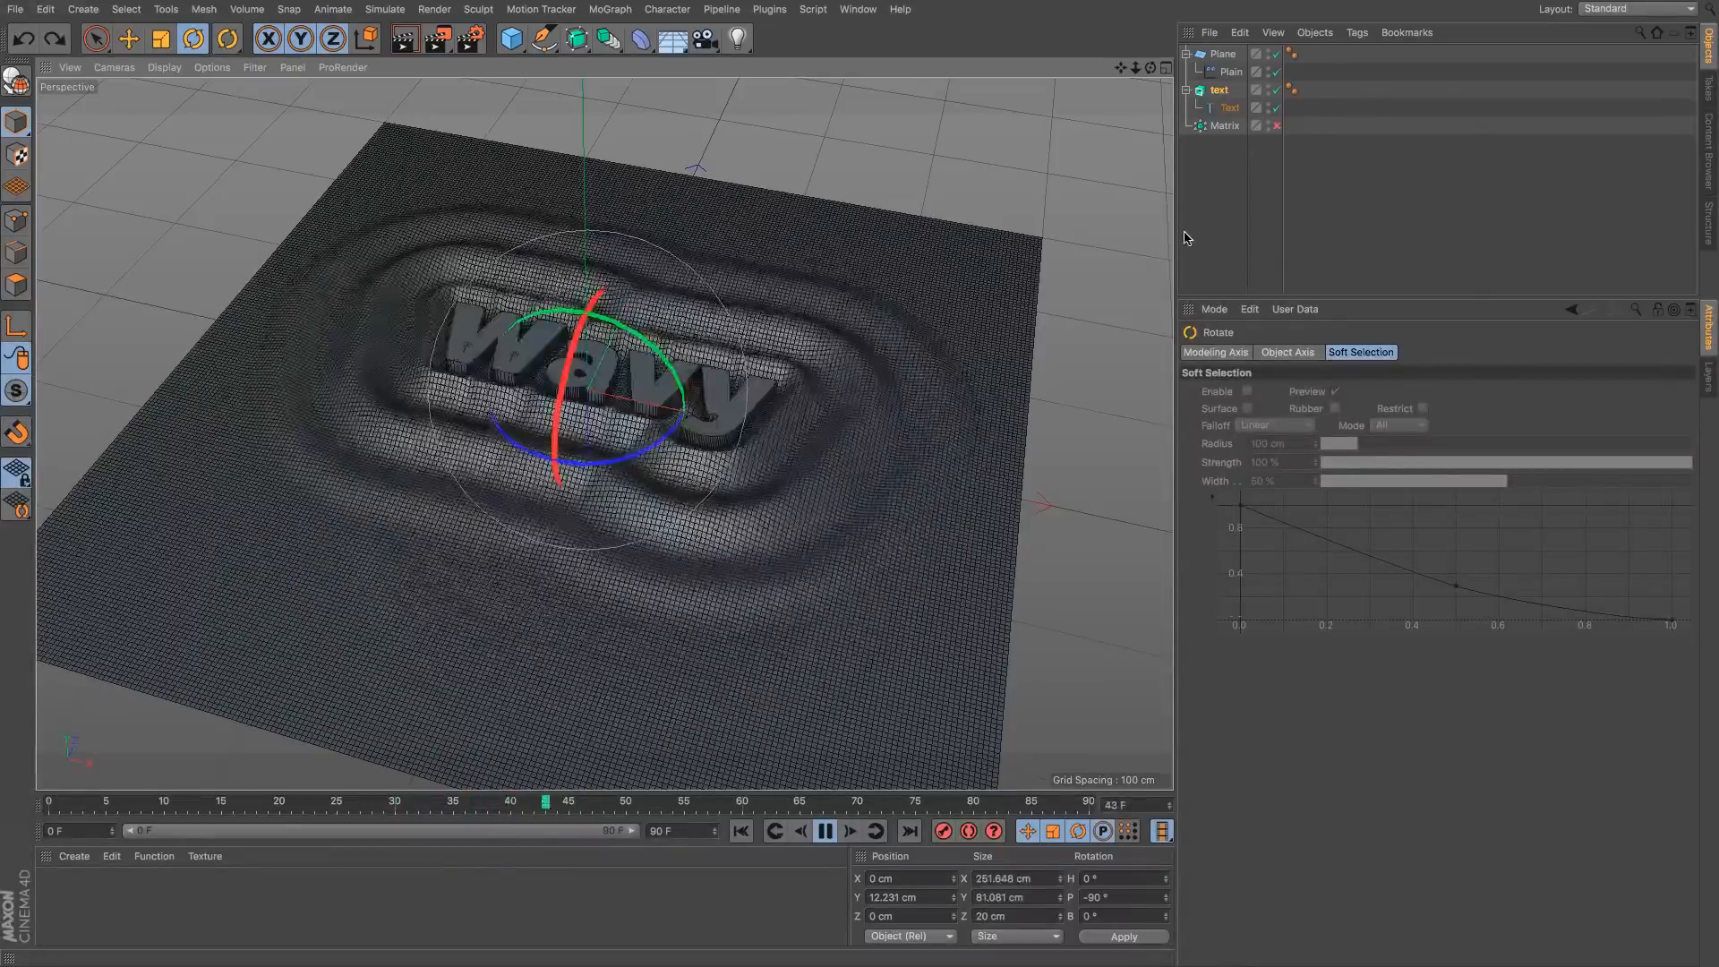
# Step: Set the Plane's width segments and height segments to 100 each and deselect it
pyautogui.click(1234, 72)
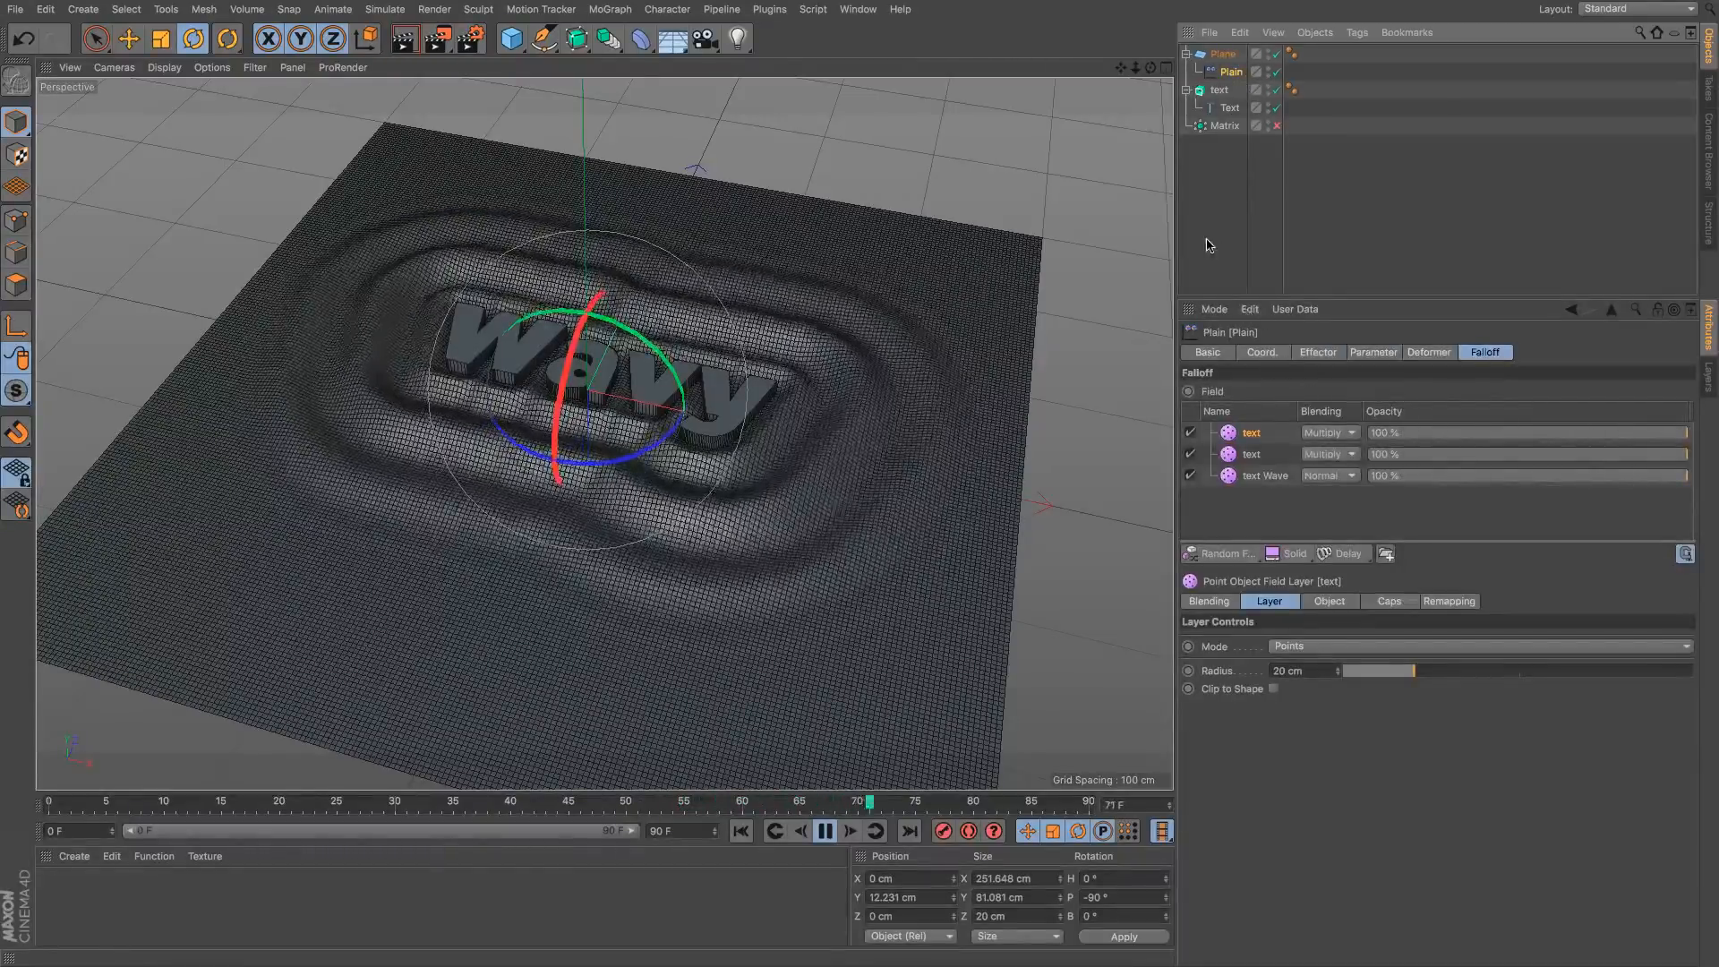
pyautogui.click(1219, 90)
pyautogui.click(1223, 53)
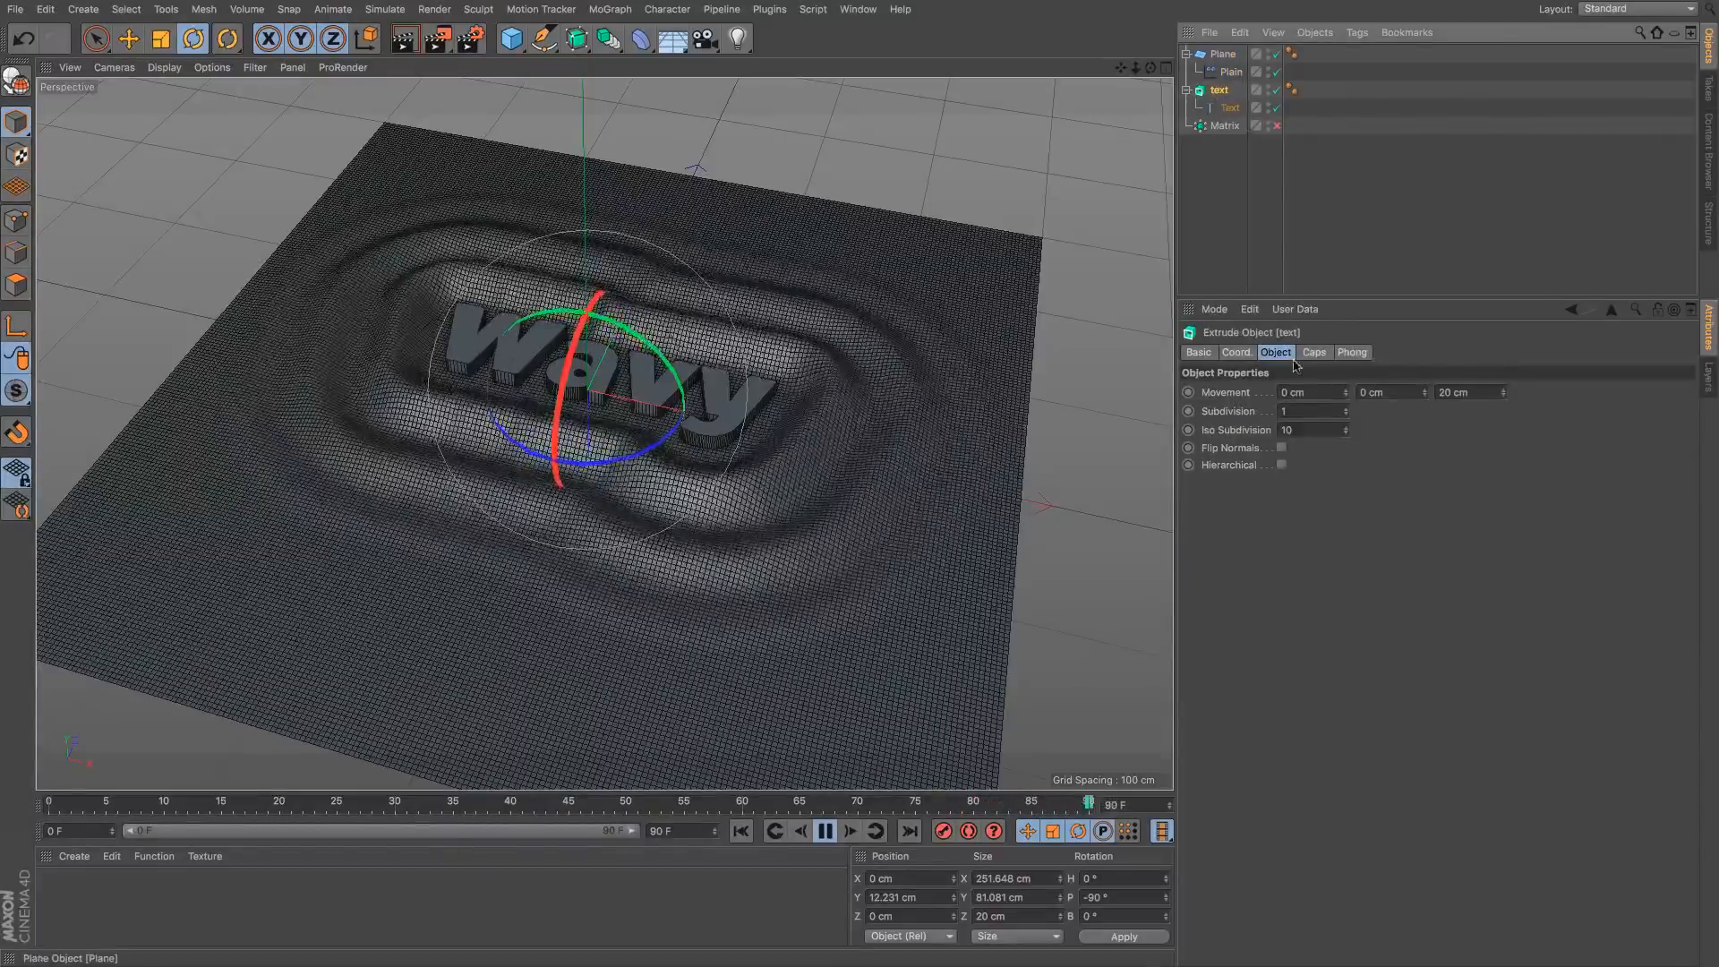
pyautogui.click(1323, 431)
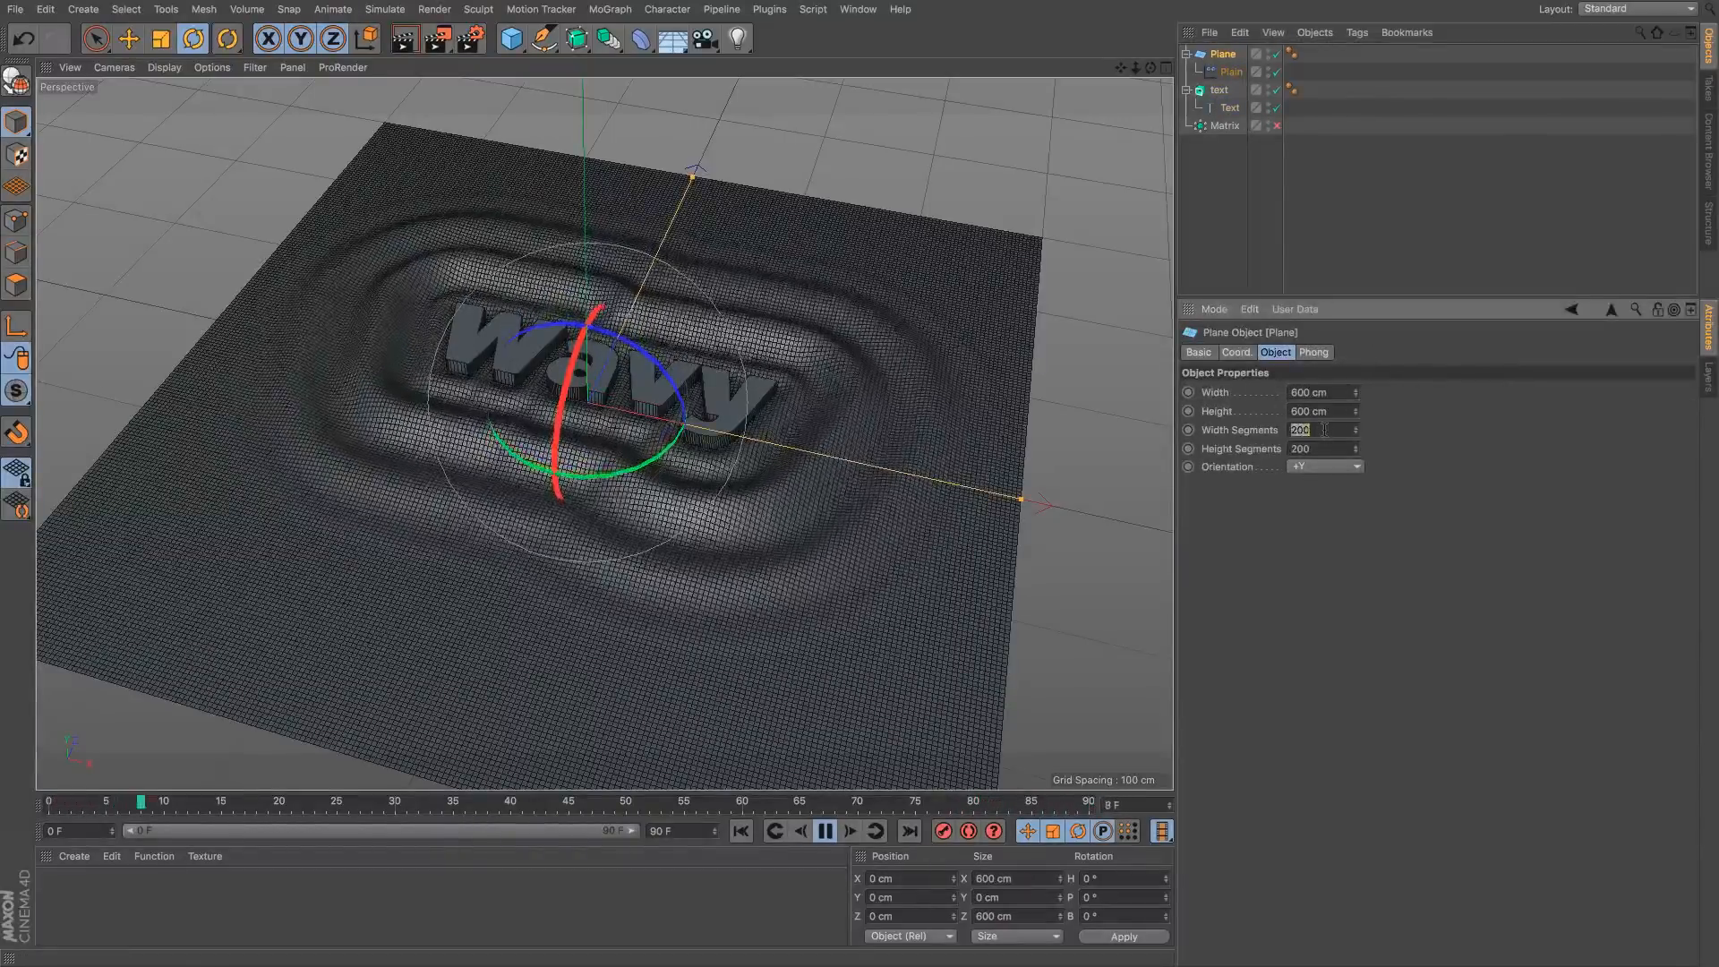
pyautogui.write('100')
pyautogui.press('Tab')
pyautogui.write('100')
pyautogui.press('Return')
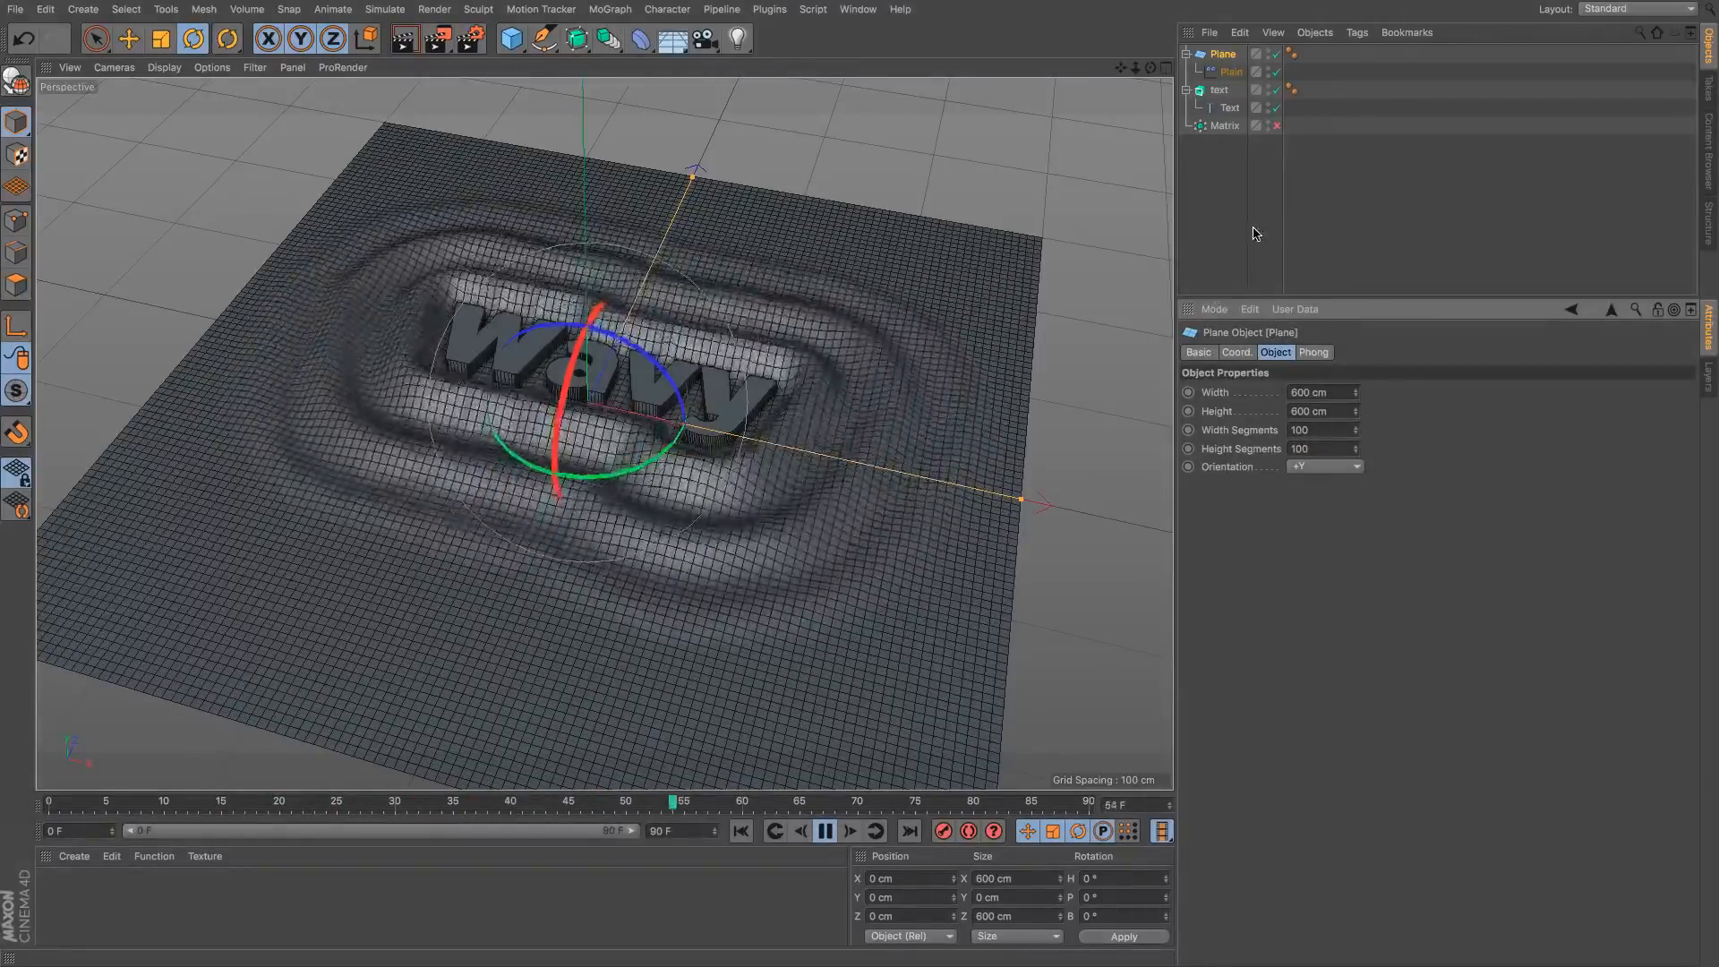
pyautogui.click(1231, 192)
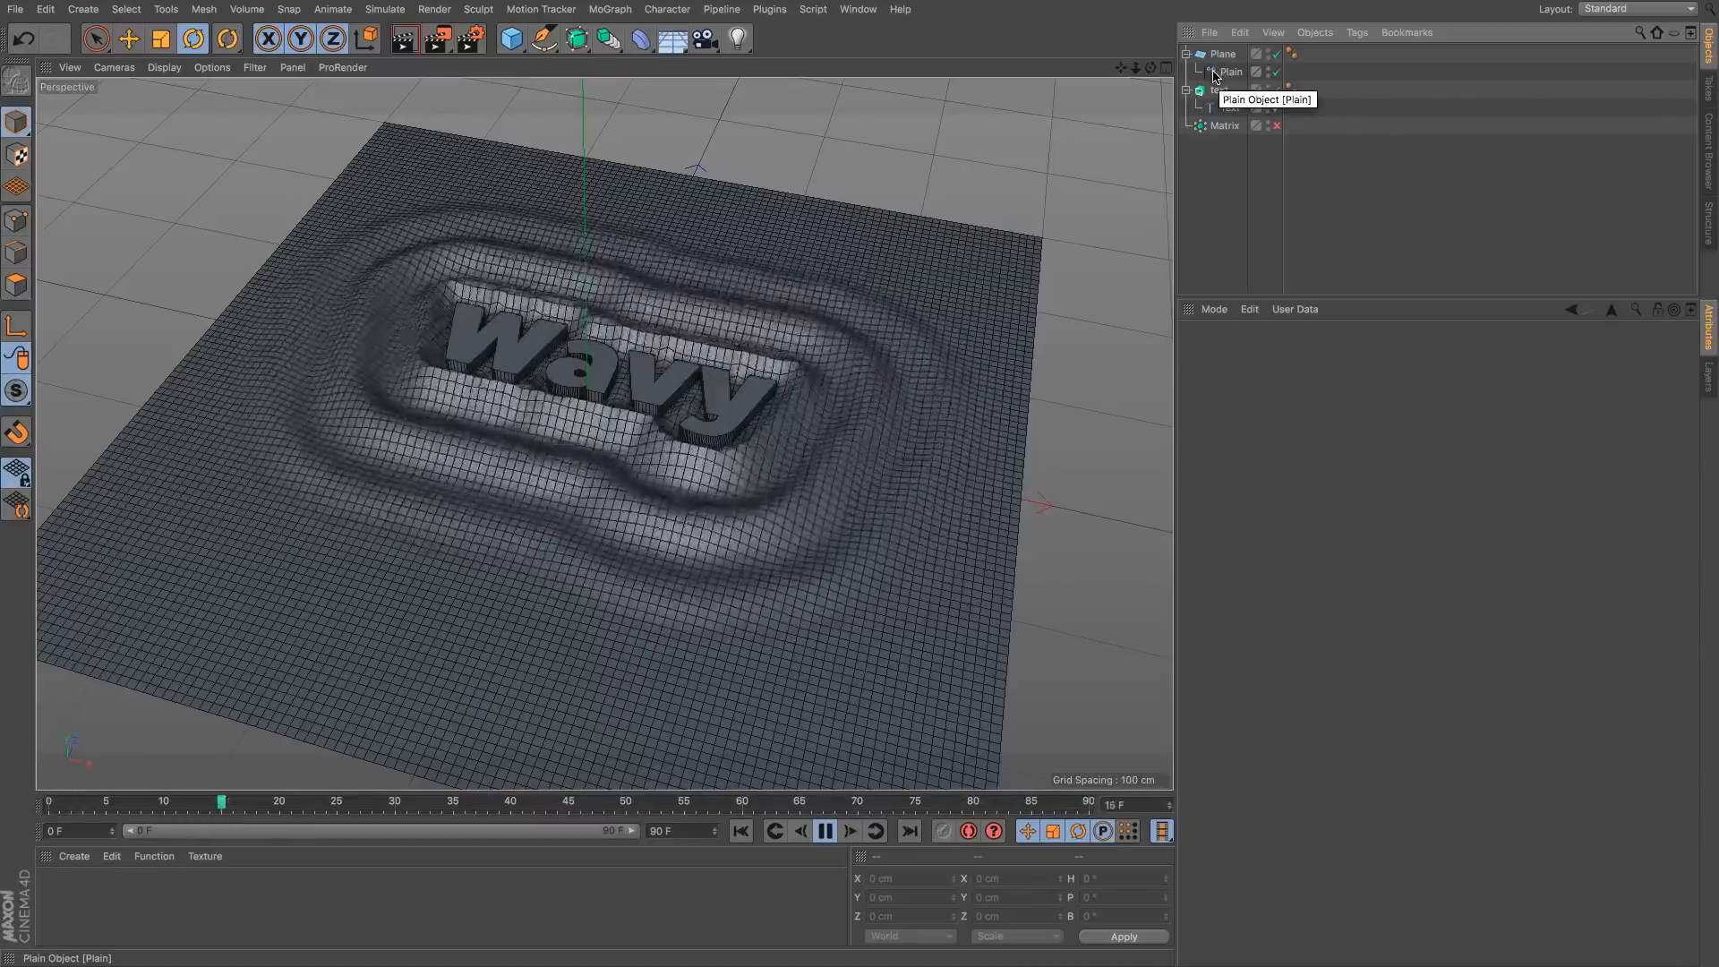
# Step: Add a Vibrate tag to the extruded text object and enable its rotation
pyautogui.click(1218, 93)
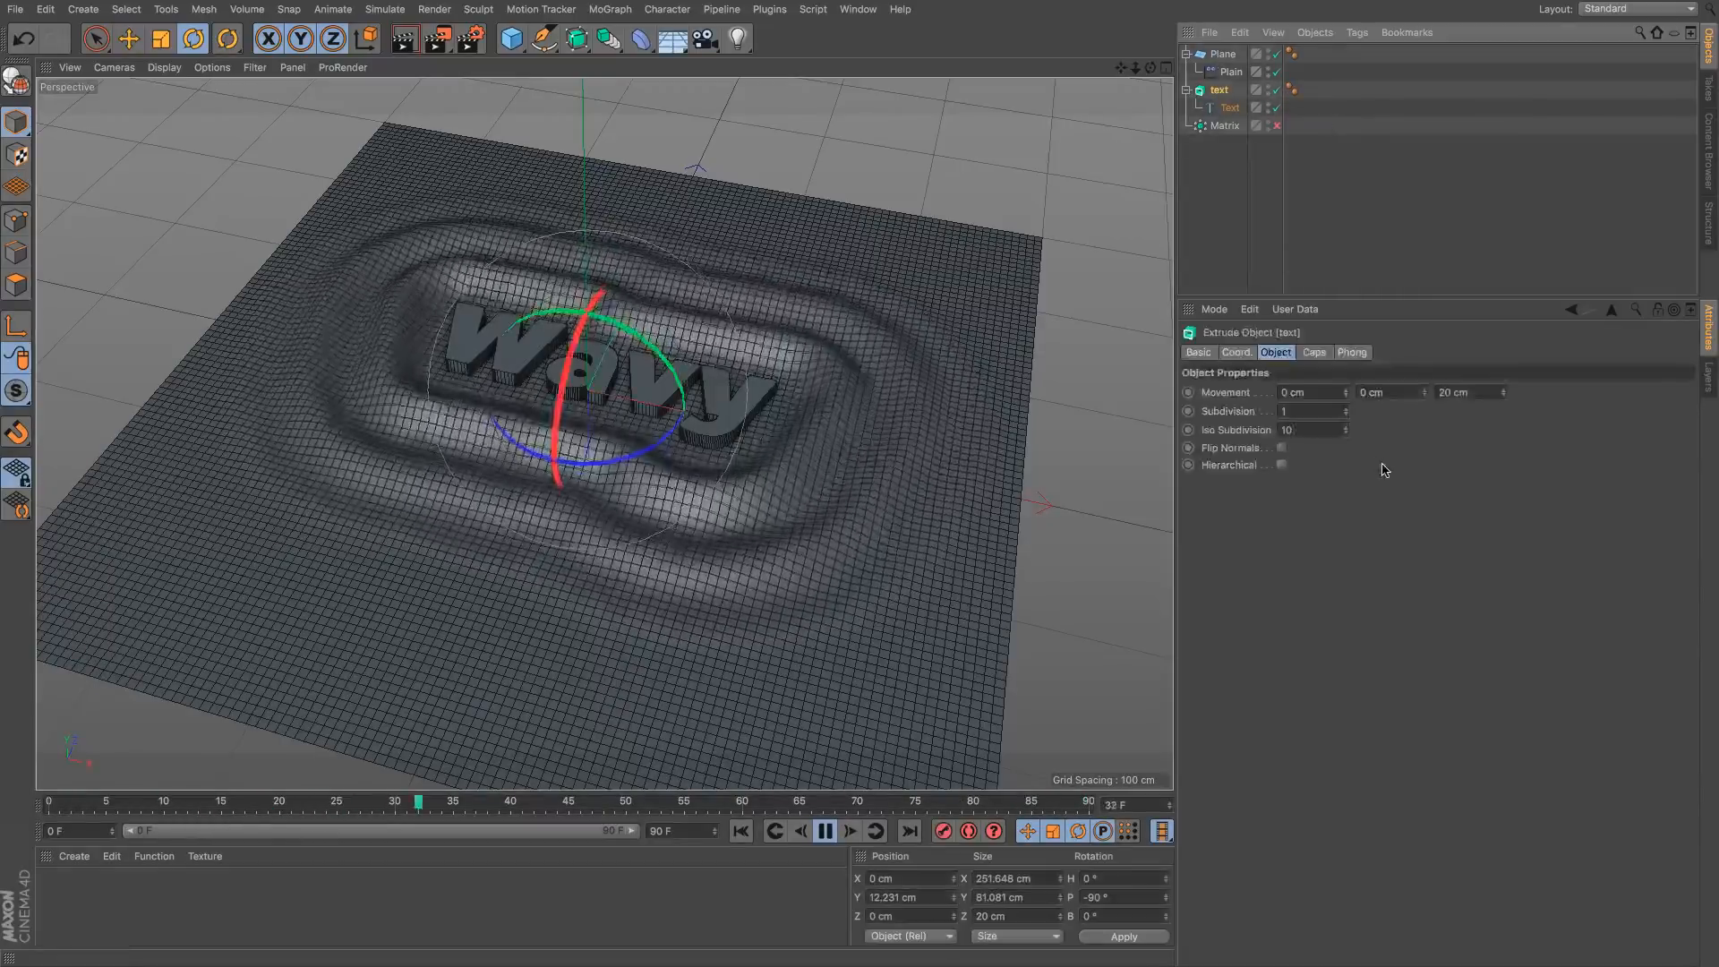
pyautogui.rightClick(1225, 101)
pyautogui.moveTo(1228, 103)
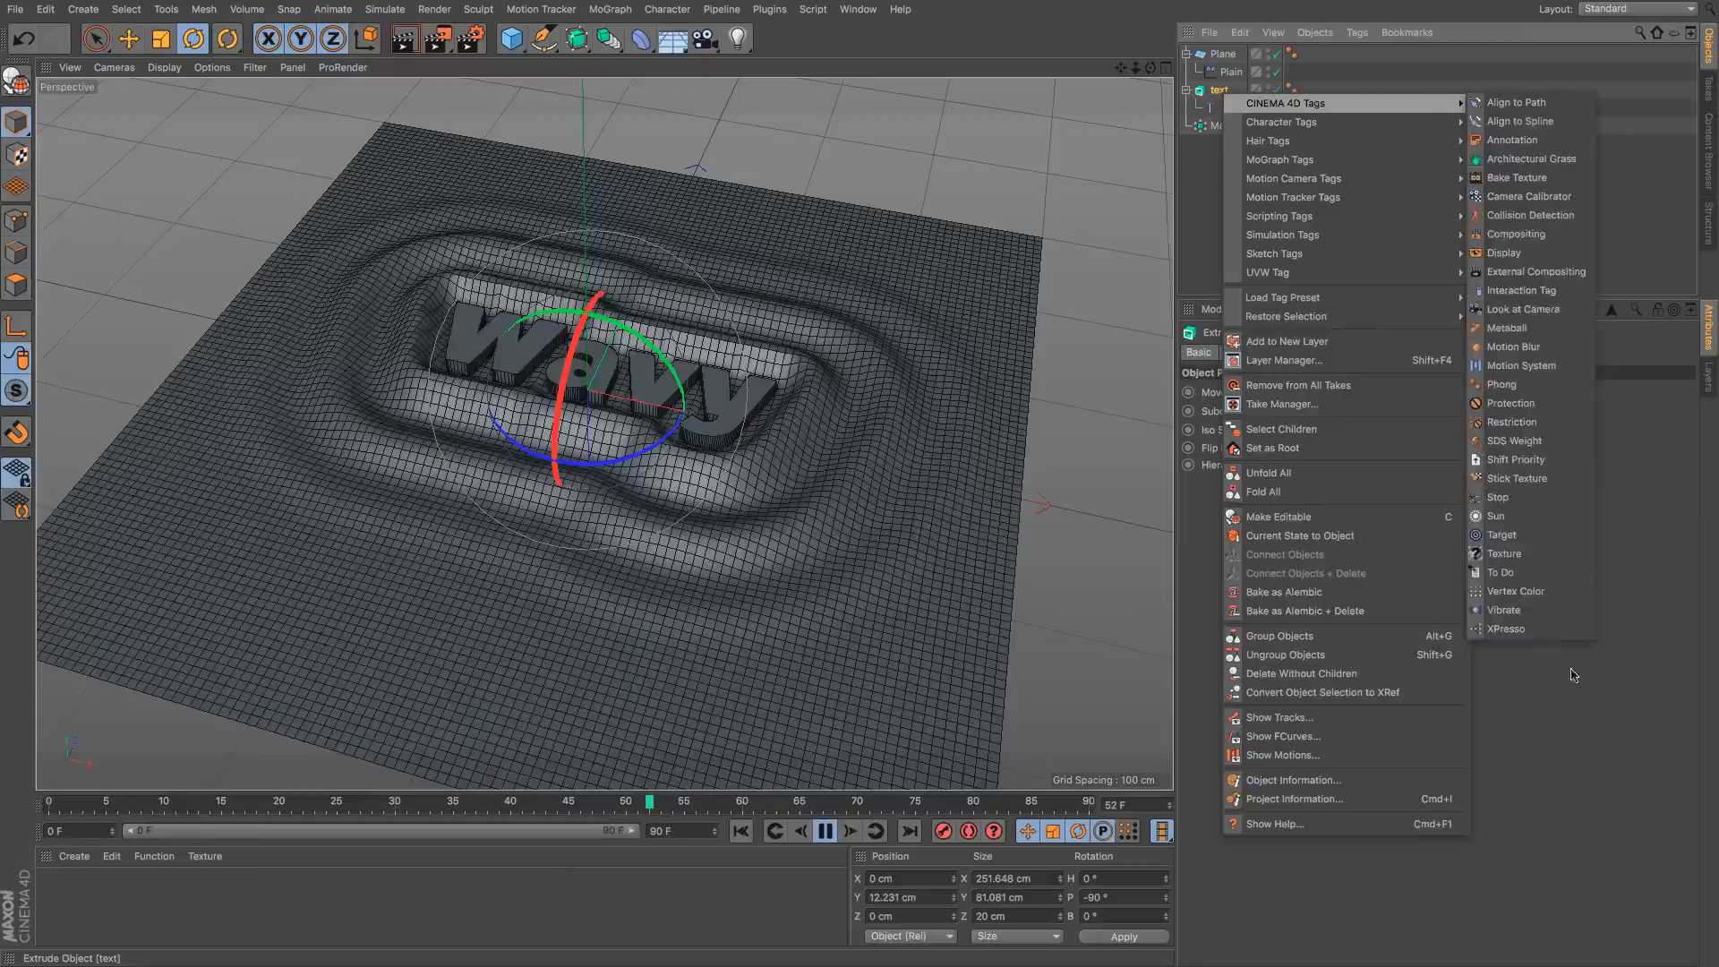
pyautogui.click(1494, 614)
pyautogui.click(1284, 588)
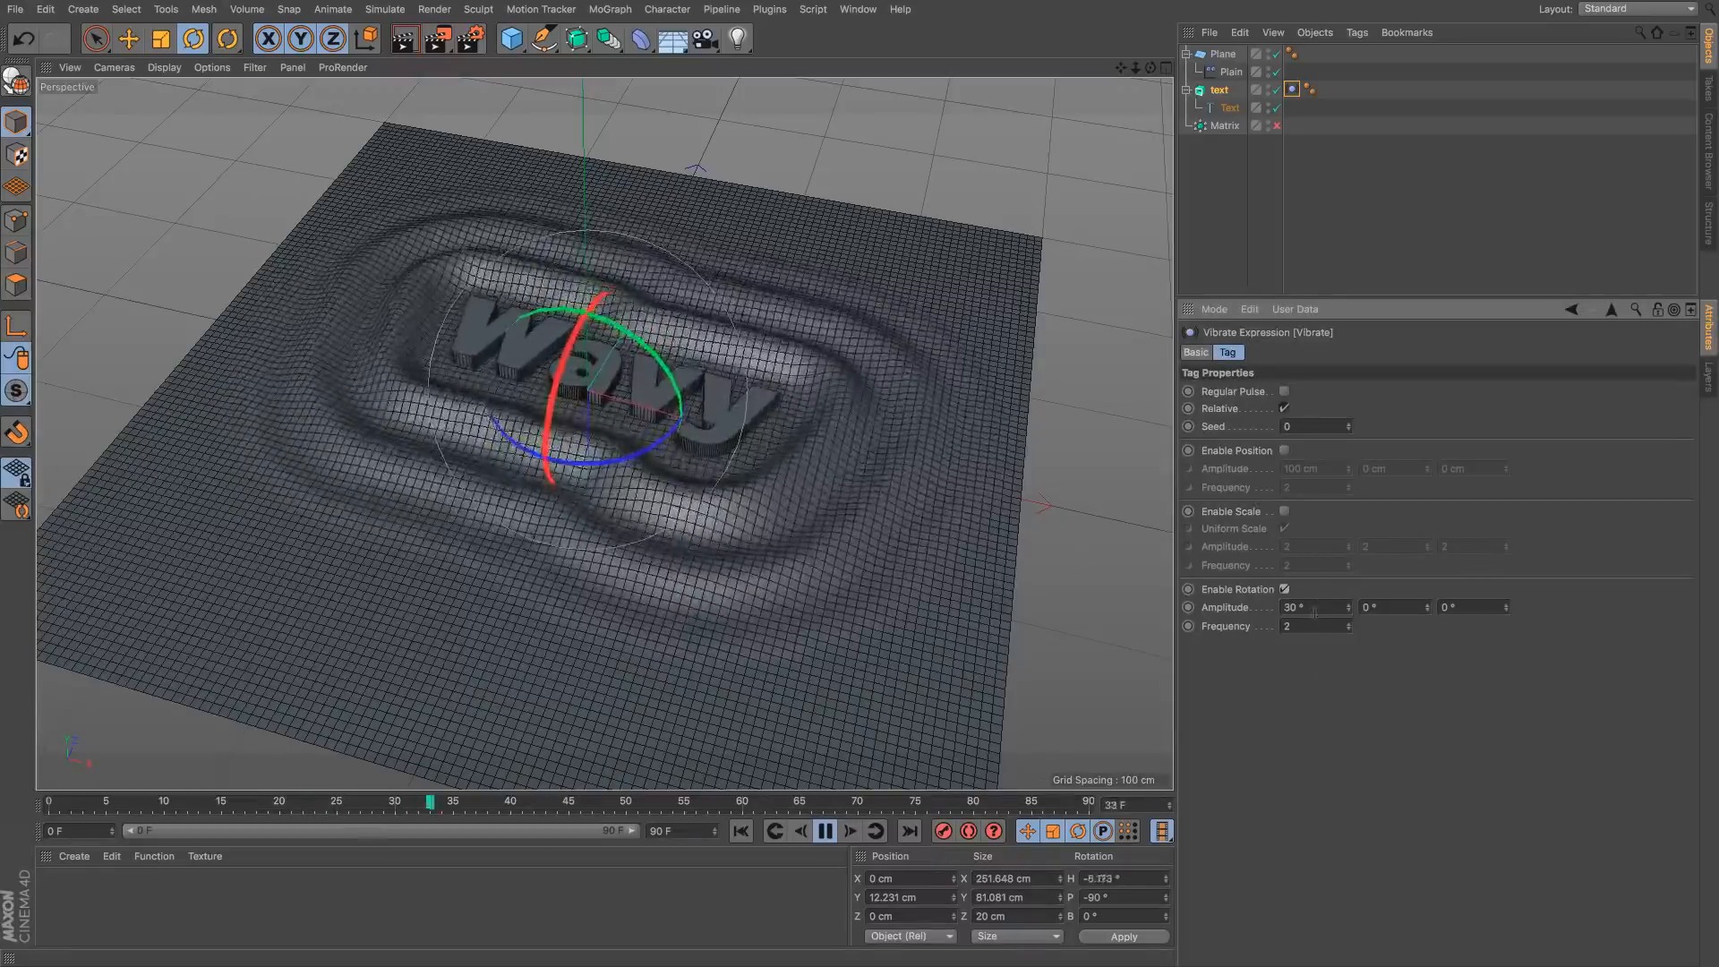
# Step: Set the Vibrate tag's rotation frequency to 1 and its first amplitude value to 60°
pyautogui.click(1287, 625)
pyautogui.write('1')
pyautogui.doubleClick(1314, 607)
pyautogui.write('60')
pyautogui.press('Return')
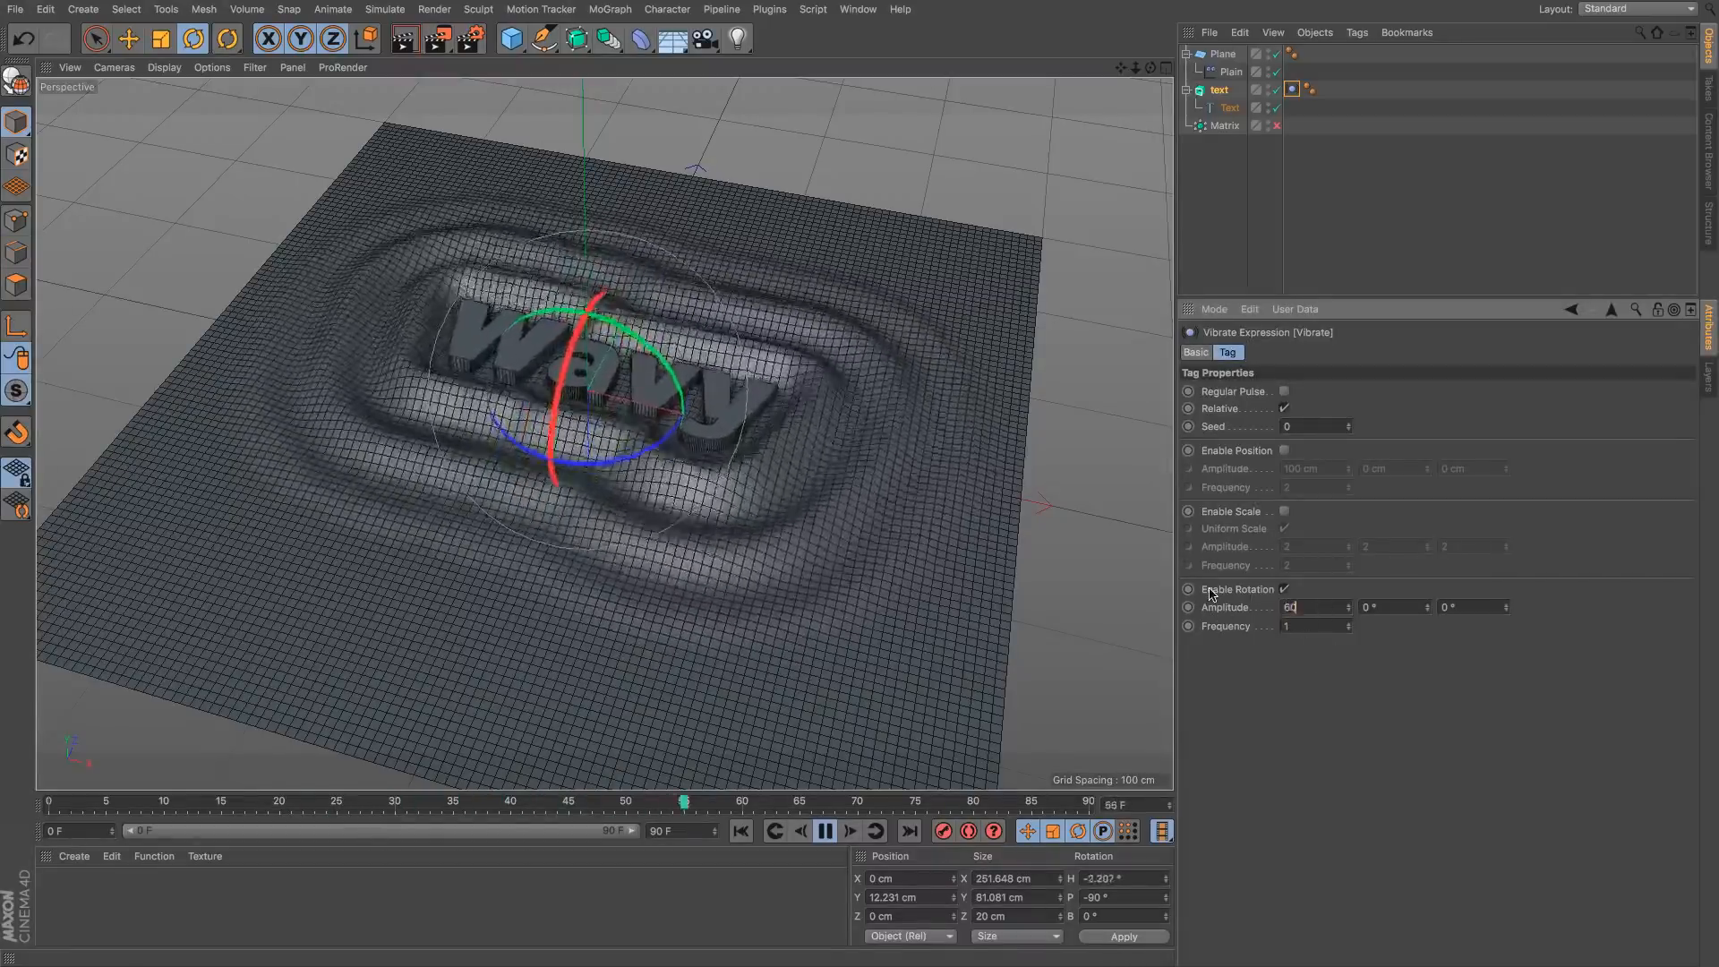
# Step: Add a Delay modifier layer on top of the Plain effector's falloff fields, in Spring mode with 67% effect strength
pyautogui.click(1231, 72)
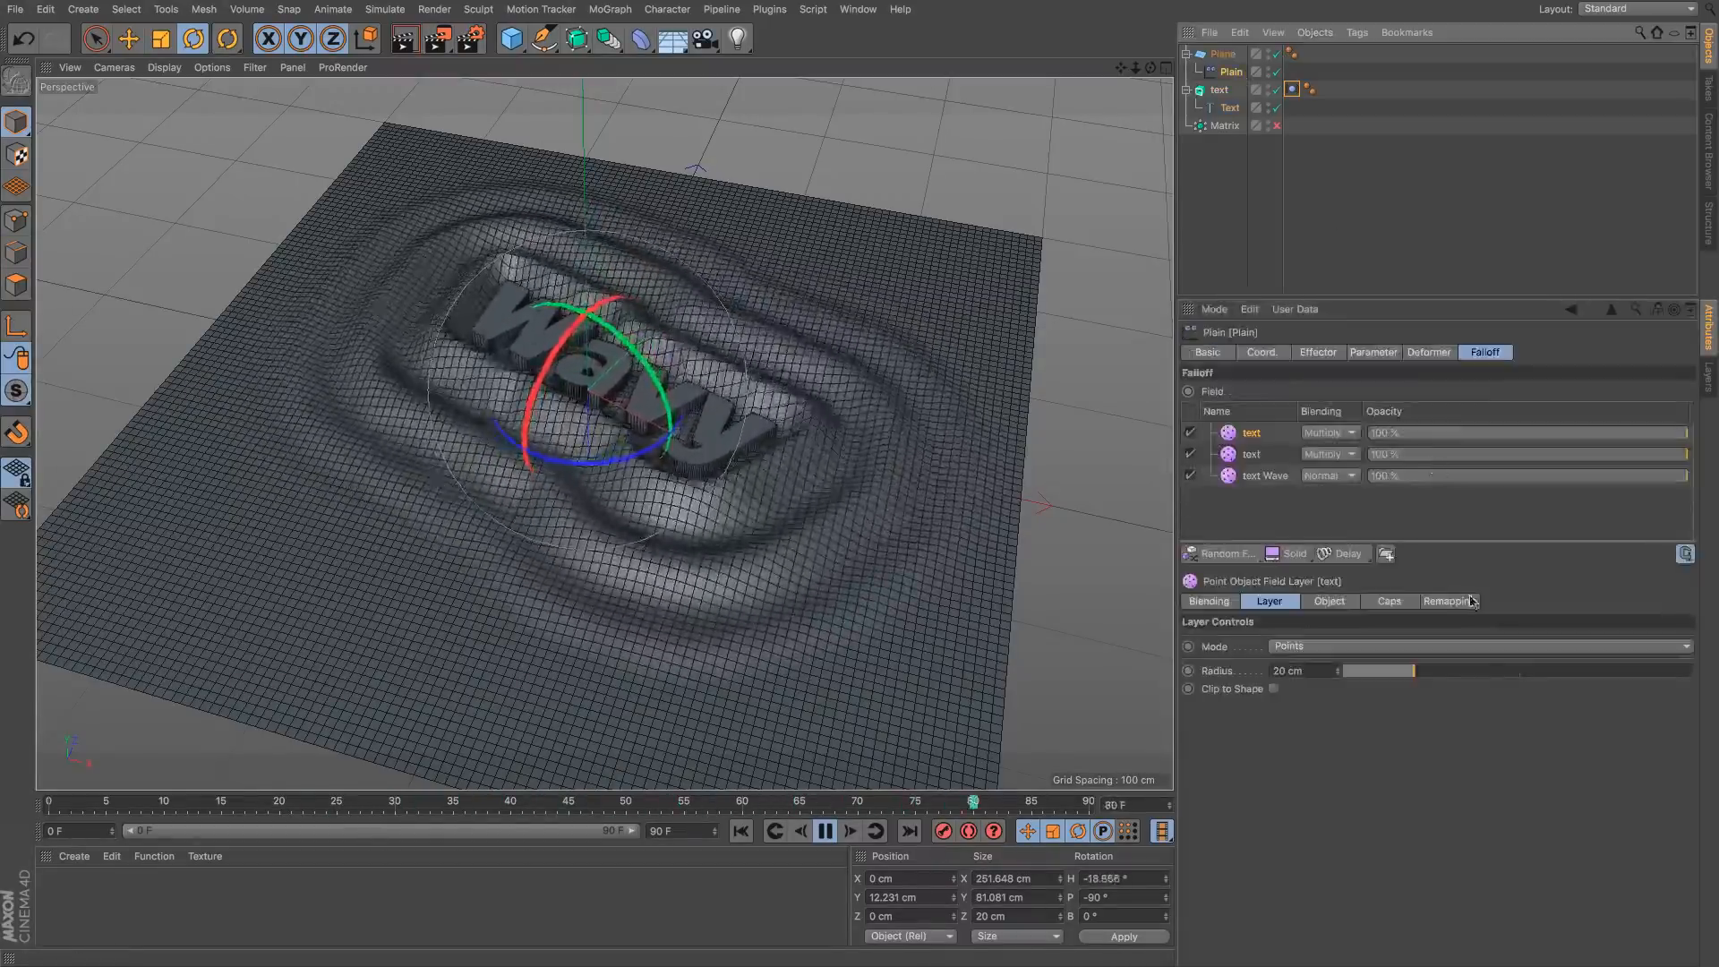
pyautogui.click(1350, 554)
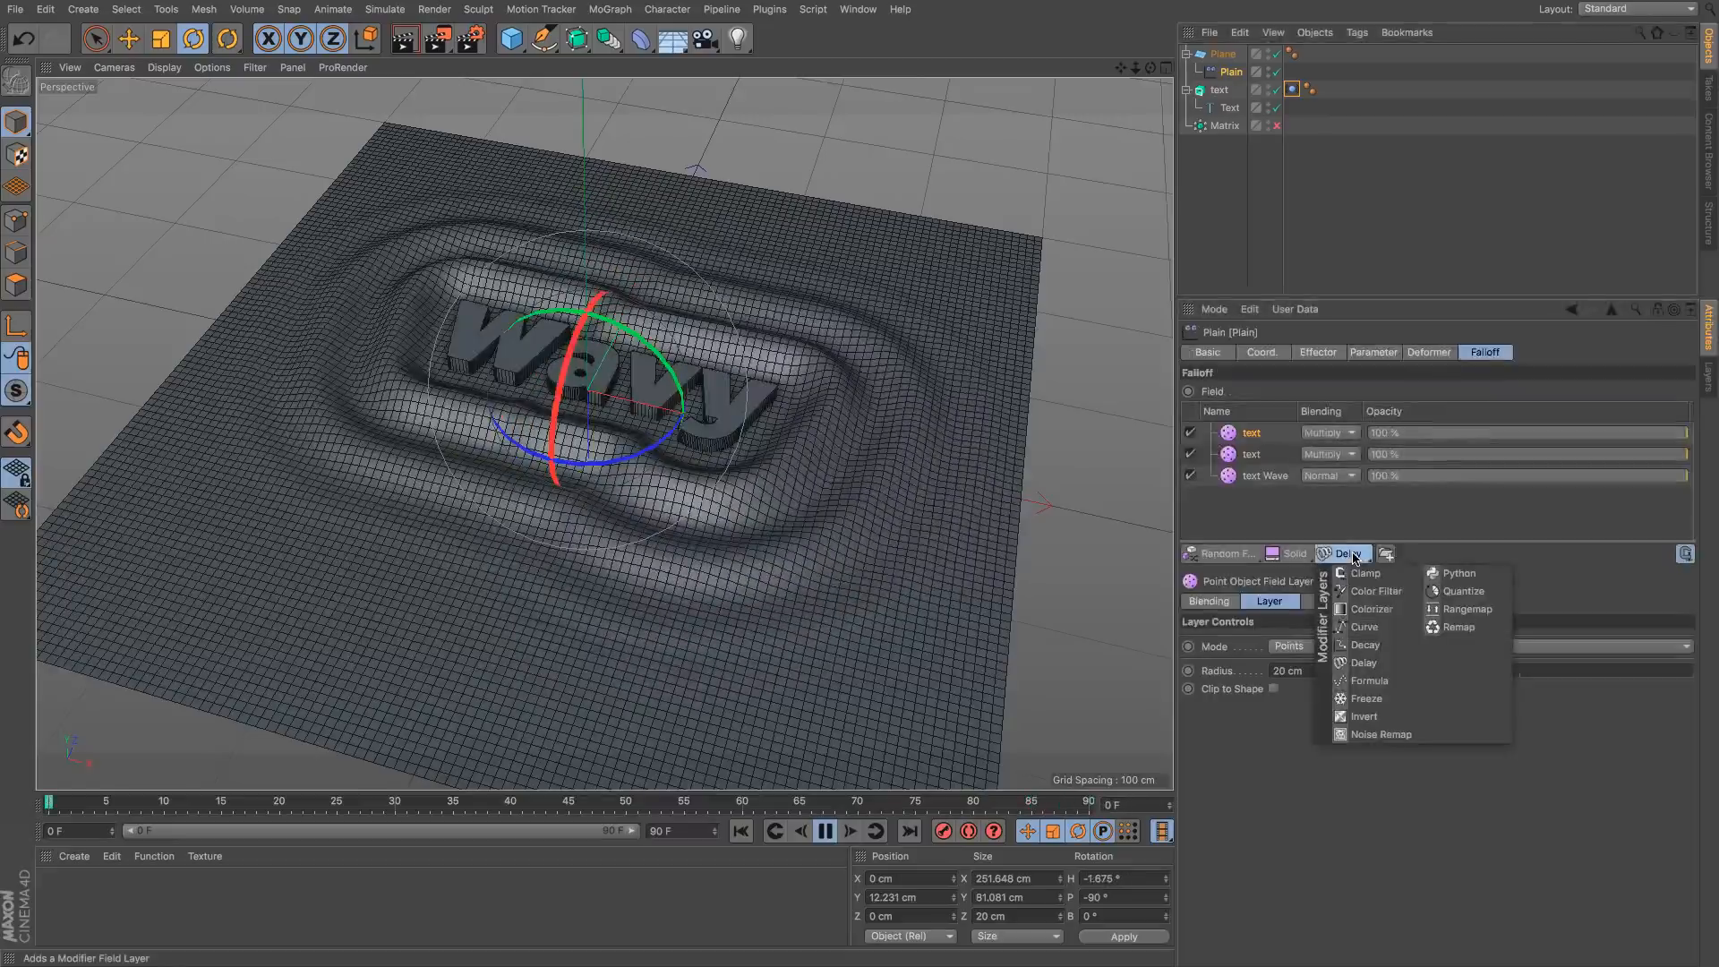
pyautogui.click(1412, 663)
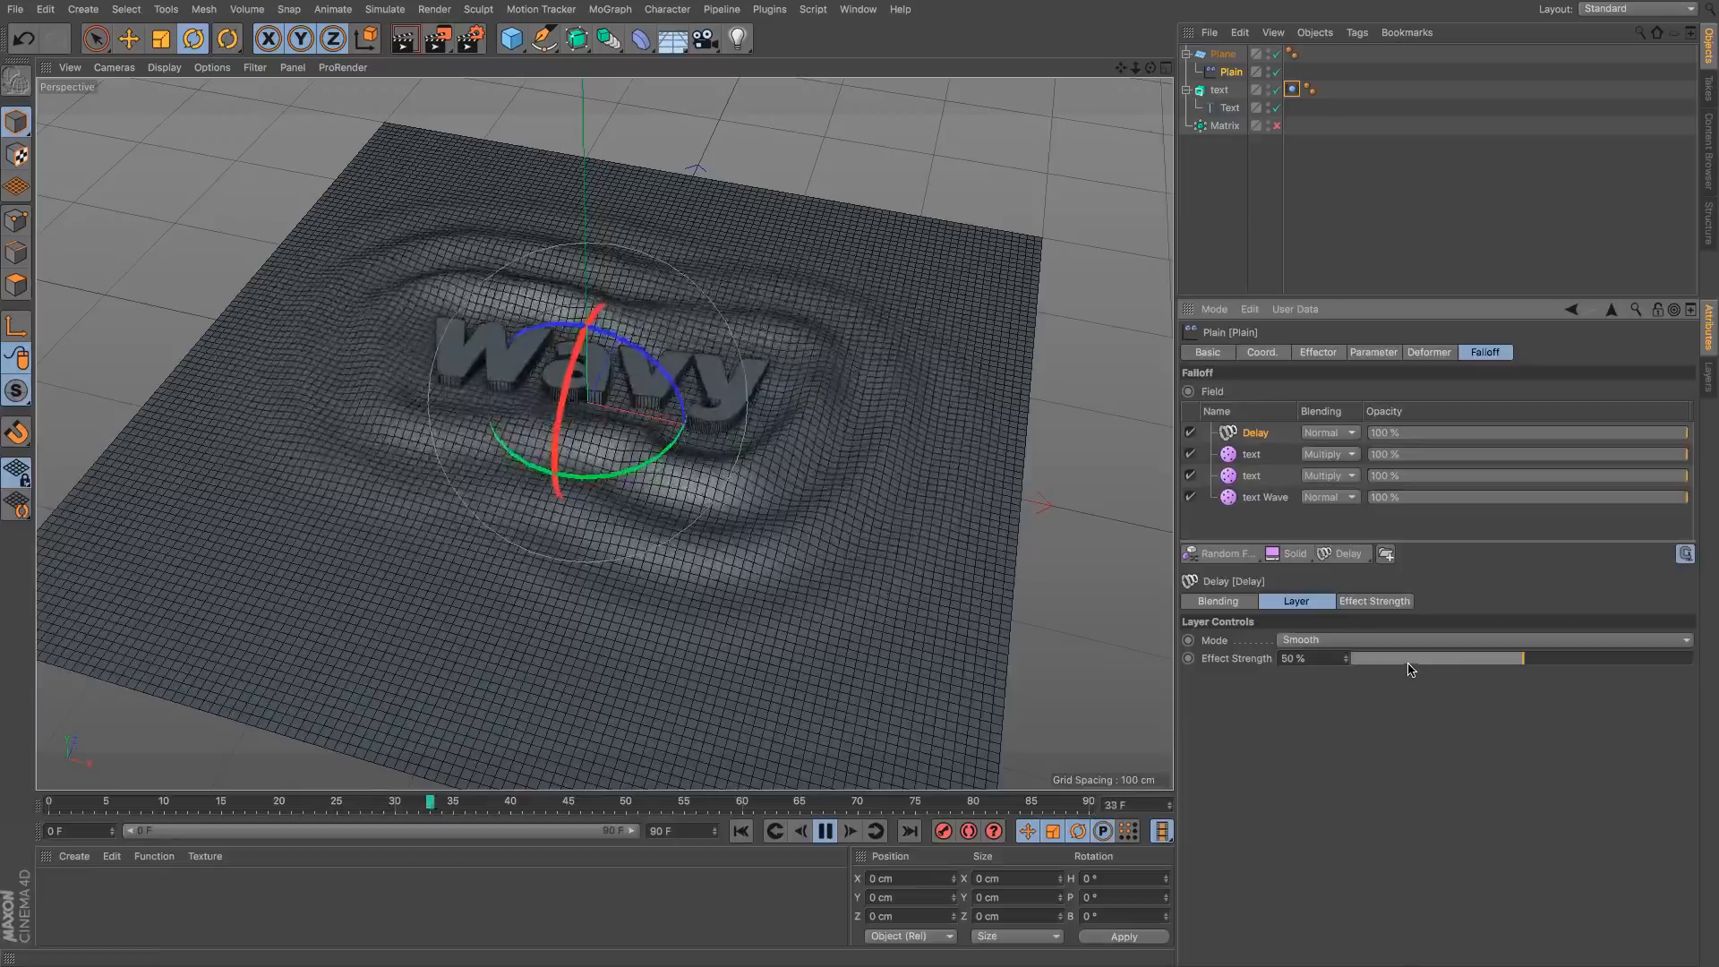
pyautogui.moveTo(1564, 662); pyautogui.dragTo(1660, 670)
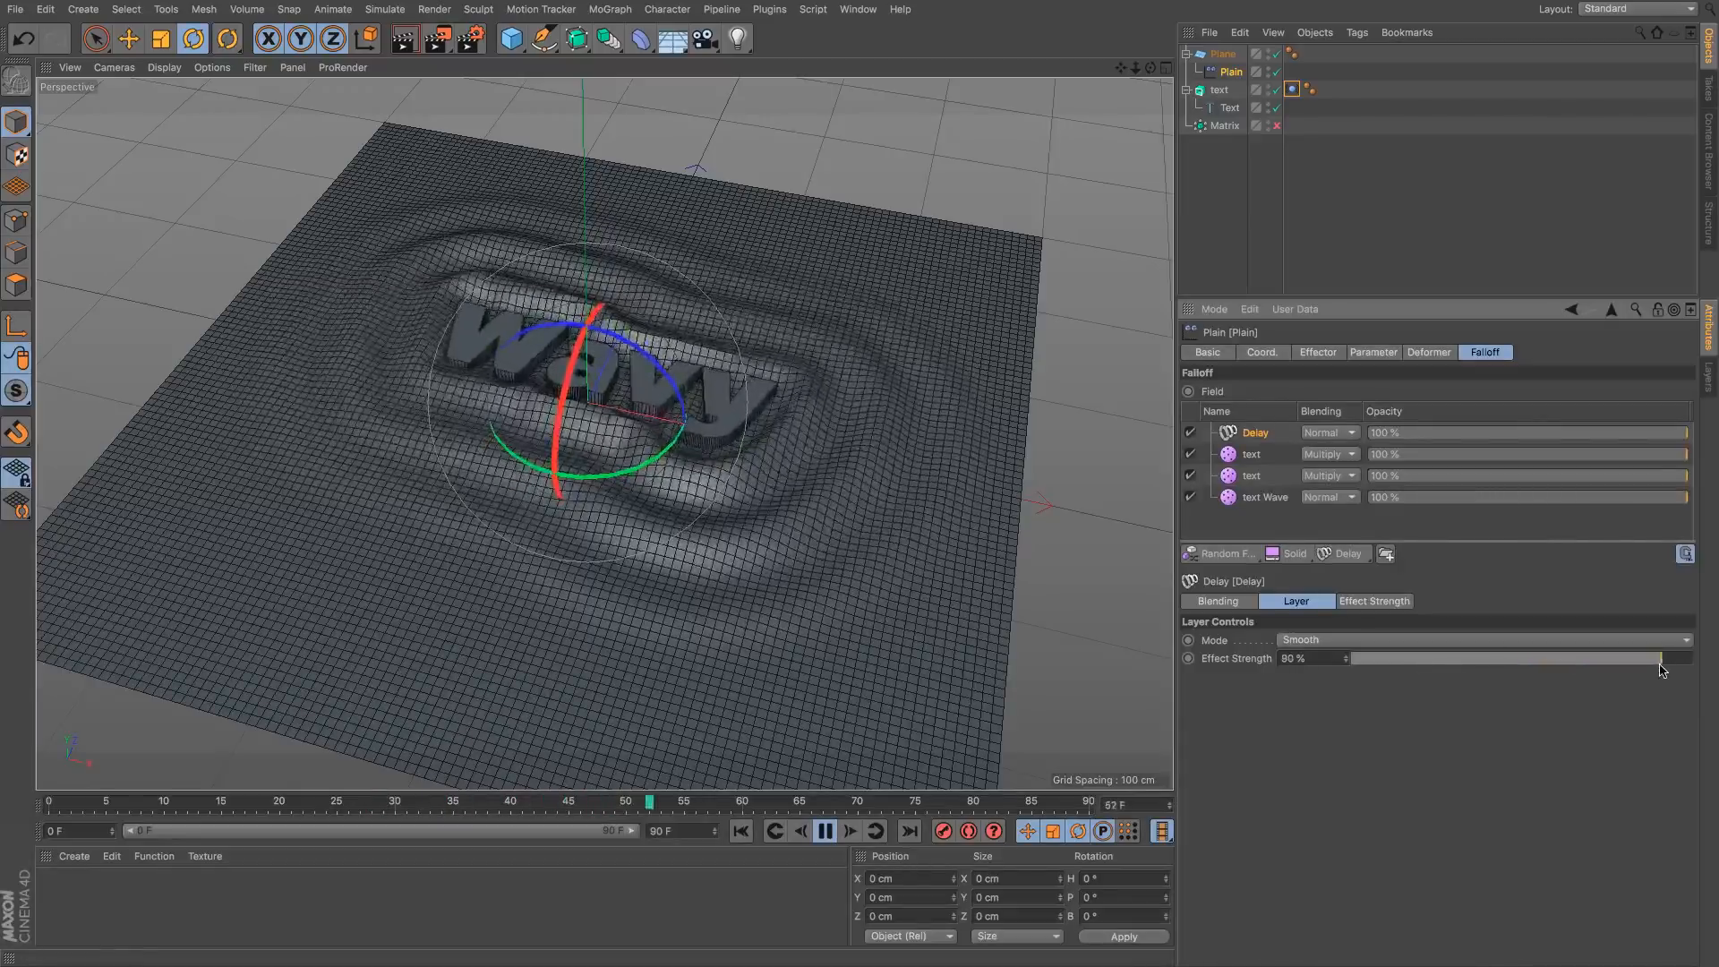
pyautogui.click(1437, 639)
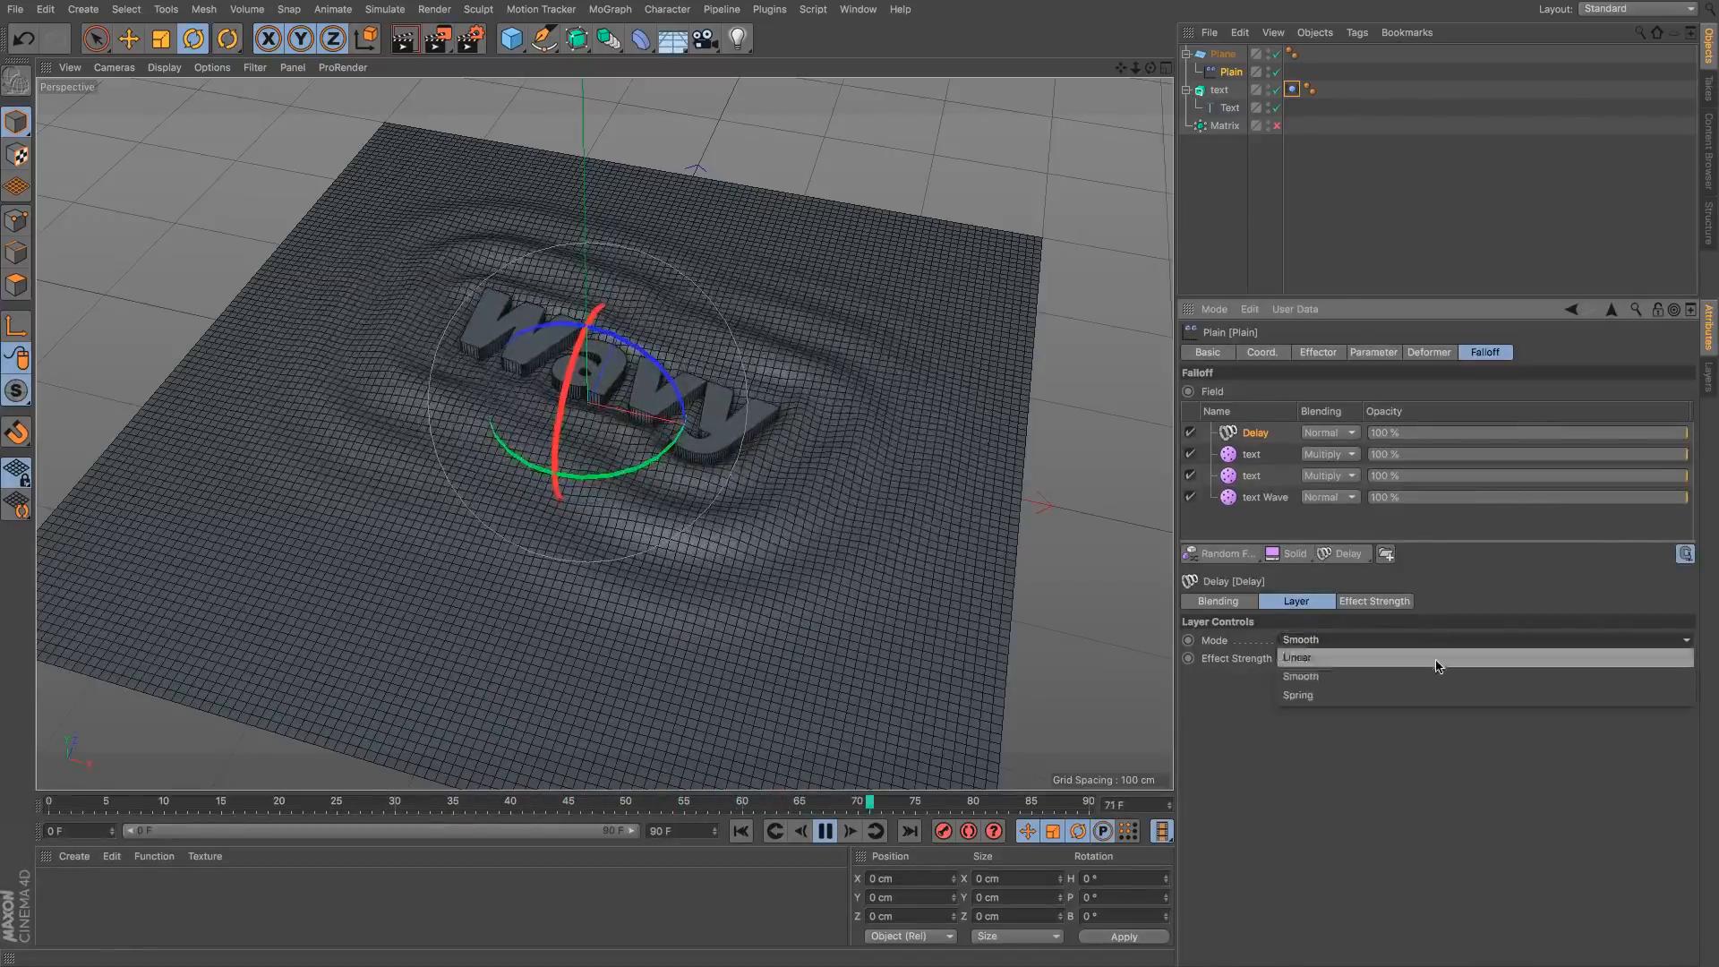
pyautogui.click(1436, 696)
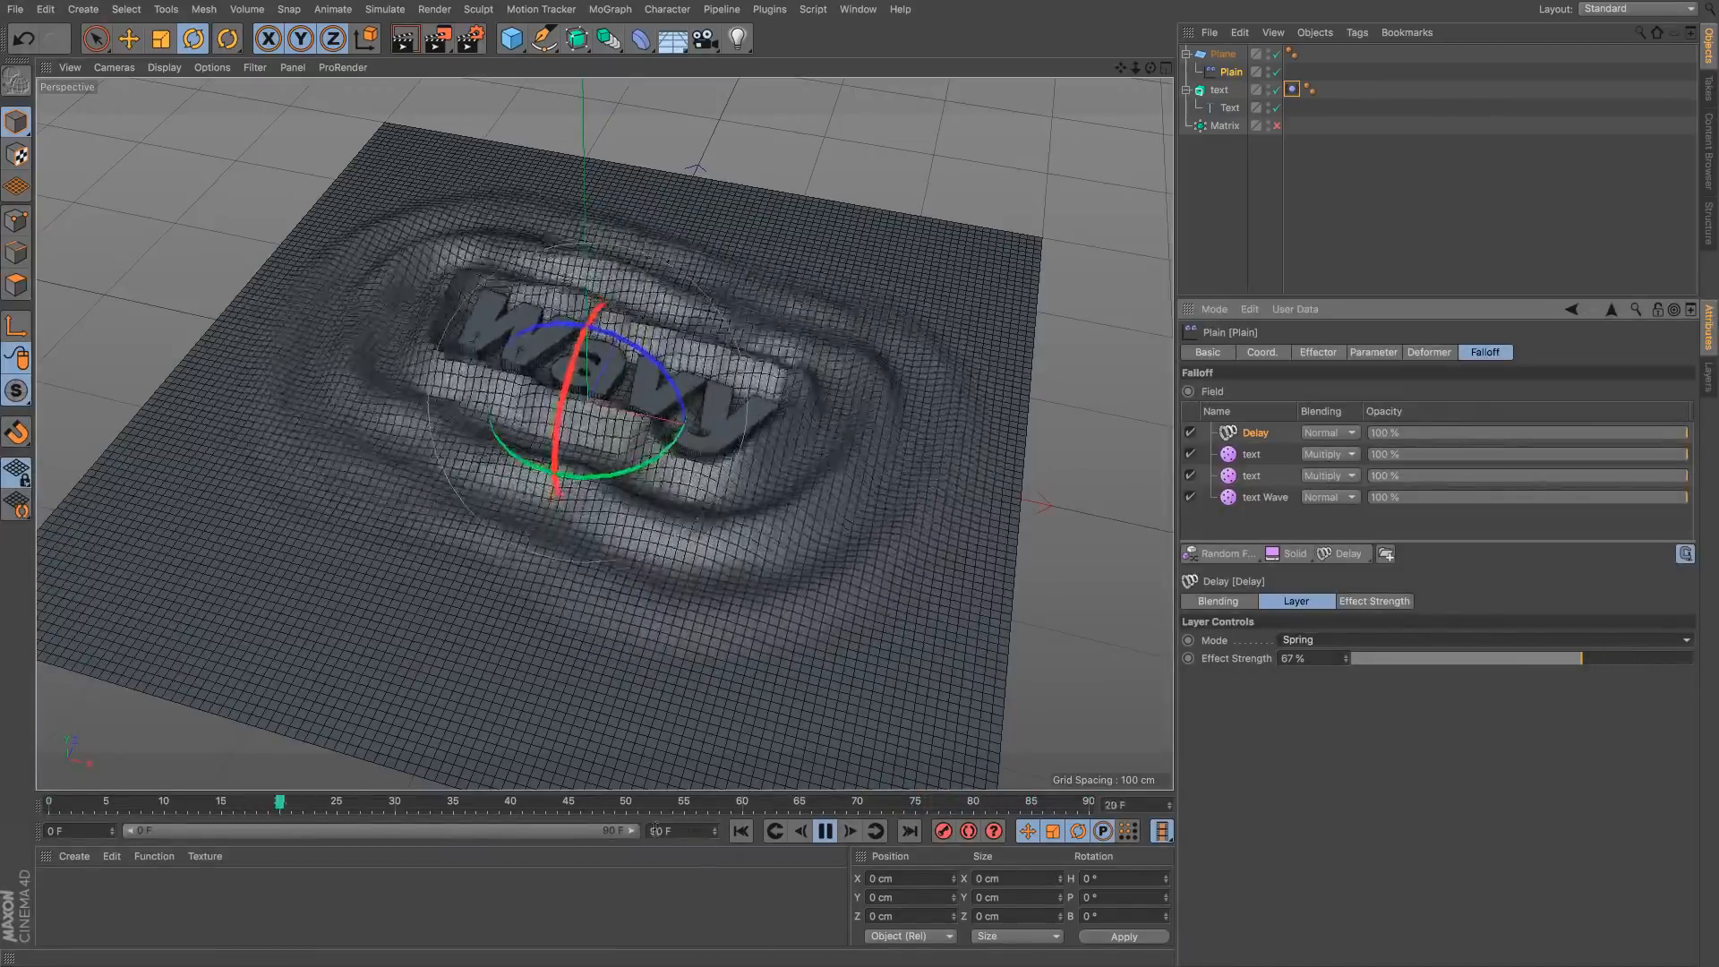
# Step: Extend the project to 900 frames, stretch the preview range over its full length, and play the animation
pyautogui.write('0')
pyautogui.press('Return')
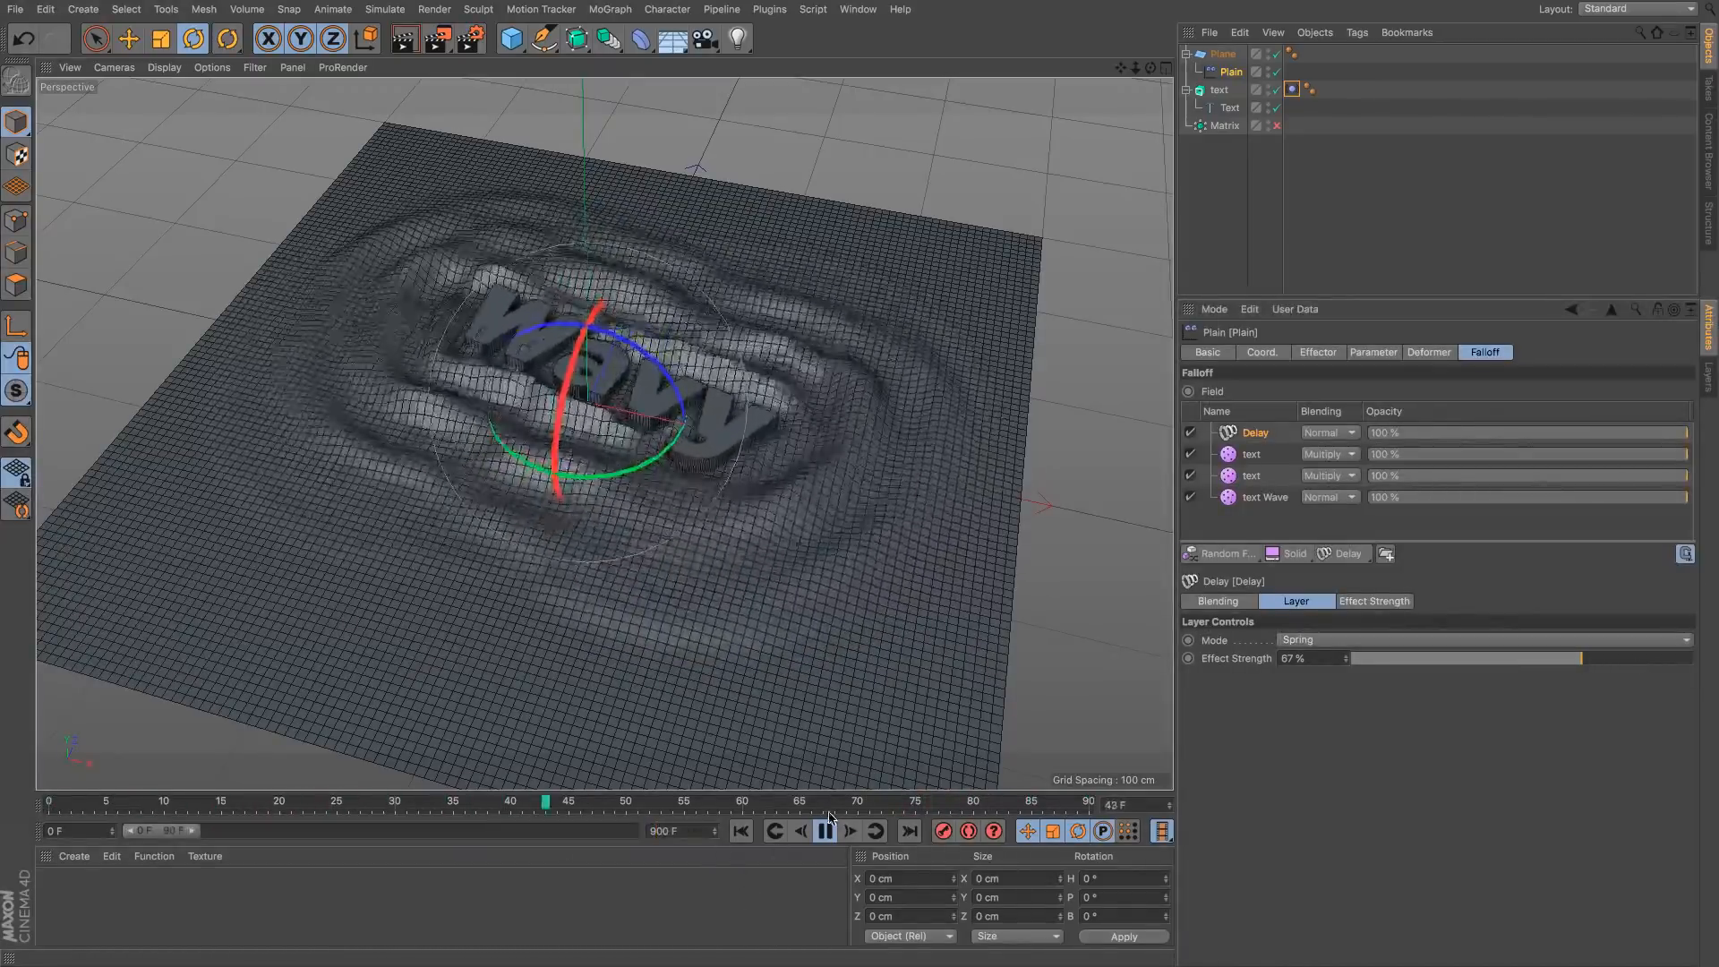
pyautogui.moveTo(194, 830); pyautogui.dragTo(637, 830)
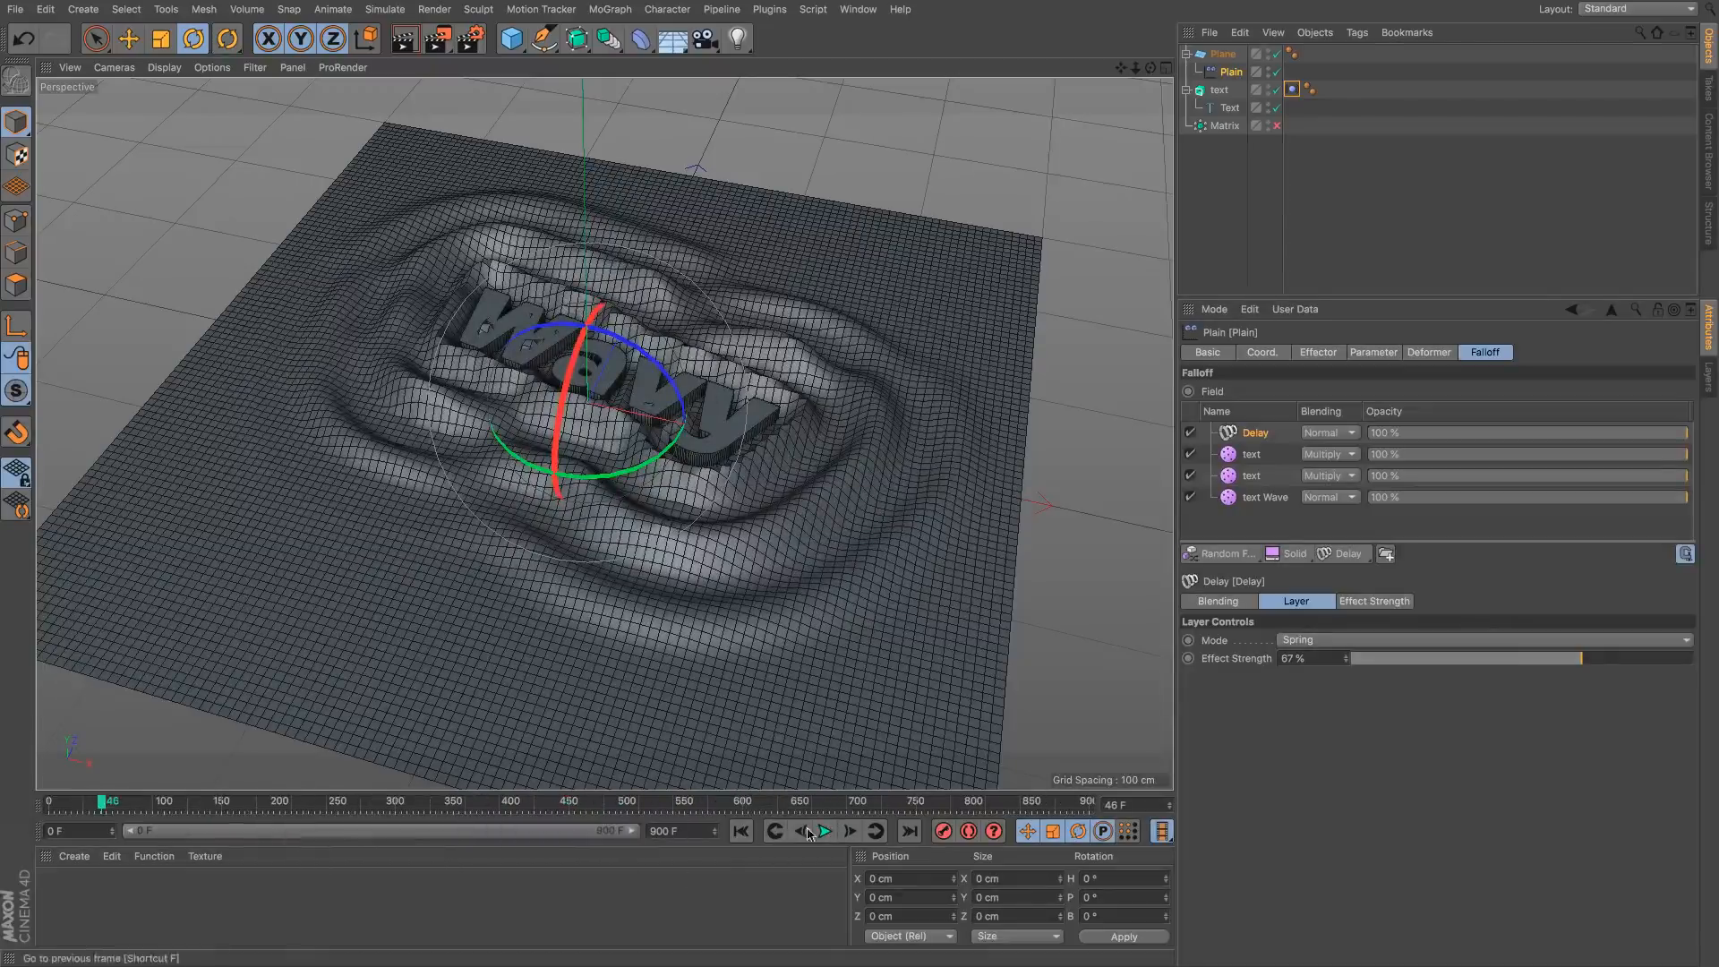
pyautogui.click(825, 831)
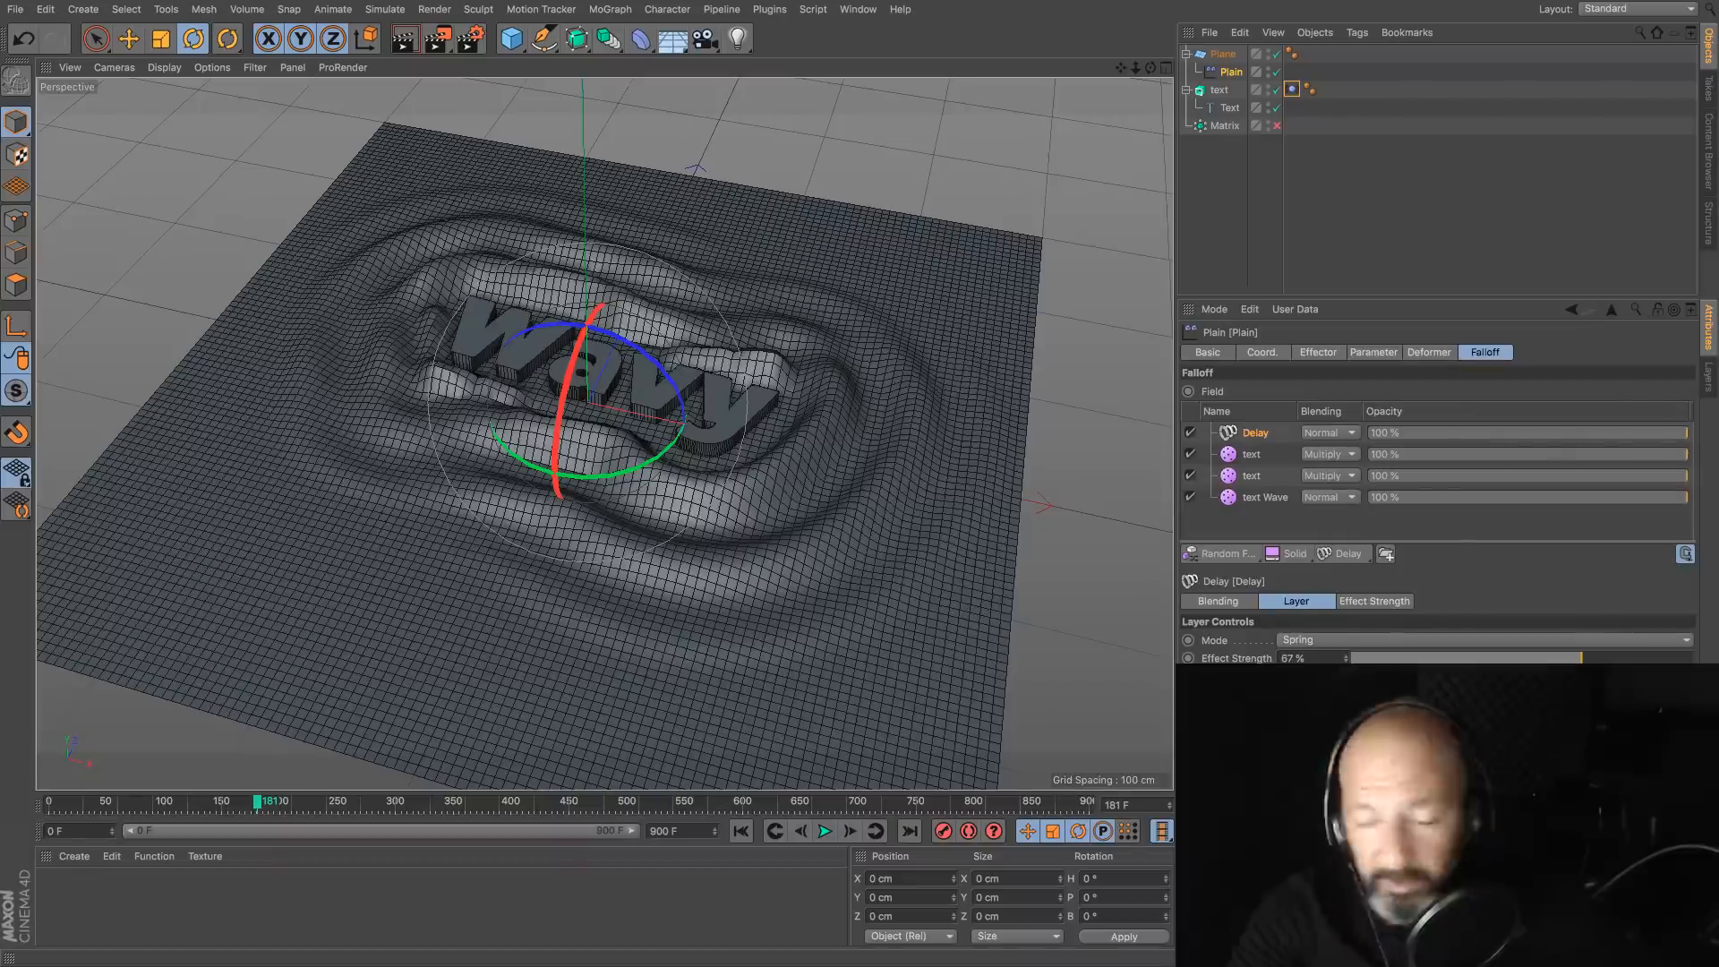
# Step: Start a new empty scene, and add a cube to it and undo that addition
pyautogui.click(1222, 222)
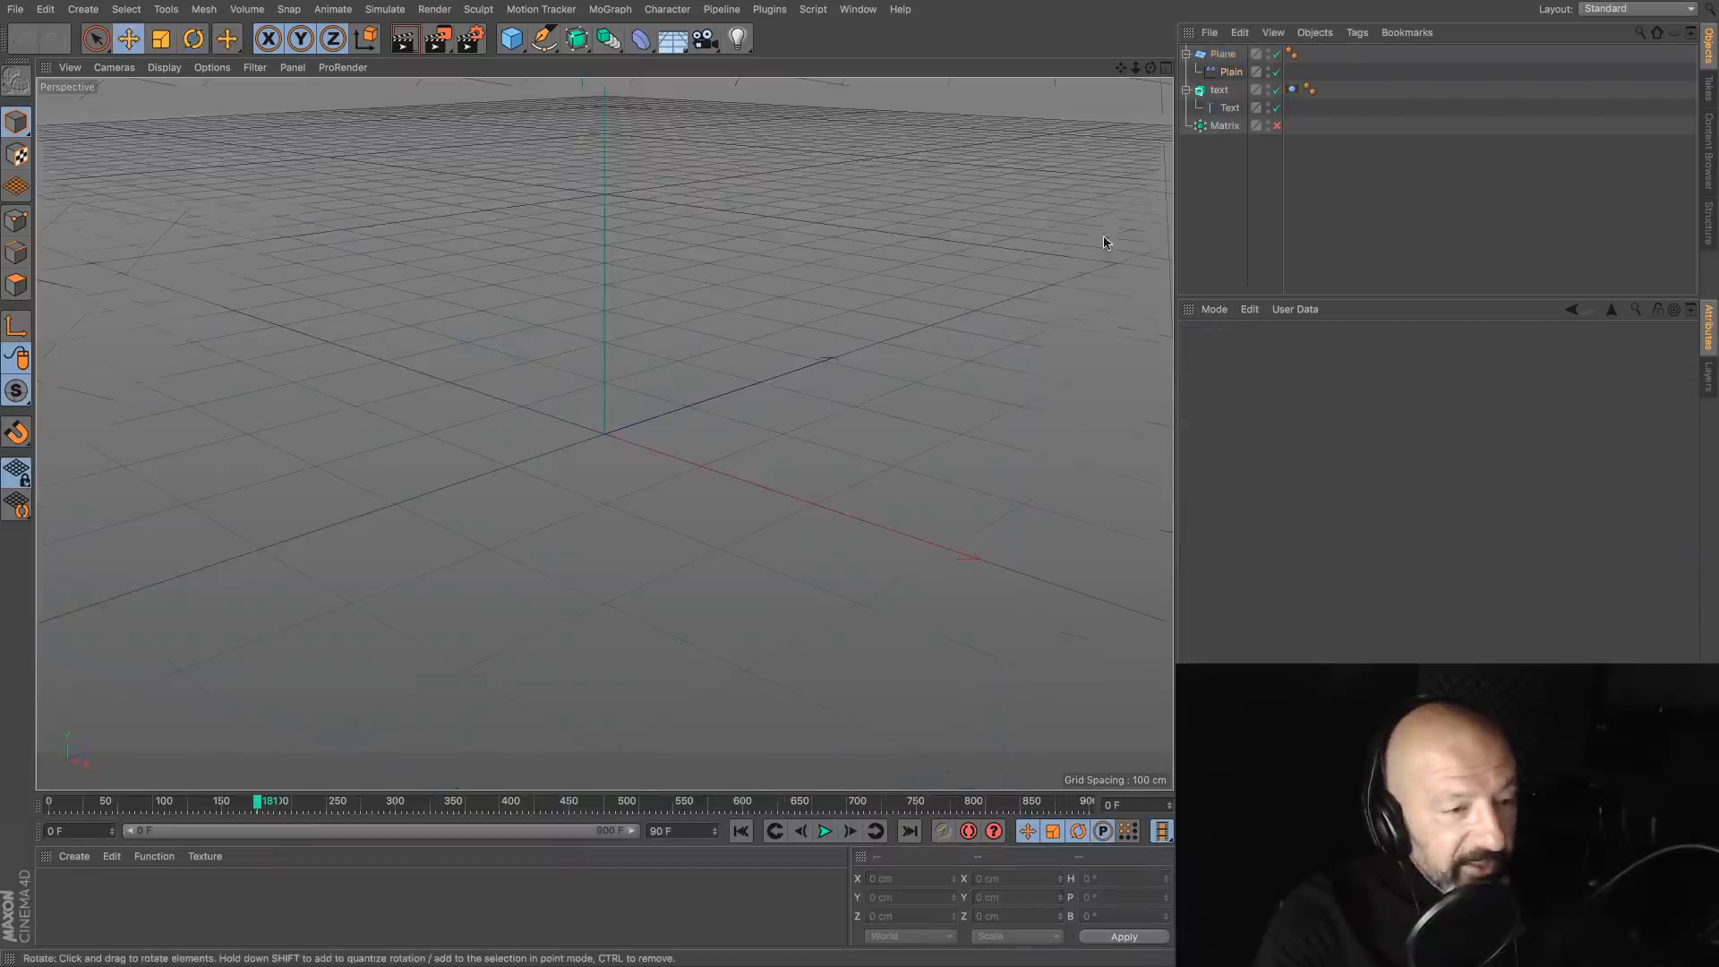
pyautogui.click(509, 39)
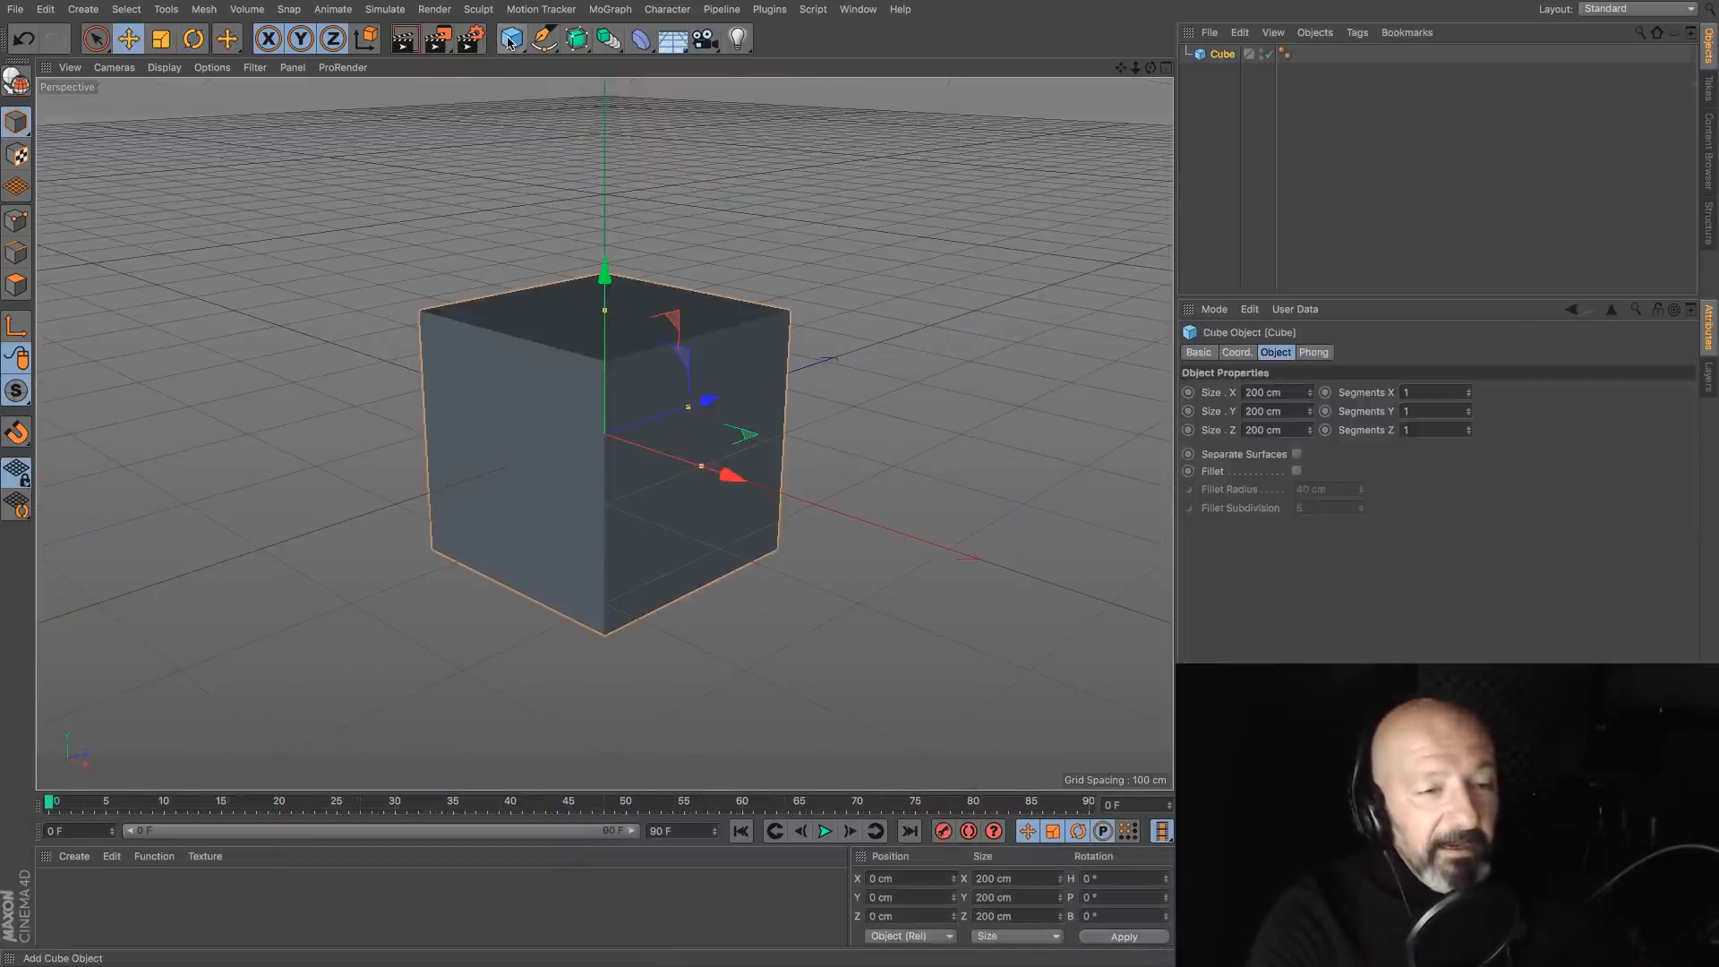
pyautogui.hotkey('ctrl', 'z')
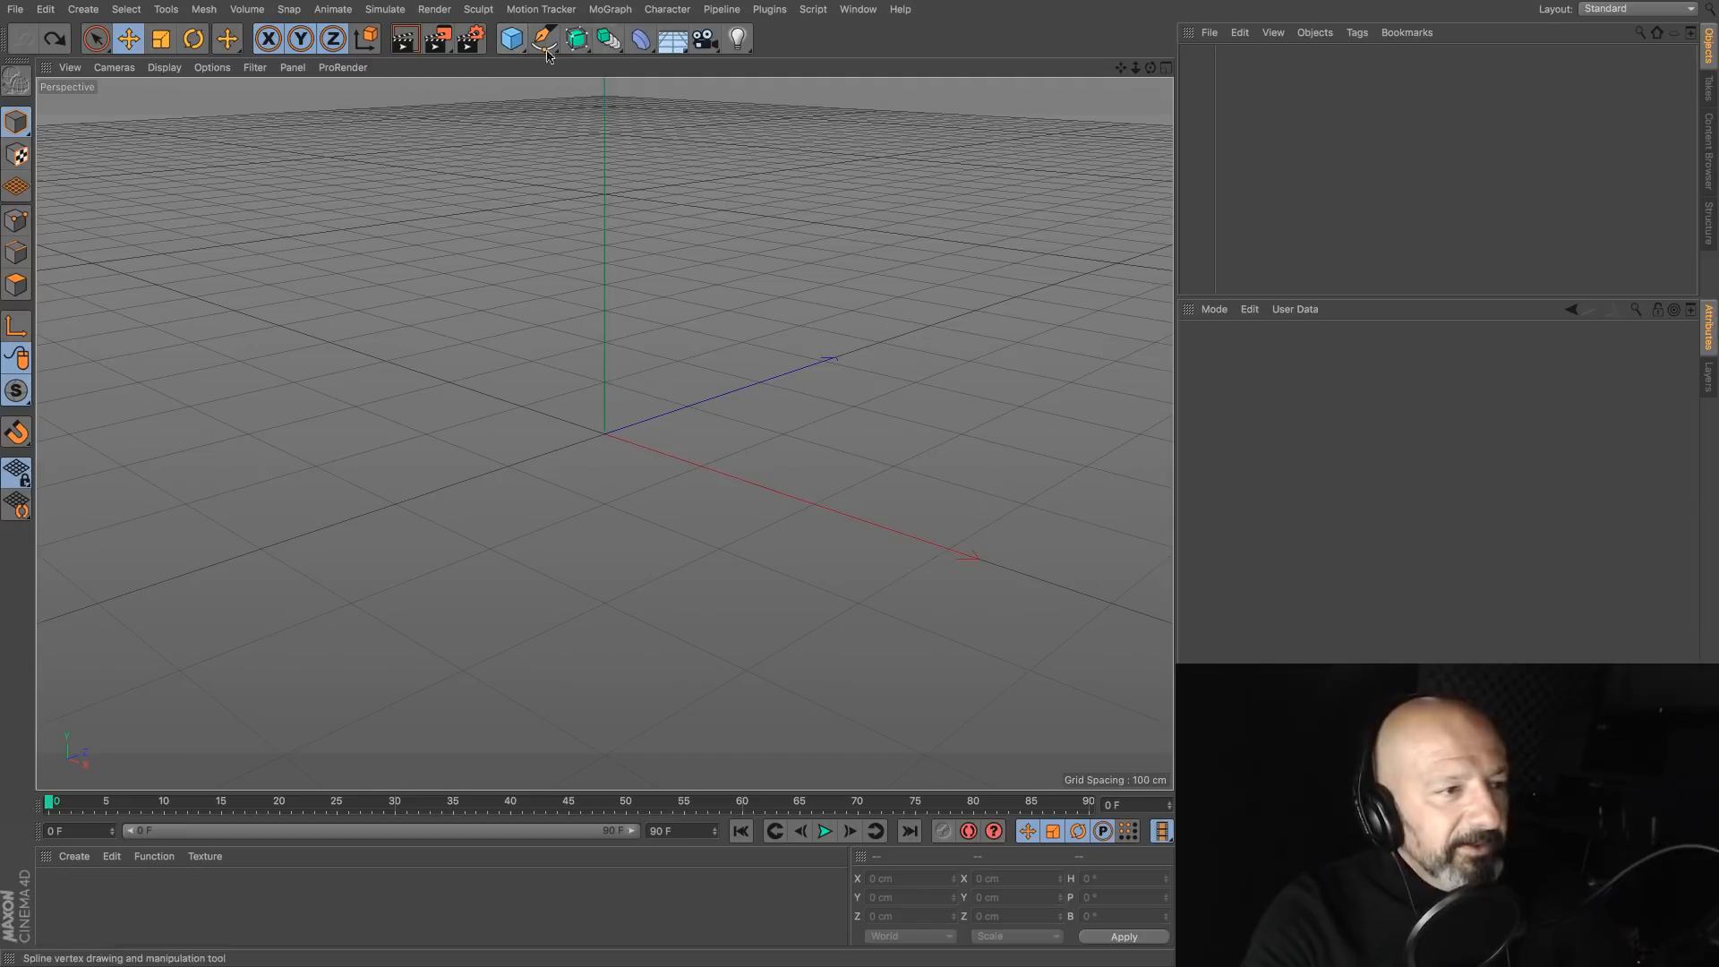
# Step: Add a Figure primitive to the empty scene and frame it in the viewport
pyautogui.click(510, 43)
pyautogui.click(747, 169)
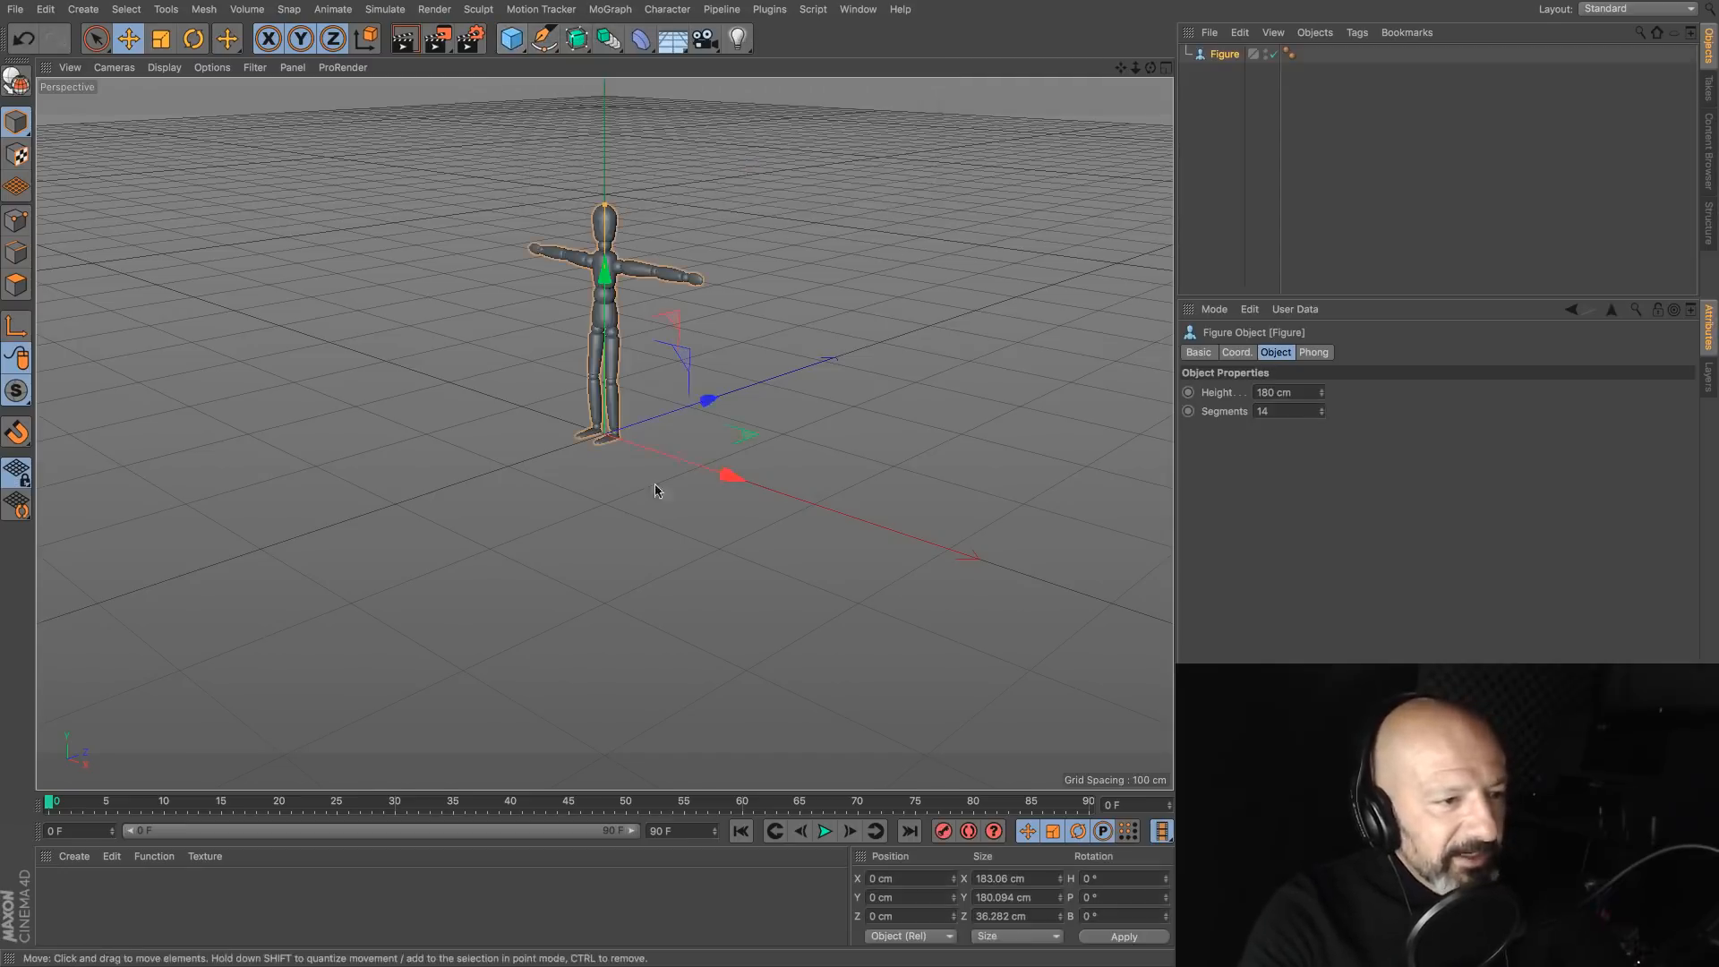
pyautogui.press('o')
# Step: Place the Figure inside a Volume Builder, and nest that builder inside a Volume Mesher
pyautogui.click(247, 9)
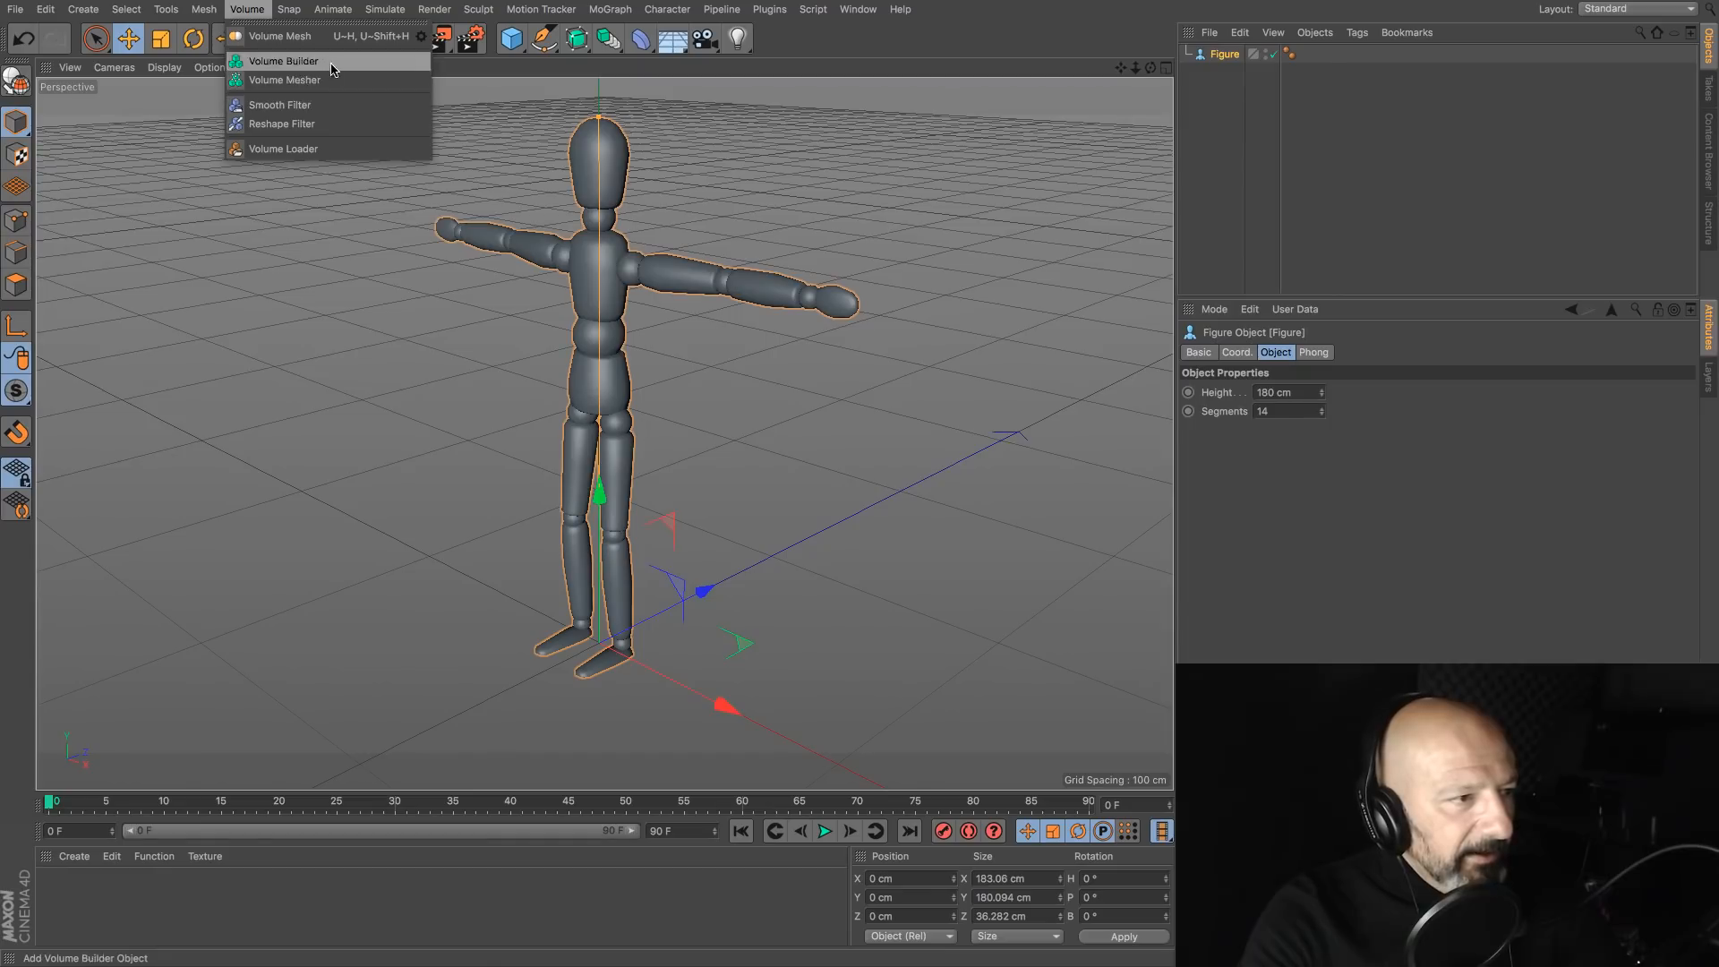
pyautogui.click(280, 61)
pyautogui.click(246, 9)
pyautogui.keyDown('alt'); pyautogui.click(278, 80); pyautogui.keyUp('alt')
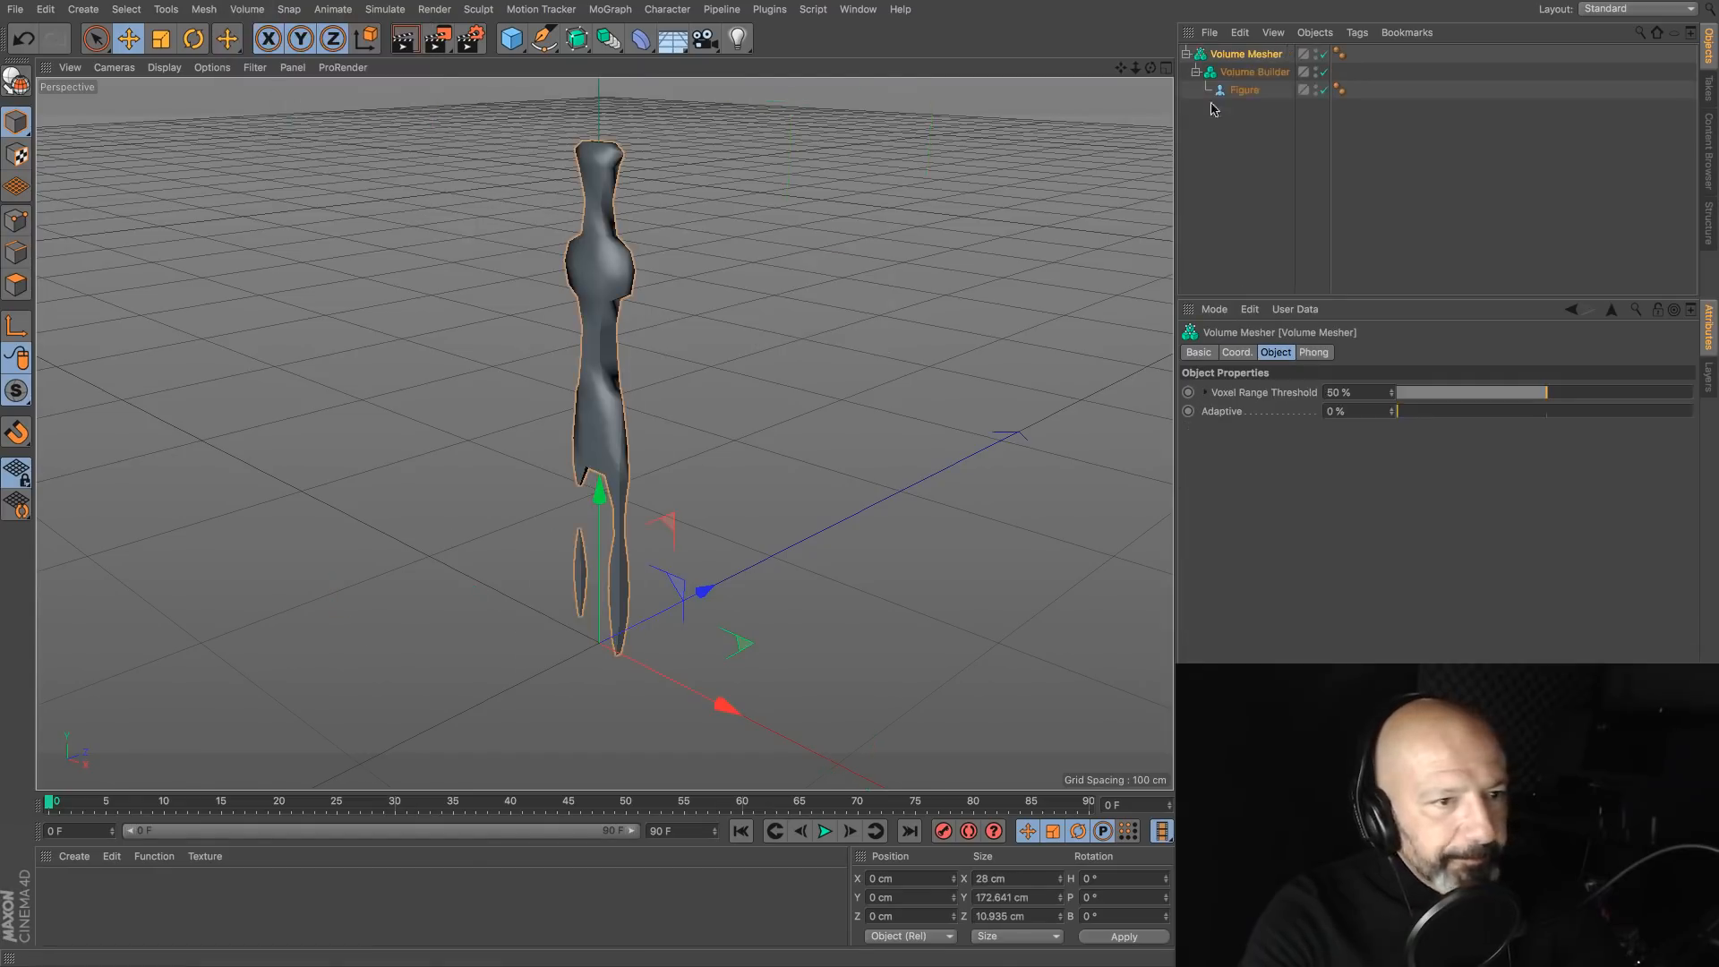
# Step: Set the Volume Builder's voxel size to 2 cm
pyautogui.click(1254, 72)
pyautogui.doubleClick(1280, 410)
pyautogui.write('2')
pyautogui.press('Return')
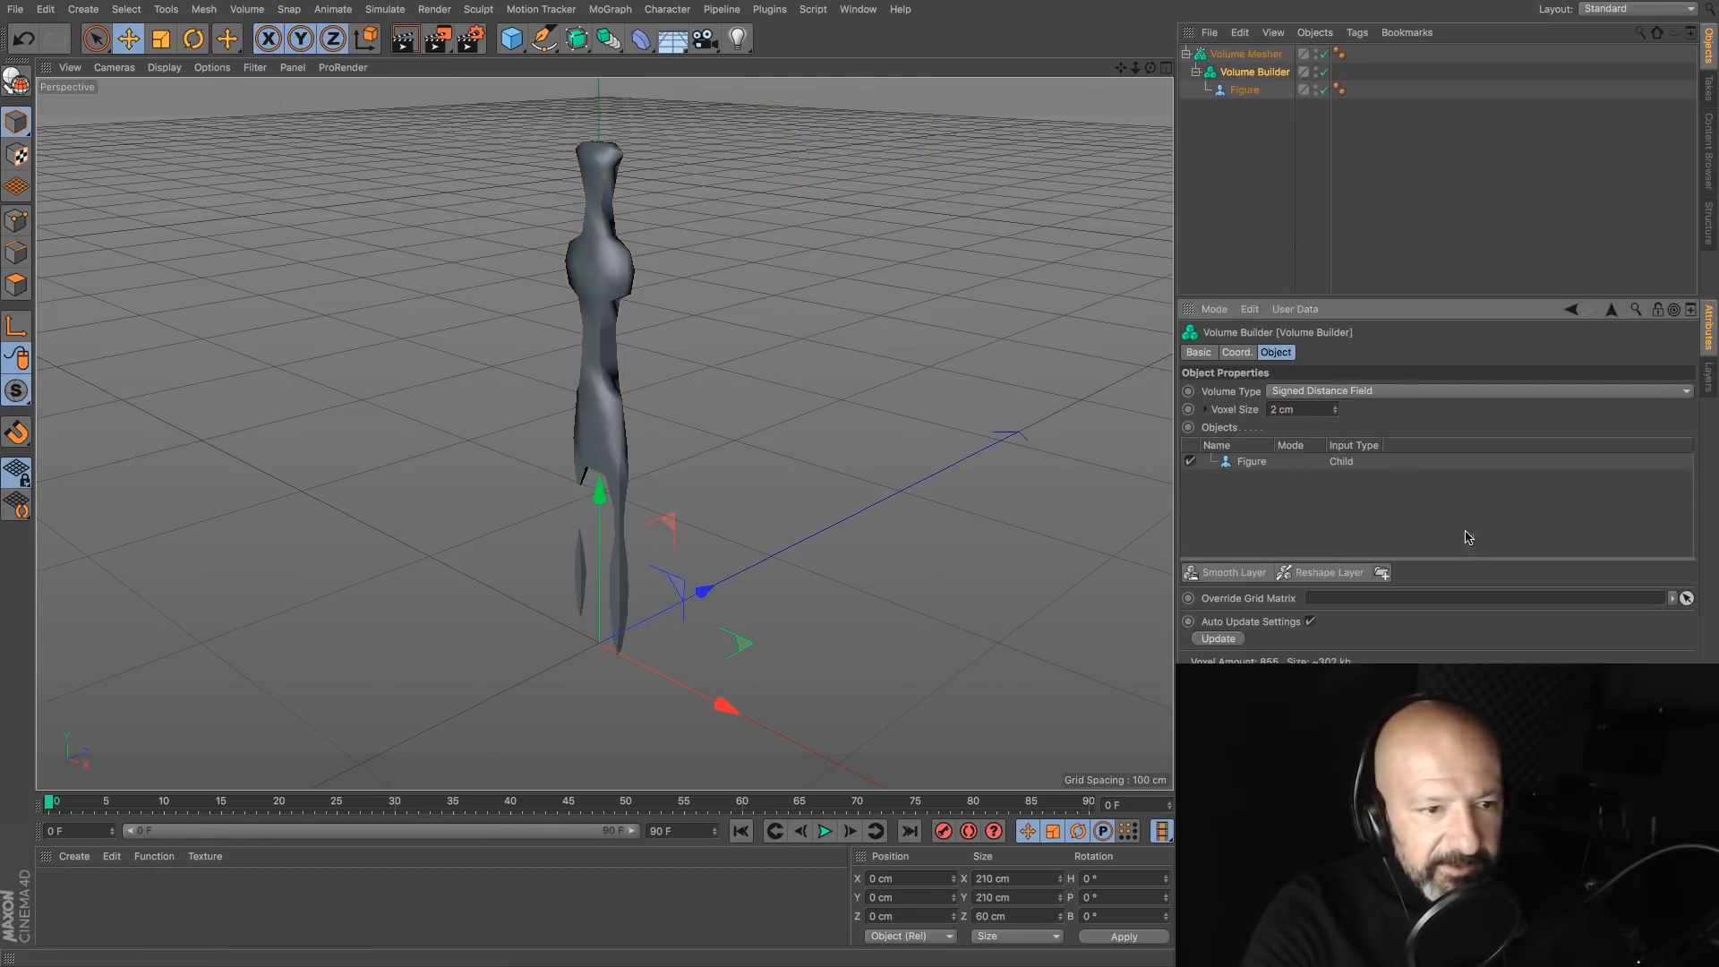
# Step: Display the figure's mesh in the viewport with Gouraud Shading (Lines)
pyautogui.keyDown('alt'); pyautogui.moveTo(304, 143); pyautogui.dragTo(196, 100); pyautogui.keyUp('alt')
pyautogui.press('v')
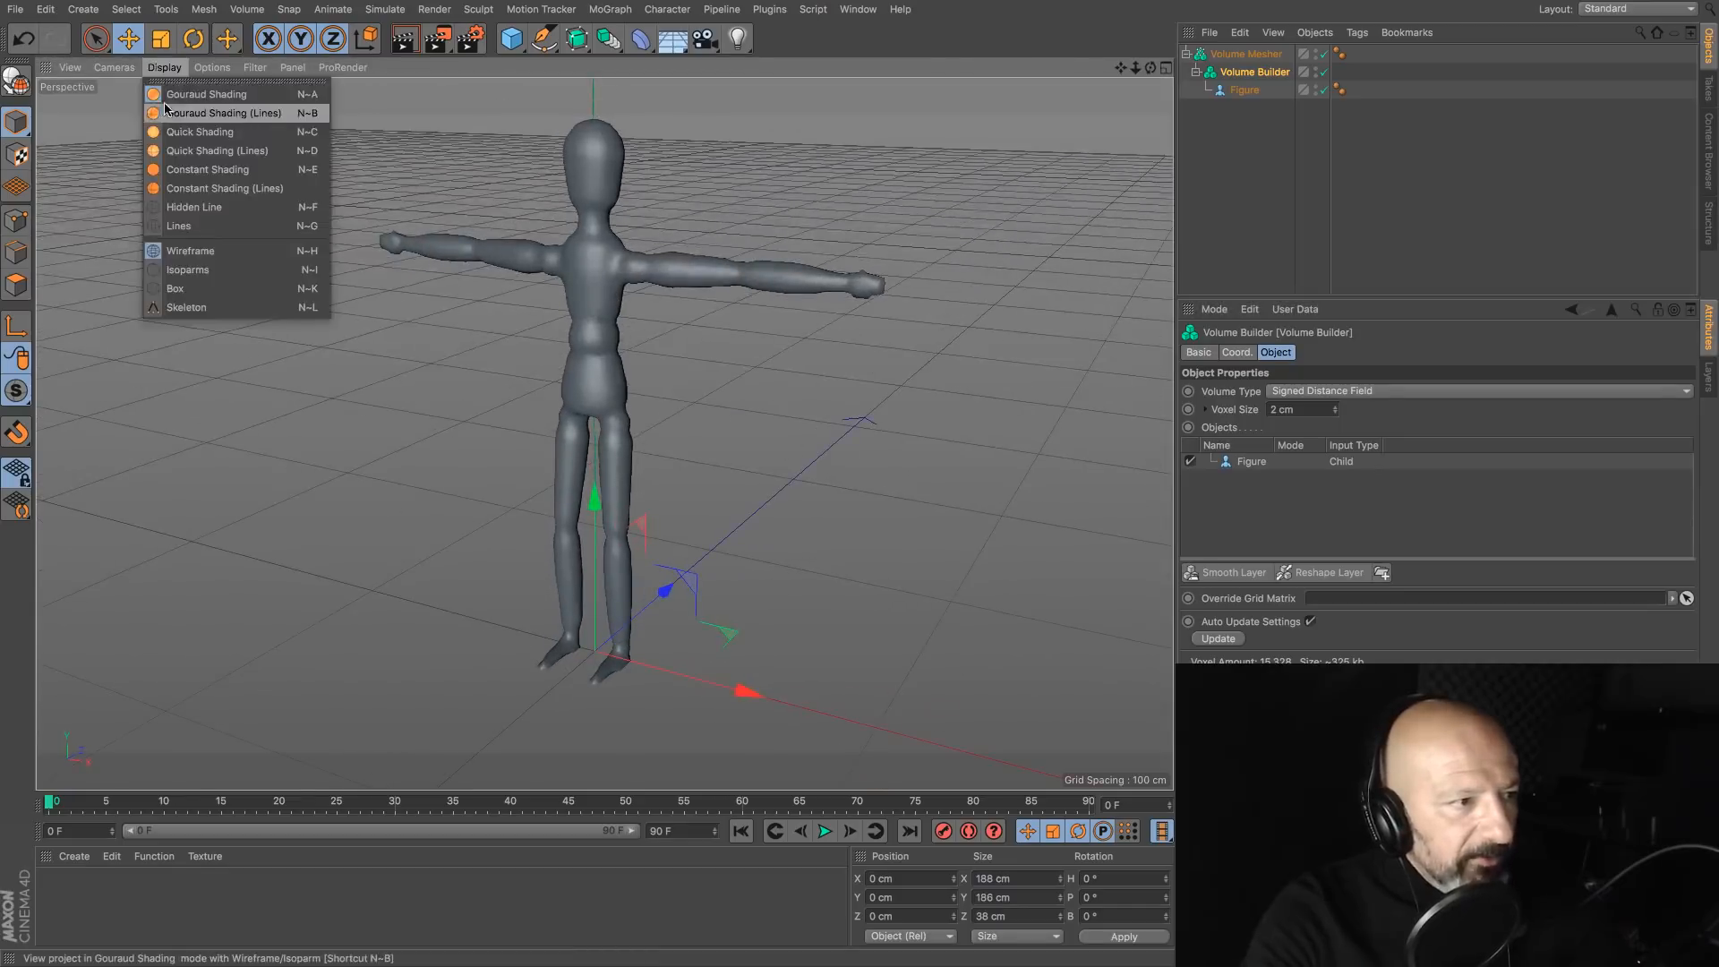
pyautogui.press('Escape')
pyautogui.click(164, 67)
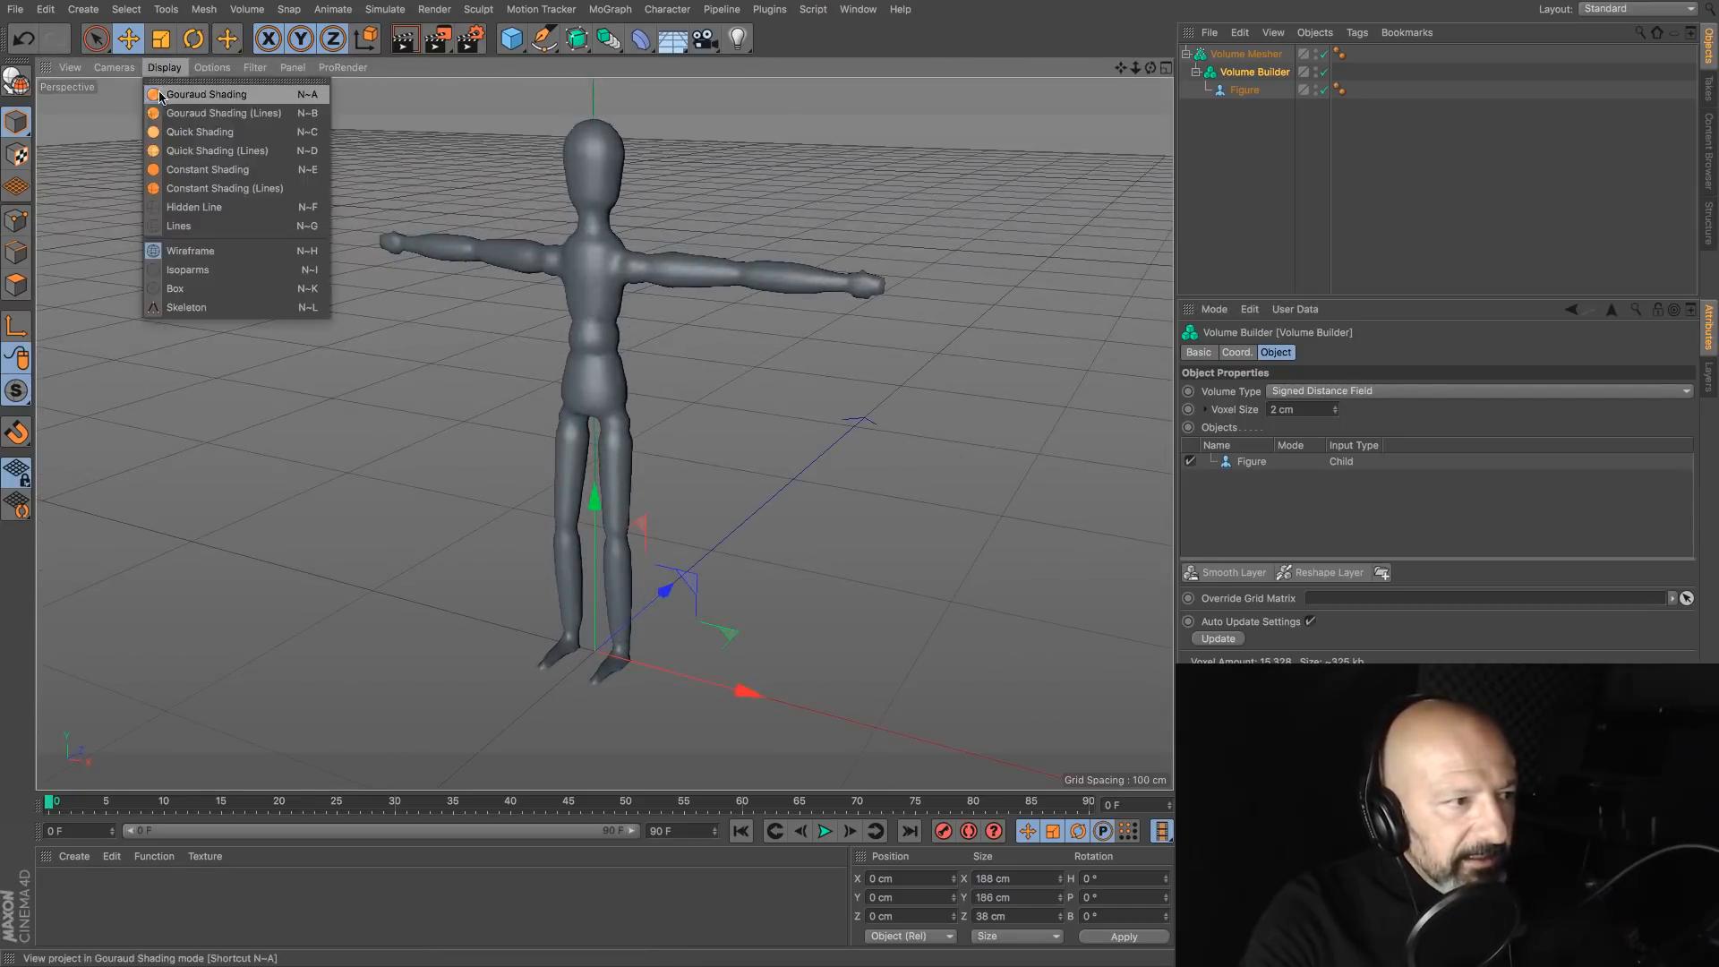
pyautogui.click(165, 103)
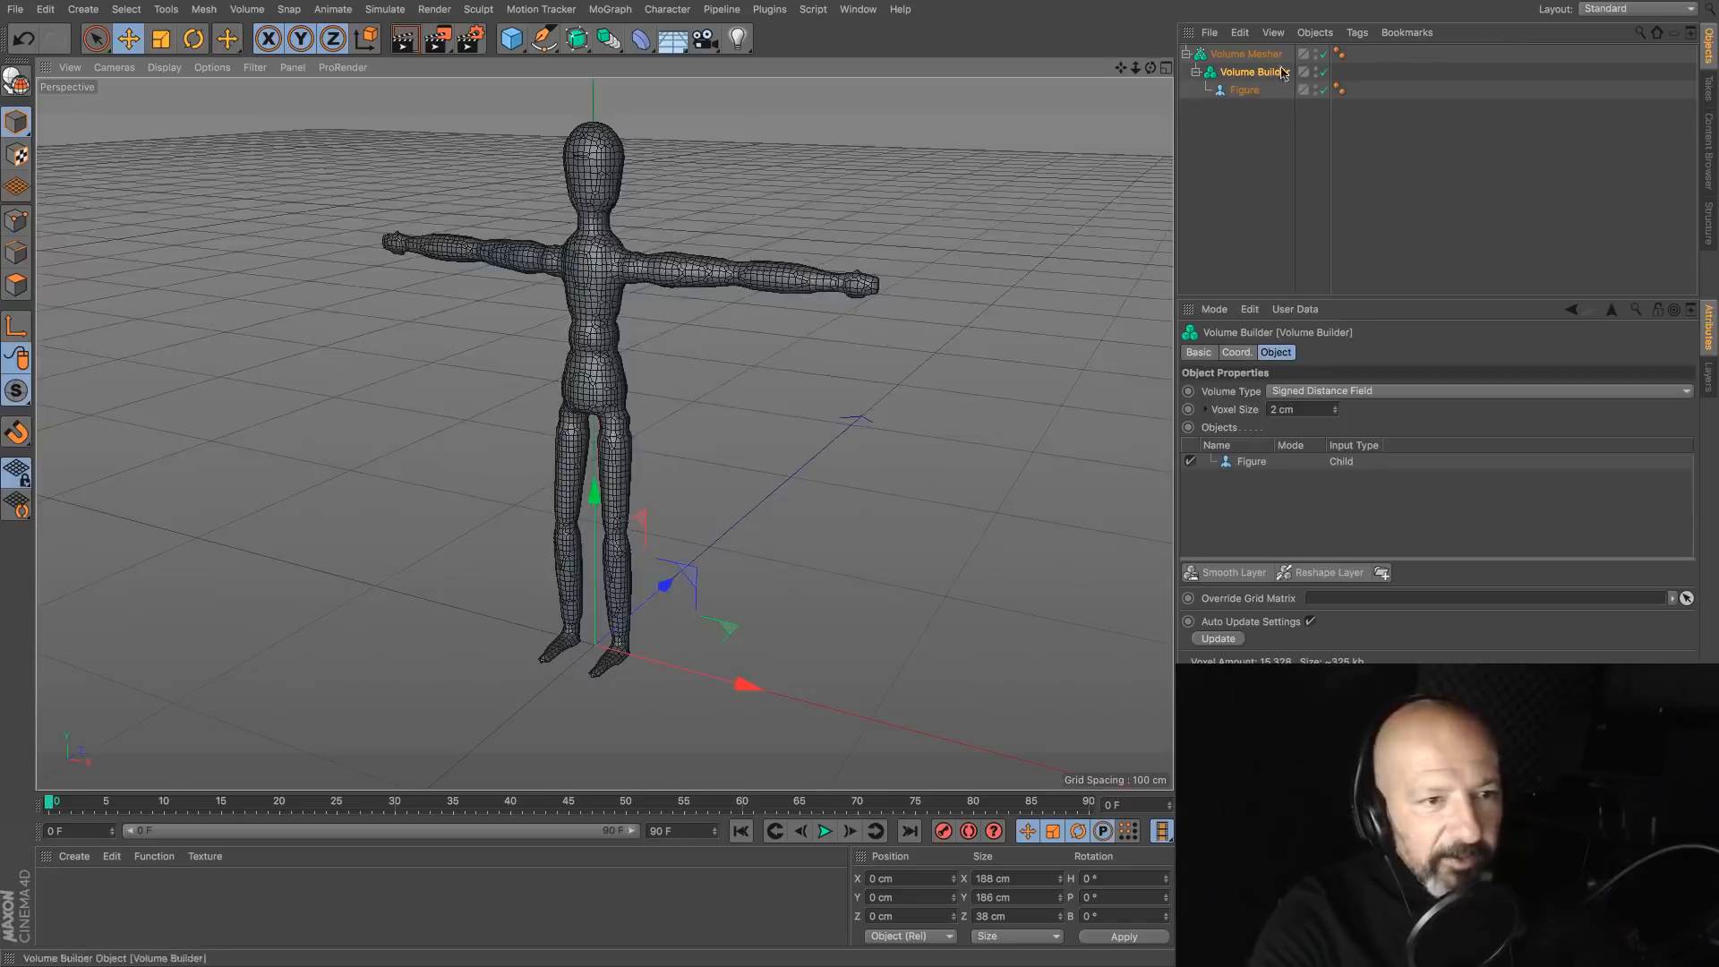
# Step: Refine the figure's volume mesh by setting the Volume Builder's voxel size to 1 cm
pyautogui.doubleClick(1286, 410)
pyautogui.write('1')
pyautogui.press('Return')
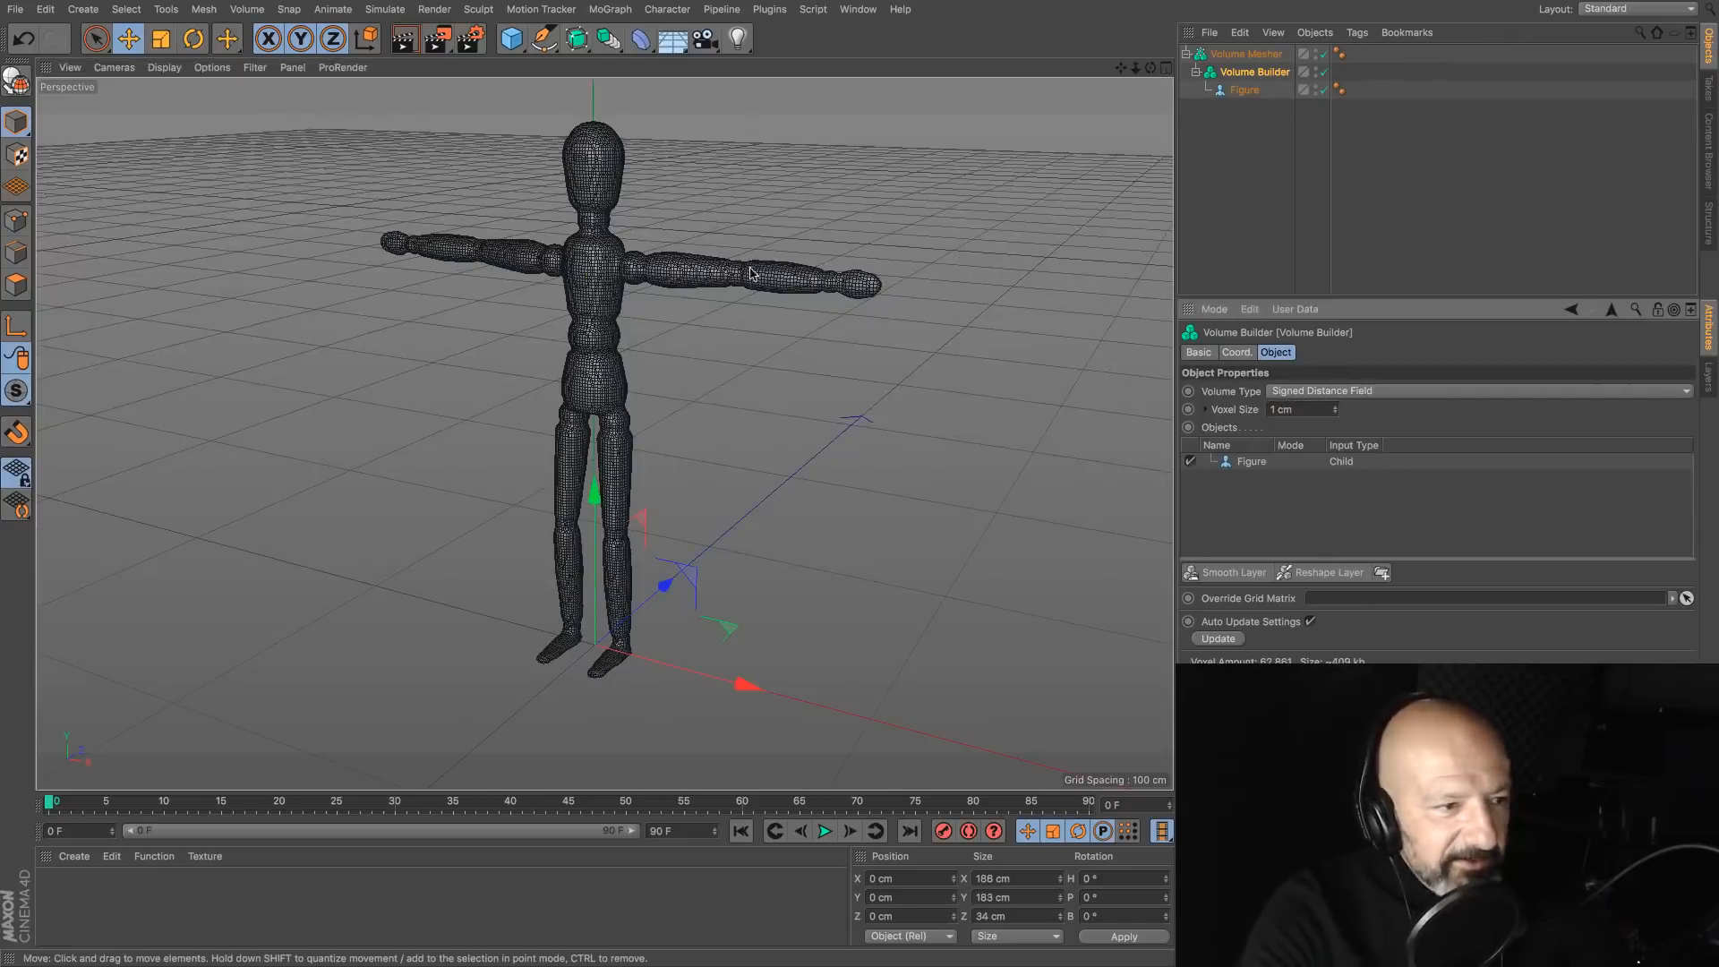
pyautogui.scroll(3, 1119, 134)
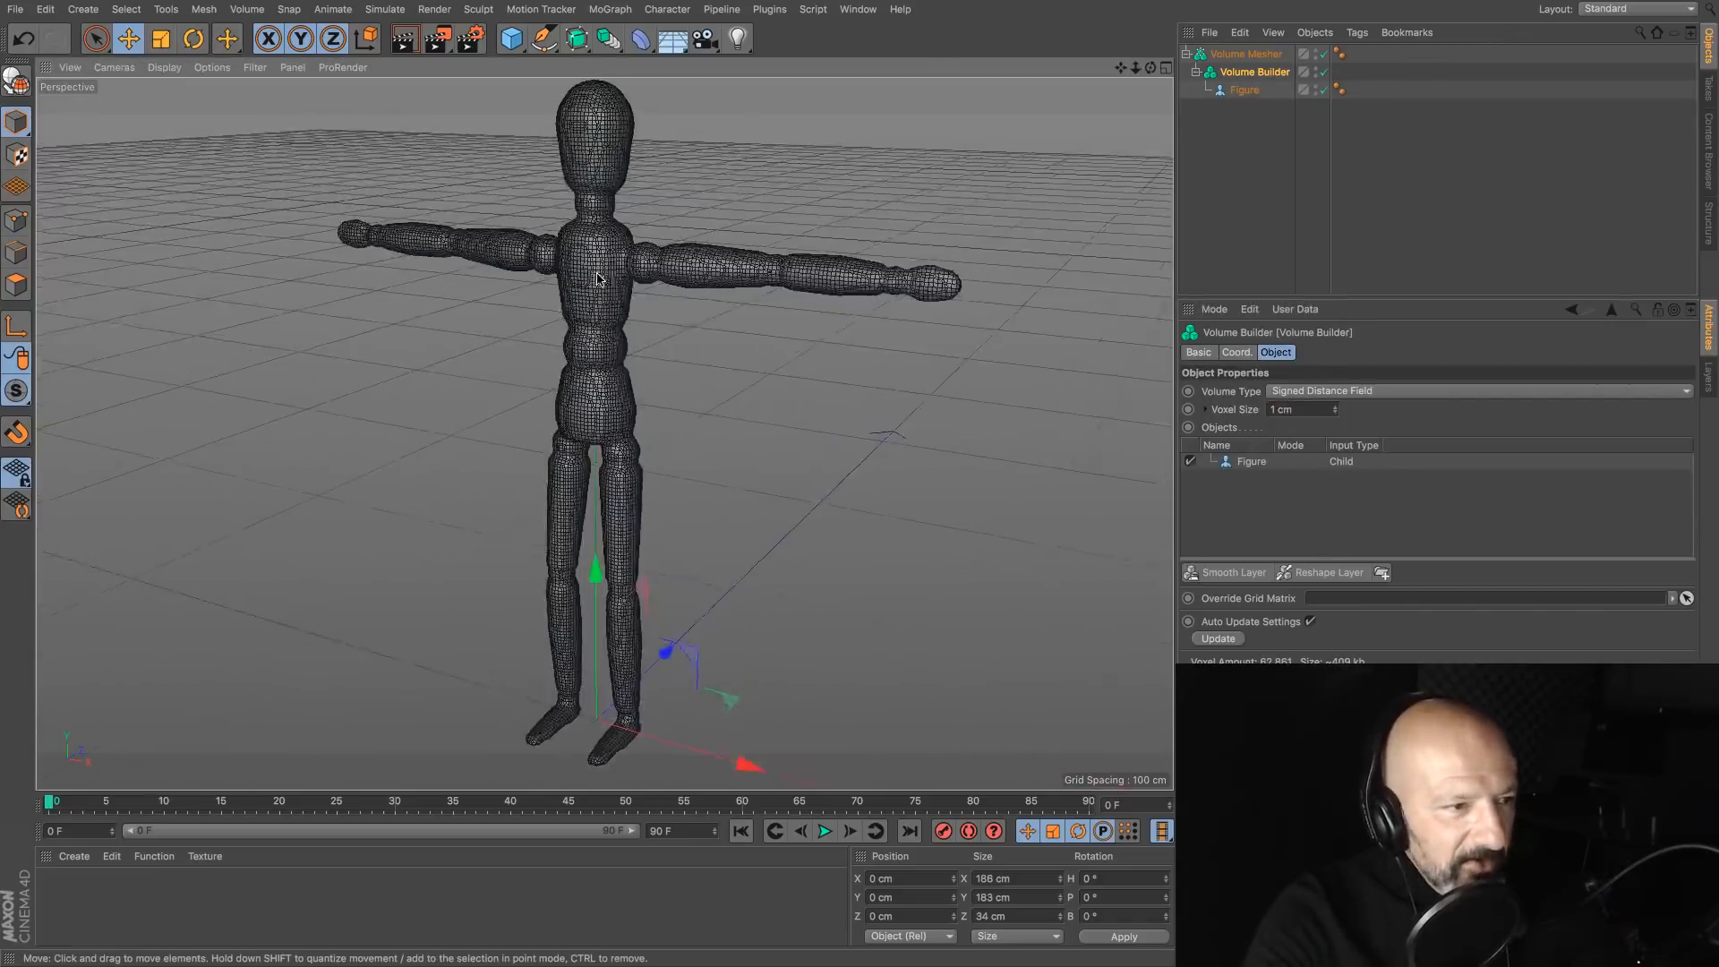
# Step: Add a Voronoi Fracture object and make the Volume Mesher its child to break the figure into fragments
pyautogui.click(1245, 53)
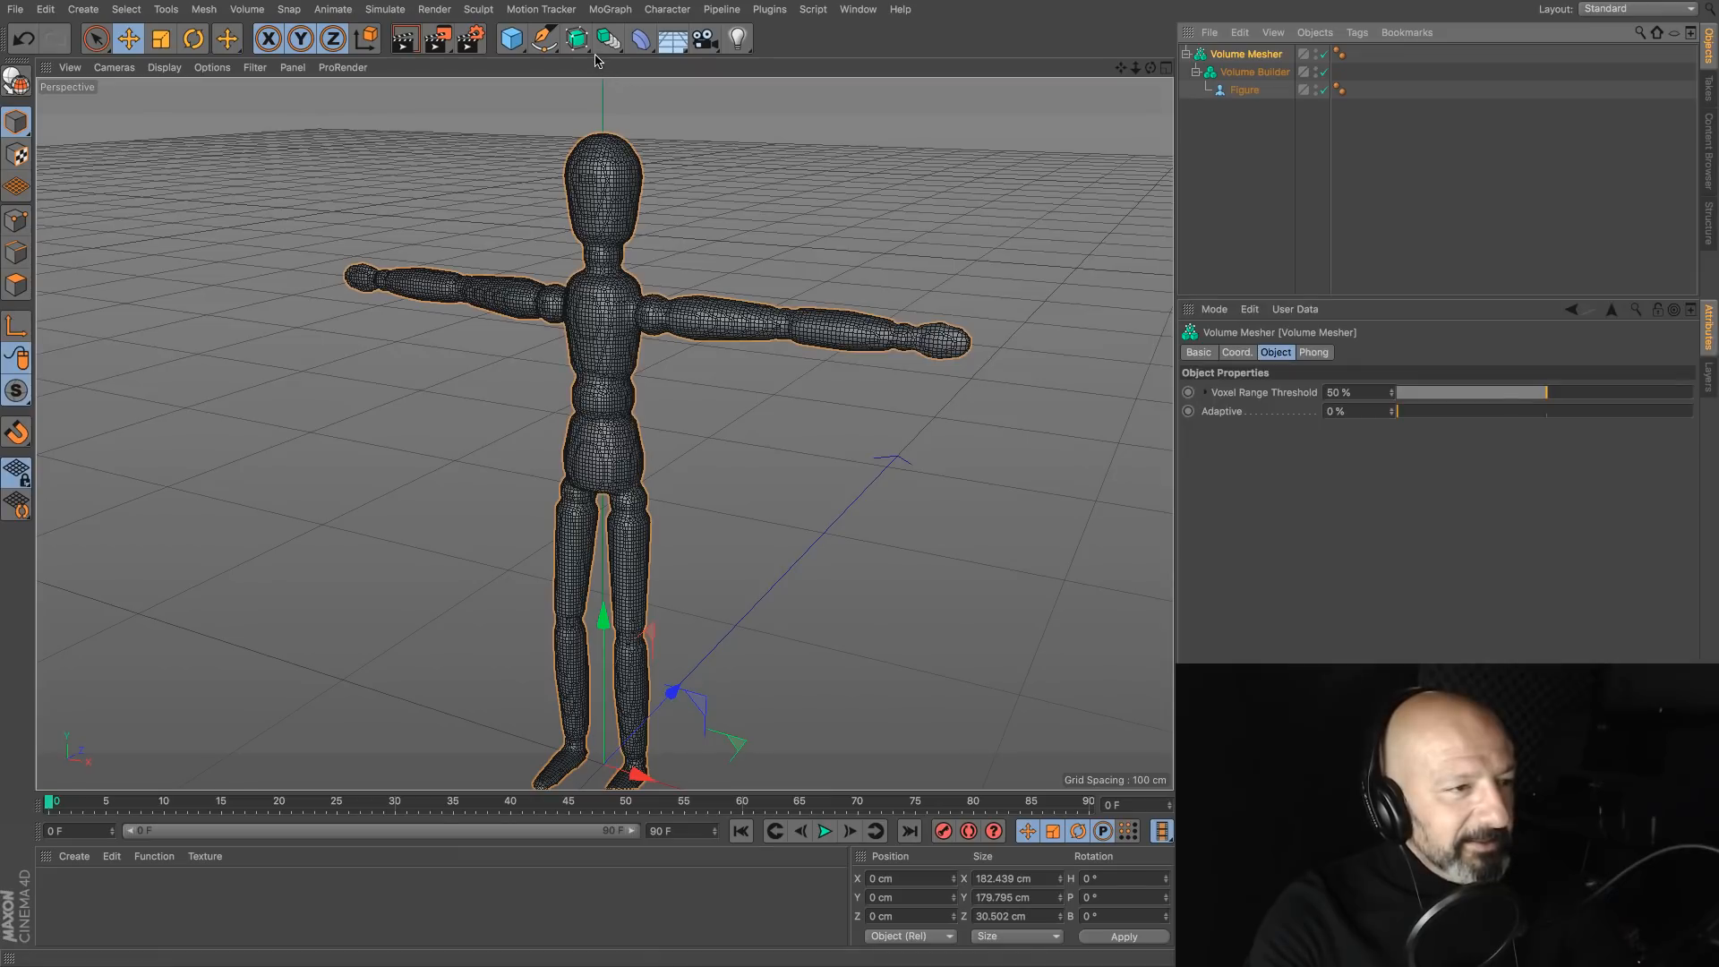
pyautogui.click(612, 11)
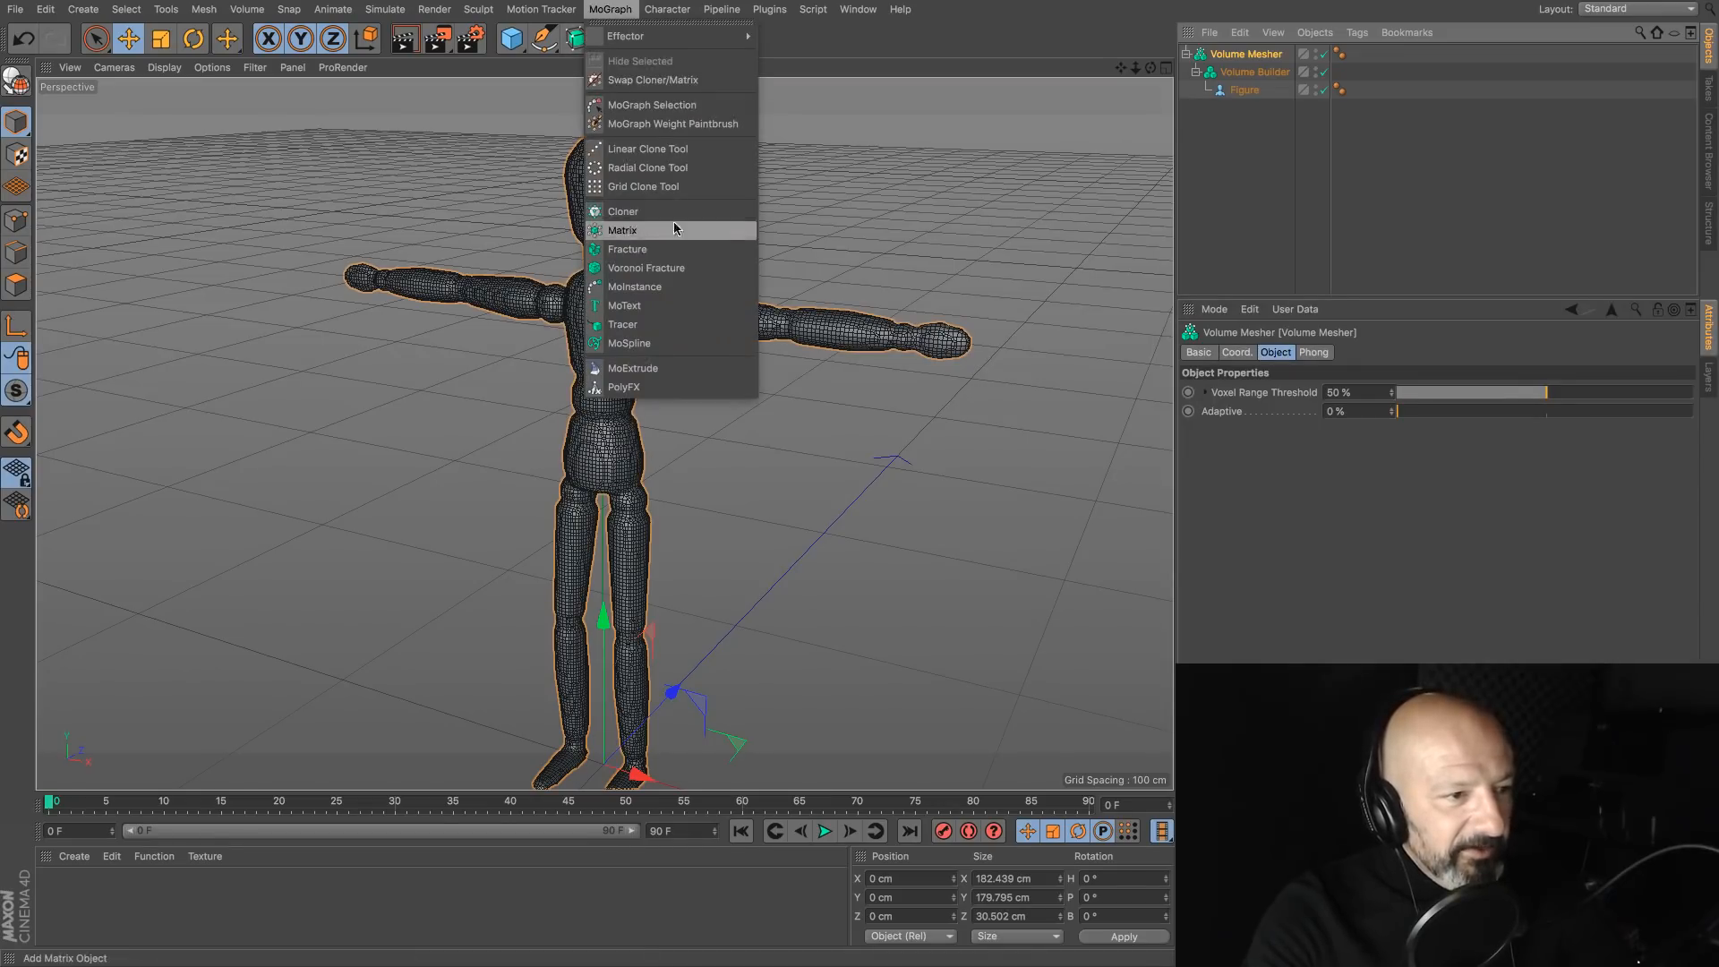
pyautogui.click(645, 268)
pyautogui.moveTo(1252, 79); pyautogui.dragTo(1253, 55)
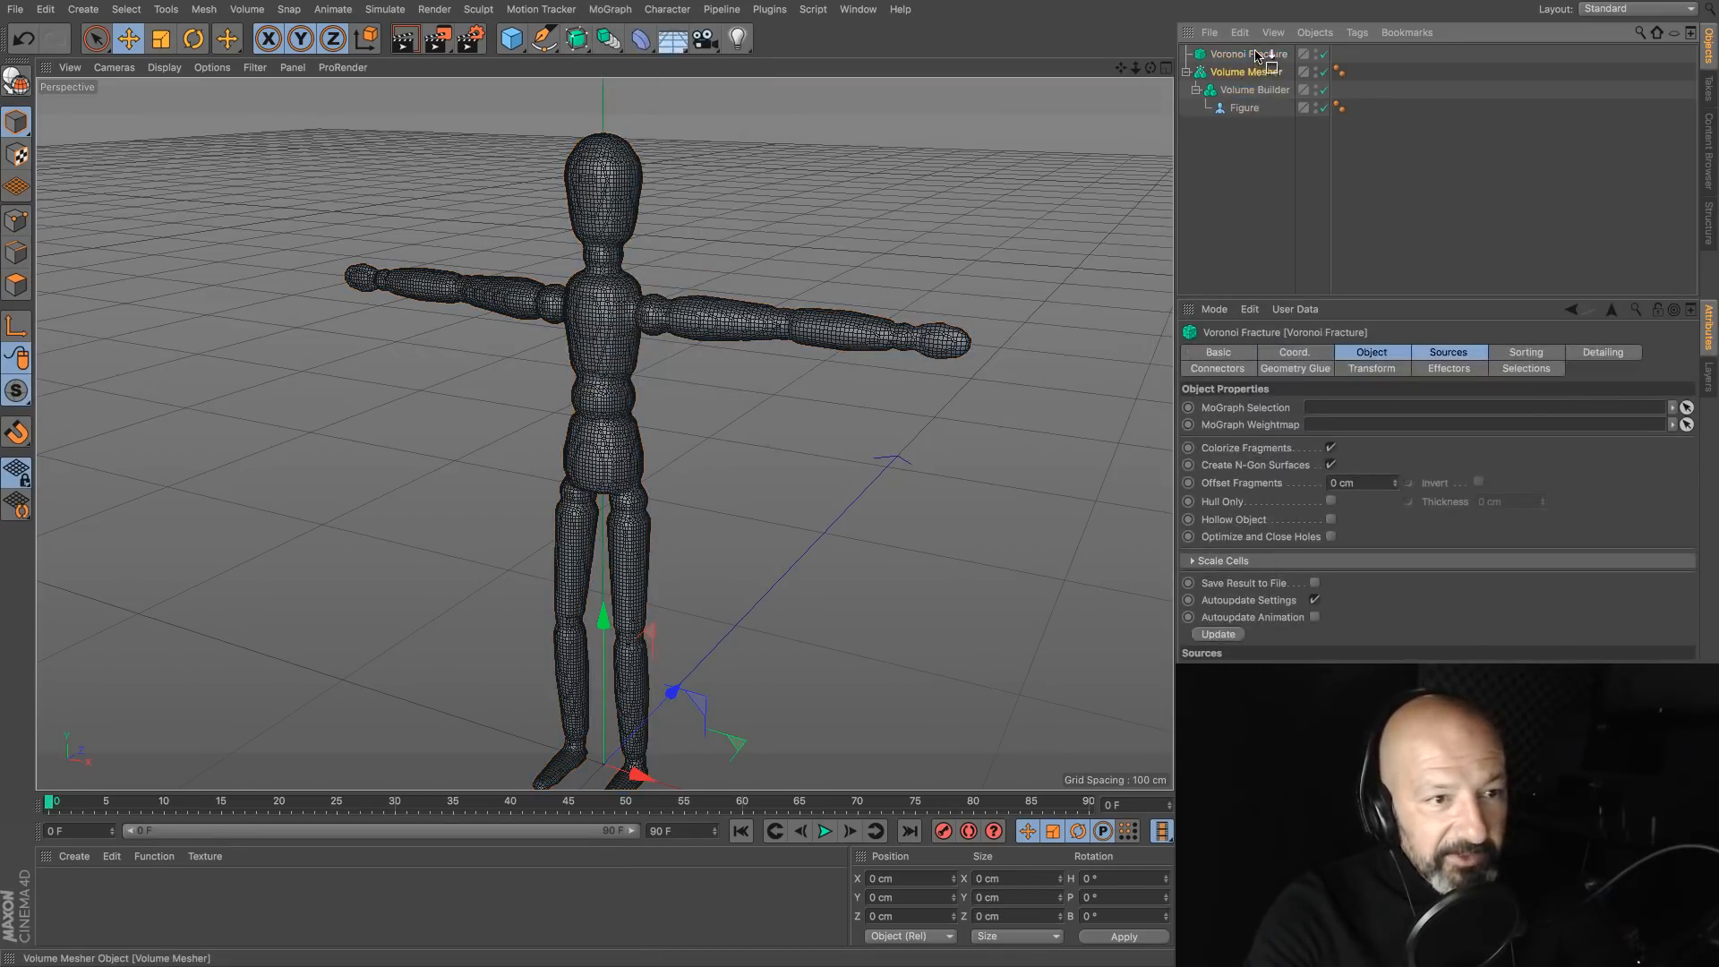
pyautogui.click(1433, 197)
pyautogui.scroll(5, 789, 311)
pyautogui.scroll(-8, 789, 311)
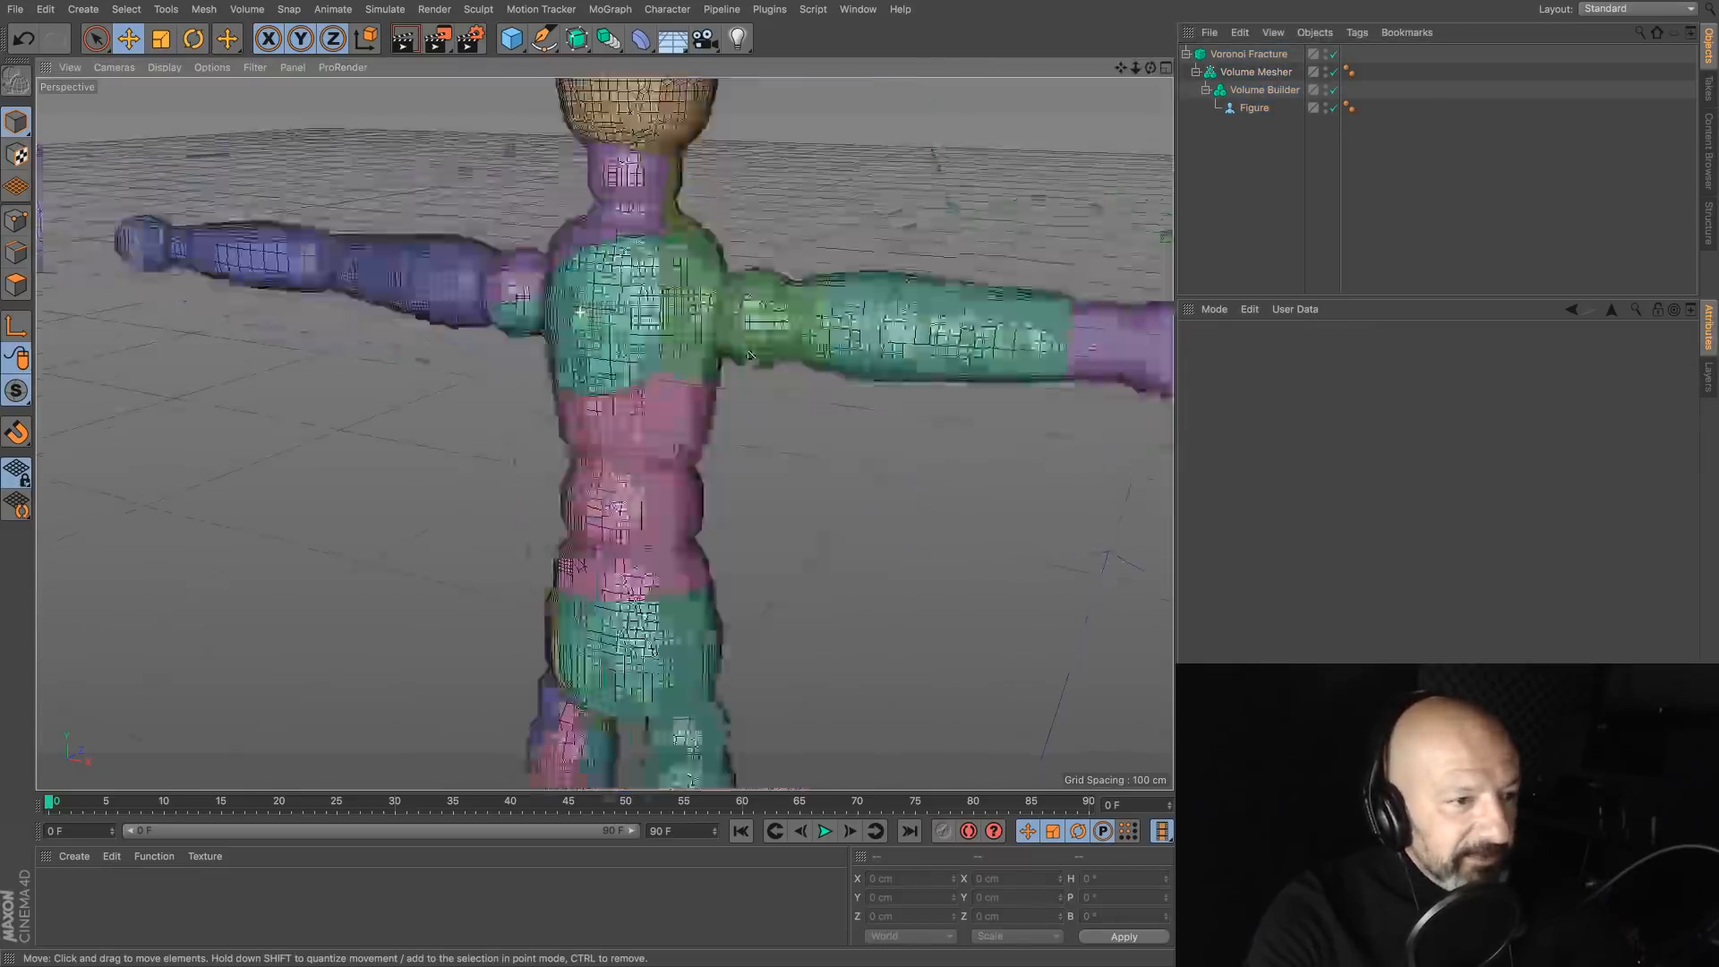
pyautogui.keyDown('alt'); pyautogui.moveTo(502, 313); pyautogui.dragTo(711, 342); pyautogui.keyUp('alt')
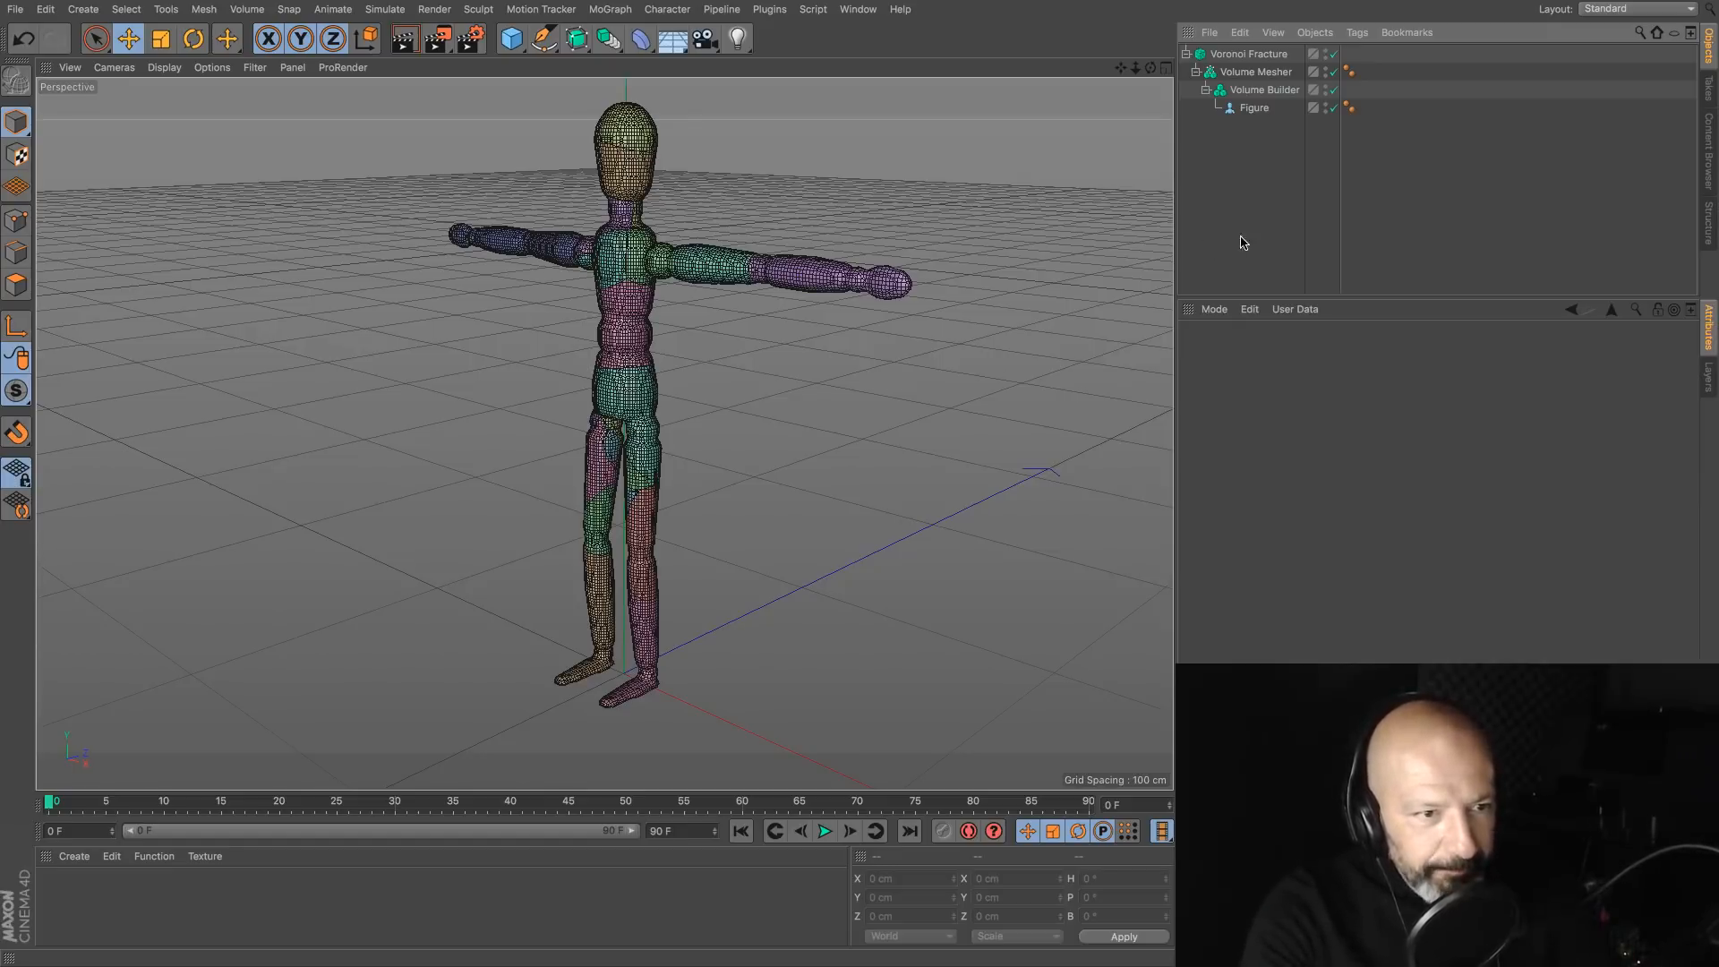
# Step: Start a new empty scene, enlarge the object list, and widen its name column
pyautogui.hotkey('ctrl', 'n')
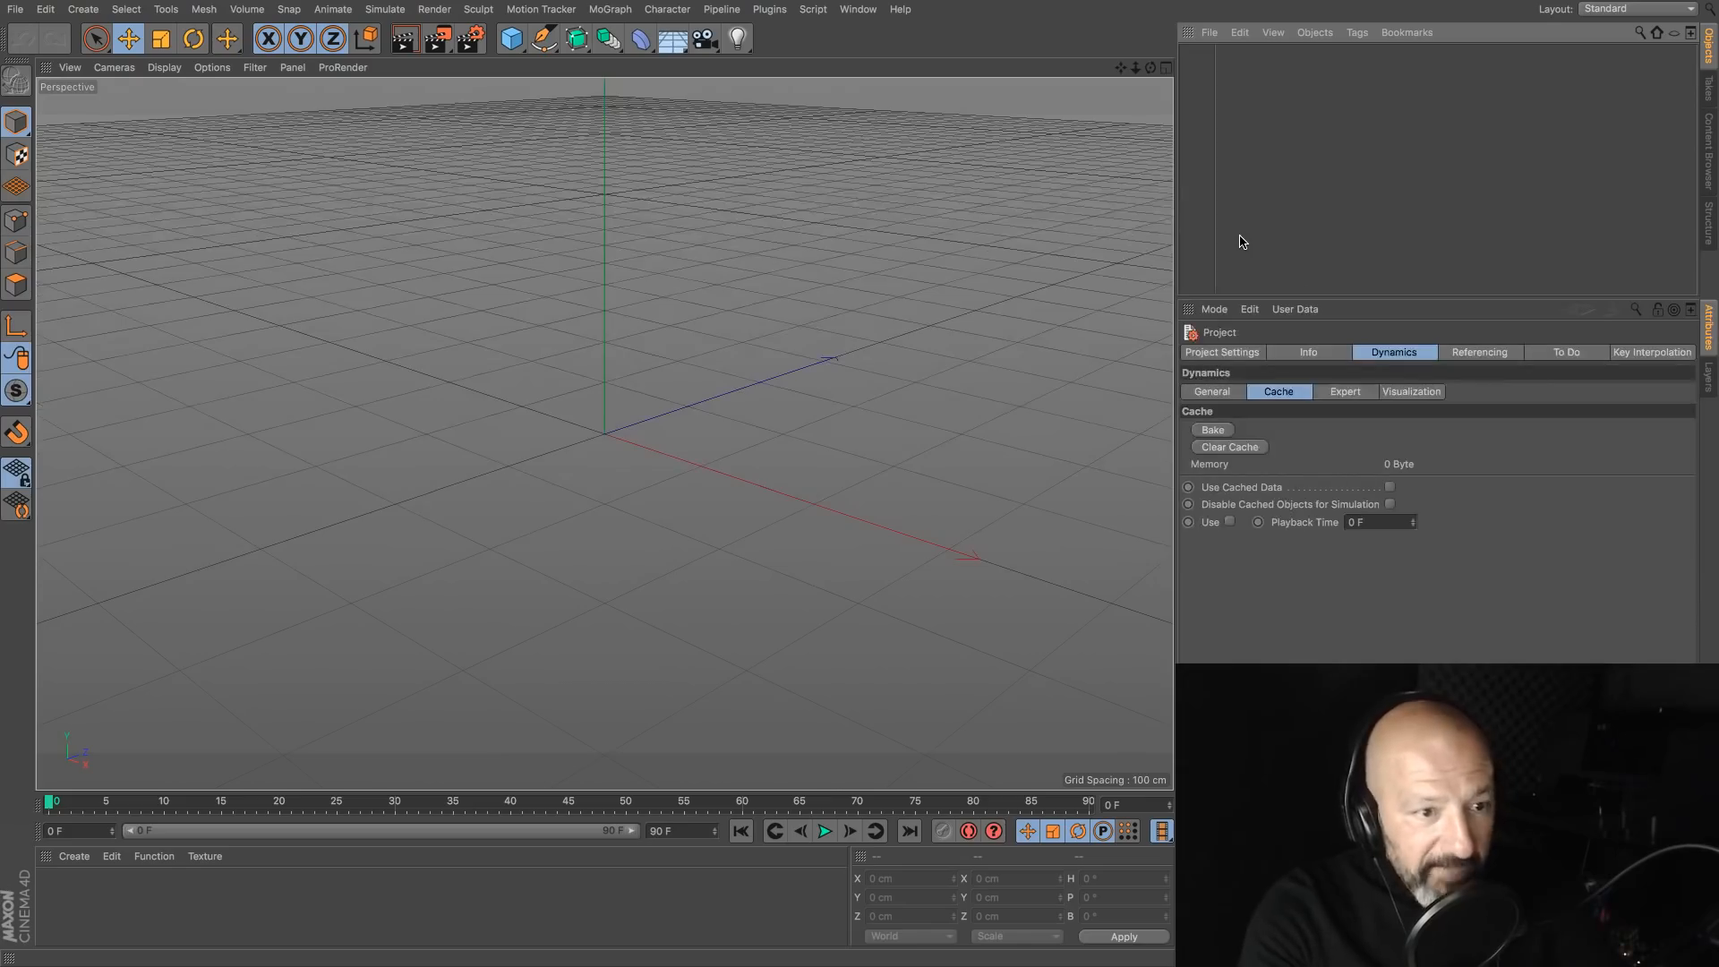
pyautogui.moveTo(1277, 295); pyautogui.dragTo(1241, 403)
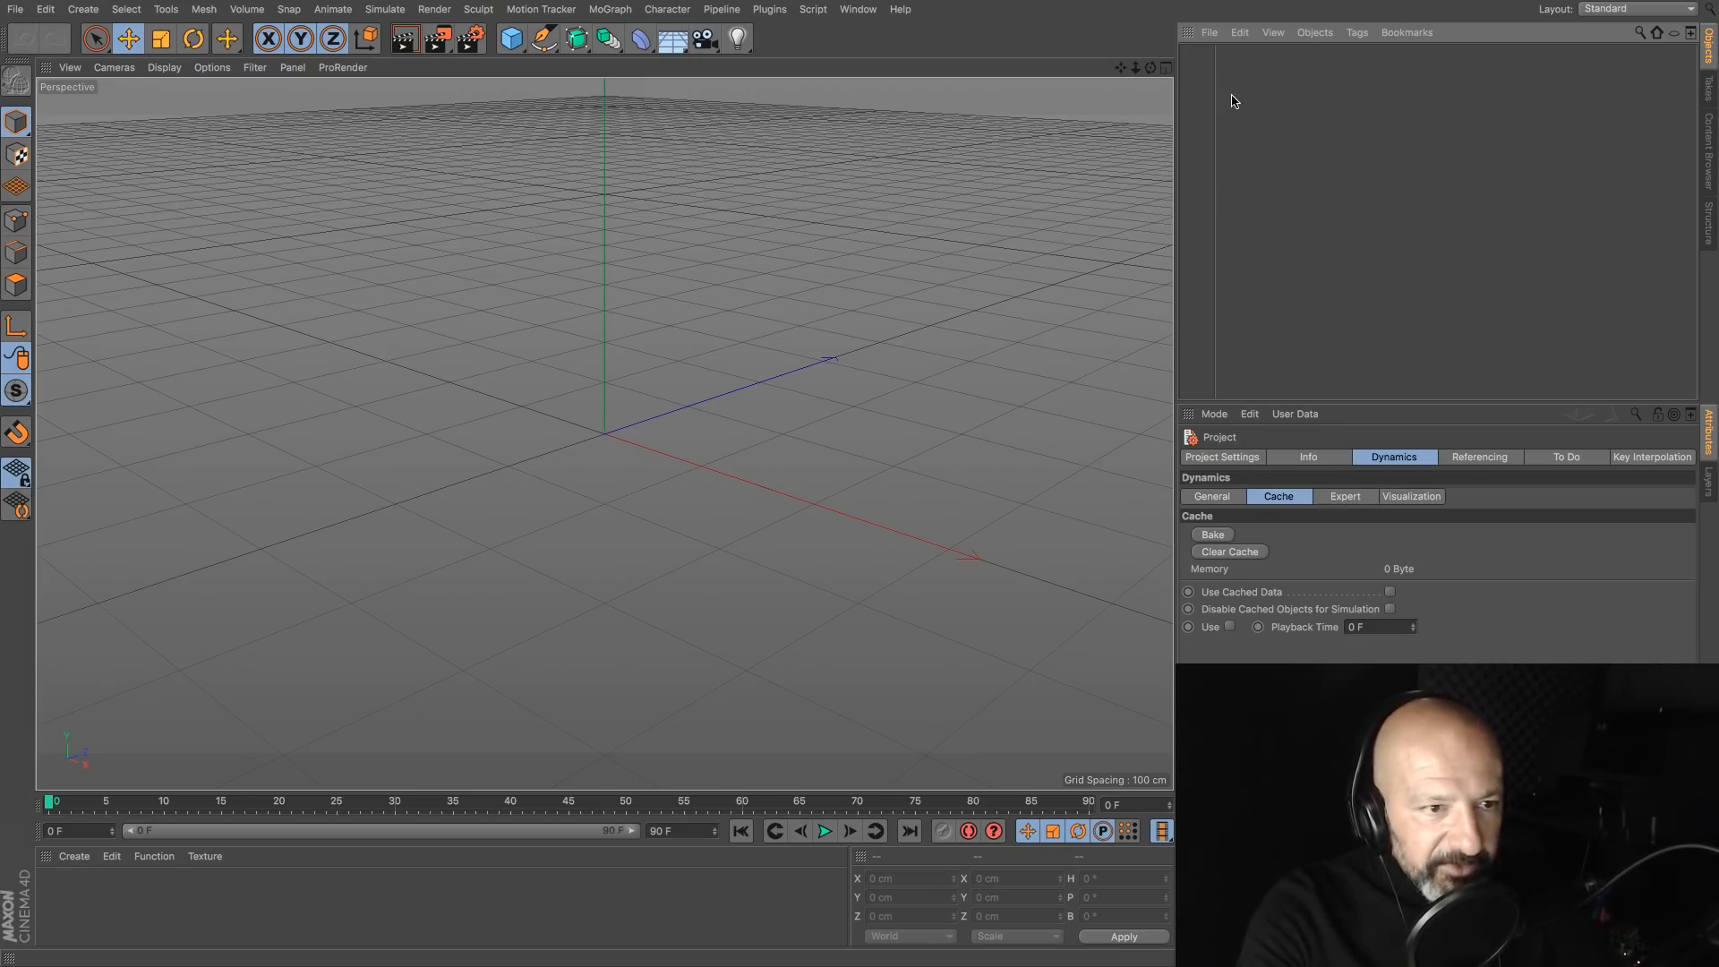
pyautogui.moveTo(1216, 104); pyautogui.dragTo(1290, 101)
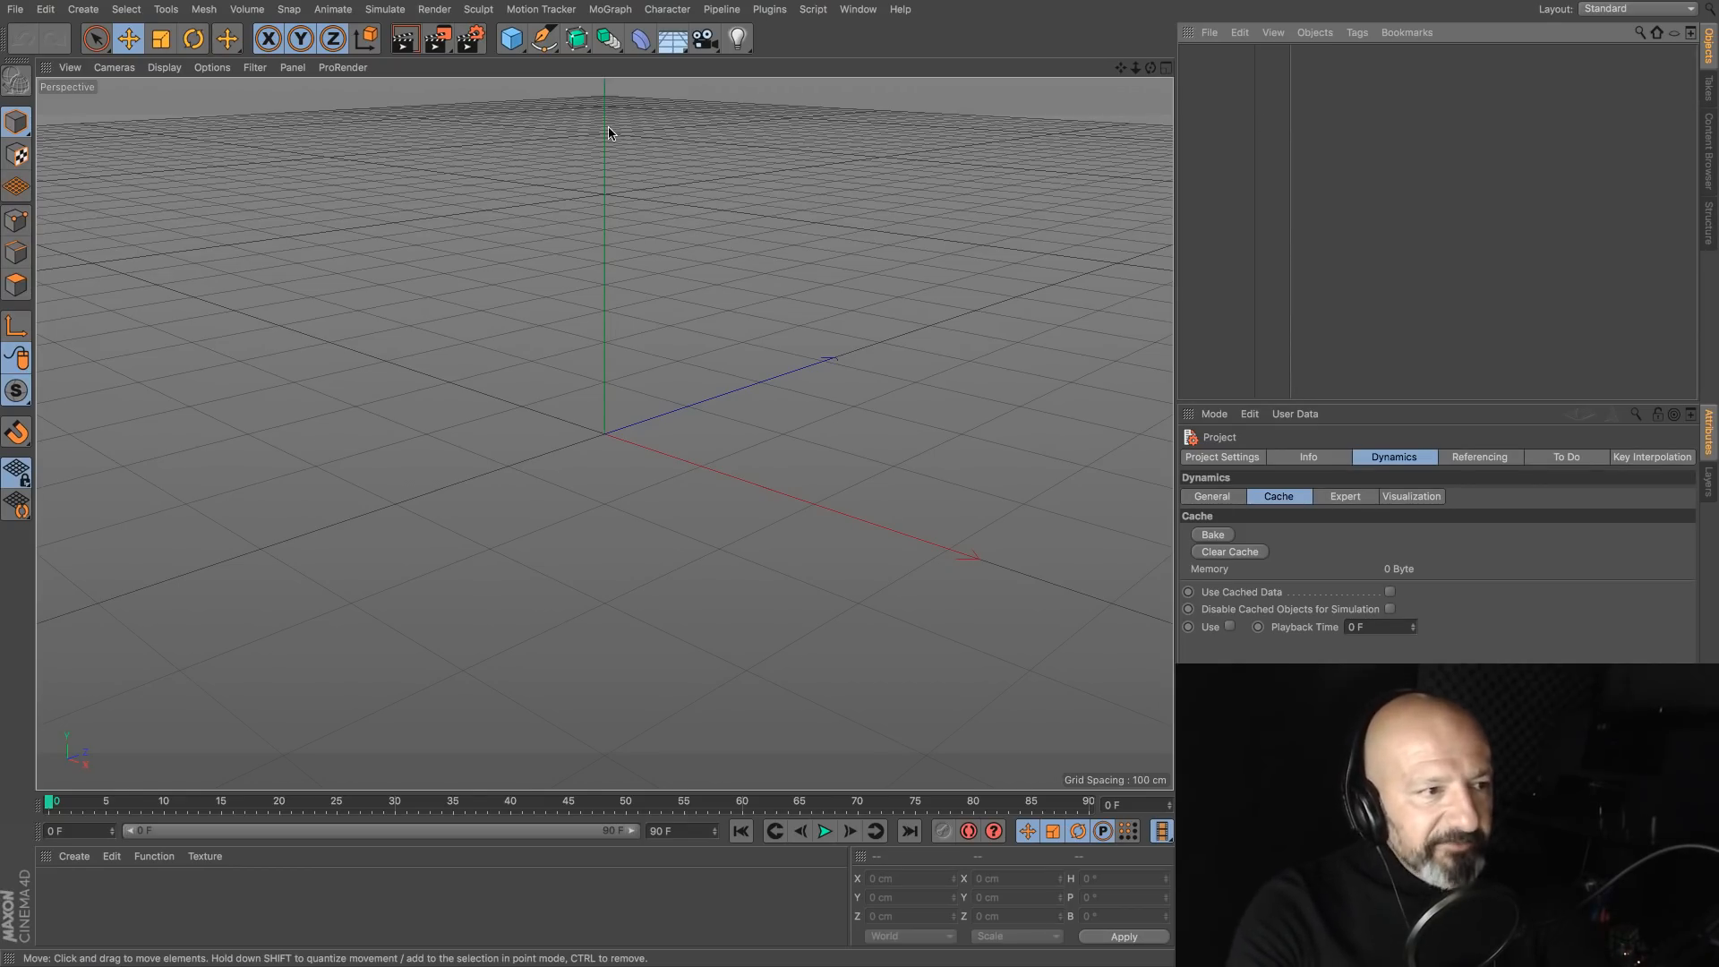
# Step: Switch to the Gooey text Cloner Dynamics 02A.c4d project and play its dripping text animation up to about frame 82
pyautogui.click(857, 9)
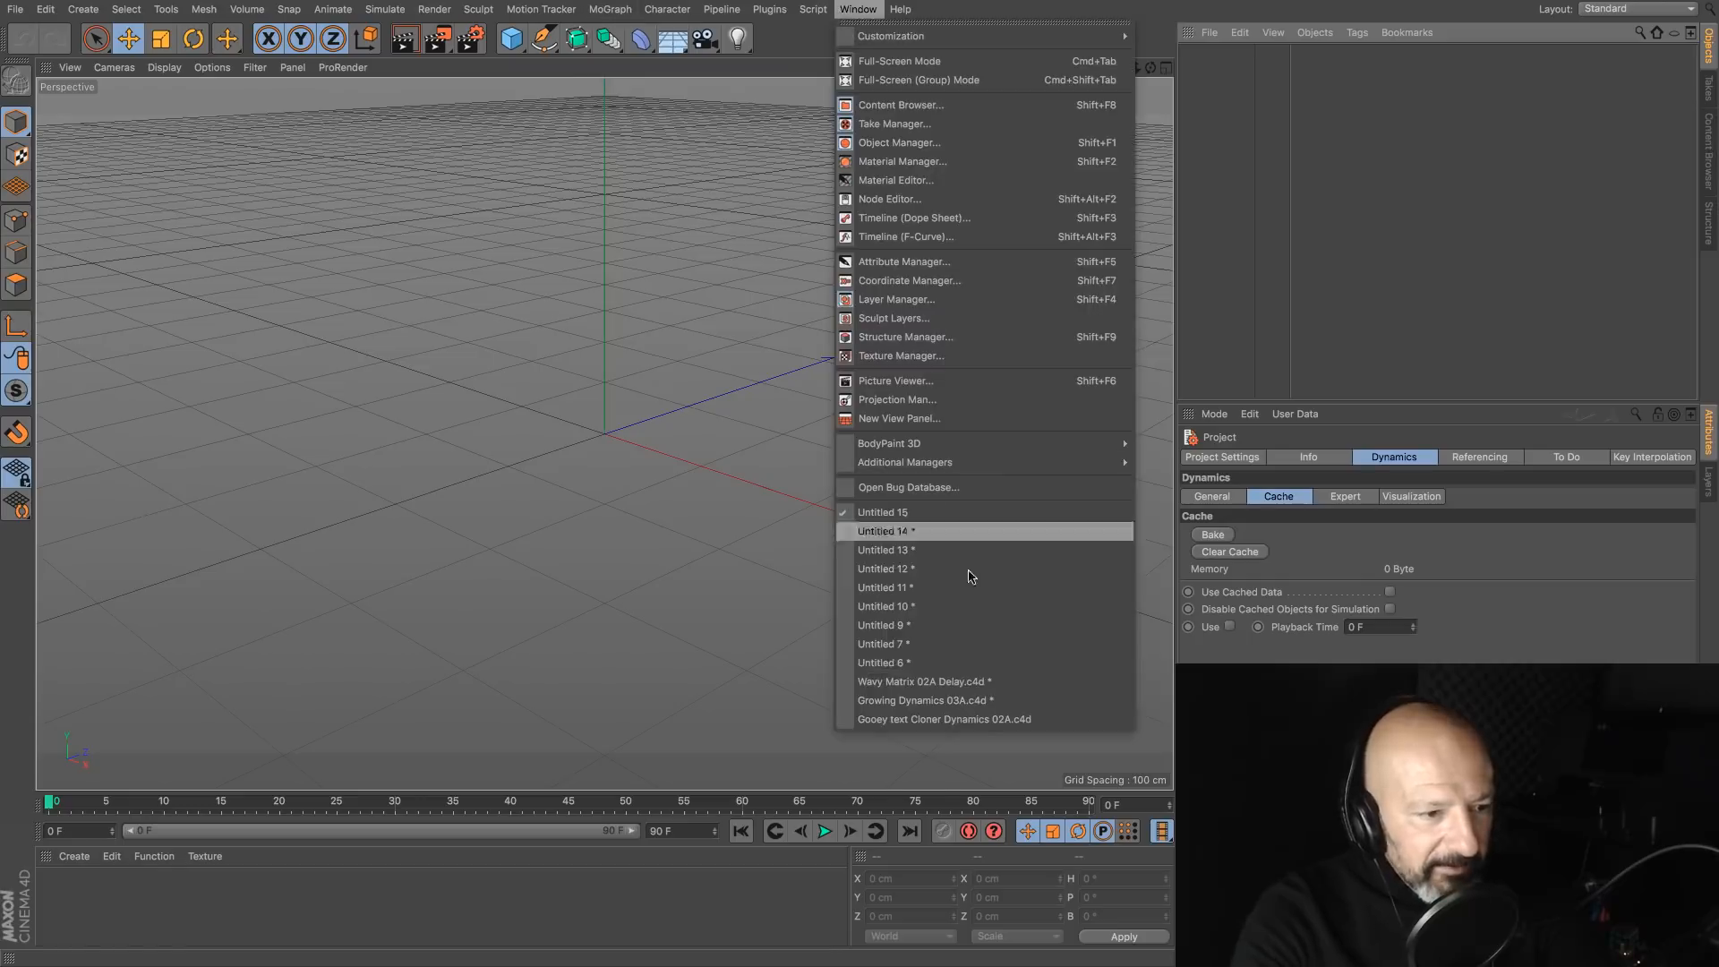
pyautogui.click(978, 719)
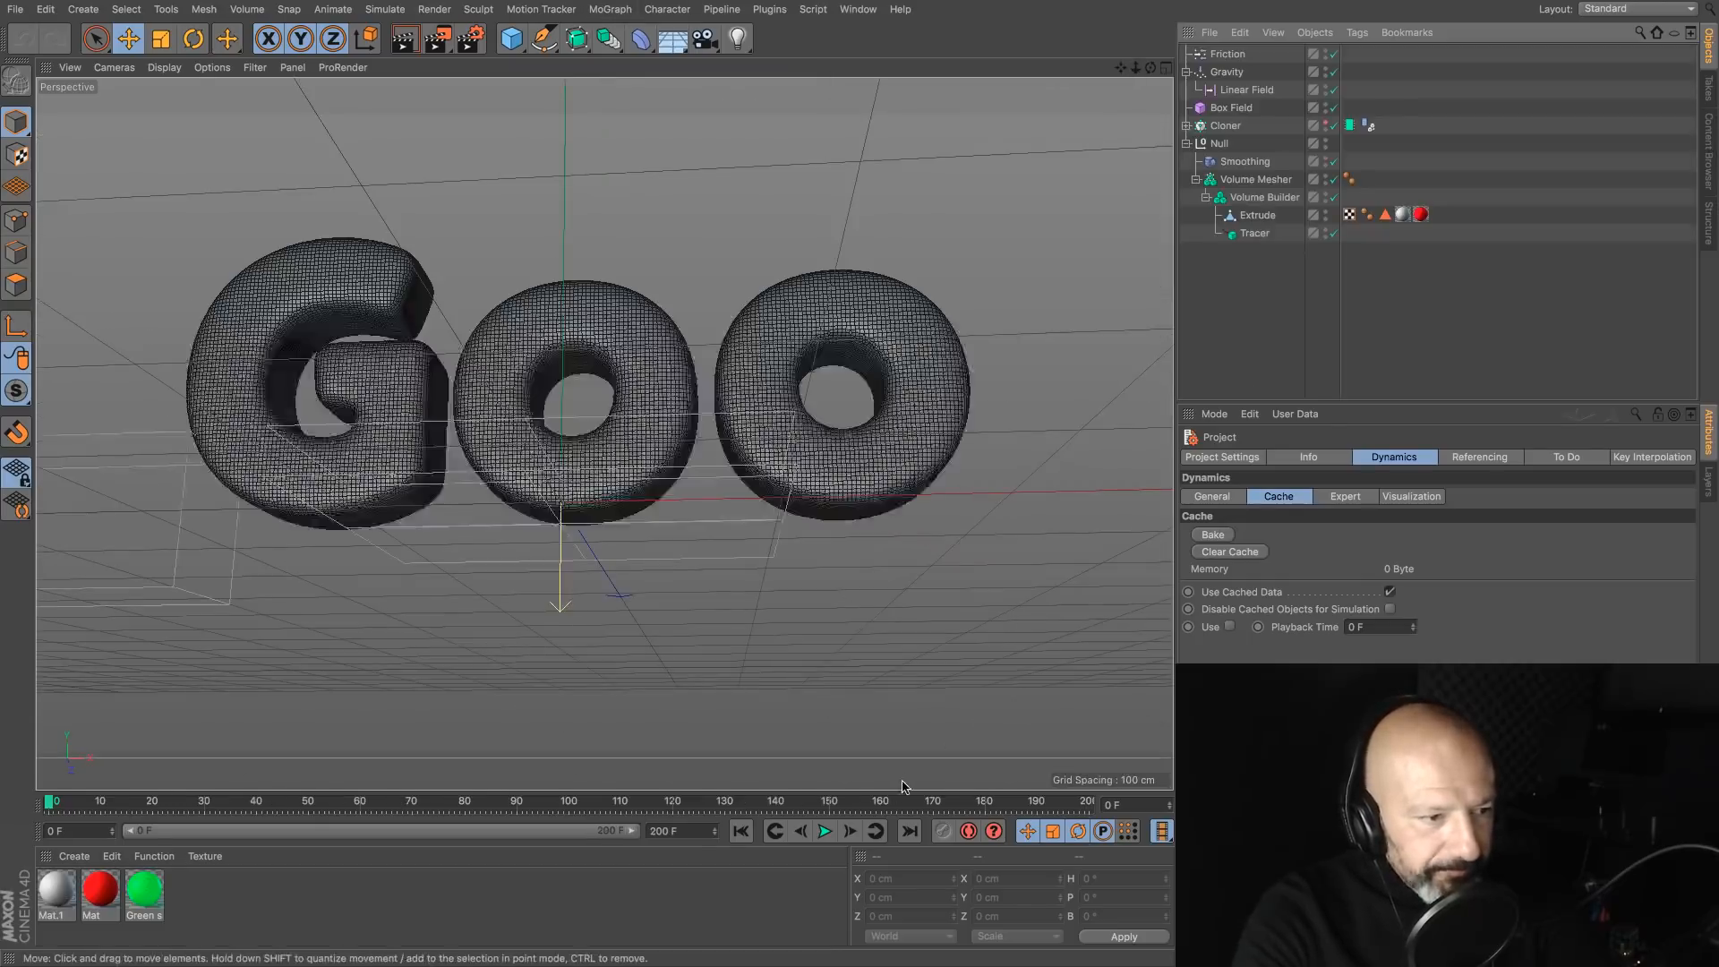
pyautogui.click(824, 831)
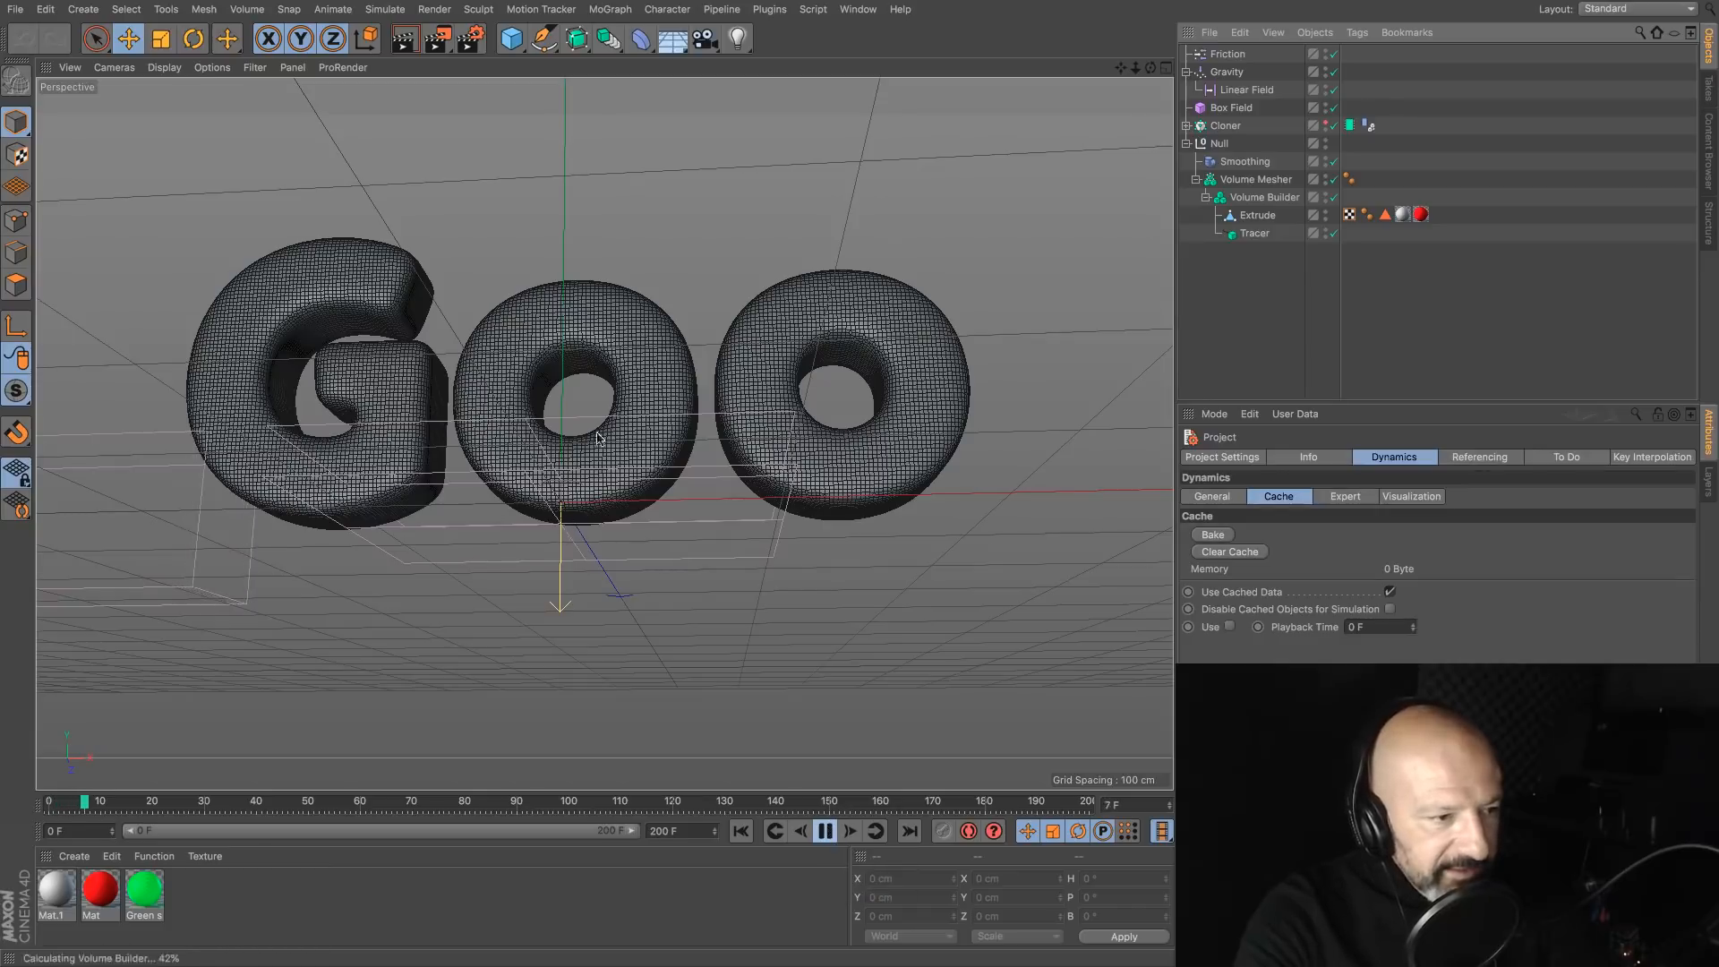
pyautogui.keyDown('alt'); pyautogui.moveTo(598, 437); pyautogui.dragTo(717, 401); pyautogui.keyUp('alt')
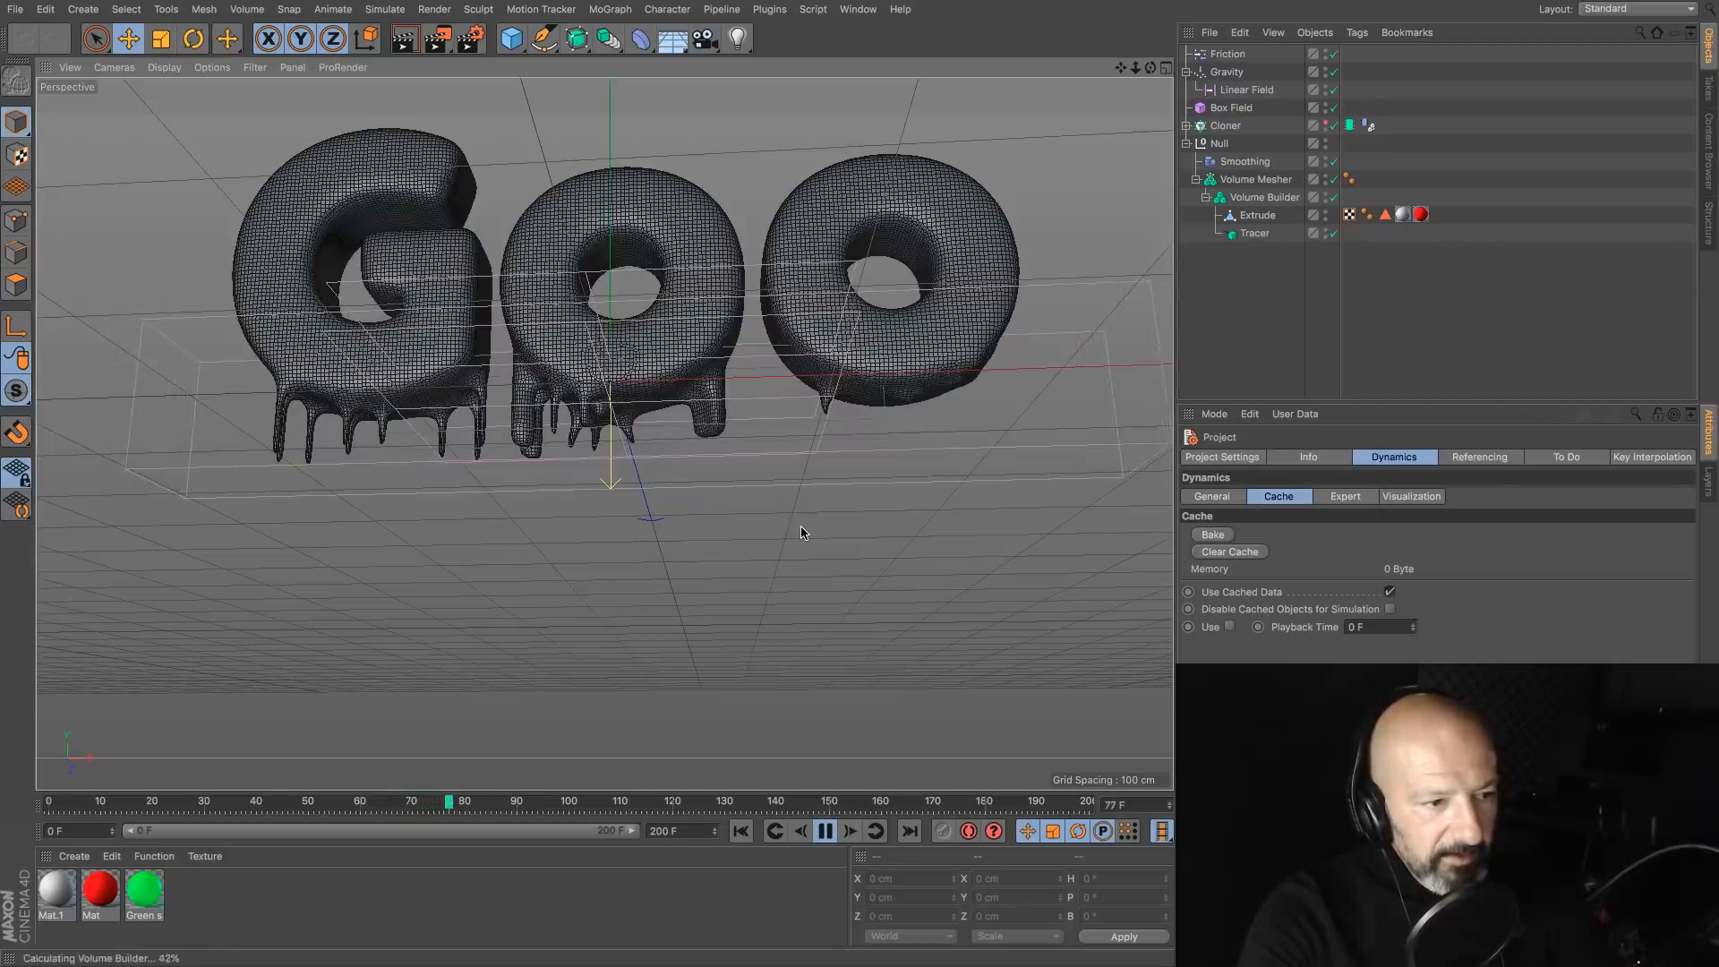
pyautogui.press('F8')
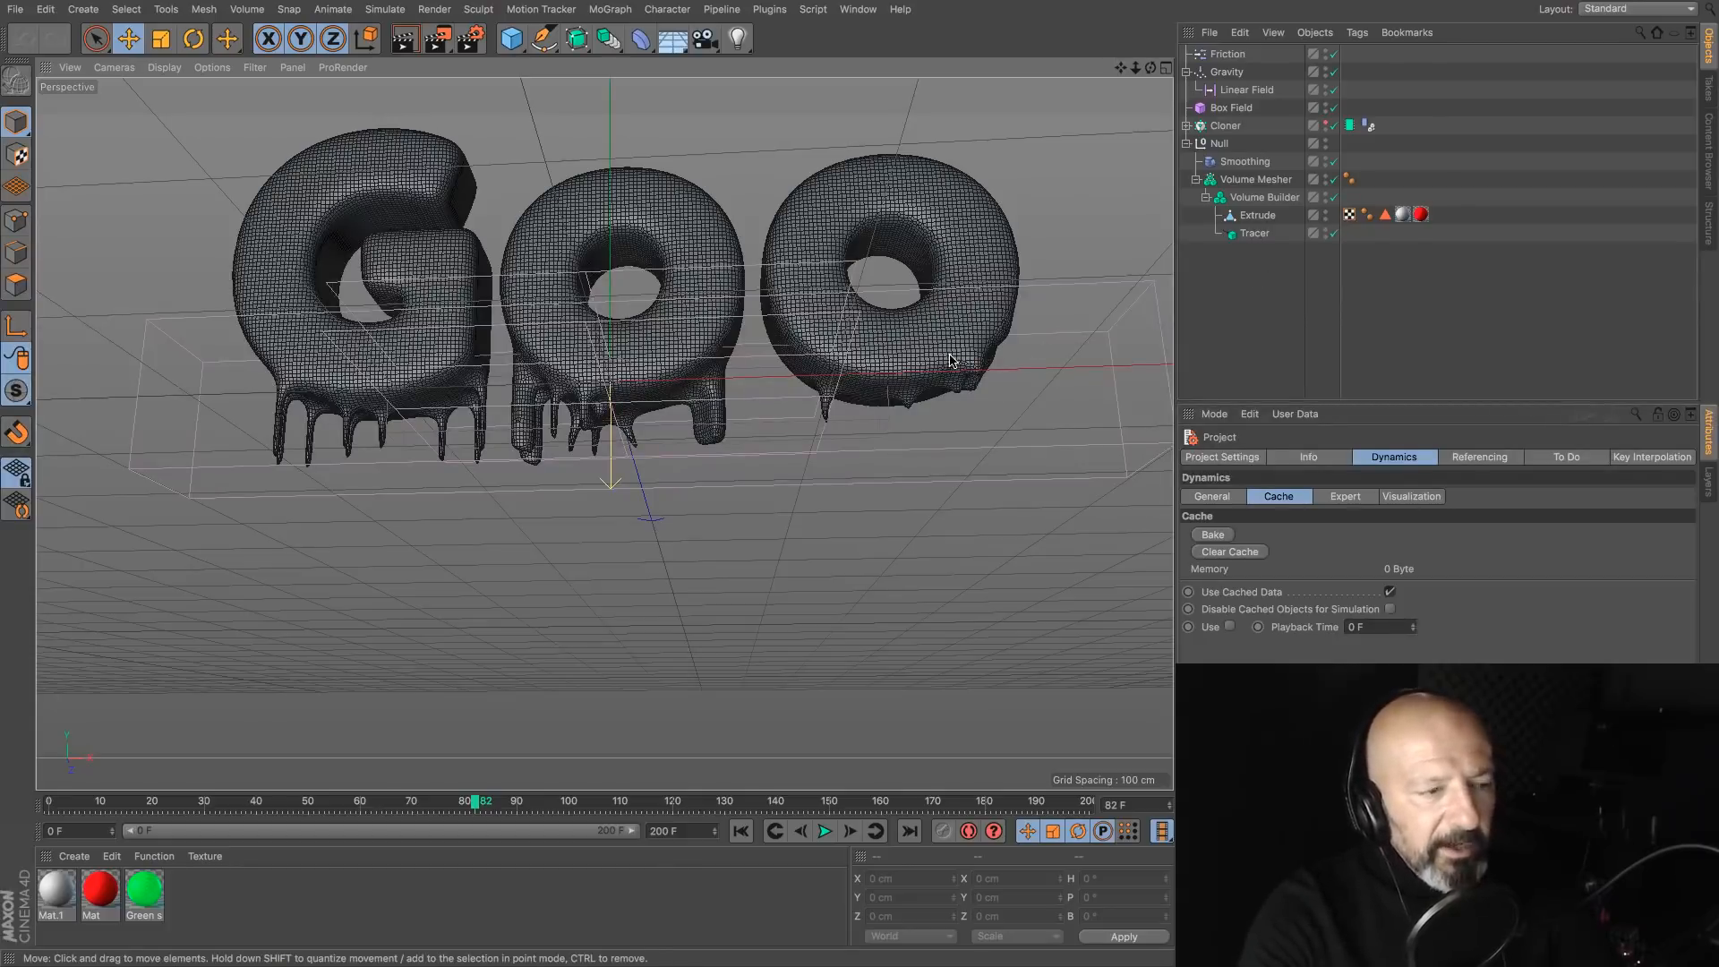
# Step: Copy the Extrude polygon object from the gooey text project into a new scene
pyautogui.click(1257, 216)
pyautogui.hotkey('ctrl', 'n')
pyautogui.hotkey('ctrl', 'v')
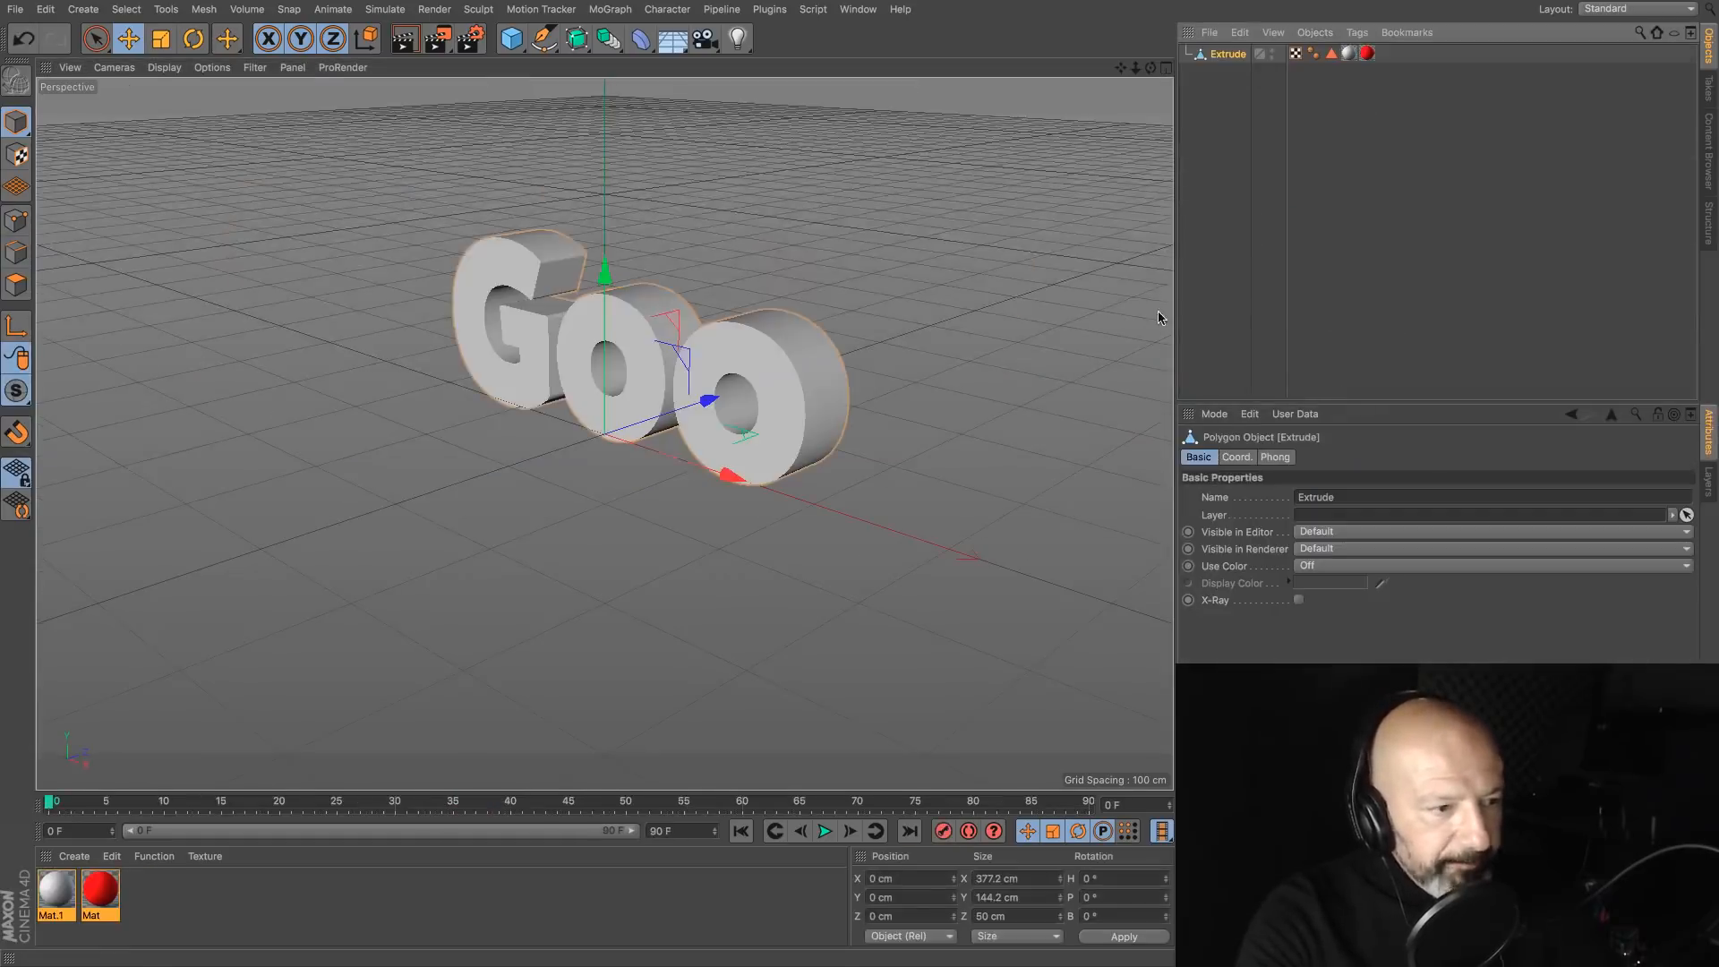
# Step: Show the pasted Goo text with Gouraud Shading (Lines) and view it from the front
pyautogui.click(163, 67)
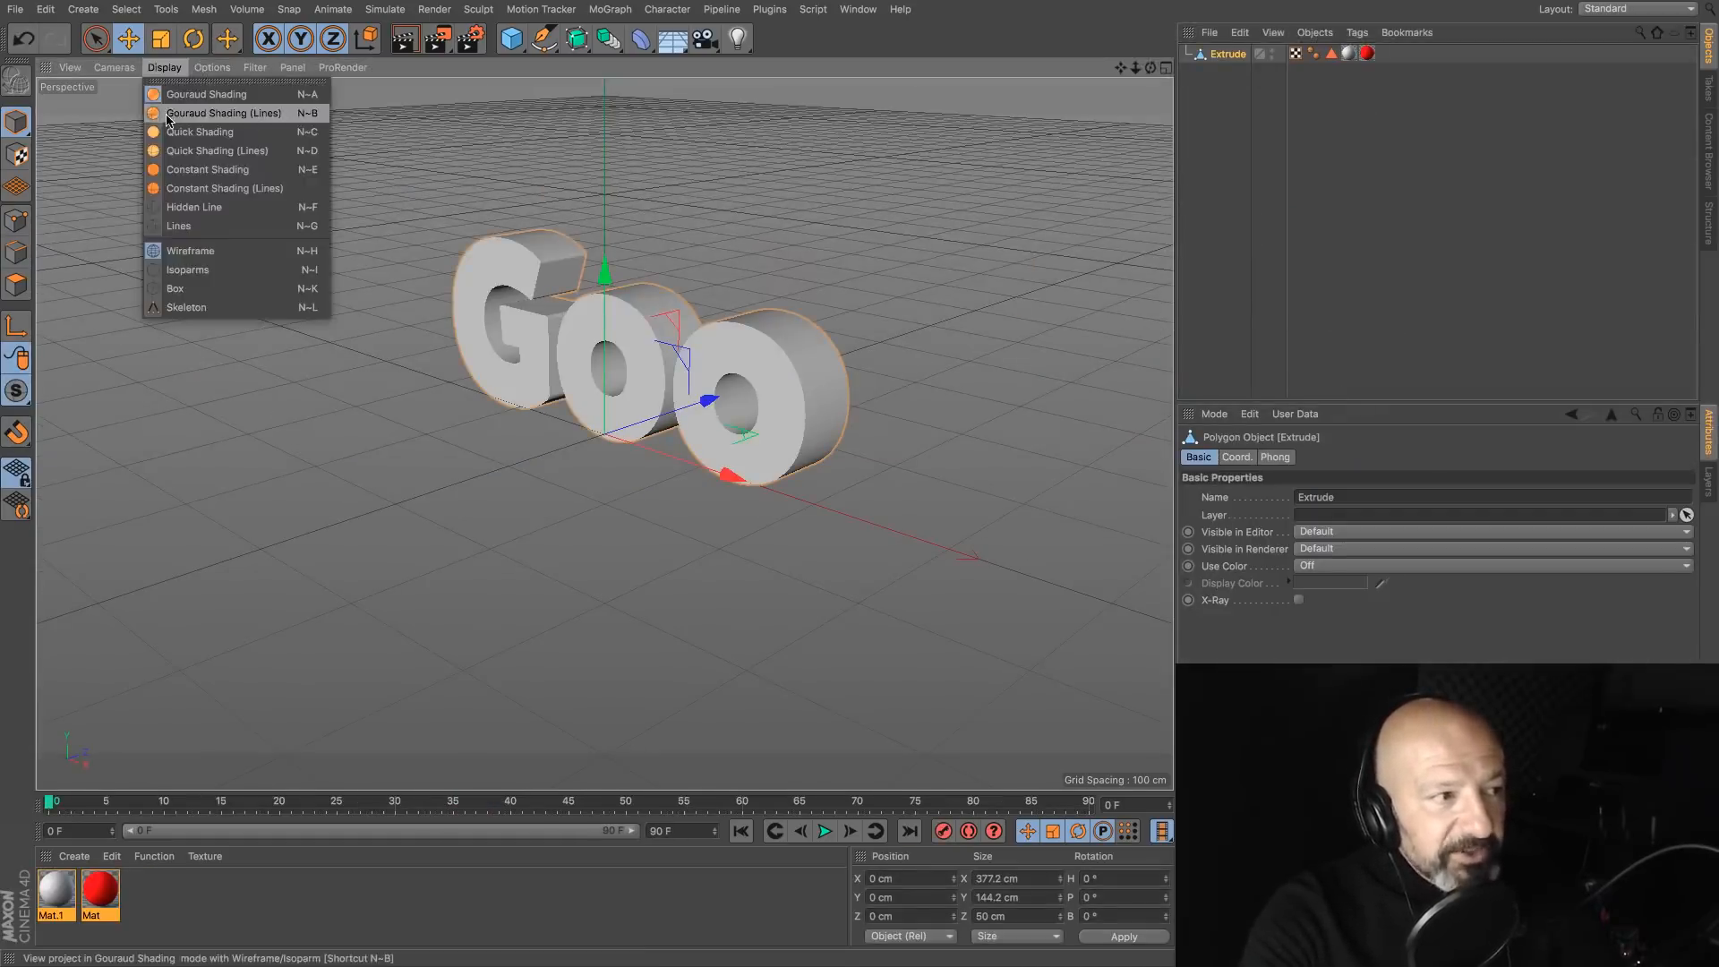
pyautogui.click(170, 122)
pyautogui.moveTo(492, 403)
pyautogui.keyDown('alt'); pyautogui.mouseDown()
pyautogui.moveTo(492, 514)
pyautogui.moveTo(1141, 91)
pyautogui.mouseUp(); pyautogui.keyUp('alt')
pyautogui.keyDown('alt'); pyautogui.moveTo(806, 392); pyautogui.dragTo(846, 417); pyautogui.keyUp('alt')
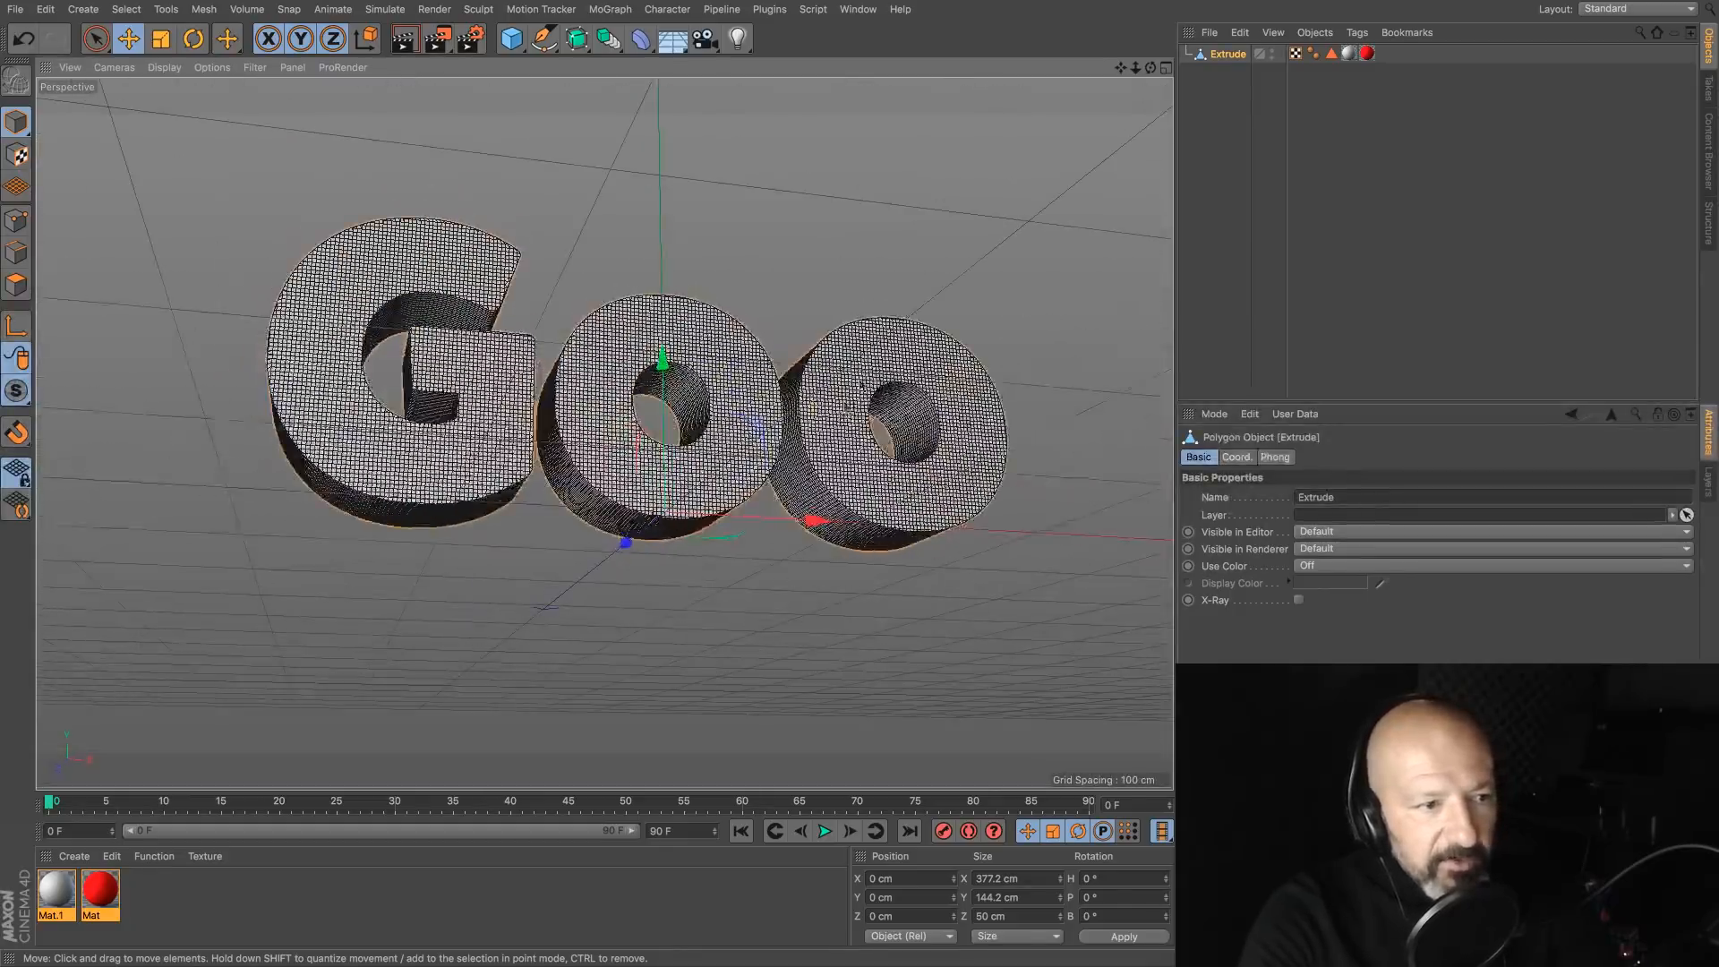
# Step: Revisit the gooey text project to check its object hierarchy, and return to the scene with the copied text
pyautogui.click(858, 9)
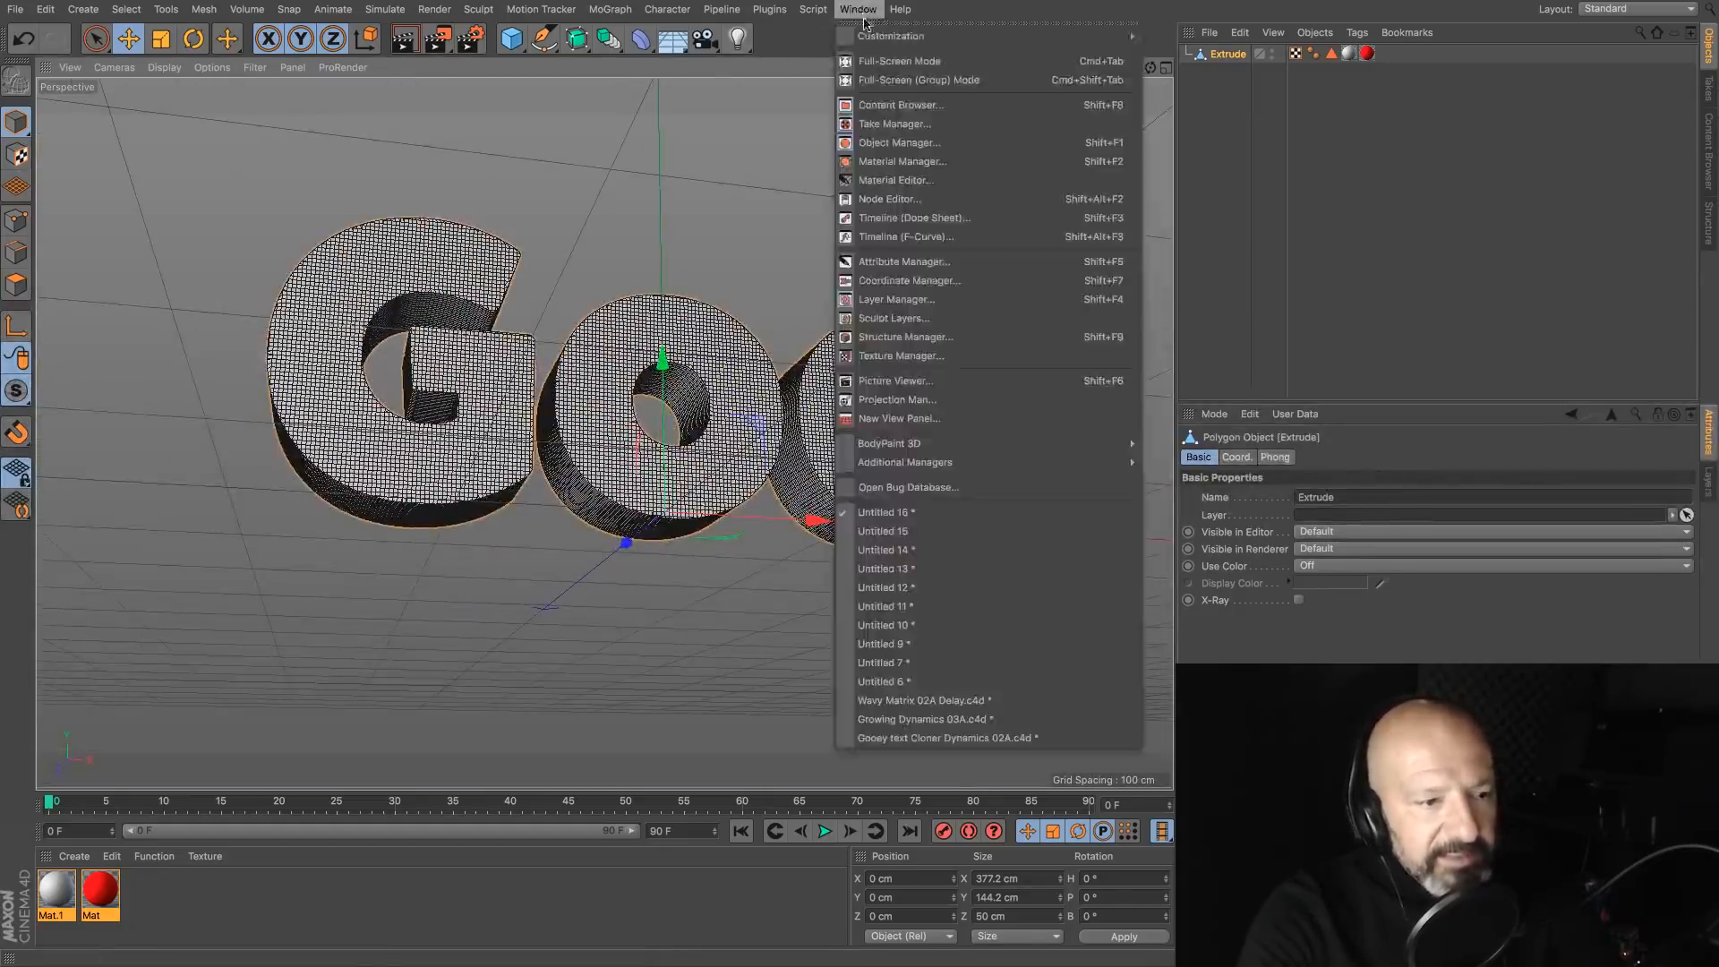
pyautogui.click(902, 739)
pyautogui.click(1251, 300)
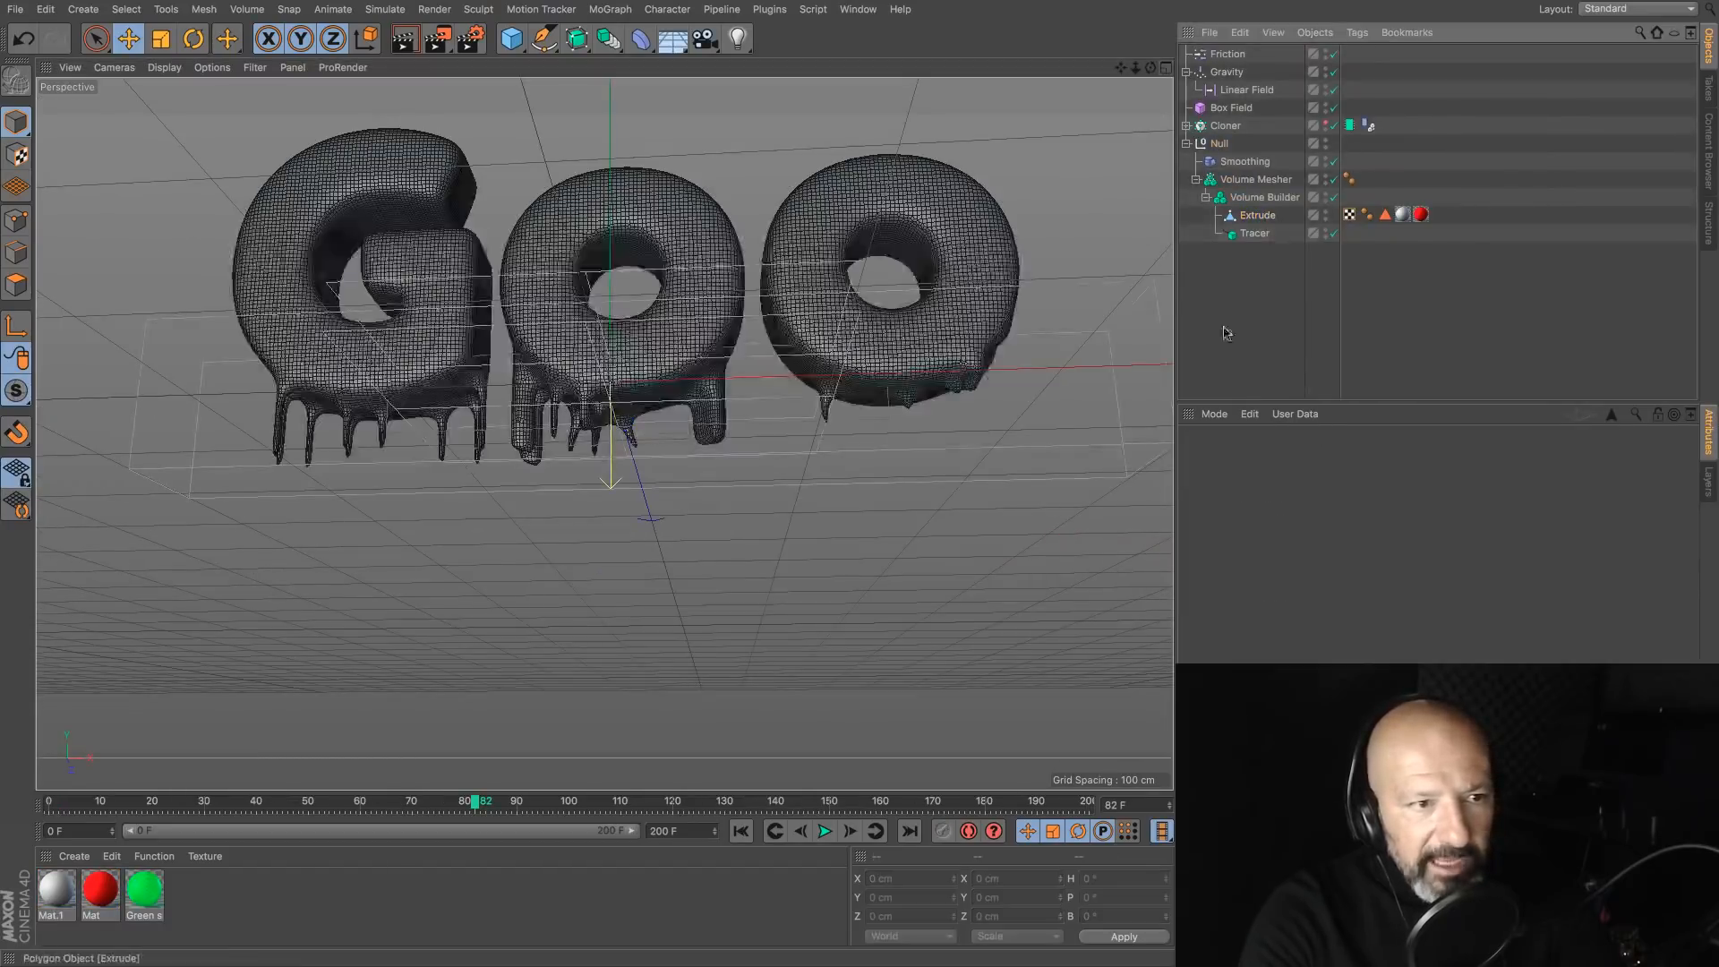
pyautogui.click(858, 9)
pyautogui.click(949, 519)
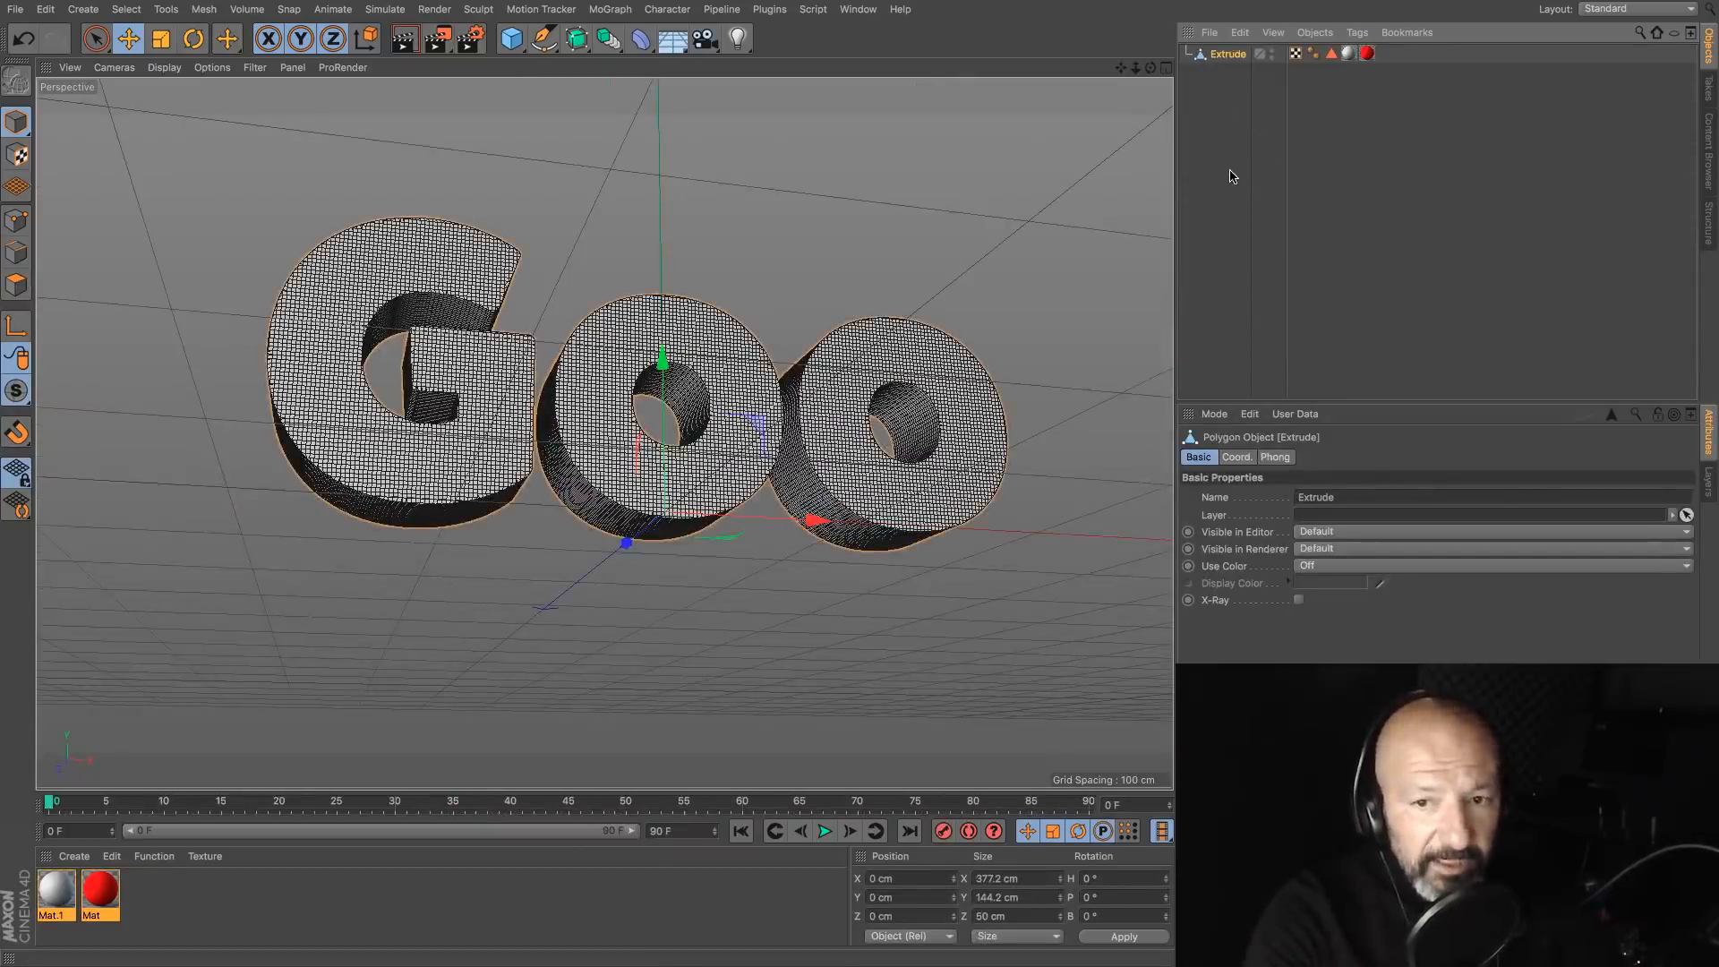
# Step: Rename the Extrude object as text
pyautogui.doubleClick(1227, 55)
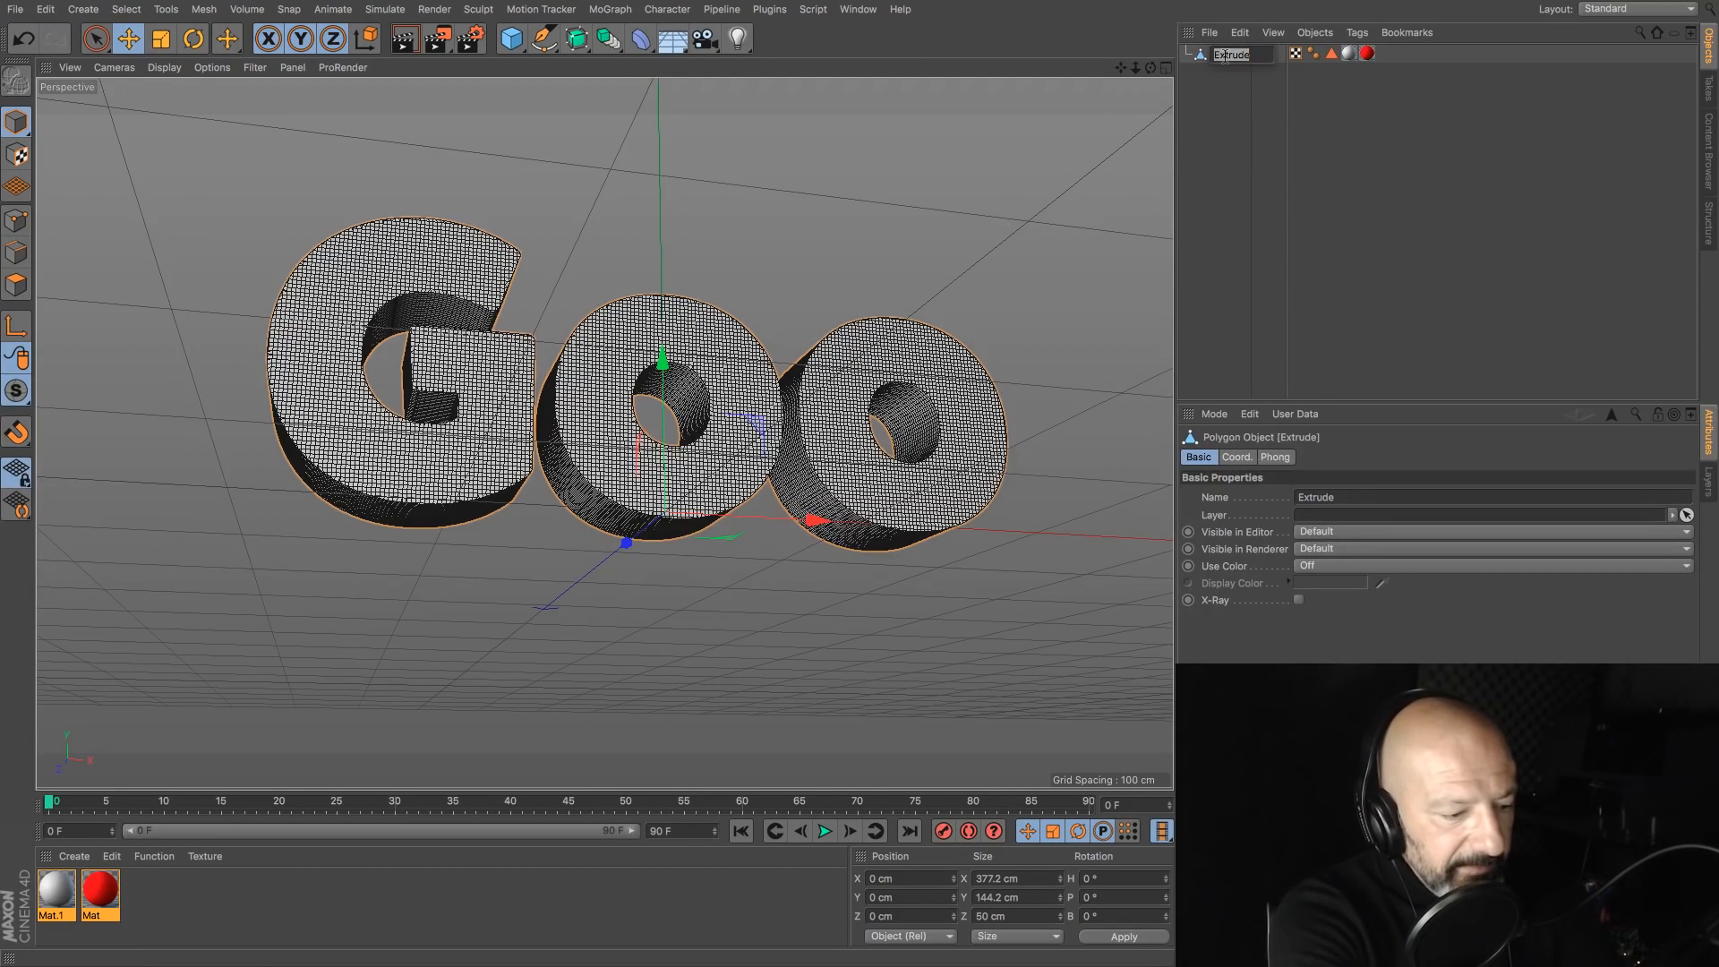
pyautogui.write('text')
pyautogui.press('Return')
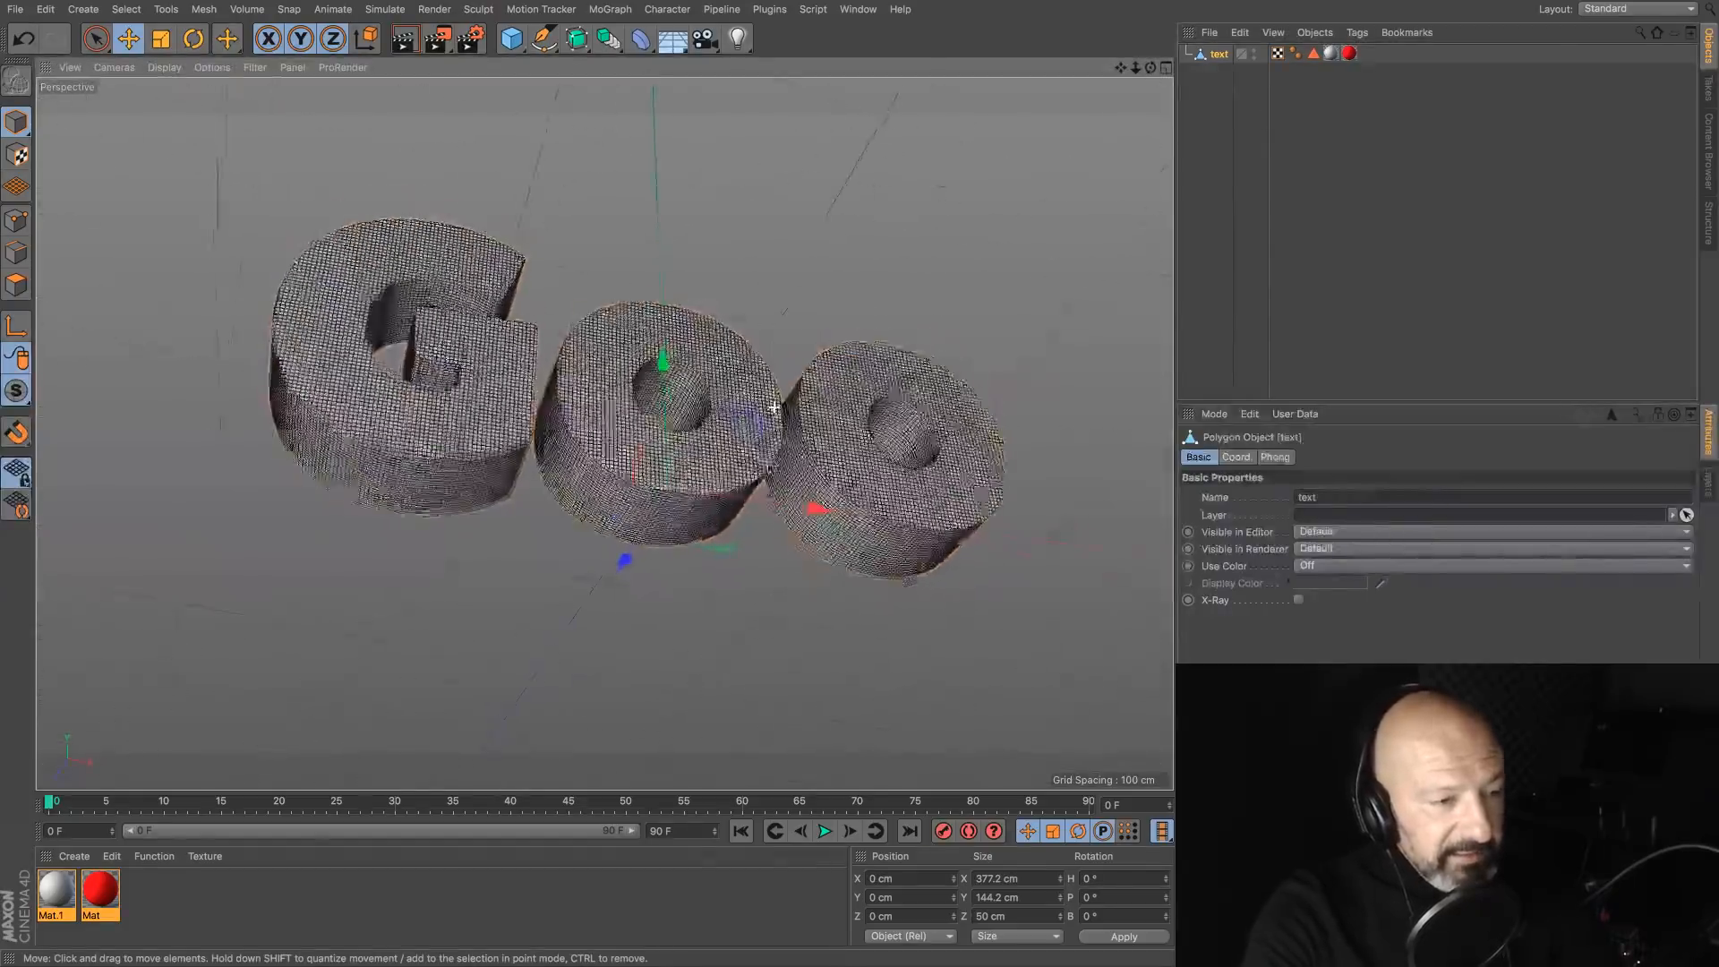
# Step: Hide the grid in the perspective viewport
pyautogui.keyDown('alt'); pyautogui.moveTo(773, 407); pyautogui.dragTo(868, 433); pyautogui.keyUp('alt')
pyautogui.scroll(2, 604, 433)
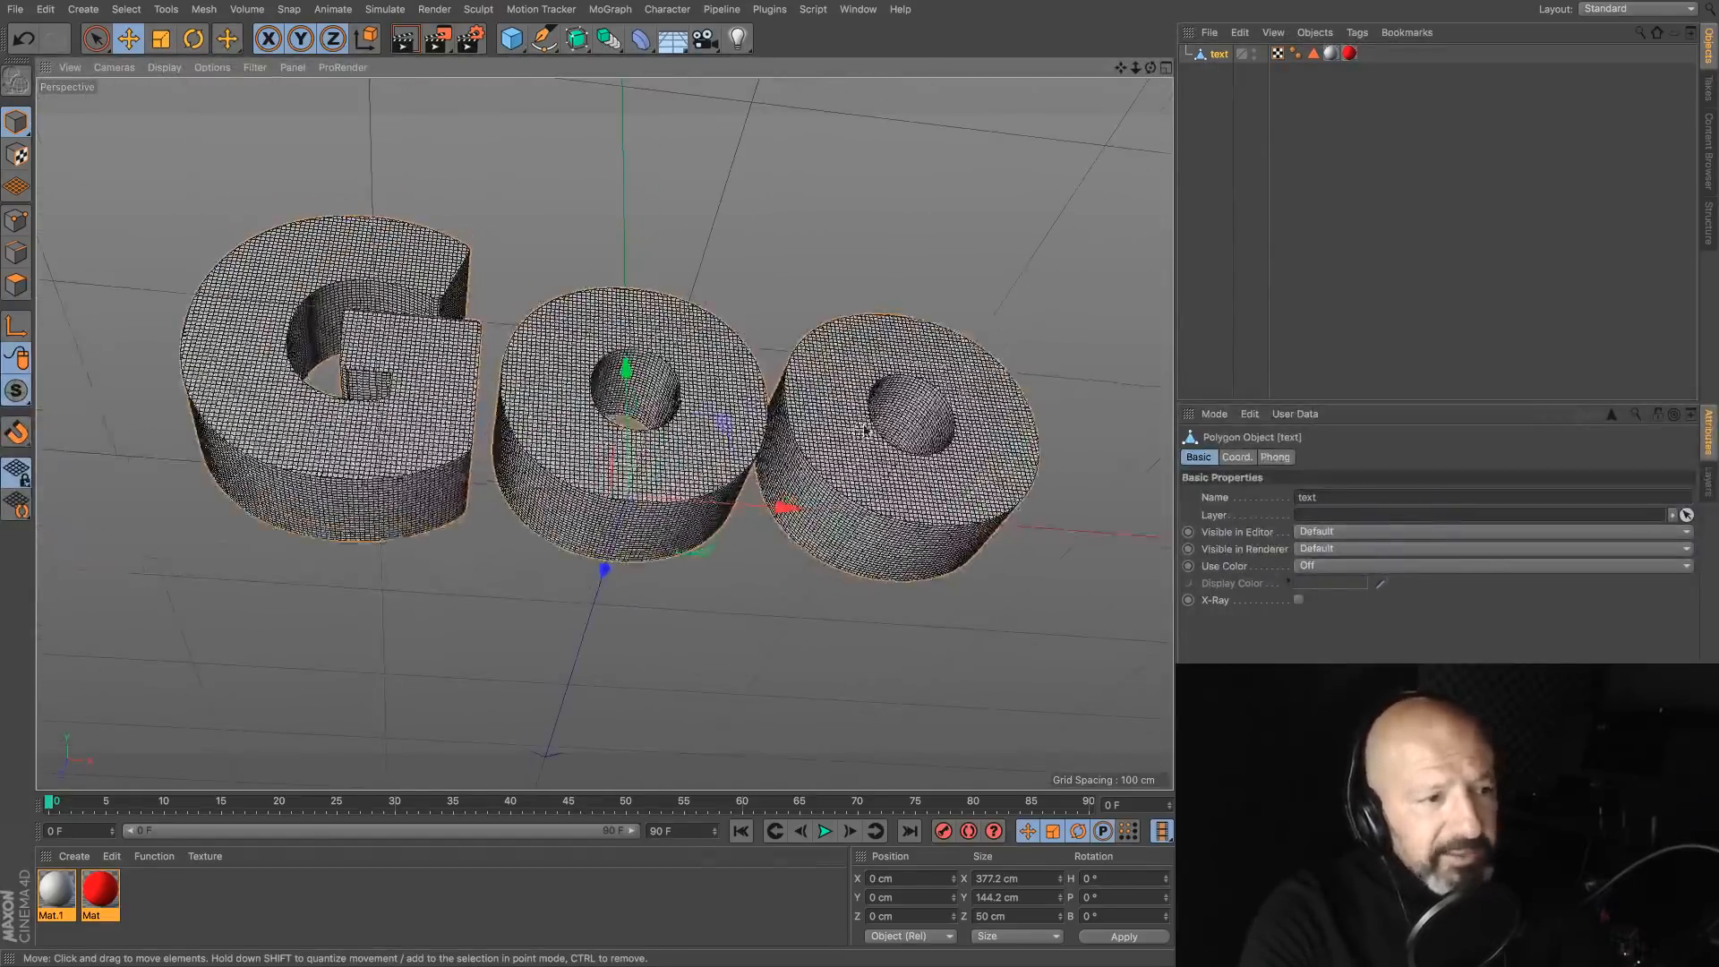
pyautogui.click(255, 69)
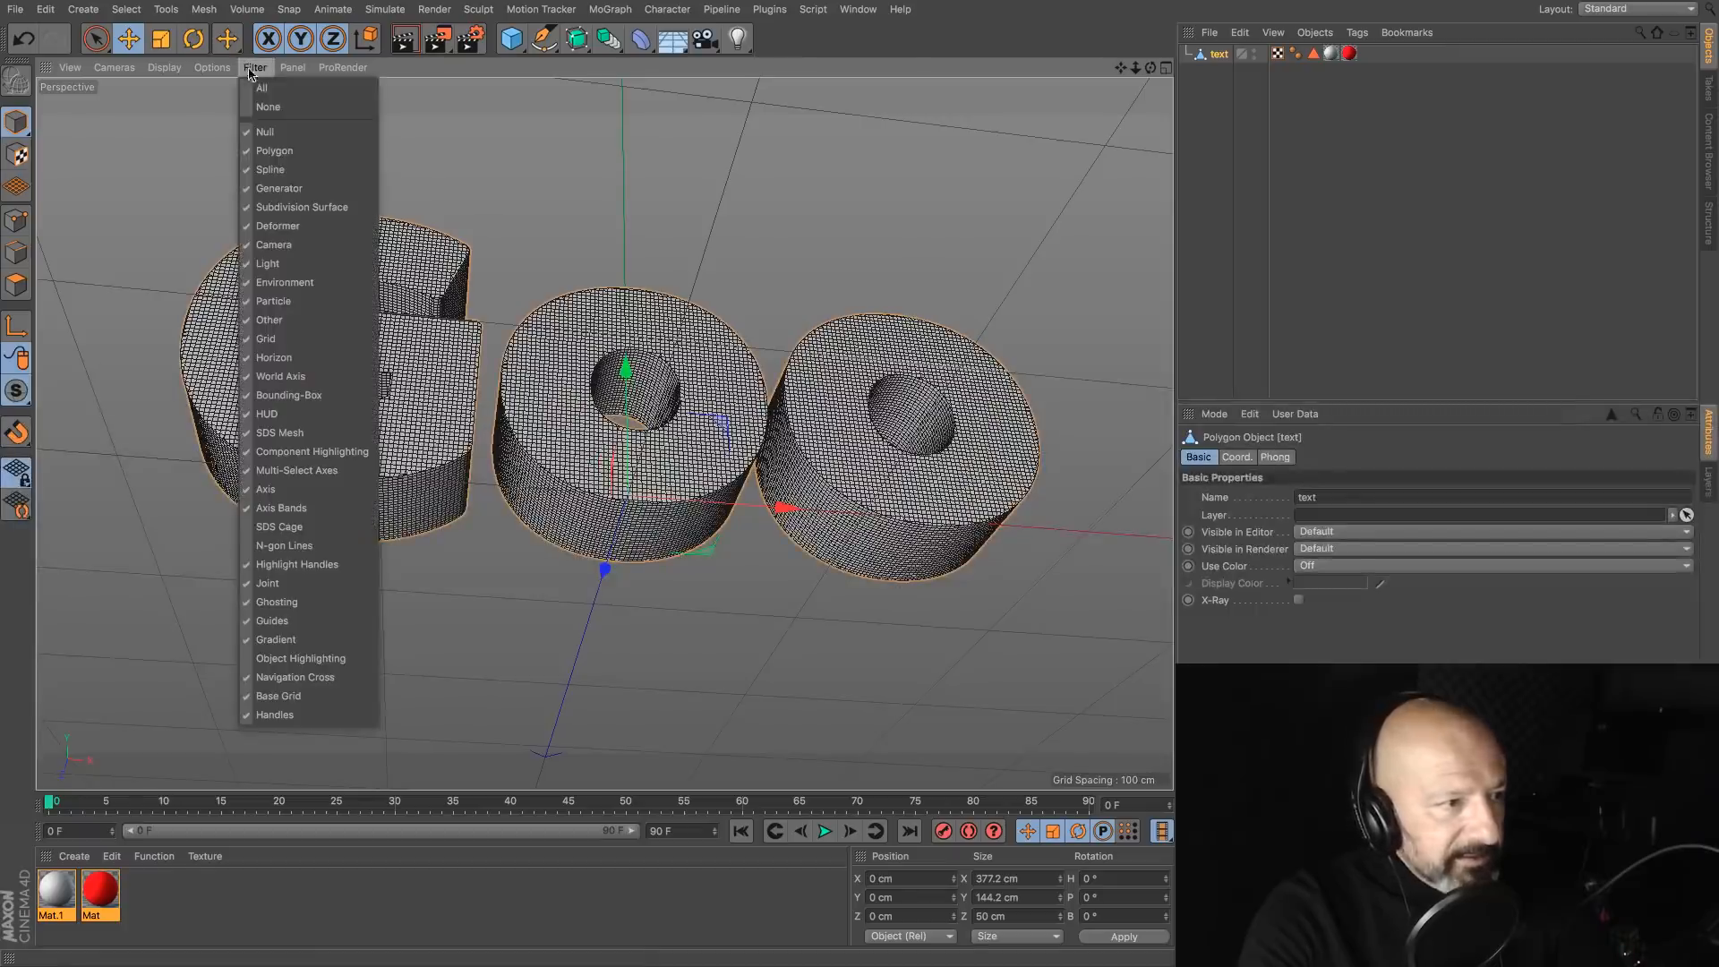
pyautogui.click(336, 340)
pyautogui.keyDown('alt'); pyautogui.moveTo(877, 463); pyautogui.dragTo(887, 457); pyautogui.keyUp('alt')
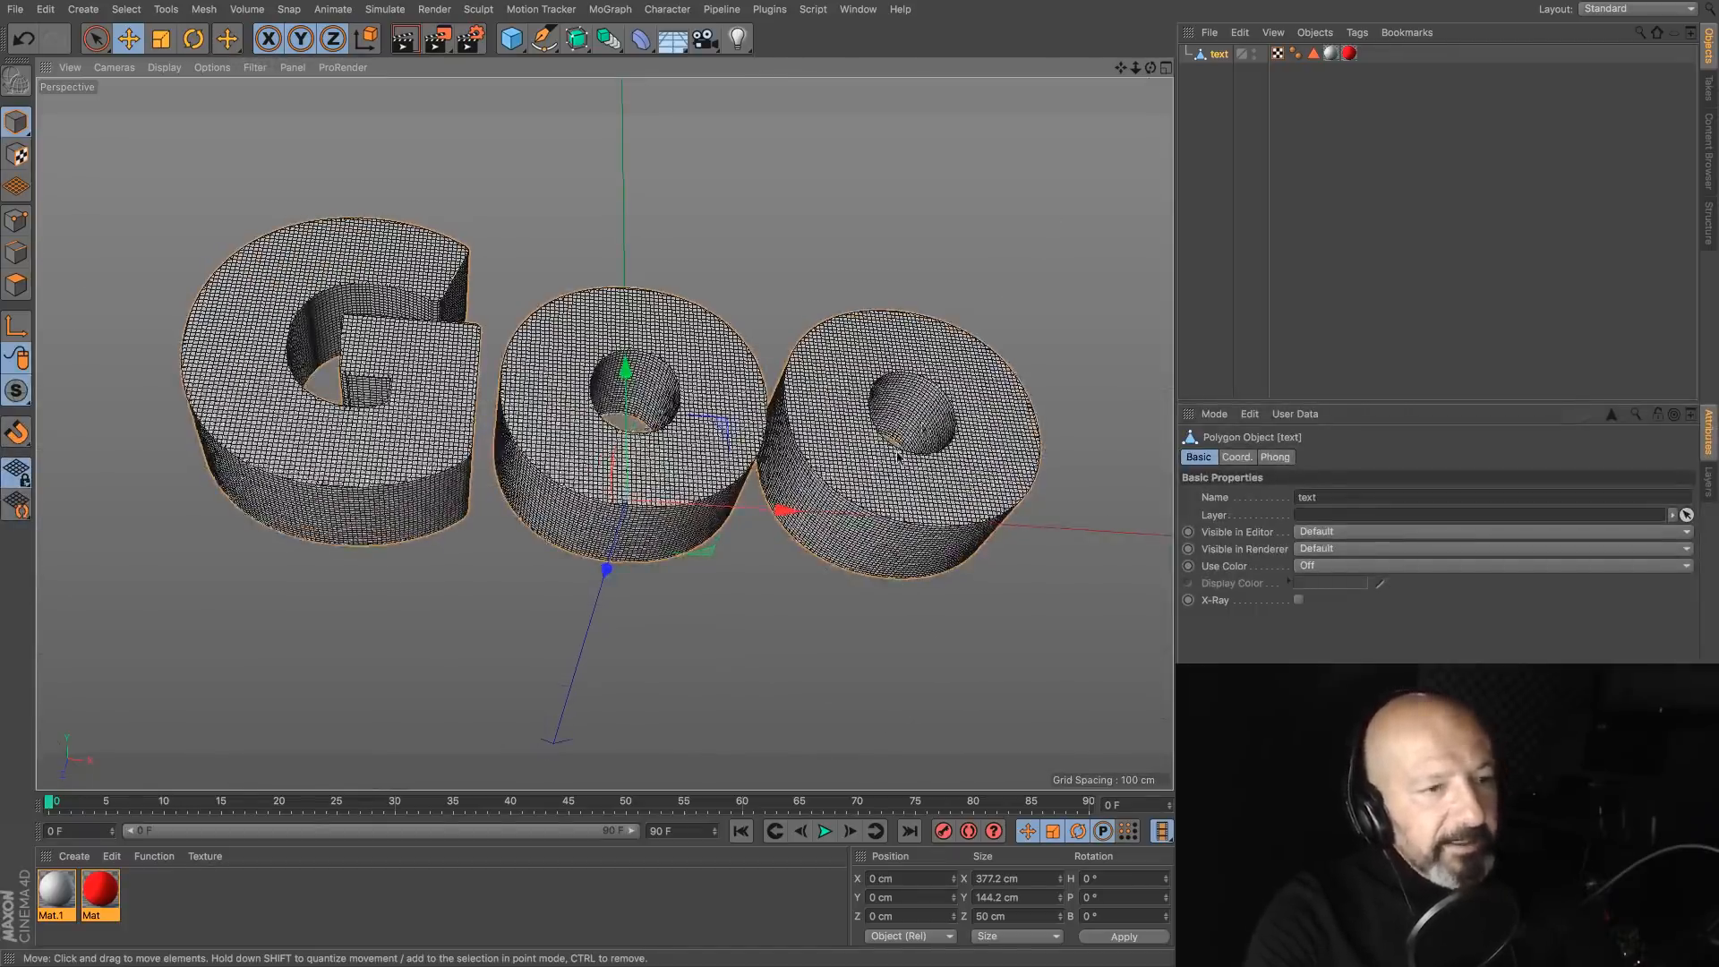
# Step: Enable Use Fields on the text's polygon selection tag, add a Box Field to it, and check the red material's selection assignment
pyautogui.click(1314, 55)
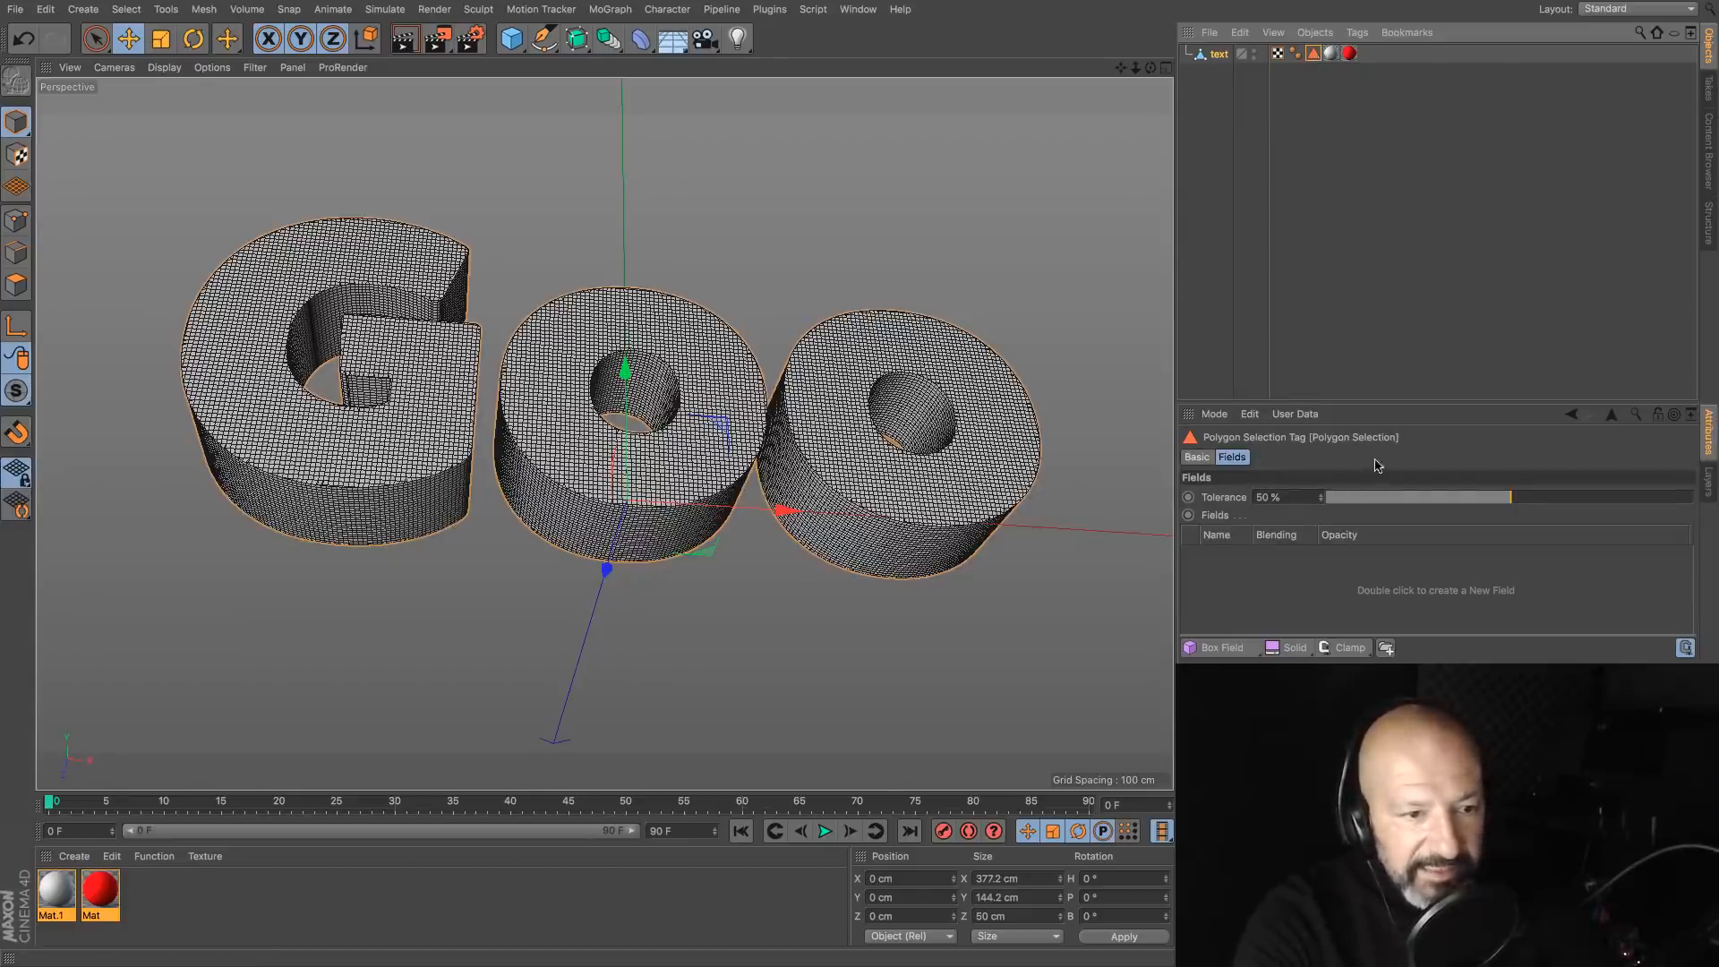
pyautogui.click(1197, 457)
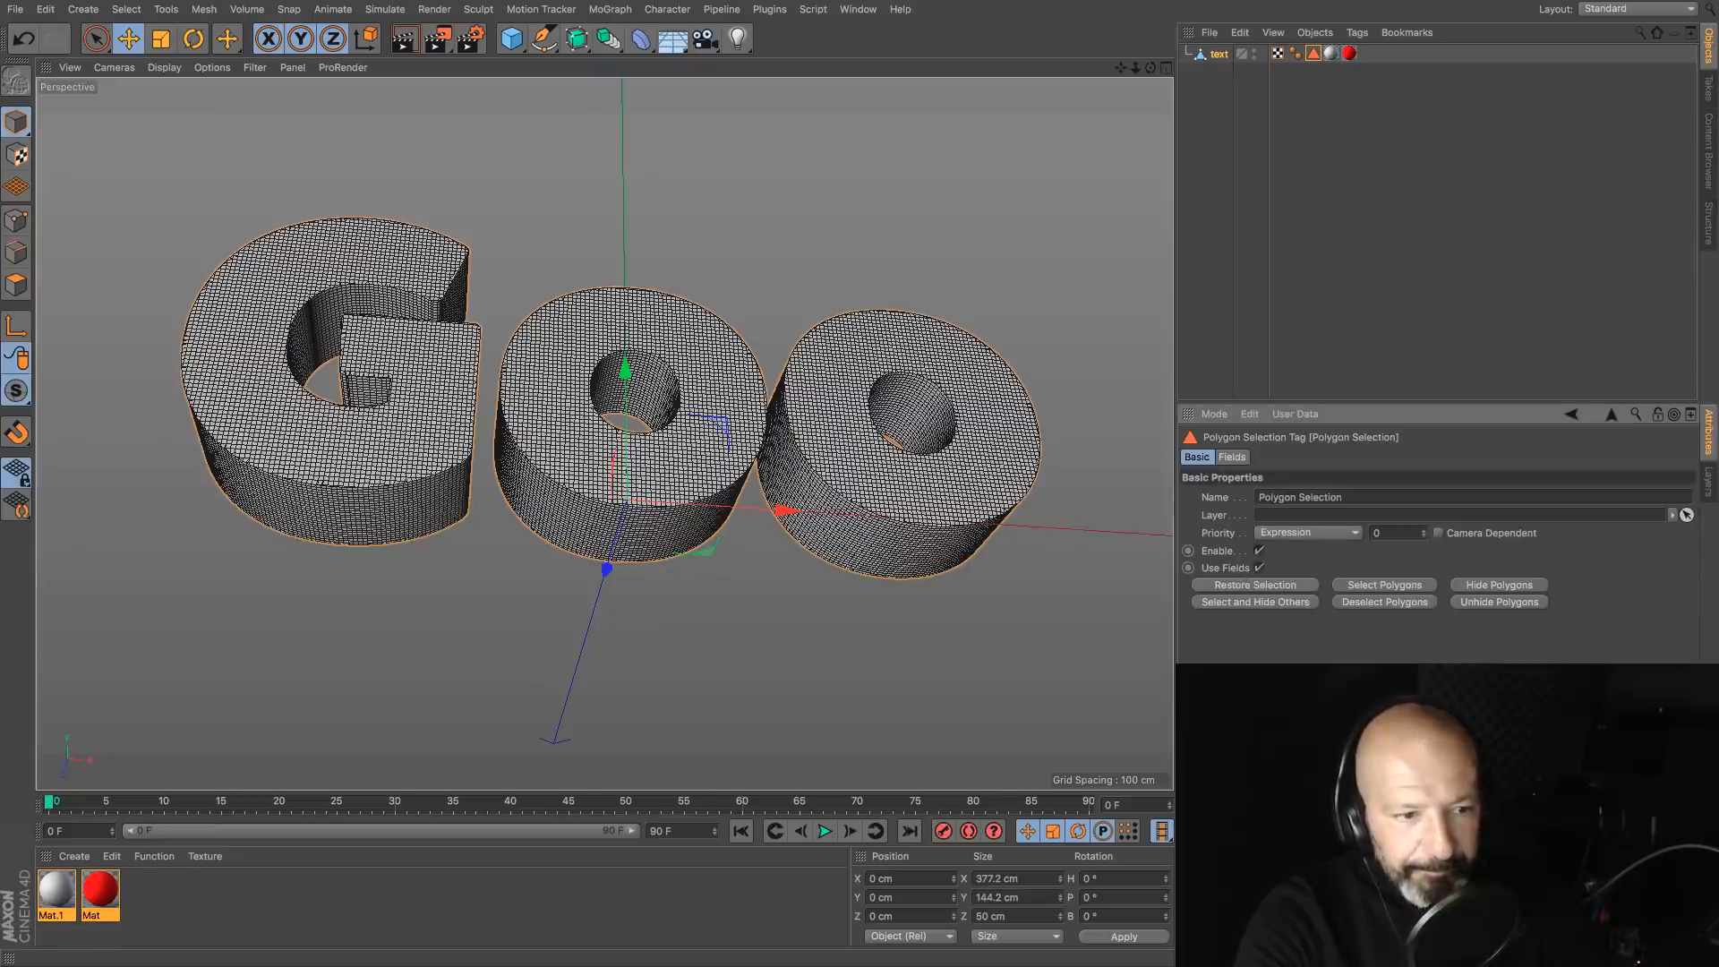
pyautogui.click(1260, 568)
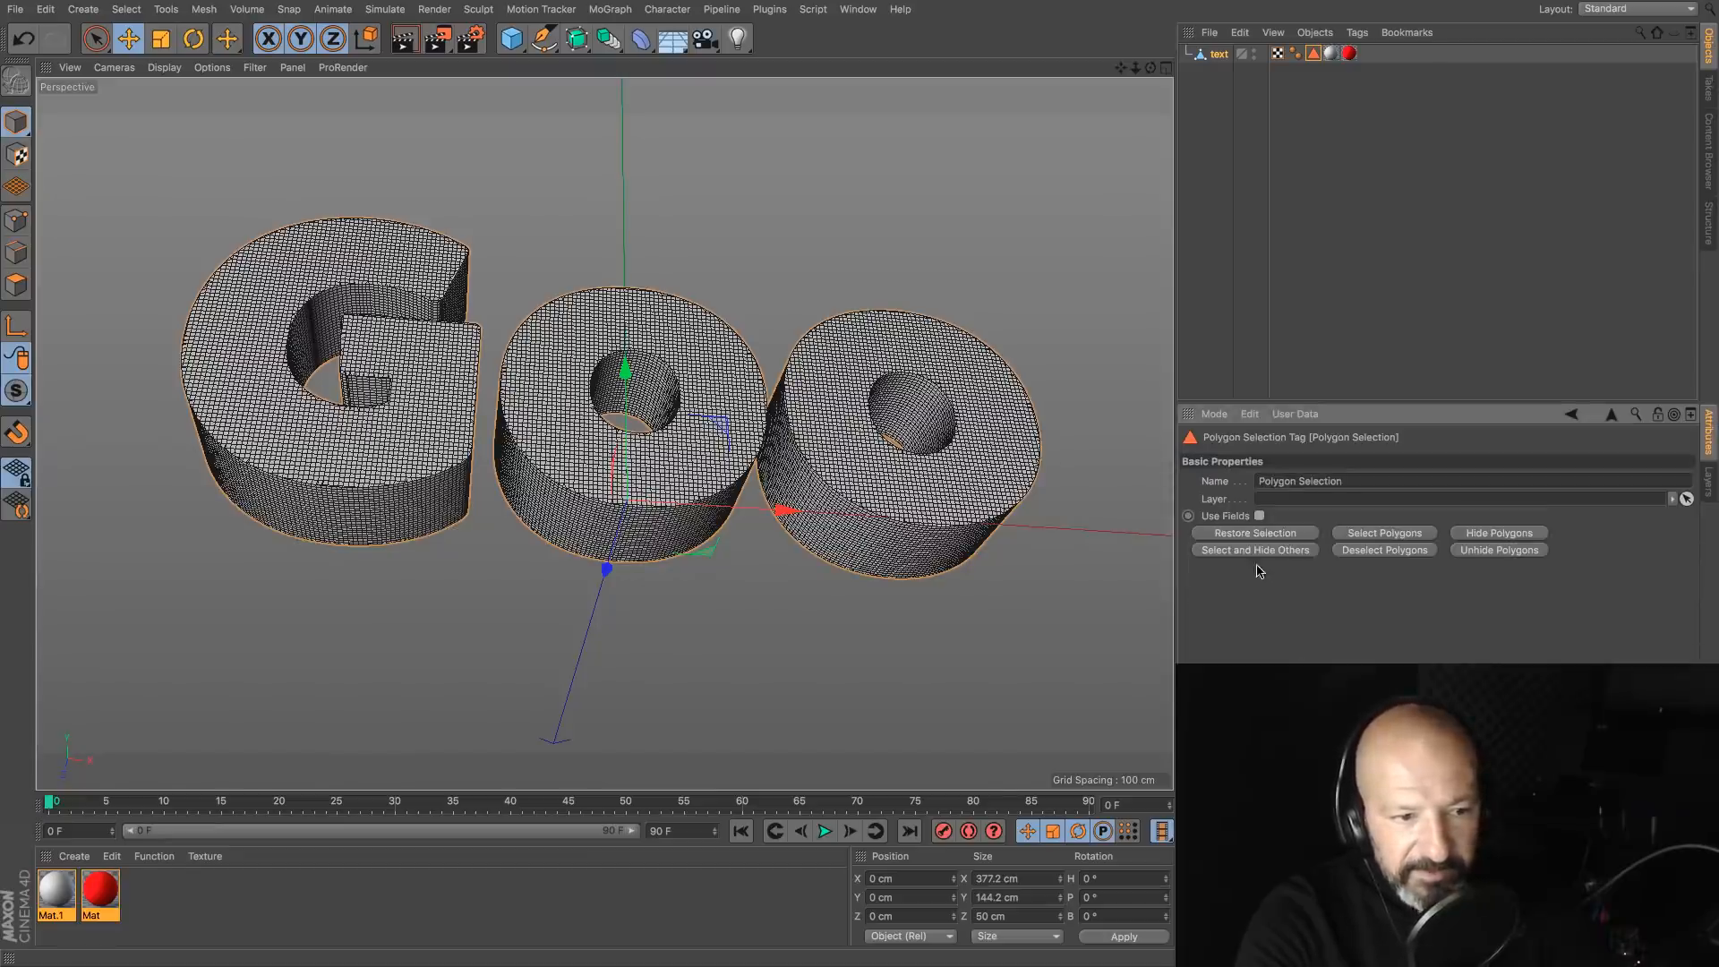
pyautogui.click(1260, 516)
pyautogui.click(1233, 458)
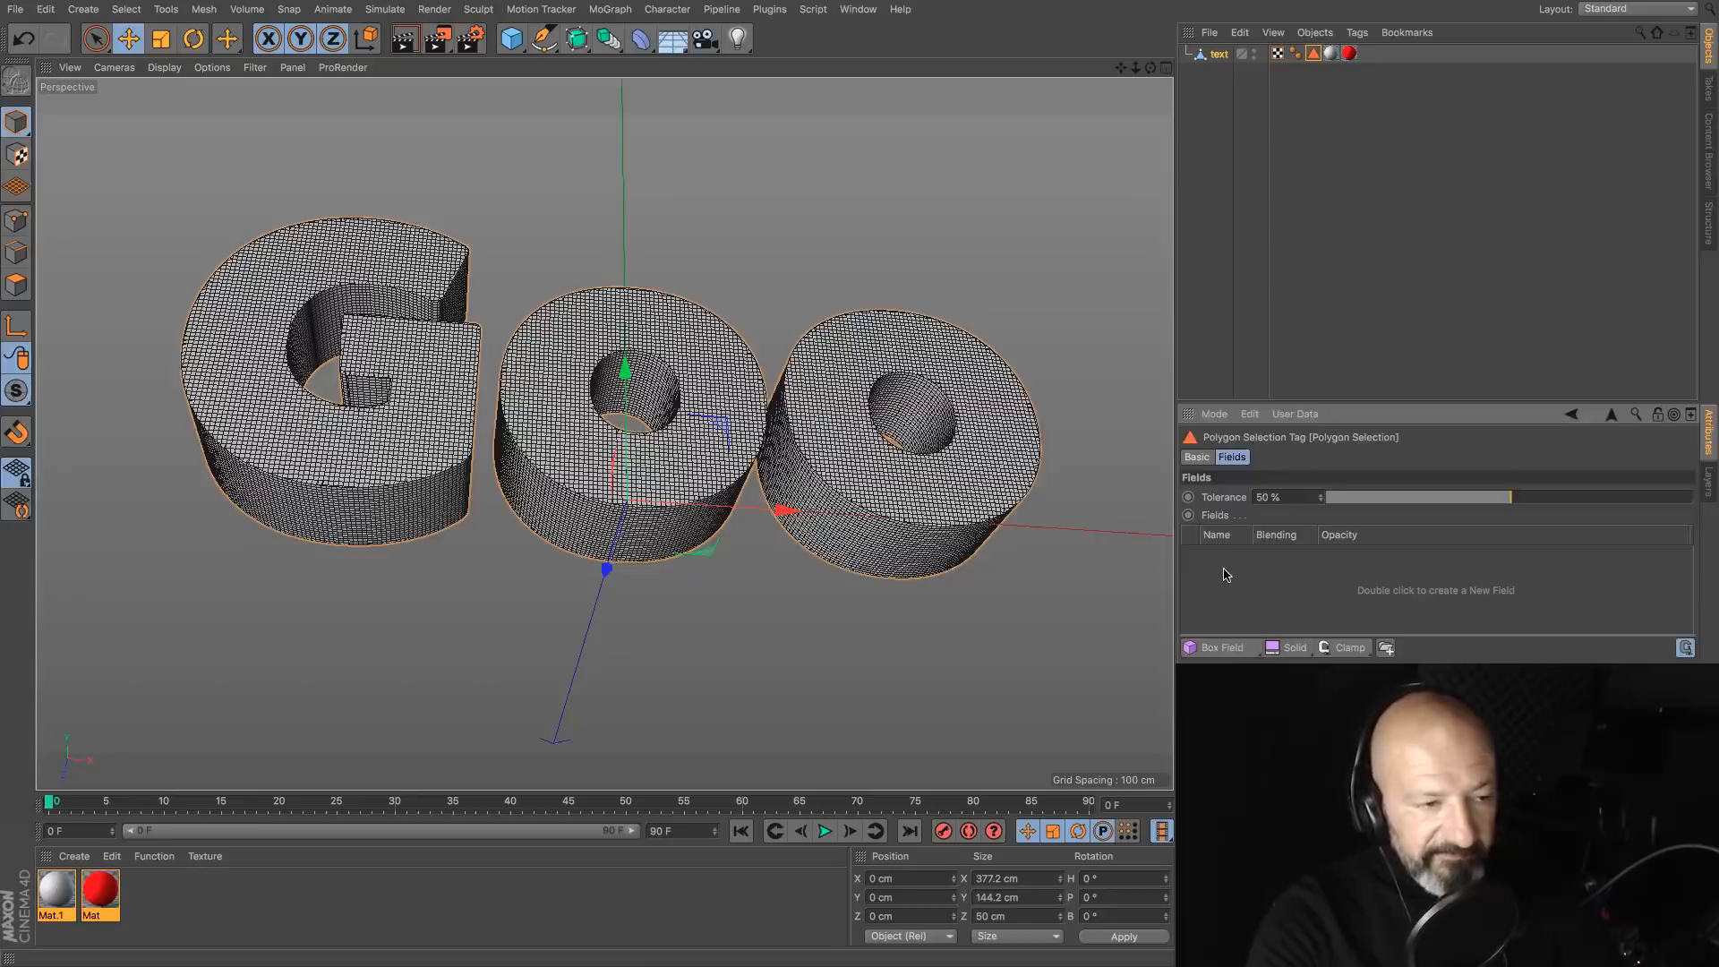
pyautogui.click(1214, 649)
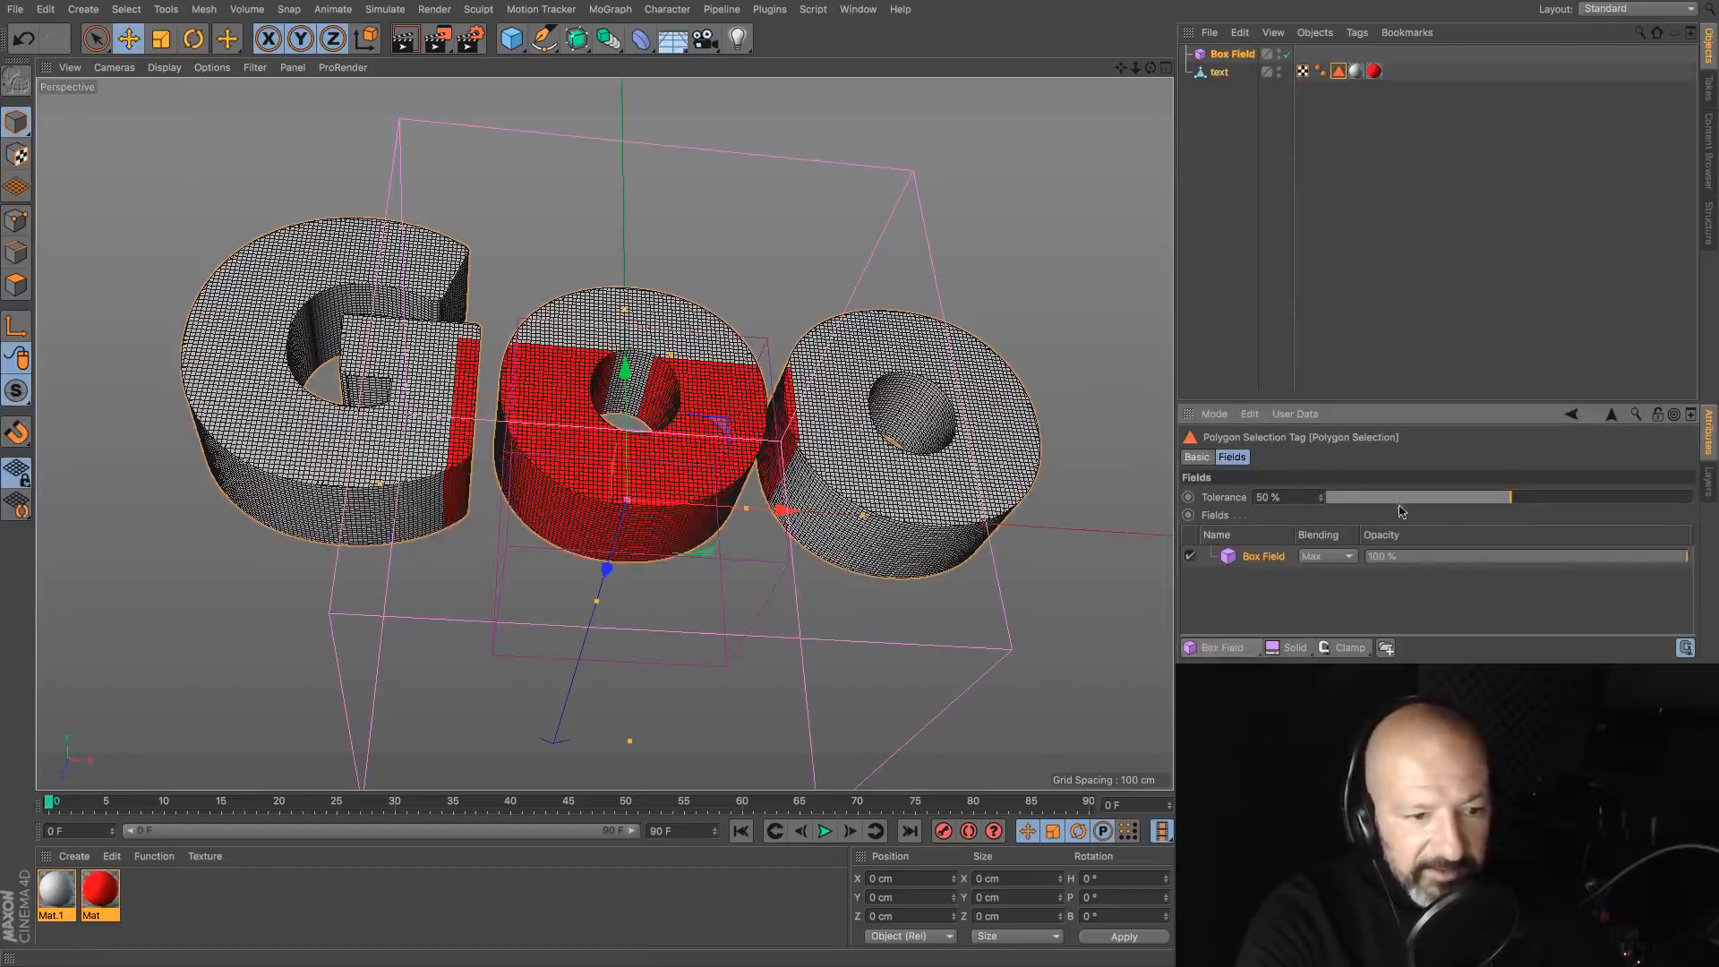
pyautogui.click(1378, 71)
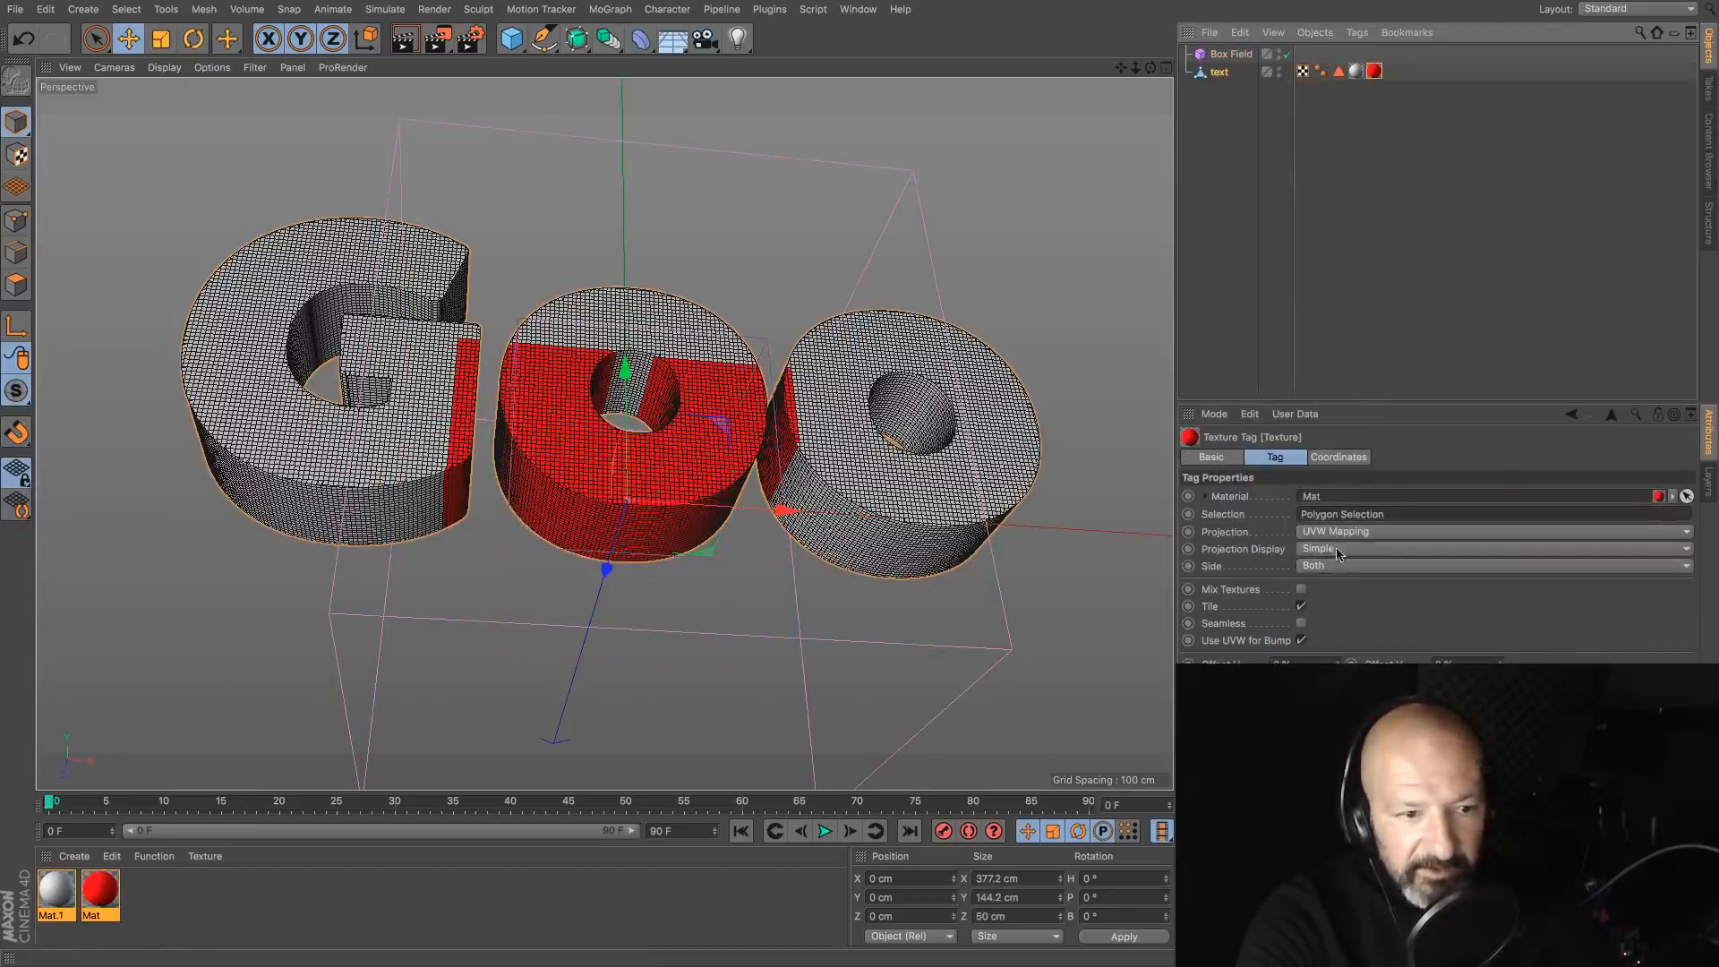
# Step: Shrink the Box Field to 18 cm in Y and 28 cm in Z, positioned at about X -93 cm and Z 25 cm
pyautogui.click(1230, 53)
pyautogui.moveTo(765, 504); pyautogui.dragTo(545, 478)
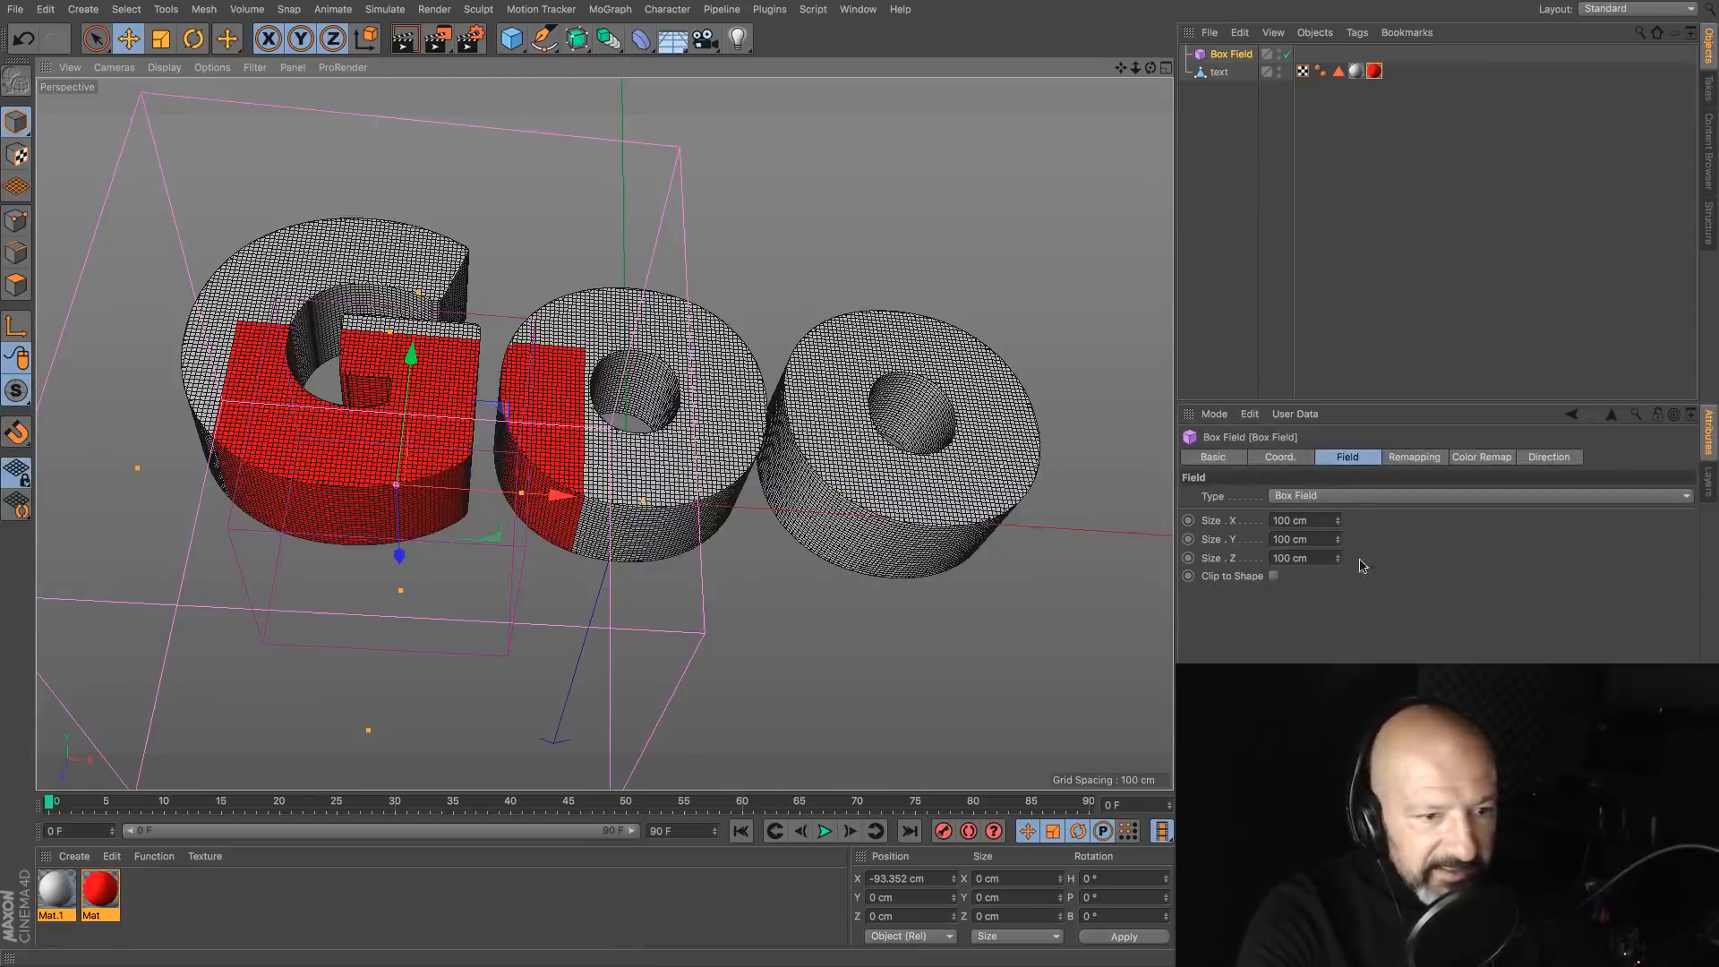
pyautogui.moveTo(1335, 546); pyautogui.dragTo(1335, 609)
pyautogui.moveTo(399, 554); pyautogui.dragTo(405, 583)
pyautogui.keyDown('alt'); pyautogui.moveTo(405, 583); pyautogui.dragTo(485, 576, button='middle'); pyautogui.keyUp('alt')
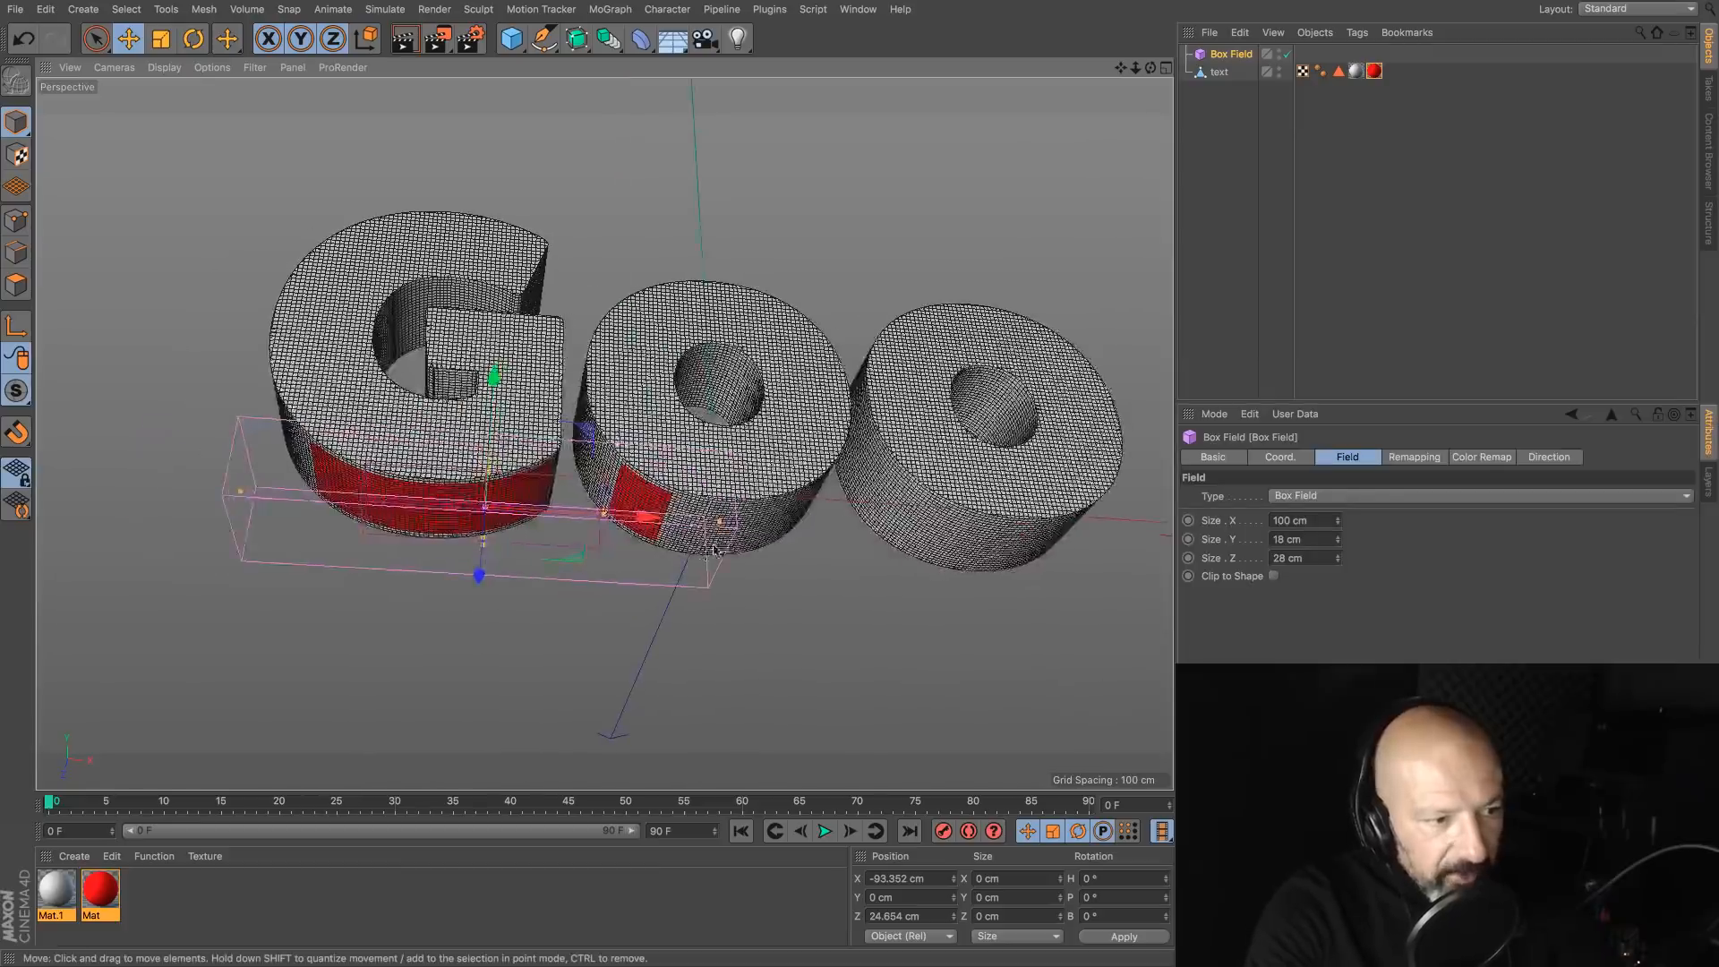
# Step: Resize the Box Field to about 190 cm in X and 19 cm in Z, and slide it to about X -193 cm
pyautogui.moveTo(722, 528); pyautogui.dragTo(874, 531)
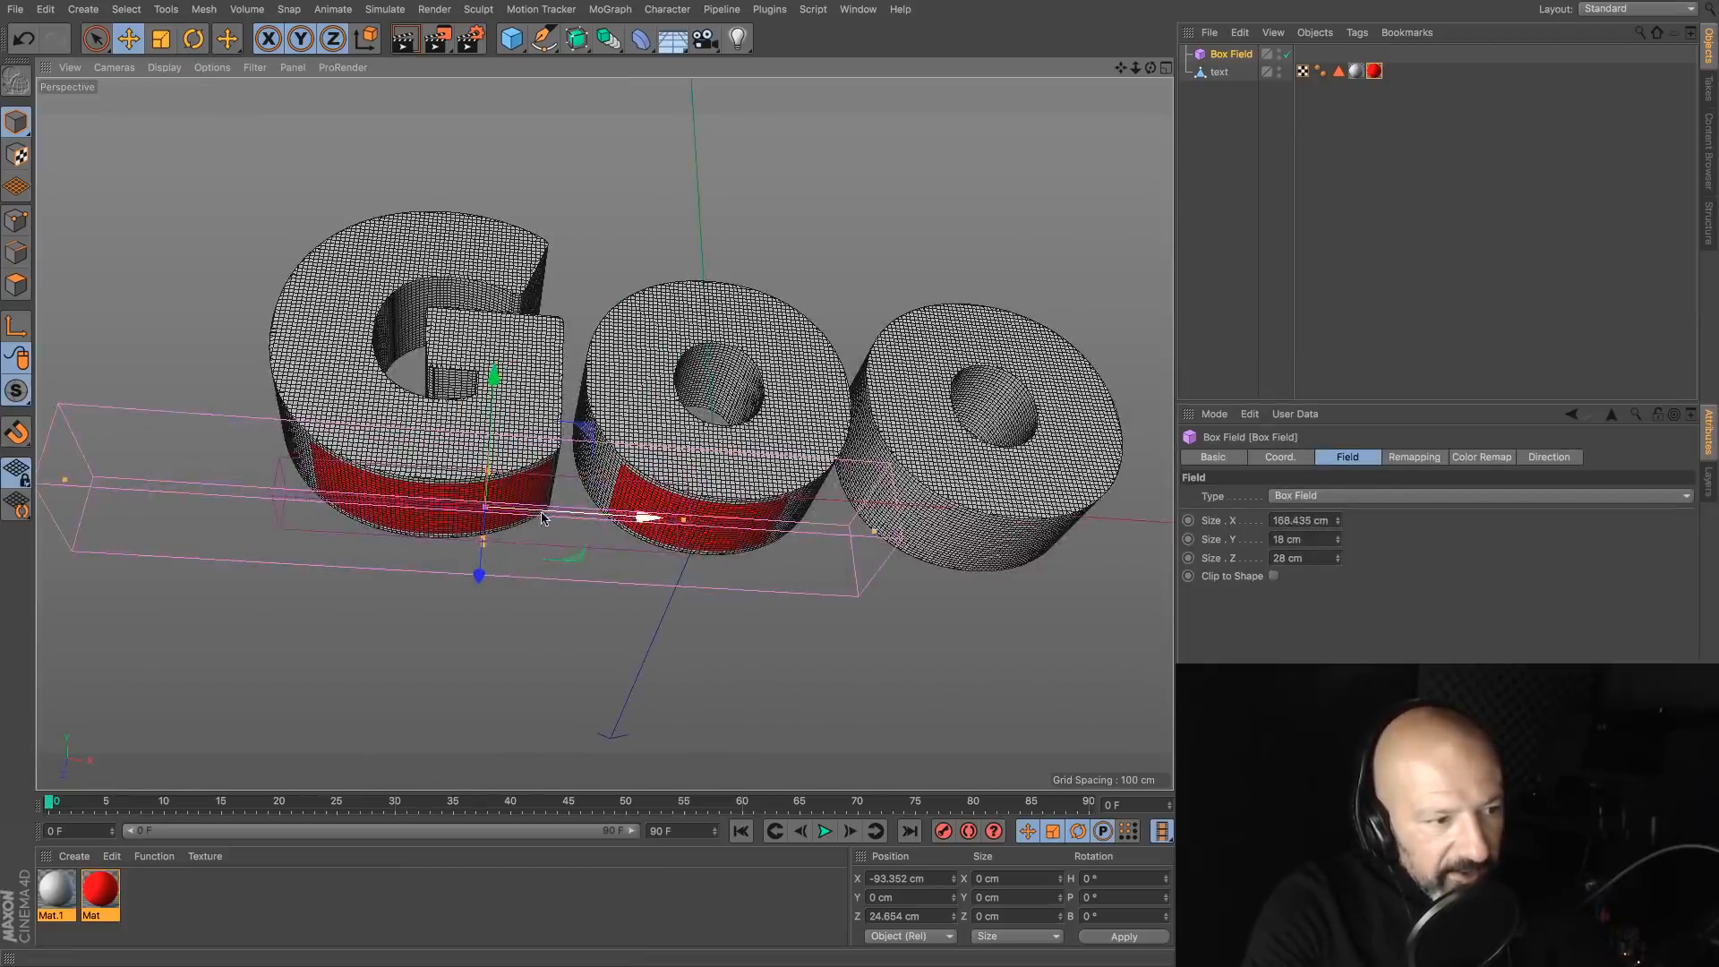
pyautogui.moveTo(542, 516); pyautogui.dragTo(736, 521)
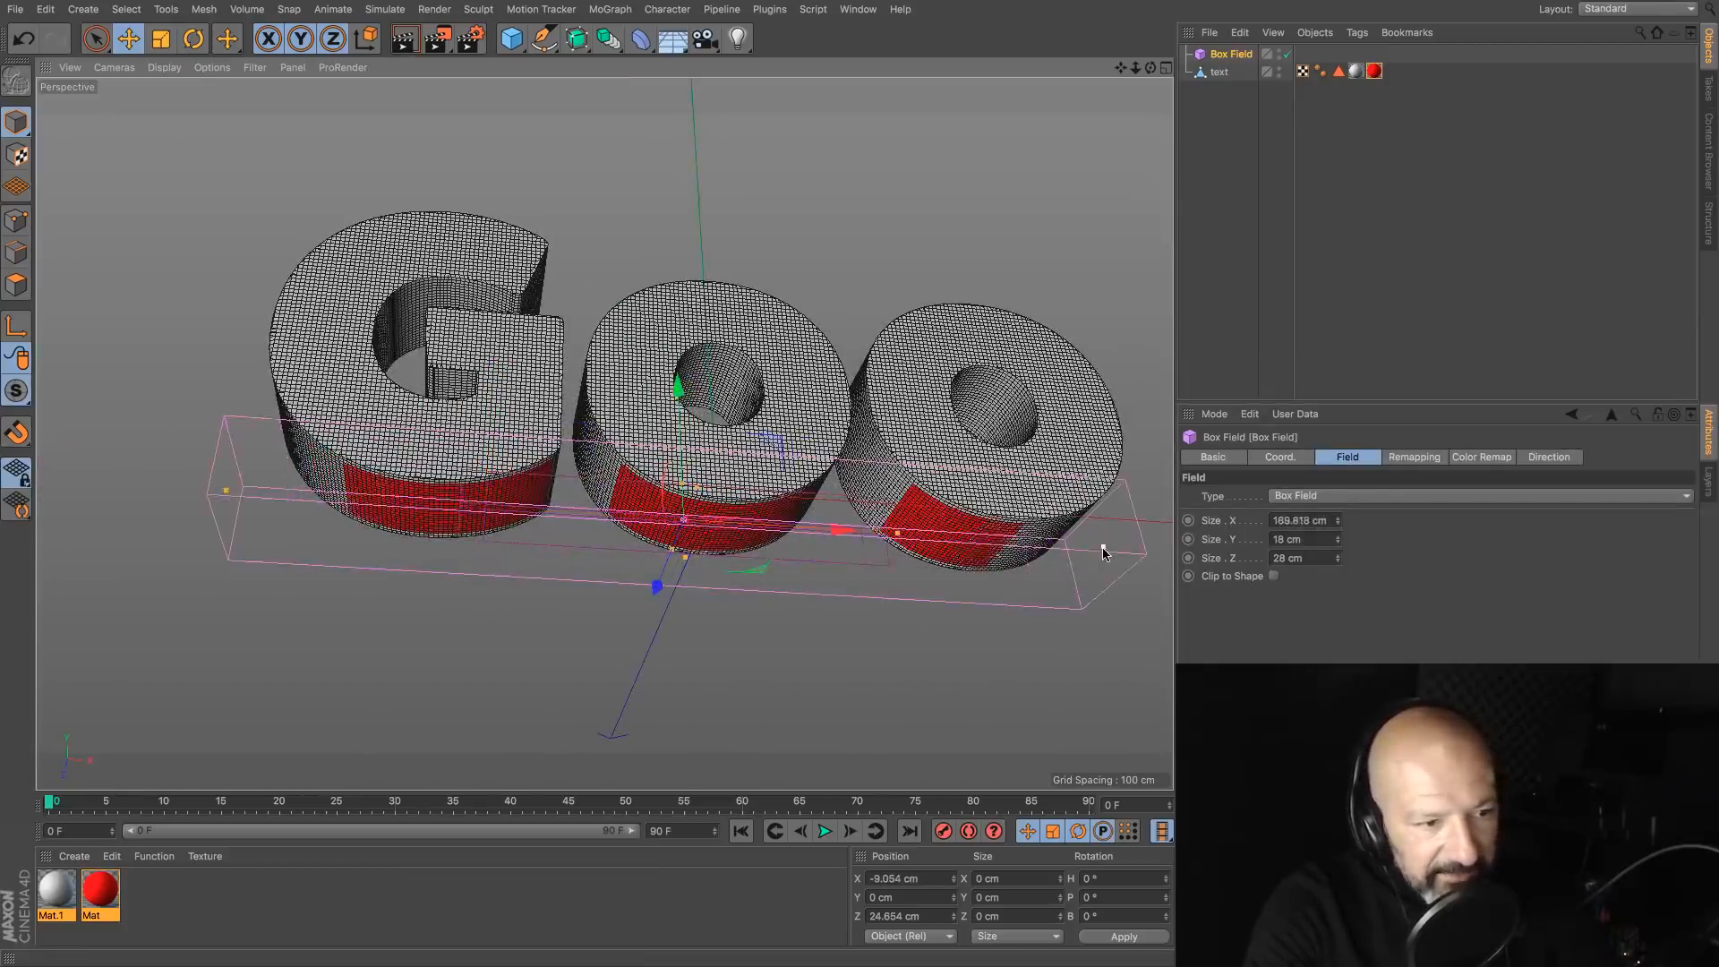
pyautogui.moveTo(1103, 552); pyautogui.dragTo(1074, 557)
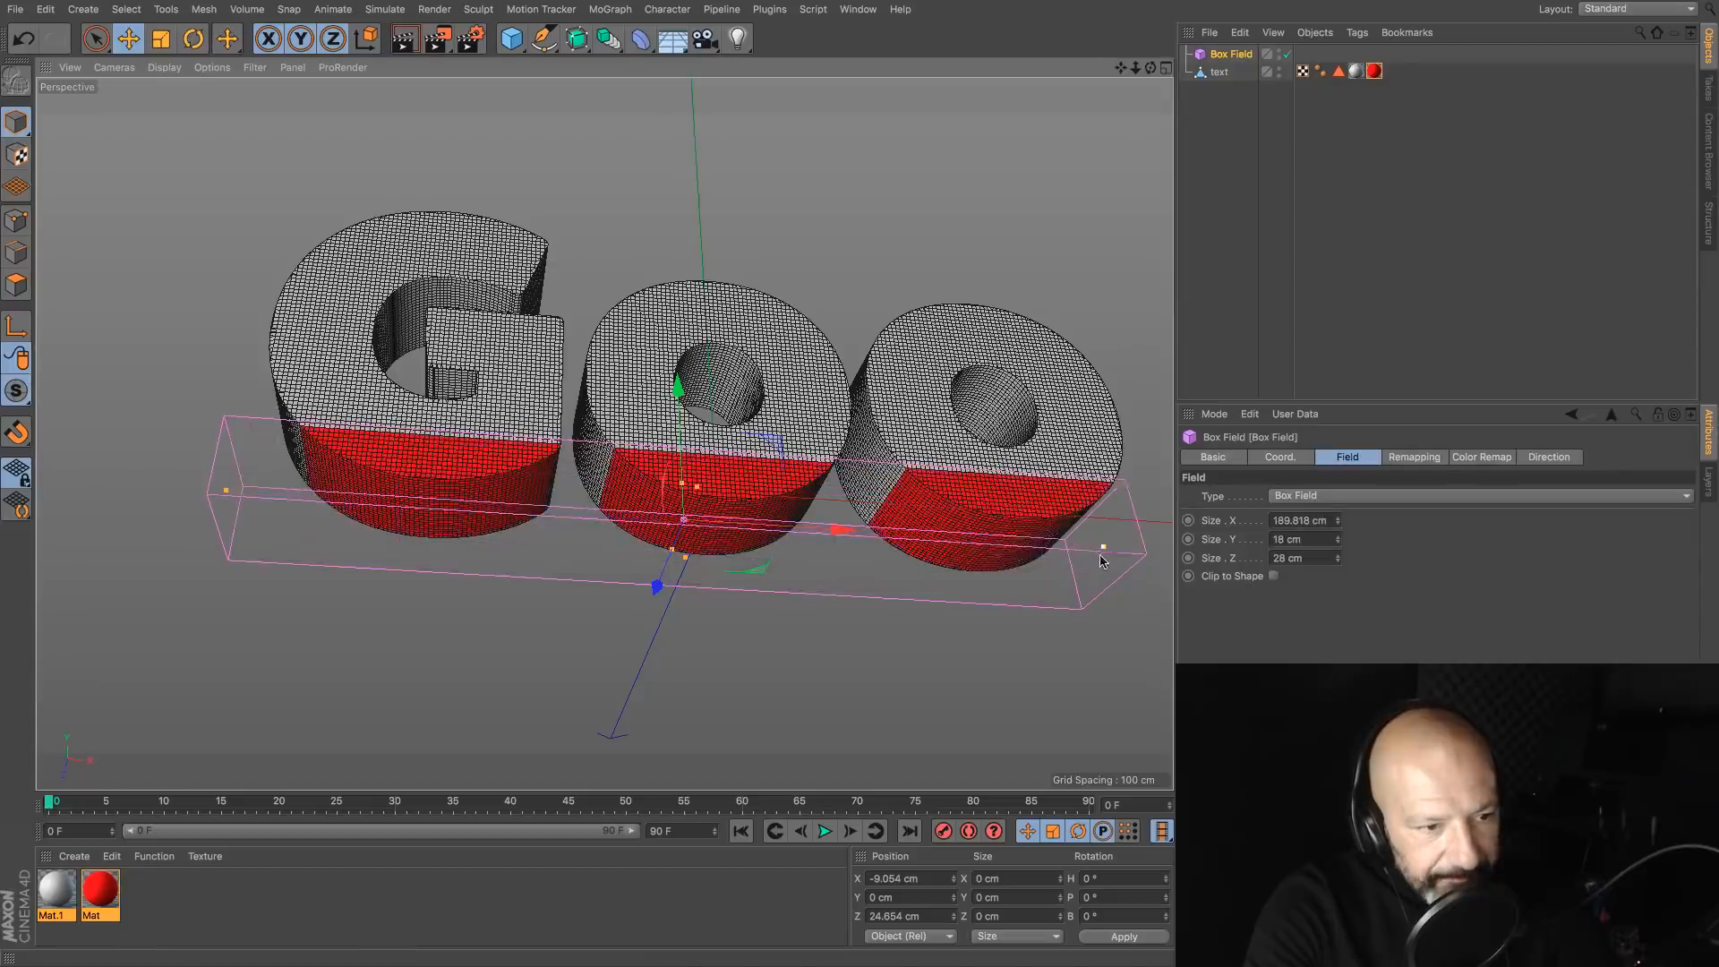
pyautogui.moveTo(1340, 564); pyautogui.dragTo(1340, 564)
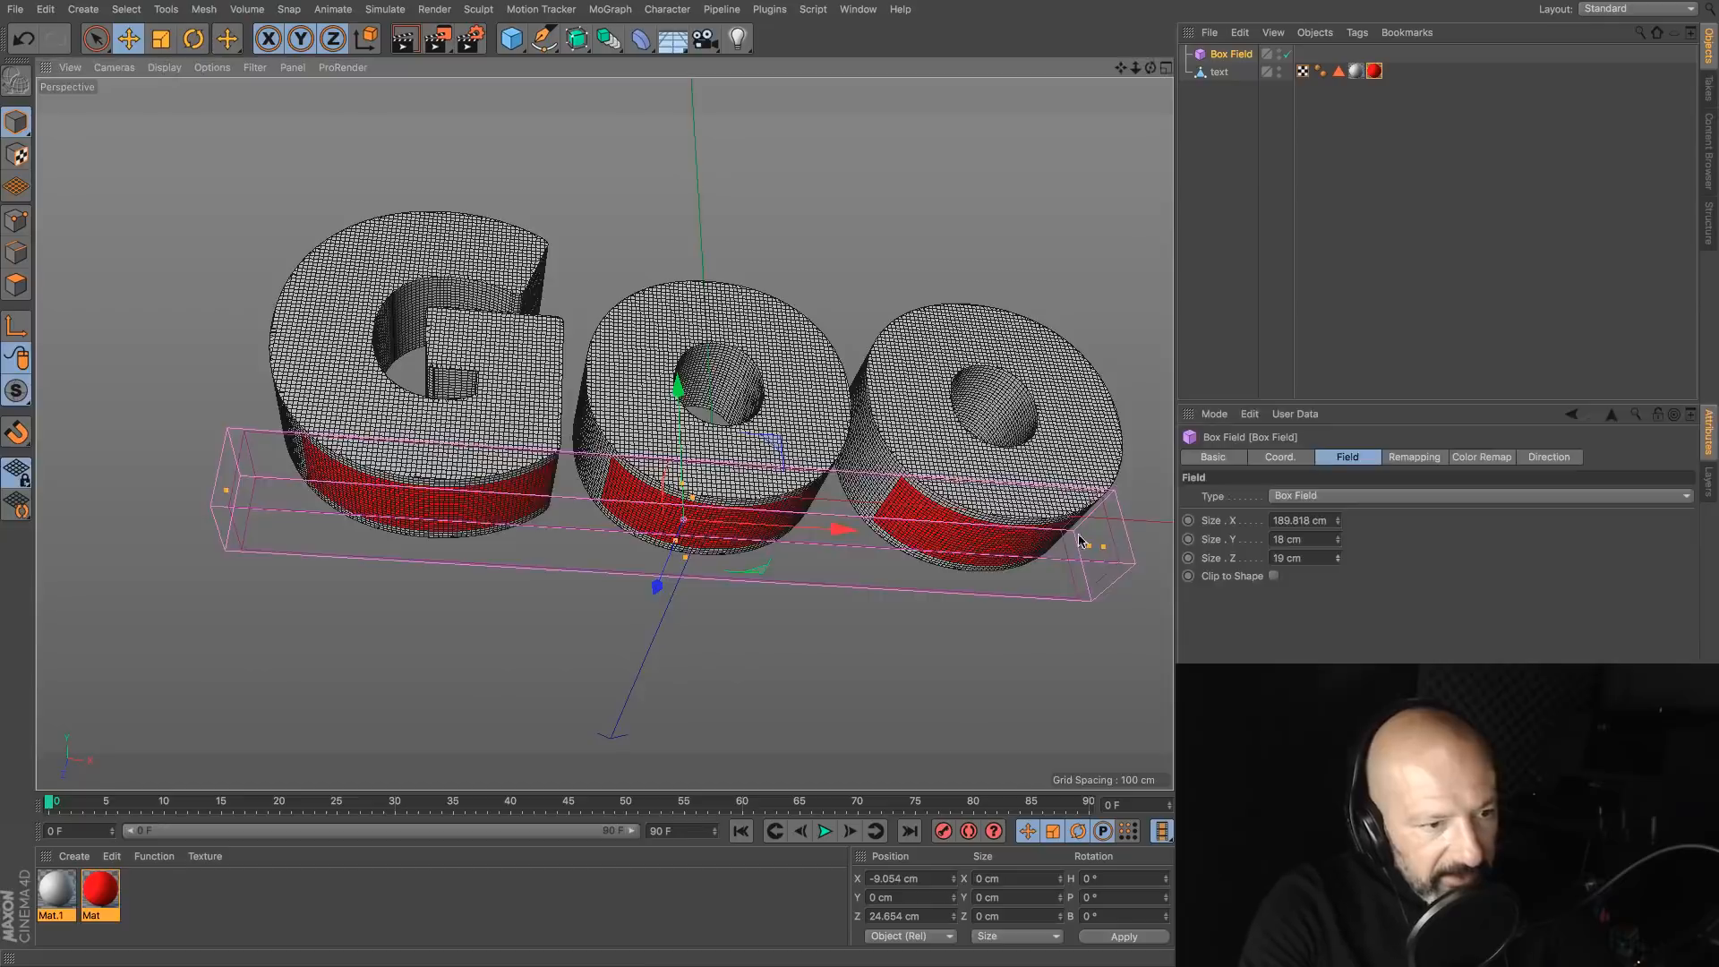
pyautogui.keyDown('alt'); pyautogui.moveTo(805, 483); pyautogui.dragTo(747, 403); pyautogui.keyUp('alt')
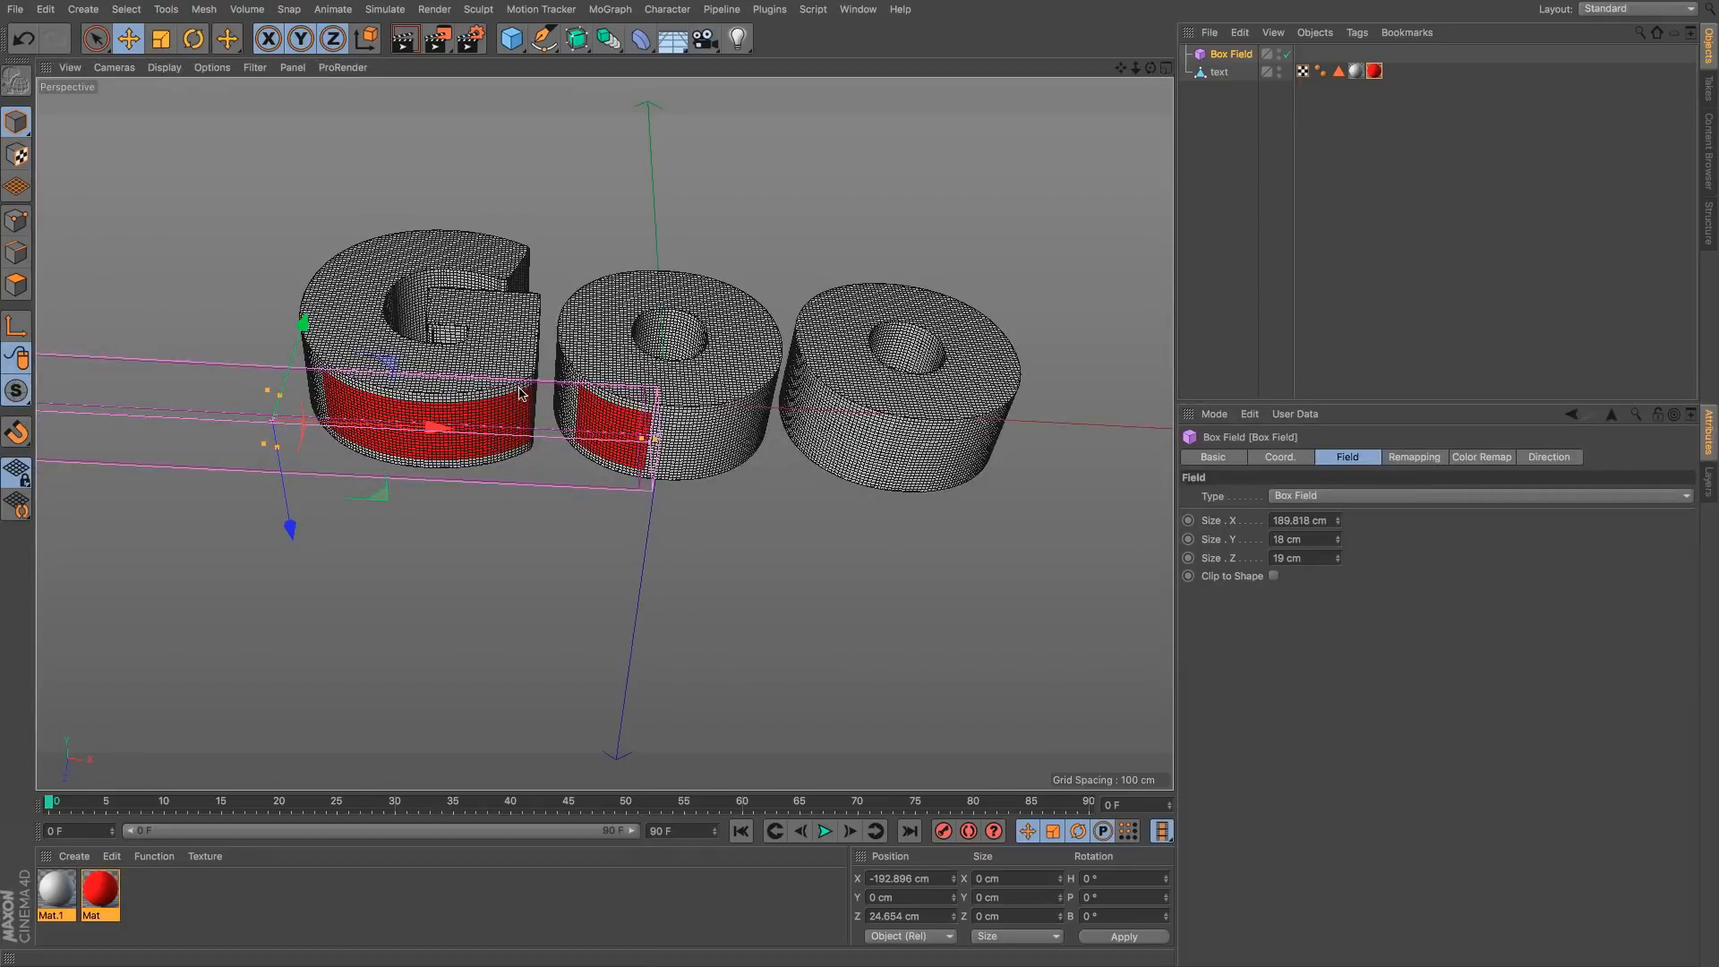
pyautogui.keyDown('alt'); pyautogui.moveTo(720, 399); pyautogui.dragTo(725, 420); pyautogui.keyUp('alt')
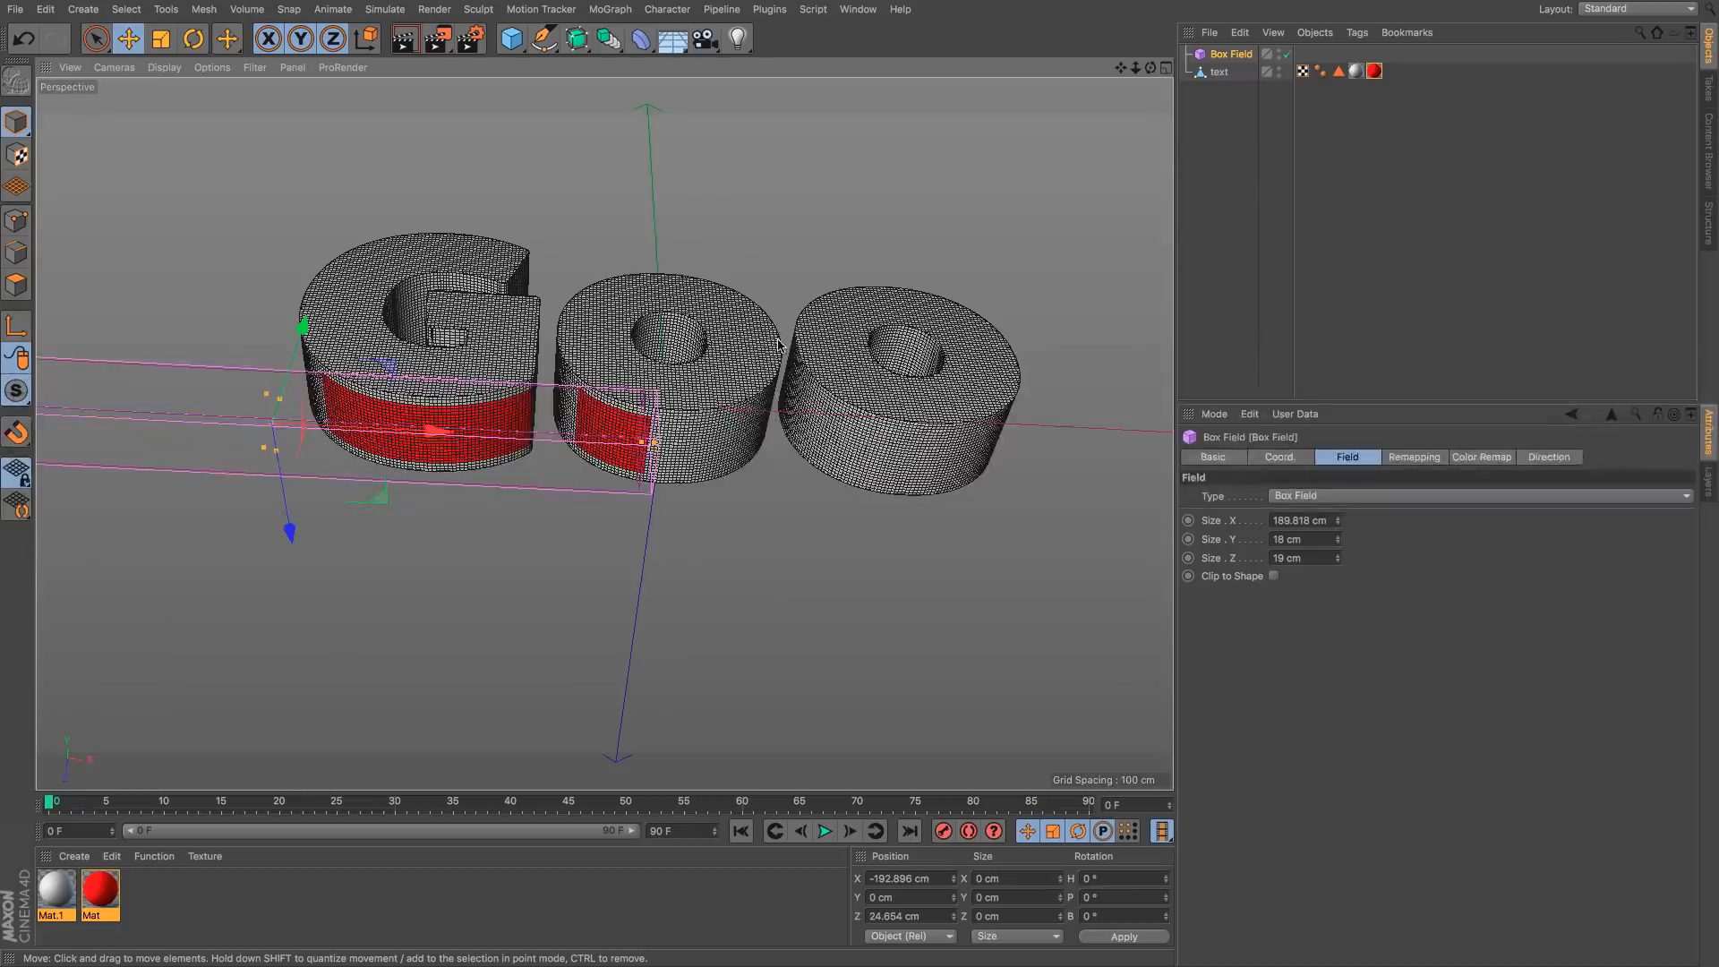
# Step: Add a Cloner with a Cube as its child and scale the cube down to about 12 cm
pyautogui.click(612, 9)
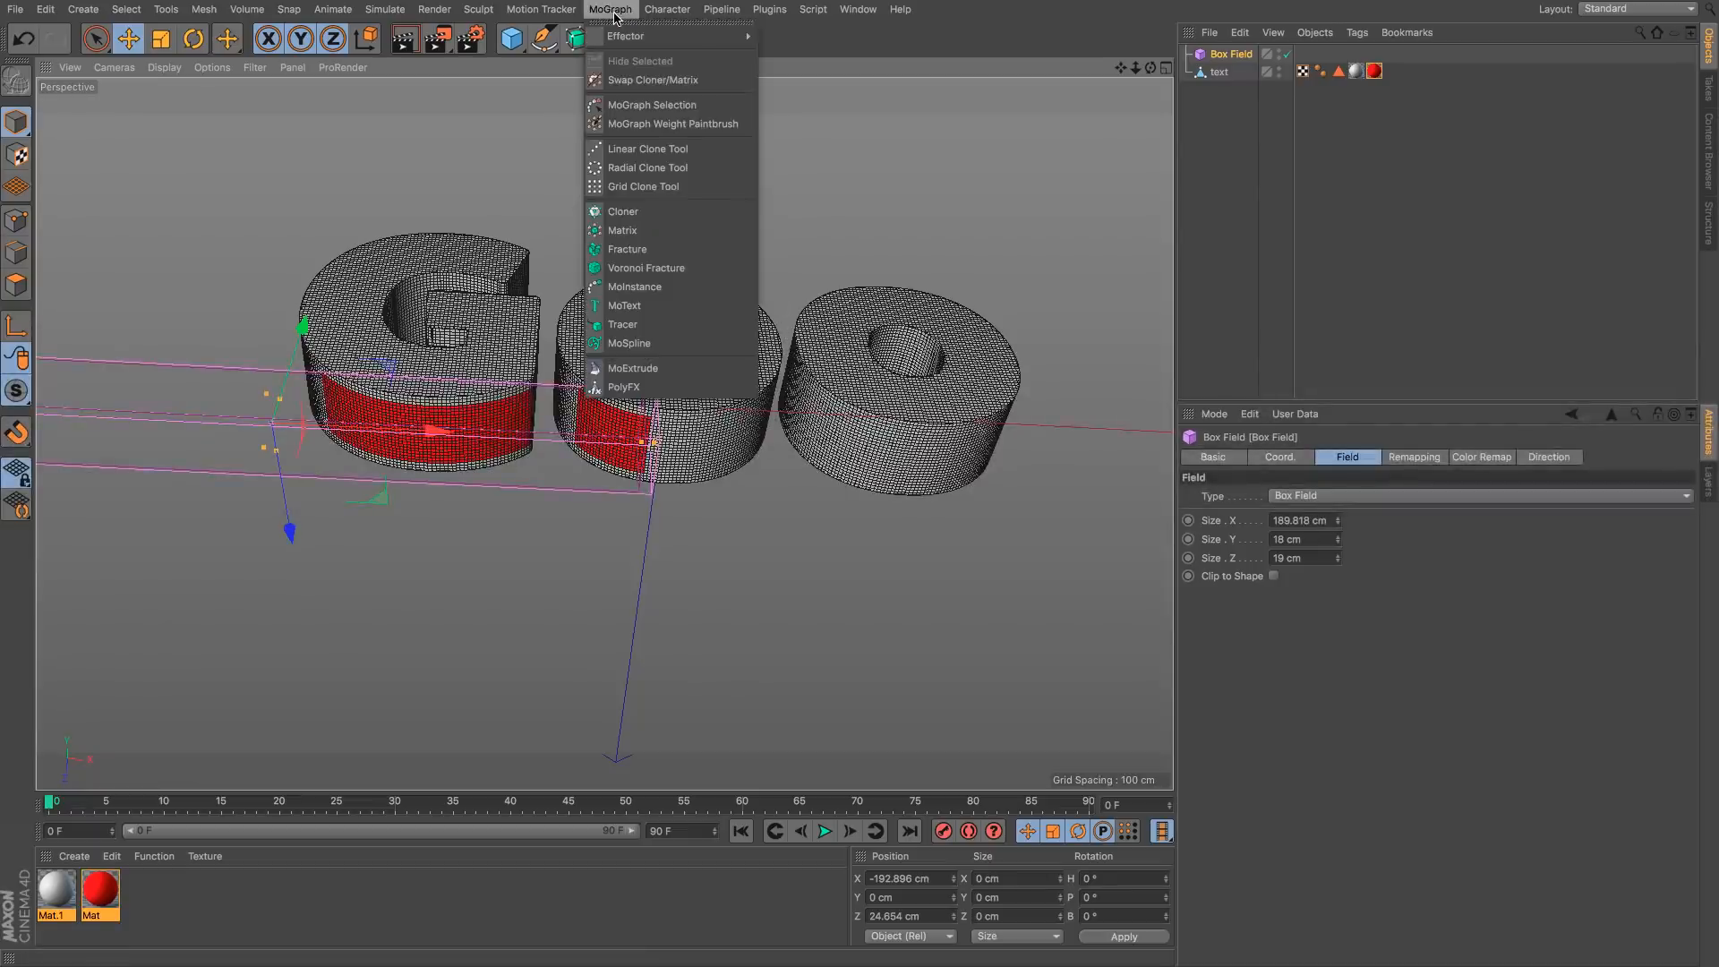
pyautogui.click(623, 211)
pyautogui.click(511, 38)
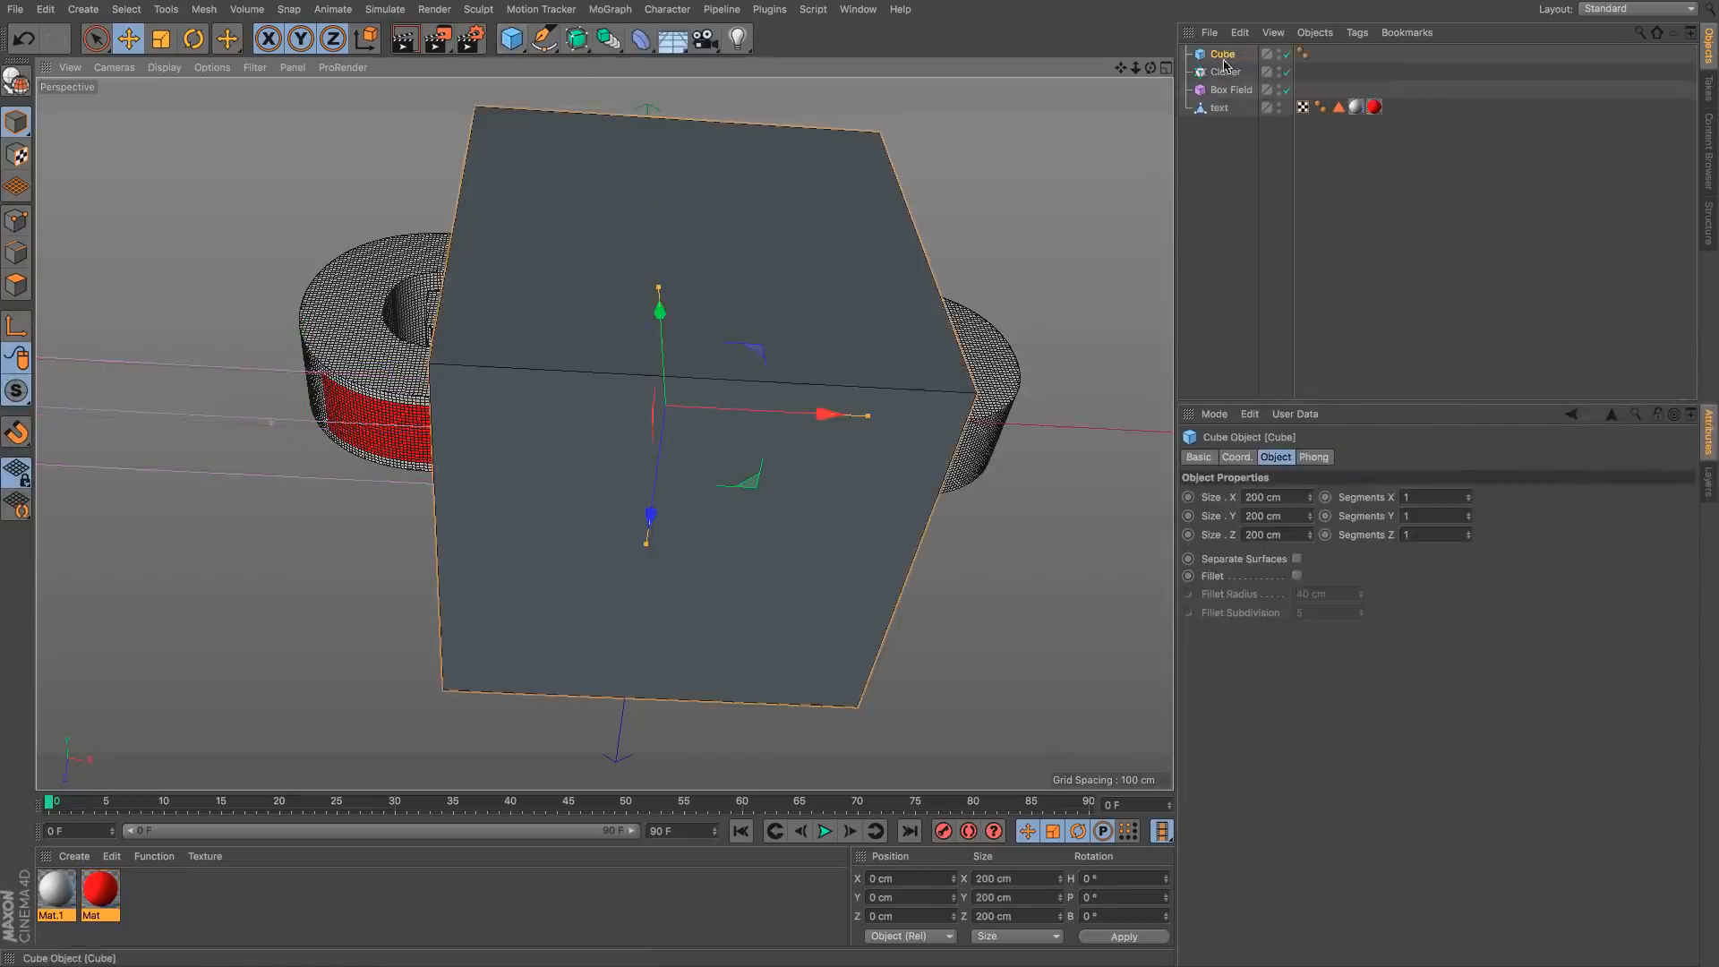
pyautogui.moveTo(1228, 74); pyautogui.dragTo(1226, 72)
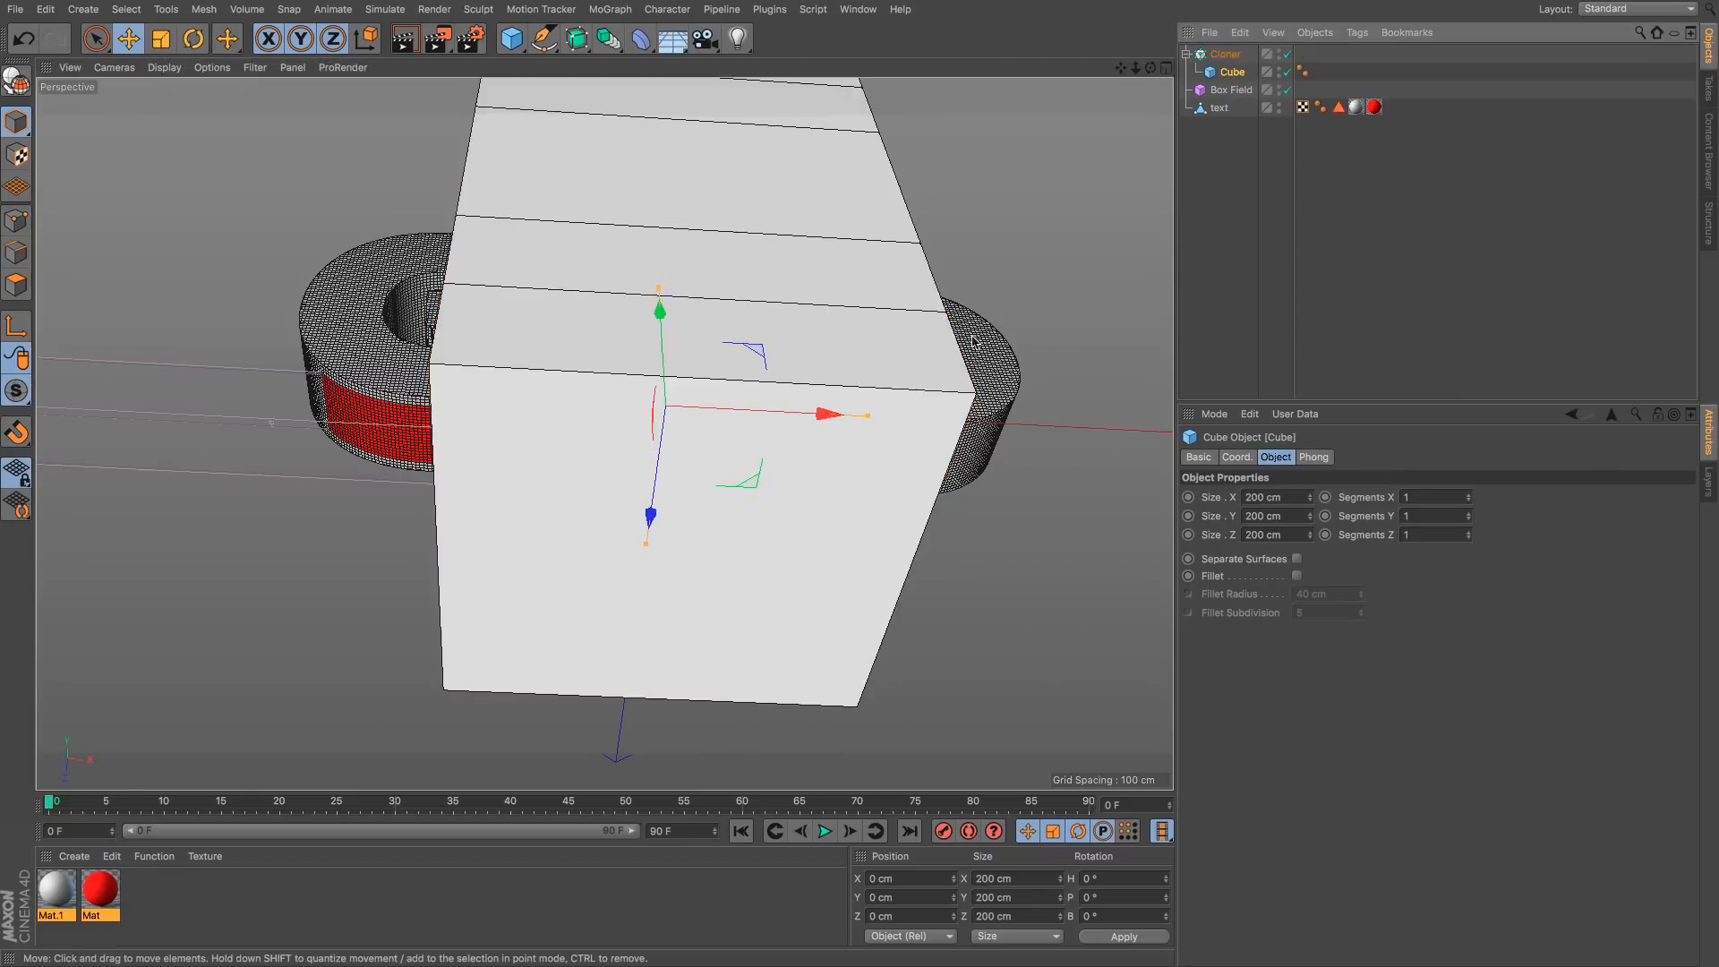
pyautogui.press('t')
pyautogui.moveTo(940, 212)
pyautogui.mouseDown()
pyautogui.moveTo(631, 450)
pyautogui.moveTo(414, 498)
pyautogui.mouseUp()
# Step: Place the Cloner below the text and set it to Object mode on the text's polygon selection, with a count of 200
pyautogui.moveTo(1232, 57); pyautogui.dragTo(1224, 114)
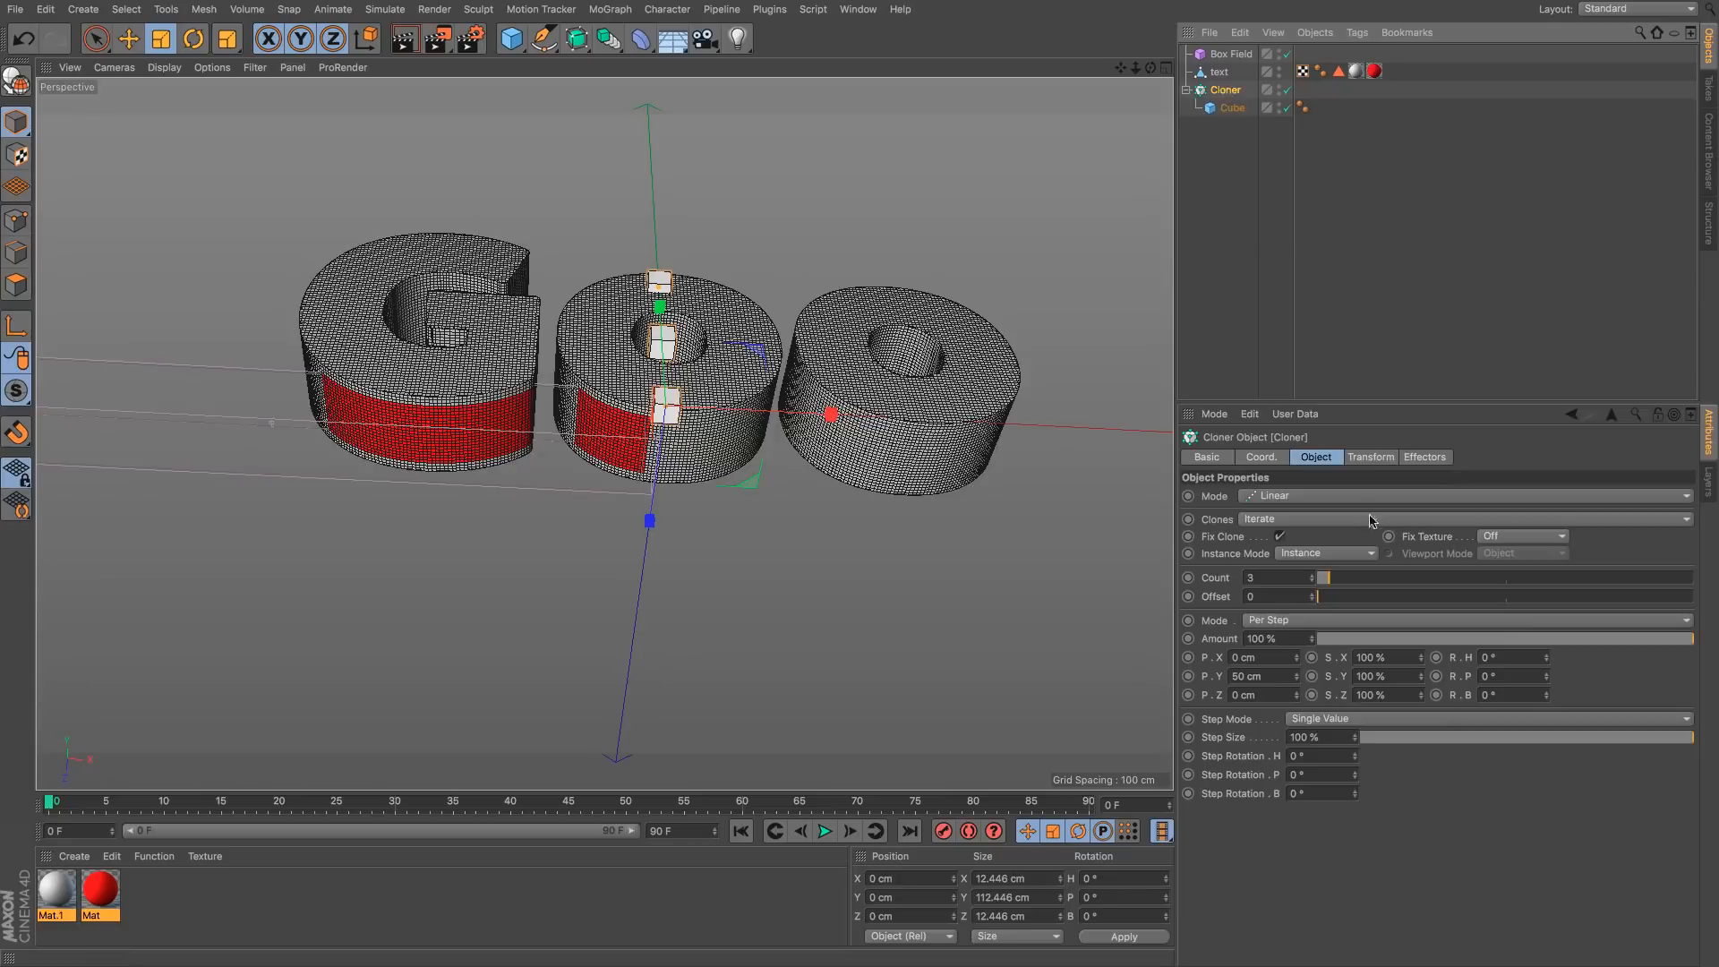
pyautogui.click(1334, 497)
pyautogui.click(1334, 501)
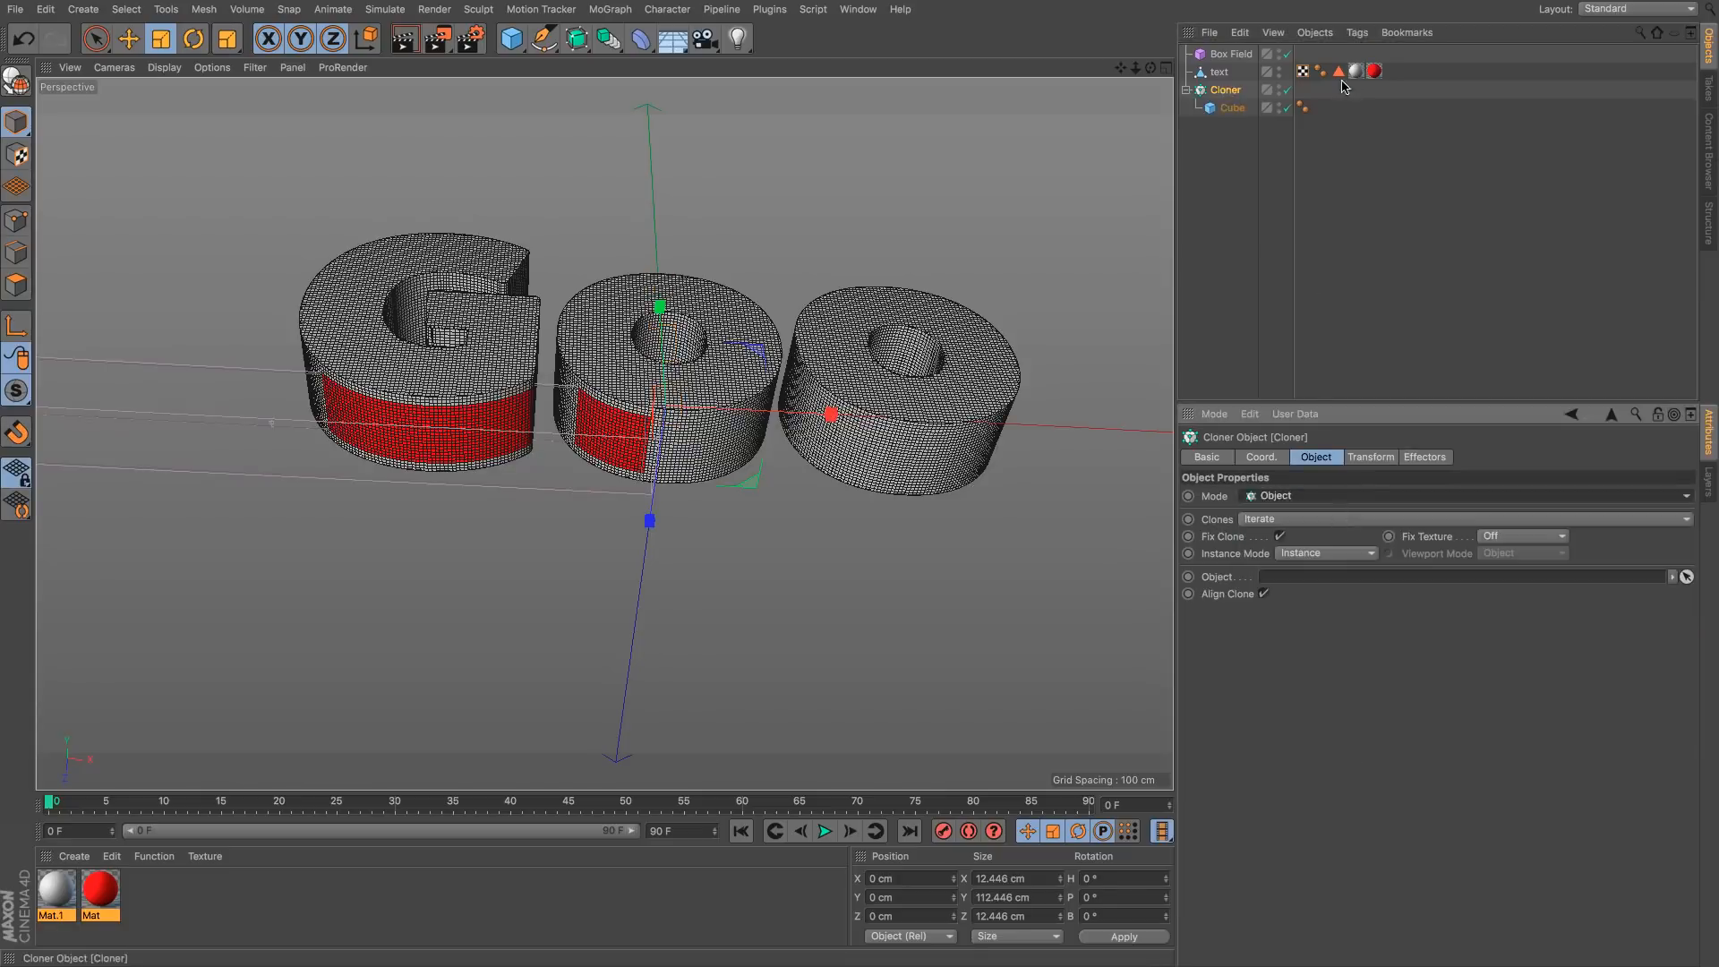
pyautogui.moveTo(1338, 70); pyautogui.dragTo(1333, 506)
pyautogui.moveTo(1328, 584); pyautogui.dragTo(1328, 582)
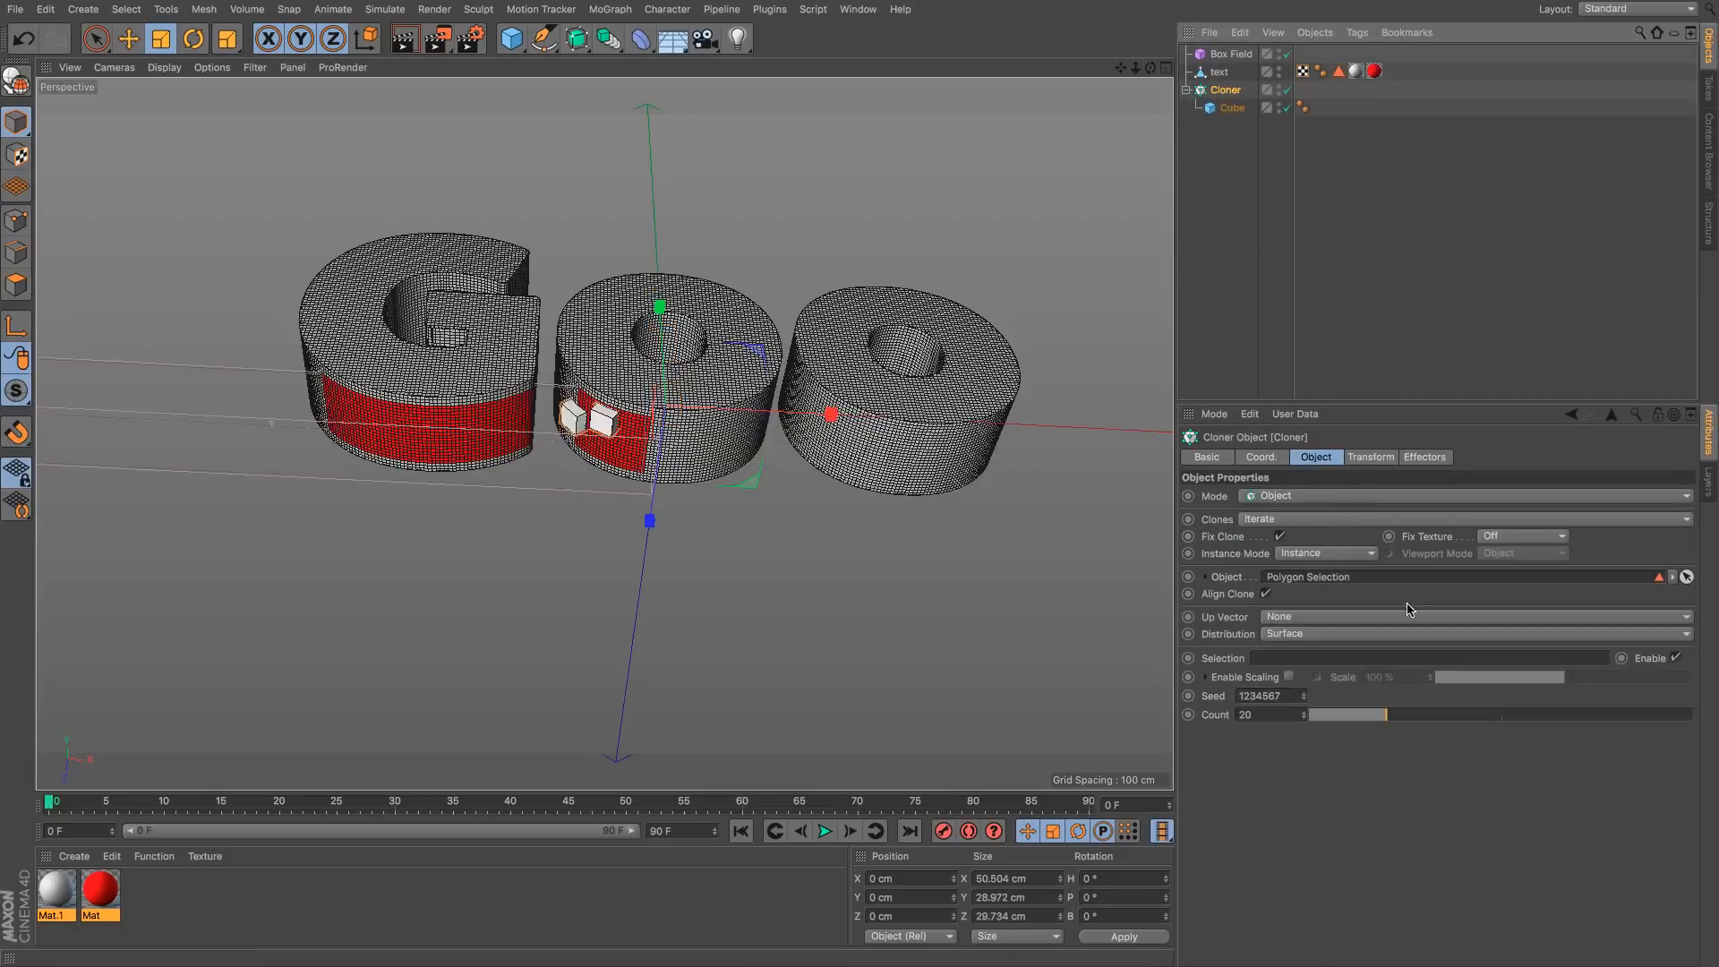
pyautogui.click(1262, 714)
pyautogui.write('0')
pyautogui.press('Return')
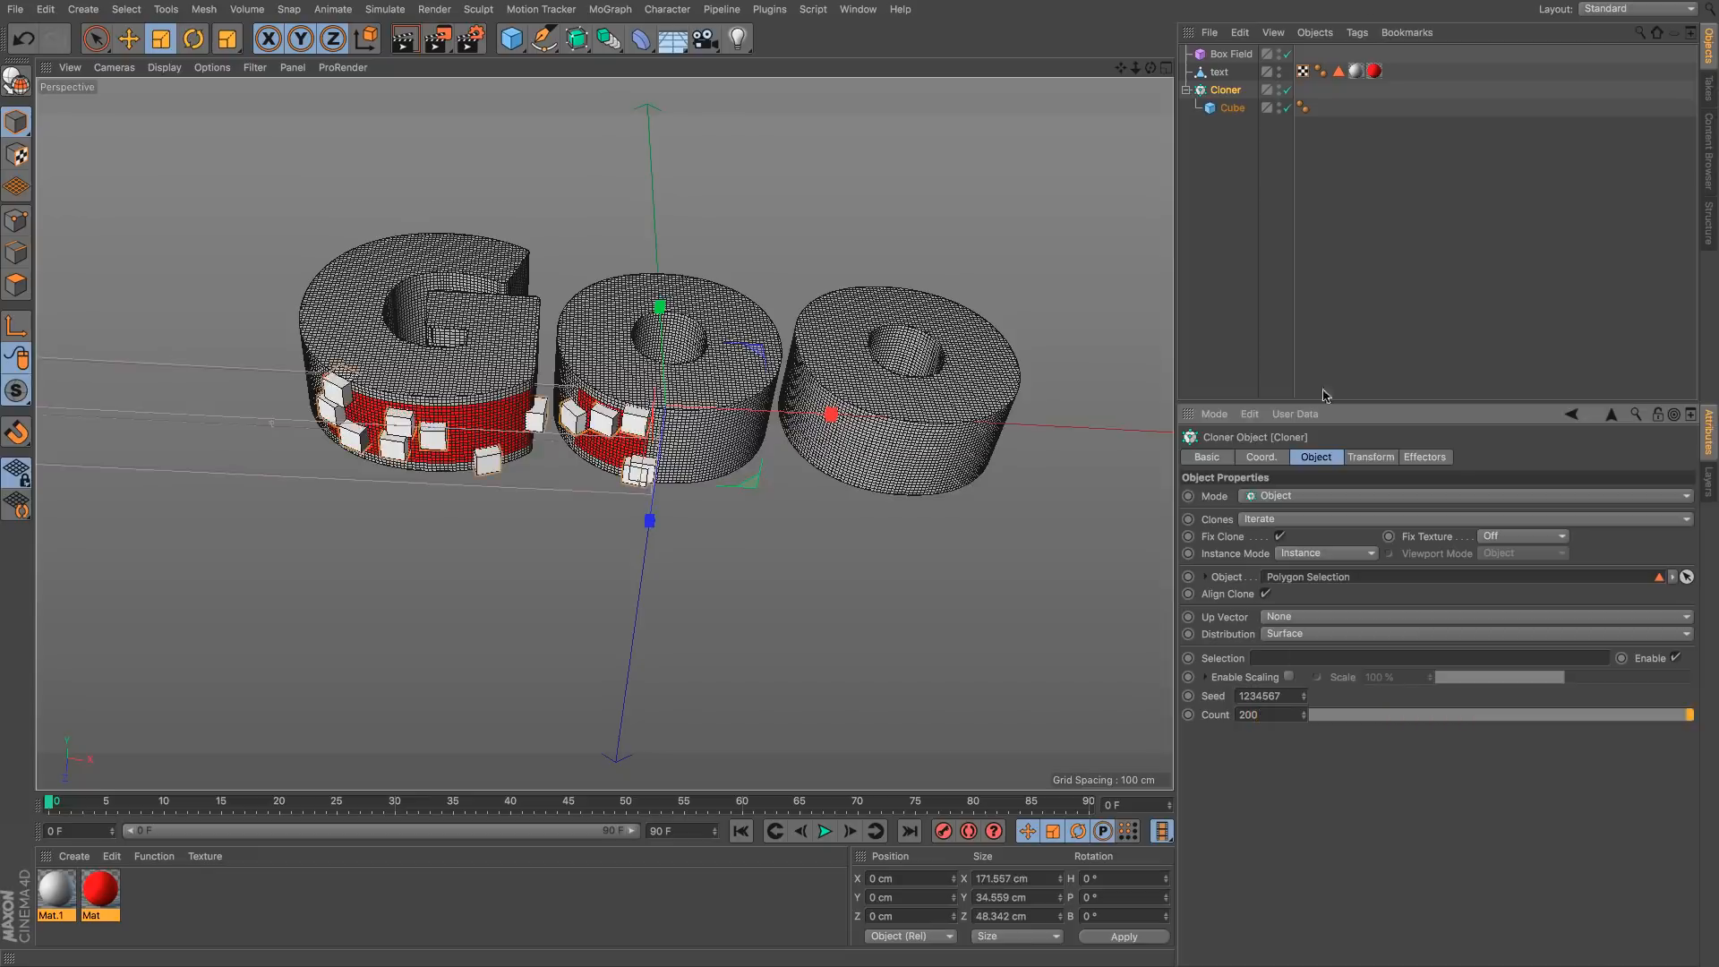
# Step: Move the Box Field across all three letters to about X -7.5 cm and keyframe its X position at frame 60
pyautogui.click(1241, 55)
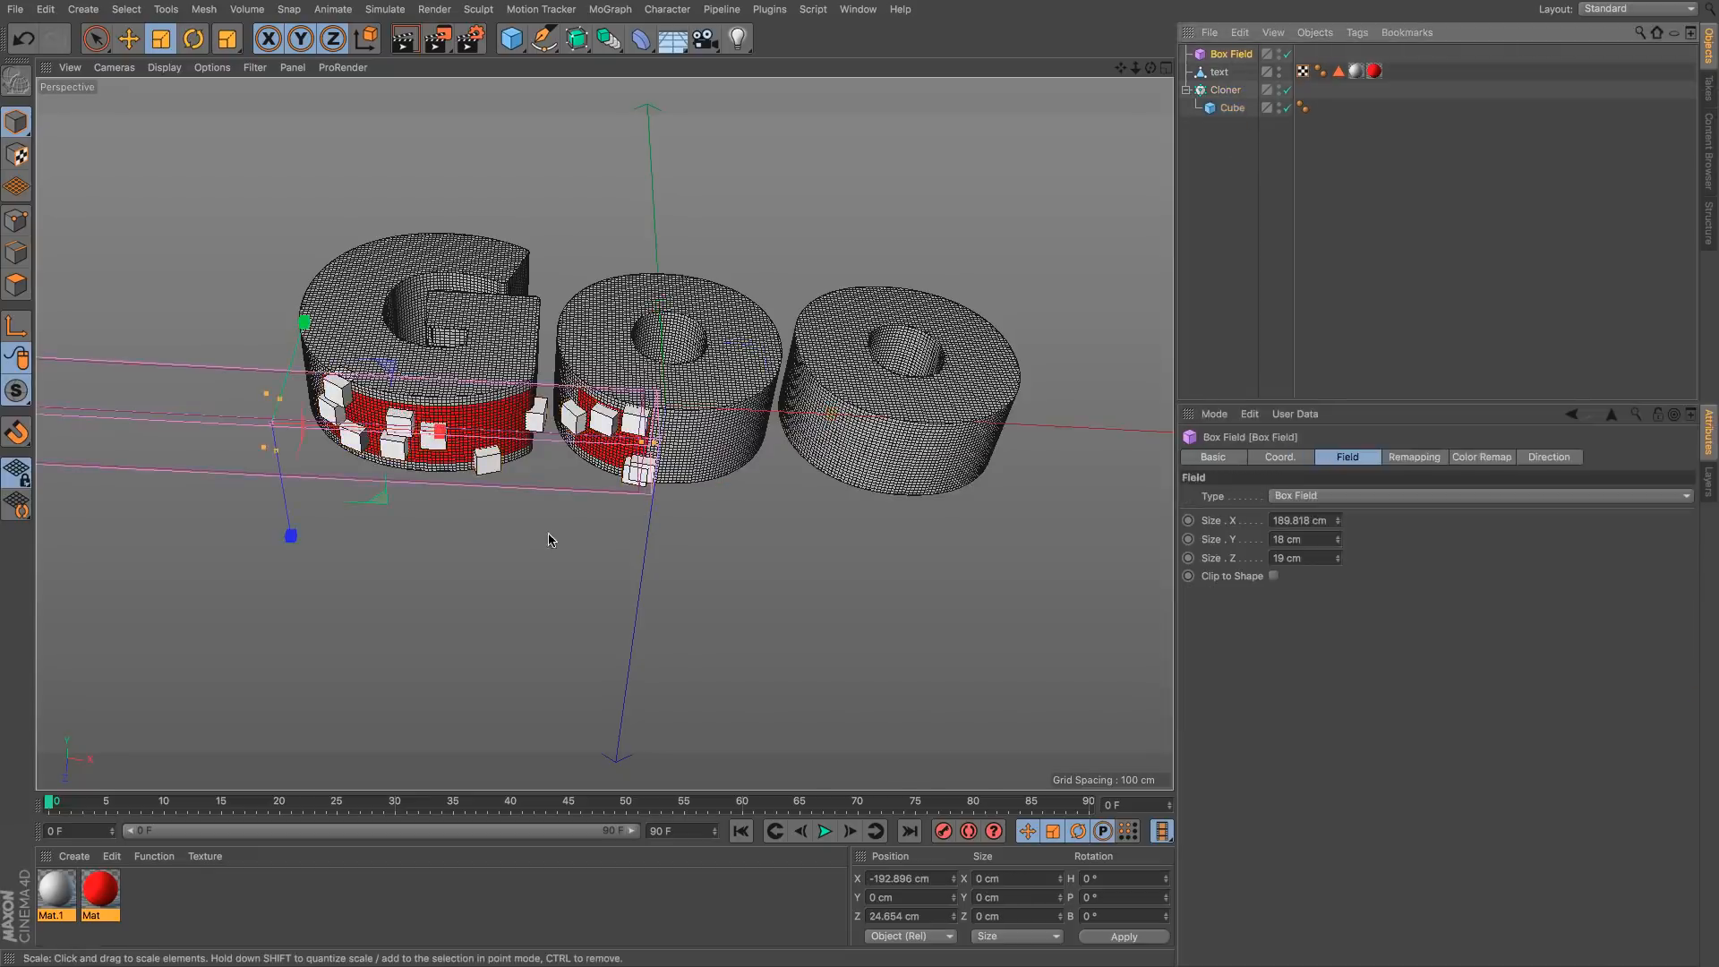
pyautogui.press('e')
pyautogui.moveTo(432, 443); pyautogui.dragTo(785, 589)
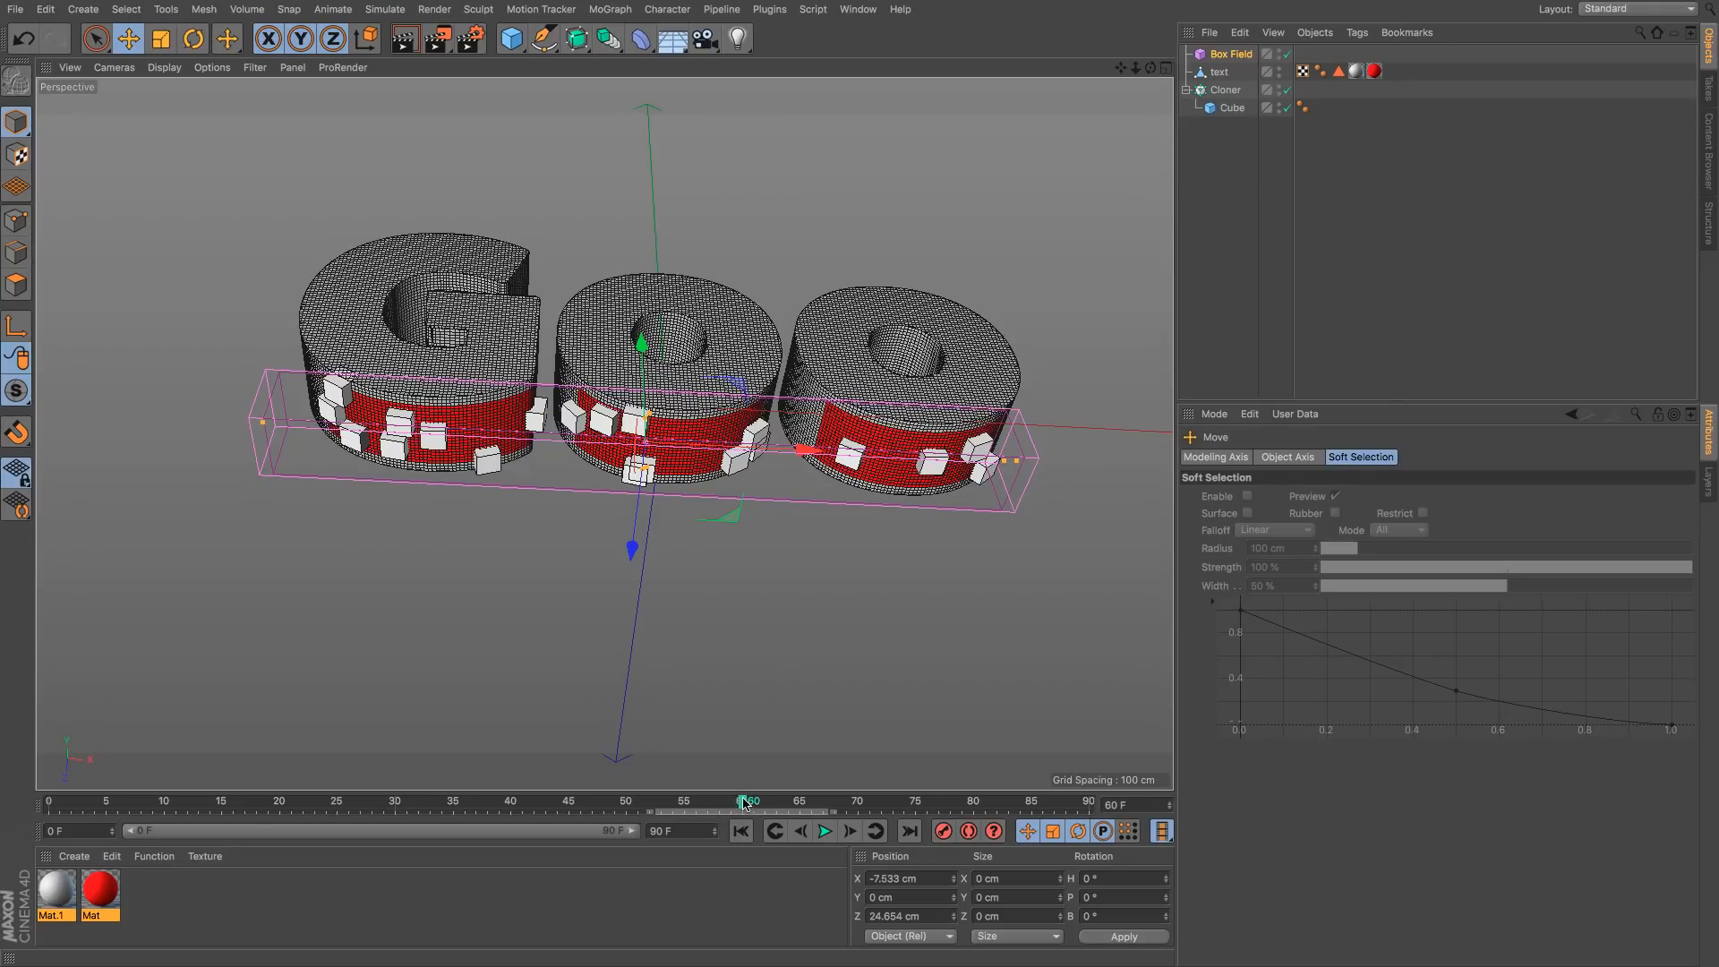
pyautogui.click(1227, 53)
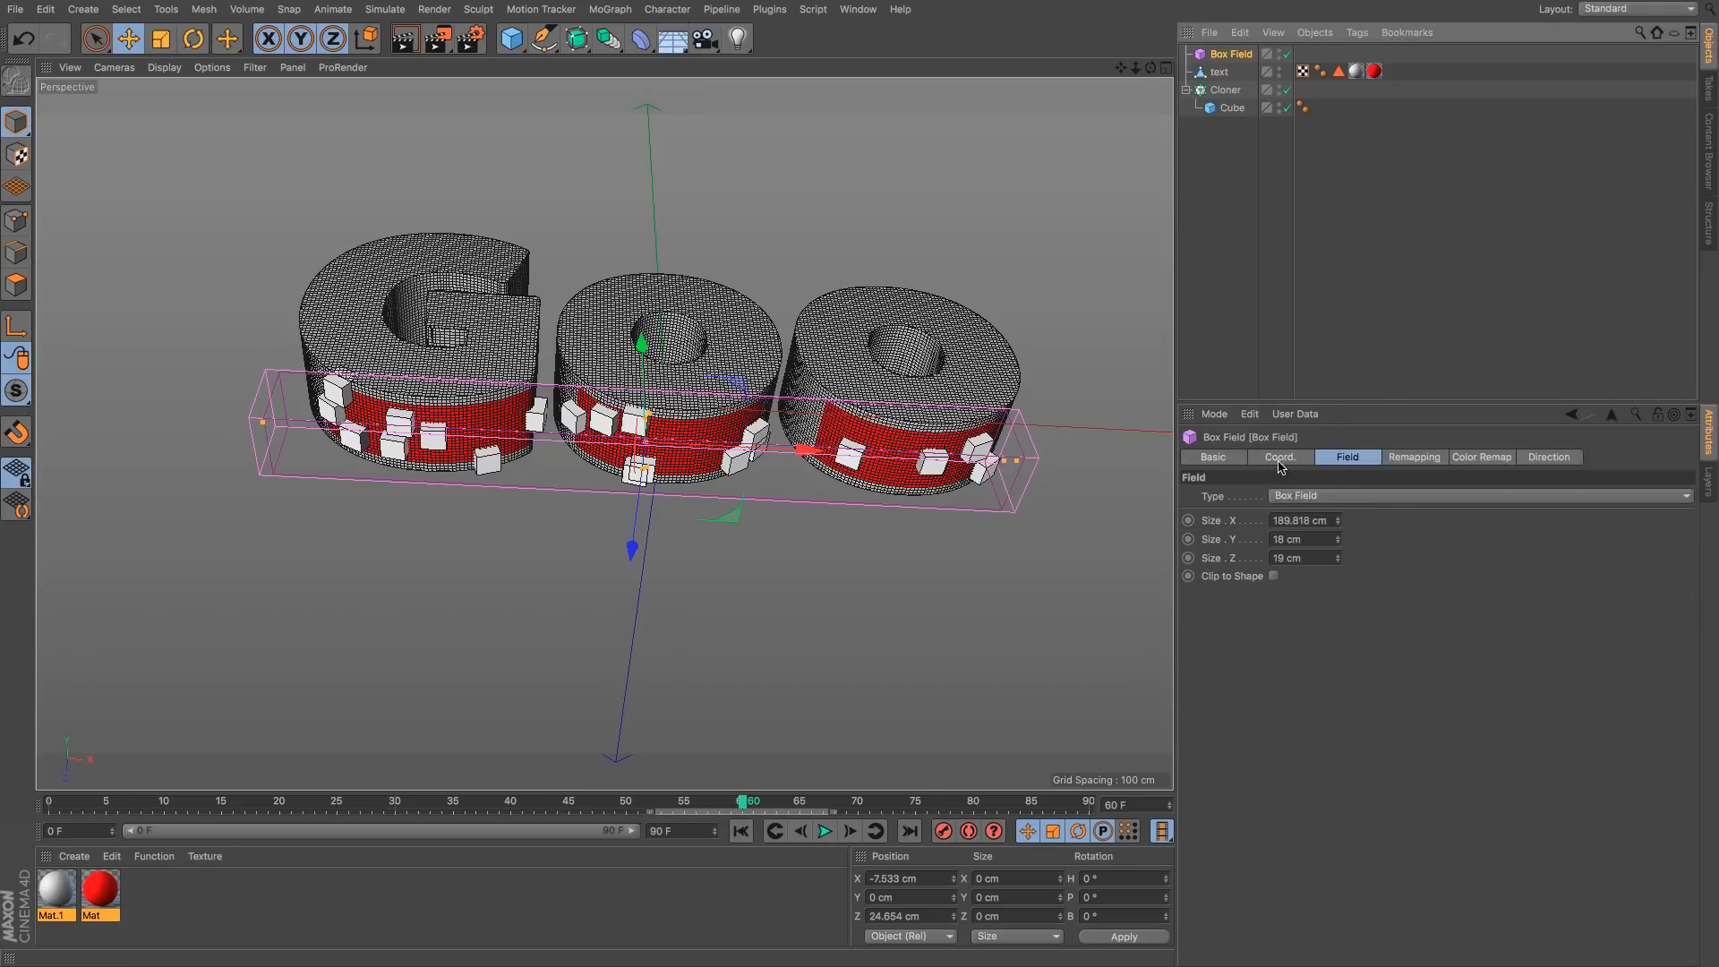
pyautogui.click(1279, 458)
pyautogui.click(1187, 498)
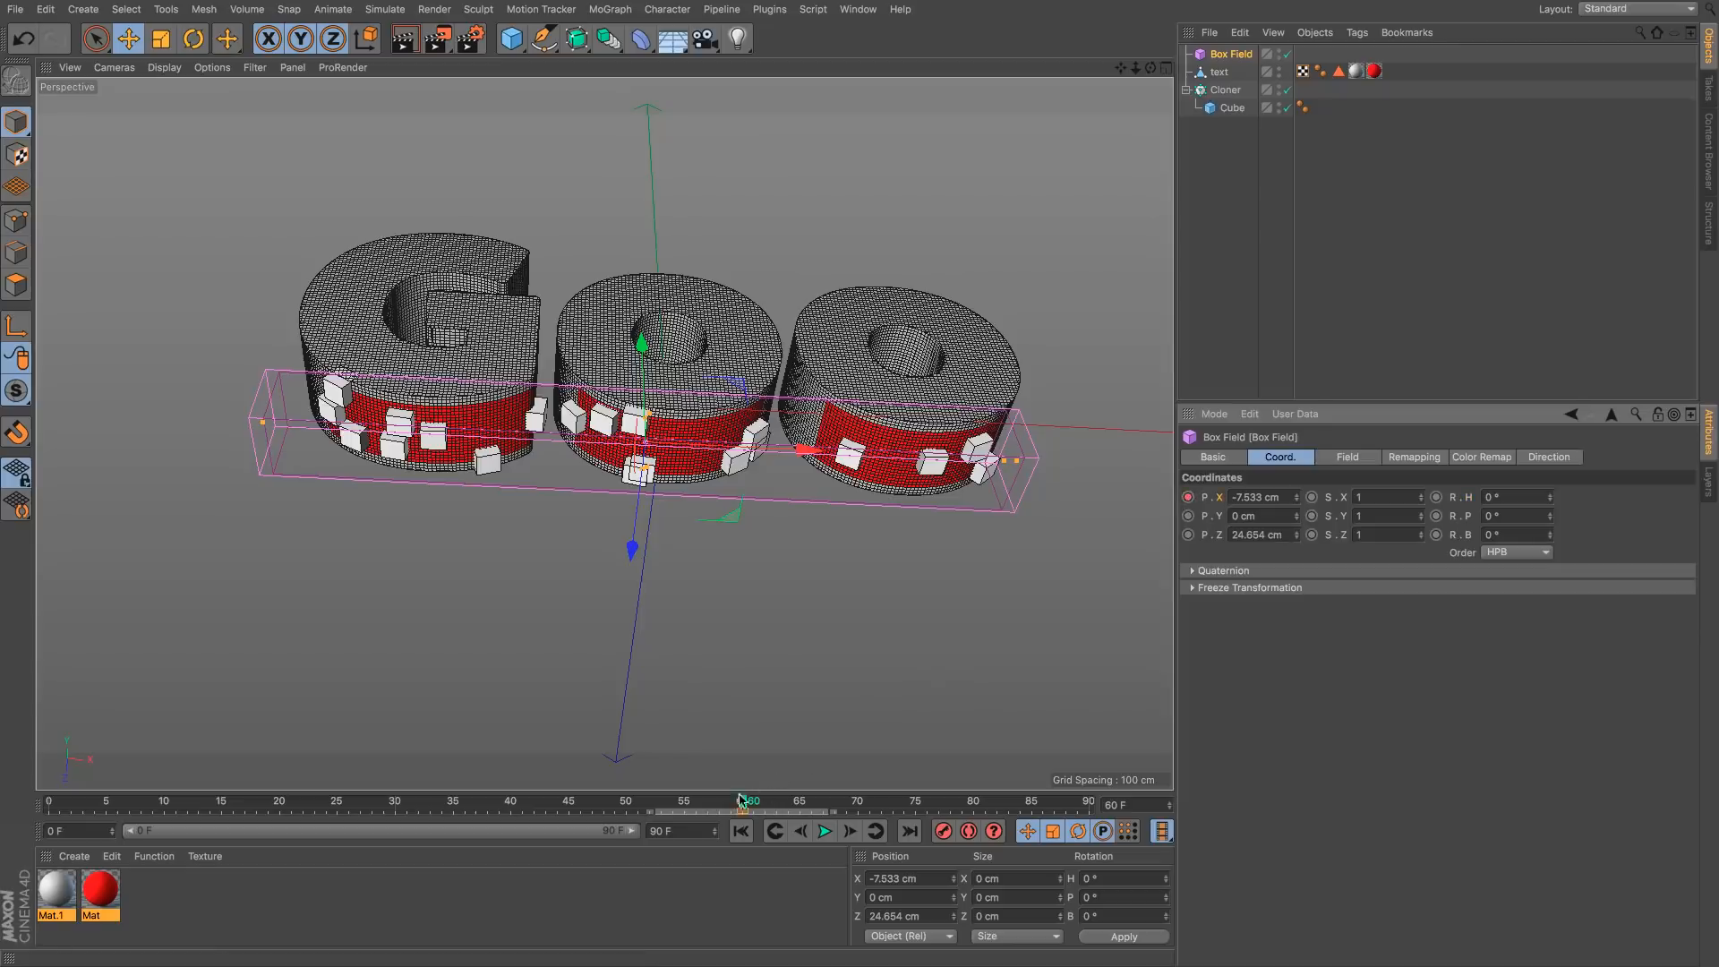
# Step: Keyframe the Box Field's X position at about -390.5 cm on frame 0 and play the animation from the start
pyautogui.click(429, 801)
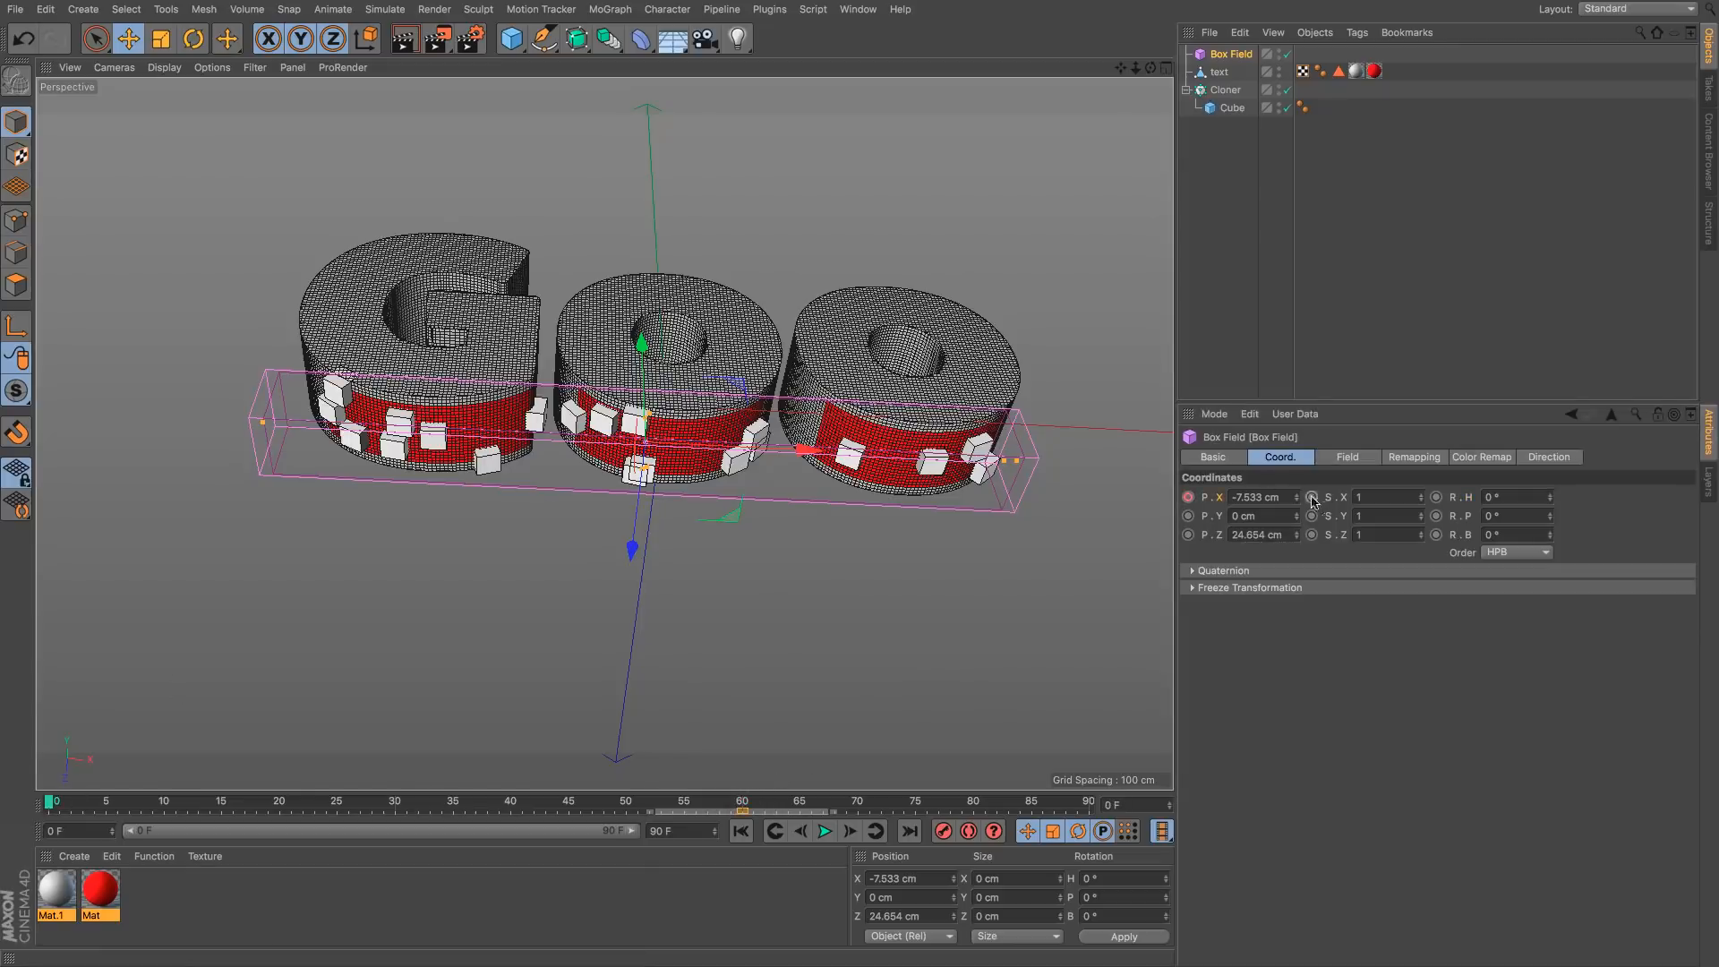
pyautogui.moveTo(1295, 497); pyautogui.dragTo(1007, 497)
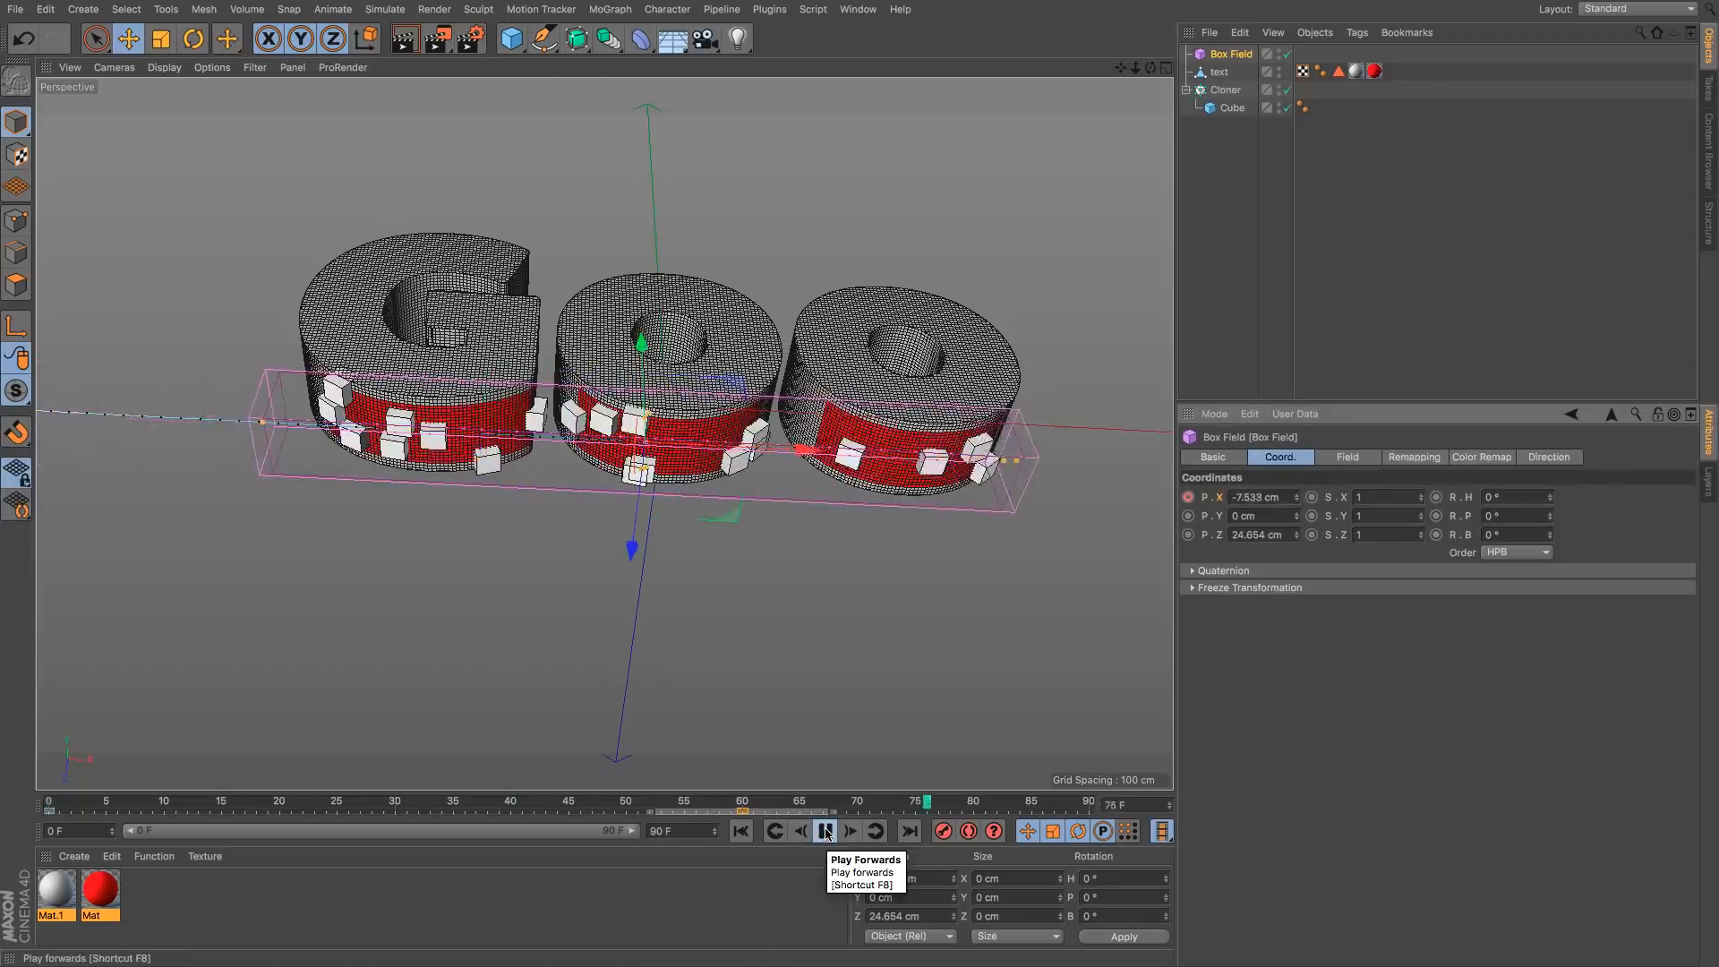
pyautogui.click(825, 832)
pyautogui.click(739, 832)
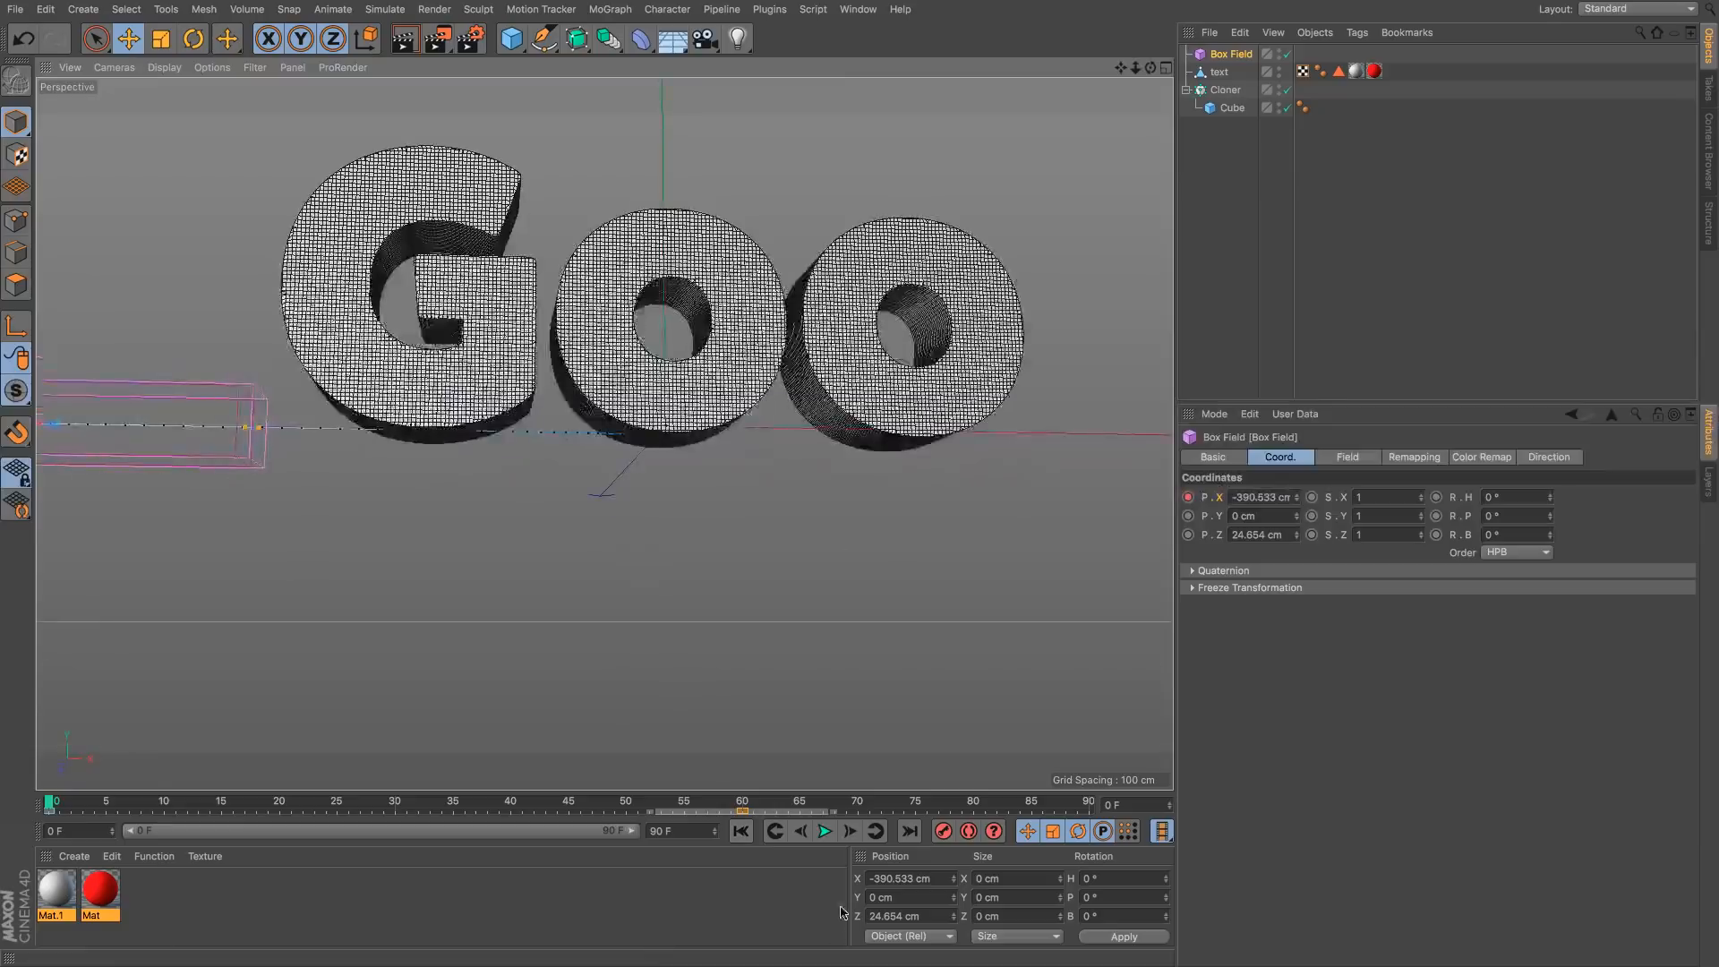
pyautogui.click(825, 833)
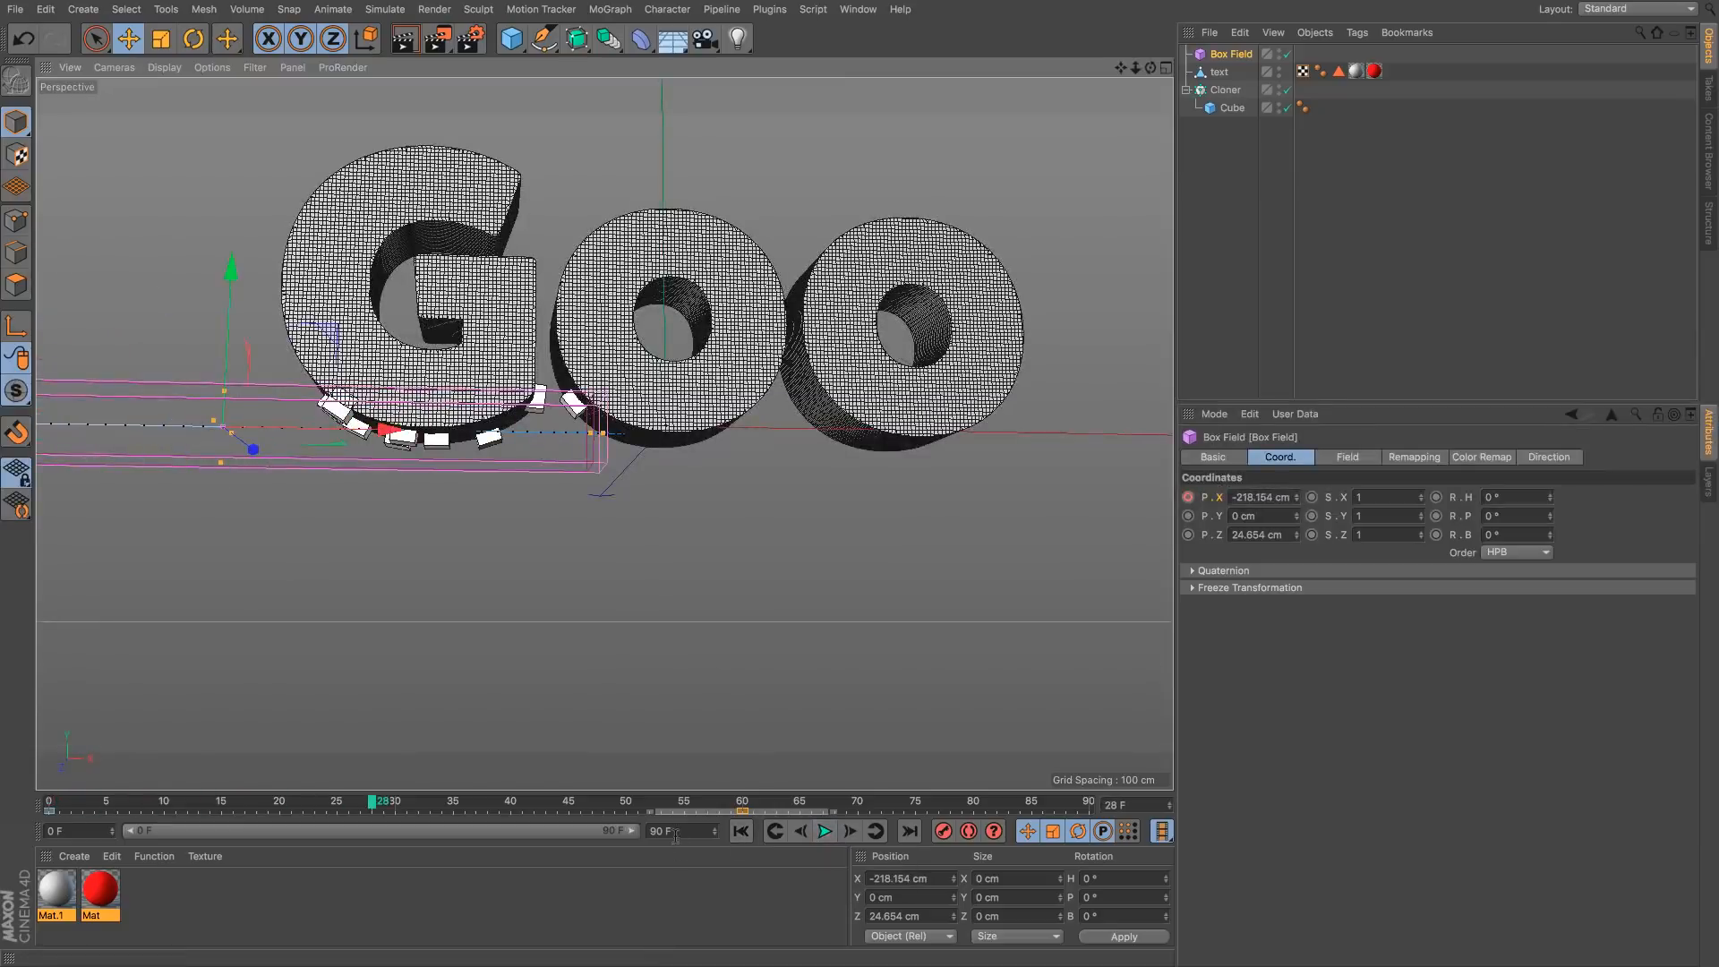
# Step: Extend the project length and the preview range to 150 frames
pyautogui.click(675, 831)
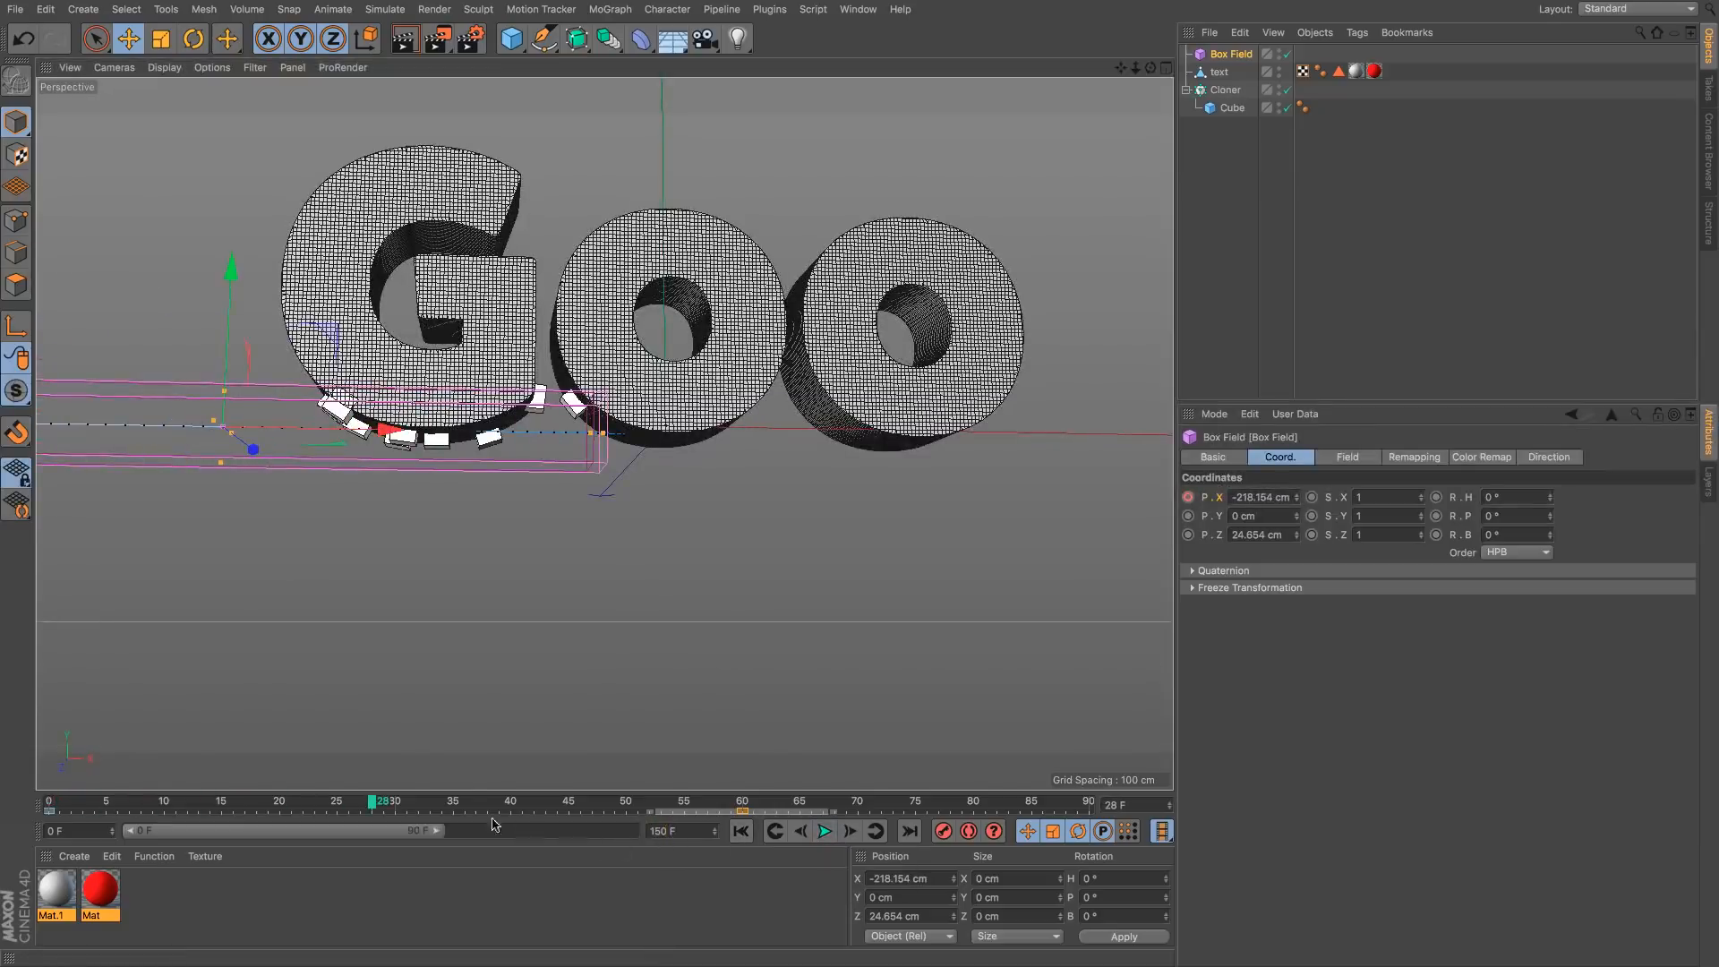
pyautogui.moveTo(439, 833); pyautogui.dragTo(631, 832)
pyautogui.keyDown('alt'); pyautogui.moveTo(680, 420); pyautogui.dragTo(744, 465); pyautogui.keyUp('alt')
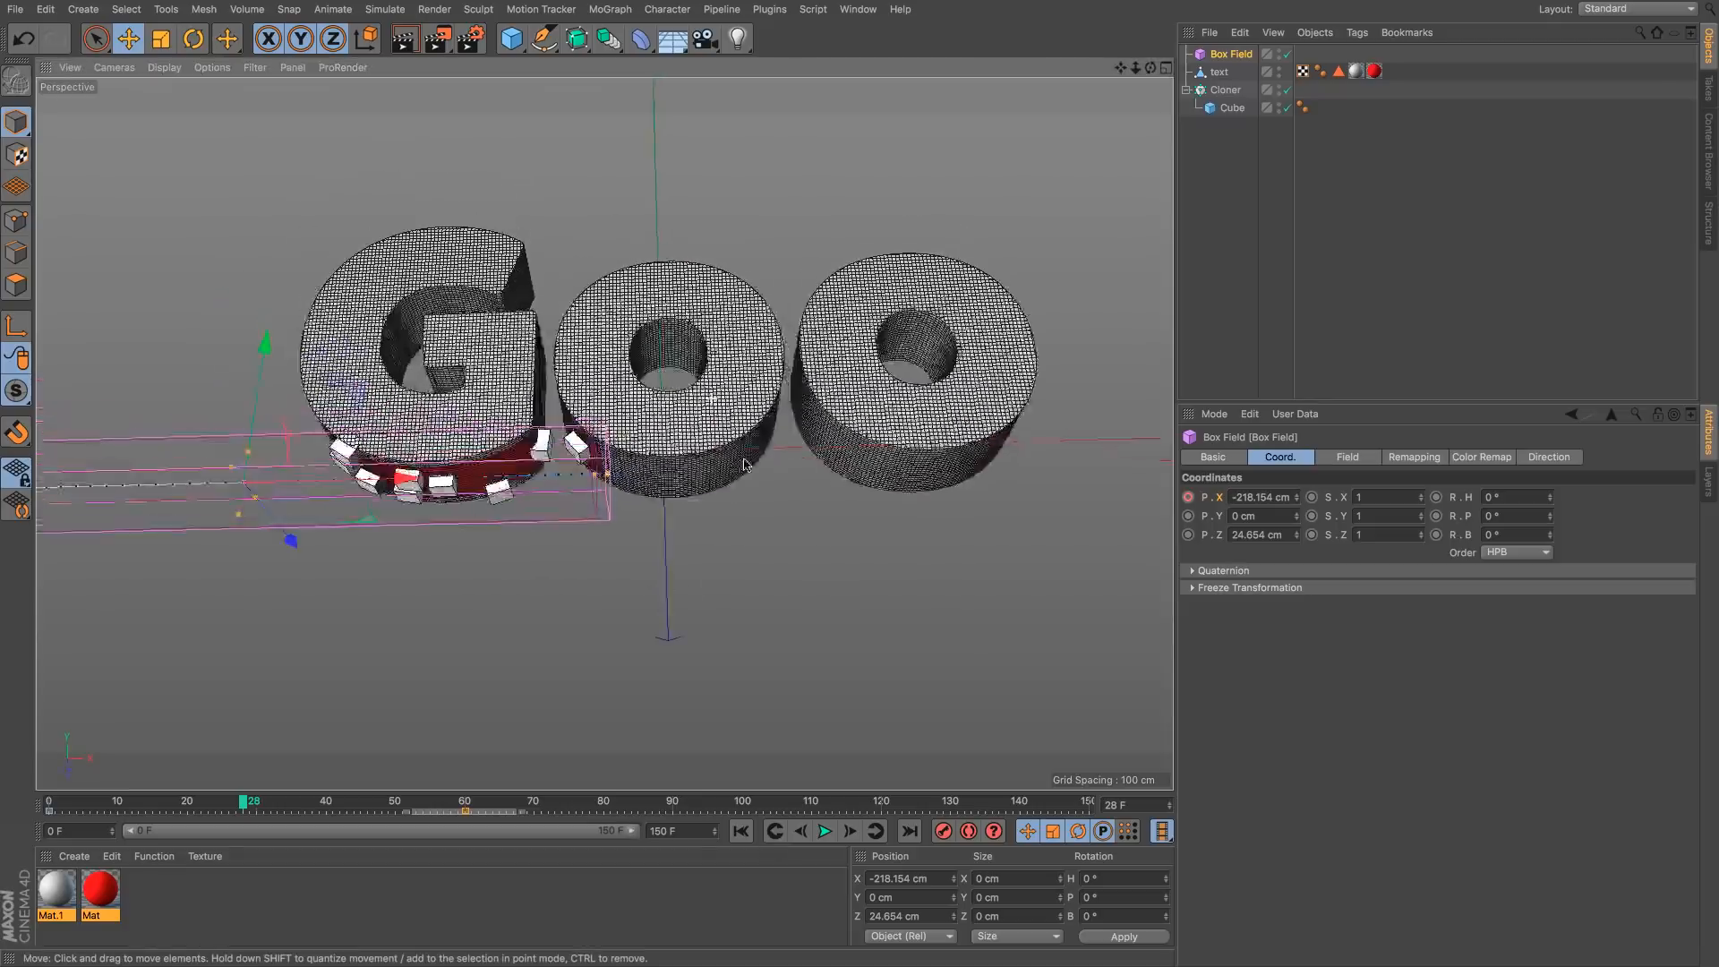
# Step: Add a dynamics body tag to the Cloner with Individual Elements set to All, and play the simulation from the start
pyautogui.rightClick(1228, 89)
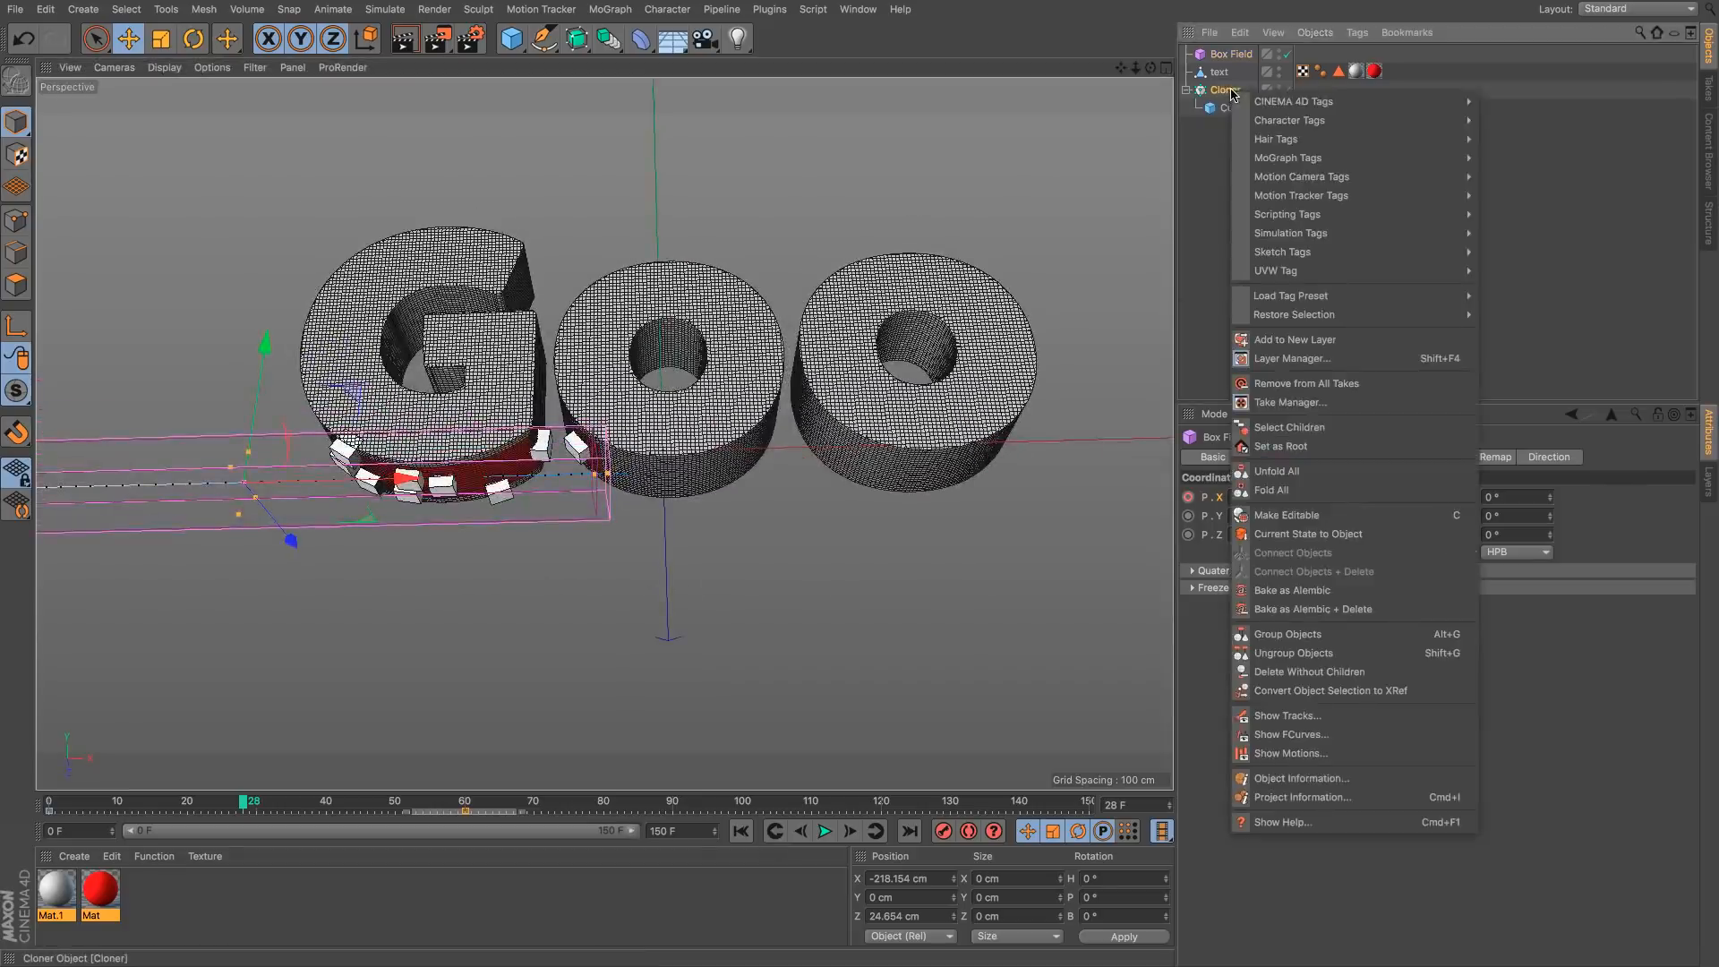
pyautogui.moveTo(1339, 240)
pyautogui.click(1528, 240)
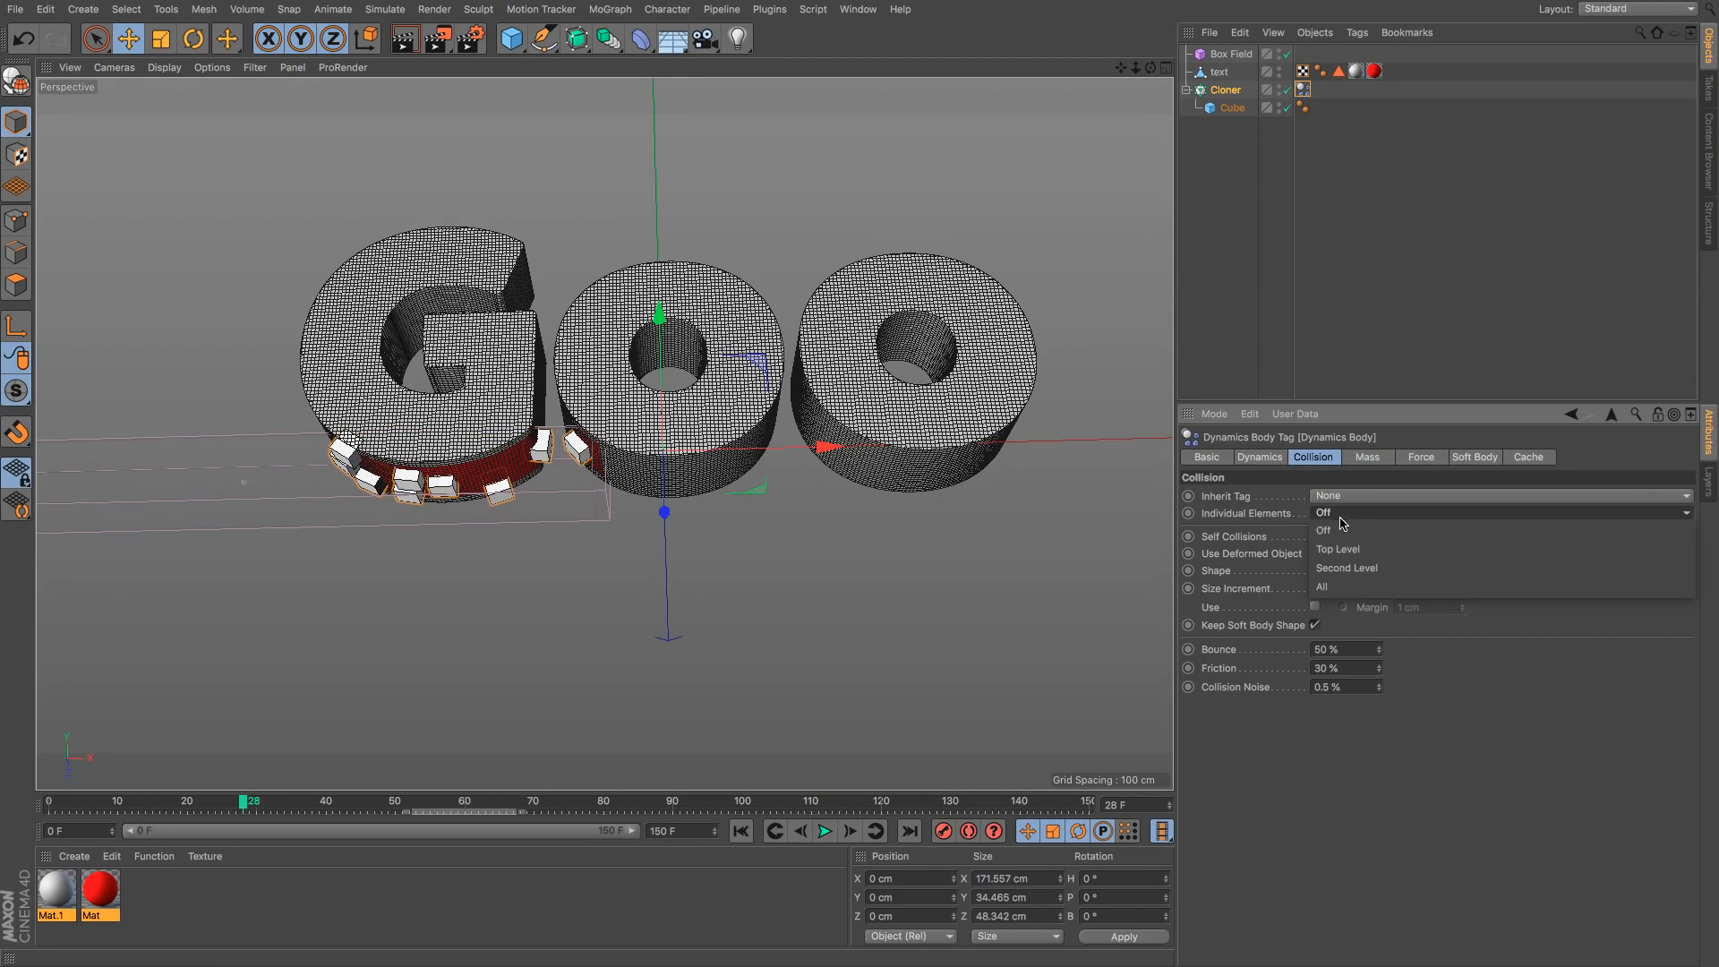
pyautogui.click(1343, 513)
pyautogui.click(1343, 593)
pyautogui.click(825, 831)
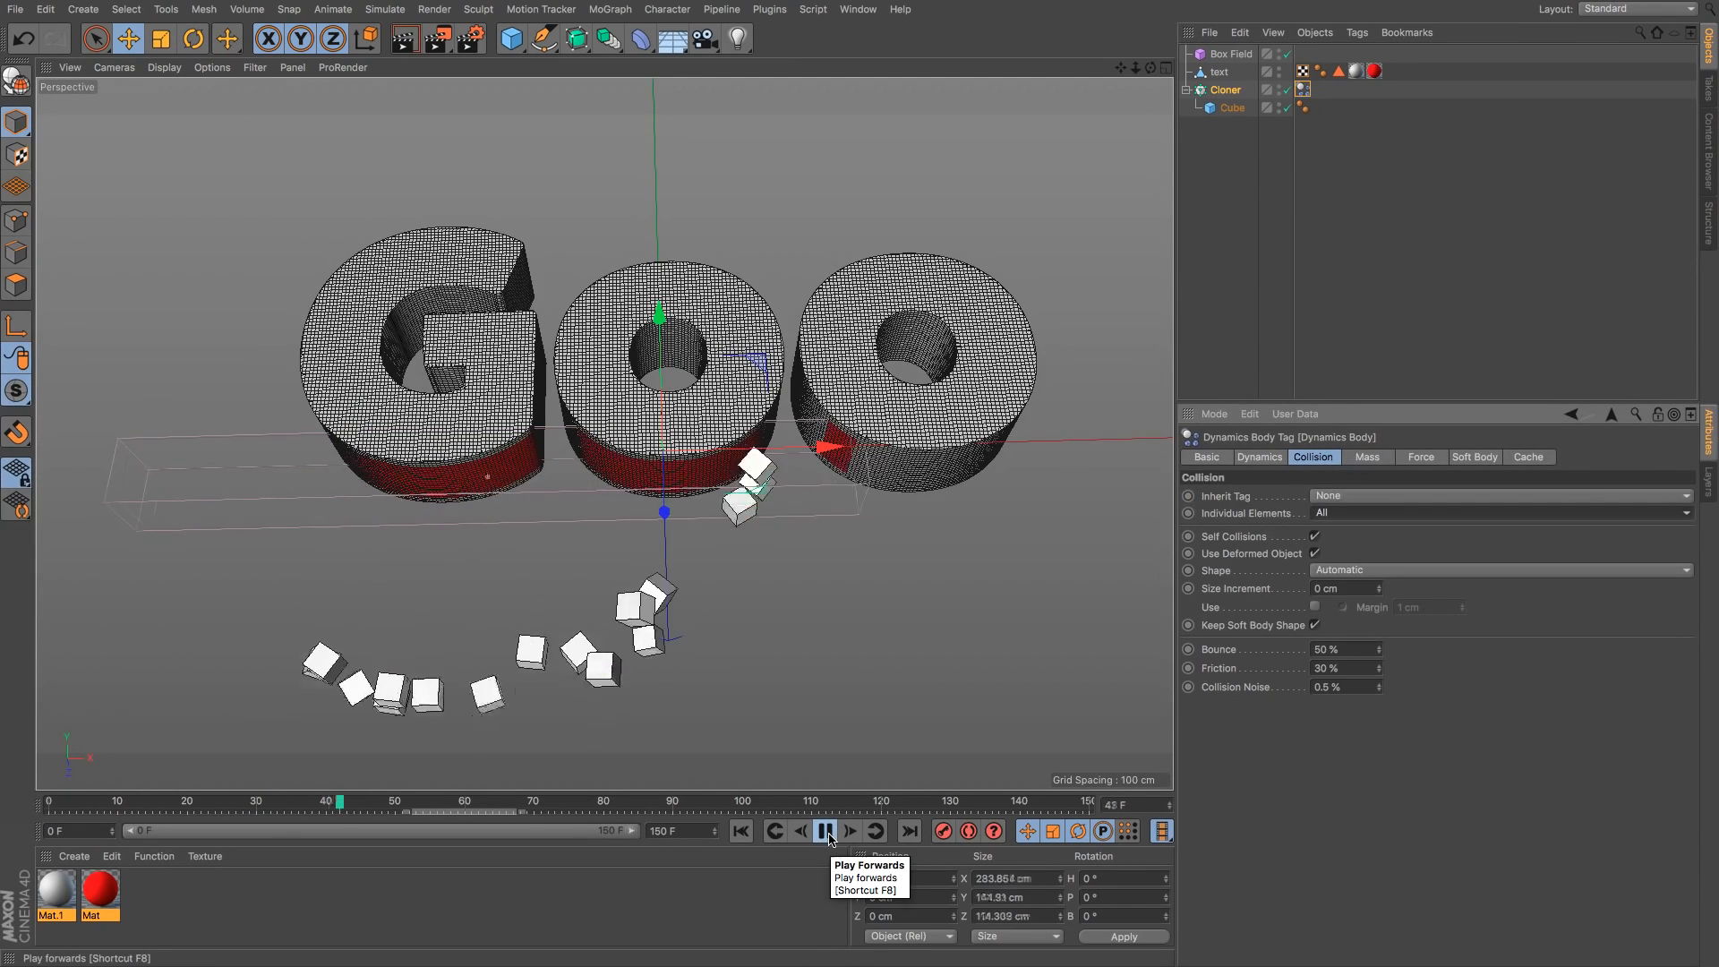
pyautogui.hotkey('shift', 'f')
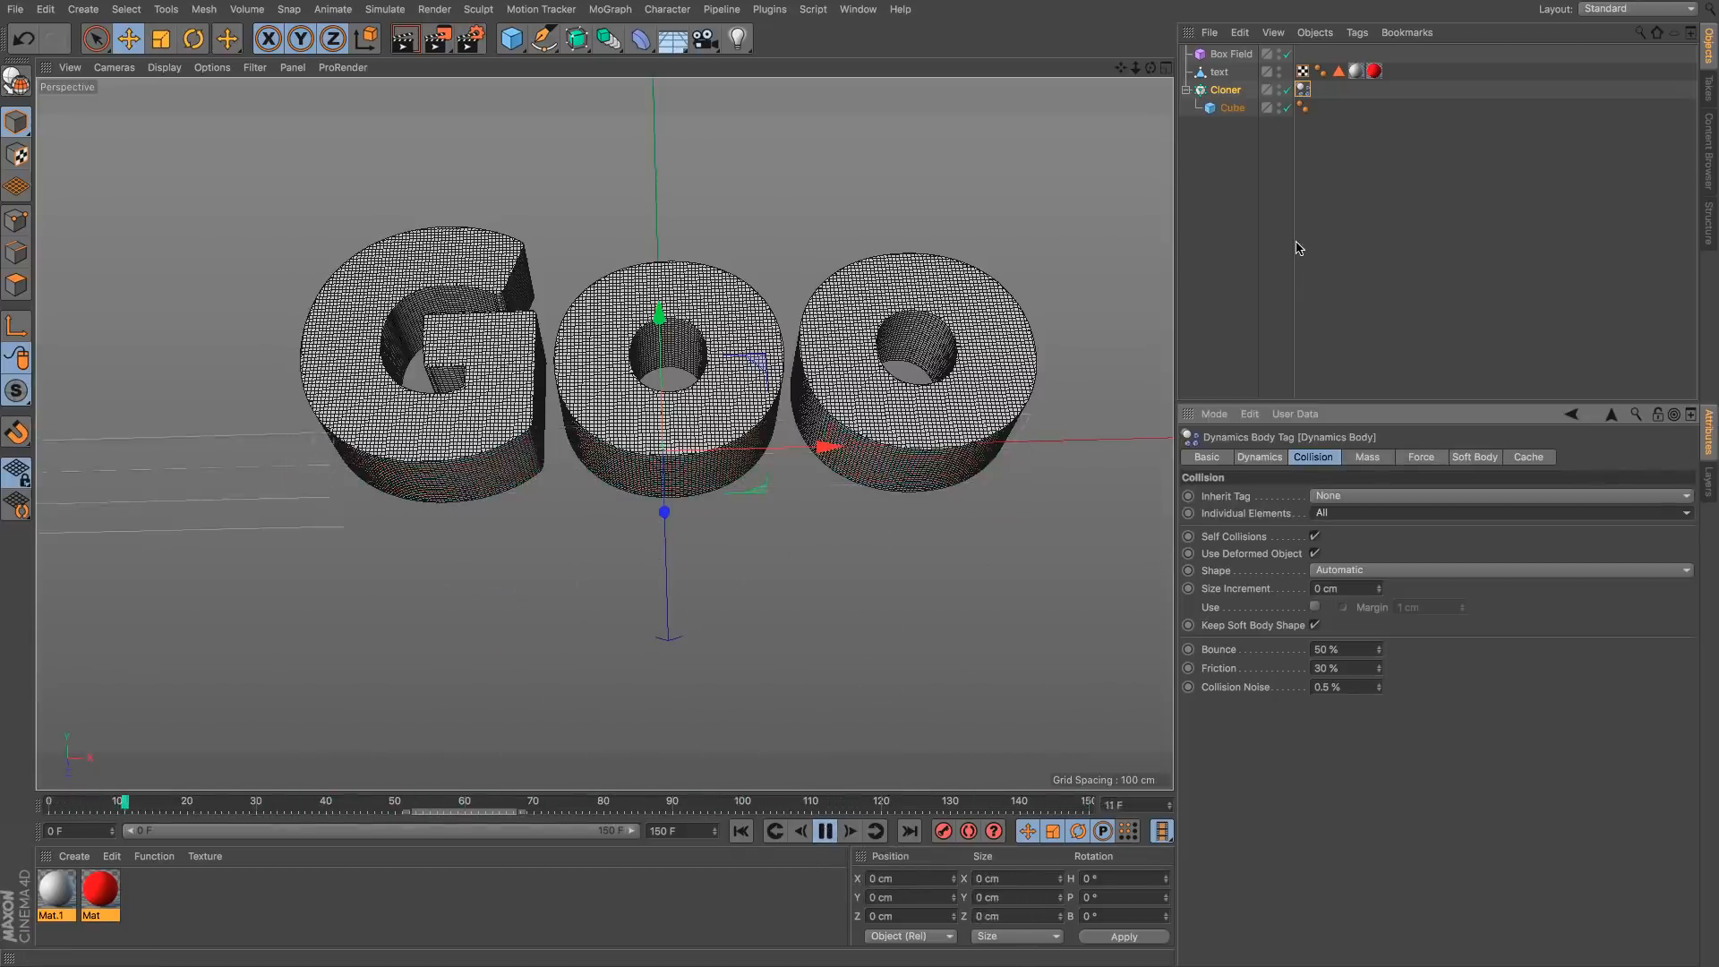
# Step: Set the project's dynamics gravity to 0 cm and replay the simulation from the start
pyautogui.hotkey('ctrl', 'd')
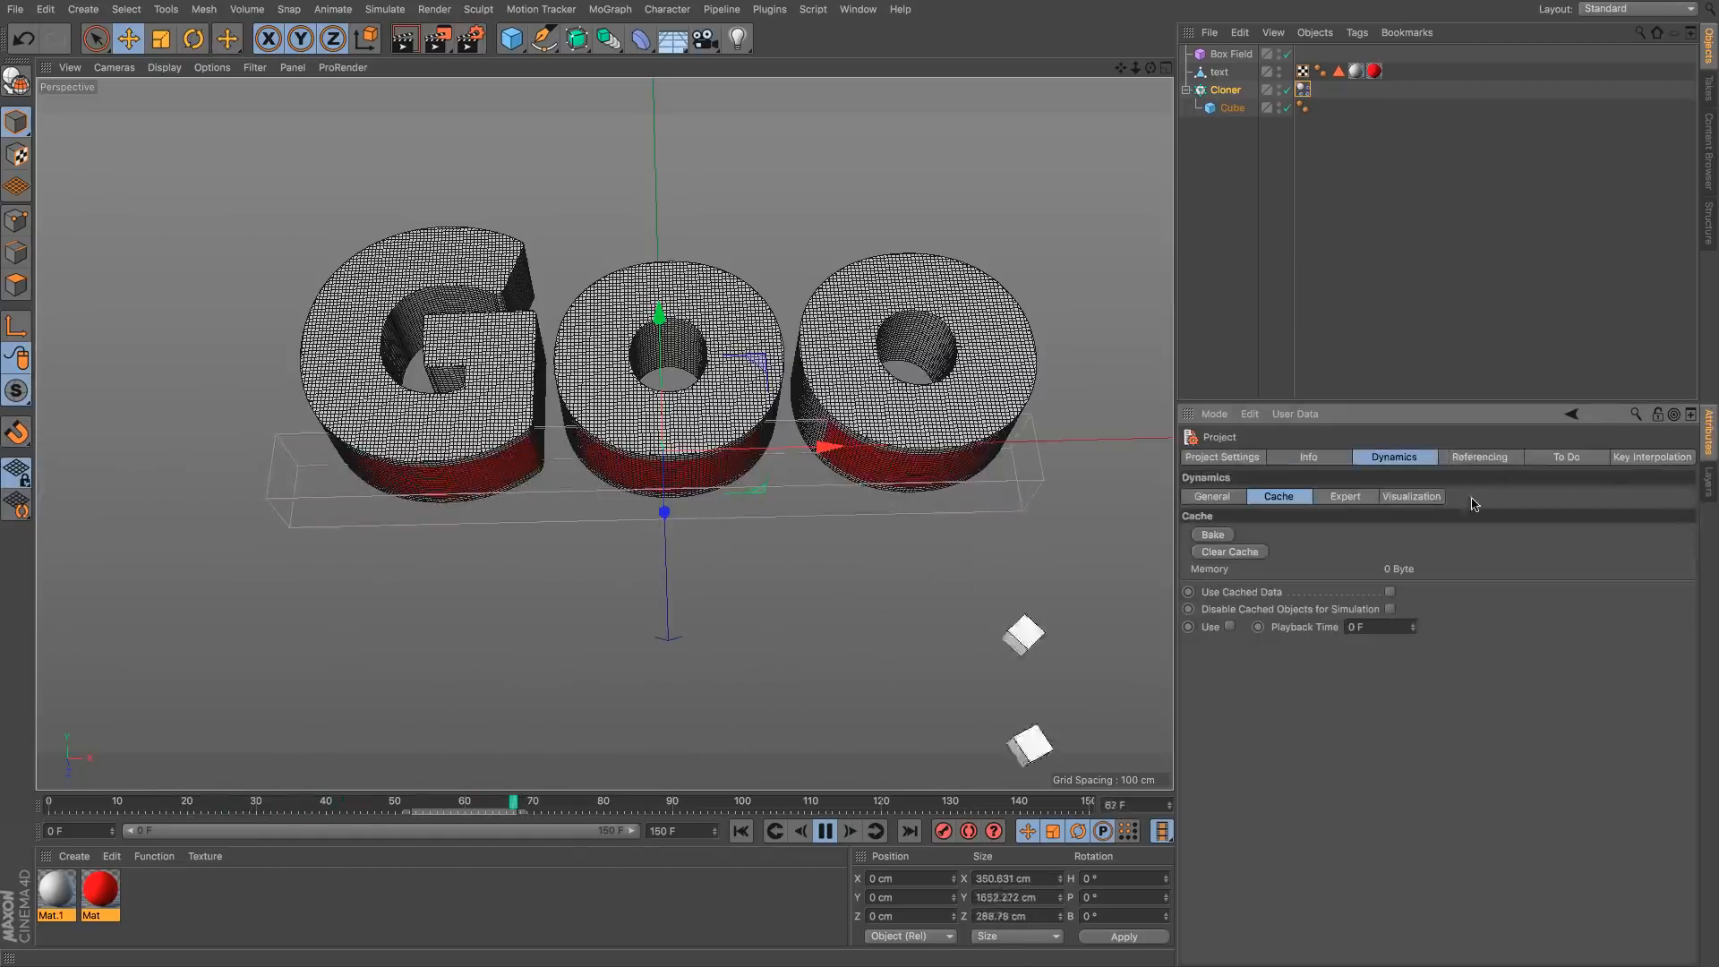
pyautogui.click(1212, 496)
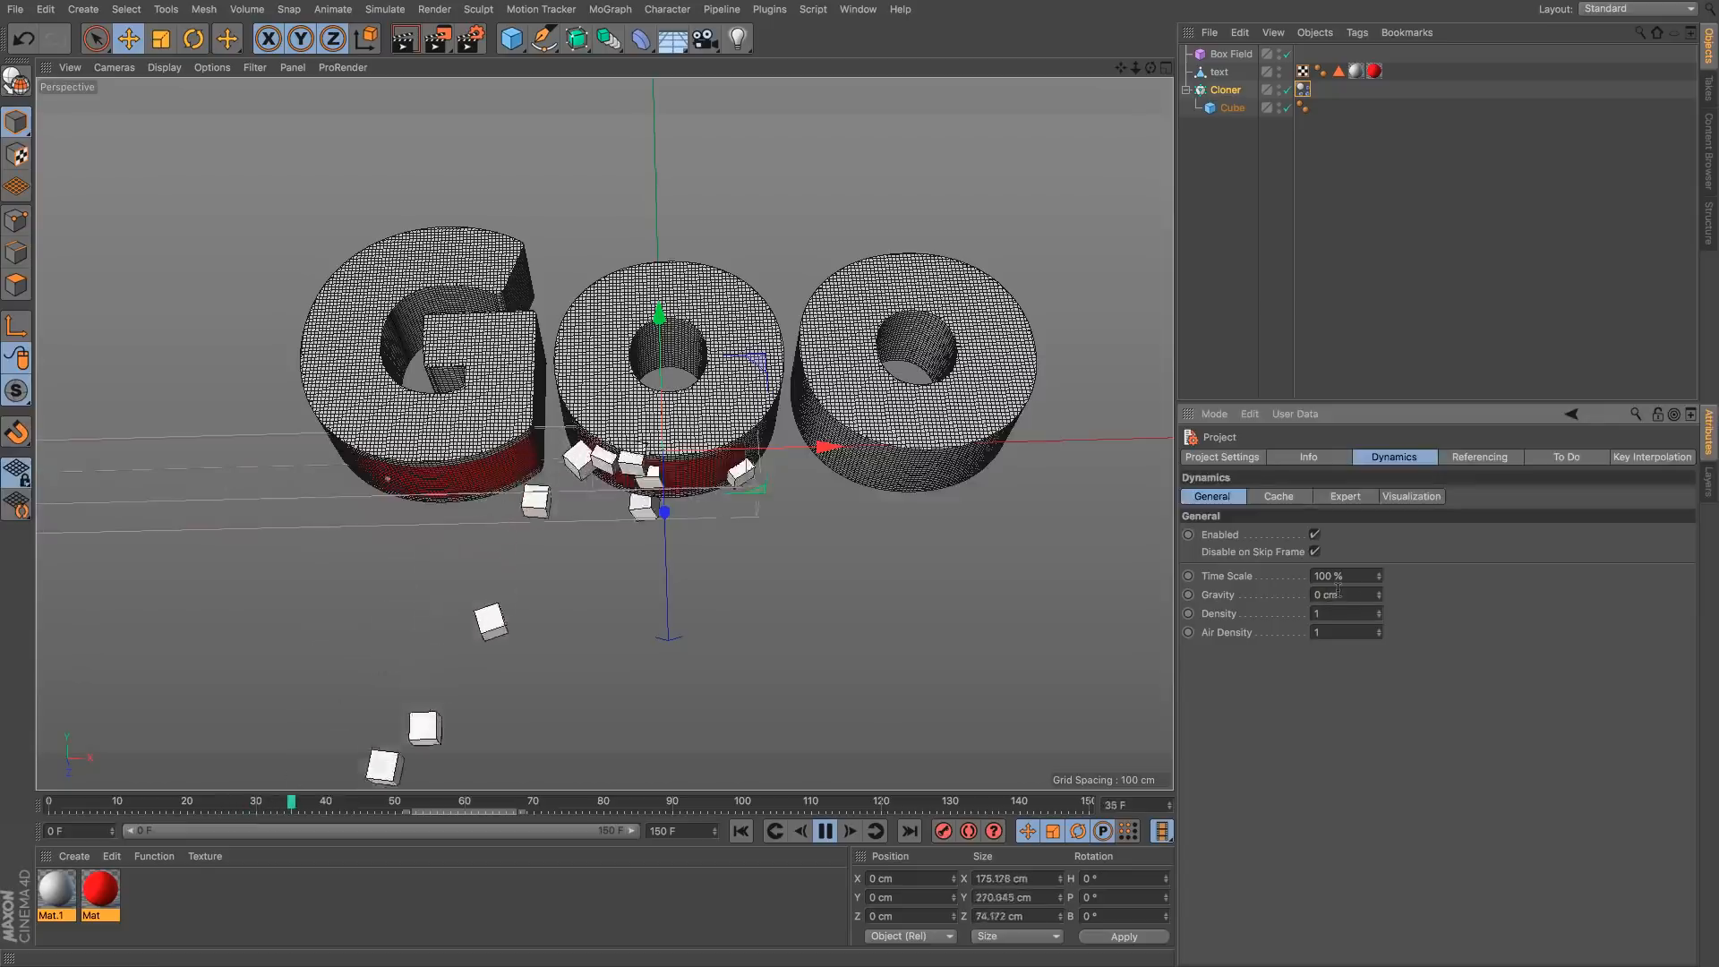
pyautogui.click(738, 832)
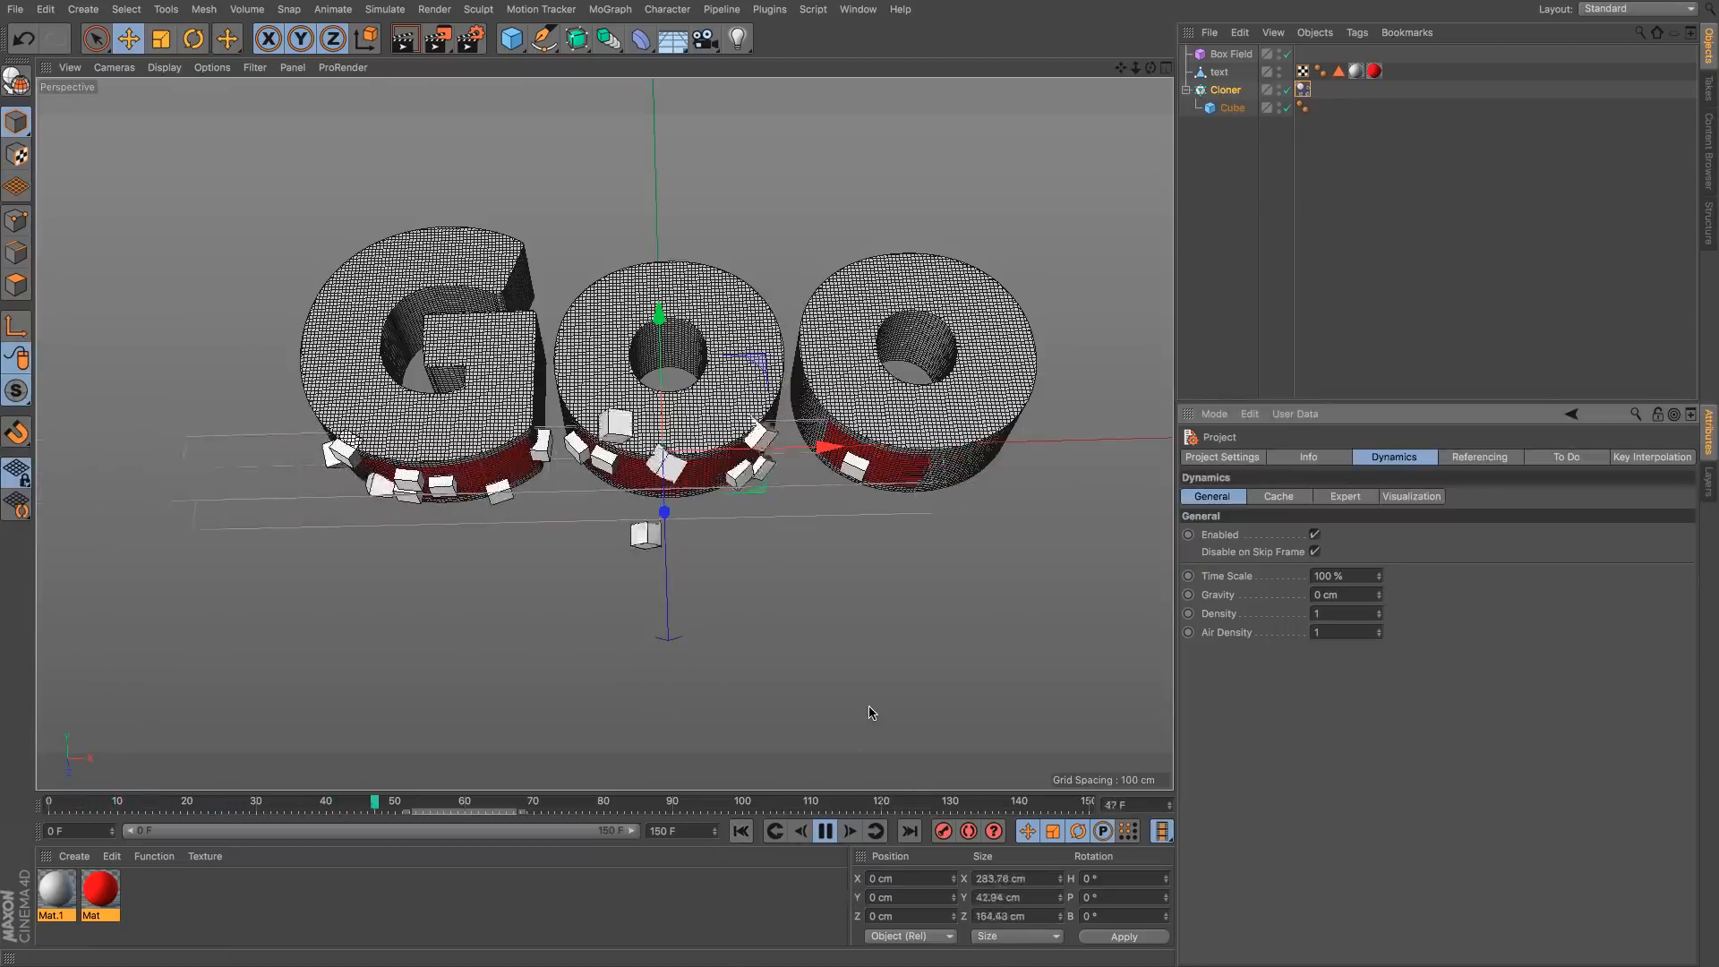
# Step: Add a Gravity particle force to the scene and limit its falloff with a Linear Field
pyautogui.click(332, 9)
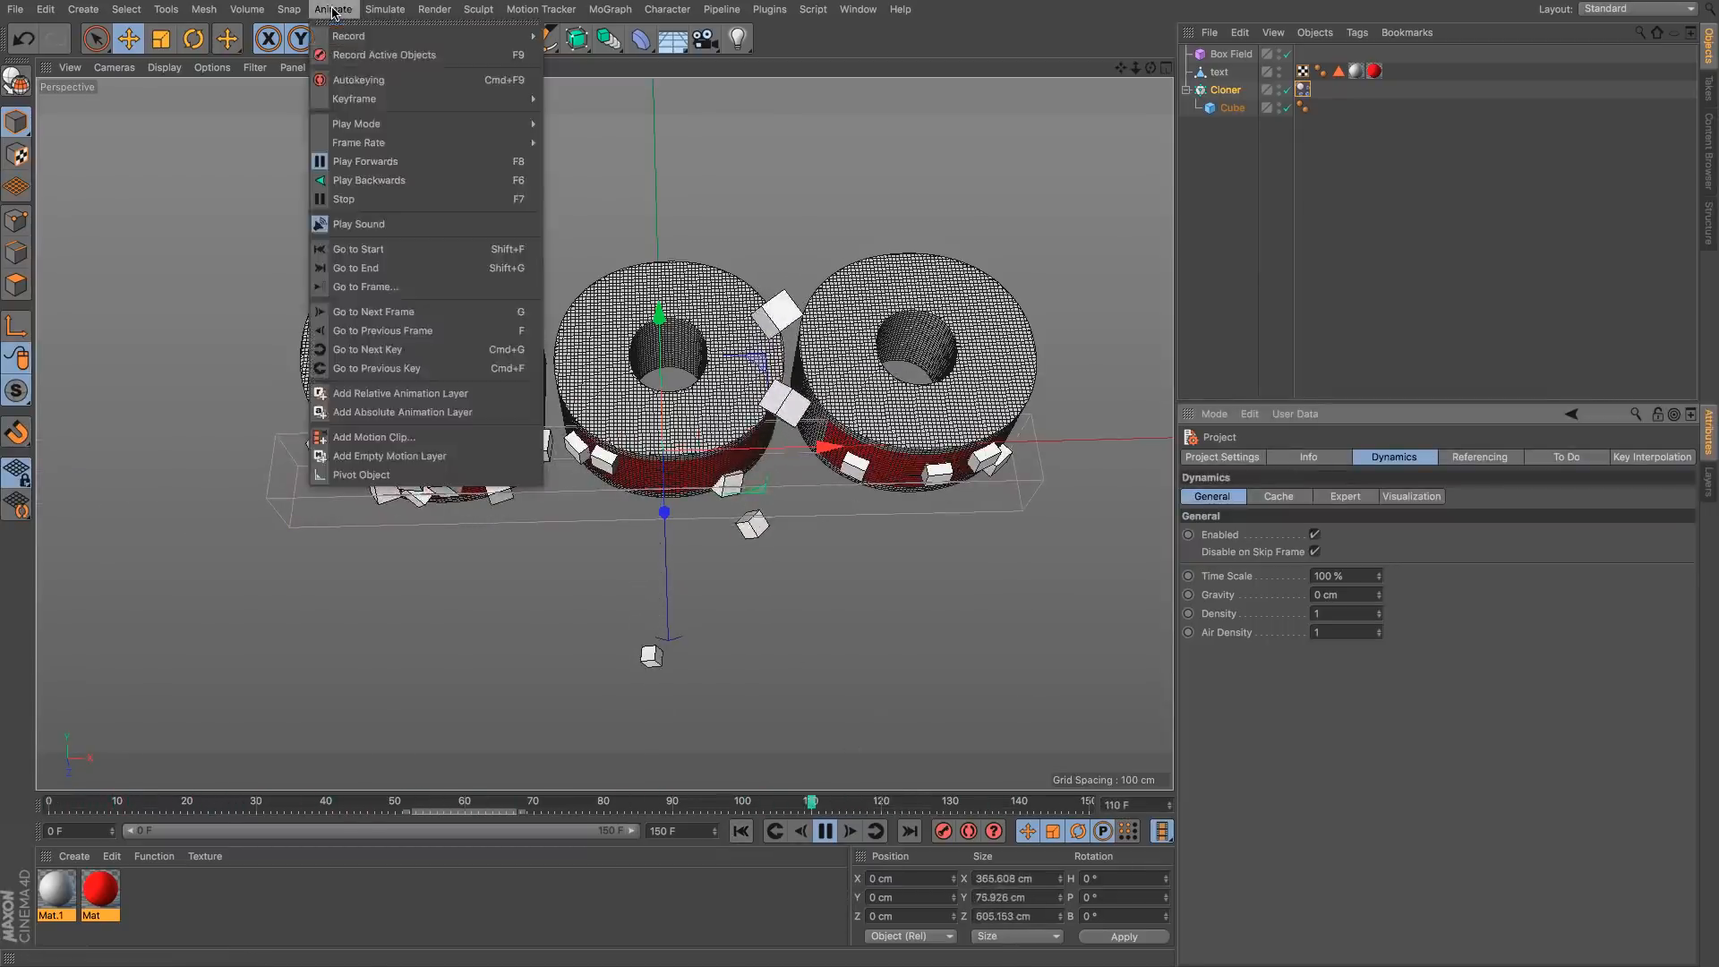
pyautogui.moveTo(385, 9)
pyautogui.moveTo(376, 78)
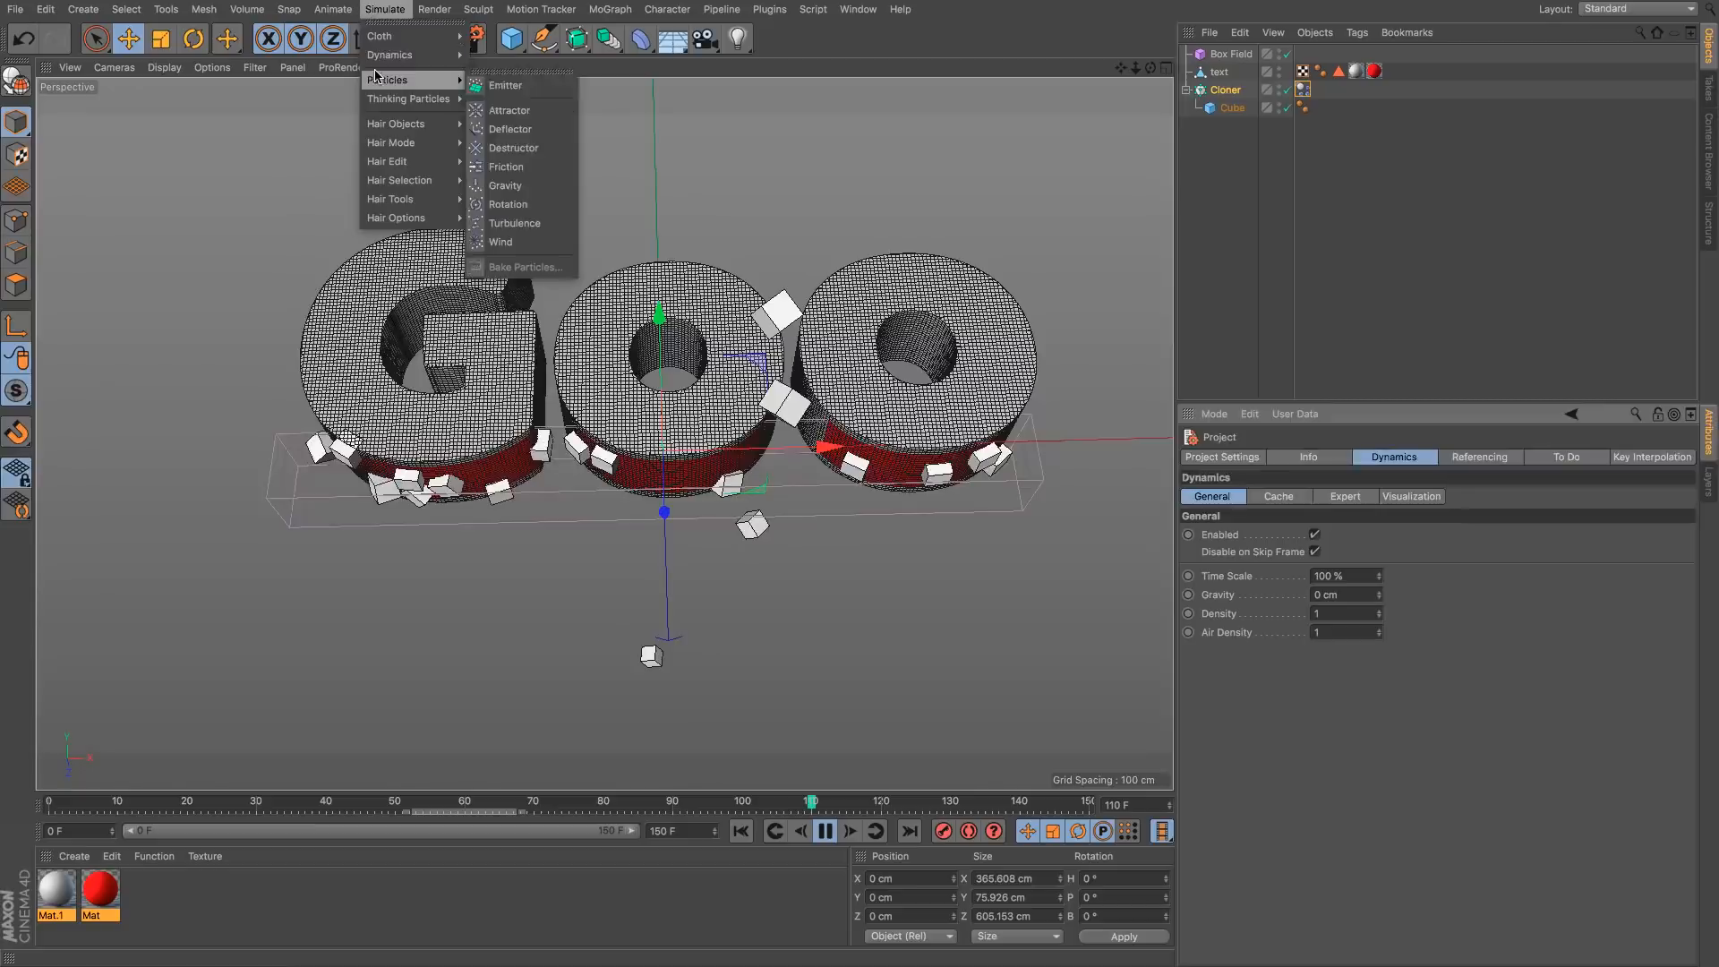
pyautogui.click(507, 185)
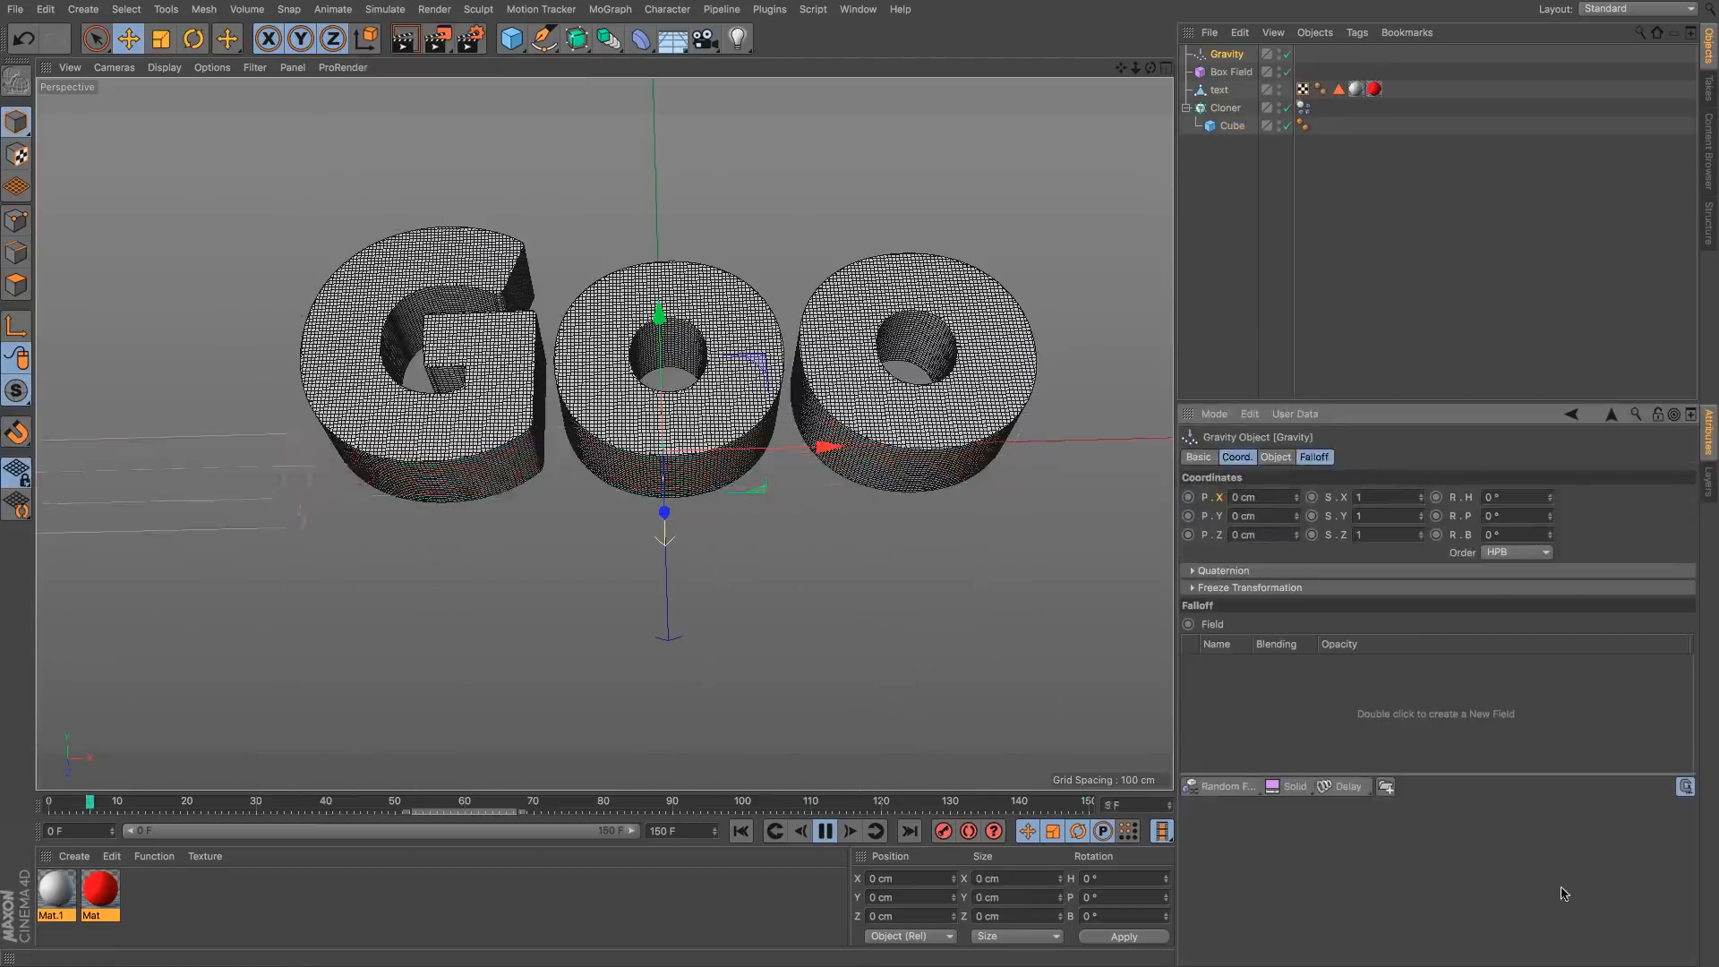
pyautogui.click(1221, 787)
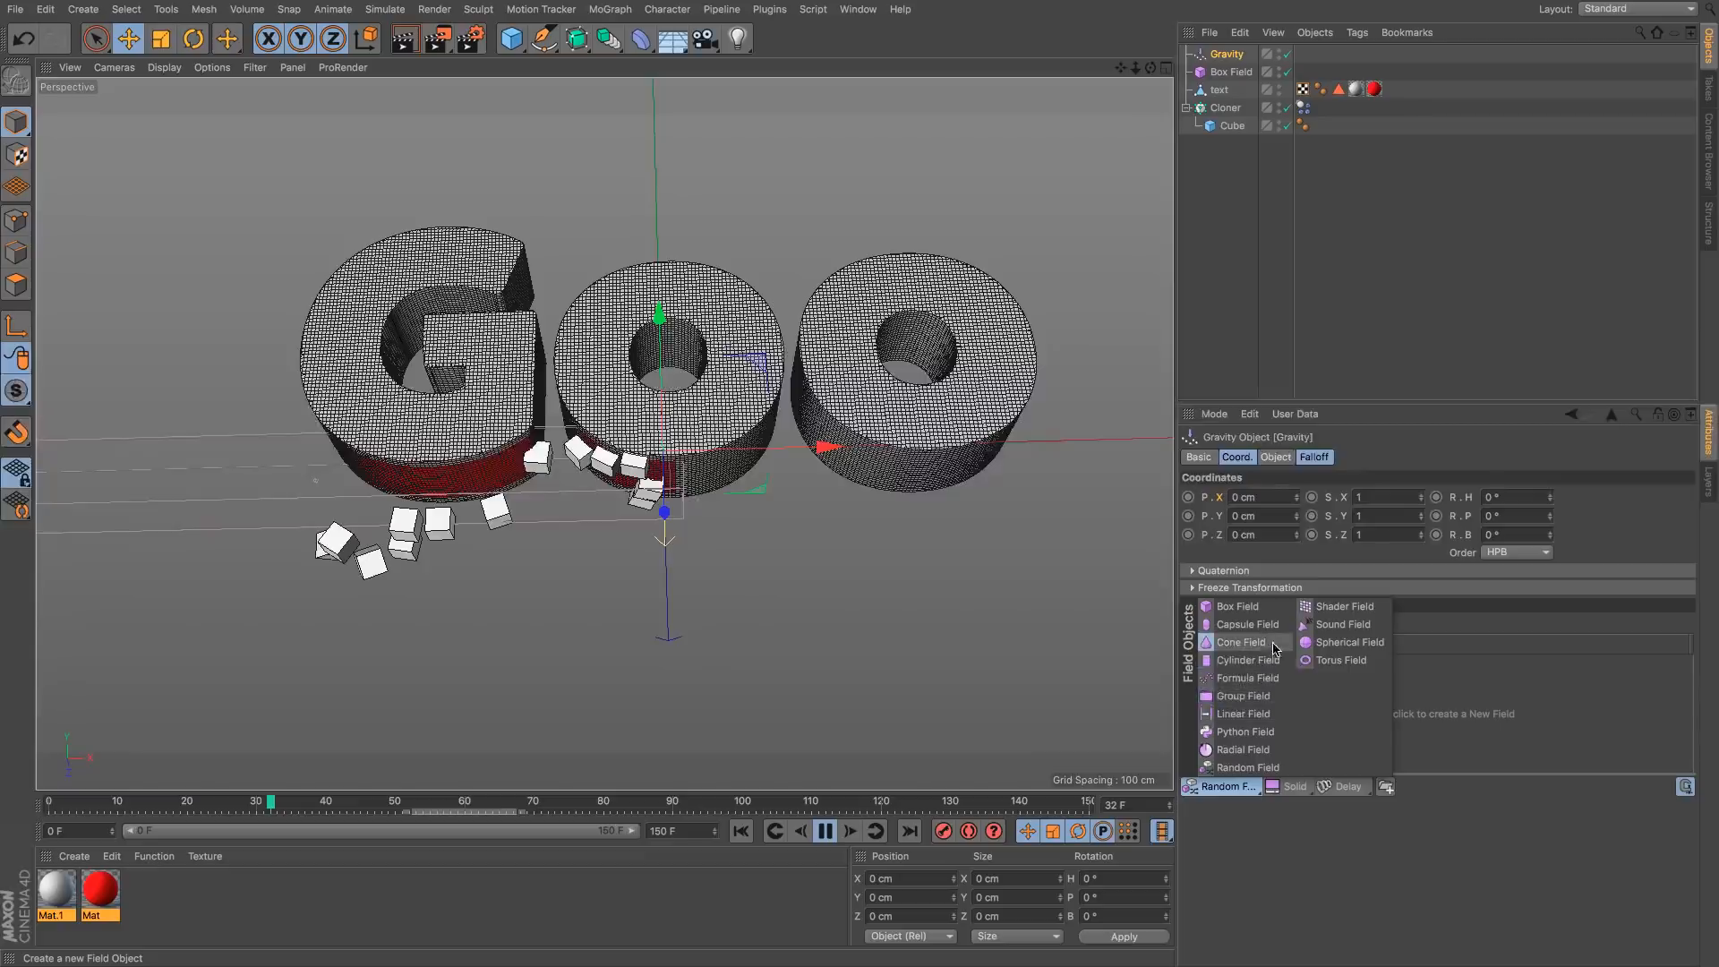
pyautogui.click(1275, 714)
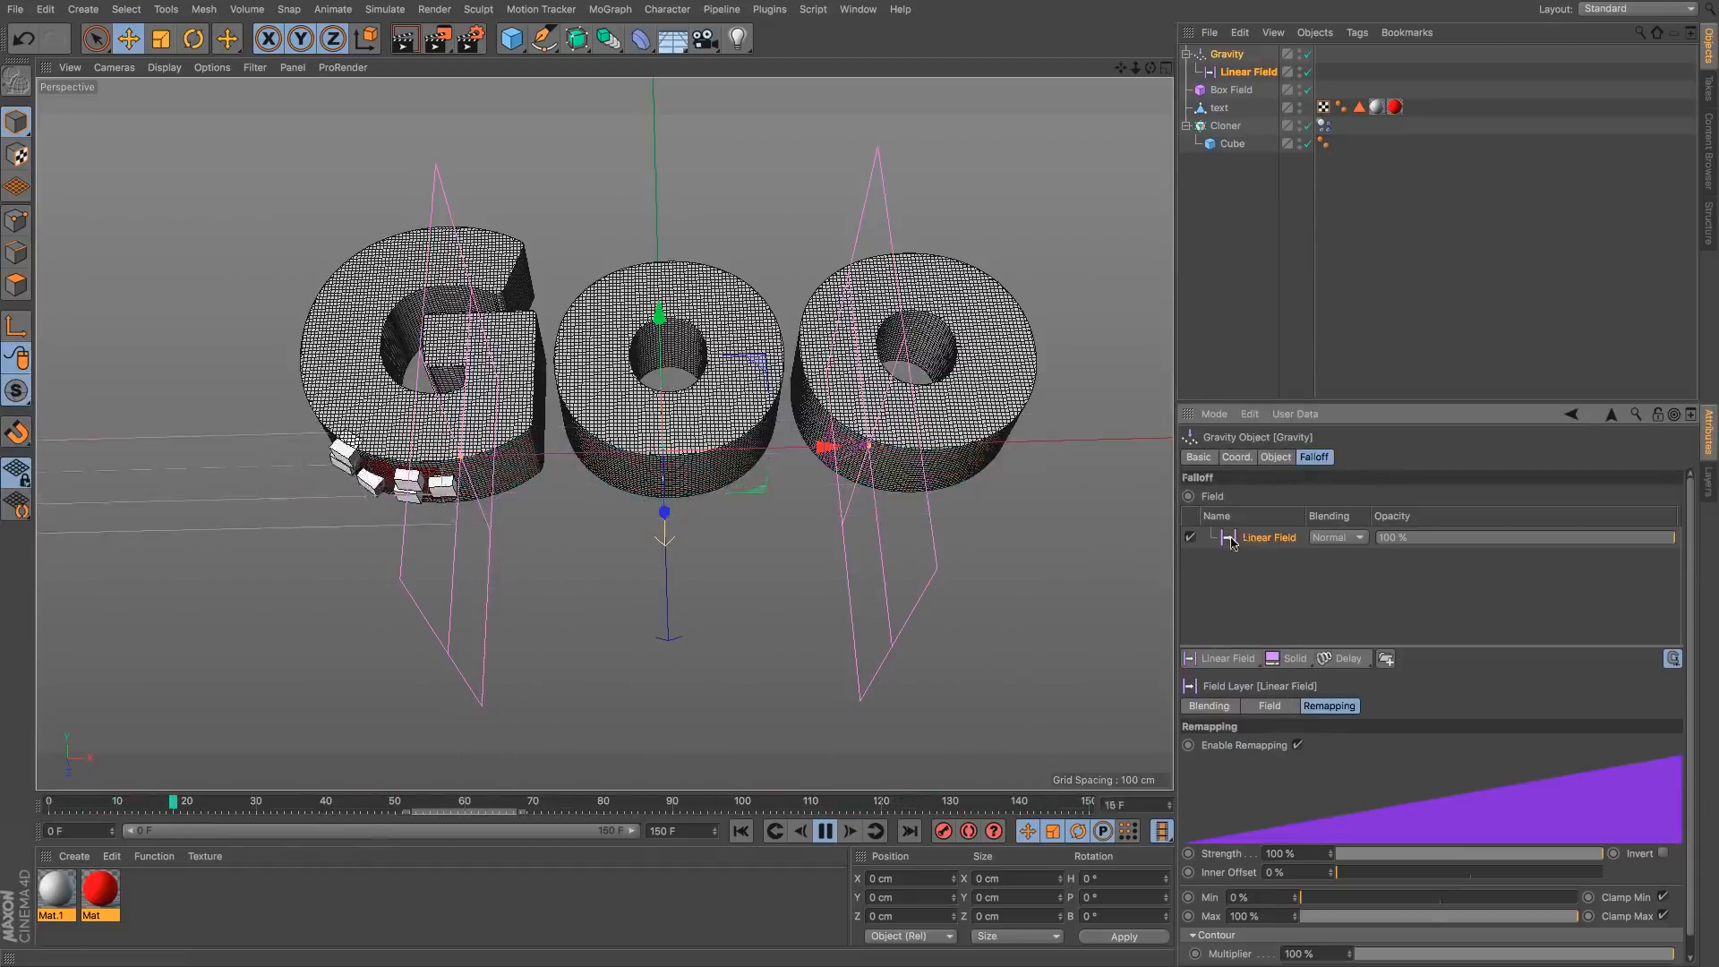
# Step: Point the Gravity's Linear Field along Y+, shorten its length to about 20.1 cm and lower it to about Y -12 cm
pyautogui.click(1269, 705)
pyautogui.click(1300, 766)
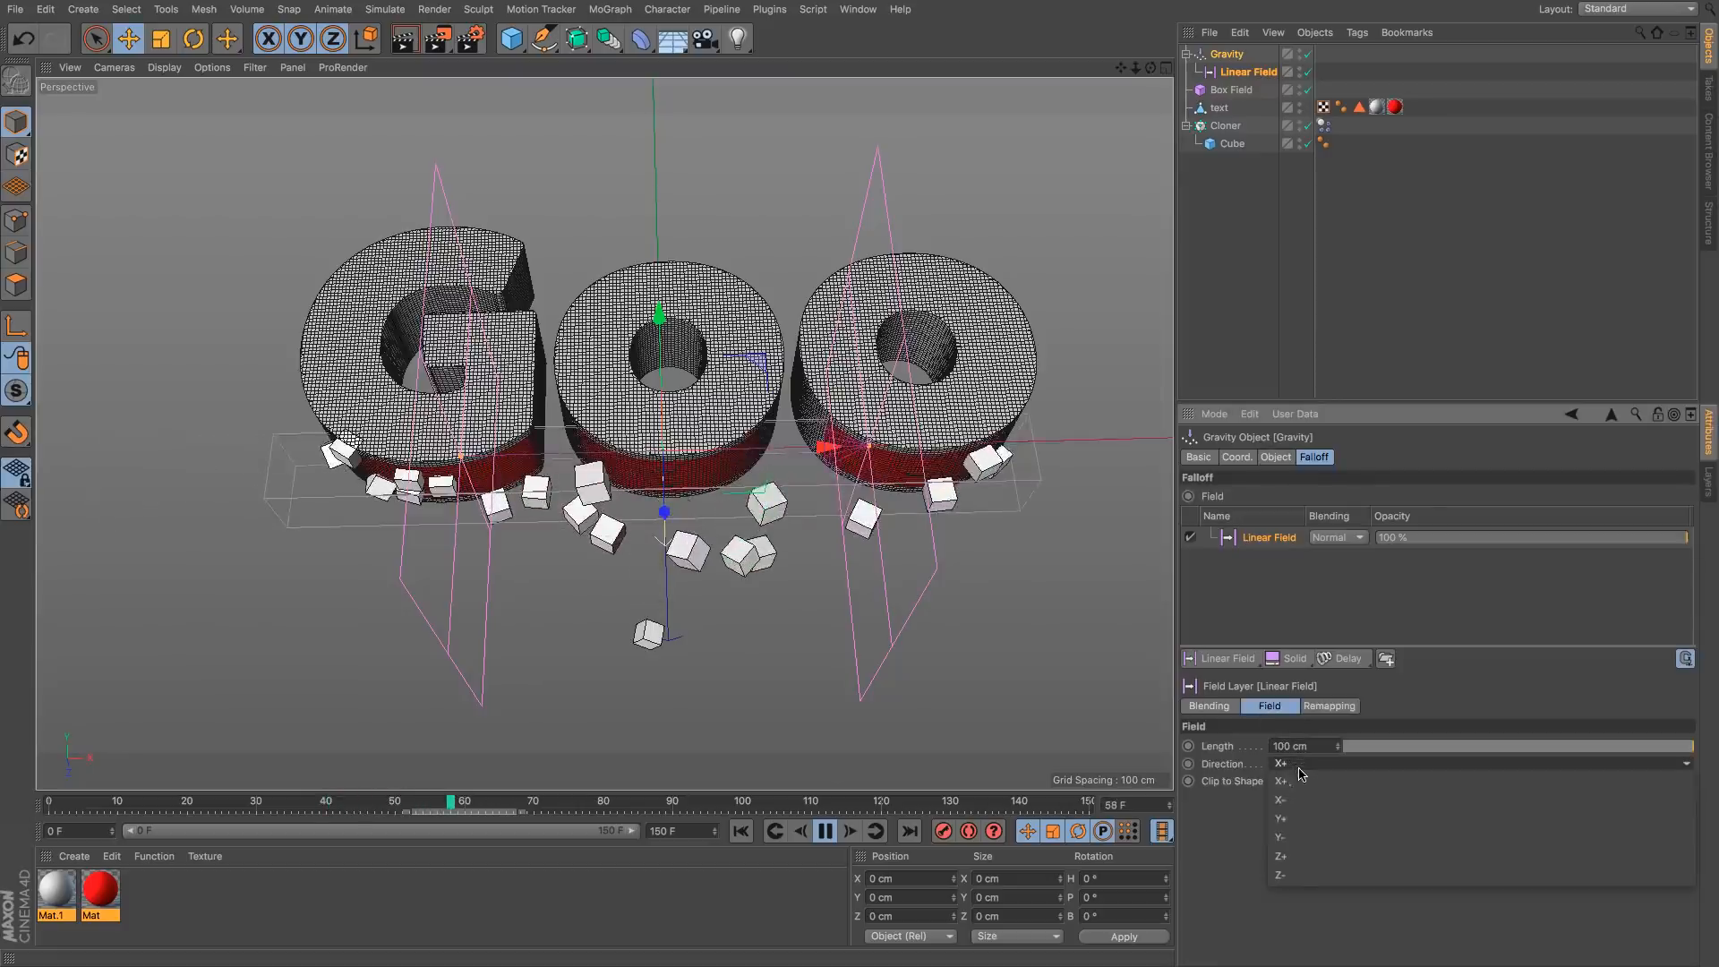
pyautogui.click(1309, 818)
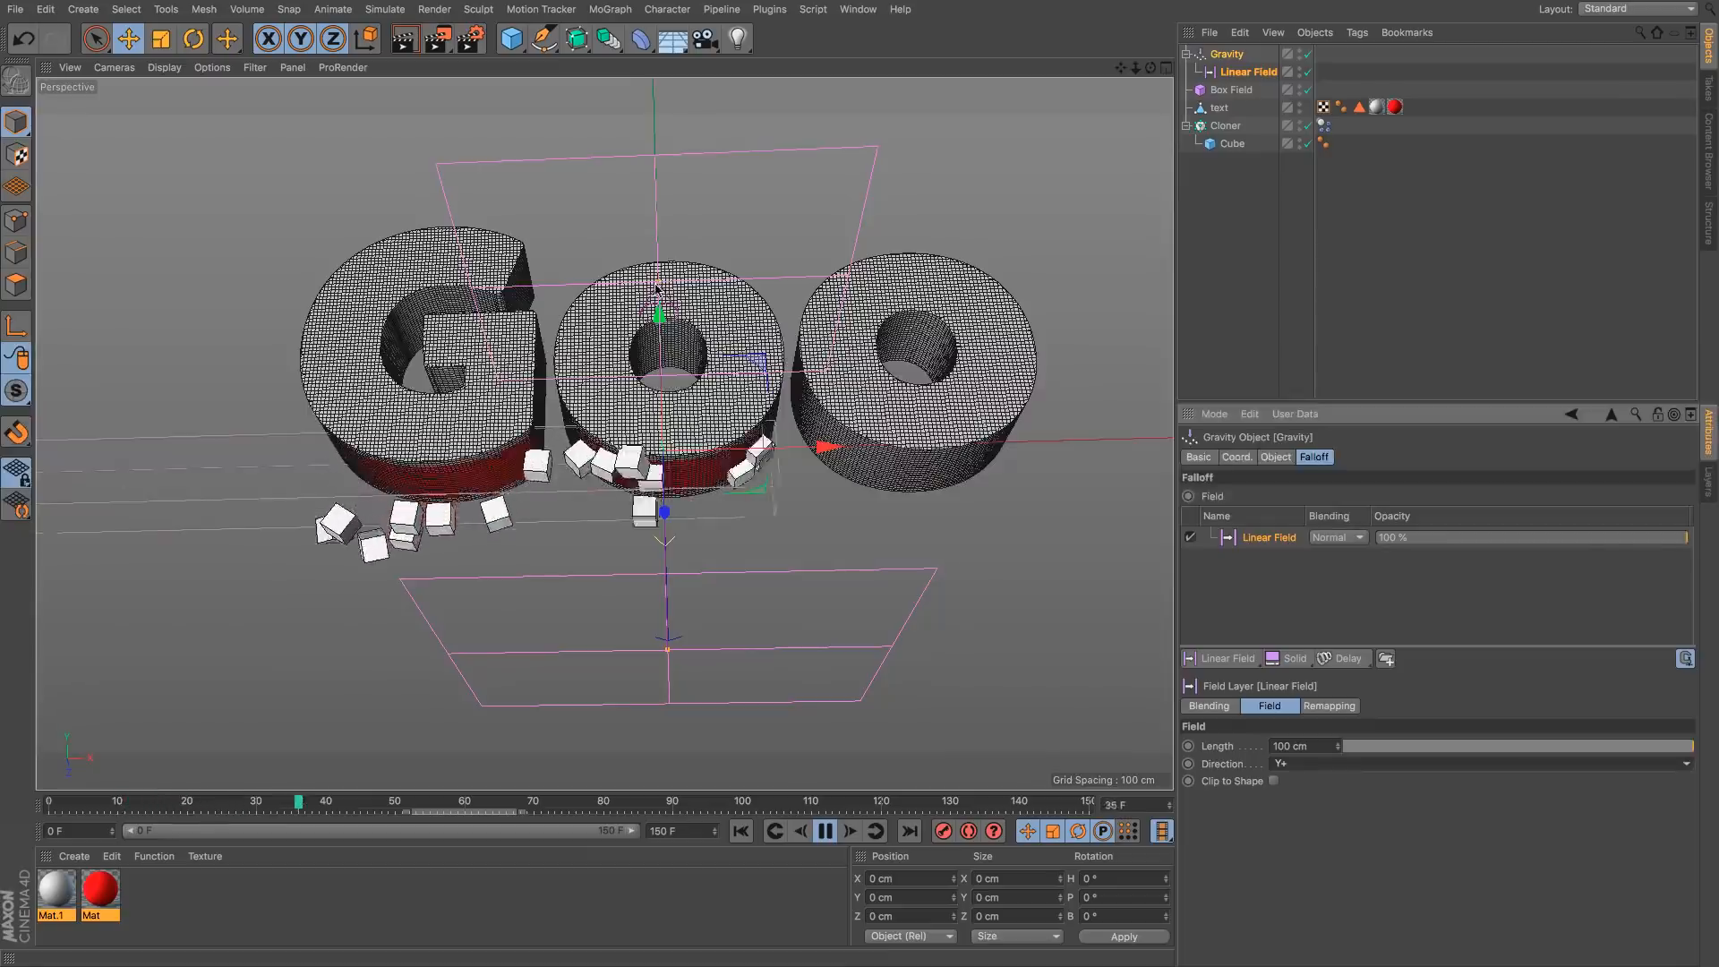
pyautogui.moveTo(656, 285); pyautogui.dragTo(660, 365)
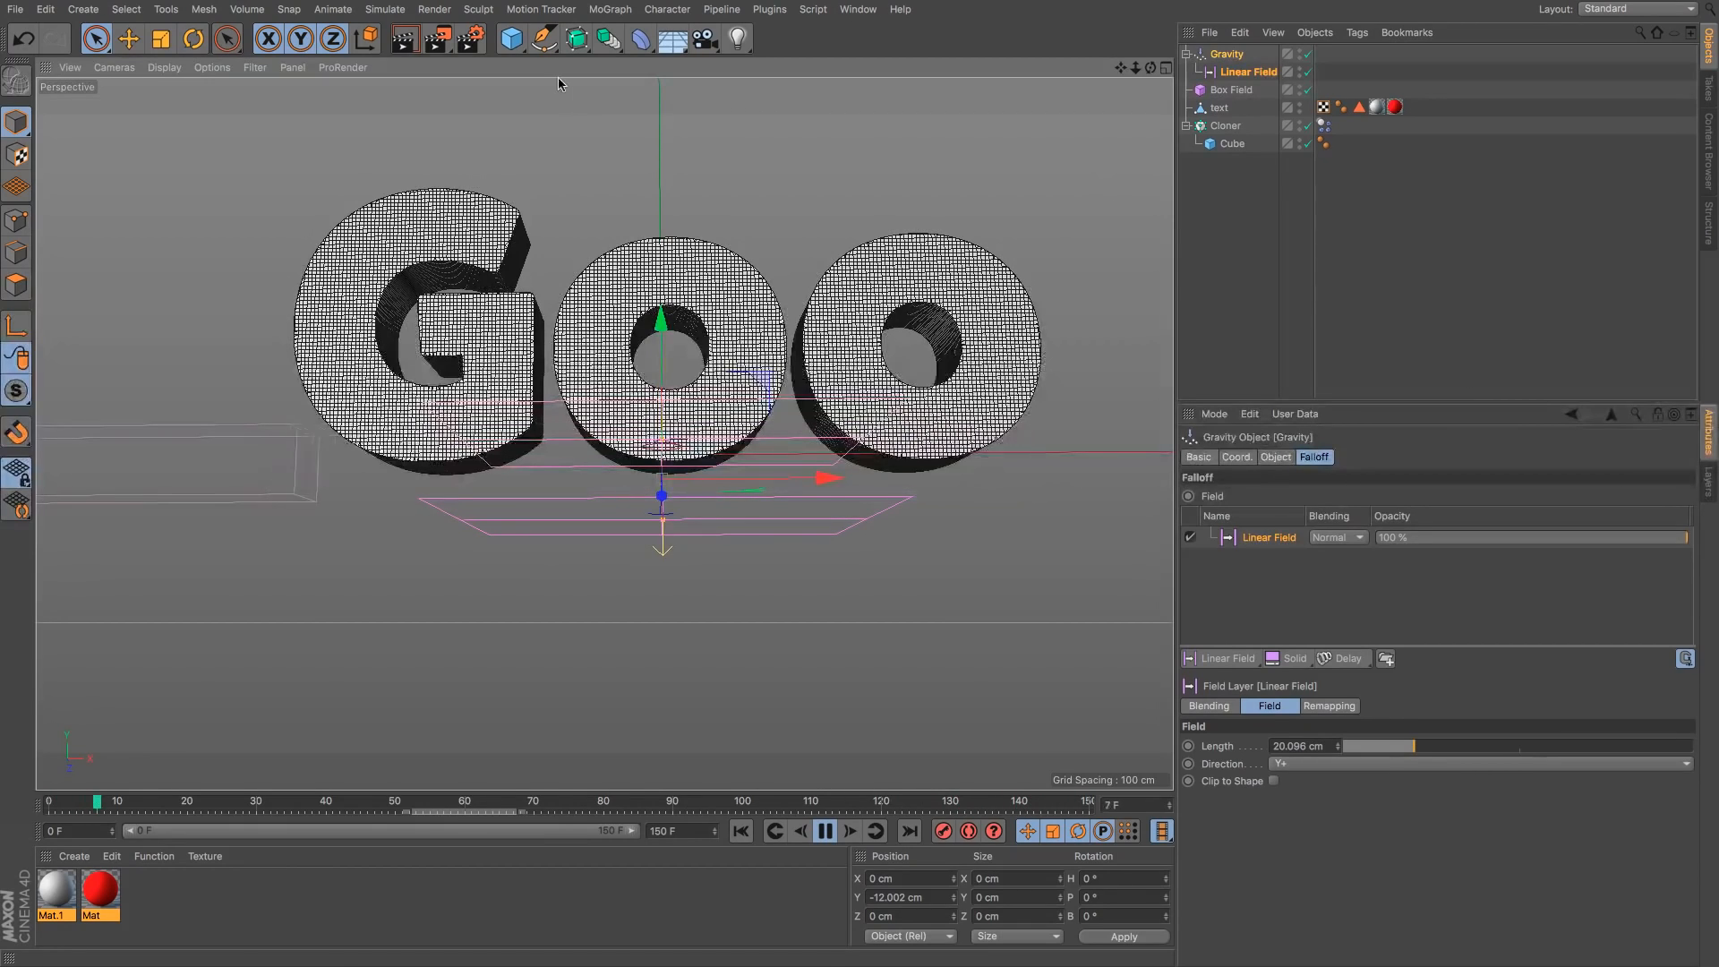
# Step: Add a Friction particle force to the scene and open its strength settings
pyautogui.click(333, 9)
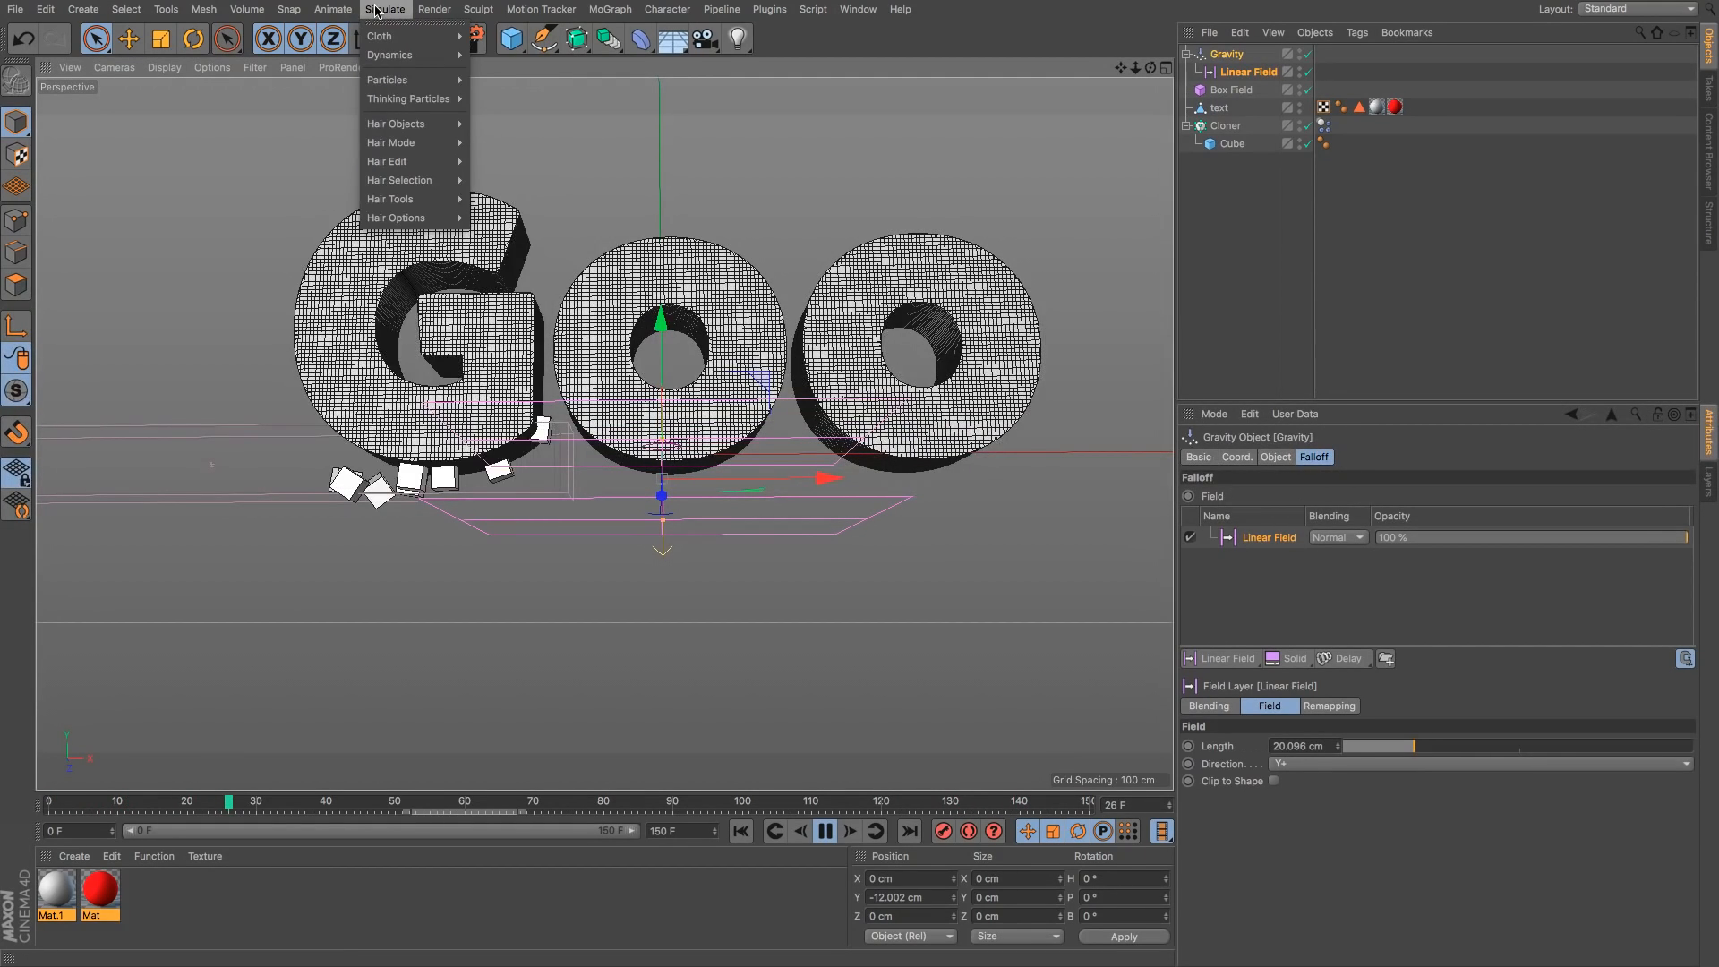
pyautogui.moveTo(389, 82)
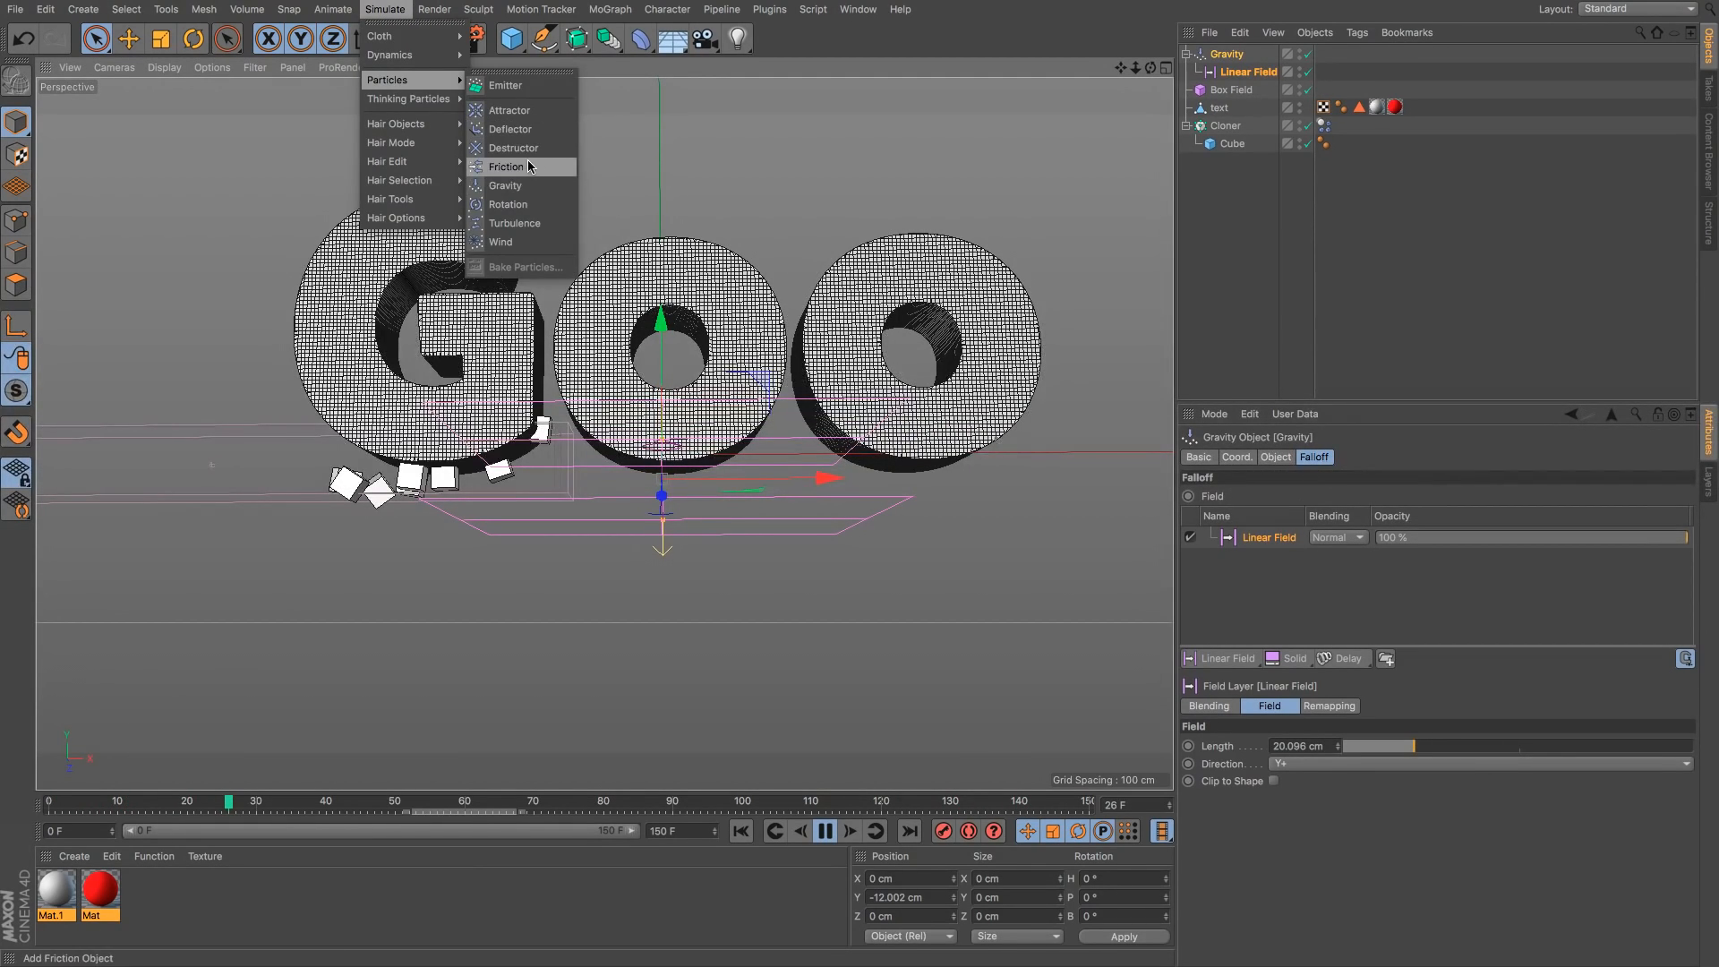
pyautogui.click(528, 159)
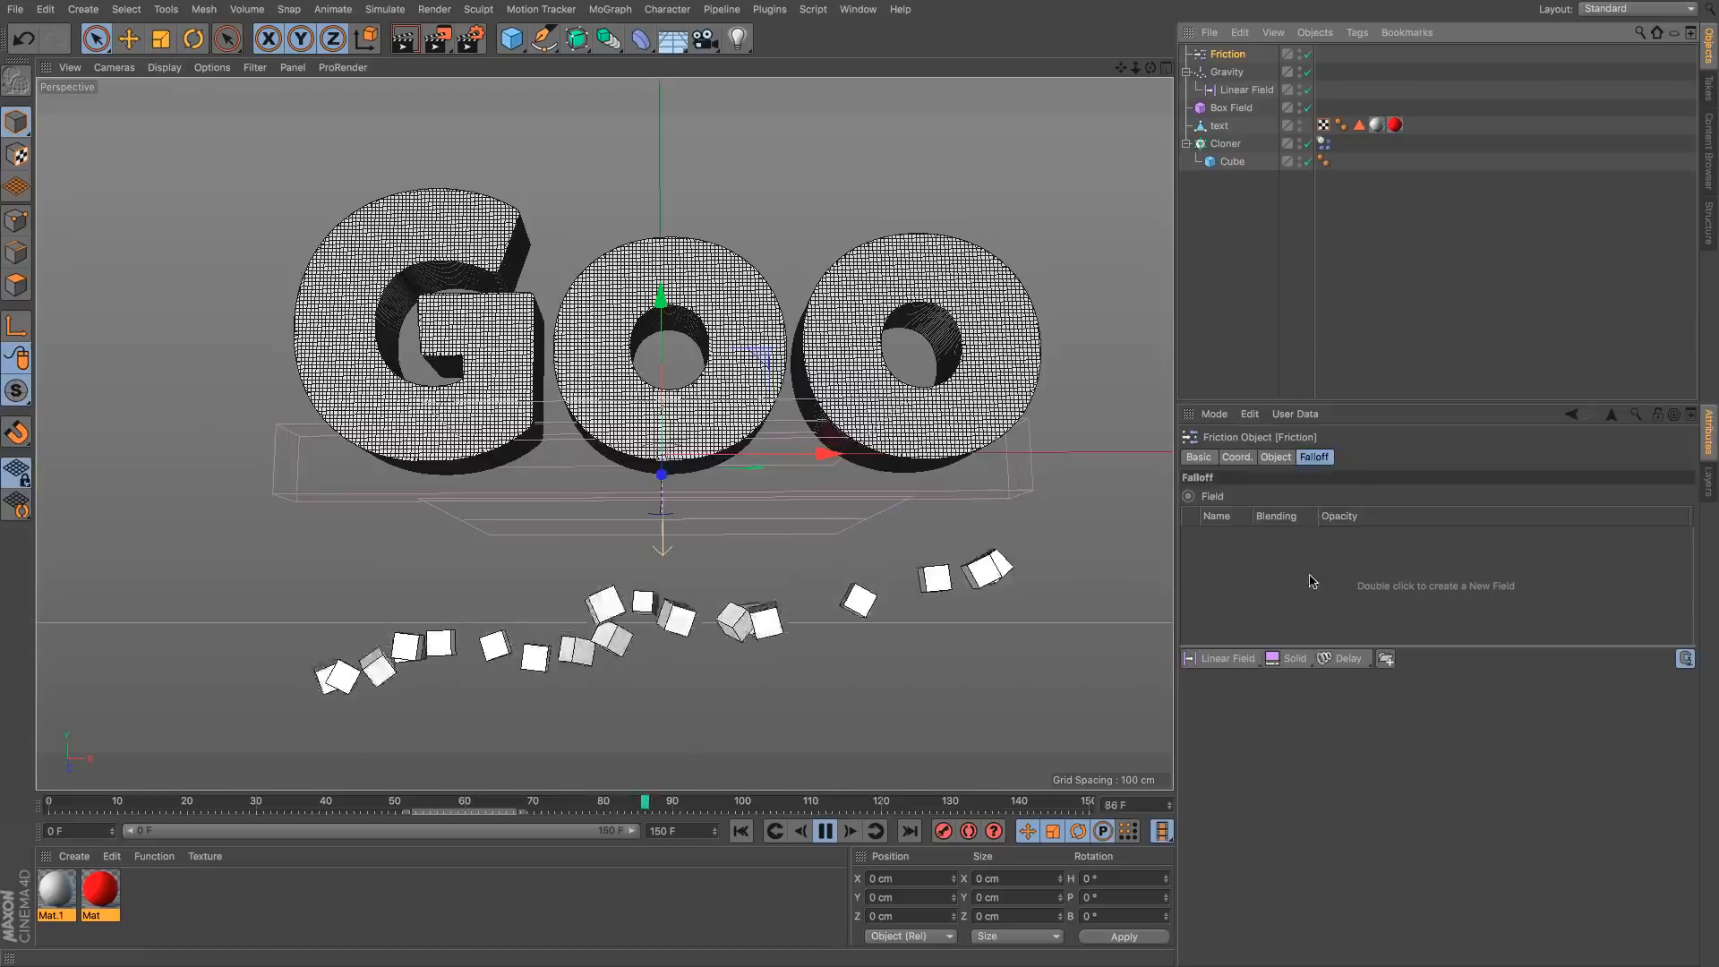
pyautogui.click(1275, 457)
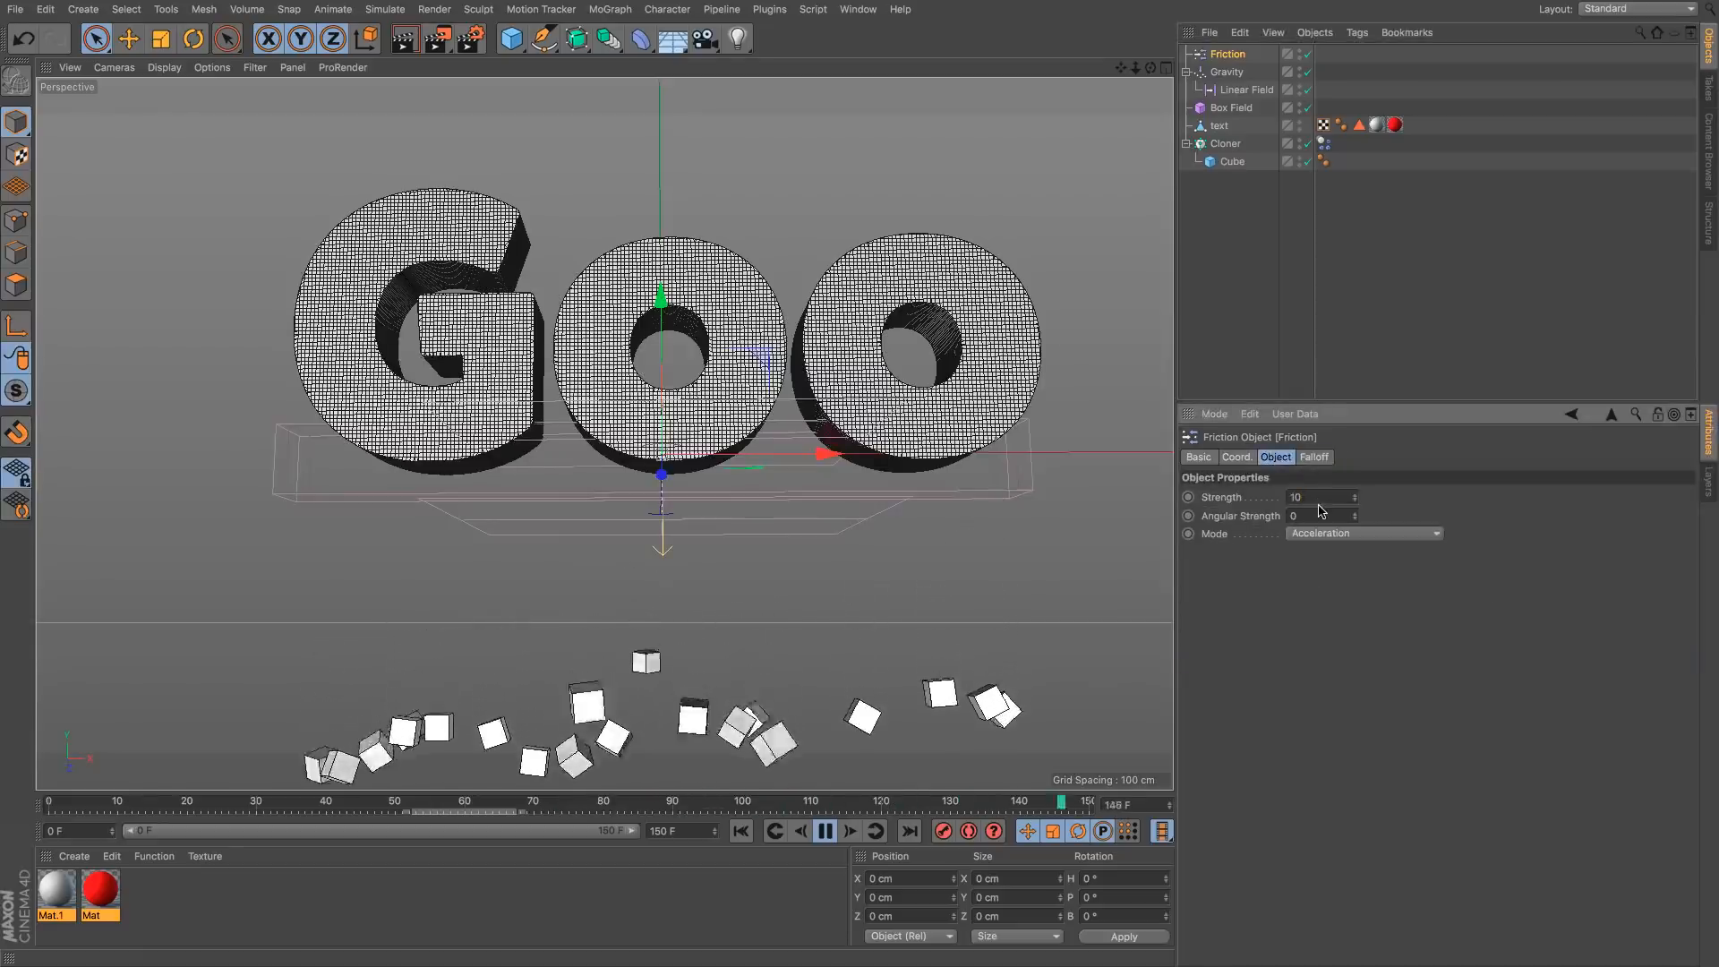
# Step: Stop the simulation, set the Friction object's strength to 20, and replay the falling cubes from the first frame
pyautogui.press('0')
pyautogui.click(825, 831)
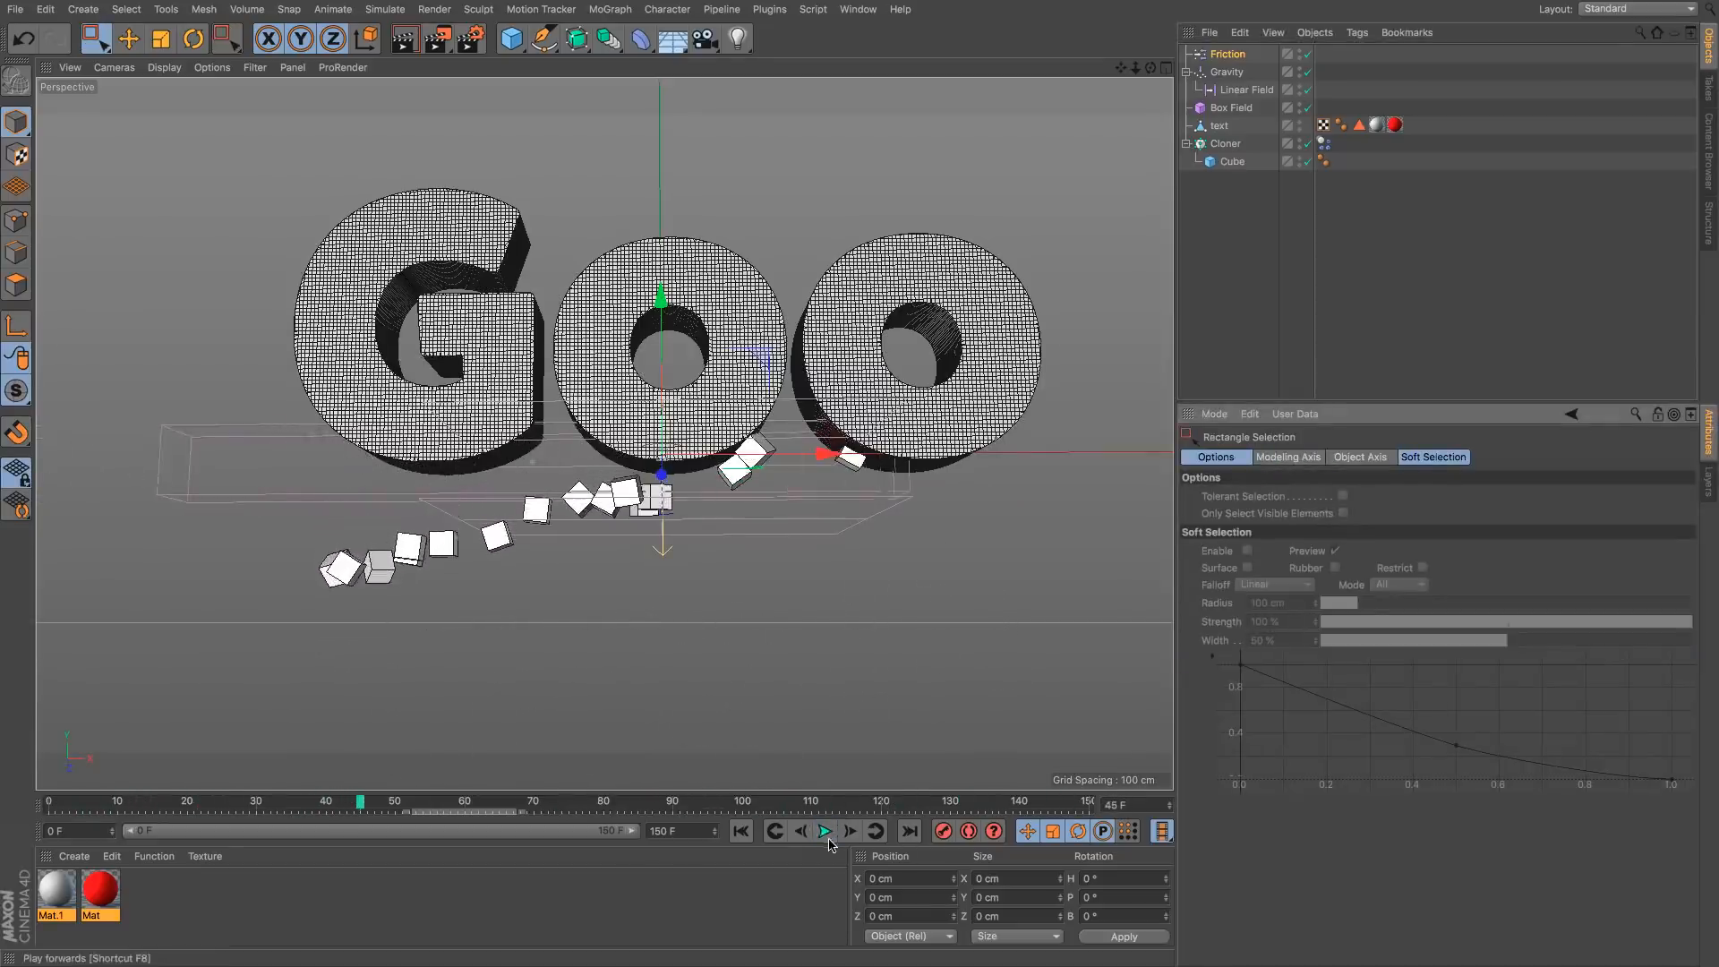
pyautogui.click(1227, 54)
pyautogui.click(1321, 497)
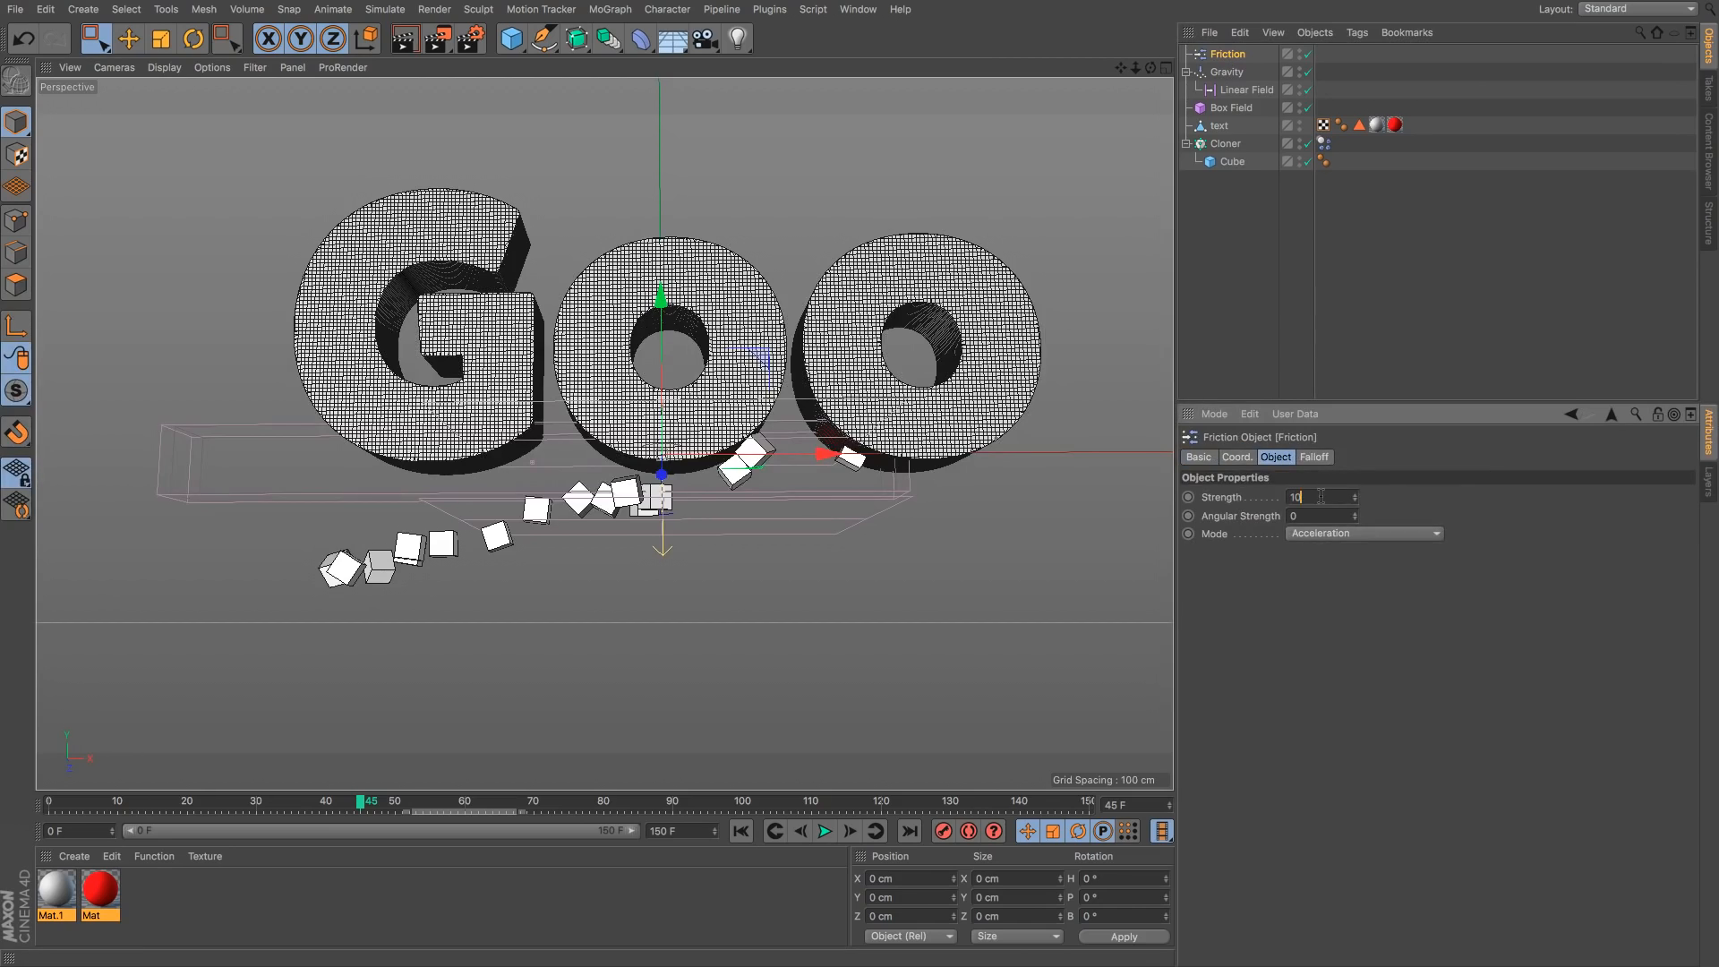
pyautogui.write('20')
pyautogui.click(740, 831)
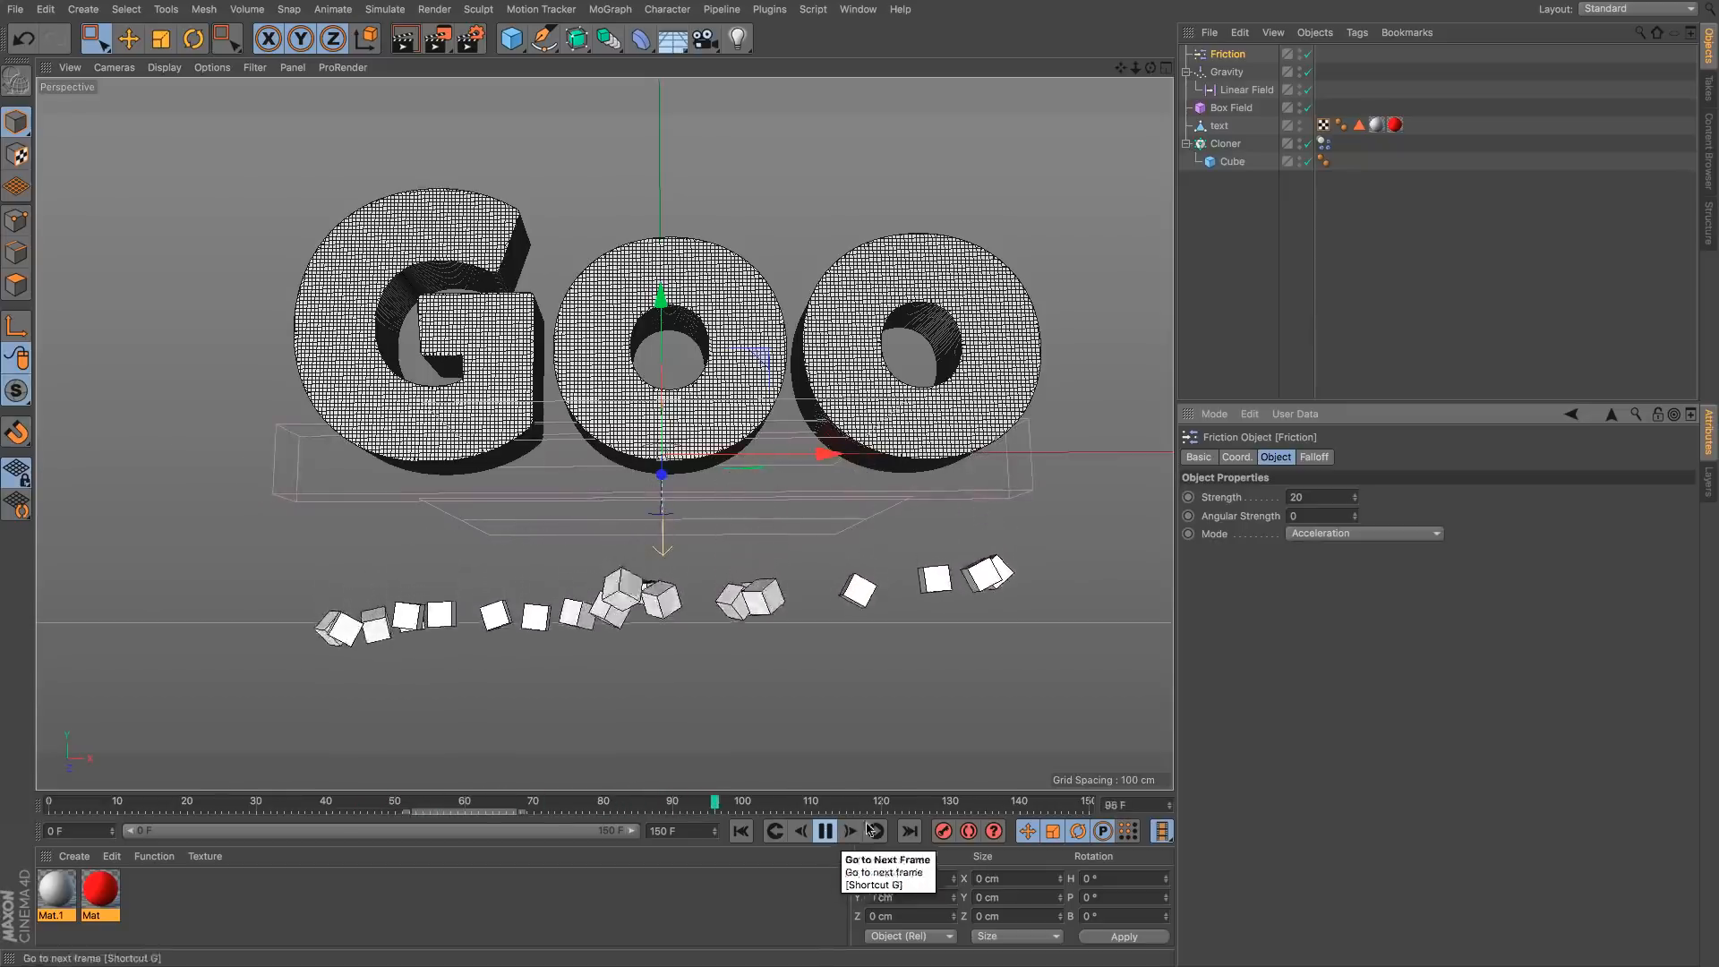
# Step: Check the Gravity and Linear Field settings against the playing simulation, and return the animation to the first frame
pyautogui.click(1226, 71)
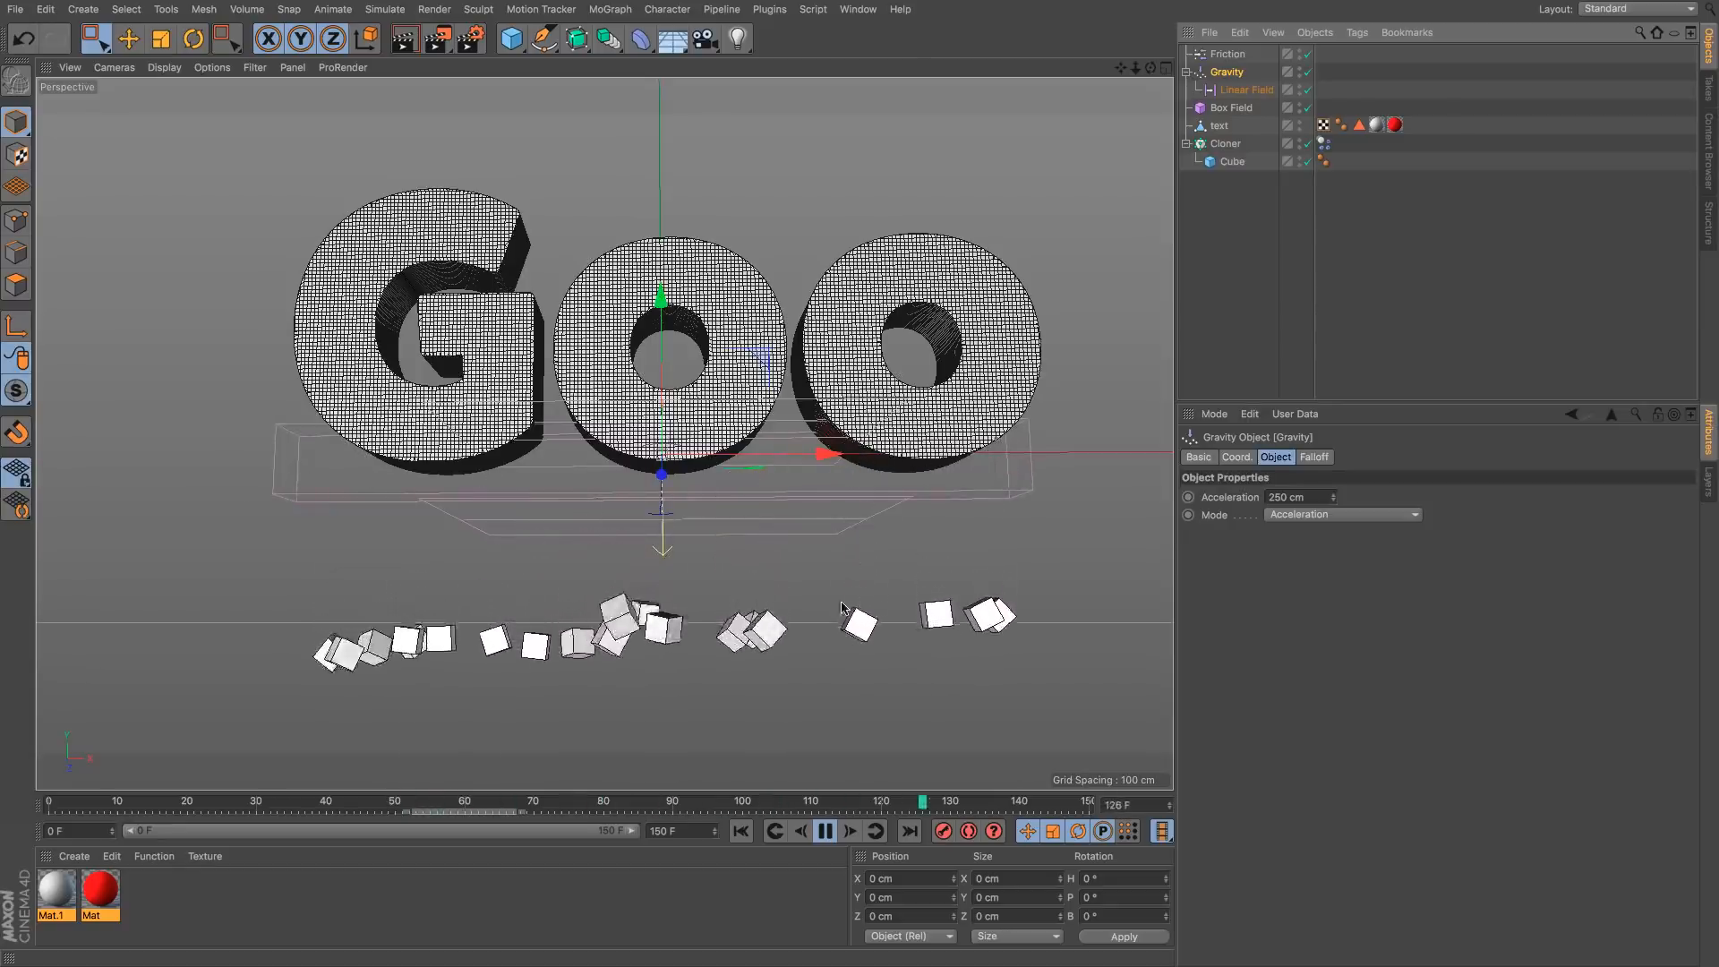
pyautogui.click(1246, 90)
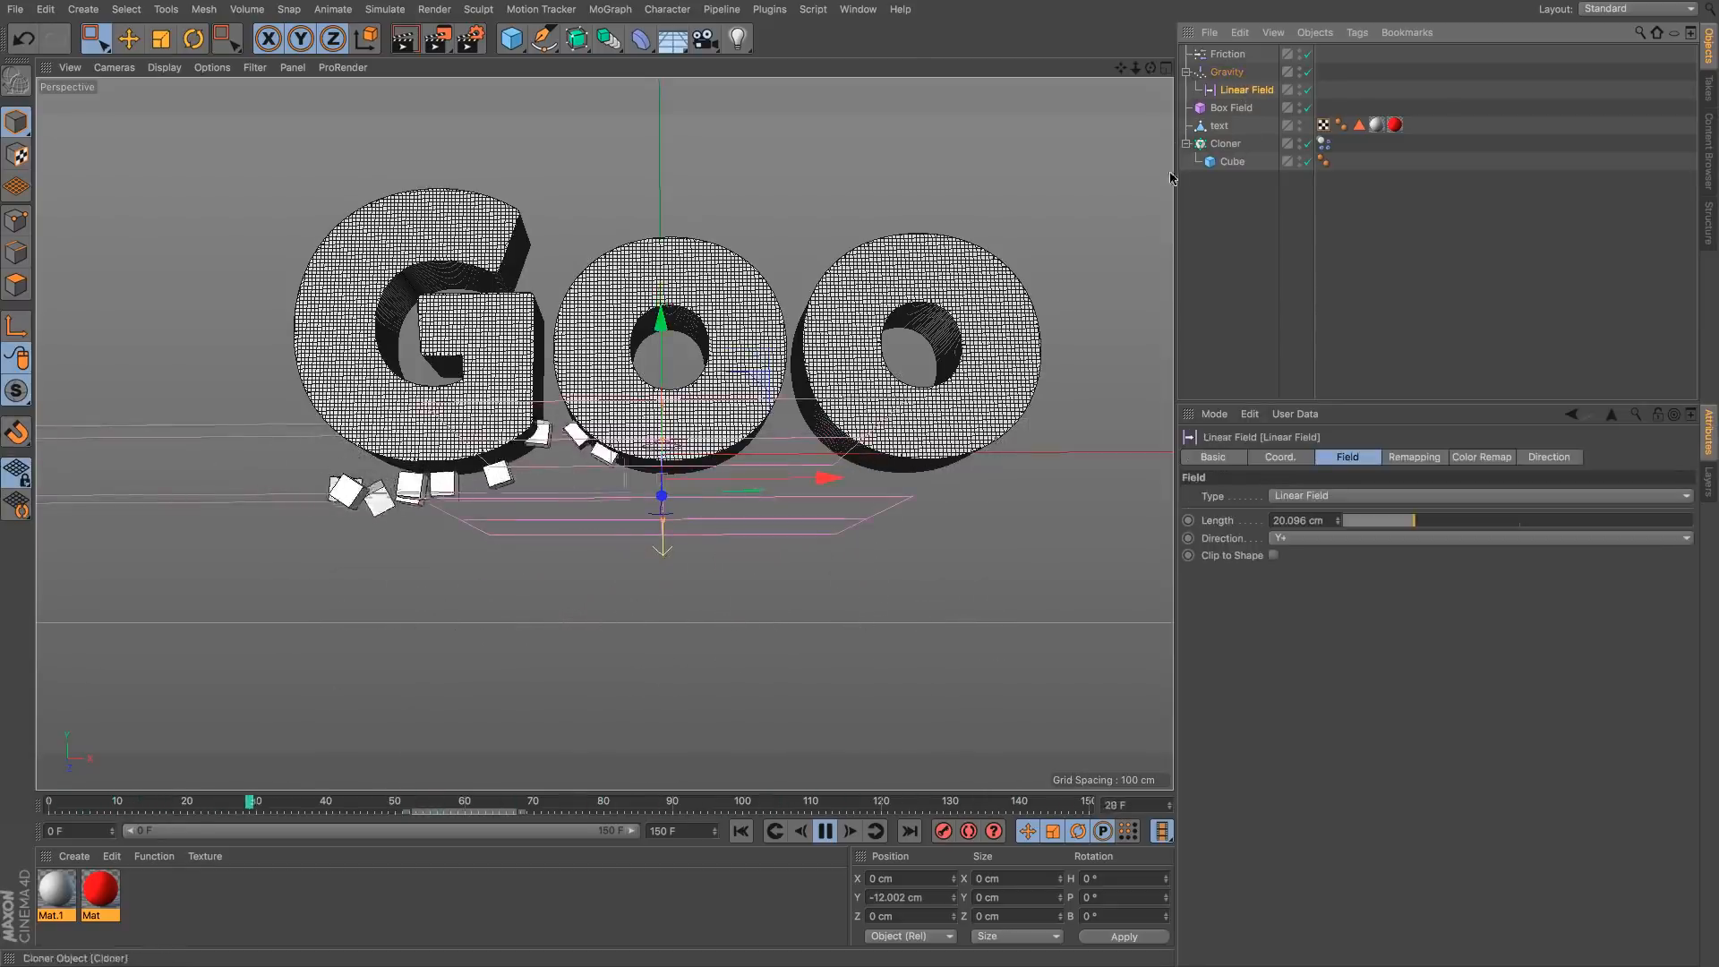
pyautogui.keyDown('alt'); pyautogui.moveTo(850, 644); pyautogui.dragTo(855, 616); pyautogui.keyUp('alt')
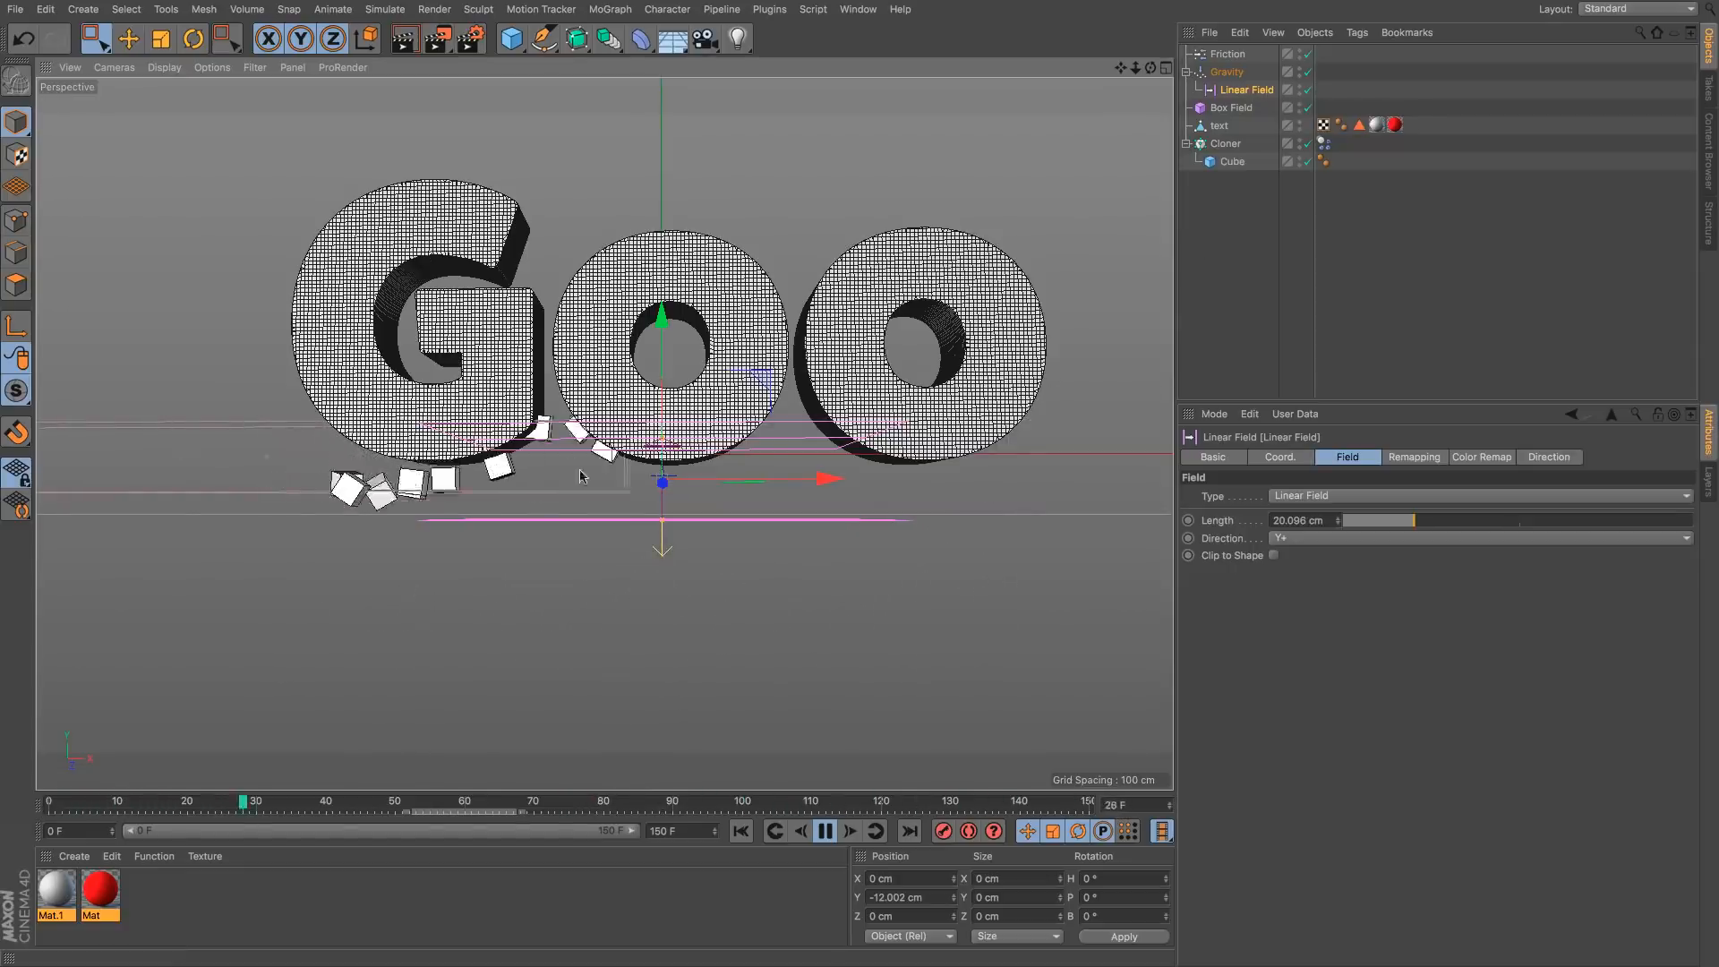
pyautogui.click(834, 831)
pyautogui.click(740, 831)
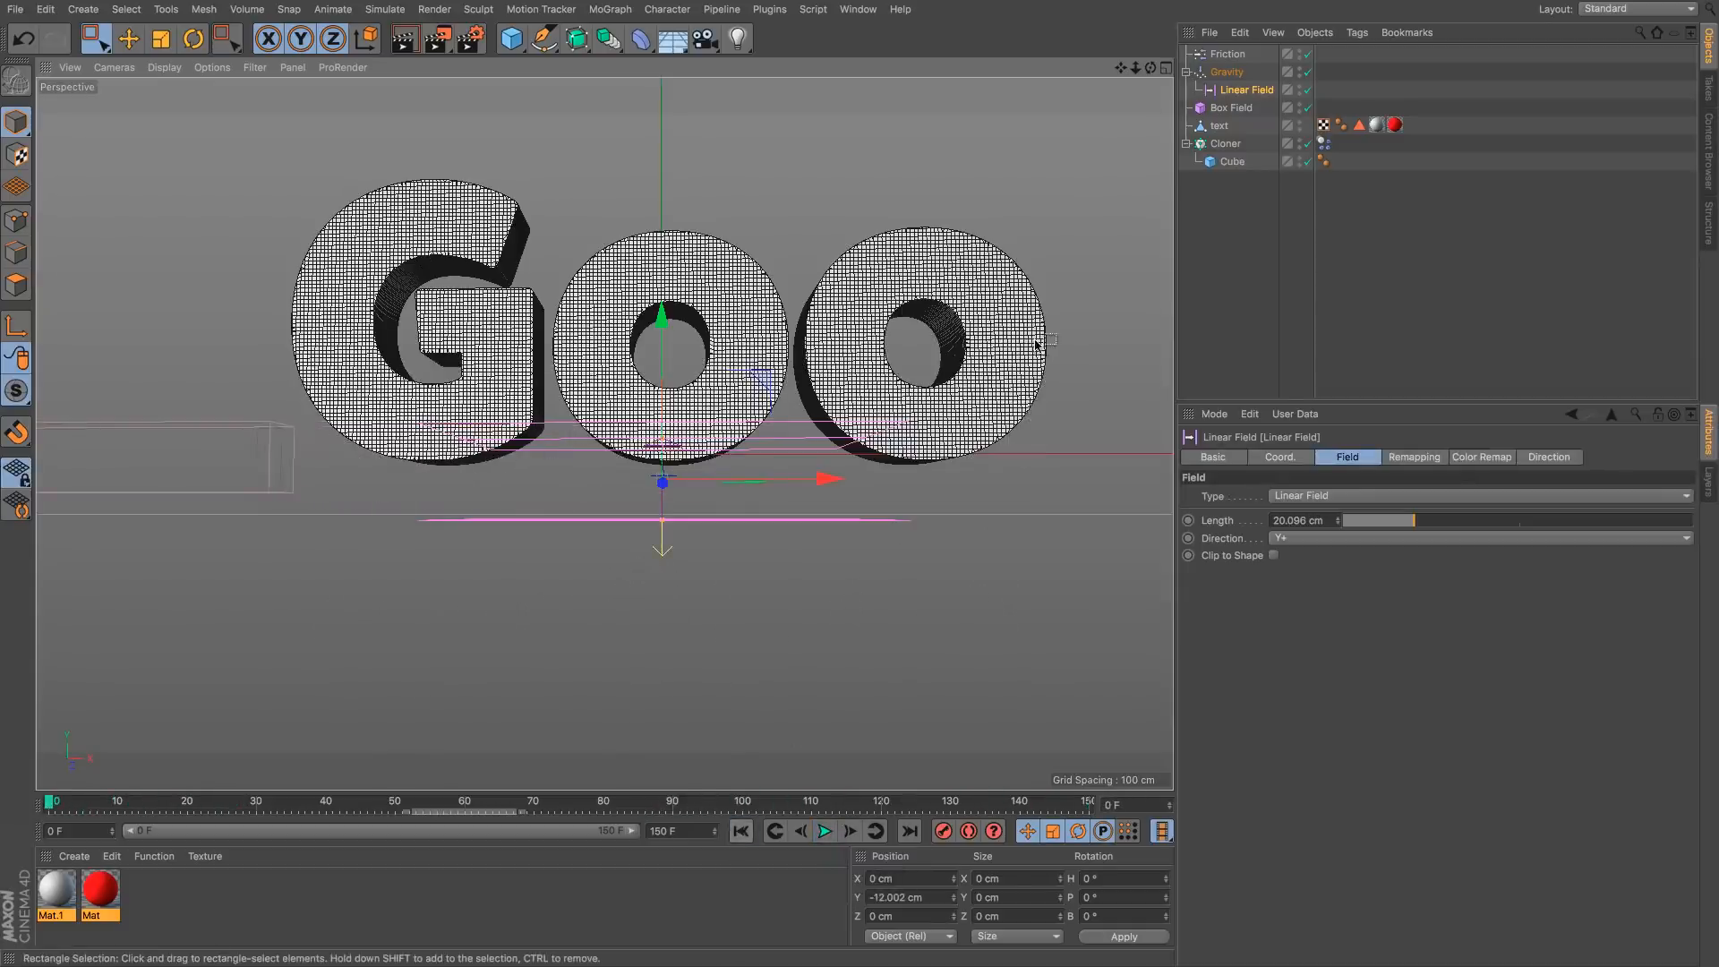
# Step: Add a MoGraph Cache tag to the Cloner, bake its simulation, and play the cached result
pyautogui.click(1223, 144)
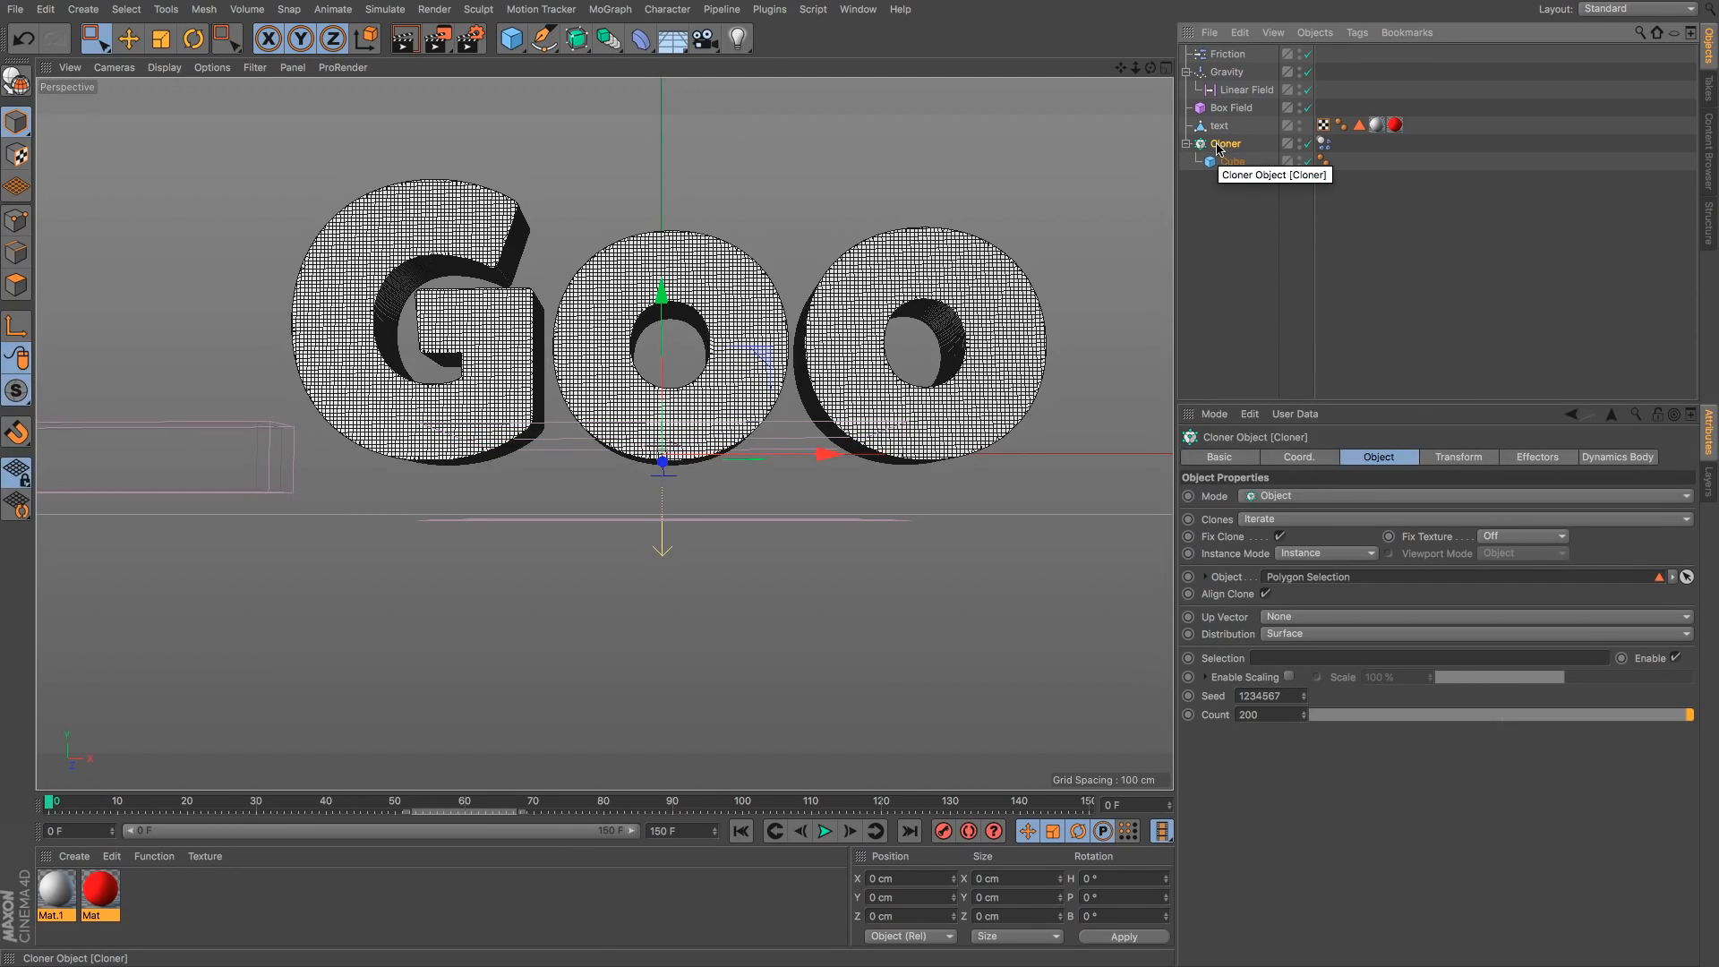
pyautogui.rightClick(1219, 149)
pyautogui.moveTo(1273, 211)
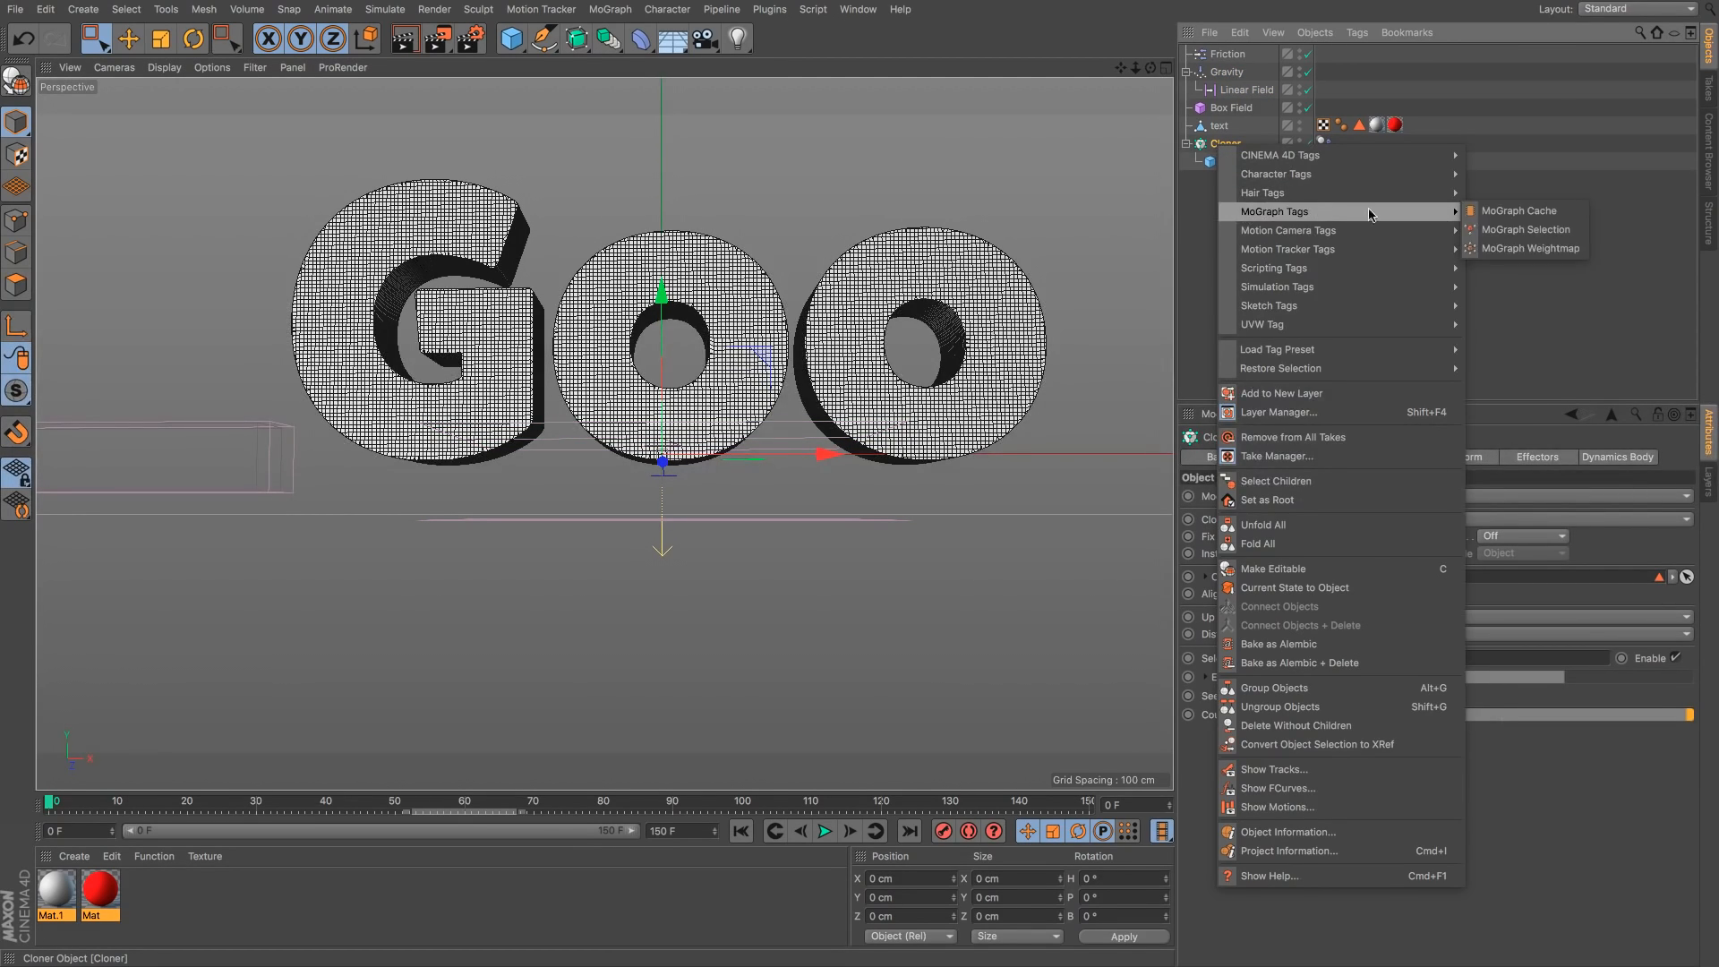
pyautogui.click(1522, 211)
pyautogui.click(1356, 538)
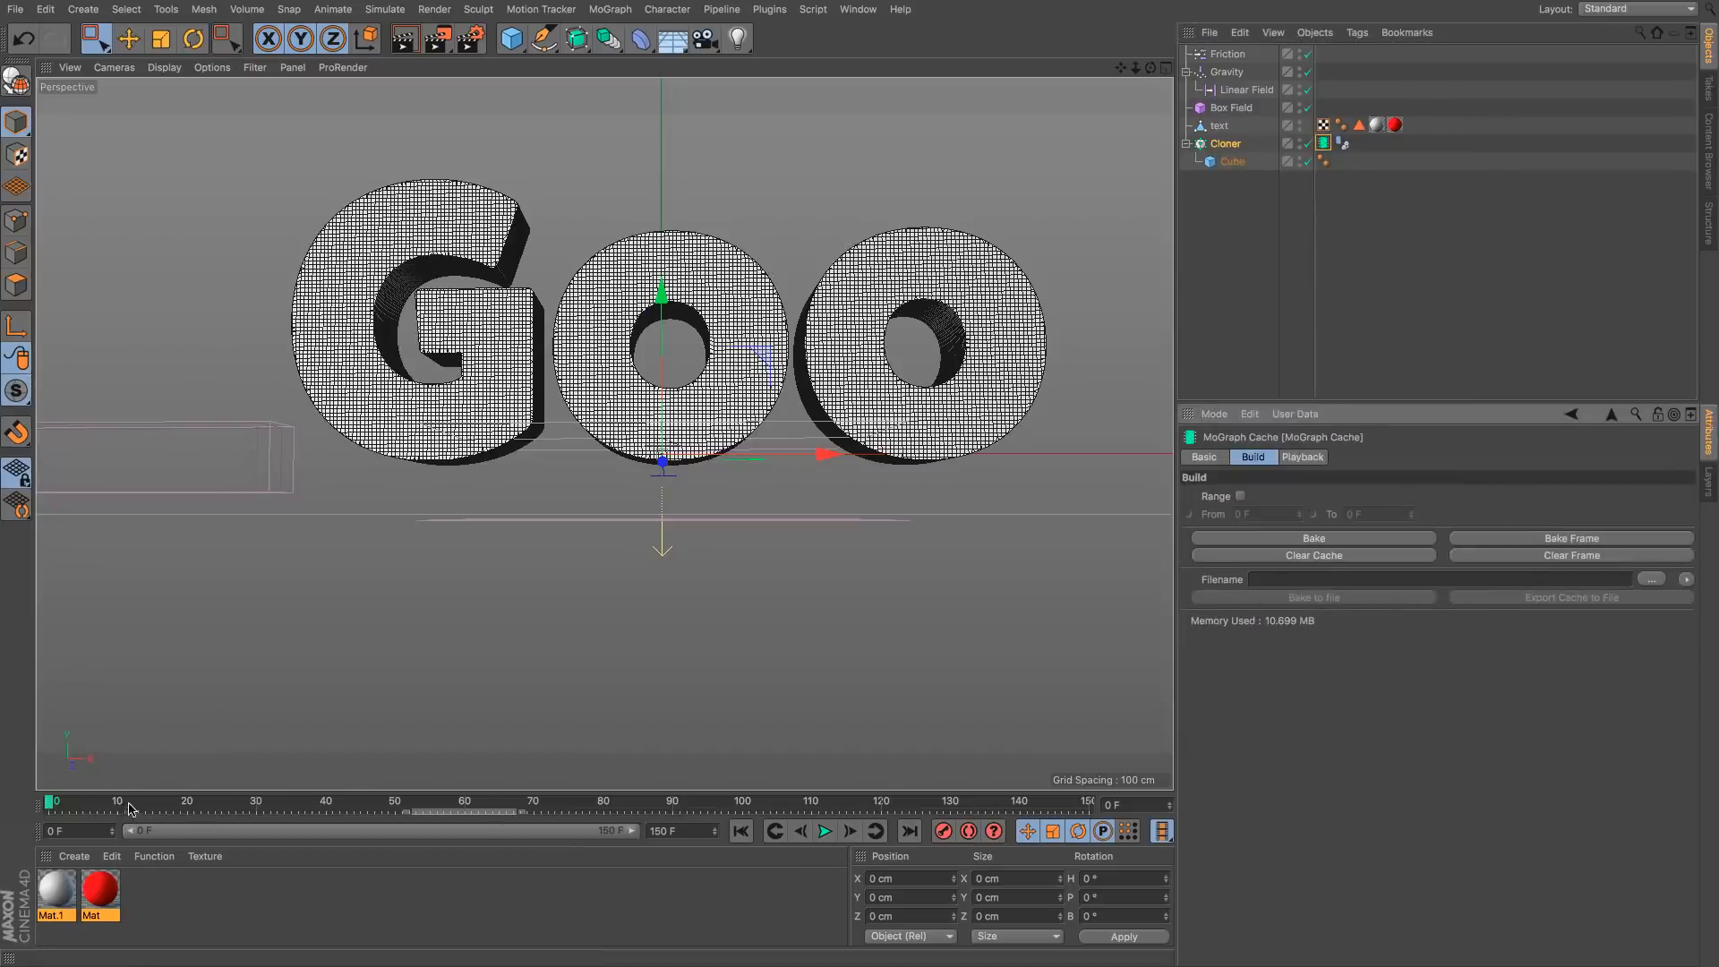
pyautogui.moveTo(199, 814); pyautogui.dragTo(16, 752)
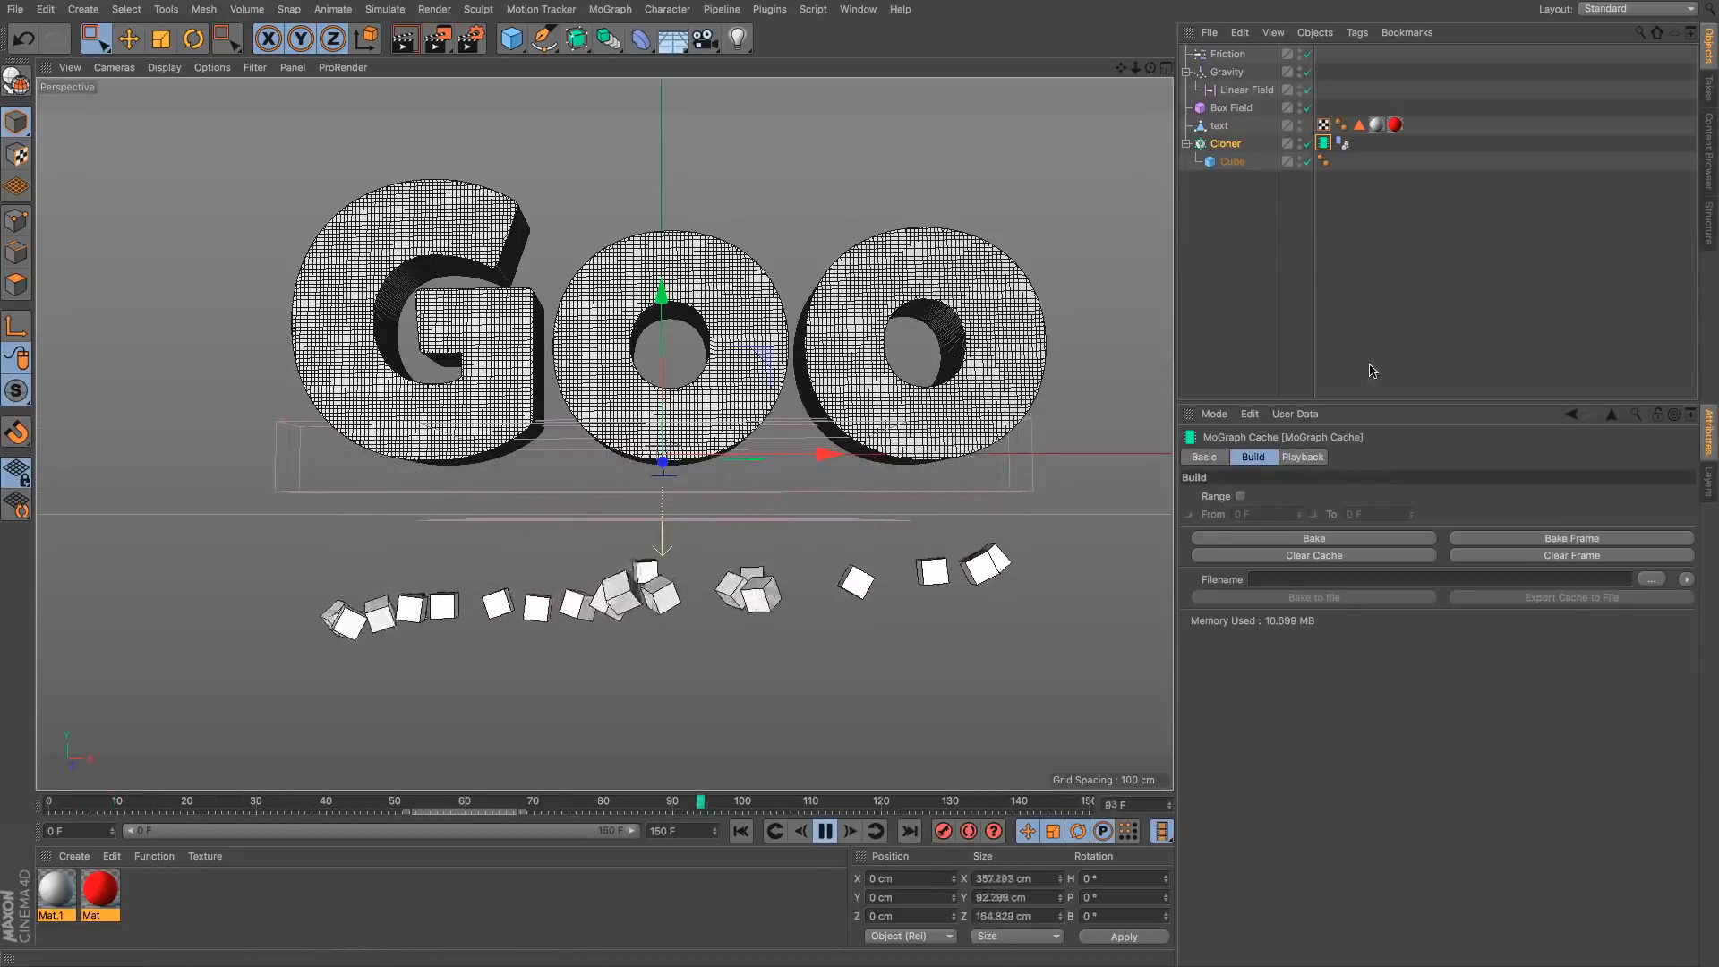
pyautogui.click(818, 835)
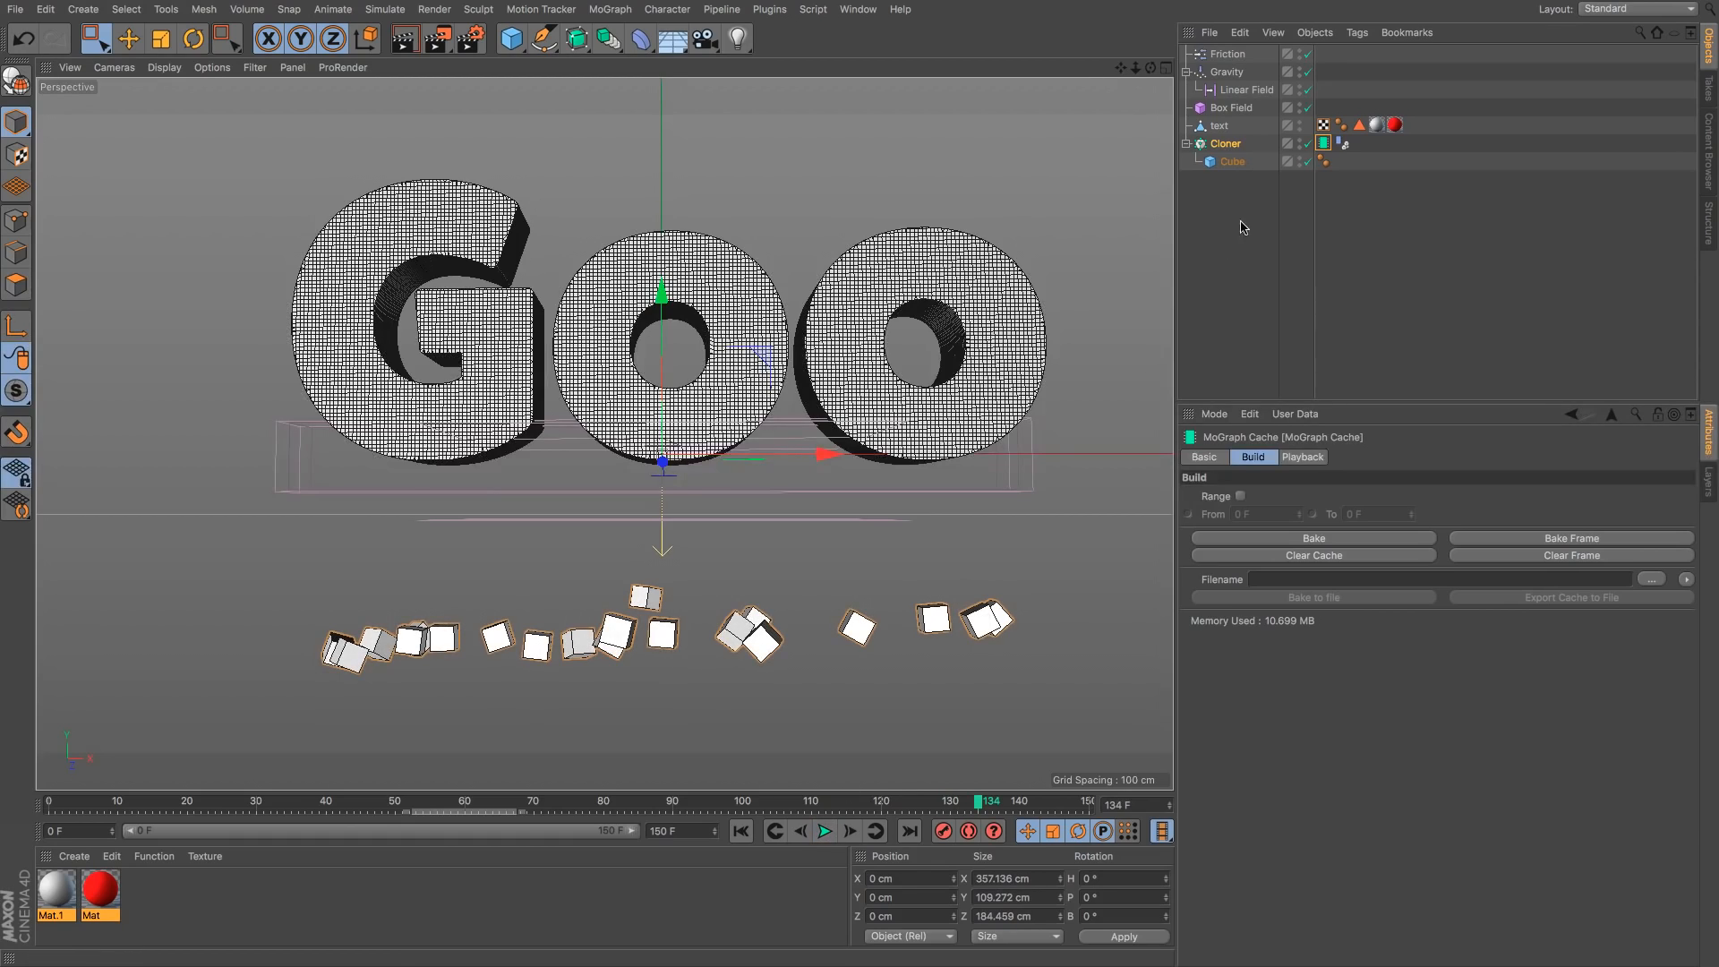
# Step: Add a Tracer linked to the Cloner and play the animation from the start to frame 91
pyautogui.click(618, 10)
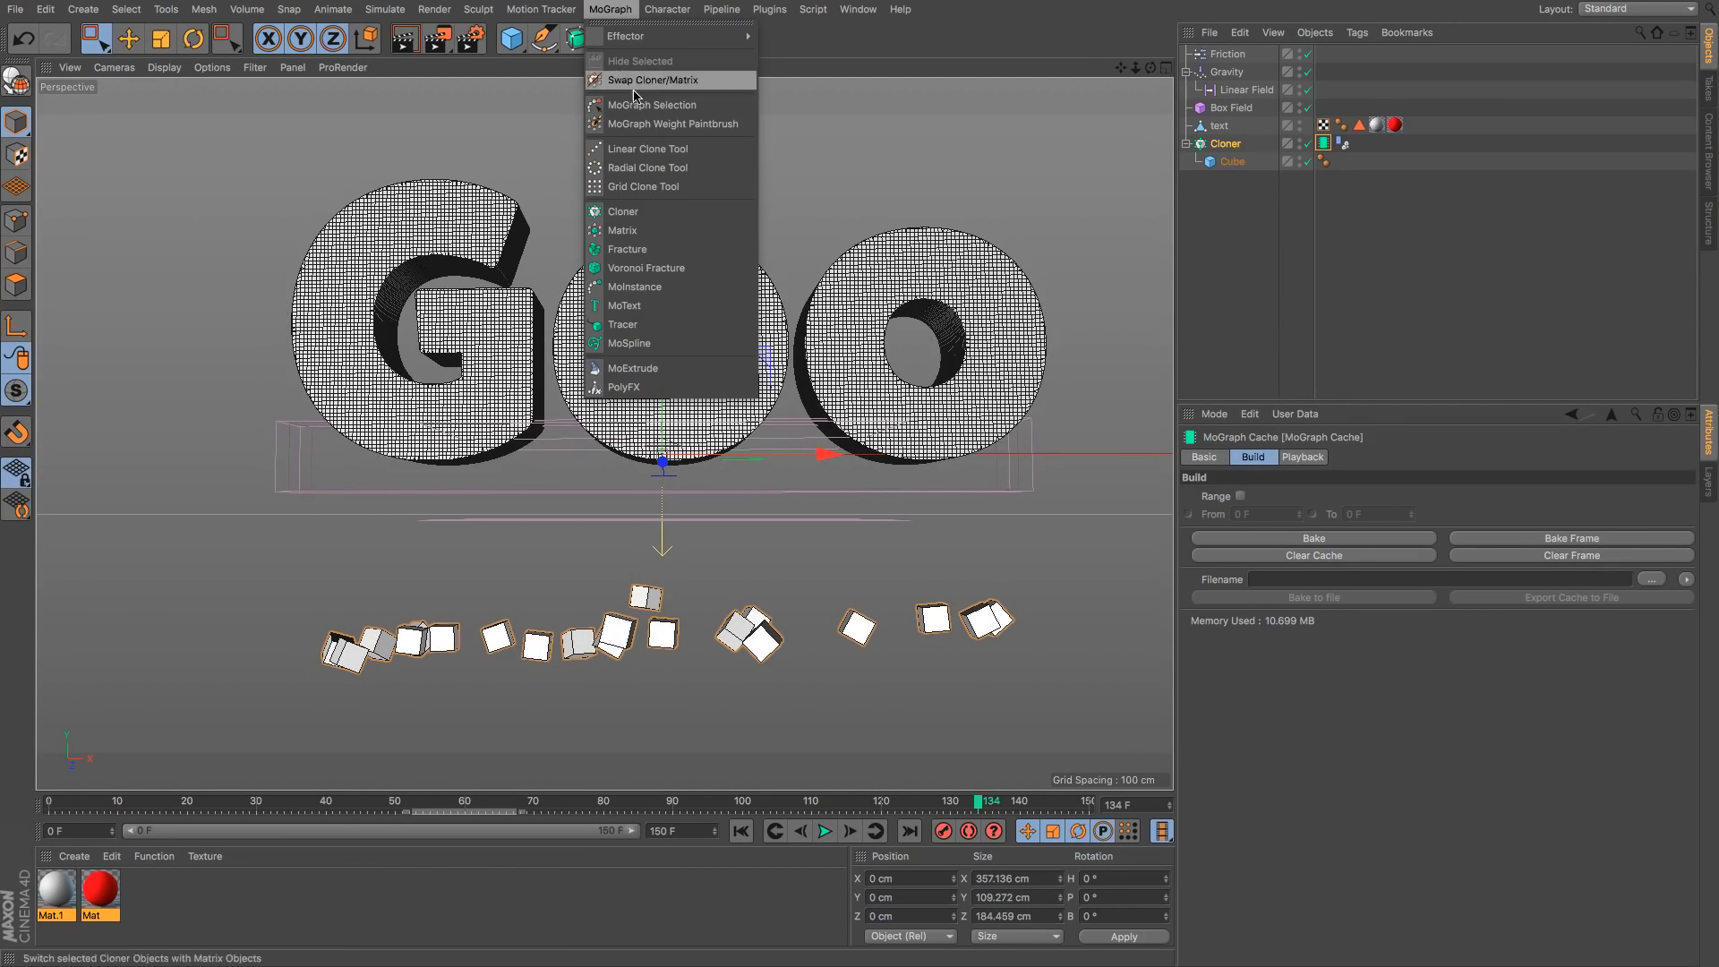
pyautogui.click(689, 327)
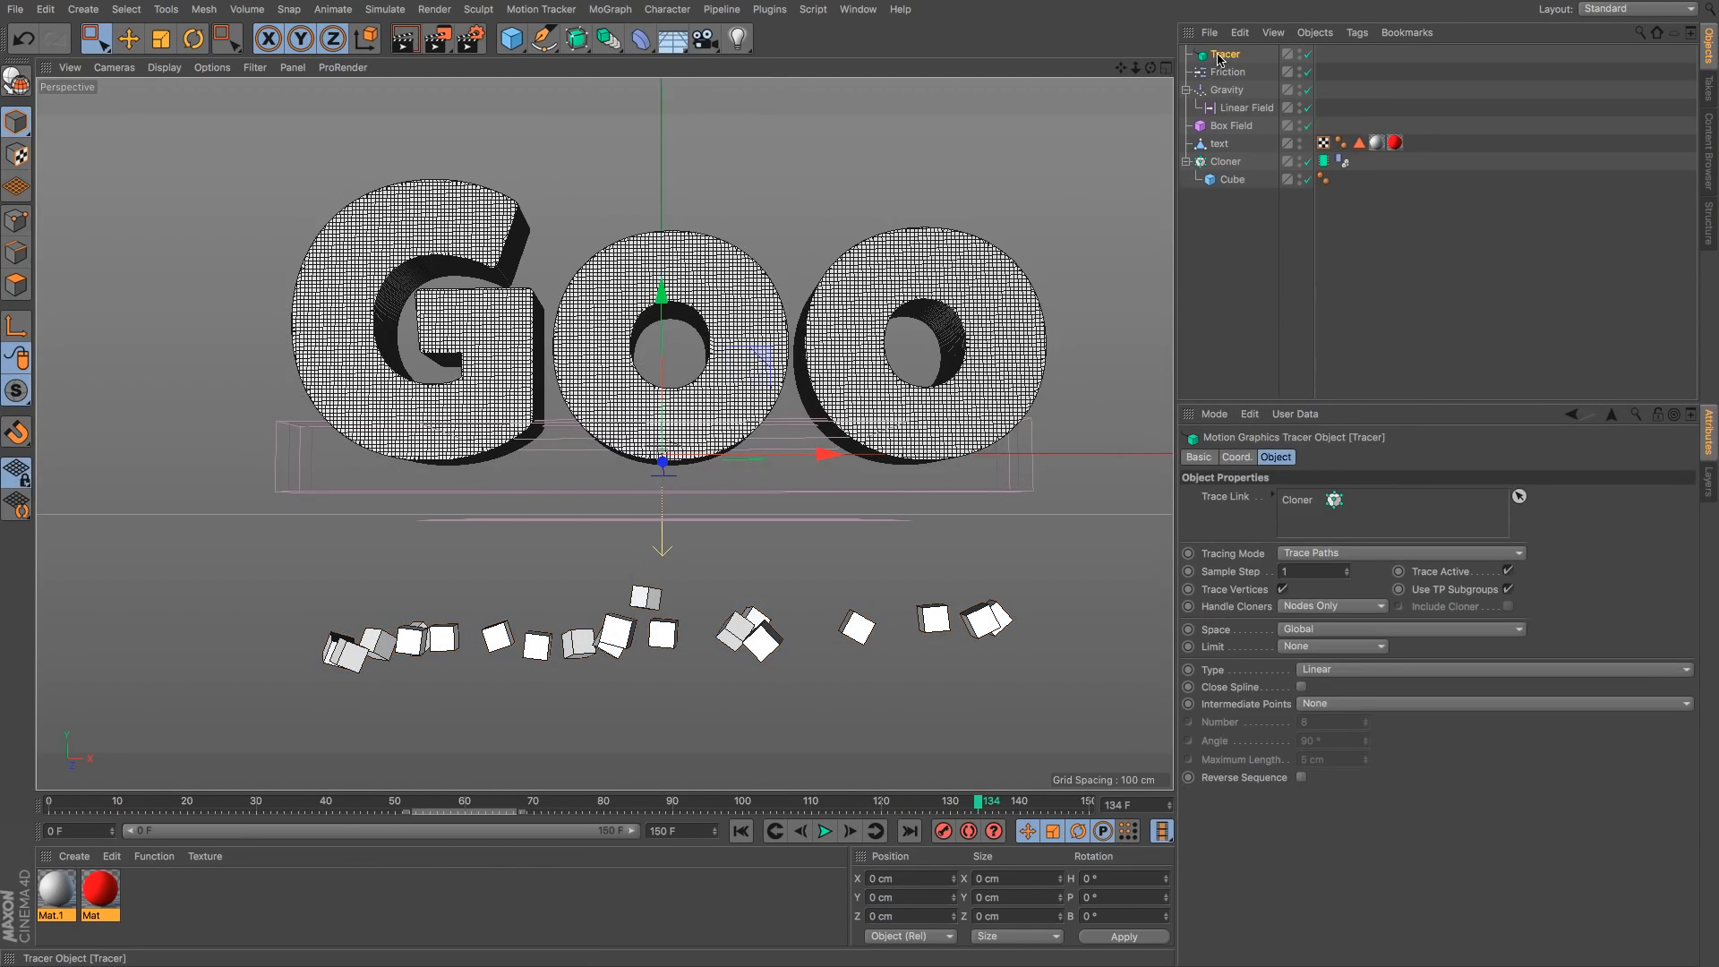
pyautogui.click(740, 831)
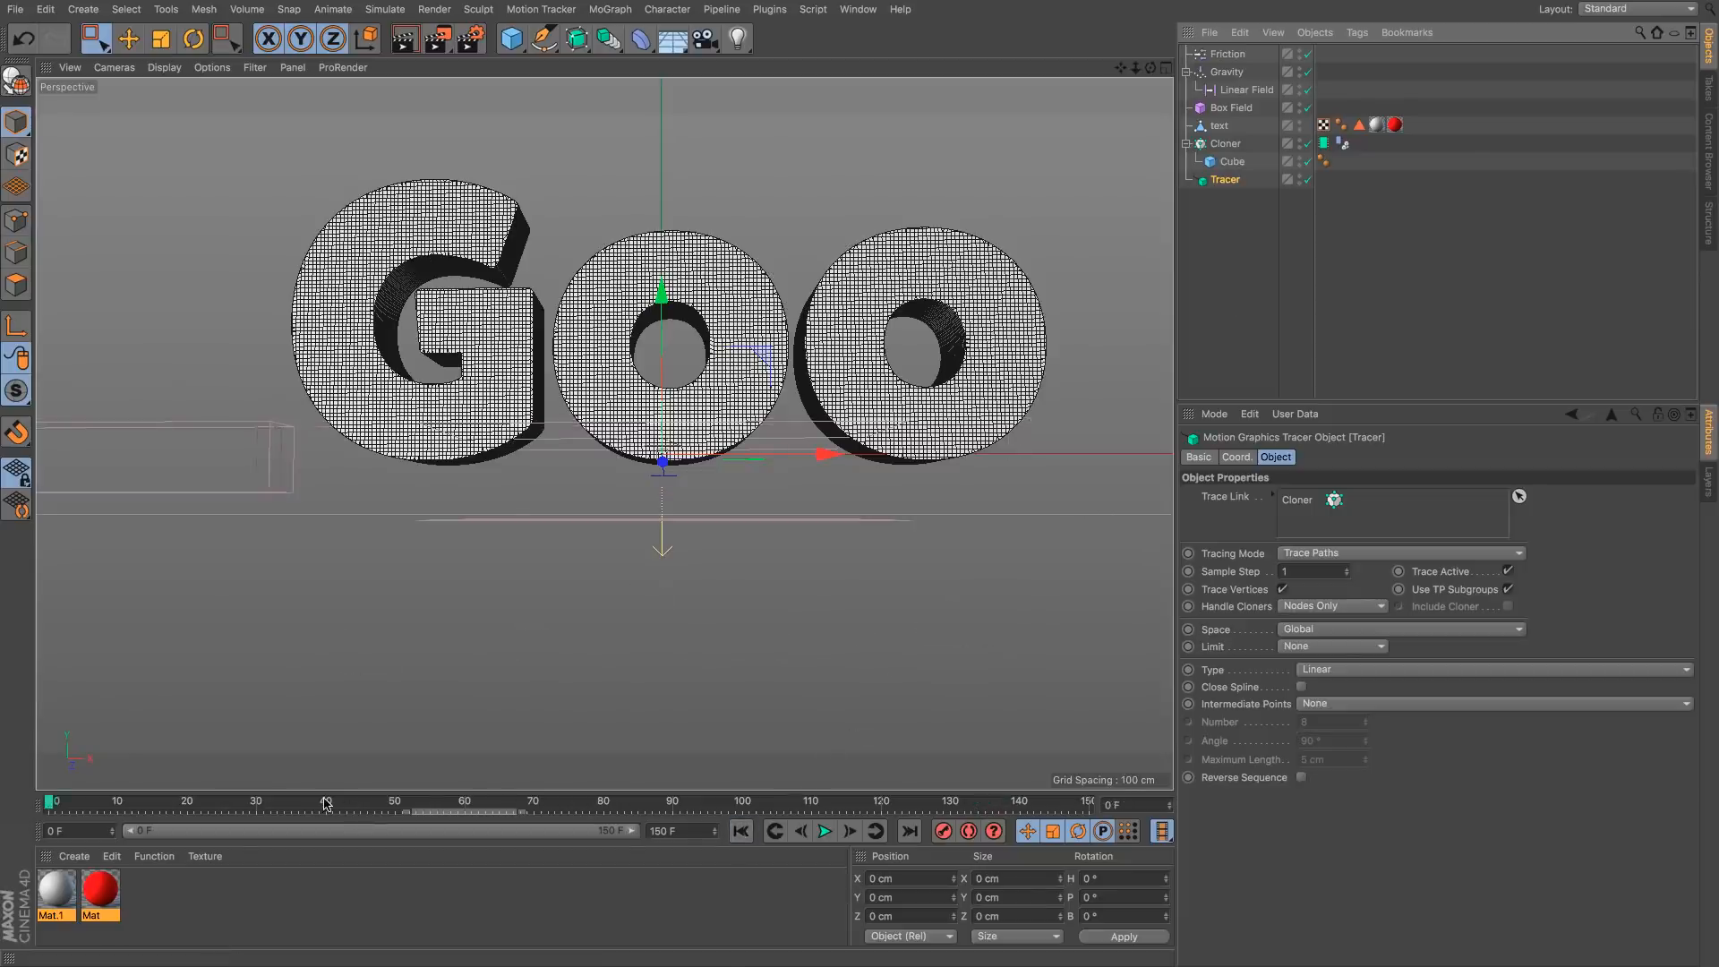
pyautogui.moveTo(325, 803); pyautogui.dragTo(727, 819)
pyautogui.click(740, 830)
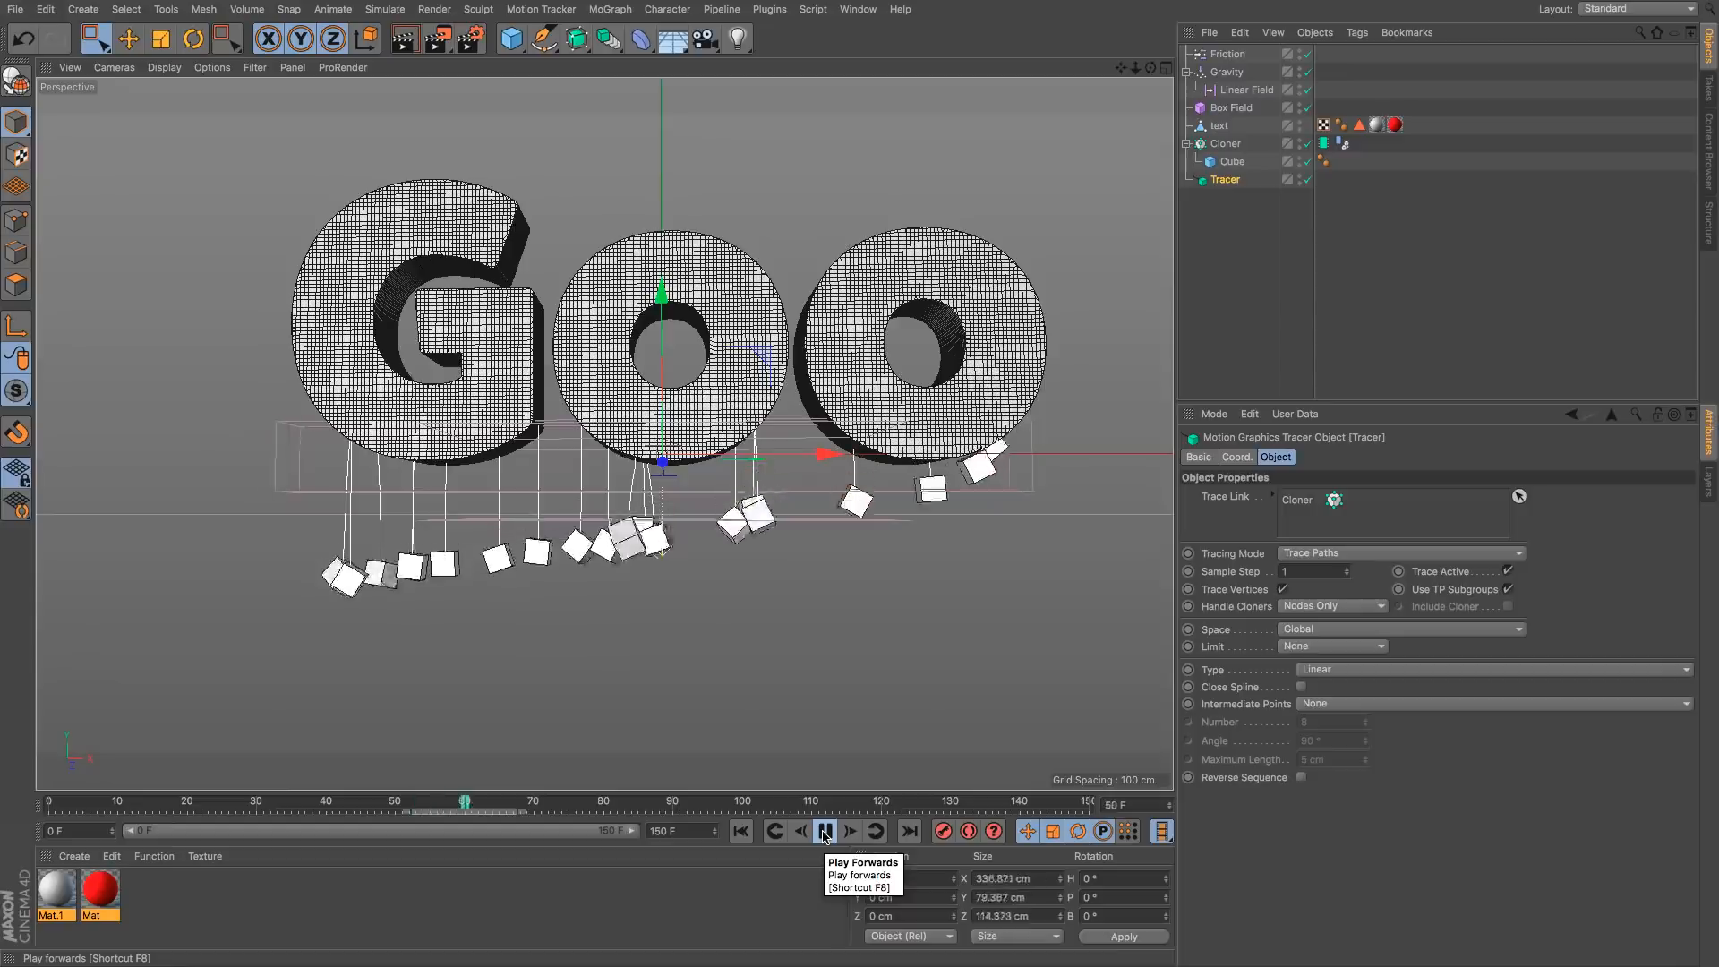
pyautogui.click(825, 832)
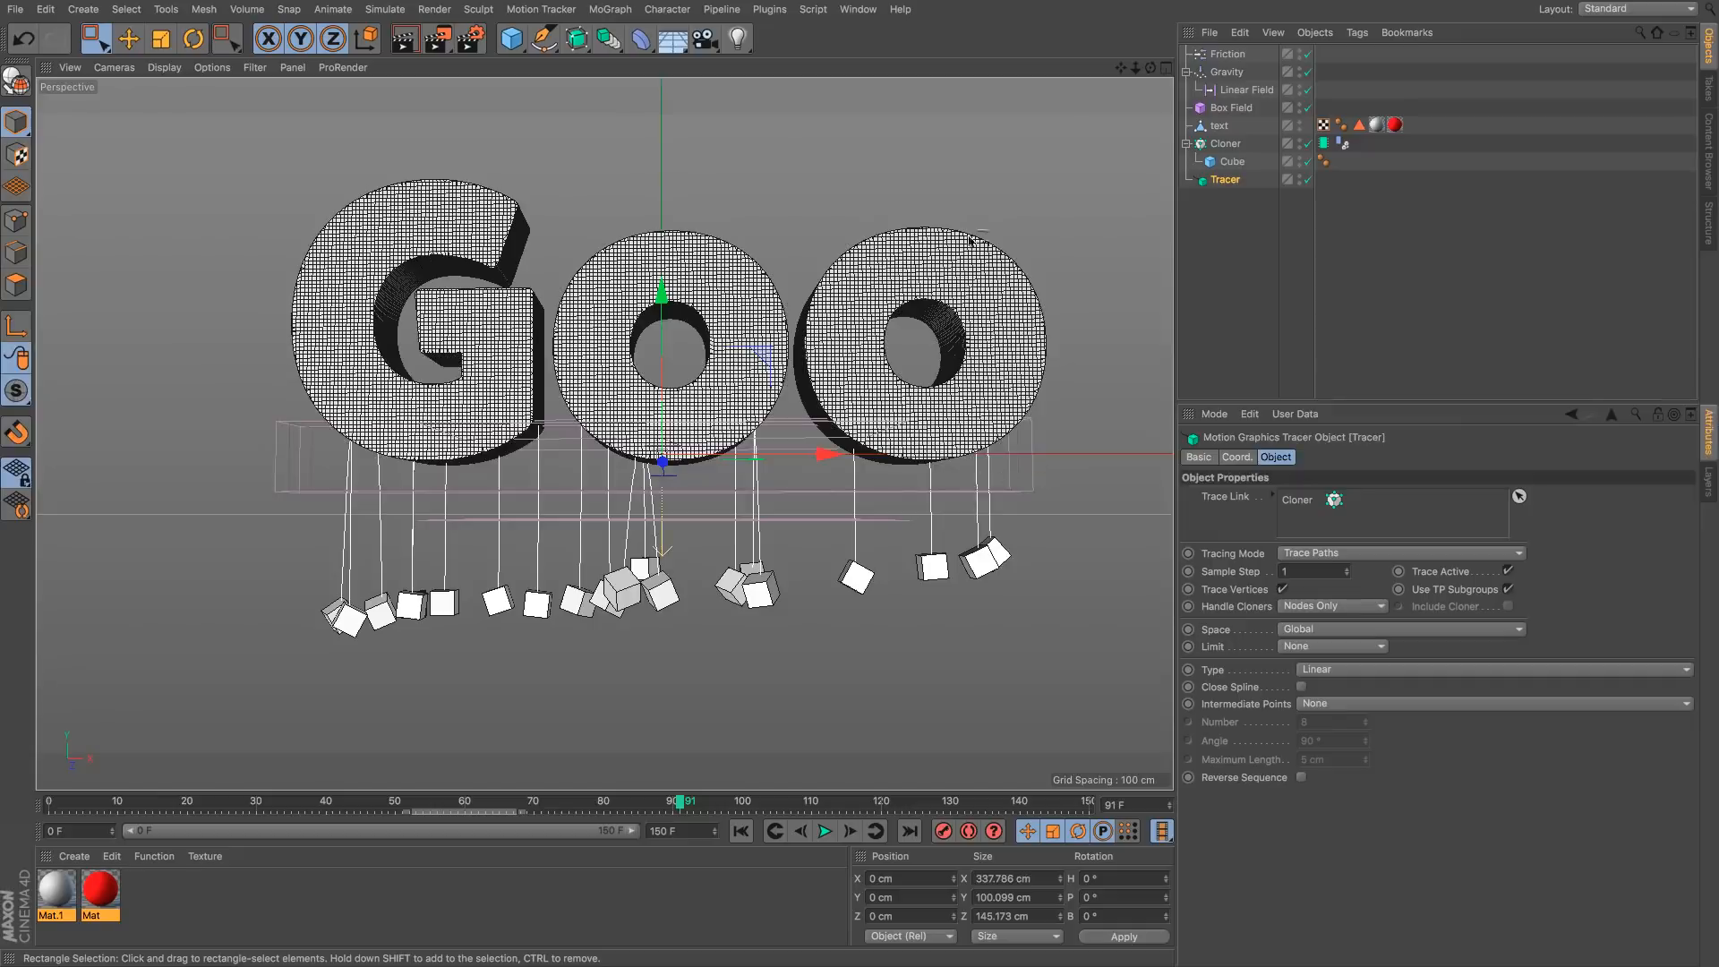
# Step: Add a Volume Builder and nest the Tracer and the text object inside it
pyautogui.click(254, 15)
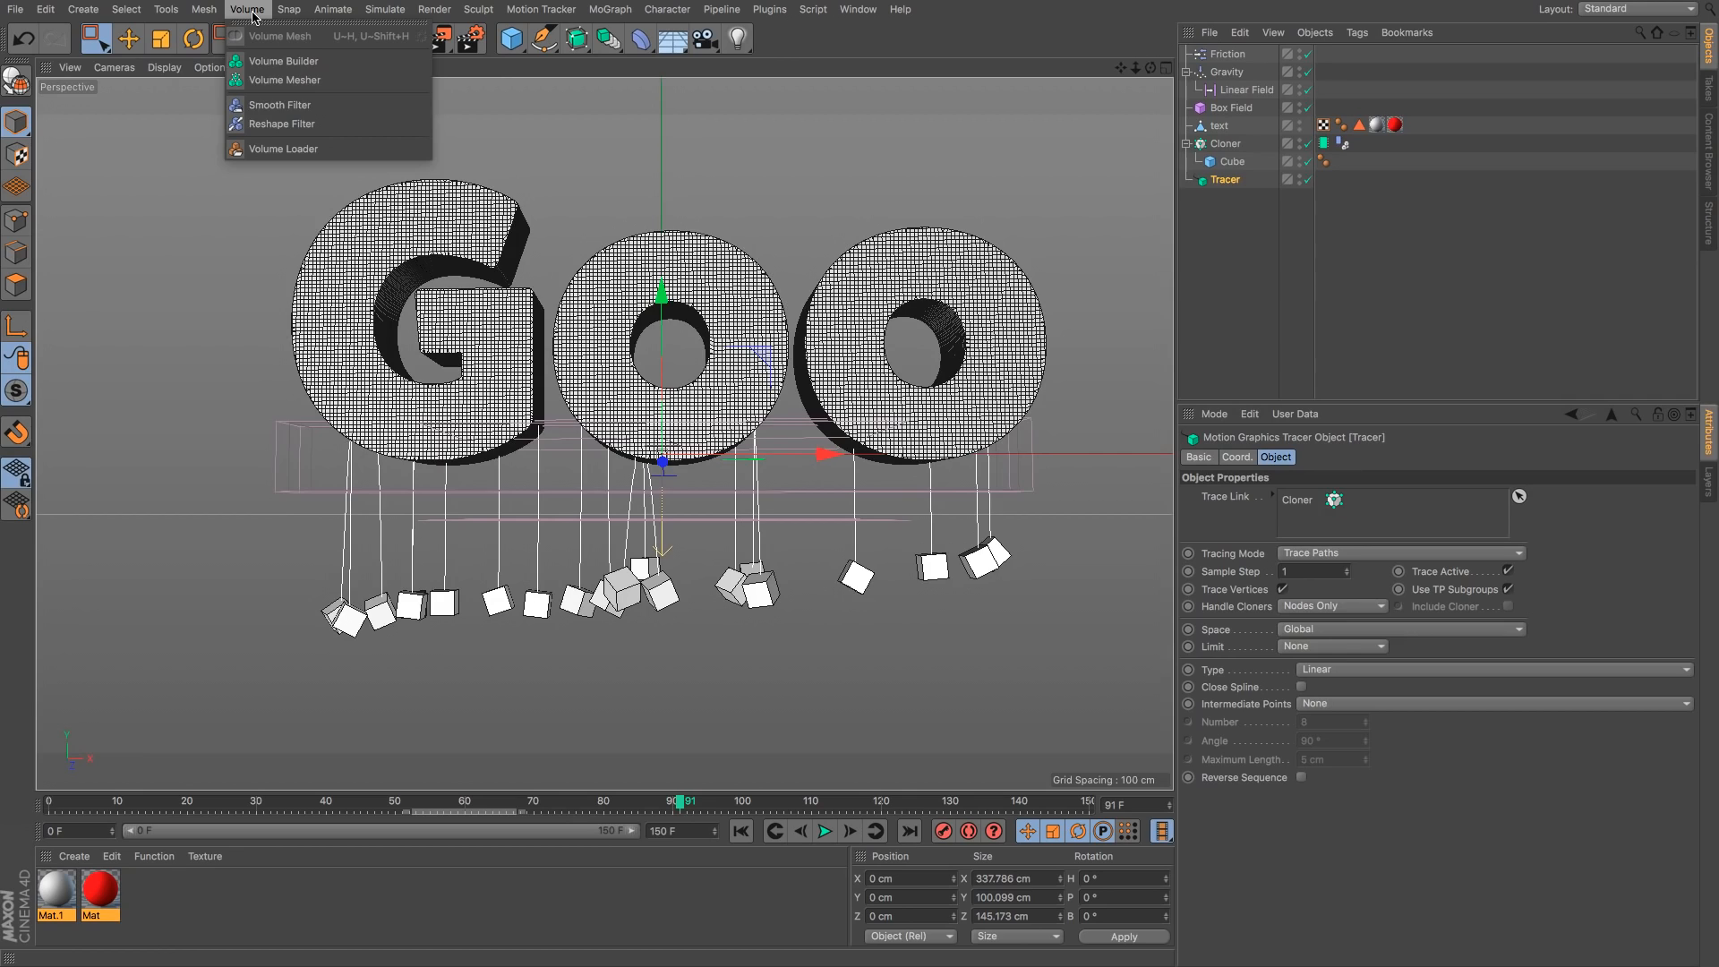
pyautogui.click(277, 61)
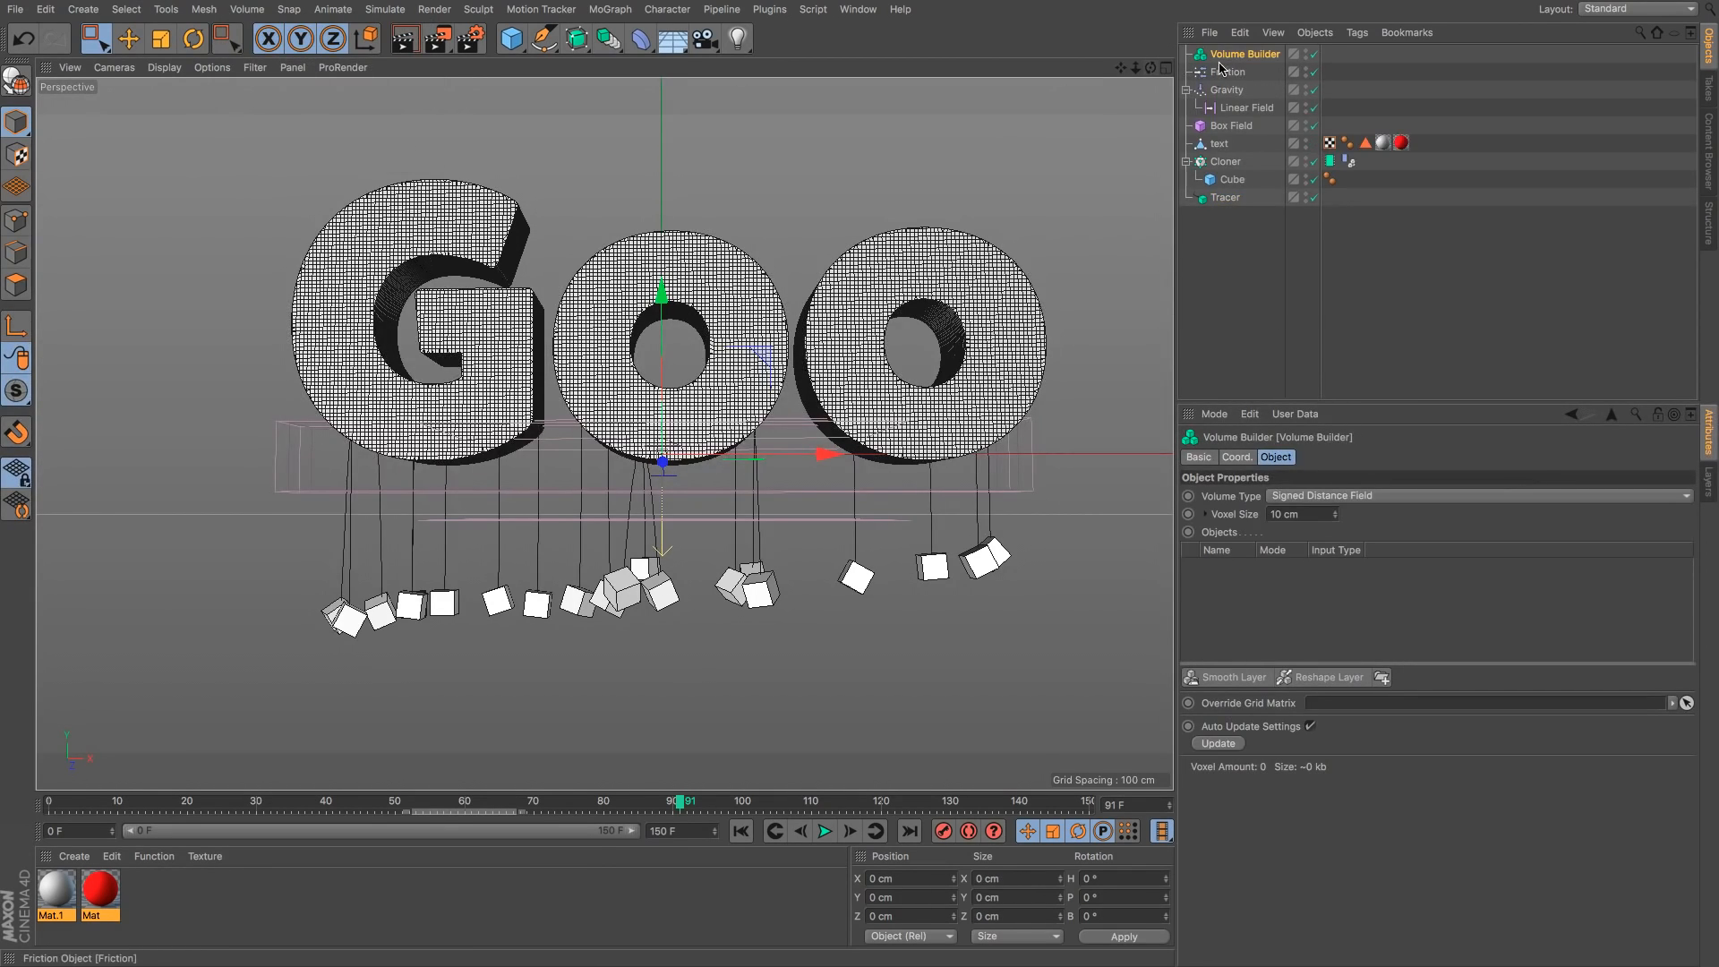
pyautogui.moveTo(1219, 315); pyautogui.dragTo(1239, 204)
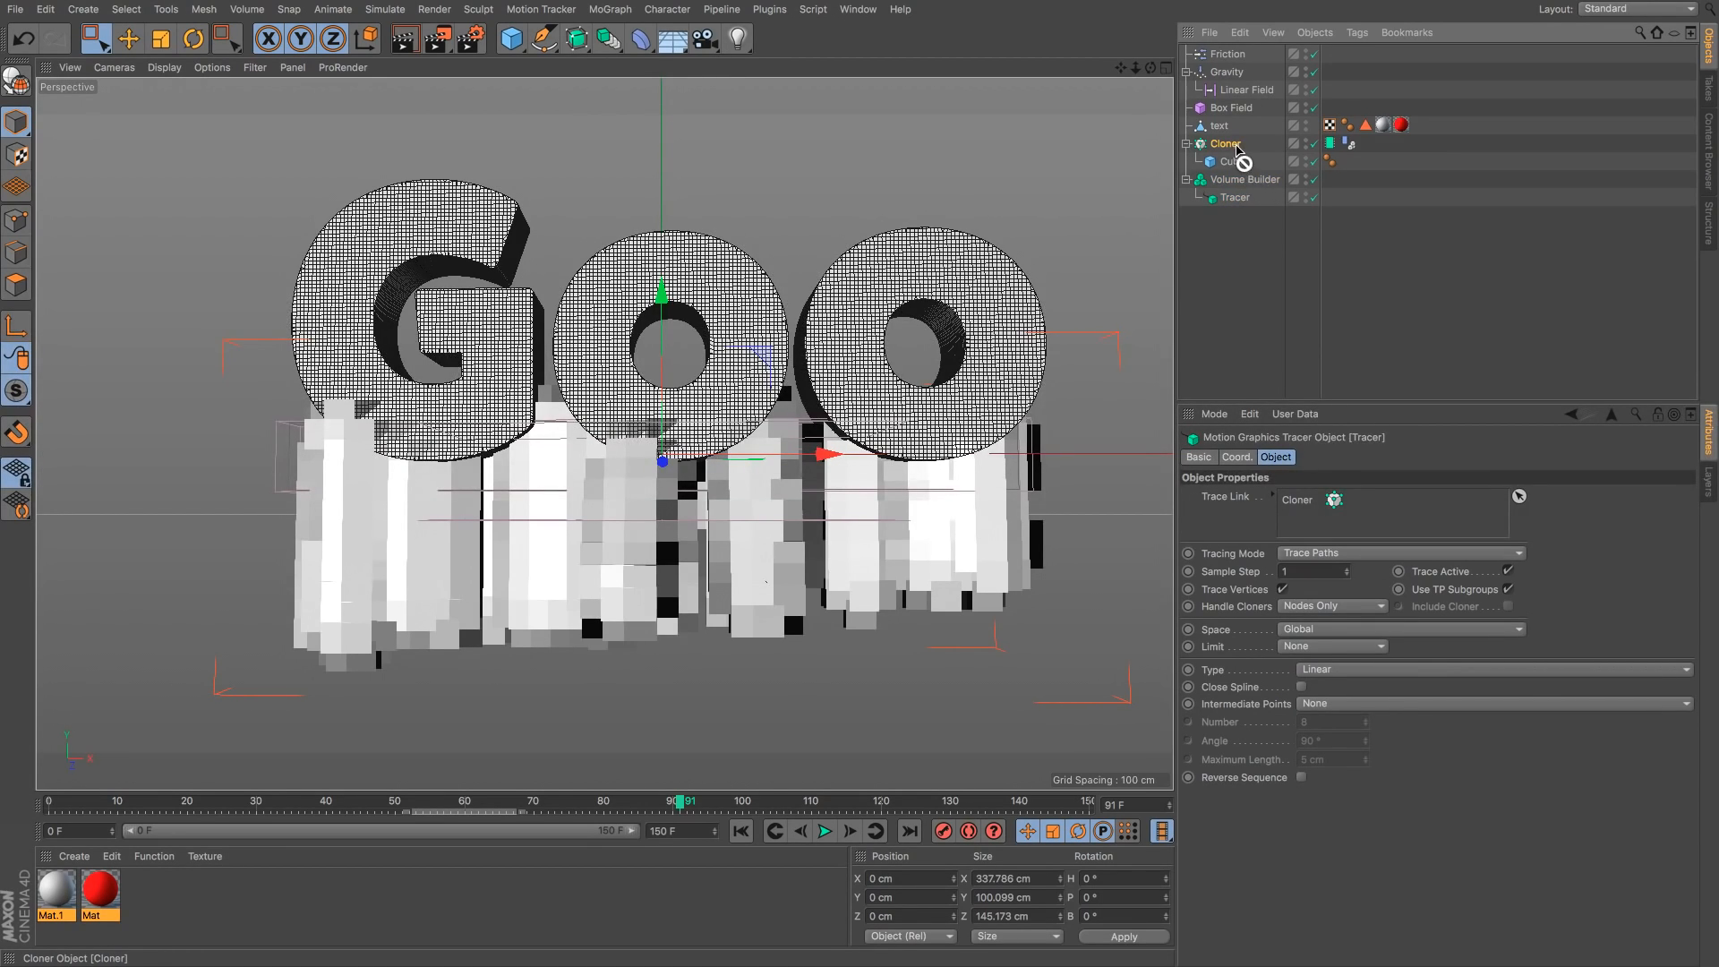
pyautogui.moveTo(1244, 200); pyautogui.dragTo(1245, 202)
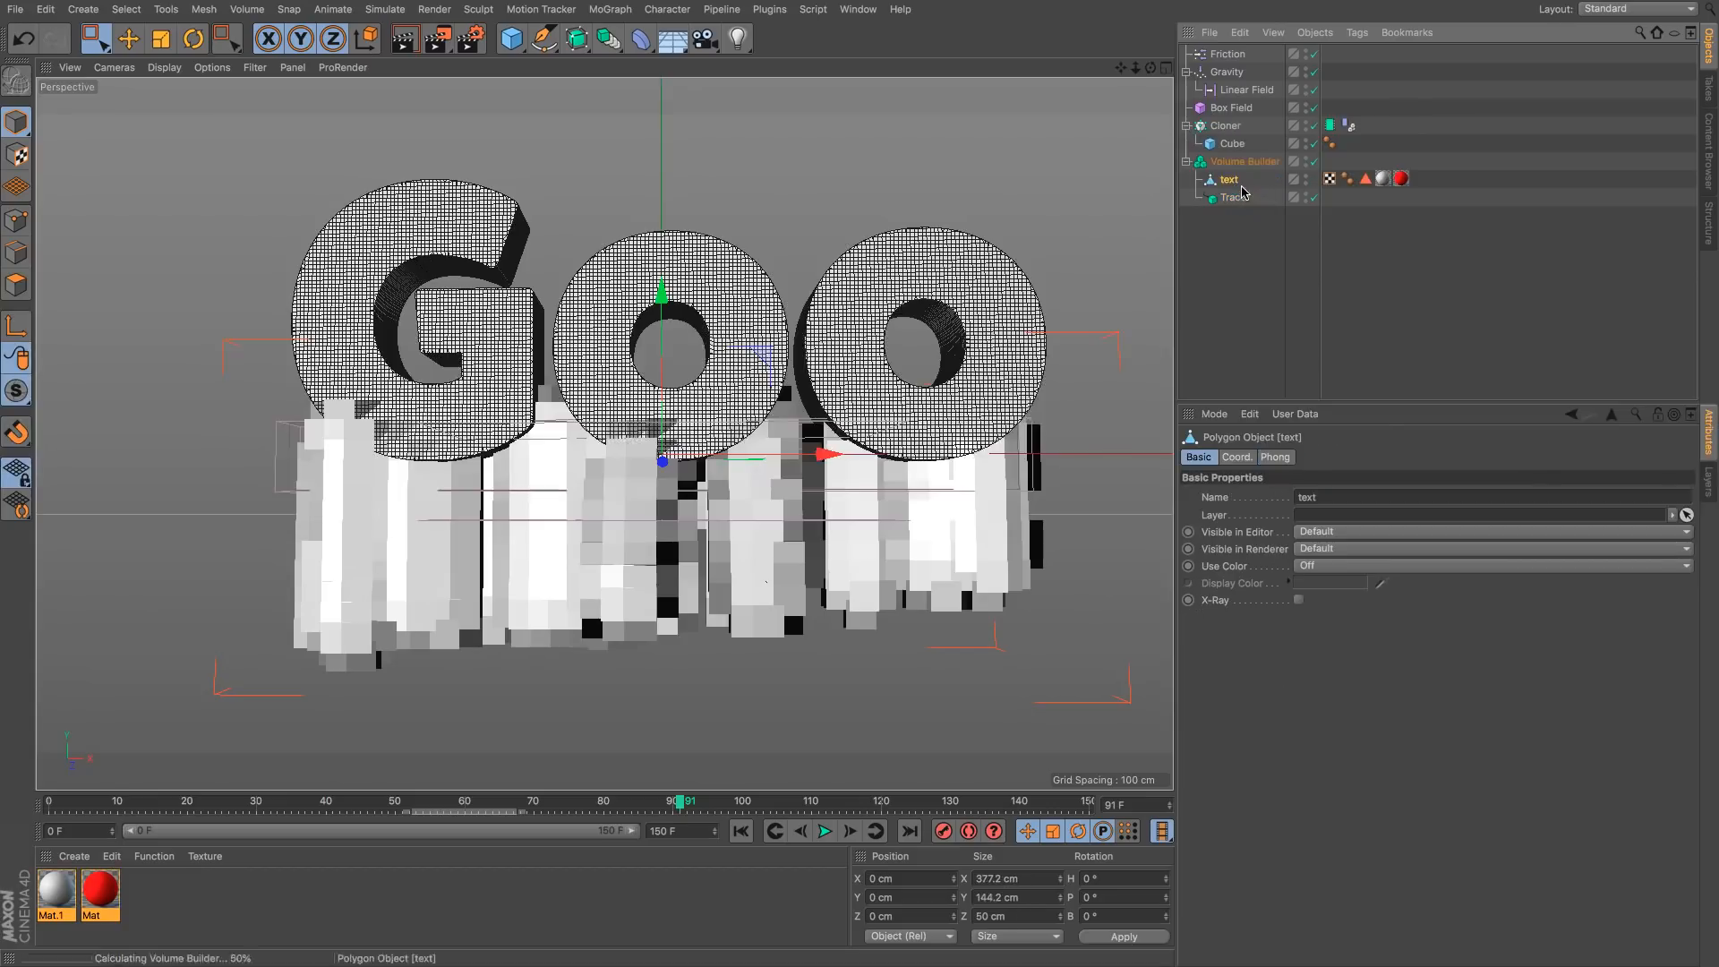
# Step: Set the Volume Builder's voxel size to 2 cm
pyautogui.click(1243, 161)
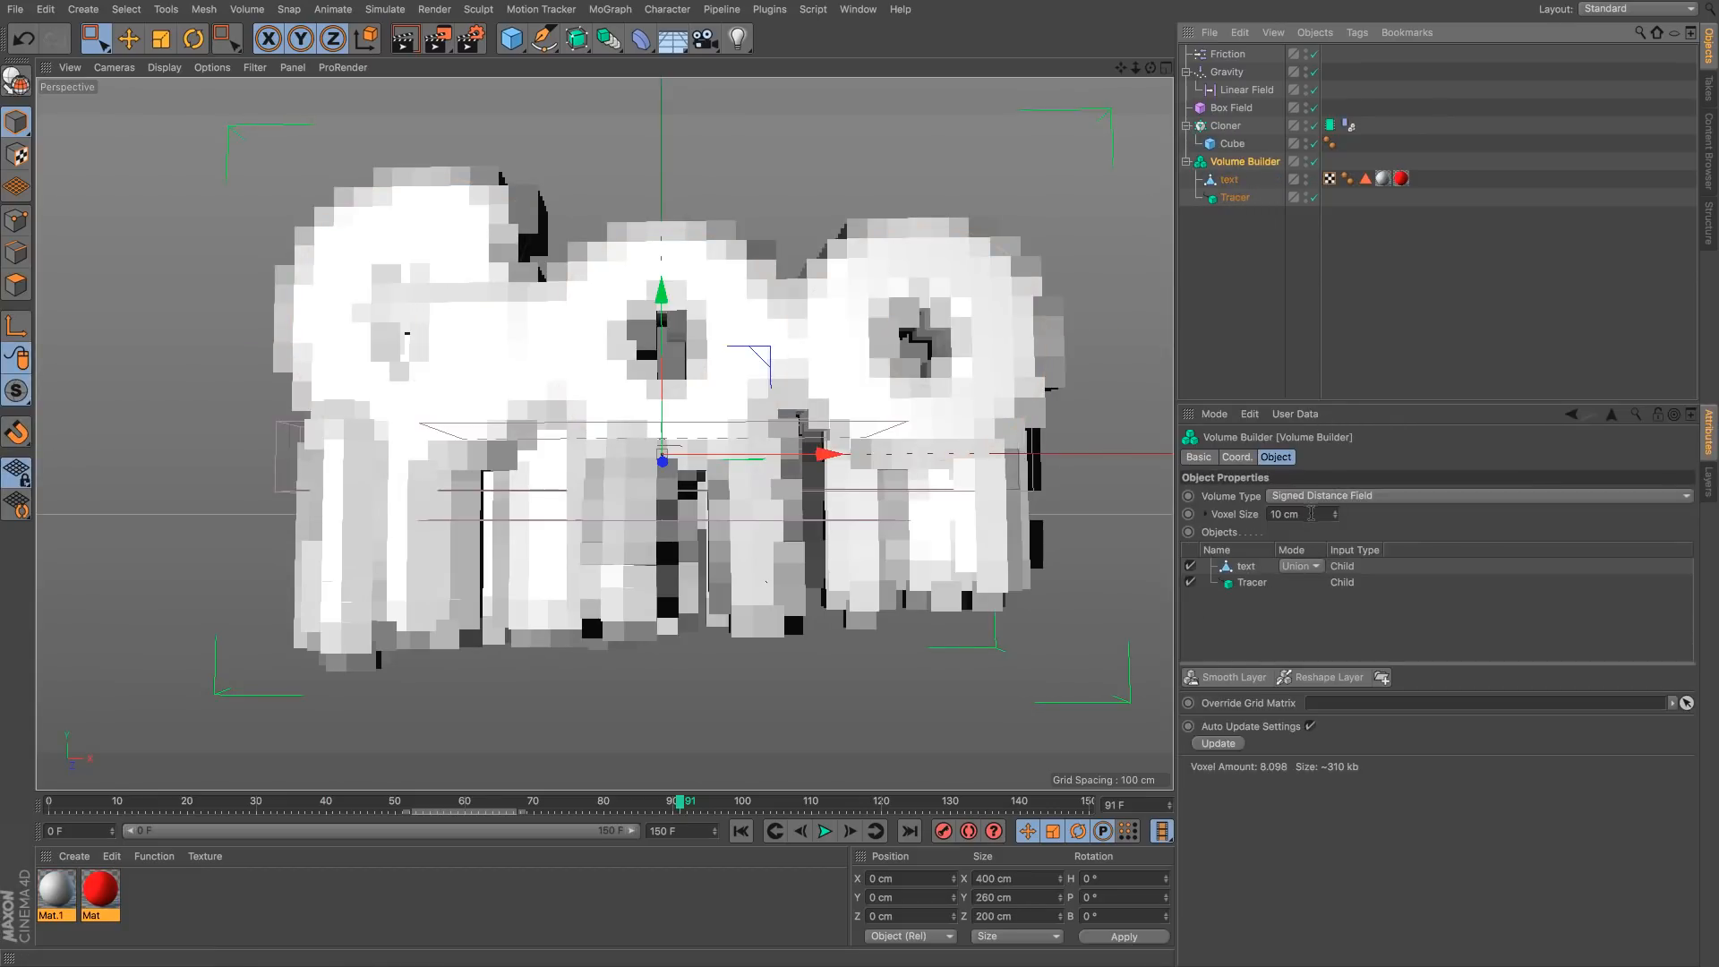
pyautogui.doubleClick(1310, 513)
pyautogui.write('2')
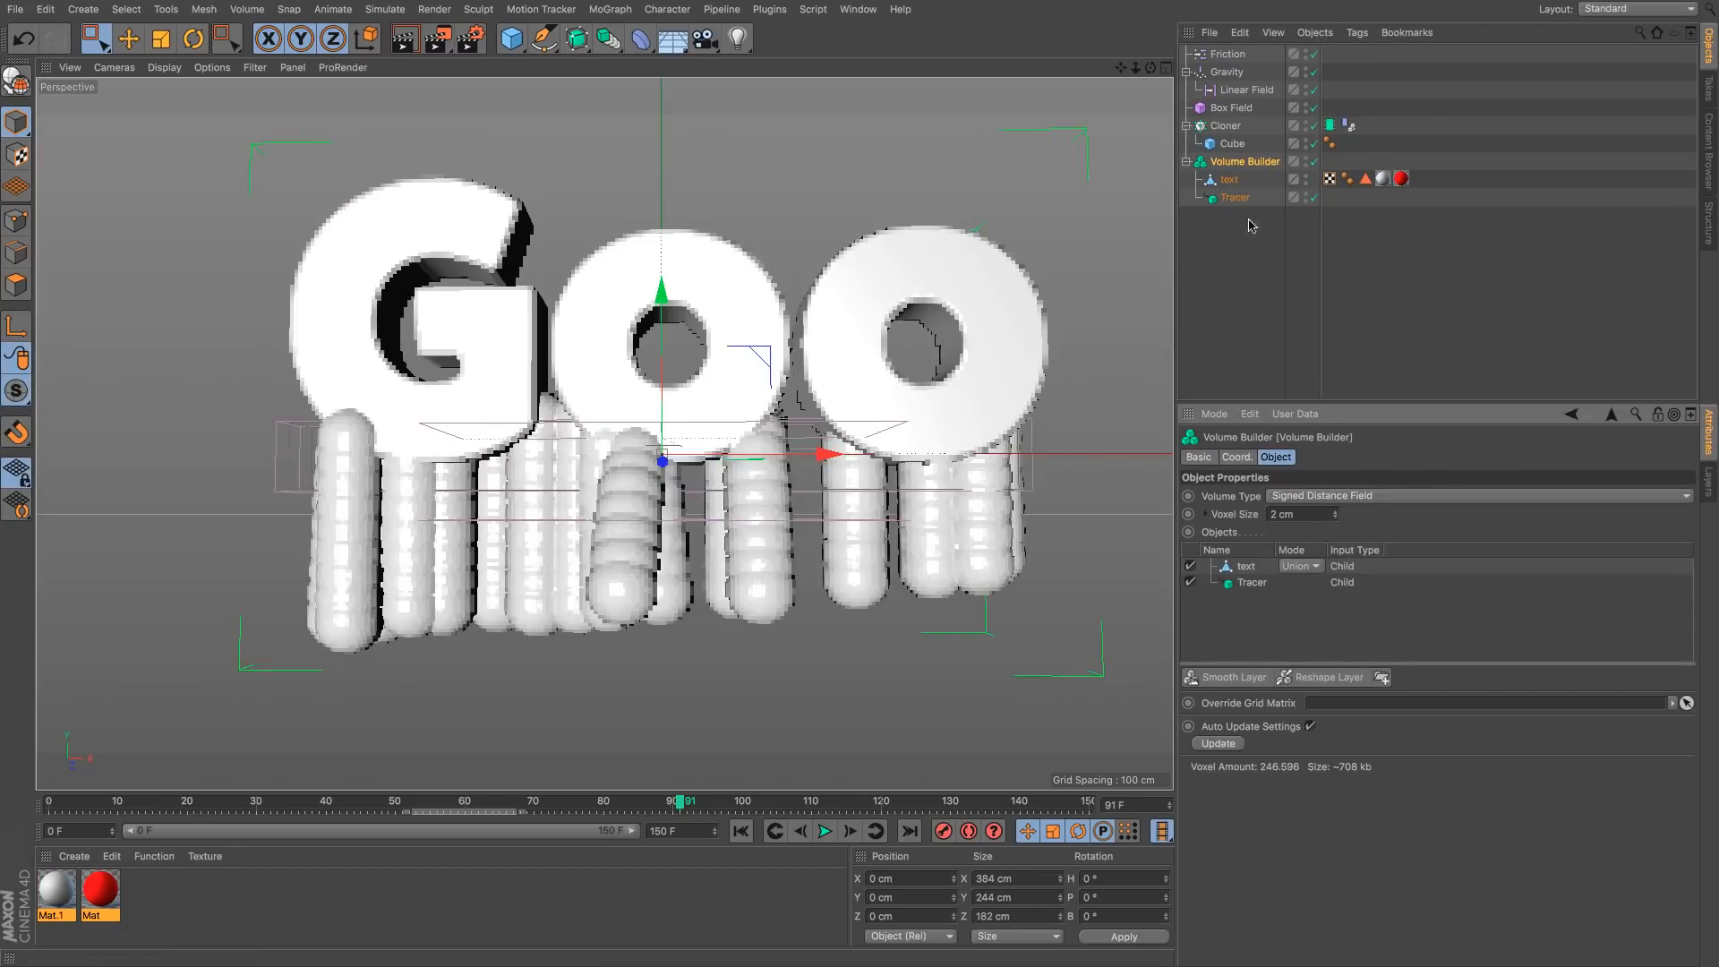
# Step: Set the Tracer's radius in the Volume Builder to 3 cm after trying 5 and 2 cm, and its density to 1
pyautogui.click(1240, 165)
pyautogui.click(1258, 584)
pyautogui.click(1291, 697)
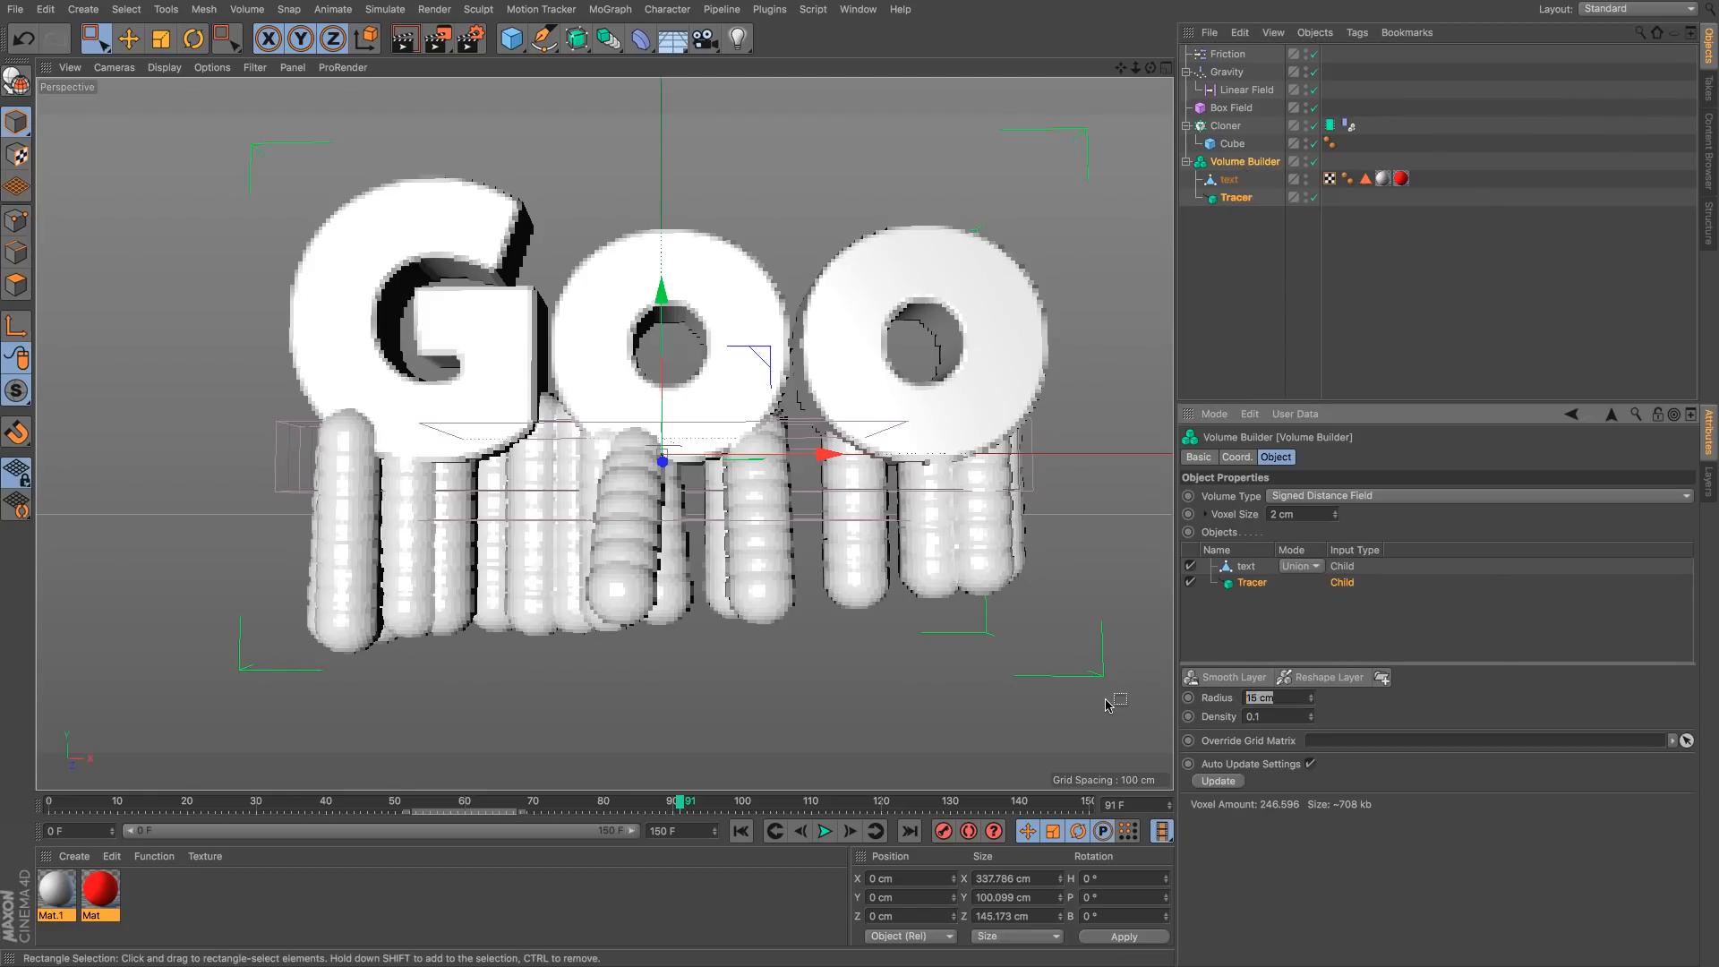
pyautogui.write('5')
pyautogui.press('Return')
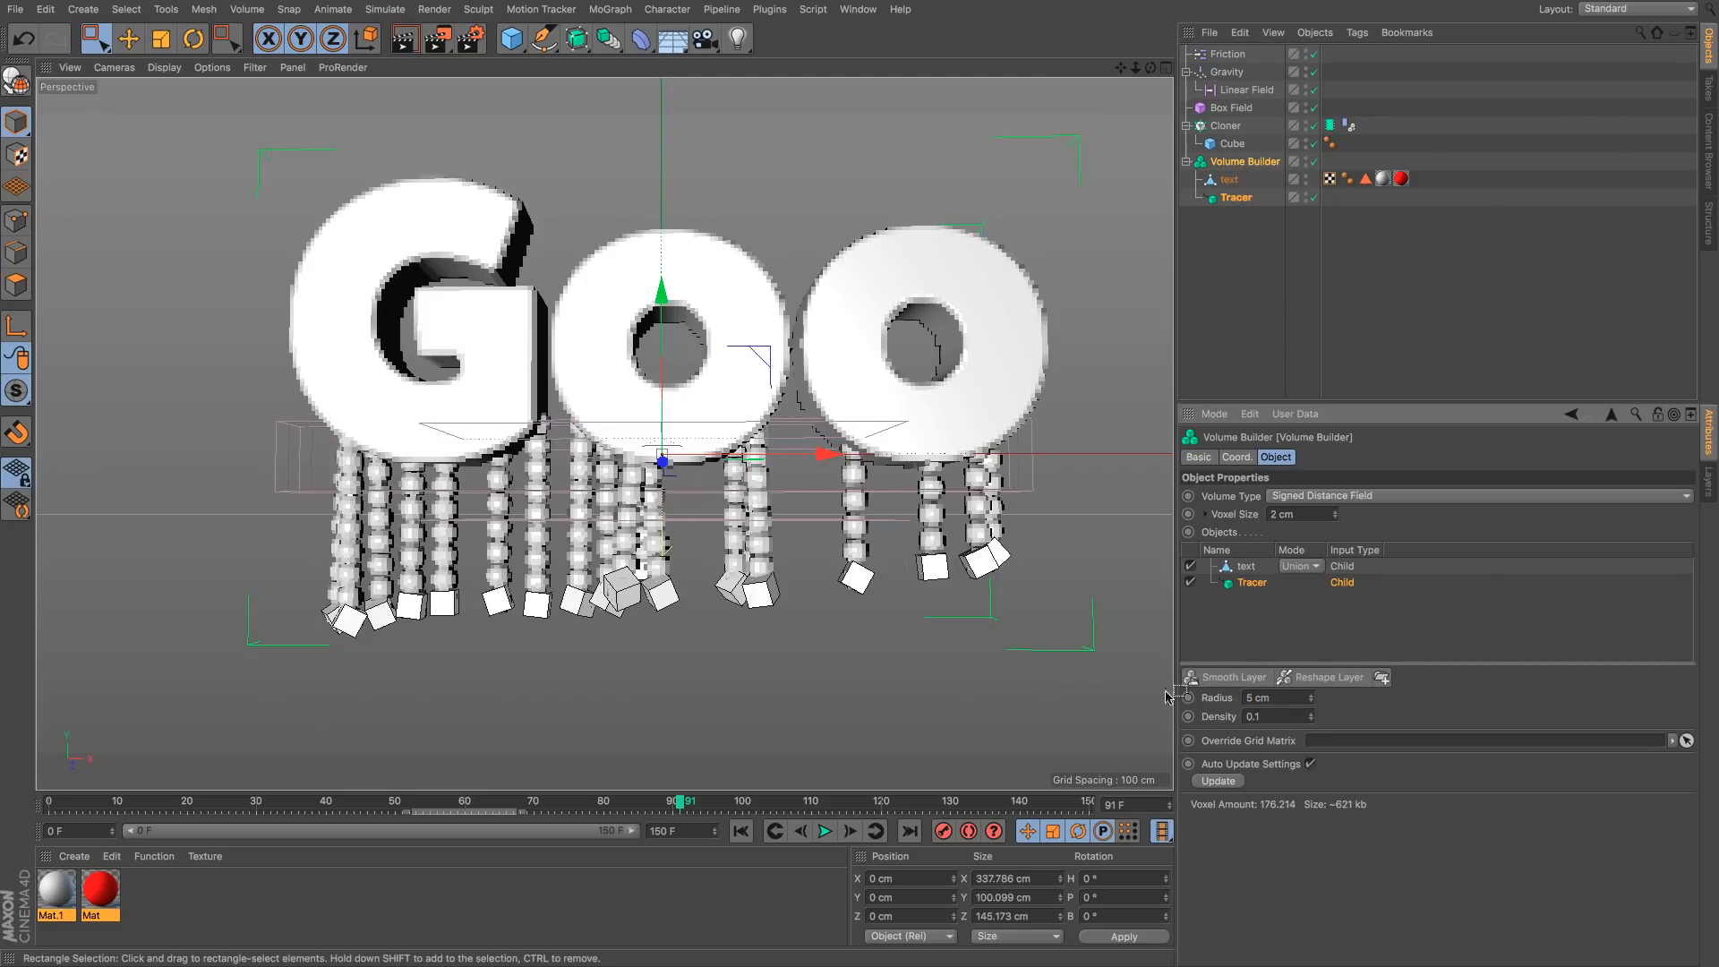
pyautogui.click(1281, 697)
pyautogui.write('2')
pyautogui.press('Return')
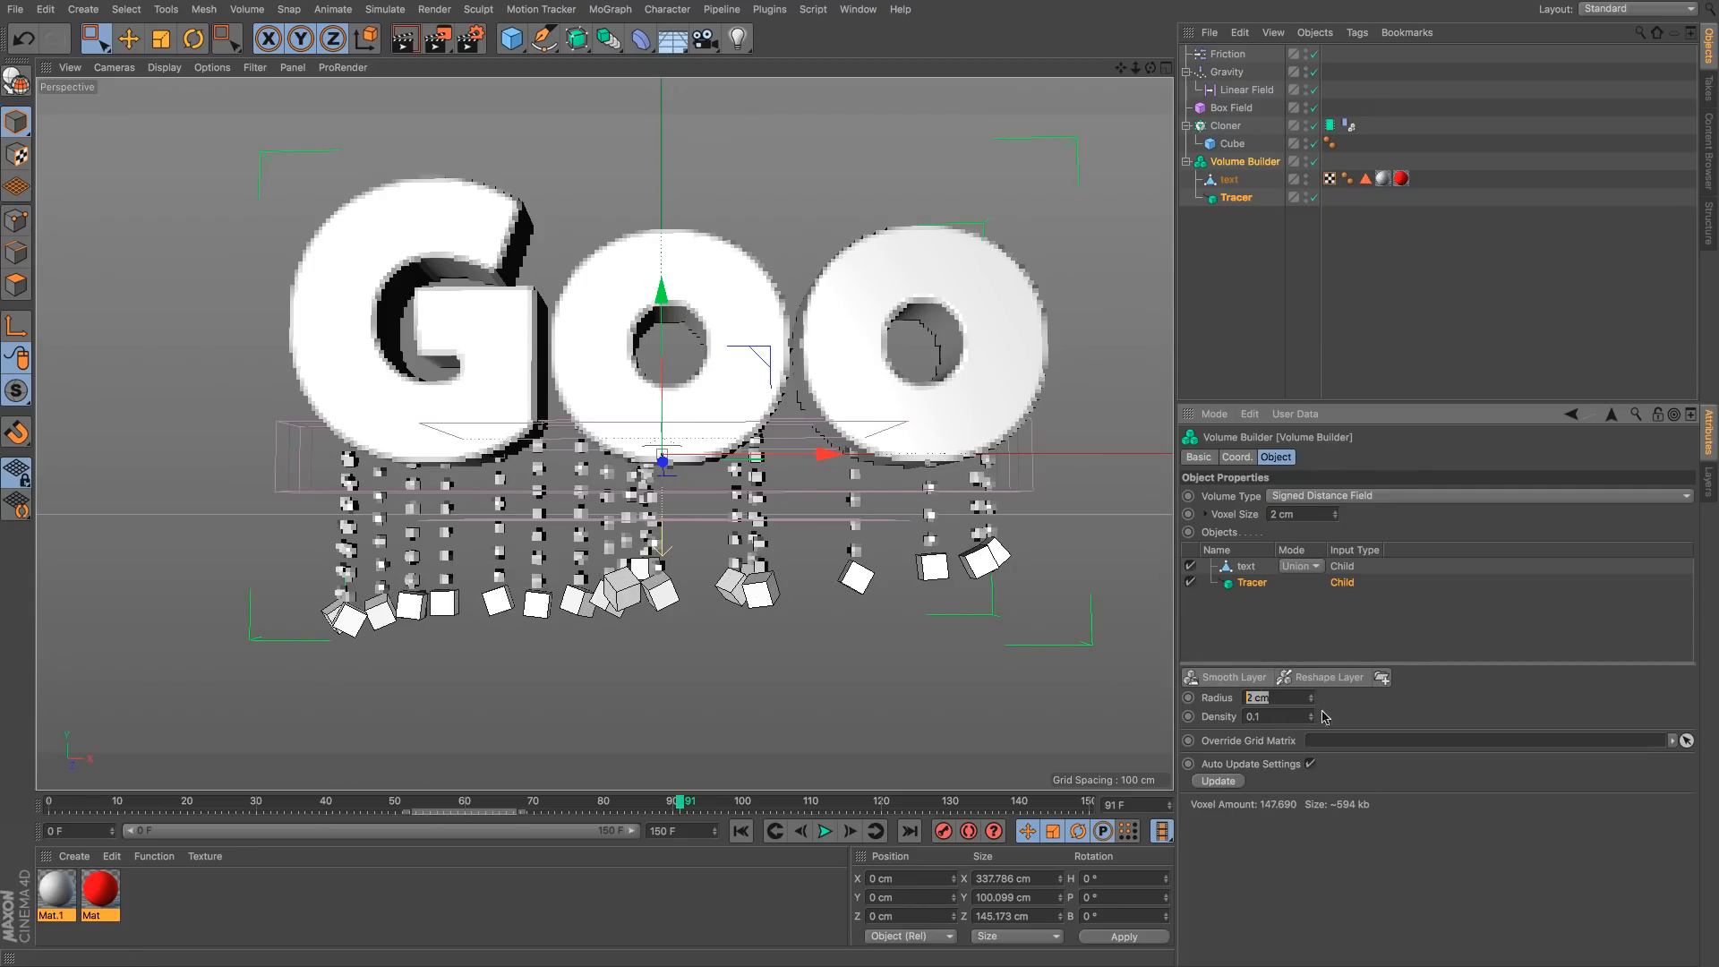
pyautogui.press('Return')
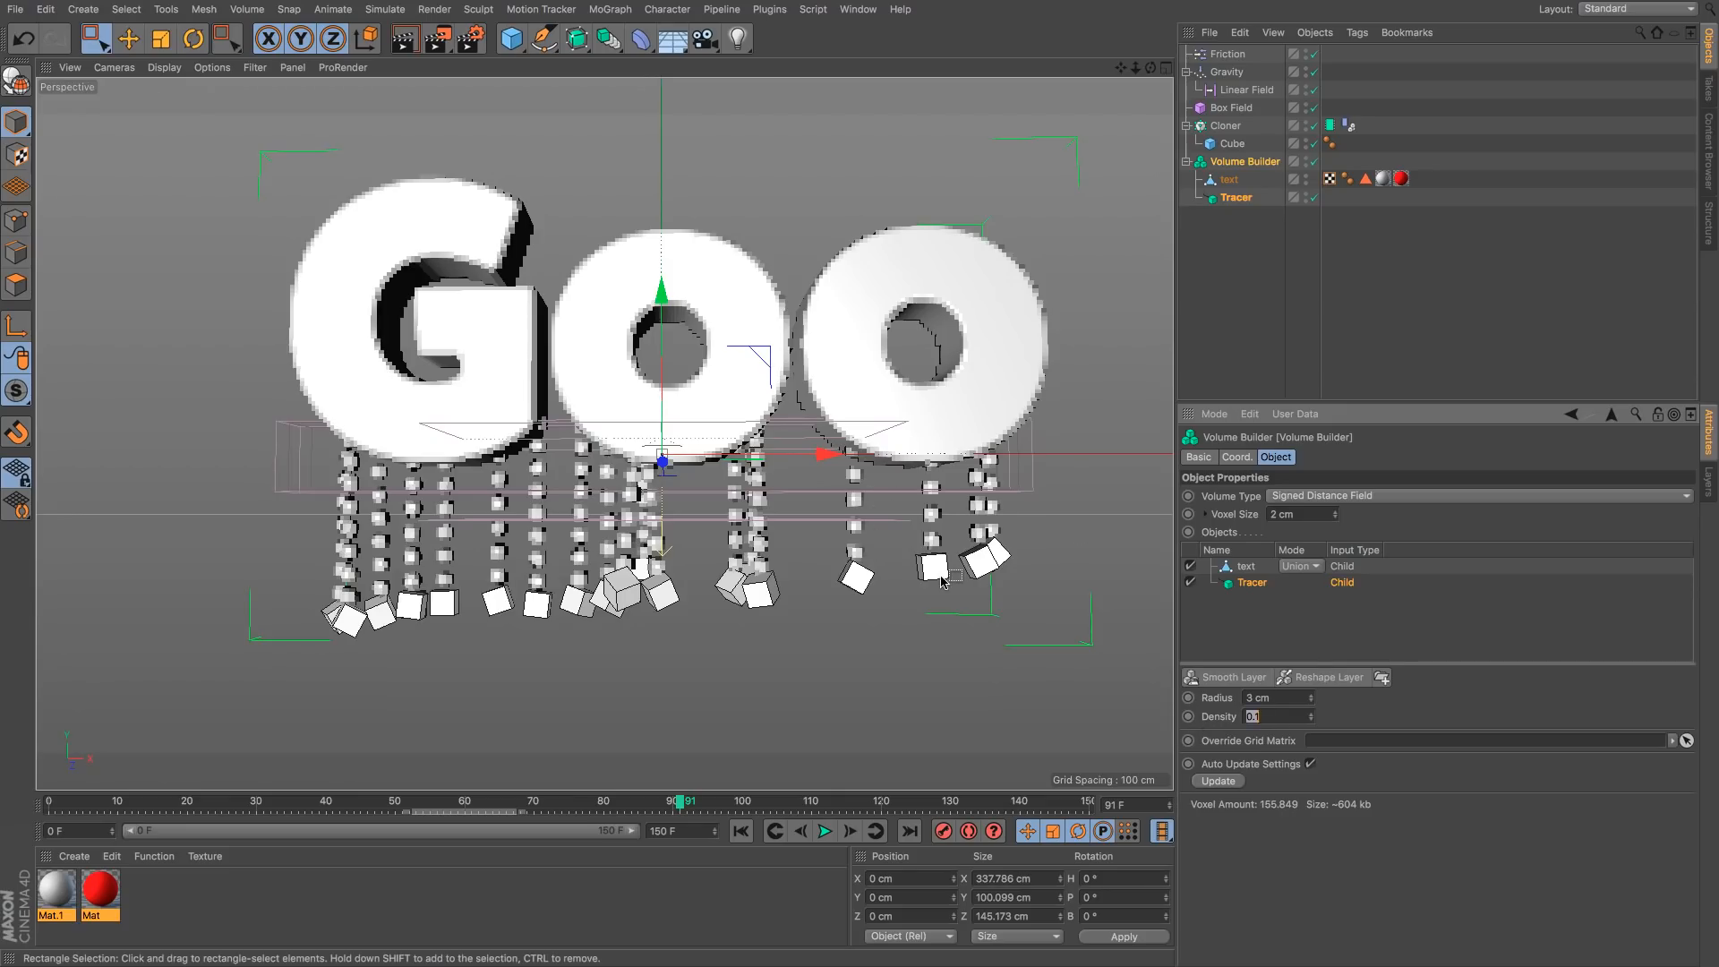
pyautogui.write('1')
pyautogui.press('Return')
pyautogui.click(1244, 254)
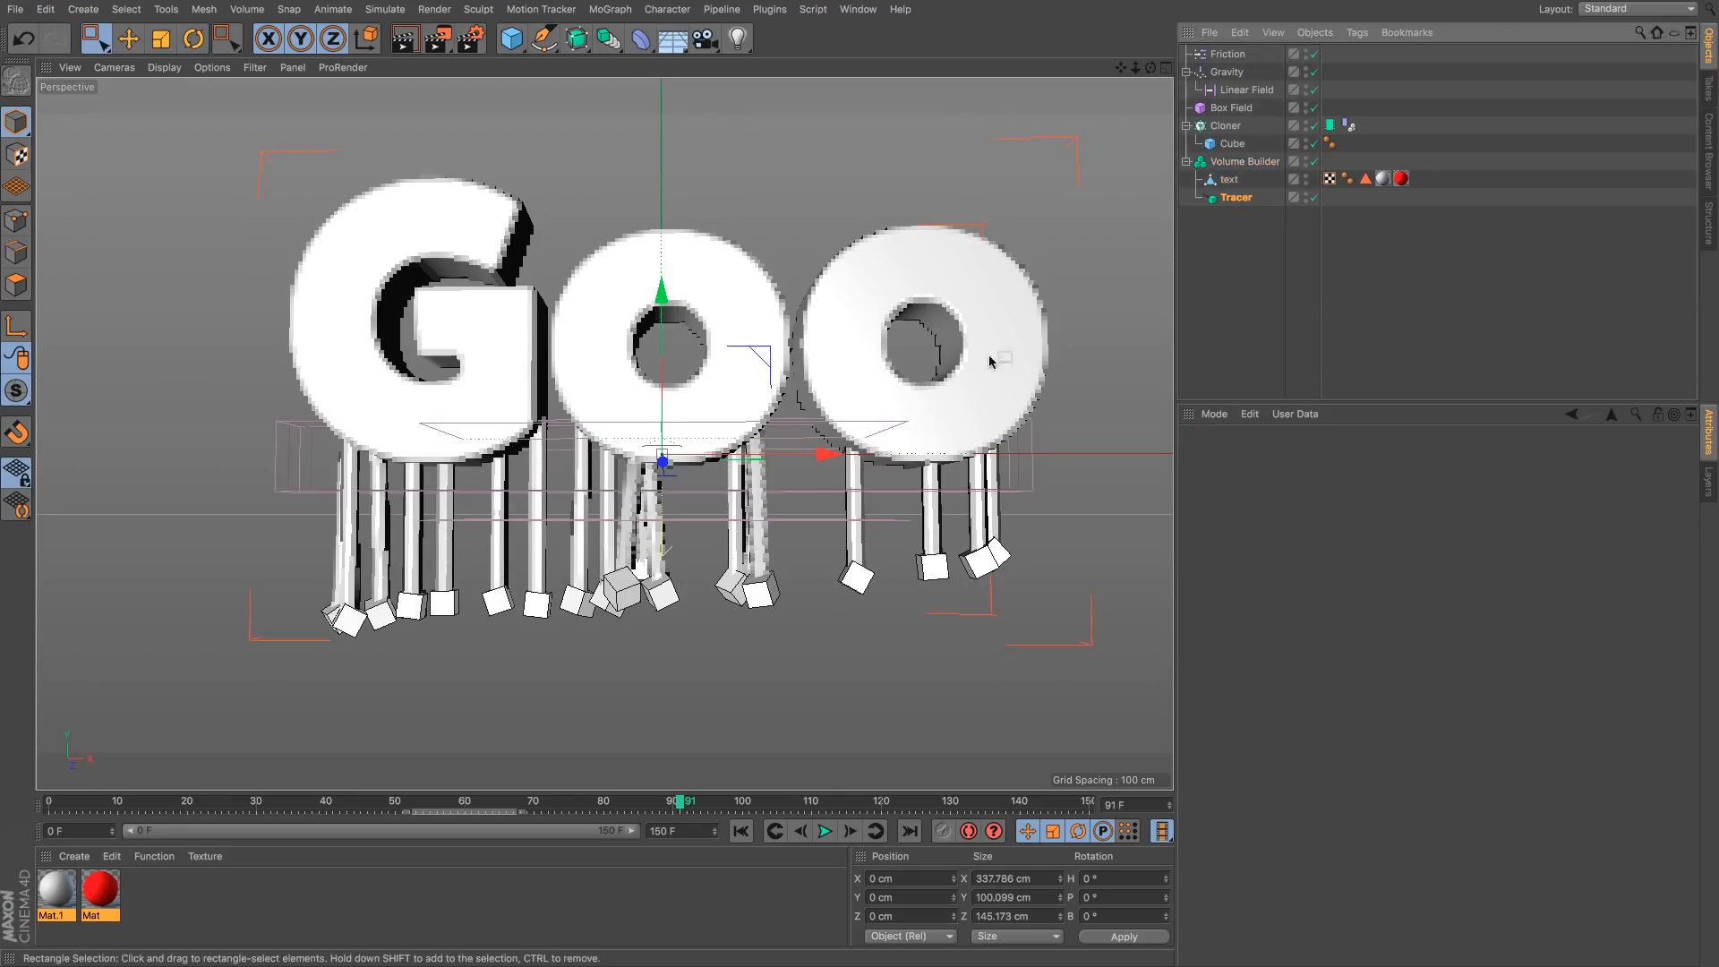
# Step: Nest the Volume Builder in a new Volume Mesher and group the mesher under a null
pyautogui.keyDown('alt'); pyautogui.moveTo(990, 356); pyautogui.dragTo(1205, 231); pyautogui.keyUp('alt')
pyautogui.click(1244, 161)
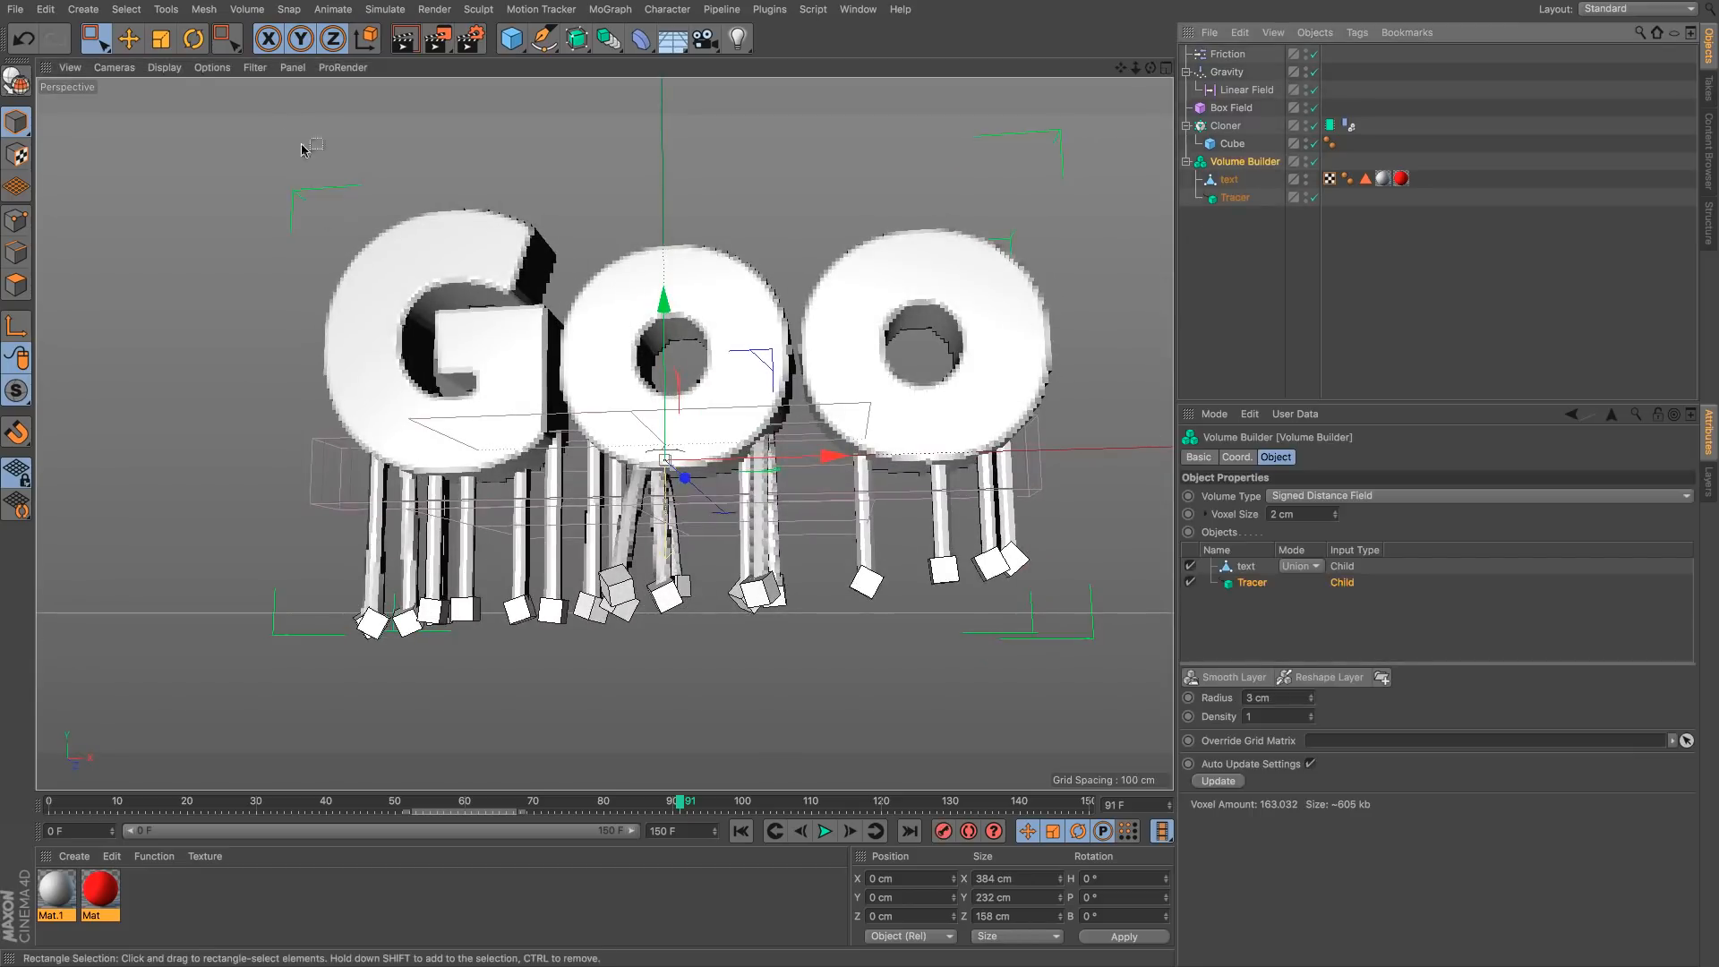
pyautogui.click(247, 9)
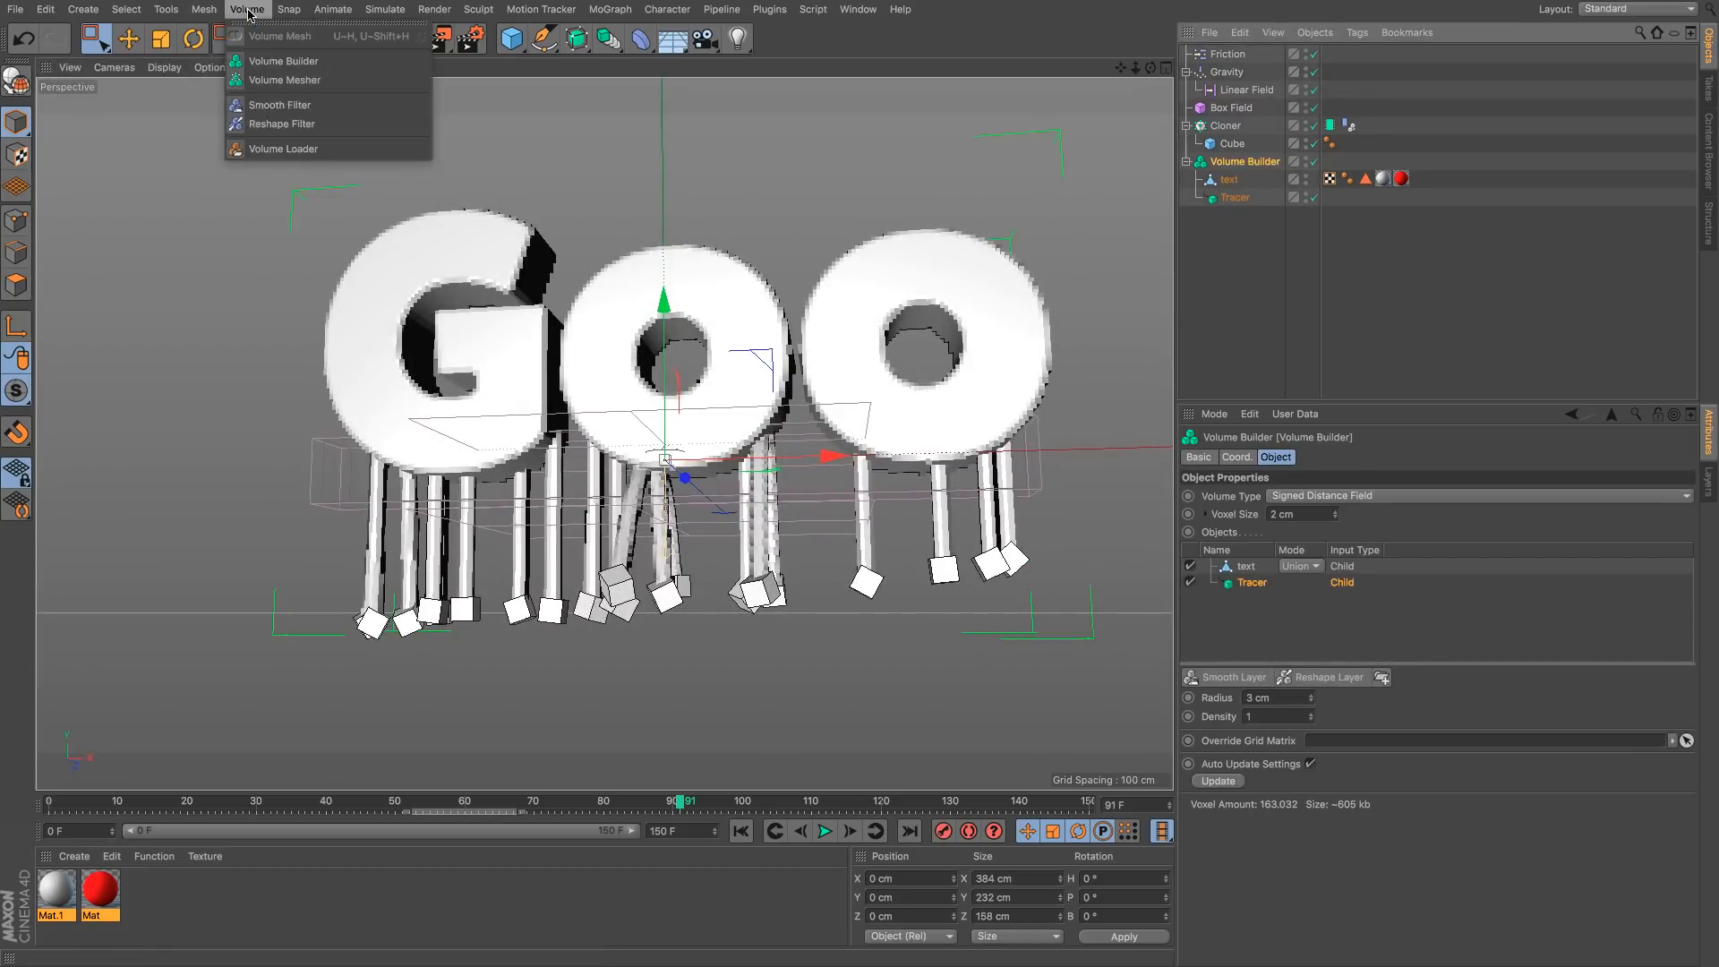
pyautogui.click(269, 77)
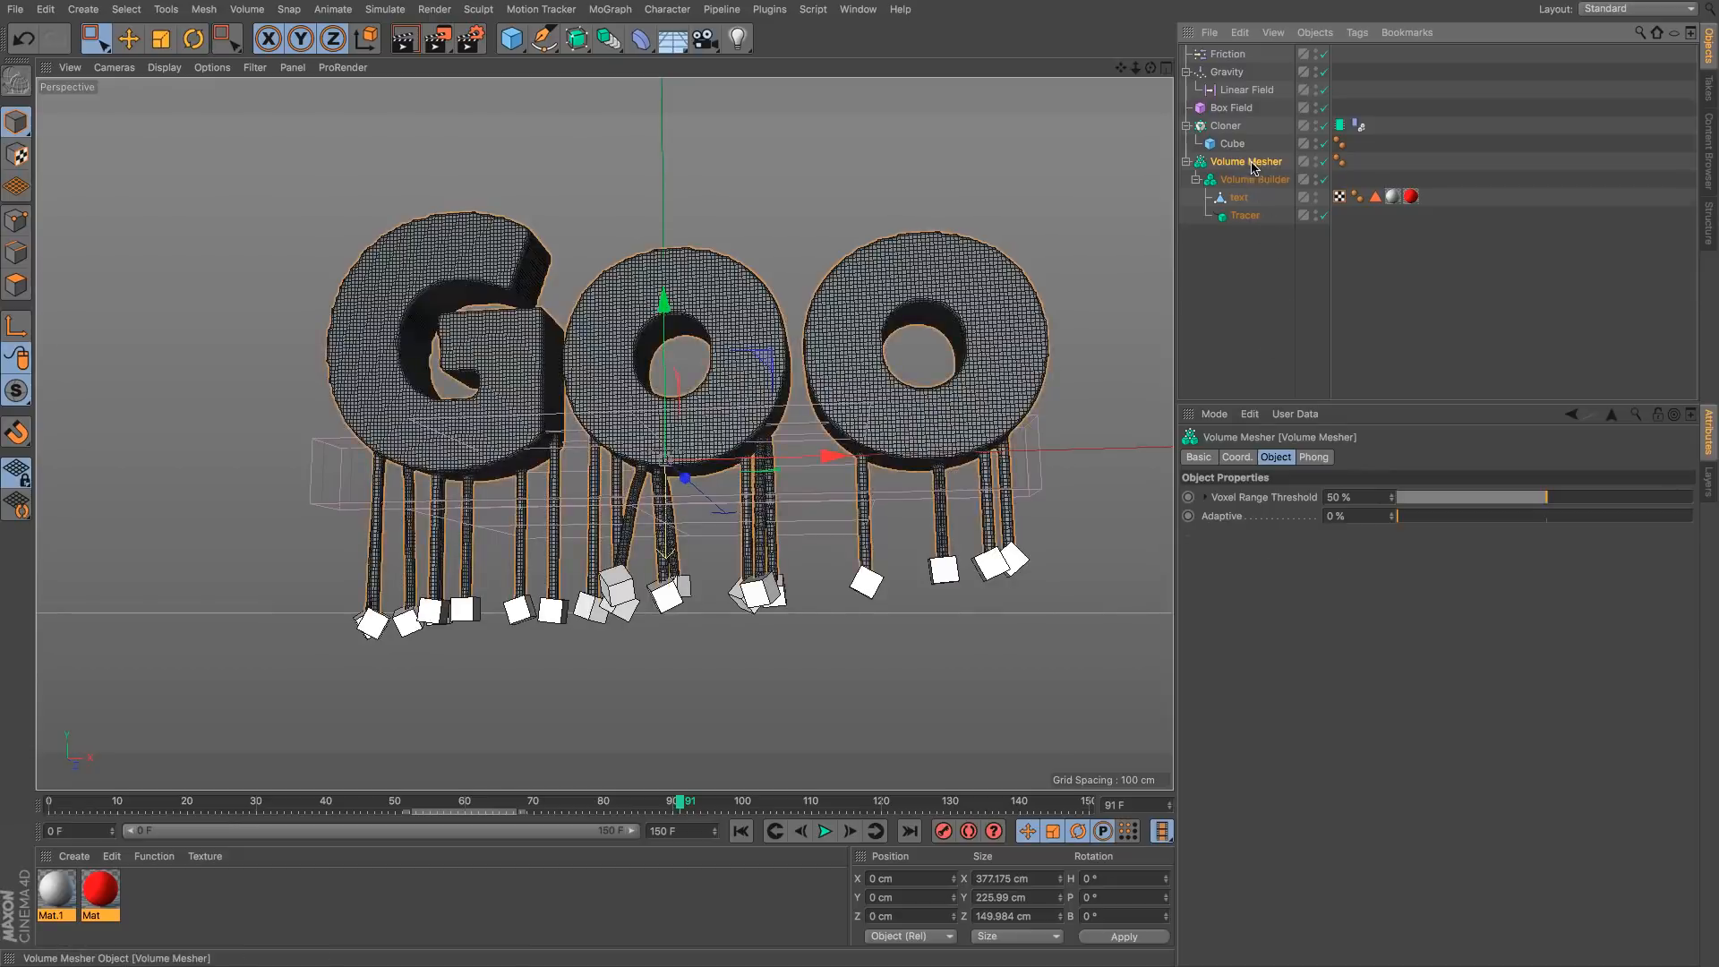
pyautogui.hotkey('alt', 'g')
# Step: Add a Smoothing deformer inside the null above the Volume Mesher, and hide the Cloner's cubes in the viewport
pyautogui.click(639, 38)
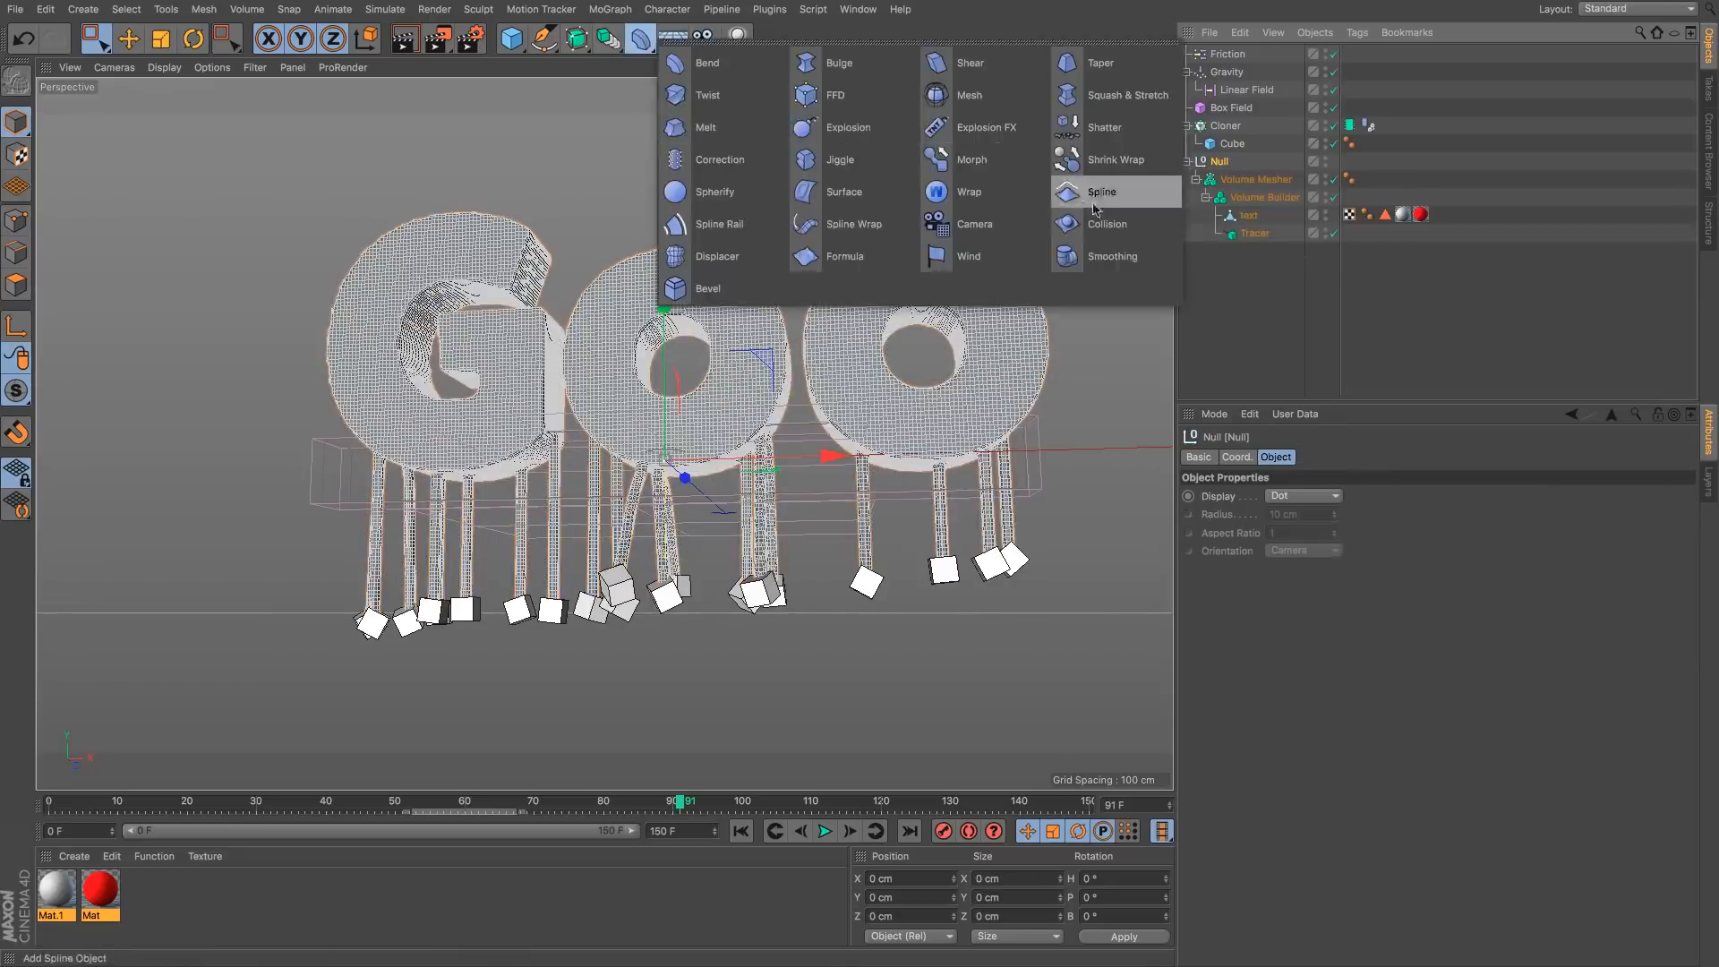
pyautogui.click(1118, 254)
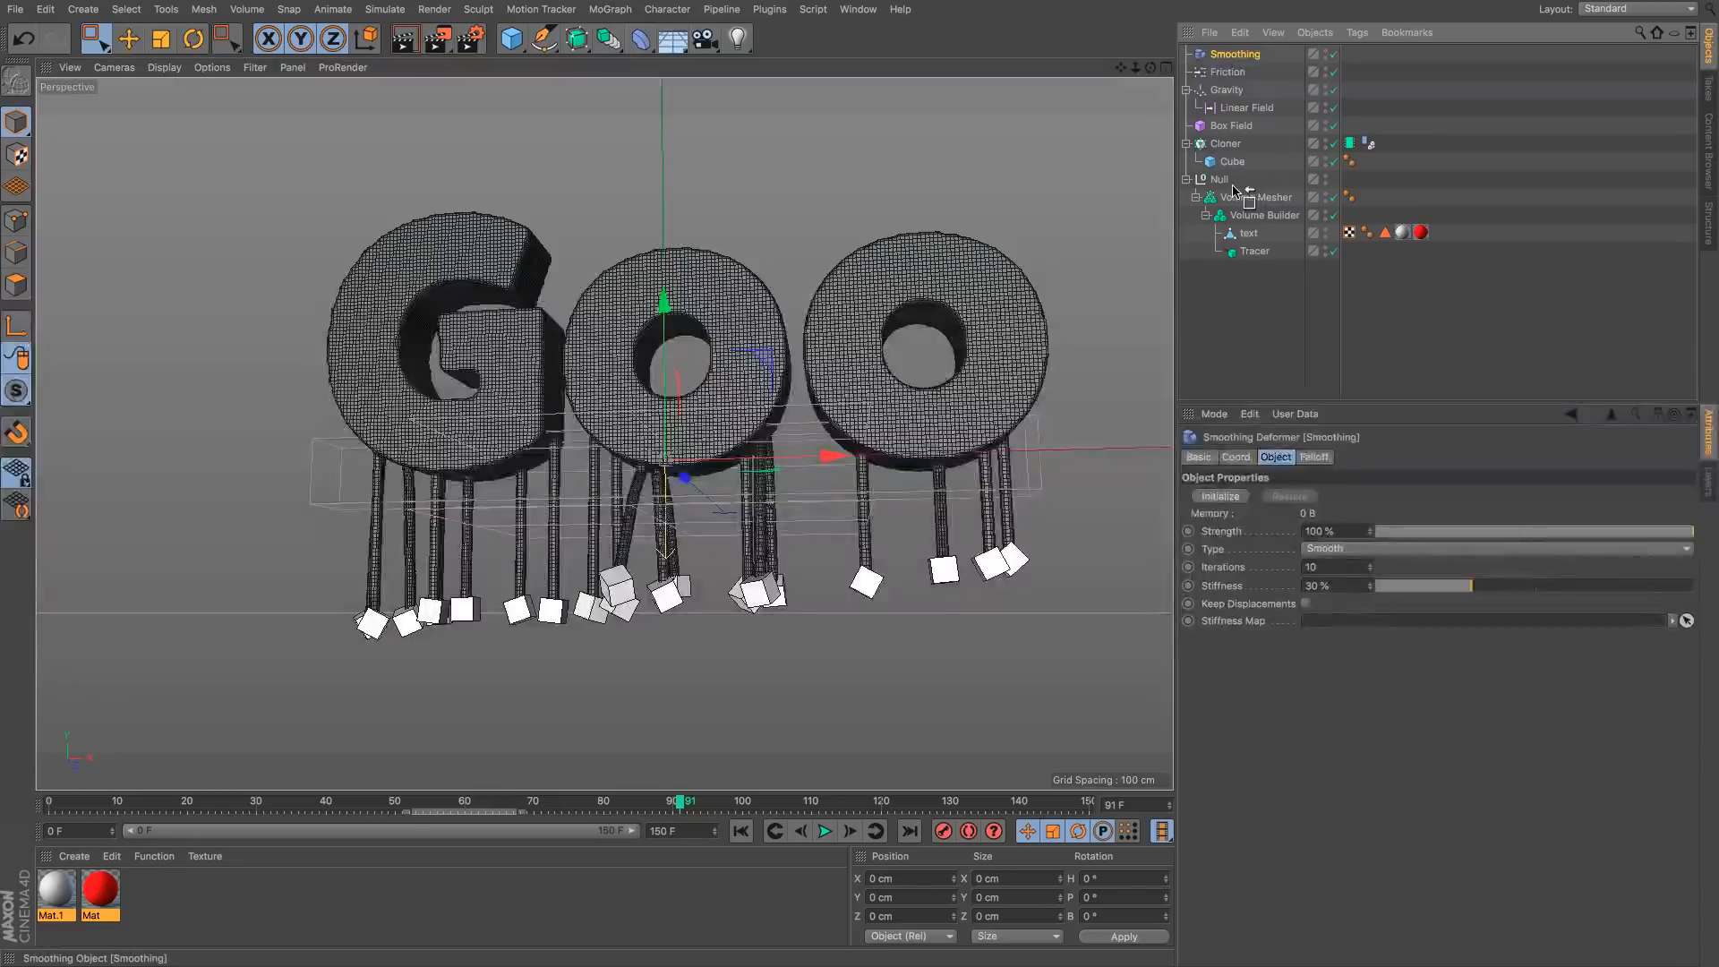
pyautogui.moveTo(1233, 191); pyautogui.dragTo(1234, 191)
pyautogui.click(1260, 374)
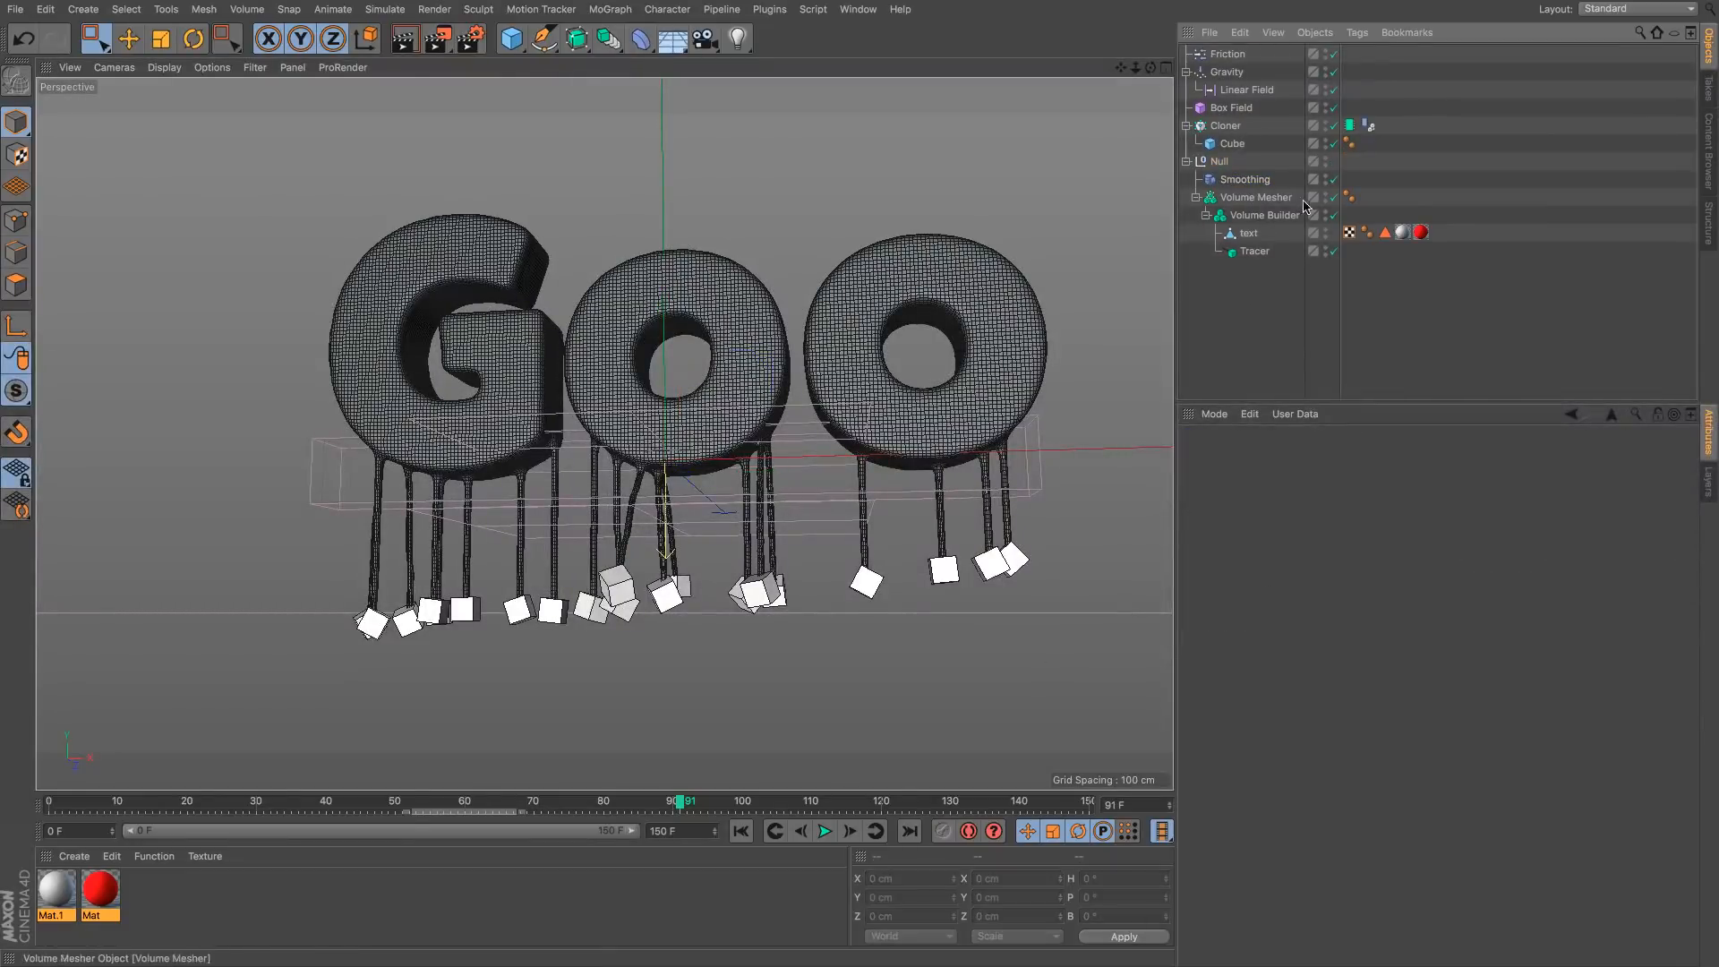
pyautogui.click(1326, 122)
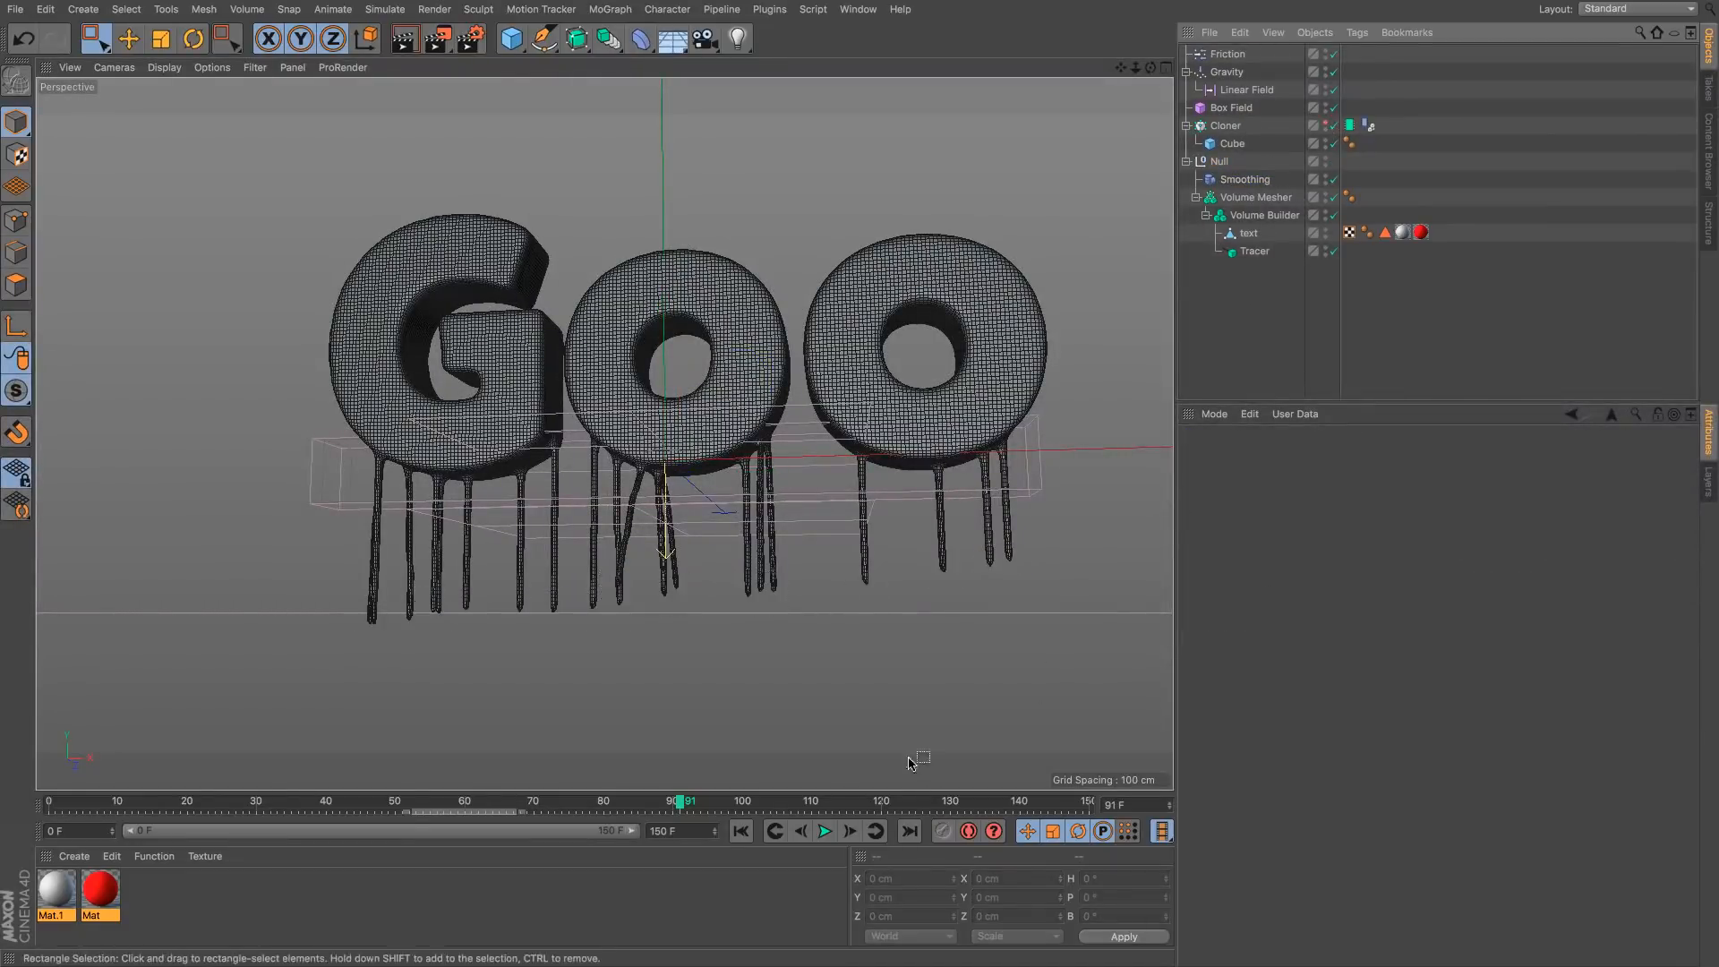
# Step: Play the drip animation from frame 0 to 36 and examine the mesh where drips leave the first letter
pyautogui.click(741, 831)
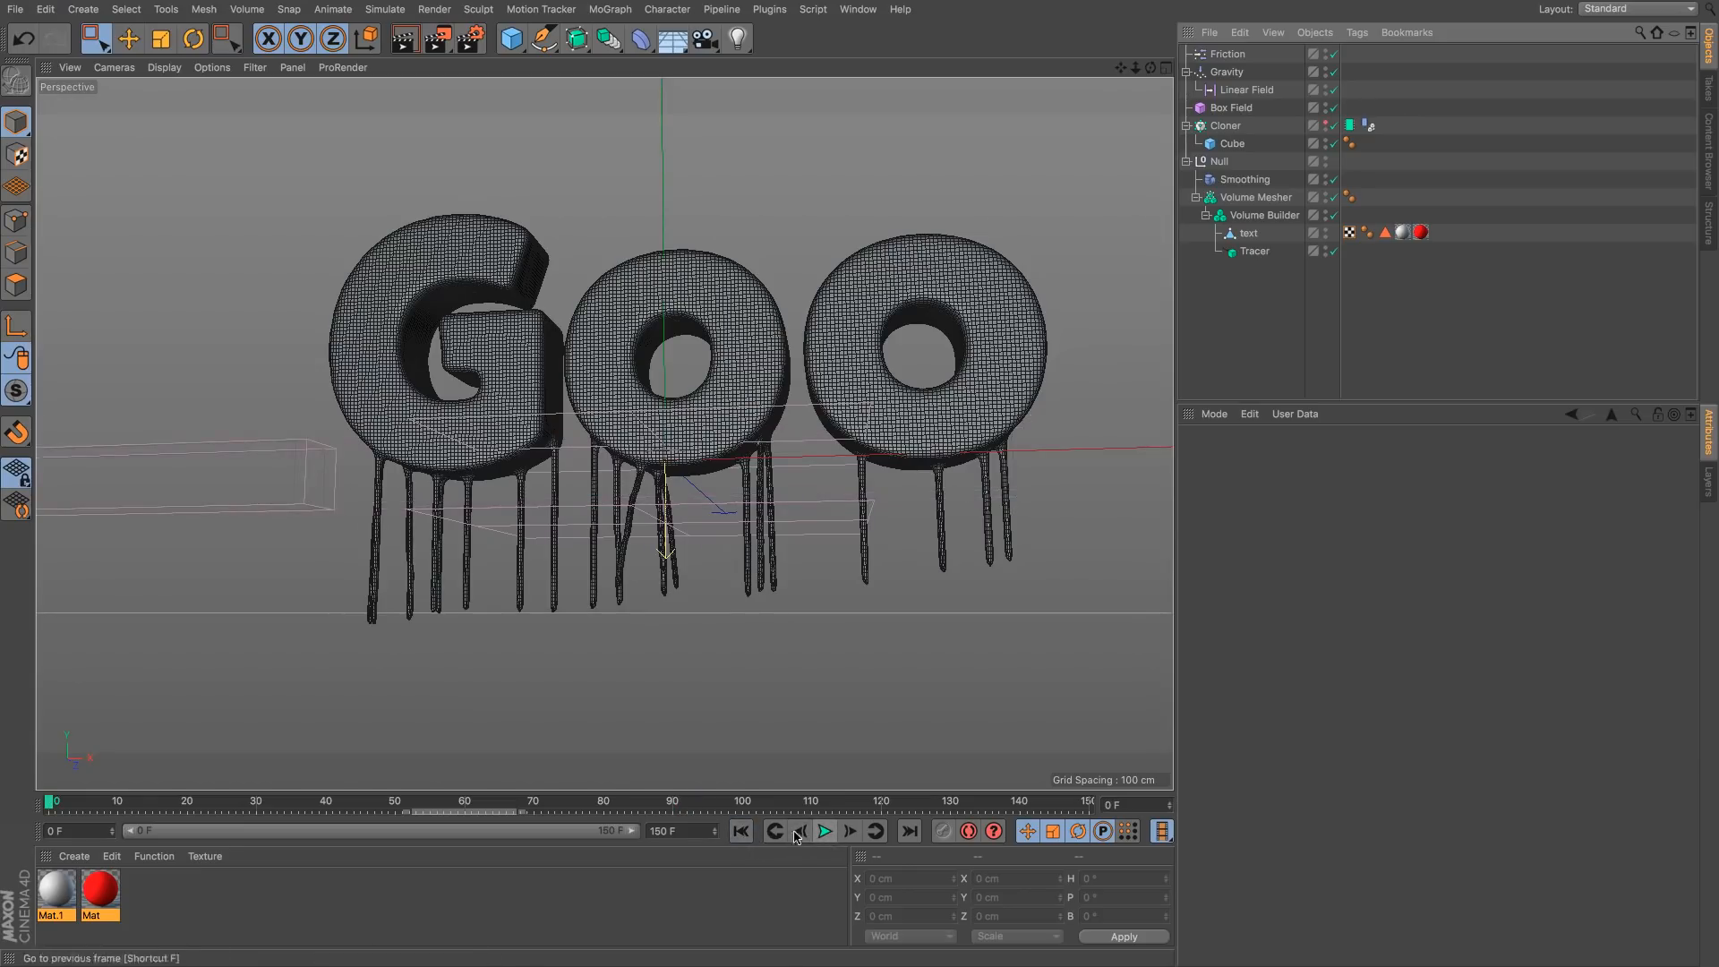
pyautogui.click(740, 833)
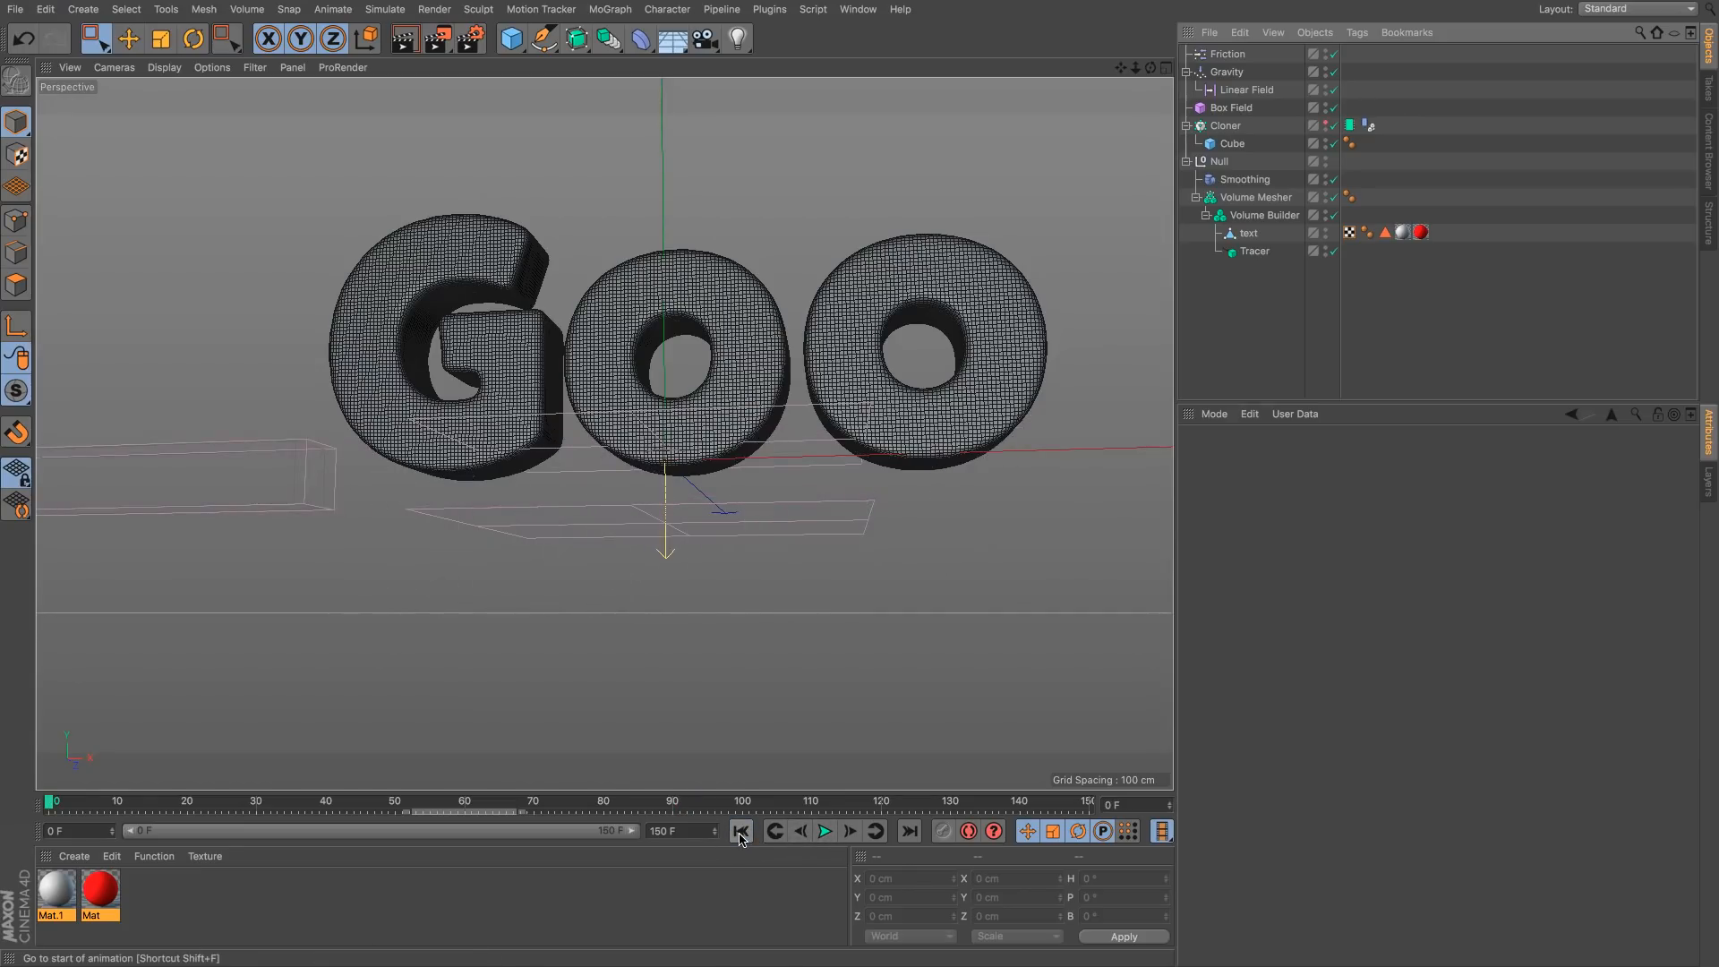
pyautogui.click(825, 831)
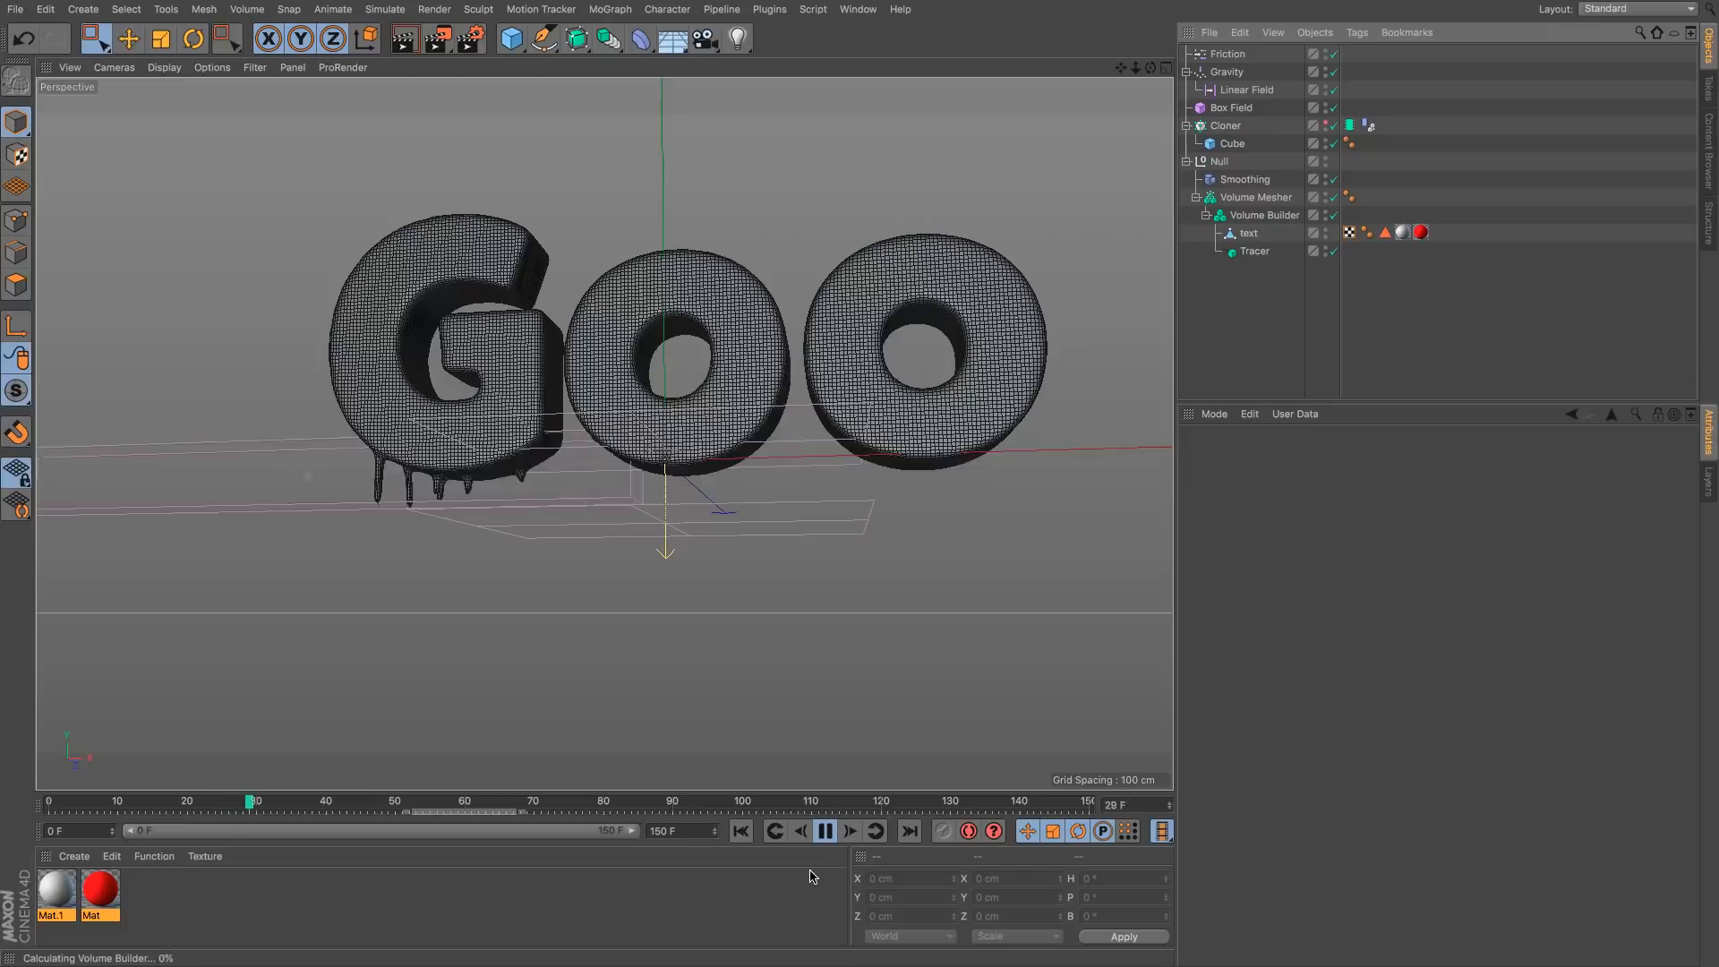
pyautogui.click(824, 830)
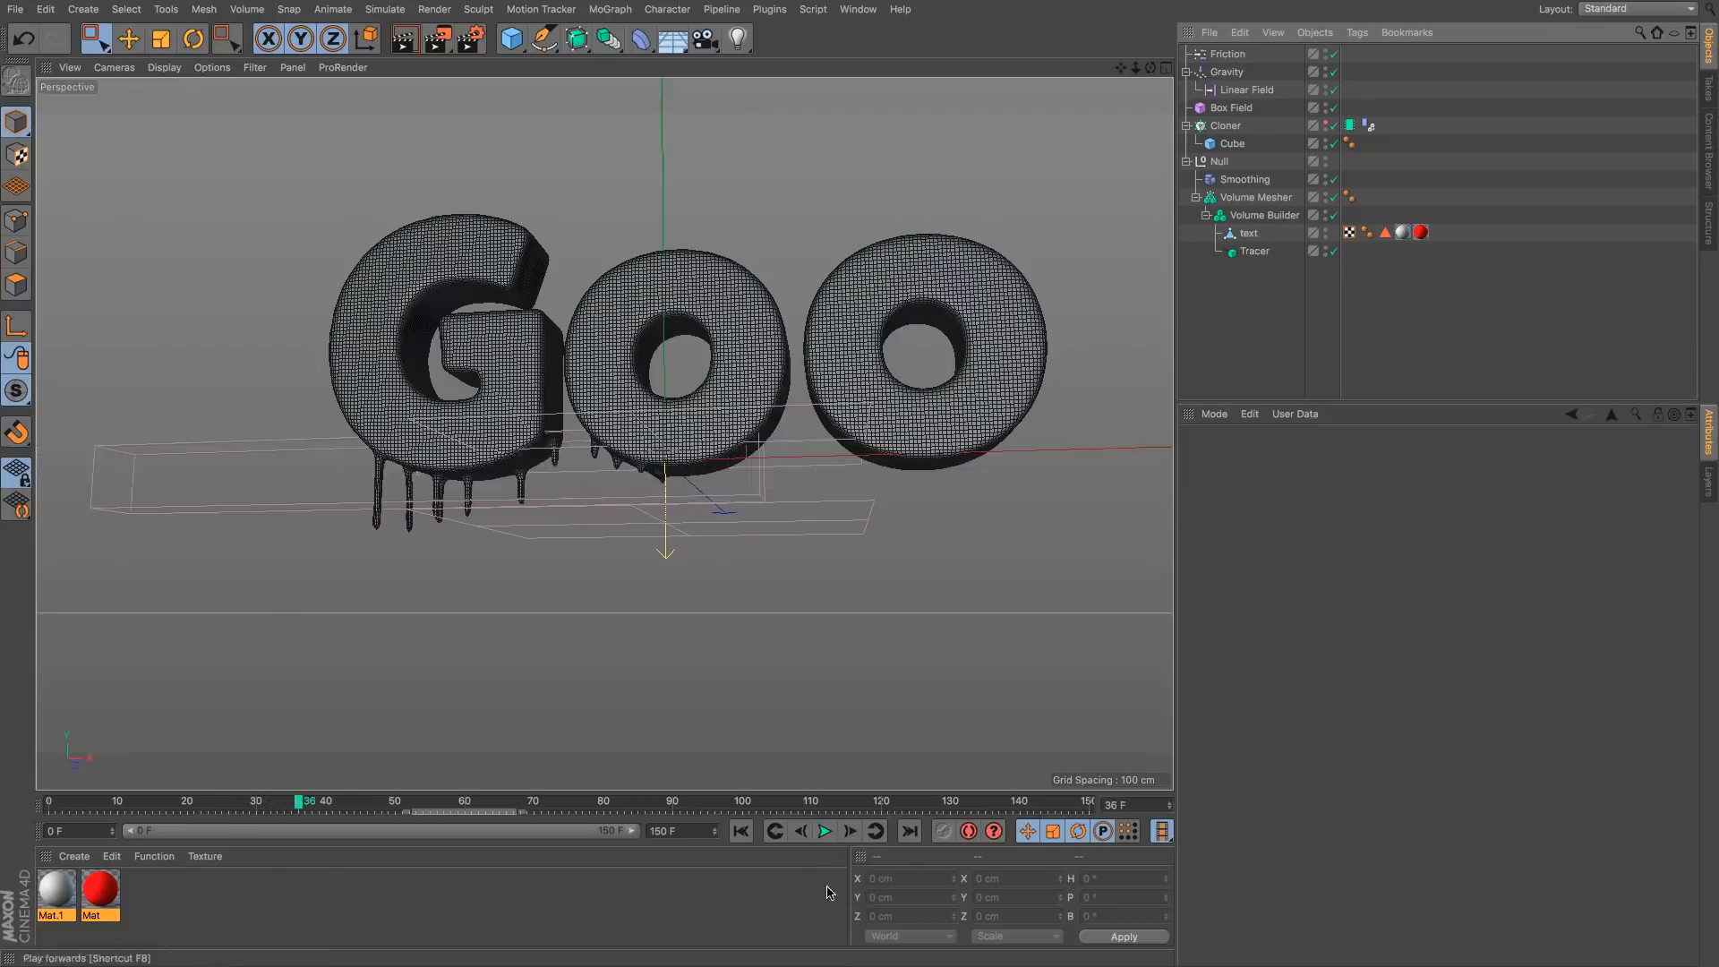
pyautogui.keyDown('alt'); pyautogui.moveTo(683, 503); pyautogui.dragTo(483, 507); pyautogui.keyUp('alt')
pyautogui.scroll(5, 444, 487)
pyautogui.scroll(10, 678, 418)
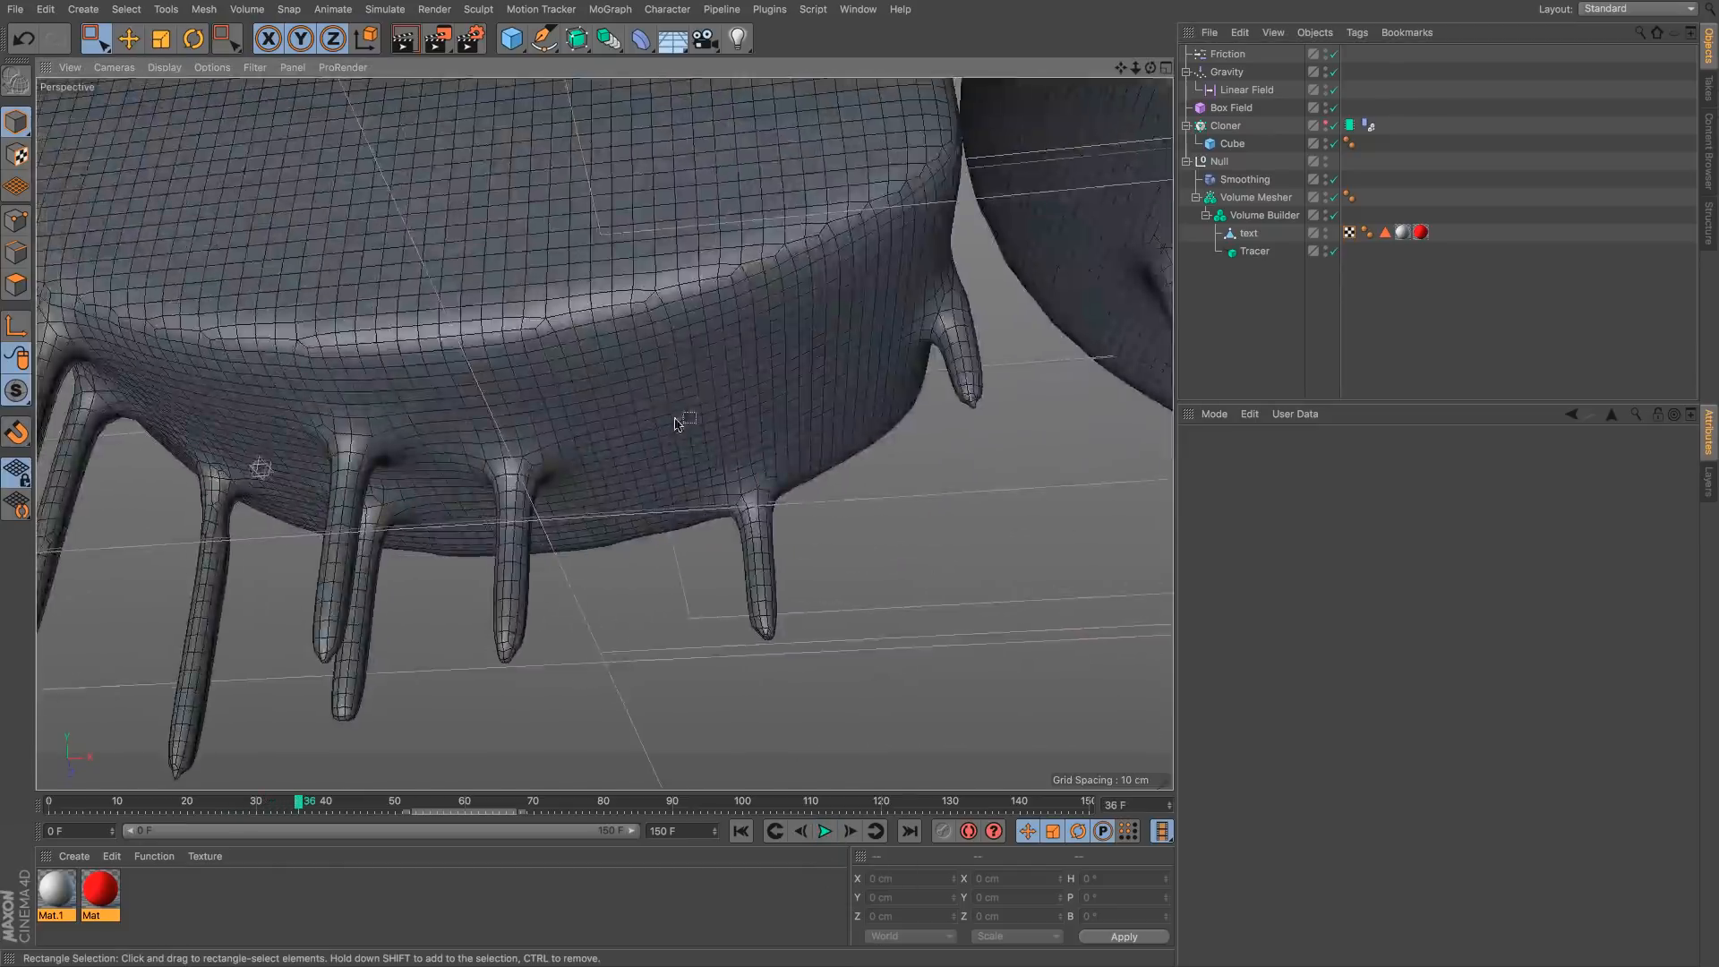
pyautogui.scroll(-15, 694, 331)
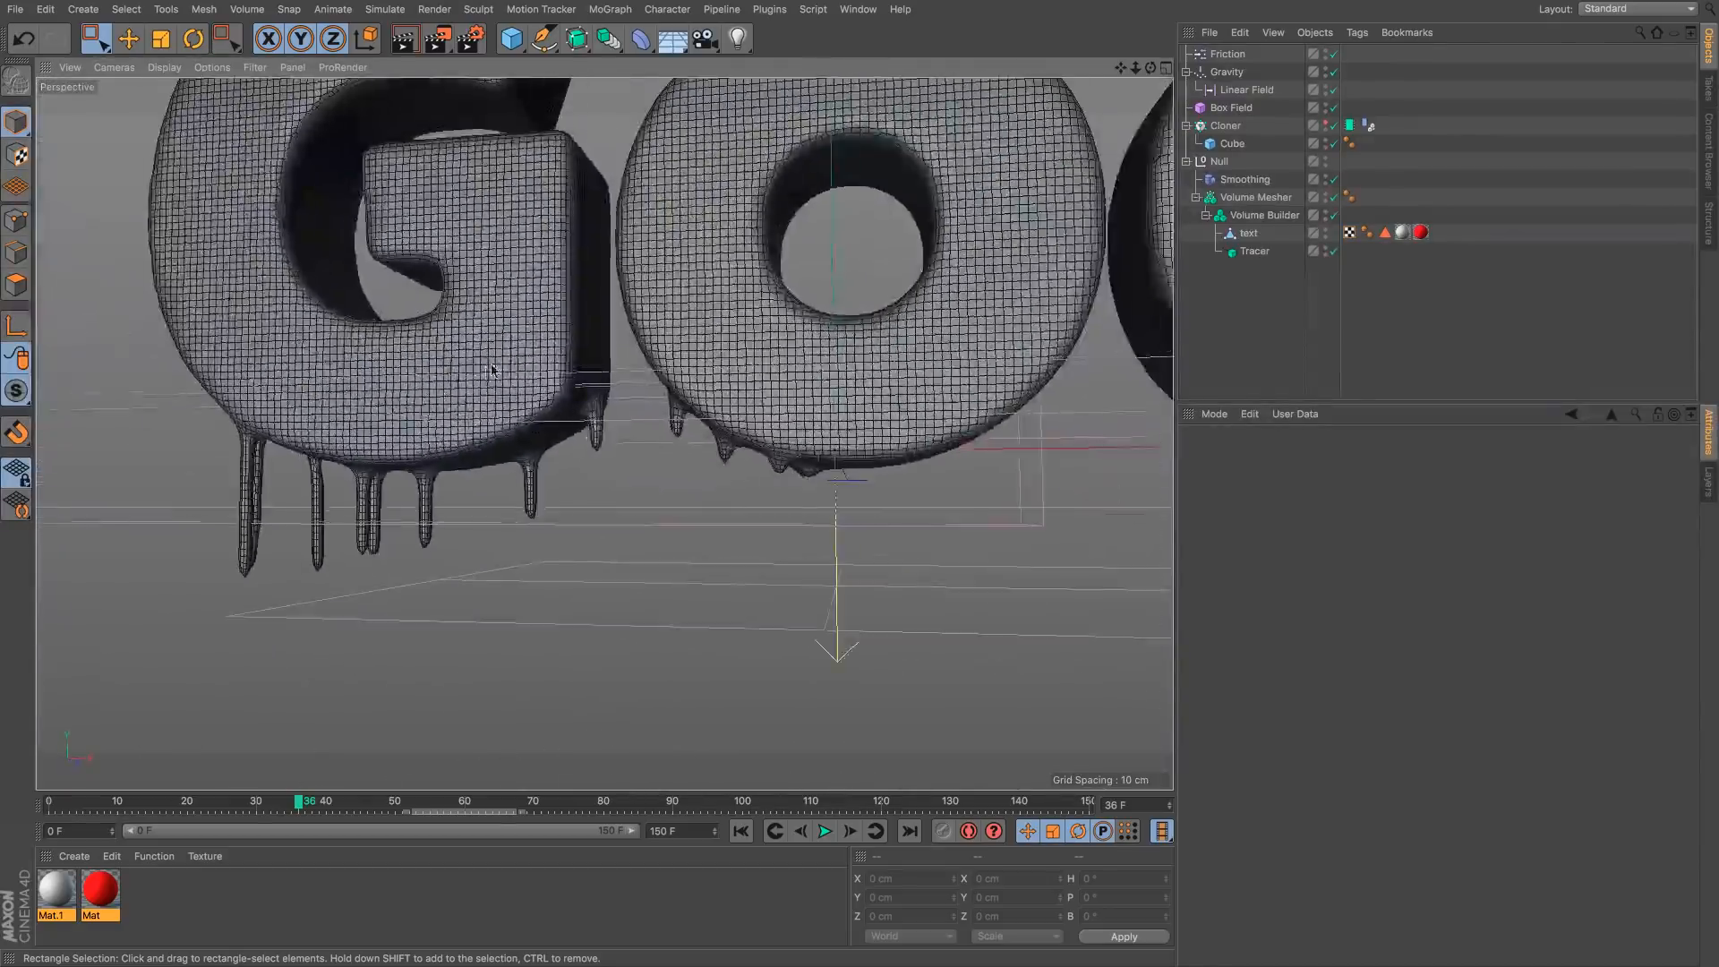
pyautogui.scroll(6, 861, 395)
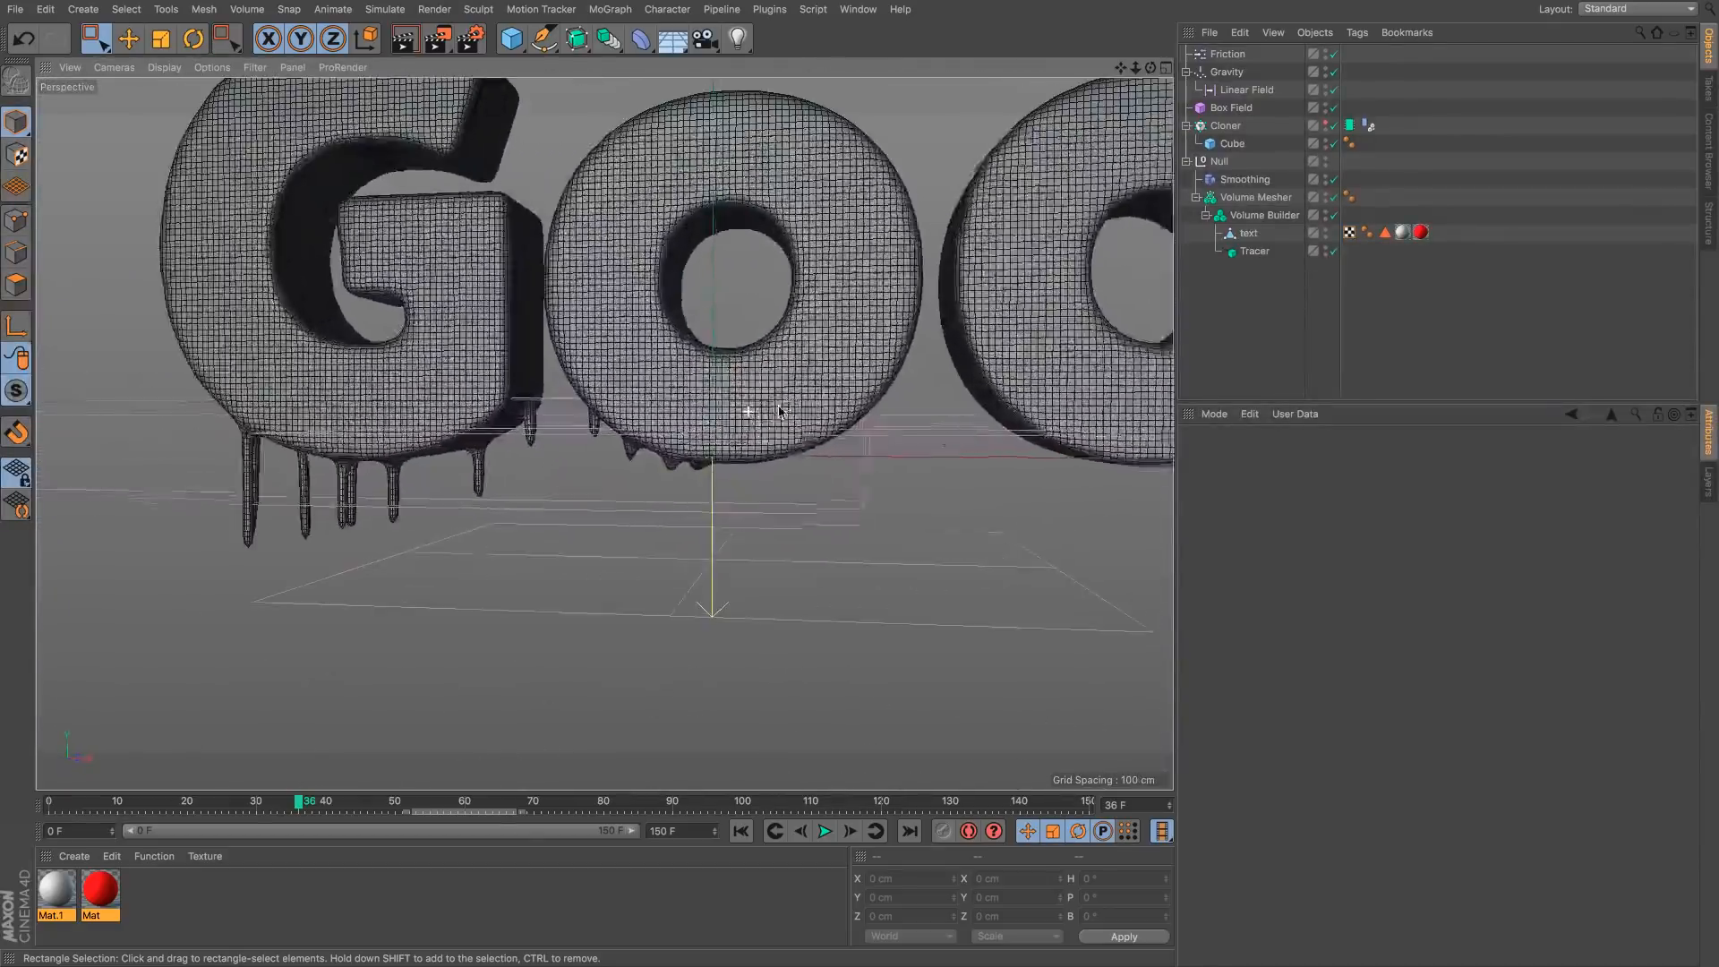
# Step: Continue playing the animation to frame 52 and view the whole text with its drips
pyautogui.click(820, 832)
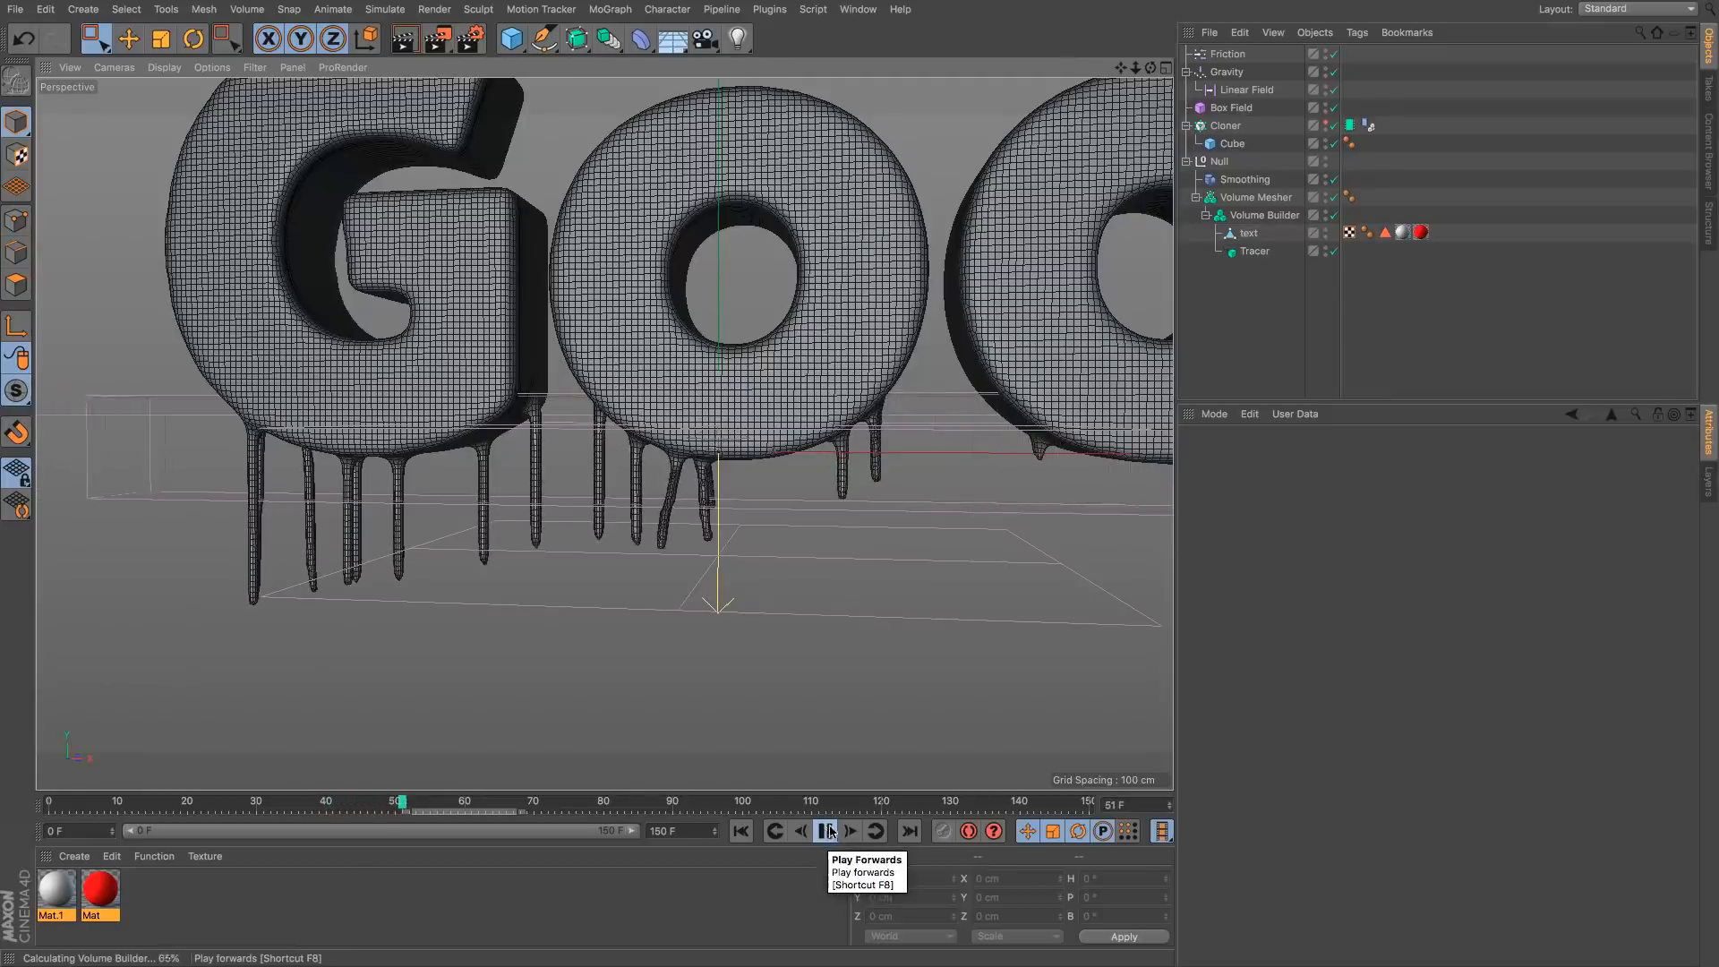
pyautogui.click(824, 832)
pyautogui.scroll(-3, 778, 409)
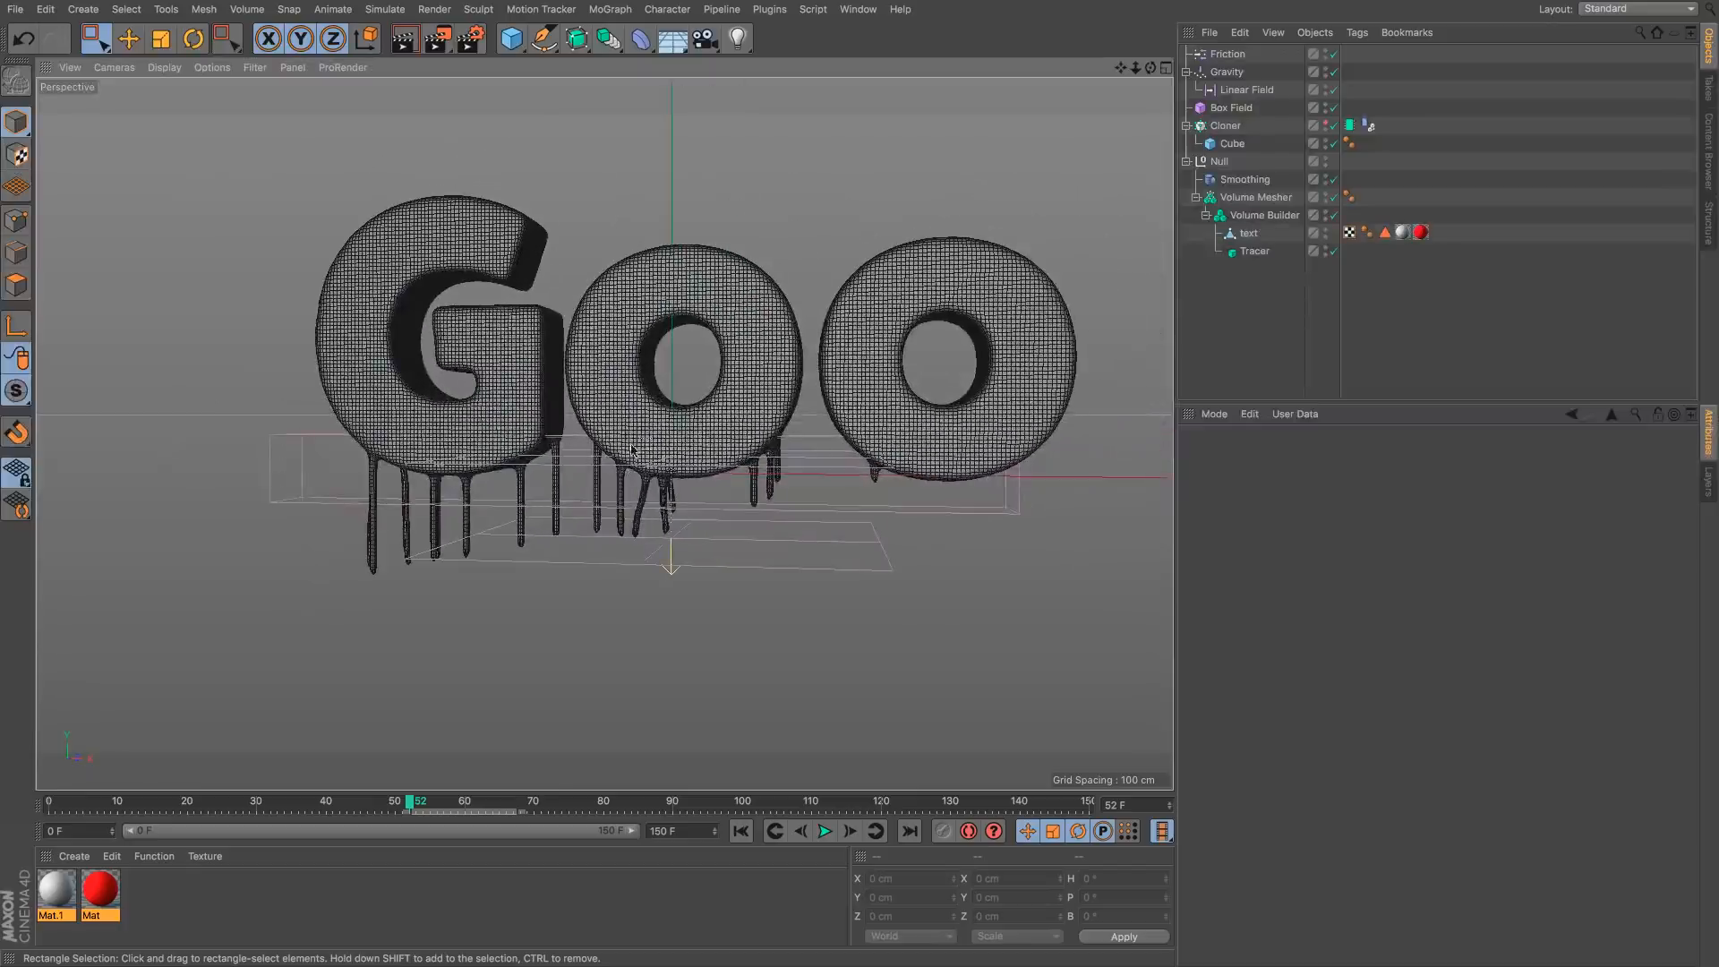
pyautogui.keyDown('alt'); pyautogui.moveTo(709, 442); pyautogui.dragTo(667, 472); pyautogui.keyUp('alt')
# Step: Nest the Cloner in the Volume Builder, move it to the end of the builder's object list, and select the Smooth Layer
pyautogui.moveTo(1228, 131); pyautogui.dragTo(1258, 229)
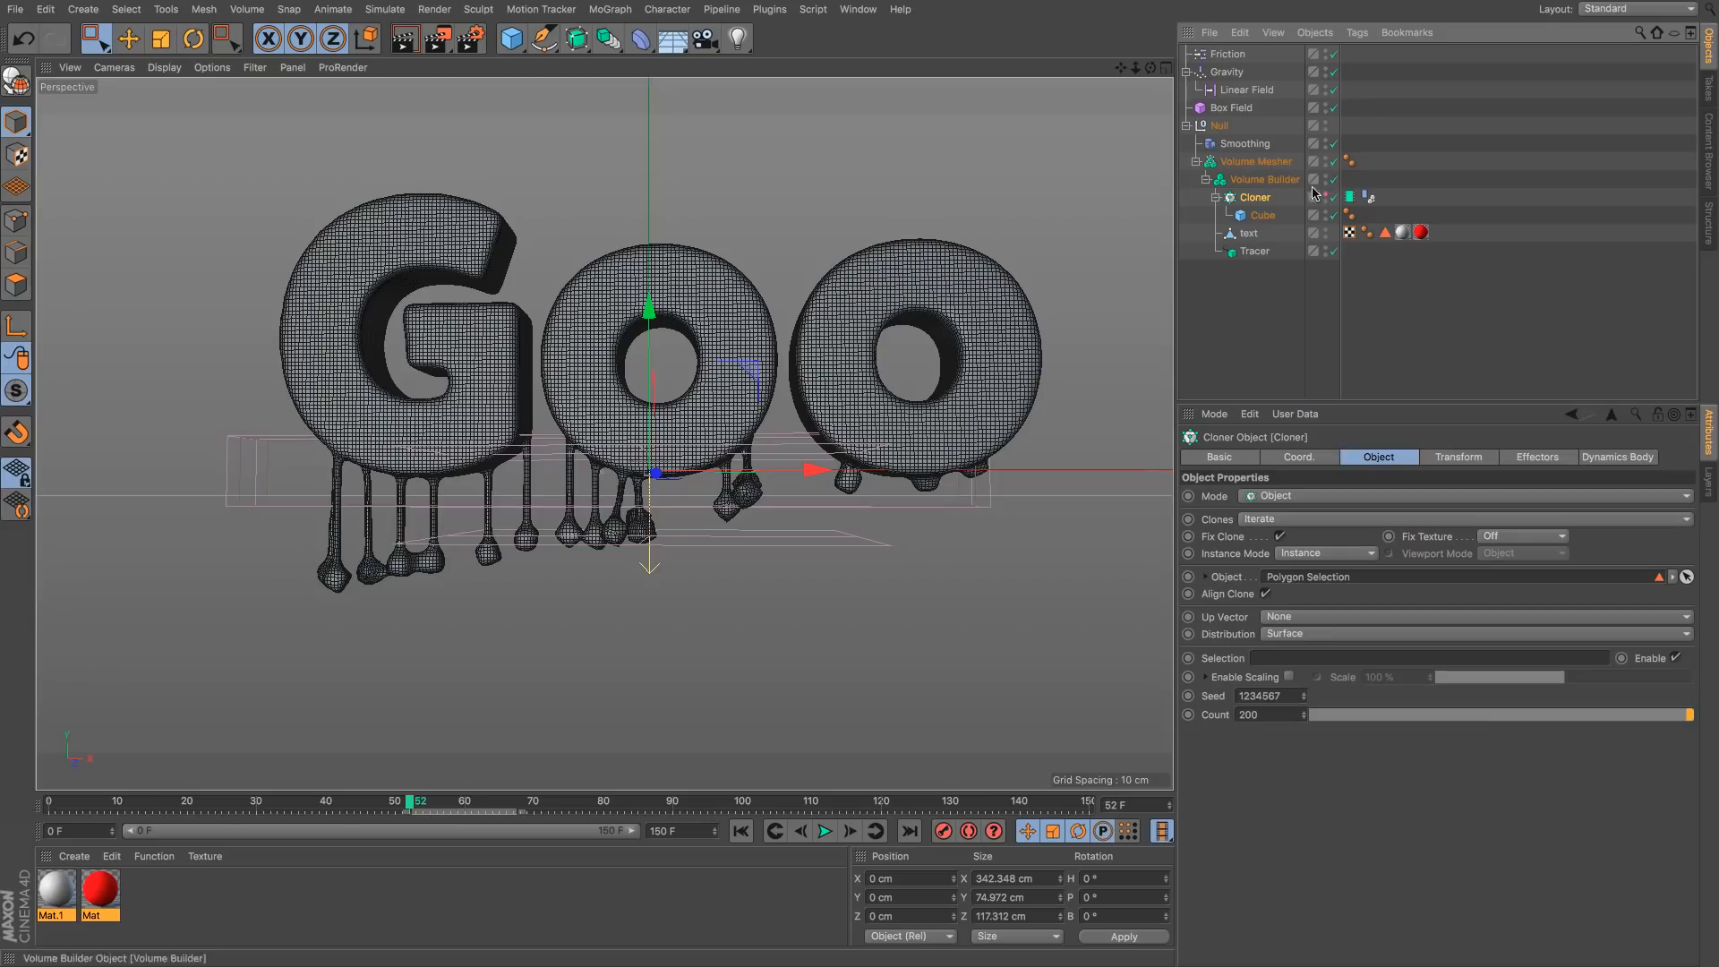
pyautogui.click(1265, 178)
pyautogui.moveTo(1251, 573); pyautogui.dragTo(1264, 637)
pyautogui.click(1248, 680)
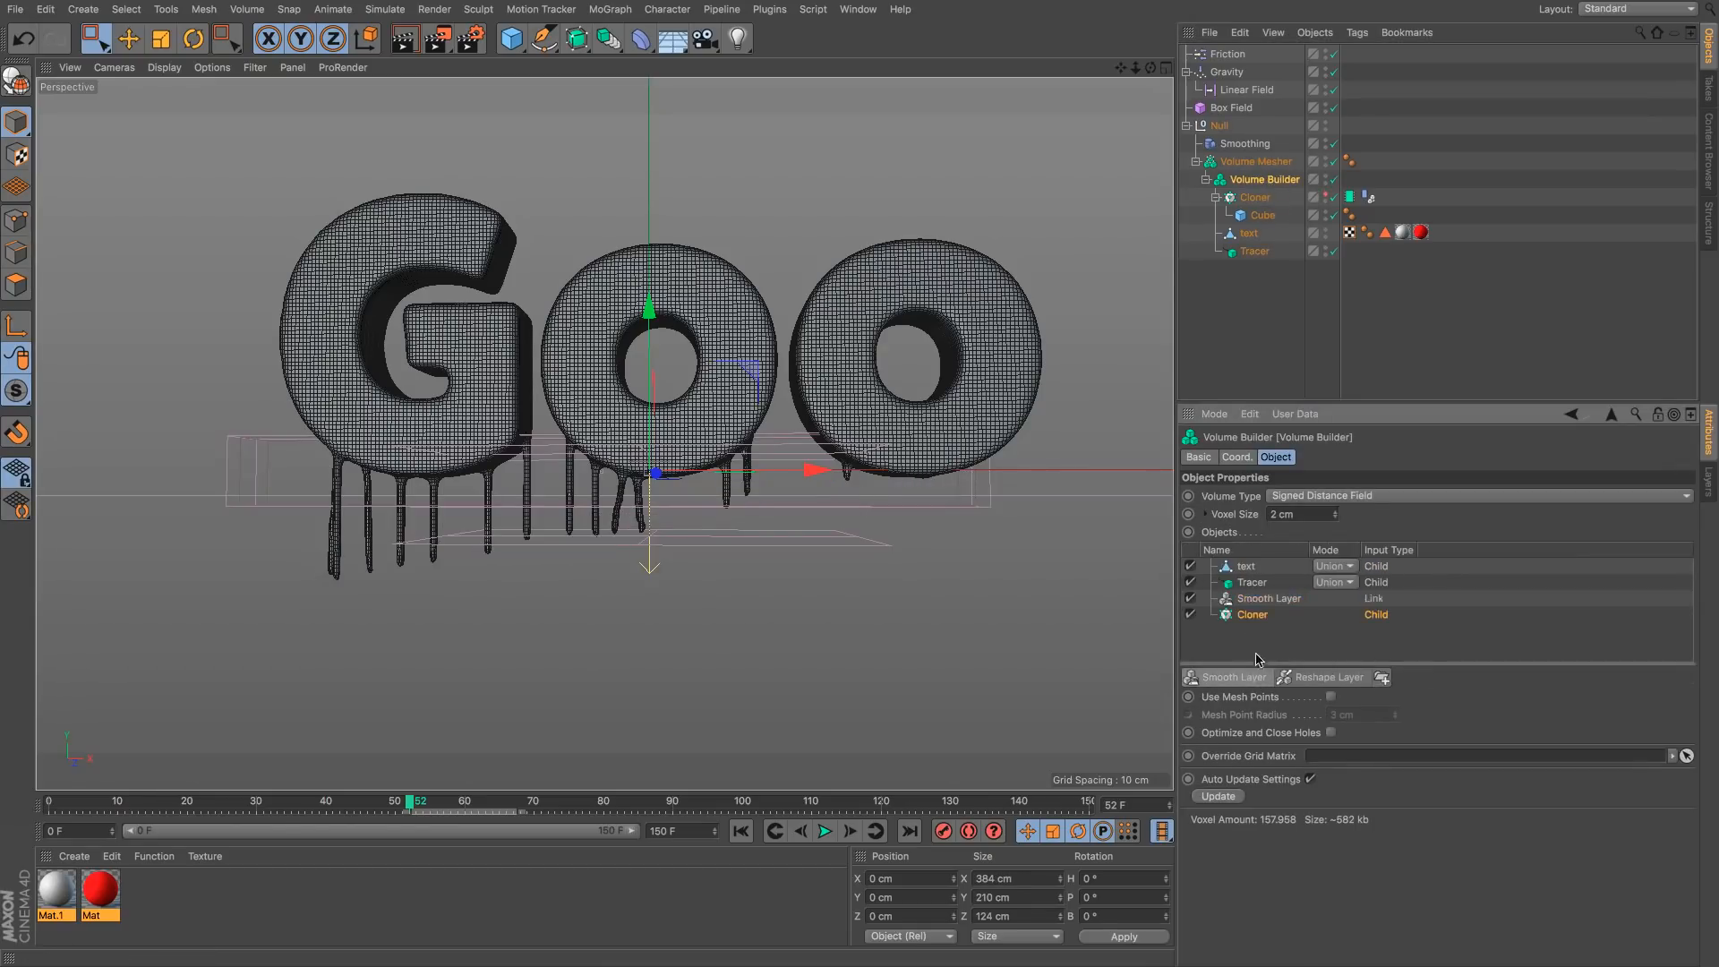
pyautogui.click(1271, 600)
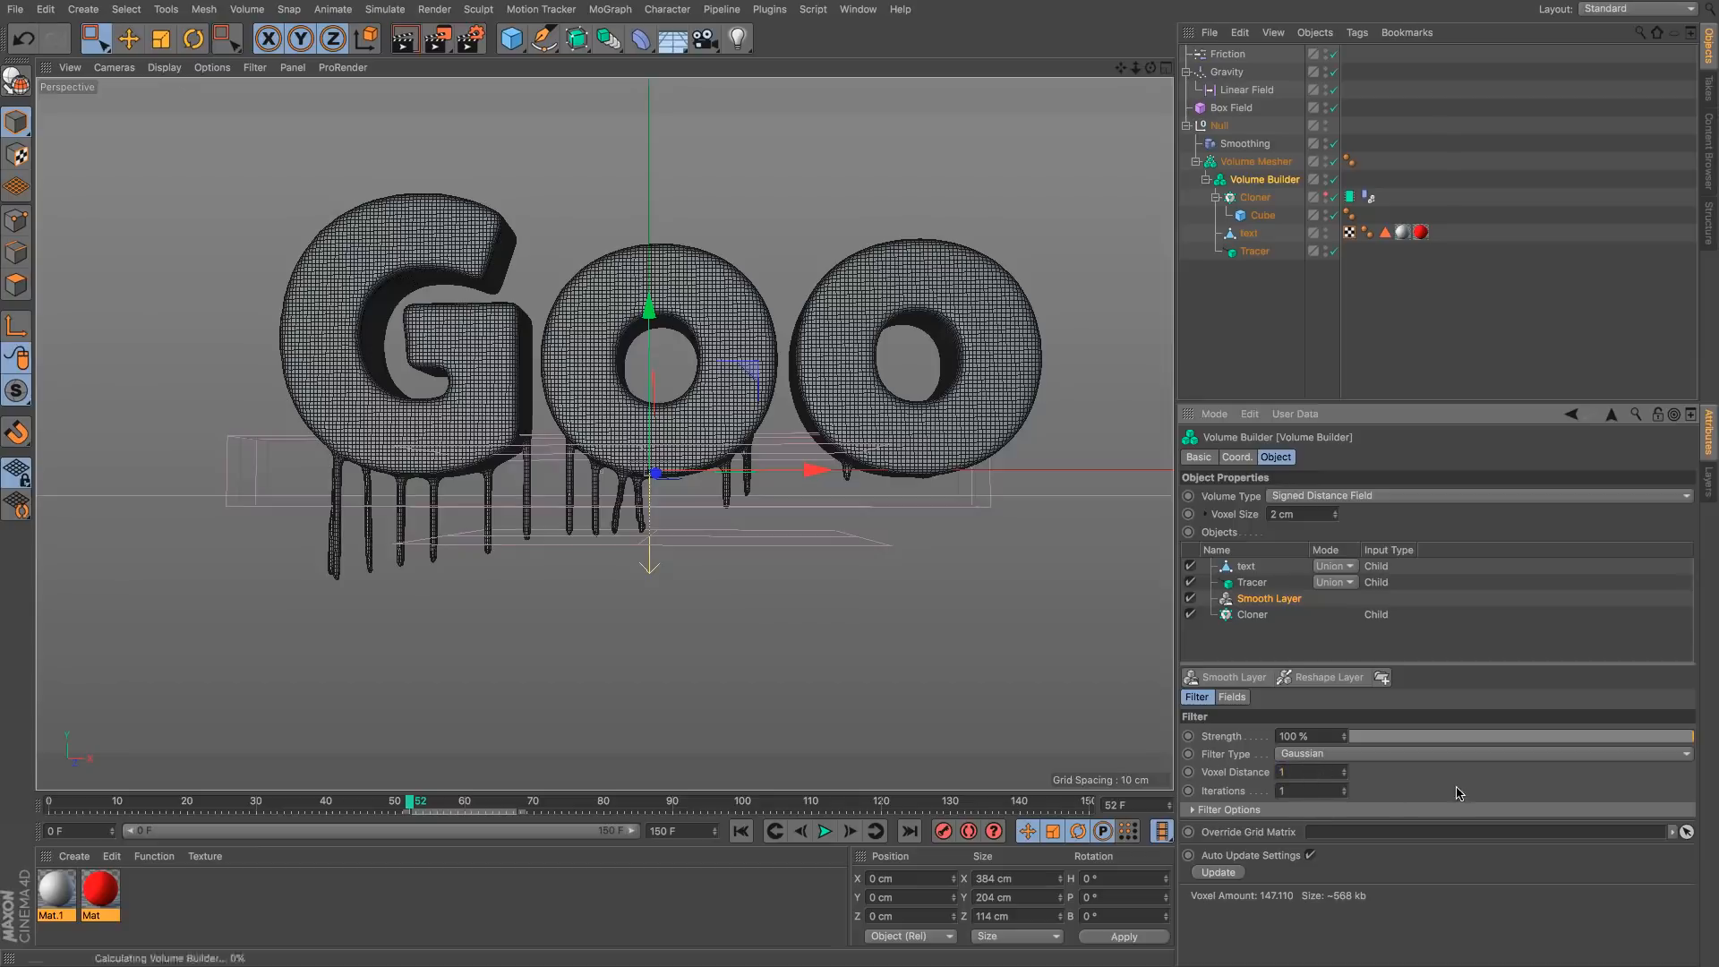
# Step: Examine the drips' rounded ends below the three letters, close up and from several angles
pyautogui.click(1317, 398)
pyautogui.keyDown('alt'); pyautogui.moveTo(626, 474); pyautogui.dragTo(598, 452); pyautogui.keyUp('alt')
pyautogui.keyDown('alt'); pyautogui.moveTo(598, 452); pyautogui.dragTo(833, 439, button='right'); pyautogui.keyUp('alt')
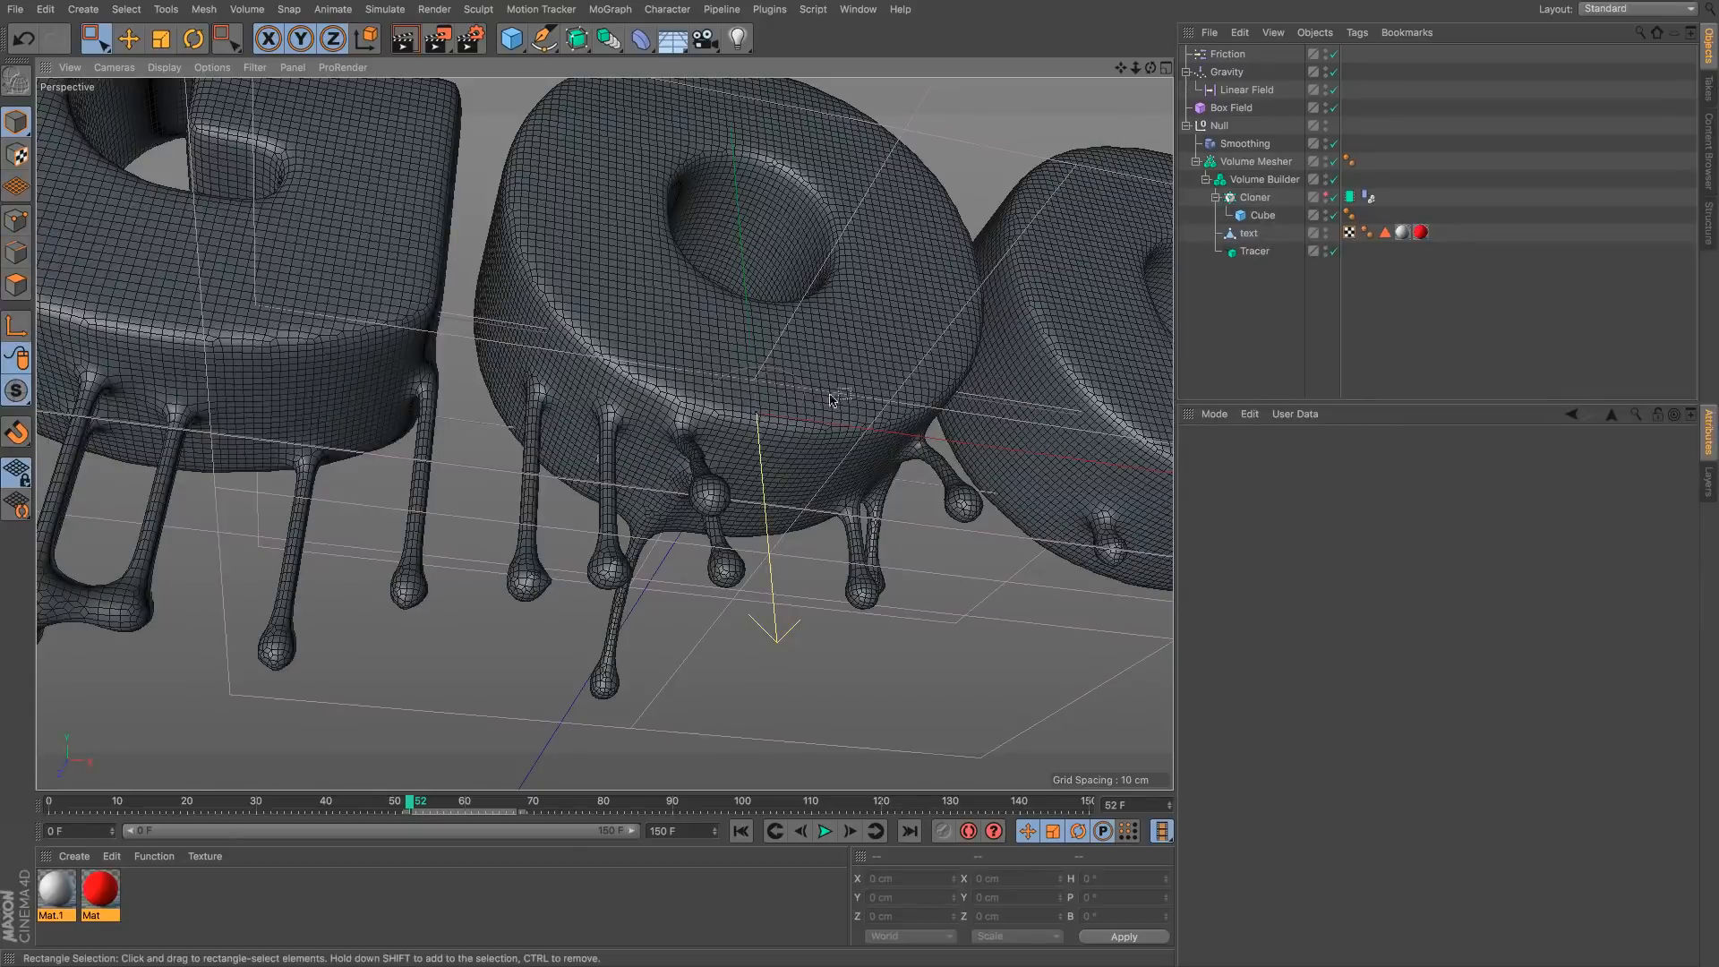
pyautogui.scroll(-6, 850, 385)
pyautogui.keyDown('alt'); pyautogui.moveTo(887, 322); pyautogui.dragTo(817, 404); pyautogui.keyUp('alt')
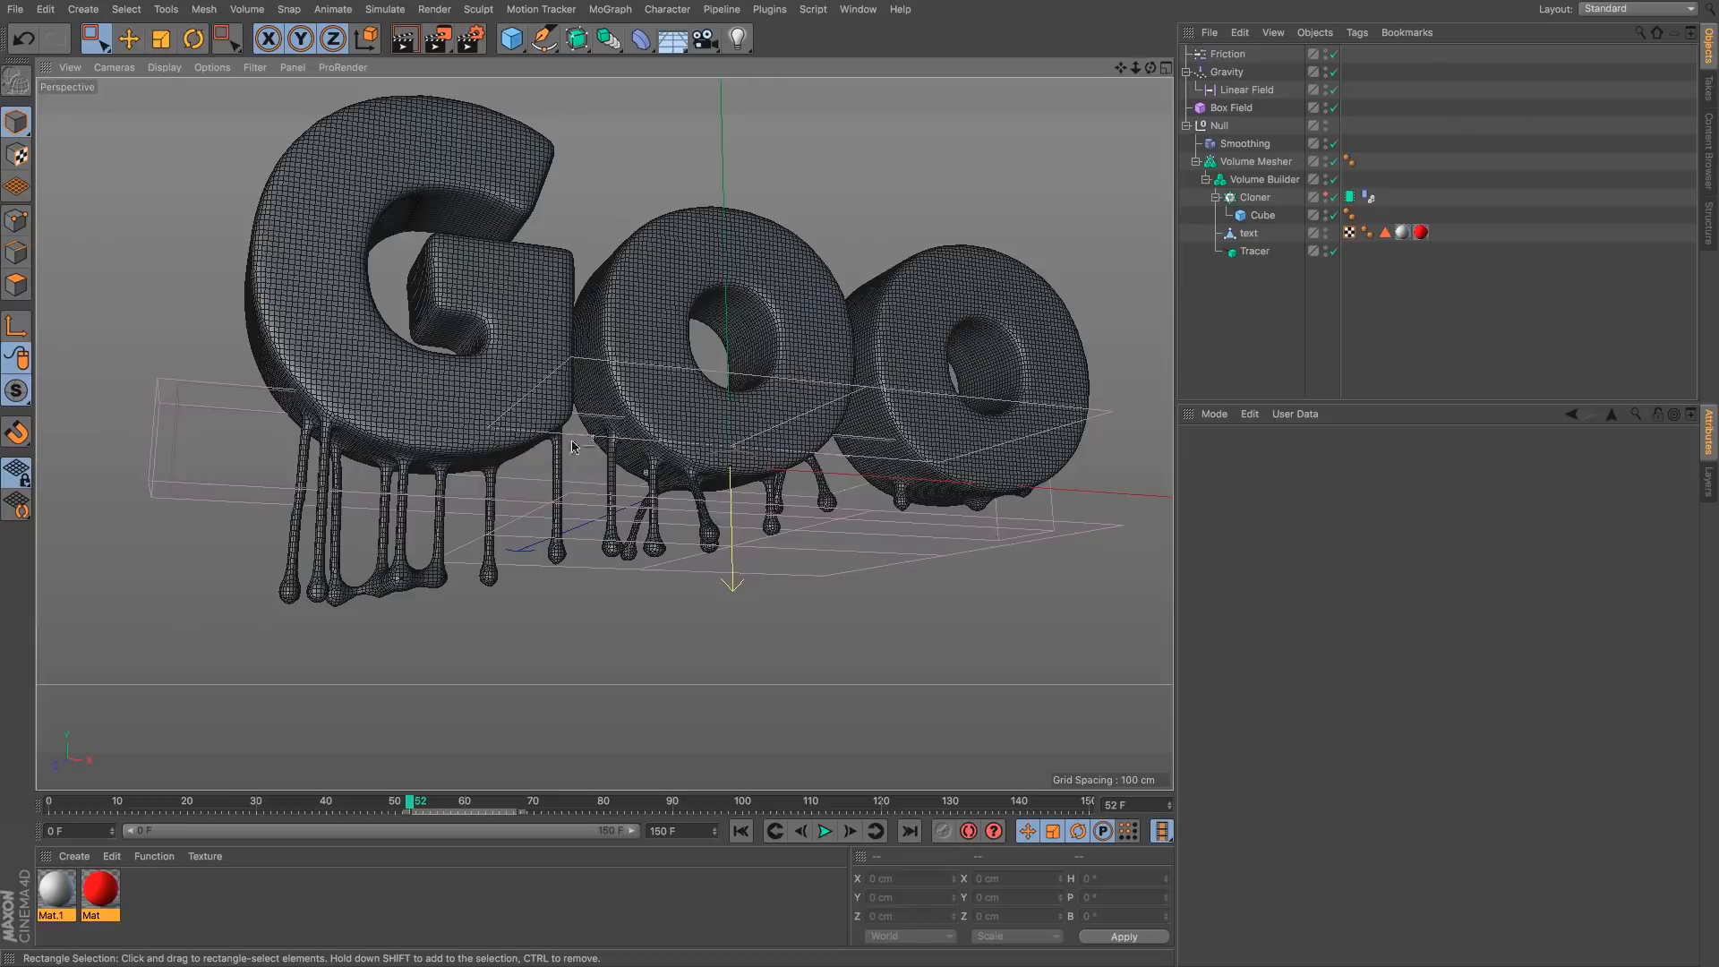
pyautogui.keyDown('alt'); pyautogui.moveTo(792, 403); pyautogui.dragTo(781, 426); pyautogui.keyUp('alt')
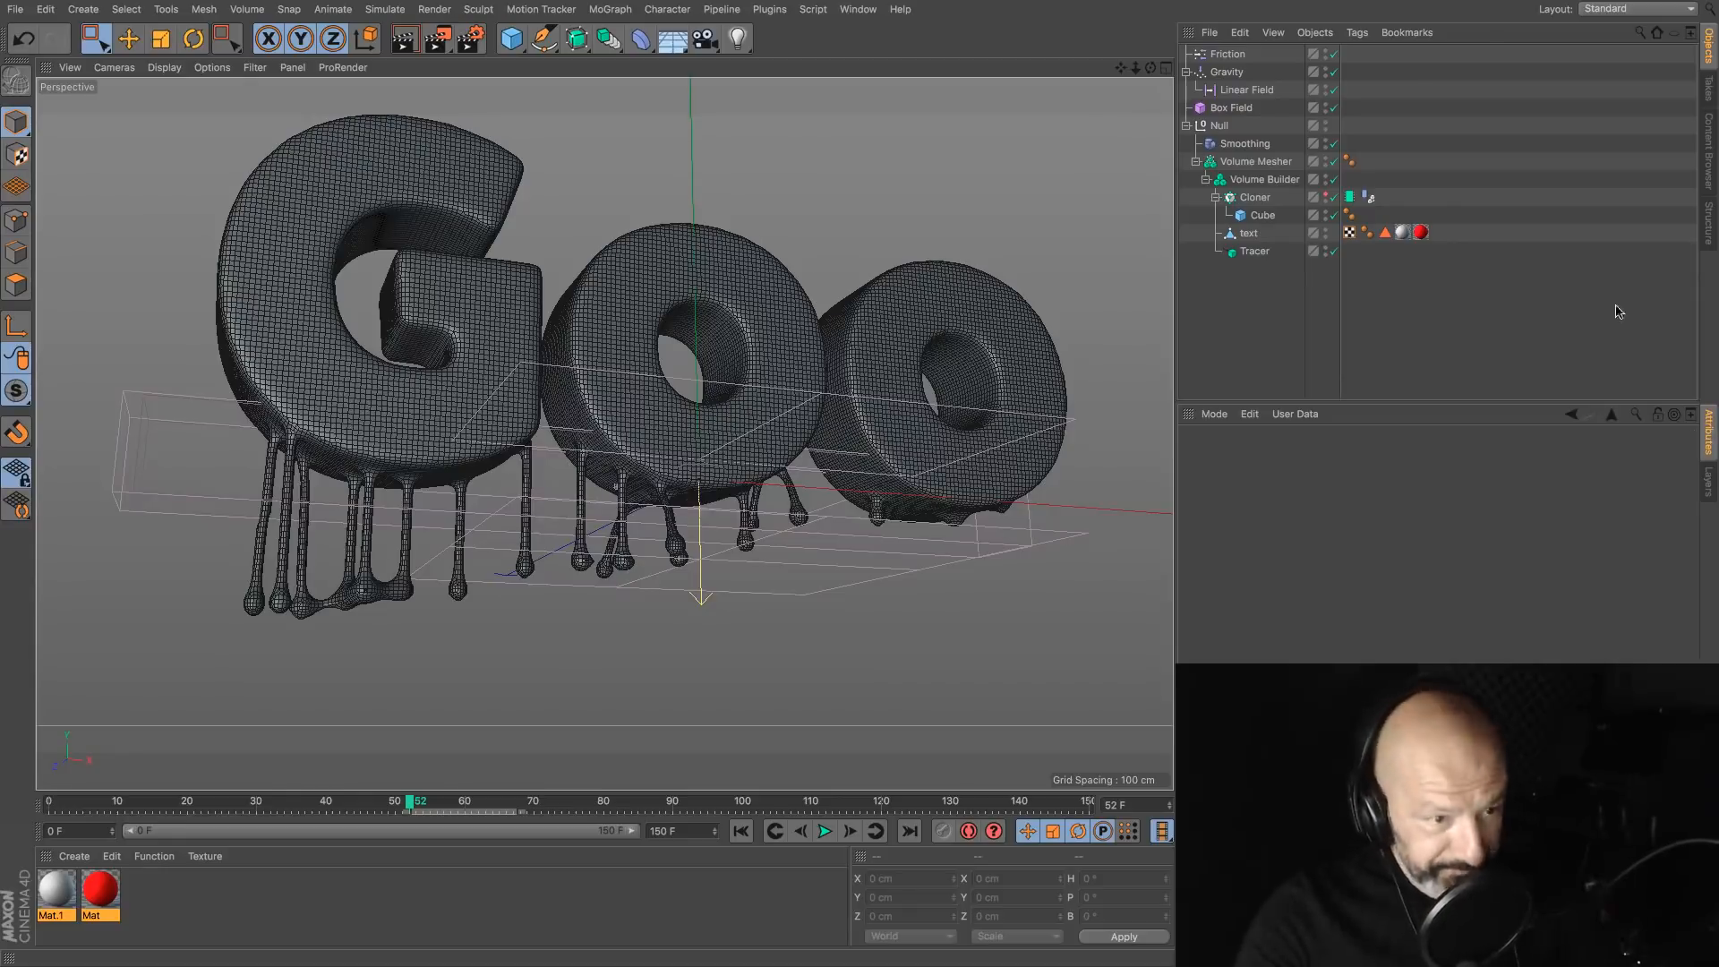
# Step: Start a new project and add a MoGraph Matrix object
pyautogui.rightClick(1226, 318)
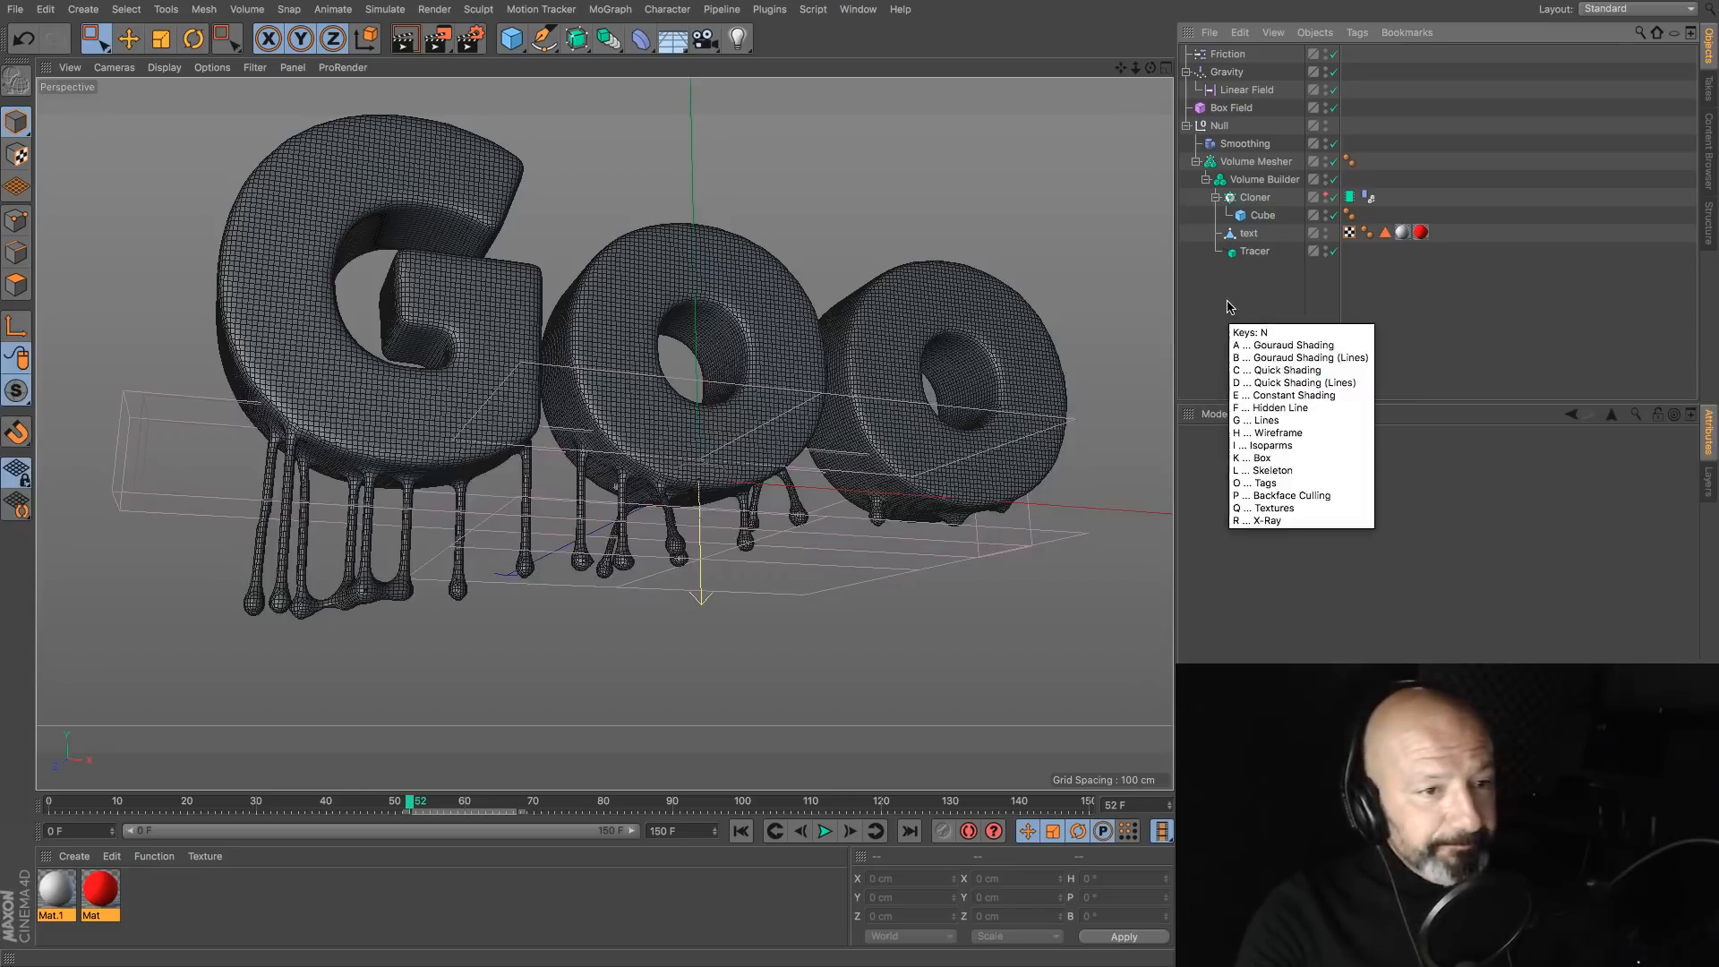
pyautogui.click(1236, 314)
pyautogui.hotkey('ctrl', 'n')
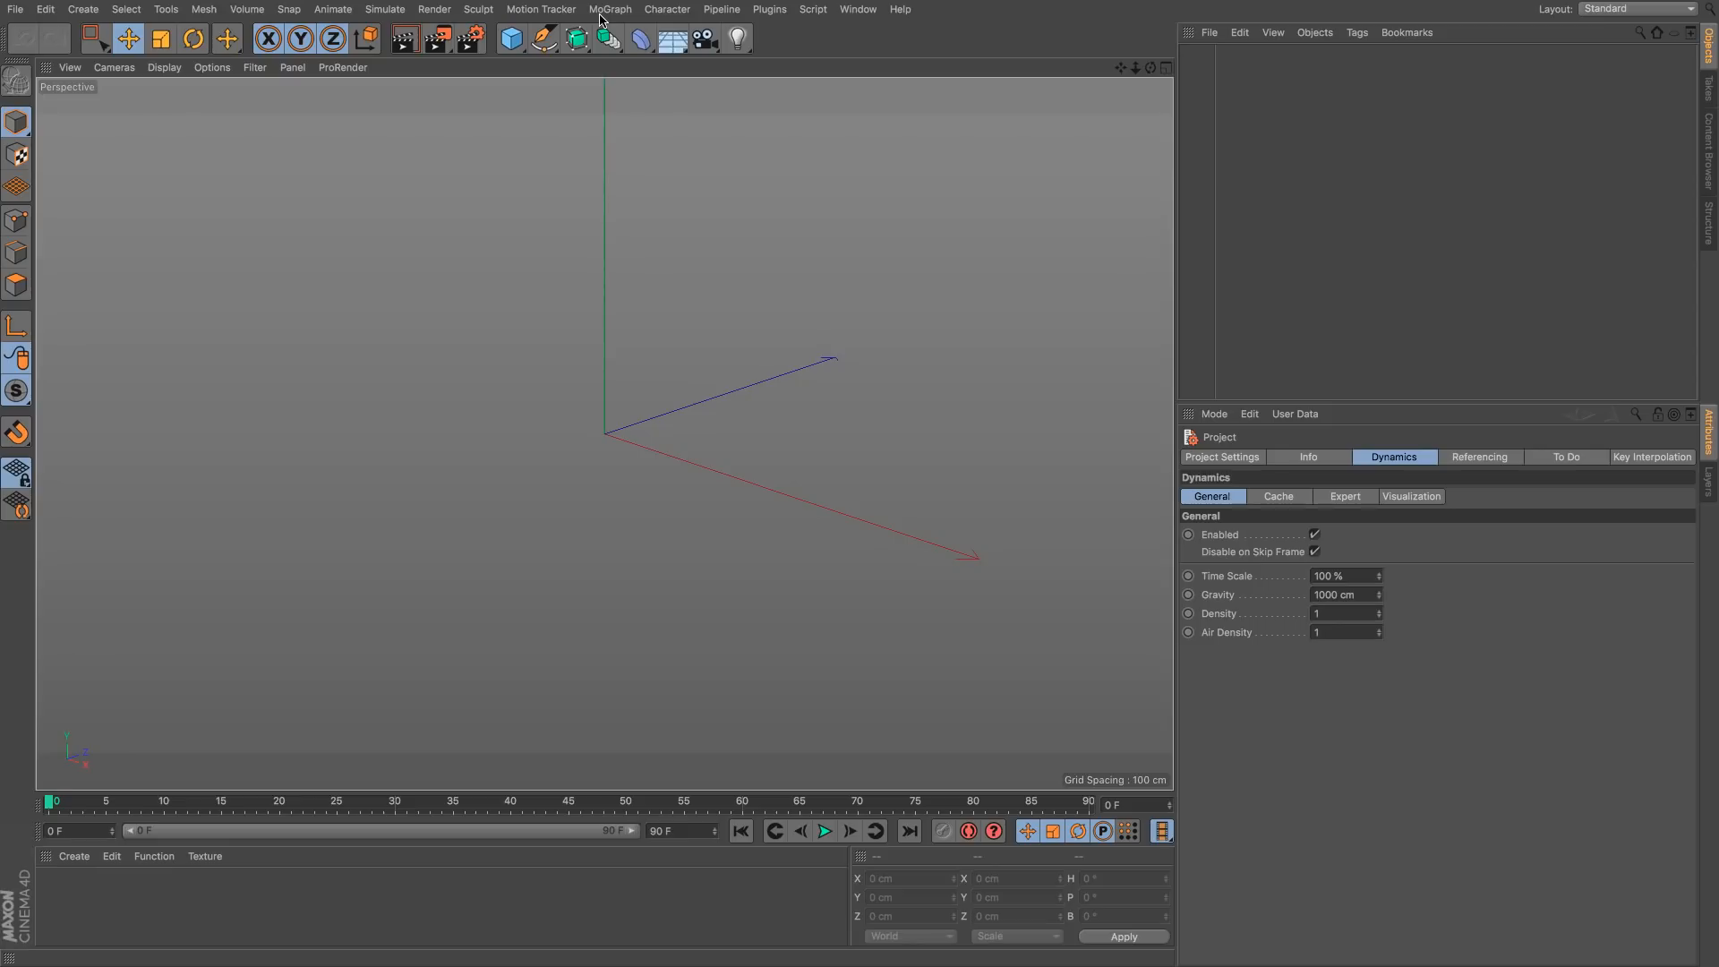
pyautogui.click(606, 14)
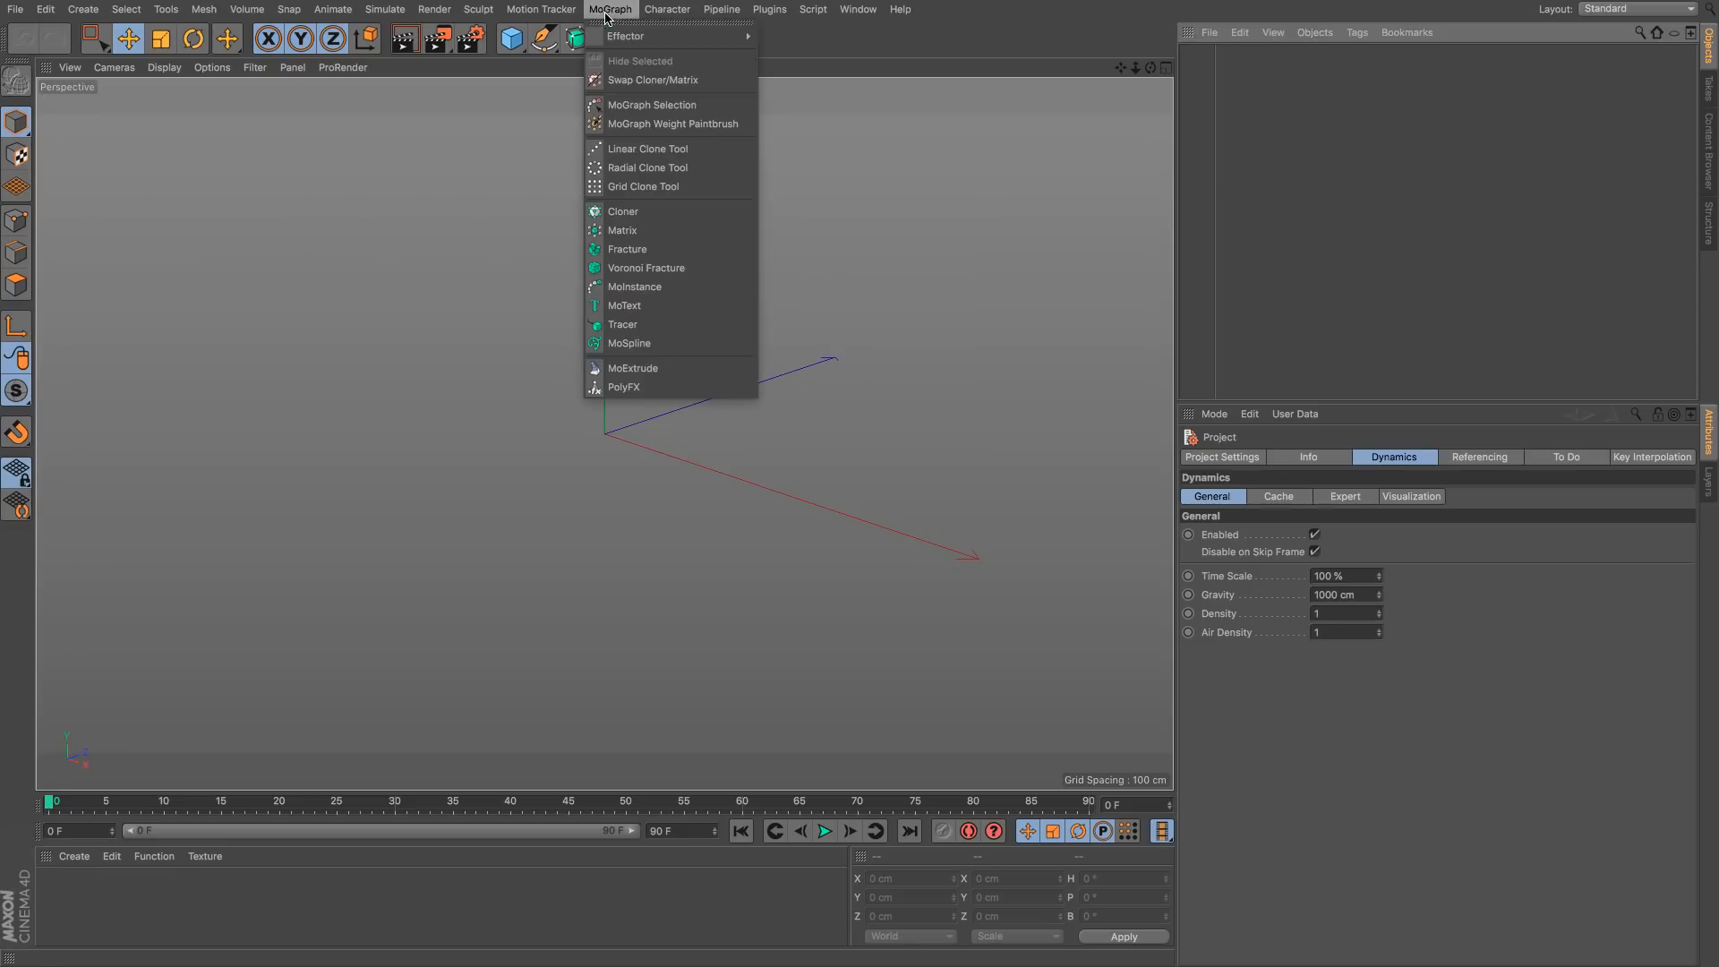
pyautogui.click(653, 228)
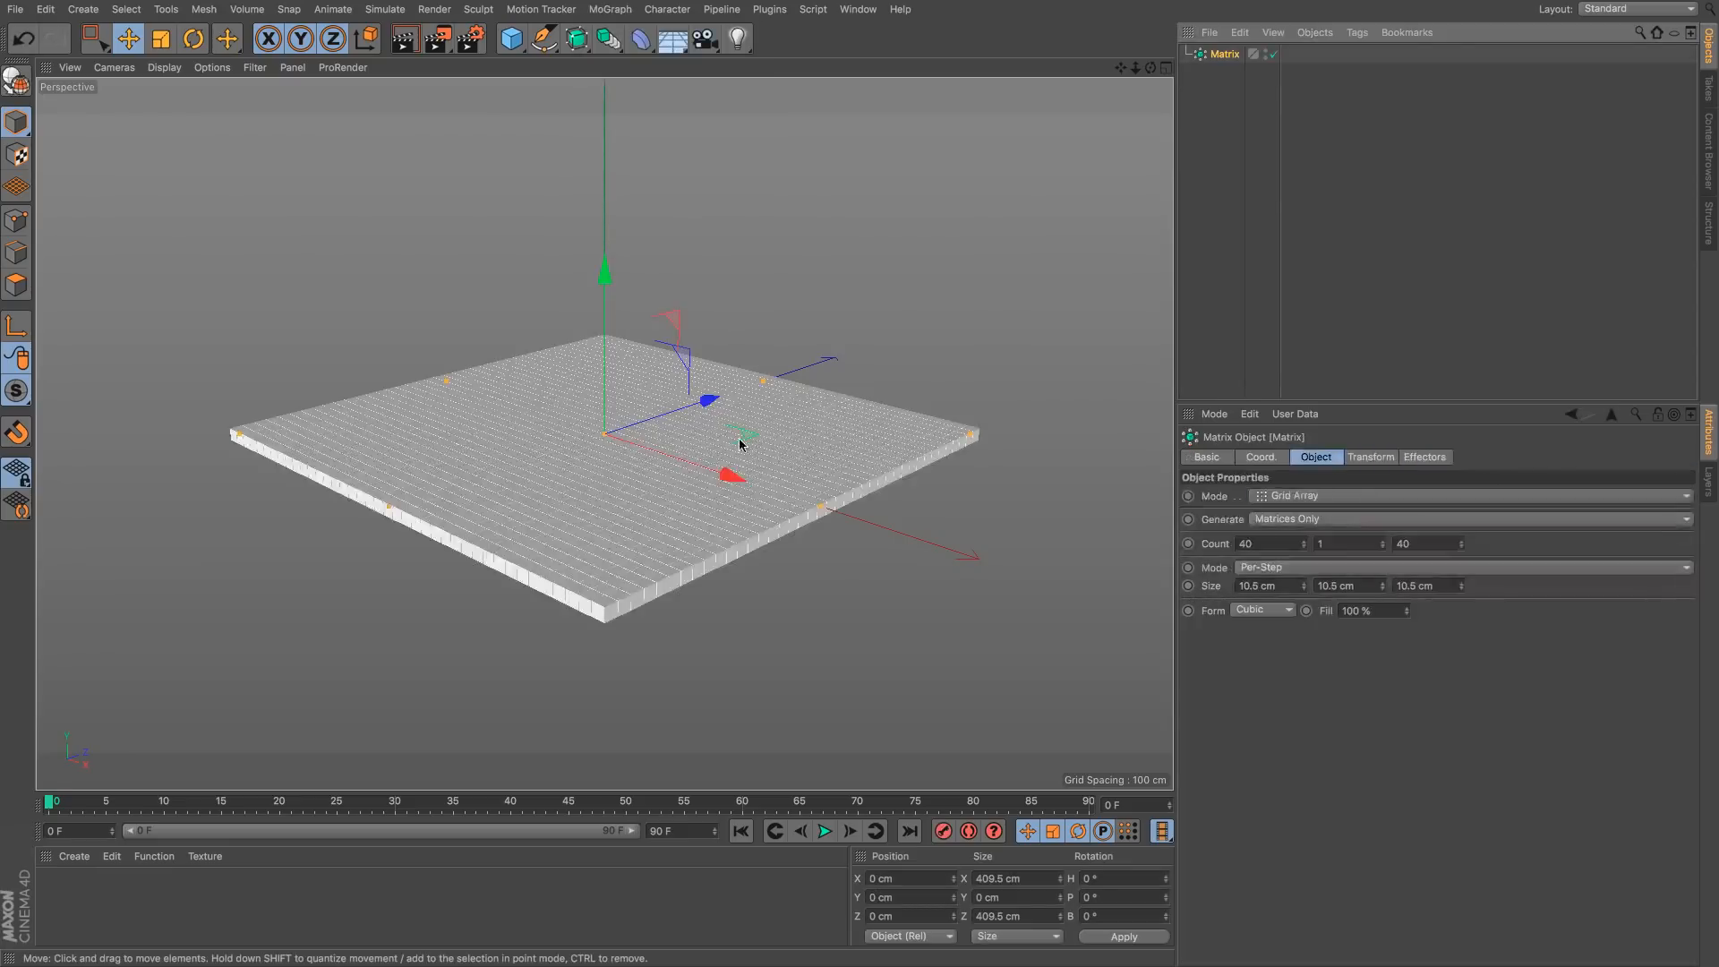
pyautogui.moveTo(813, 452)
pyautogui.keyDown('alt'); pyautogui.mouseDown()
pyautogui.moveTo(782, 390)
pyautogui.moveTo(821, 485)
pyautogui.moveTo(844, 436)
pyautogui.mouseUp(); pyautogui.keyUp('alt')
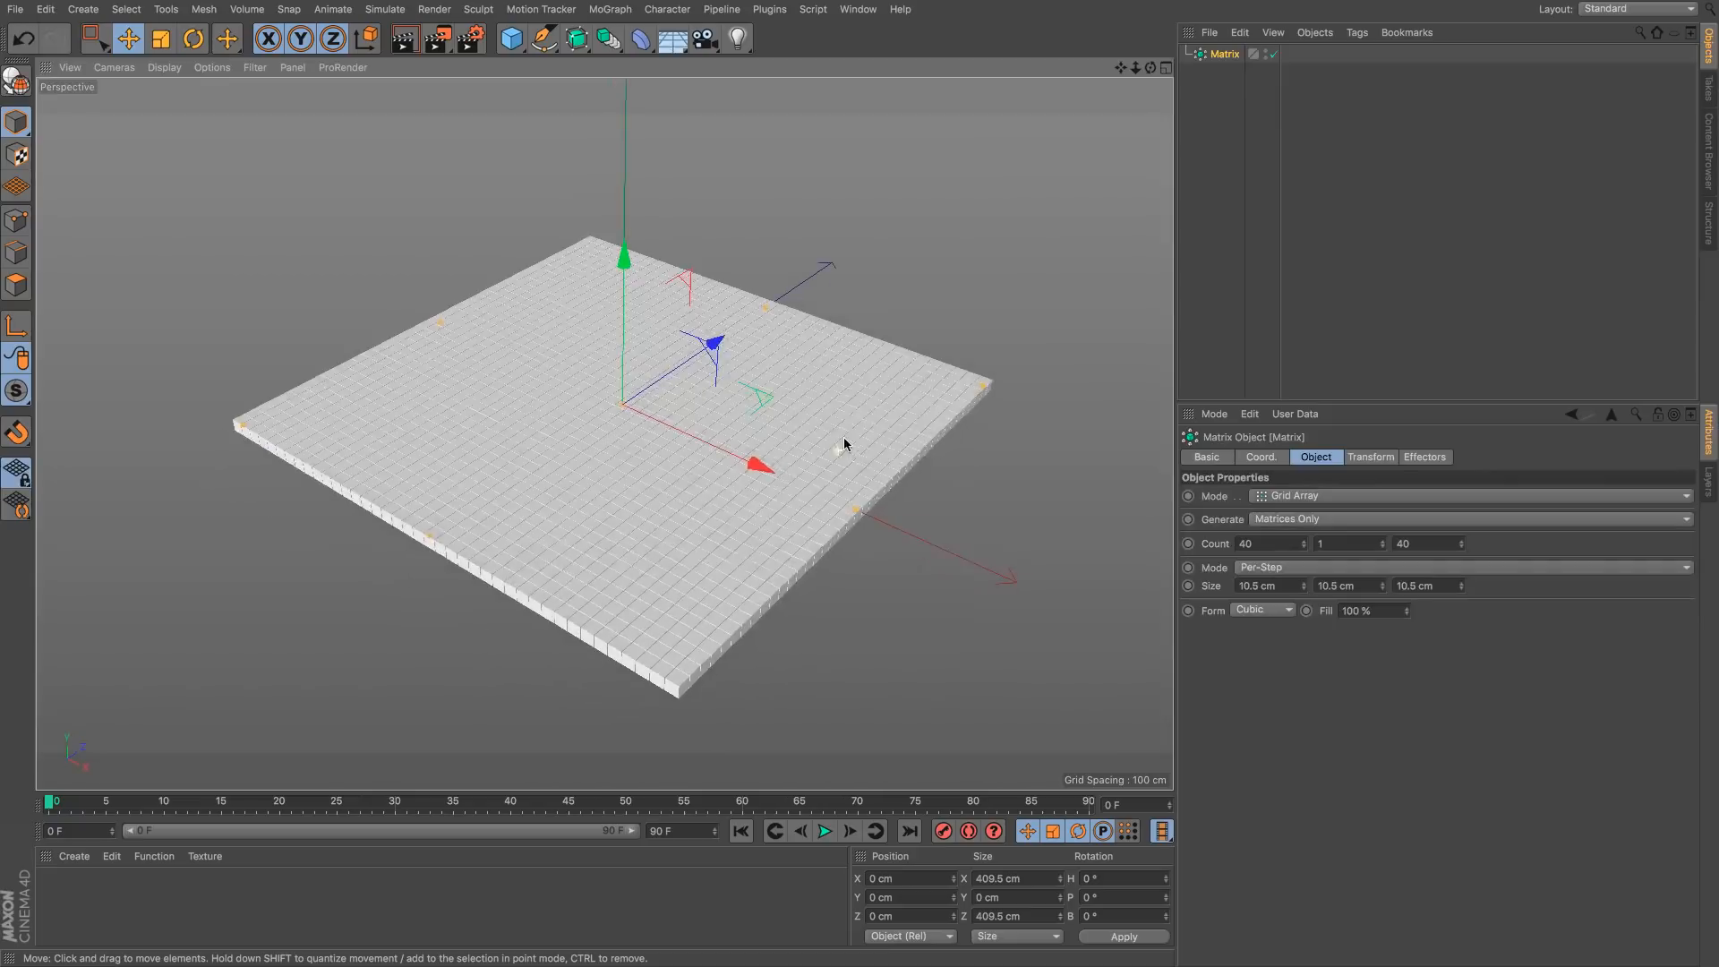
# Step: Color the Matrix blue with H 217°, S 62 % and V 63 %, and enable SSAO in the viewport
pyautogui.click(1370, 457)
pyautogui.click(1547, 646)
pyautogui.click(1555, 665)
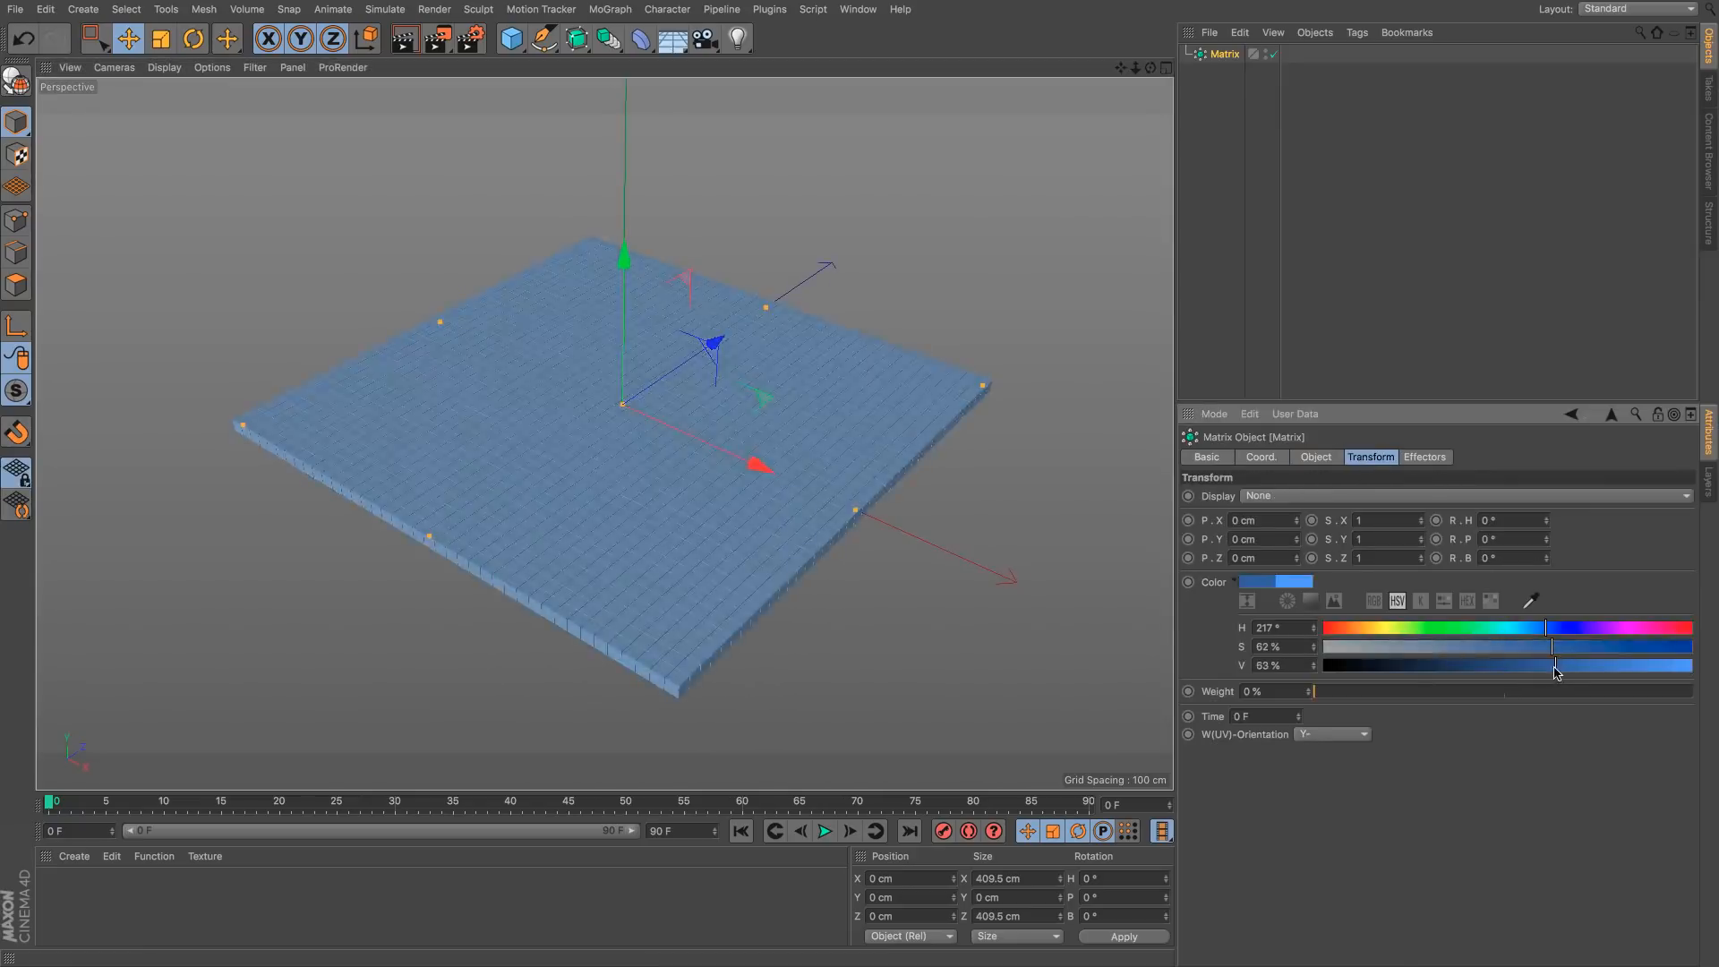
pyautogui.click(1311, 75)
pyautogui.click(1224, 54)
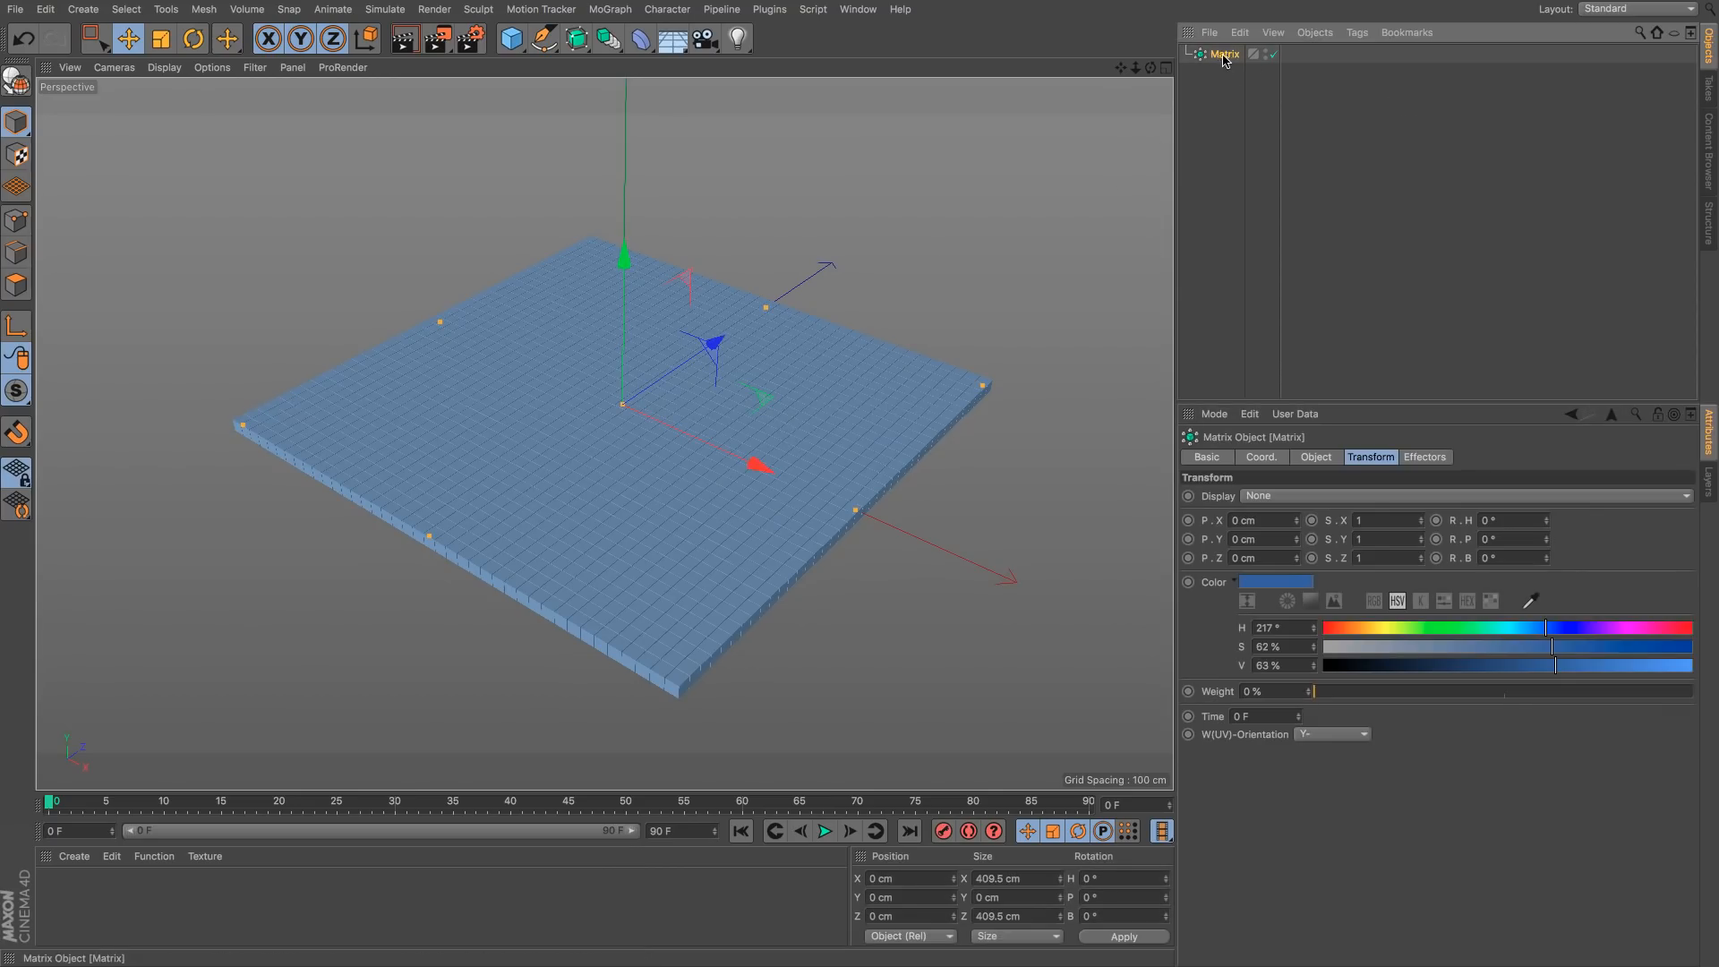
pyautogui.click(212, 67)
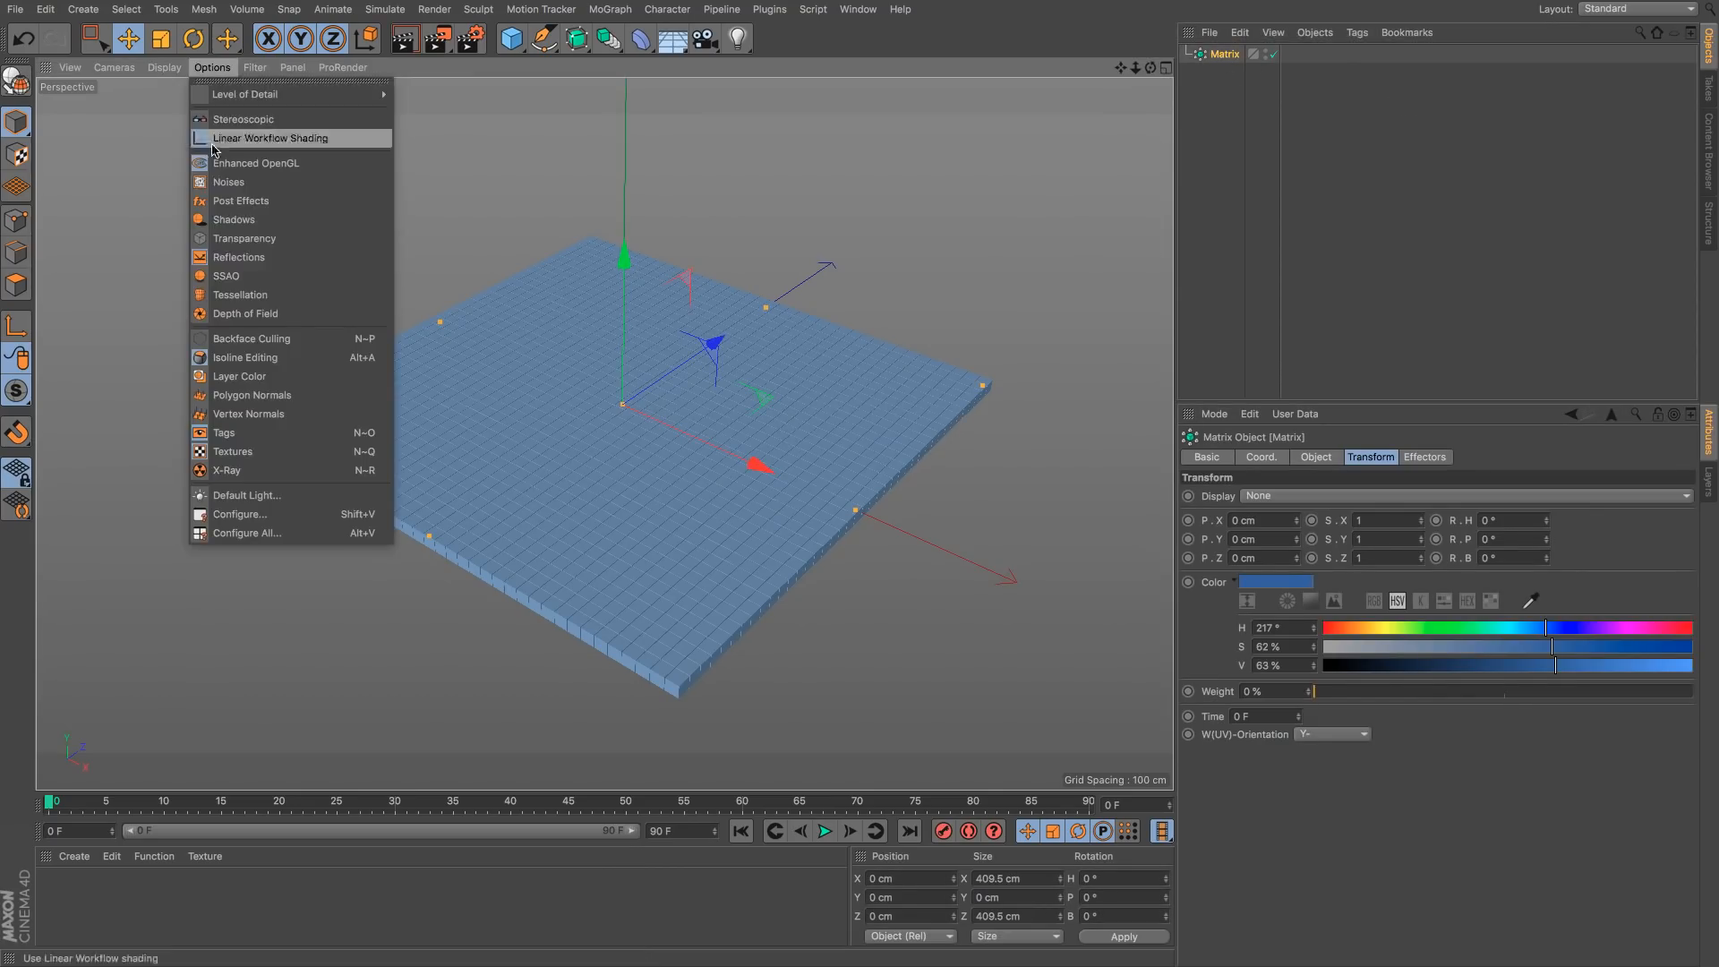
pyautogui.click(250, 276)
# Step: Add a Plain effector to the Matrix and turn its Color Mode off
pyautogui.click(1441, 458)
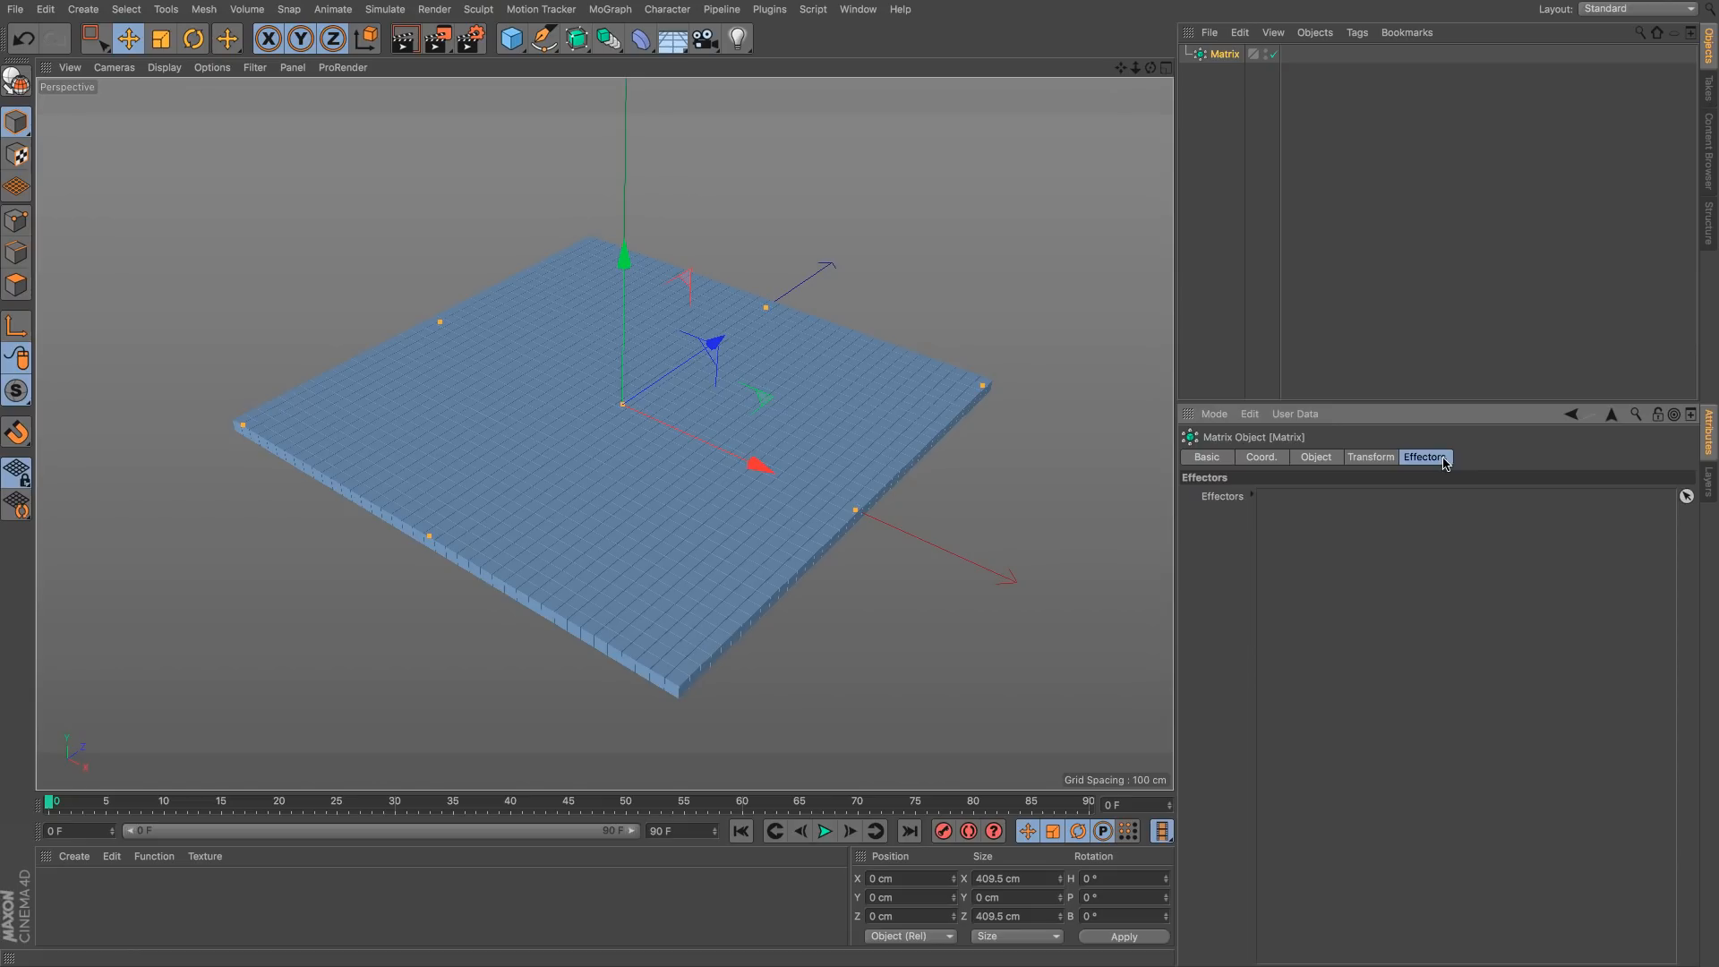
pyautogui.click(618, 36)
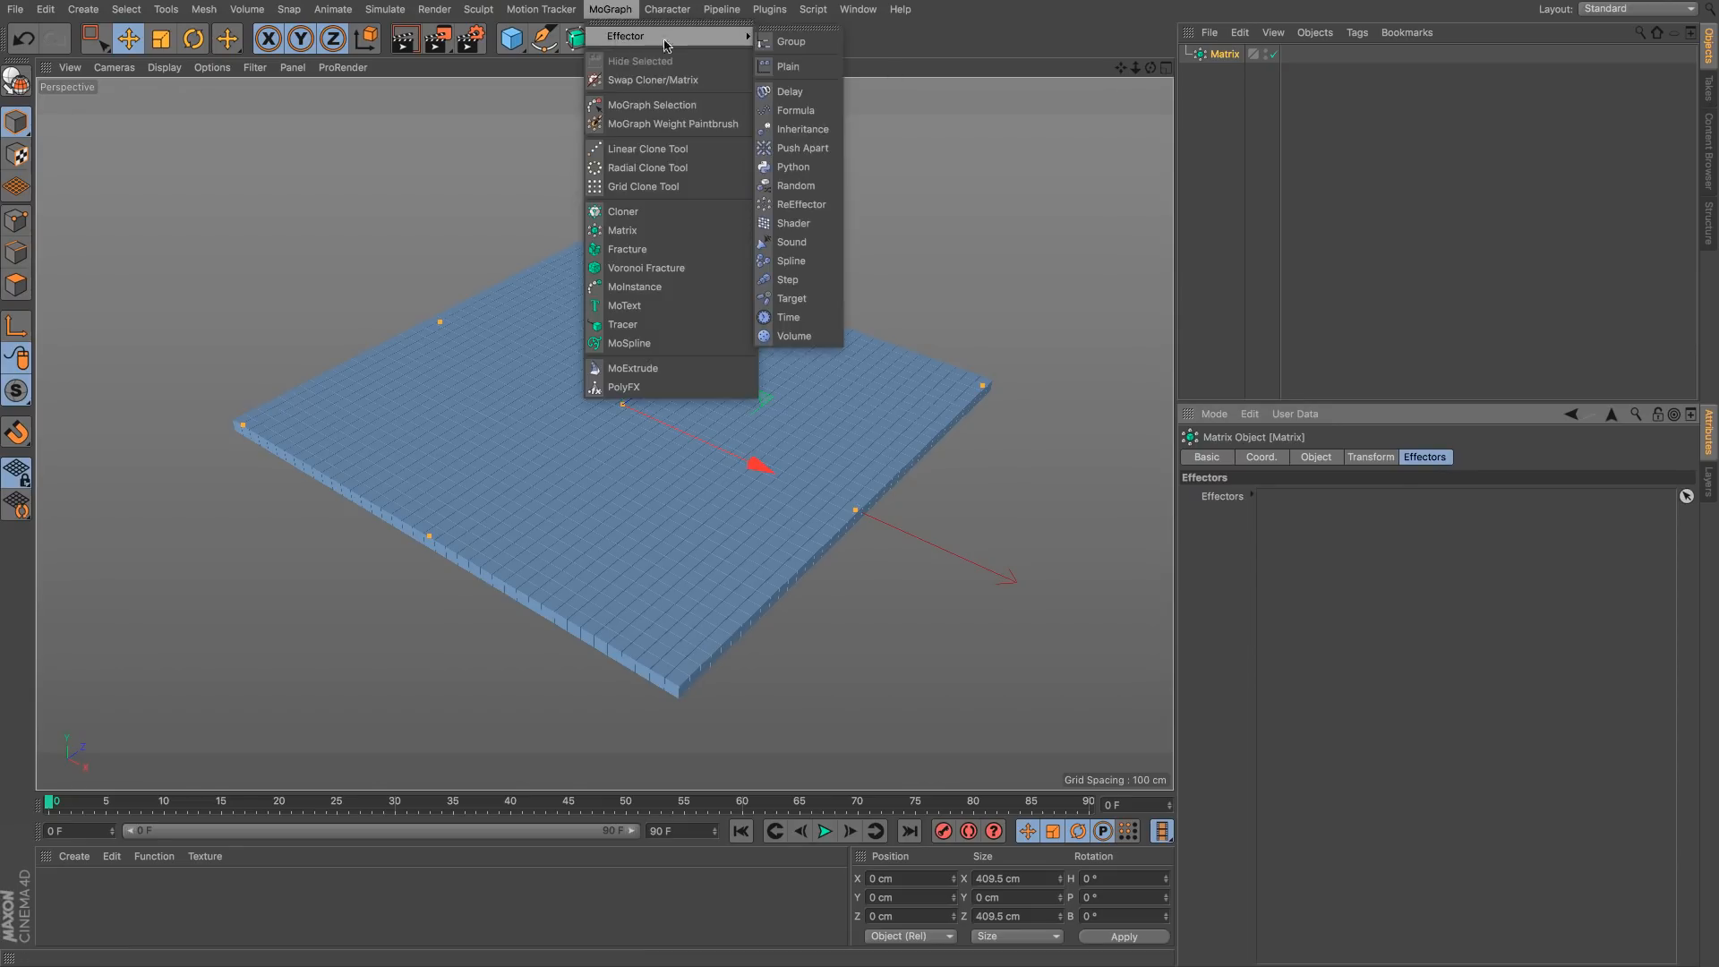
pyautogui.click(797, 67)
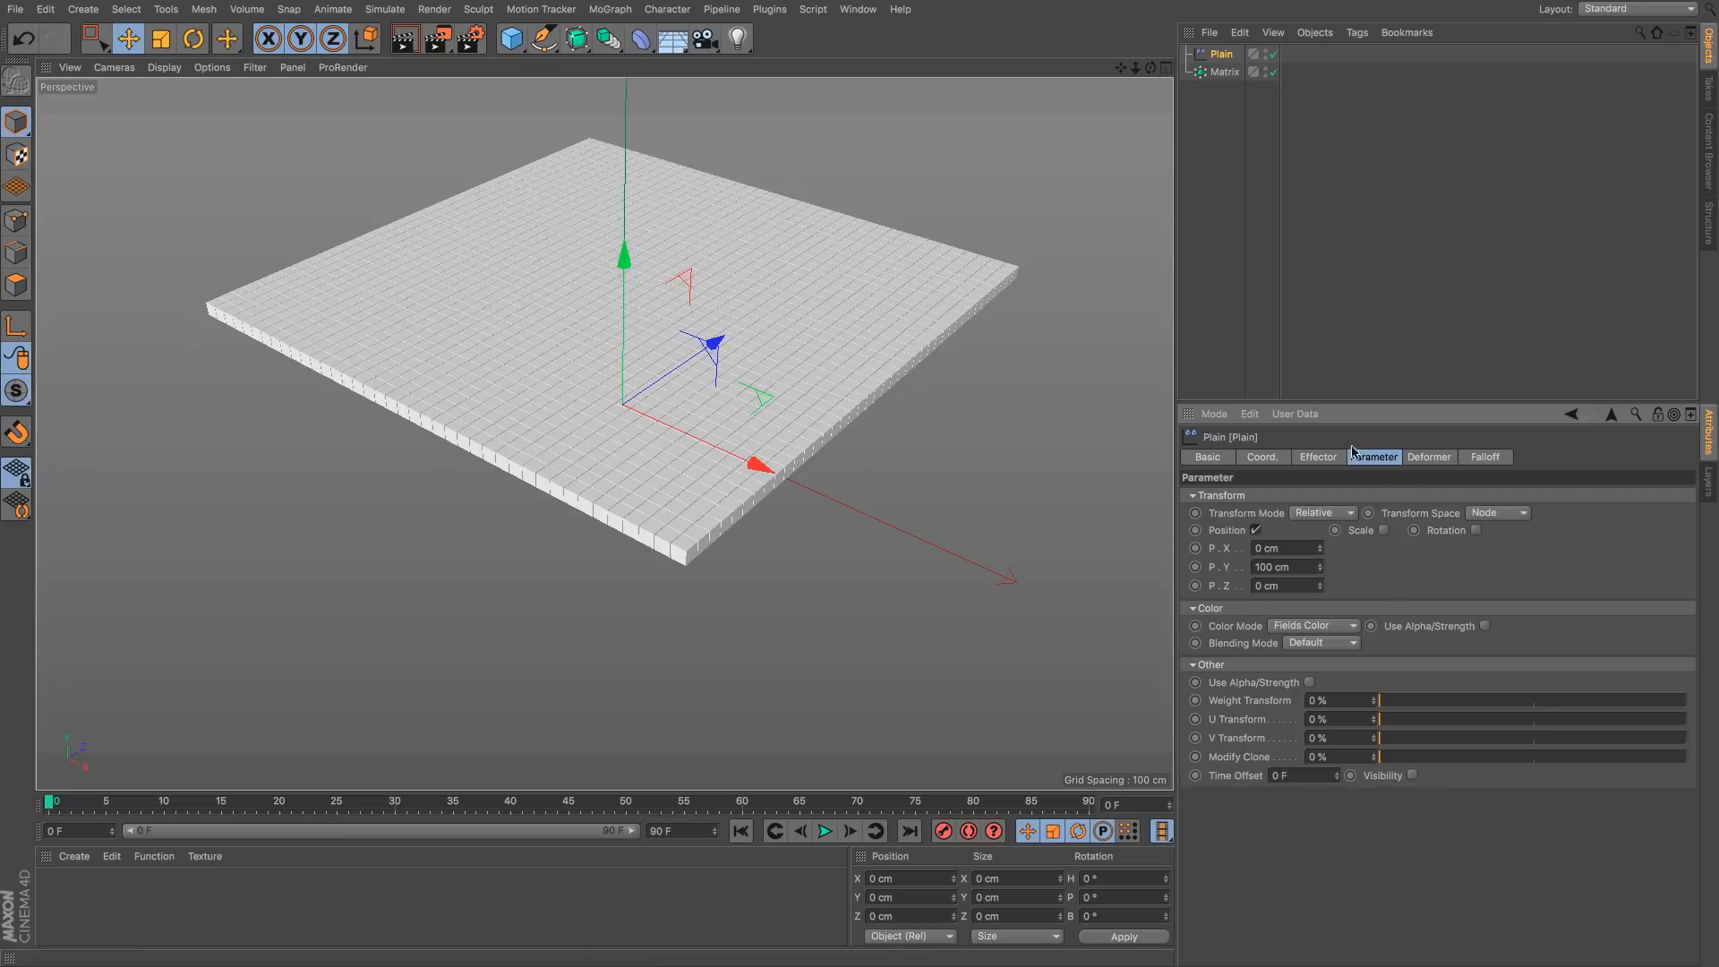
pyautogui.click(1325, 626)
pyautogui.click(1289, 637)
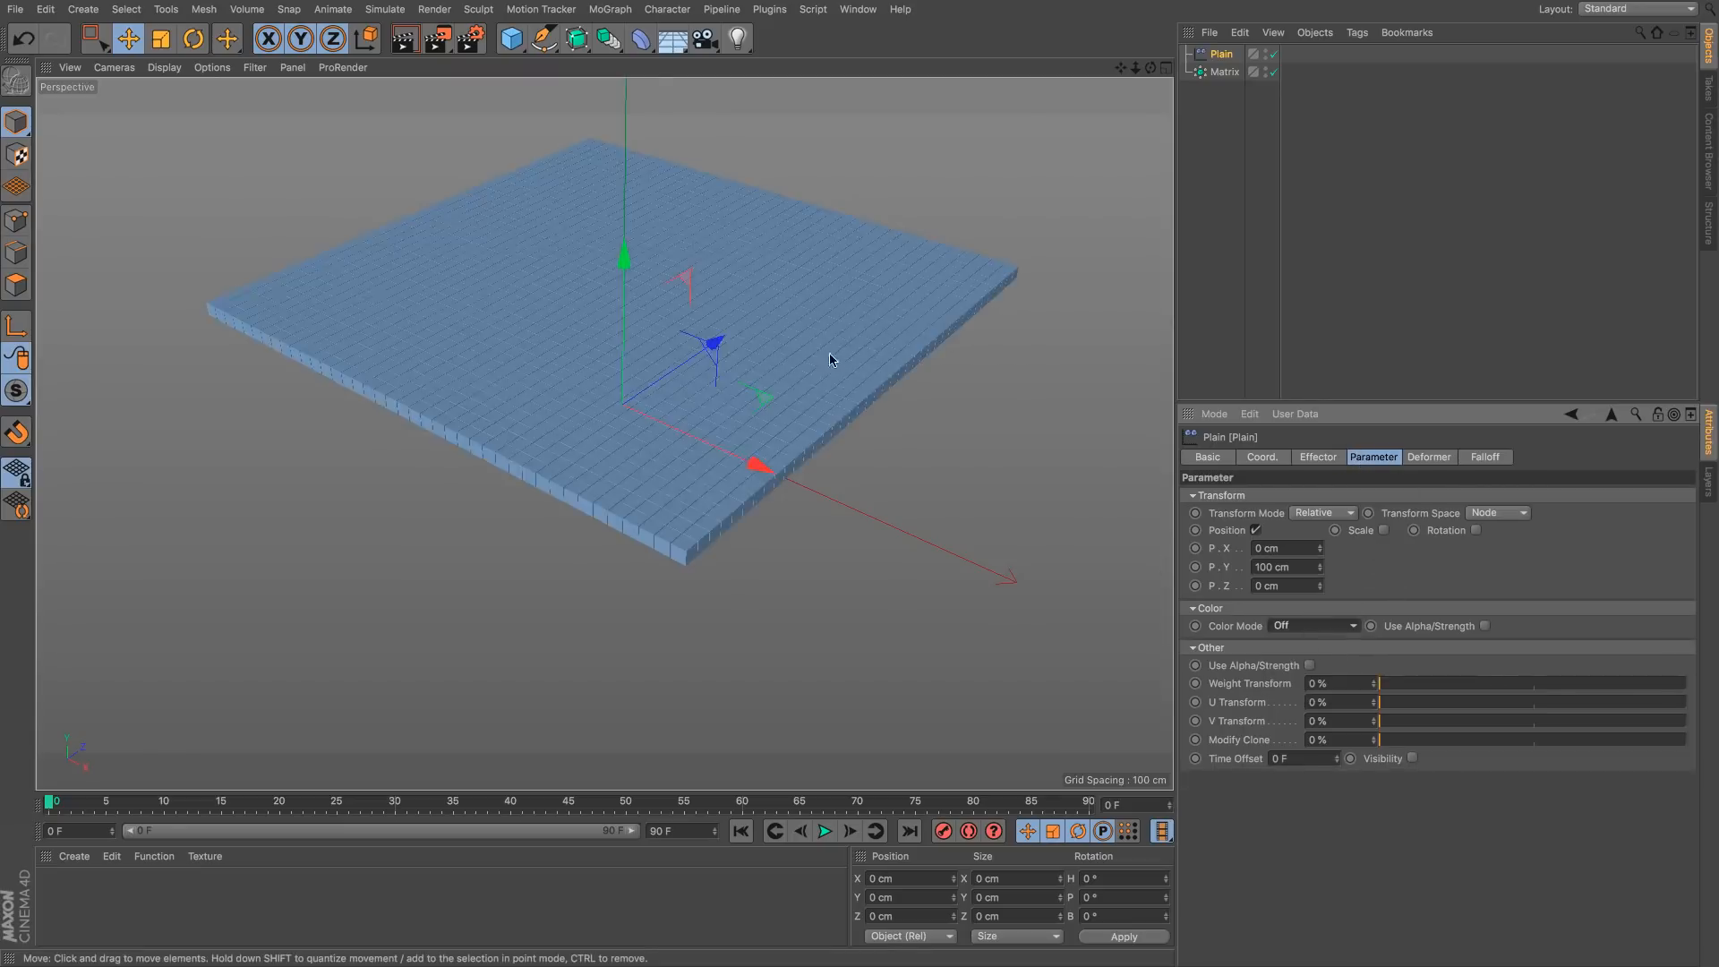
# Step: Show the Matrix grid in the front view and check the Plain effector's Y position offset
pyautogui.keyDown('alt'); pyautogui.moveTo(832, 357); pyautogui.dragTo(750, 318); pyautogui.keyUp('alt')
pyautogui.scroll(-3, 750, 319)
pyautogui.click(1165, 67)
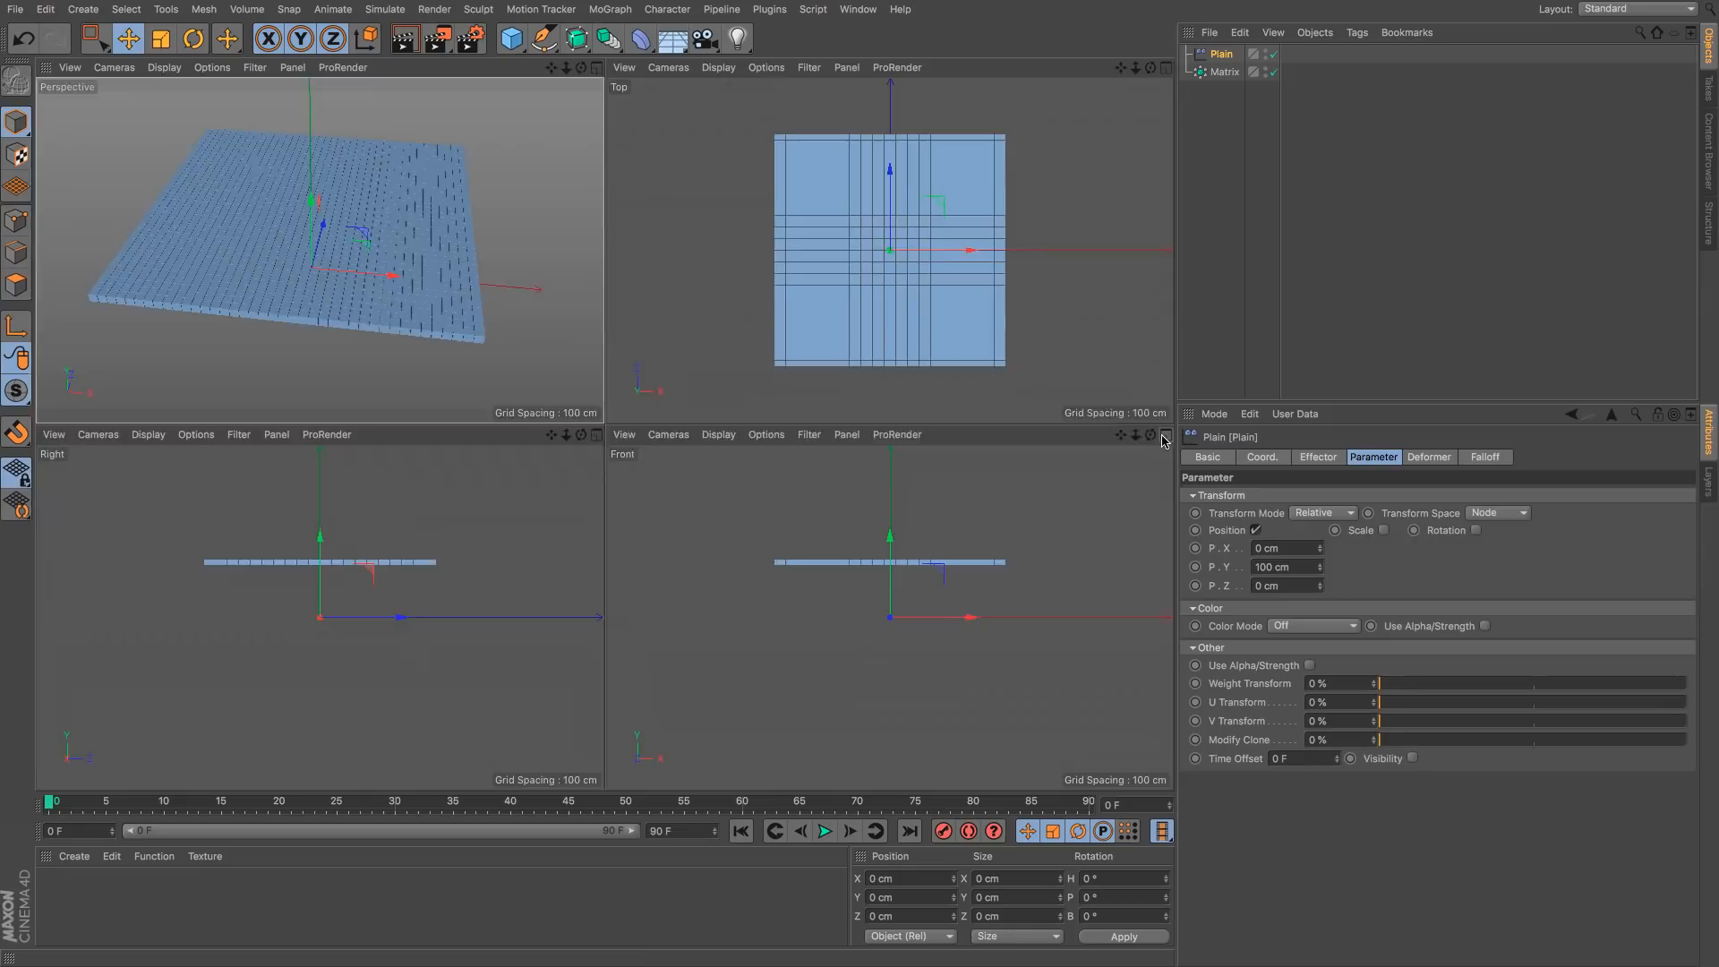
pyautogui.click(1166, 434)
pyautogui.scroll(-2, 787, 367)
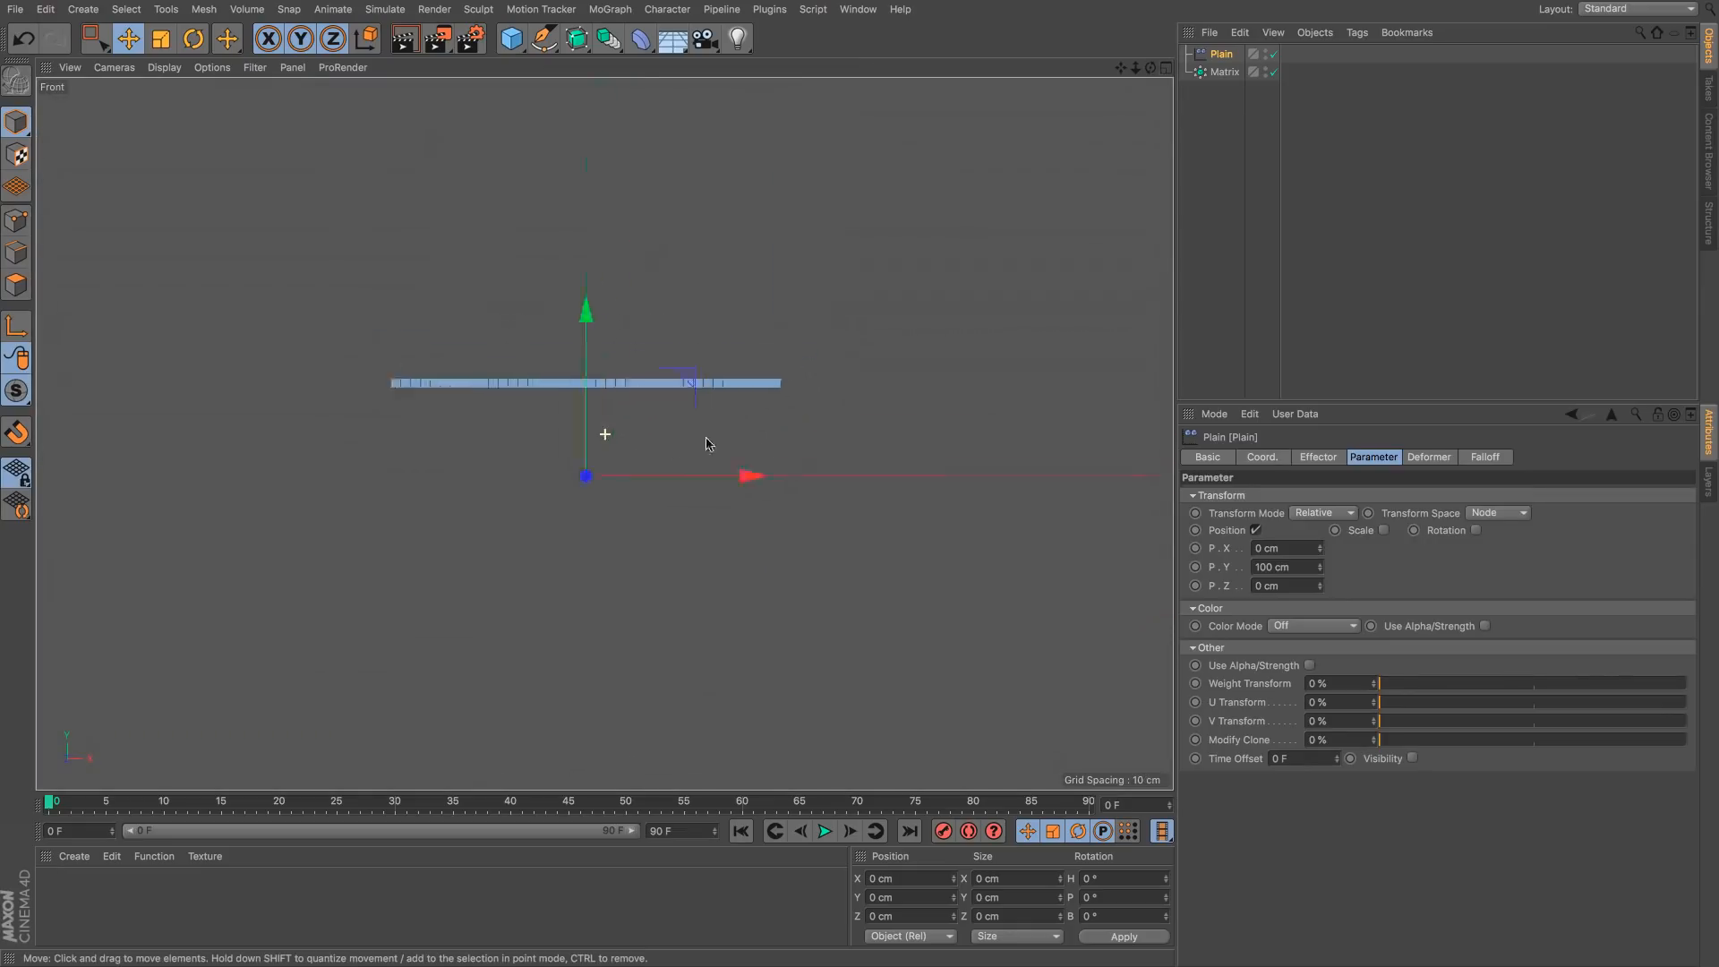
pyautogui.scroll(3, 707, 439)
pyautogui.keyDown('alt'); pyautogui.moveTo(704, 437); pyautogui.dragTo(737, 429, button='middle'); pyautogui.keyUp('alt')
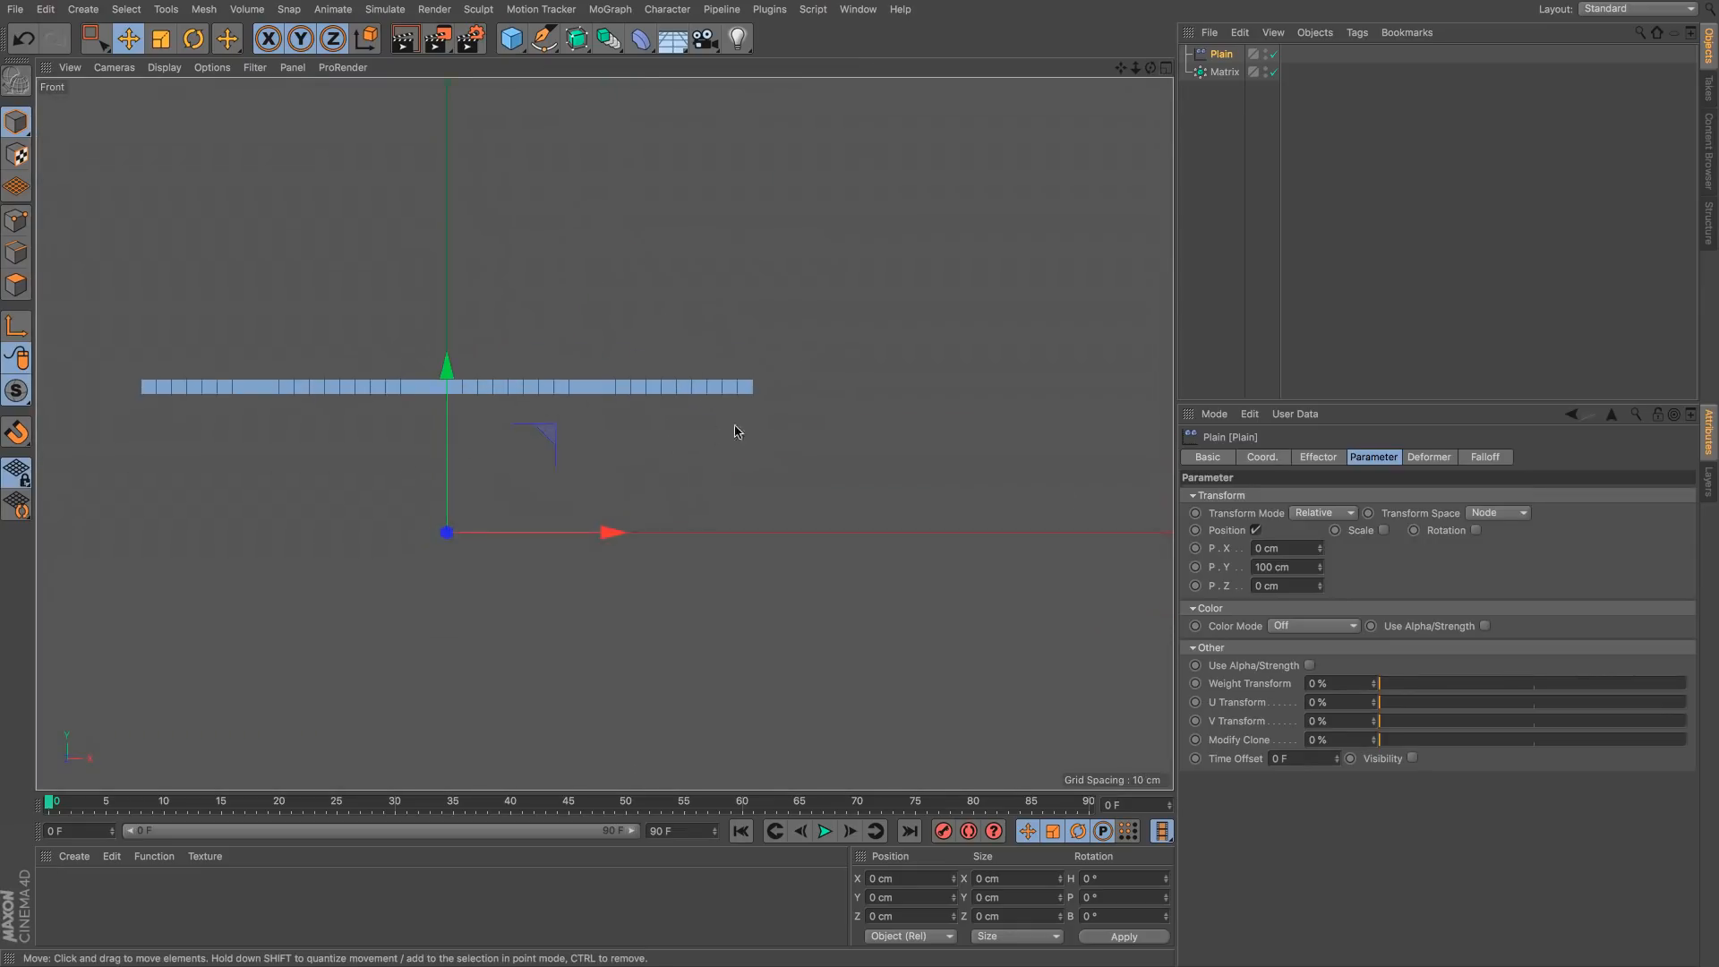
pyautogui.click(1284, 567)
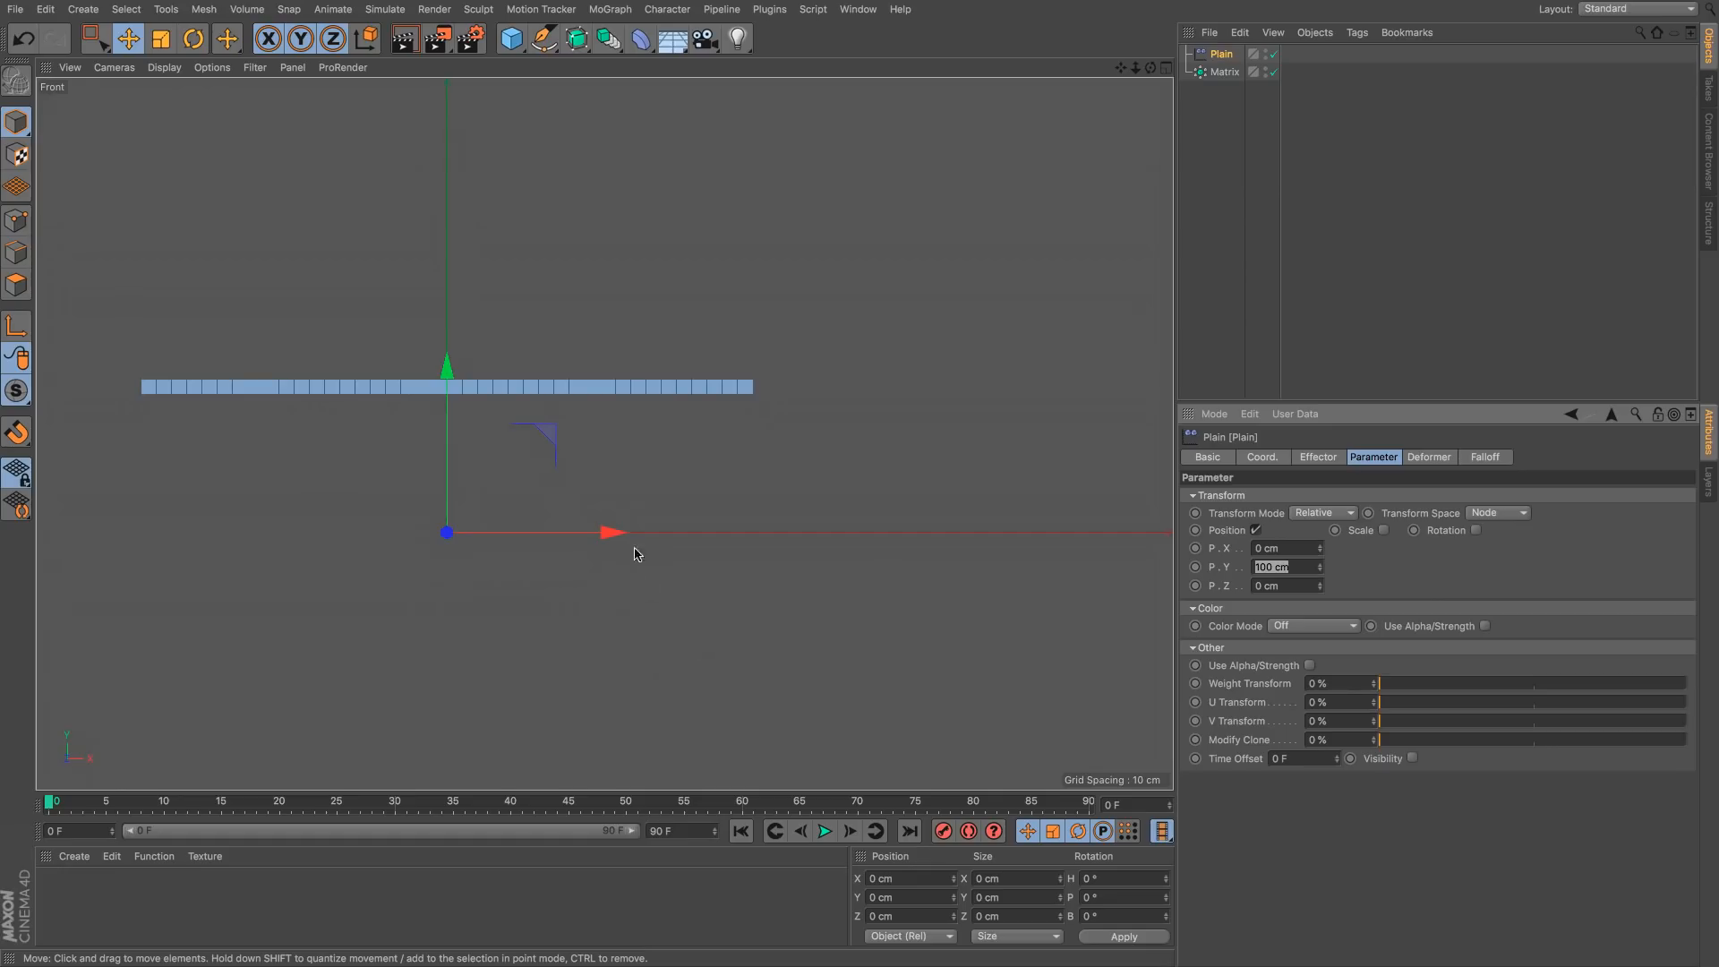
# Step: Add a cube sized 100 cm in X, Y and Z
pyautogui.click(511, 39)
pyautogui.click(1303, 496)
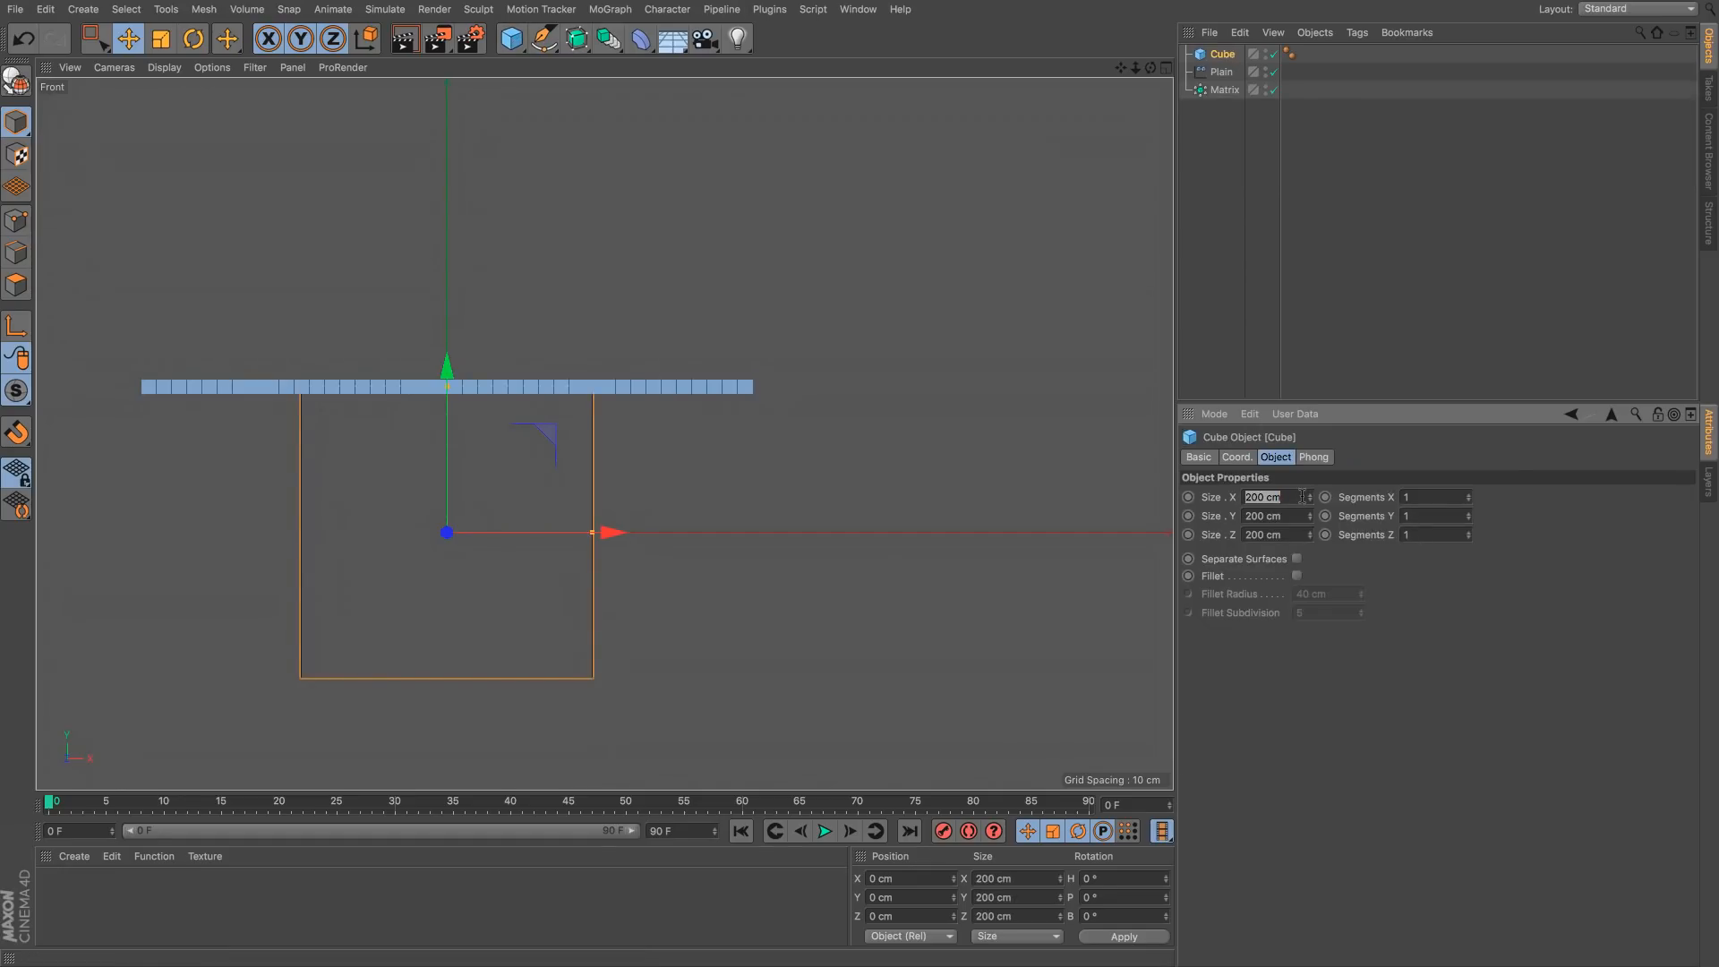
pyautogui.write('100')
pyautogui.press('Tab')
pyautogui.write('100')
pyautogui.press('Tab')
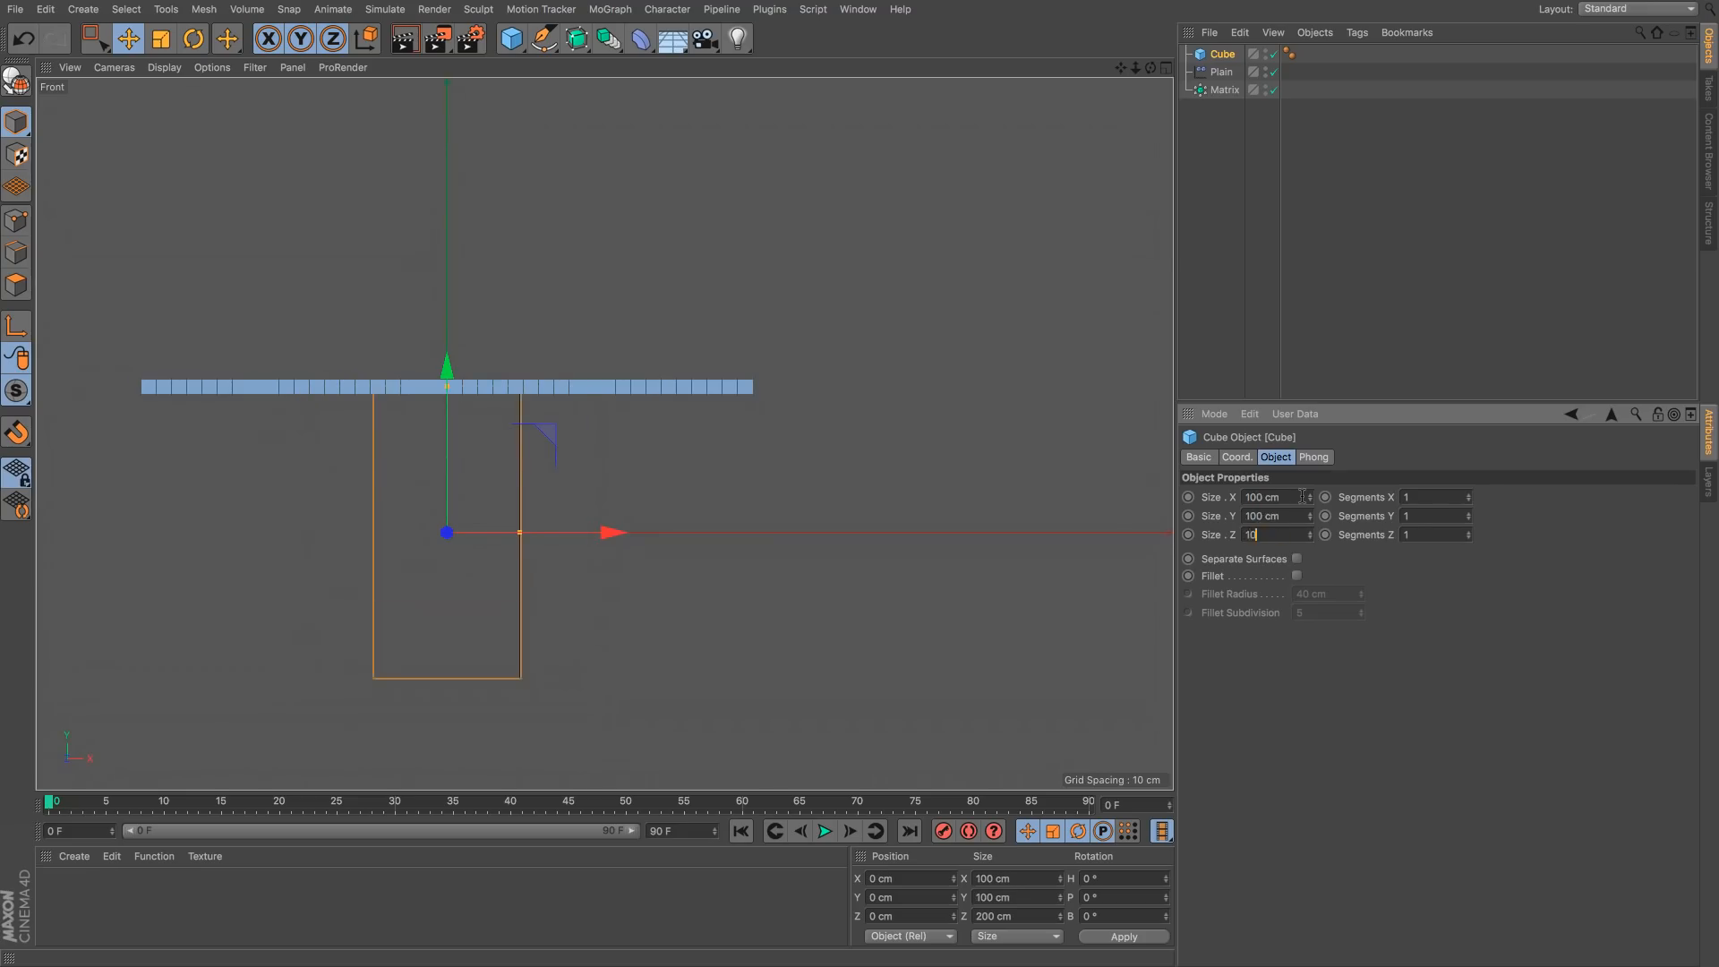
pyautogui.write('100')
pyautogui.press('Return')
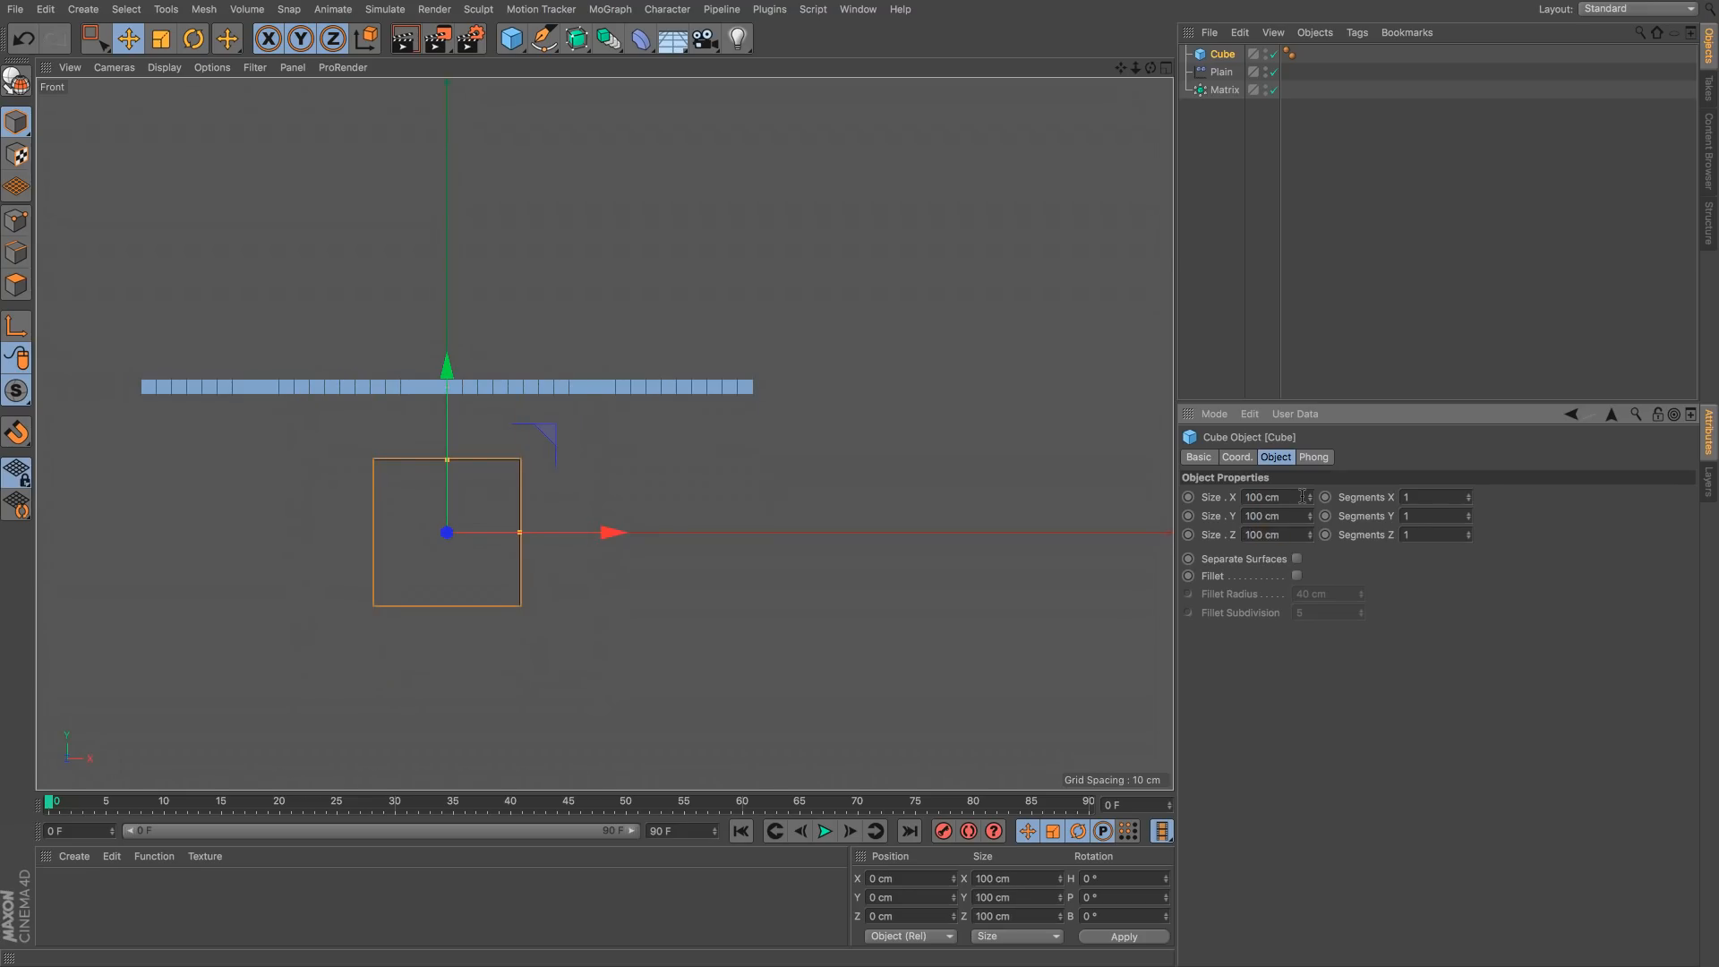
# Step: Set the cube's Y position to 50 cm
pyautogui.click(924, 898)
pyautogui.write('50')
pyautogui.press('Return')
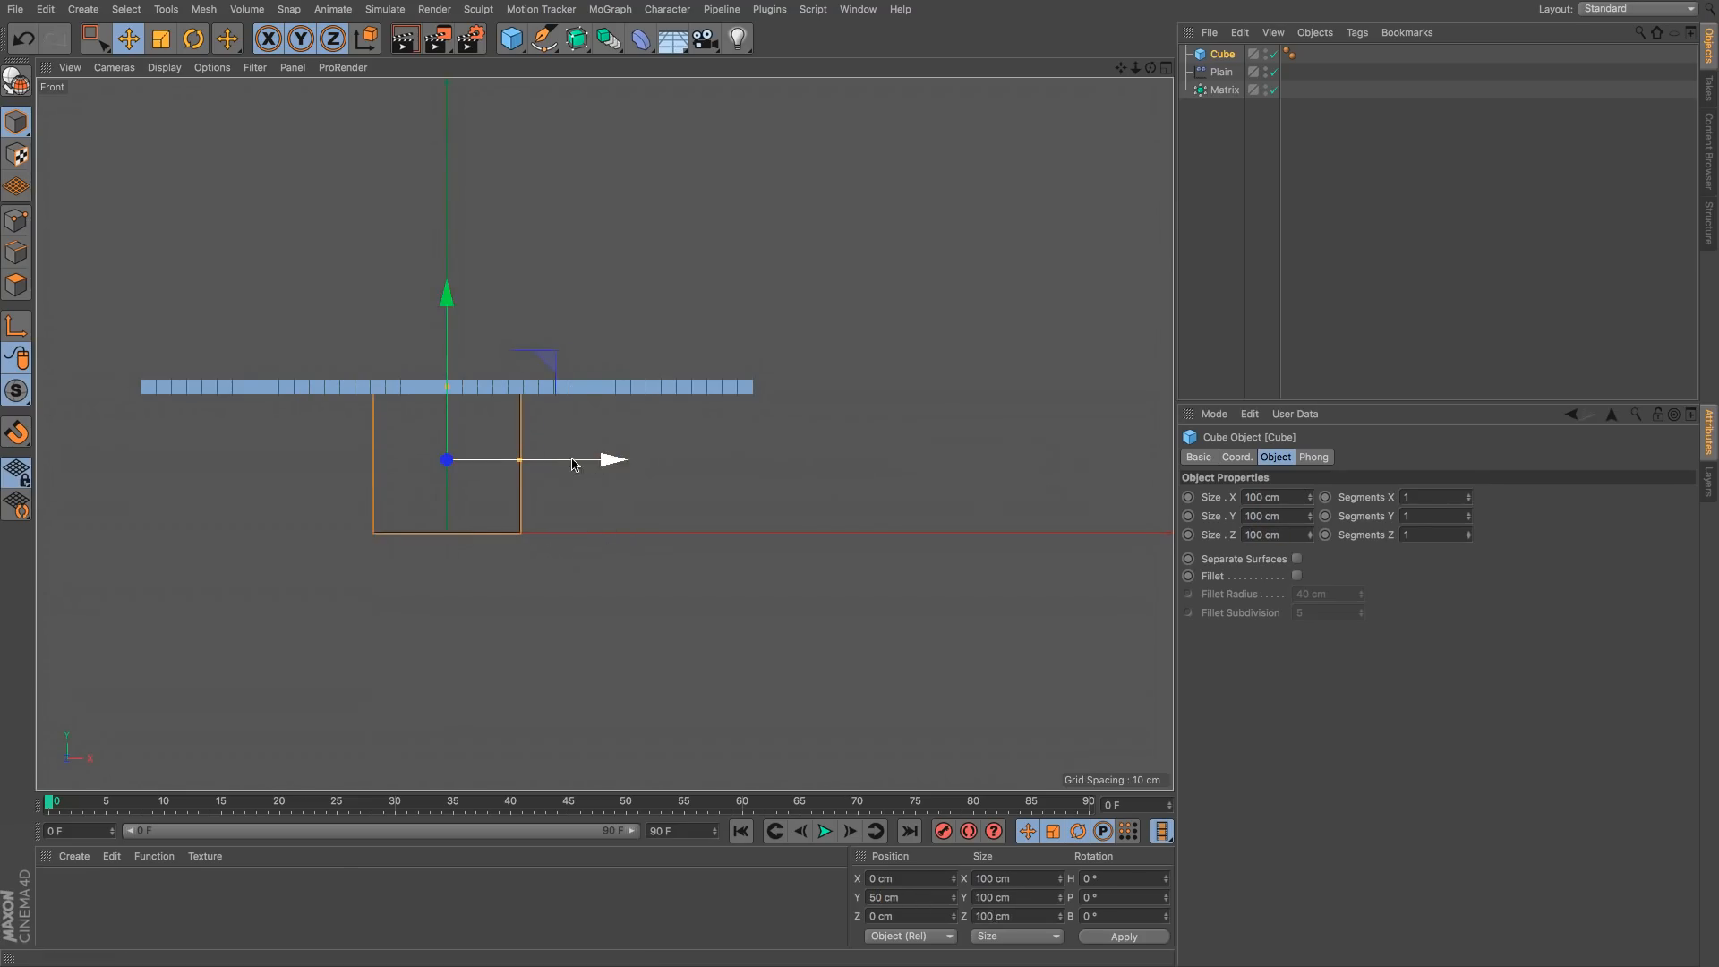
# Step: Move the cube along X to about 265 cm so it stands beside the Matrix grid
pyautogui.moveTo(482, 462); pyautogui.dragTo(959, 480)
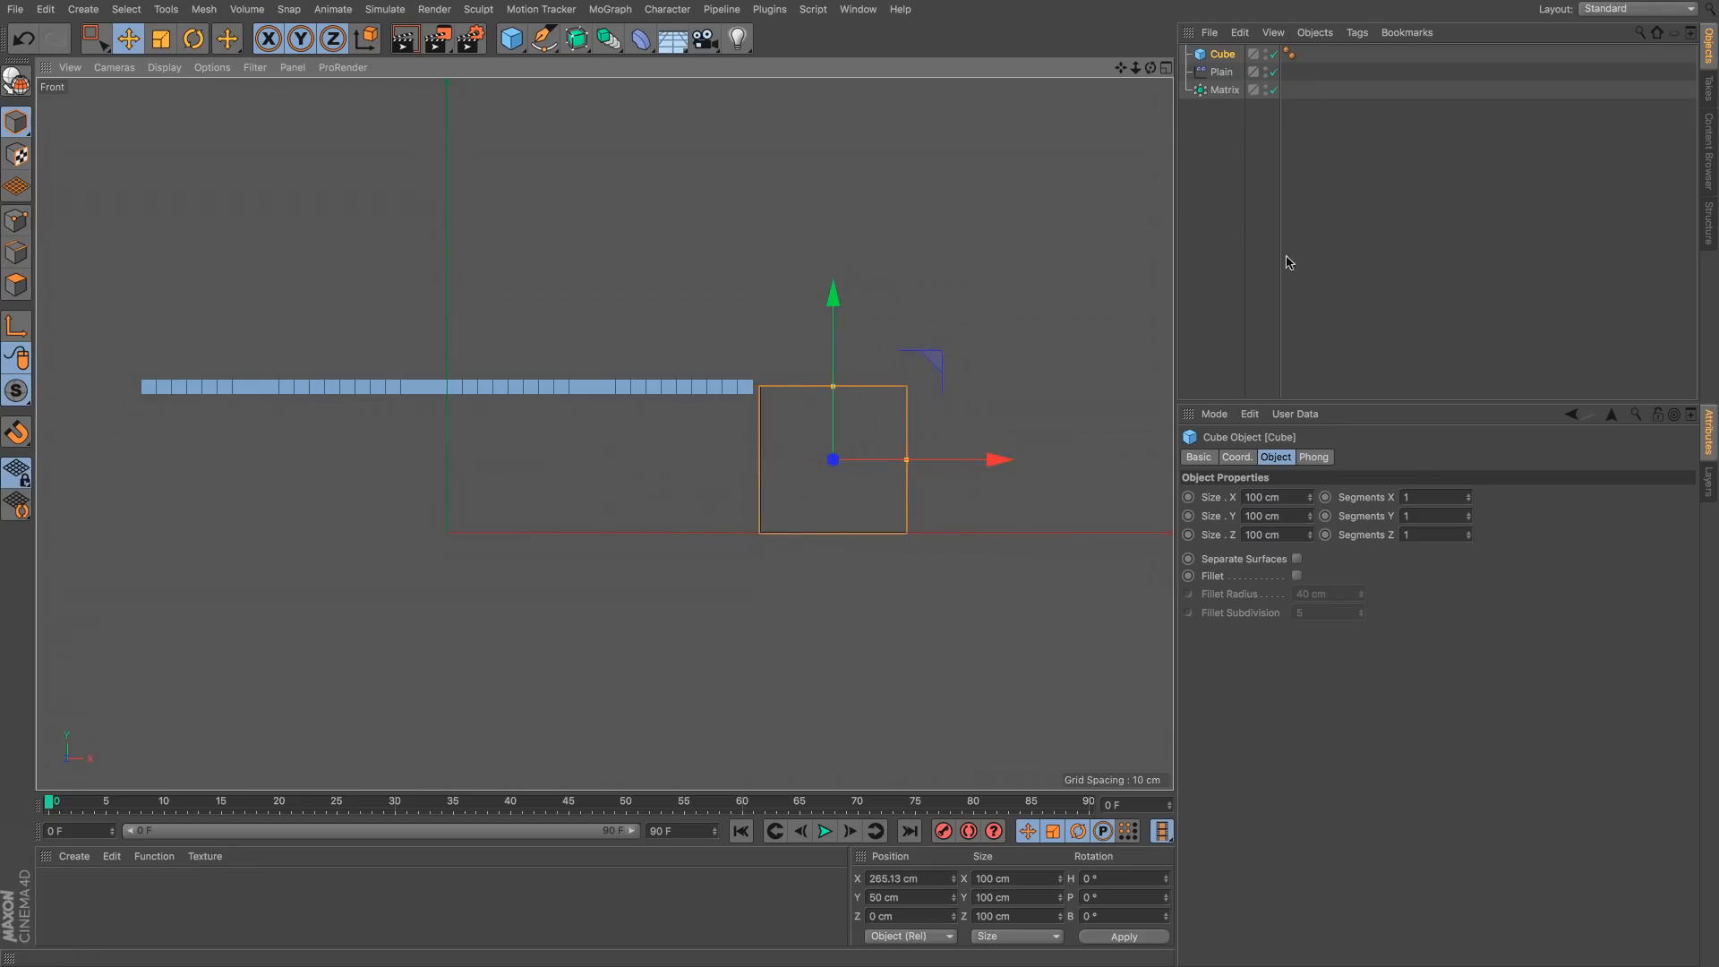
# Step: Add a Linear Field to the Plain effector's falloff, keeping its length at 100 cm and direction at X+
pyautogui.click(1220, 74)
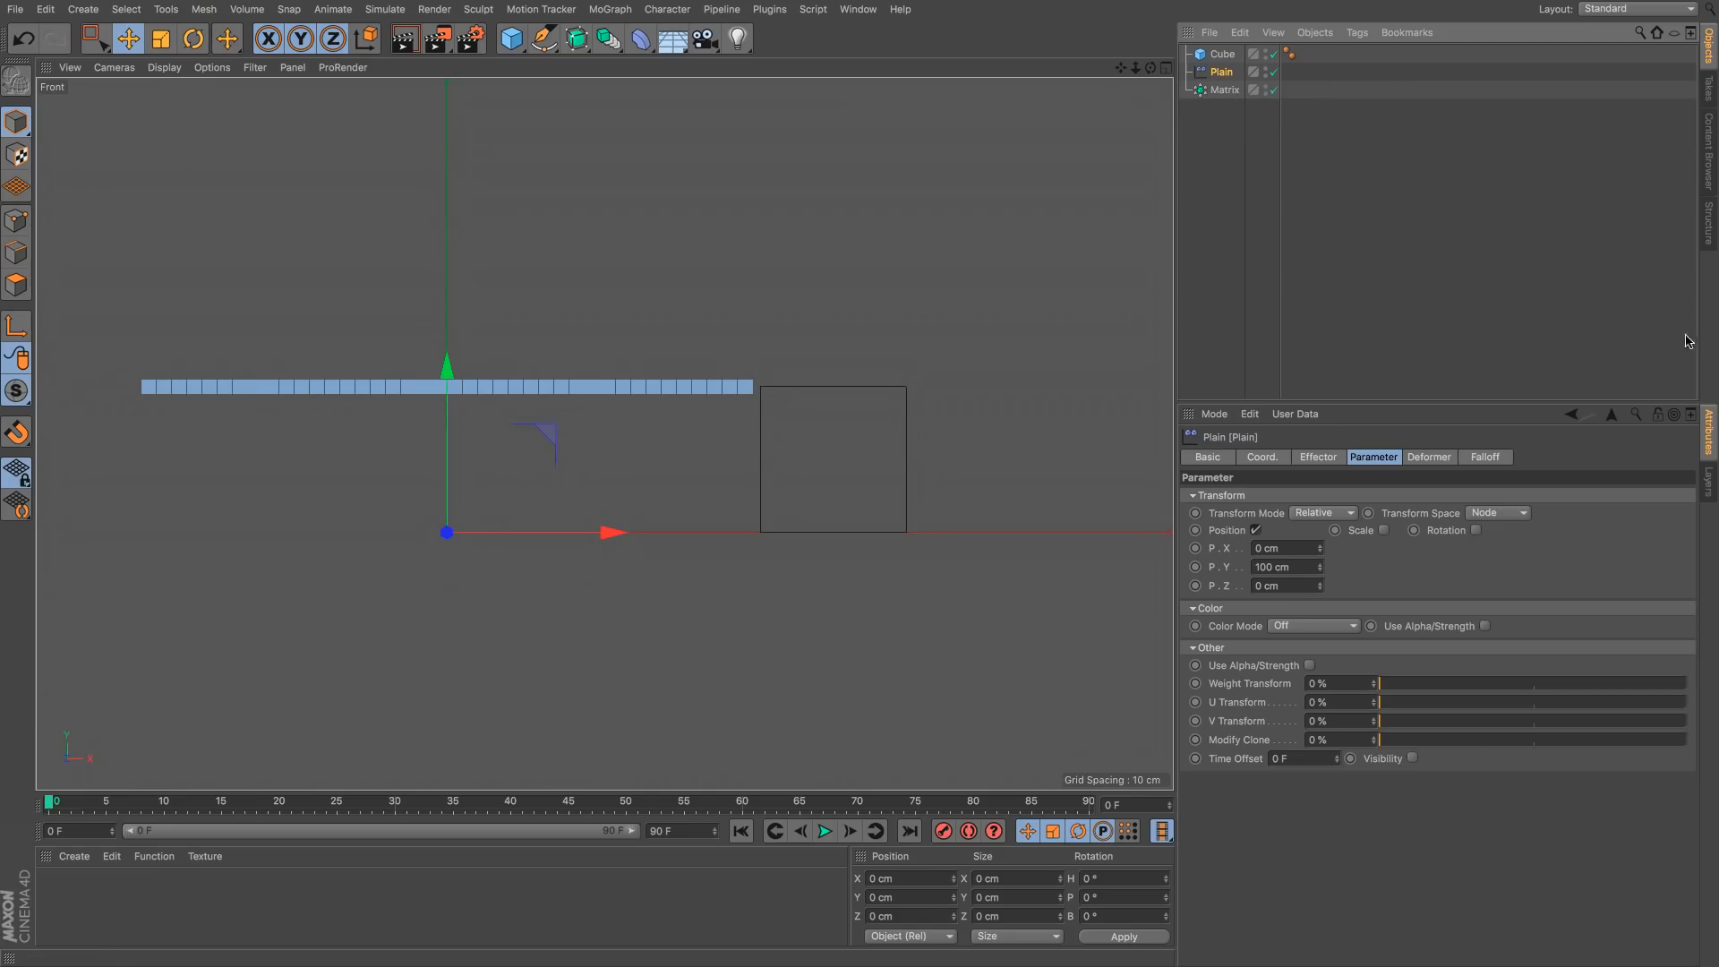
pyautogui.click(1501, 465)
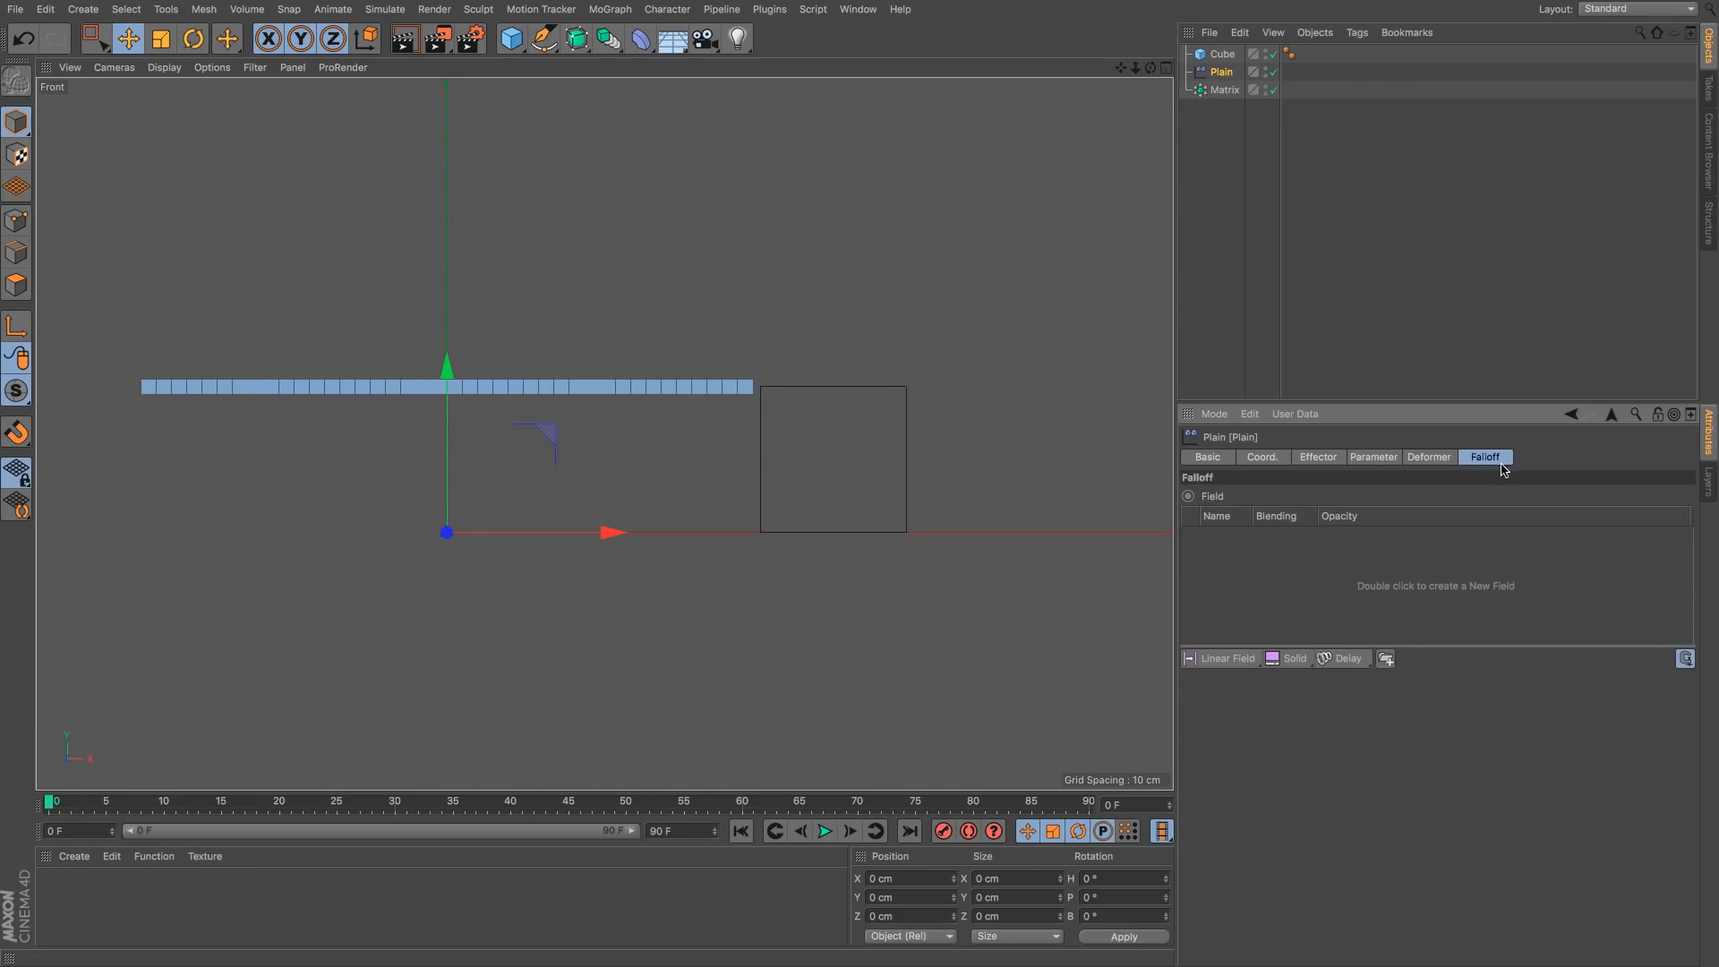
pyautogui.click(1234, 662)
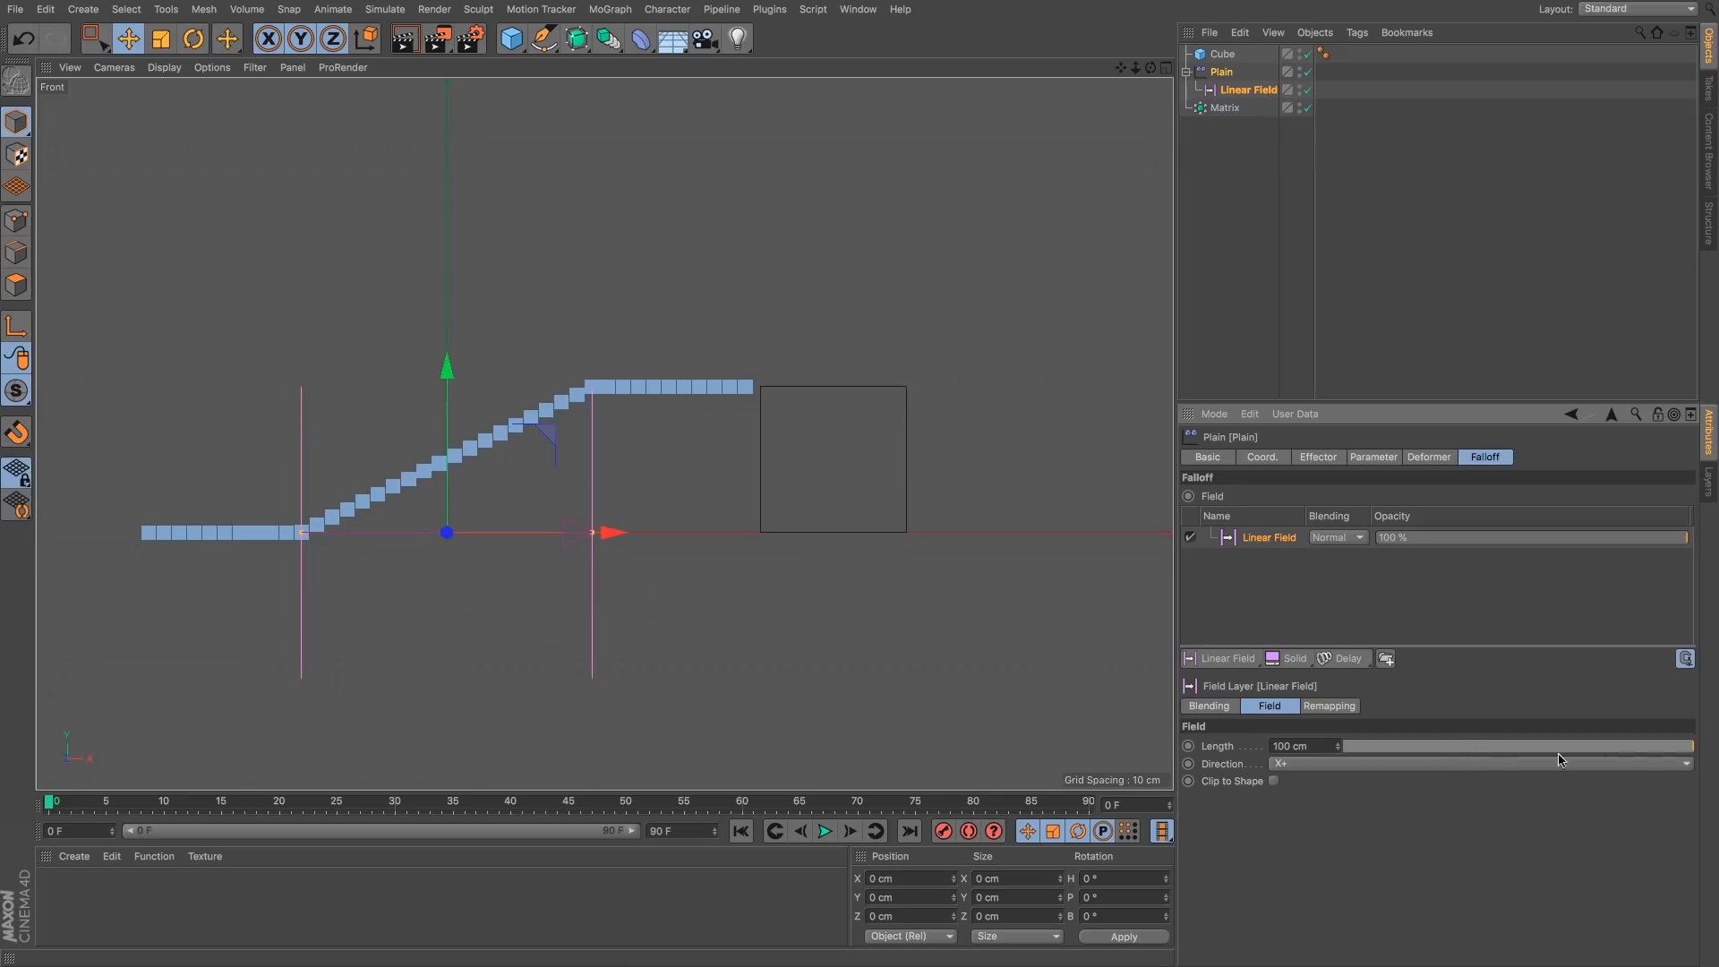
pyautogui.moveTo(1609, 750); pyautogui.dragTo(1694, 748)
# Step: Slide the cube along X toward the sloped part of the Matrix grid and undo the move
pyautogui.click(828, 501)
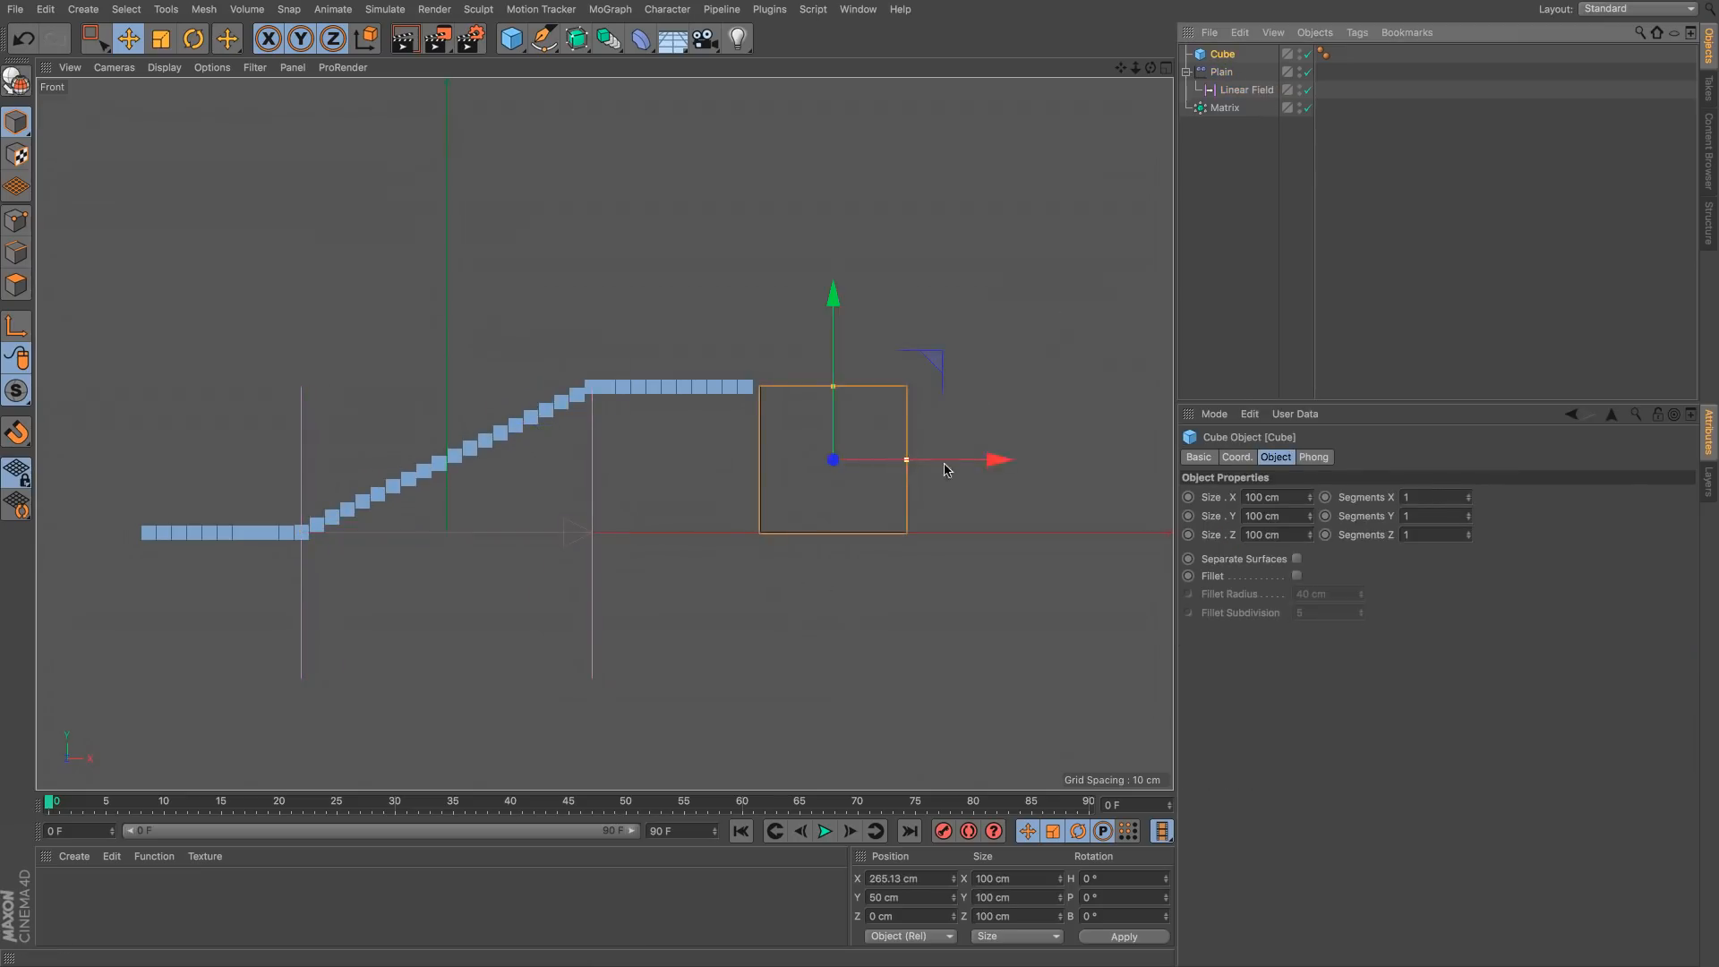
pyautogui.moveTo(956, 464); pyautogui.dragTo(549, 464)
pyautogui.hotkey('ctrl', 'z')
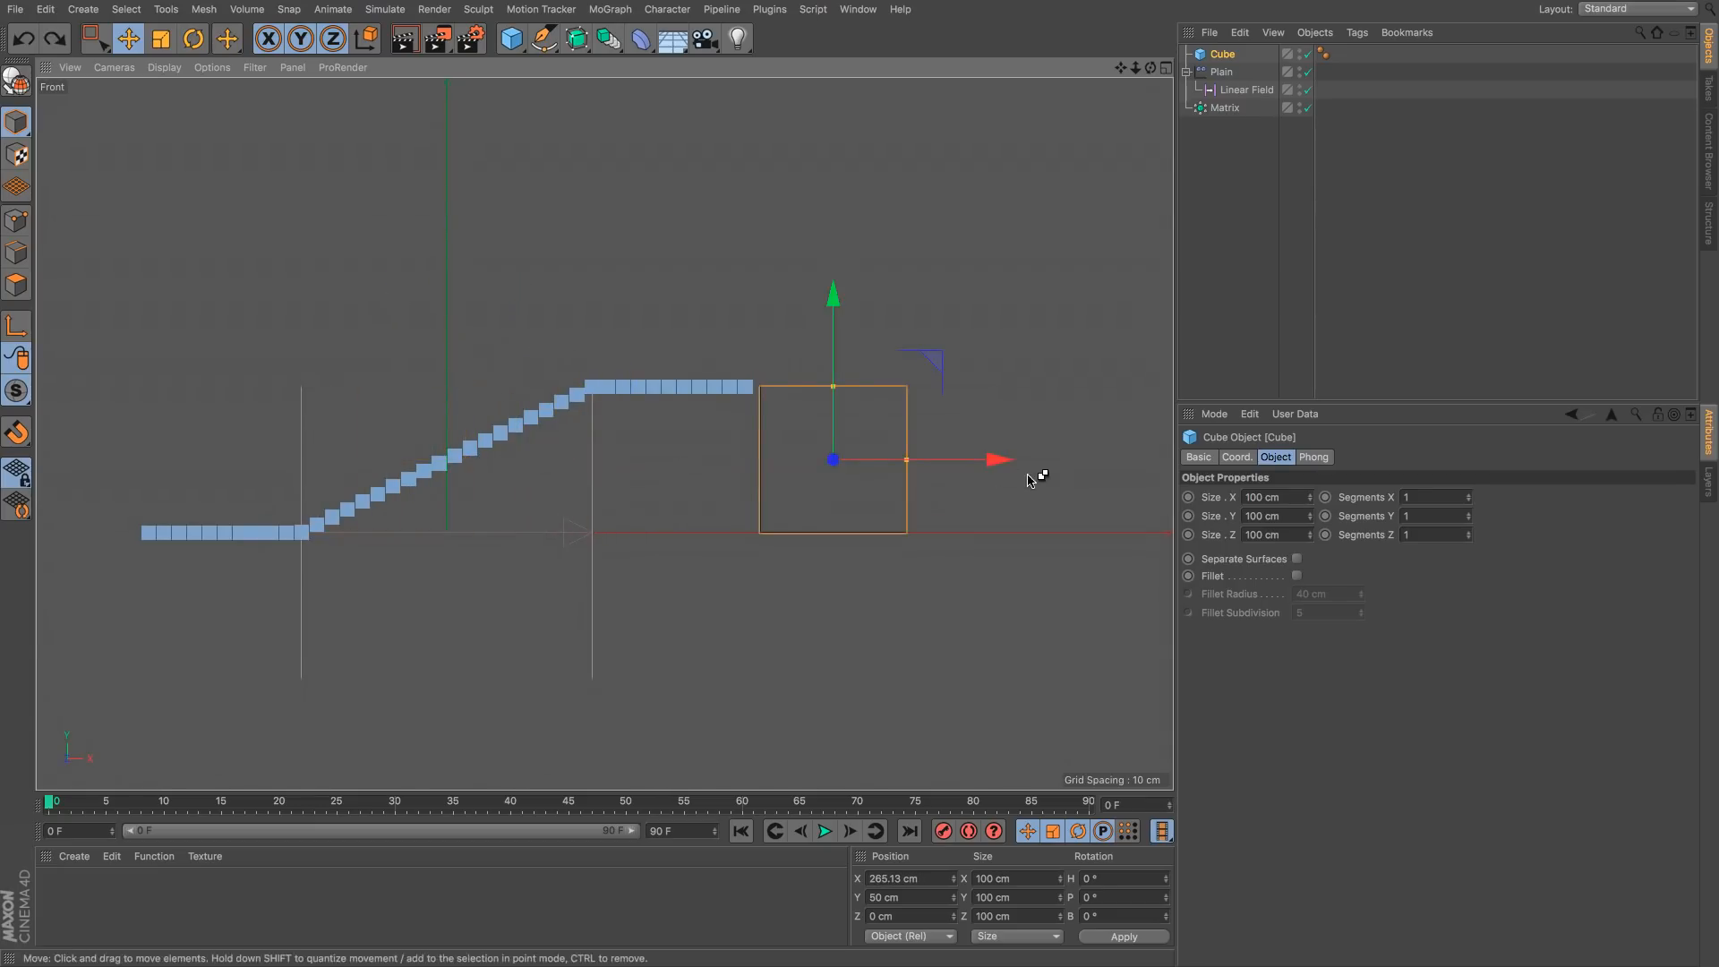
# Step: Examine the Linear Field's remapping settings and compare its graph with the slope of the Matrix grid
pyautogui.click(1238, 90)
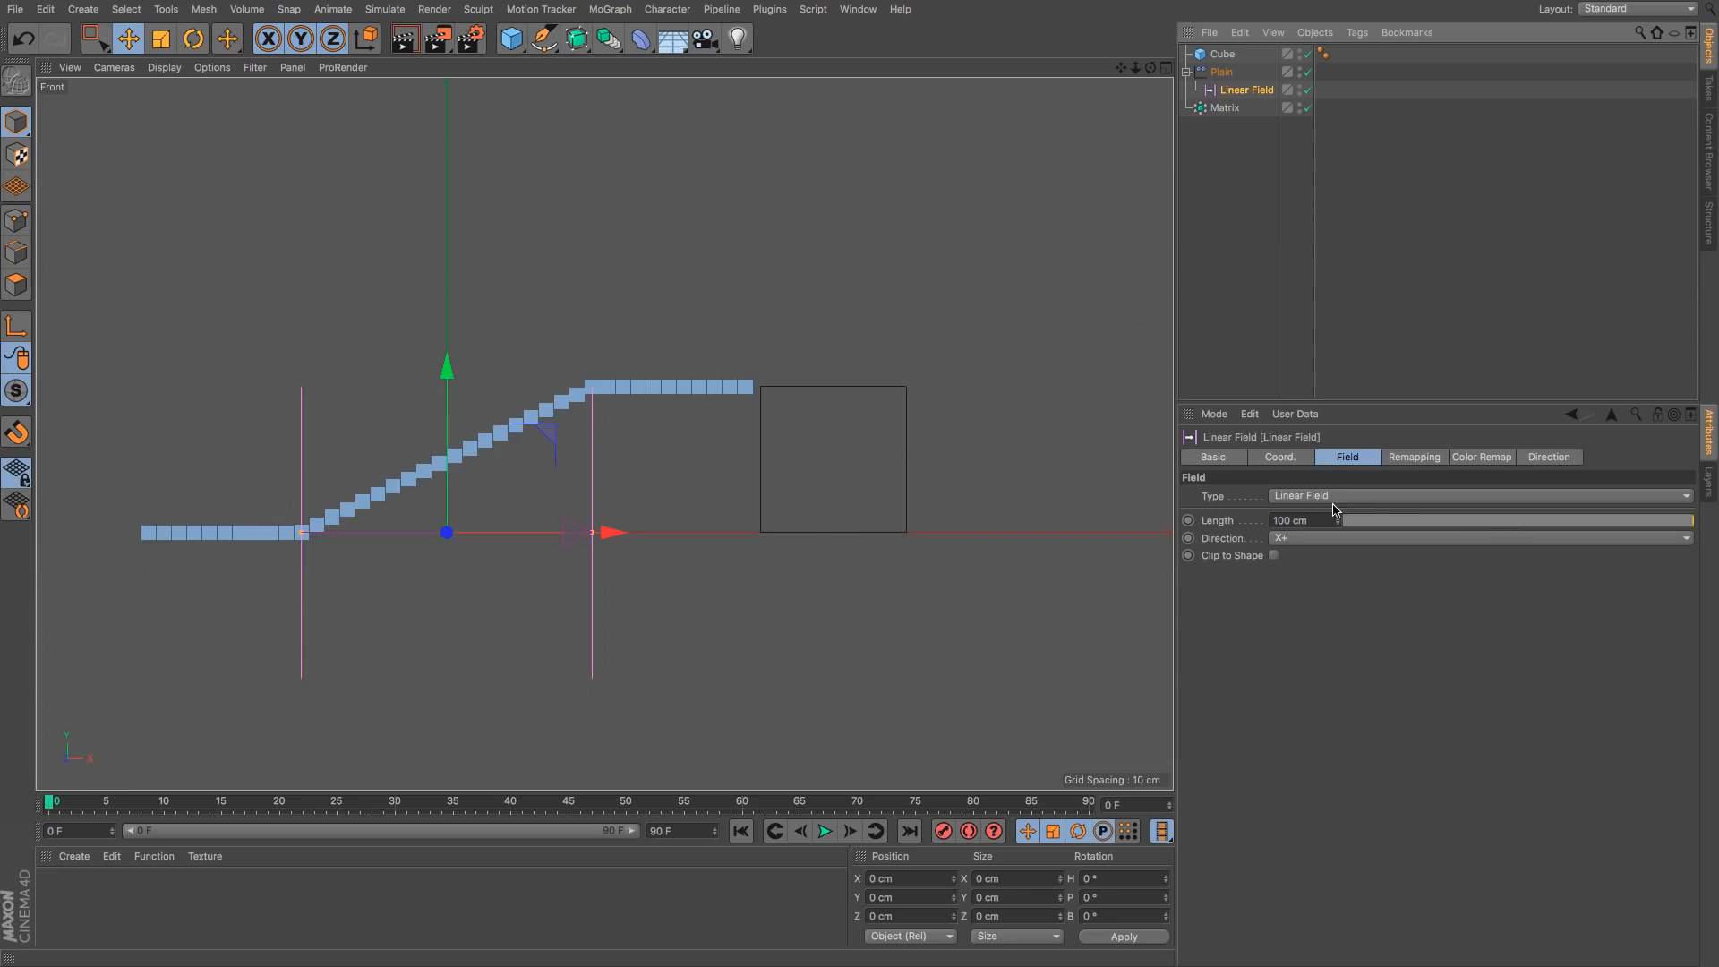
pyautogui.click(1414, 457)
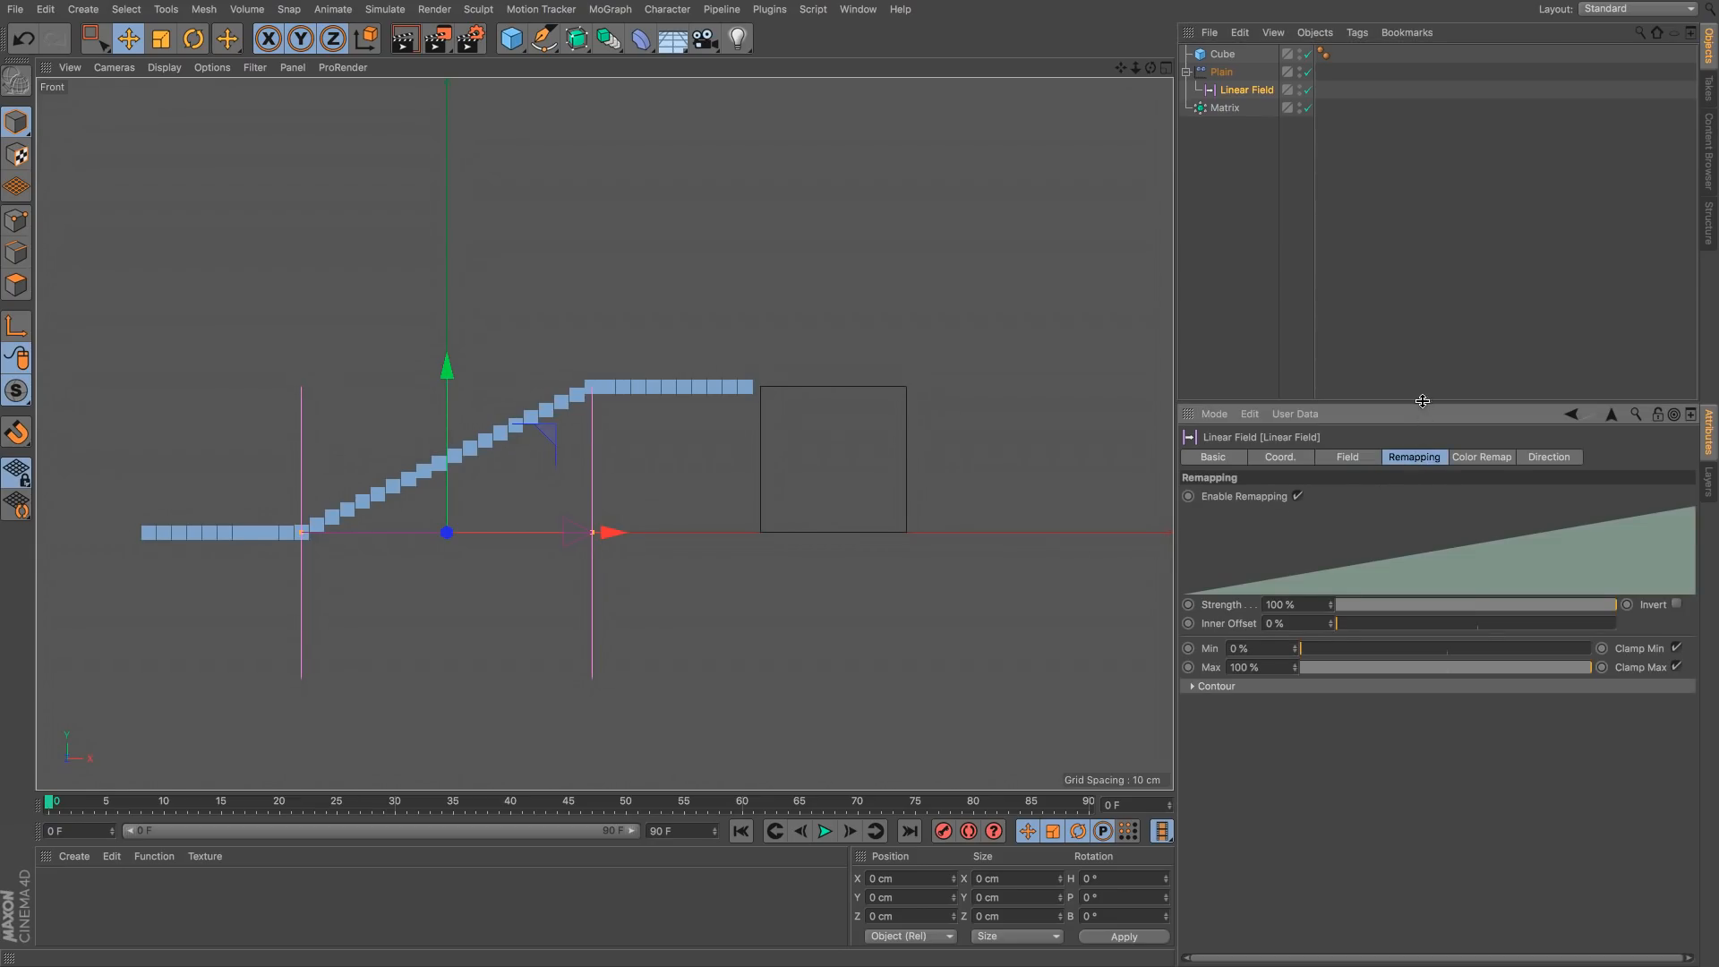
pyautogui.moveTo(1422, 400); pyautogui.dragTo(1423, 303)
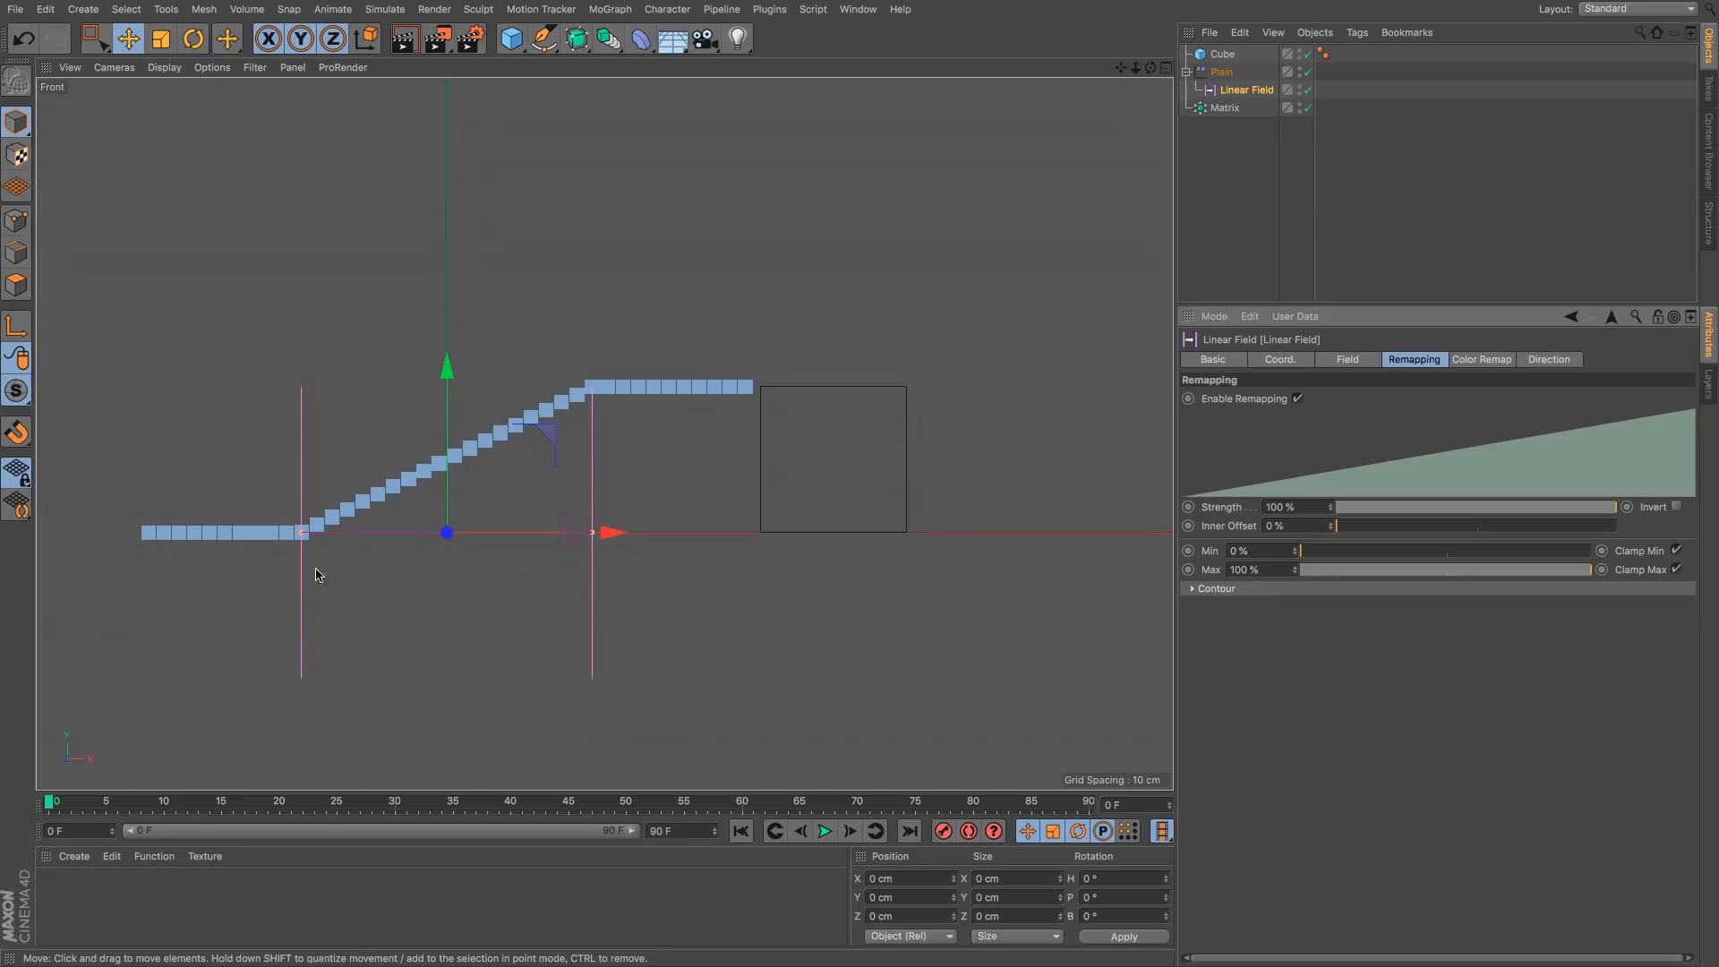
pyautogui.scroll(4, 325, 564)
pyautogui.keyDown('alt'); pyautogui.moveTo(373, 563); pyautogui.dragTo(371, 566, button='right'); pyautogui.keyUp('alt')
pyautogui.keyDown('alt'); pyautogui.moveTo(392, 566); pyautogui.dragTo(399, 555, button='middle'); pyautogui.keyUp('alt')
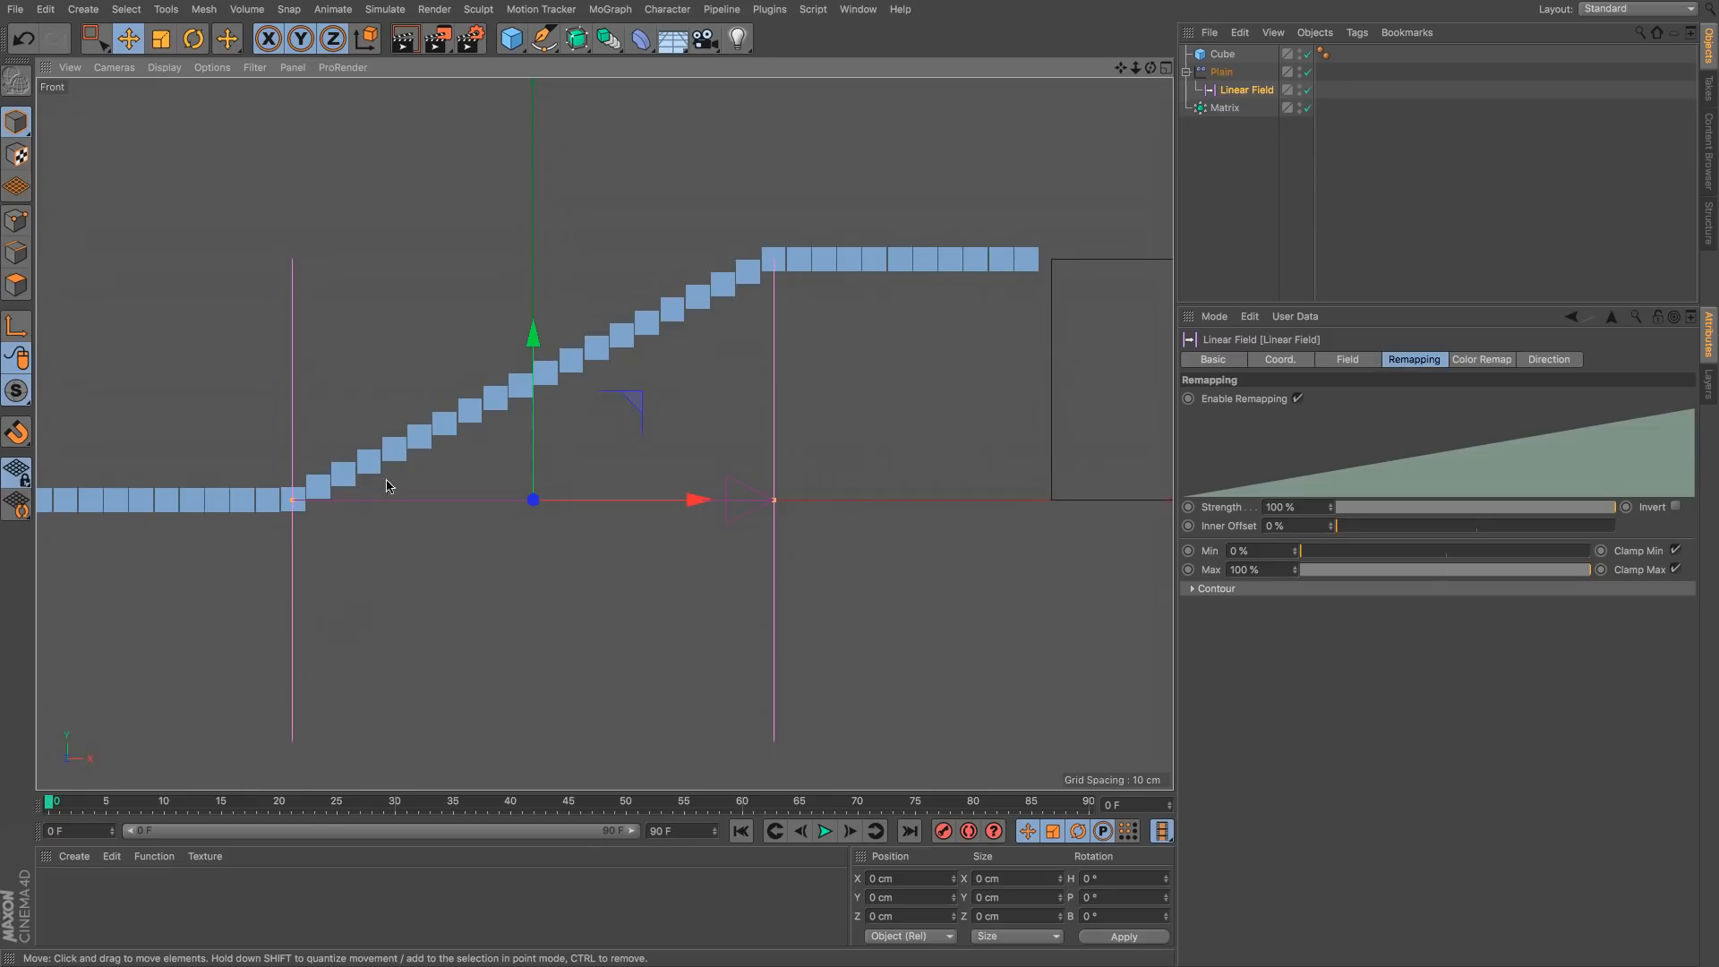
# Step: Review the Plain effector's Y position offset and disable value clamping in its falloff
pyautogui.click(1221, 71)
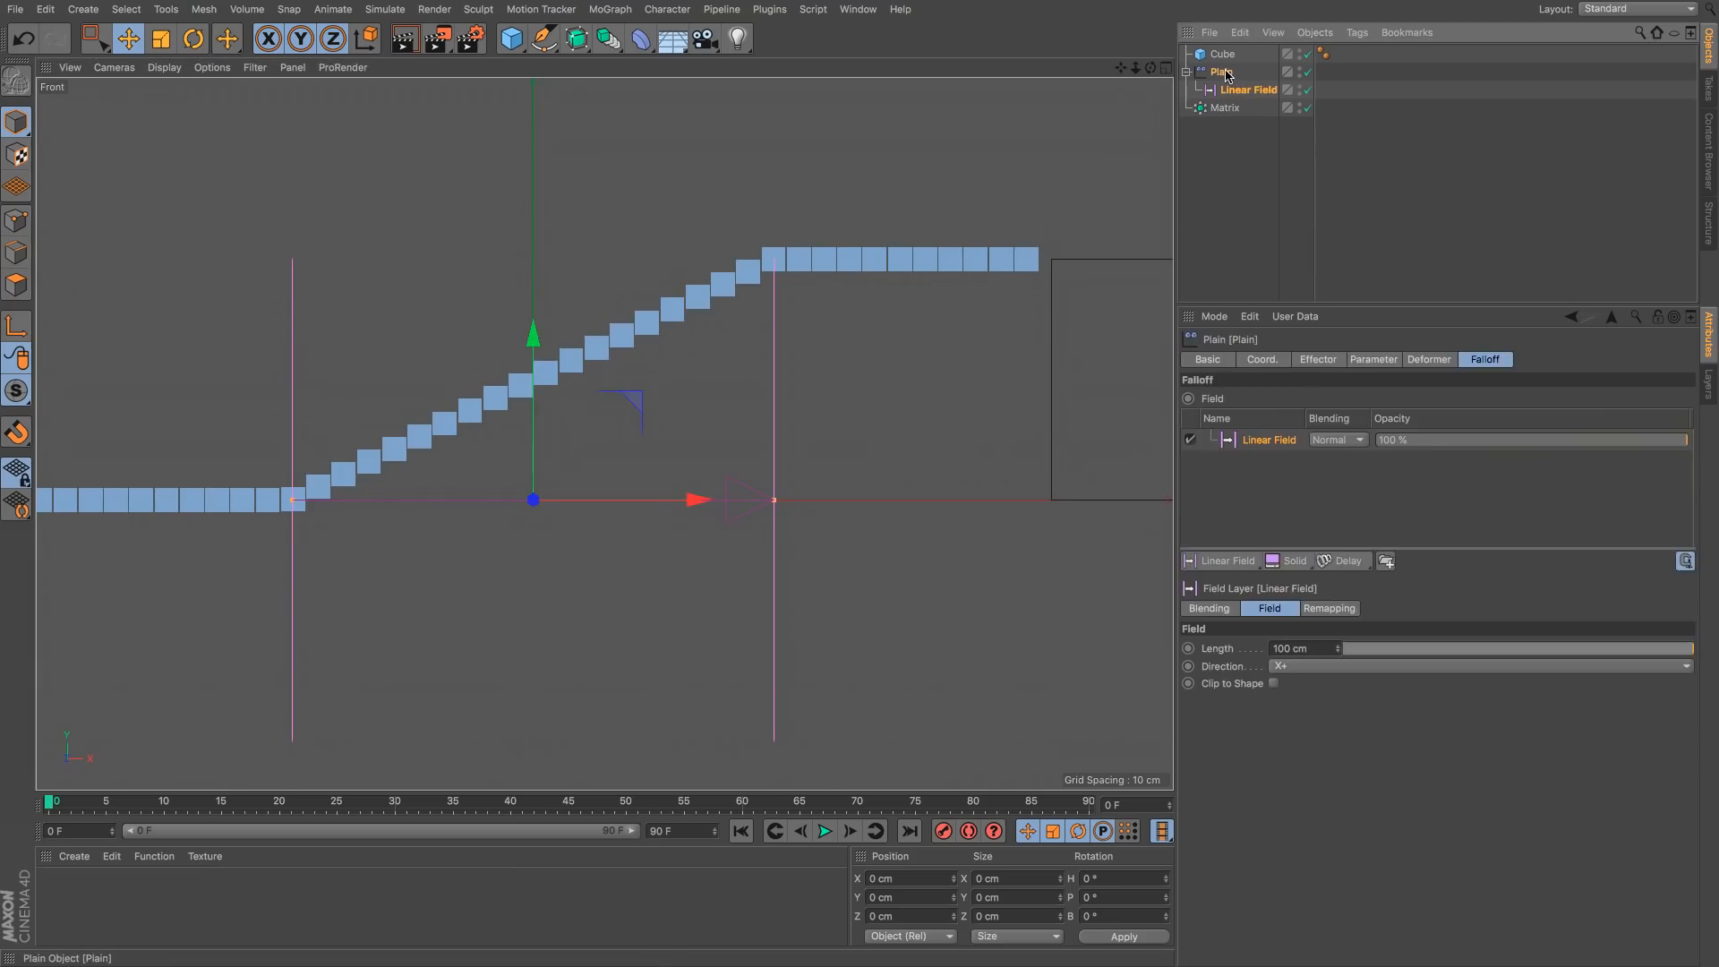
pyautogui.click(1369, 359)
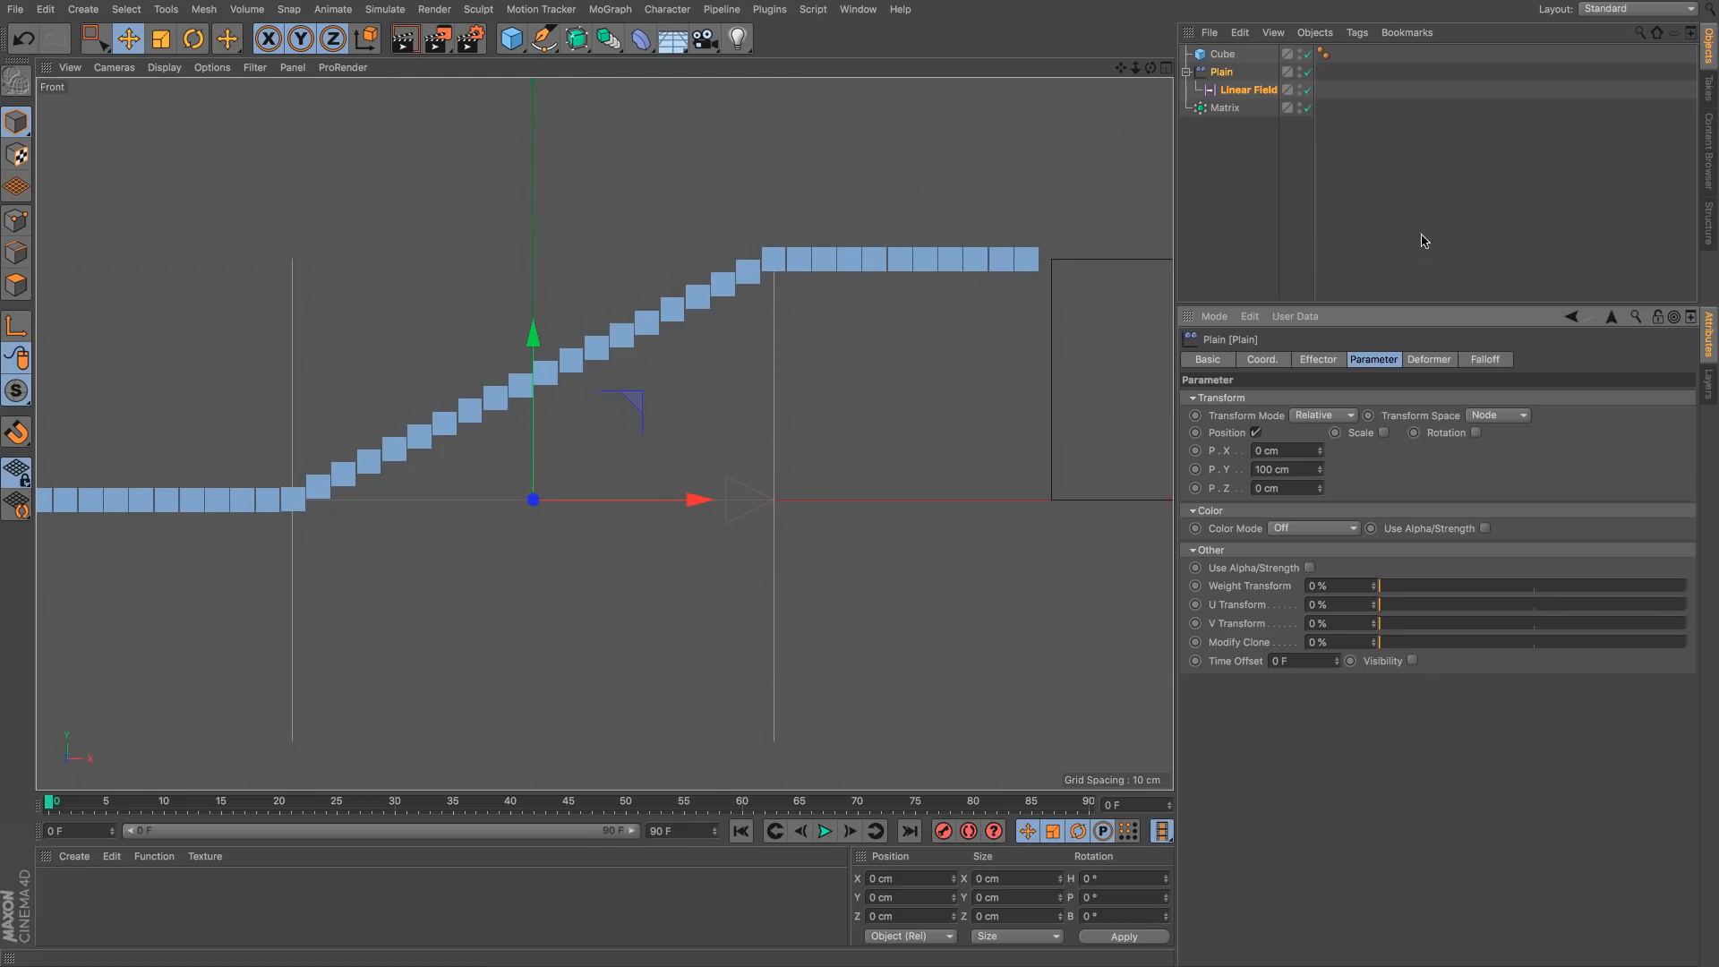
pyautogui.click(1502, 364)
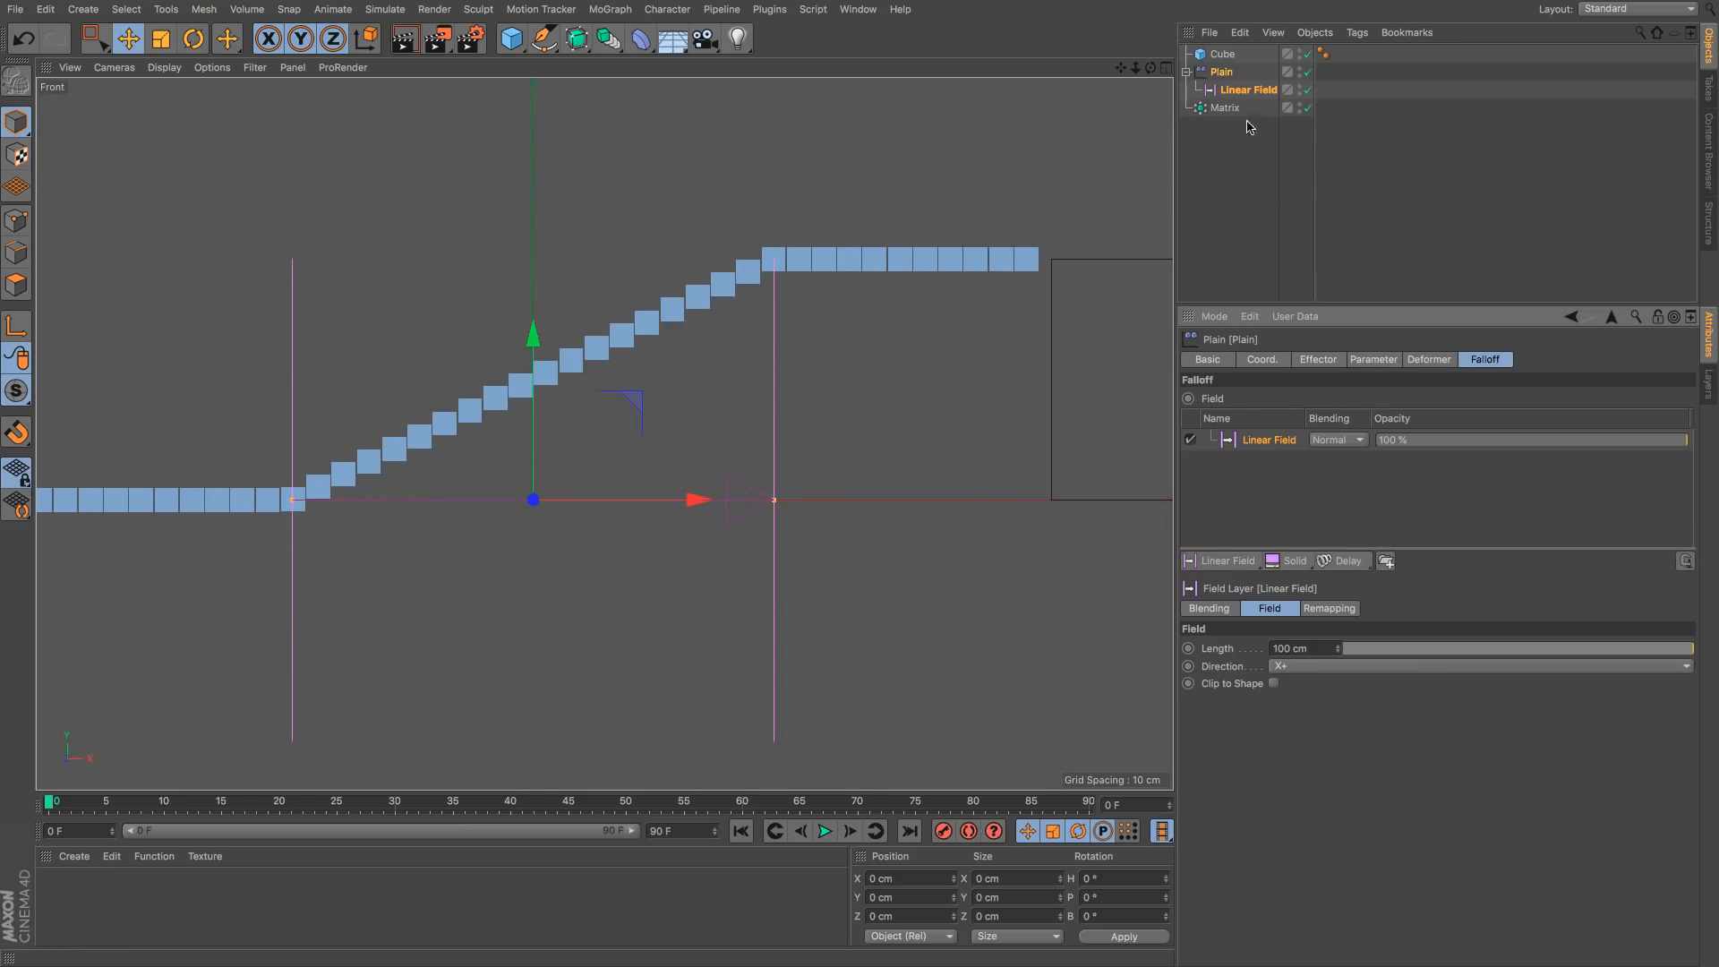
# Step: Duplicate the Linear Field under the Plain effector as "Top" and place the copy above the original
pyautogui.click(1236, 93)
pyautogui.keyDown('ctrl'); pyautogui.moveTo(1240, 96); pyautogui.dragTo(1257, 113); pyautogui.keyUp('ctrl')
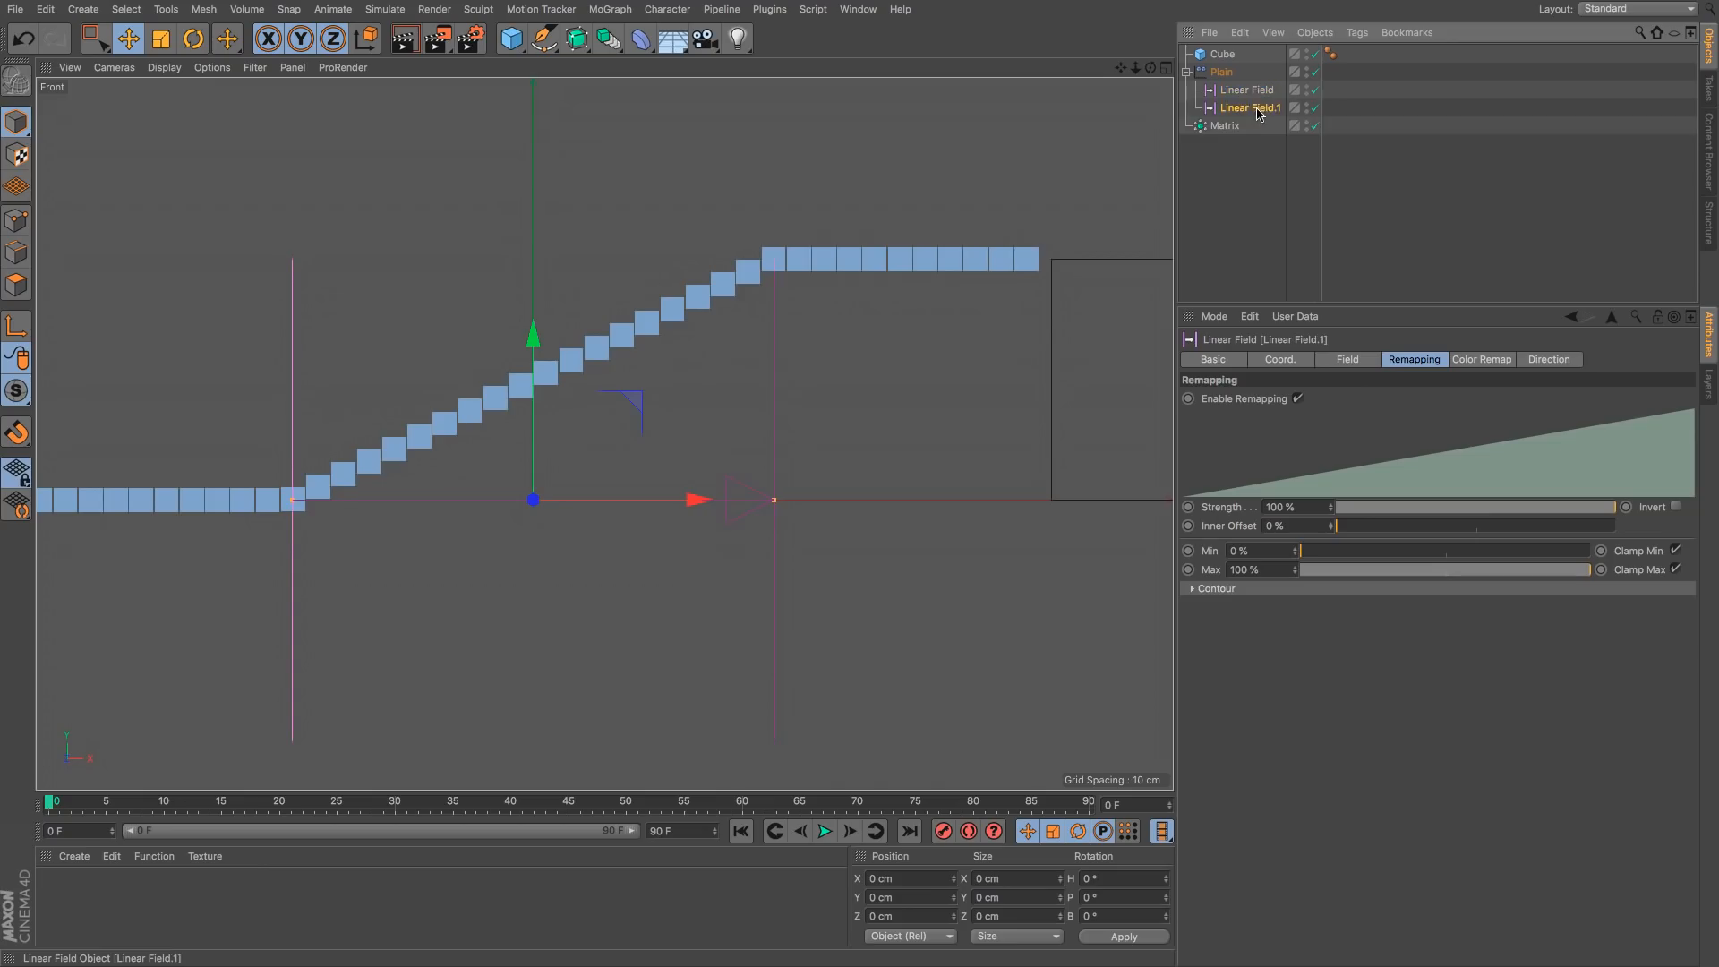
pyautogui.doubleClick(1257, 109)
pyautogui.write('1')
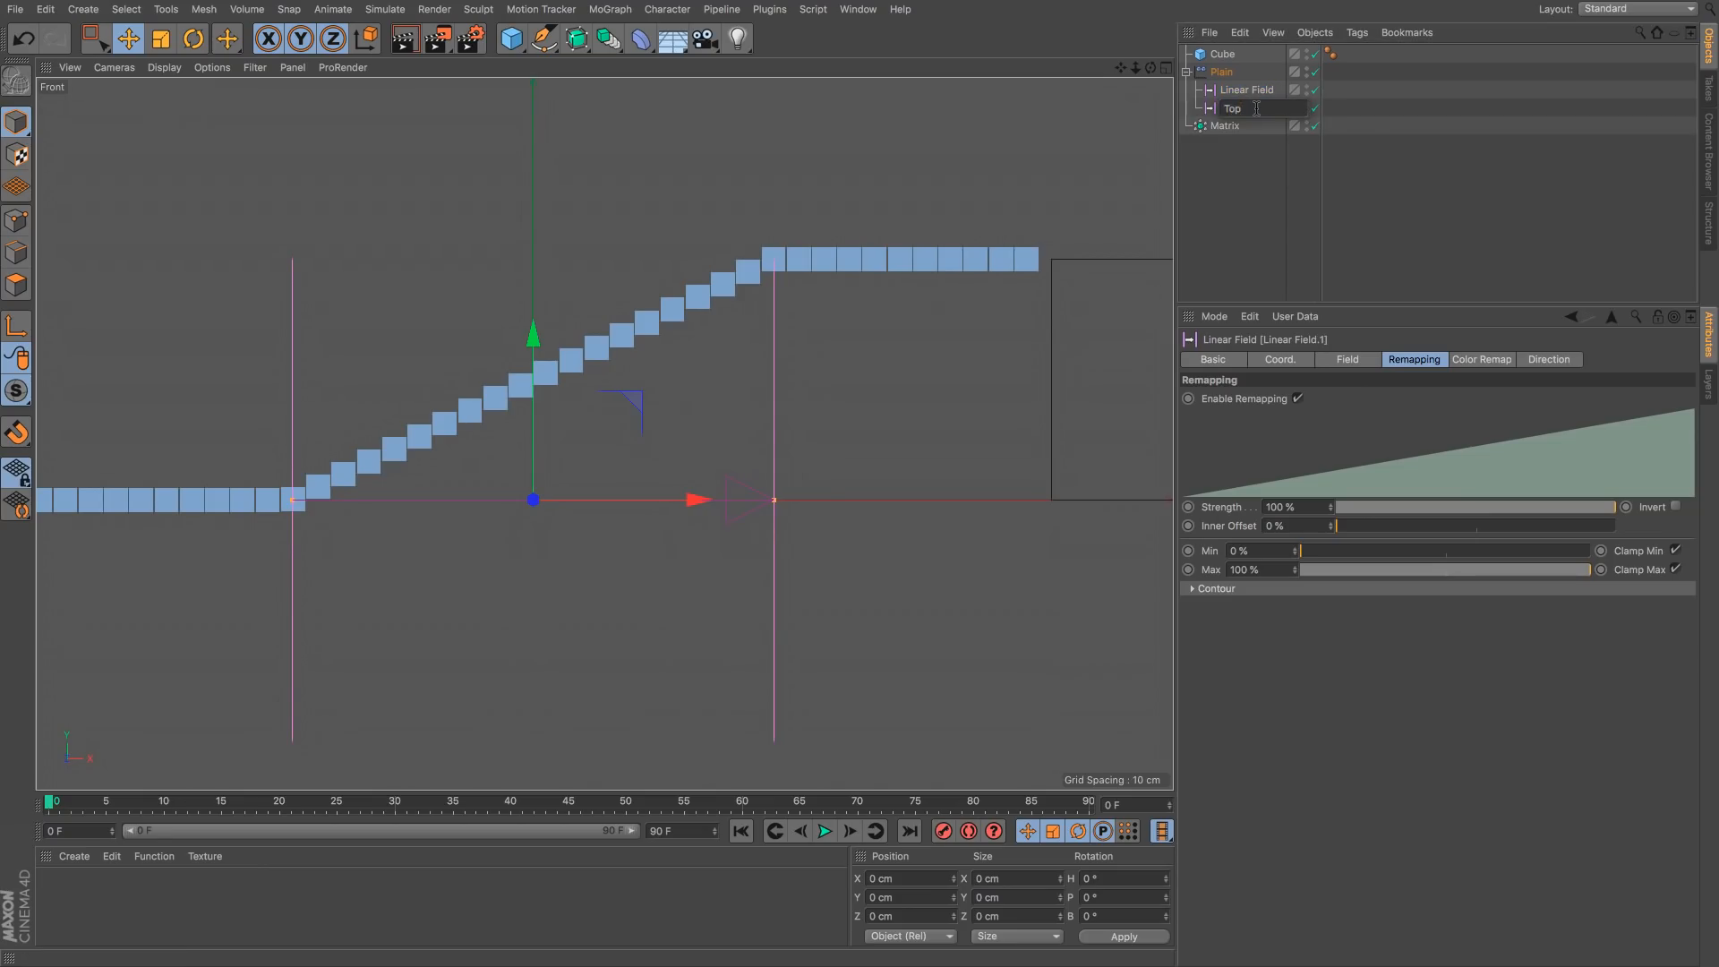
pyautogui.press('Return')
pyautogui.moveTo(1256, 108); pyautogui.dragTo(1225, 77)
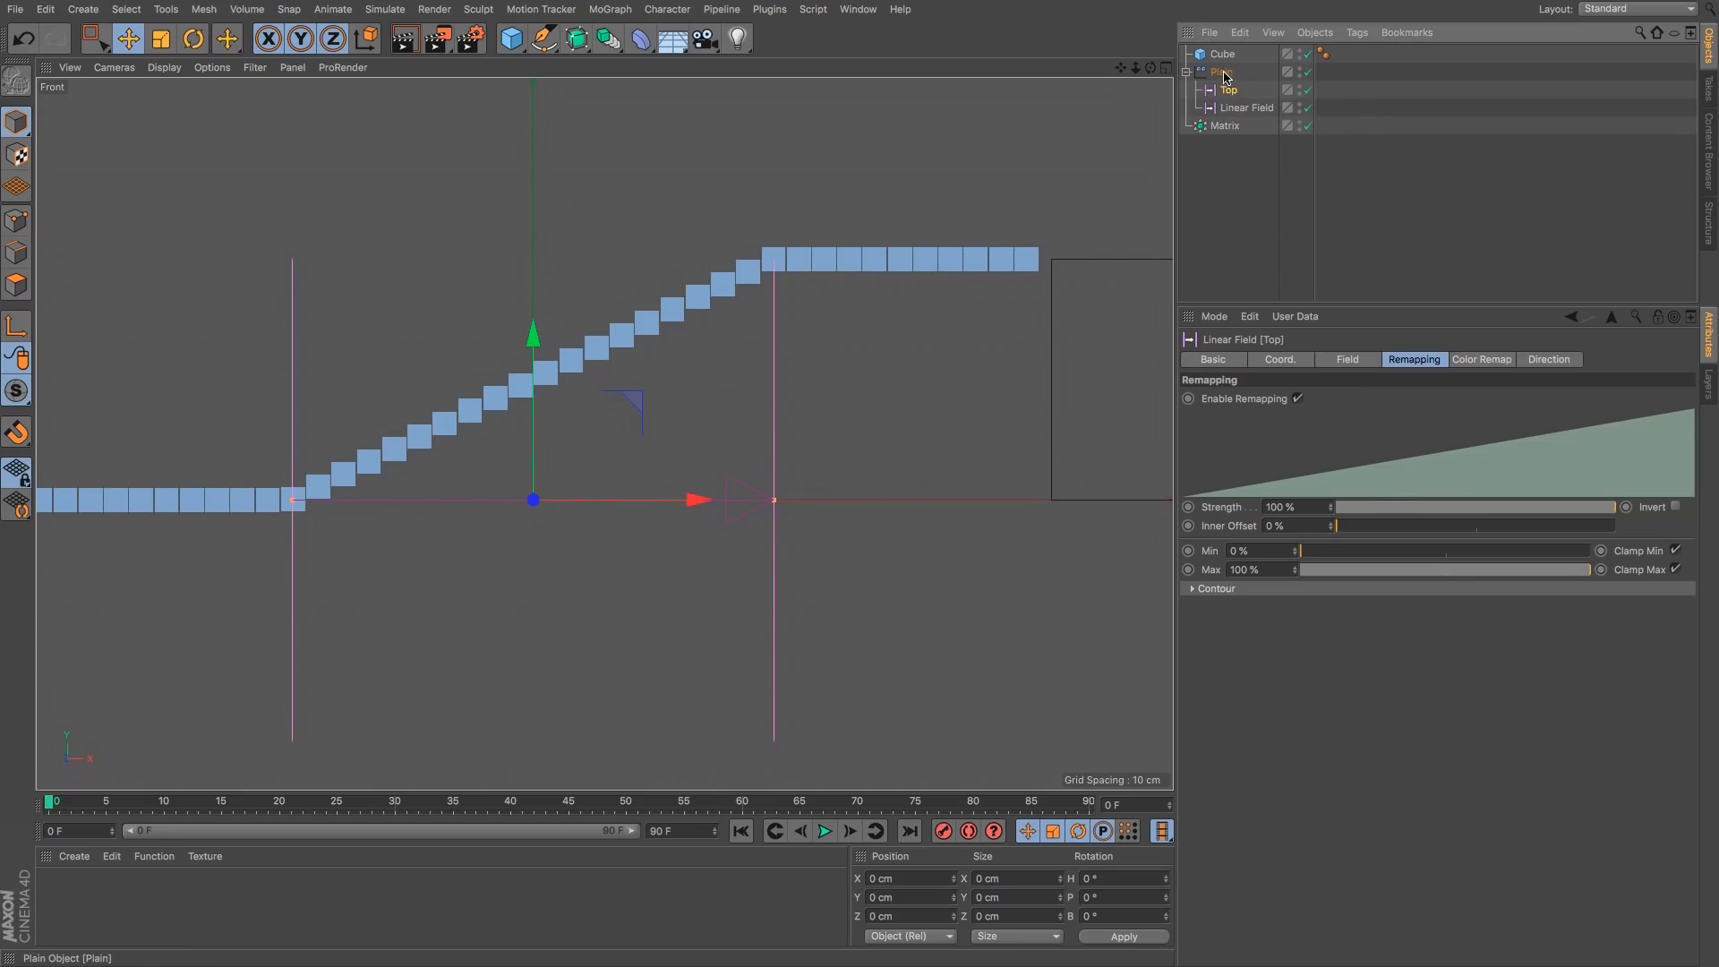
# Step: Set the Top field's blending mode to Add in the Plain effector's falloff and toggle the field to compare
pyautogui.click(1223, 73)
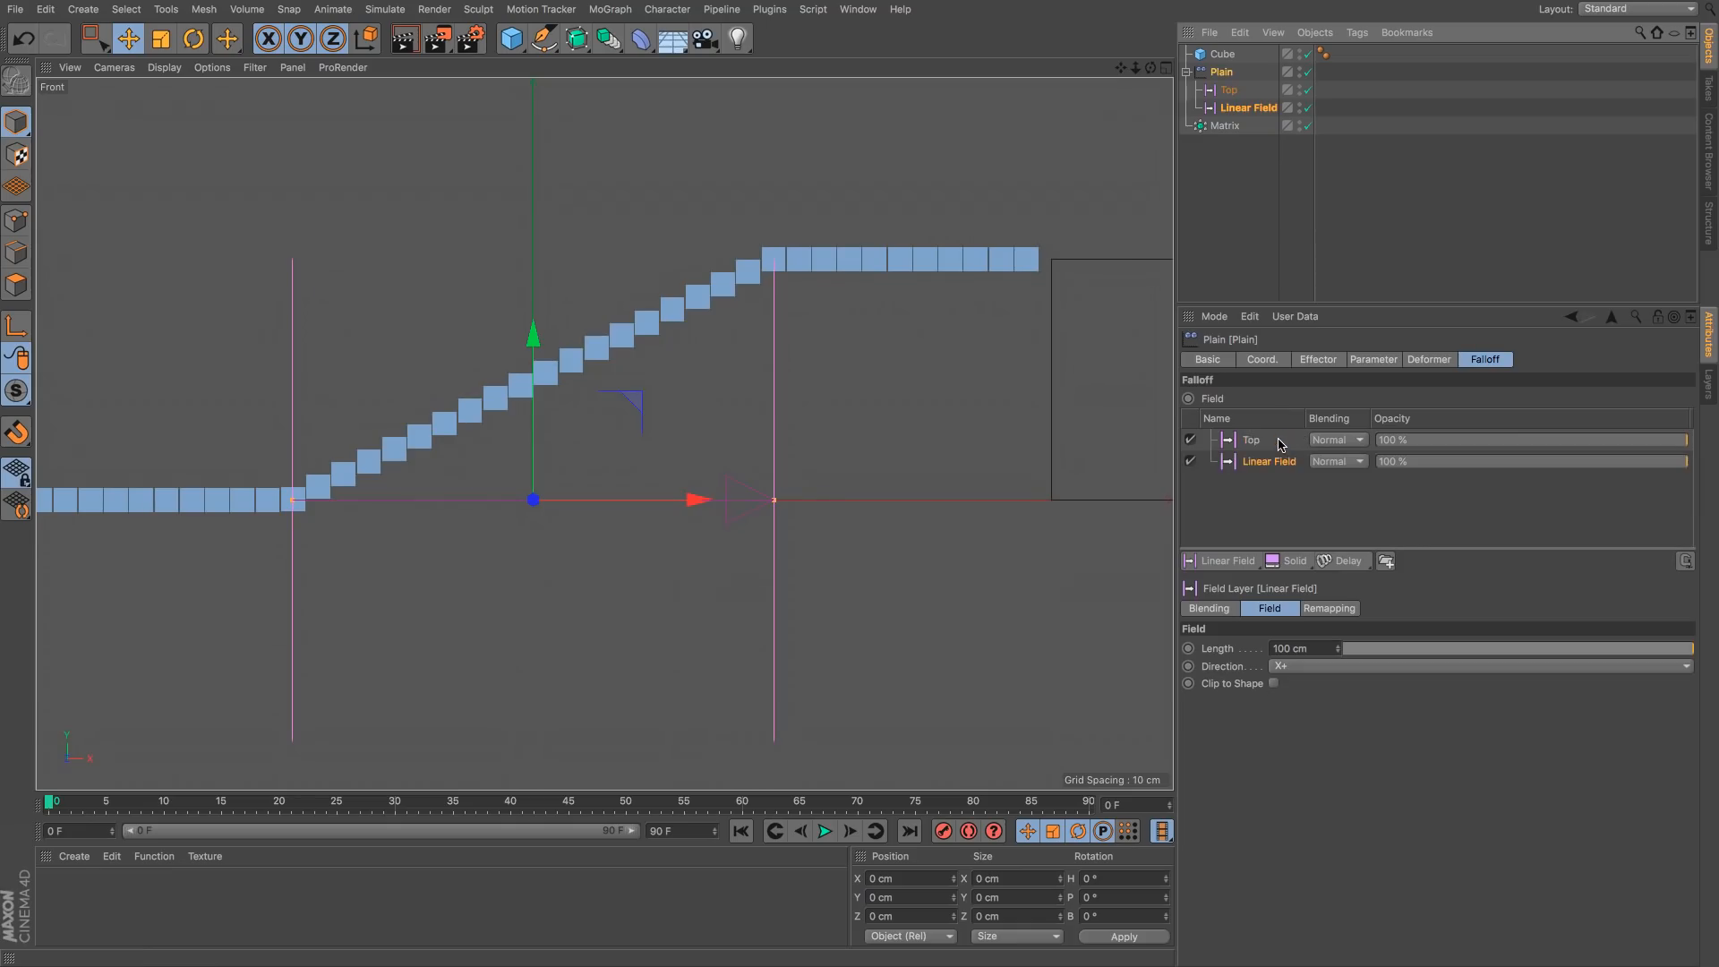
pyautogui.click(1253, 440)
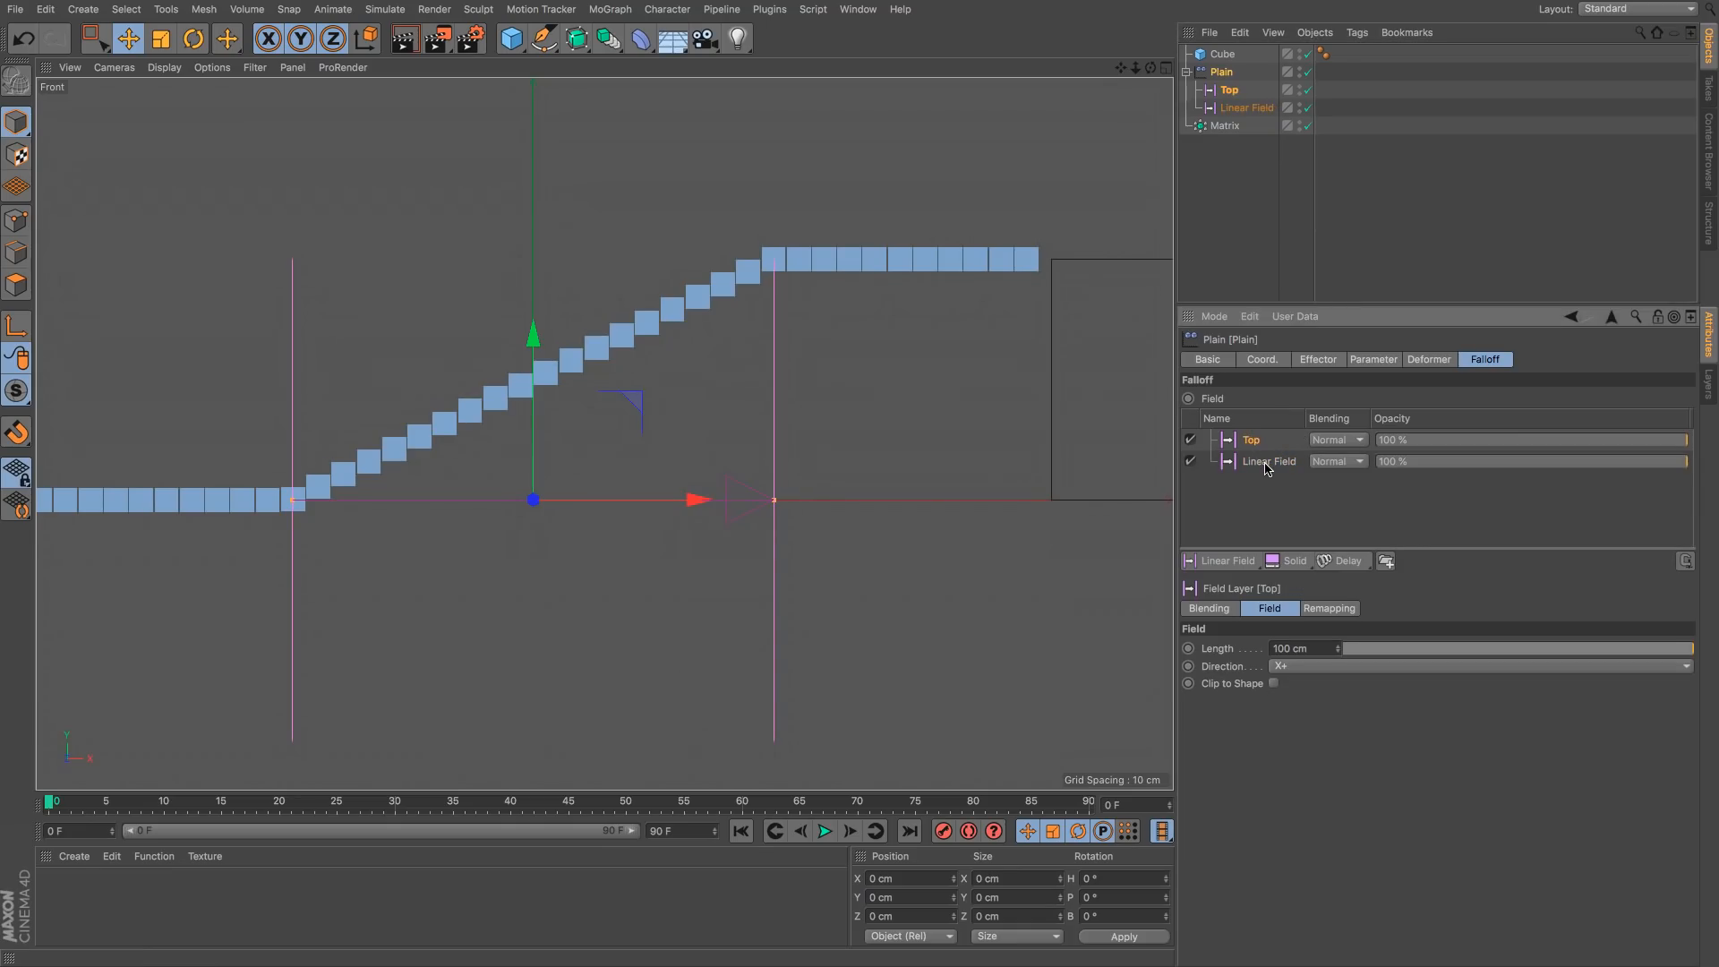
pyautogui.click(1349, 441)
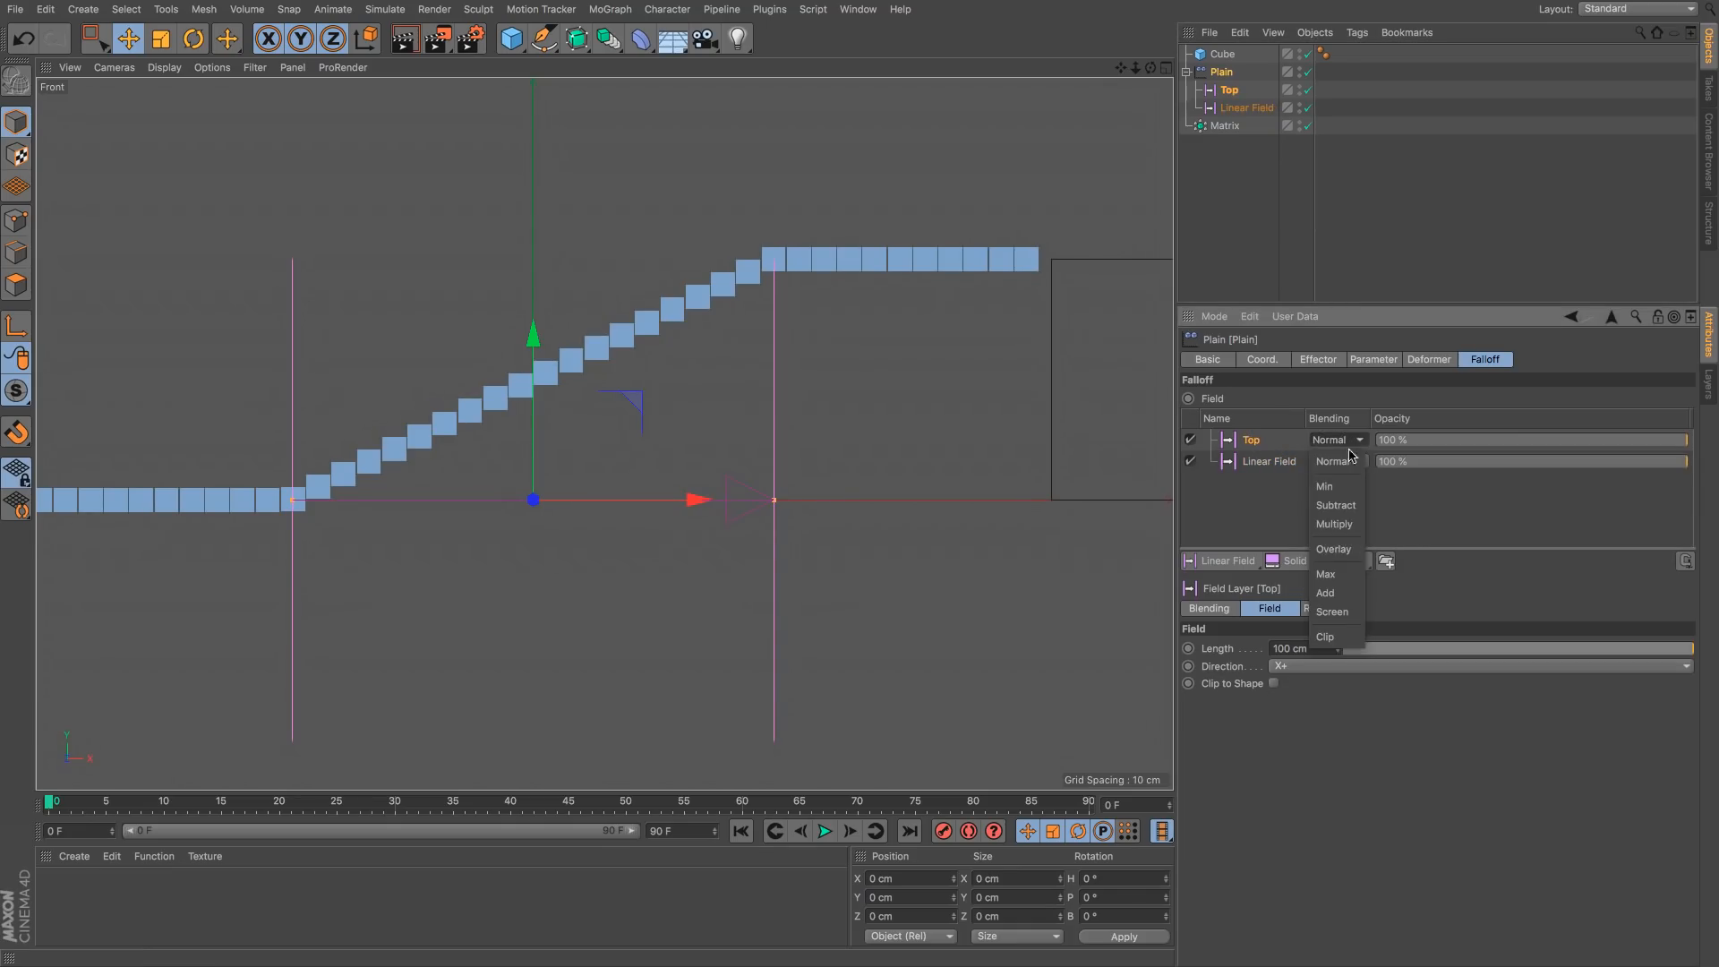
pyautogui.click(1327, 593)
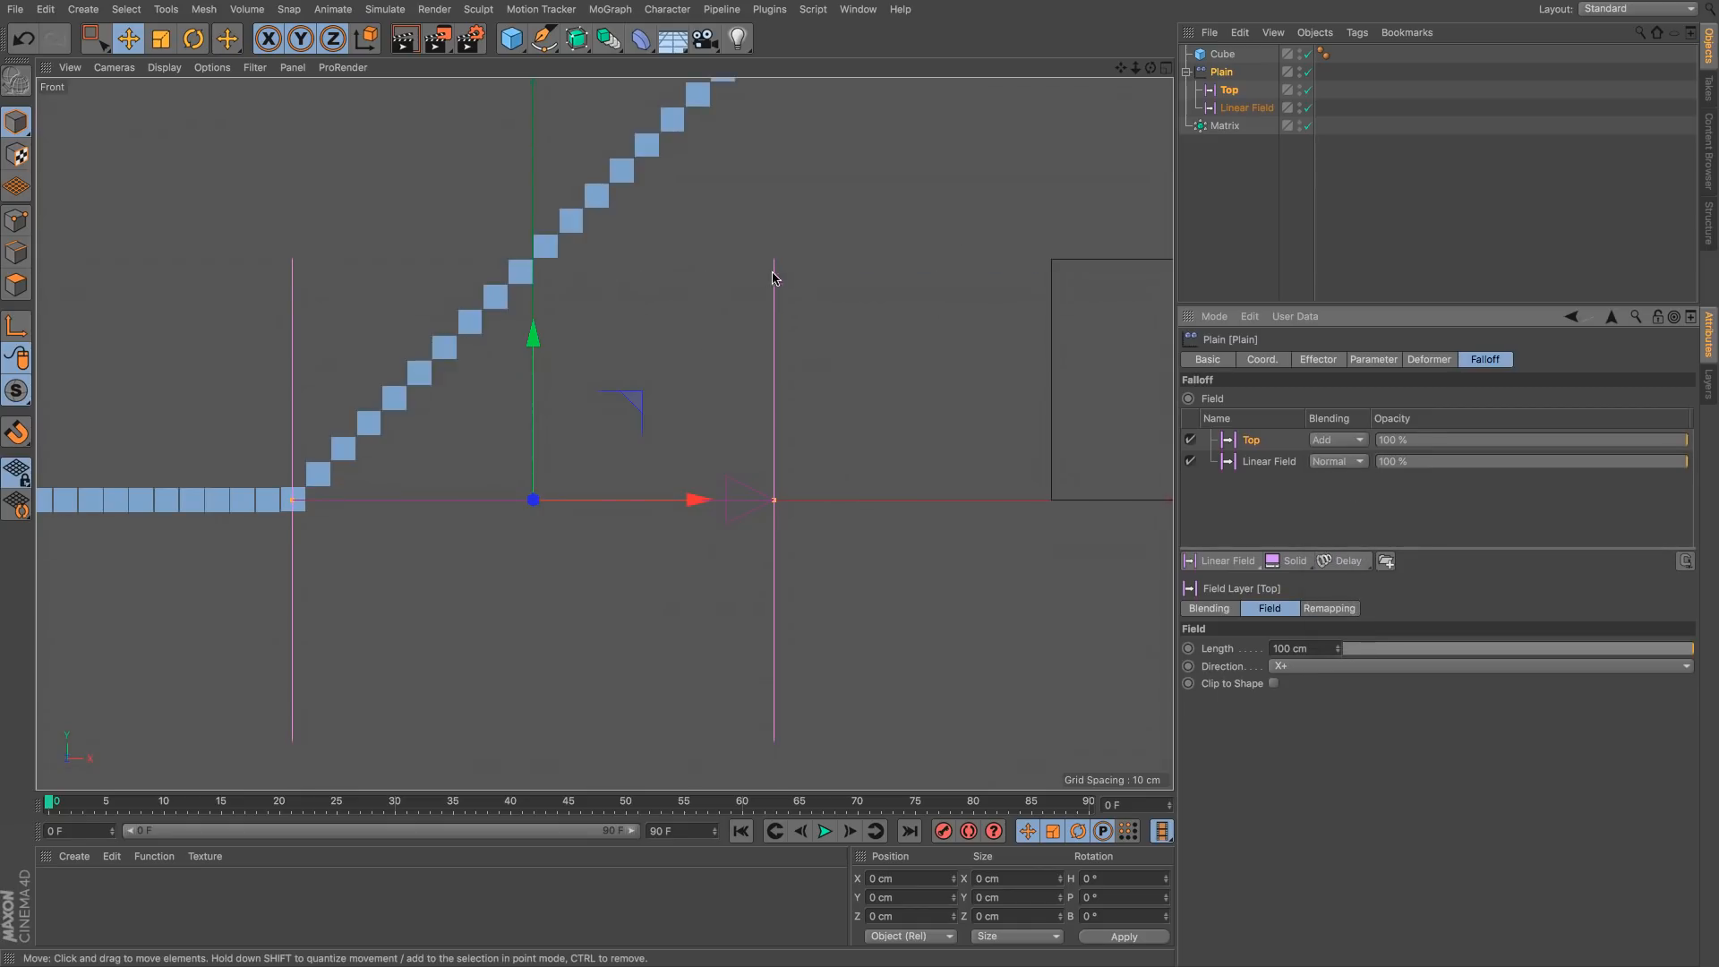
pyautogui.scroll(-5, 667, 316)
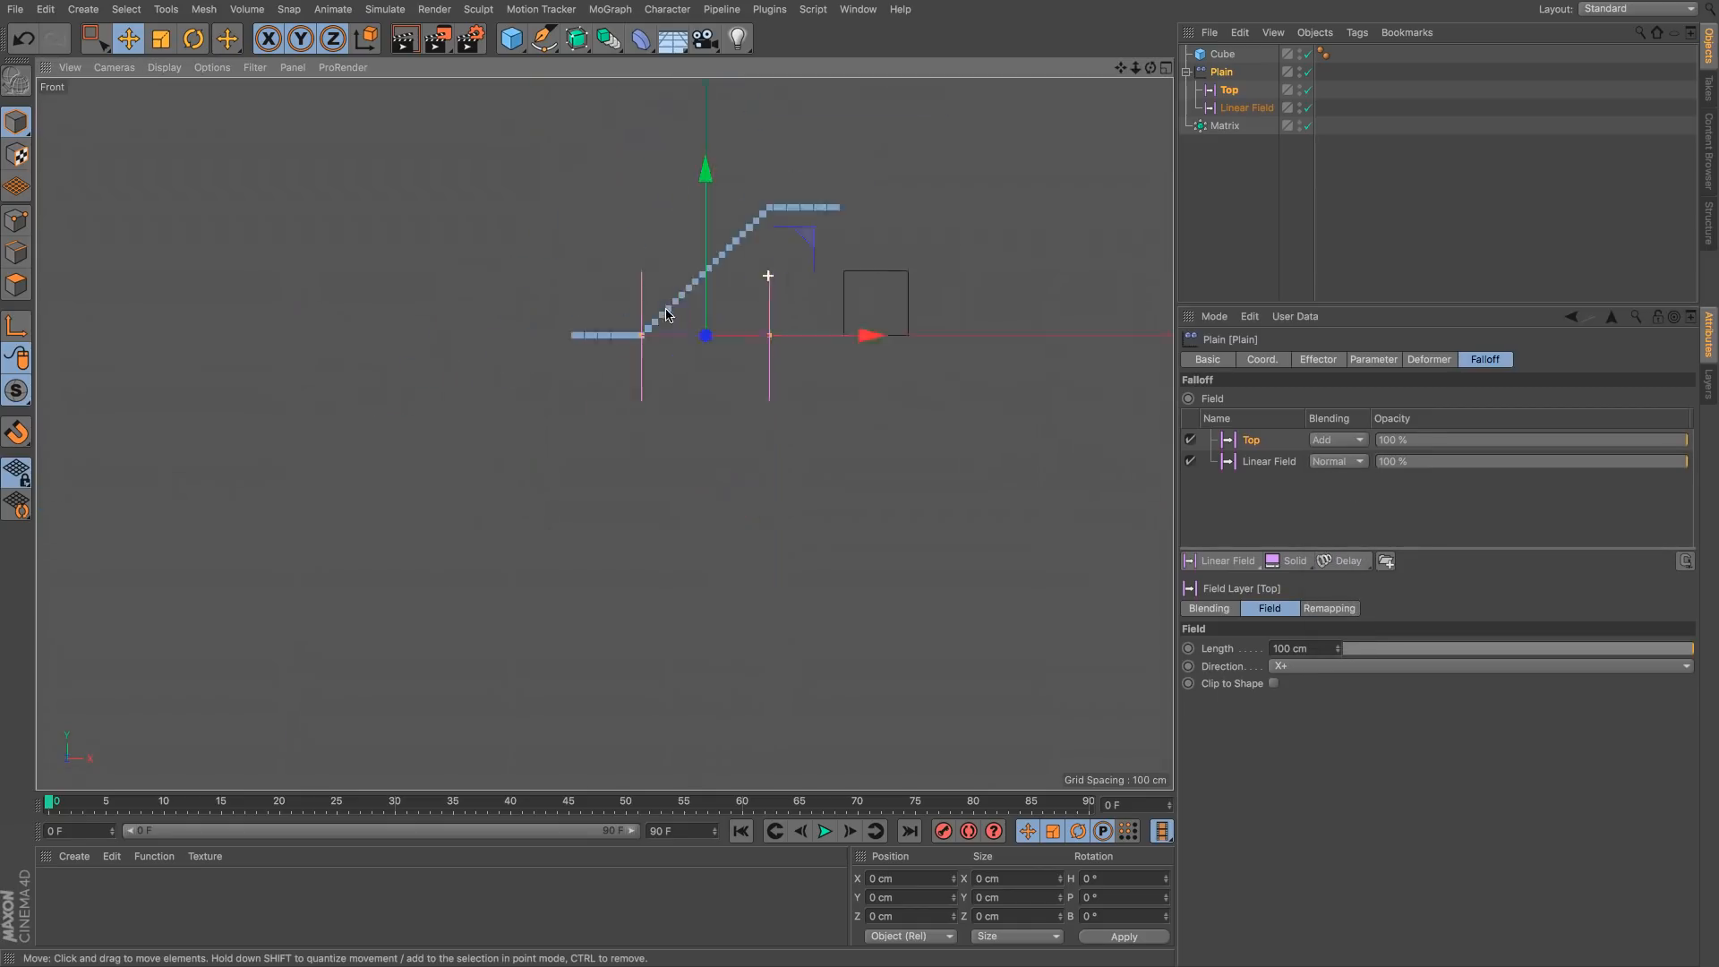
pyautogui.click(1189, 440)
pyautogui.click(1190, 439)
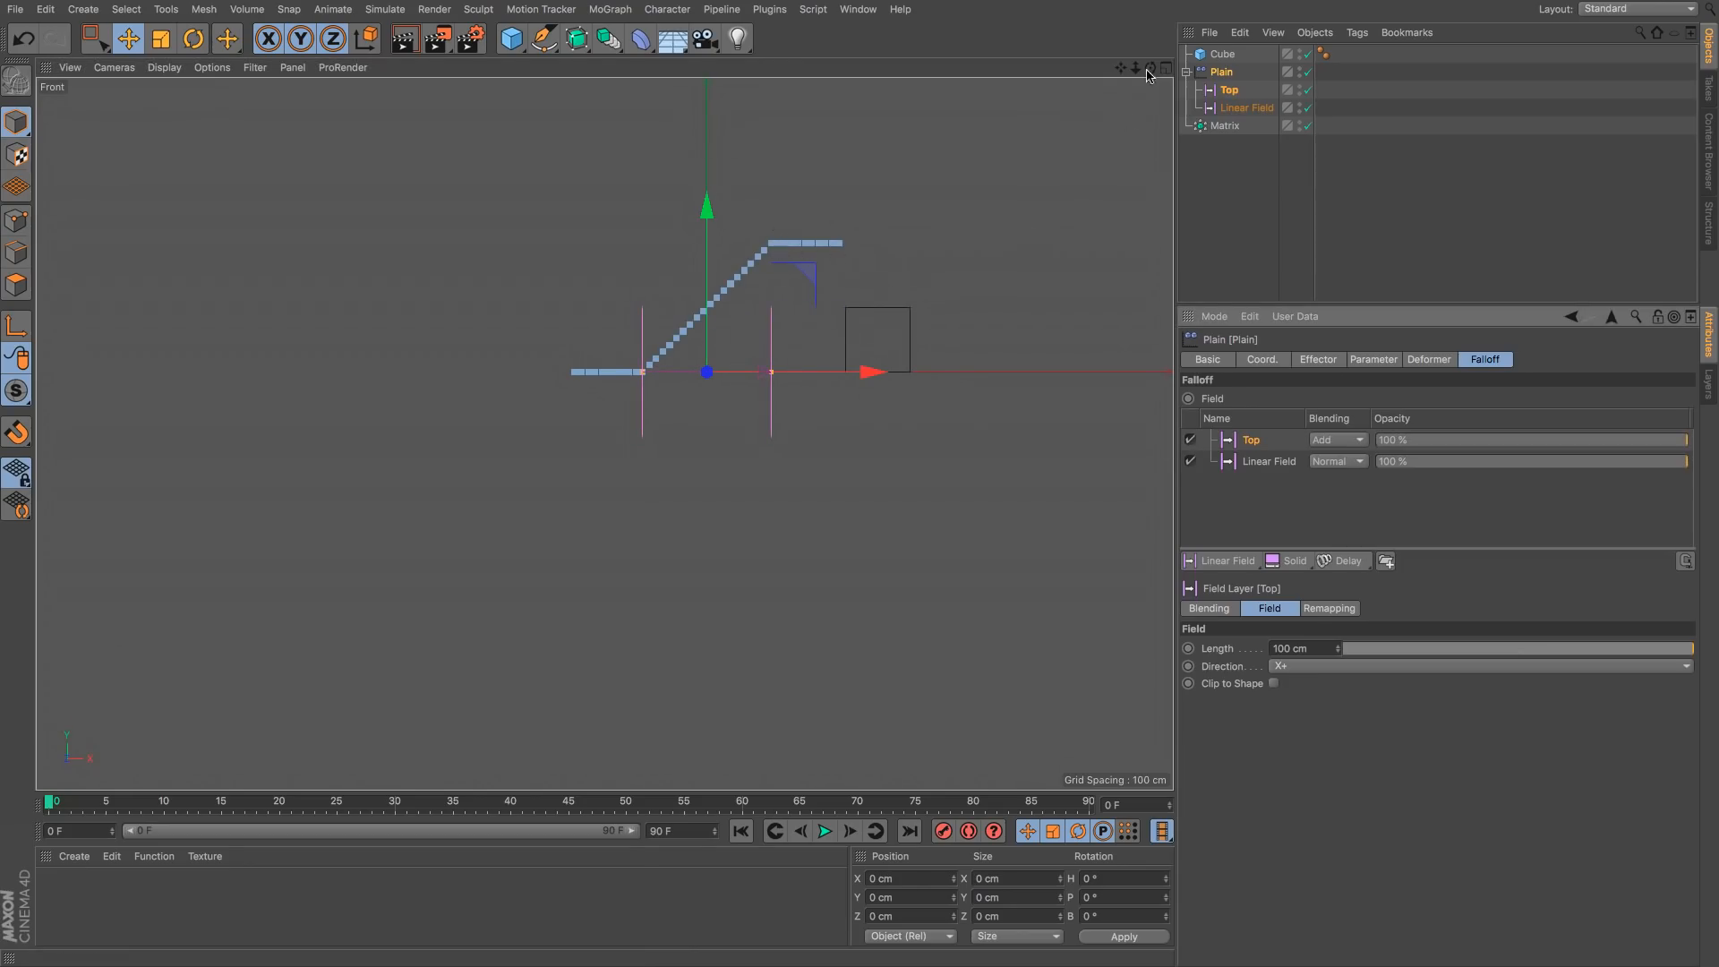
# Step: Duplicate the reference cube upward to a Y position of 150 cm, stacked on the original
pyautogui.click(878, 367)
pyautogui.keyDown('ctrl'); pyautogui.moveTo(889, 280); pyautogui.dragTo(888, 222); pyautogui.keyUp('ctrl')
pyautogui.scroll(5, 839, 246)
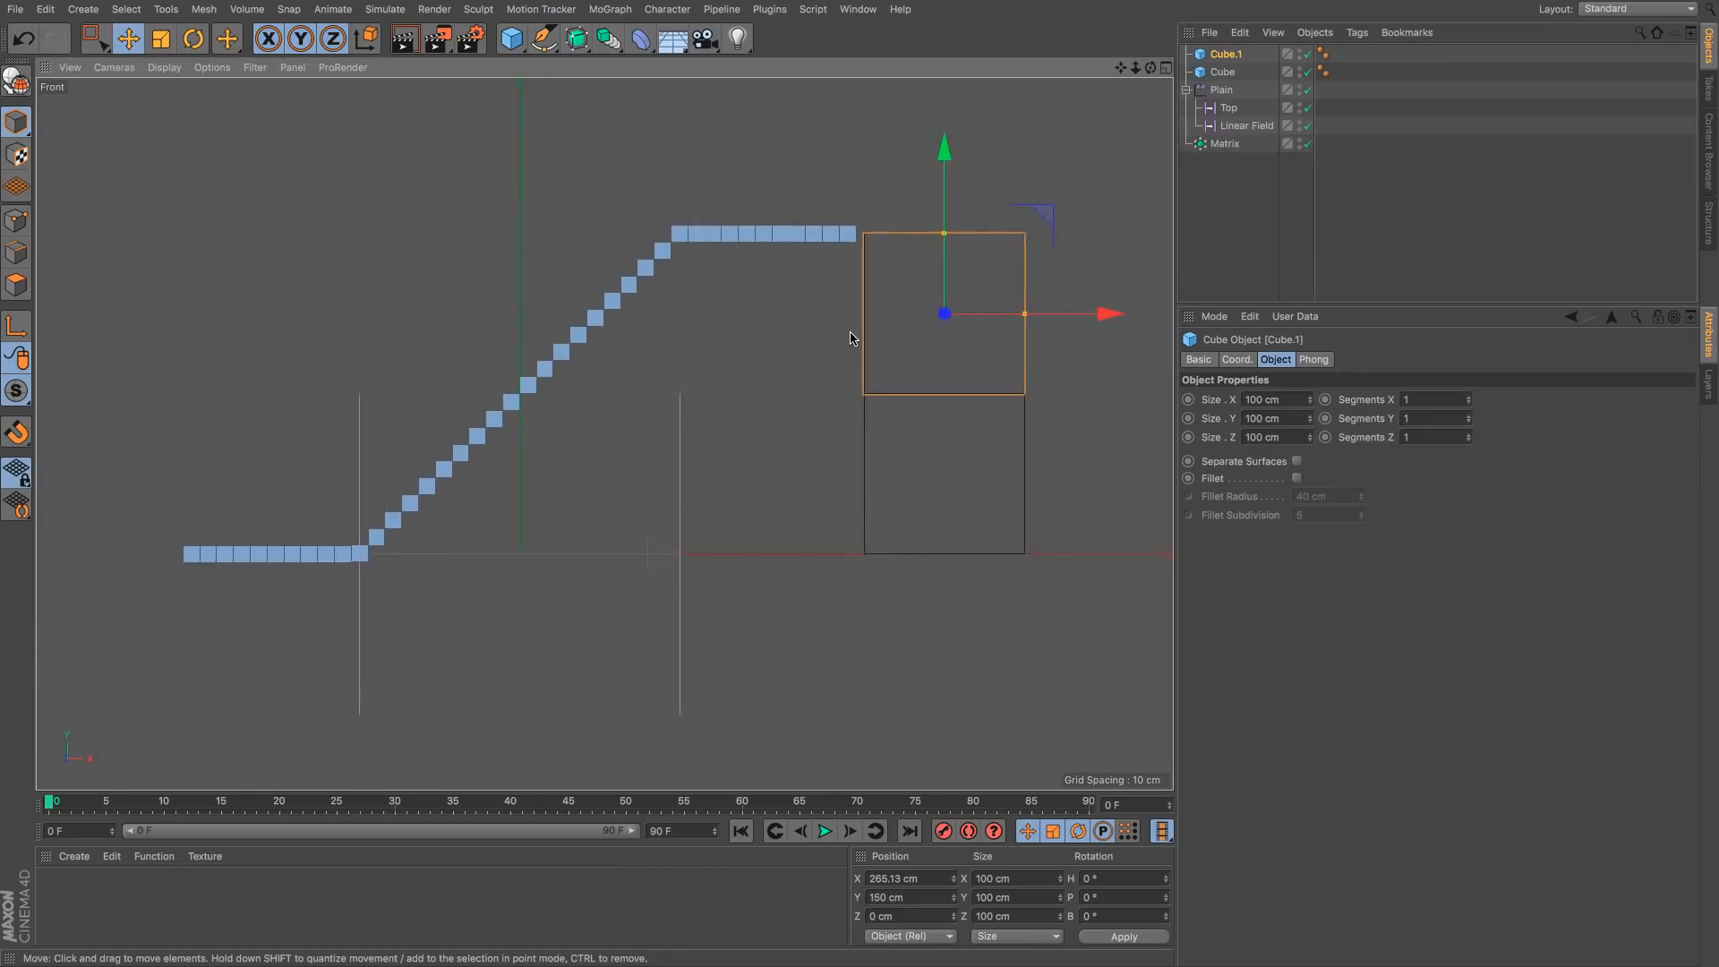
# Step: Examine the Top and Linear Field layers alongside the Plain effector's position offset and strength settings
pyautogui.click(1242, 108)
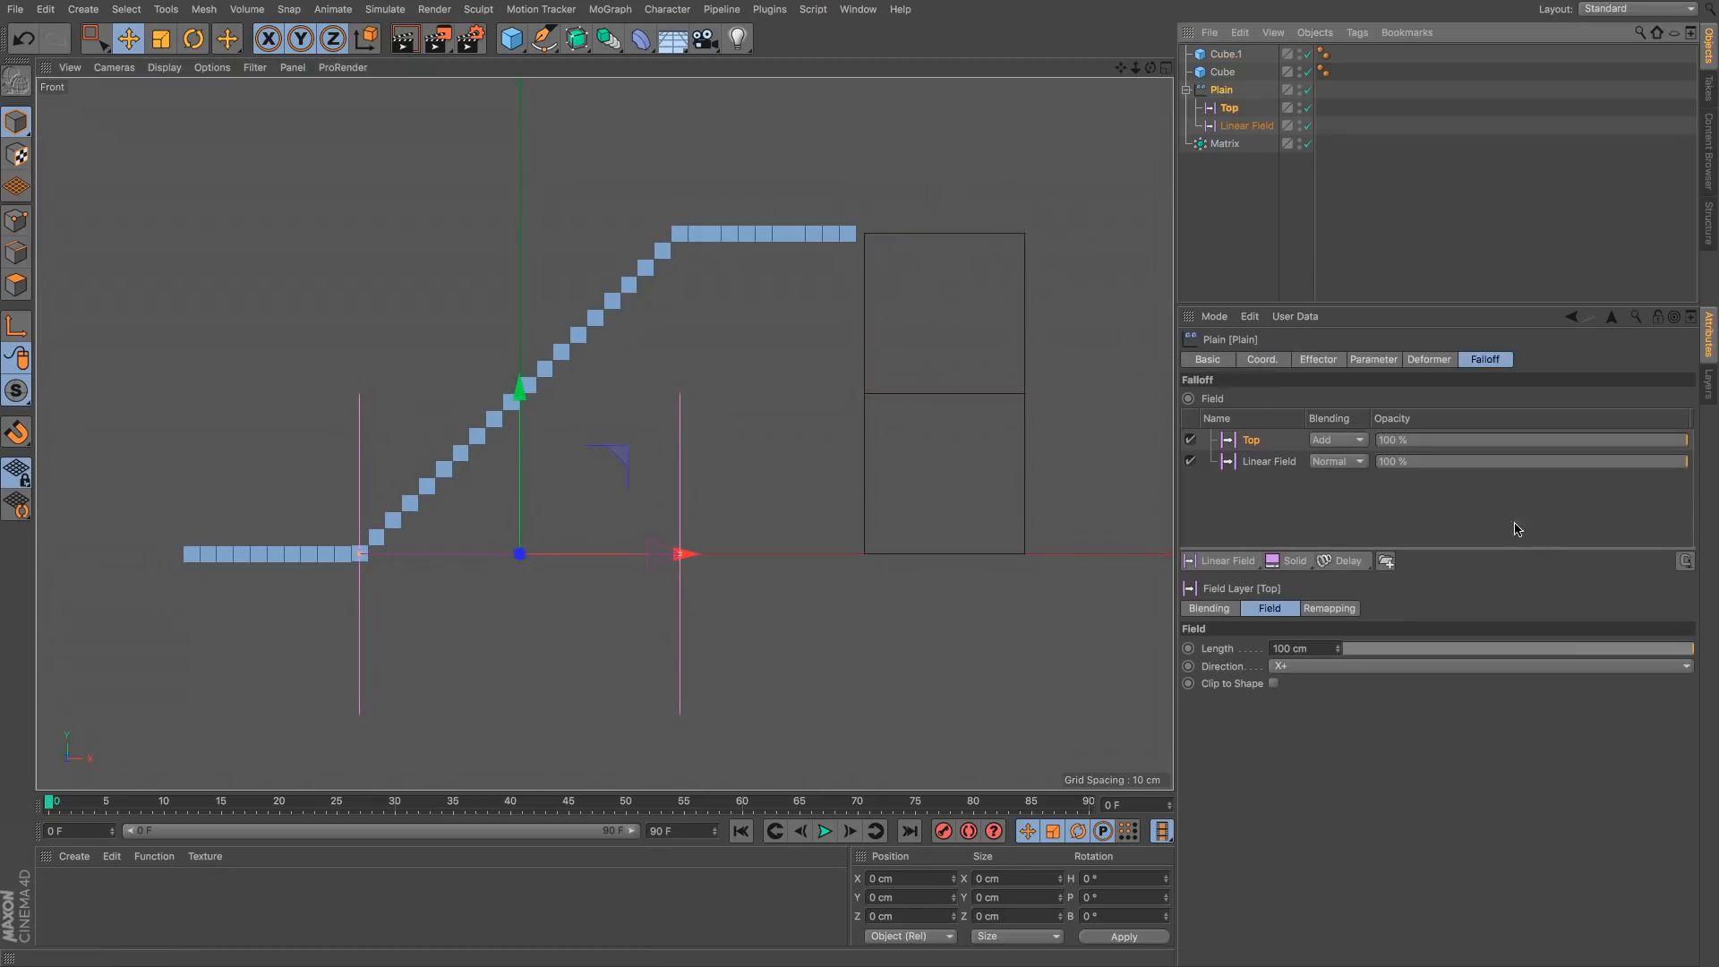
pyautogui.click(1265, 462)
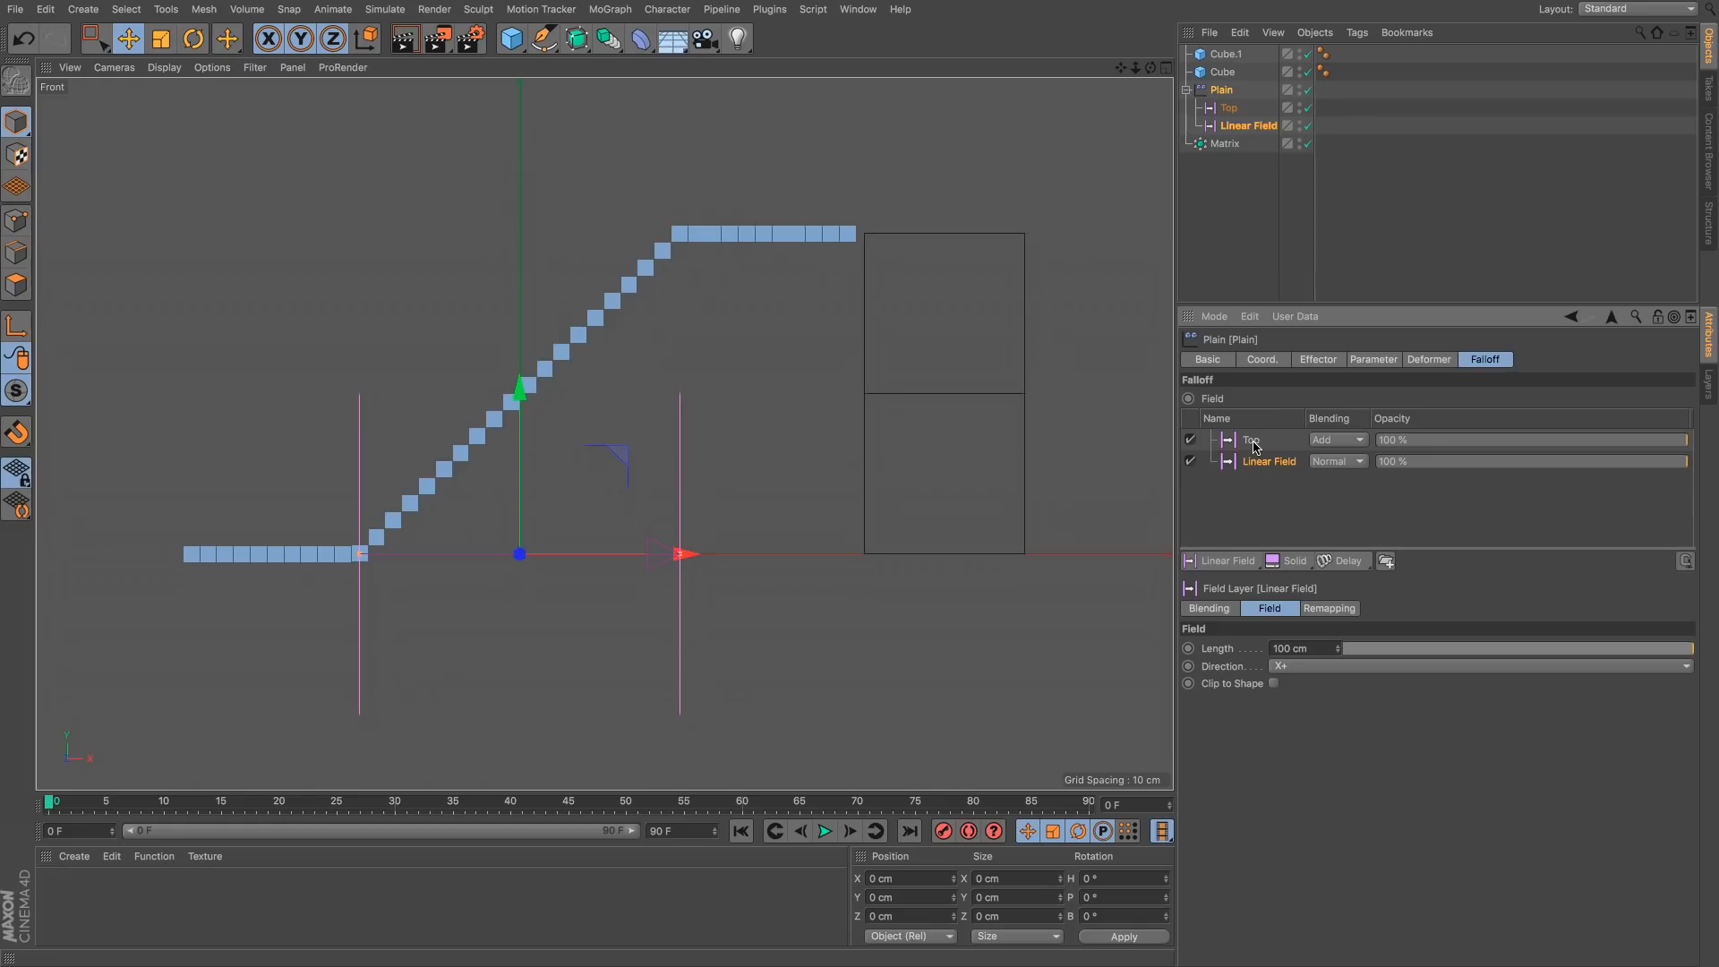
pyautogui.click(1253, 441)
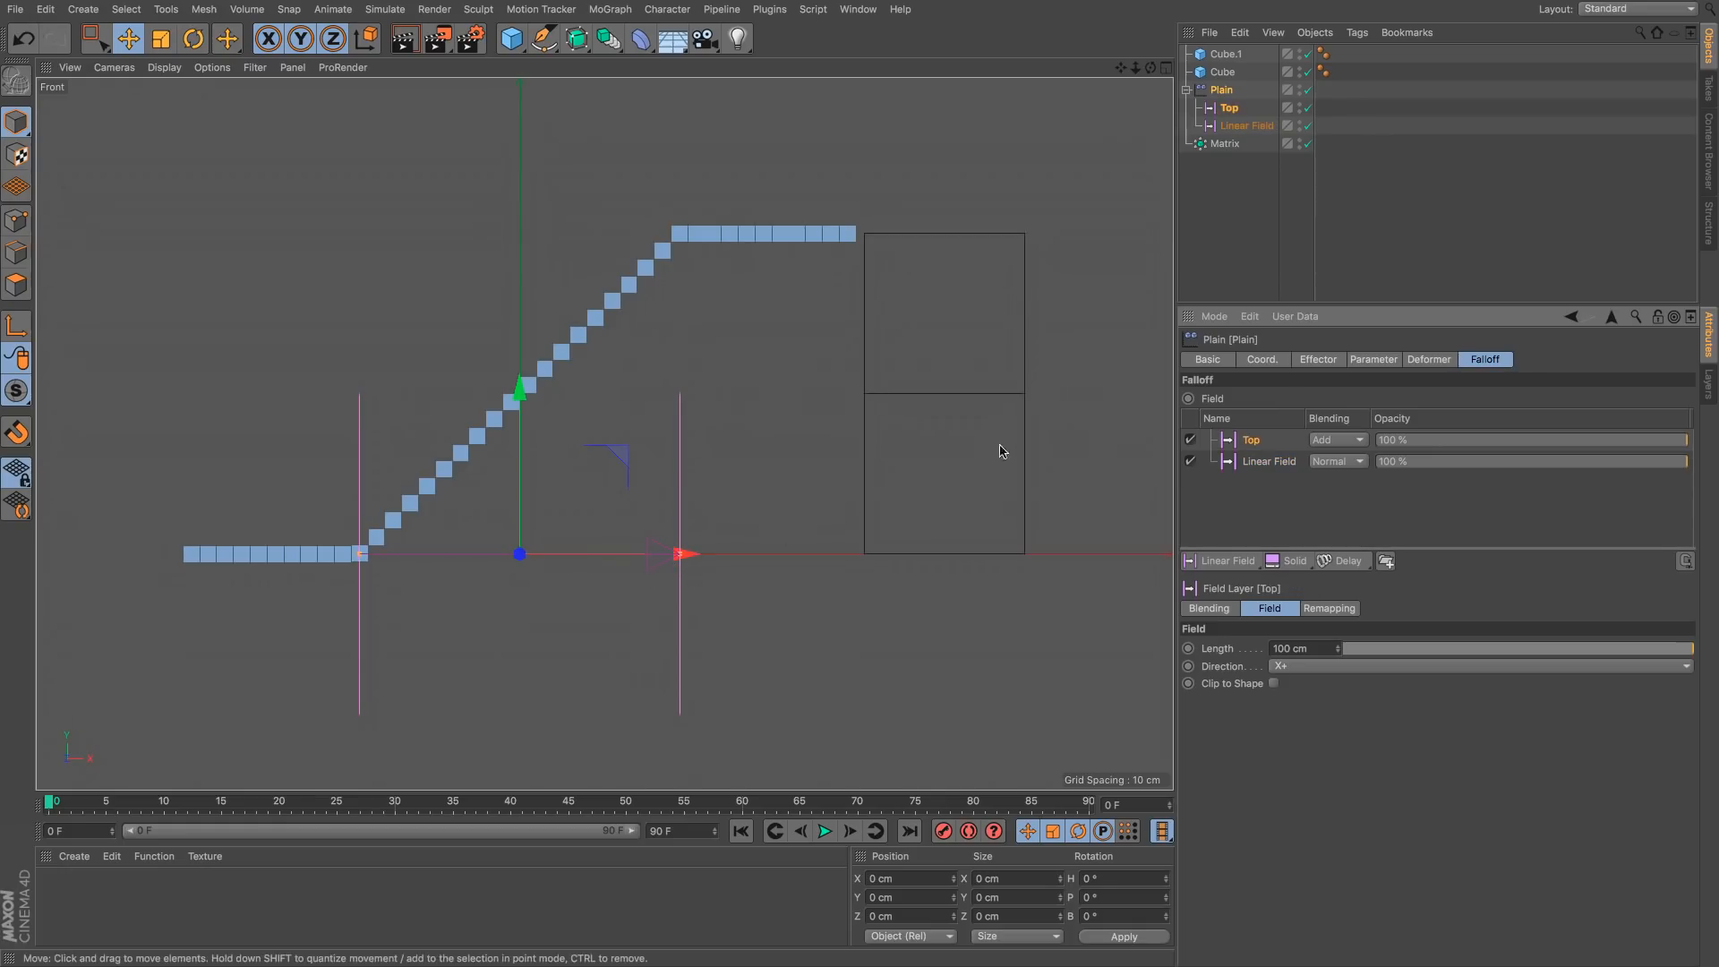
pyautogui.click(1373, 359)
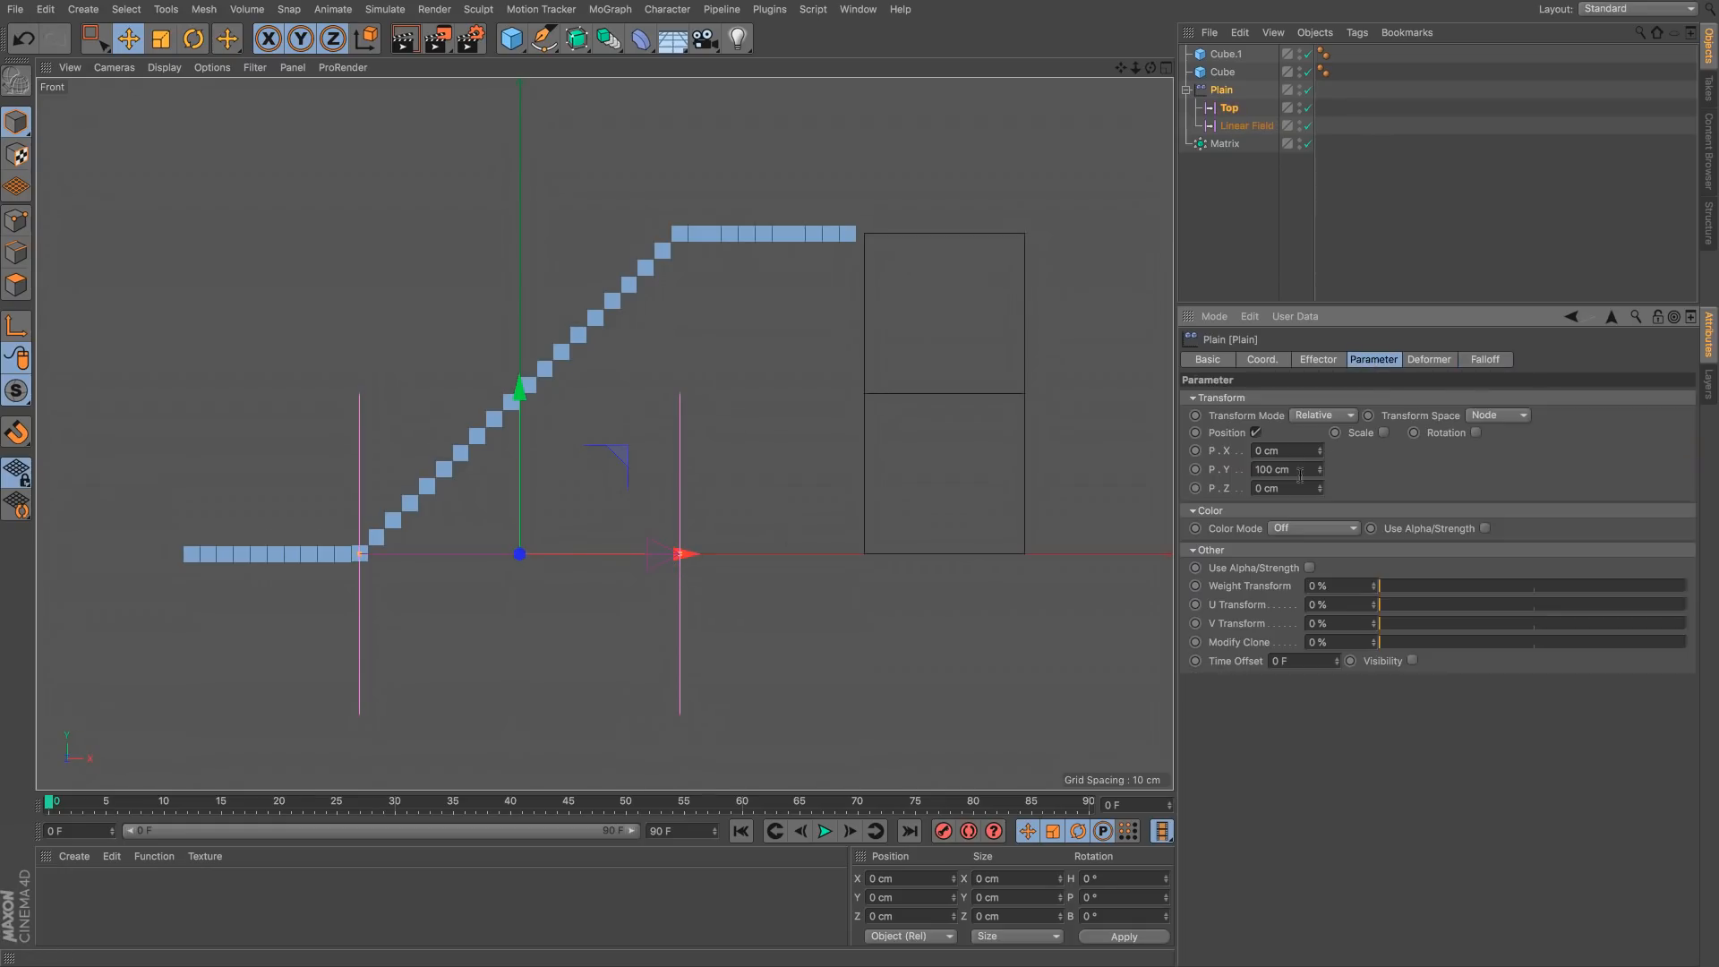
pyautogui.click(1482, 359)
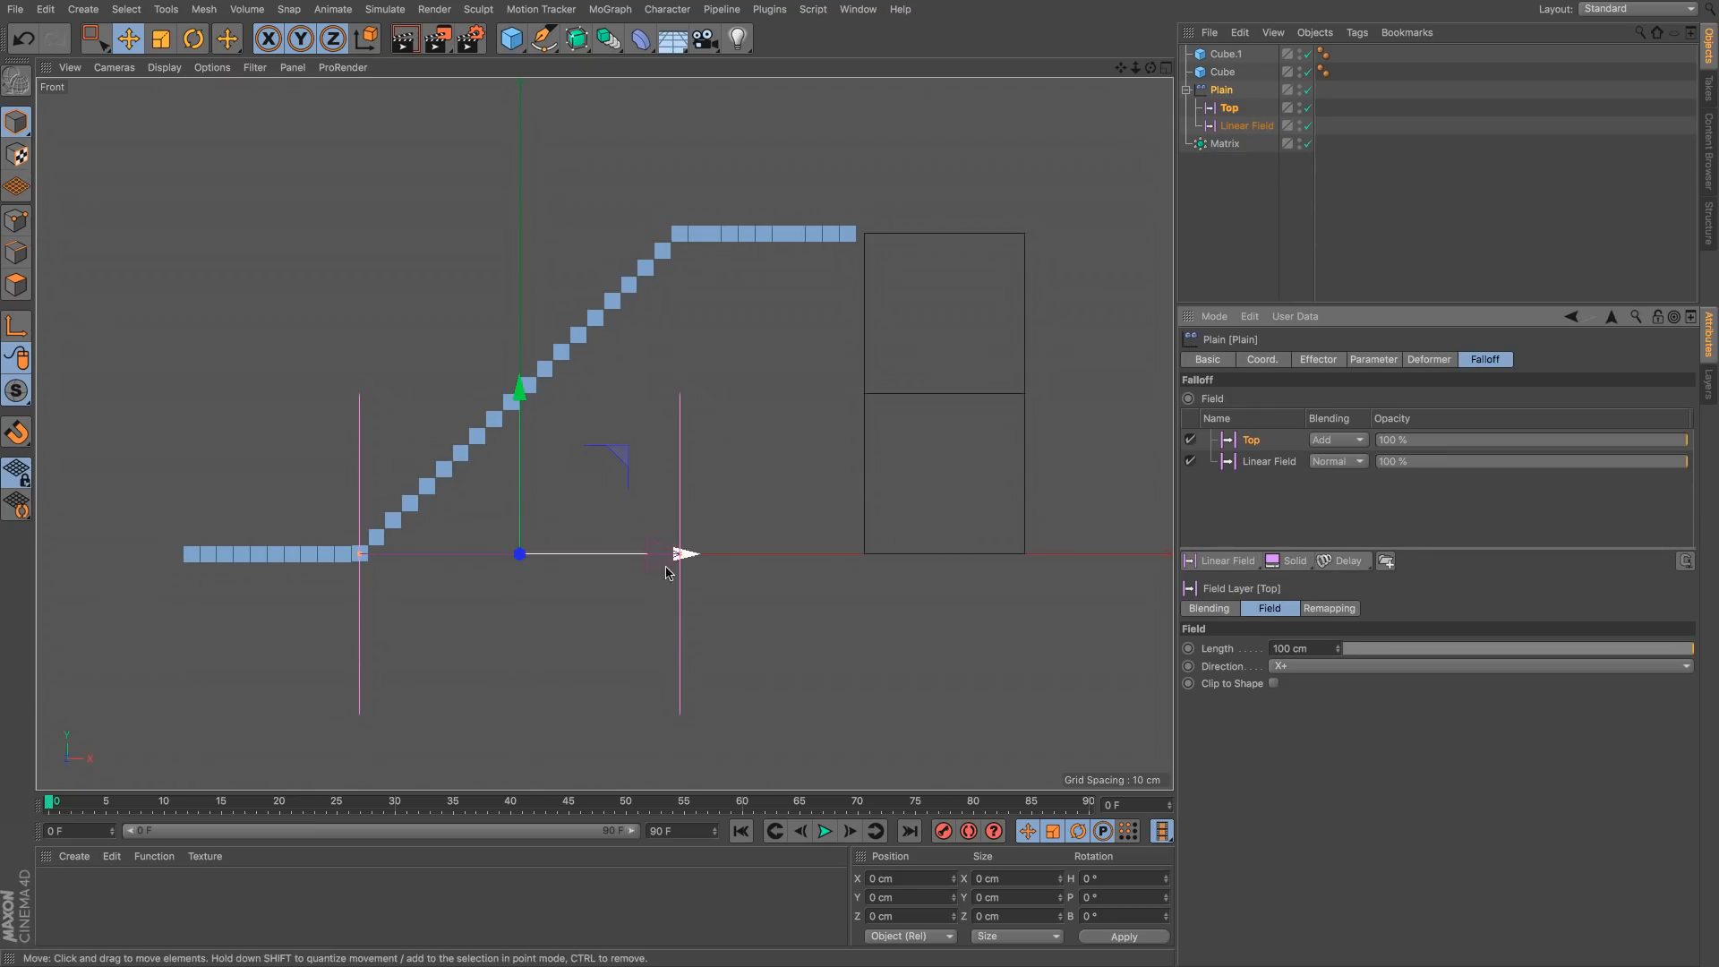
pyautogui.click(1266, 464)
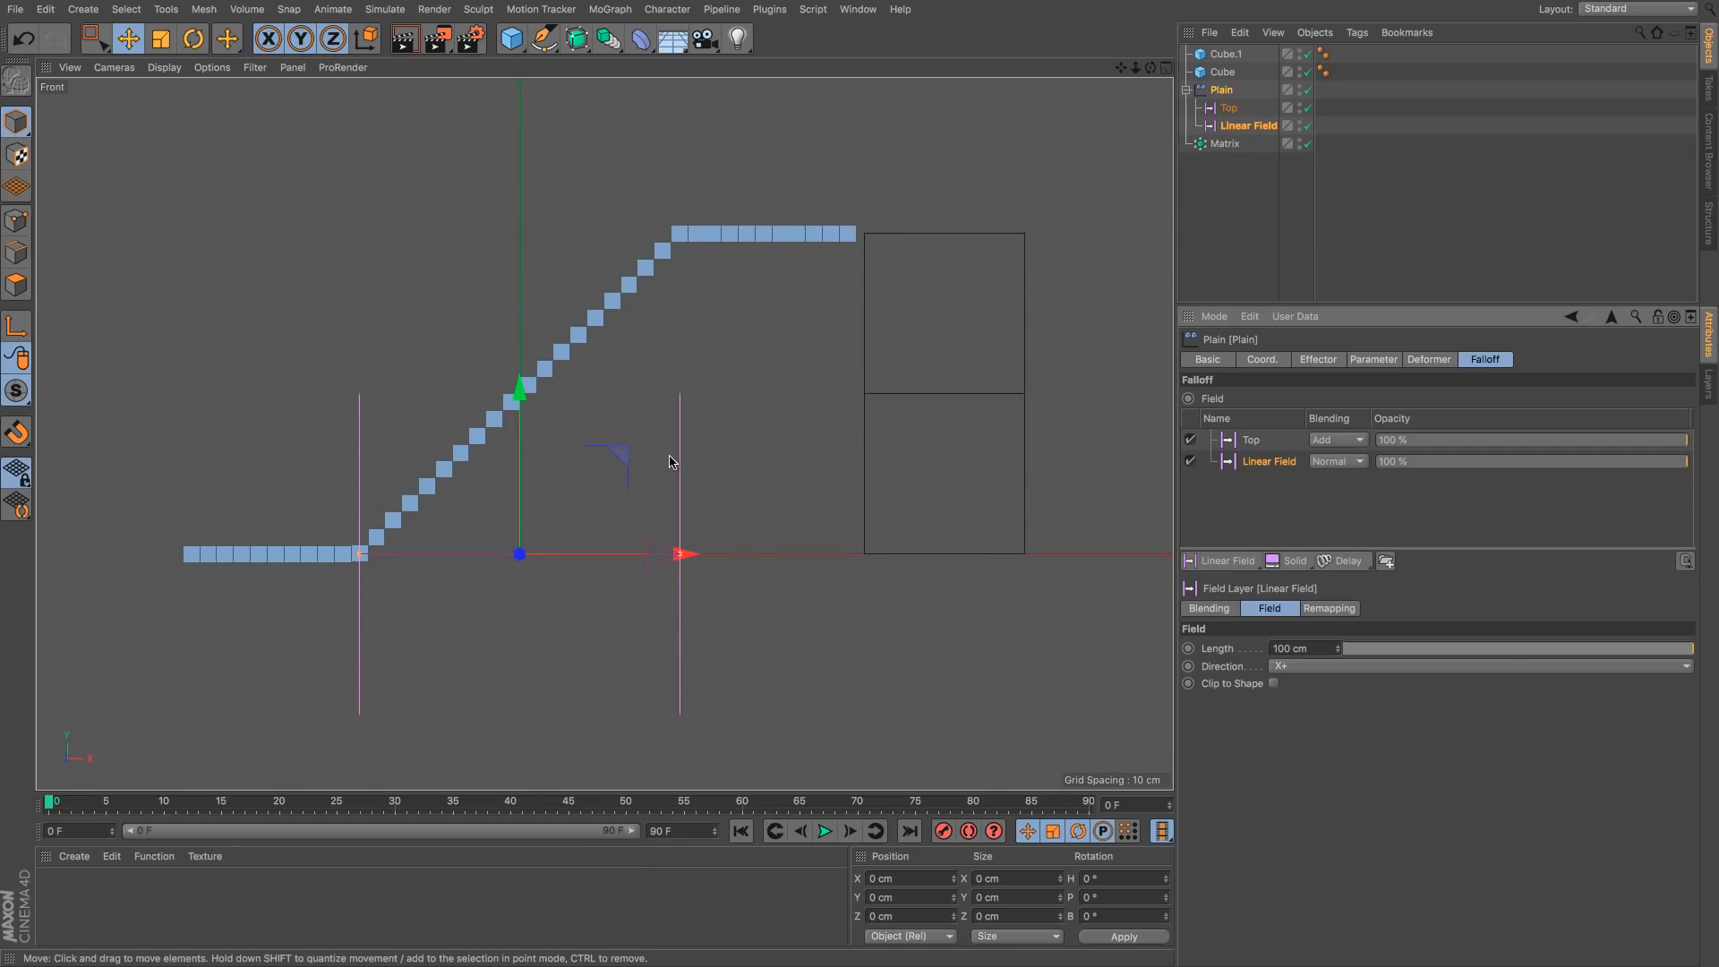
pyautogui.click(1383, 363)
pyautogui.click(1428, 359)
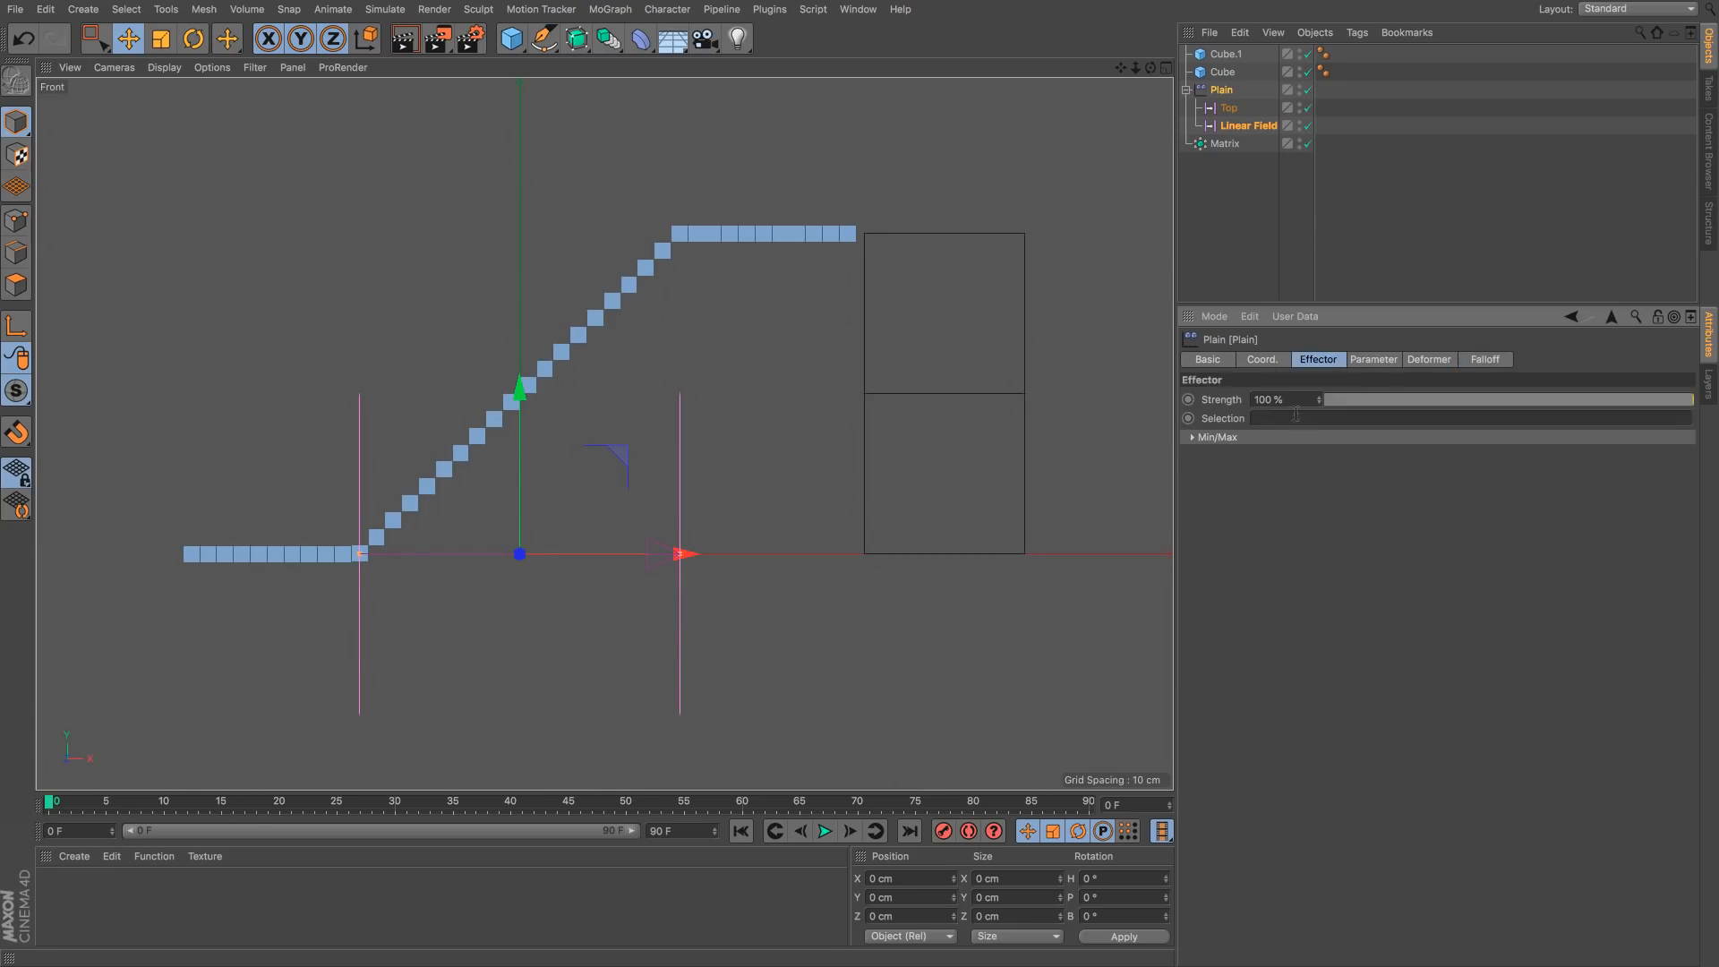
pyautogui.click(1501, 362)
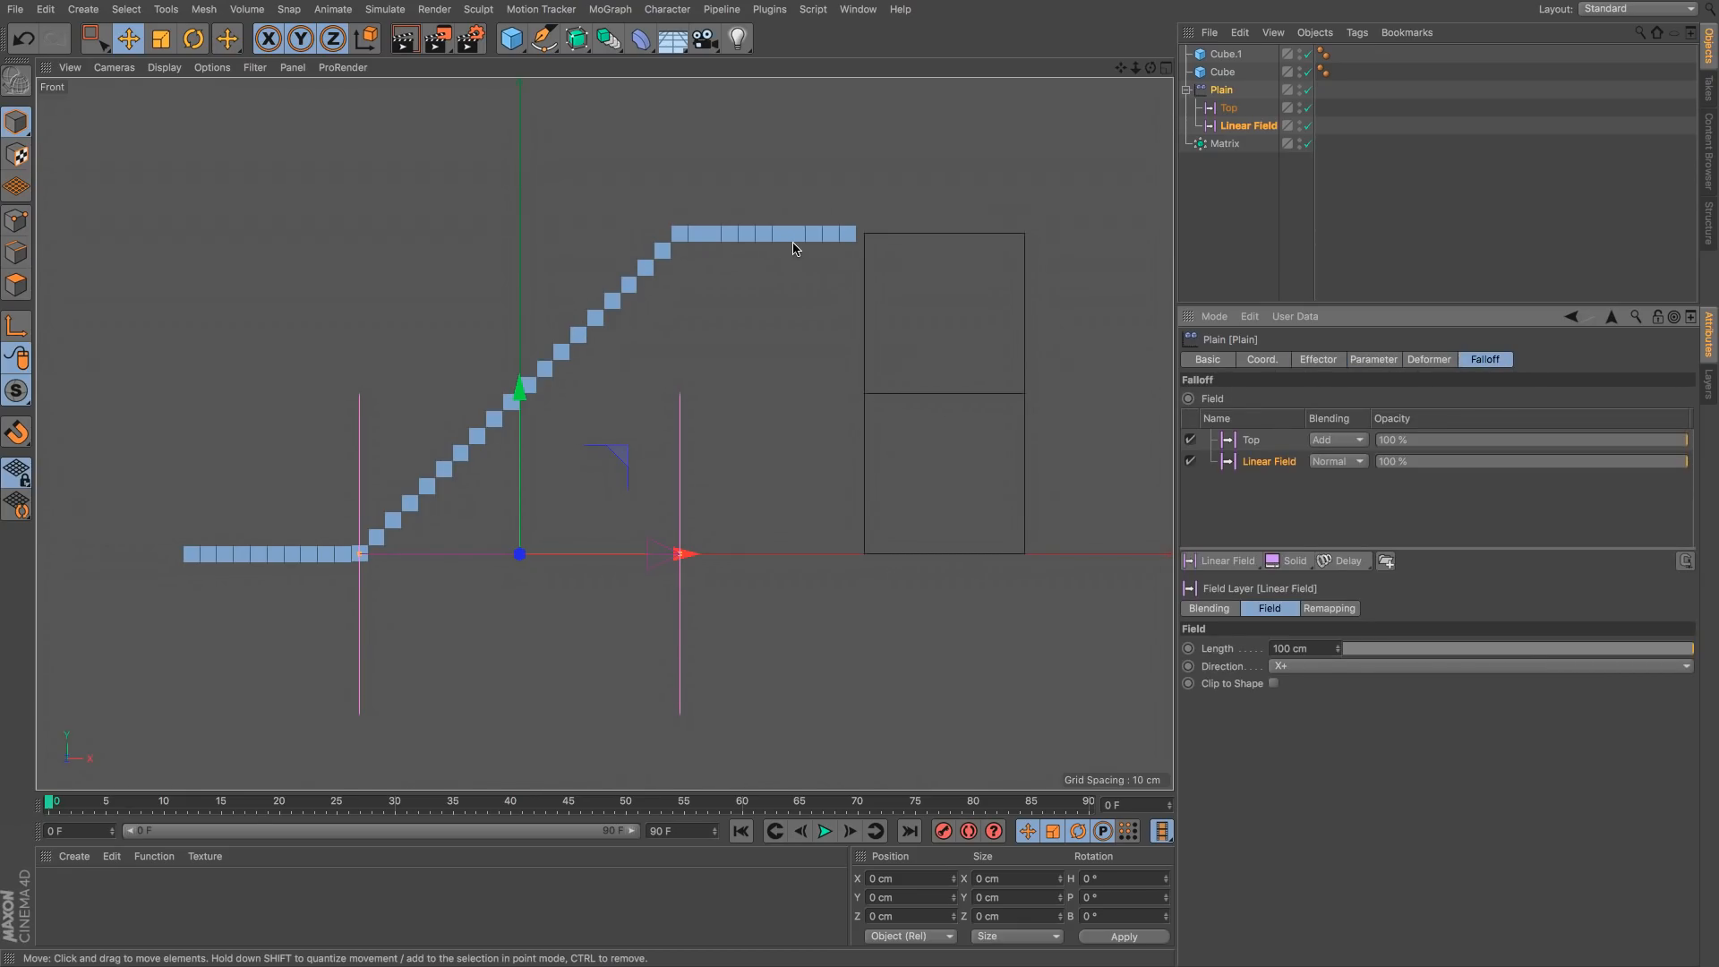
# Step: Enable value clamping in the Plain effector's falloff, toggling it to compare the effect on the Matrix grid
pyautogui.click(1685, 561)
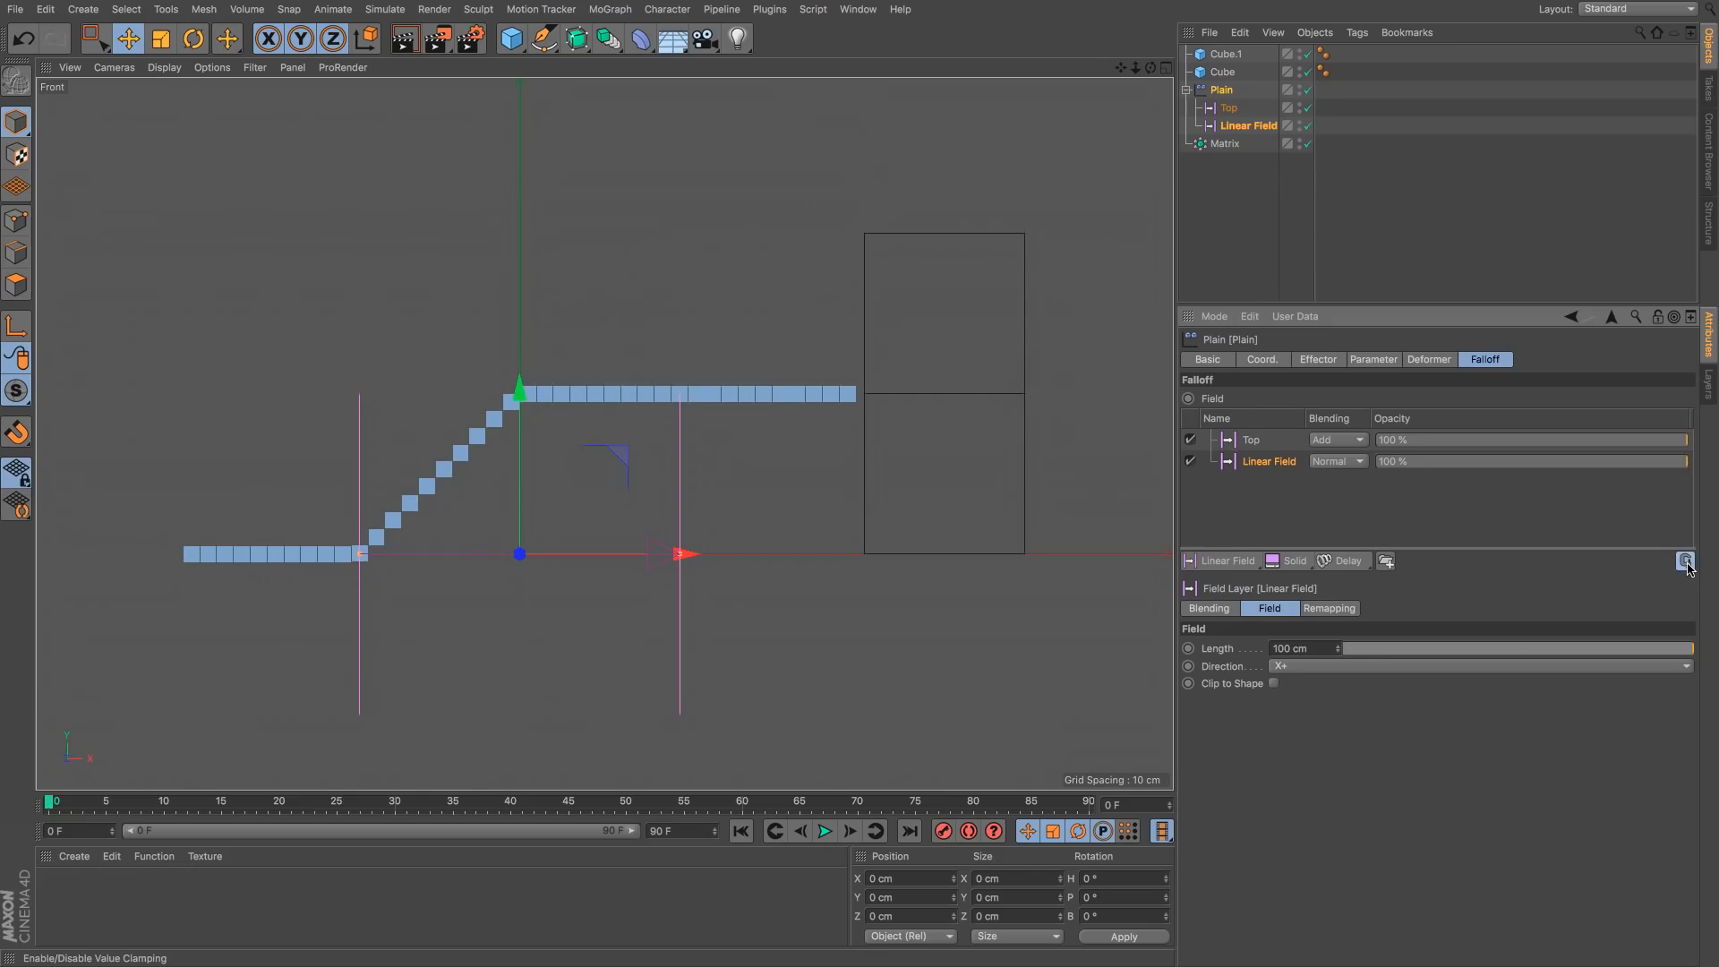
pyautogui.keyDown('alt'); pyautogui.moveTo(717, 460); pyautogui.dragTo(779, 427, button='middle'); pyautogui.keyUp('alt')
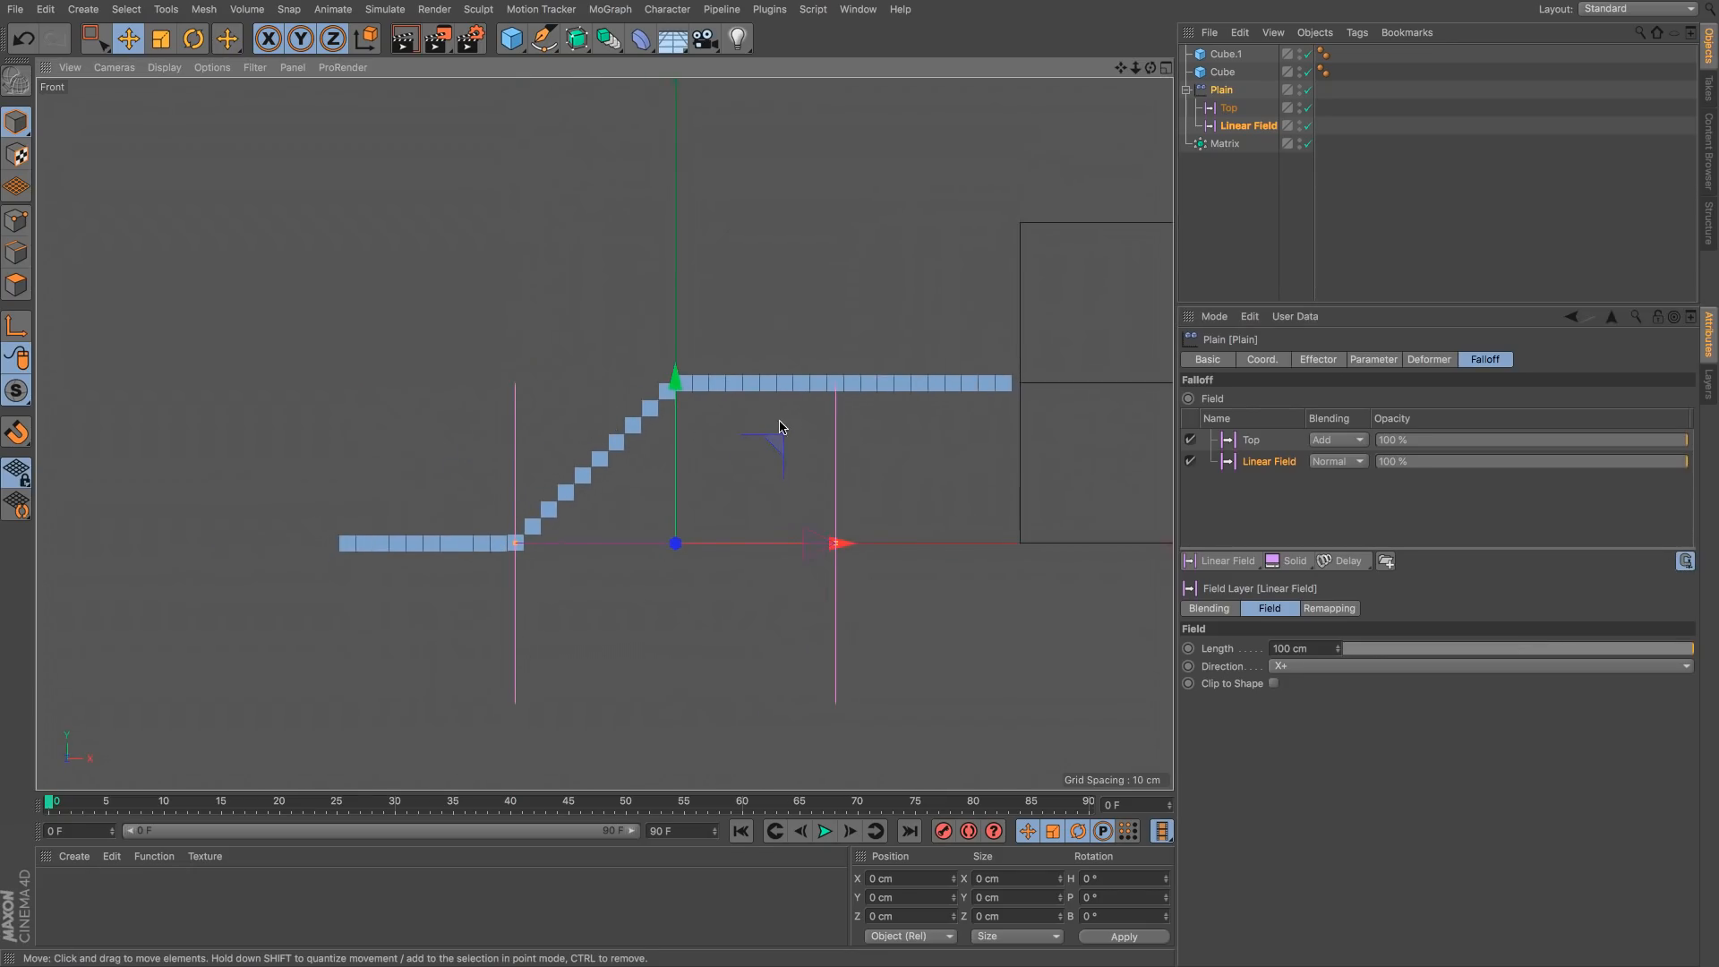
pyautogui.click(1687, 564)
pyautogui.click(1687, 564)
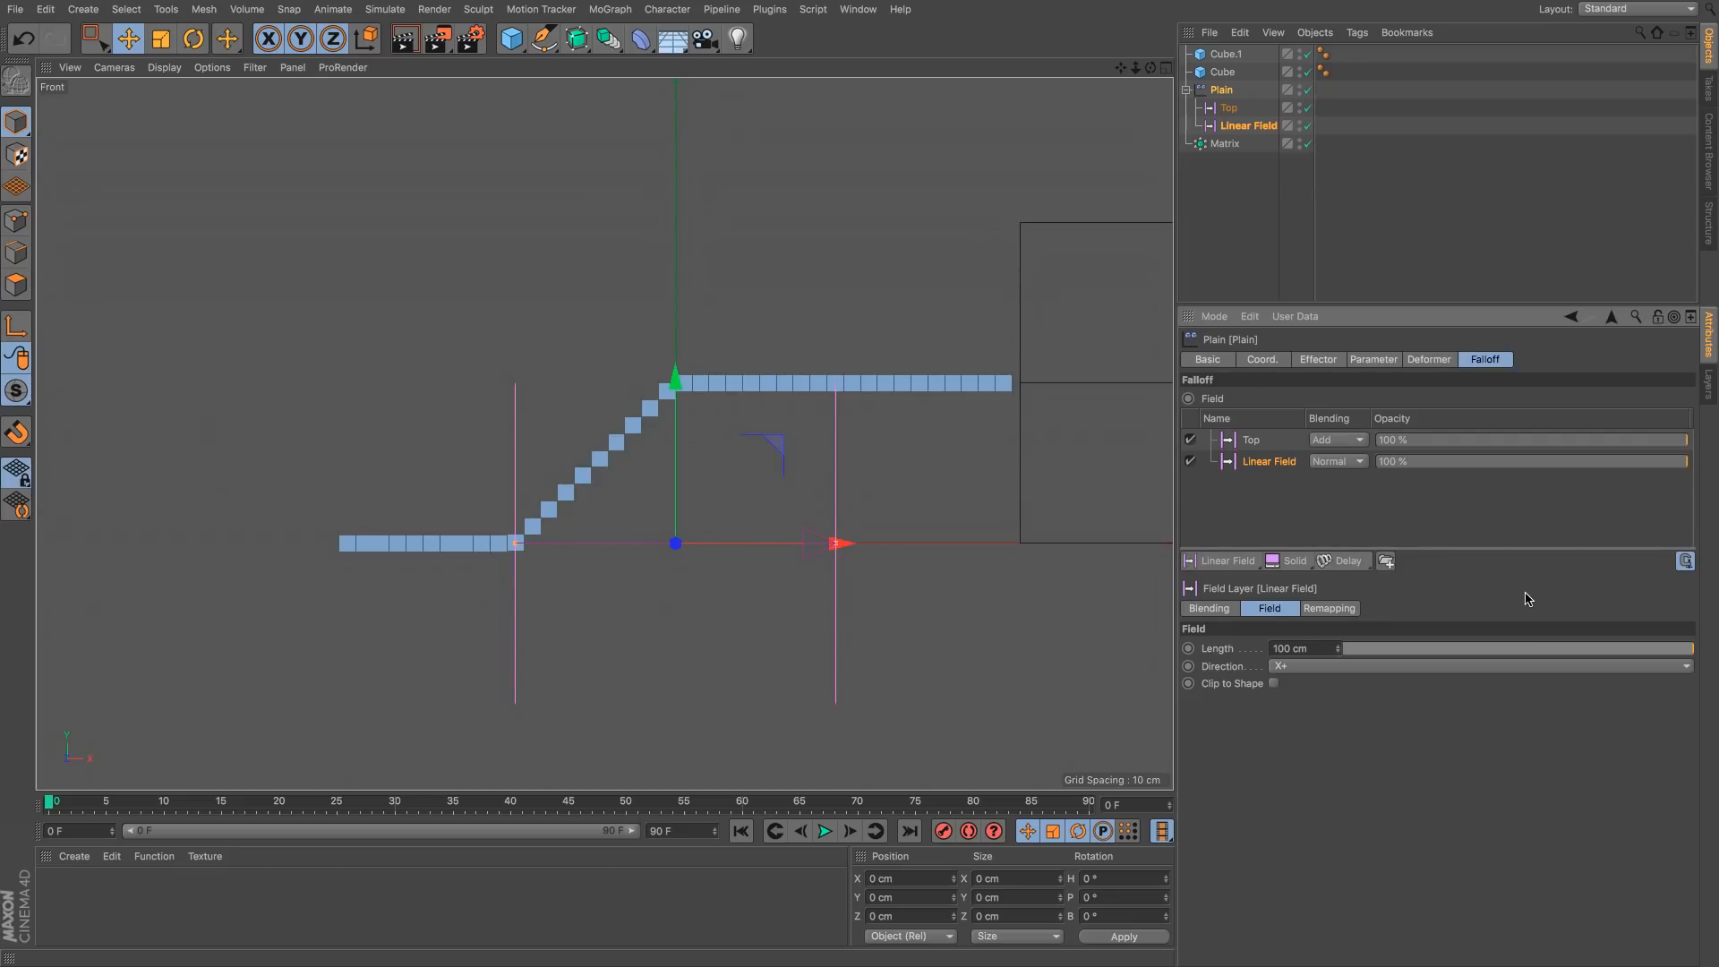
# Step: Disable the Top field in the Plain effector's falloff and bring up the Linear Field layer's remapping settings
pyautogui.click(1313, 613)
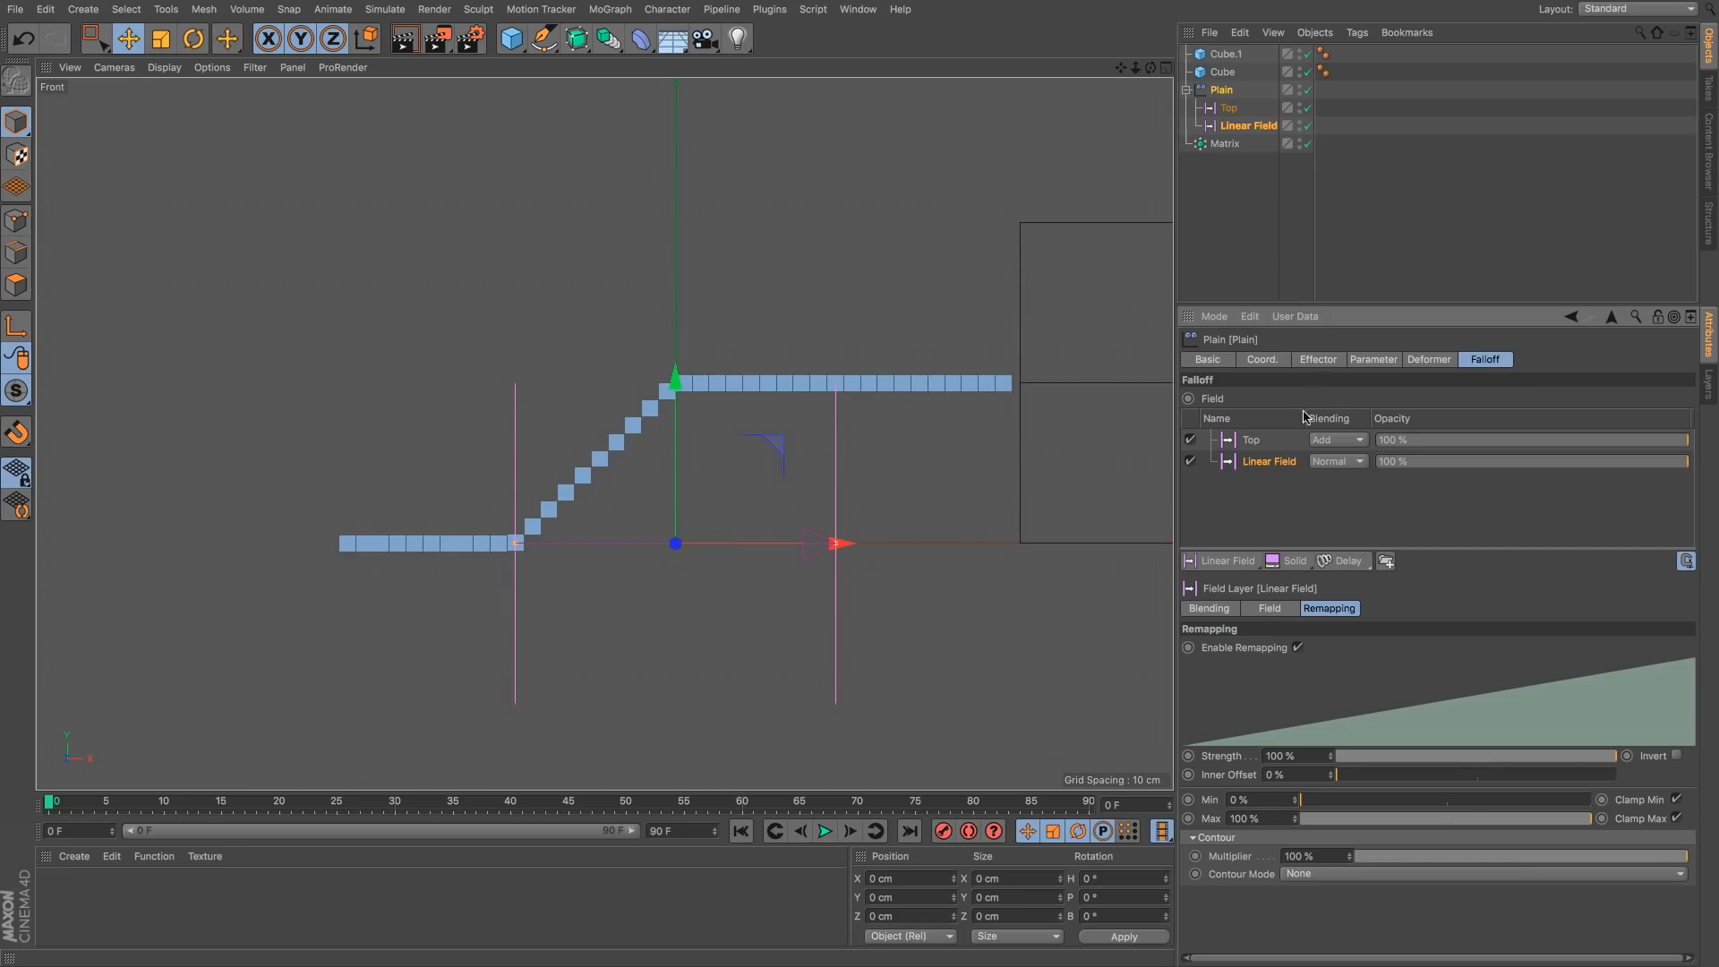
pyautogui.click(1251, 443)
pyautogui.click(1189, 439)
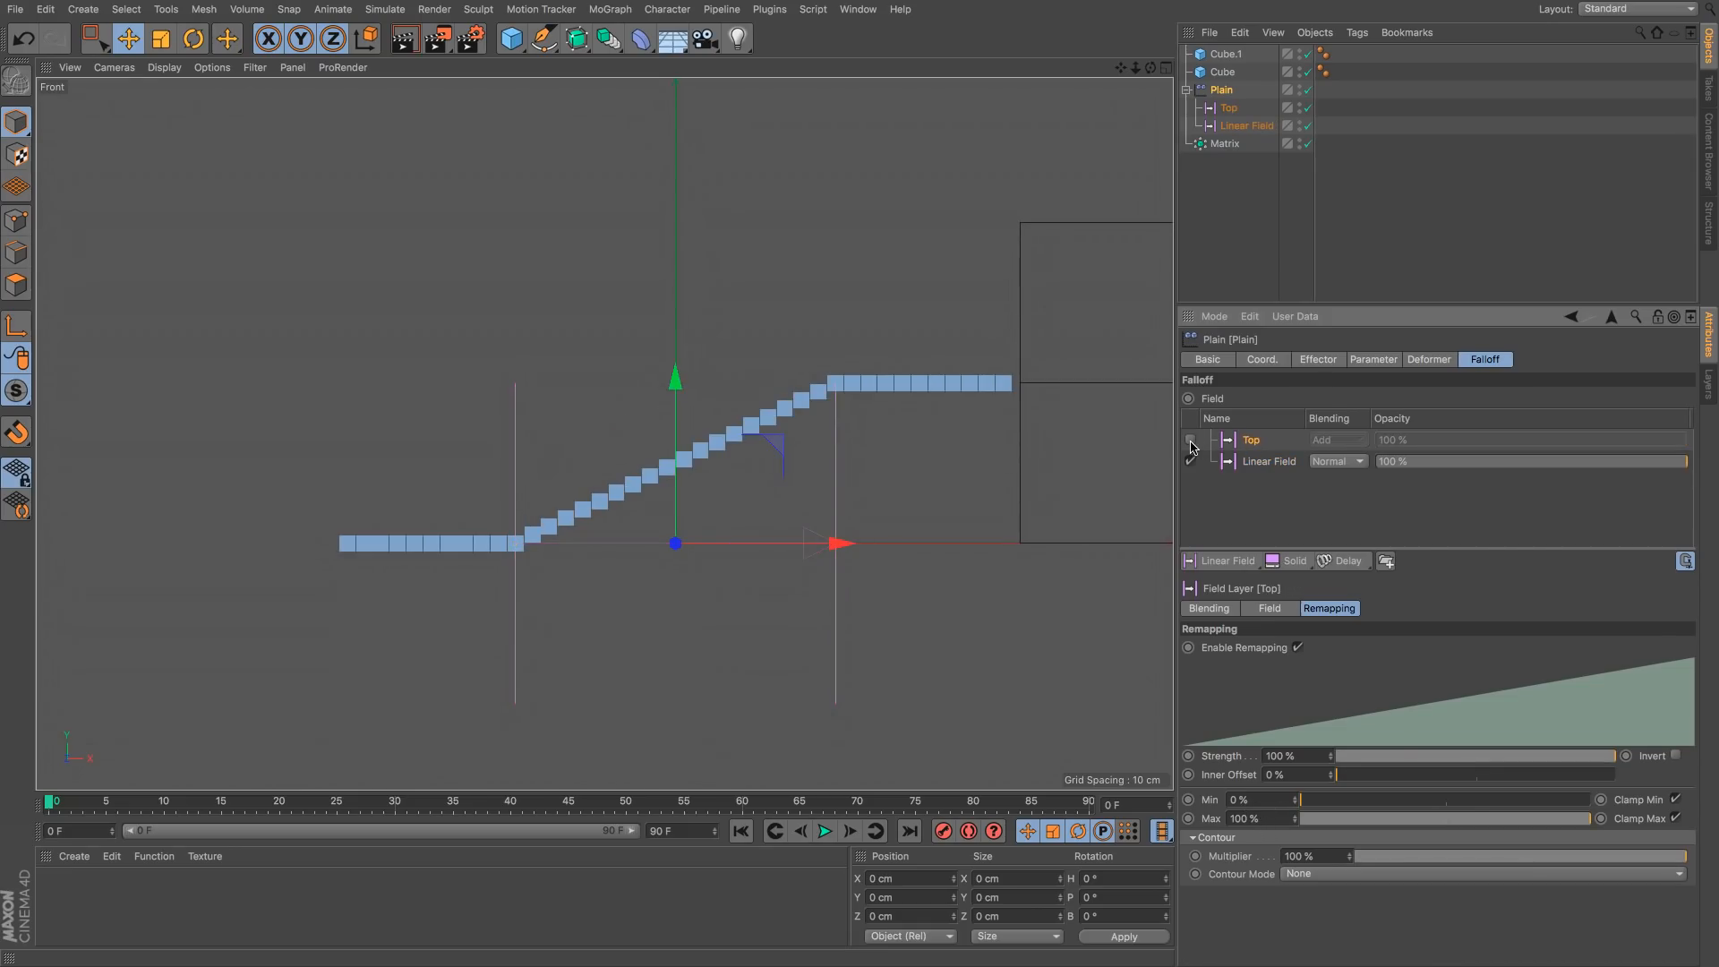
pyautogui.click(1265, 462)
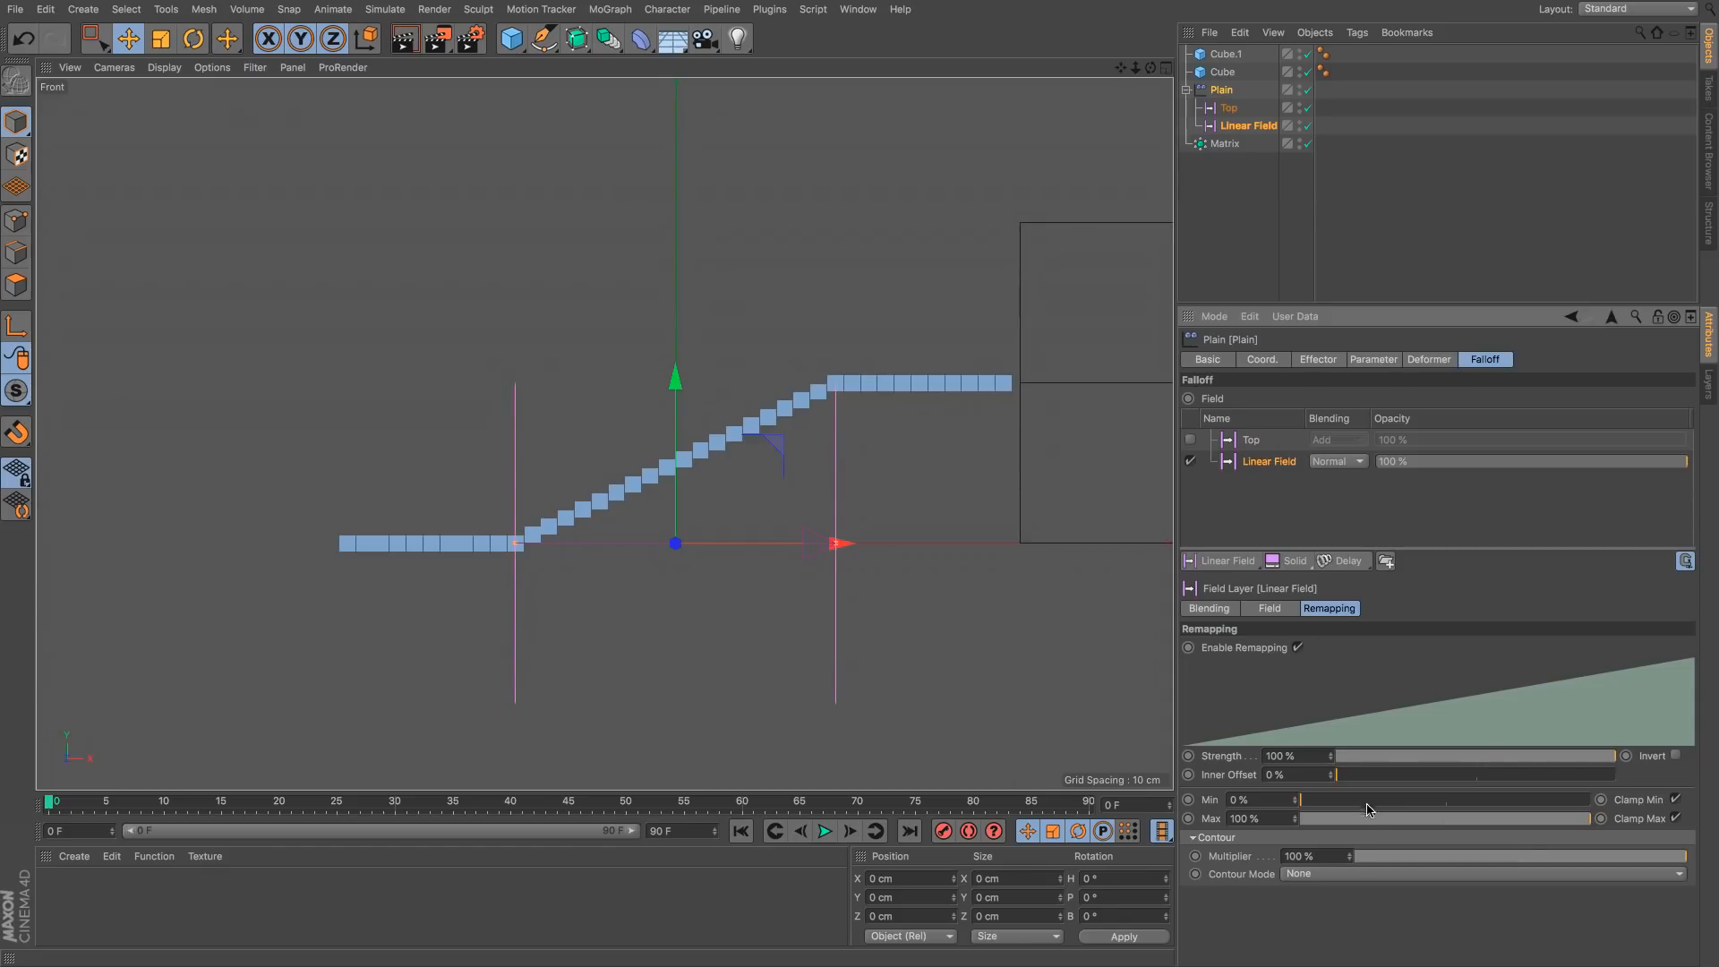
# Step: Turn off the falloff's value clamping, along with Clamp Max and Clamp Min in the Linear Field layer's remapping
pyautogui.click(1684, 562)
pyautogui.click(1677, 820)
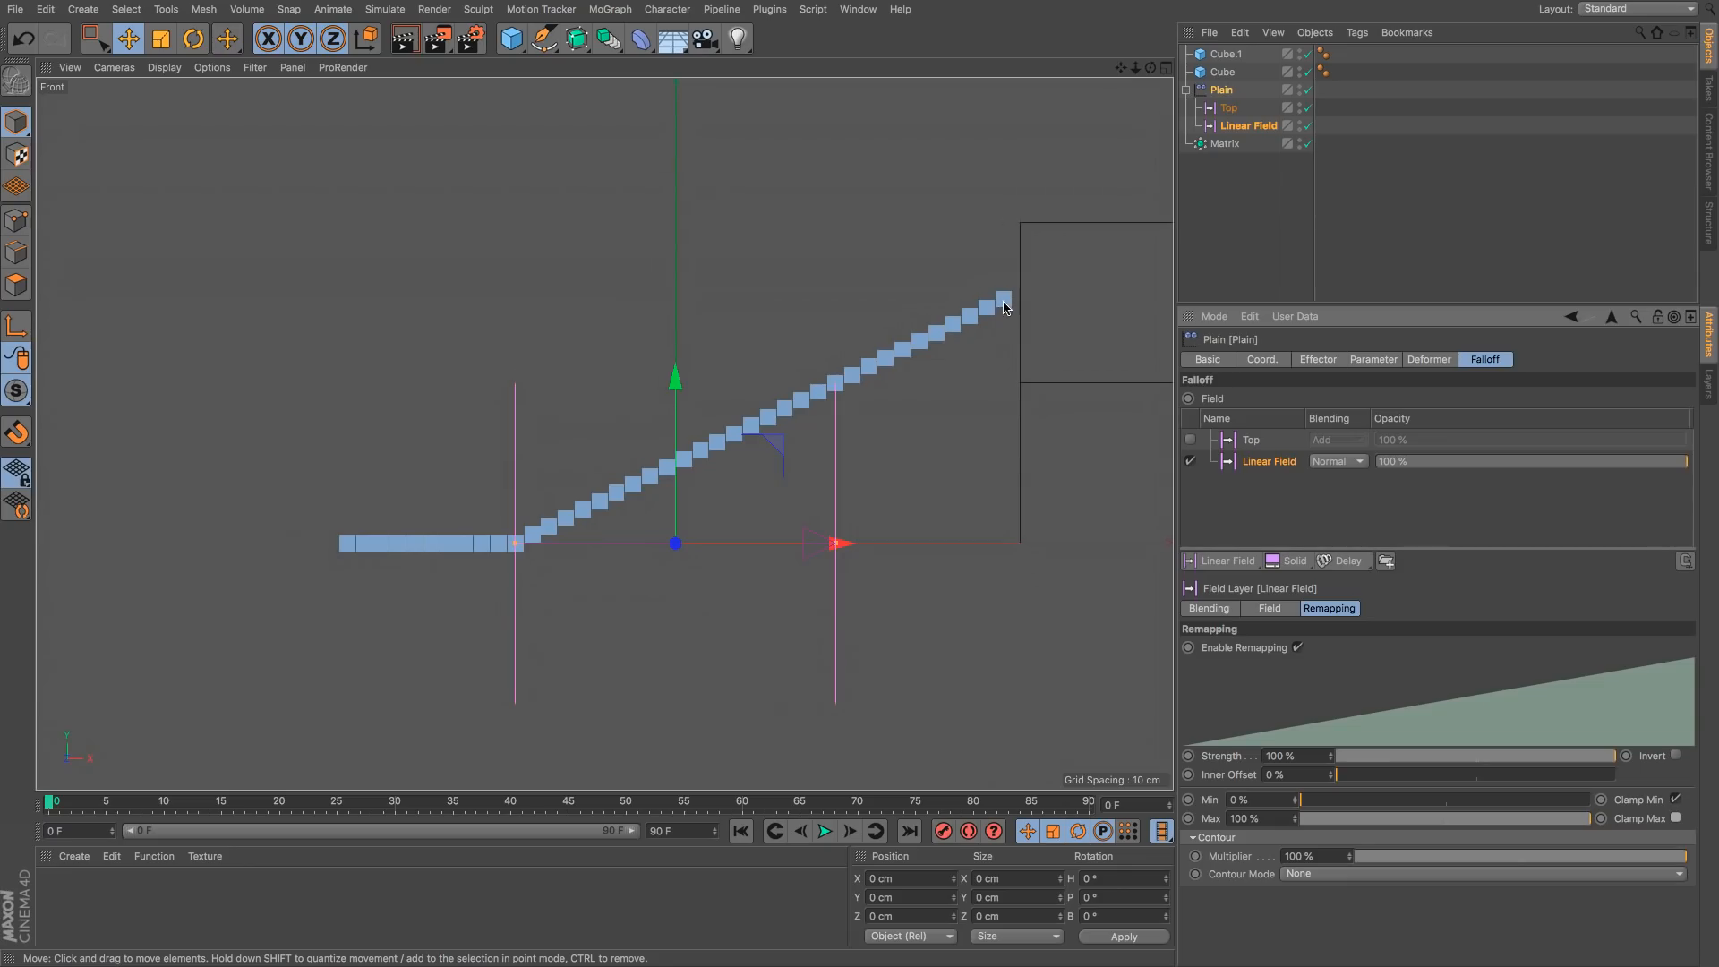
pyautogui.keyDown('alt'); pyautogui.moveTo(1005, 304); pyautogui.dragTo(1023, 222, button='middle'); pyautogui.keyUp('alt')
pyautogui.scroll(-2, 950, 262)
pyautogui.scroll(3, 950, 260)
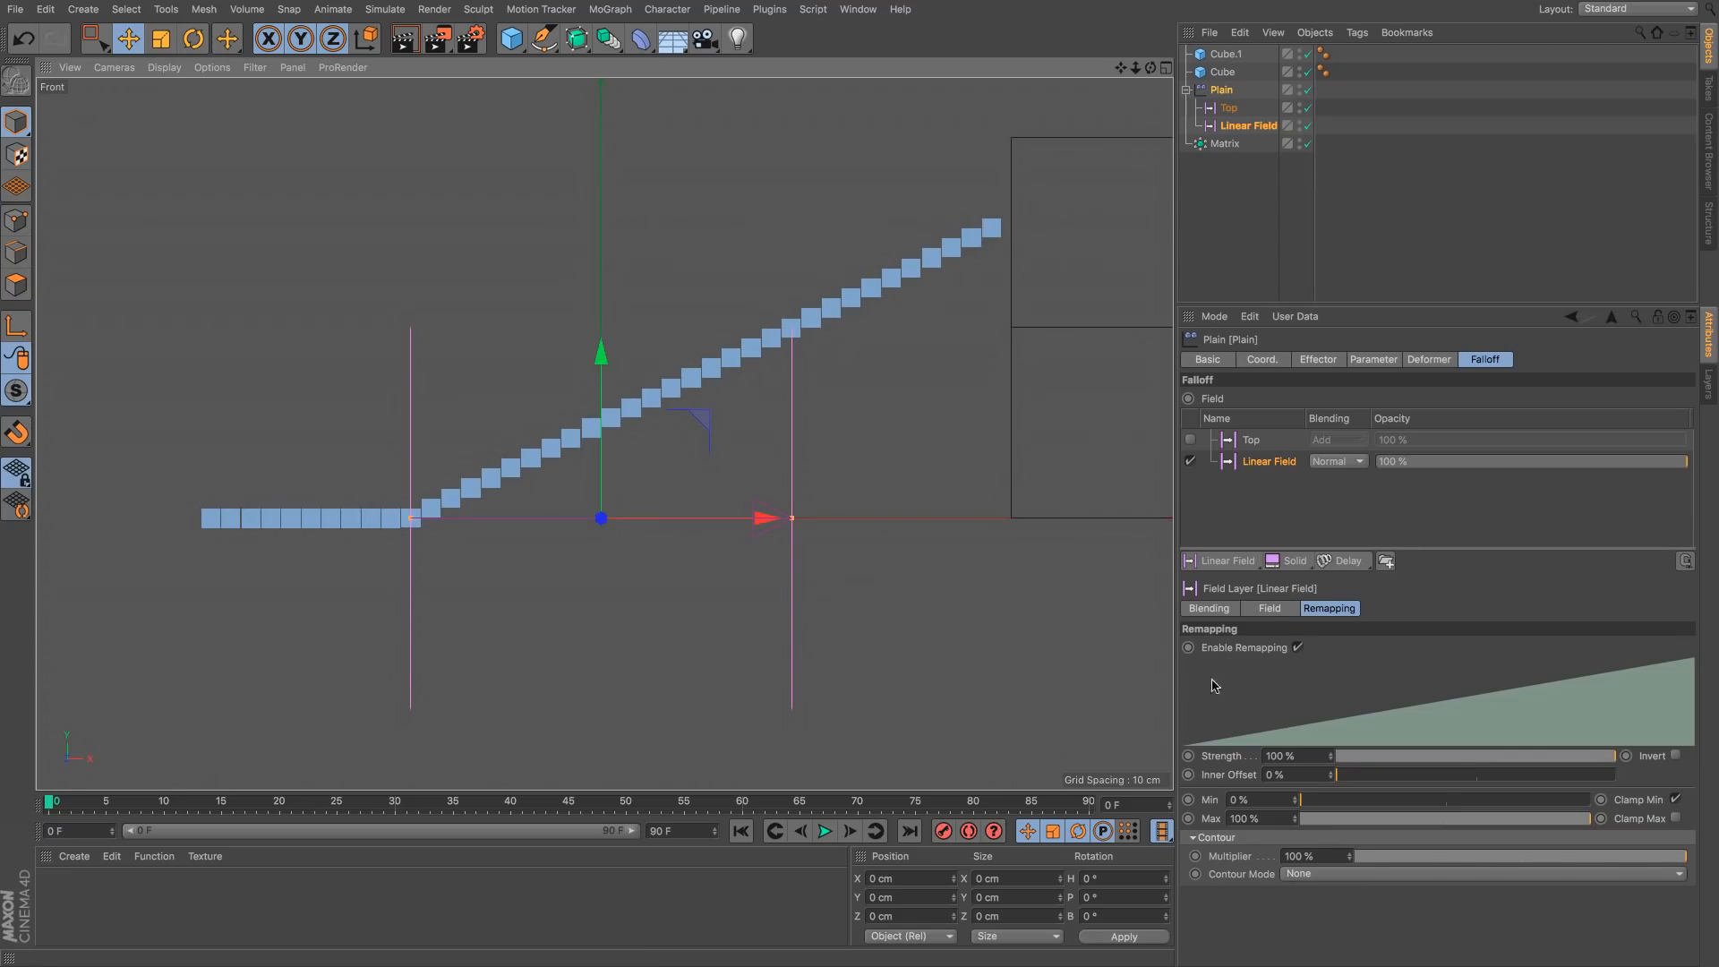
pyautogui.click(1676, 799)
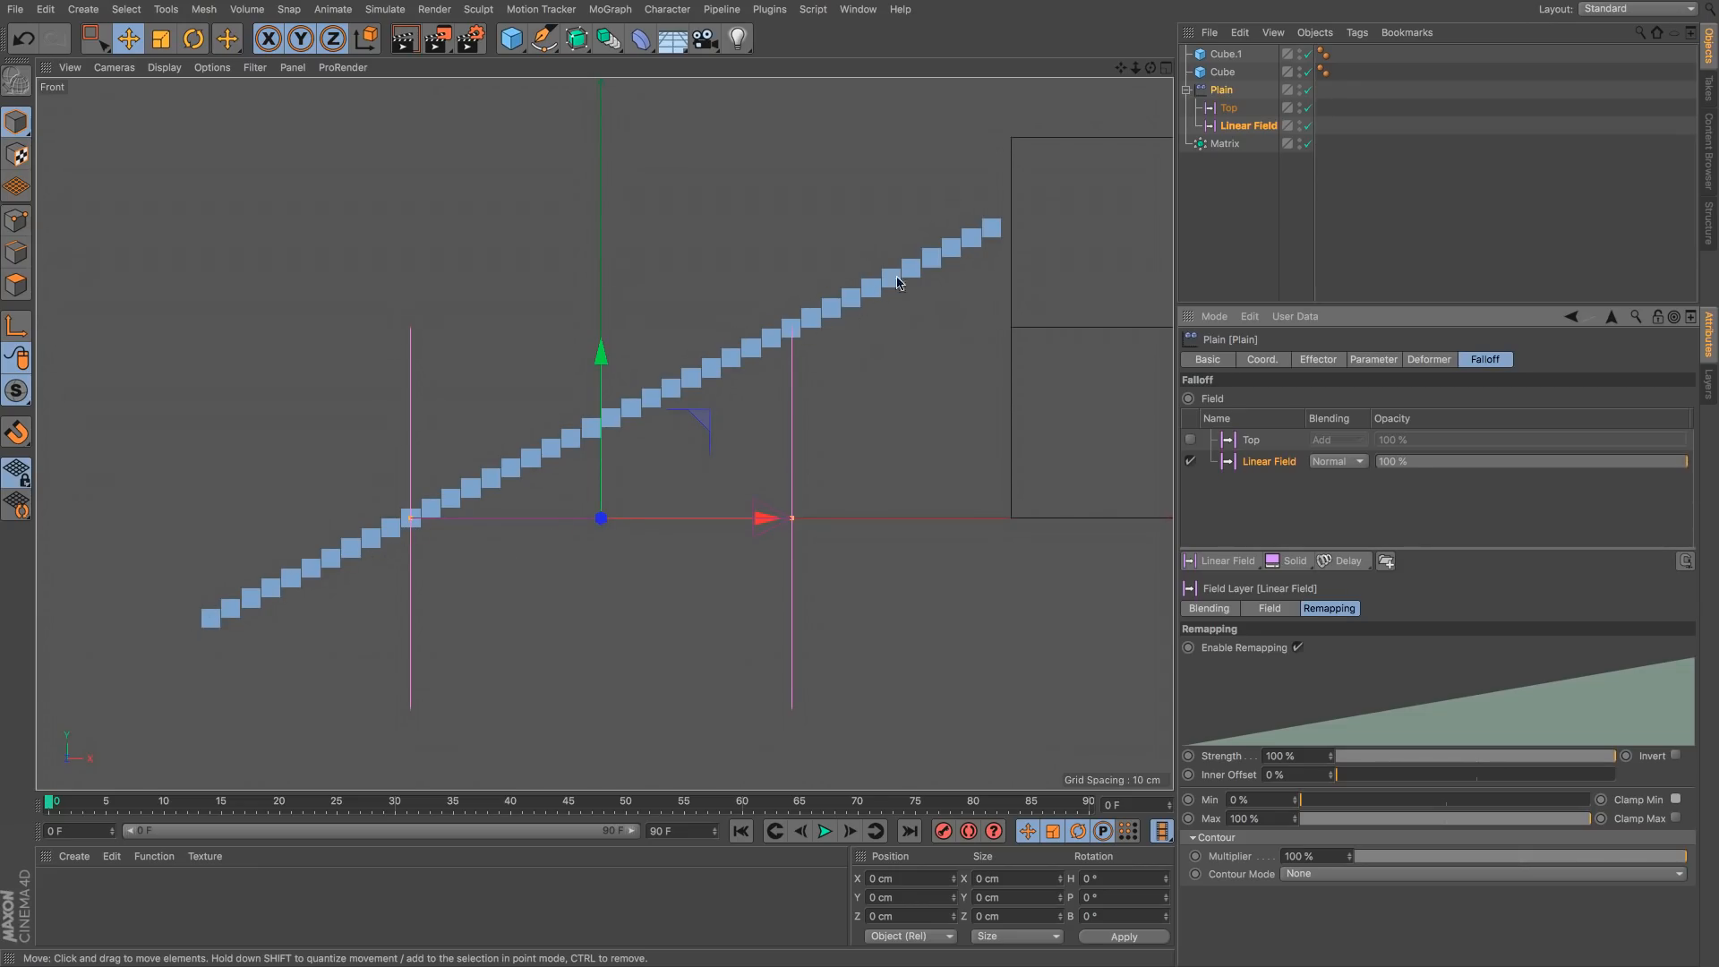
# Step: Re-enable the Top field and toggle the falloff's value clamping on and back off to compare the Matrix grid
pyautogui.click(1684, 560)
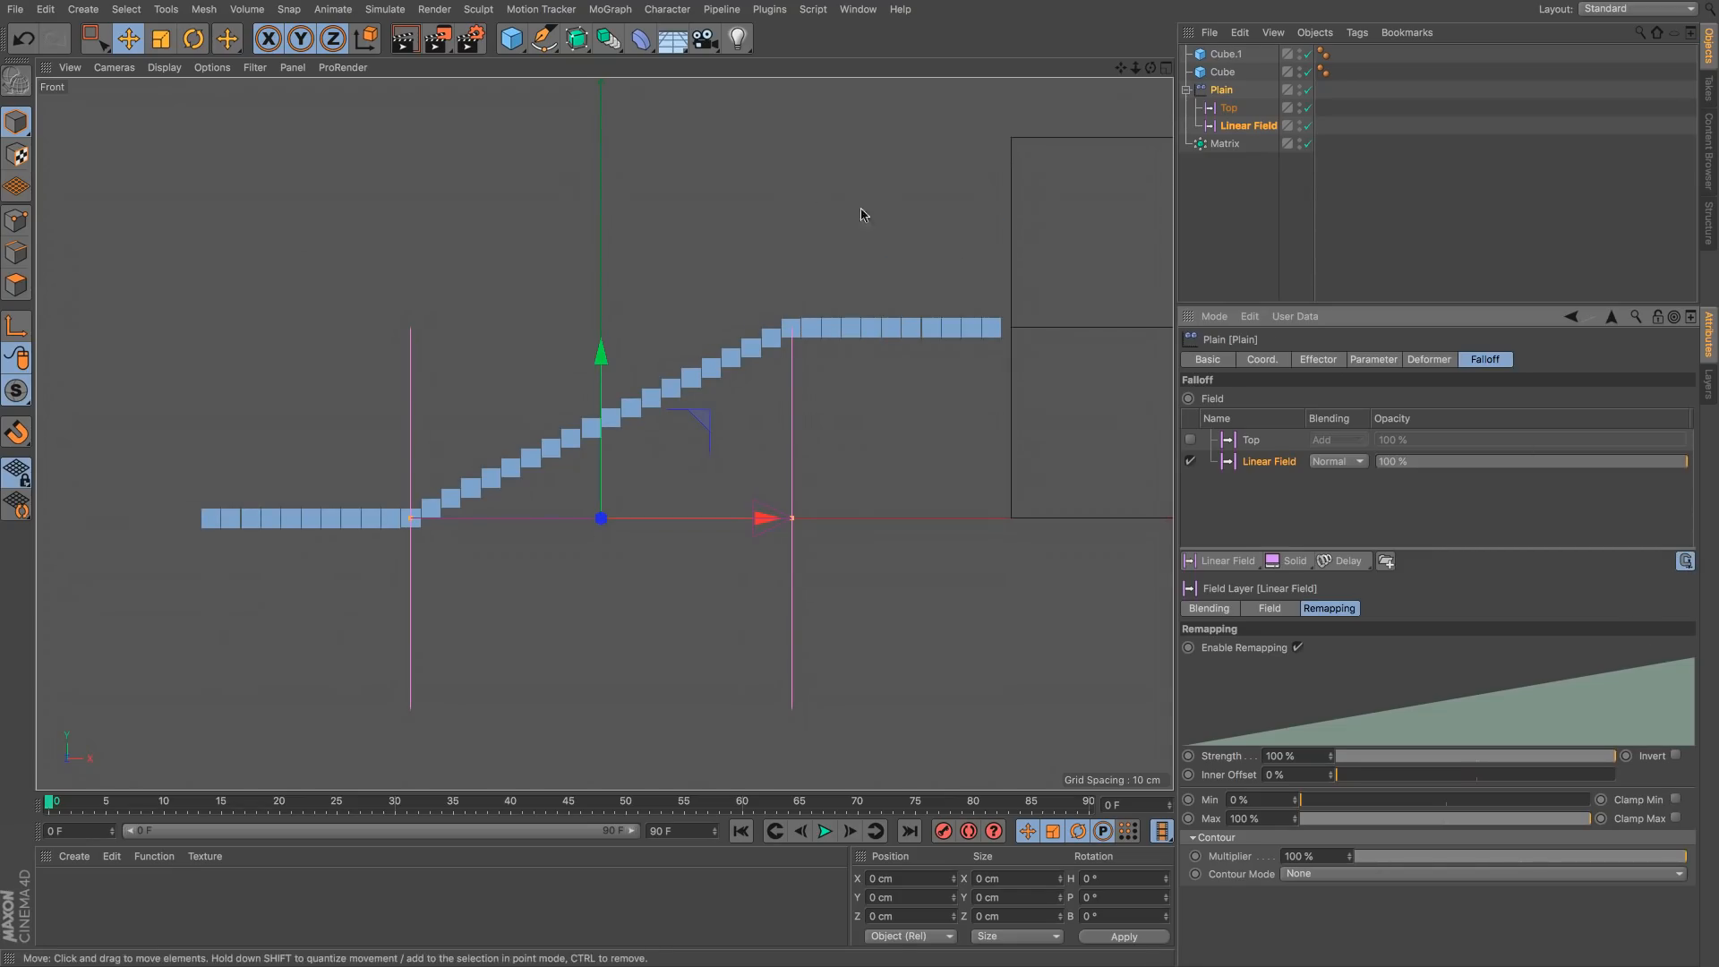
pyautogui.click(1189, 440)
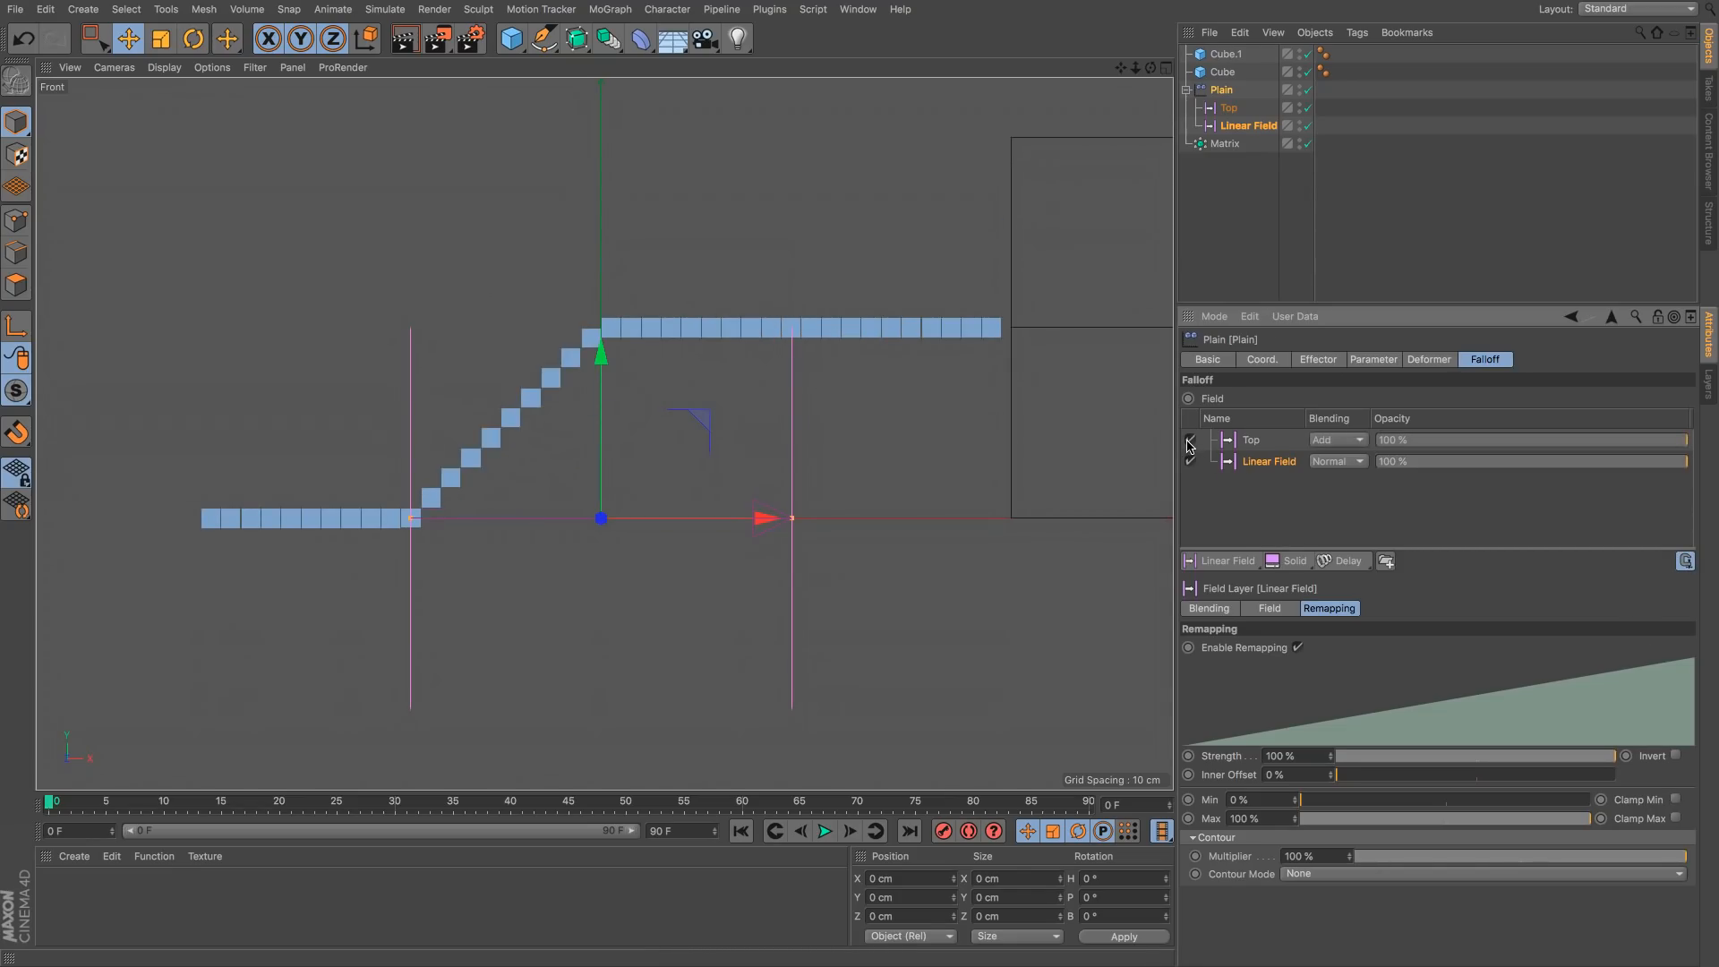
pyautogui.click(1683, 561)
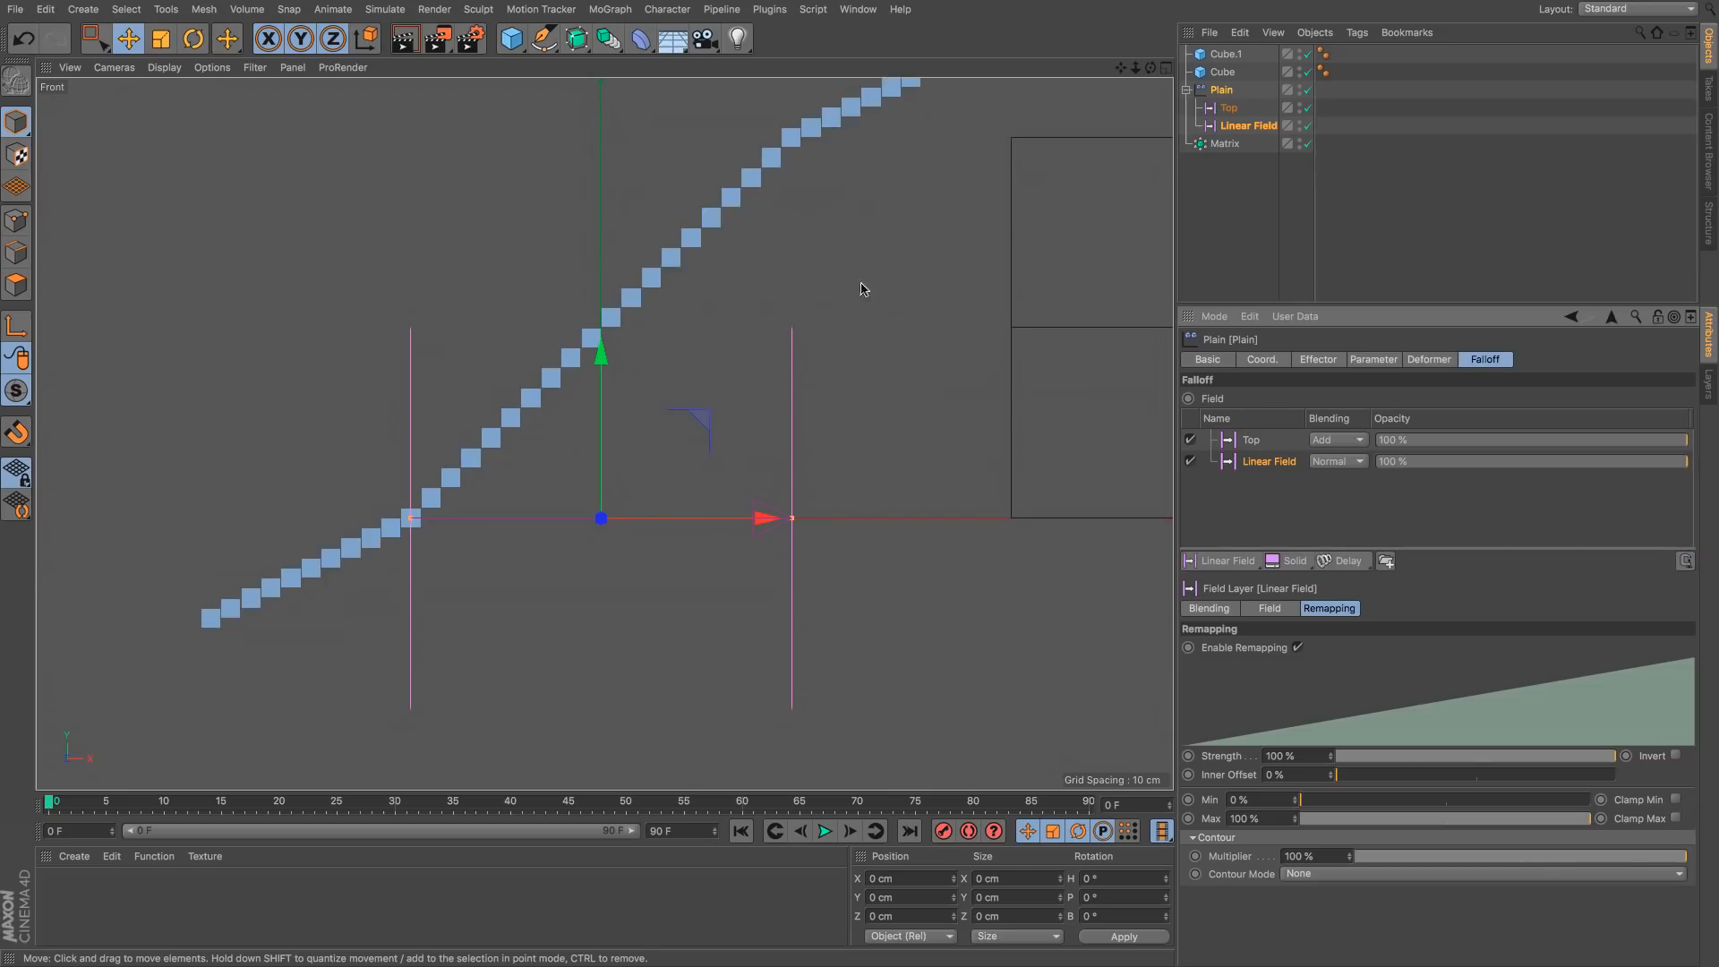
pyautogui.scroll(-5, 859, 235)
pyautogui.keyDown('alt'); pyautogui.moveTo(844, 238); pyautogui.dragTo(847, 281, button='middle'); pyautogui.keyUp('alt')
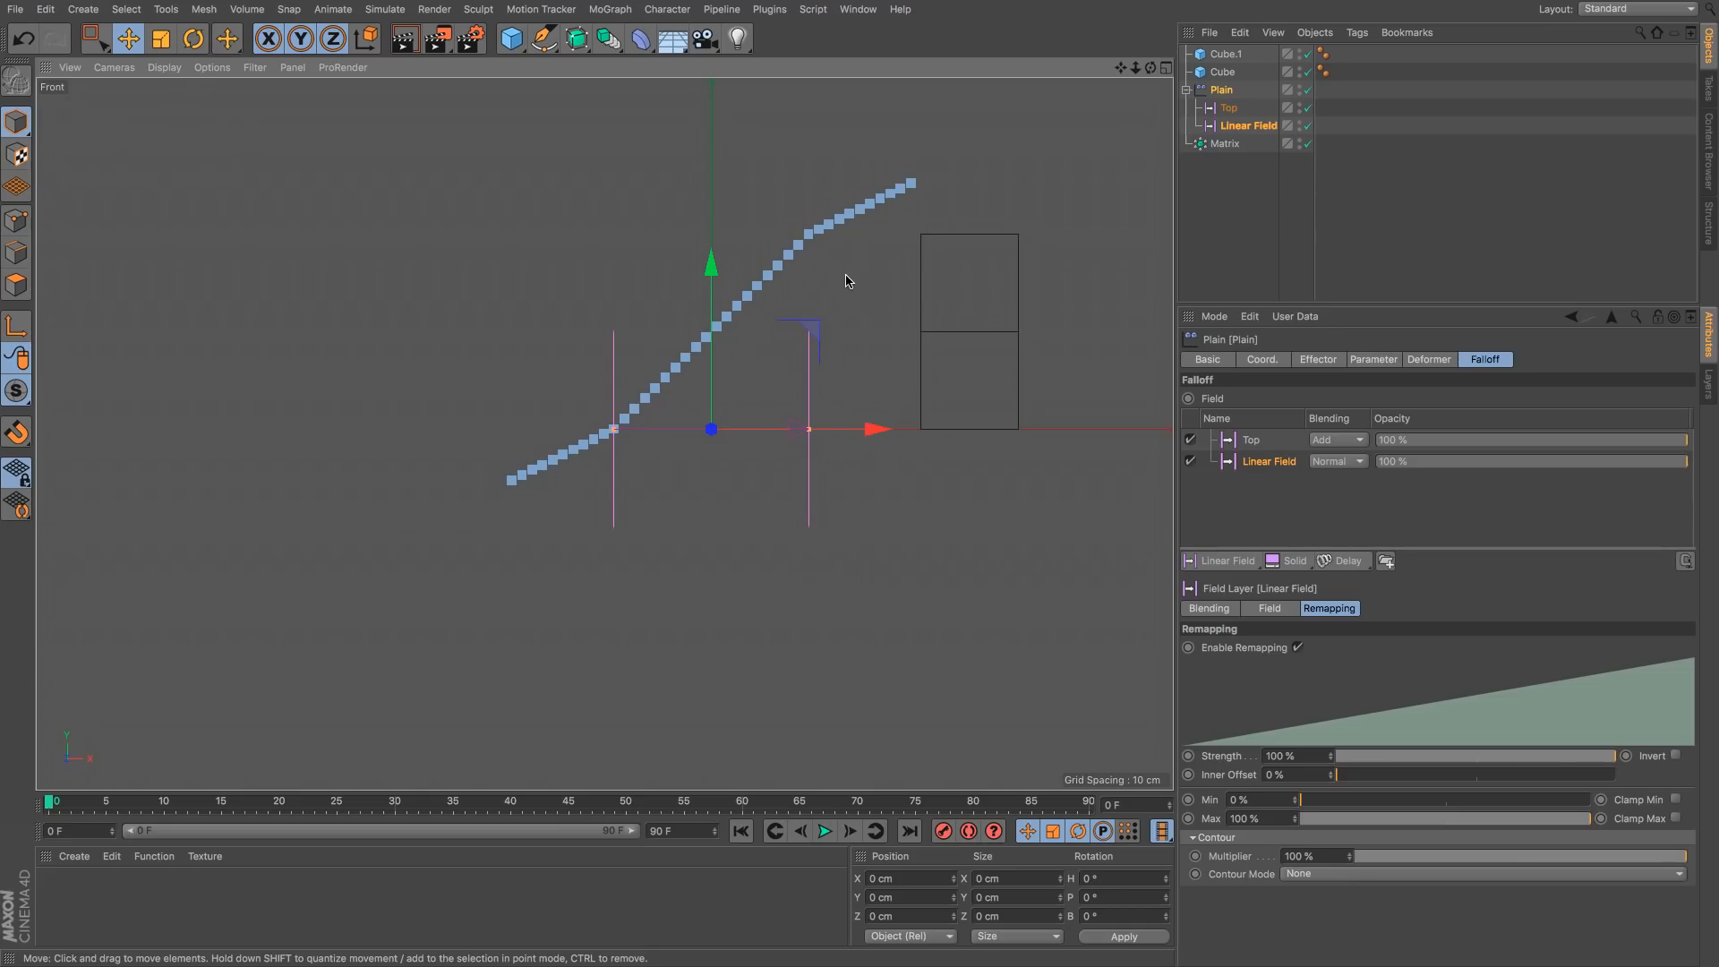
# Step: Turn off Clamp Min and Clamp Max in the Top field layer's remapping
pyautogui.click(1251, 441)
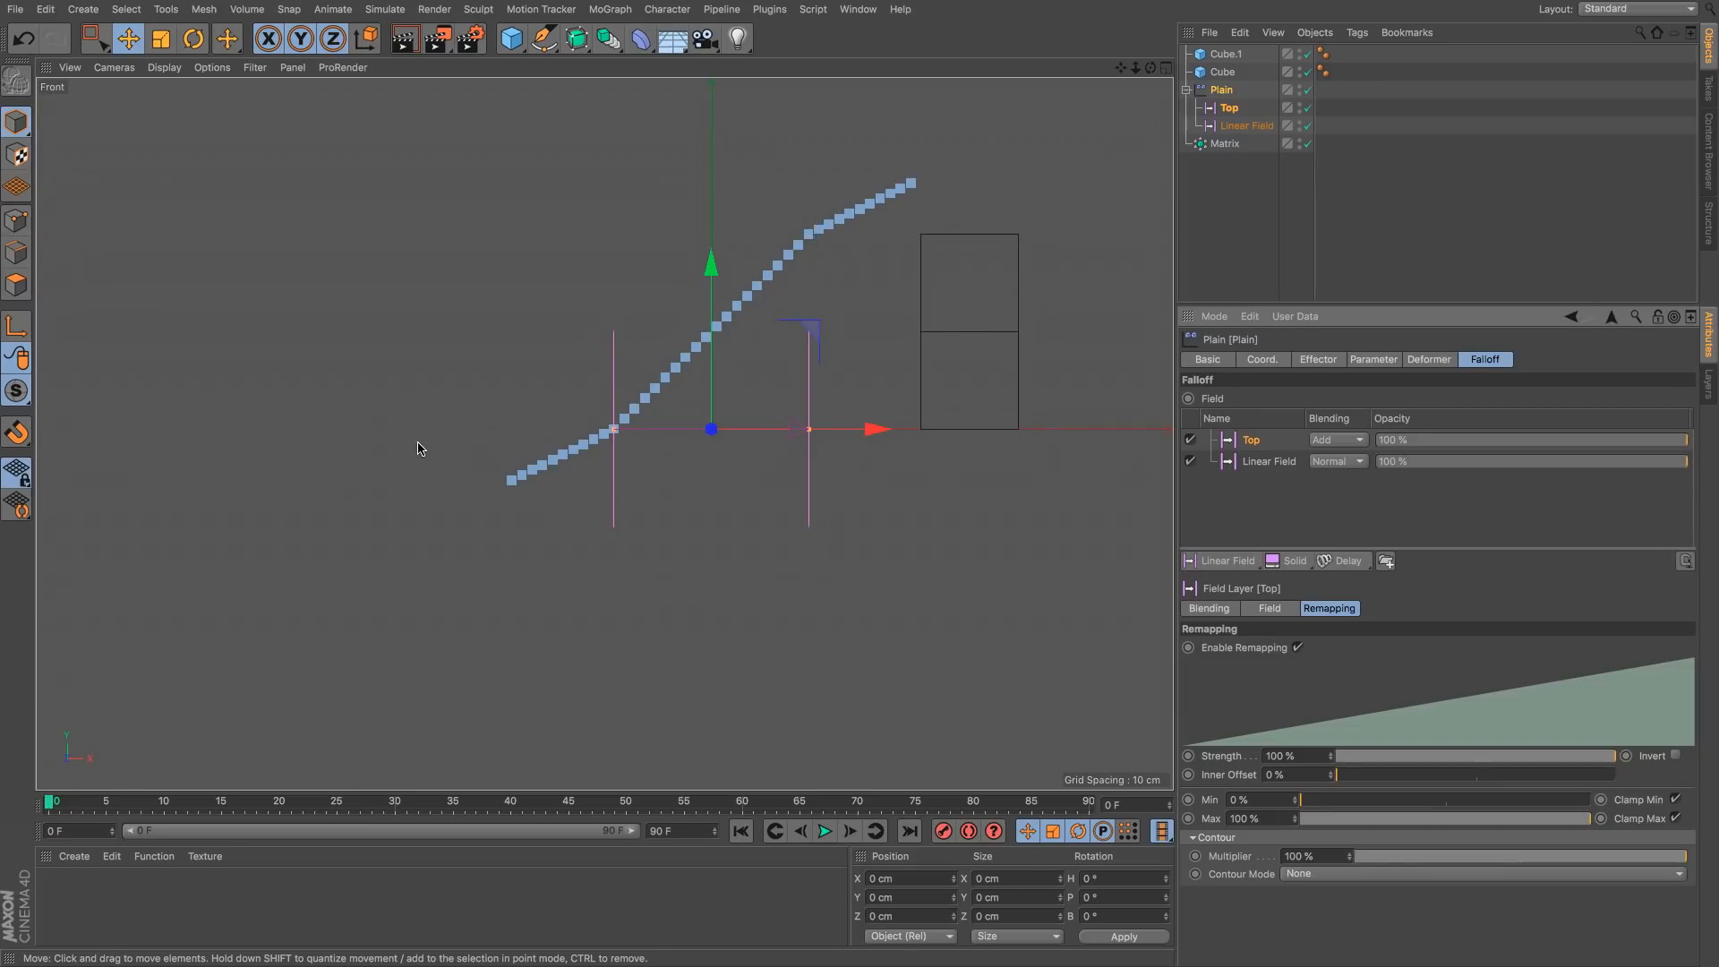
pyautogui.click(1269, 462)
pyautogui.click(1256, 441)
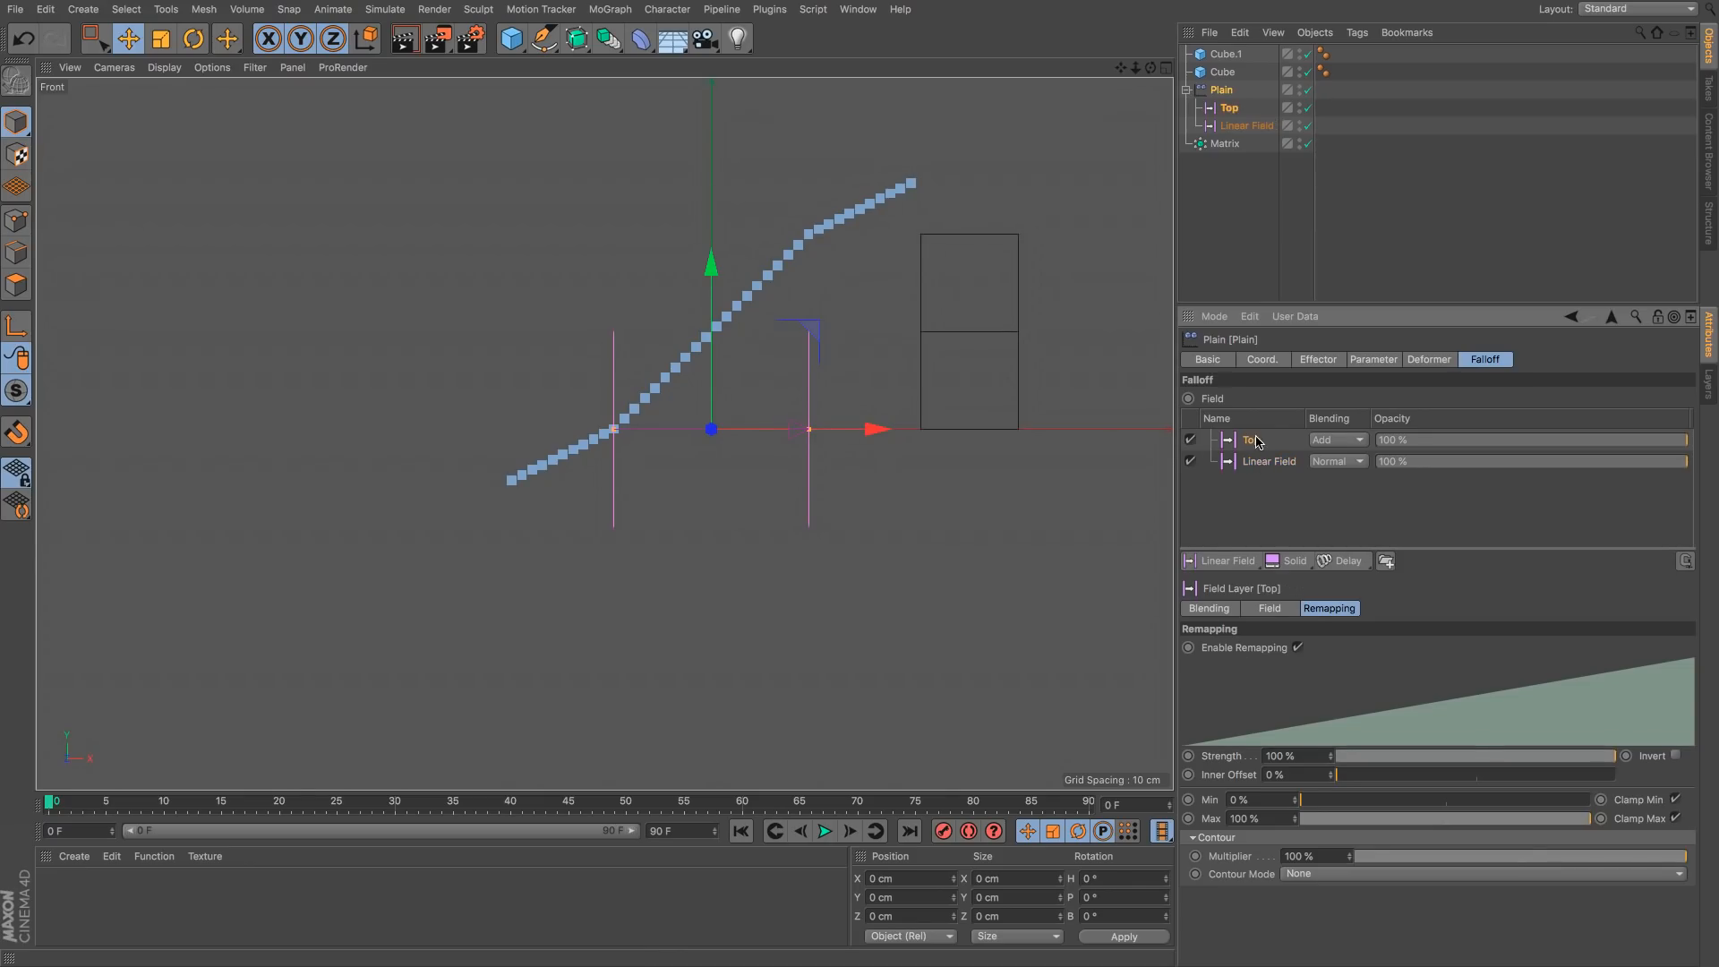
pyautogui.click(1676, 799)
pyautogui.click(1676, 818)
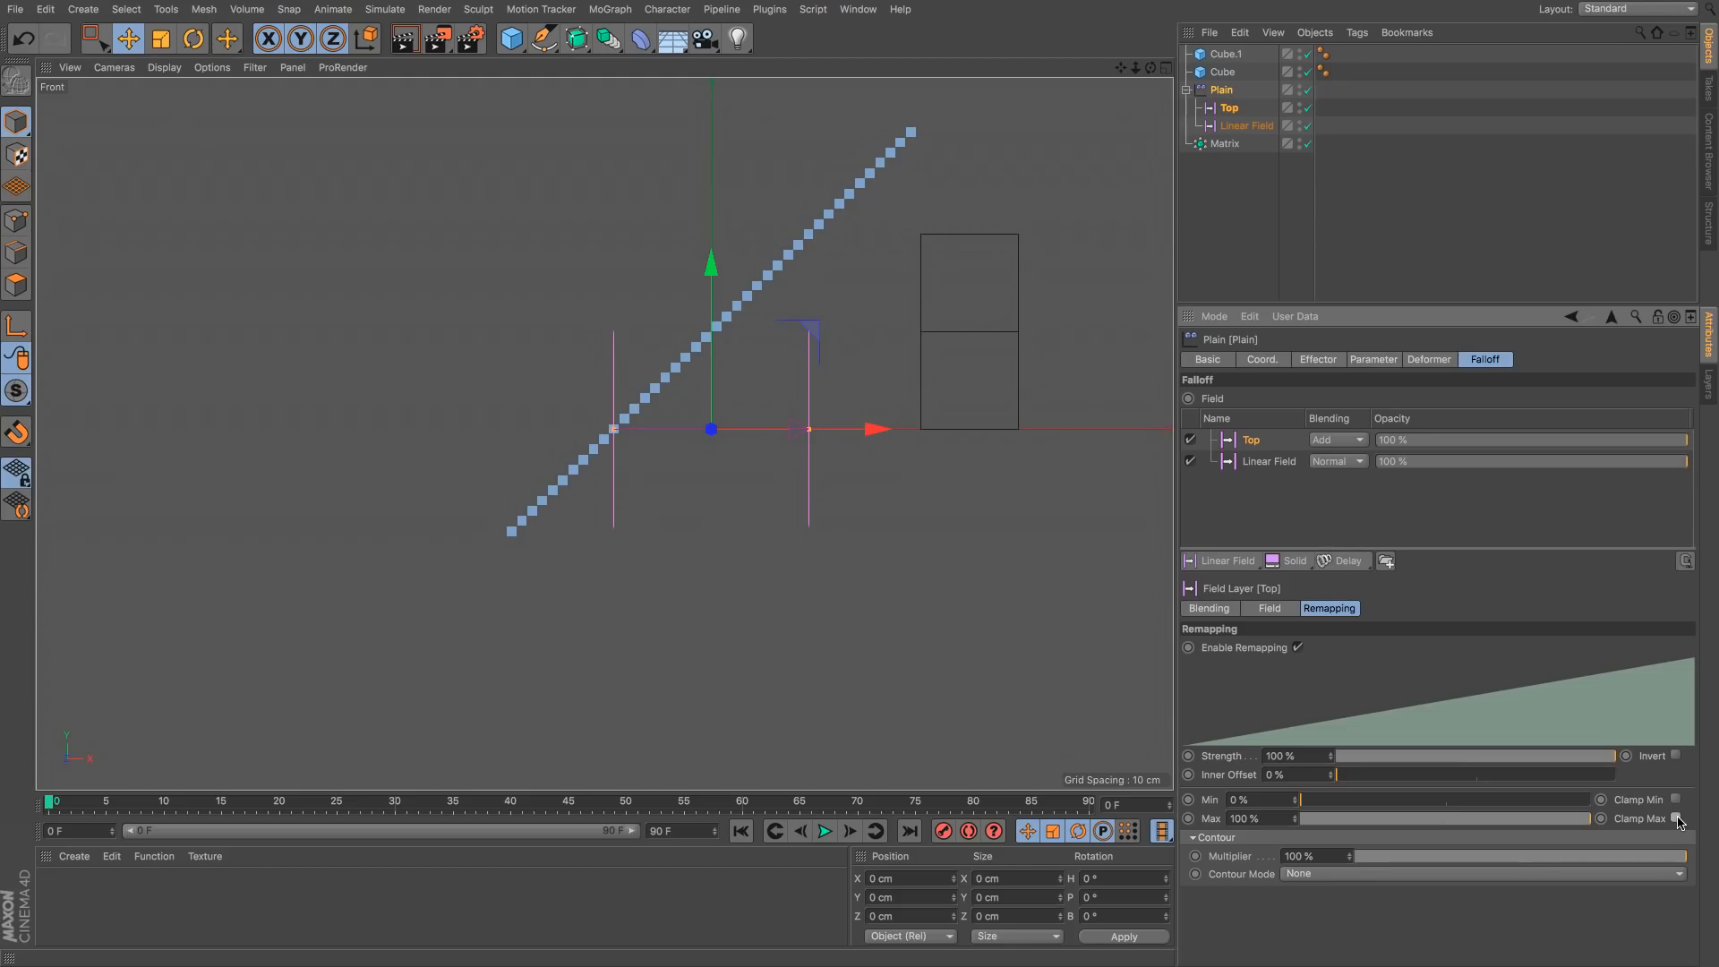
# Step: Check the Plain effector's transform parameters and delete the Top field from its falloff
pyautogui.click(1379, 359)
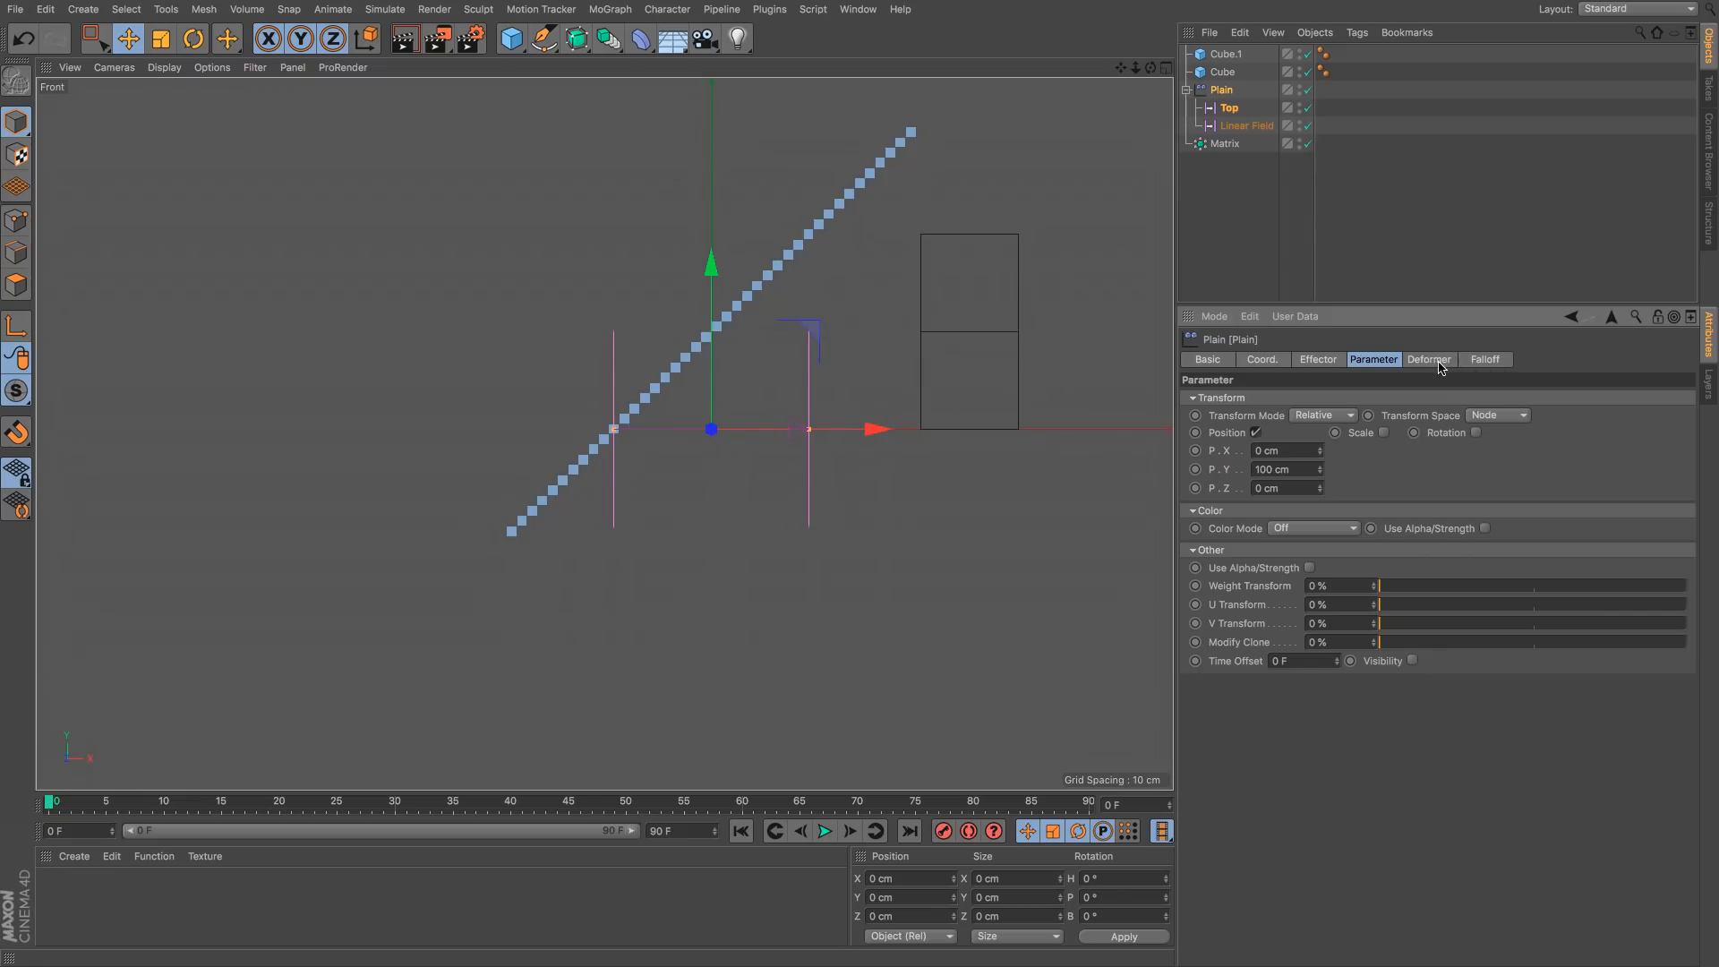
pyautogui.click(1505, 361)
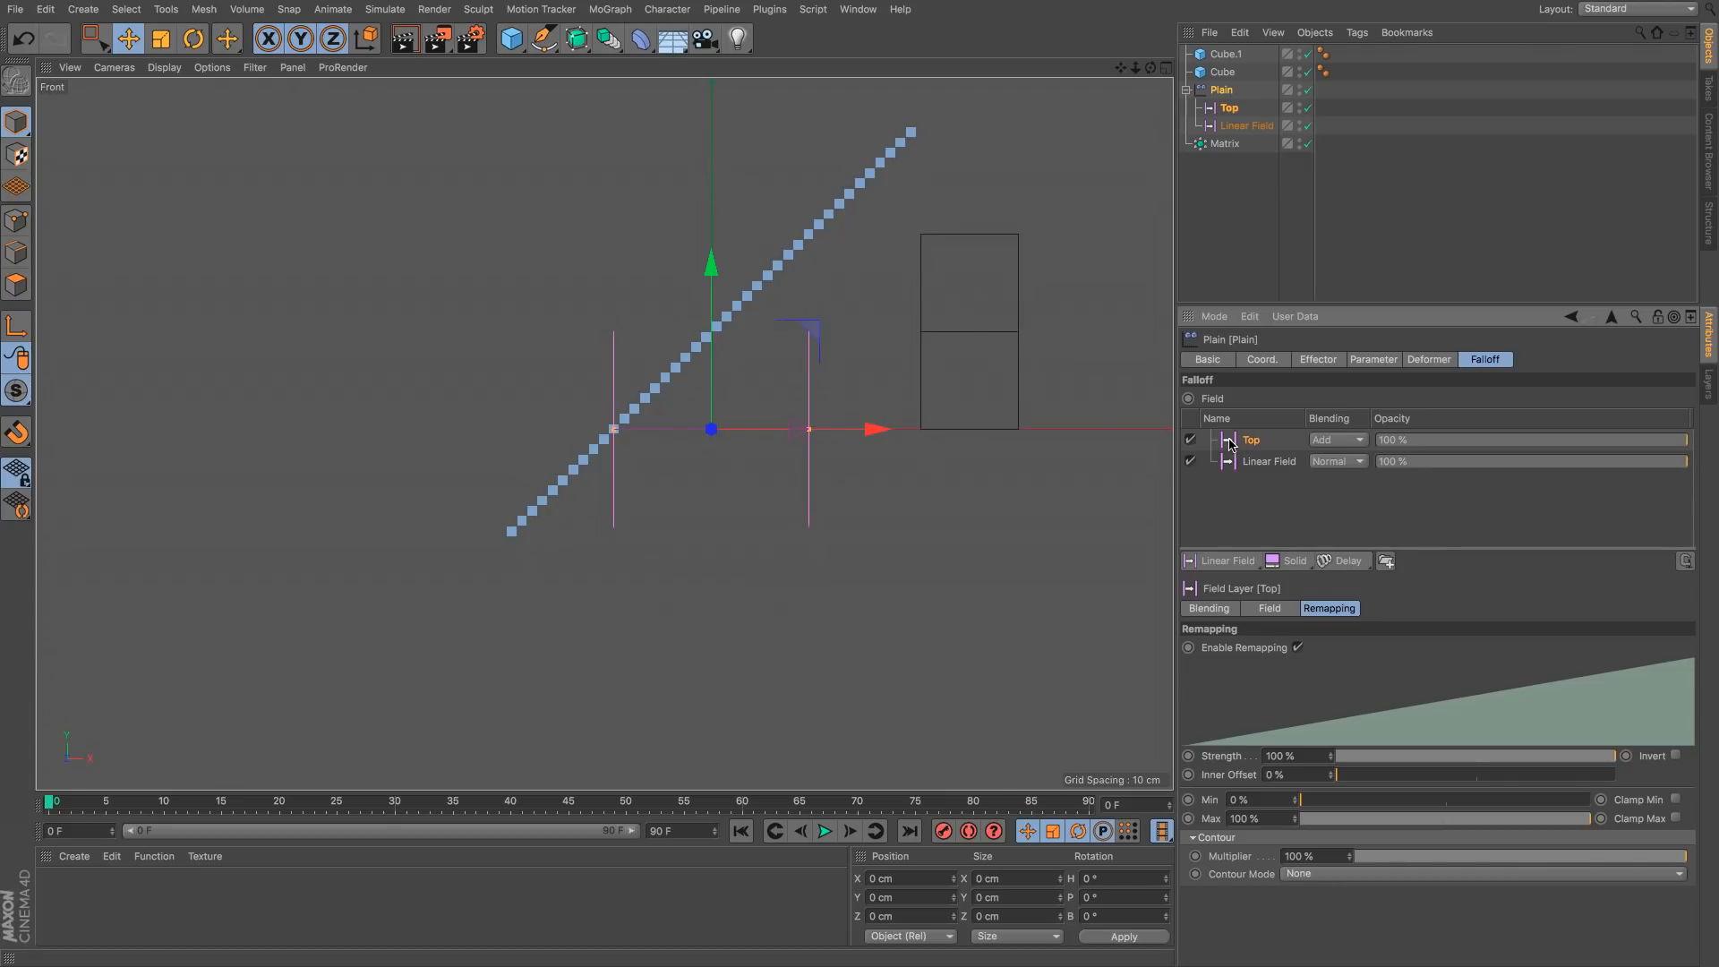
pyautogui.press('Delete')
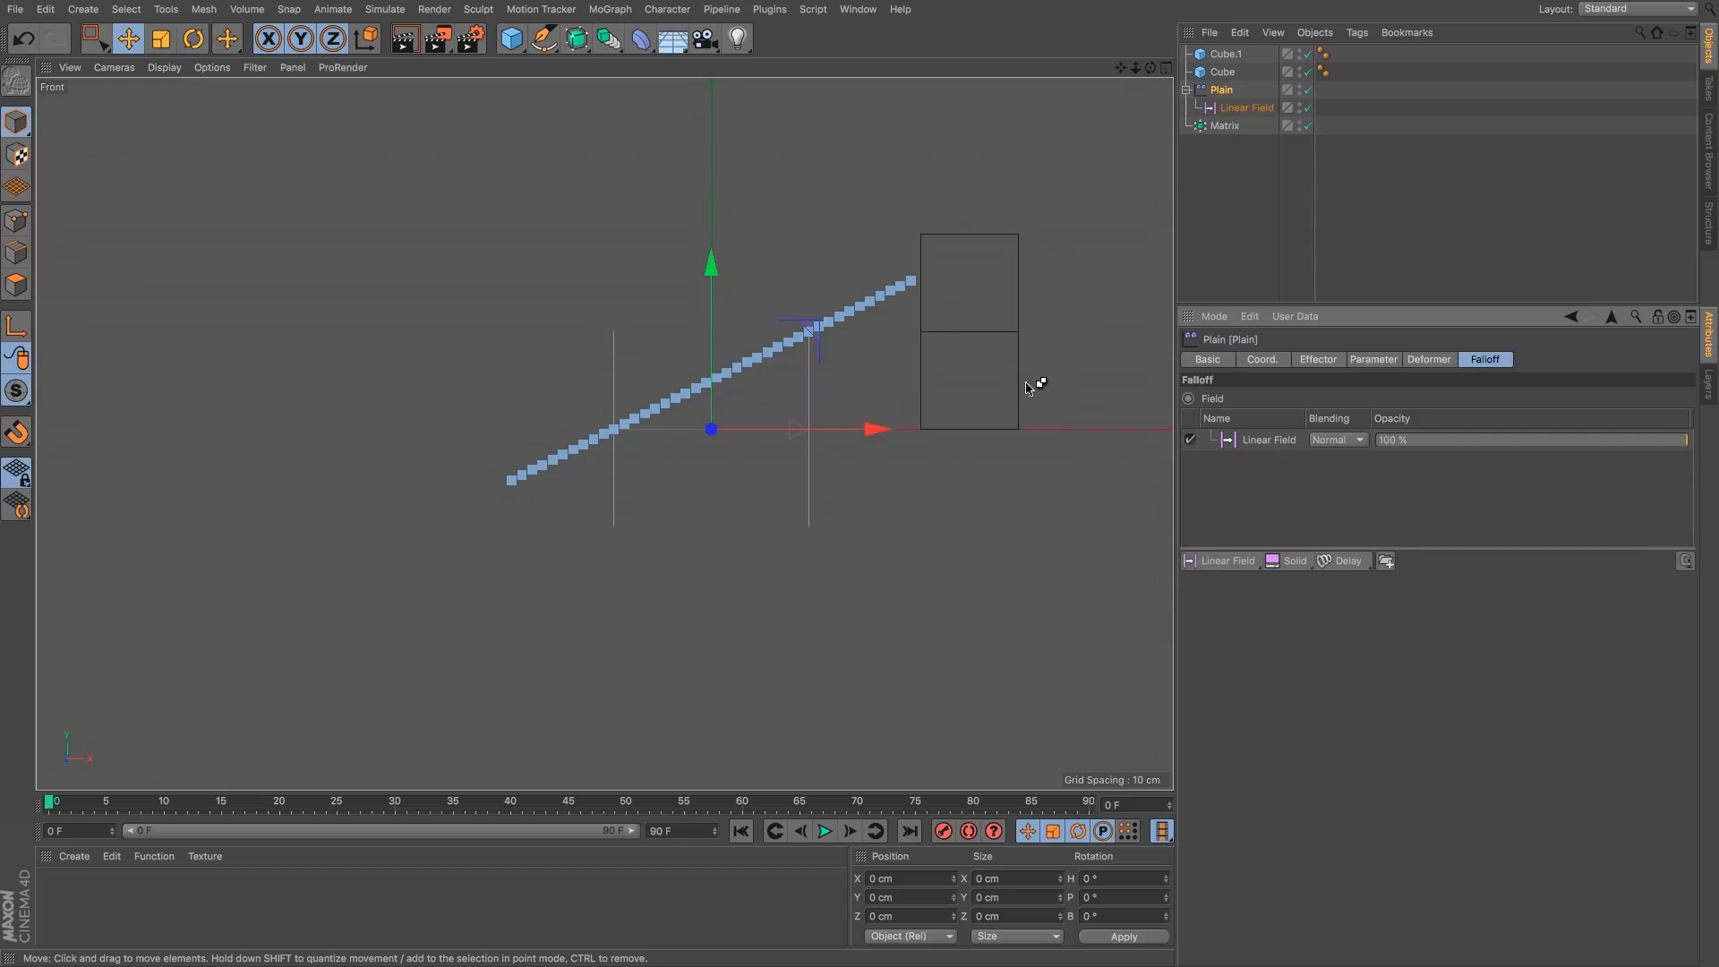
# Step: Add a cube at about X -364 cm, Y -137 cm and keyframe its X position at frame 0
pyautogui.click(512, 41)
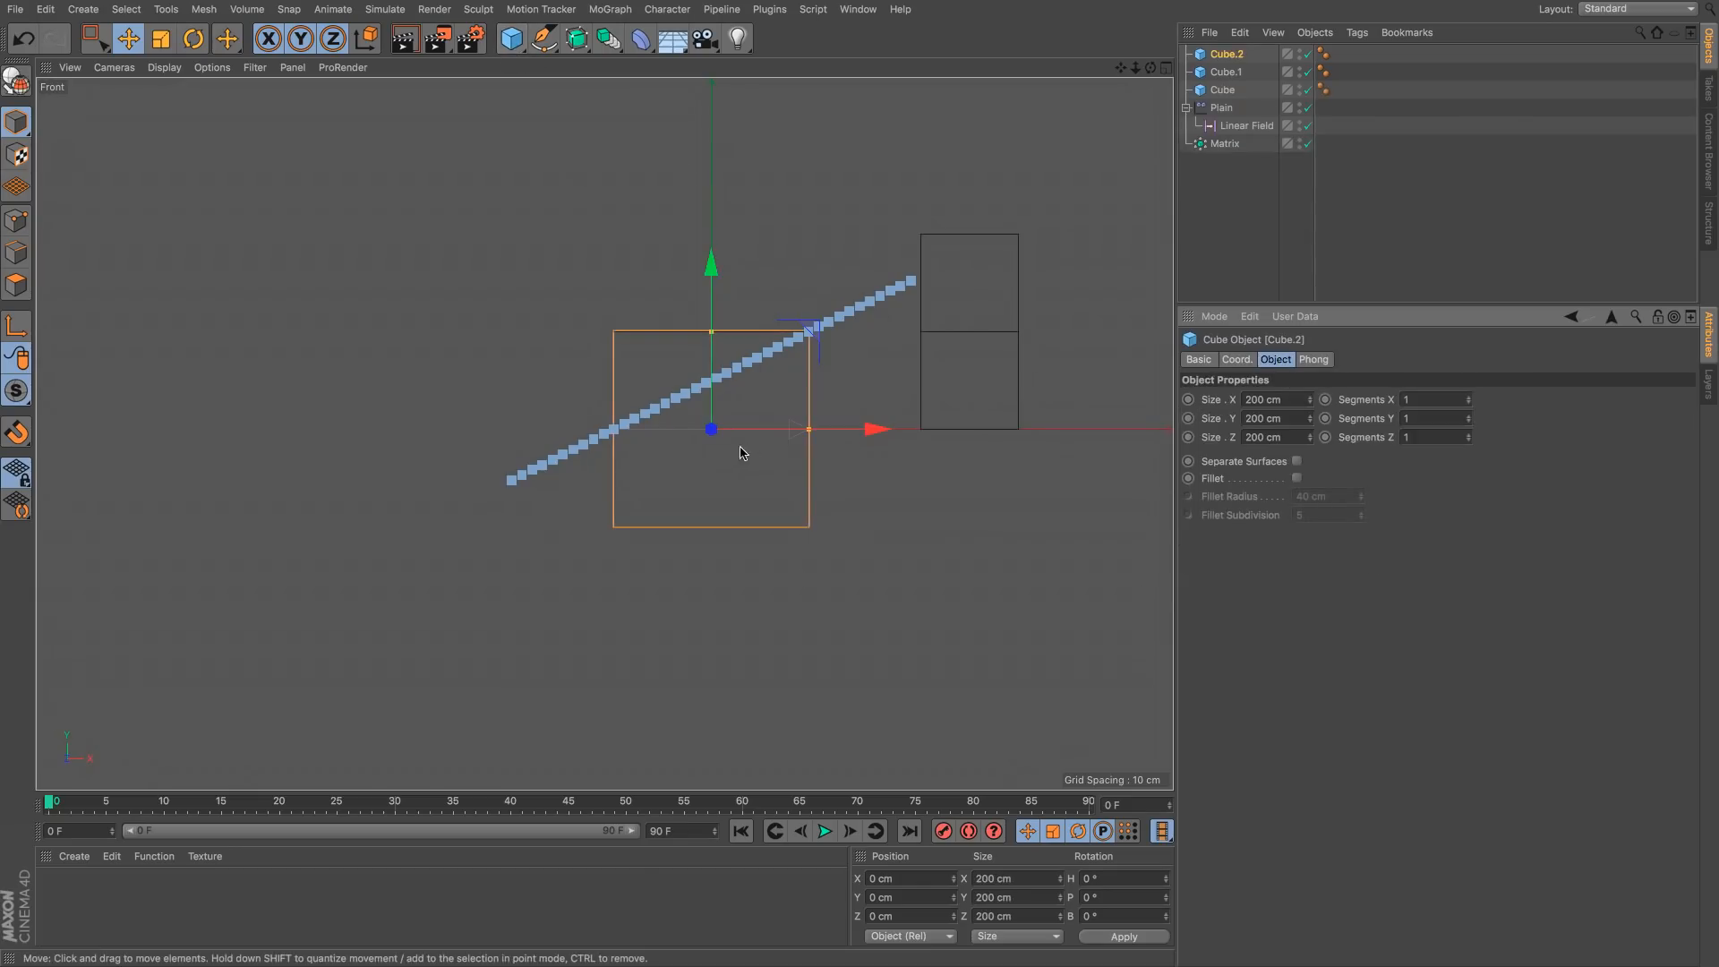
pyautogui.moveTo(760, 399); pyautogui.dragTo(406, 532)
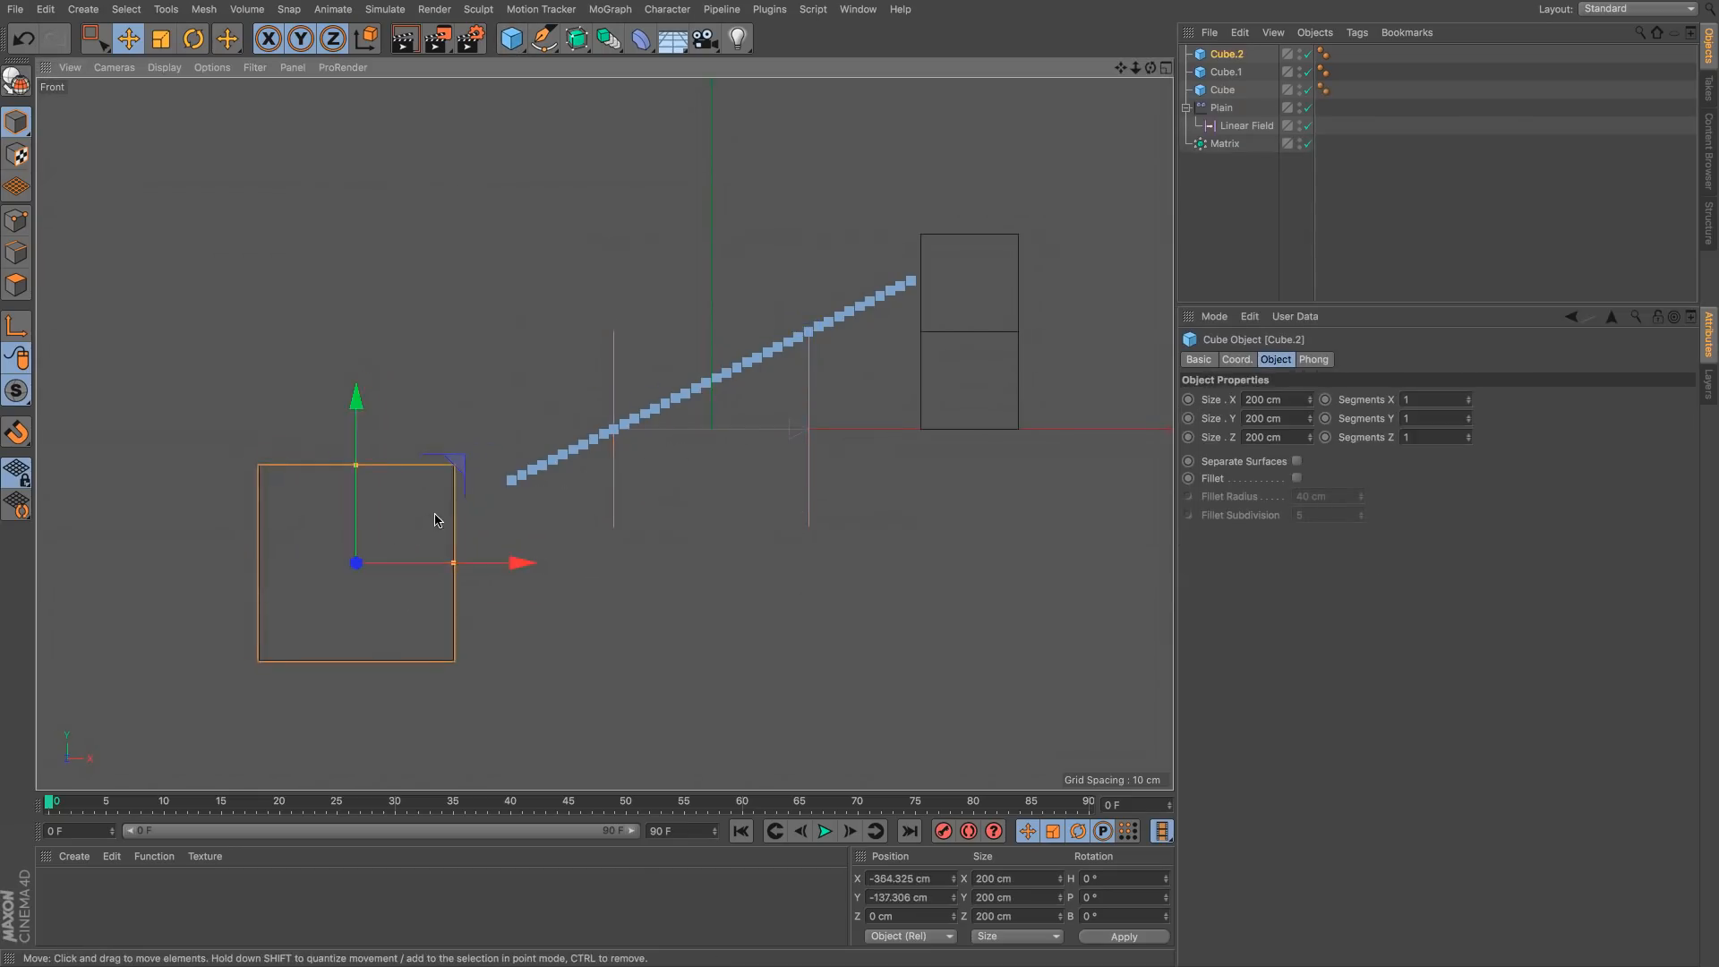
pyautogui.click(1236, 359)
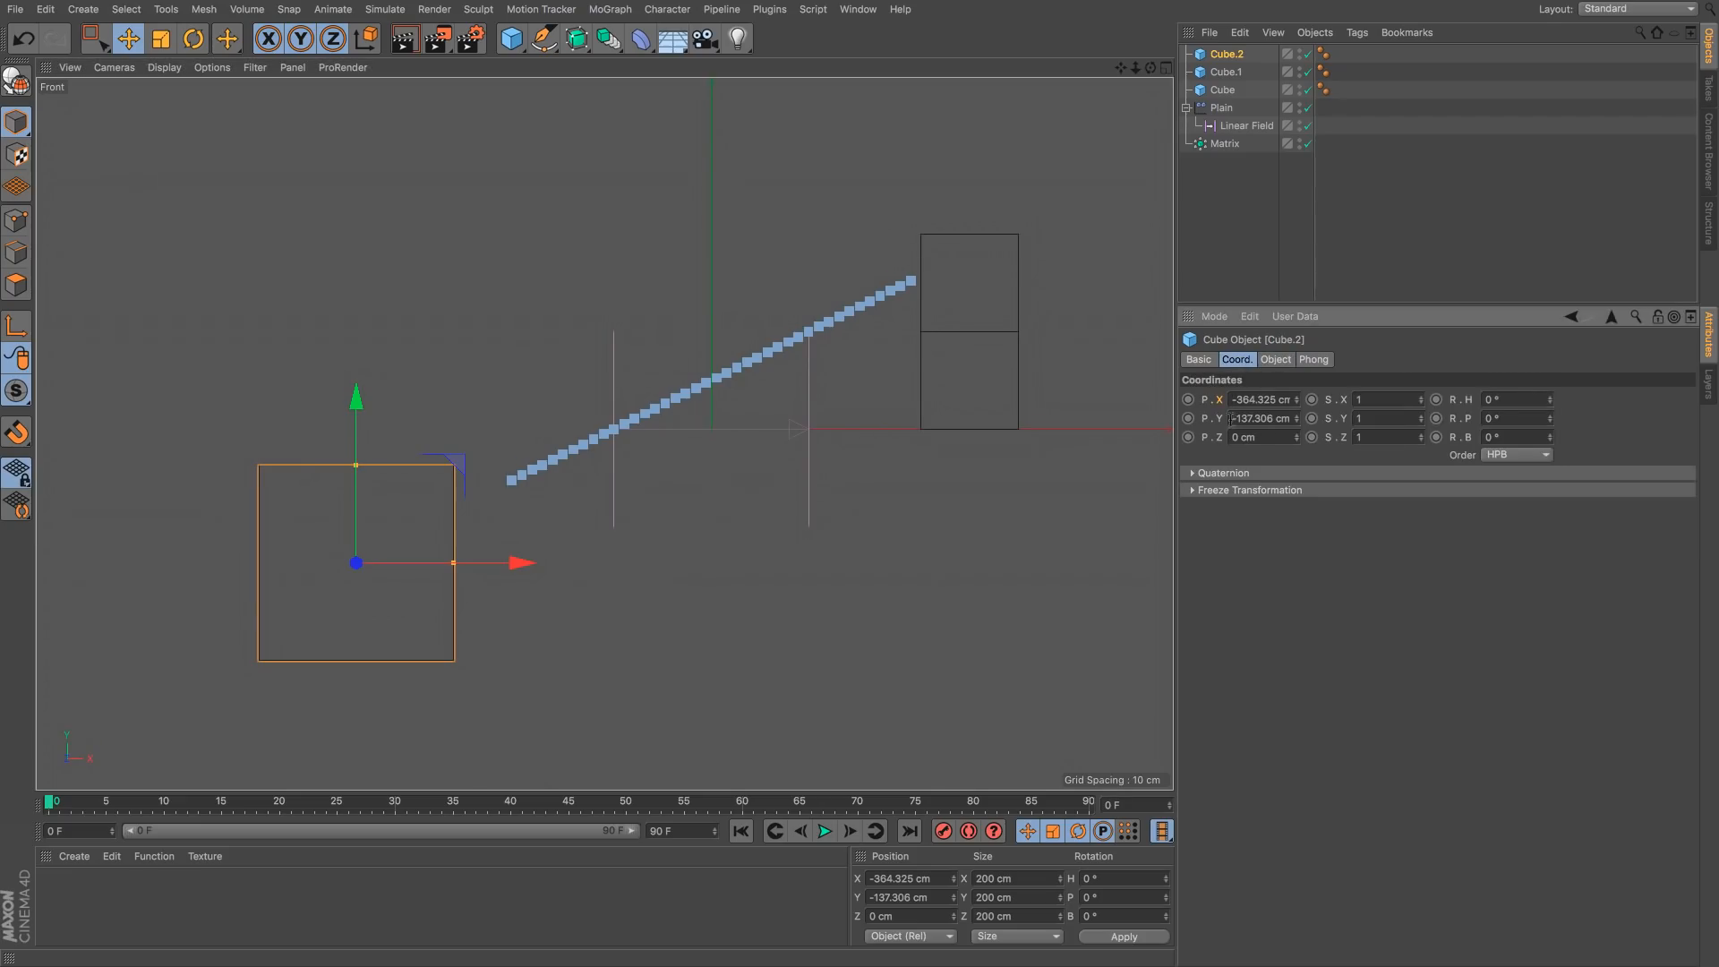
pyautogui.click(1188, 399)
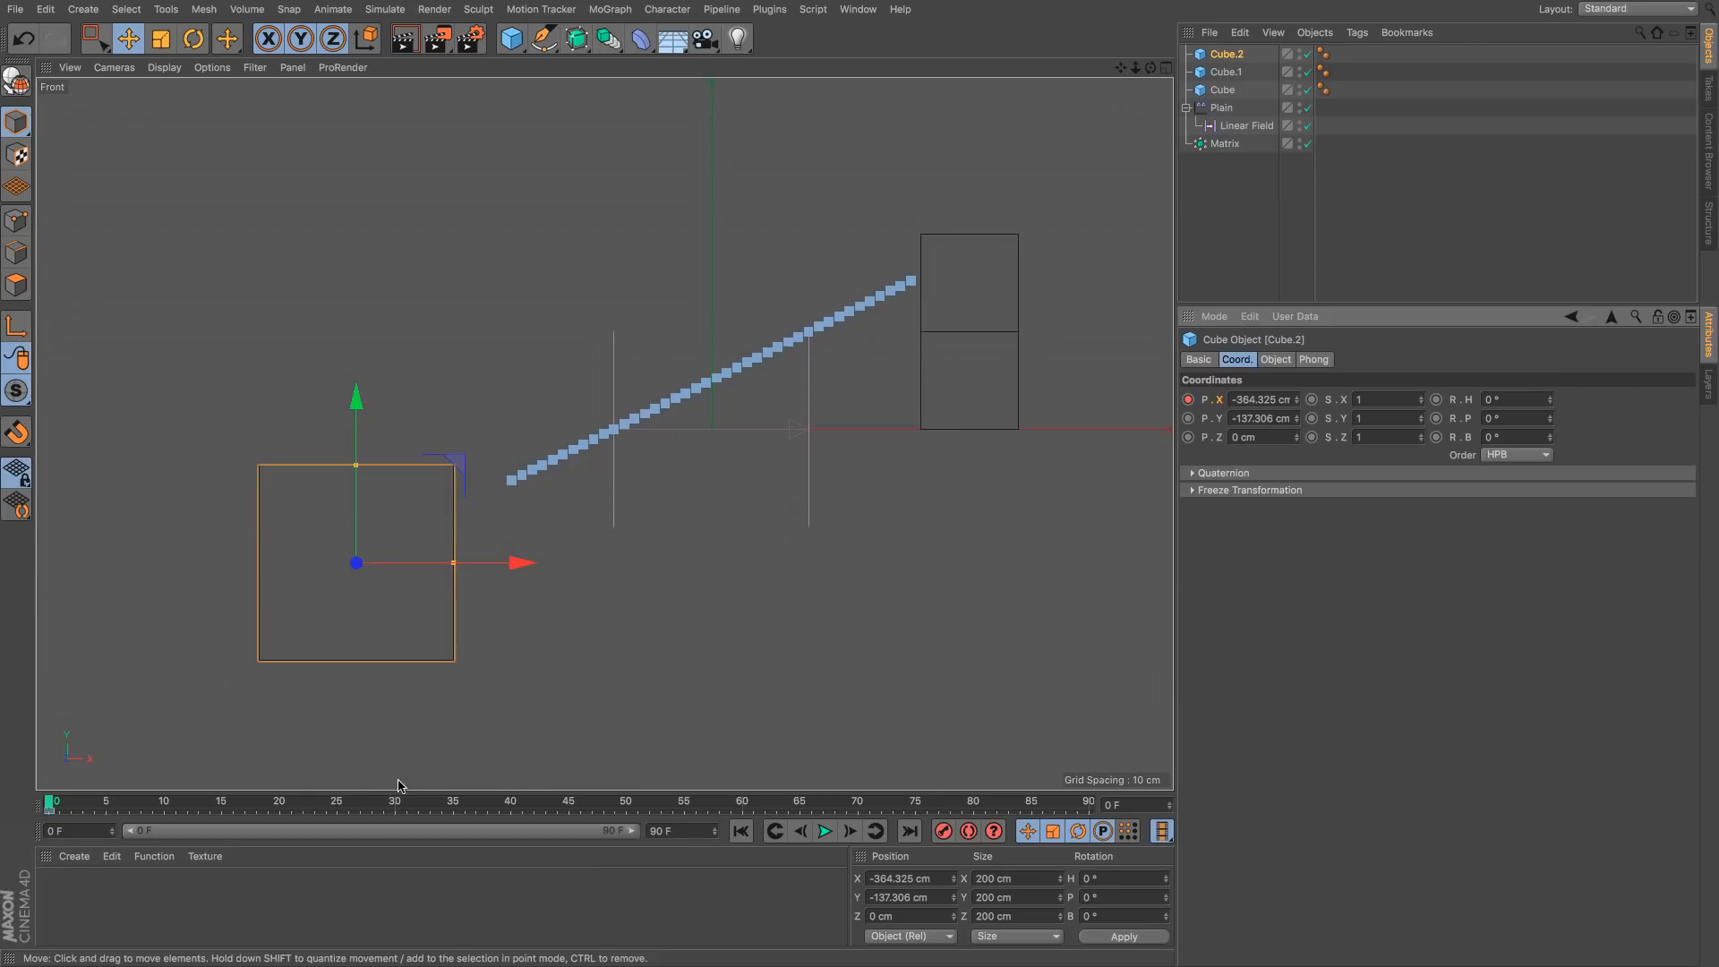
# Step: At frame 42, move the new cube along X to about 43 cm and keyframe its X position
pyautogui.moveTo(403, 800)
pyautogui.mouseDown()
pyautogui.moveTo(899, 799)
pyautogui.moveTo(535, 799)
pyautogui.mouseUp()
pyautogui.moveTo(497, 564); pyautogui.dragTo(895, 571)
pyautogui.click(1188, 400)
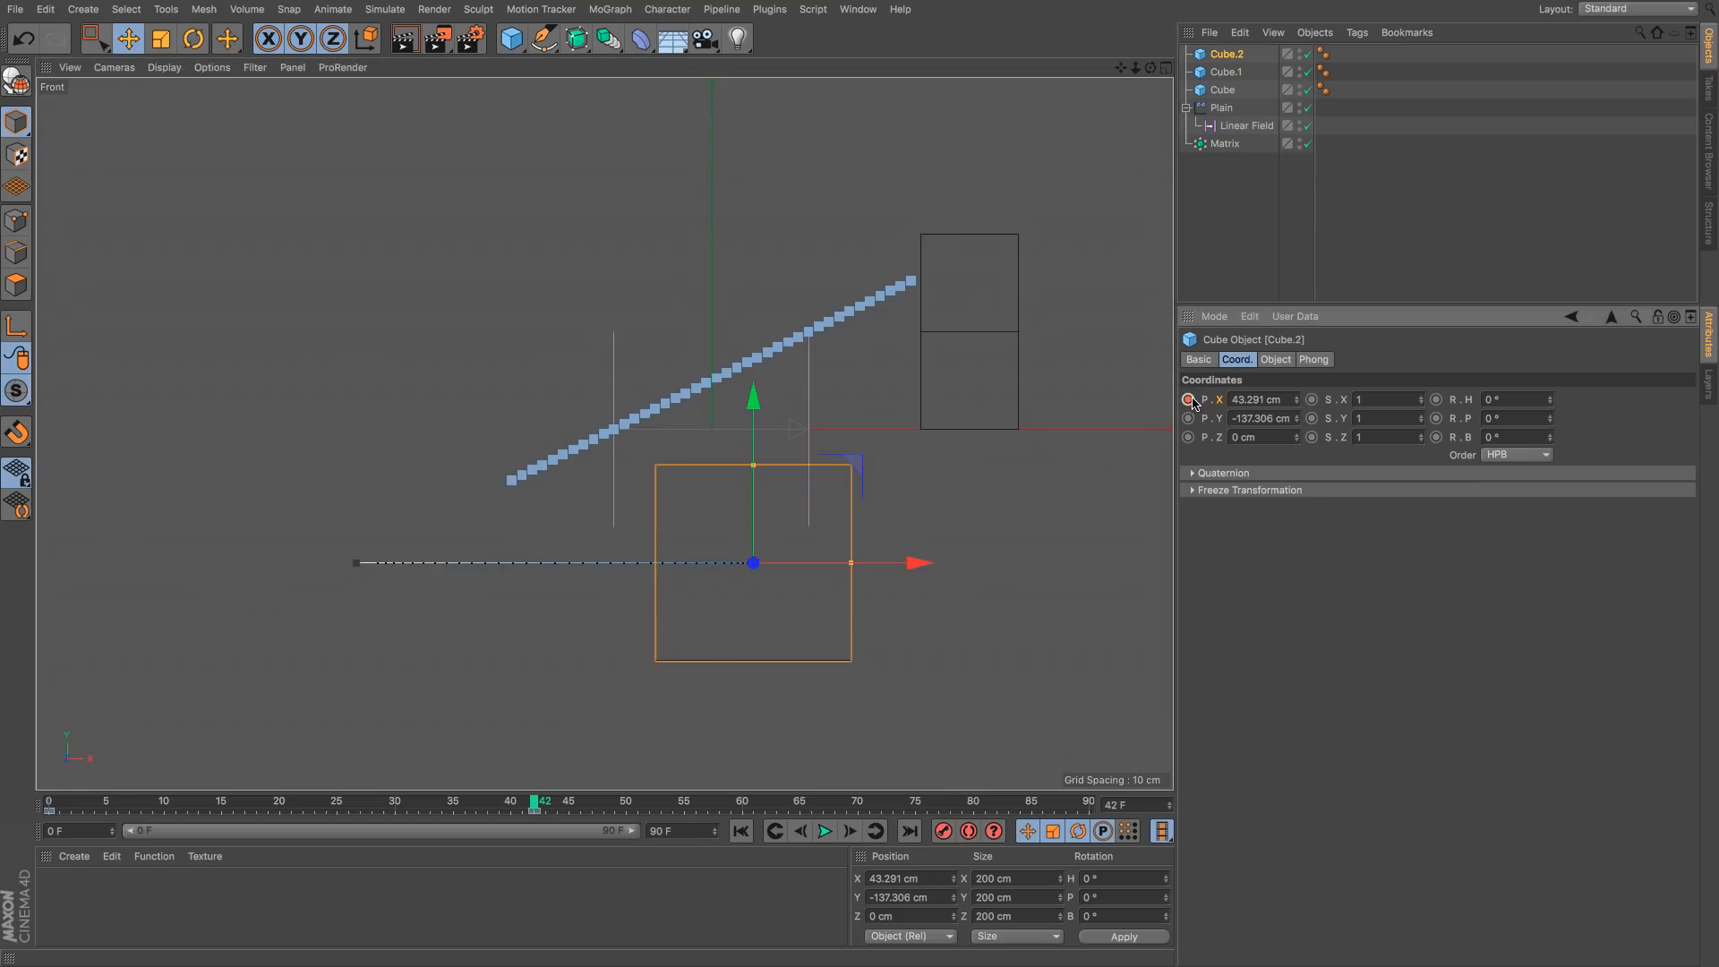
# Step: Show the F-curve of the new cube's X position, move the Timeline window clear of the attributes and deselect the keys
pyautogui.rightClick(1221, 405)
pyautogui.moveTo(1271, 411)
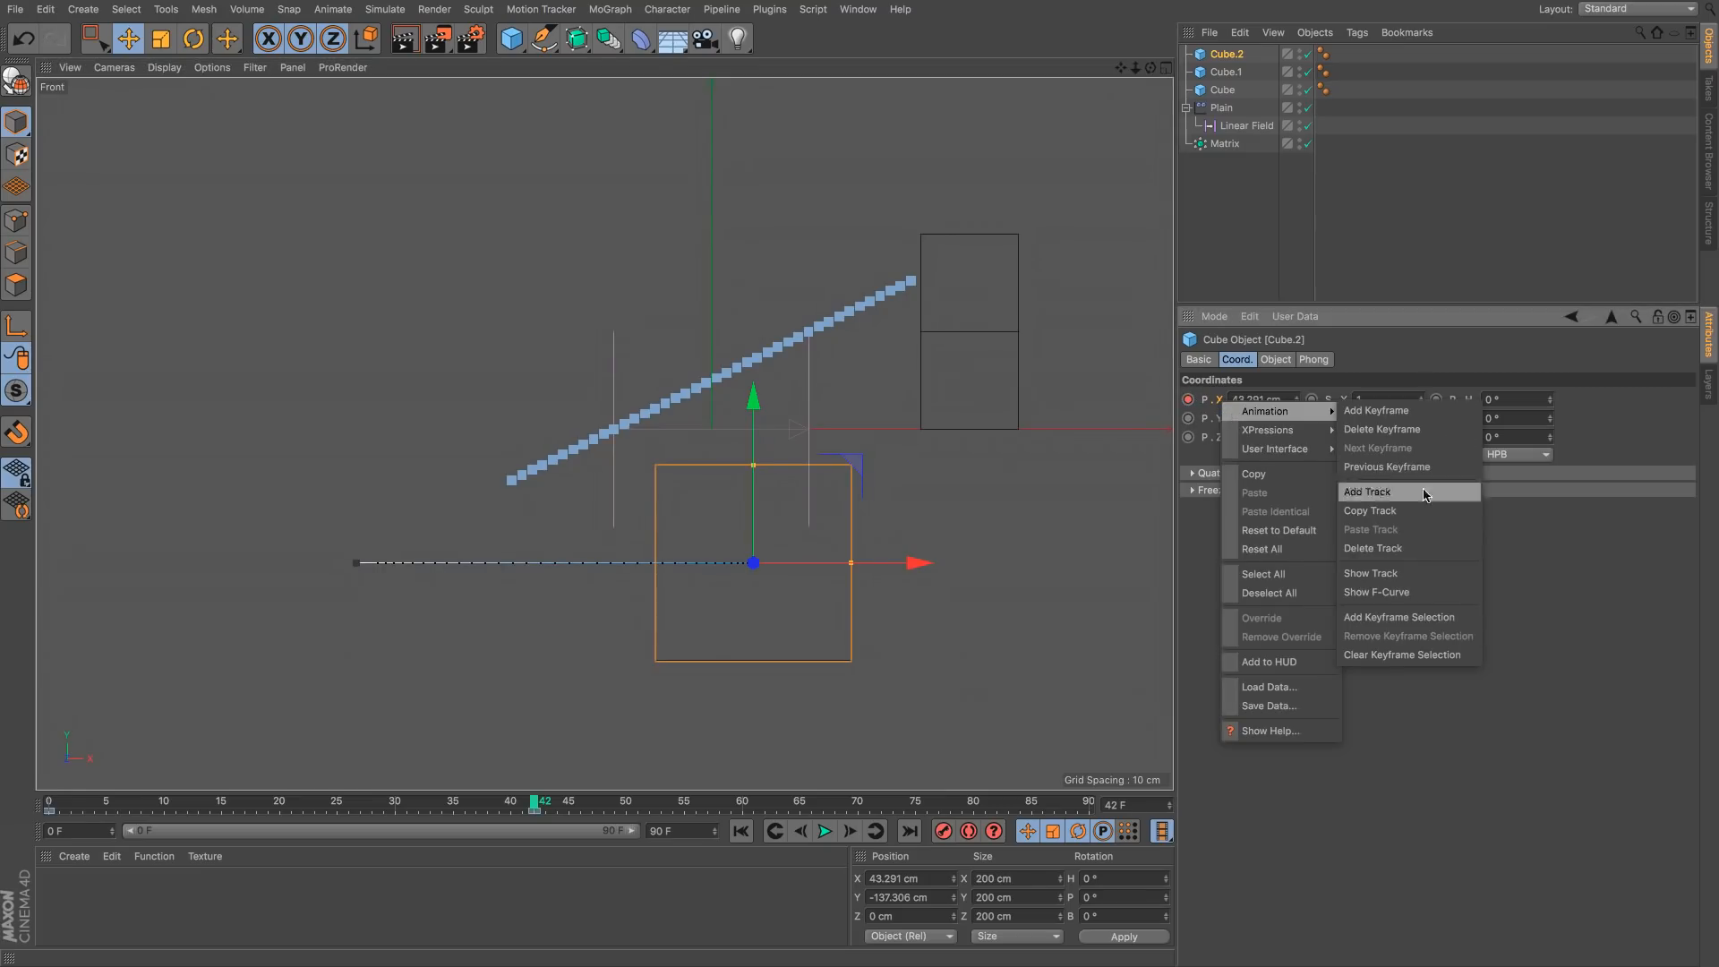
pyautogui.click(1425, 593)
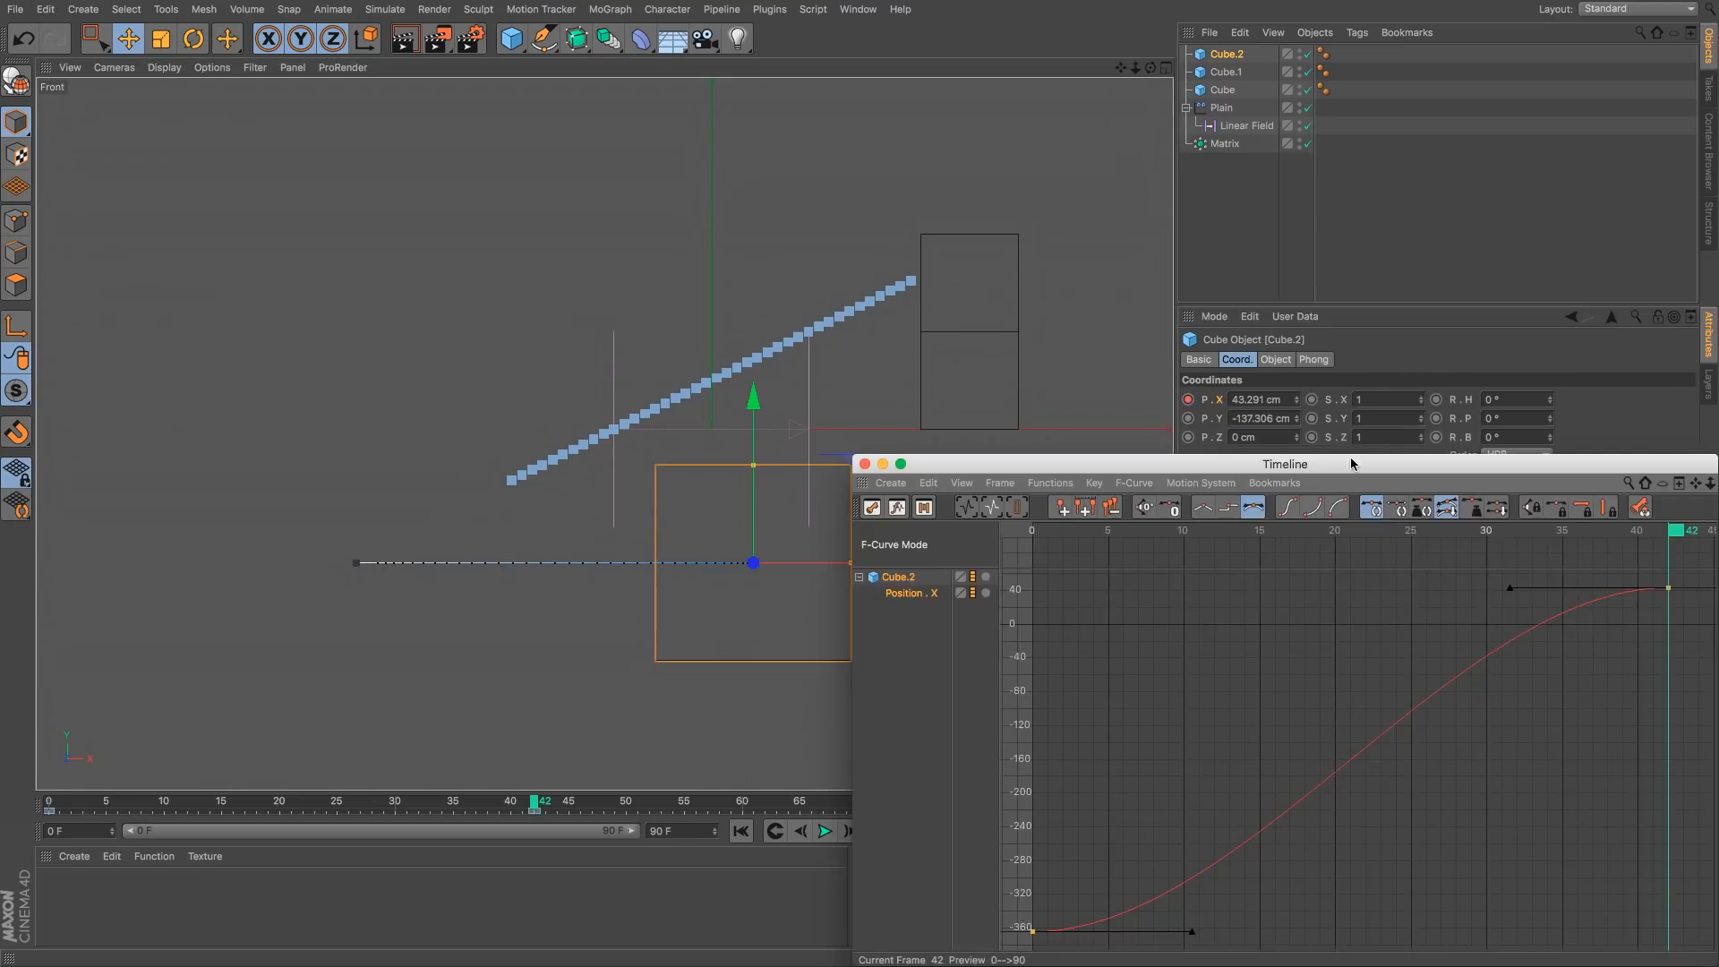
pyautogui.moveTo(1351, 462); pyautogui.dragTo(861, 152)
pyautogui.moveTo(1219, 658); pyautogui.dragTo(1271, 822)
pyautogui.press('h')
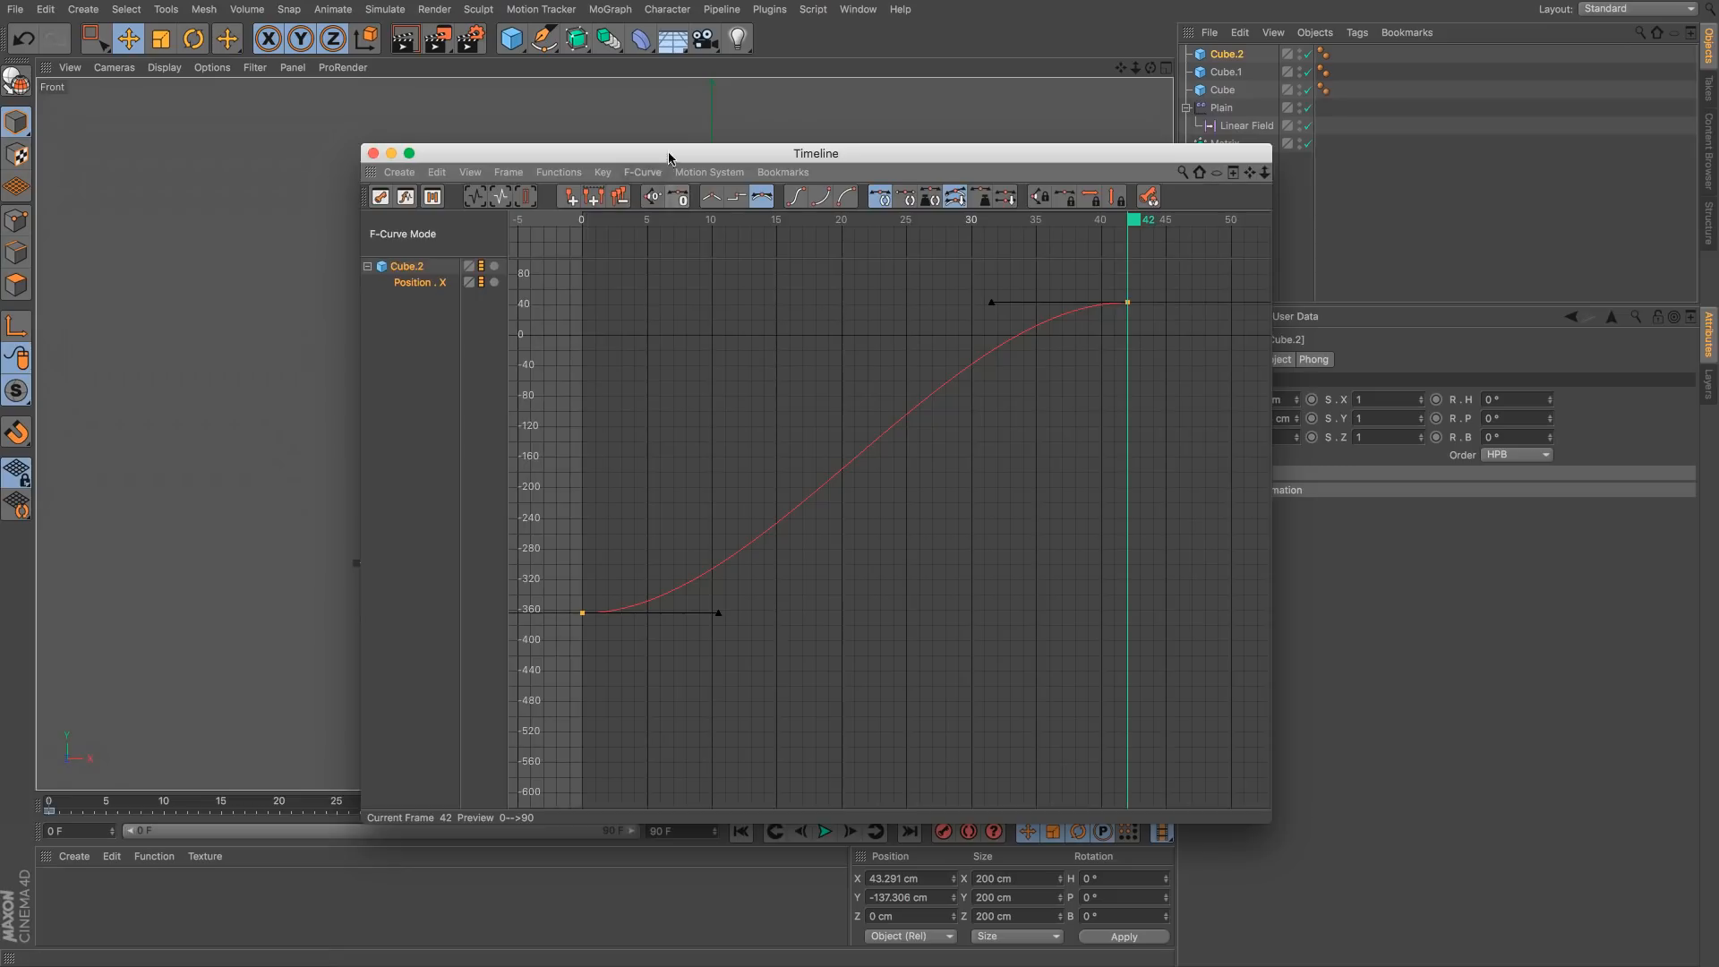
pyautogui.moveTo(671, 158); pyautogui.dragTo(517, 101)
pyautogui.click(537, 607)
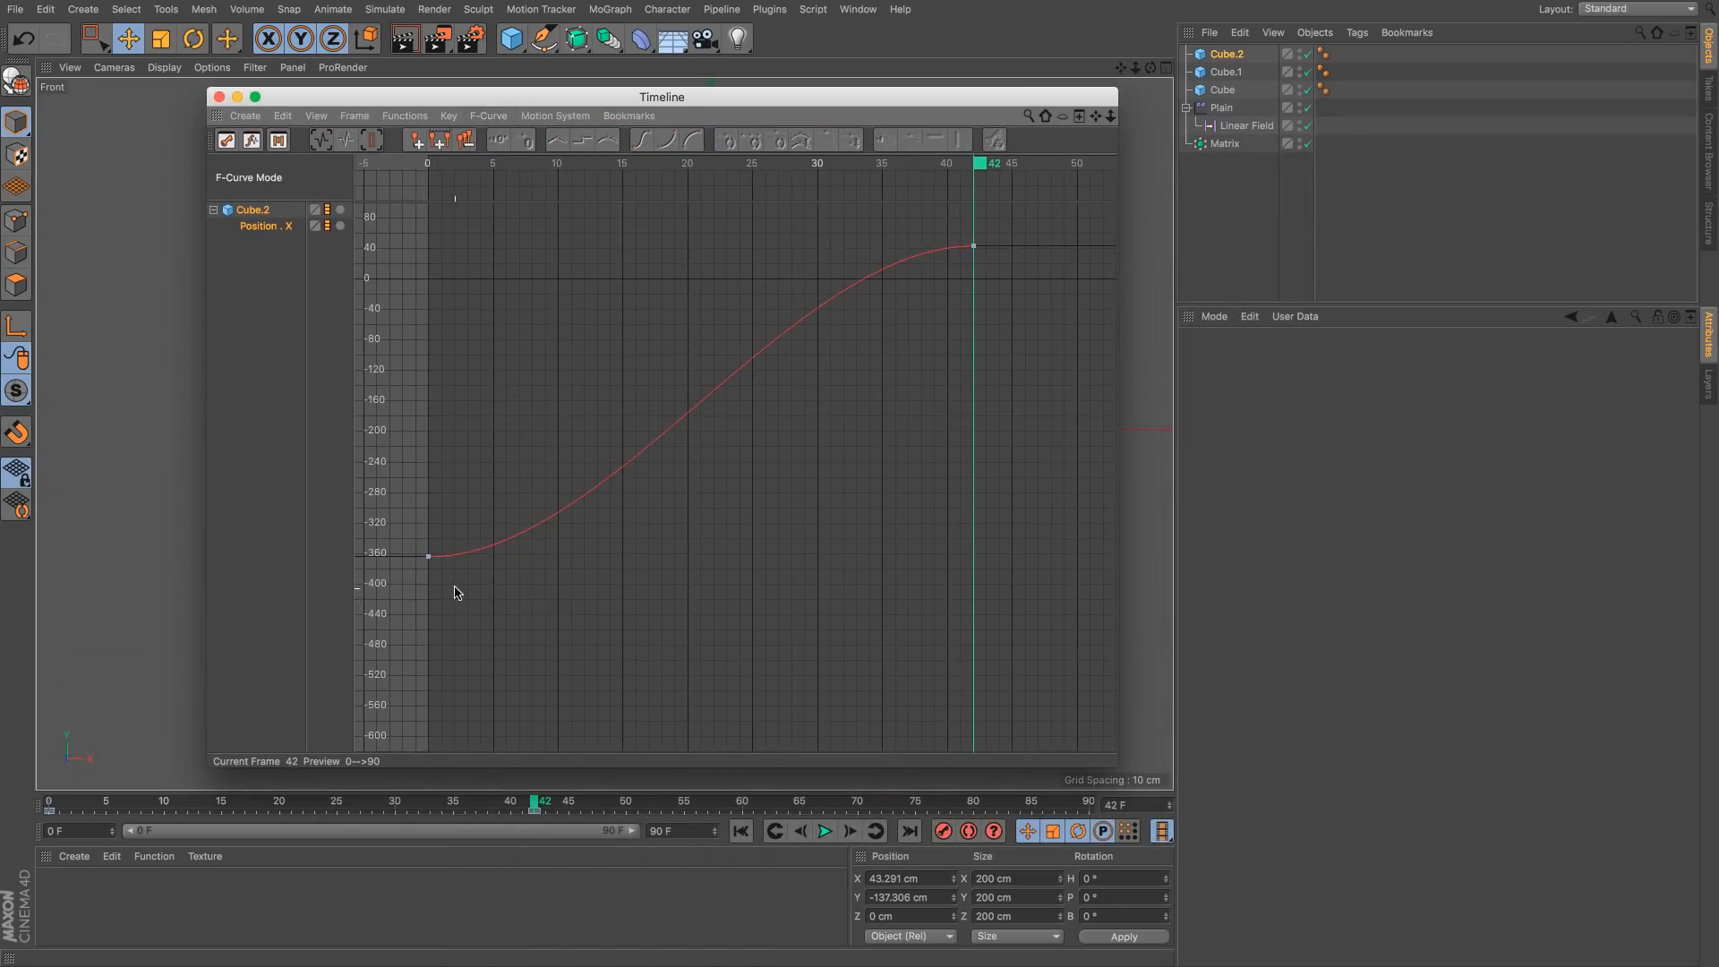
# Step: Change both Position X keys of the new cube to linear interpolation
pyautogui.moveTo(452, 587); pyautogui.dragTo(657, 550, button='middle')
pyautogui.scroll(2, 658, 551)
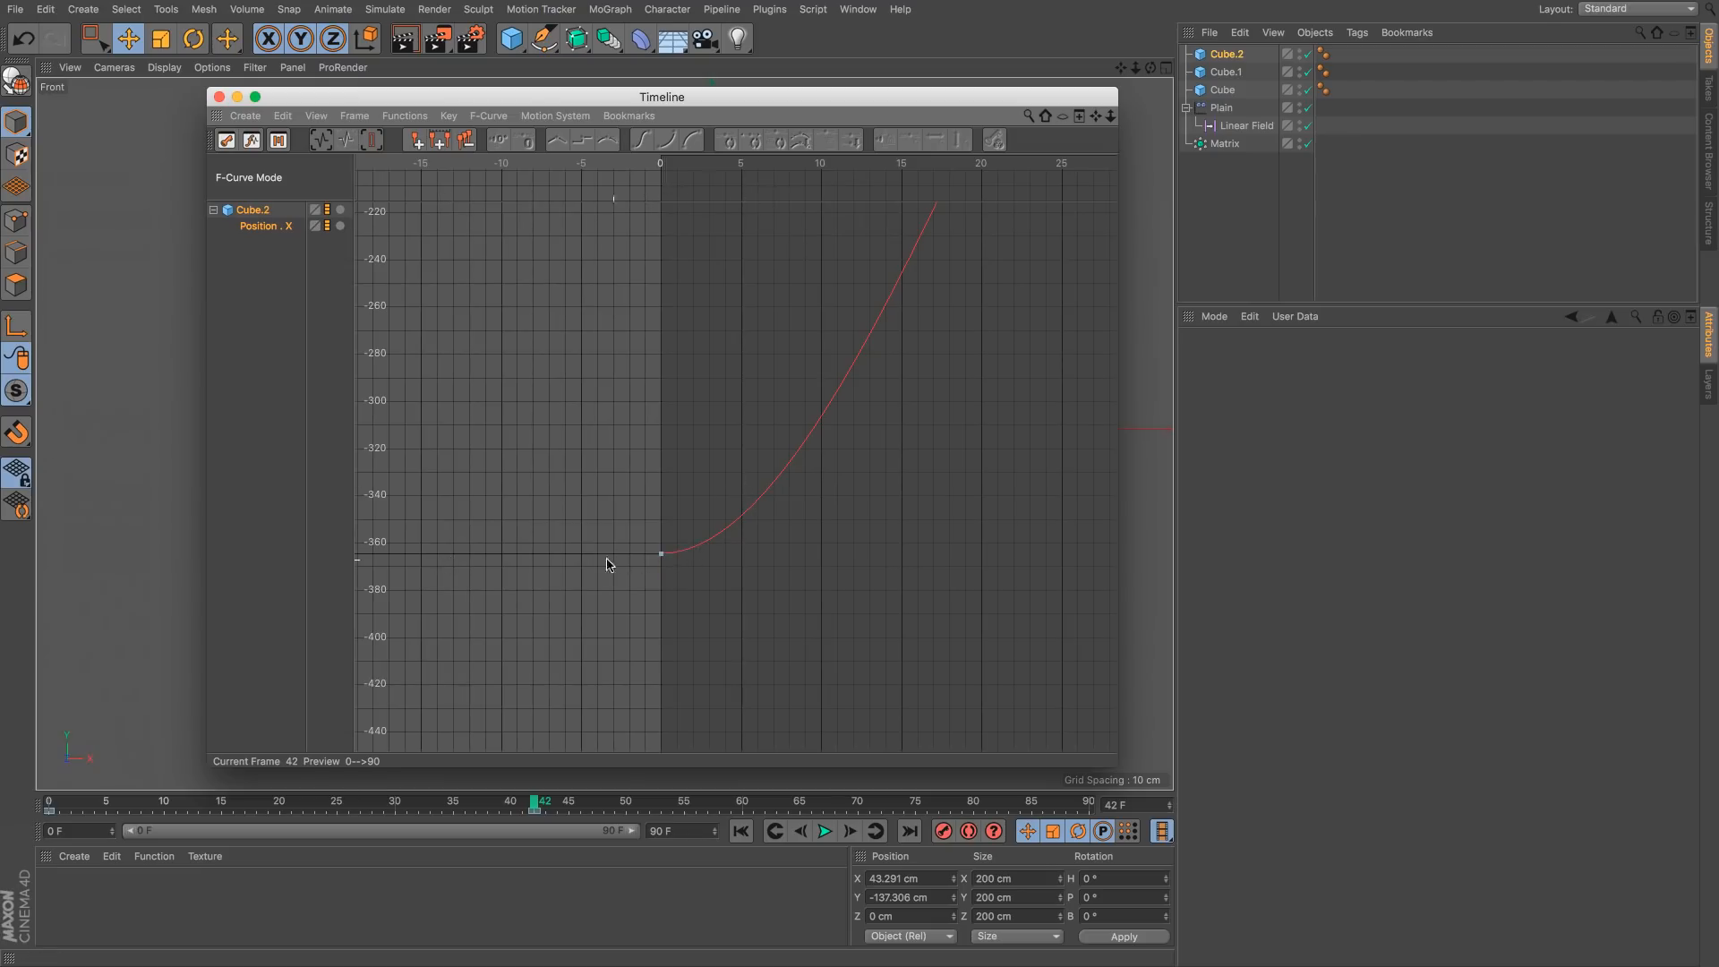
pyautogui.scroll(-2, 978, 445)
pyautogui.moveTo(978, 445); pyautogui.dragTo(539, 955, button='middle')
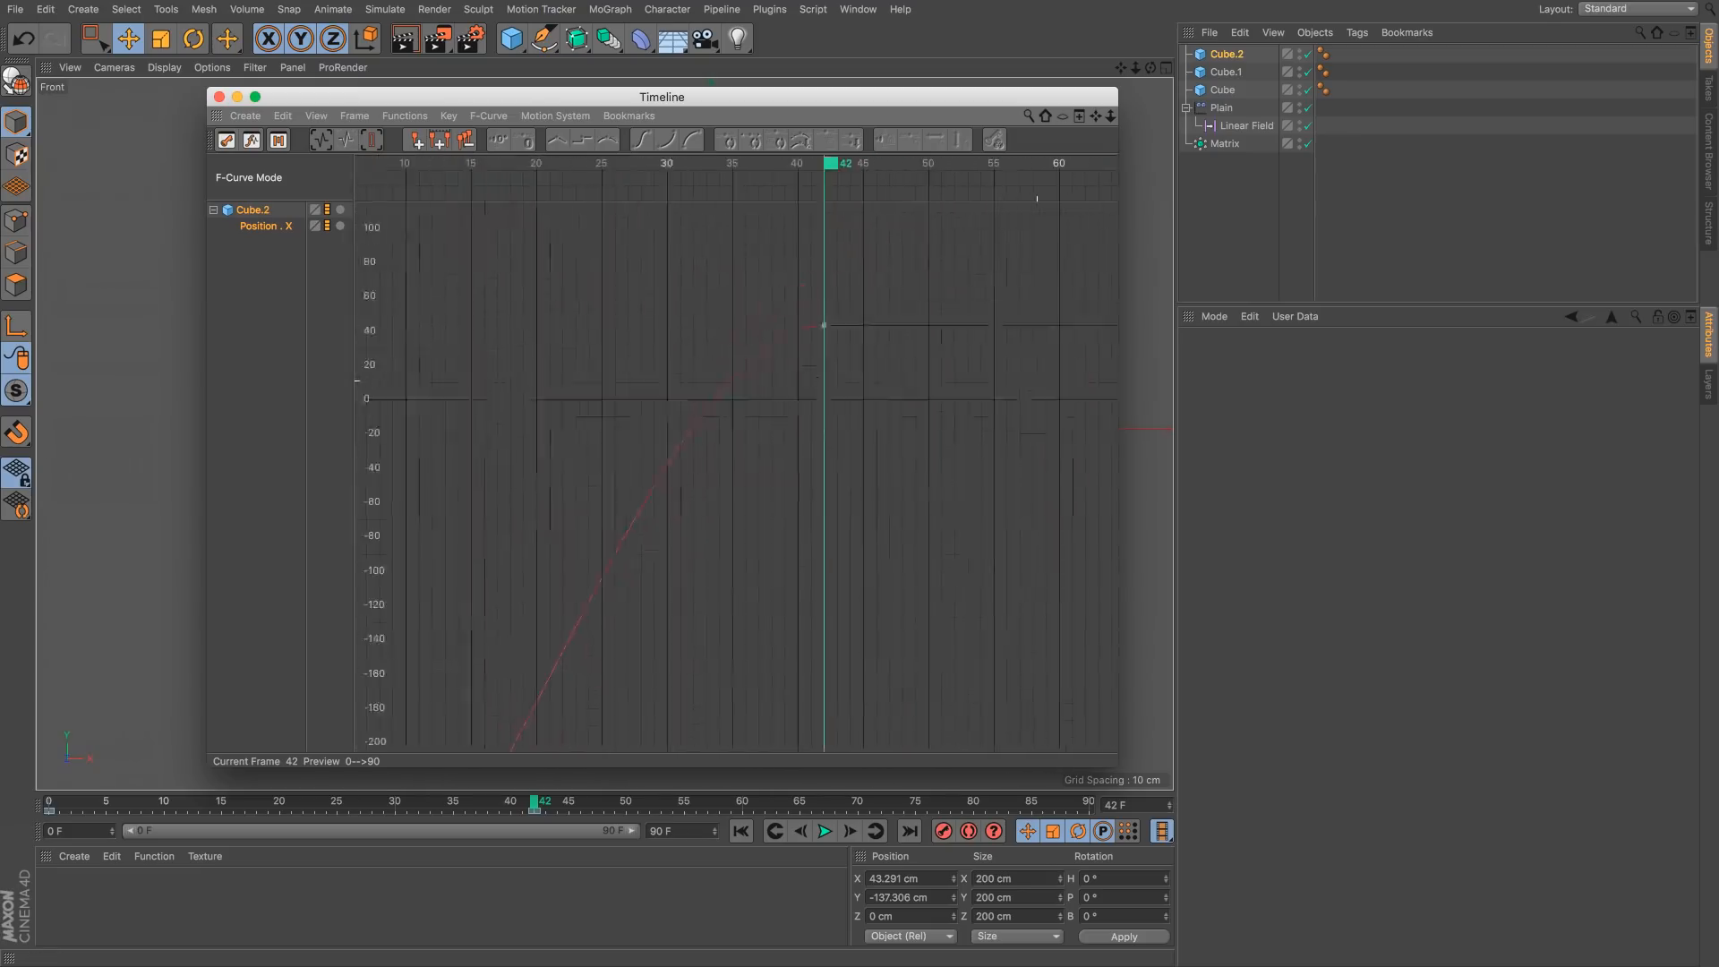
pyautogui.hotkey('ctrl', 'a')
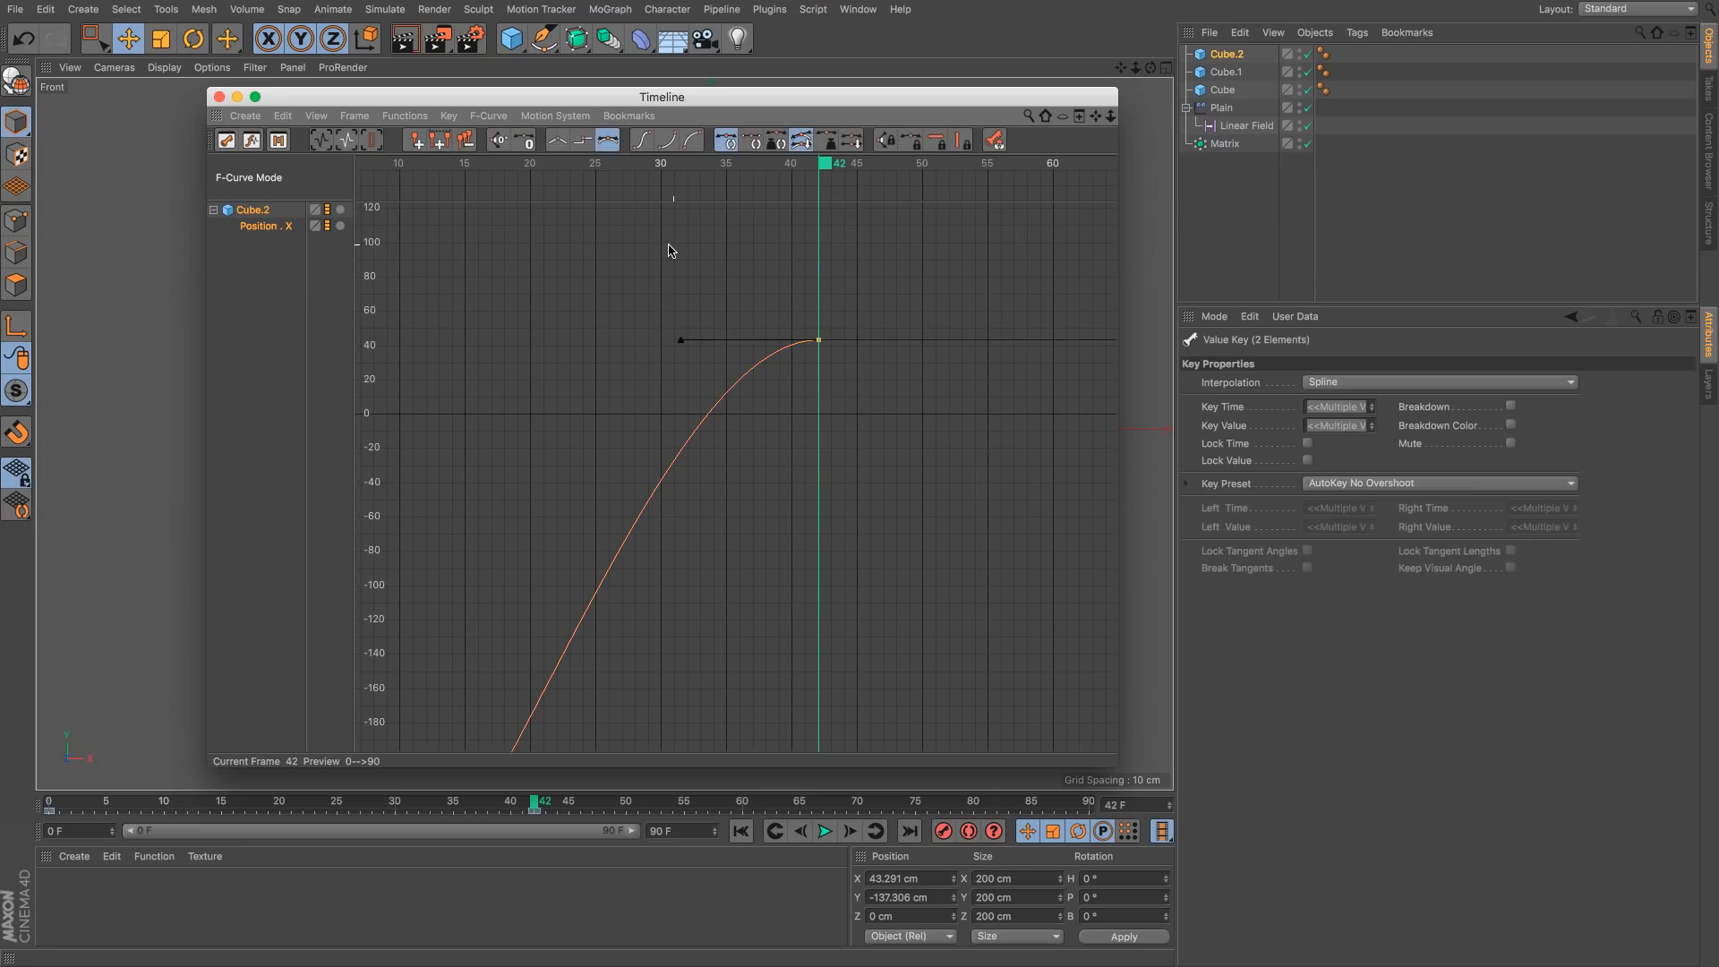
pyautogui.click(557, 139)
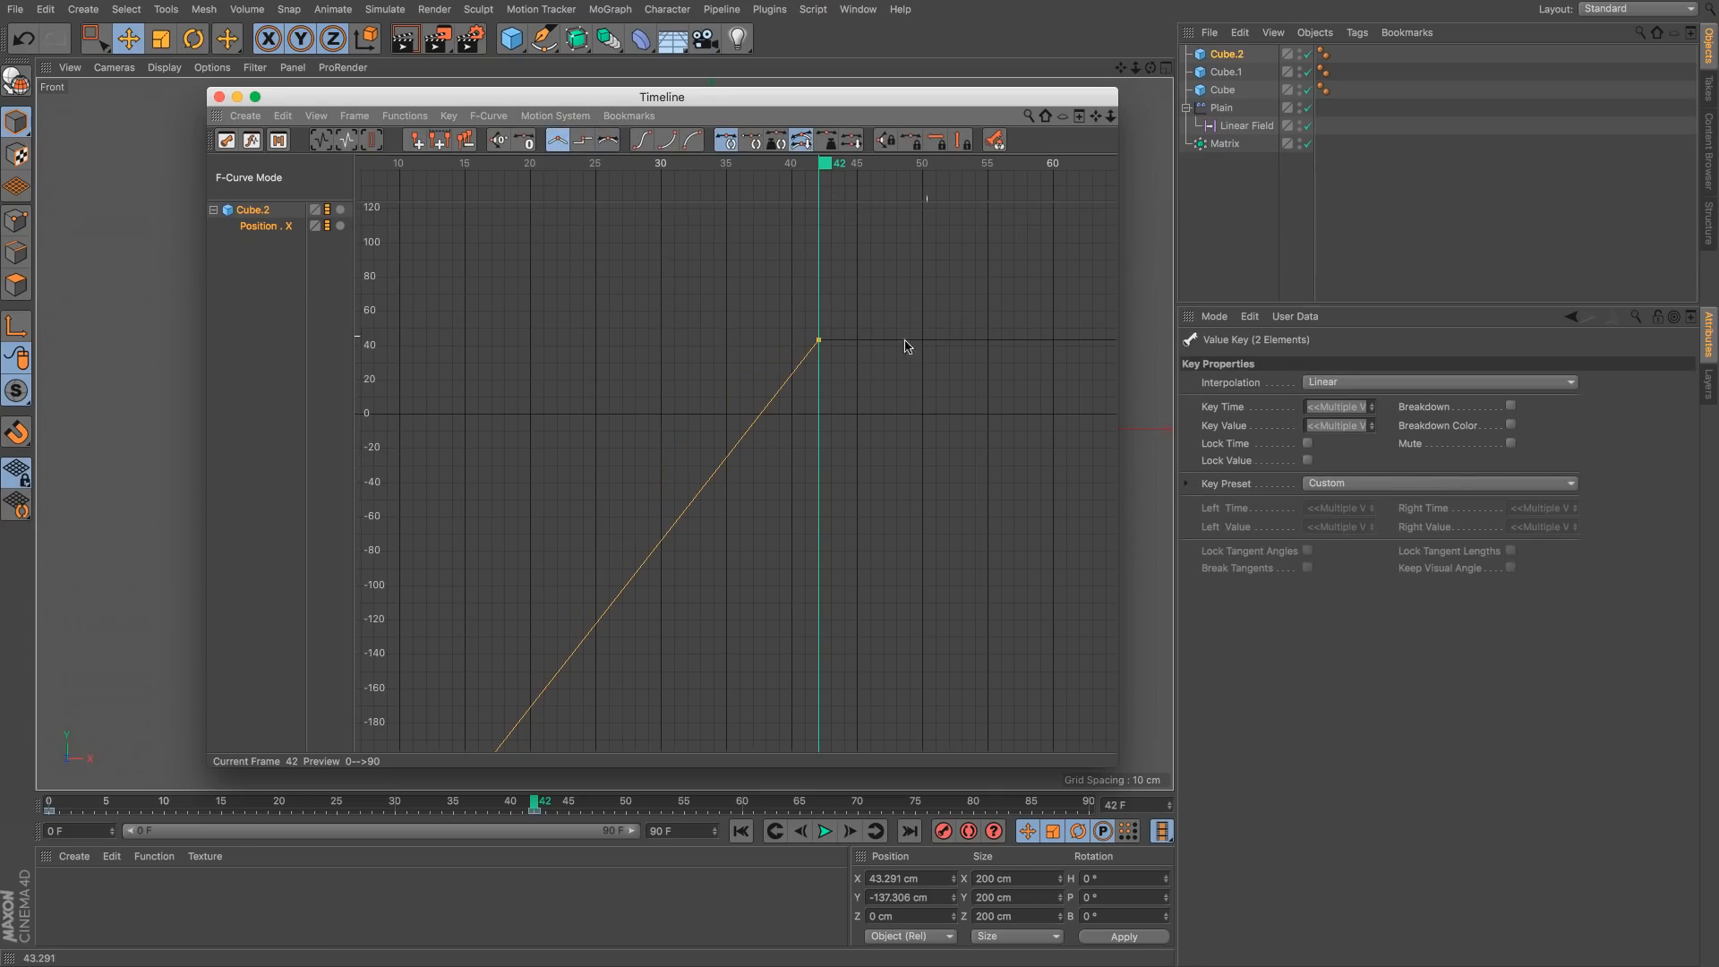
# Step: Set the Position X track's Before and After behaviour to Continue and frame the extended curve
pyautogui.moveTo(717, 625); pyautogui.dragTo(1001, 100, button='middle')
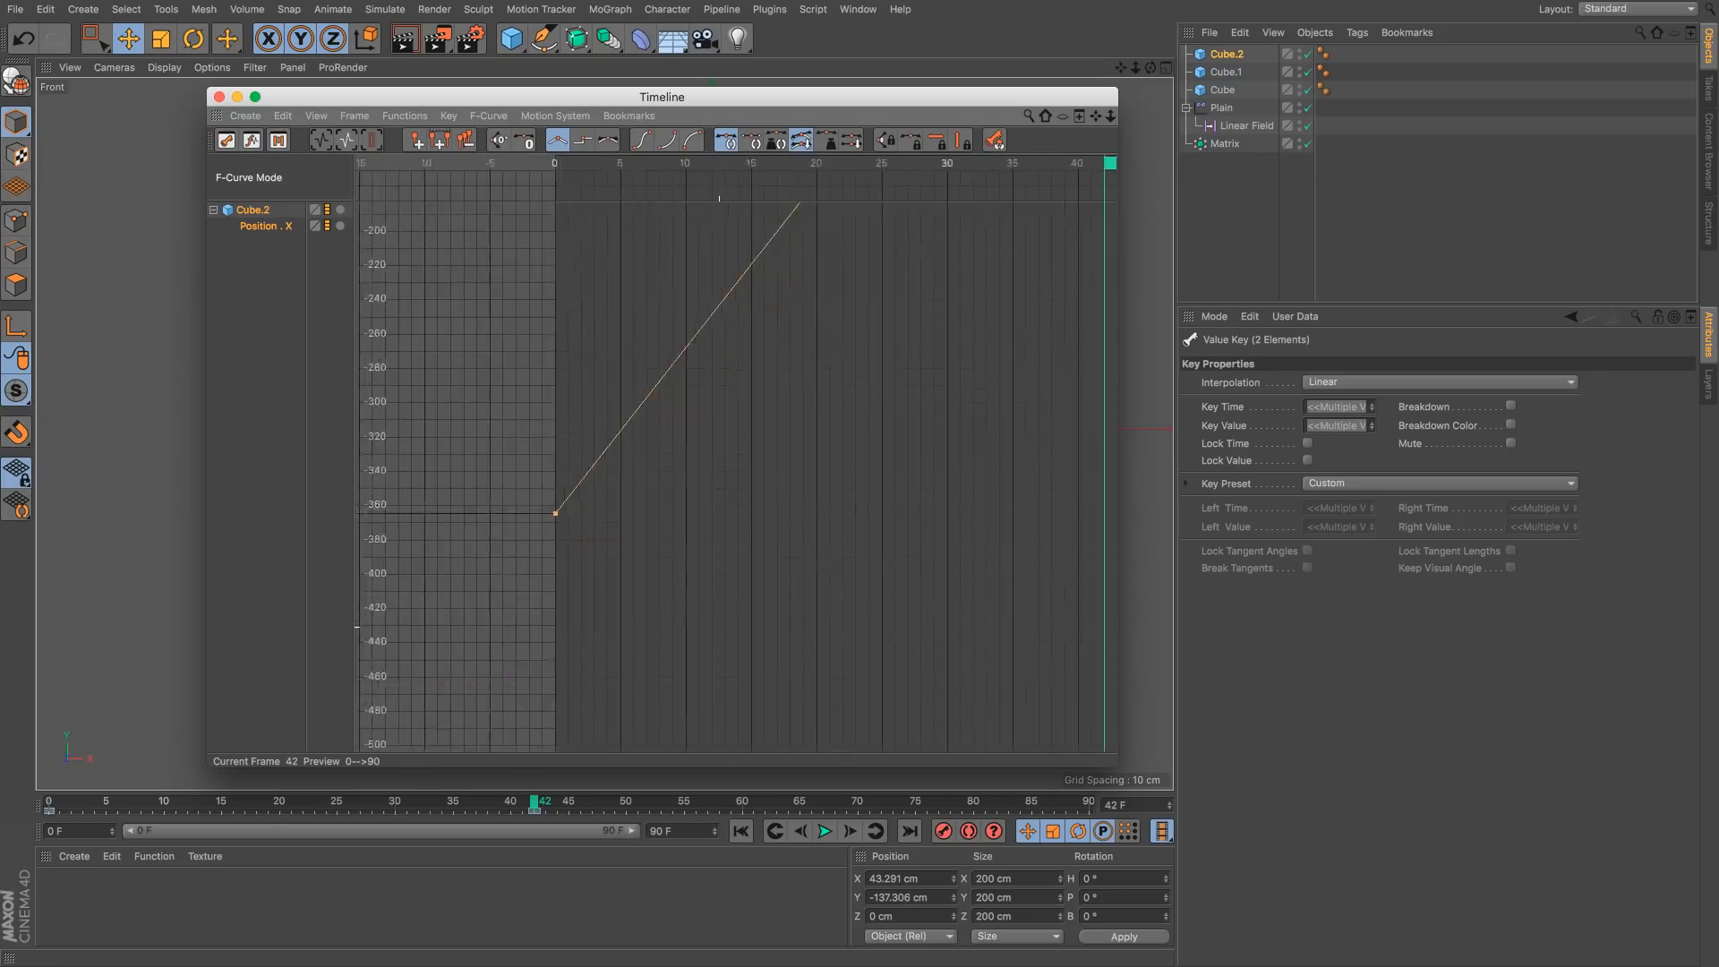
pyautogui.press('h')
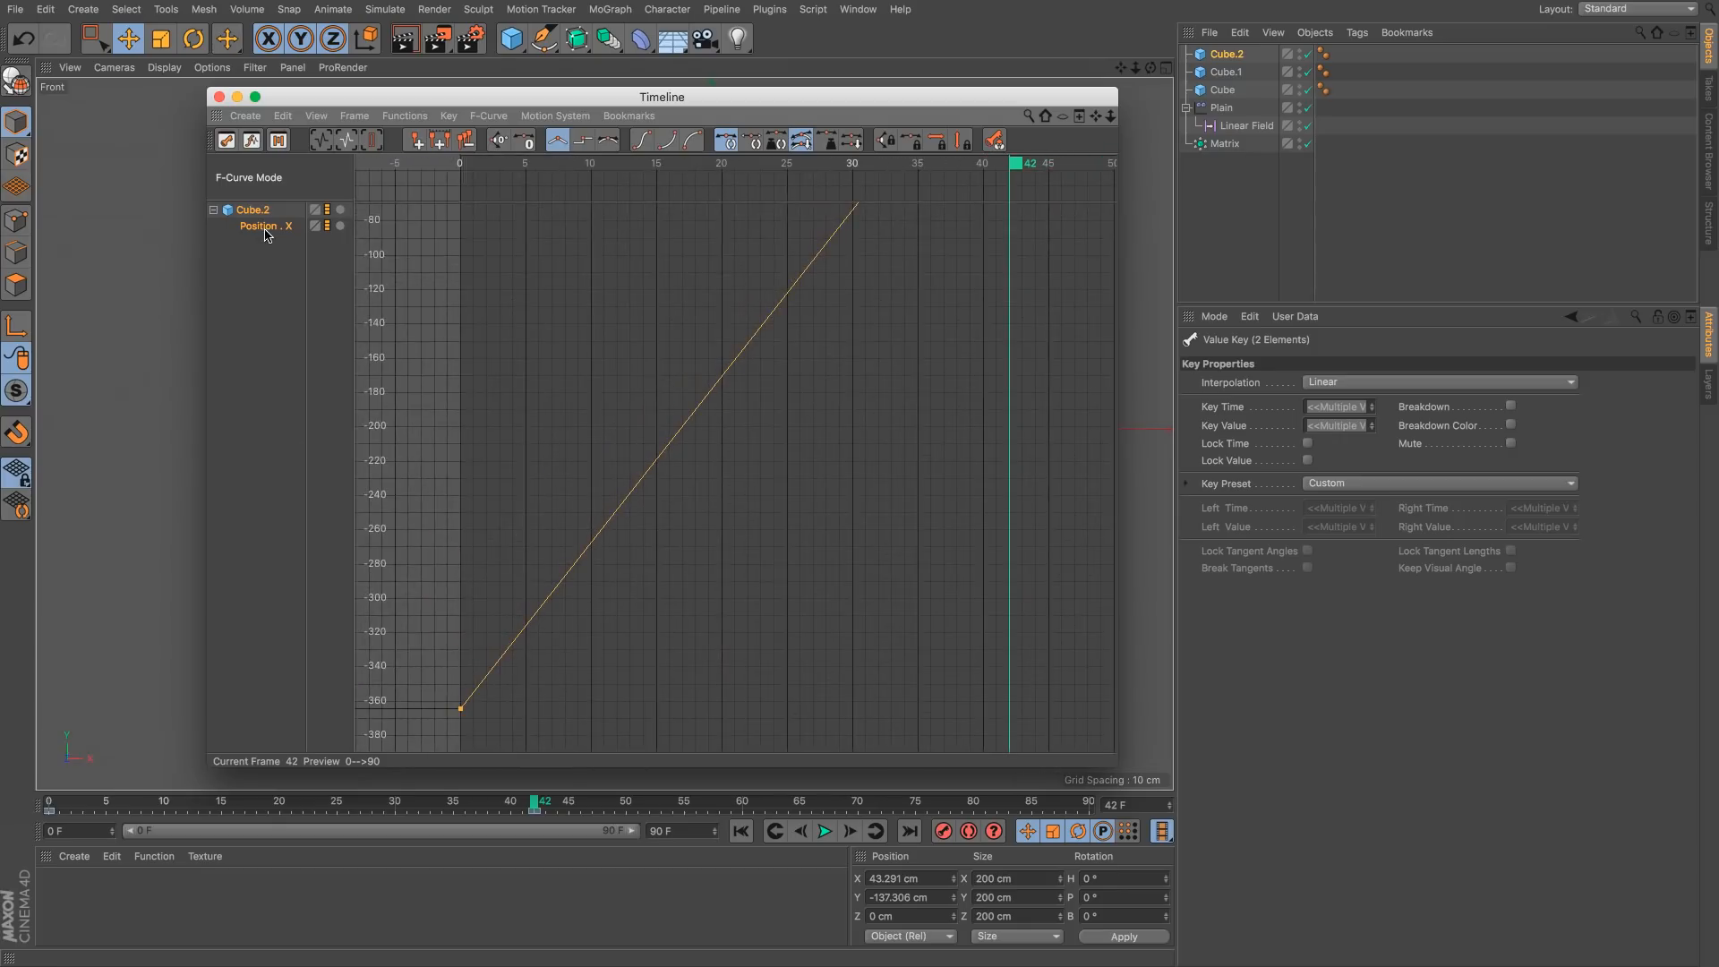
pyautogui.click(265, 228)
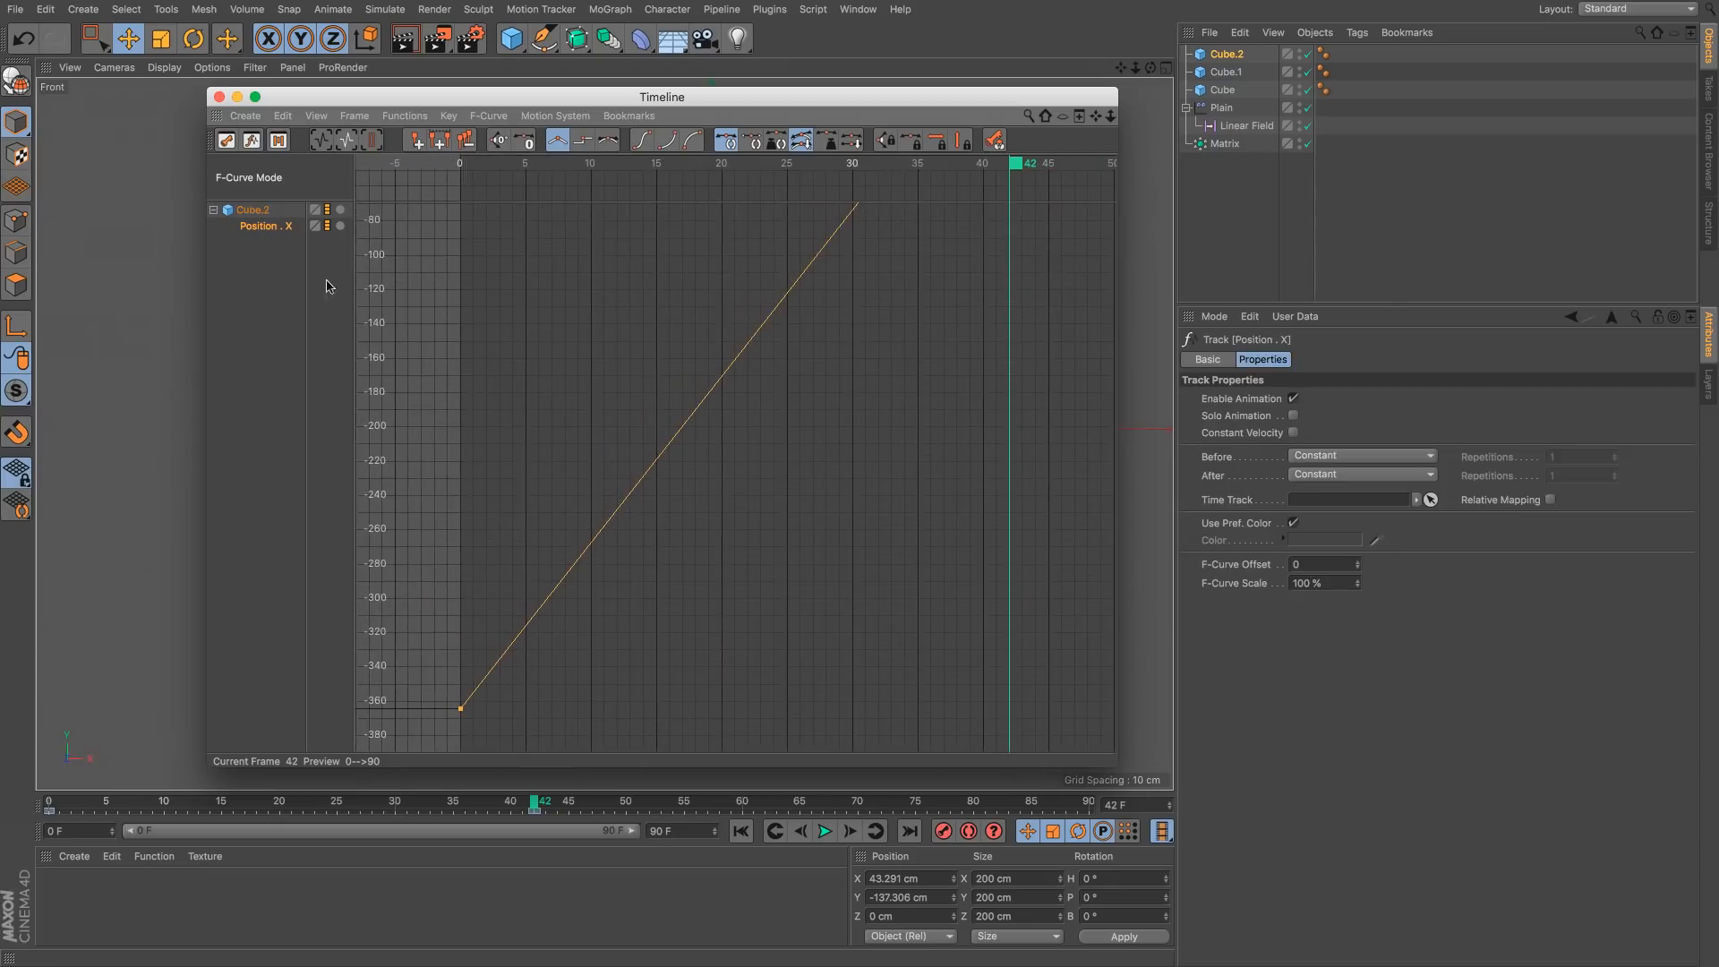
pyautogui.click(1314, 458)
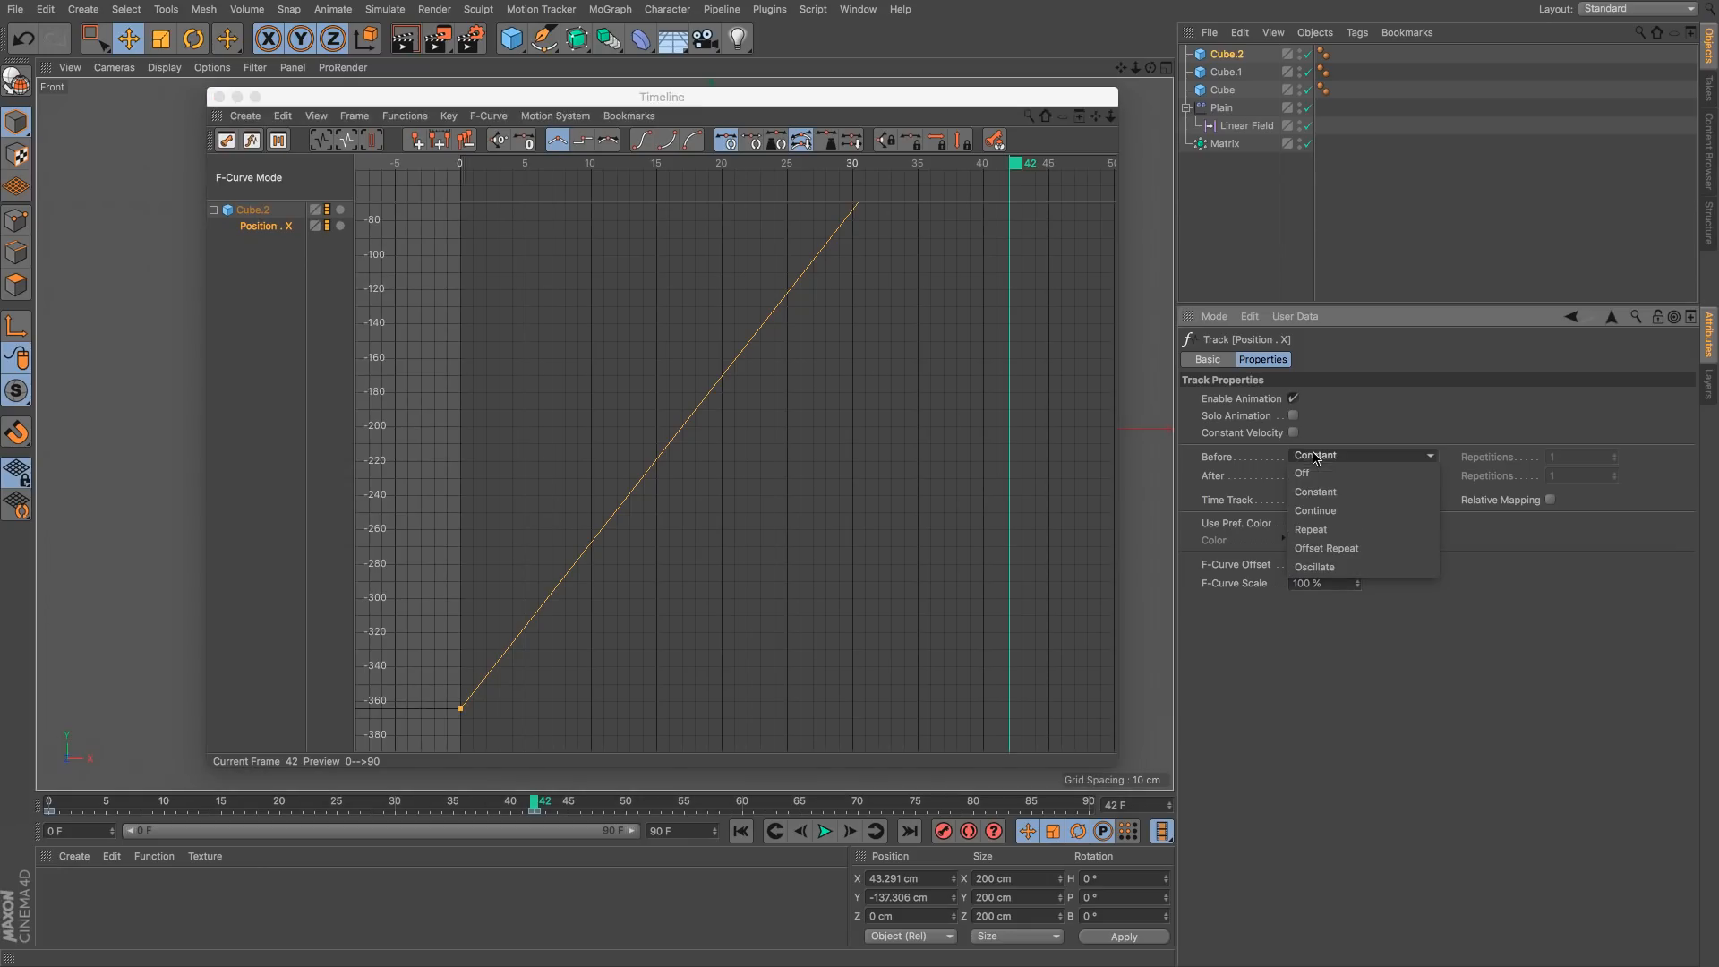
pyautogui.click(1340, 507)
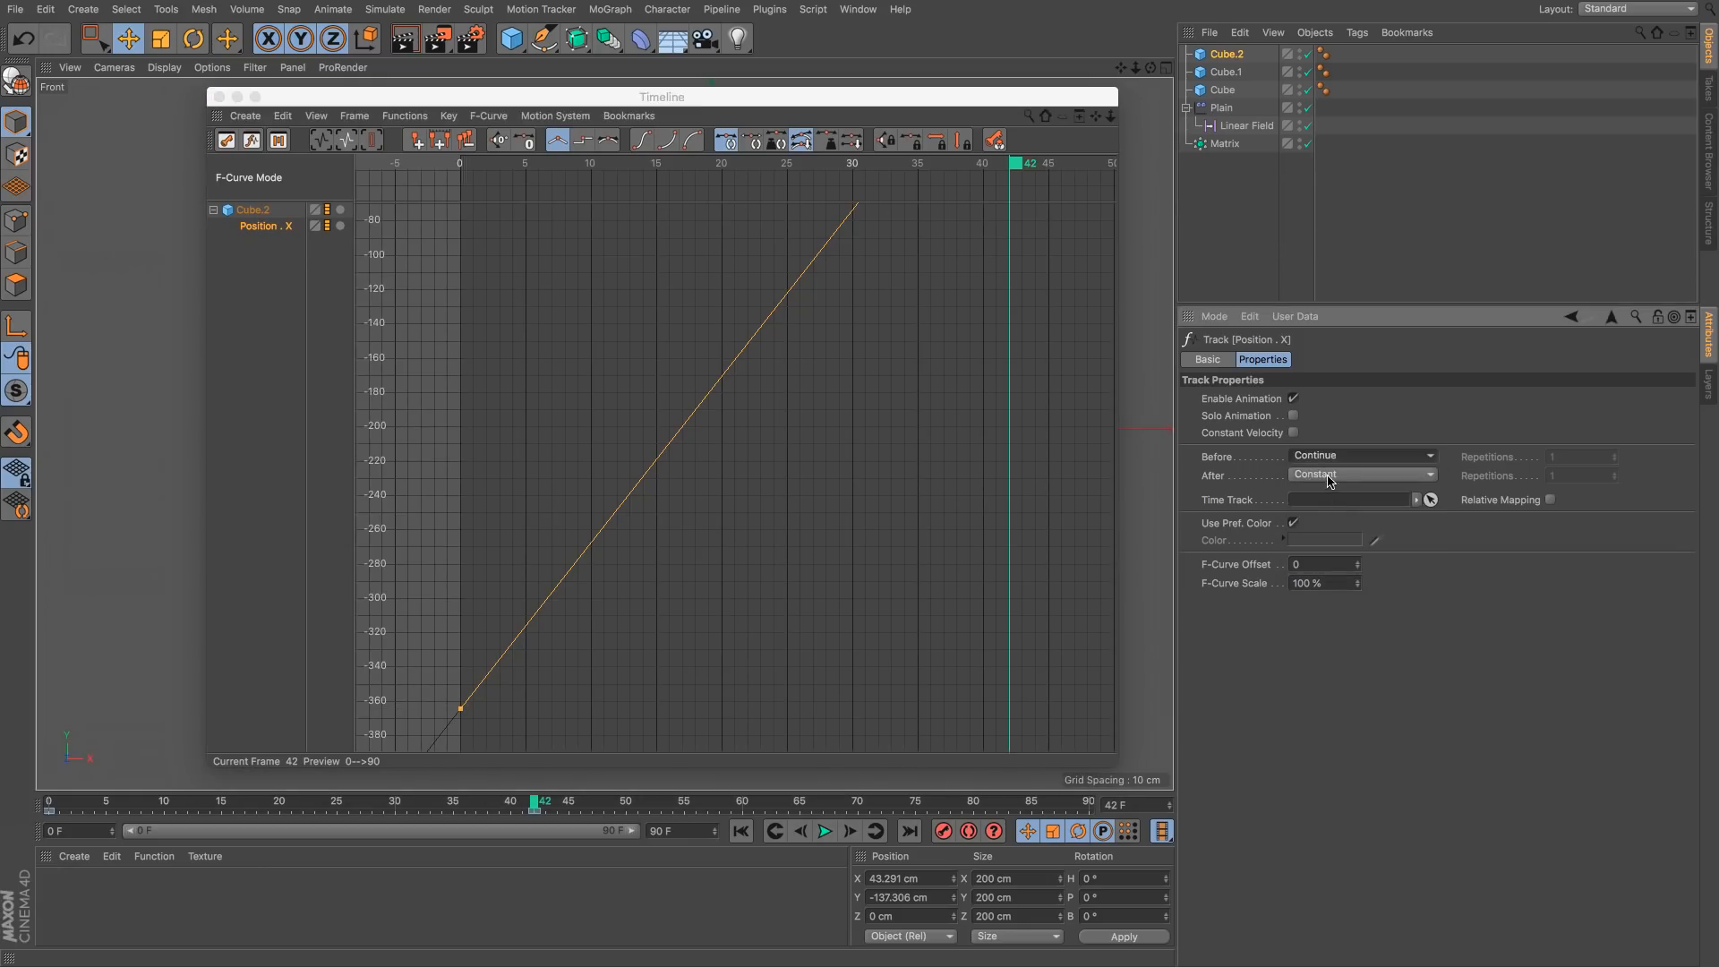
pyautogui.click(1360, 474)
pyautogui.click(1334, 515)
pyautogui.click(806, 346)
pyautogui.press('h')
pyautogui.scroll(-5, 820, 199)
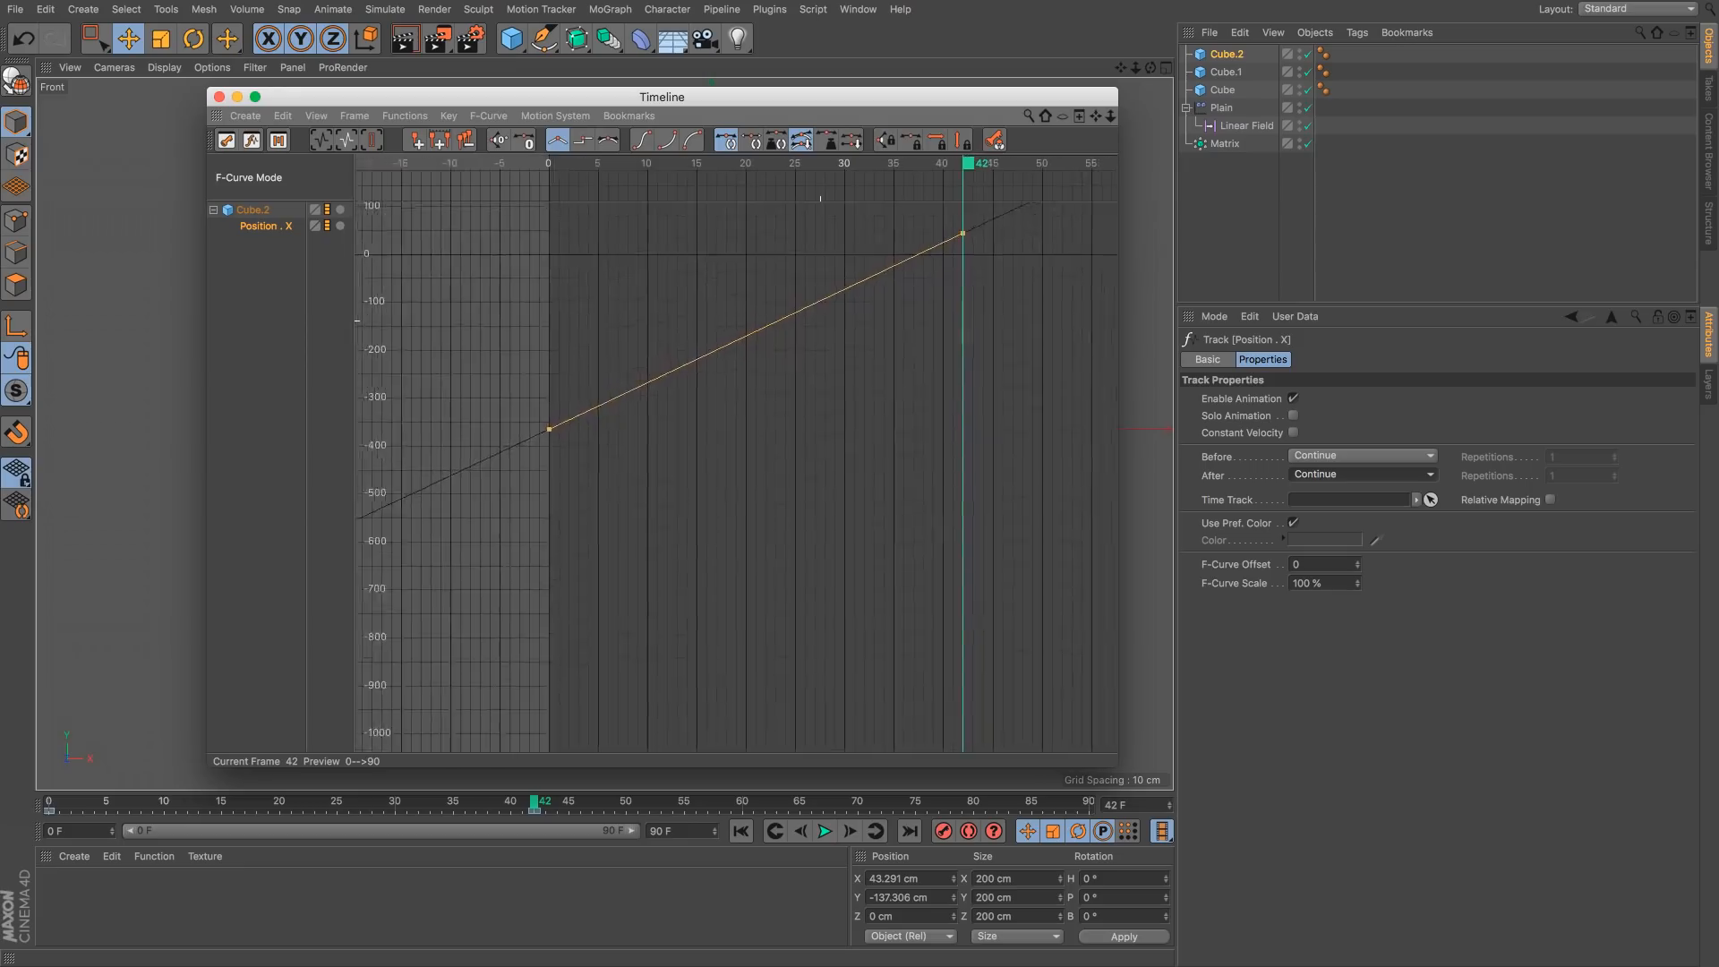
# Step: Play the cube's animation from the first frame with the Timeline window moved clear of the viewport
pyautogui.scroll(-5, 985, 295)
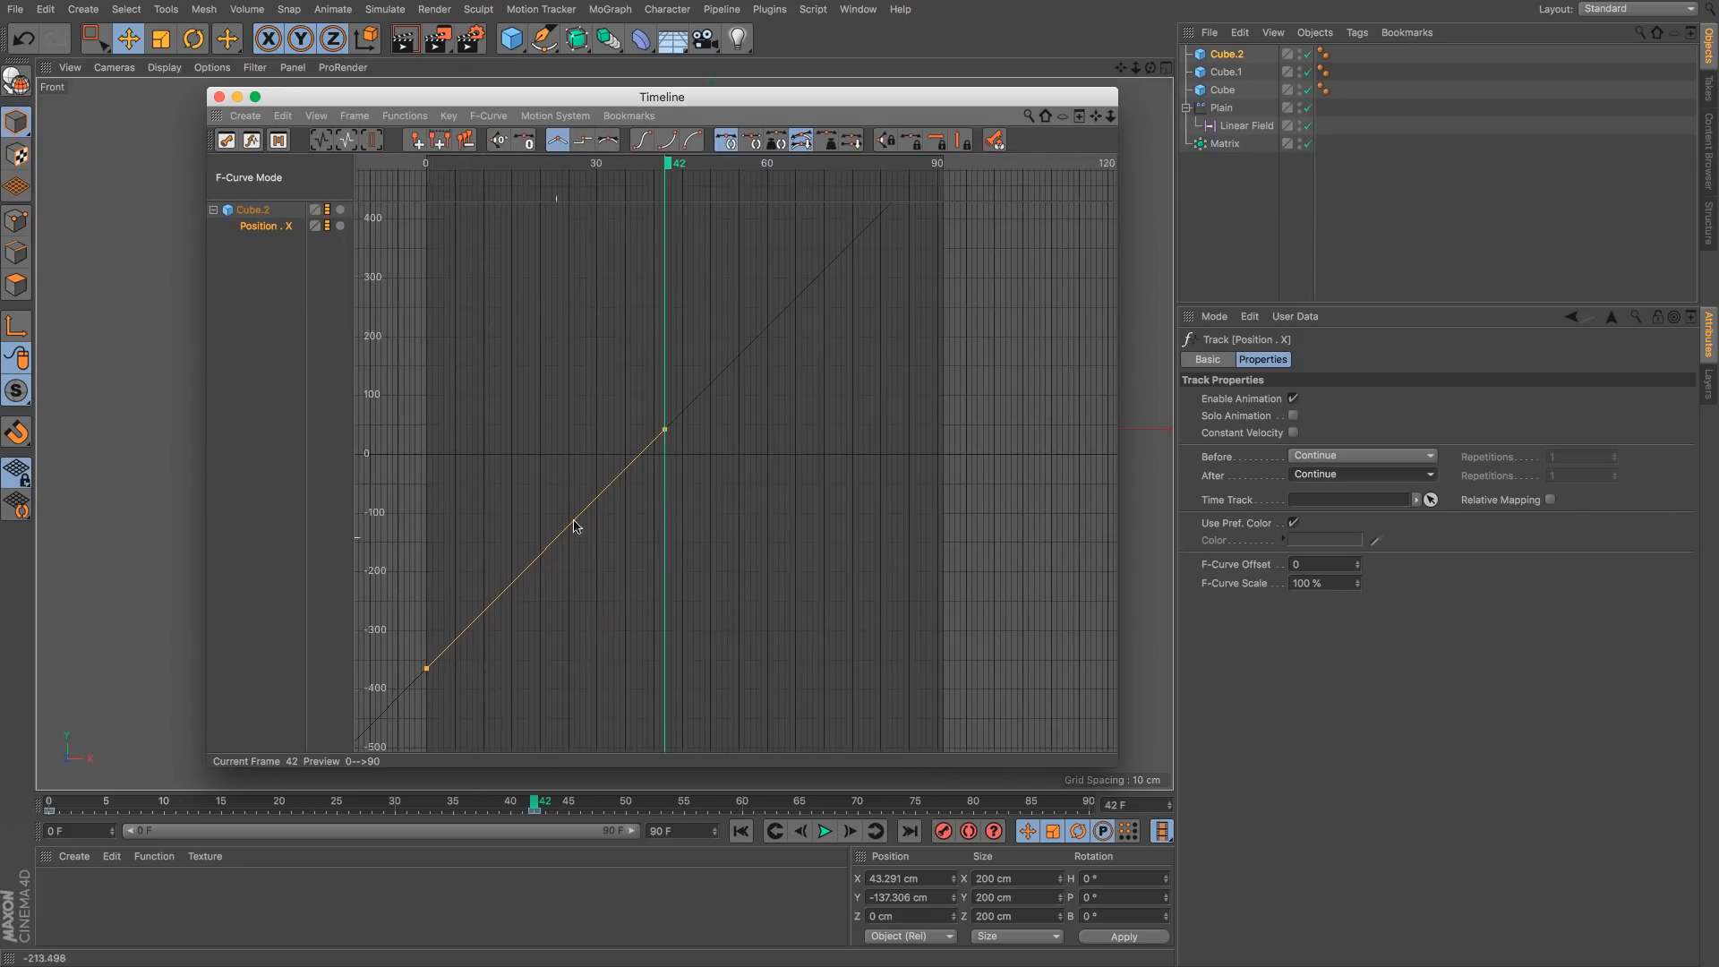
pyautogui.moveTo(750, 109); pyautogui.dragTo(1537, 77)
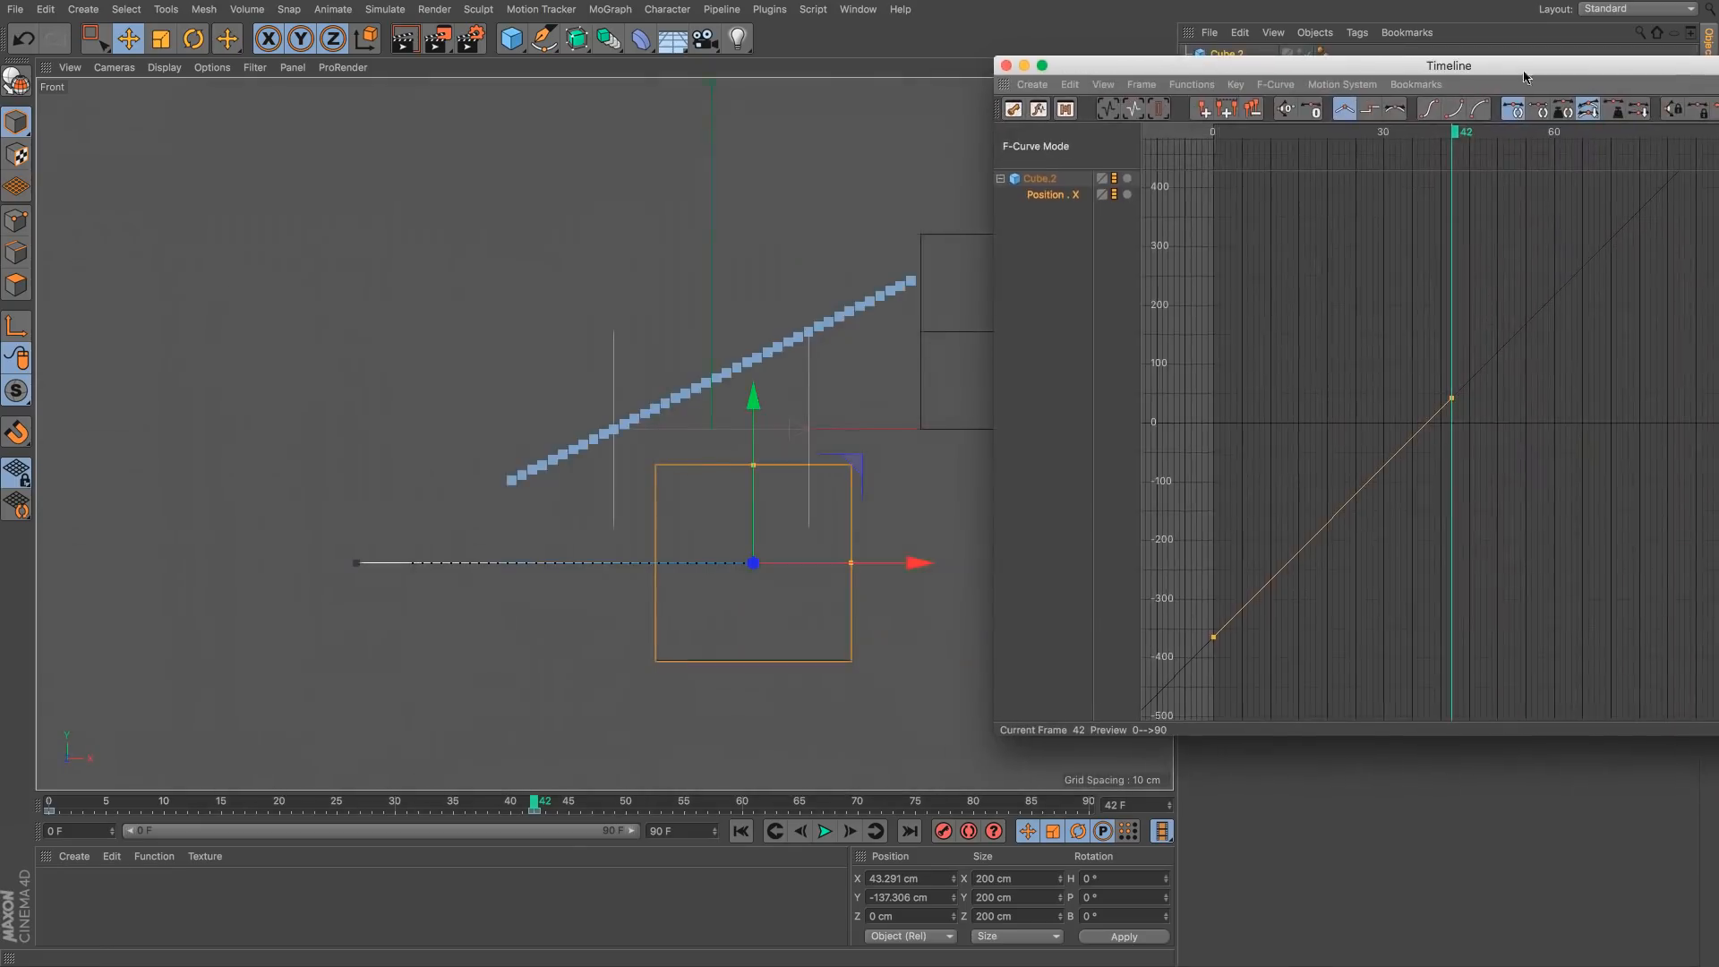
pyautogui.click(740, 830)
pyautogui.click(824, 831)
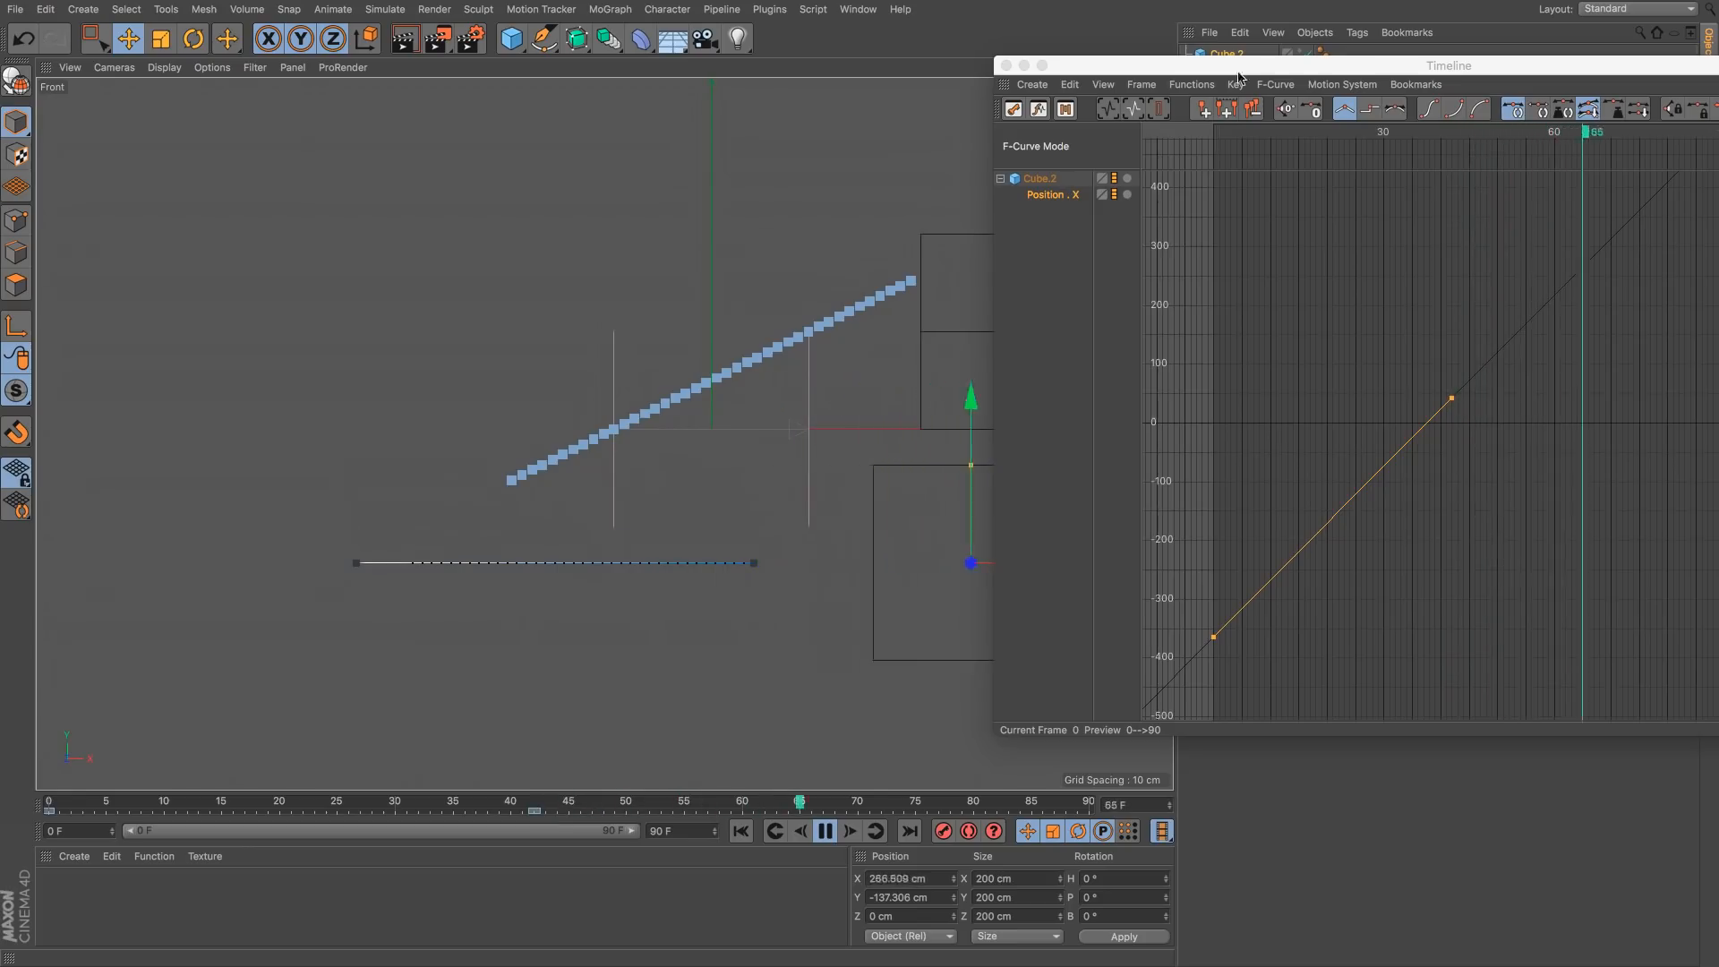
pyautogui.moveTo(1130, 69); pyautogui.dragTo(1323, 81)
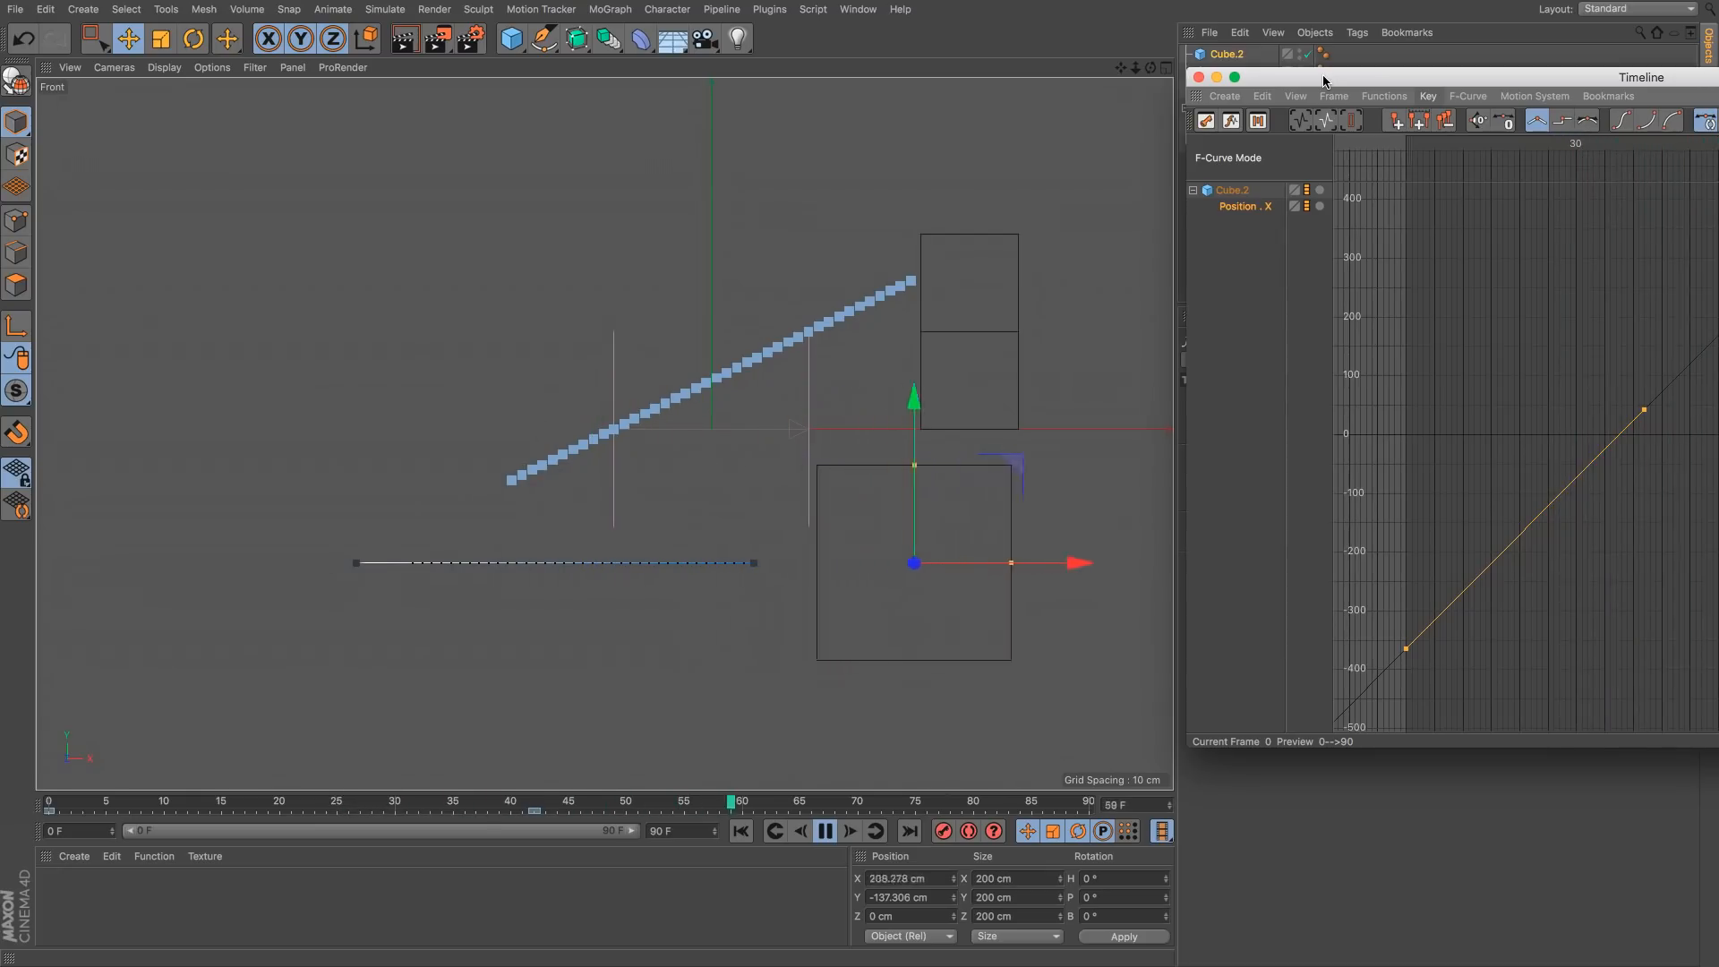
pyautogui.moveTo(1322, 81); pyautogui.dragTo(1183, 71)
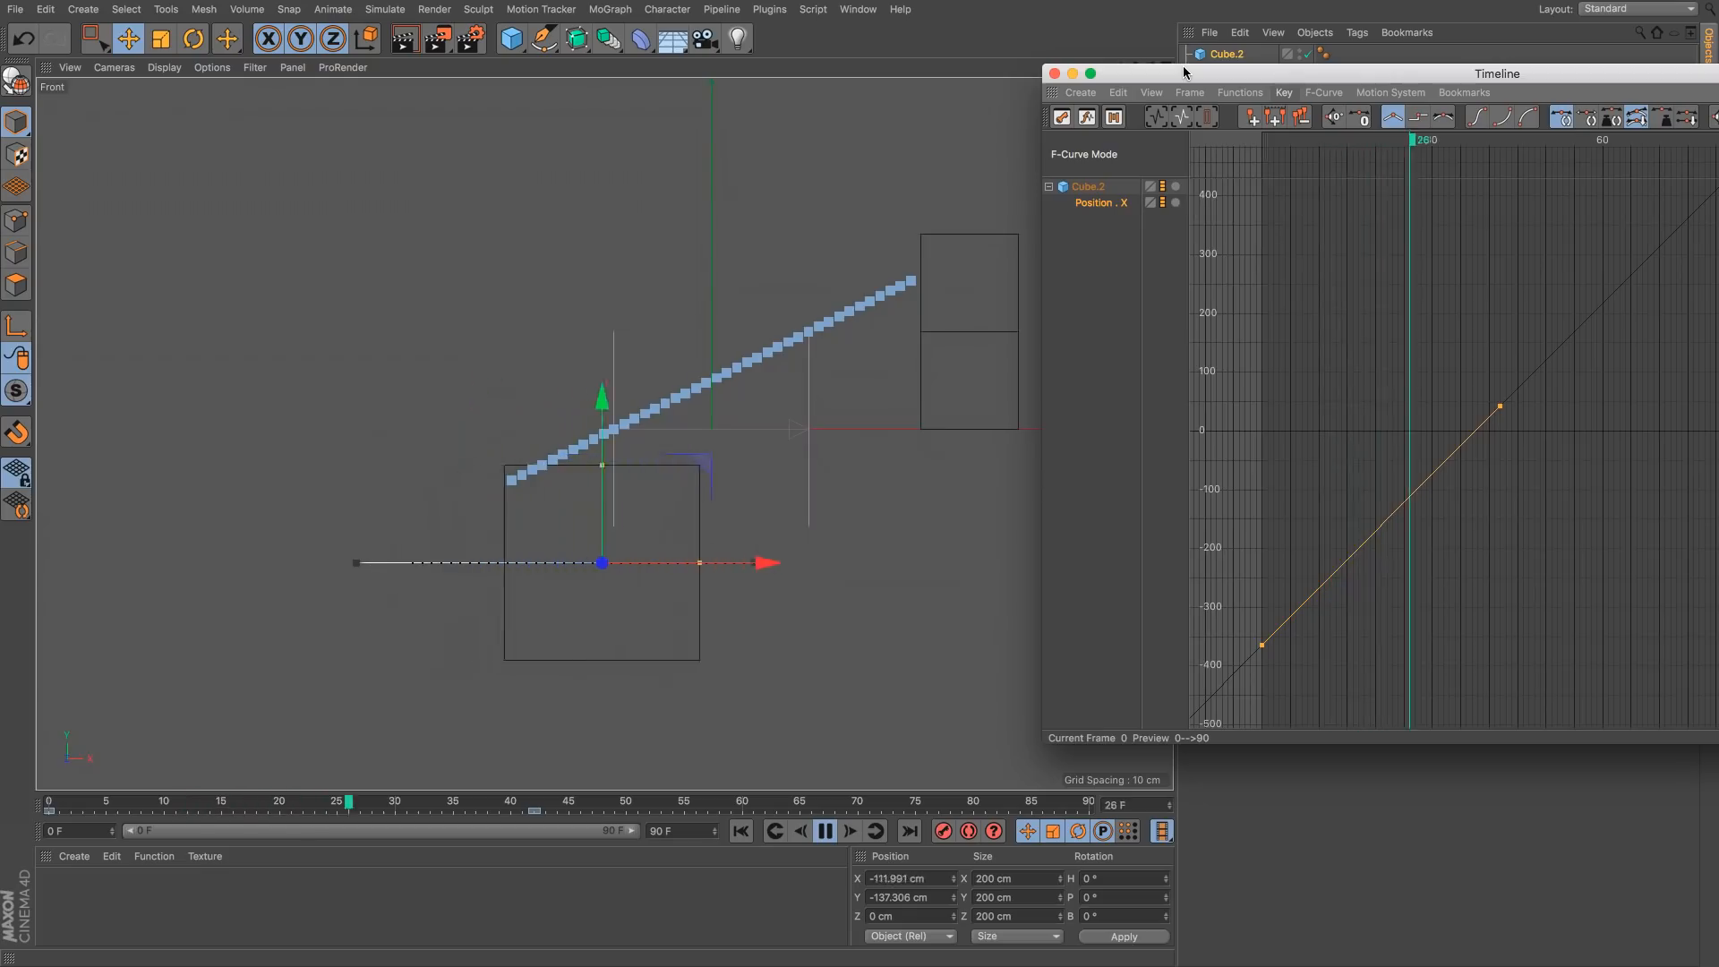
# Step: Set the Position X track's Before and After behaviour to Constant
pyautogui.moveTo(1277, 77); pyautogui.dragTo(664, 98)
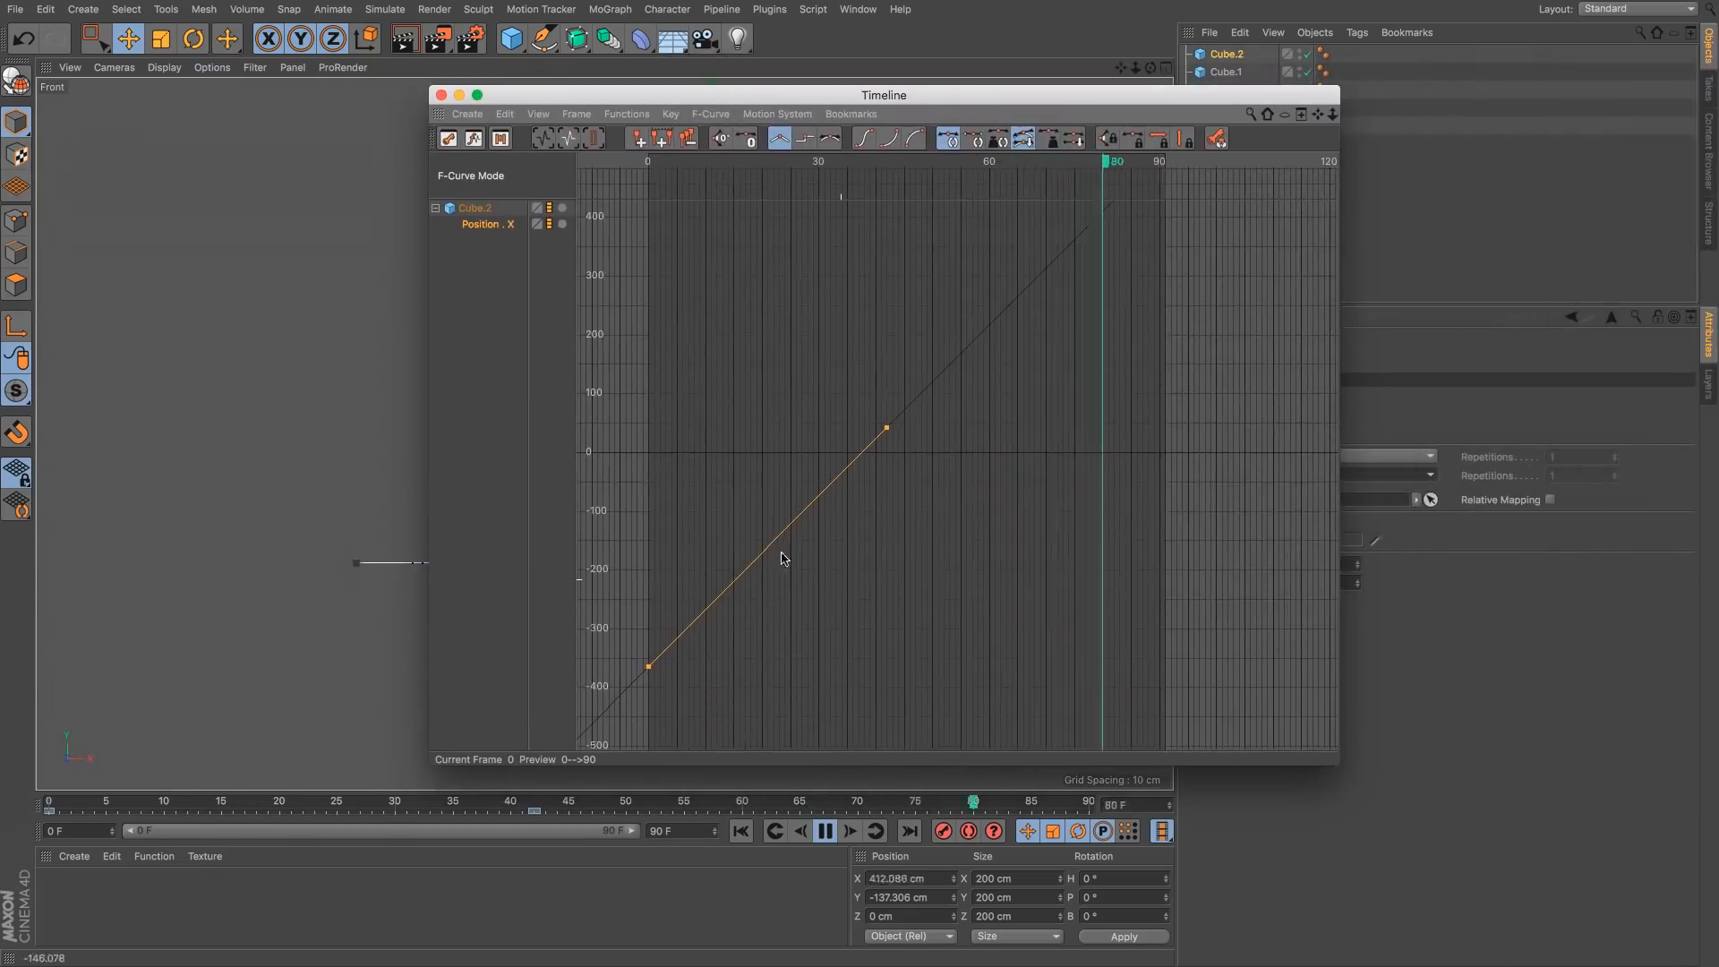
pyautogui.moveTo(1164, 98); pyautogui.dragTo(992, 99)
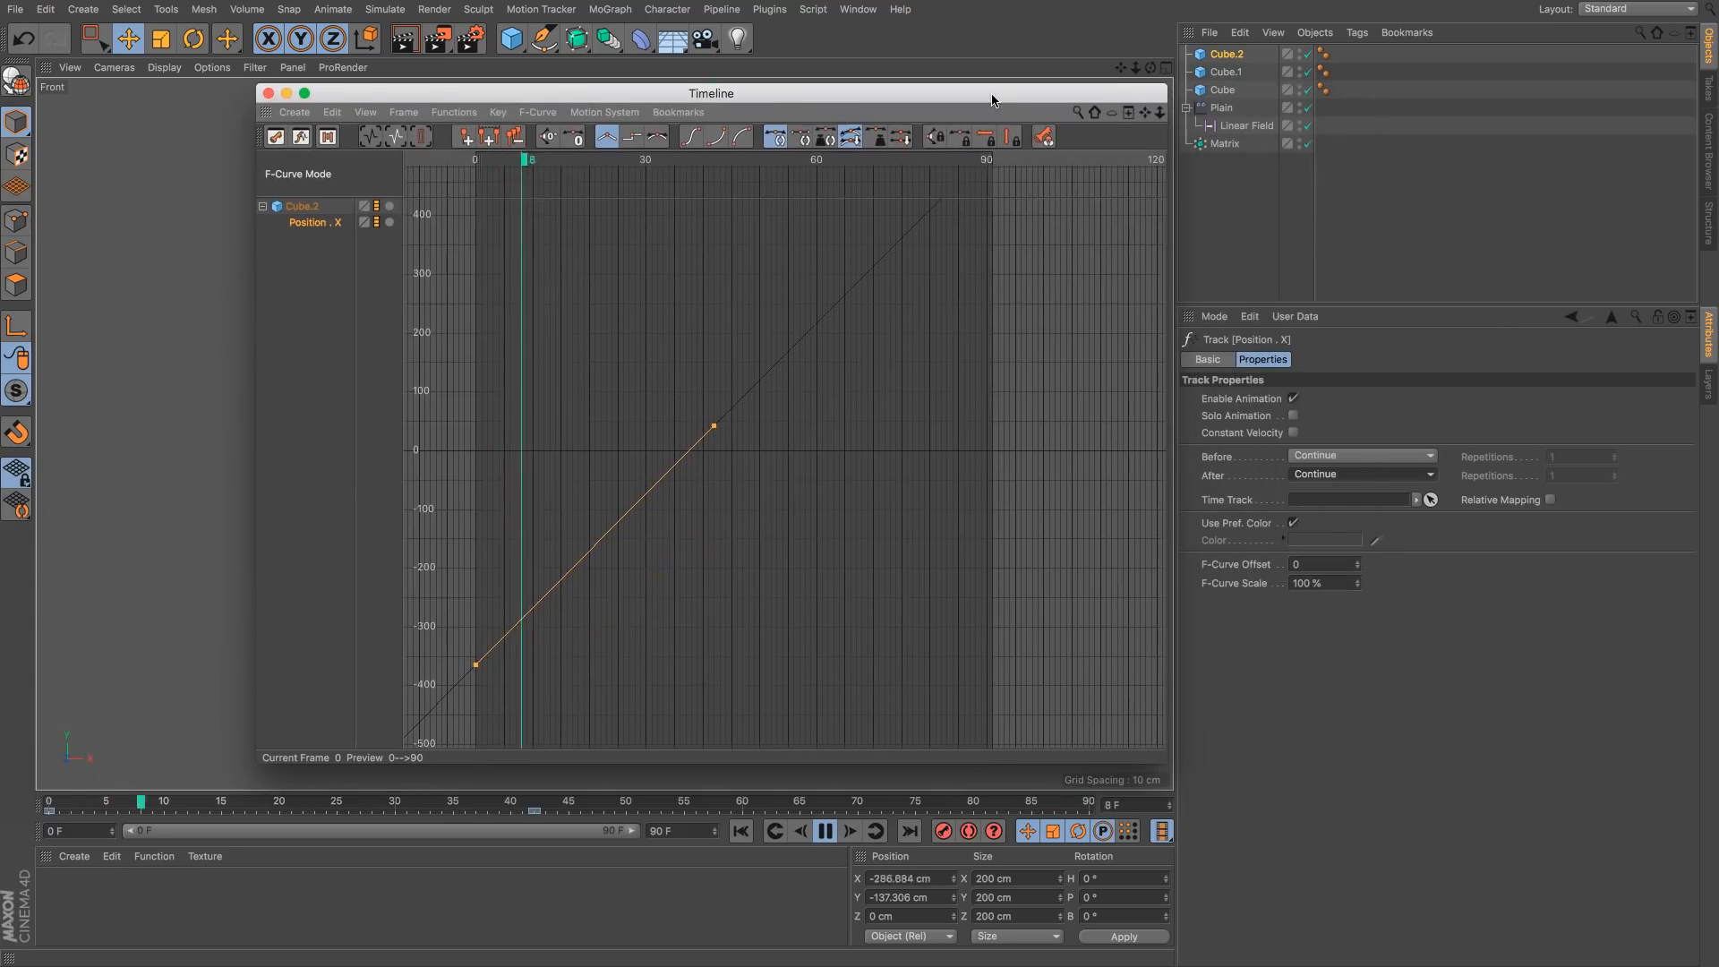
pyautogui.click(1361, 456)
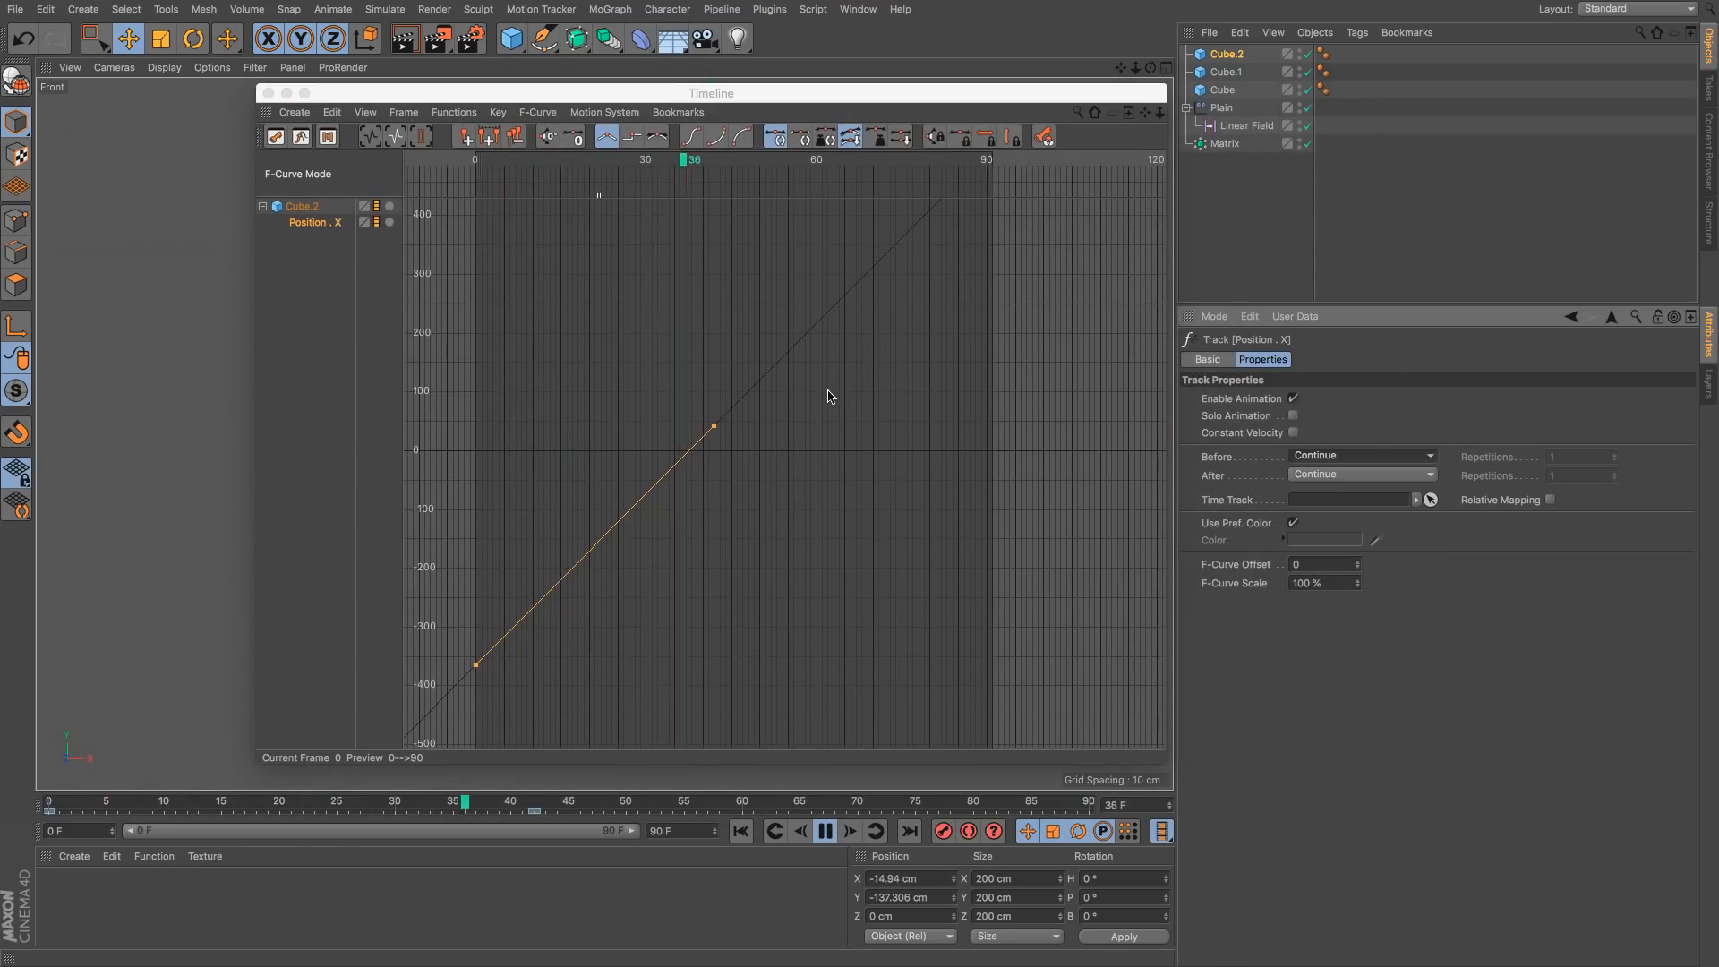
pyautogui.click(1349, 456)
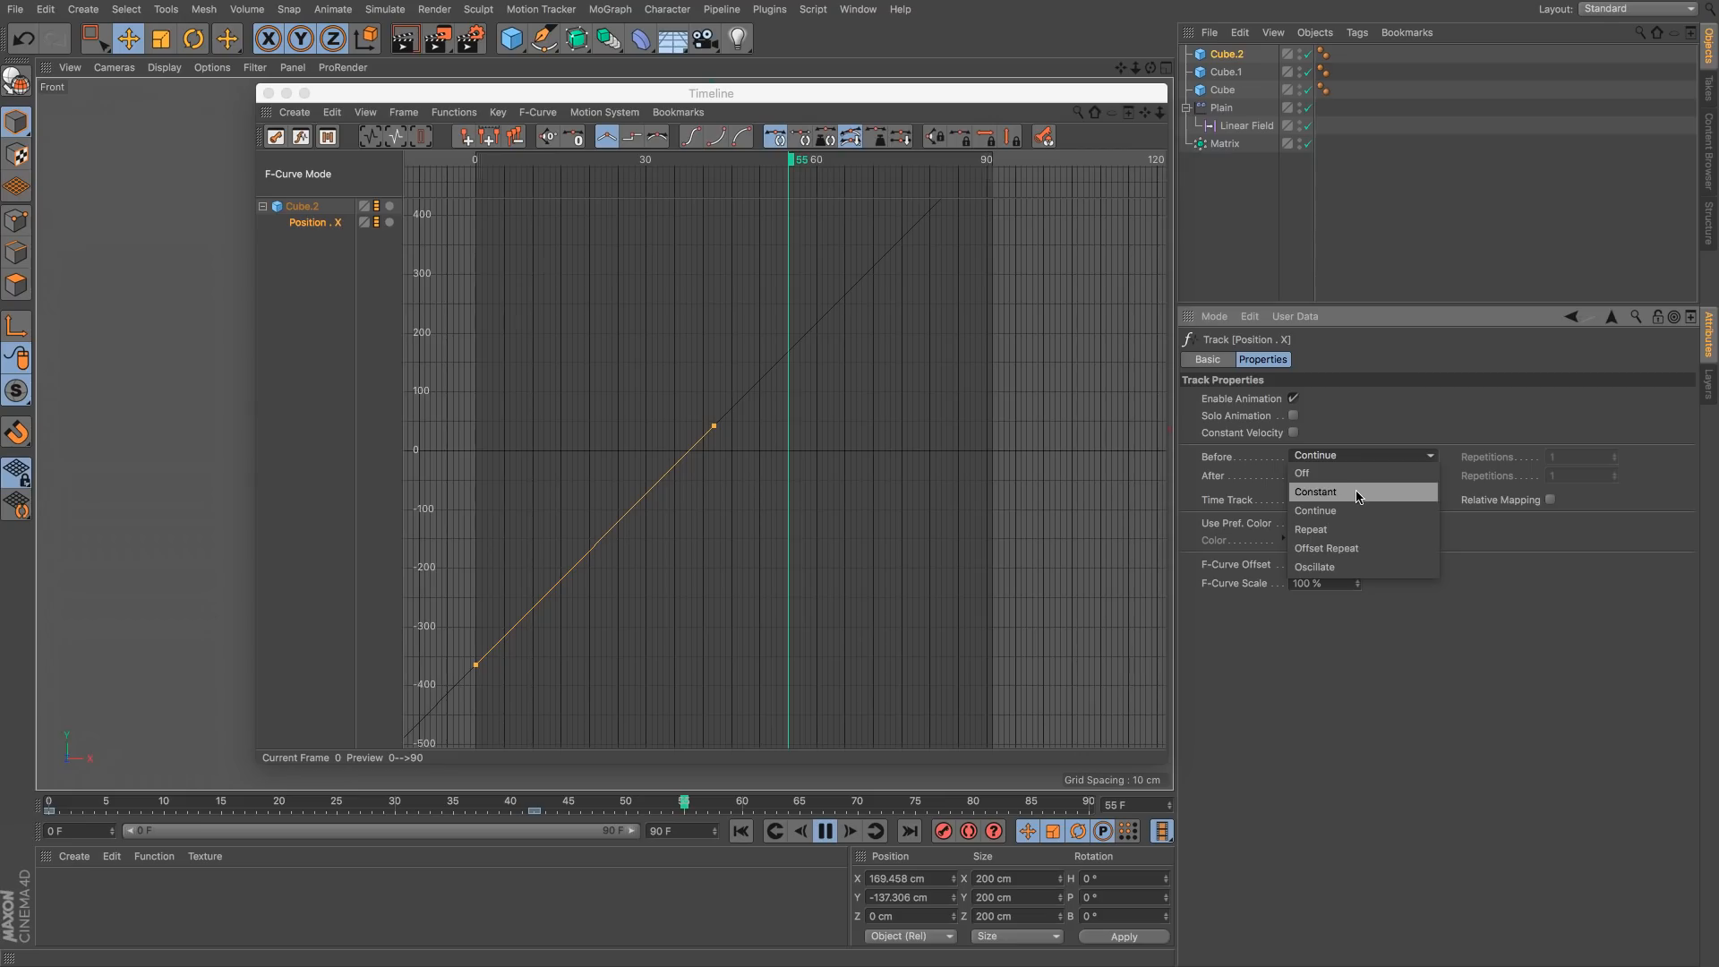
pyautogui.click(1316, 491)
pyautogui.click(1352, 456)
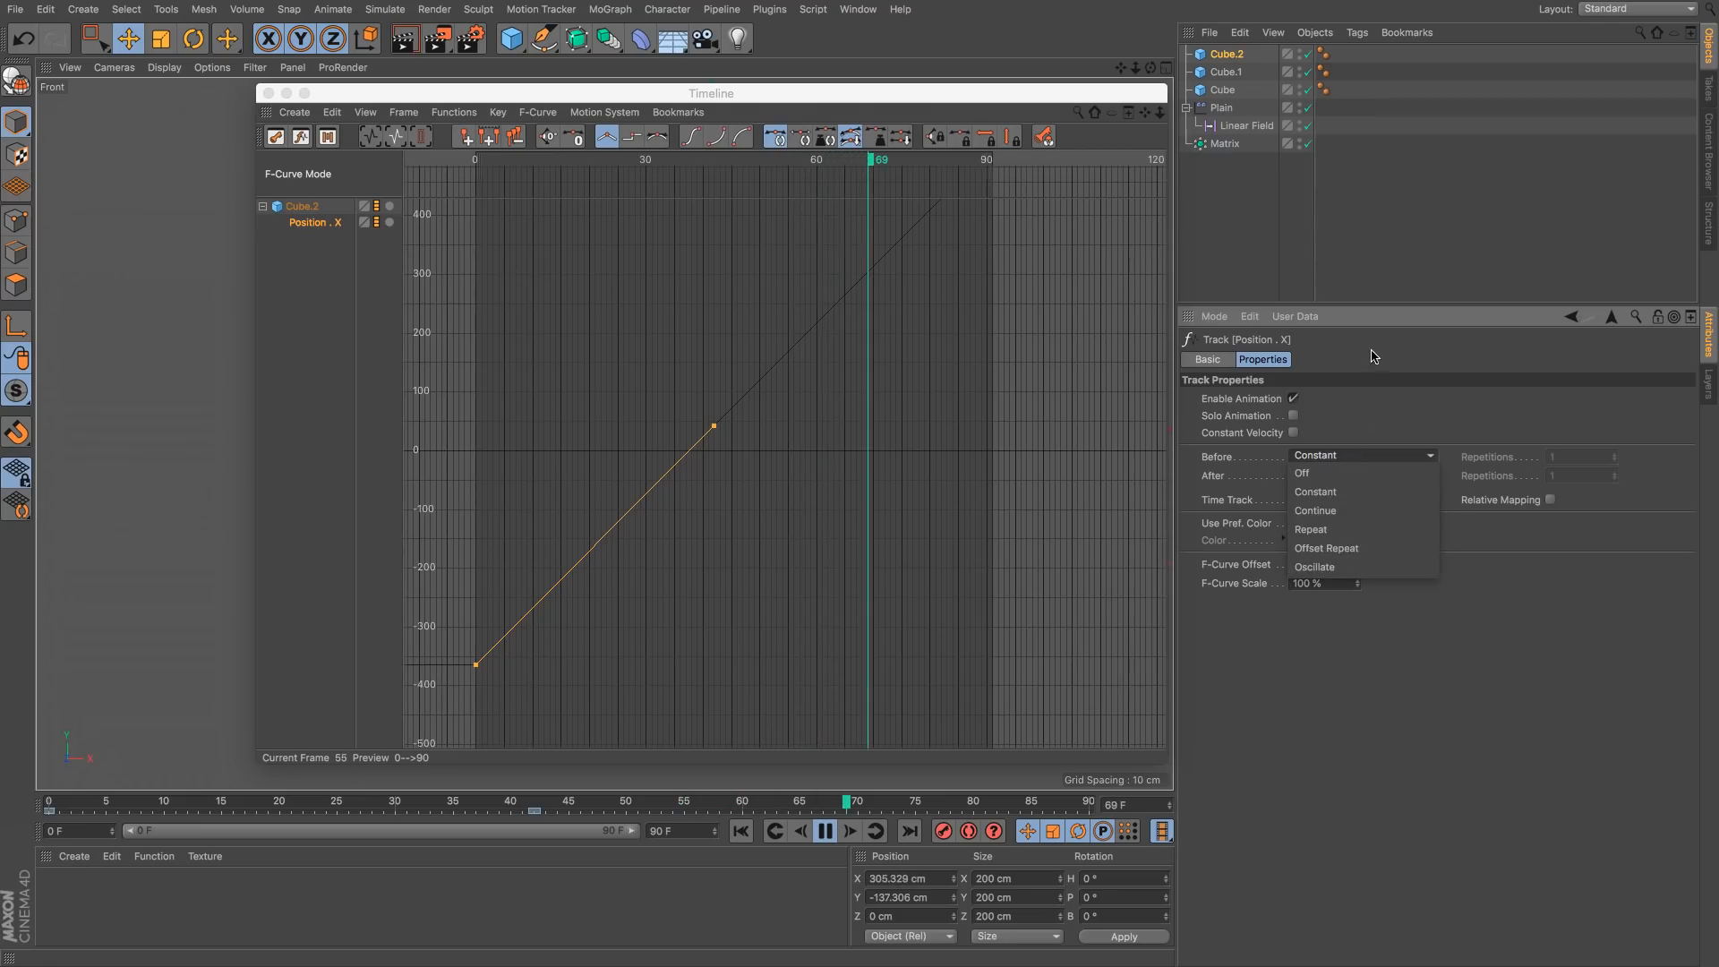
pyautogui.click(1352, 455)
pyautogui.click(1347, 474)
pyautogui.click(1343, 511)
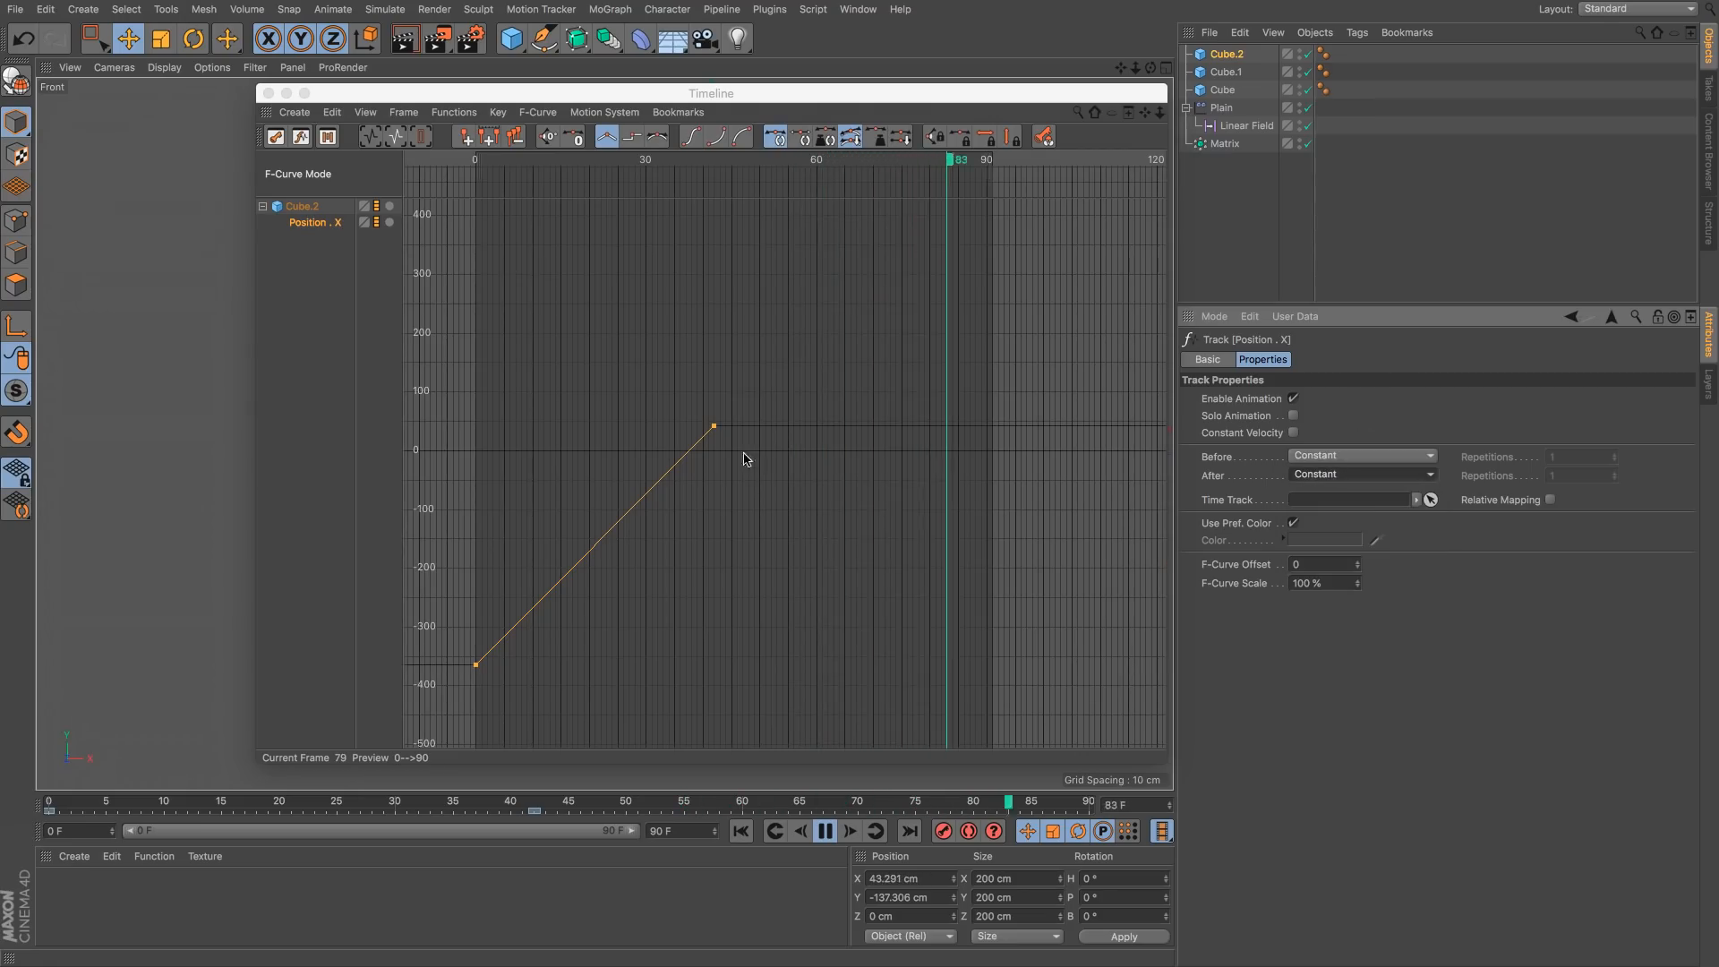
# Step: Close the Timeline window and delete the animated Cube.2 from the scene
pyautogui.click(268, 93)
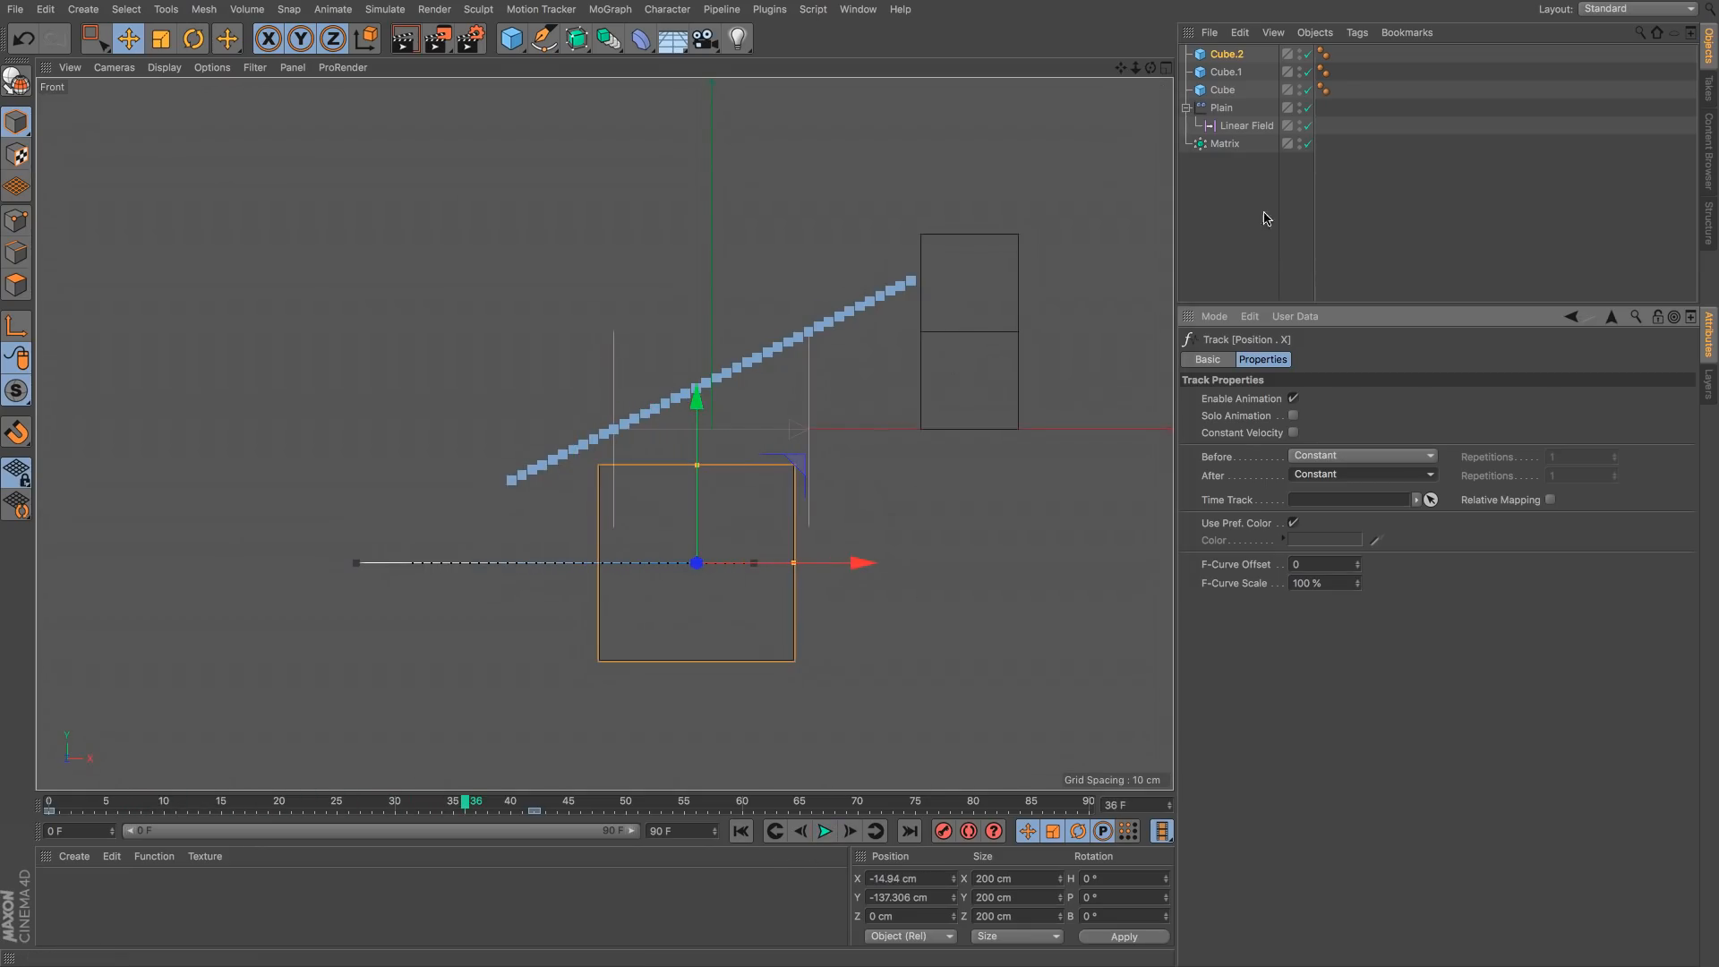
pyautogui.click(1228, 56)
pyautogui.press('Delete')
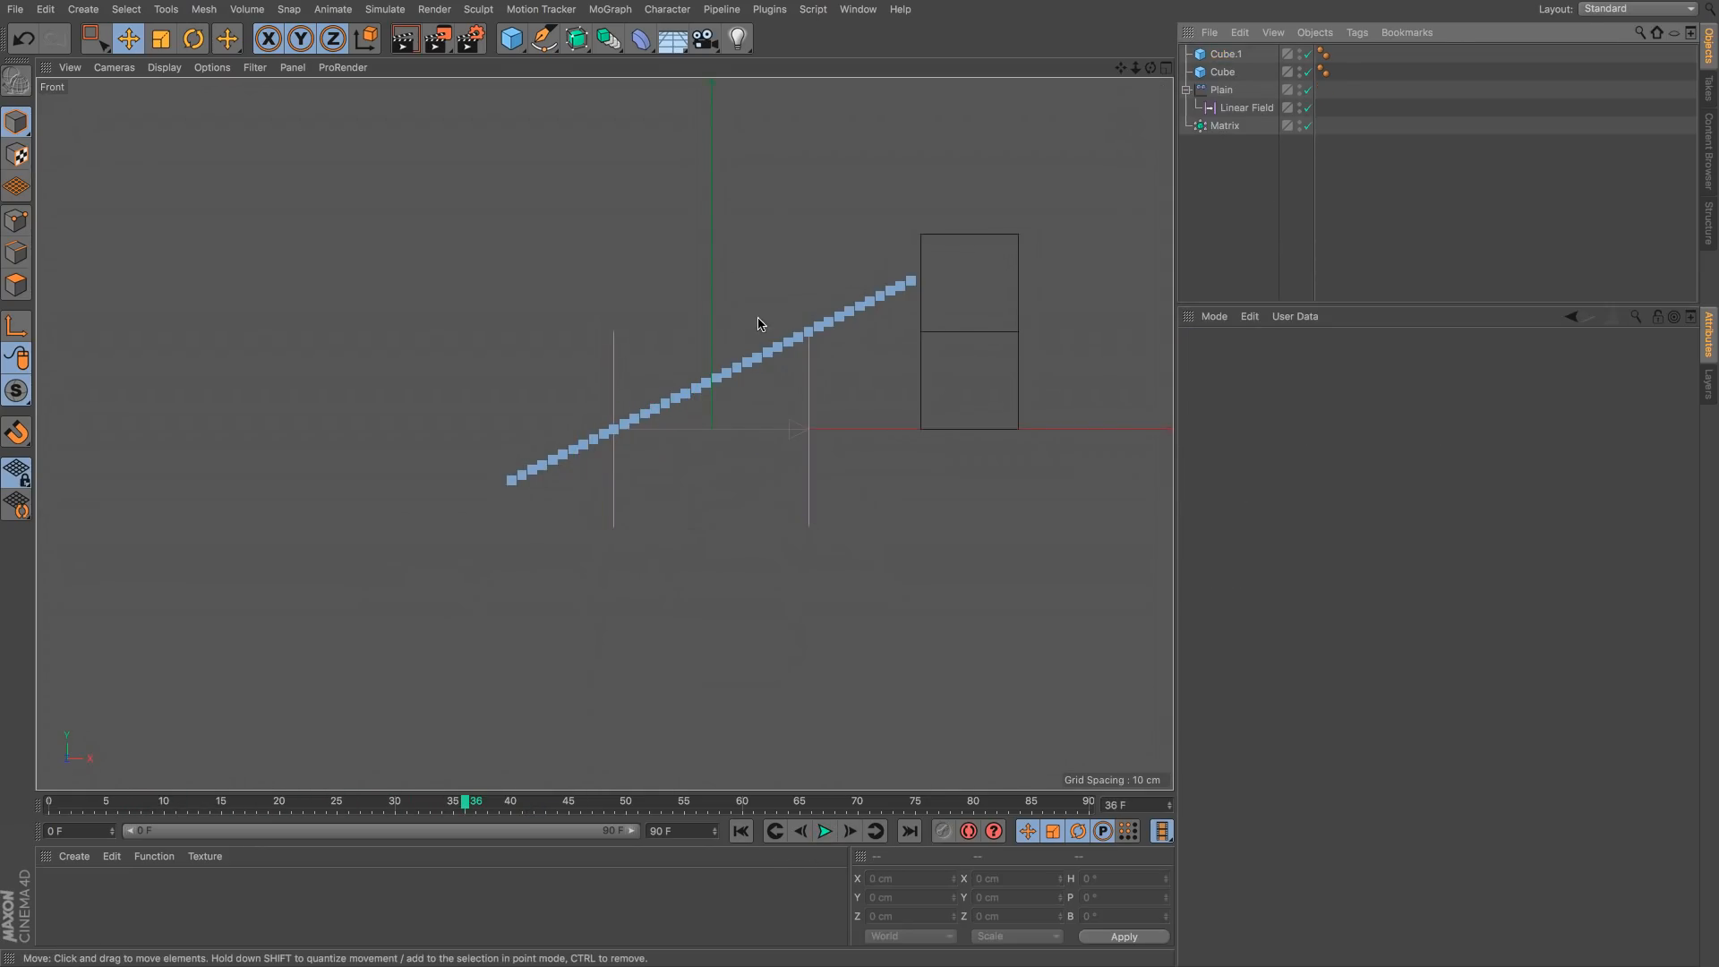
pyautogui.scroll(5, 760, 327)
pyautogui.scroll(-3, 760, 327)
pyautogui.scroll(-2, 760, 327)
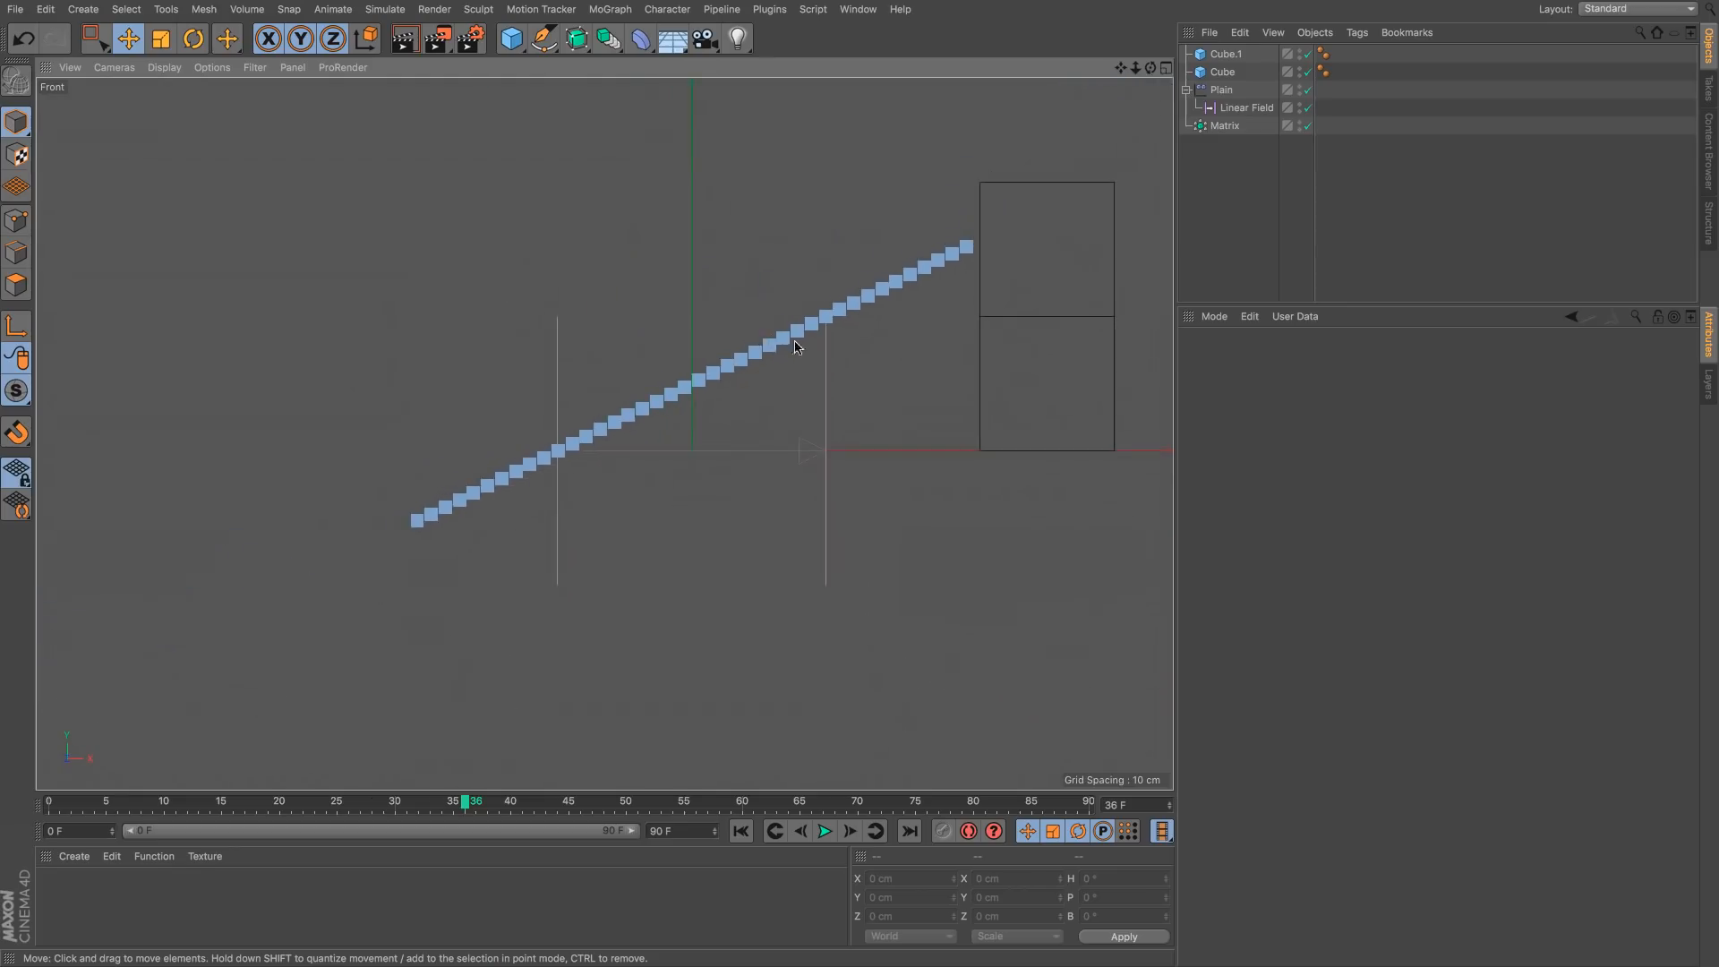
pyautogui.moveTo(806, 352)
pyautogui.keyDown('alt'); pyautogui.mouseDown()
pyautogui.moveTo(787, 367)
pyautogui.moveTo(793, 330)
pyautogui.mouseUp(); pyautogui.keyUp('alt')
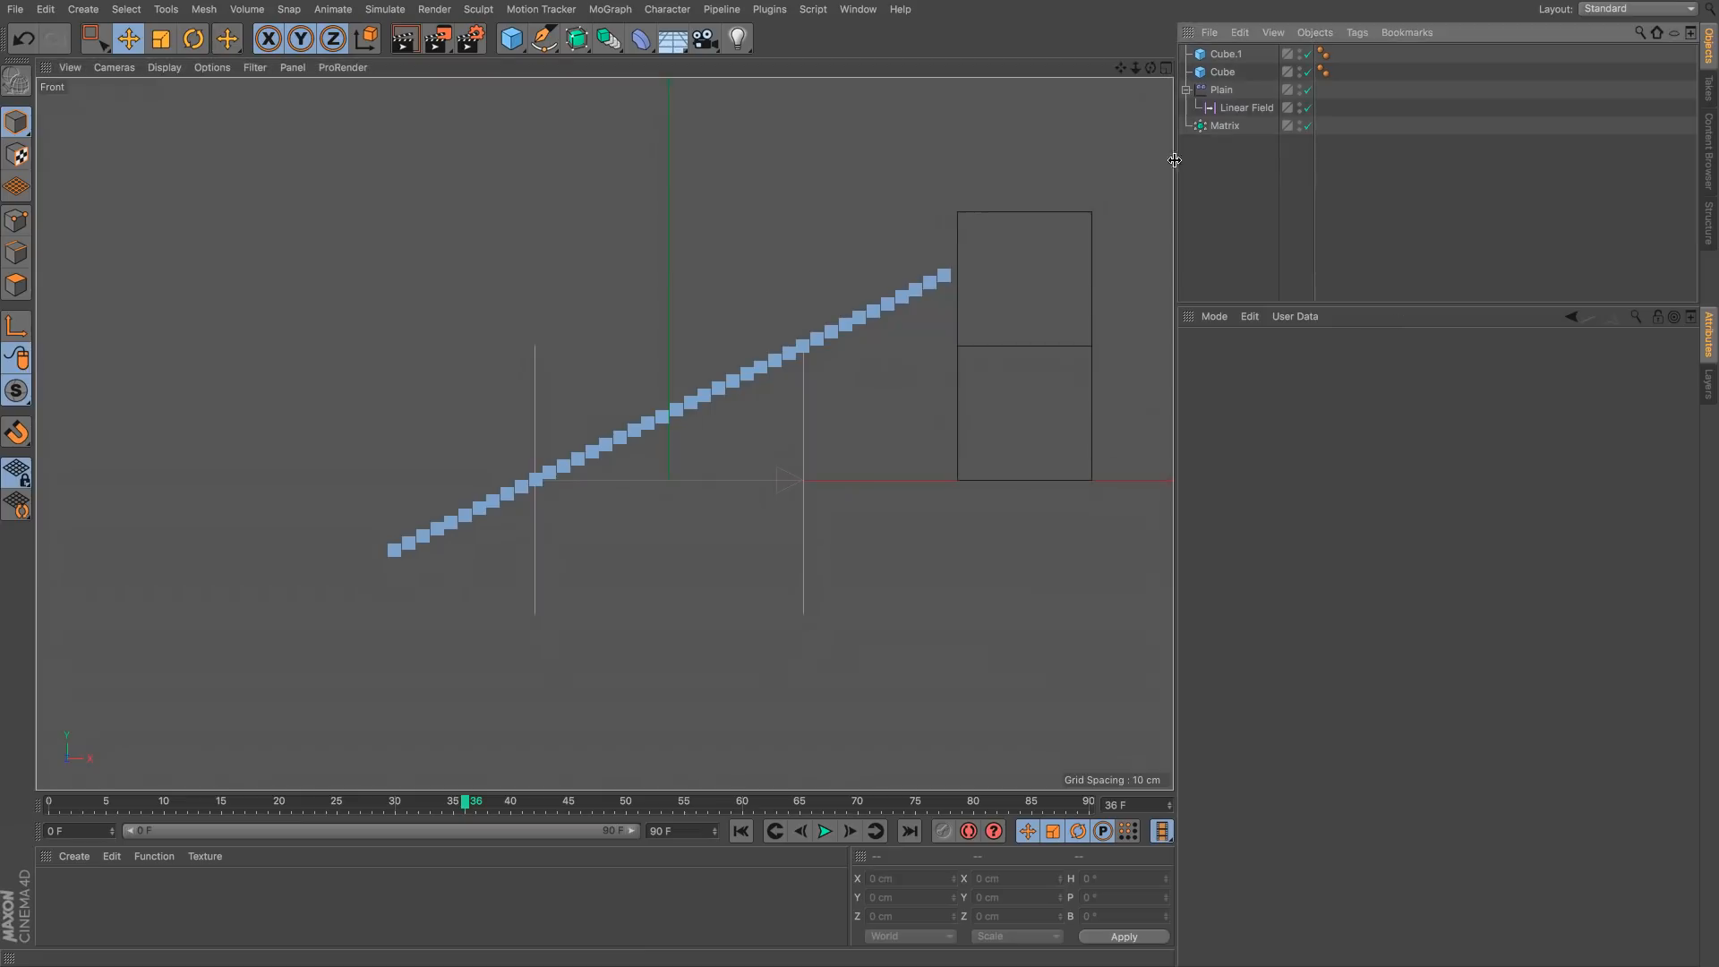
# Step: Look at the project with the dripping Goo text and return to the Matrix grid project
pyautogui.click(857, 9)
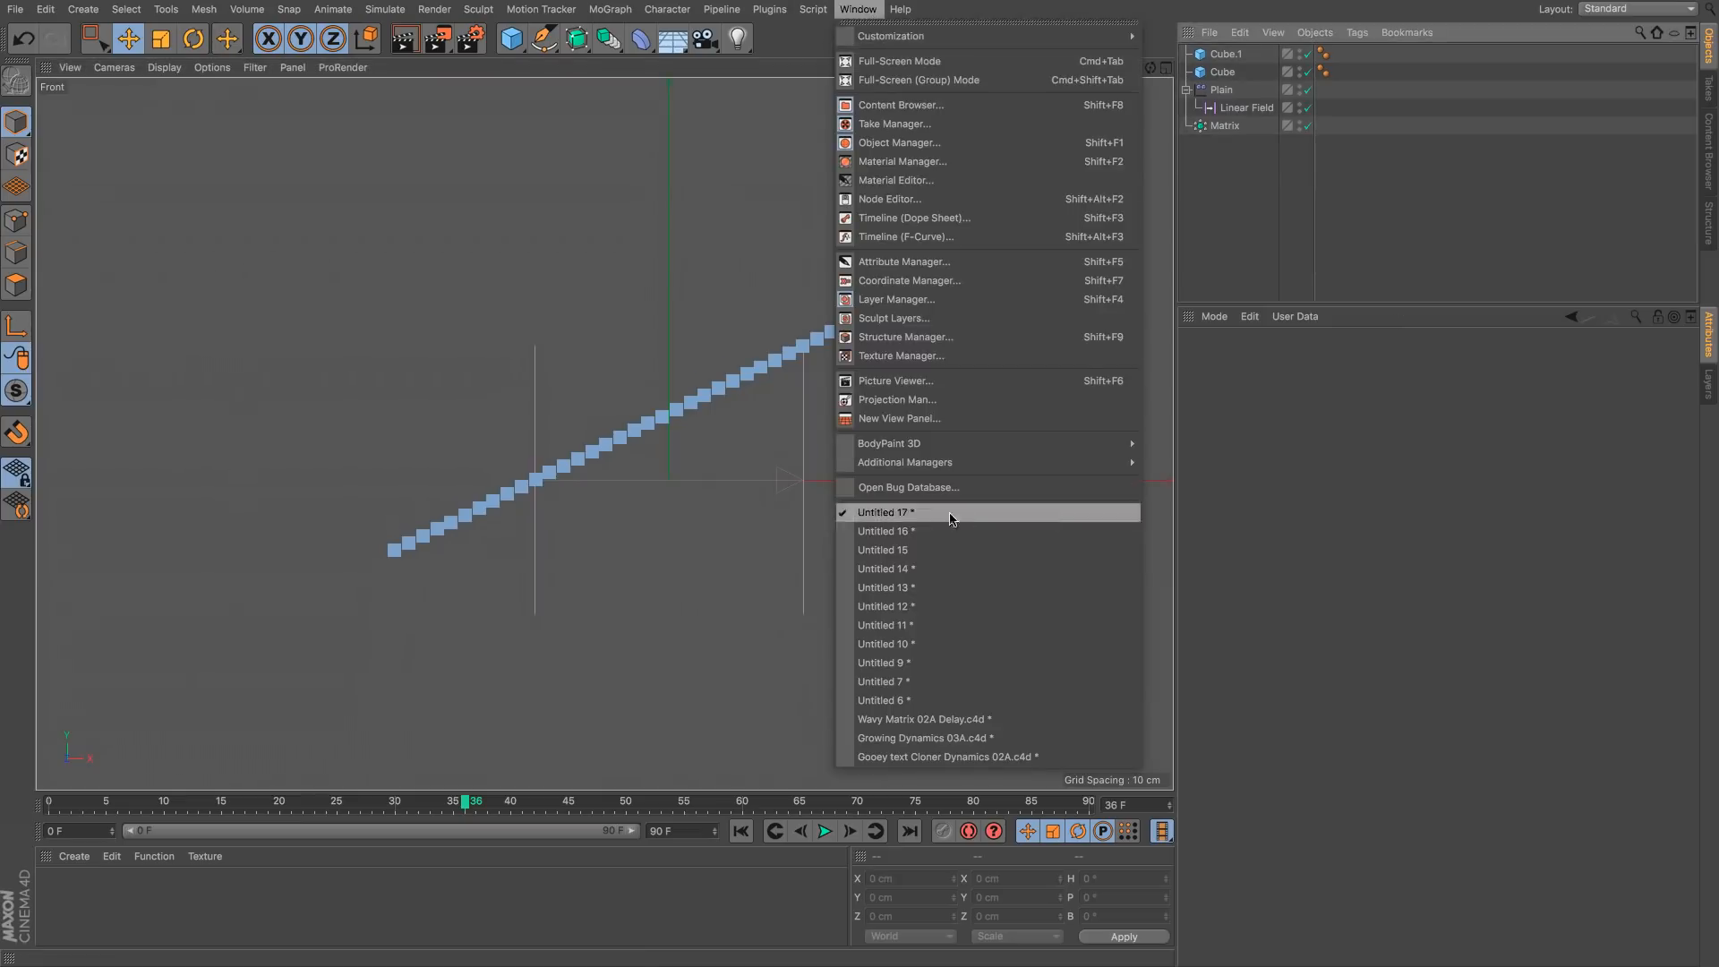
pyautogui.click(926, 531)
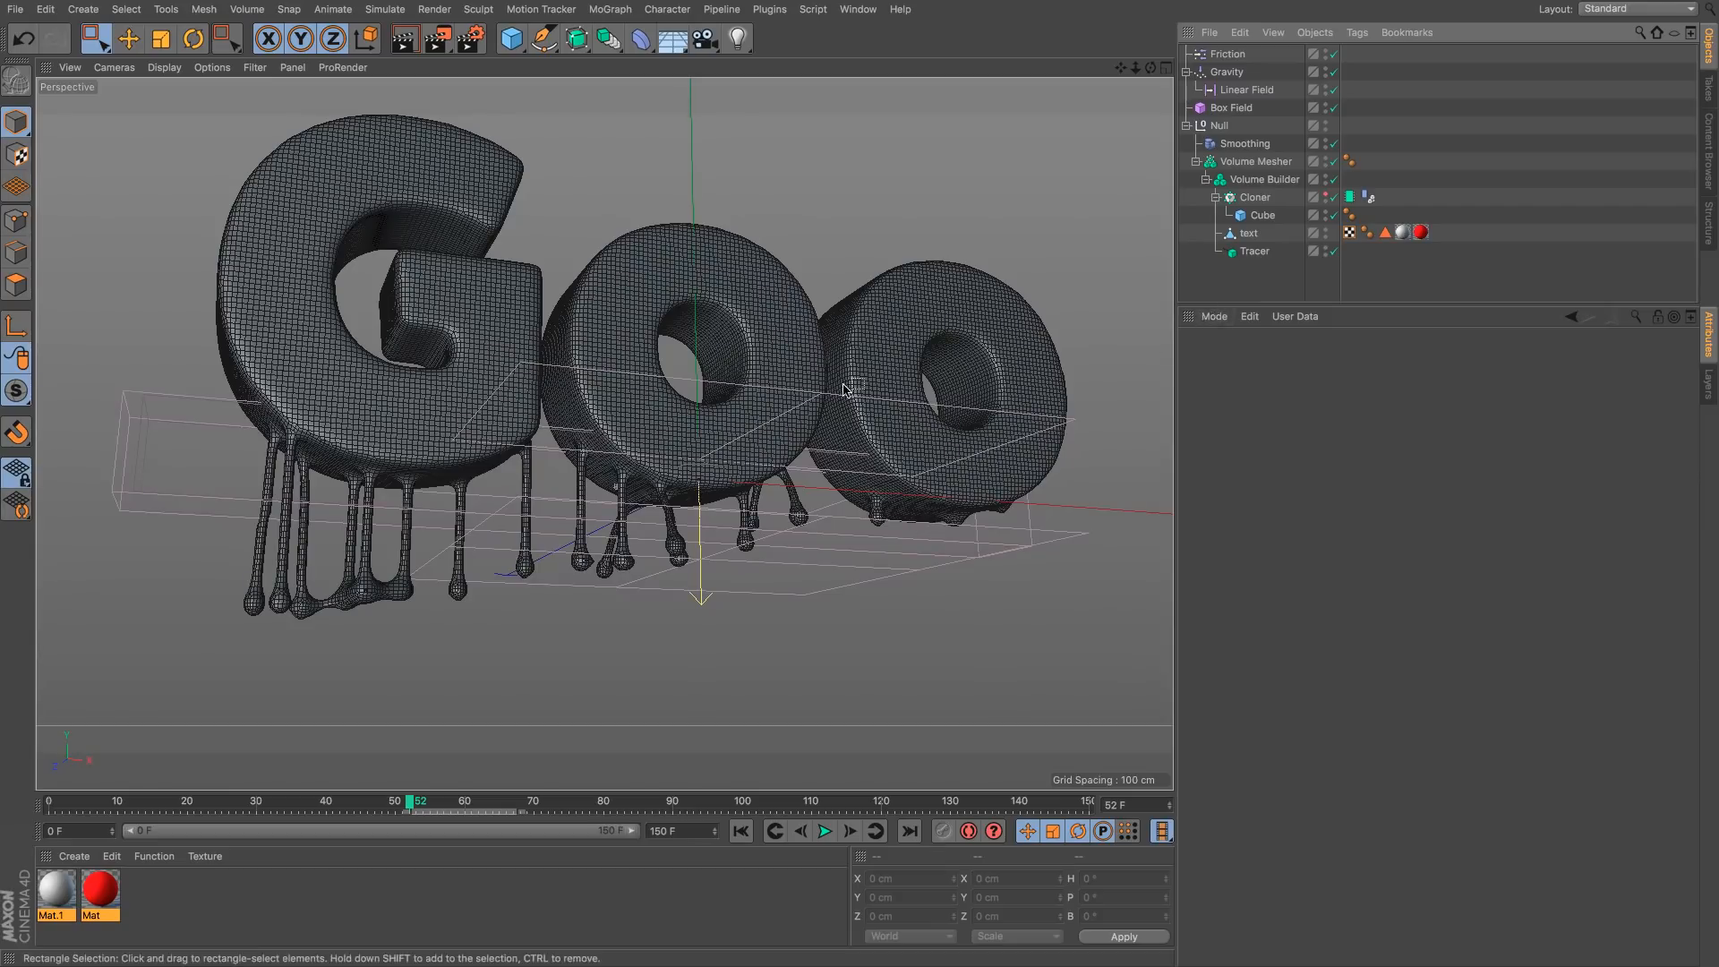
pyautogui.press('super+n')
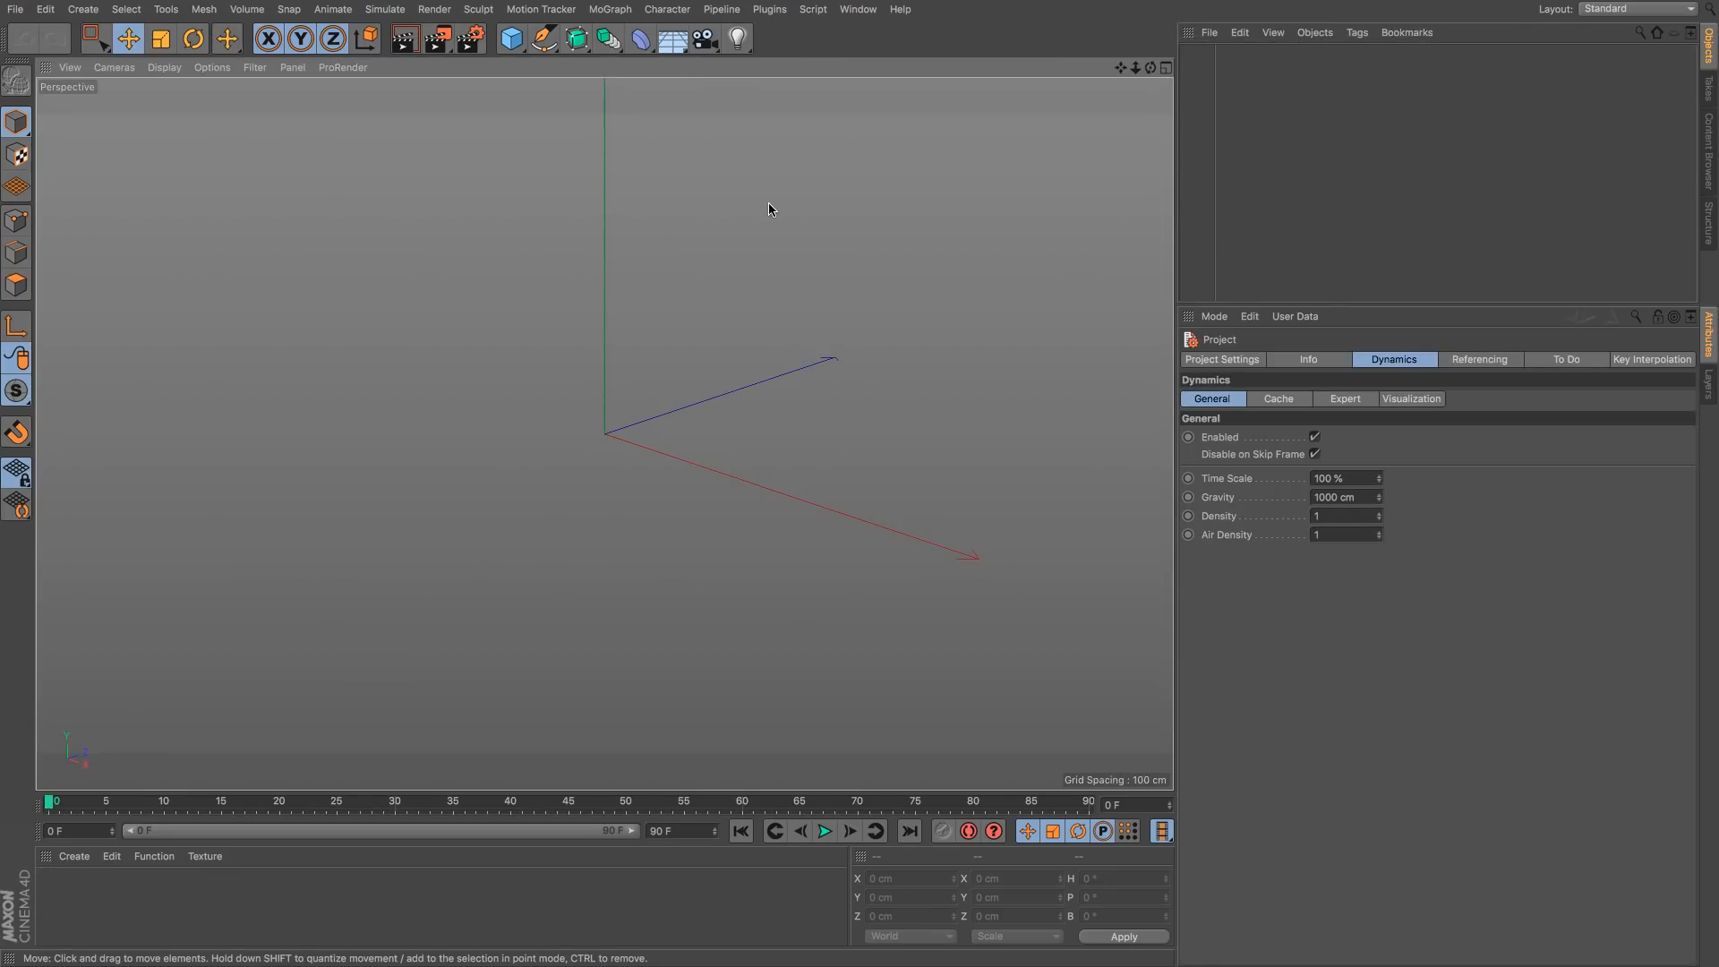
pyautogui.click(858, 9)
pyautogui.click(877, 531)
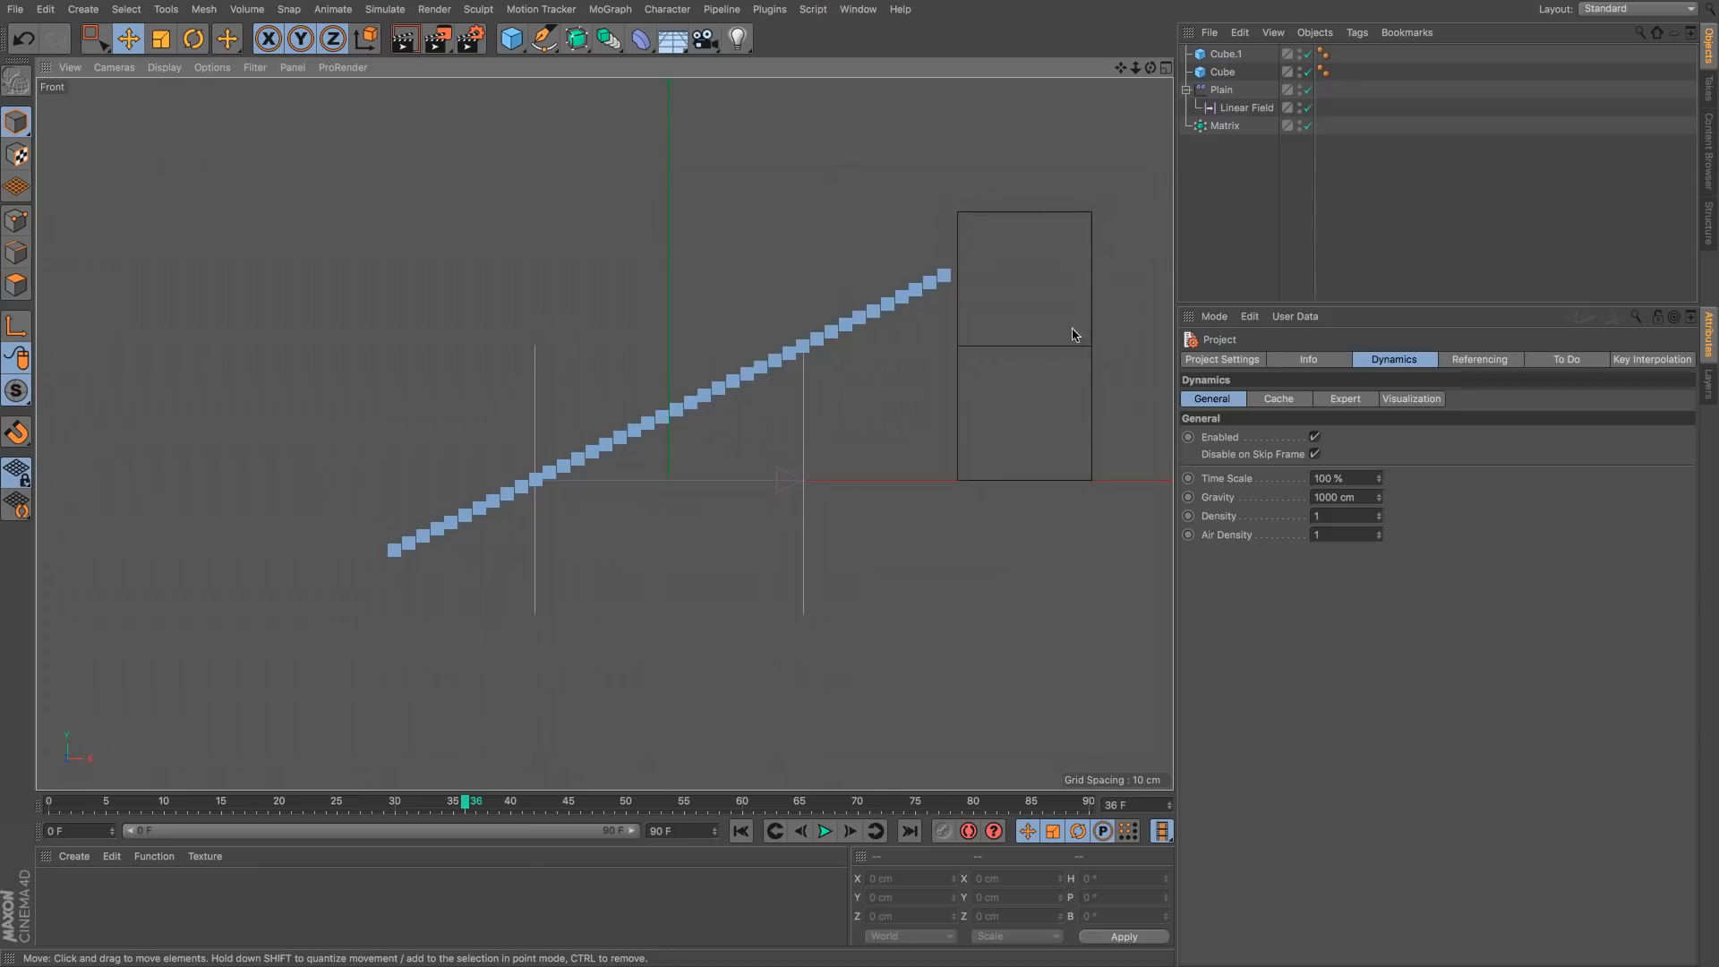
# Step: Replace the Plain effector's Linear Field with a Random Field
pyautogui.click(1254, 111)
pyautogui.press('Delete')
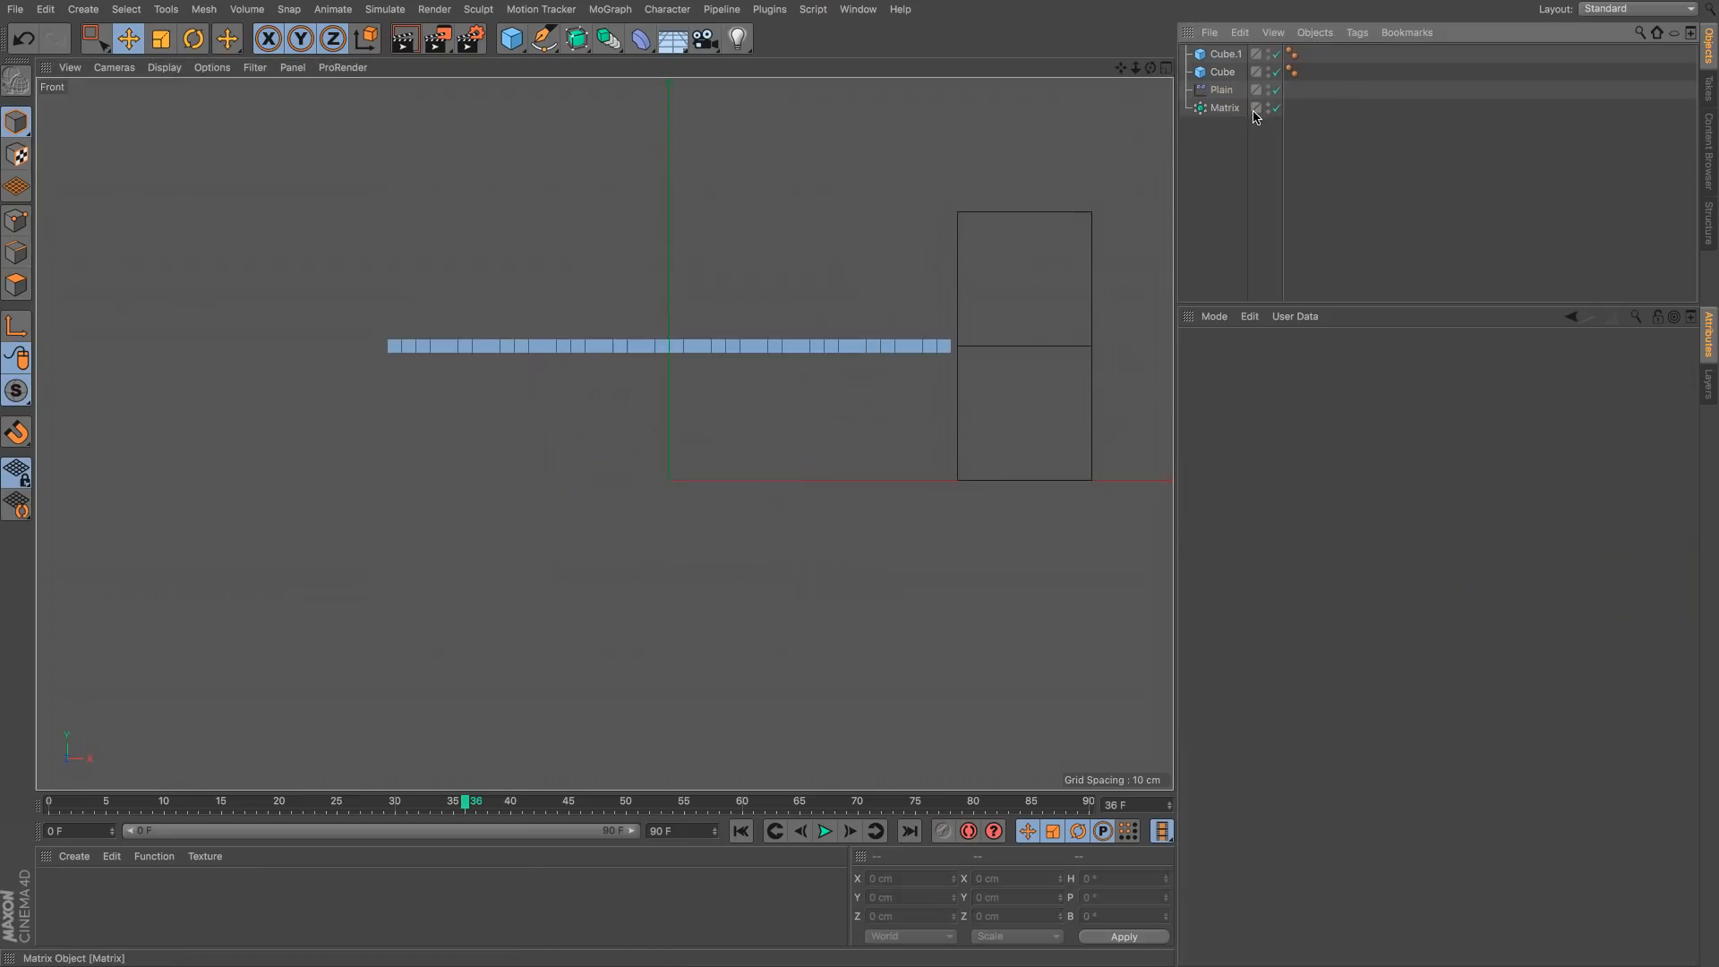
pyautogui.click(1222, 90)
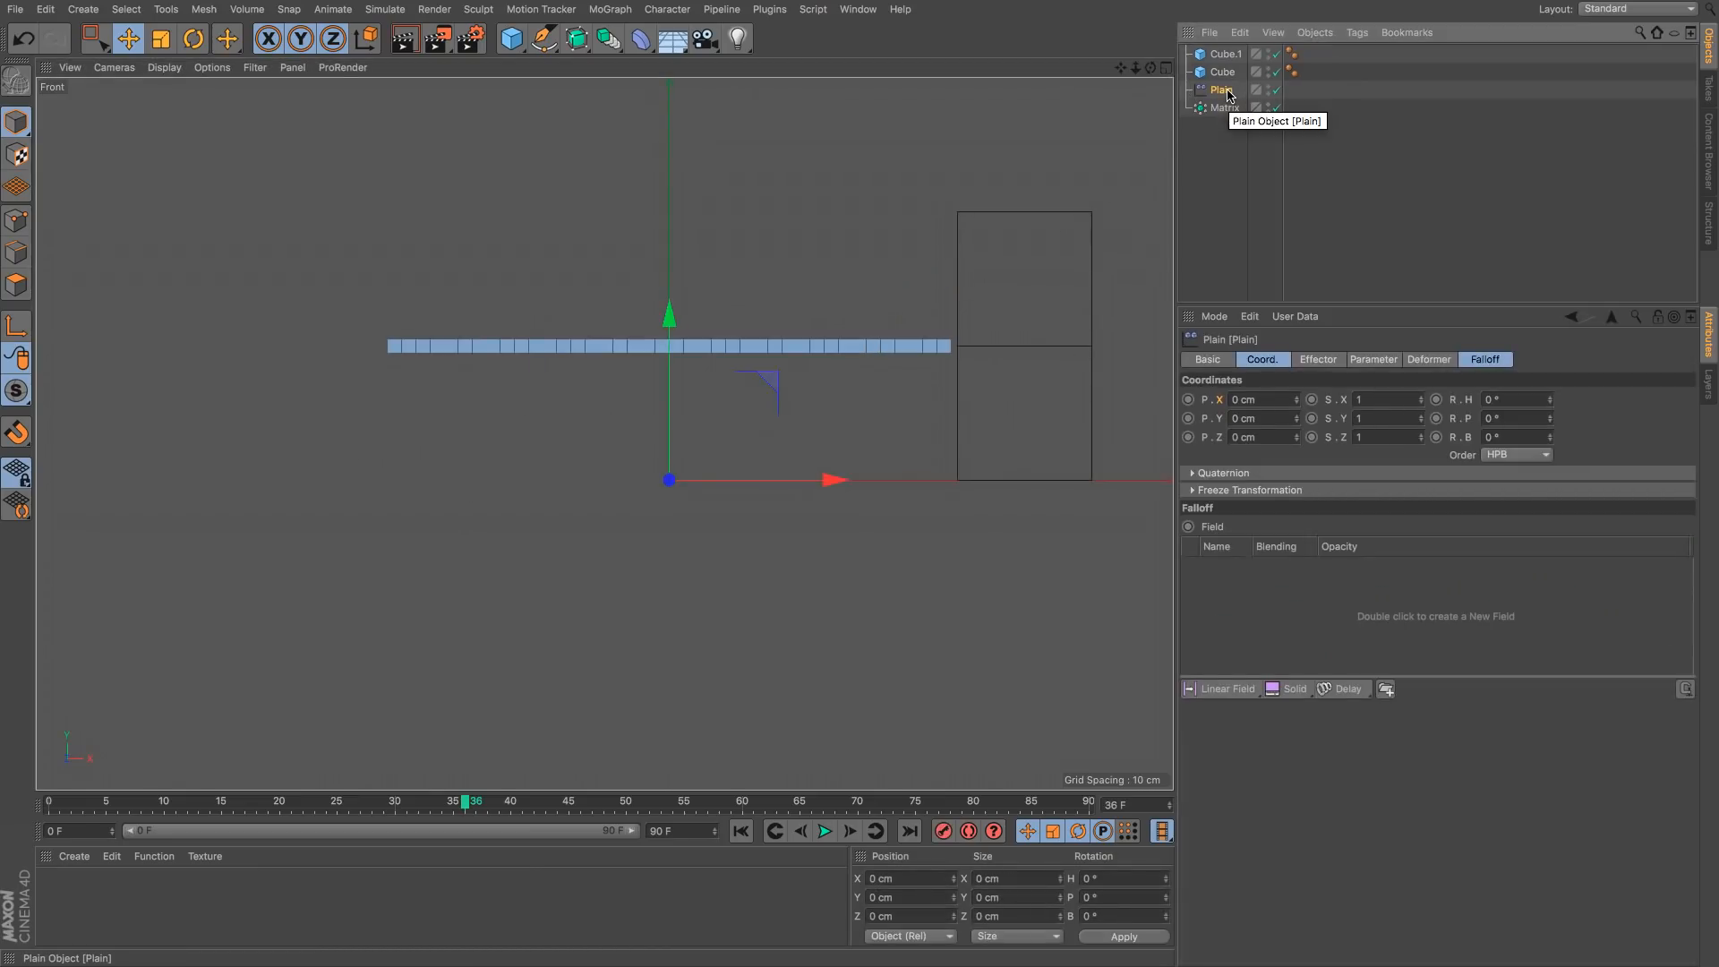
pyautogui.click(1231, 690)
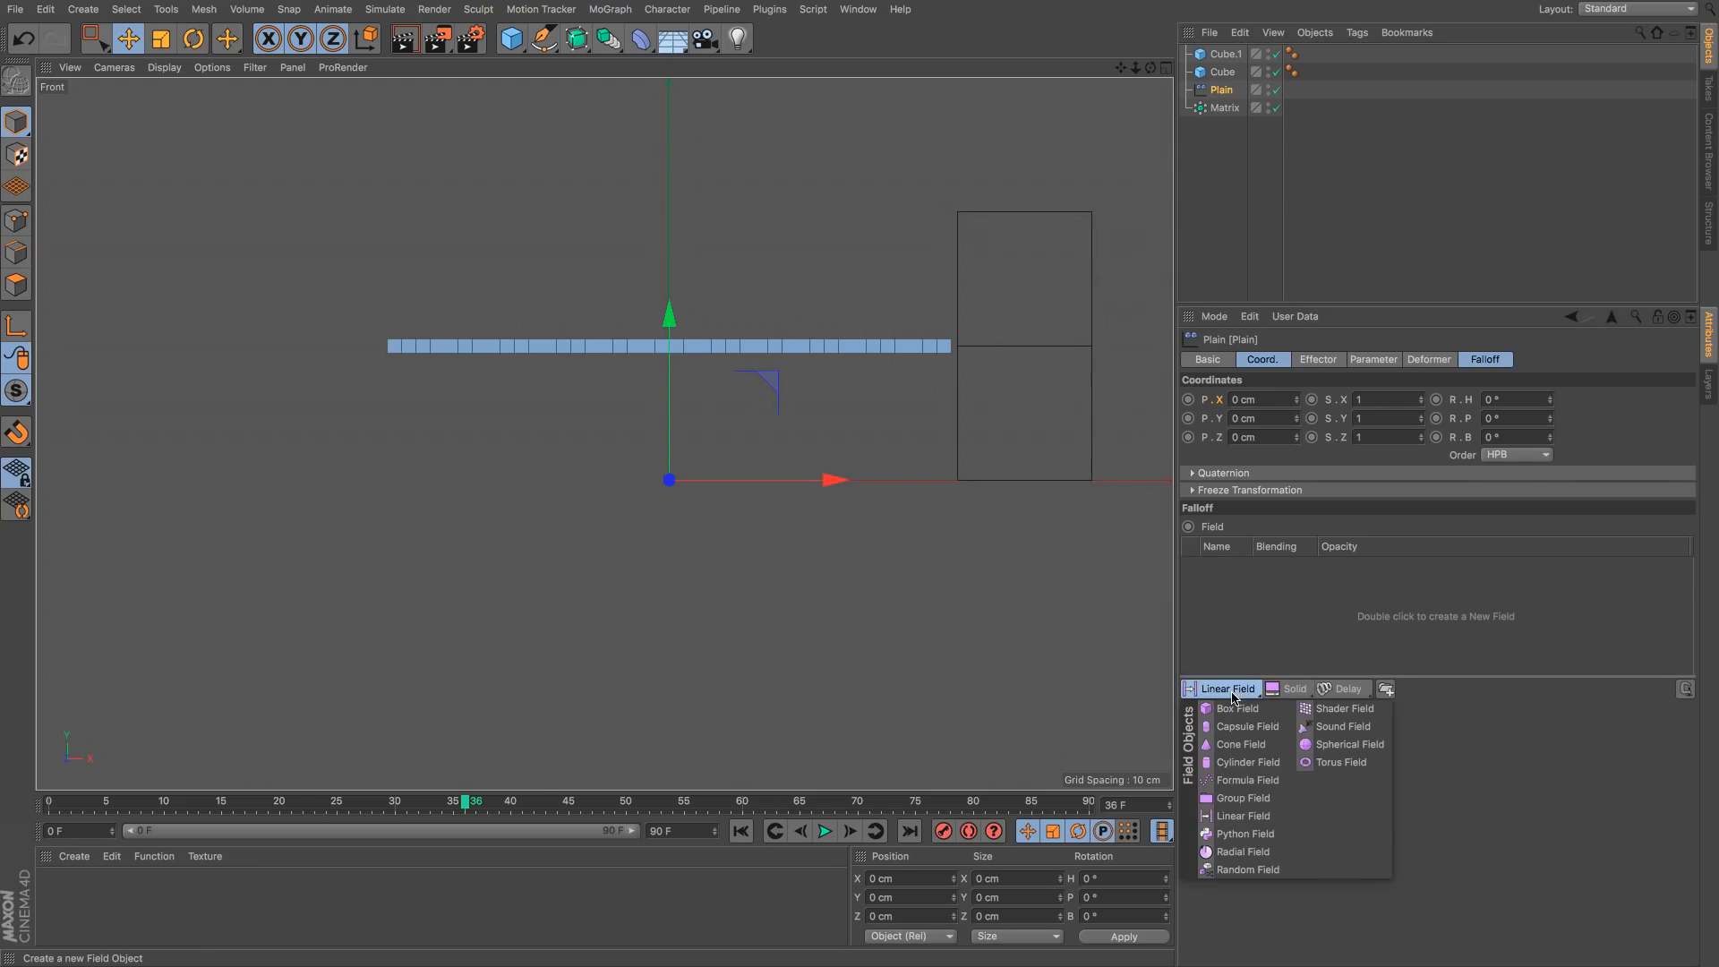
pyautogui.click(1268, 870)
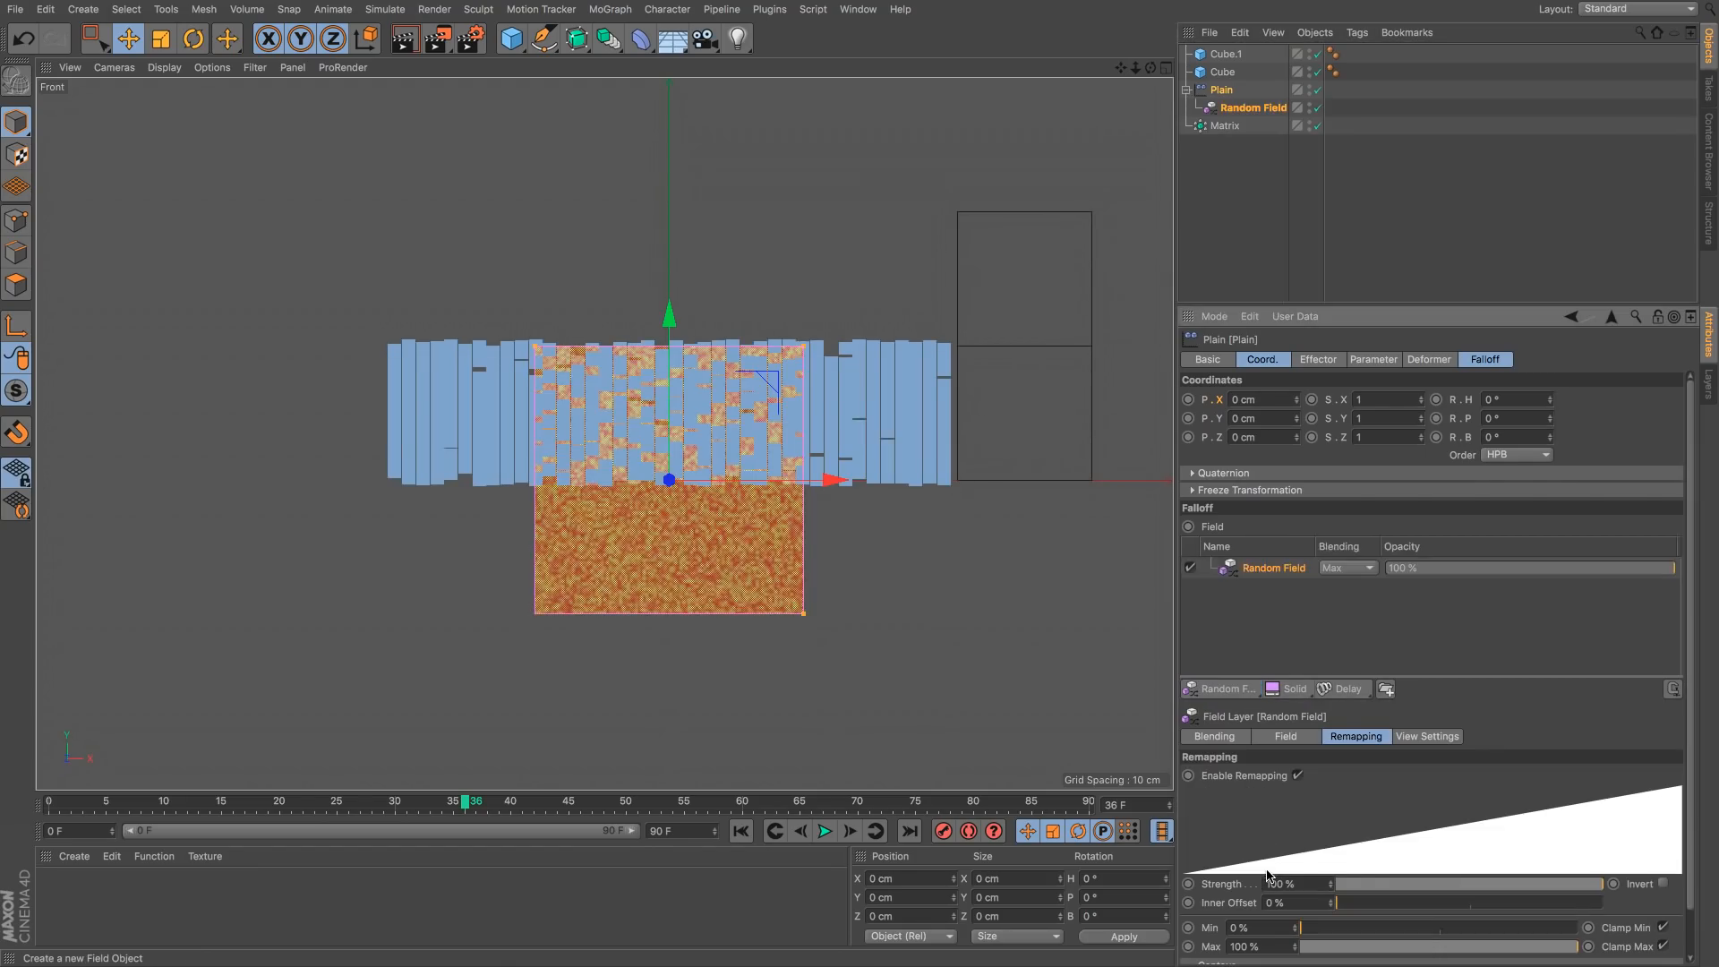
# Step: In the Perspective view, set the Random Field's Random Mode to Noise in the Plain effector's falloff
pyautogui.click(1165, 68)
pyautogui.click(597, 68)
pyautogui.moveTo(783, 376)
pyautogui.keyDown('alt'); pyautogui.mouseDown()
pyautogui.moveTo(787, 345)
pyautogui.moveTo(782, 367)
pyautogui.mouseUp(); pyautogui.keyUp('alt')
pyautogui.keyDown('alt'); pyautogui.moveTo(761, 476); pyautogui.dragTo(787, 403); pyautogui.keyUp('alt')
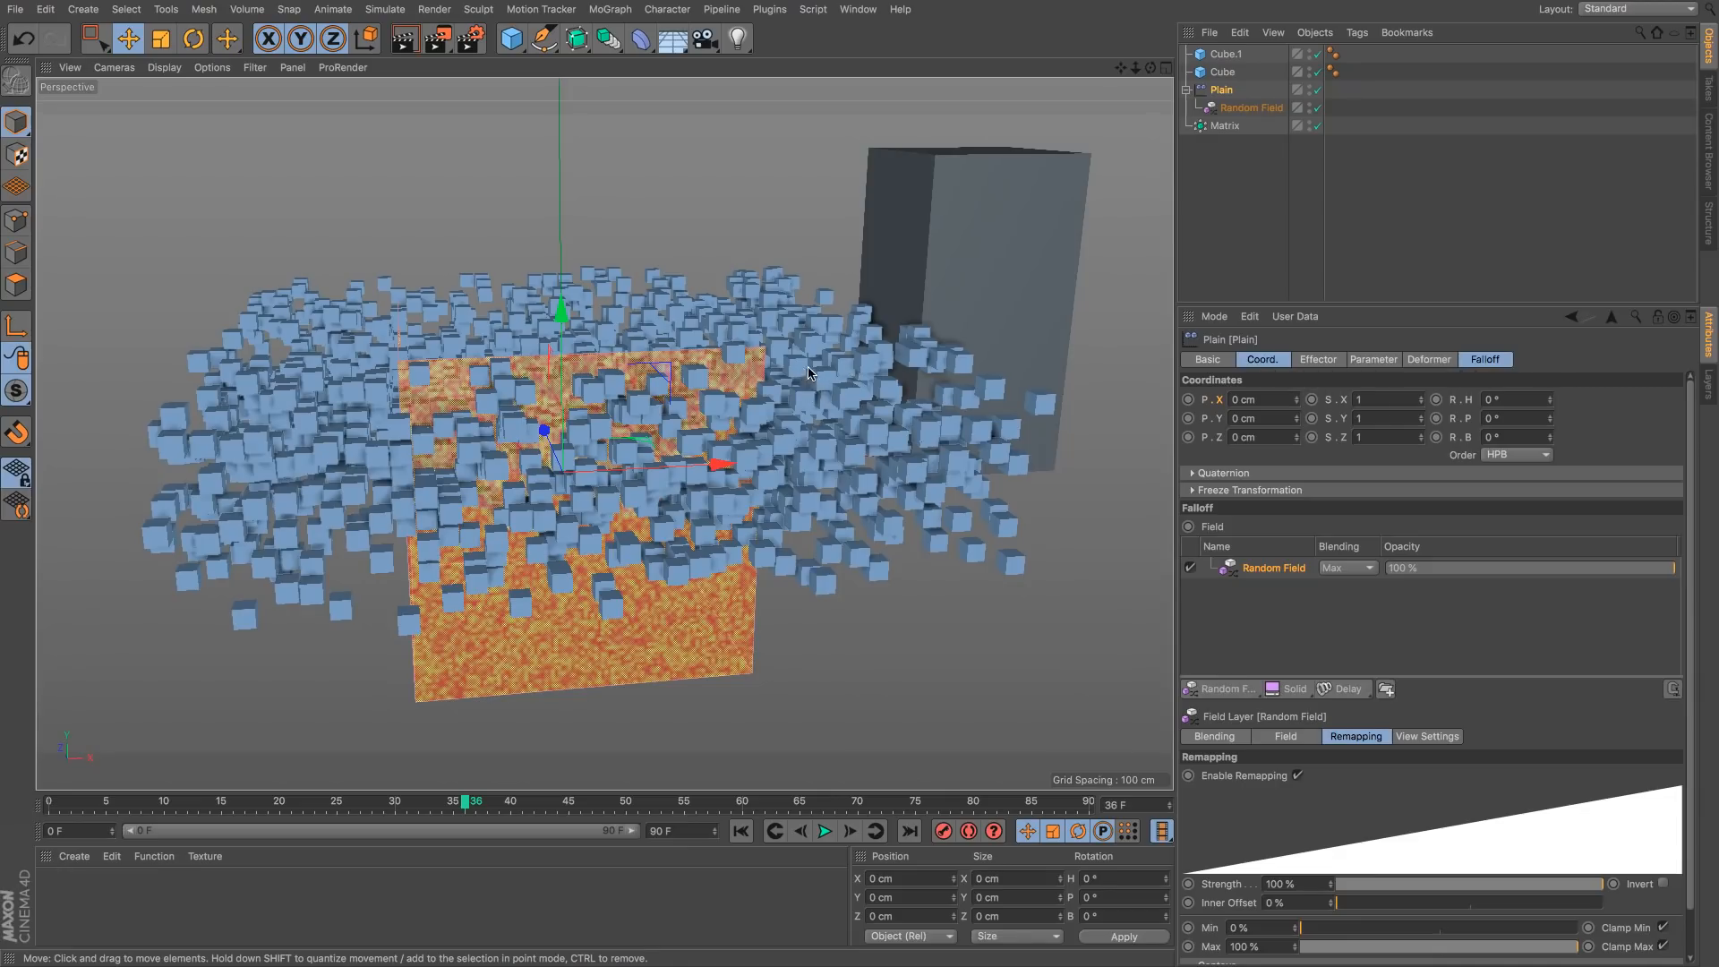
pyautogui.moveTo(809, 374)
pyautogui.keyDown('alt'); pyautogui.mouseDown()
pyautogui.moveTo(855, 403)
pyautogui.moveTo(812, 368)
pyautogui.moveTo(819, 380)
pyautogui.mouseUp(); pyautogui.keyUp('alt')
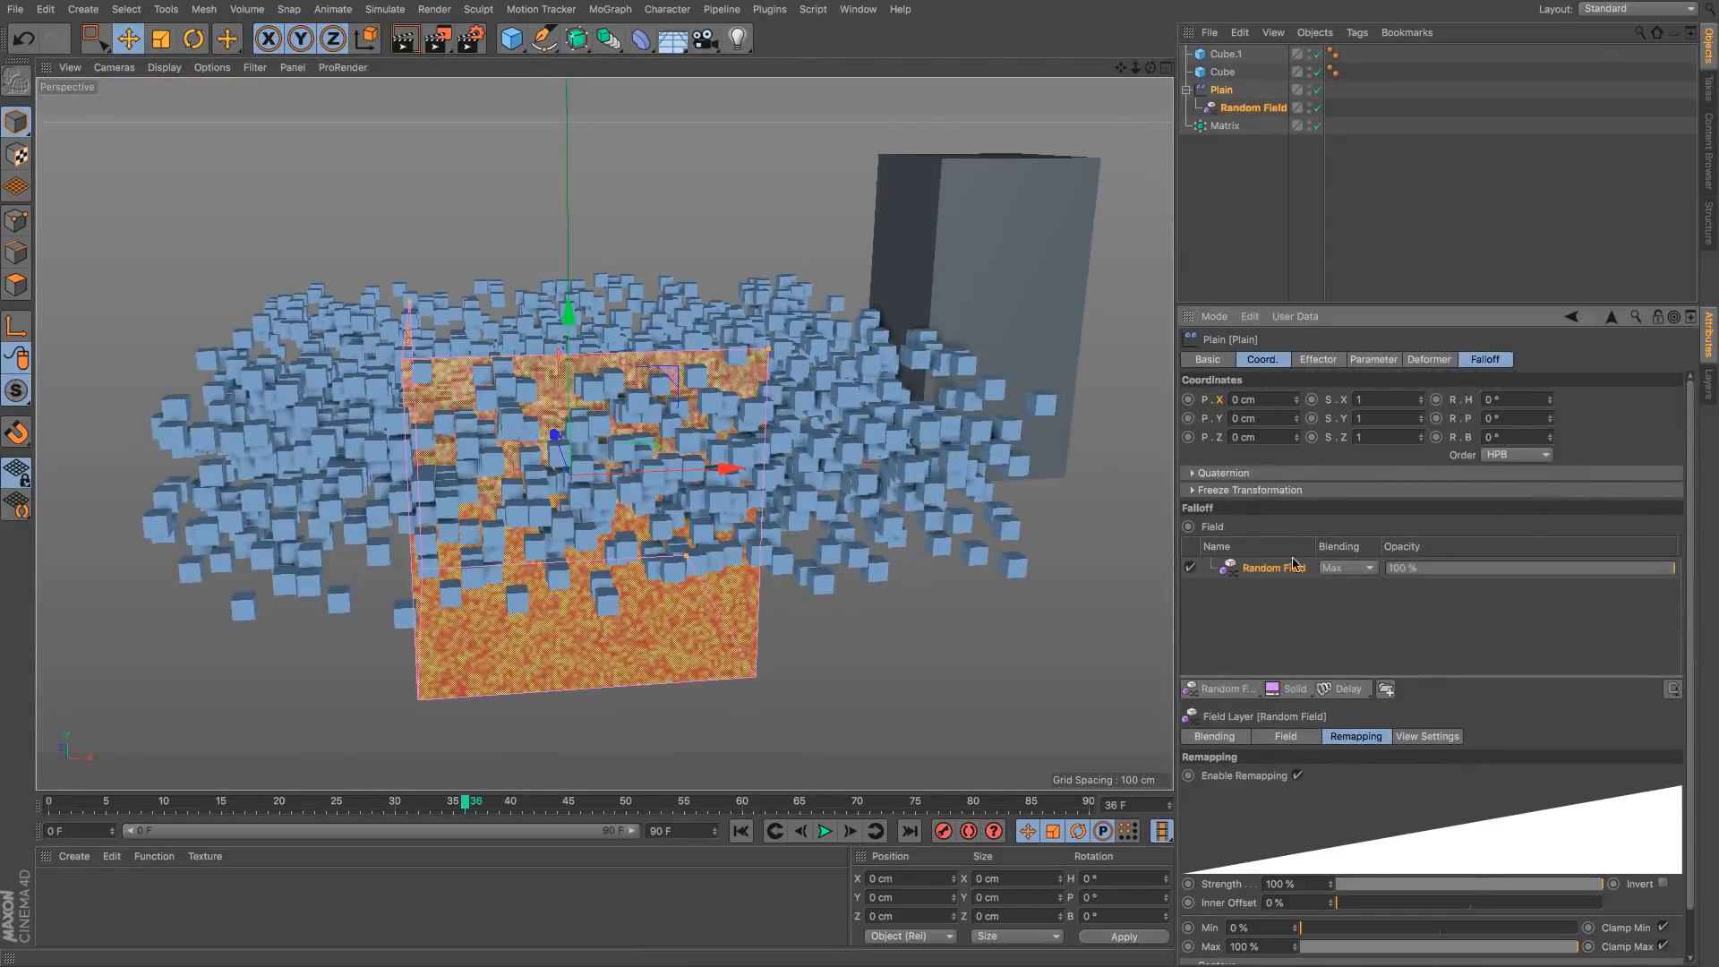
pyautogui.click(1486, 359)
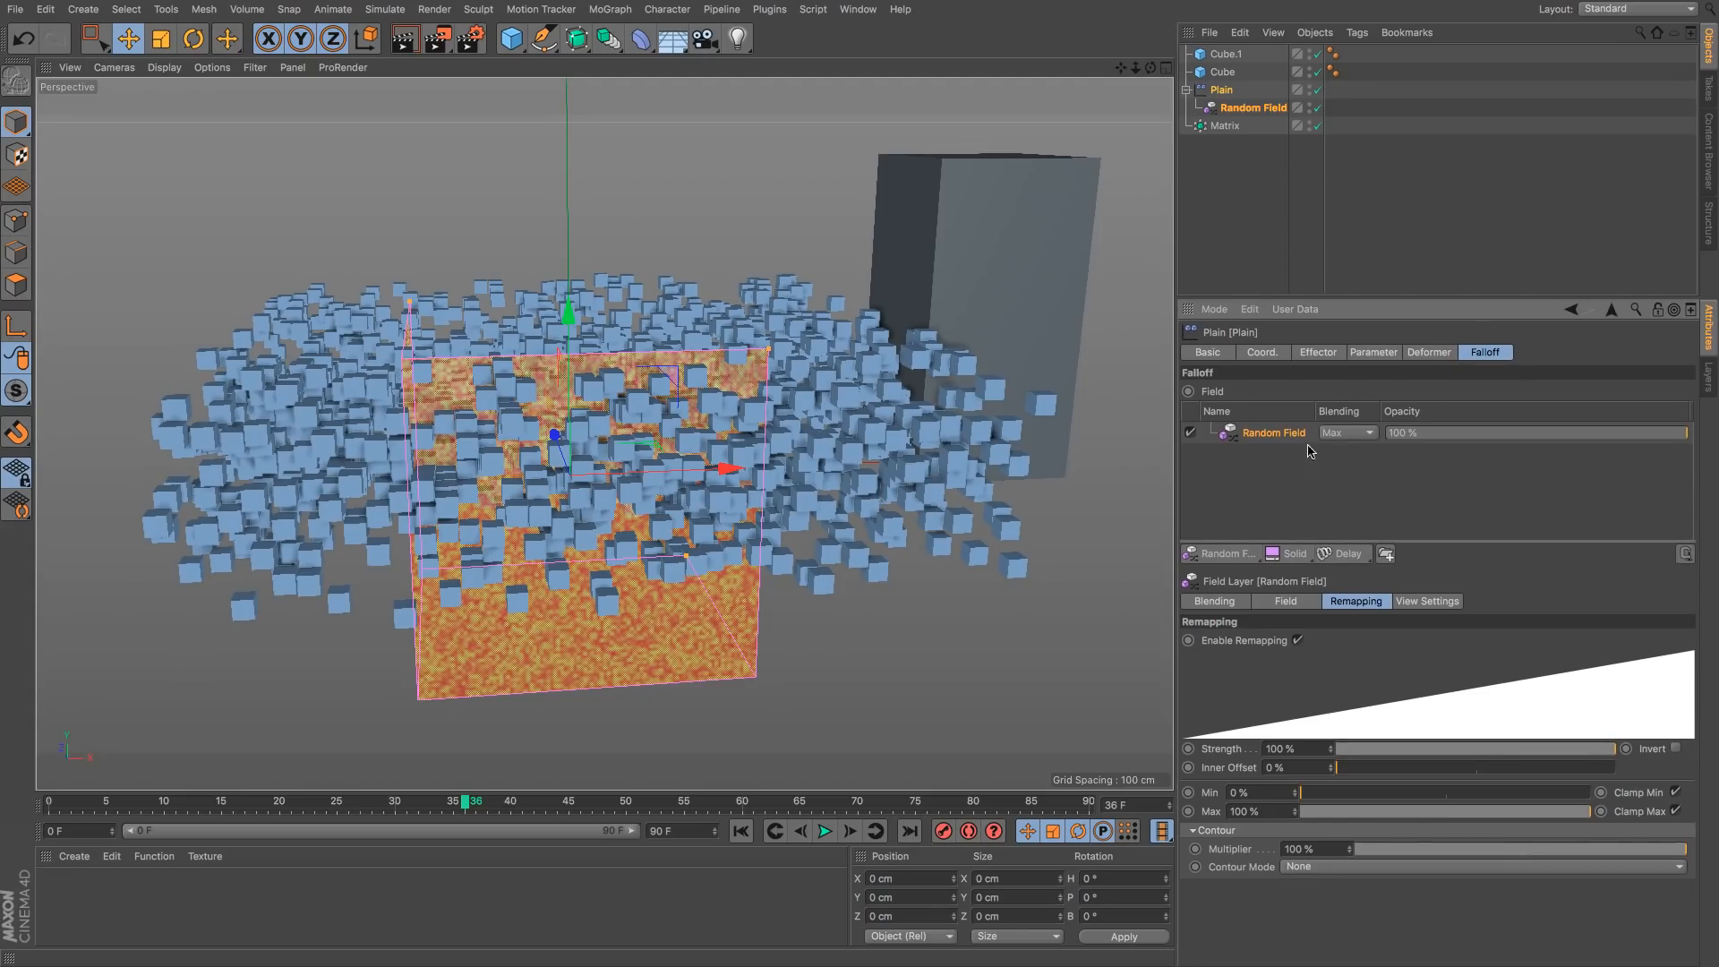
pyautogui.click(1294, 608)
pyautogui.click(1332, 641)
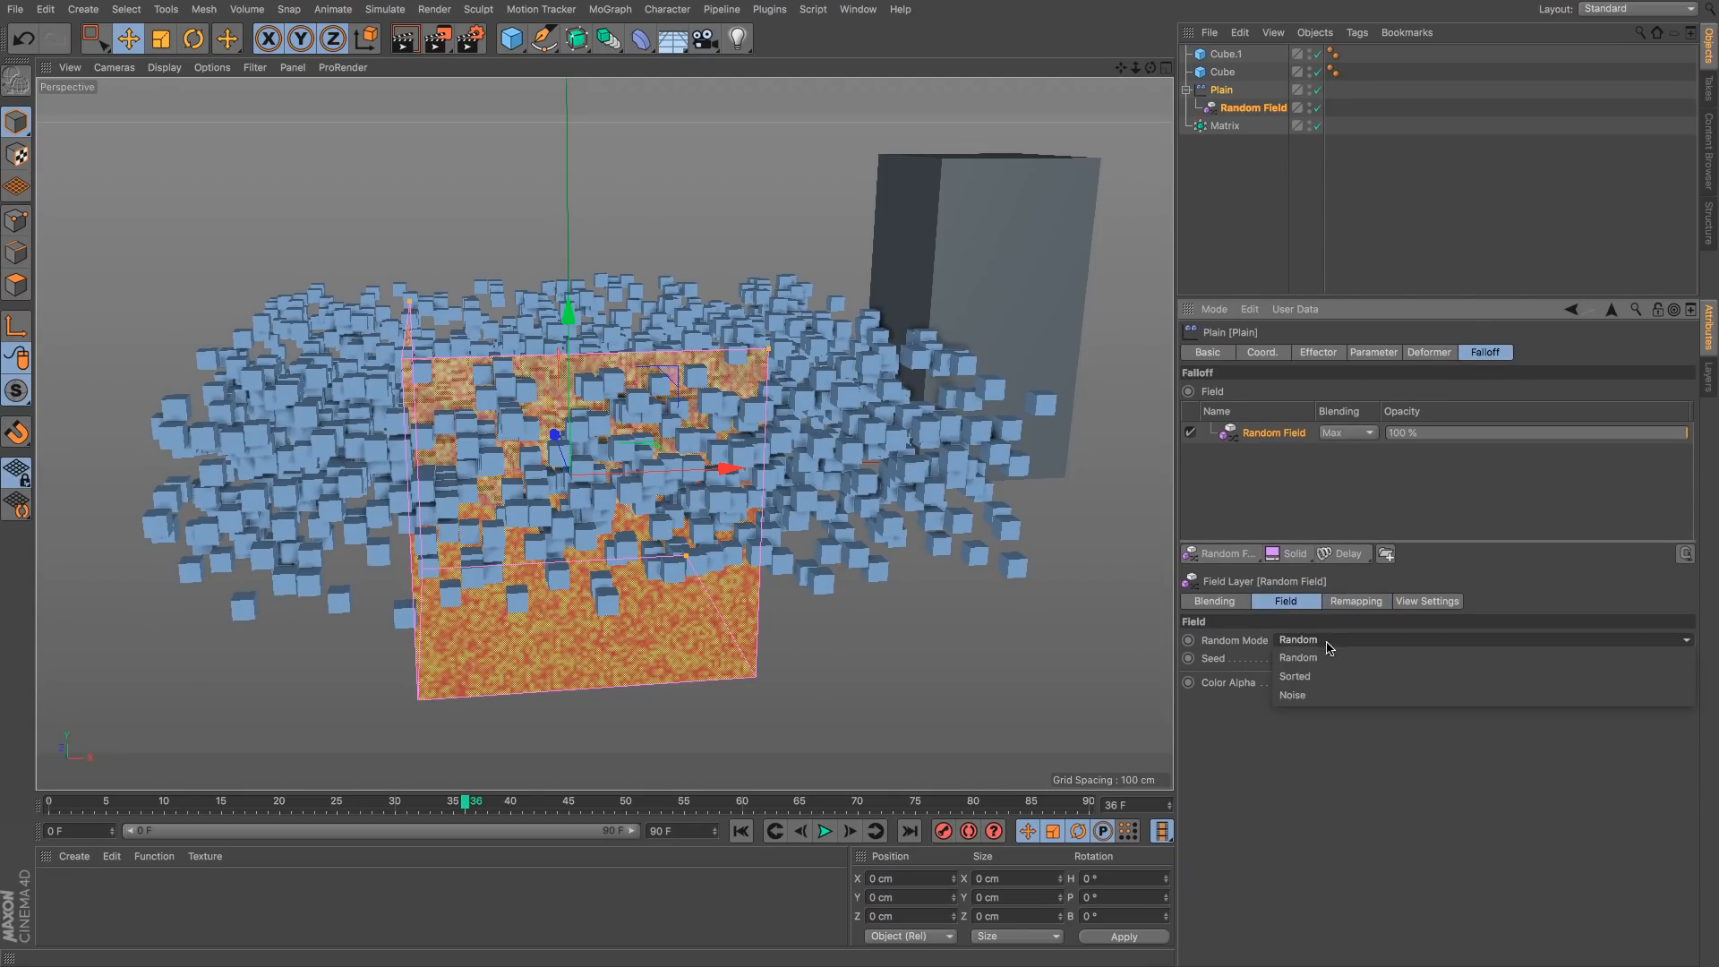
pyautogui.click(1334, 695)
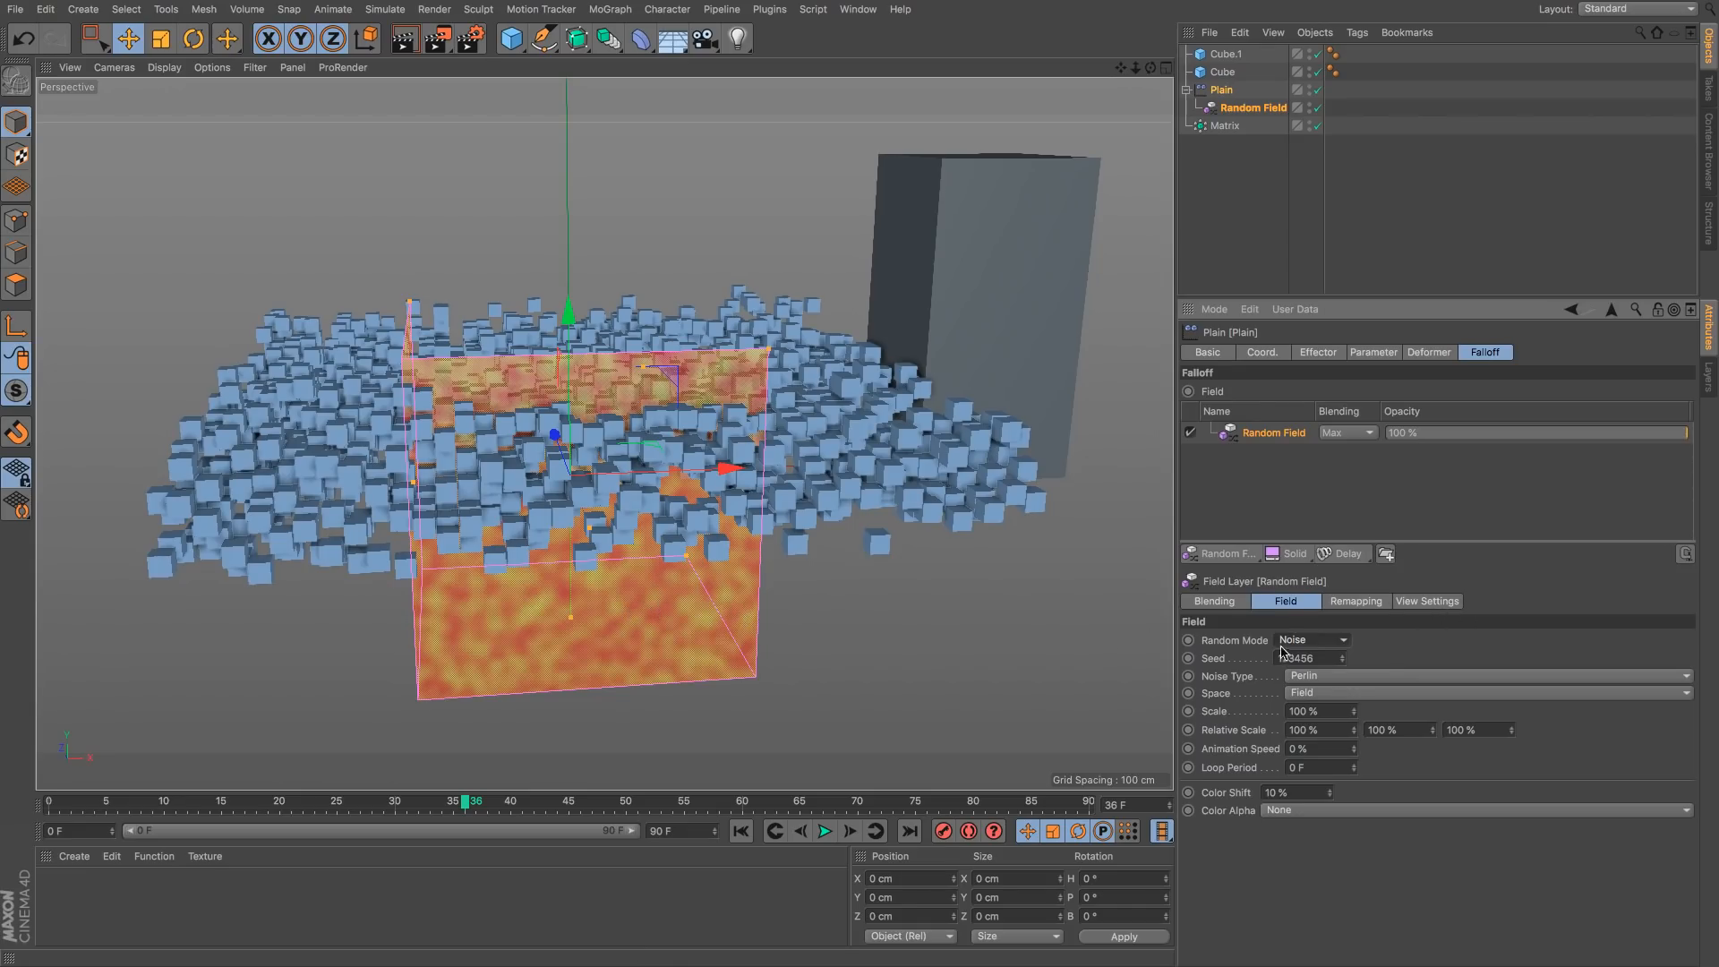
# Step: Turn the Random Field's Viewplane Preview off and back on, and set its remapping Inner Offset to about 53 %
pyautogui.click(1425, 602)
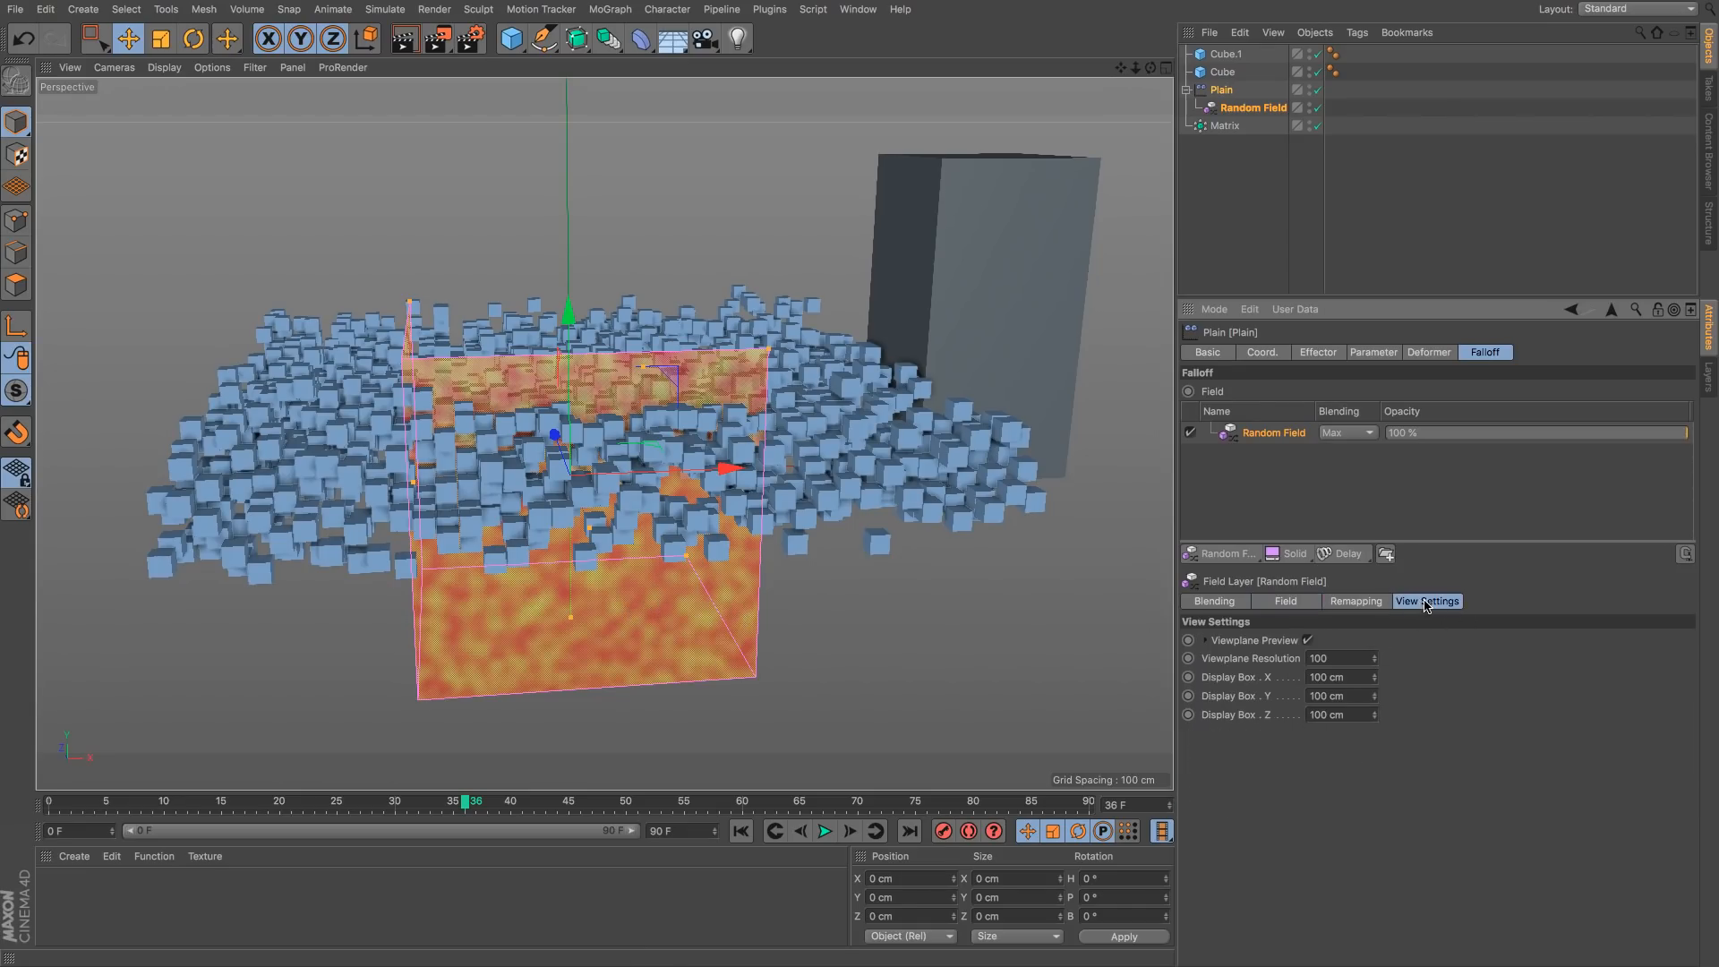
pyautogui.click(1307, 641)
pyautogui.click(1308, 640)
pyautogui.click(1361, 602)
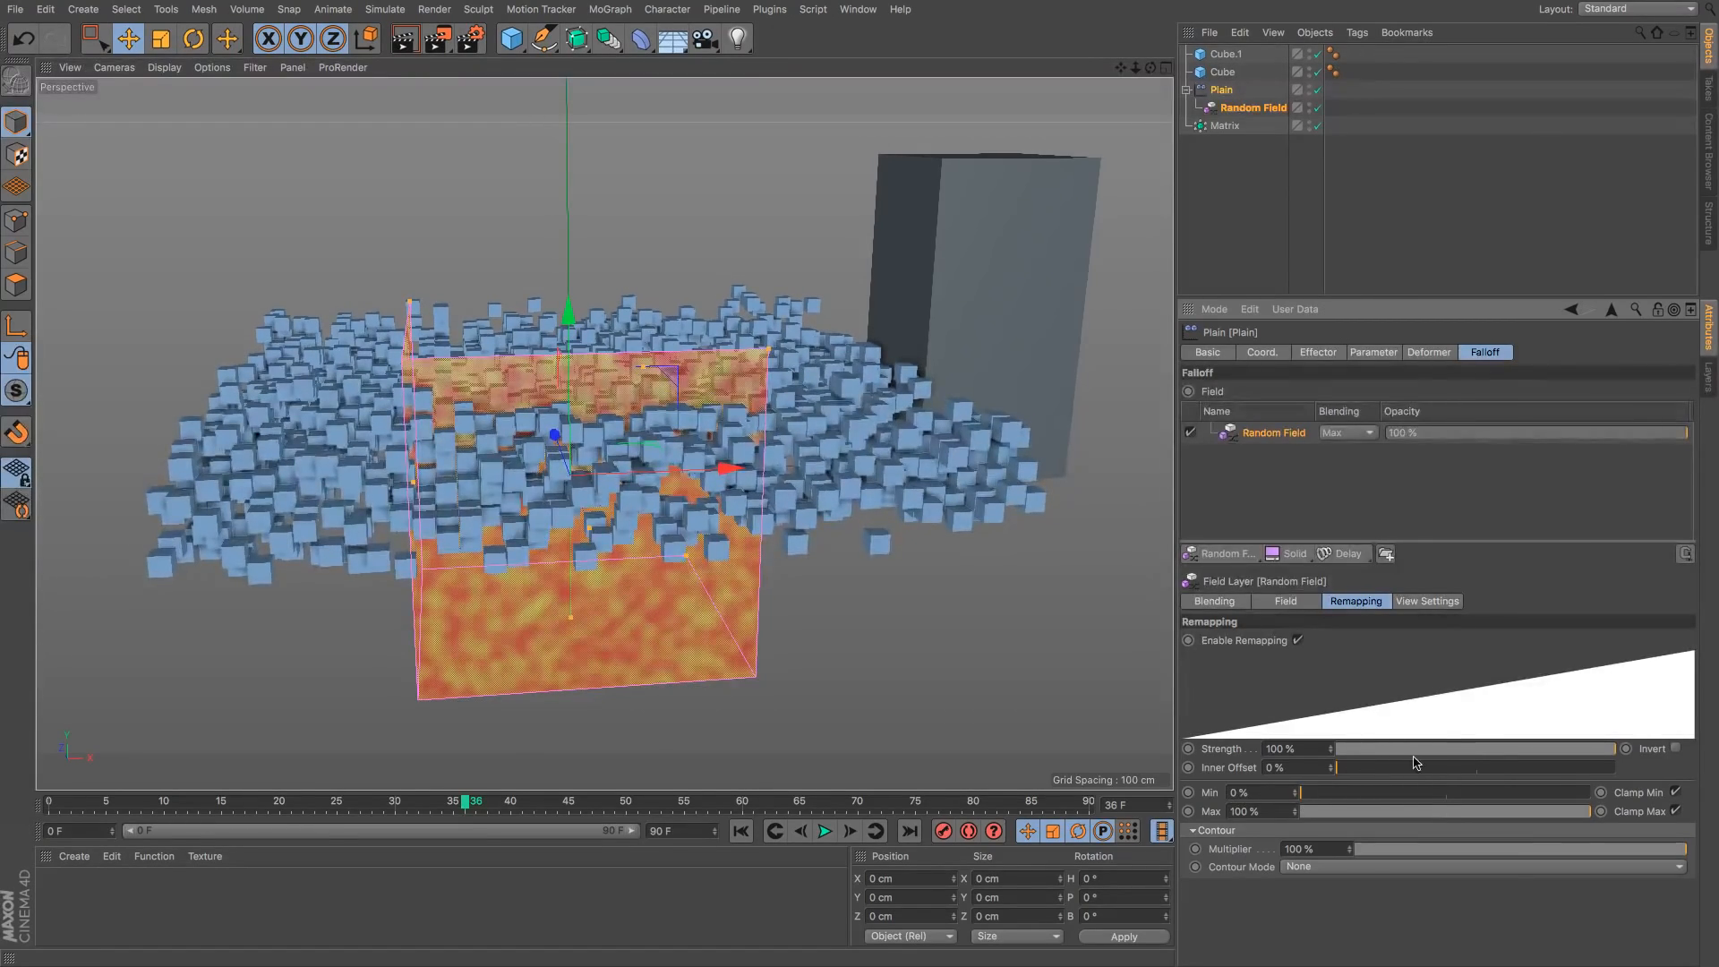
pyautogui.moveTo(1364, 770); pyautogui.dragTo(1471, 777)
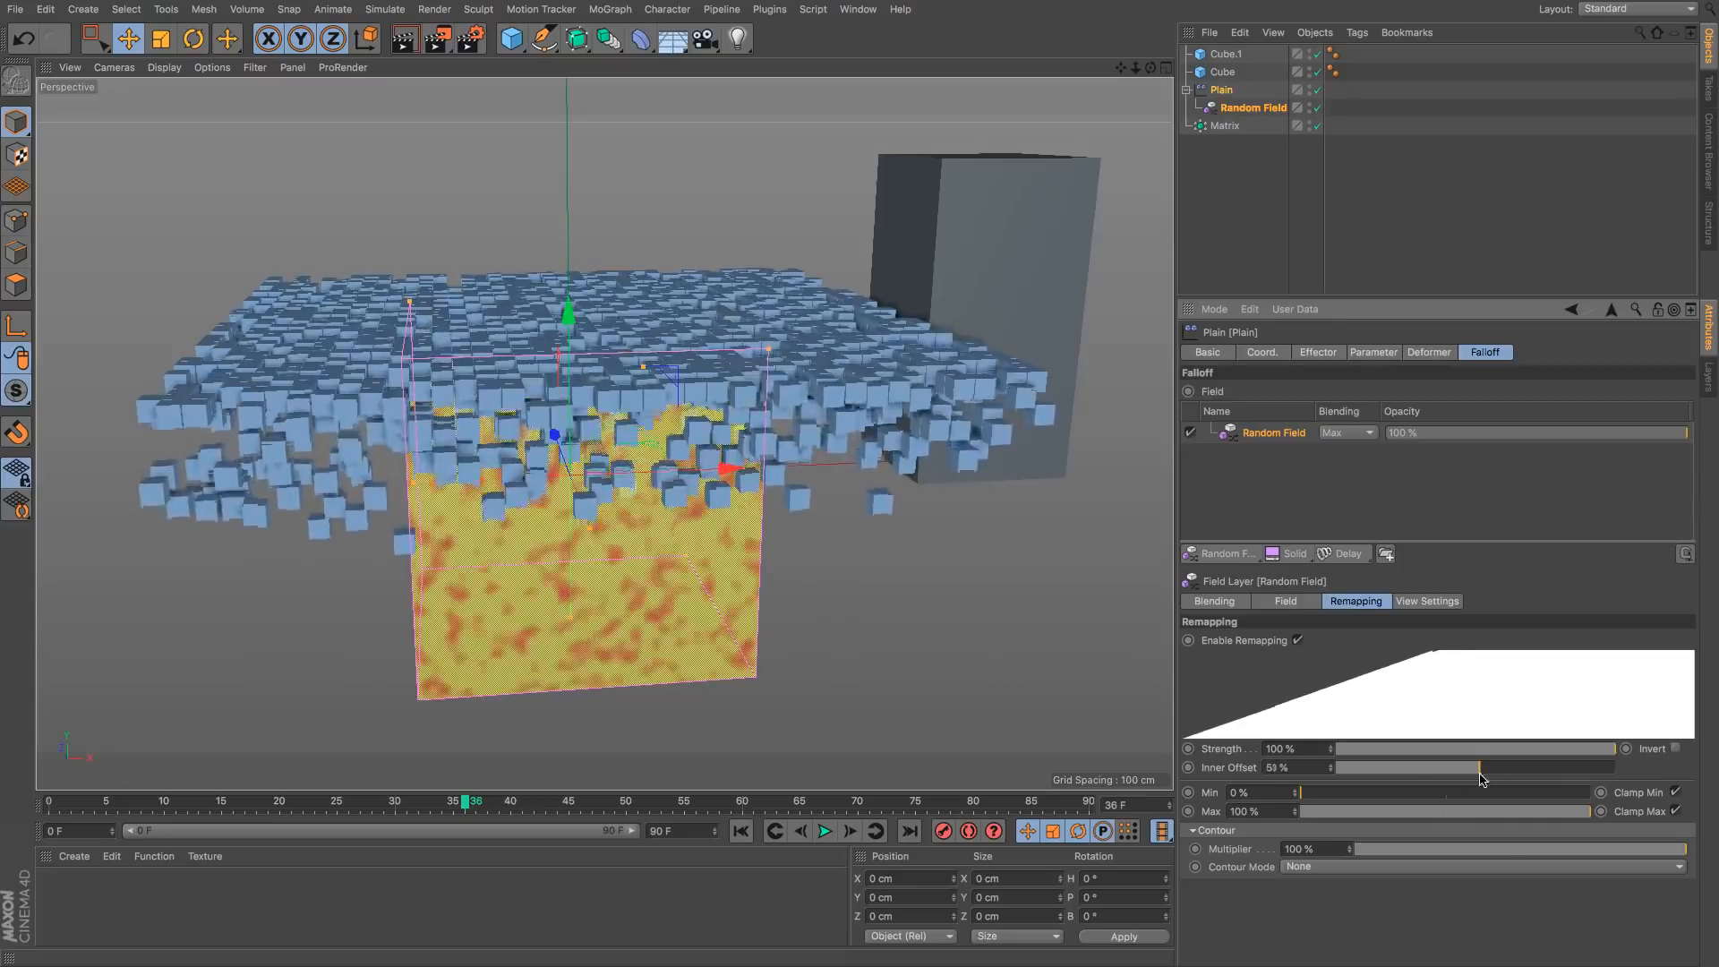
# Step: Set the Random Field's Noise Type to Voronoi 3 and its Scale to 724 %
pyautogui.click(1307, 609)
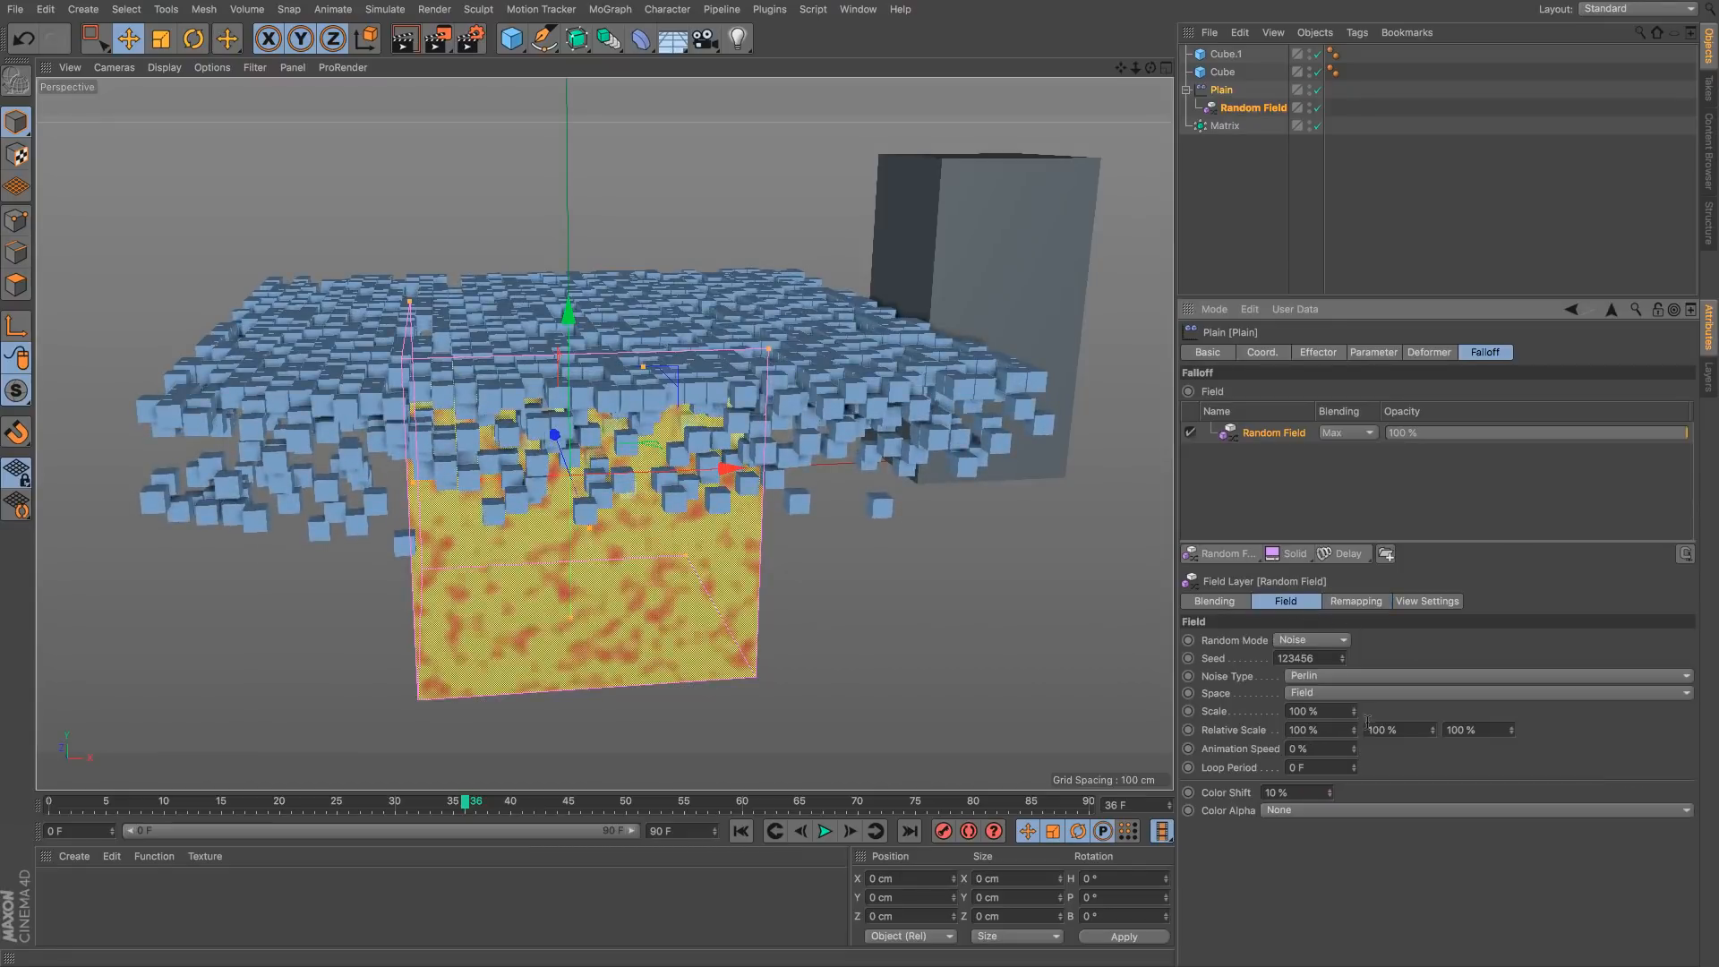
pyautogui.click(1341, 677)
pyautogui.click(1342, 620)
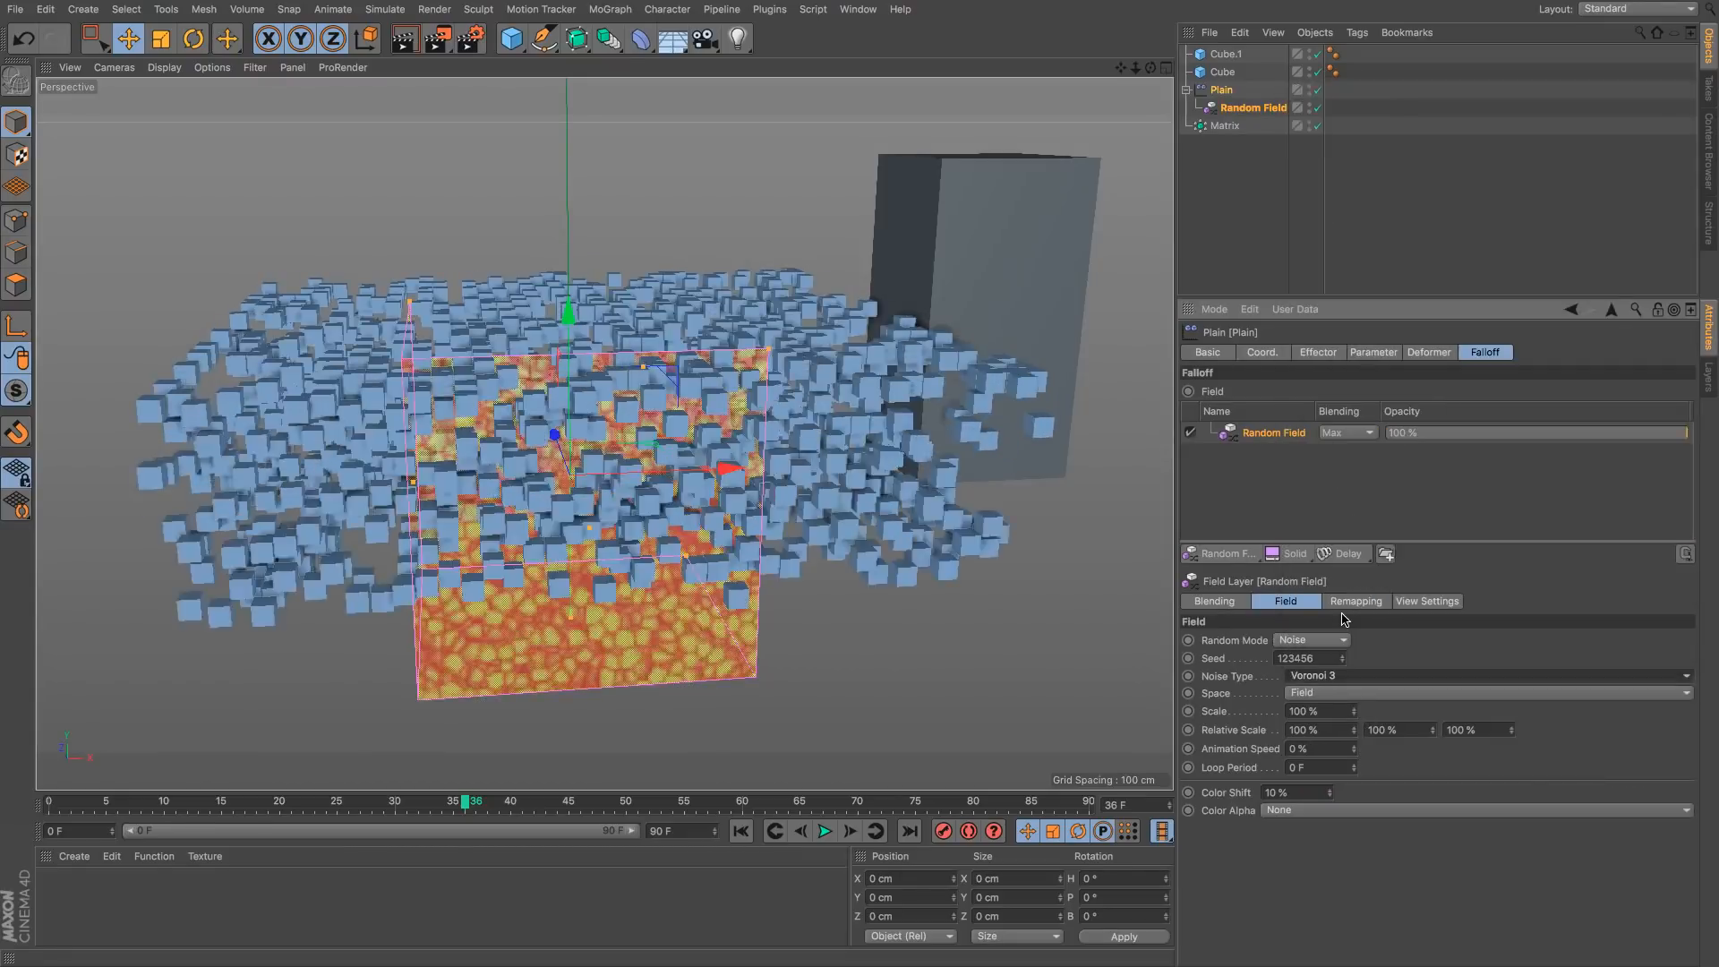
pyautogui.moveTo(1353, 710); pyautogui.dragTo(1490, 671)
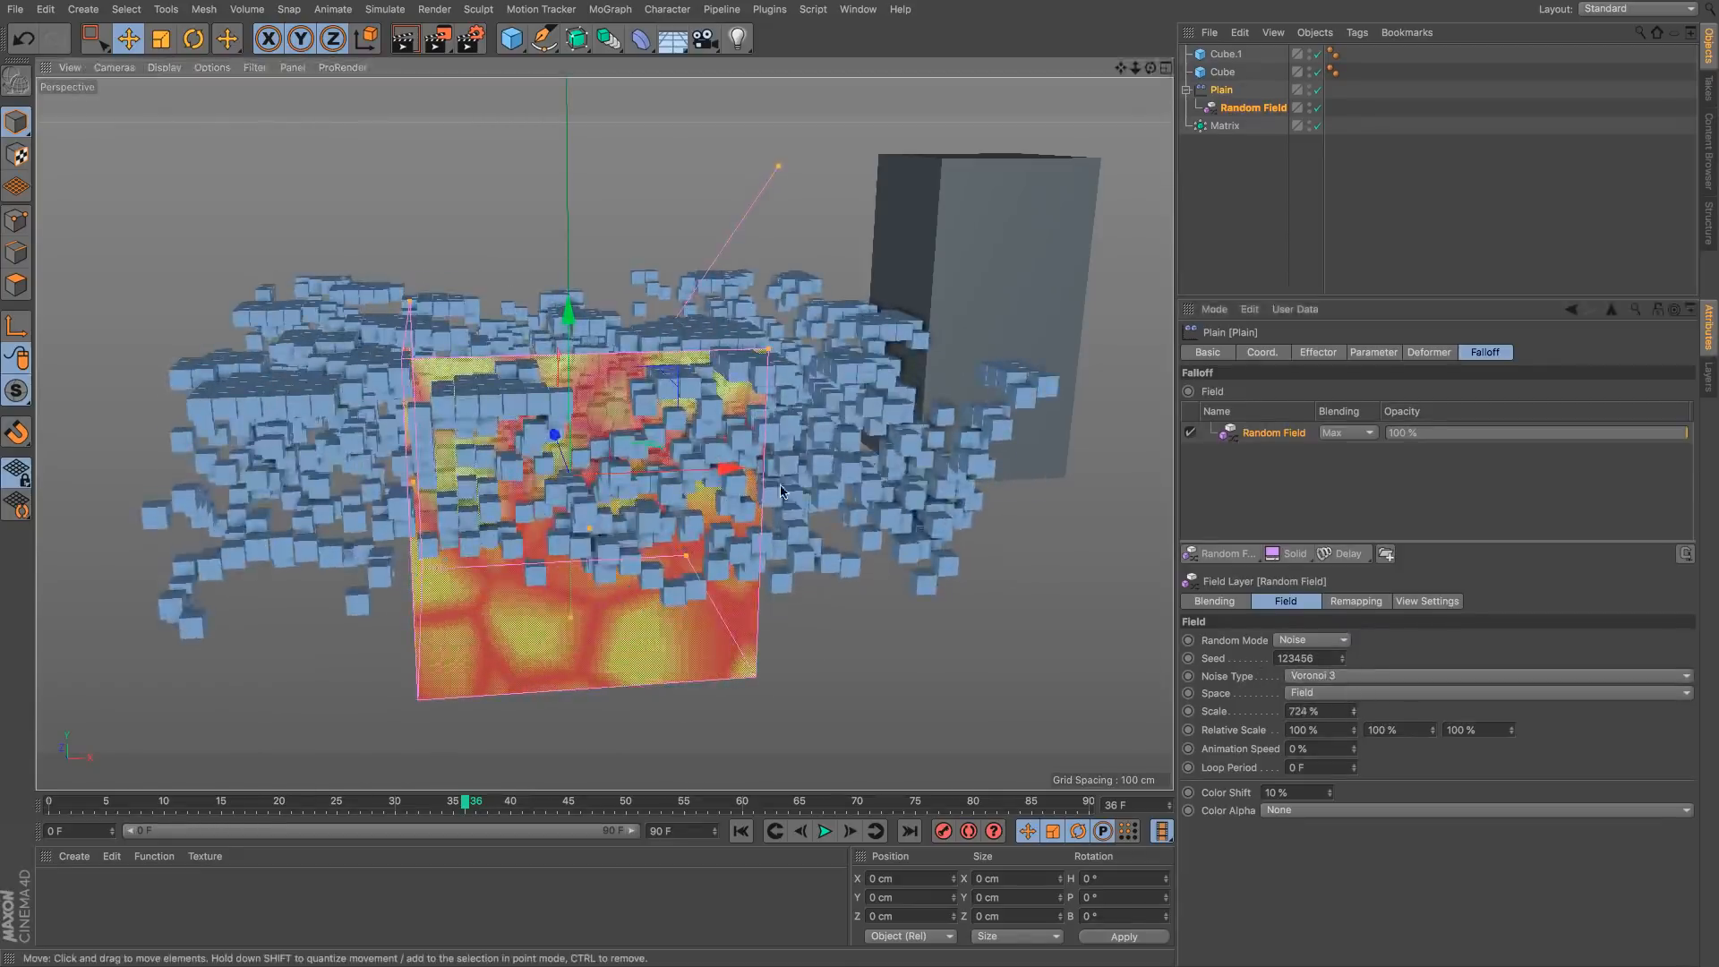
# Step: Turn off the Random Field's Viewplane Preview
pyautogui.keyDown('alt'); pyautogui.moveTo(783, 484); pyautogui.dragTo(838, 461); pyautogui.keyUp('alt')
pyautogui.click(1427, 601)
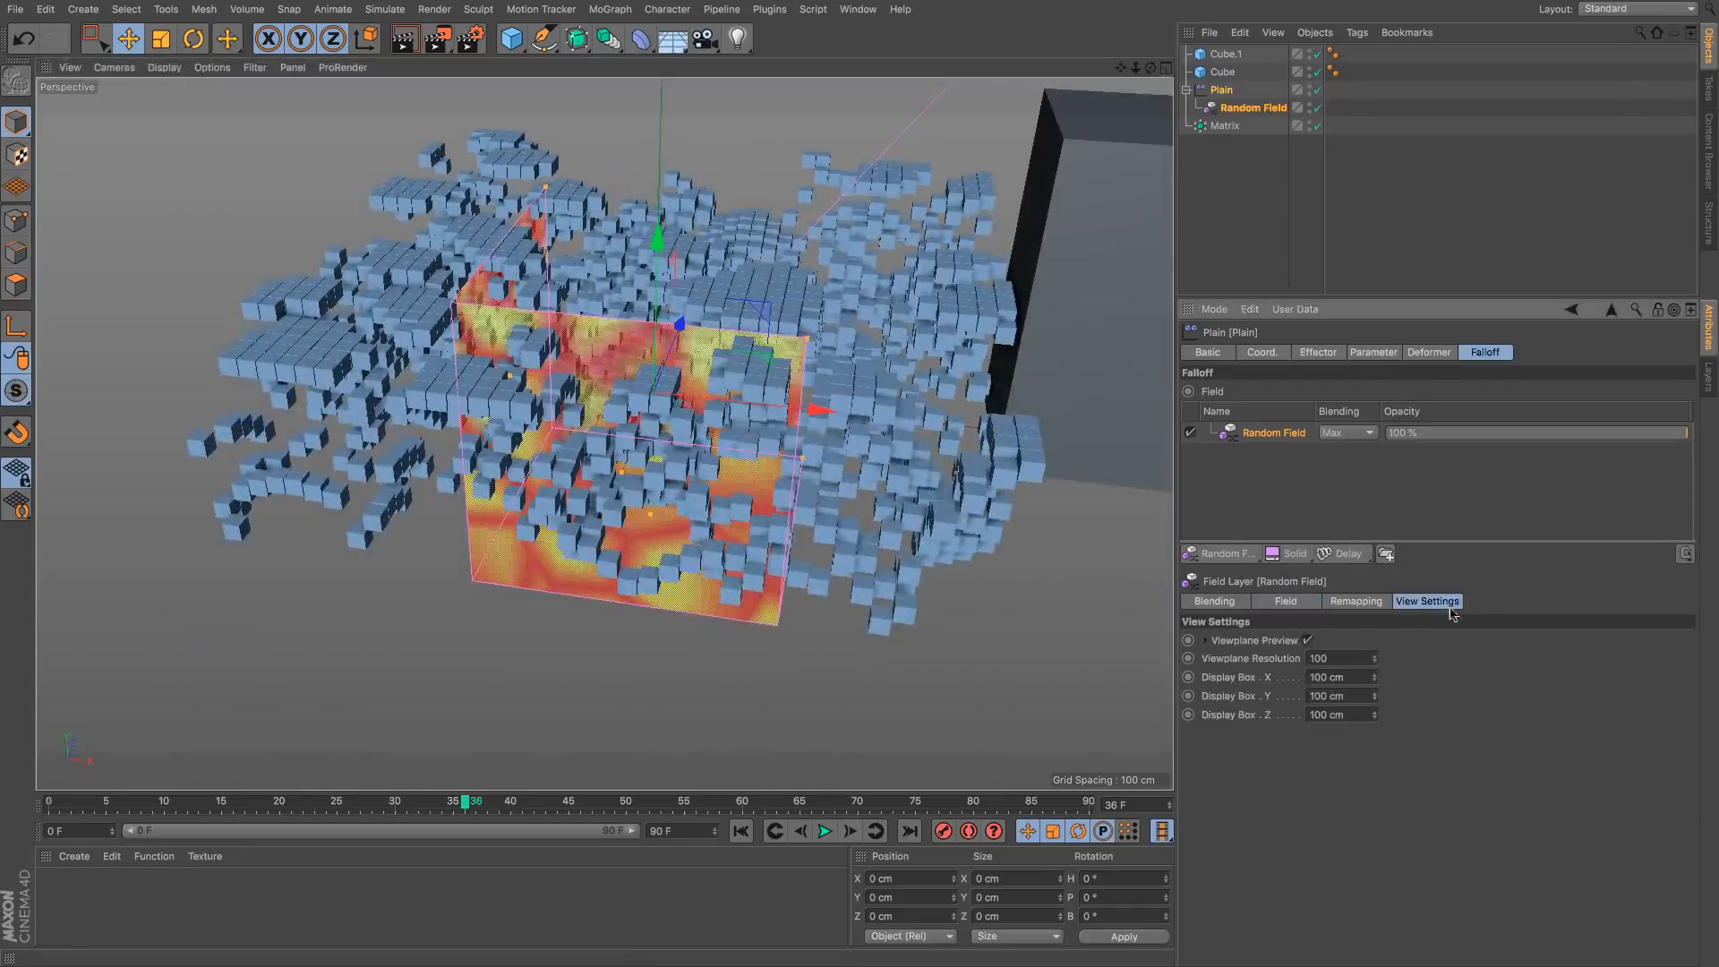
pyautogui.click(1307, 640)
pyautogui.keyDown('alt'); pyautogui.moveTo(734, 429); pyautogui.dragTo(708, 483); pyautogui.keyUp('alt')
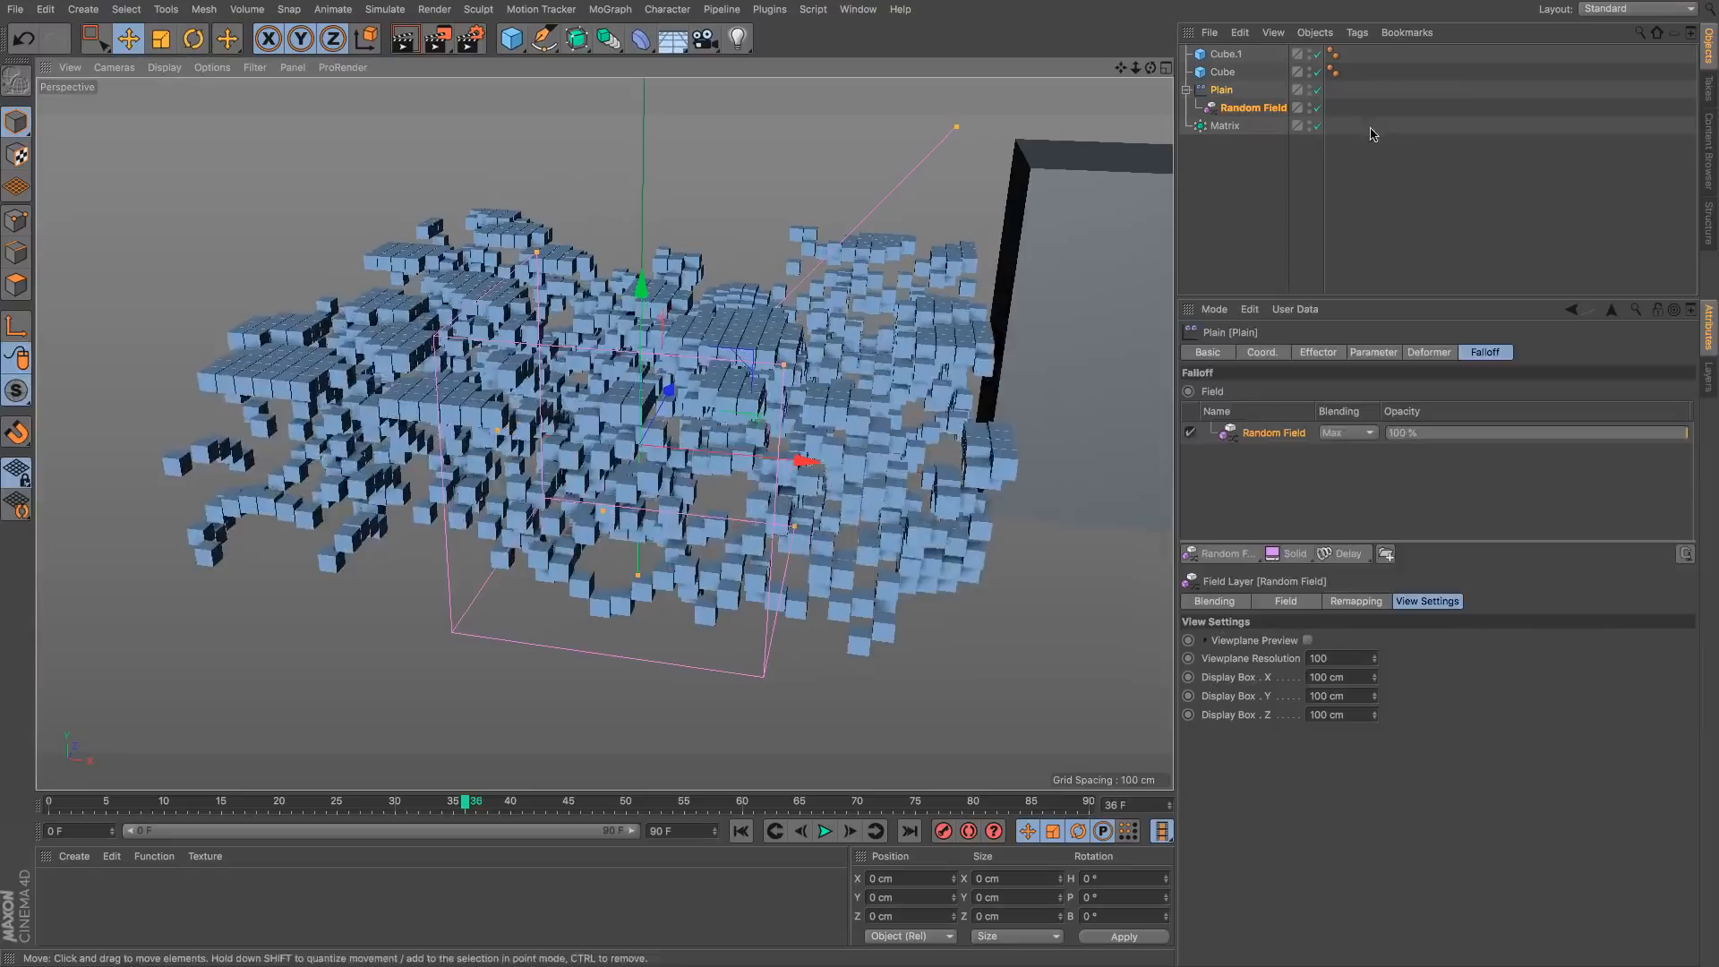
# Step: Swap the Matrix object for a Cloner, make one Cube its child and delete the other Cube
pyautogui.click(1257, 107)
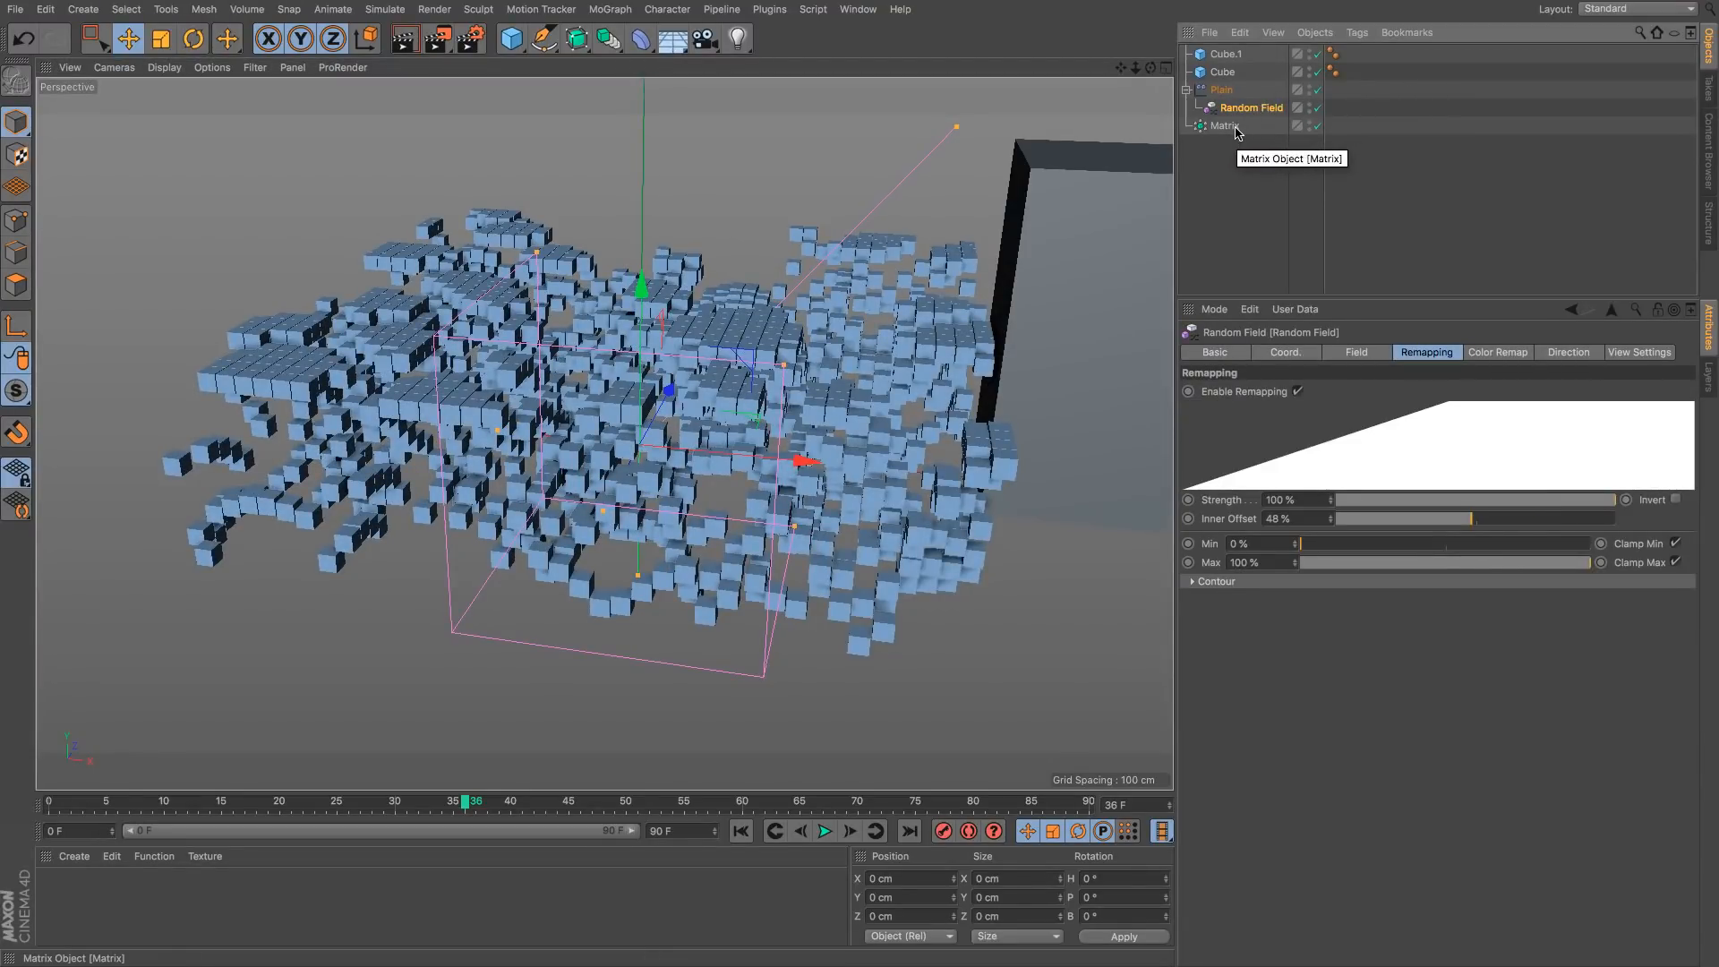
pyautogui.click(1235, 129)
pyautogui.click(611, 9)
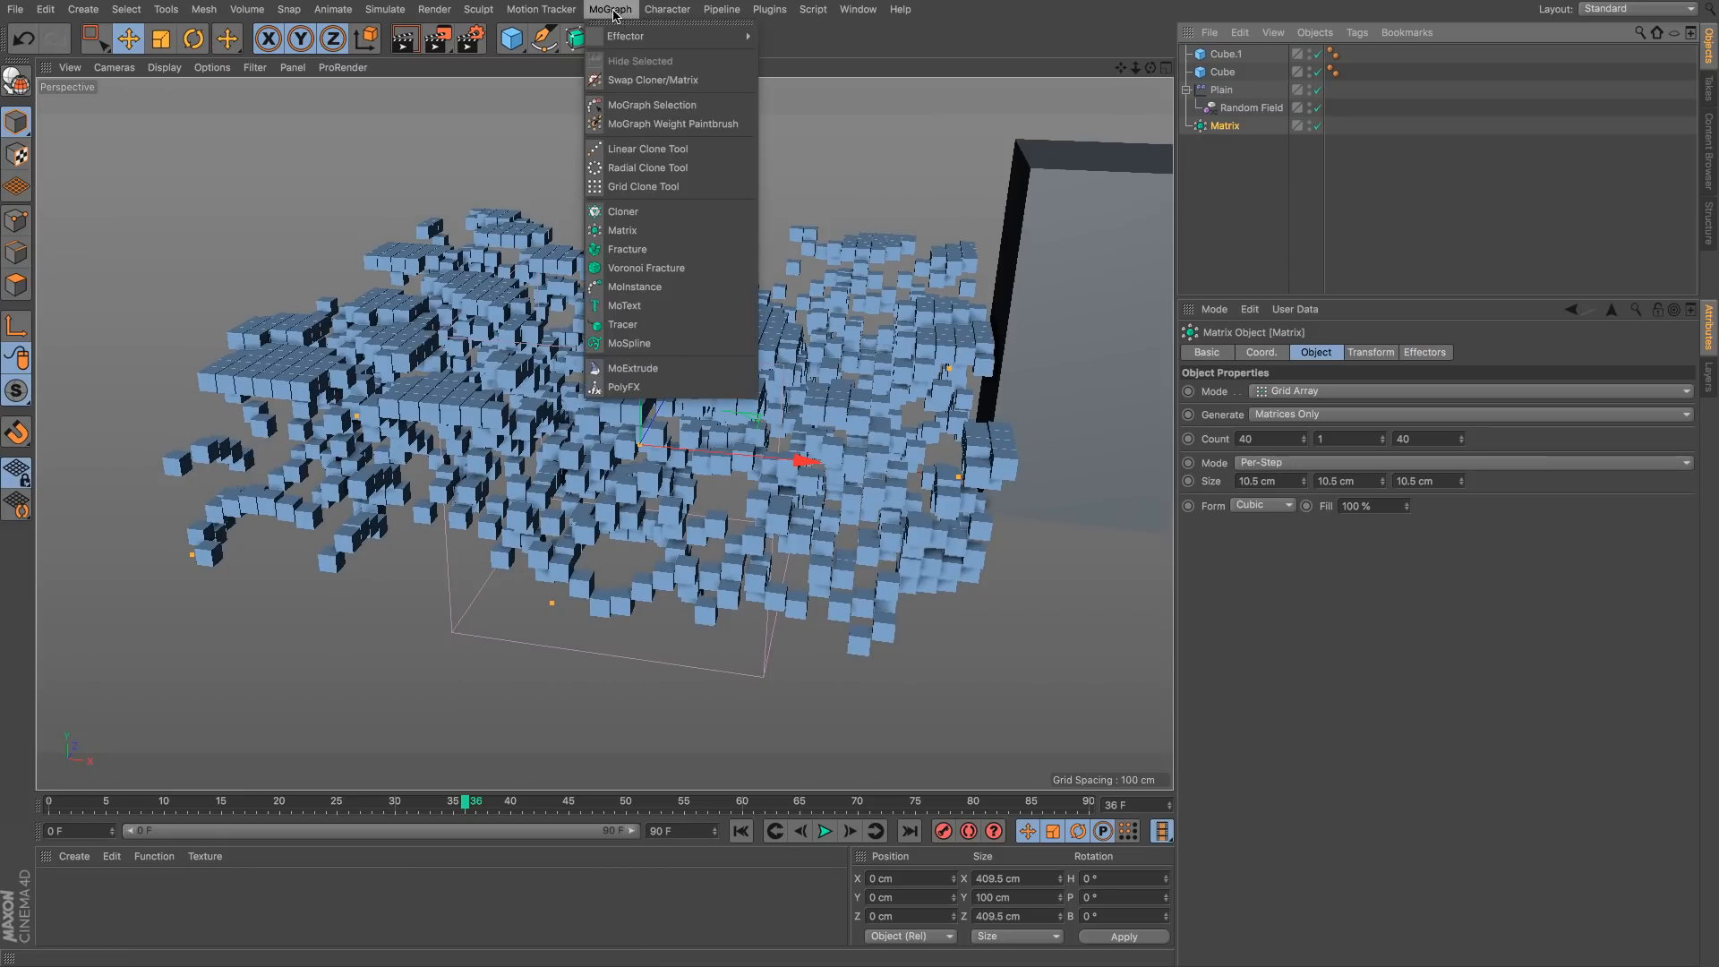
pyautogui.click(668, 80)
pyautogui.moveTo(1231, 74); pyautogui.dragTo(1249, 125)
pyautogui.press('Delete')
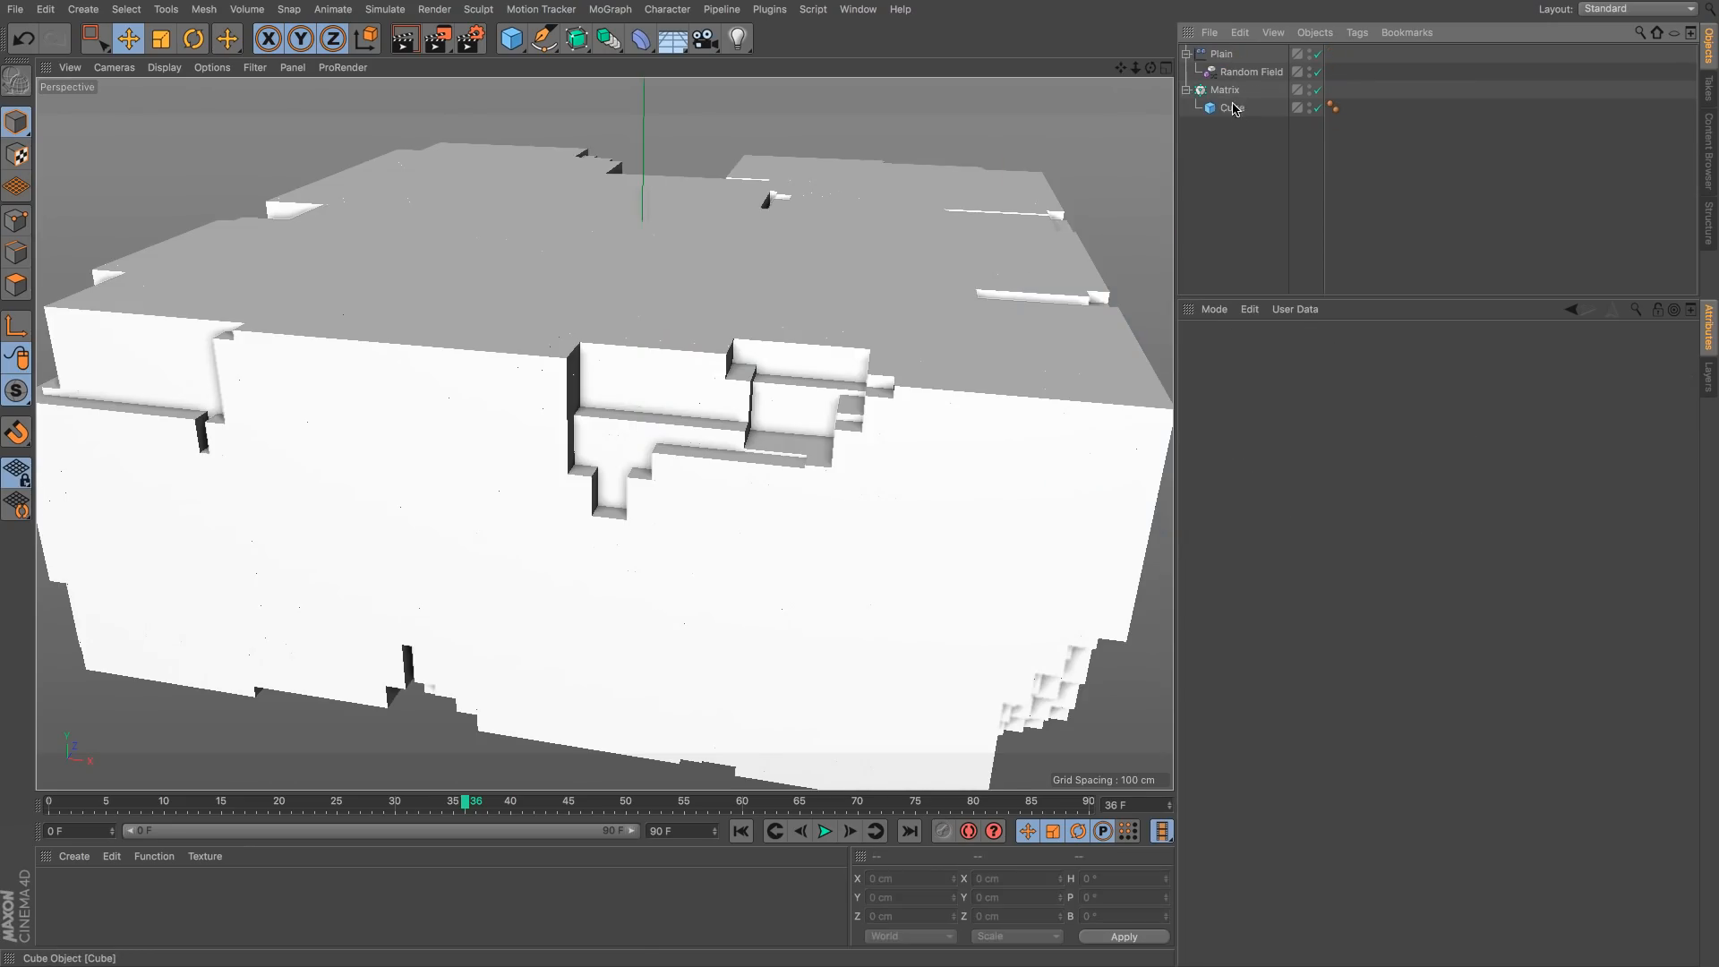
# Step: Scale the cloned Cube down to about 8.6 cm on all axes
pyautogui.press('t')
pyautogui.moveTo(451, 519); pyautogui.dragTo(319, 535)
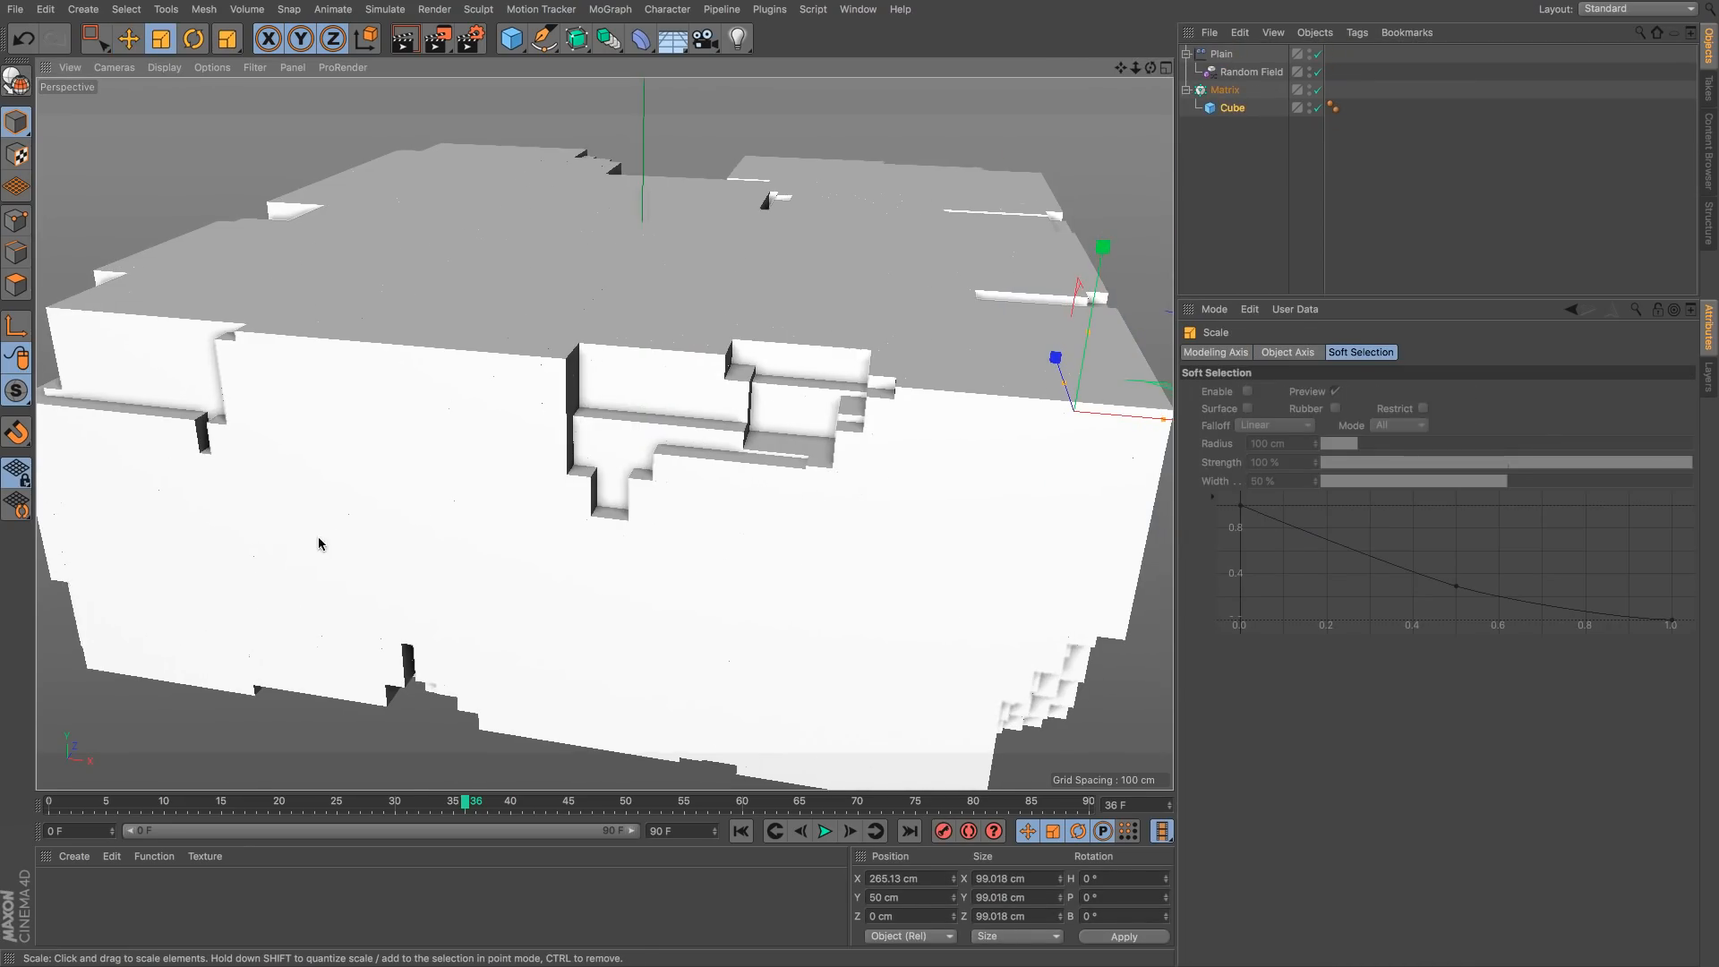
pyautogui.moveTo(250, 579); pyautogui.dragTo(81, 590)
pyautogui.click(1224, 89)
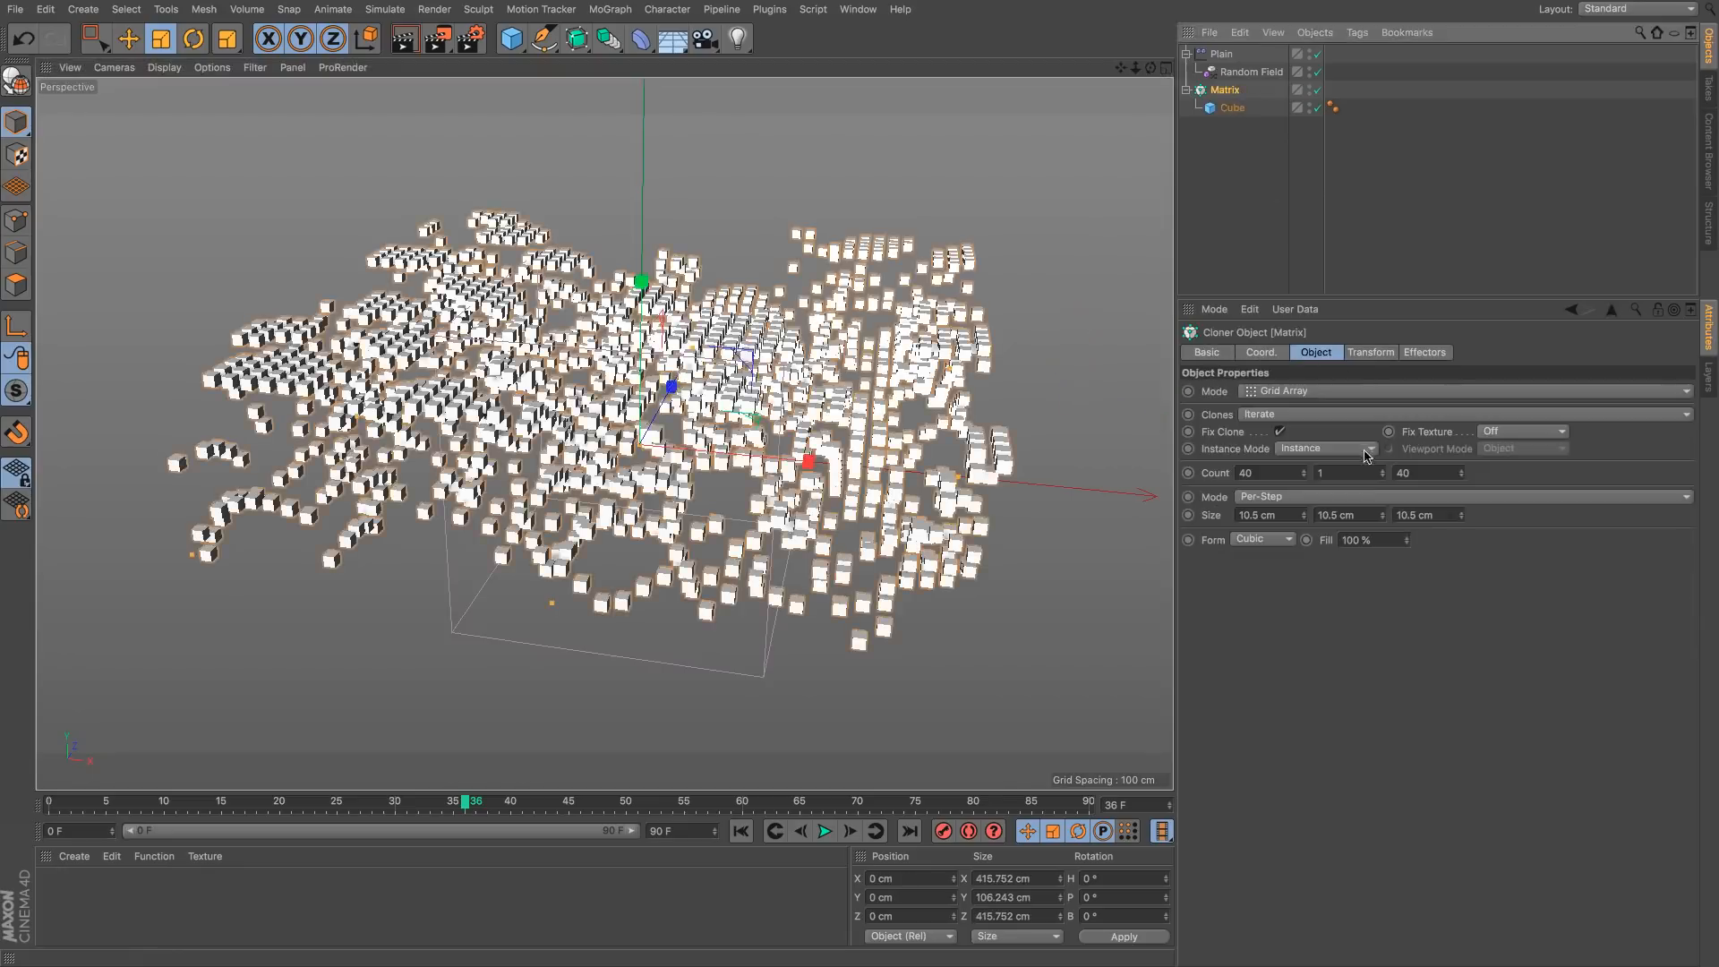
pyautogui.click(1231, 107)
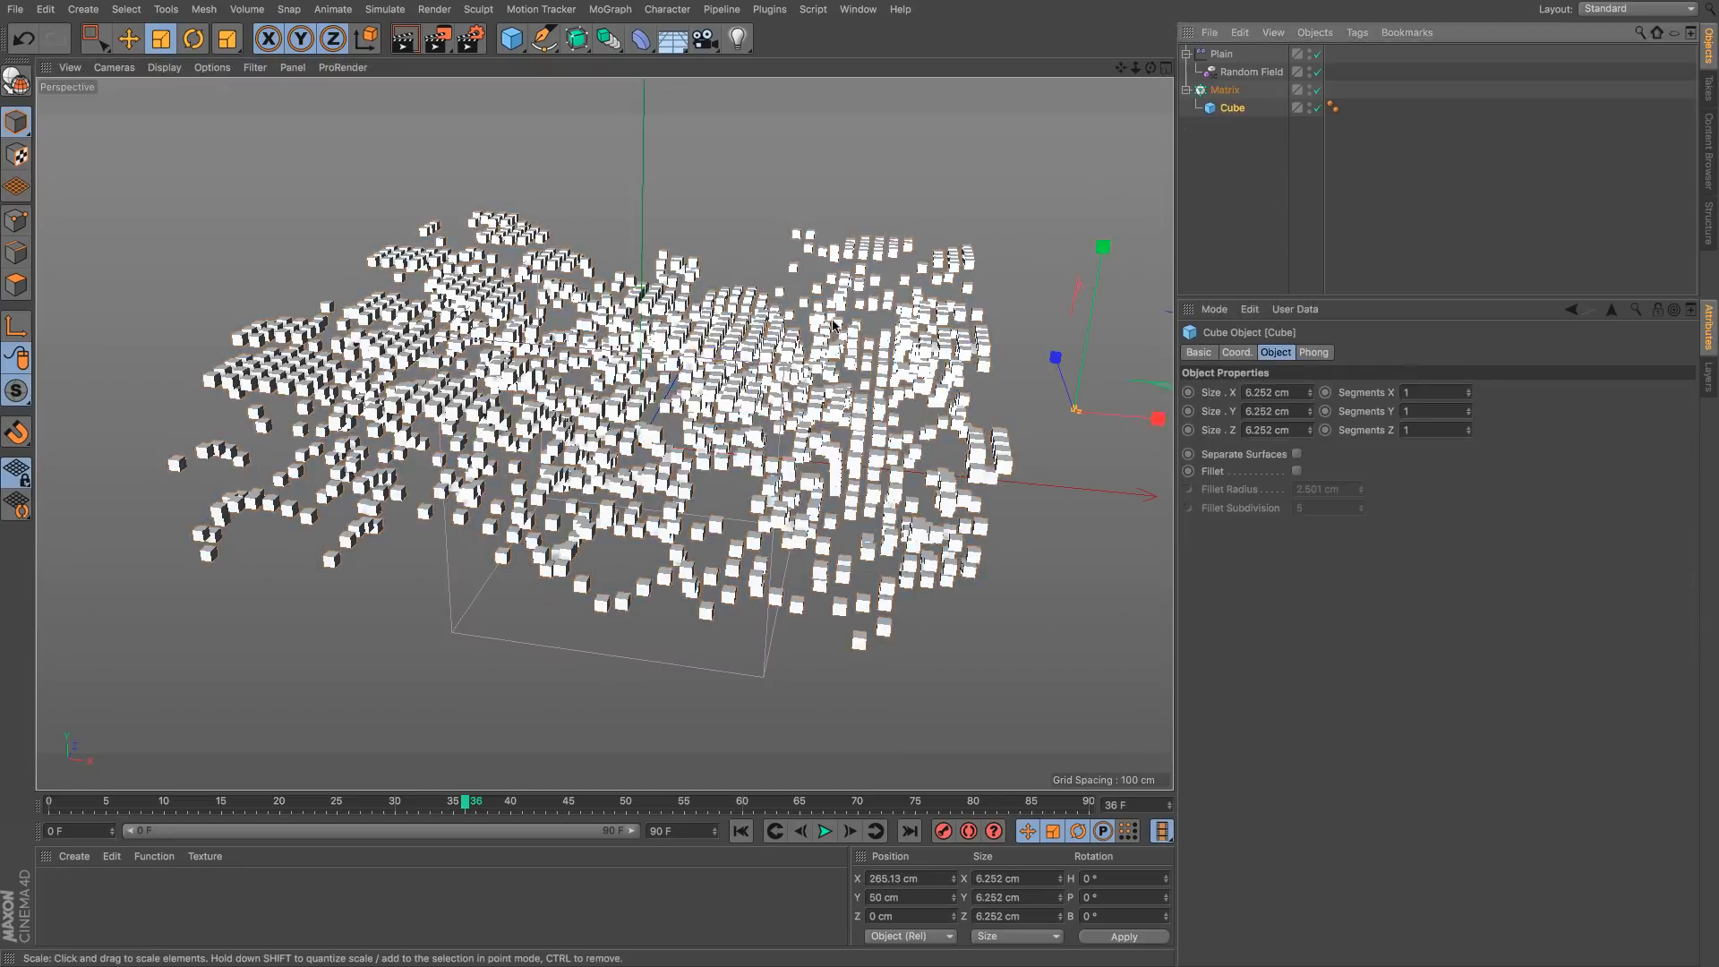
pyautogui.moveTo(911, 271); pyautogui.dragTo(1047, 186)
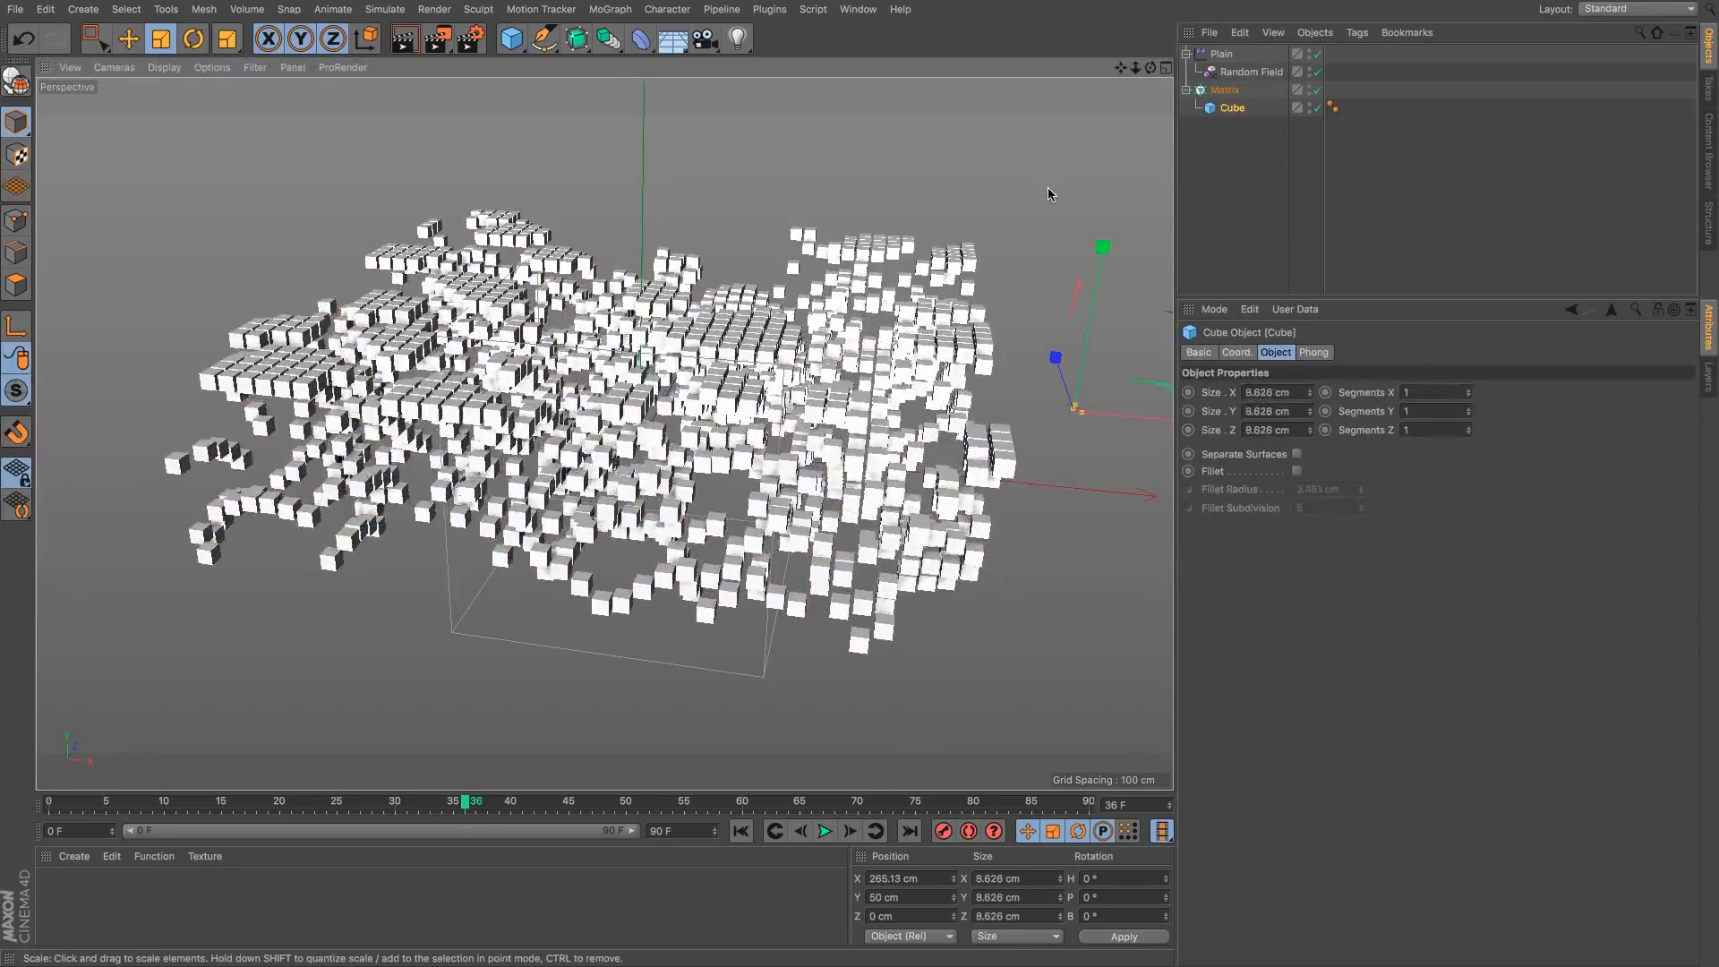
# Step: Set the Matrix cloner's transform color to H 217°, S 50 %, V 59 % and change the viewport's shading mode
pyautogui.click(1224, 89)
pyautogui.click(1370, 352)
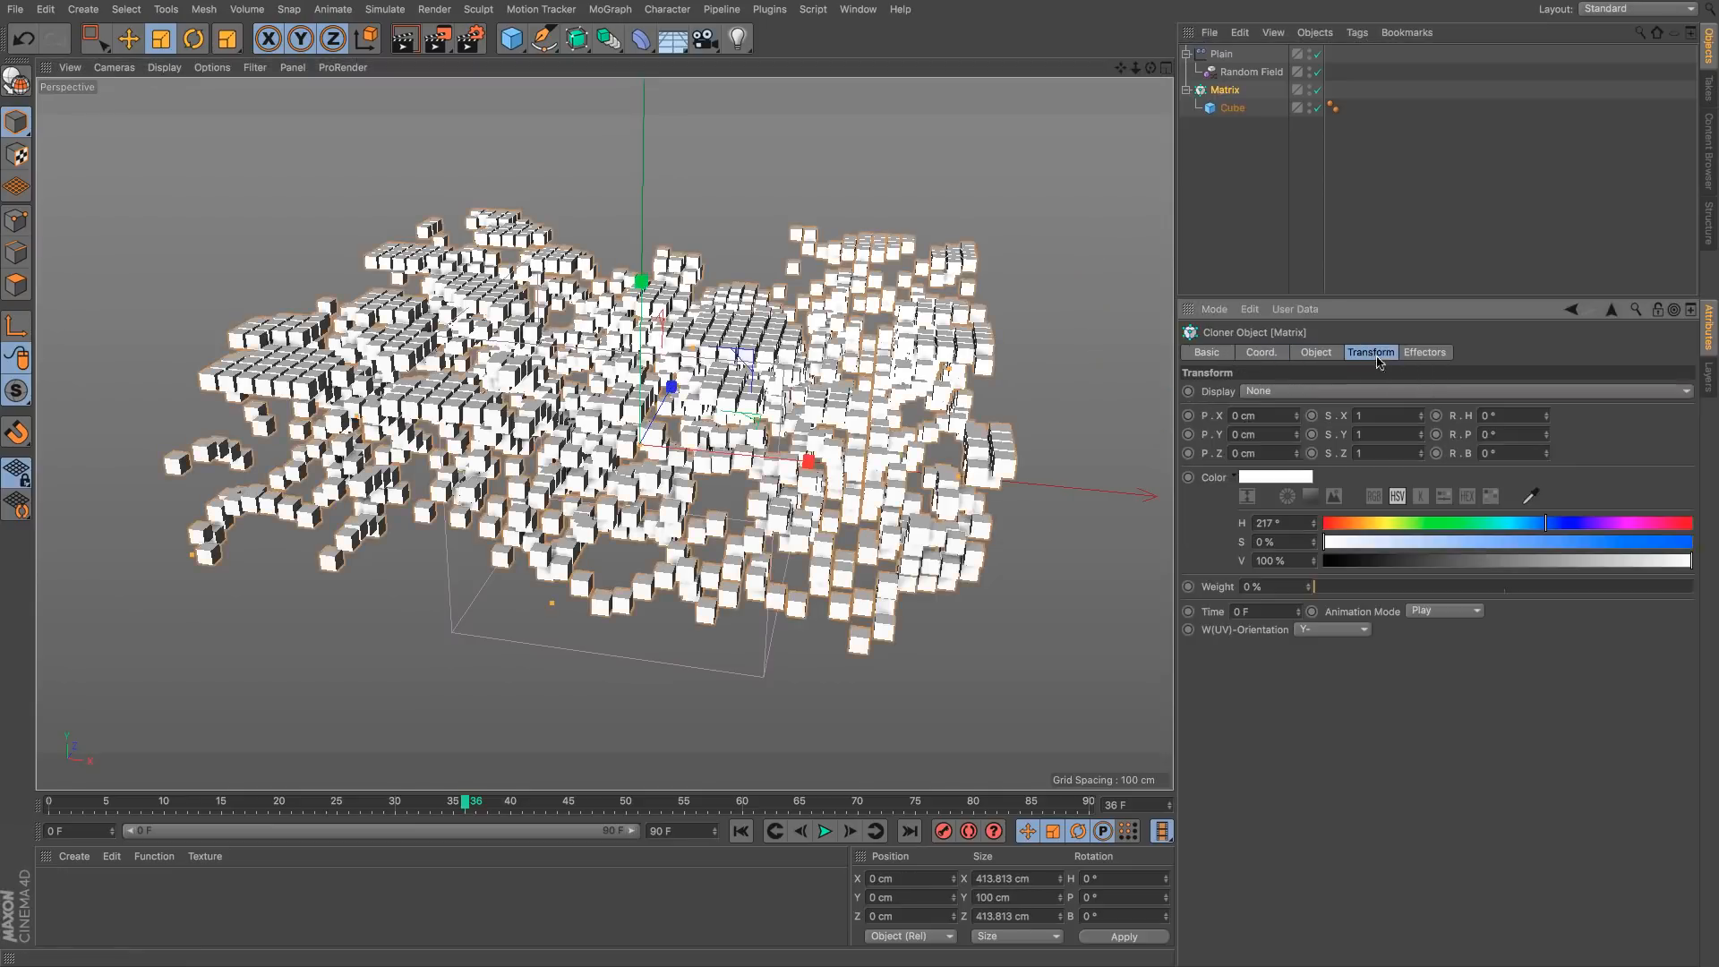
pyautogui.moveTo(1592, 564); pyautogui.dragTo(1539, 562)
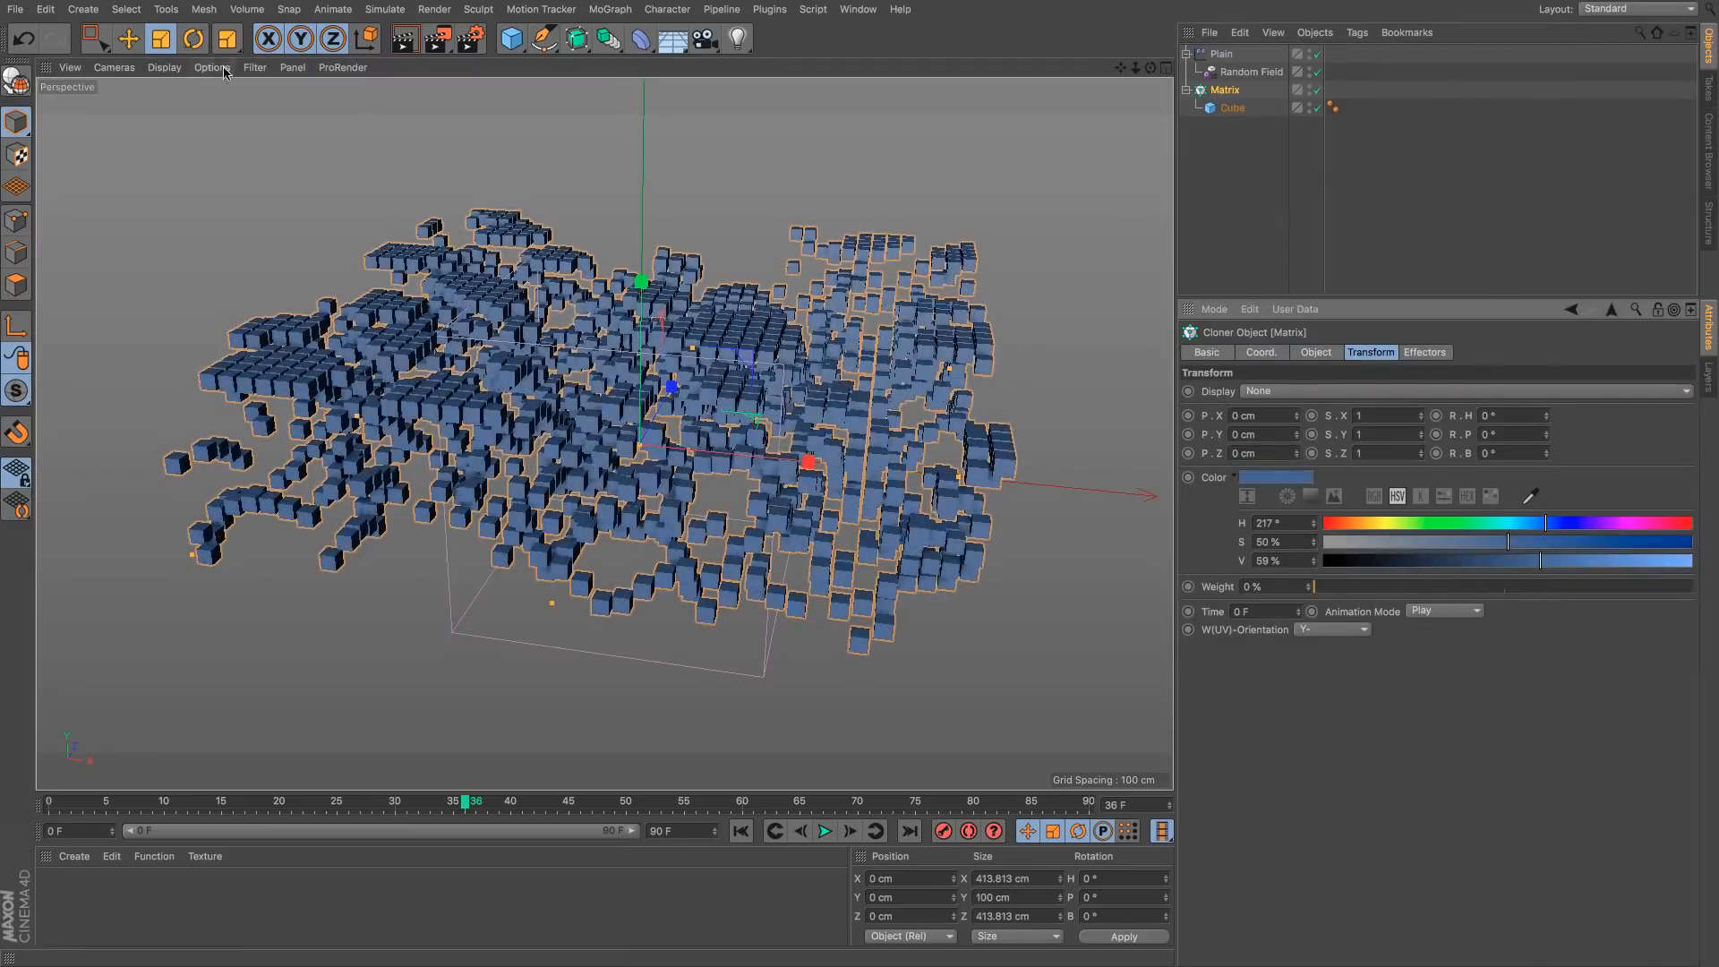
pyautogui.click(166, 68)
pyautogui.click(206, 94)
pyautogui.keyDown('alt'); pyautogui.moveTo(771, 320); pyautogui.dragTo(738, 412); pyautogui.keyUp('alt')
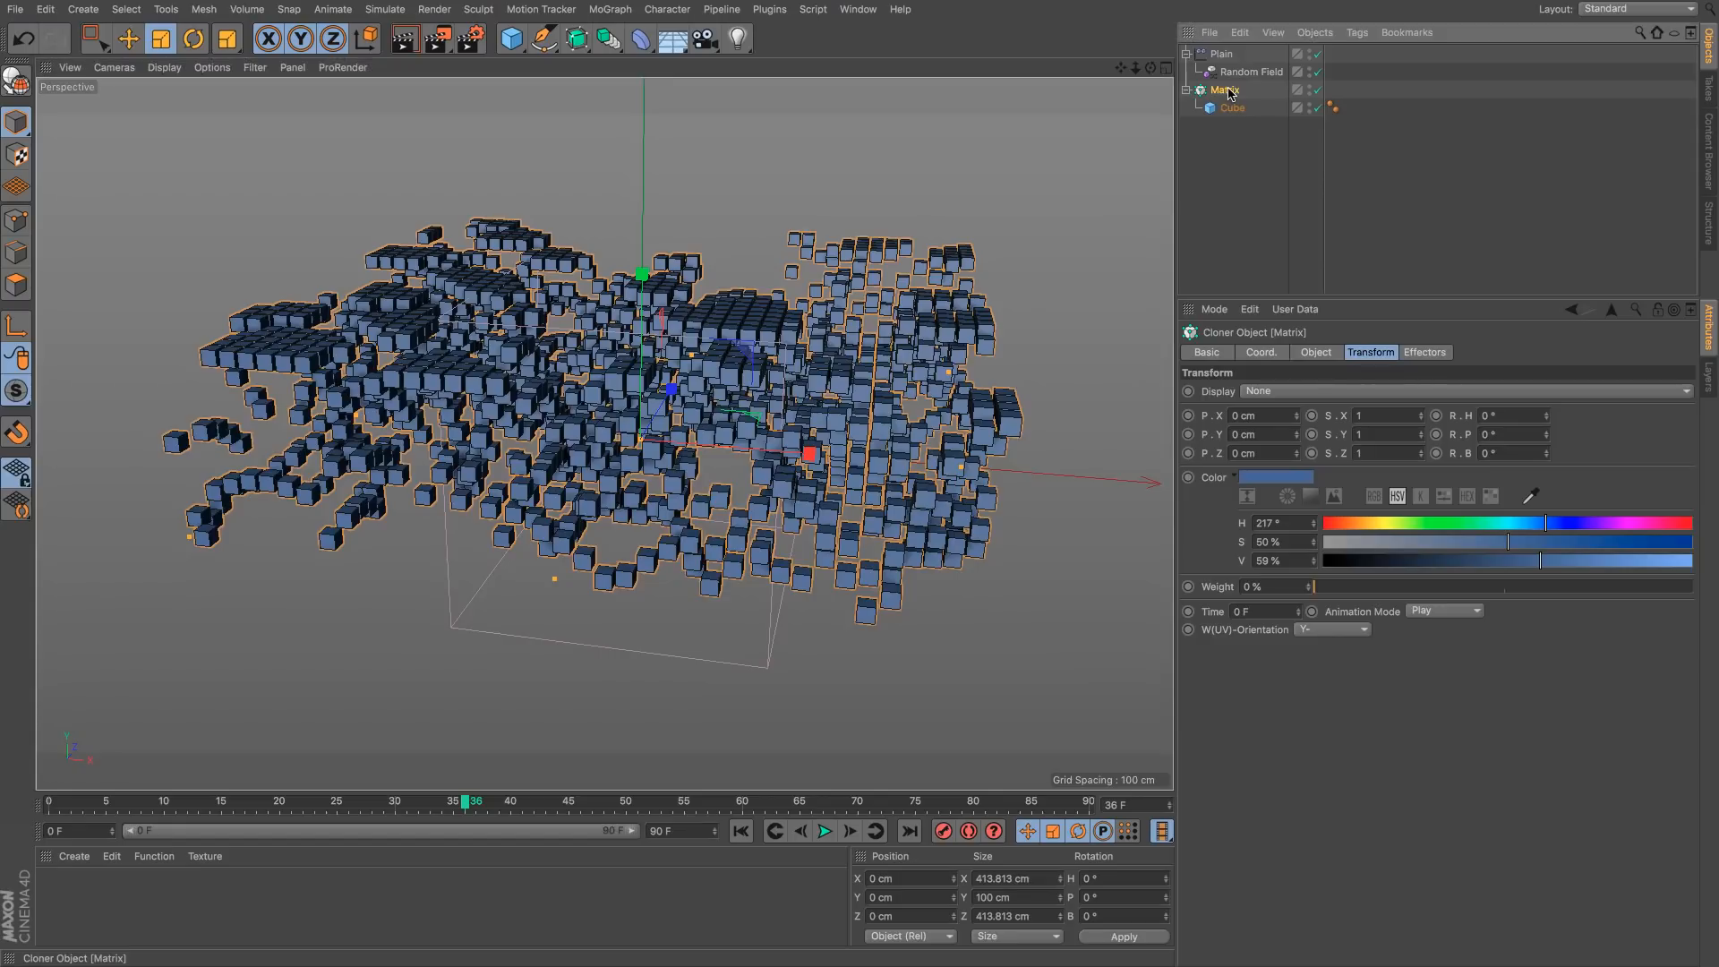
# Step: Add a Dynamics Body tag to the Matrix cloner with Individual Elements set to All, and disable the Plain effector
pyautogui.rightClick(1230, 92)
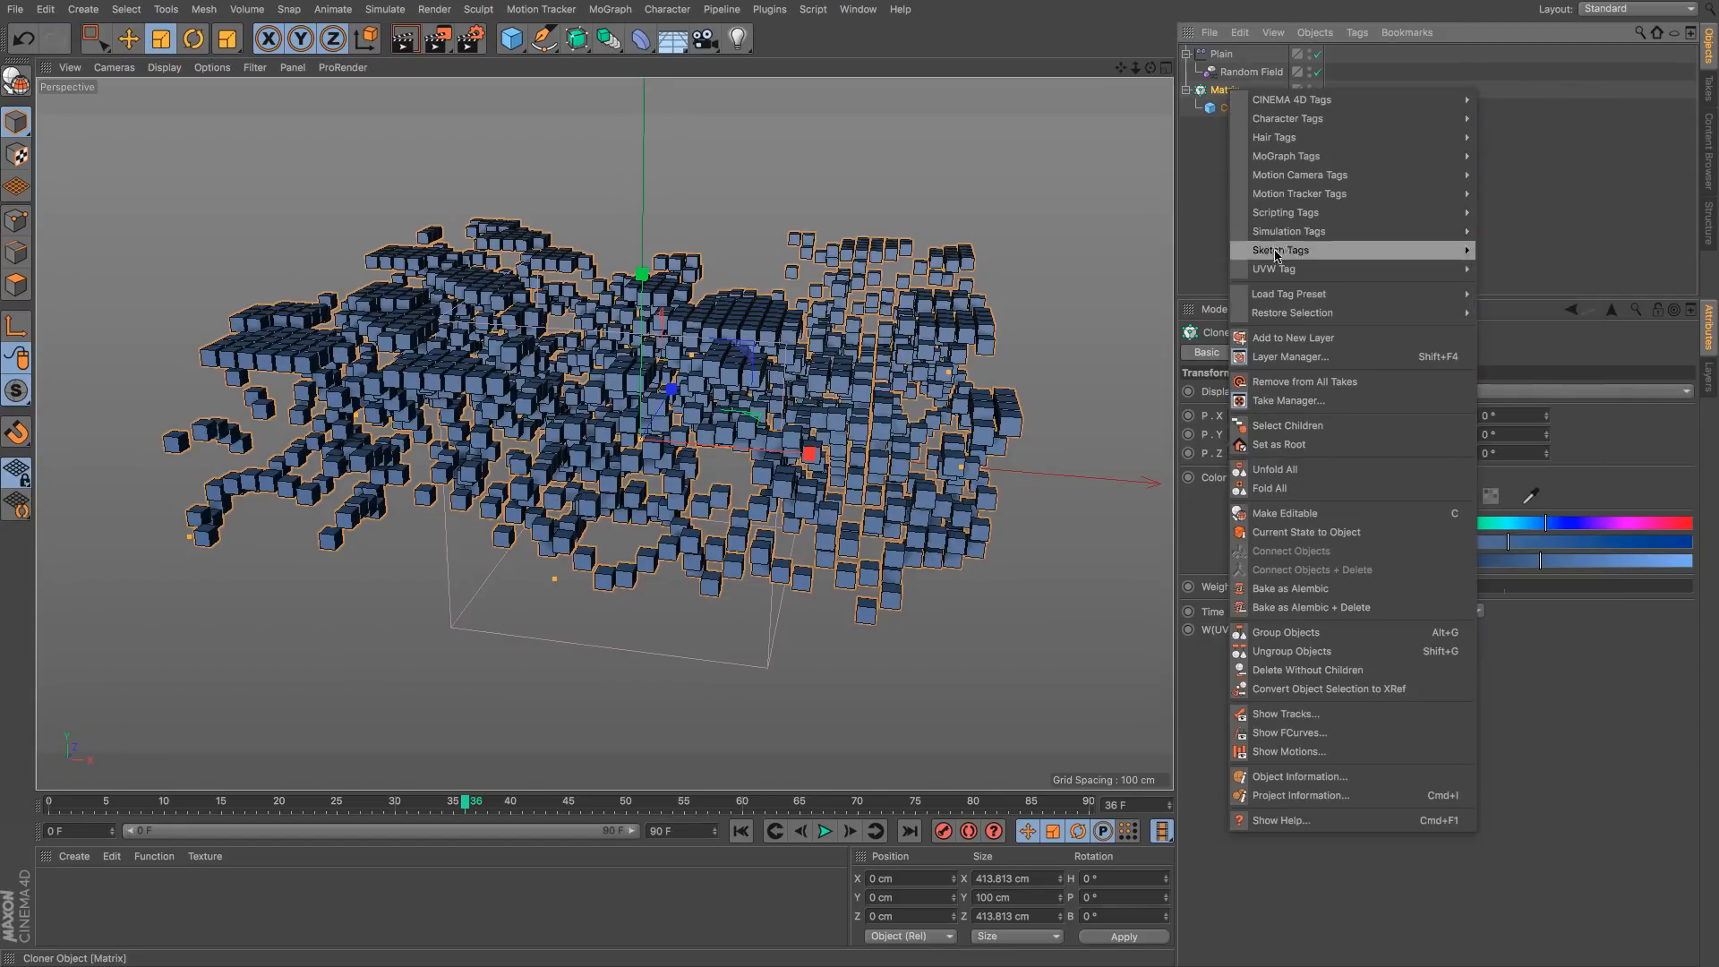
pyautogui.moveTo(1282, 232)
pyautogui.click(1513, 235)
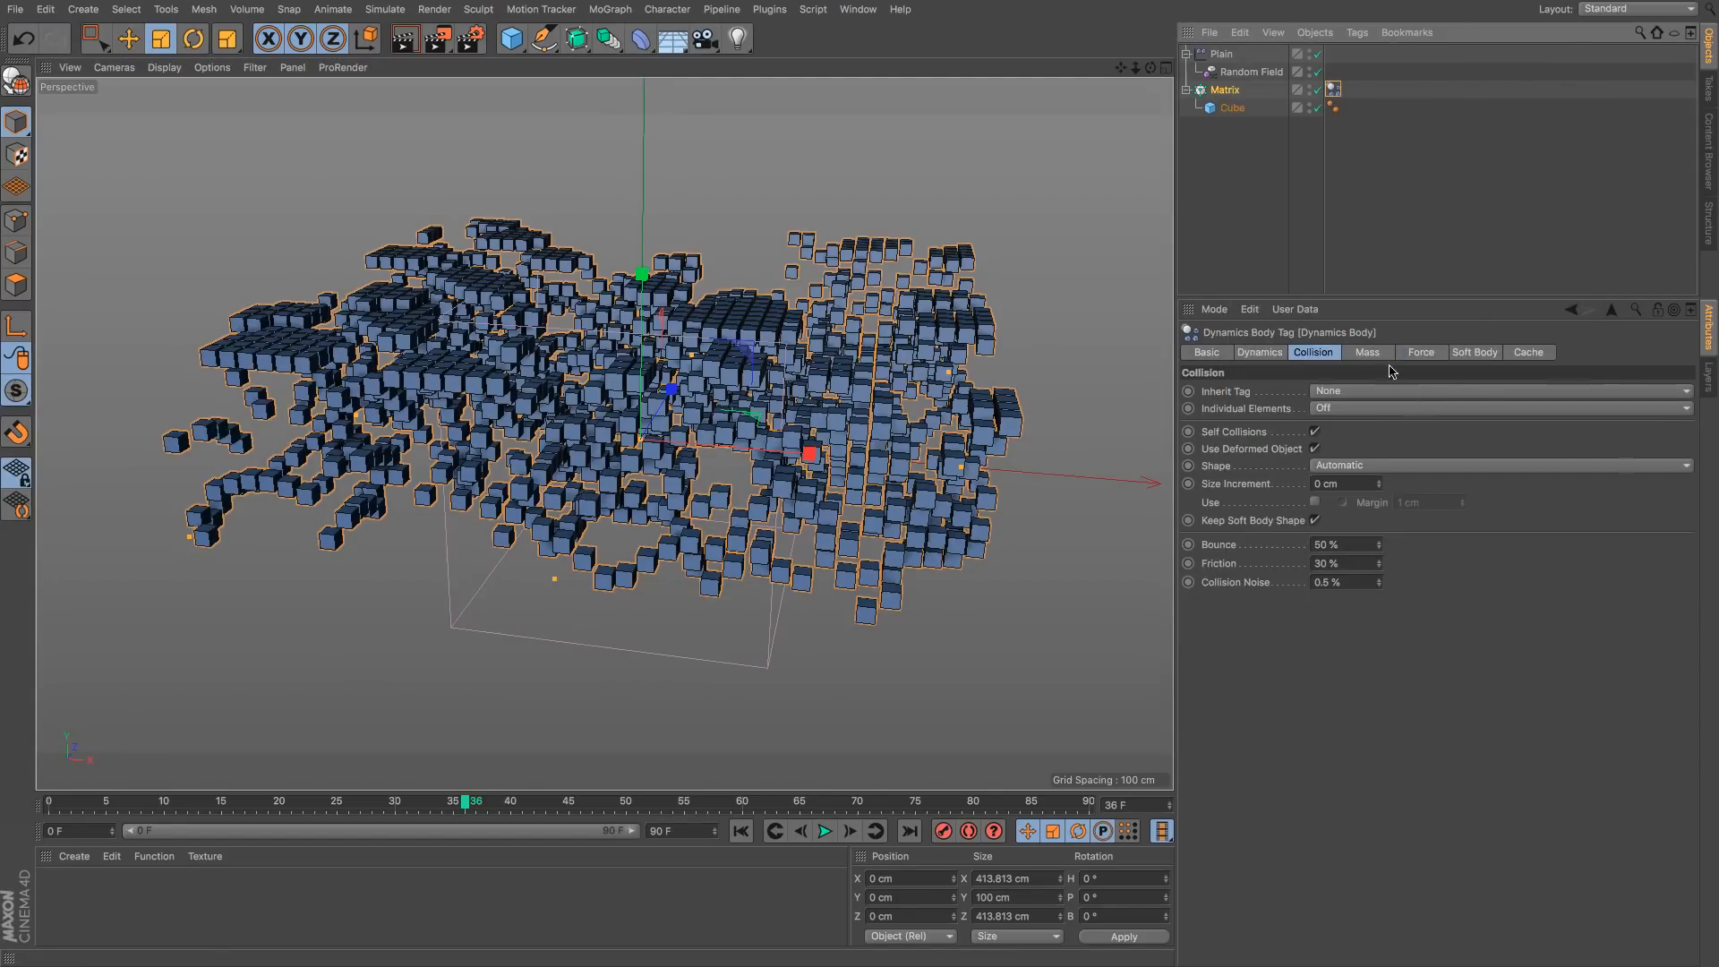
pyautogui.click(1360, 407)
pyautogui.click(1343, 481)
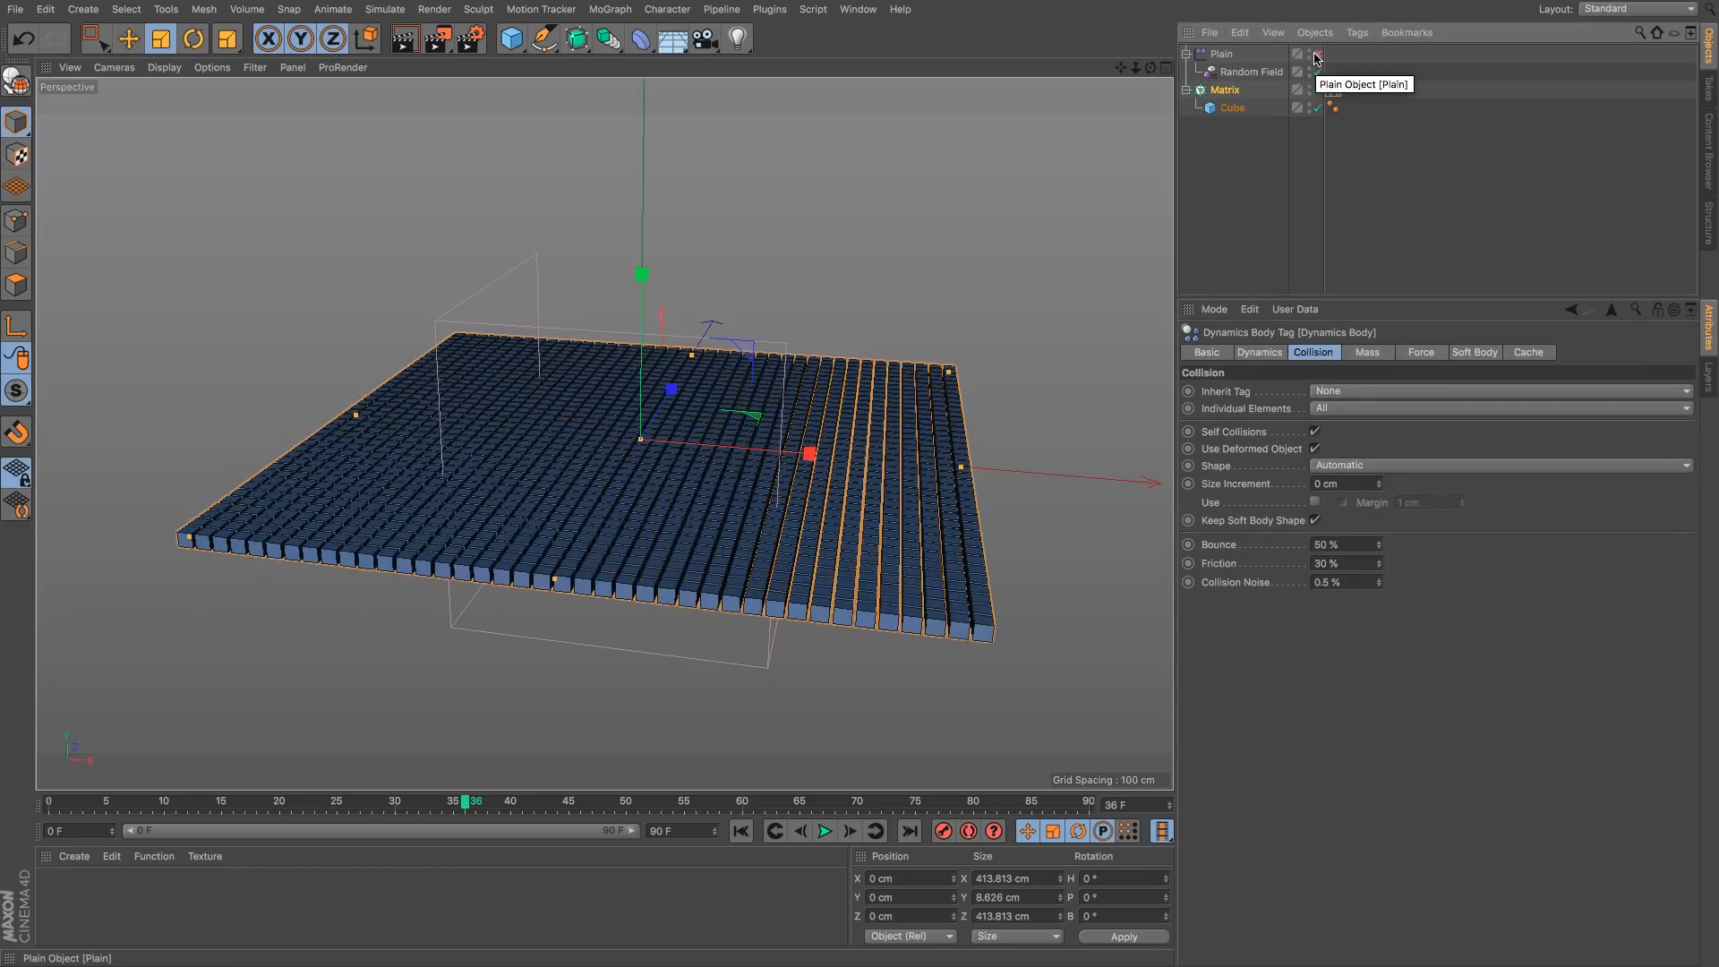
# Step: Set the project's dynamics Gravity to 0 cm
pyautogui.click(1224, 90)
pyautogui.hotkey('ctrl', 'd')
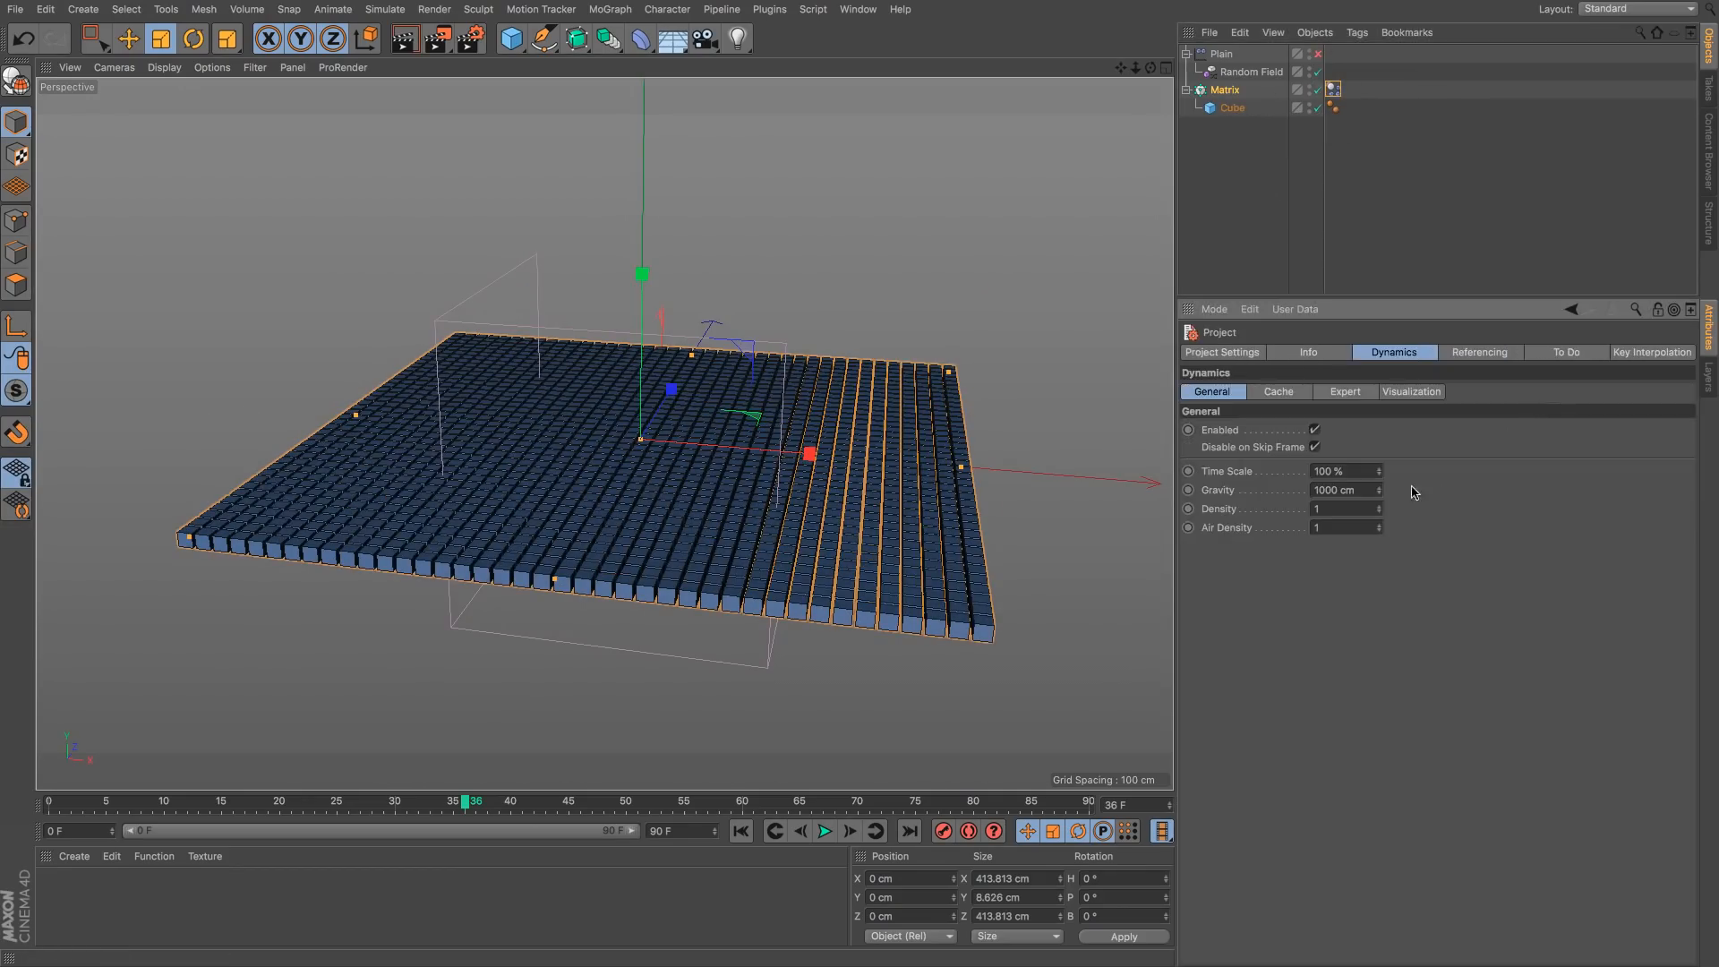
pyautogui.doubleClick(1343, 490)
pyautogui.write('0')
pyautogui.press('Return')
# Step: Add a Gravity particle modifier, assign the Random Field to its falloff, and play the simulation to about frame 56
pyautogui.click(372, 11)
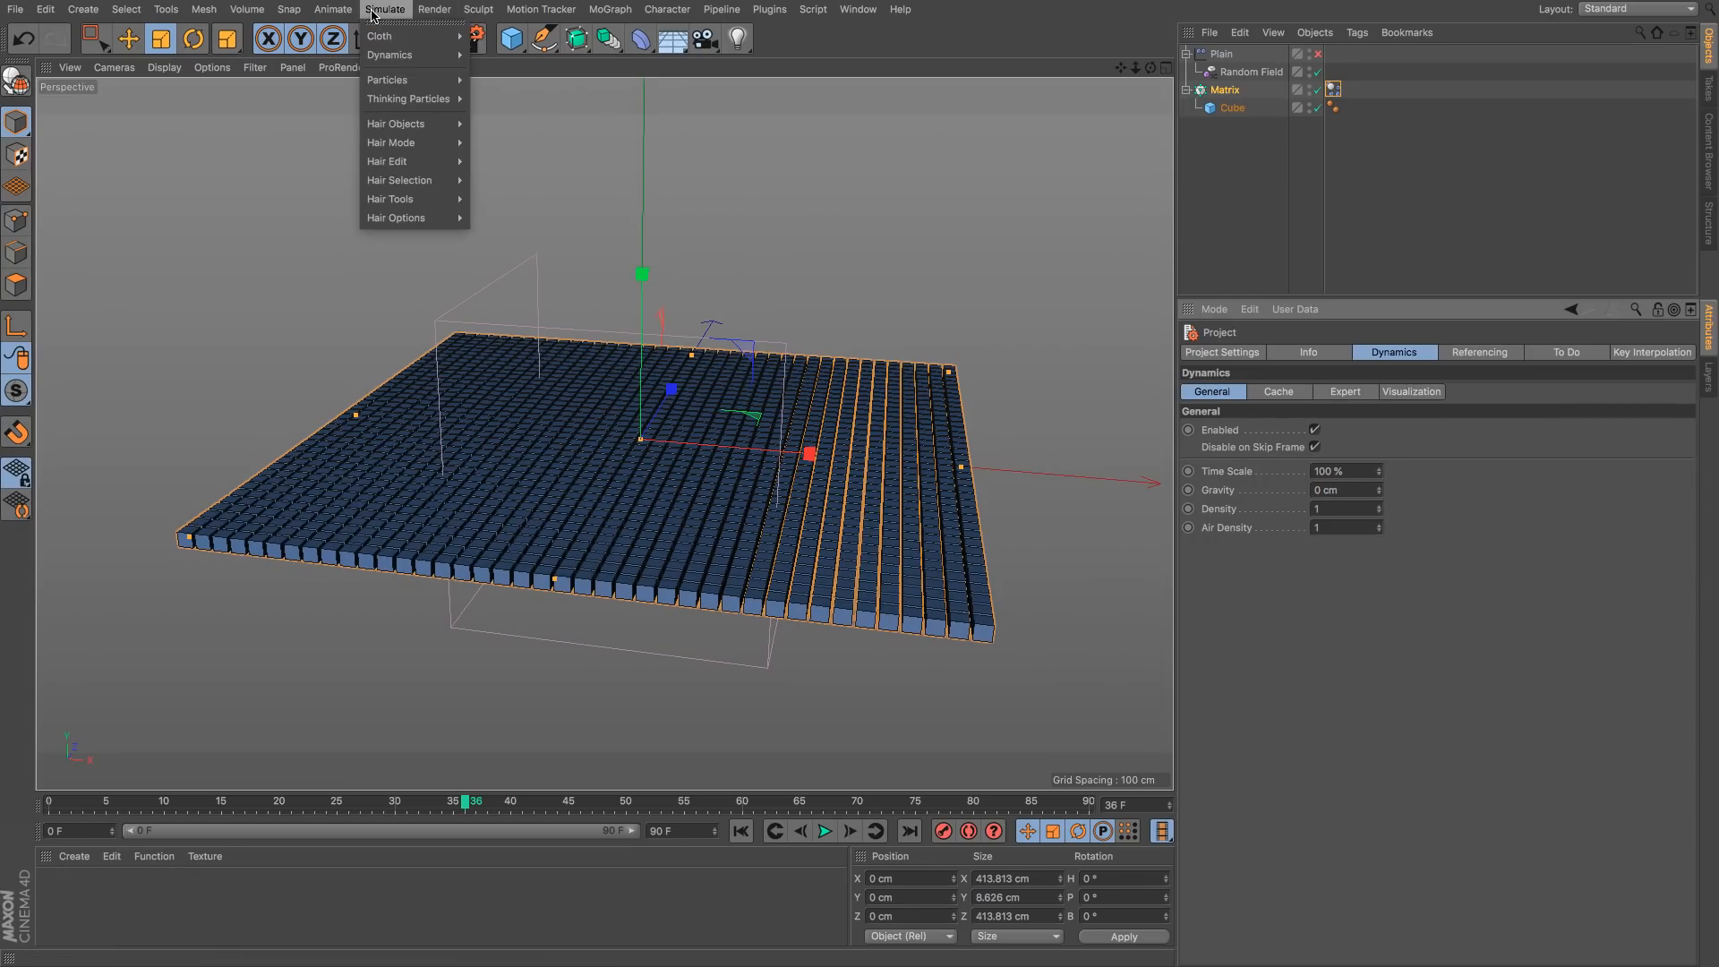
pyautogui.moveTo(412, 80)
pyautogui.click(501, 184)
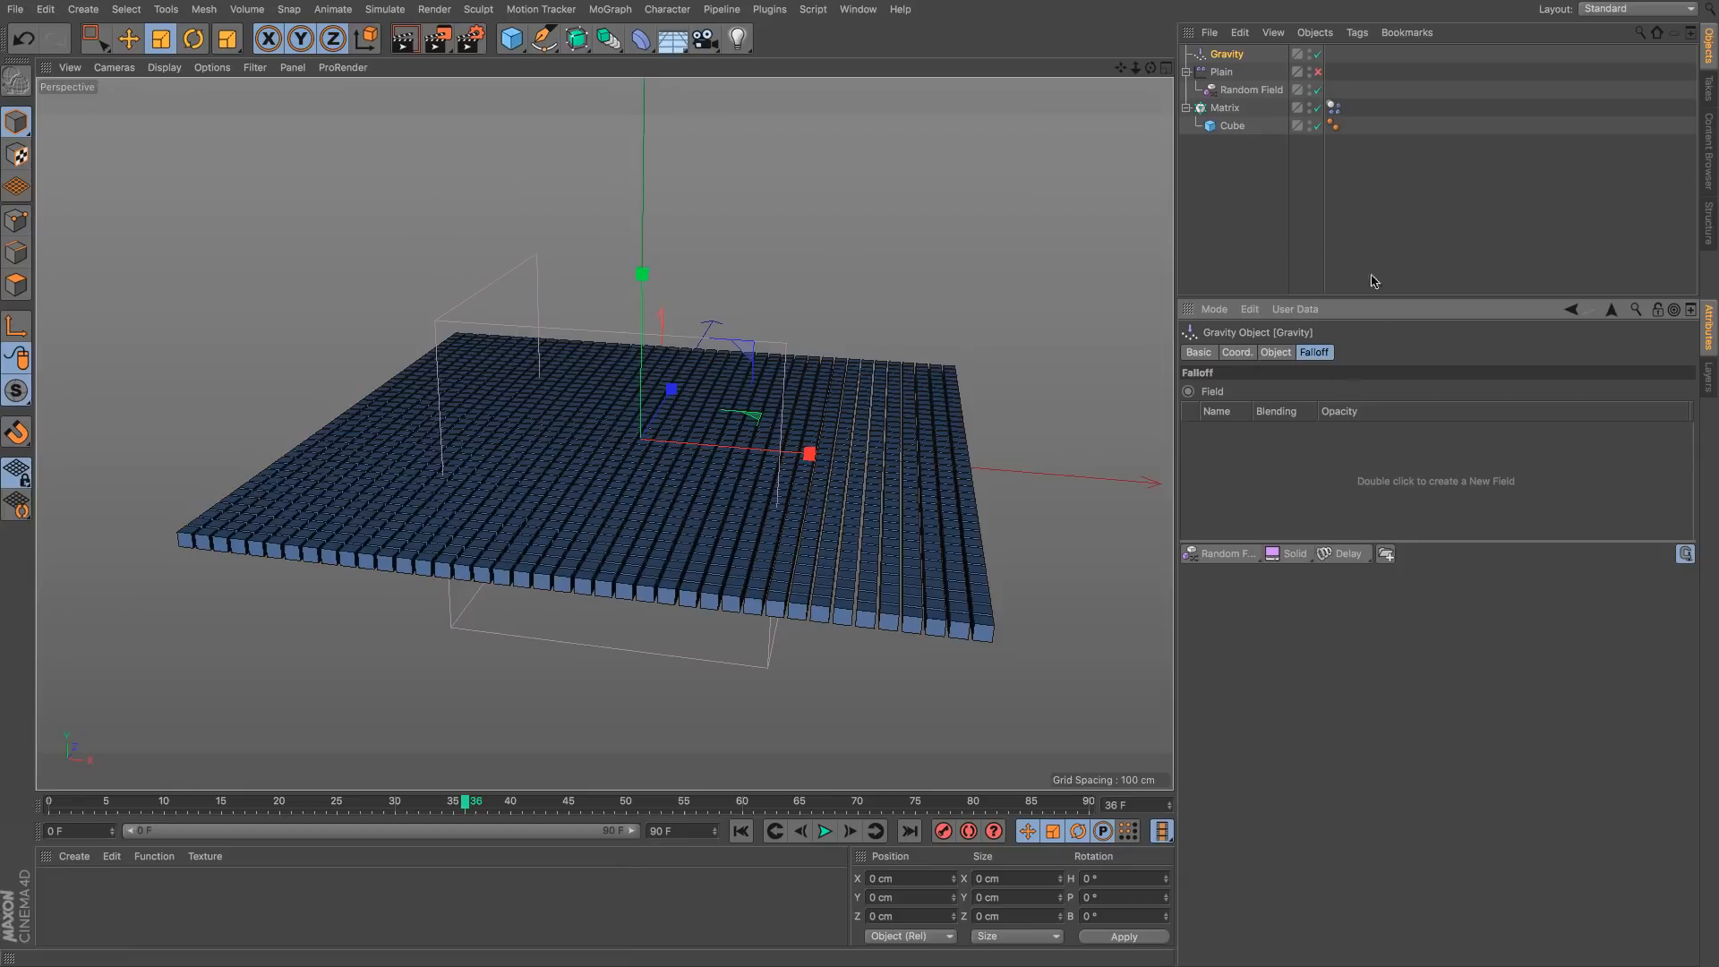
pyautogui.moveTo(1252, 89); pyautogui.dragTo(1253, 475)
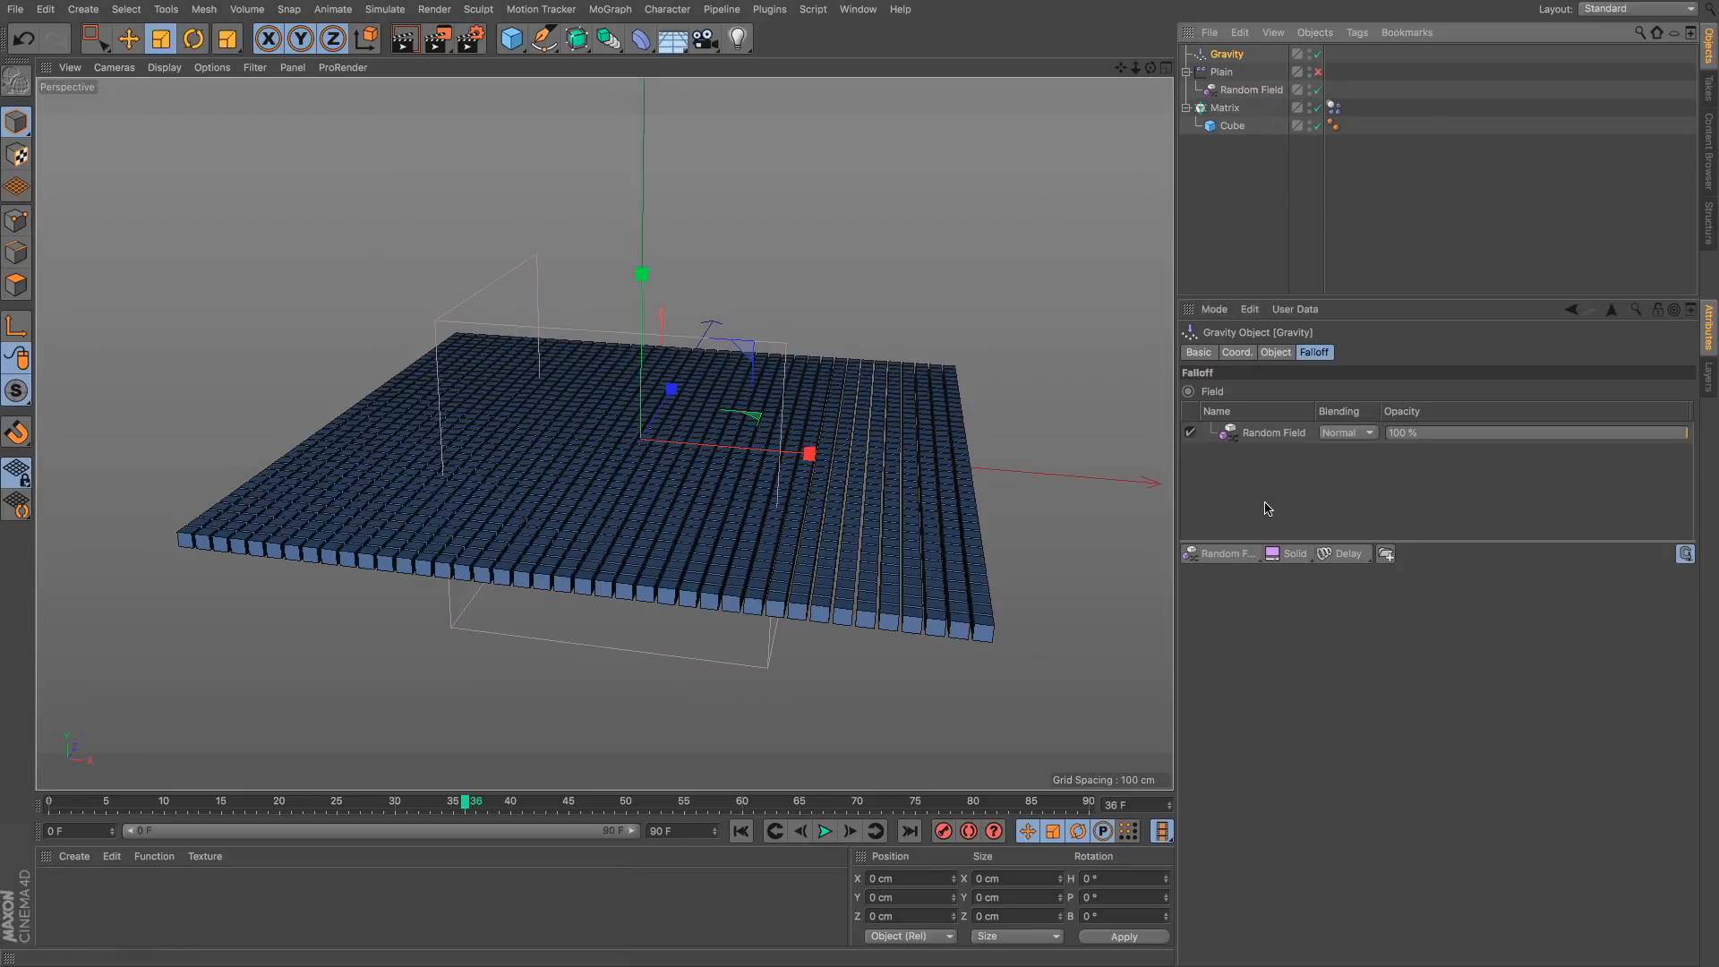
pyautogui.click(824, 832)
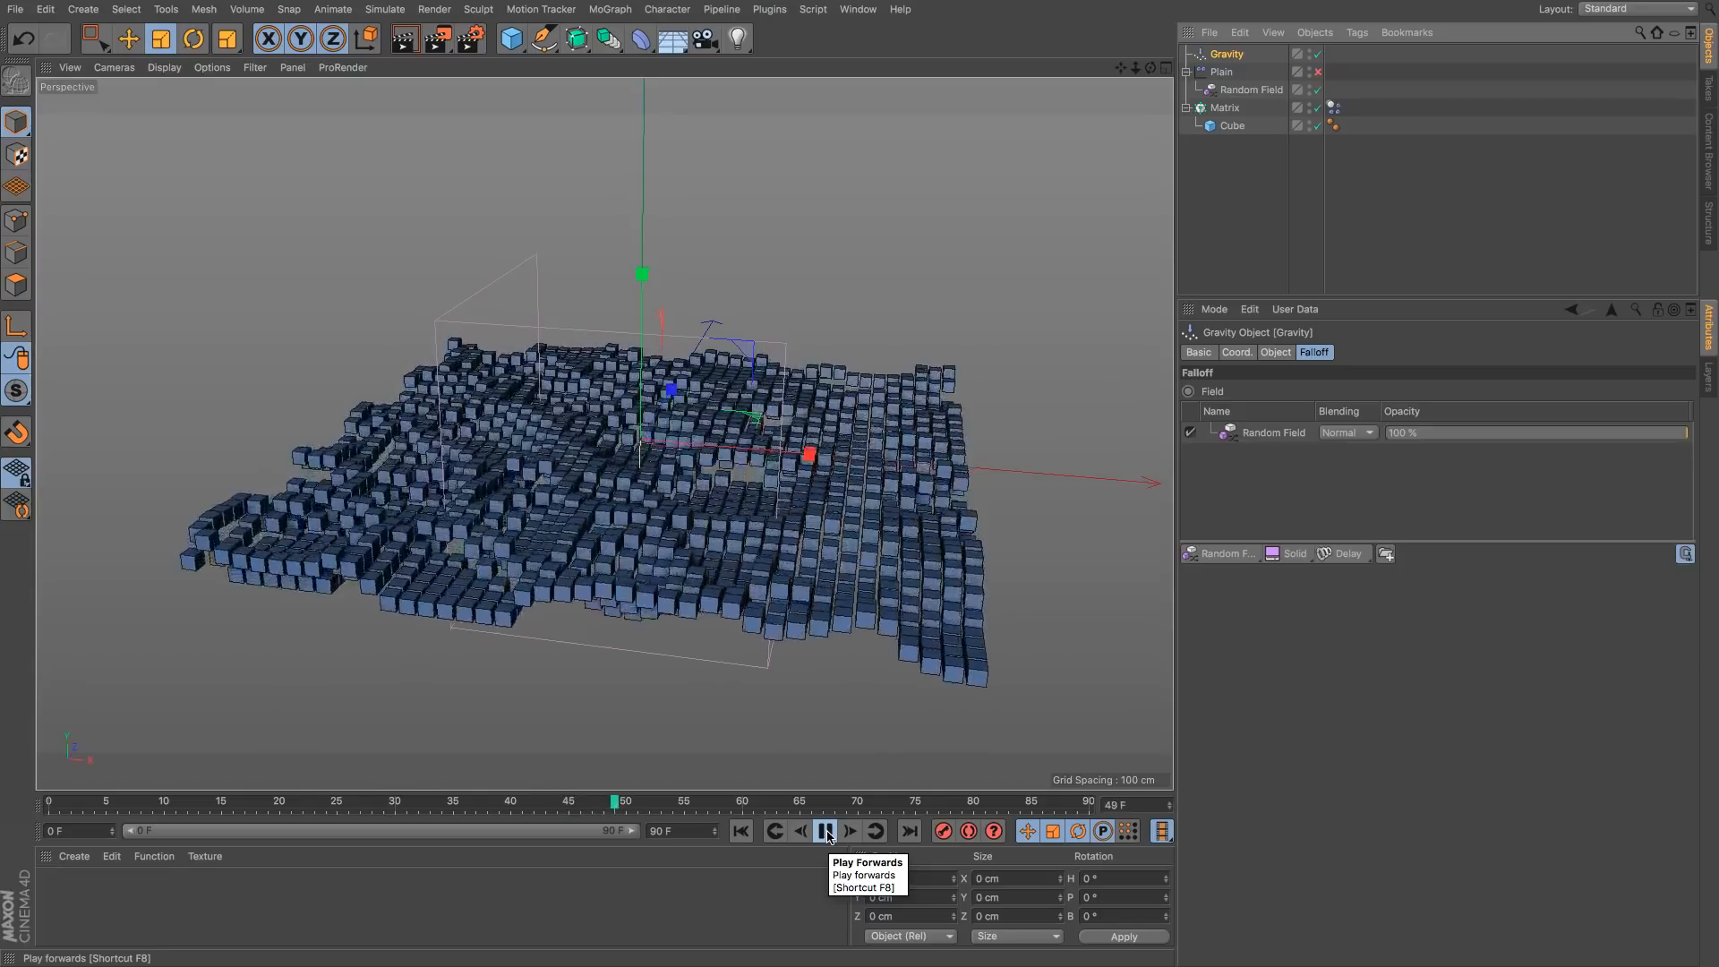
pyautogui.press('F8')
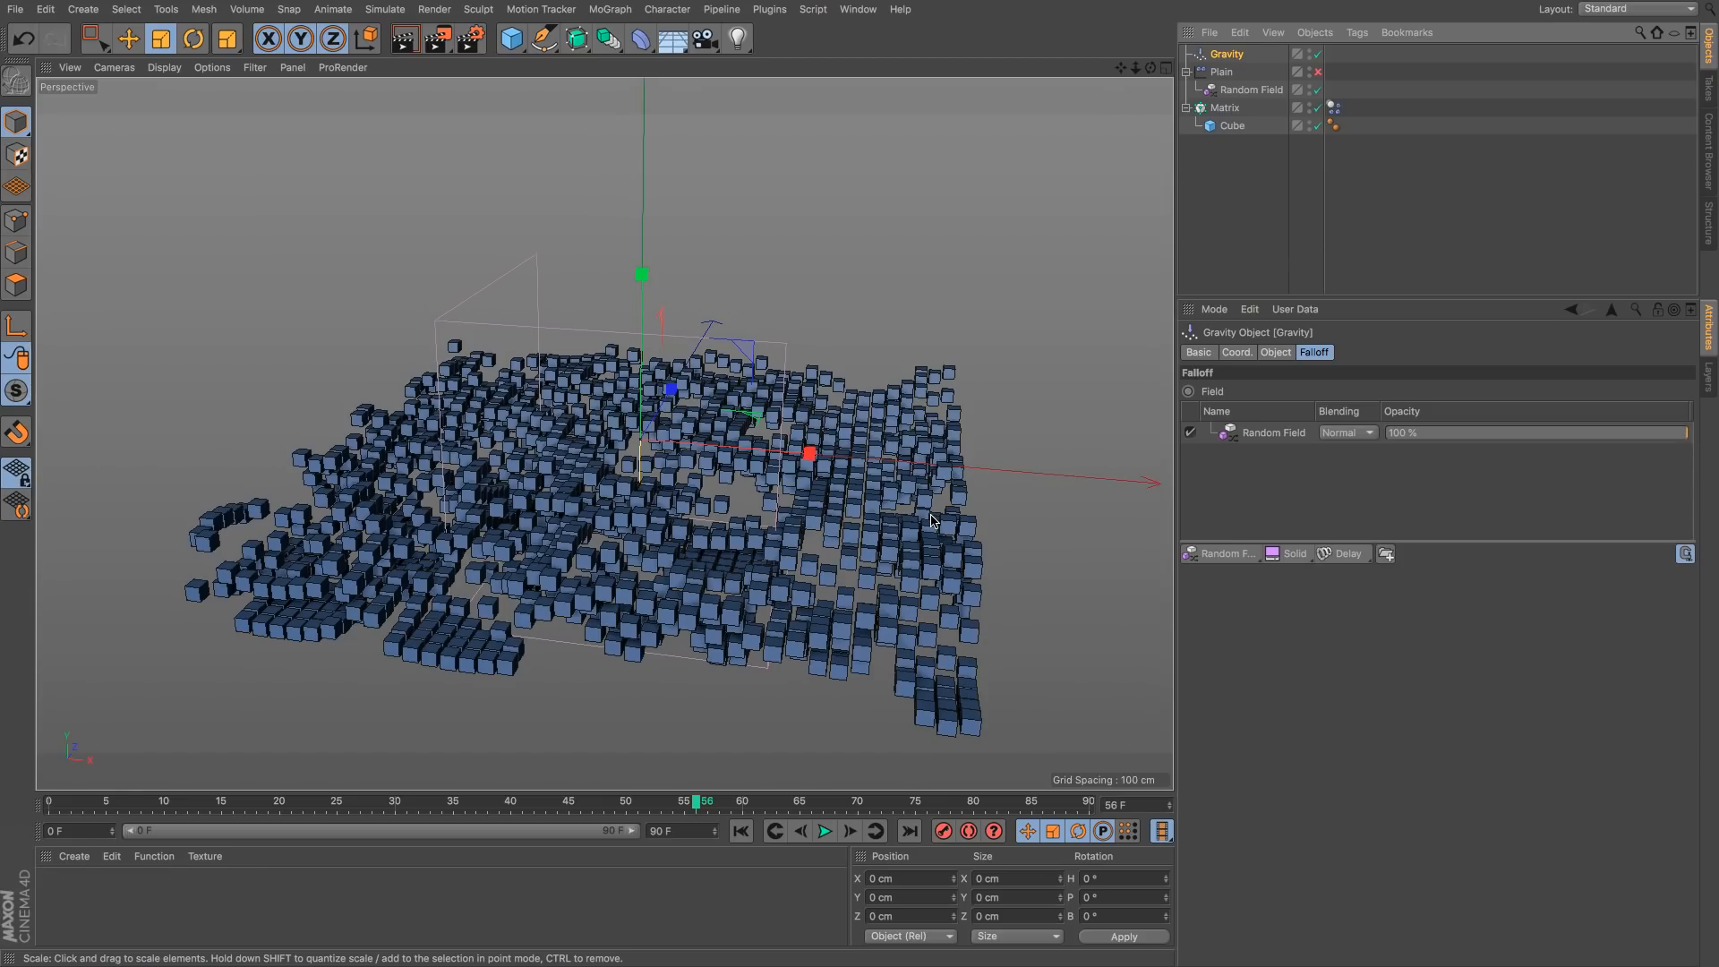
# Step: In a new project, add a cube, duplicate it upward and stretch the original to about 655 cm in Z
pyautogui.click(1220, 260)
pyautogui.press('super+n')
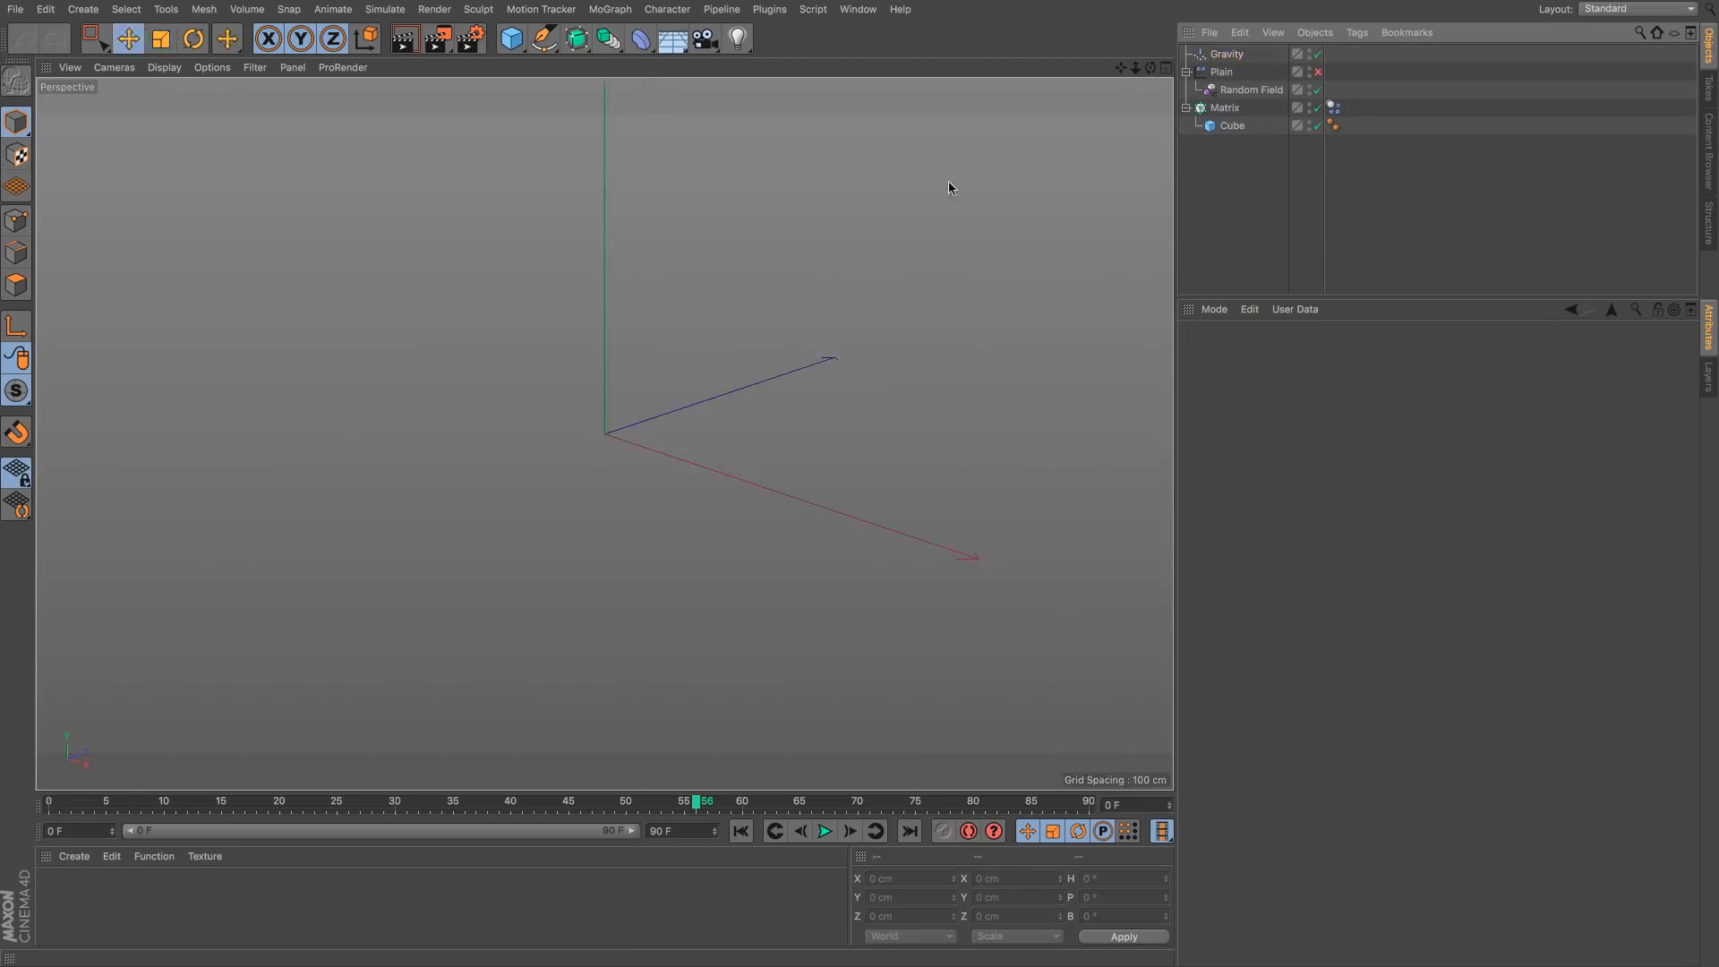
pyautogui.click(511, 38)
pyautogui.keyDown('ctrl'); pyautogui.moveTo(601, 267); pyautogui.dragTo(605, 117); pyautogui.keyUp('ctrl')
pyautogui.click(639, 534)
pyautogui.moveTo(707, 417); pyautogui.dragTo(844, 372)
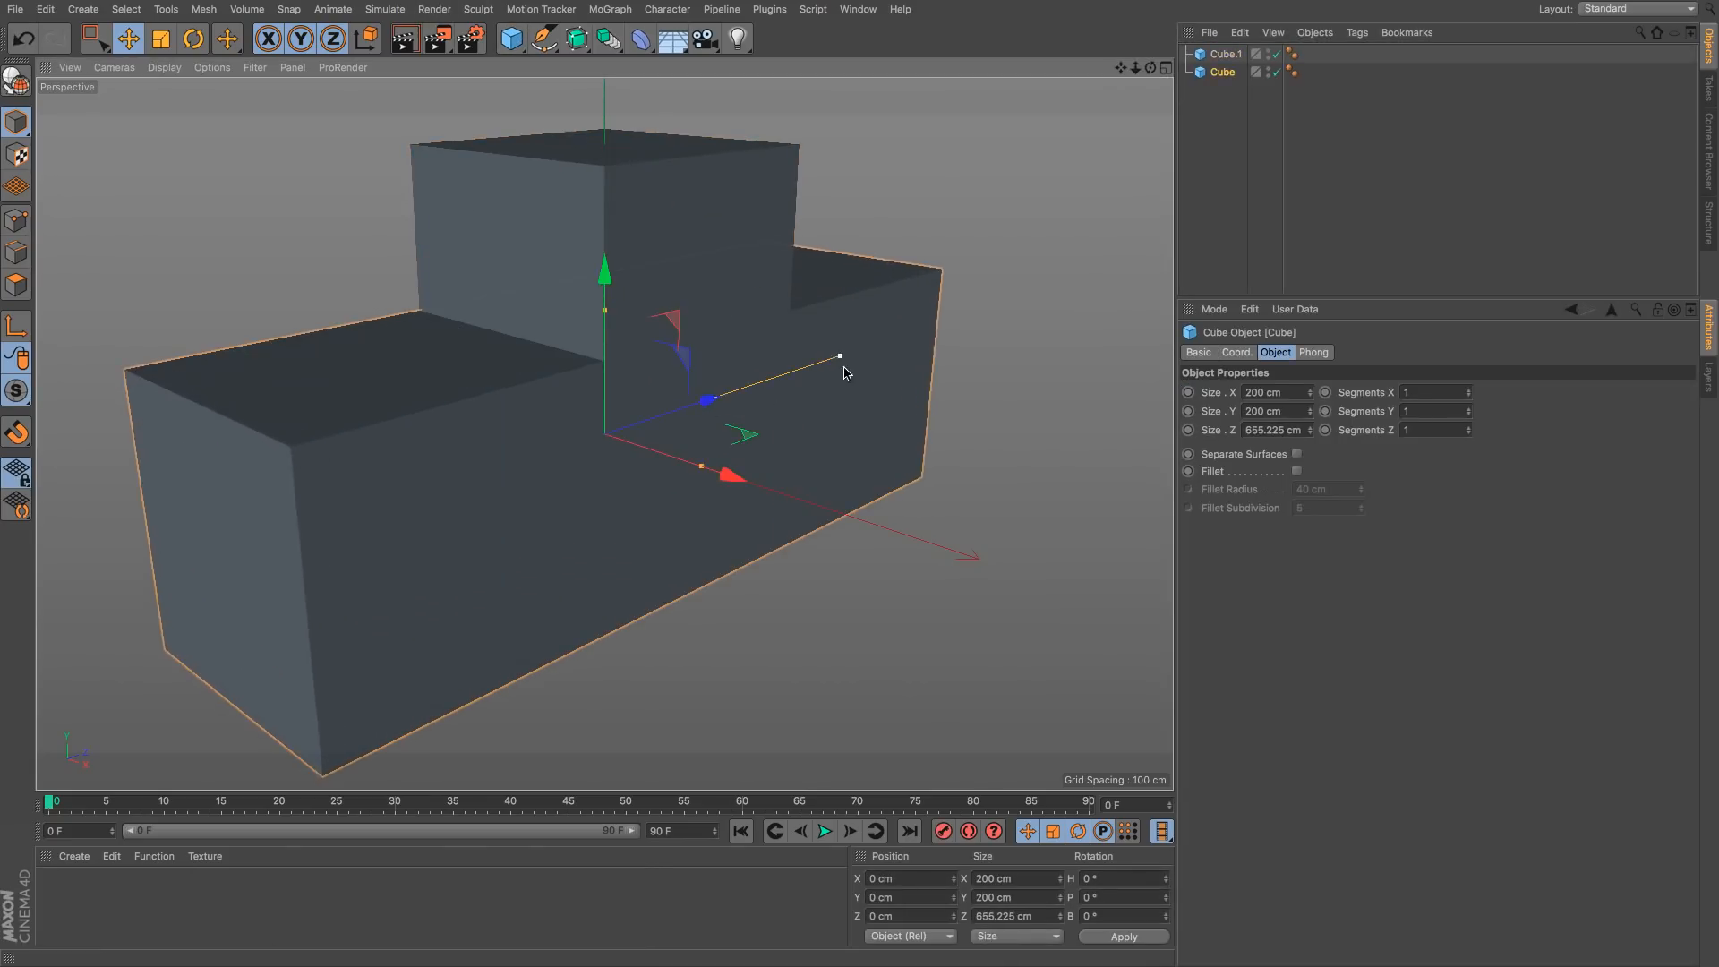
# Step: Add a sphere beside the long cube and duplicate it so two spheres sit on each side like wheels
pyautogui.click(514, 39)
pyautogui.click(849, 105)
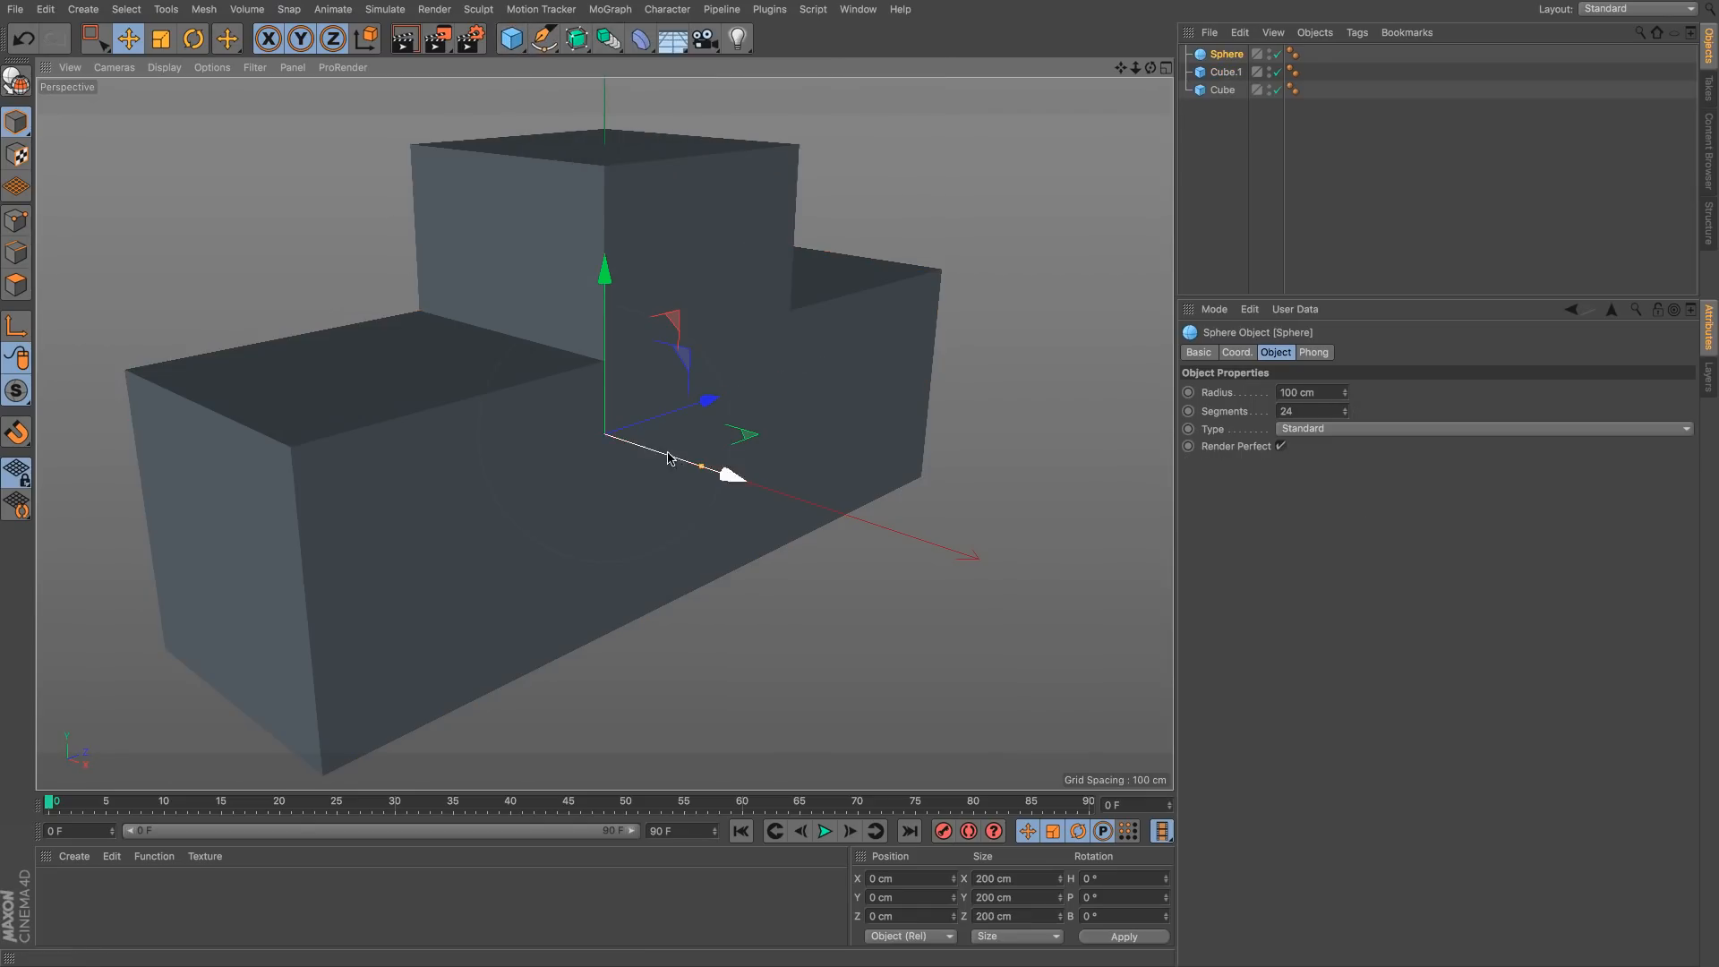
pyautogui.moveTo(672, 454); pyautogui.dragTo(815, 515)
pyautogui.moveTo(819, 452); pyautogui.dragTo(1089, 223)
pyautogui.keyDown('shift'); pyautogui.click(750, 535); pyautogui.keyUp('shift')
# Step: Combine all cubes and spheres in a Volume Builder and place it inside a Volume Mesher
pyautogui.click(247, 9)
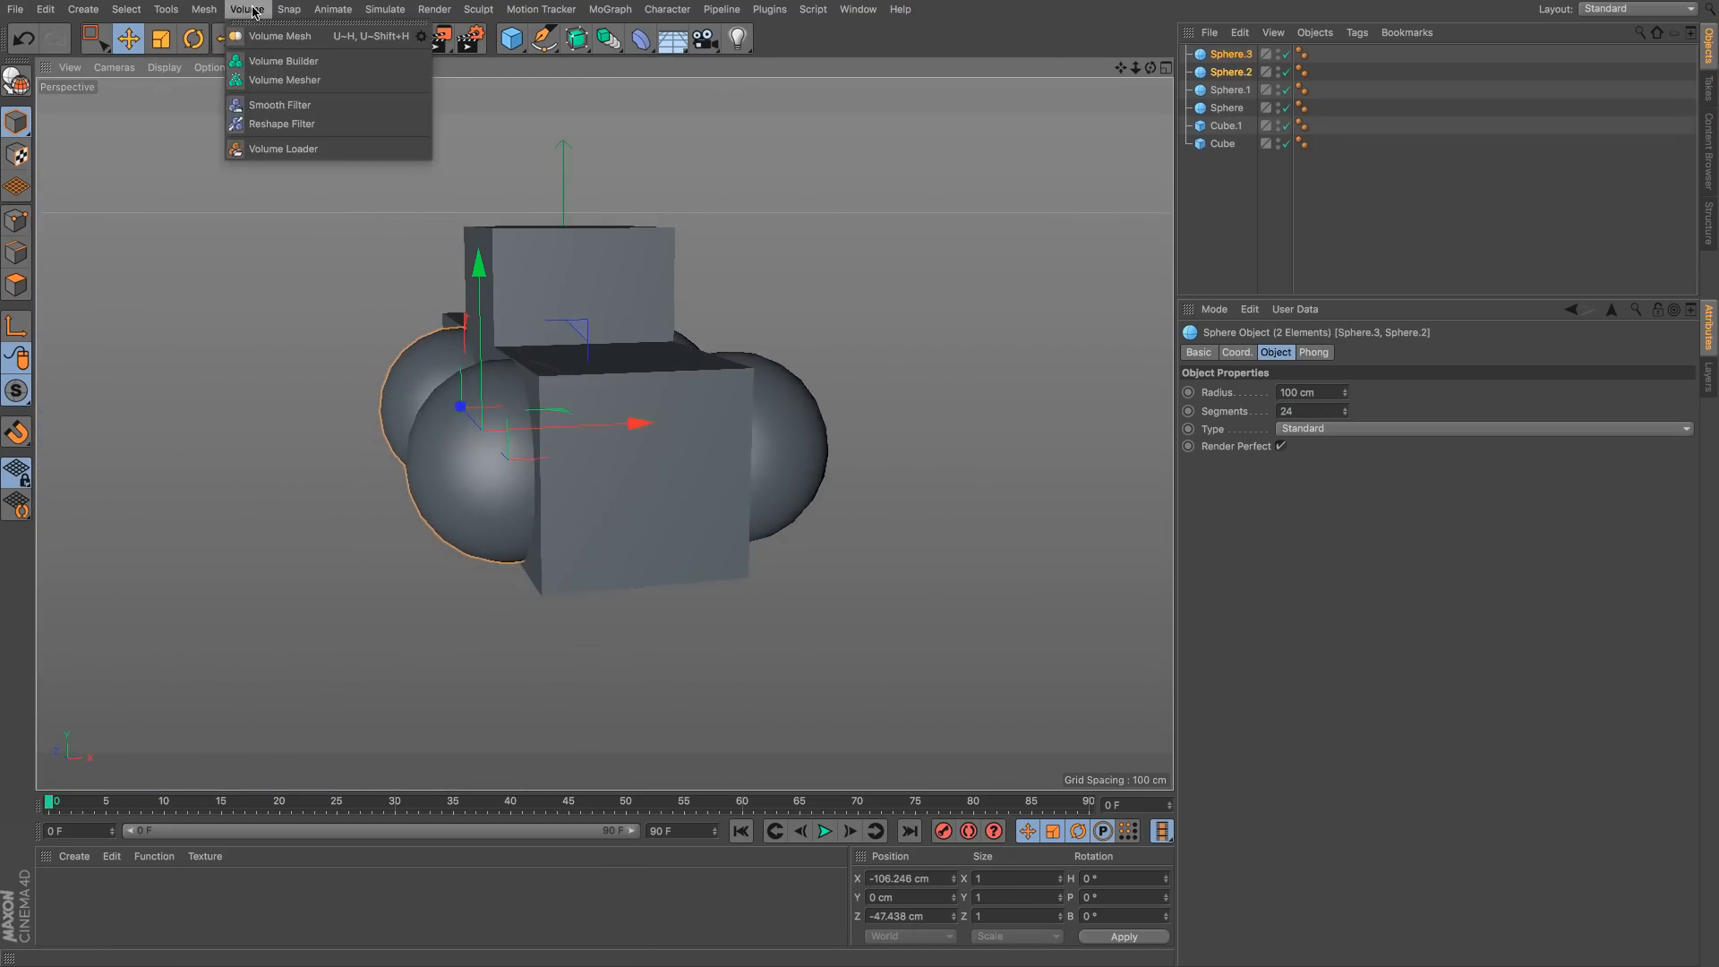
pyautogui.click(283, 61)
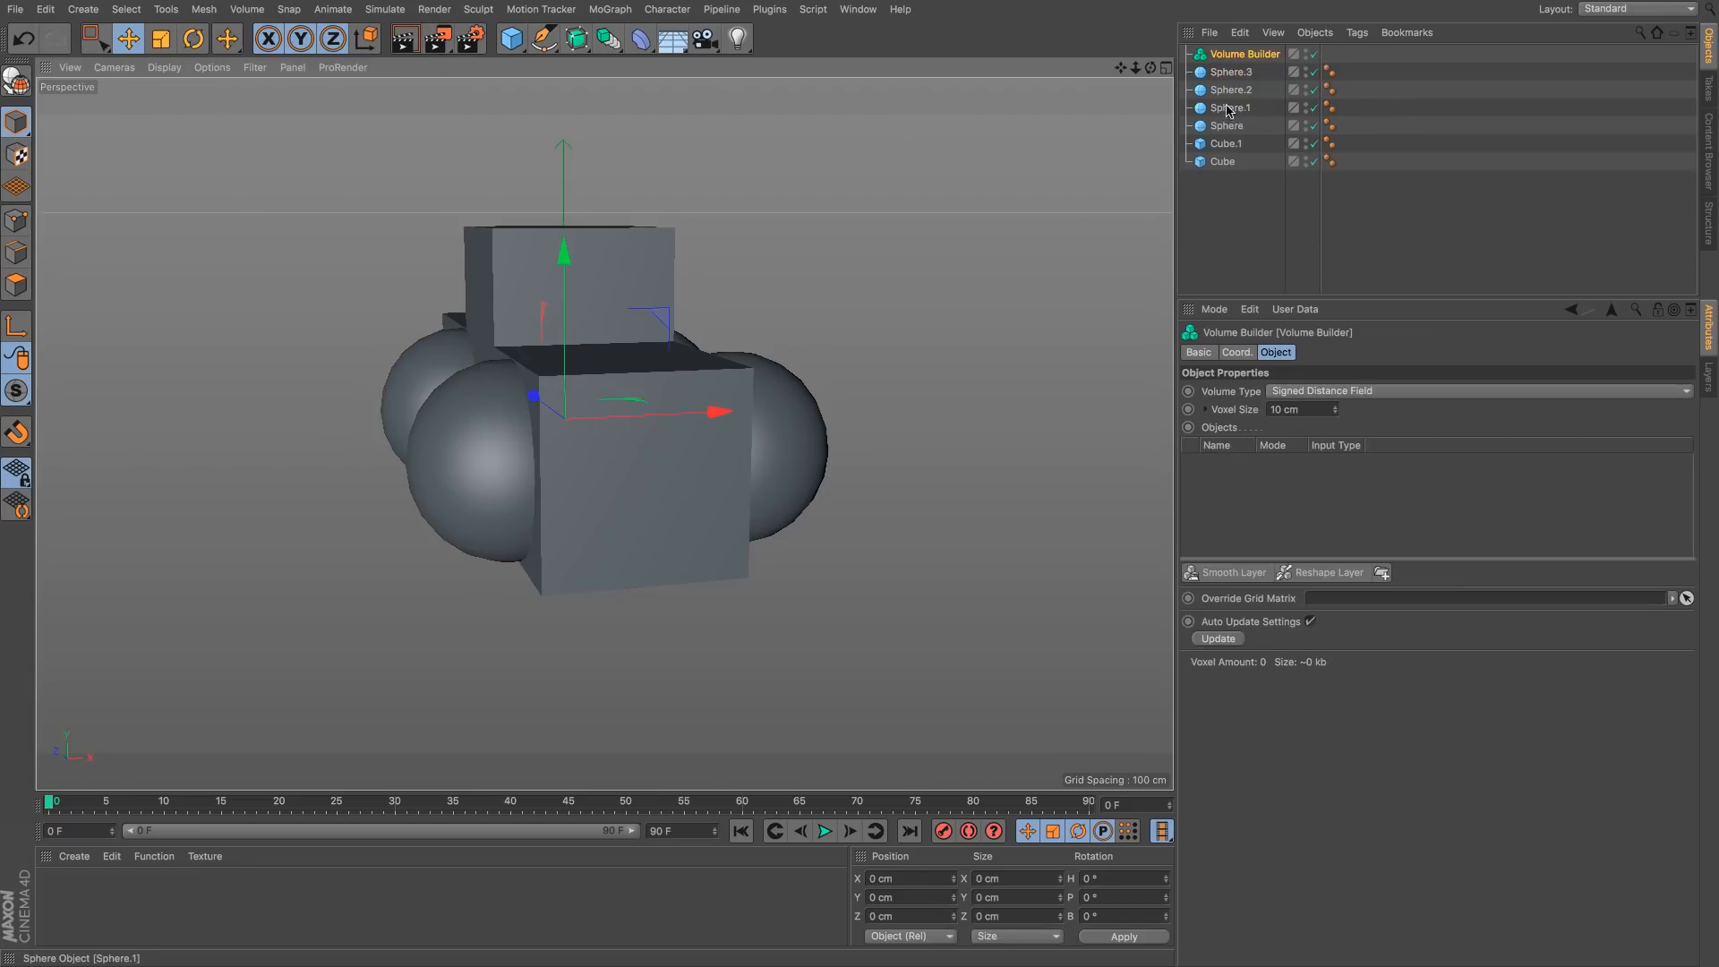
pyautogui.hotkey('ctrl', 'a')
pyautogui.moveTo(1248, 66); pyautogui.dragTo(1257, 56)
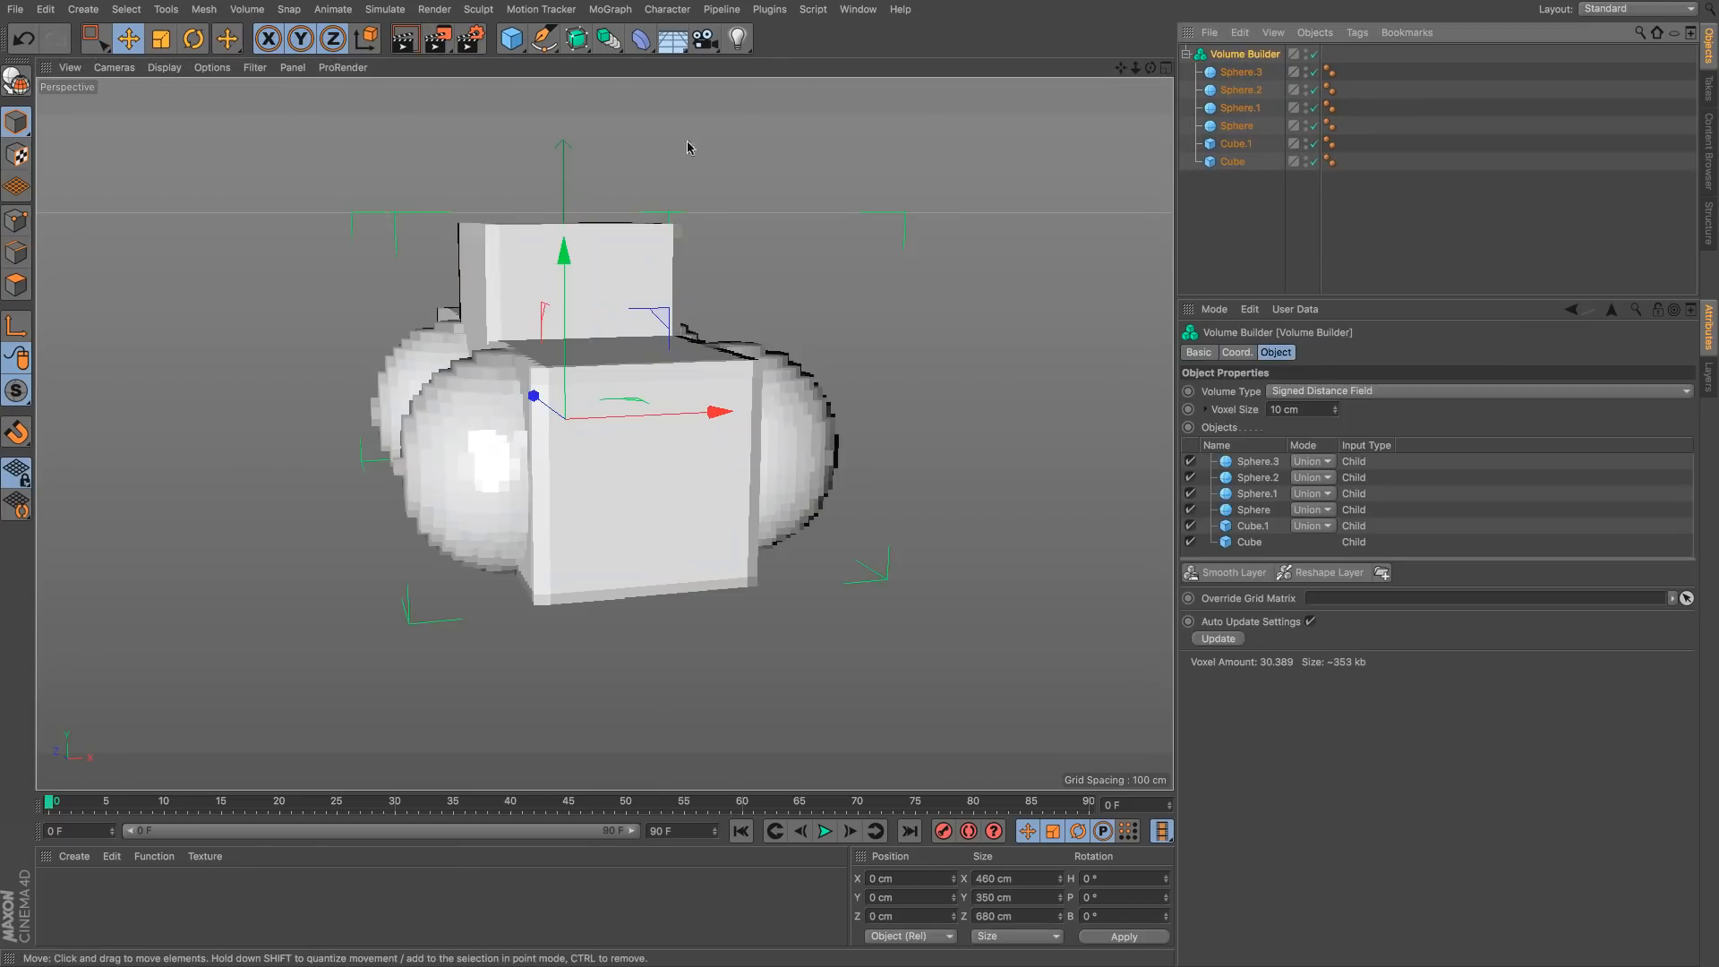
pyautogui.click(247, 9)
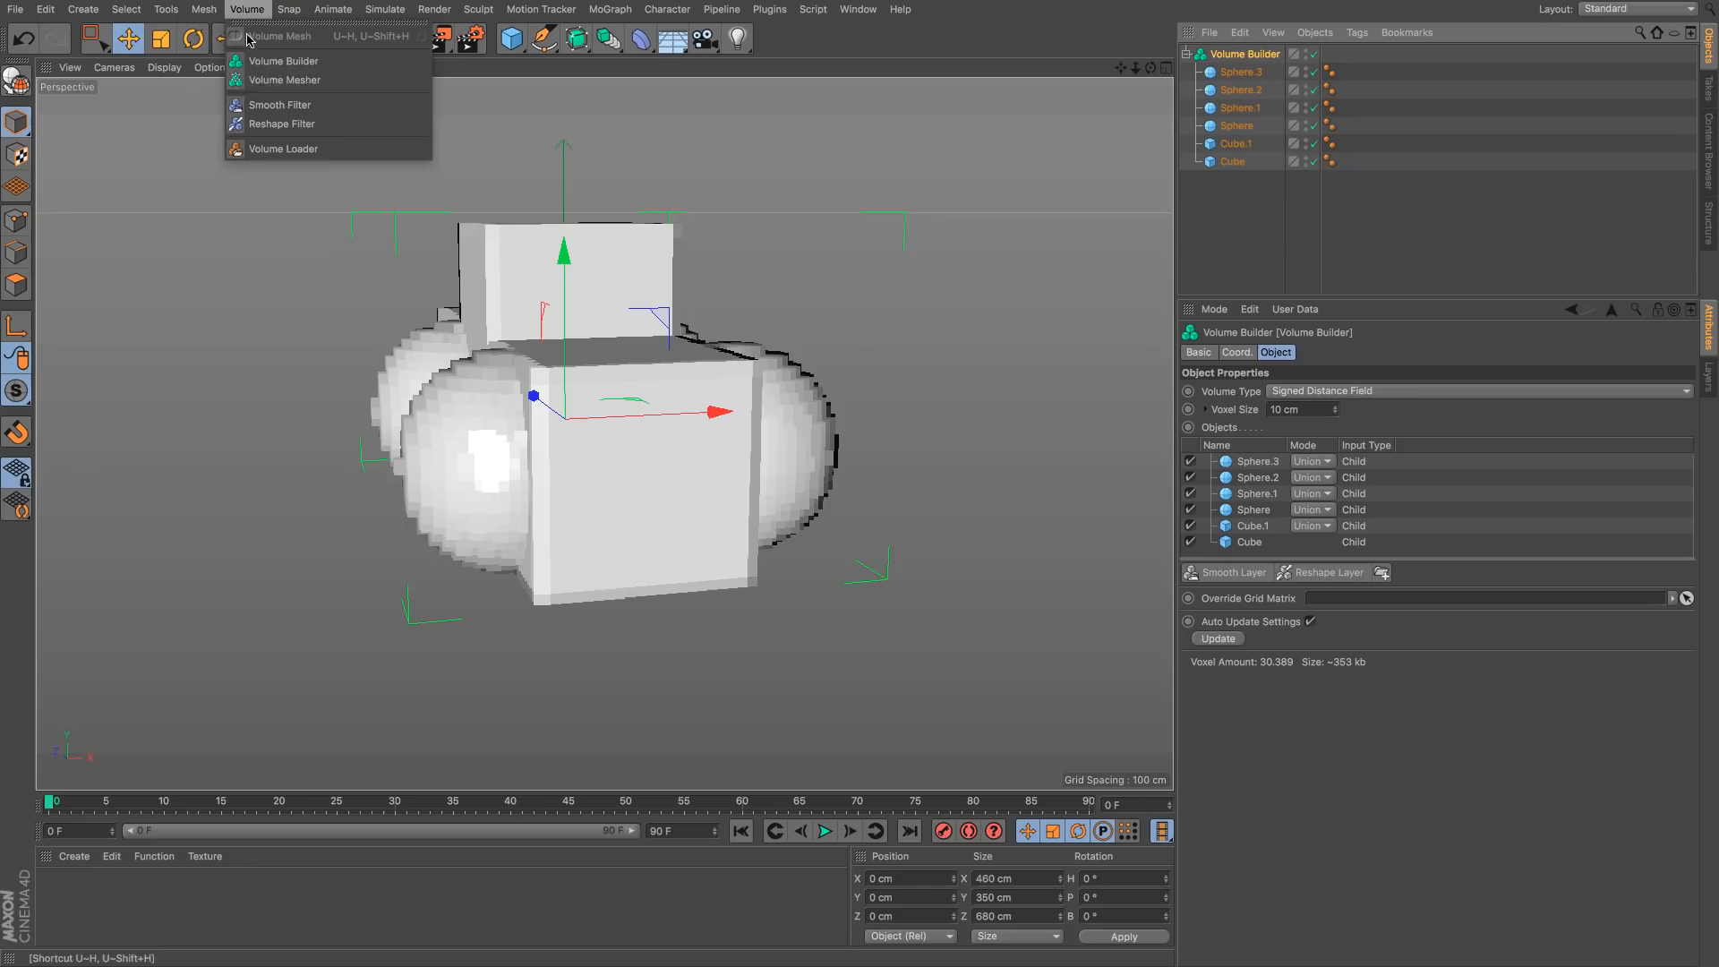
pyautogui.click(281, 79)
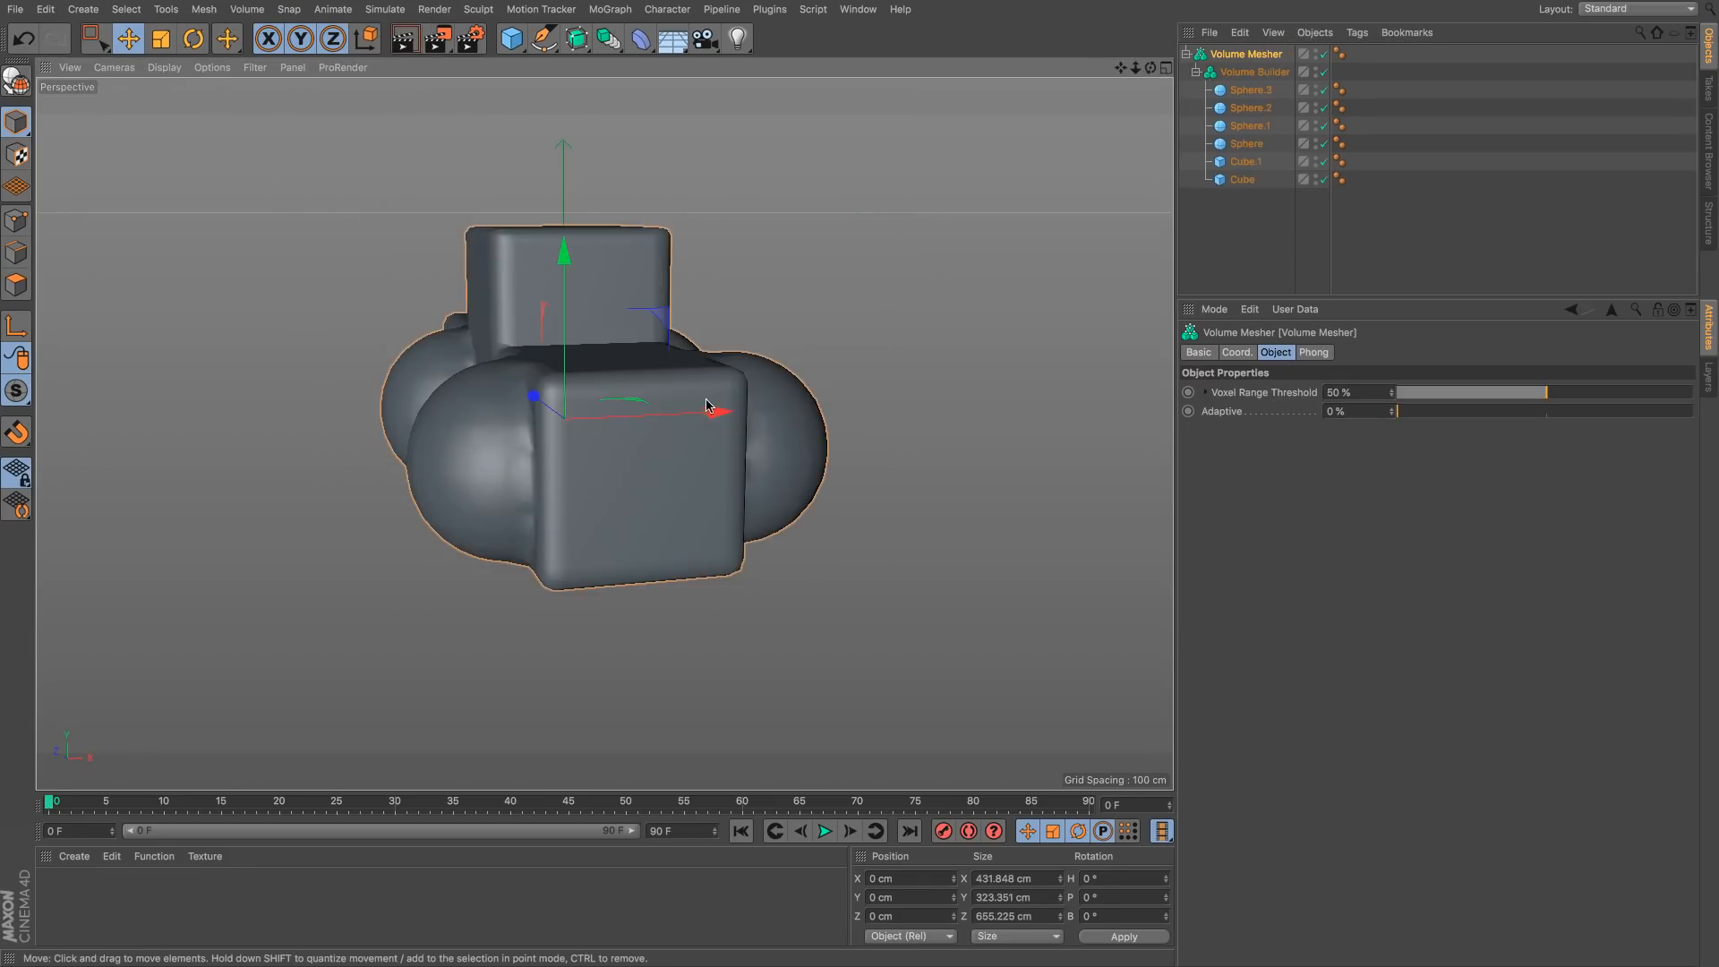
# Step: Lower all four spheres together by about 31 cm in the meshed volume
pyautogui.keyDown('alt'); pyautogui.moveTo(710, 395); pyautogui.dragTo(841, 354); pyautogui.keyUp('alt')
pyautogui.click(1250, 90)
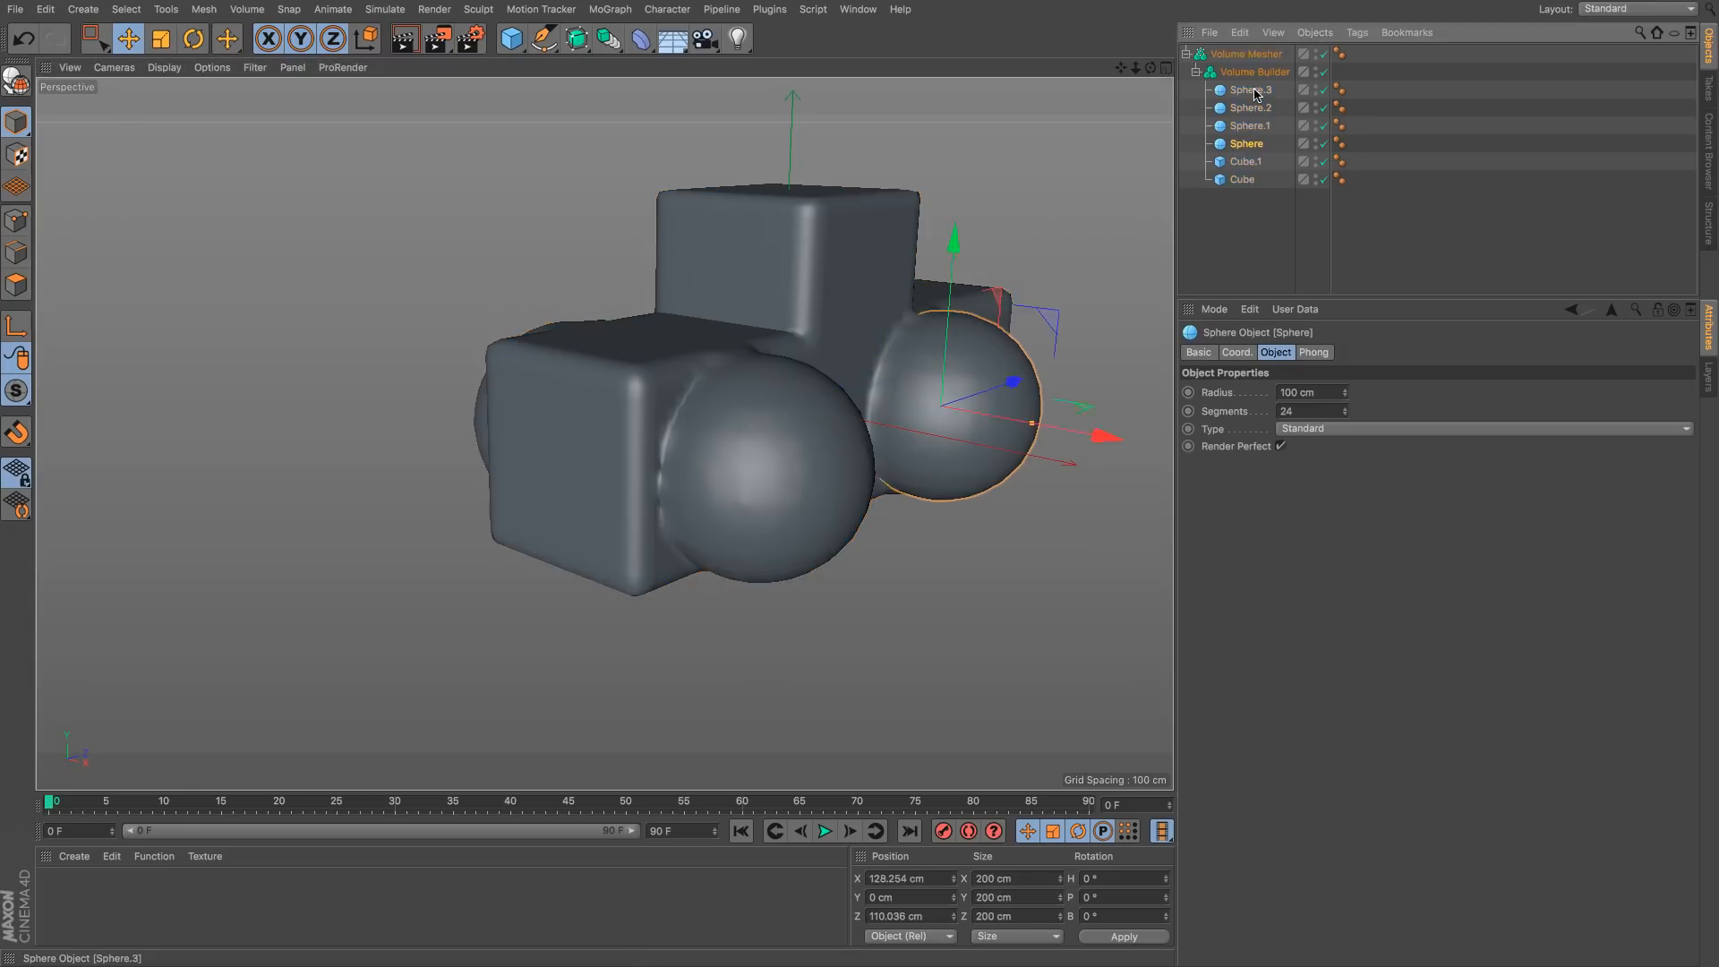
pyautogui.keyDown('shift'); pyautogui.click(1246, 143); pyautogui.keyUp('shift')
pyautogui.moveTo(766, 296); pyautogui.dragTo(765, 328)
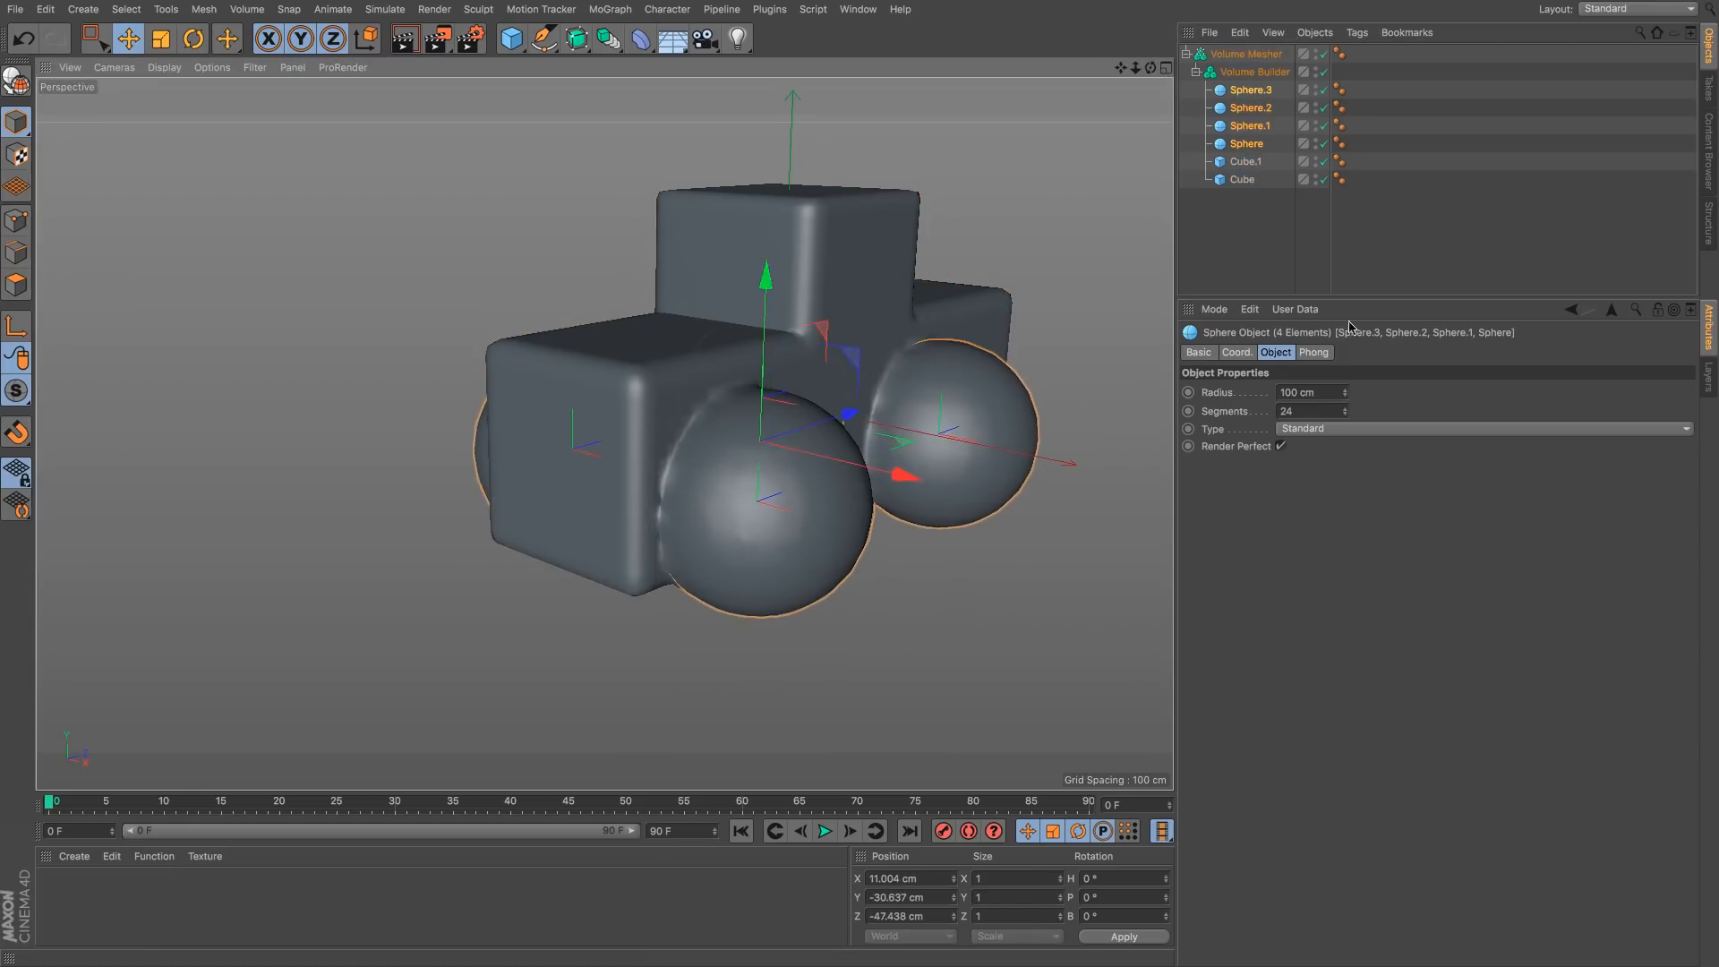
pyautogui.click(1273, 266)
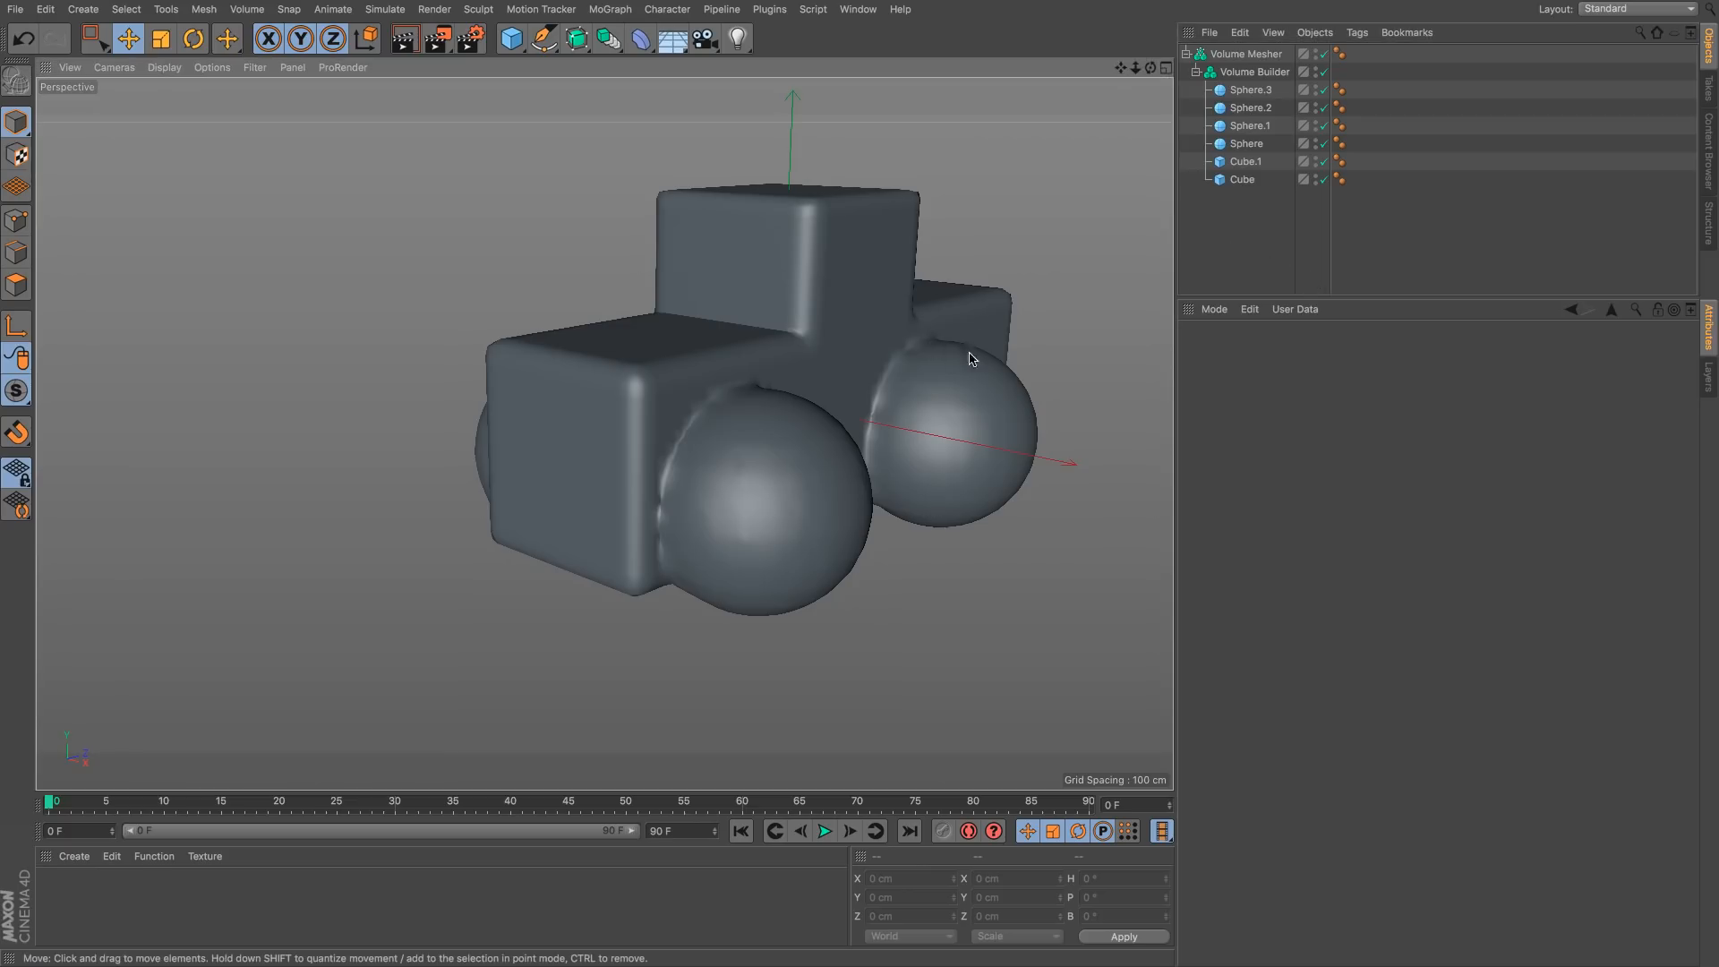
# Step: Start a new empty project
pyautogui.keyDown('alt'); pyautogui.moveTo(1005, 307); pyautogui.dragTo(897, 370); pyautogui.keyUp('alt')
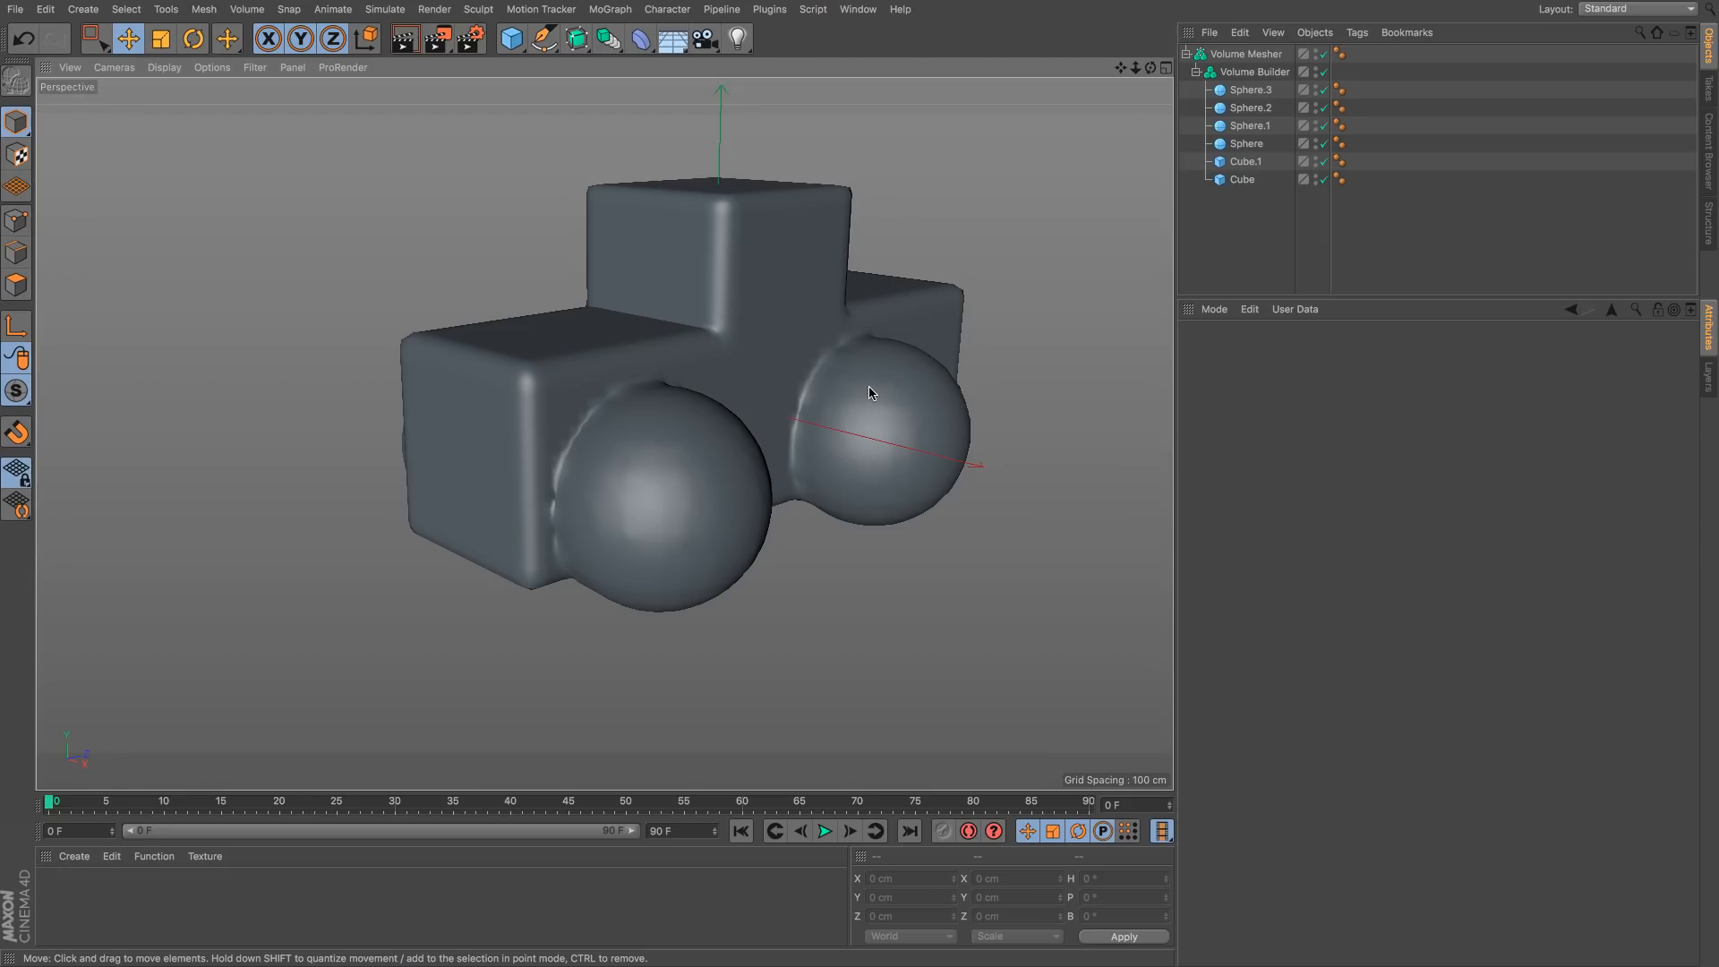
pyautogui.moveTo(869, 385)
pyautogui.keyDown('alt'); pyautogui.mouseDown()
pyautogui.moveTo(717, 392)
pyautogui.moveTo(752, 383)
pyautogui.moveTo(700, 368)
pyautogui.moveTo(718, 344)
pyautogui.moveTo(556, 368)
pyautogui.moveTo(759, 395)
pyautogui.moveTo(787, 373)
pyautogui.moveTo(782, 400)
pyautogui.moveTo(602, 433)
pyautogui.moveTo(868, 401)
pyautogui.mouseUp(); pyautogui.keyUp('alt')
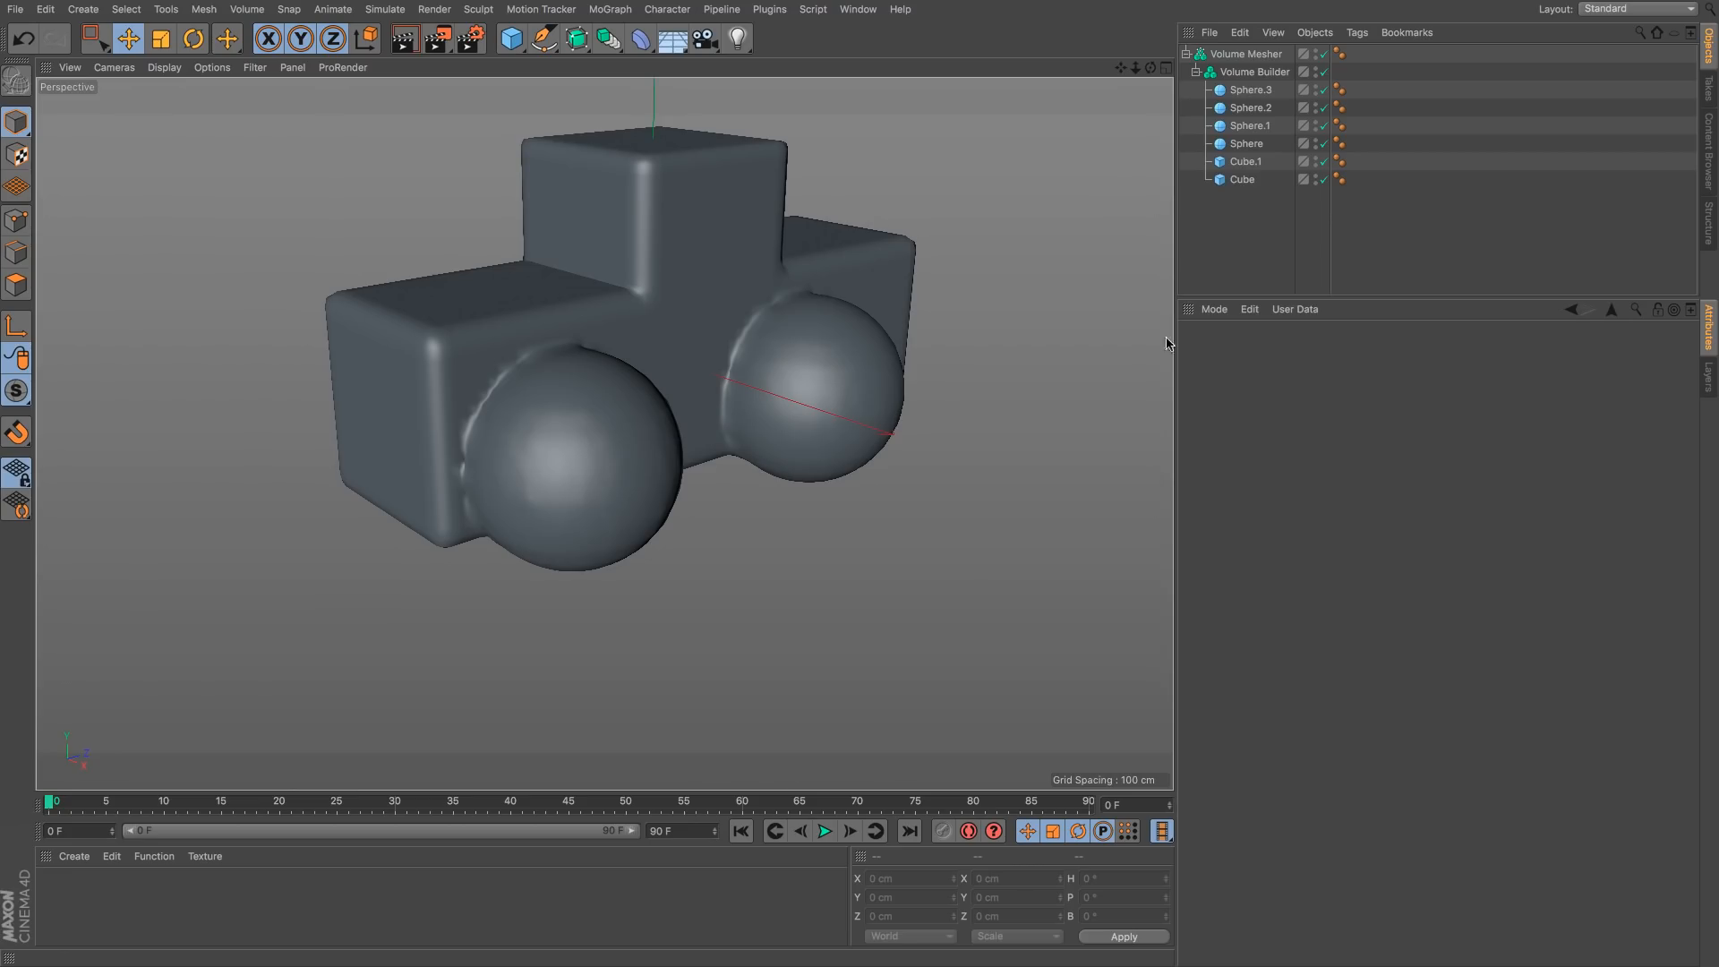
pyautogui.press('super+n')
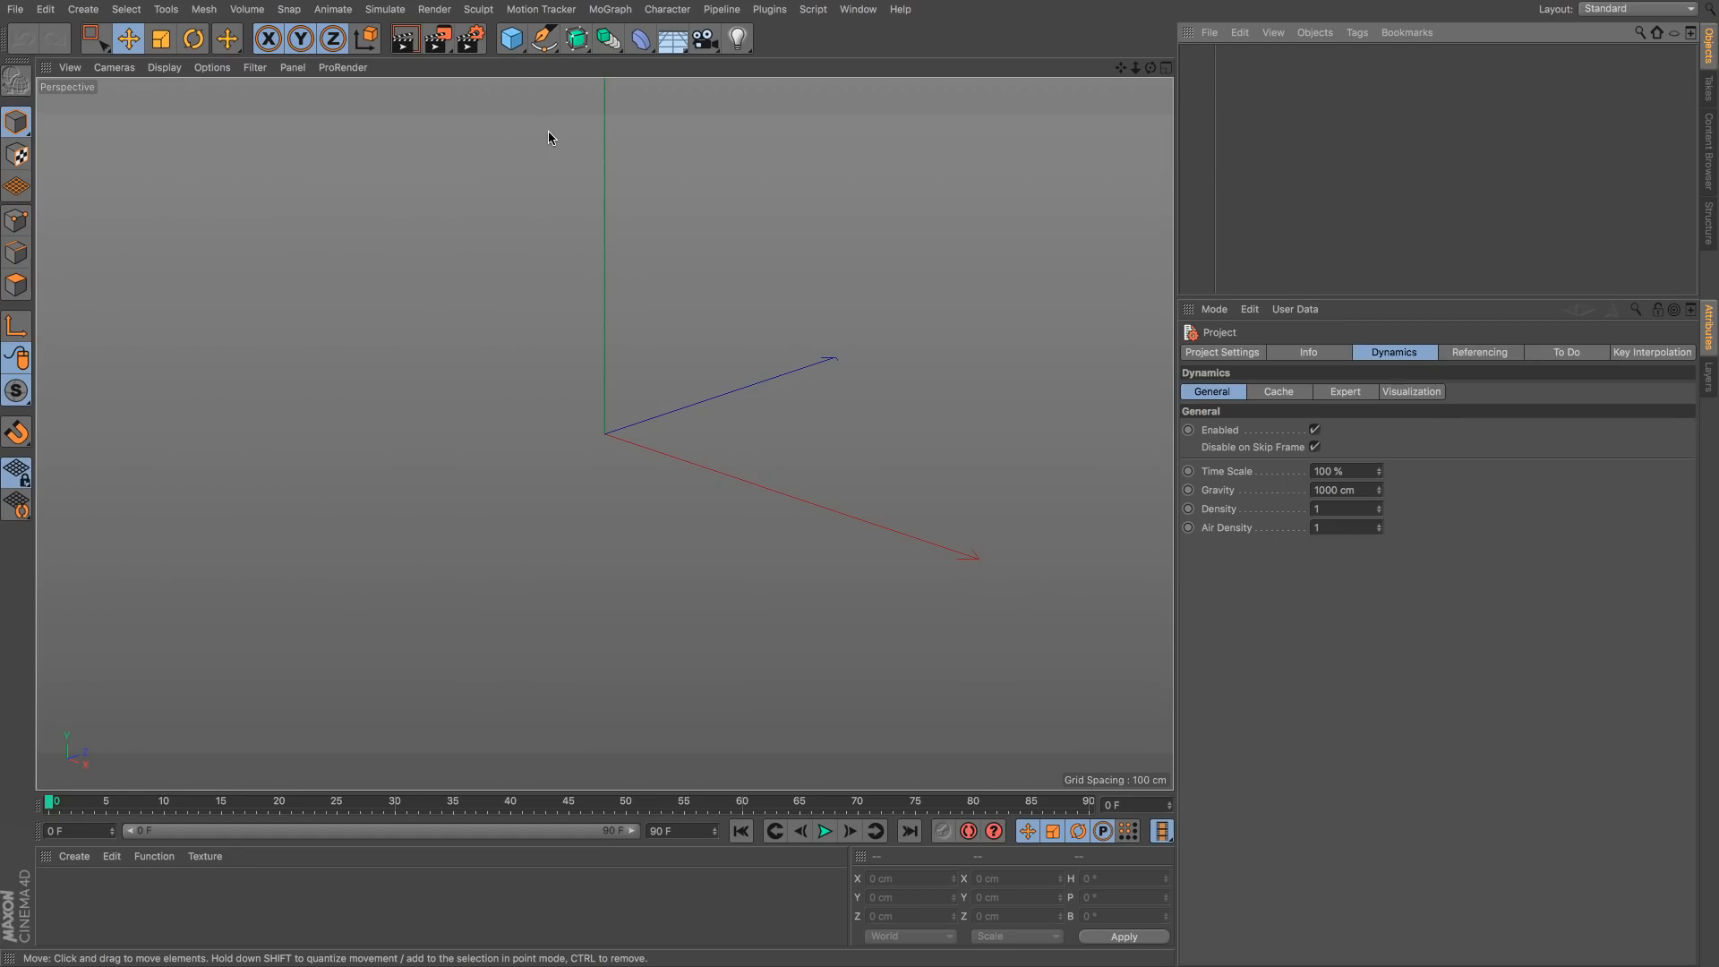
# Step: Add a plane with 100 width segments and 100 height segments and make it editable
pyautogui.click(511, 39)
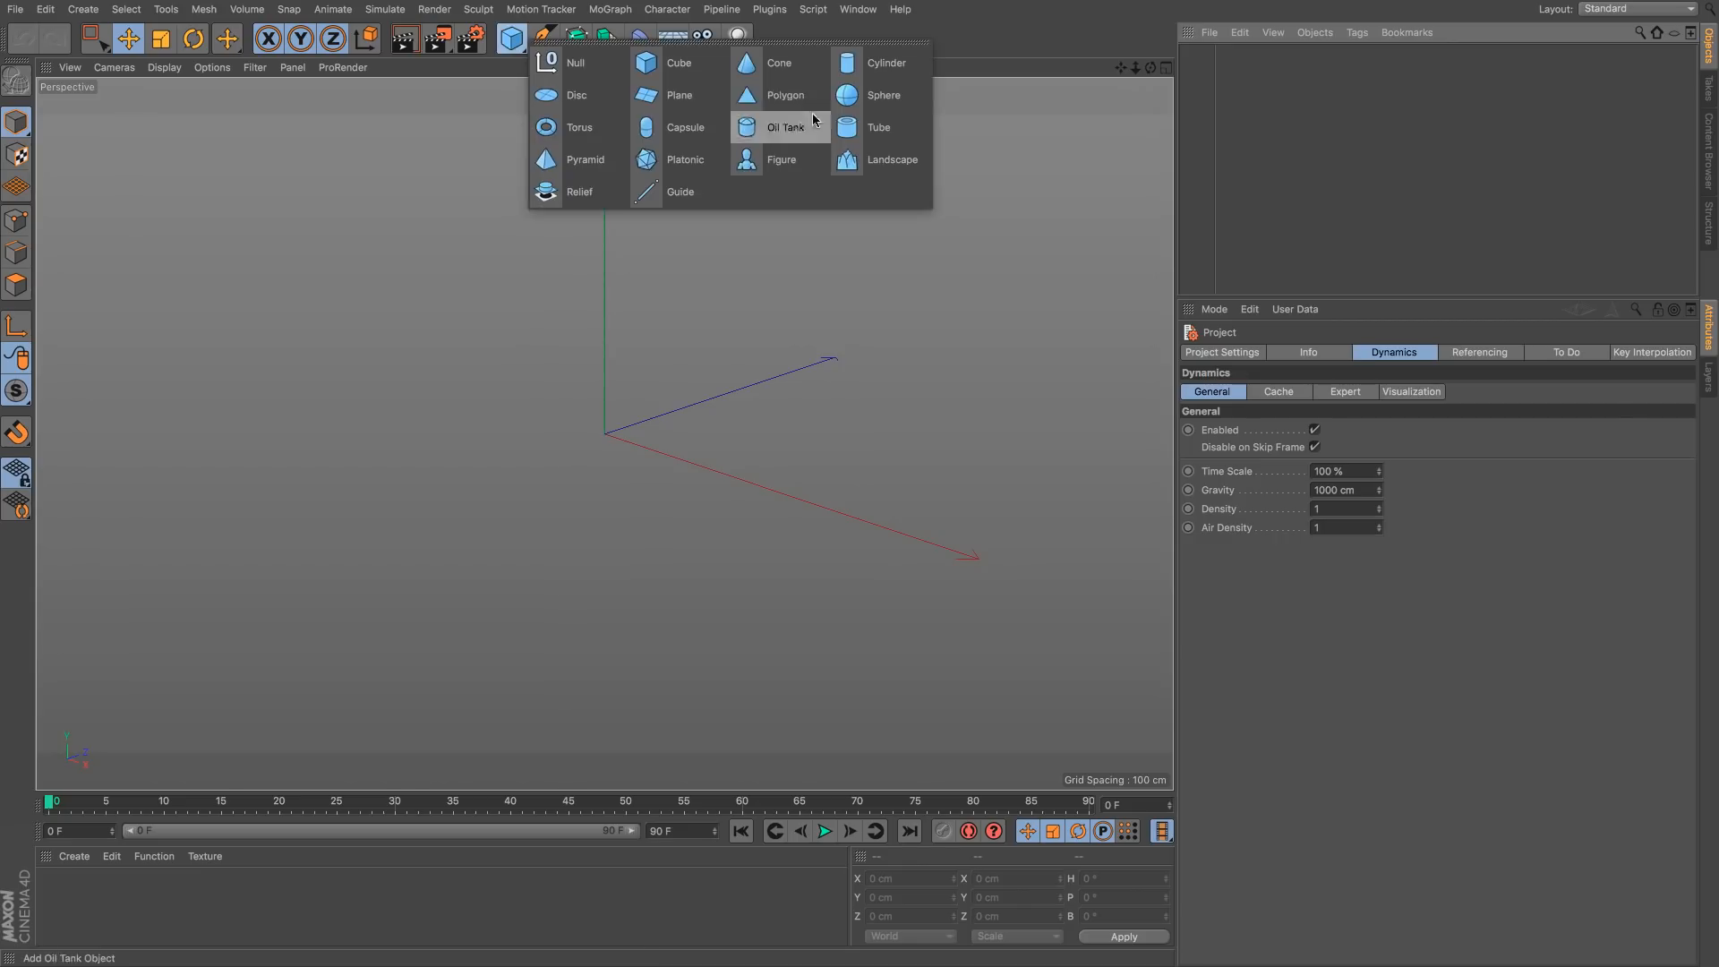
pyautogui.click(679, 95)
pyautogui.doubleClick(1321, 431)
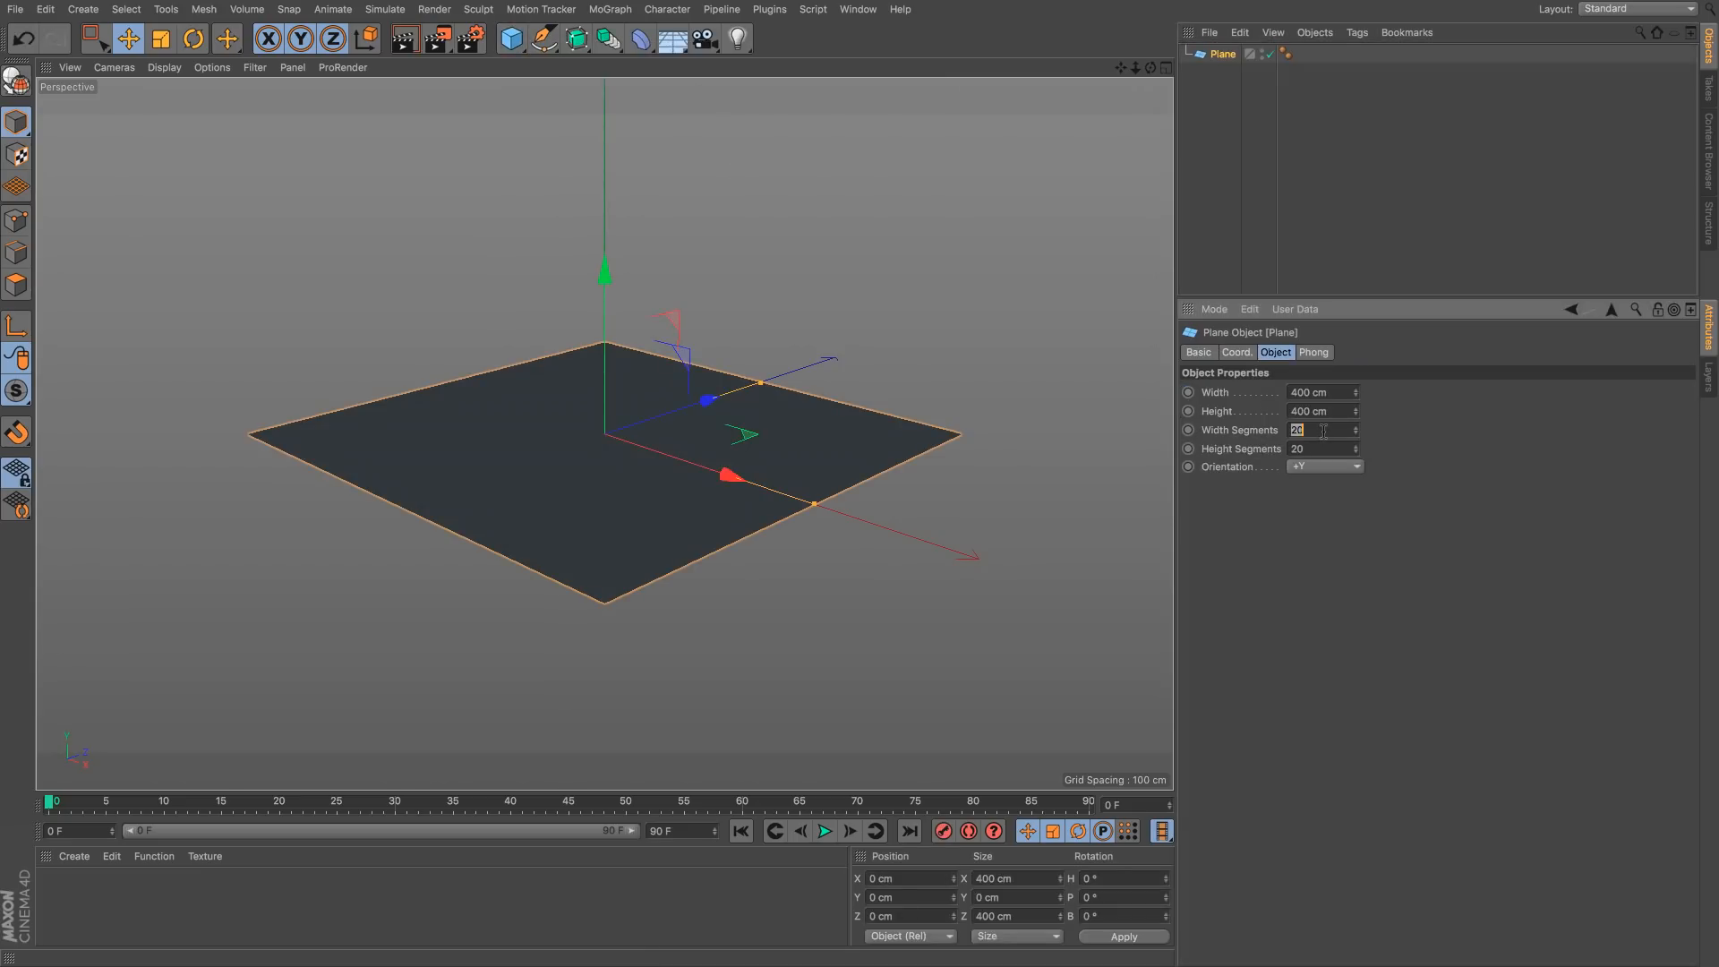
pyautogui.write('100')
pyautogui.press('Tab')
pyautogui.write('100c')
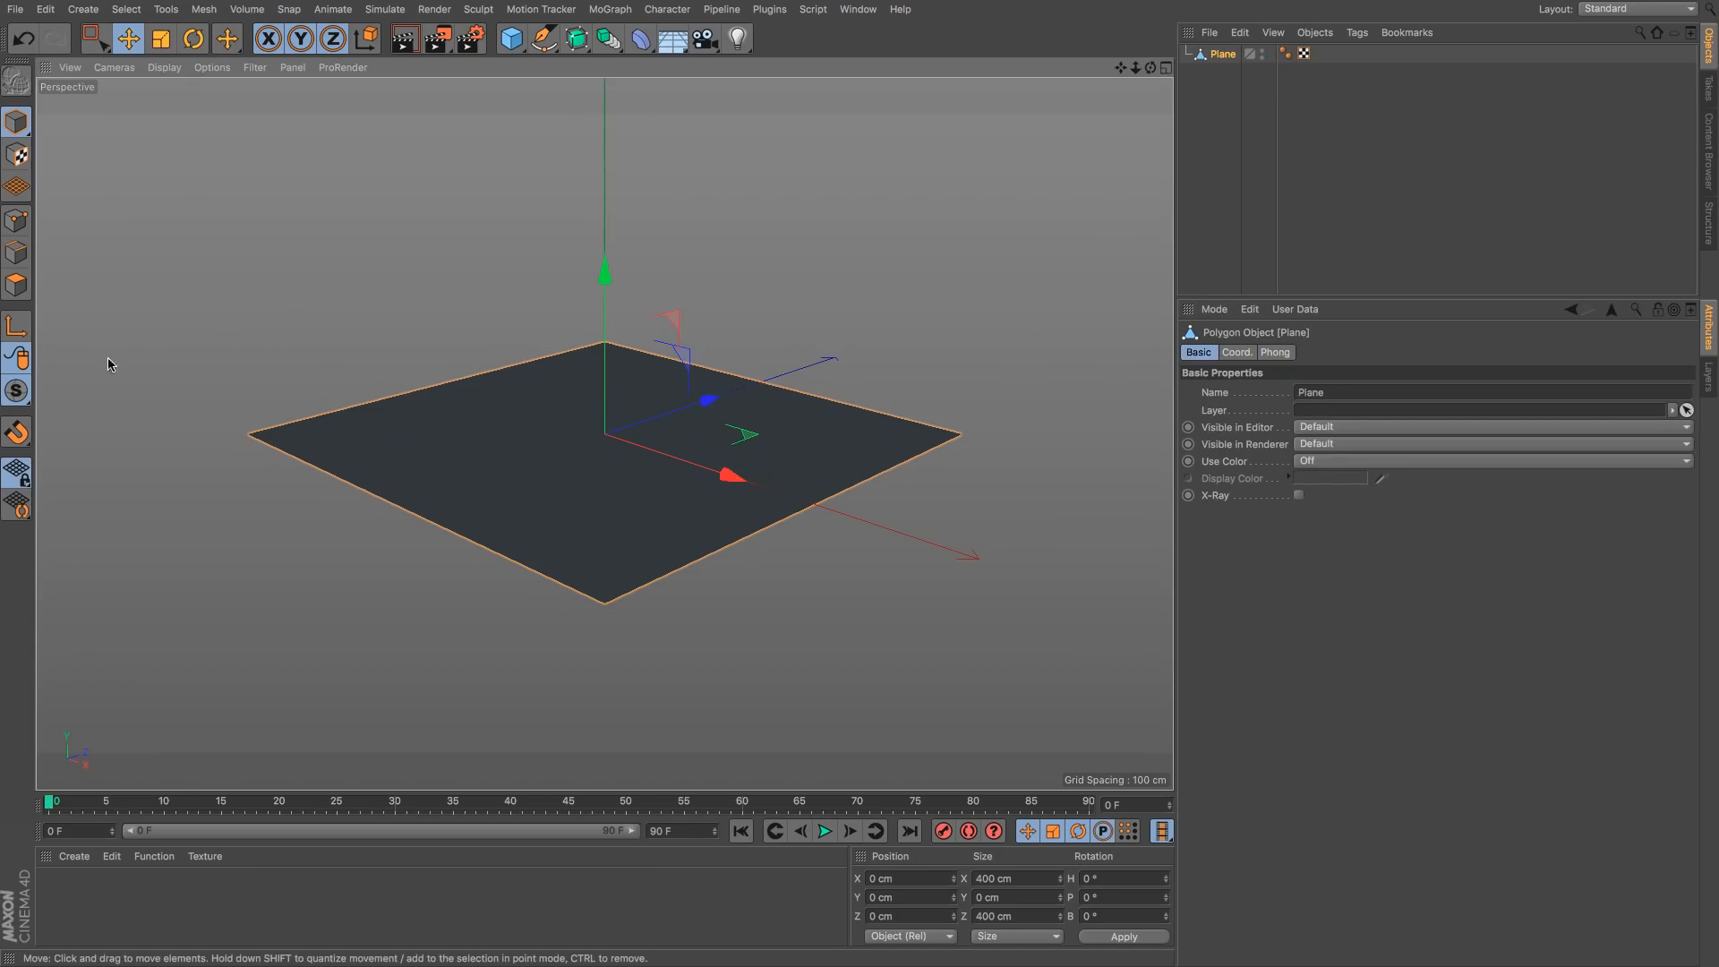
# Step: Paint a vertex map patch onto one corner of the plane with the Paint Tool and check it by toggling the plane's visibility
pyautogui.click(648, 15)
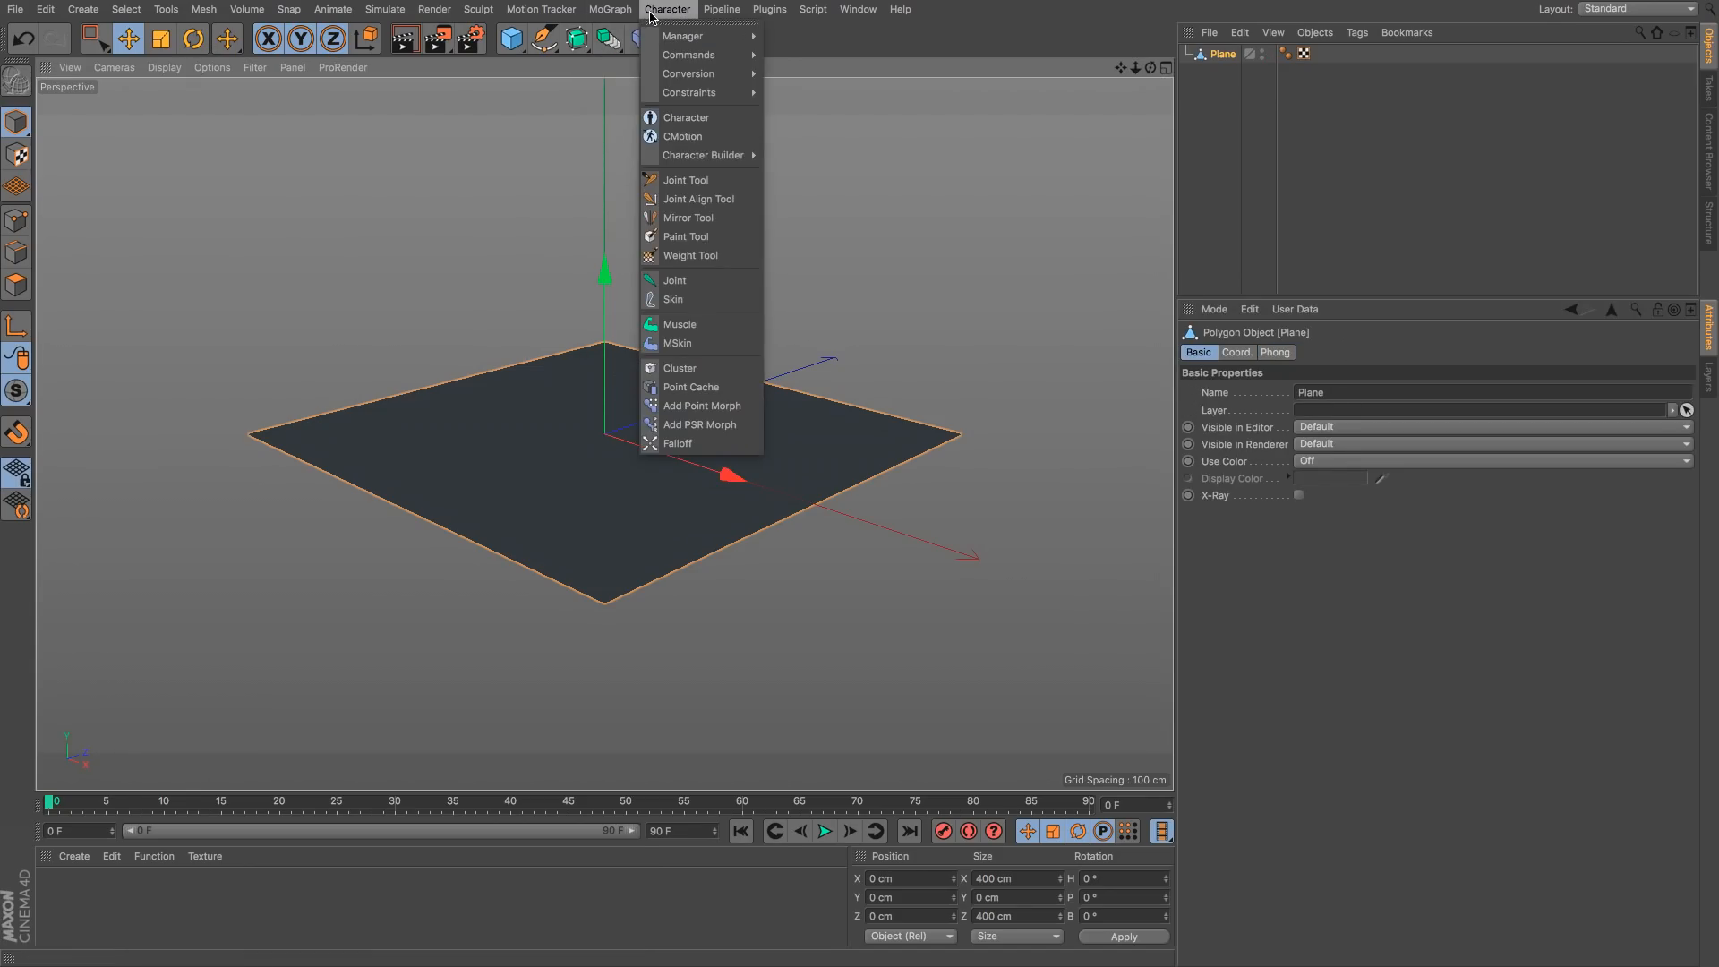
pyautogui.click(686, 236)
pyautogui.moveTo(863, 442)
pyautogui.mouseDown()
pyautogui.moveTo(863, 379)
pyautogui.moveTo(917, 428)
pyautogui.mouseUp()
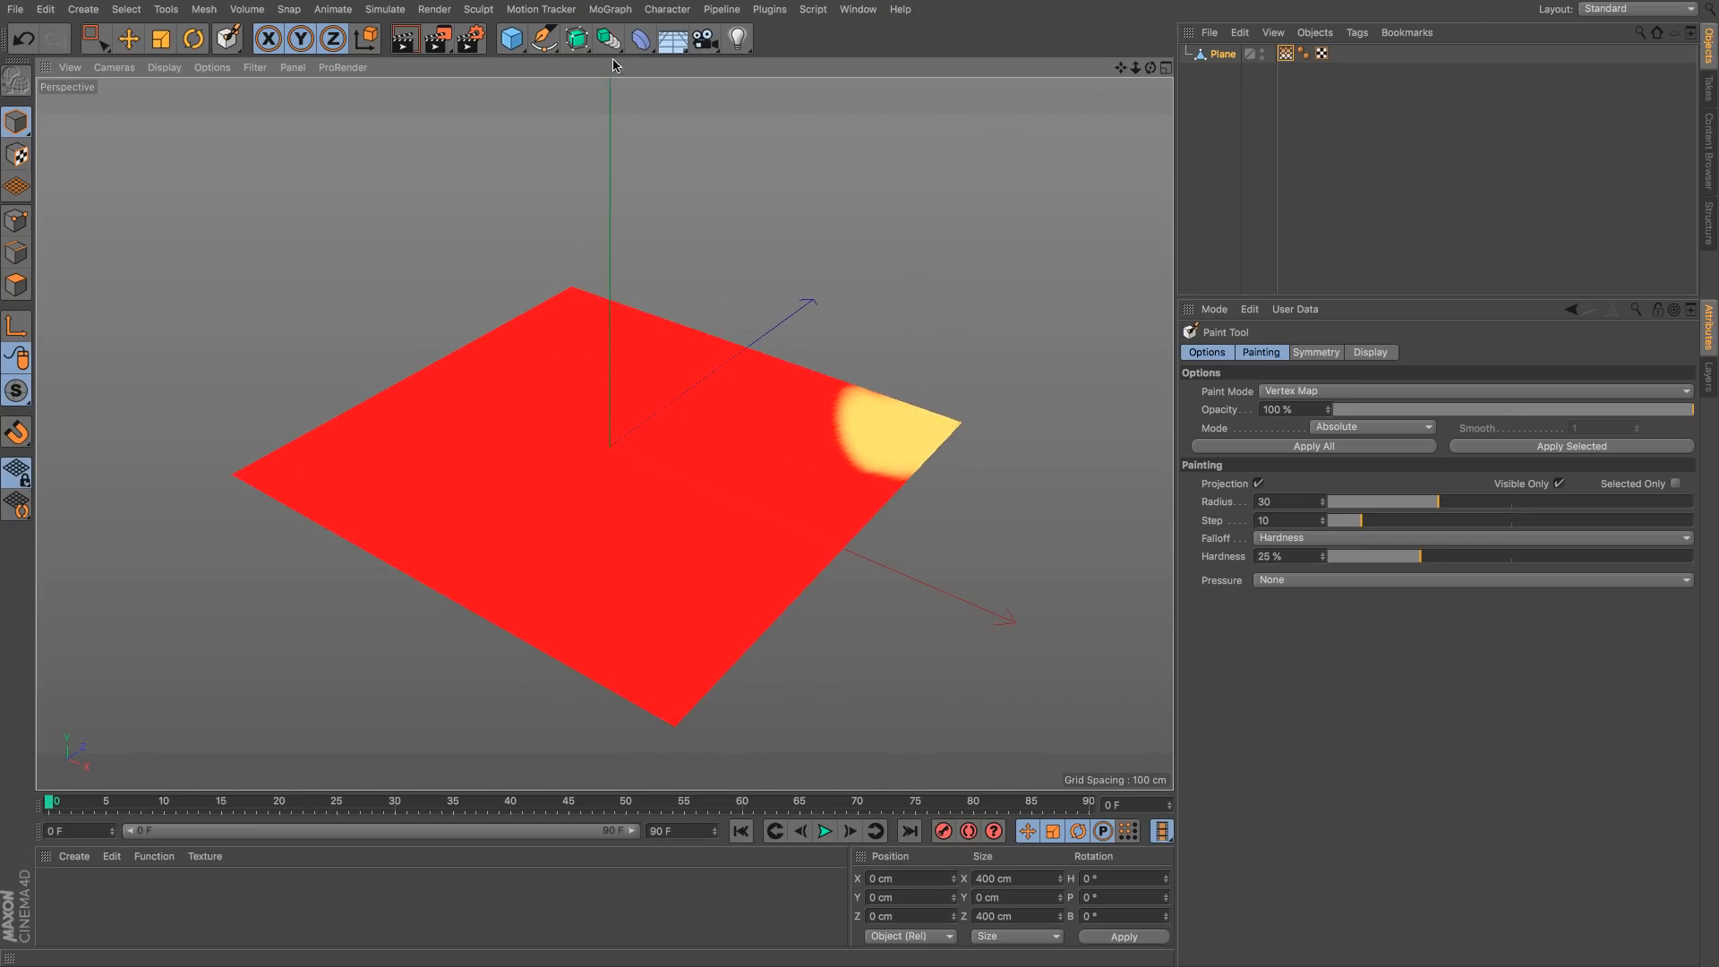
pyautogui.click(1263, 52)
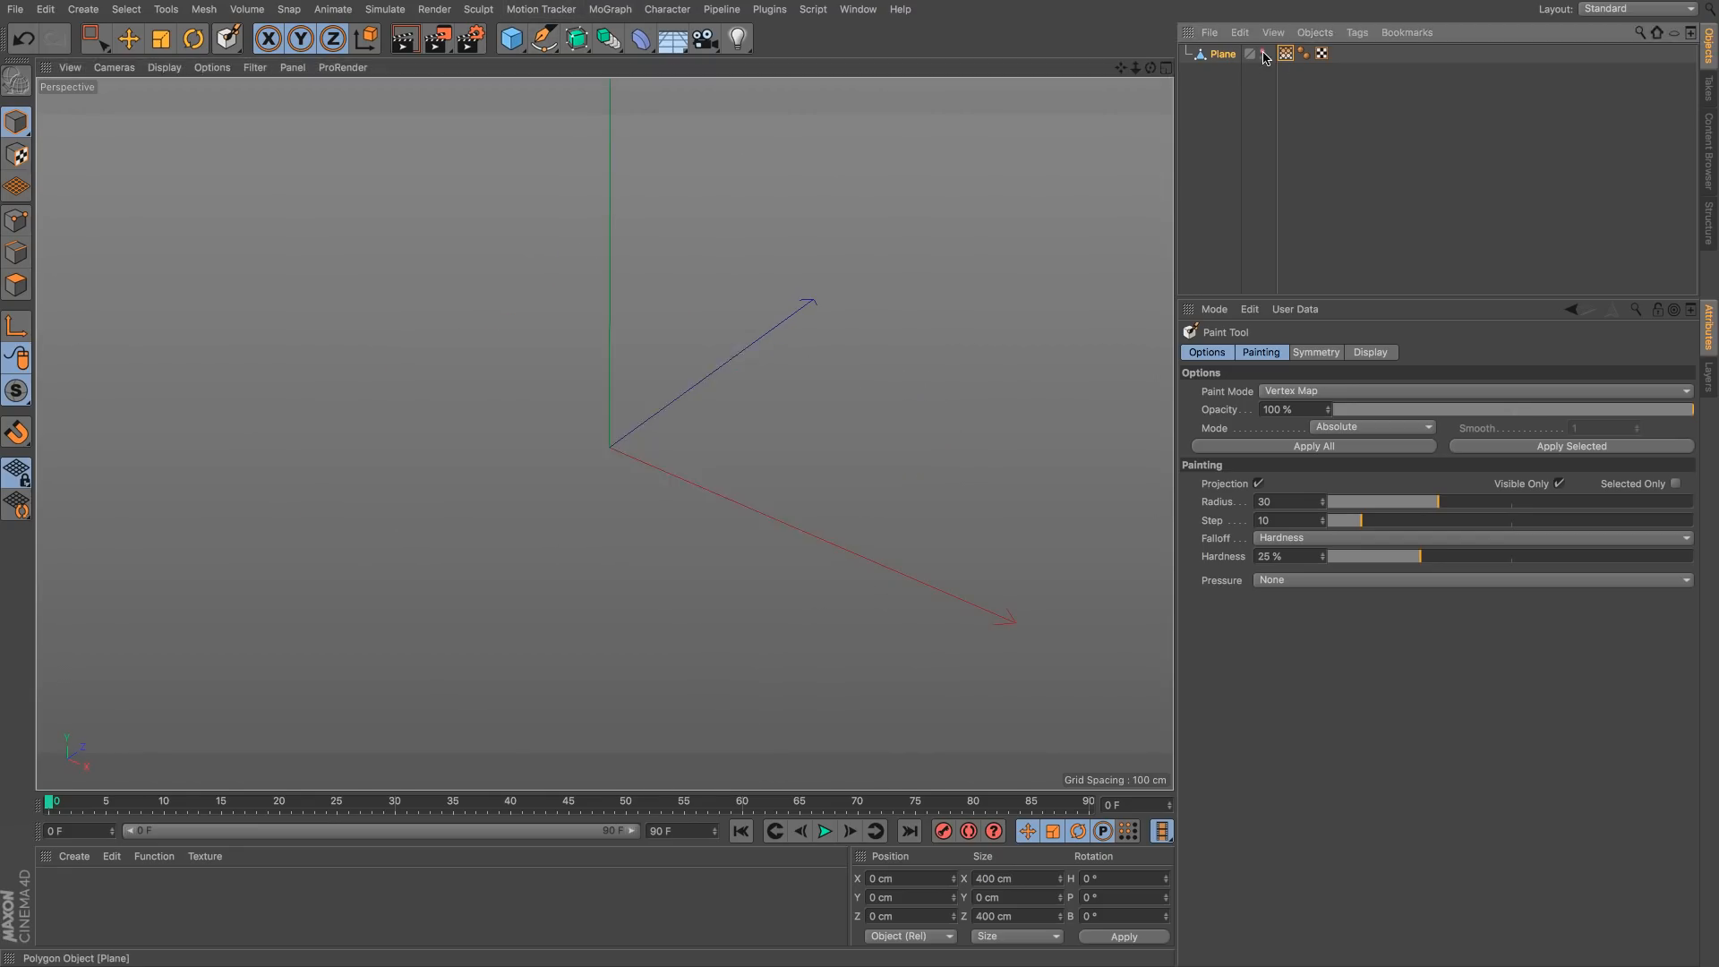
pyautogui.click(1263, 52)
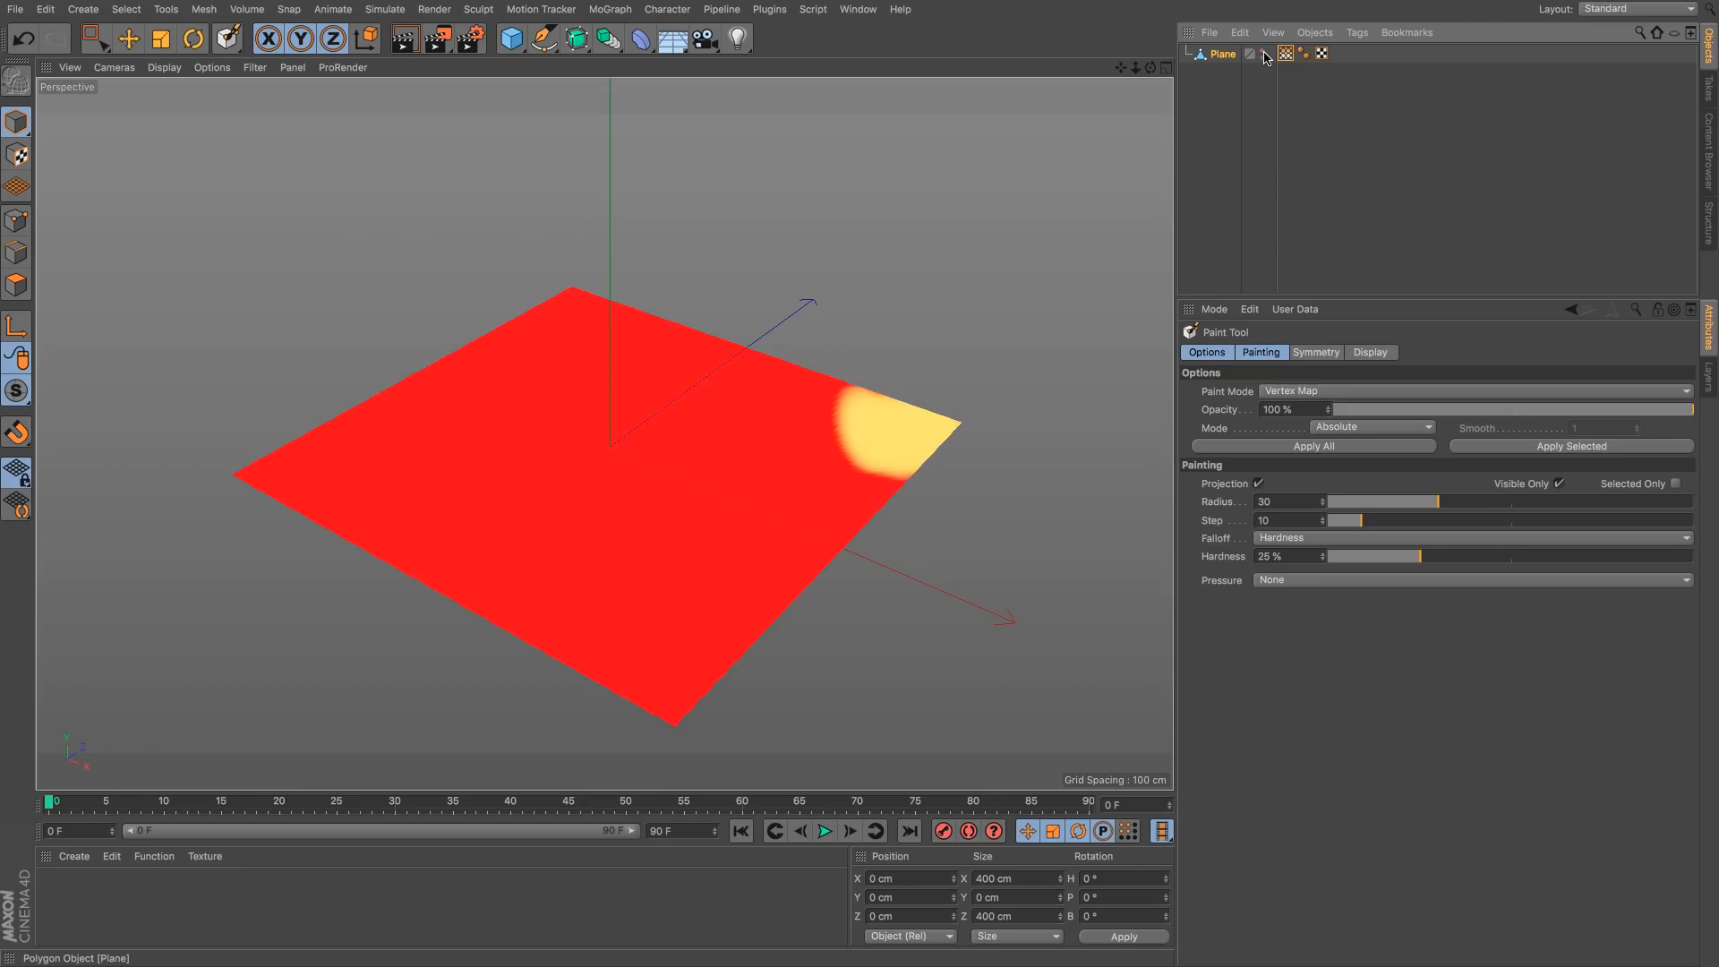
pyautogui.click(1246, 197)
# Step: Add a Matrix grid over the plane and apply a Plain effector to it
pyautogui.click(540, 9)
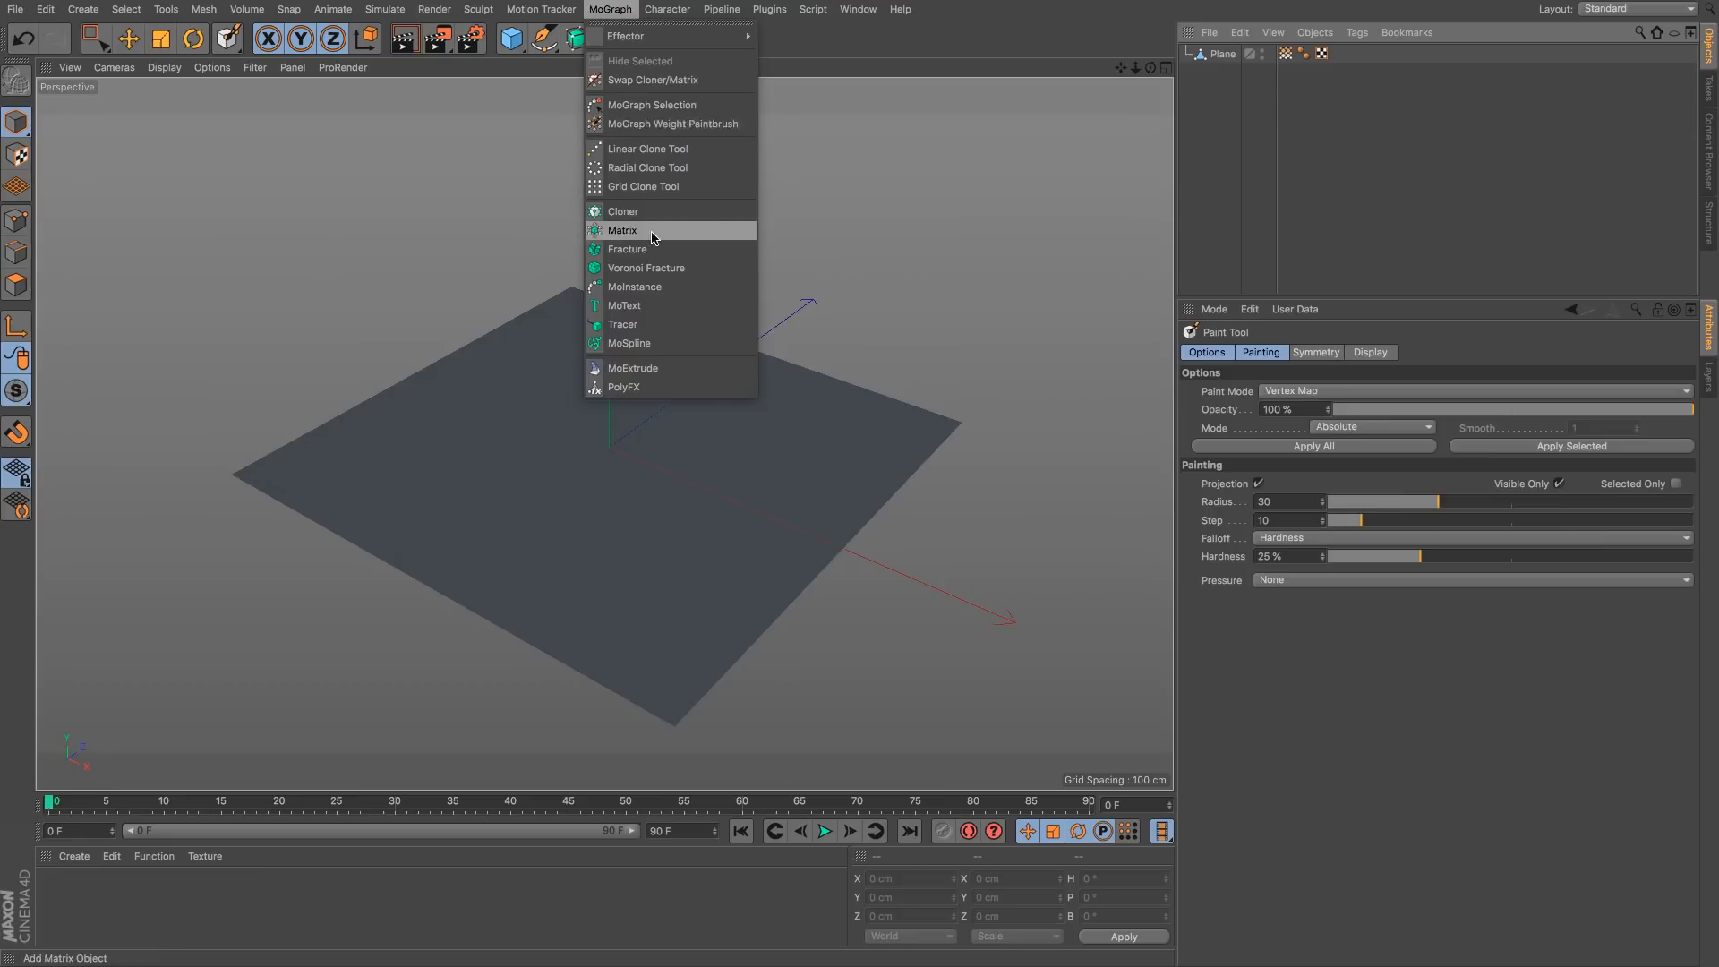
pyautogui.click(648, 230)
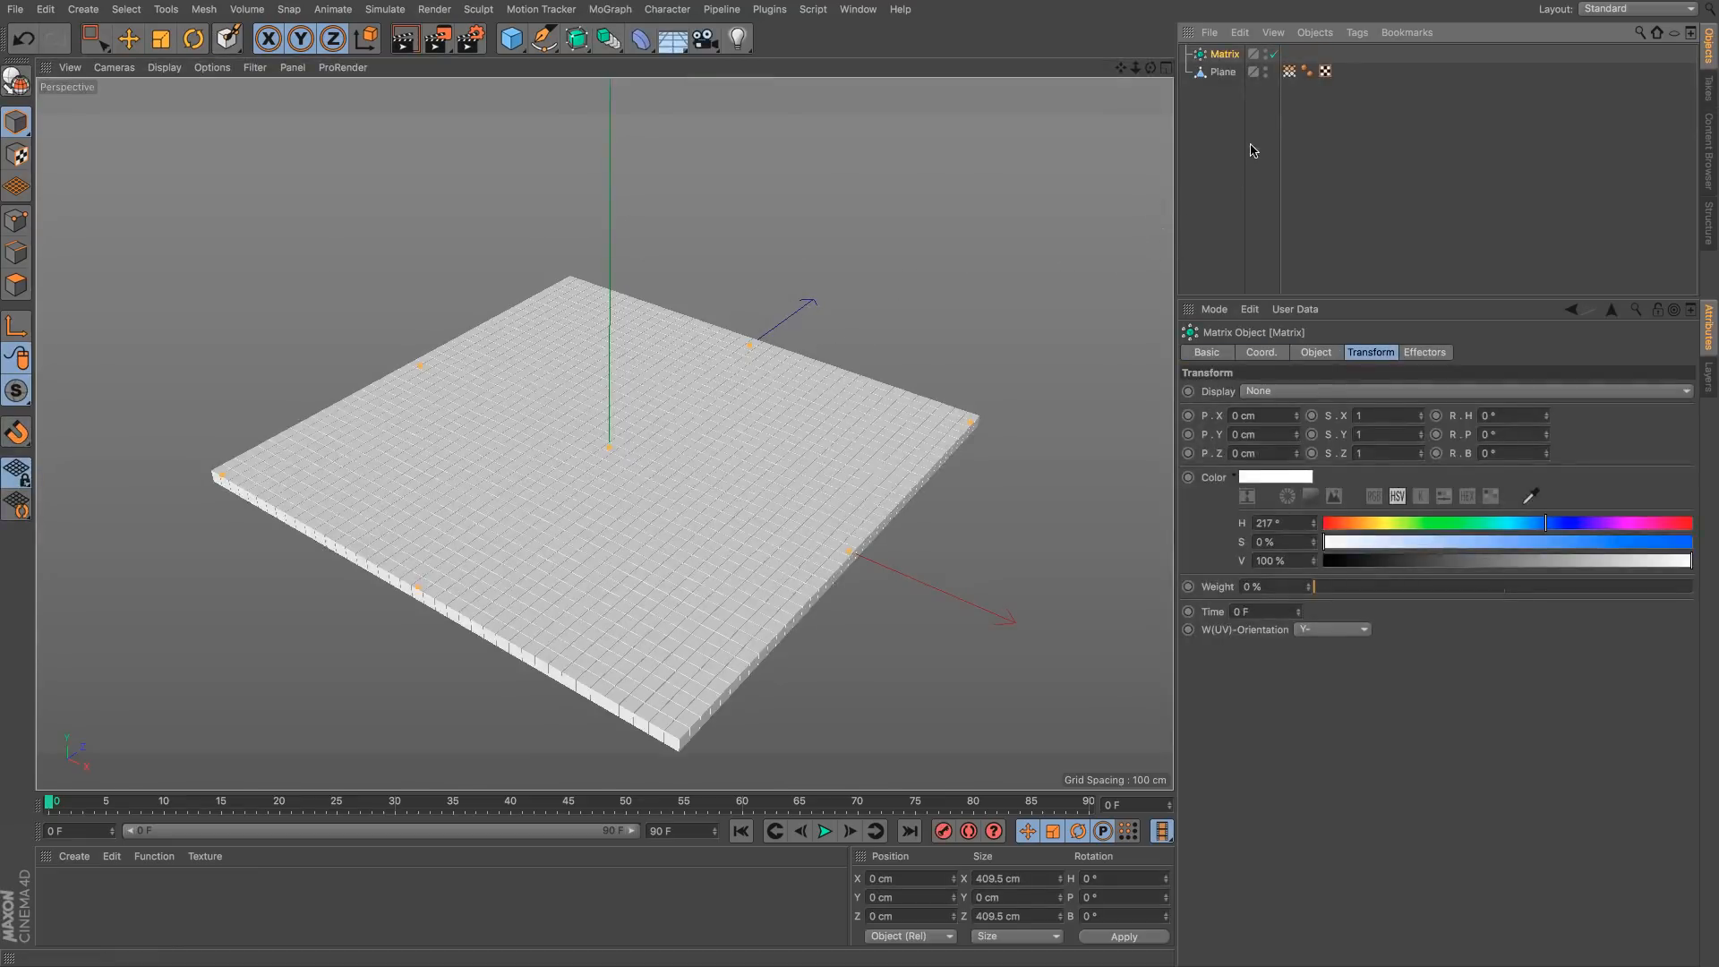
pyautogui.click(609, 10)
pyautogui.moveTo(608, 39)
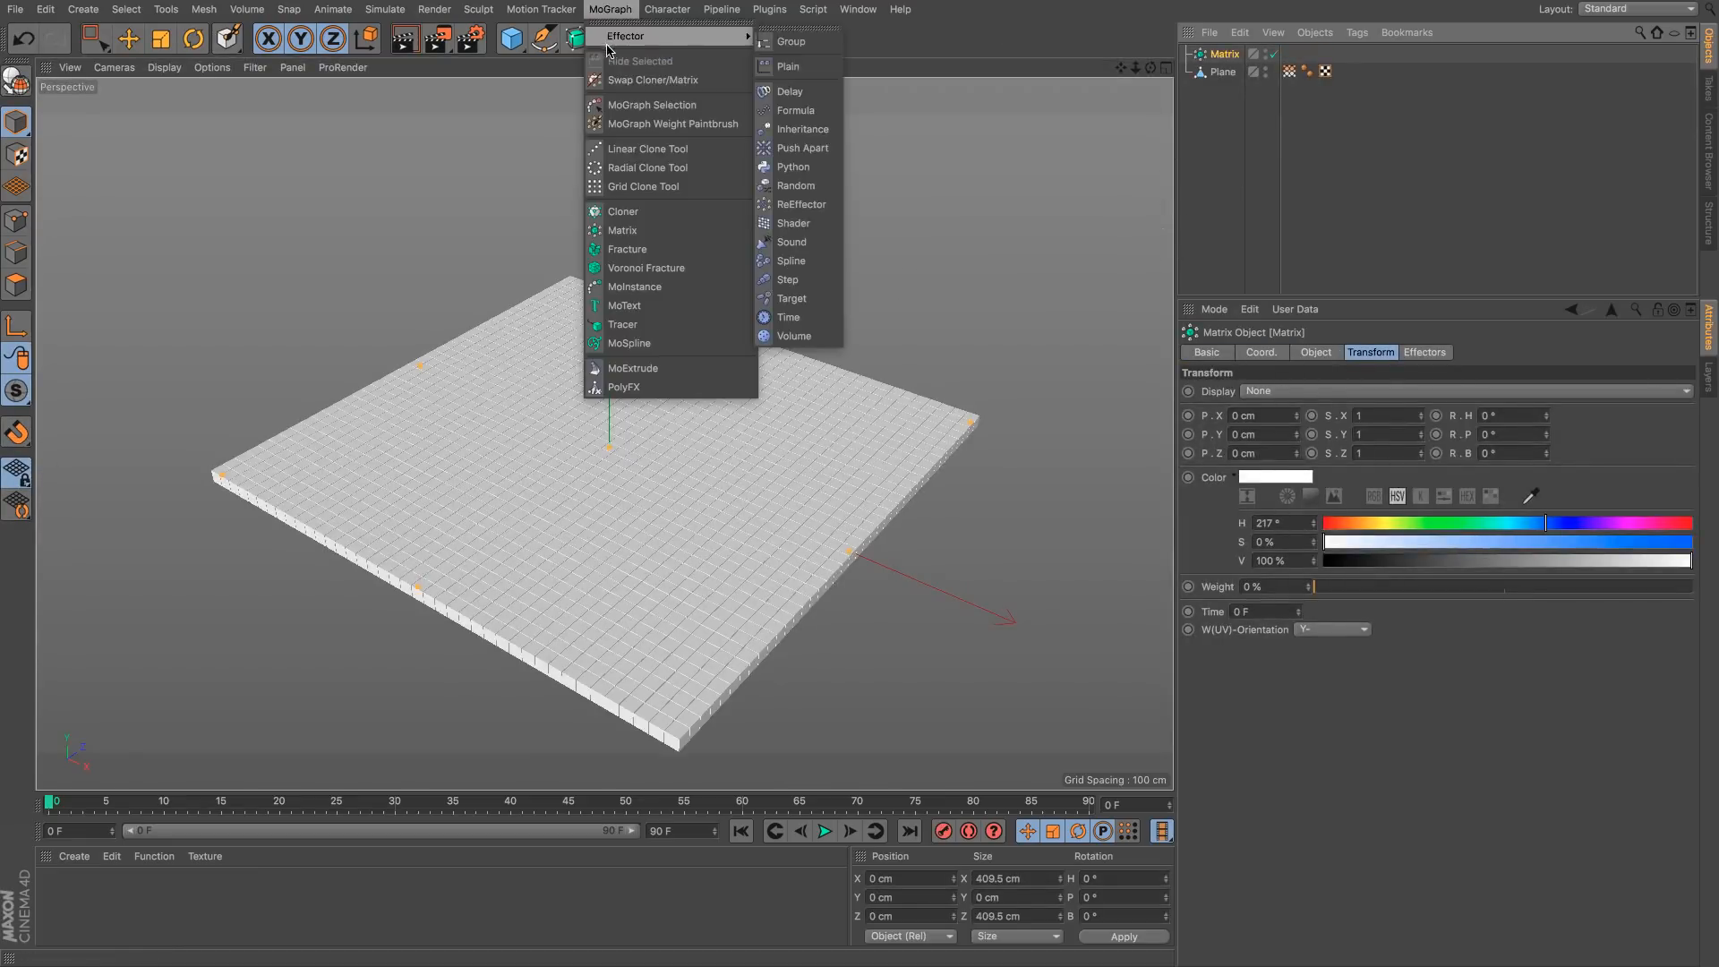
pyautogui.click(788, 67)
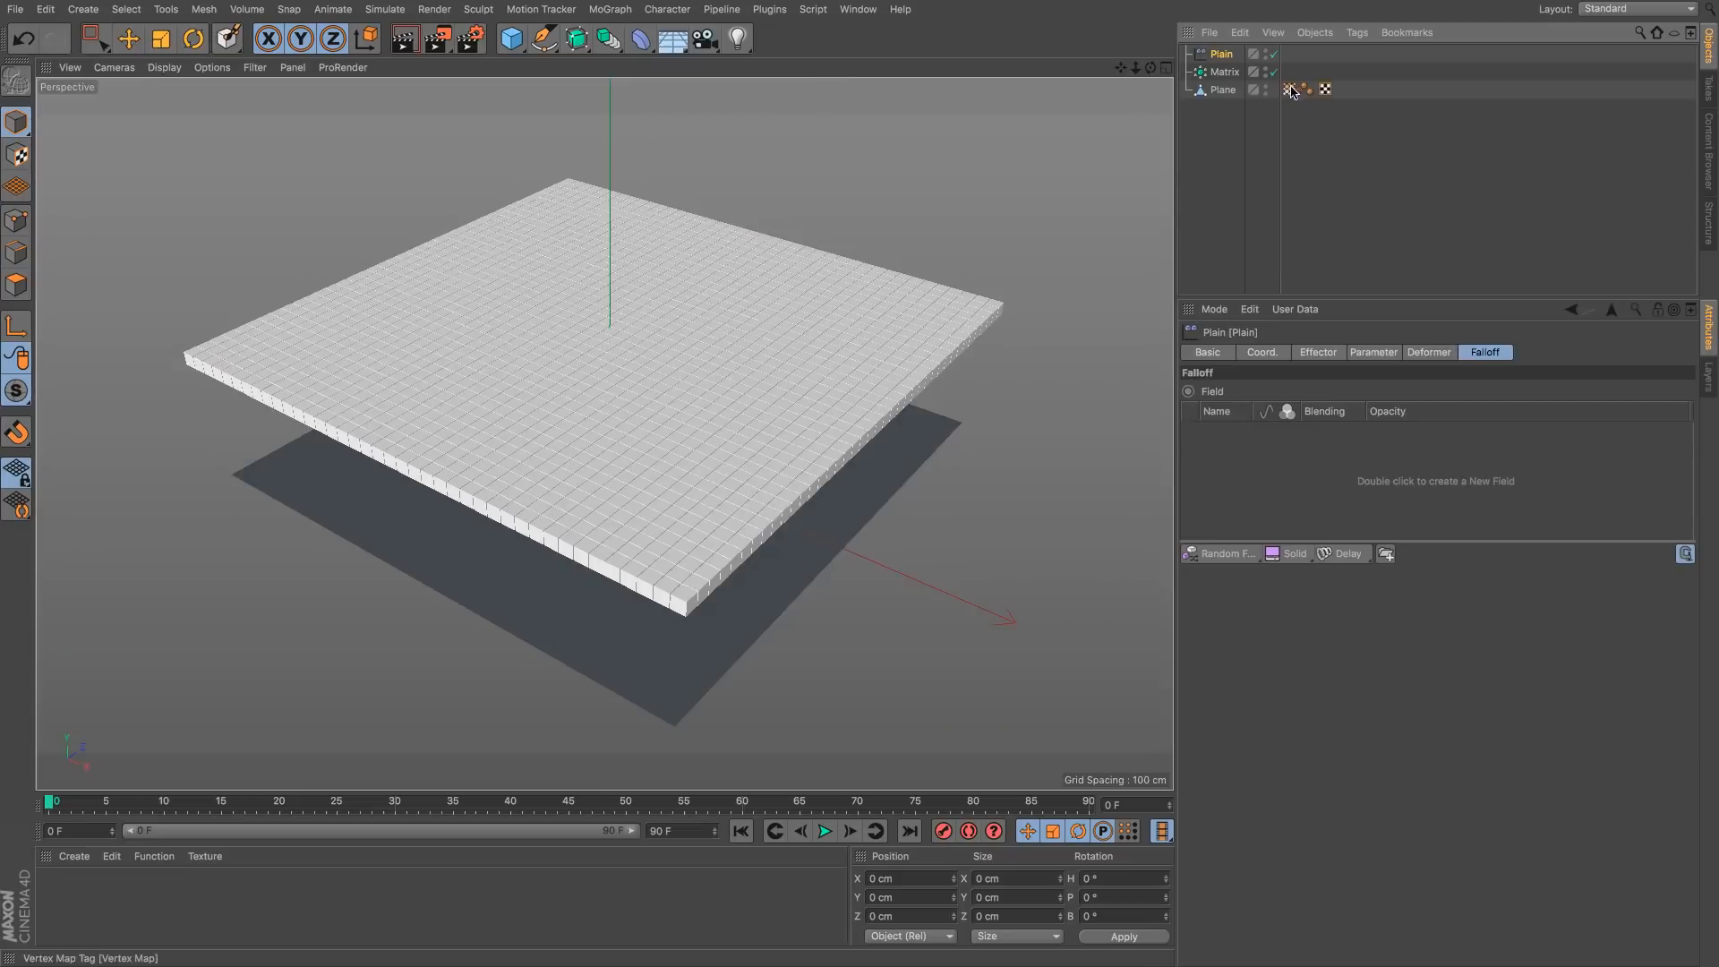
# Step: Use the plane's vertex map as the Plain effector's falloff field and review its layer settings
pyautogui.moveTo(1291, 90); pyautogui.dragTo(1278, 482)
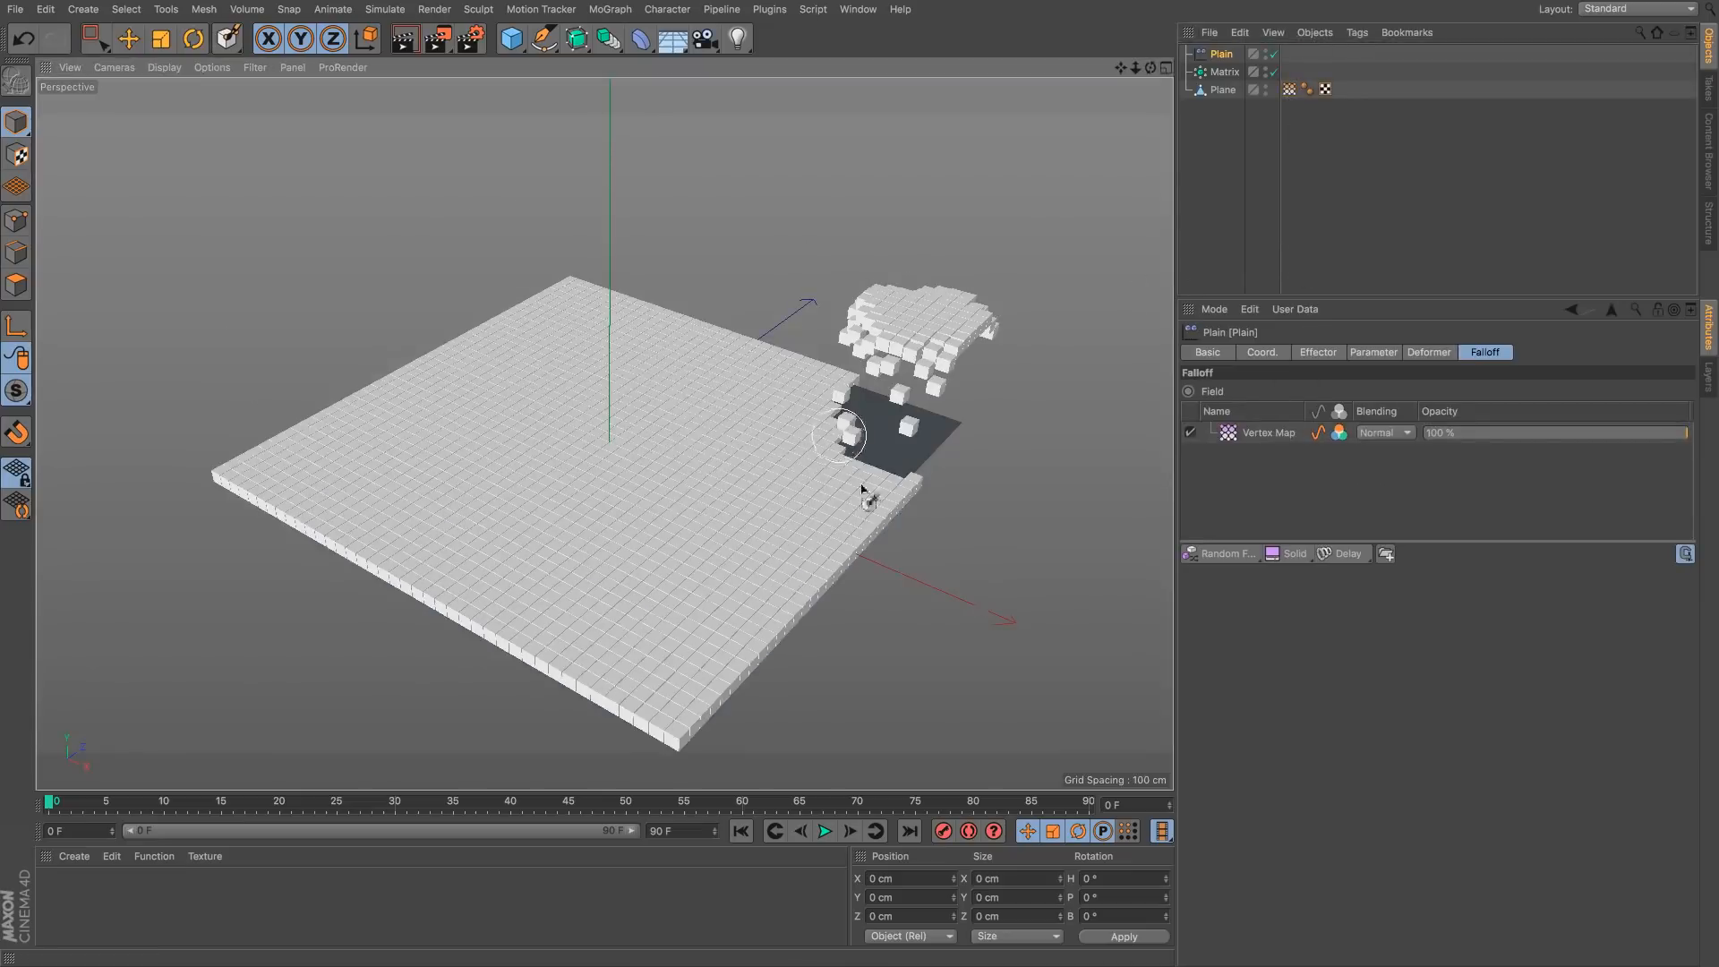
pyautogui.click(1288, 91)
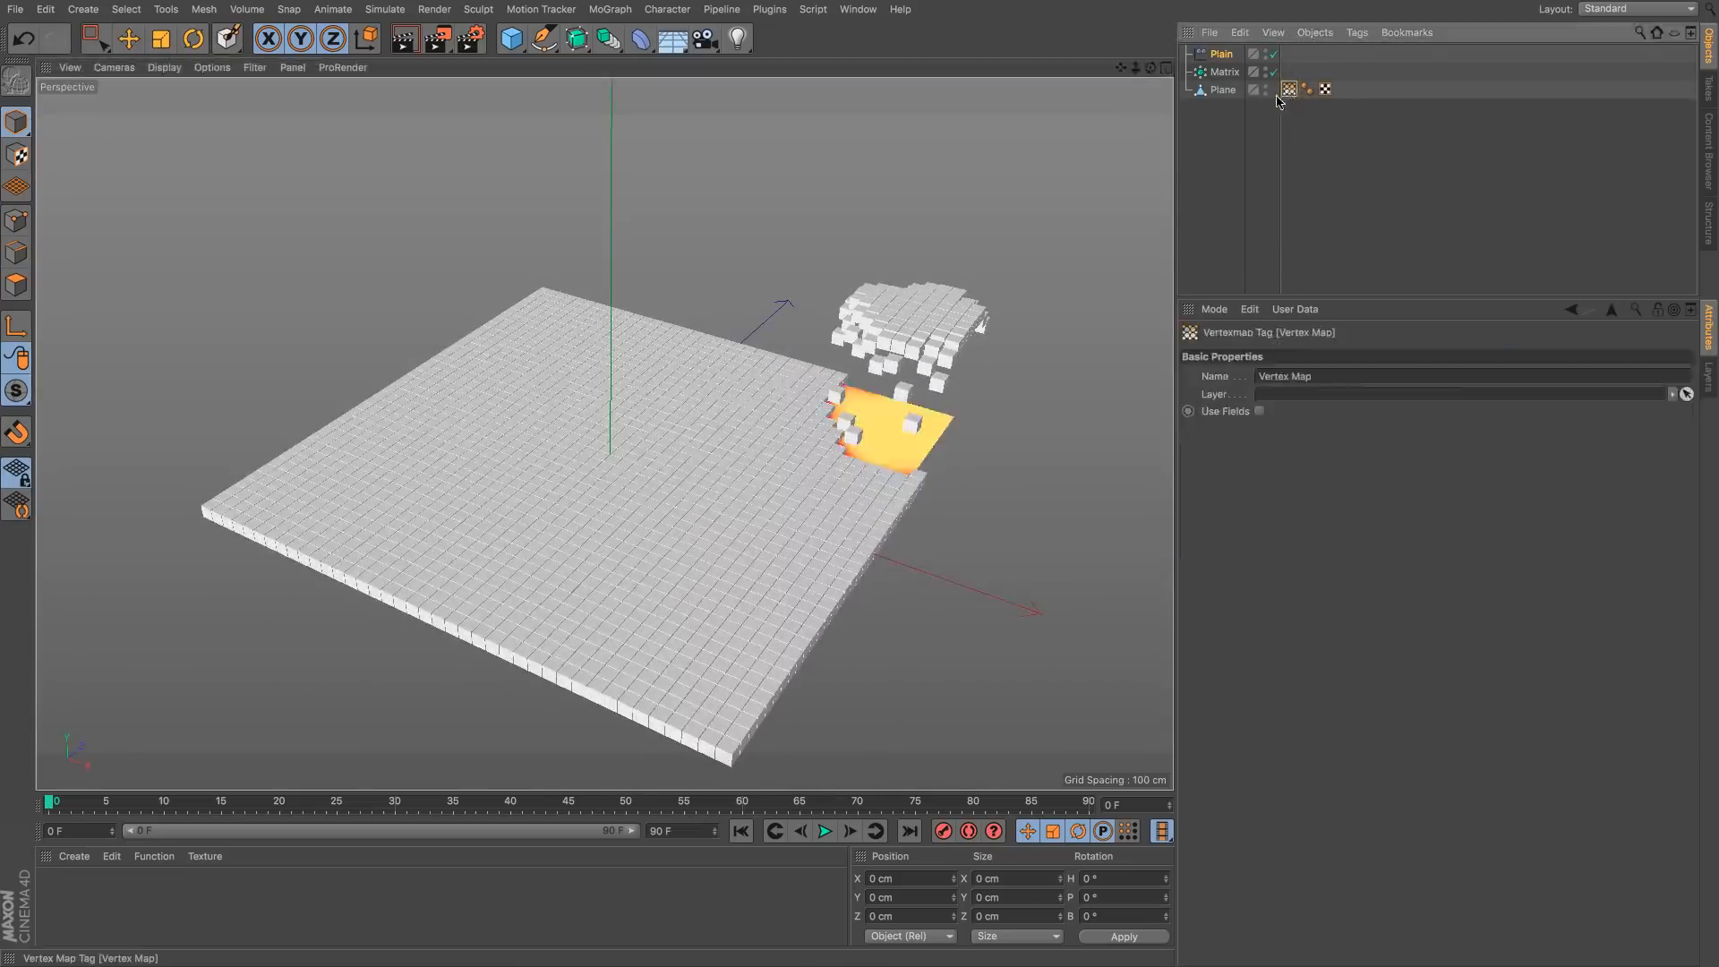
pyautogui.click(1221, 55)
pyautogui.click(1228, 437)
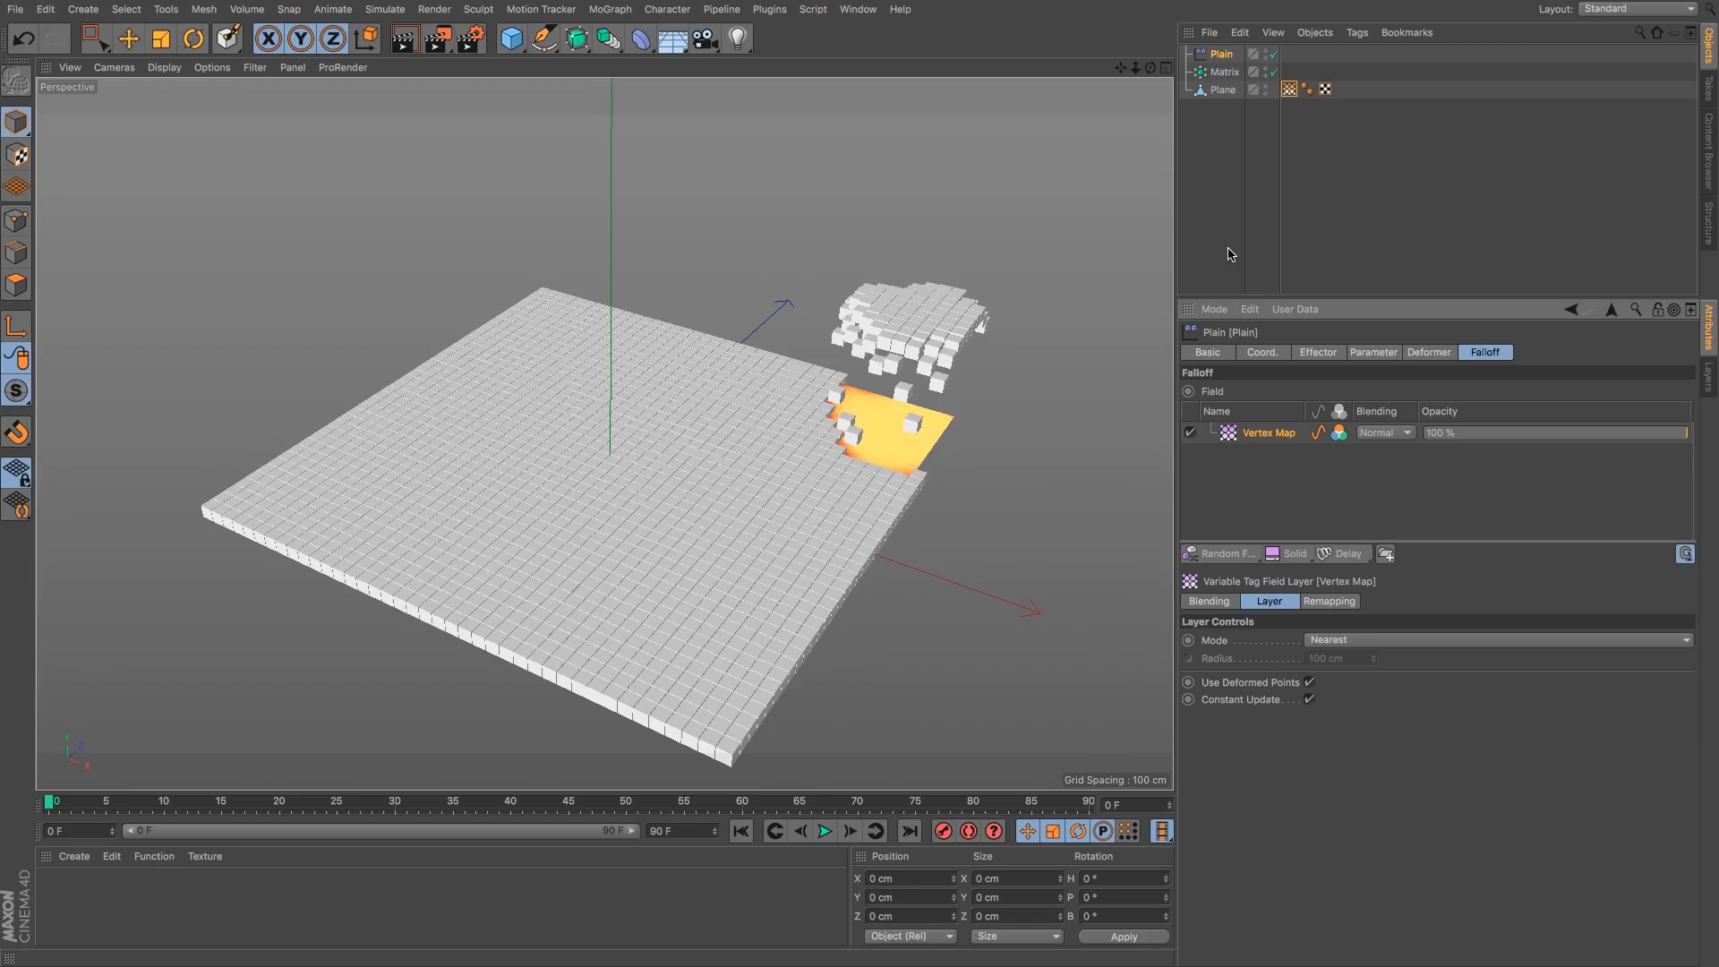
# Step: Rename the Matrix as Matrix1, disable it and display the plane's vertex map
pyautogui.click(1216, 196)
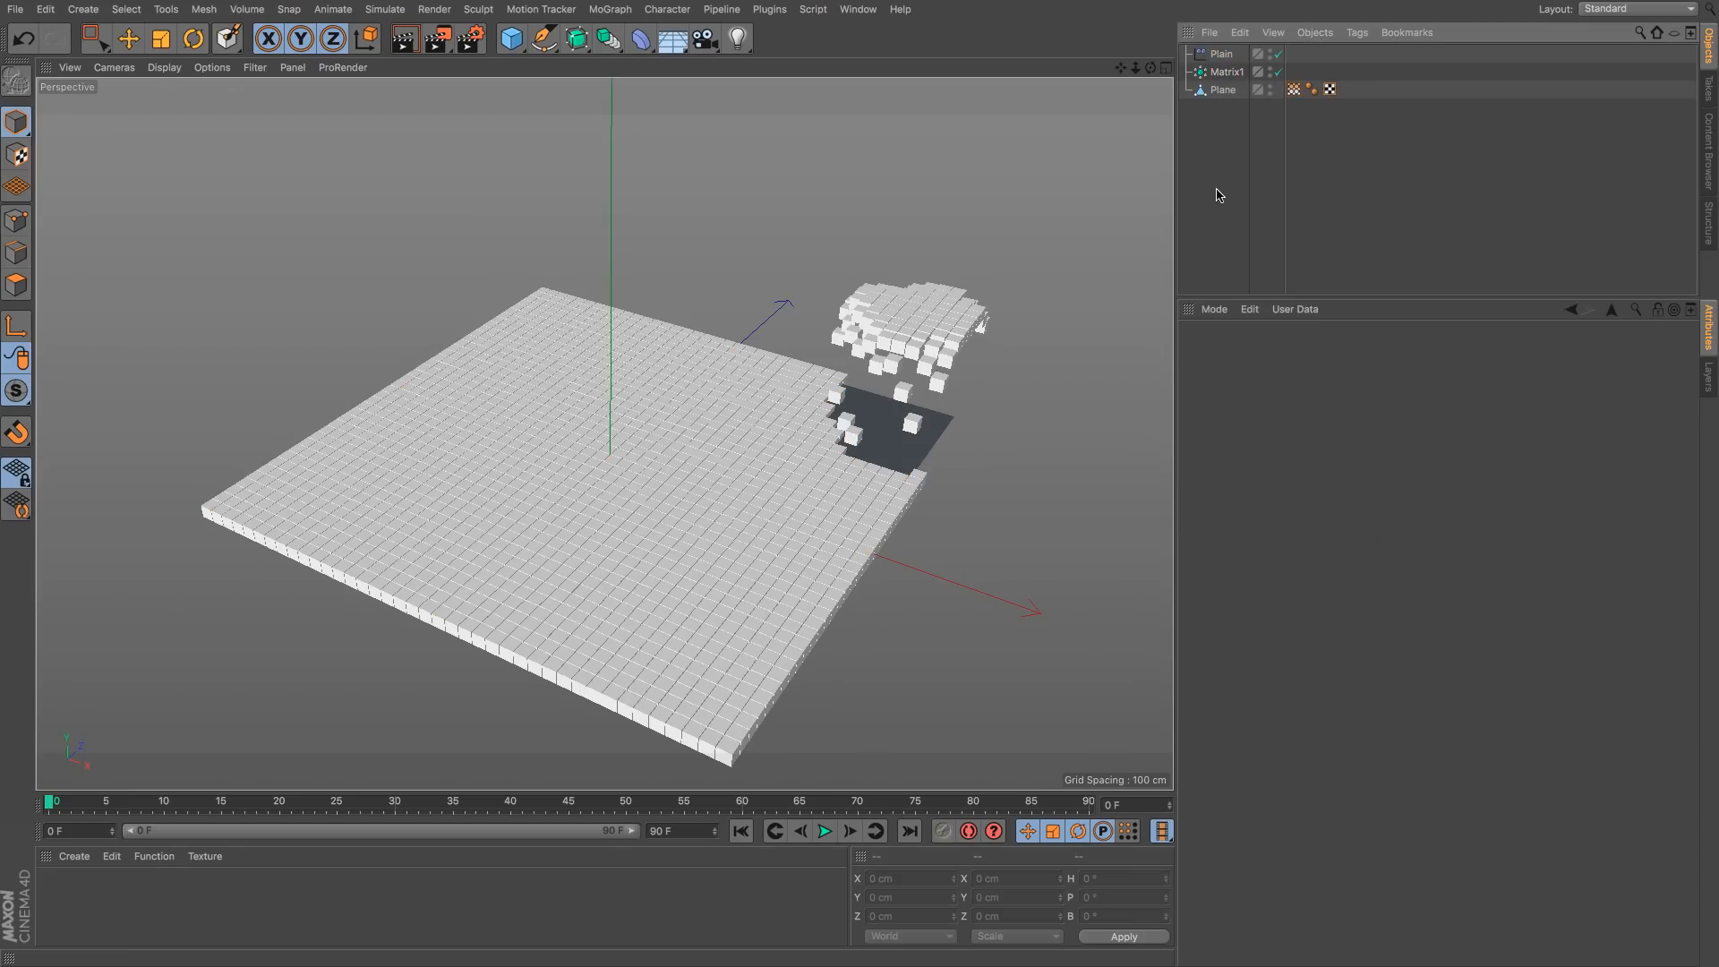
pyautogui.click(1277, 71)
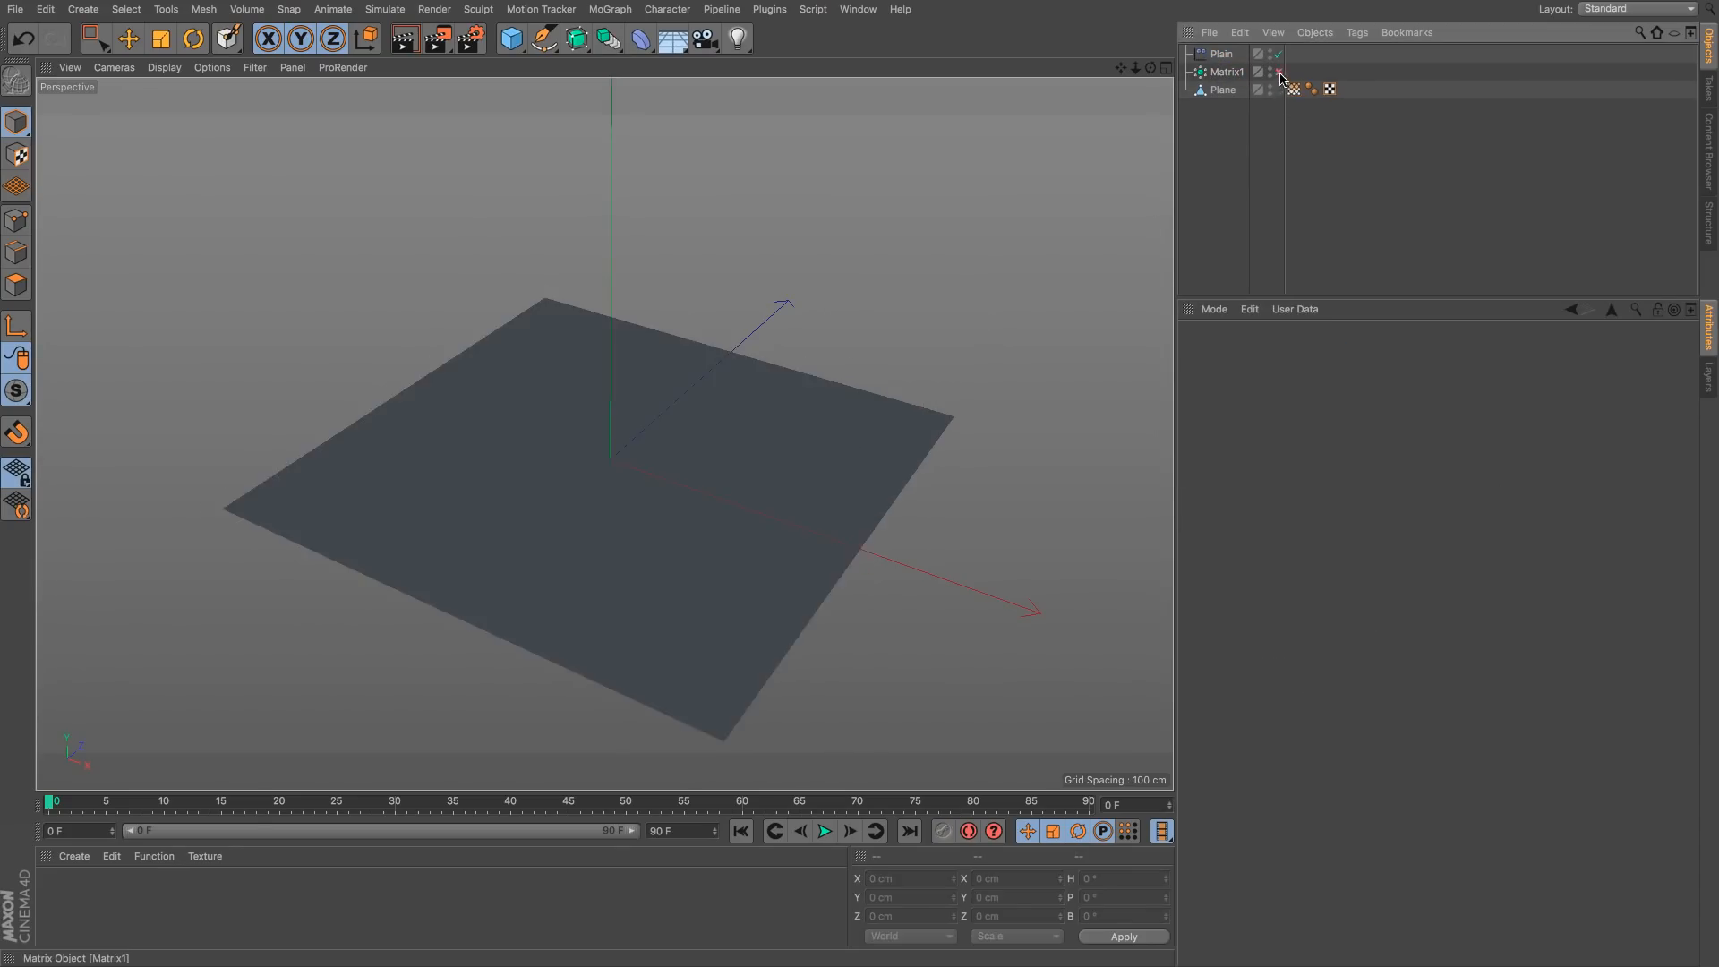
pyautogui.click(1293, 89)
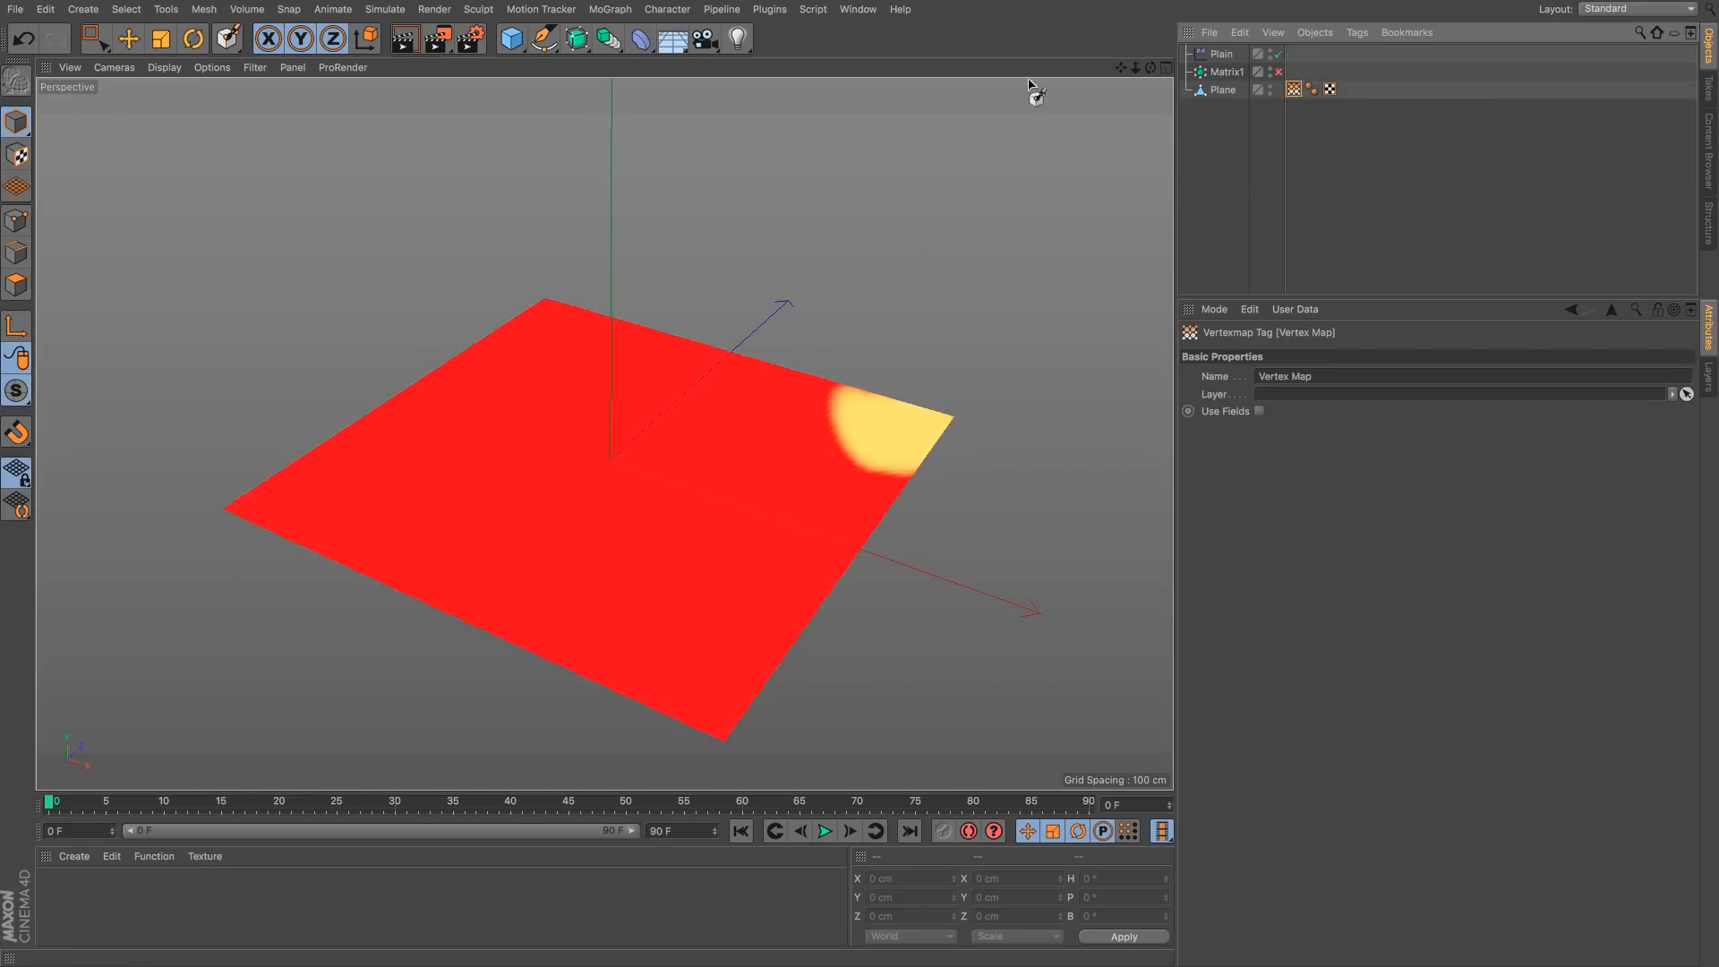
# Step: Add a second Matrix and rename it as Matrix2
pyautogui.click(609, 10)
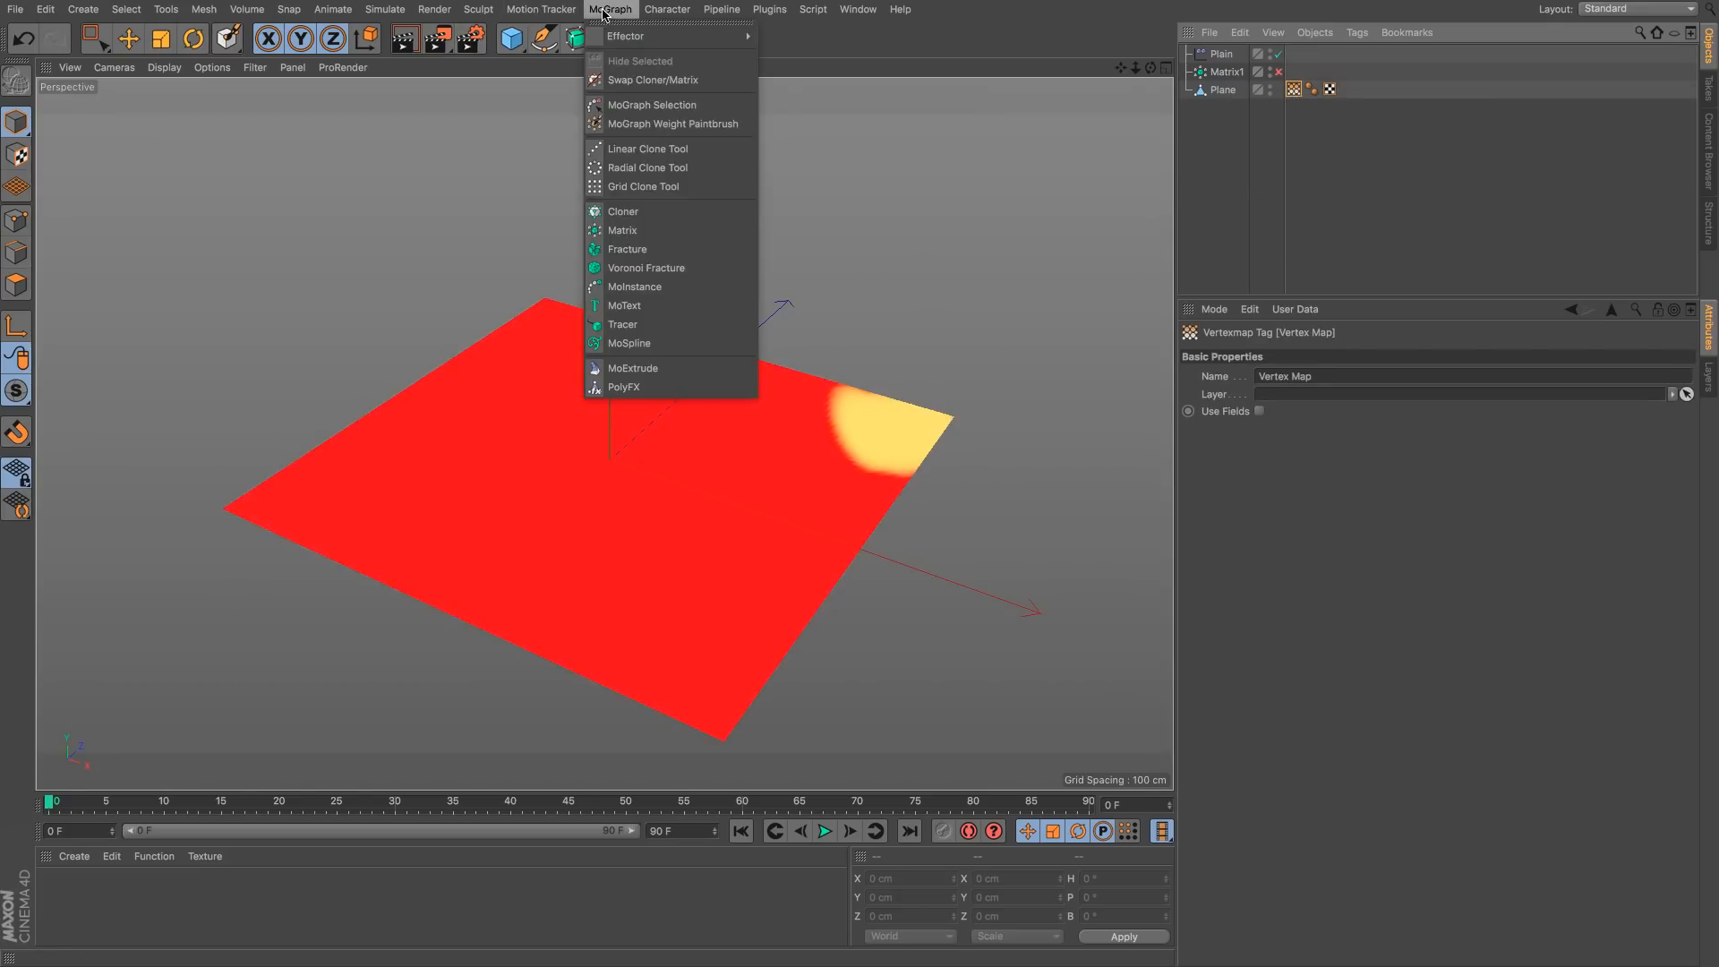
pyautogui.click(656, 230)
pyautogui.doubleClick(1227, 53)
pyautogui.click(1245, 53)
pyautogui.write('2')
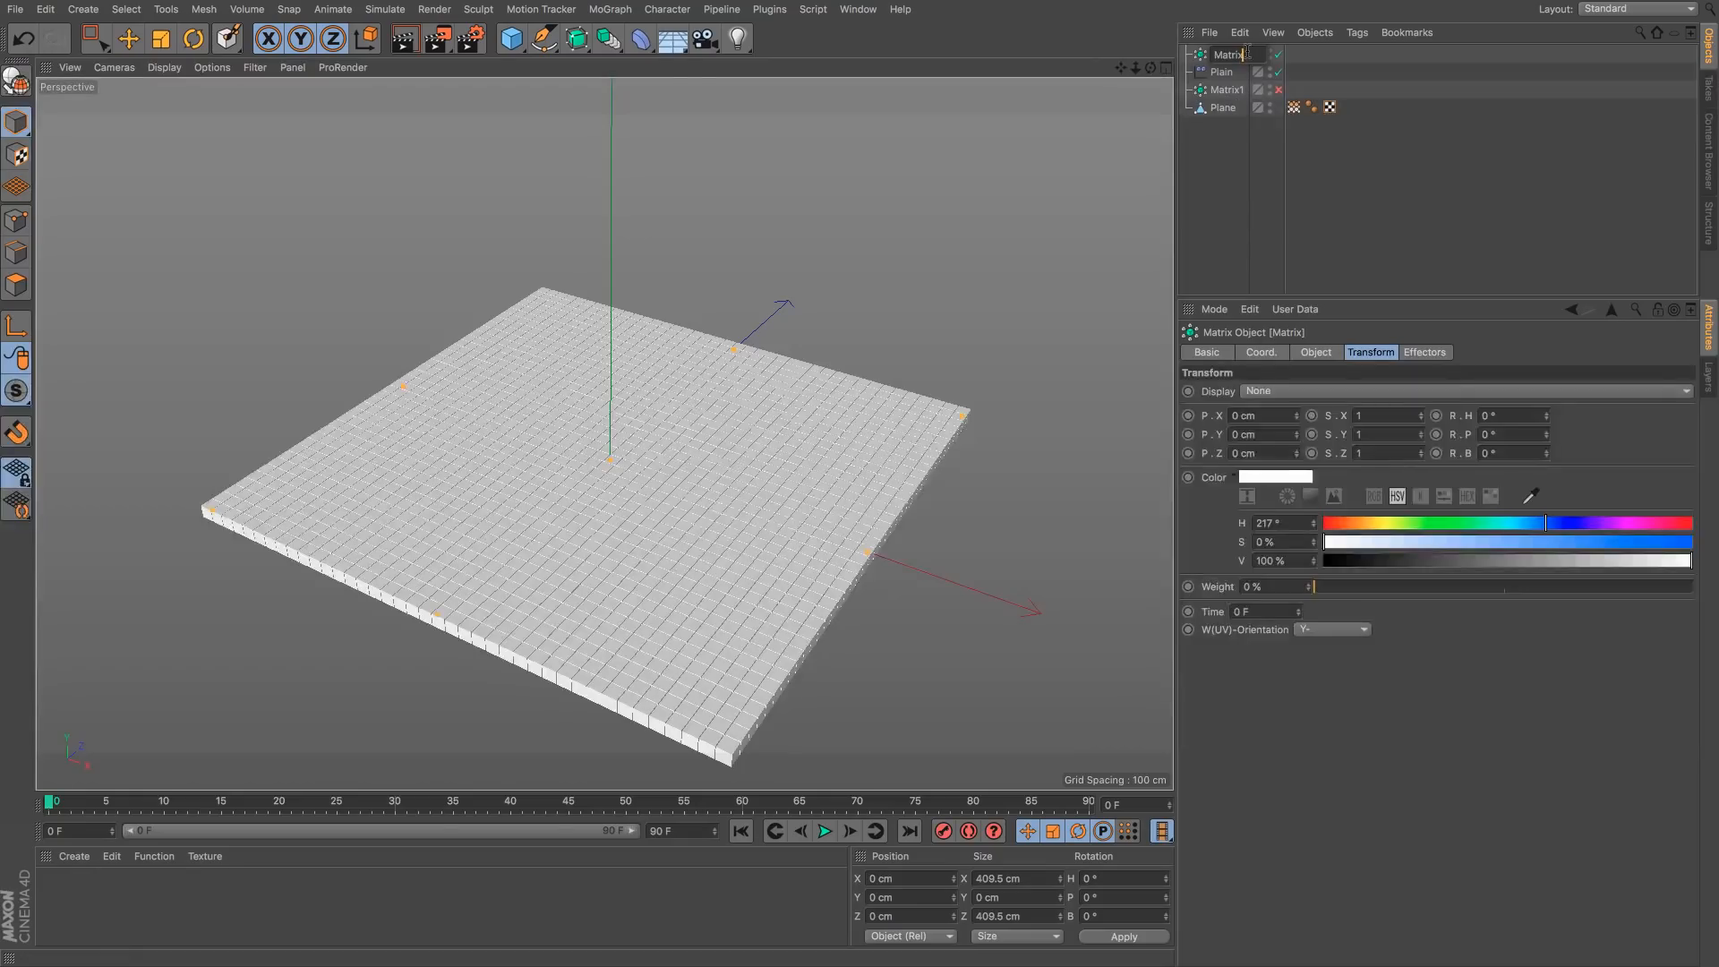
pyautogui.click(1240, 168)
# Step: Enable Use Fields on the plane's vertex map, clear its existing field layer and add Matrix2 as a MoGraph Object field
pyautogui.click(1294, 109)
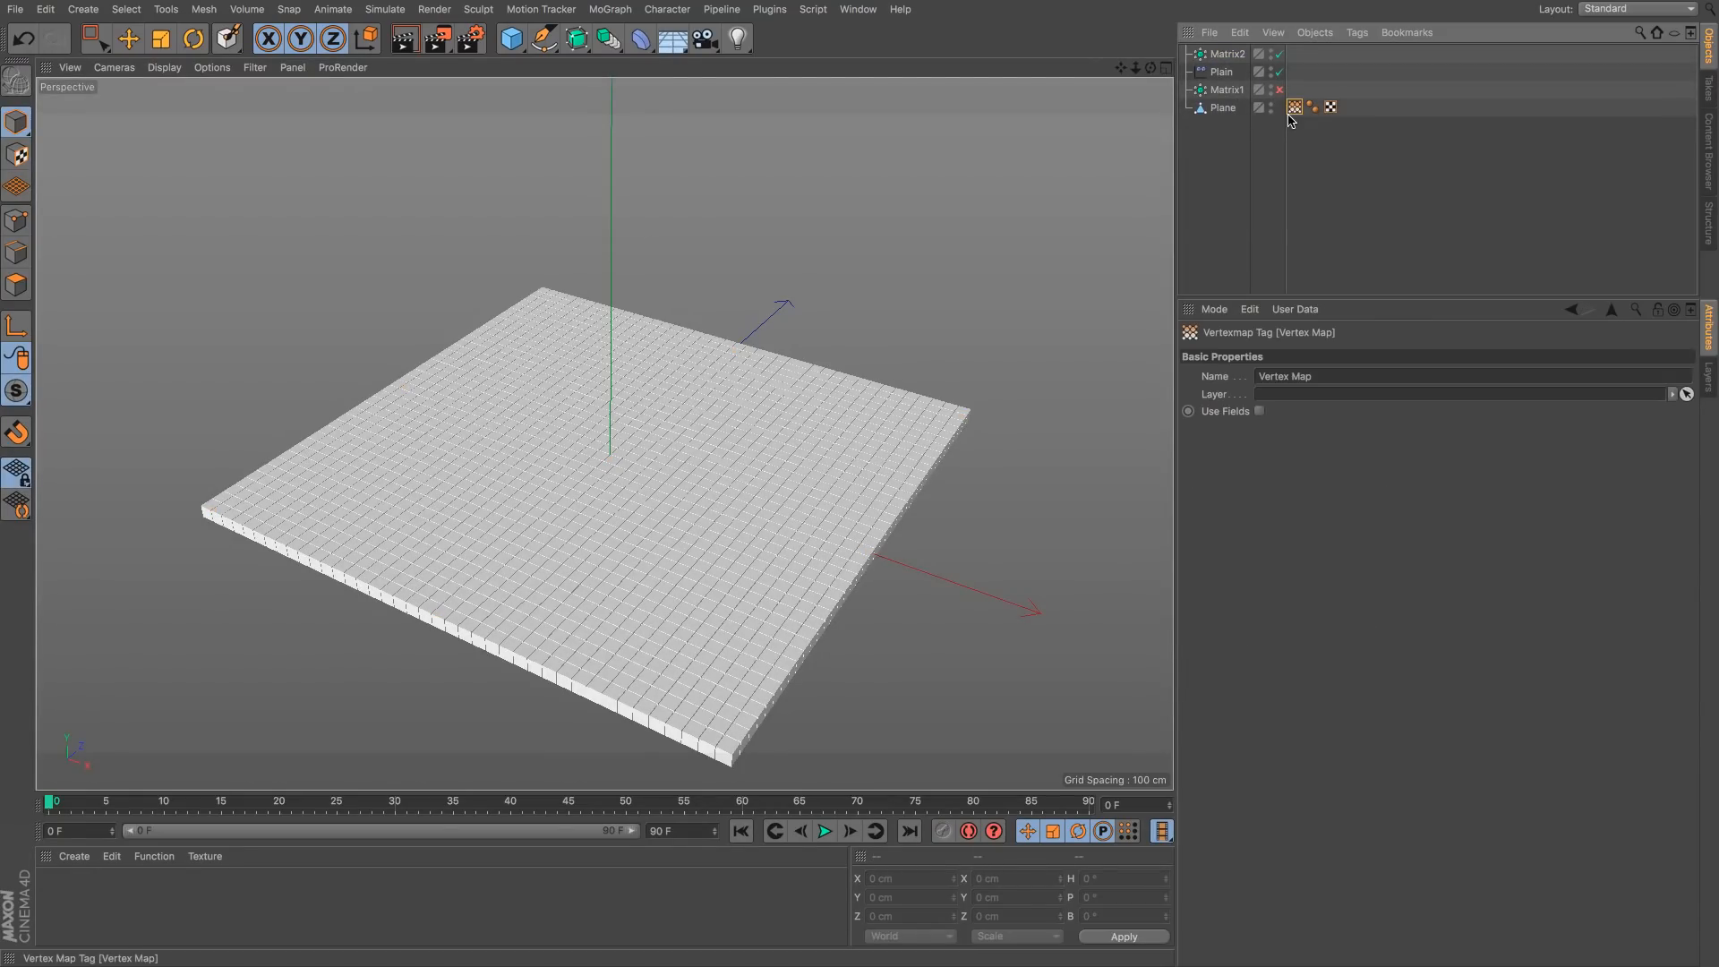
pyautogui.click(1258, 412)
pyautogui.press('Delete')
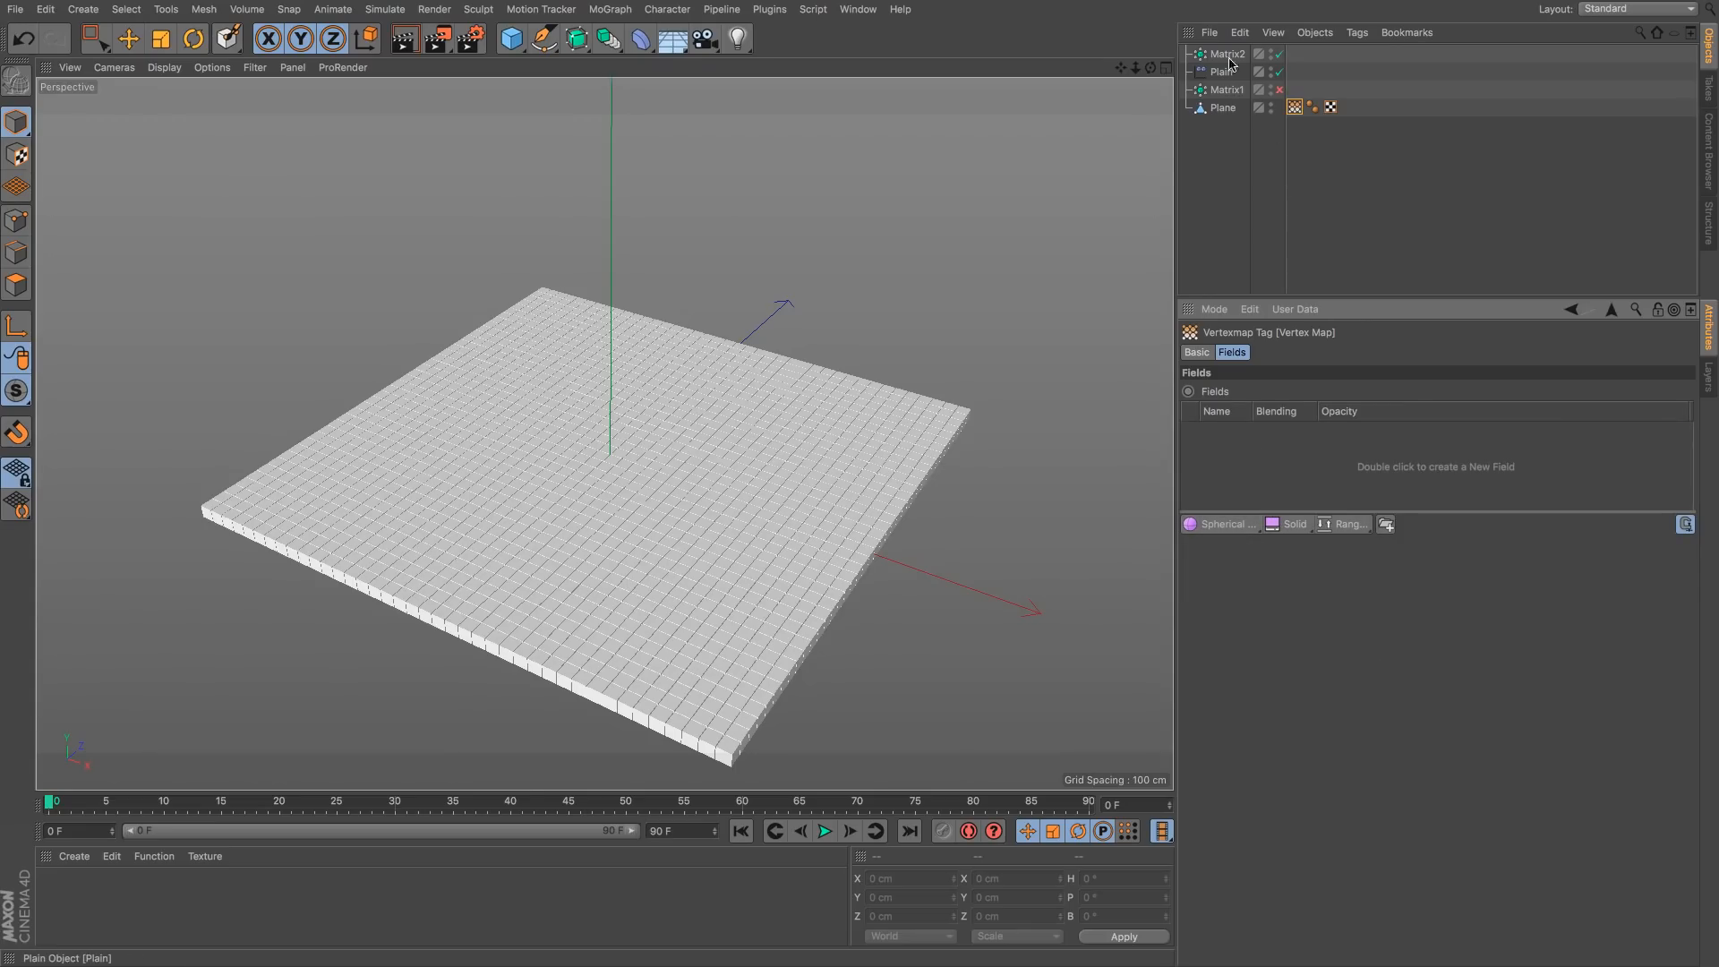
pyautogui.moveTo(1228, 54); pyautogui.dragTo(1272, 469)
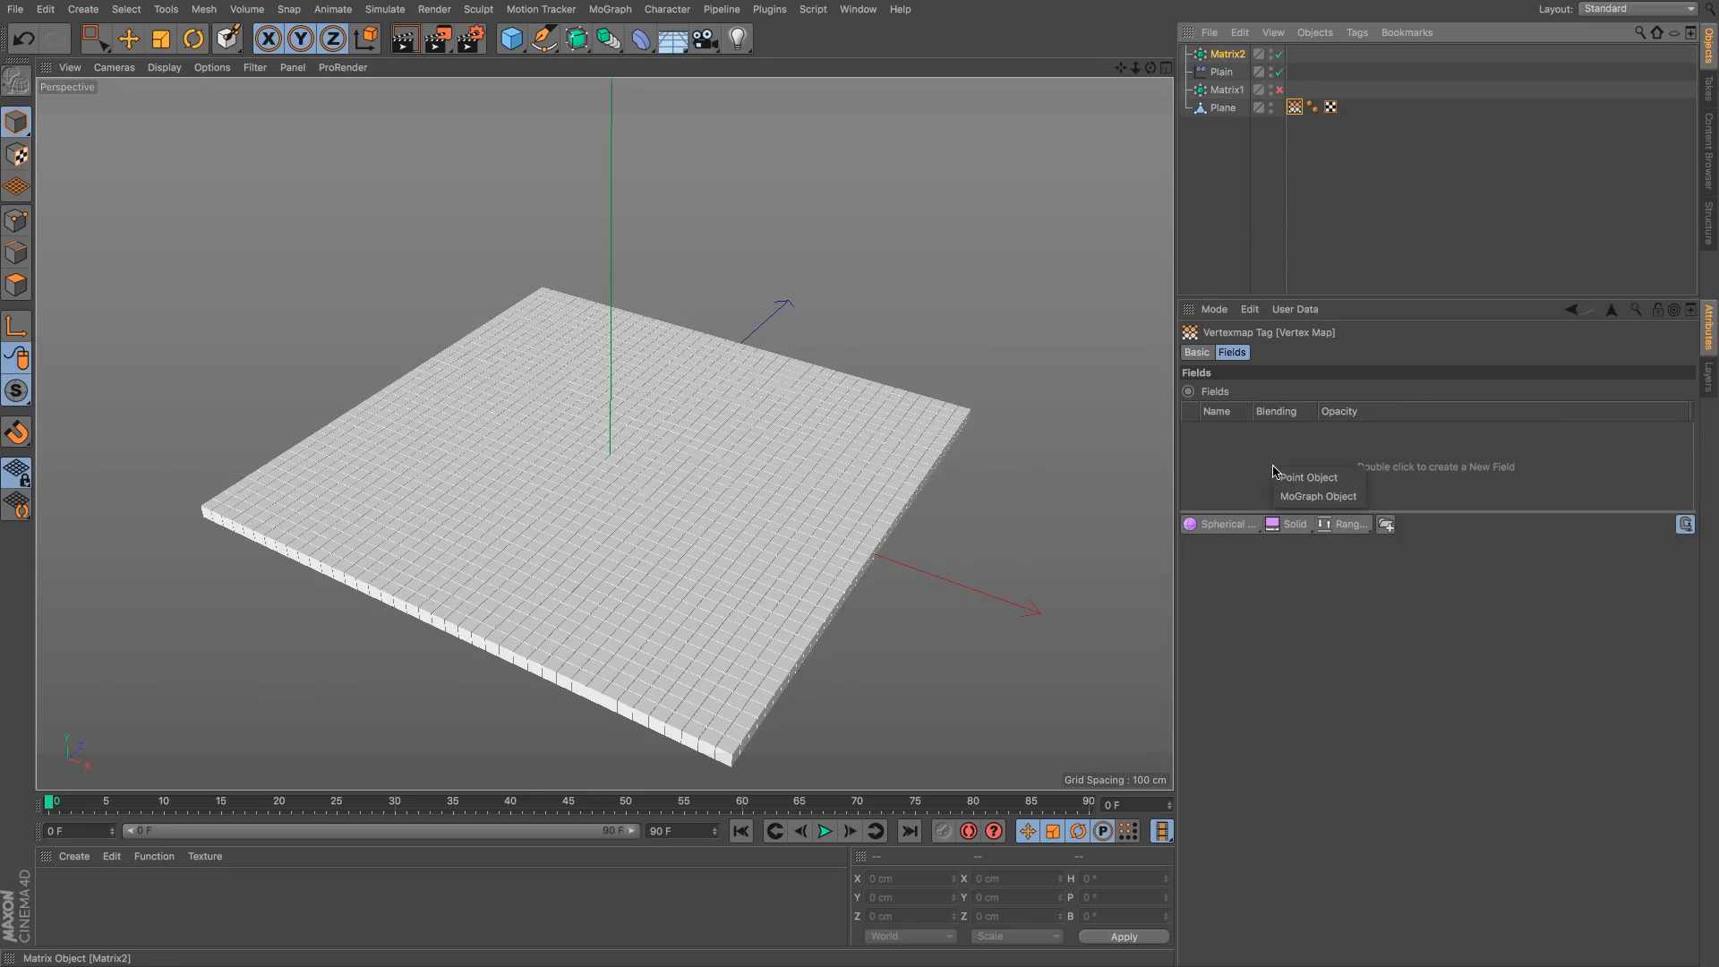
pyautogui.click(1342, 498)
pyautogui.click(1238, 437)
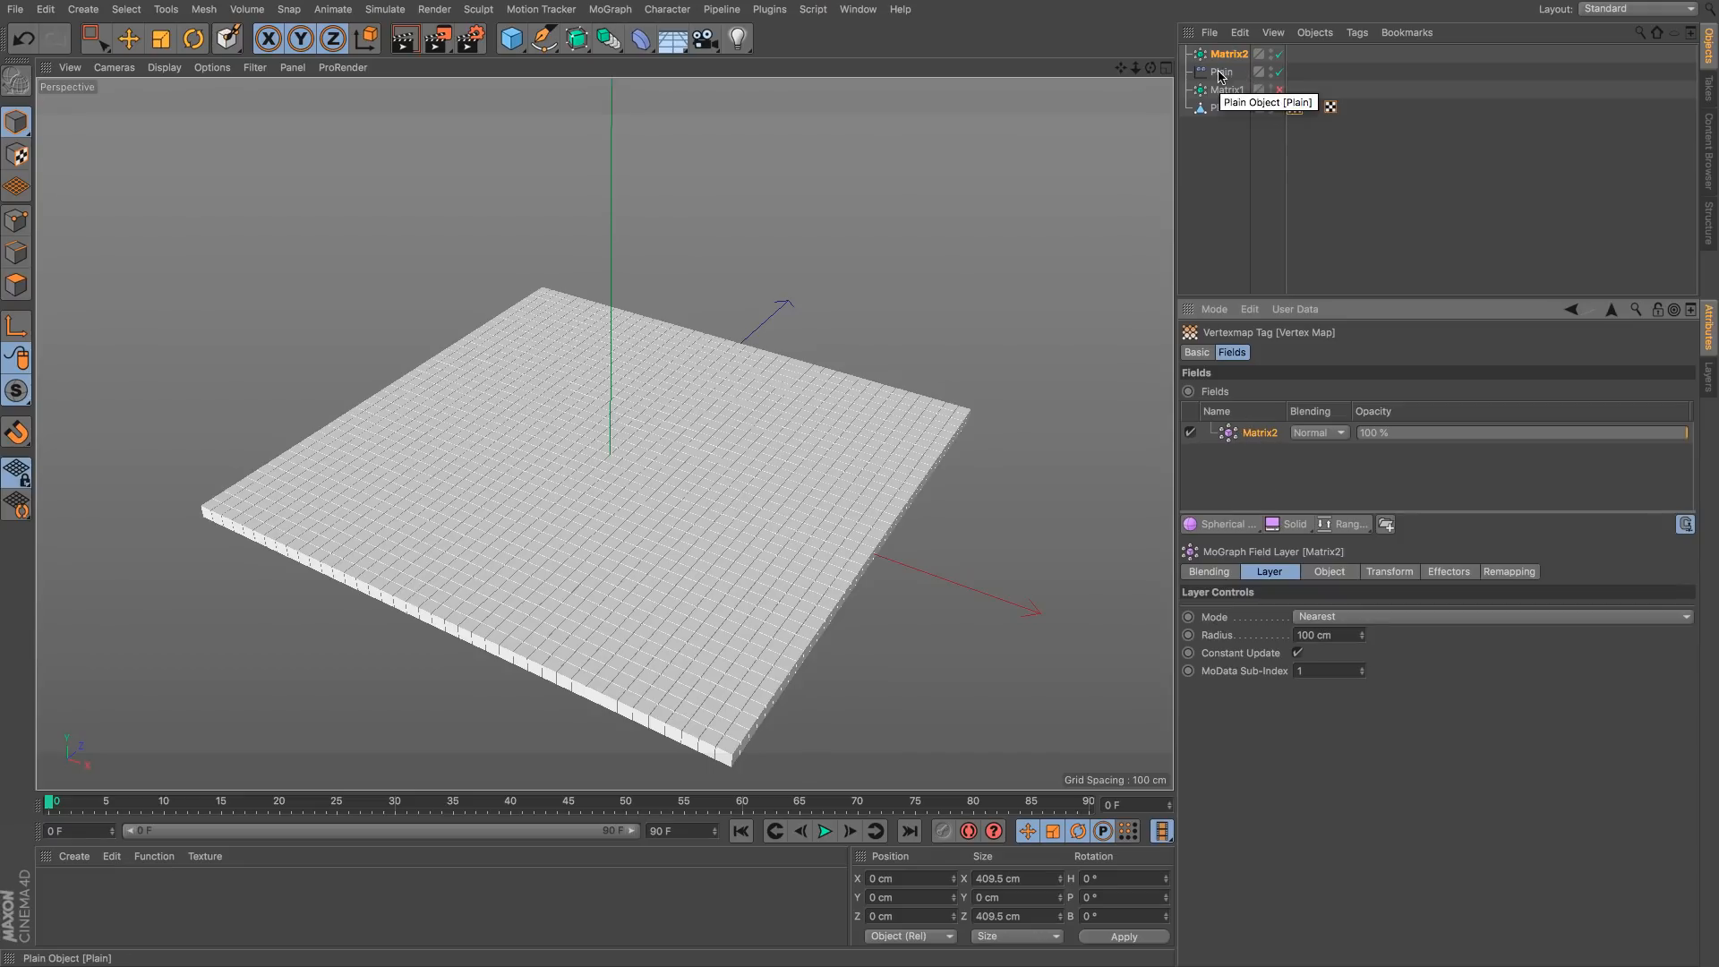
# Step: Hide Matrix2 in the viewport and set its grid to Endpoint mode with counts of 10, 1 and 10
pyautogui.click(1276, 100)
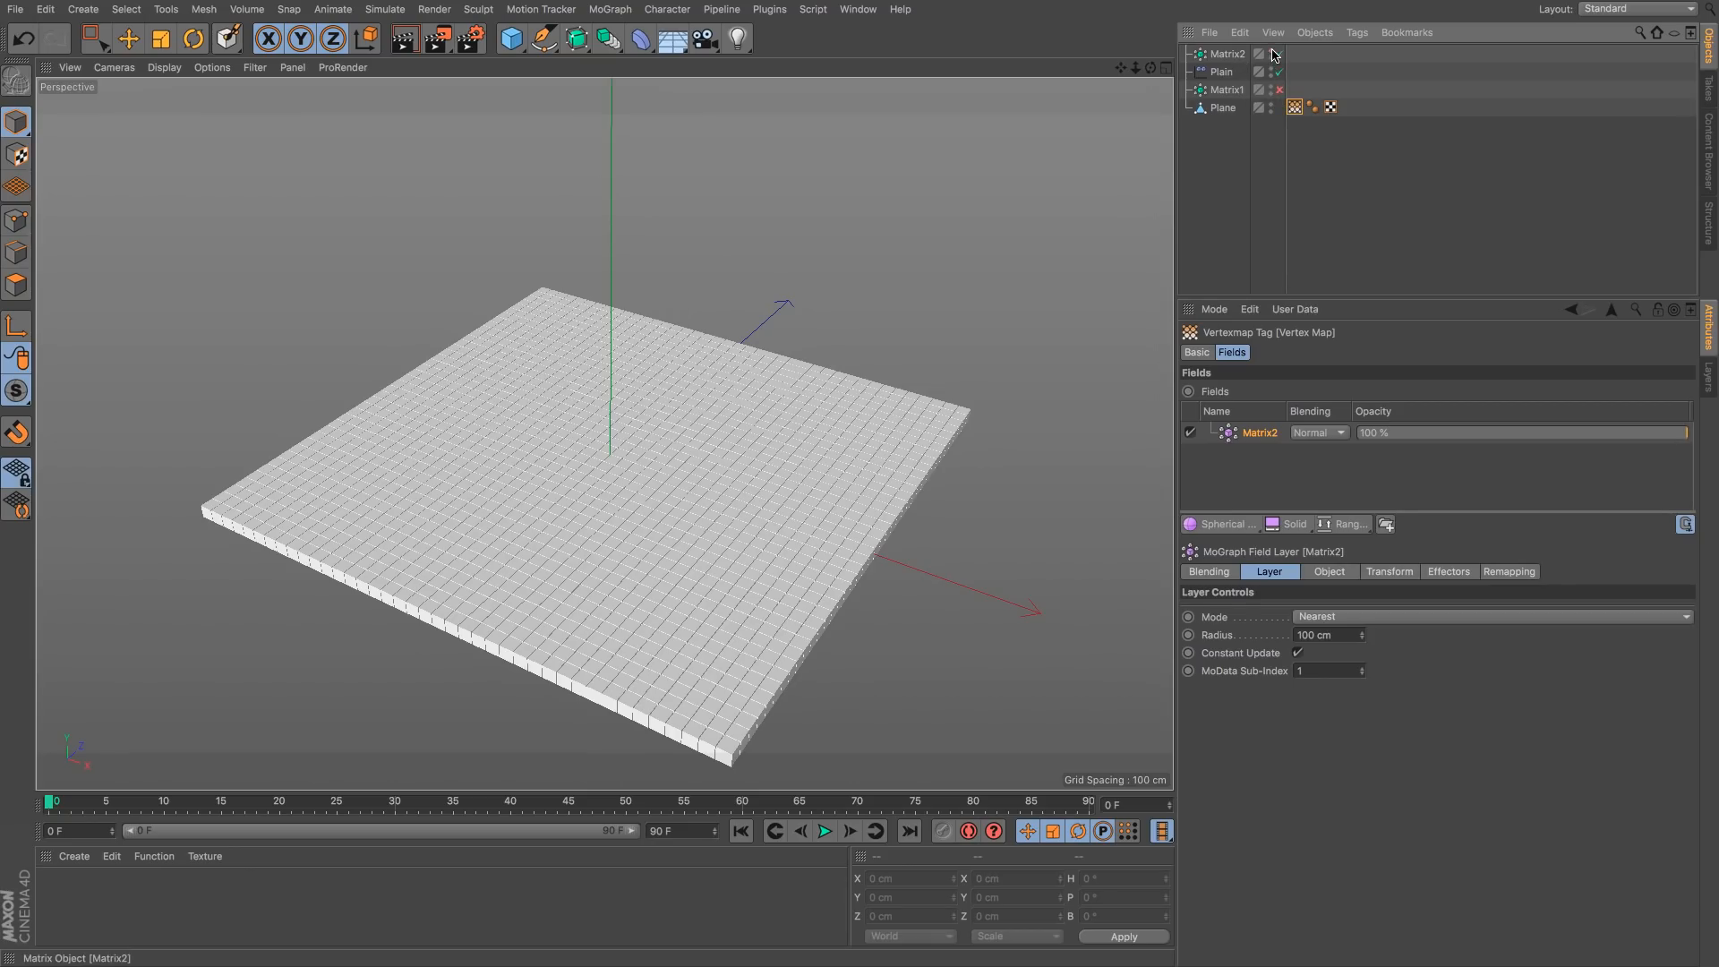
pyautogui.click(1275, 55)
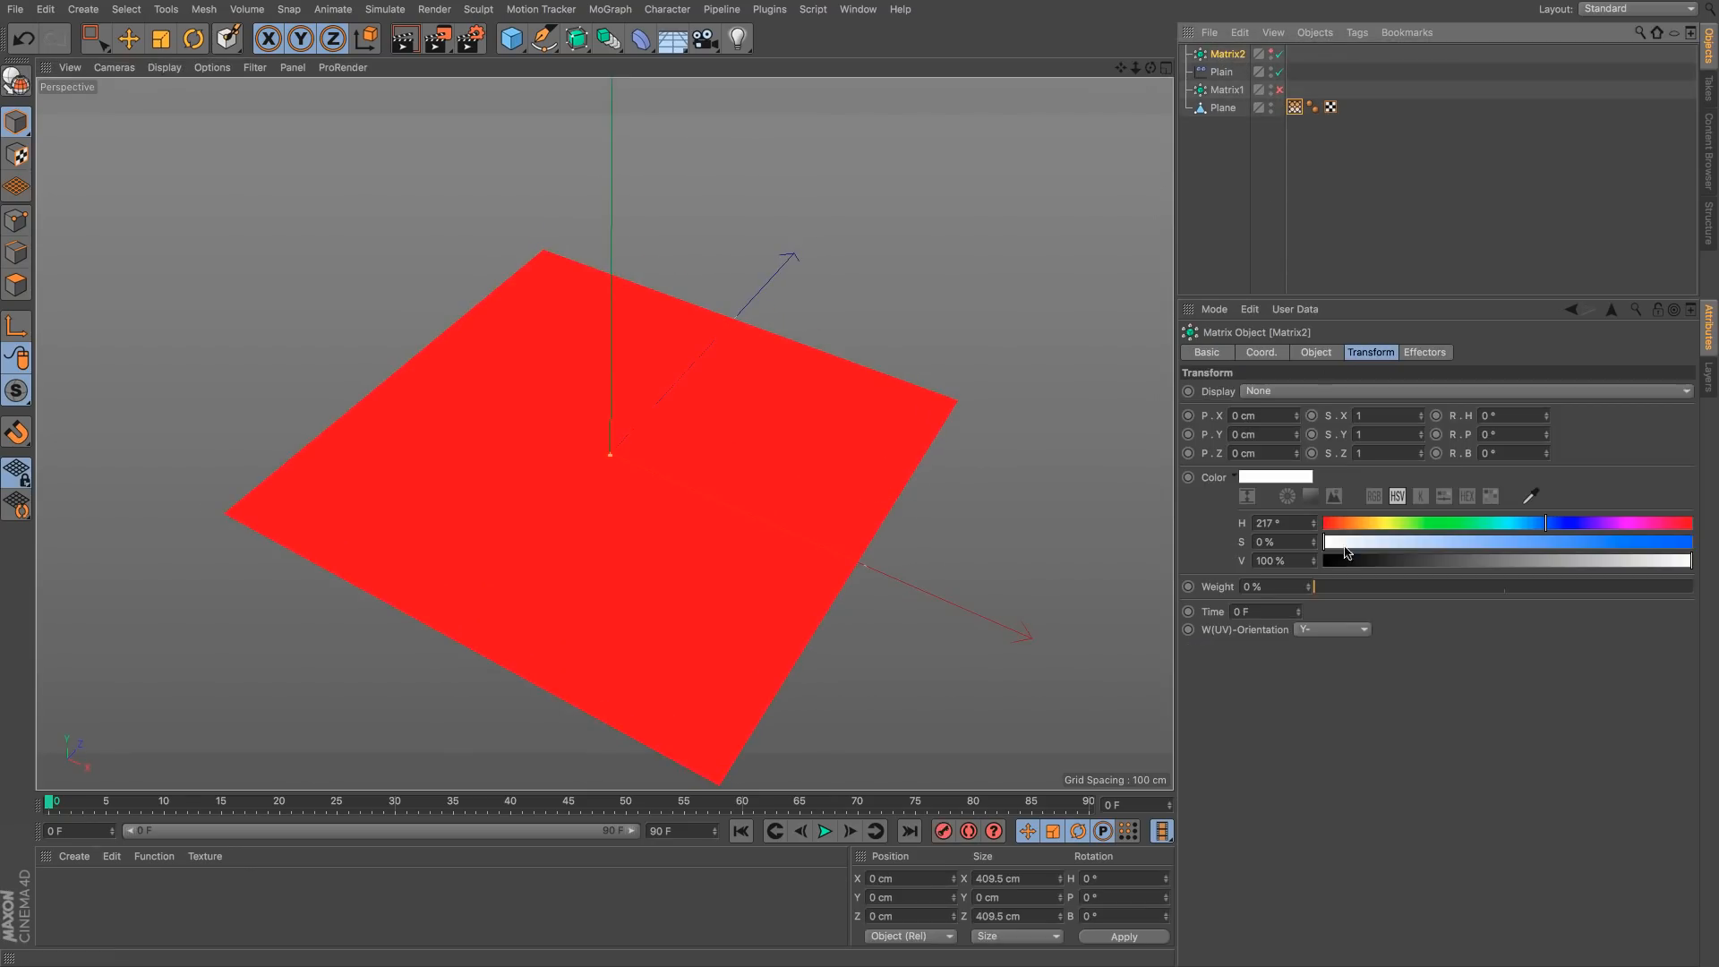
pyautogui.click(1317, 353)
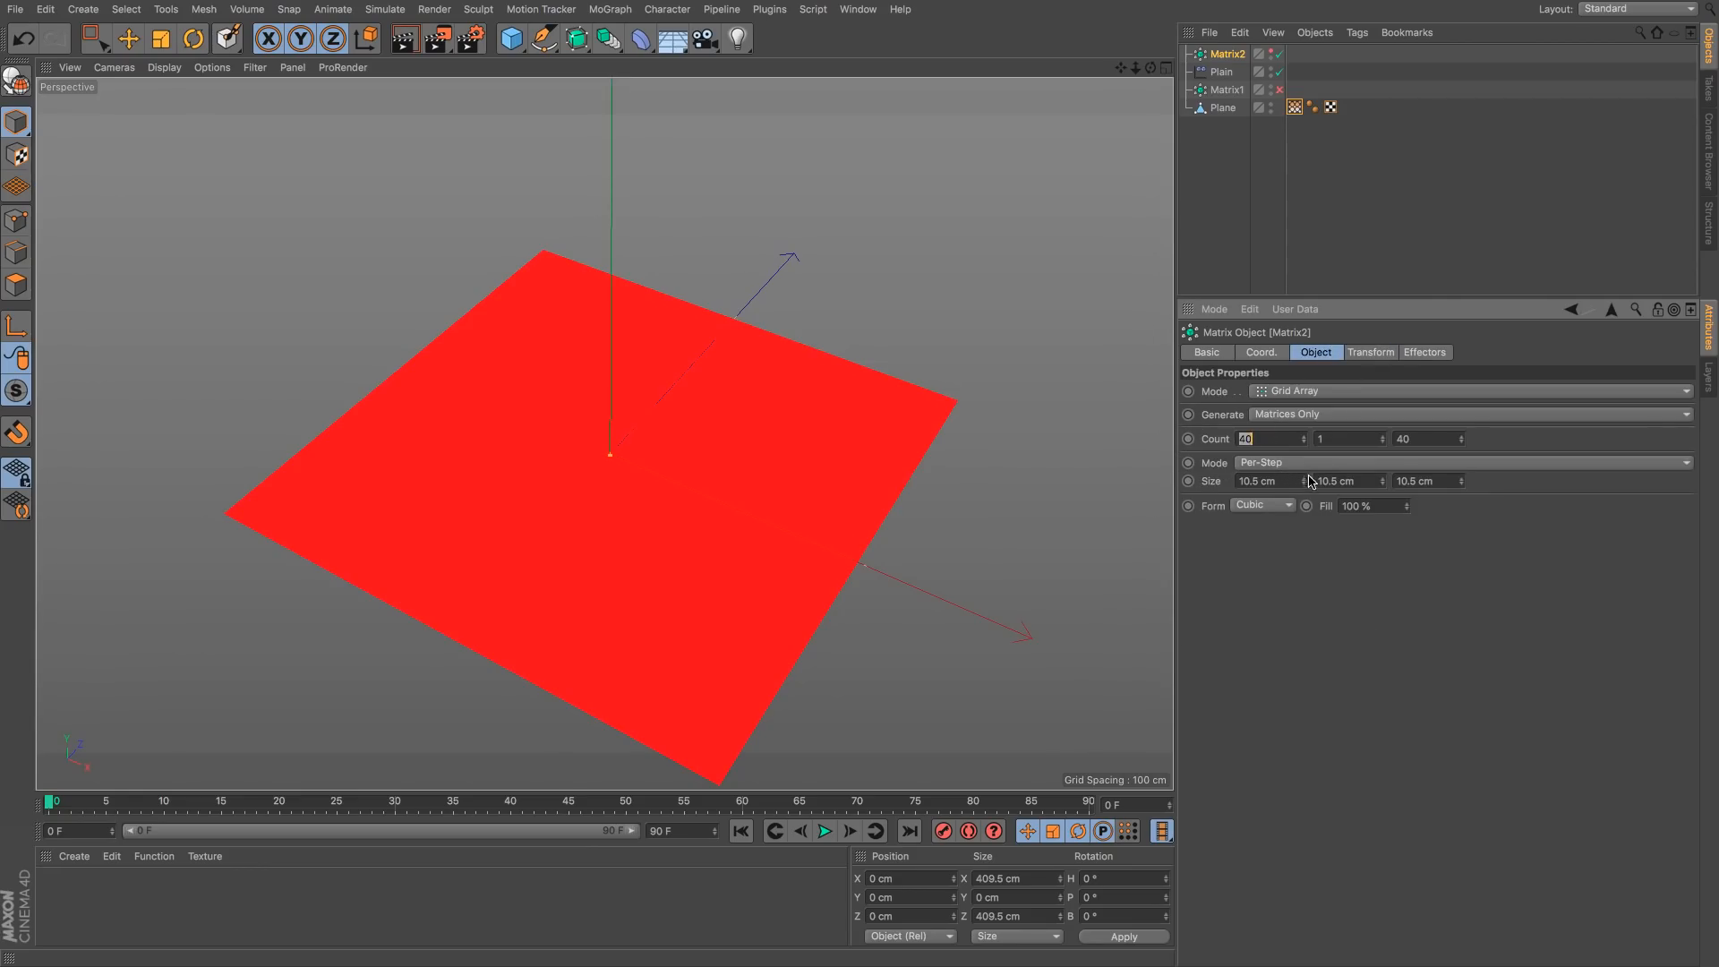
pyautogui.click(1298, 463)
pyautogui.click(1298, 491)
# Step: Set the radius of the vertex map's Matrix2 field layer to 144 cm
pyautogui.click(1249, 178)
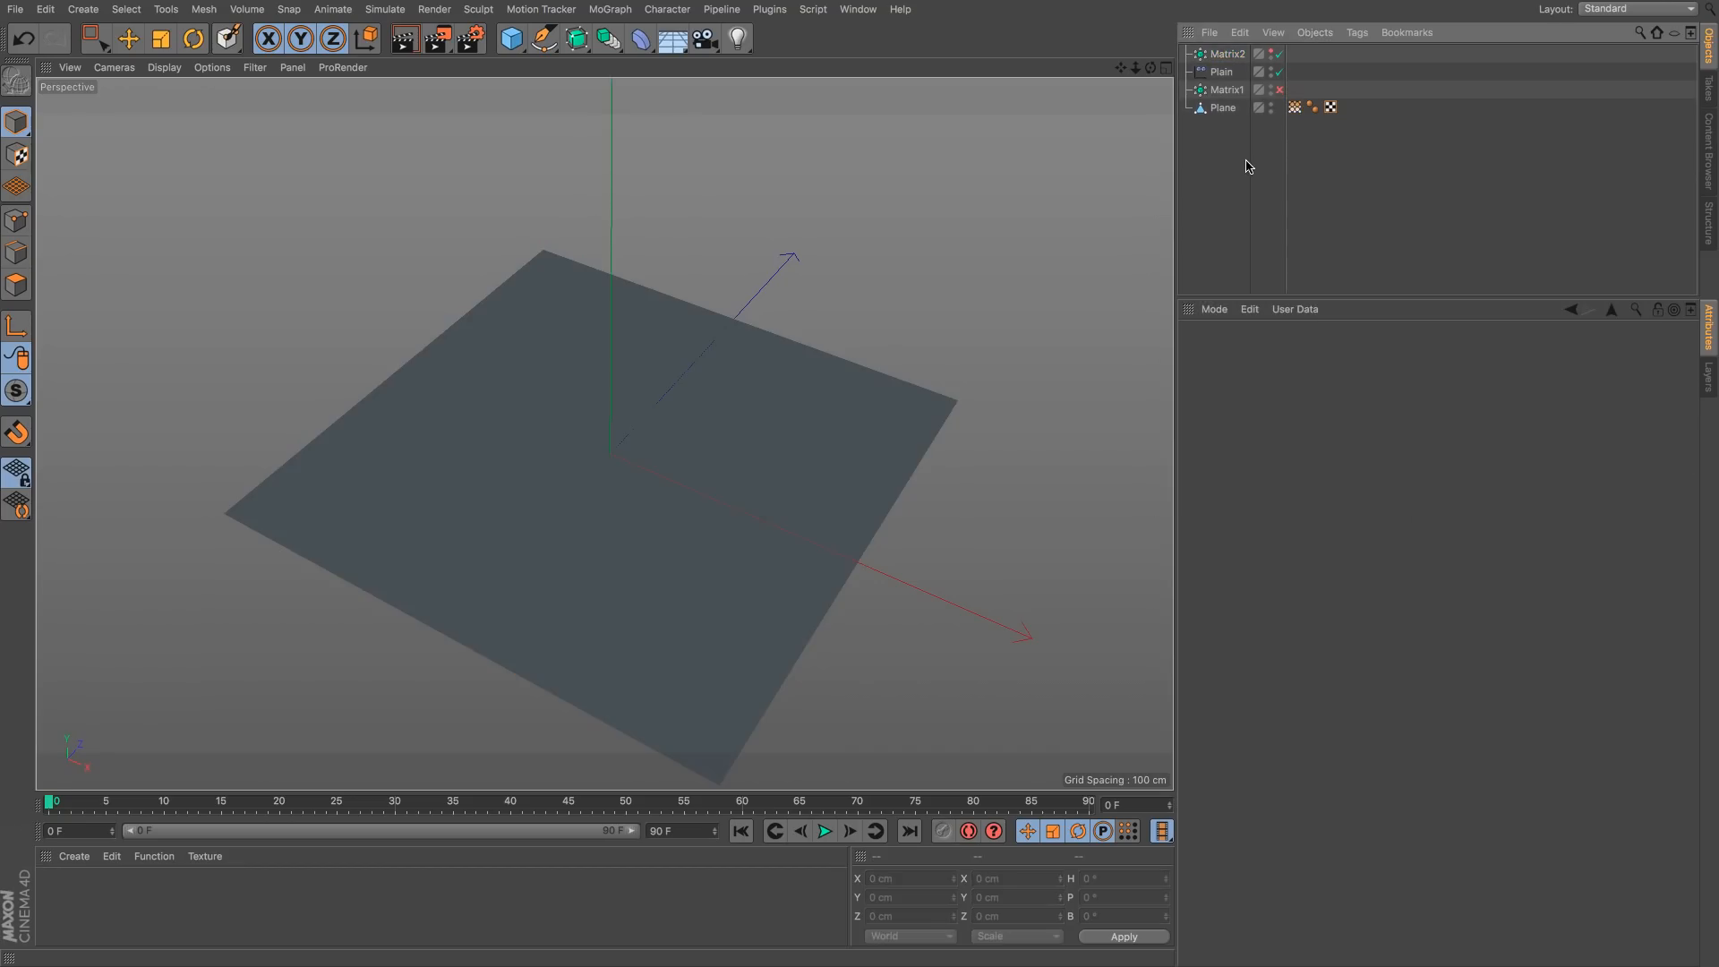
pyautogui.click(1294, 107)
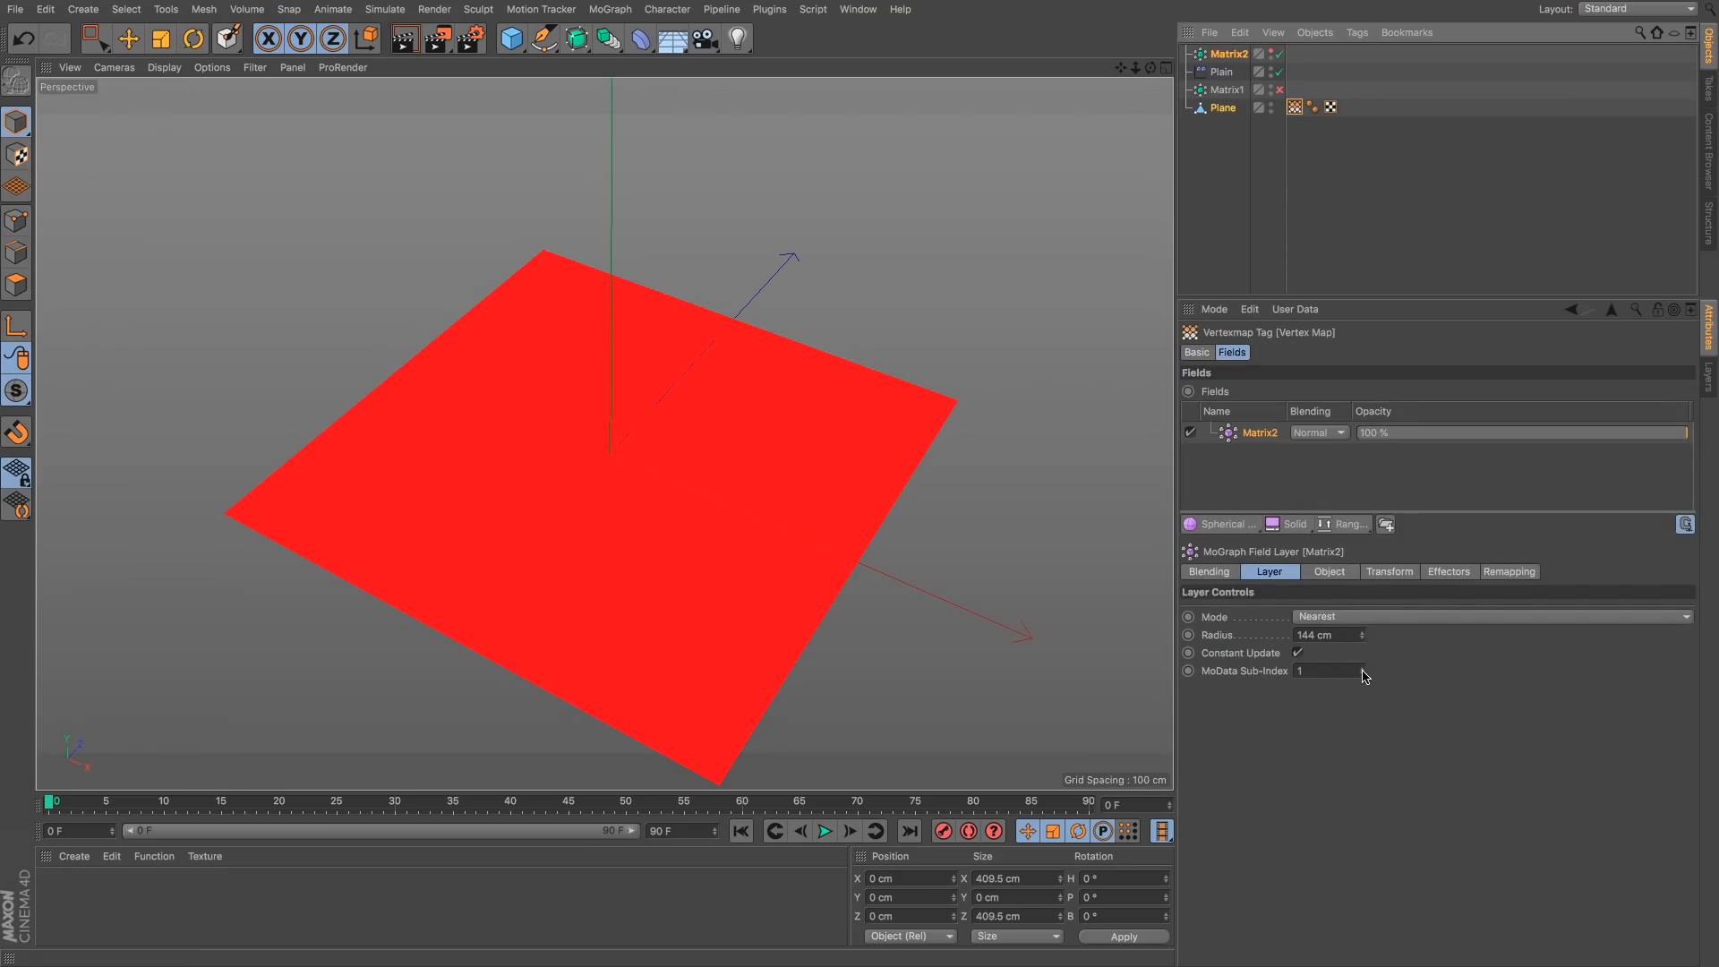
# Step: Try moving Matrix2 upward above the plane and undo the move
pyautogui.click(1226, 53)
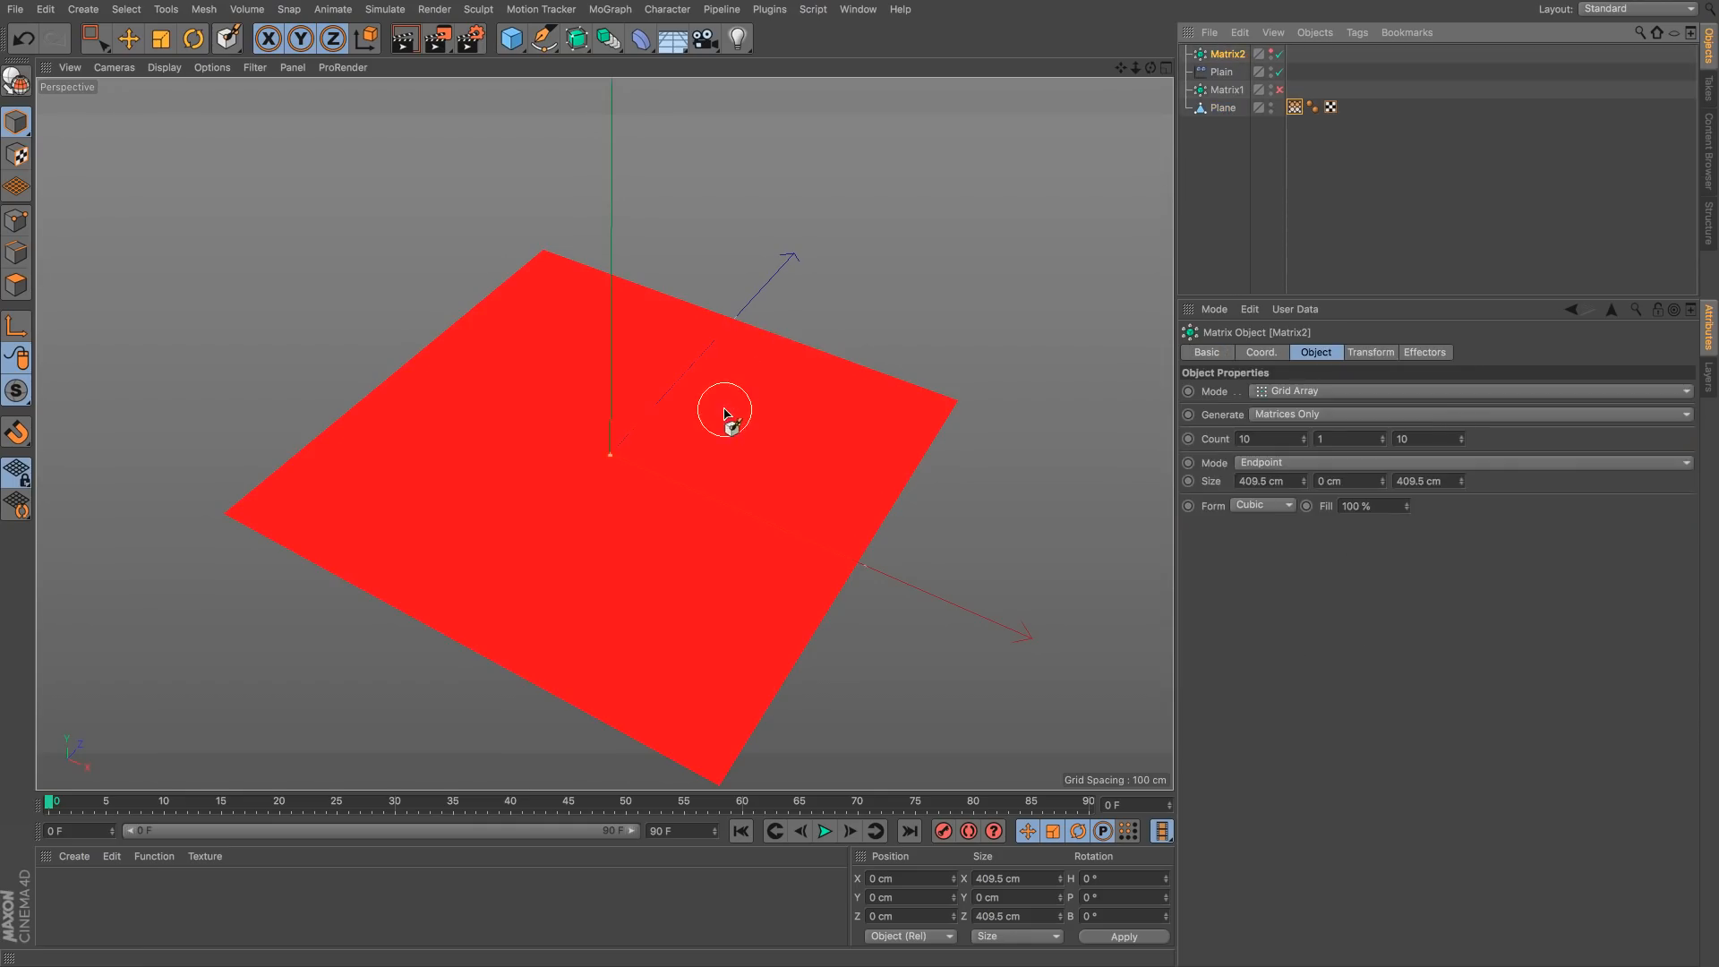
pyautogui.press('e')
pyautogui.moveTo(606, 331); pyautogui.dragTo(603, 280)
pyautogui.press('super+z')
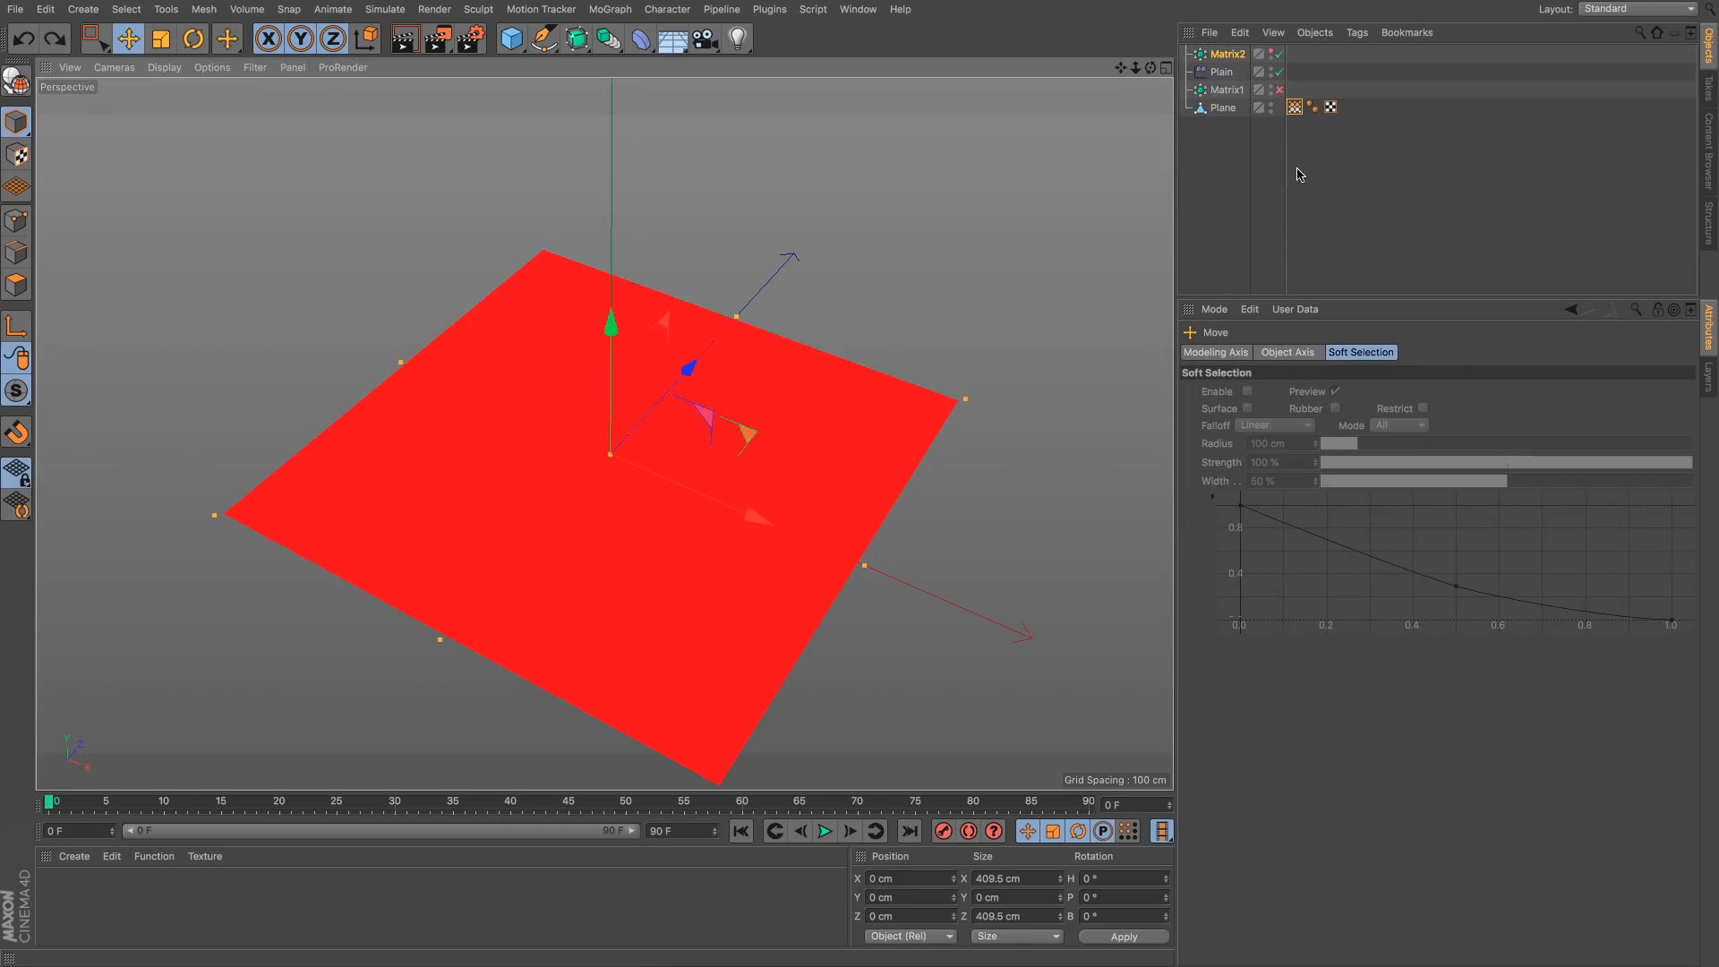
# Step: Adjust Matrix2's Transform Weight and check its effect on the plane's vertex map field
pyautogui.click(1226, 54)
pyautogui.click(1367, 352)
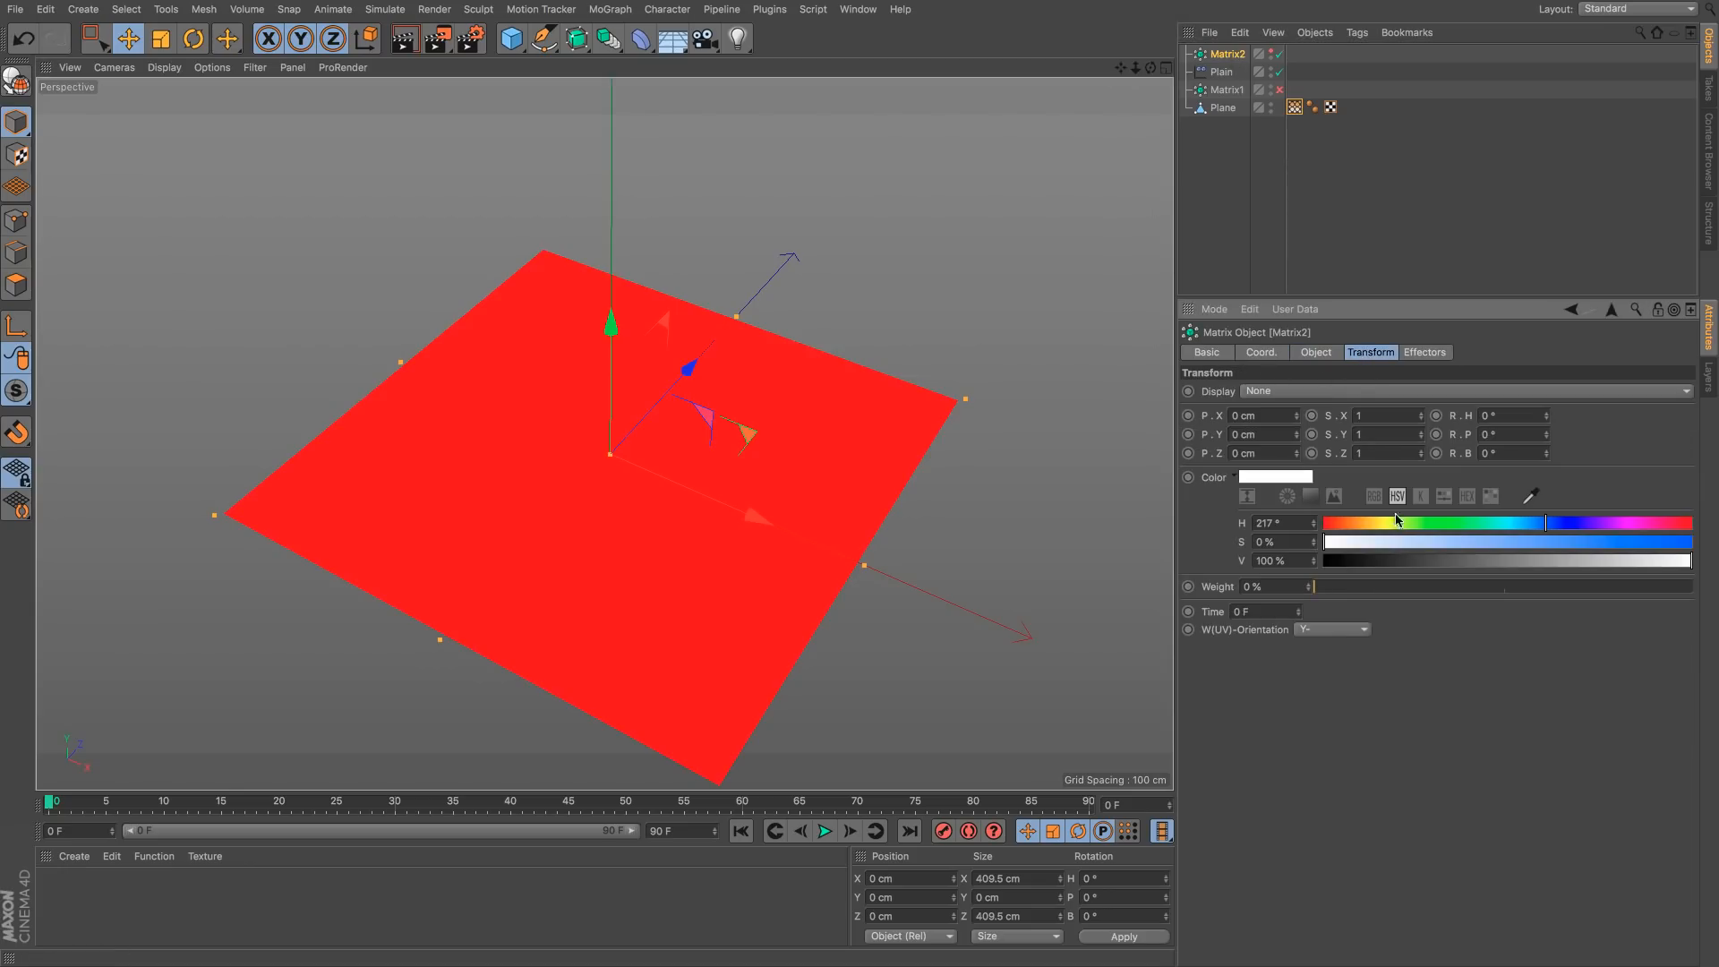
pyautogui.moveTo(1350, 588); pyautogui.dragTo(1313, 589)
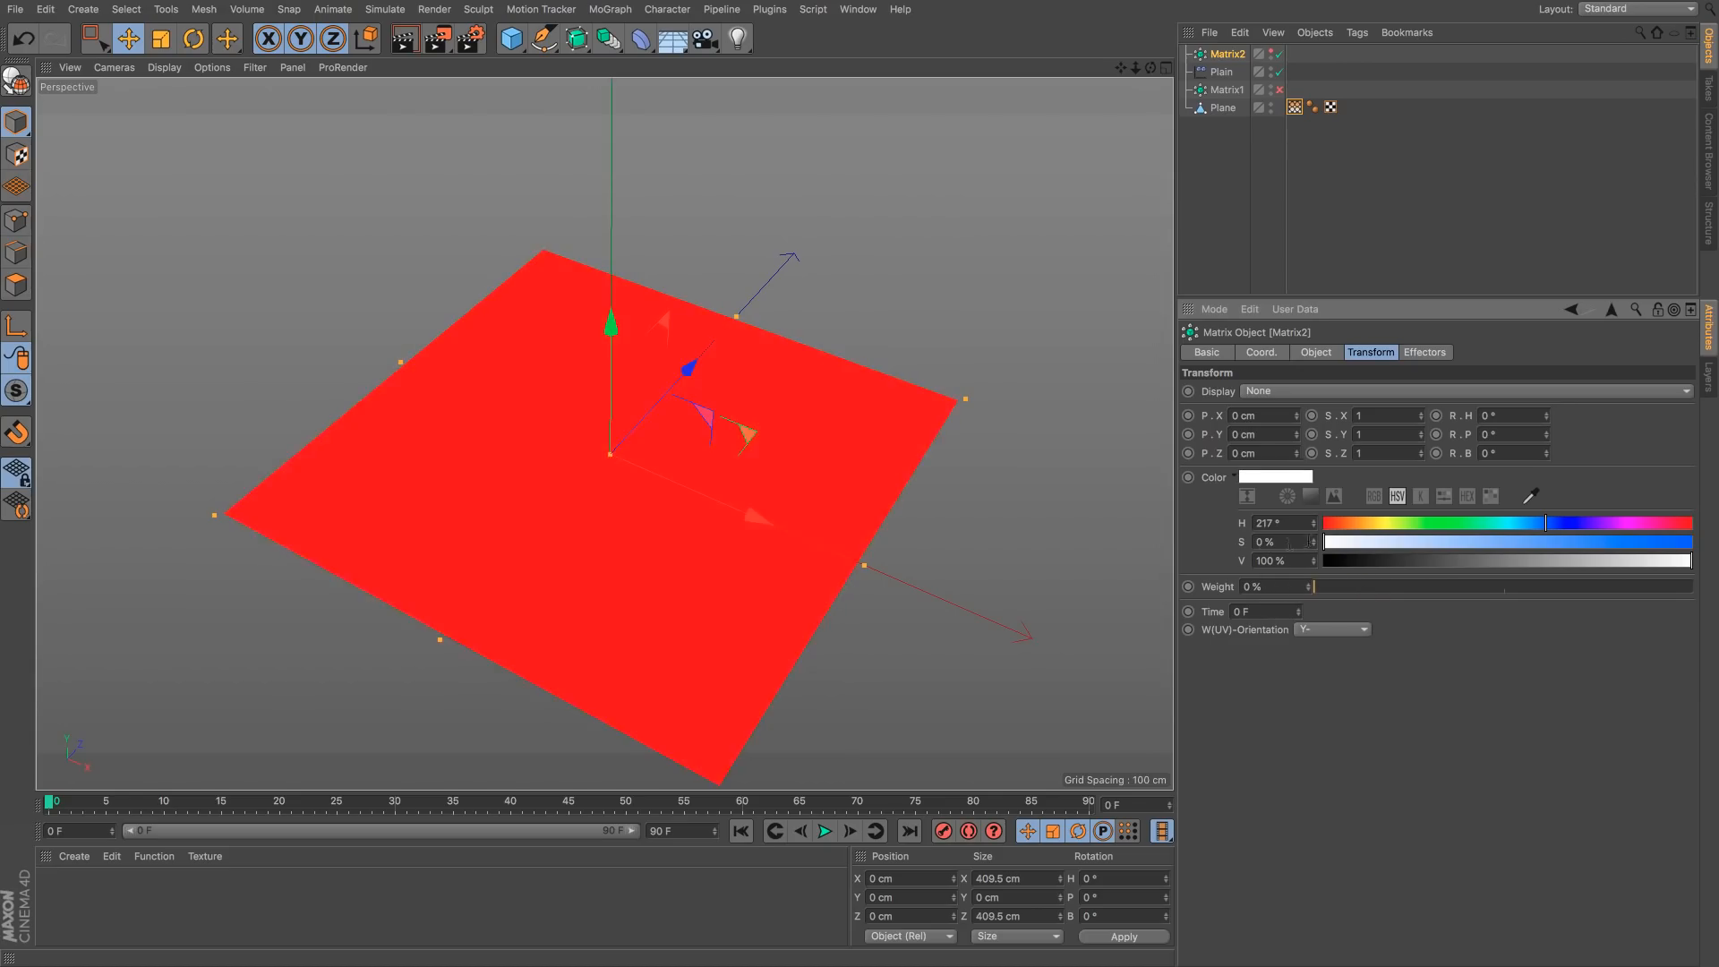
pyautogui.click(1294, 106)
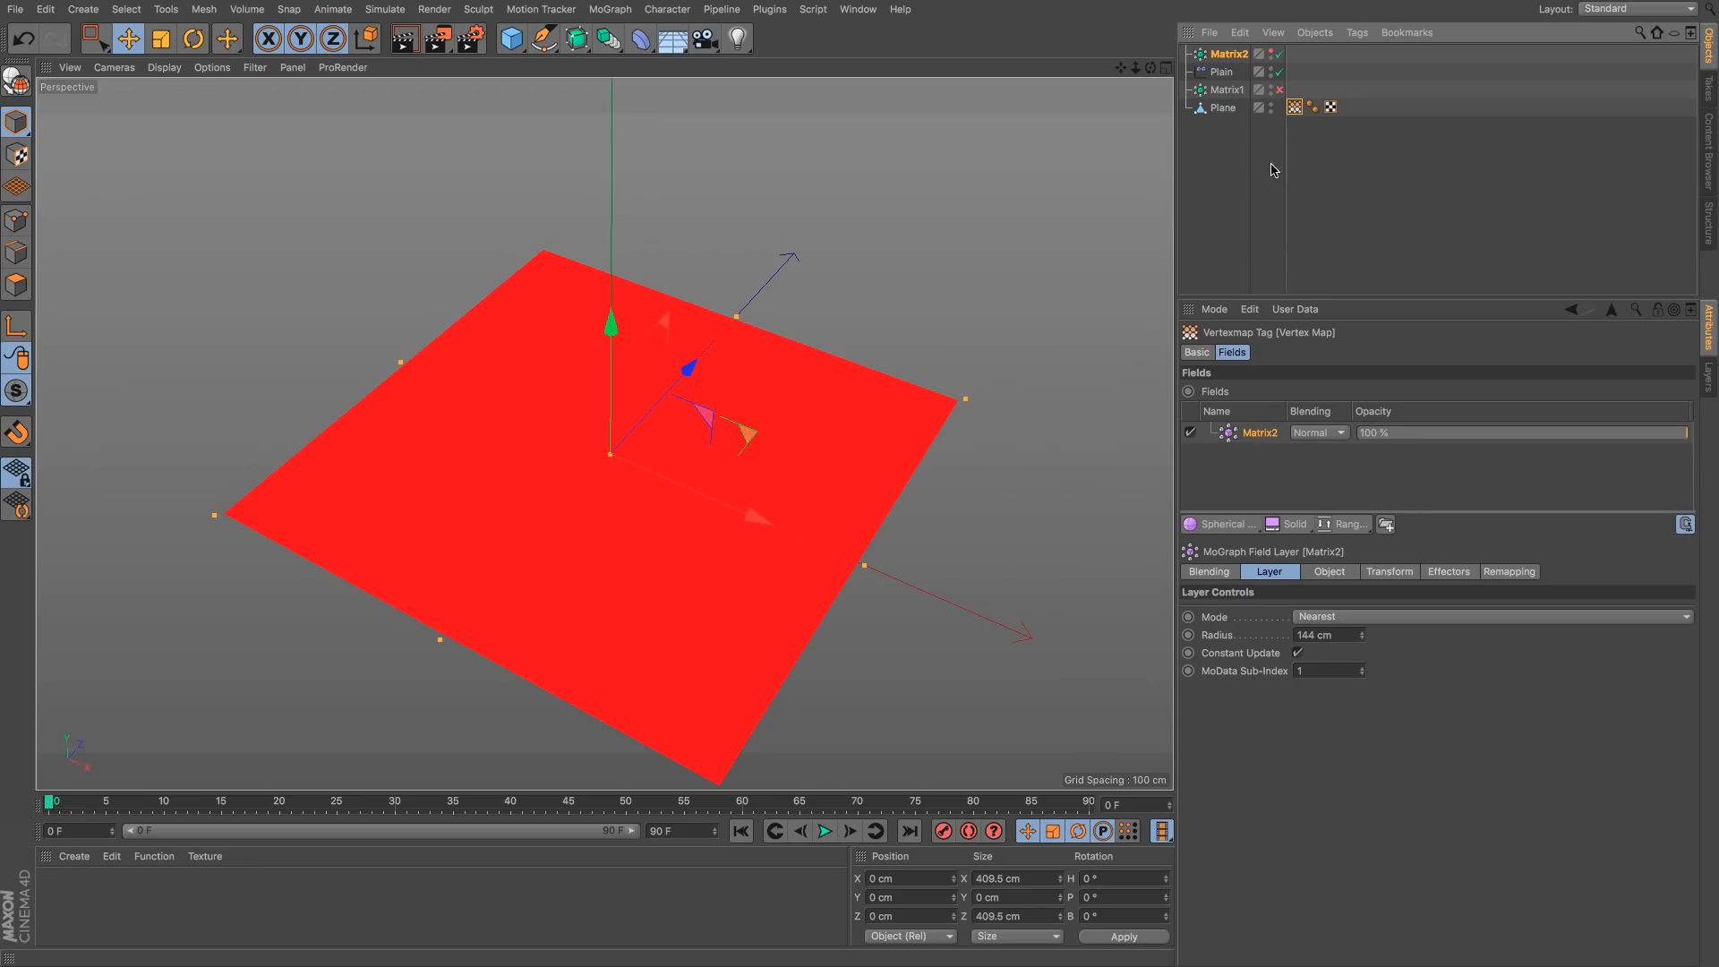
pyautogui.click(1224, 55)
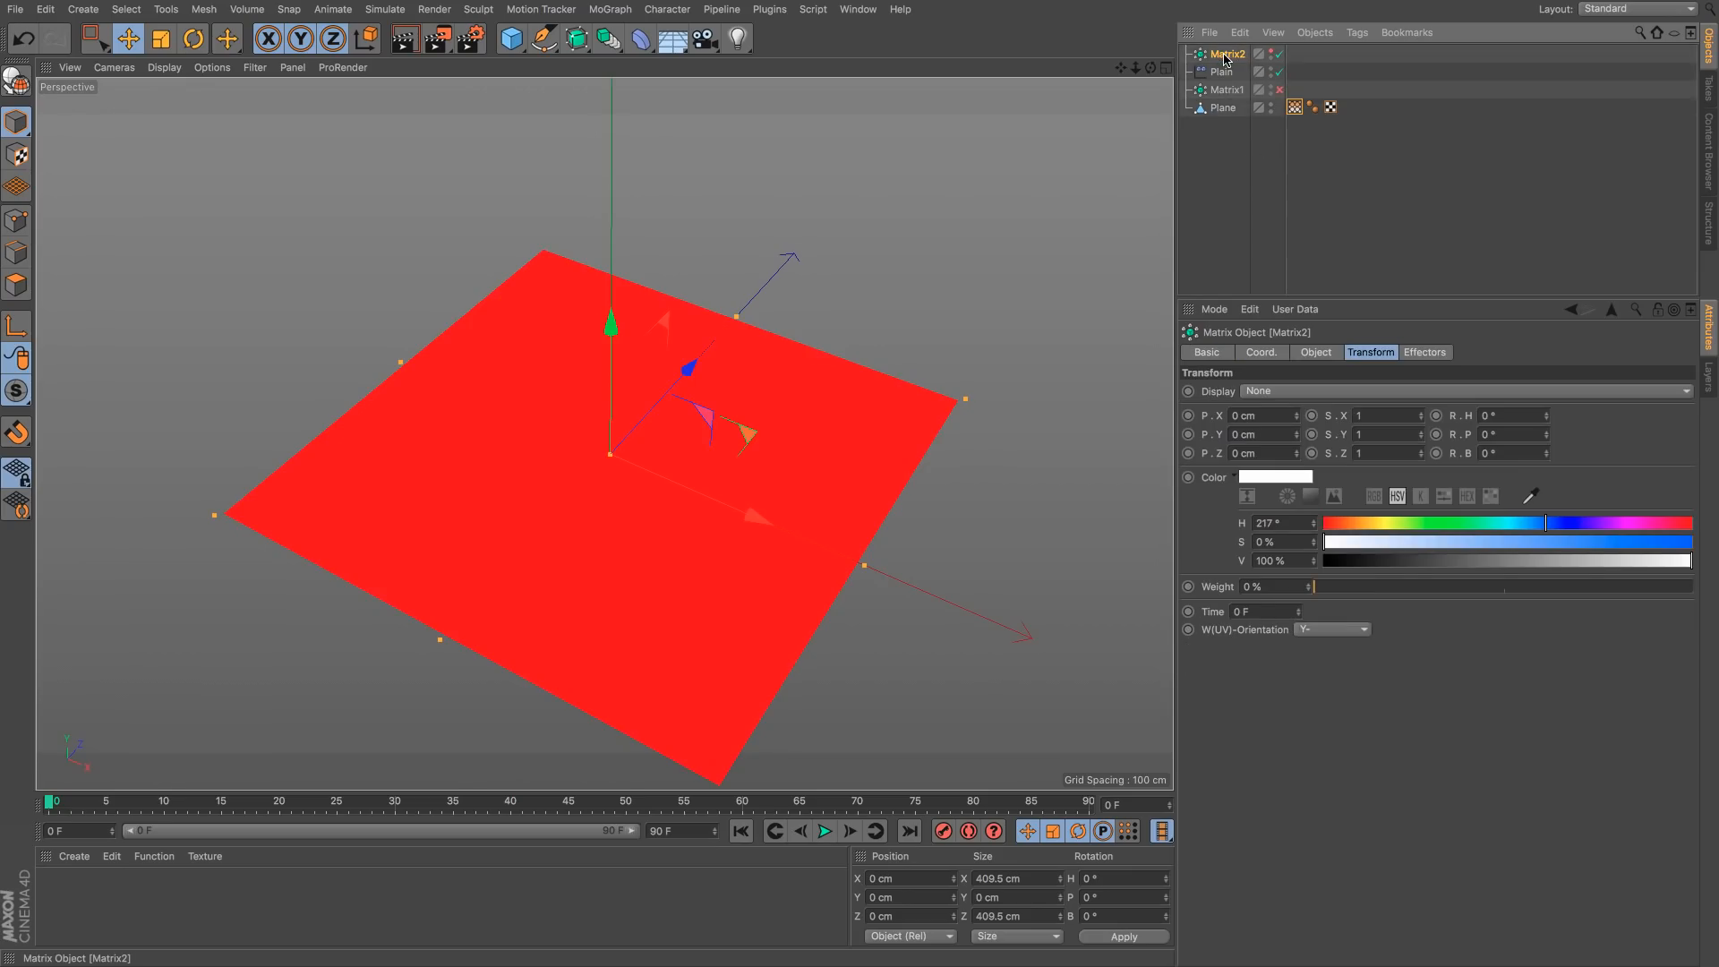
pyautogui.click(1294, 107)
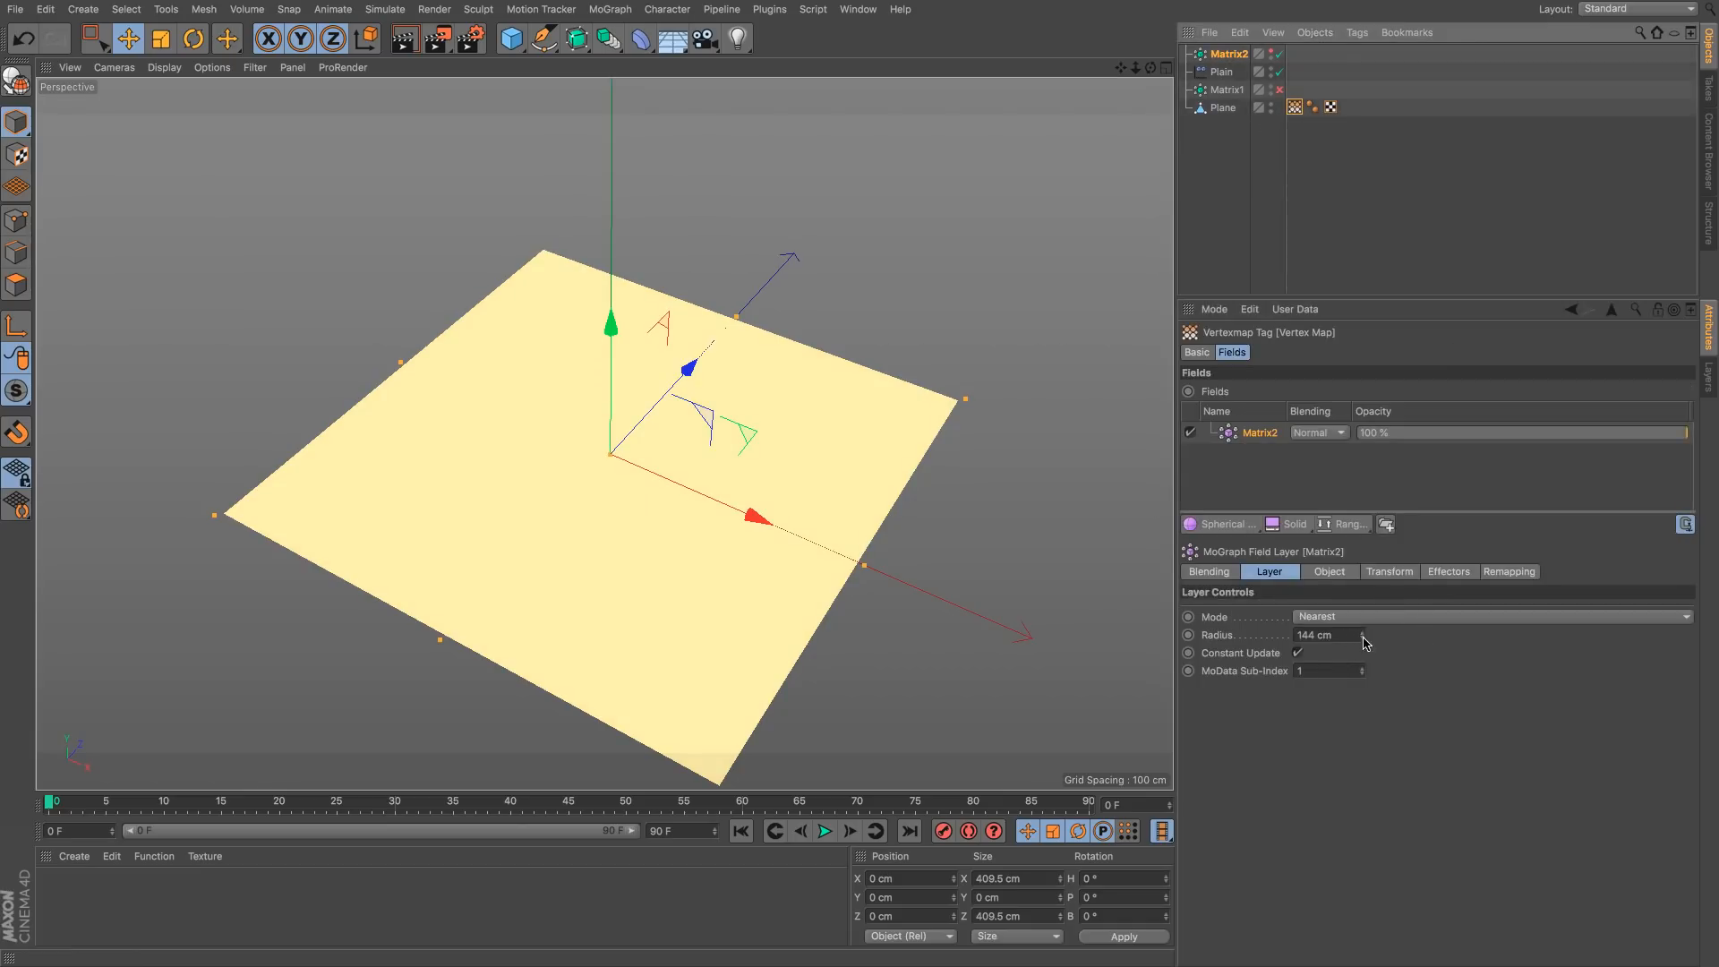
# Step: Set the vertex map's Matrix2 field layer to Proximity Max with a 15 cm radius and show Matrix2 in the viewport
pyautogui.moveTo(1362, 638); pyautogui.dragTo(1353, 638)
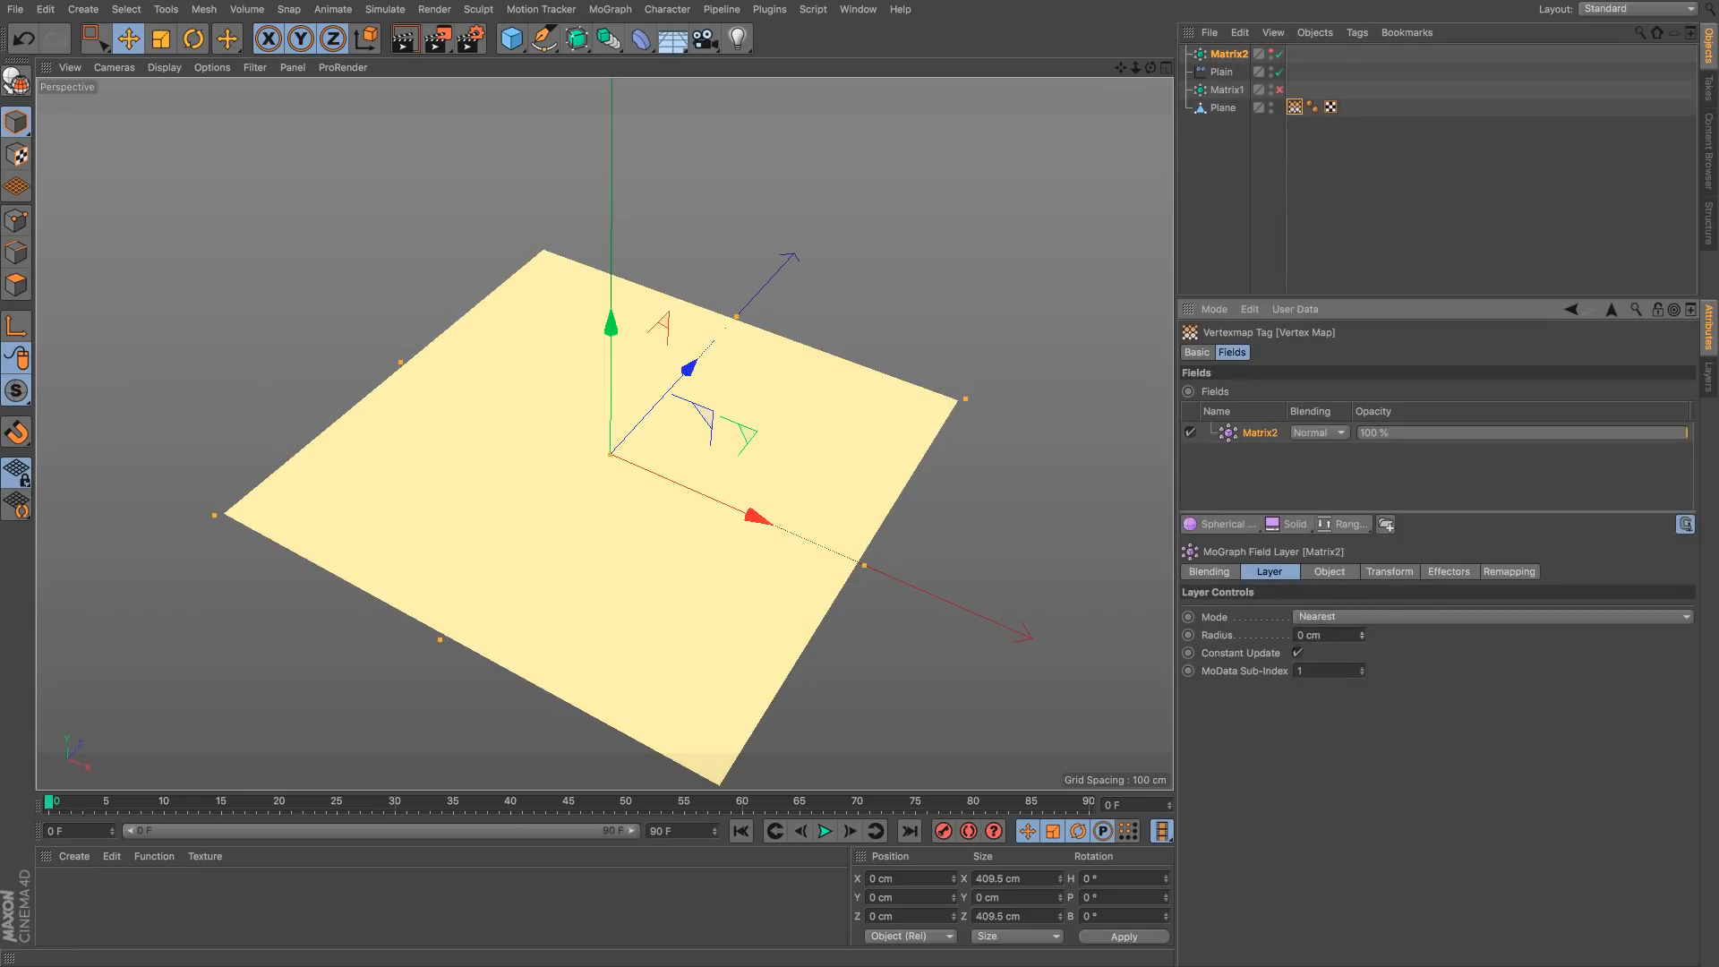
pyautogui.click(1346, 620)
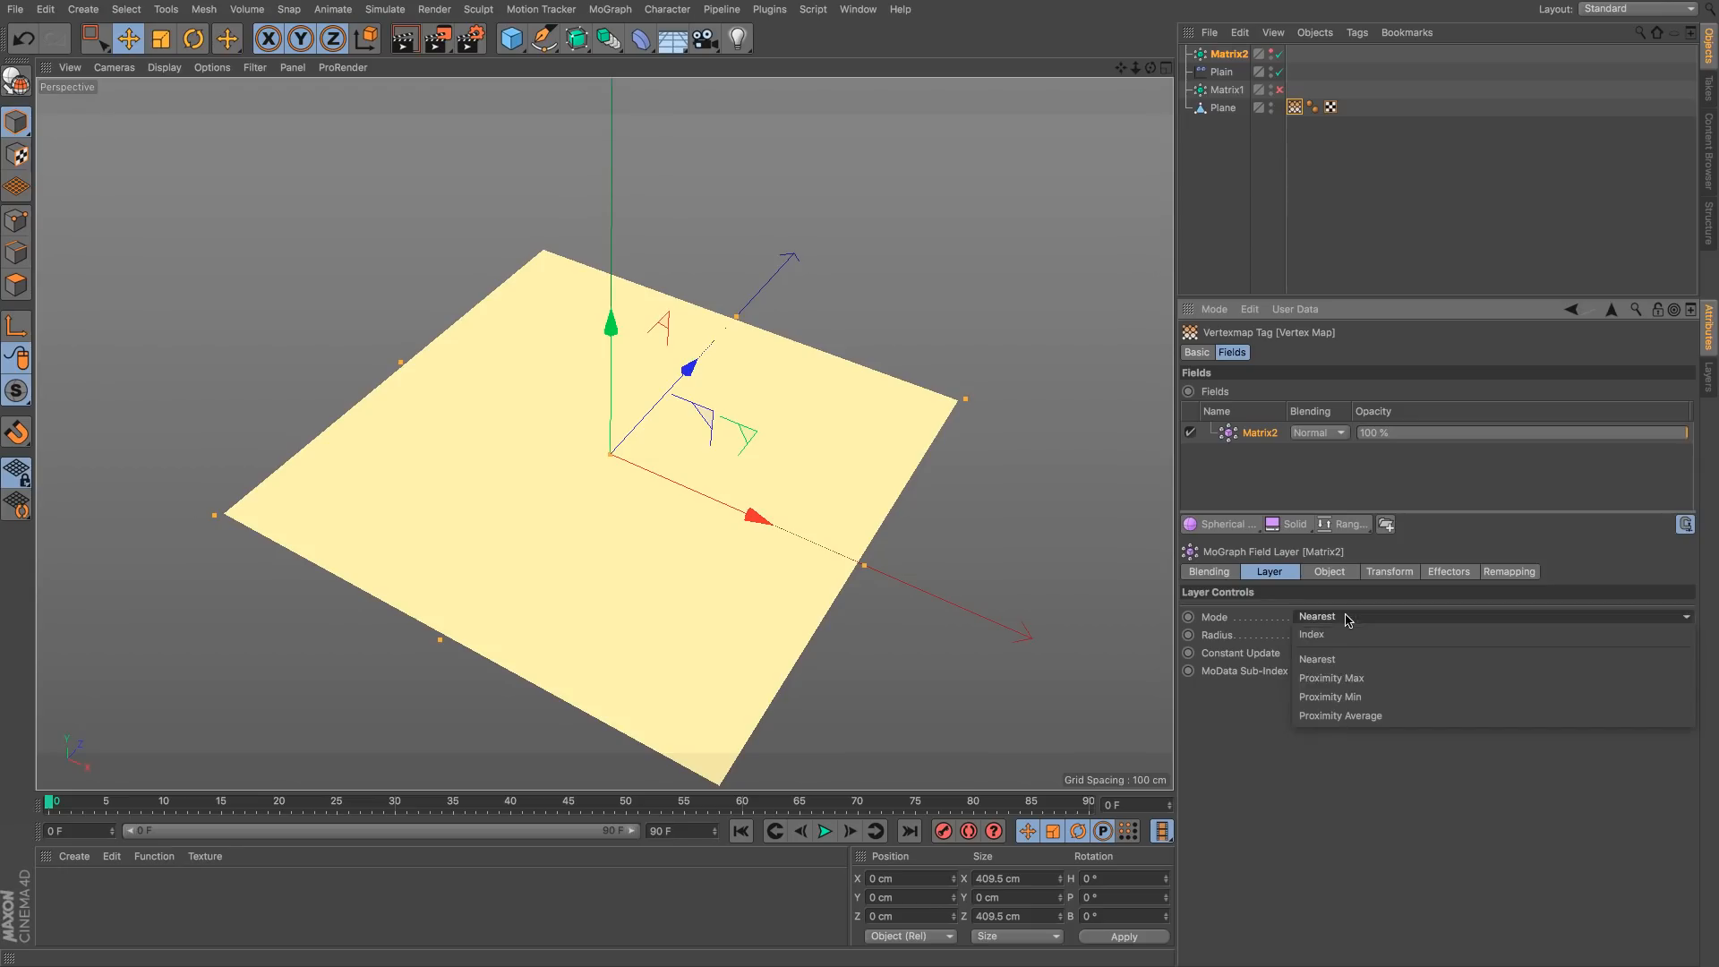
pyautogui.click(1374, 680)
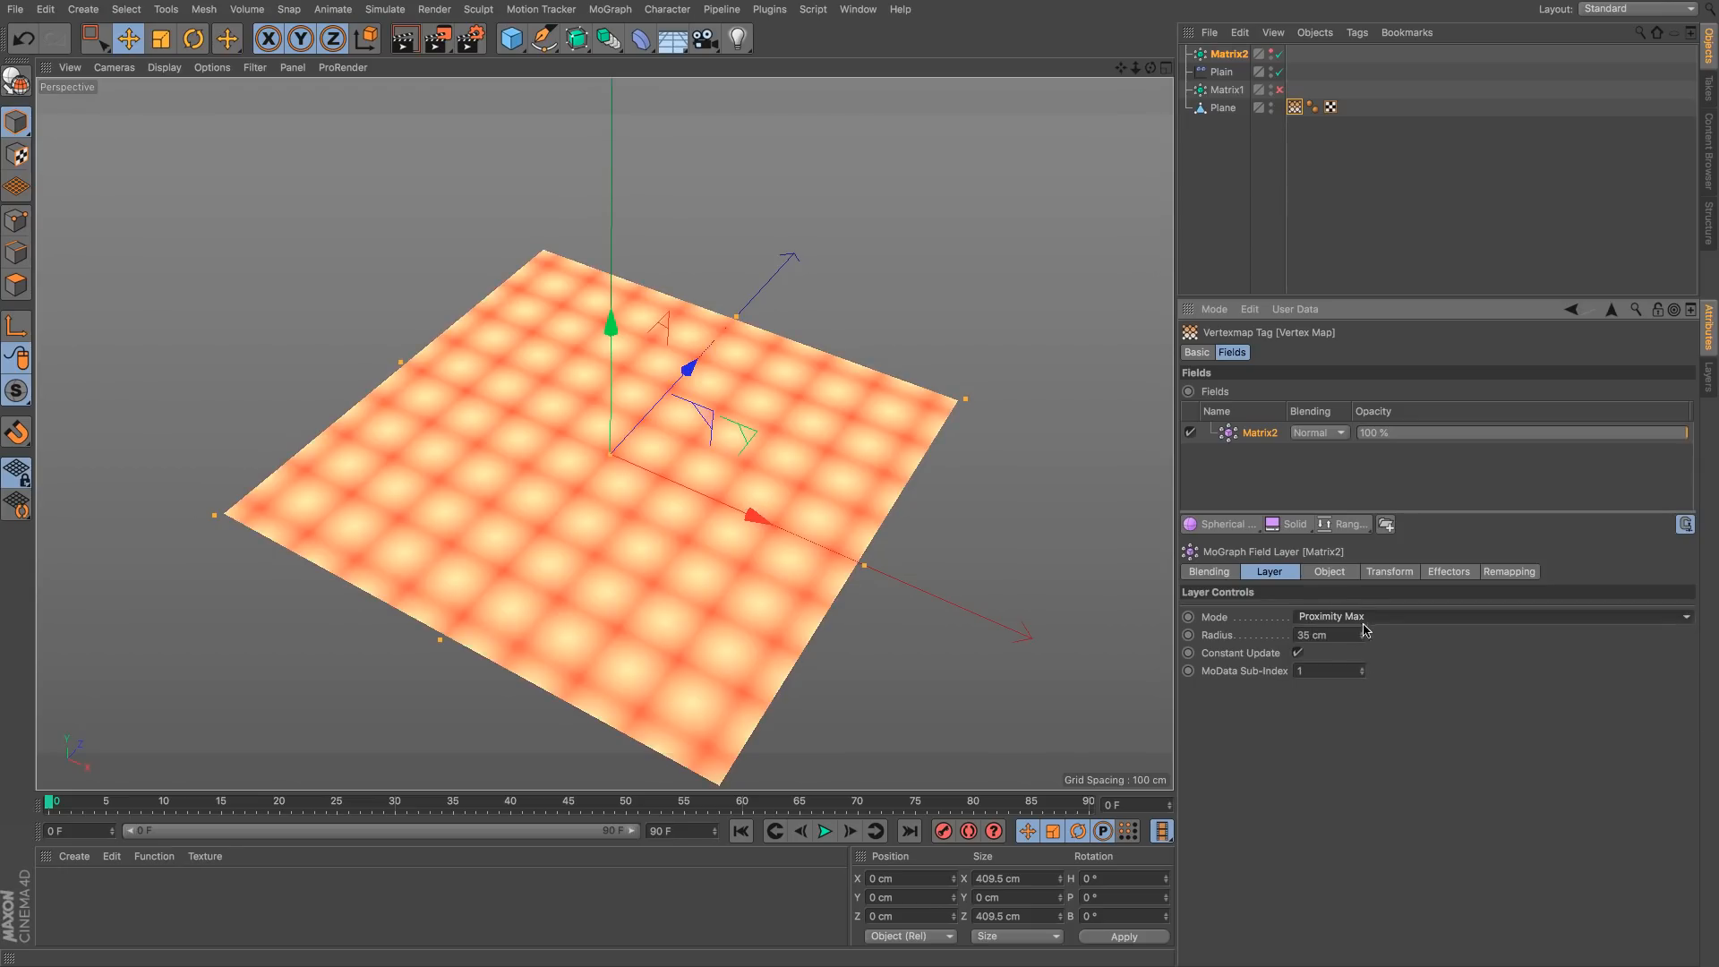
pyautogui.moveTo(1362, 637); pyautogui.dragTo(1349, 638)
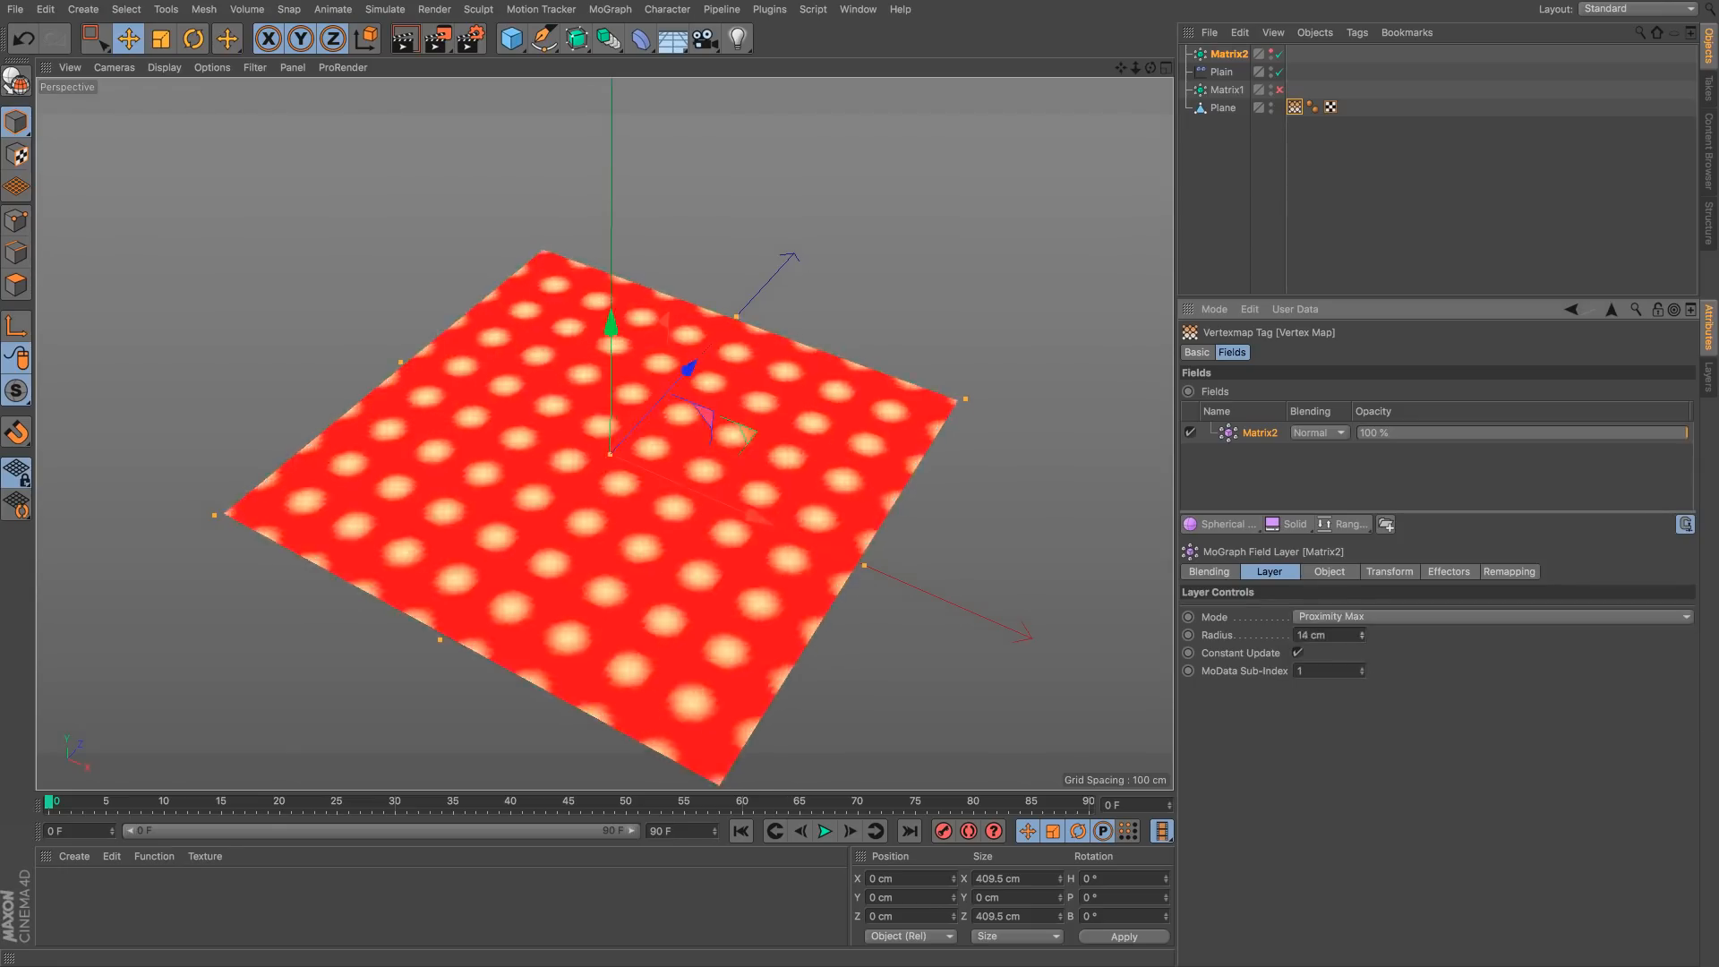
pyautogui.click(1270, 51)
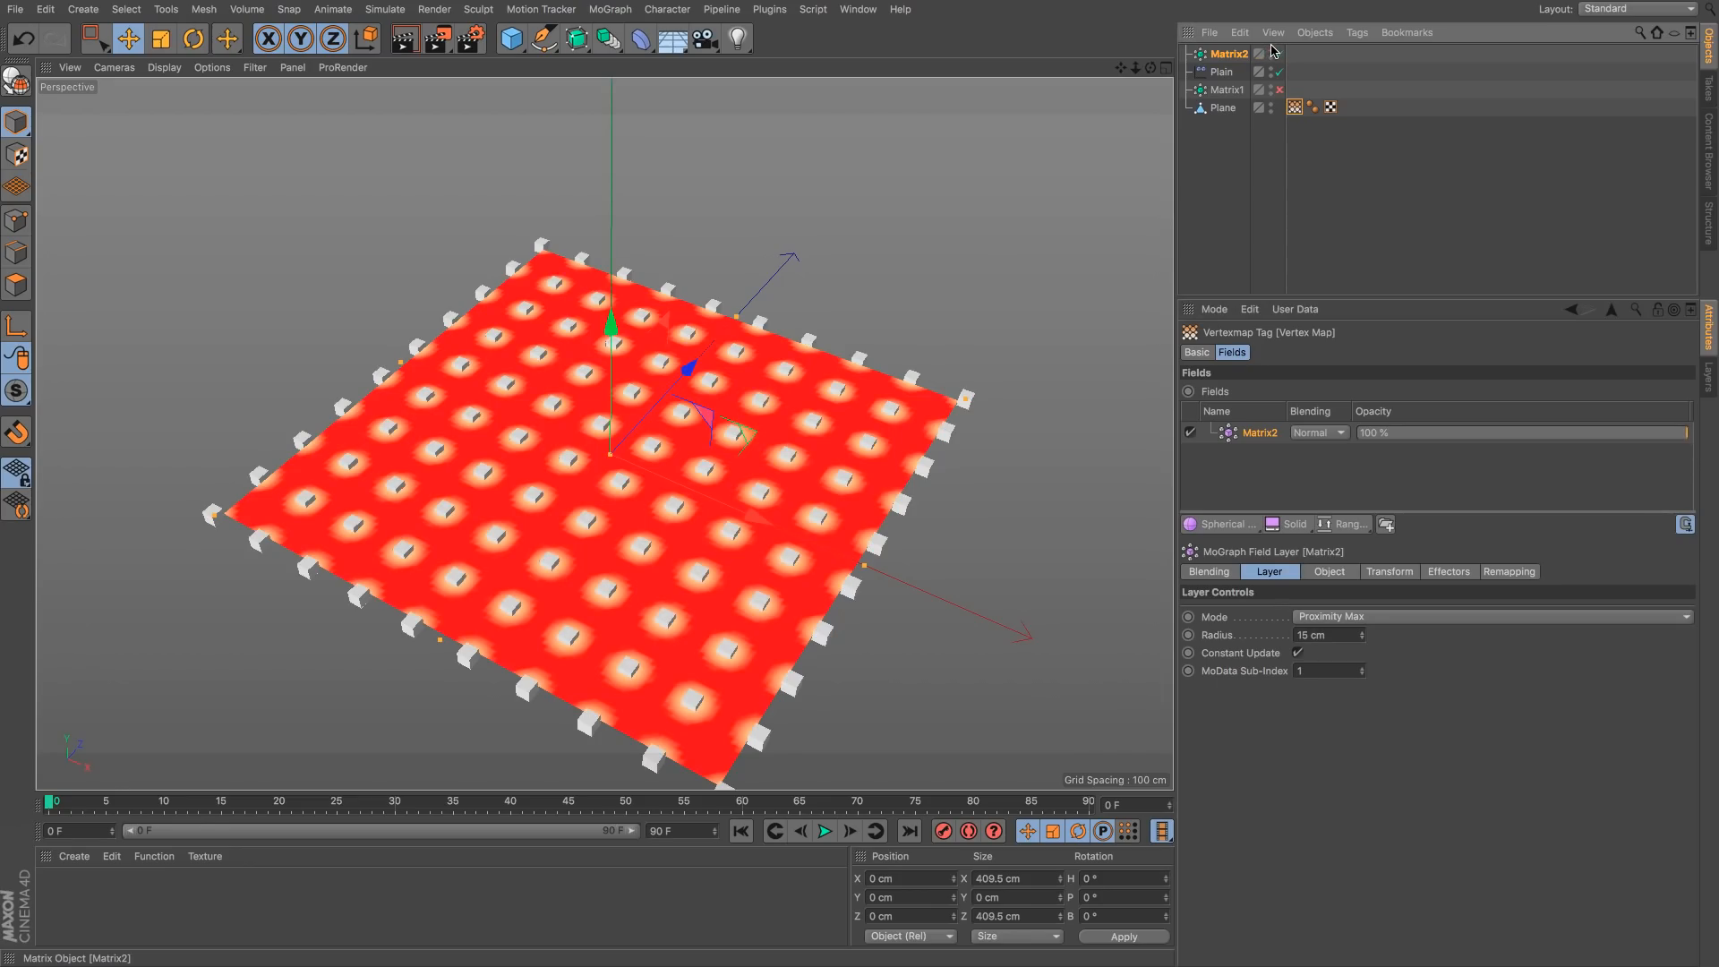
pyautogui.keyDown('alt'); pyautogui.moveTo(771, 574); pyautogui.dragTo(747, 561); pyautogui.keyUp('alt')
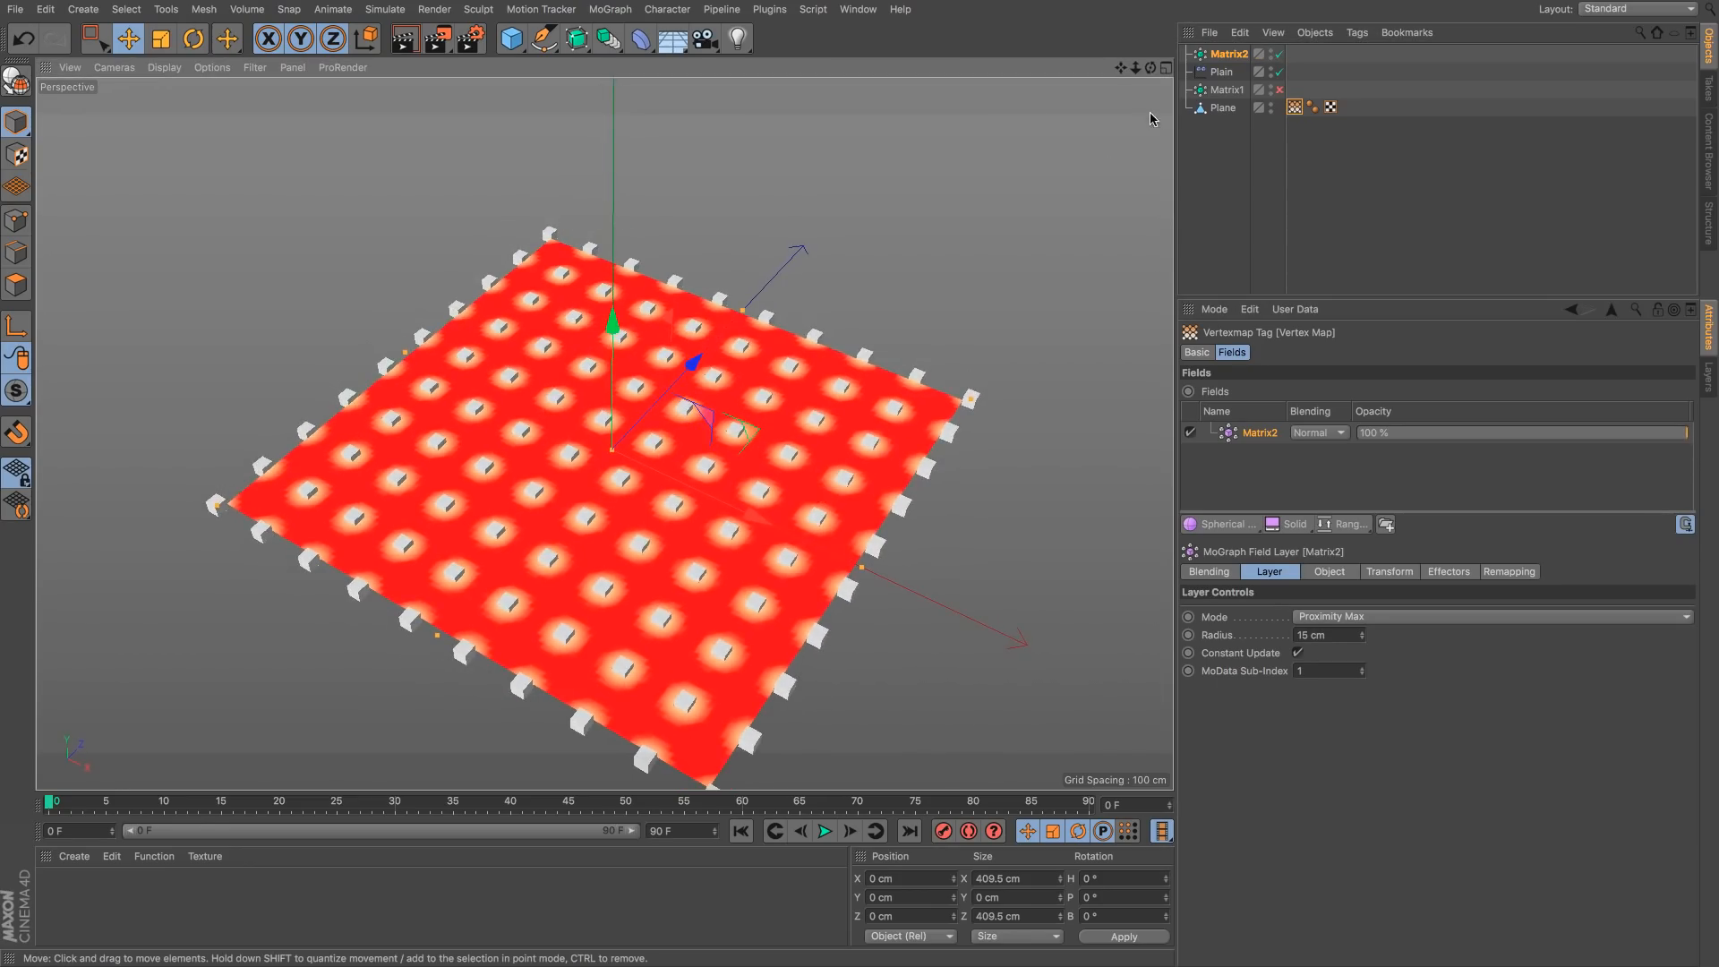
# Step: Check Matrix2's effector list and delete the old Plain effector and Matrix1
pyautogui.click(1232, 56)
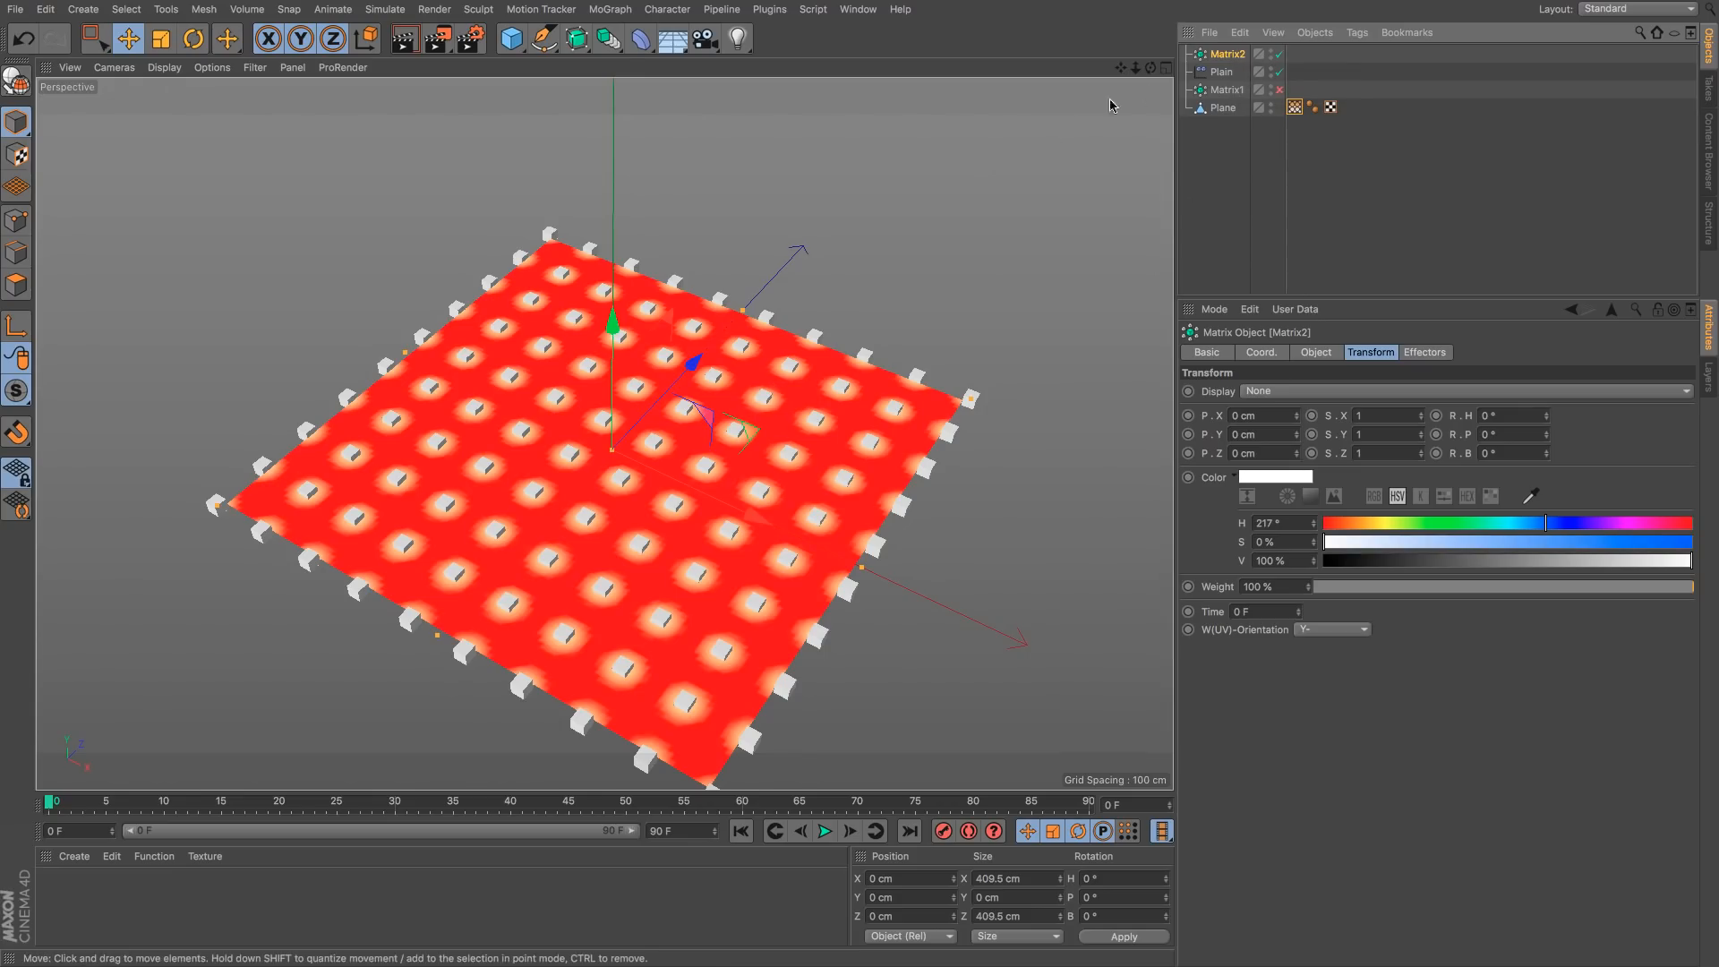
pyautogui.click(1431, 351)
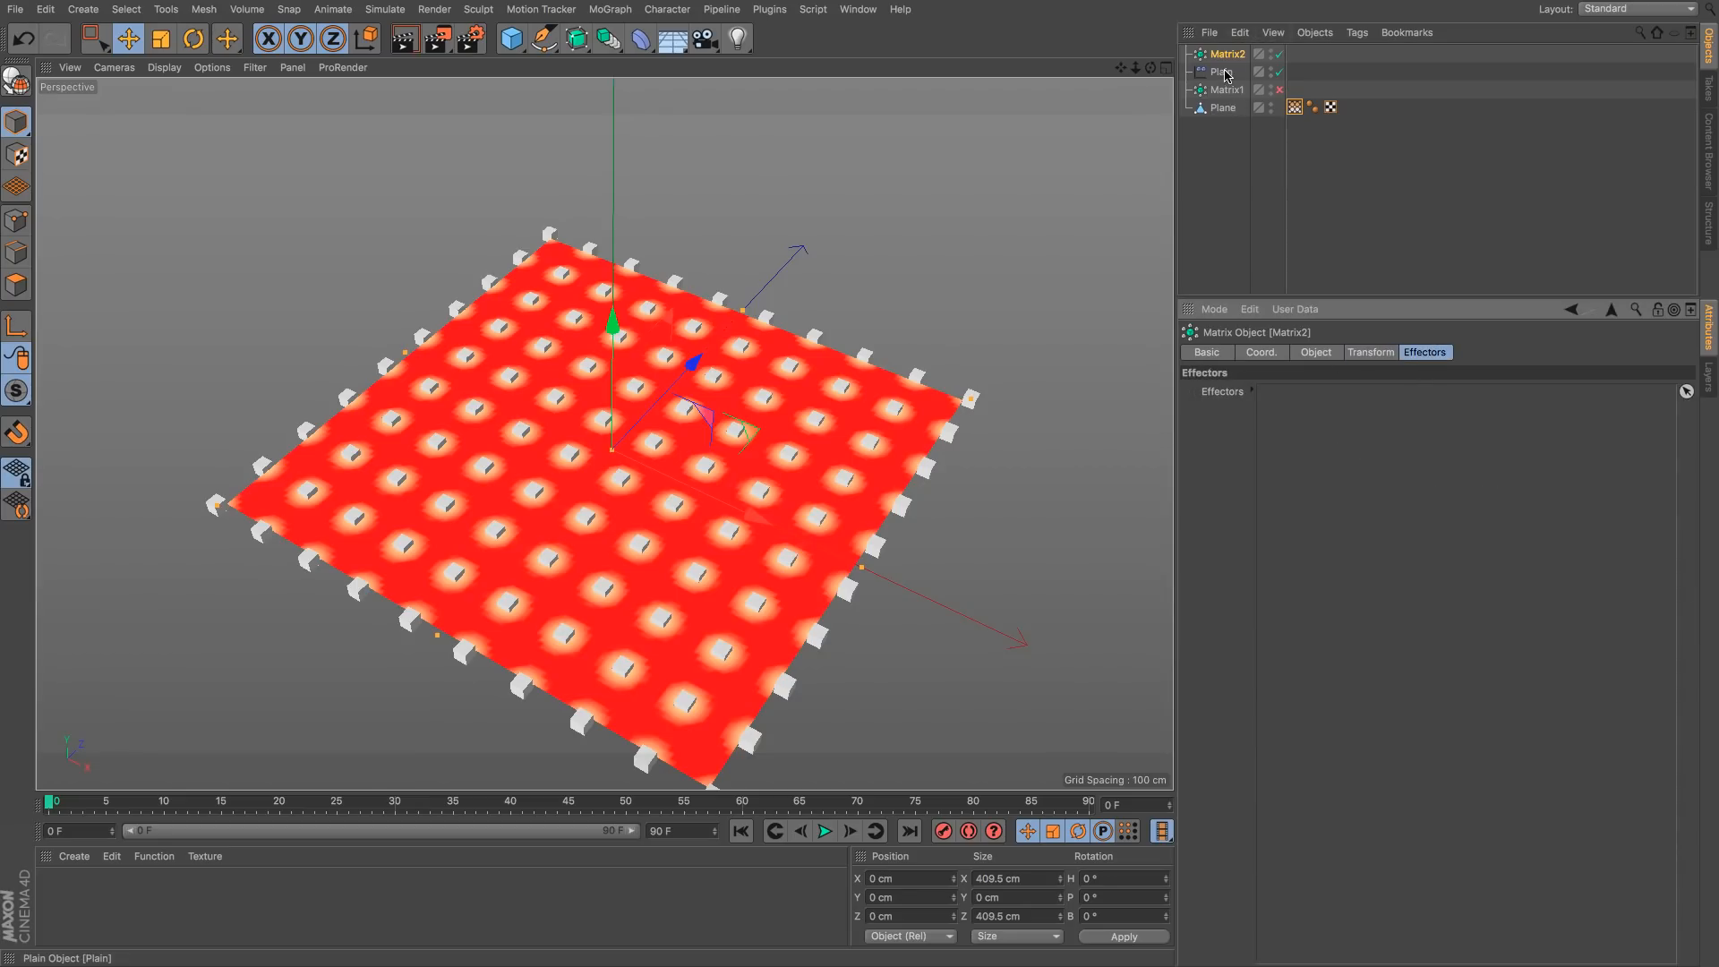
pyautogui.click(1294, 106)
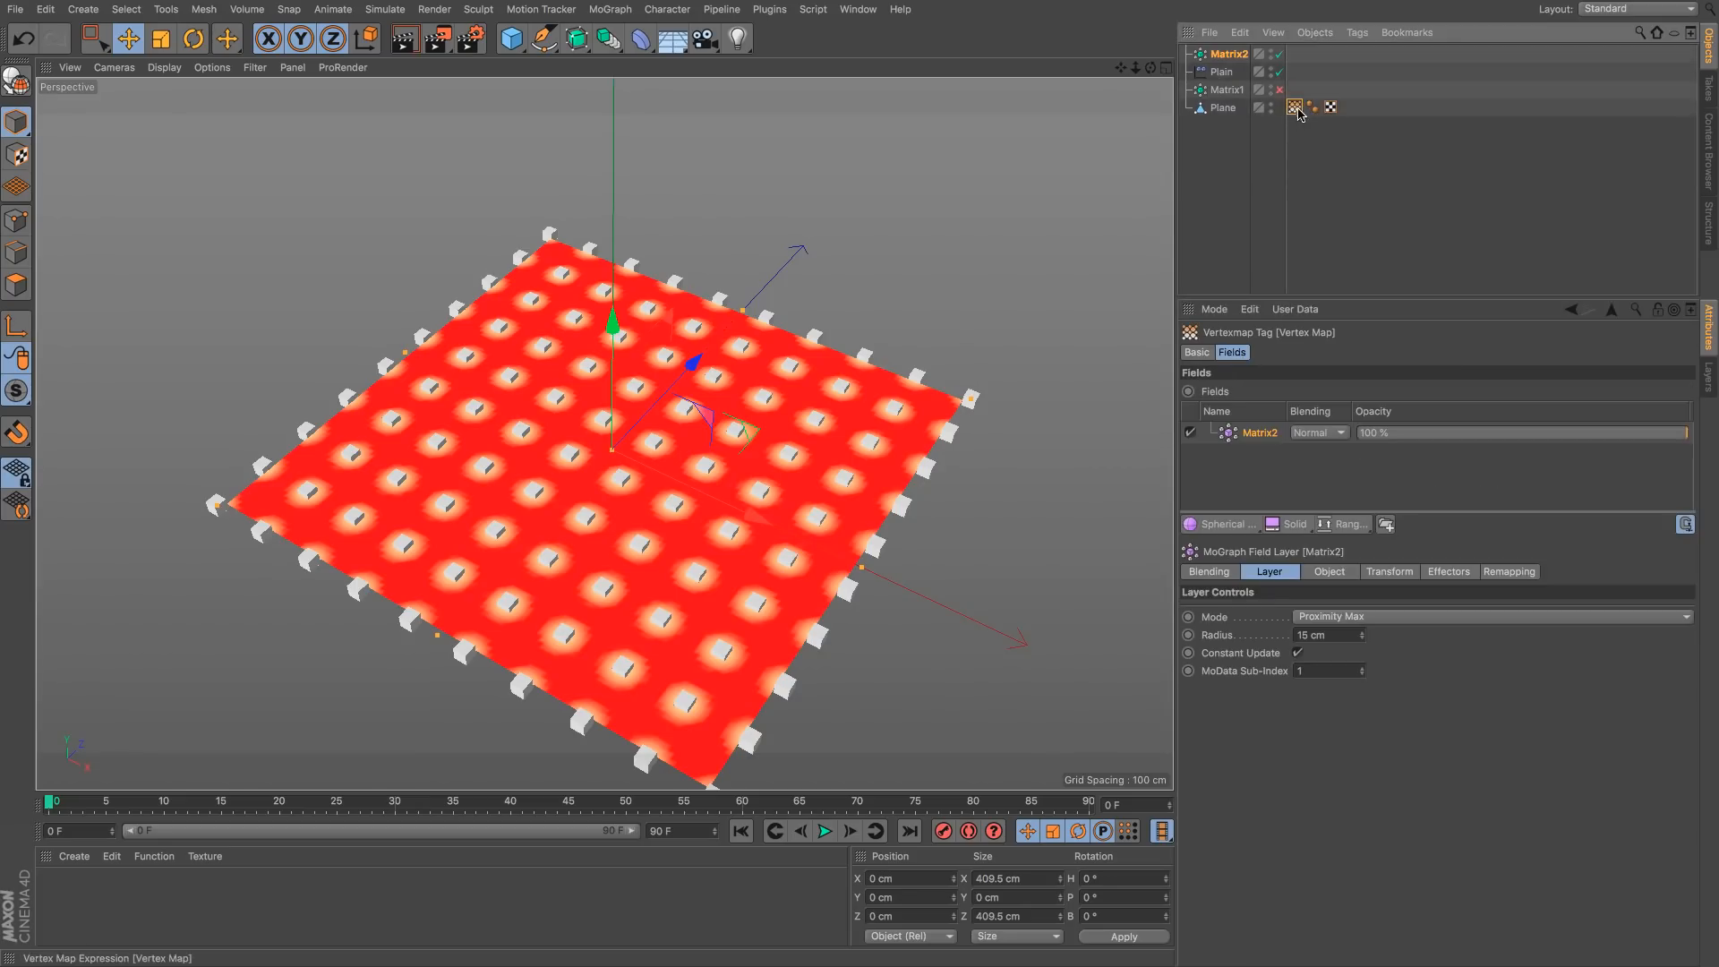
pyautogui.click(1220, 73)
pyautogui.press('Delete')
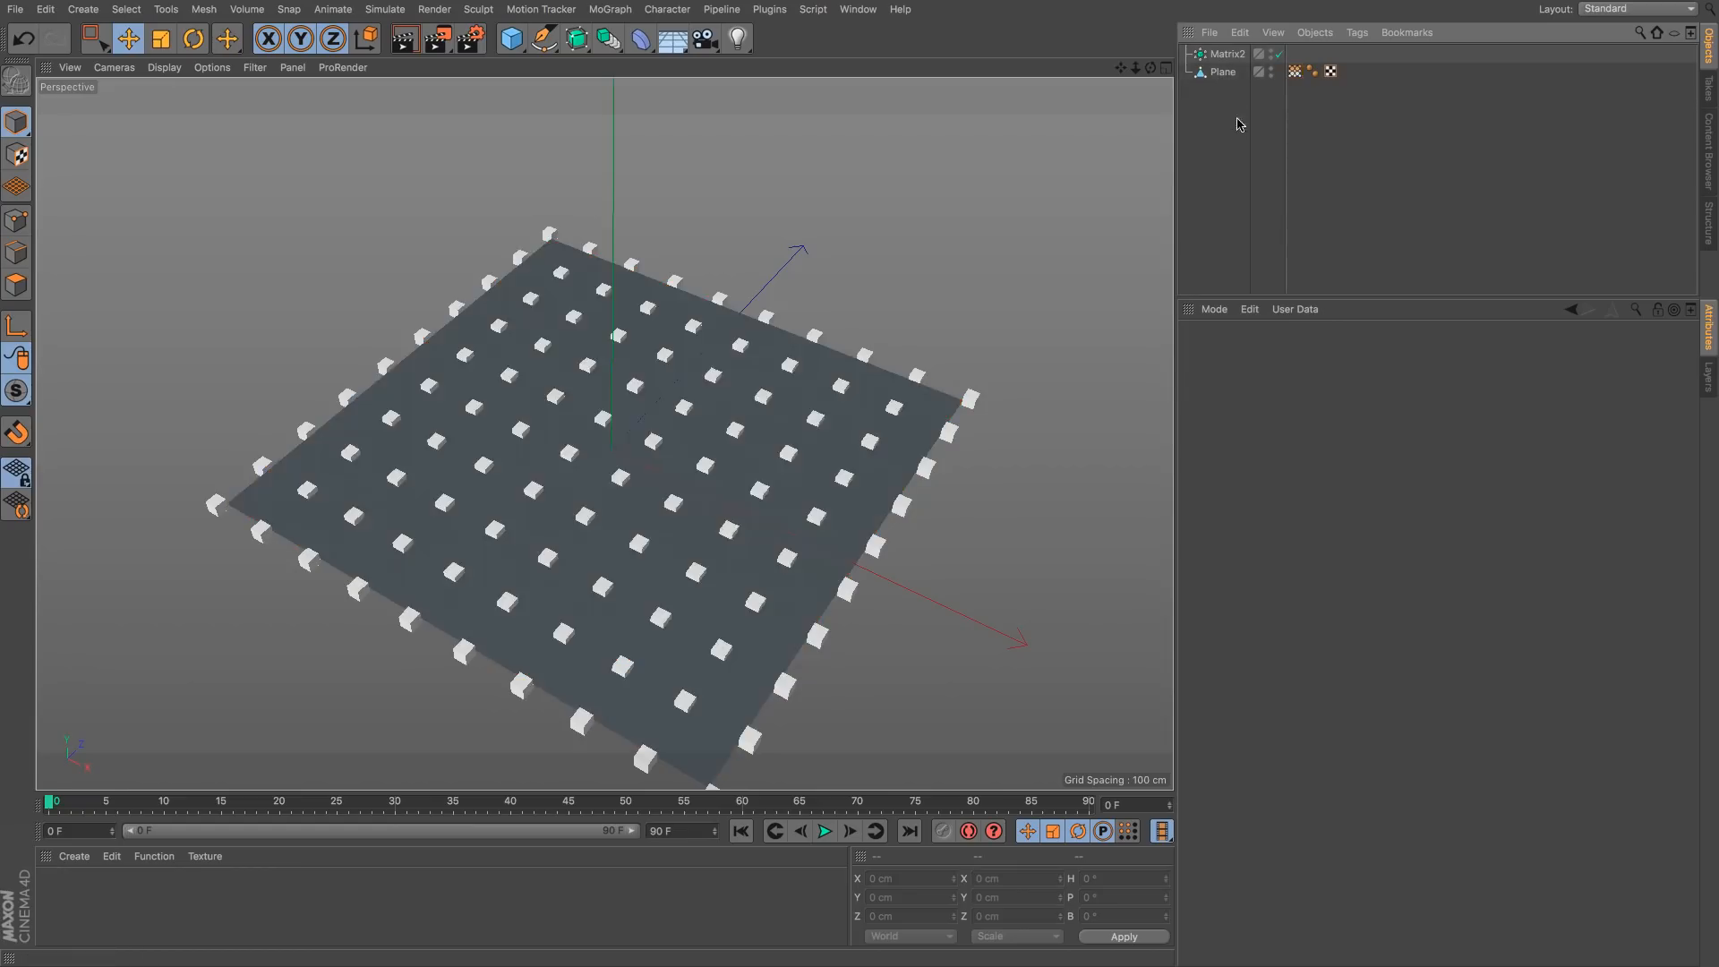
# Step: Add a Plain effector to Matrix2, with Position disabled and Weight Transform set to 100%
pyautogui.click(1295, 72)
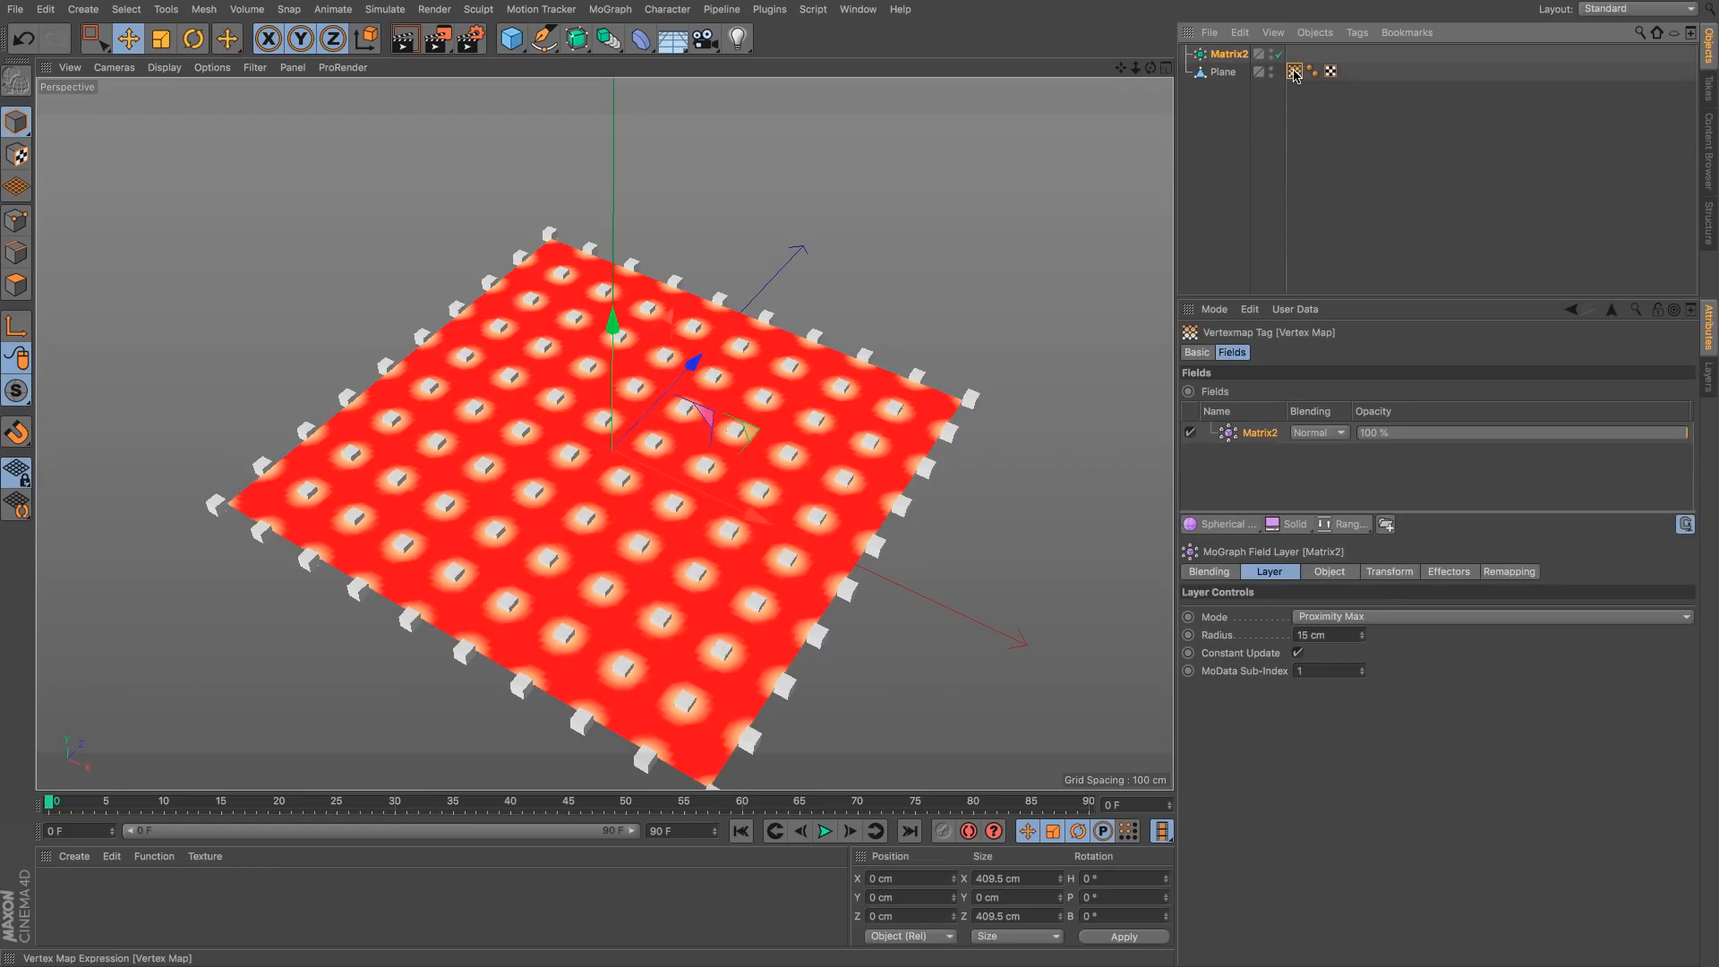
pyautogui.click(1235, 56)
pyautogui.click(1371, 351)
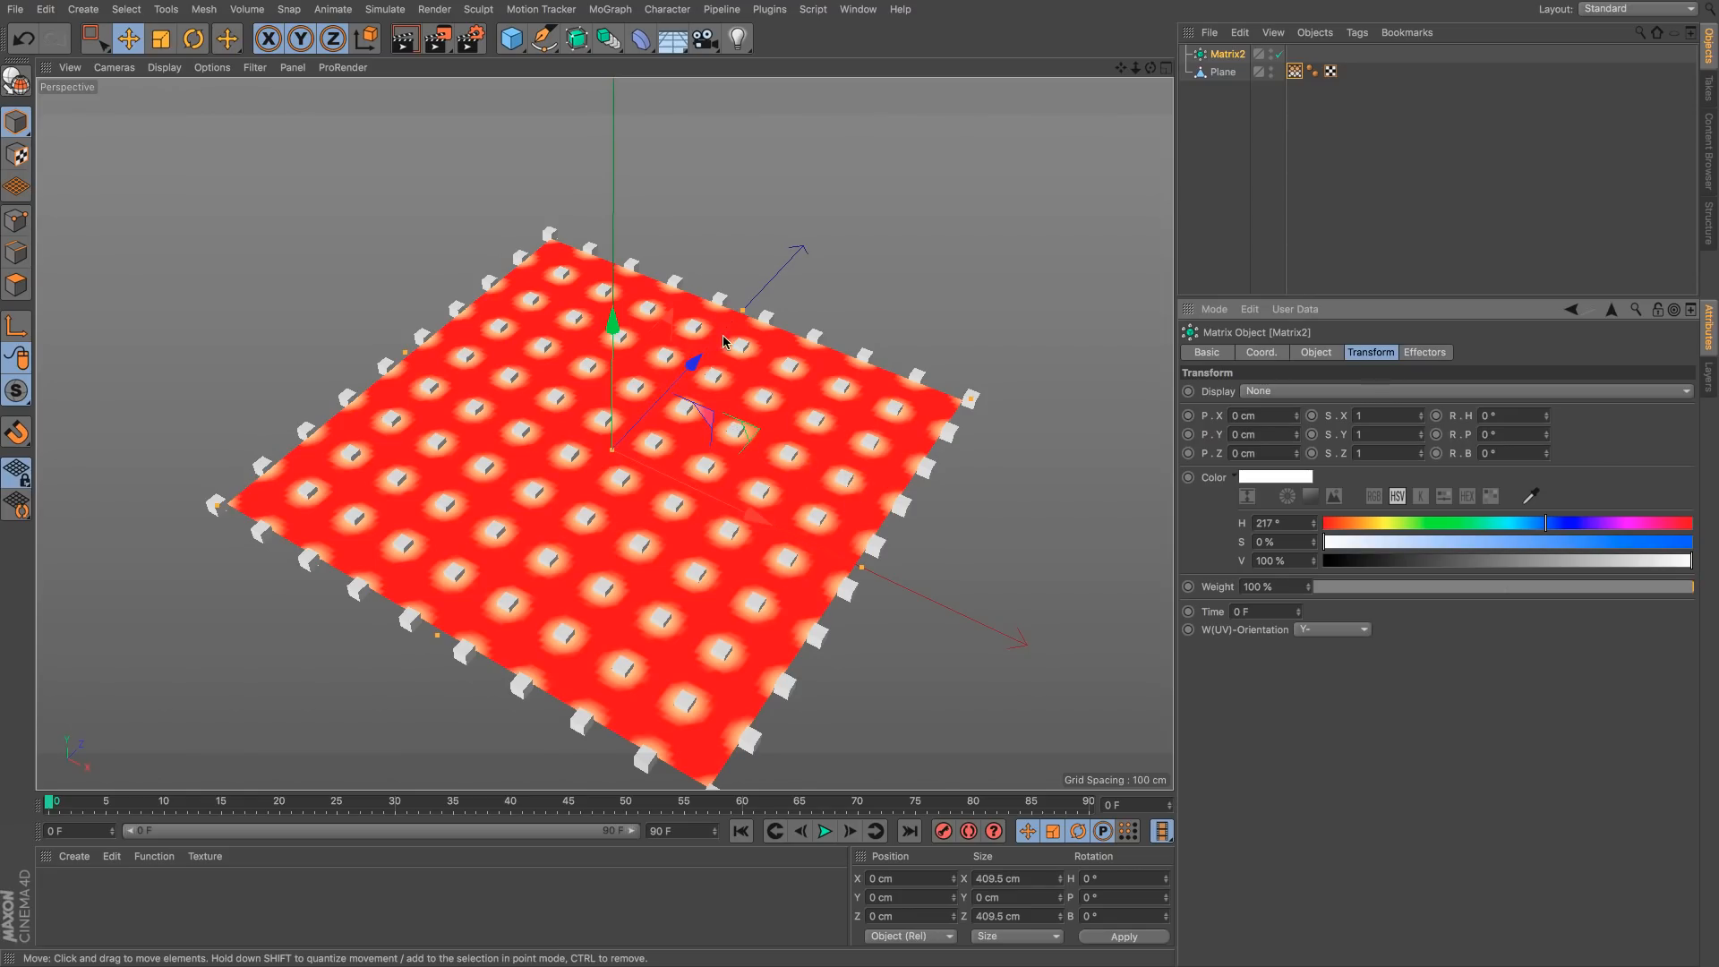
pyautogui.click(1294, 70)
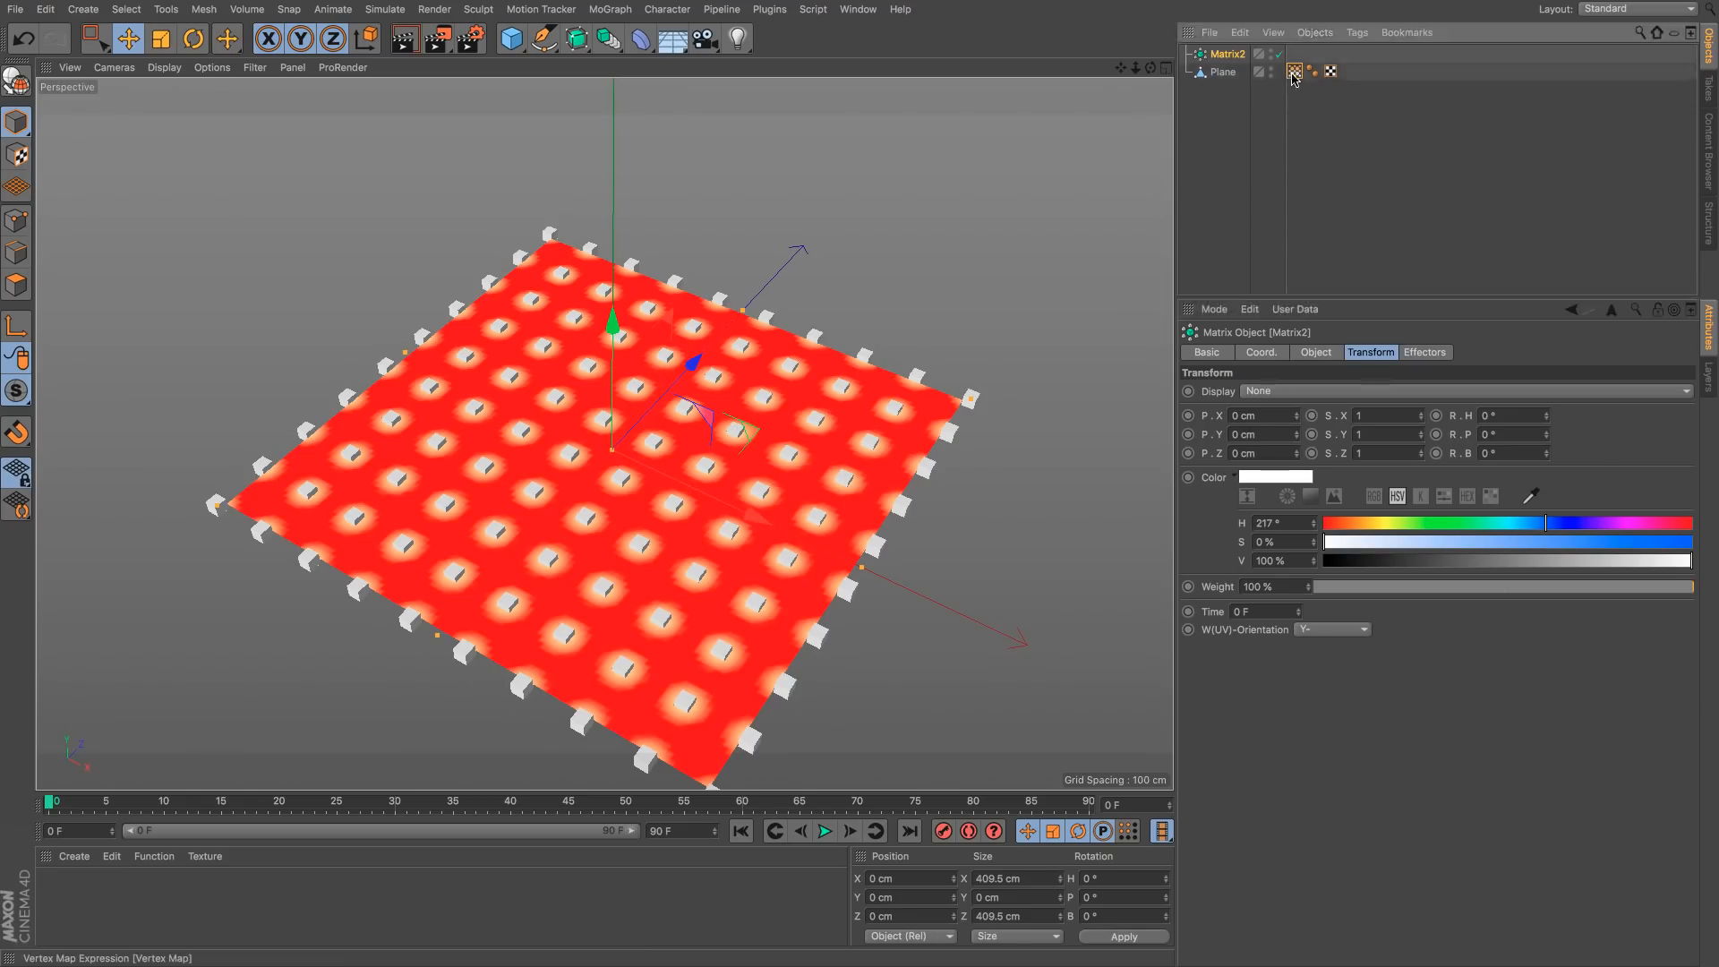
pyautogui.click(1233, 57)
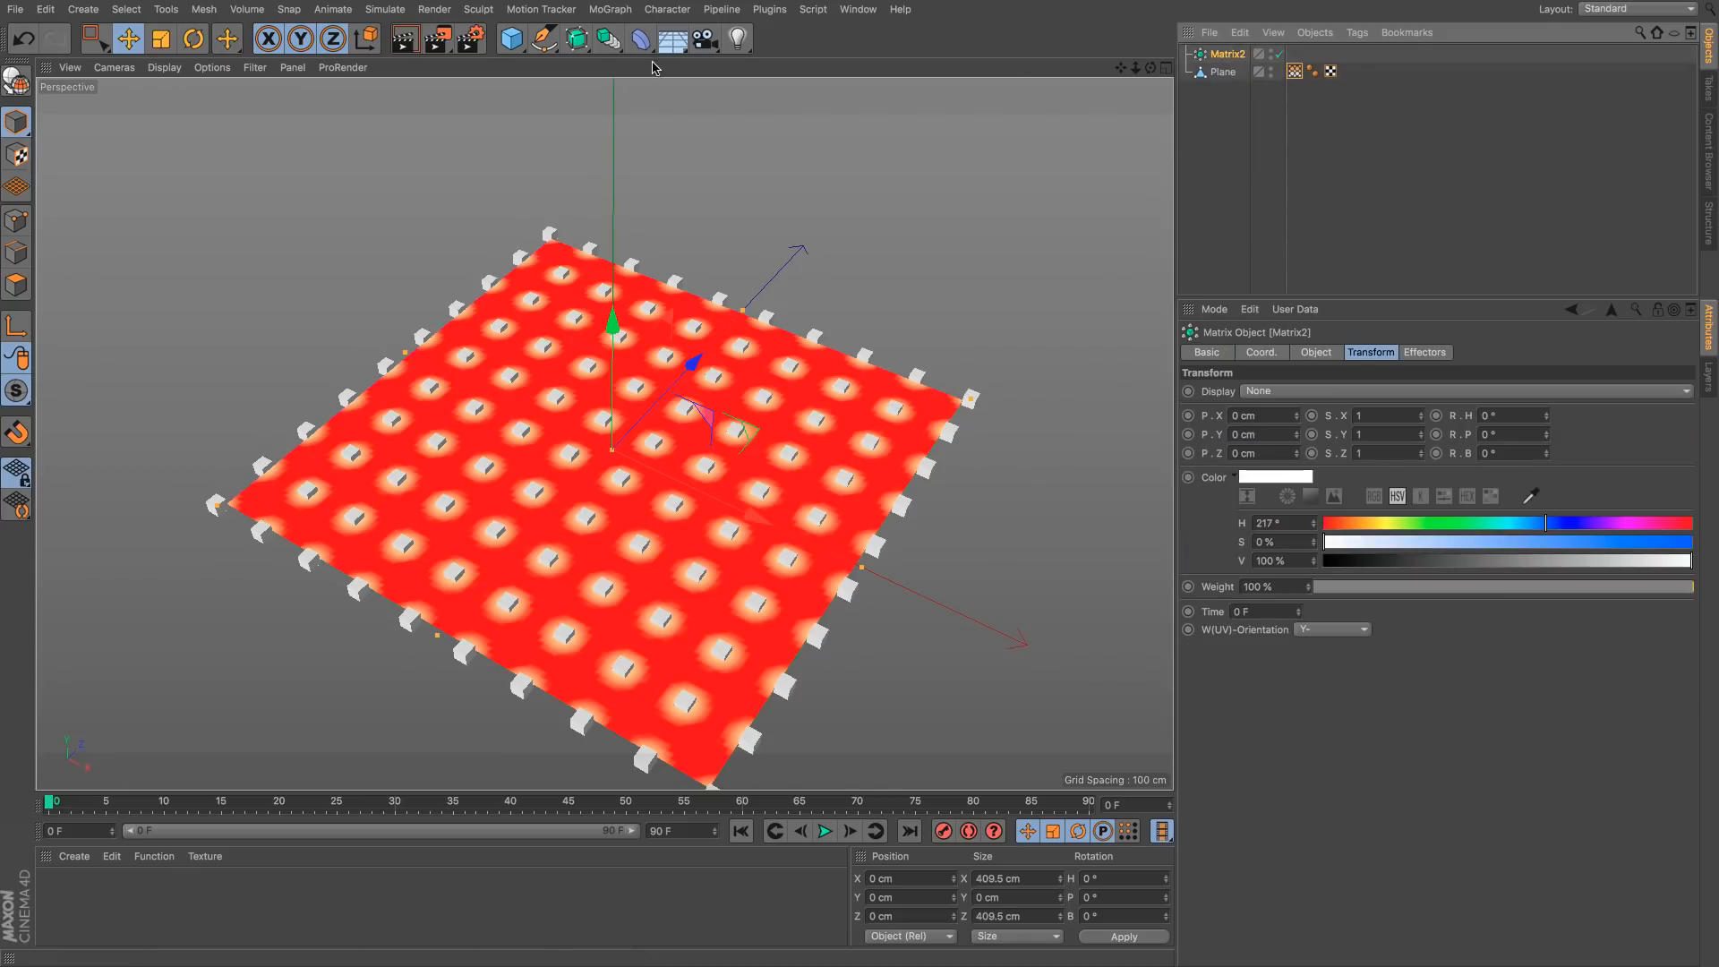
pyautogui.click(610, 9)
pyautogui.moveTo(662, 36)
pyautogui.click(788, 66)
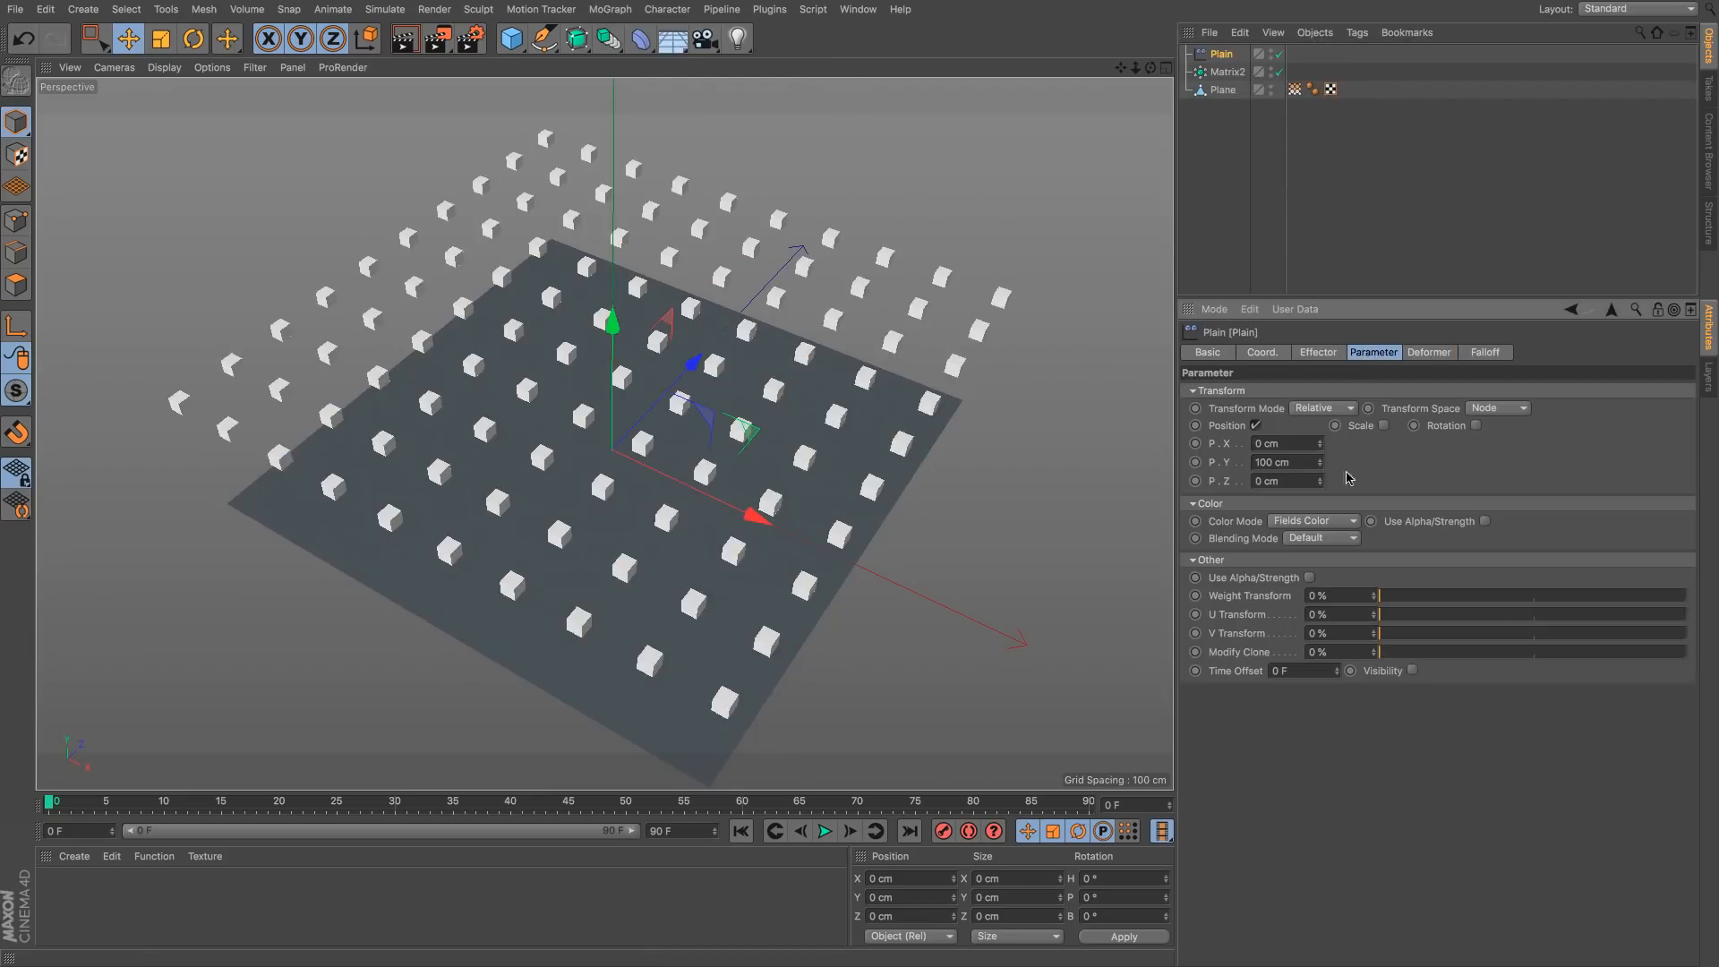
pyautogui.click(1256, 427)
pyautogui.moveTo(1403, 546); pyautogui.dragTo(1687, 541)
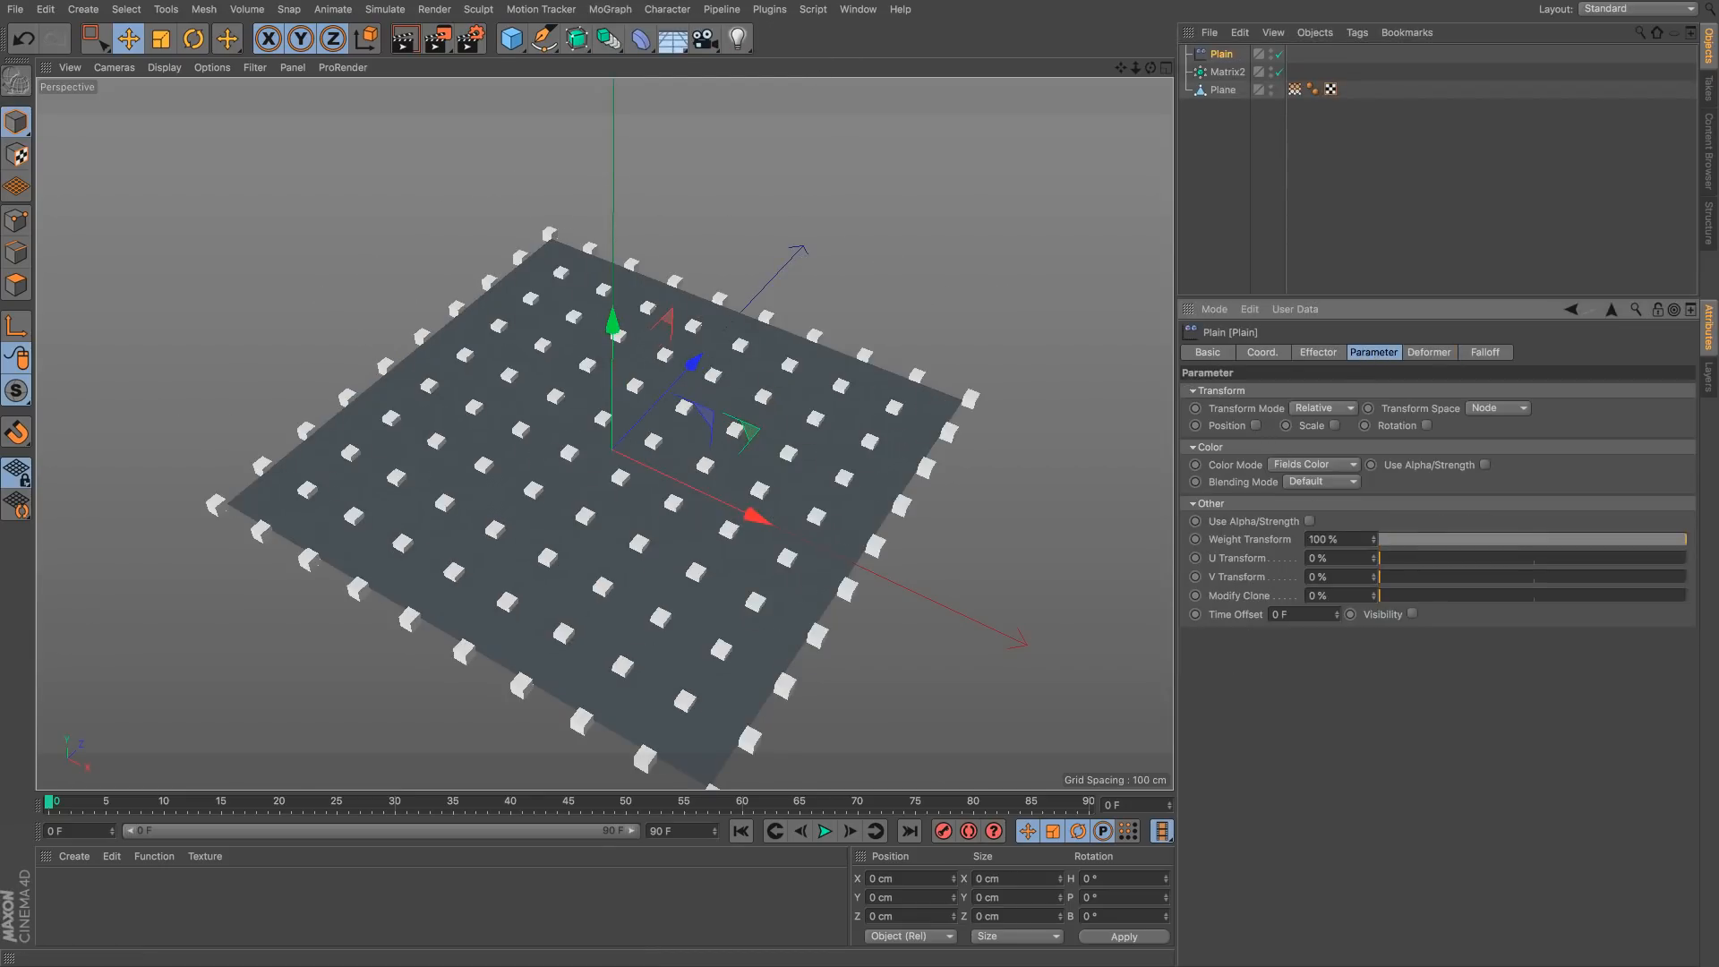
# Step: Add a Linear Field to the Plain effector's falloff and check its effect on the plane's vertex map
pyautogui.click(1486, 353)
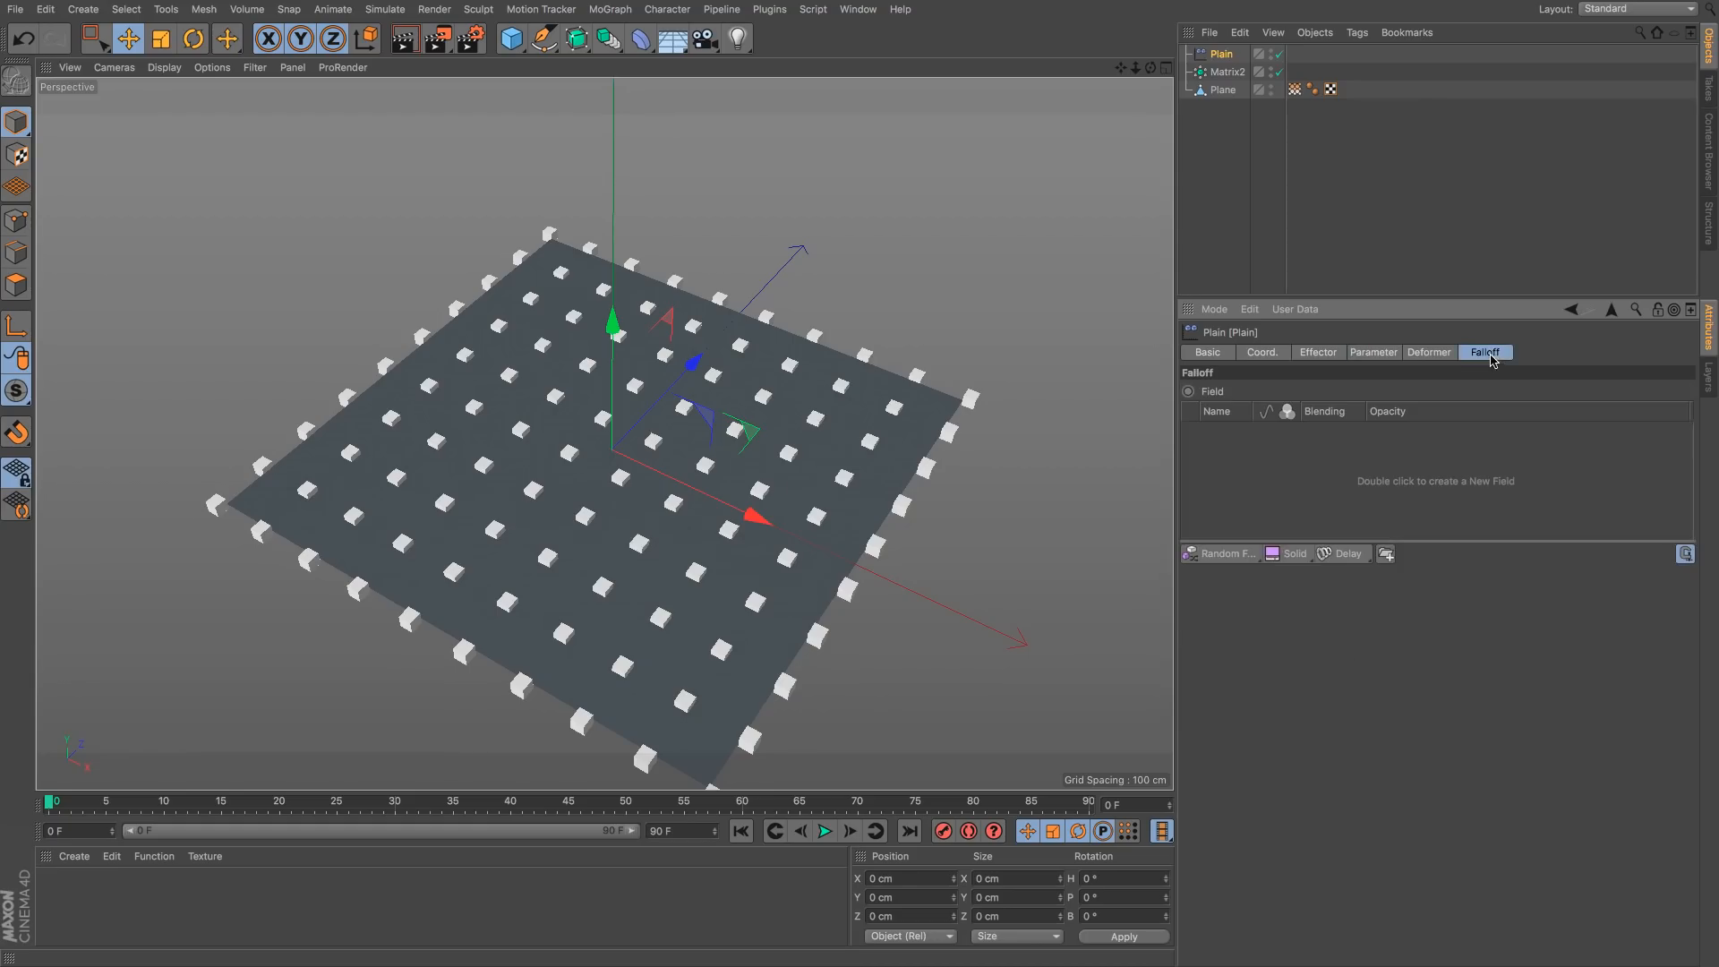
pyautogui.click(1230, 555)
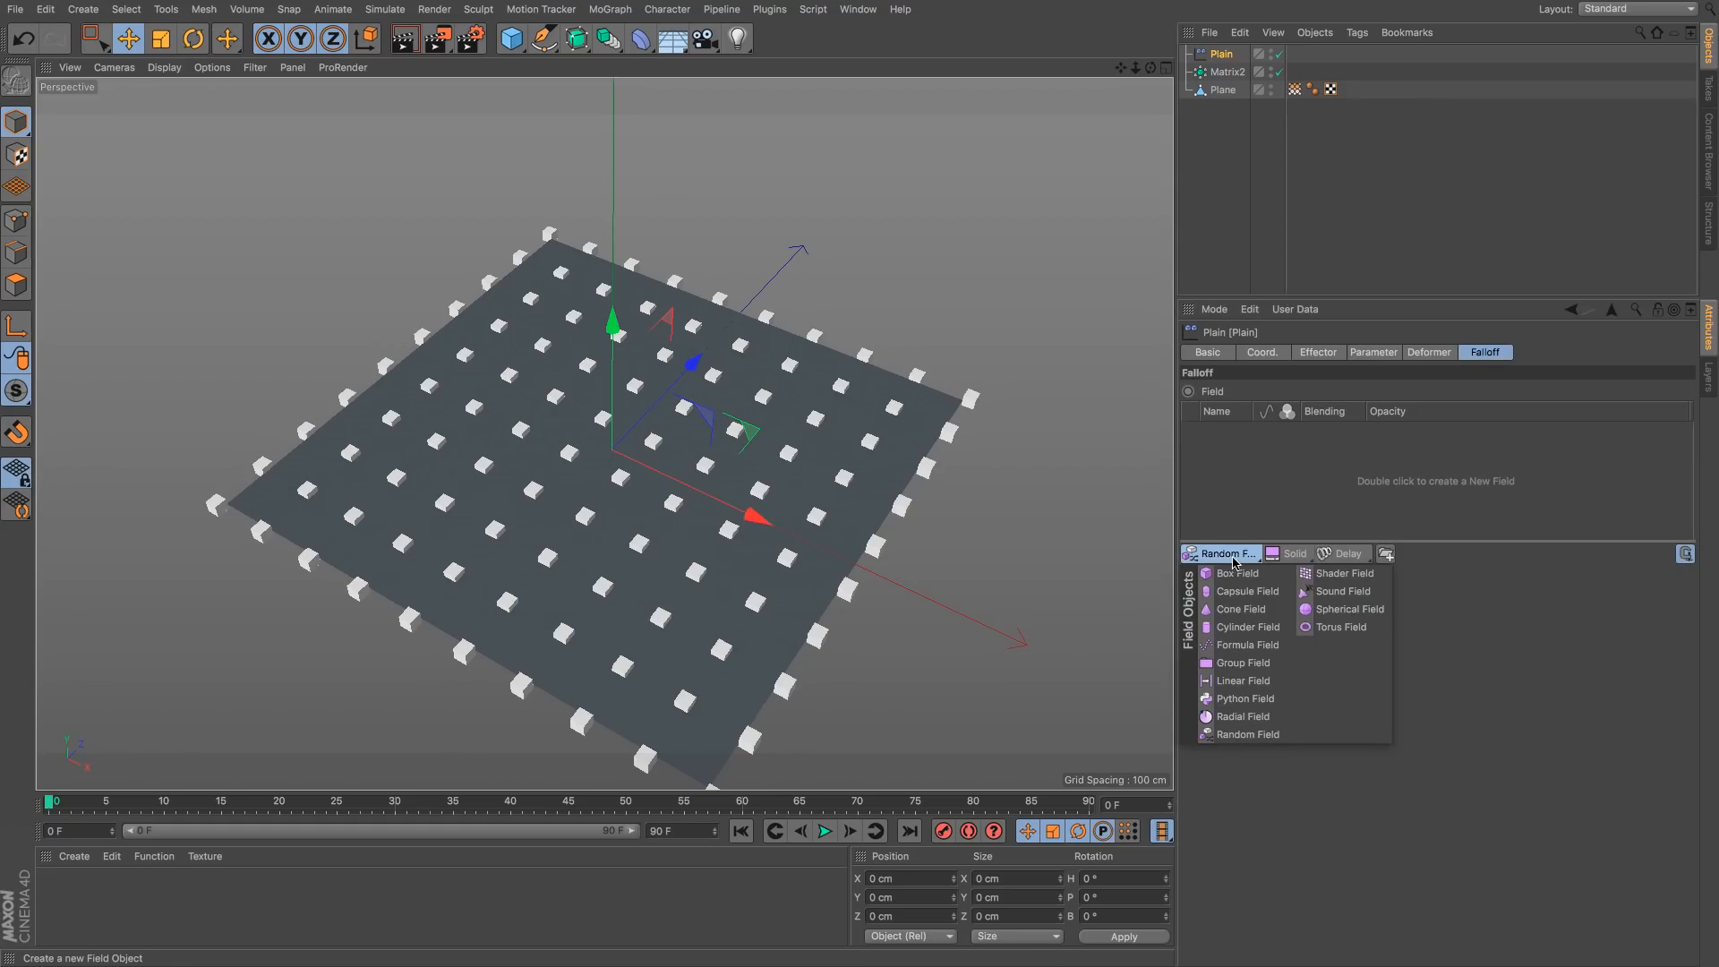
pyautogui.click(1242, 680)
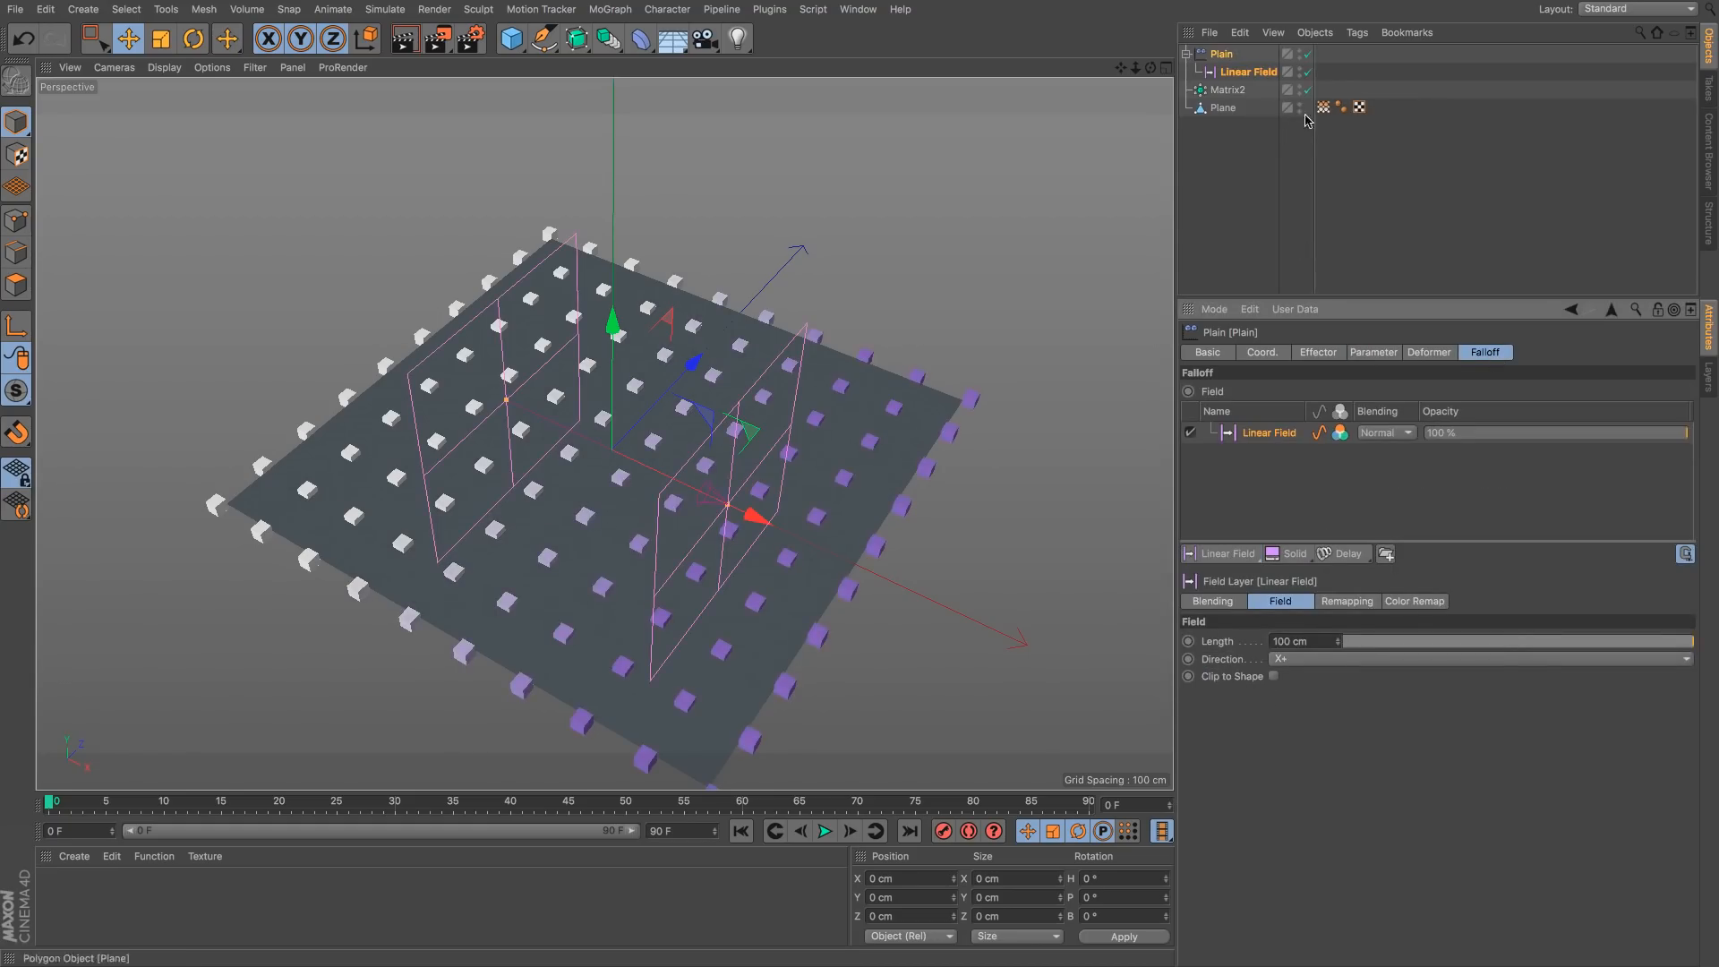
pyautogui.click(1323, 106)
pyautogui.keyDown('alt'); pyautogui.moveTo(564, 537); pyautogui.dragTo(569, 459); pyautogui.keyUp('alt')
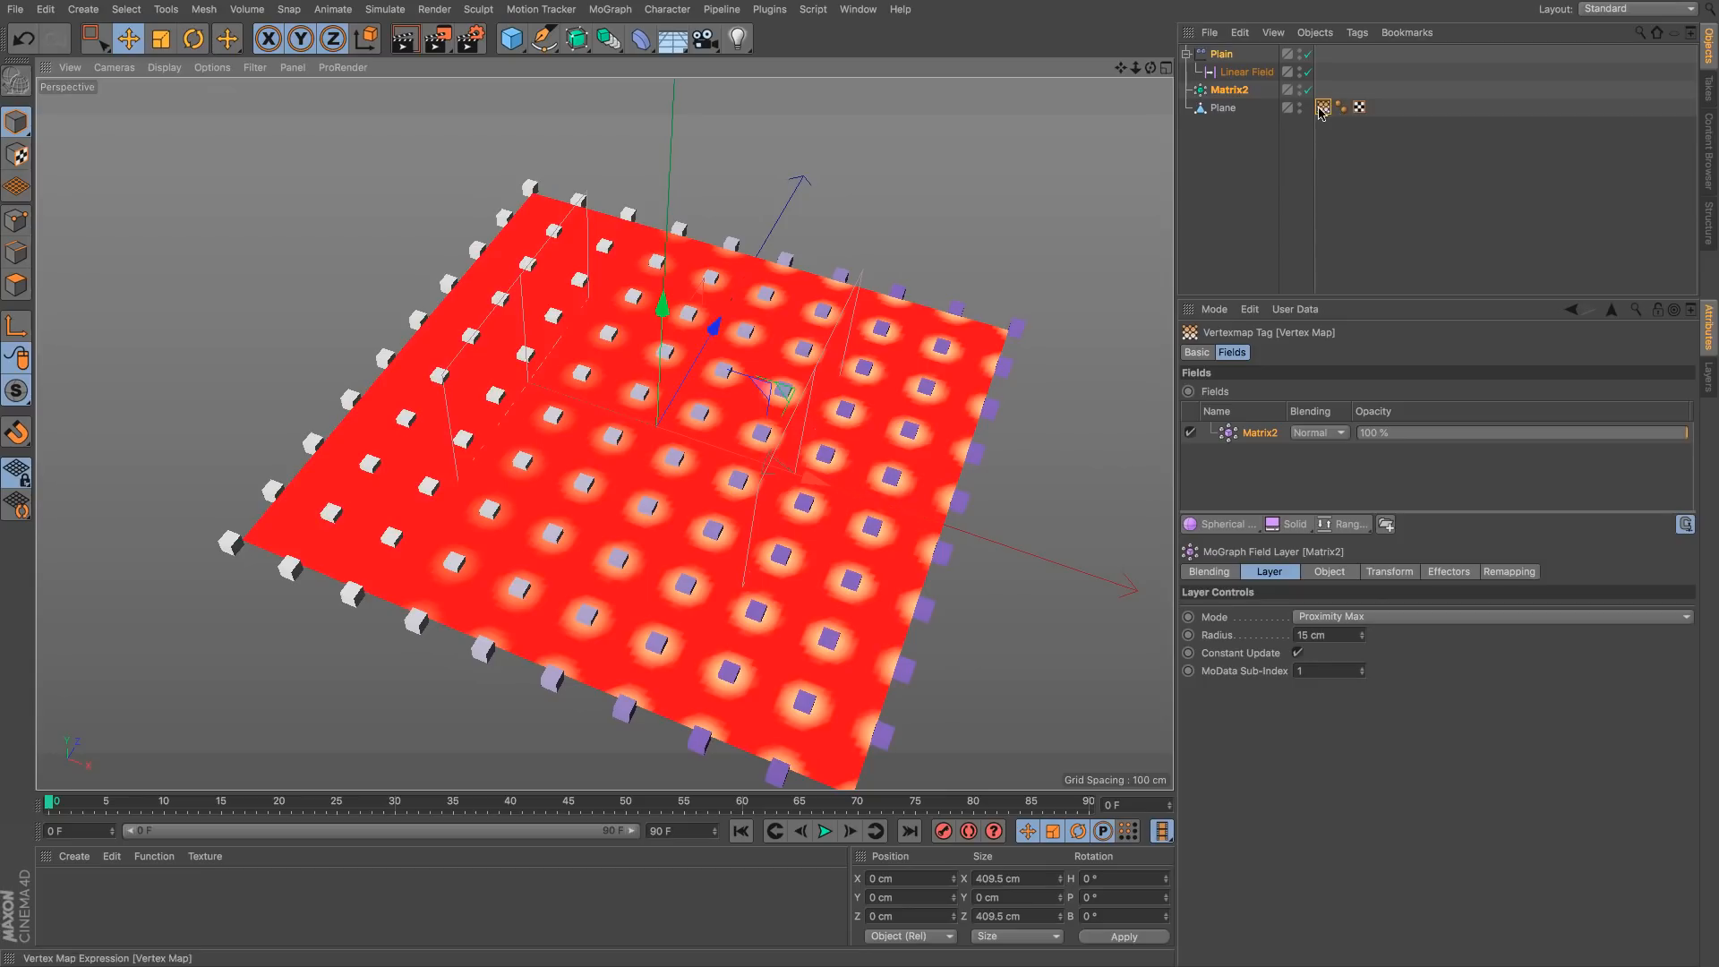
# Step: Add a Displacer deformer as a child of the Plane and assign a Color shader to it
pyautogui.click(1216, 108)
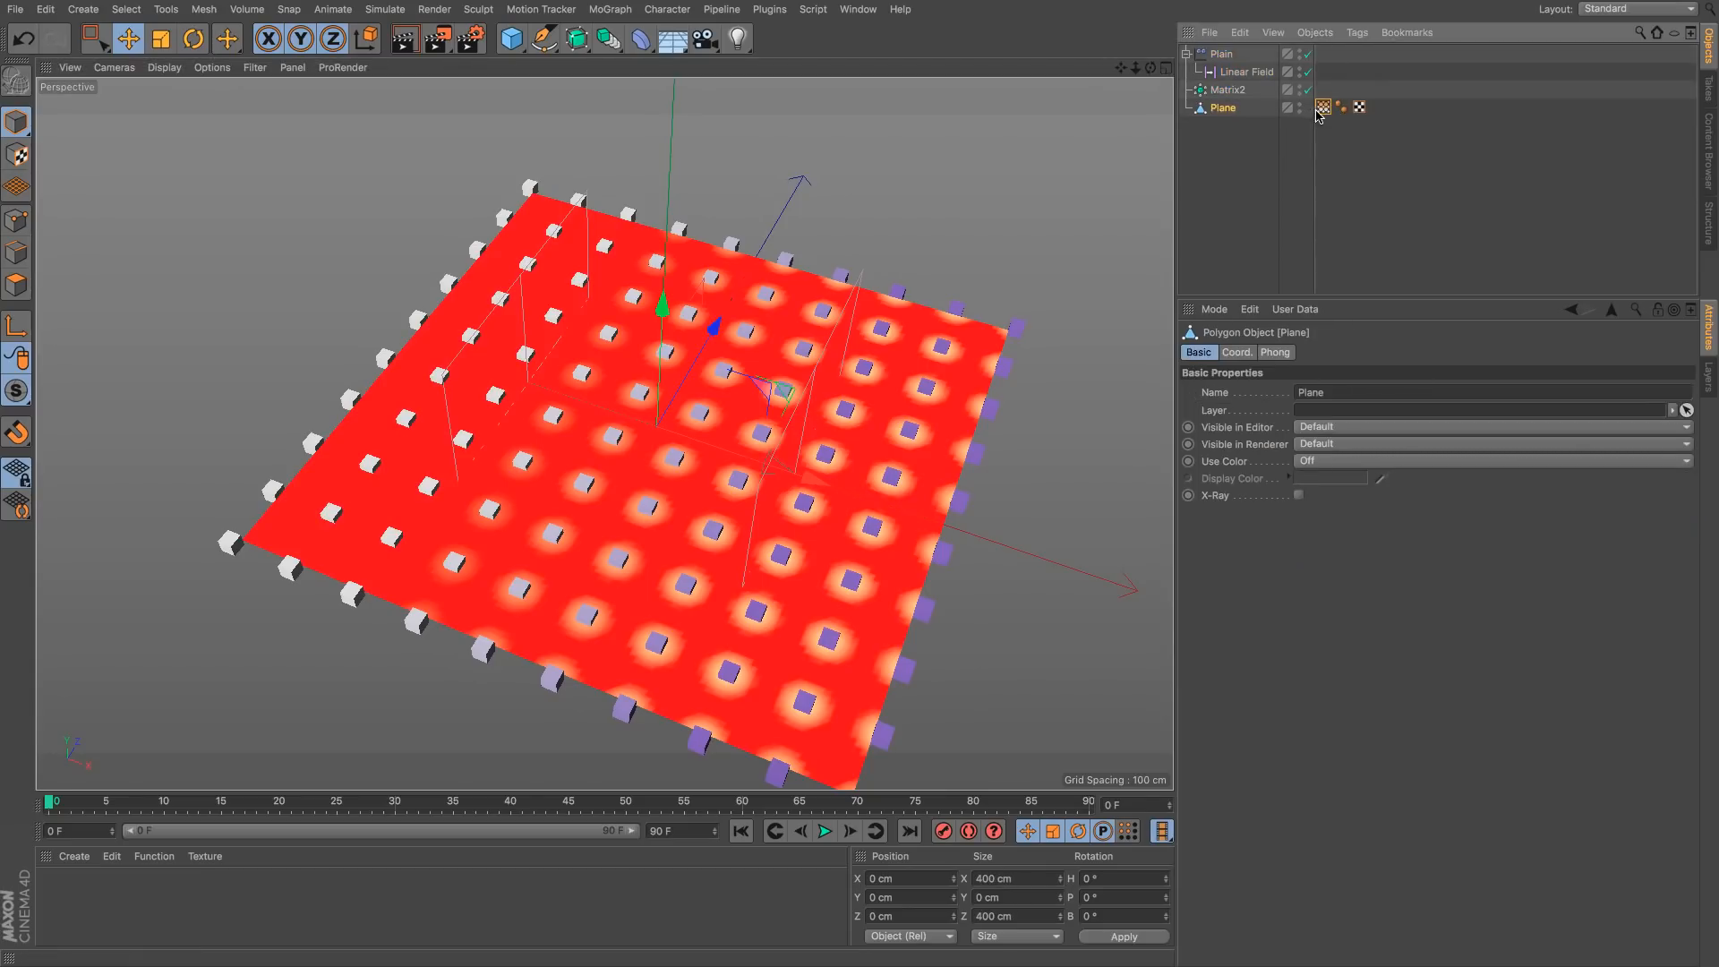
pyautogui.click(638, 40)
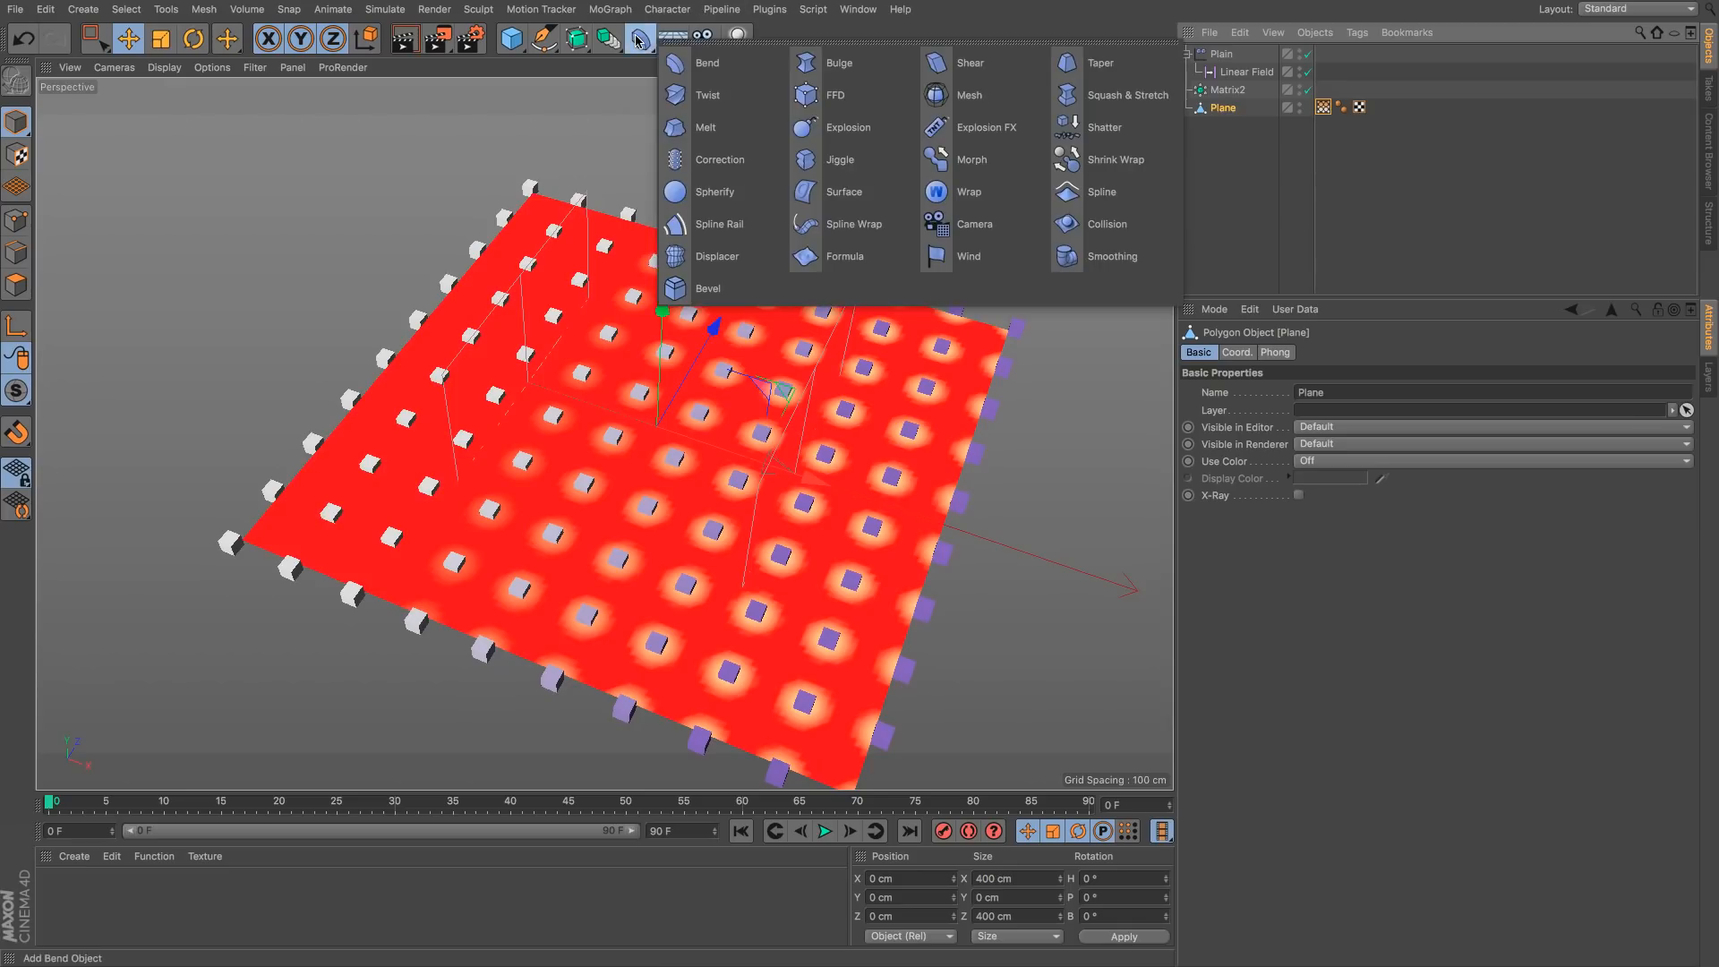
pyautogui.keyDown('shift'); pyautogui.click(756, 257); pyautogui.keyUp('shift')
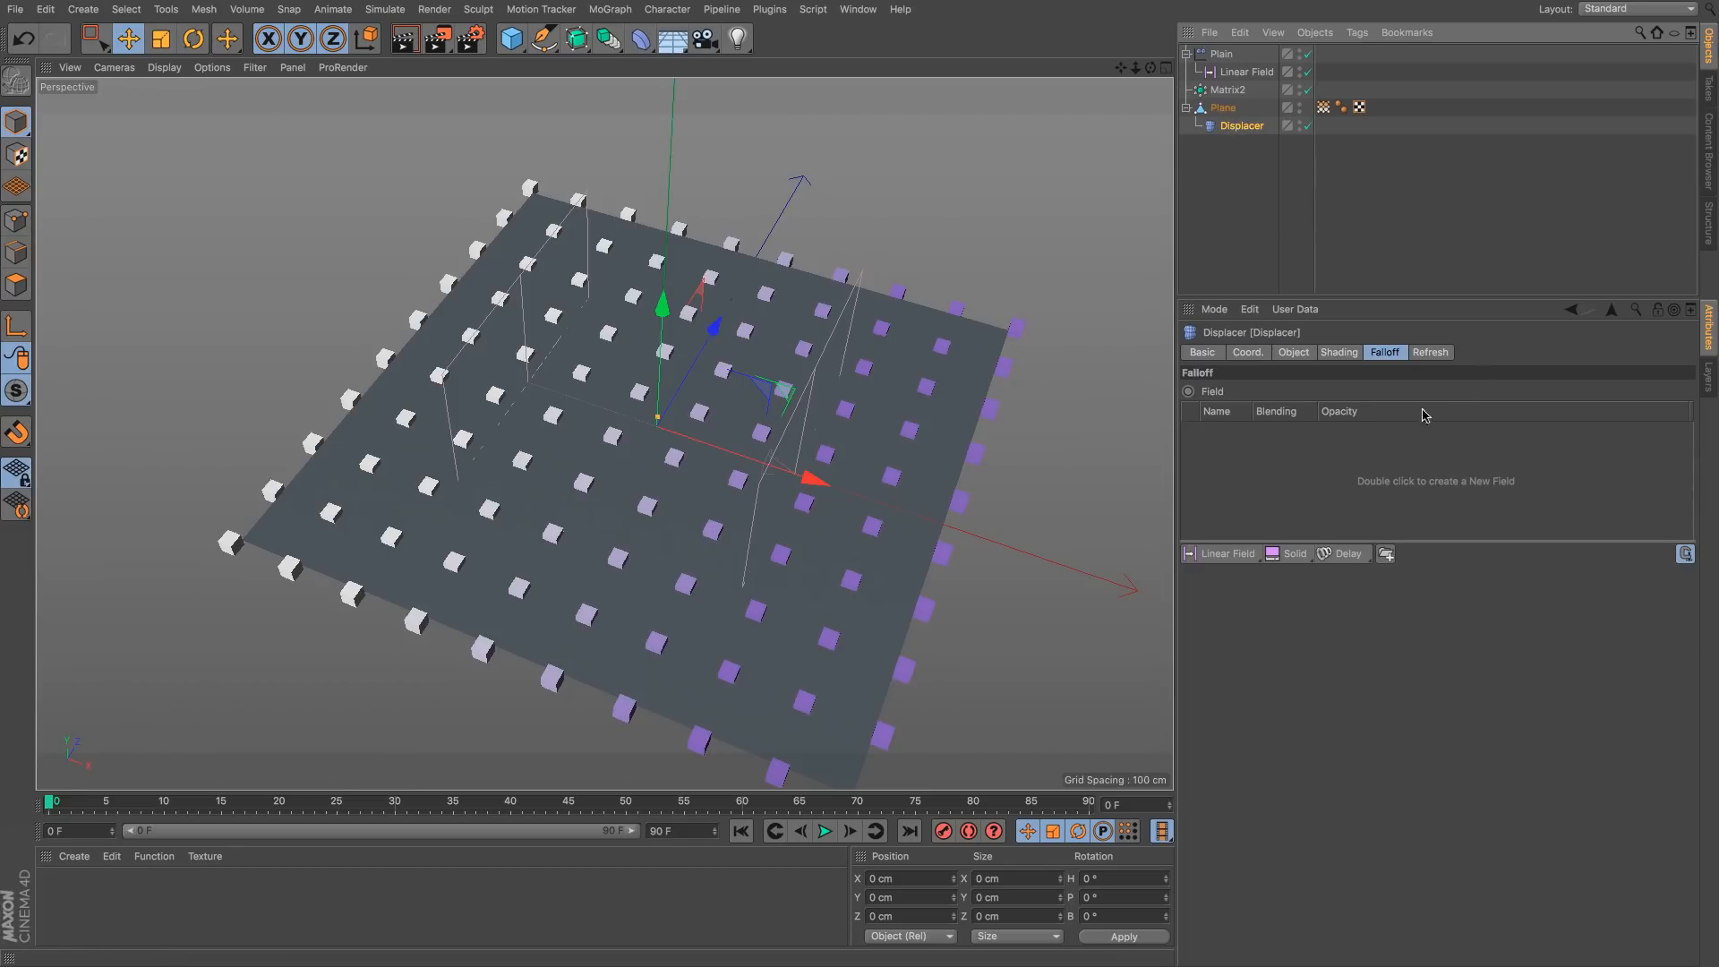
pyautogui.click(1347, 354)
pyautogui.click(1250, 409)
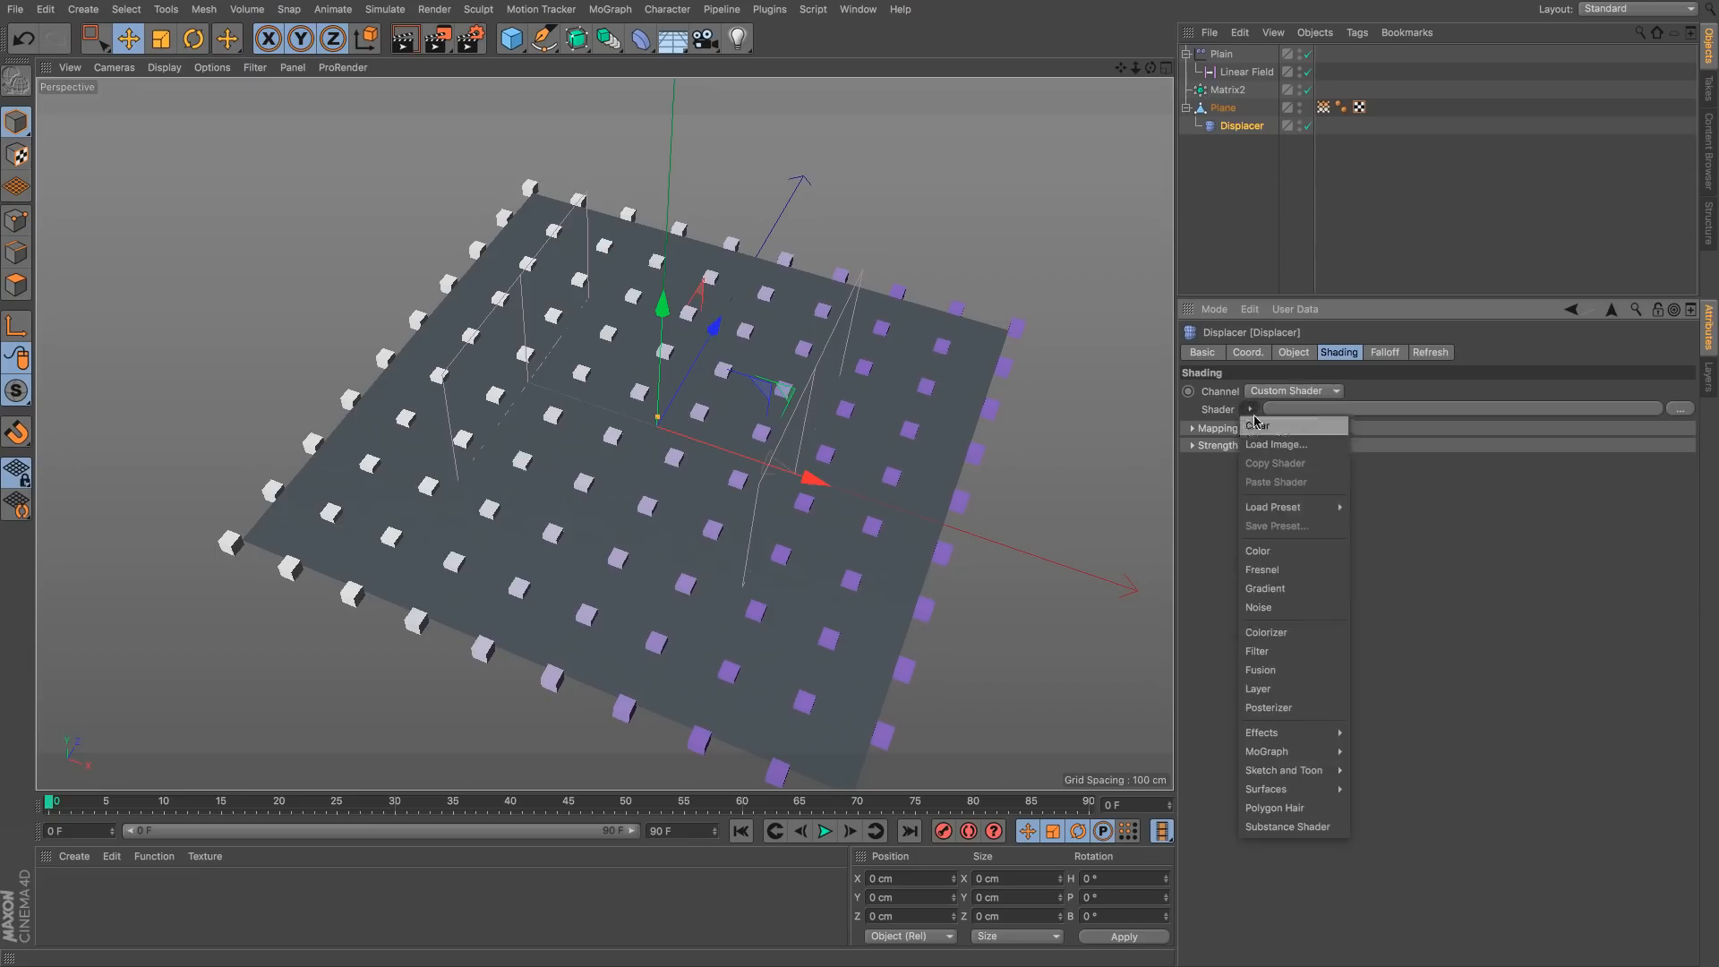
pyautogui.click(1253, 551)
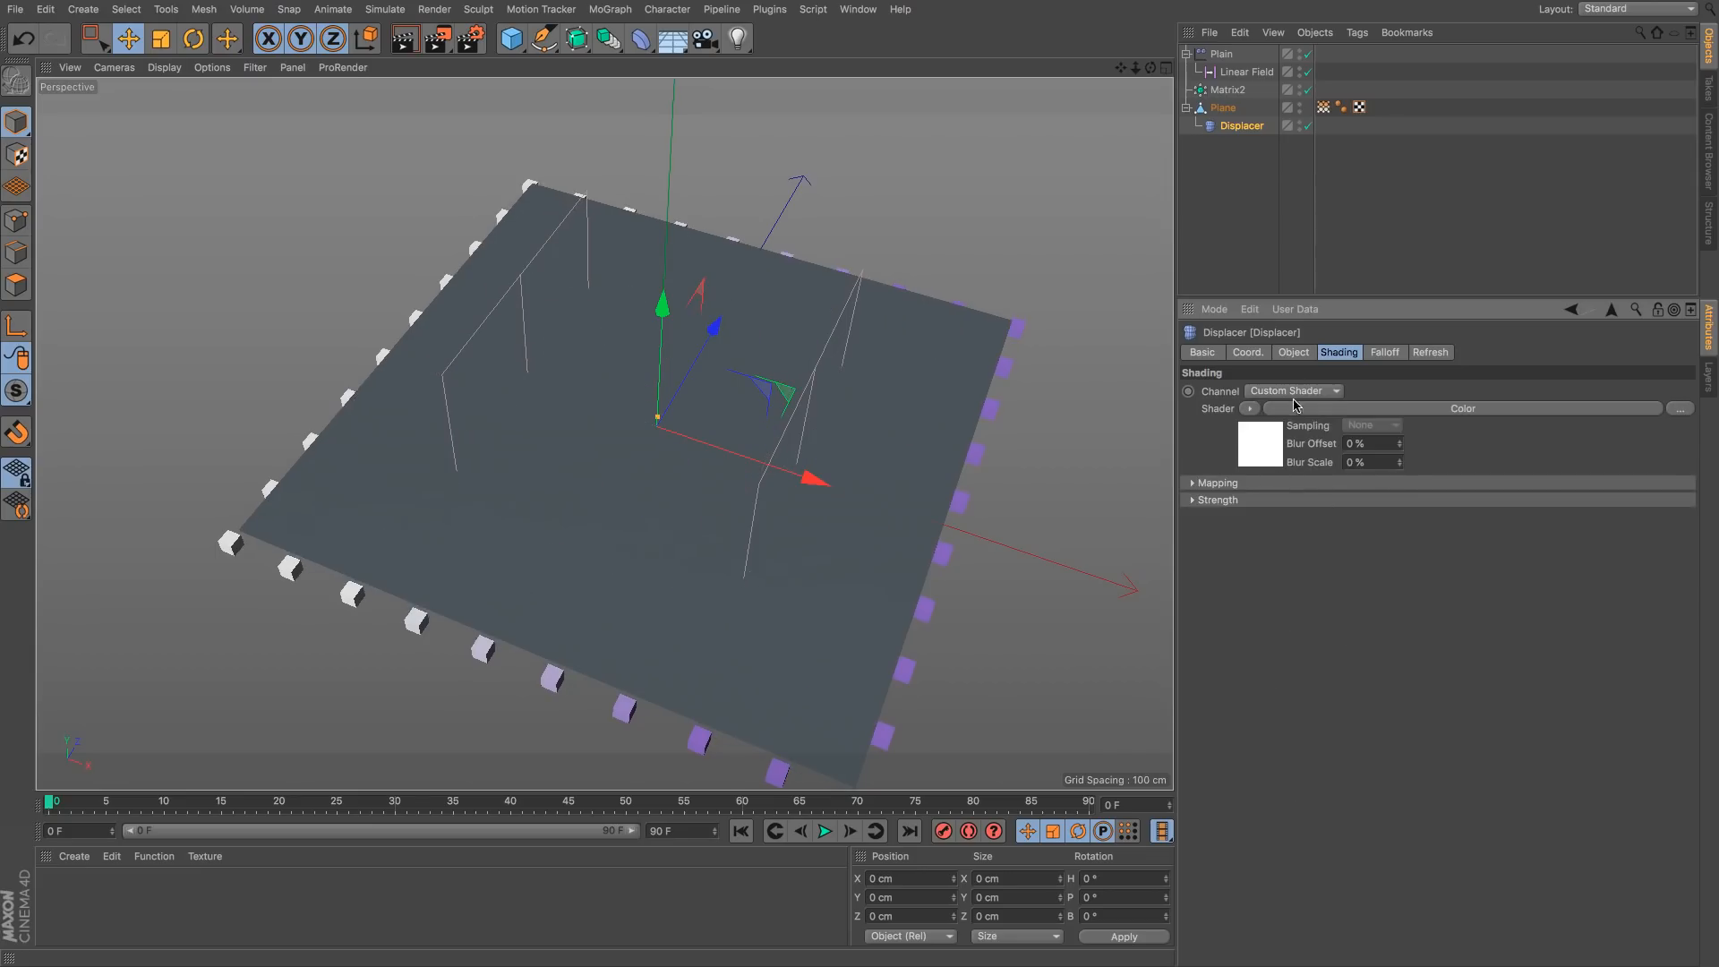
# Step: Use the plane's vertex map as the Displacer's falloff field and hide Matrix2 in the viewport
pyautogui.click(1435, 352)
pyautogui.click(1385, 353)
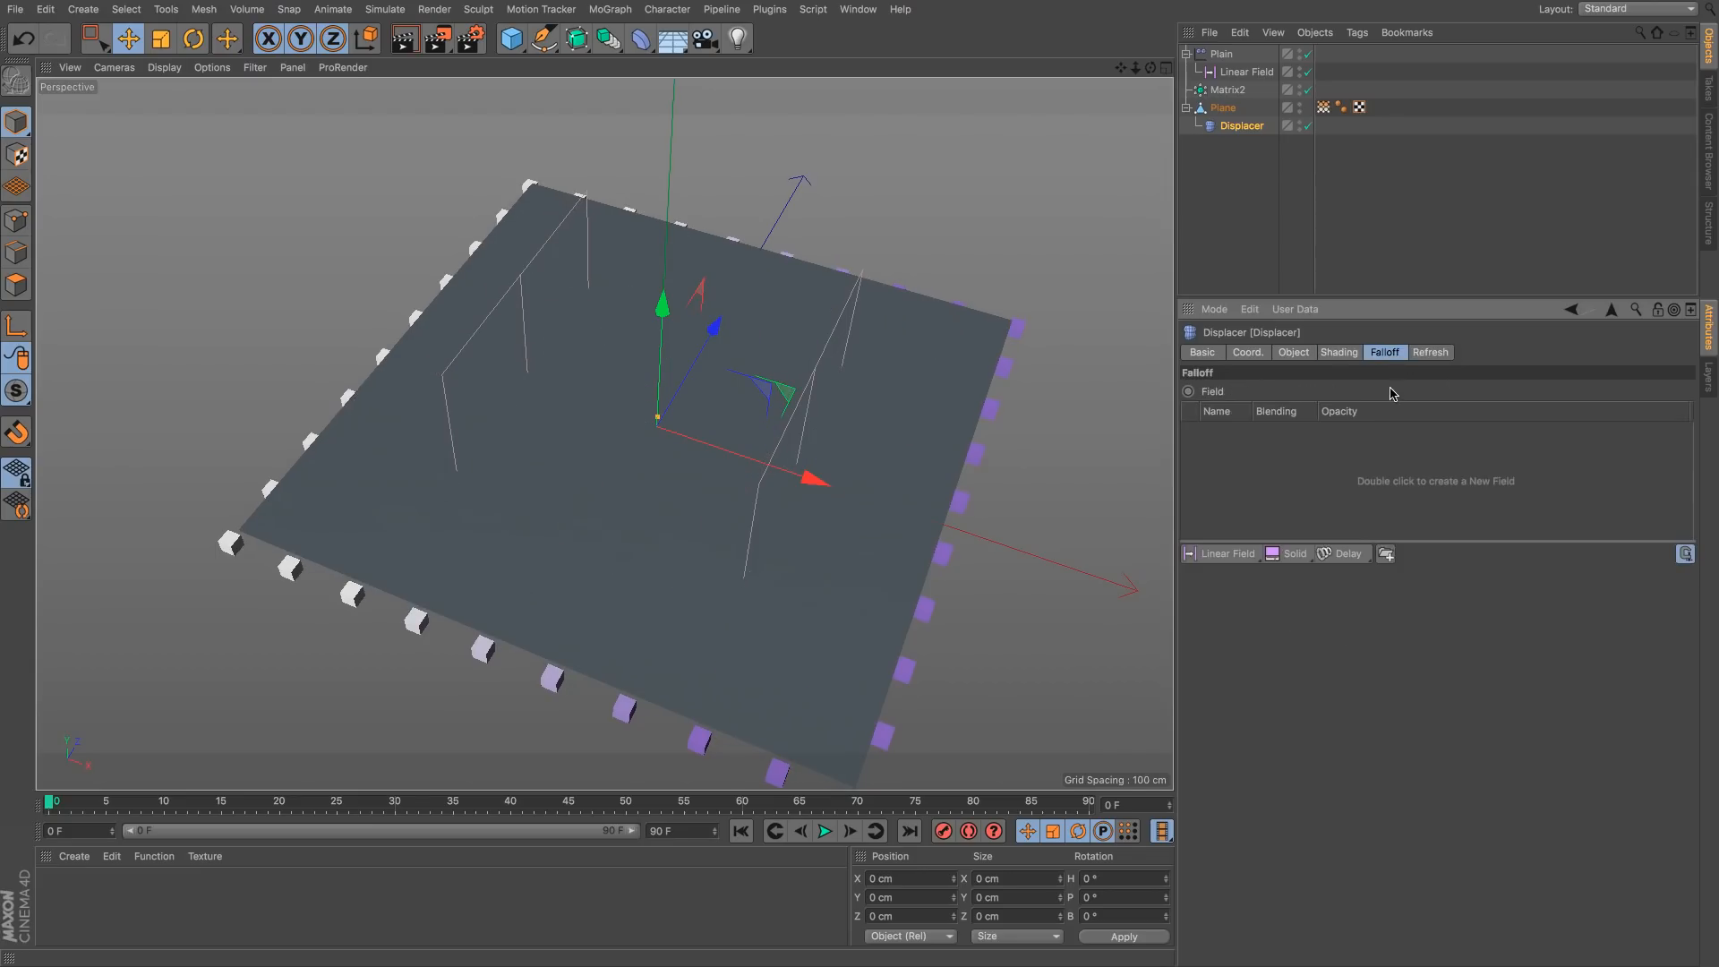
pyautogui.moveTo(1323, 107); pyautogui.dragTo(1307, 513)
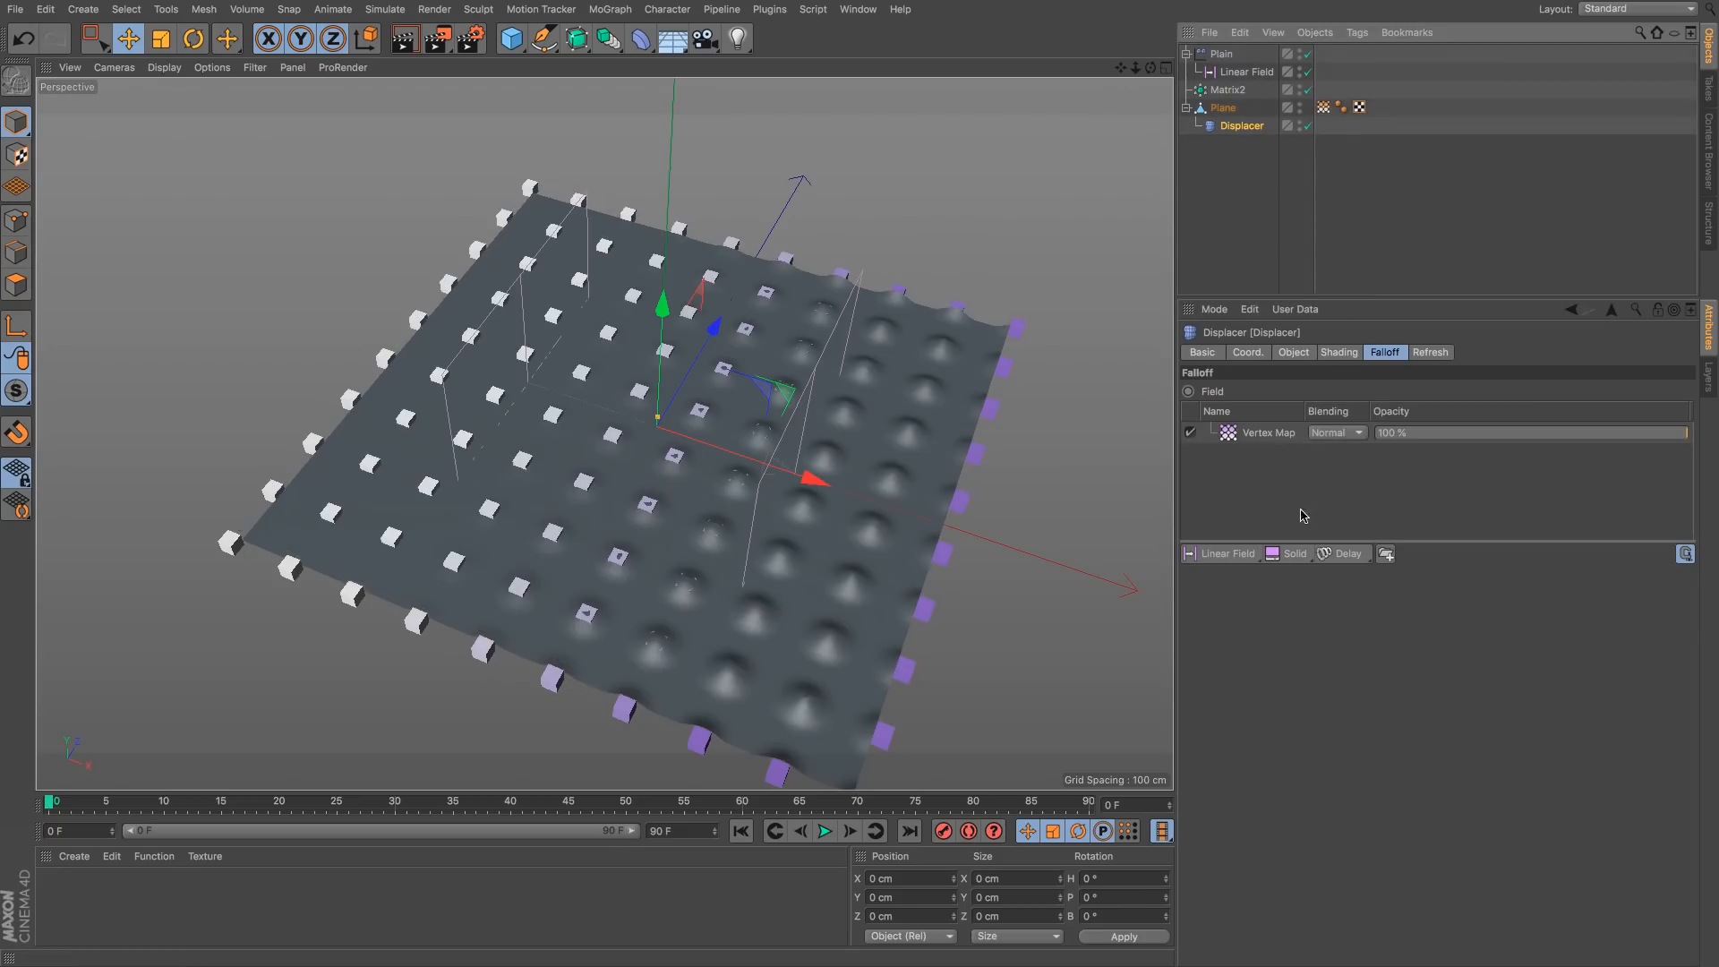
pyautogui.moveTo(940, 448)
pyautogui.keyDown('alt'); pyautogui.mouseDown()
pyautogui.moveTo(945, 402)
pyautogui.moveTo(949, 460)
pyautogui.mouseUp(); pyautogui.keyUp('alt')
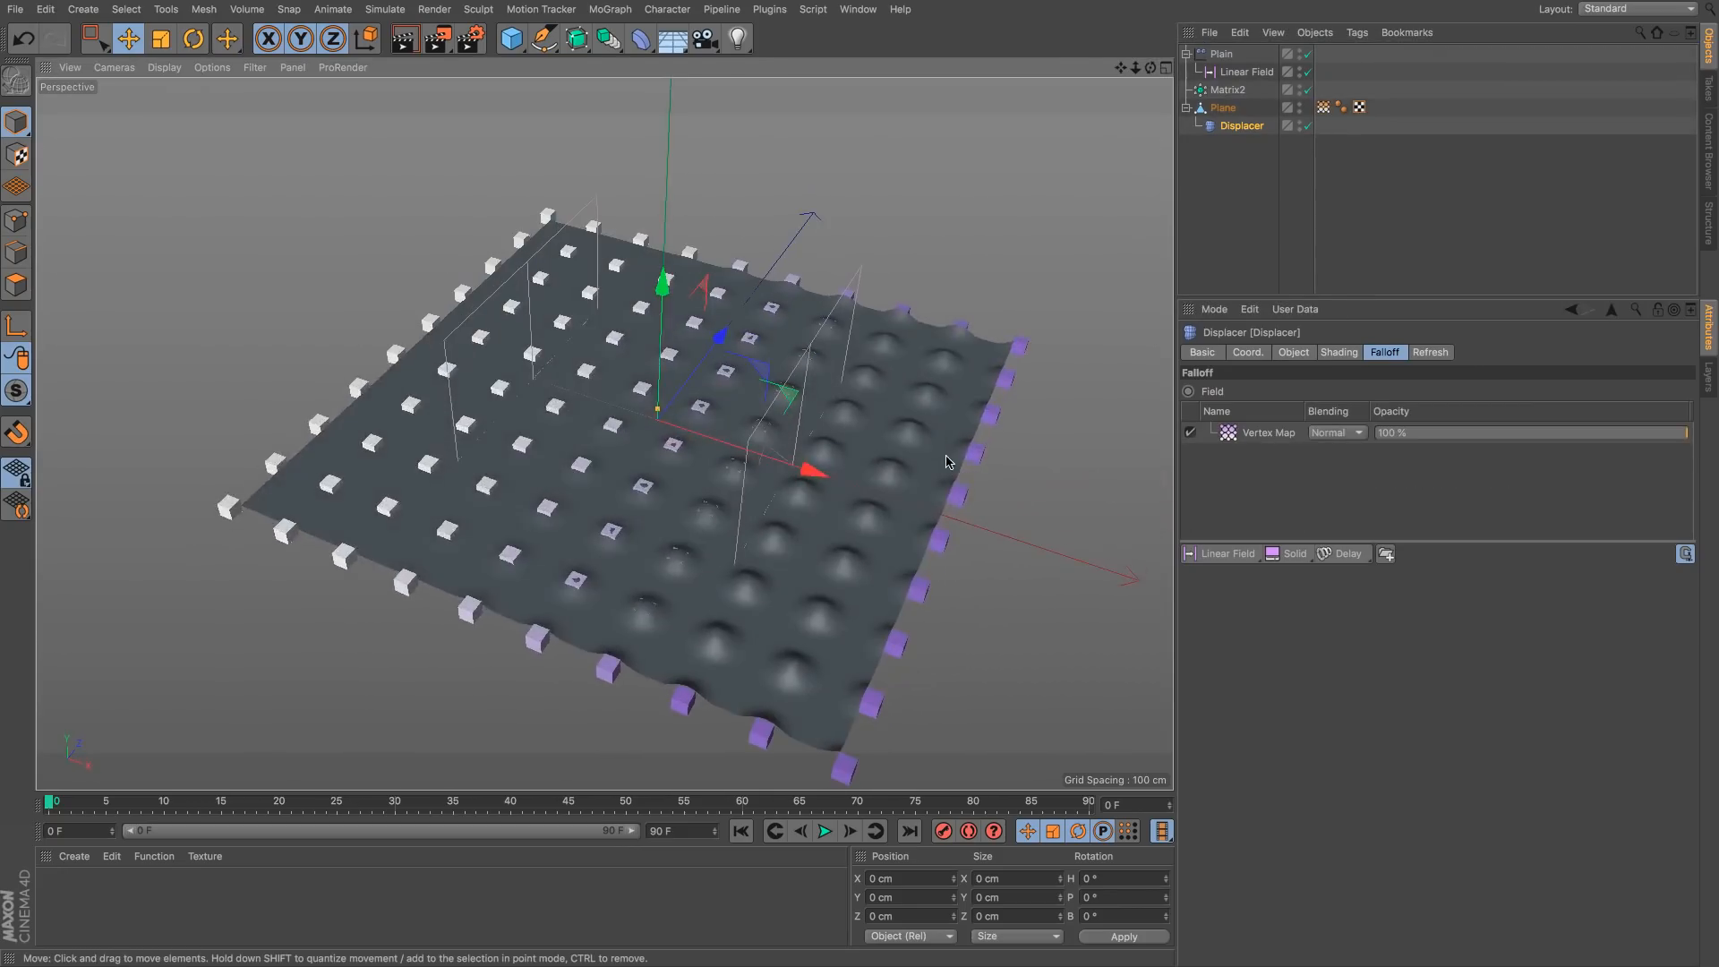
pyautogui.click(1299, 87)
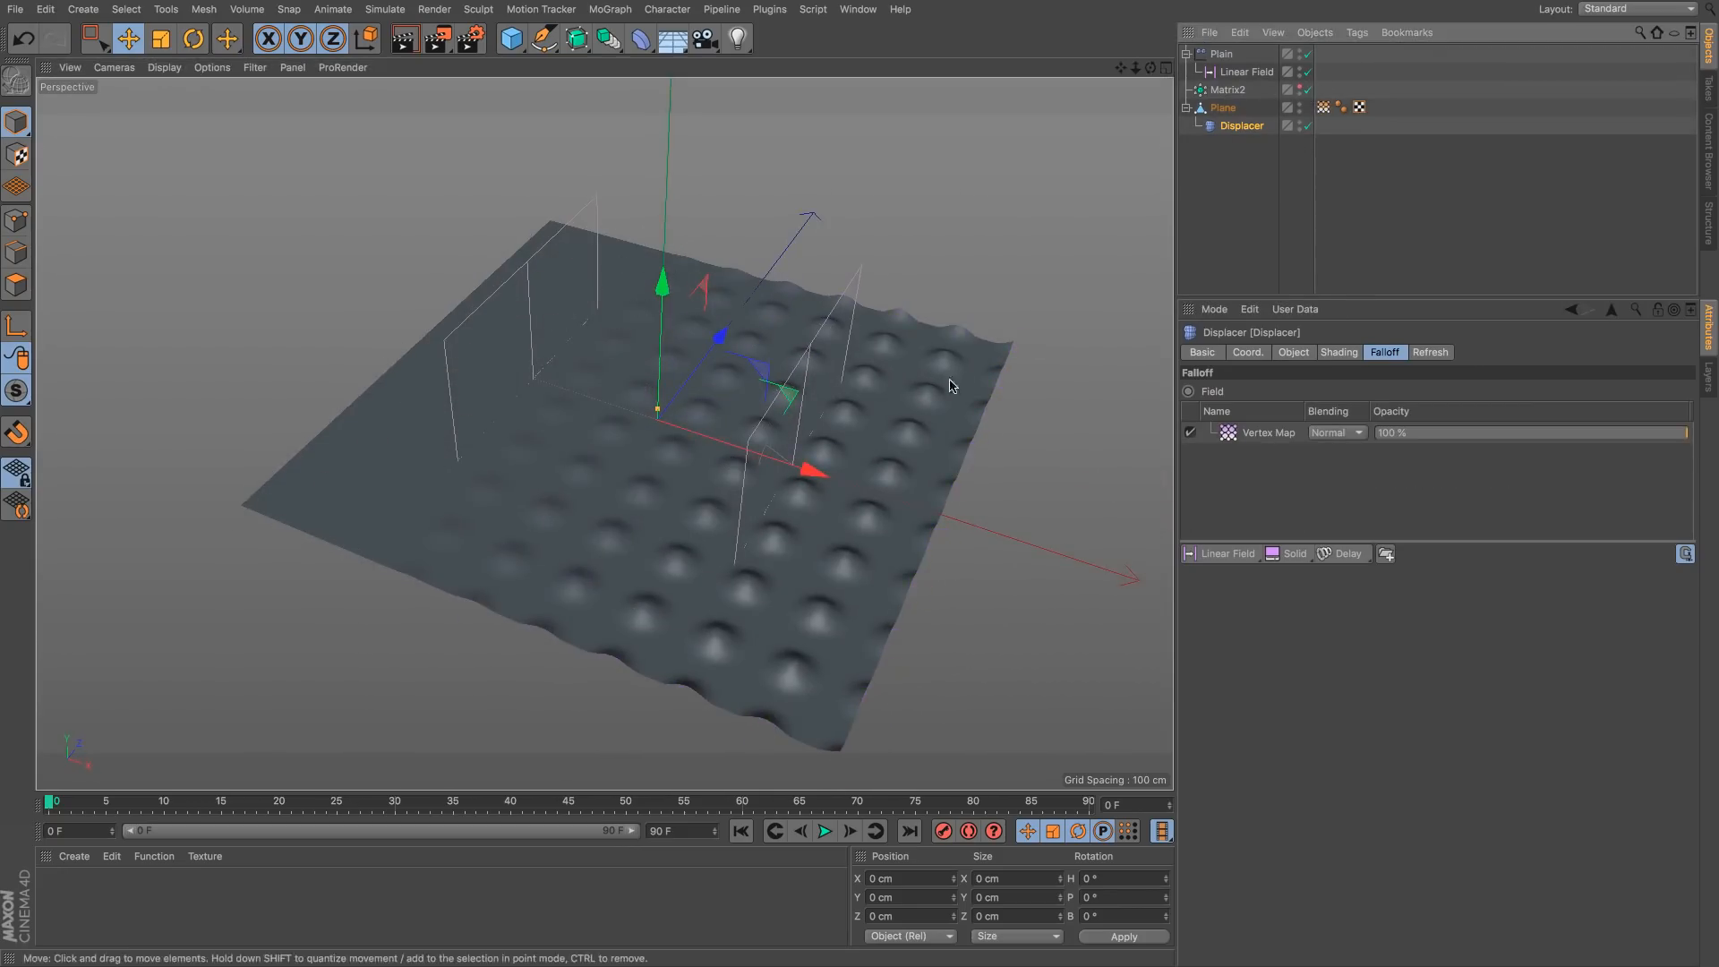
pyautogui.moveTo(931, 412)
pyautogui.keyDown('alt'); pyautogui.mouseDown()
pyautogui.moveTo(940, 376)
pyautogui.moveTo(949, 394)
pyautogui.mouseUp(); pyautogui.keyUp('alt')
# Step: Move the Linear Field back and forth across the plane, ending at about 117 cm on X
pyautogui.click(1241, 73)
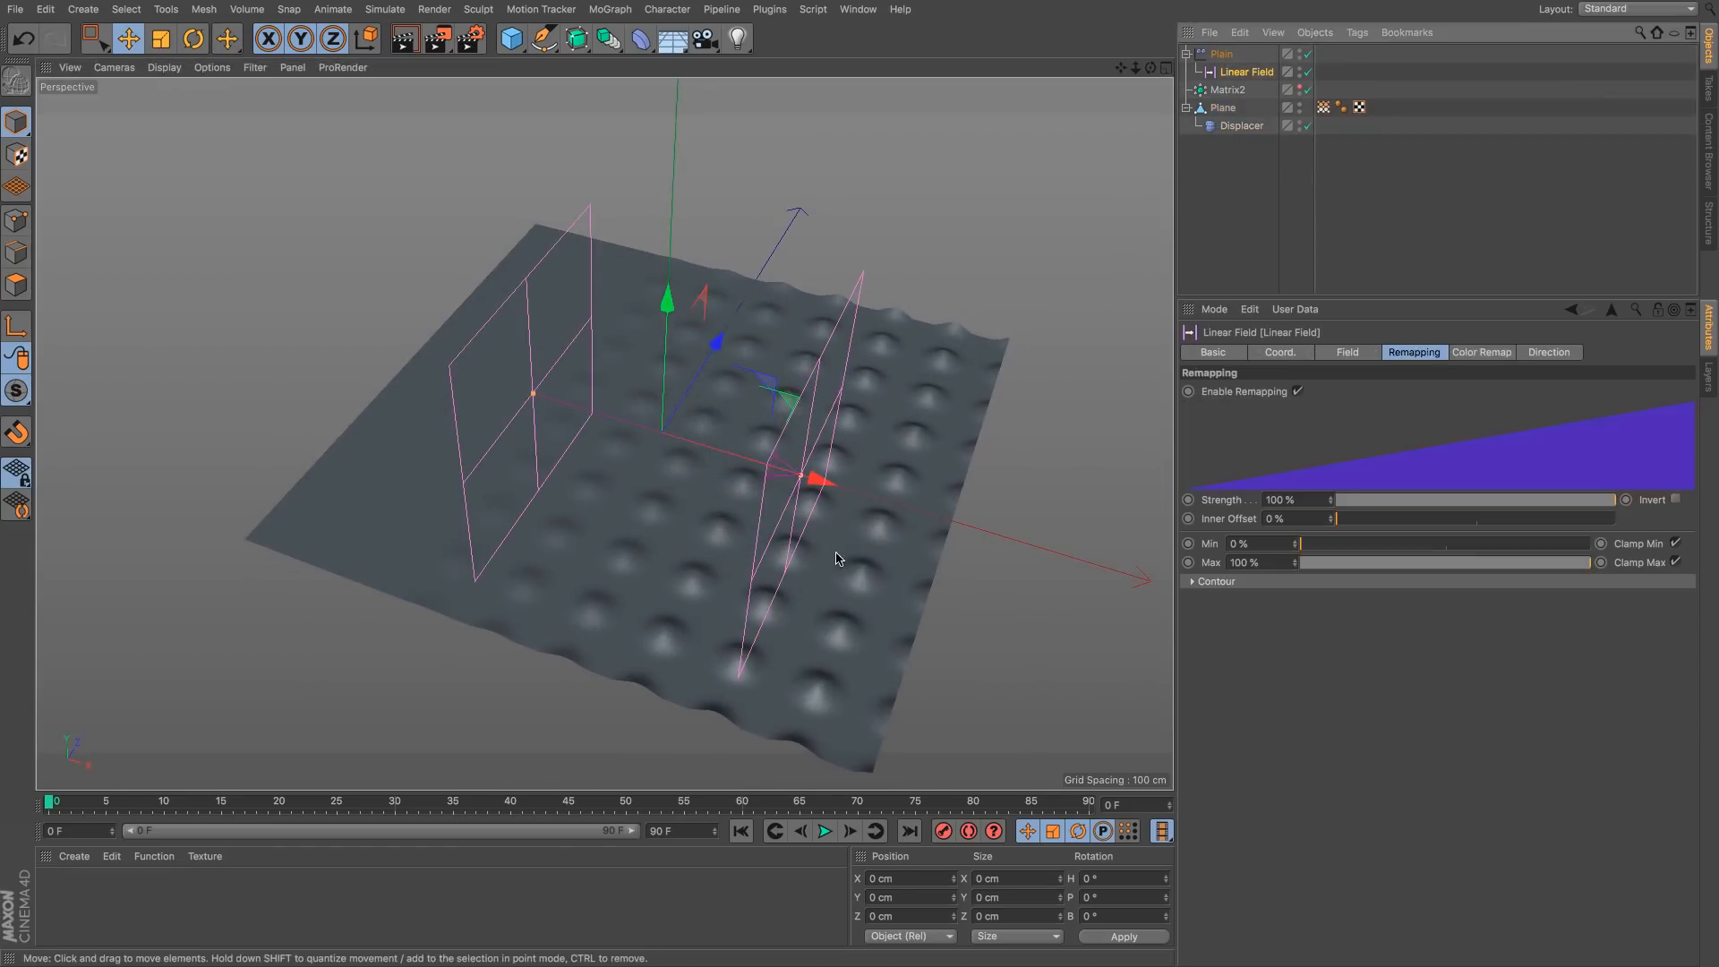
pyautogui.moveTo(817, 477); pyautogui.dragTo(445, 400)
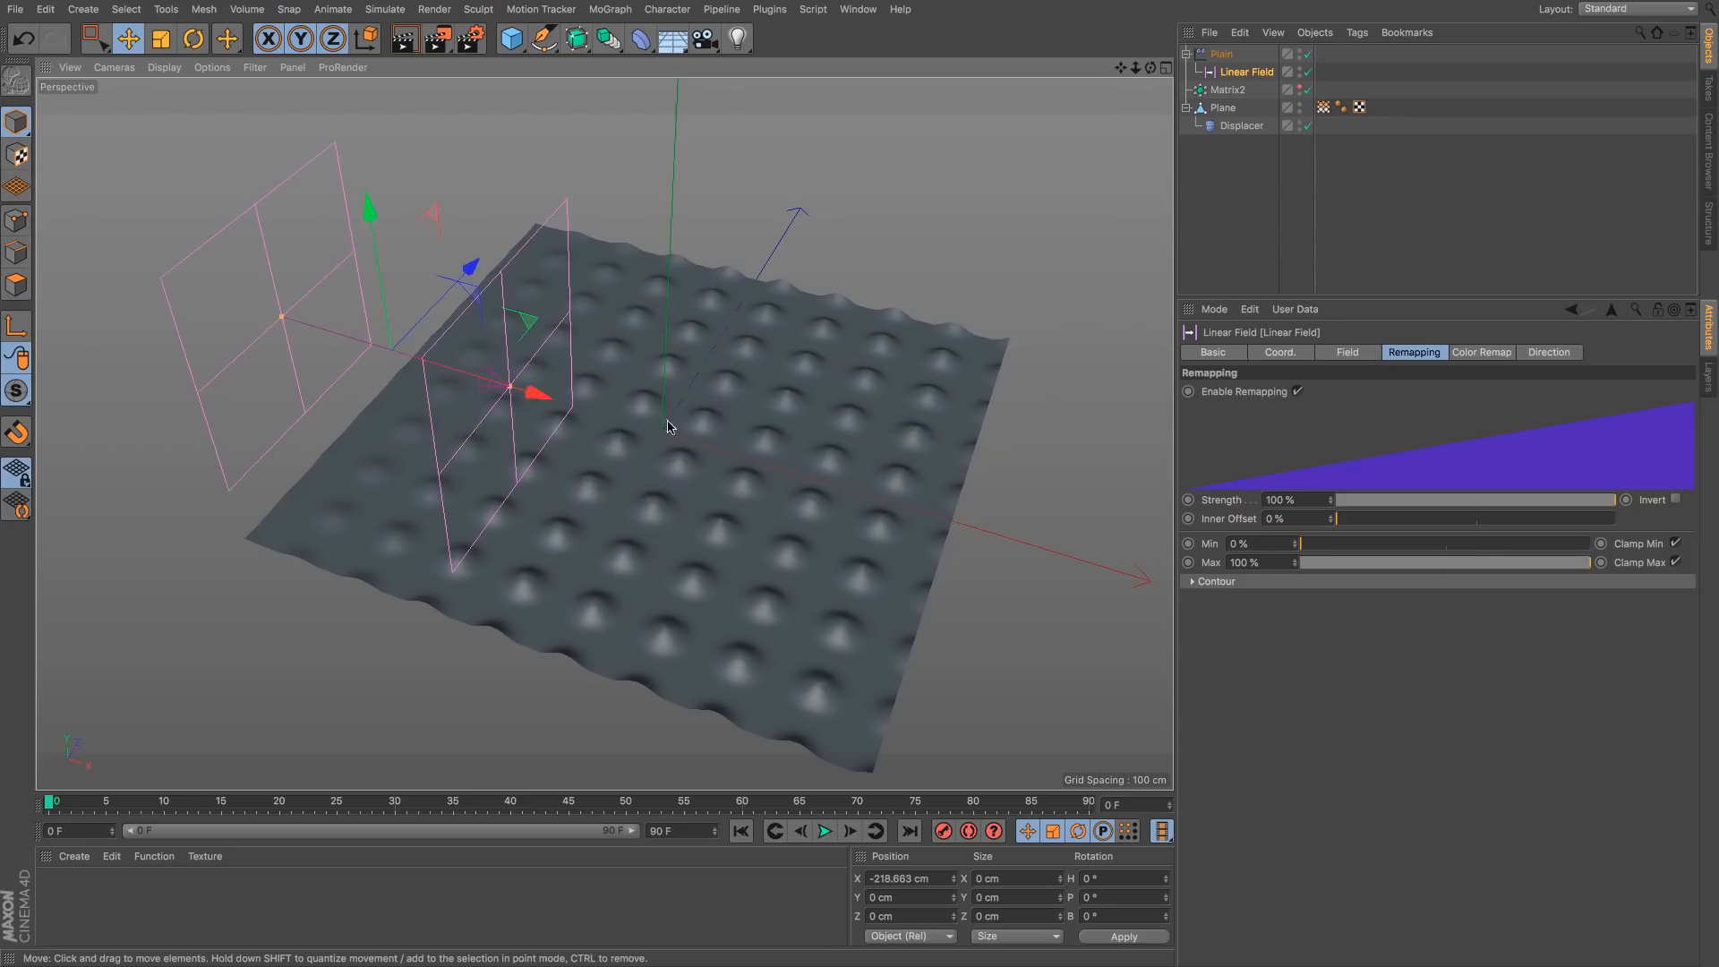
pyautogui.keyDown('alt'); pyautogui.moveTo(663, 422); pyautogui.dragTo(660, 395); pyautogui.keyUp('alt')
pyautogui.moveTo(525, 410); pyautogui.dragTo(898, 458)
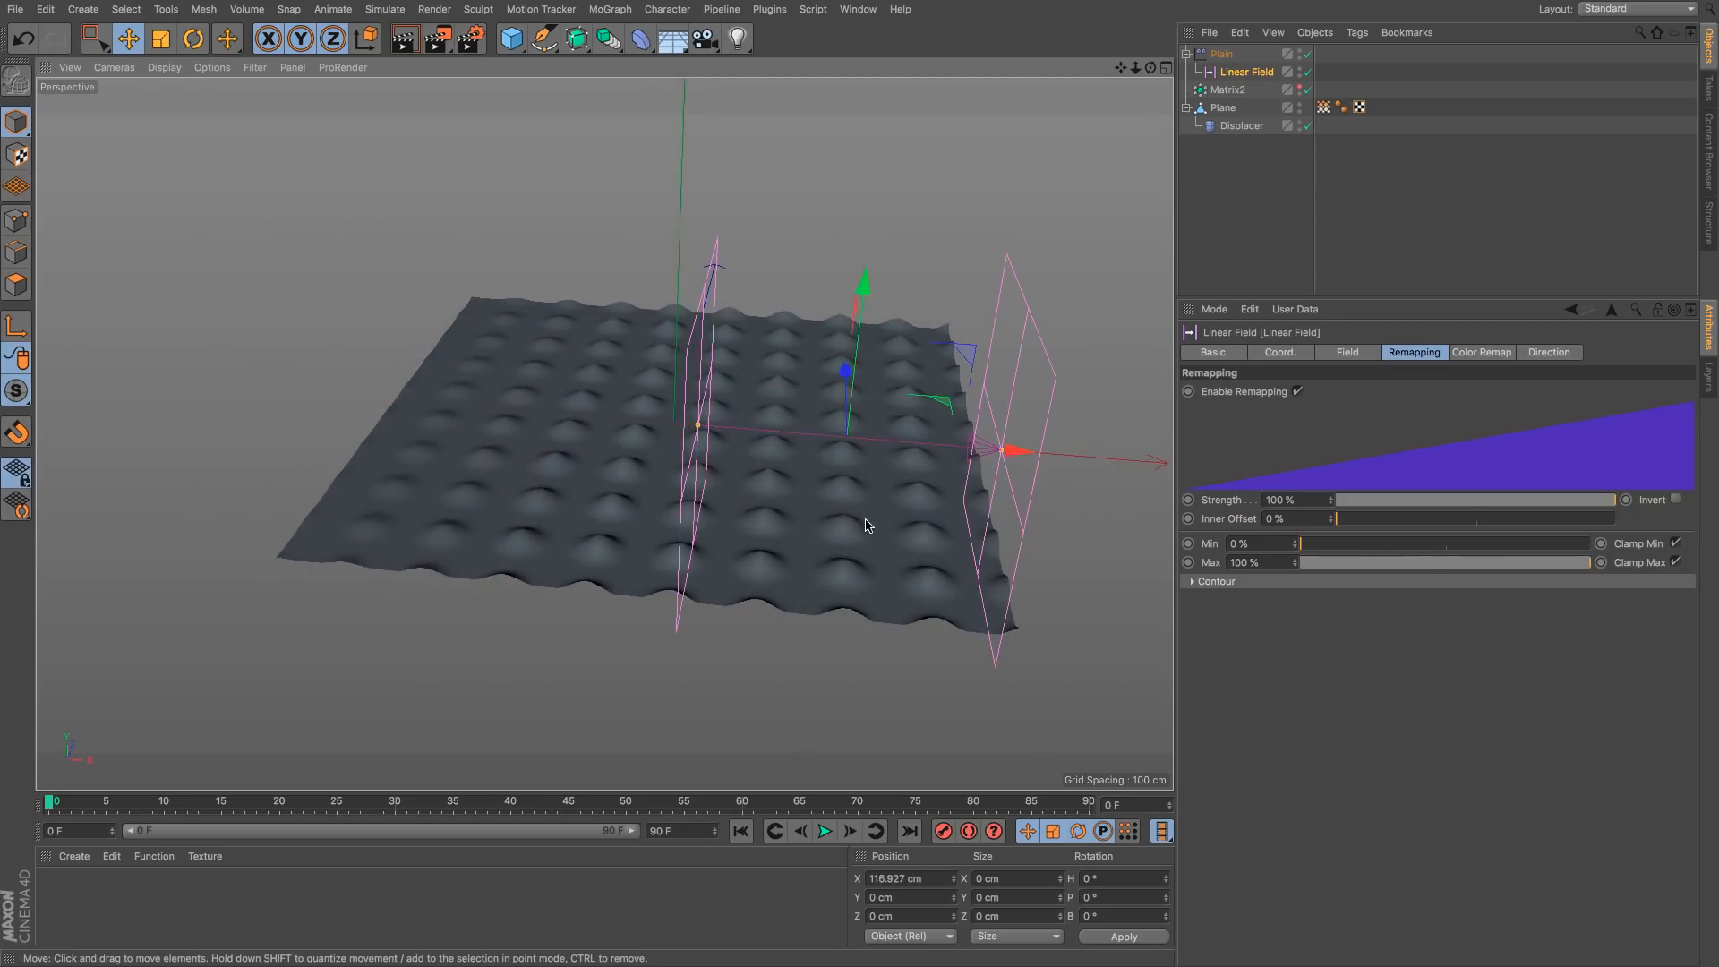
pyautogui.keyDown('alt'); pyautogui.moveTo(866, 534); pyautogui.dragTo(890, 484); pyautogui.keyUp('alt')
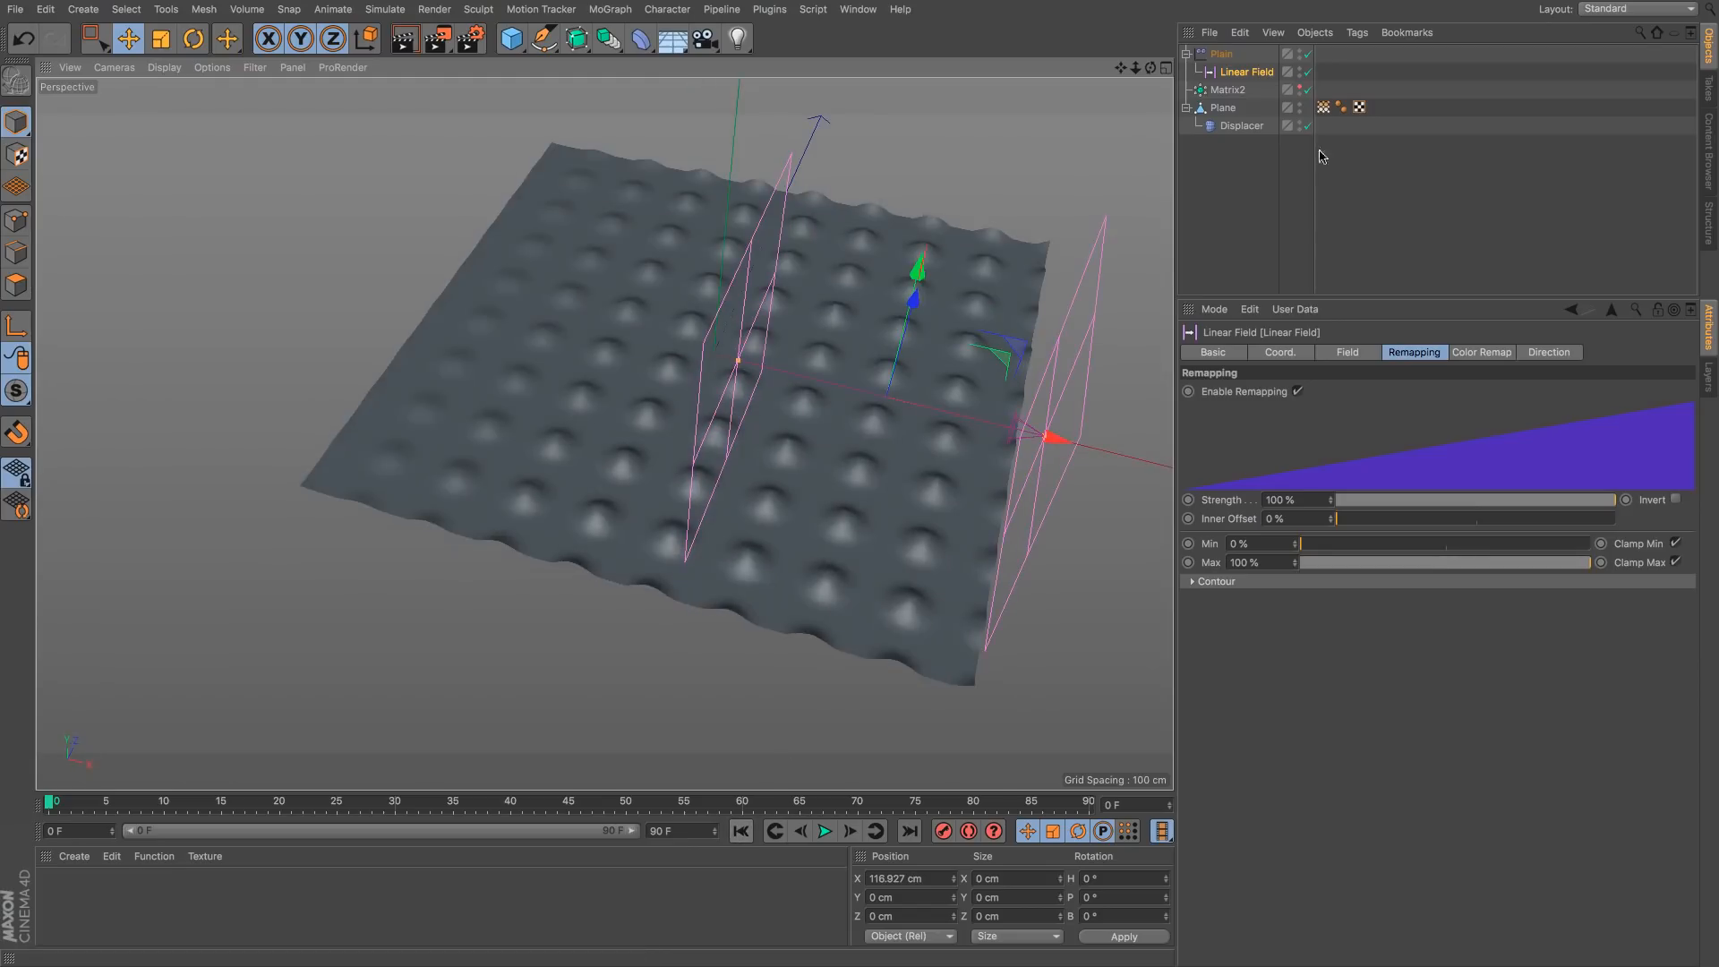
# Step: Disable and re-enable the Displacer to refresh the plane's displacement
pyautogui.click(1221, 53)
pyautogui.click(1248, 126)
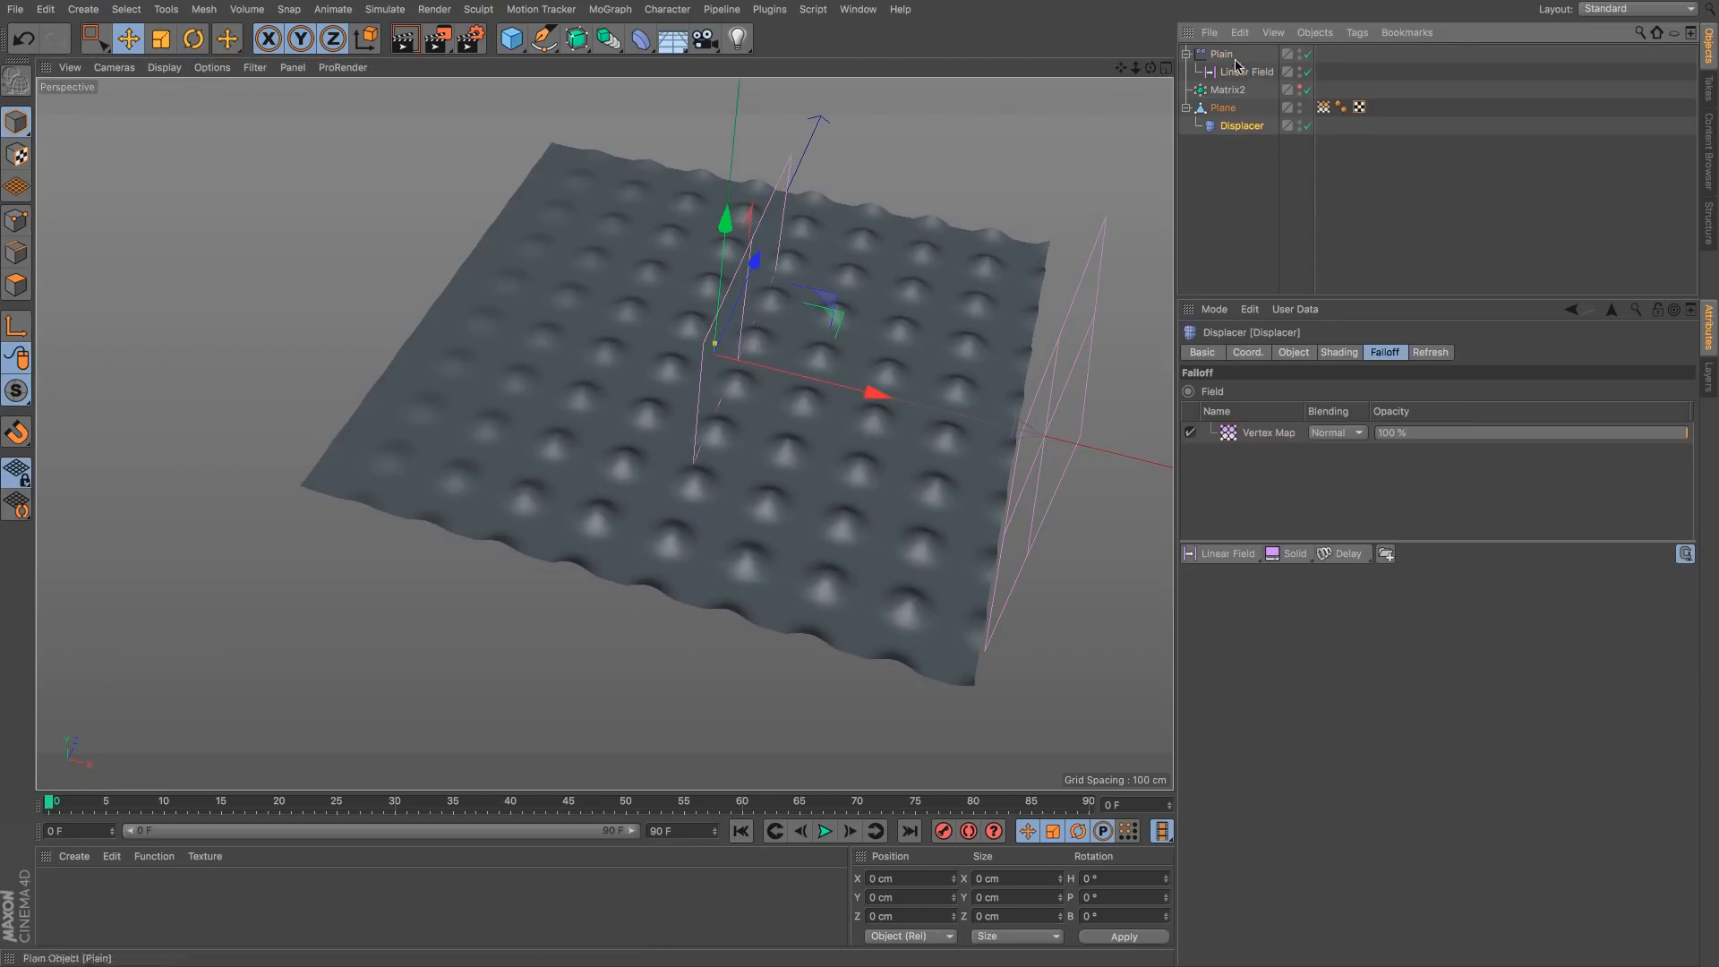
pyautogui.click(1308, 126)
pyautogui.click(1308, 126)
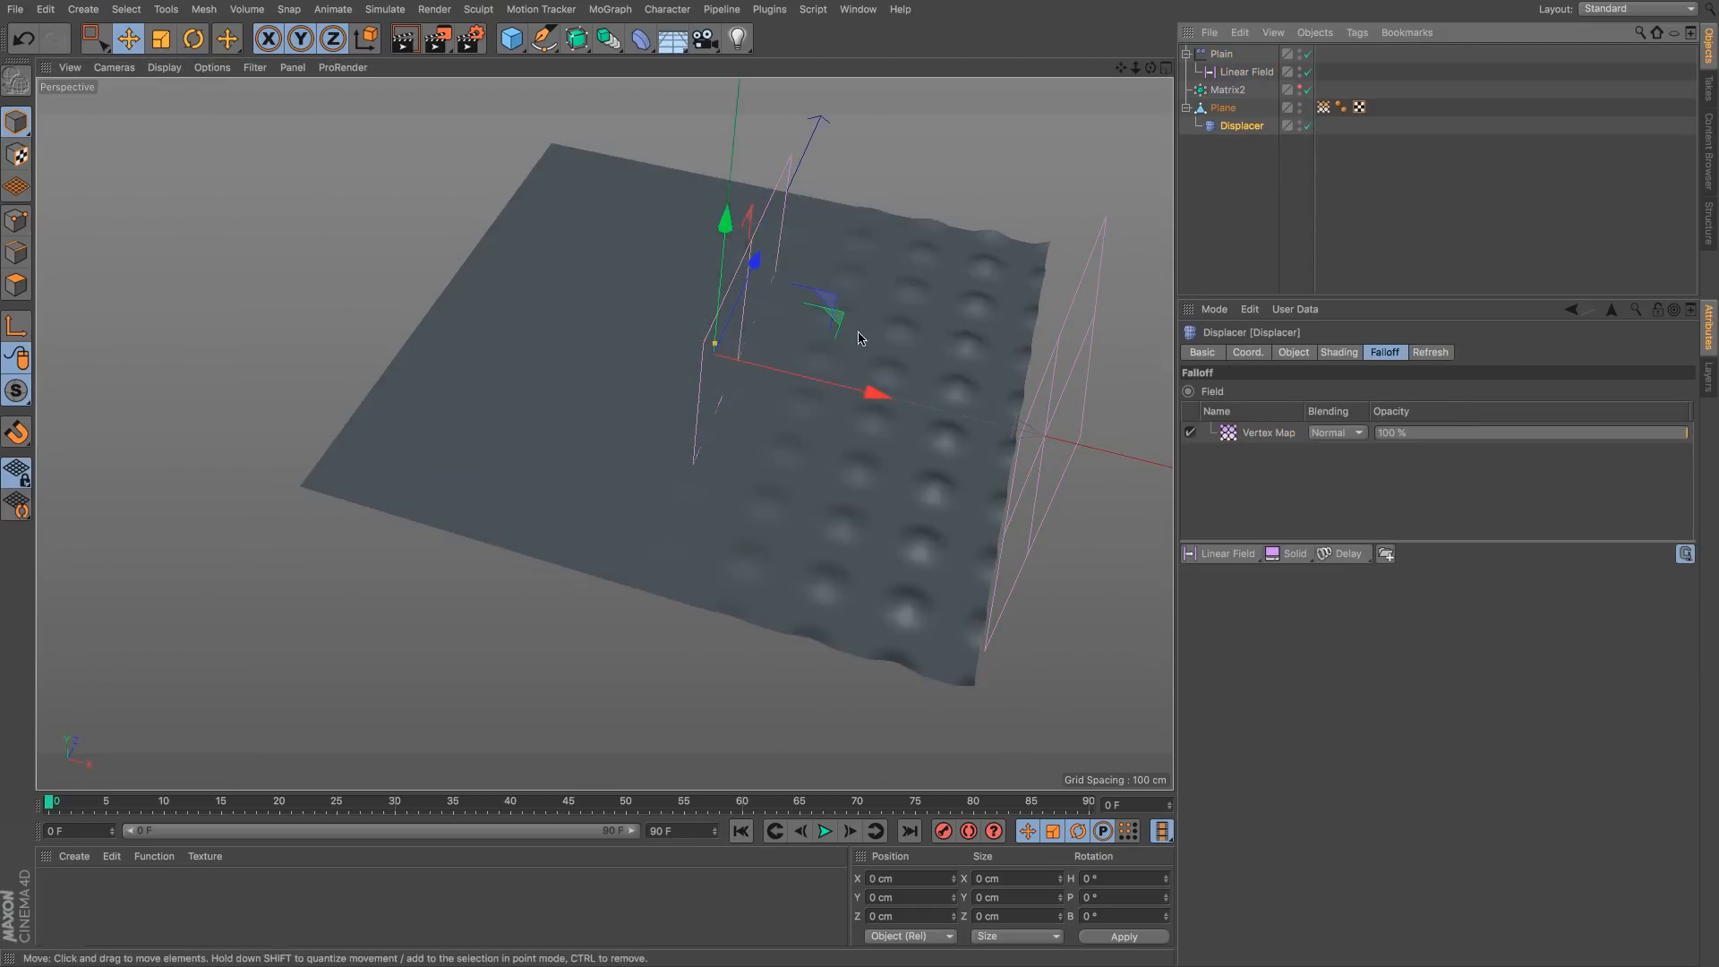
# Step: Review the settings of Matrix2, the plane's vertex map field layer and the Displacer's falloff
pyautogui.keyDown('alt'); pyautogui.moveTo(859, 338); pyautogui.dragTo(884, 389); pyautogui.keyUp('alt')
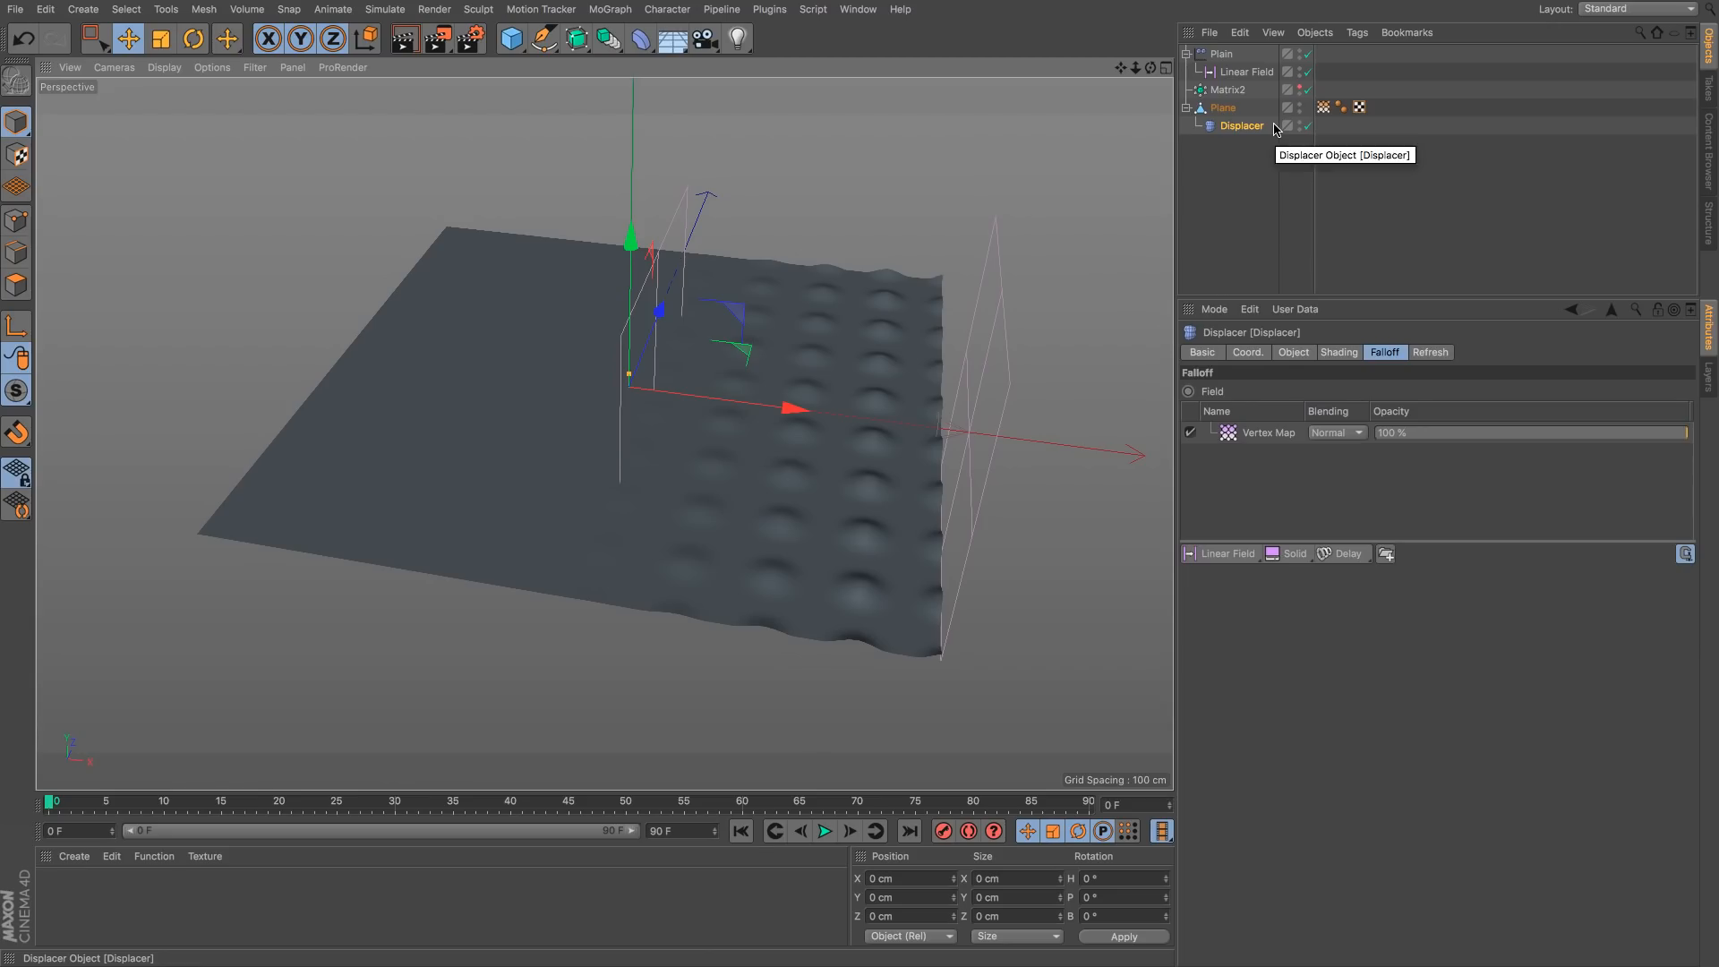
pyautogui.click(1224, 92)
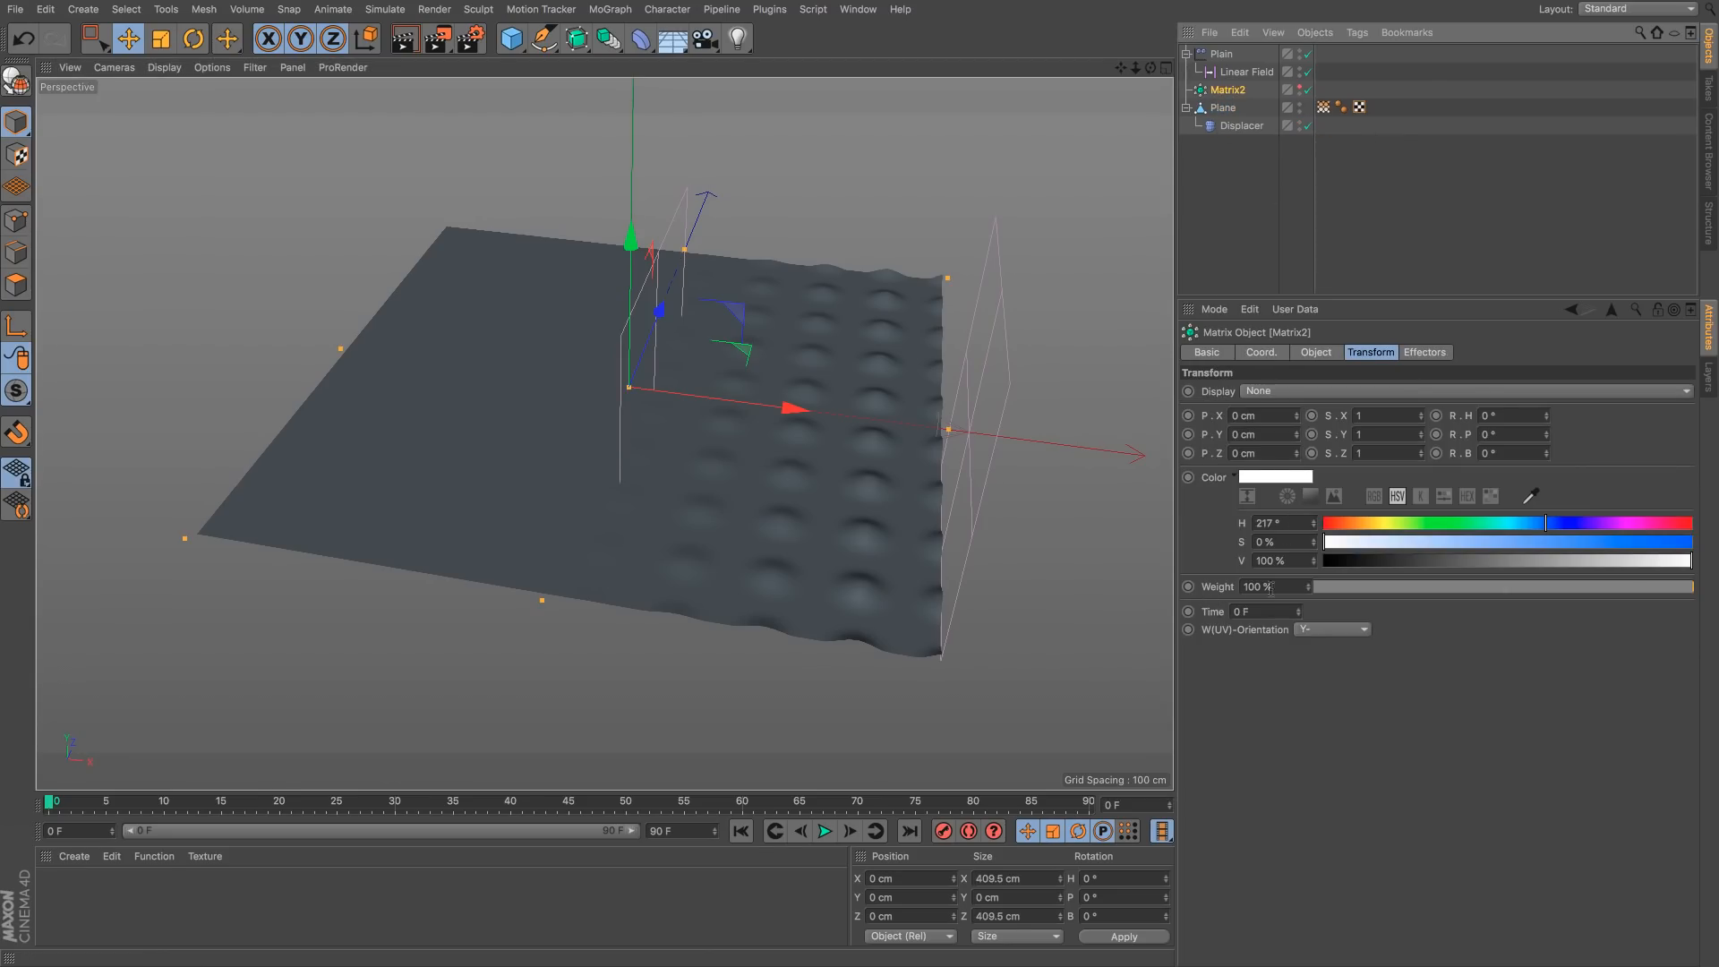
pyautogui.click(1324, 110)
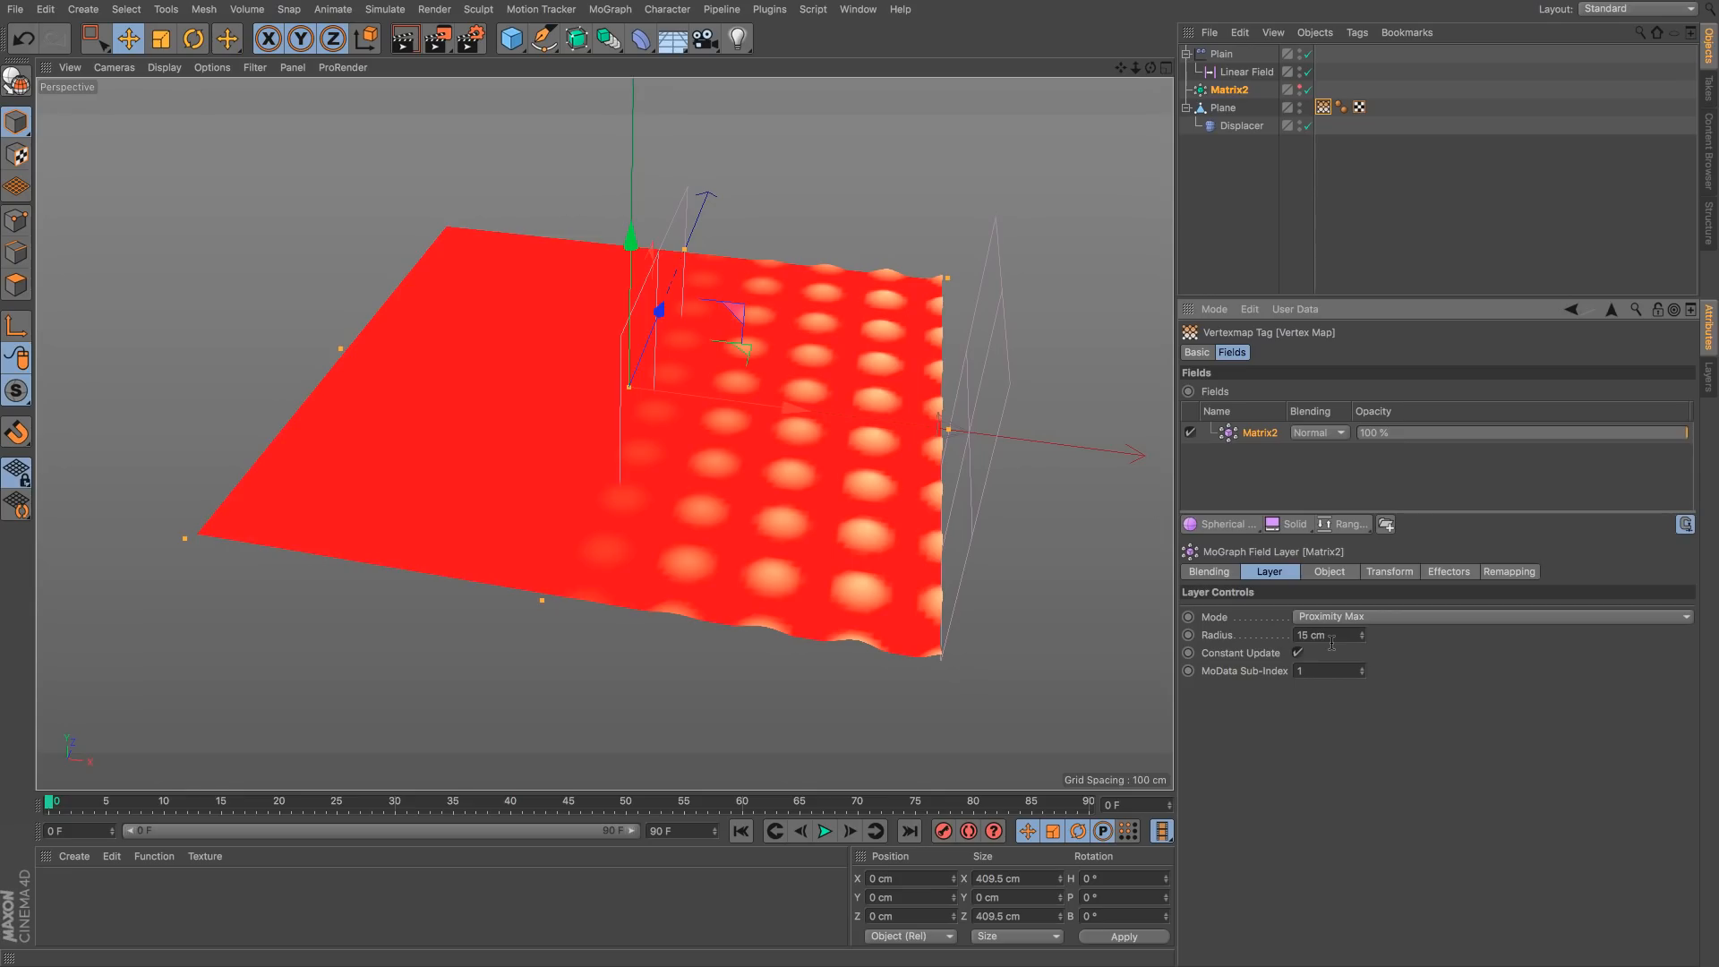
pyautogui.click(1243, 130)
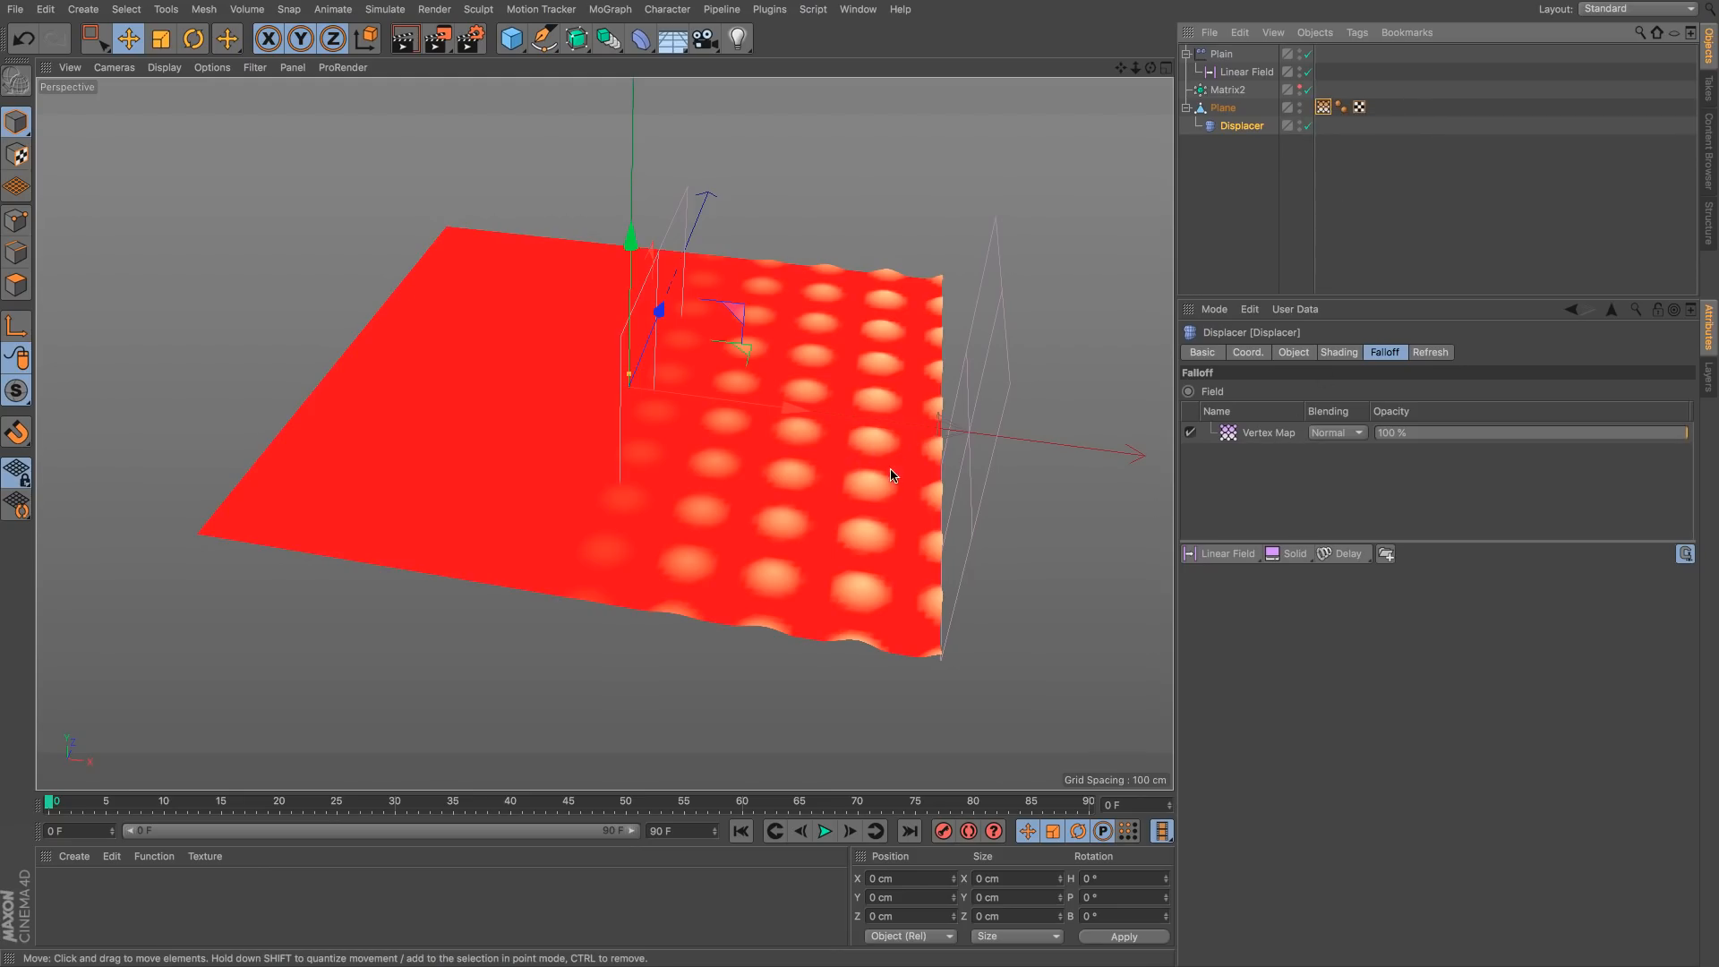
# Step: Move the Plain effector's Linear Field to about 71 cm on X and deselect everything
pyautogui.click(1223, 55)
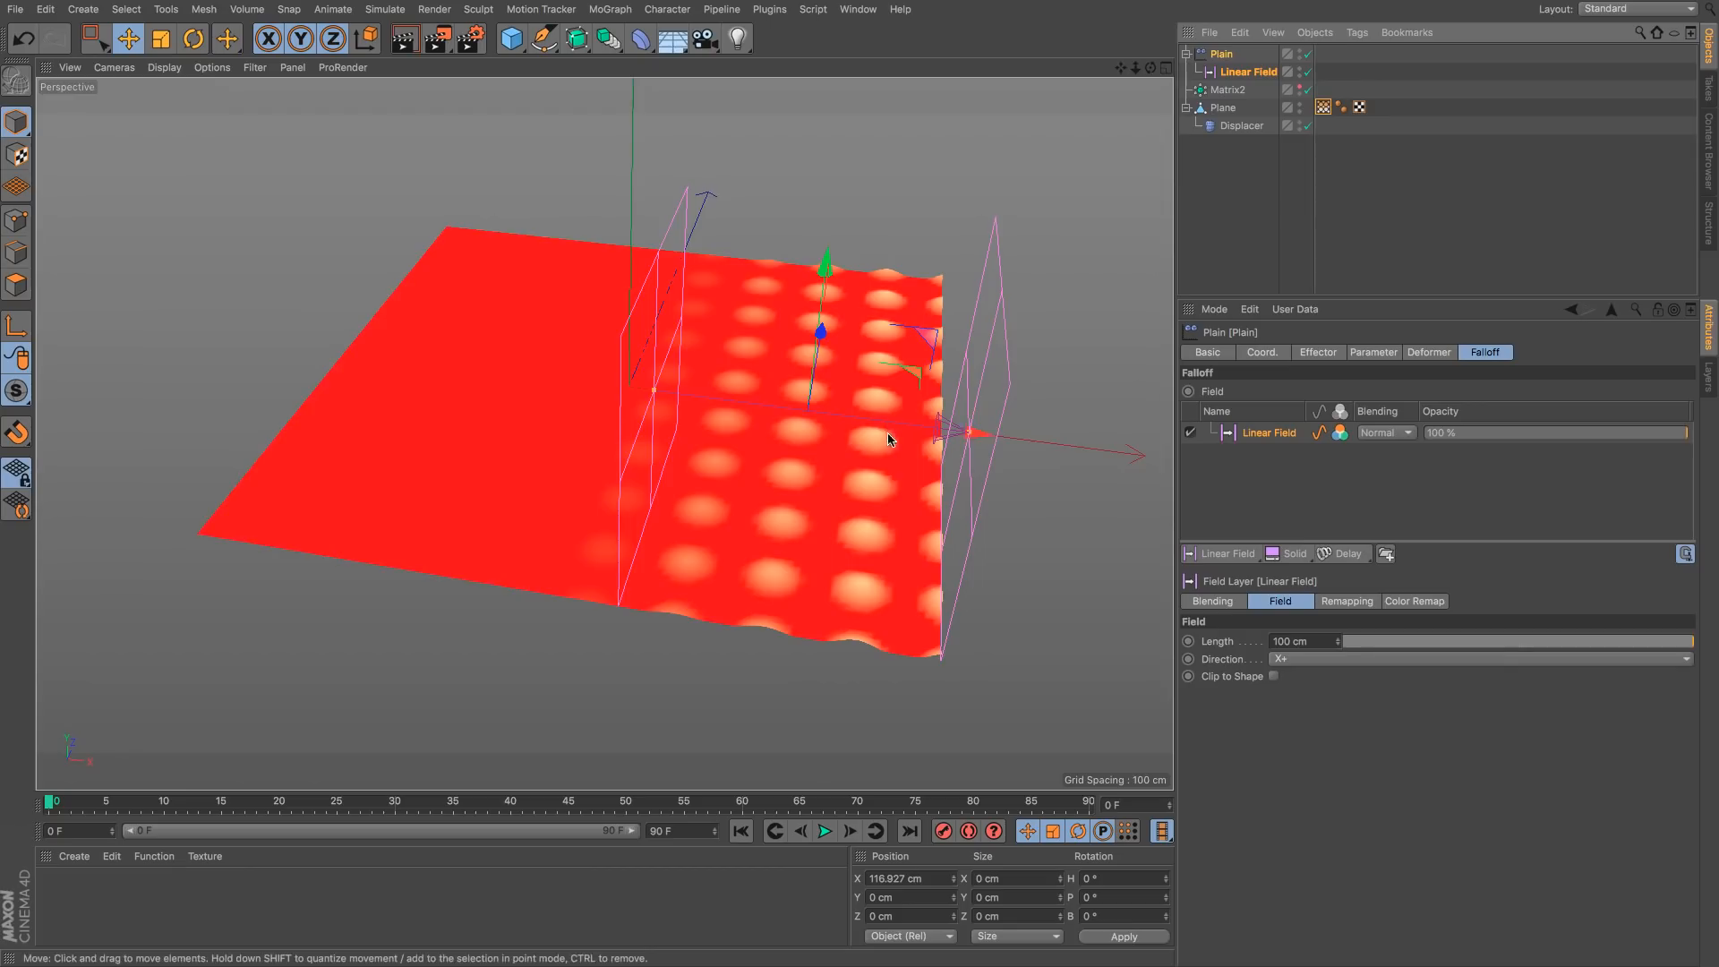
pyautogui.keyDown('alt'); pyautogui.moveTo(882, 434); pyautogui.dragTo(796, 398); pyautogui.keyUp('alt')
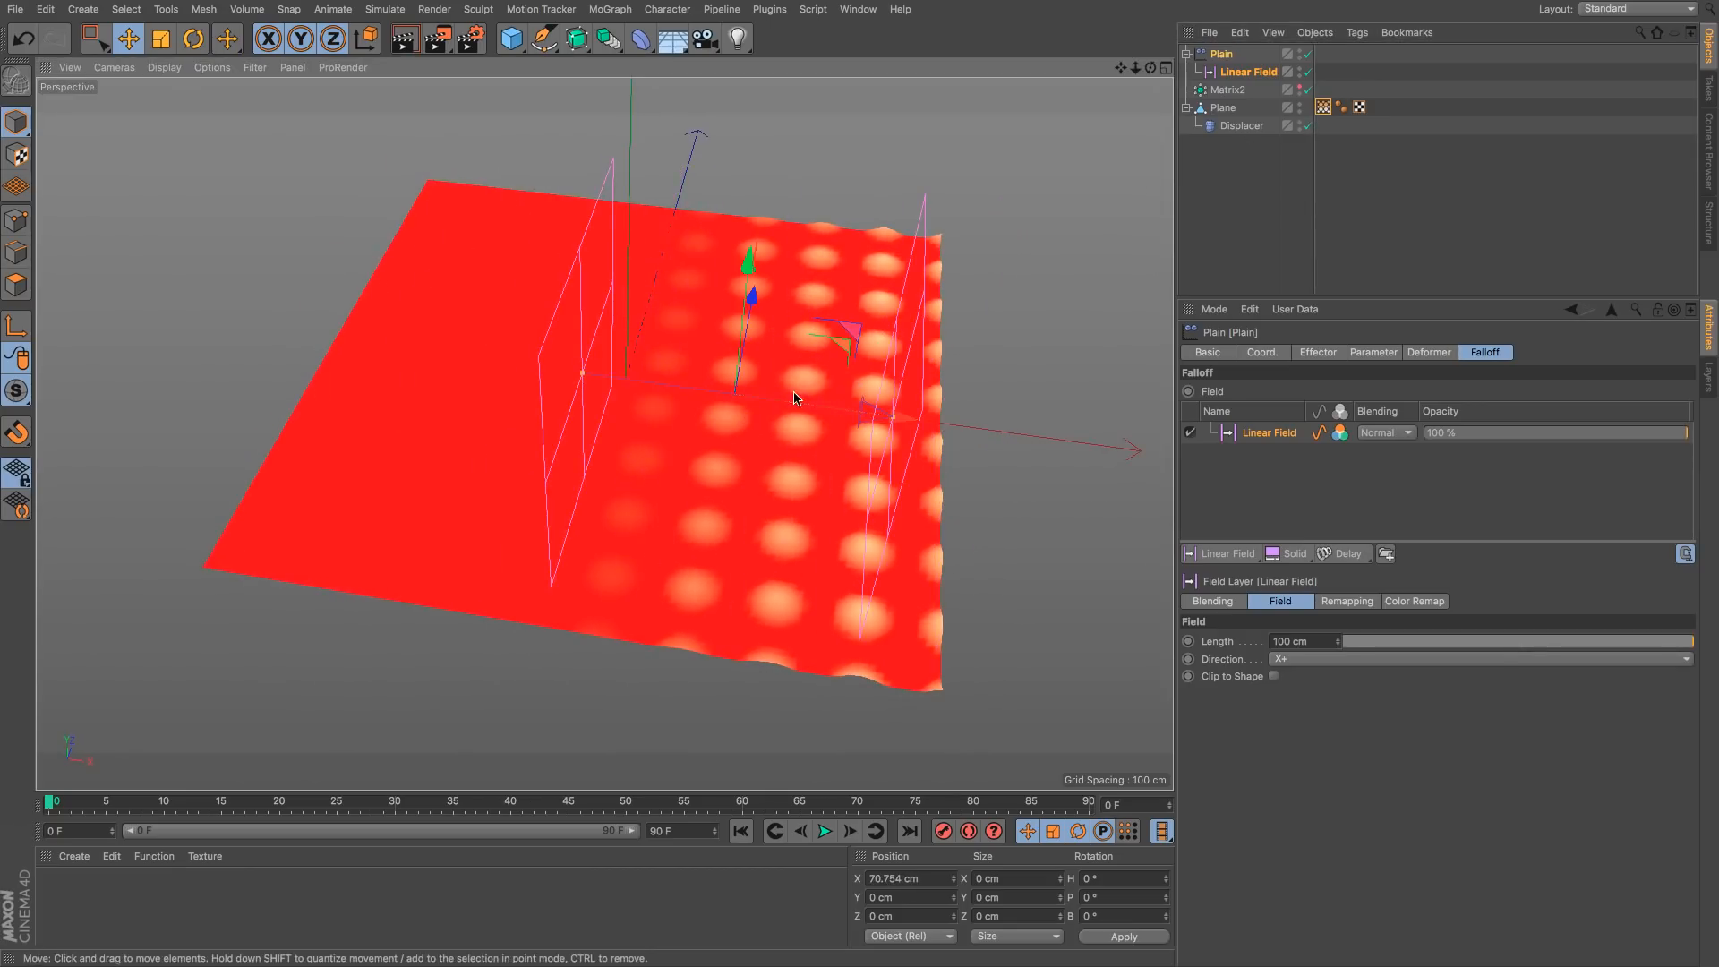
pyautogui.click(1213, 218)
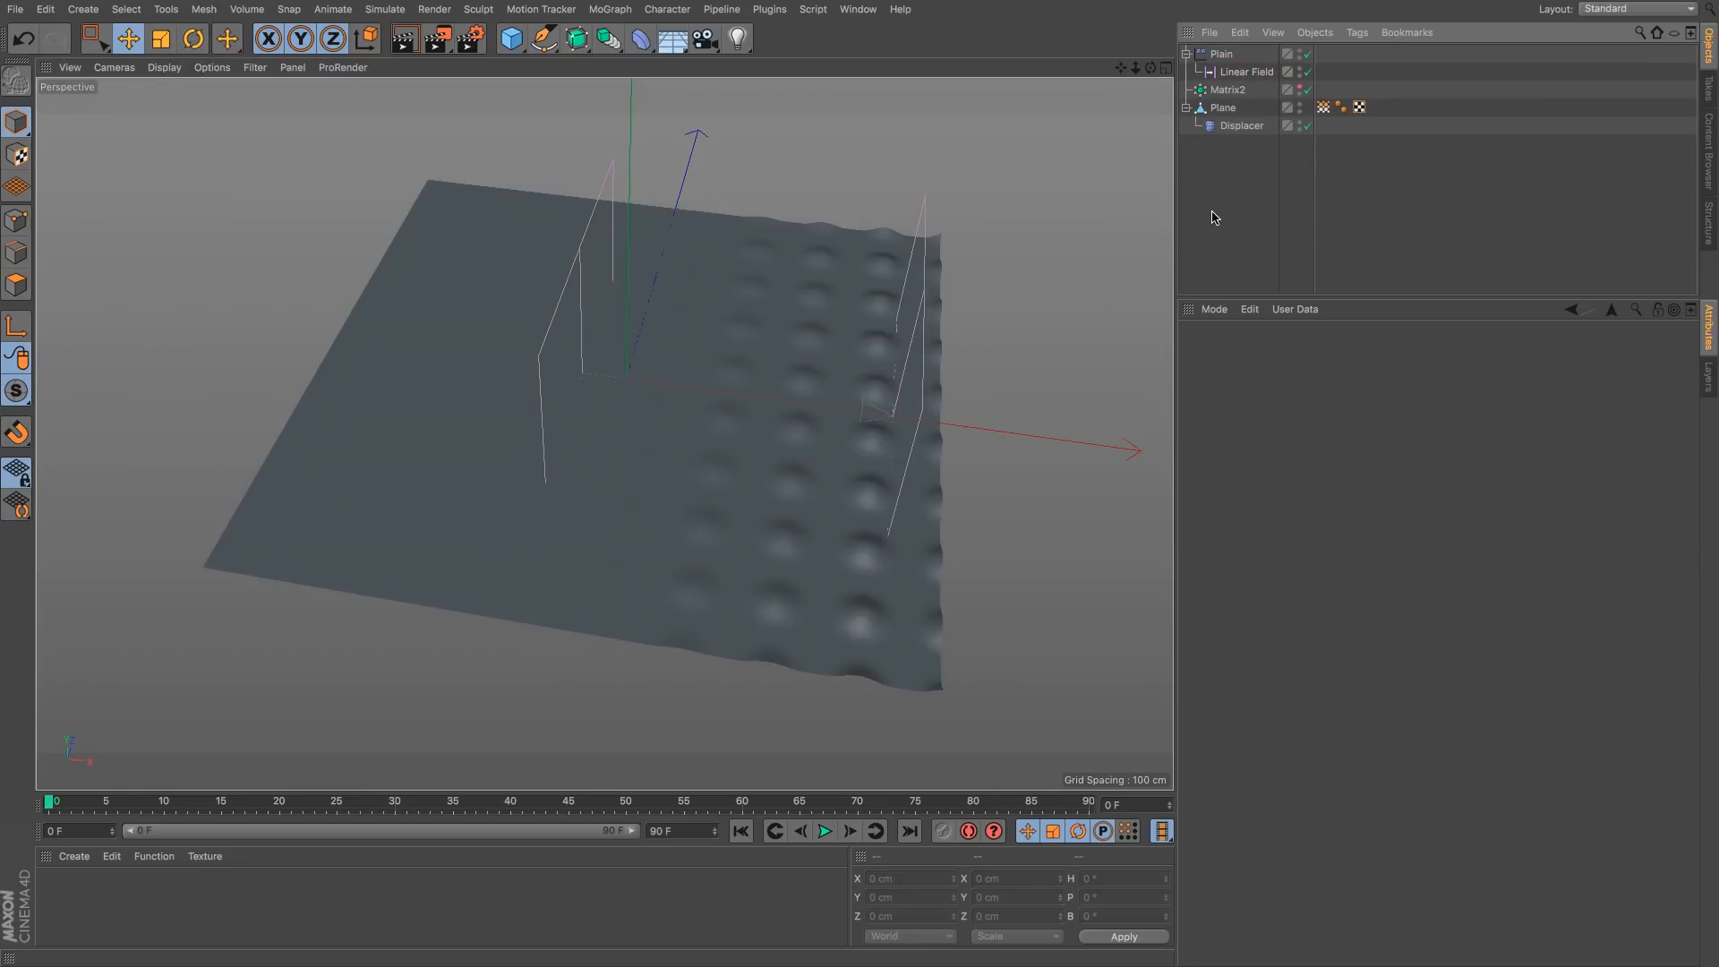
# Step: Close the displaced plane project and the volume mesh project without saving either one
pyautogui.press('super+w')
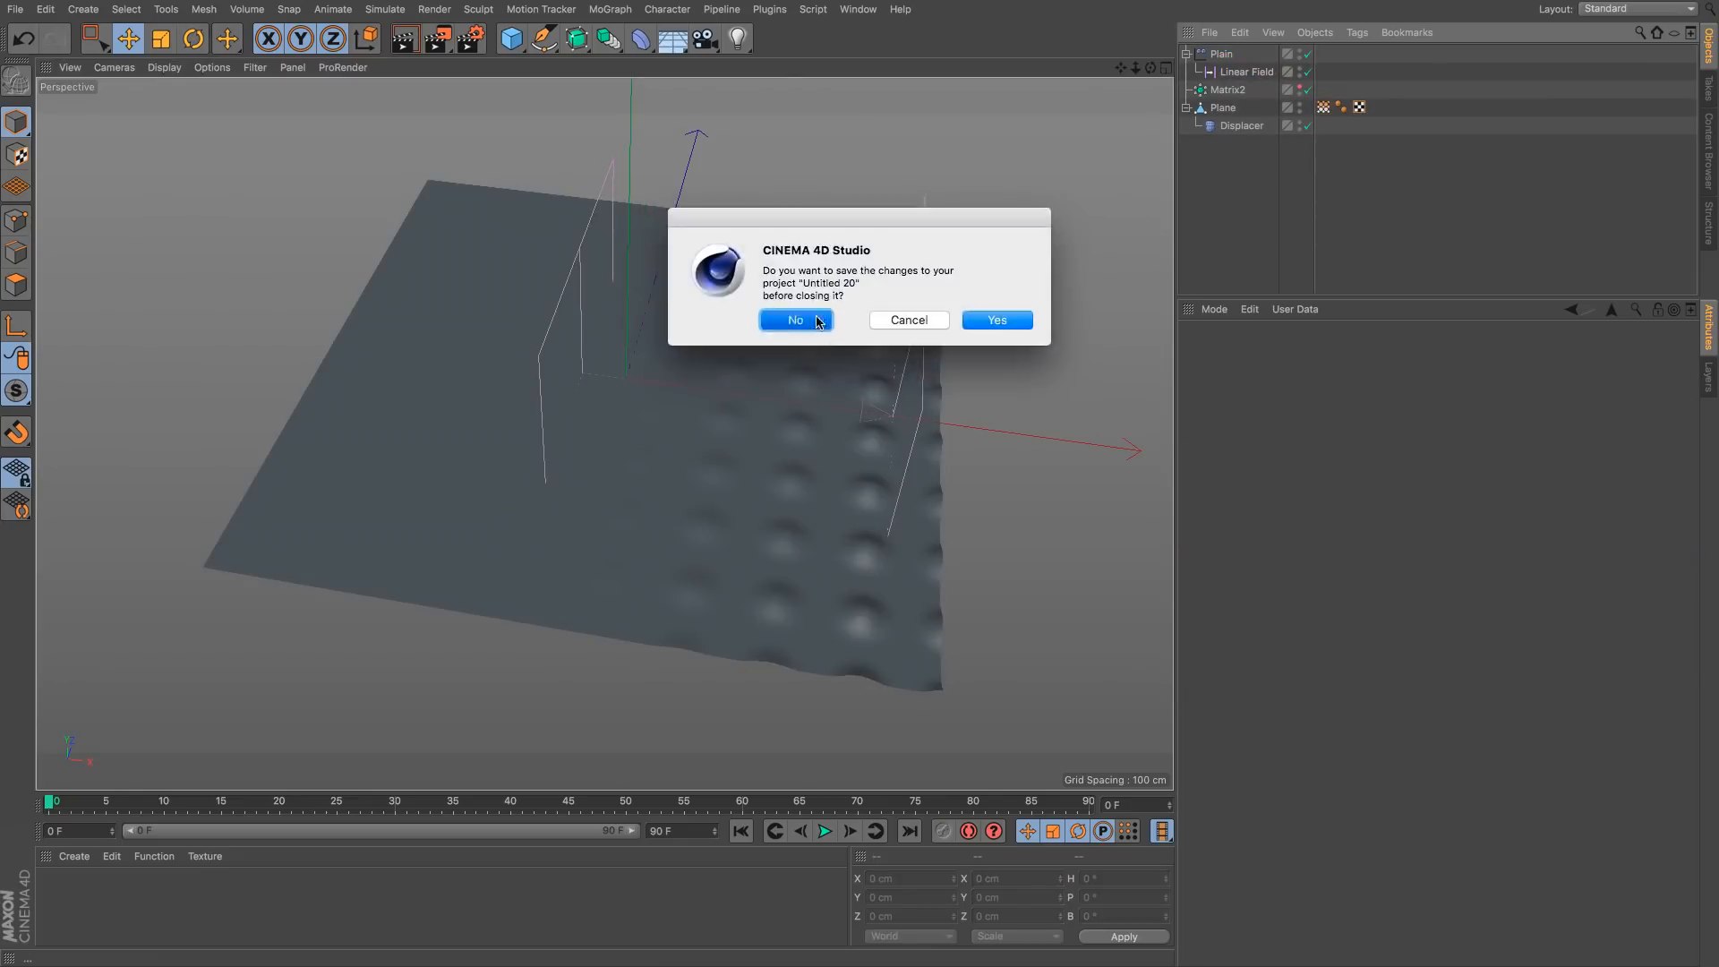
pyautogui.click(817, 320)
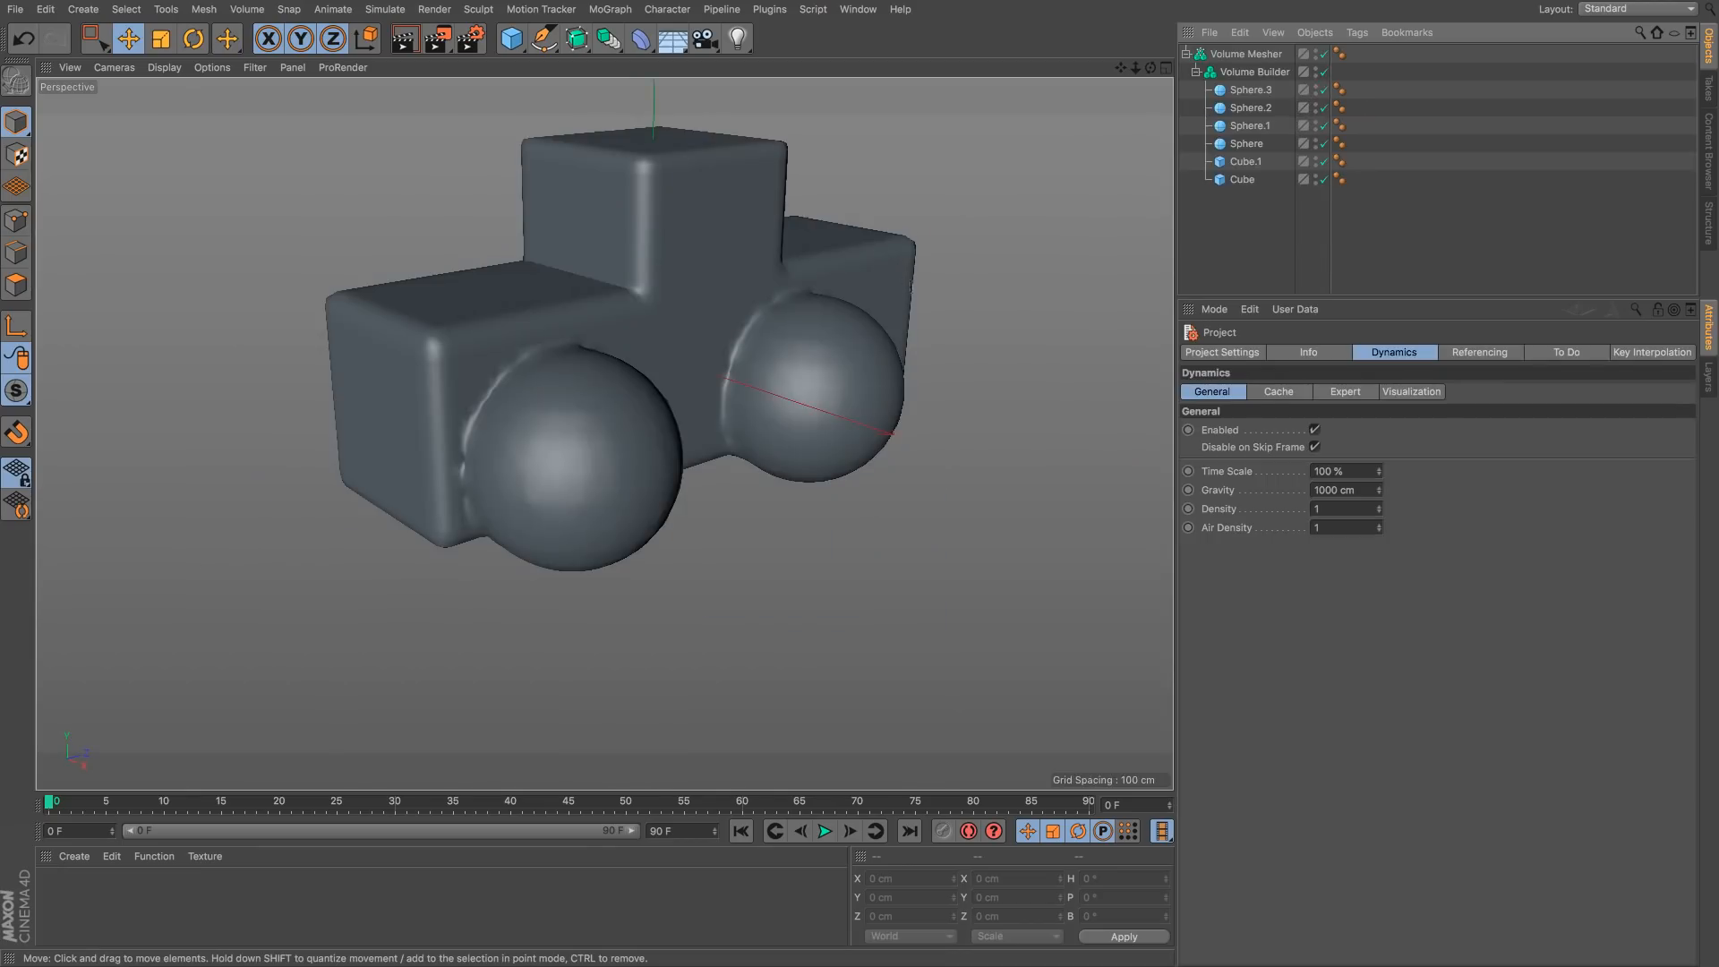
pyautogui.press('super+w')
pyautogui.click(803, 319)
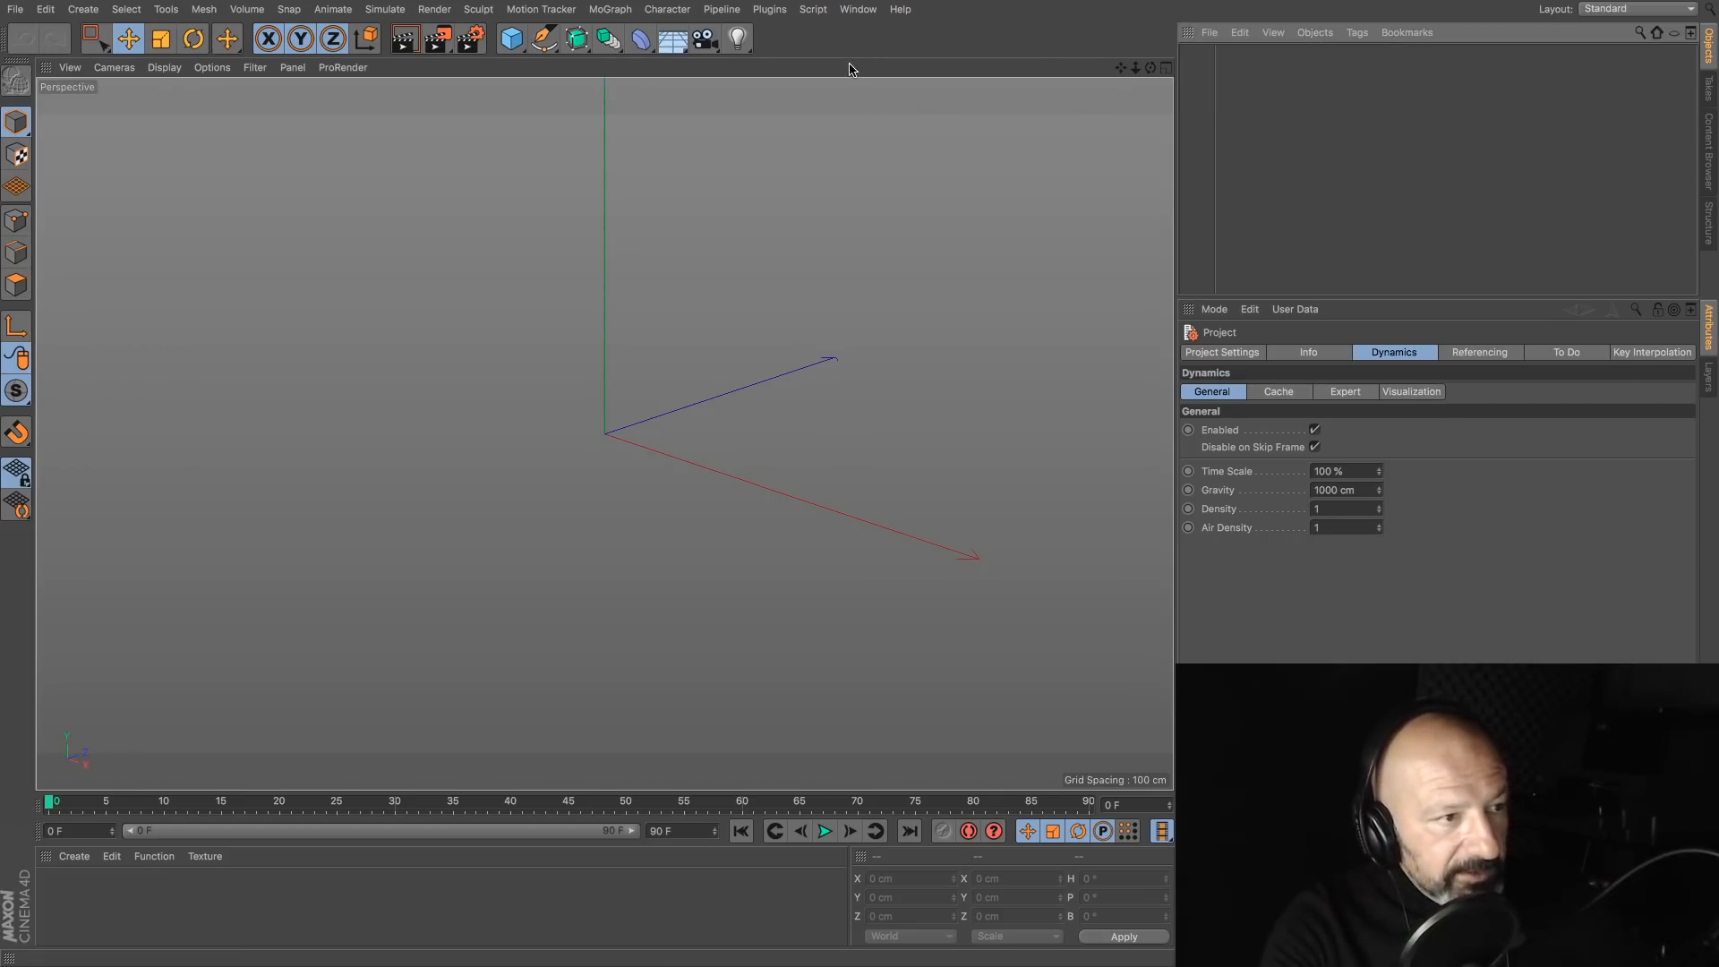
# Step: Bring the volume sequence into the empty scene as a Volume Loader and play its animation briefly
pyautogui.press('super+o')
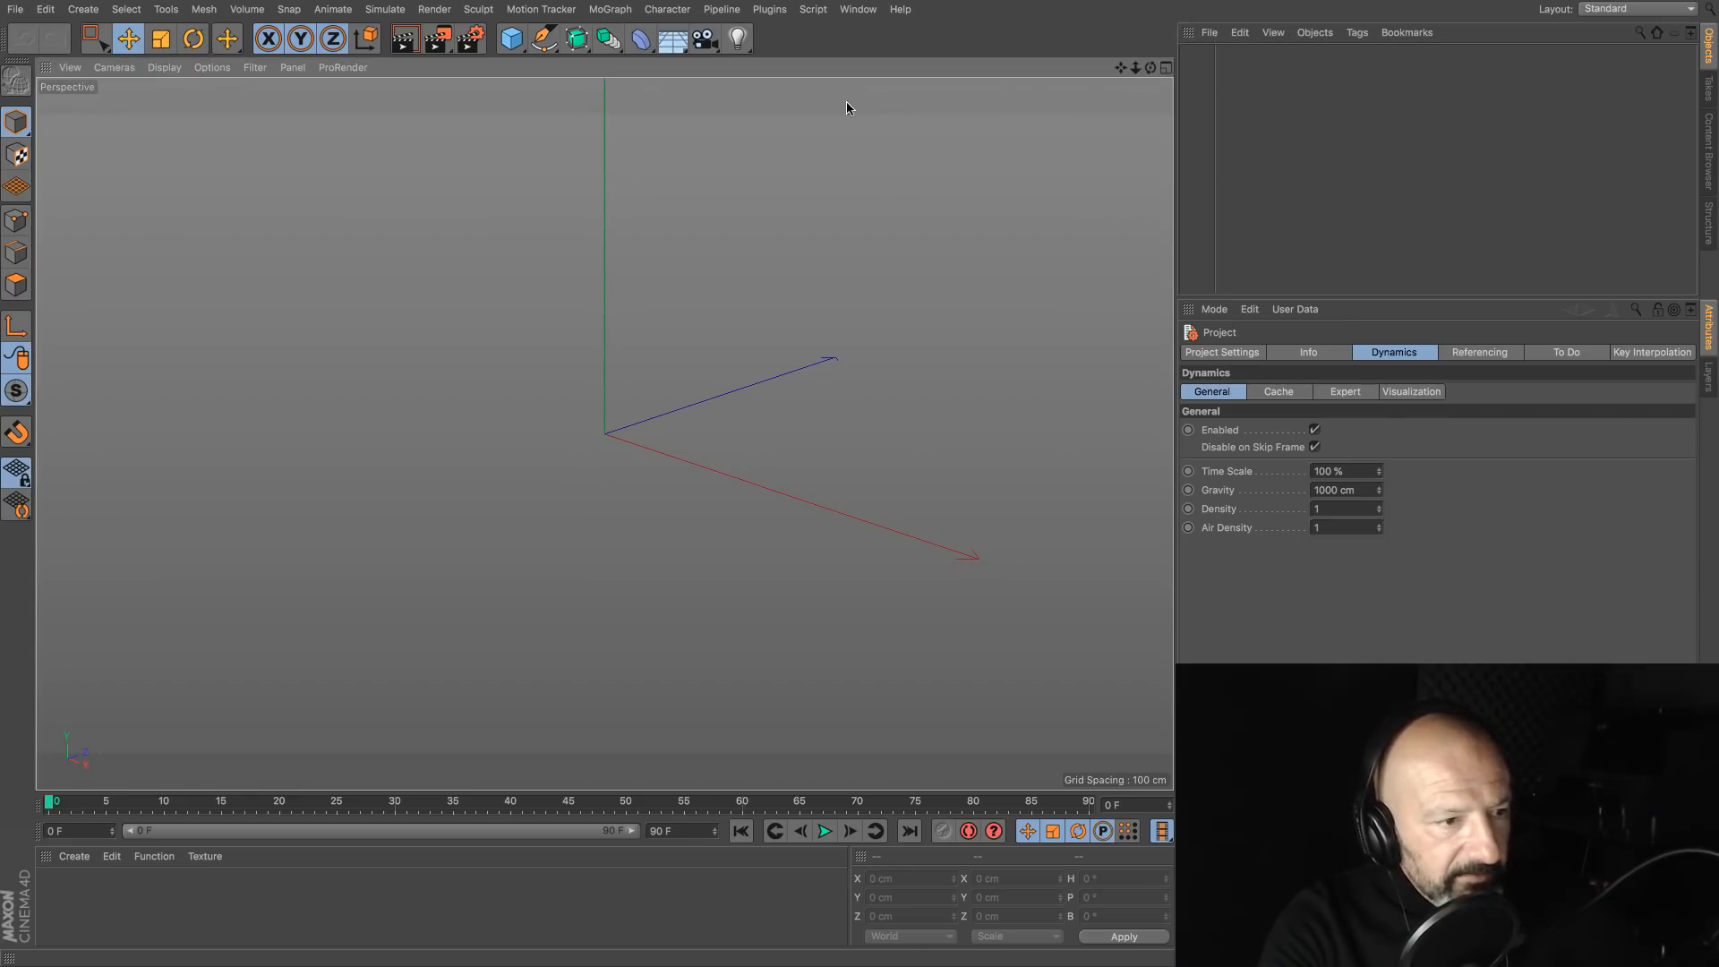
pyautogui.moveTo(963, 174); pyautogui.dragTo(1303, 191)
pyautogui.press('Escape')
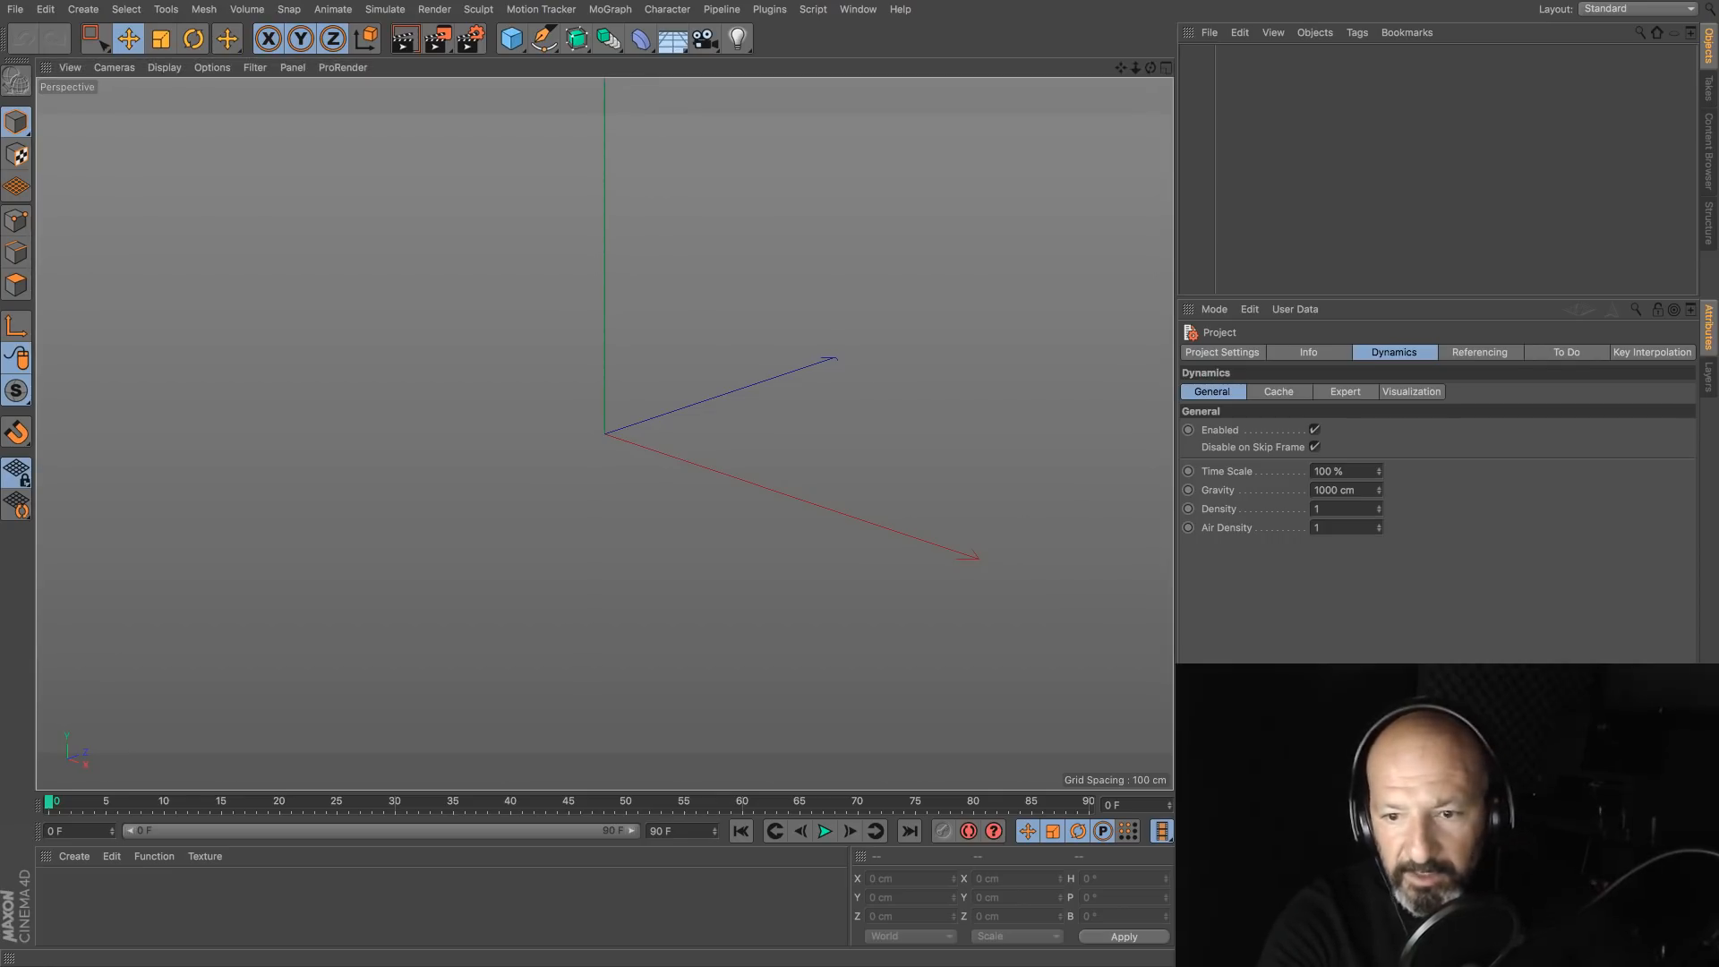
pyautogui.click(824, 831)
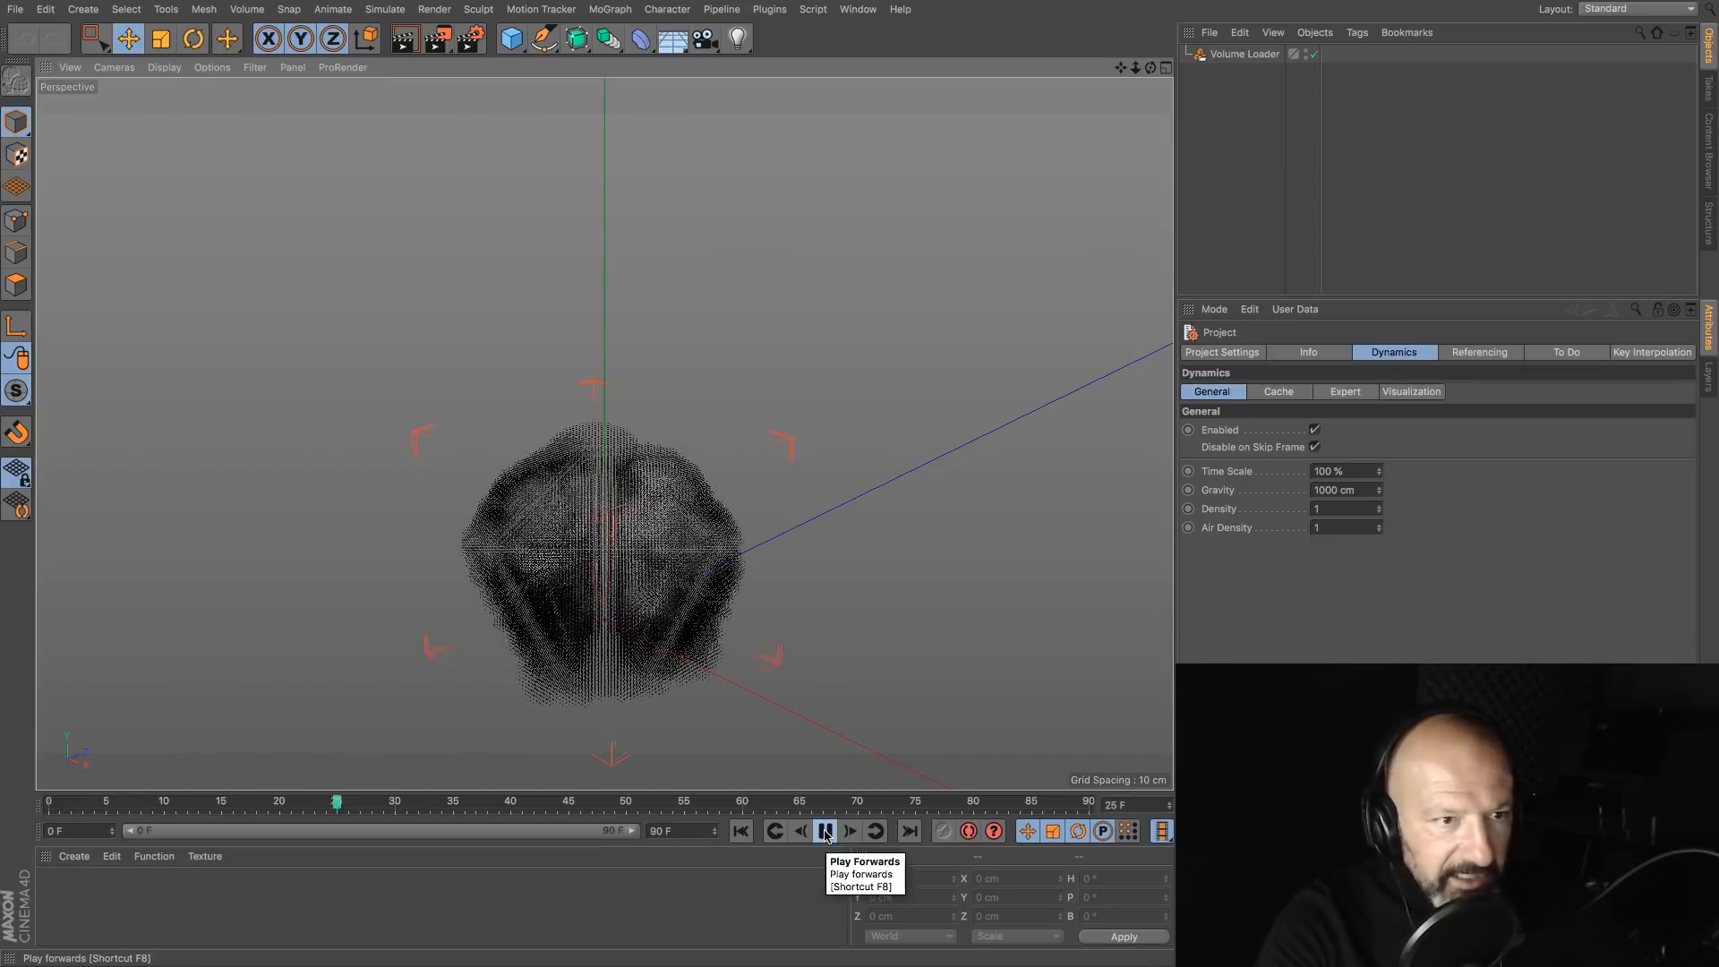
pyautogui.click(824, 831)
# Step: Disable the heat and temperature grids of the Volume Loader, keeping only the density grid
pyautogui.click(750, 495)
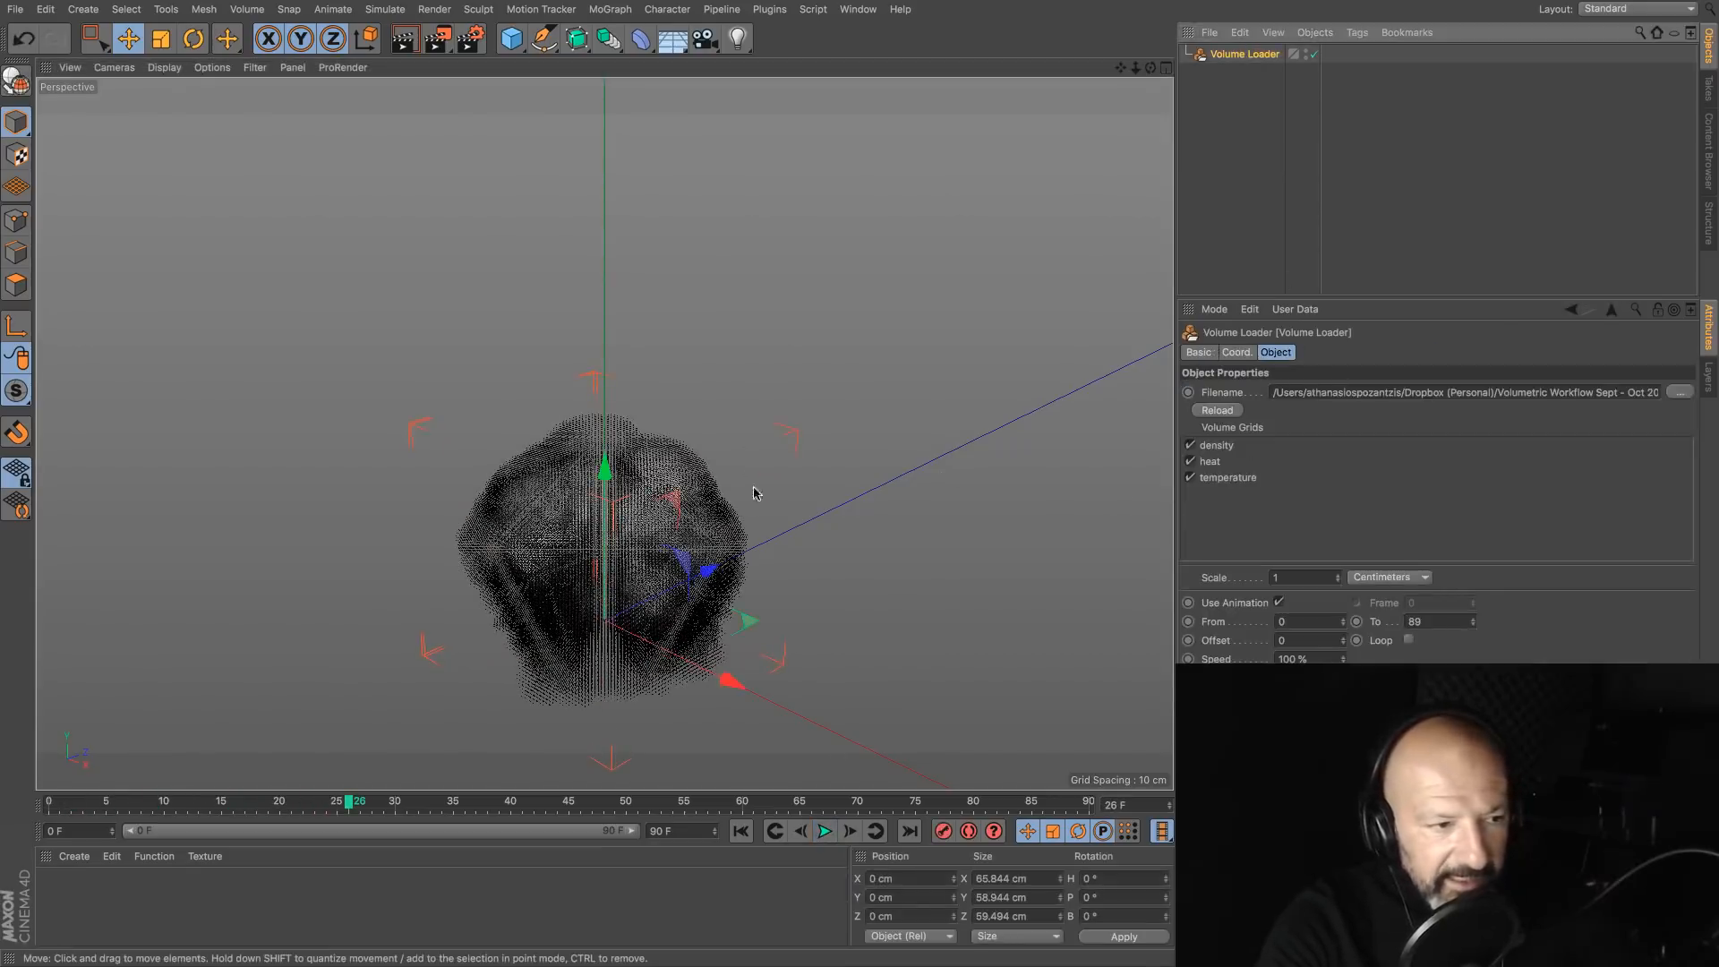
pyautogui.scroll(6, 752, 493)
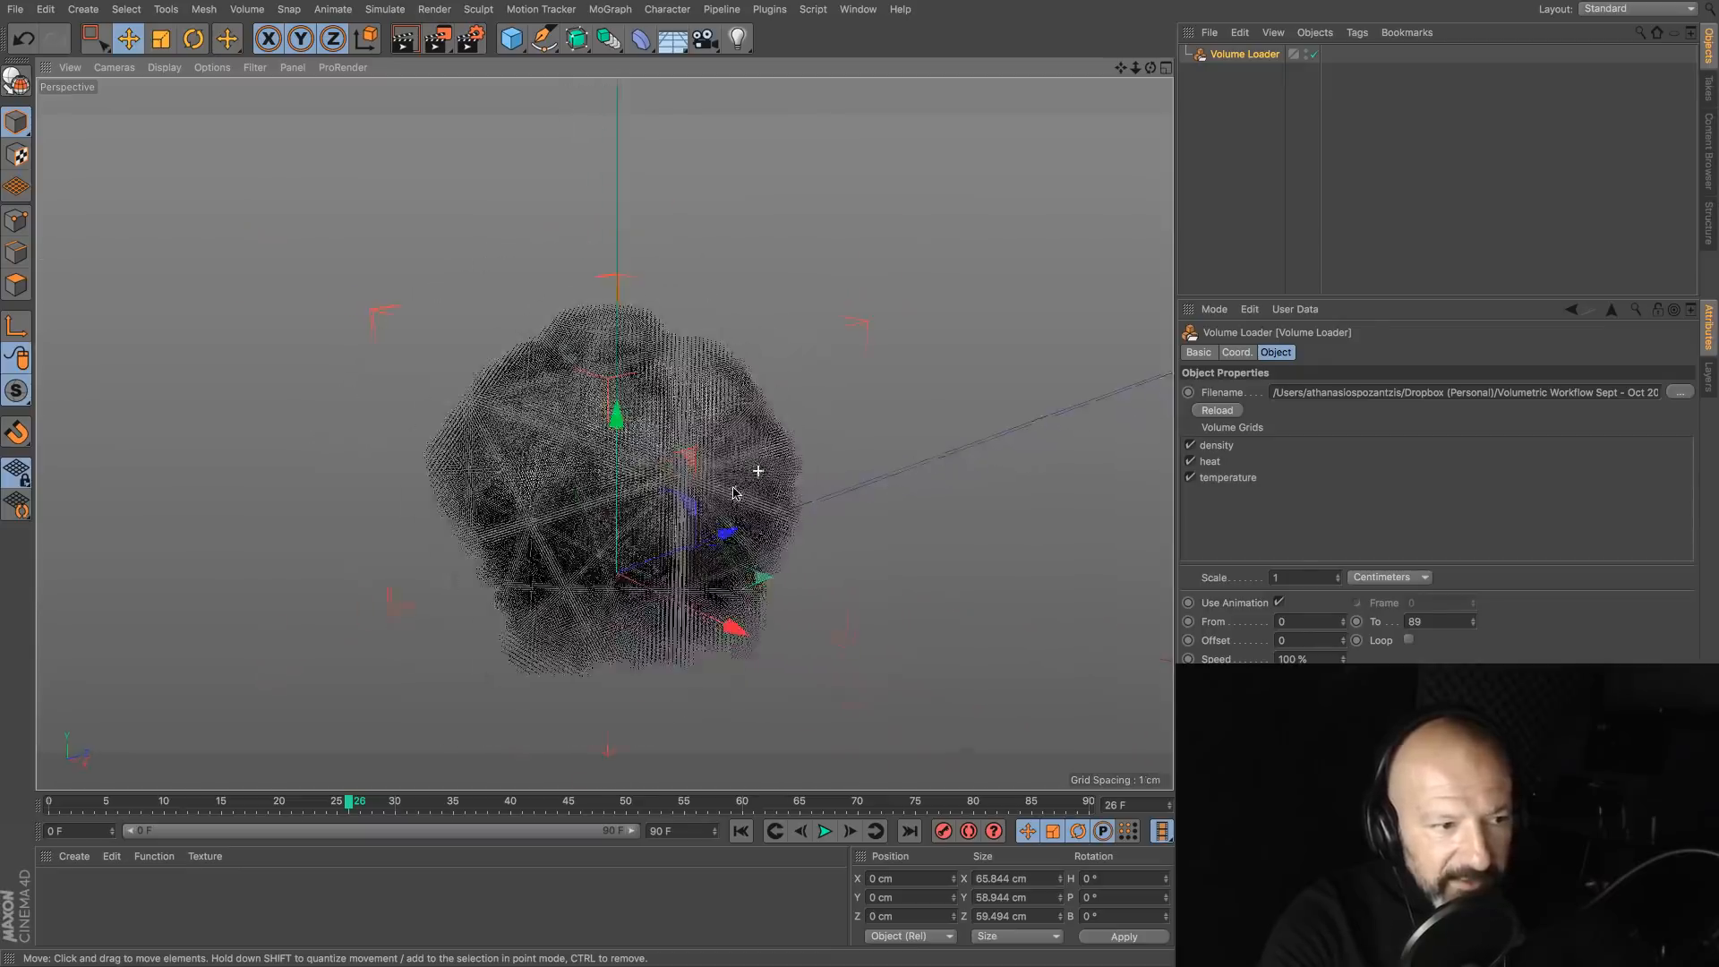
pyautogui.click(1190, 461)
pyautogui.click(1191, 477)
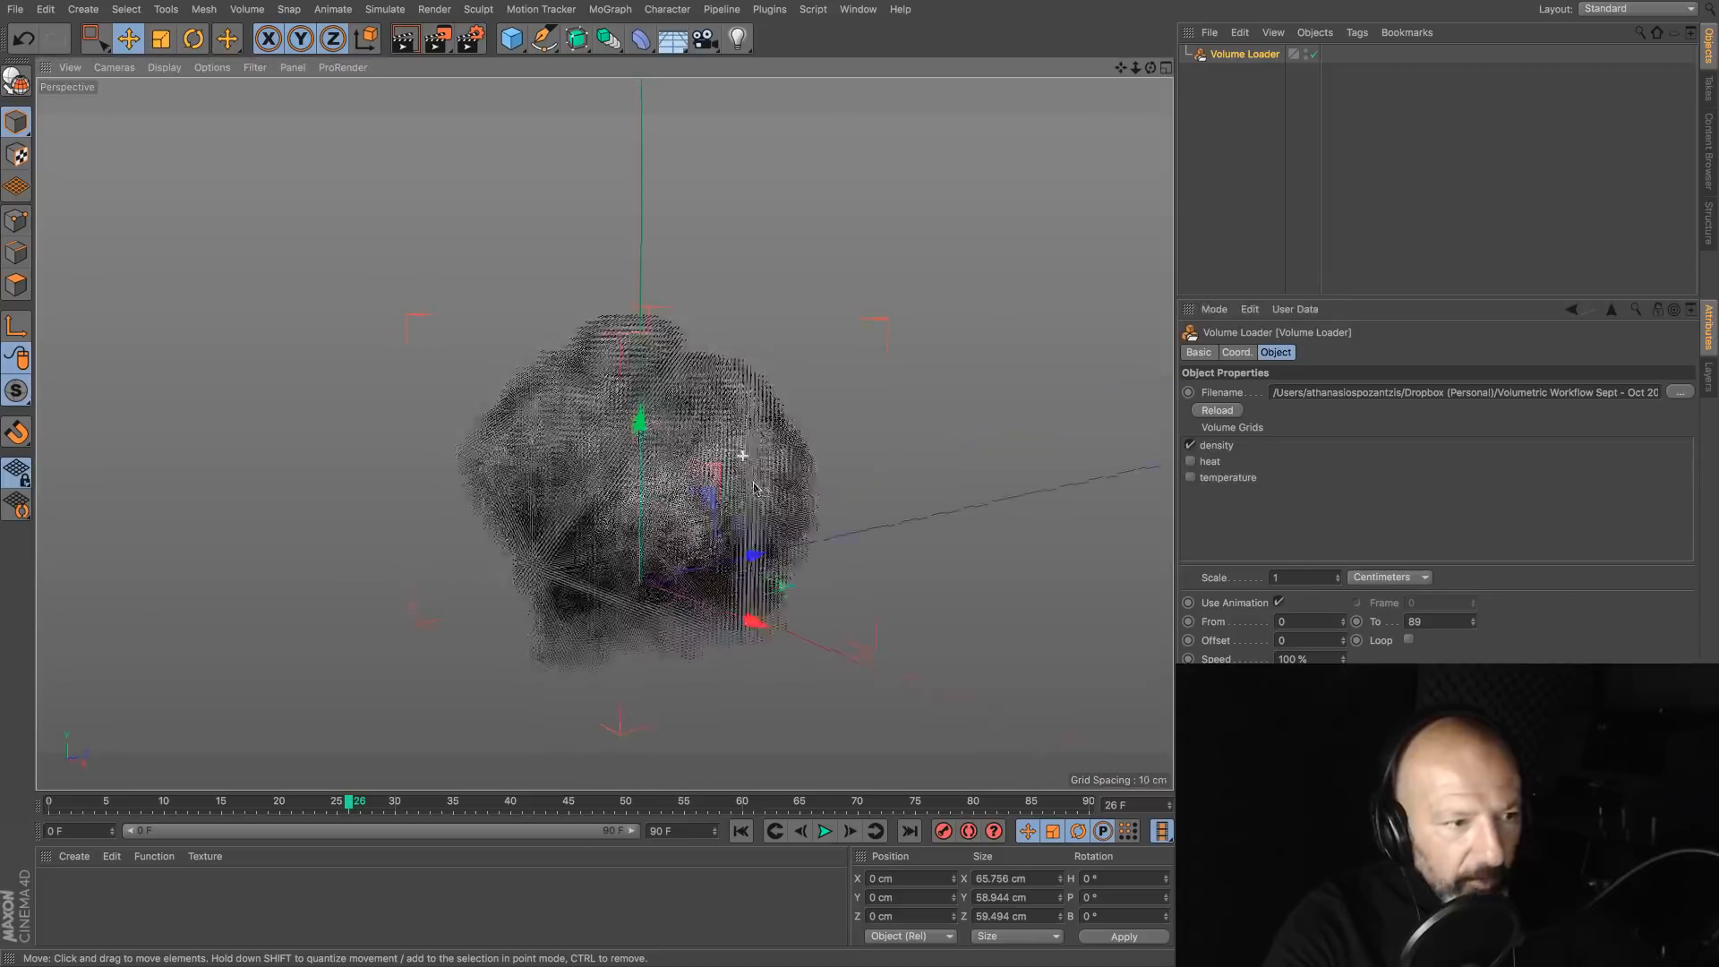
pyautogui.keyDown('alt'); pyautogui.moveTo(833, 537); pyautogui.dragTo(753, 474); pyautogui.keyUp('alt')
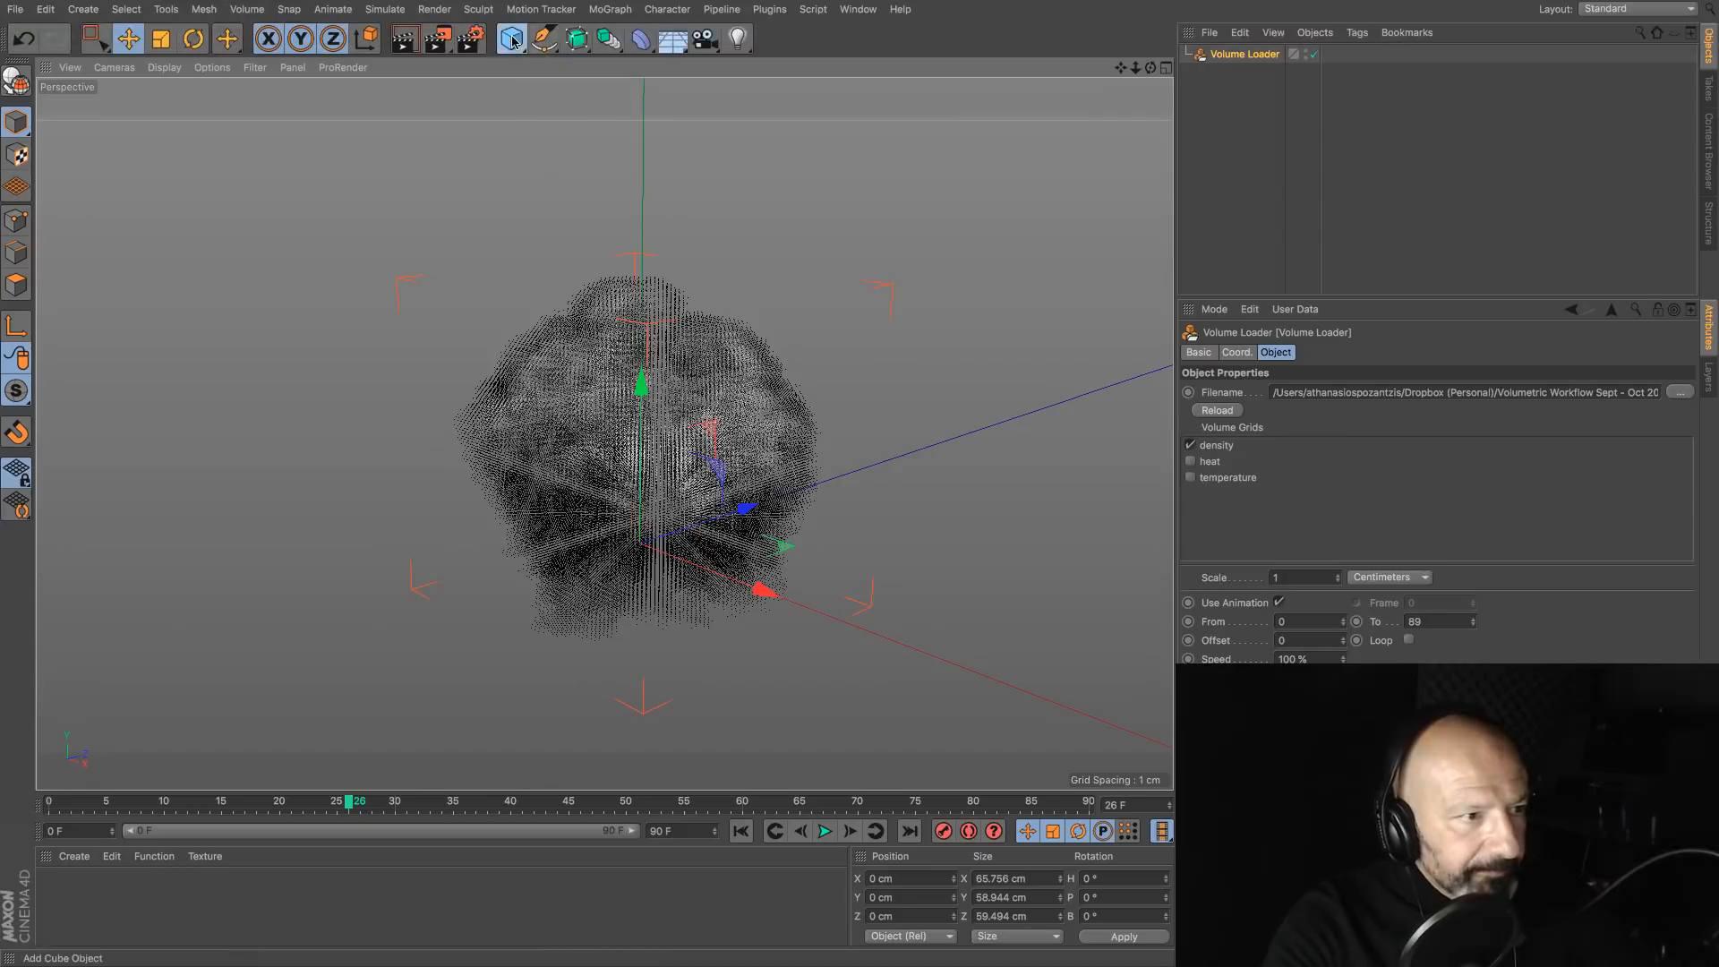
# Step: Add a Plane object to the scene and set its orientation to +X
pyautogui.moveTo(512, 41); pyautogui.dragTo(680, 103)
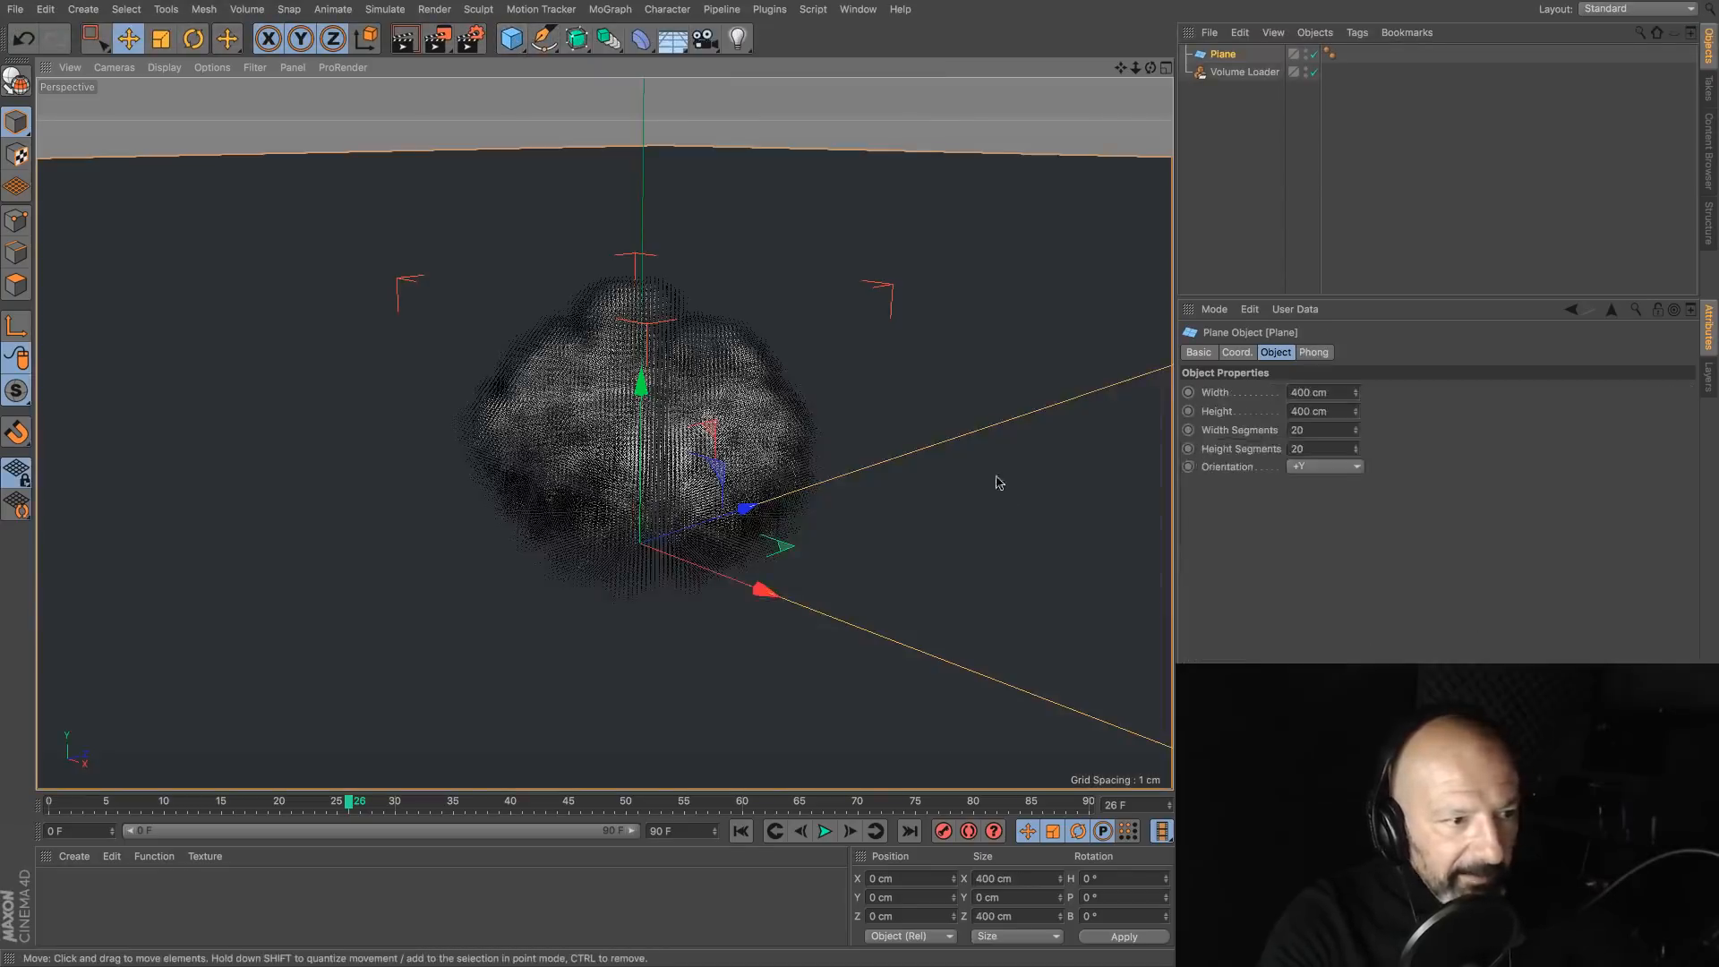
pyautogui.click(1324, 466)
pyautogui.click(1329, 484)
pyautogui.scroll(-5, 588, 553)
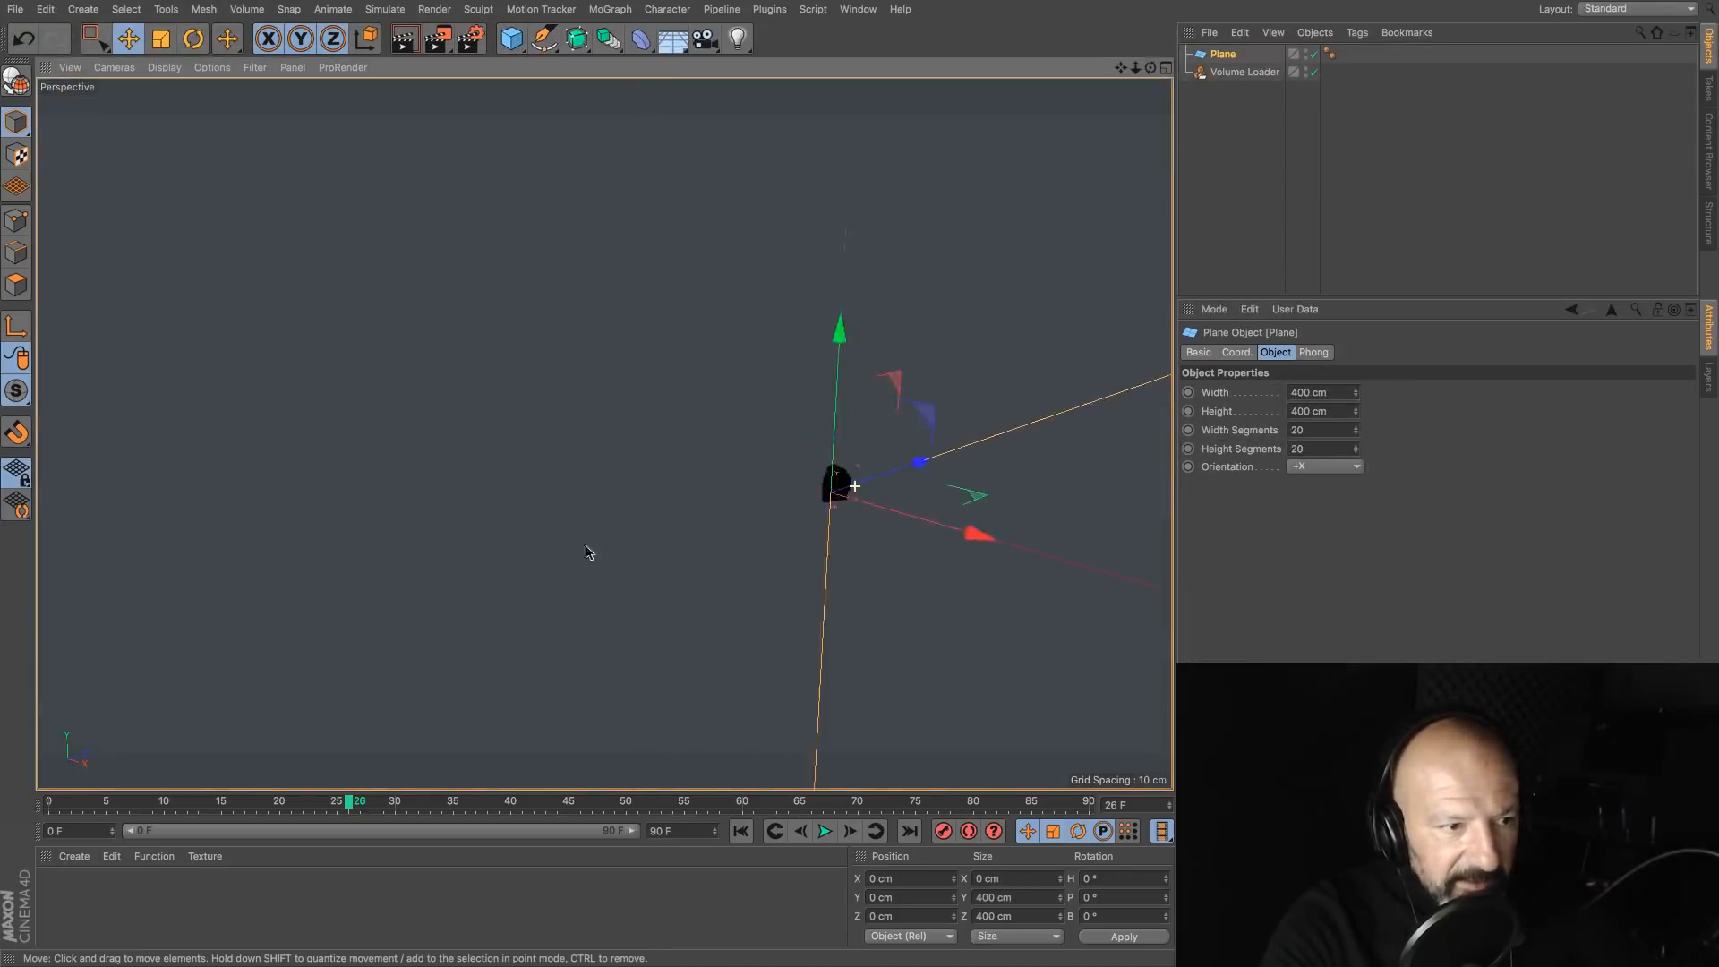
pyautogui.scroll(-3, 586, 552)
# Step: Set the Volume Loader's scale to 10 centimeters and deselect the object
pyautogui.click(1244, 71)
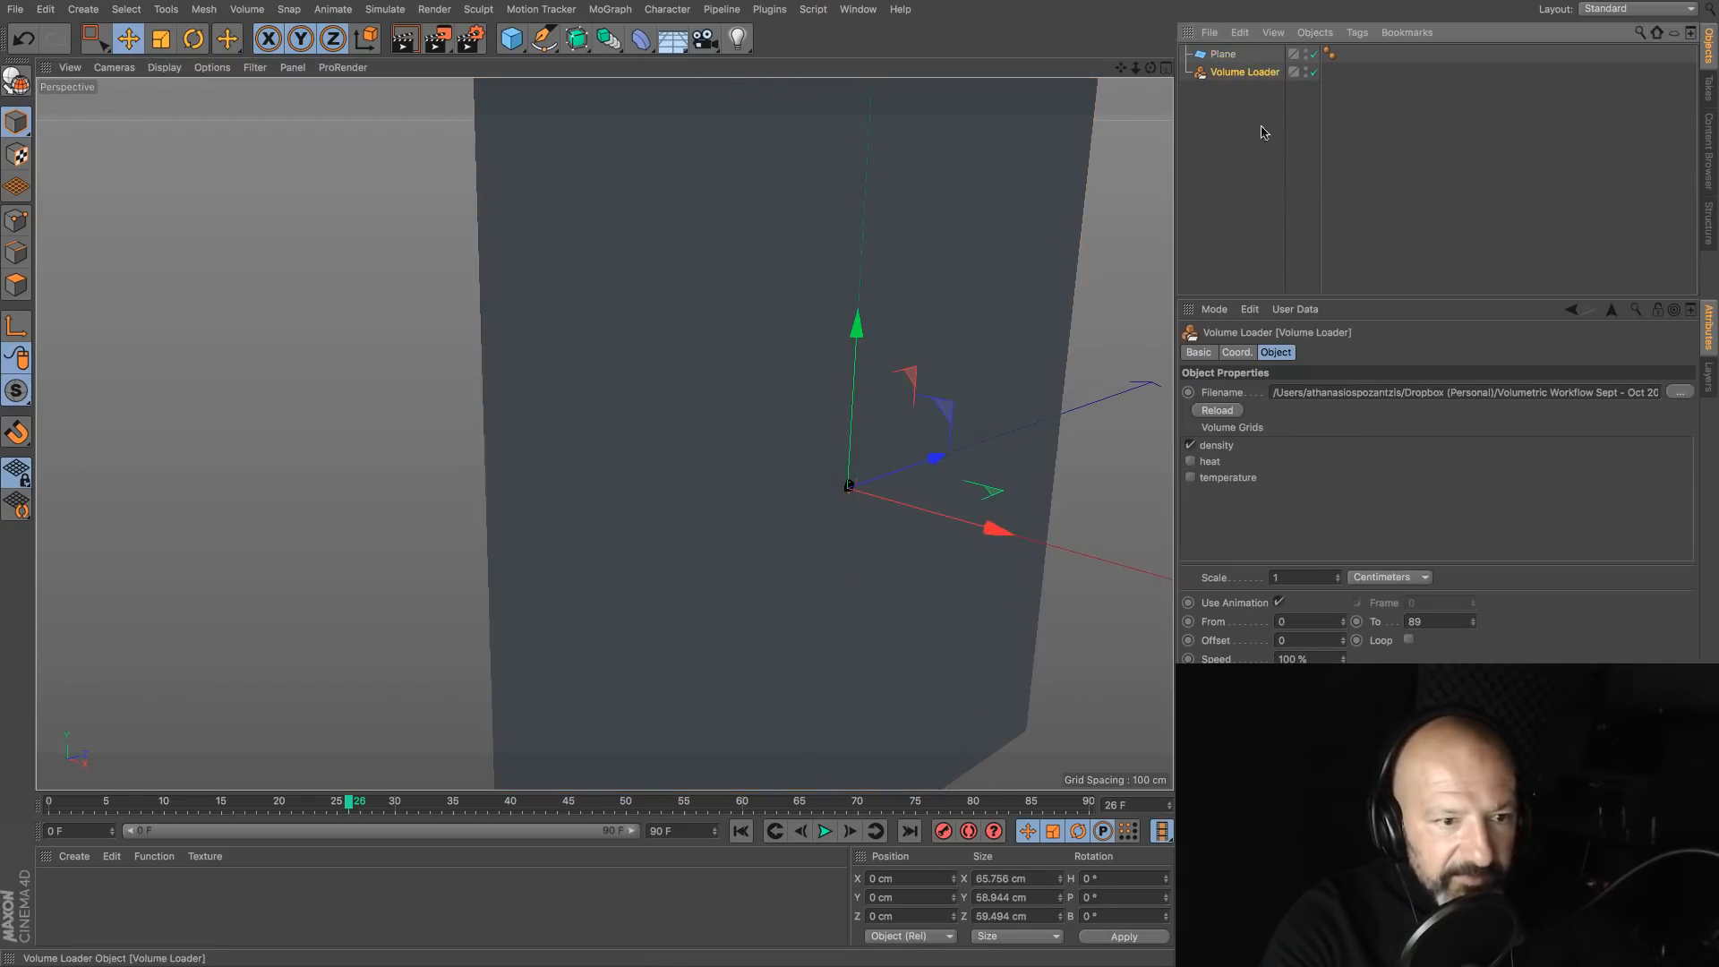
pyautogui.click(1315, 576)
pyautogui.write('0')
pyautogui.press('Return')
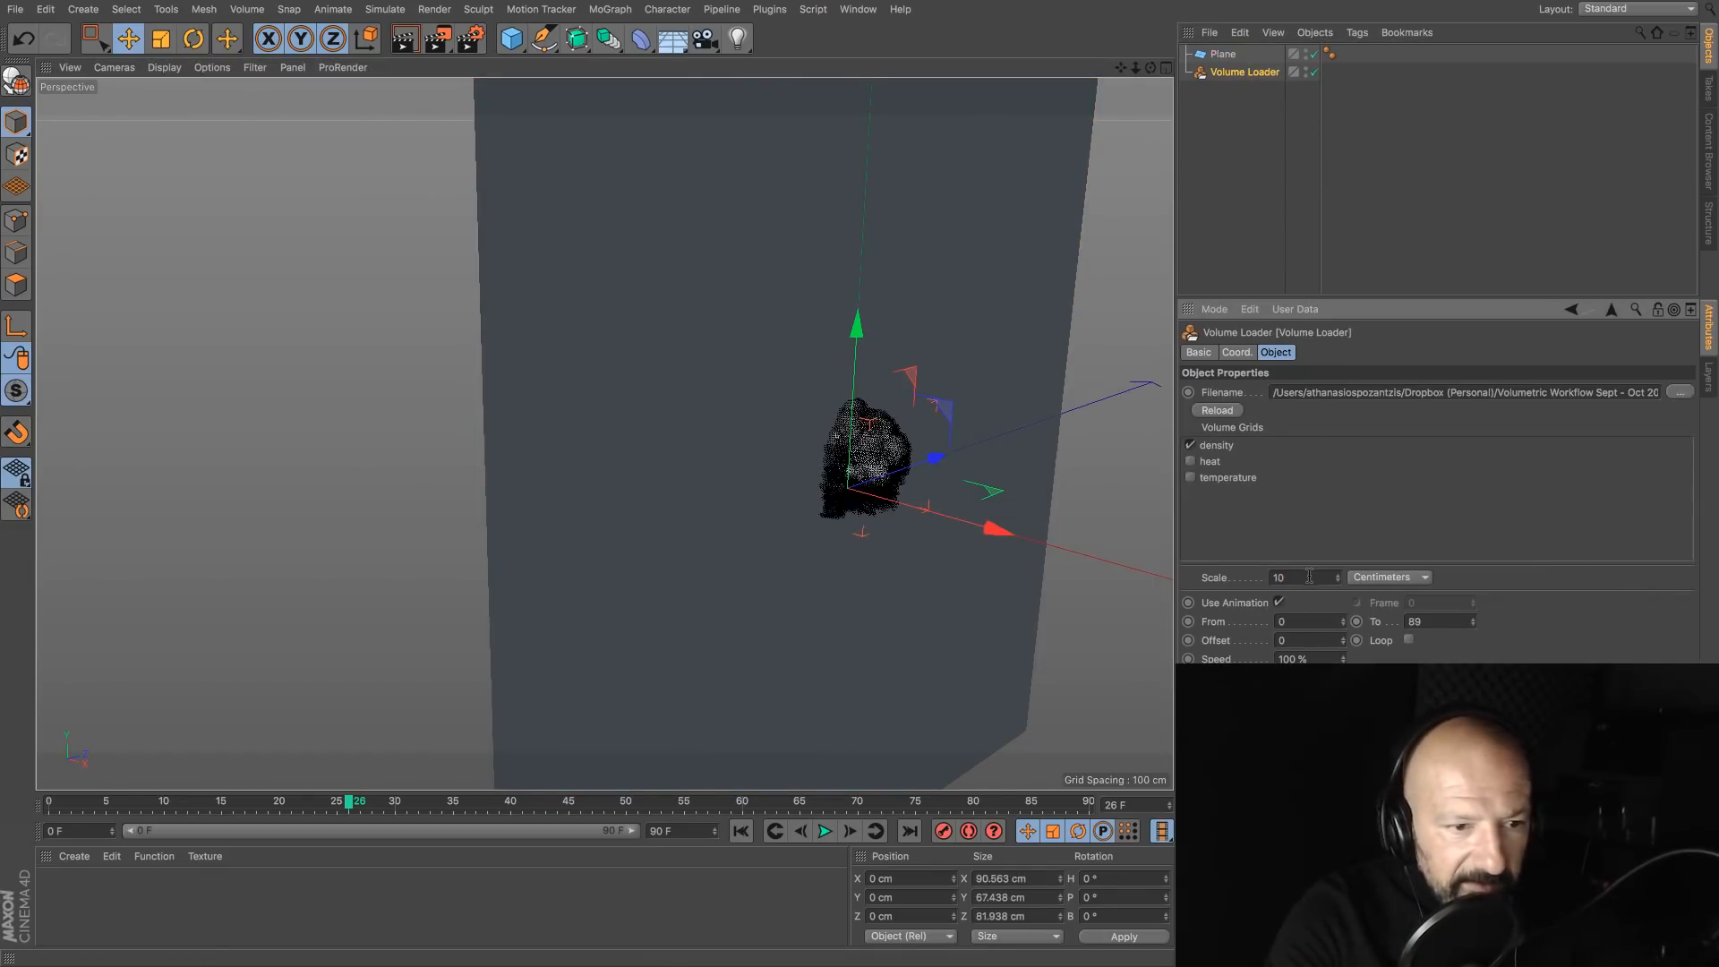
pyautogui.click(1240, 179)
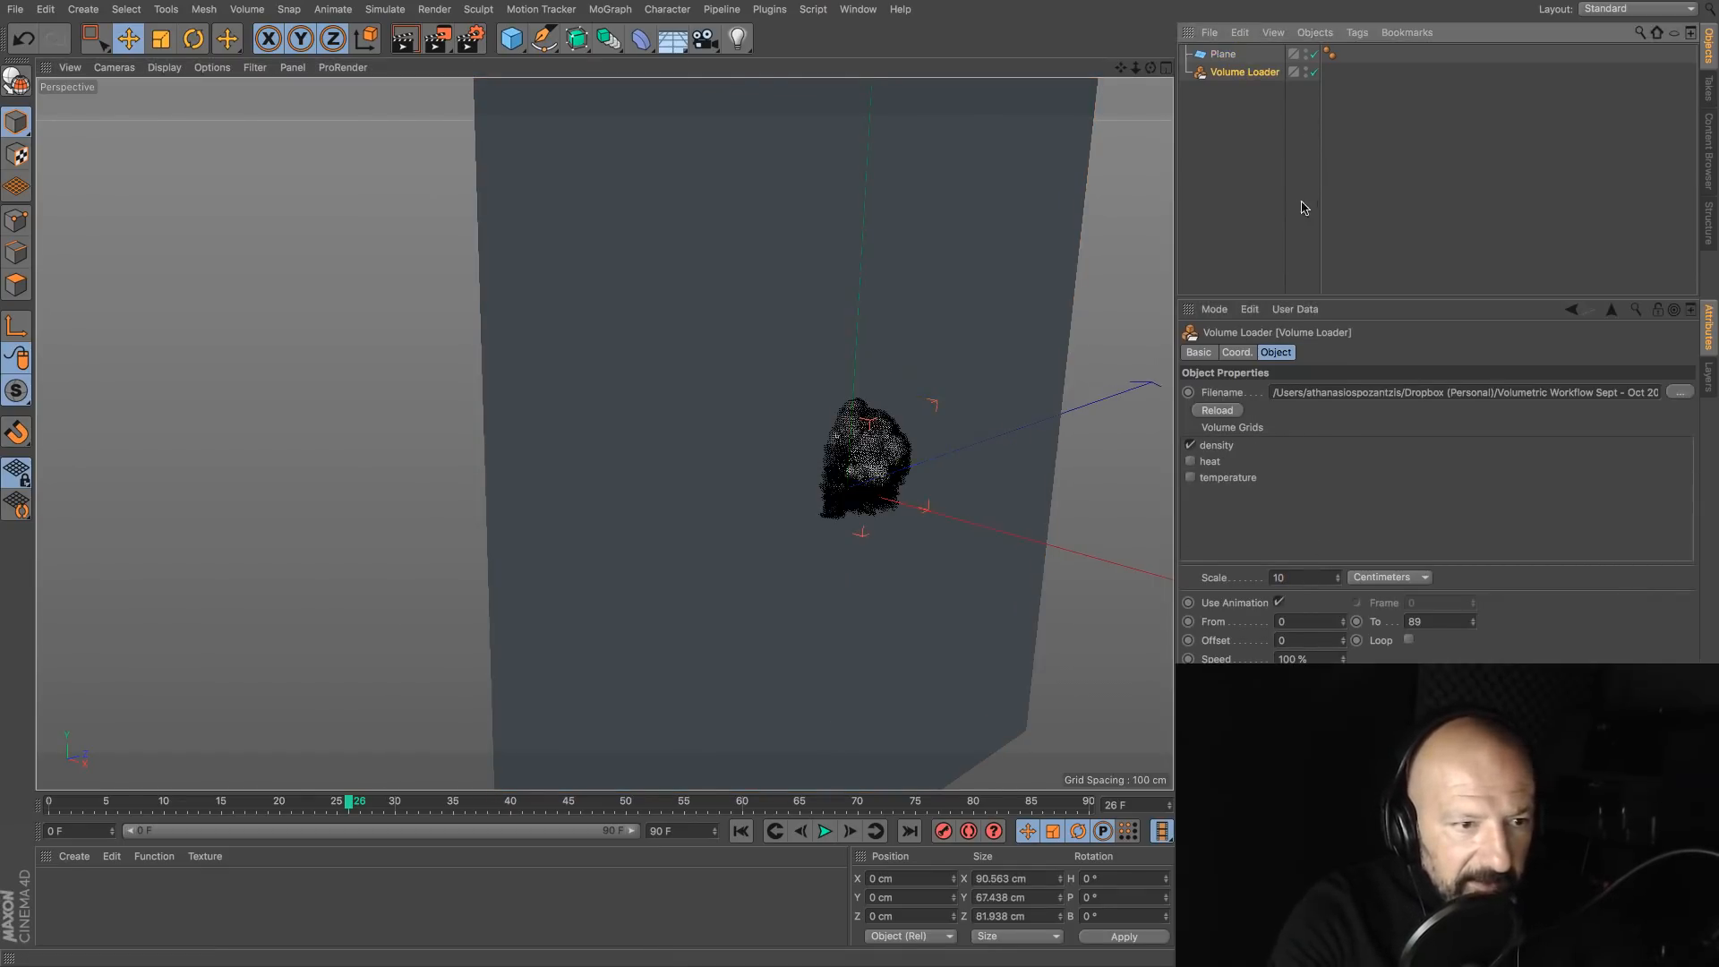
# Step: Play the scaled volume animation from the start and stop it at frame 30
pyautogui.click(740, 830)
pyautogui.click(822, 831)
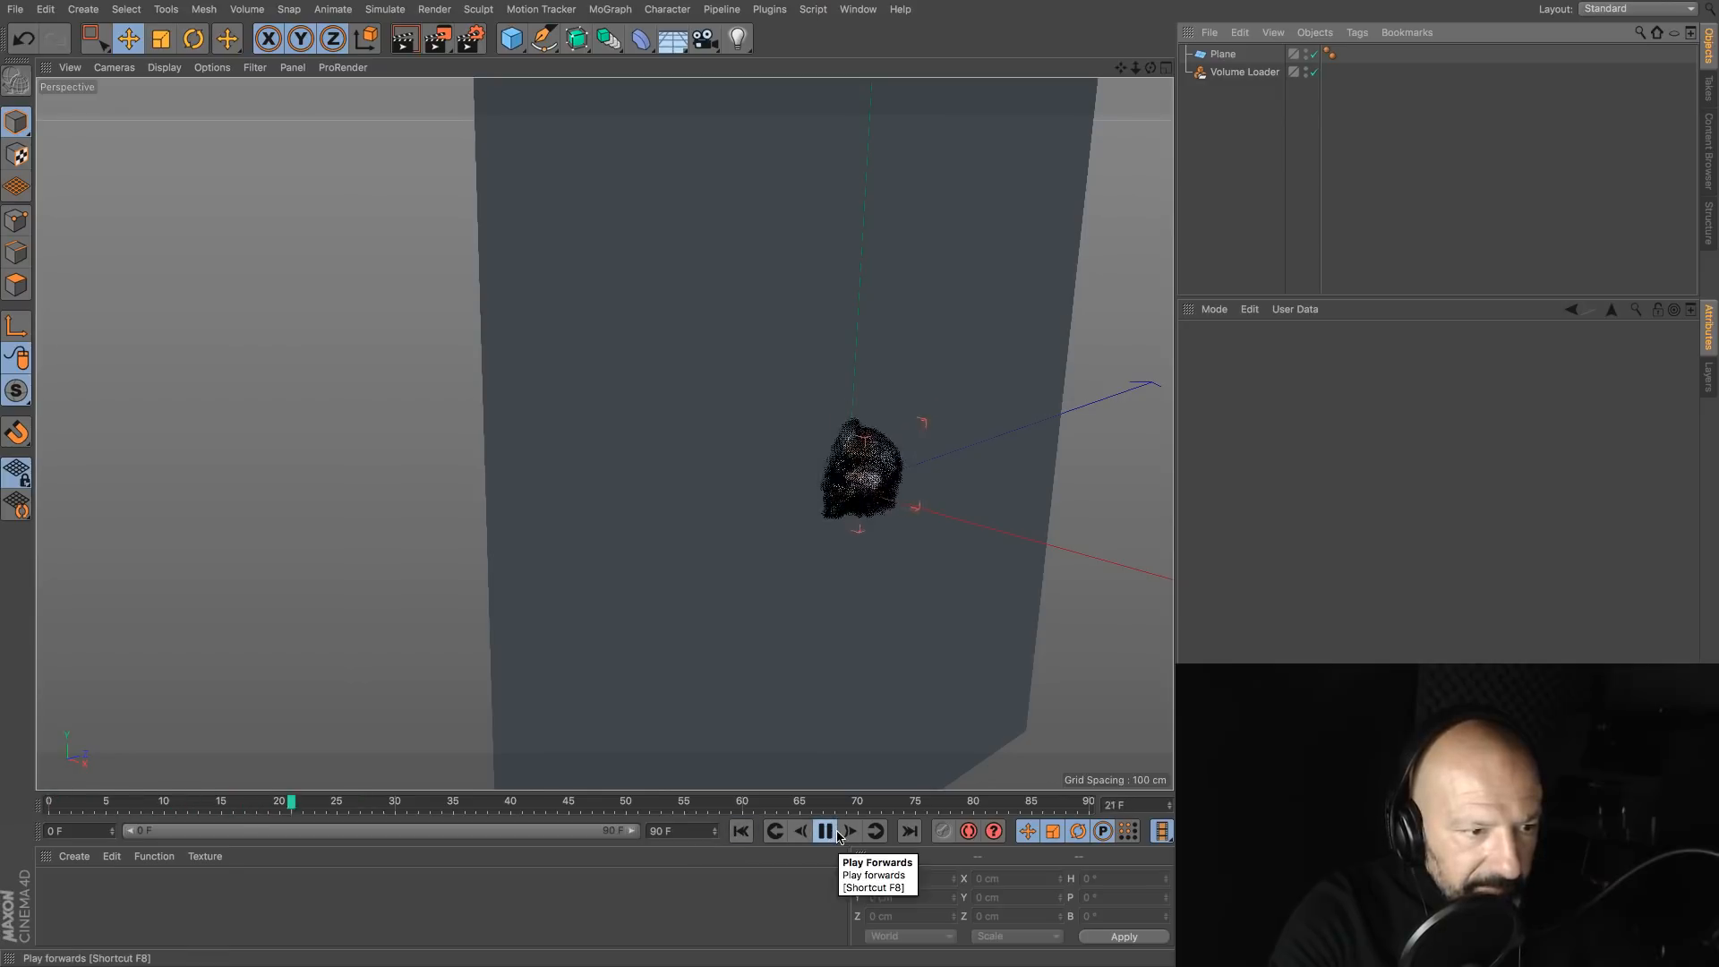
pyautogui.click(825, 832)
# Step: Set the Plane's width and height segments to 200 and make it an editable polygon object
pyautogui.keyDown('alt'); pyautogui.moveTo(895, 402); pyautogui.dragTo(826, 444); pyautogui.keyUp('alt')
pyautogui.click(1222, 54)
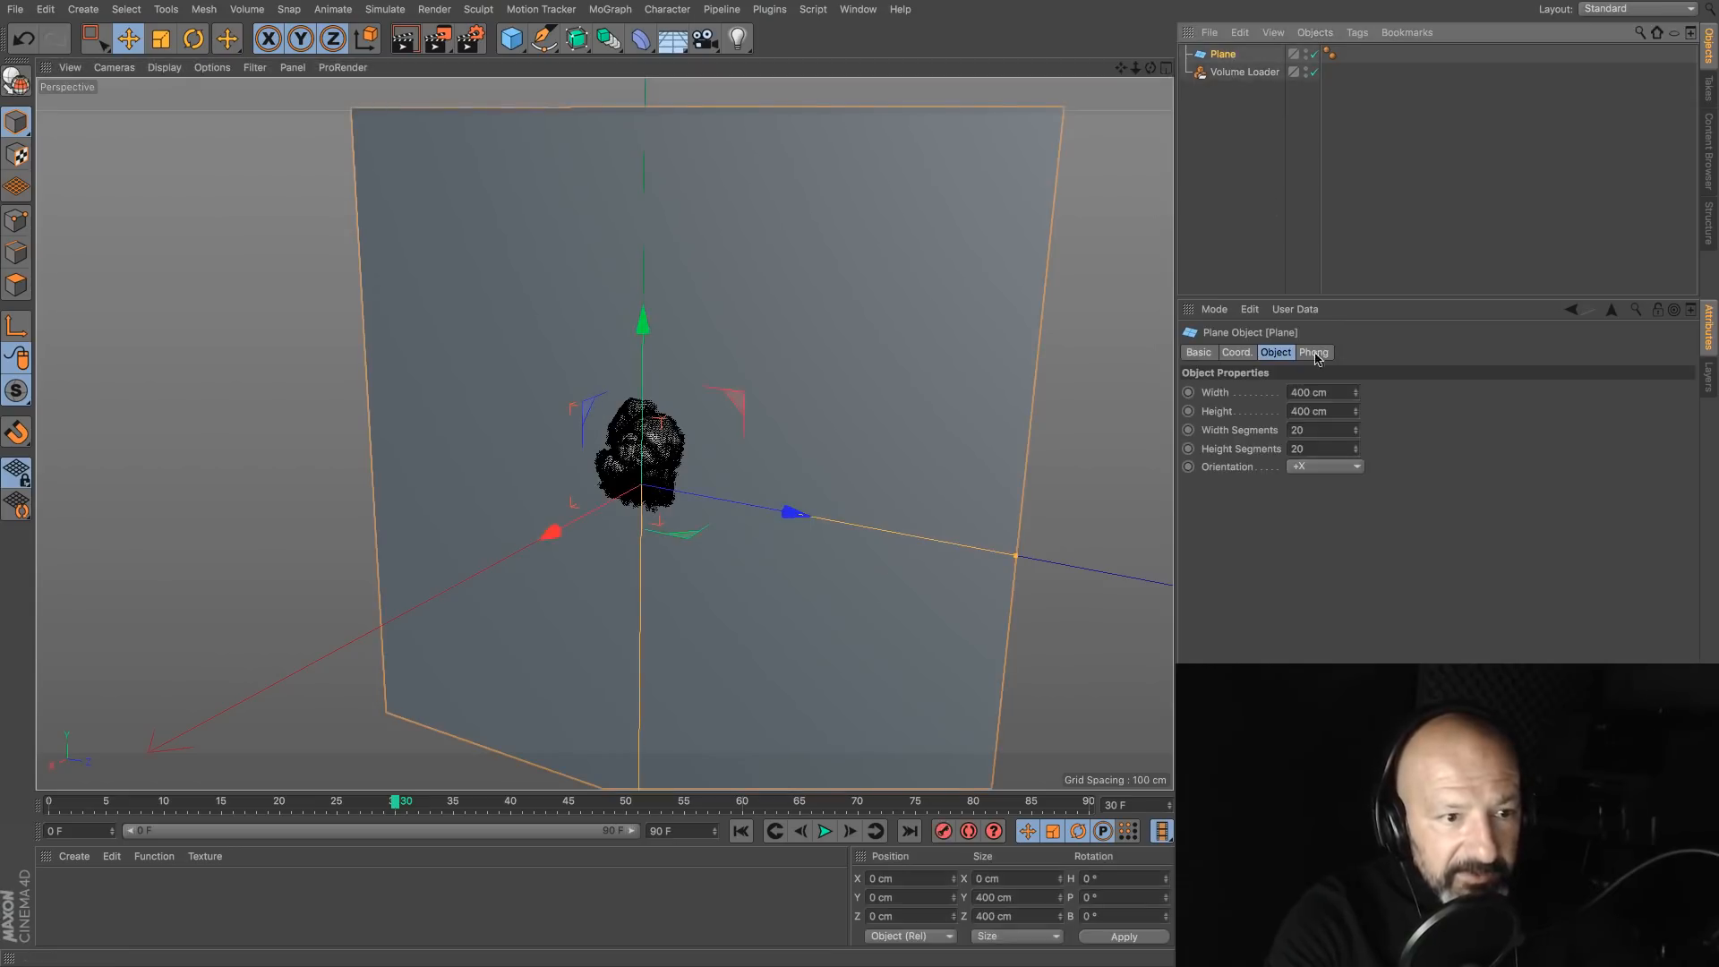
pyautogui.click(1312, 430)
pyautogui.write('0')
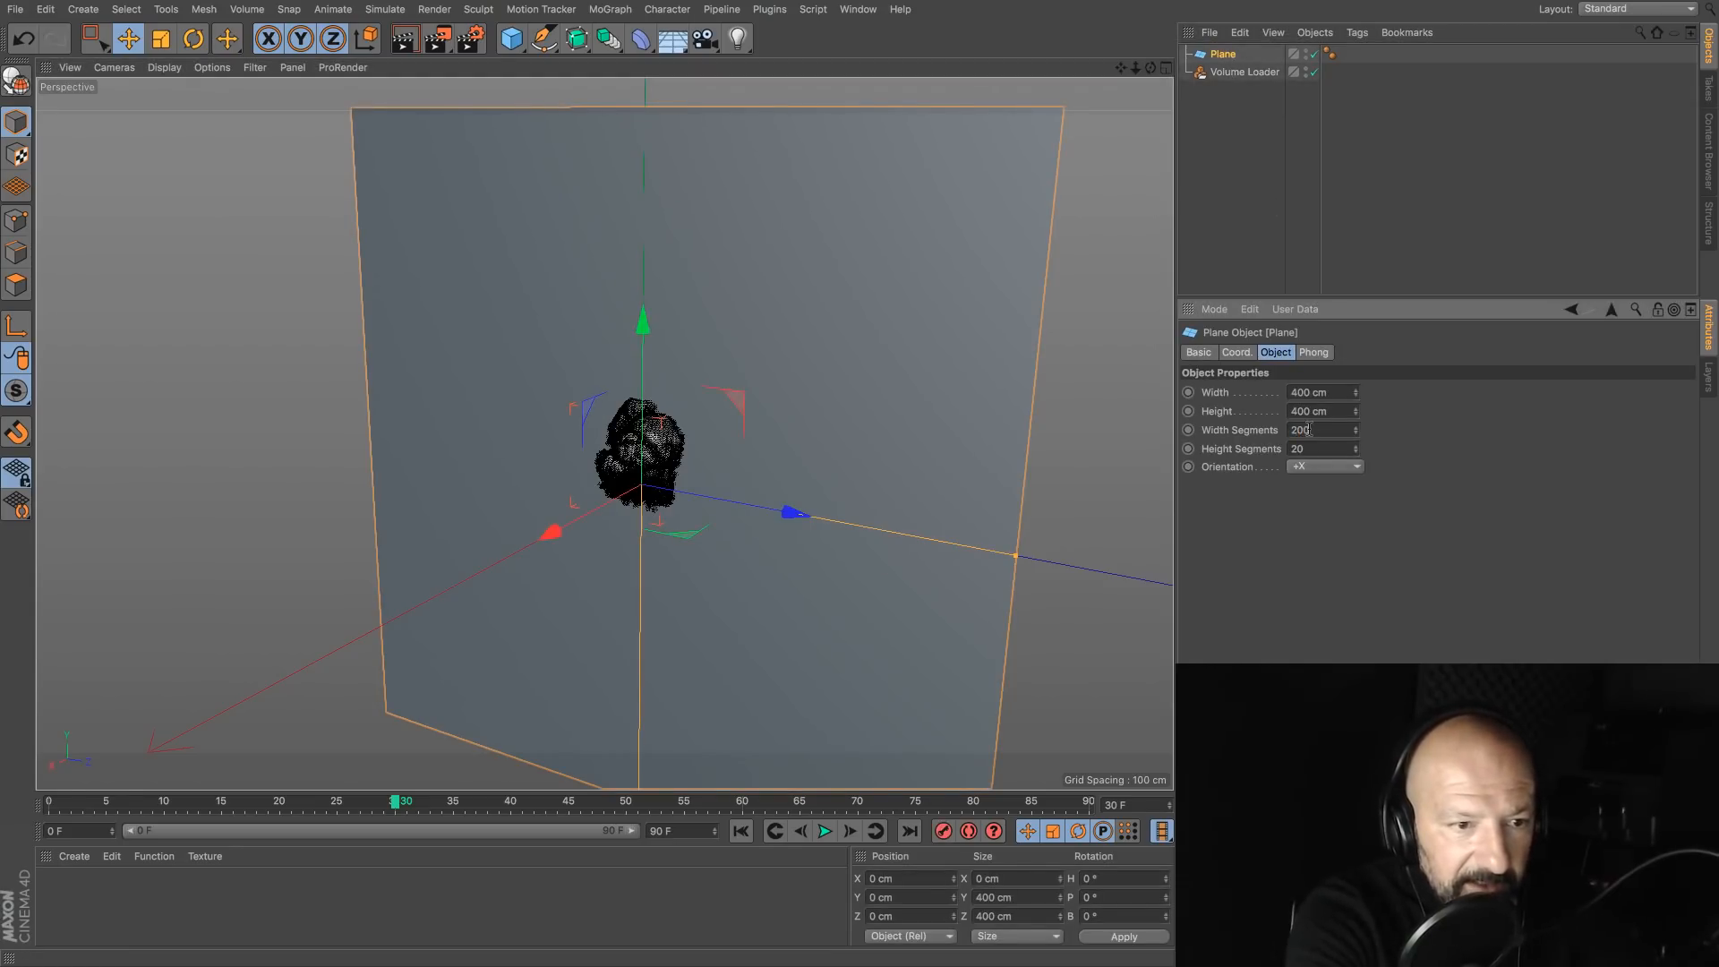
pyautogui.click(1307, 449)
pyautogui.write('0 ')
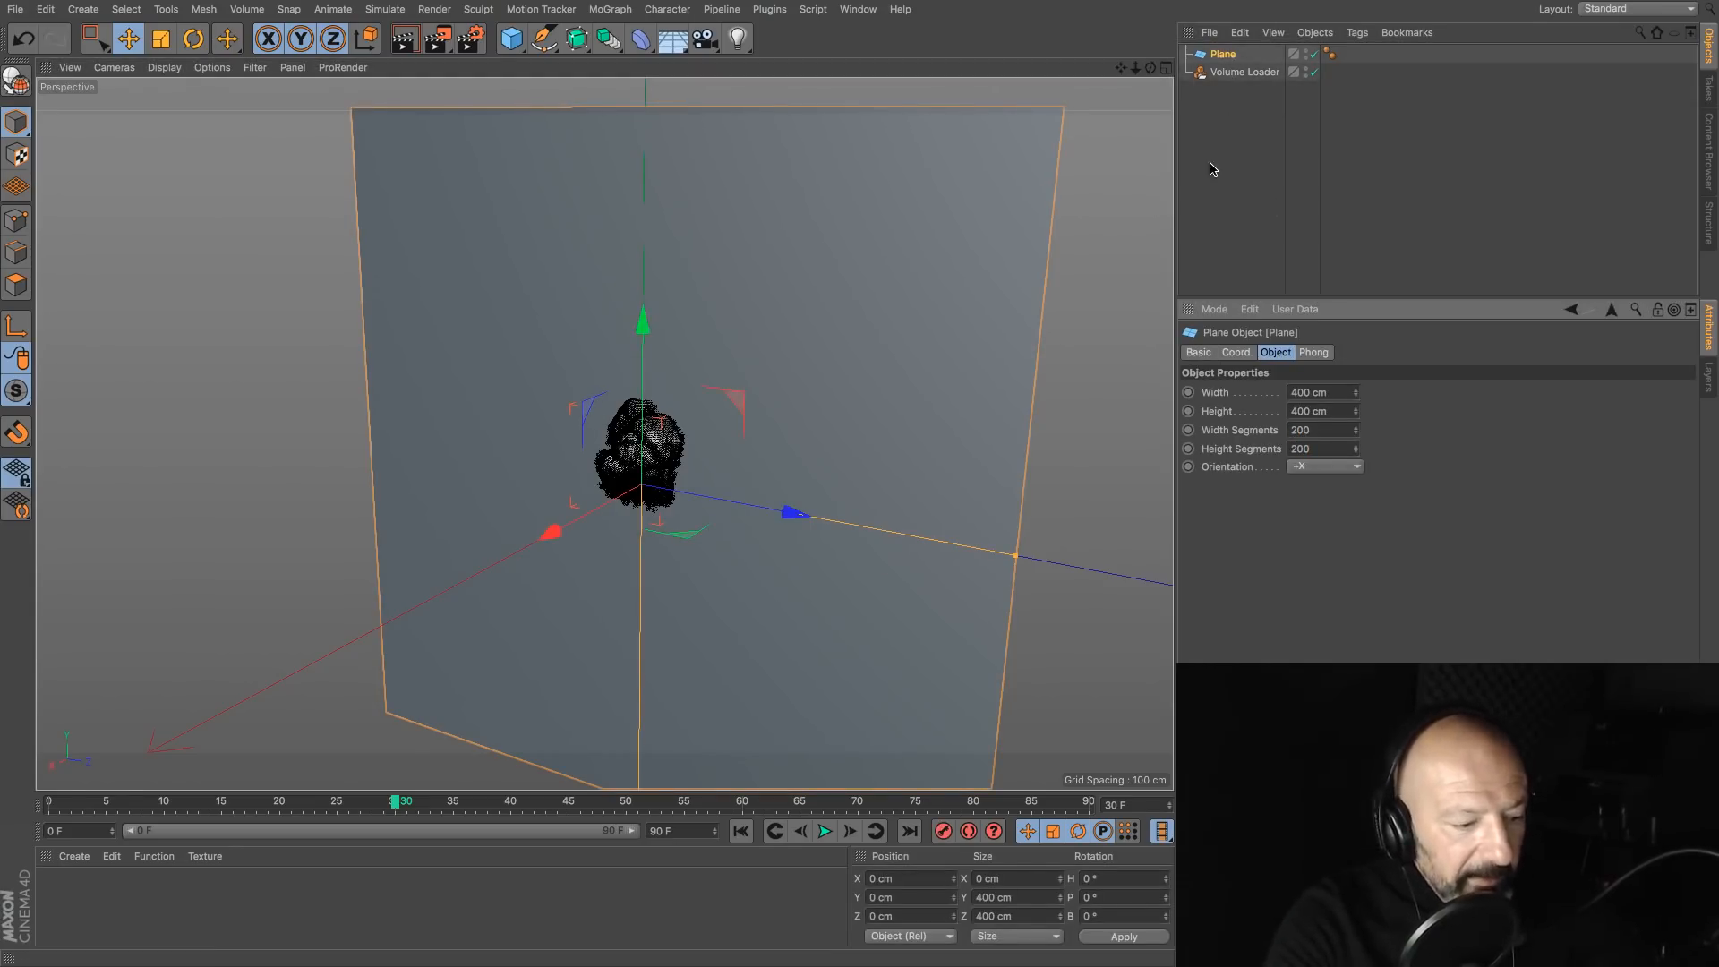
pyautogui.write('c')
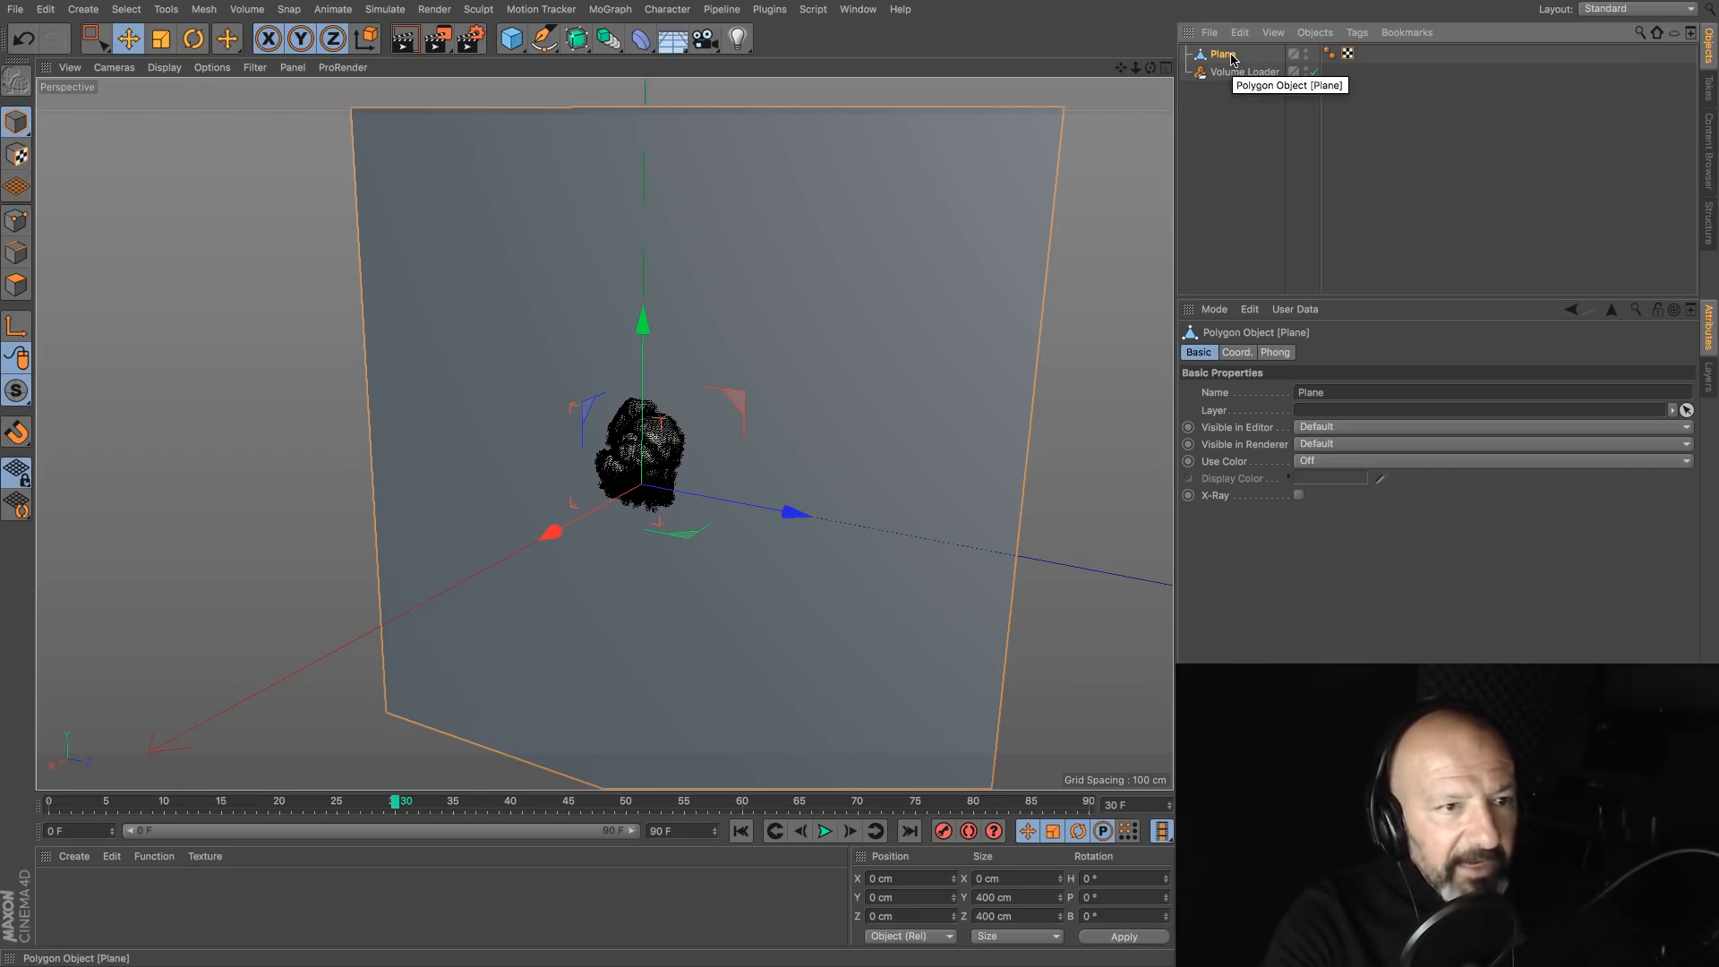
# Step: Create a vertex map on the Plane by dabbing once with the Paint Tool near its upper corner
pyautogui.click(667, 9)
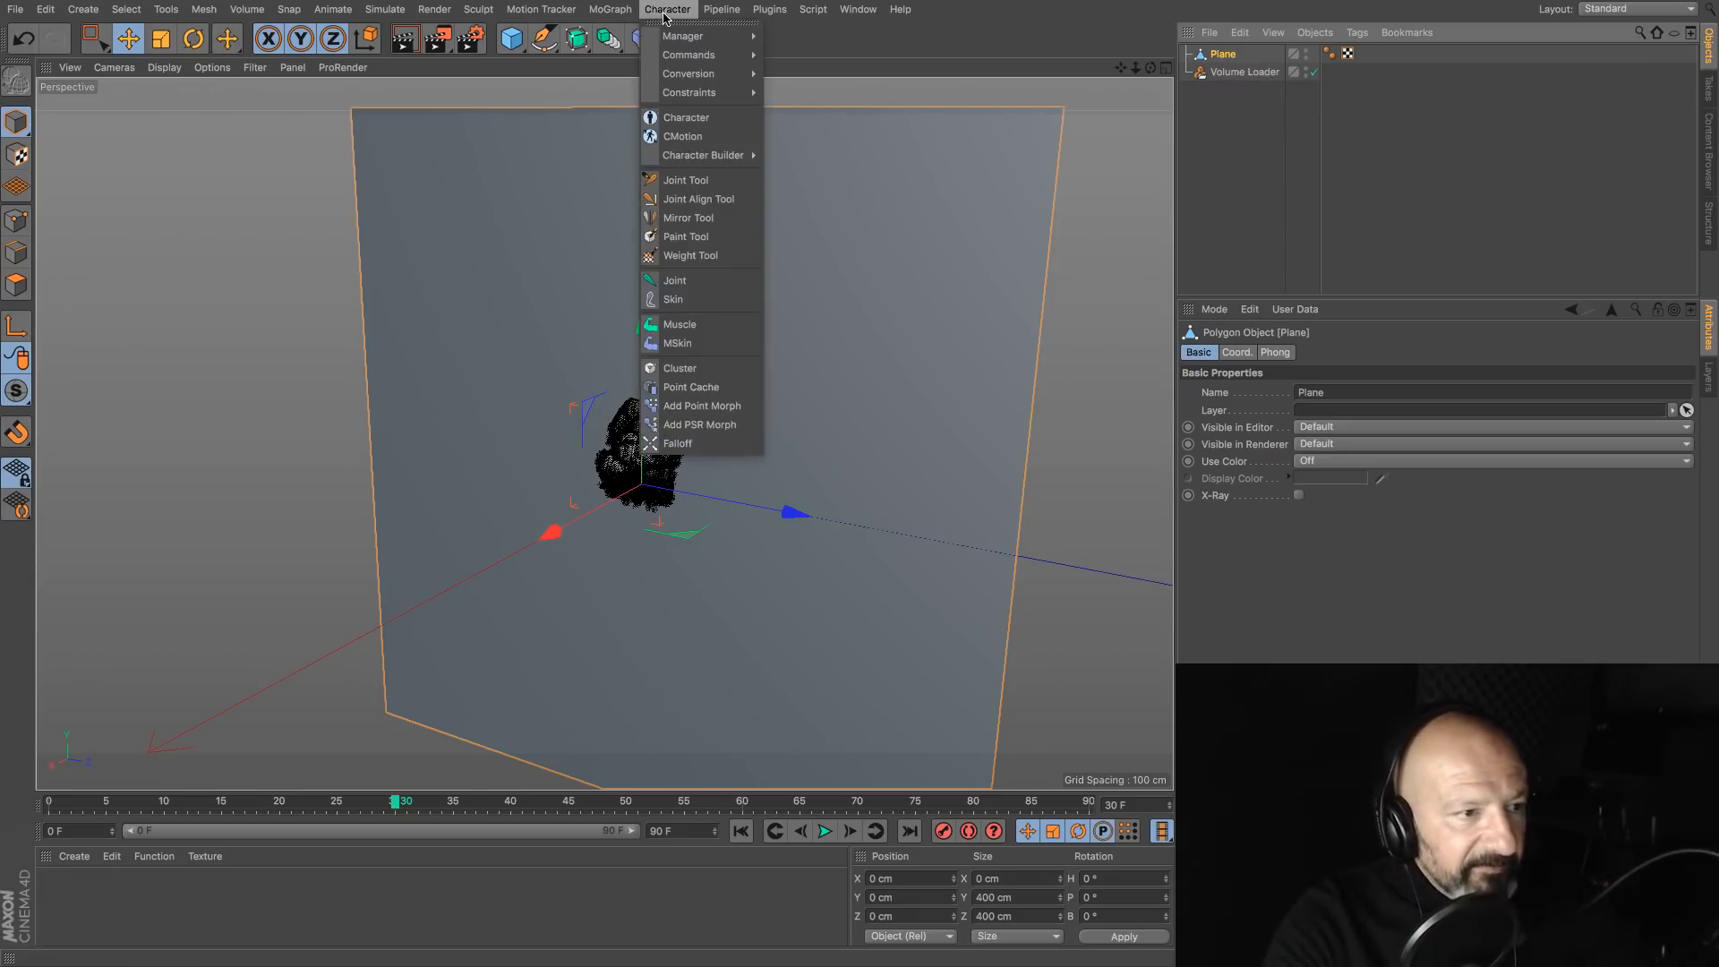
pyautogui.click(727, 238)
pyautogui.click(991, 226)
# Step: Replace the Freeze layer in the vertex map's fields with the Volume Loader
pyautogui.click(1329, 54)
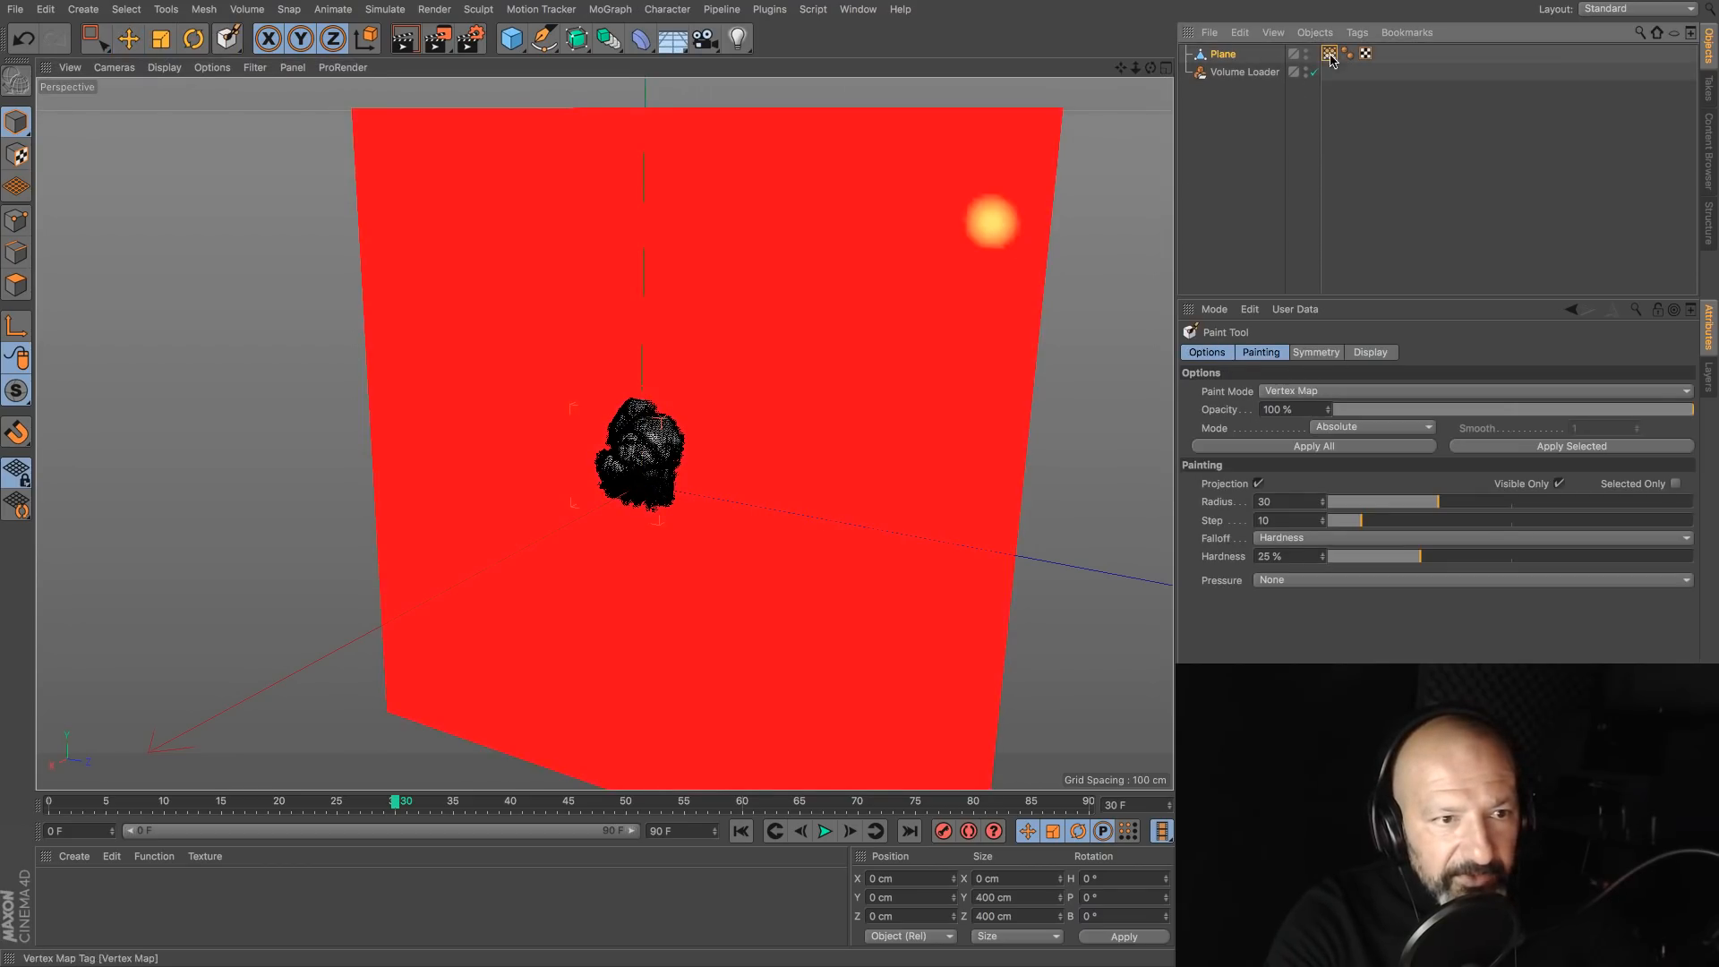
pyautogui.click(1258, 410)
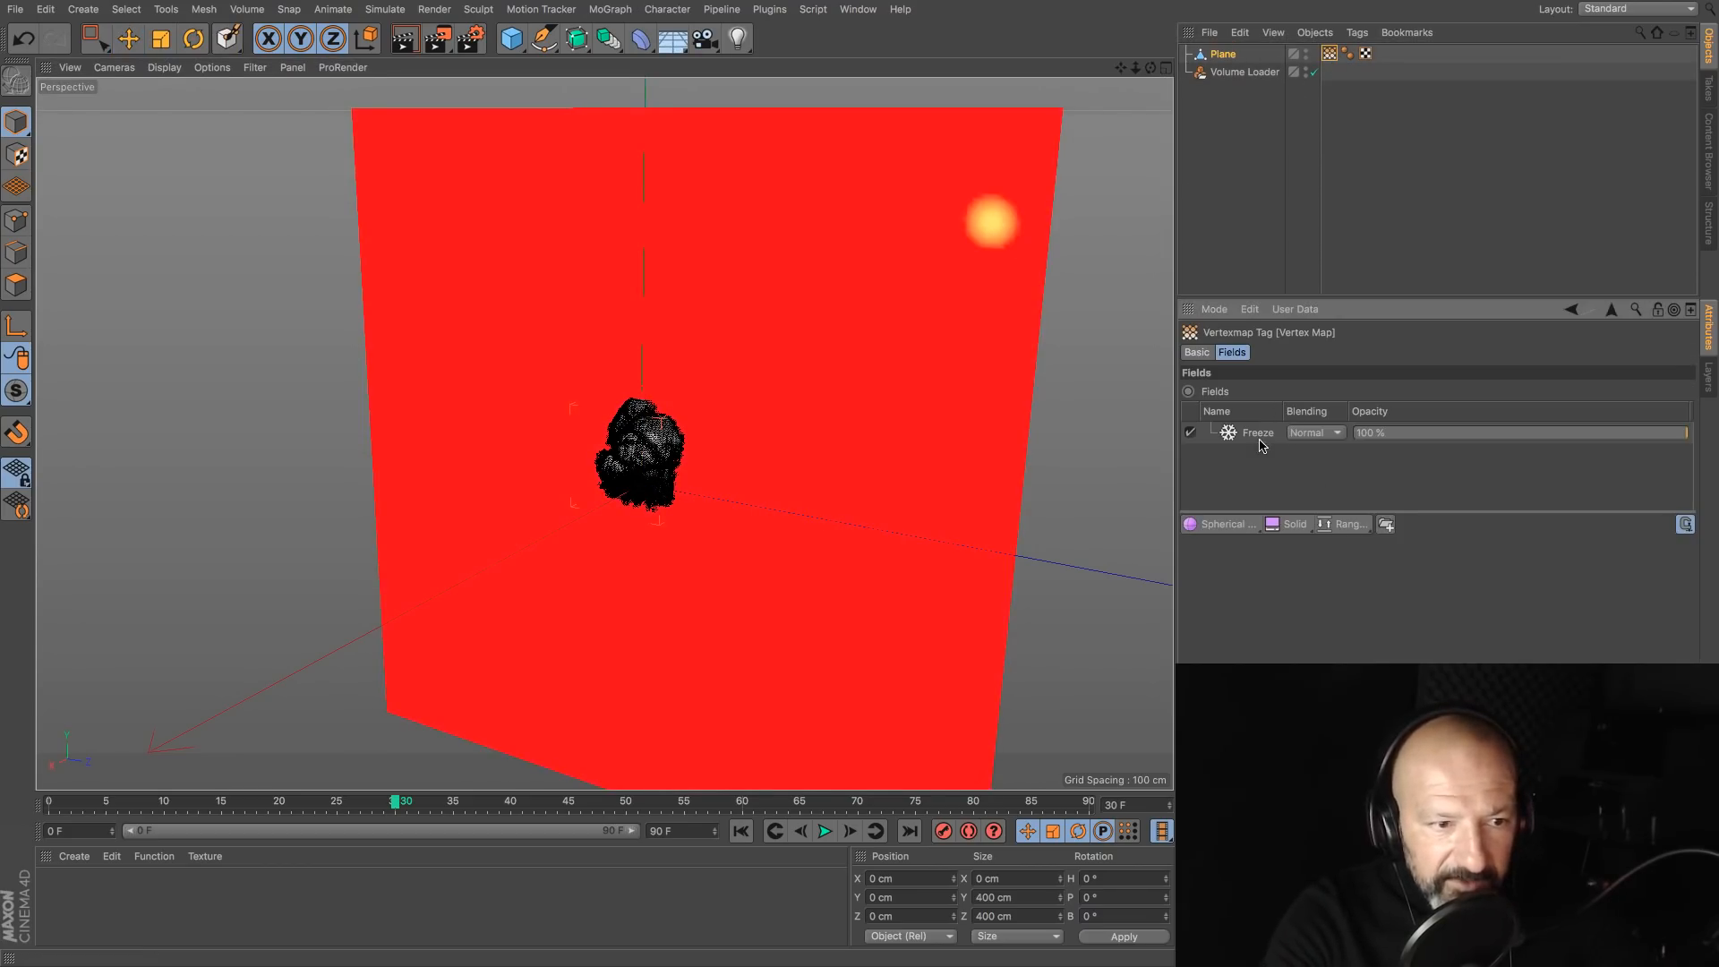
pyautogui.click(1258, 434)
pyautogui.press('Delete')
pyautogui.moveTo(1245, 71); pyautogui.dragTo(1267, 469)
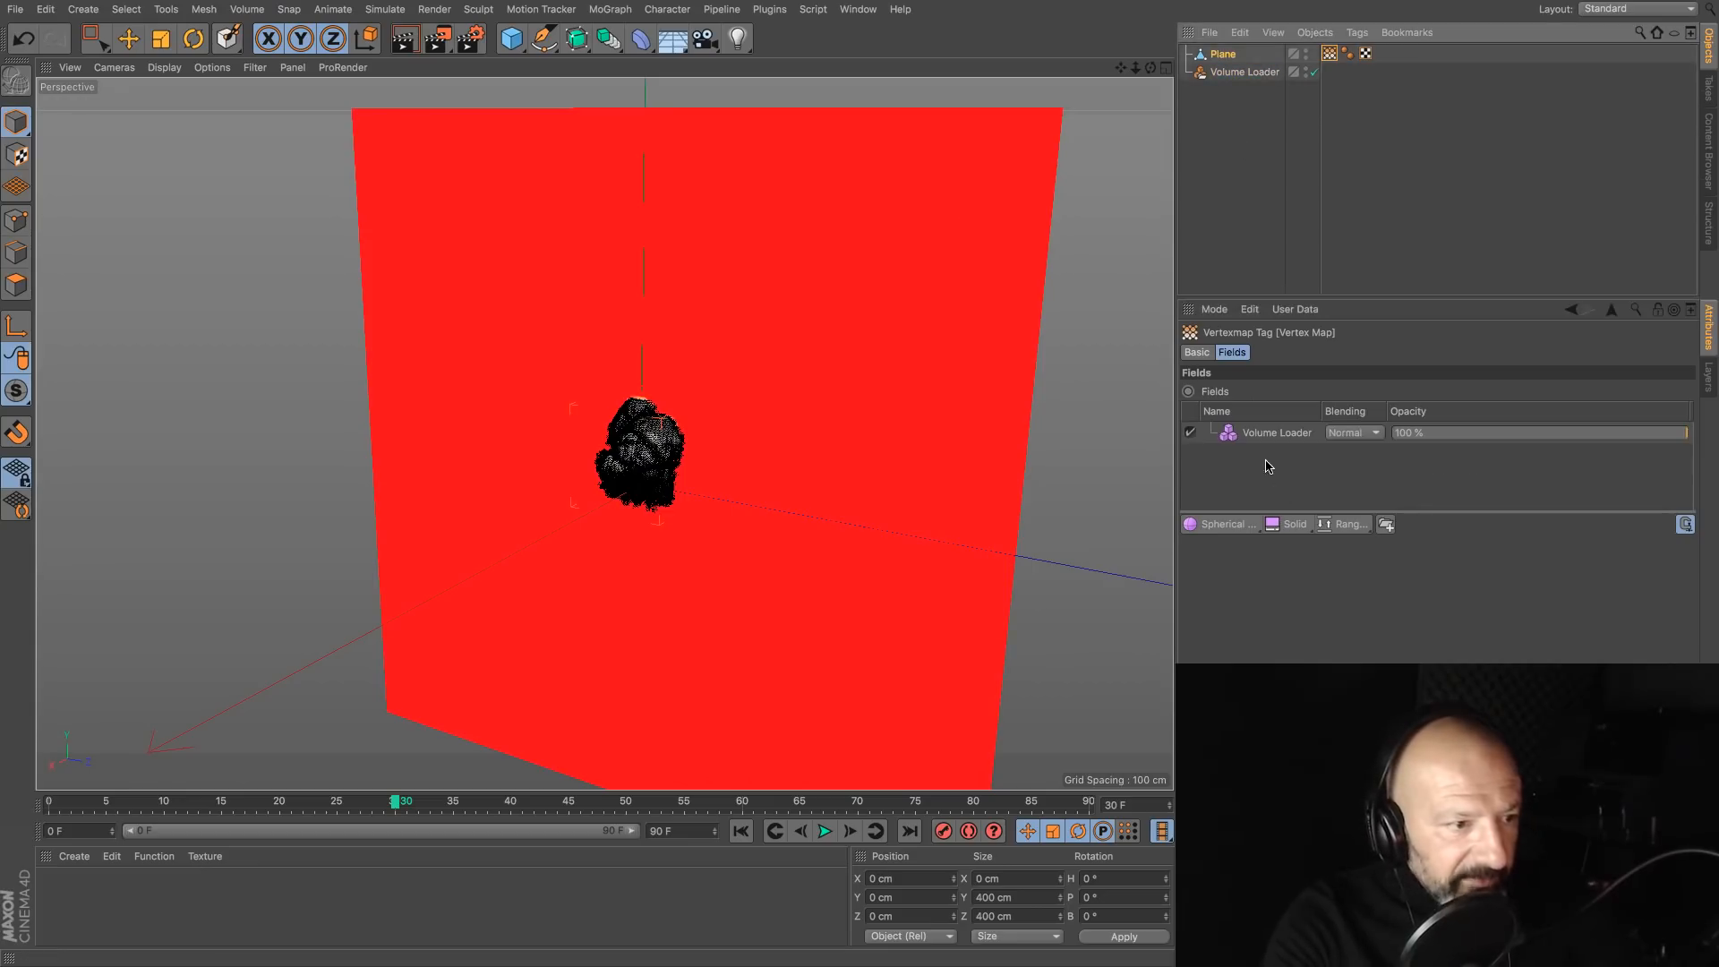
# Step: Hide the Volume Loader in the viewport and play to frame 51 to check the vertex map, then review both objects' settings
pyautogui.click(1310, 72)
pyautogui.click(825, 831)
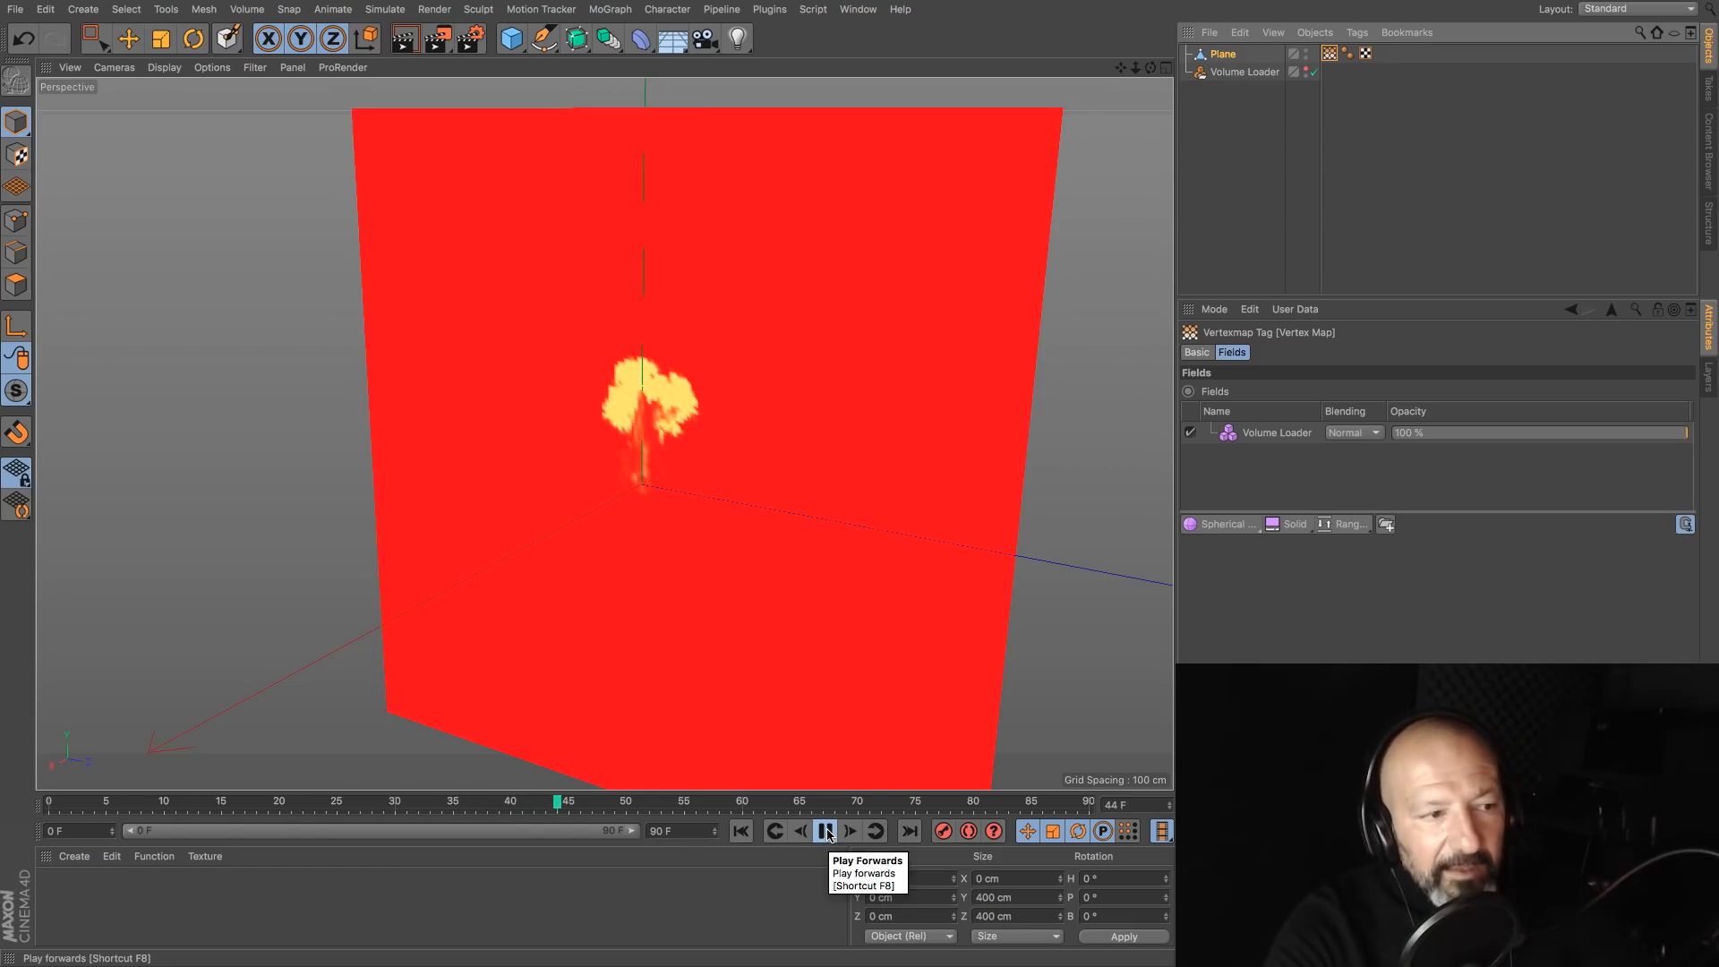
pyautogui.click(825, 831)
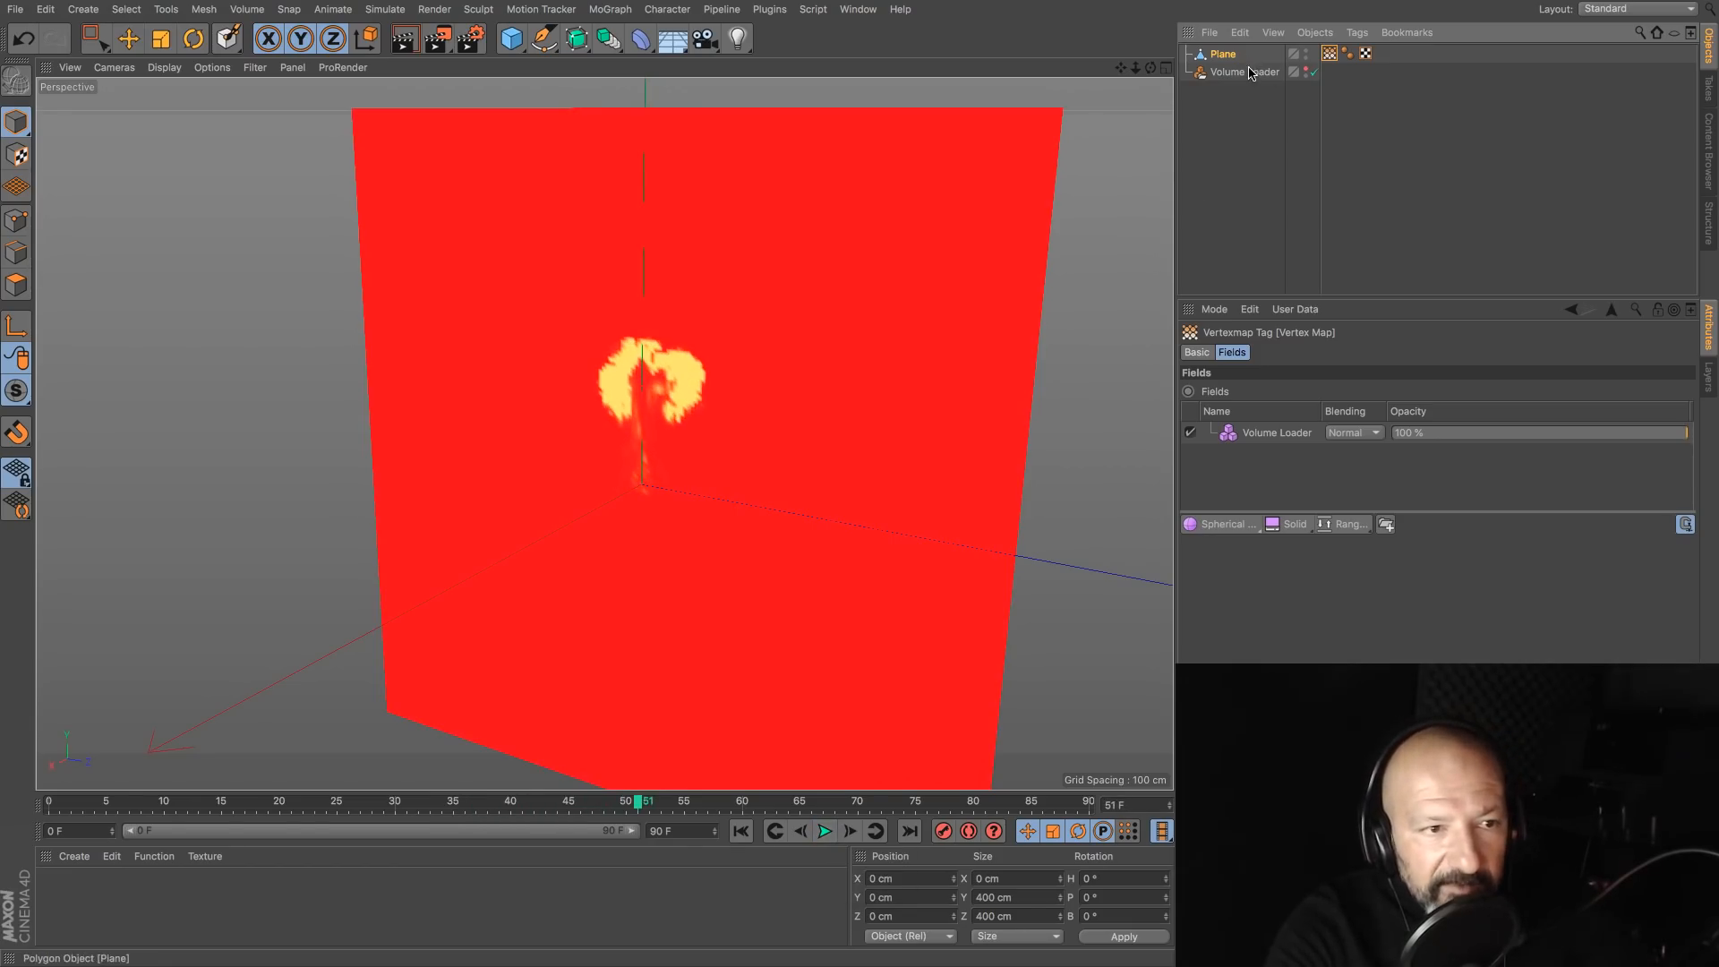
pyautogui.click(1248, 73)
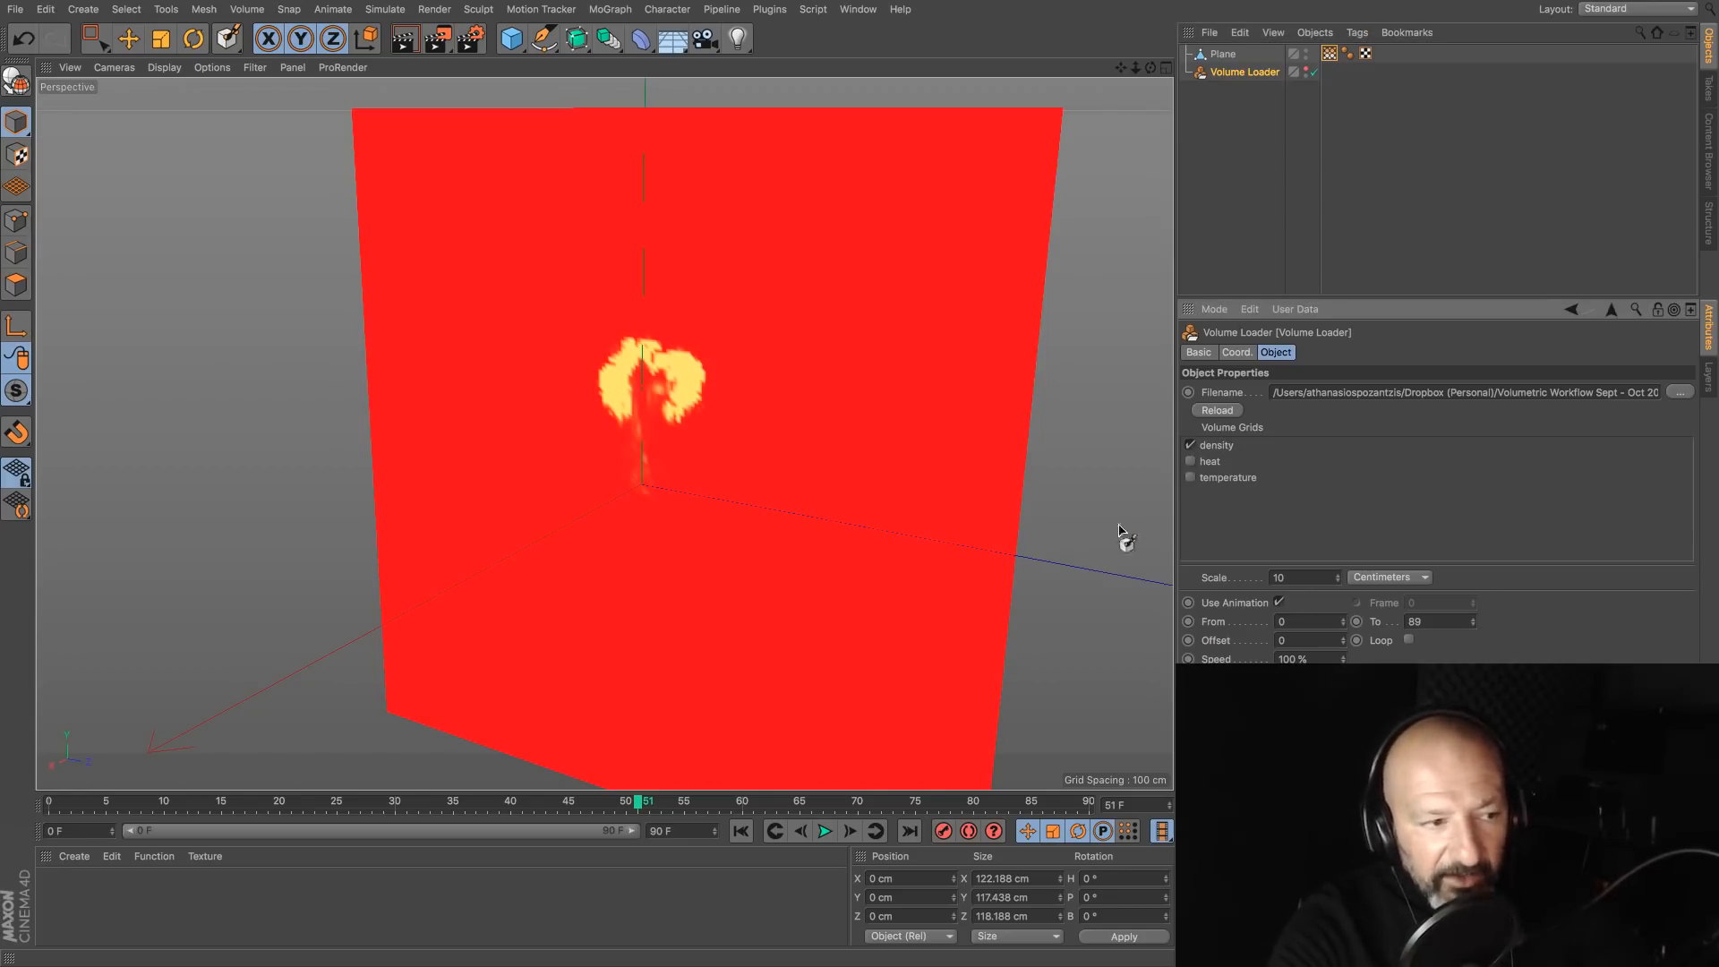
pyautogui.click(1329, 54)
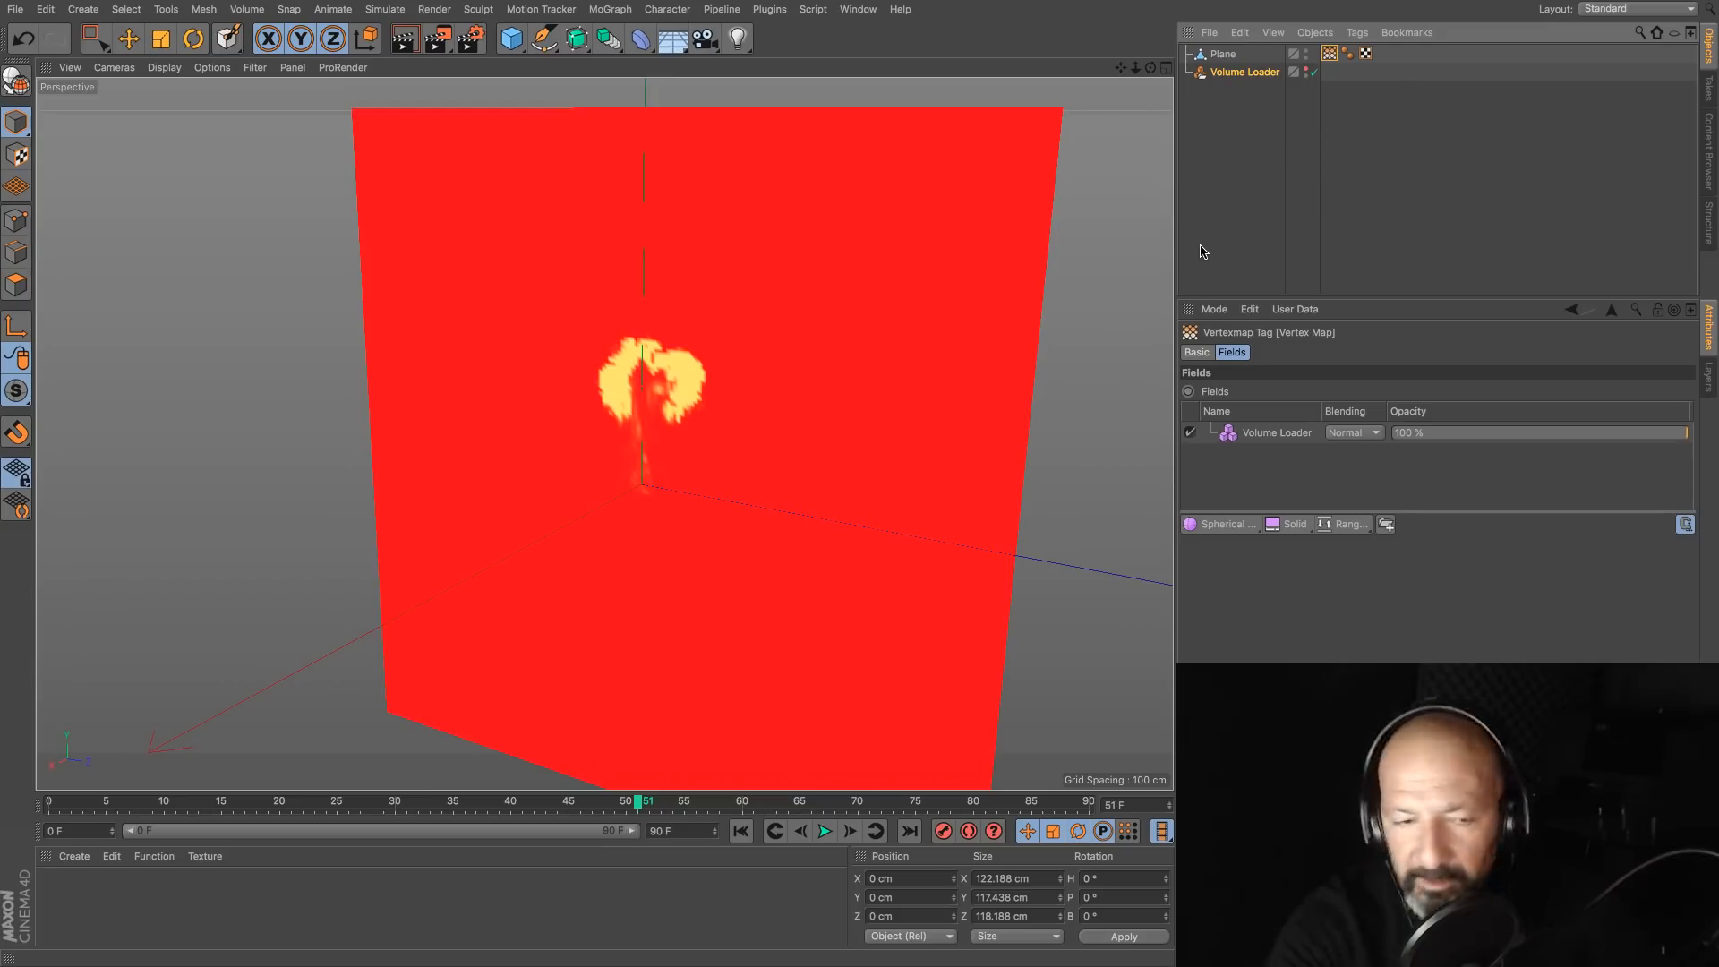
# Step: Start a new project and add a MoGraph Matrix object
pyautogui.click(1276, 248)
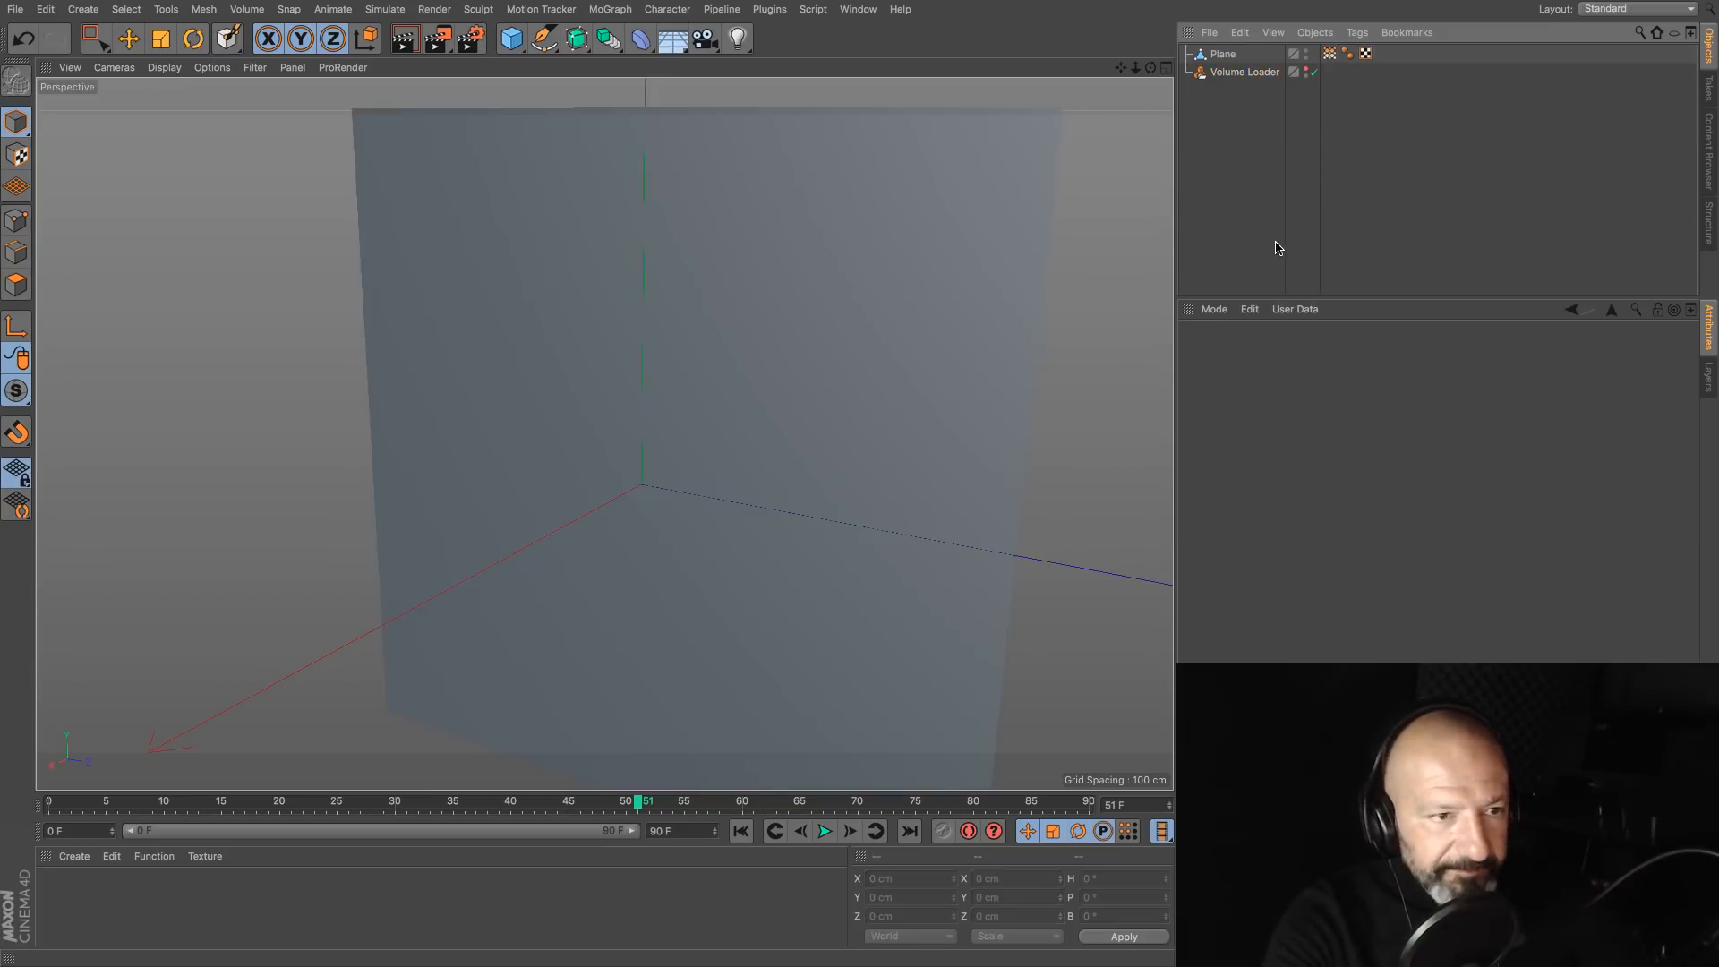
pyautogui.hotkey('ctrl', 'n')
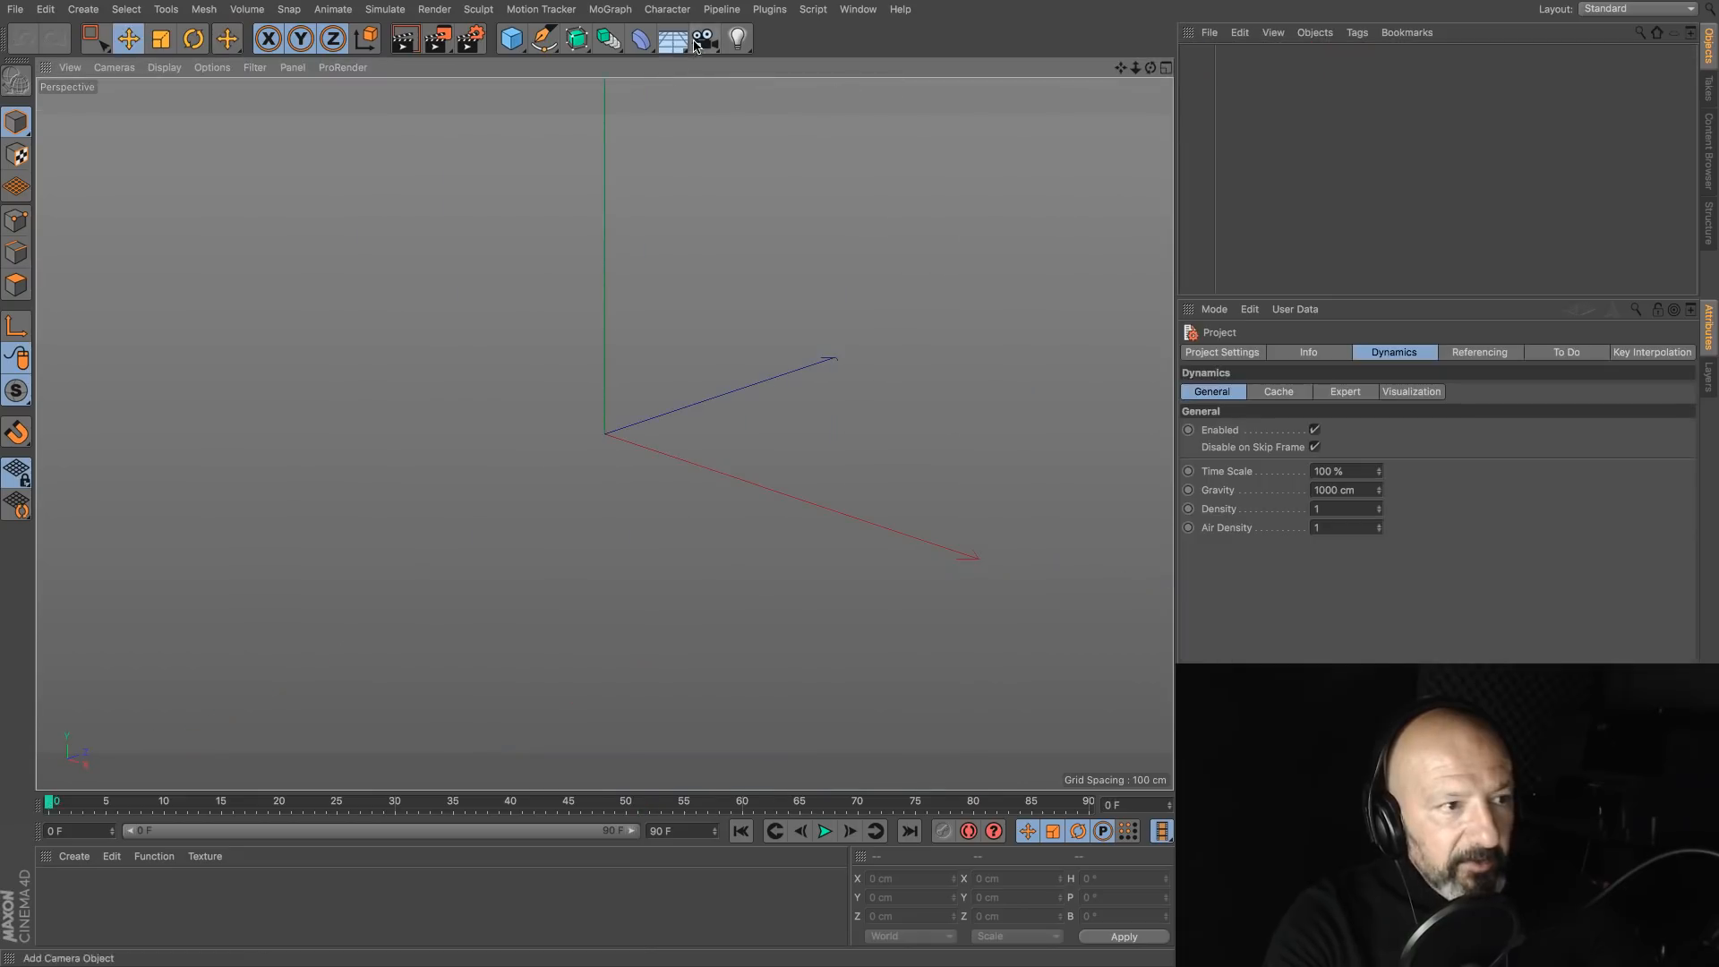
pyautogui.click(610, 9)
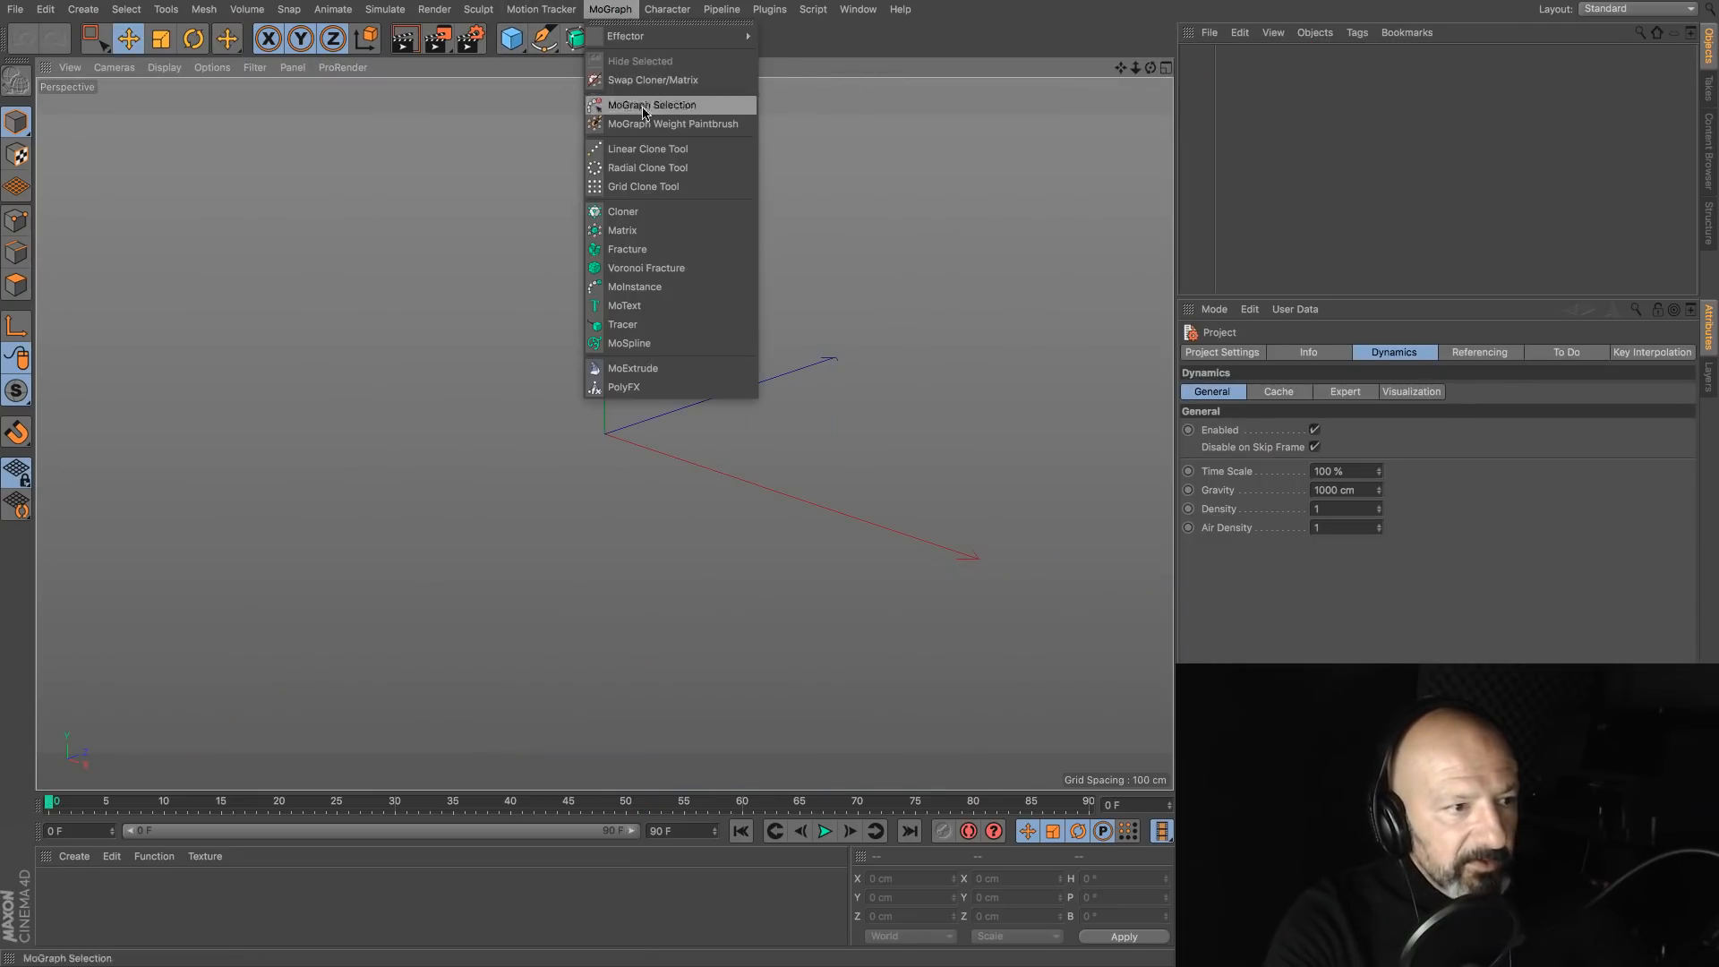
pyautogui.click(671, 232)
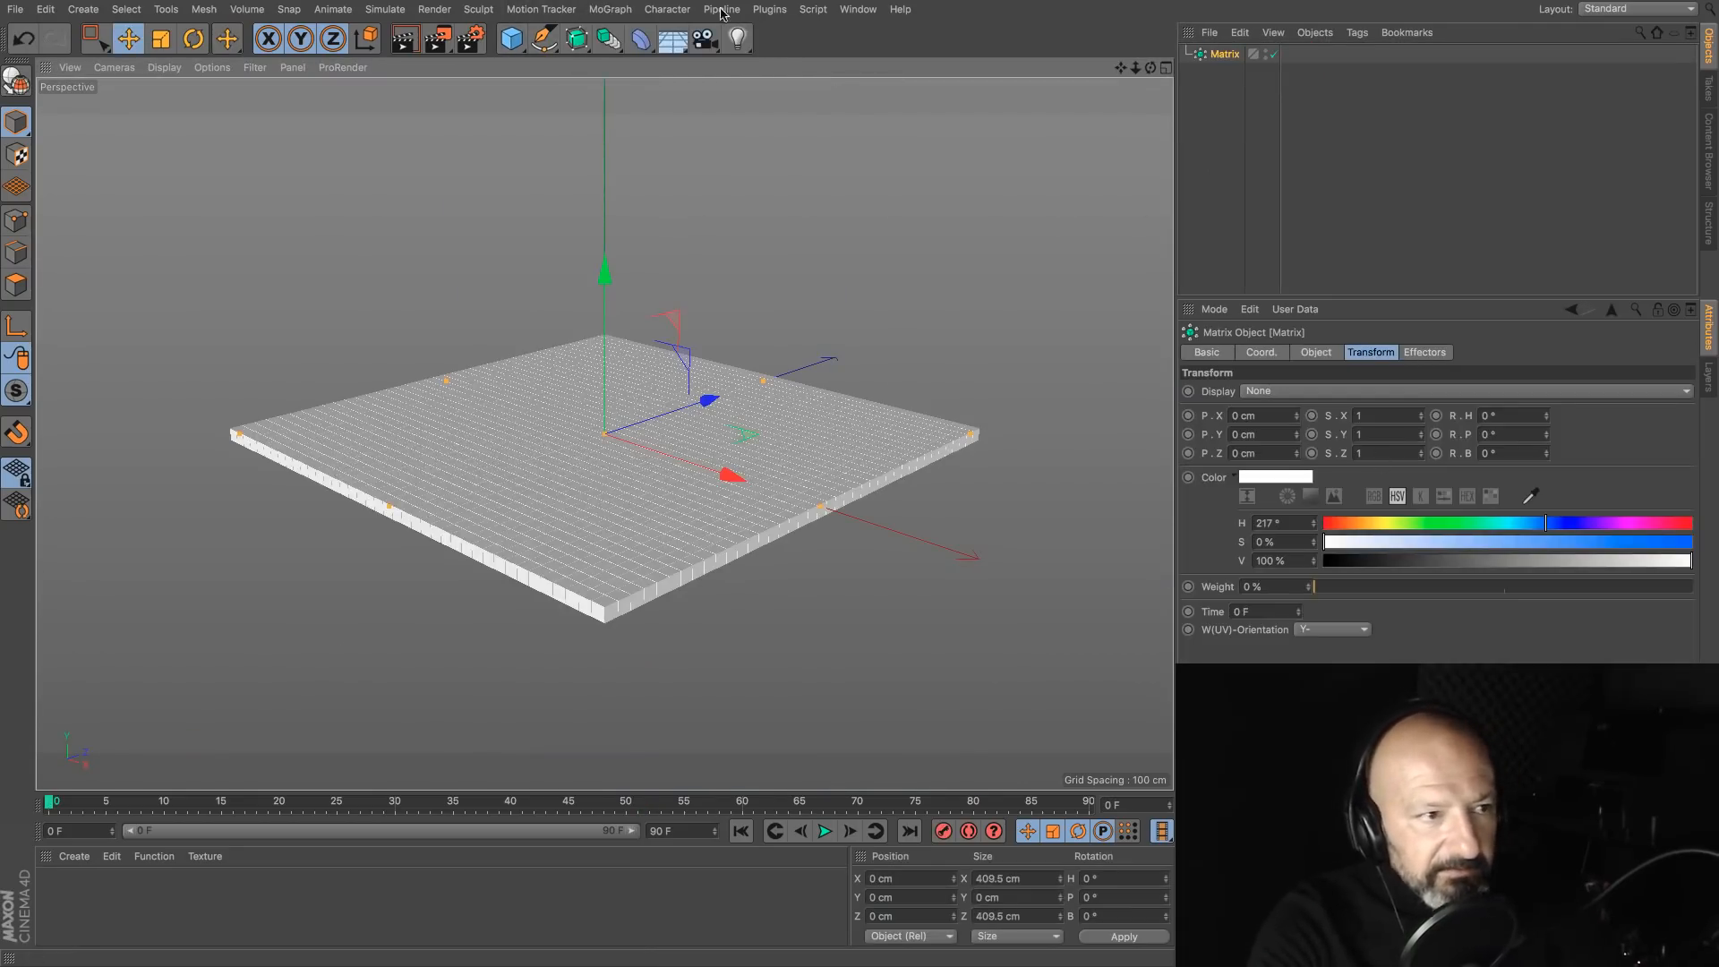
# Step: Add a Random effector to the Matrix and limit its falloff with a Linear Field
pyautogui.click(606, 15)
pyautogui.moveTo(667, 36)
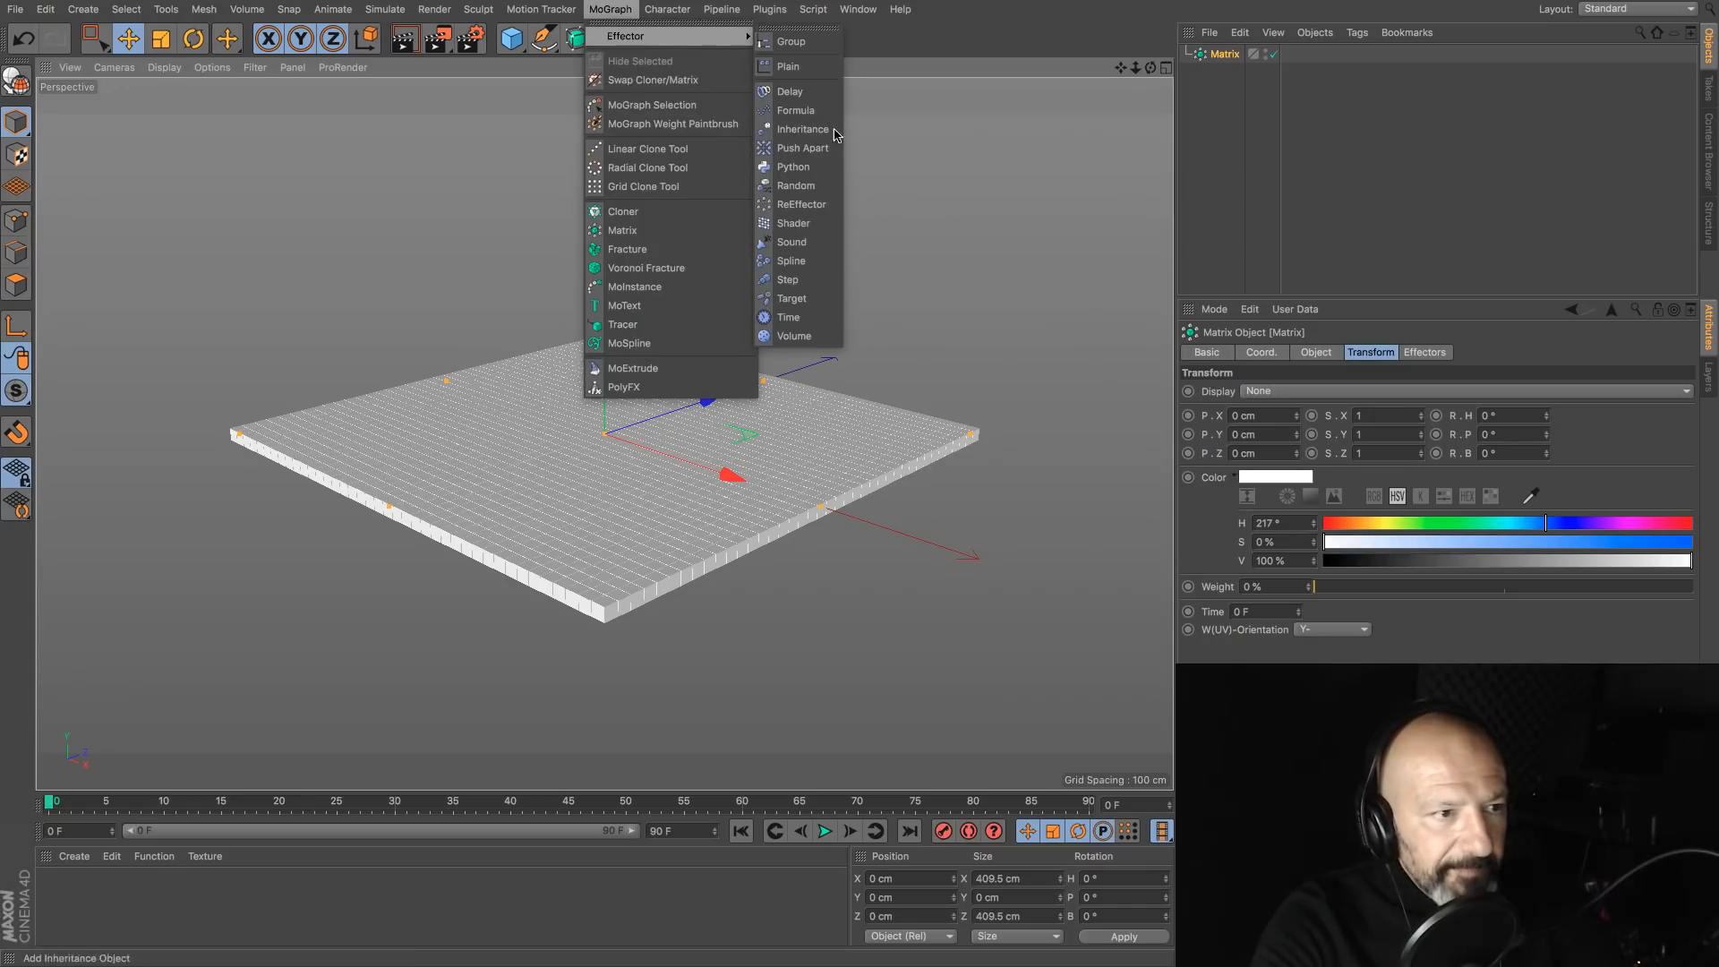
pyautogui.click(801, 186)
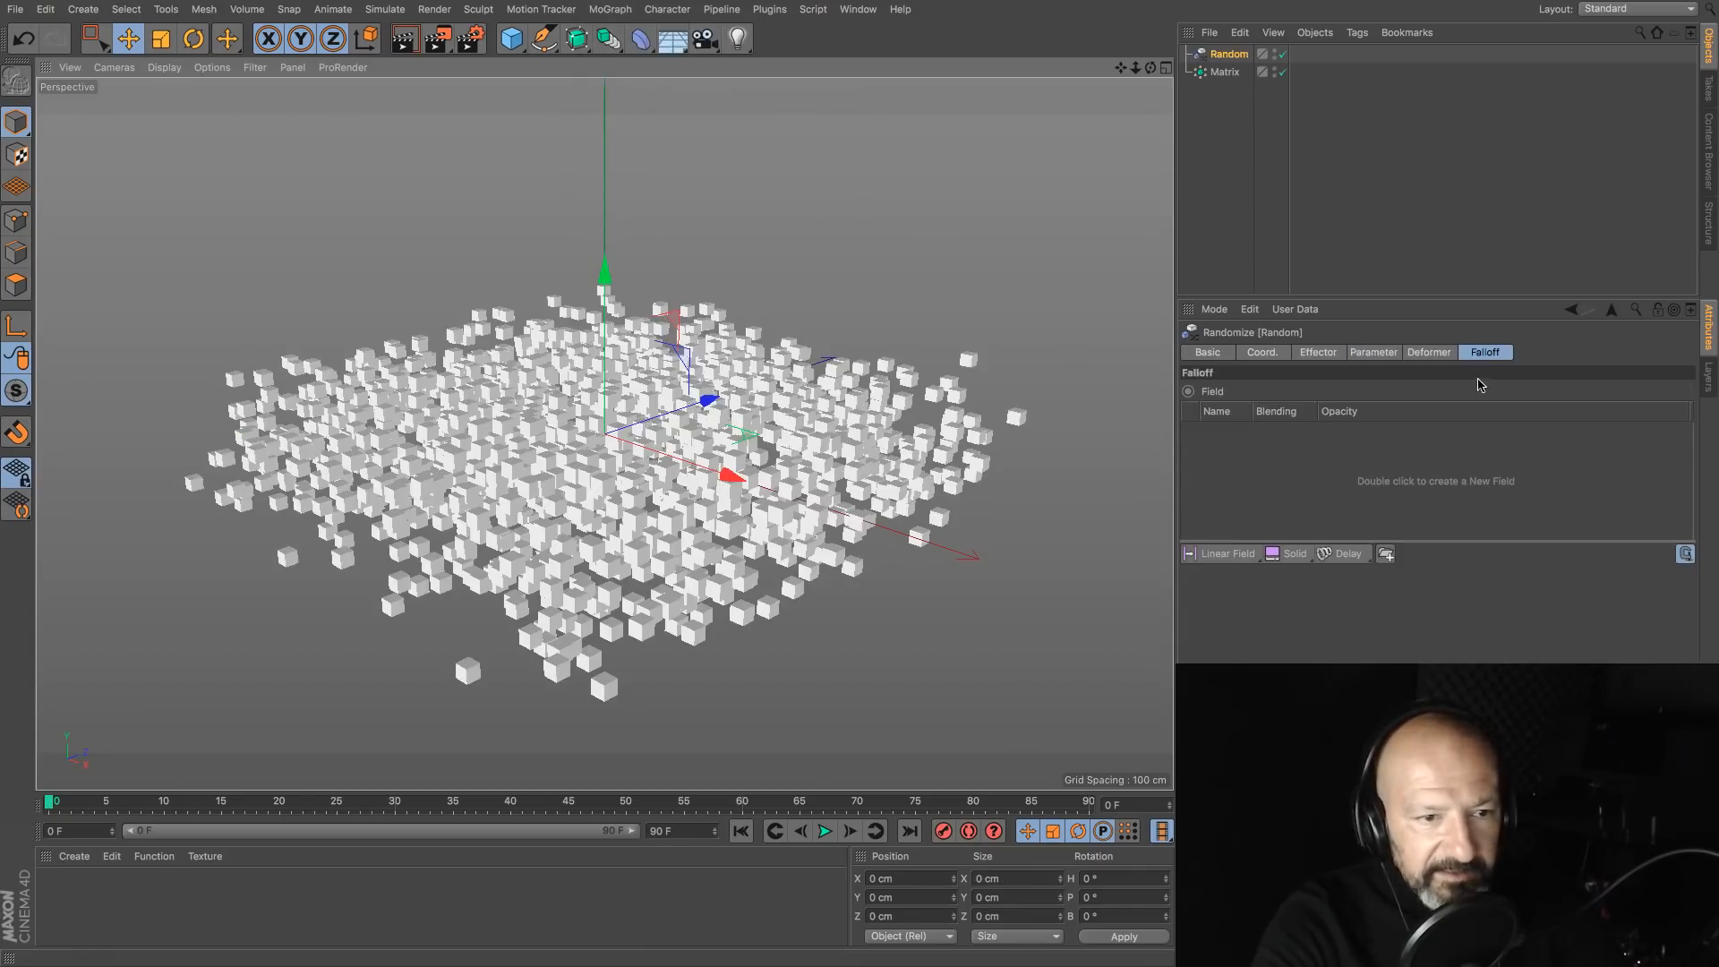
pyautogui.click(1223, 553)
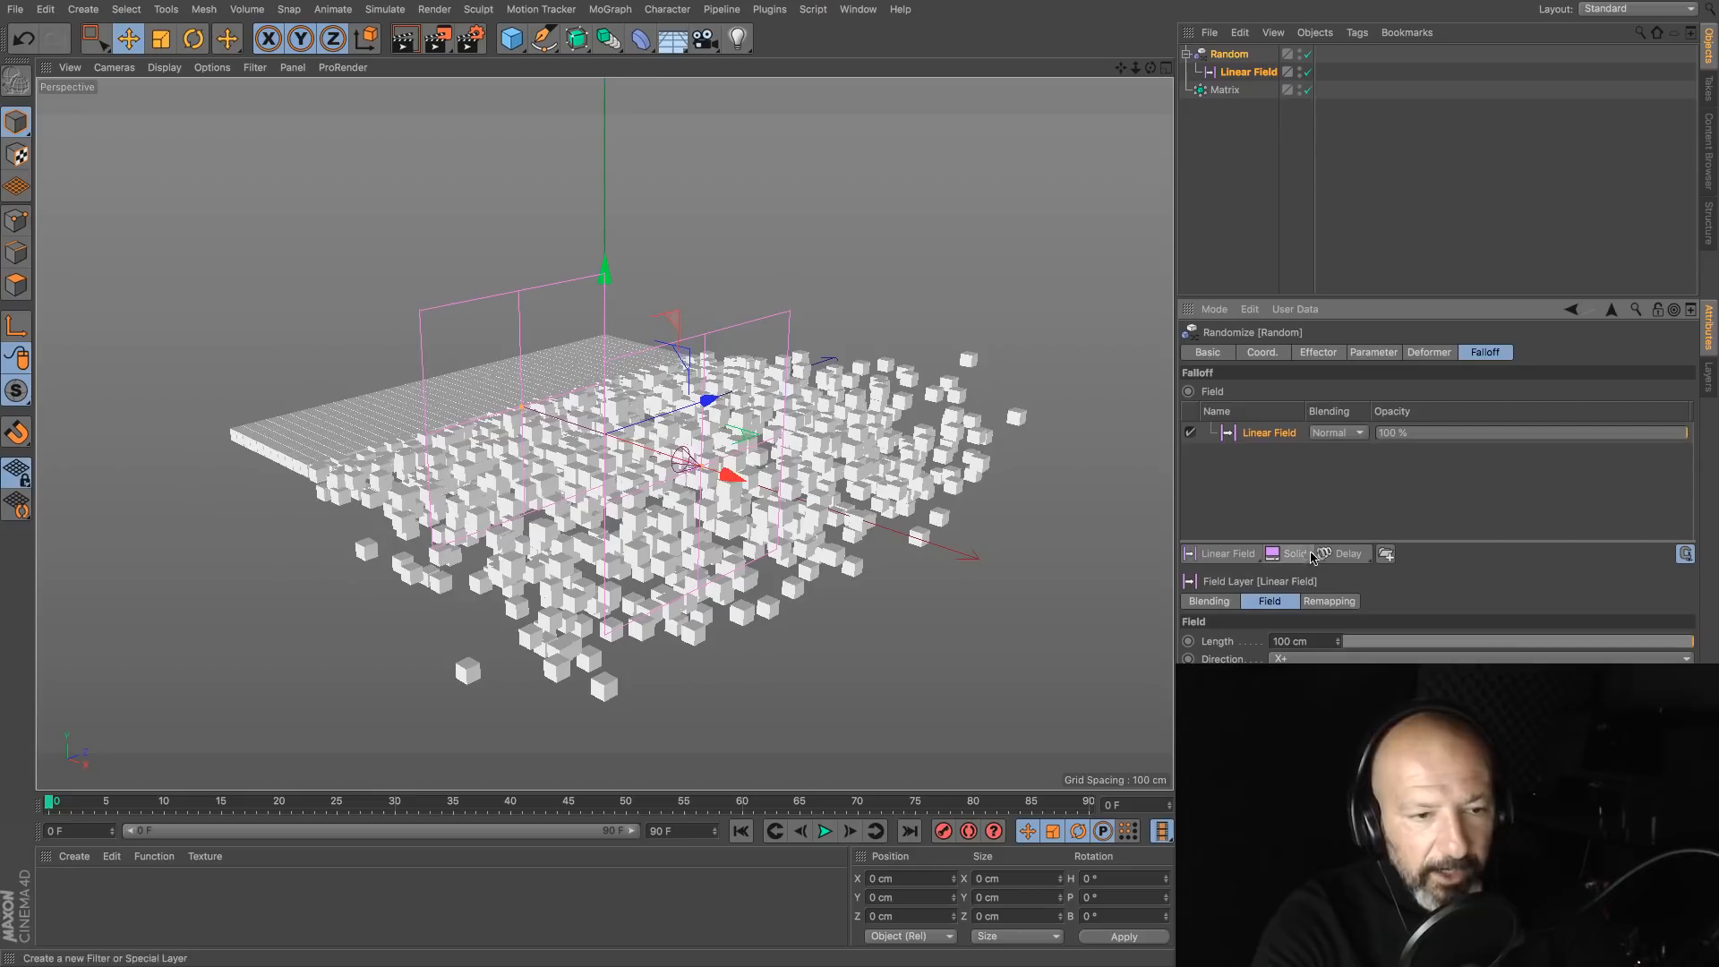
# Step: Set the Random effector's Color Mode to Fields Color and check the Linear Field's channels in its falloff
pyautogui.click(1384, 353)
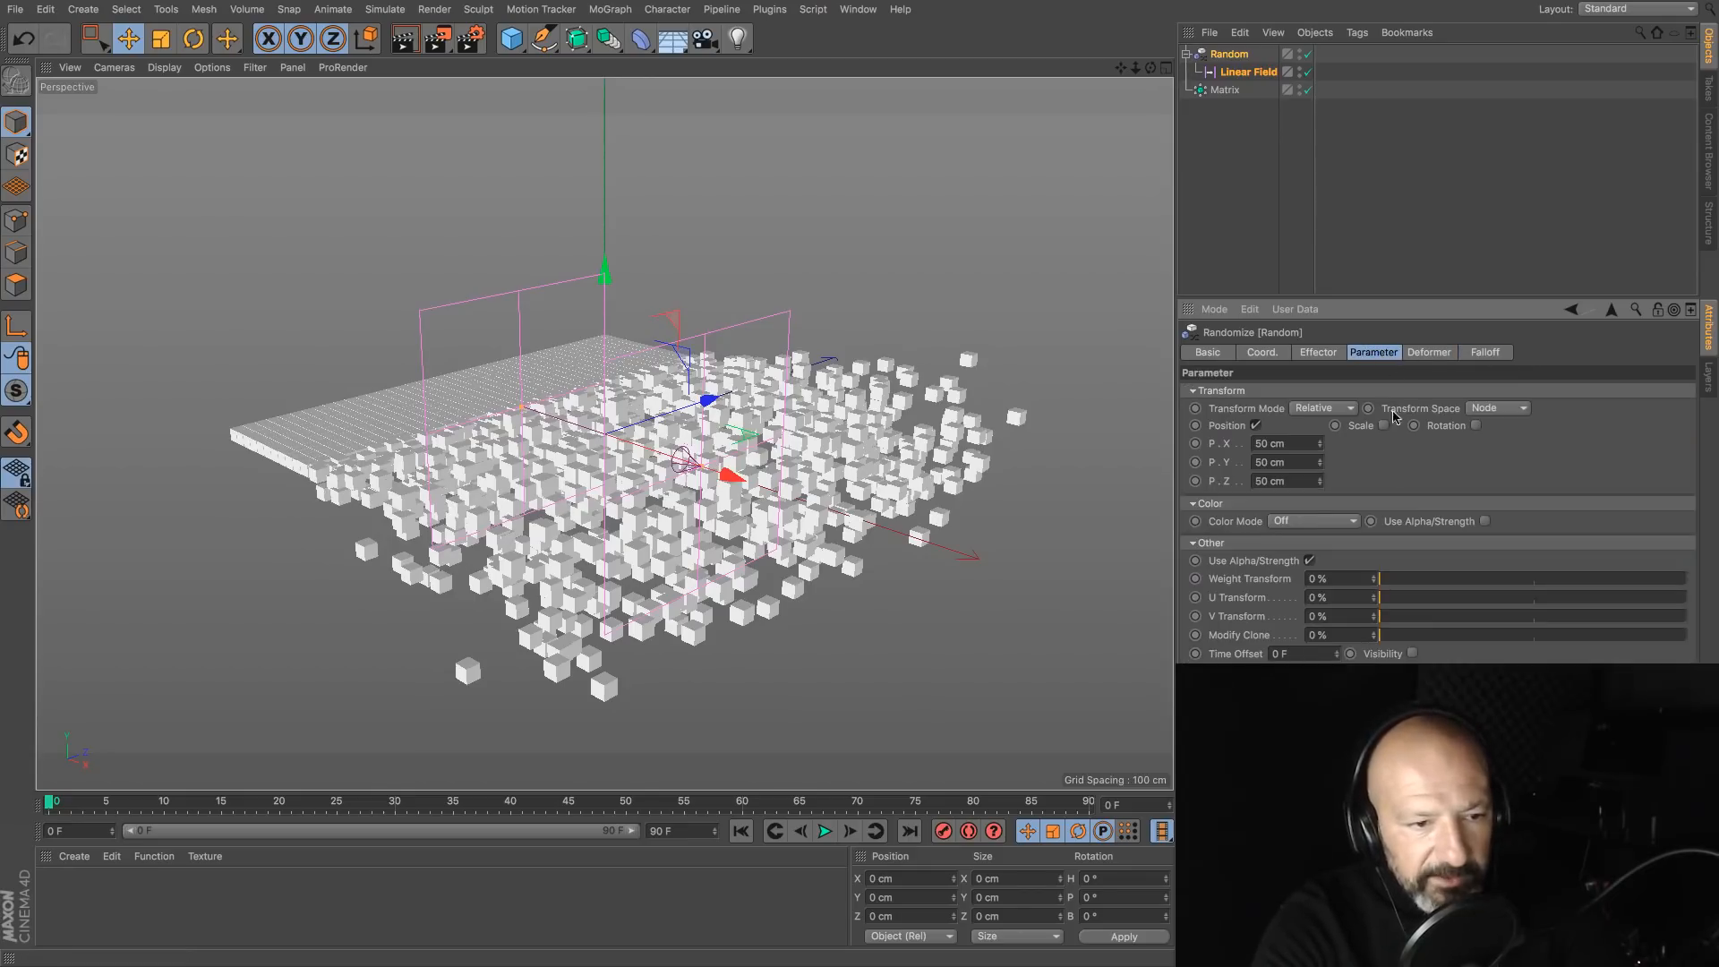
pyautogui.click(1338, 522)
pyautogui.click(1359, 595)
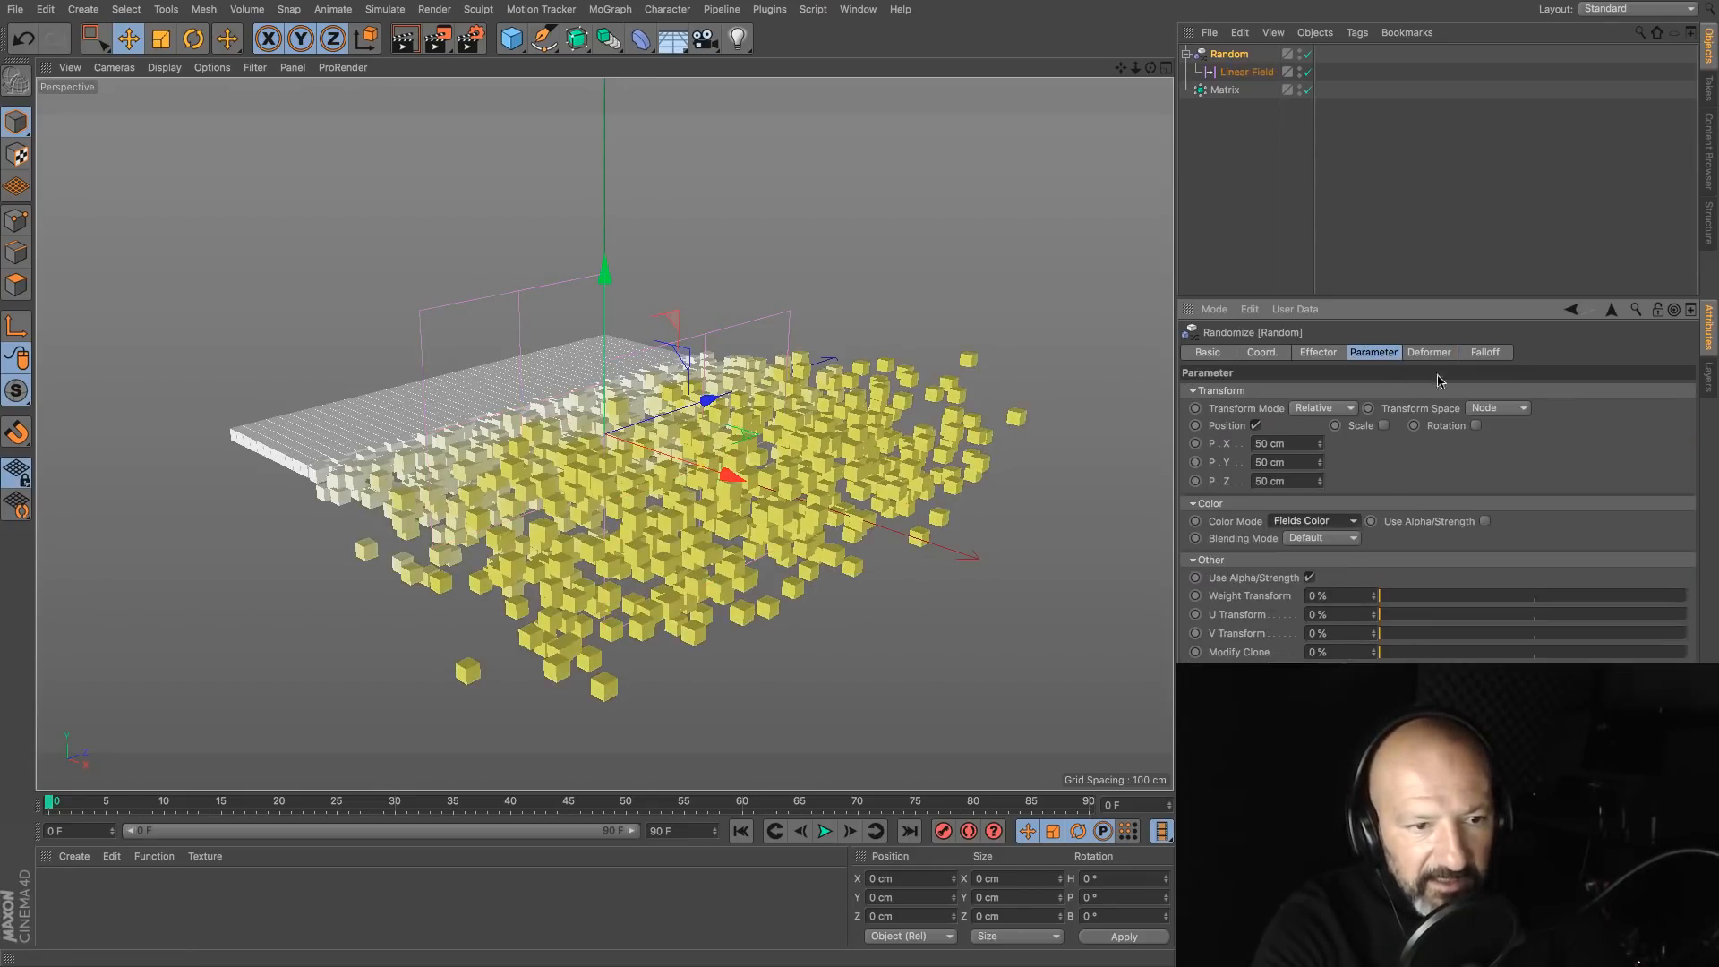
pyautogui.click(1486, 353)
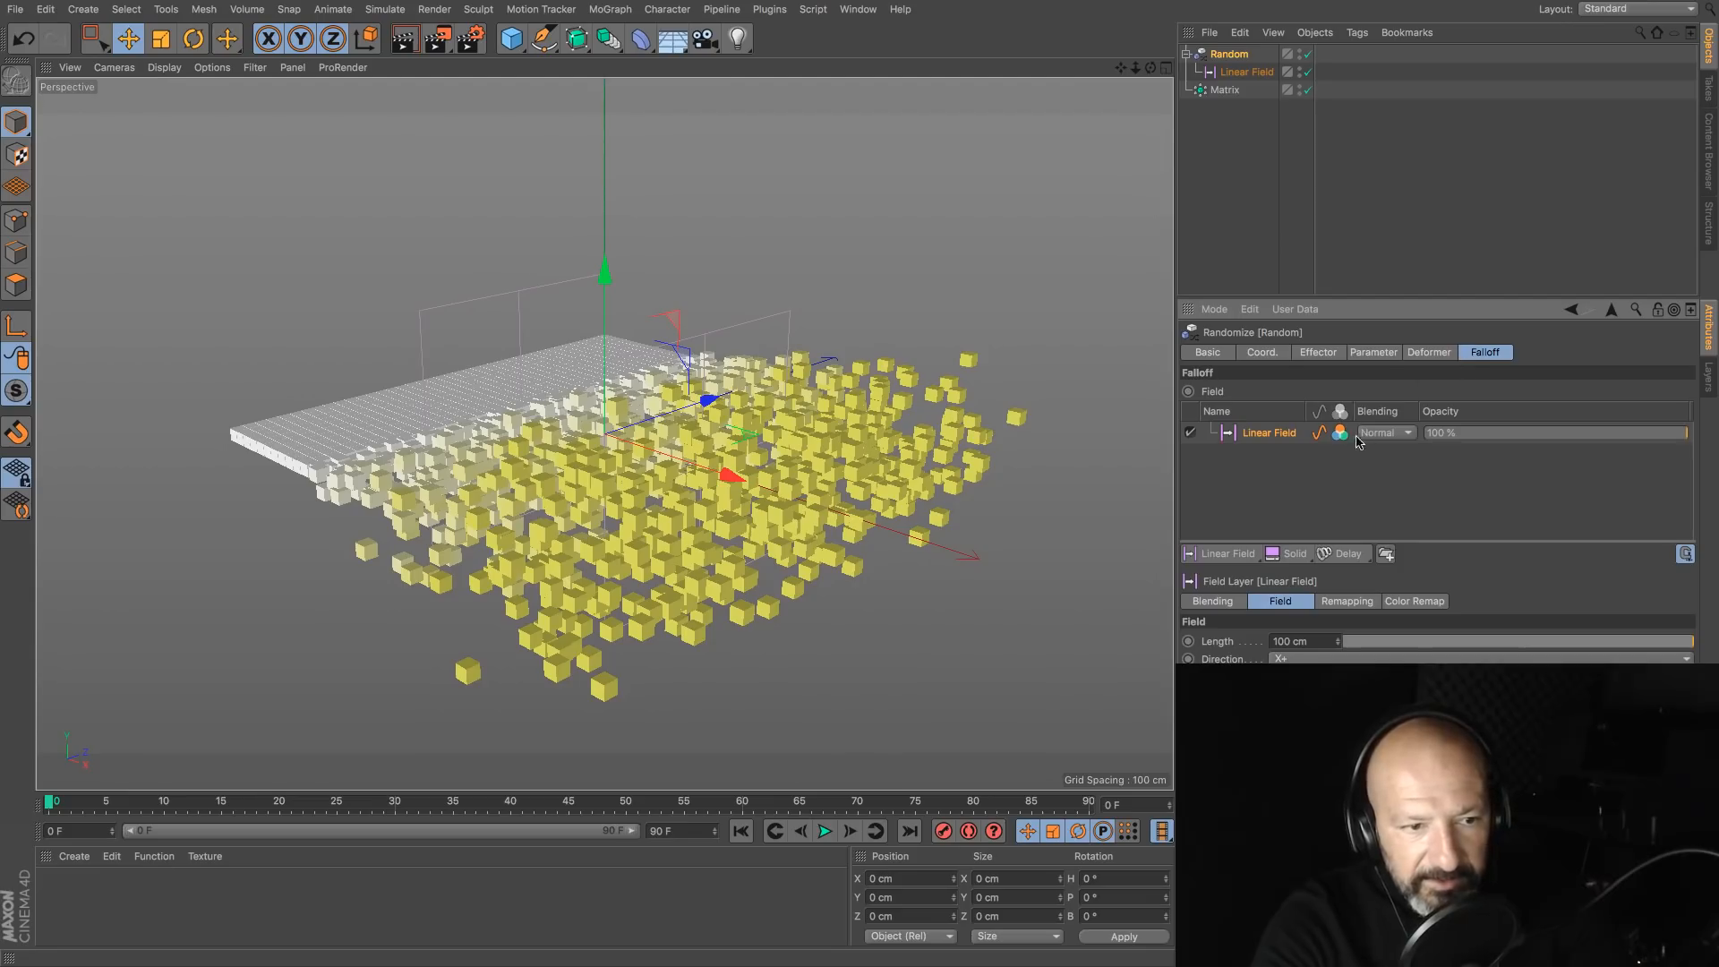
# Step: Display the Random effector's parameter and falloff settings together, with its Position transform disabled and Color Mode set to Off
pyautogui.keyDown('shift'); pyautogui.click(1332, 354); pyautogui.keyUp('shift')
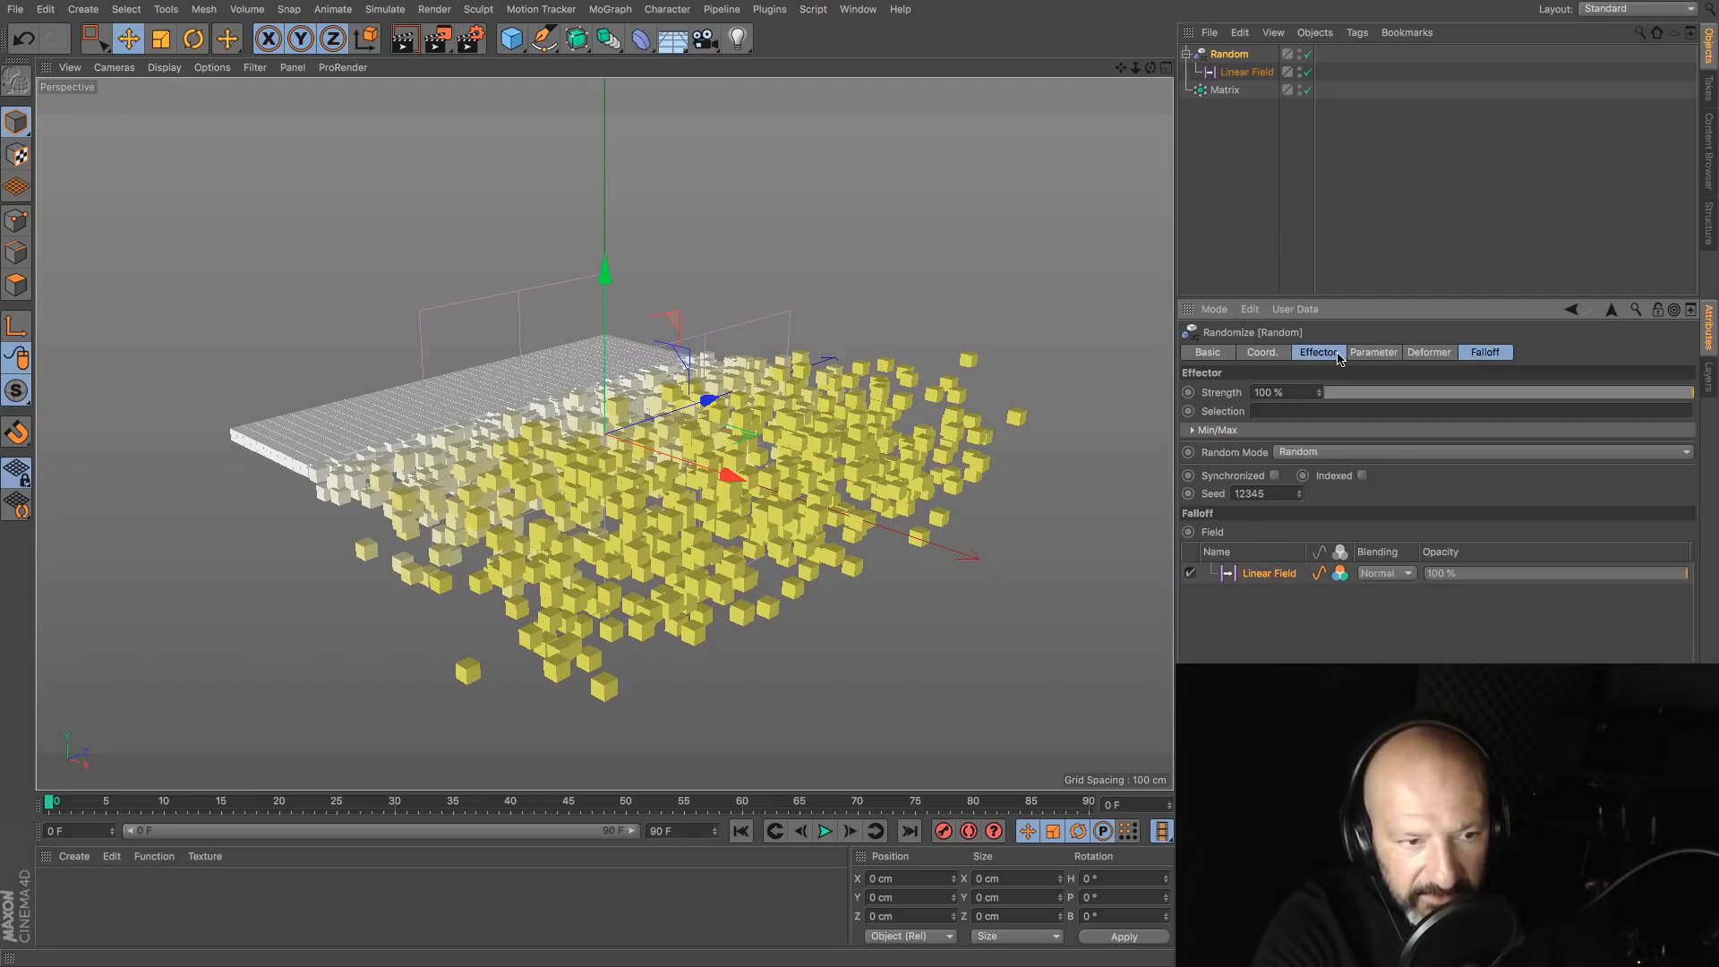
pyautogui.keyDown('shift'); pyautogui.click(1337, 354); pyautogui.keyUp('shift')
pyautogui.keyDown('shift'); pyautogui.click(1362, 354); pyautogui.keyUp('shift')
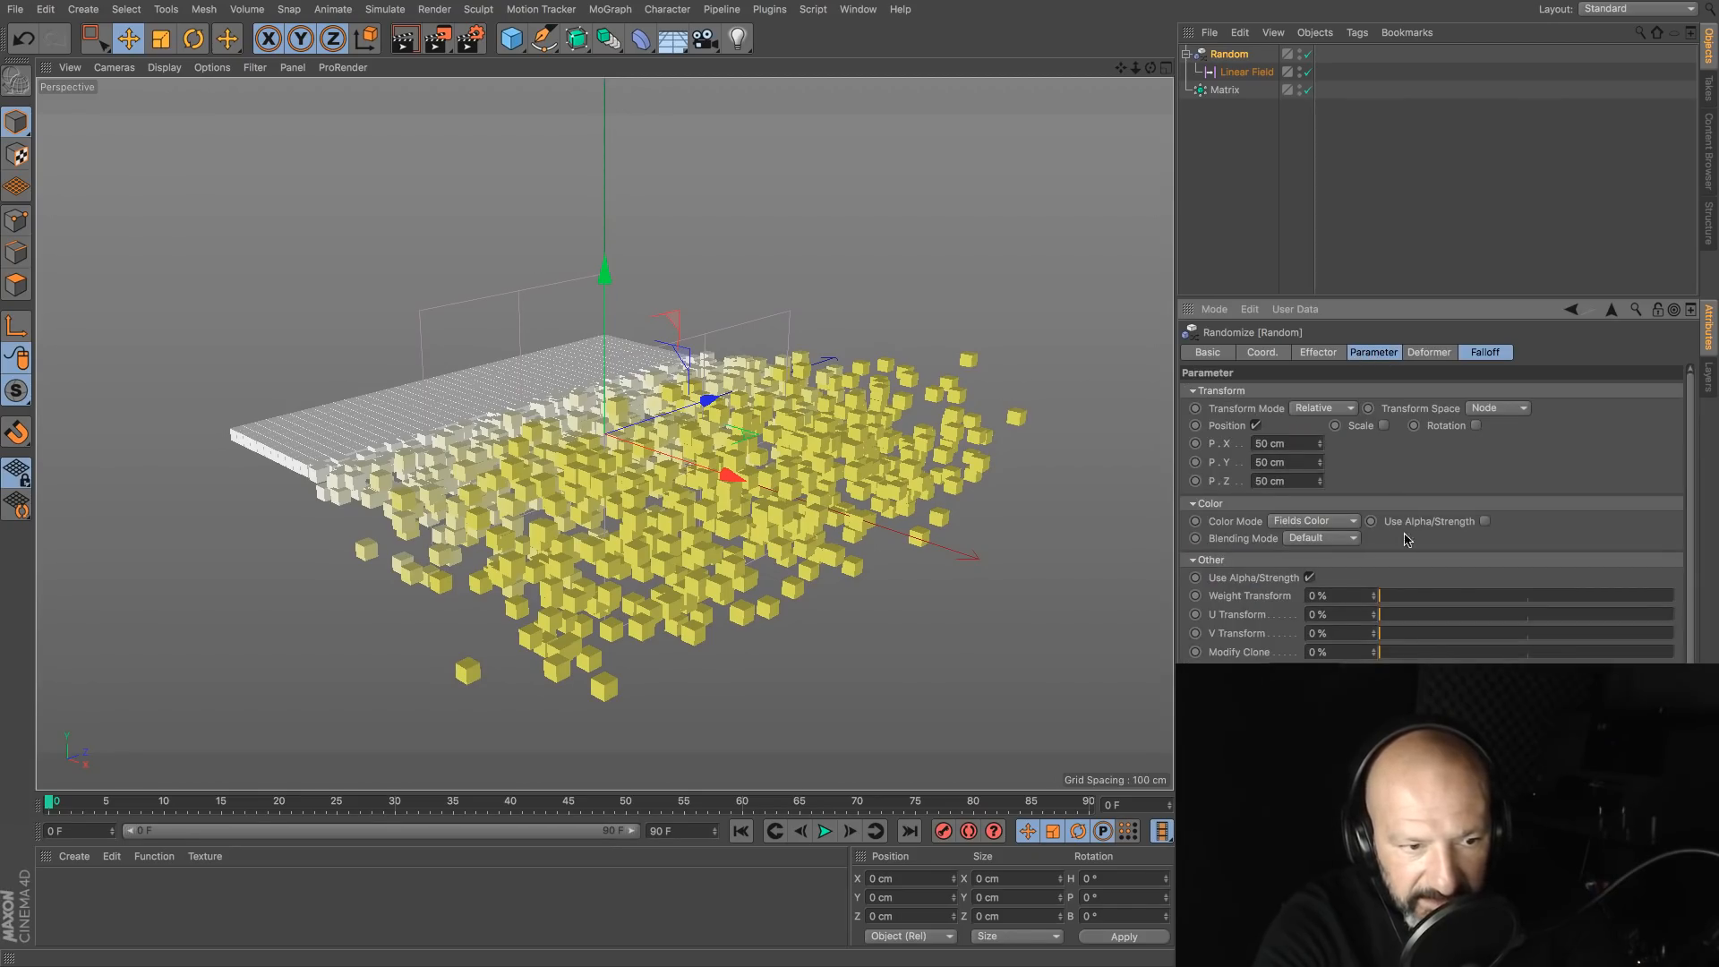
pyautogui.click(1256, 426)
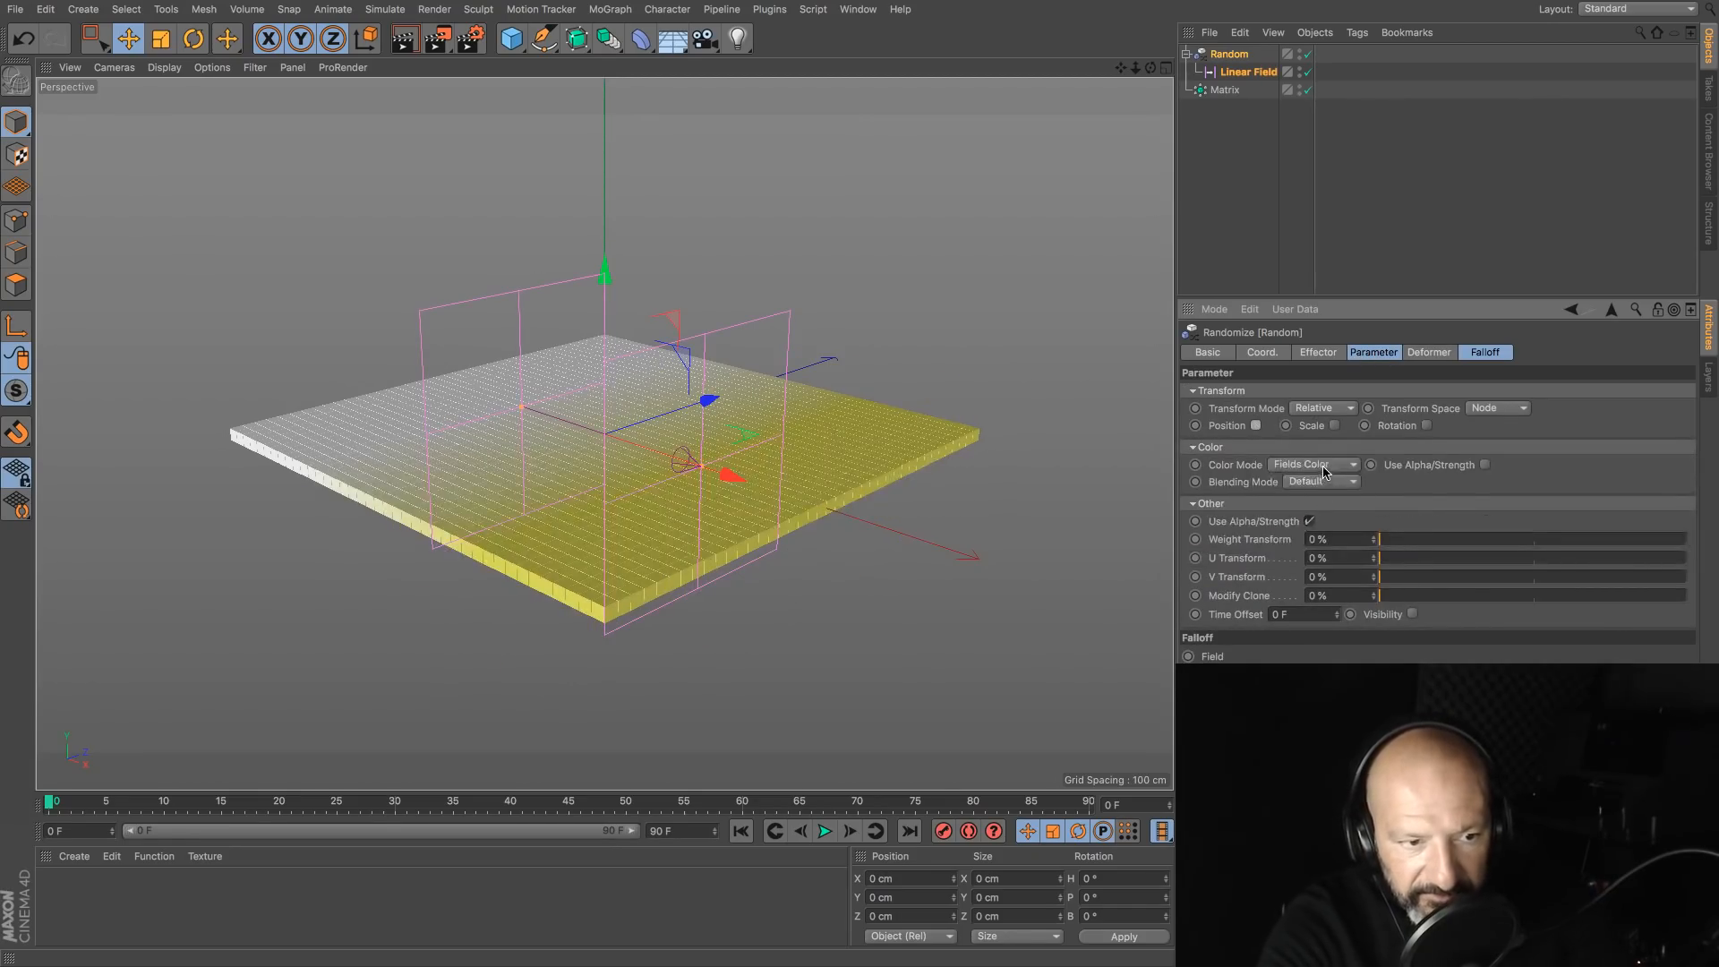
pyautogui.click(1323, 464)
pyautogui.click(1331, 486)
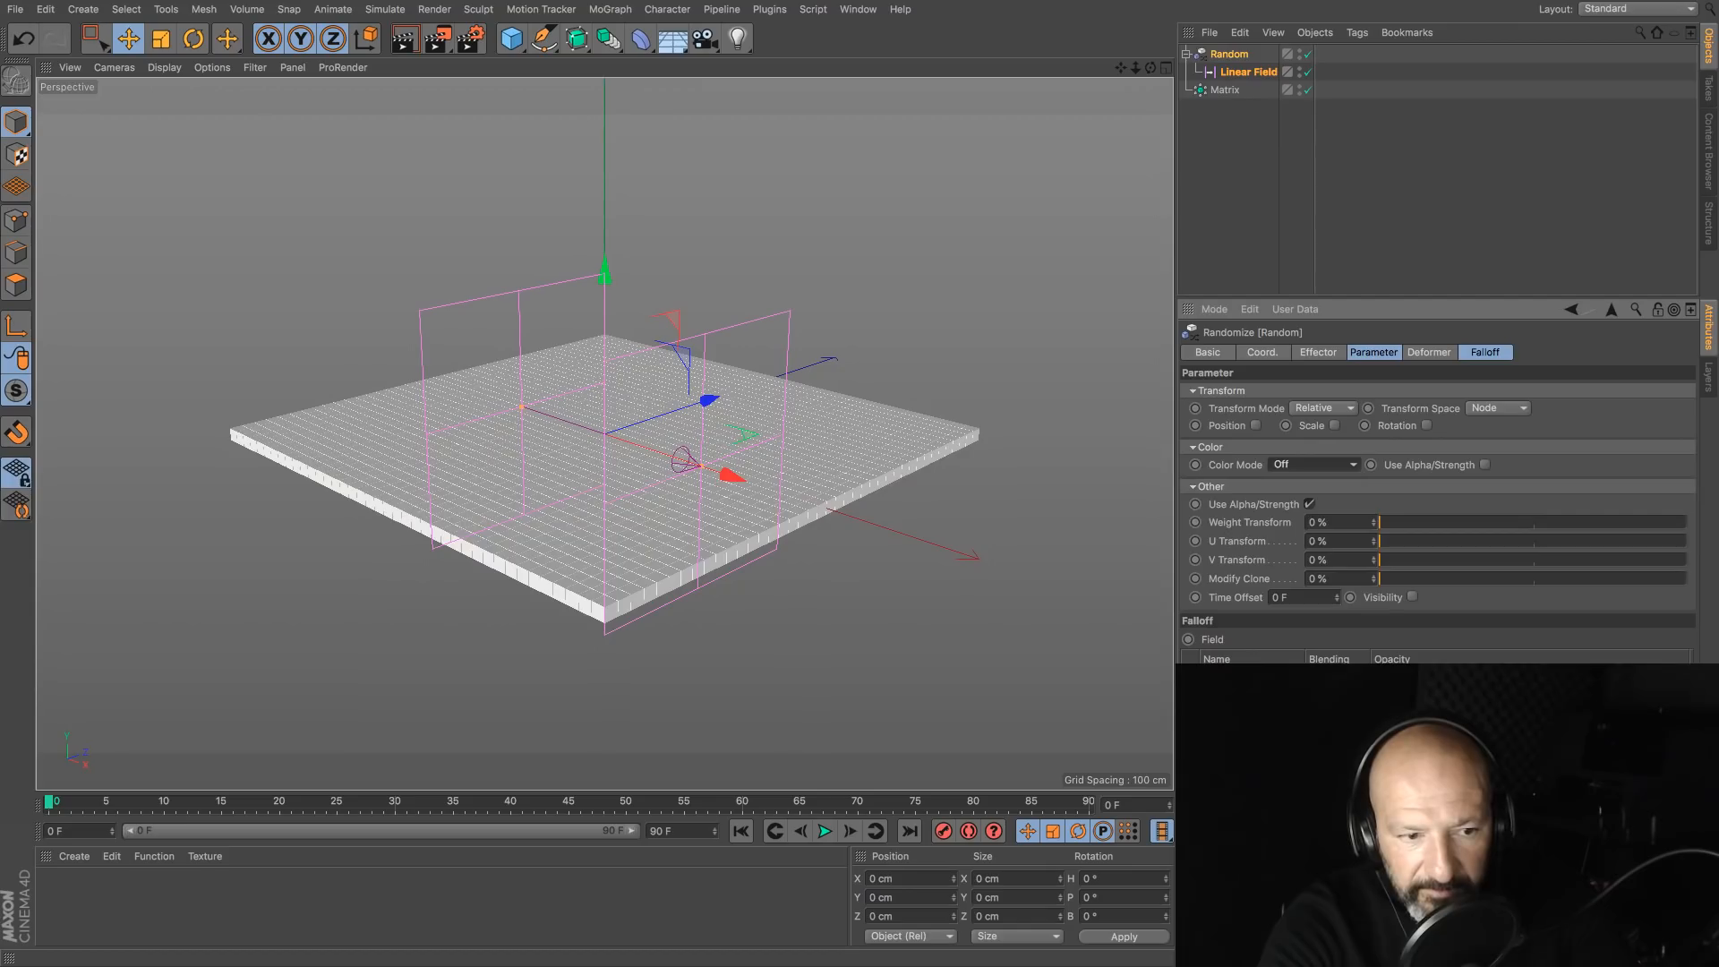
# Step: Set the Random effector's color mode to Fields Color and enable its position transform
pyautogui.click(1313, 466)
pyautogui.click(1323, 526)
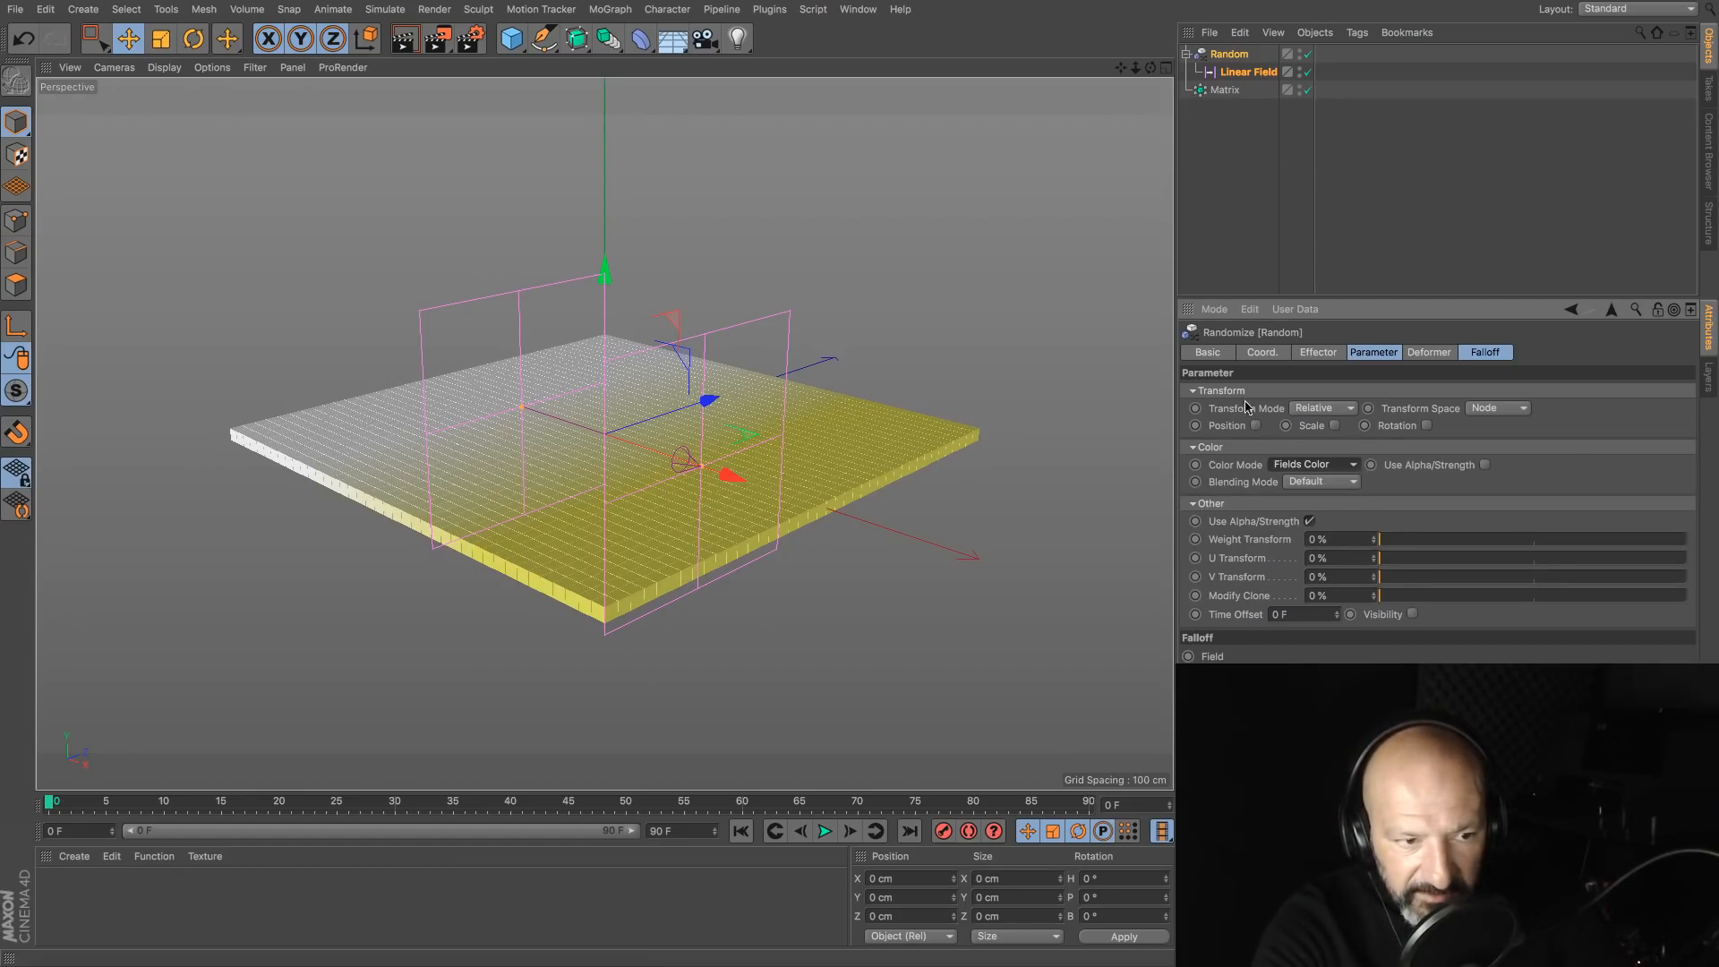
pyautogui.click(1256, 426)
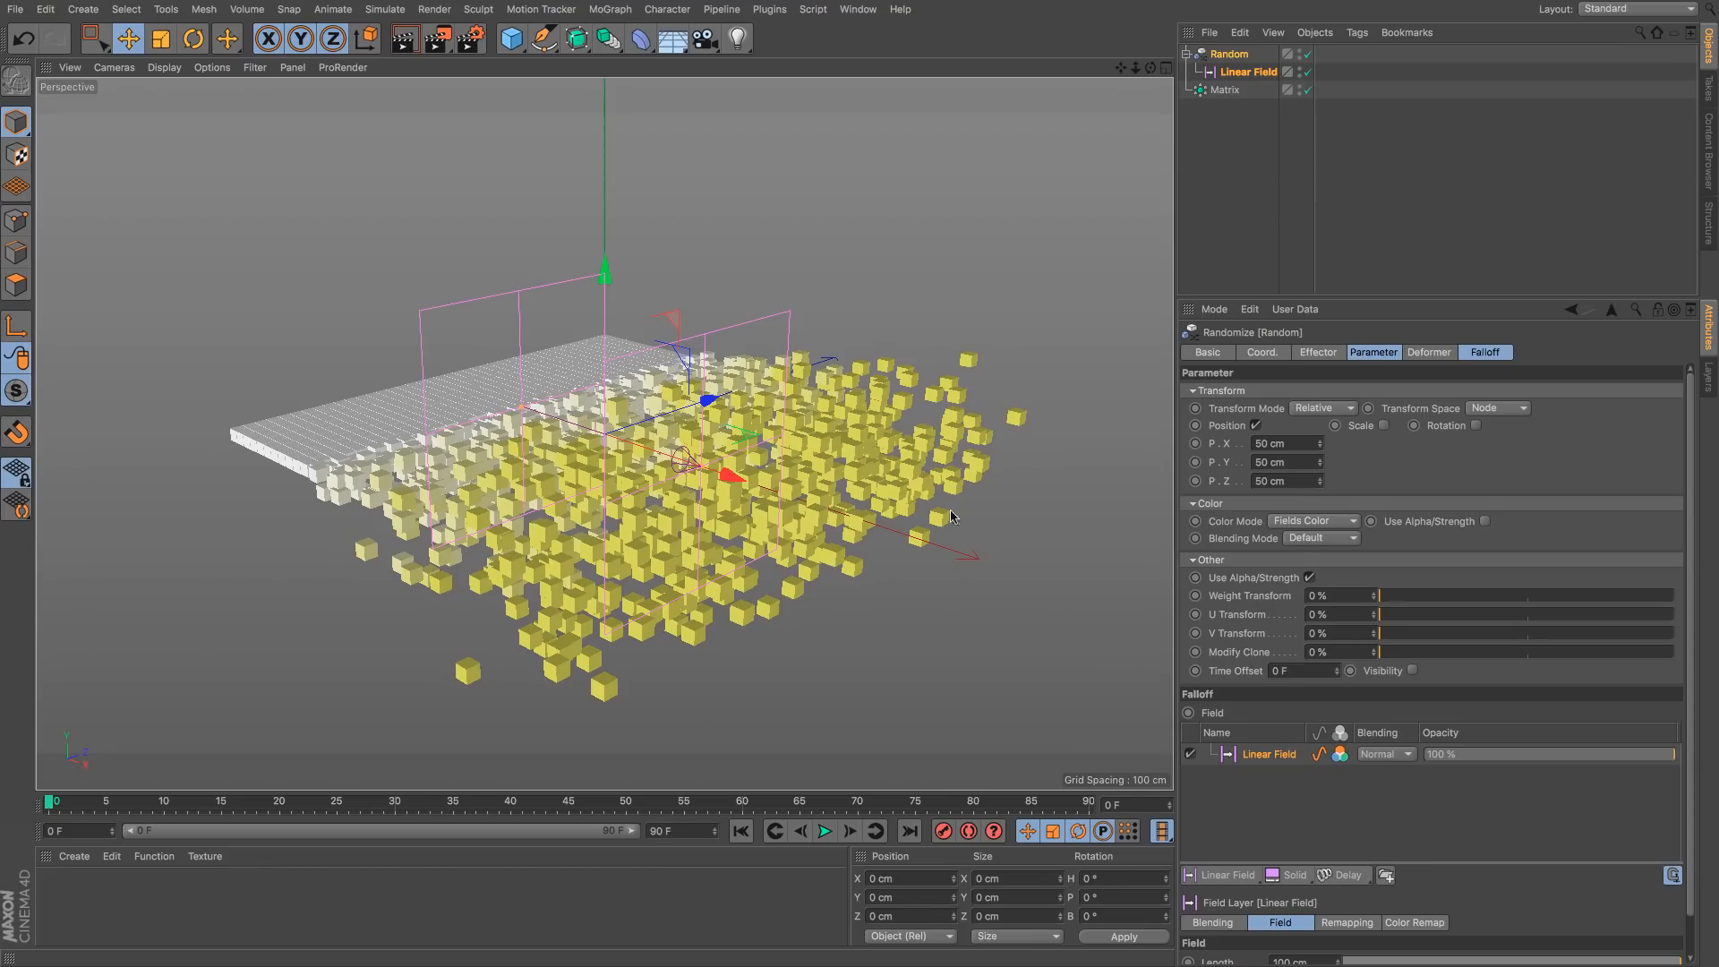
# Step: Switch the Linear Field's color and value contributions off and back on to compare them, and review the available color modes
pyautogui.click(1340, 755)
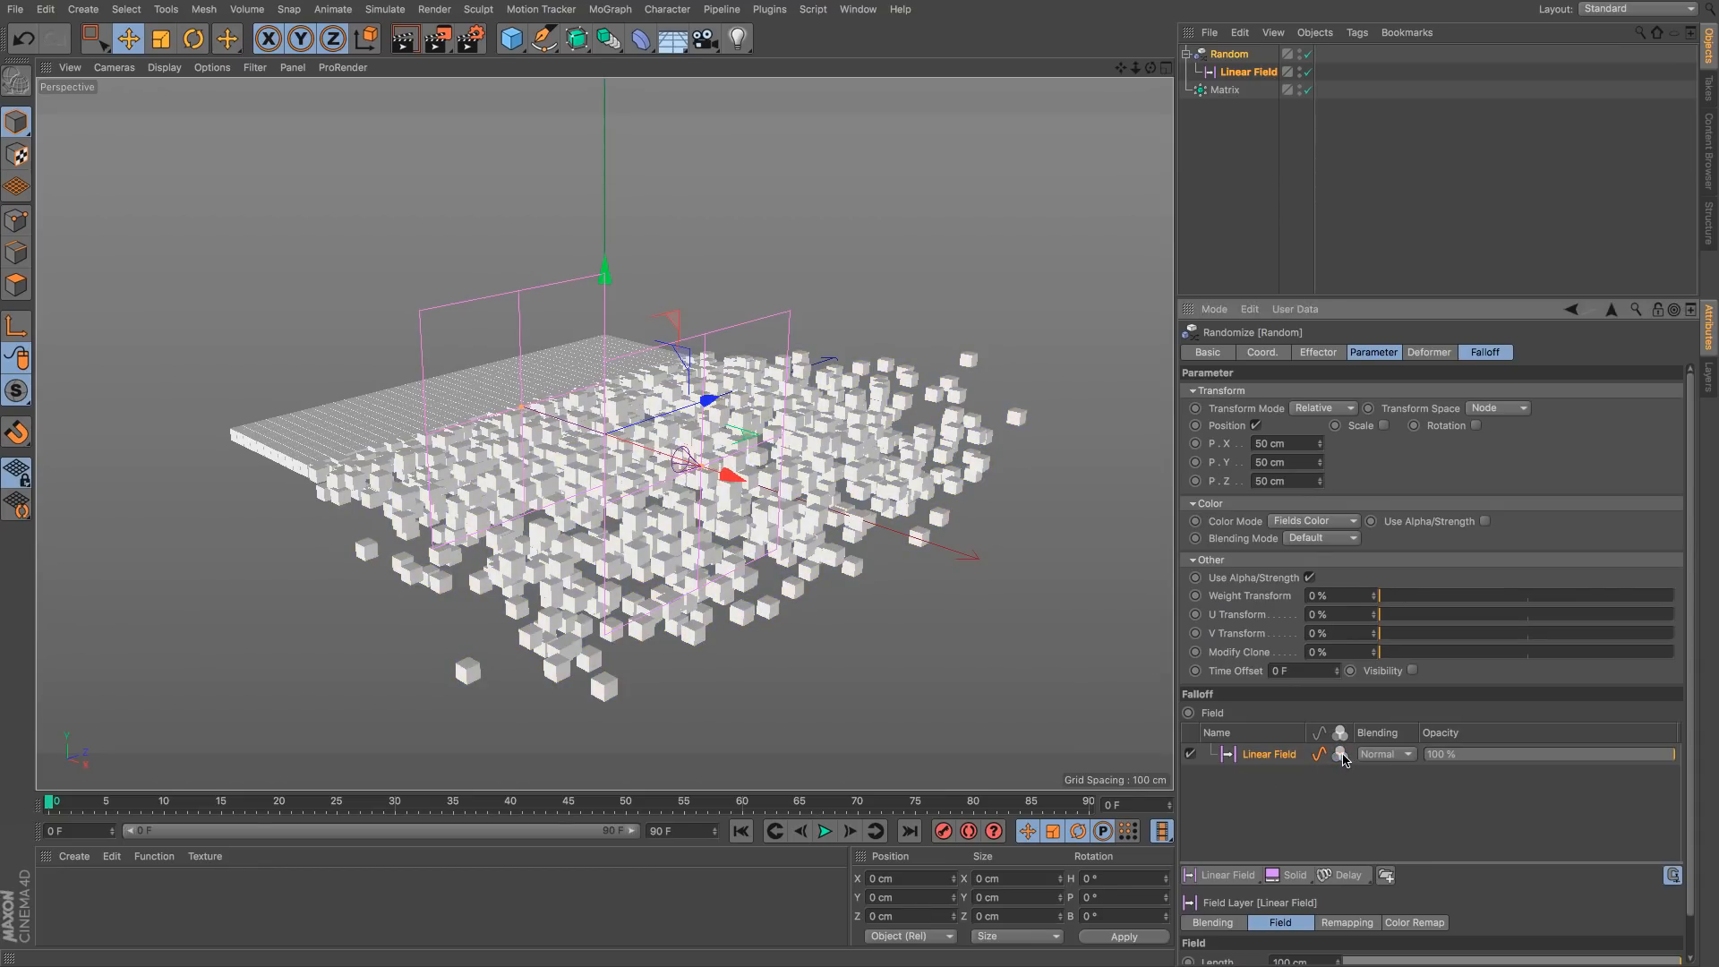
pyautogui.click(1340, 755)
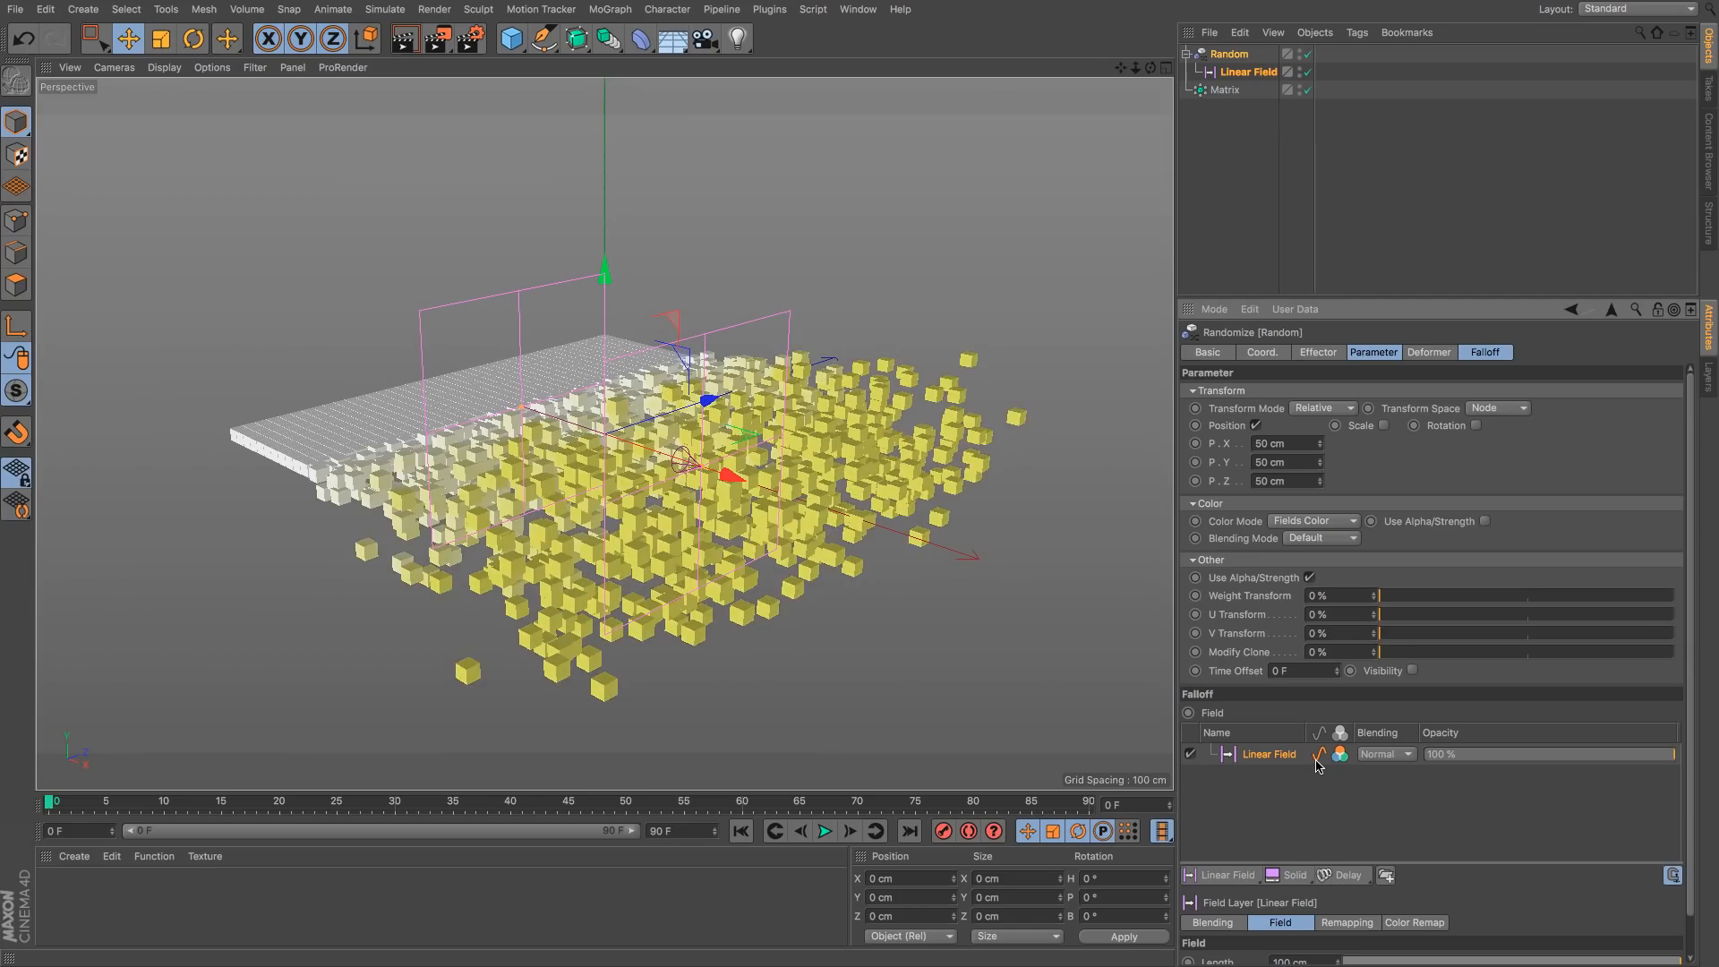
pyautogui.click(1319, 756)
pyautogui.click(1318, 756)
pyautogui.click(1312, 521)
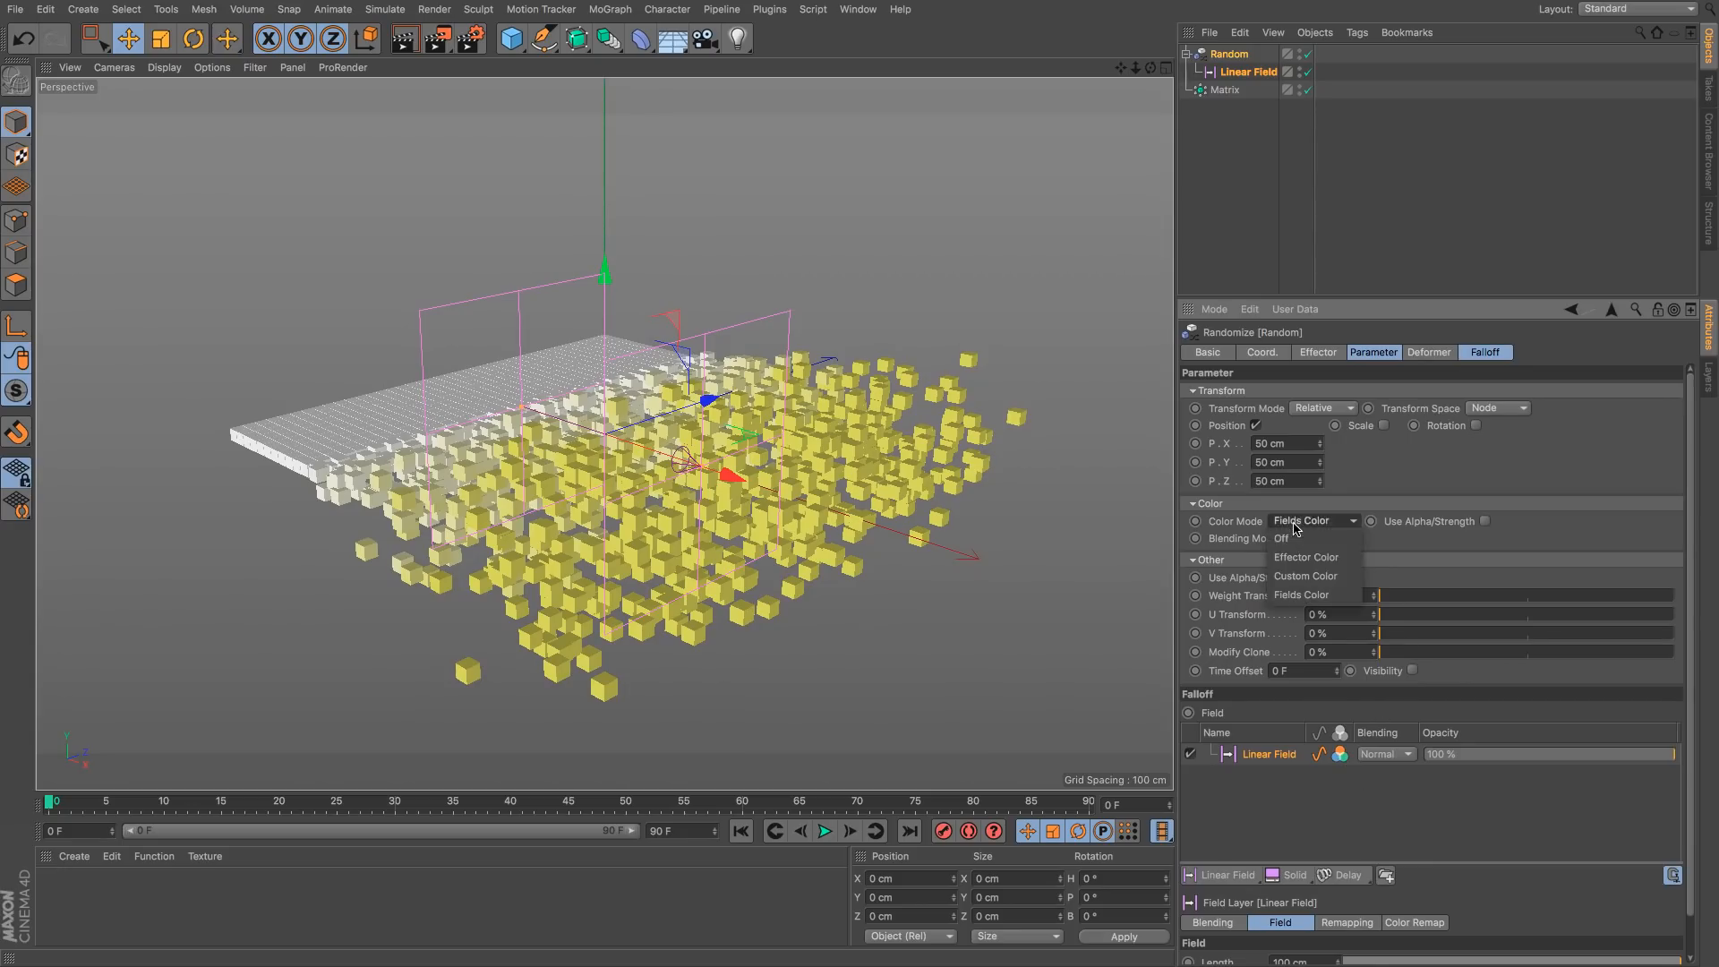
pyautogui.click(1405, 795)
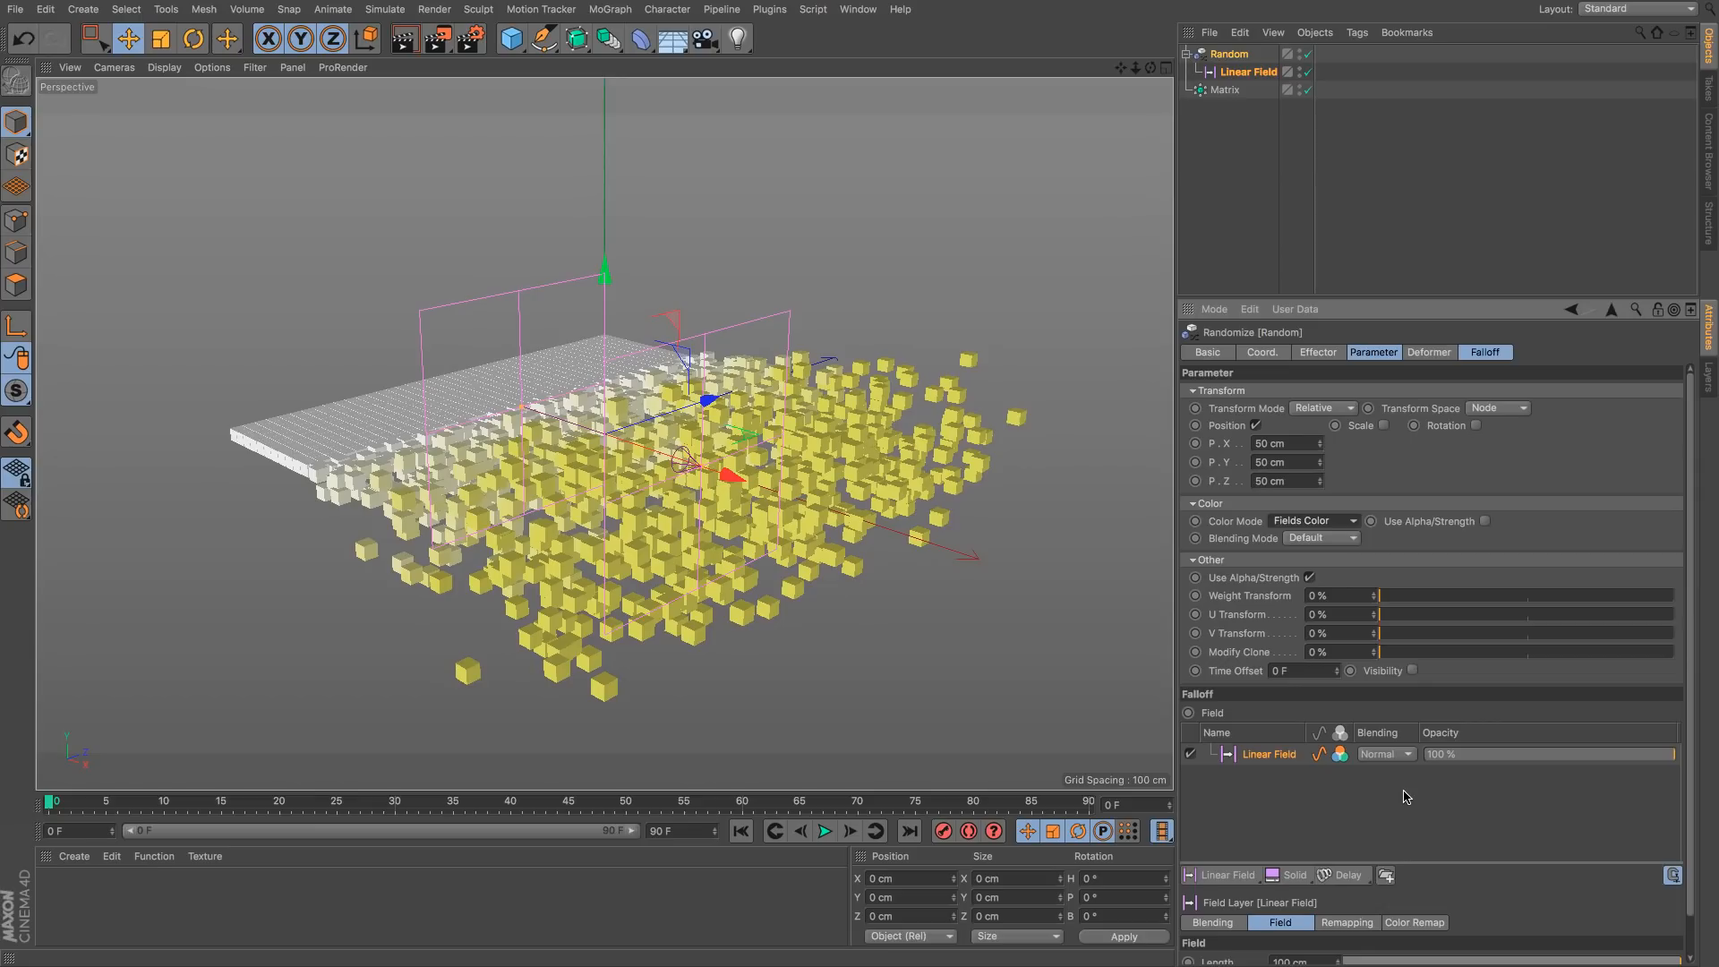
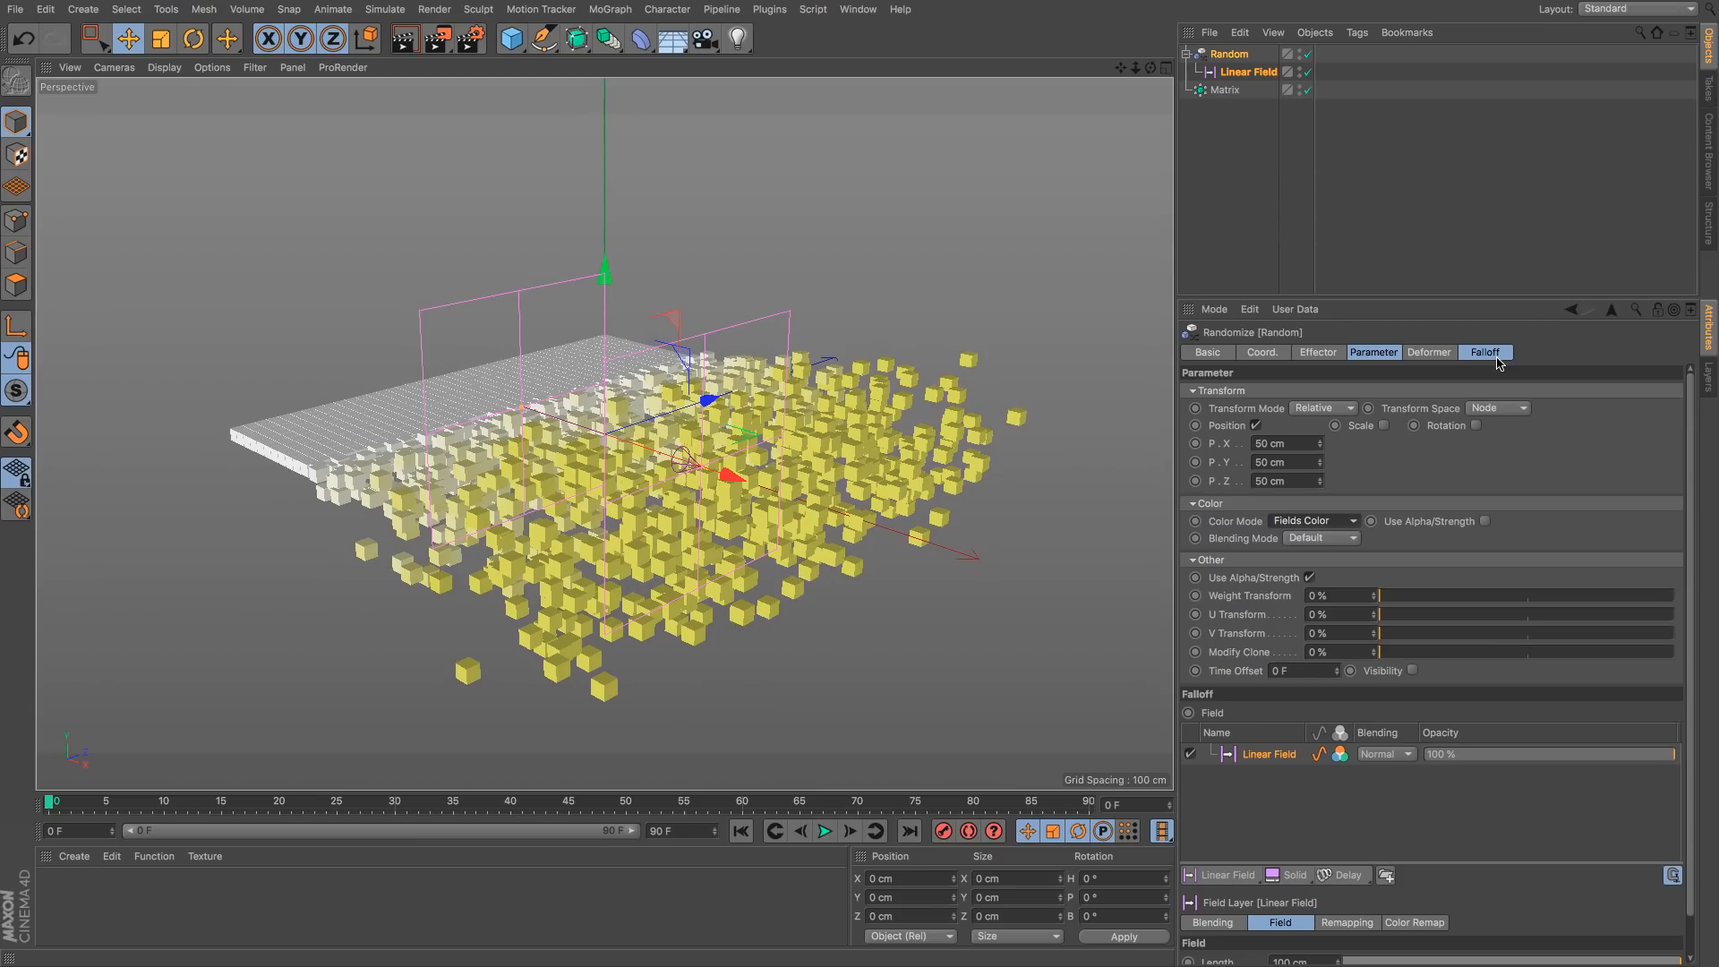
# Step: Delete the material tags and the polygon selection tag from the Extrude object of the Goo lettering
pyautogui.click(1225, 163)
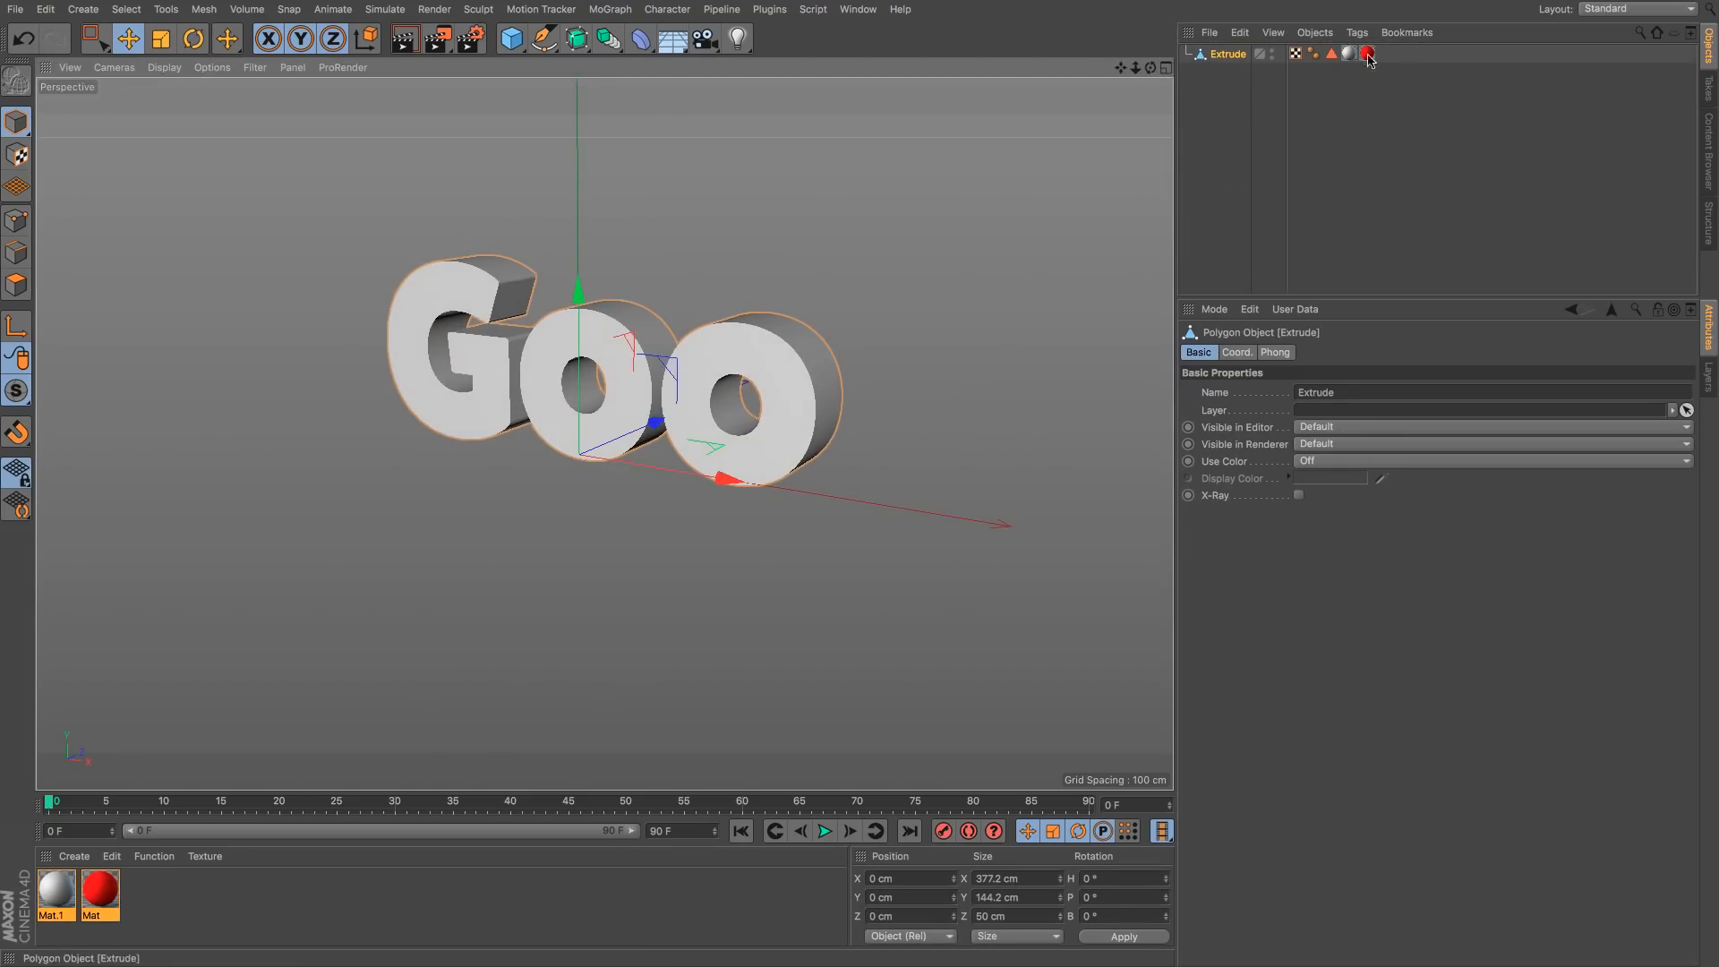
pyautogui.click(1366, 54)
pyautogui.press('Delete')
pyautogui.click(1348, 54)
pyautogui.press('Delete')
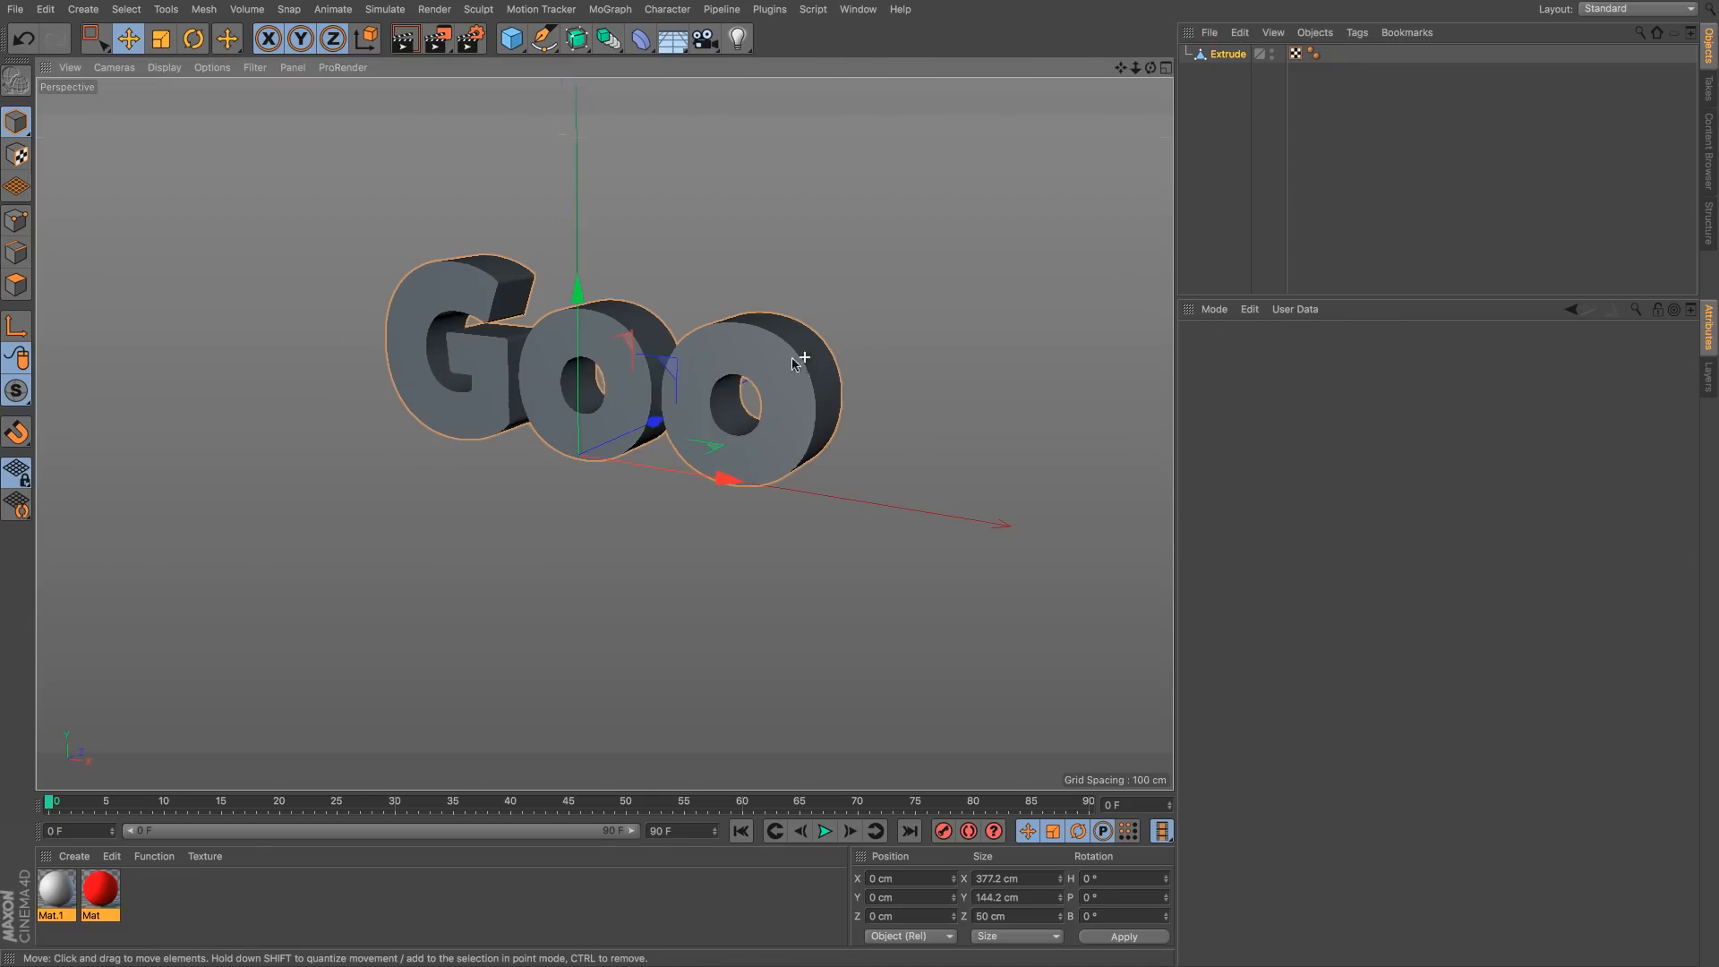
# Step: Display the mesh lines over the shaded Goo letters in the perspective view
pyautogui.moveTo(802, 362)
pyautogui.keyDown('alt'); pyautogui.mouseDown()
pyautogui.moveTo(729, 402)
pyautogui.moveTo(827, 348)
pyautogui.moveTo(851, 414)
pyautogui.moveTo(837, 352)
pyautogui.mouseUp(); pyautogui.keyUp('alt')
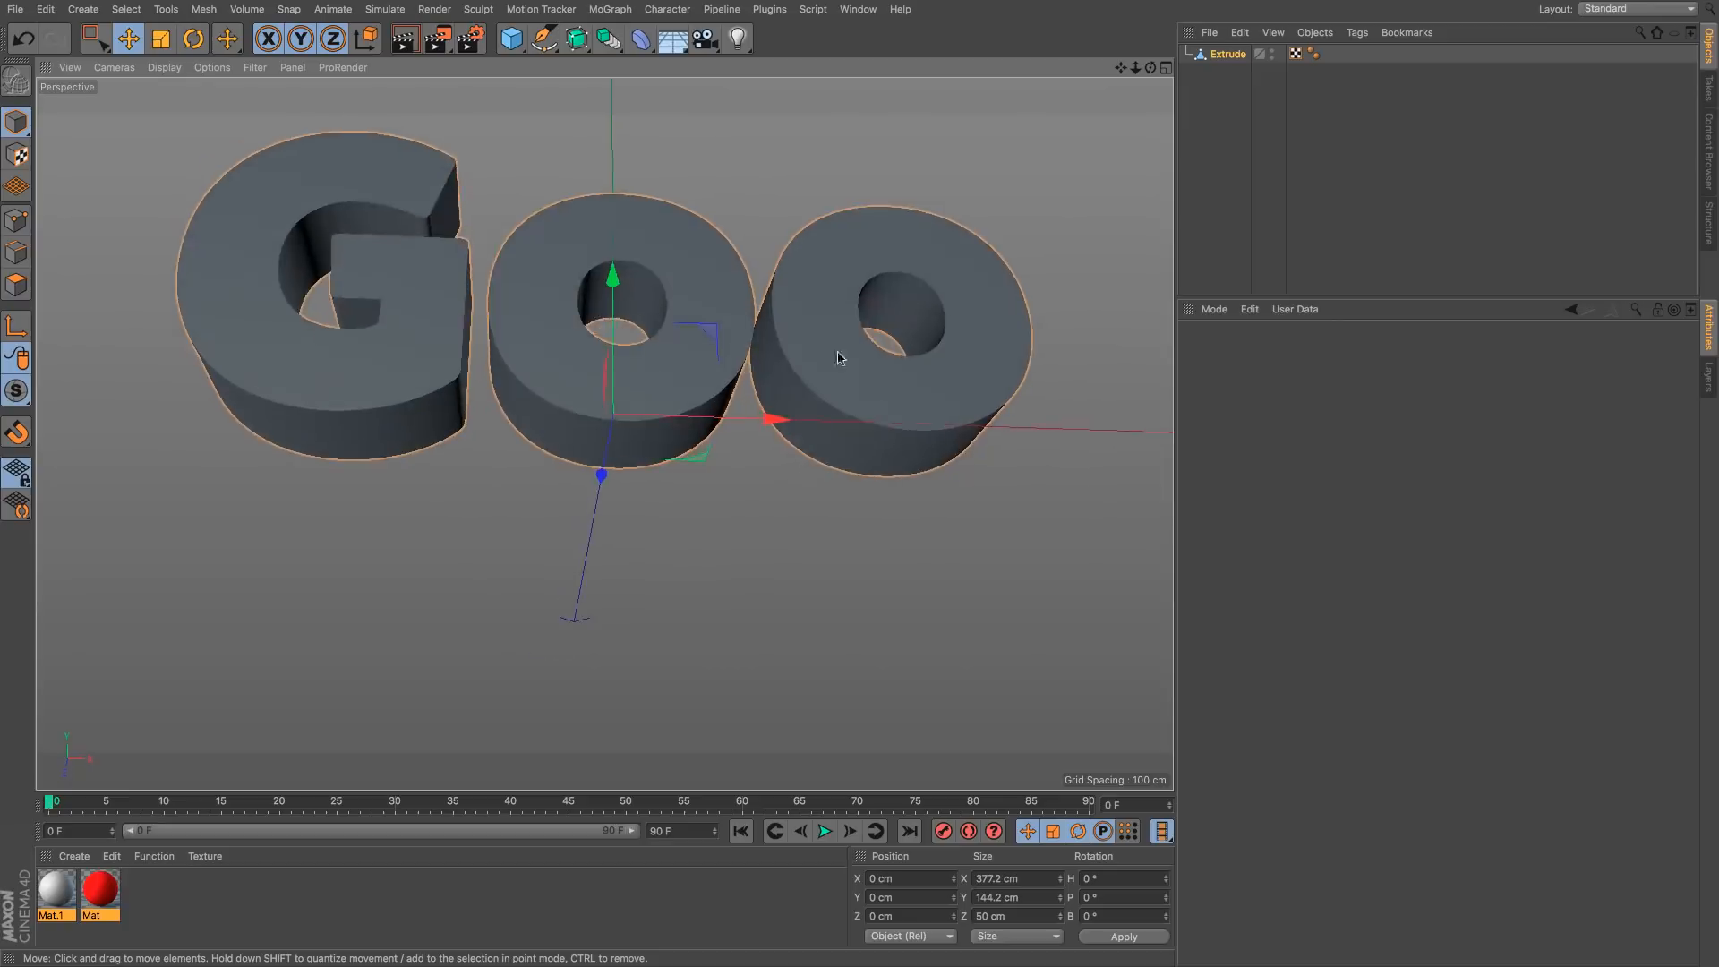
pyautogui.click(164, 67)
pyautogui.click(192, 111)
pyautogui.keyDown('alt'); pyautogui.moveTo(736, 371); pyautogui.dragTo(763, 397, button='middle'); pyautogui.keyUp('alt')
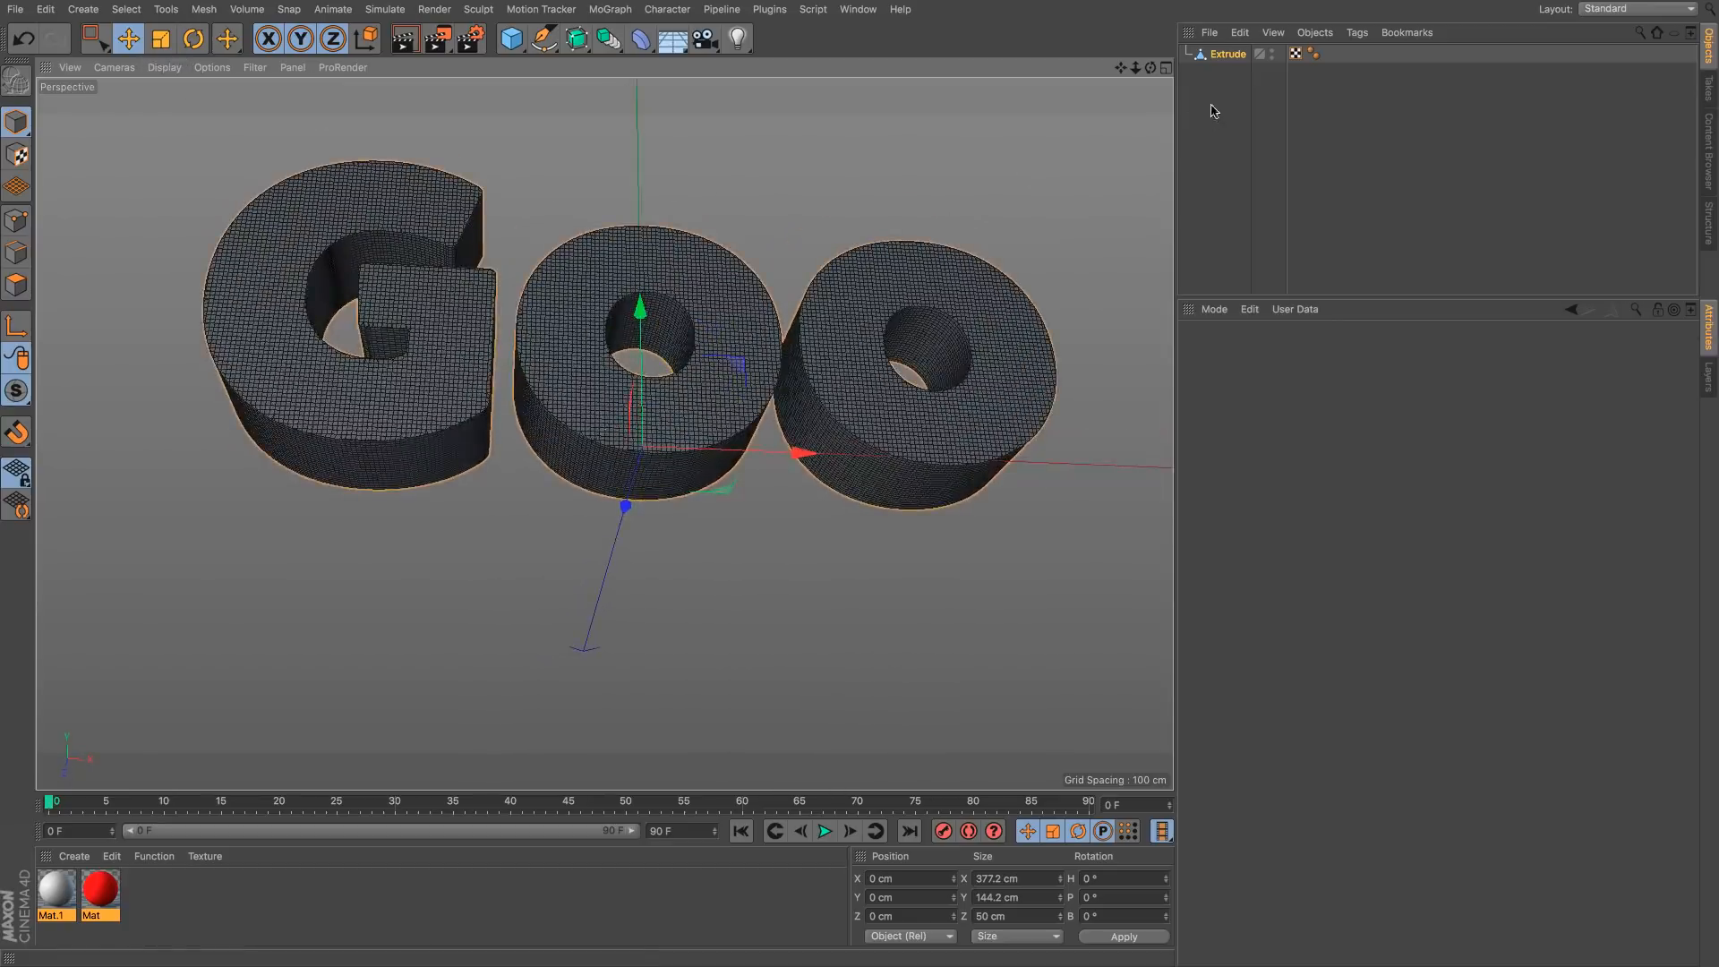
pyautogui.moveTo(938, 443)
pyautogui.keyDown('alt'); pyautogui.mouseDown()
pyautogui.moveTo(921, 433)
pyautogui.moveTo(928, 526)
pyautogui.moveTo(922, 433)
pyautogui.moveTo(944, 443)
pyautogui.mouseUp(); pyautogui.keyUp('alt')
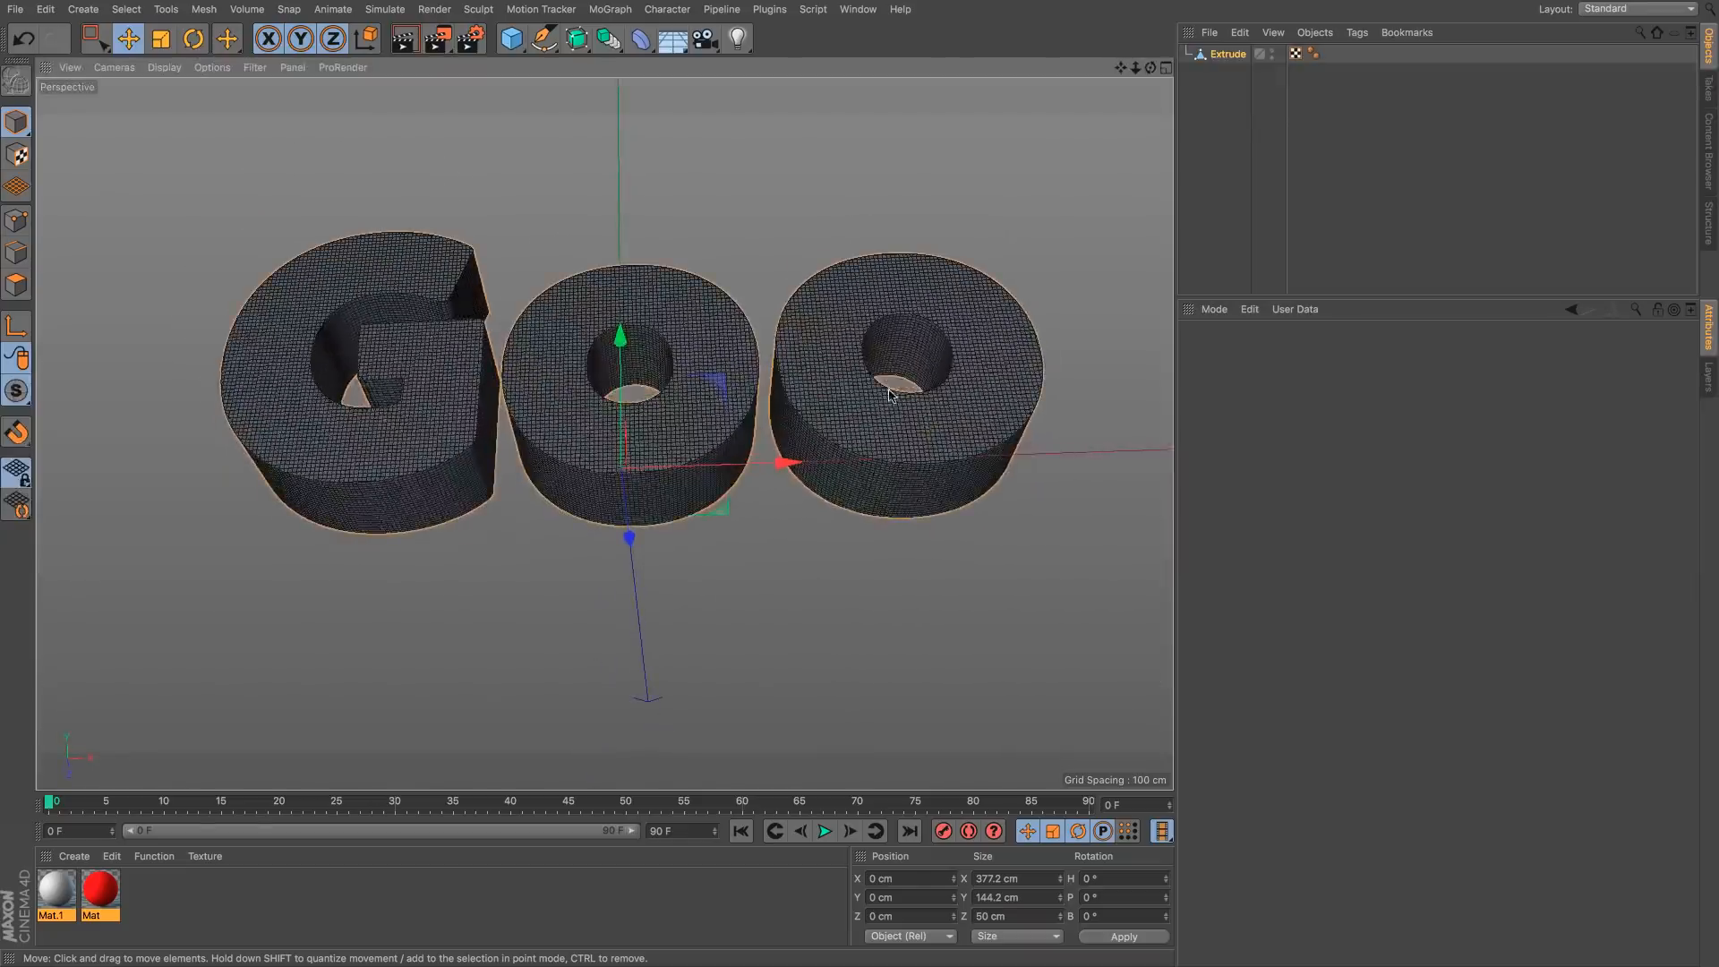
# Step: Add a Plain effector and set its position offset to 0 cm in Y and 50 cm in Z
pyautogui.click(609, 9)
pyautogui.moveTo(667, 36)
pyautogui.click(794, 66)
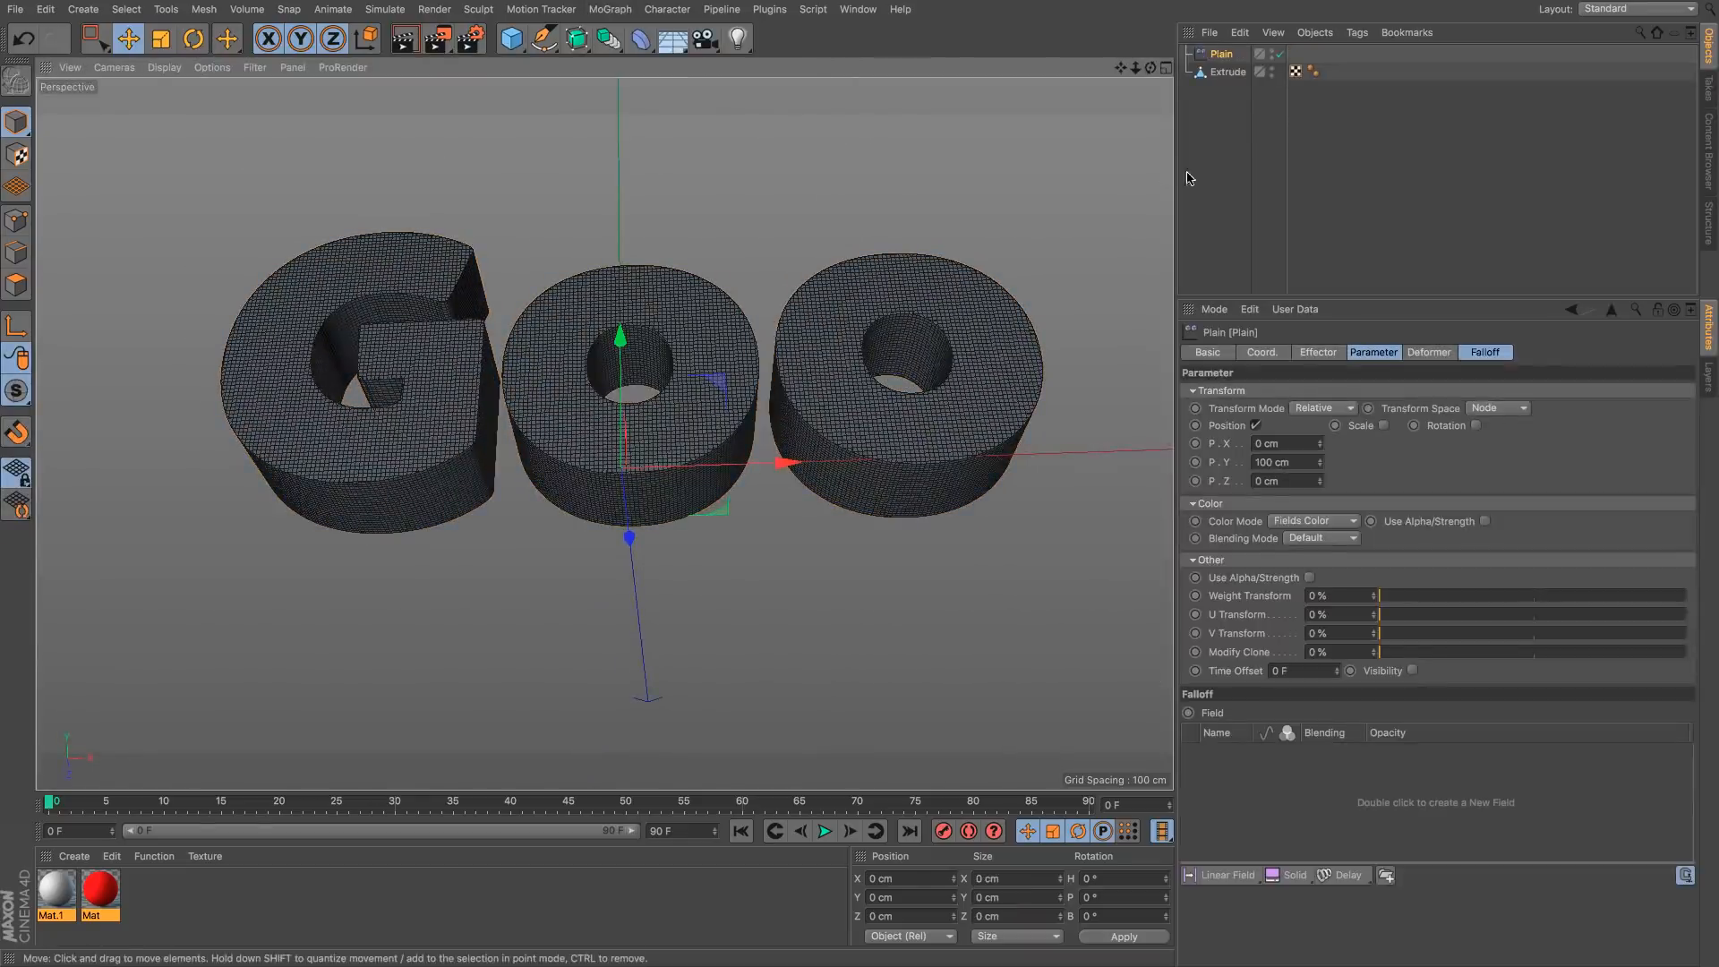
pyautogui.doubleClick(1302, 461)
pyautogui.write('0')
pyautogui.press('Tab')
pyautogui.write('50')
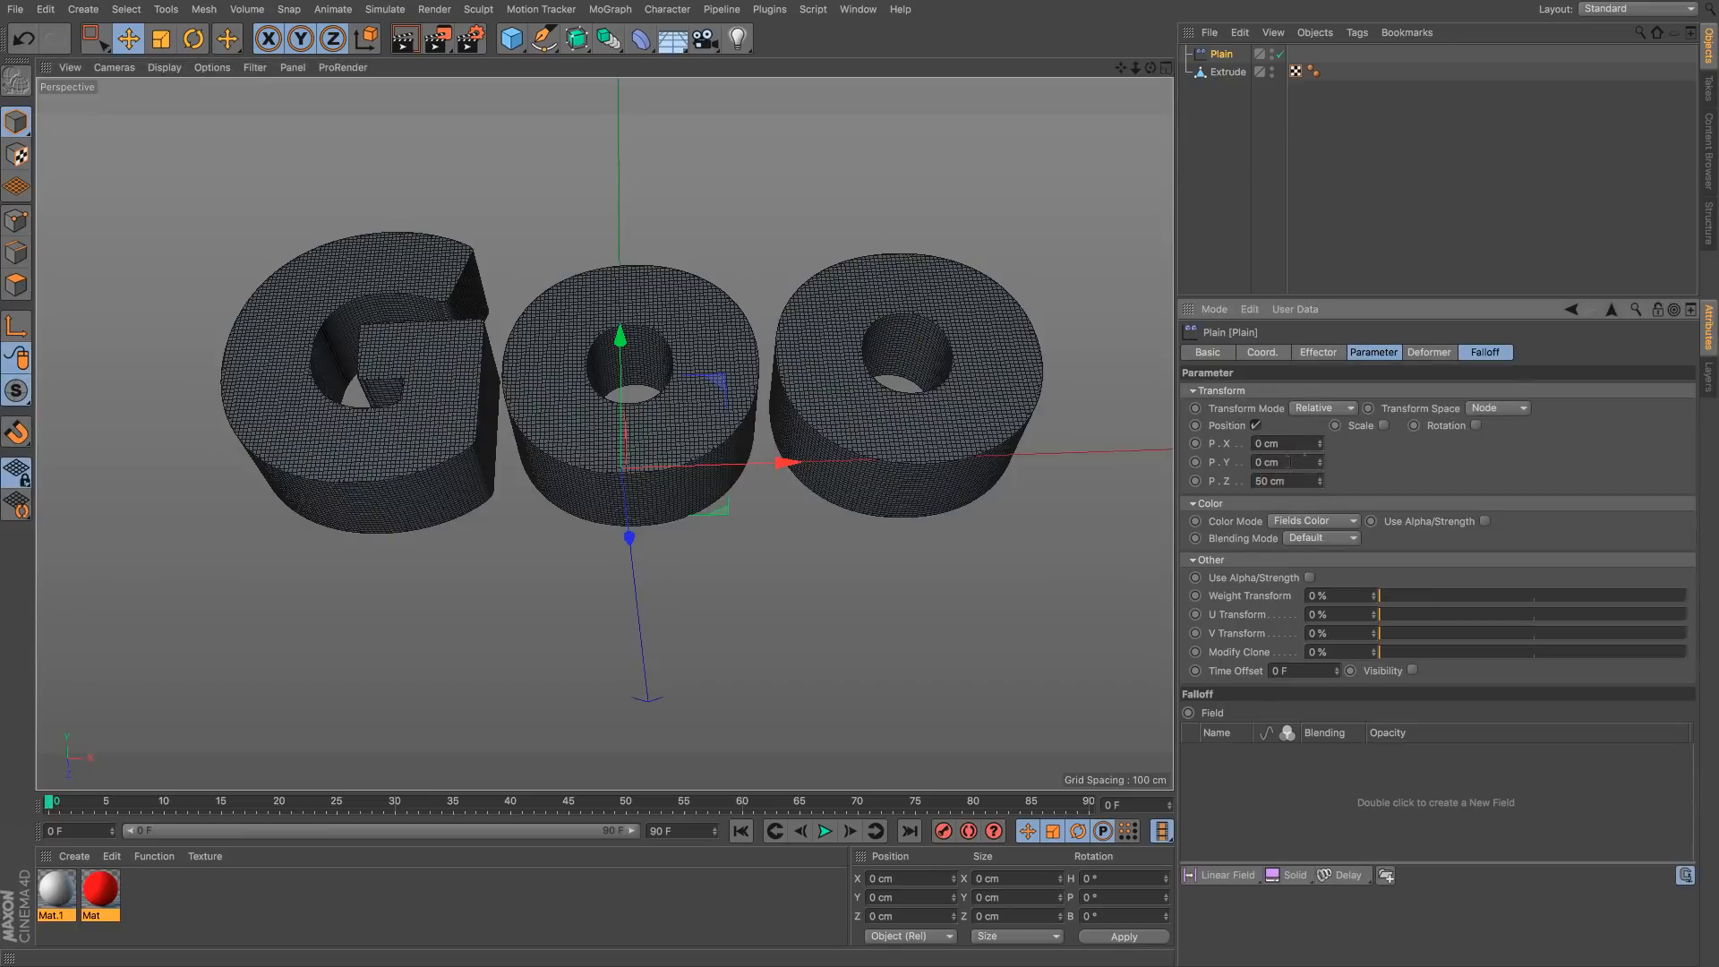
# Step: Make the Plain effector a child of the Extrude object and set its deformation to Point
pyautogui.click(1484, 353)
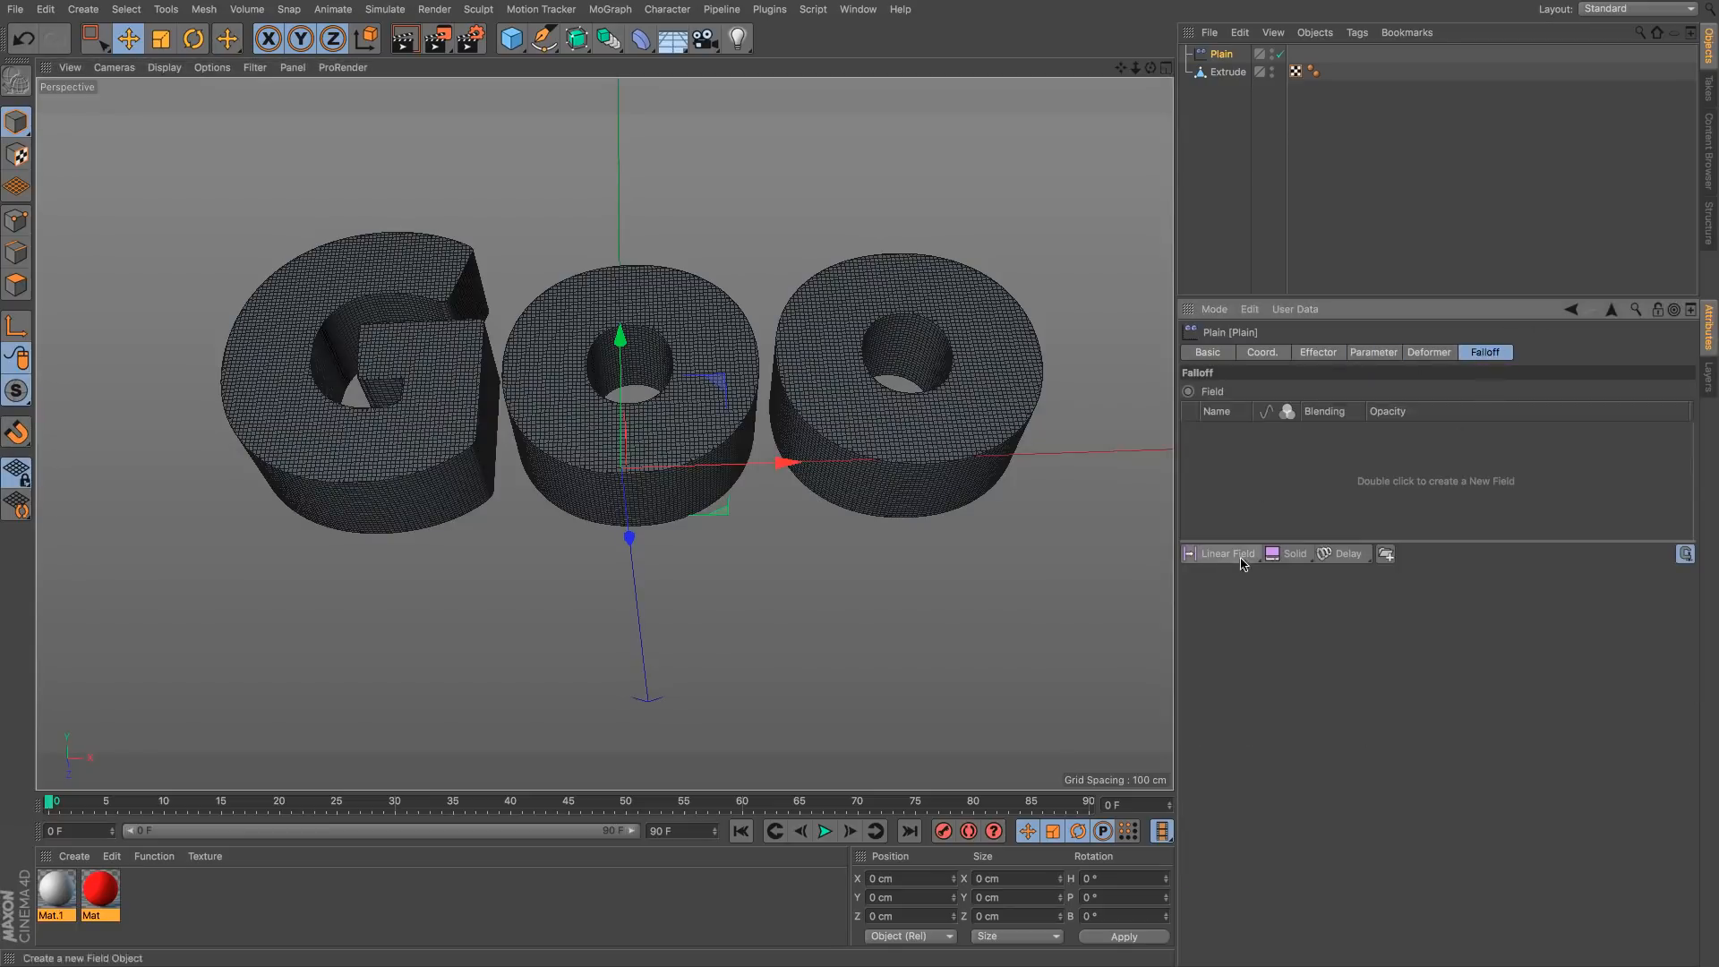
pyautogui.moveTo(1221, 54); pyautogui.dragTo(1227, 72)
pyautogui.click(1428, 352)
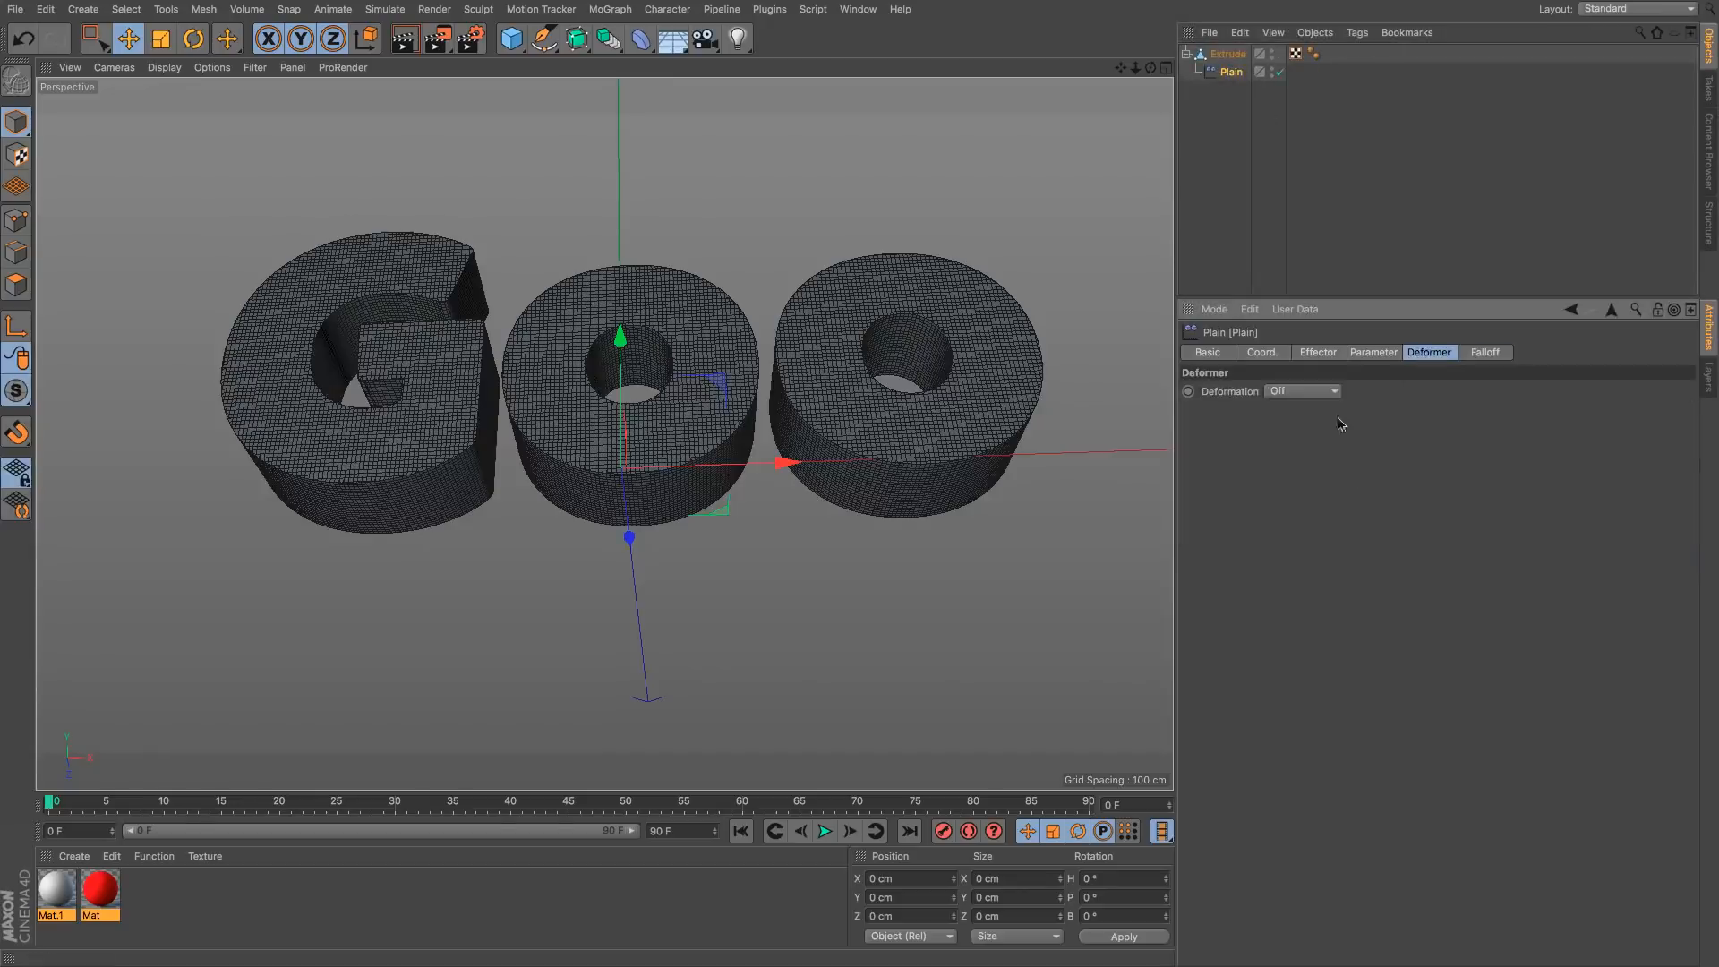
pyautogui.click(1284, 392)
pyautogui.click(1298, 448)
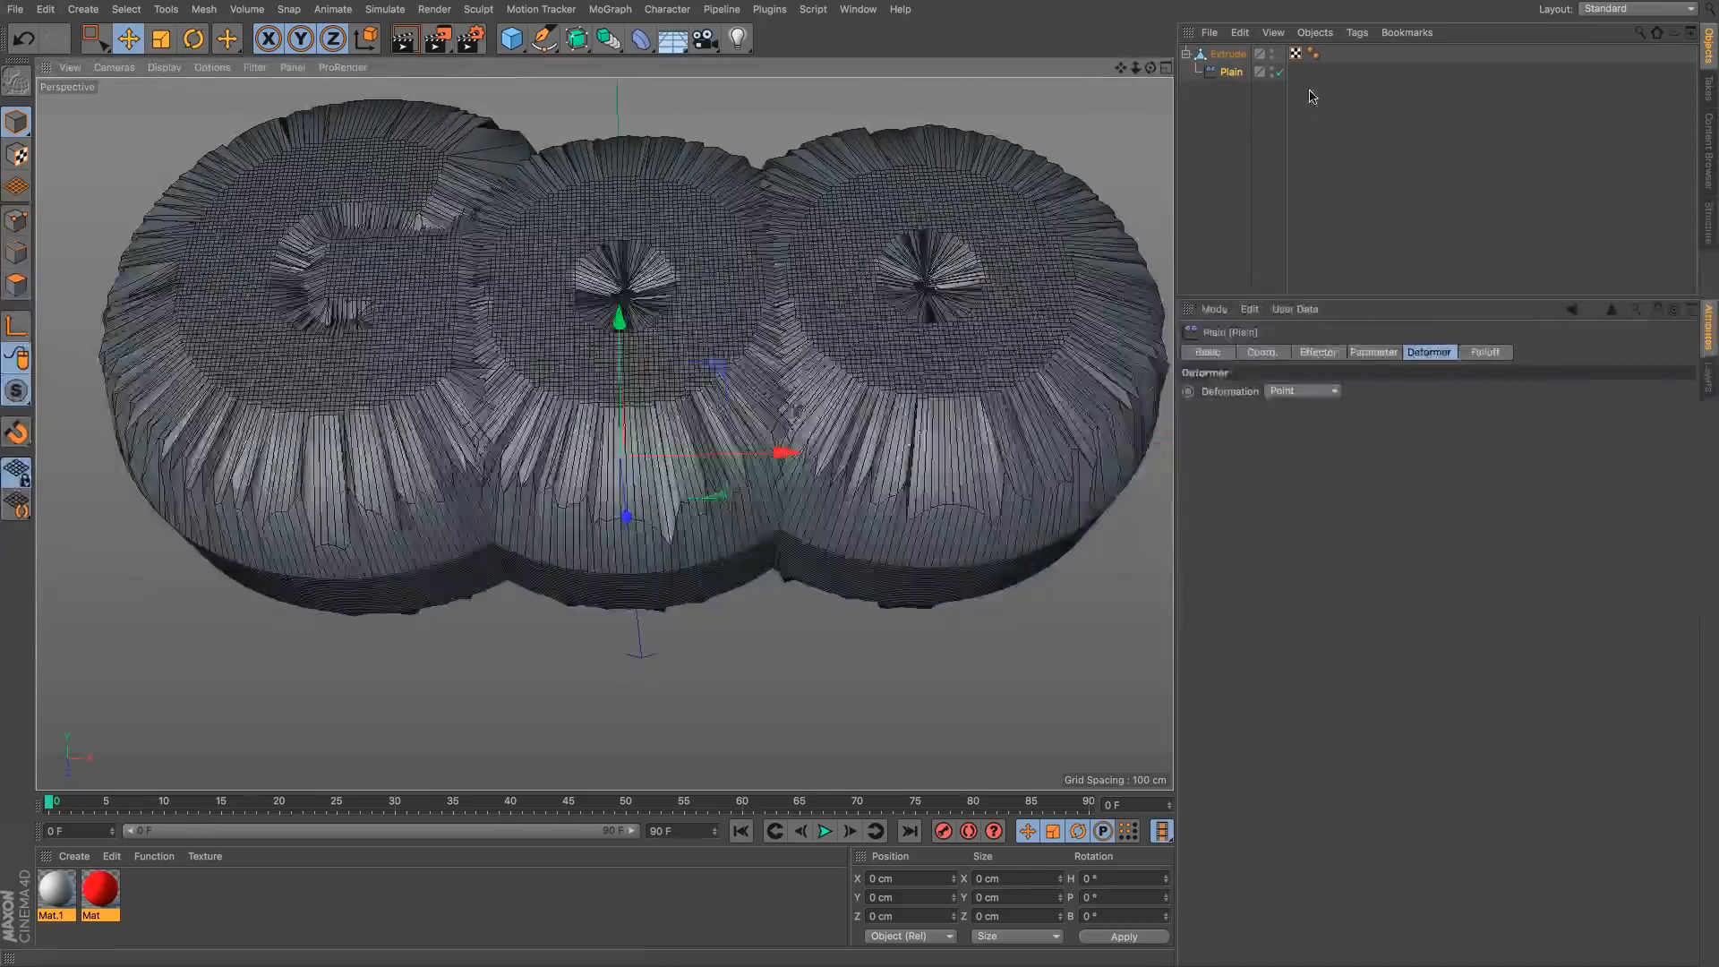
# Step: Add a Linear Field to the Plain effector's falloff and set its direction to Y-
pyautogui.click(1484, 352)
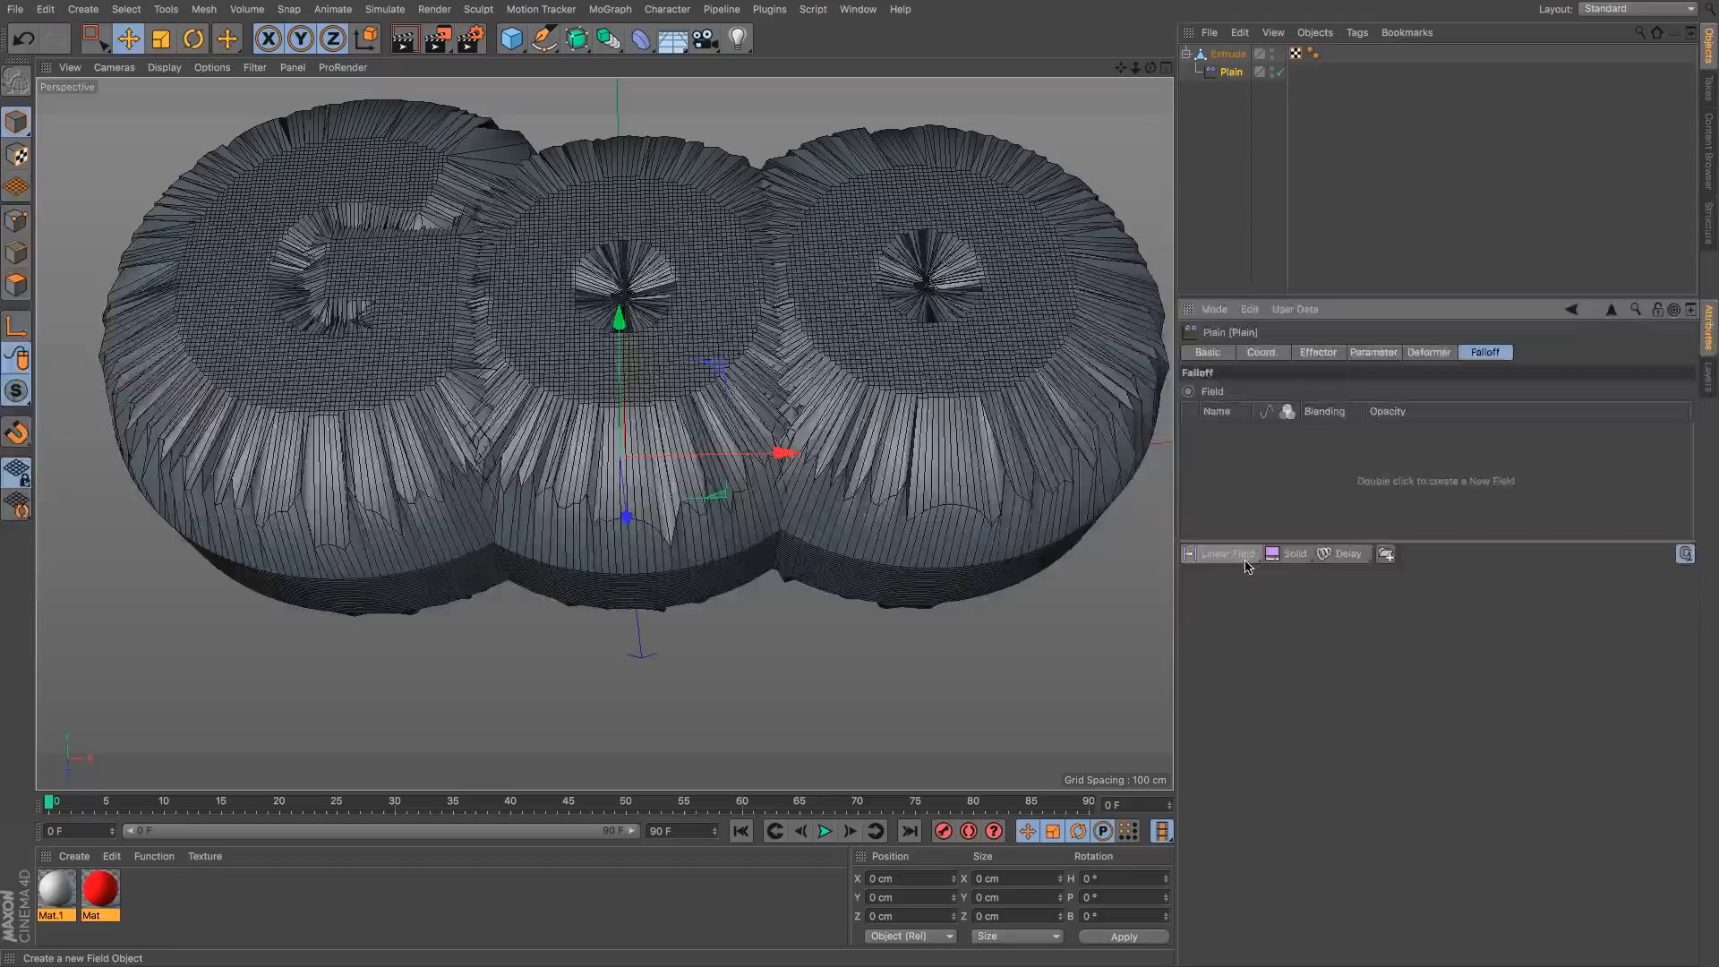
pyautogui.click(1244, 556)
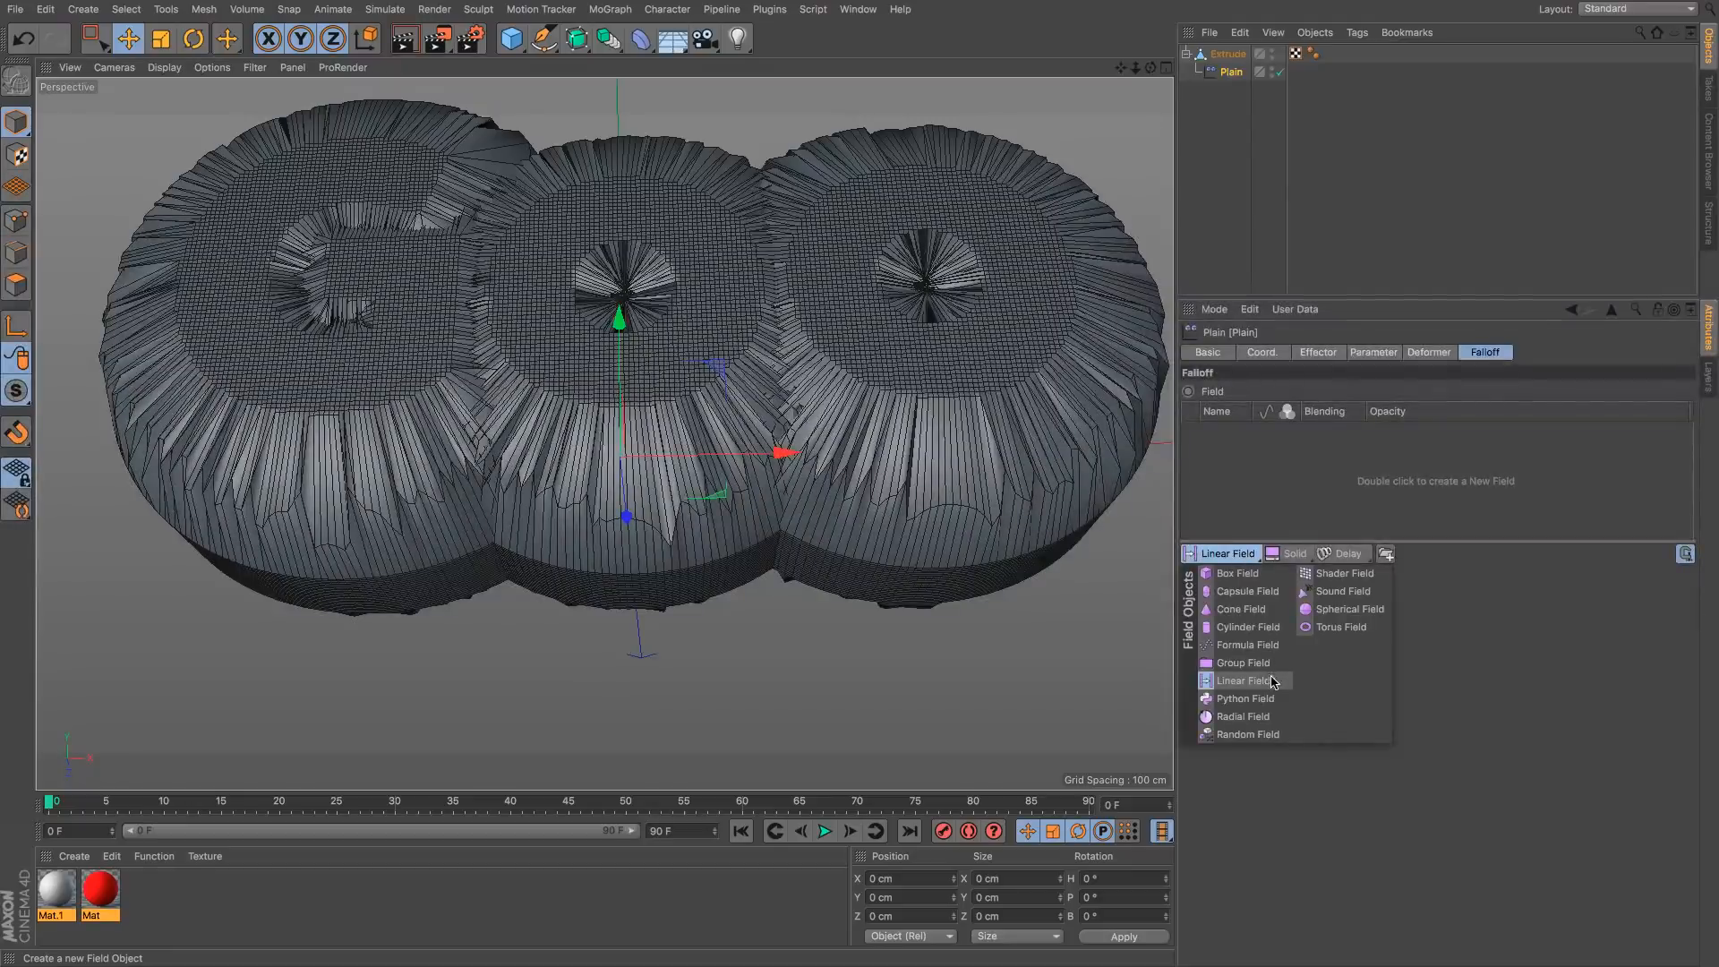
pyautogui.click(1271, 681)
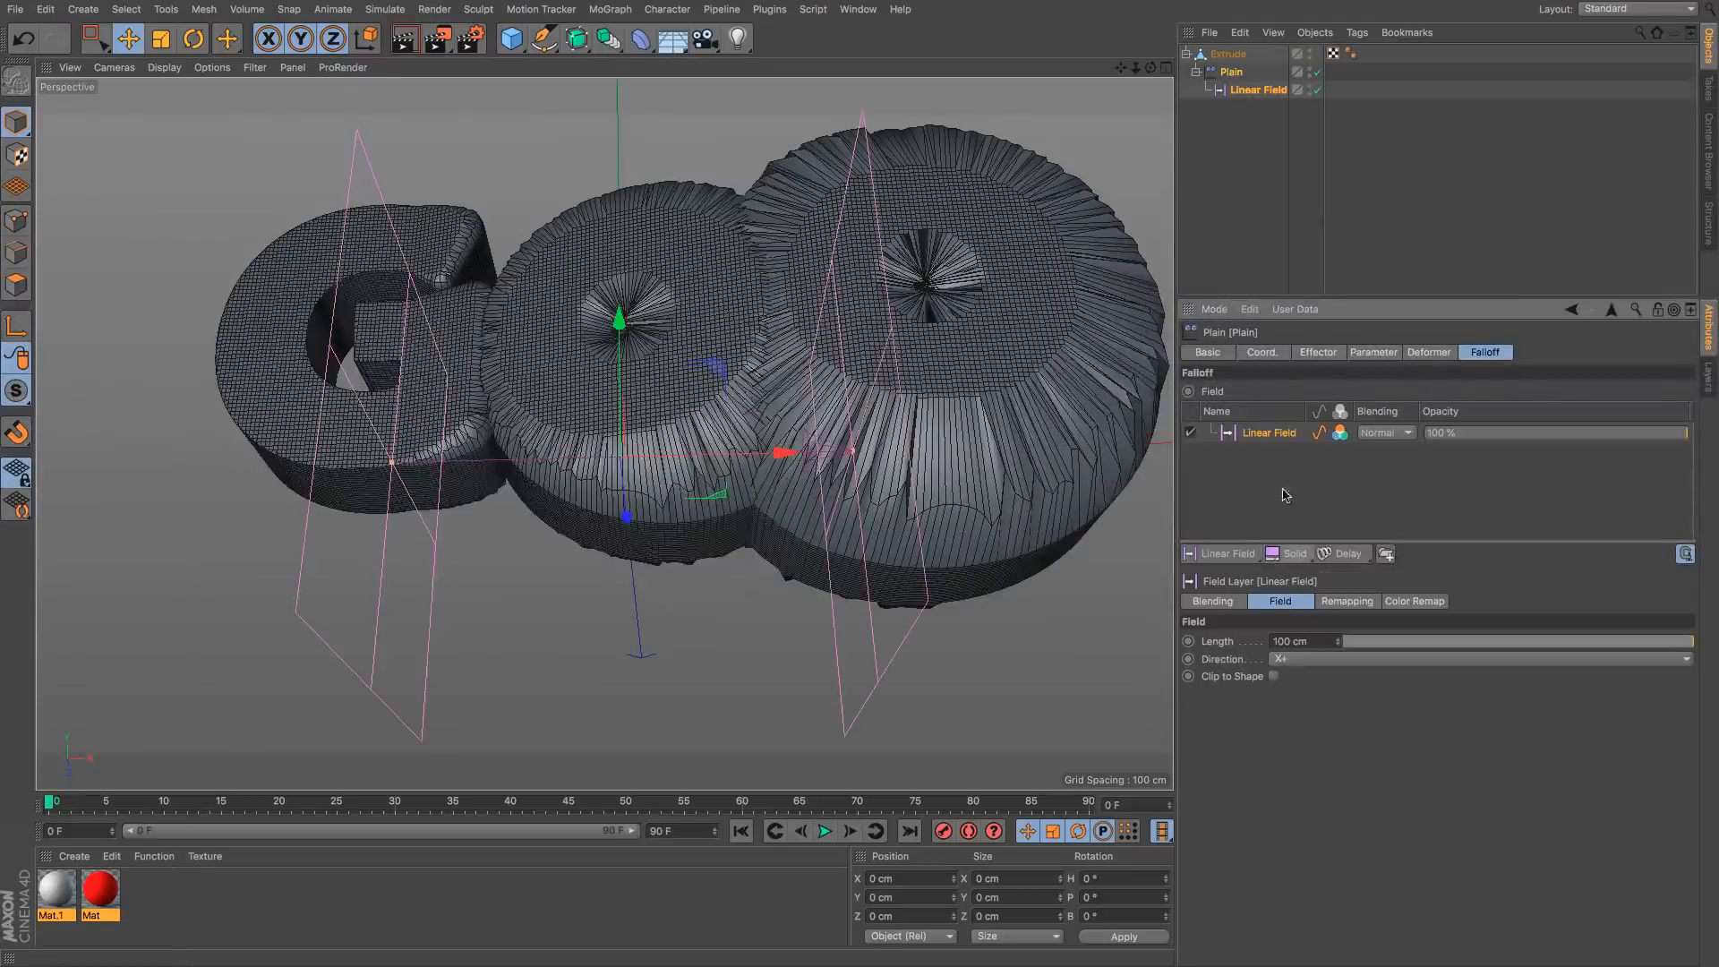
pyautogui.click(1320, 660)
pyautogui.click(1328, 736)
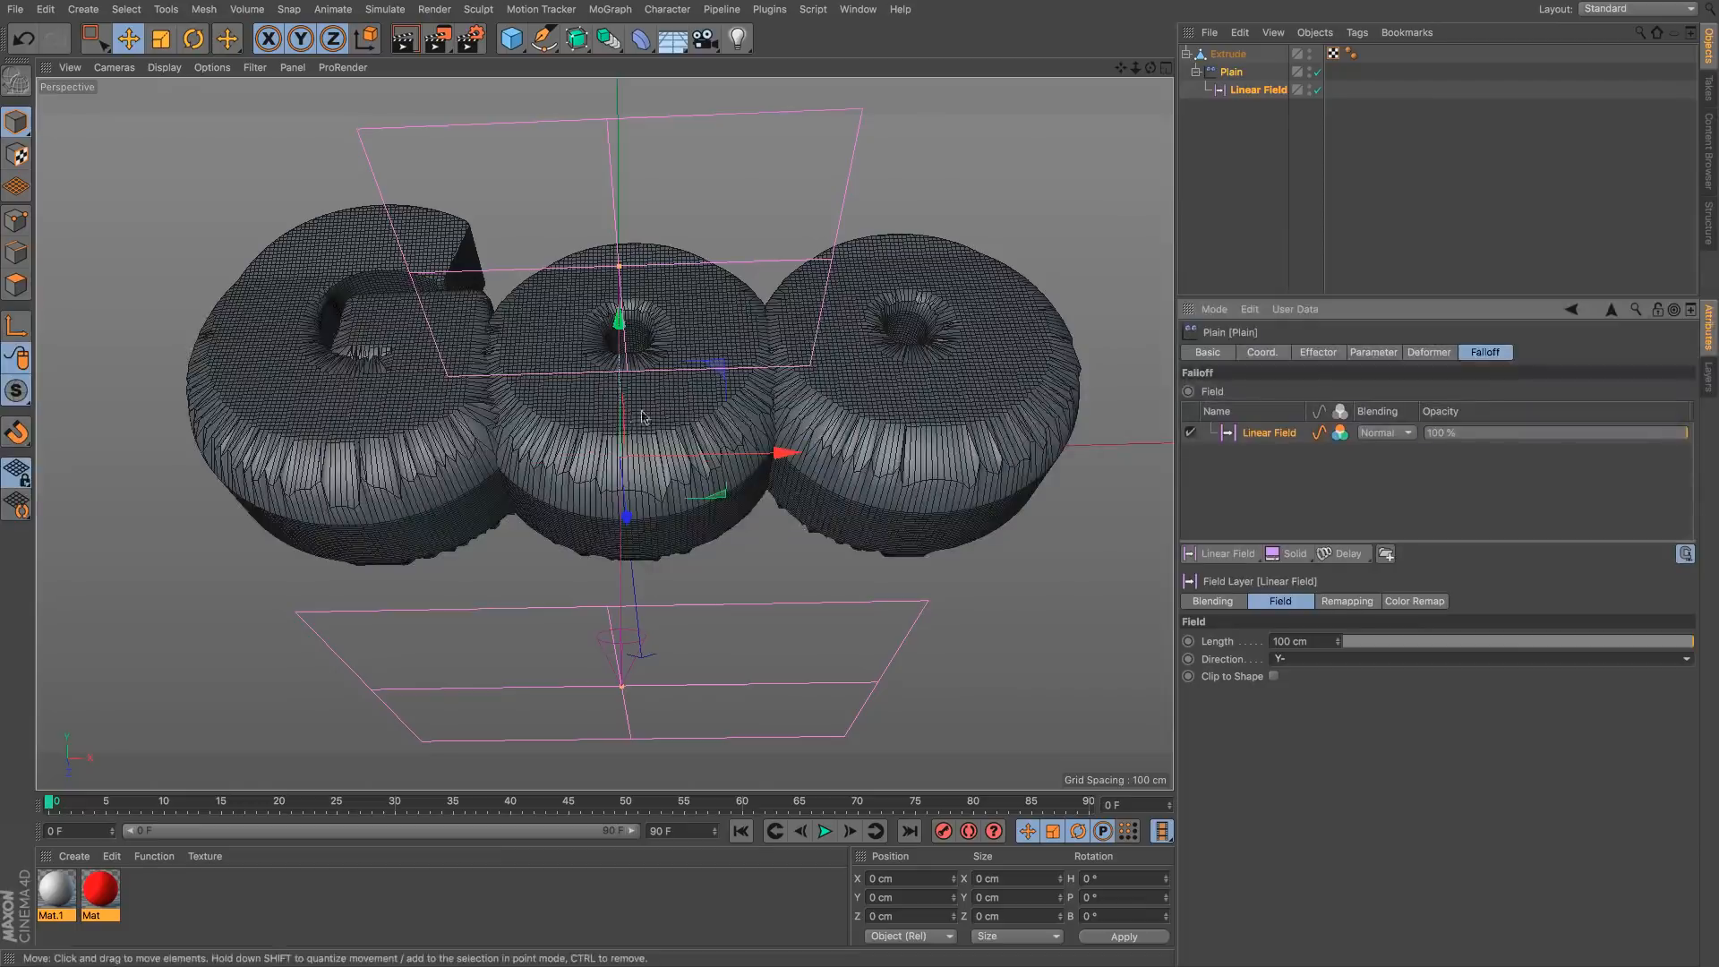
# Step: Shorten the Linear Field to 25 cm and lower it to about -15.3 cm in Y at the base of the letters
pyautogui.moveTo(1513, 643); pyautogui.dragTo(1430, 642)
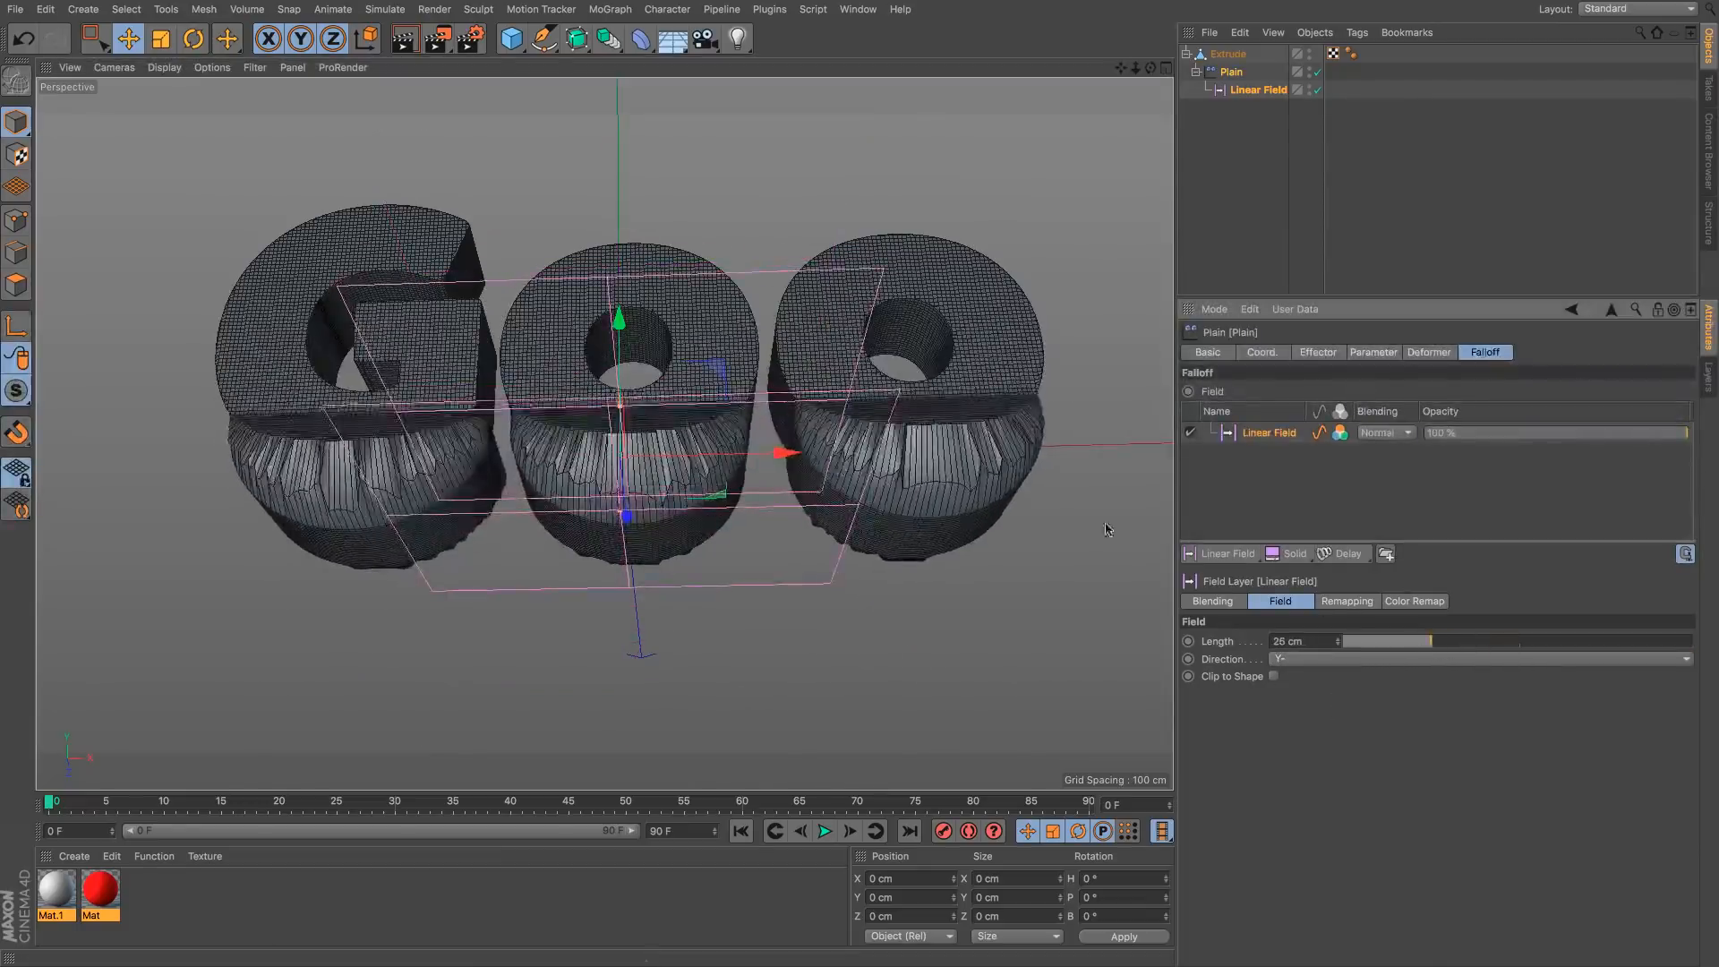
pyautogui.keyDown('alt'); pyautogui.moveTo(1106, 529); pyautogui.dragTo(1065, 466); pyautogui.keyUp('alt')
pyautogui.moveTo(609, 281); pyautogui.dragTo(608, 324)
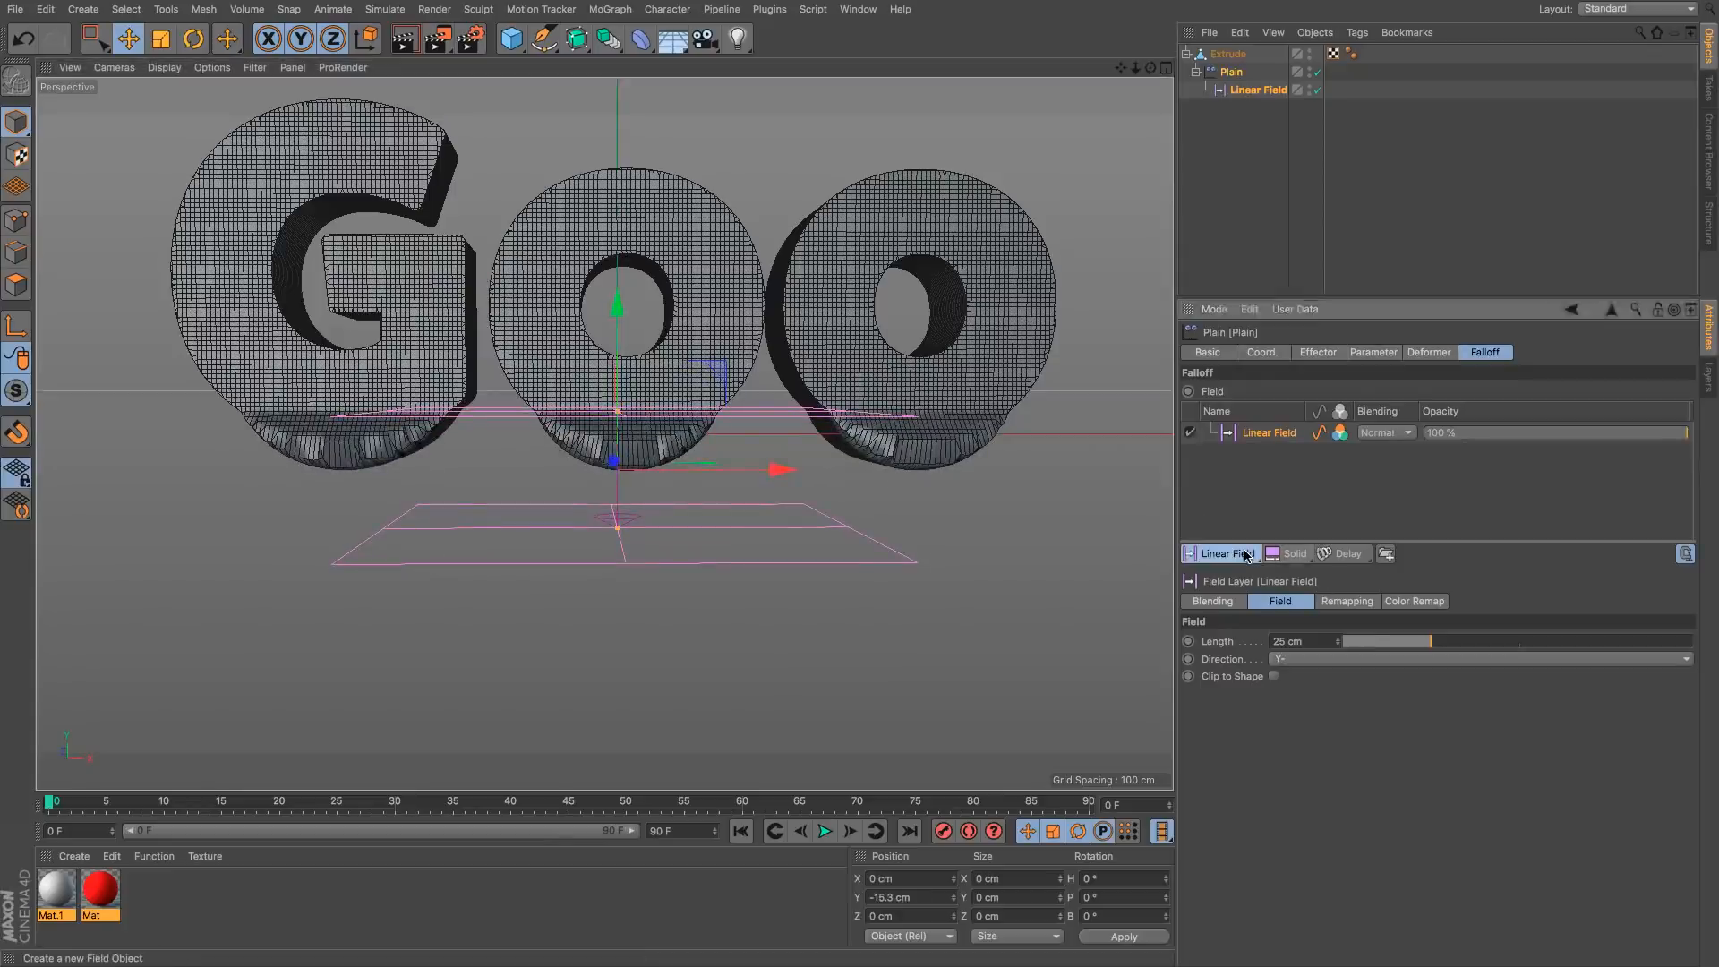
# Step: Add a Random Field above the Linear Field in the Plain effector's falloff and set its blending to Multiply
pyautogui.click(1246, 555)
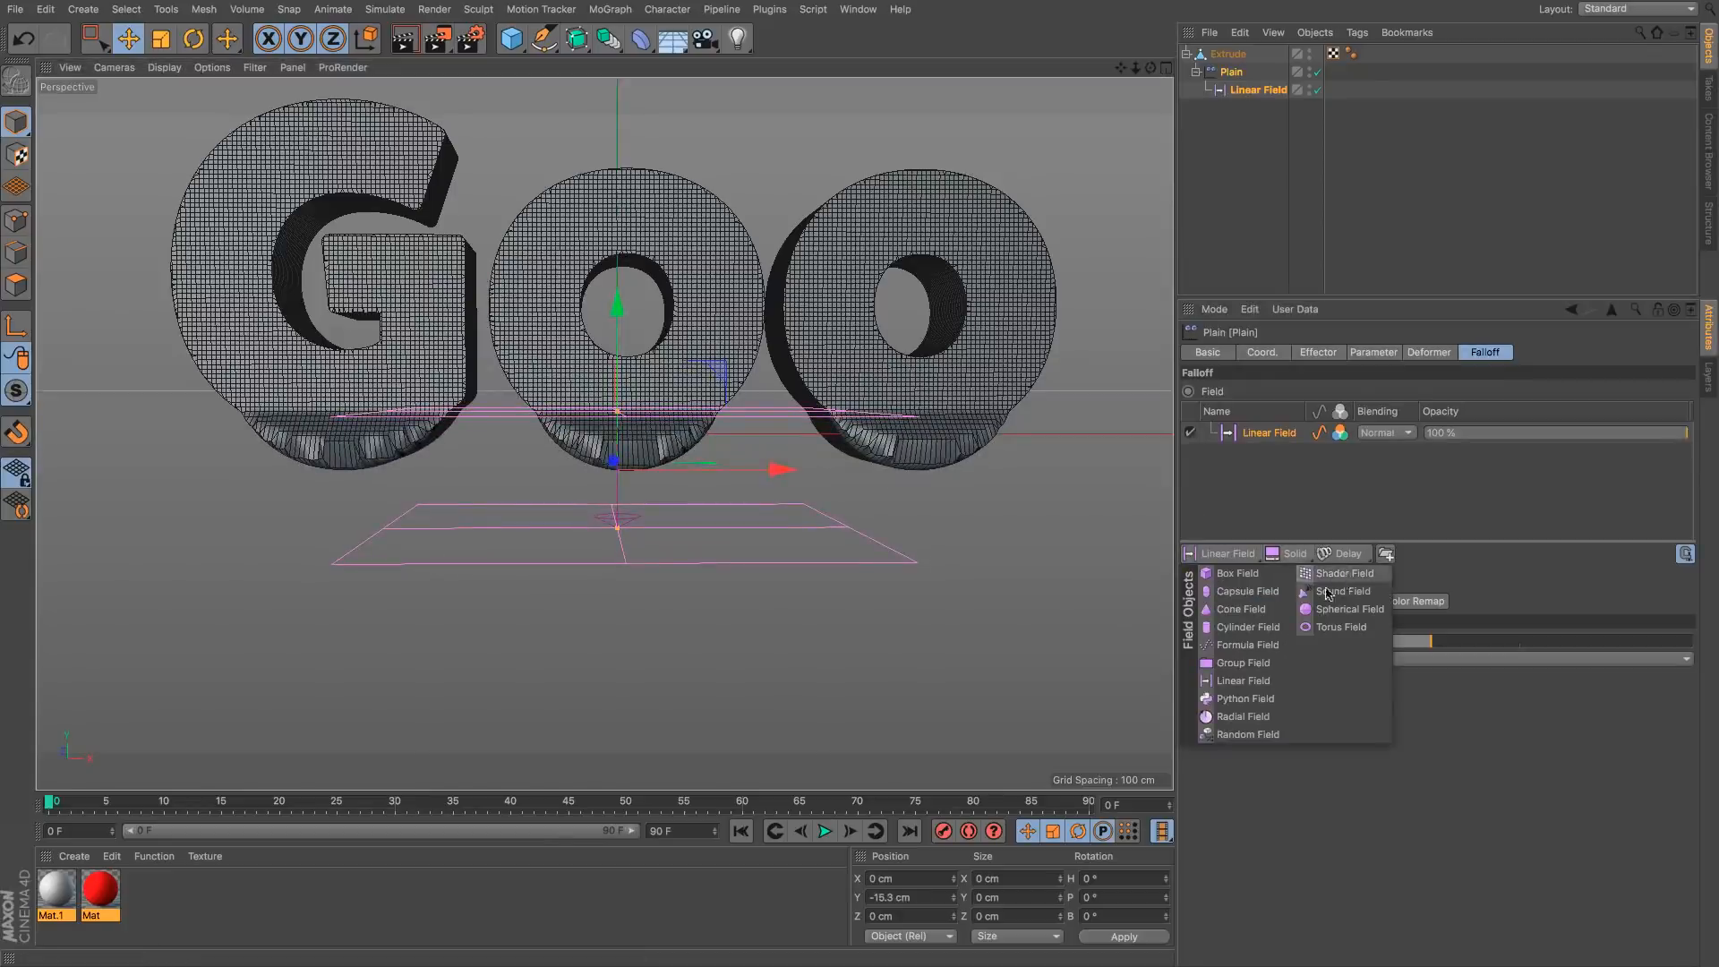
pyautogui.click(1248, 734)
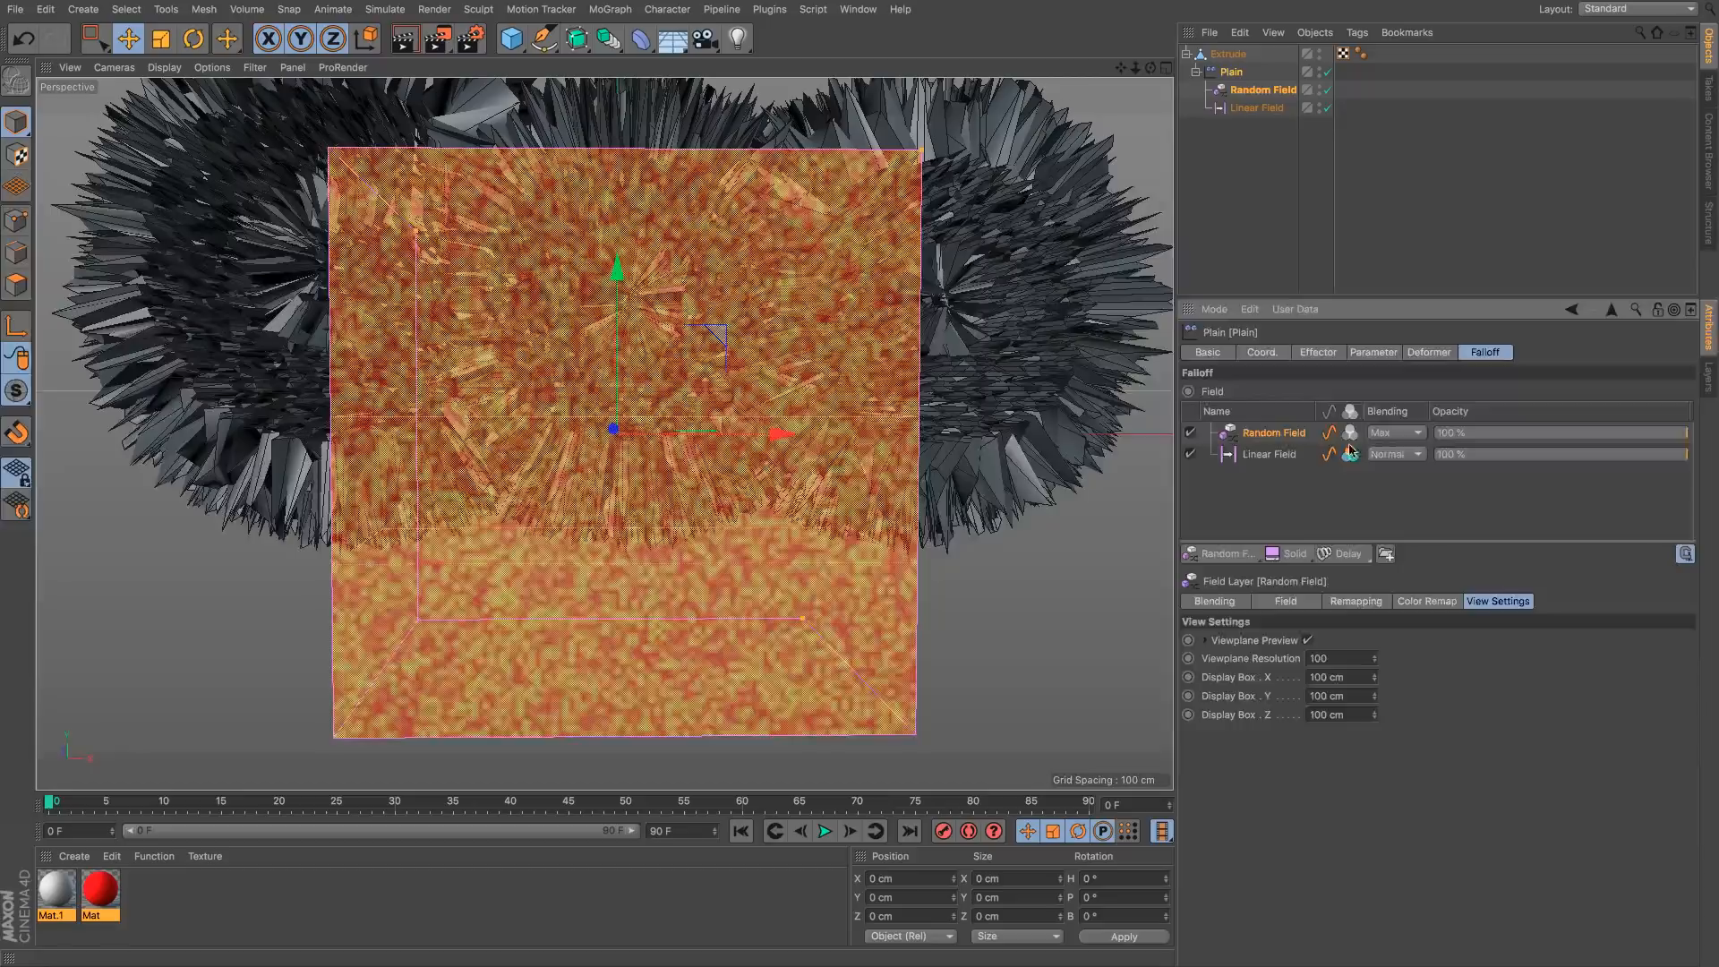
pyautogui.click(1395, 432)
pyautogui.click(1398, 511)
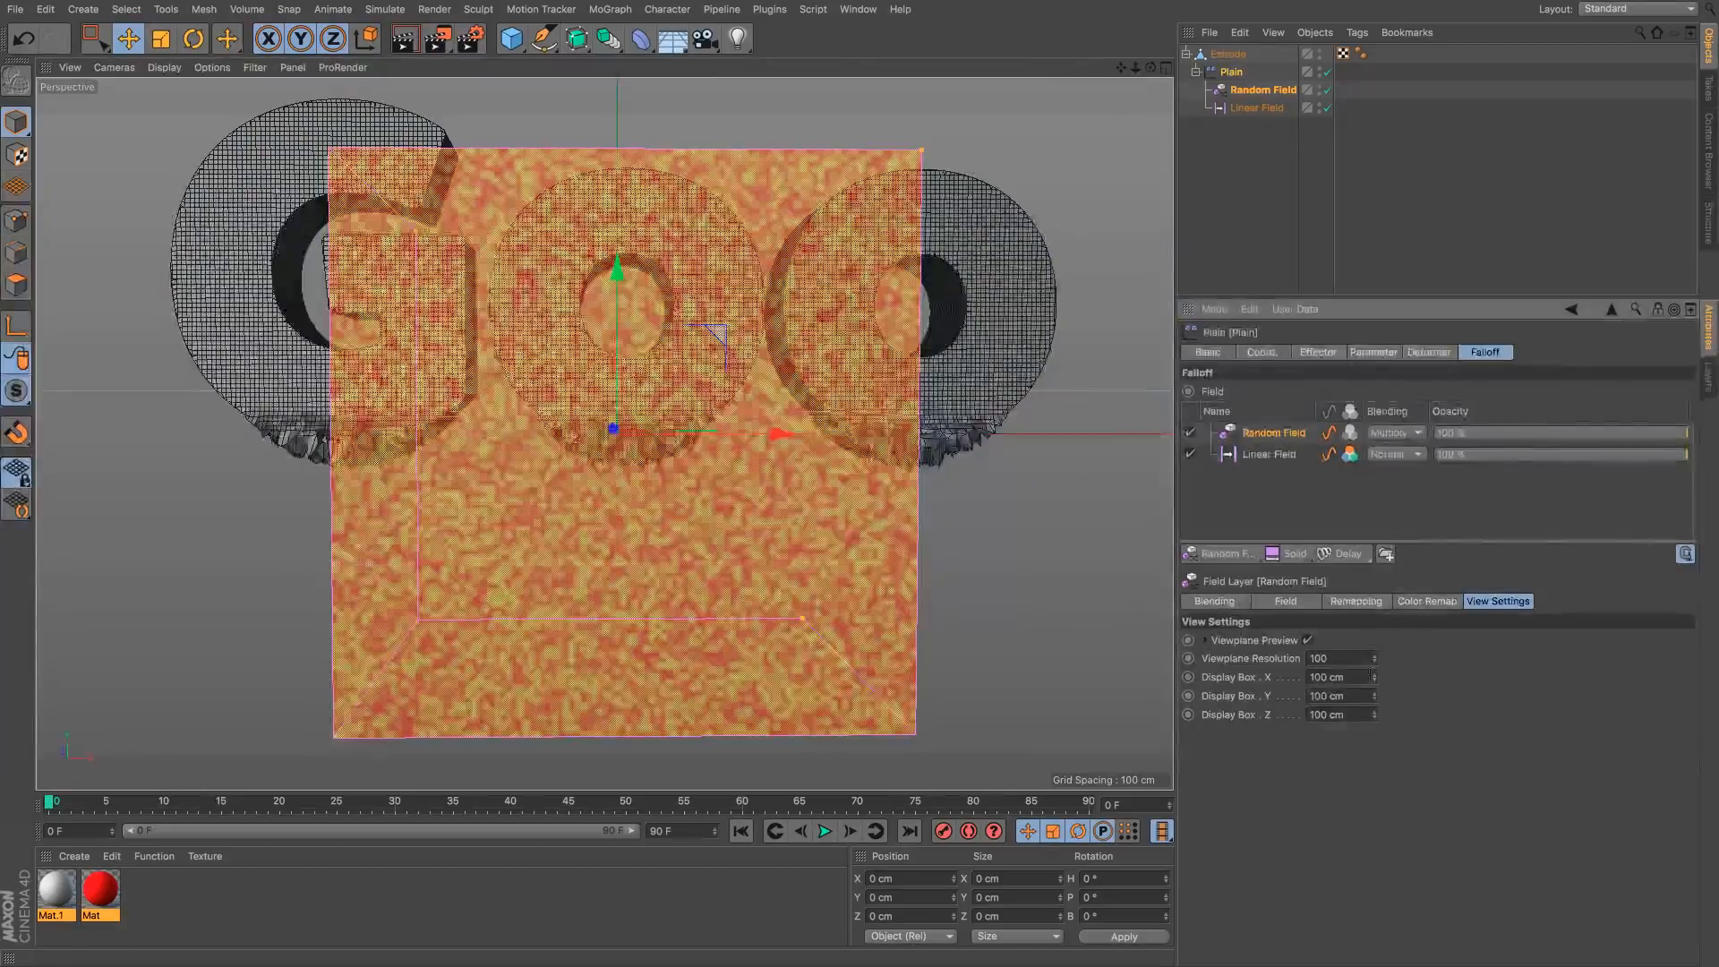
# Step: Set the Random Field's random mode to Noise and increase the noise scale to about 237 %
pyautogui.click(1358, 605)
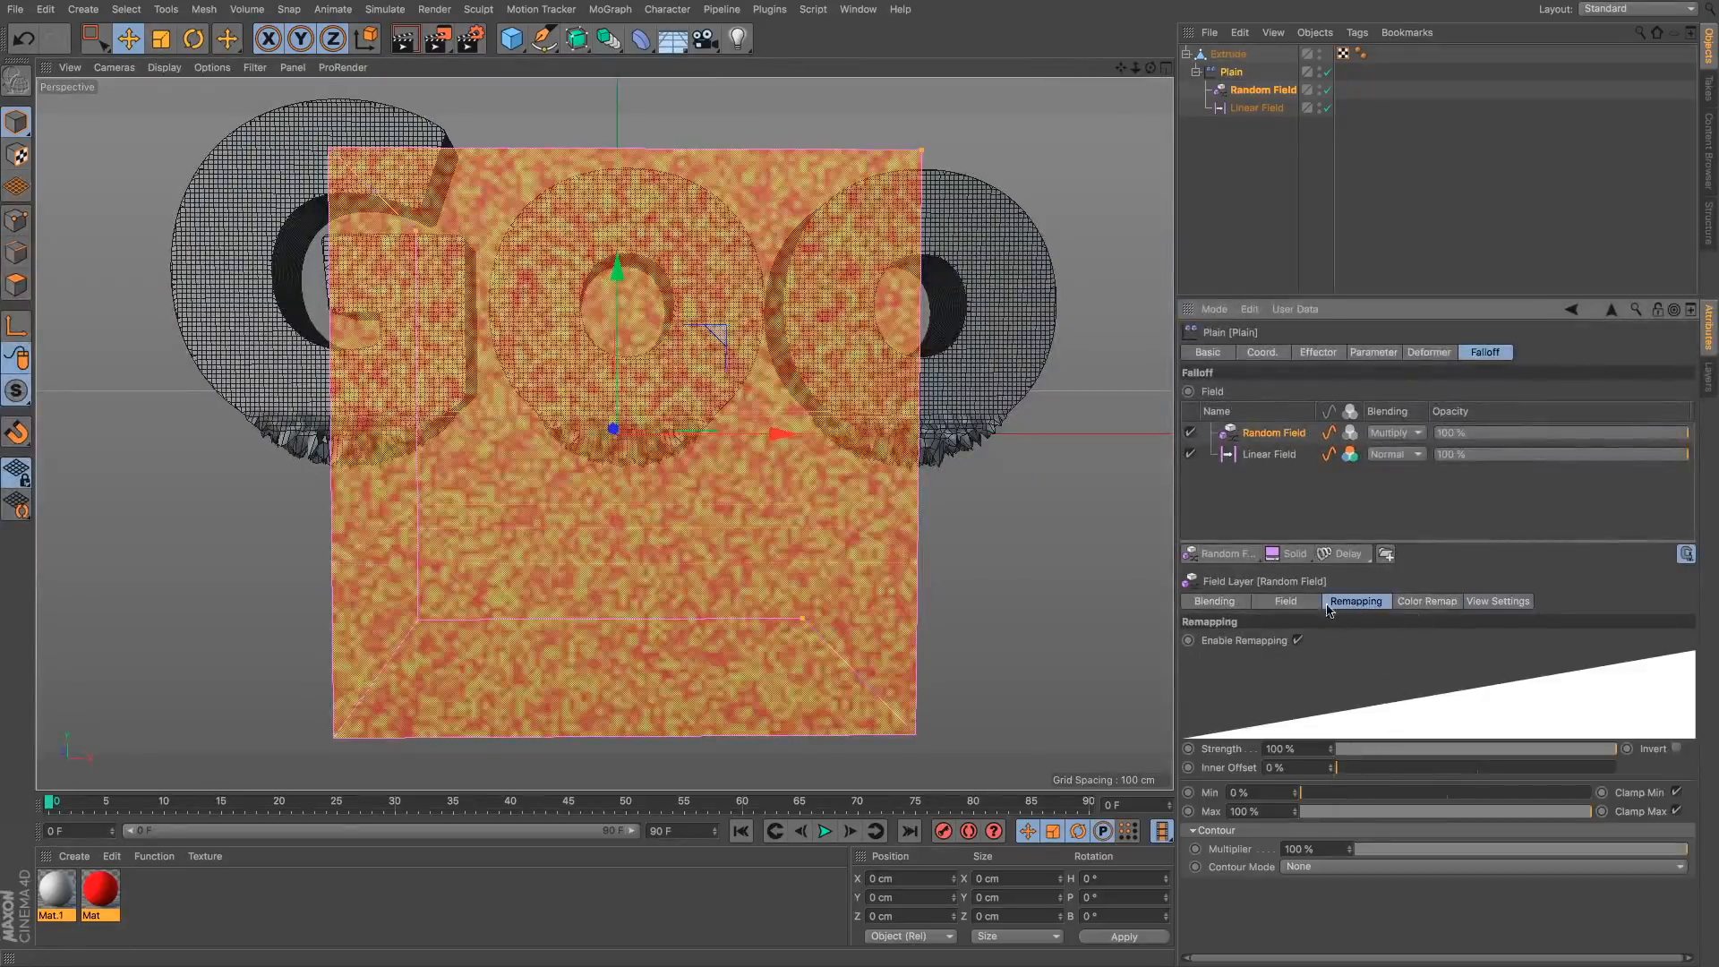
pyautogui.click(1298, 605)
pyautogui.click(1331, 641)
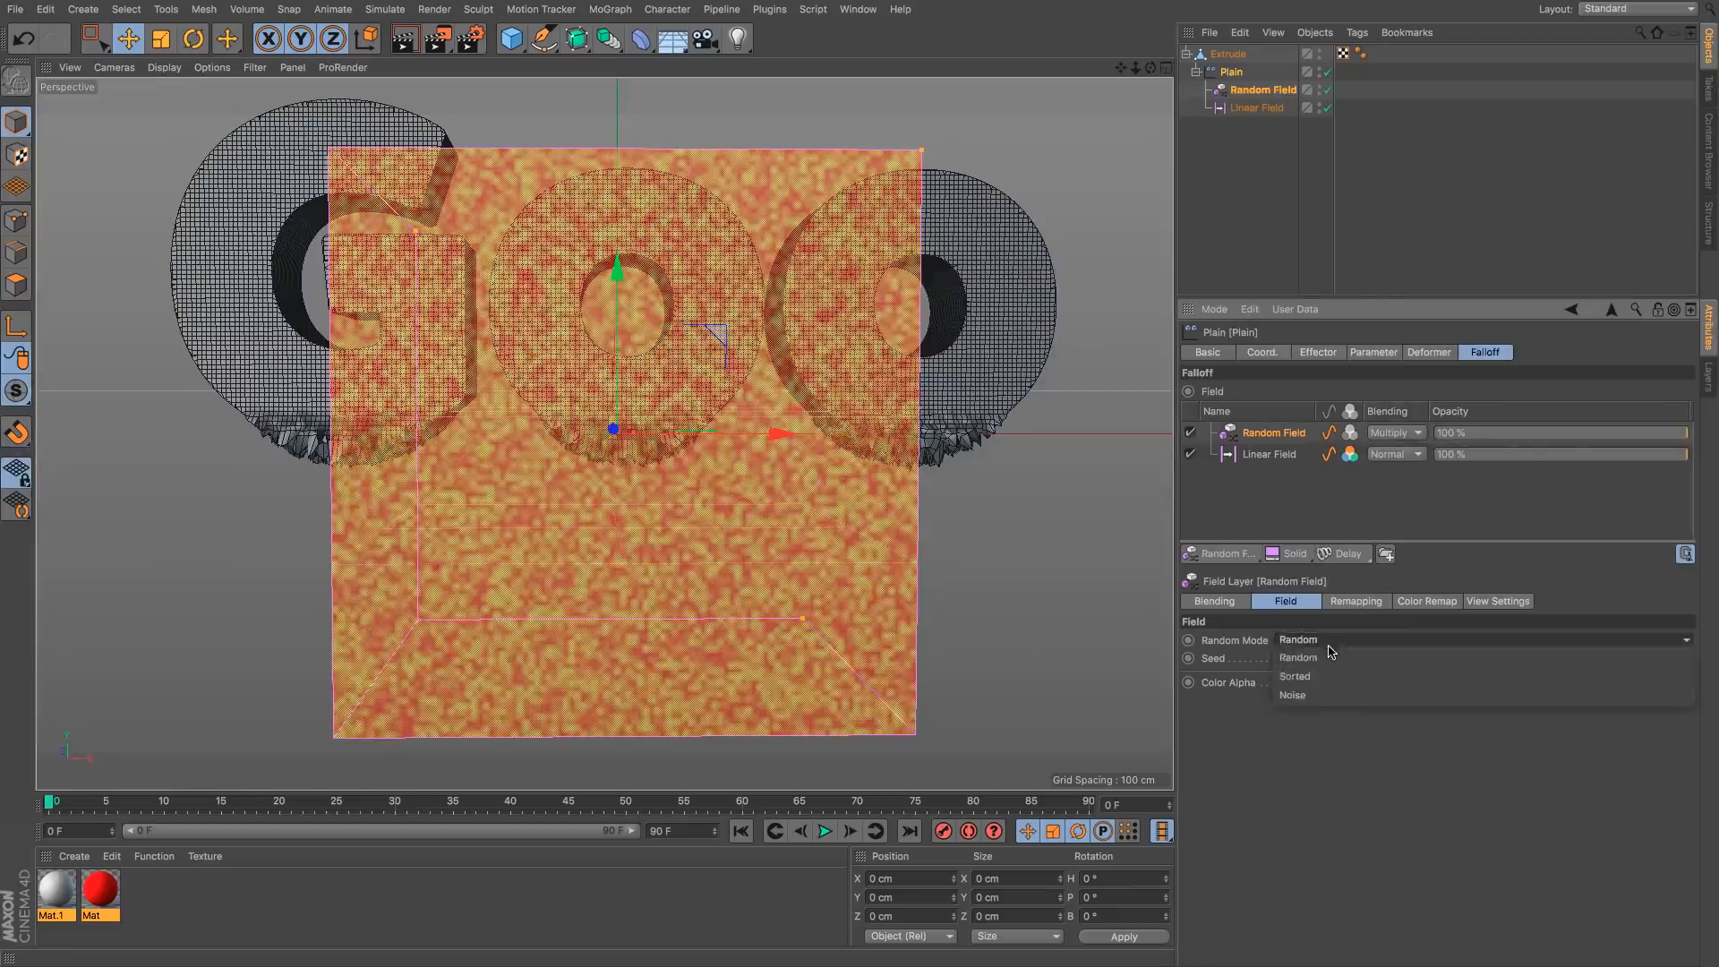
pyautogui.click(1332, 694)
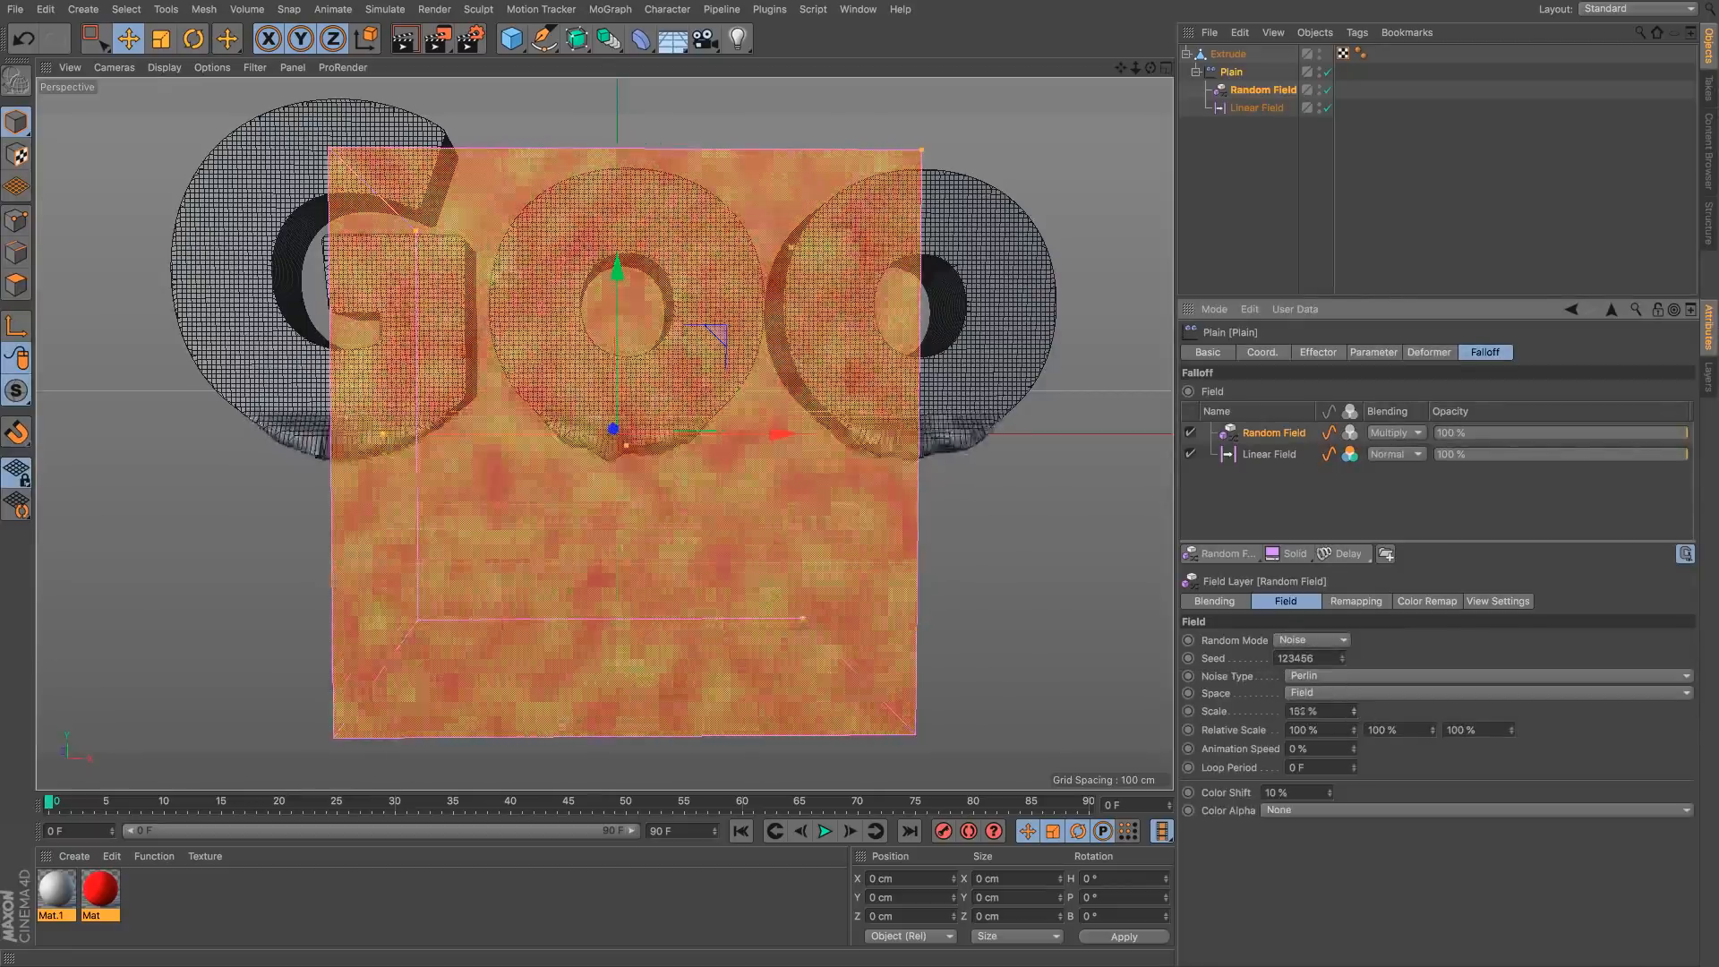
pyautogui.moveTo(1297, 711); pyautogui.dragTo(1352, 711)
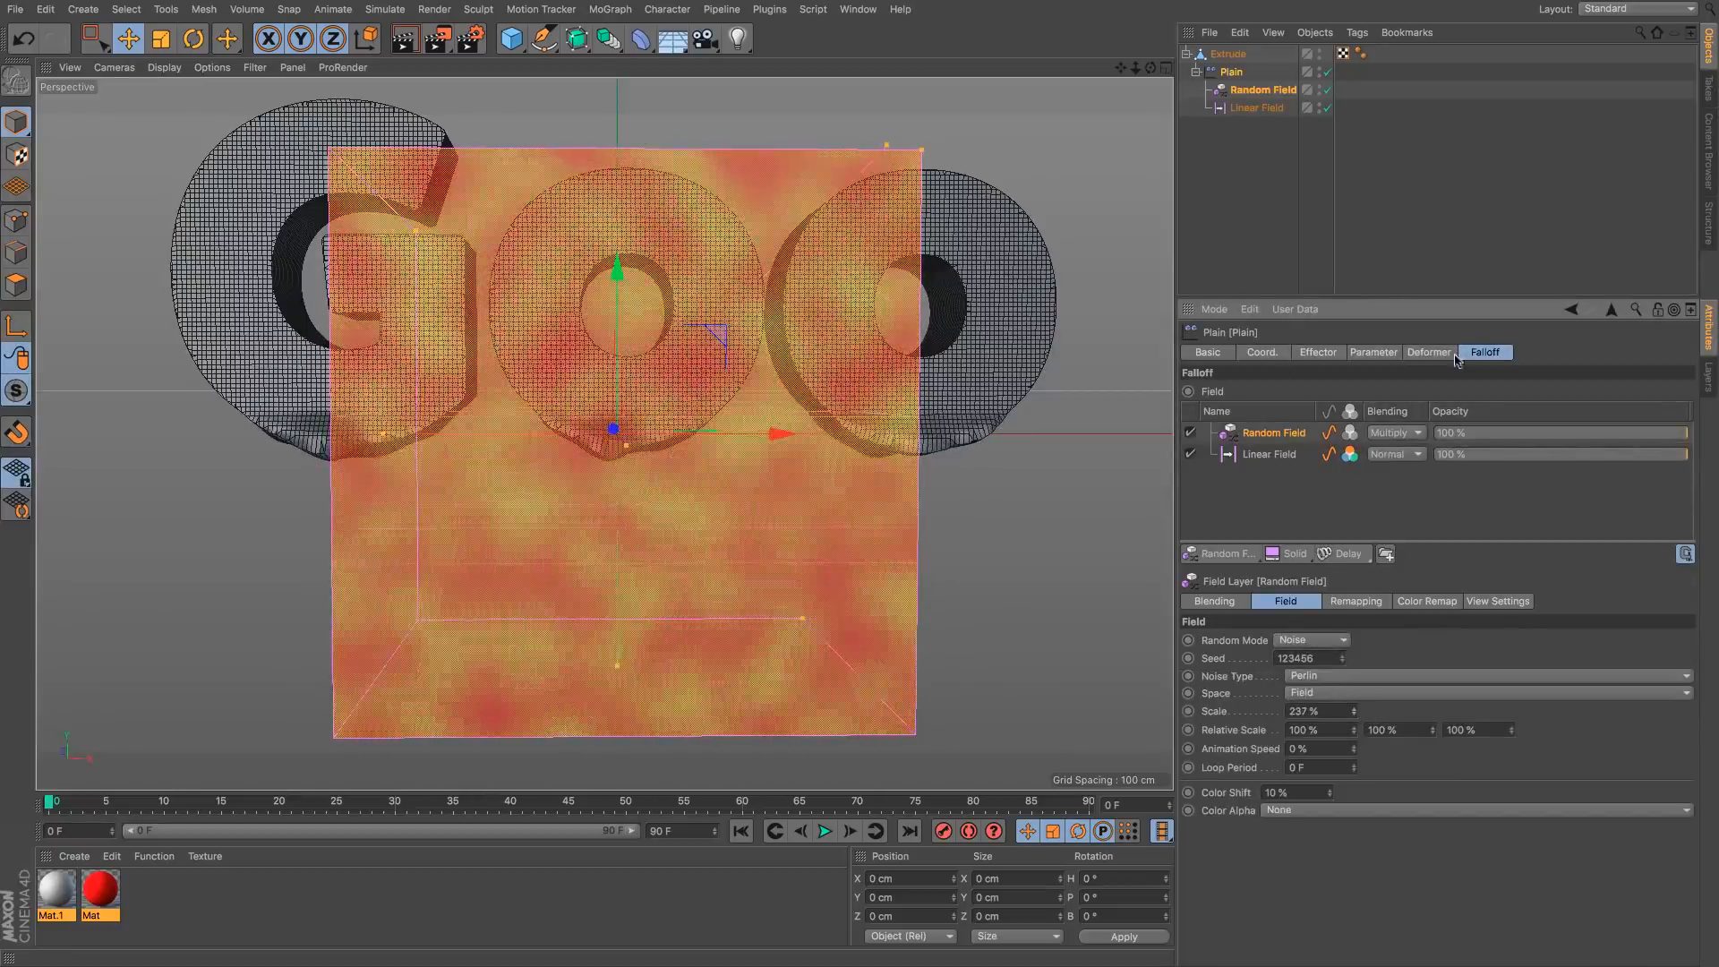
# Step: Turn off the Random Field's viewplane preview and inspect the deformed undersides of the letters
pyautogui.click(1497, 600)
pyautogui.click(1307, 640)
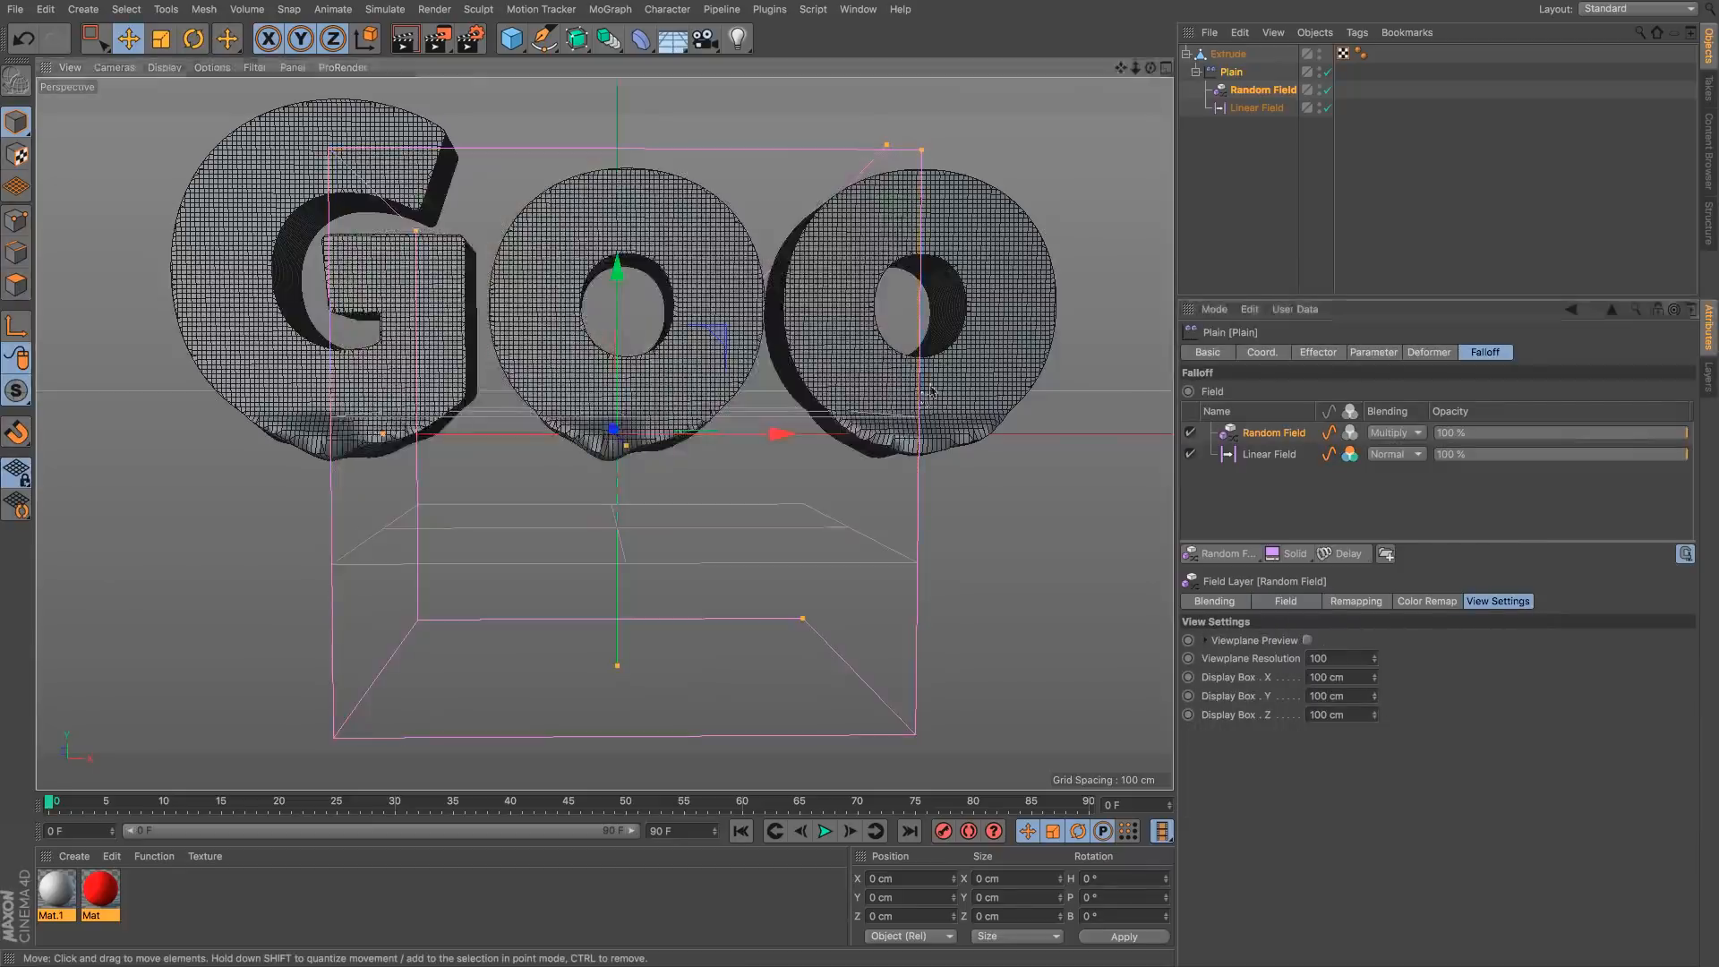
pyautogui.keyDown('alt'); pyautogui.moveTo(931, 390); pyautogui.dragTo(959, 296); pyautogui.keyUp('alt')
pyautogui.keyDown('alt'); pyautogui.moveTo(1003, 320); pyautogui.dragTo(844, 258); pyautogui.keyUp('alt')
# Step: Create a text spline reading "Goo" in the FatFrank font with Middle alignment
pyautogui.moveTo(544, 38); pyautogui.dragTo(882, 130)
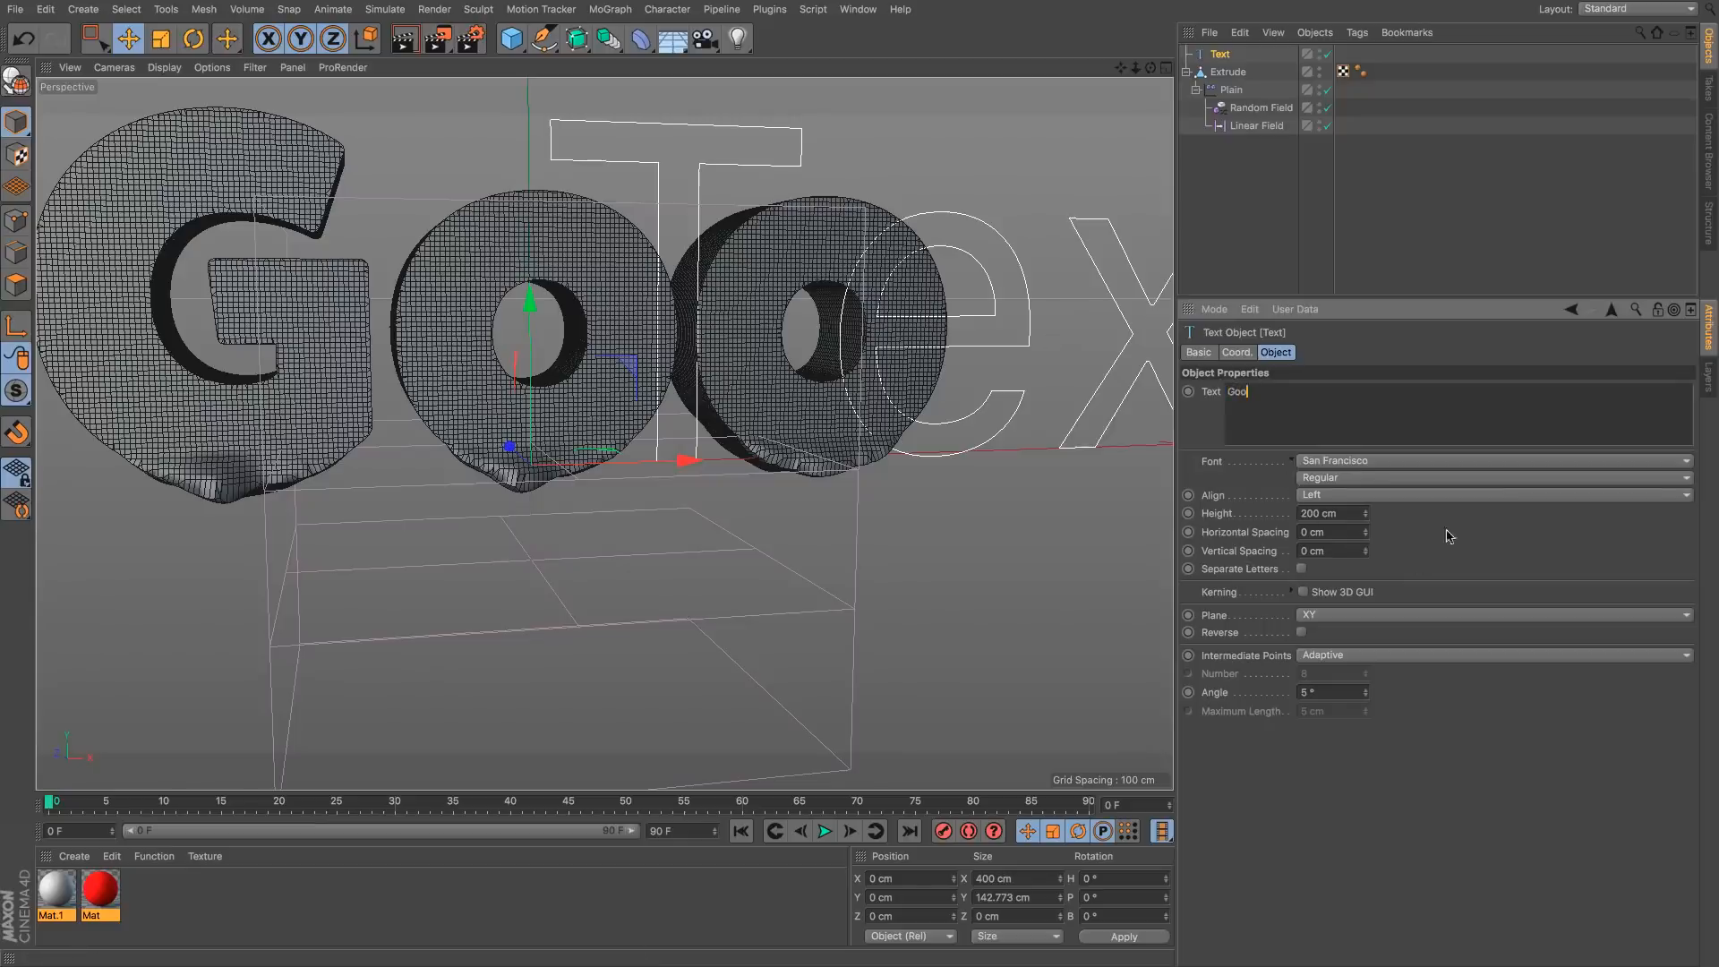
pyautogui.click(1414, 460)
pyautogui.scroll(20, 1438, 56)
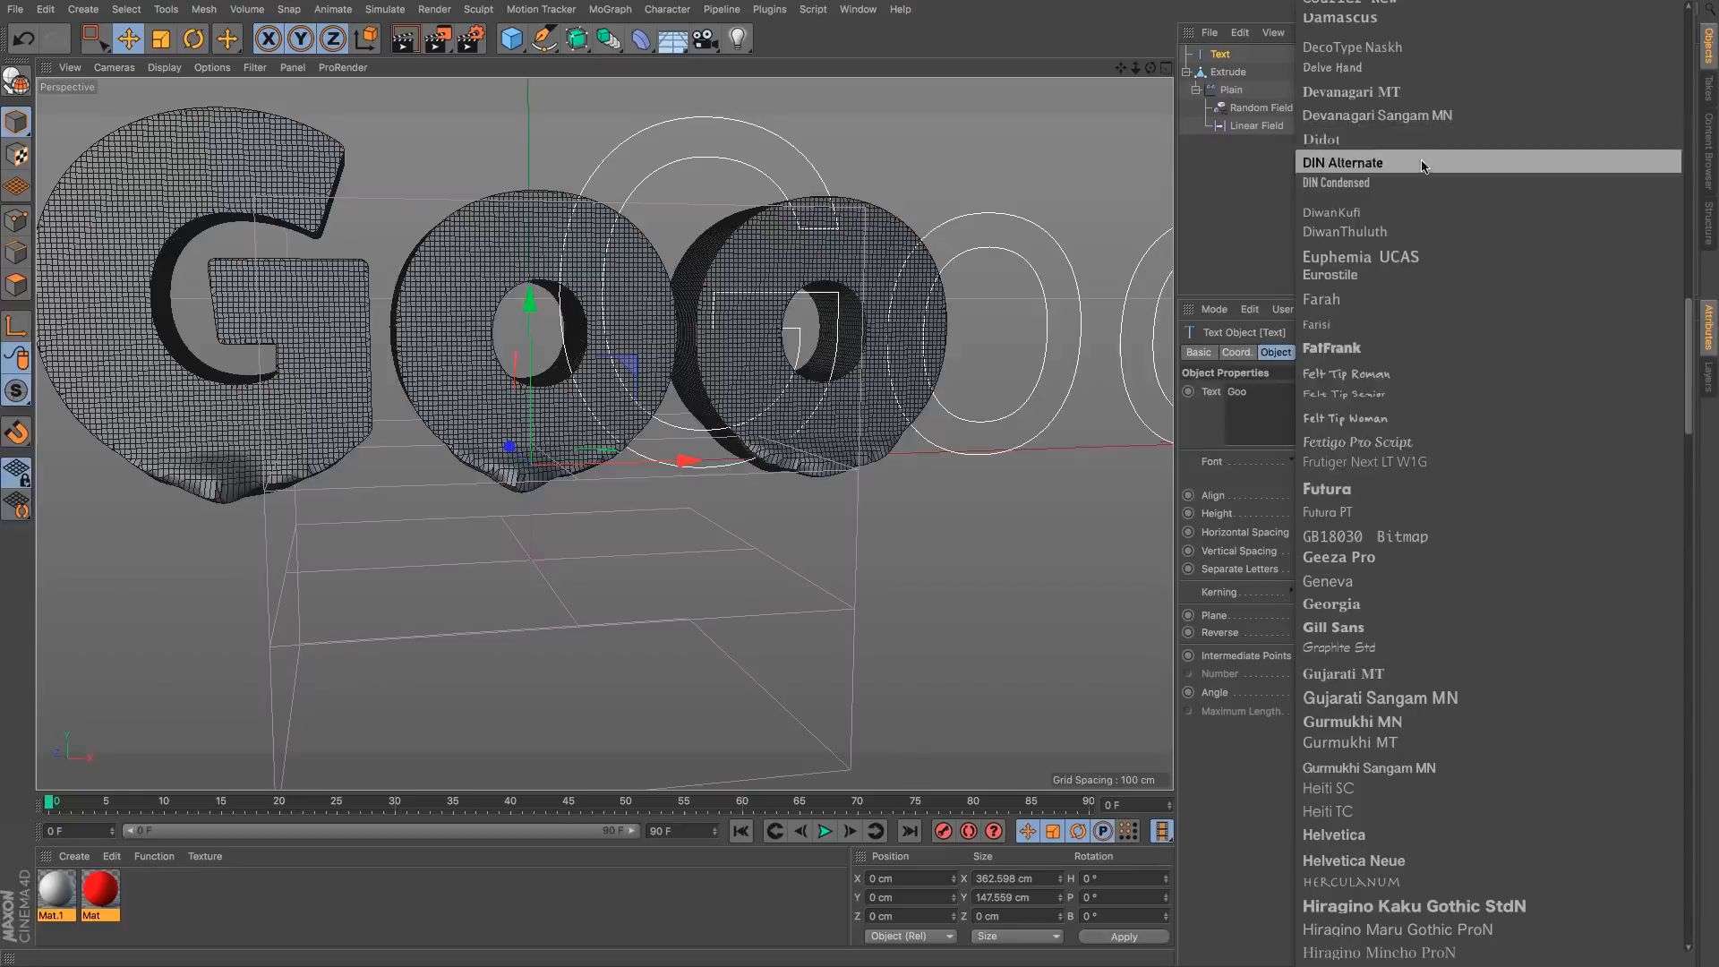
pyautogui.click(1394, 349)
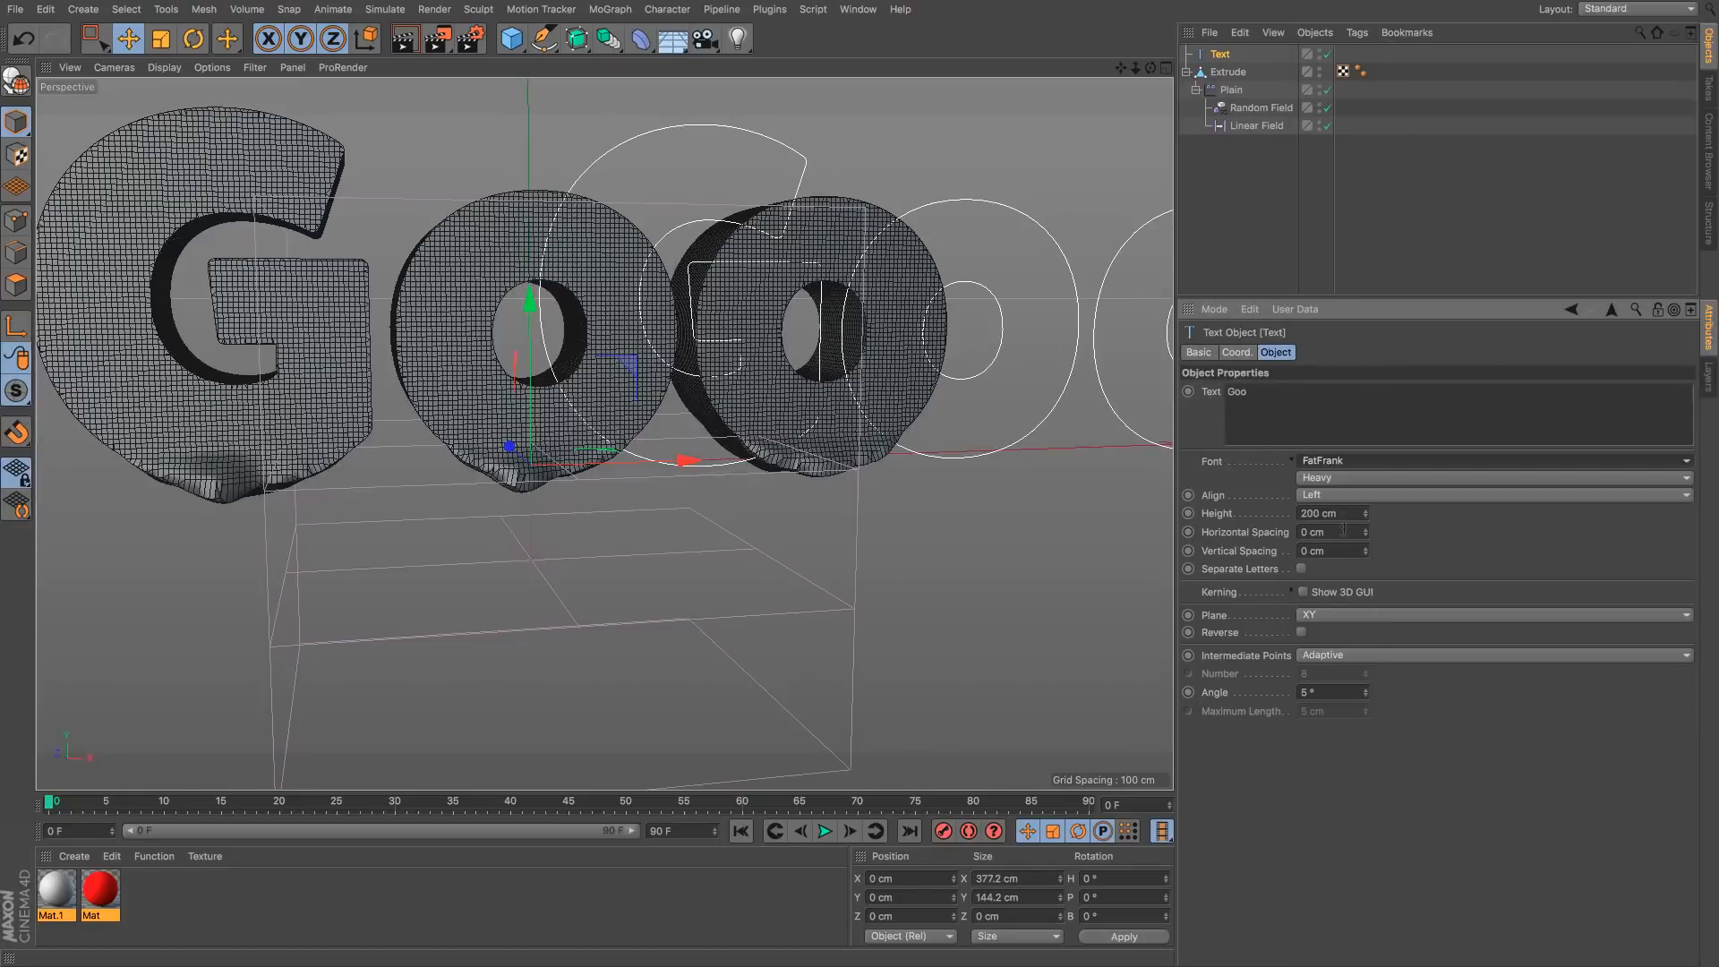
pyautogui.click(1338, 495)
pyautogui.click(1346, 531)
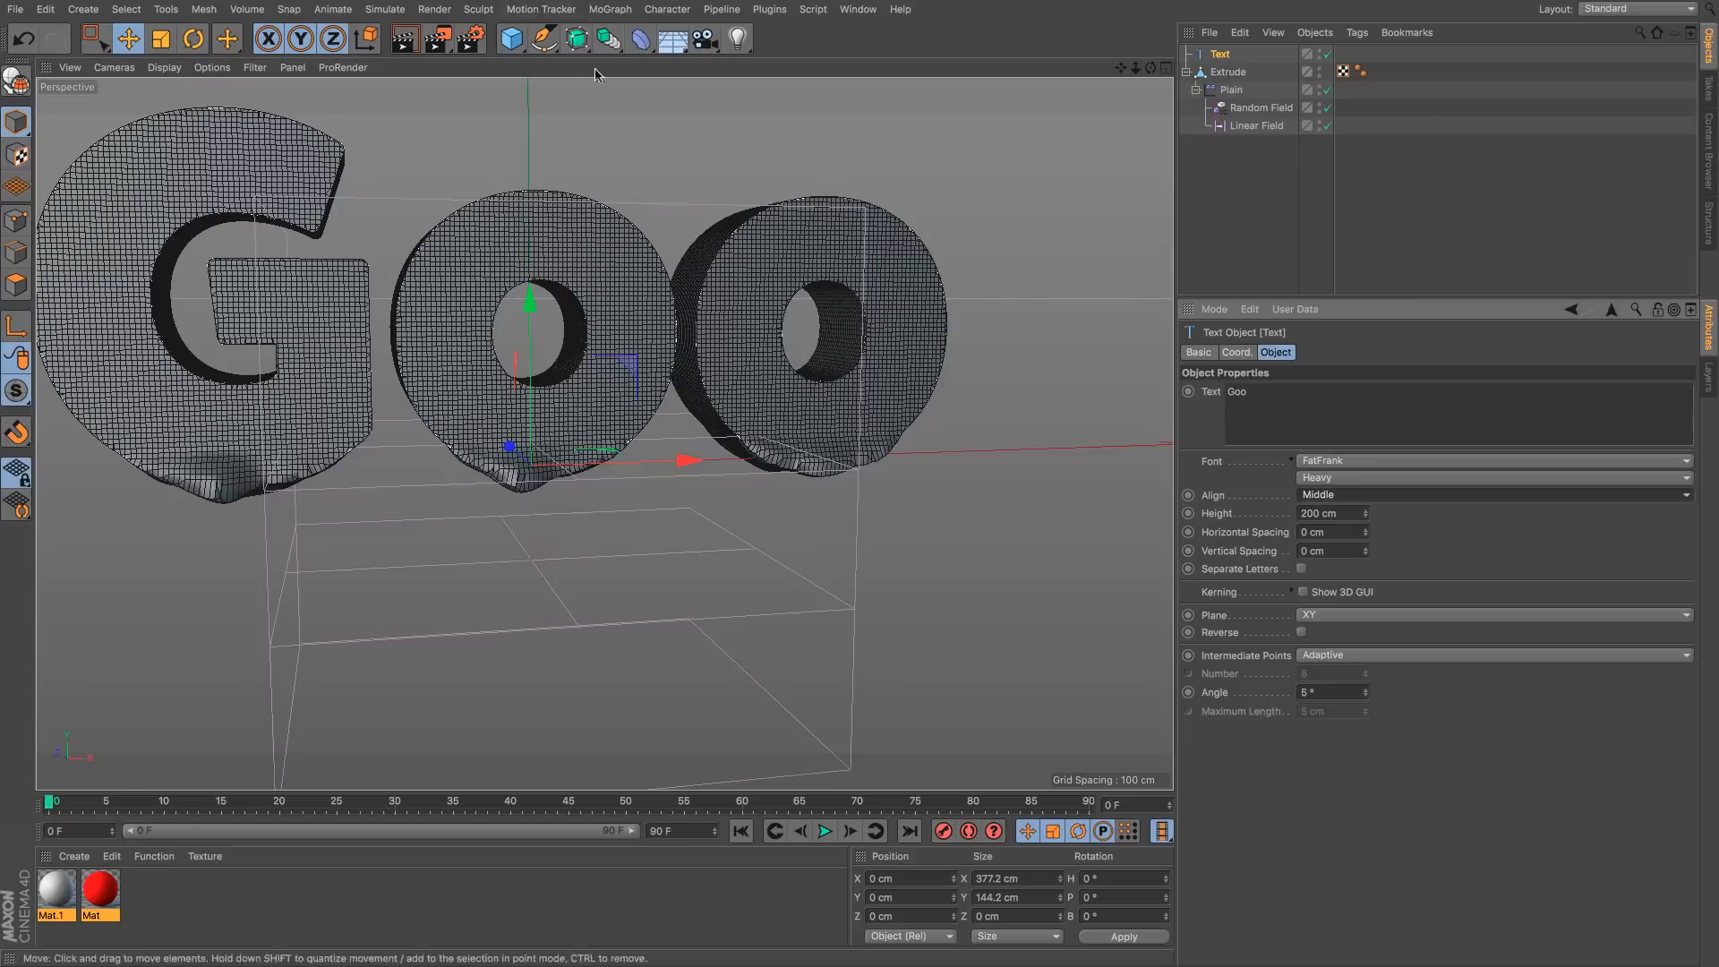
# Step: Extrude the "Goo" text spline with an Extrude generator and group that generator under a null
pyautogui.moveTo(577, 39); pyautogui.dragTo(768, 63)
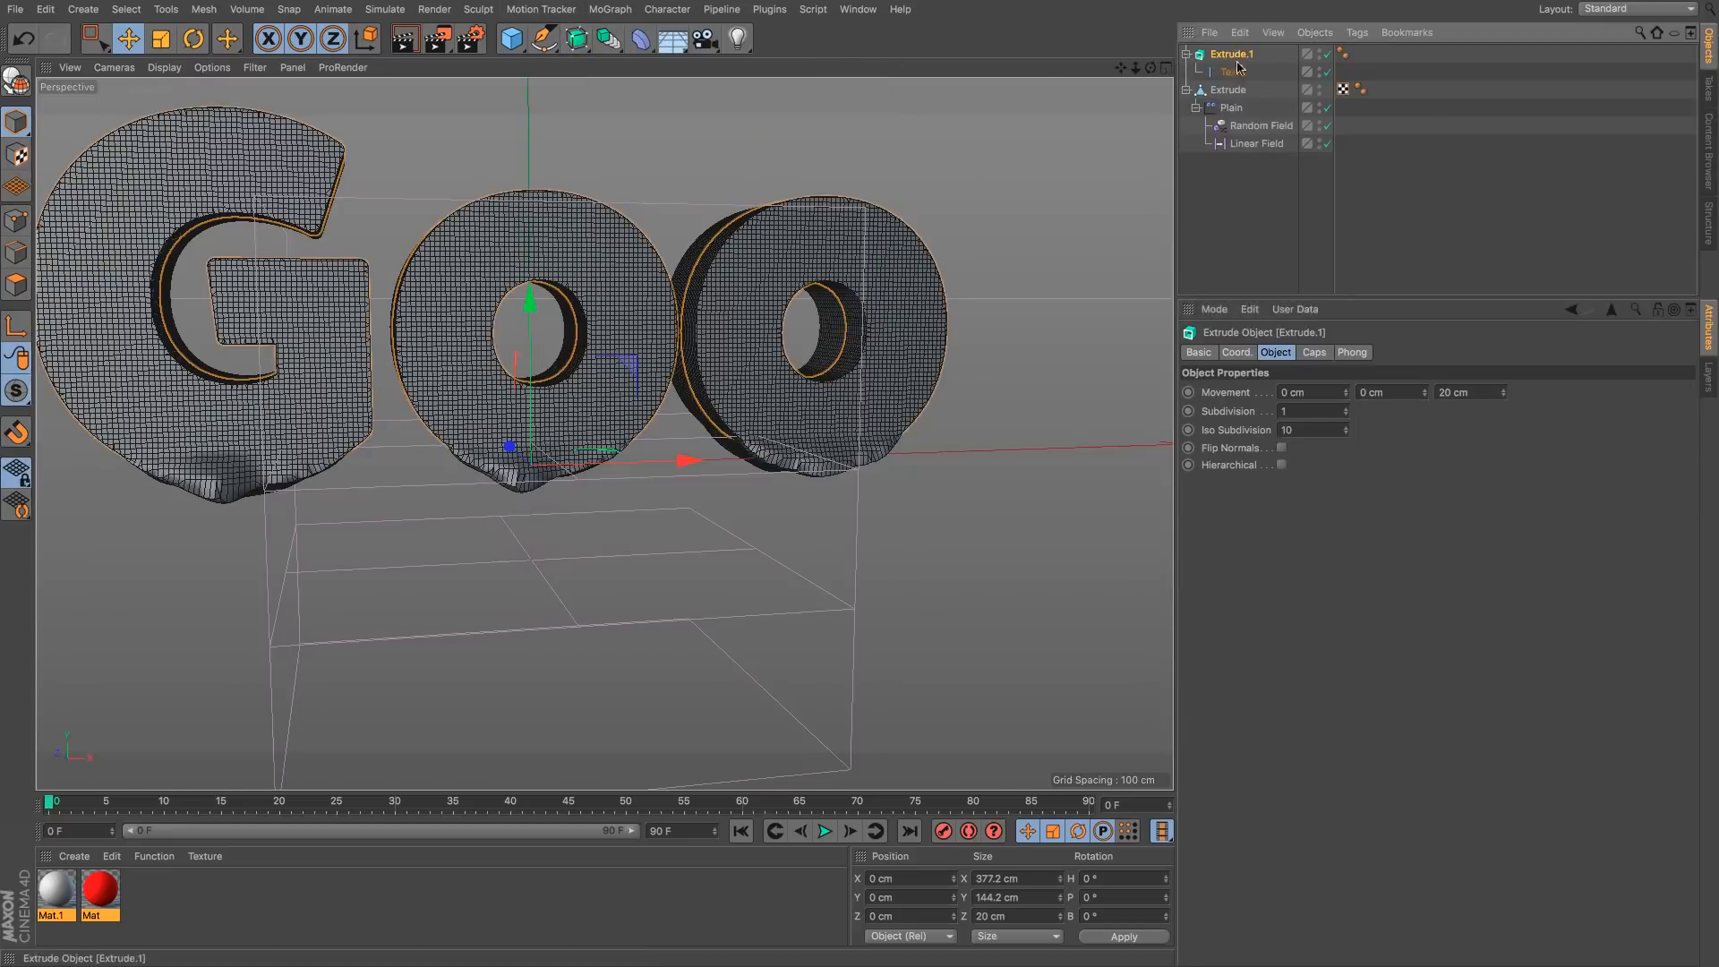
pyautogui.moveTo(1238, 112); pyautogui.dragTo(1239, 58)
pyautogui.hotkey('alt', 'g')
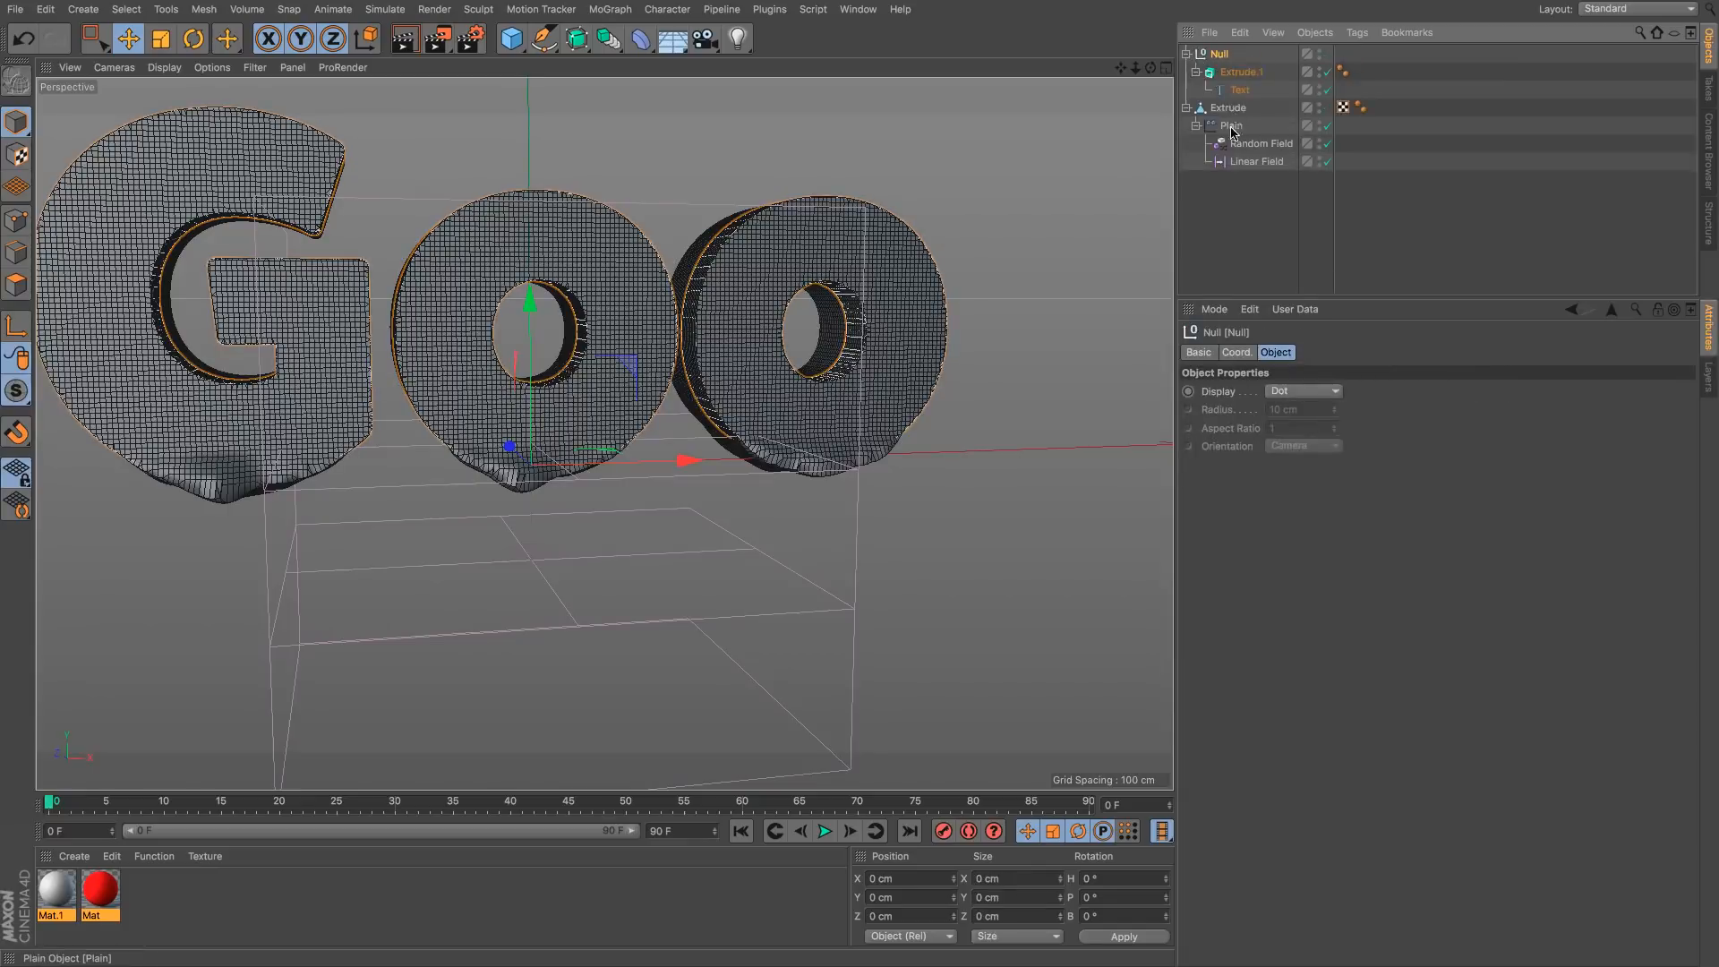
# Step: Move the Plain effector with its fields into the null above the new Extrude and delete the old Extrude mesh
pyautogui.moveTo(1235, 67); pyautogui.dragTo(1236, 69)
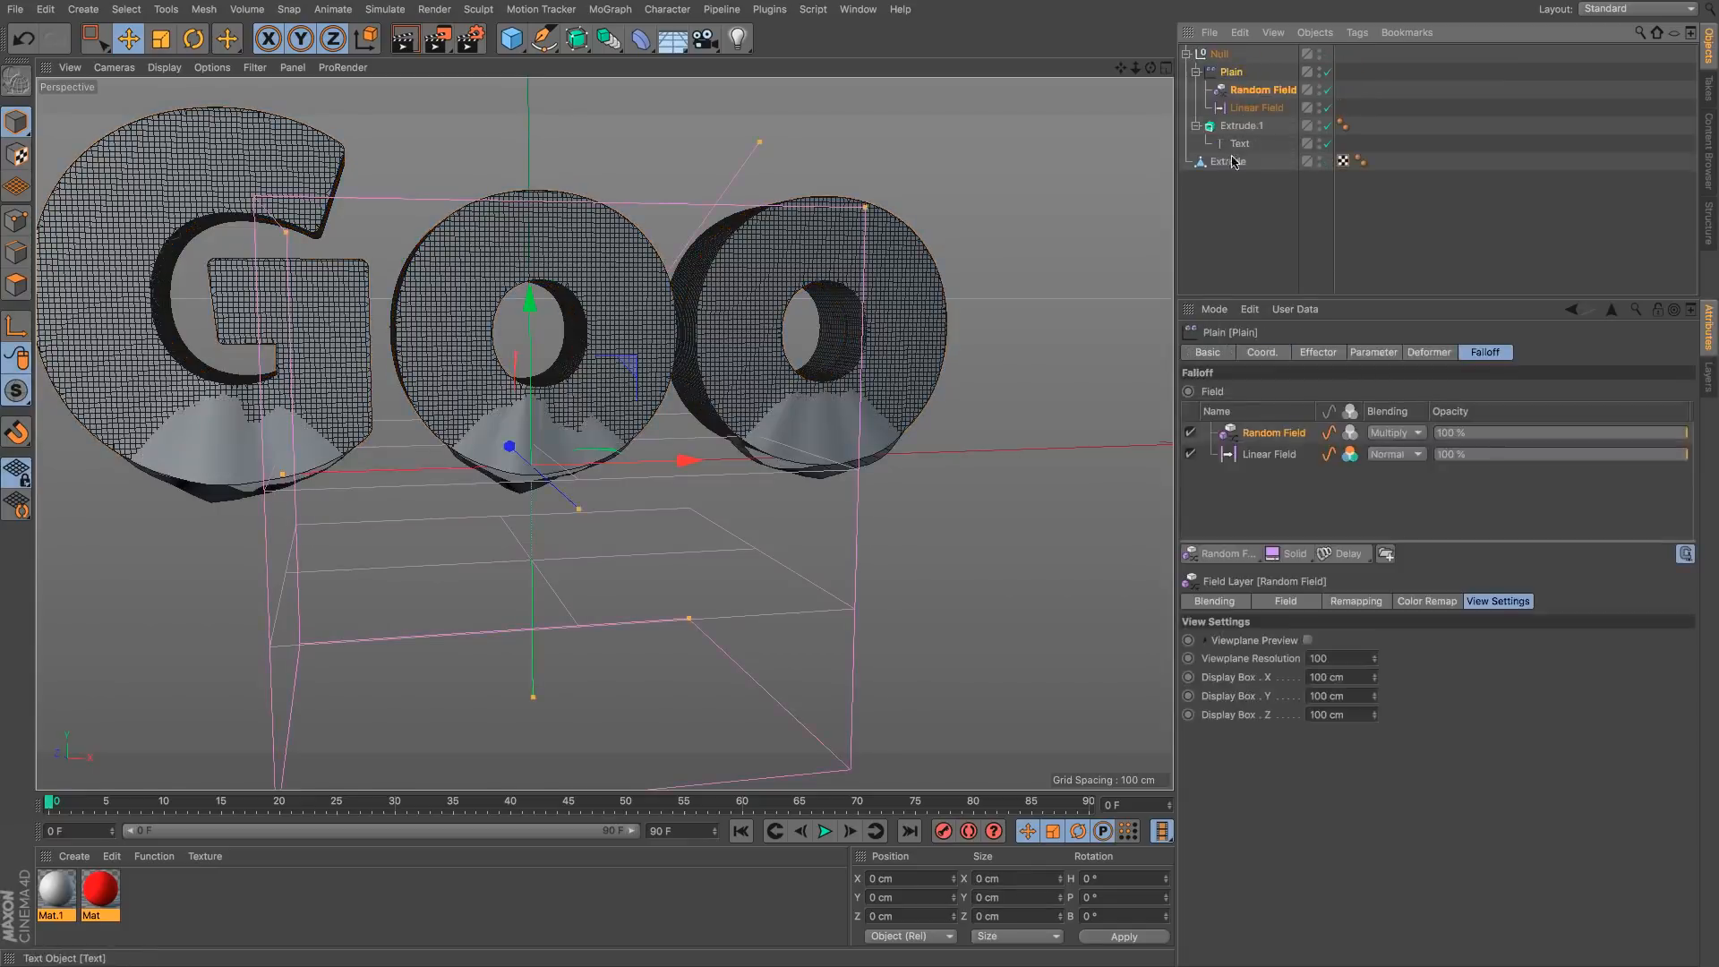
pyautogui.click(1237, 161)
pyautogui.press('Delete')
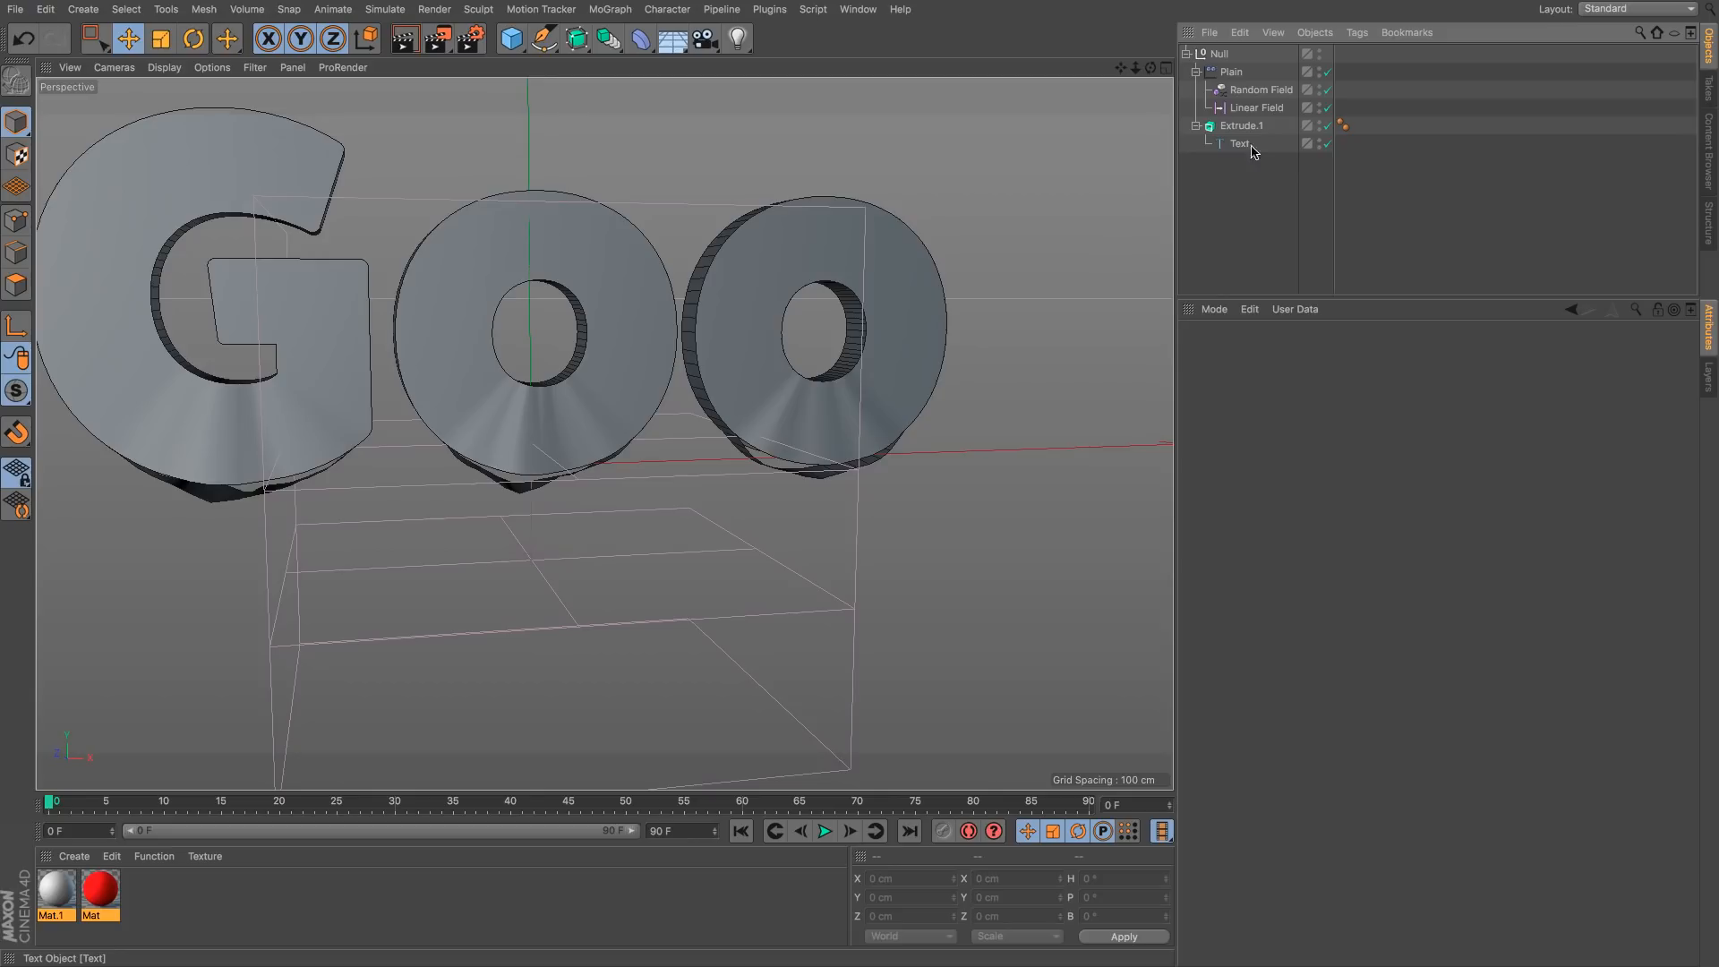
pyautogui.click(1326, 143)
pyautogui.click(1325, 143)
pyautogui.keyDown('alt'); pyautogui.moveTo(793, 383); pyautogui.dragTo(870, 395); pyautogui.keyUp('alt')
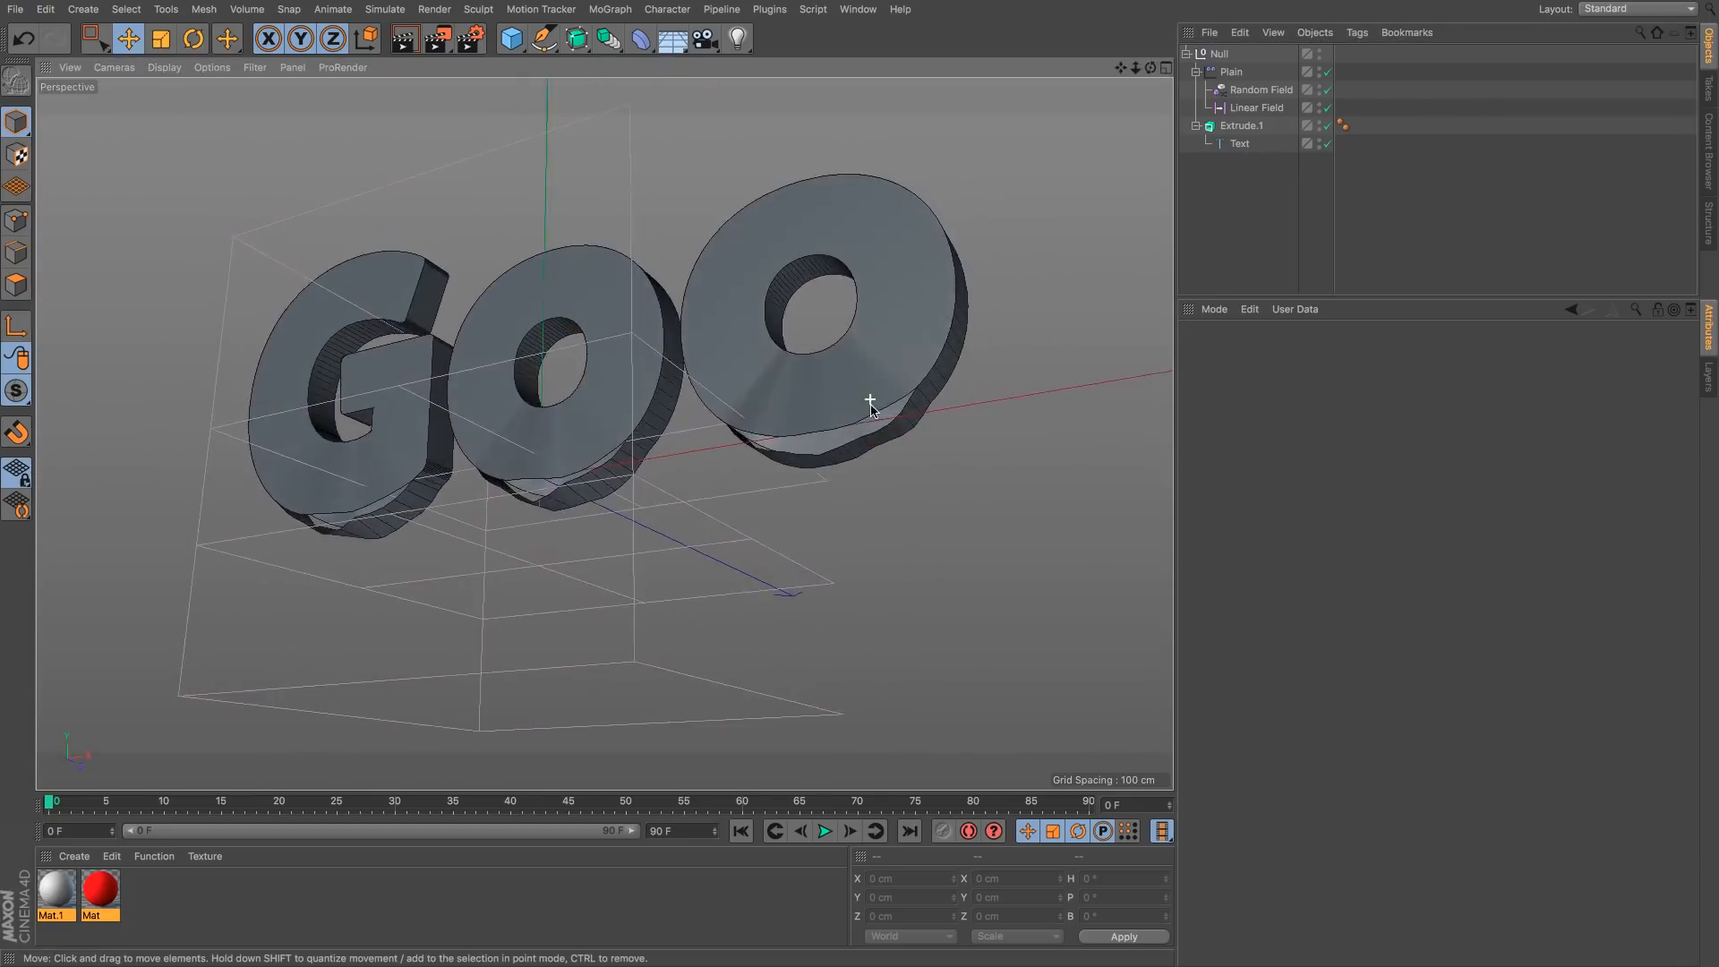
# Step: Enable Create Single Object on the Extrude's caps and set them to Quadrangles with a Regular Grid of 5 cm width
pyautogui.click(1241, 125)
pyautogui.click(1315, 353)
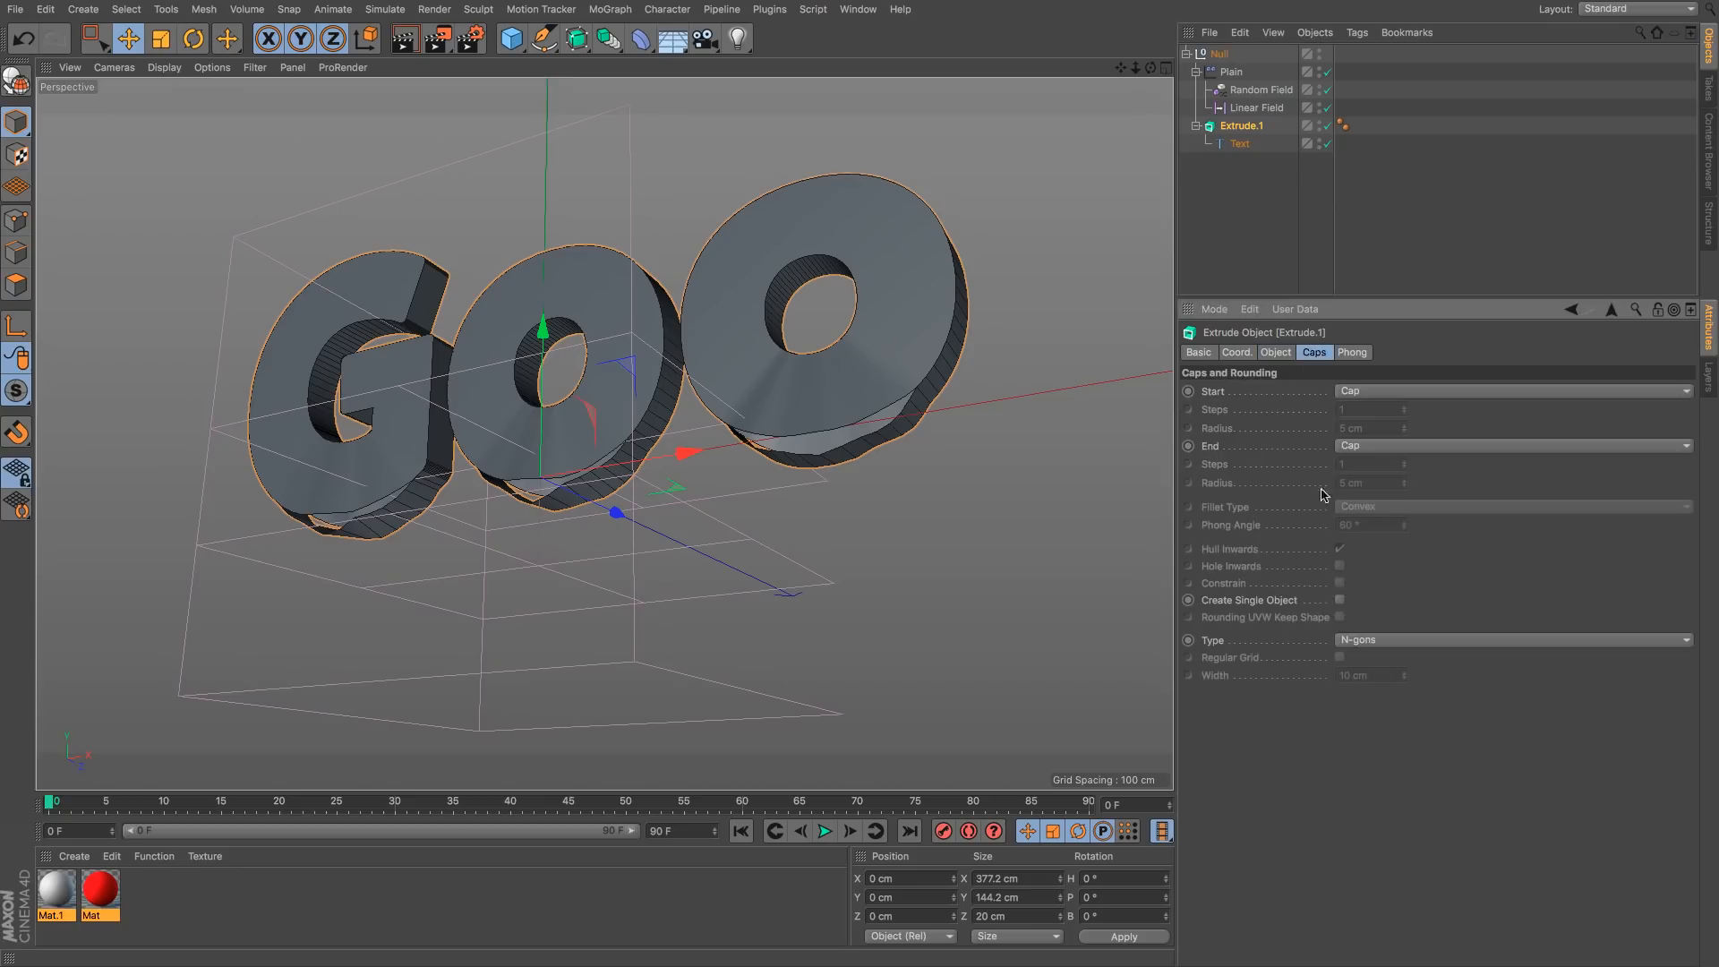
pyautogui.click(1340, 599)
pyautogui.click(1356, 641)
pyautogui.click(1374, 686)
pyautogui.click(1340, 657)
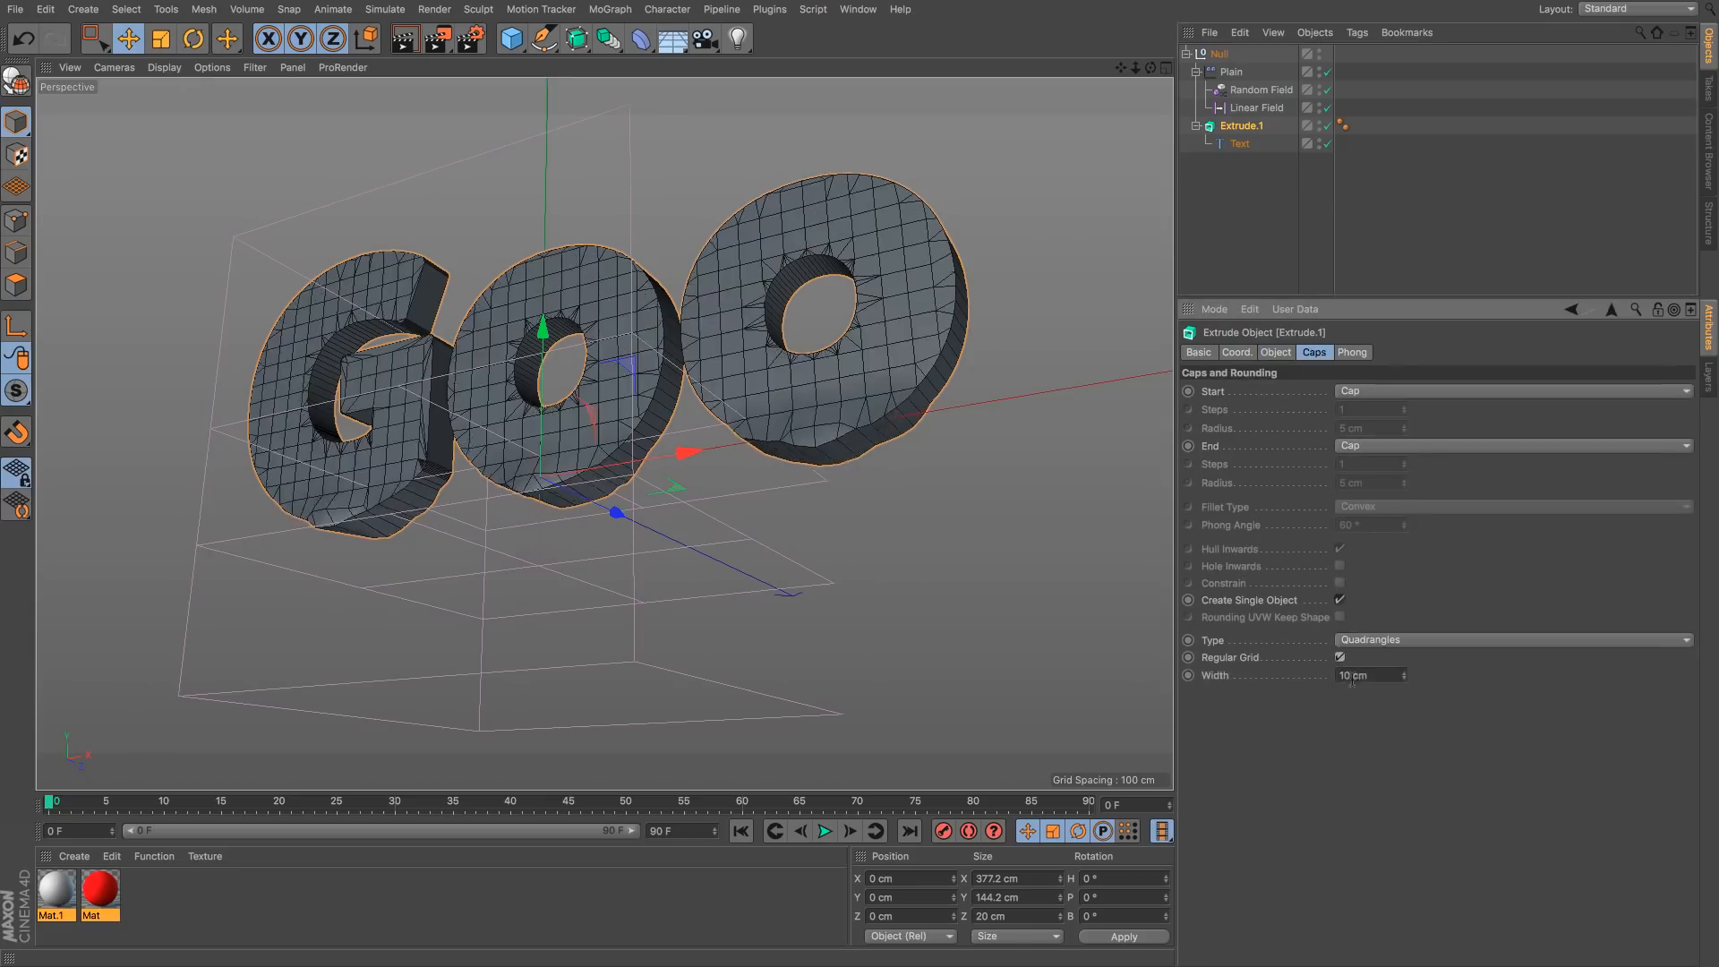
pyautogui.write('5')
pyautogui.press('Return')
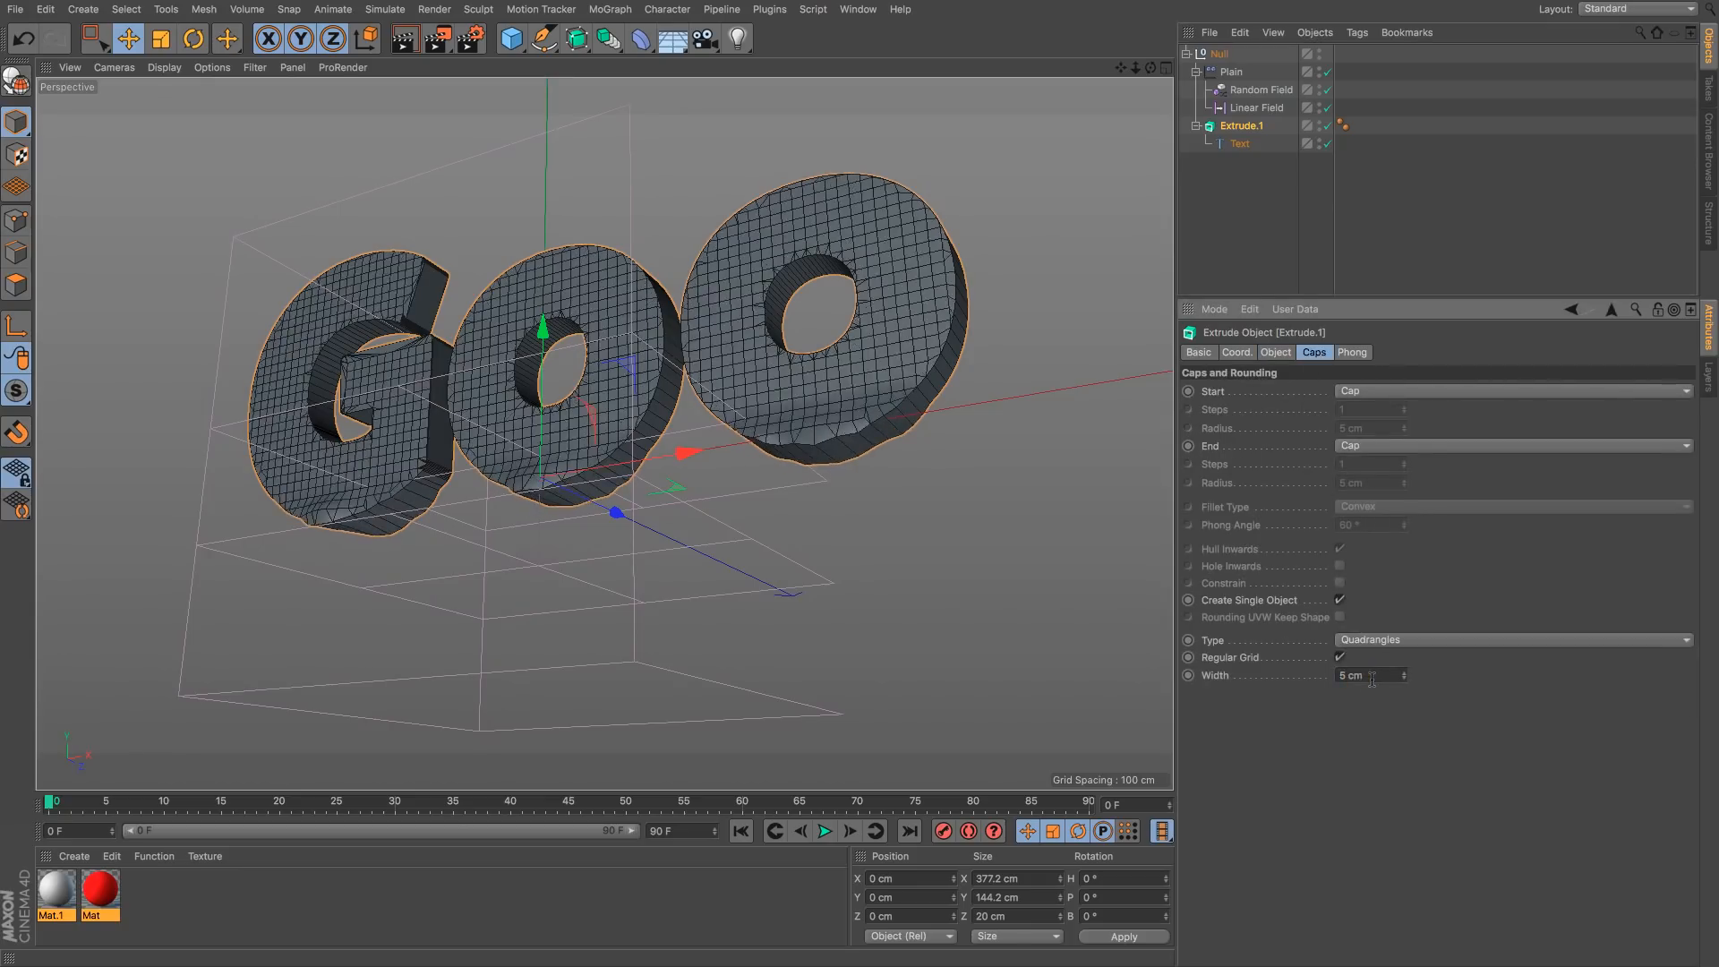
# Step: Raise the Extrude's subdivision to 6 and set its Z movement to 50 cm
pyautogui.click(1275, 352)
pyautogui.click(1344, 407)
pyautogui.click(1343, 407)
pyautogui.click(1344, 407)
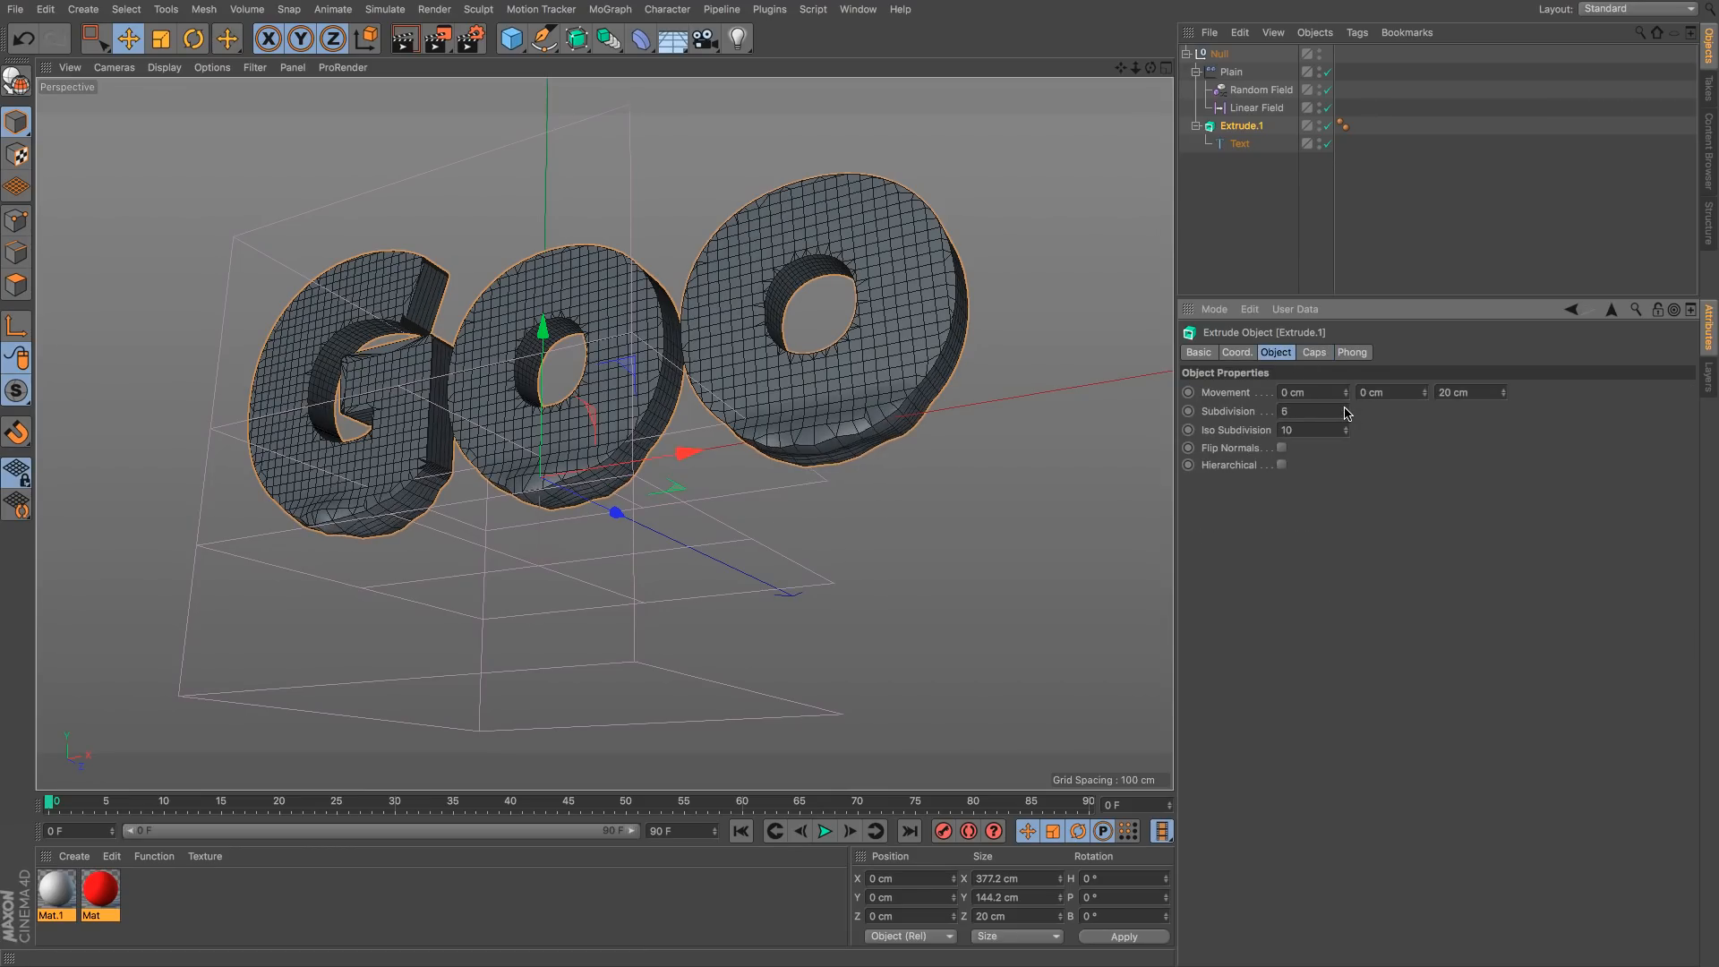
pyautogui.write('50')
pyautogui.press('Return')
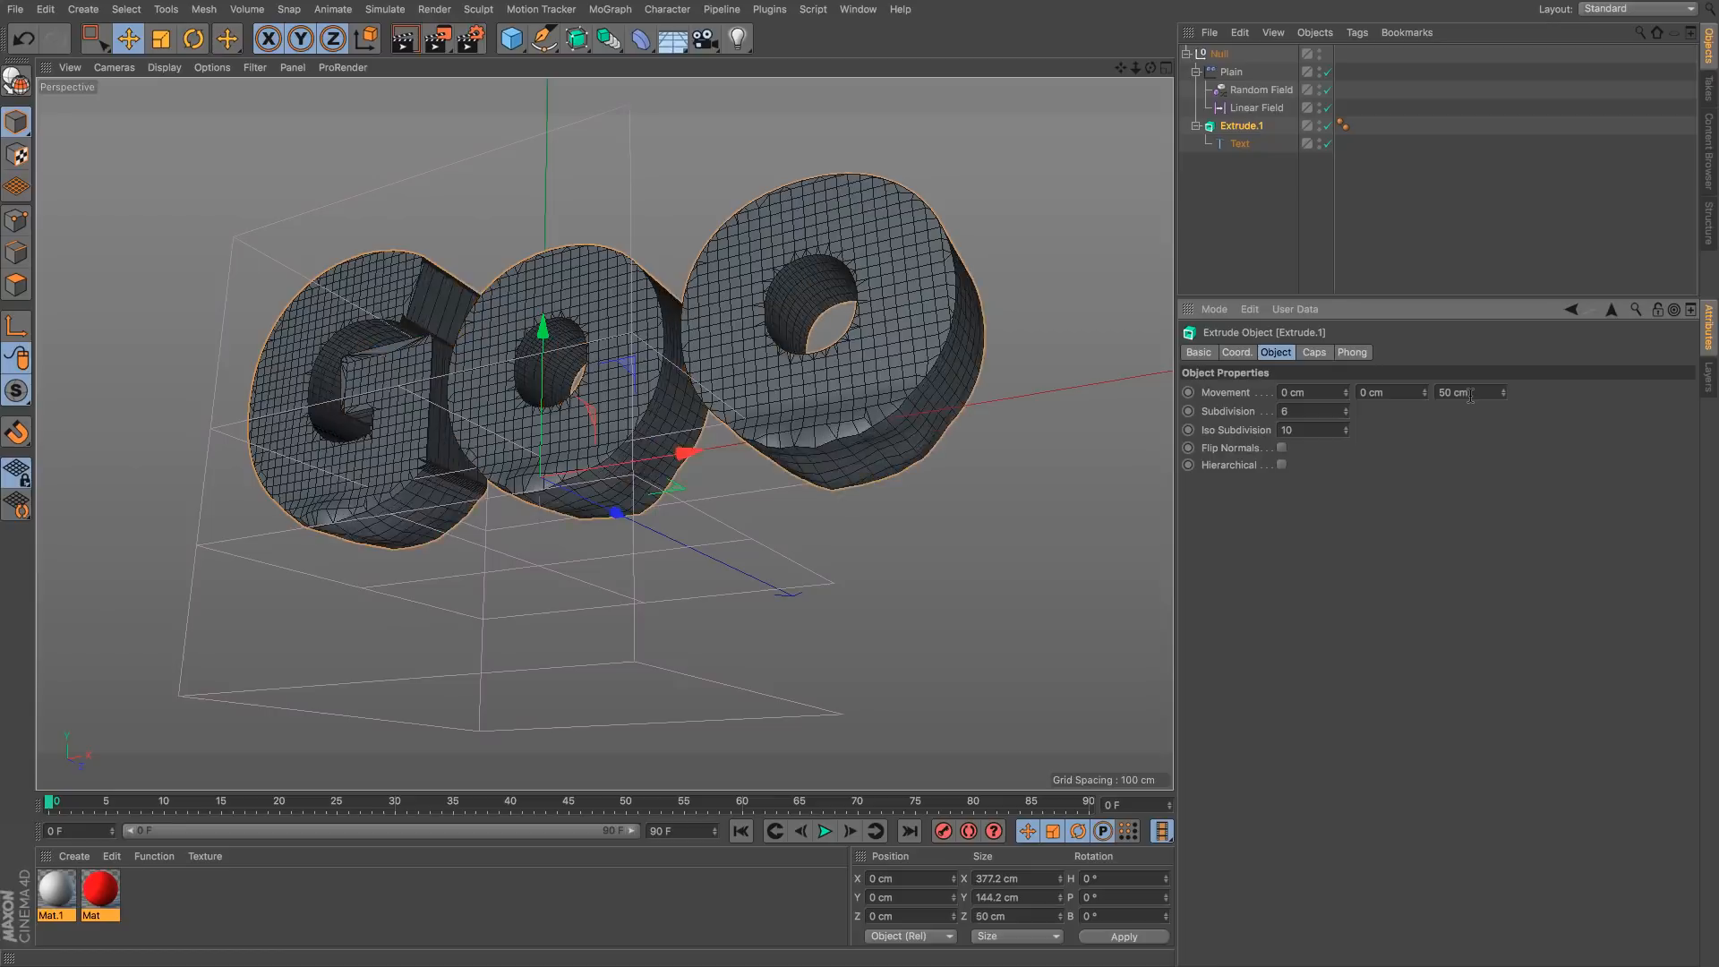
pyautogui.click(1036, 346)
pyautogui.keyDown('alt'); pyautogui.moveTo(1036, 346); pyautogui.dragTo(890, 398); pyautogui.keyUp('alt')
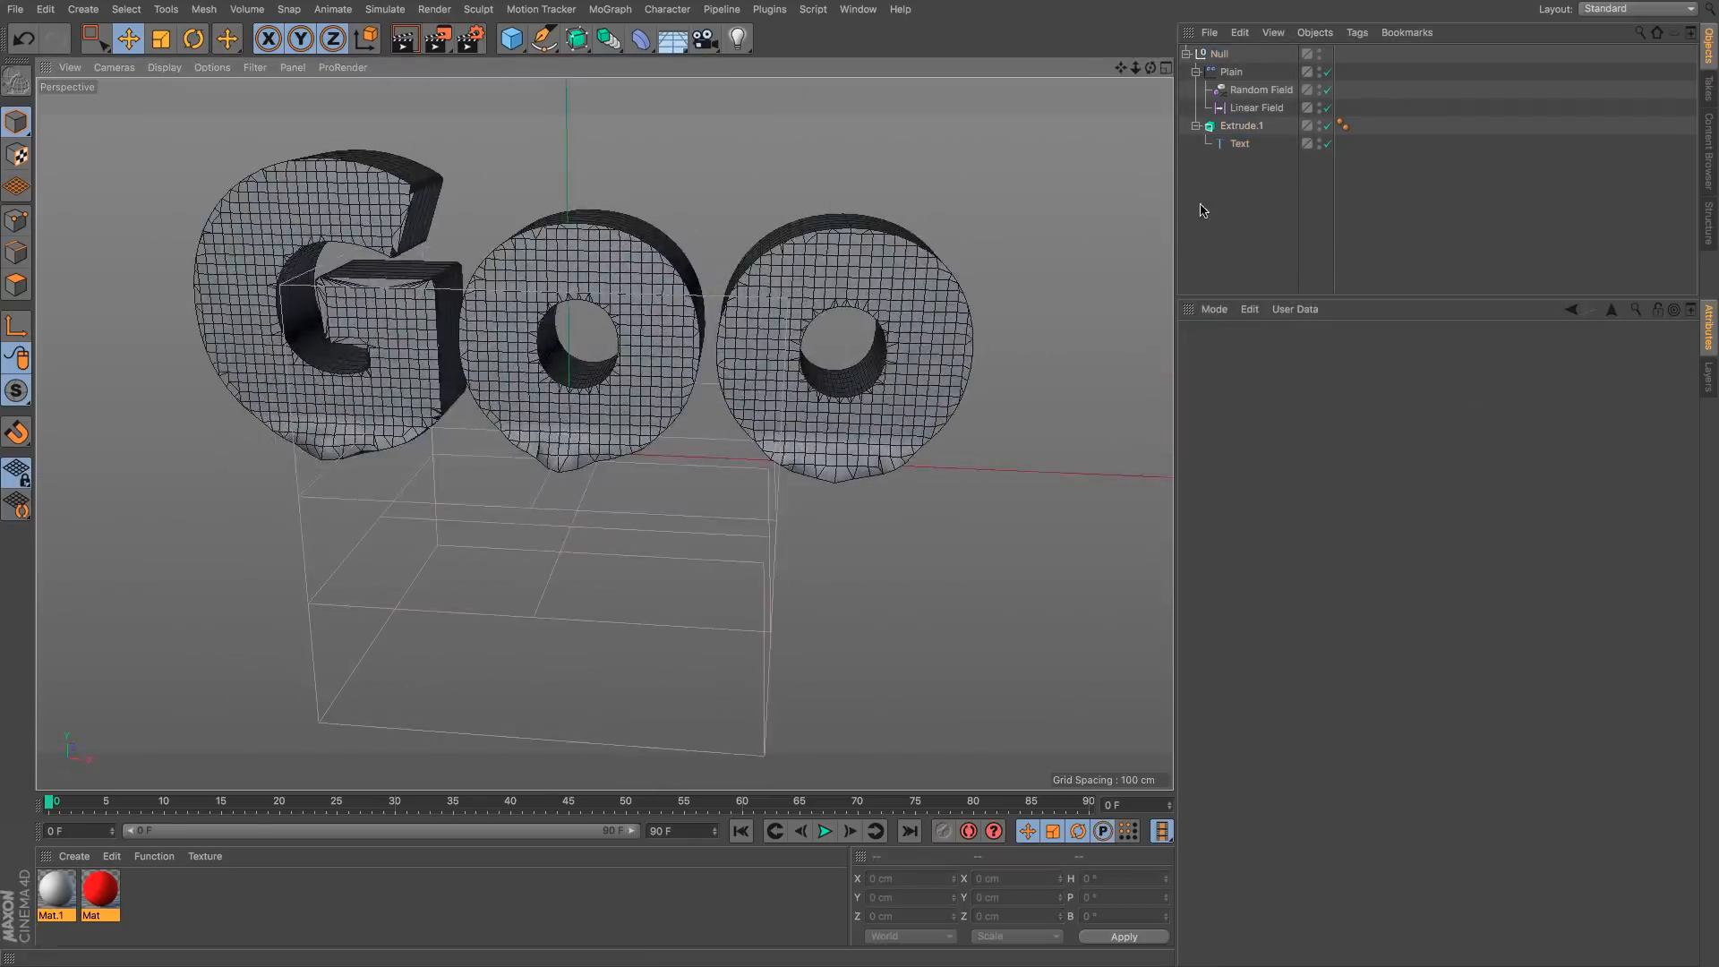
# Step: Set the text spline's intermediate points to Subdivided with an angle of 15°
pyautogui.click(1219, 55)
pyautogui.keyDown('alt'); pyautogui.moveTo(408, 338); pyautogui.dragTo(990, 138); pyautogui.keyUp('alt')
pyautogui.click(1241, 144)
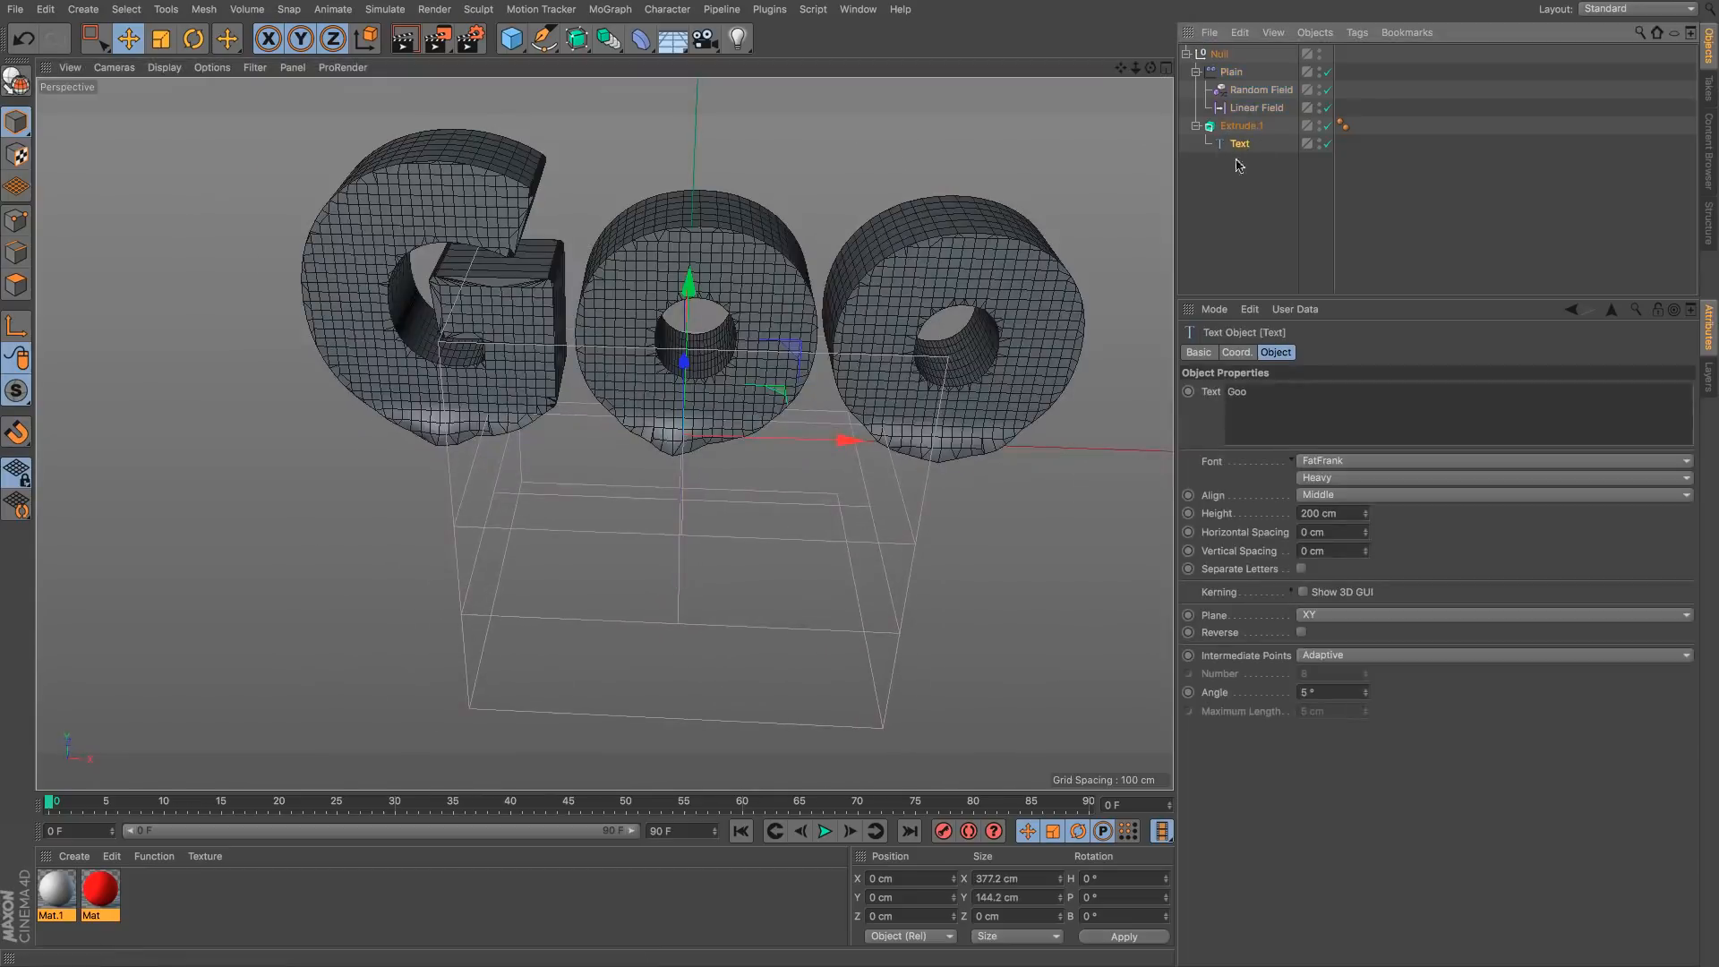
pyautogui.click(1338, 655)
pyautogui.click(1343, 748)
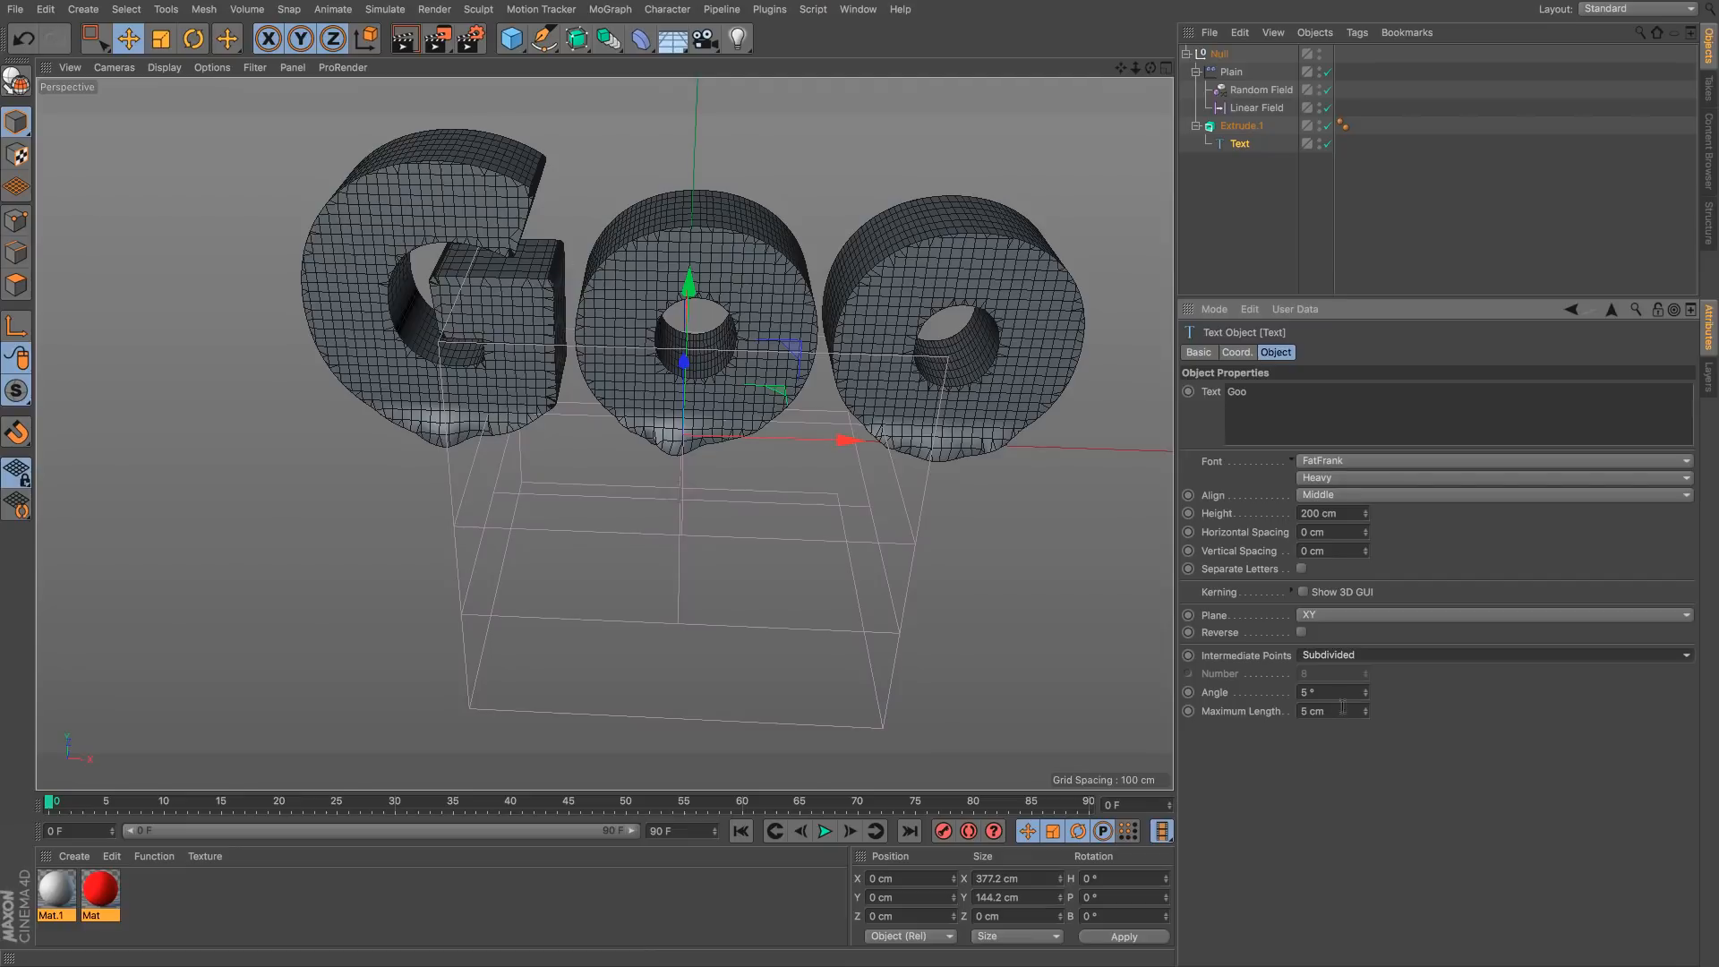
pyautogui.doubleClick(1307, 691)
pyautogui.write('15')
pyautogui.press('Return')
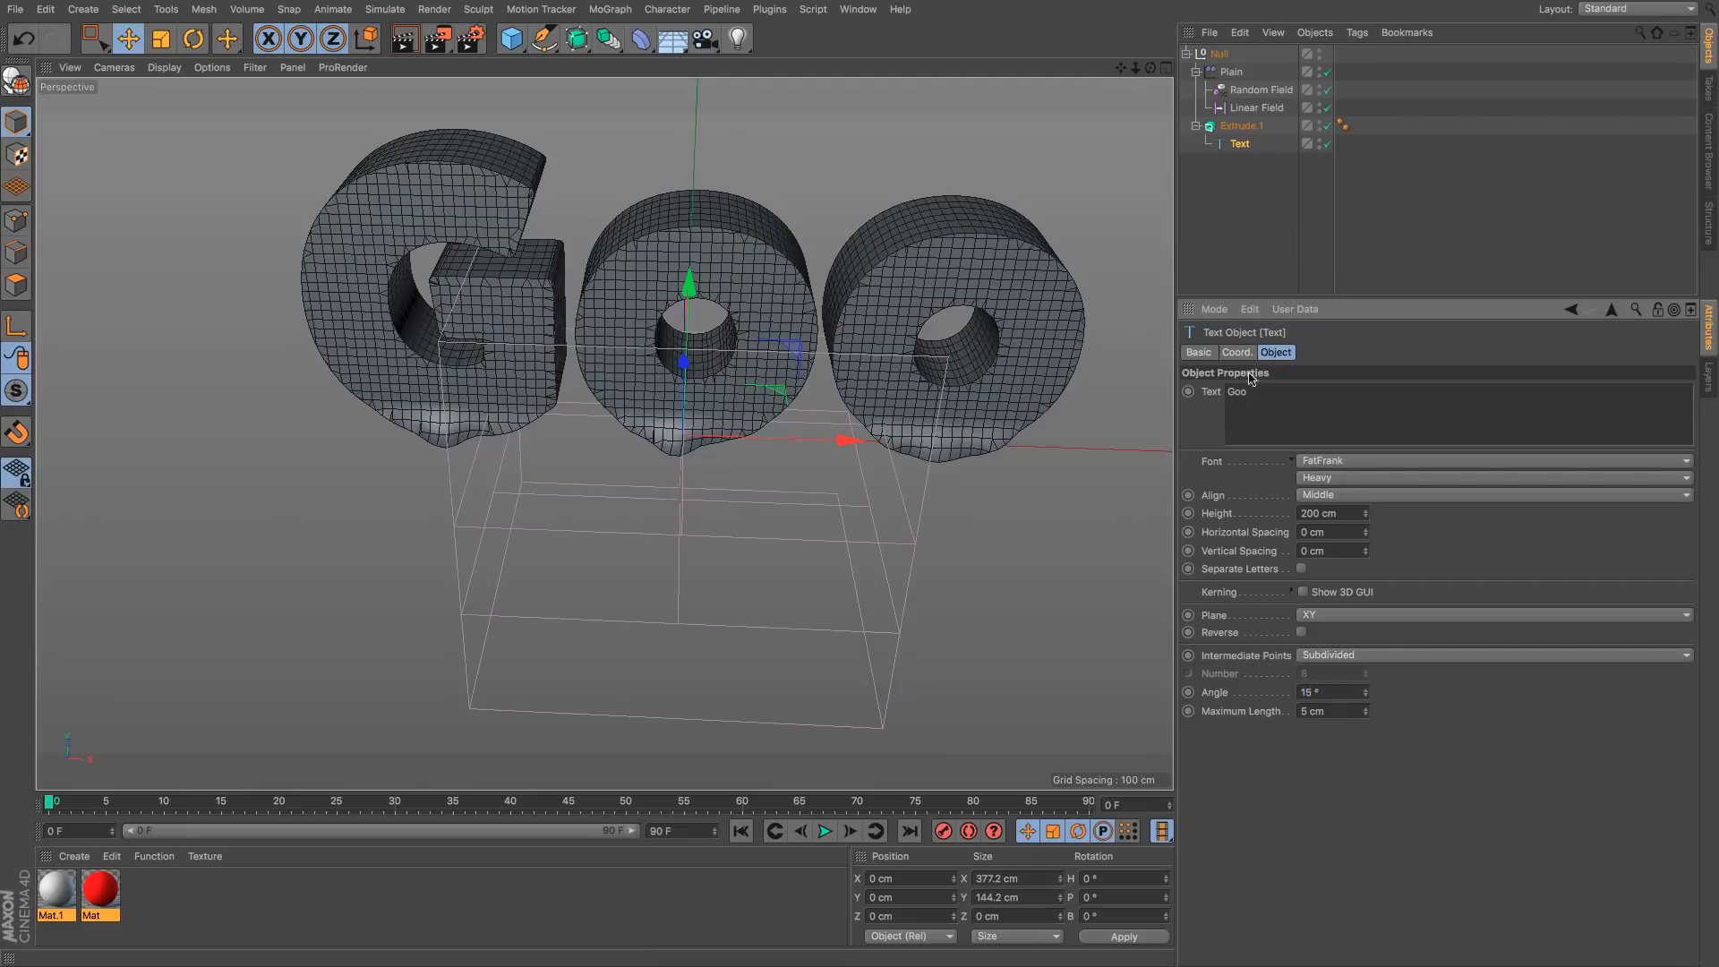
pyautogui.click(1030, 582)
pyautogui.keyDown('alt'); pyautogui.moveTo(1029, 582); pyautogui.dragTo(922, 573); pyautogui.keyUp('alt')
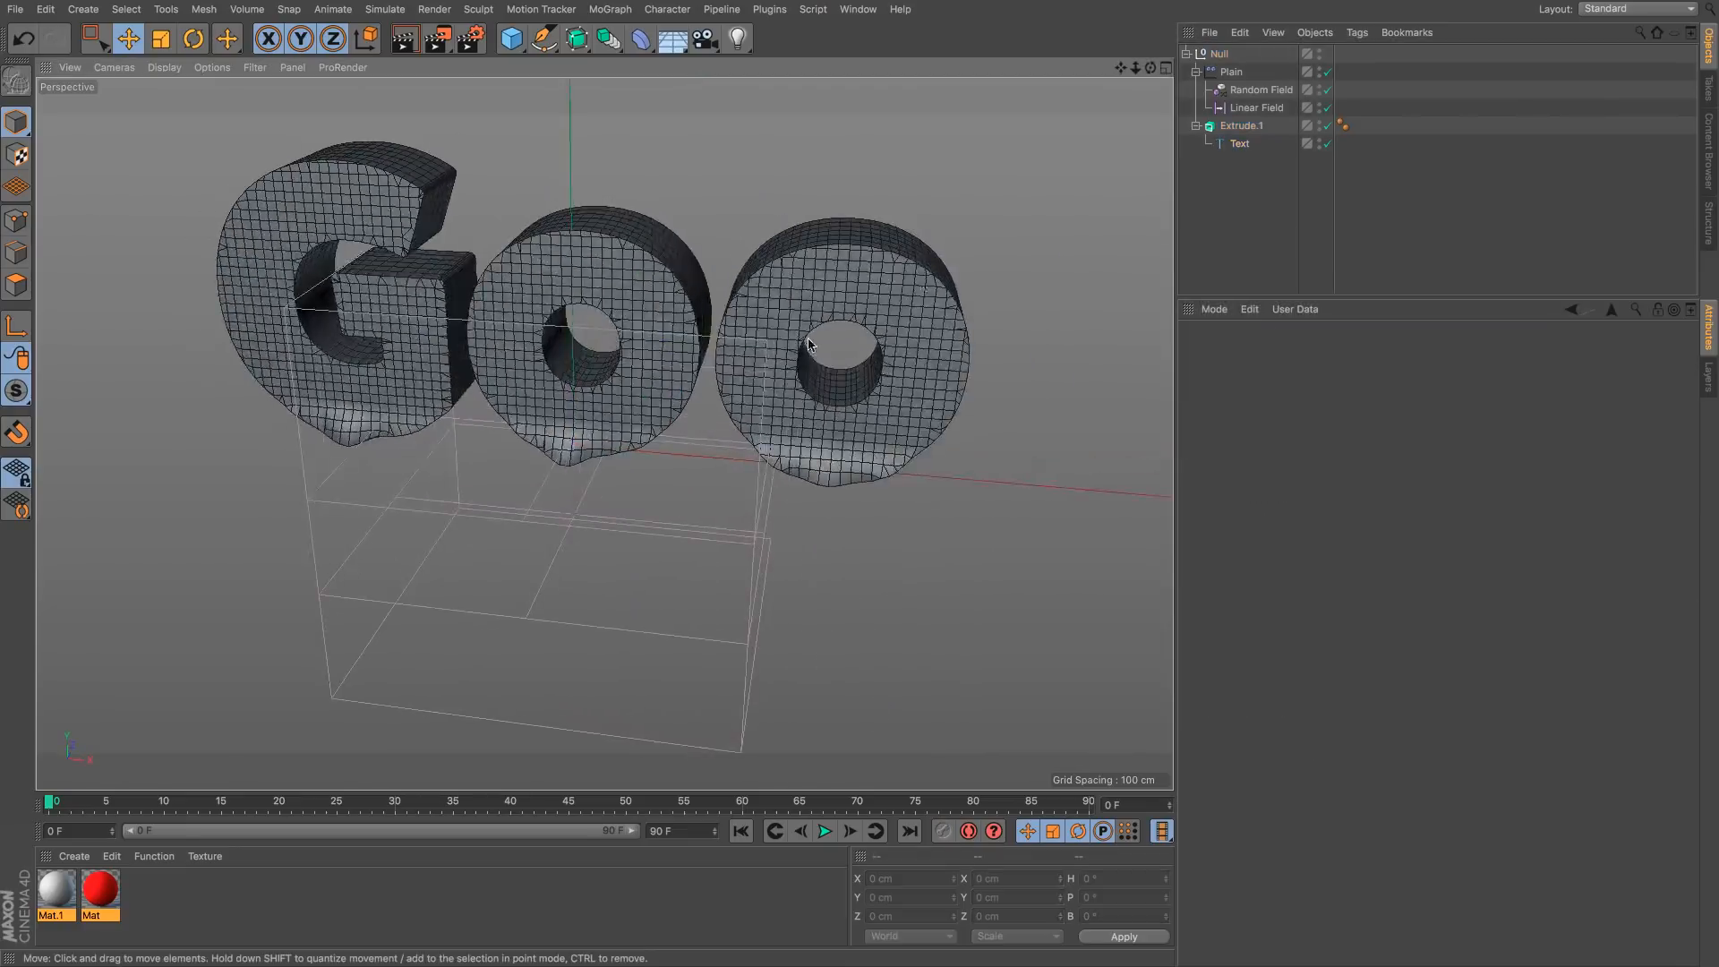
# Step: Add a Volume Builder and place the null containing the lettering inside it
pyautogui.click(1218, 54)
pyautogui.click(247, 9)
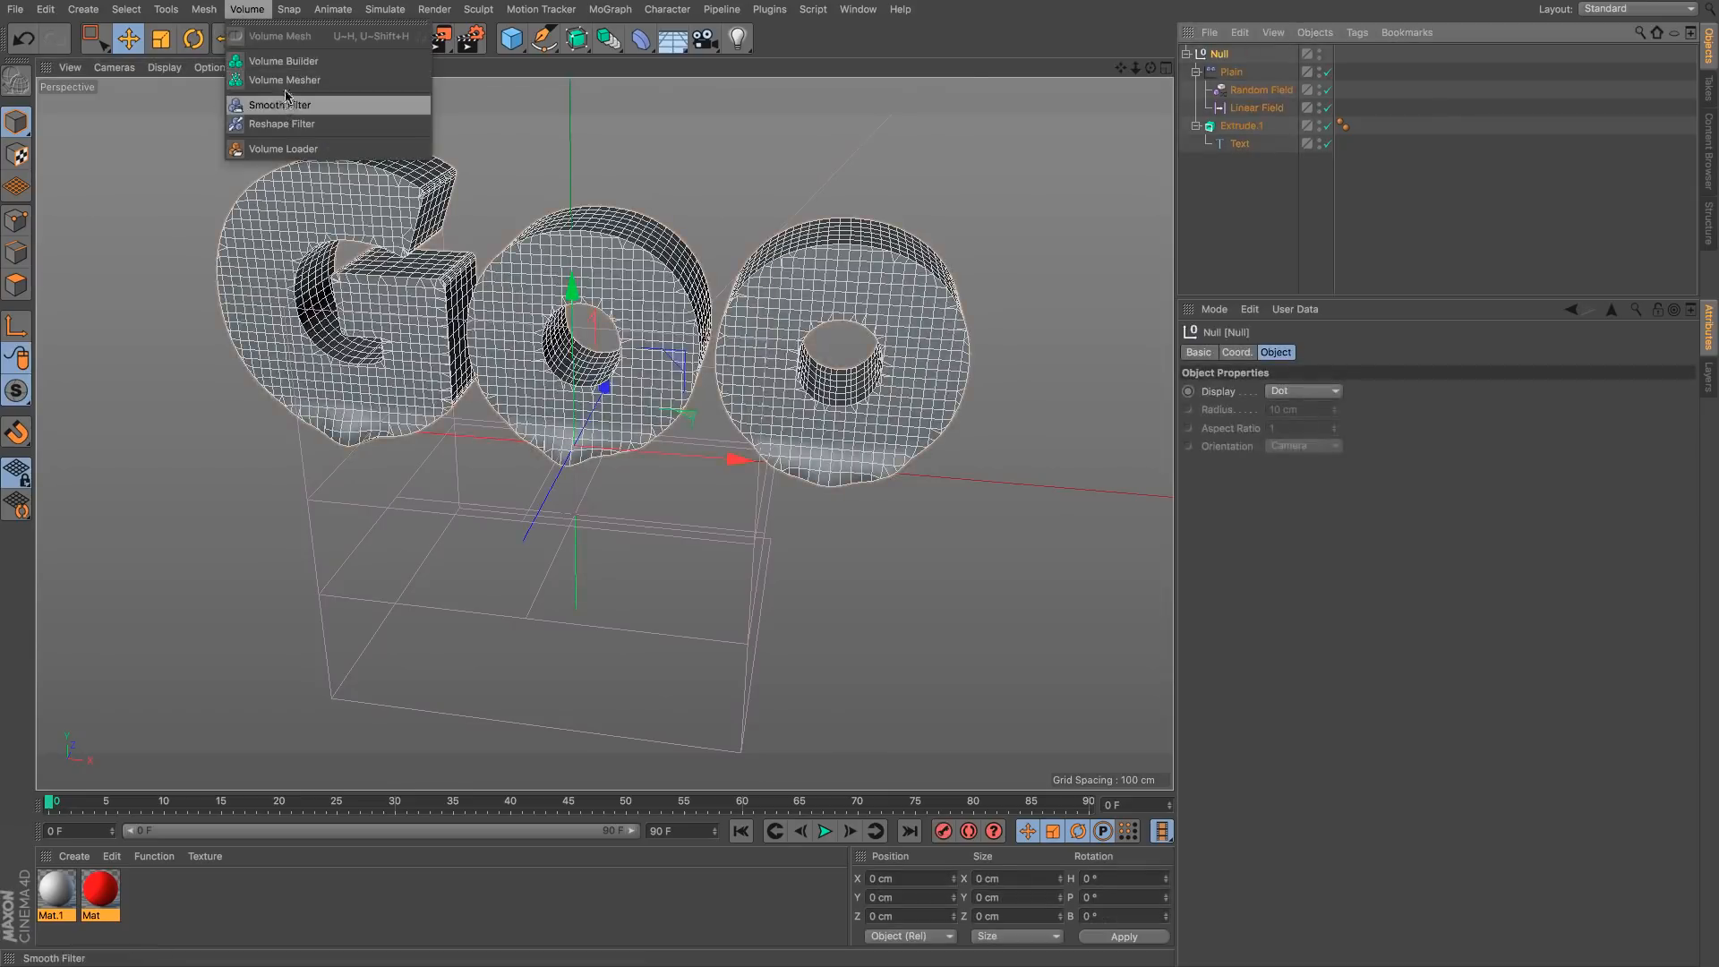
pyautogui.click(283, 61)
pyautogui.moveTo(1233, 59); pyautogui.dragTo(1237, 56)
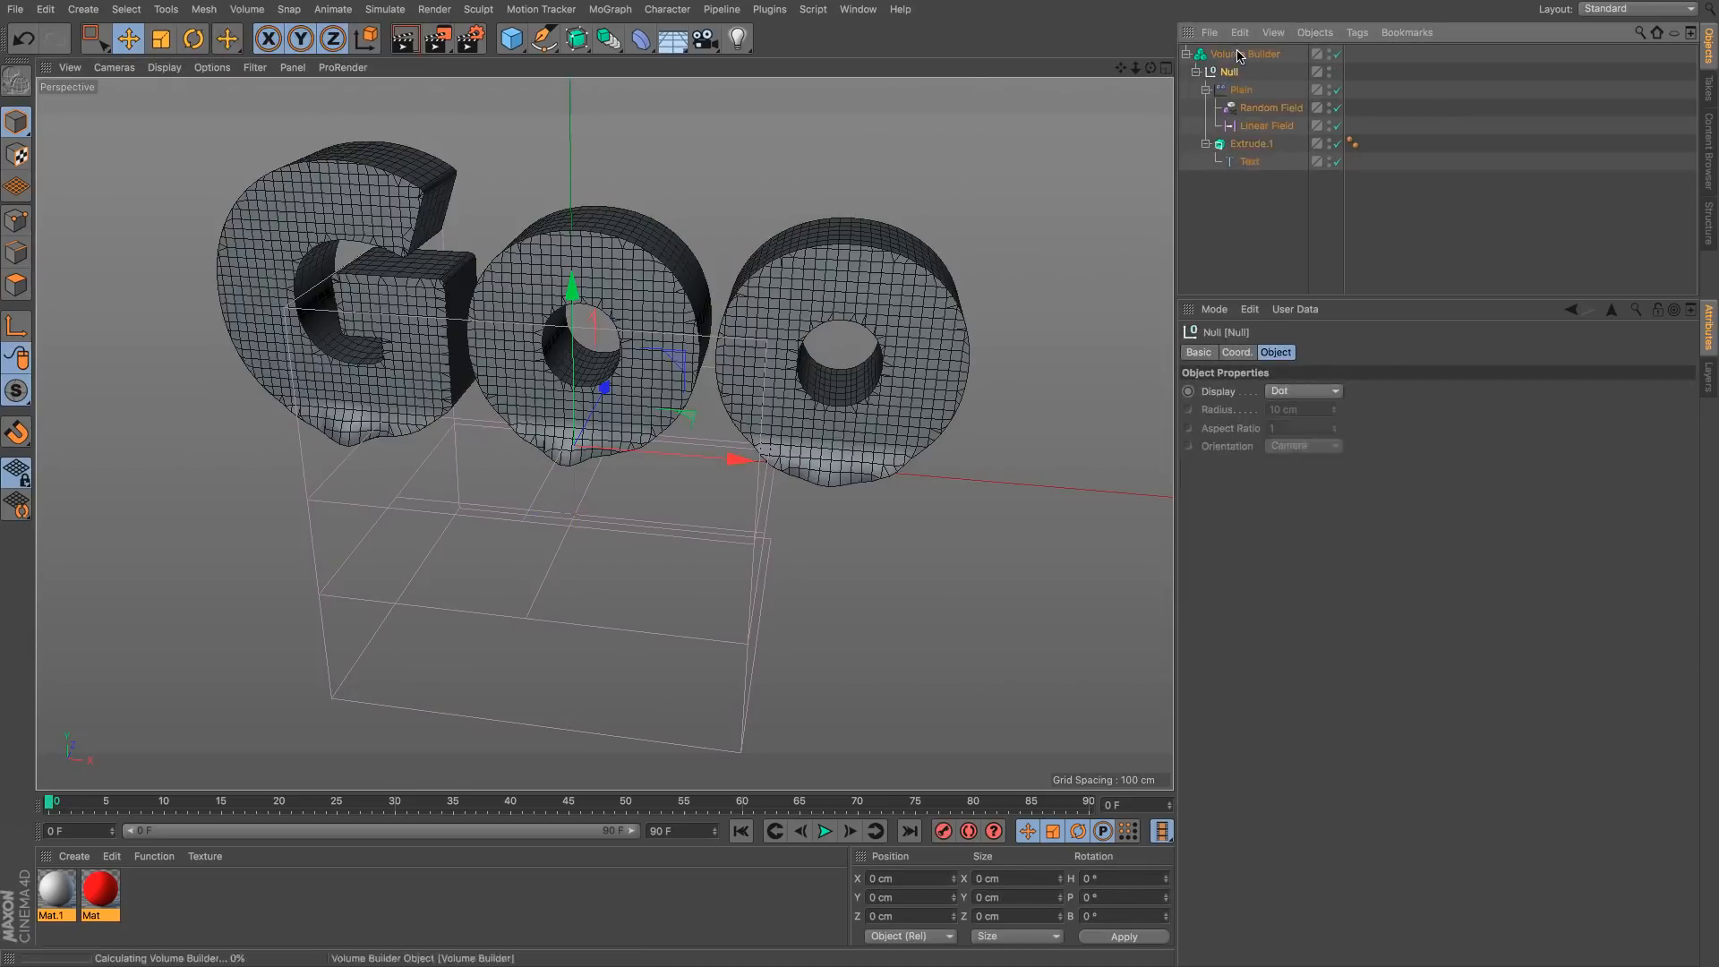
# Step: Add a Volume Mesher over the Volume Builder and set the builder's voxel size to 2 cm
pyautogui.click(246, 9)
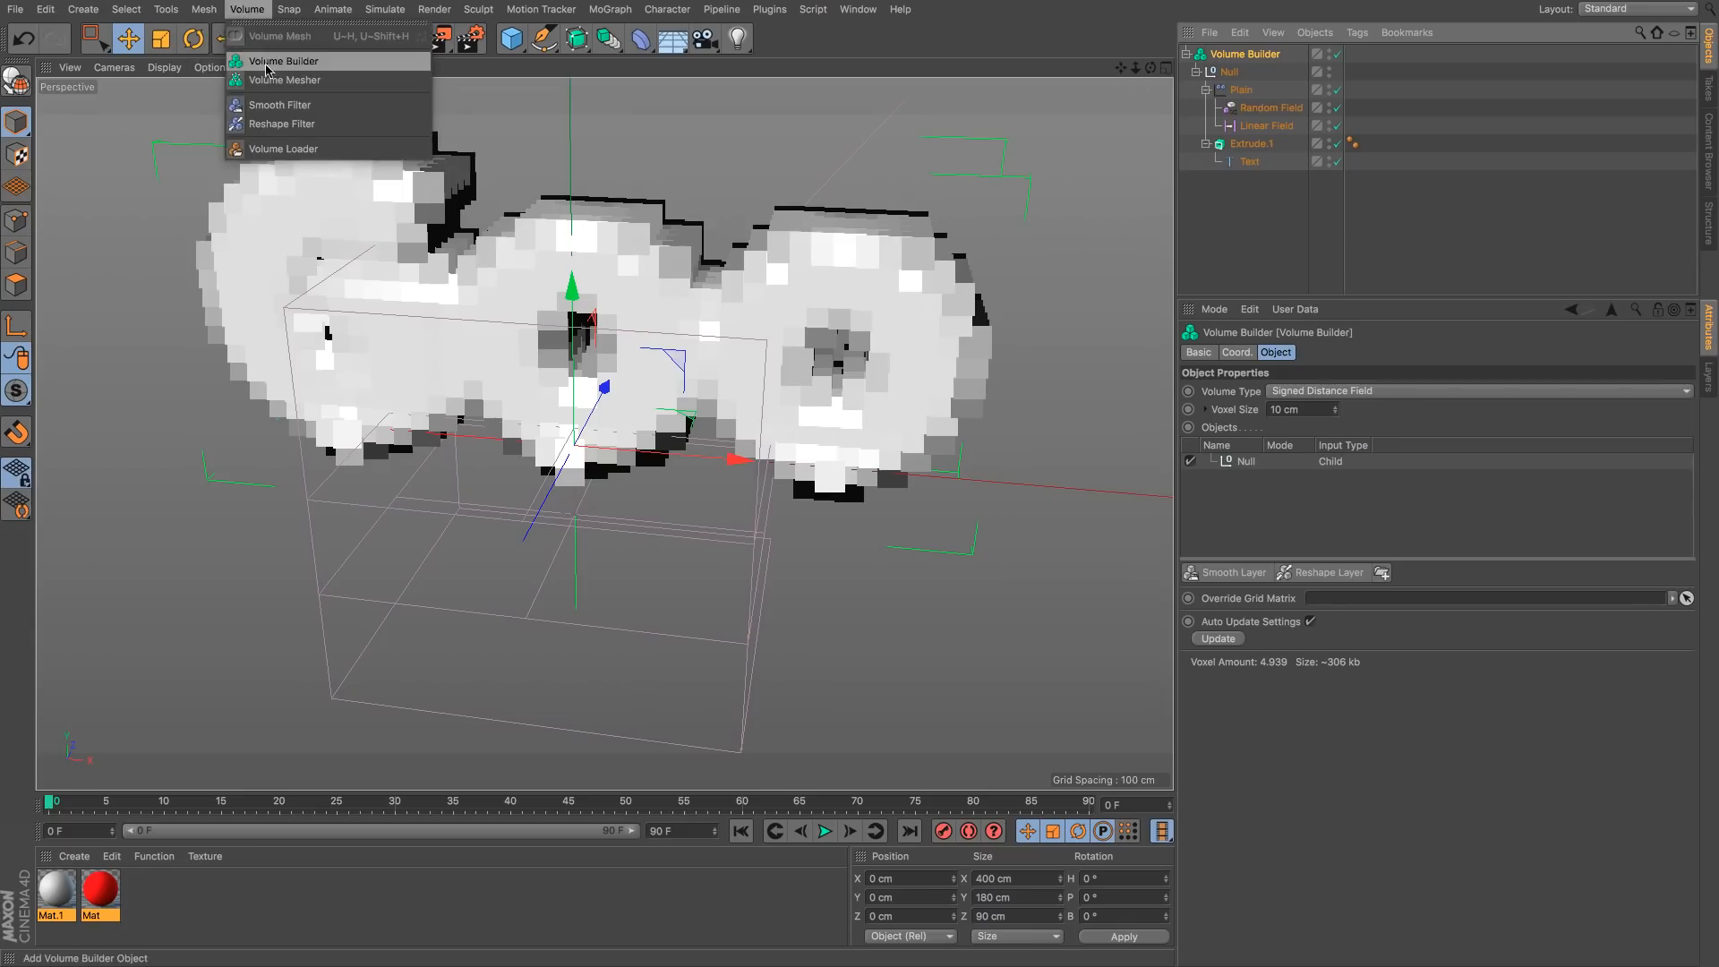
pyautogui.click(284, 77)
pyautogui.moveTo(1246, 72); pyautogui.dragTo(1271, 57)
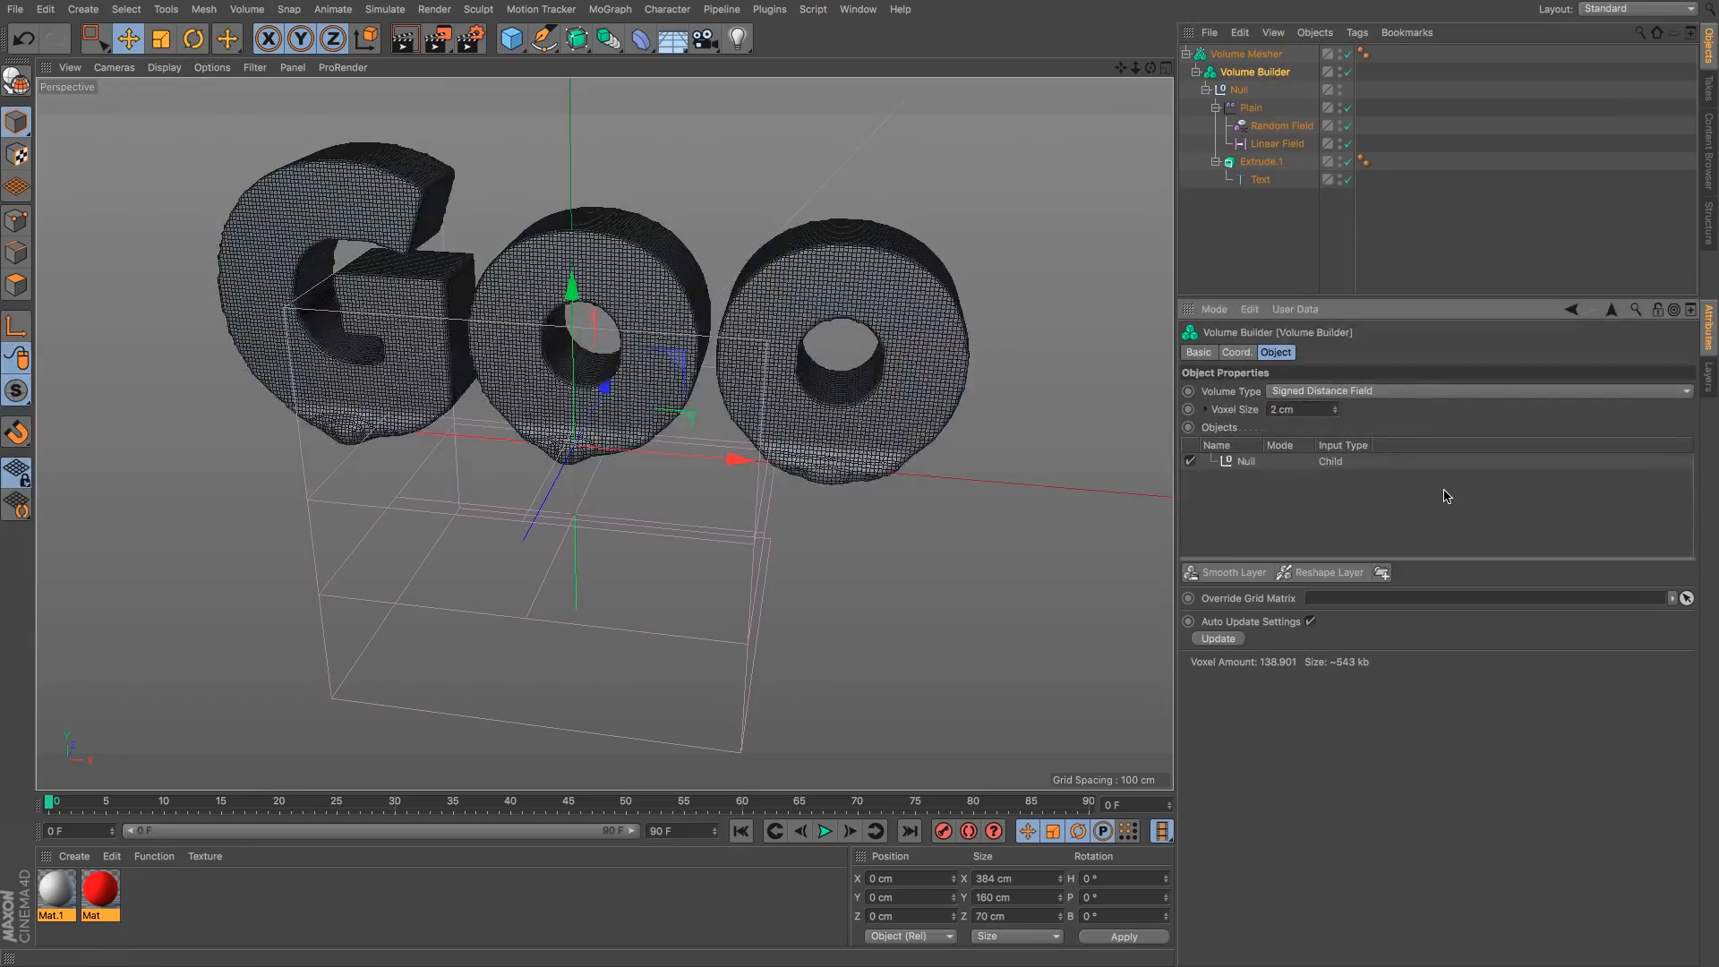
# Step: Add a Smooth Layer to the Volume Builder and set its voxel distance to 1
pyautogui.click(1236, 572)
pyautogui.click(1261, 463)
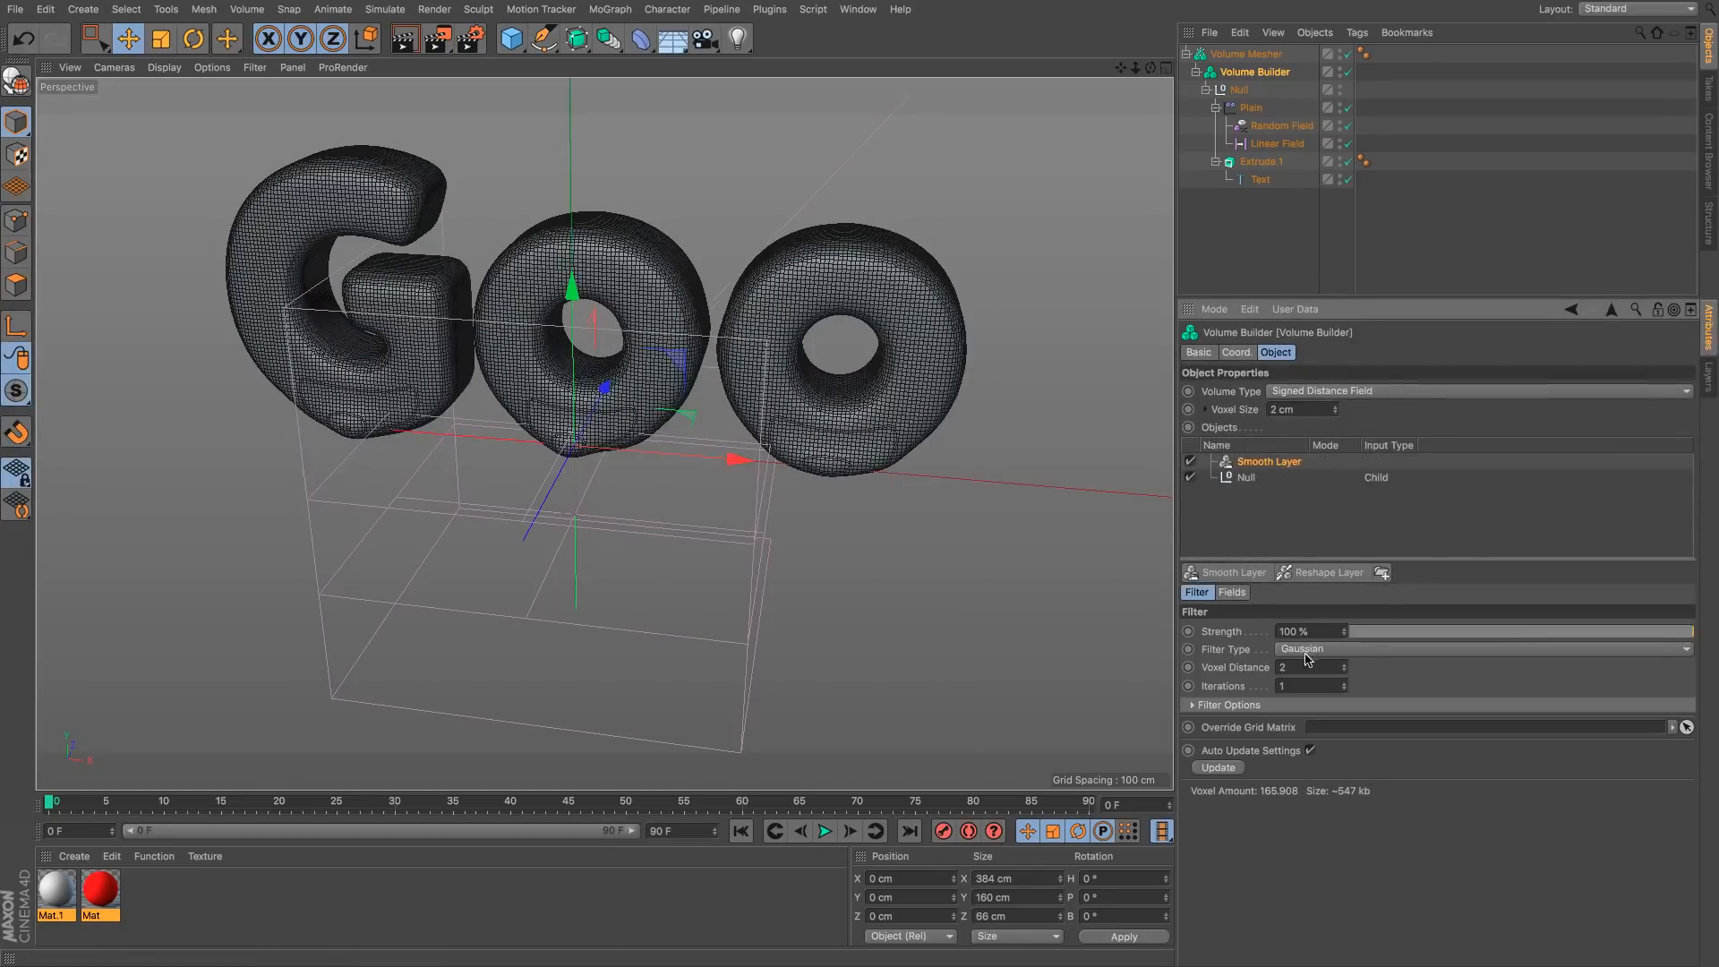
pyautogui.keyDown('alt'); pyautogui.moveTo(716, 582); pyautogui.dragTo(644, 573); pyautogui.keyUp('alt')
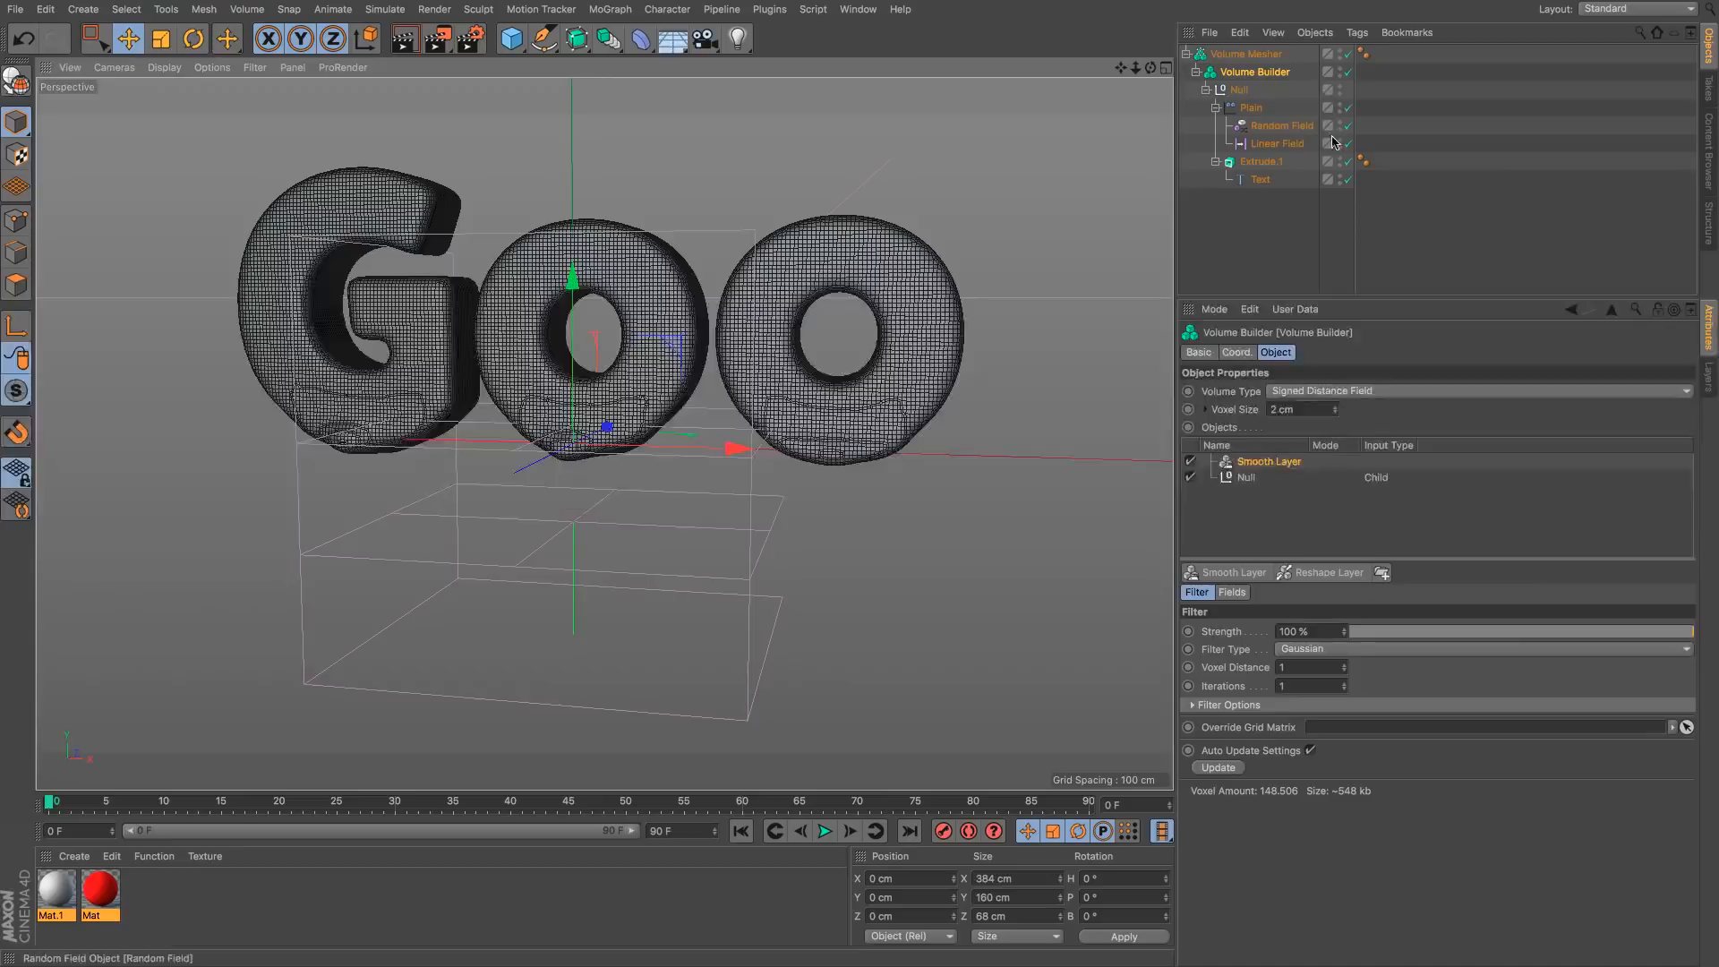
# Step: Increase the Plain effector's Z position to about 208 cm to lengthen the drips under the letters
pyautogui.click(1253, 108)
pyautogui.click(1367, 354)
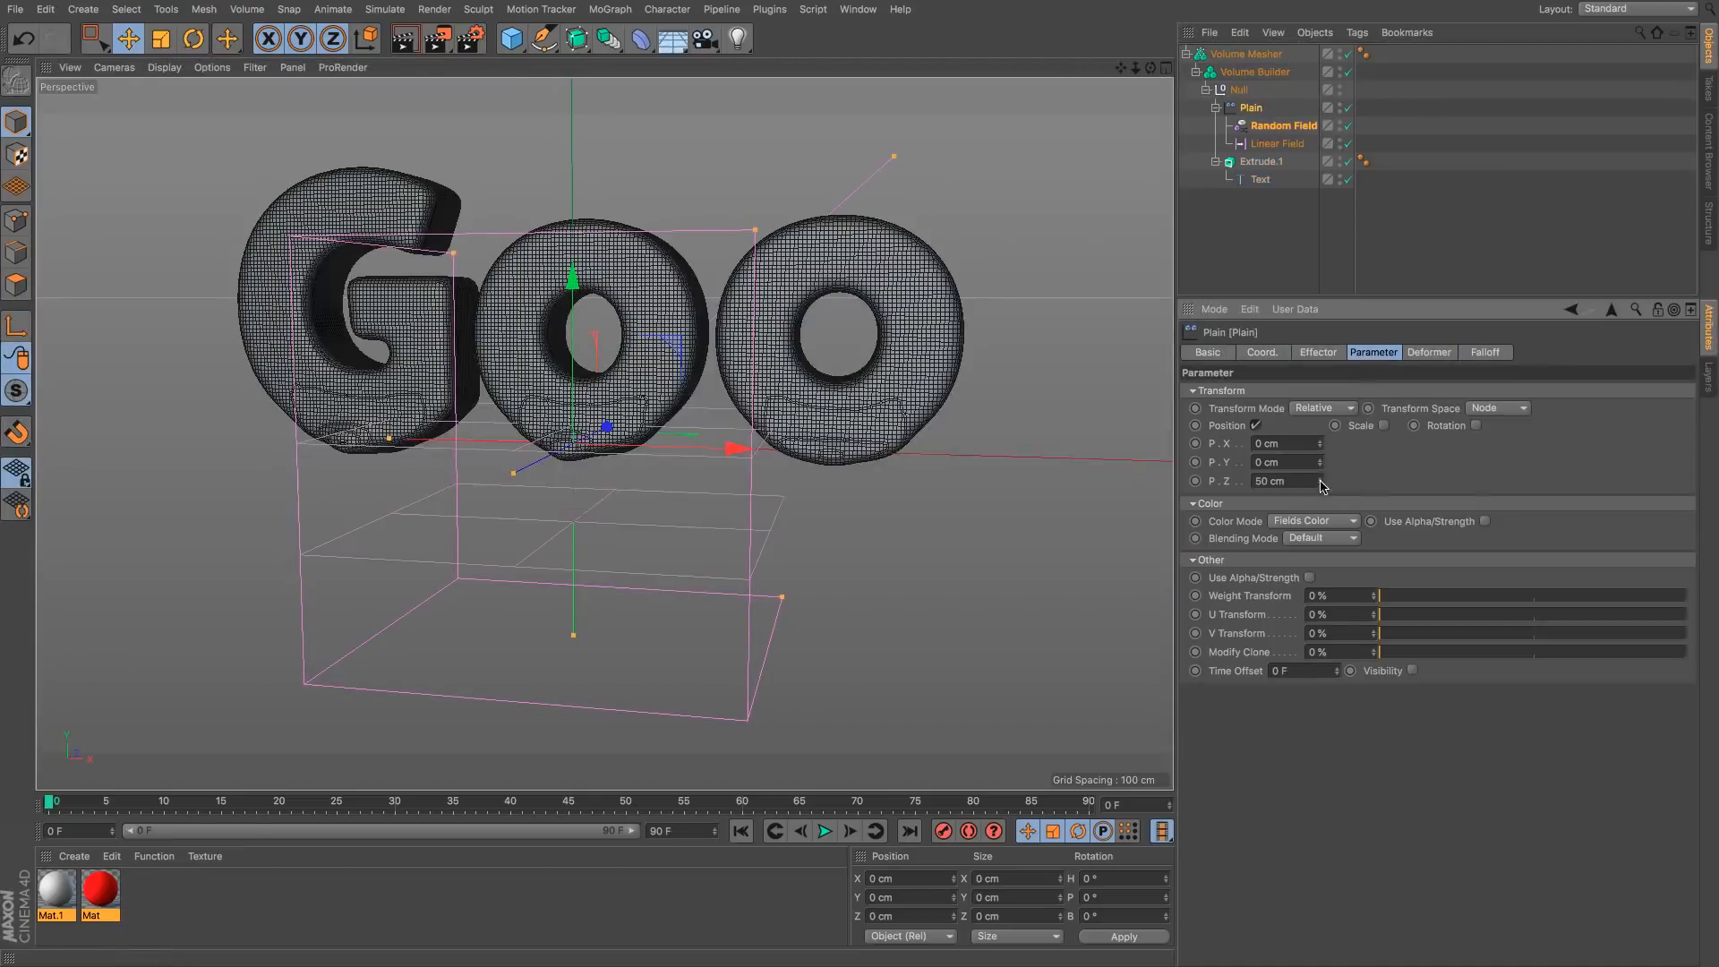
pyautogui.moveTo(1322, 486); pyautogui.dragTo(1322, 425)
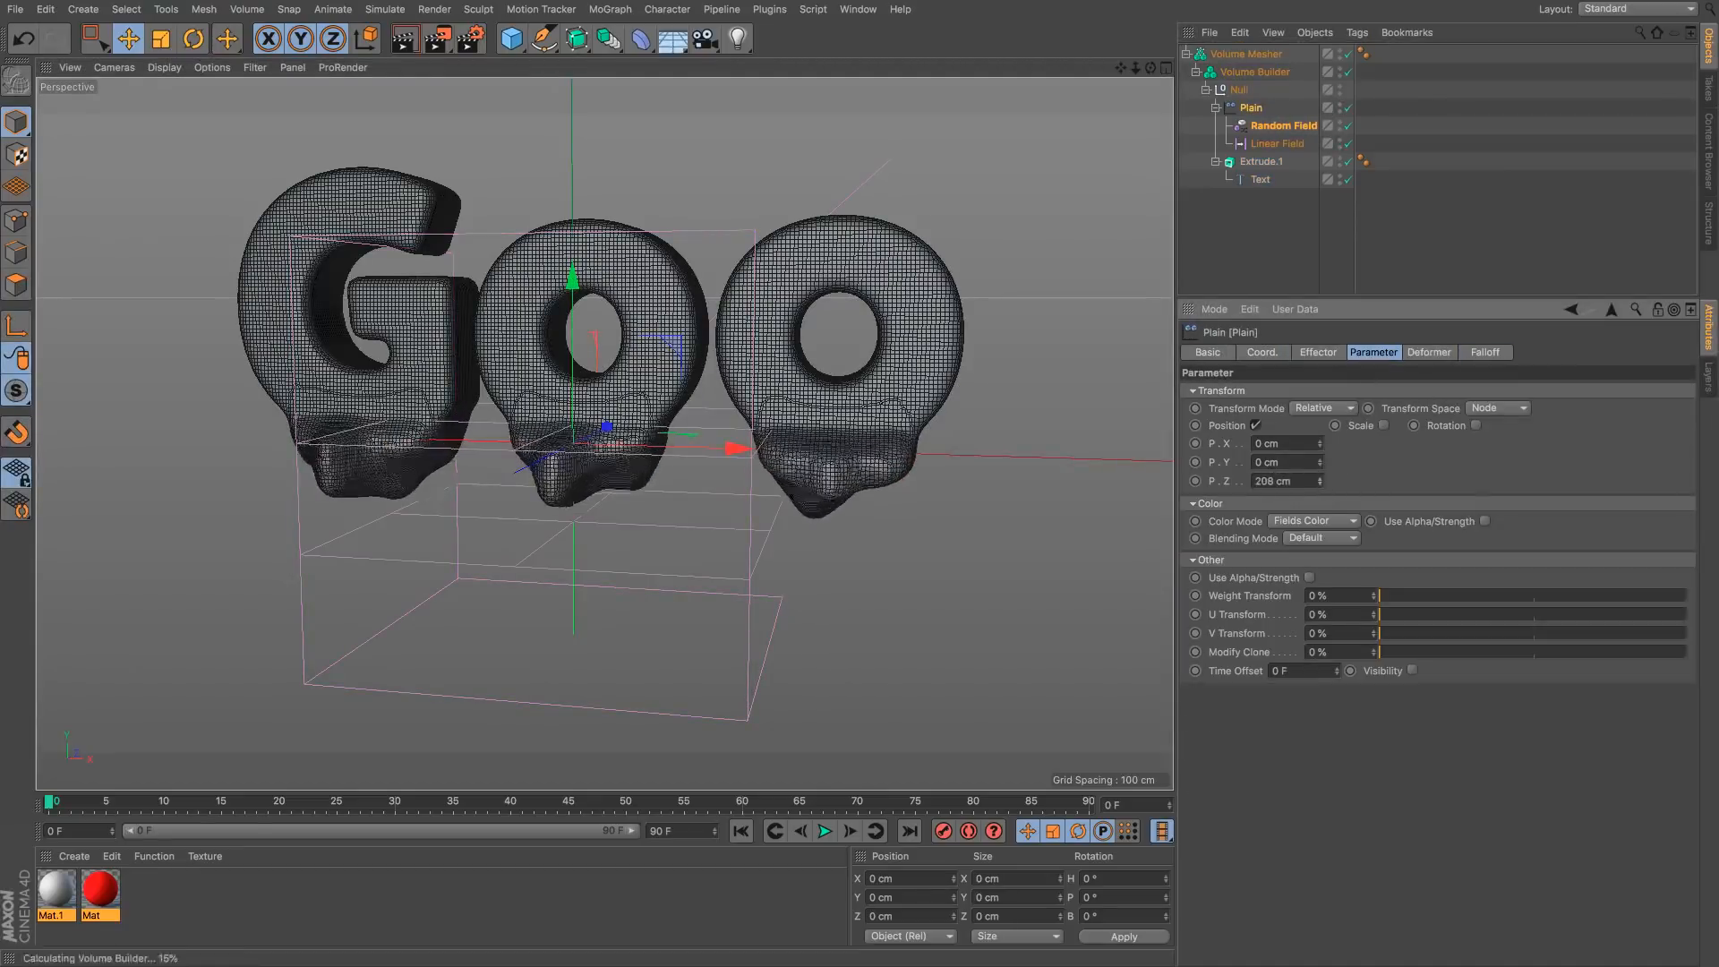
pyautogui.click(949, 573)
pyautogui.keyDown('alt'); pyautogui.moveTo(948, 573); pyautogui.dragTo(822, 421); pyautogui.keyUp('alt')
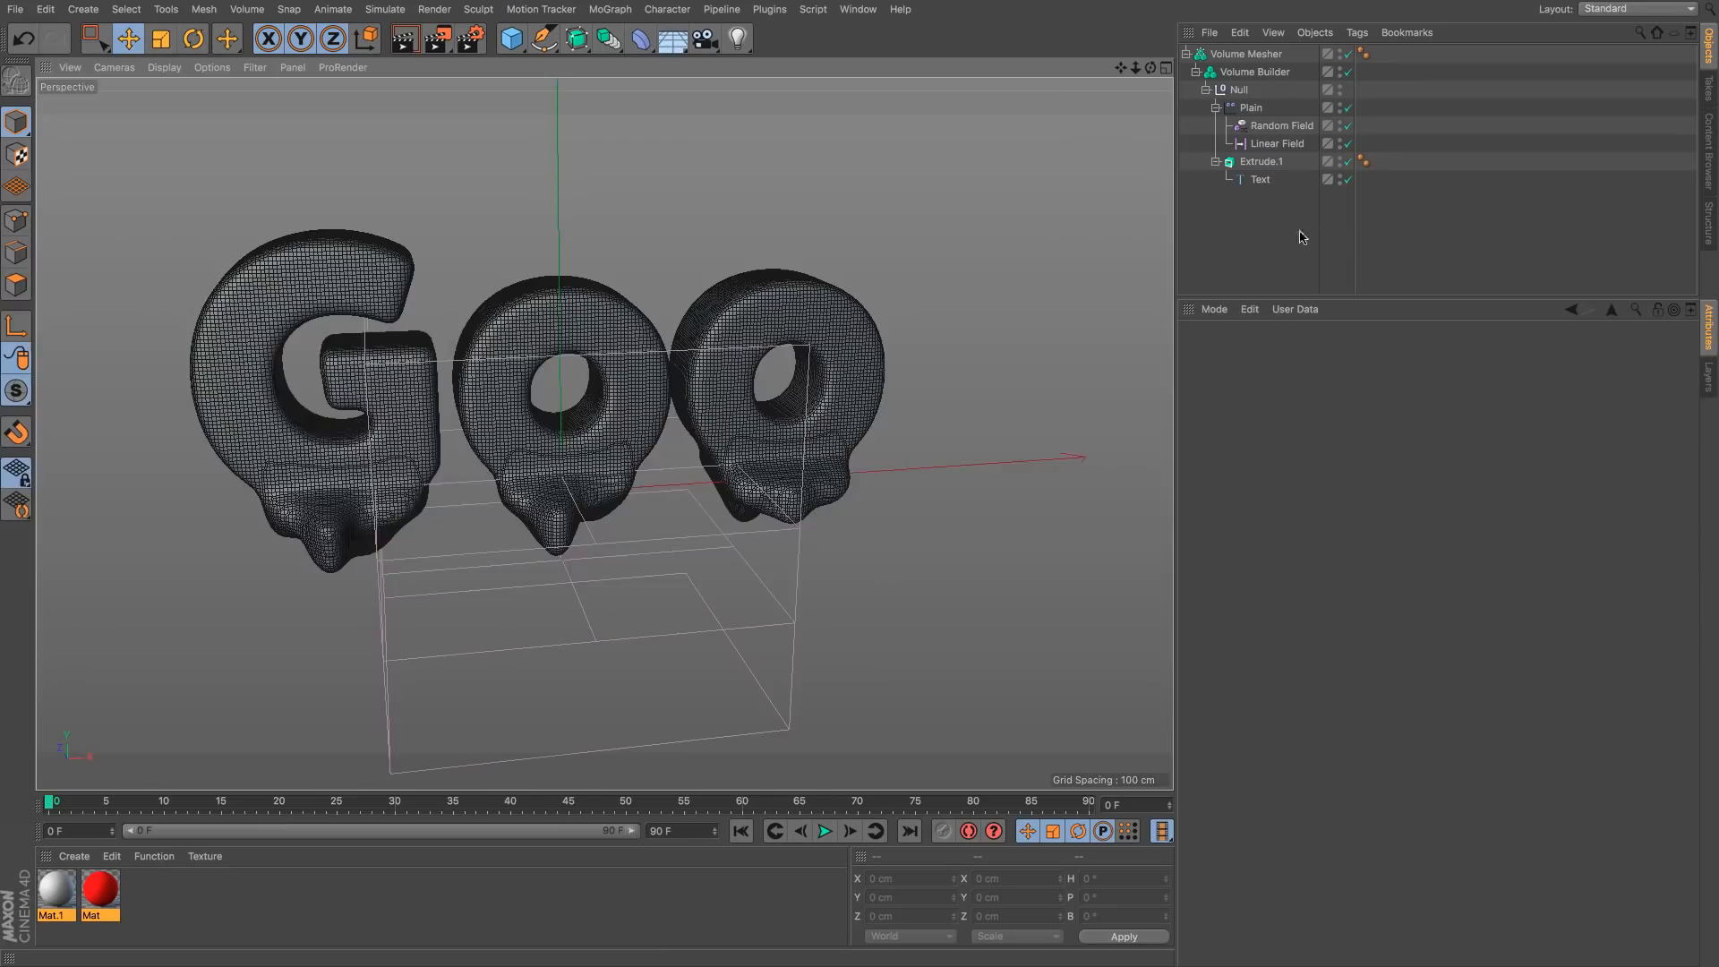
# Step: Change the text spline's wording to "Noseman" and inspect the dripping lettering
pyautogui.click(1261, 180)
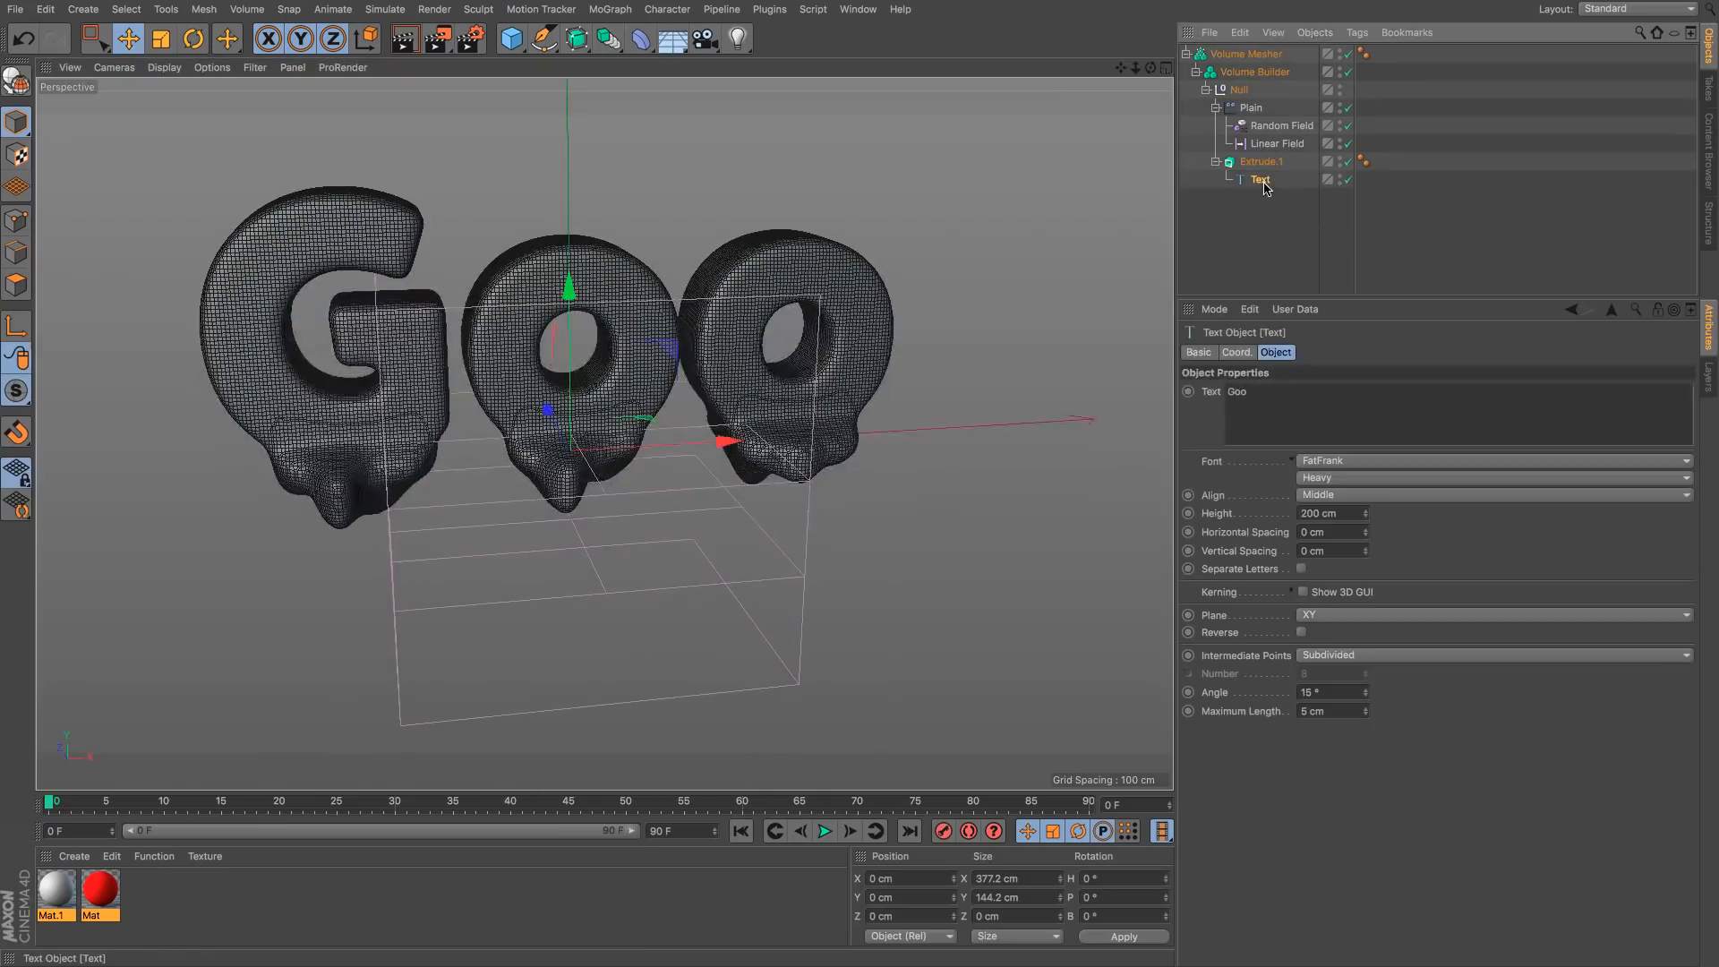
pyautogui.doubleClick(1319, 425)
pyautogui.write('No')
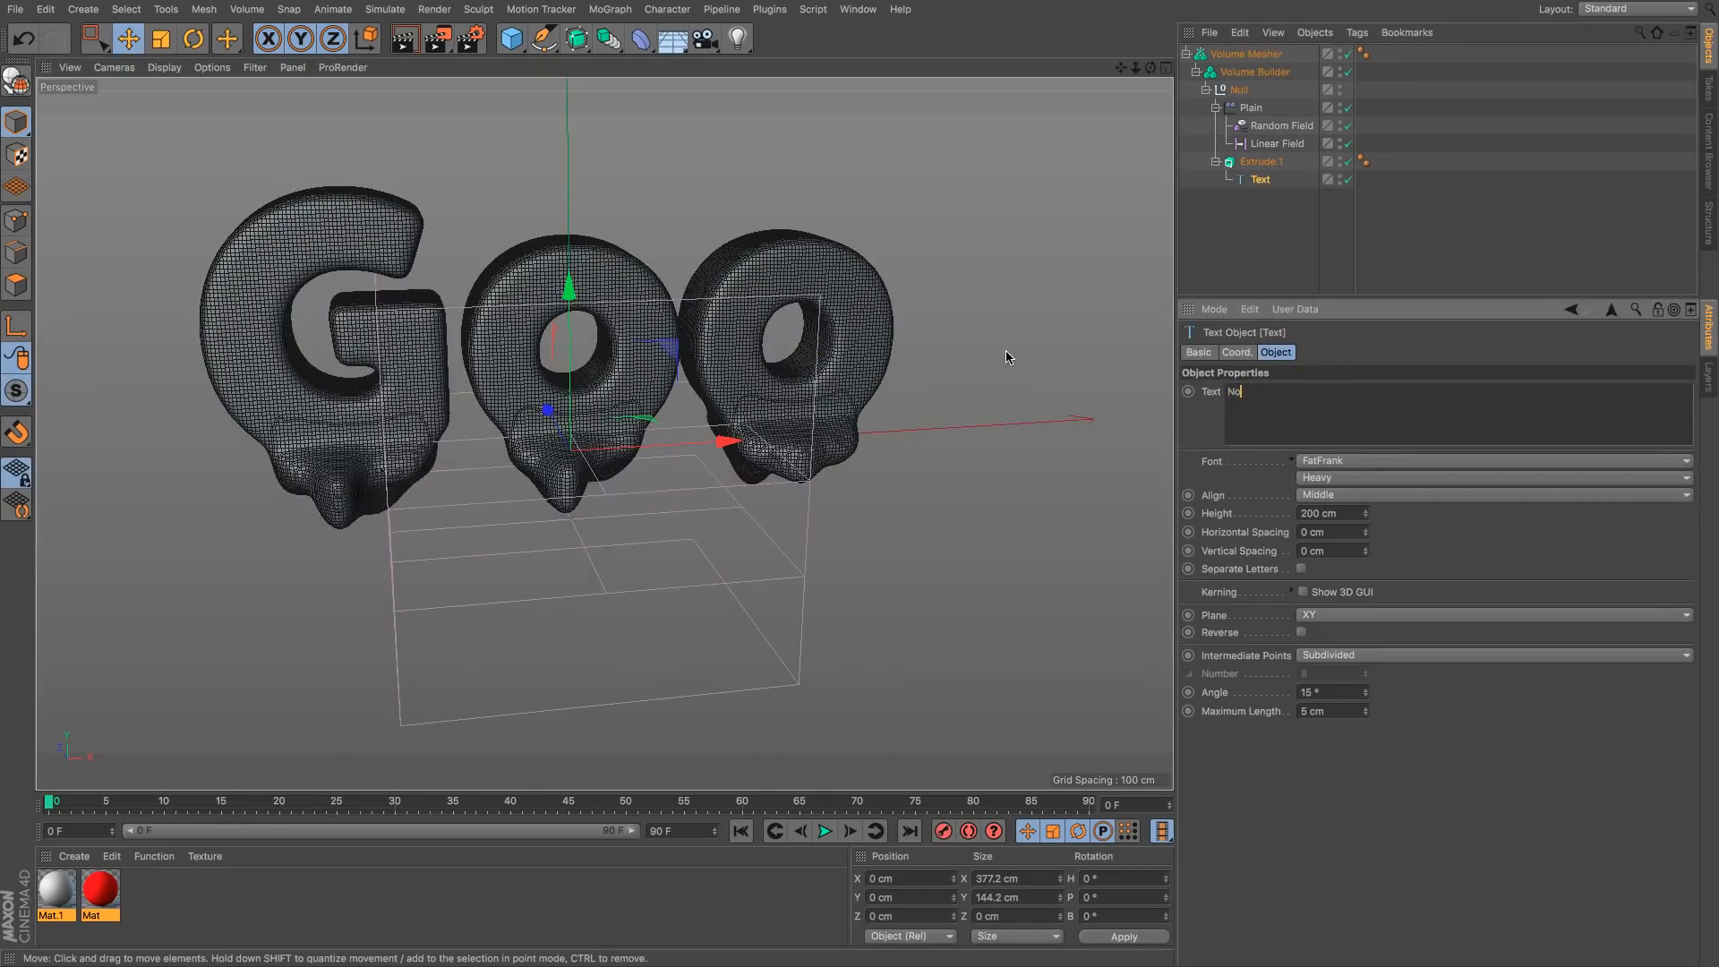
pyautogui.write('seman')
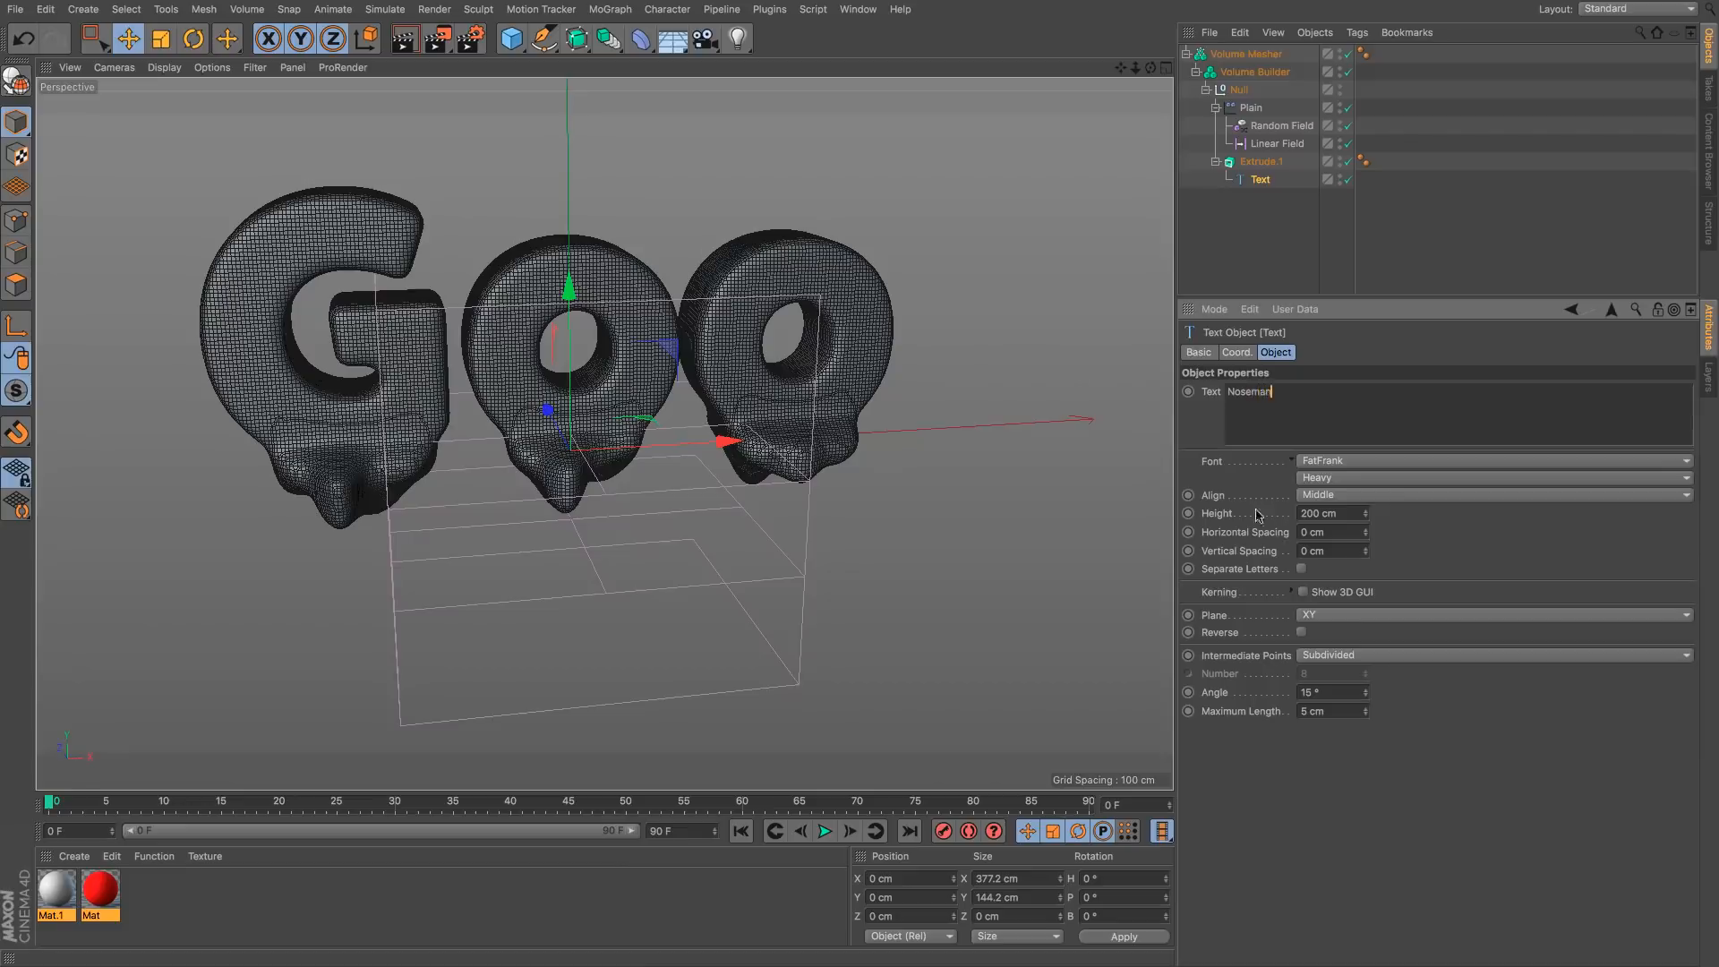
pyautogui.click(925, 376)
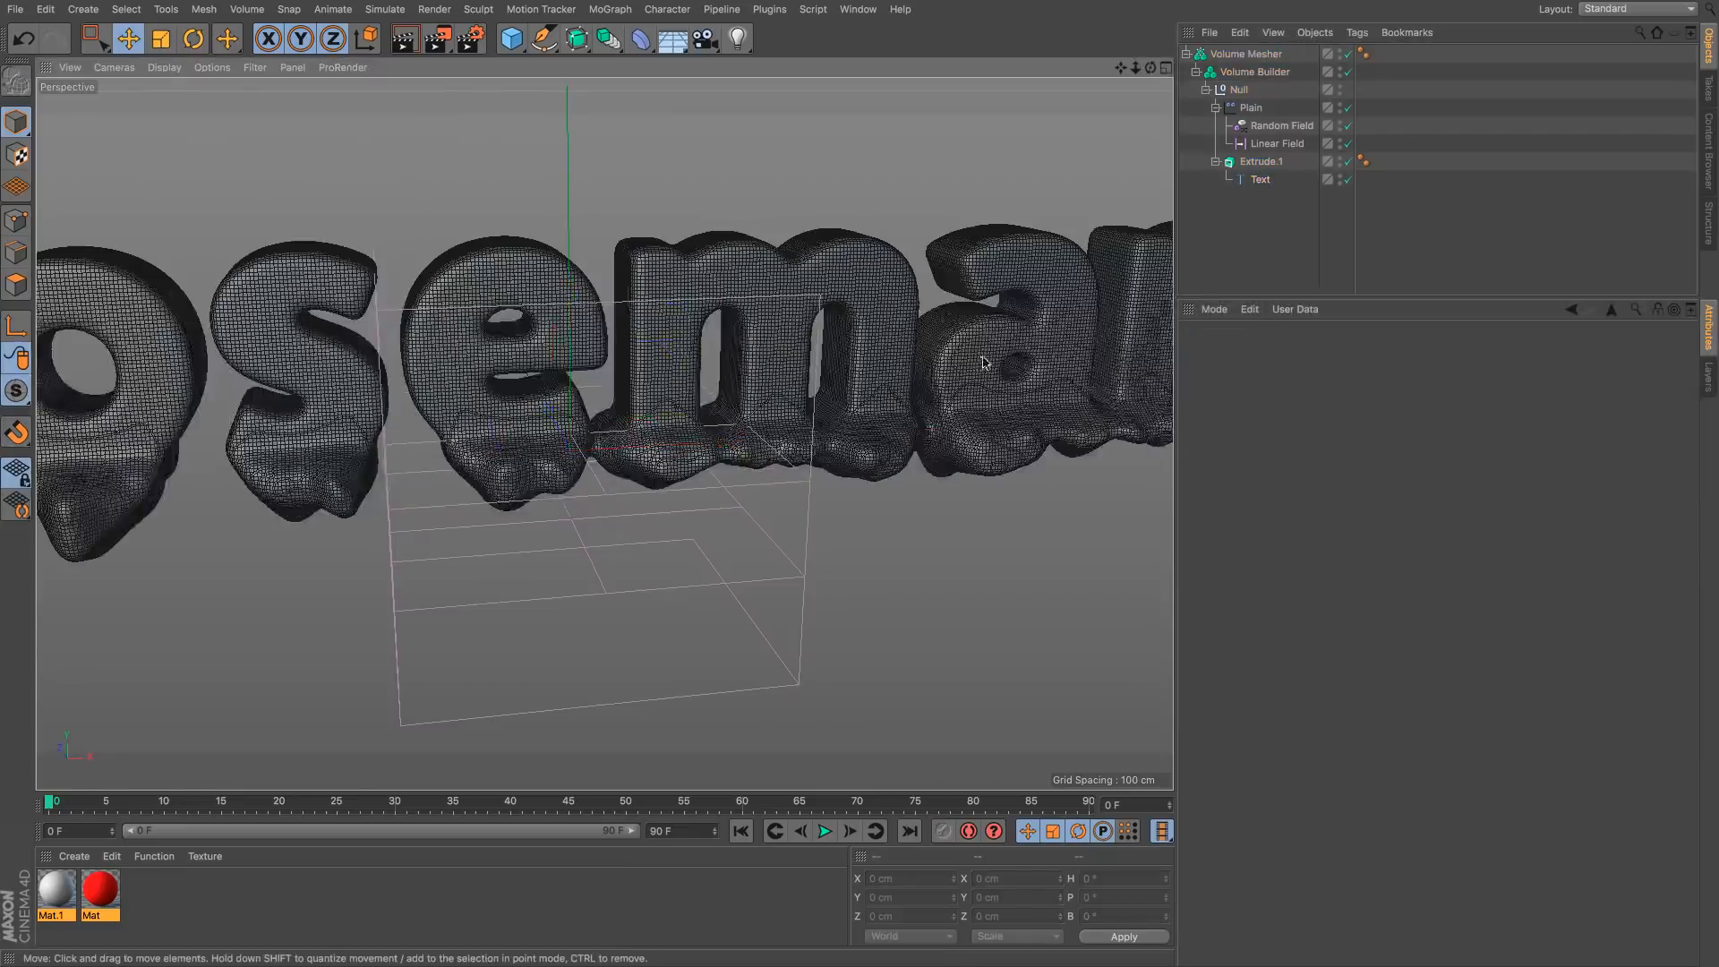
pyautogui.scroll(-3, 925, 376)
pyautogui.keyDown('alt'); pyautogui.moveTo(924, 376); pyautogui.dragTo(765, 340); pyautogui.keyUp('alt')
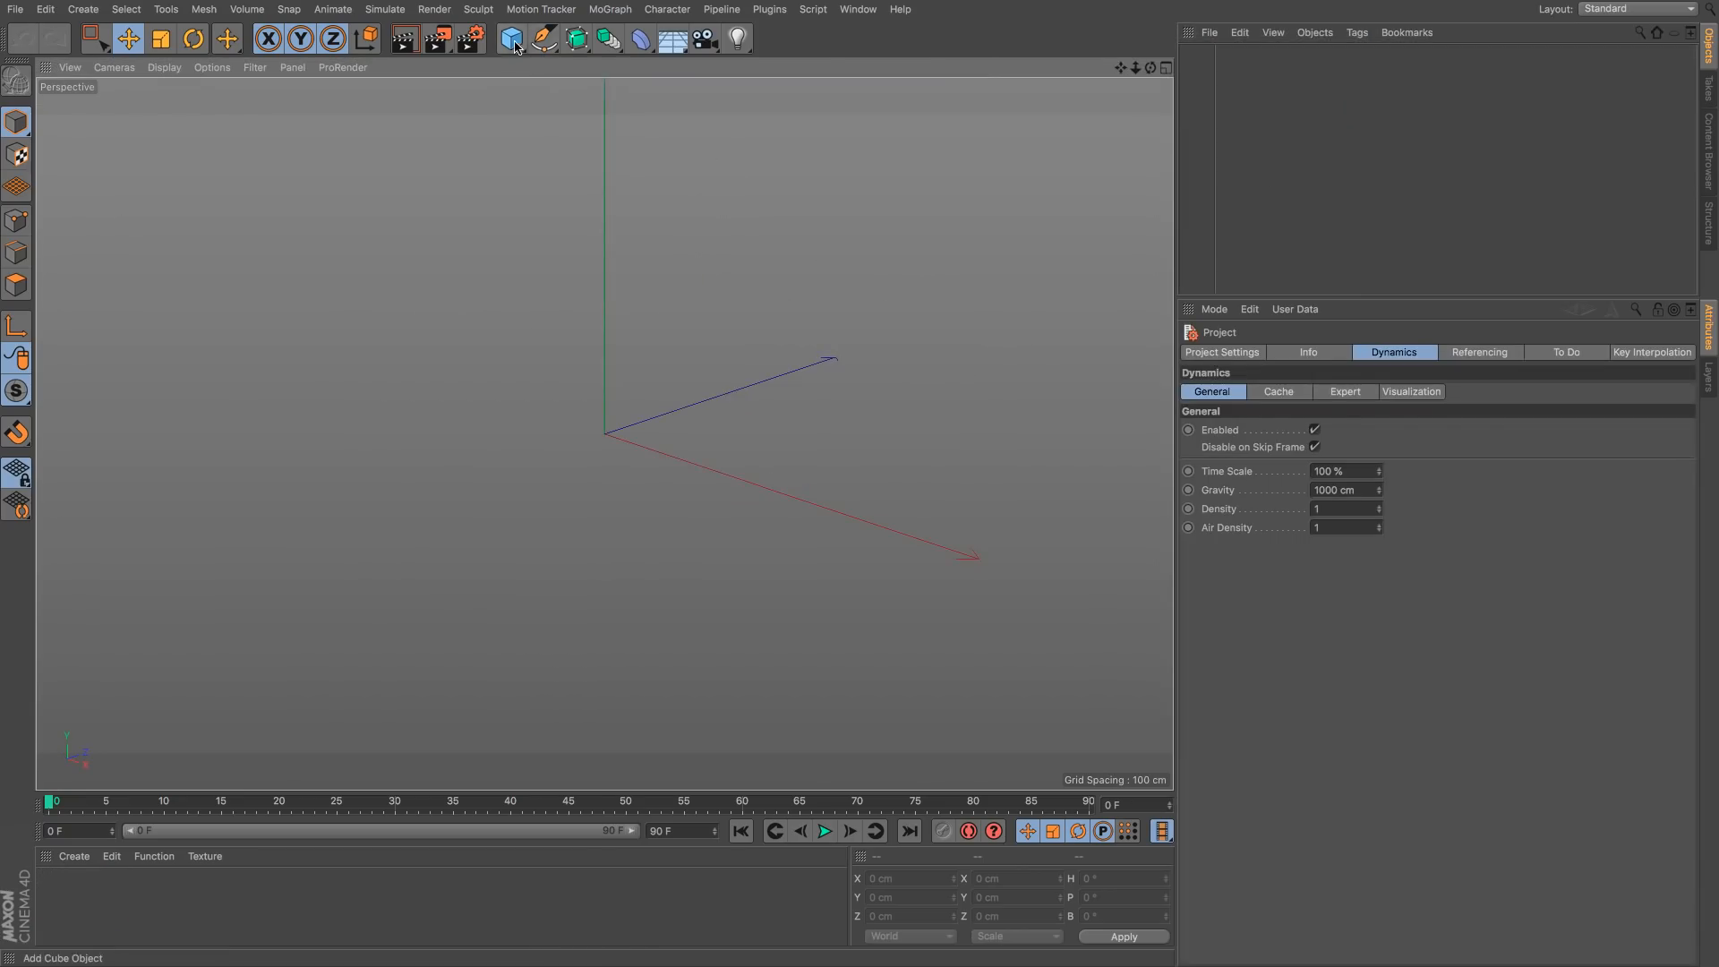
# Step: Create a plane with 200 width and 200 height segments and show its mesh lines with shading
pyautogui.click(511, 38)
pyautogui.click(701, 122)
pyautogui.click(1338, 429)
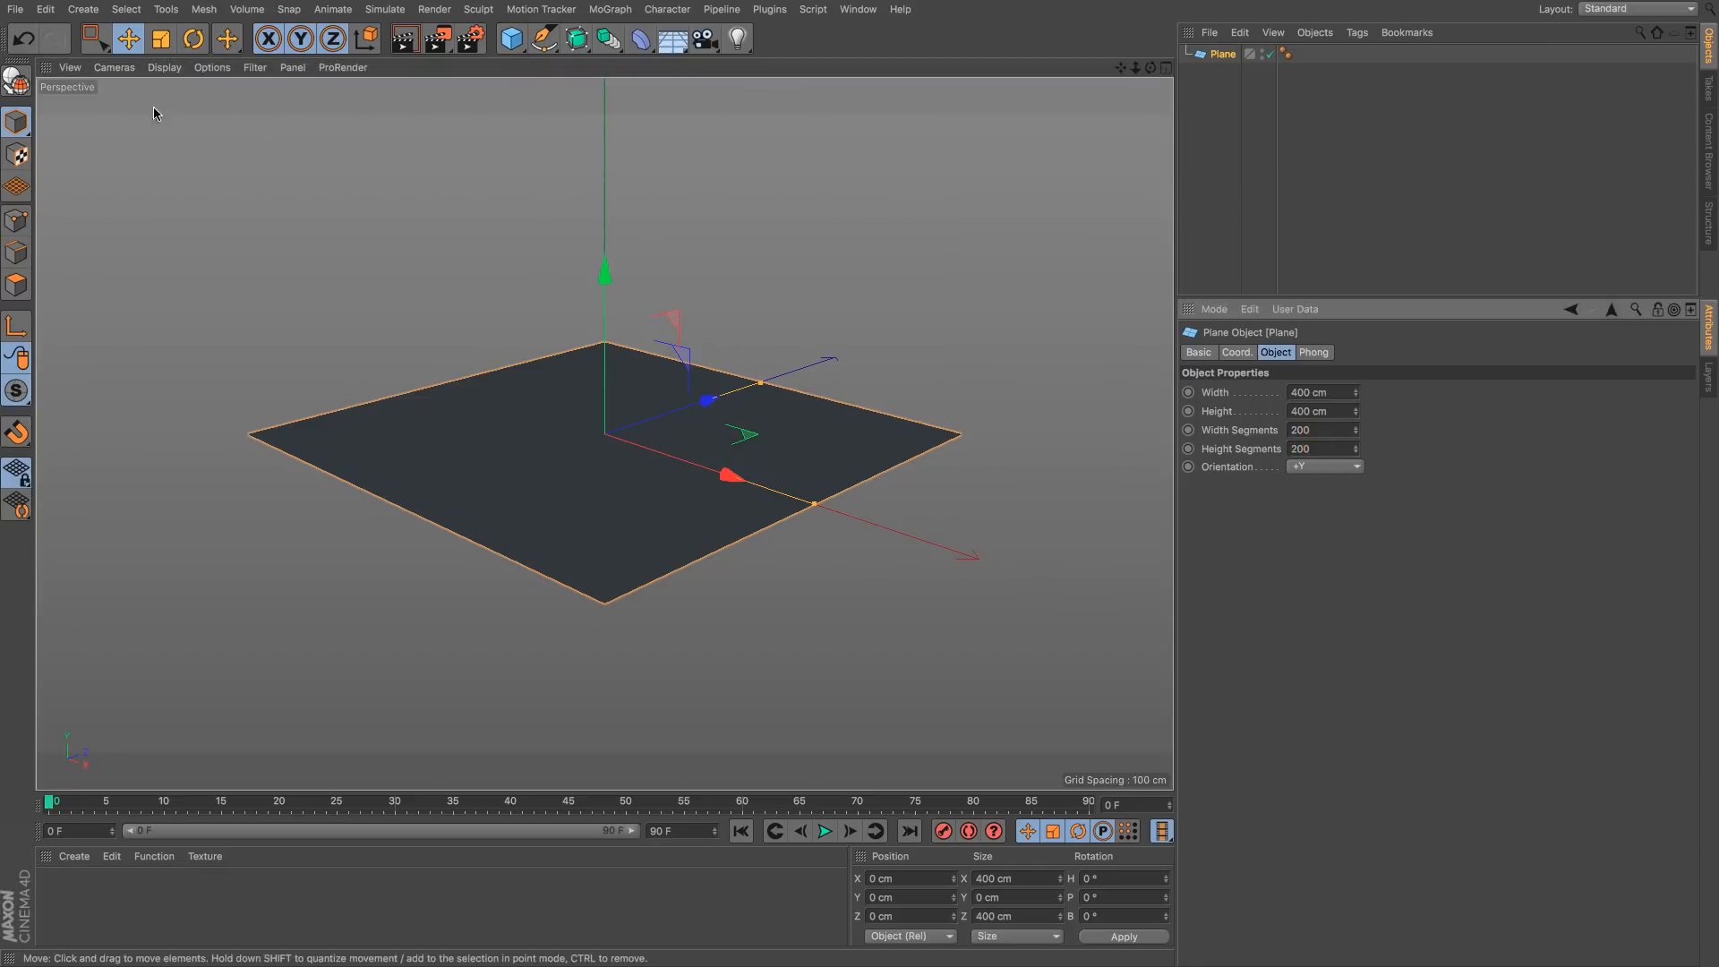
pyautogui.click(164, 67)
pyautogui.click(166, 105)
pyautogui.keyDown('alt'); pyautogui.moveTo(649, 331); pyautogui.dragTo(658, 481); pyautogui.keyUp('alt')
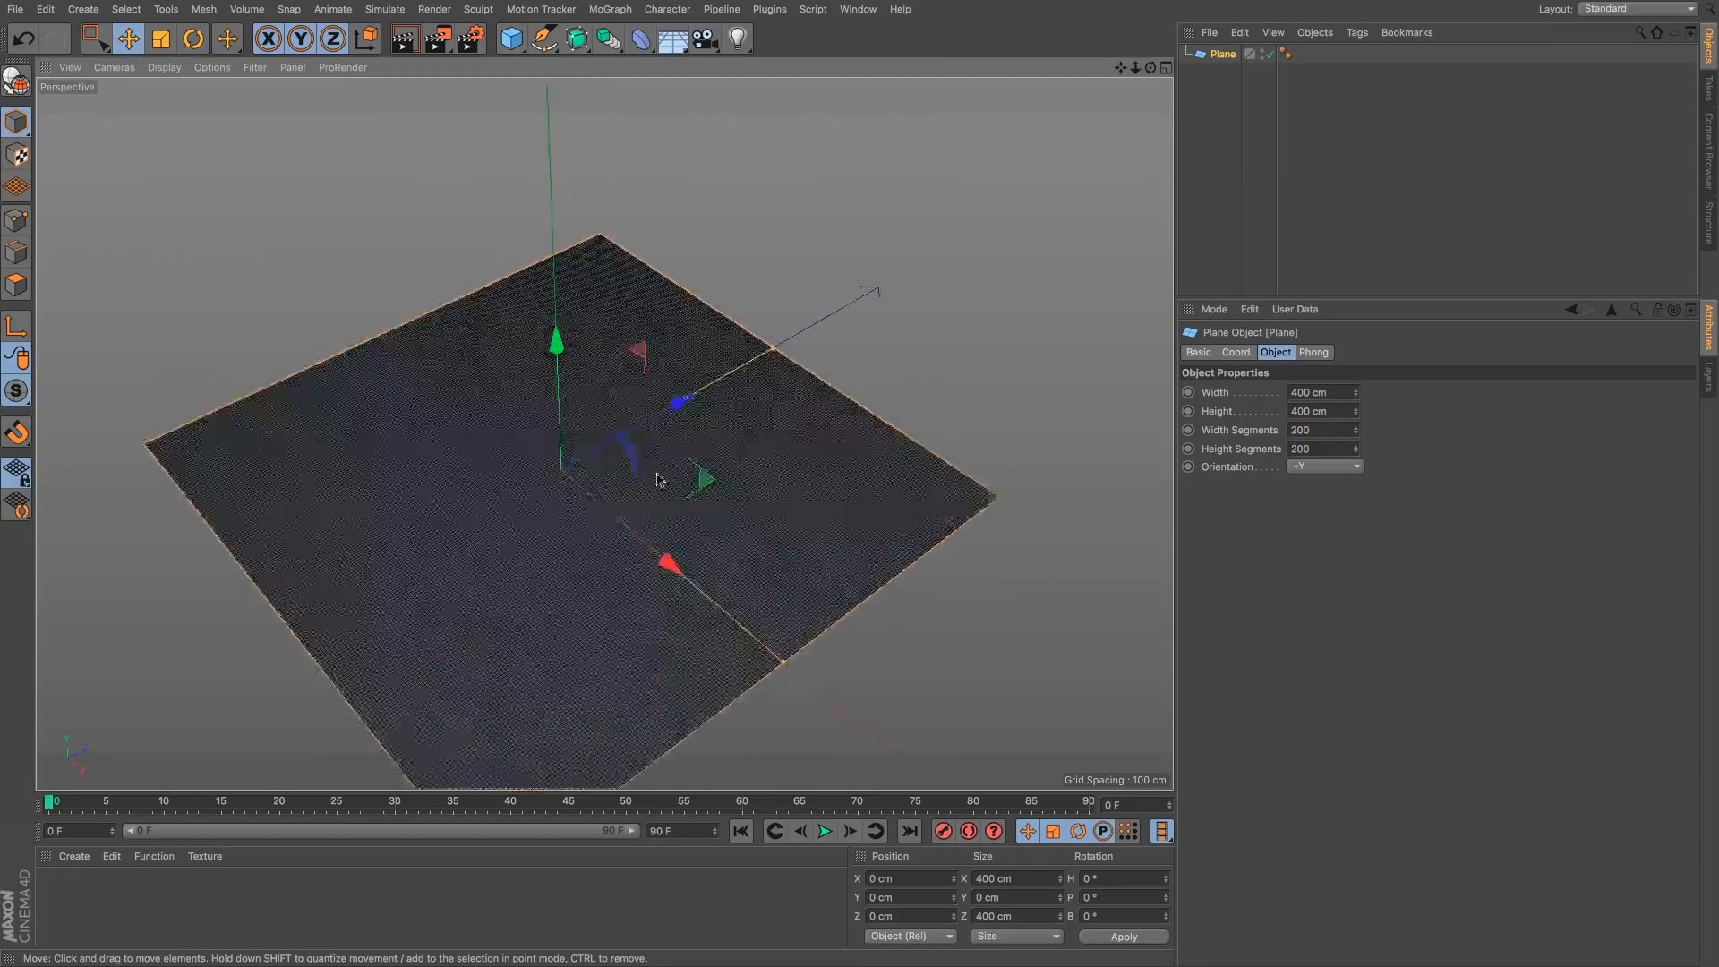
# Step: Add a particle Emitter and set its pitch rotation to -90°
pyautogui.click(385, 10)
pyautogui.moveTo(403, 81)
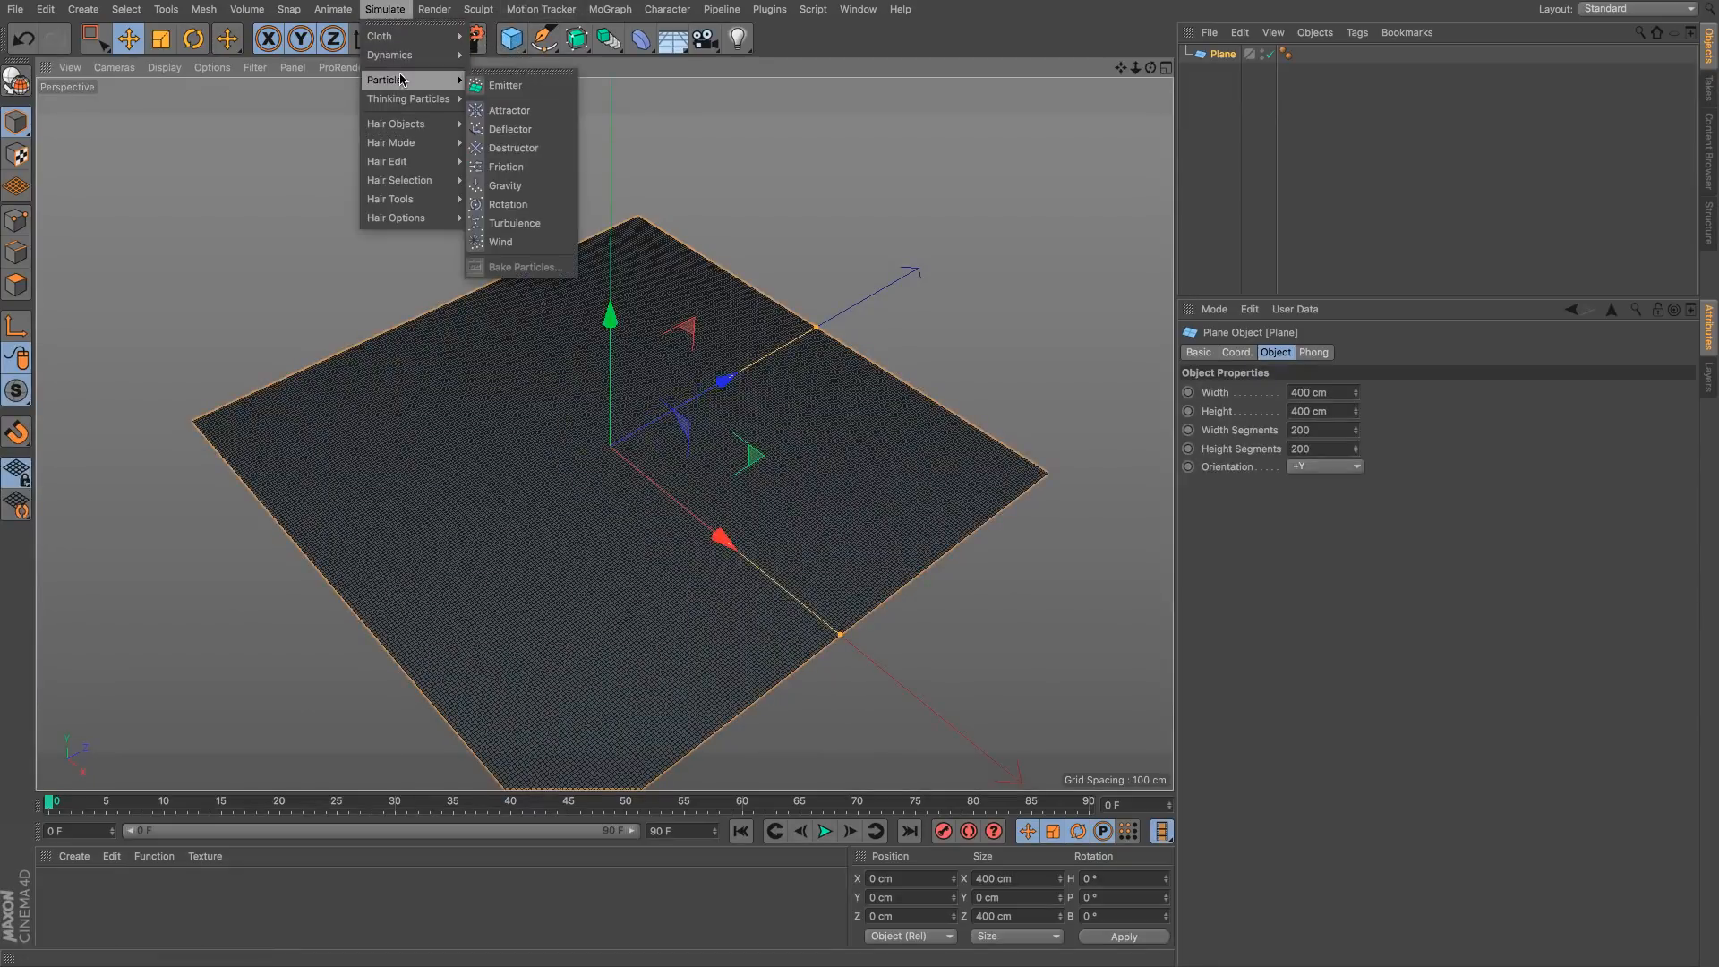
pyautogui.click(507, 86)
pyautogui.press('r')
pyautogui.moveTo(577, 461); pyautogui.dragTo(637, 396)
pyautogui.press('e')
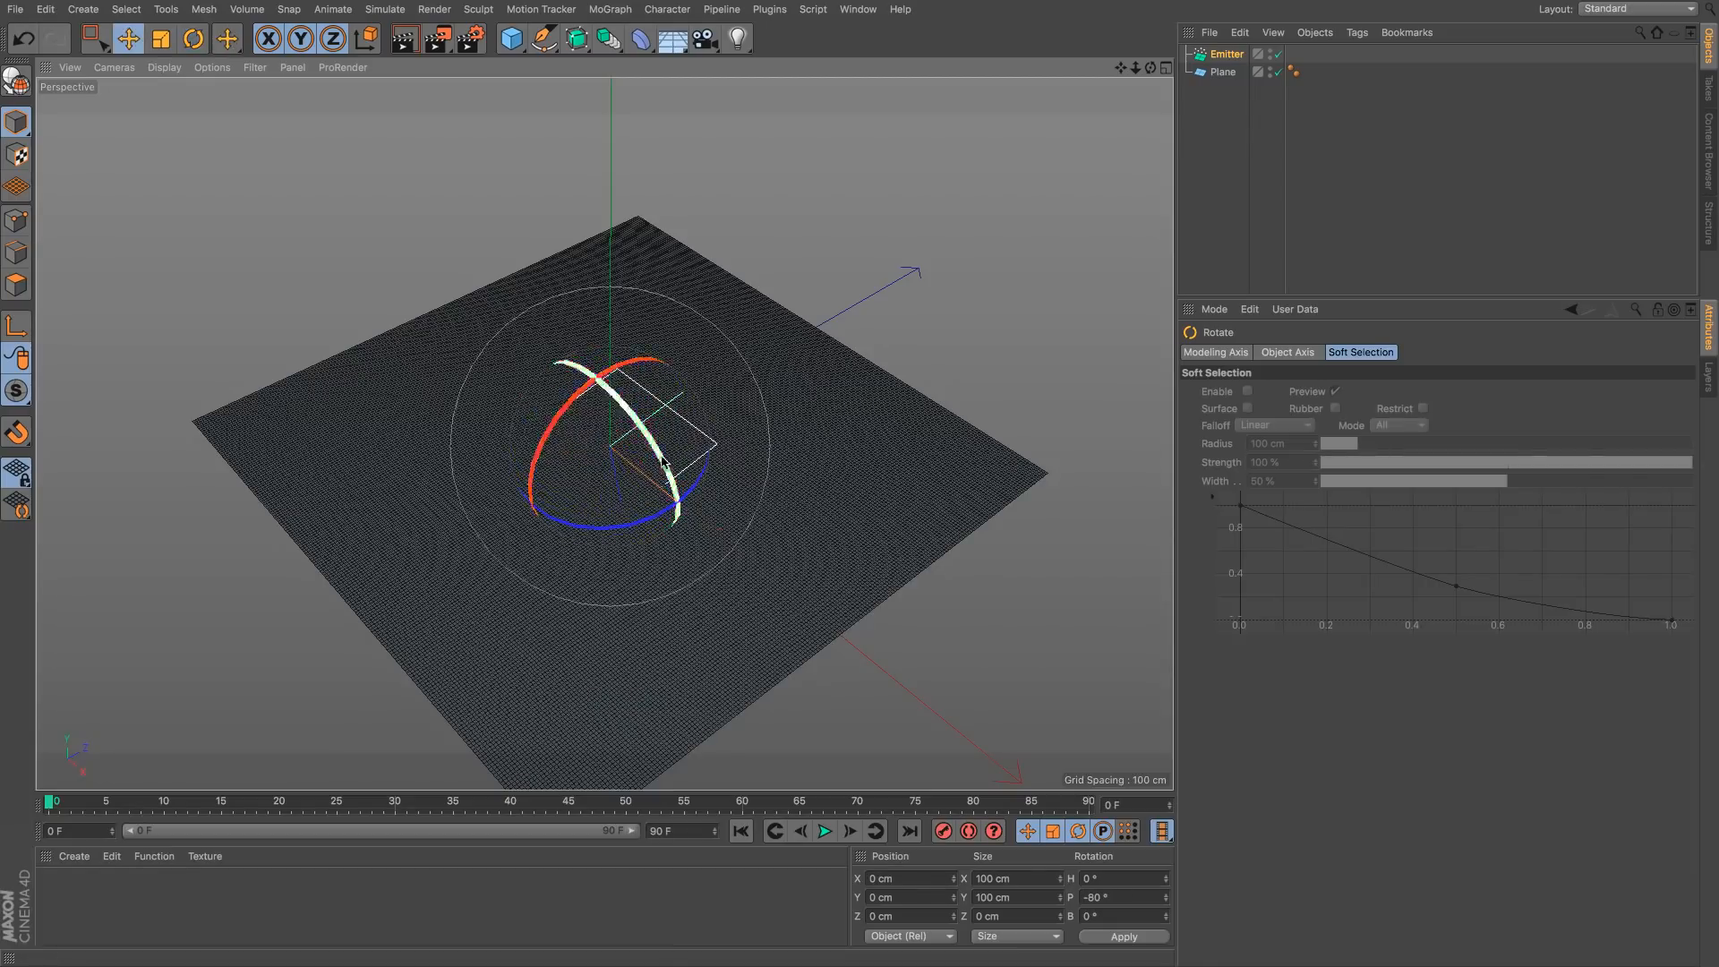
pyautogui.click(1094, 897)
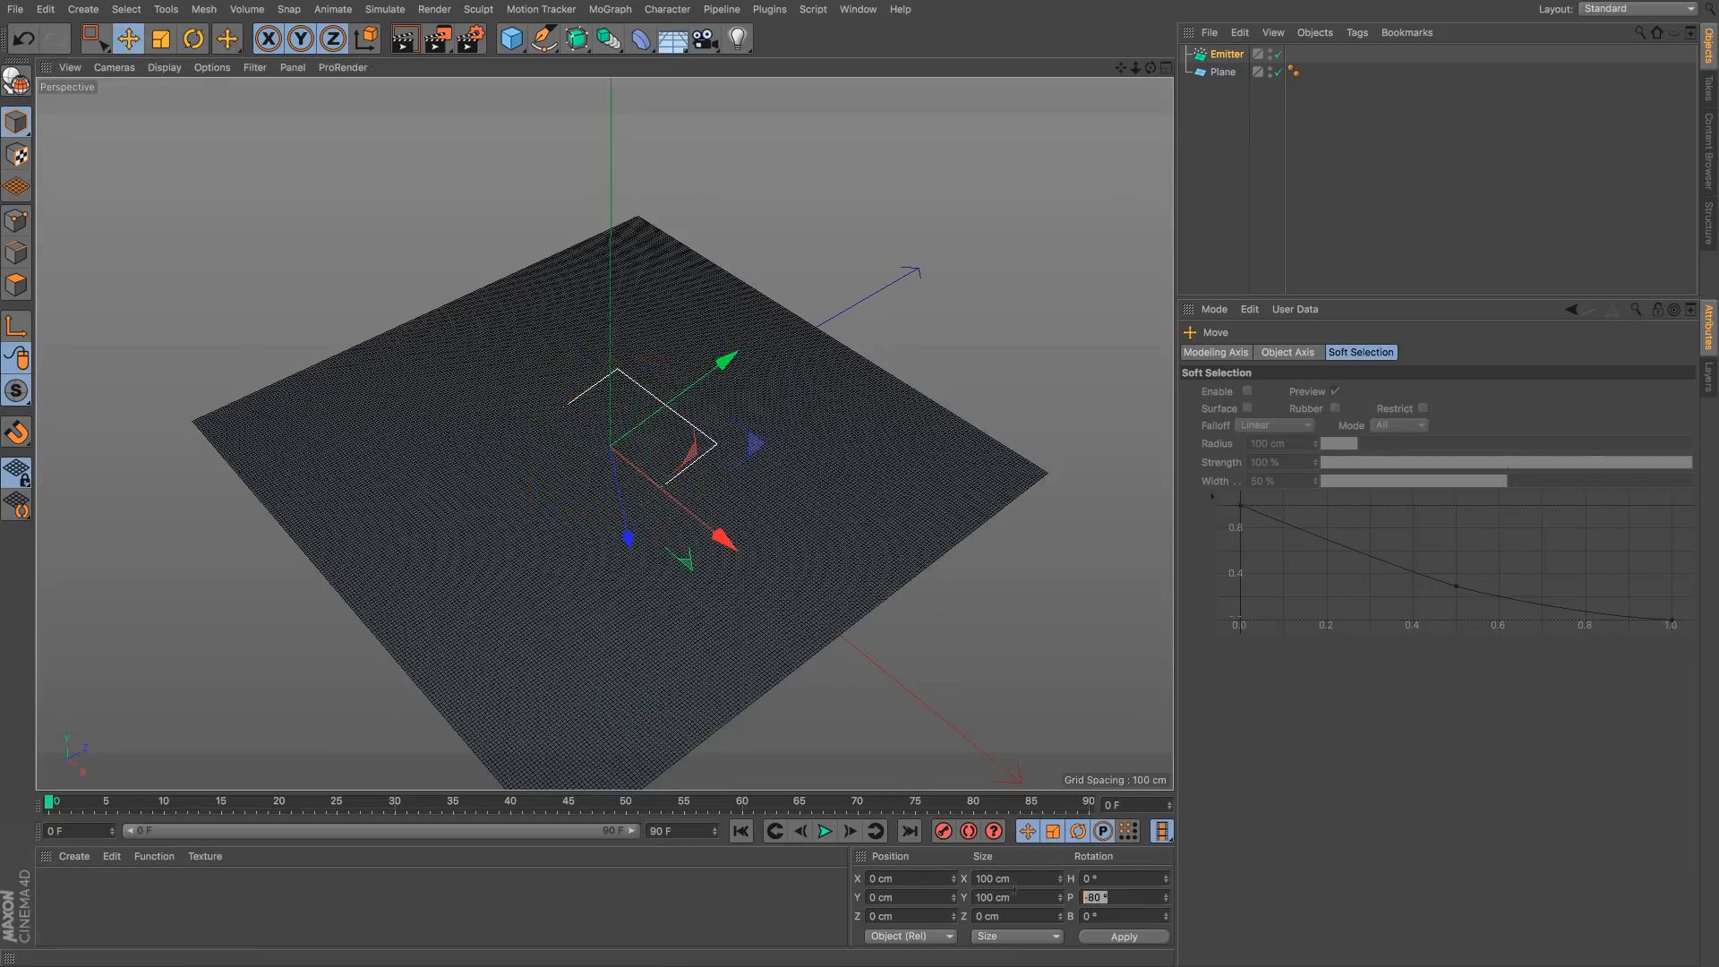
pyautogui.write('-90')
pyautogui.press('Return')
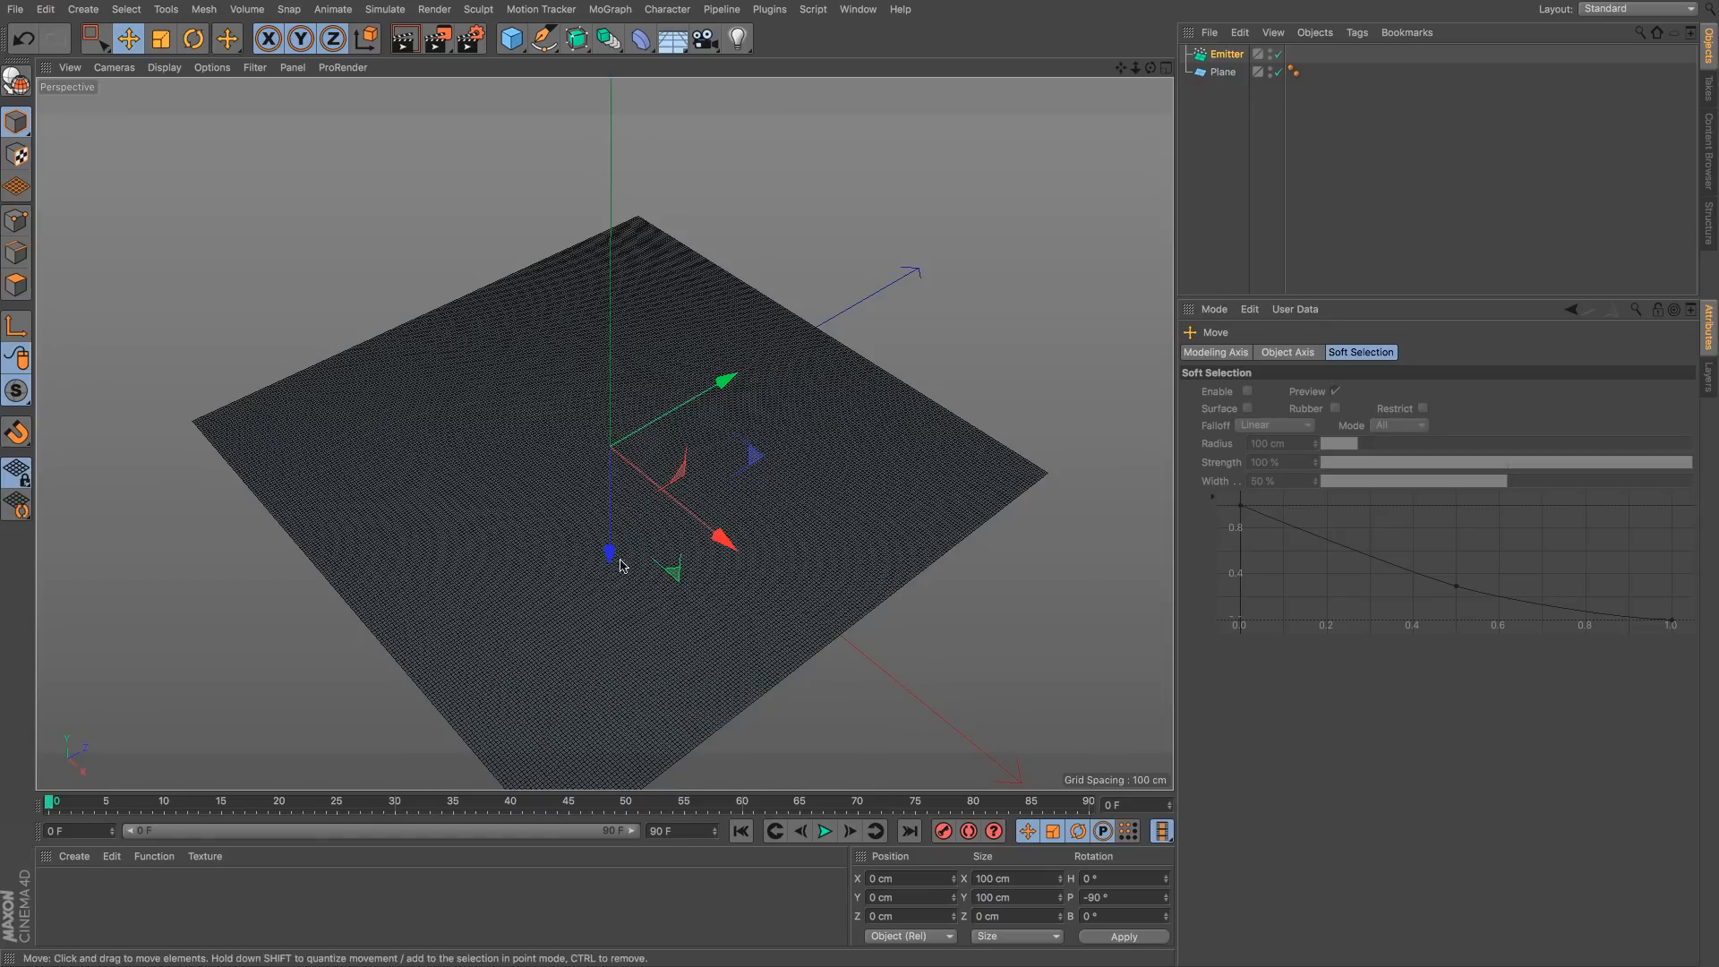
# Step: Raise the emitter to a Y position of about 193 cm above the plane and play the animation
pyautogui.moveTo(622, 563); pyautogui.dragTo(668, 325)
pyautogui.click(825, 832)
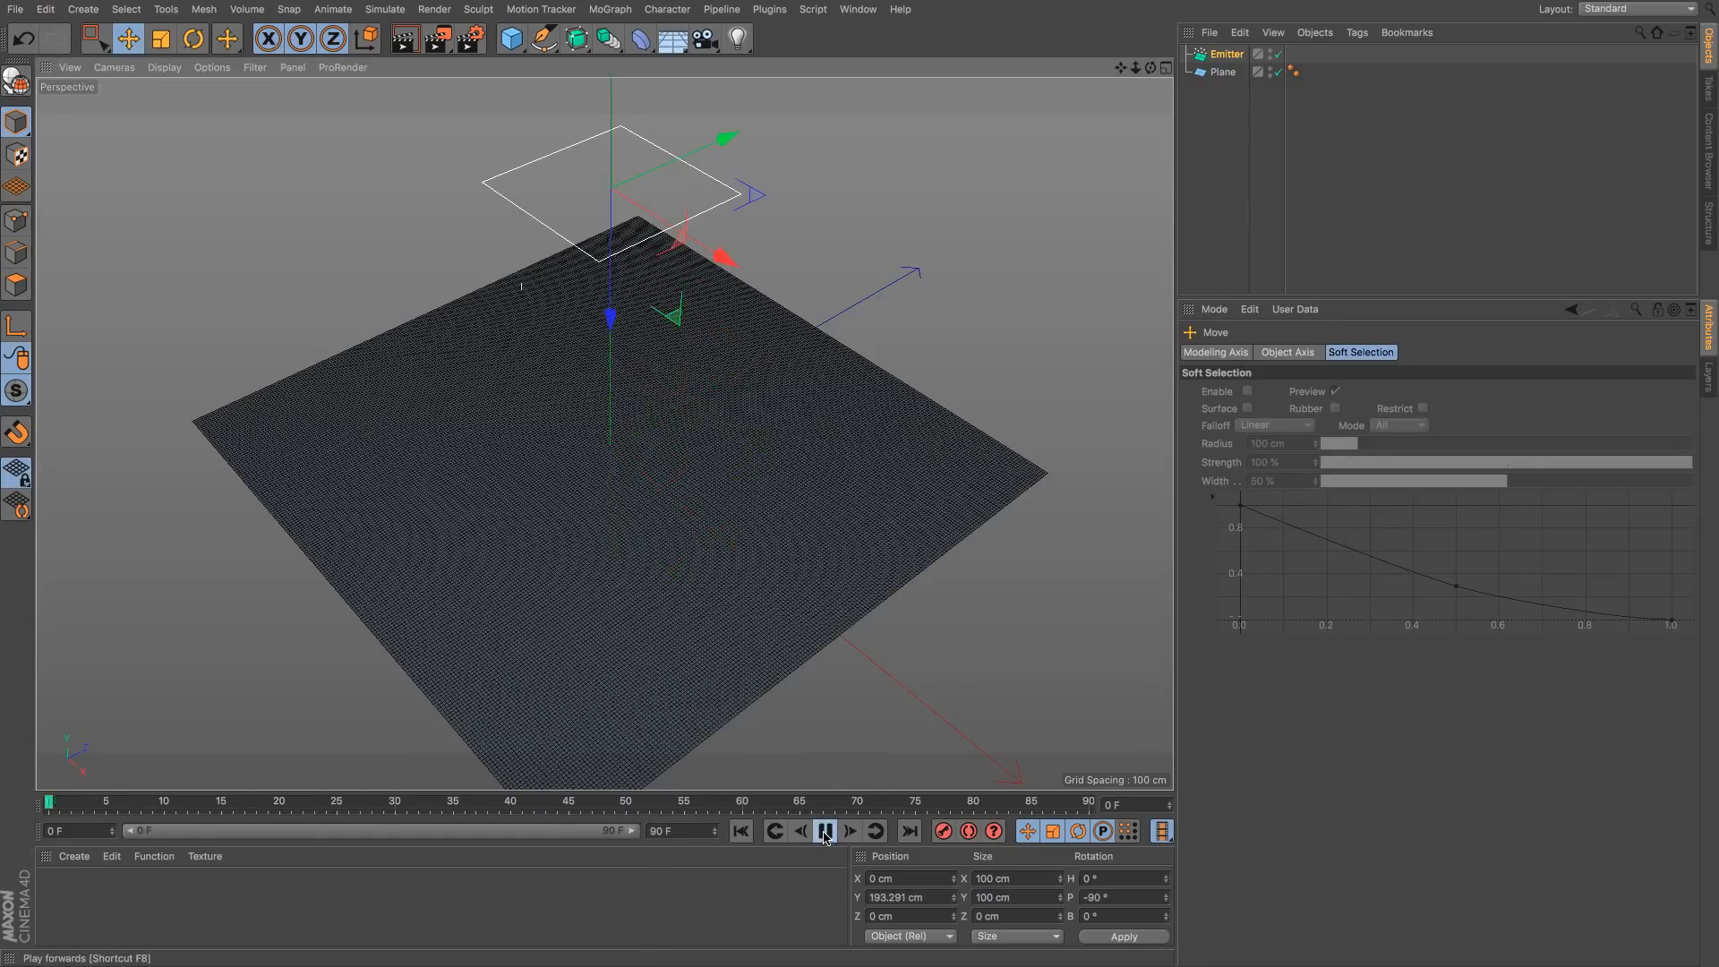
# Step: Add a Plain effector with Point deformation and make it a child of the plane
pyautogui.click(1223, 71)
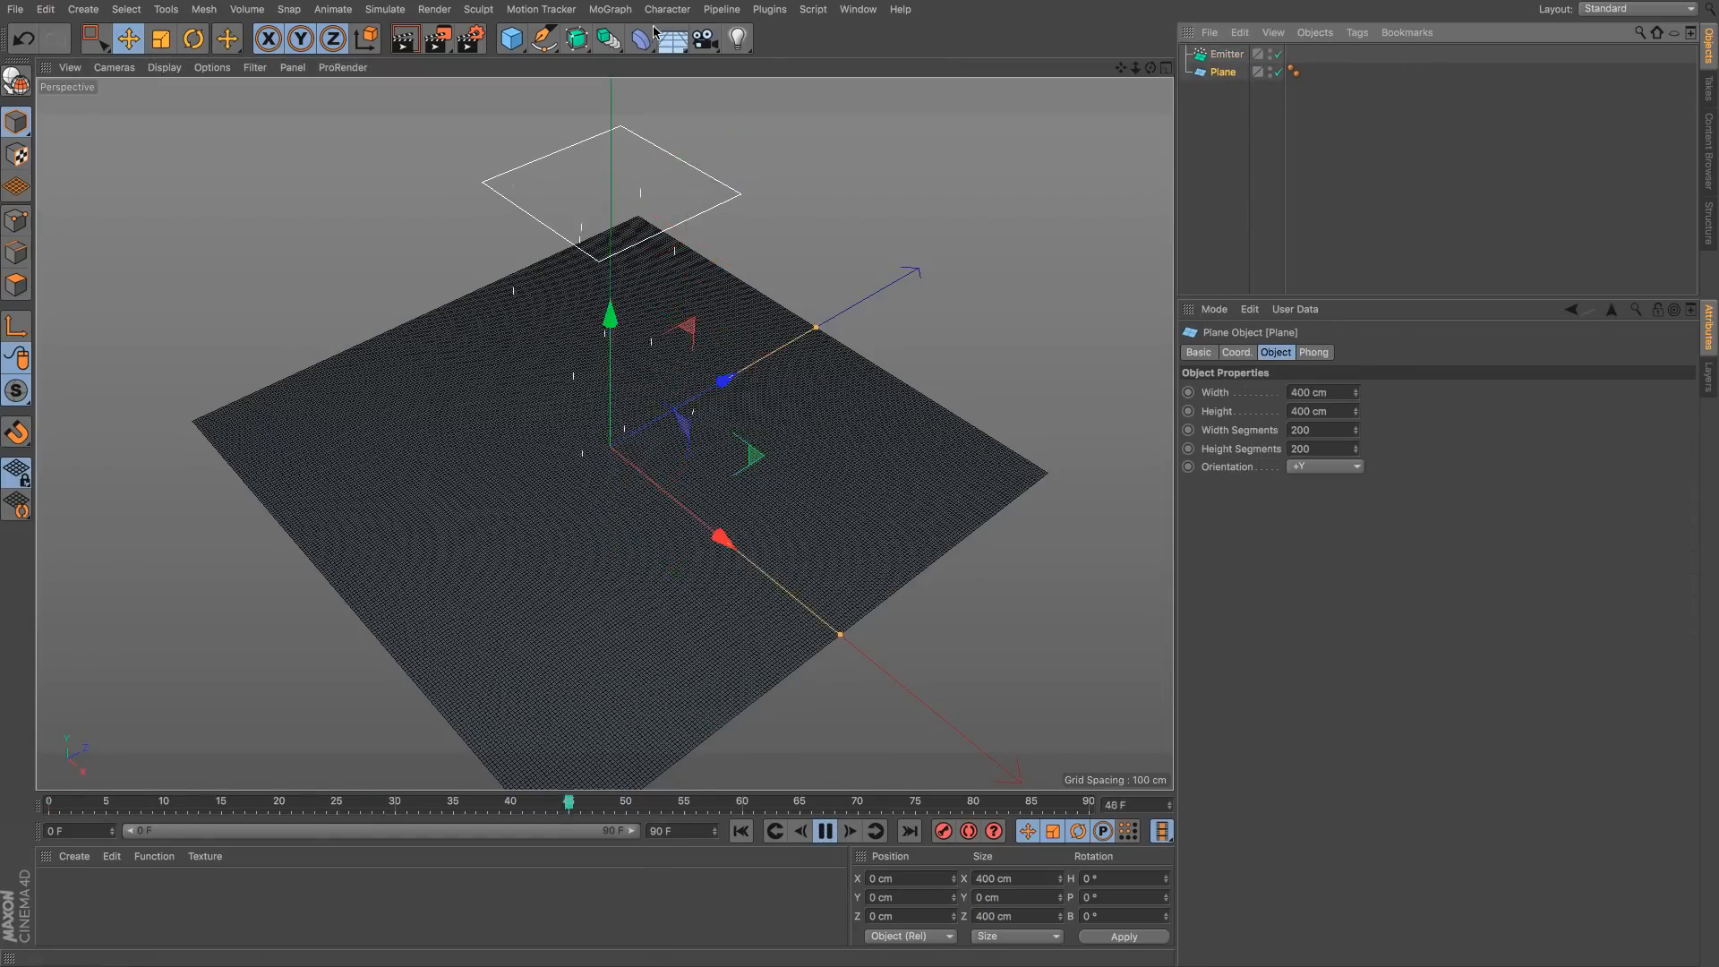
pyautogui.click(609, 9)
pyautogui.moveTo(608, 41)
pyautogui.click(788, 66)
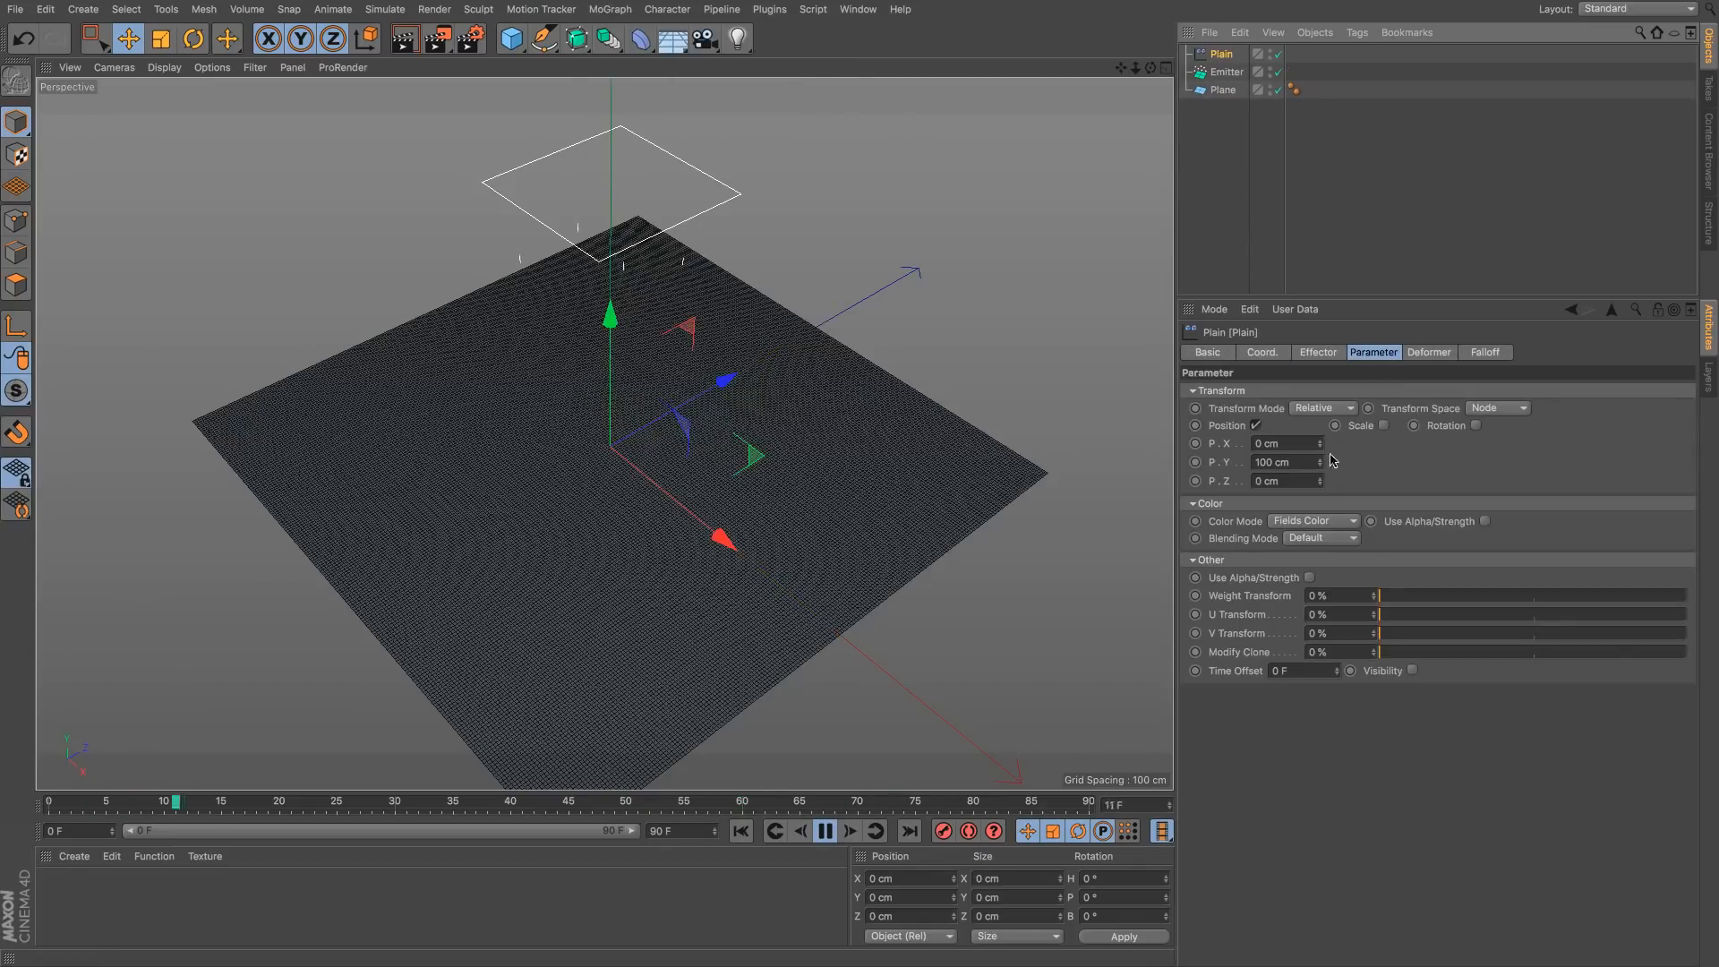
pyautogui.click(1429, 352)
pyautogui.click(1302, 390)
pyautogui.click(1289, 439)
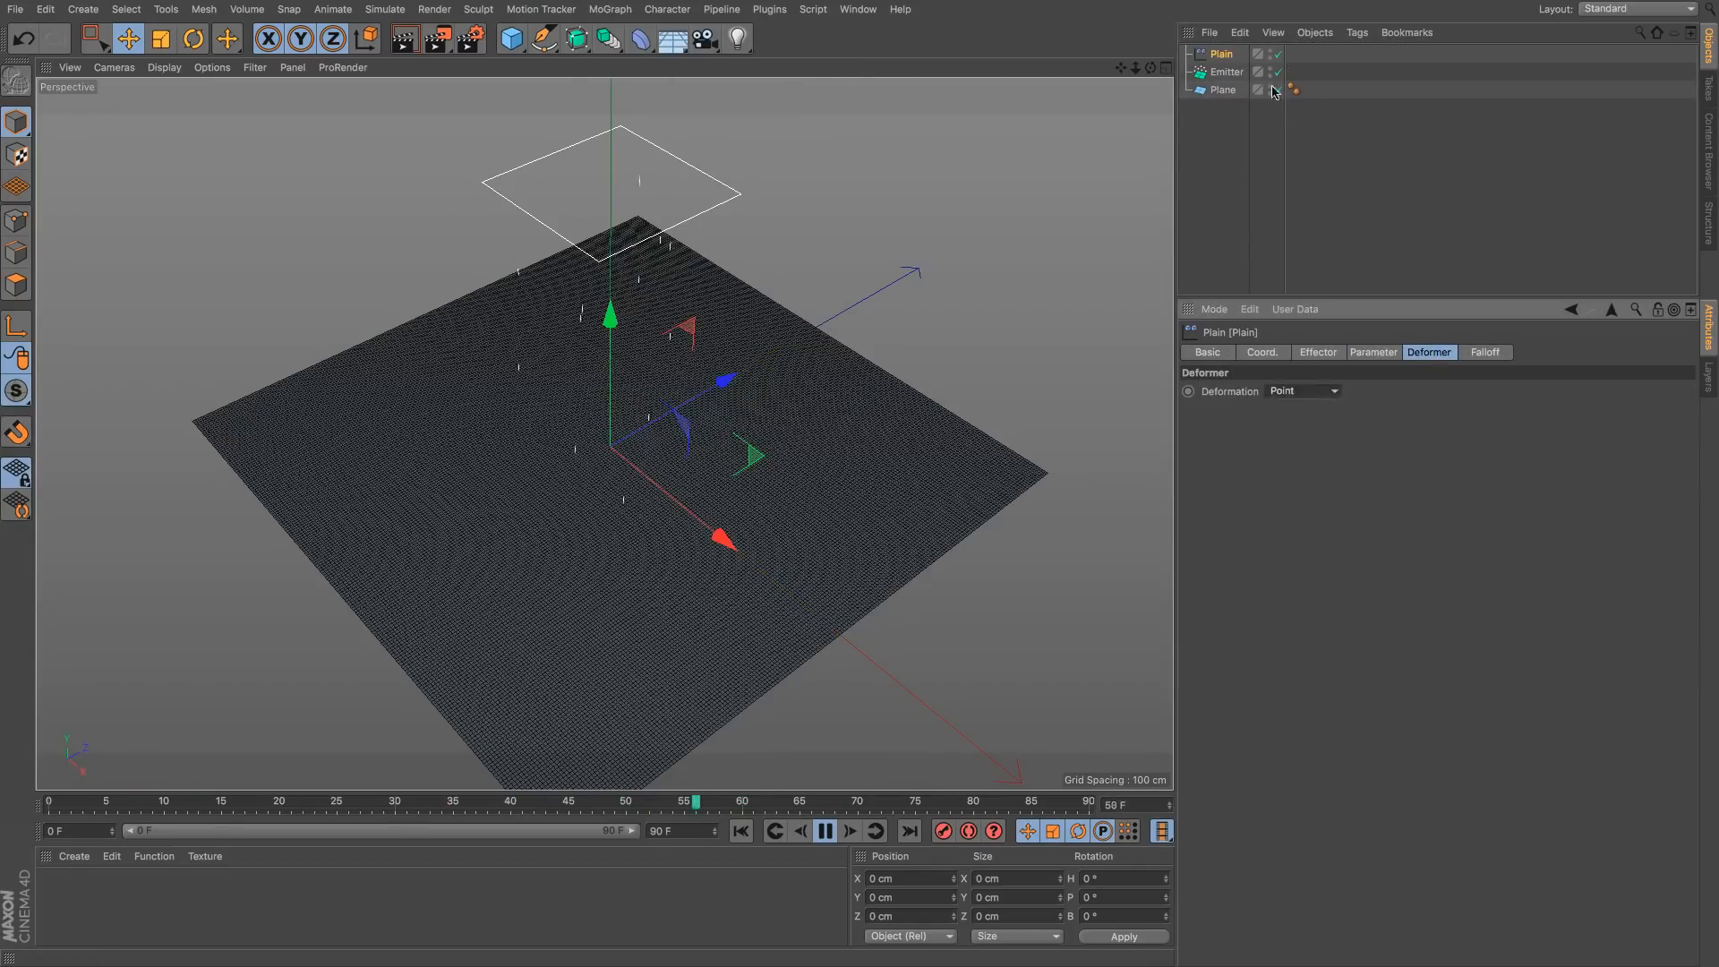
pyautogui.moveTo(1218, 55); pyautogui.dragTo(1233, 89)
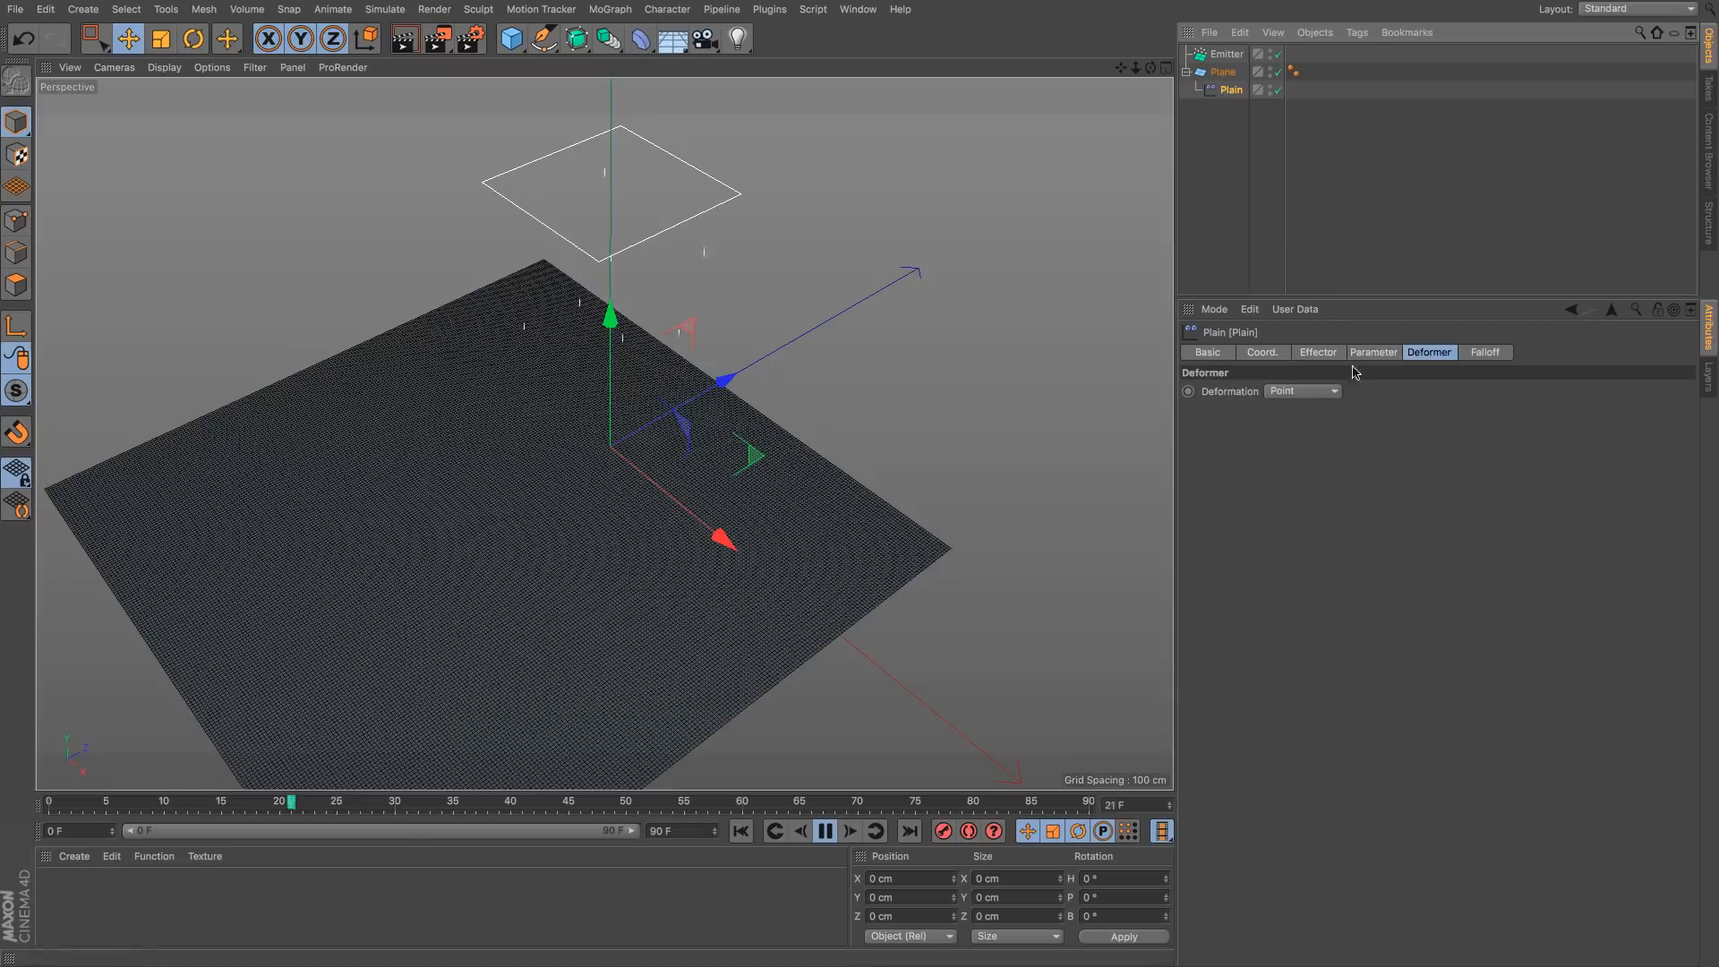
# Step: Set the Plain effector's Y position to 0 cm and its Z position to -50 cm
pyautogui.click(1371, 352)
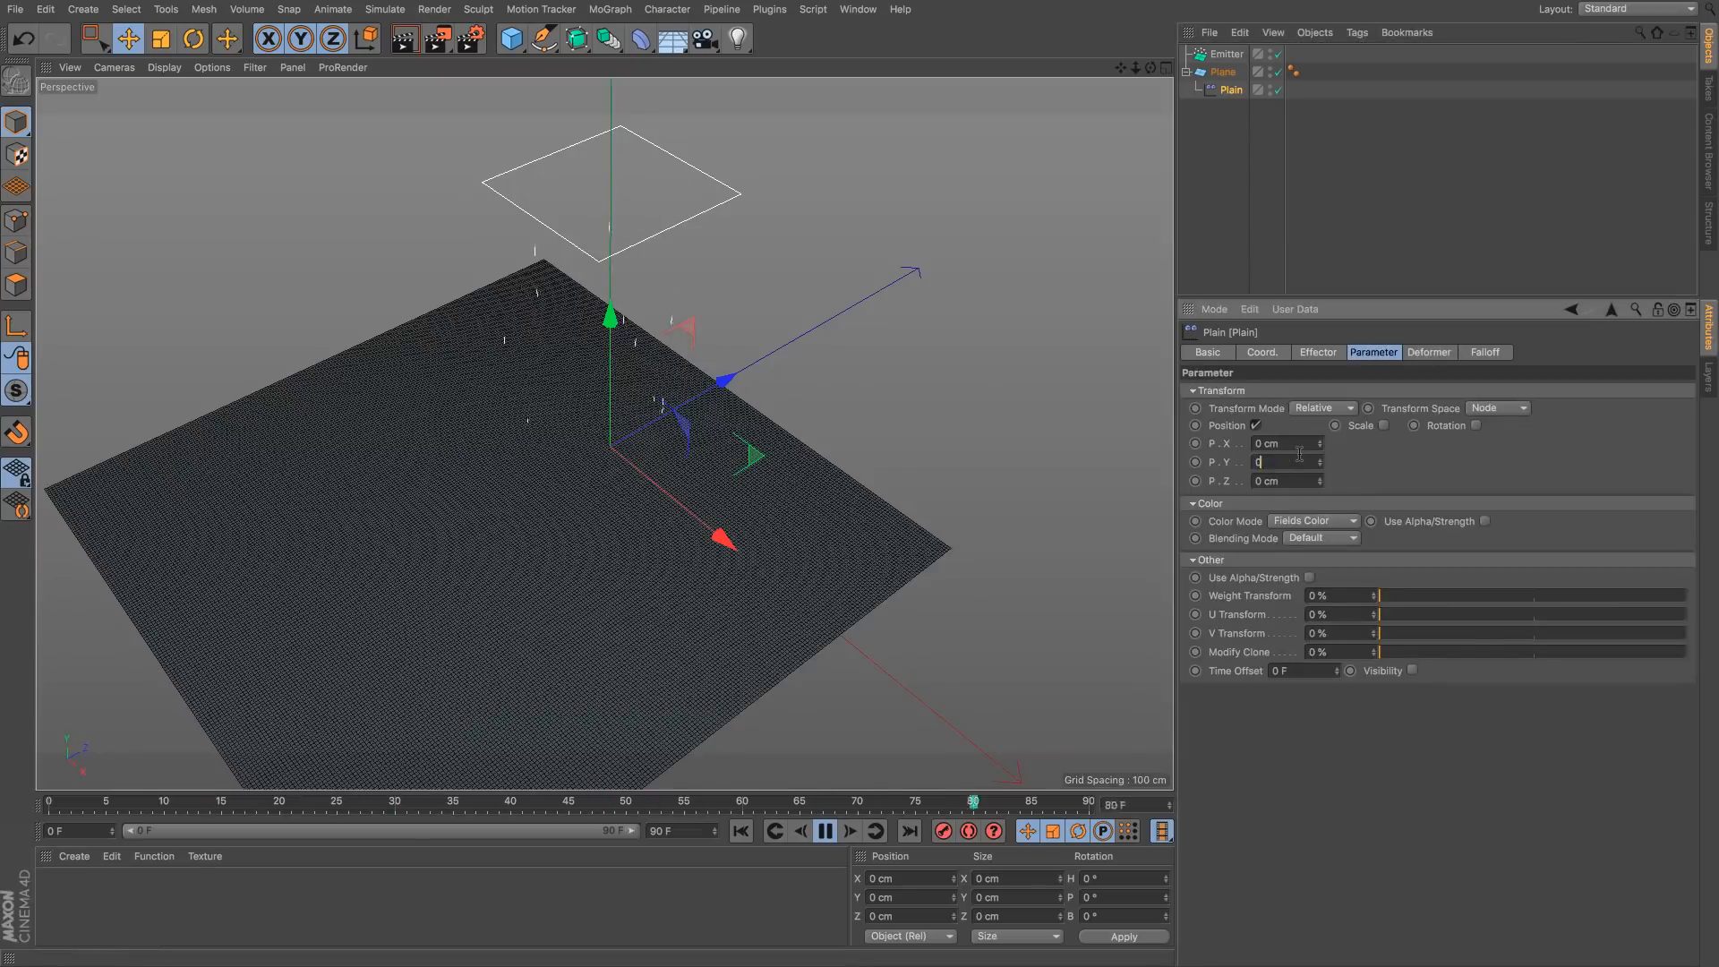
pyautogui.press('Tab')
pyautogui.write('-50')
pyautogui.press('Return')
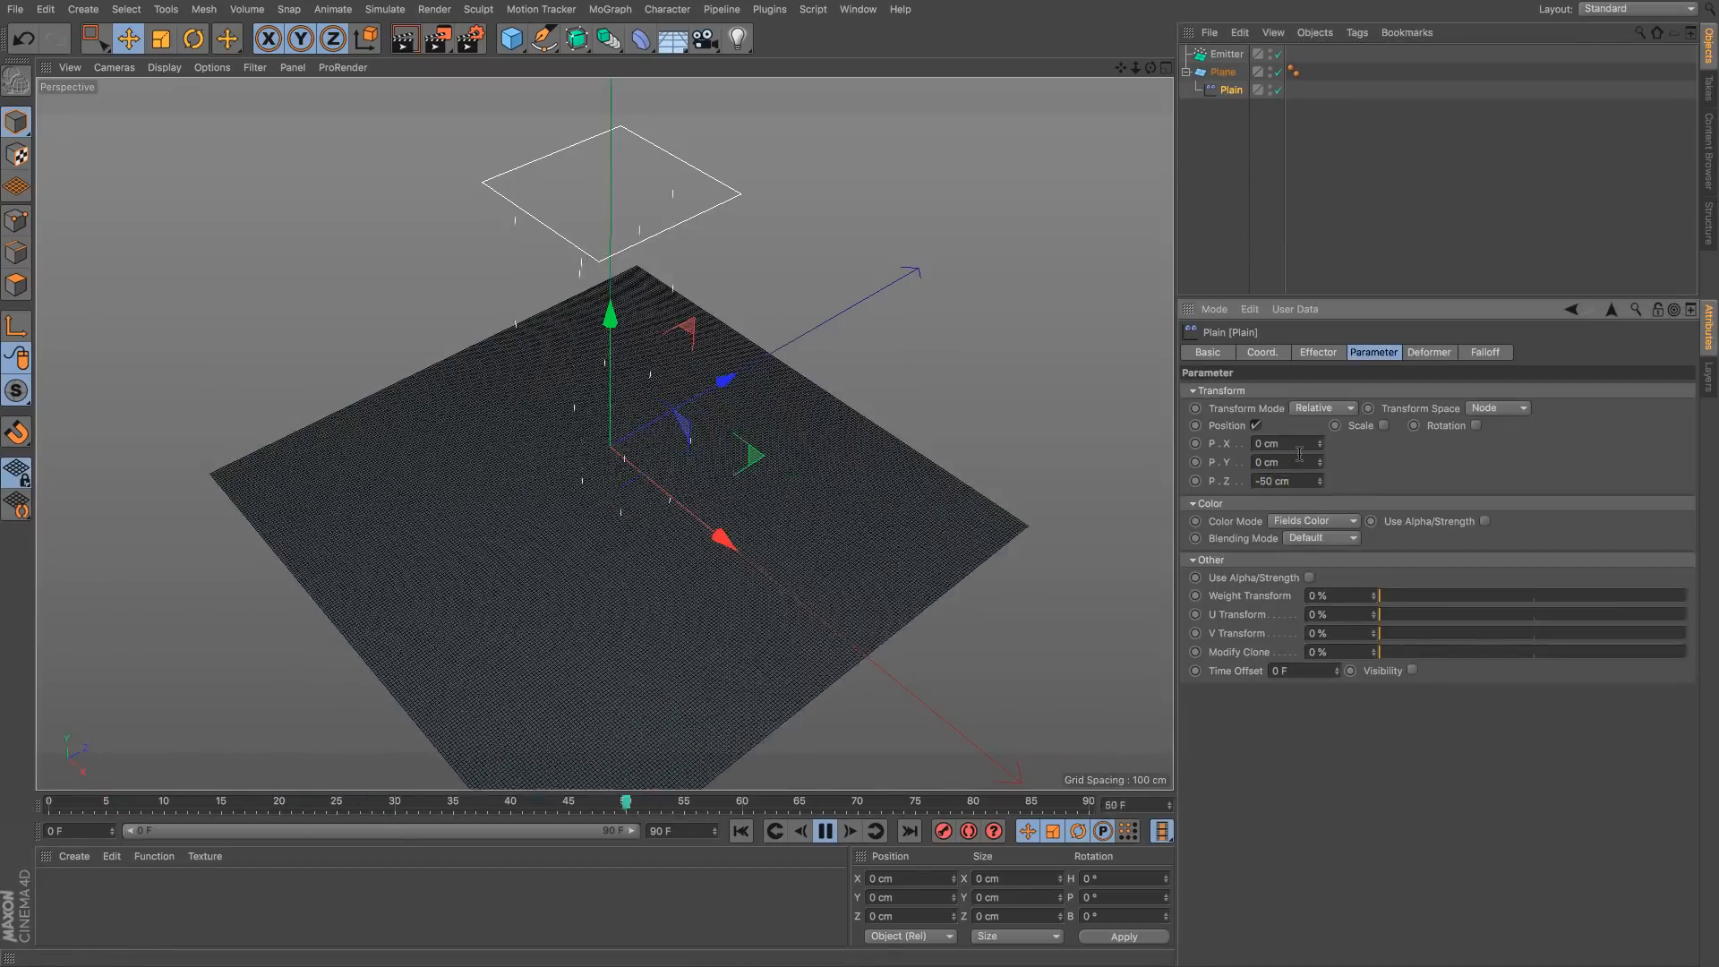
# Step: Use the emitter as a field in the Plain effector's falloff and add a Delay modifier layer above it
pyautogui.click(1484, 352)
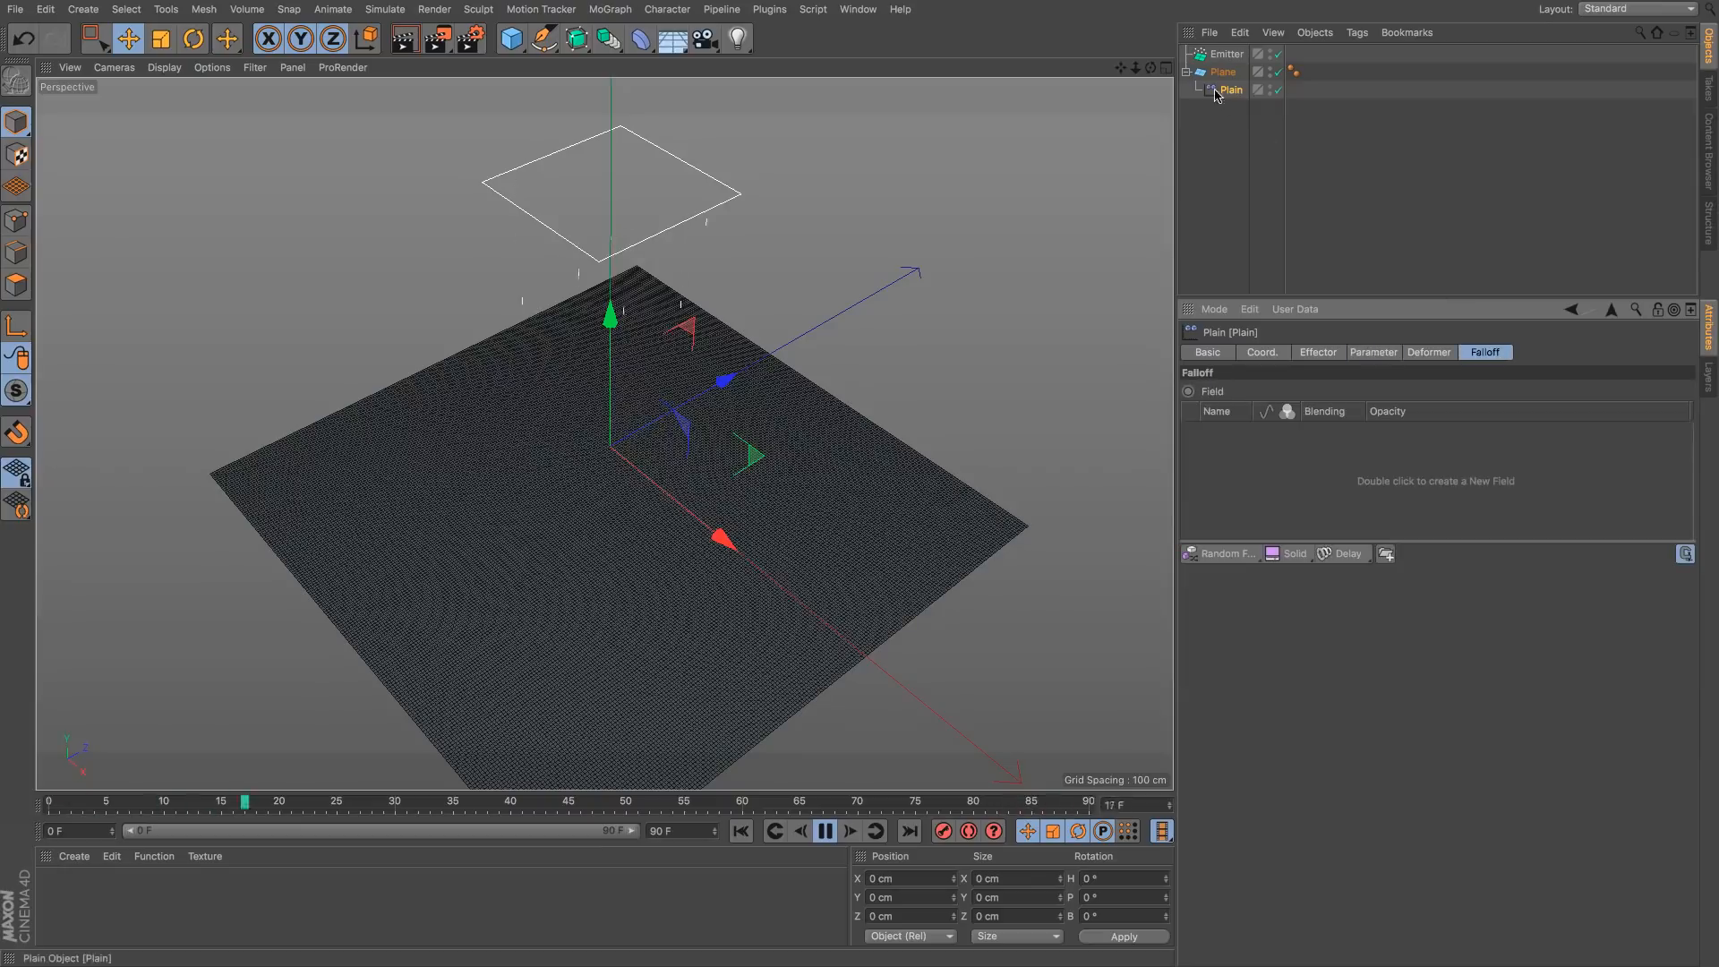
pyautogui.moveTo(1226, 54); pyautogui.dragTo(1312, 473)
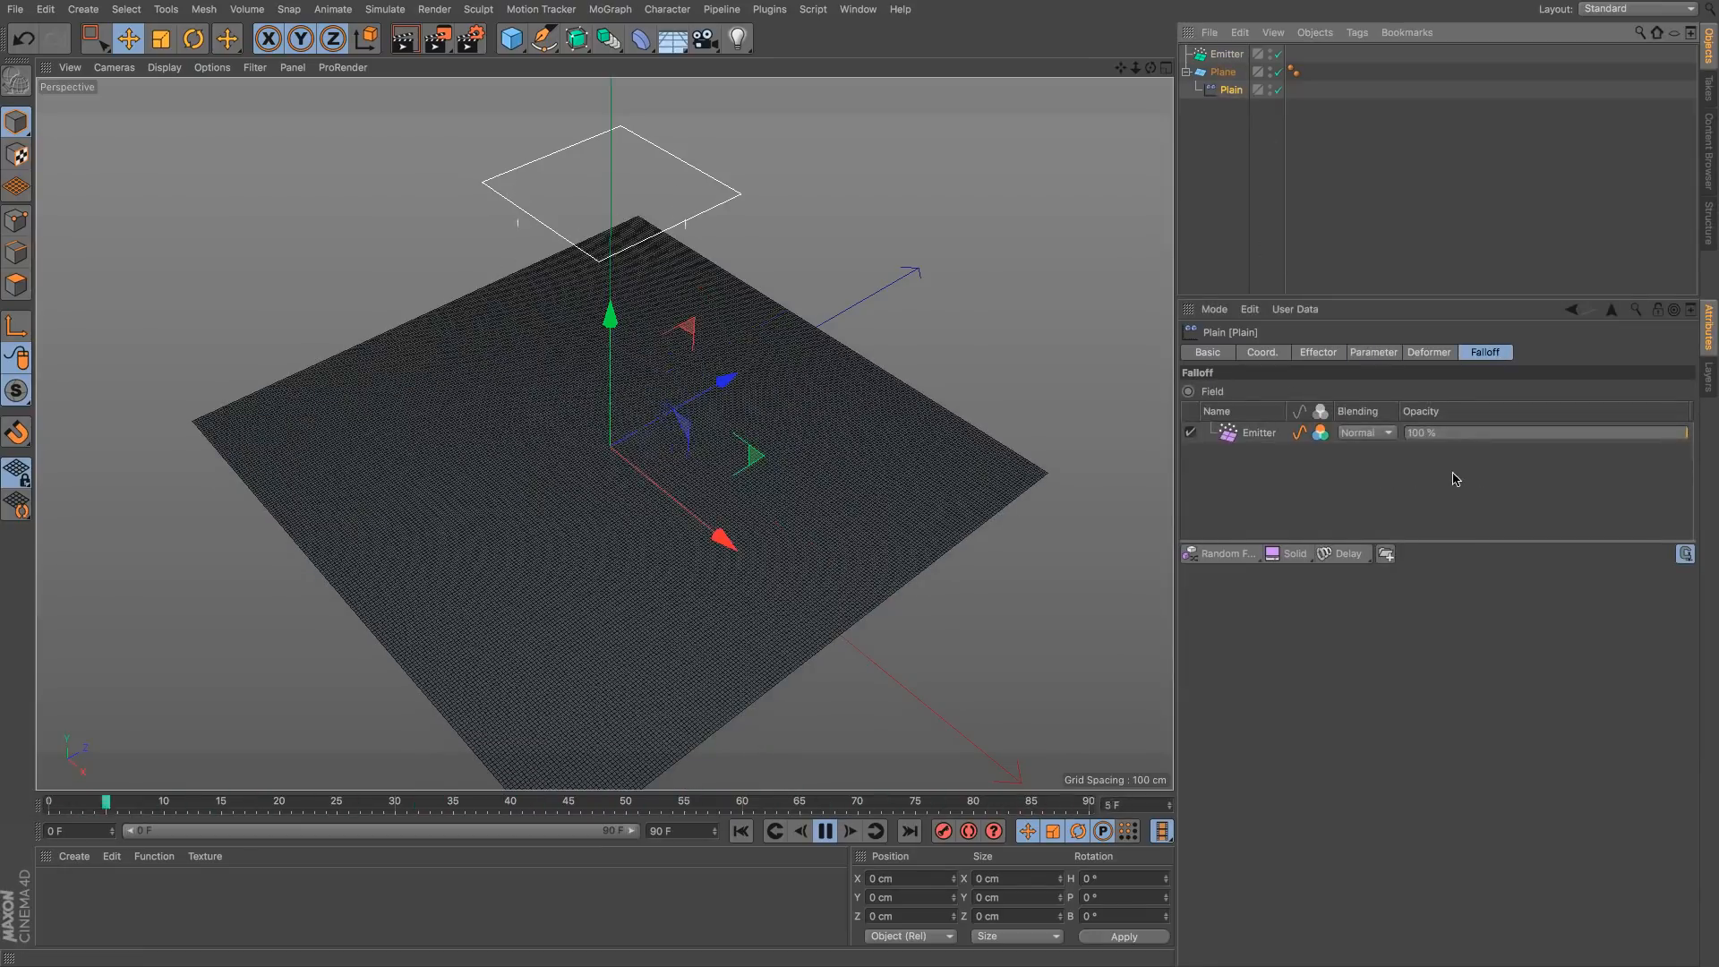
pyautogui.click(1354, 556)
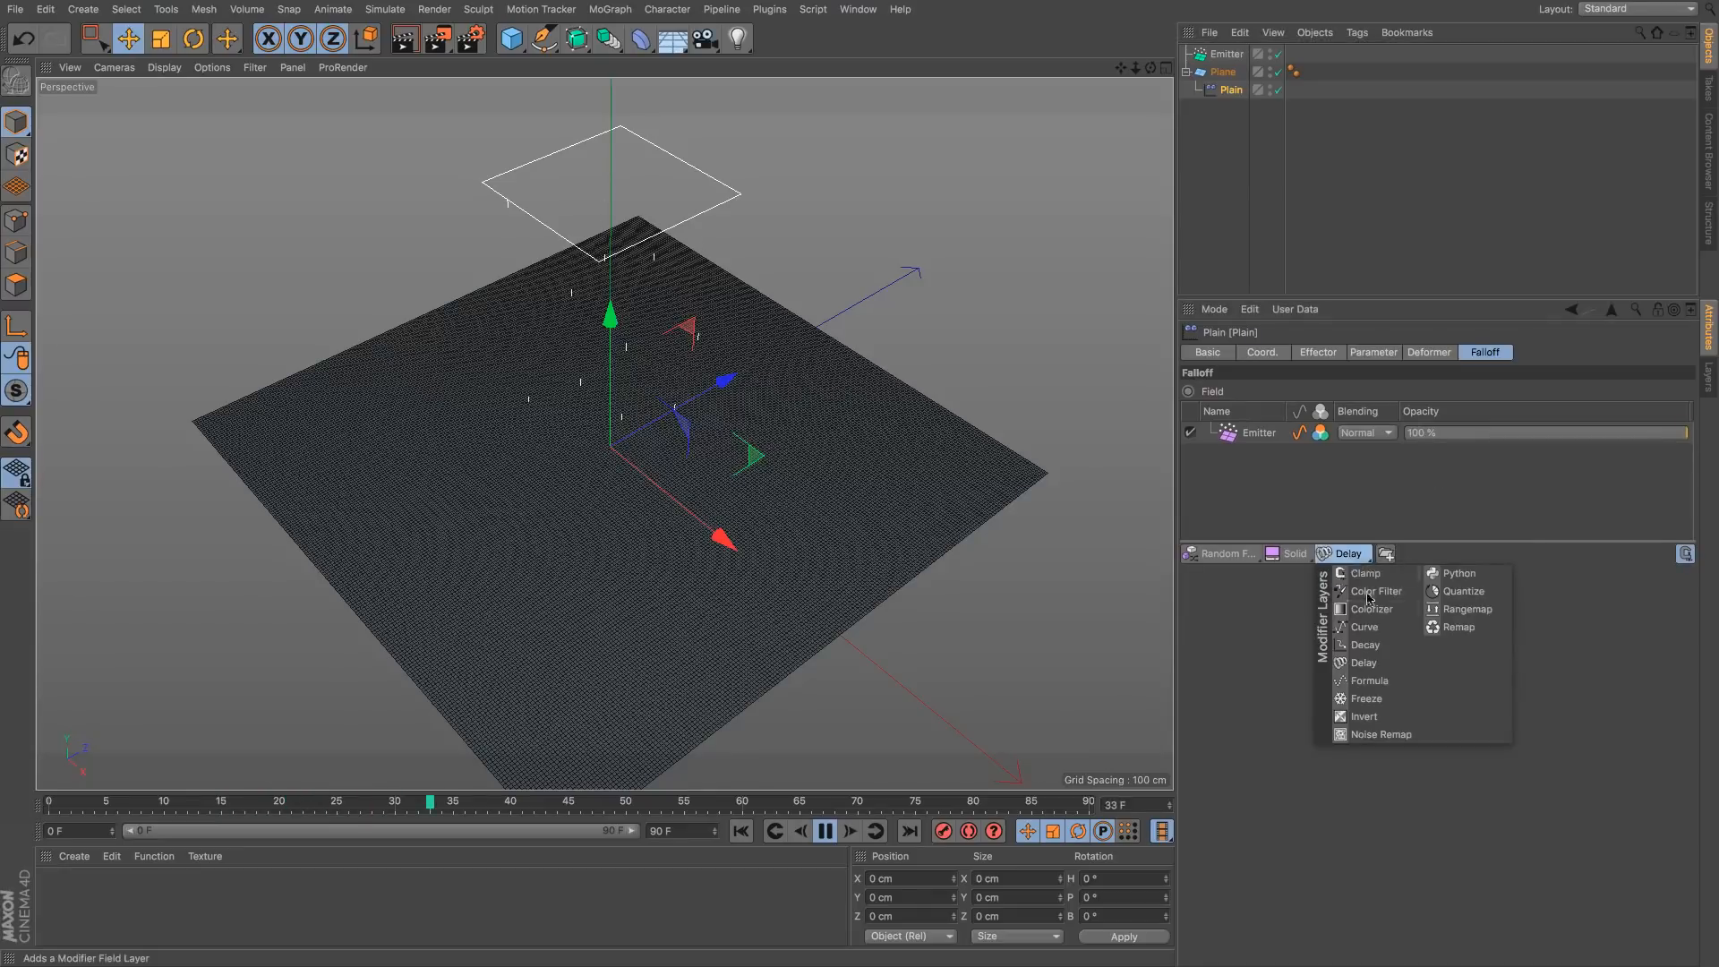
pyautogui.click(1364, 663)
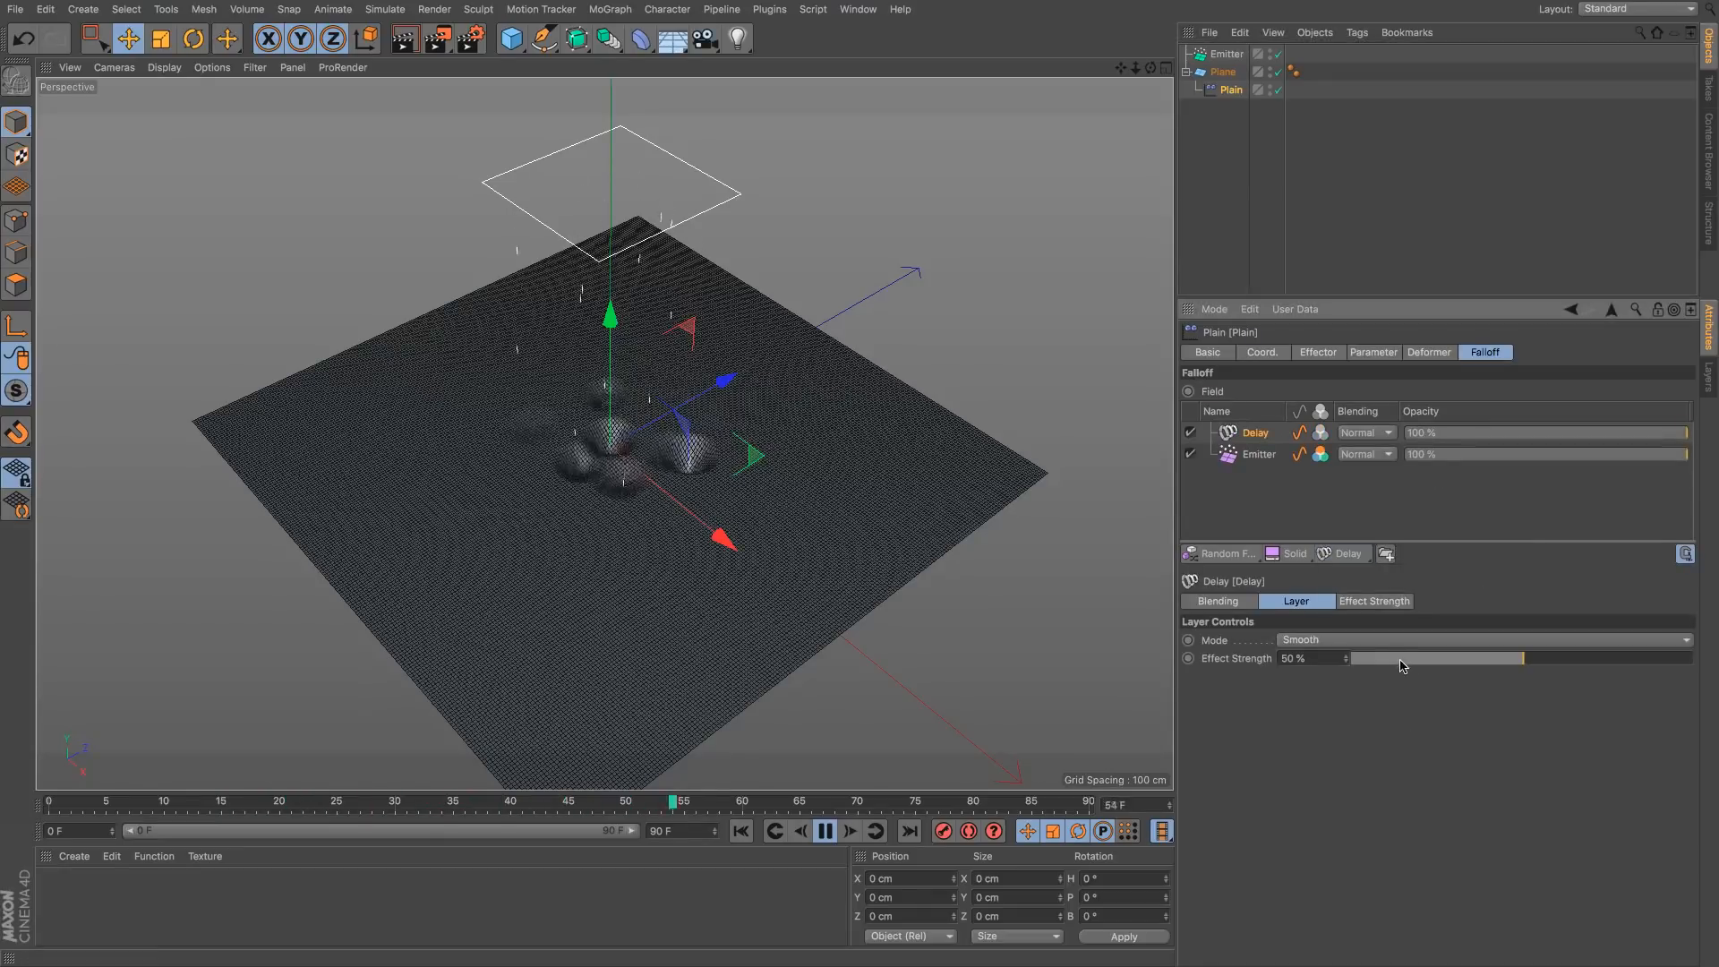
# Step: Set the Delay layer to Spring mode with an effect strength of 77%
pyautogui.click(1468, 639)
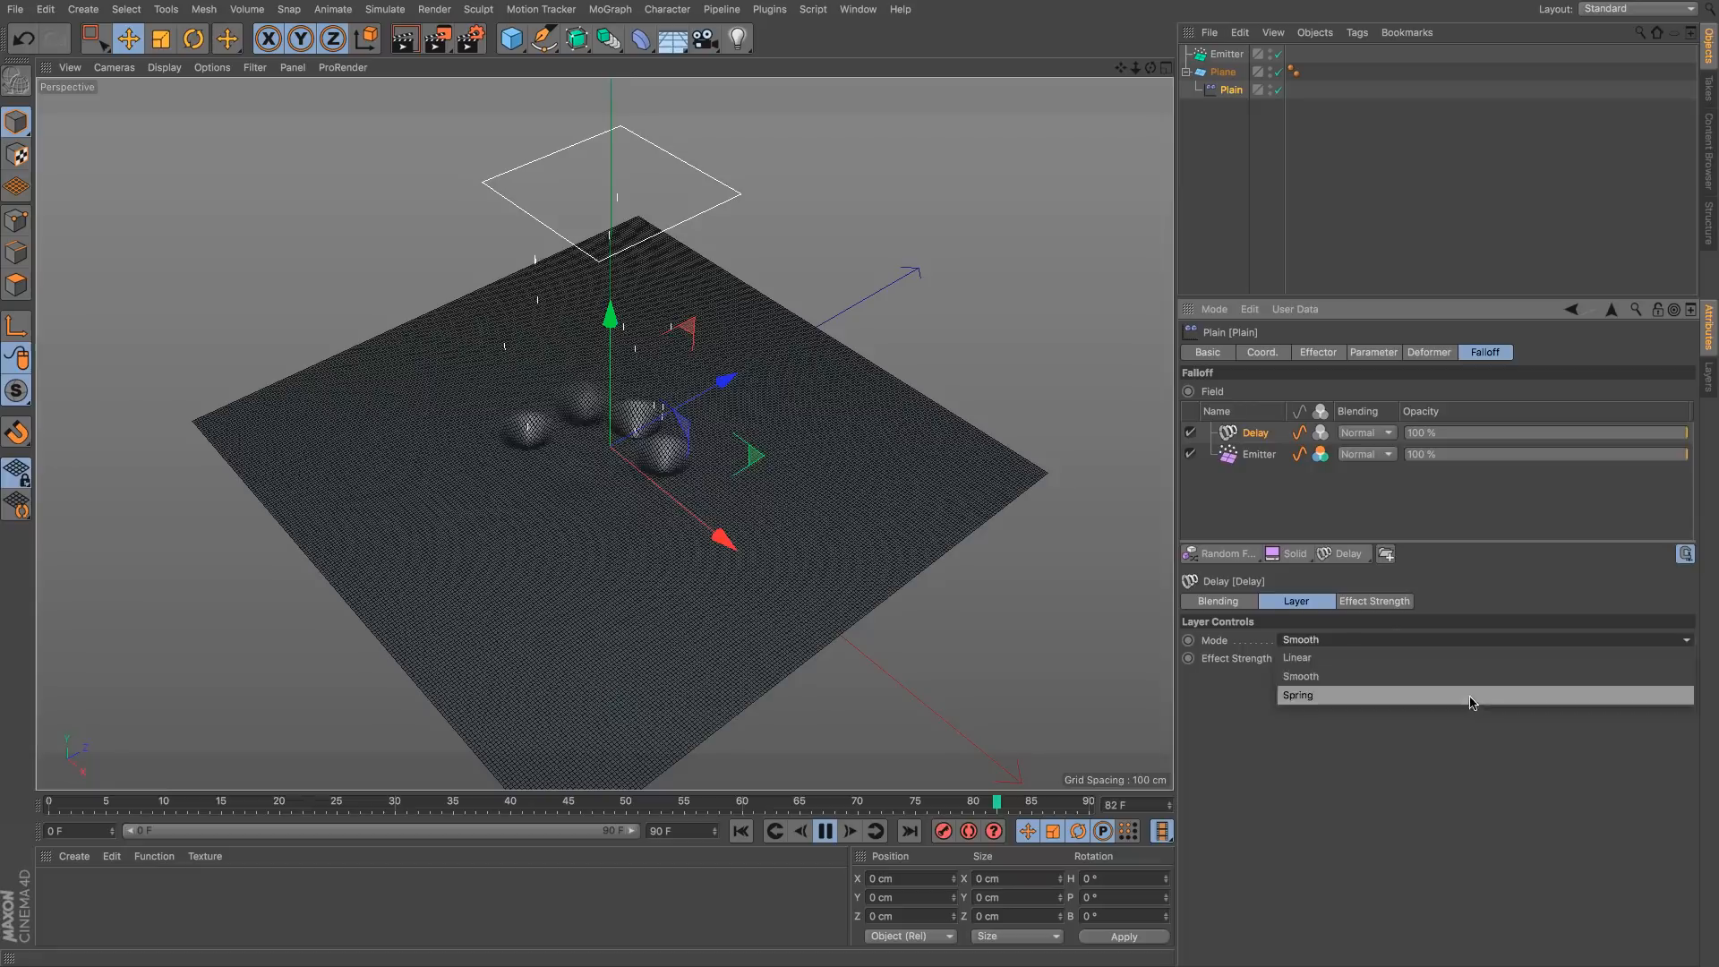
pyautogui.click(1471, 696)
pyautogui.moveTo(1522, 658); pyautogui.dragTo(1634, 665)
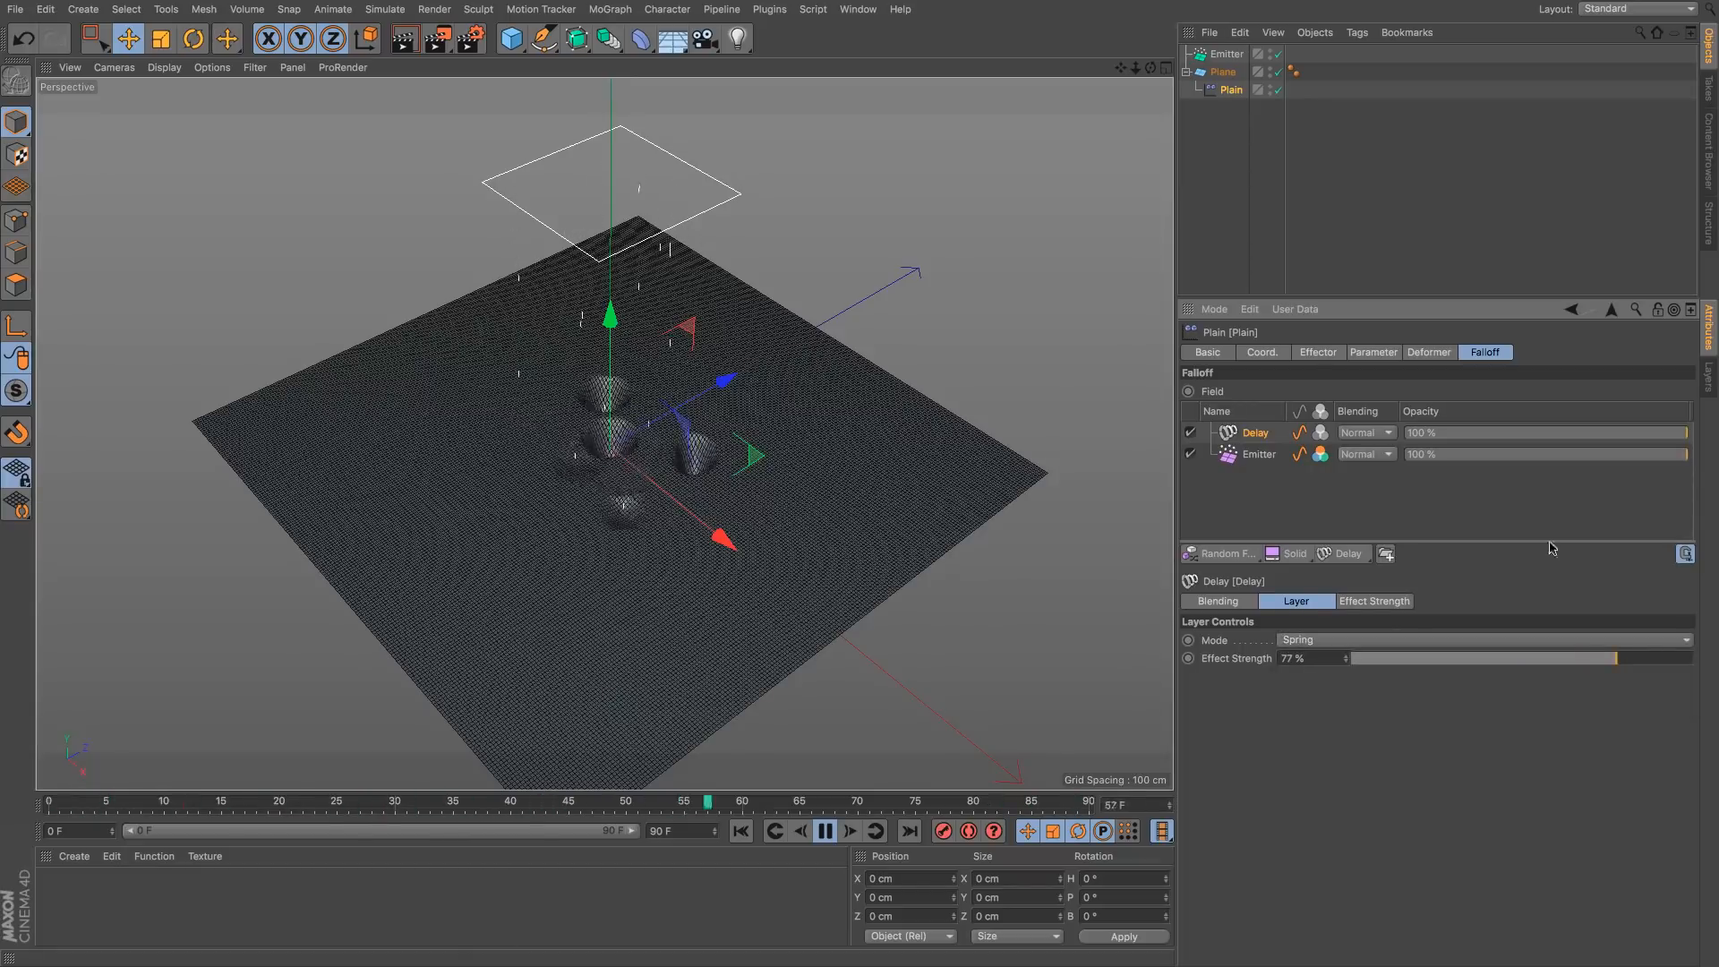
# Step: Add a Freeze modifier layer above the Delay layer and set its mode to Grow
pyautogui.click(1345, 553)
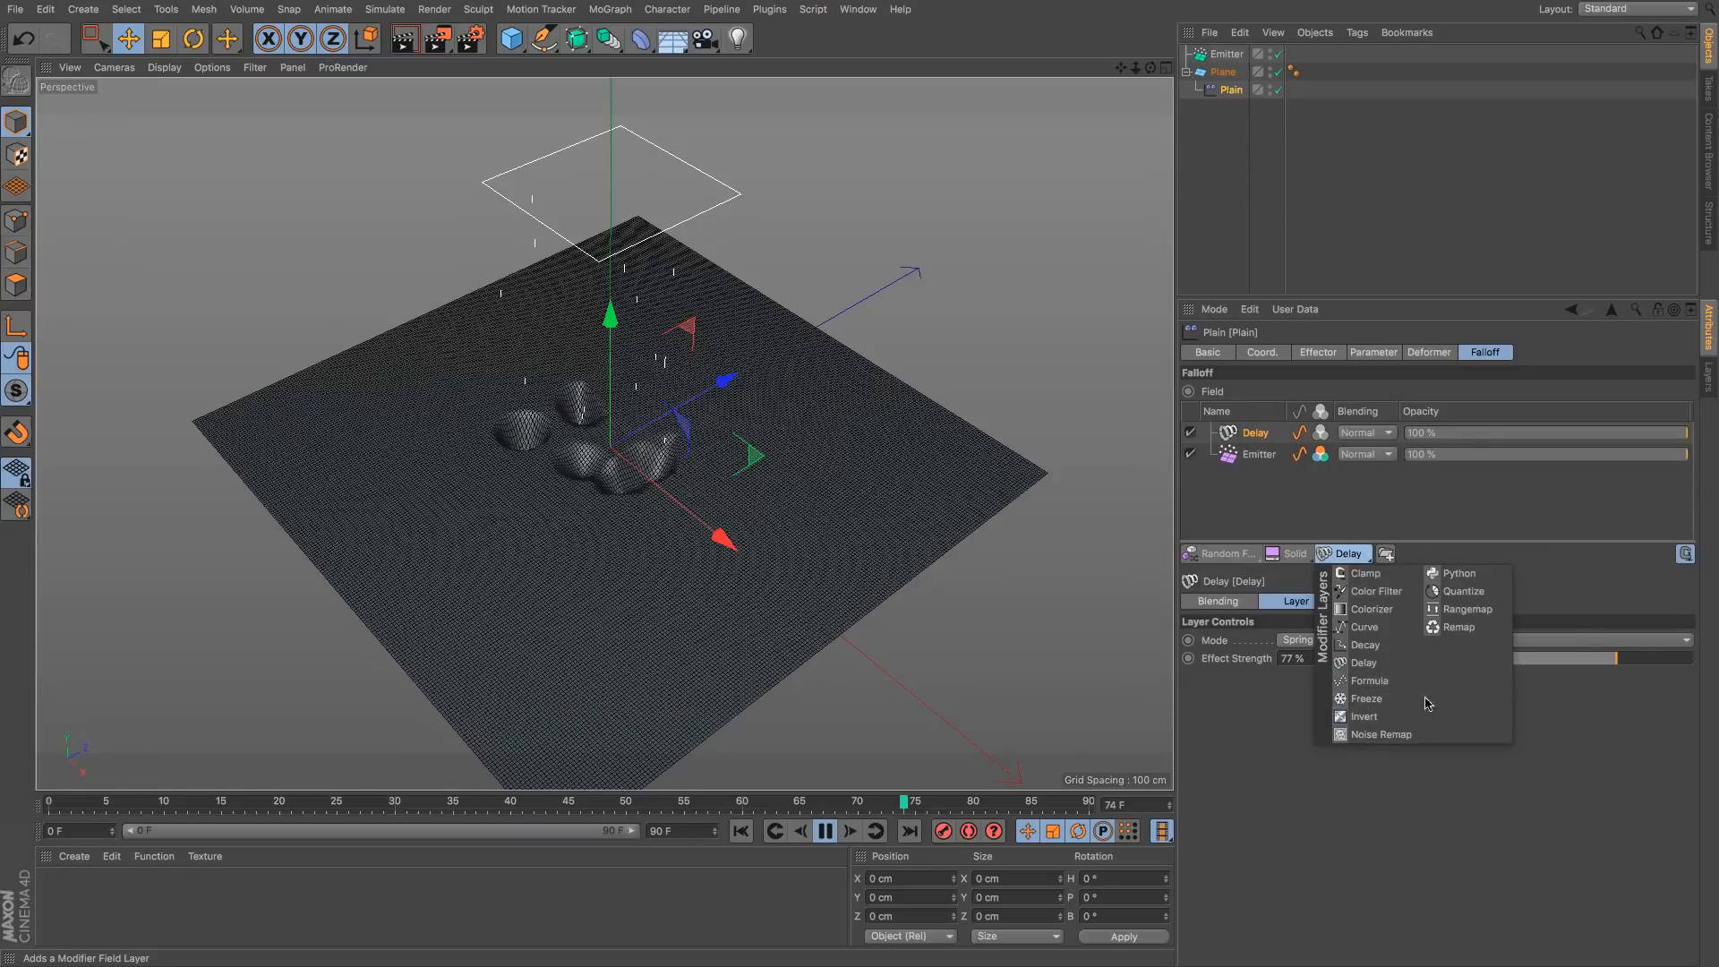
pyautogui.click(1366, 698)
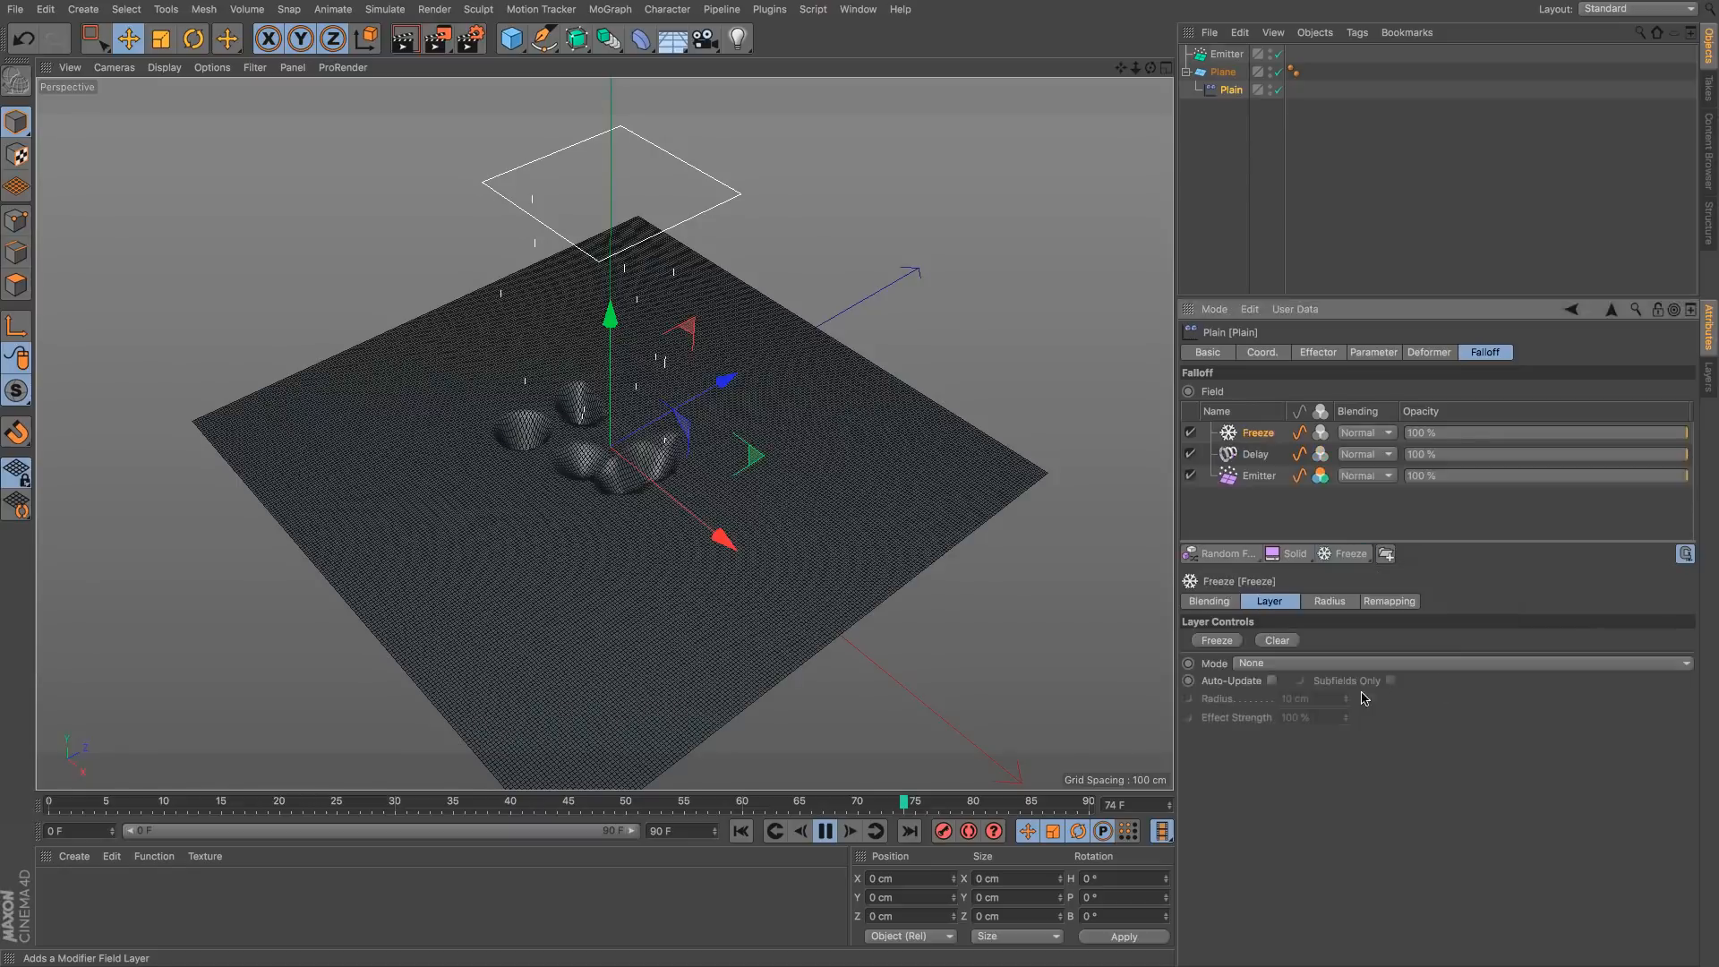
pyautogui.click(1270, 664)
pyautogui.click(1271, 755)
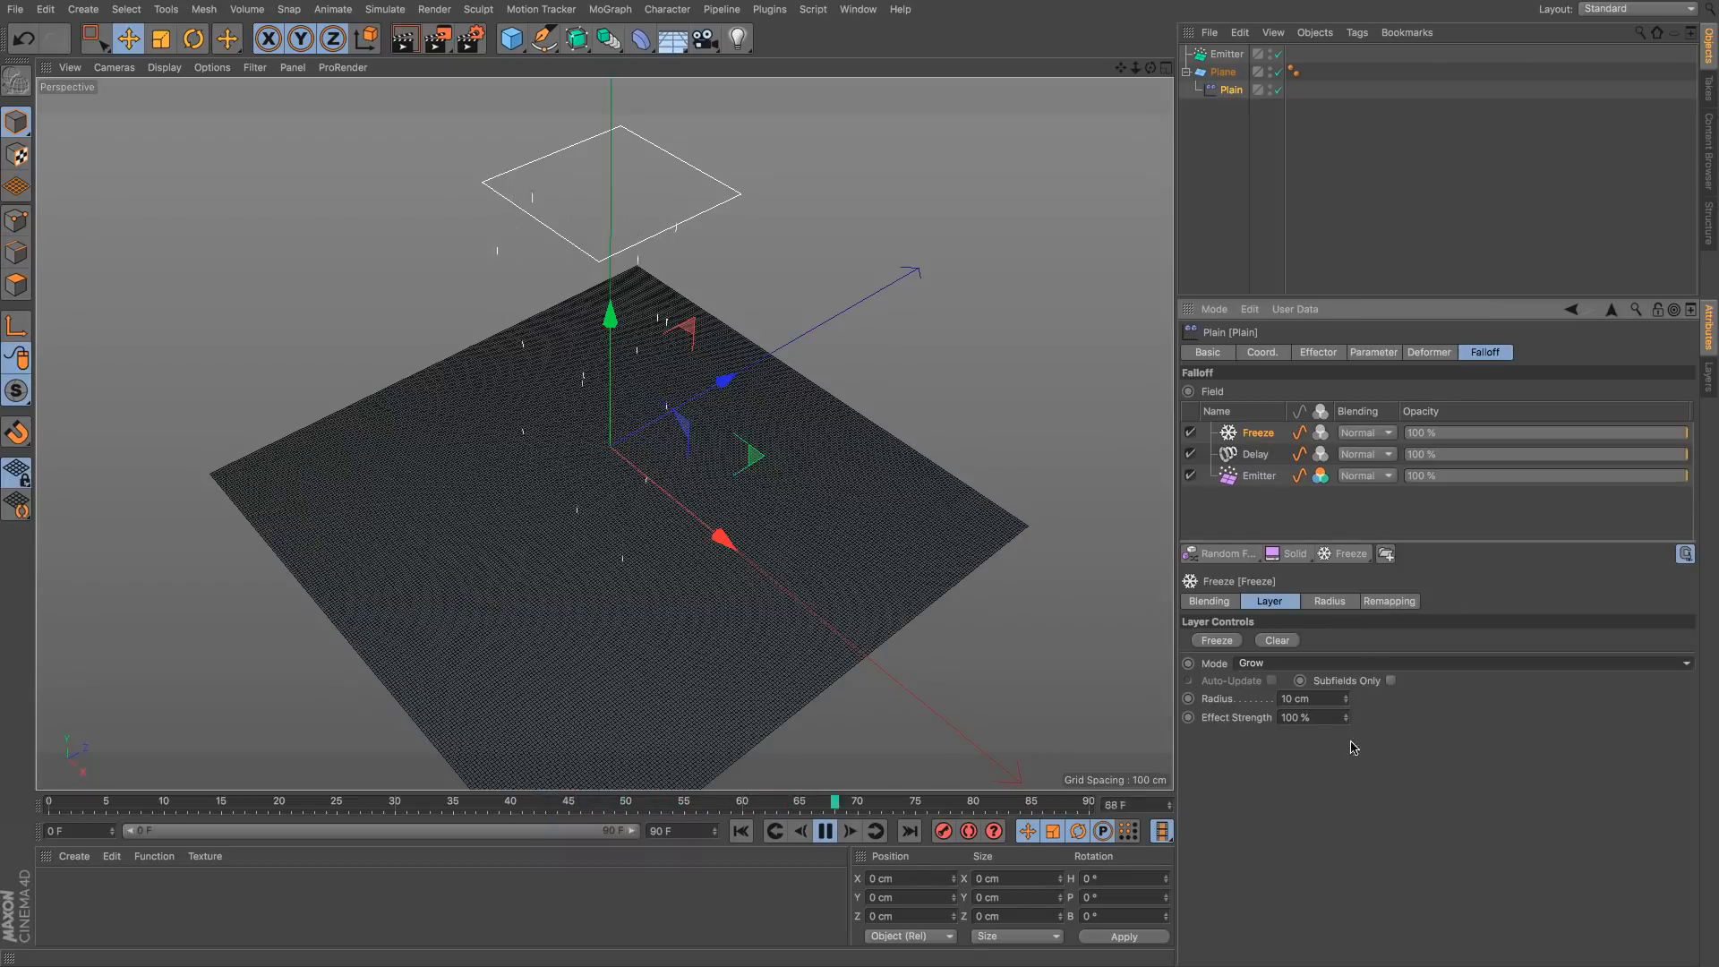
# Step: Replay the animation from the first frame to examine how the particle impacts grow across the plane
pyautogui.click(824, 830)
pyautogui.click(740, 831)
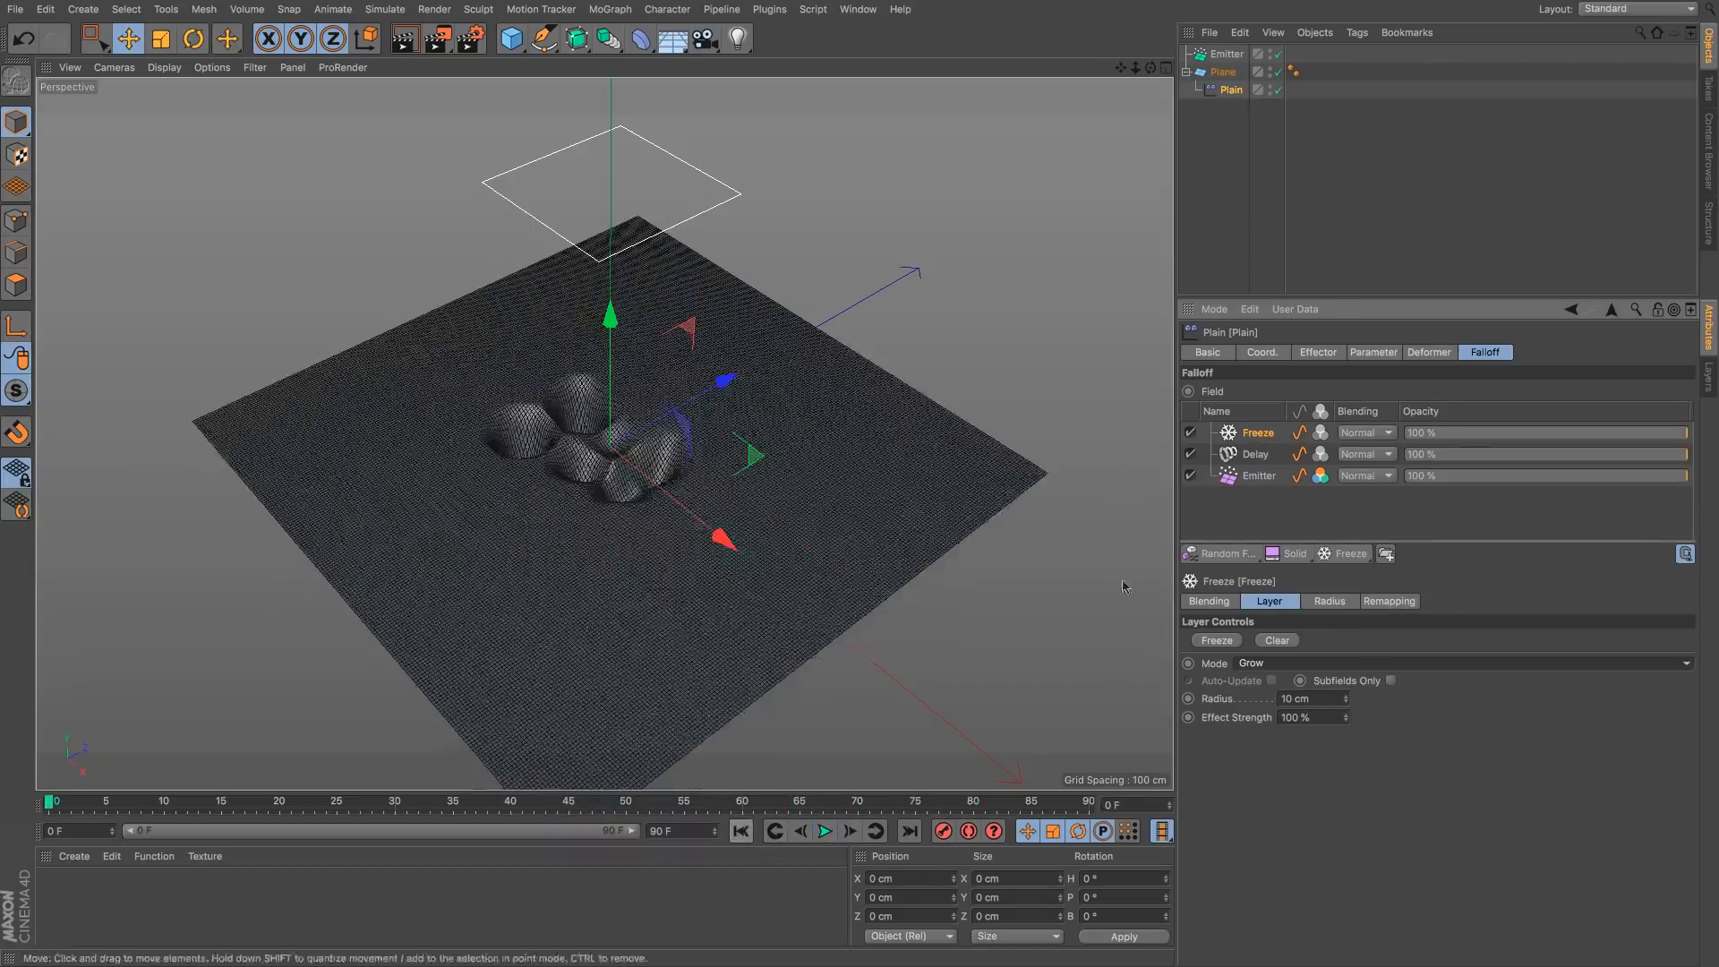
pyautogui.click(823, 831)
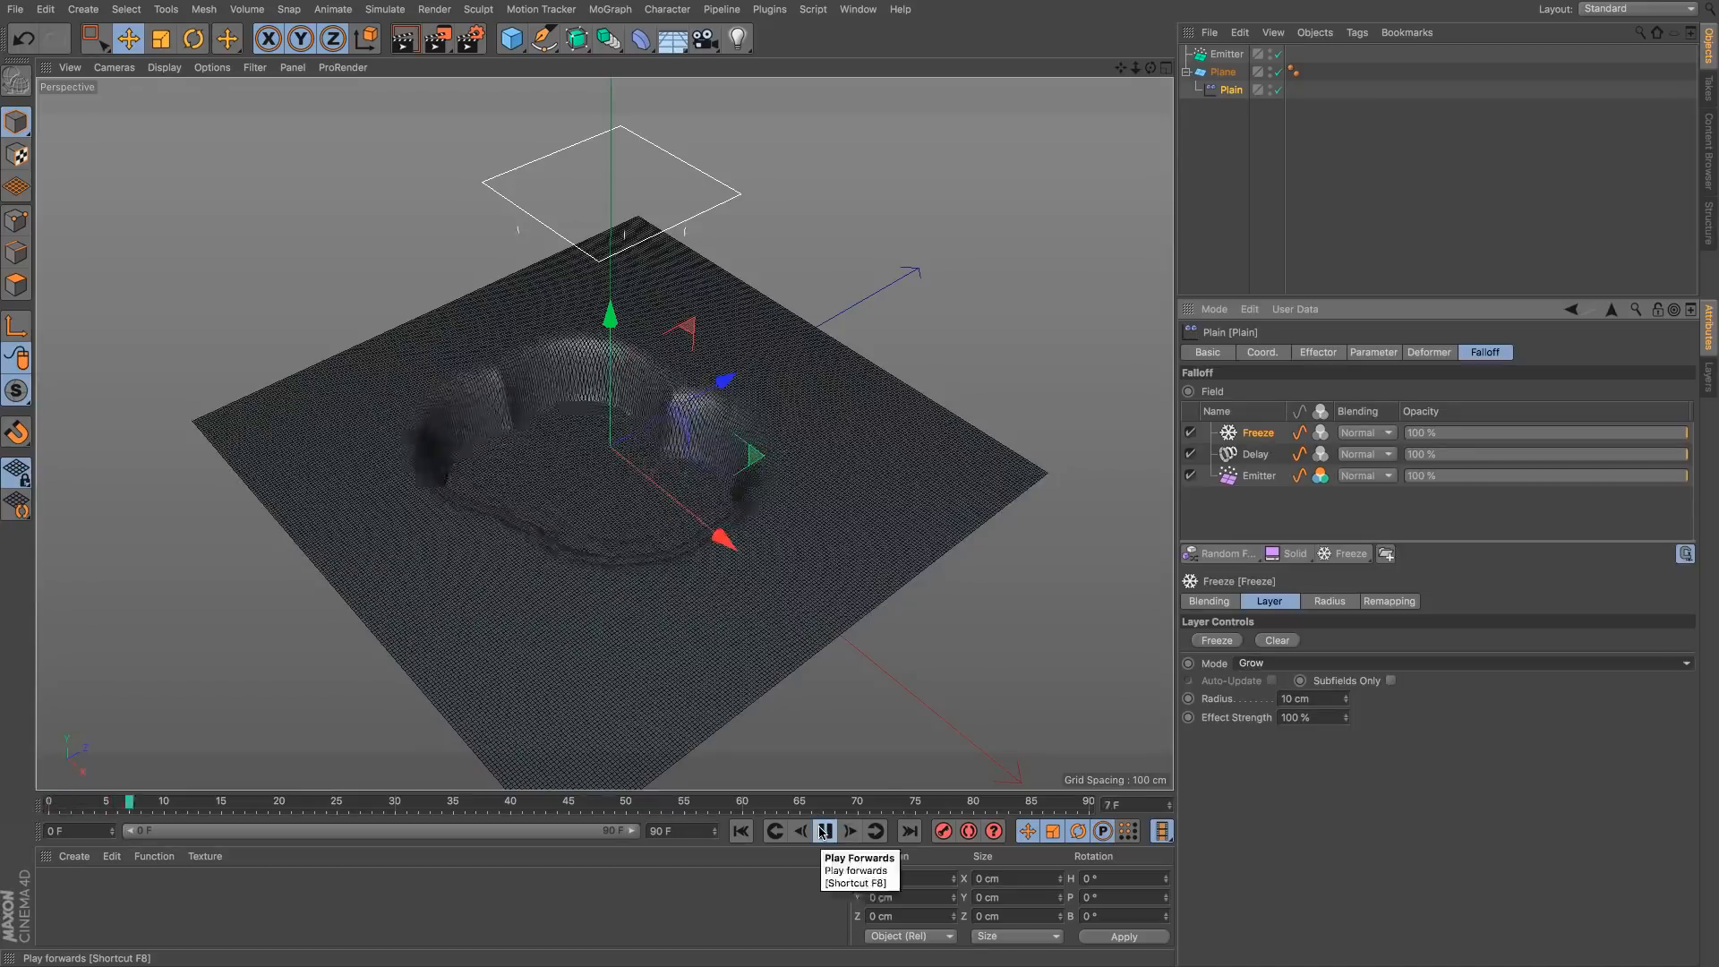
pyautogui.click(824, 830)
pyautogui.click(740, 831)
pyautogui.click(823, 831)
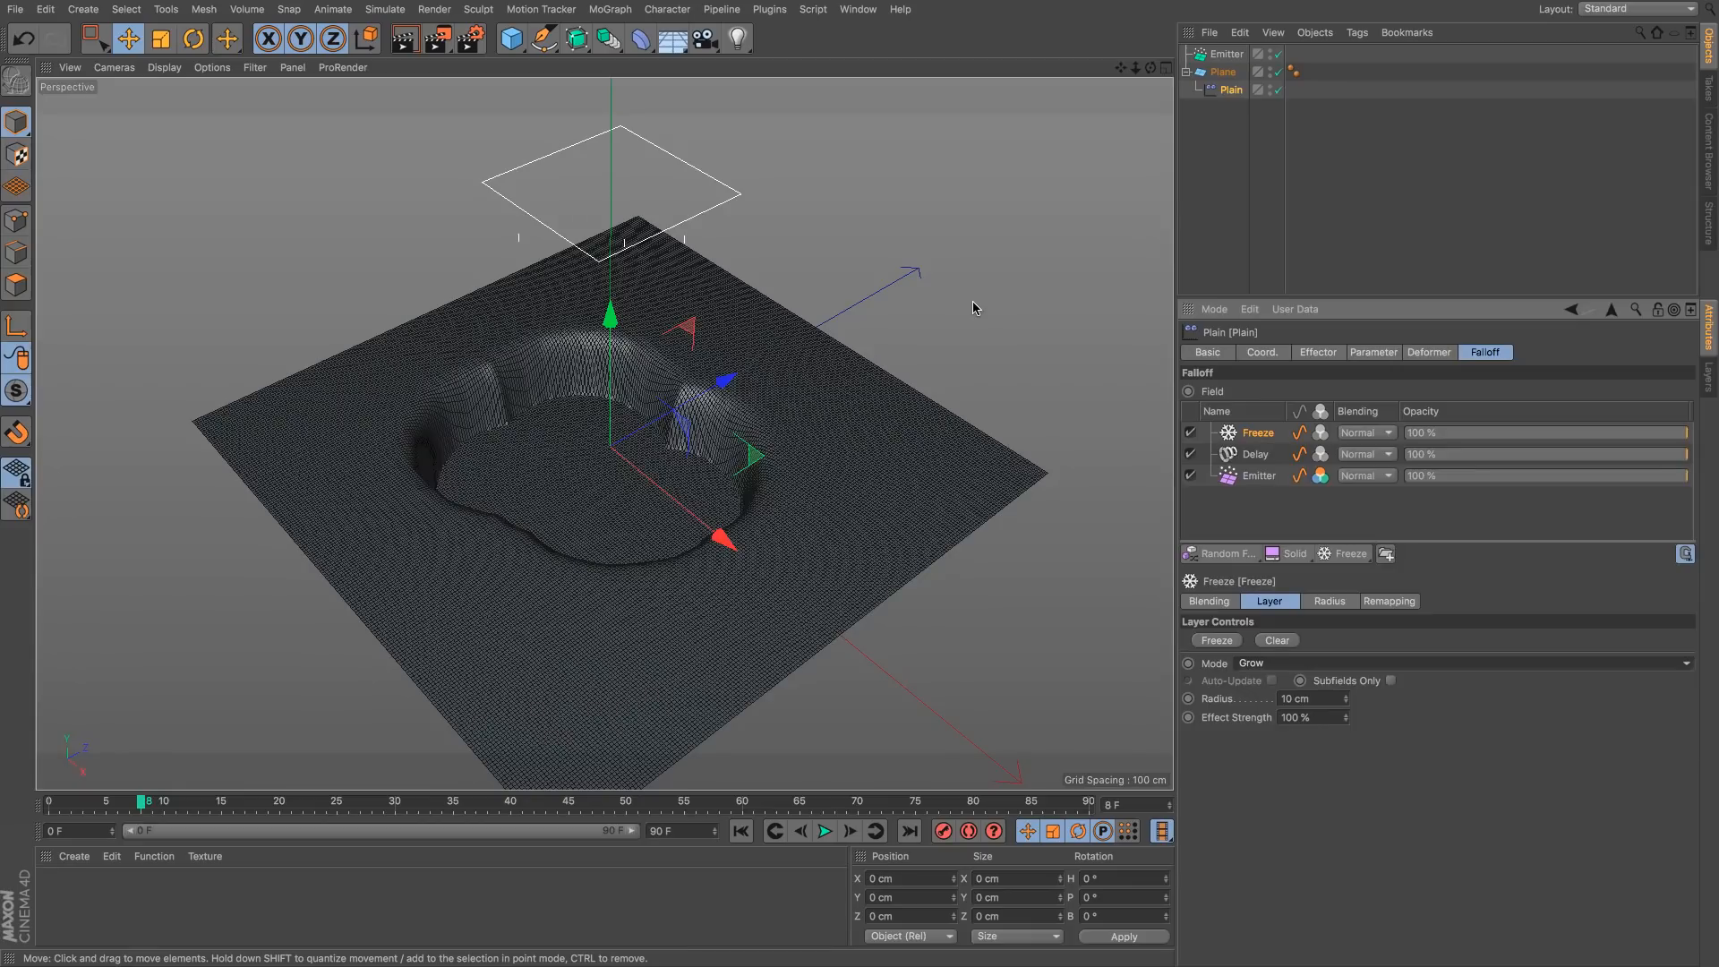
# Step: Switch to the open scene containing the Volume Loader, make the loader visible and delete the Plane
pyautogui.click(858, 9)
pyautogui.click(985, 568)
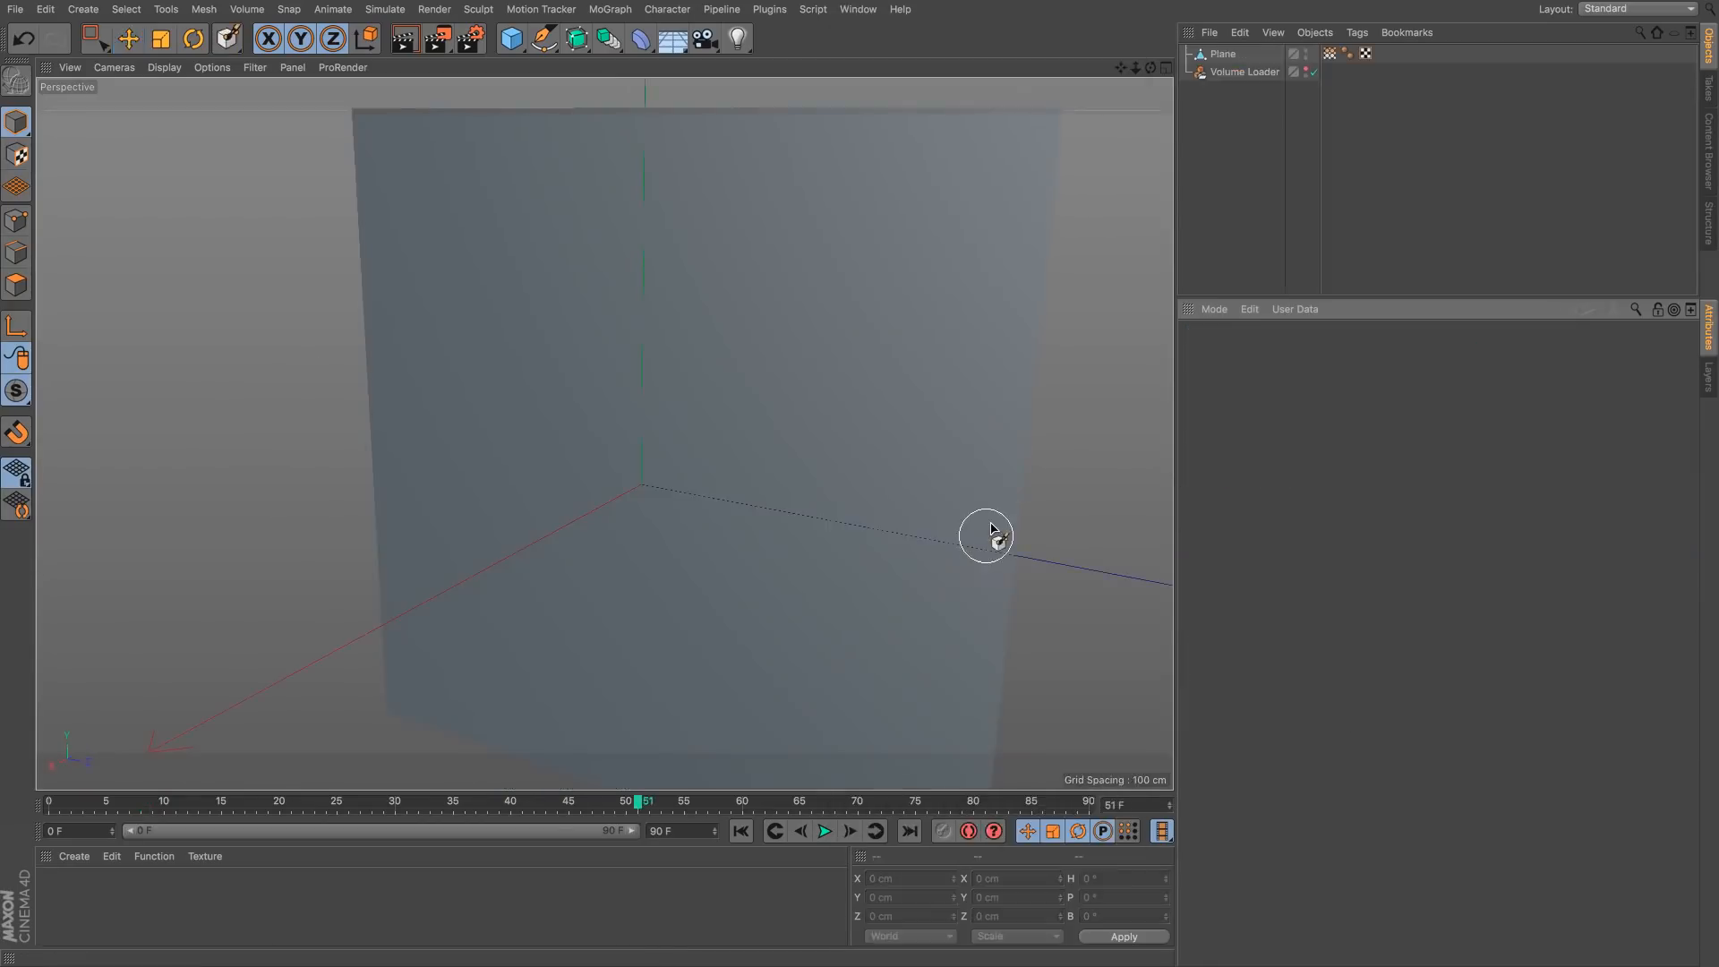
pyautogui.click(1305, 71)
pyautogui.click(1235, 53)
pyautogui.press('Delete')
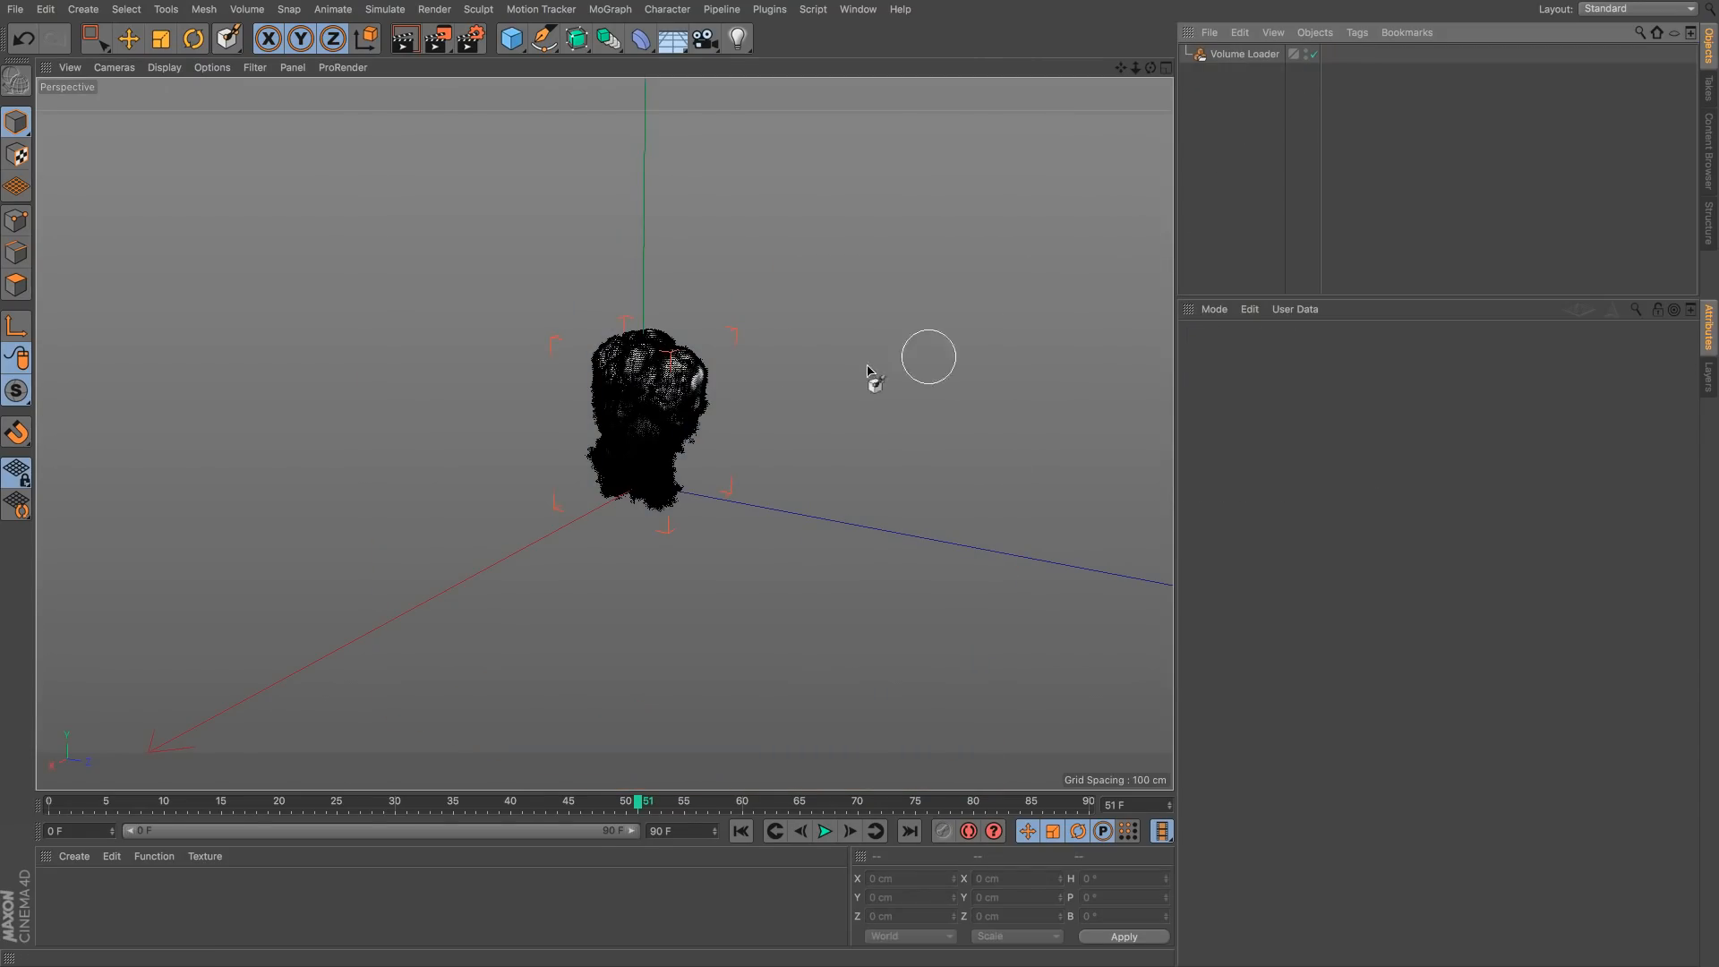
# Step: Add a Volume Mesher as the parent of the Volume Loader to mesh the density volume
pyautogui.click(1245, 53)
pyautogui.click(247, 9)
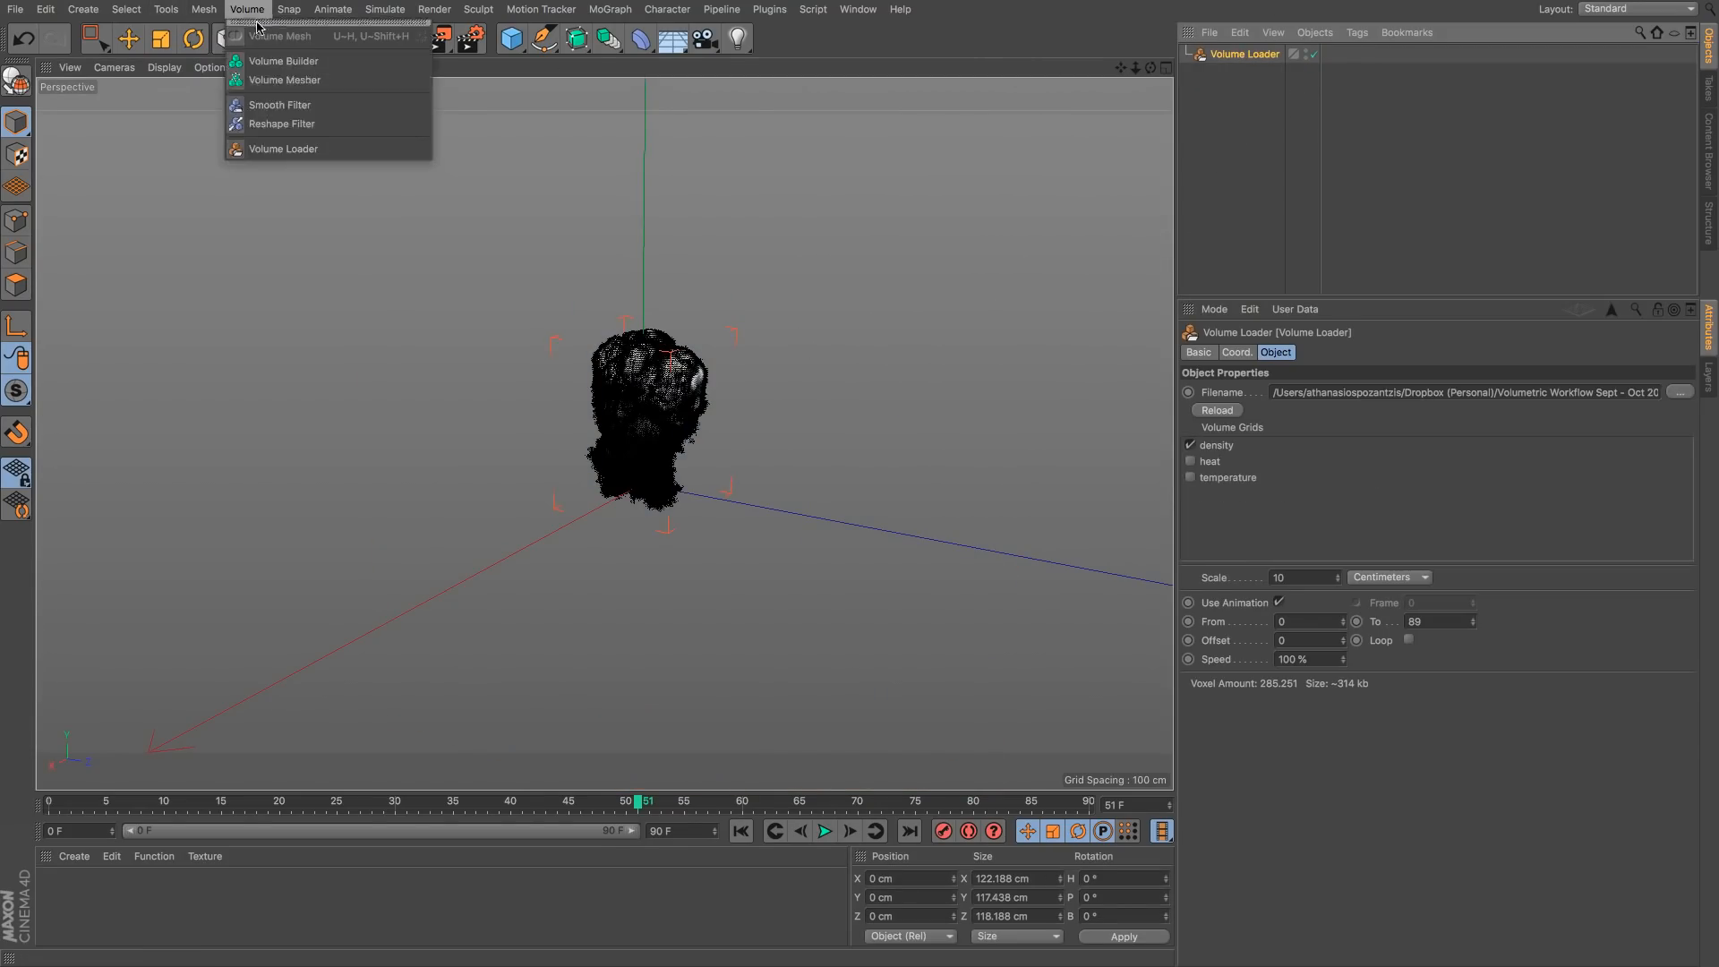
pyautogui.keyDown('alt'); pyautogui.click(278, 80); pyautogui.keyUp('alt')
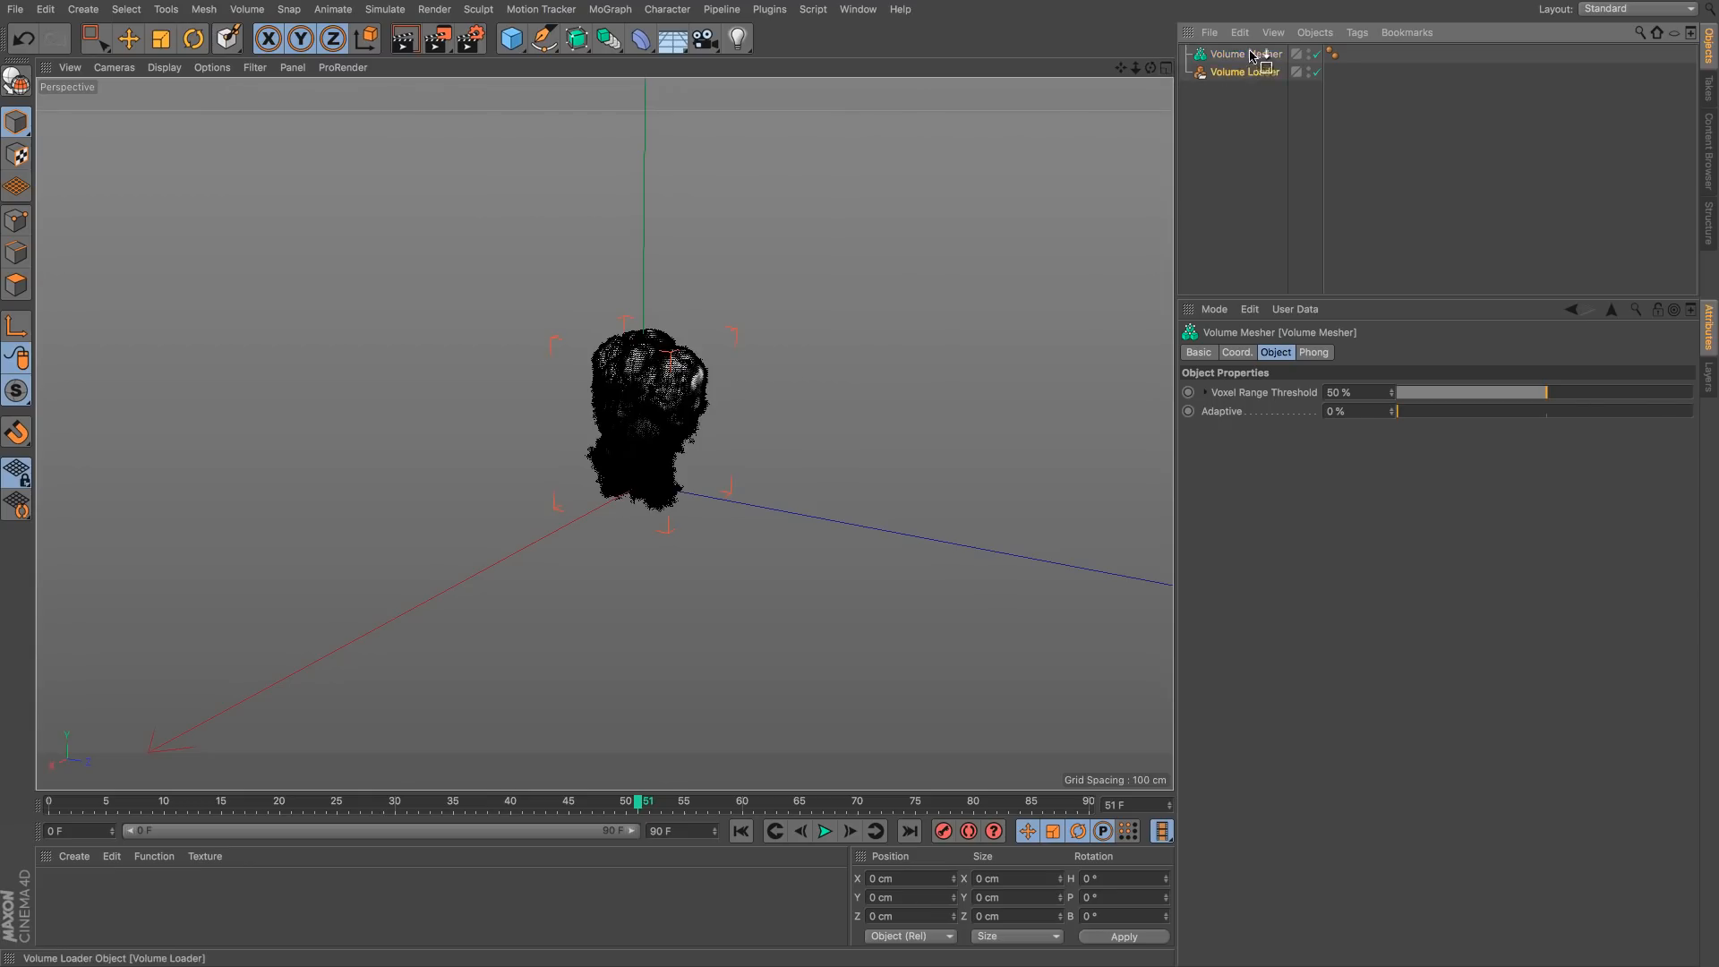
pyautogui.scroll(3, 832, 394)
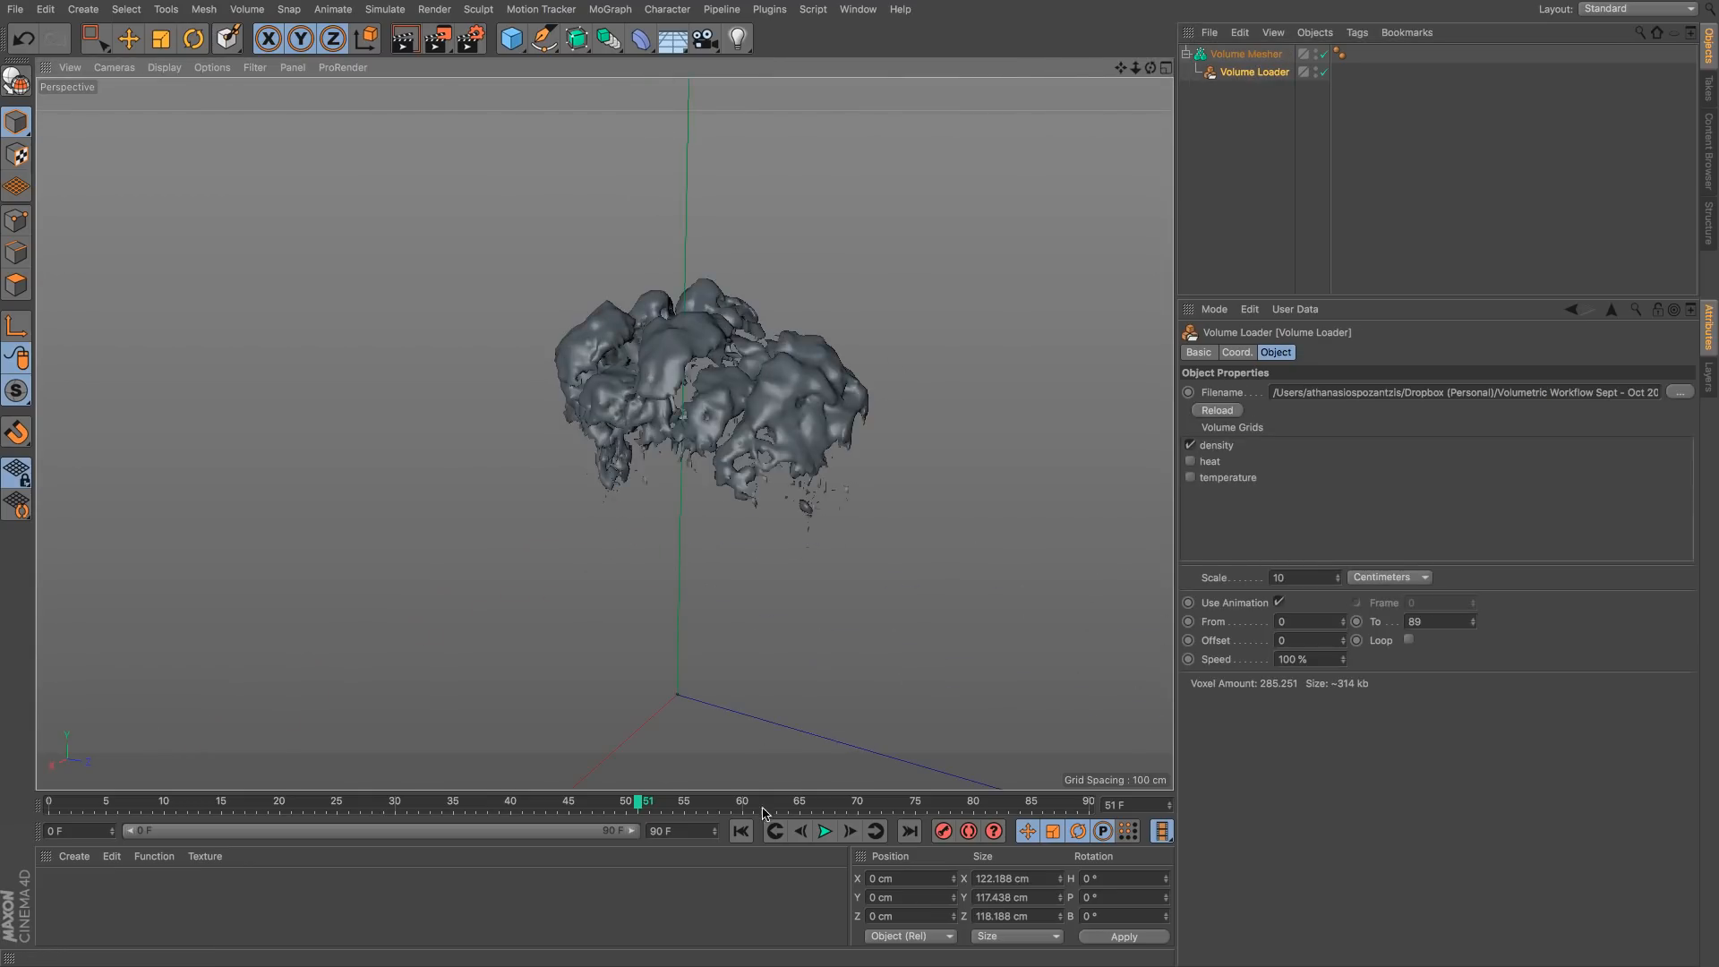
# Step: Play the meshed volume's animation and stop it at frame 62
pyautogui.click(774, 831)
pyautogui.click(825, 830)
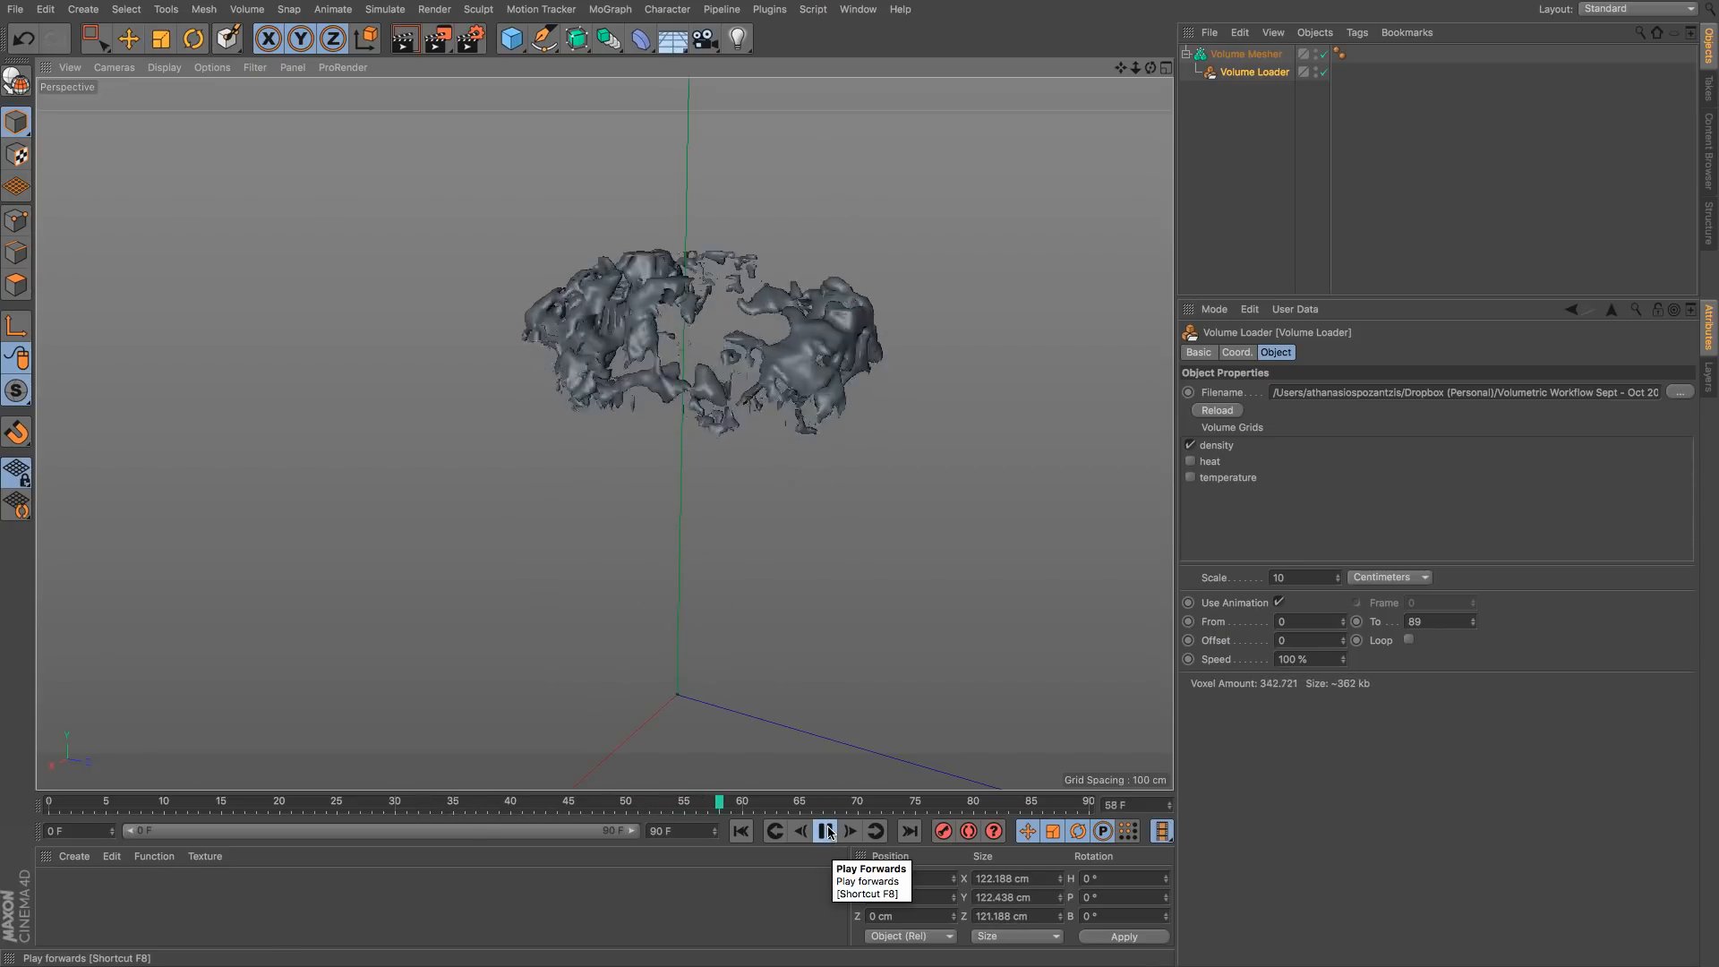
pyautogui.click(824, 831)
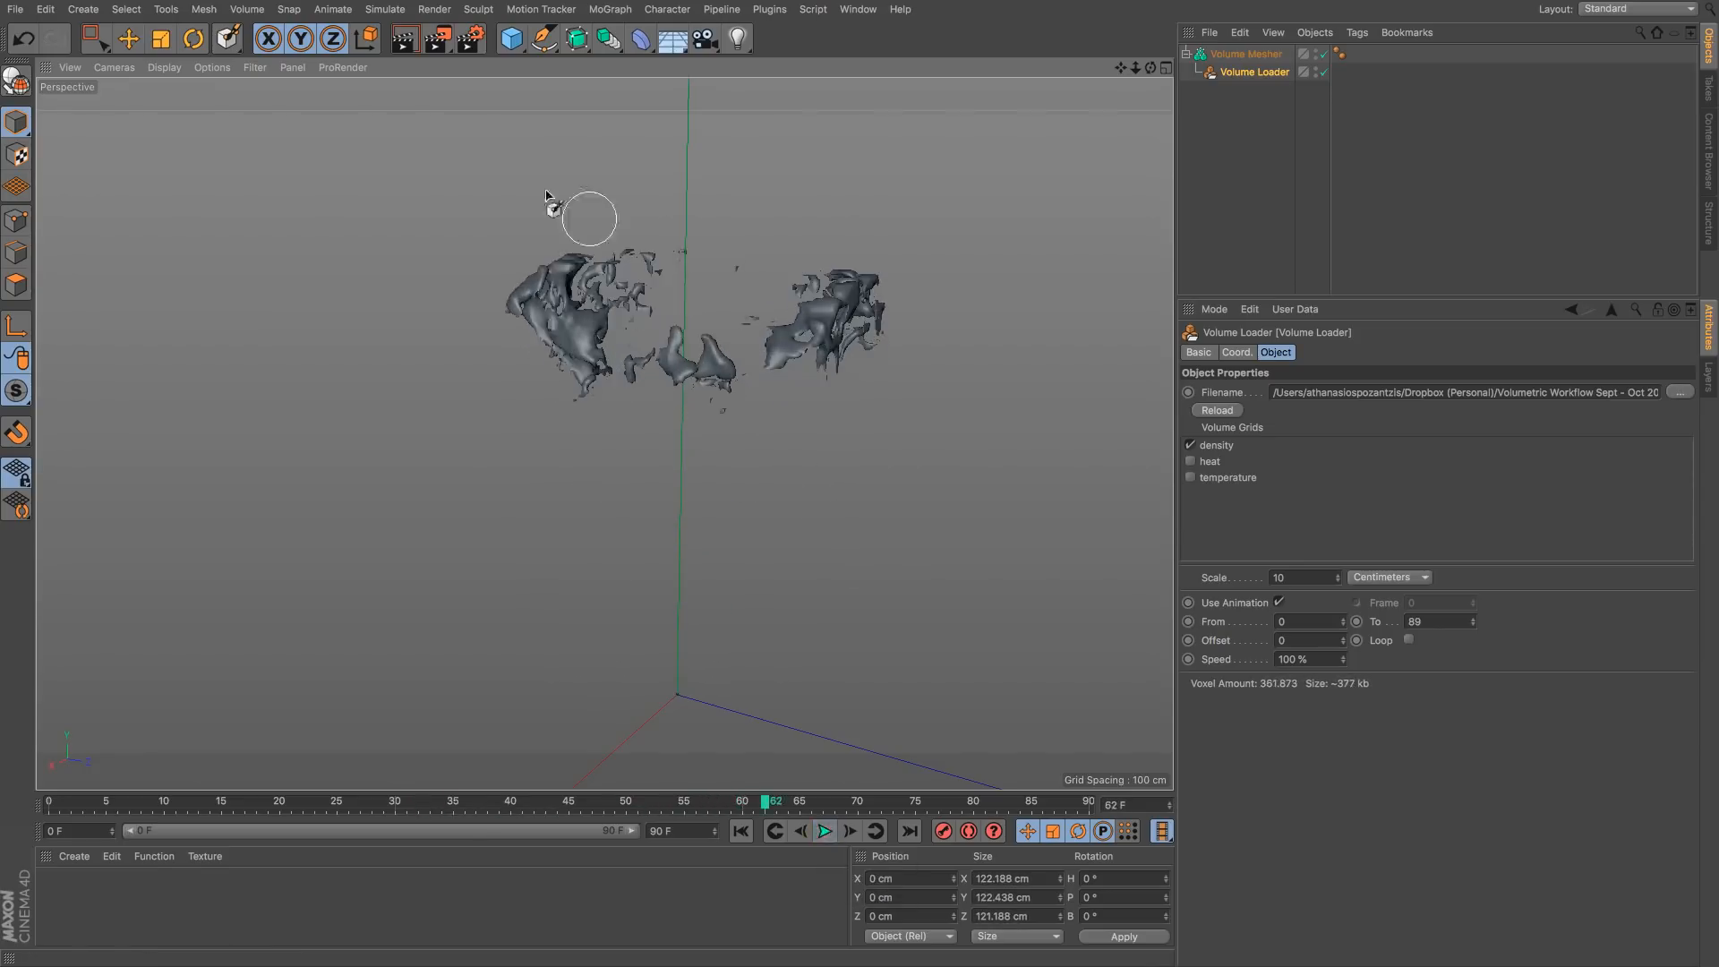
# Step: Add a cube, resize it to about 129 x 140 x 200 cm and raise it to about 32 cm in Y around the mesh
pyautogui.click(511, 38)
pyautogui.press('h')
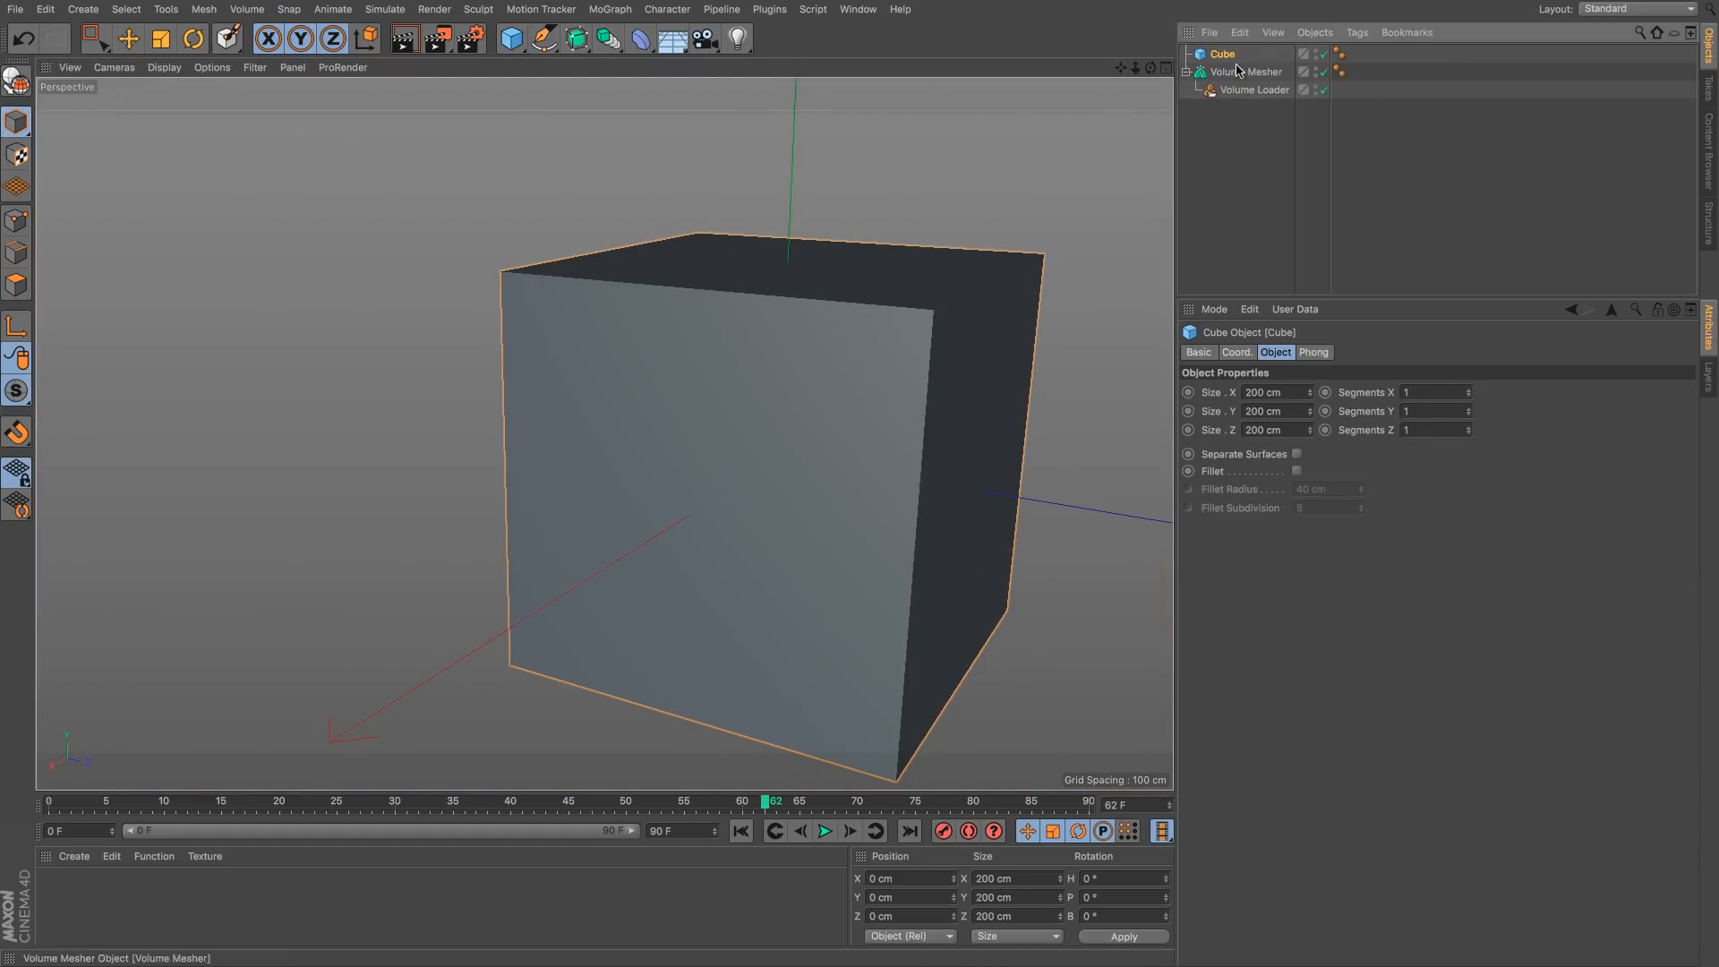
pyautogui.press('e')
pyautogui.moveTo(787, 269); pyautogui.dragTo(790, 345)
pyautogui.moveTo(690, 445); pyautogui.dragTo(726, 426)
# Step: Create a material with only the Transparency channel enabled, using the Glass refraction preset
pyautogui.click(75, 901)
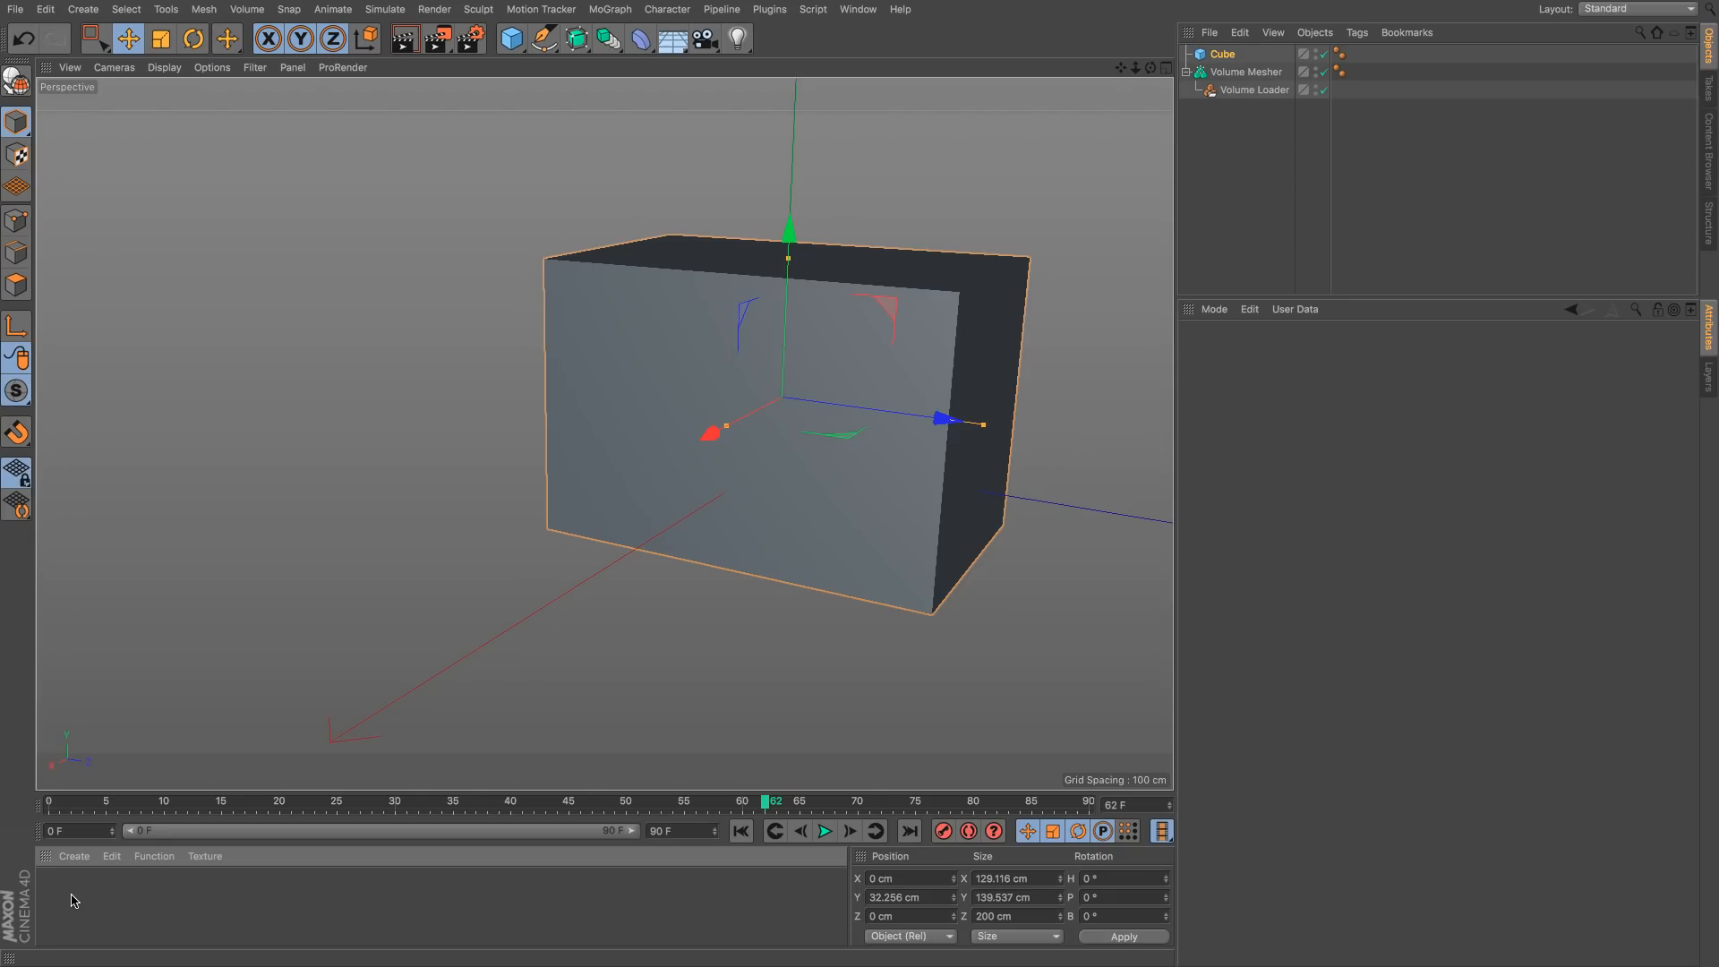
pyautogui.doubleClick(73, 899)
pyautogui.doubleClick(58, 891)
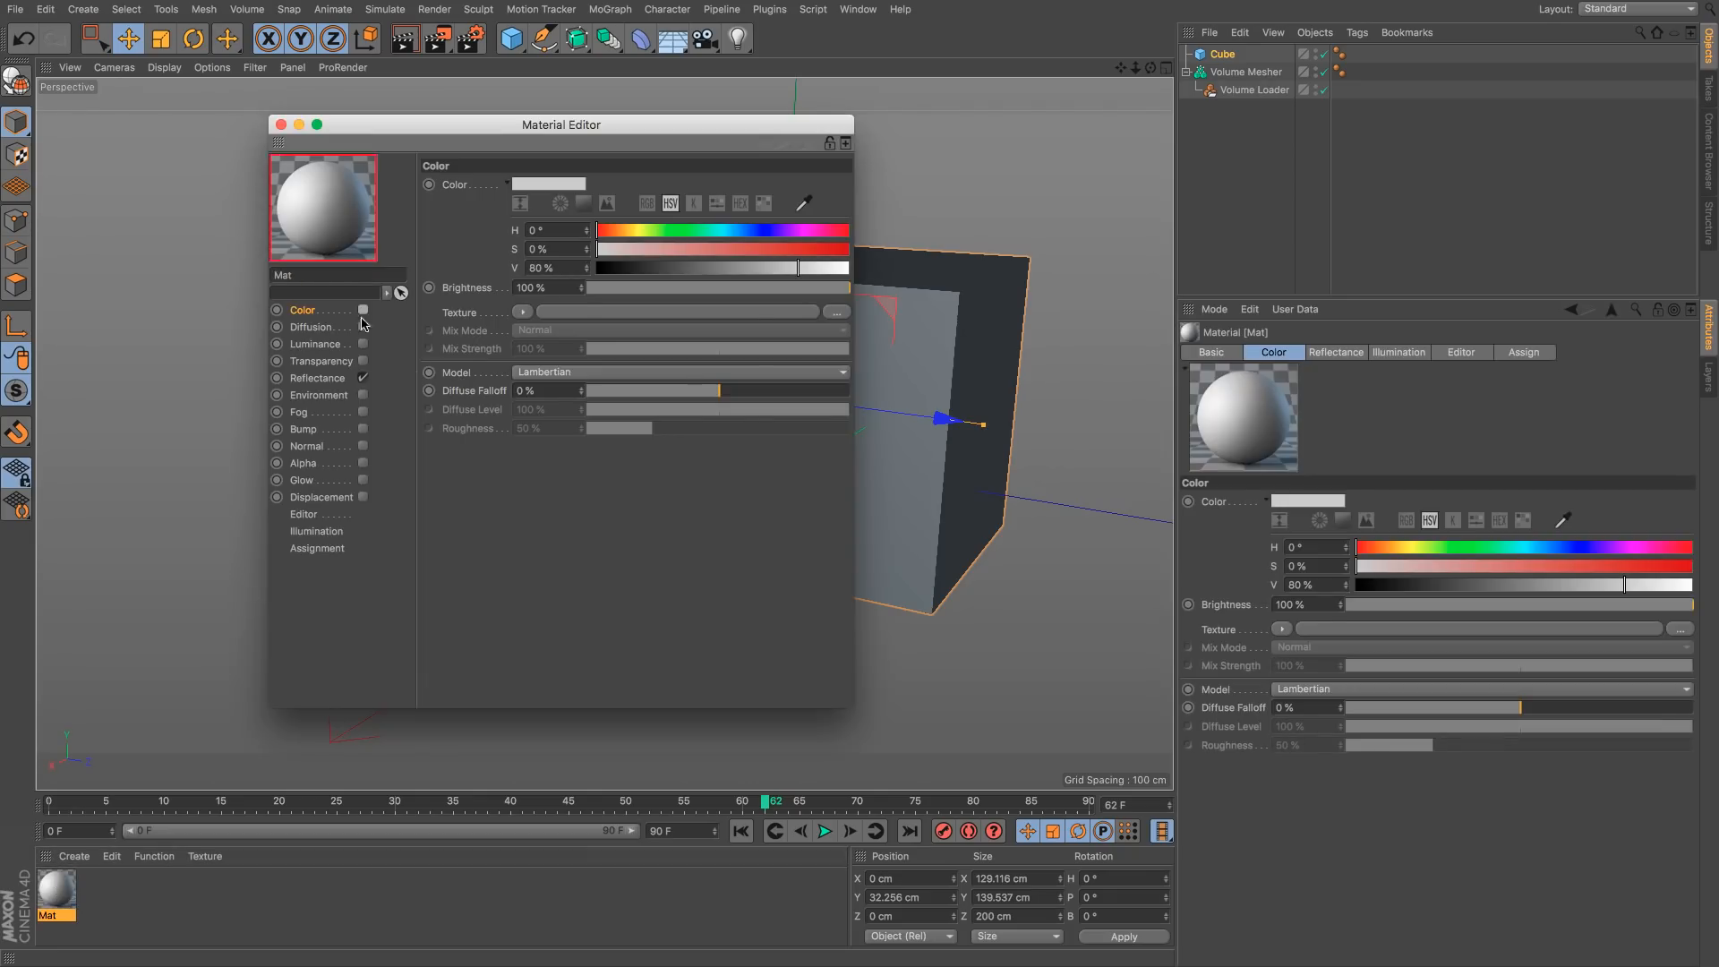
pyautogui.click(362, 310)
pyautogui.click(363, 378)
pyautogui.click(362, 361)
pyautogui.click(616, 305)
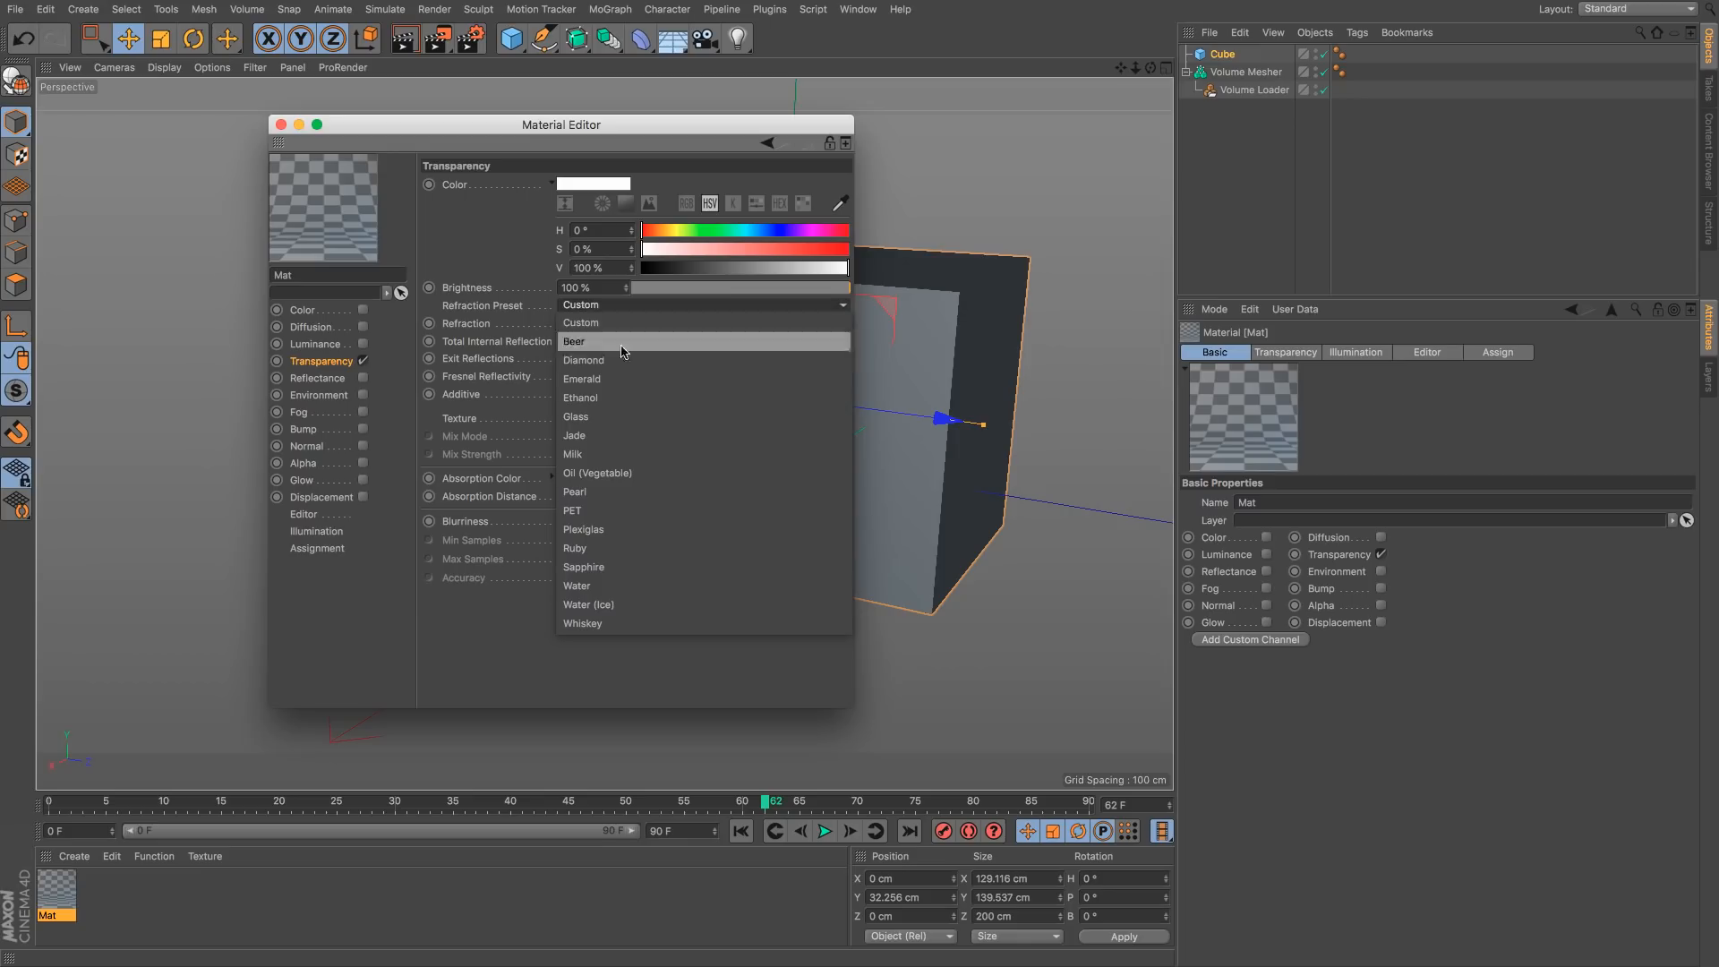
pyautogui.click(626, 416)
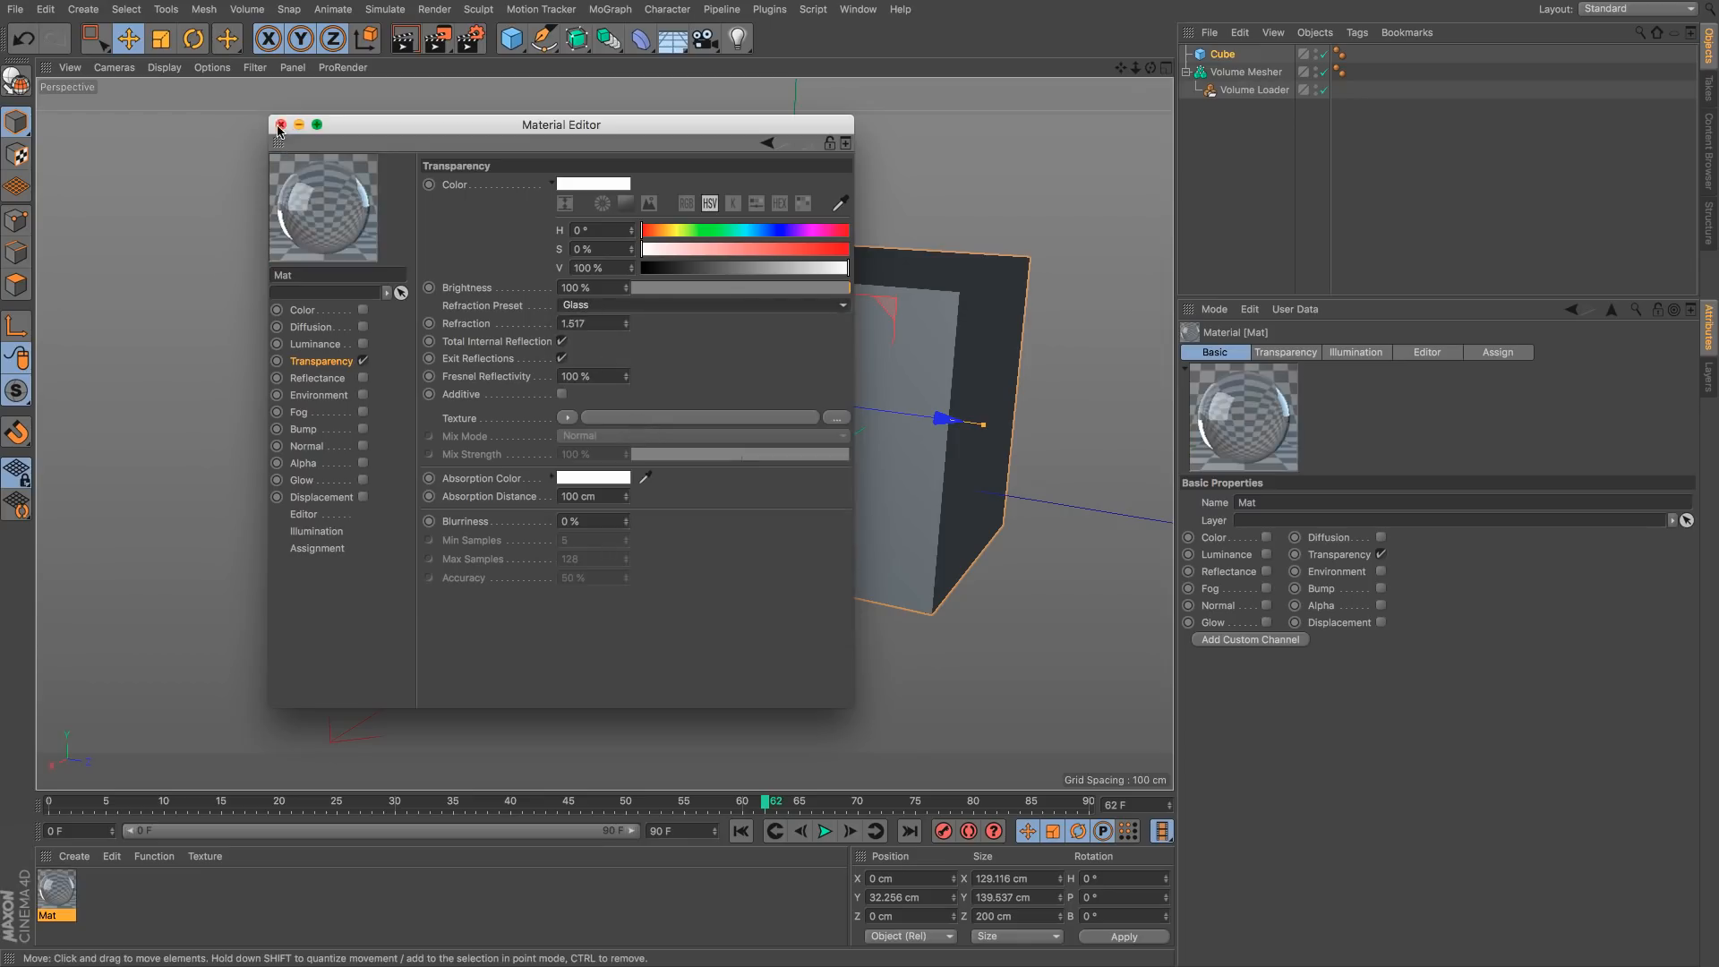
pyautogui.click(279, 125)
# Step: Place the cube and the Volume Mesher in a null carrying the glass material, and render the view
pyautogui.moveTo(60, 920); pyautogui.dragTo(1227, 55)
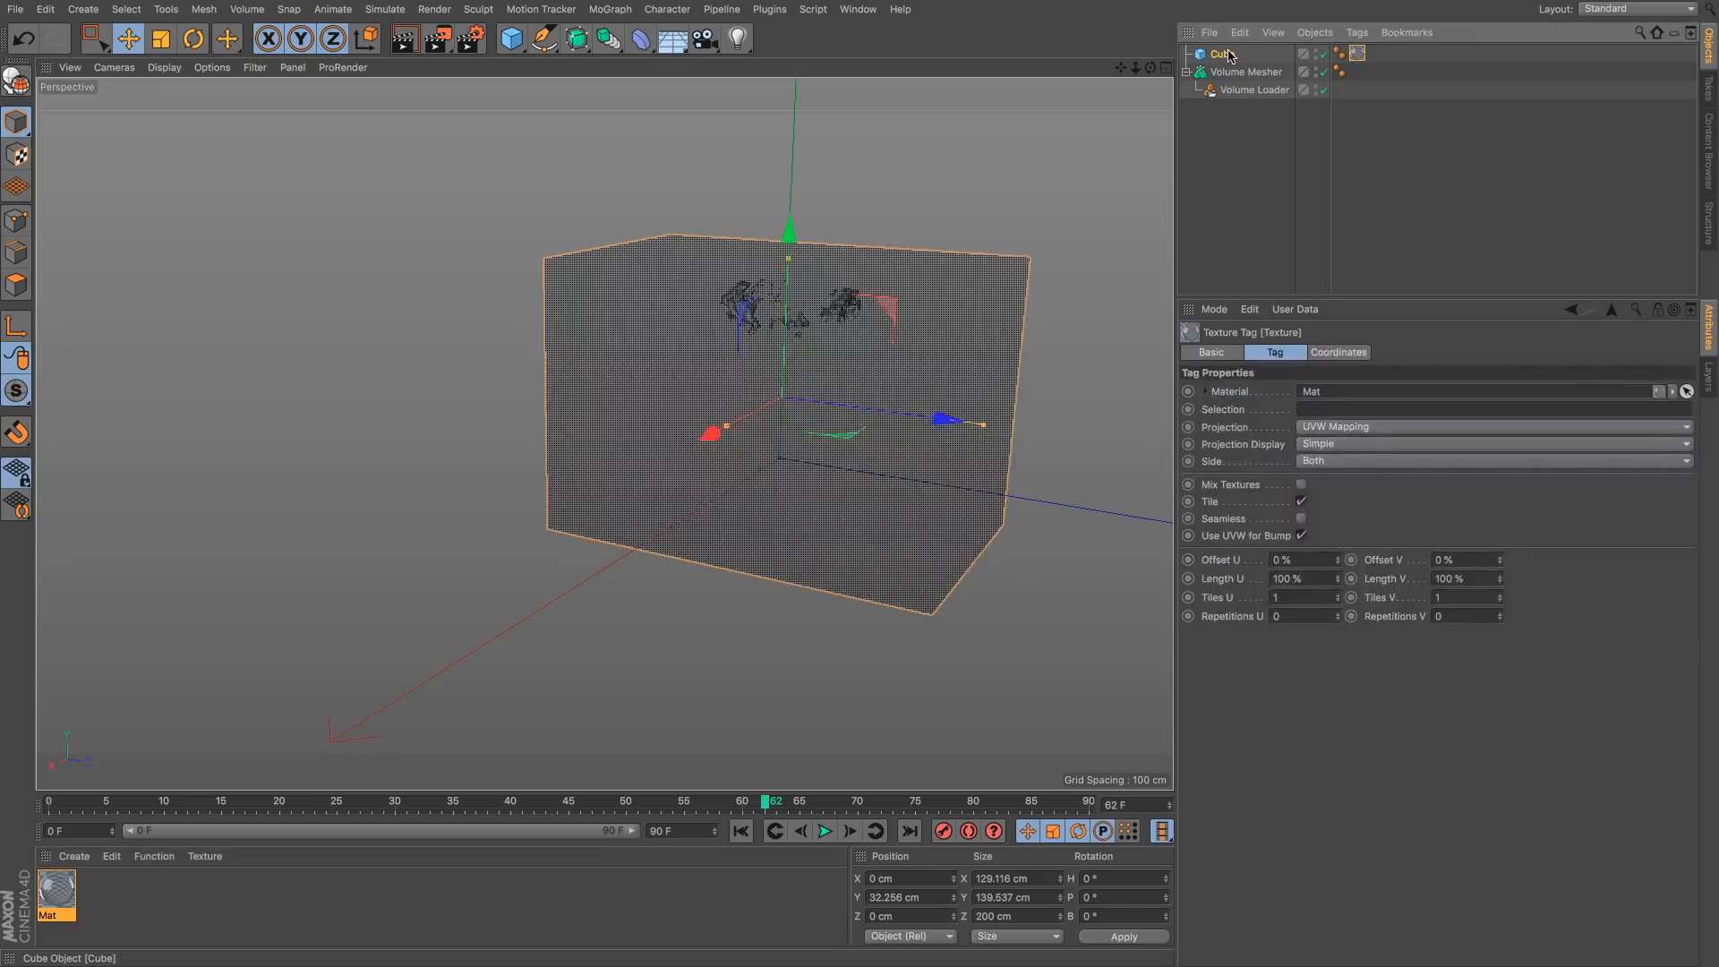
pyautogui.hotkey('alt', 'g')
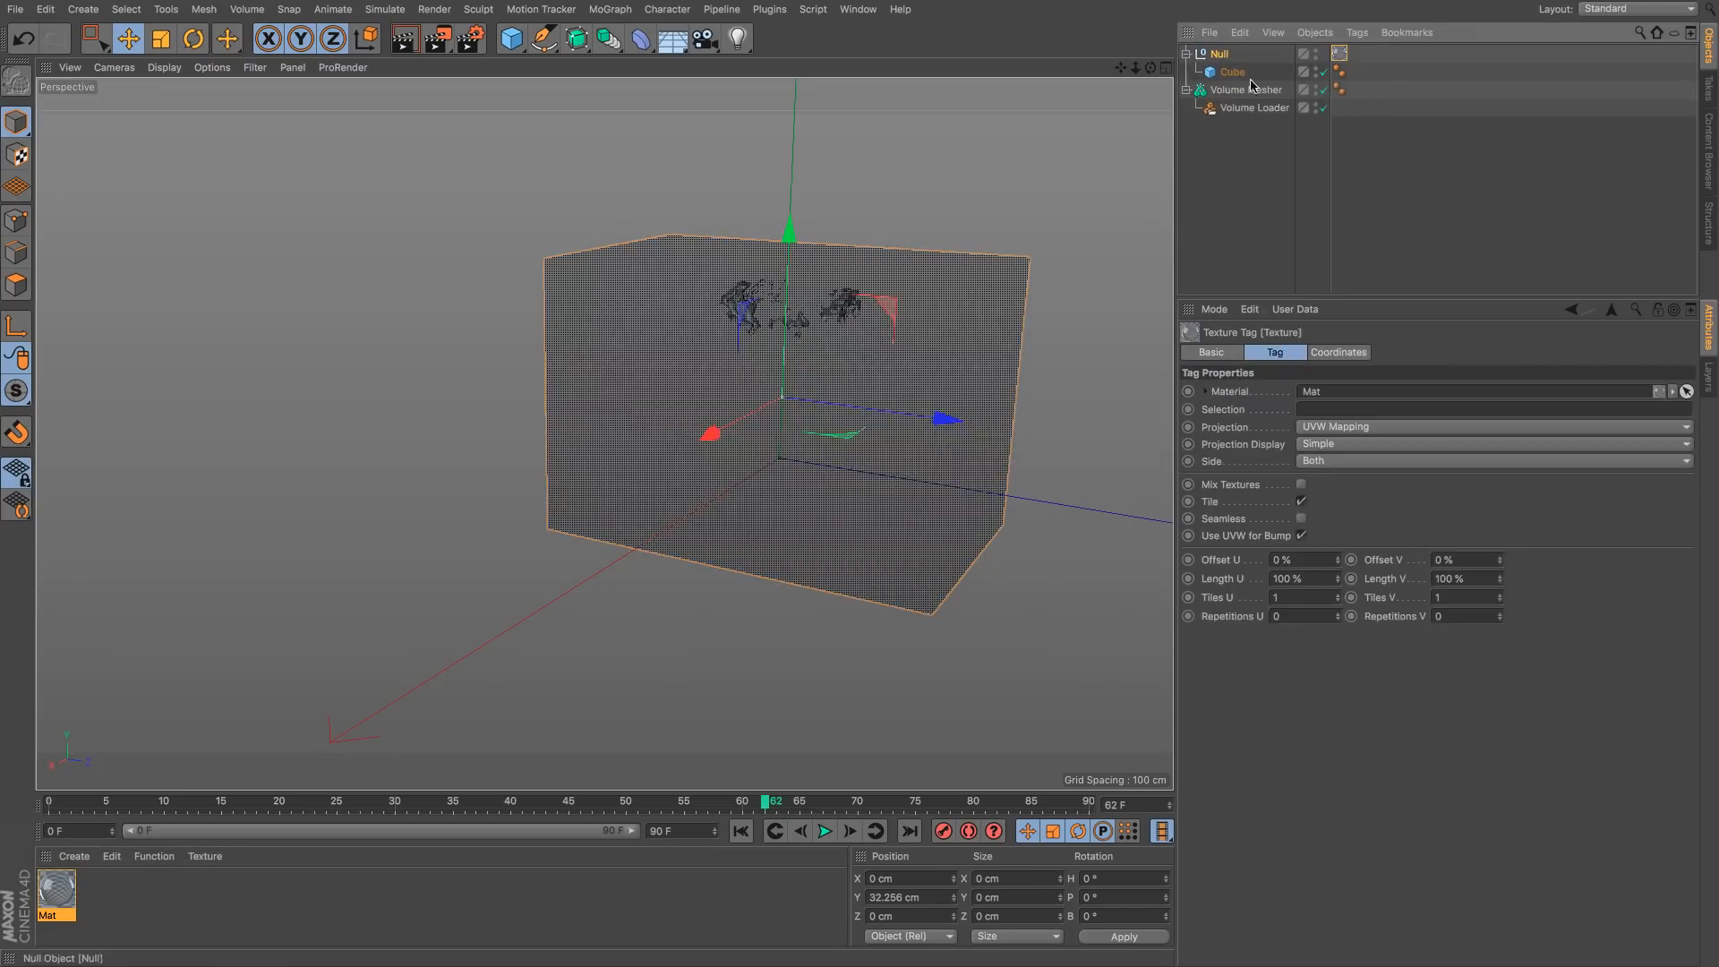
pyautogui.moveTo(1251, 88); pyautogui.dragTo(1223, 54)
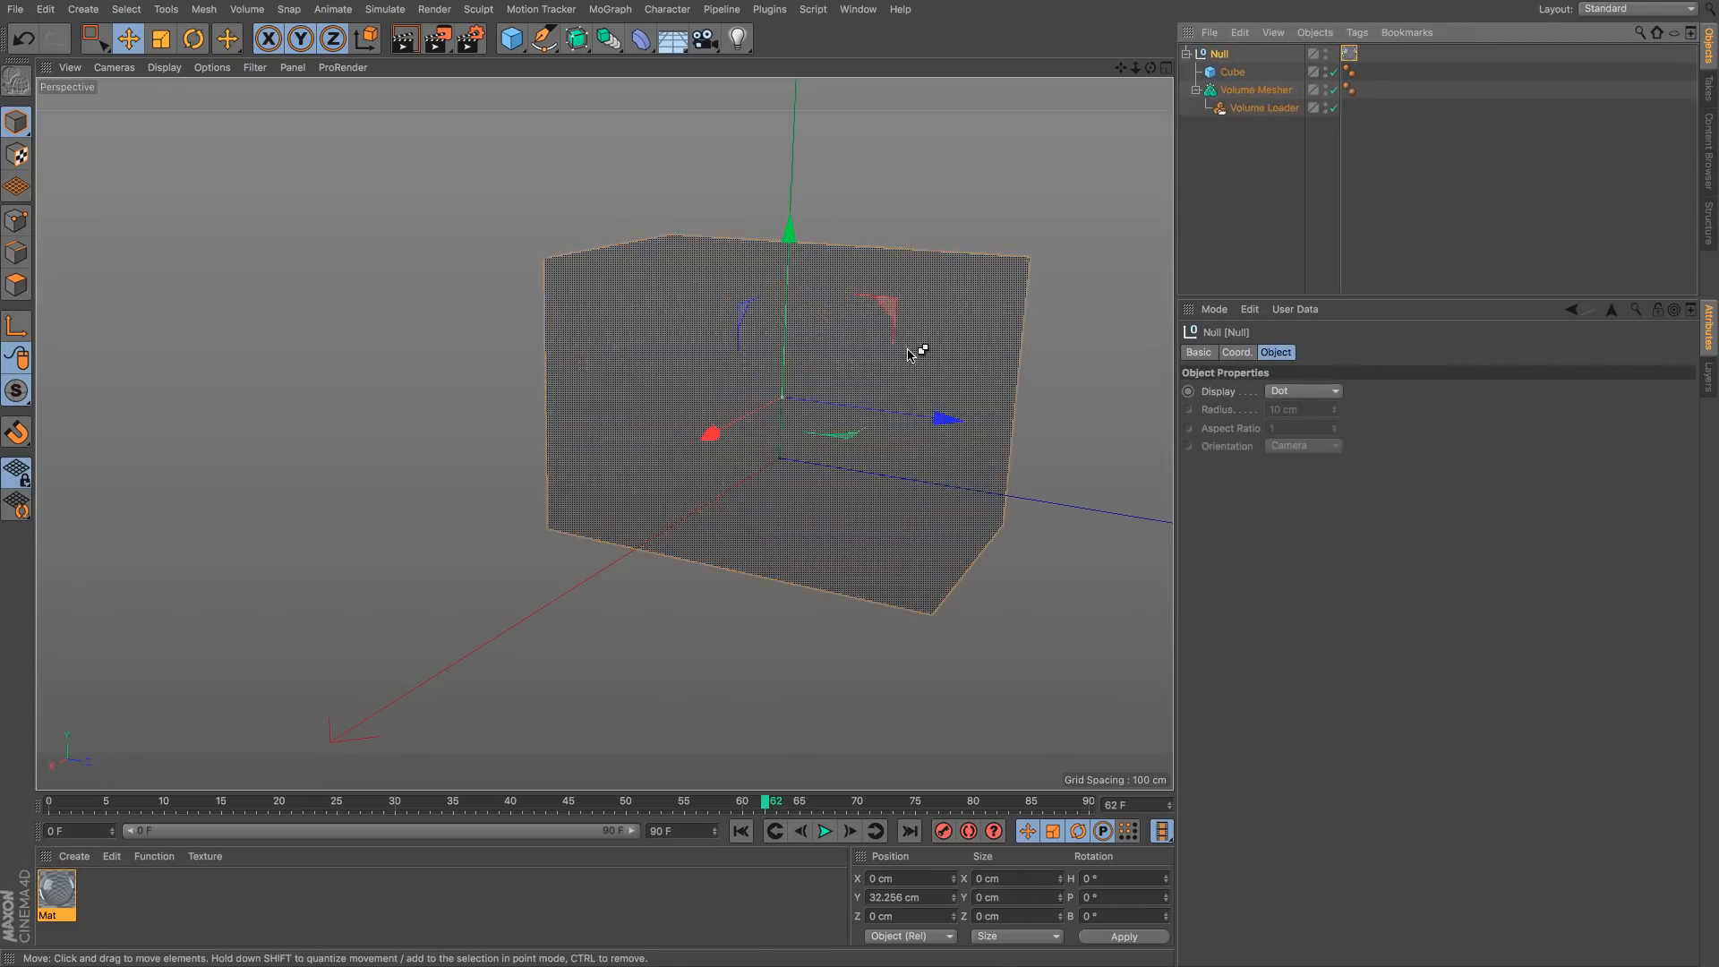
pyautogui.hotkey('ctrl', 'r')
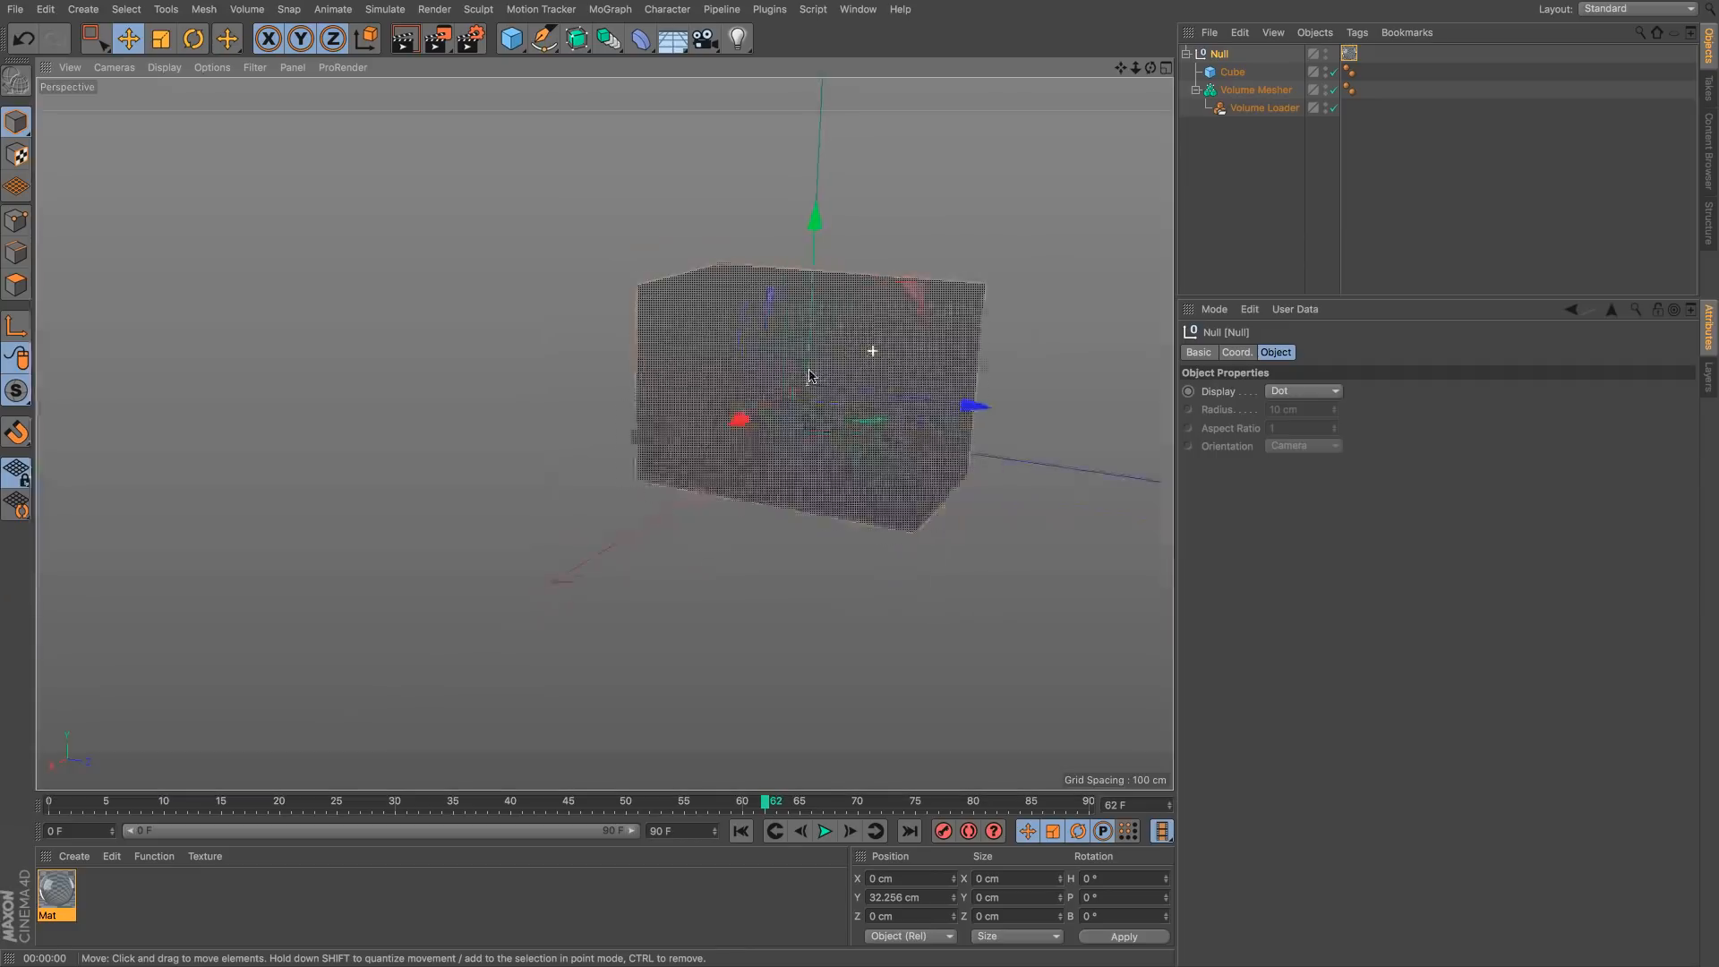
# Step: Play the animation from the first frame, stop it at frame 60, and check the scene with the cube toggled off and on
pyautogui.keyDown('alt'); pyautogui.moveTo(932, 353); pyautogui.dragTo(759, 391); pyautogui.keyUp('alt')
pyautogui.scroll(3, 744, 366)
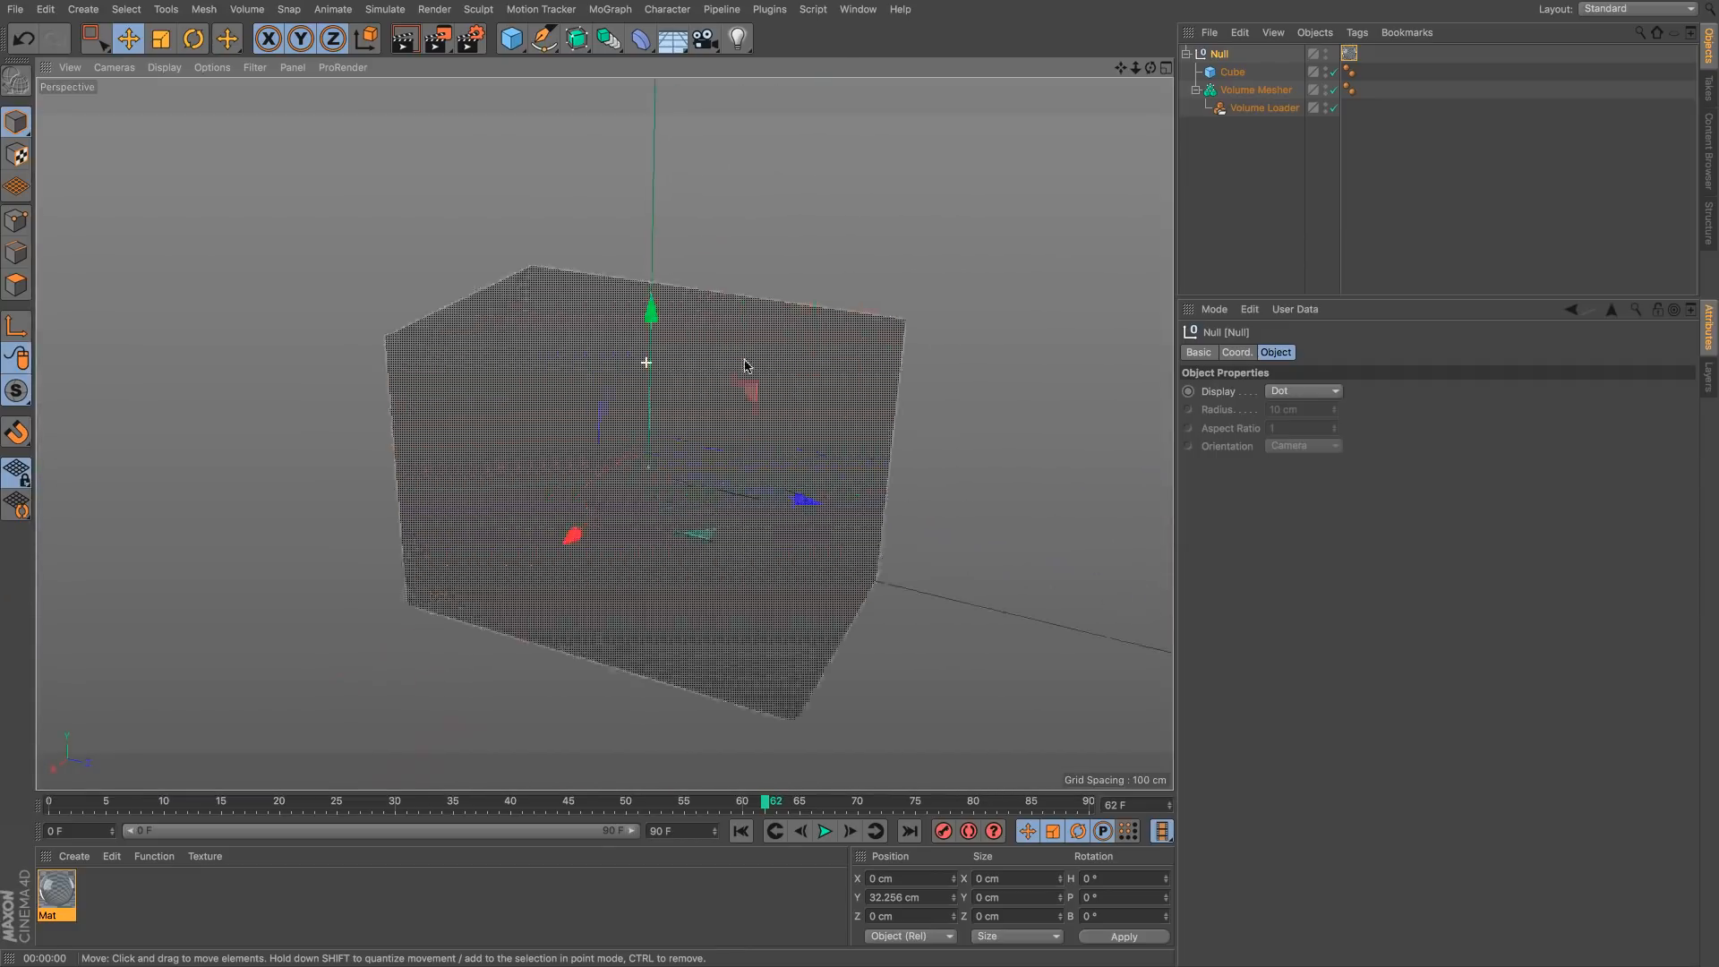
pyautogui.scroll(2, 761, 362)
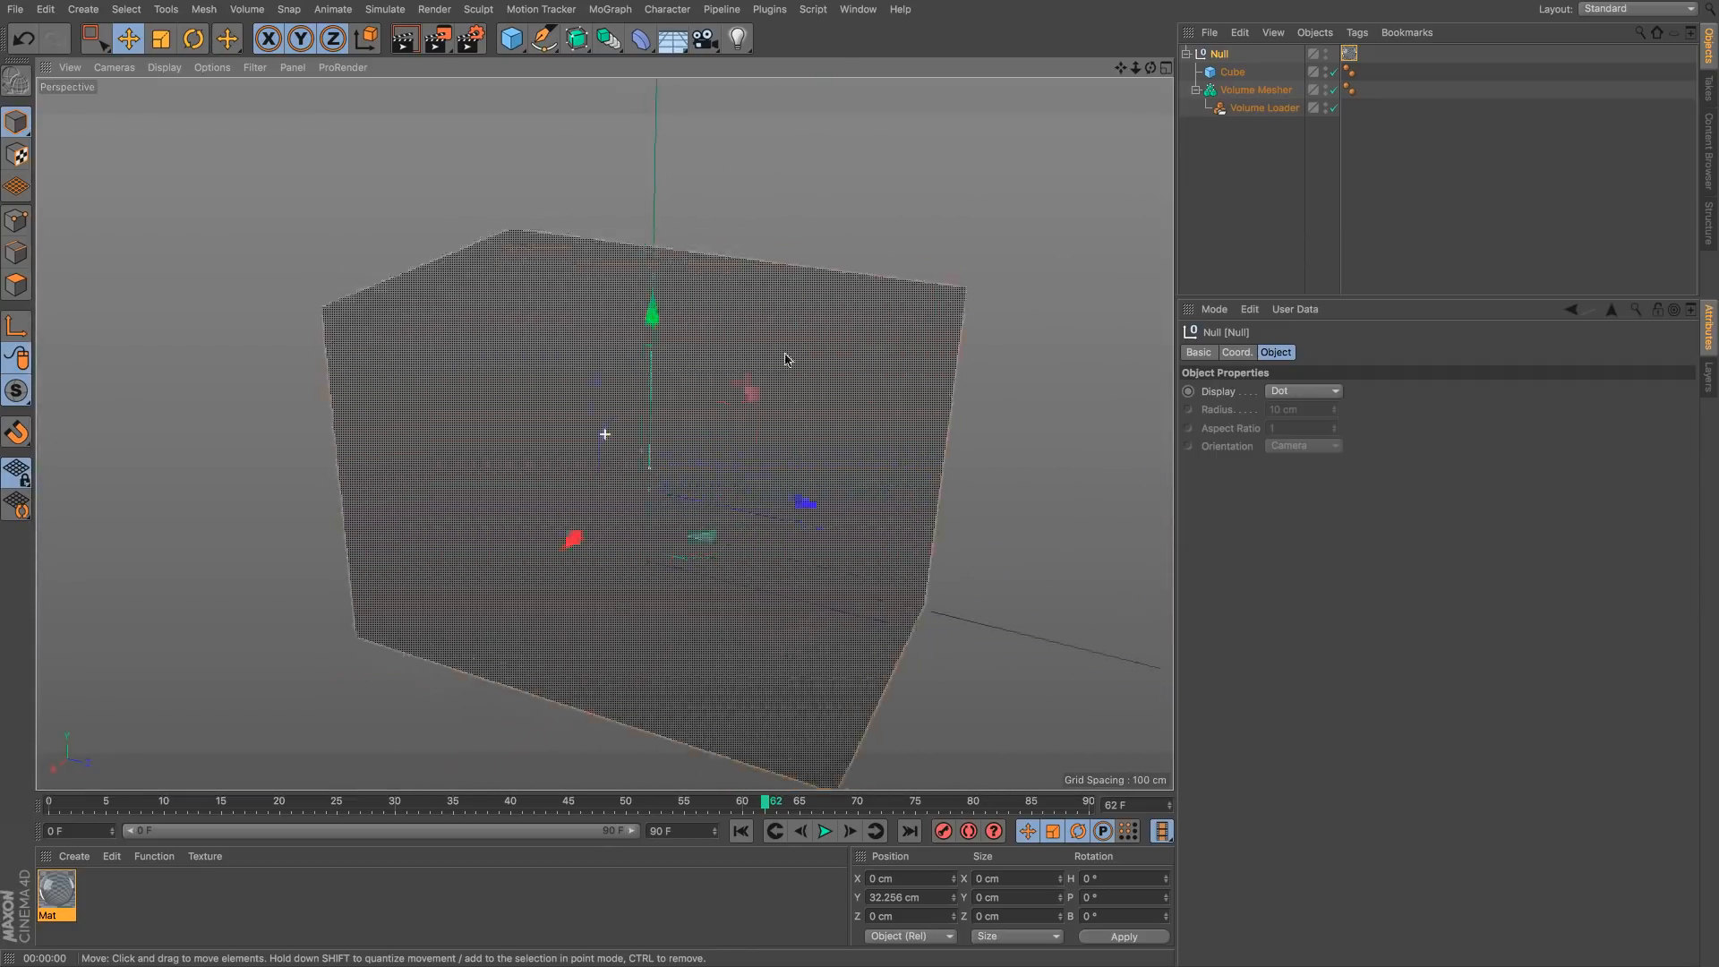
pyautogui.click(742, 832)
pyautogui.click(824, 831)
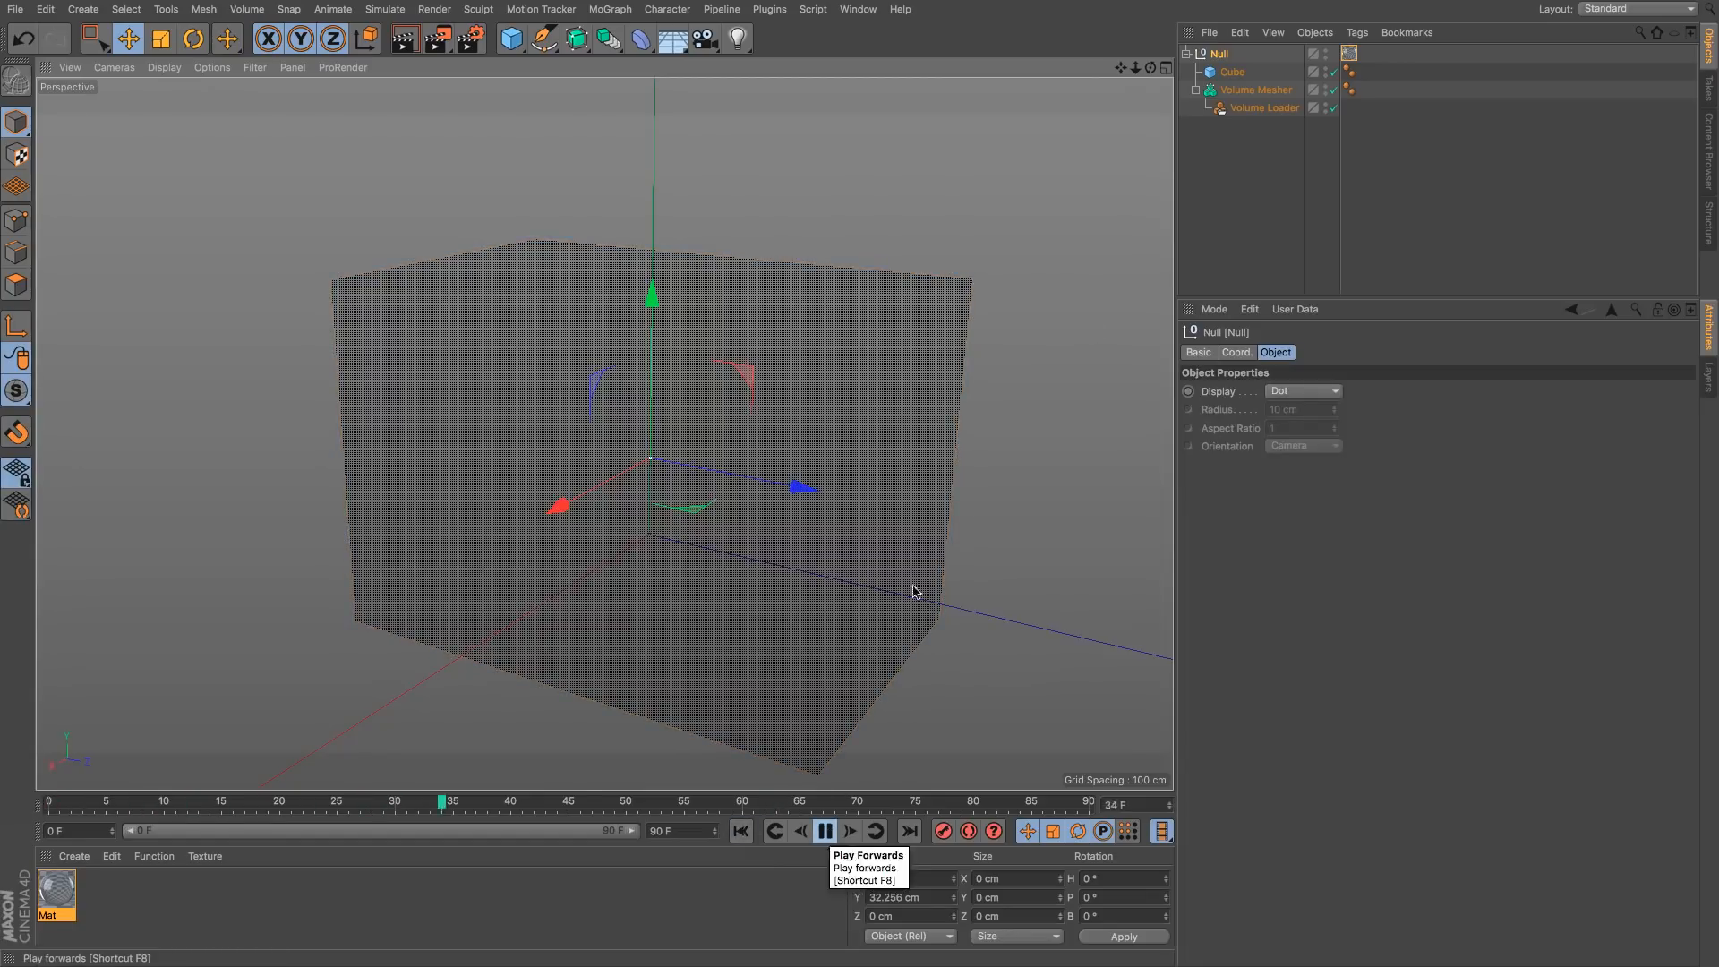
pyautogui.click(825, 832)
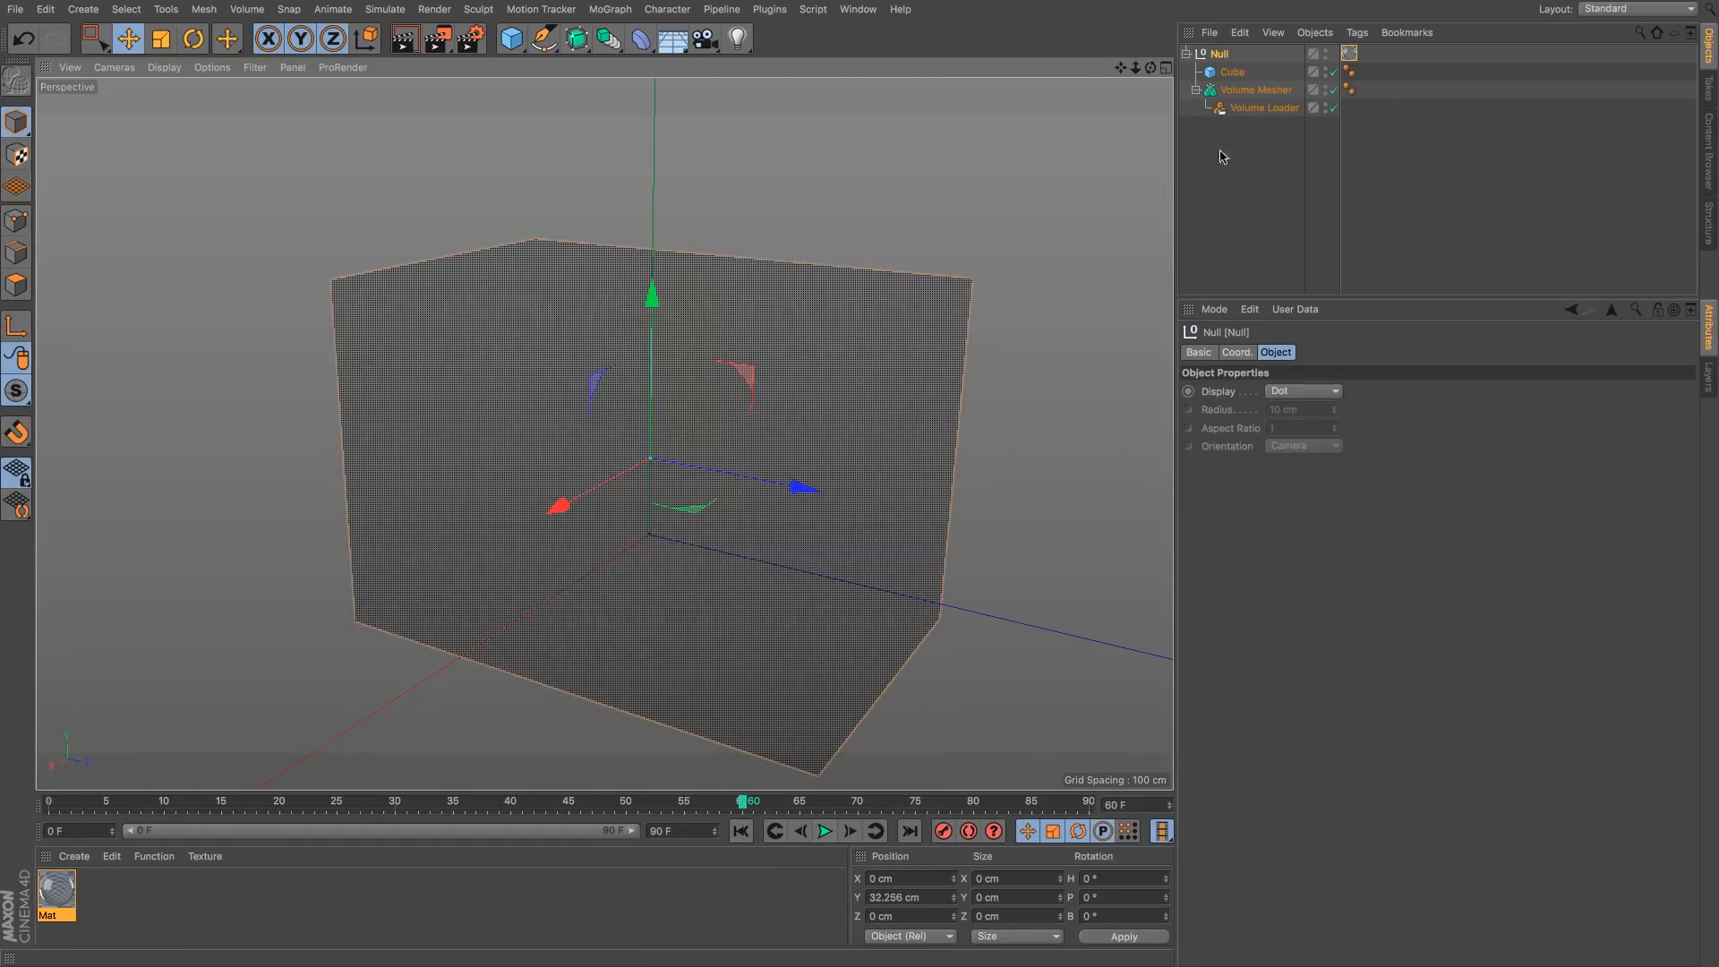
pyautogui.click(1333, 73)
pyautogui.click(1332, 72)
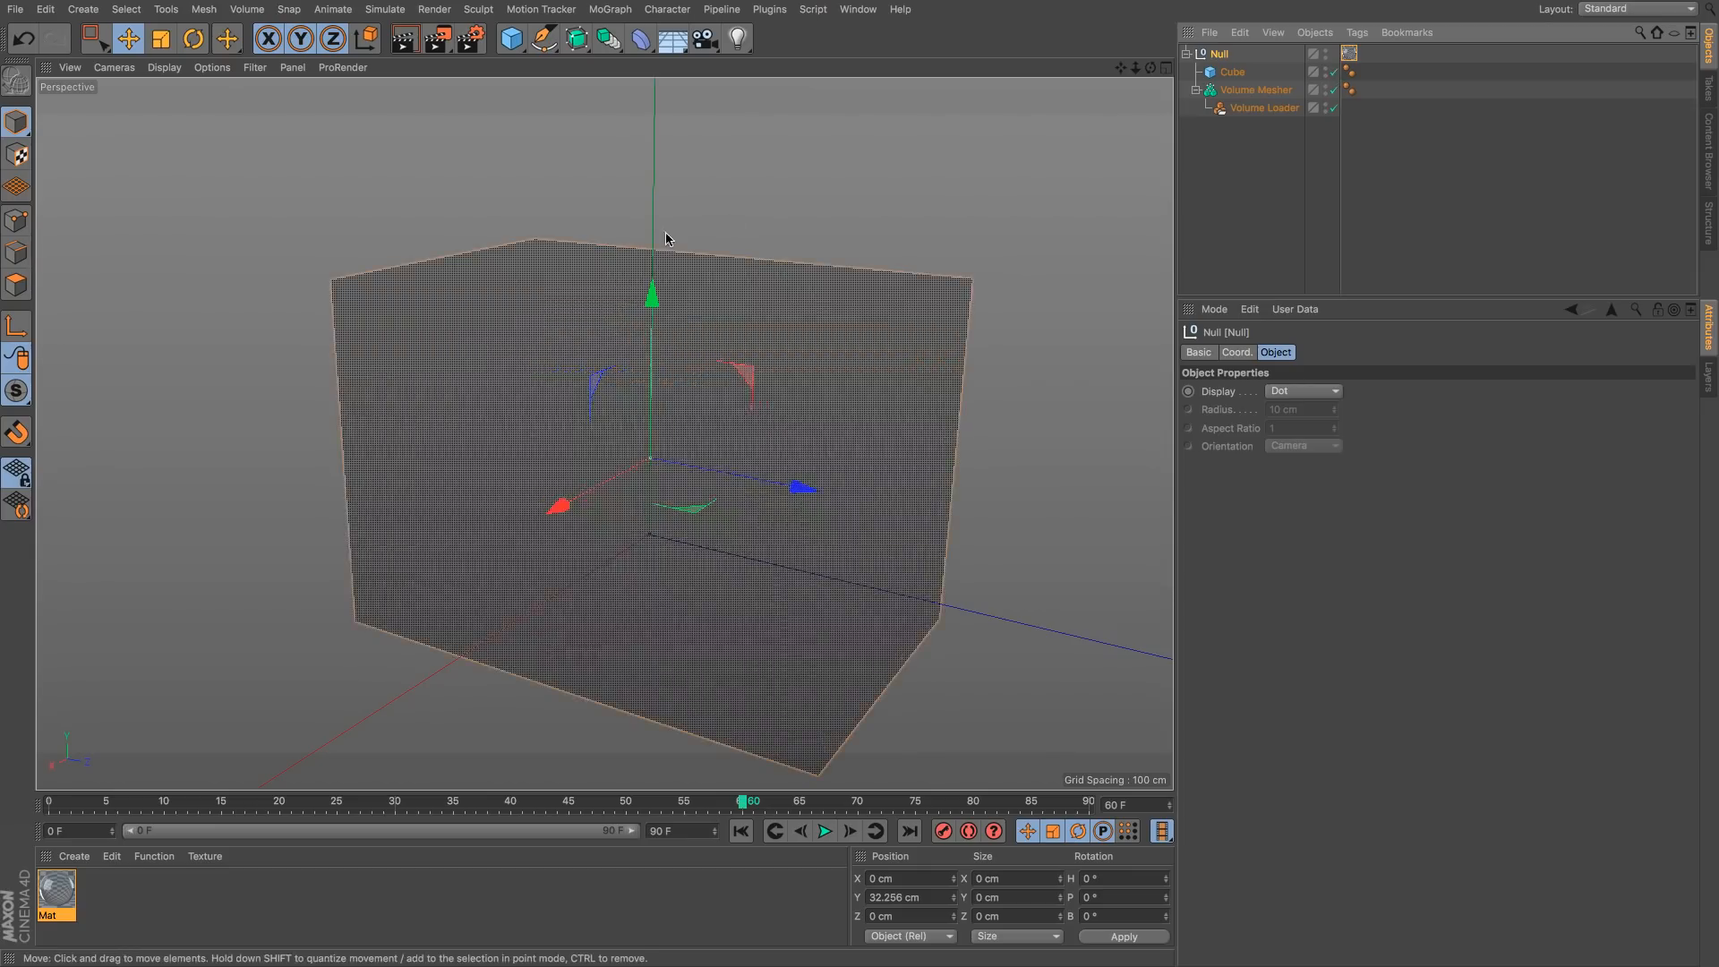
# Step: Add a Sky object to the scene and render the view
pyautogui.click(682, 44)
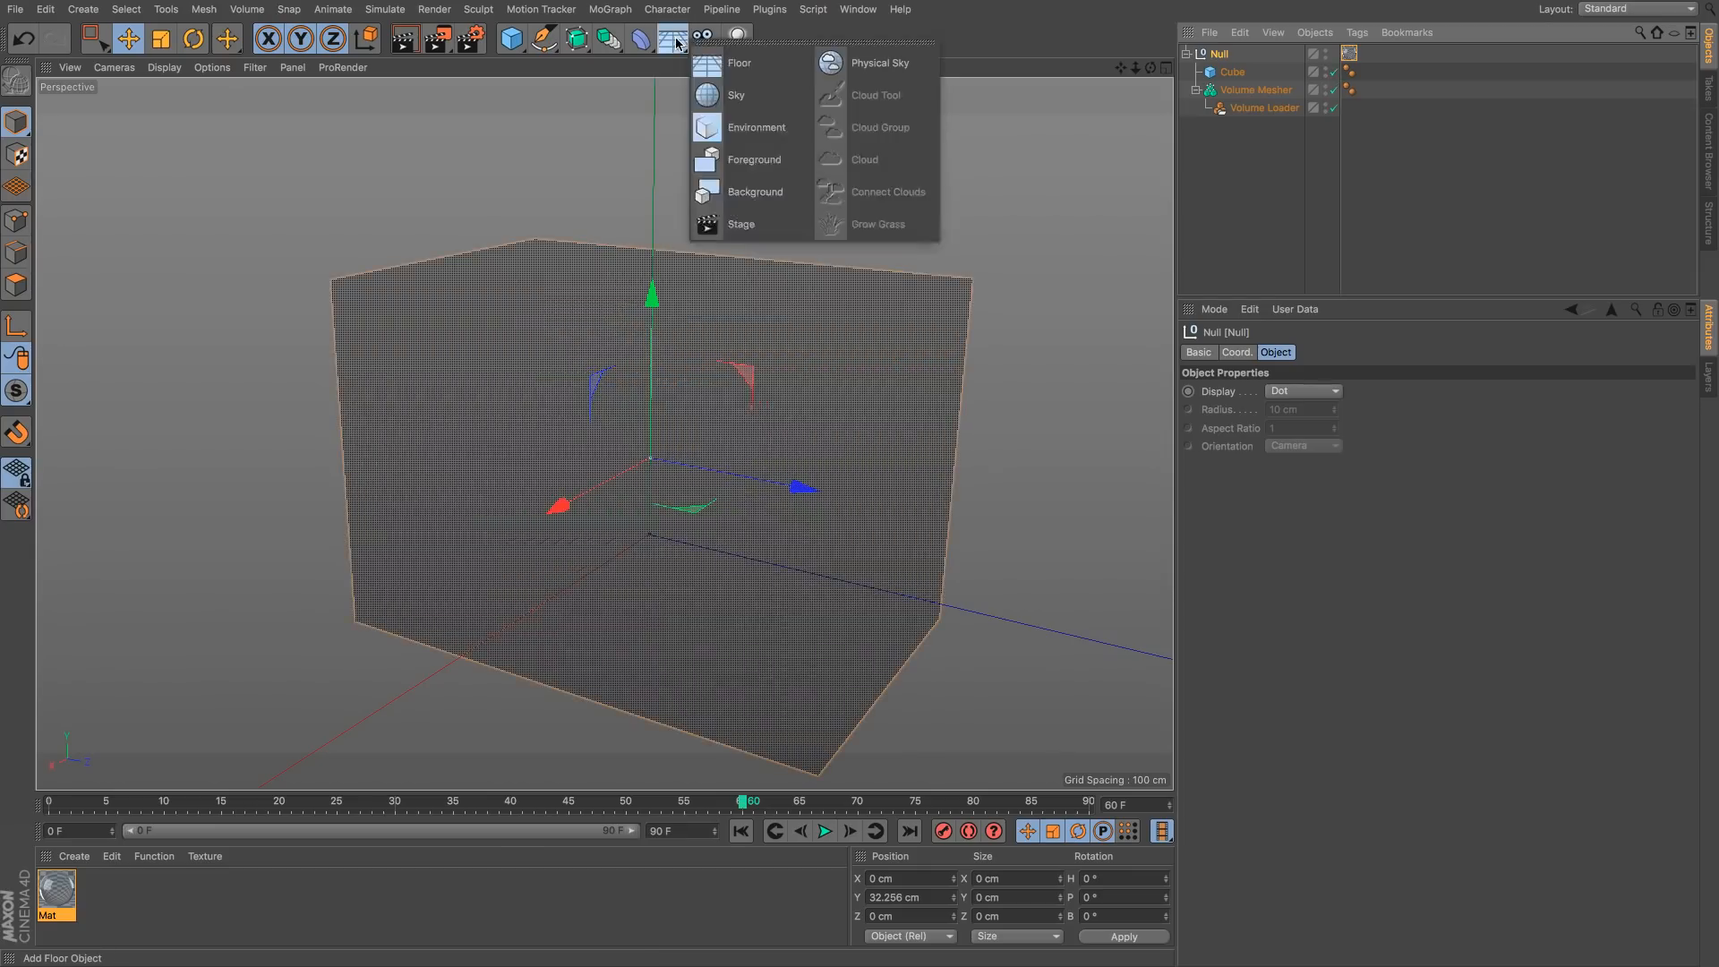
pyautogui.click(734, 94)
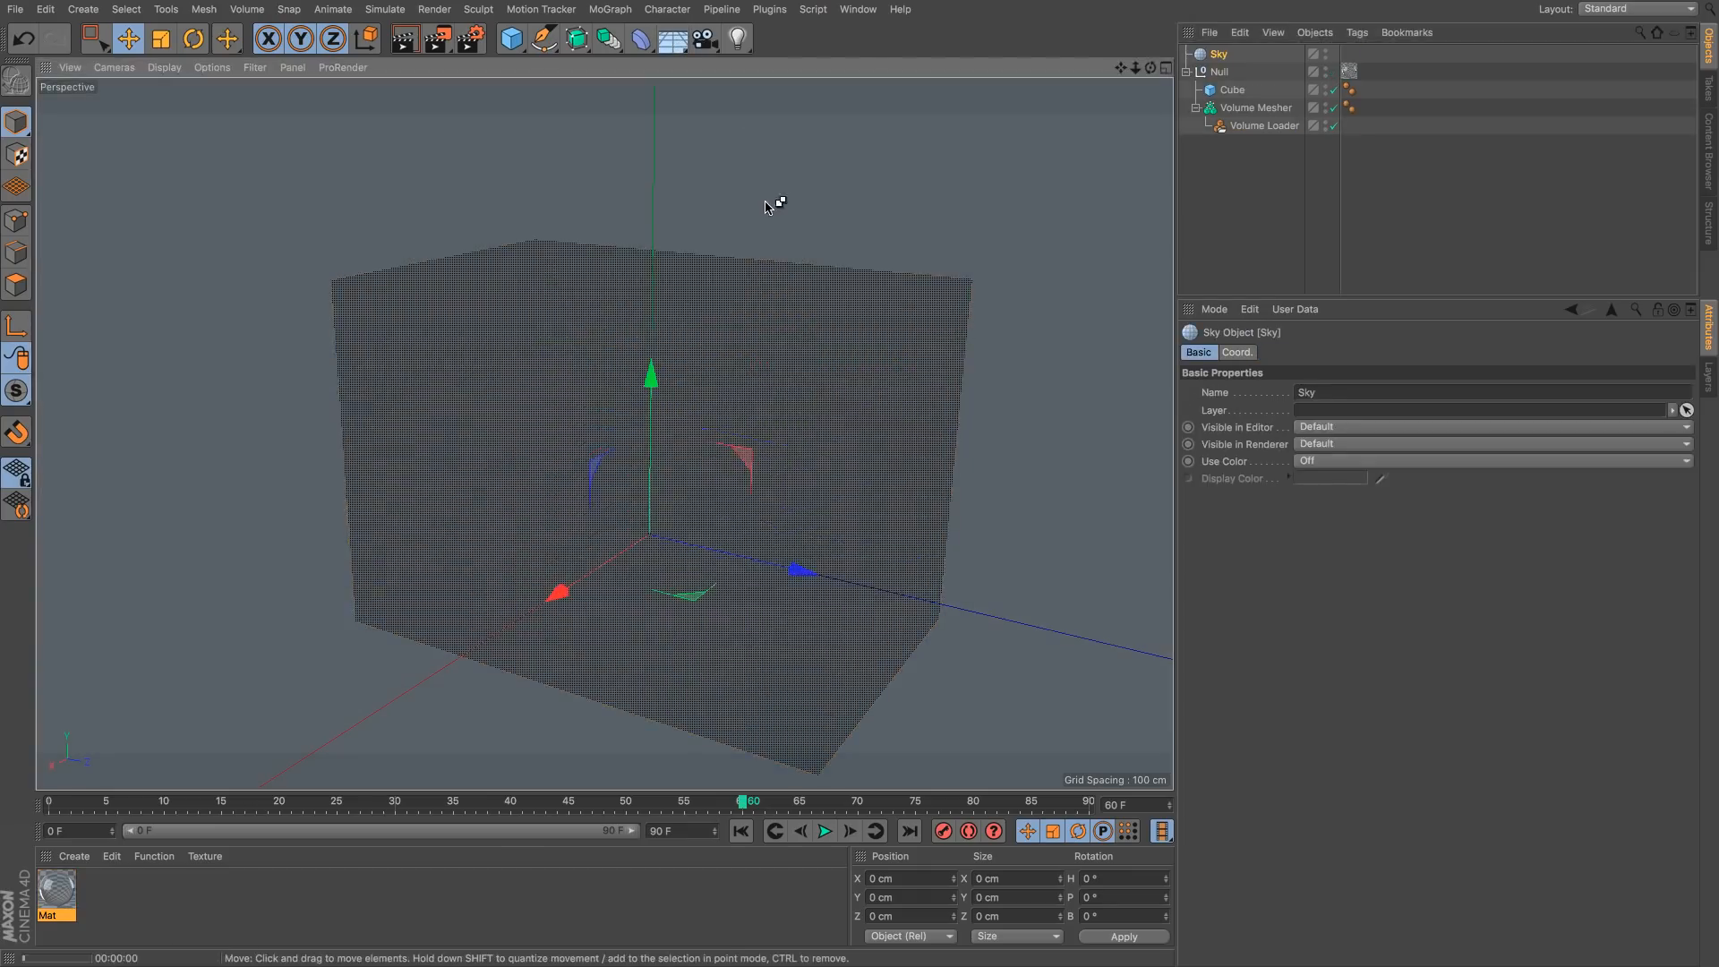
pyautogui.hotkey('ctrl', 'r')
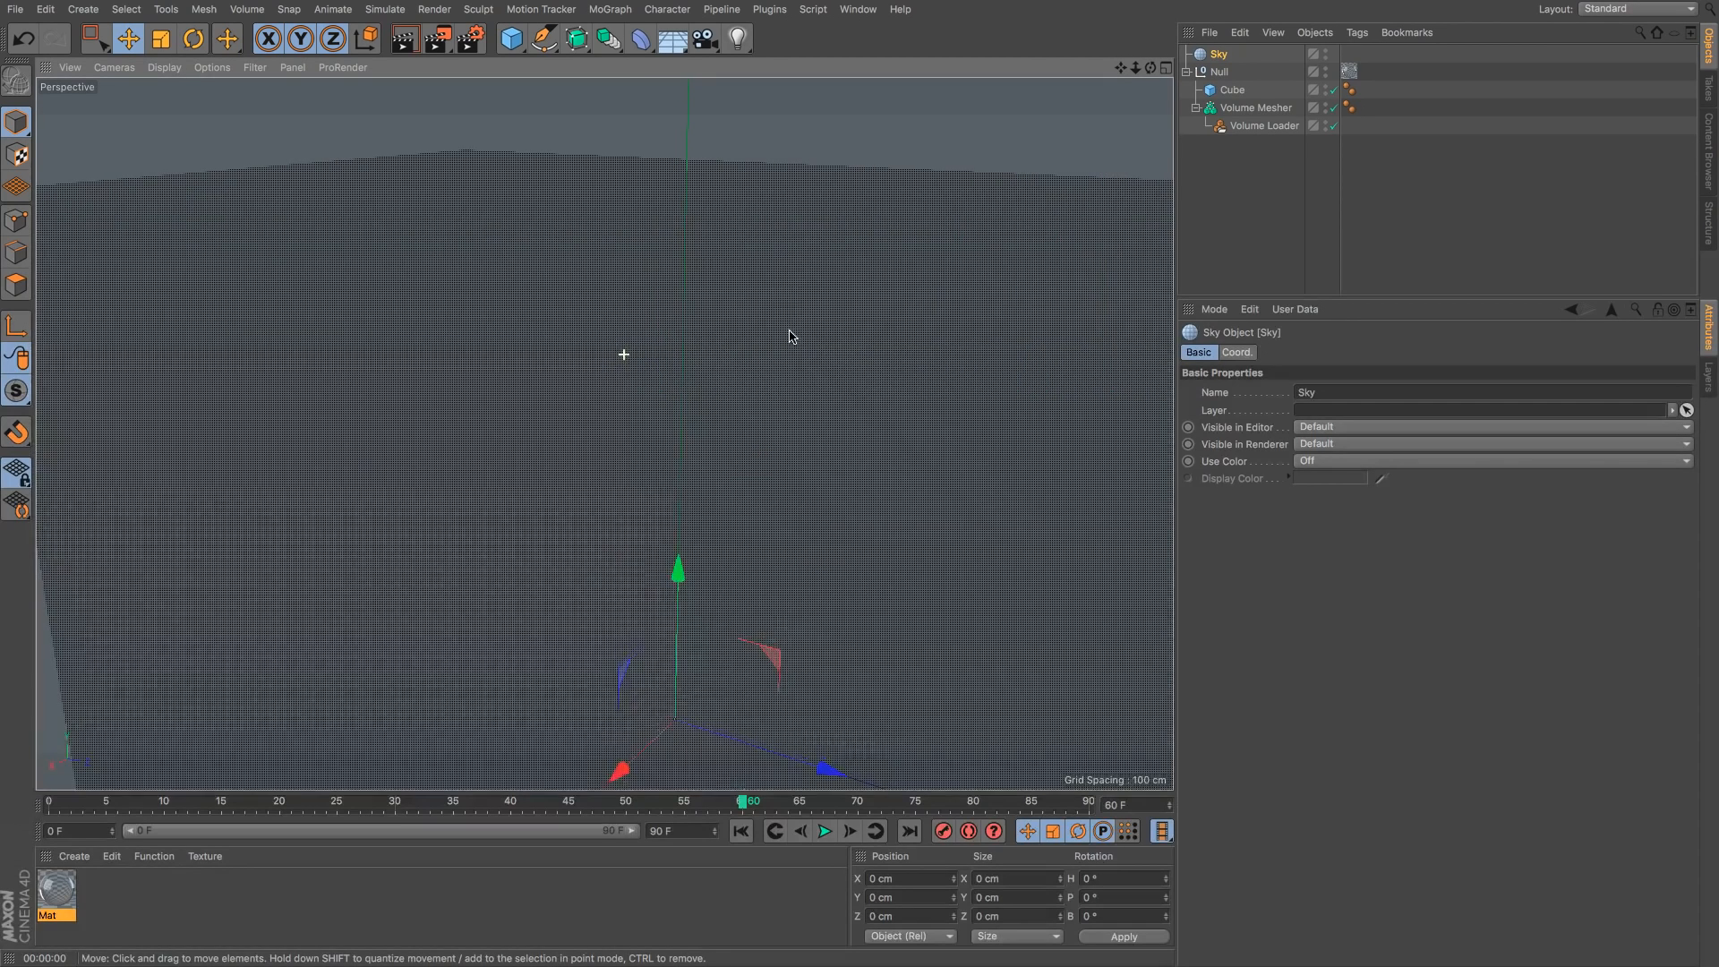
# Step: Create a material with Reflectance disabled and kitchen_probe_con.HDR loaded as its Color texture
pyautogui.doubleClick(134, 895)
pyautogui.click(57, 895)
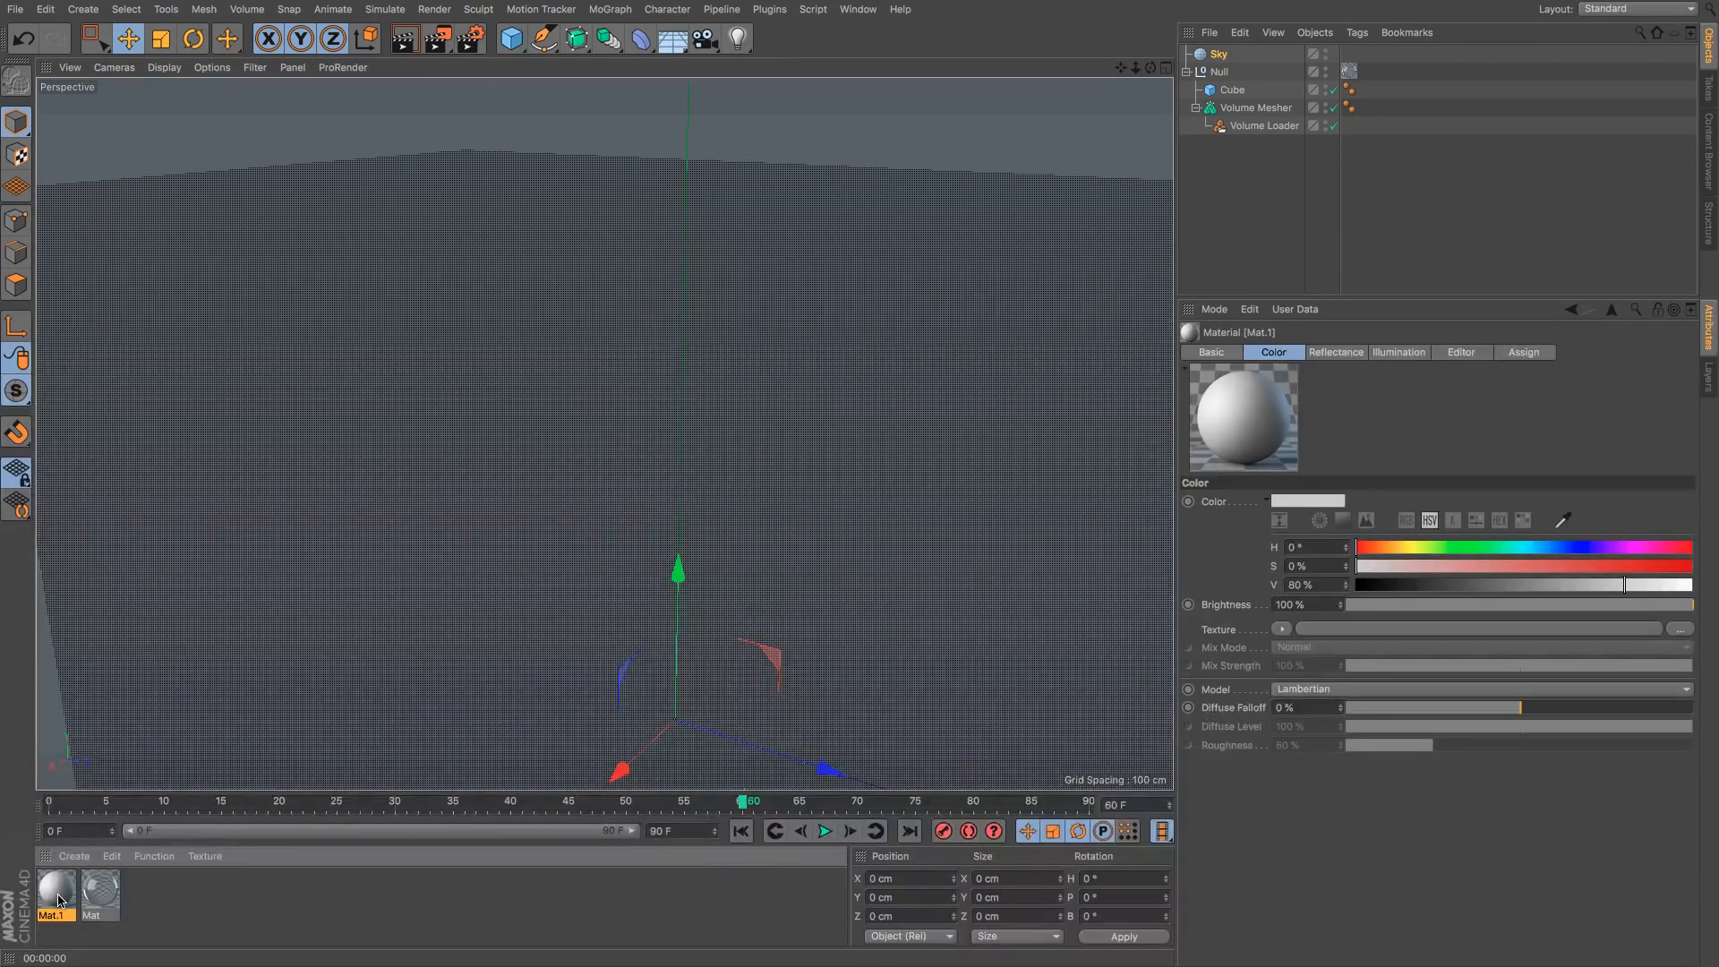
pyautogui.doubleClick(57, 895)
pyautogui.click(362, 377)
pyautogui.click(324, 313)
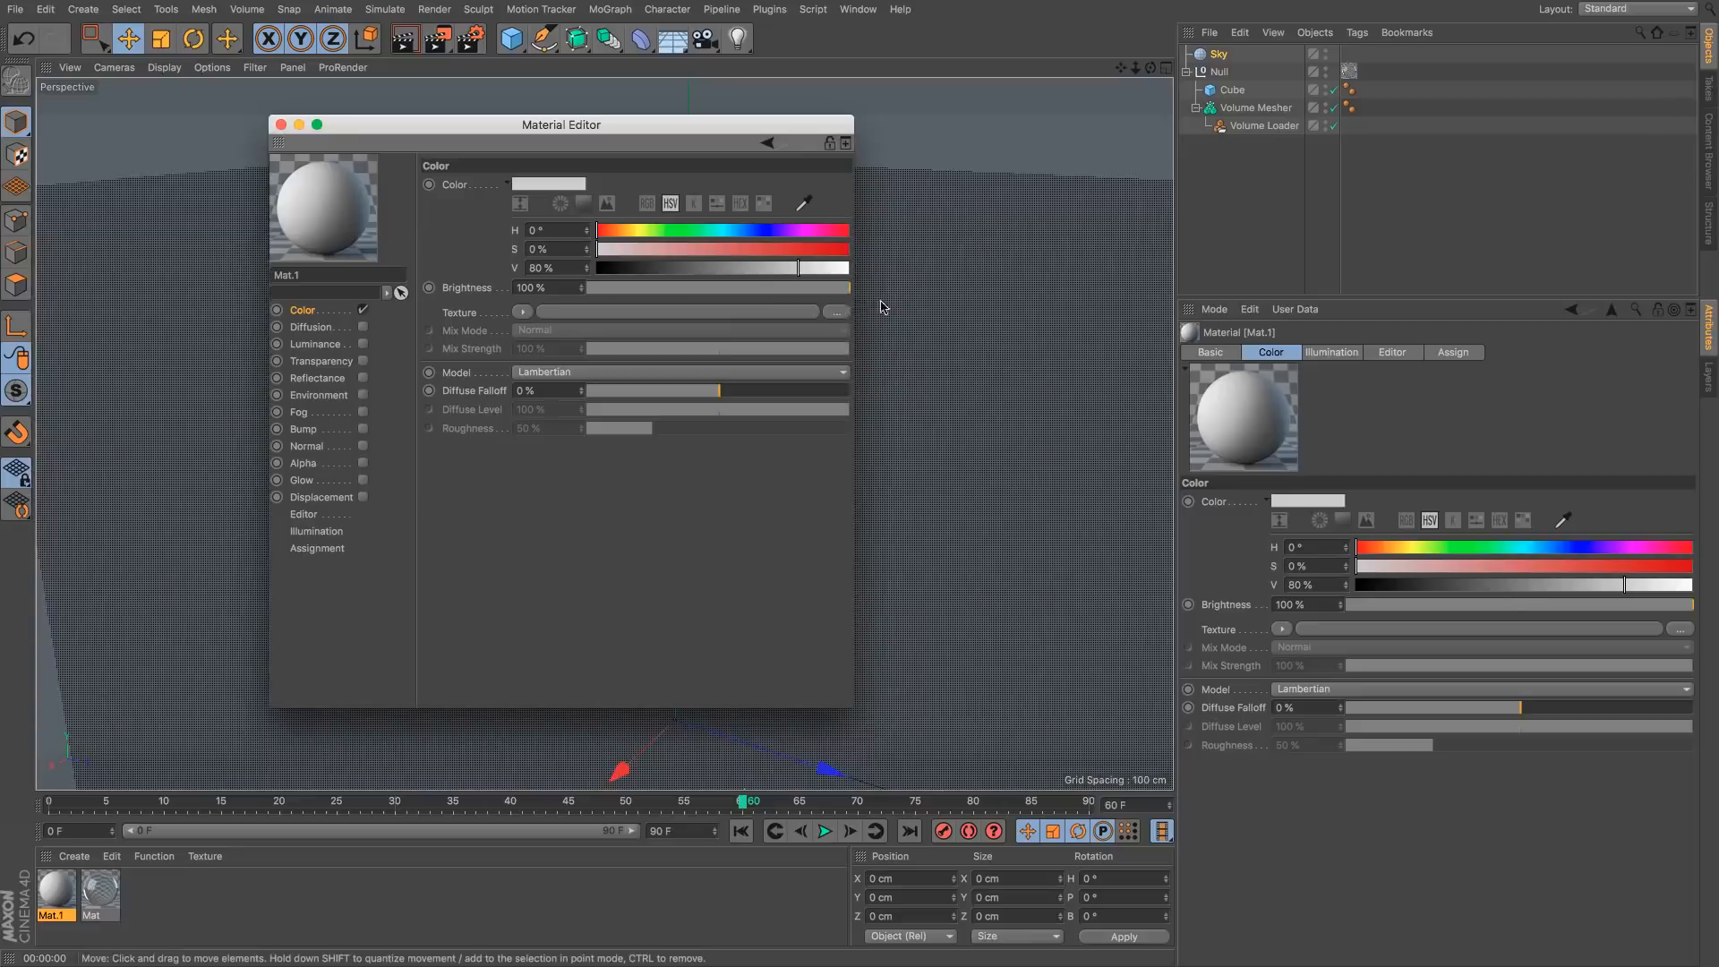
pyautogui.click(837, 312)
pyautogui.doubleClick(771, 244)
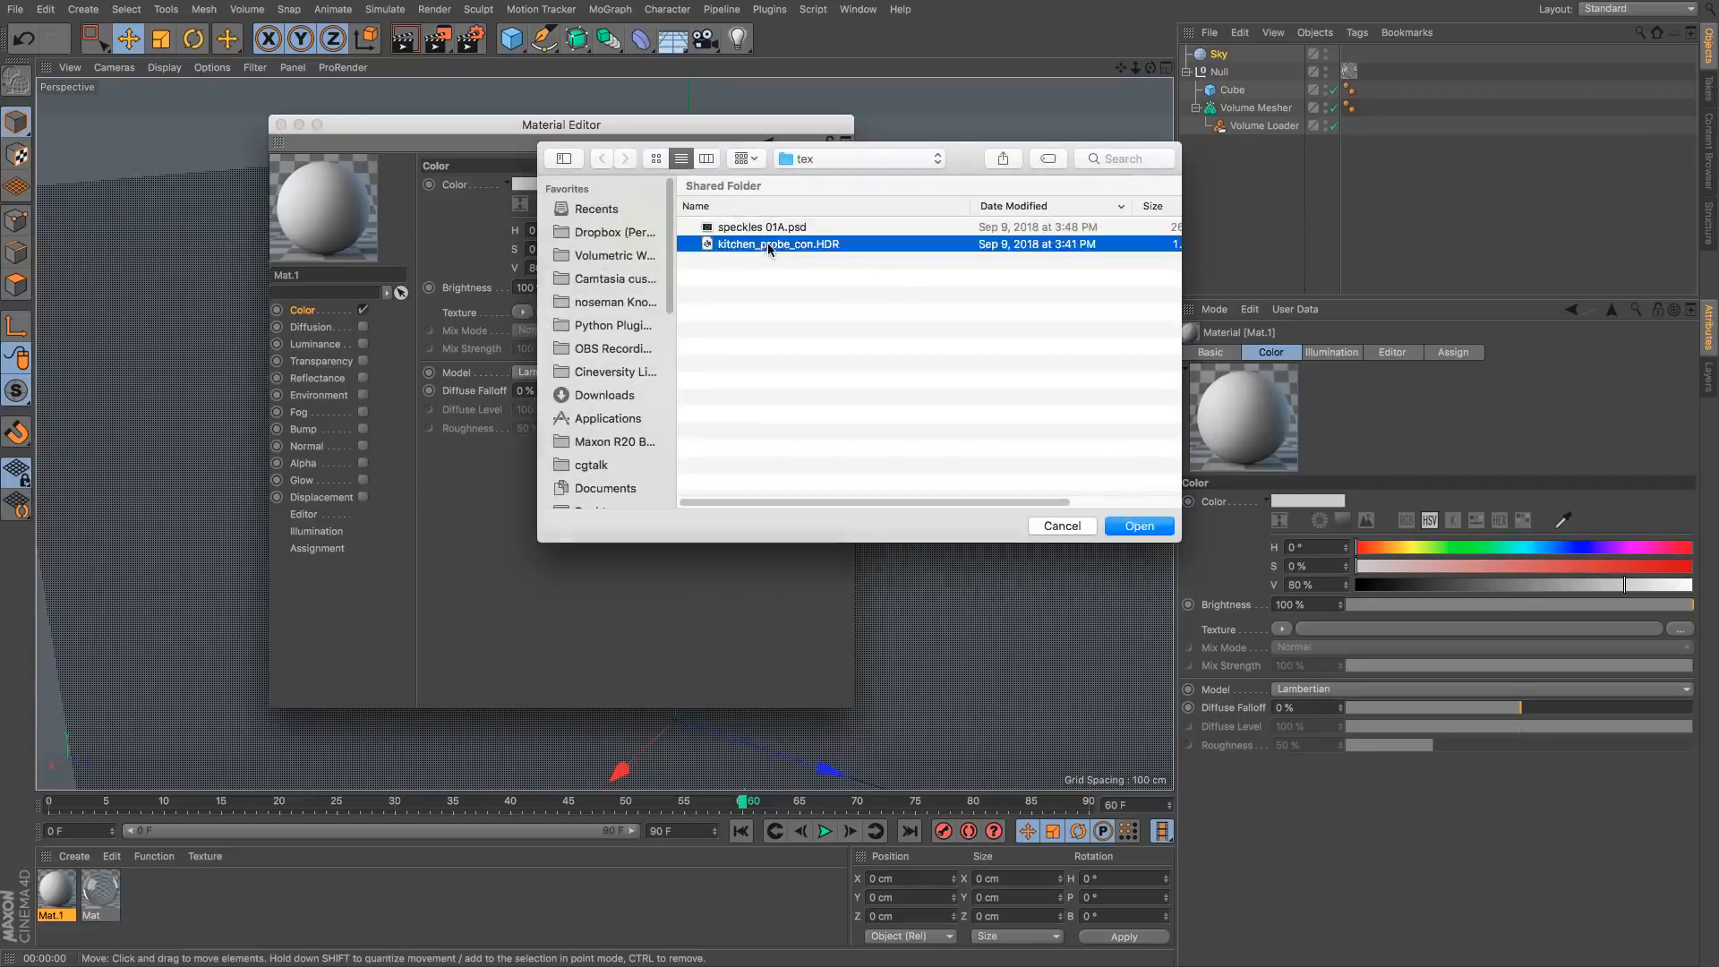
pyautogui.click(930, 324)
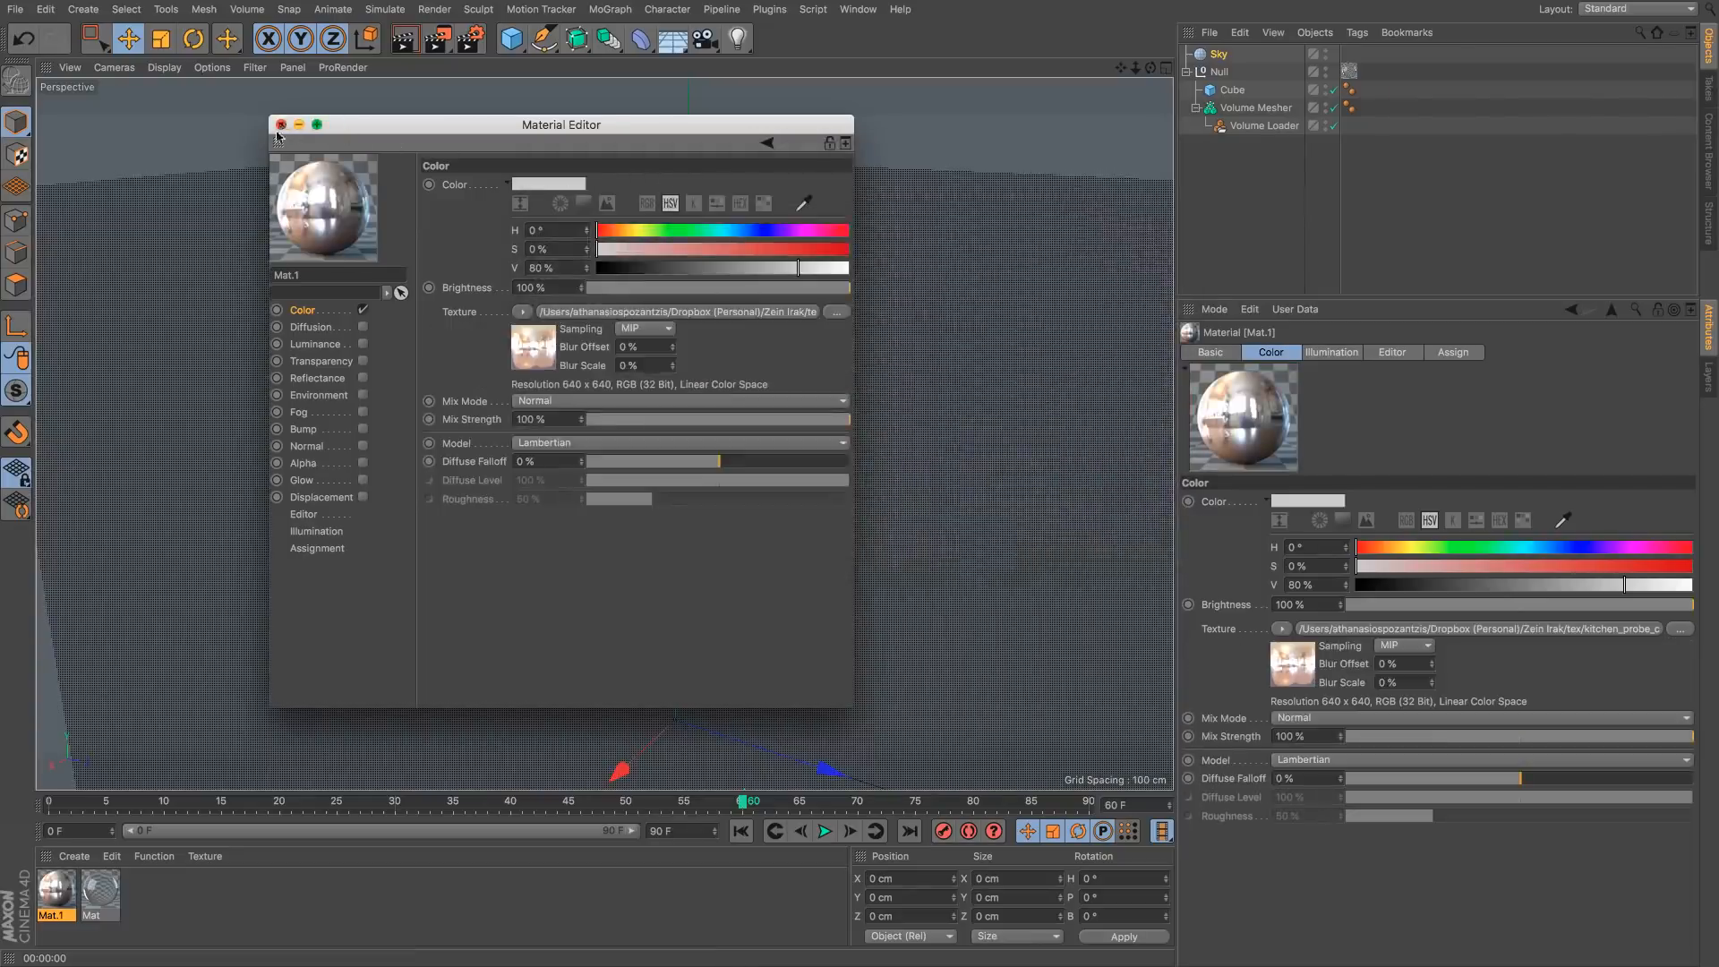
# Step: Apply the HDR material to the Sky object and start an interactive render of the view
pyautogui.click(280, 124)
pyautogui.moveTo(58, 895); pyautogui.dragTo(1218, 54)
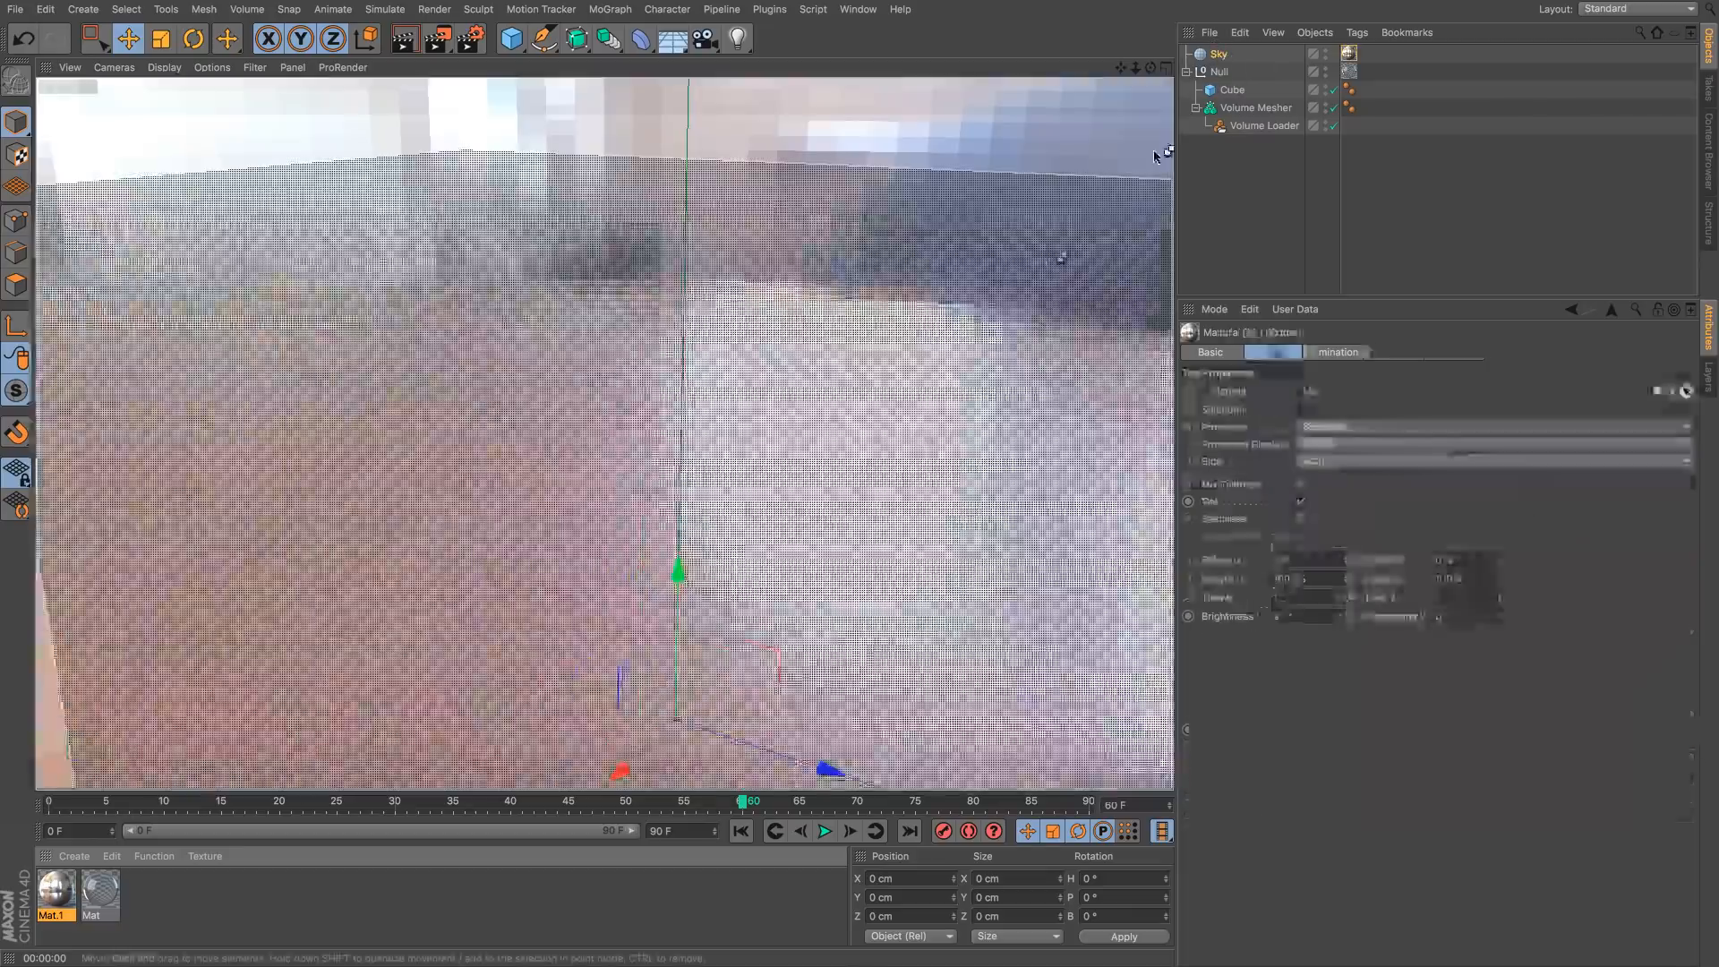
pyautogui.hotkey('alt', 'r')
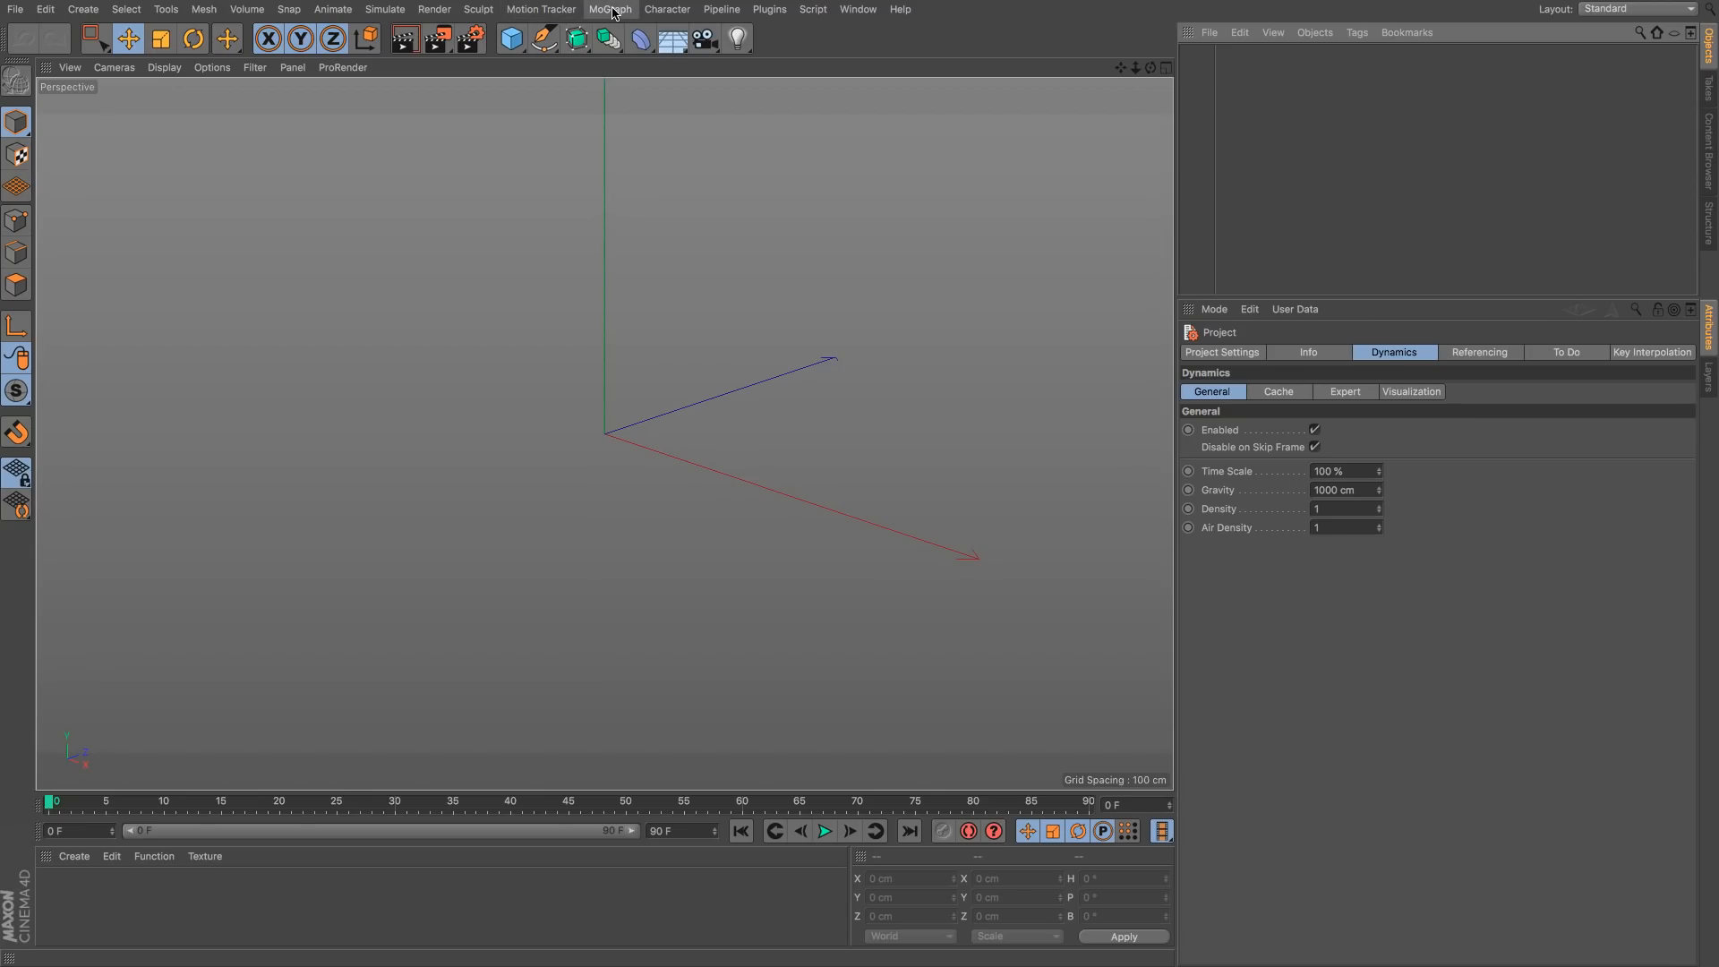
# Step: In an empty scene, add a Volume Builder and place a new cube inside it as a child
pyautogui.click(247, 9)
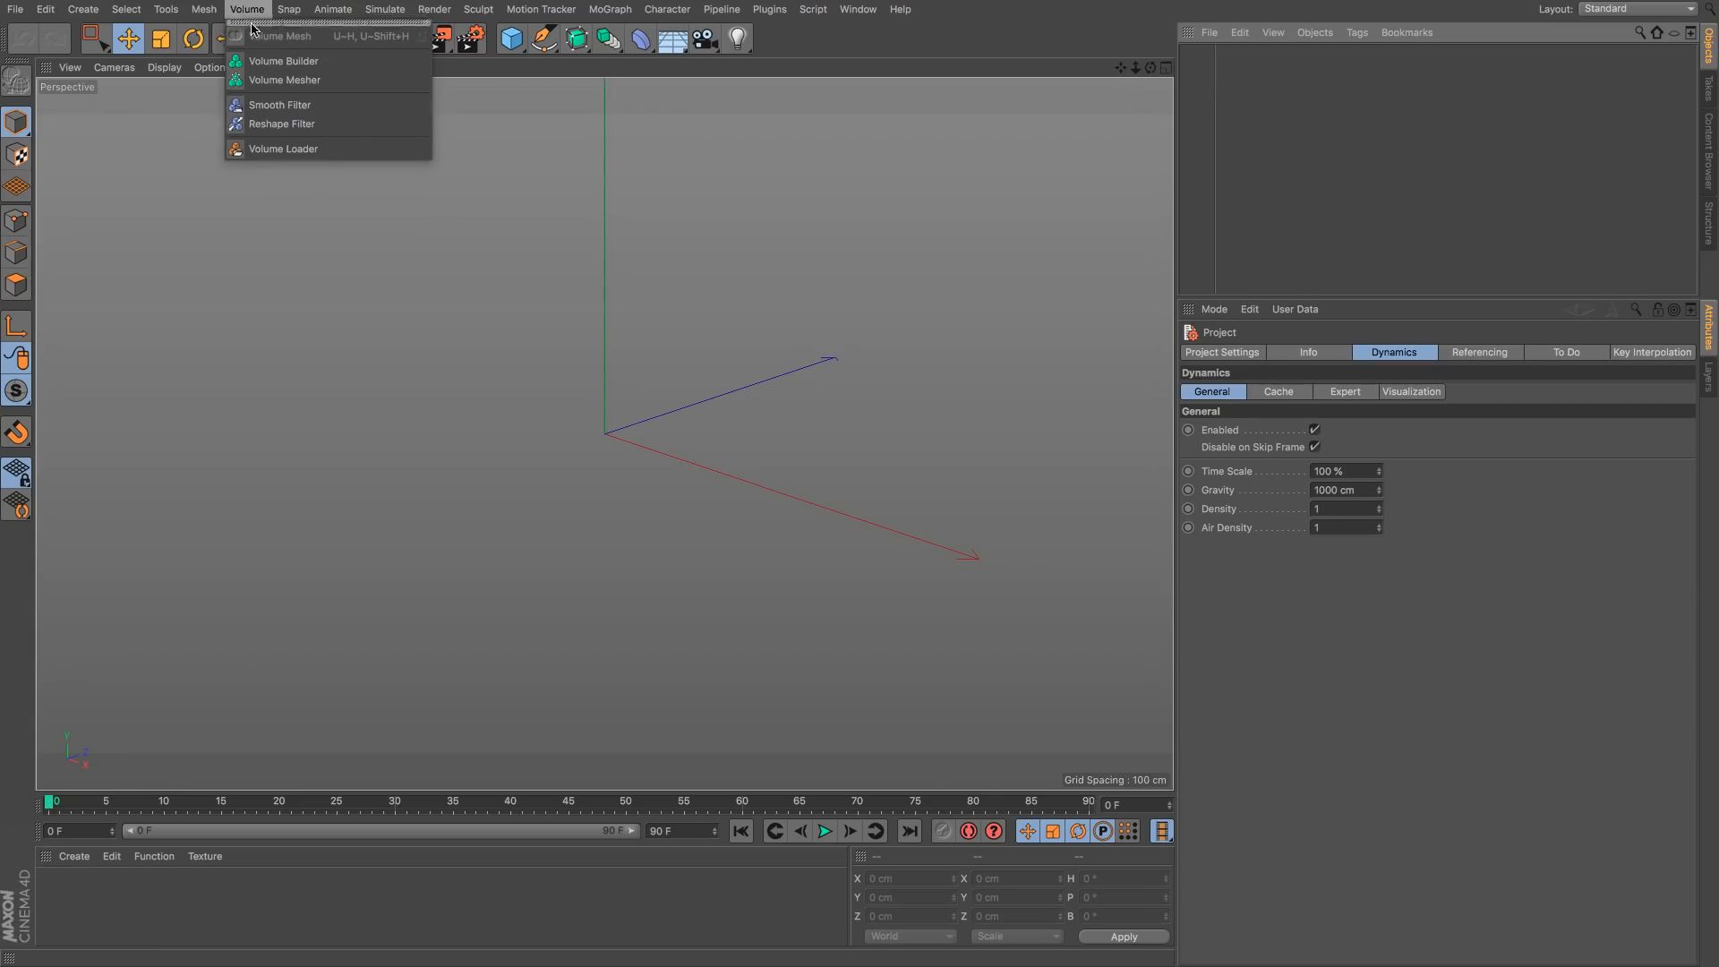
pyautogui.click(336, 61)
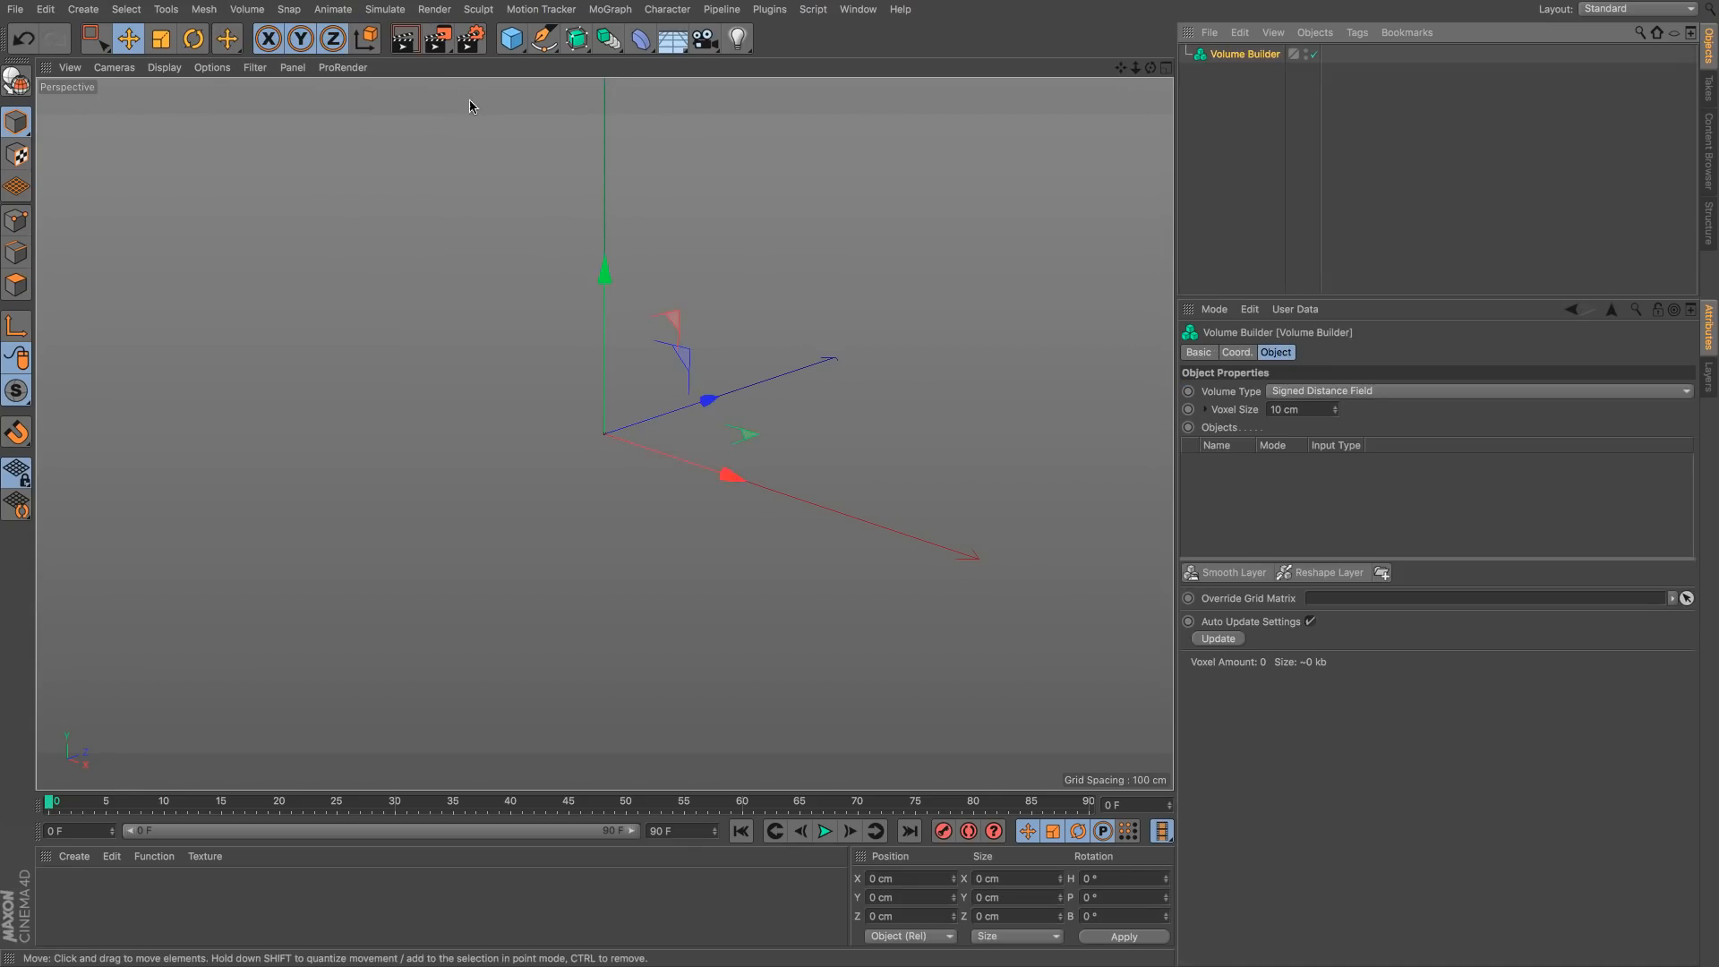
pyautogui.click(511, 39)
pyautogui.moveTo(1217, 61); pyautogui.dragTo(1240, 73)
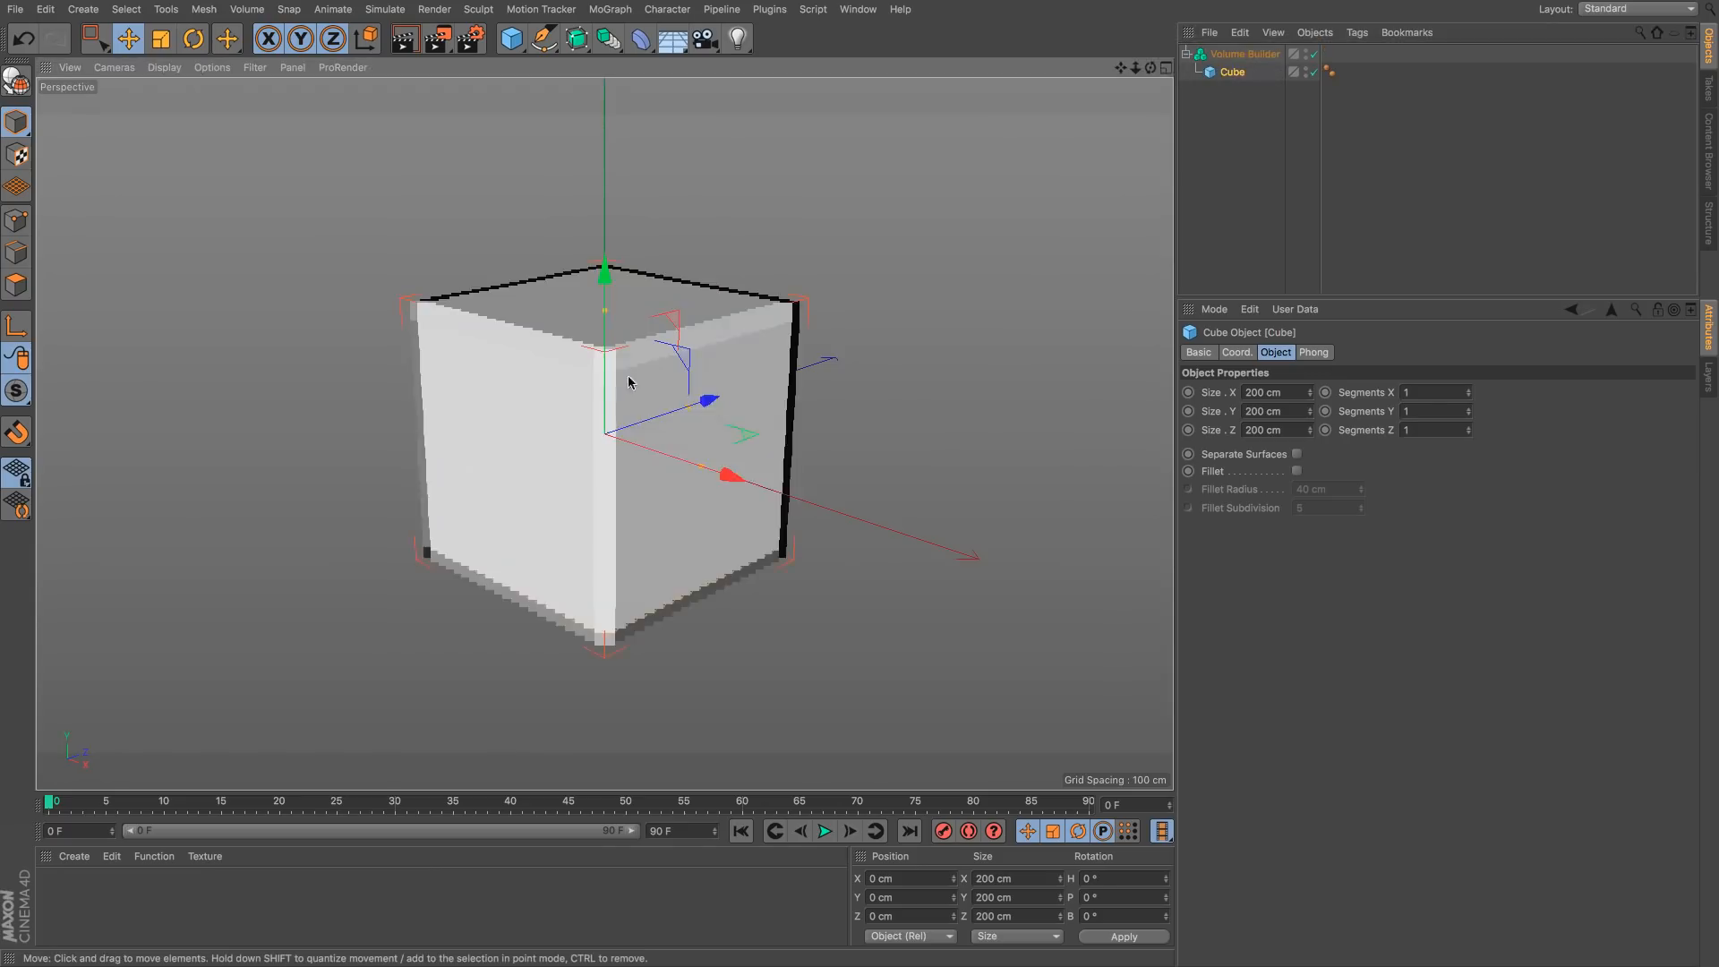
pyautogui.scroll(3, 787, 358)
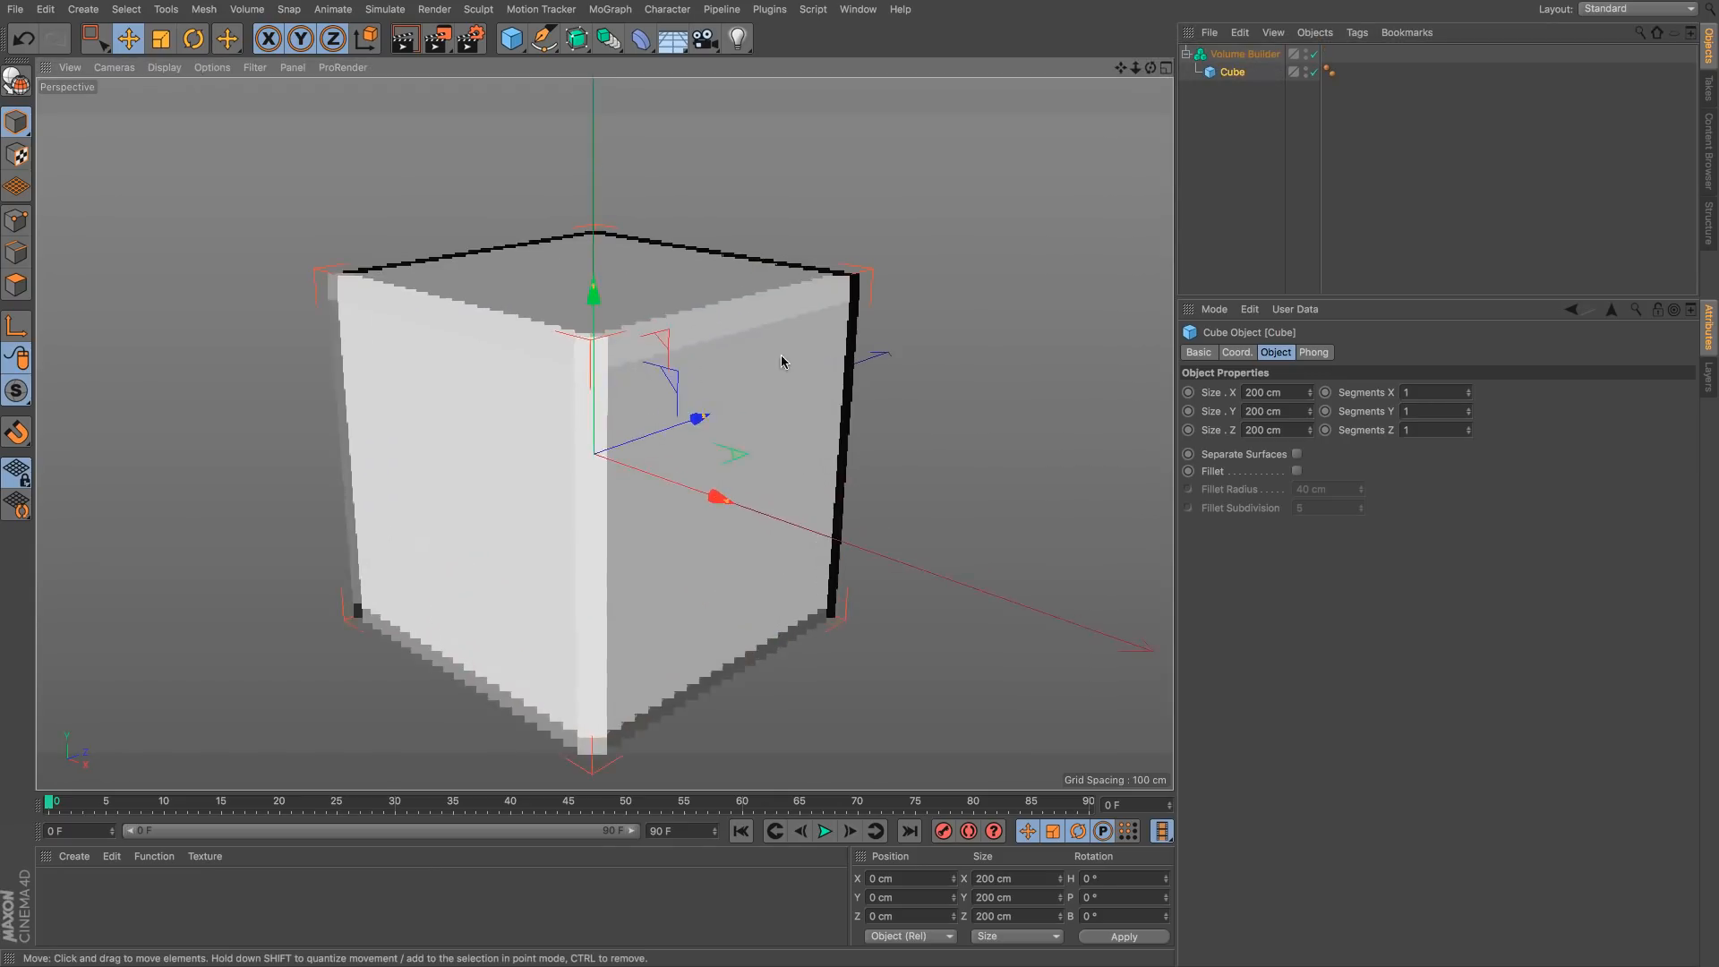
# Step: Set the Volume Builder's volume type to Fog and enable Maximum Voxel Falloff for its cube layer
pyautogui.click(1244, 53)
pyautogui.click(1323, 391)
pyautogui.click(1324, 431)
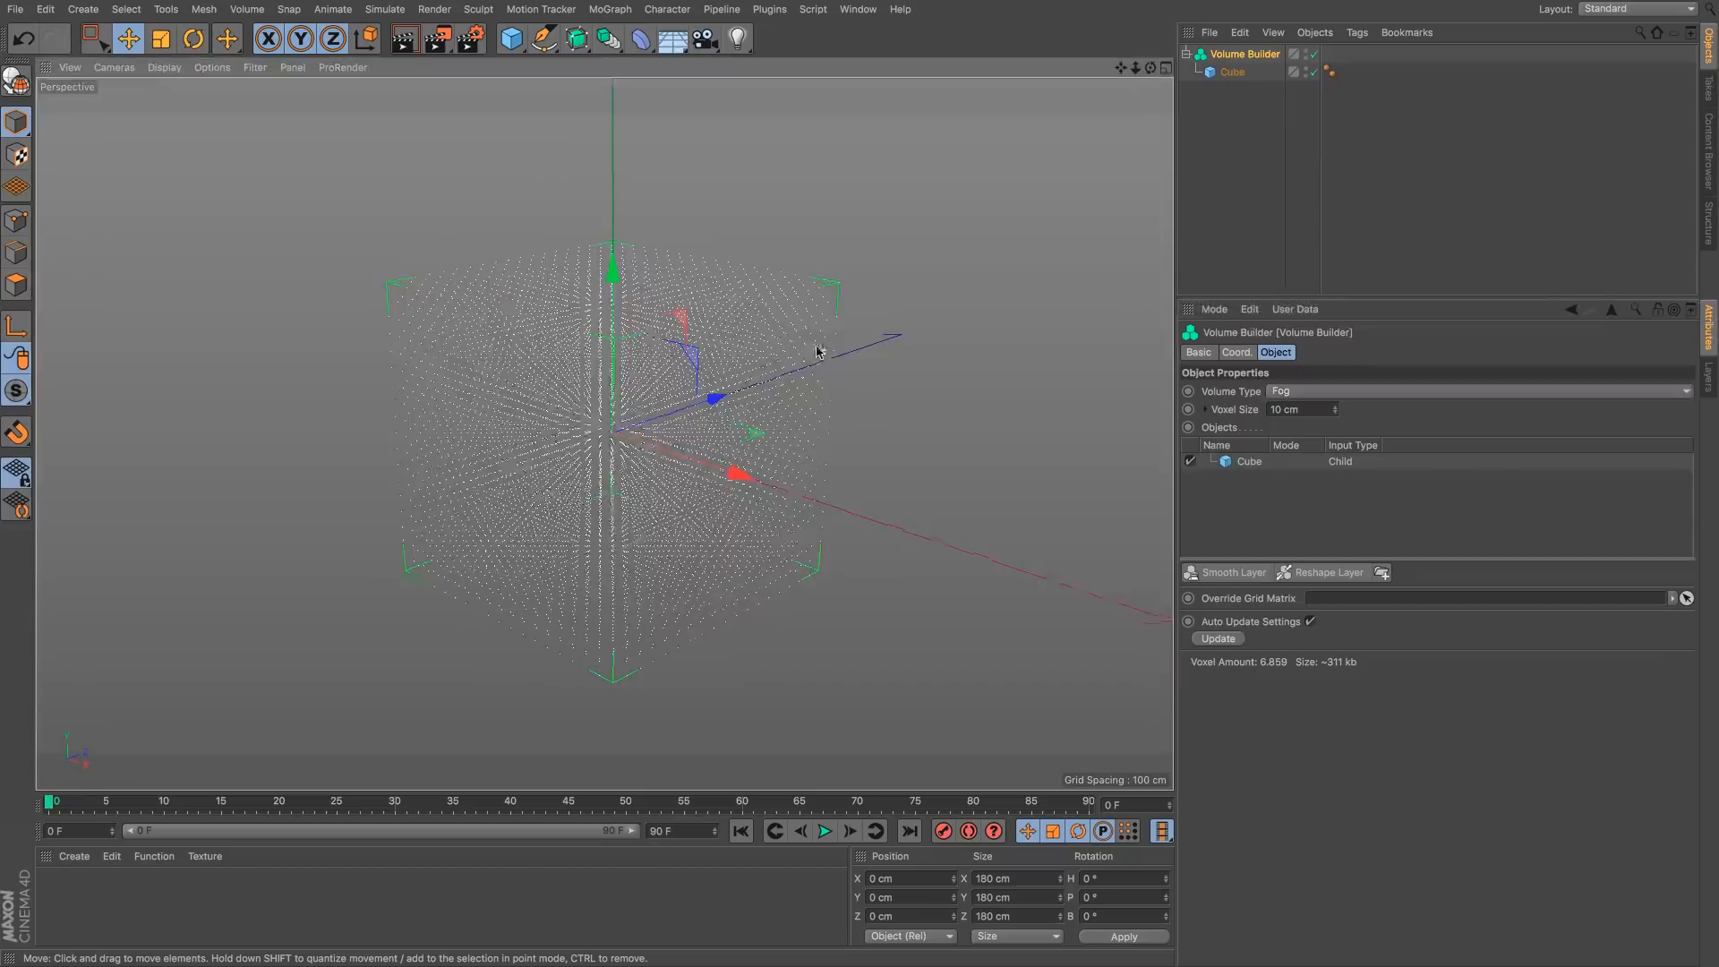
pyautogui.keyDown('alt'); pyautogui.moveTo(817, 350); pyautogui.dragTo(851, 320); pyautogui.keyUp('alt')
pyautogui.click(1258, 462)
pyautogui.click(1332, 665)
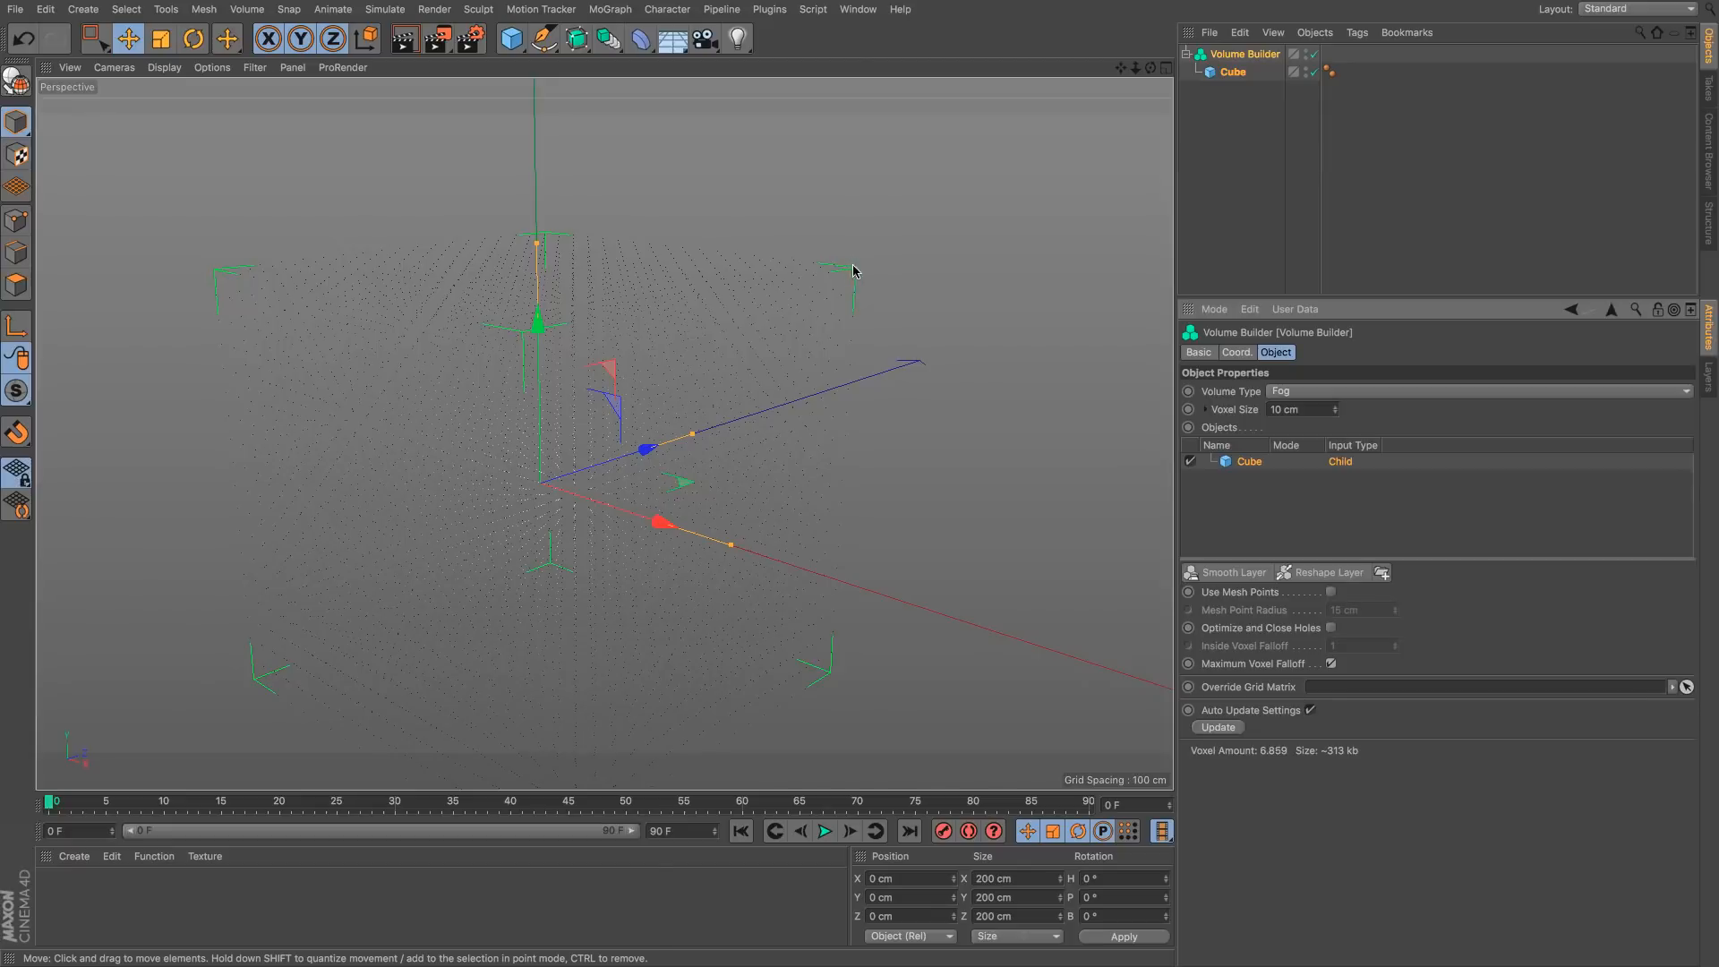
pyautogui.keyDown('alt'); pyautogui.moveTo(572, 449); pyautogui.dragTo(615, 435); pyautogui.keyUp('alt')
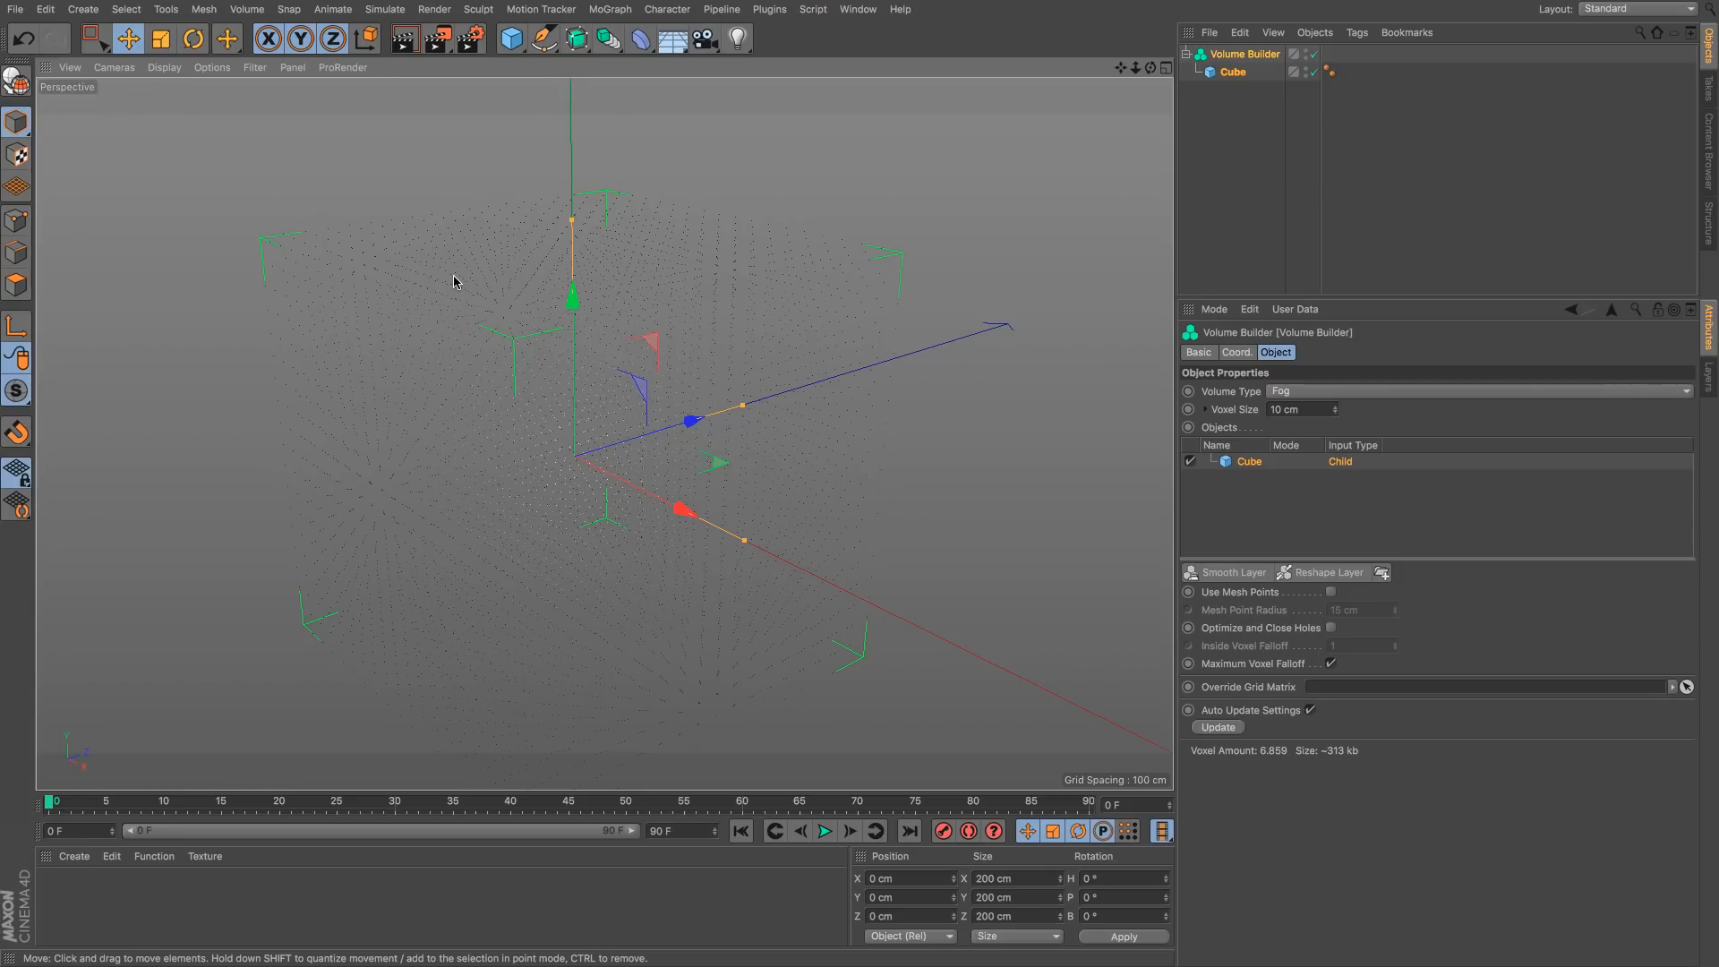
# Step: Reduce the cube's Z size to 30 cm to make a thin slab of fog voxels
pyautogui.doubleClick(1248, 461)
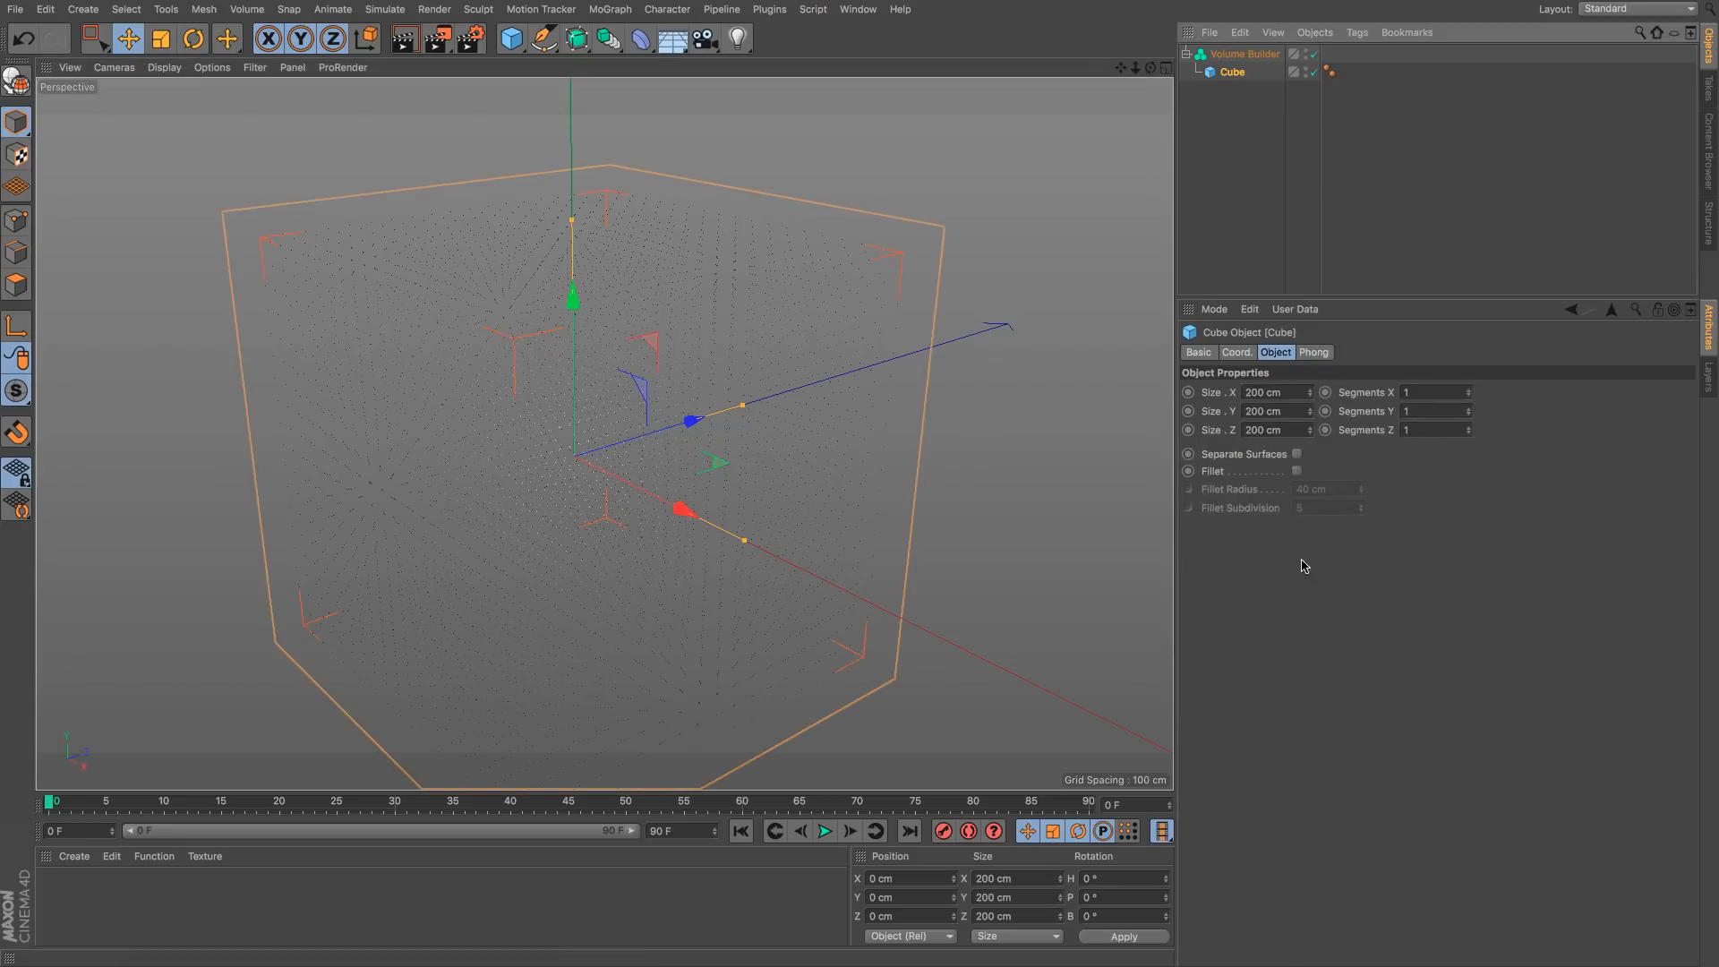
pyautogui.click(1290, 430)
pyautogui.hotkey('ctrl', 'a')
pyautogui.write('1')
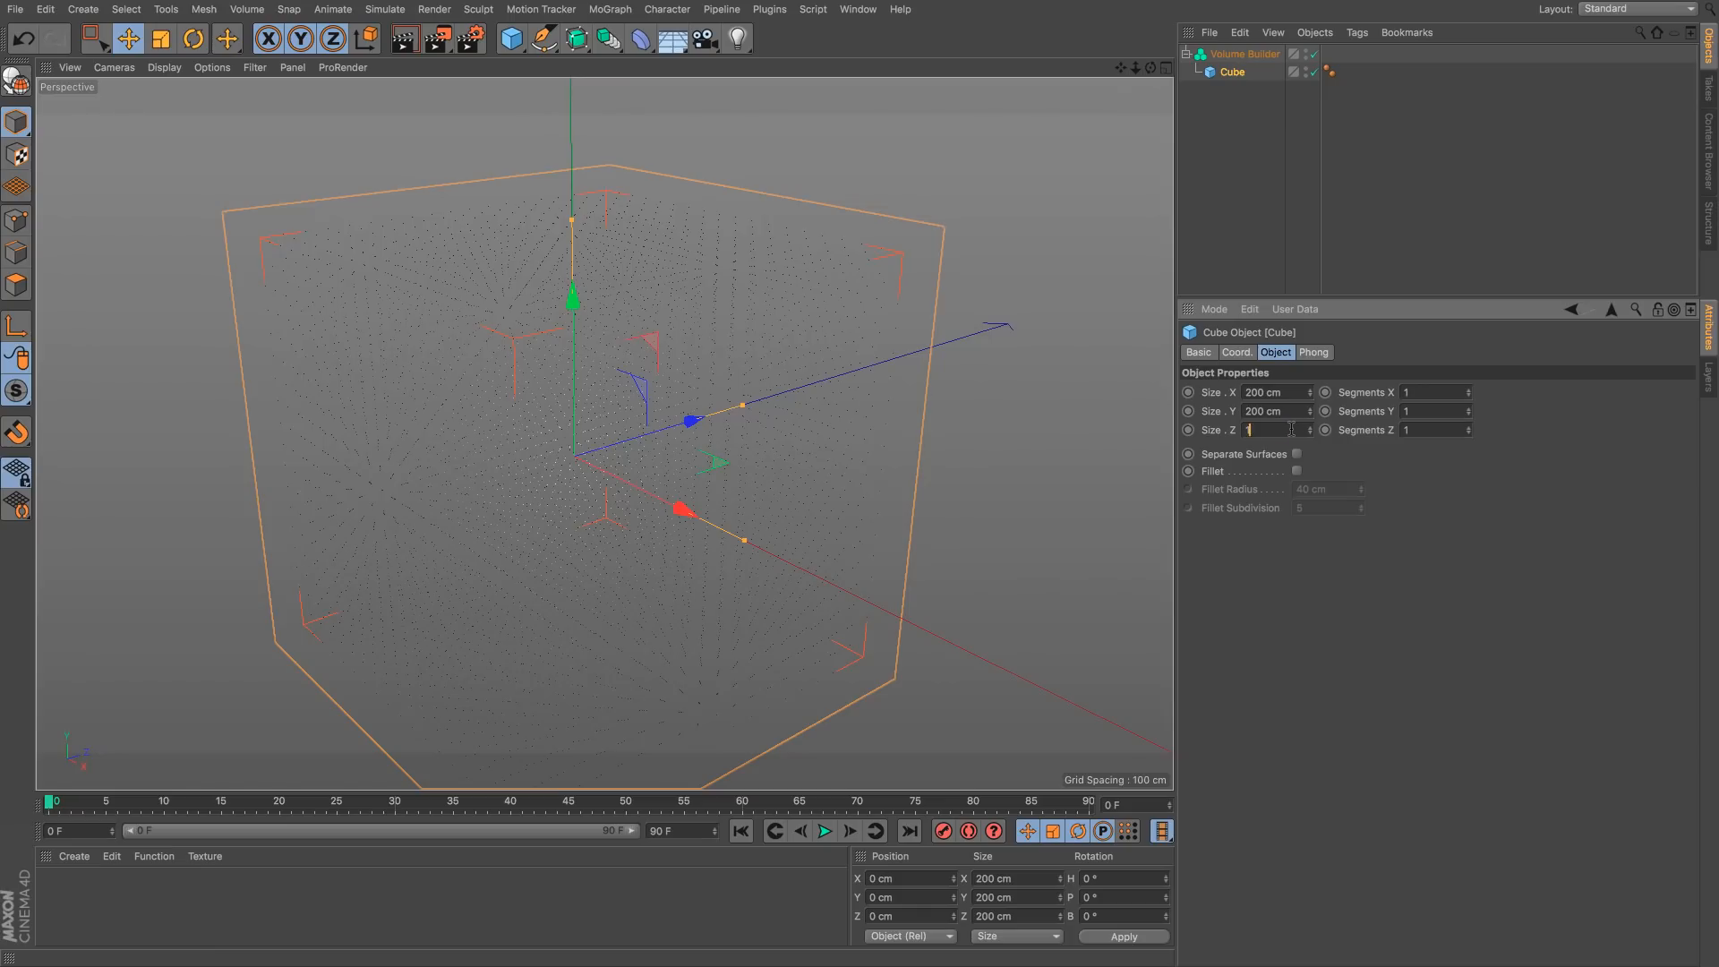
pyautogui.click(660, 334)
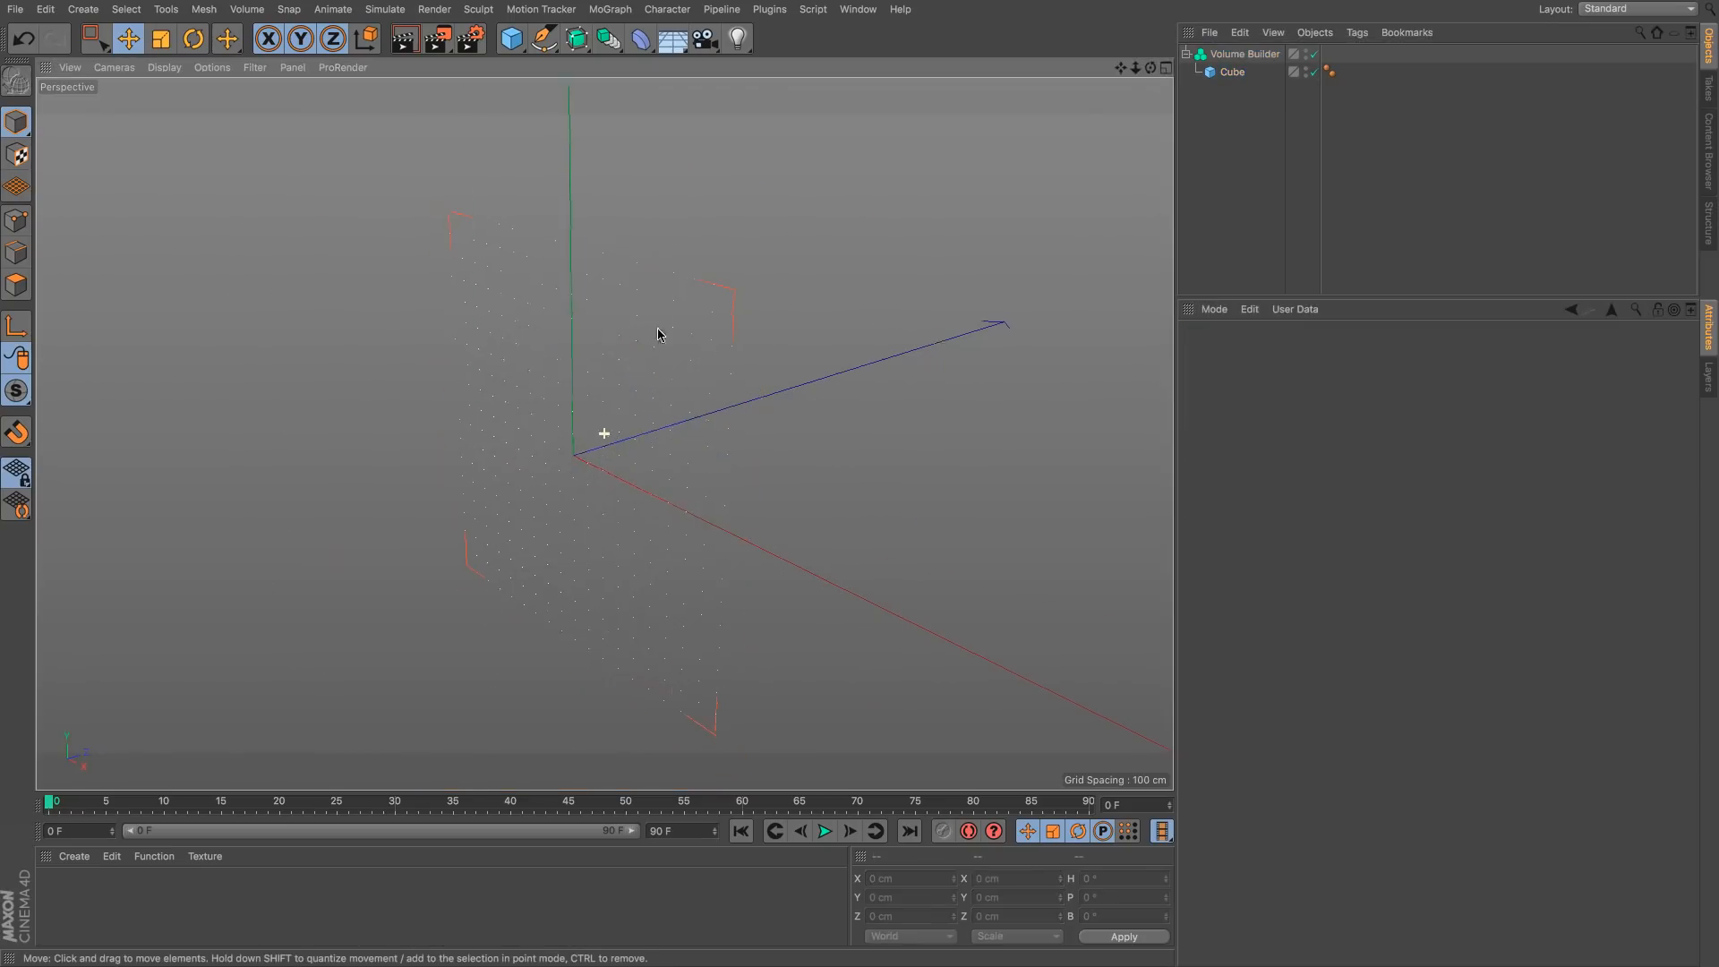
pyautogui.keyDown('alt'); pyautogui.moveTo(567, 342); pyautogui.dragTo(871, 248); pyautogui.keyUp('alt')
pyautogui.click(1231, 72)
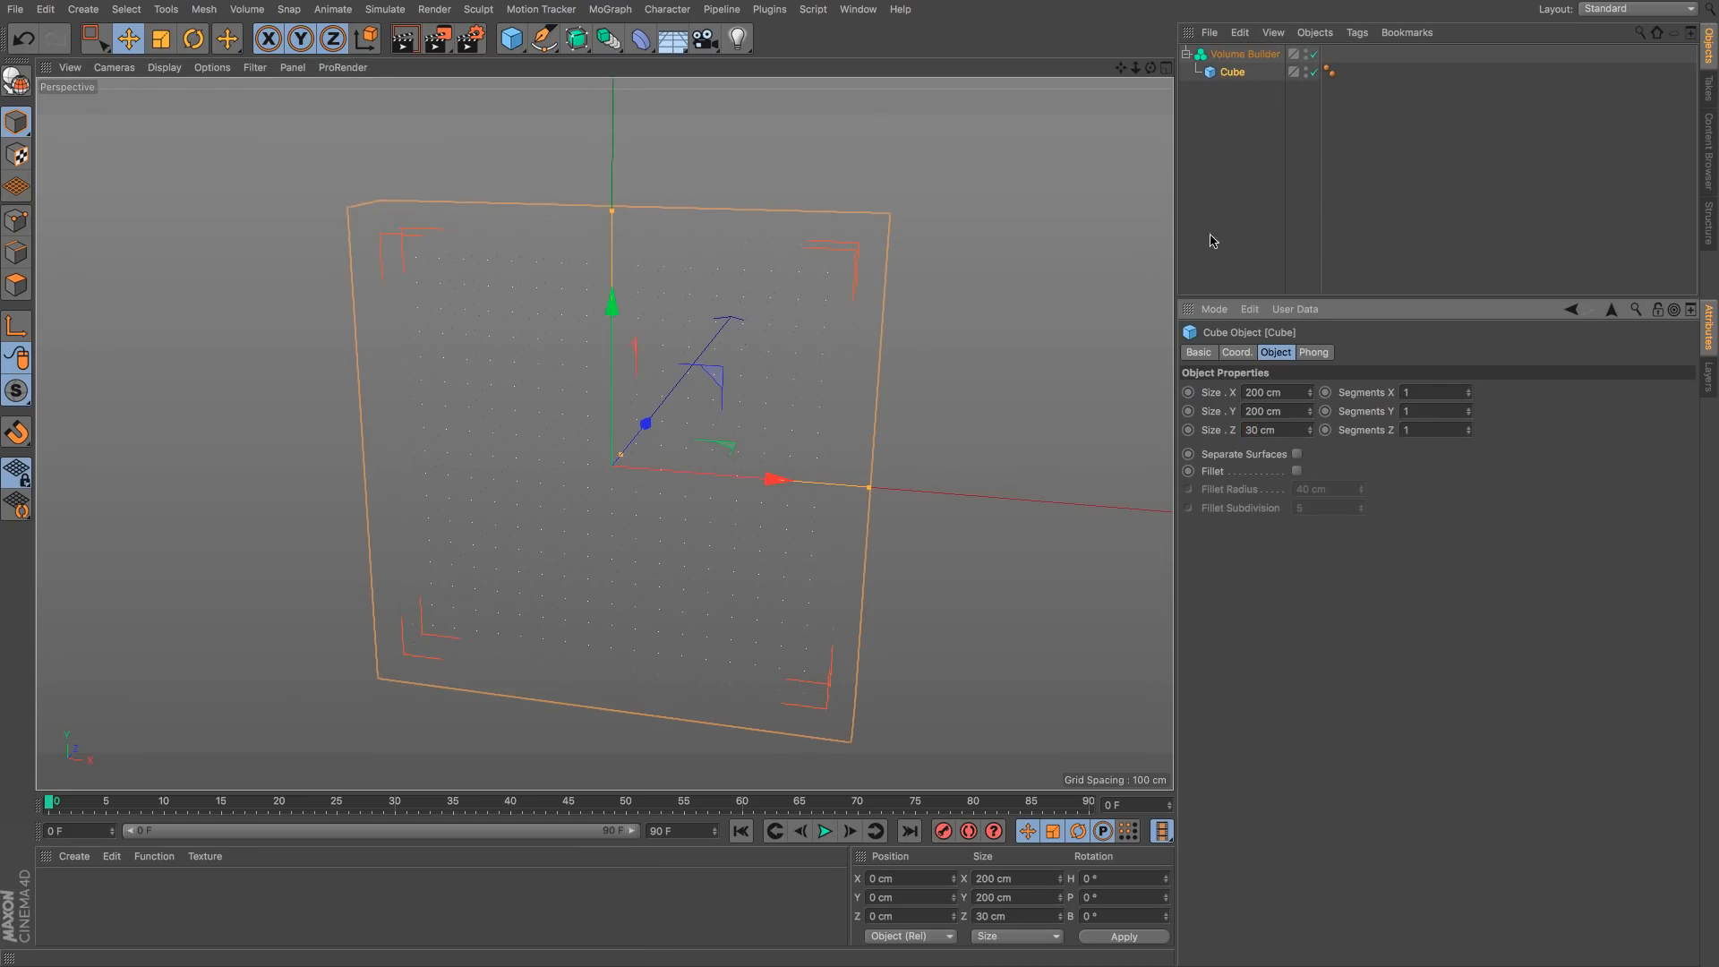
pyautogui.click(976, 257)
pyautogui.keyDown('alt'); pyautogui.moveTo(824, 299); pyautogui.dragTo(834, 293); pyautogui.keyUp('alt')
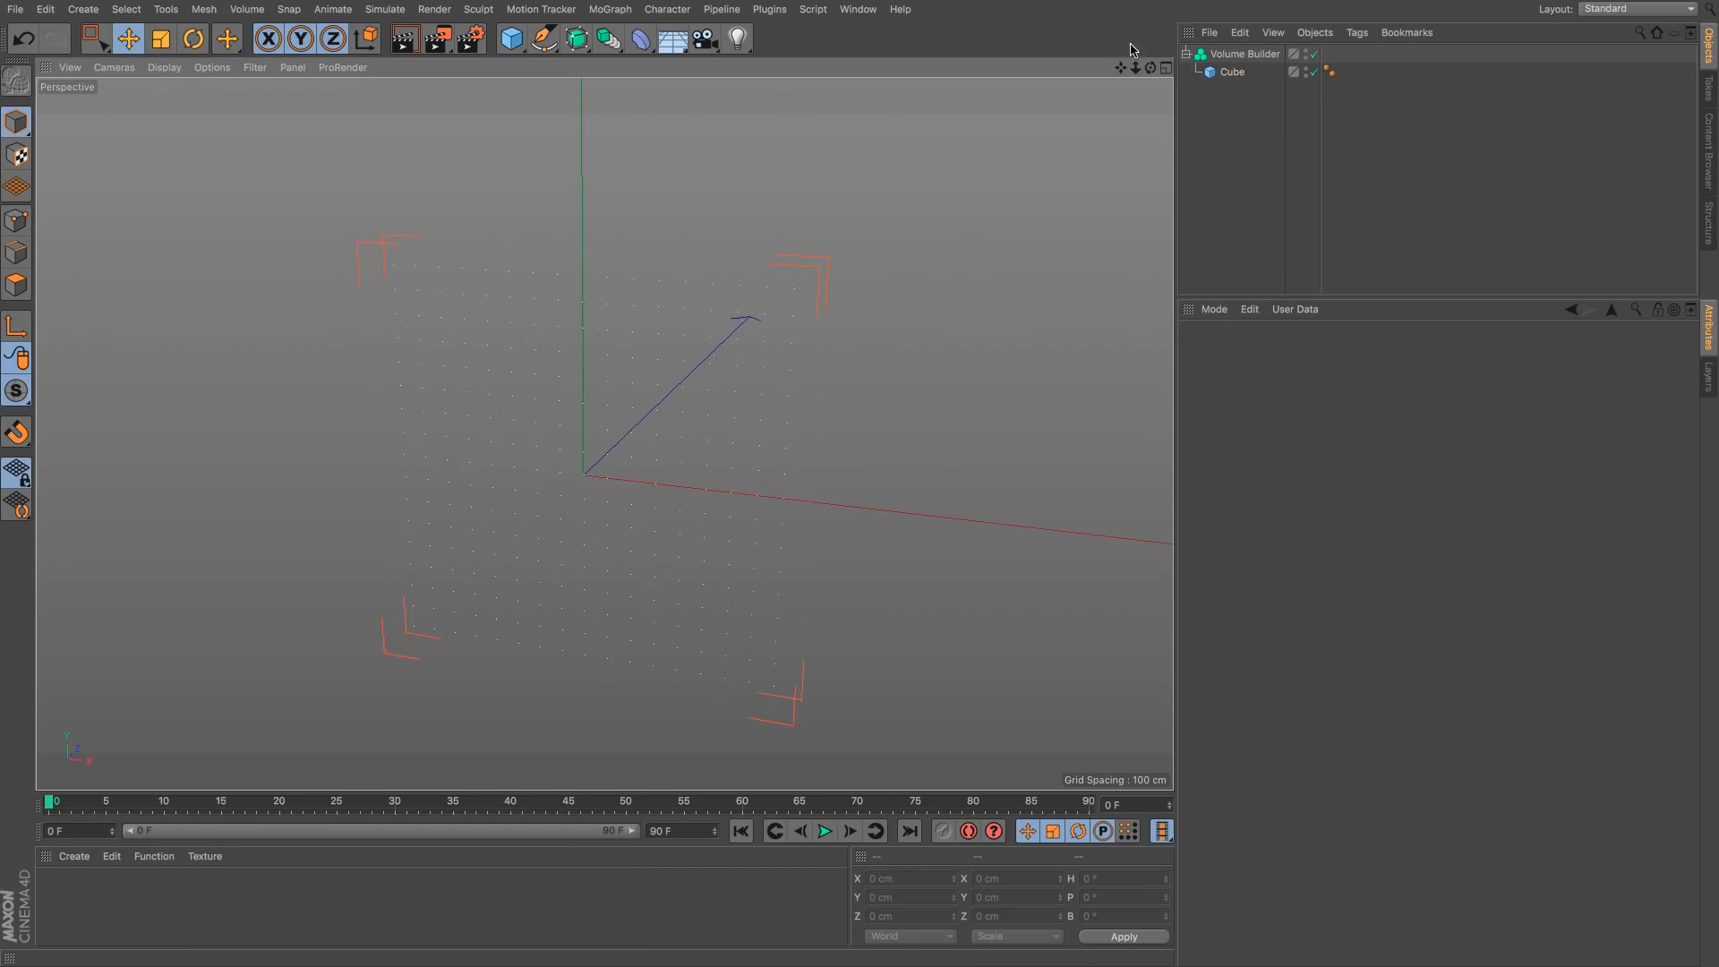
# Step: Add a null object and give it an XPresso tag
pyautogui.moveTo(511, 39); pyautogui.dragTo(827, 71)
pyautogui.rightClick(1237, 56)
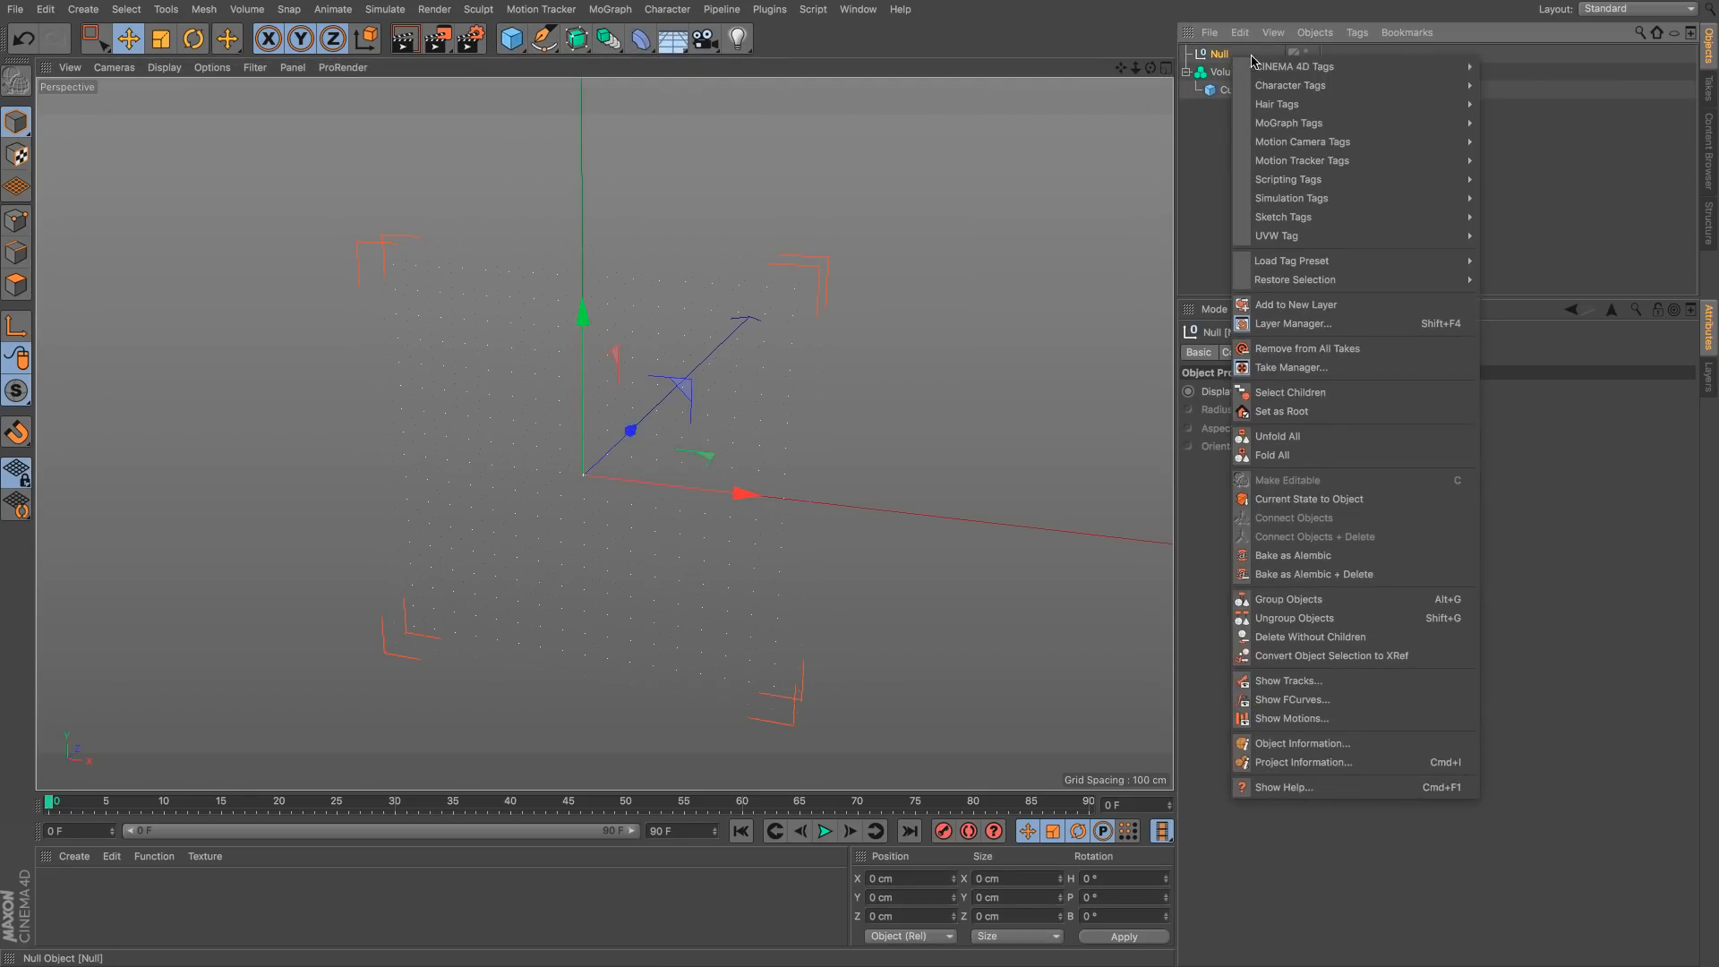
pyautogui.moveTo(1432, 66)
pyautogui.click(1558, 591)
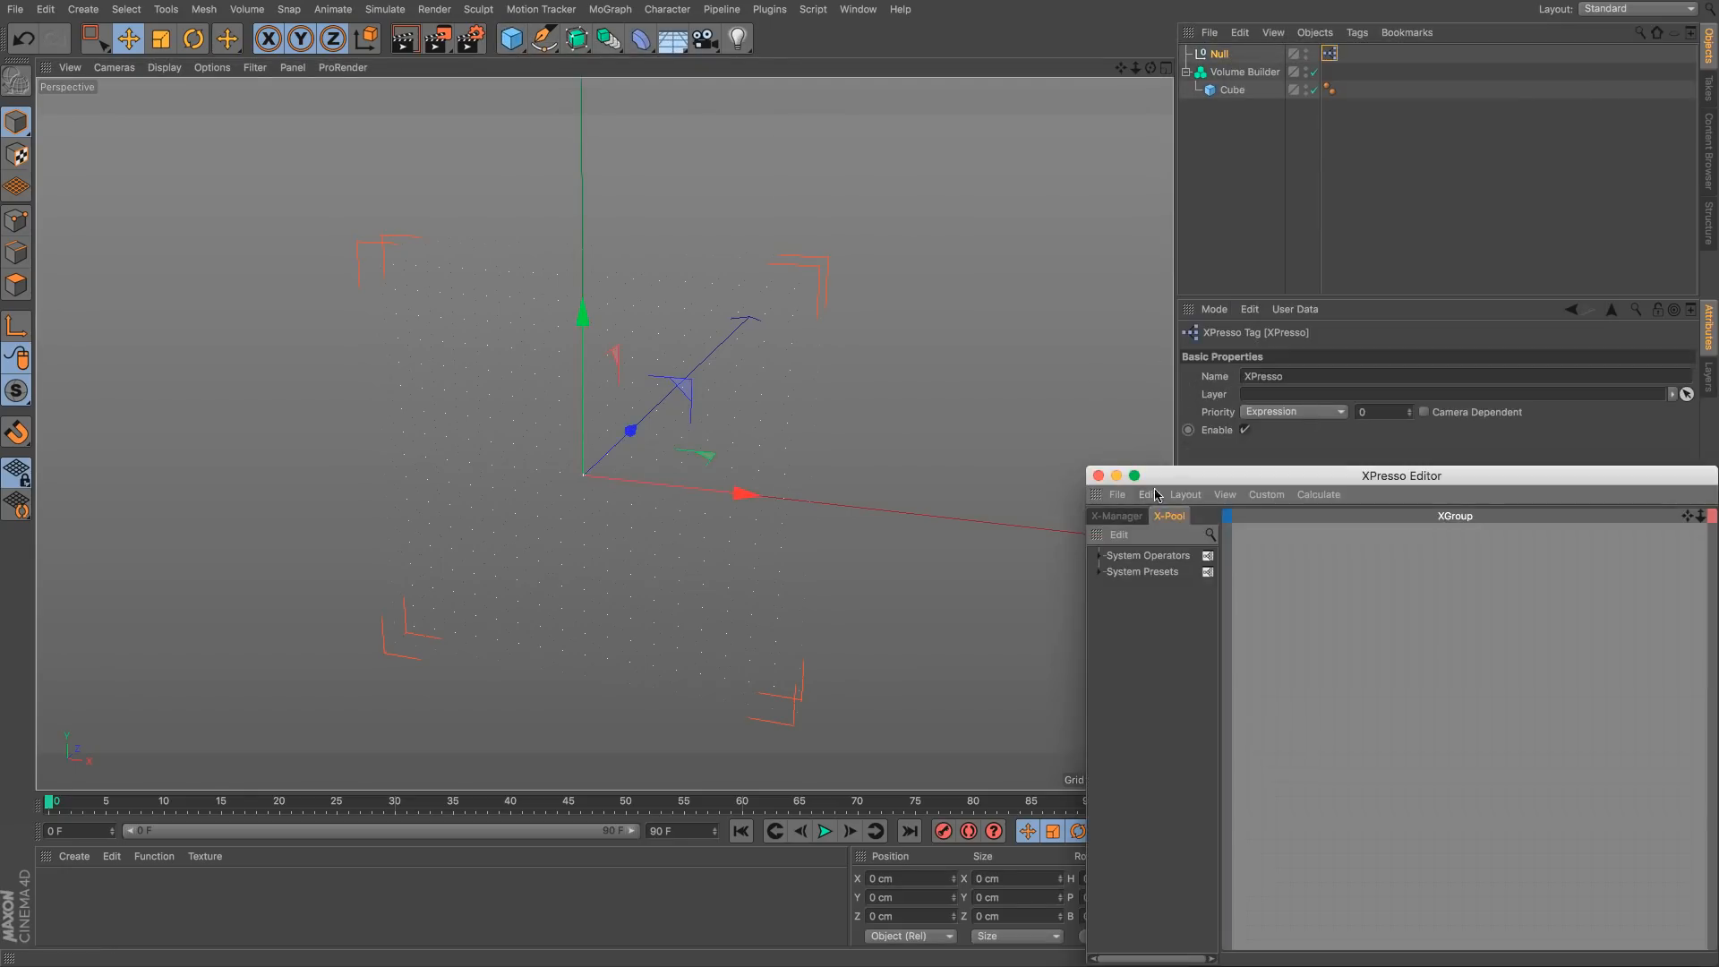
# Step: Find the Falloff operator, add it to the null's XPresso graph and show its field list
pyautogui.moveTo(1203, 470); pyautogui.dragTo(775, 269)
pyautogui.click(778, 323)
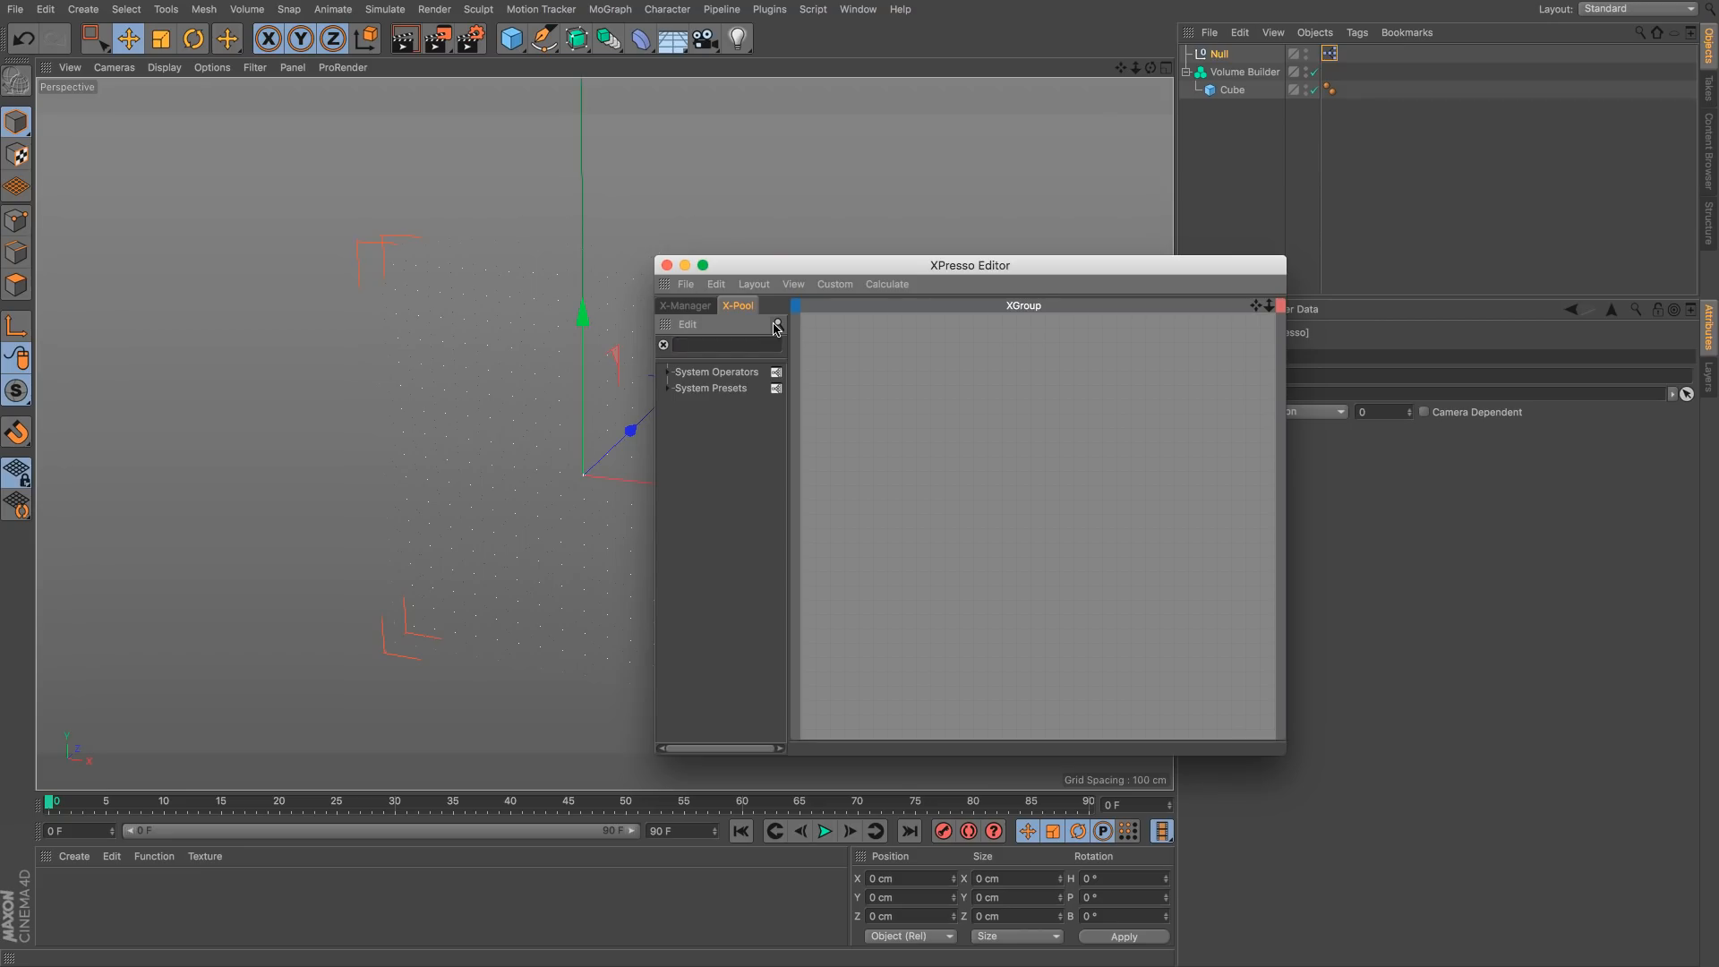
pyautogui.write('fal')
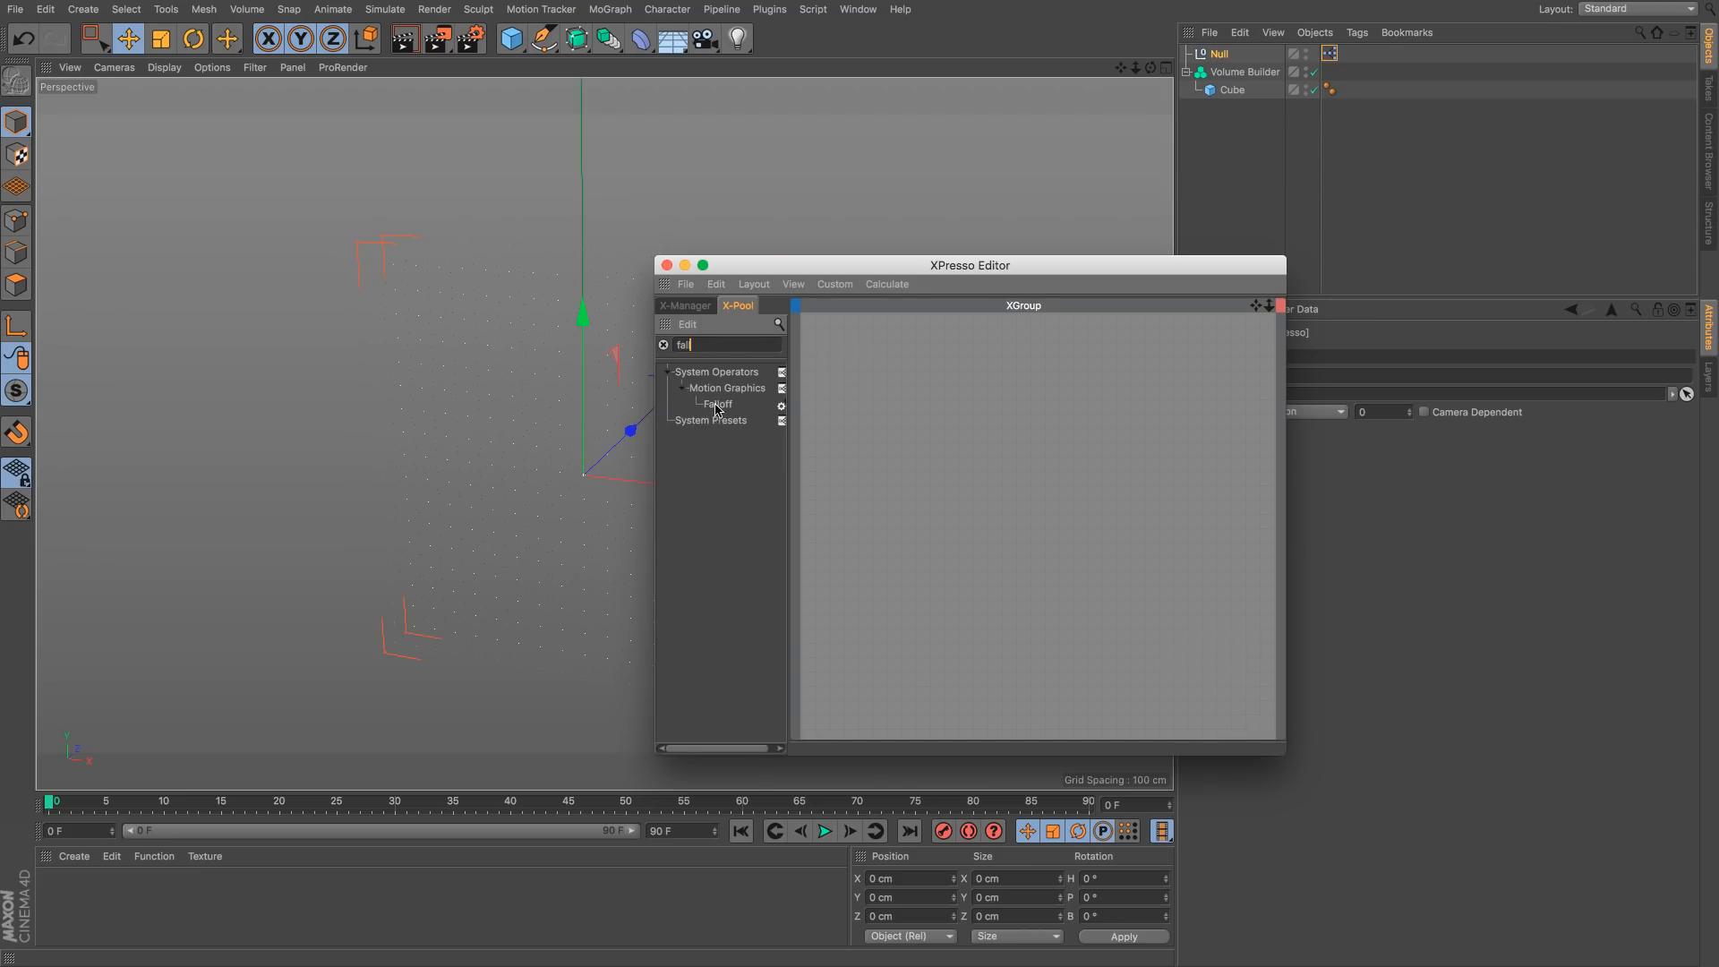
pyautogui.moveTo(716, 409); pyautogui.dragTo(1026, 428)
pyautogui.moveTo(1090, 268); pyautogui.dragTo(765, 295)
pyautogui.click(722, 444)
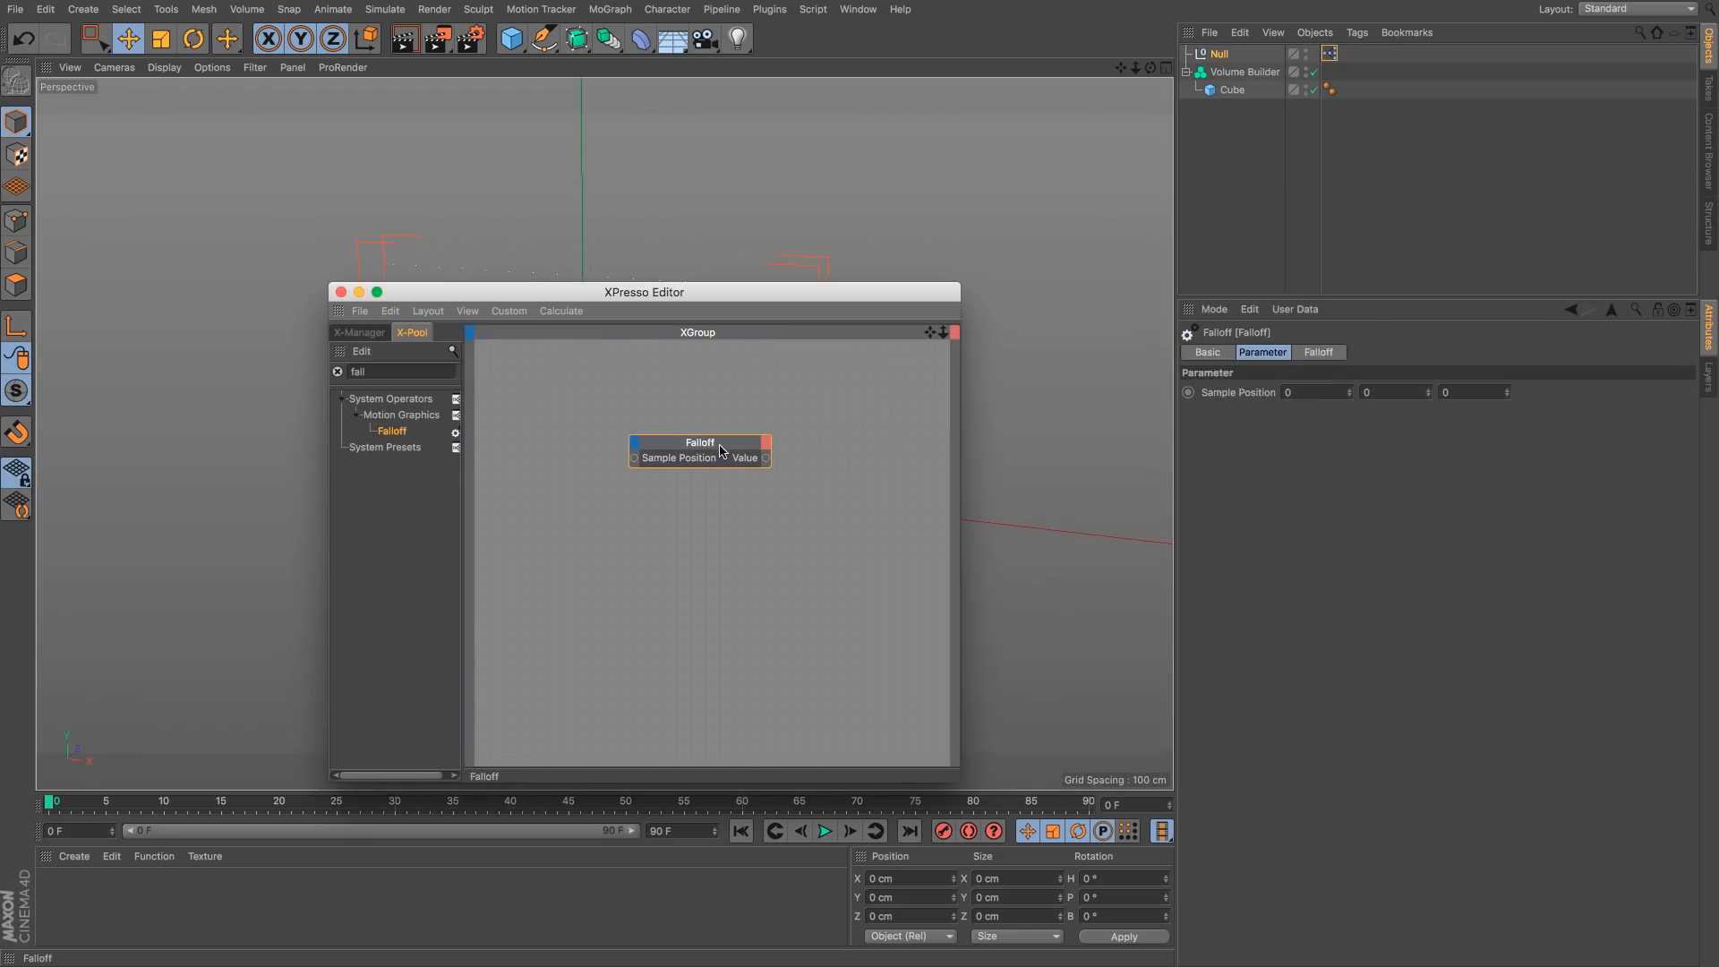
pyautogui.click(1317, 351)
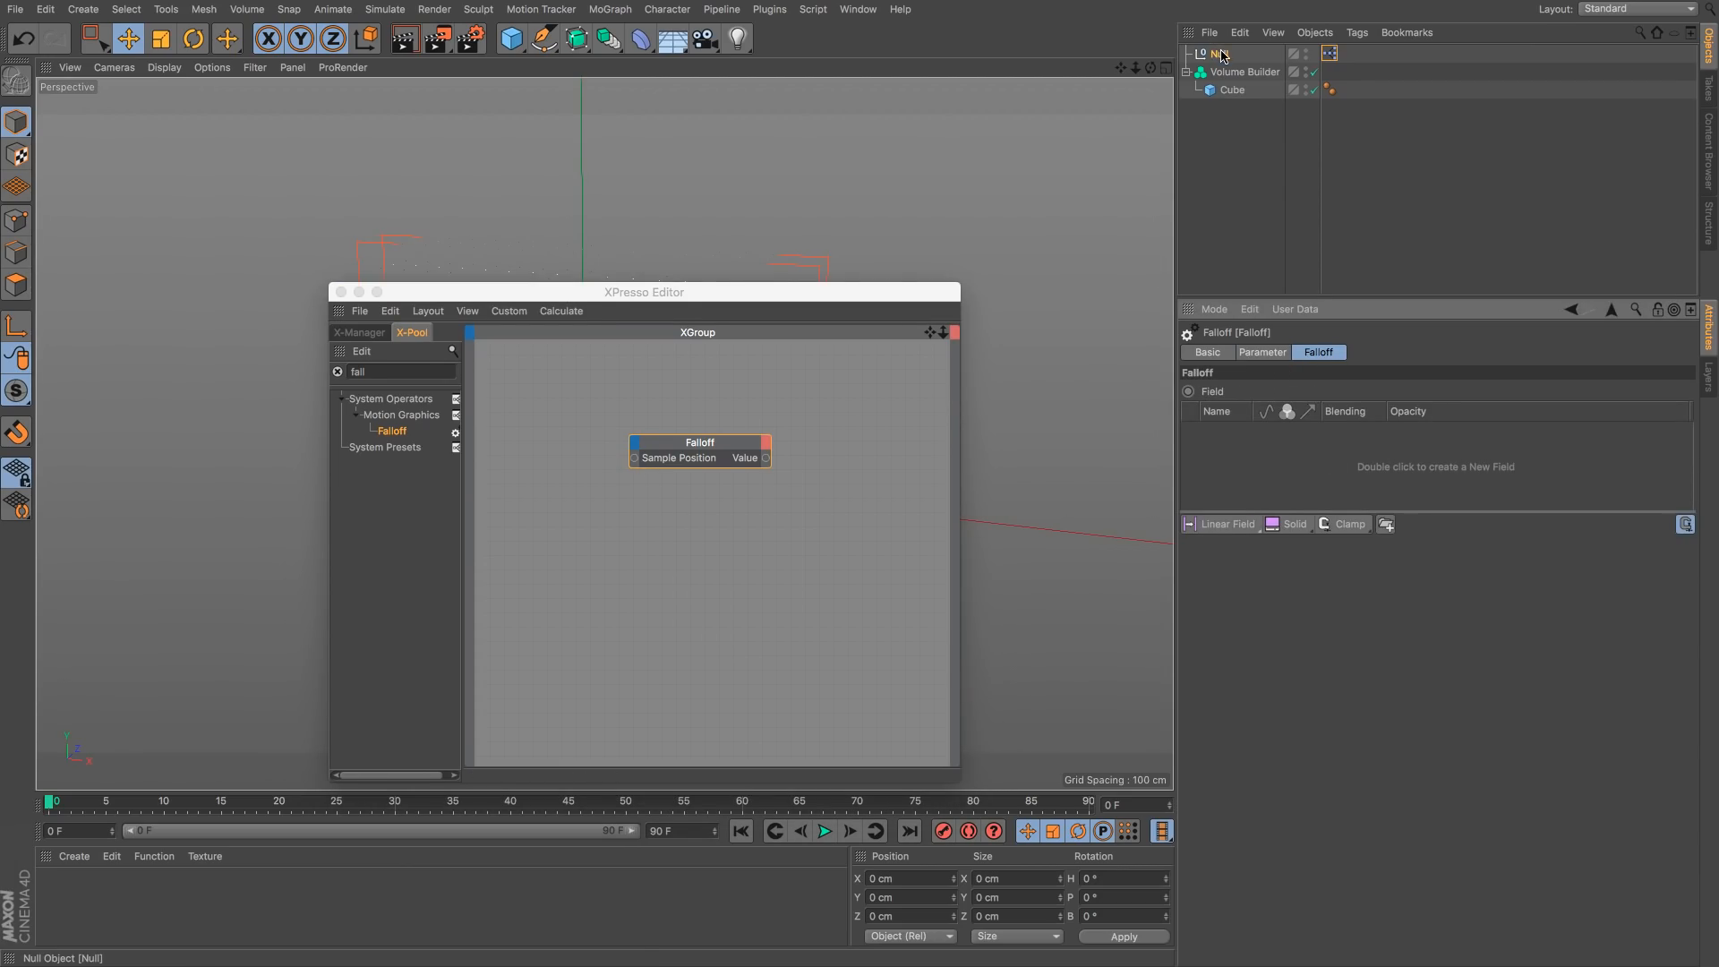
# Step: Add the null to the XPresso graph and connect its Global Position output to the Falloff node's Sample Position
pyautogui.moveTo(1222, 56); pyautogui.dragTo(537, 412)
pyautogui.click(555, 408)
pyautogui.moveTo(580, 447)
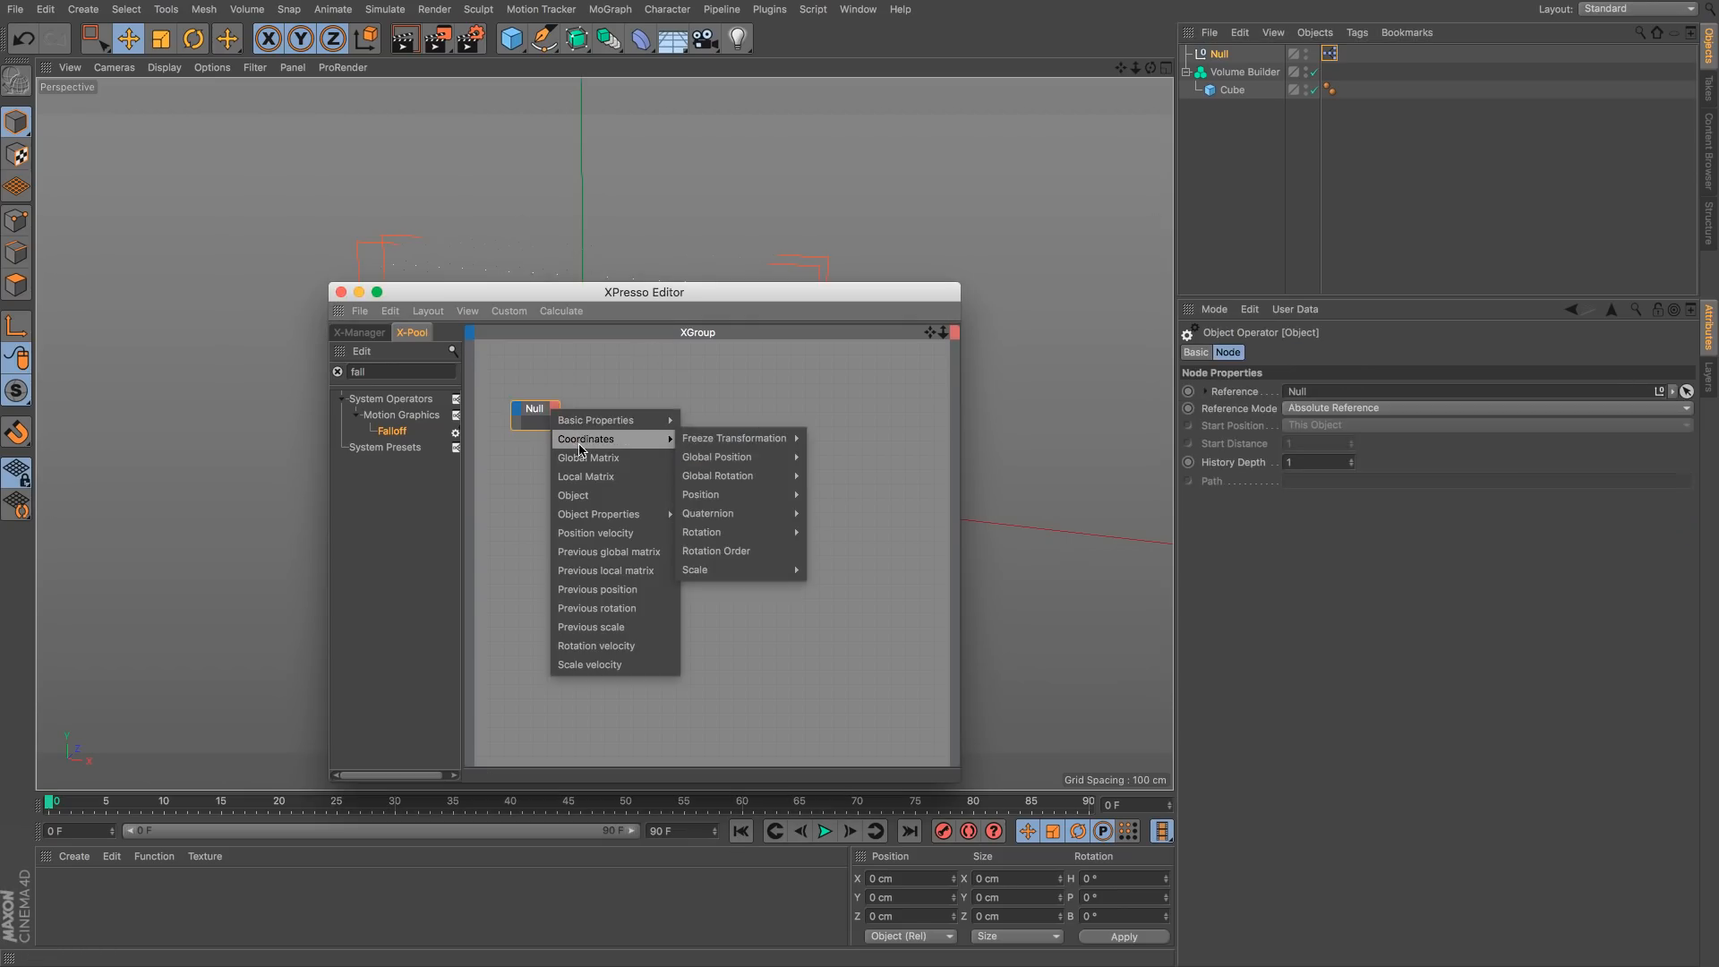
pyautogui.moveTo(744, 457)
pyautogui.click(846, 457)
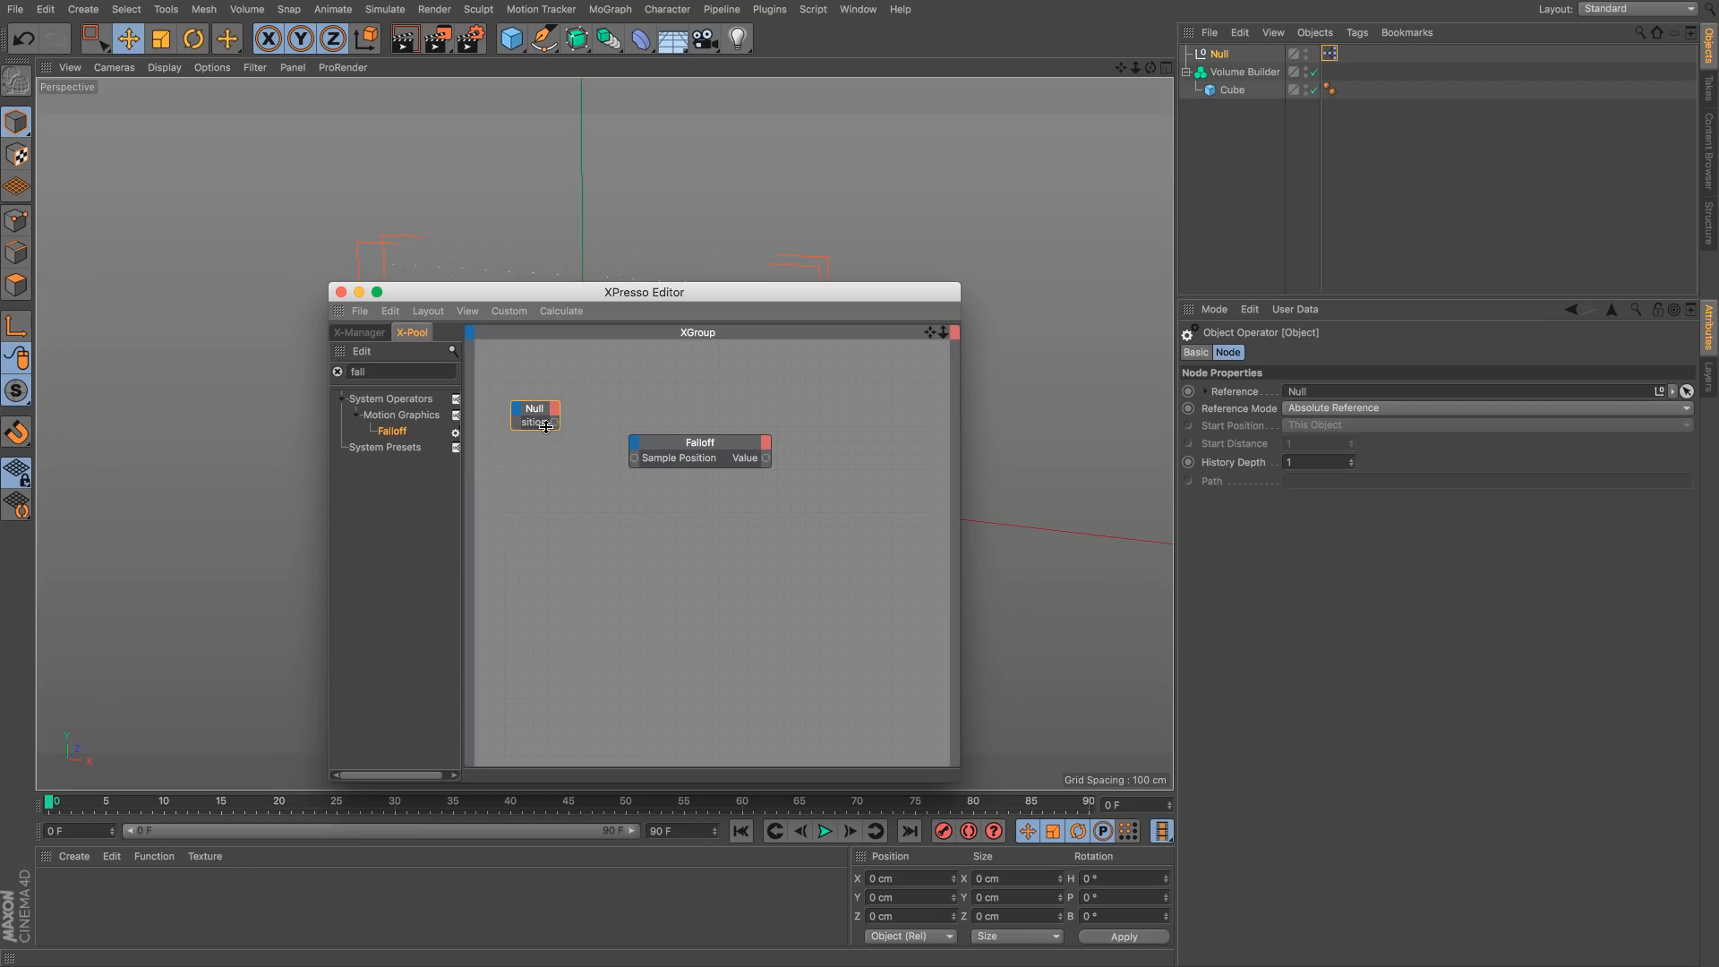
pyautogui.moveTo(546, 426); pyautogui.dragTo(632, 462)
pyautogui.moveTo(691, 292); pyautogui.dragTo(656, 487)
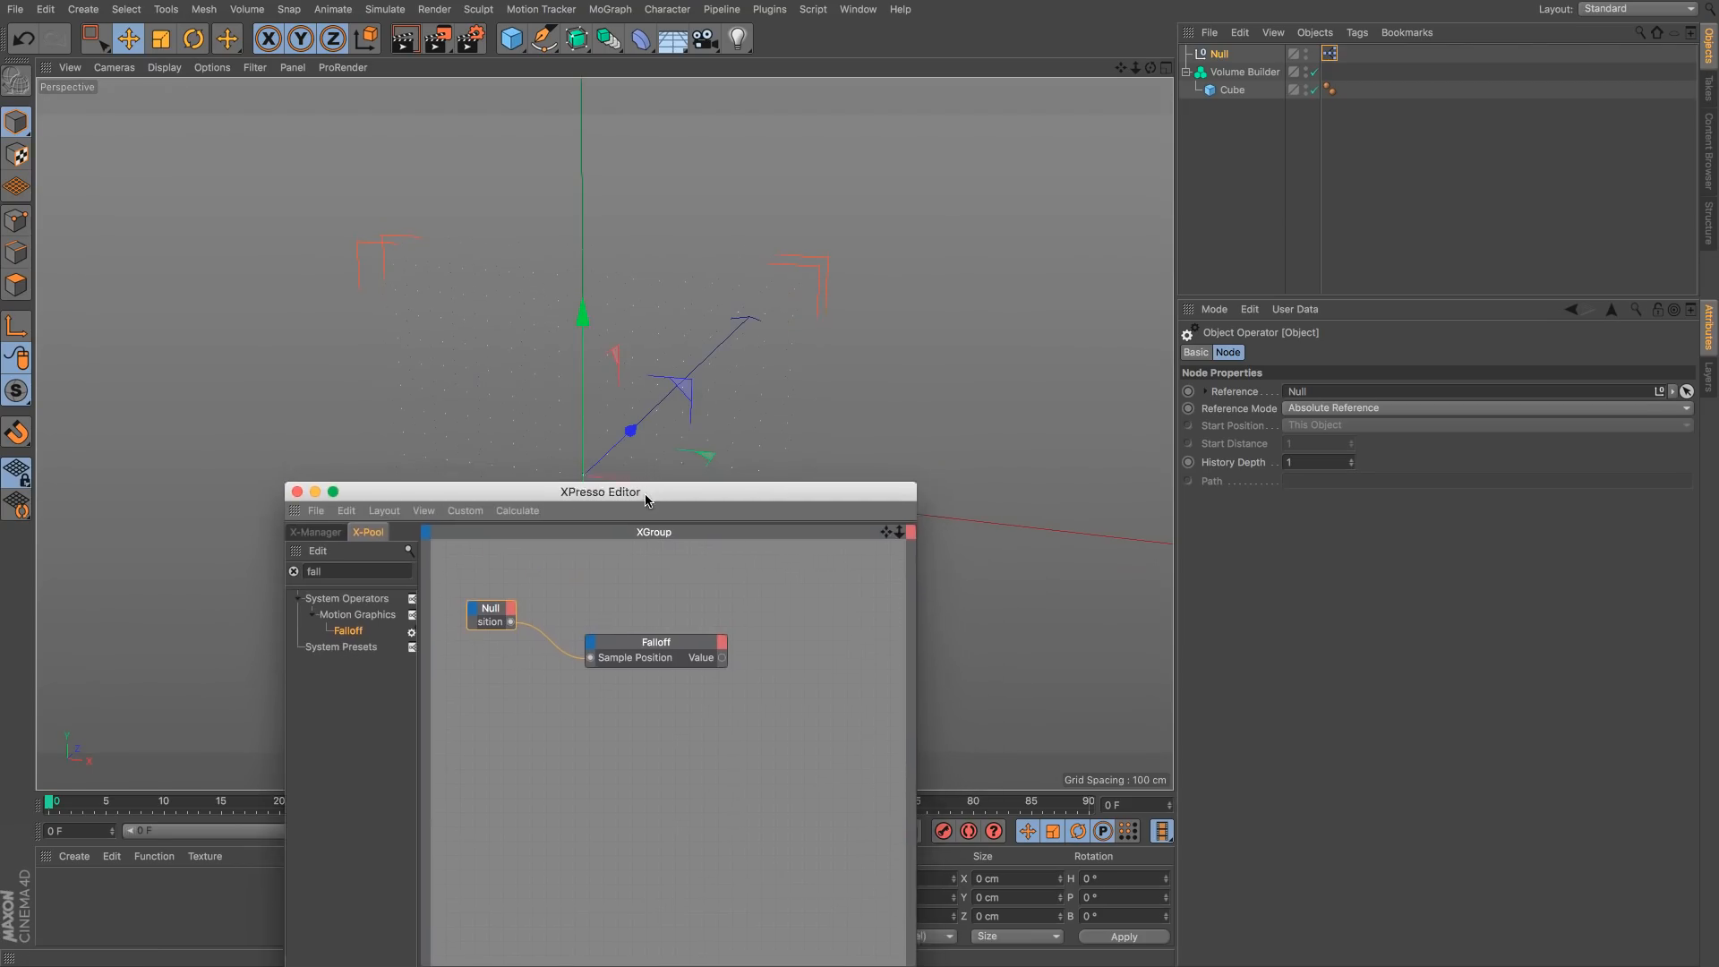
# Step: Set the null's display to Circle and move it in front of the fog slab's upper area
pyautogui.moveTo(995, 239)
pyautogui.mouseDown()
pyautogui.moveTo(879, 262)
pyautogui.moveTo(974, 219)
pyautogui.mouseUp()
pyautogui.click(1306, 391)
pyautogui.click(1284, 465)
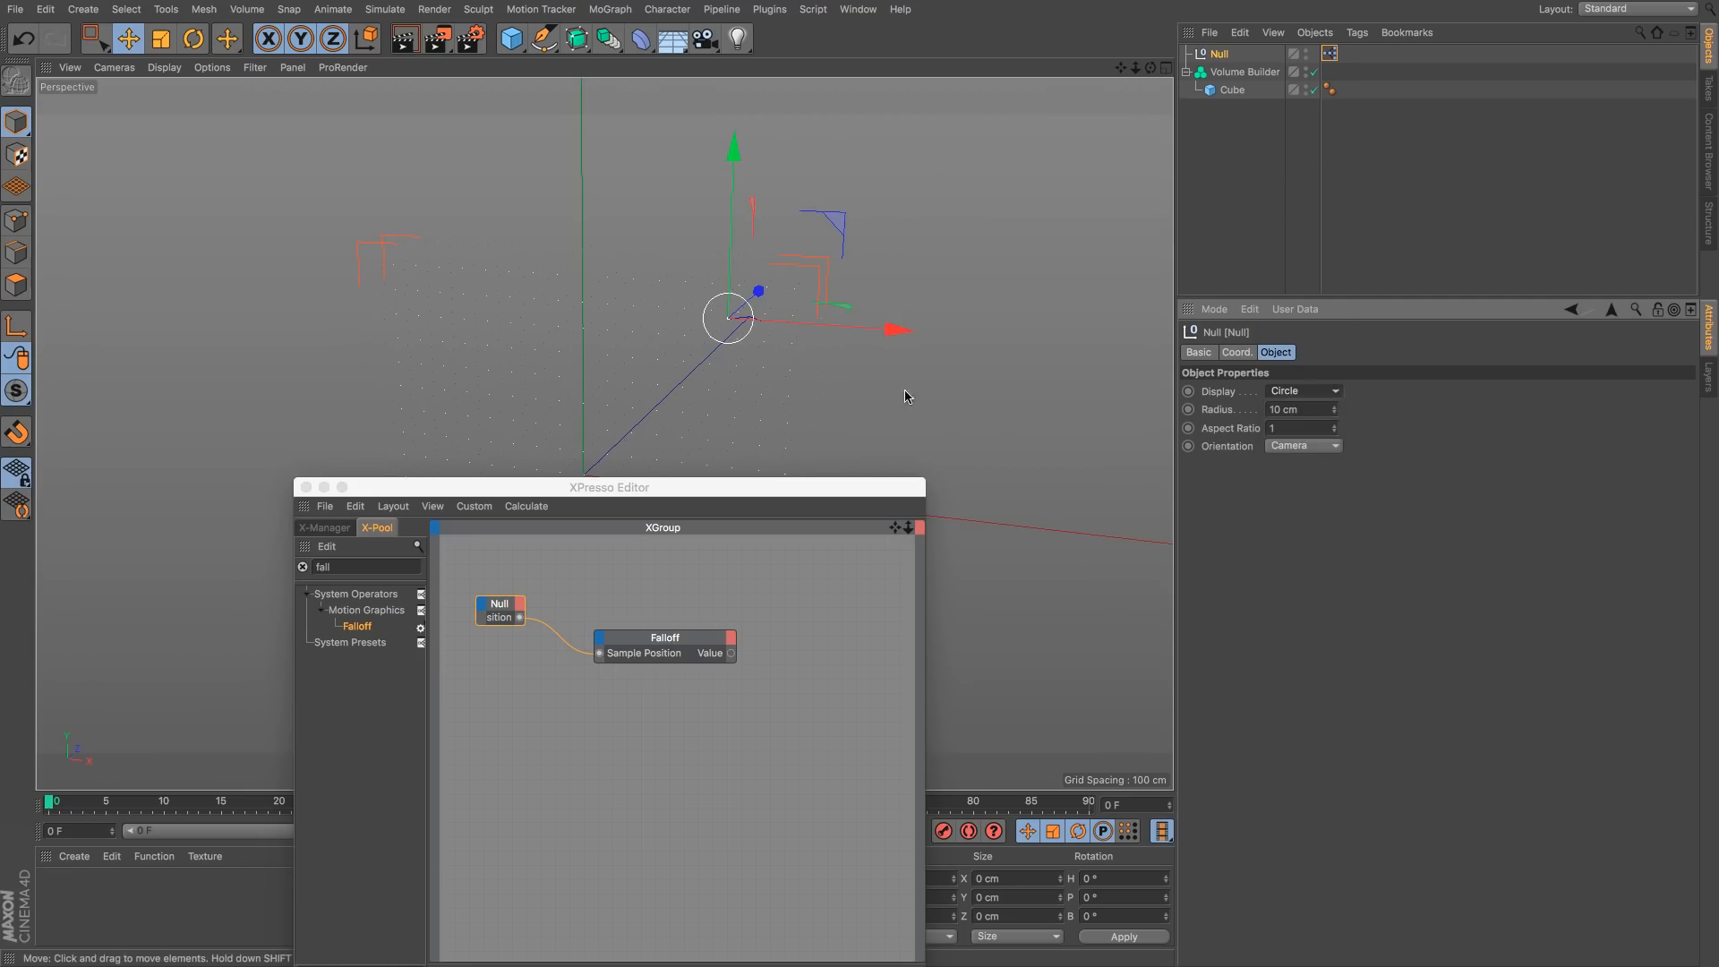
pyautogui.moveTo(905, 387)
pyautogui.mouseDown()
pyautogui.moveTo(842, 406)
pyautogui.moveTo(698, 347)
pyautogui.mouseUp()
# Step: Add a Text spline, scale it to about 171 cm wide and place it above and beside the fog volume
pyautogui.click(708, 645)
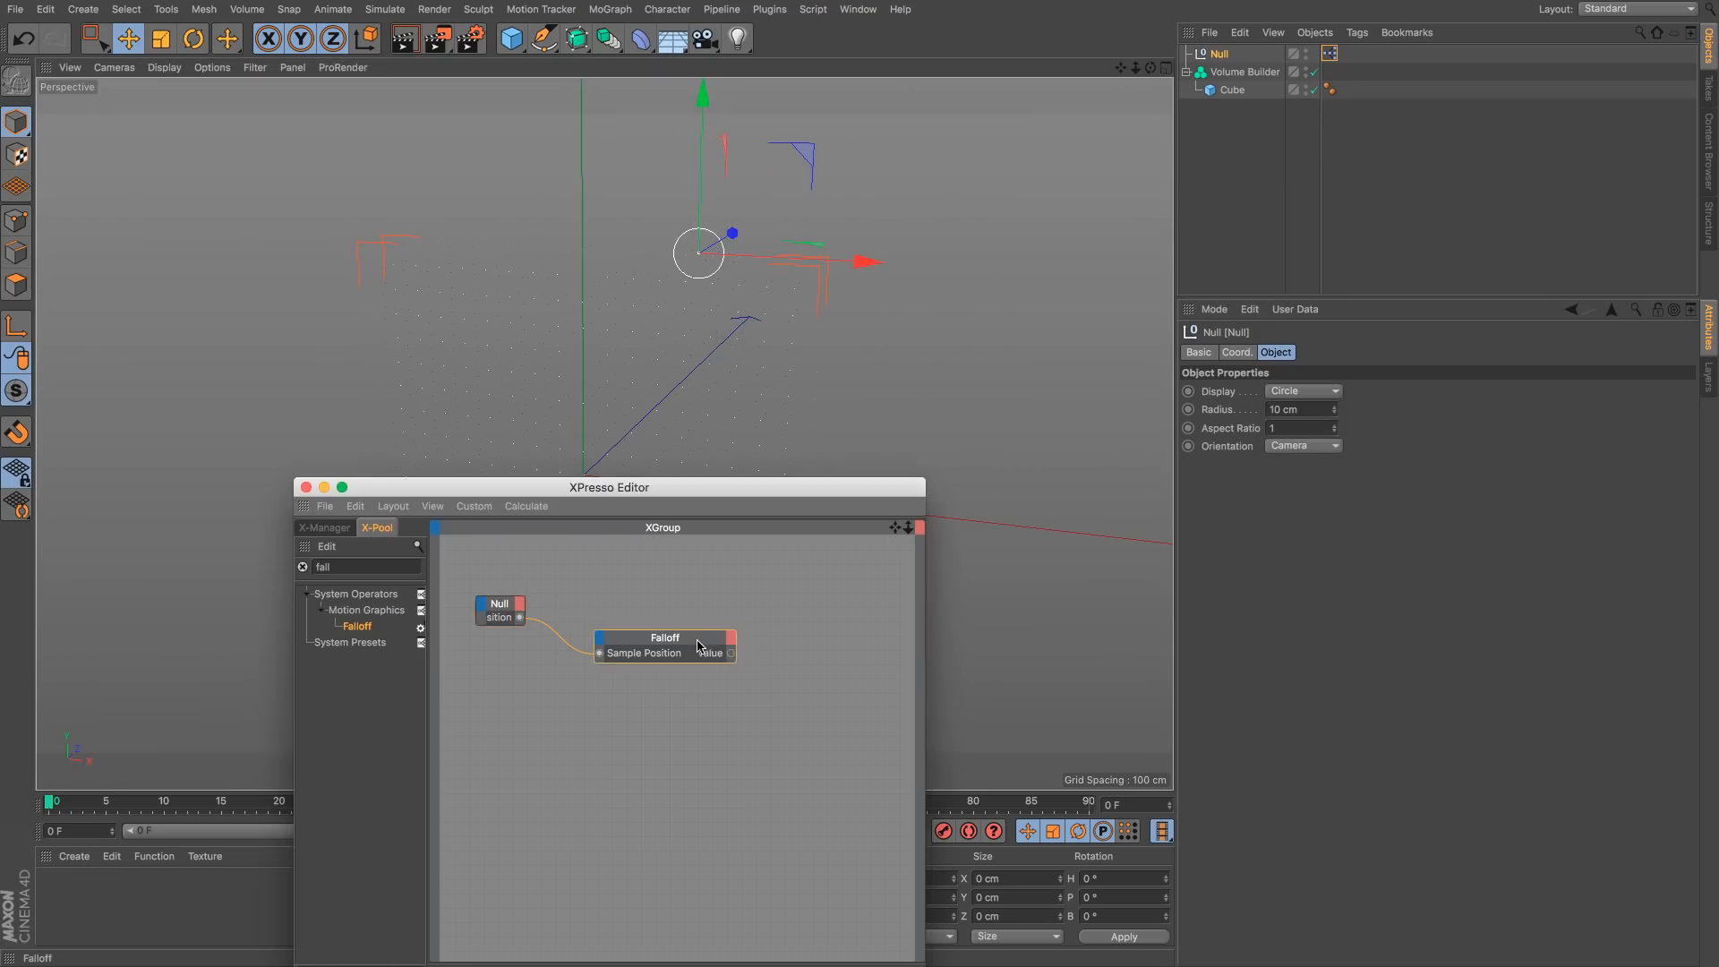
pyautogui.moveTo(707, 645); pyautogui.dragTo(690, 642)
pyautogui.click(546, 41)
pyautogui.click(844, 104)
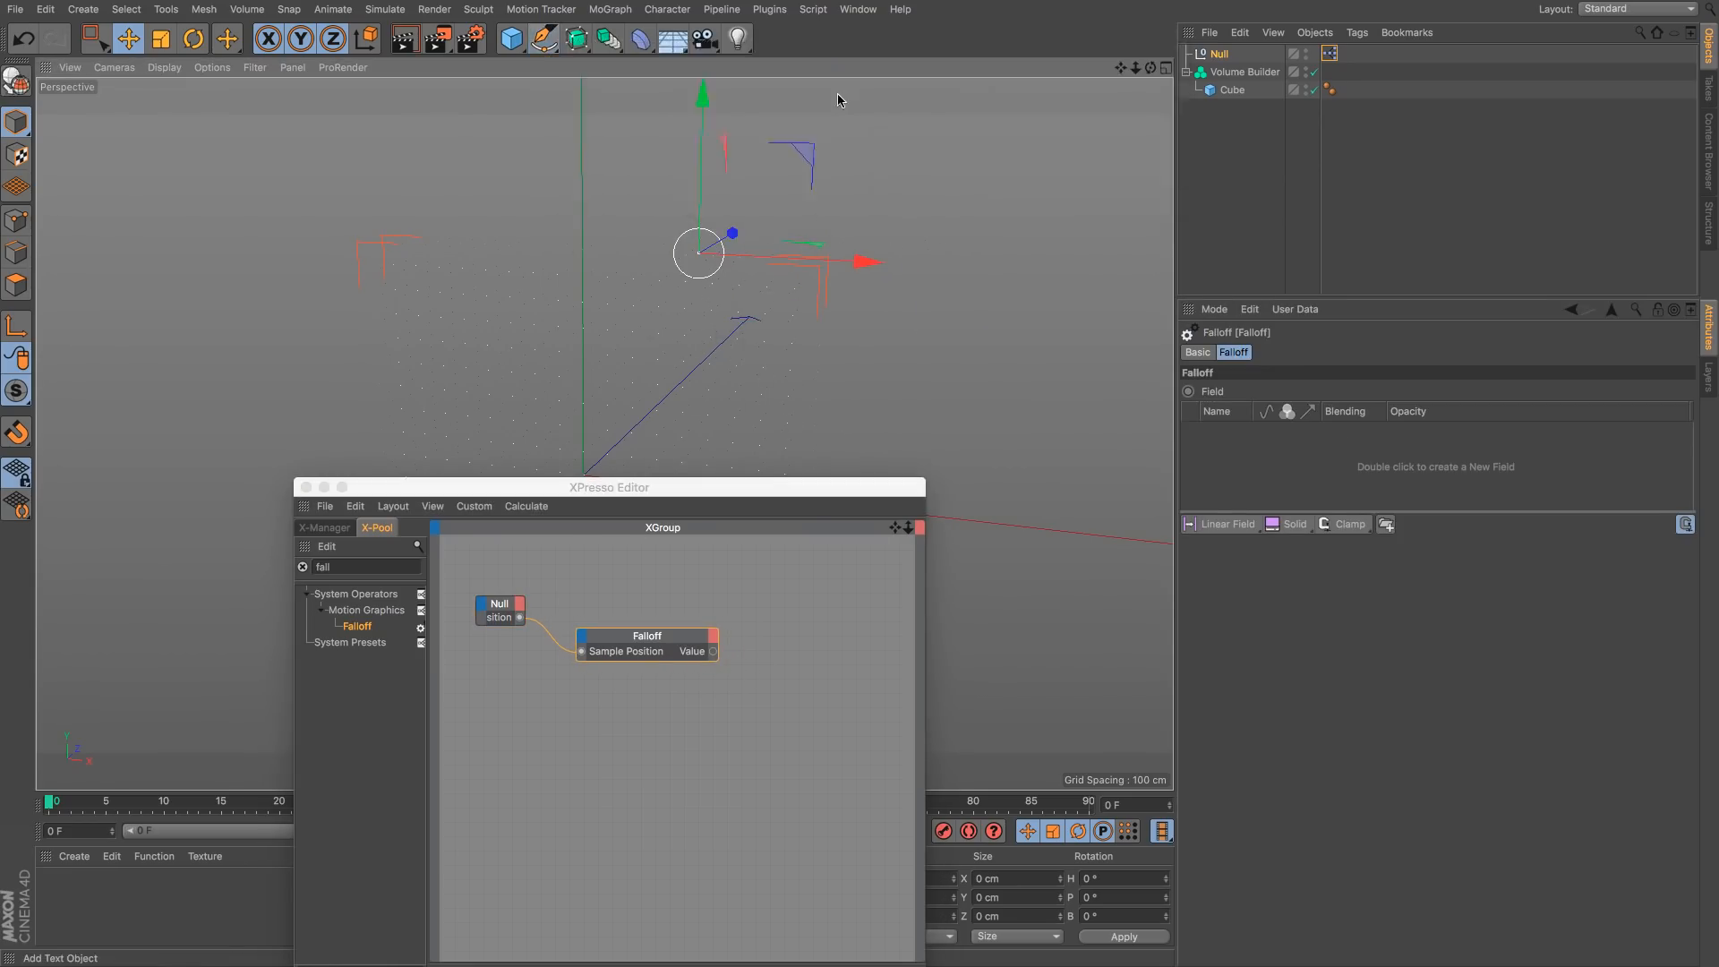
pyautogui.scroll(-5, 961, 316)
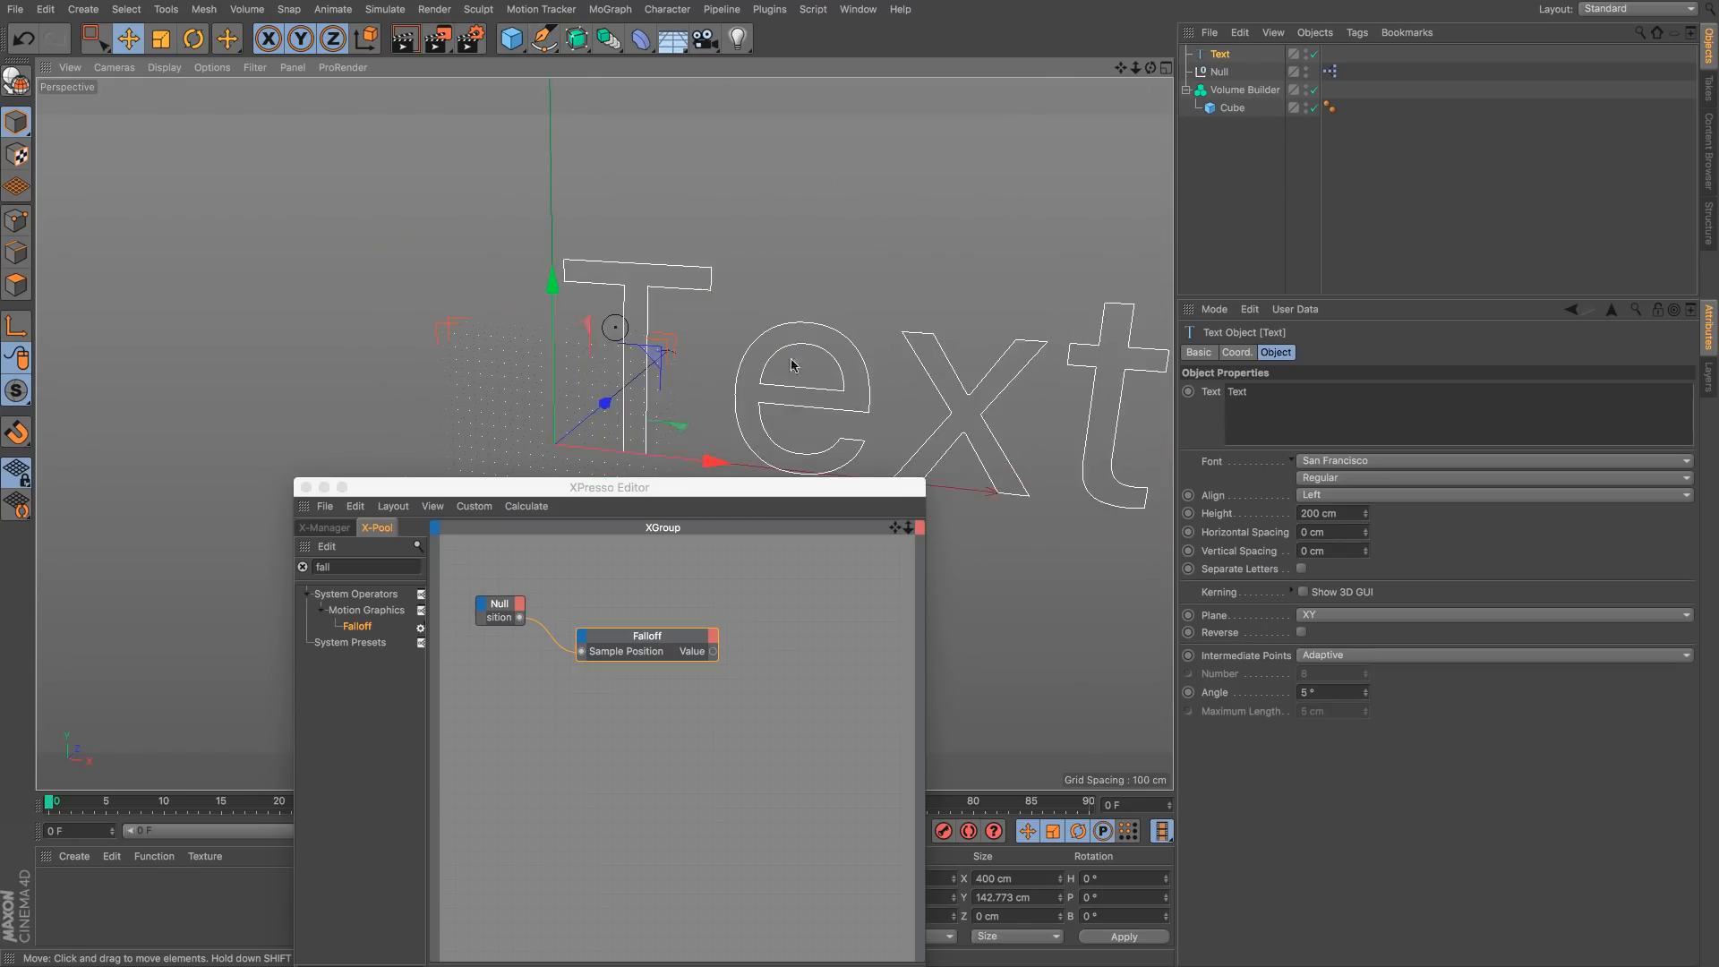
pyautogui.press('t')
pyautogui.moveTo(788, 376); pyautogui.dragTo(559, 507)
pyautogui.press('e')
pyautogui.moveTo(791, 349); pyautogui.dragTo(1072, 143)
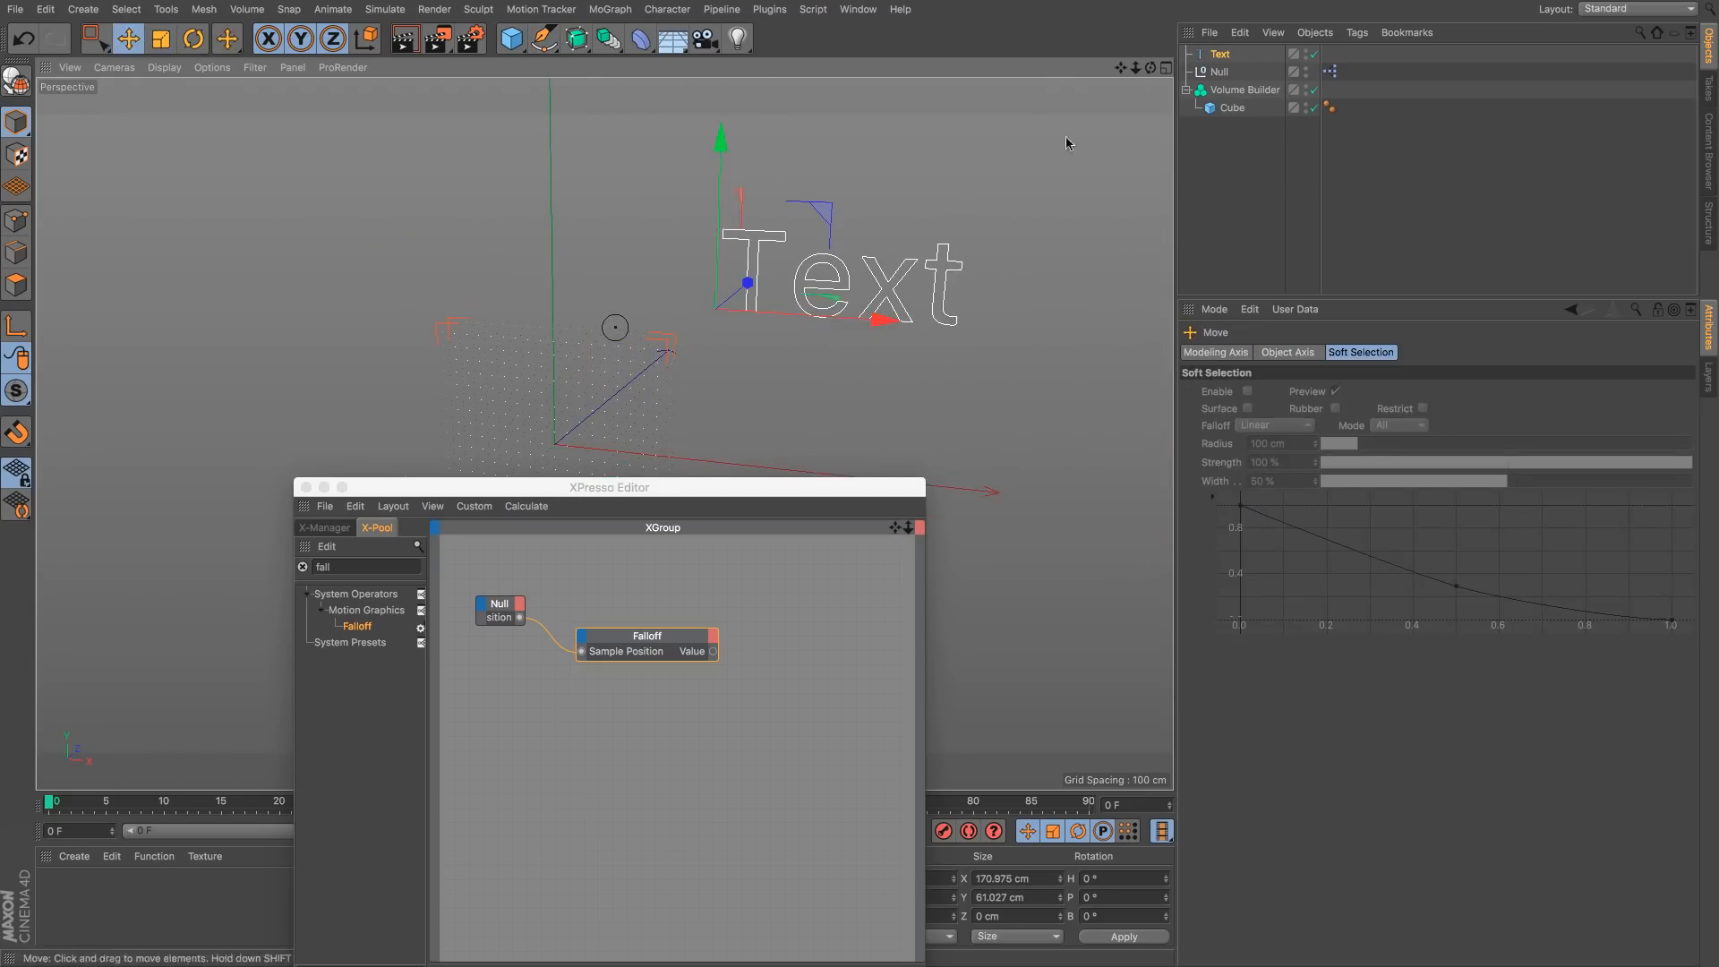
# Step: Add the Text spline to the XPresso graph and connect the Falloff node's Value output to its Text input
pyautogui.moveTo(989, 506); pyautogui.dragTo(855, 580)
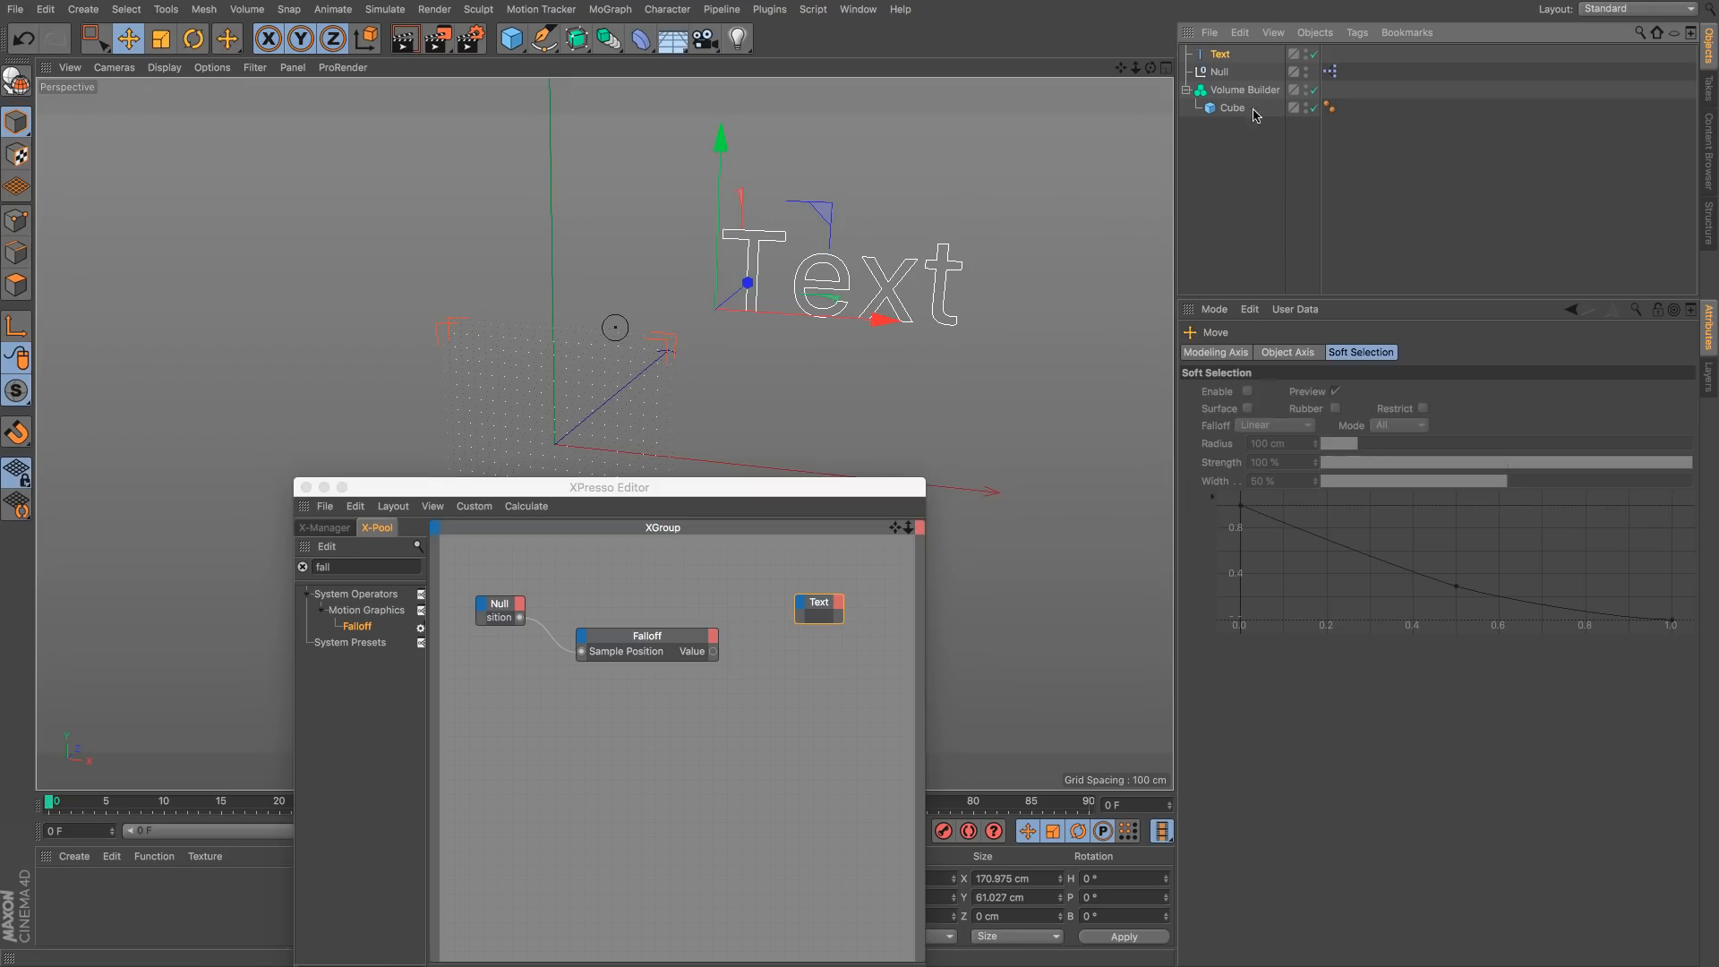
pyautogui.click(1221, 54)
pyautogui.moveTo(1210, 391); pyautogui.dragTo(714, 651)
# Step: Add the Volume Builder to the Falloff node's field list
pyautogui.click(647, 637)
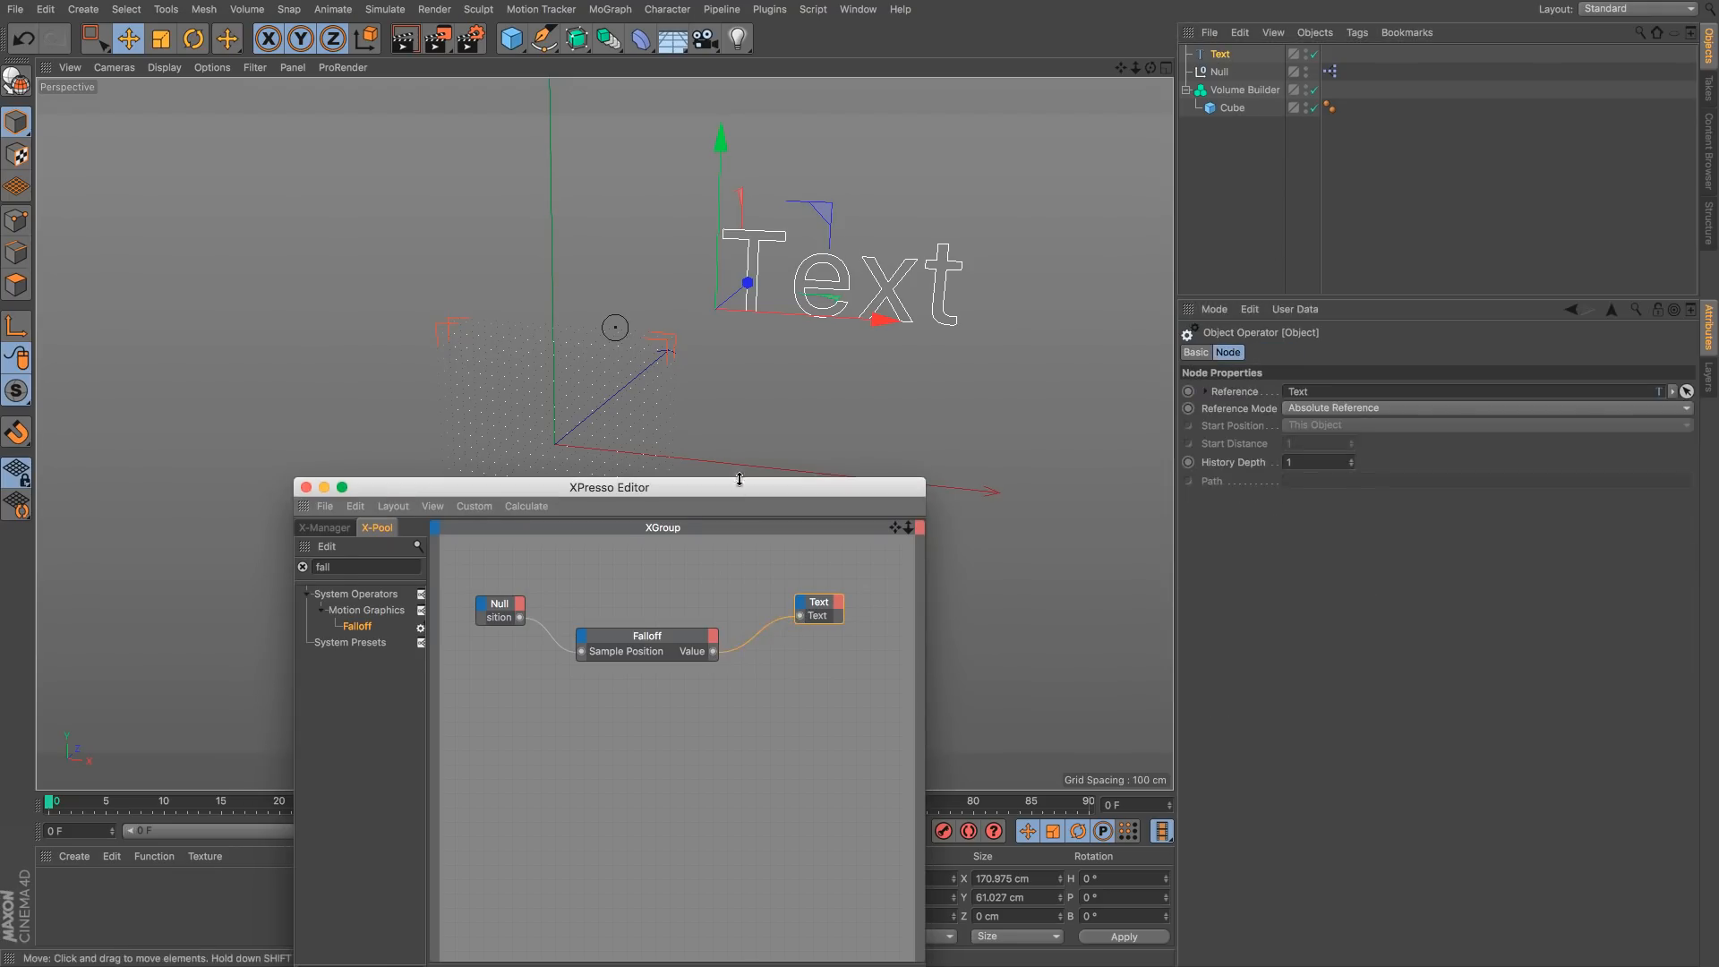
pyautogui.moveTo(740, 487); pyautogui.dragTo(724, 506)
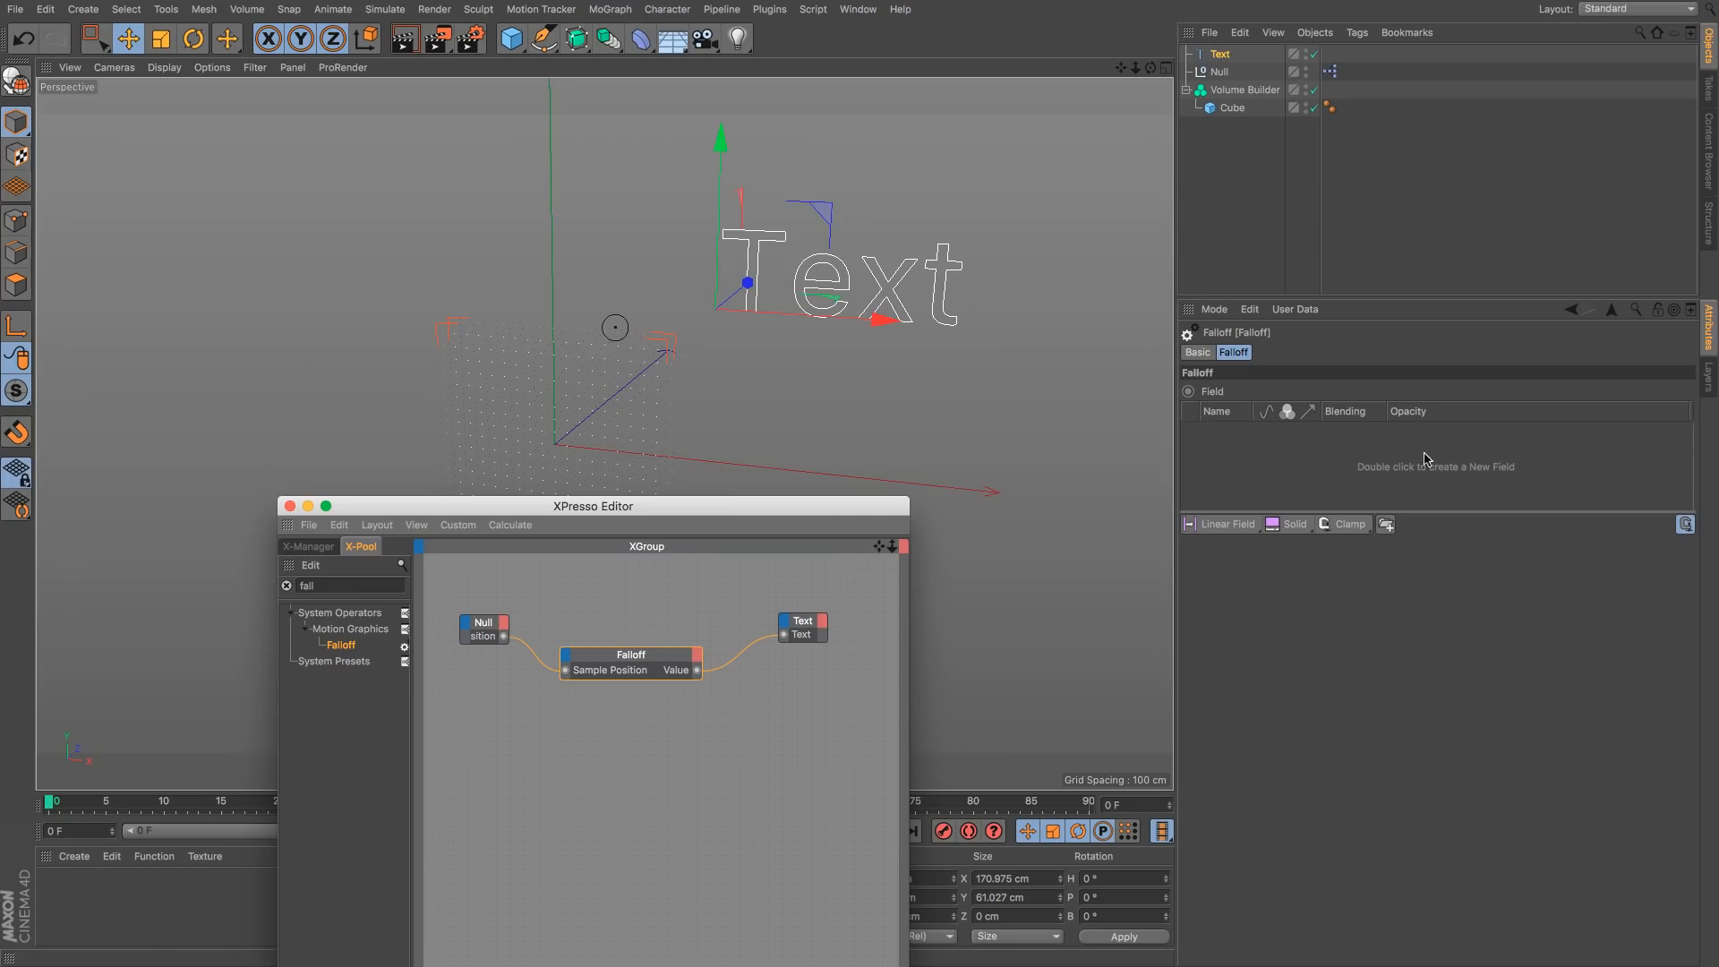
pyautogui.click(1667, 519)
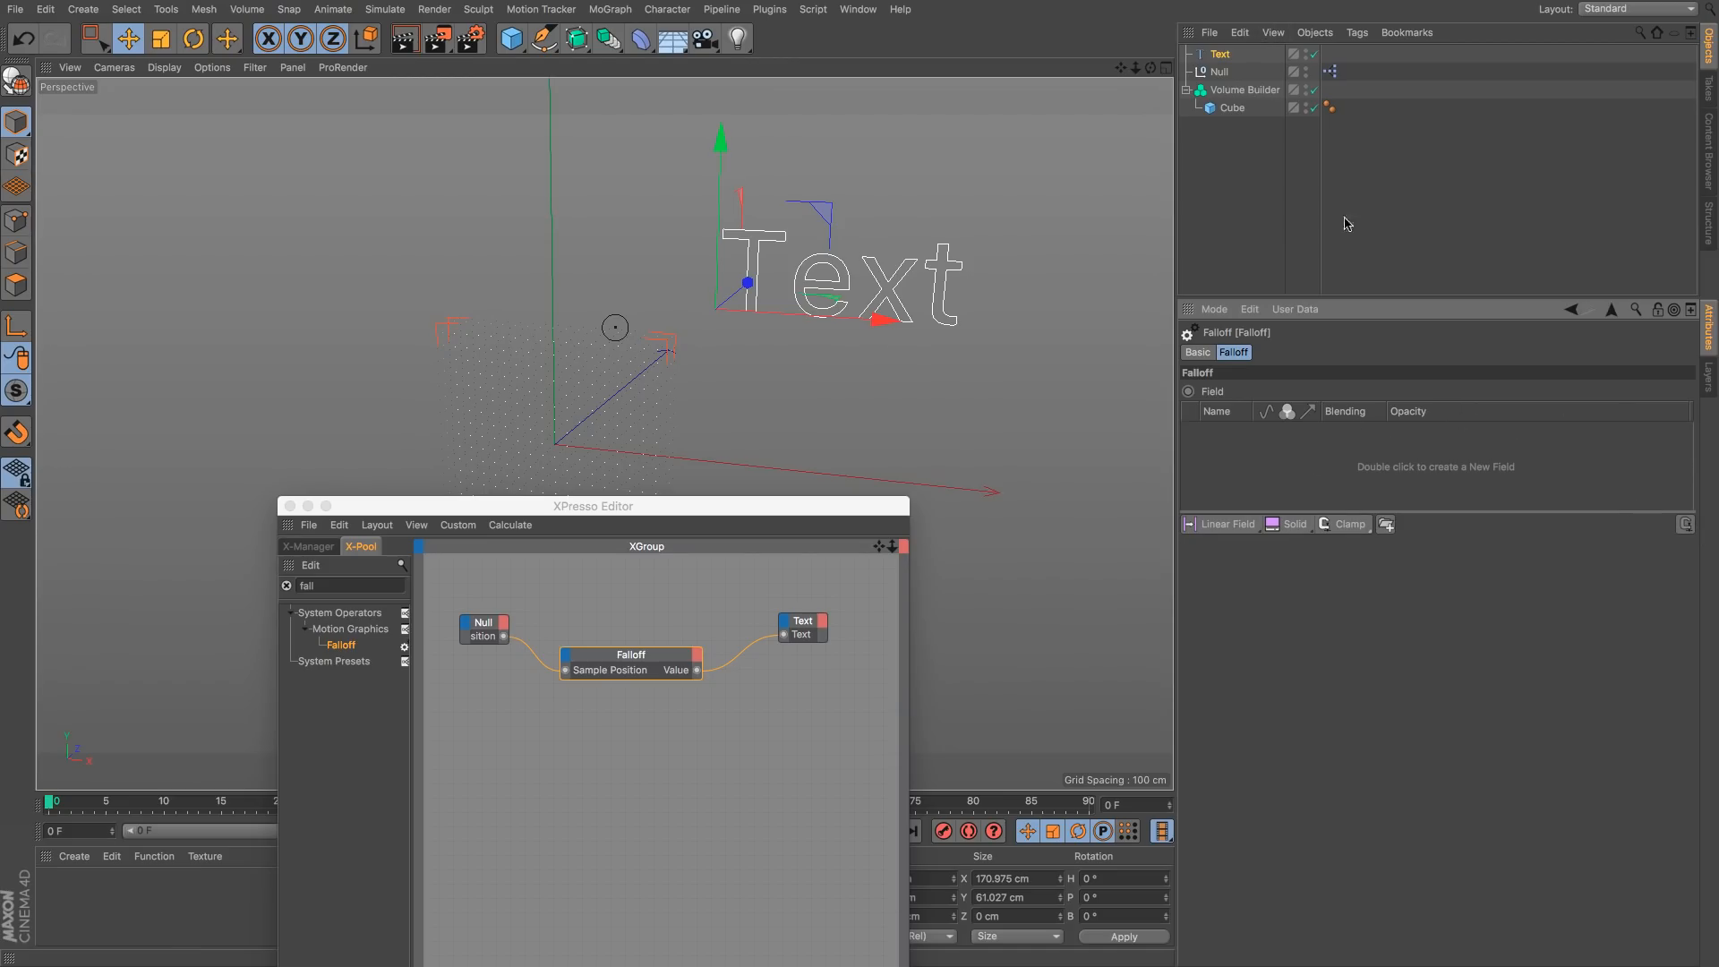
pyautogui.moveTo(1244, 90); pyautogui.dragTo(1298, 466)
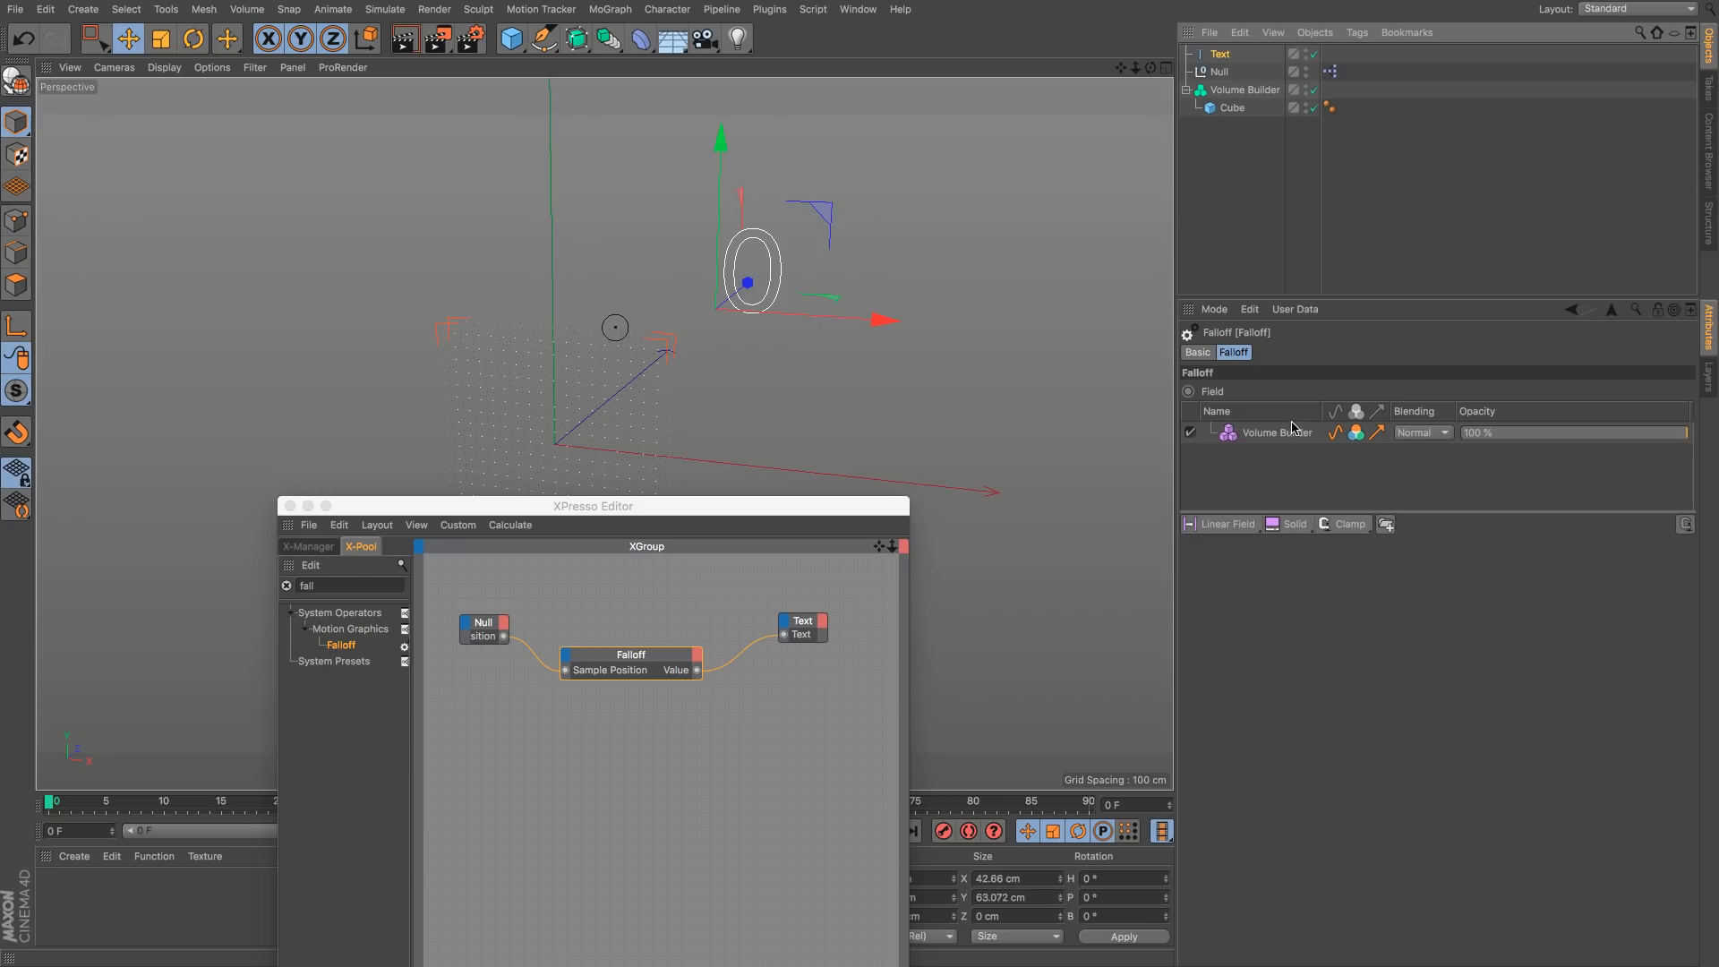
pyautogui.click(1292, 428)
# Step: Enlarge the cube along Z to make the fog volume about 140 cm deep, enclosing the null
pyautogui.click(615, 328)
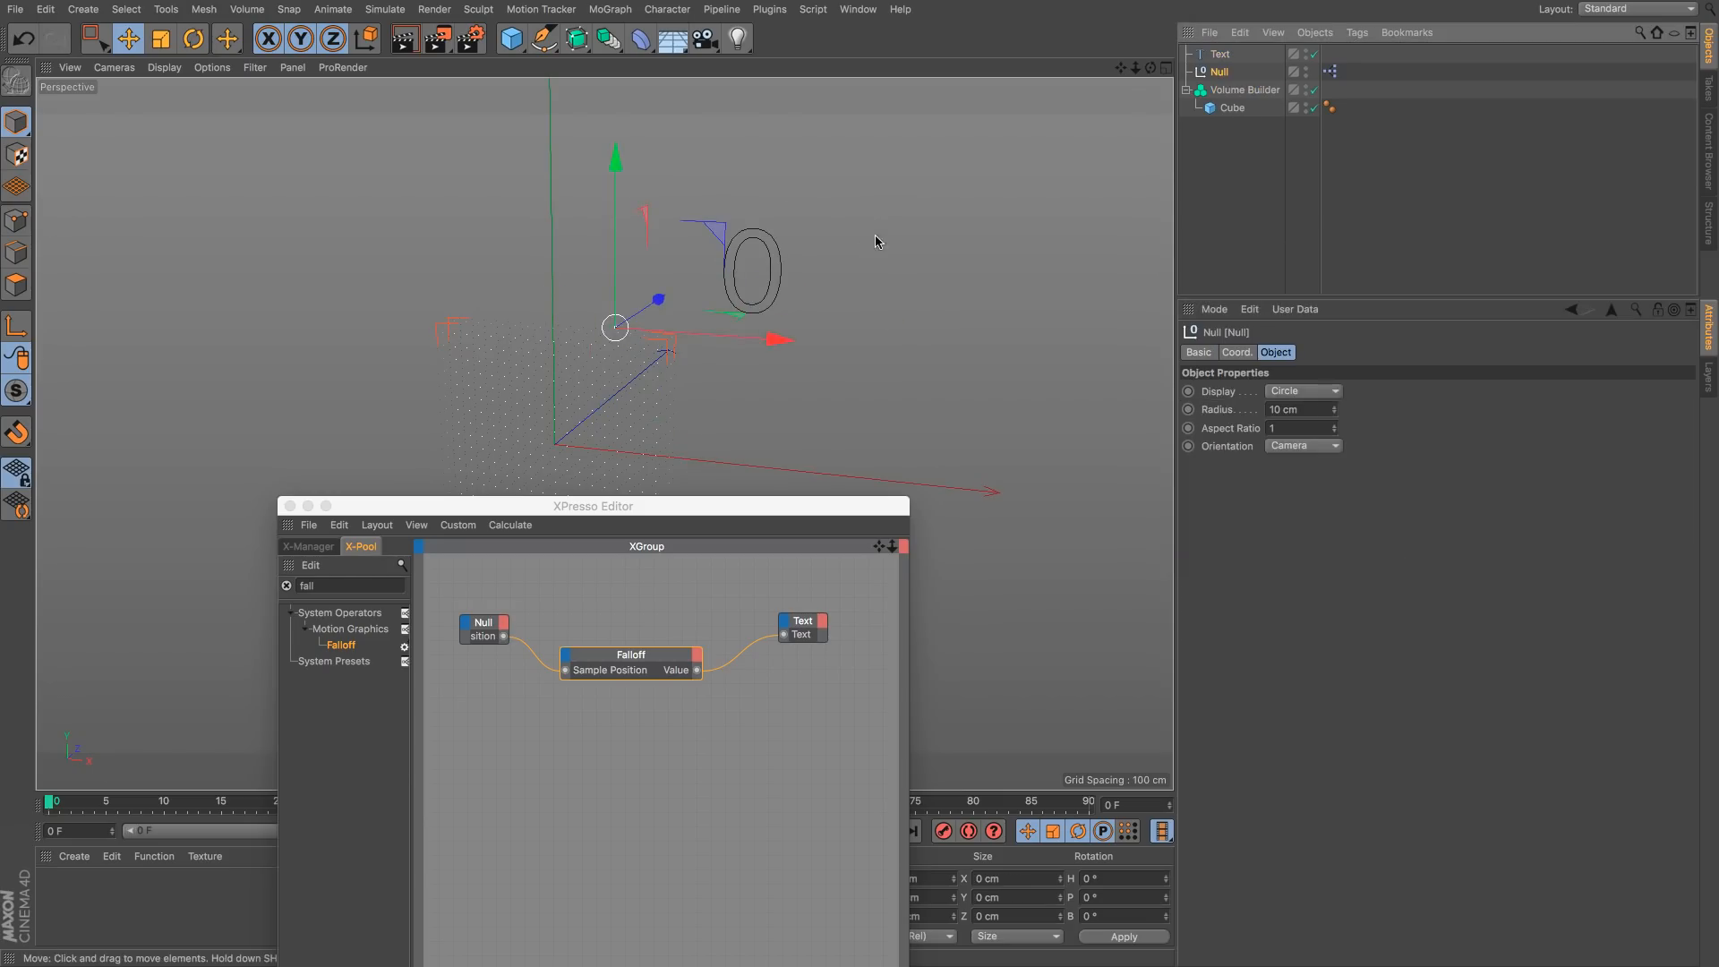
pyautogui.keyDown('alt'); pyautogui.moveTo(633, 373); pyautogui.dragTo(846, 380); pyautogui.keyUp('alt')
pyautogui.moveTo(793, 507); pyautogui.dragTo(606, 552)
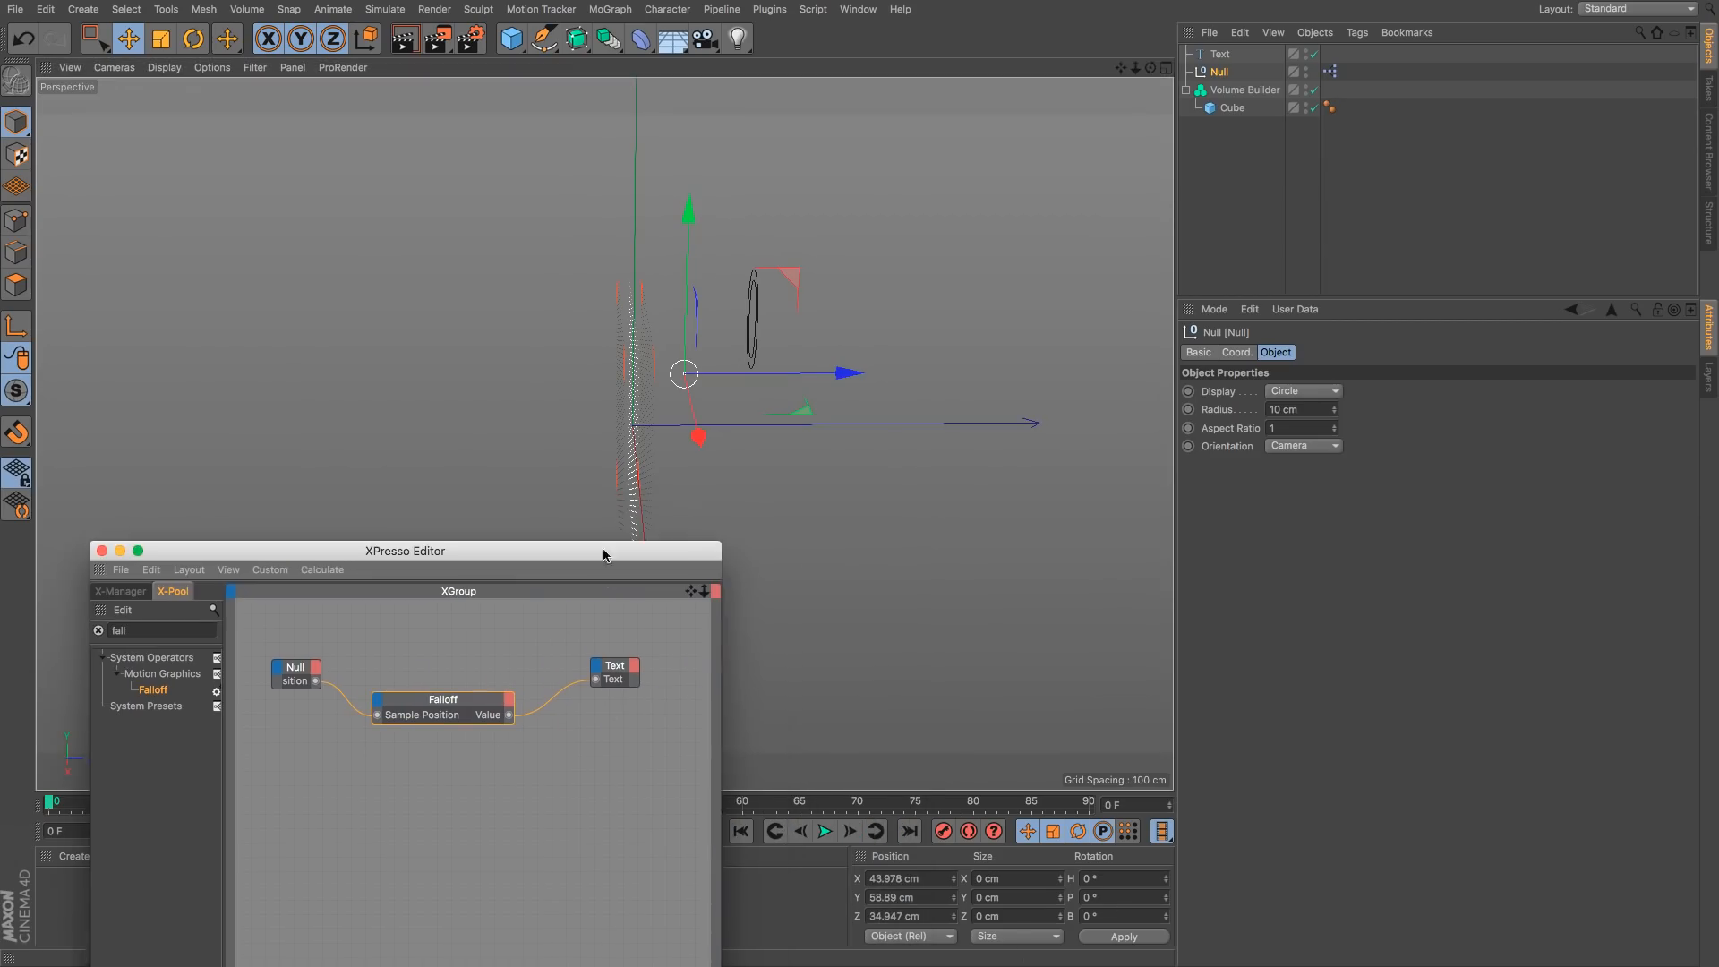
pyautogui.click(637, 430)
pyautogui.moveTo(654, 430); pyautogui.dragTo(729, 425)
# Step: Move the null deeper into the fog, to about X 17, Y 43, Z 14 cm, to sample its density
pyautogui.click(1219, 71)
pyautogui.keyDown('alt'); pyautogui.moveTo(591, 421); pyautogui.dragTo(629, 427); pyautogui.keyUp('alt')
pyautogui.keyDown('alt'); pyautogui.moveTo(629, 427); pyautogui.dragTo(802, 357, button='middle'); pyautogui.keyUp('alt')
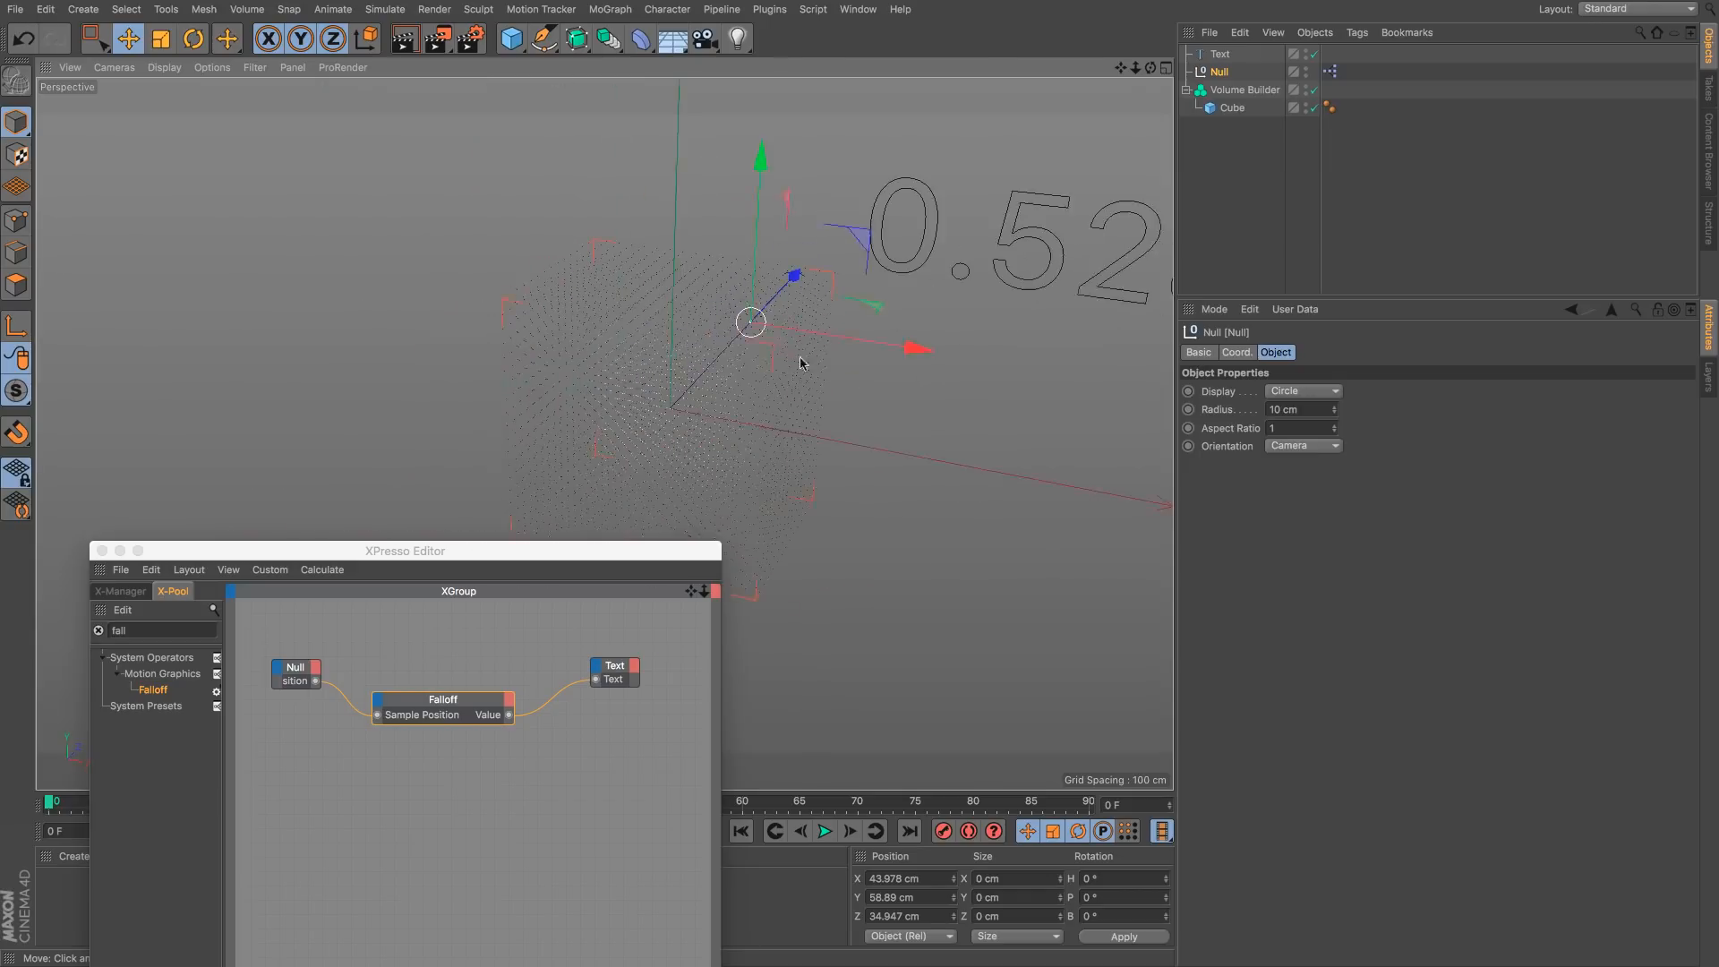
pyautogui.moveTo(802, 357); pyautogui.dragTo(687, 370)
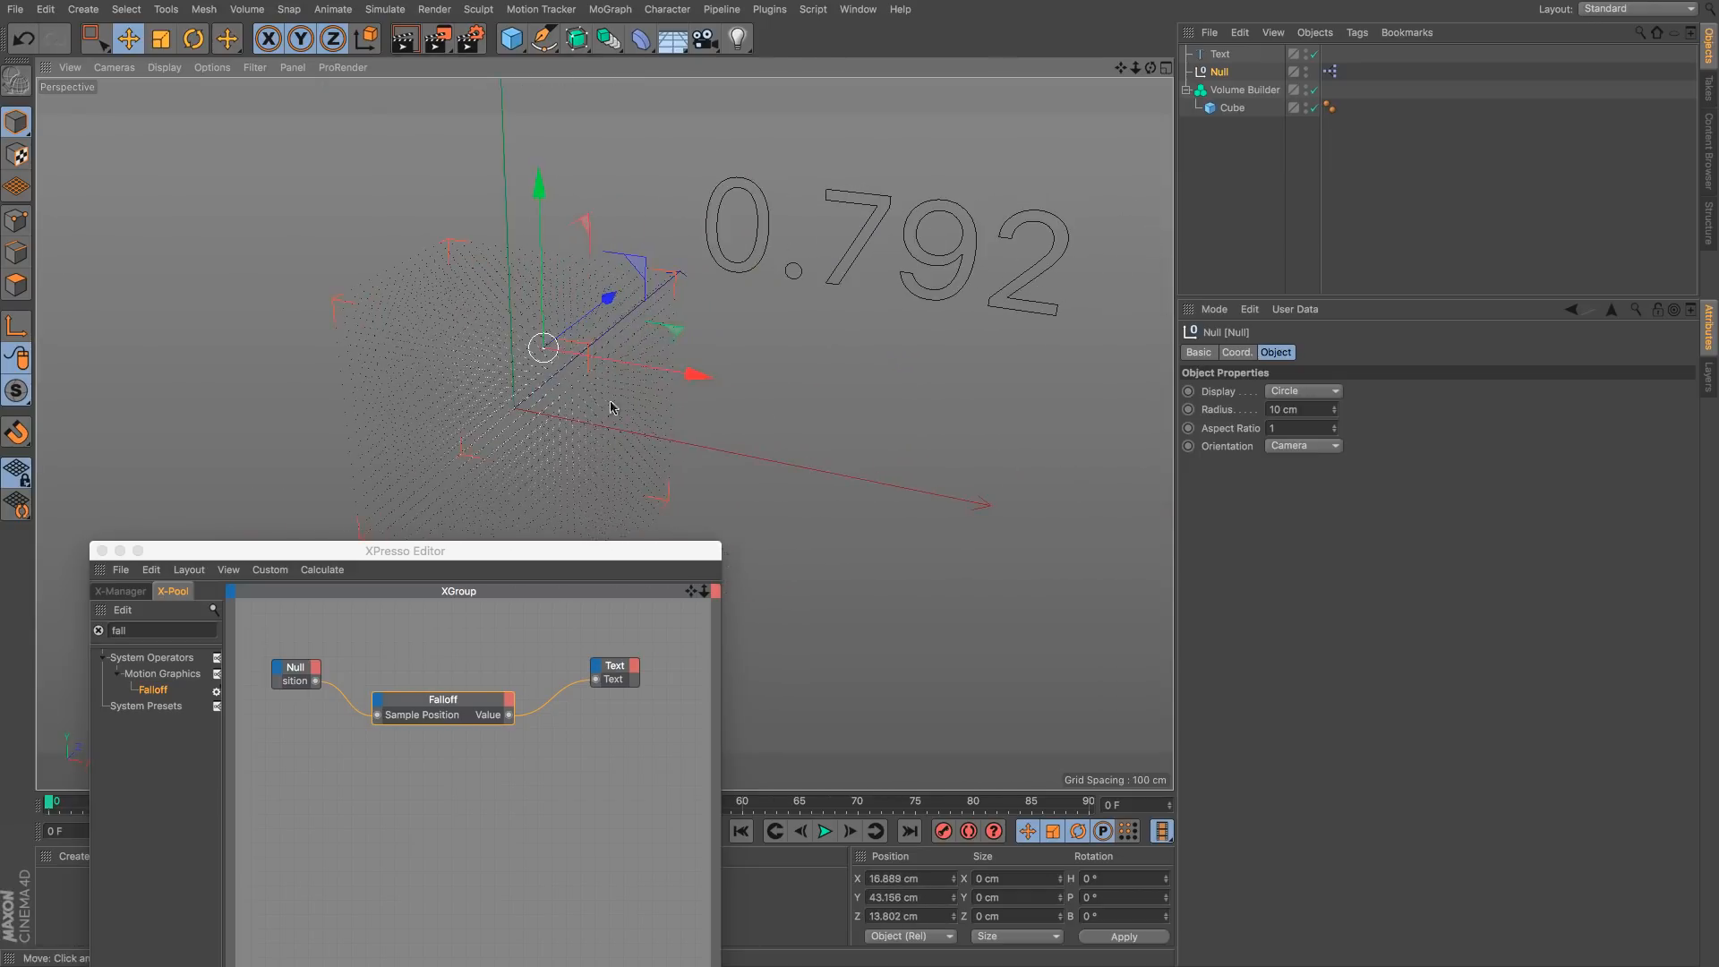
# Step: Rename the null as probe and move it closer to the fog's centre
pyautogui.doubleClick(1222, 71)
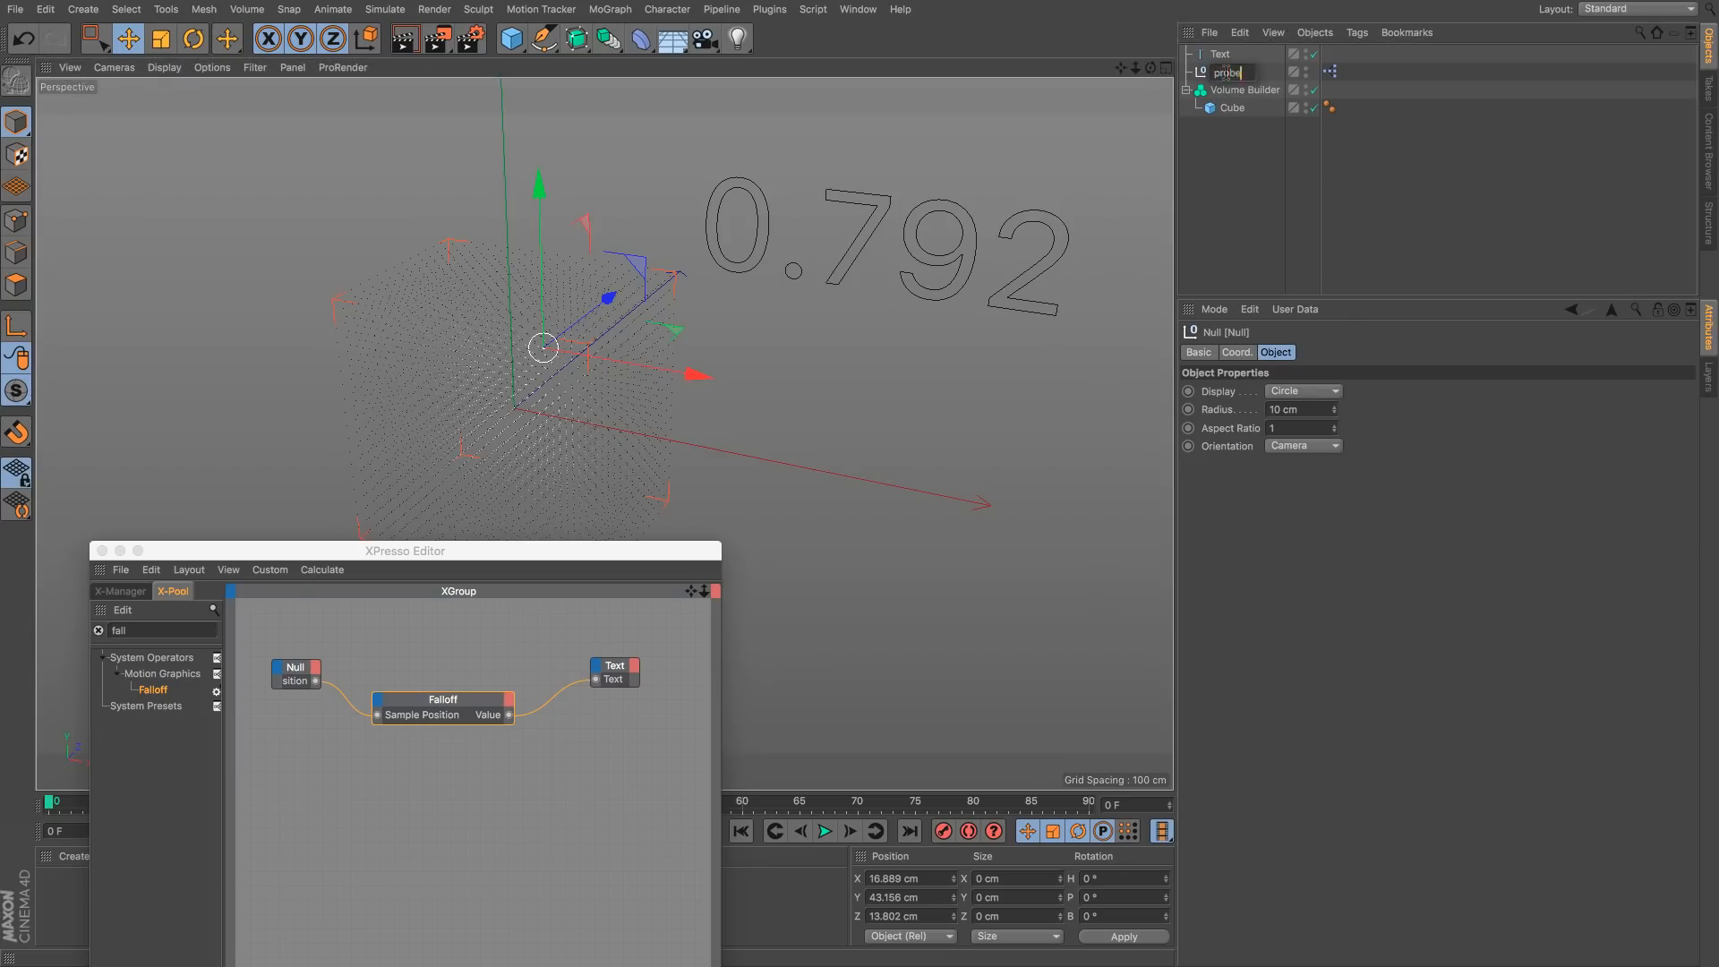
pyautogui.press('Return')
pyautogui.moveTo(683, 326); pyautogui.dragTo(746, 463)
# Step: Set the Volume Builder's volume type to Signed Distance Field
pyautogui.click(1244, 90)
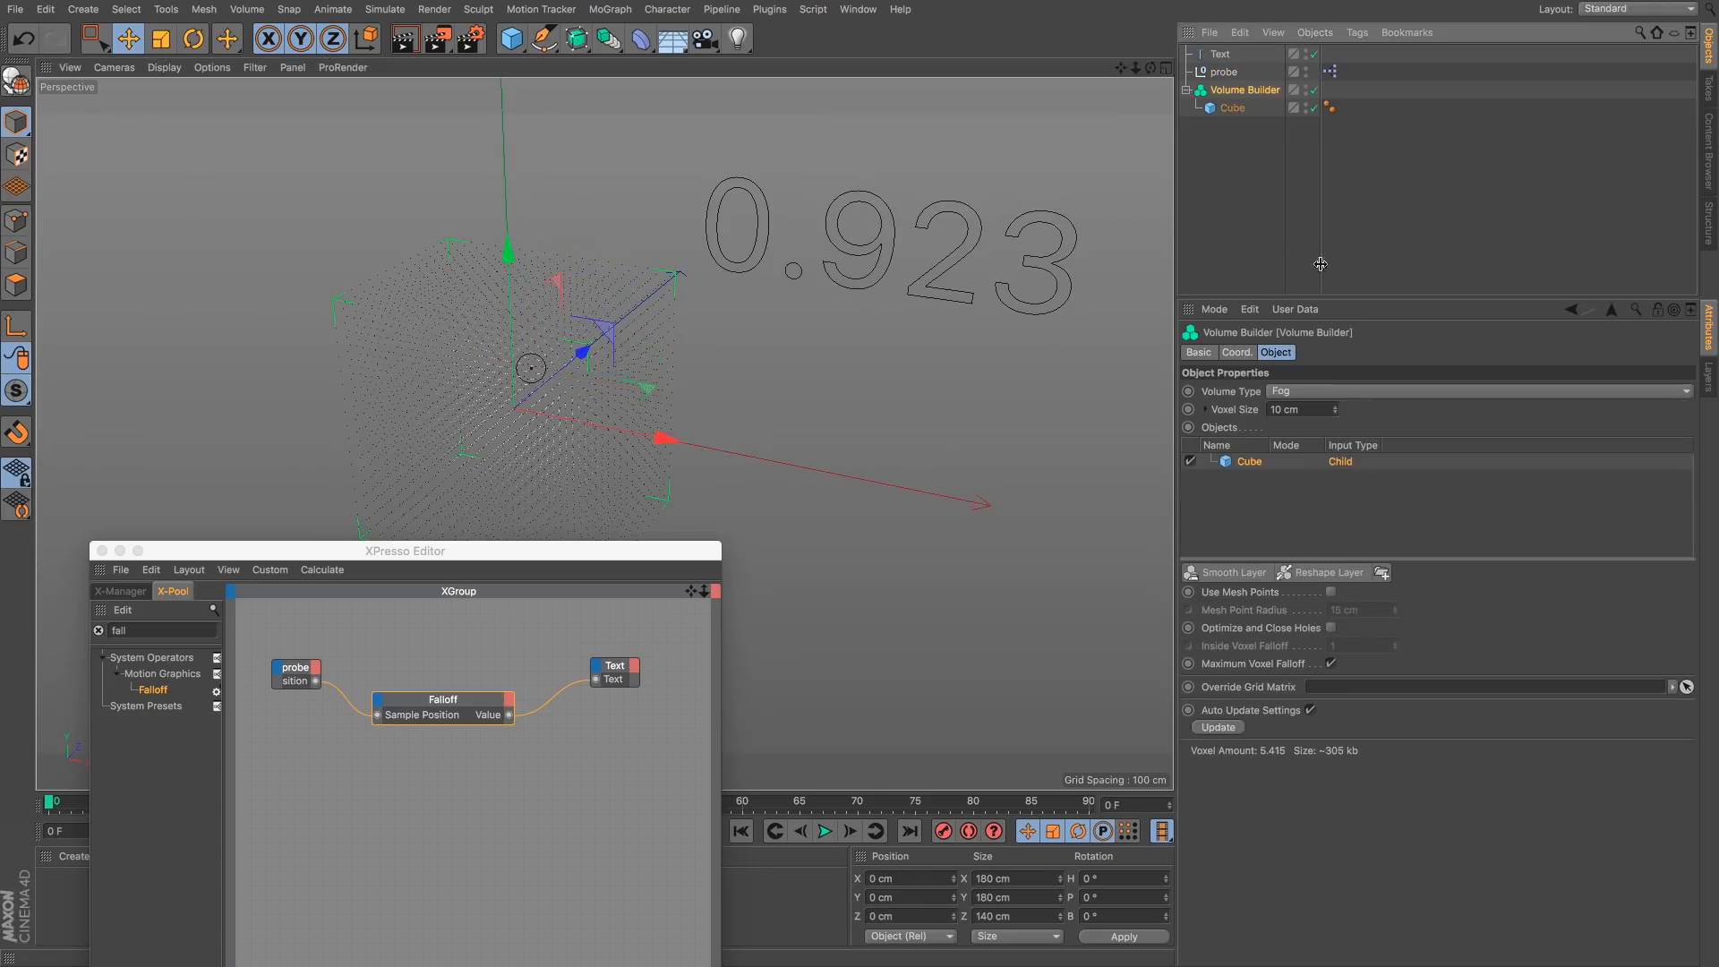
pyautogui.click(1302, 391)
pyautogui.click(1302, 427)
pyautogui.scroll(3, 907, 348)
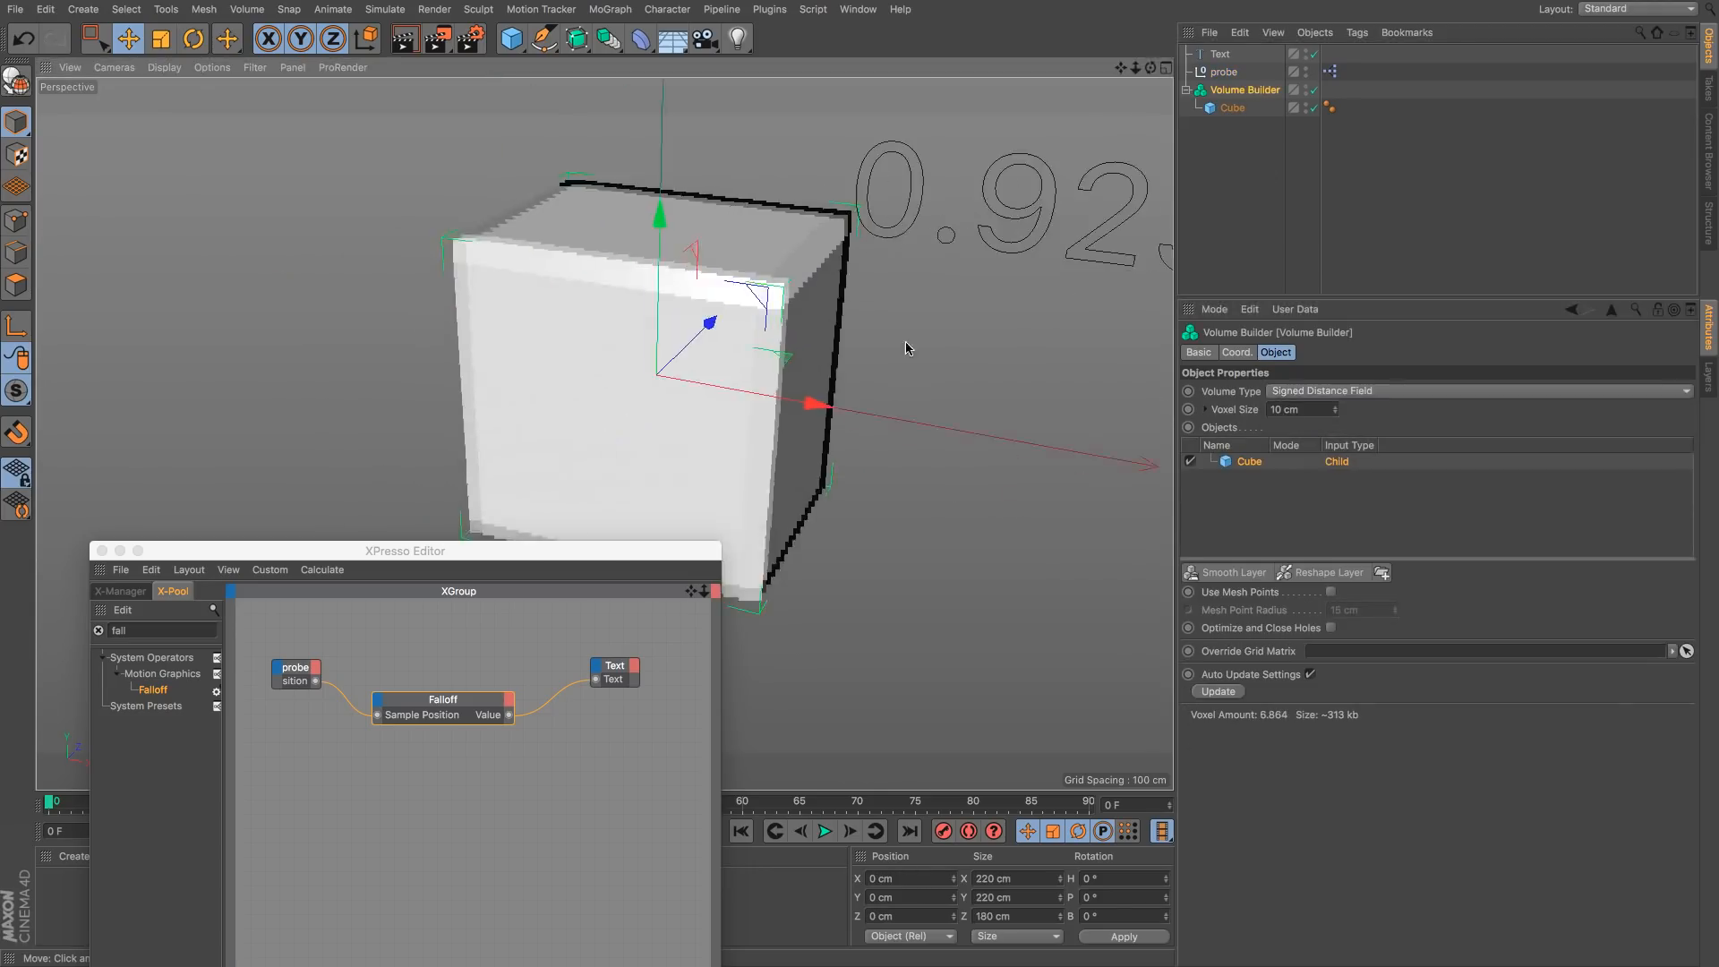
# Step: Move the probe near the volume's upper corner, to about X 76, Y 79, Z 44 cm
pyautogui.scroll(-1, 906, 349)
pyautogui.click(1224, 72)
pyautogui.moveTo(924, 387); pyautogui.dragTo(1021, 315)
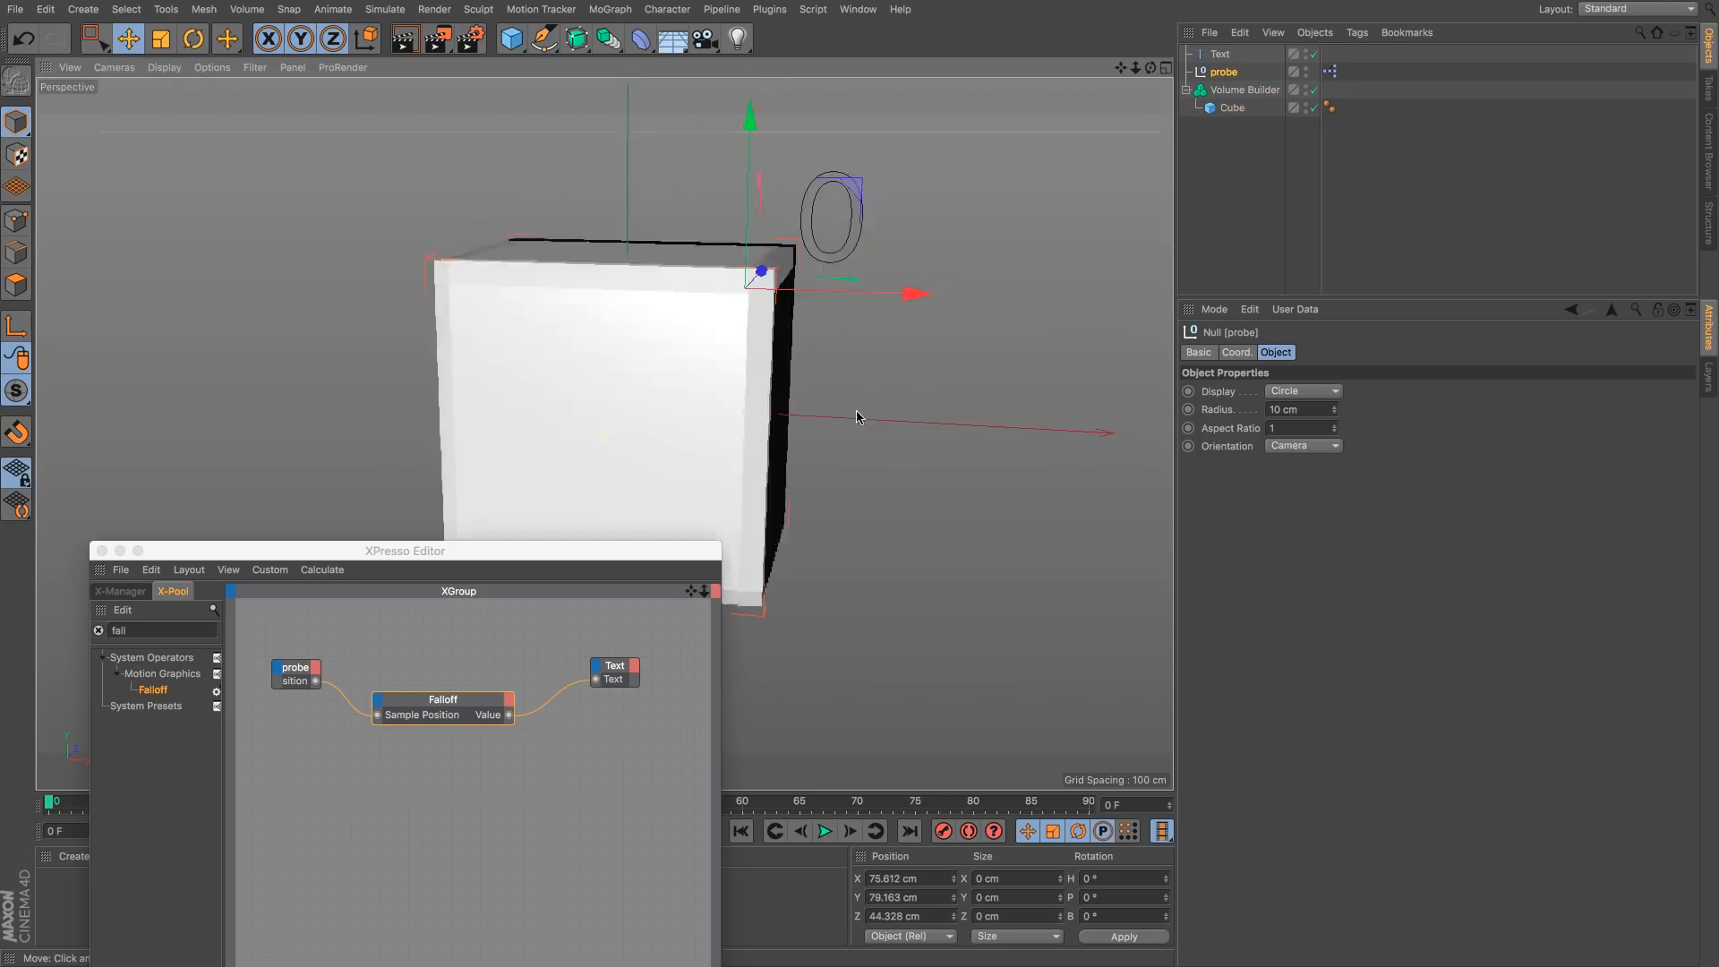
# Step: Set the Volume Builder's voxel size to 2 cm and its interior and exterior voxel ranges to 10
pyautogui.click(1225, 90)
pyautogui.click(1254, 461)
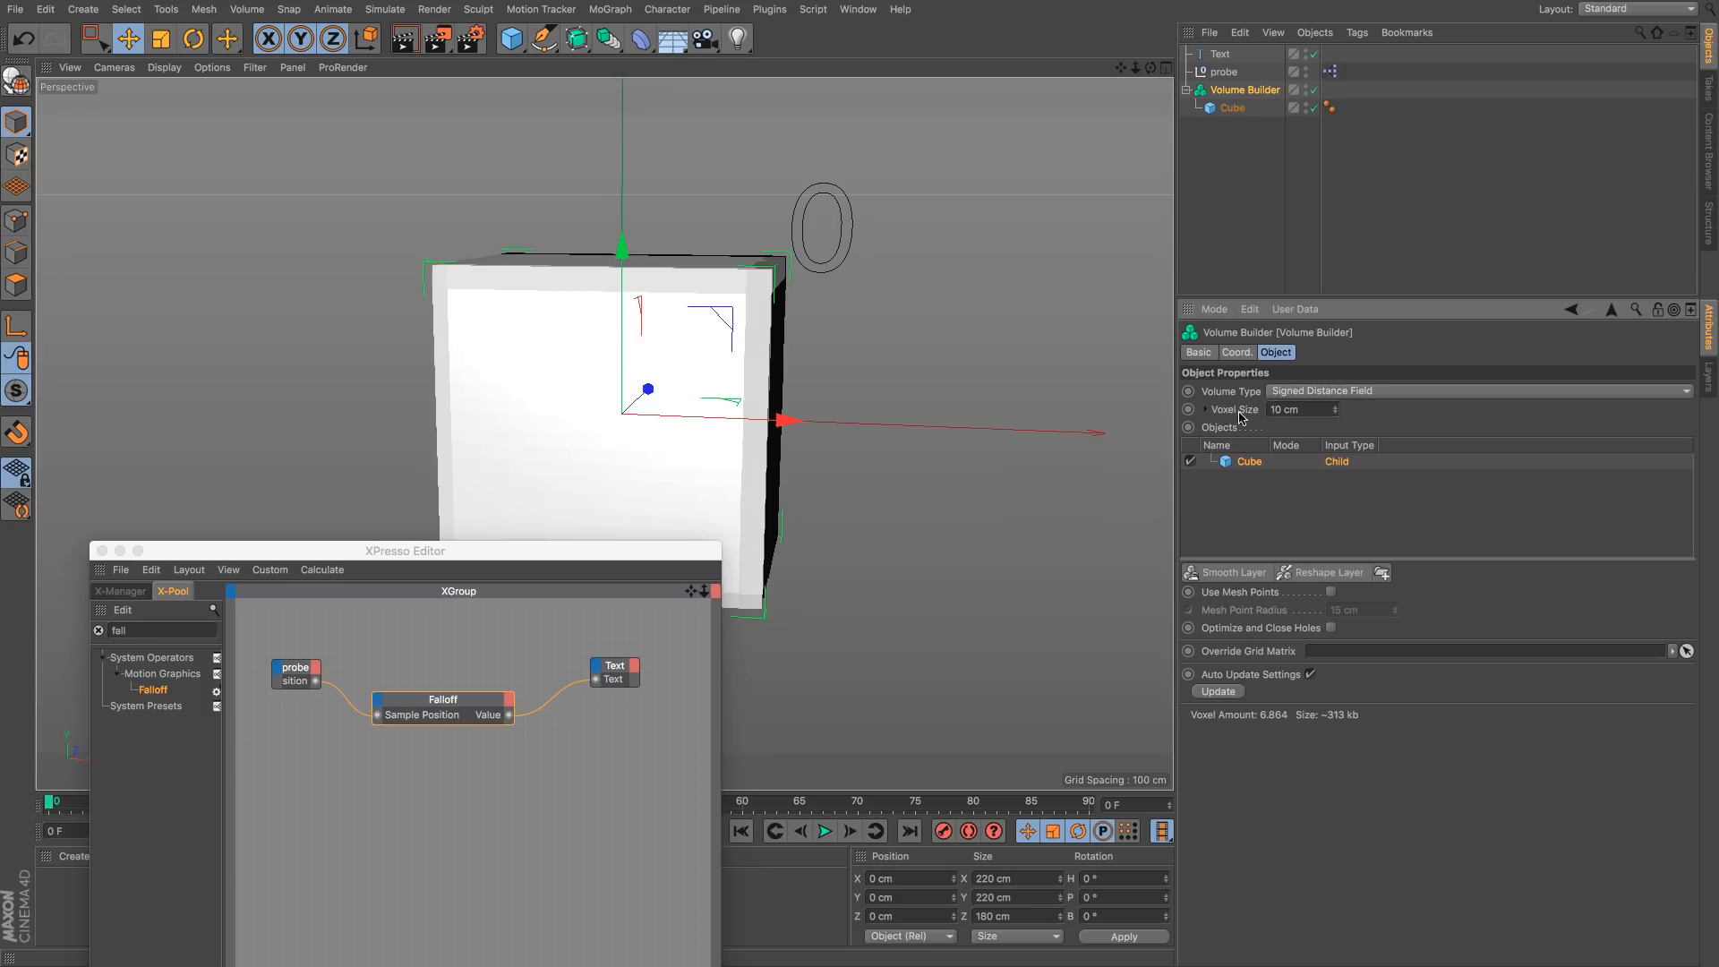
pyautogui.click(1207, 410)
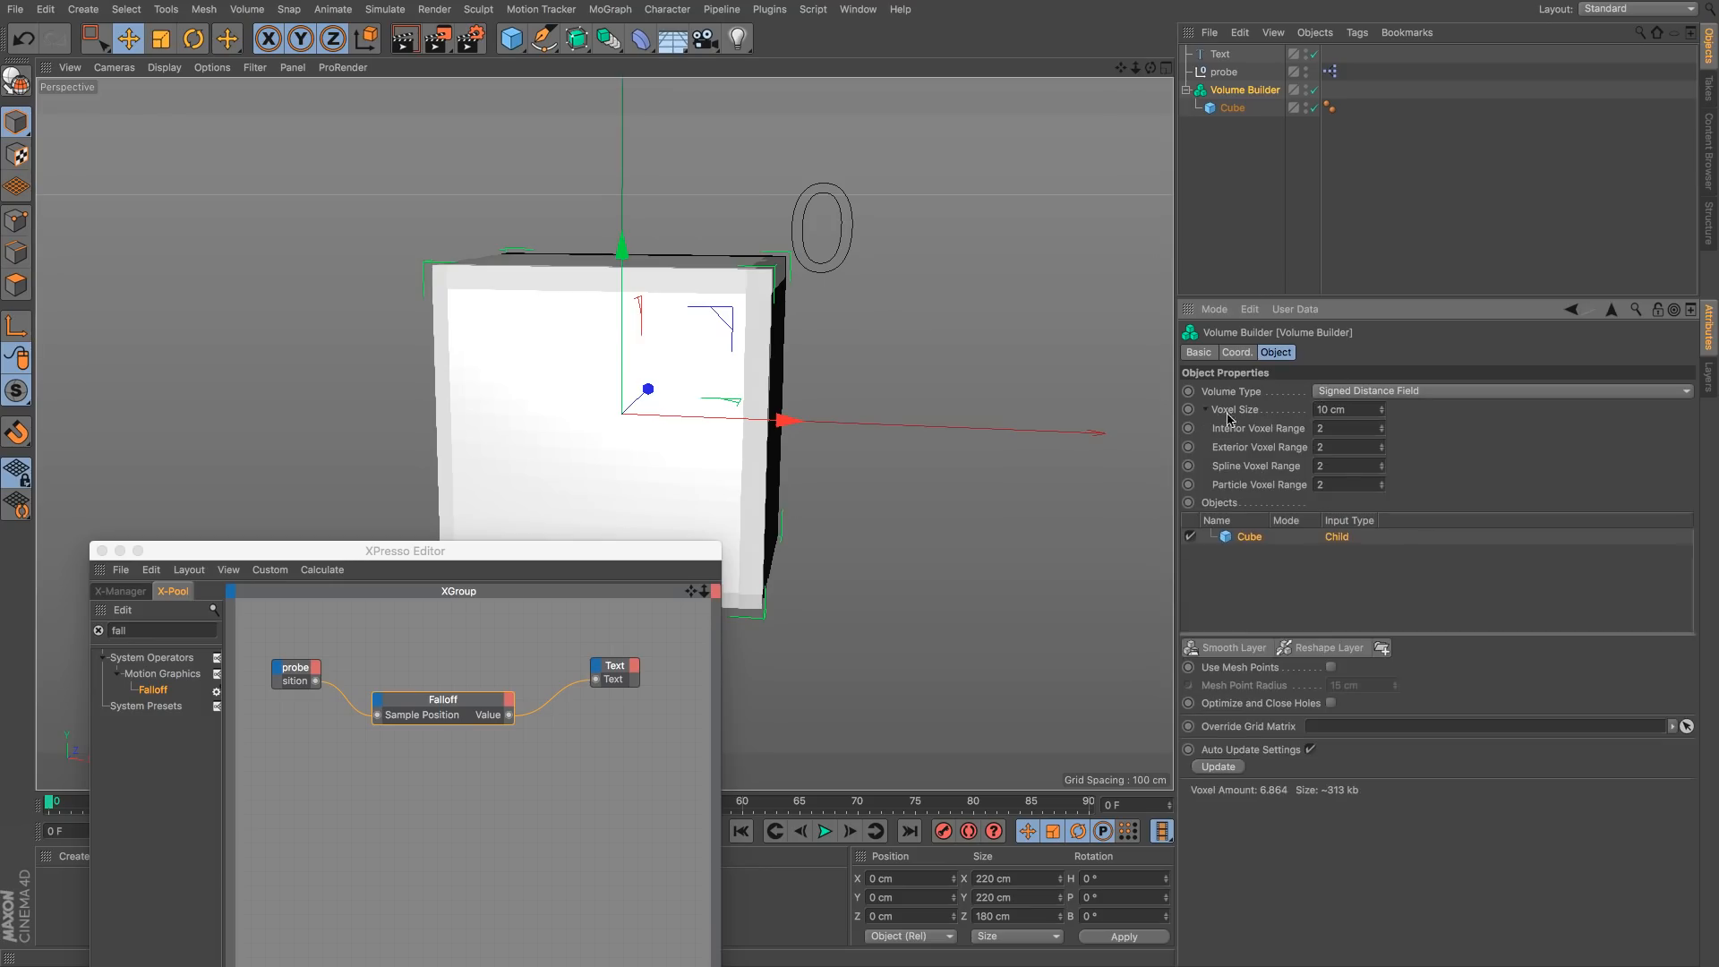
pyautogui.click(1356, 410)
pyautogui.write('2')
pyautogui.press('Return')
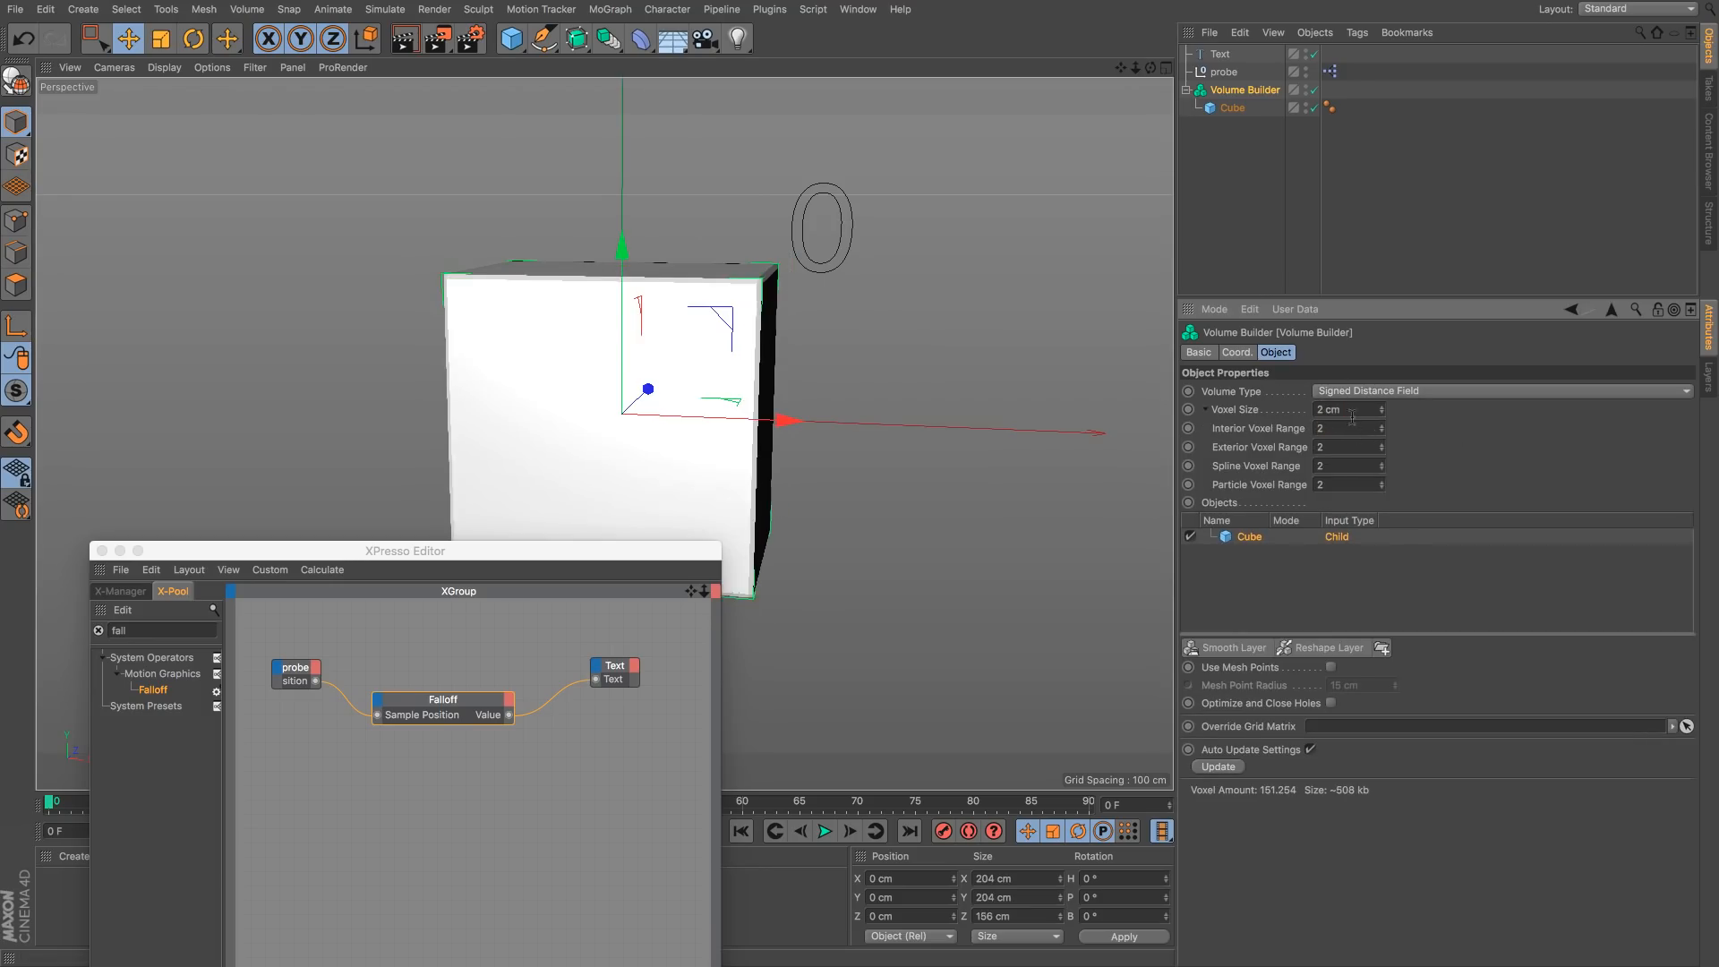
pyautogui.press('Return')
# Step: Move the probe just inside the cube's top face, to about X 70, Y 88, Z 28 cm
pyautogui.click(750, 288)
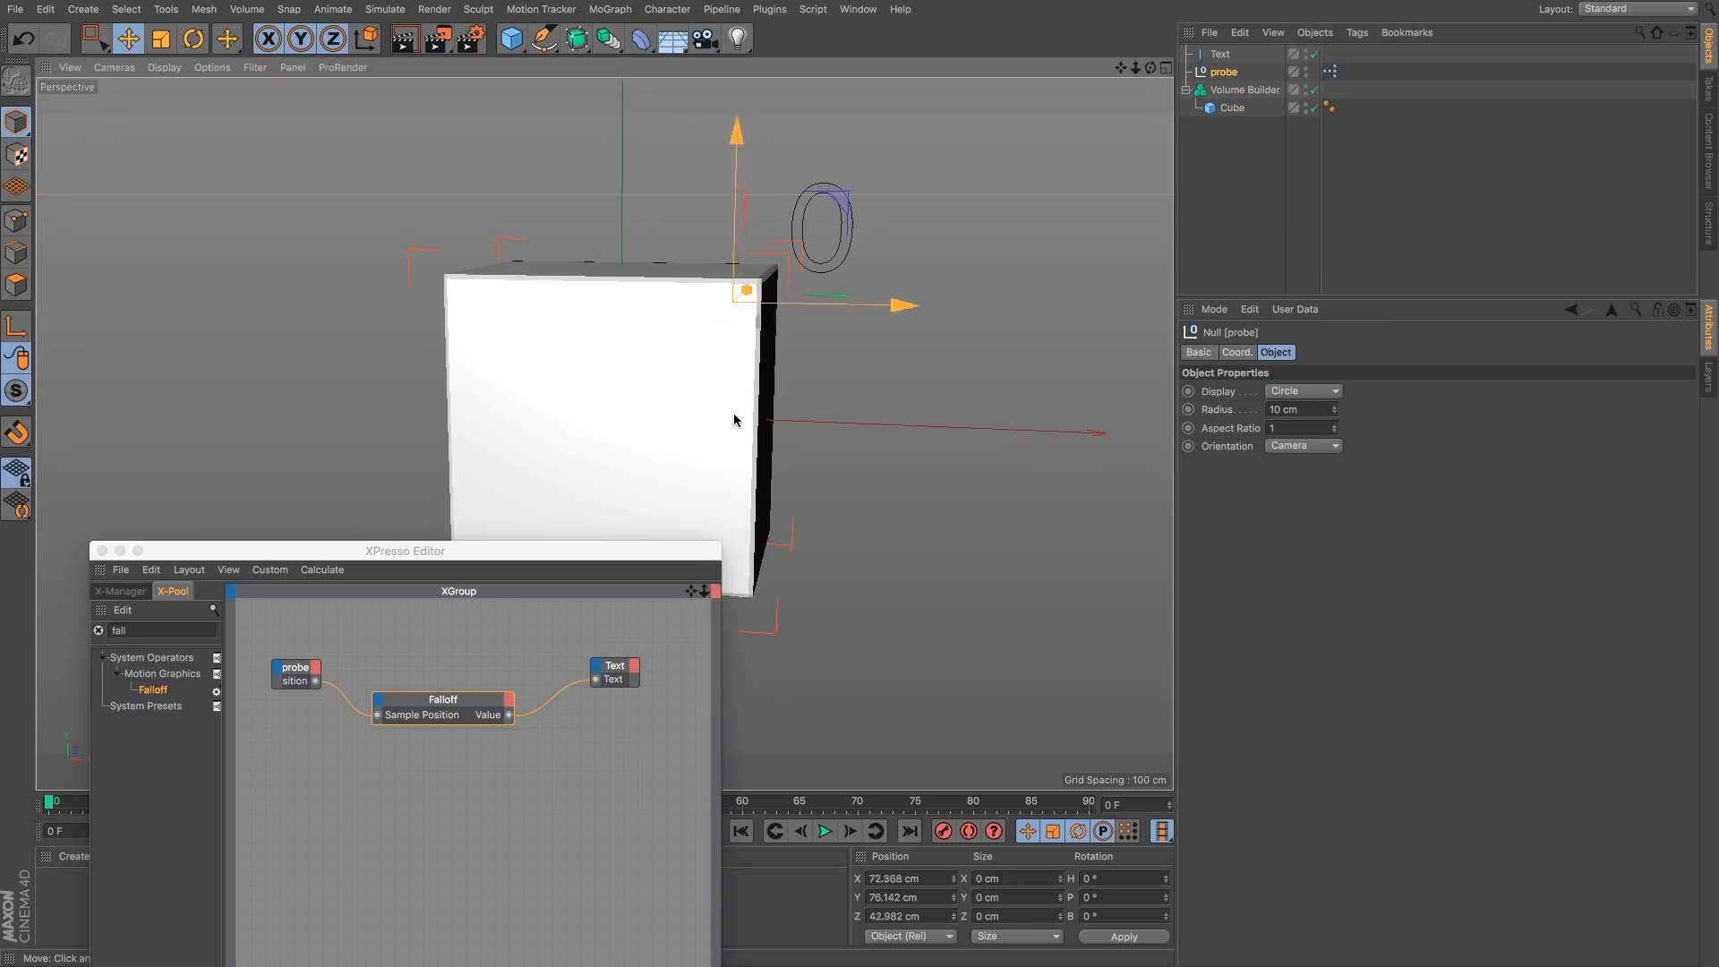
pyautogui.keyDown('alt'); pyautogui.moveTo(722, 357); pyautogui.dragTo(951, 332); pyautogui.keyUp('alt')
pyautogui.moveTo(938, 426); pyautogui.dragTo(912, 401)
# Step: Disable color and direction on the Falloff node's Volume Builder layer and turn off Clamp Min and Clamp Max in its remapping
pyautogui.doubleClick(1329, 72)
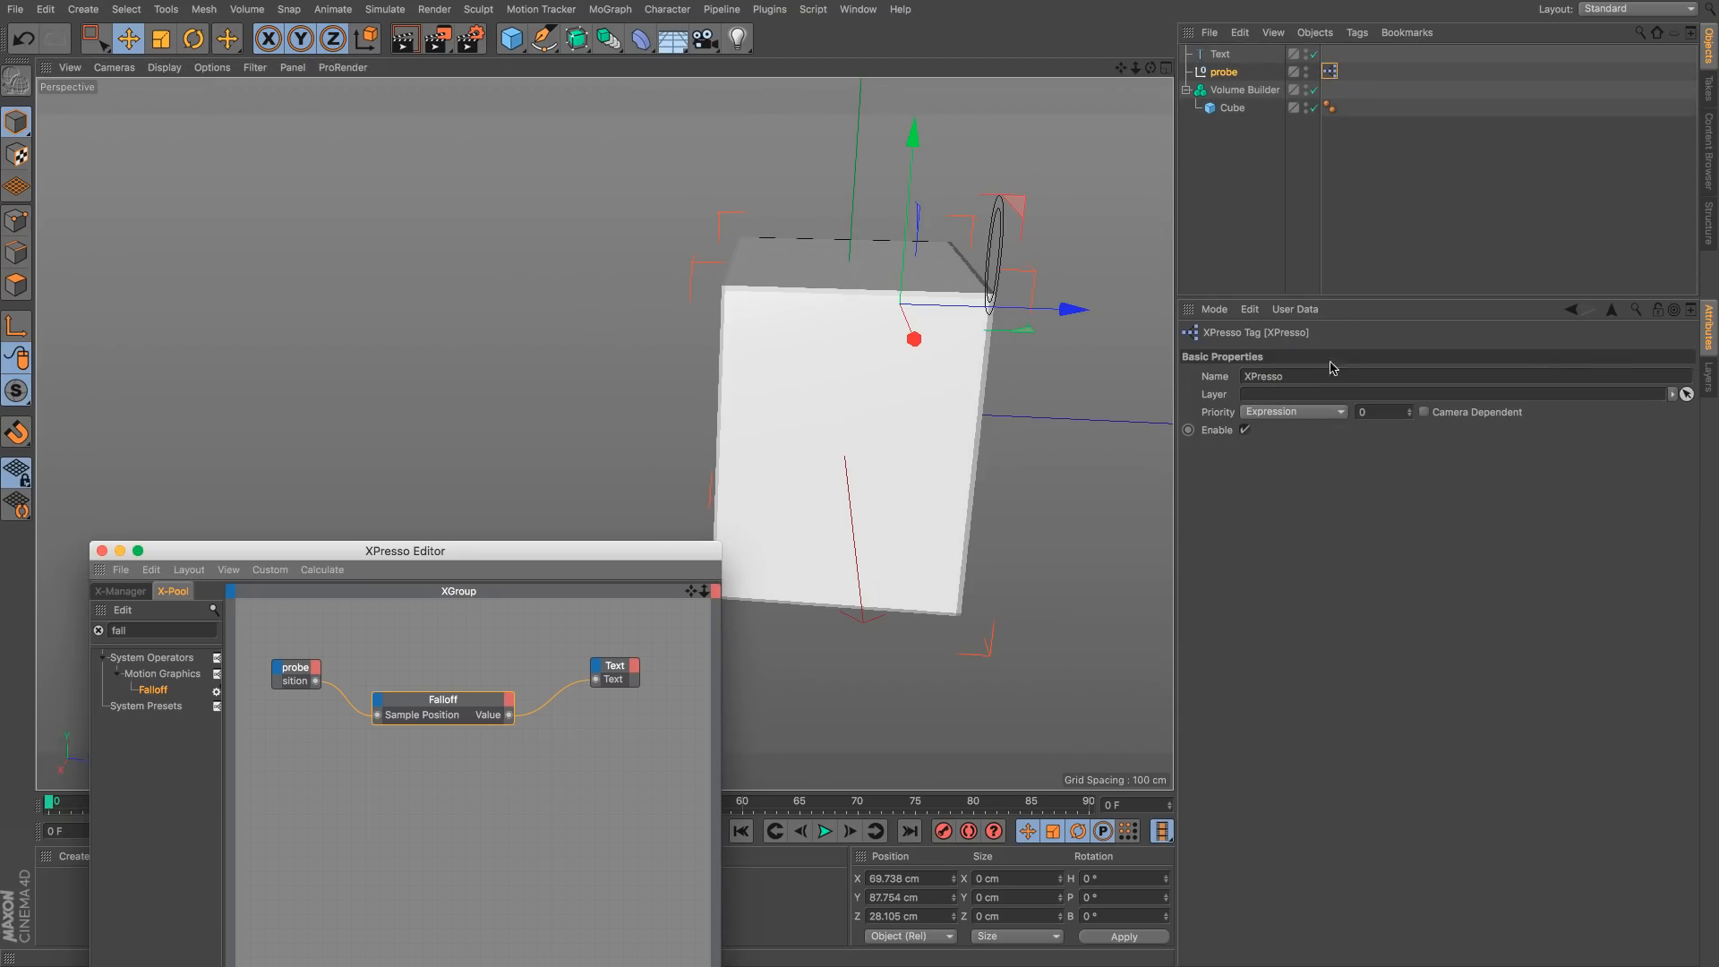
pyautogui.click(481, 711)
pyautogui.moveTo(555, 549); pyautogui.dragTo(509, 459)
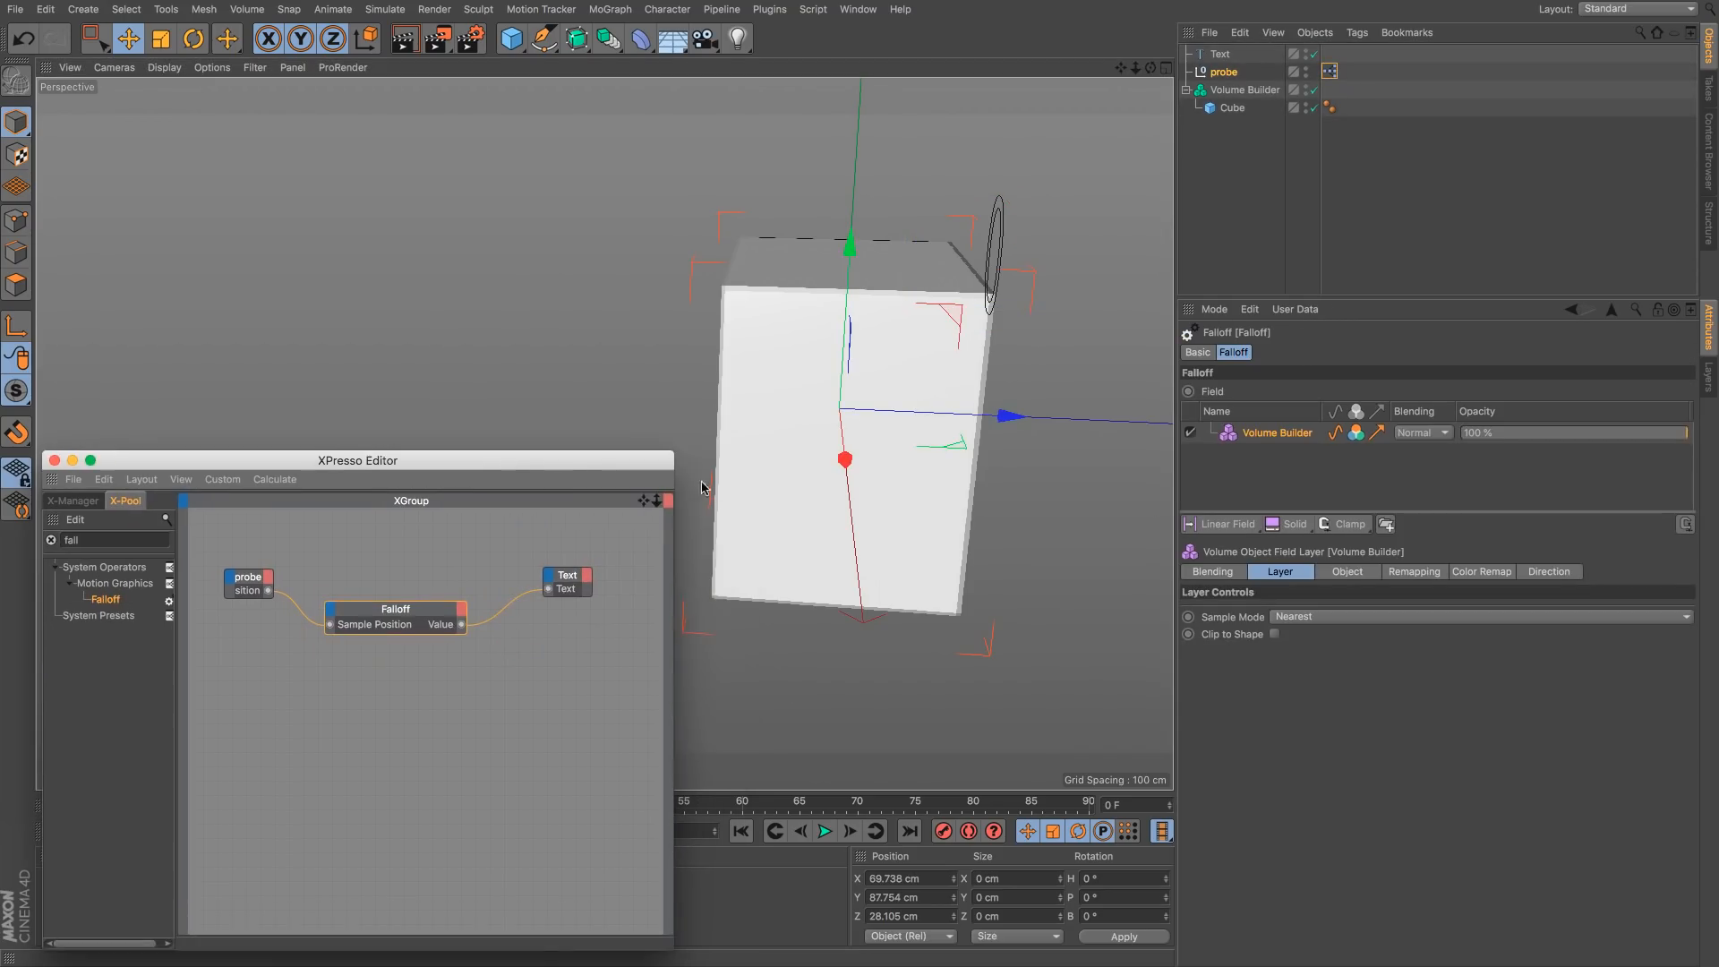
pyautogui.click(1293, 439)
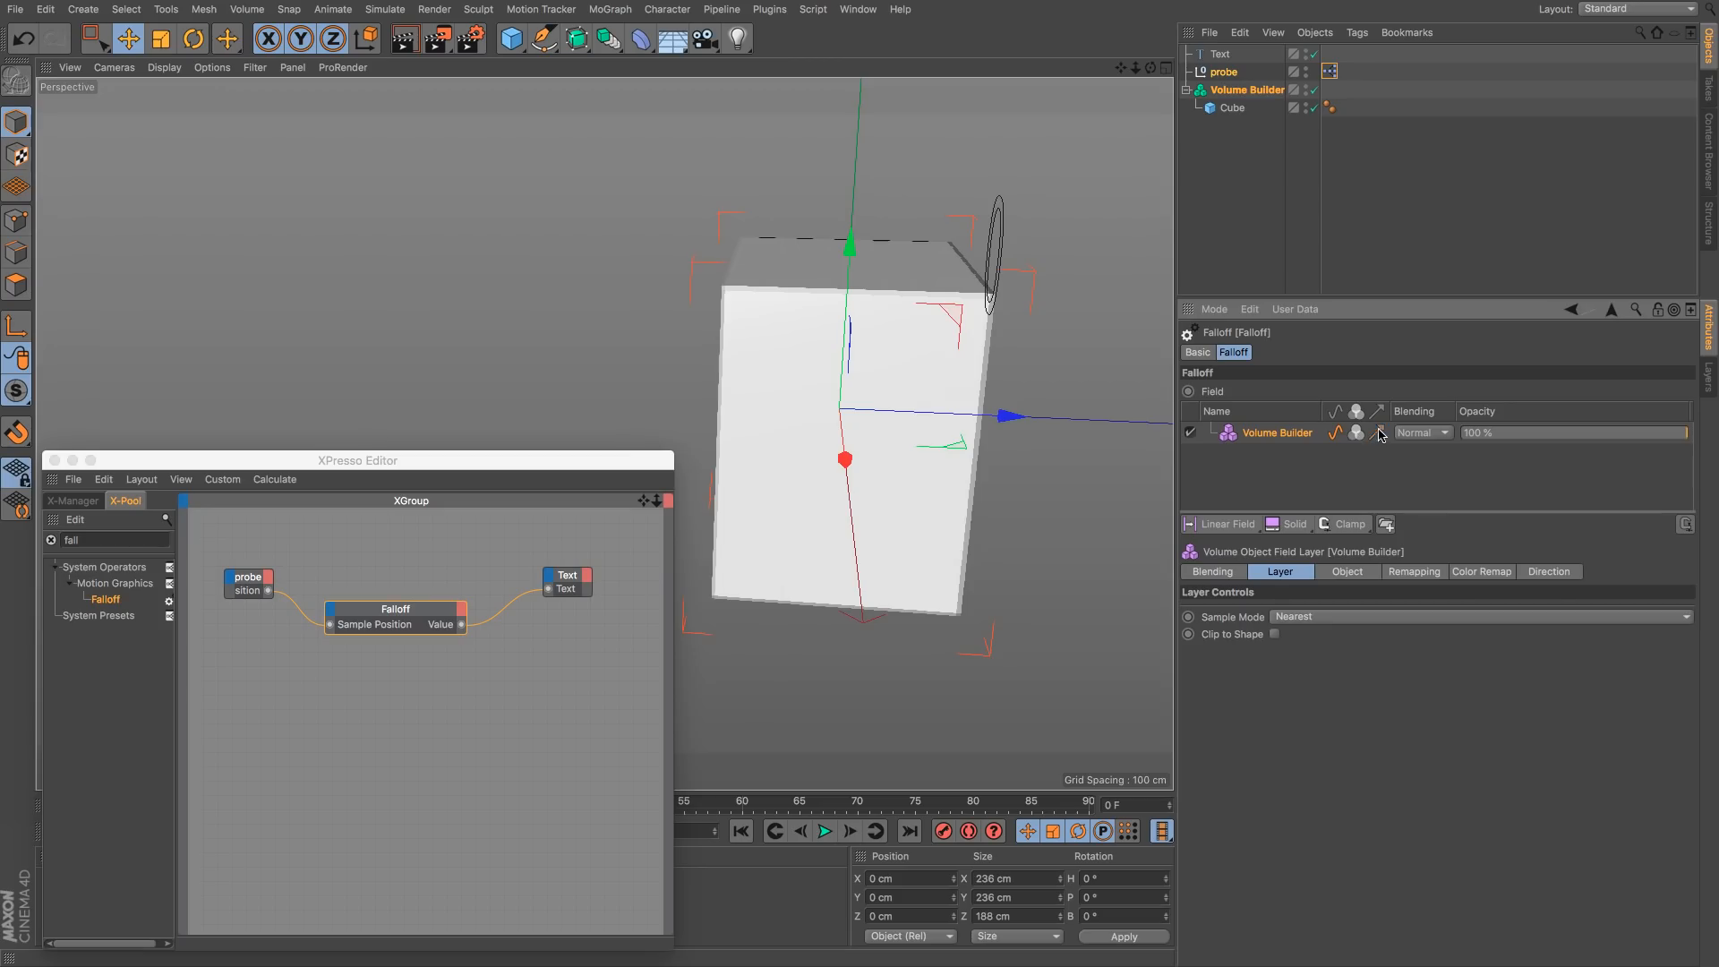
pyautogui.click(1422, 574)
pyautogui.click(1676, 780)
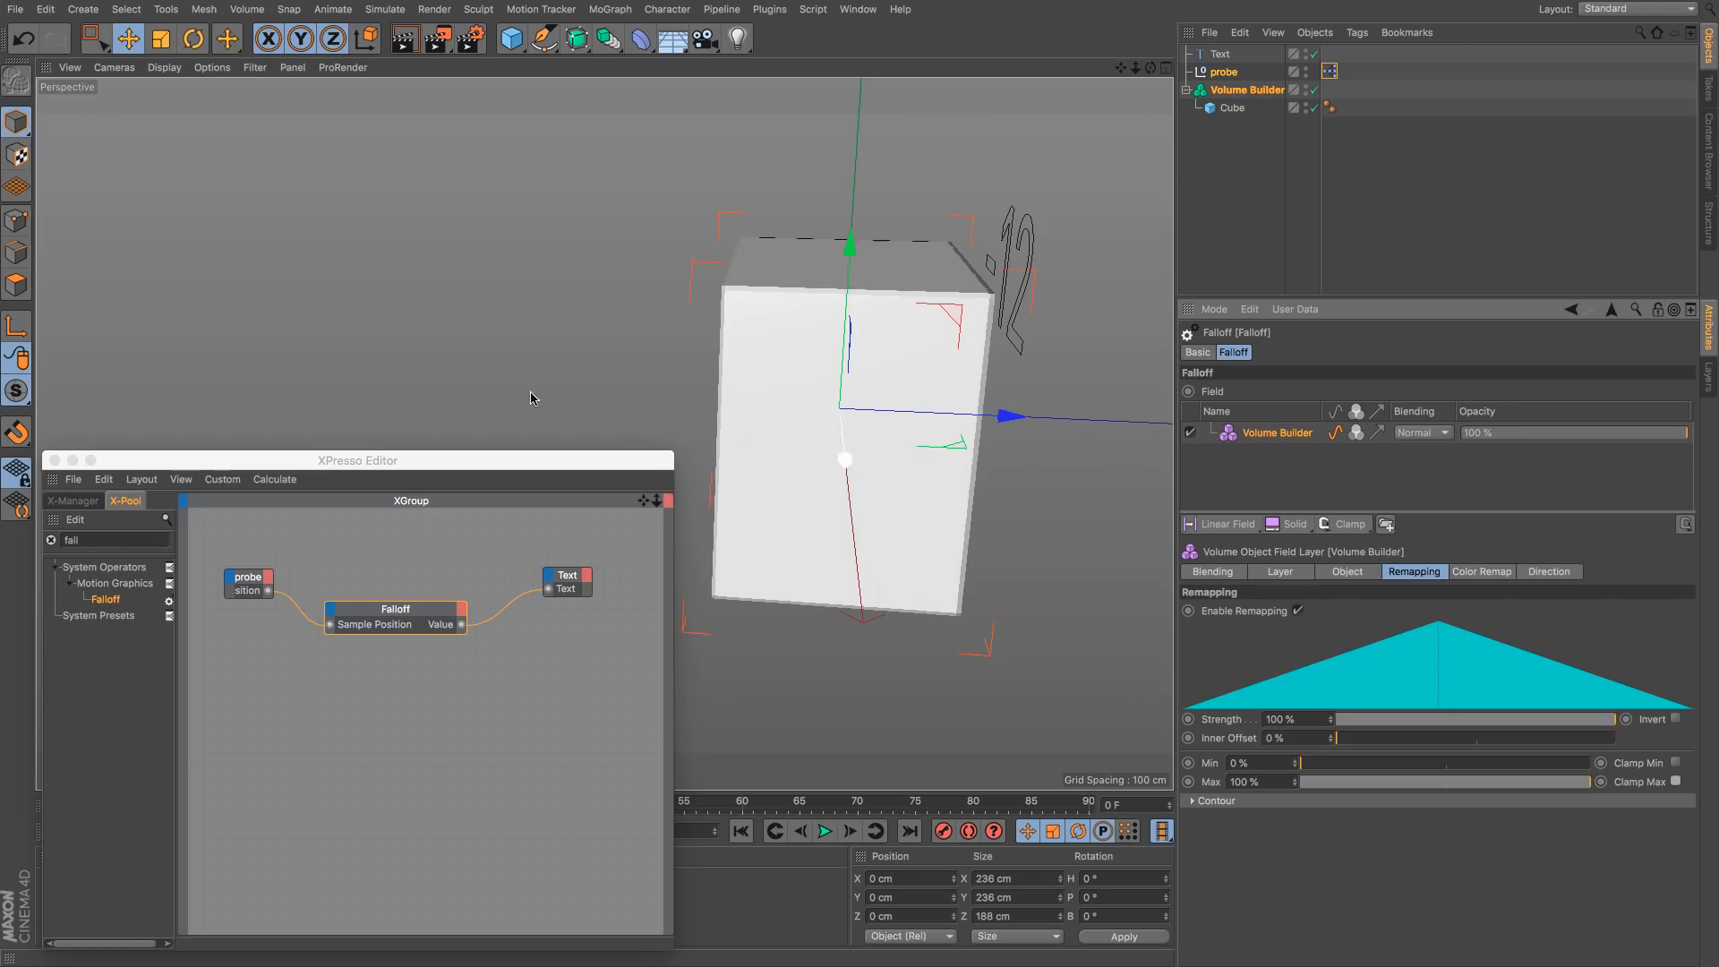
# Step: Close the XPresso Editor and move the probe around the cube's upper corner to sample signed distances, ending at about X 73, Y 87, Z 32 cm
pyautogui.moveTo(412, 460); pyautogui.dragTo(466, 463)
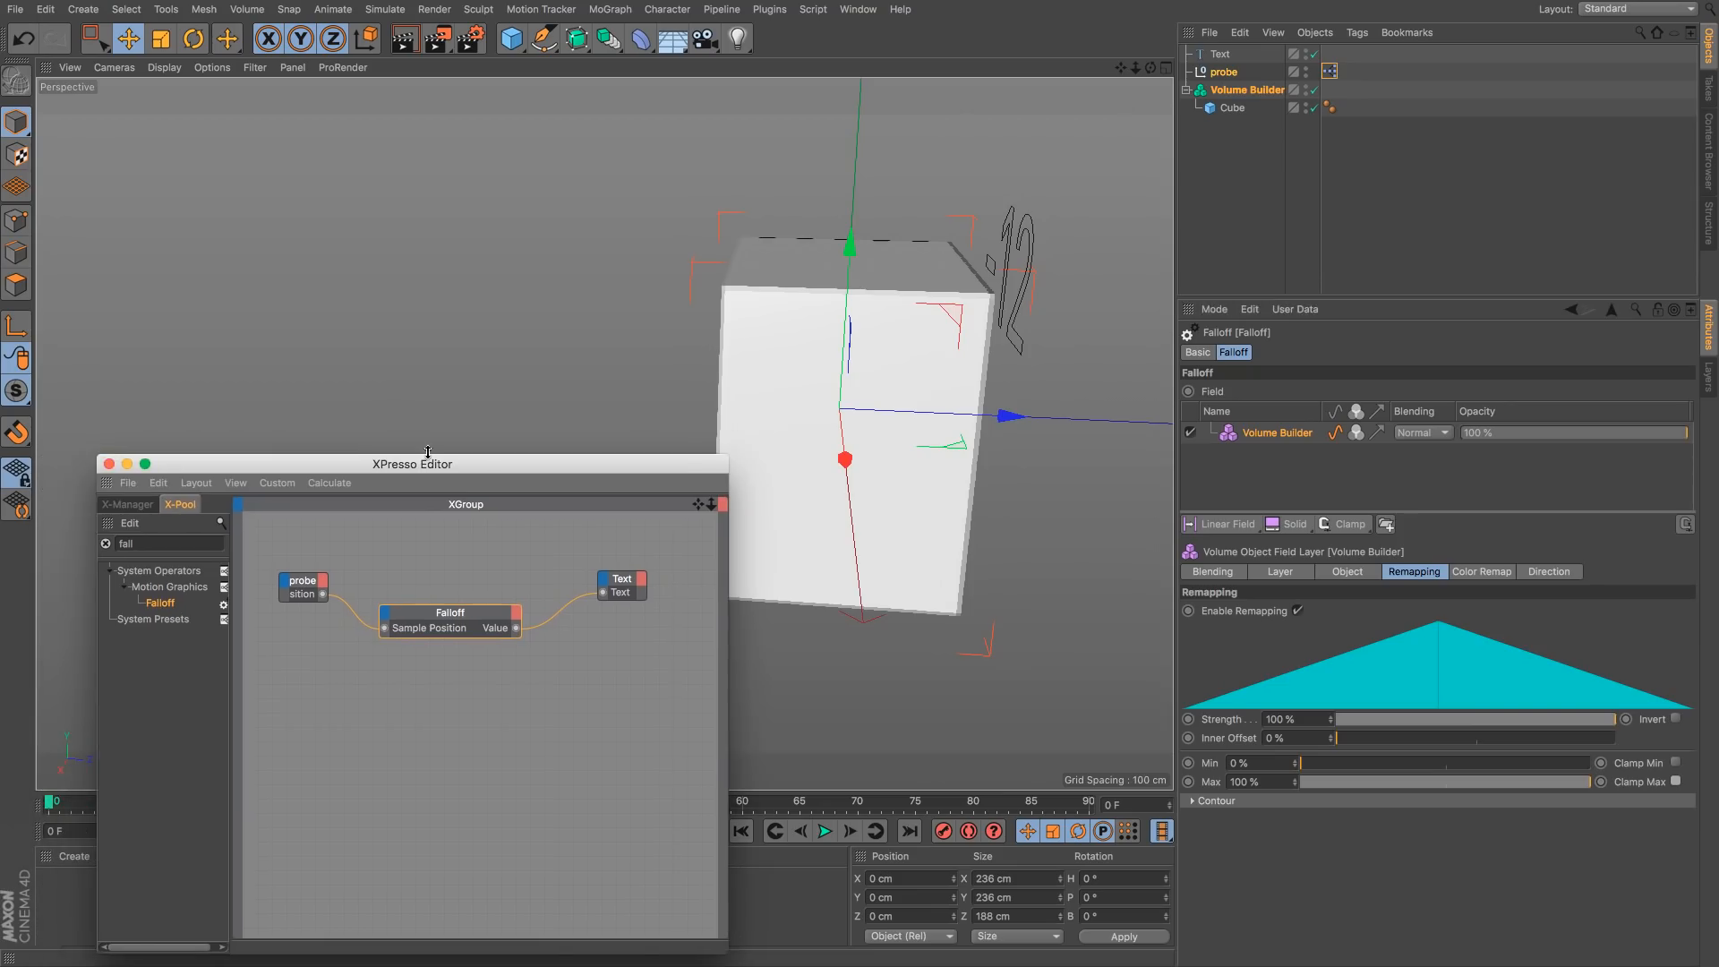
pyautogui.click(108, 463)
pyautogui.keyDown('alt'); pyautogui.moveTo(802, 449); pyautogui.dragTo(779, 411); pyautogui.keyUp('alt')
pyautogui.click(1008, 262)
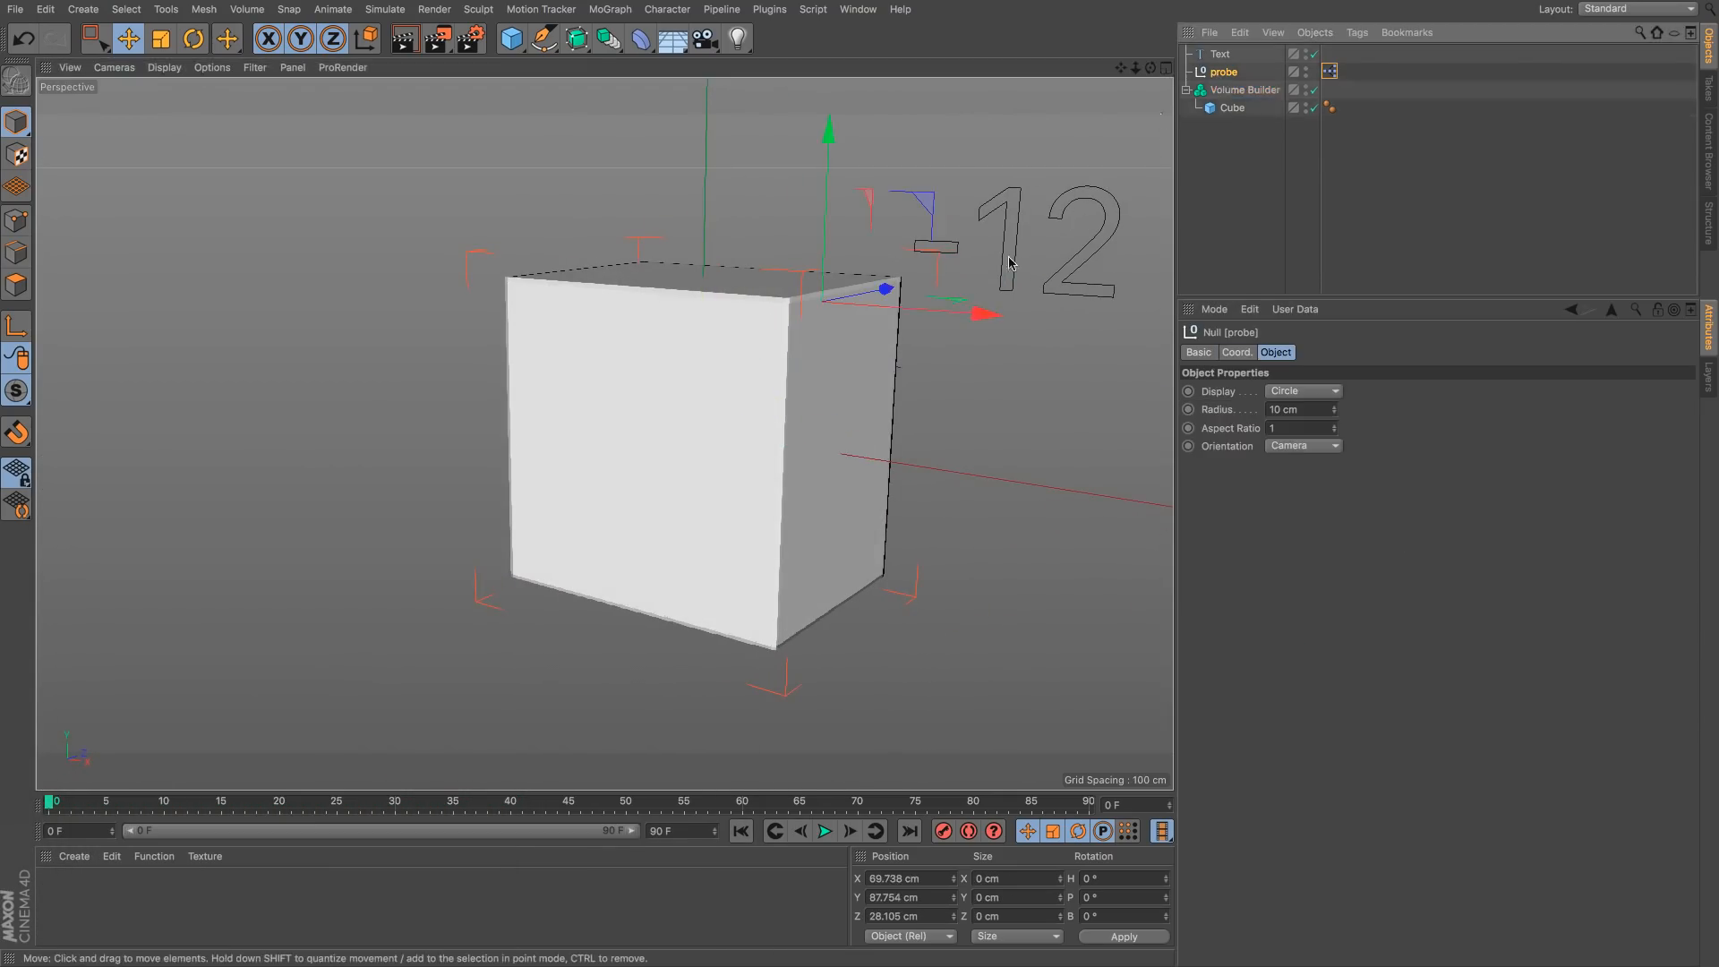
pyautogui.moveTo(857, 467); pyautogui.dragTo(780, 240)
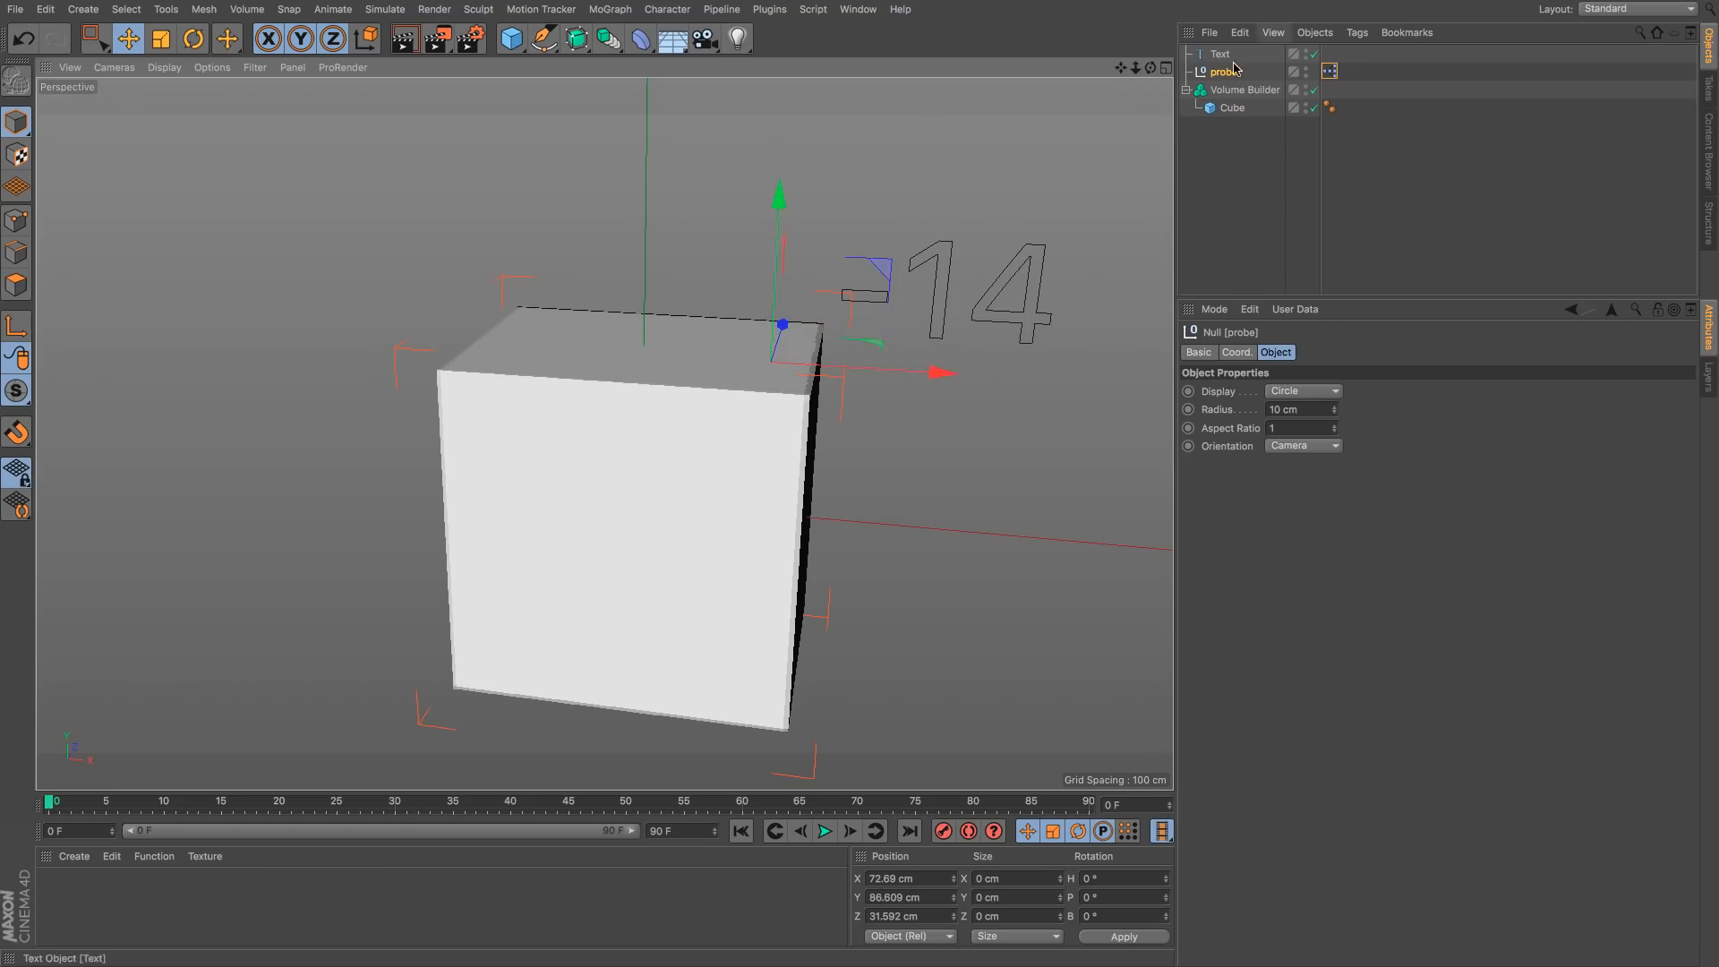
# Step: Review the Volume Builder's voxel range settings and the remapping settings of its layer in the Falloff node
pyautogui.click(1244, 89)
pyautogui.keyDown('alt'); pyautogui.moveTo(748, 463); pyautogui.dragTo(667, 449); pyautogui.keyUp('alt')
pyautogui.doubleClick(1330, 72)
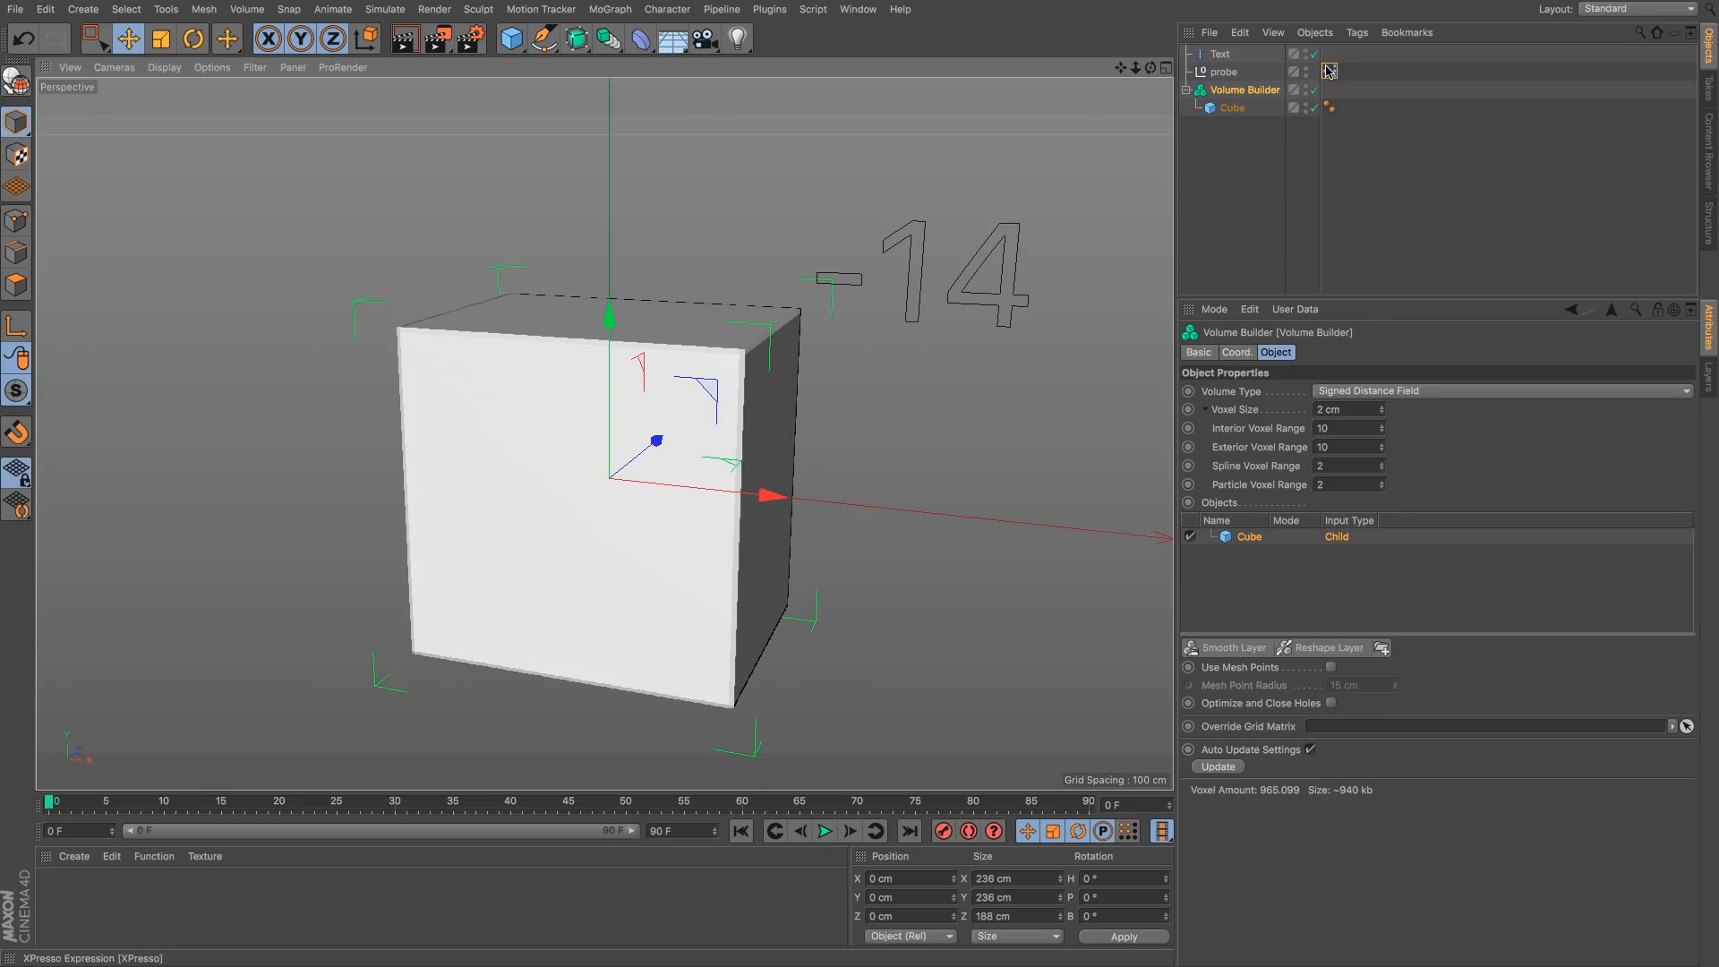
pyautogui.moveTo(1404, 68); pyautogui.dragTo(1127, 161)
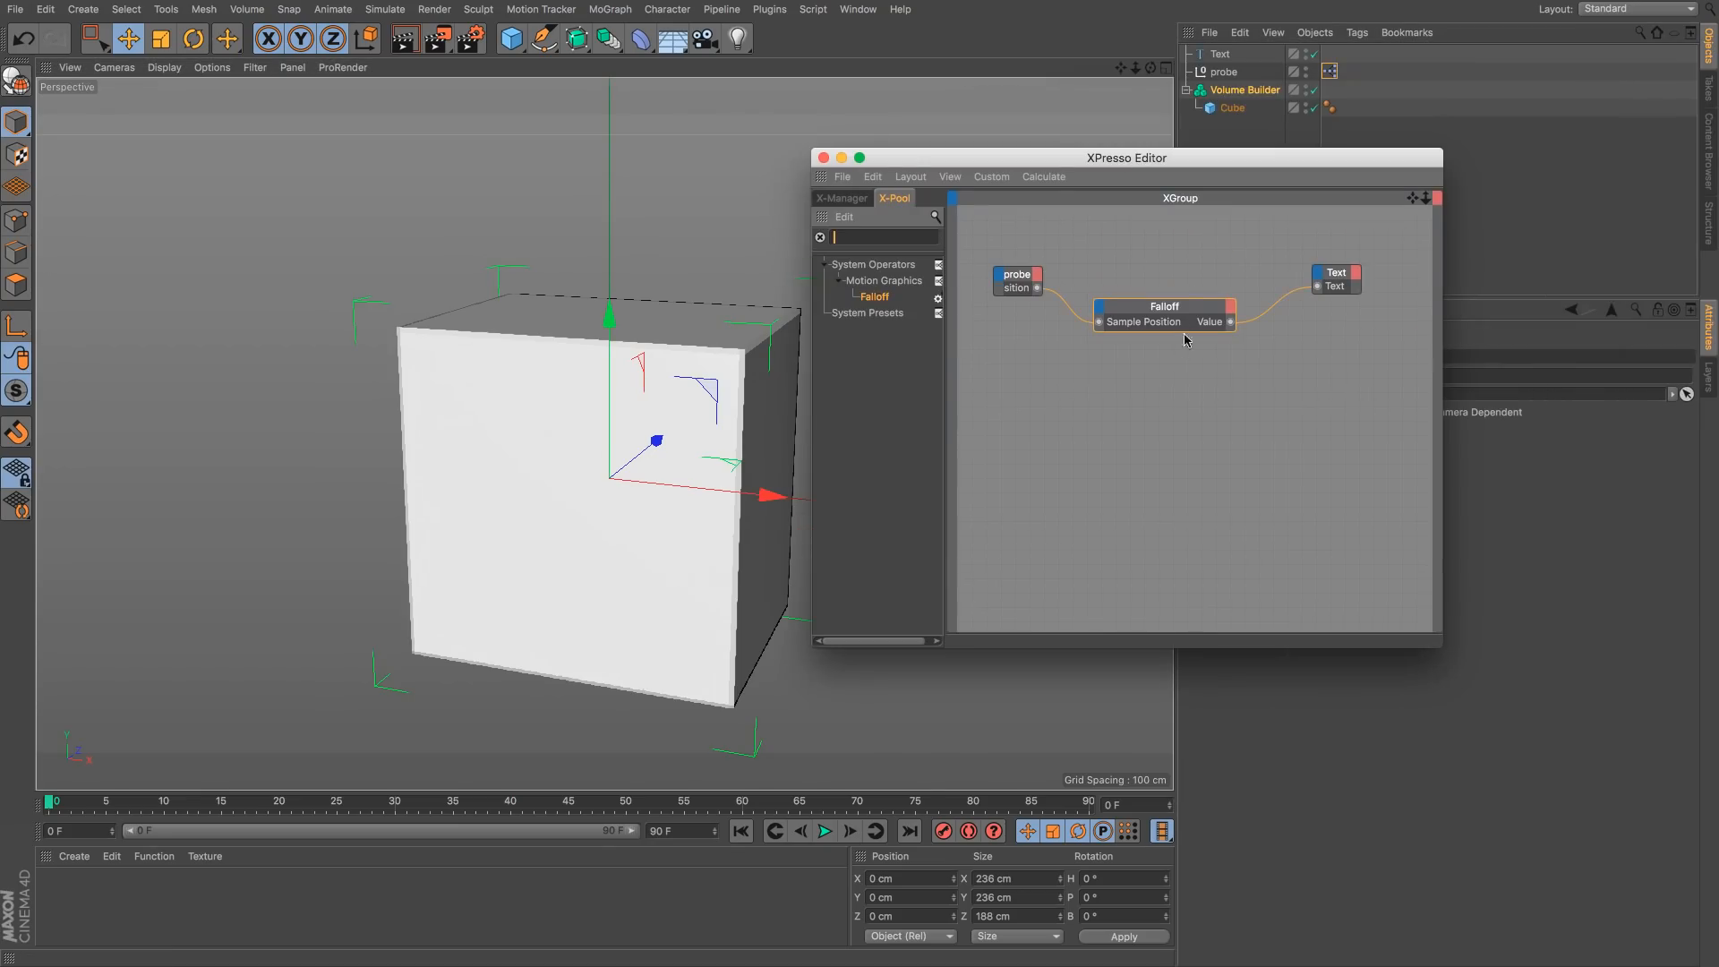
pyautogui.moveTo(1315, 156); pyautogui.dragTo(990, 224)
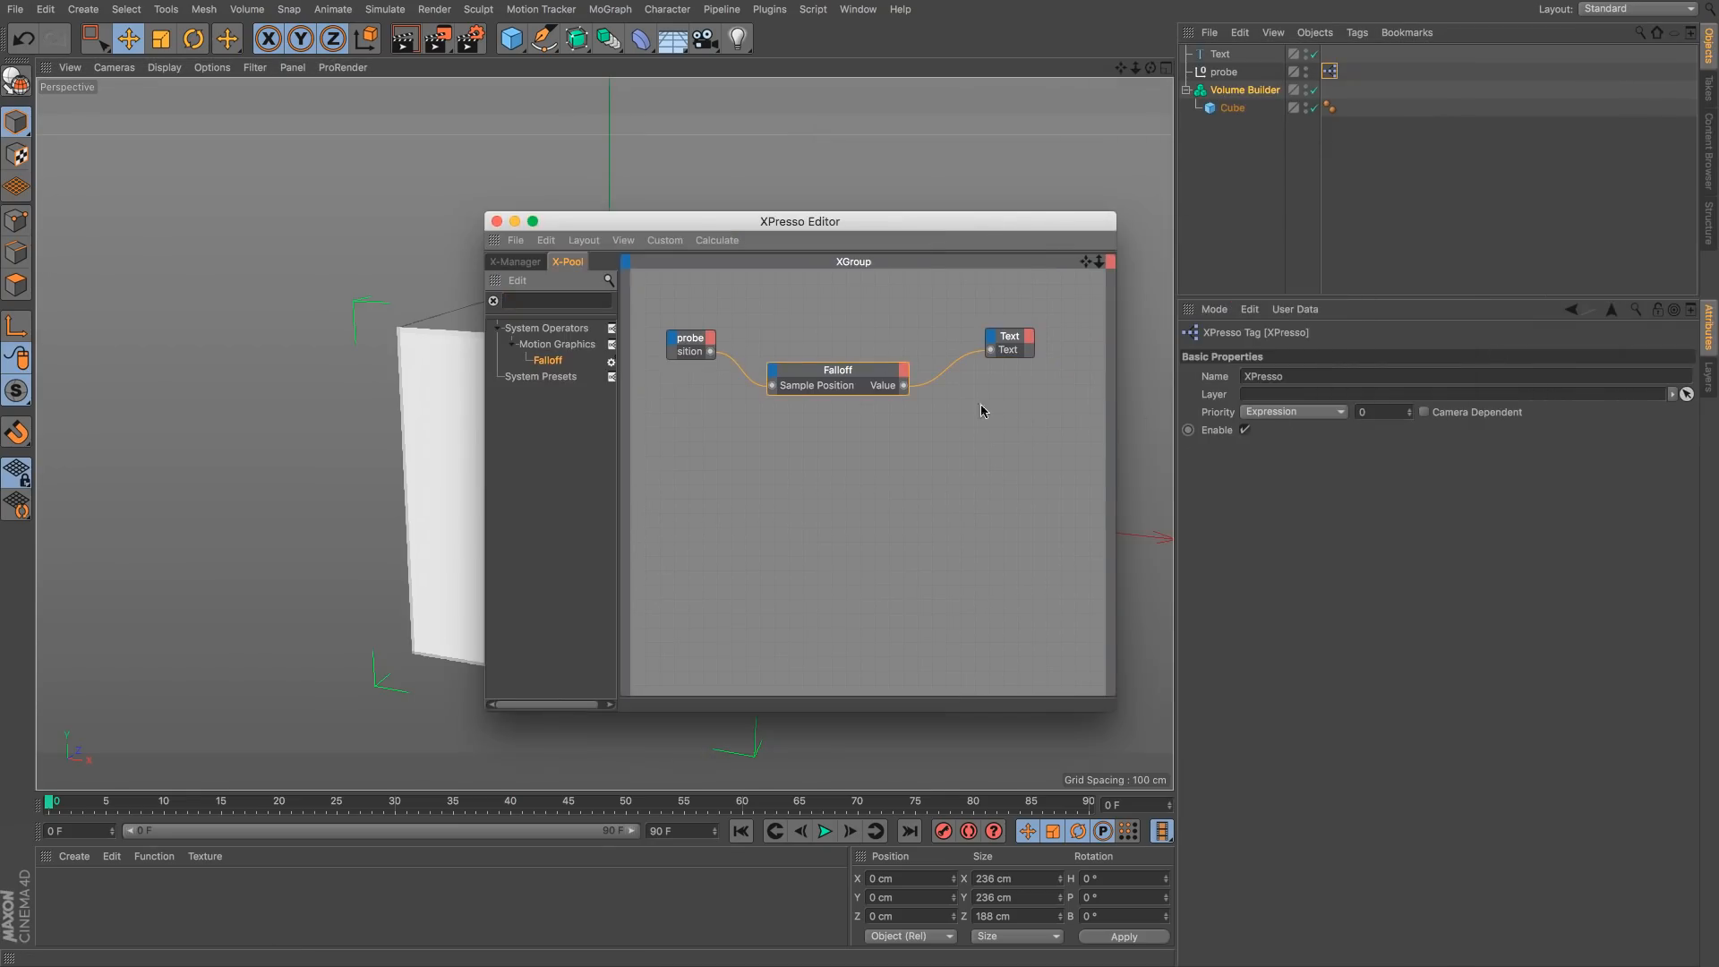
pyautogui.click(842, 369)
pyautogui.click(1298, 436)
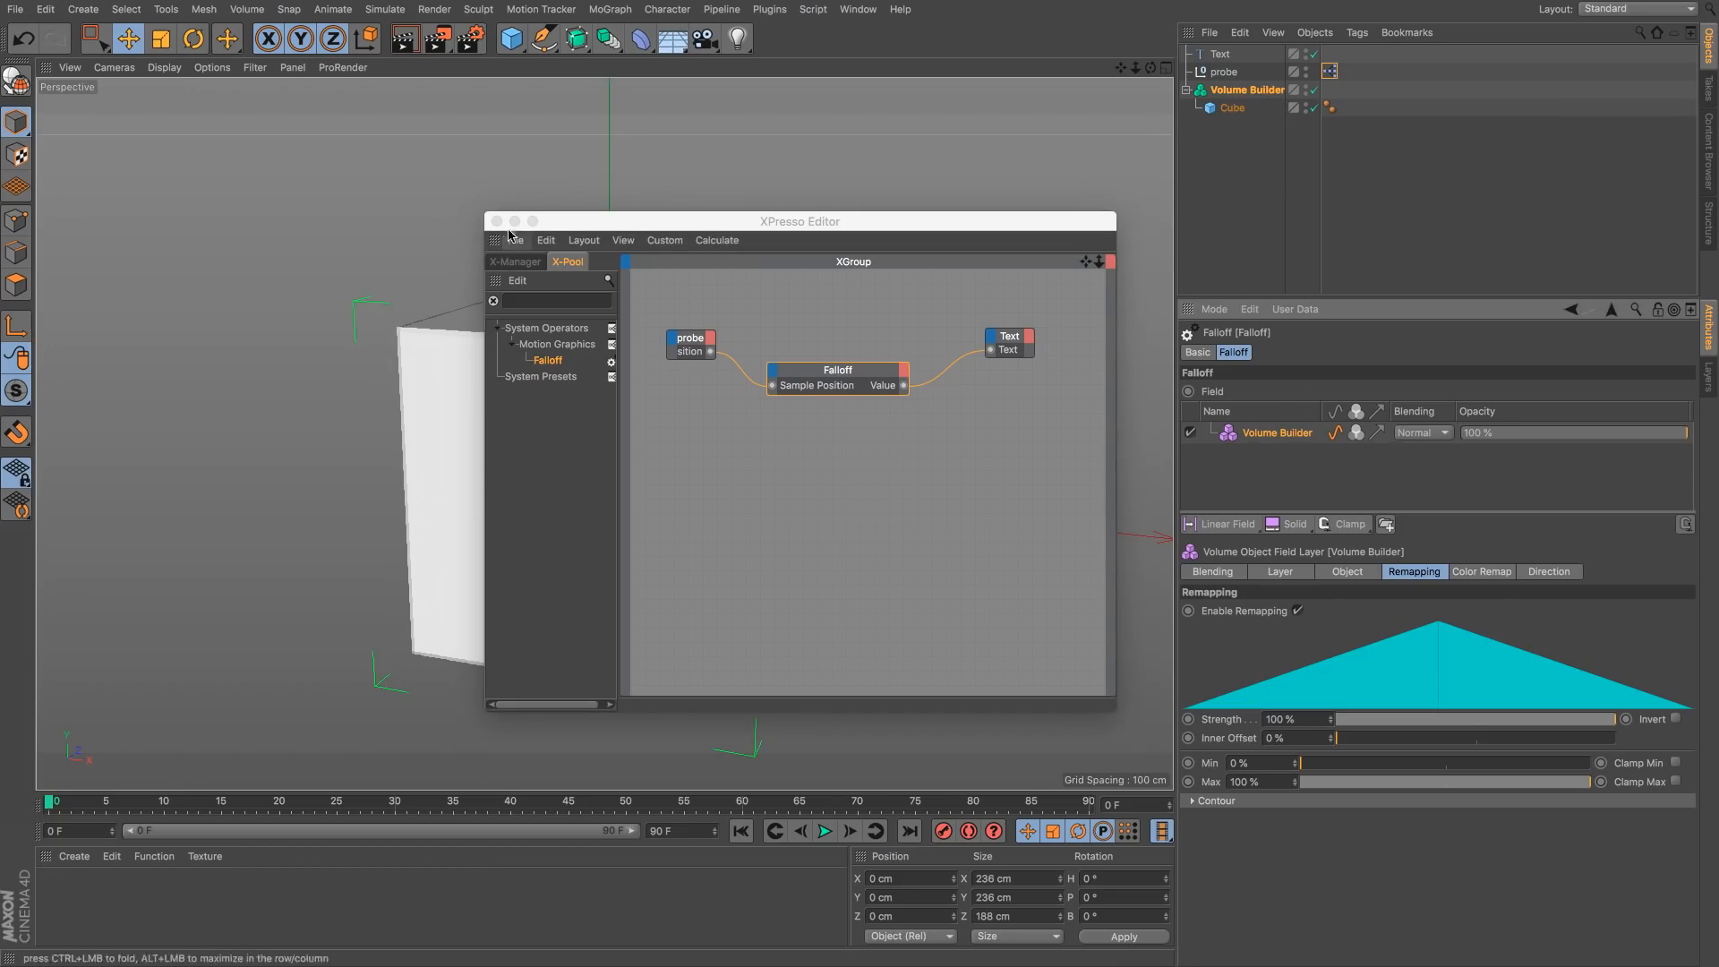
# Step: Close the XPresso Editor and start a new empty project
pyautogui.click(497, 221)
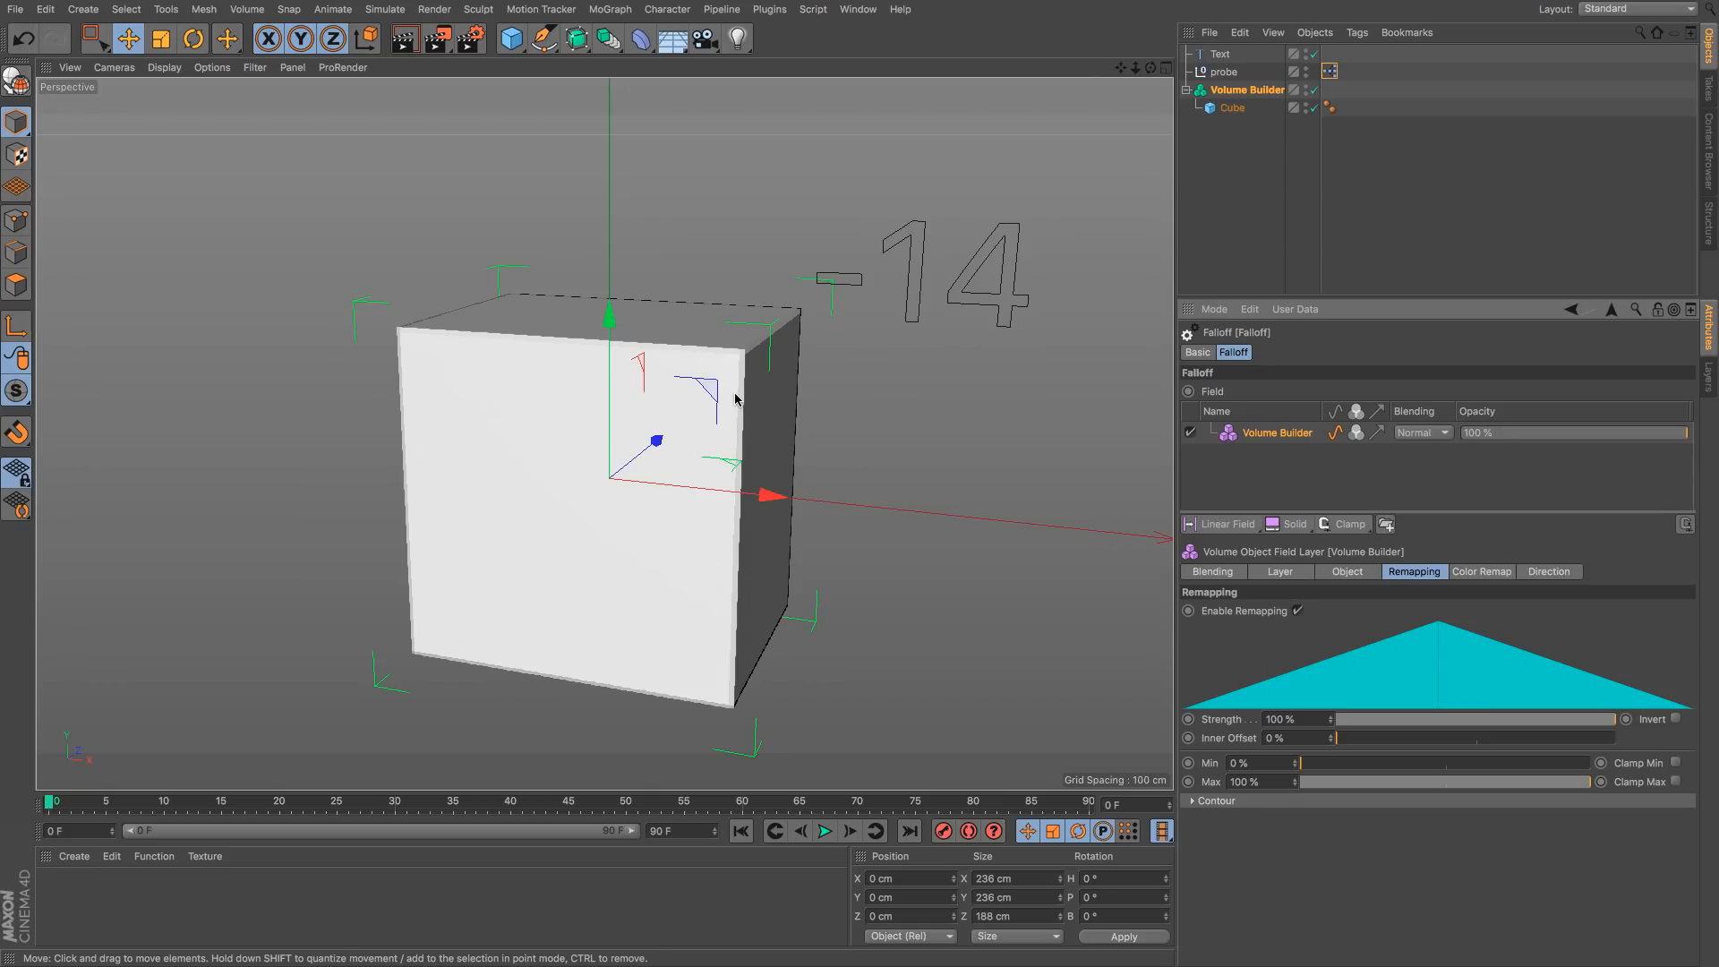
pyautogui.hotkey('ctrl', 'n')
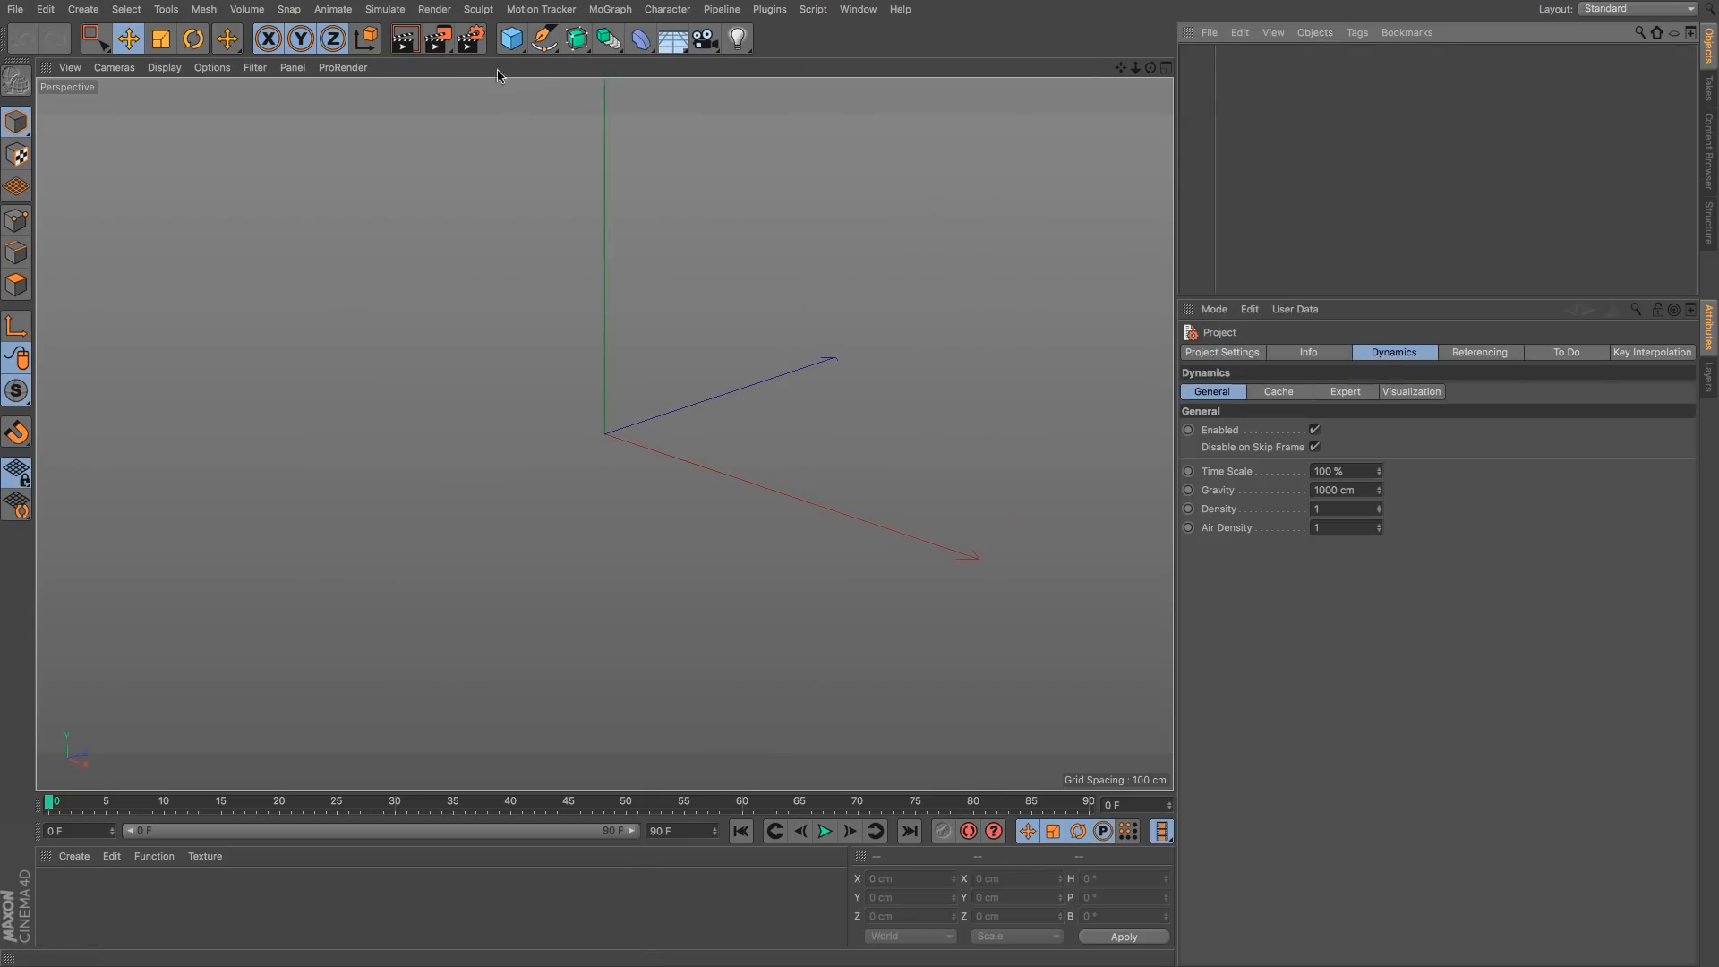
# Step: Add a plane and set its width and height segments to 200
pyautogui.moveTo(511, 38); pyautogui.dragTo(778, 126)
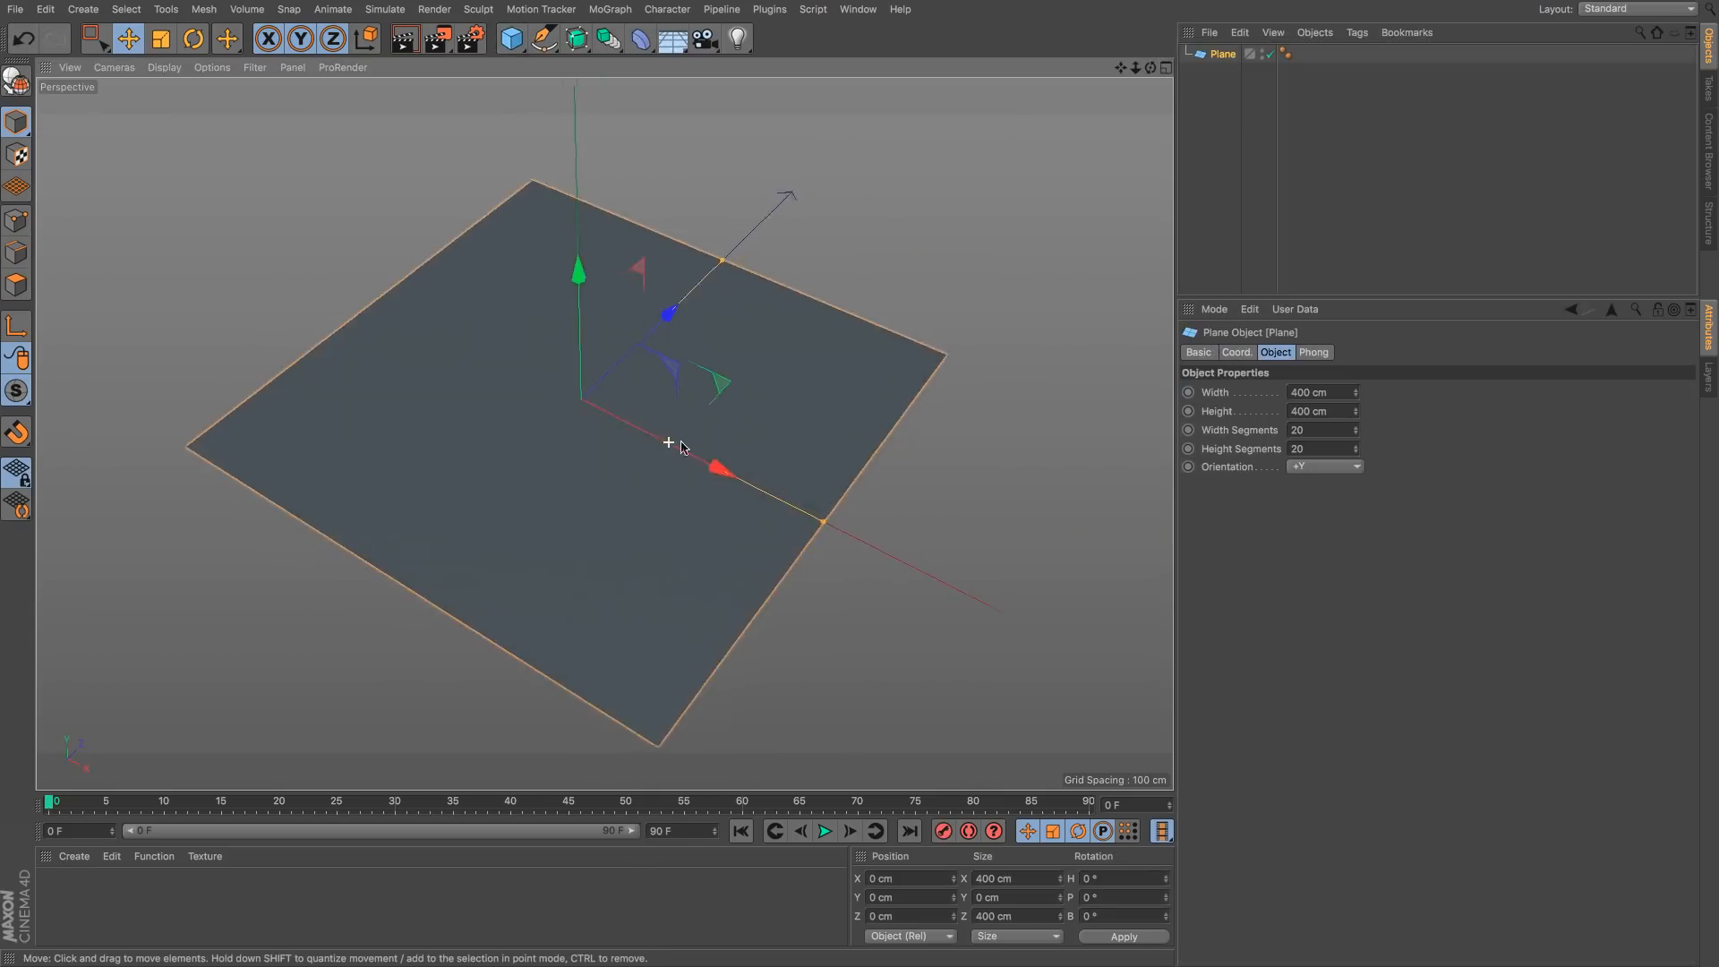
pyautogui.scroll(2, 681, 448)
pyautogui.click(1337, 430)
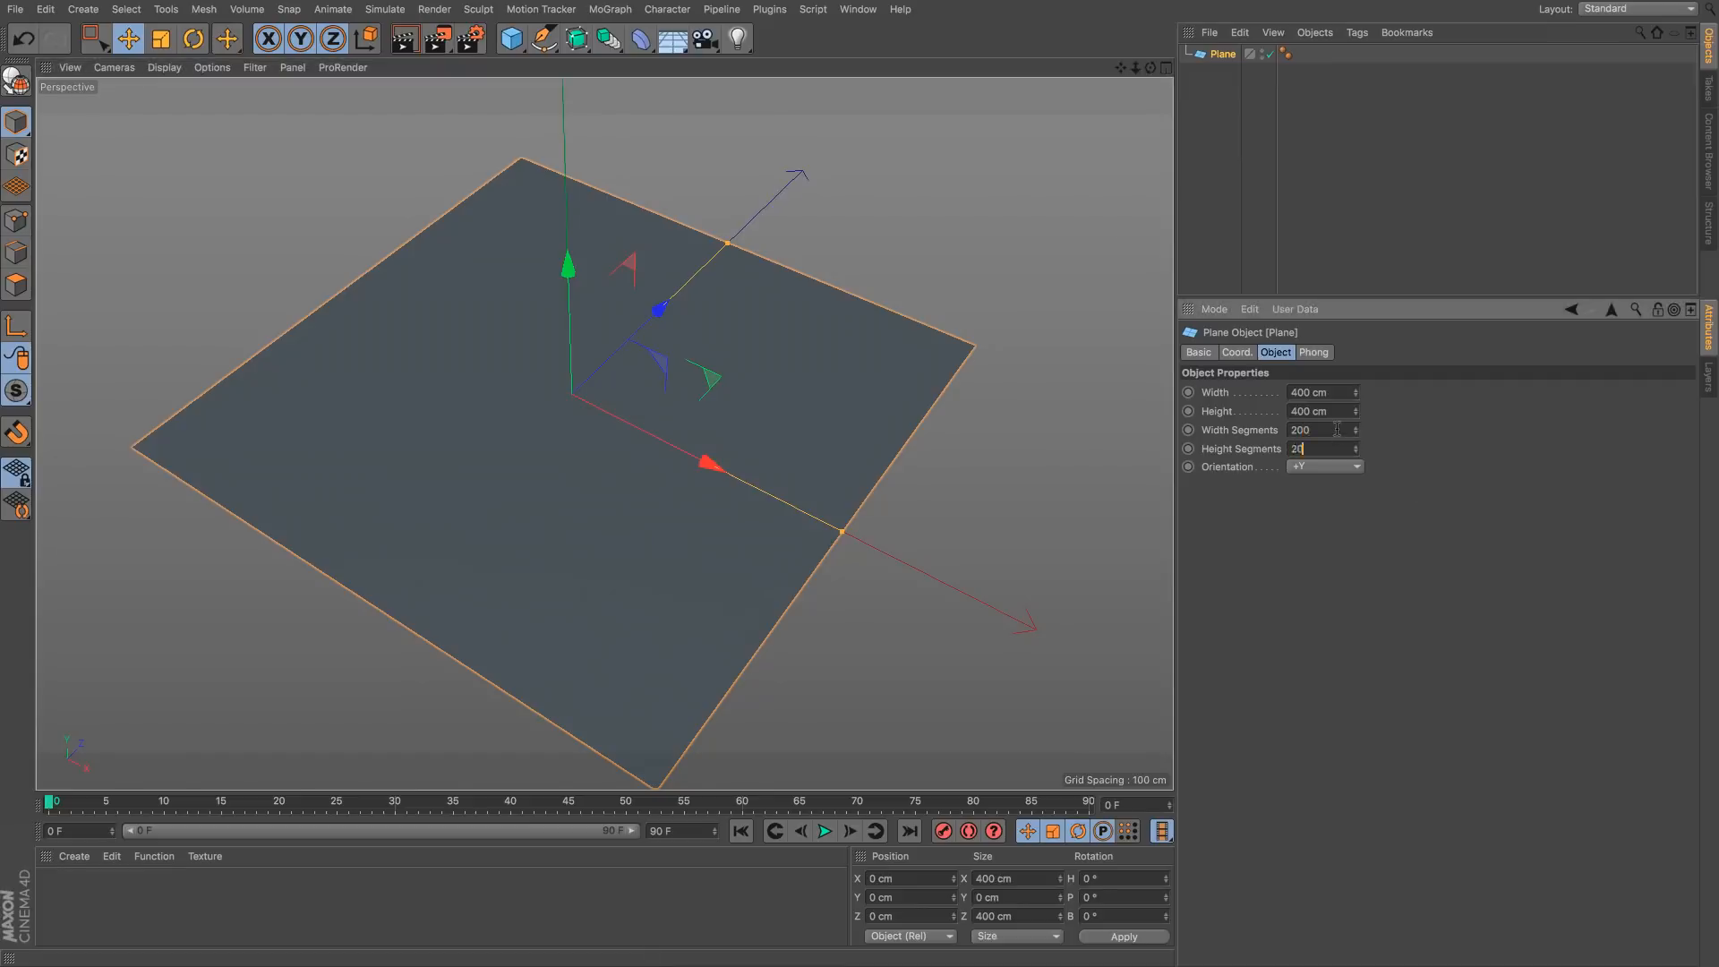
# Step: Display the viewport in Gouraud Shading (Lines) and convert the plane to an editable polygon object
pyautogui.click(164, 67)
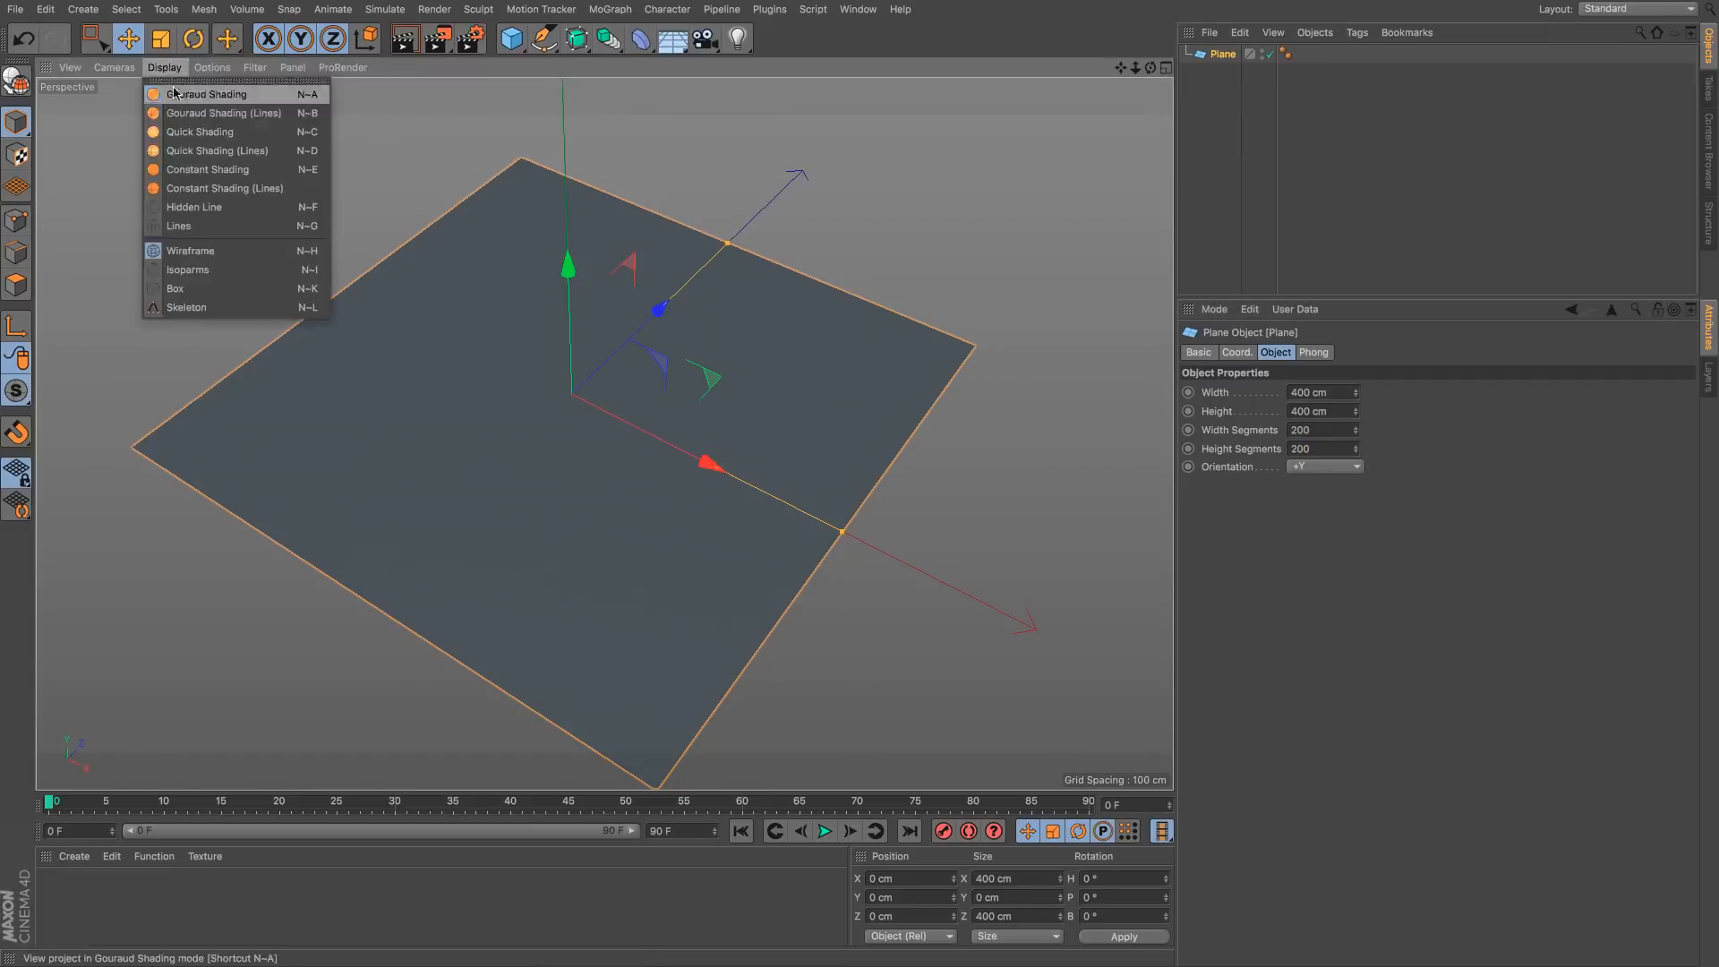
pyautogui.click(179, 119)
pyautogui.scroll(3, 740, 376)
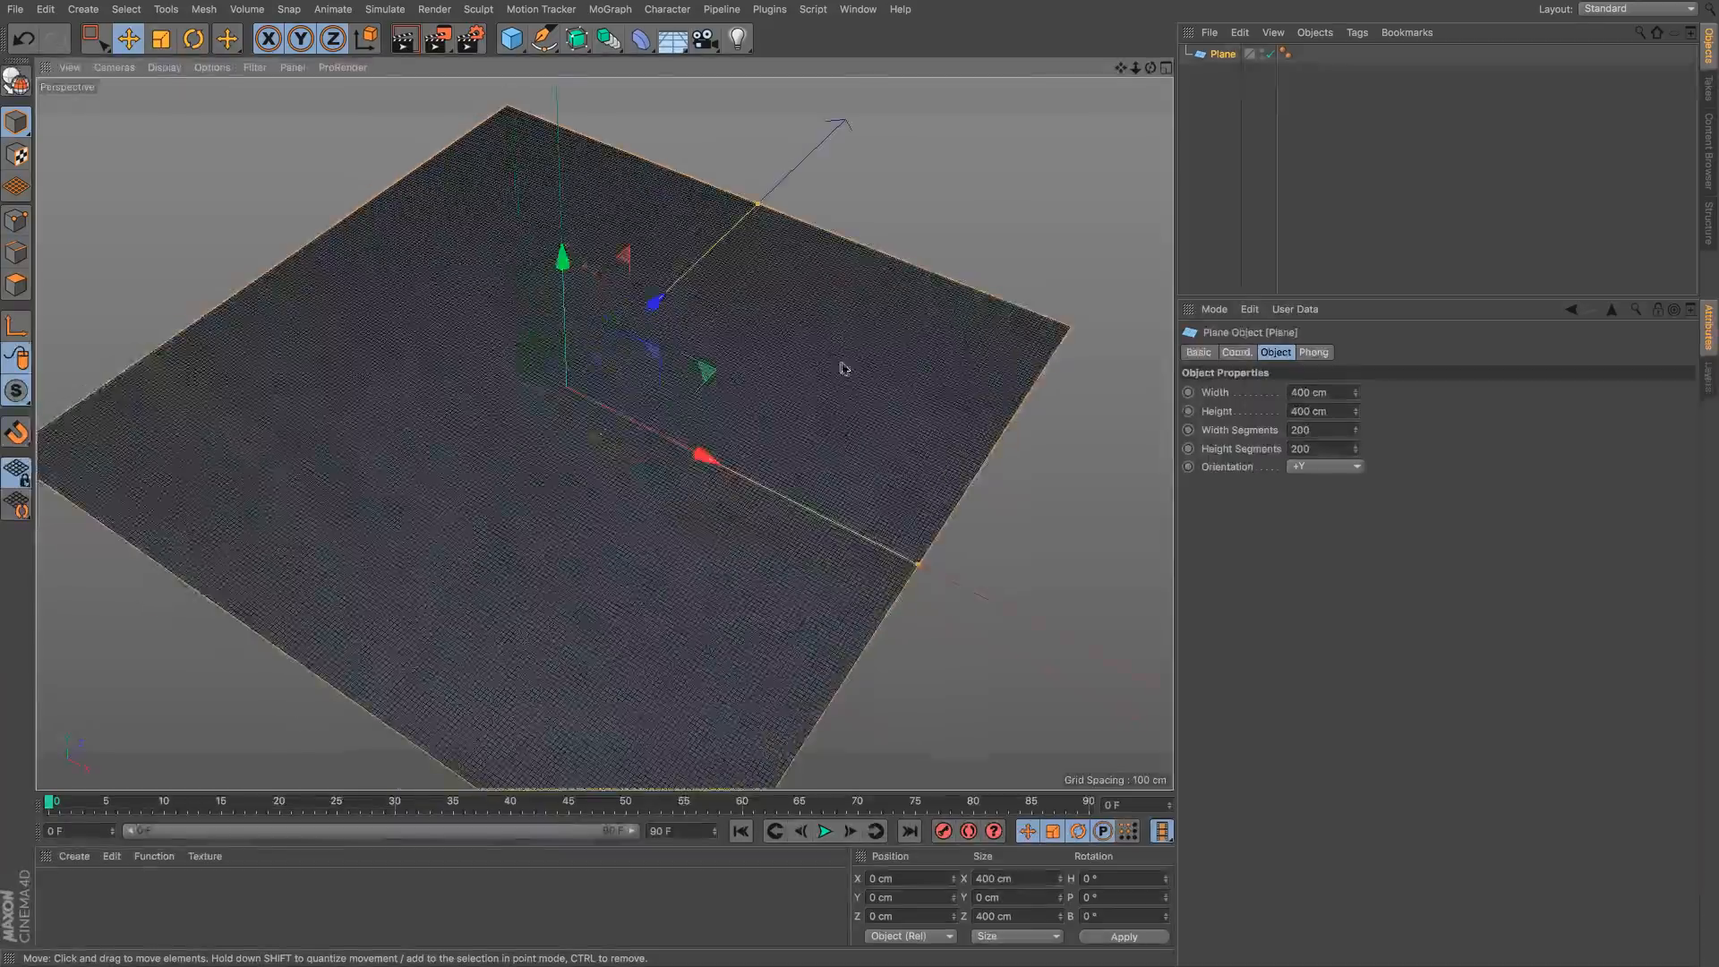
pyautogui.press('c')
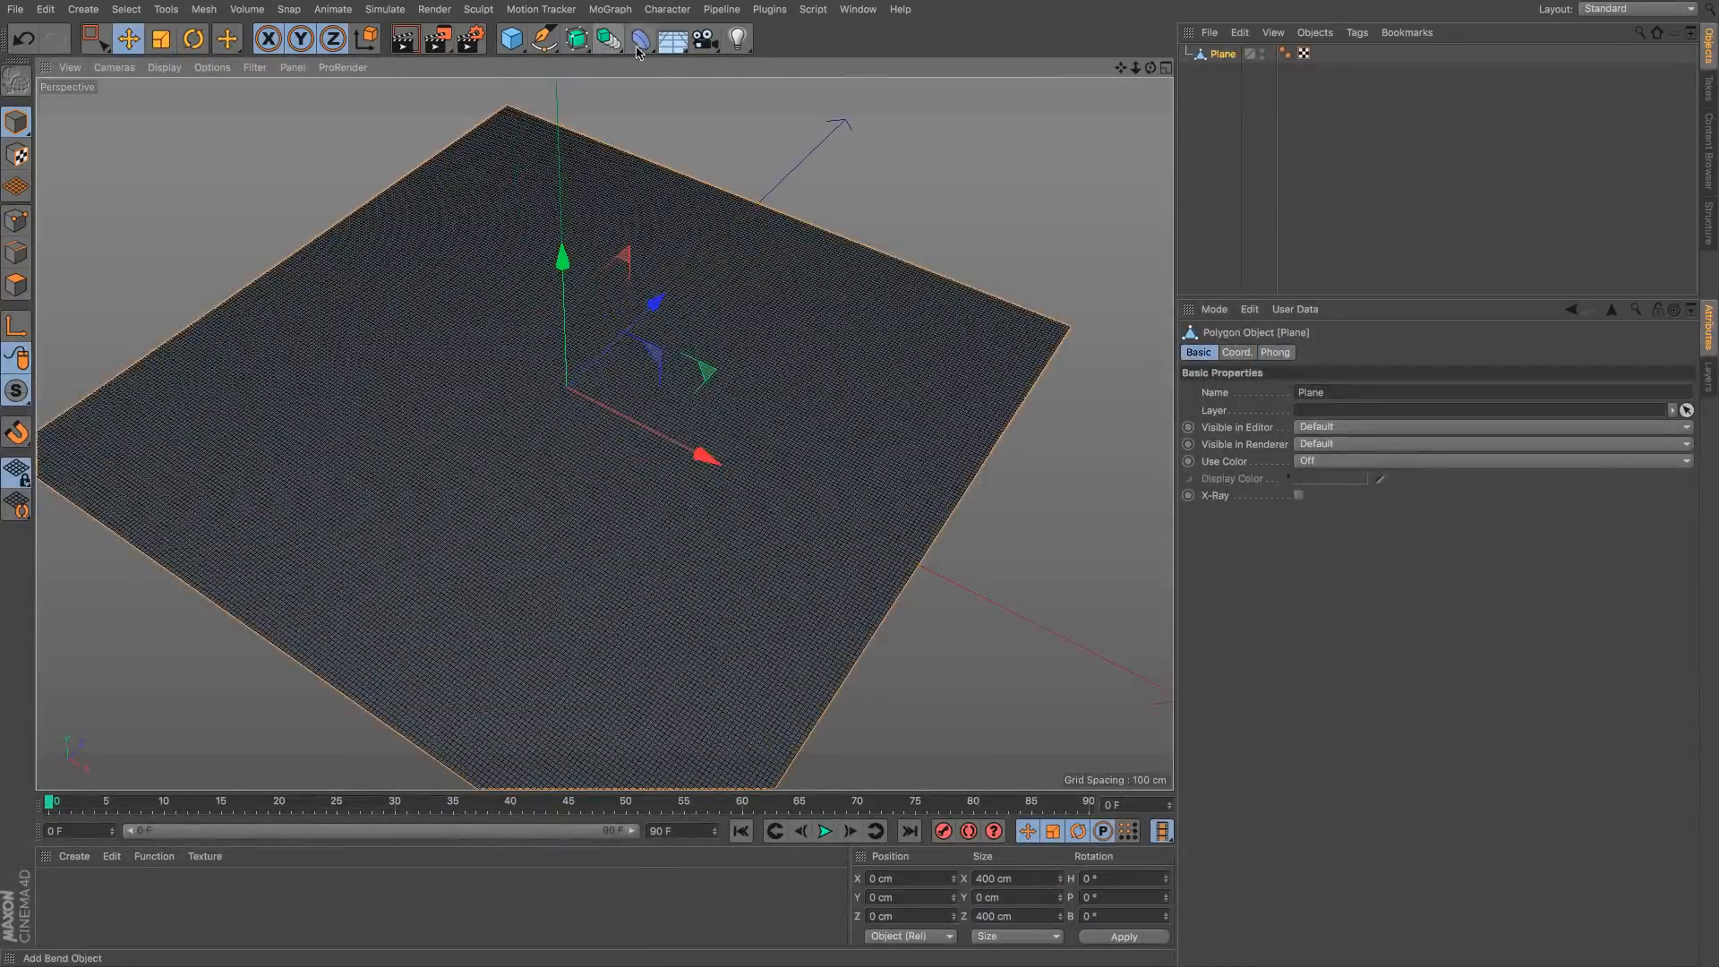
# Step: Create a vertex map on the plane by painting one dab near its far corner with the character Paint Tool
pyautogui.click(666, 9)
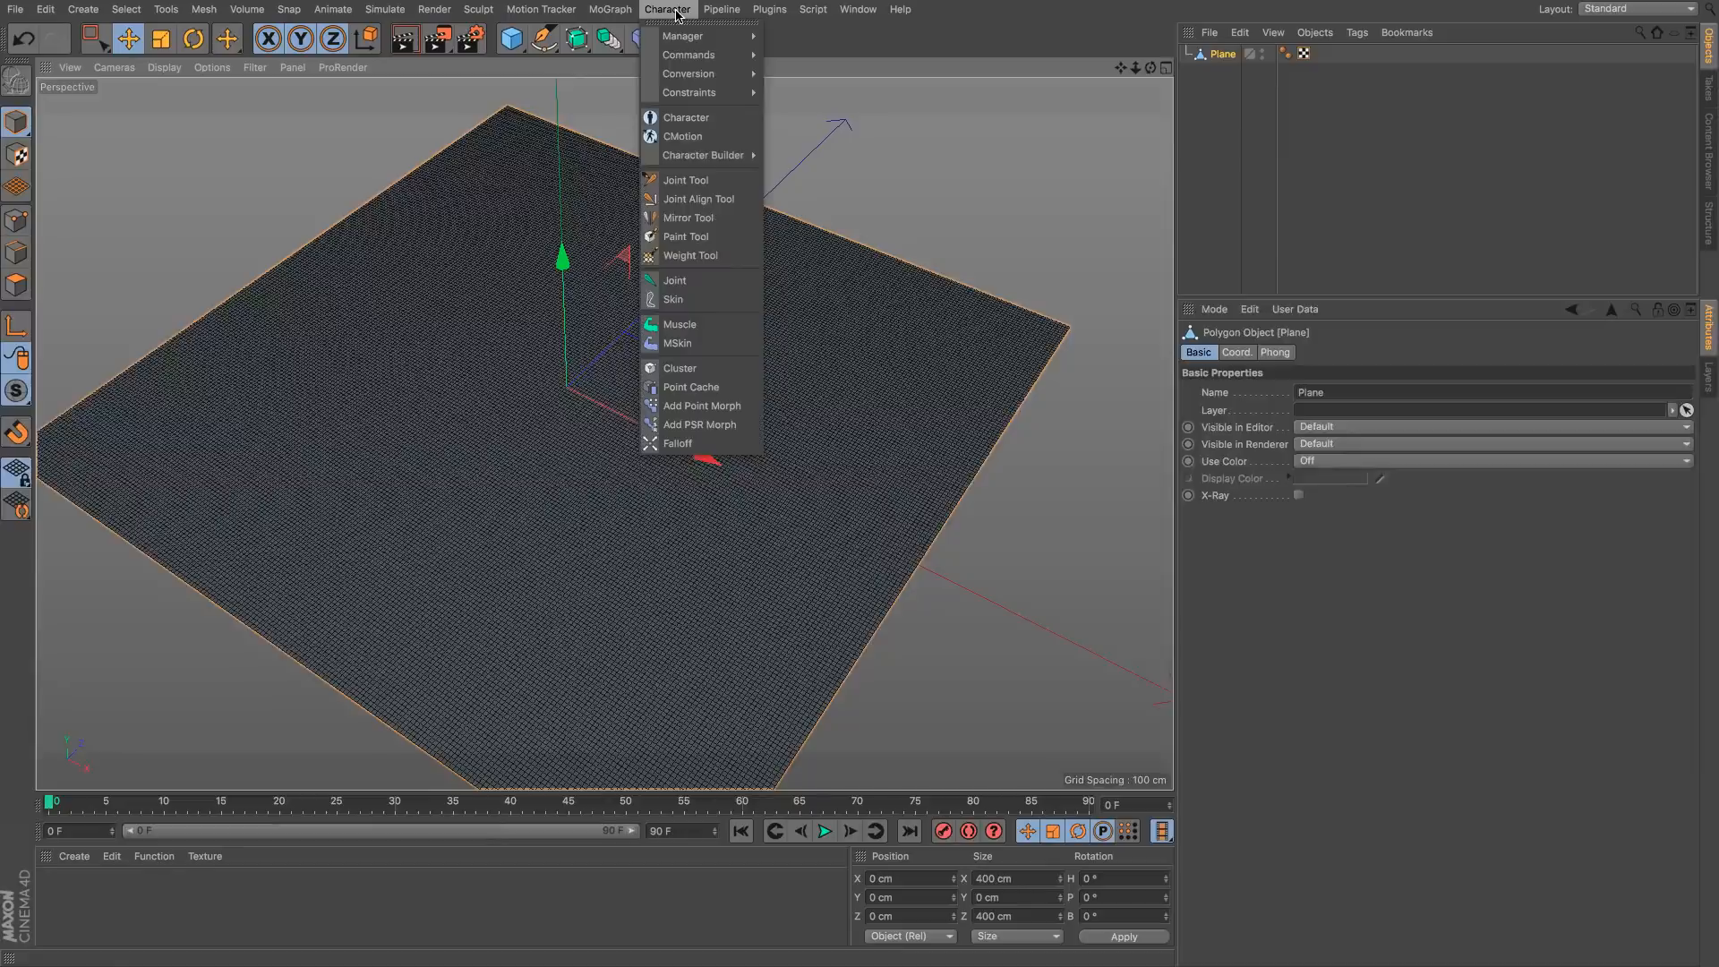
pyautogui.click(702, 237)
pyautogui.click(1016, 340)
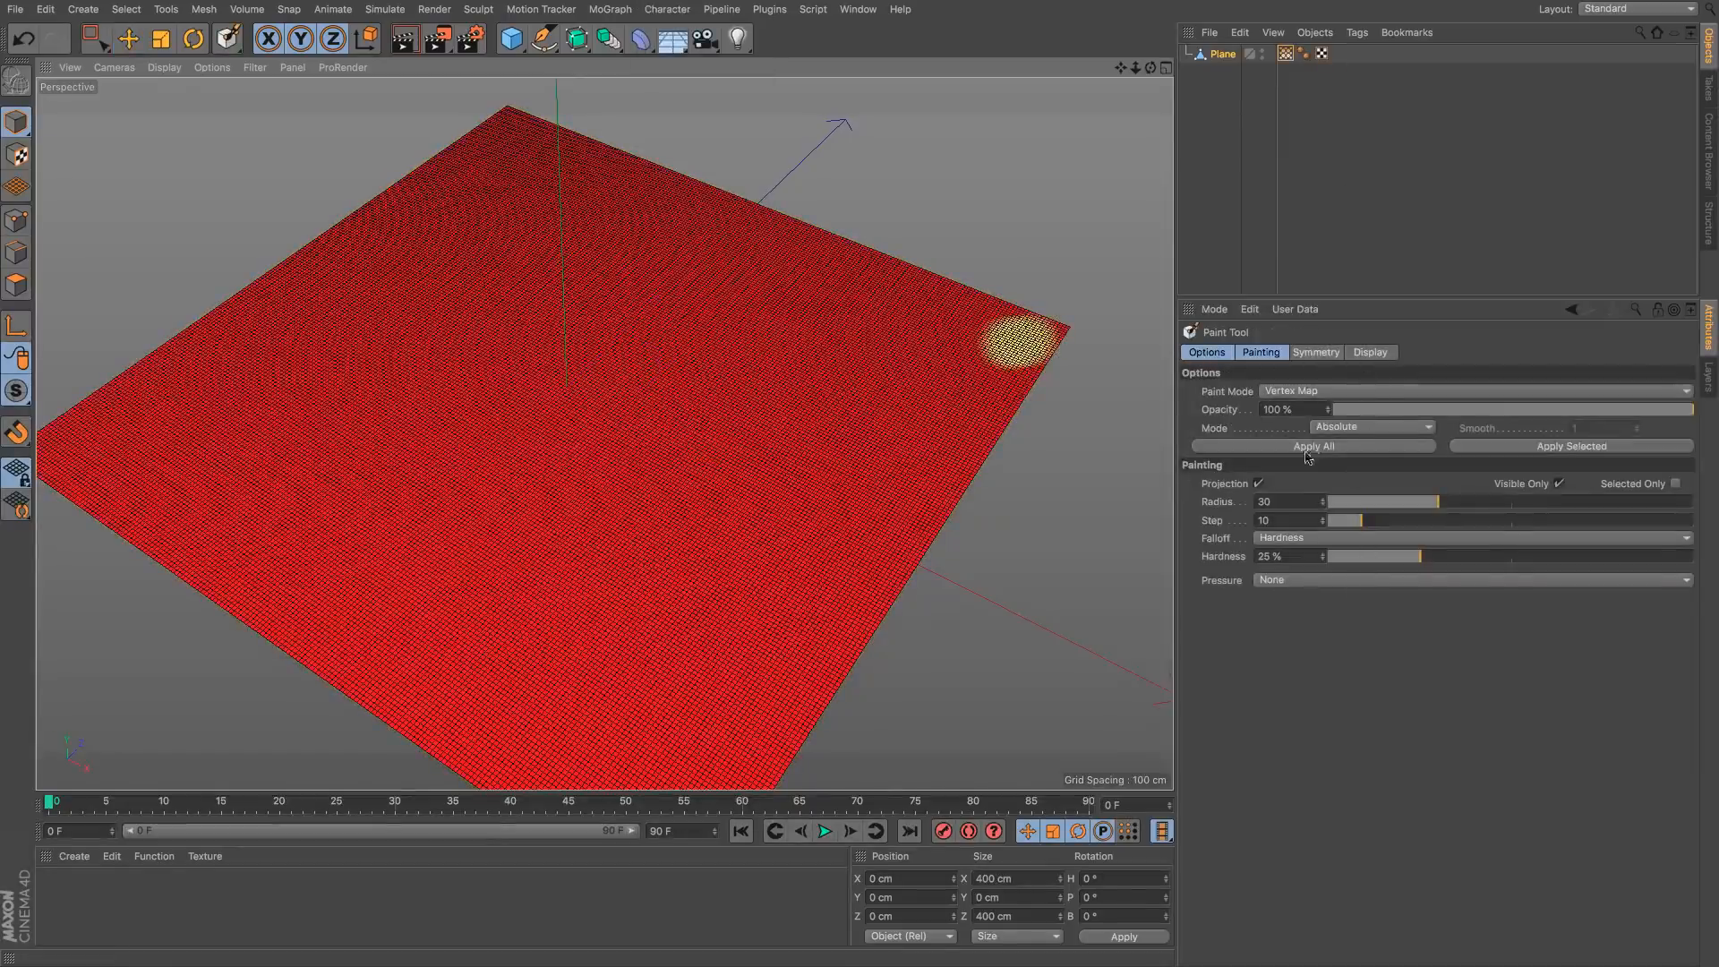
# Step: Replace the Freeze layer in the vertex map's fields with a Shader Field
pyautogui.click(1286, 54)
pyautogui.click(1258, 420)
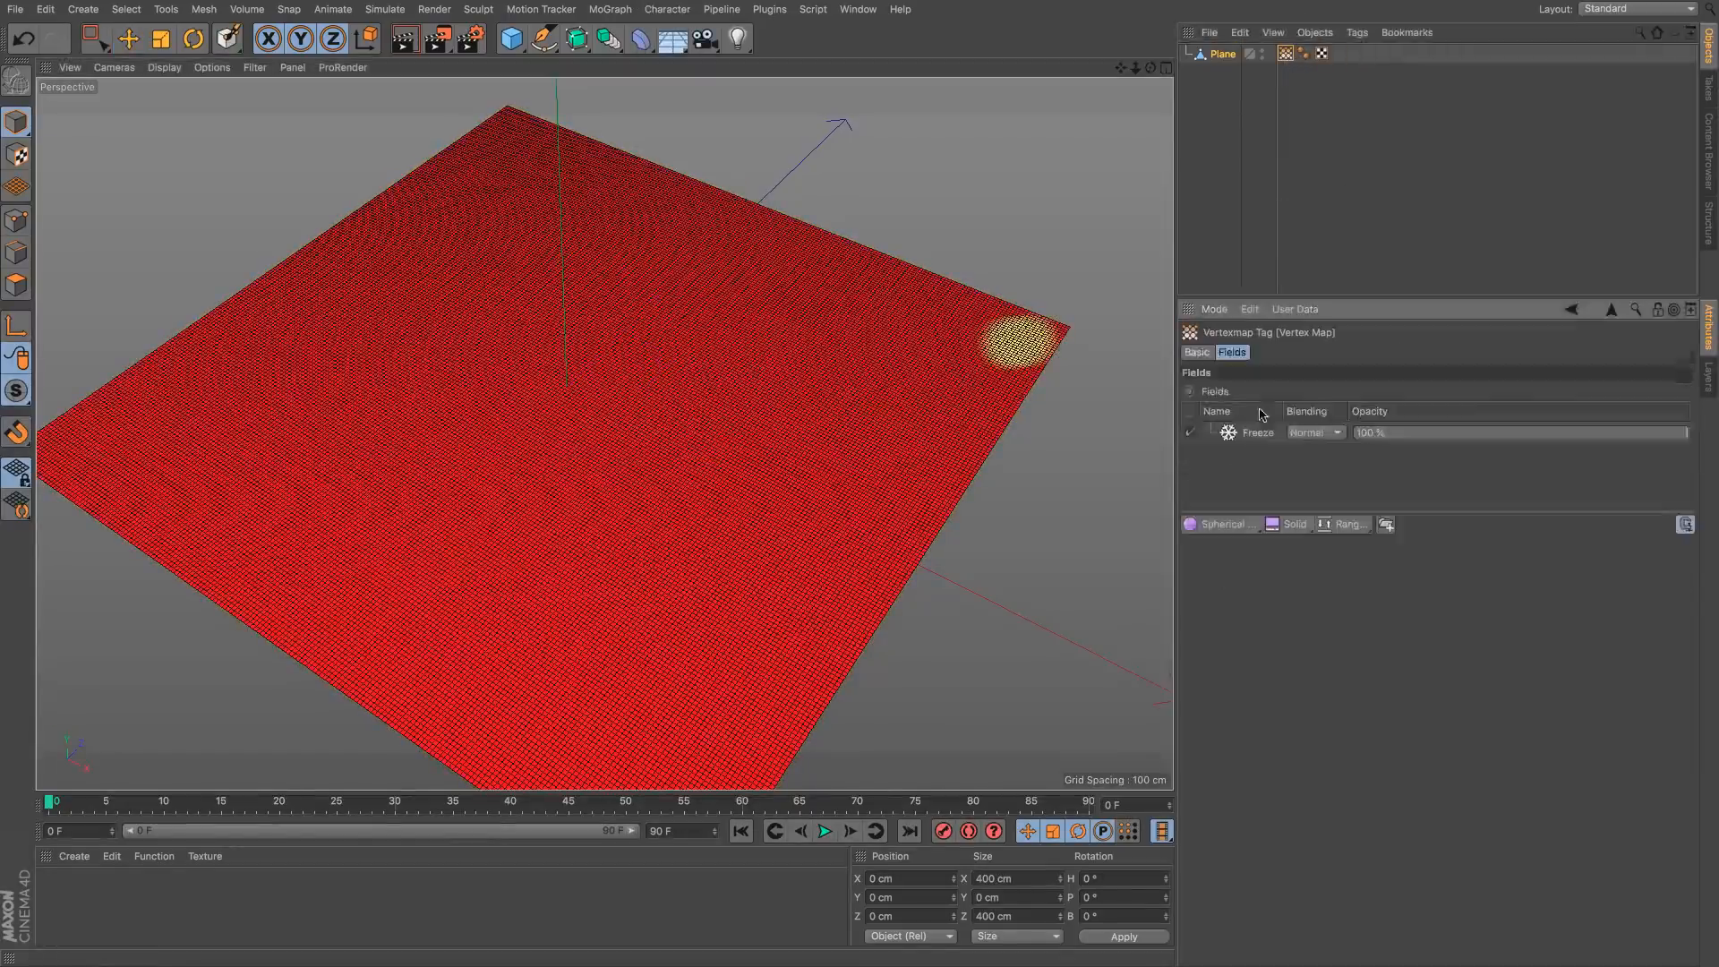
pyautogui.click(1266, 433)
pyautogui.press('Delete')
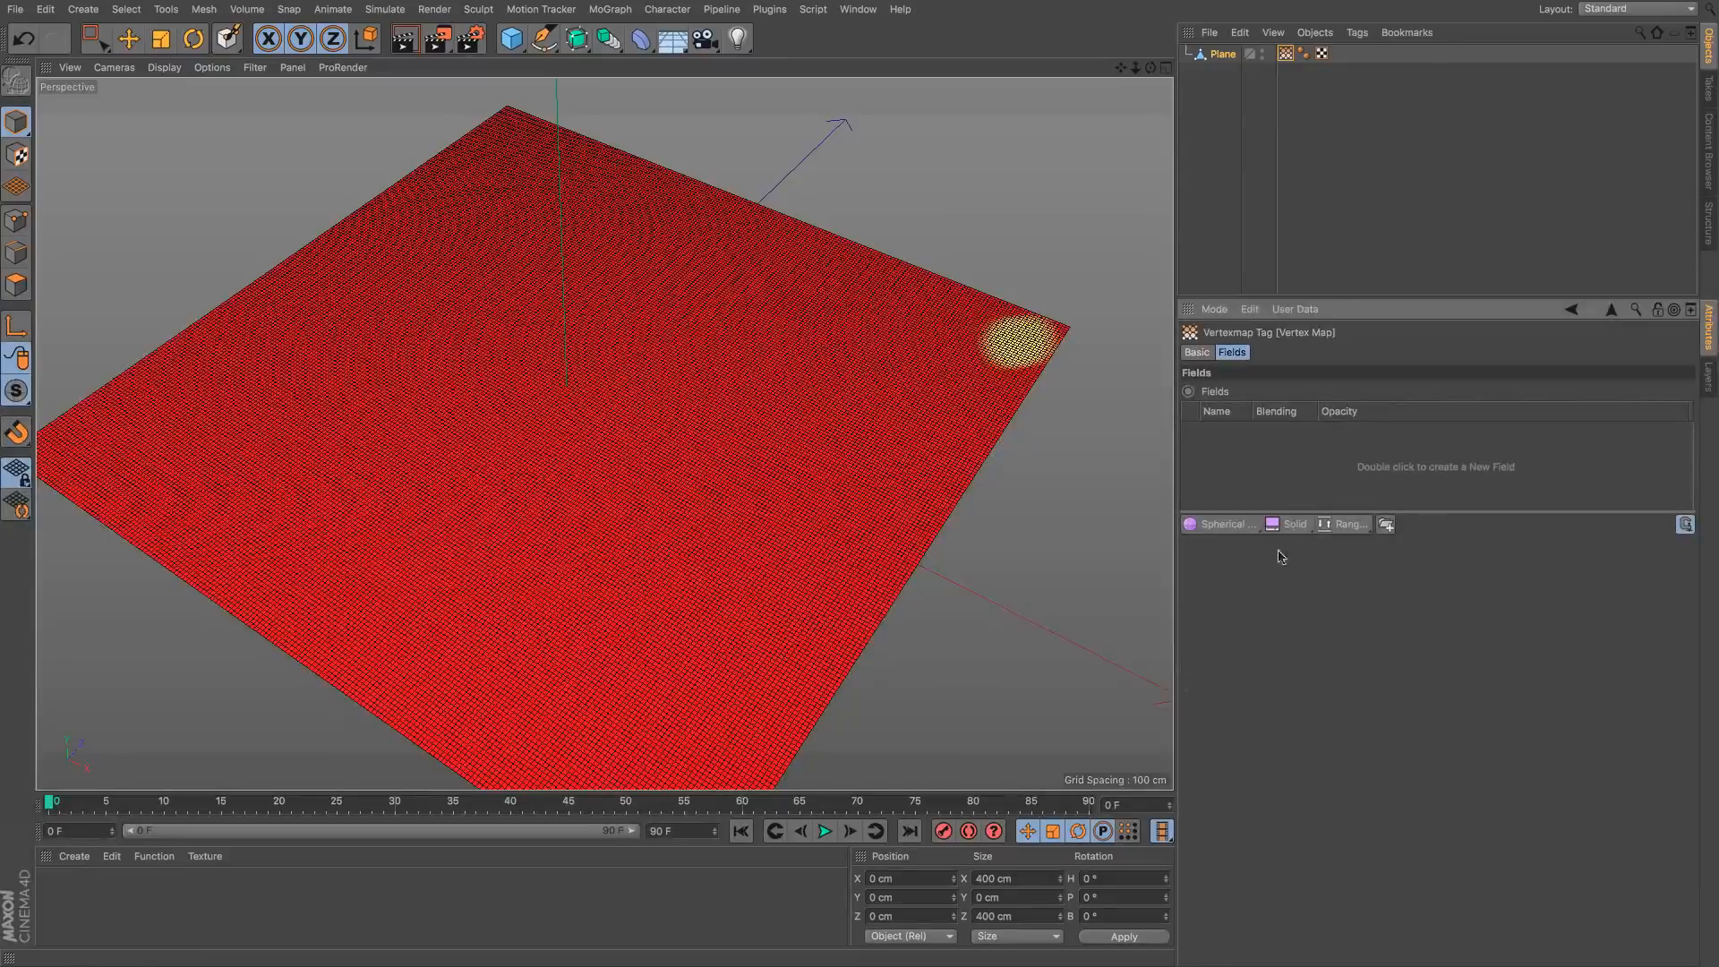
pyautogui.click(1248, 526)
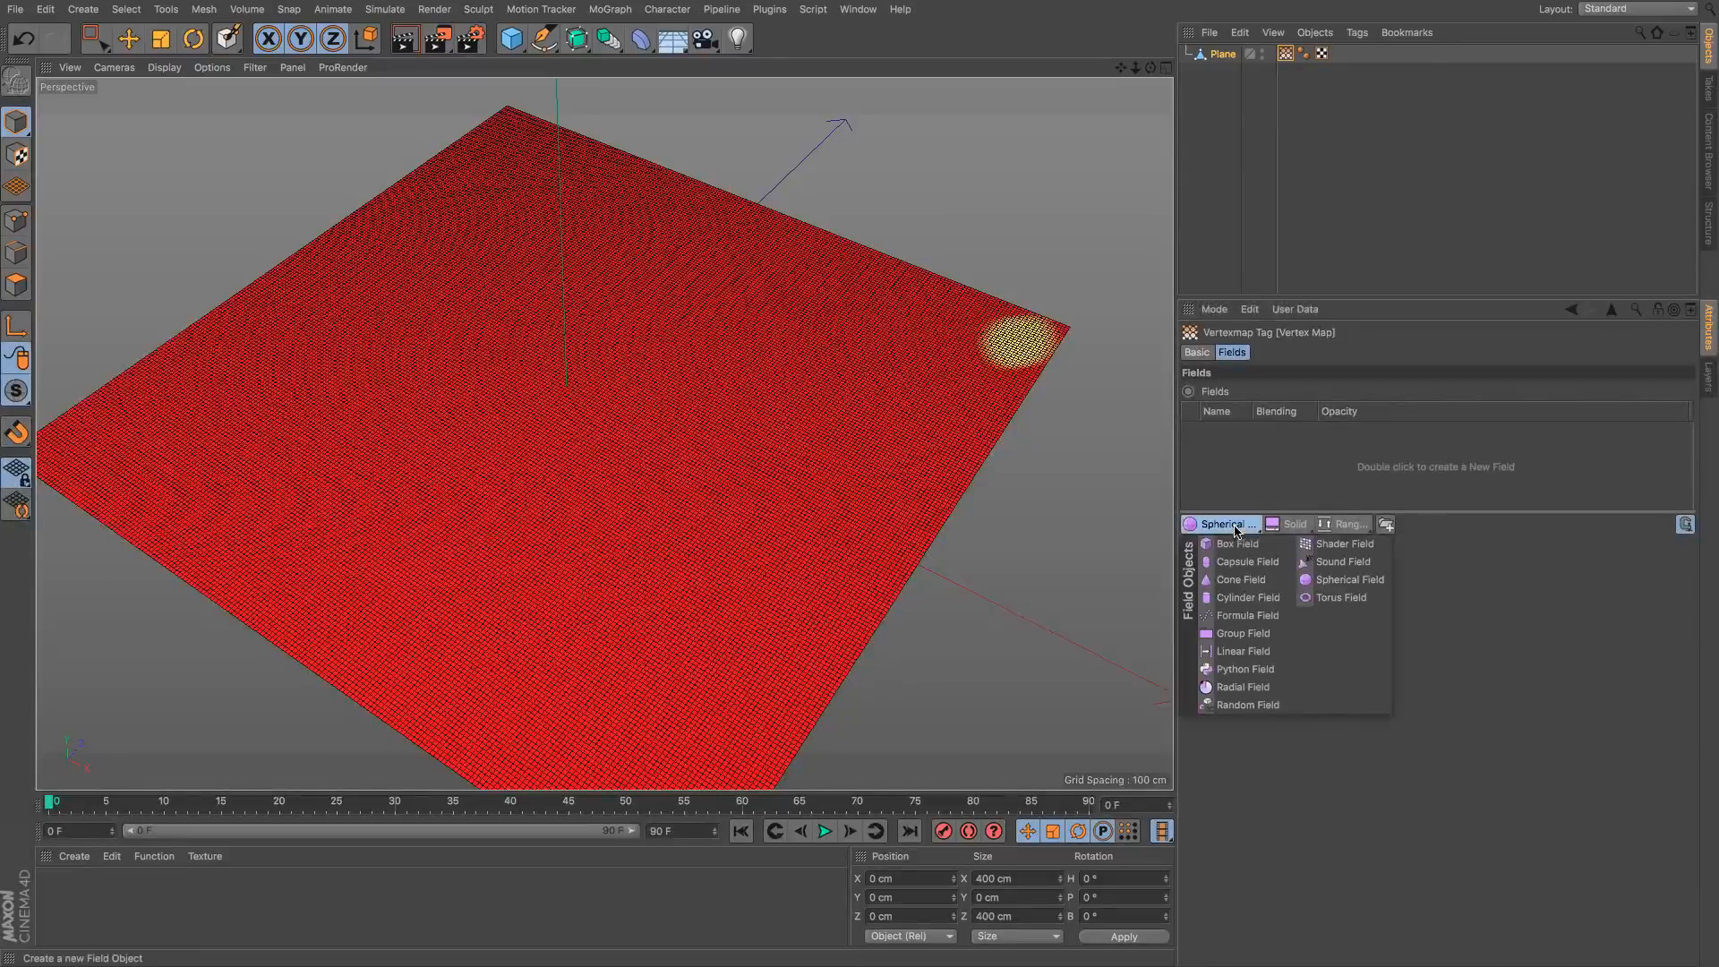
pyautogui.click(1343, 544)
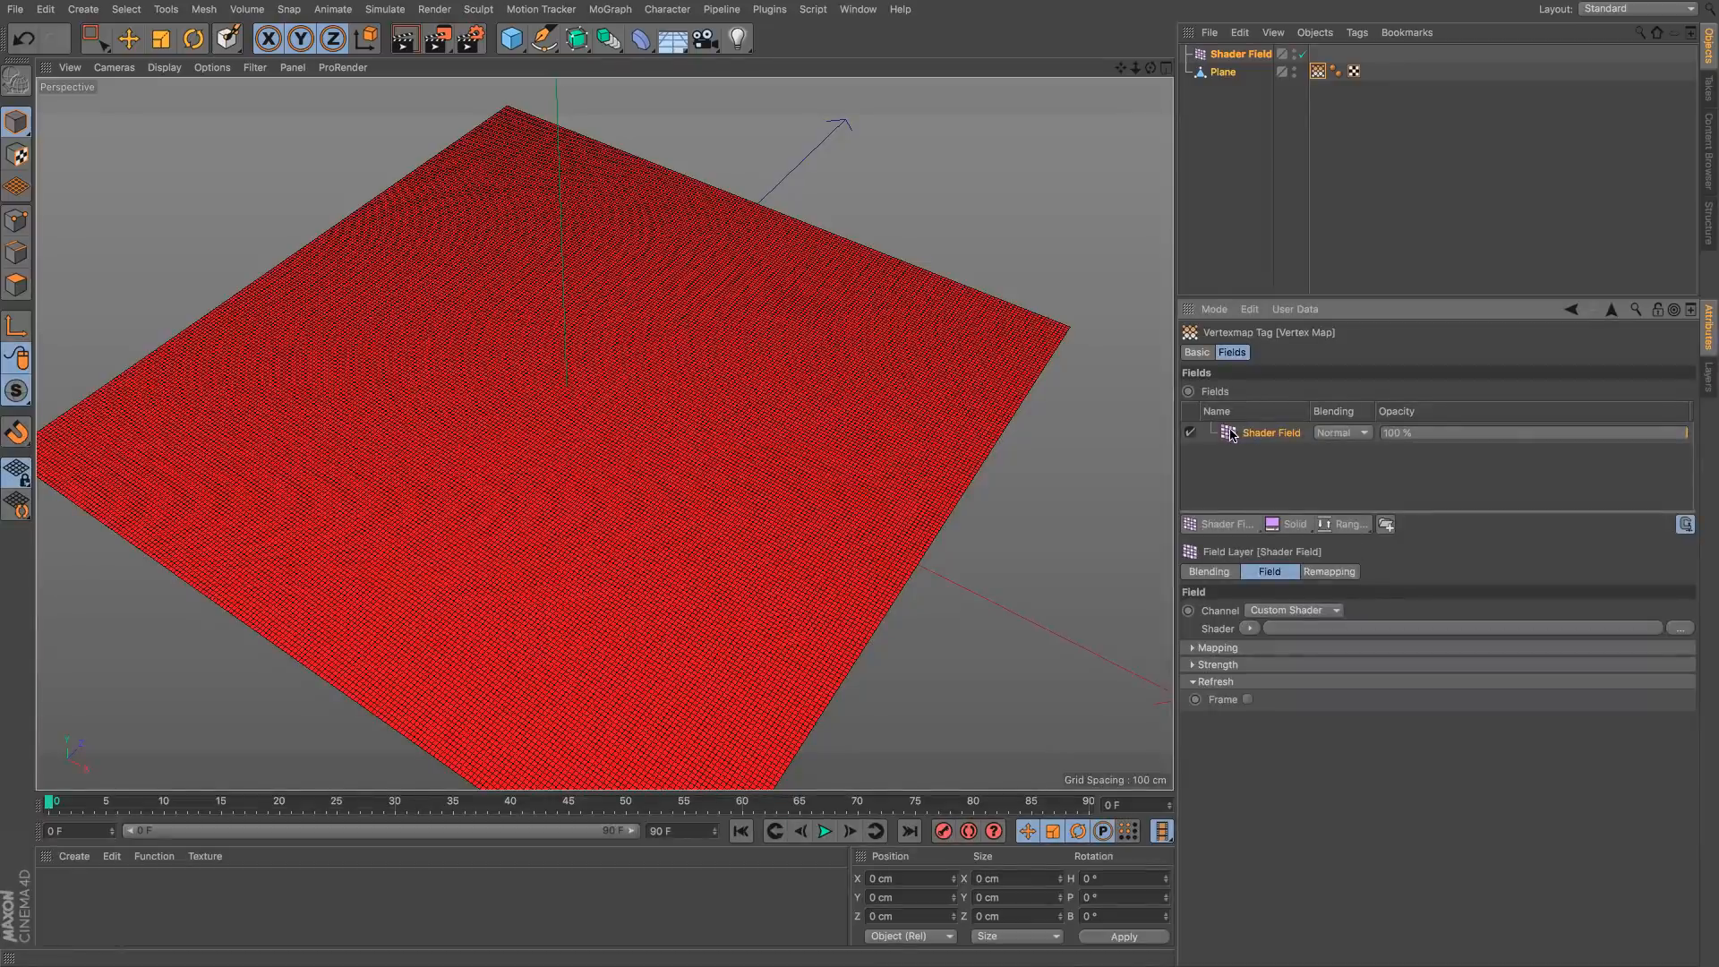
# Step: Create a material without reflectance and load the portrait image as its color texture, declining to copy it to the project location
pyautogui.doubleClick(75, 904)
pyautogui.doubleClick(59, 891)
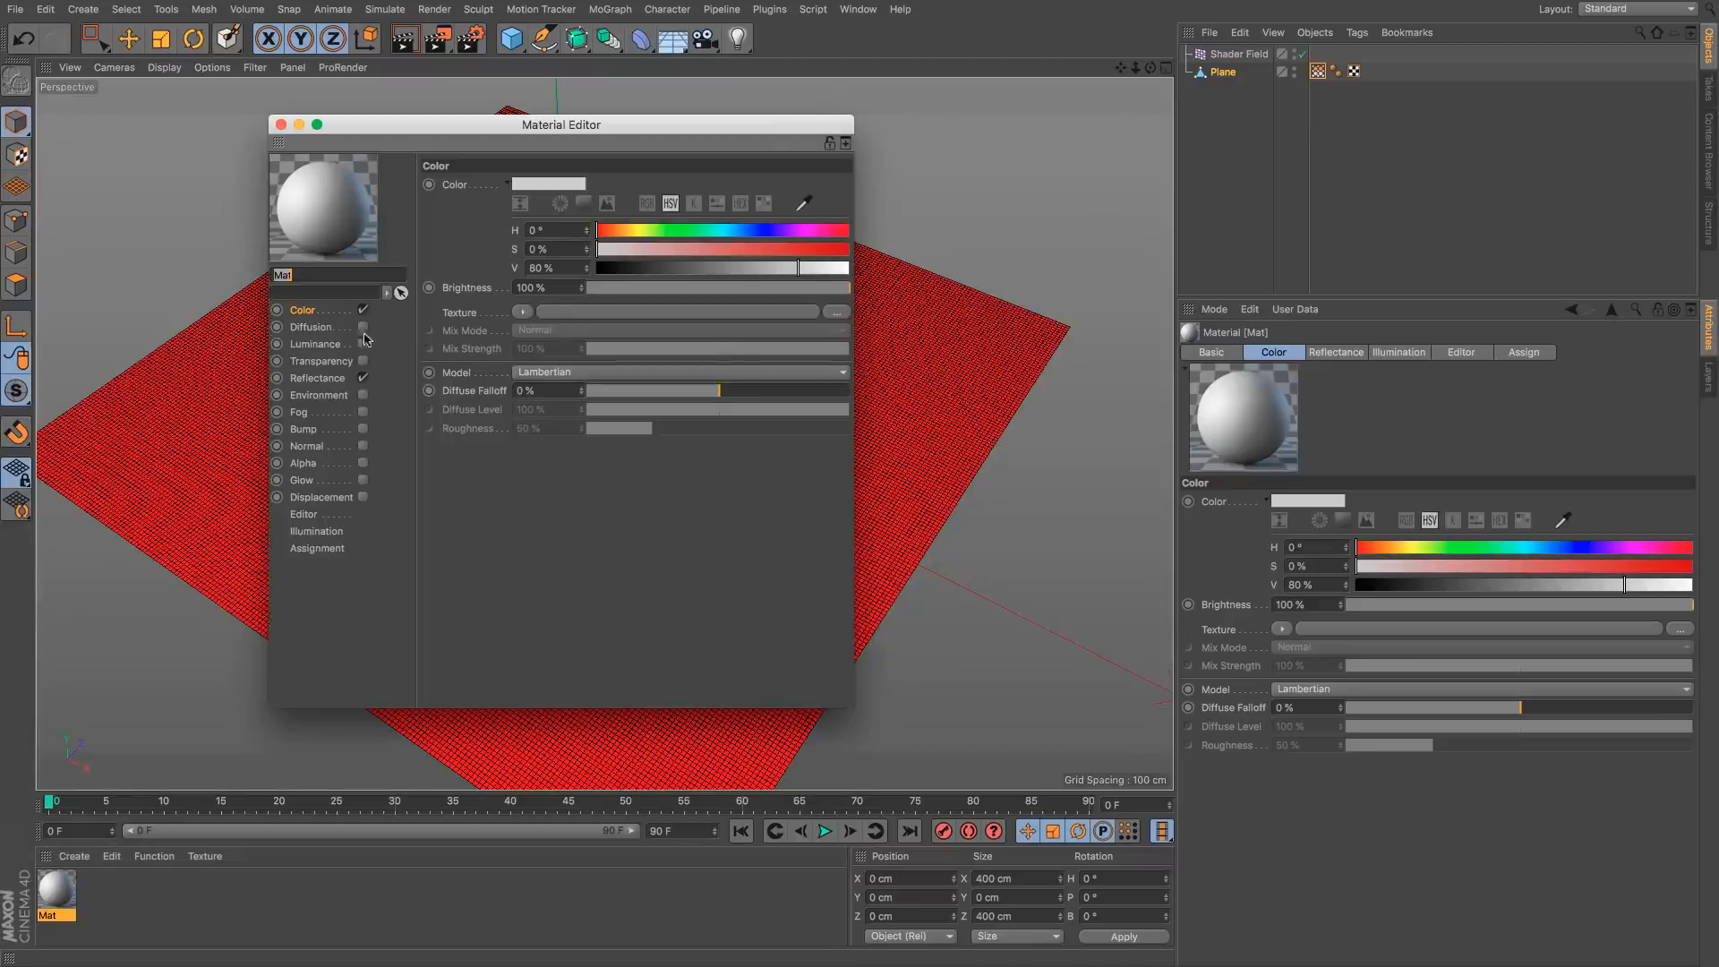
pyautogui.click(363, 377)
pyautogui.click(836, 311)
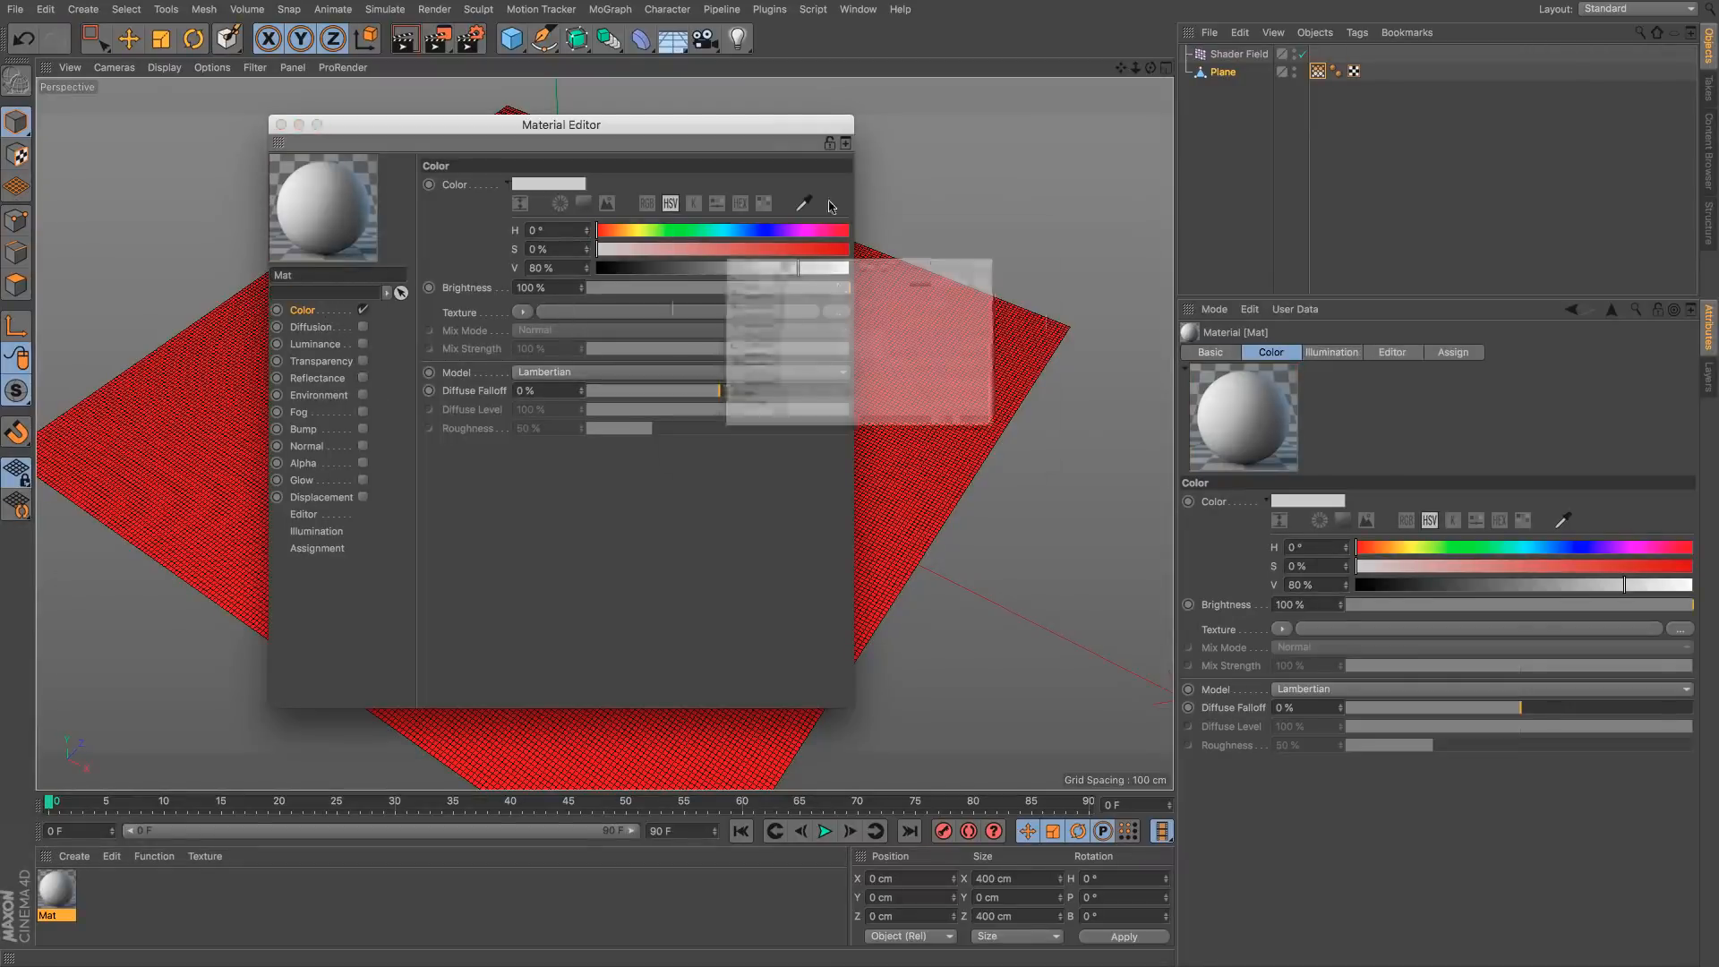
pyautogui.press('Escape')
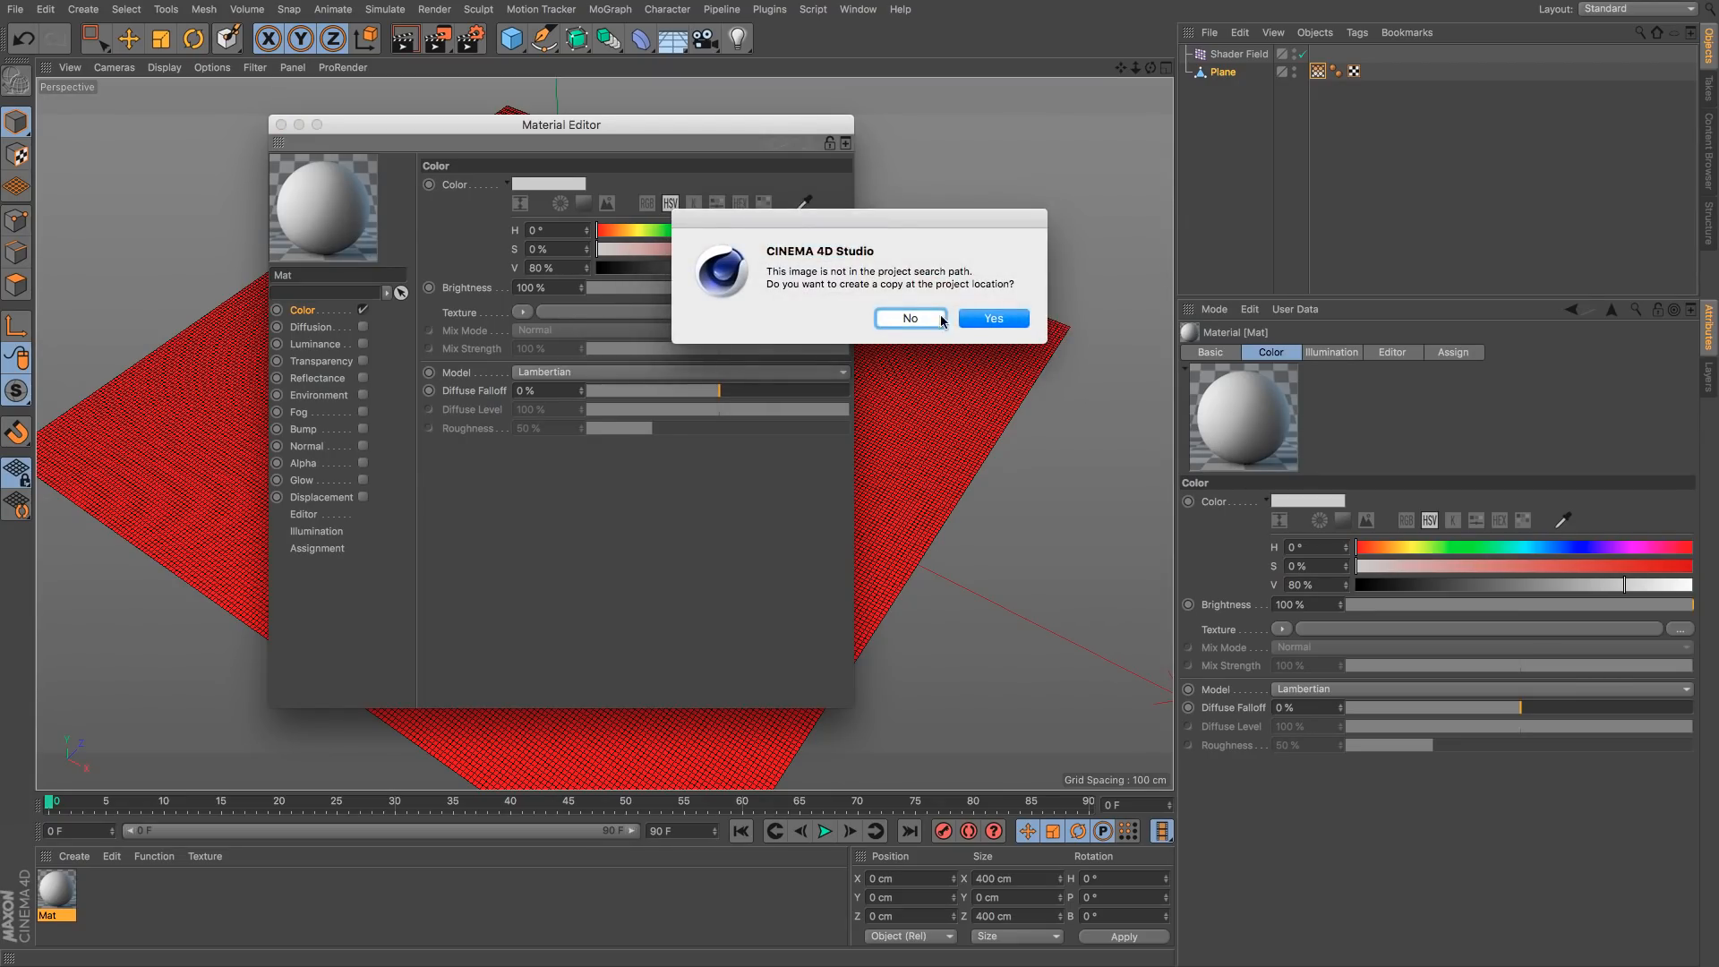
pyautogui.click(955, 318)
pyautogui.moveTo(586, 125); pyautogui.dragTo(773, 257)
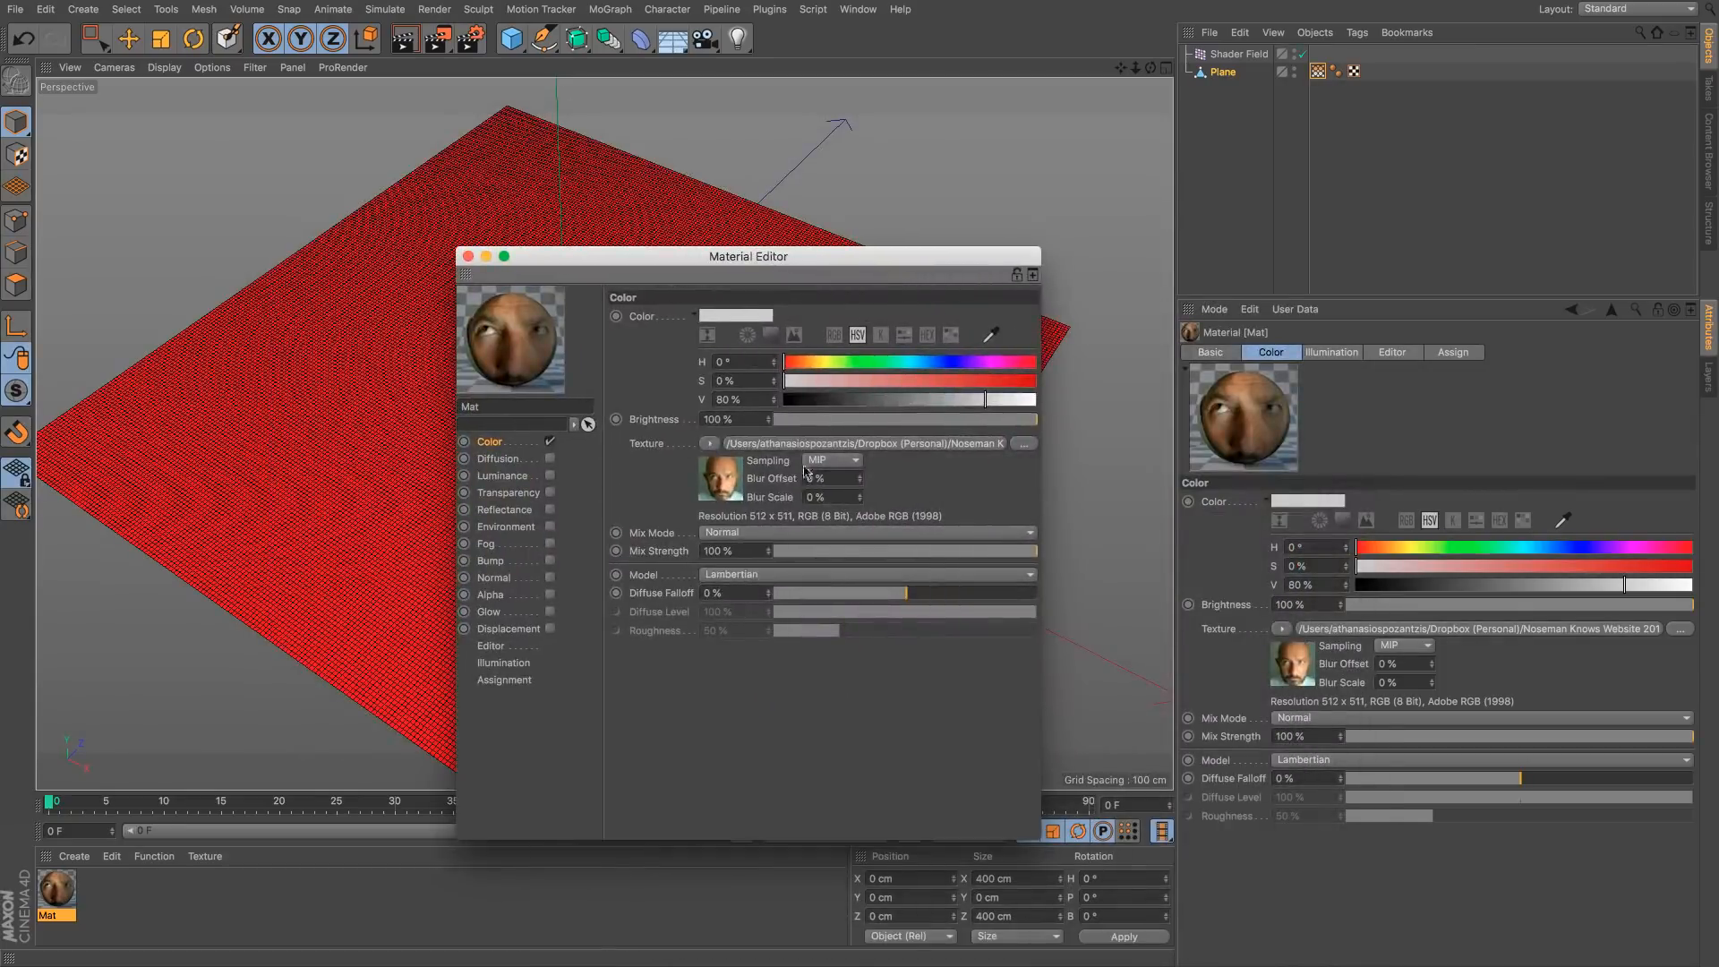
# Step: Wrap the material's color texture in a Filter shader with saturation -100% and close the Material Editor
pyautogui.click(709, 444)
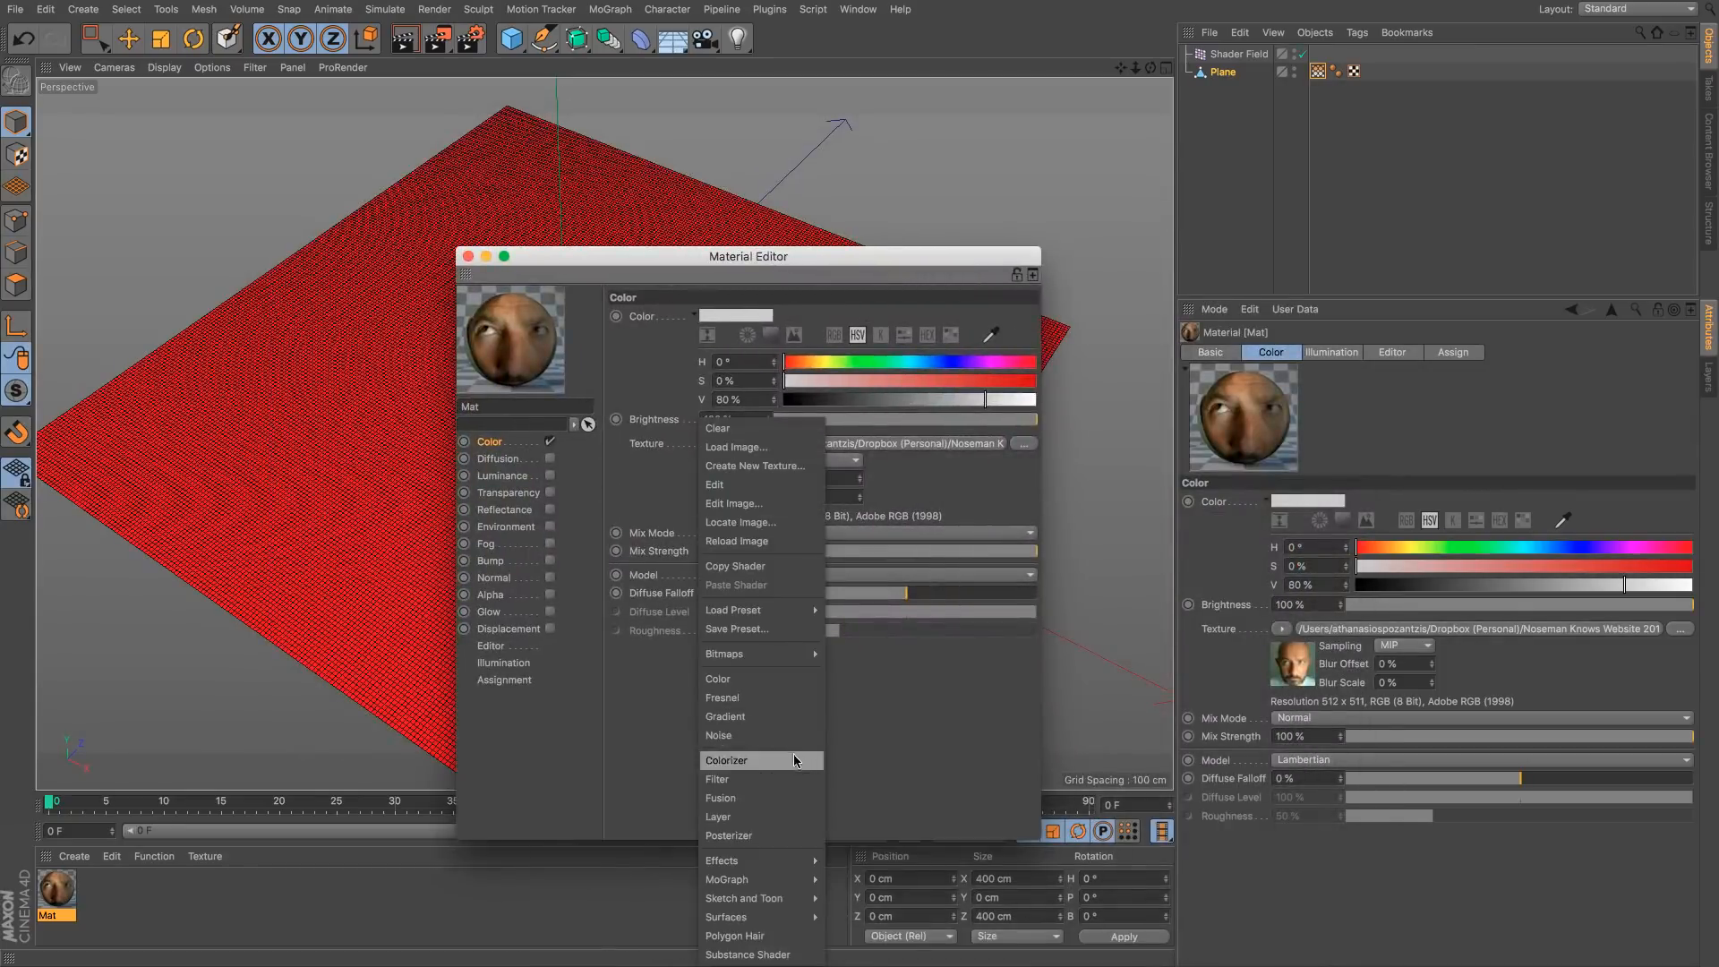
pyautogui.click(793, 784)
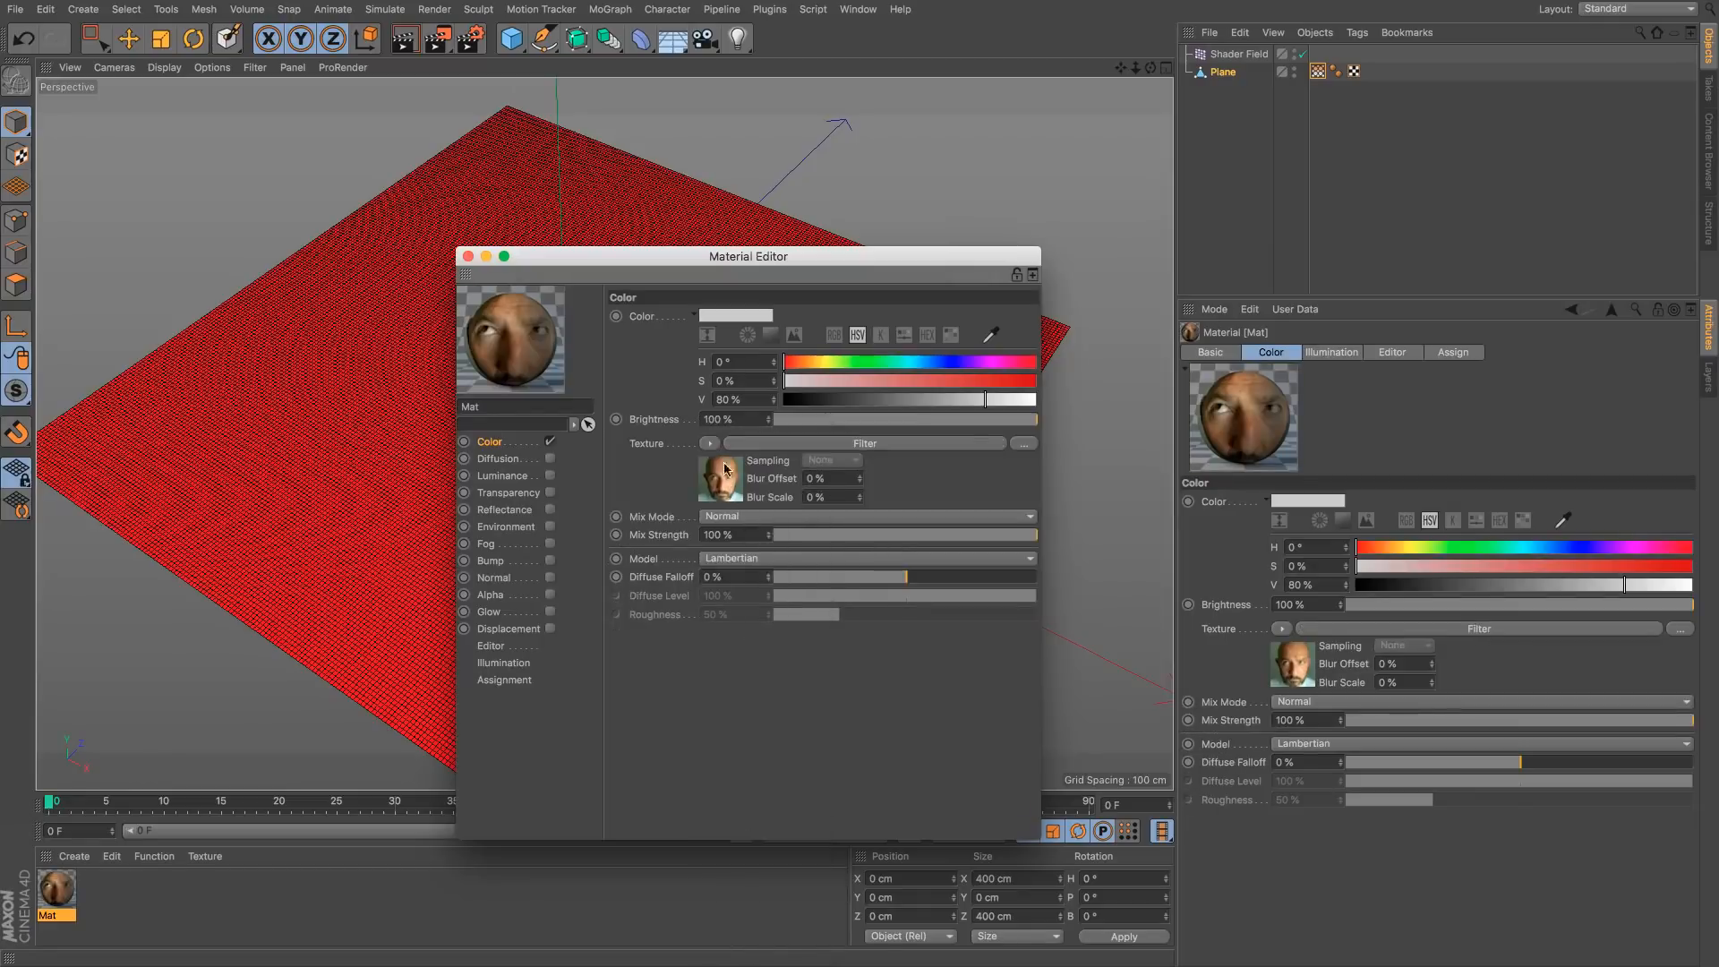
pyautogui.click(727, 481)
pyautogui.click(781, 552)
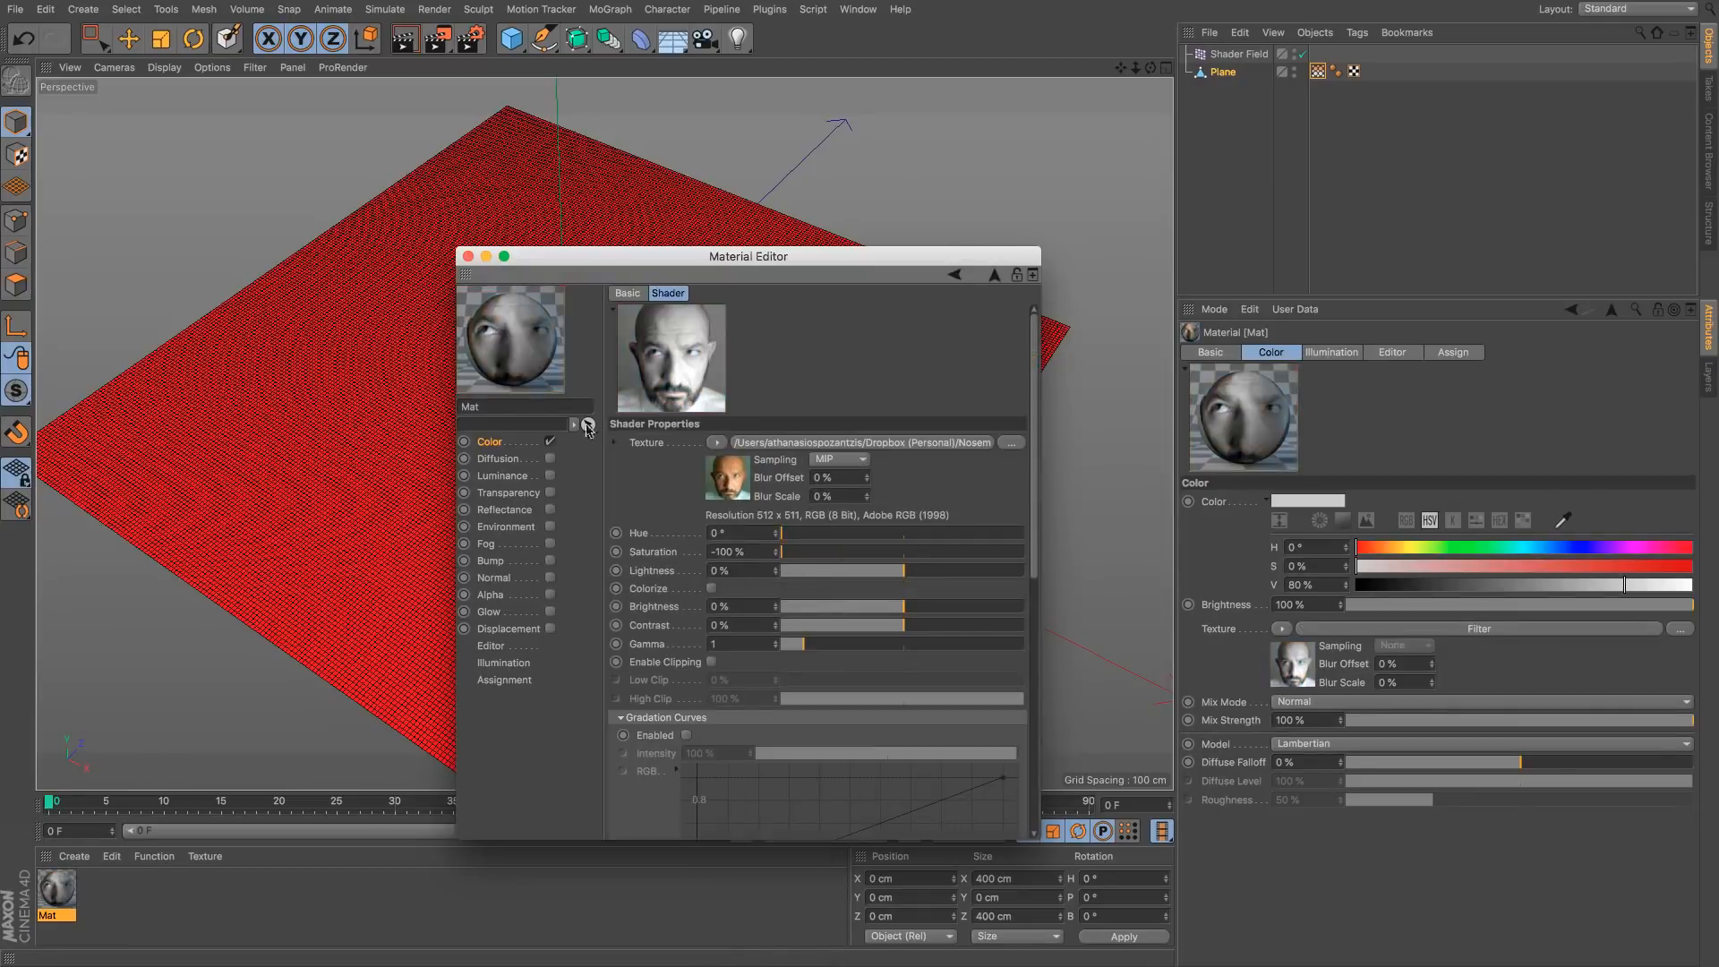
pyautogui.click(468, 257)
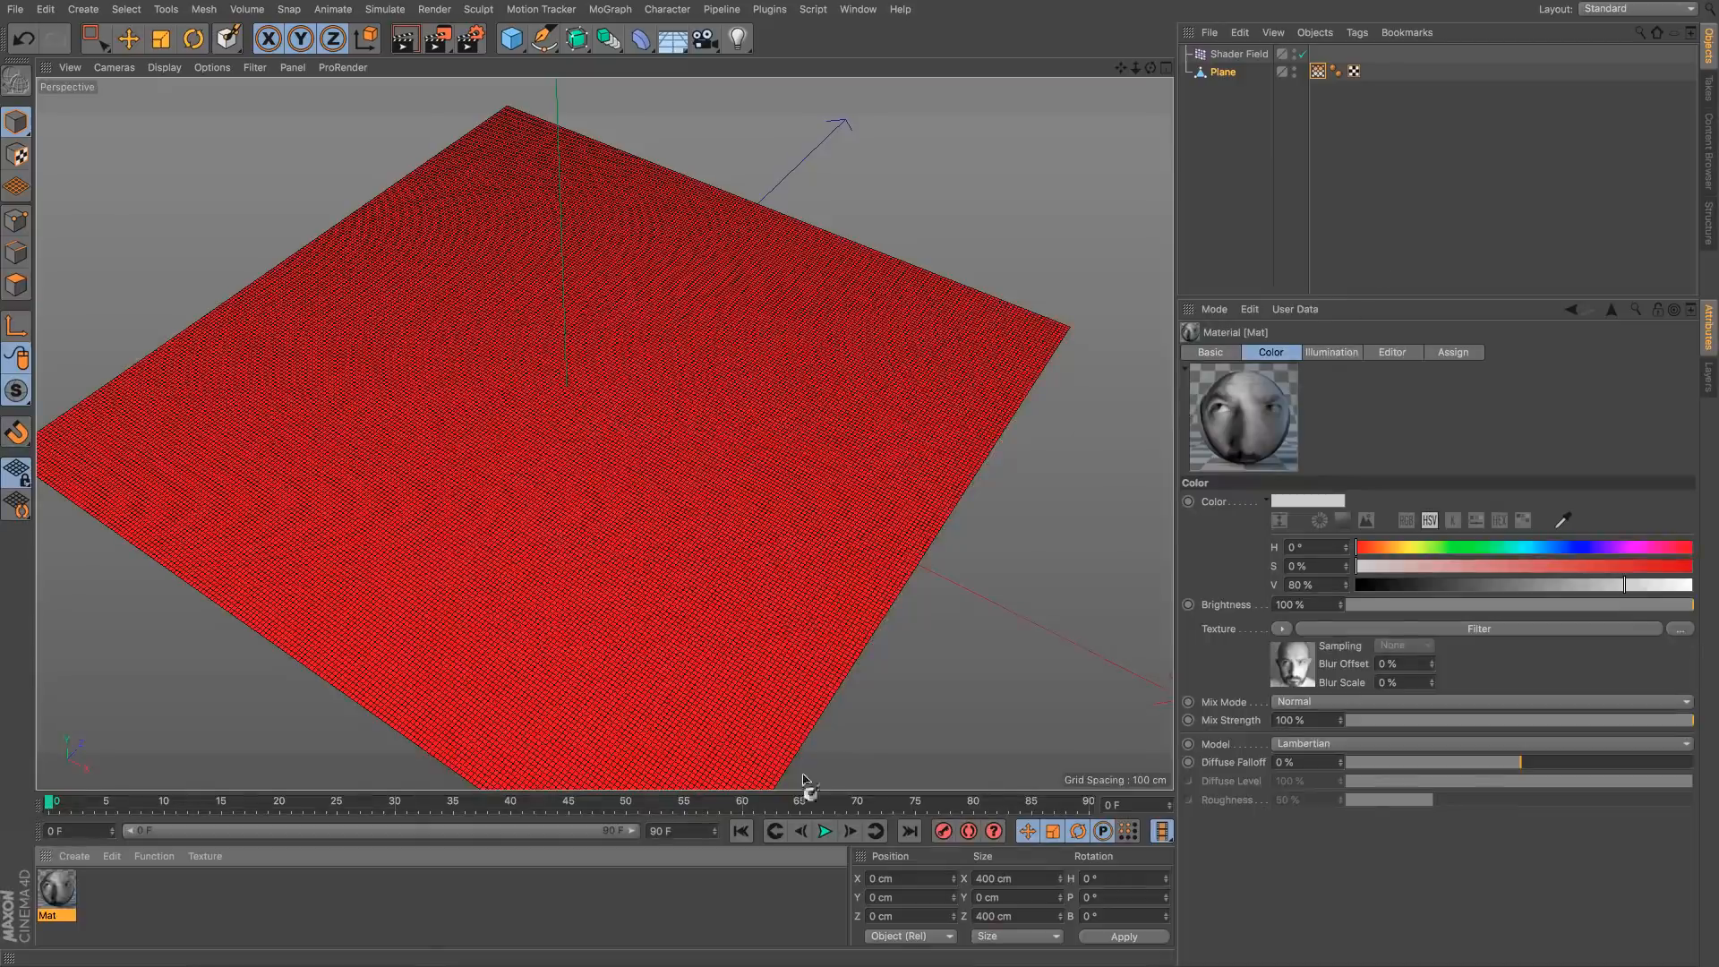
pyautogui.doubleClick(64, 893)
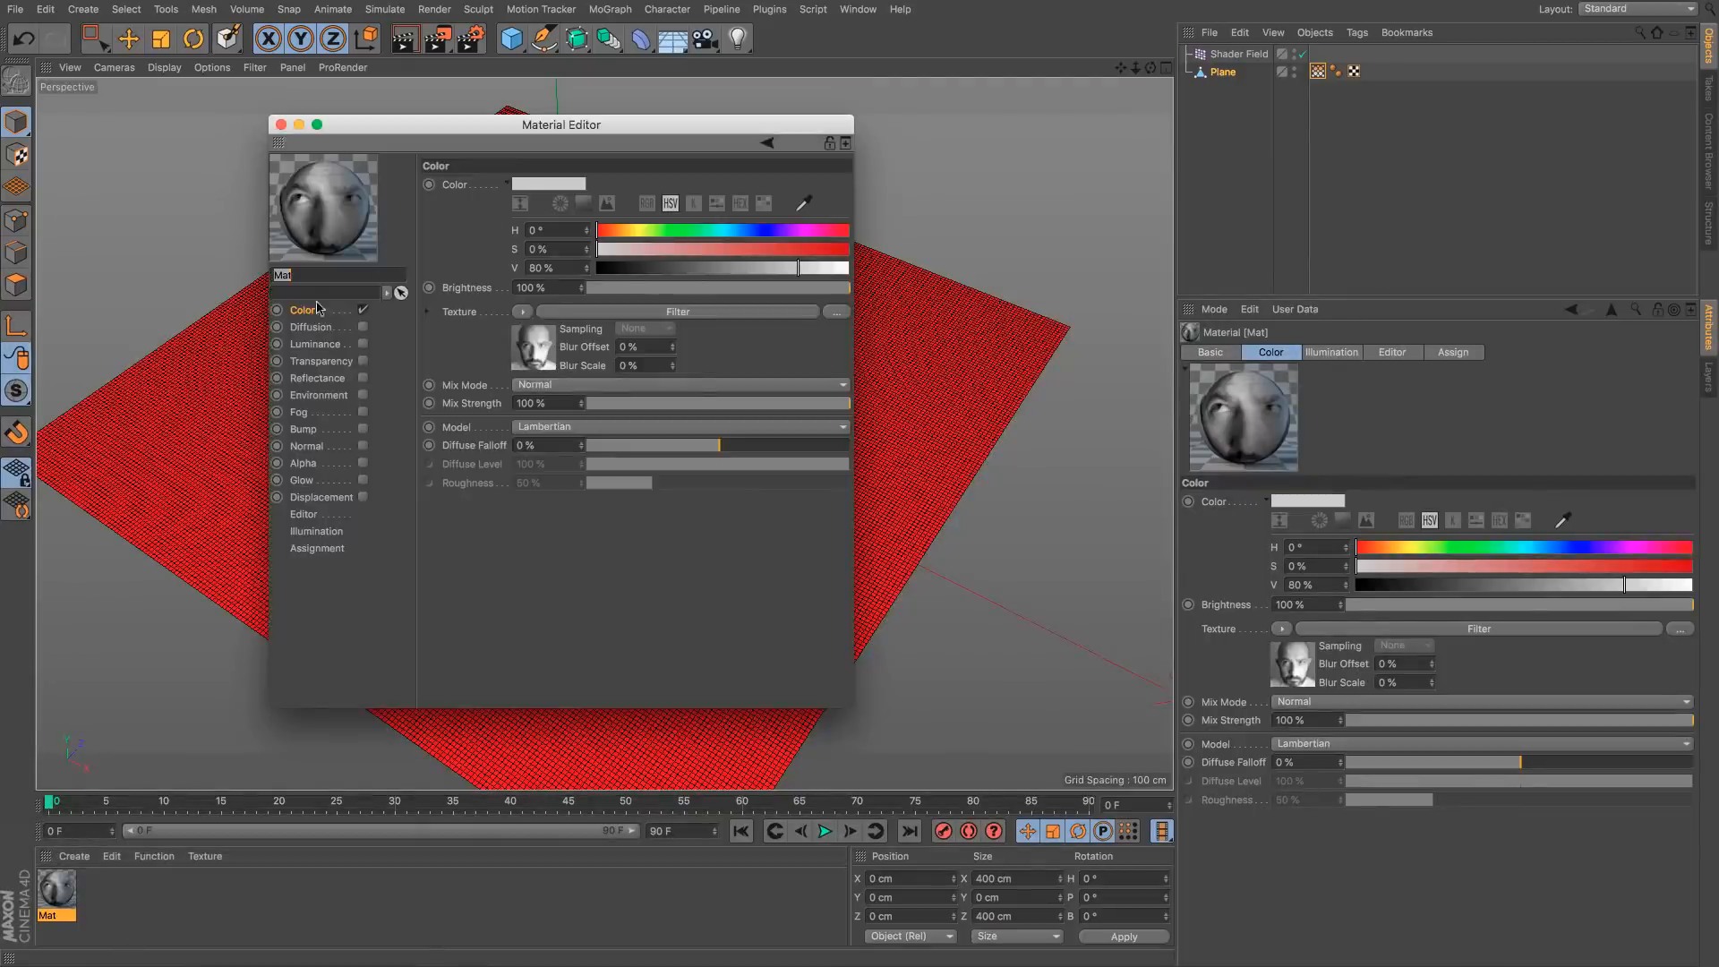
pyautogui.click(279, 123)
pyautogui.click(1238, 53)
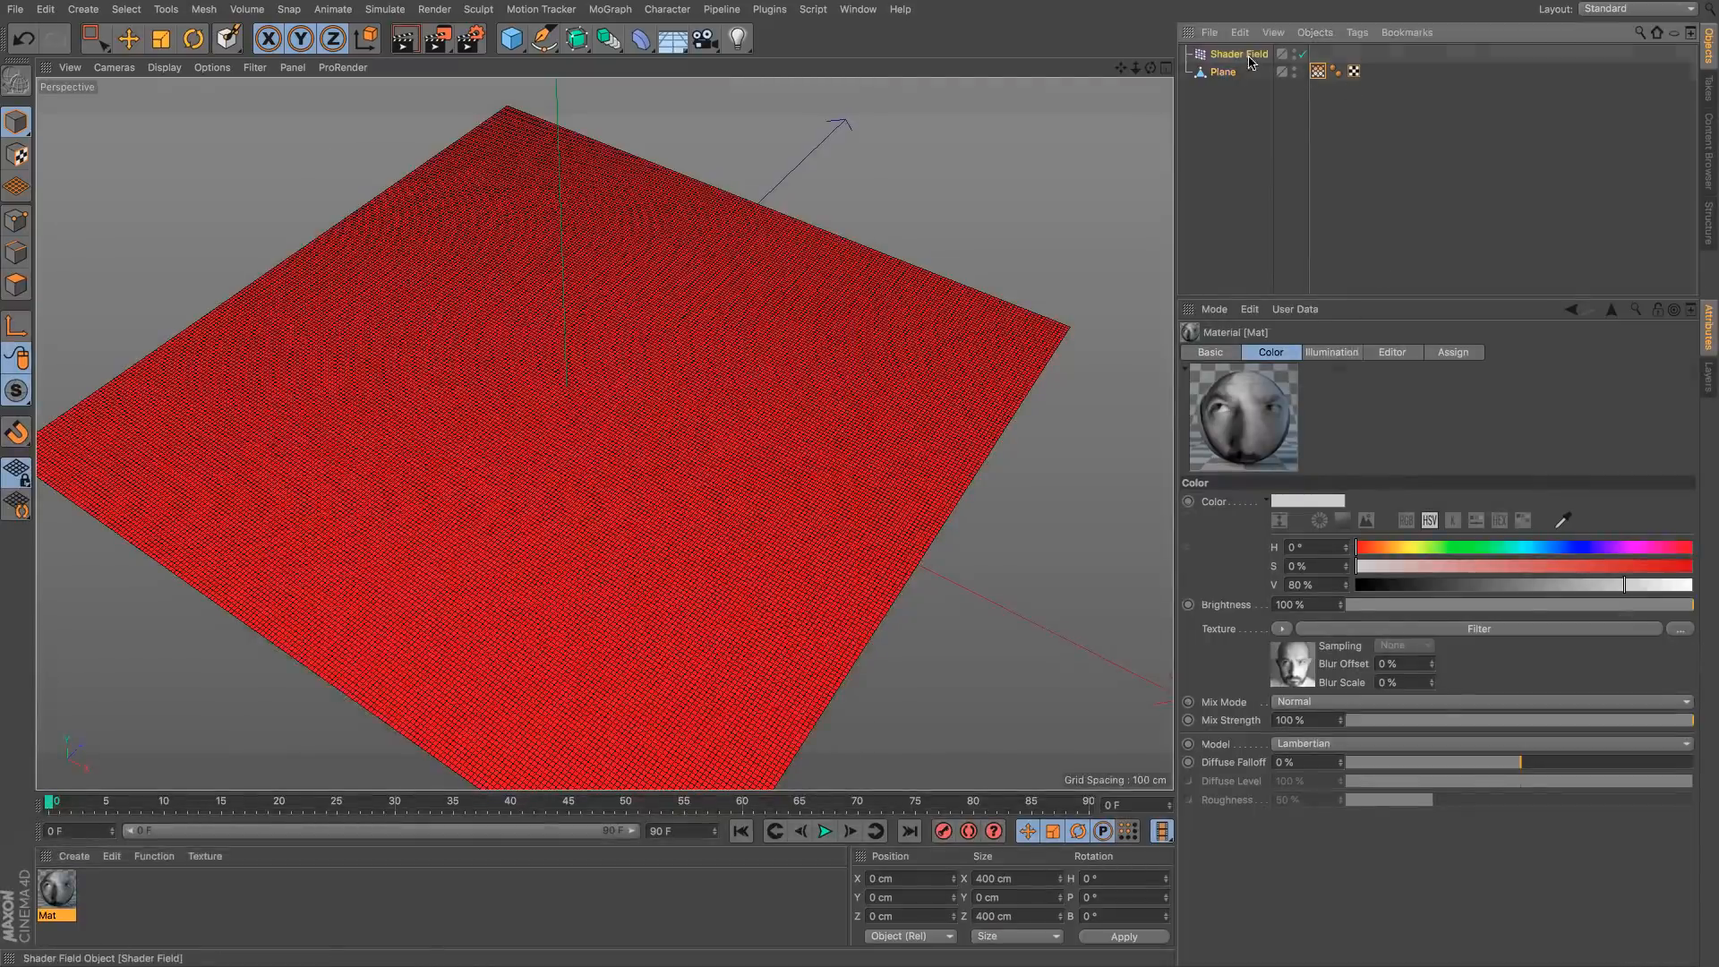
pyautogui.click(1358, 356)
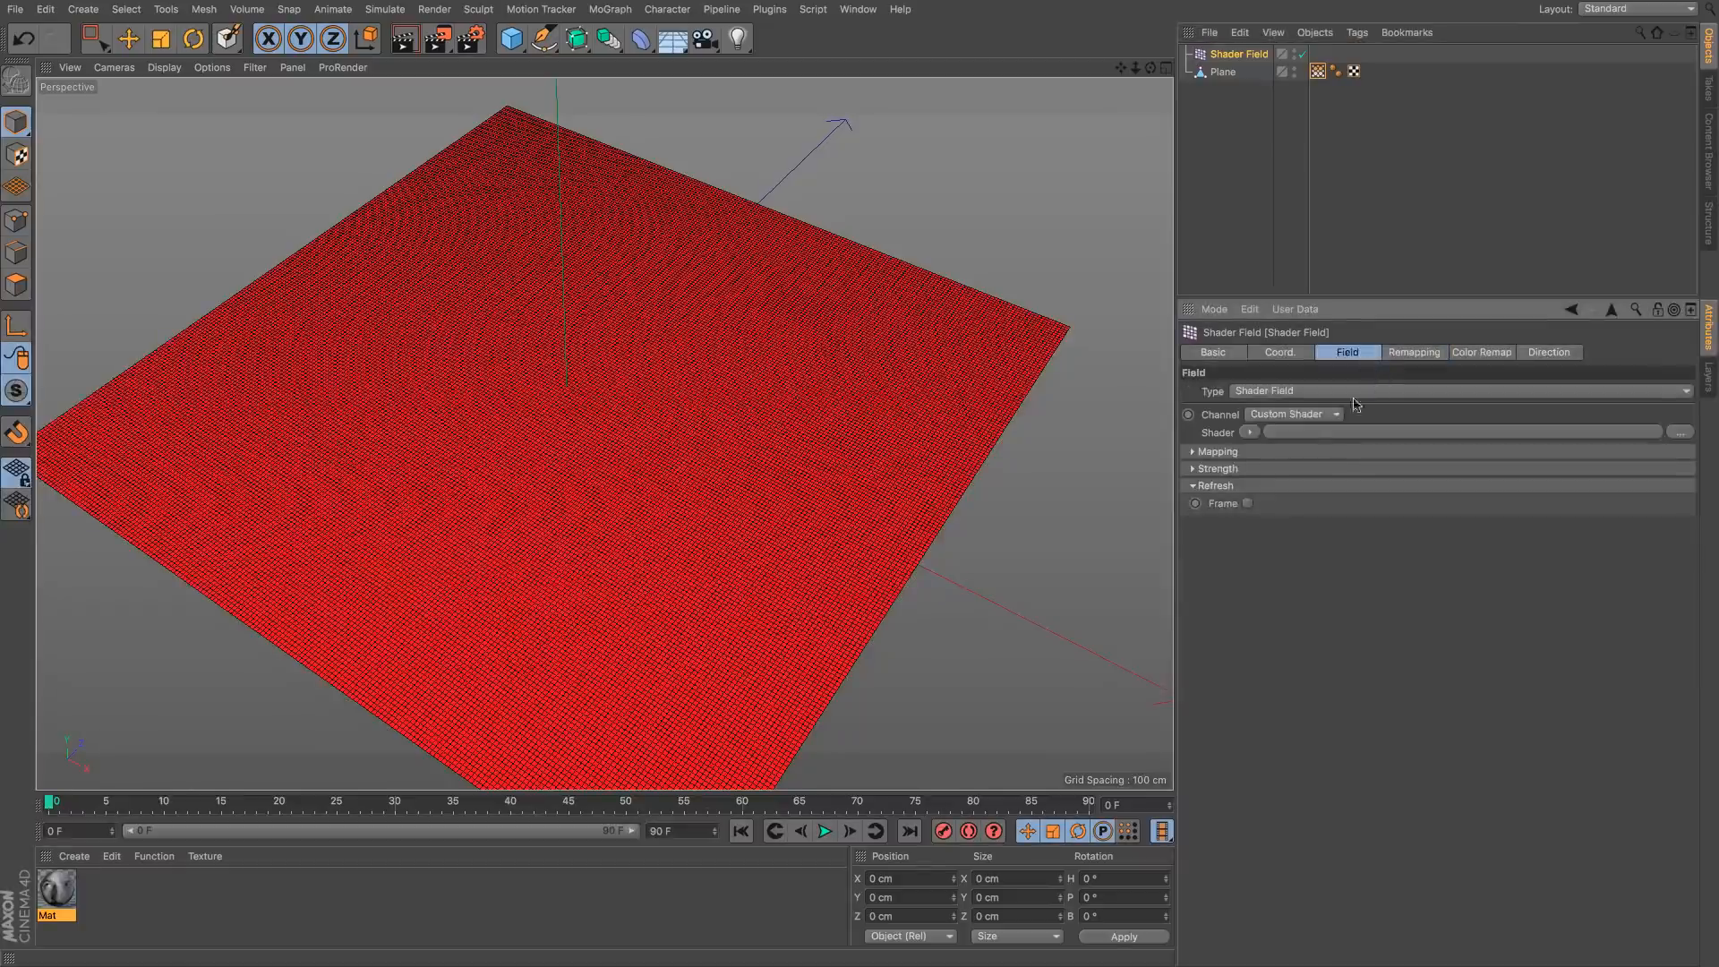
pyautogui.click(1289, 416)
pyautogui.click(1289, 431)
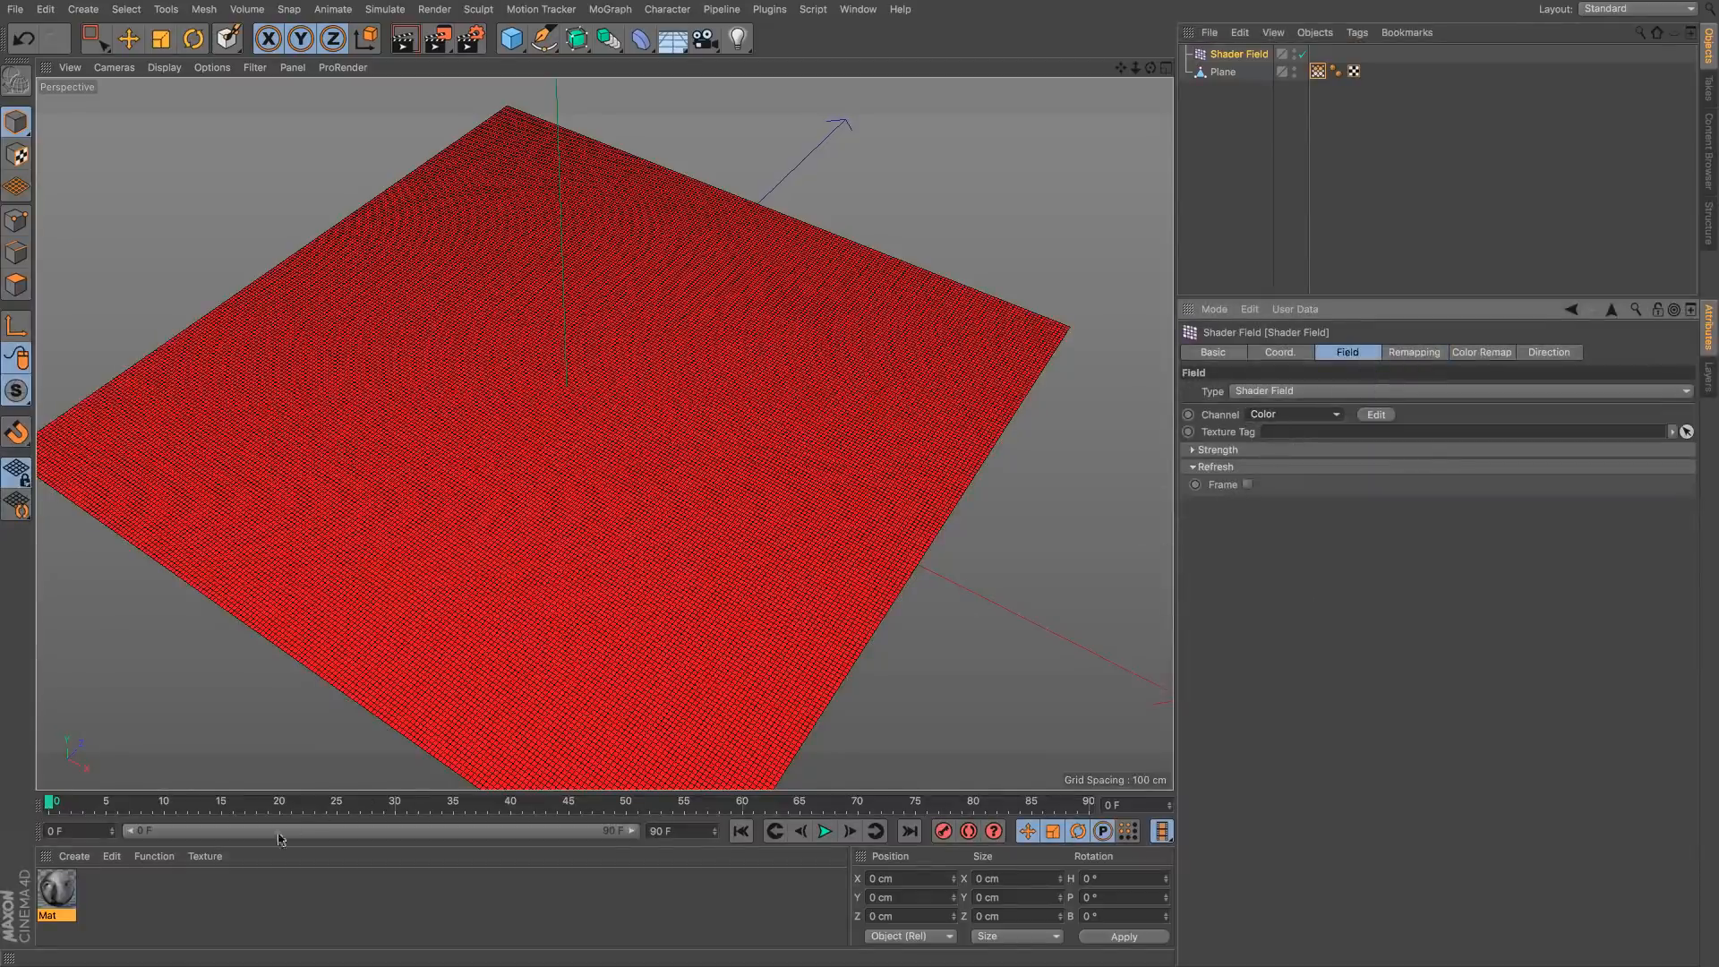
# Step: Apply the portrait material to the plane, link its texture tag to the Shader Field, and show the plane's vertex map
pyautogui.moveTo(58, 891); pyautogui.dragTo(1228, 74)
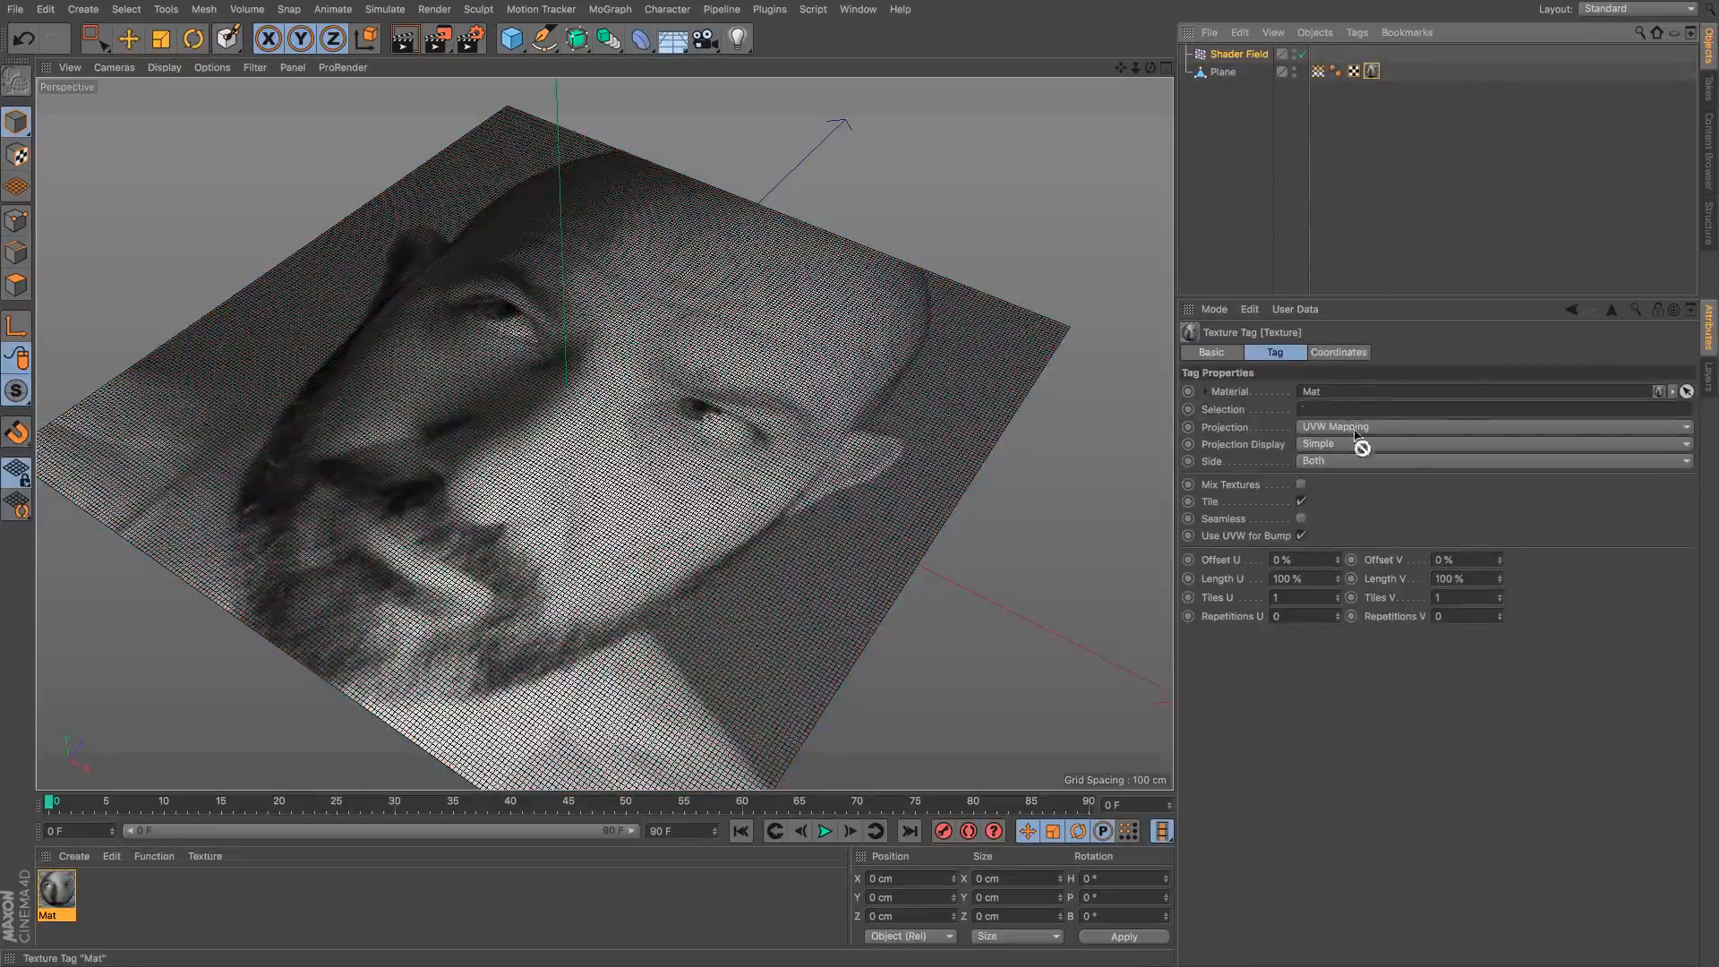
pyautogui.click(1239, 54)
pyautogui.moveTo(1371, 71); pyautogui.dragTo(1361, 432)
pyautogui.click(1318, 70)
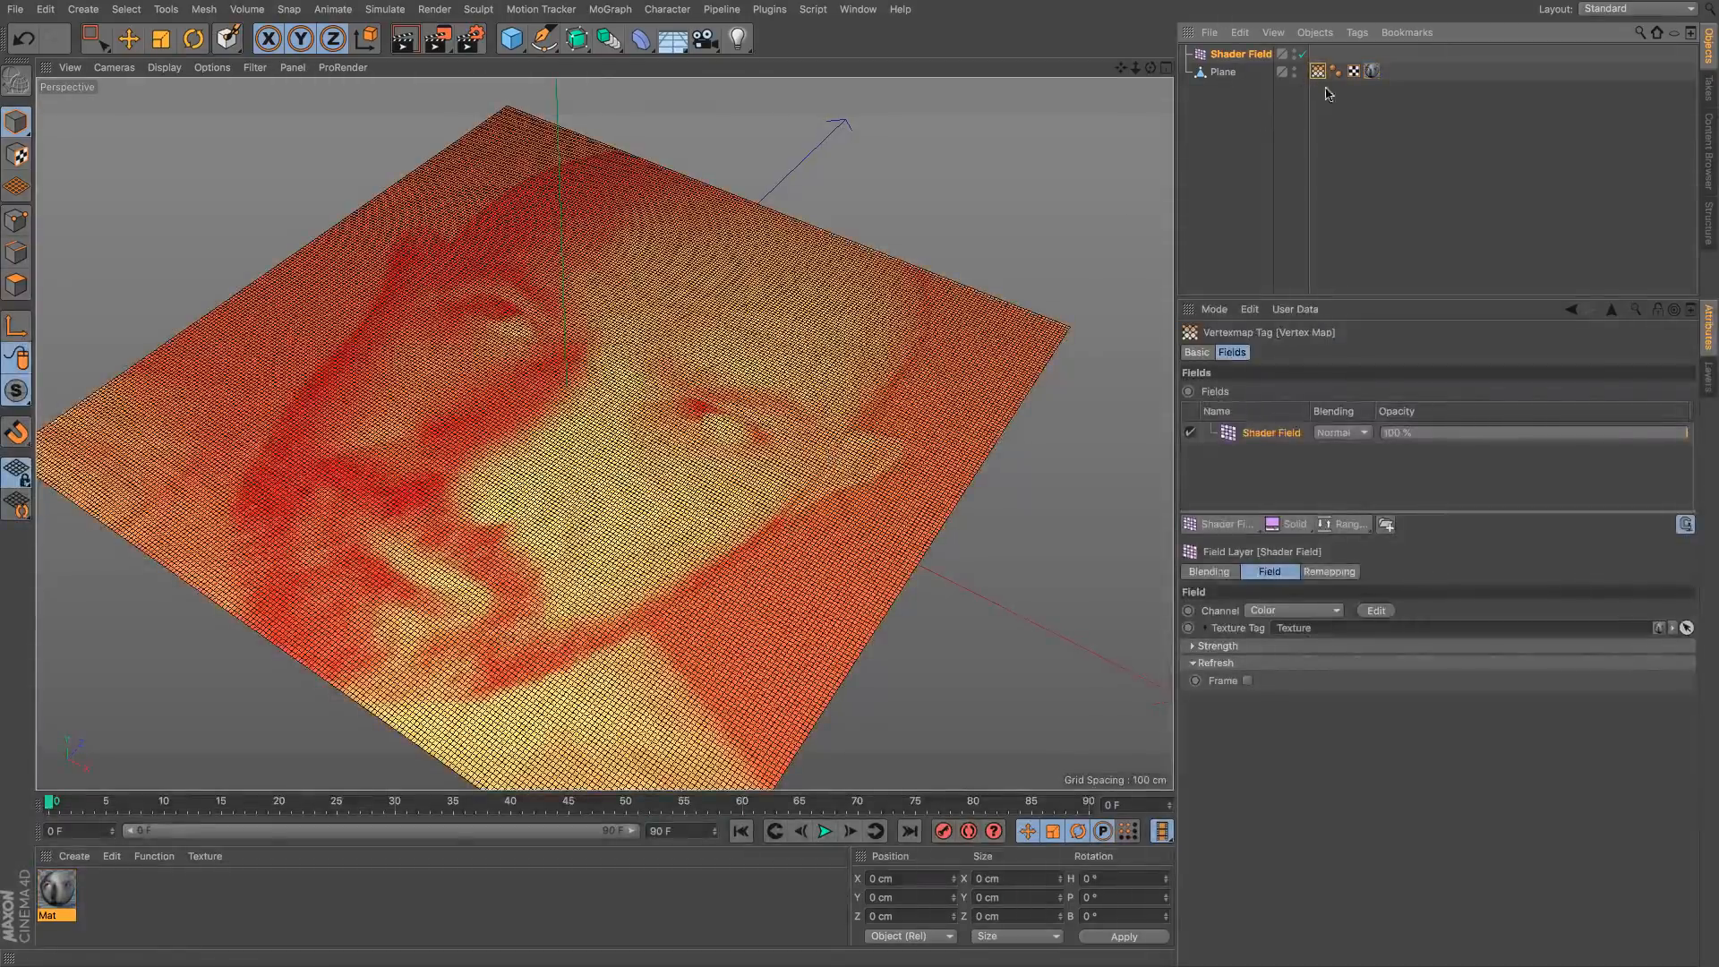
# Step: Apply a new default material to the plane on top of the portrait texture and inspect the vertex map again
pyautogui.doubleClick(170, 913)
pyautogui.moveTo(56, 890); pyautogui.dragTo(1226, 75)
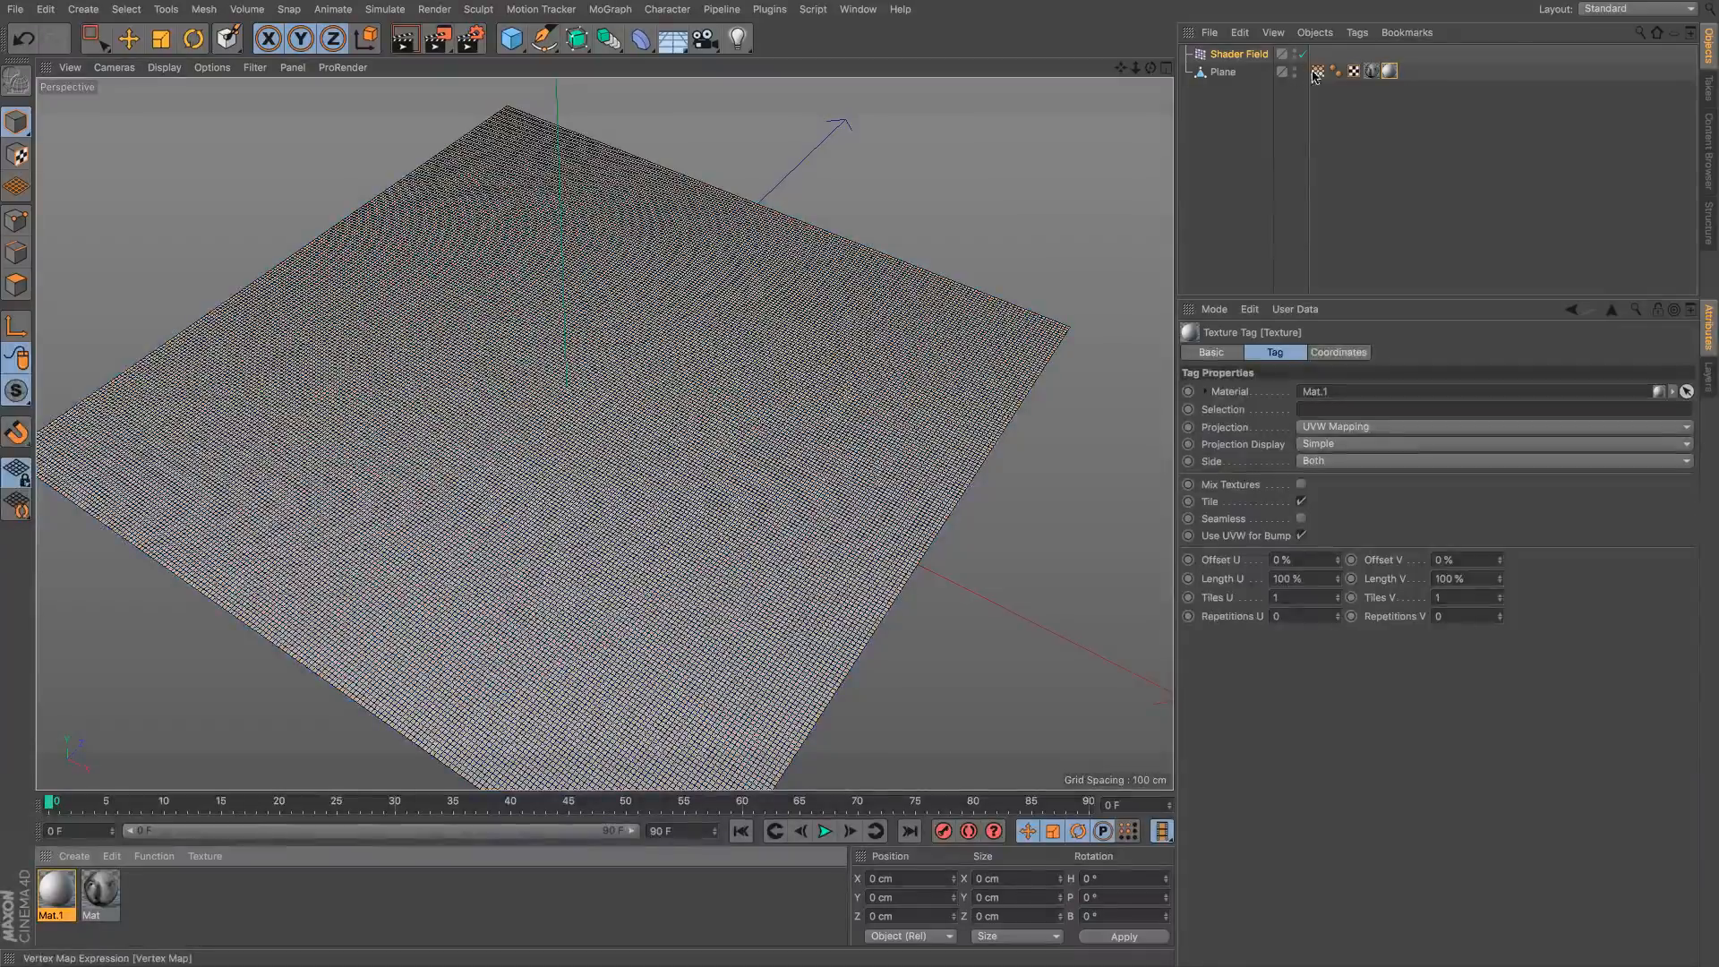
pyautogui.click(1318, 70)
pyautogui.keyDown('alt'); pyautogui.moveTo(704, 331); pyautogui.dragTo(716, 392); pyautogui.keyUp('alt')
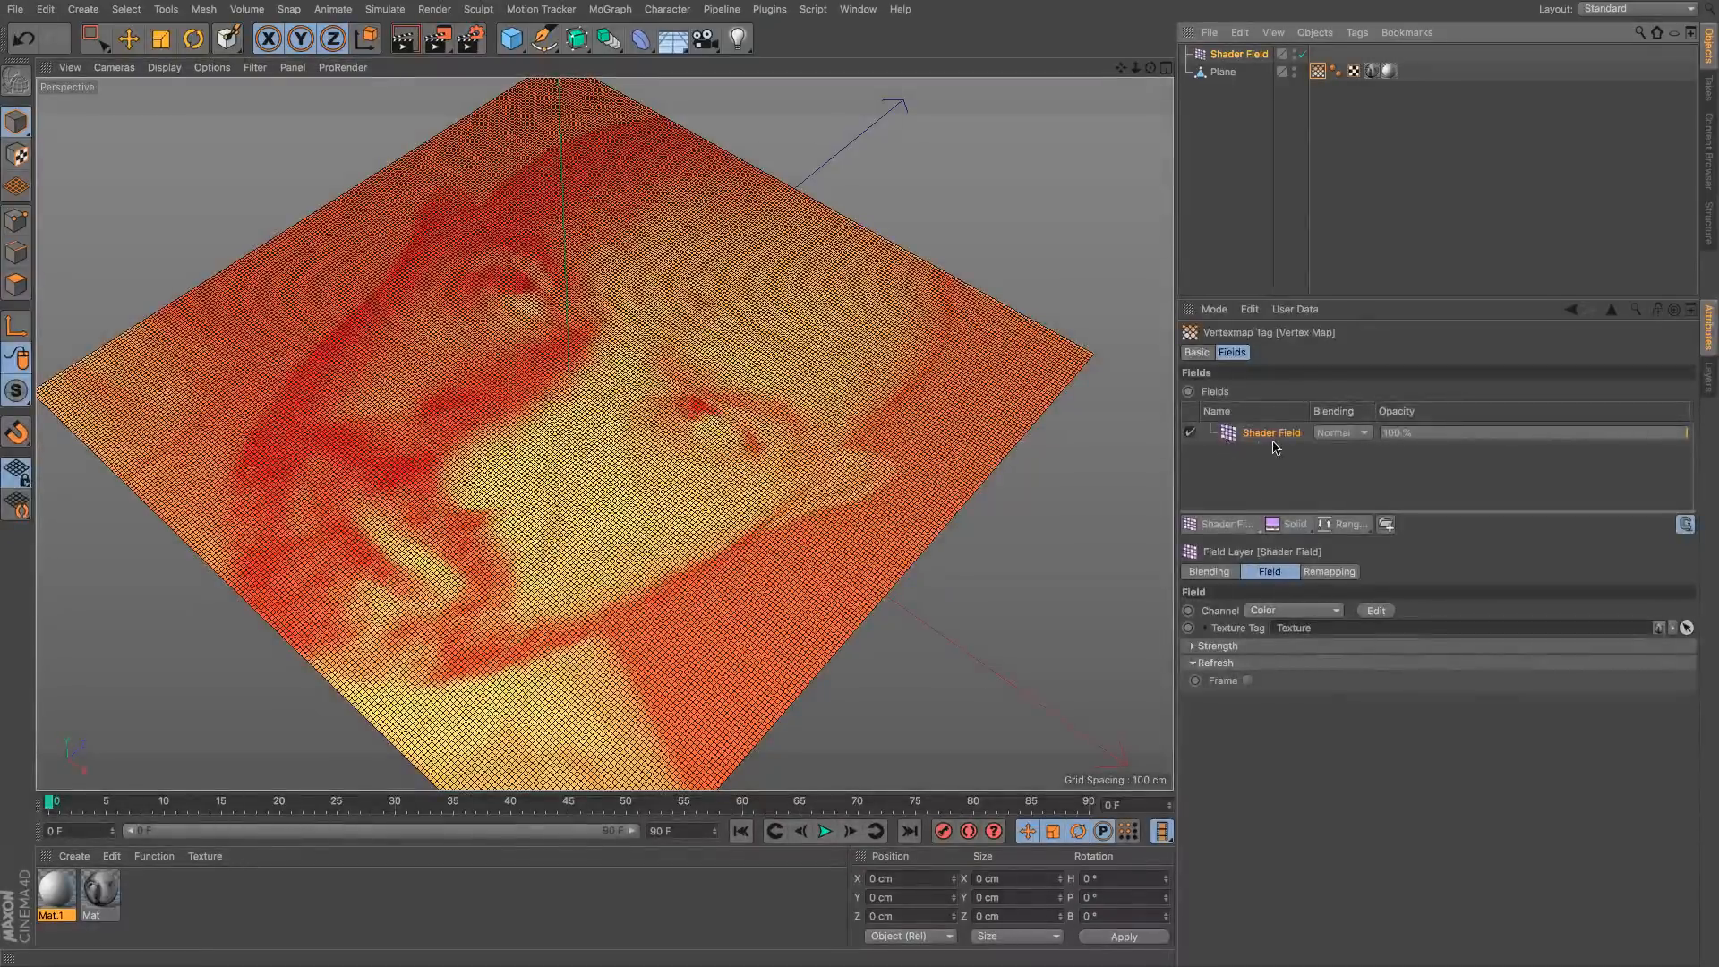
pyautogui.moveTo(855, 456)
pyautogui.keyDown('alt'); pyautogui.mouseDown()
pyautogui.moveTo(842, 399)
pyautogui.moveTo(836, 429)
pyautogui.moveTo(858, 413)
pyautogui.moveTo(844, 455)
pyautogui.moveTo(855, 407)
pyautogui.moveTo(857, 424)
pyautogui.mouseUp(); pyautogui.keyUp('alt')
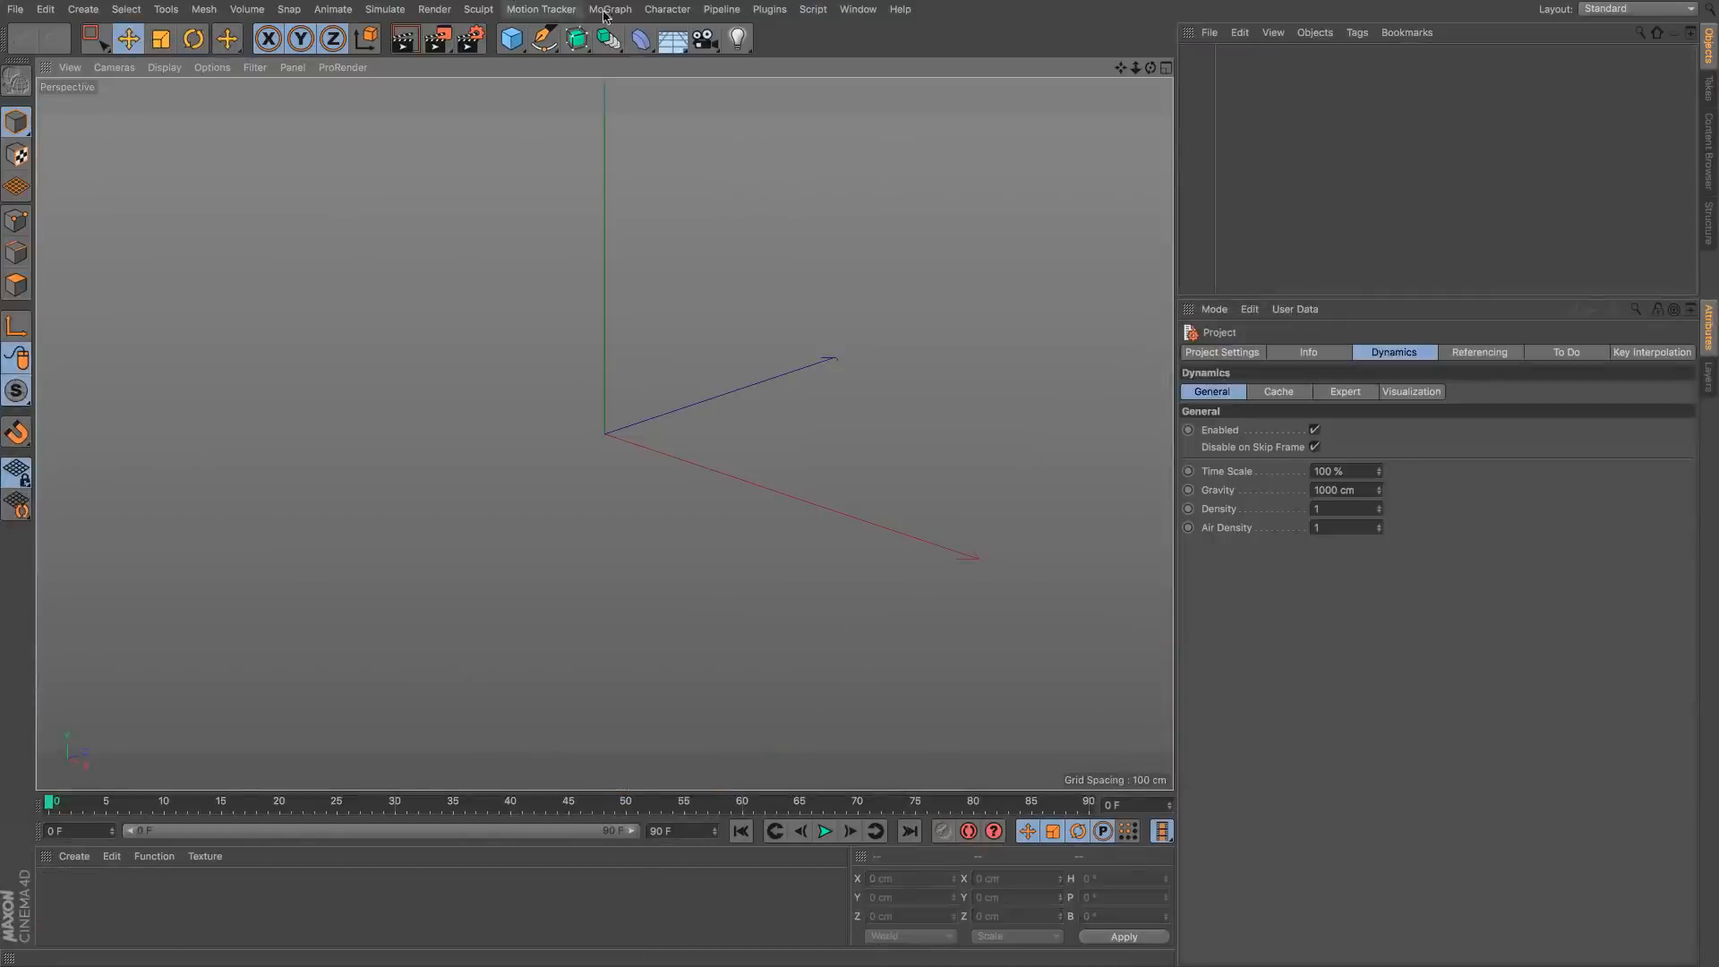
# Step: In the empty project, add a Matrix object and set the middle value of its grid count to 20
pyautogui.click(610, 9)
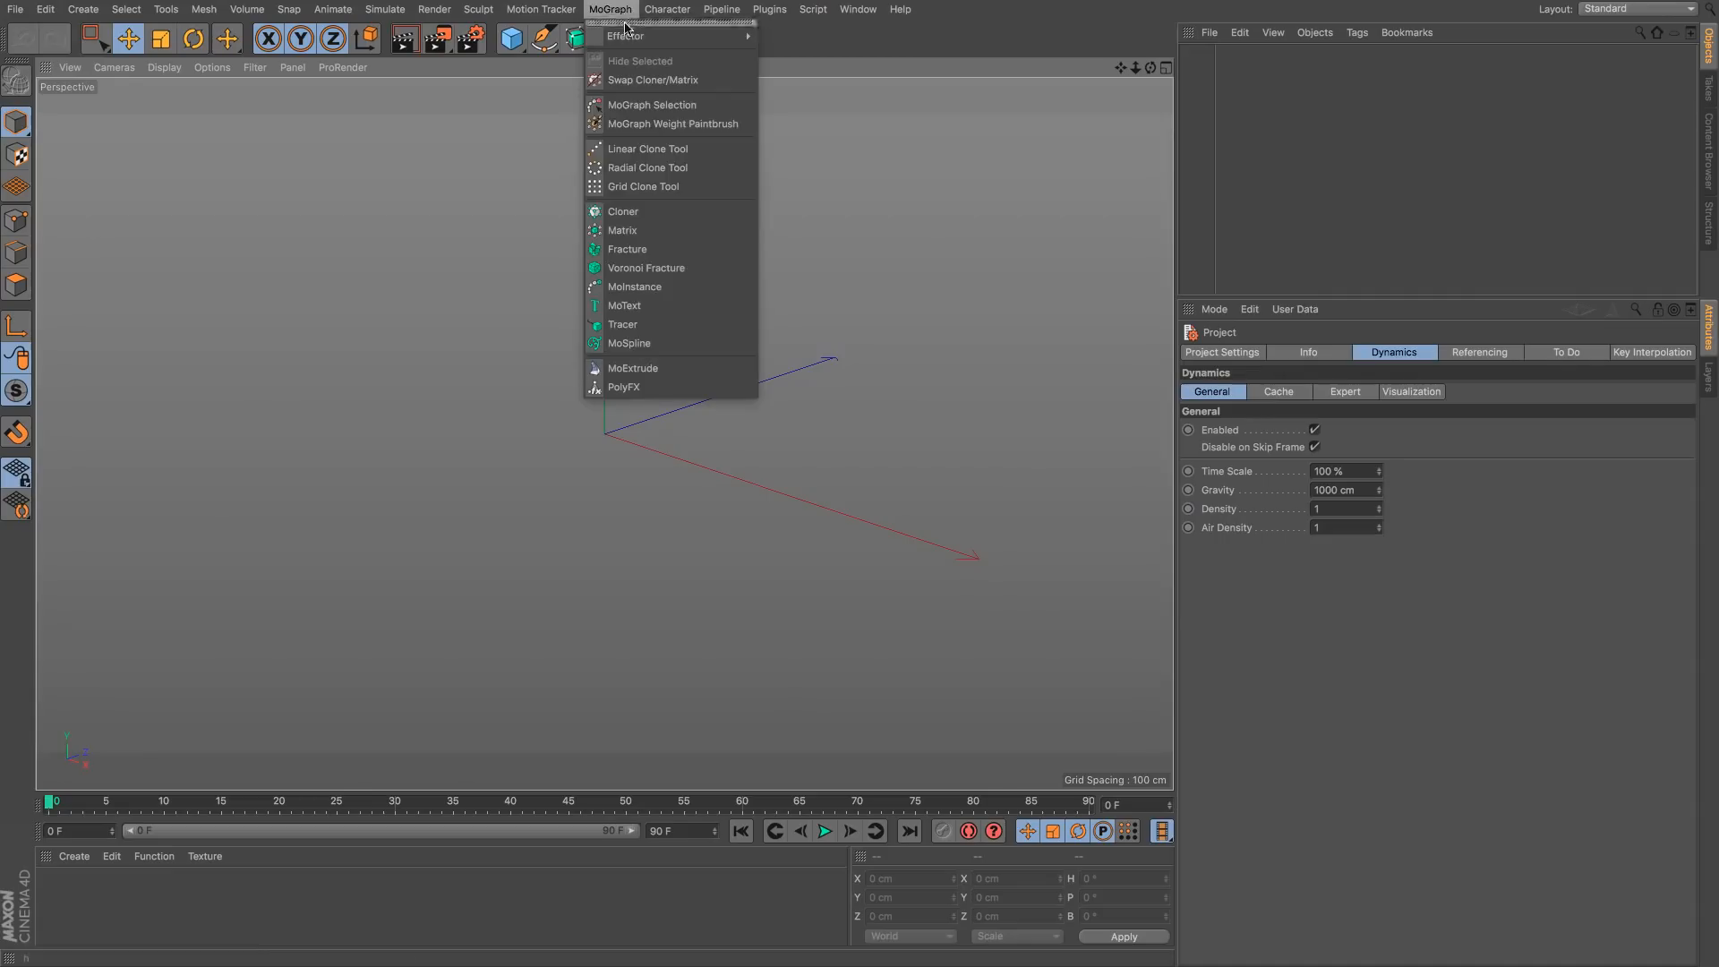
pyautogui.click(682, 231)
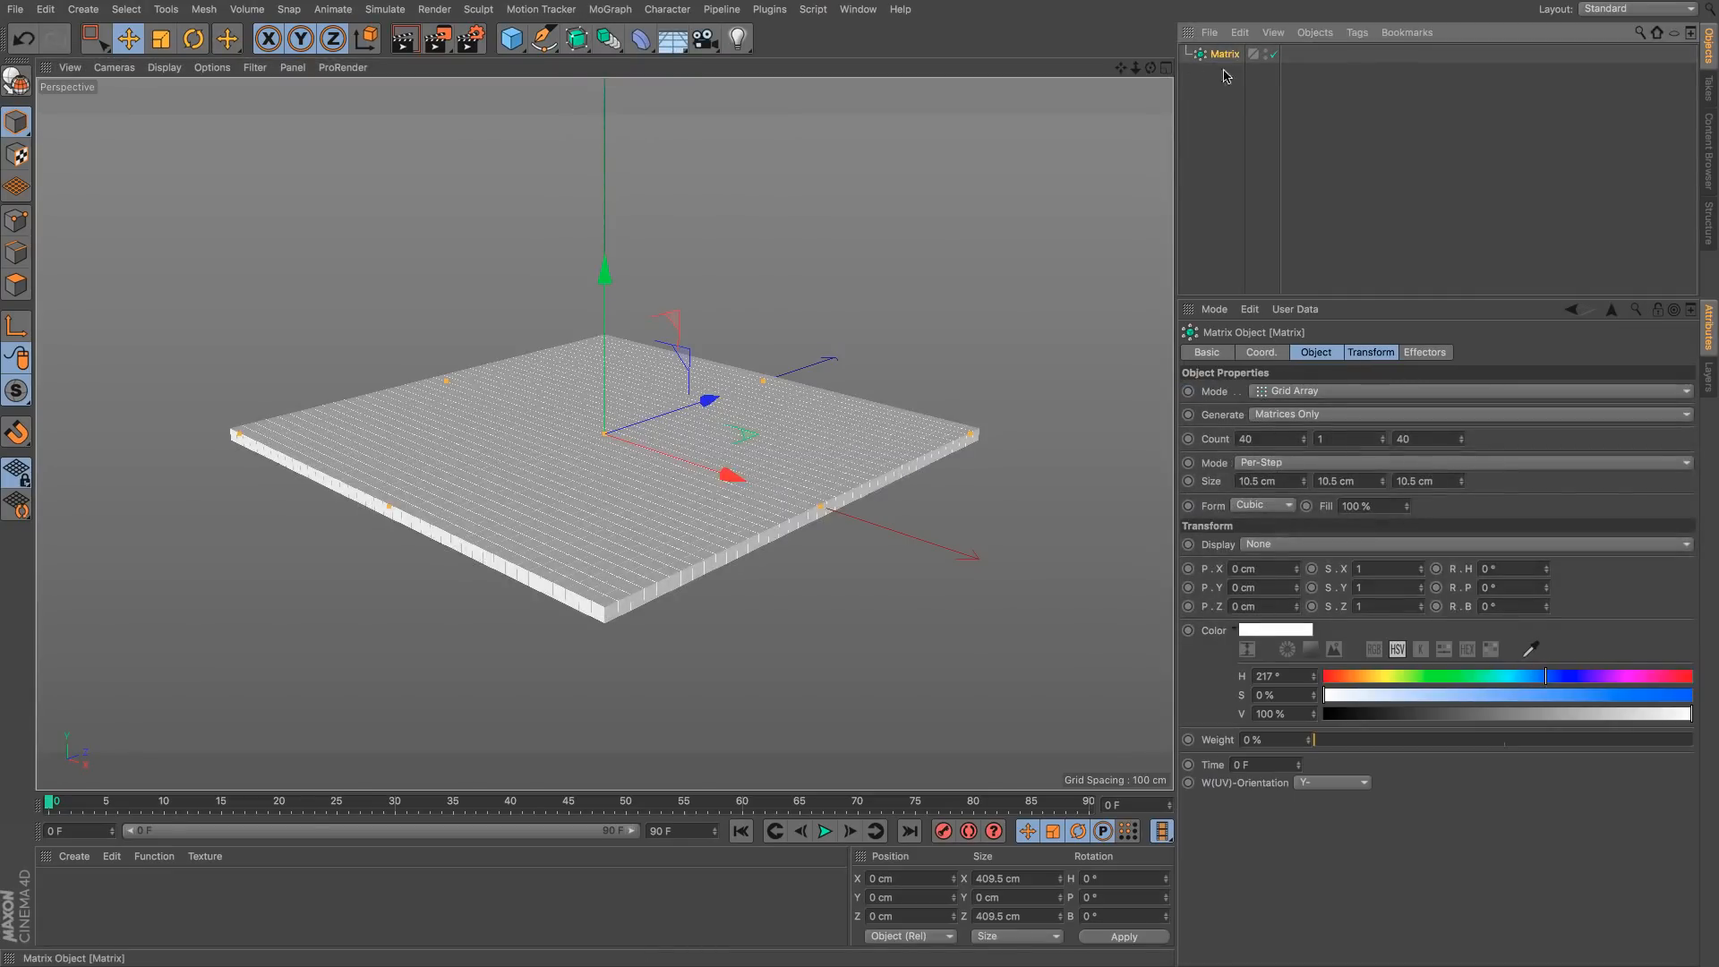
pyautogui.click(1357, 438)
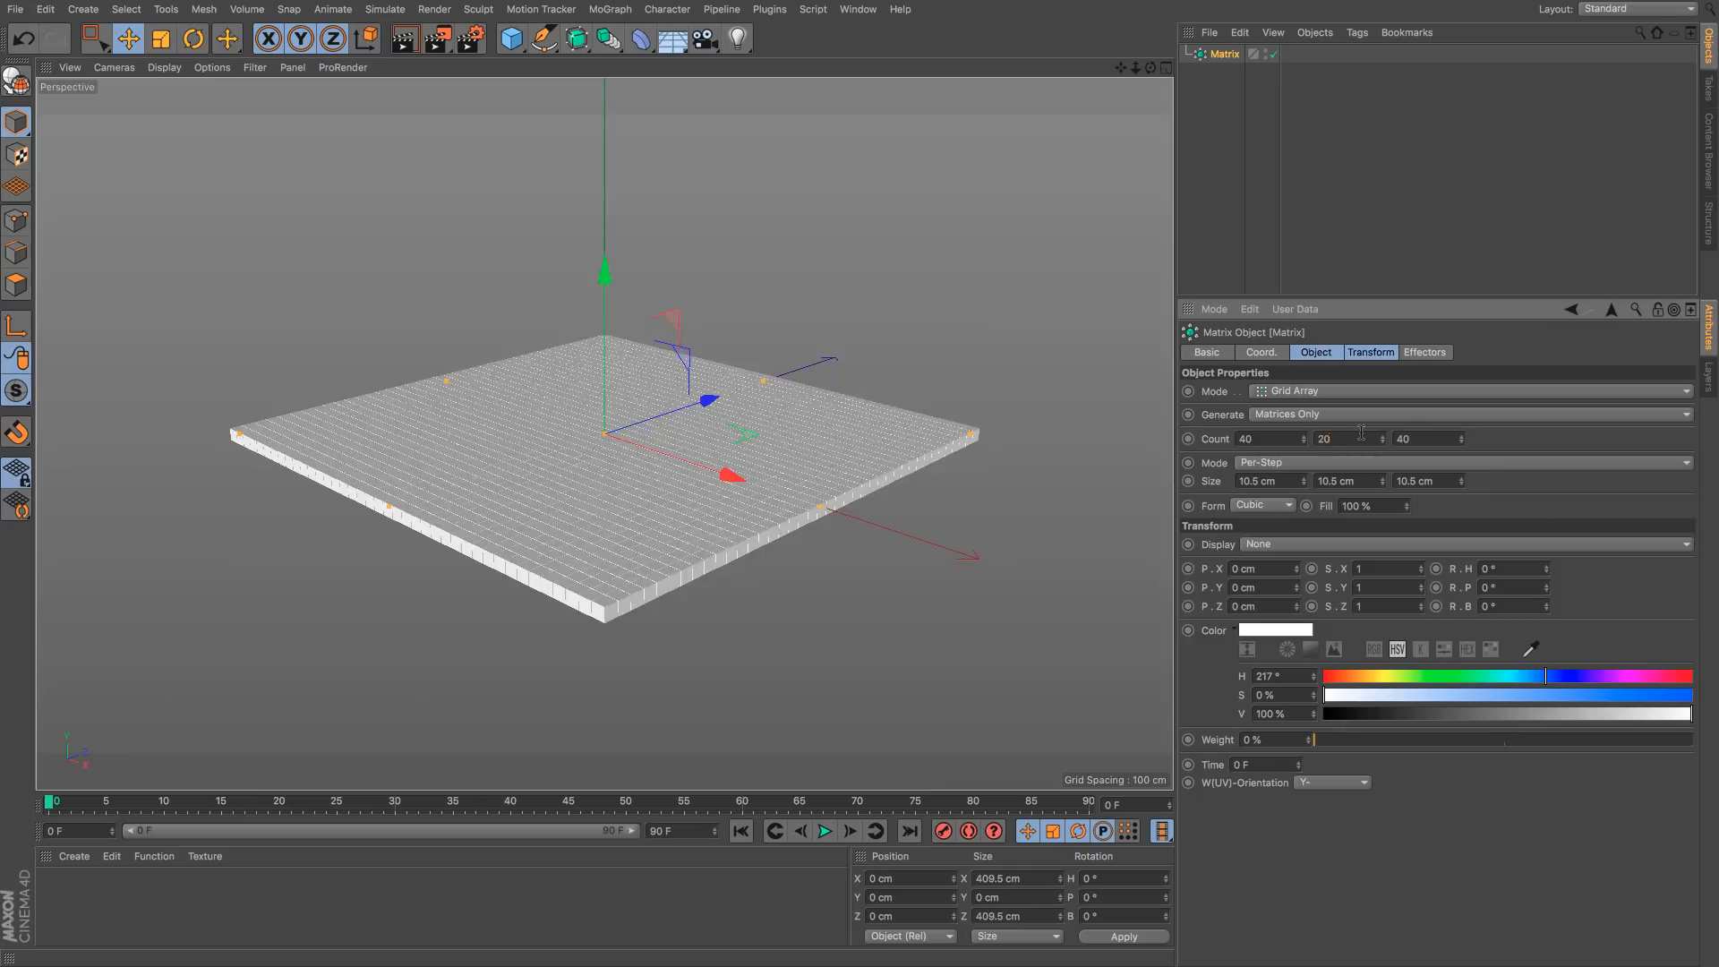
pyautogui.write('20')
pyautogui.press('Return')
# Step: Set the Matrix object's transform scale to 0.14 on X, Y and Z, then deselect it to inspect the point grid
pyautogui.click(1370, 351)
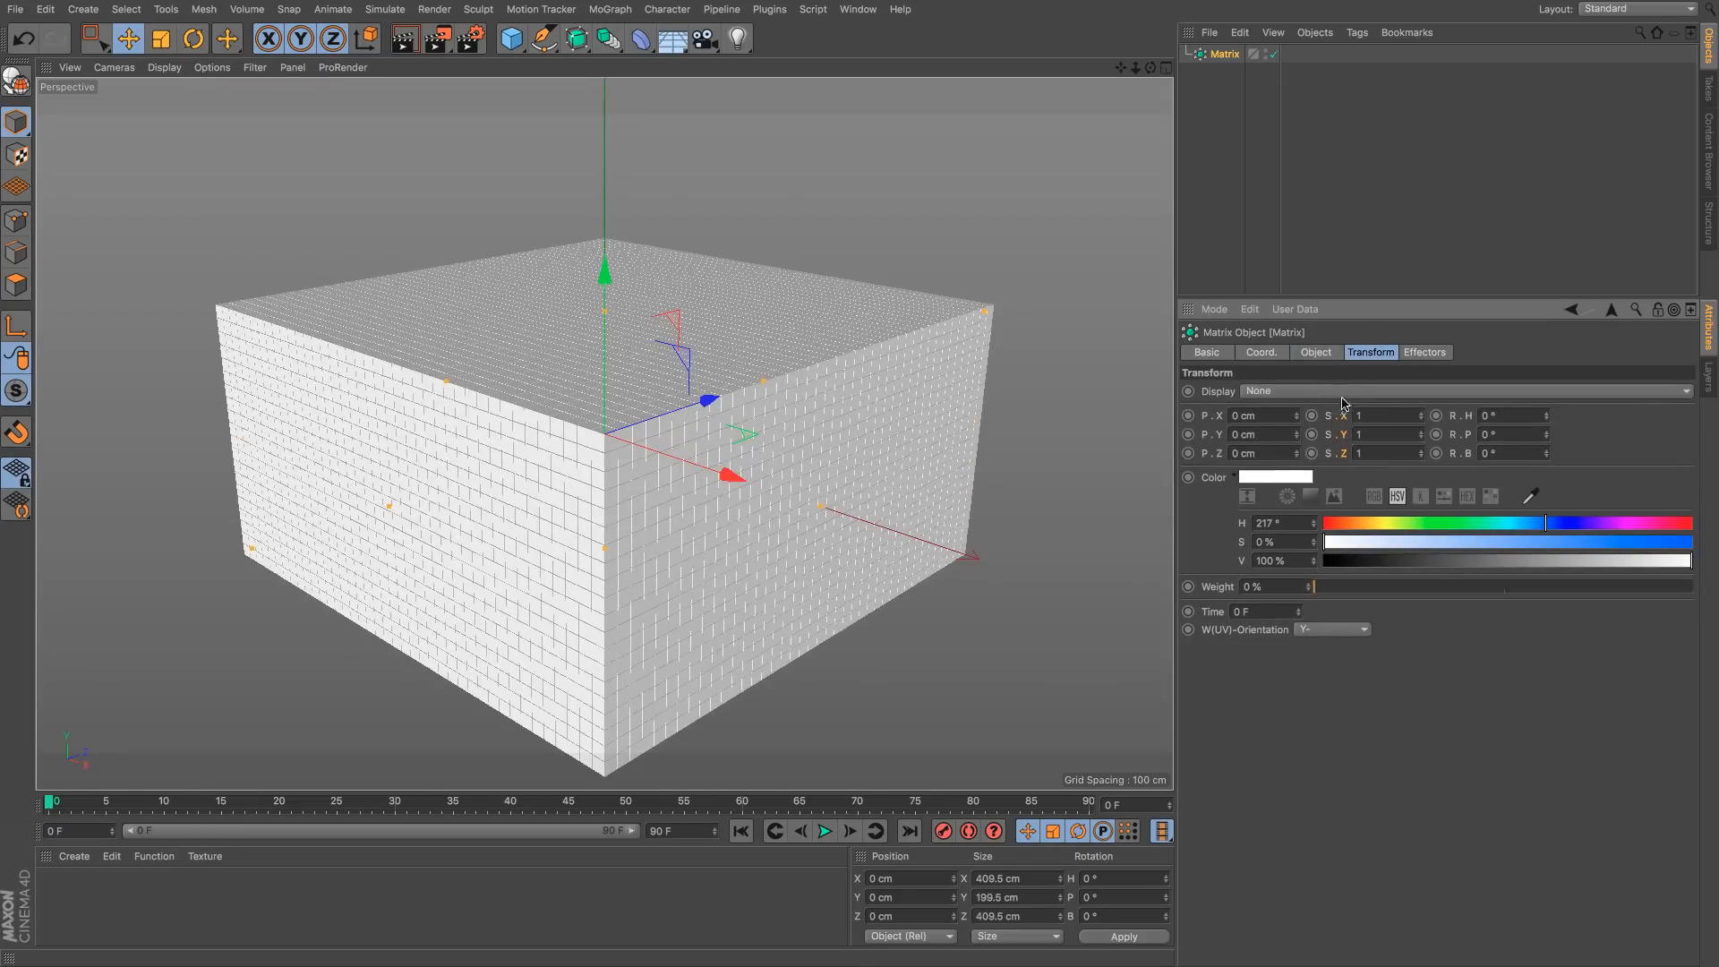
pyautogui.moveTo(1420, 434); pyautogui.dragTo(1420, 472)
pyautogui.press('Return')
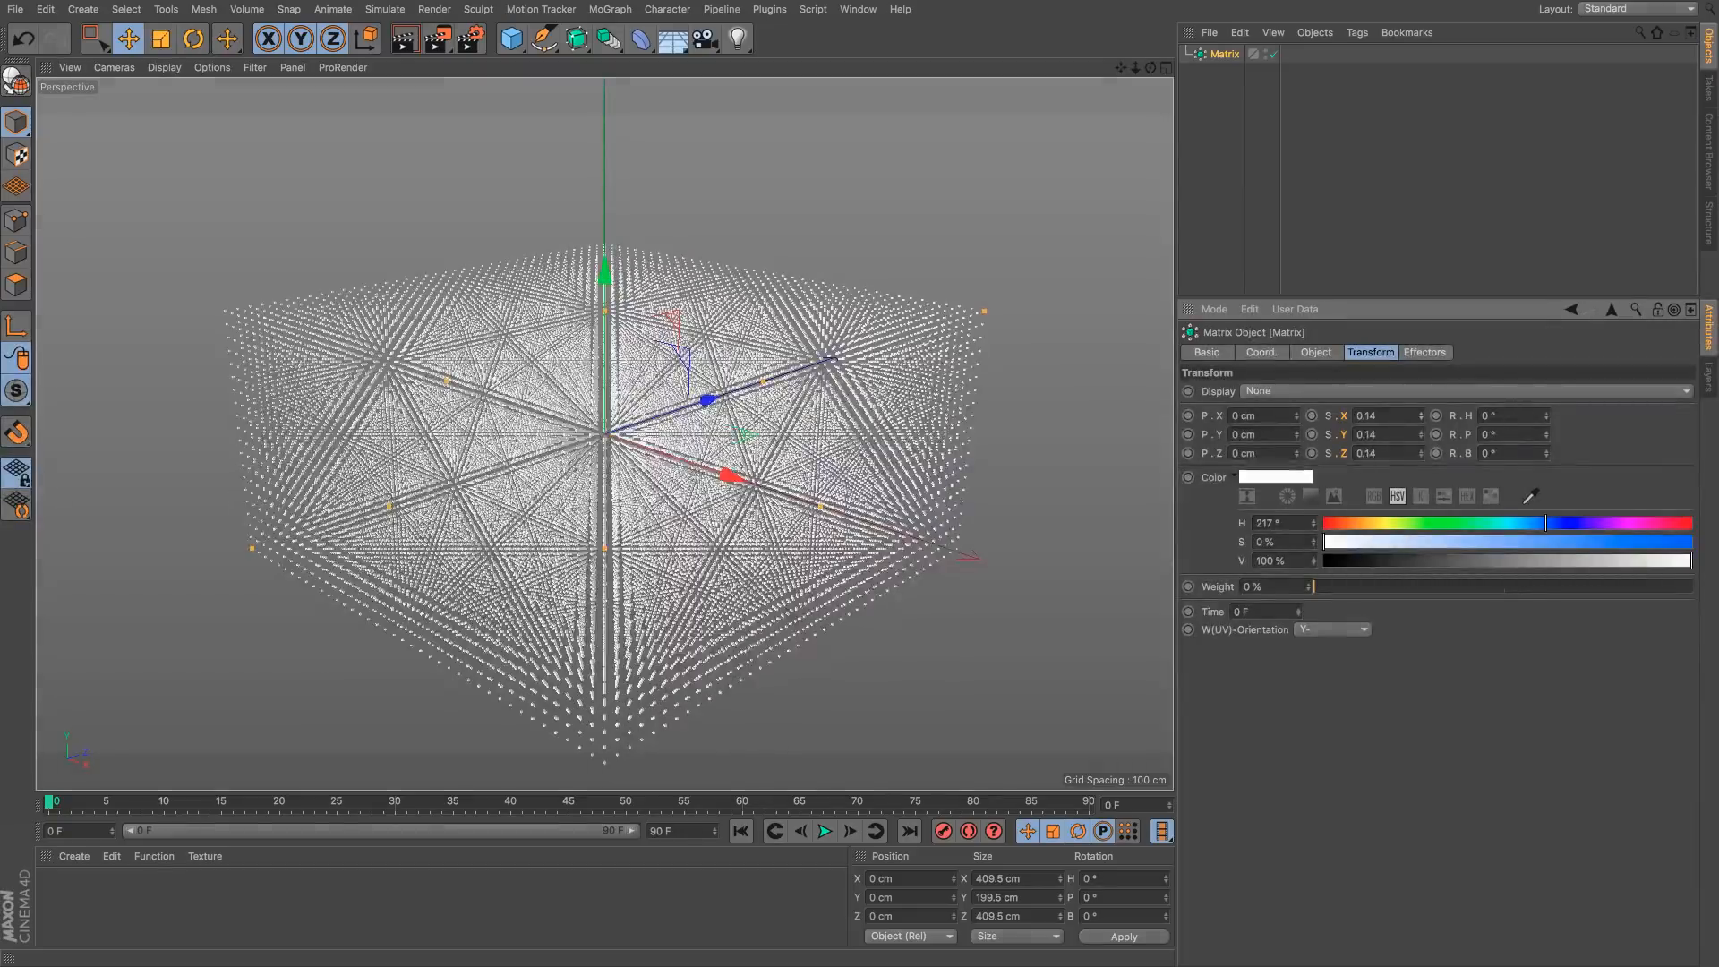
pyautogui.click(1396, 179)
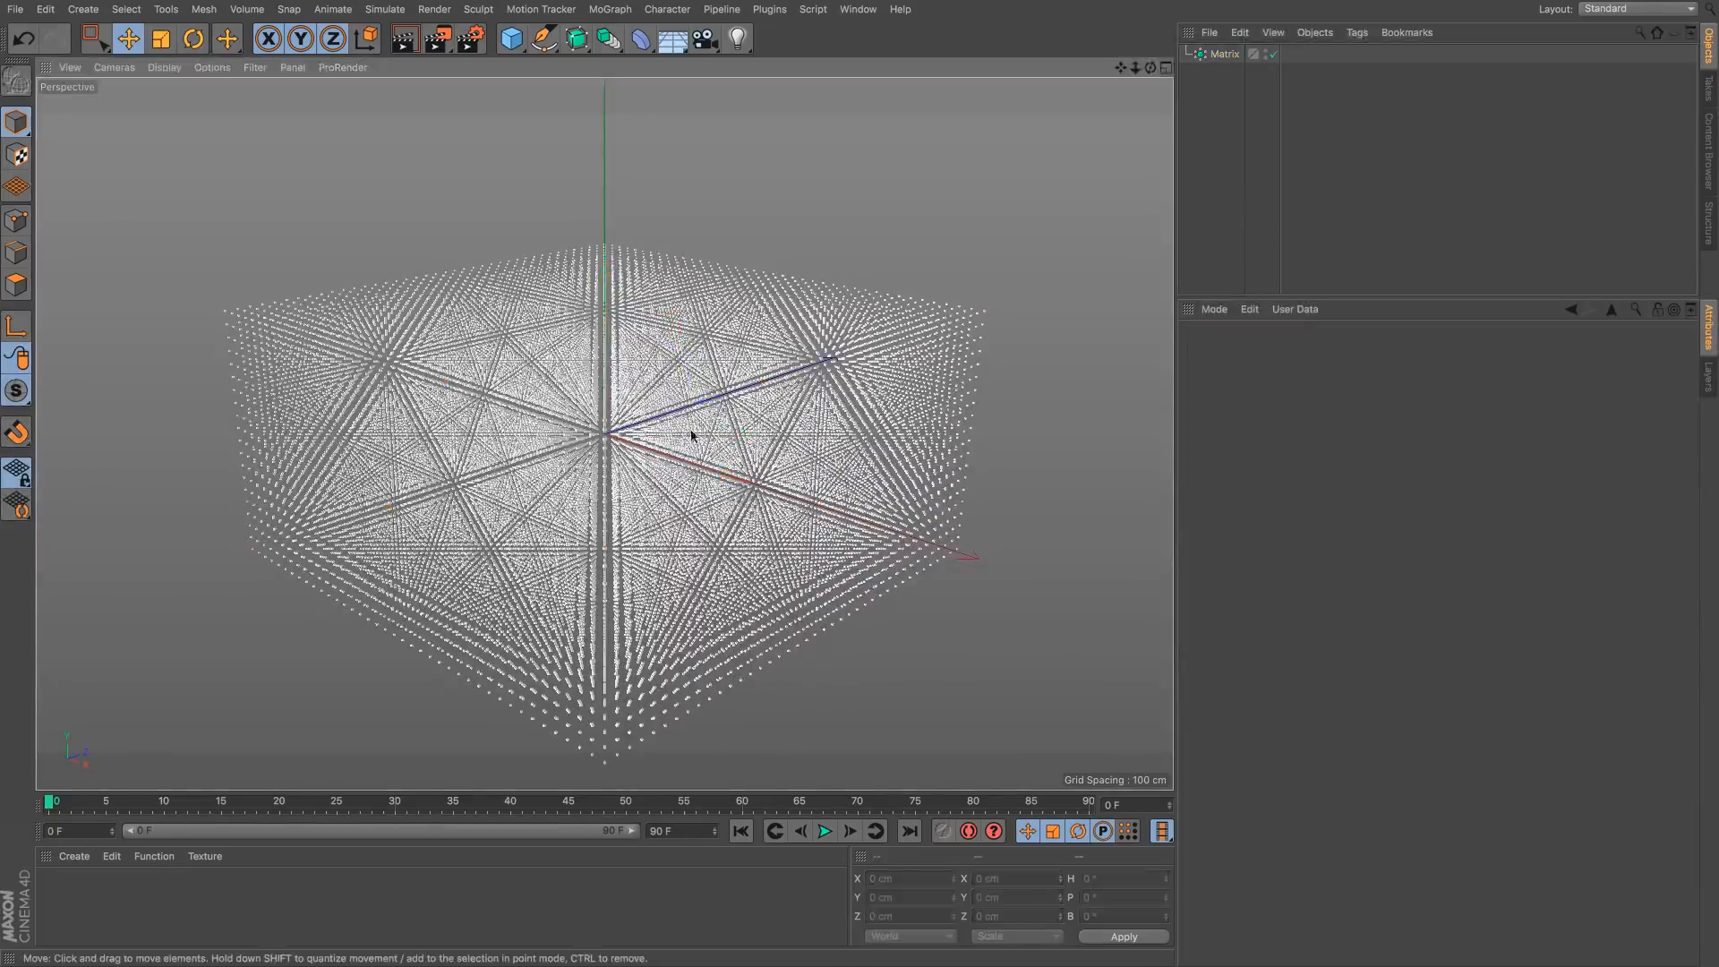
pyautogui.scroll(8, 847, 416)
pyautogui.scroll(-10, 825, 426)
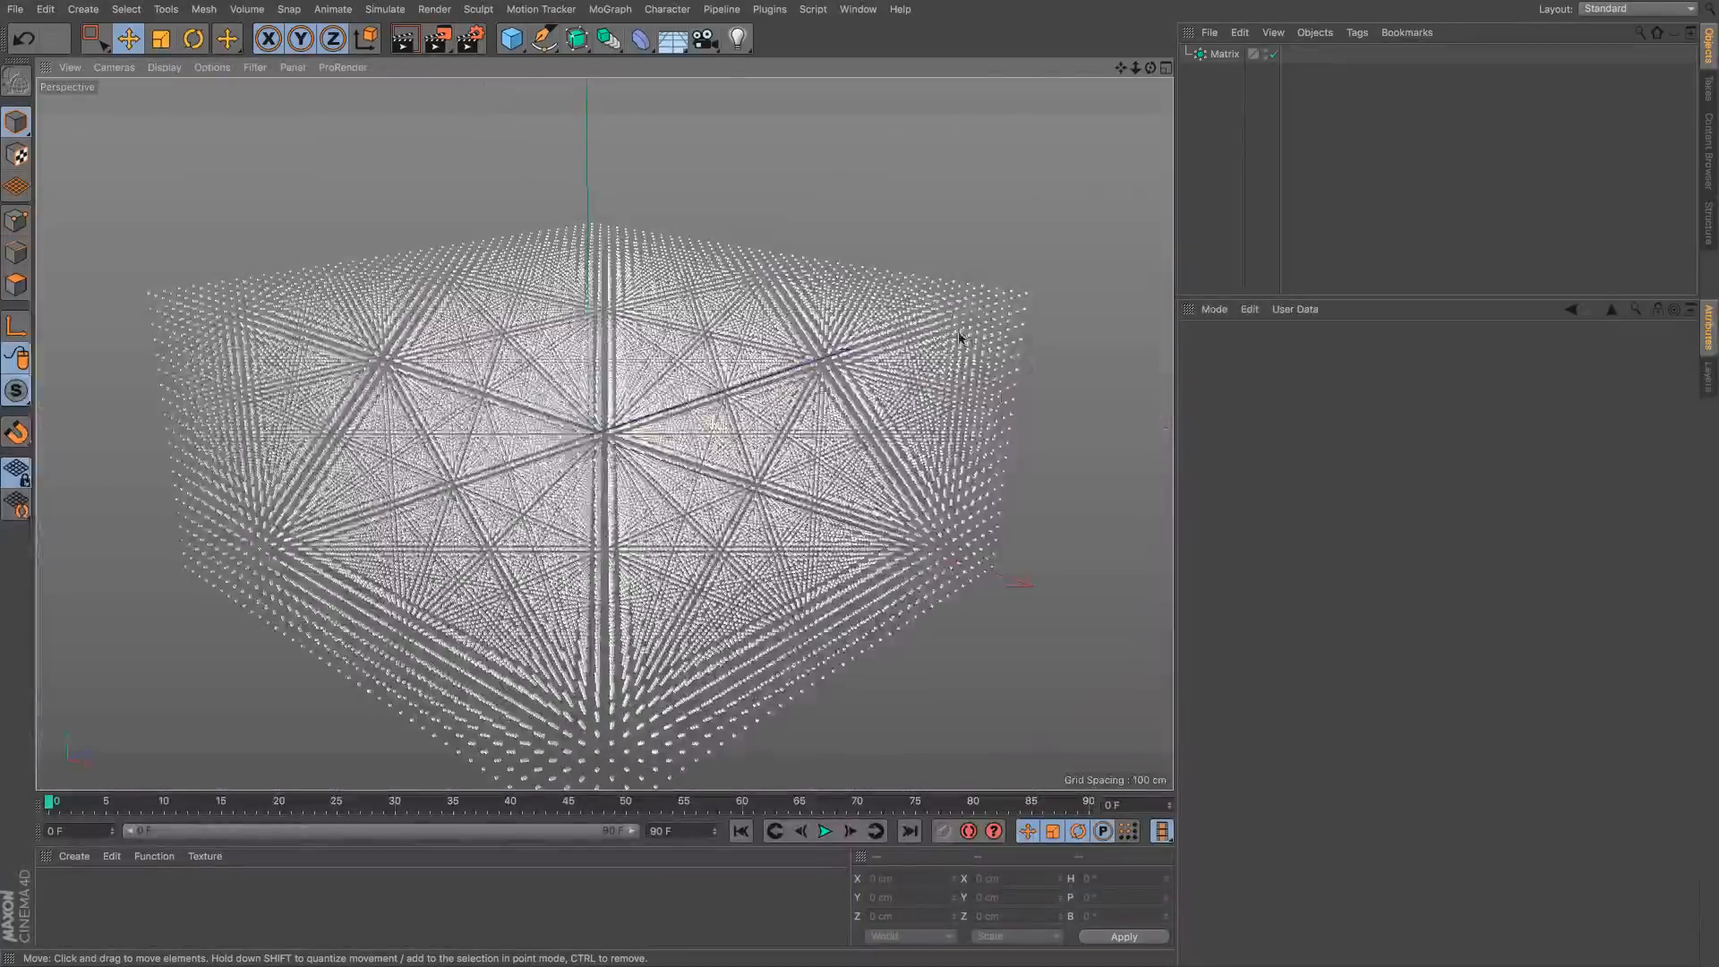
pyautogui.moveTo(947, 268)
pyautogui.keyDown('alt'); pyautogui.mouseDown()
pyautogui.moveTo(932, 330)
pyautogui.moveTo(1006, 291)
pyautogui.mouseUp(); pyautogui.keyUp('alt')
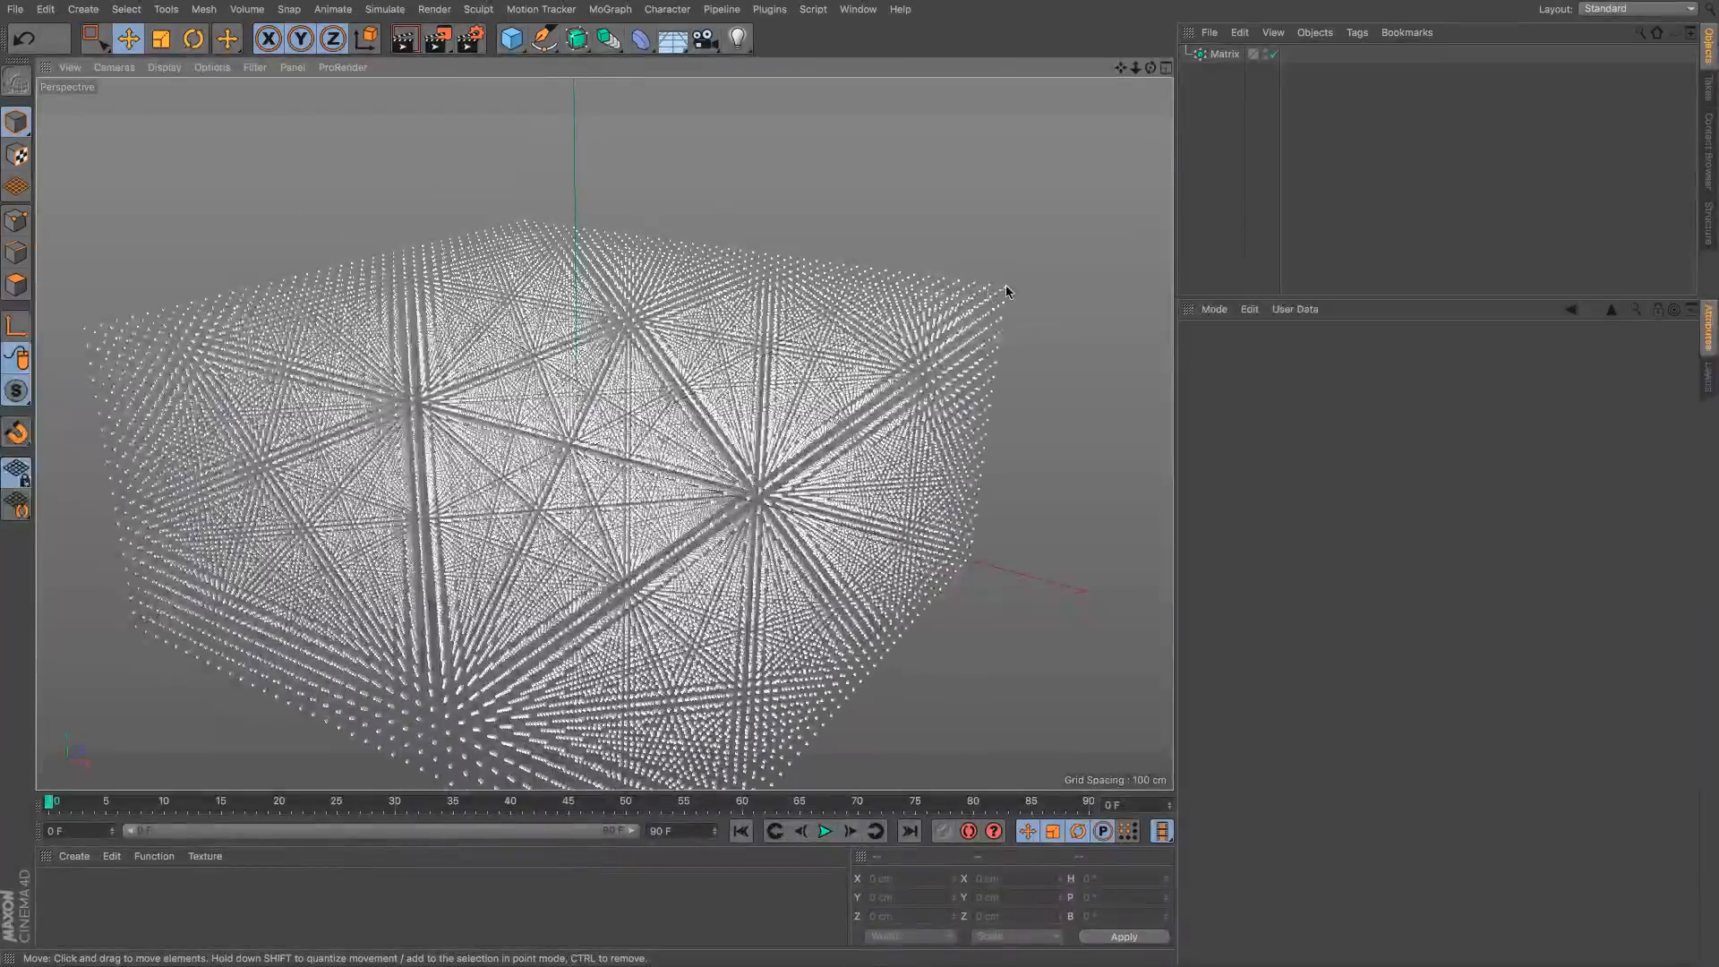
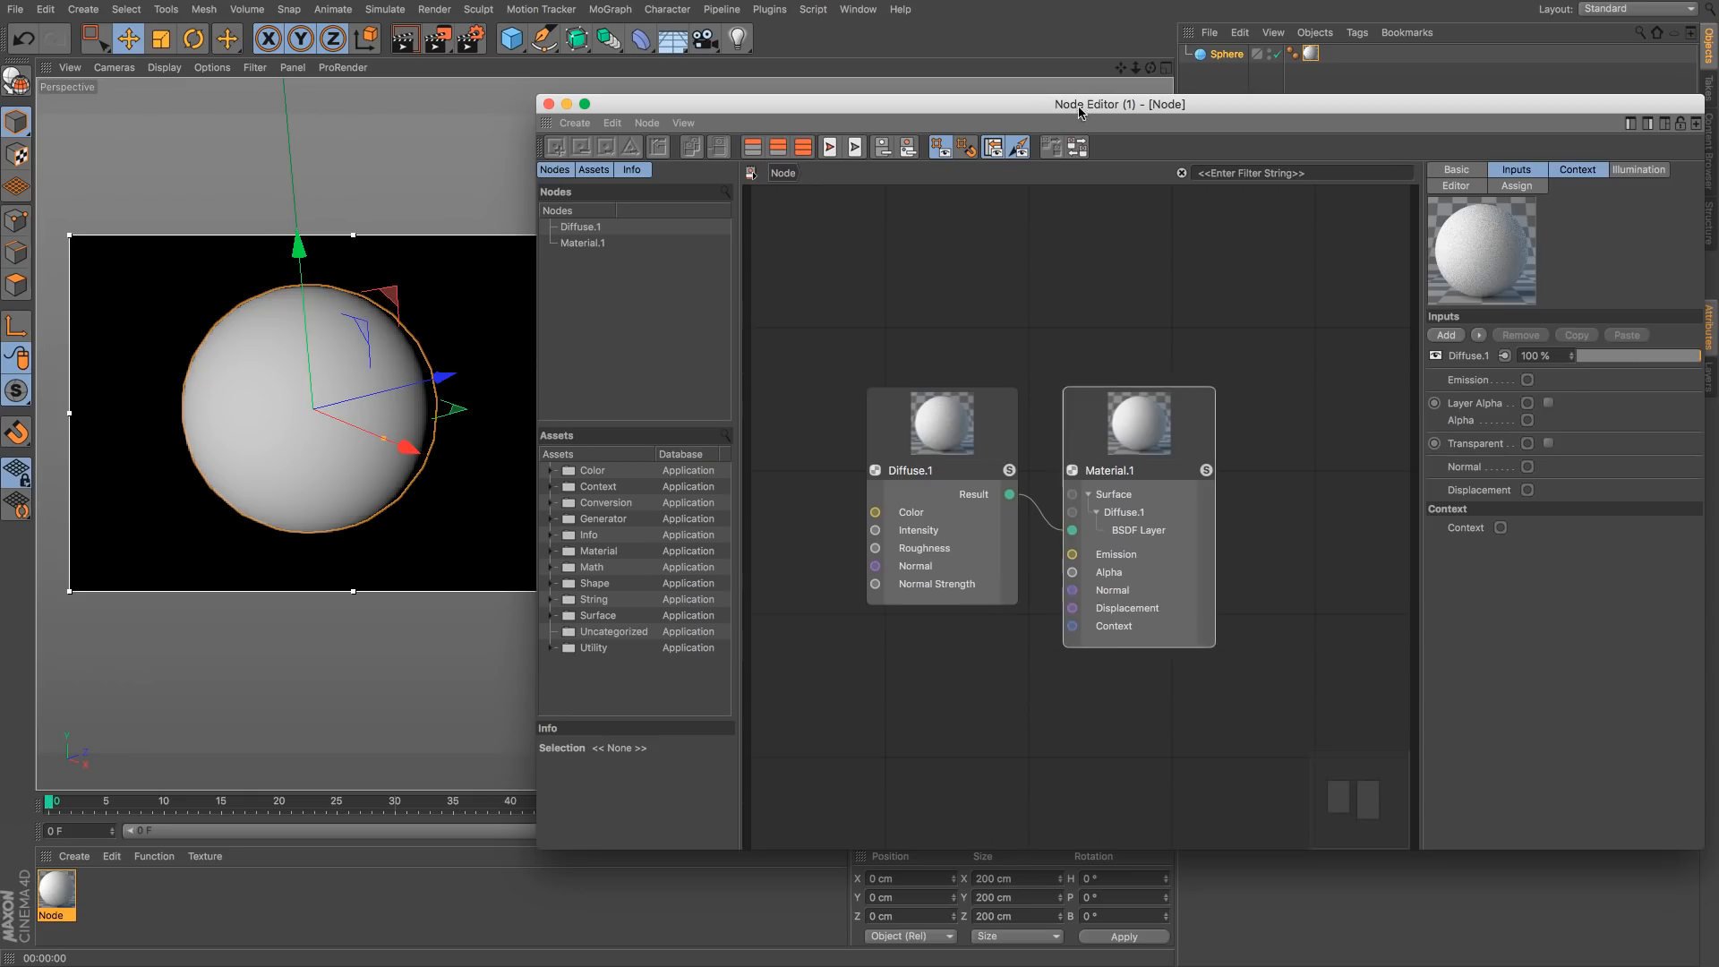
# Step: Move the Node Editor window away from the sphere's render preview and spread the Diffuse and Material nodes apart
pyautogui.moveTo(1078, 105); pyautogui.dragTo(1180, 100)
pyautogui.click(1331, 76)
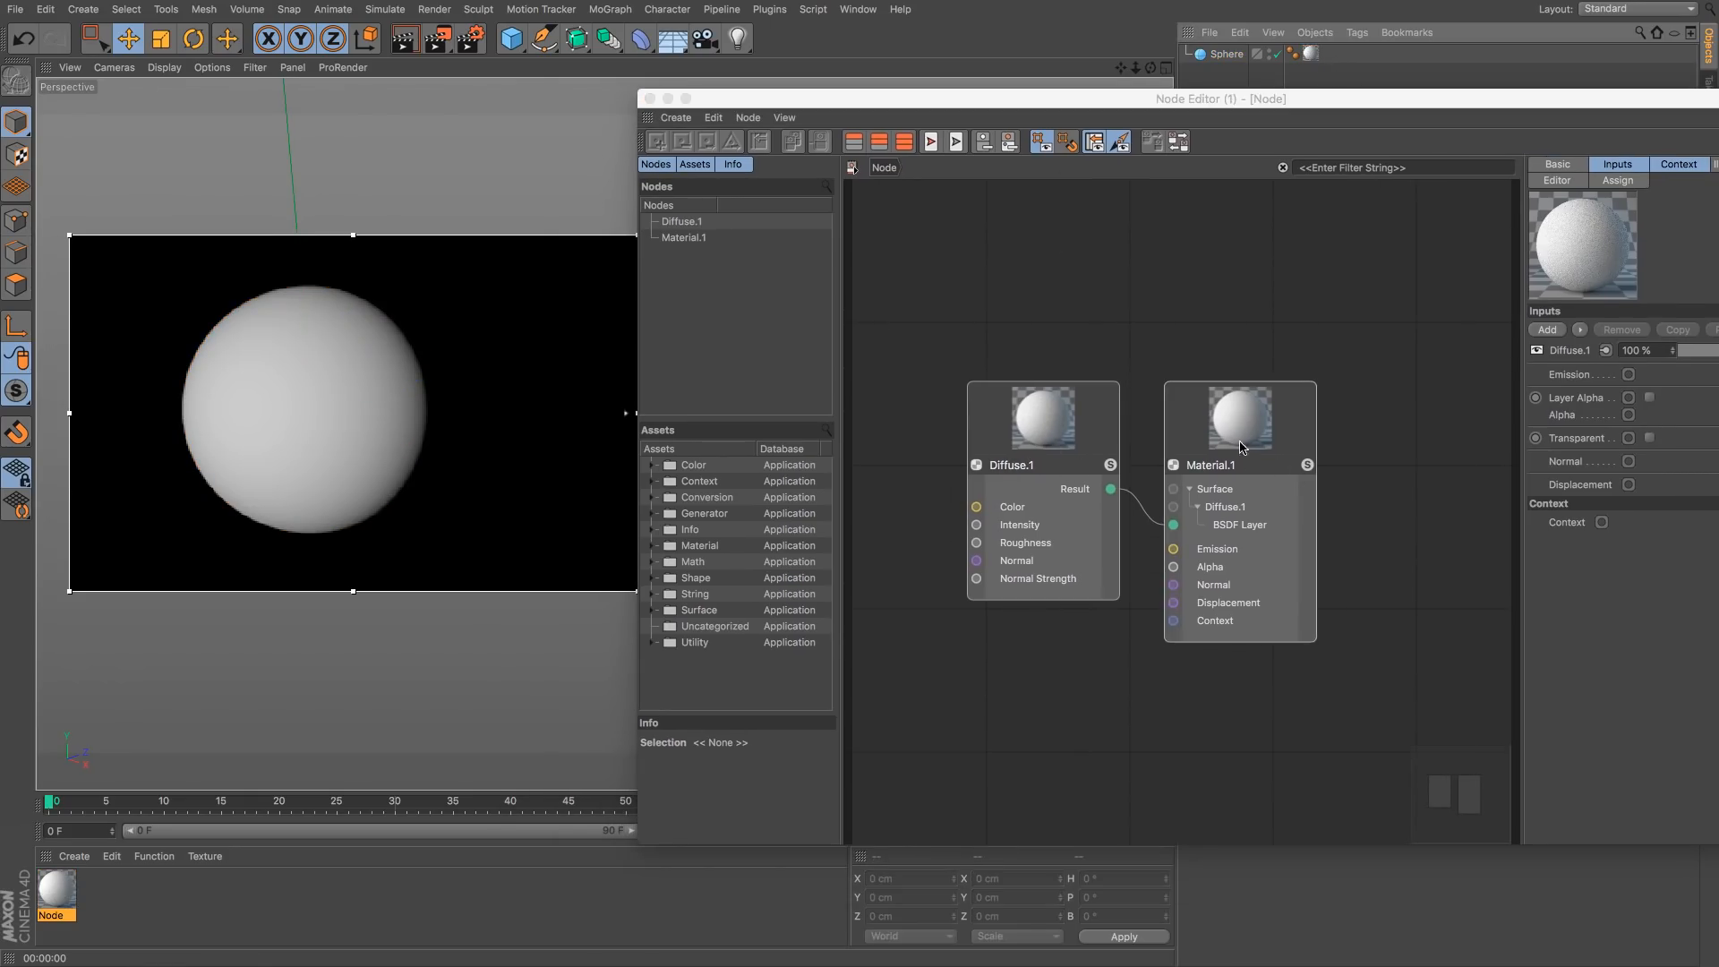
pyautogui.moveTo(1243, 448); pyautogui.dragTo(1342, 414)
pyautogui.moveTo(1045, 394); pyautogui.dragTo(1102, 366)
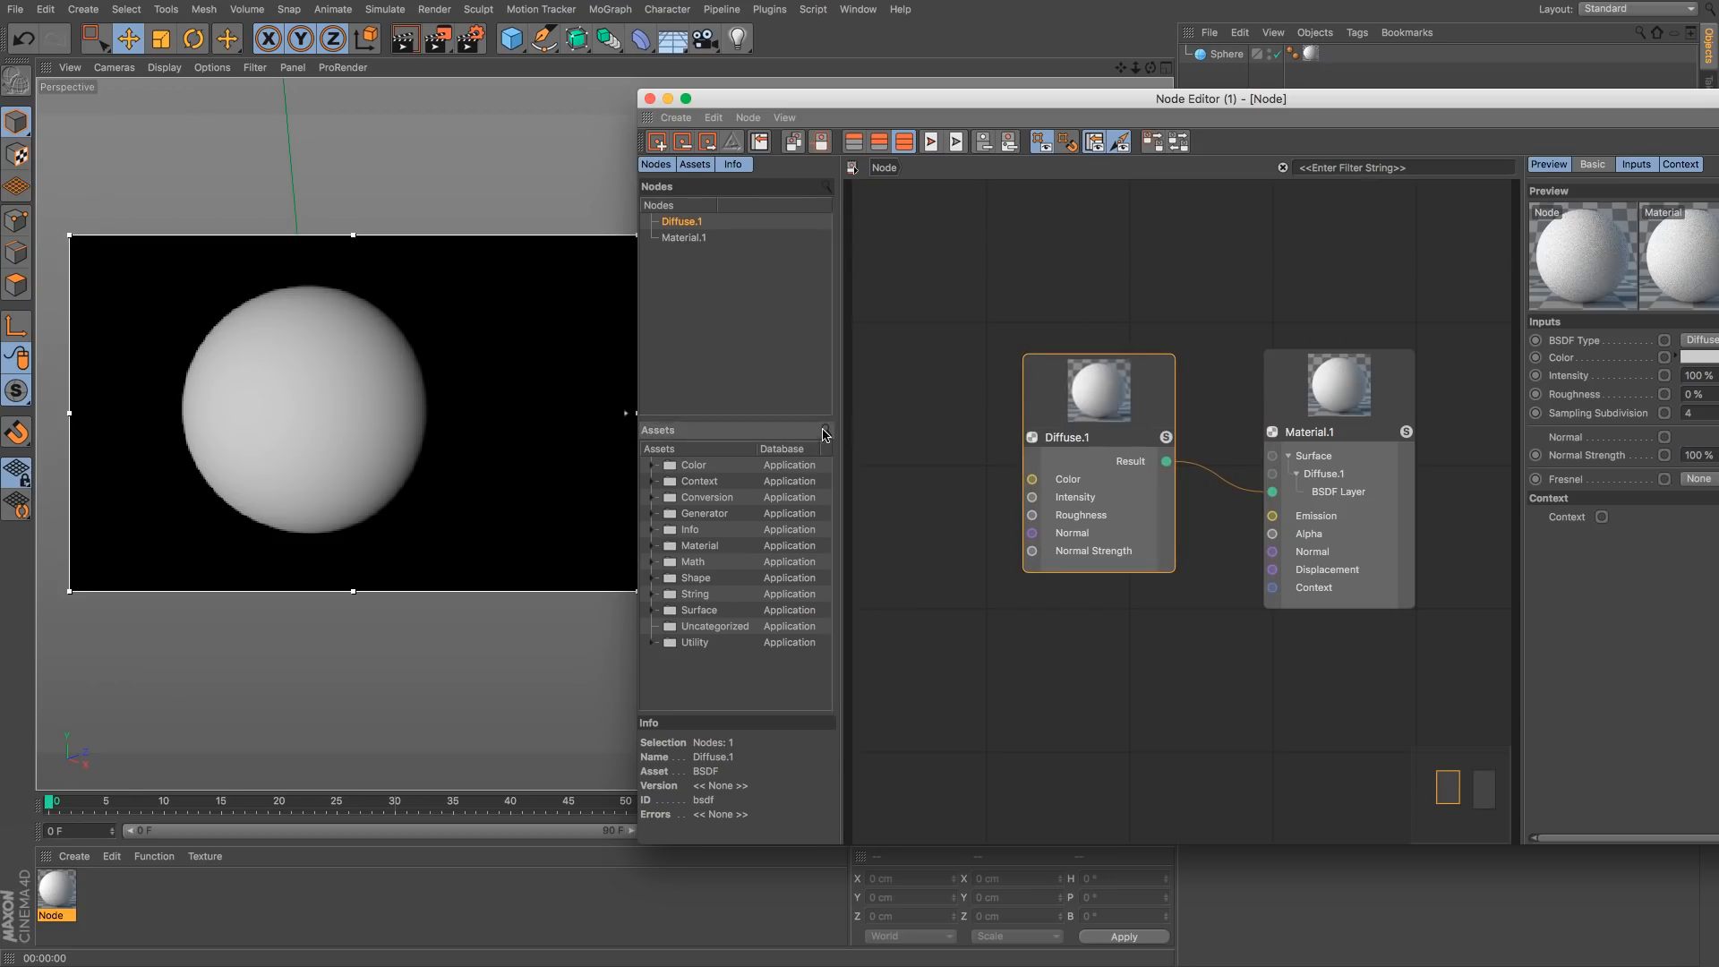
# Step: Browse the Color and Generator node assets and add a Basic Noise node beside the Diffuse node
pyautogui.click(652, 465)
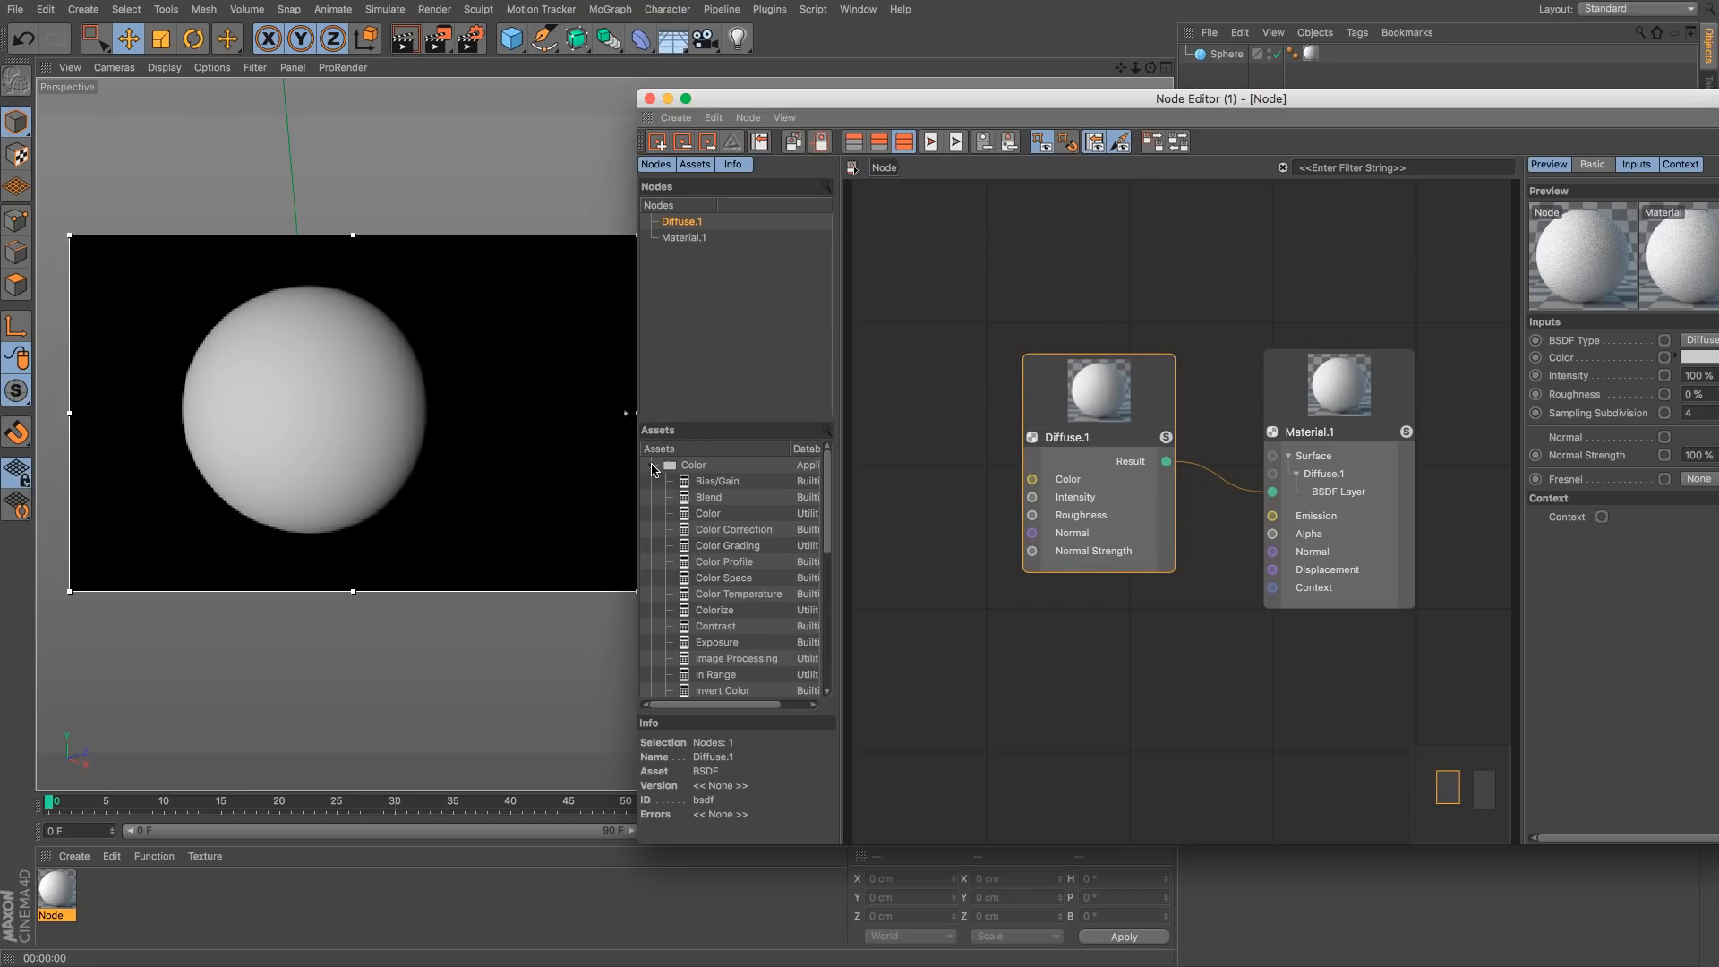
pyautogui.click(652, 465)
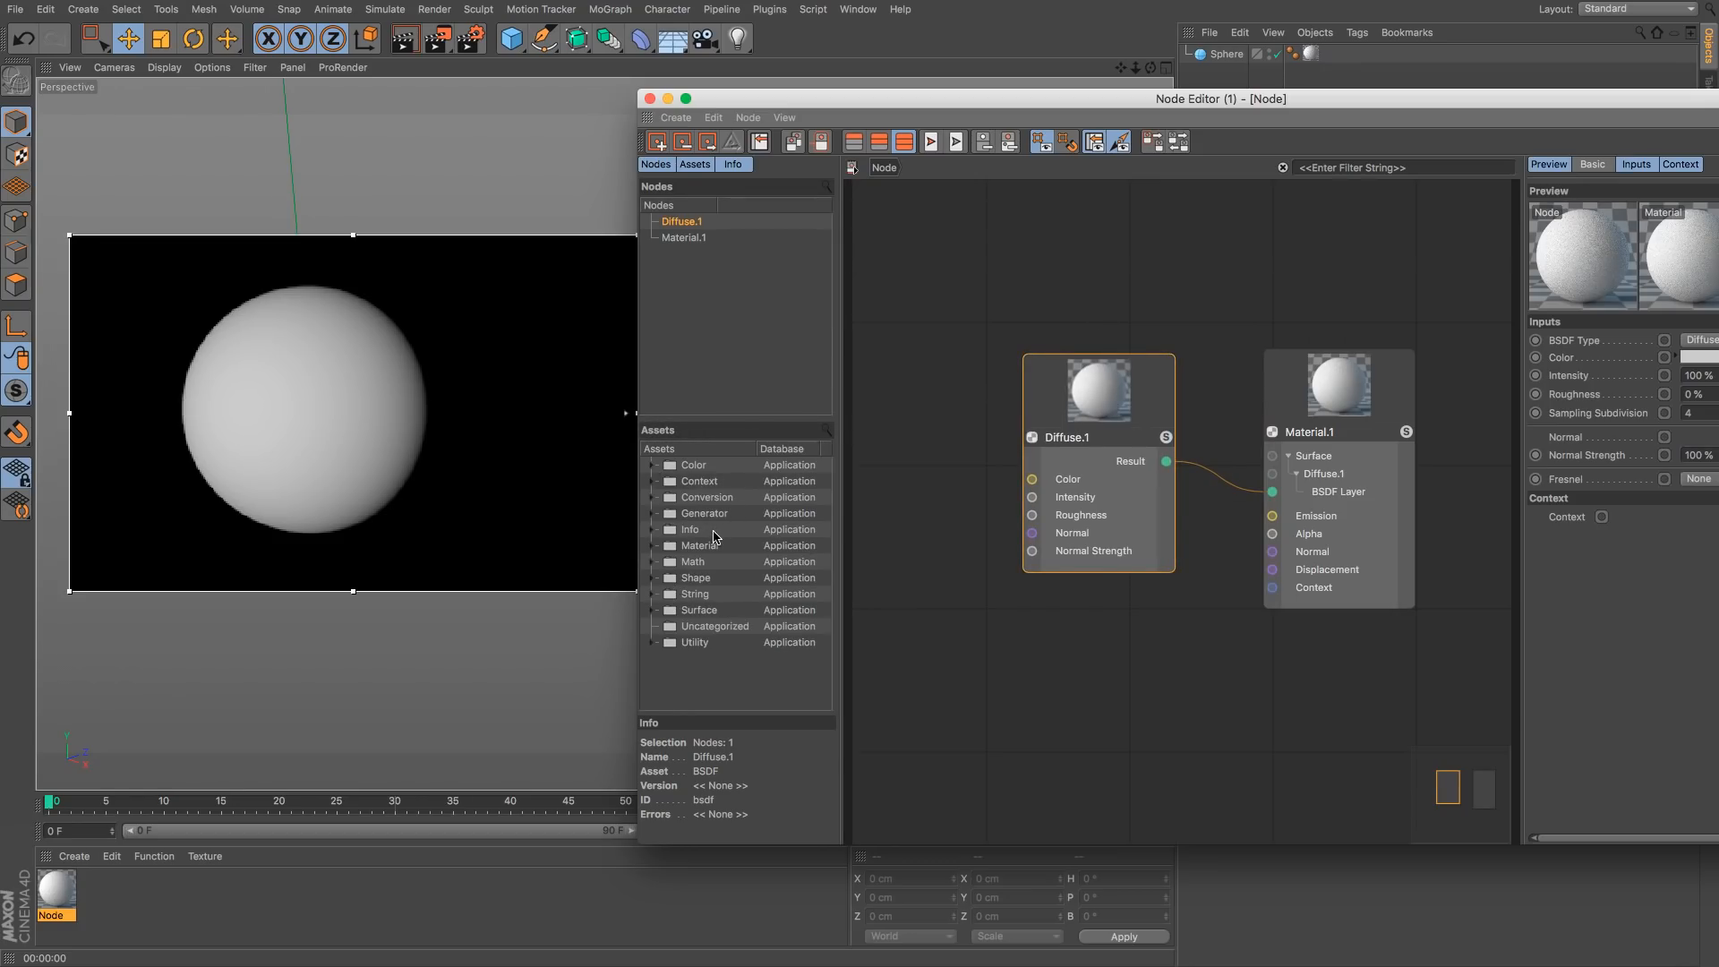
pyautogui.click(653, 514)
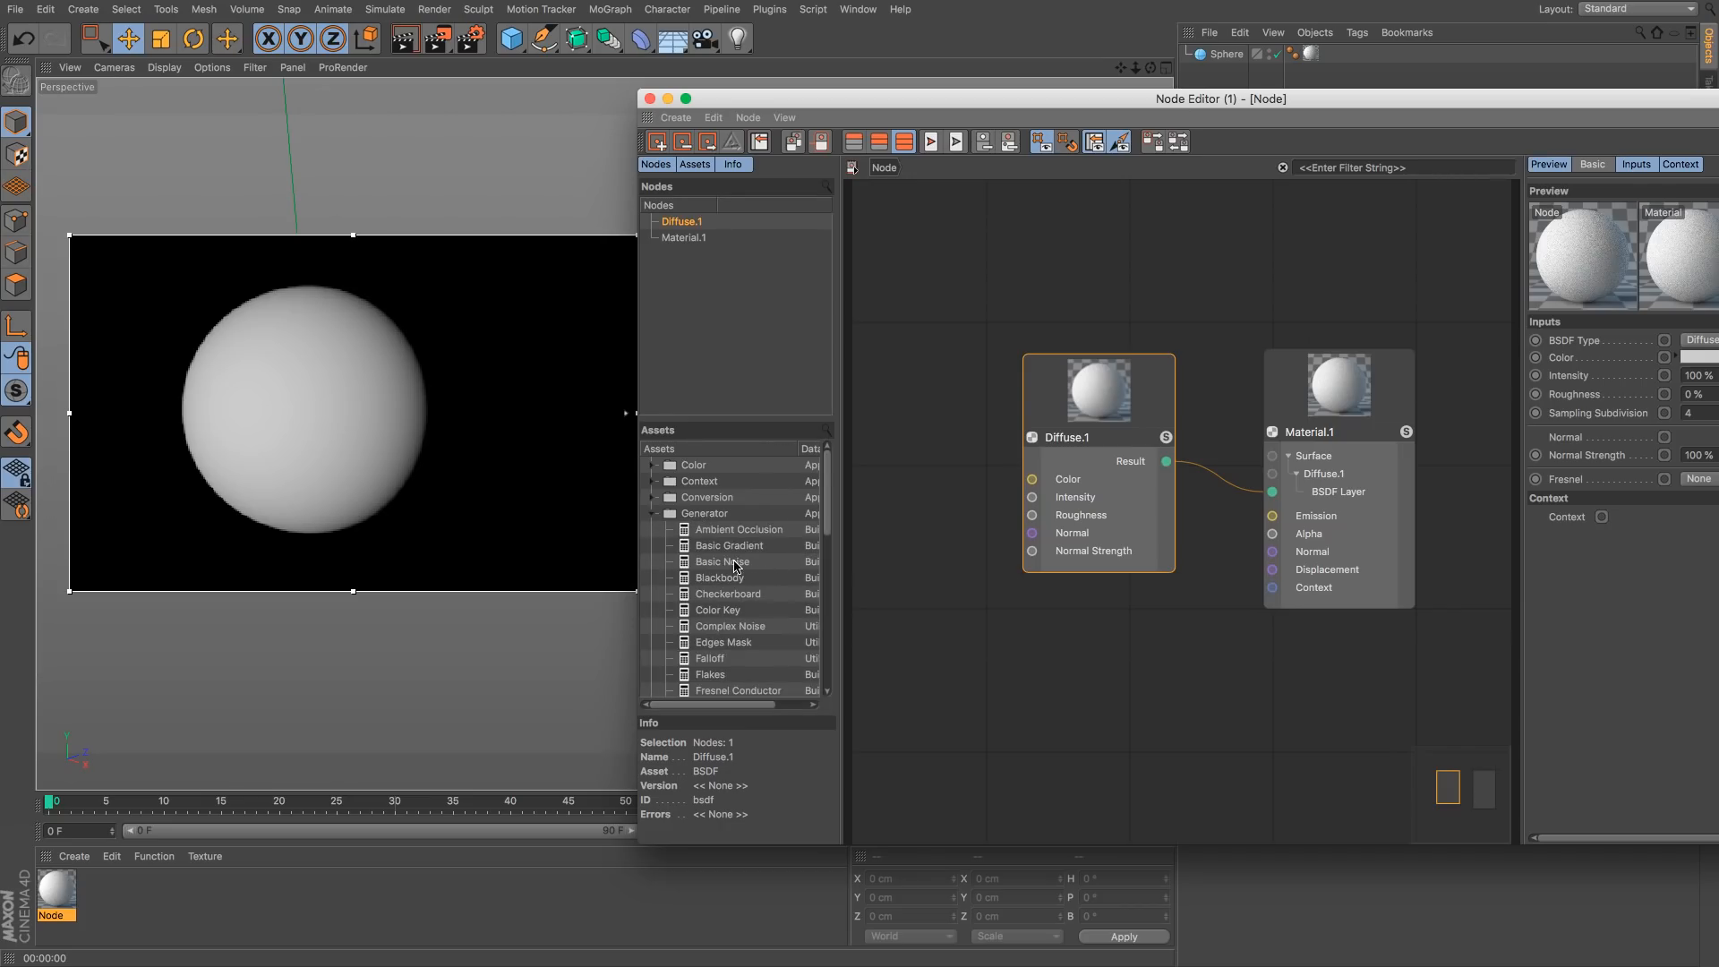
pyautogui.moveTo(734, 563); pyautogui.dragTo(959, 305)
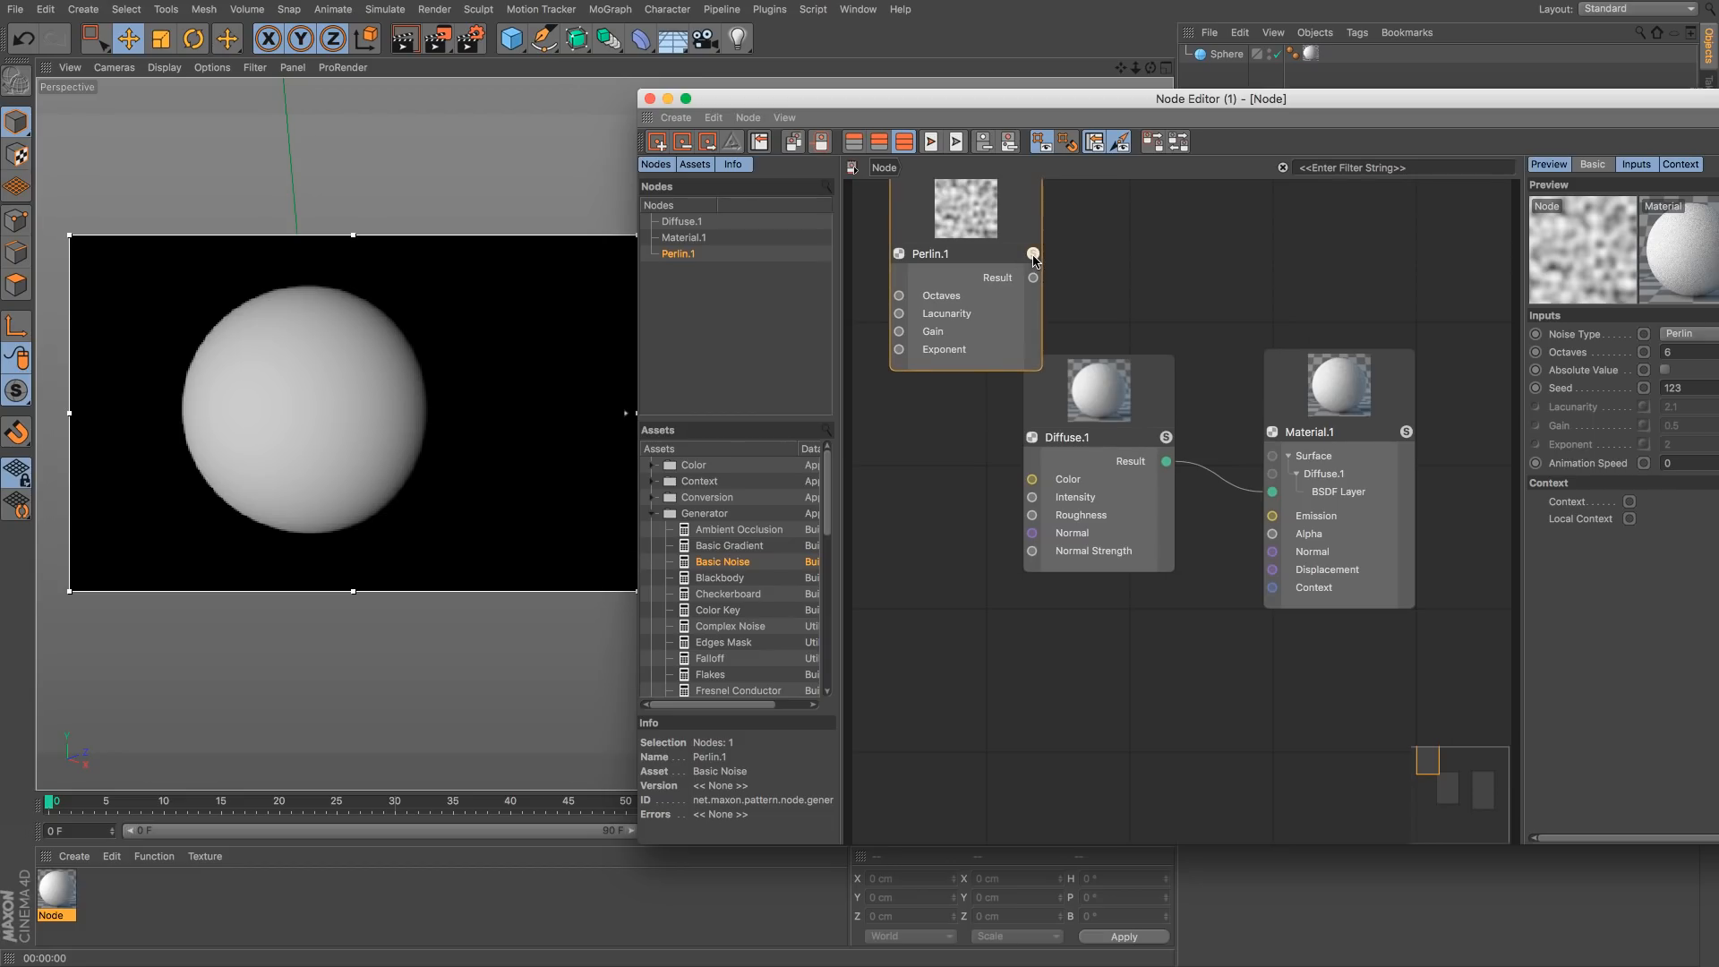
# Step: Toggle solo on the noise node repeatedly to examine its pattern on the sphere, repositioning the node clear of the Diffuse node
pyautogui.click(1032, 254)
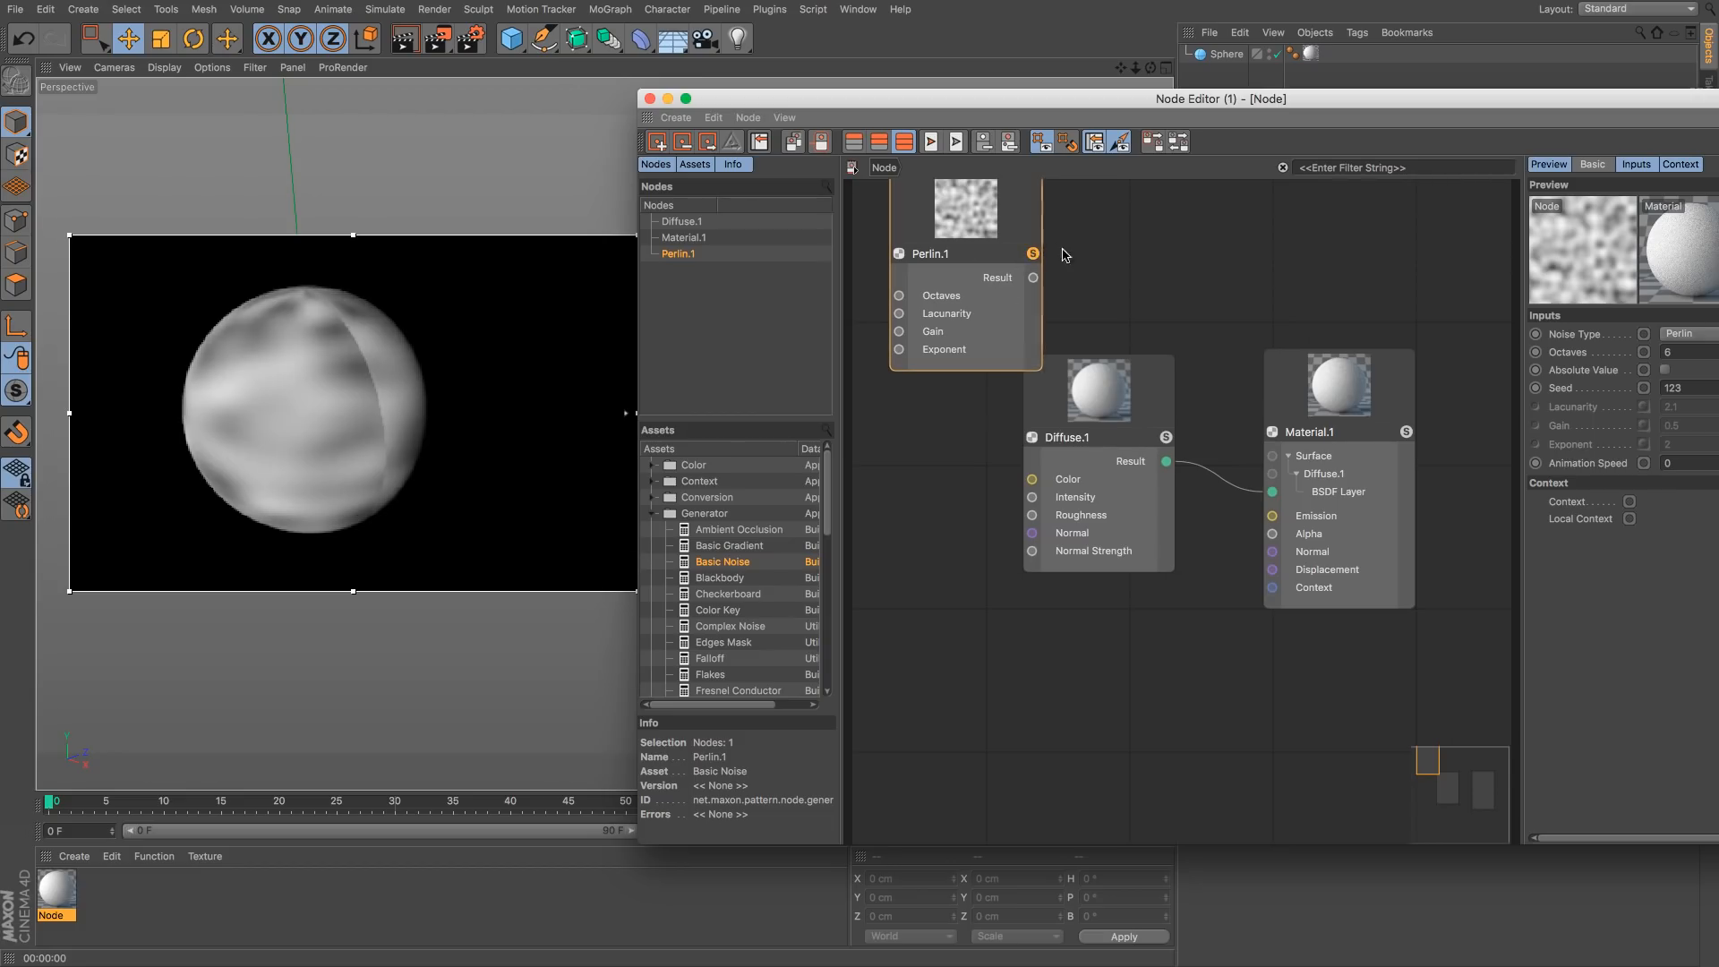
pyautogui.click(1032, 254)
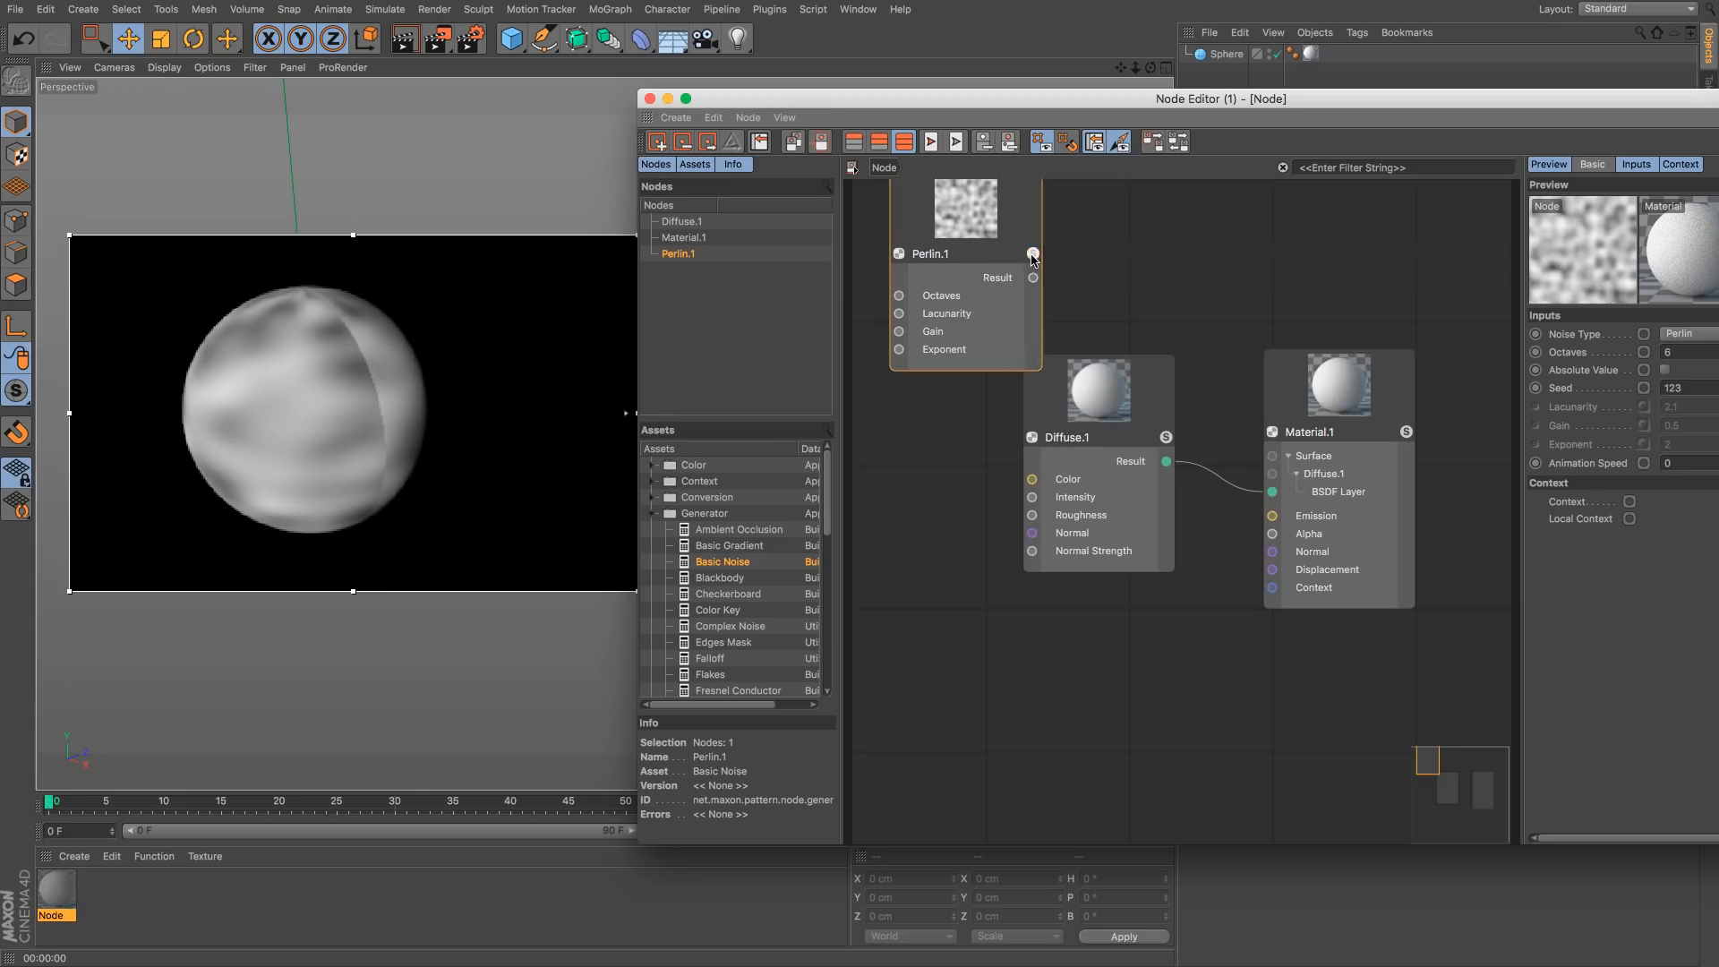
pyautogui.moveTo(985, 231); pyautogui.dragTo(937, 264)
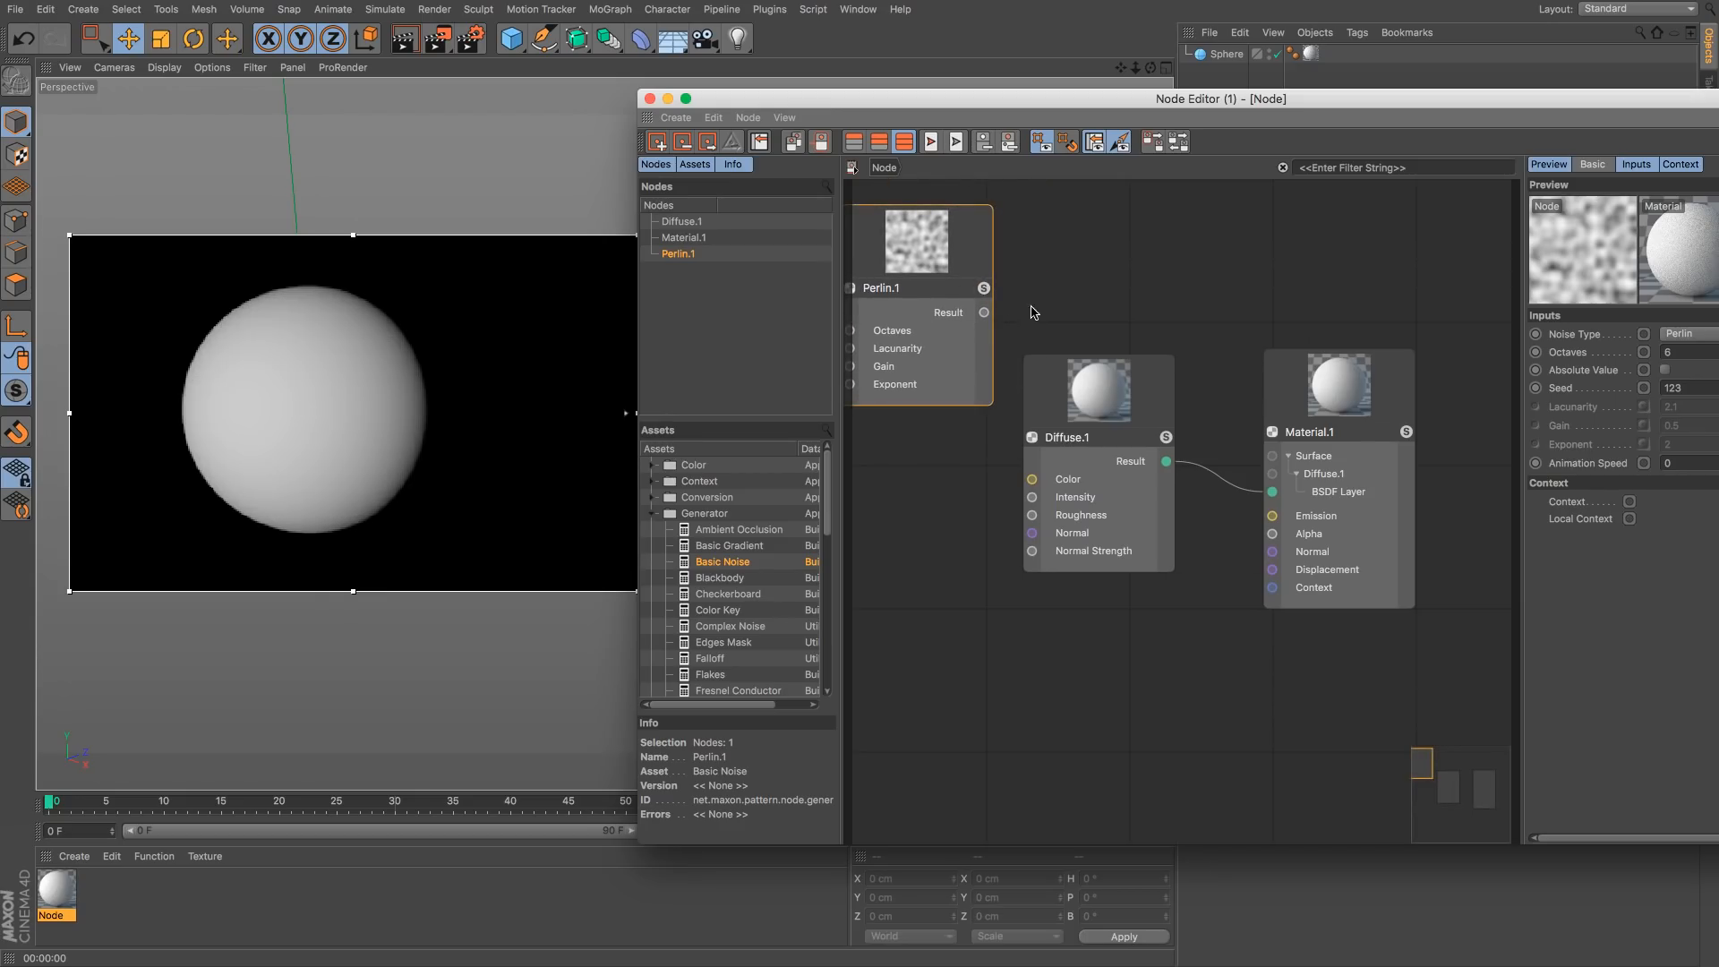
pyautogui.click(983, 288)
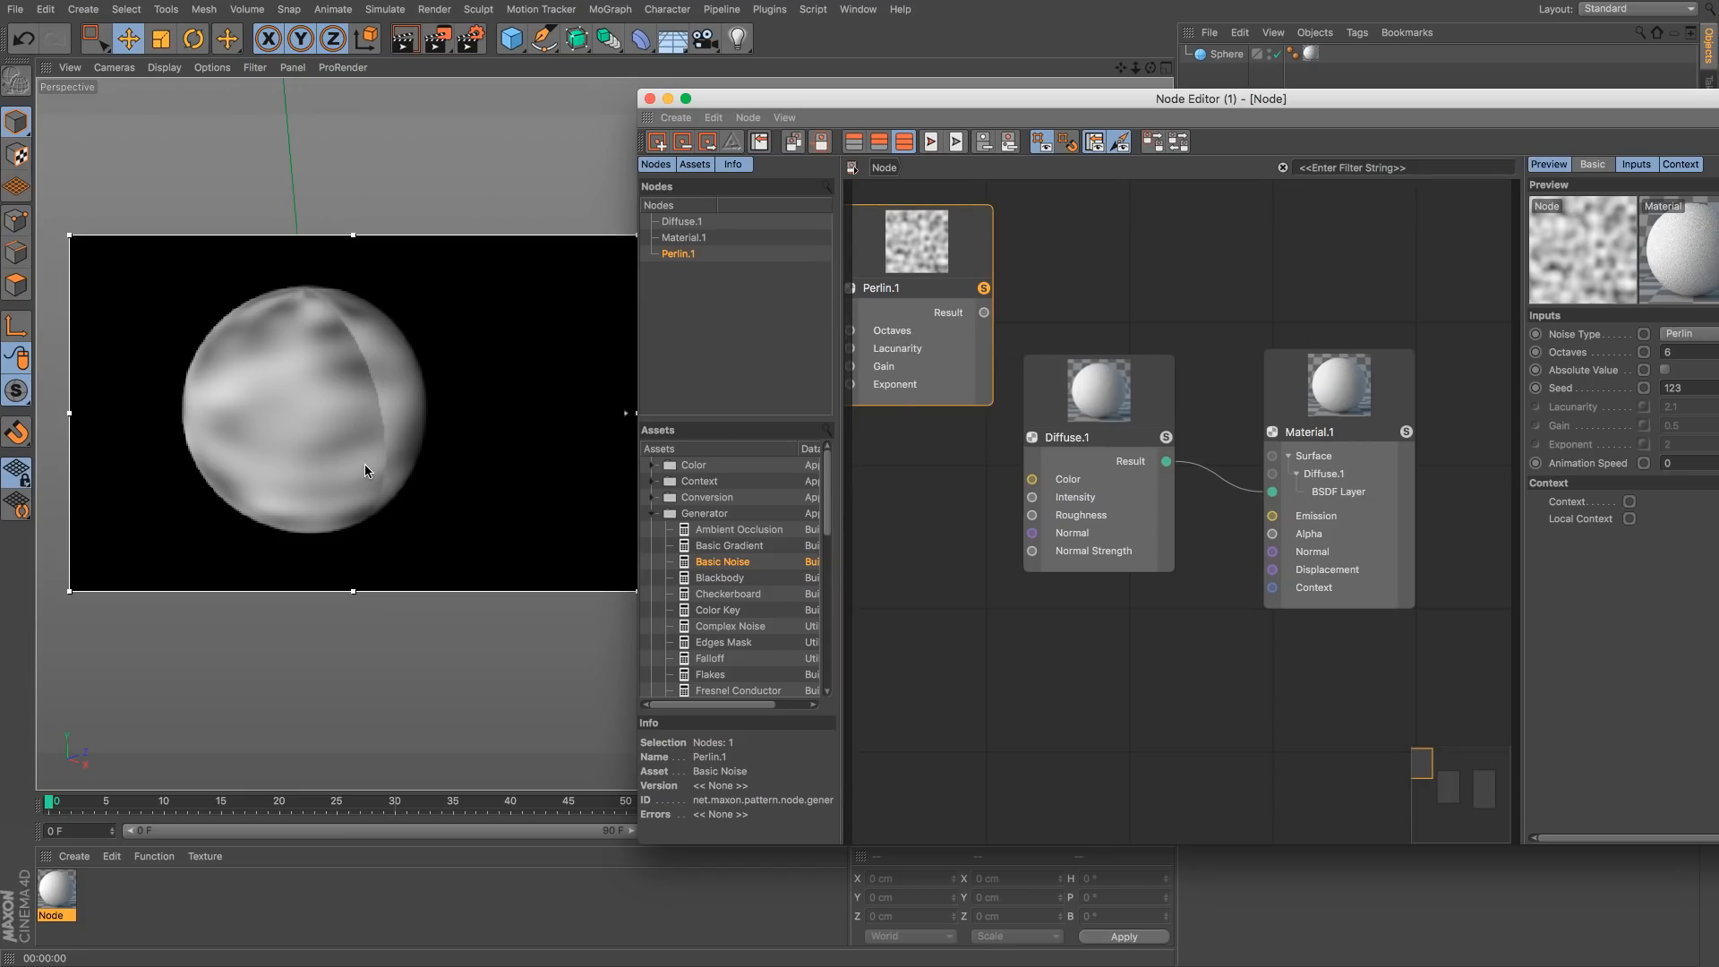
pyautogui.click(983, 288)
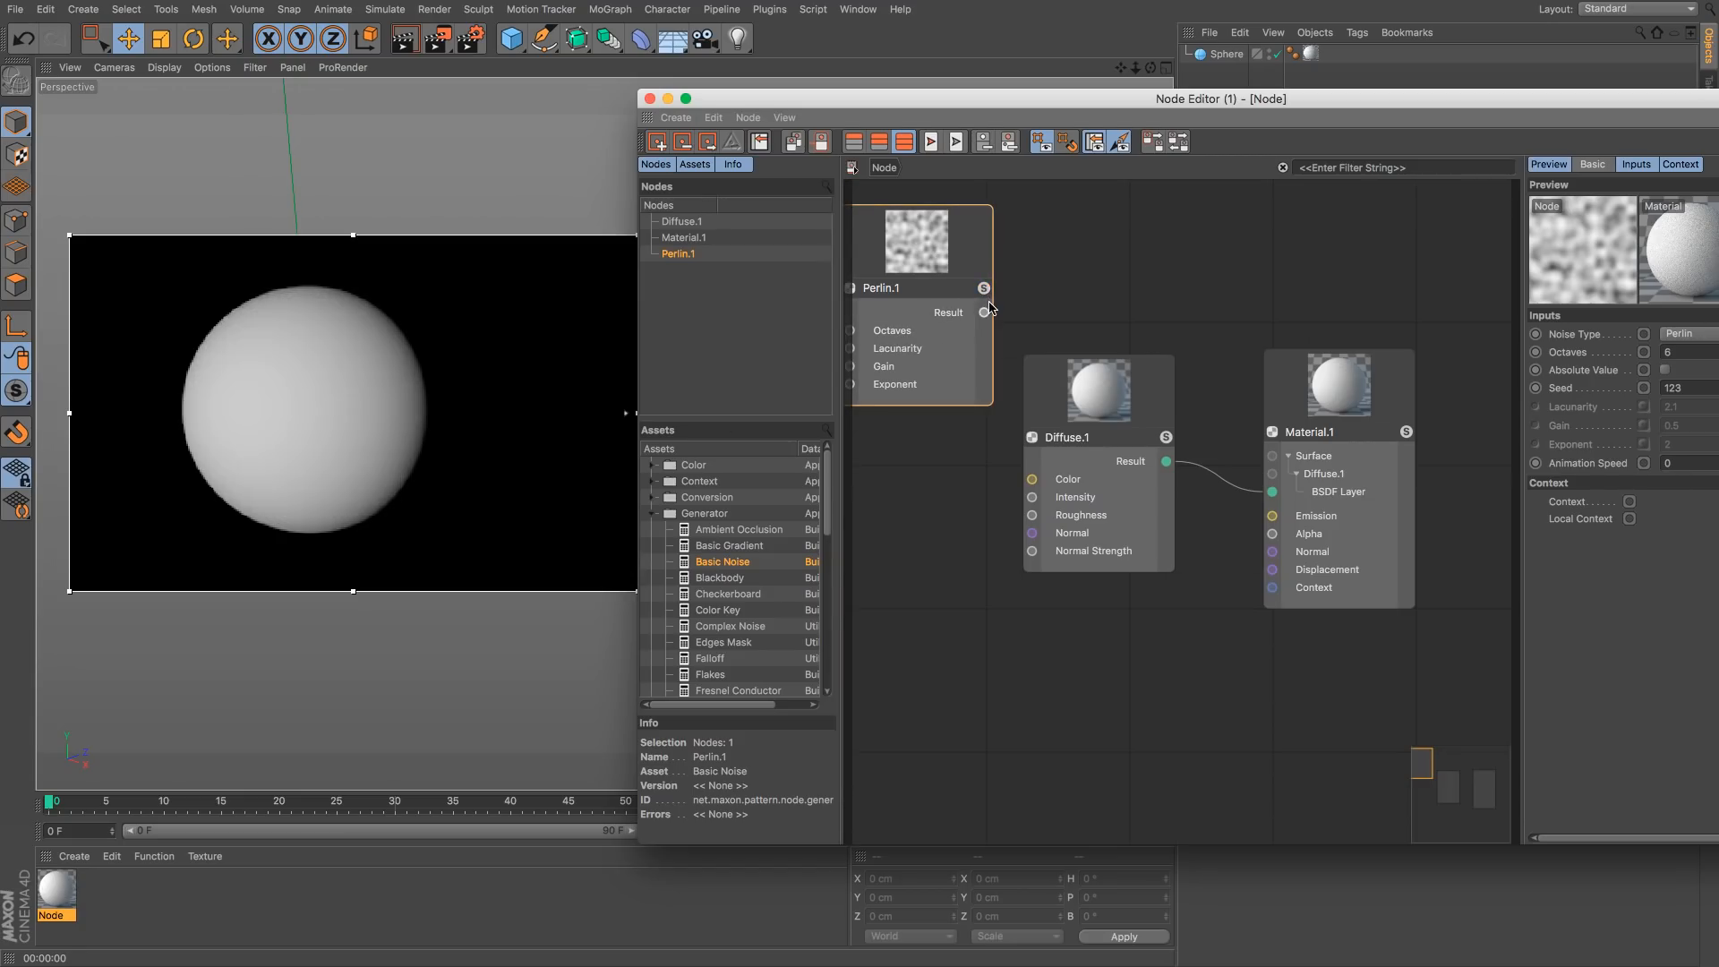
pyautogui.moveTo(988, 308); pyautogui.dragTo(970, 379)
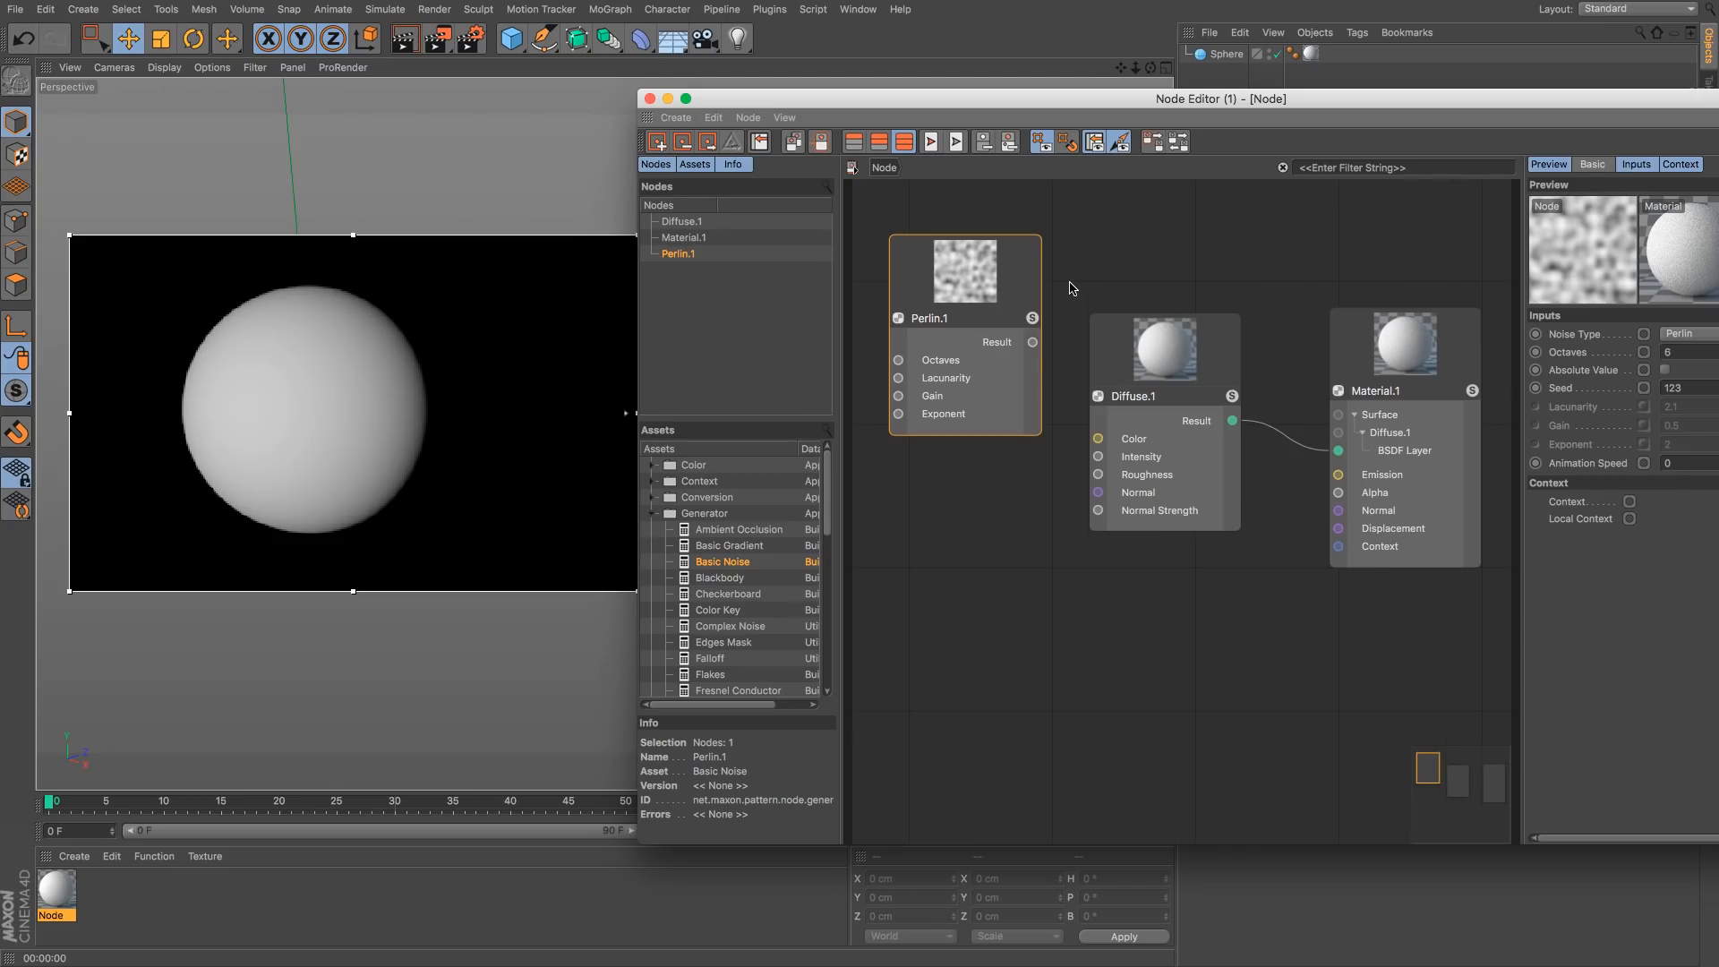
pyautogui.moveTo(991, 284)
pyautogui.mouseDown()
pyautogui.moveTo(979, 256)
pyautogui.moveTo(991, 266)
pyautogui.mouseUp()
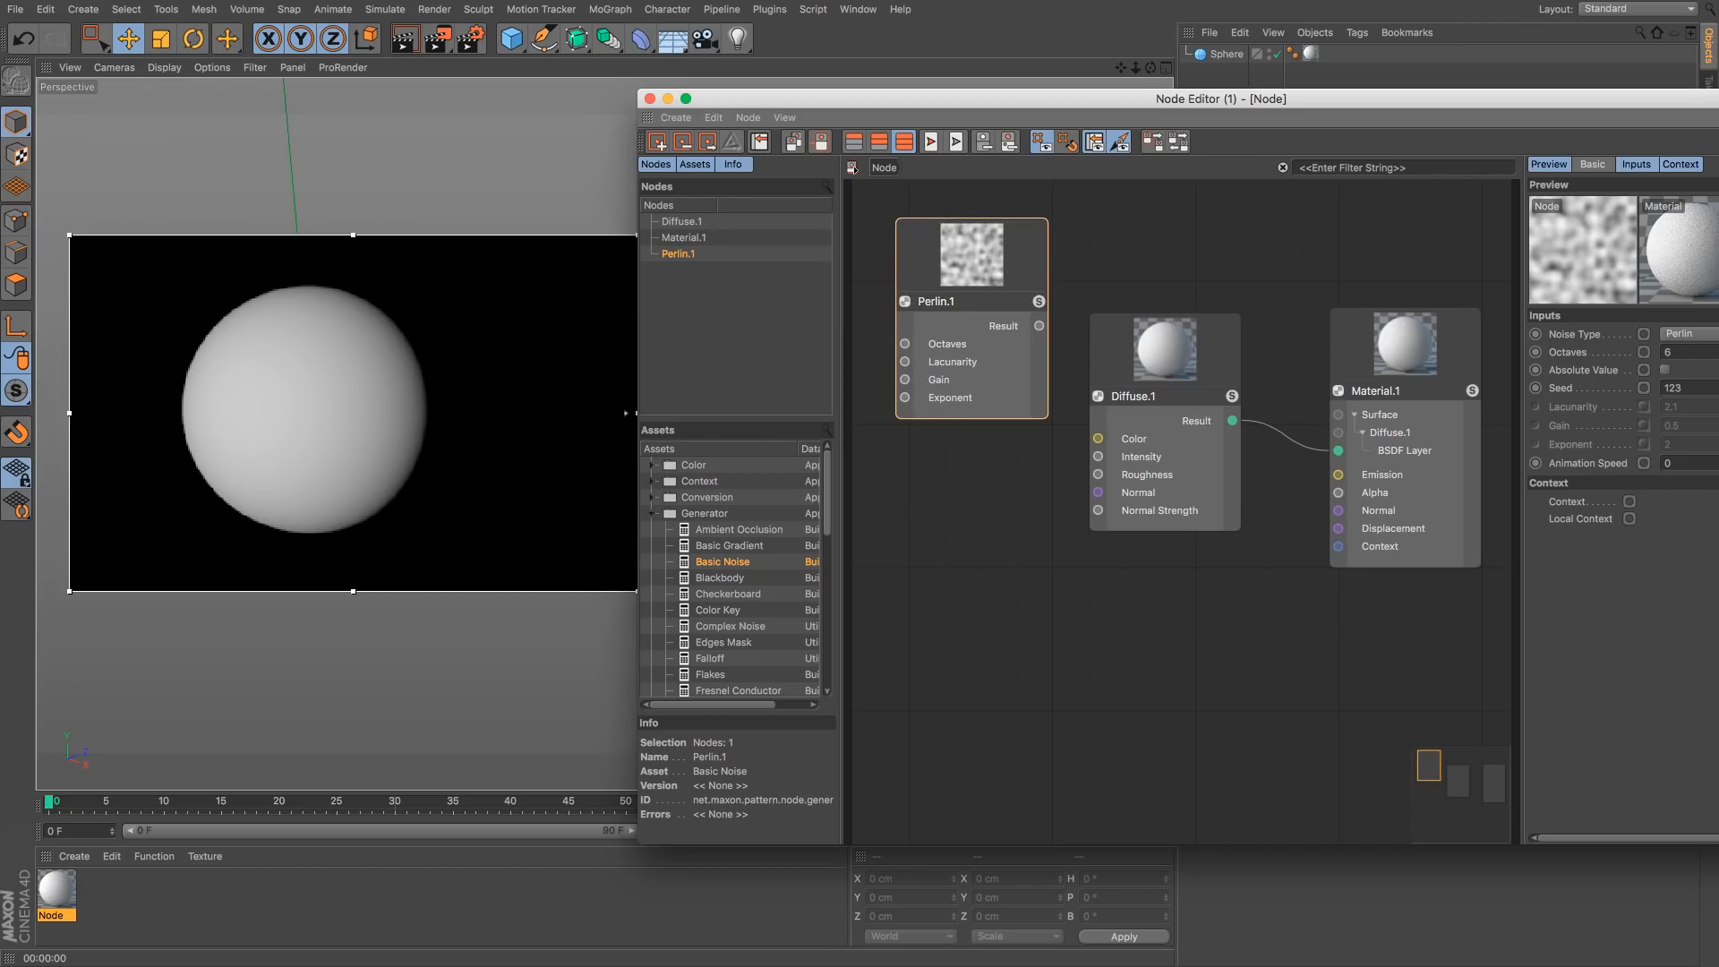
pyautogui.scroll(5, 988, 260)
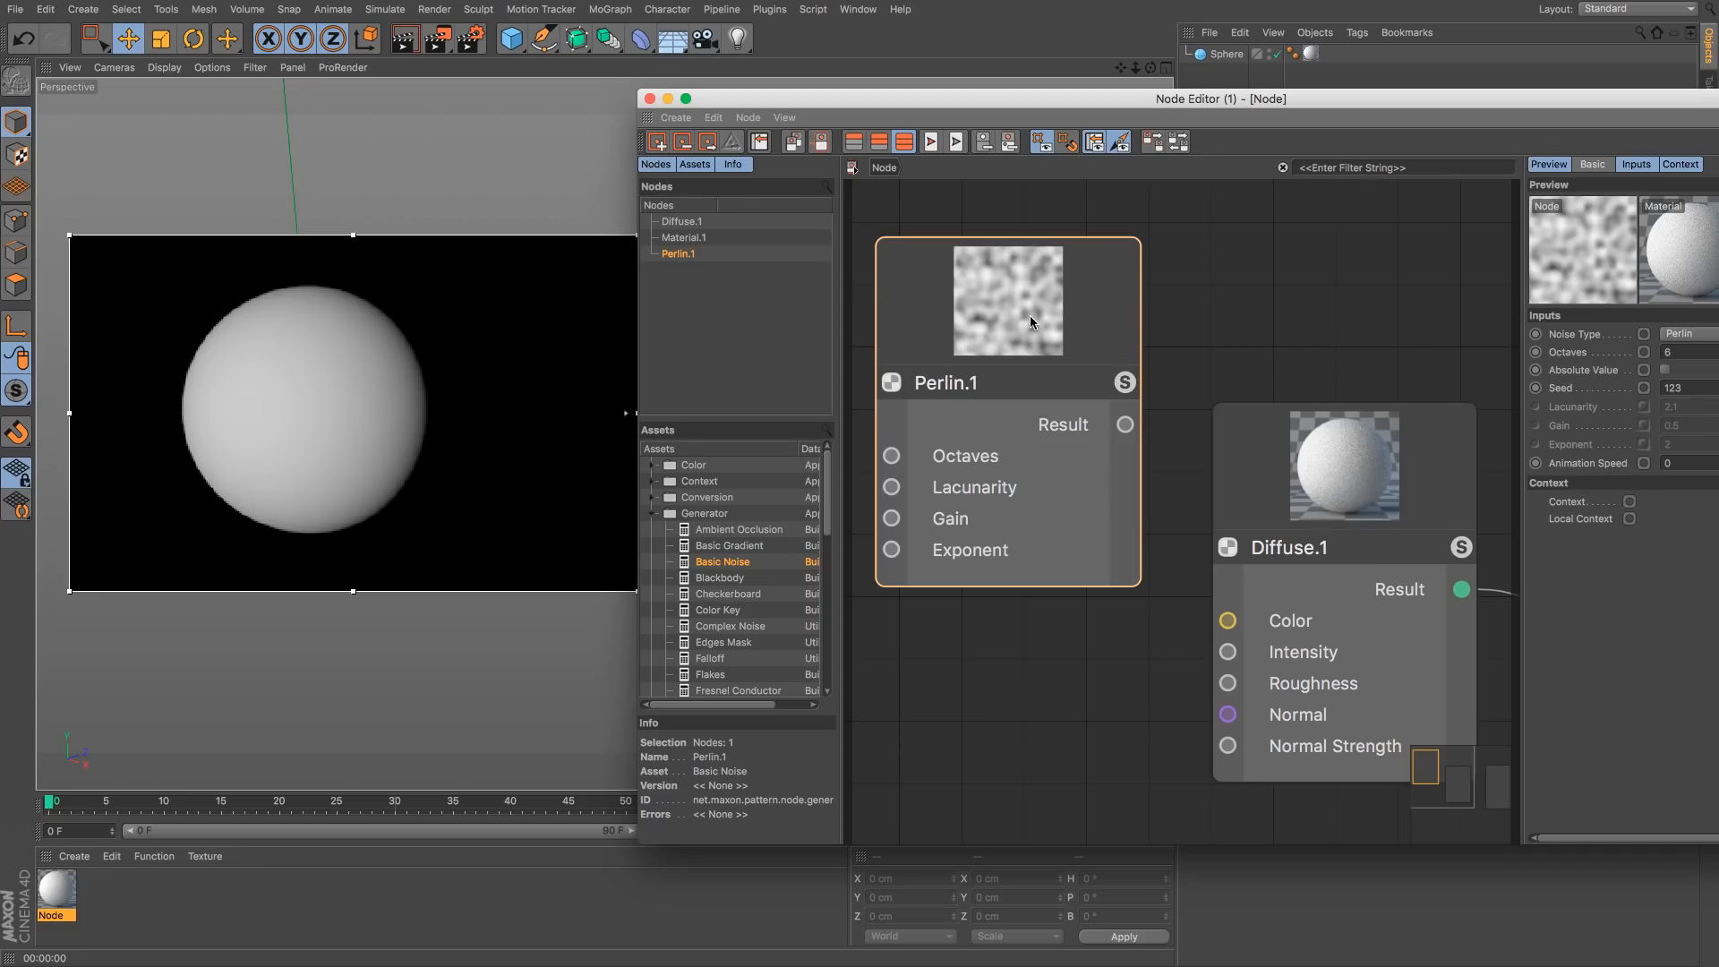
pyautogui.scroll(-5, 1074, 318)
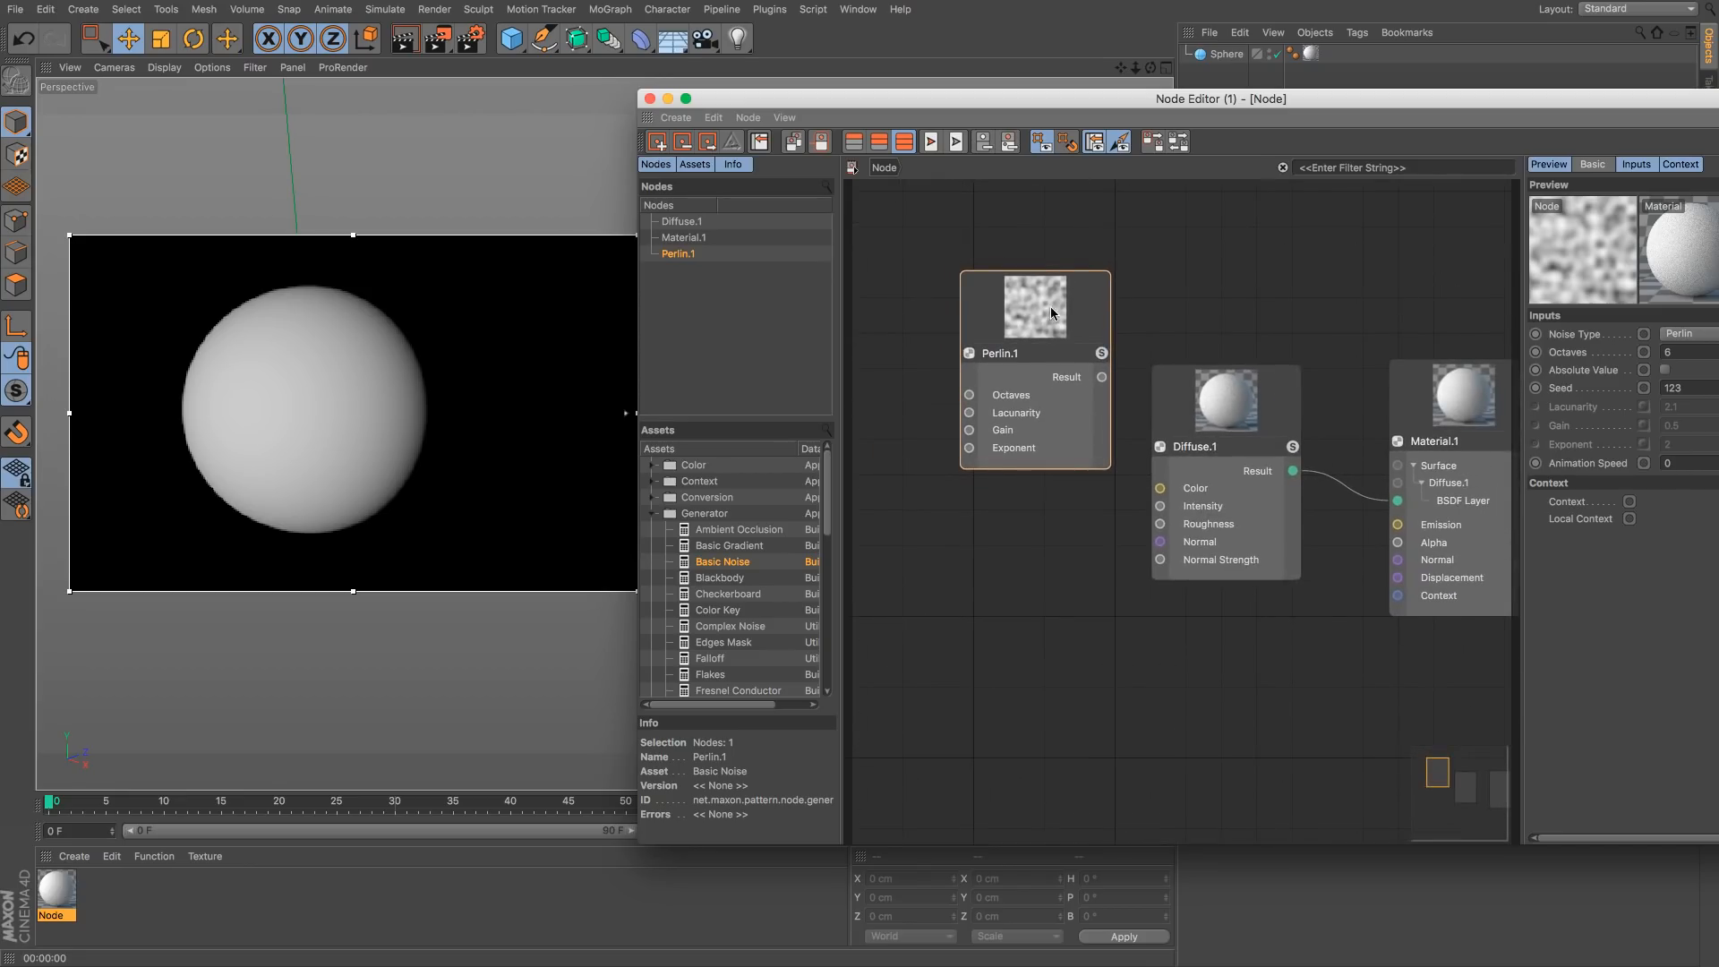
# Step: Filter the node assets by "fres", add a Fresnel Conductor node below the noise node and solo it
pyautogui.click(826, 431)
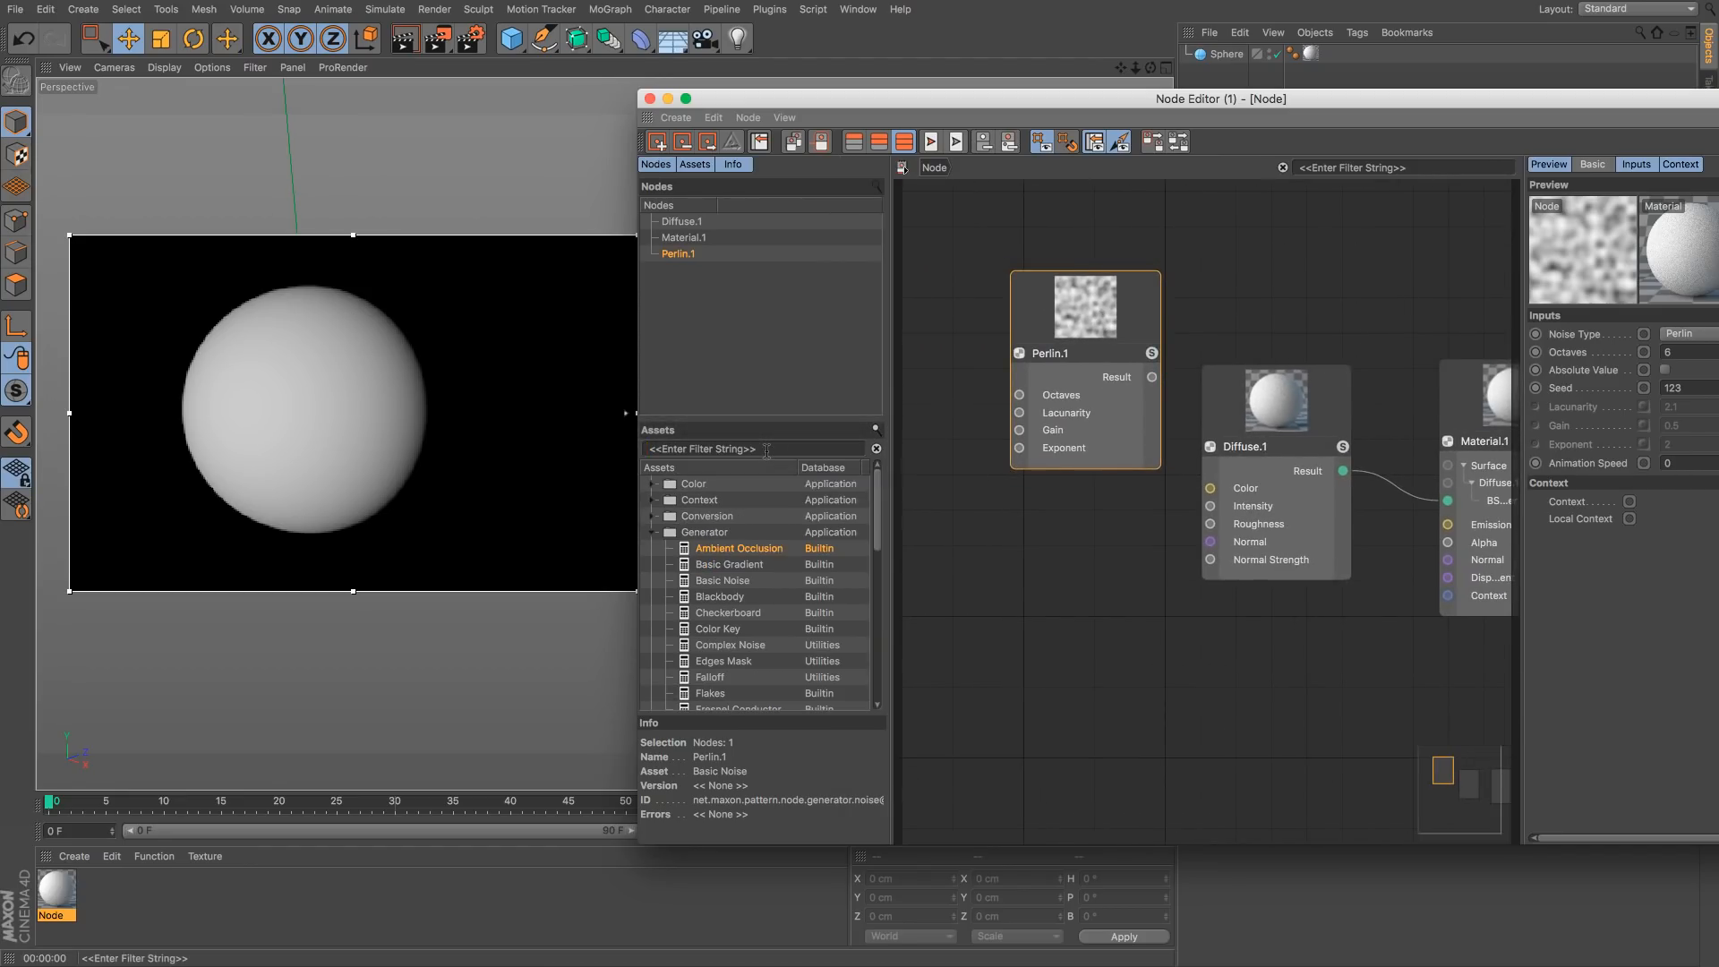
pyautogui.click(766, 449)
pyautogui.write('fres')
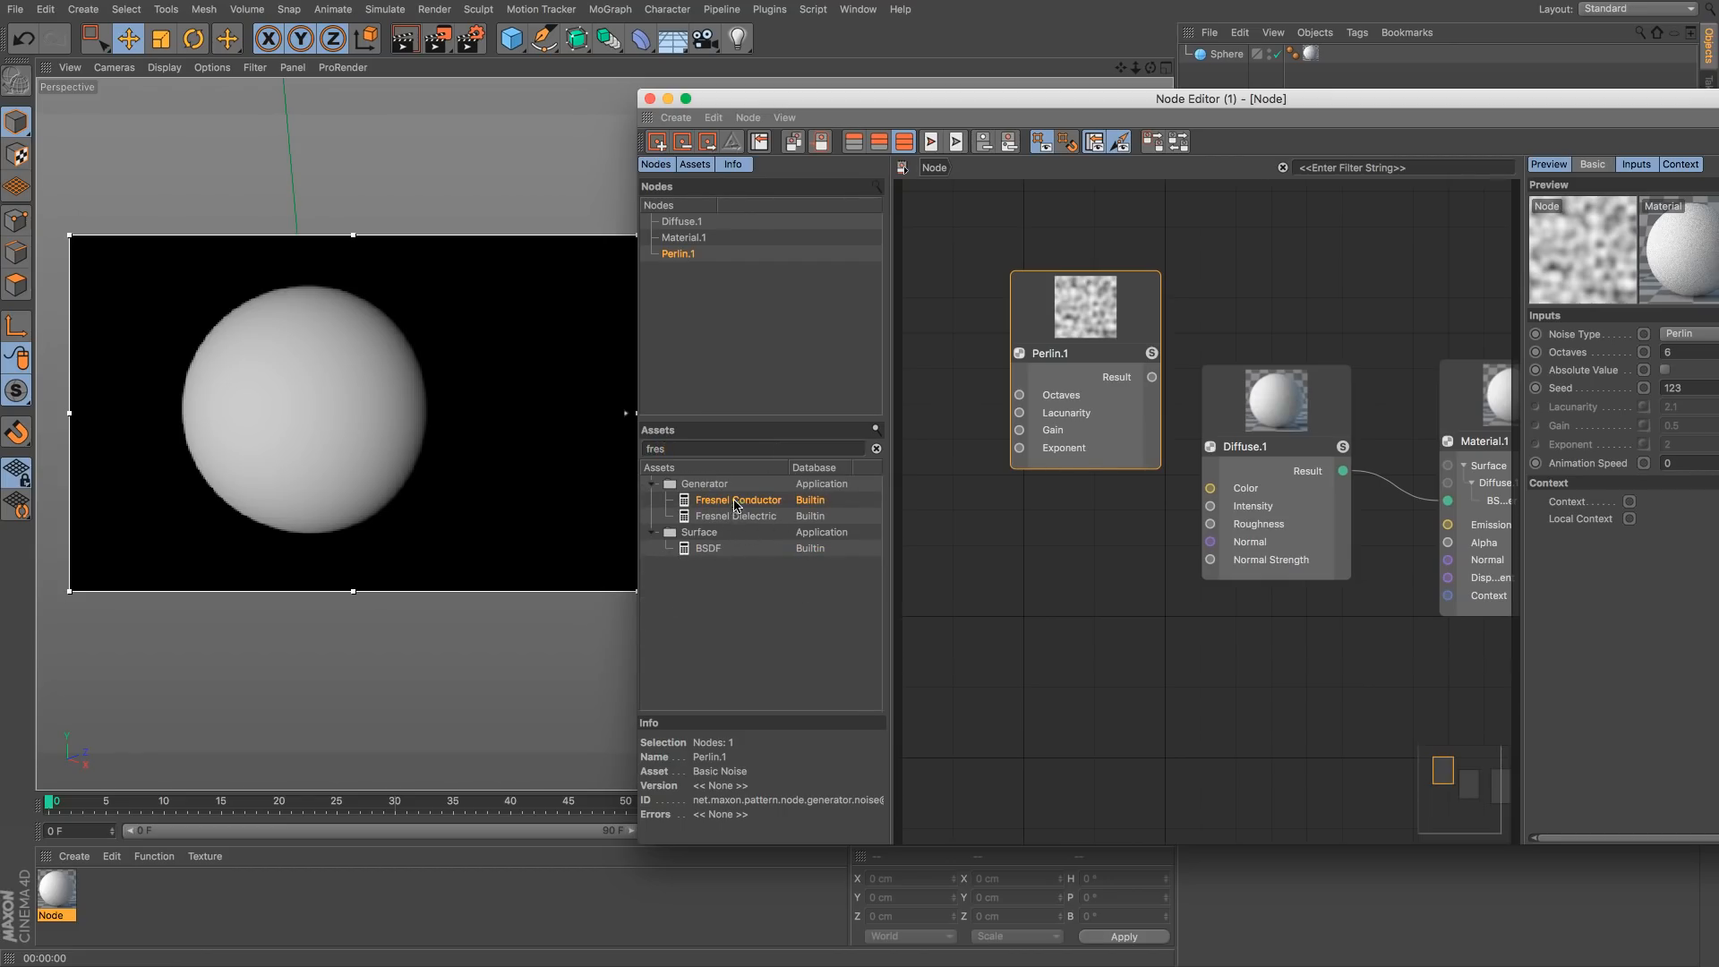
pyautogui.moveTo(733, 506); pyautogui.dragTo(1082, 564)
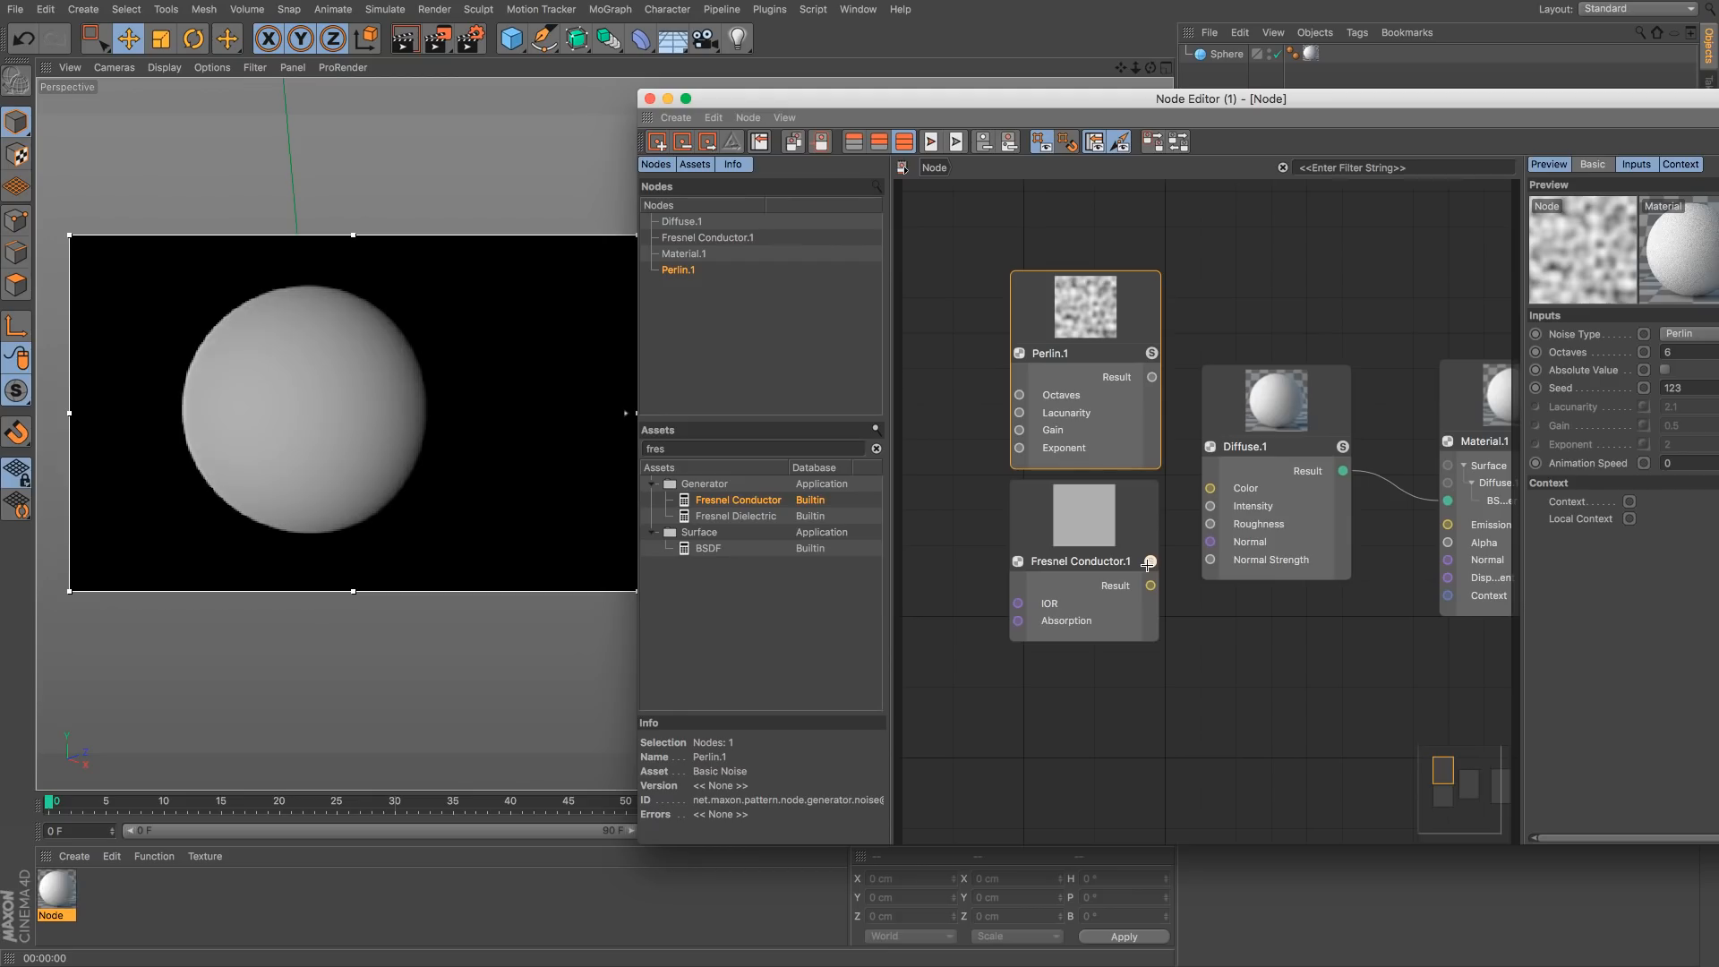
pyautogui.click(1150, 561)
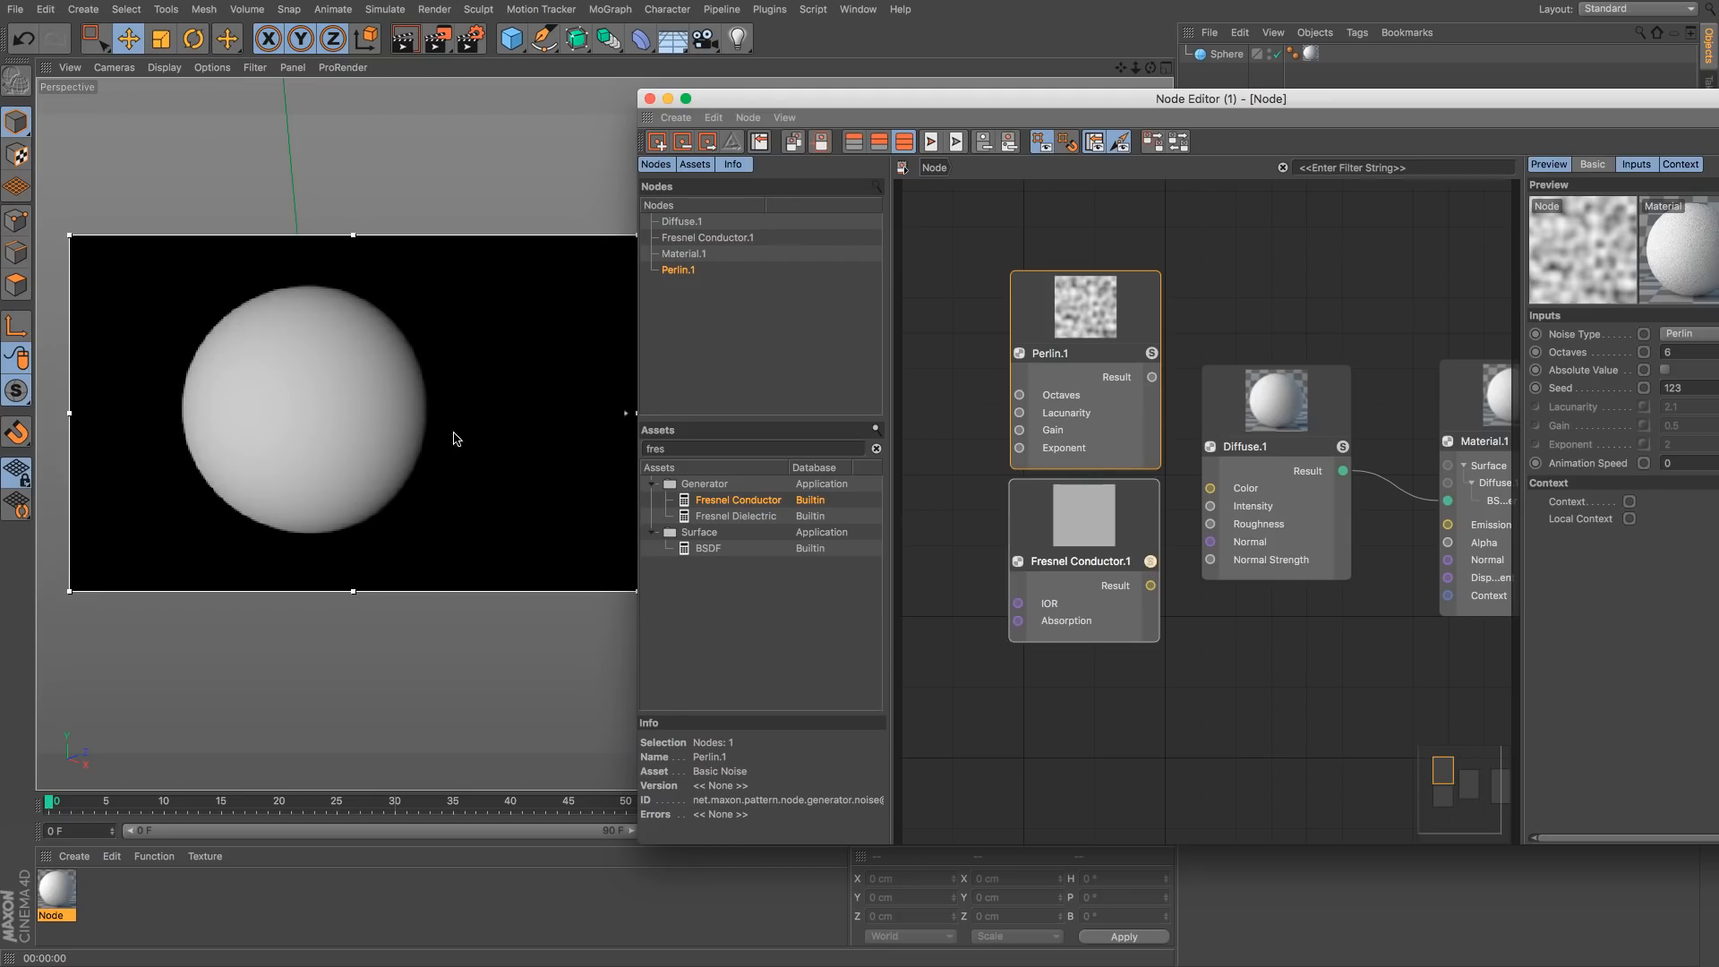
pyautogui.moveTo(1342, 420); pyautogui.dragTo(1339, 373)
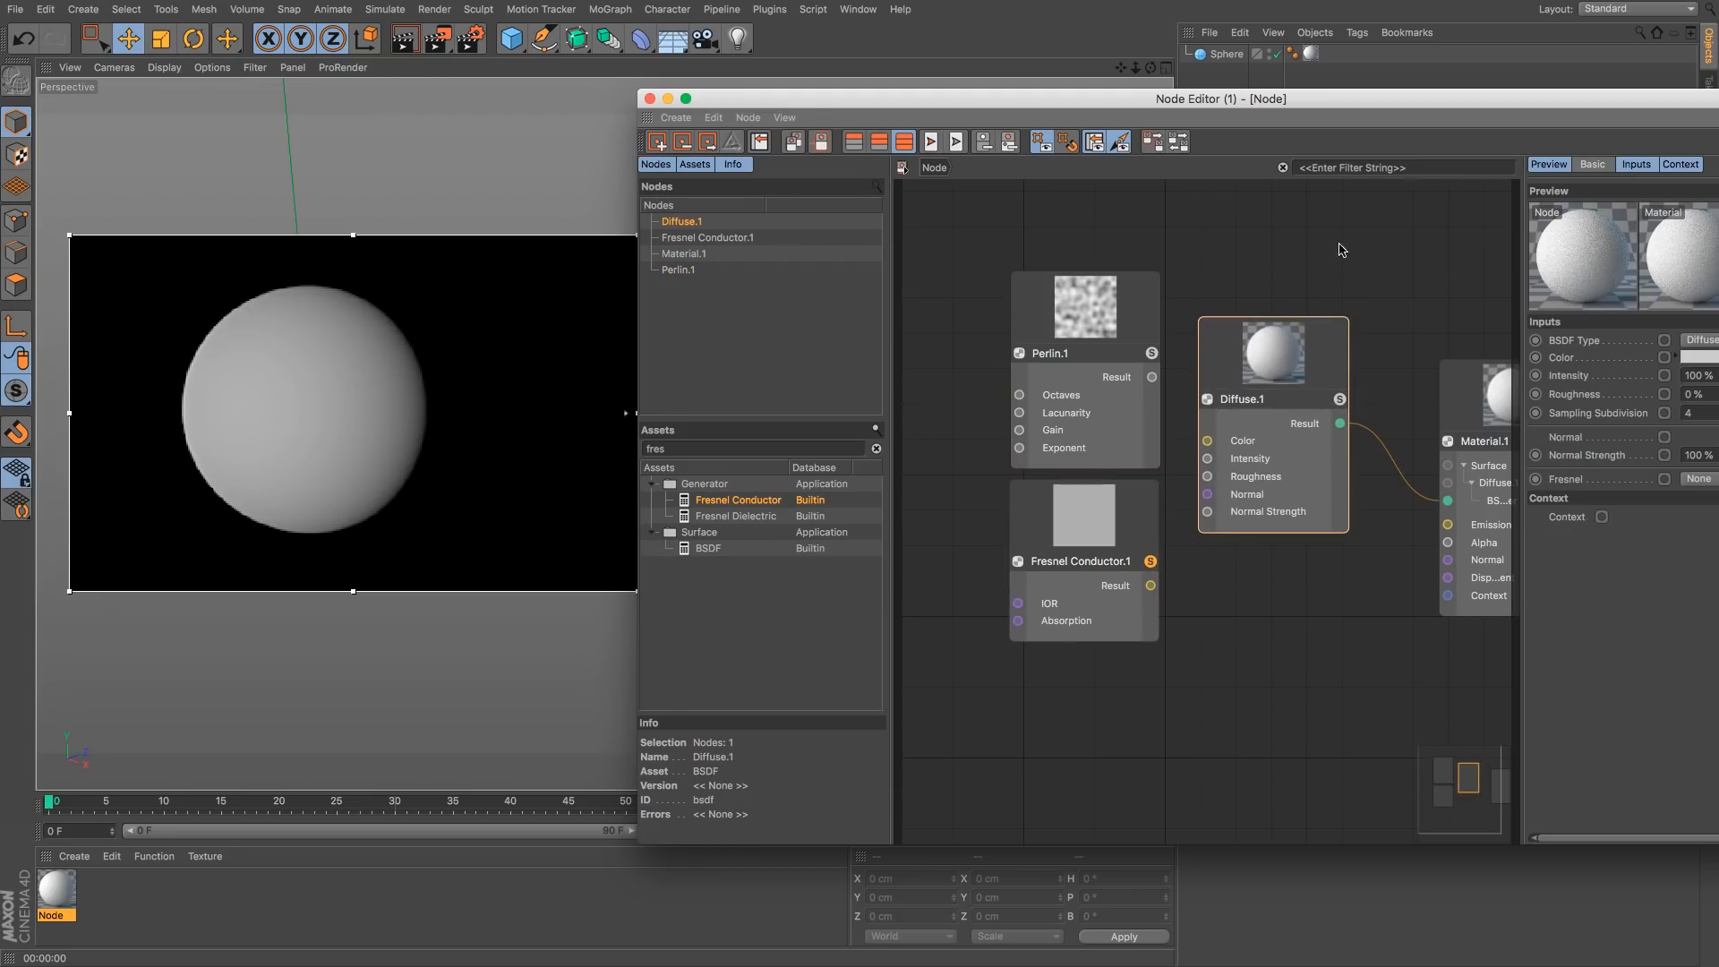
# Step: Connect the Fresnel Conductor result to the material's Emission, remove the Diffuse node's connection to the material and turn solo off
pyautogui.moveTo(1151, 585); pyautogui.dragTo(1447, 524)
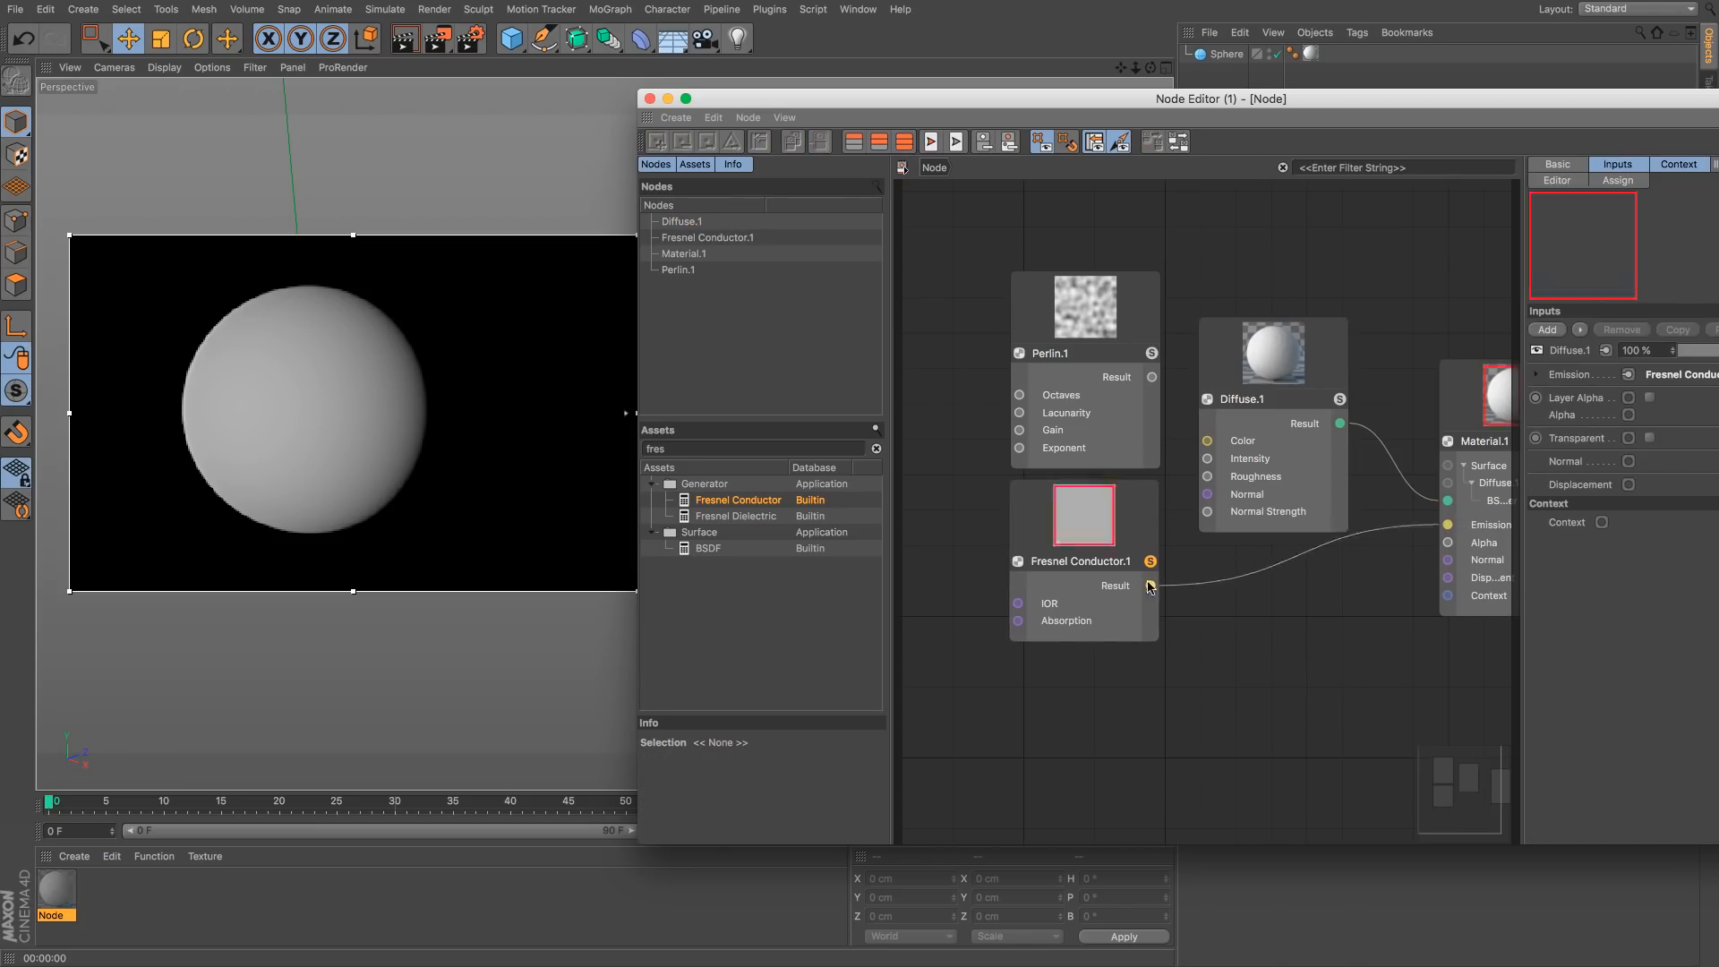
pyautogui.click(1402, 452)
pyautogui.press('Delete')
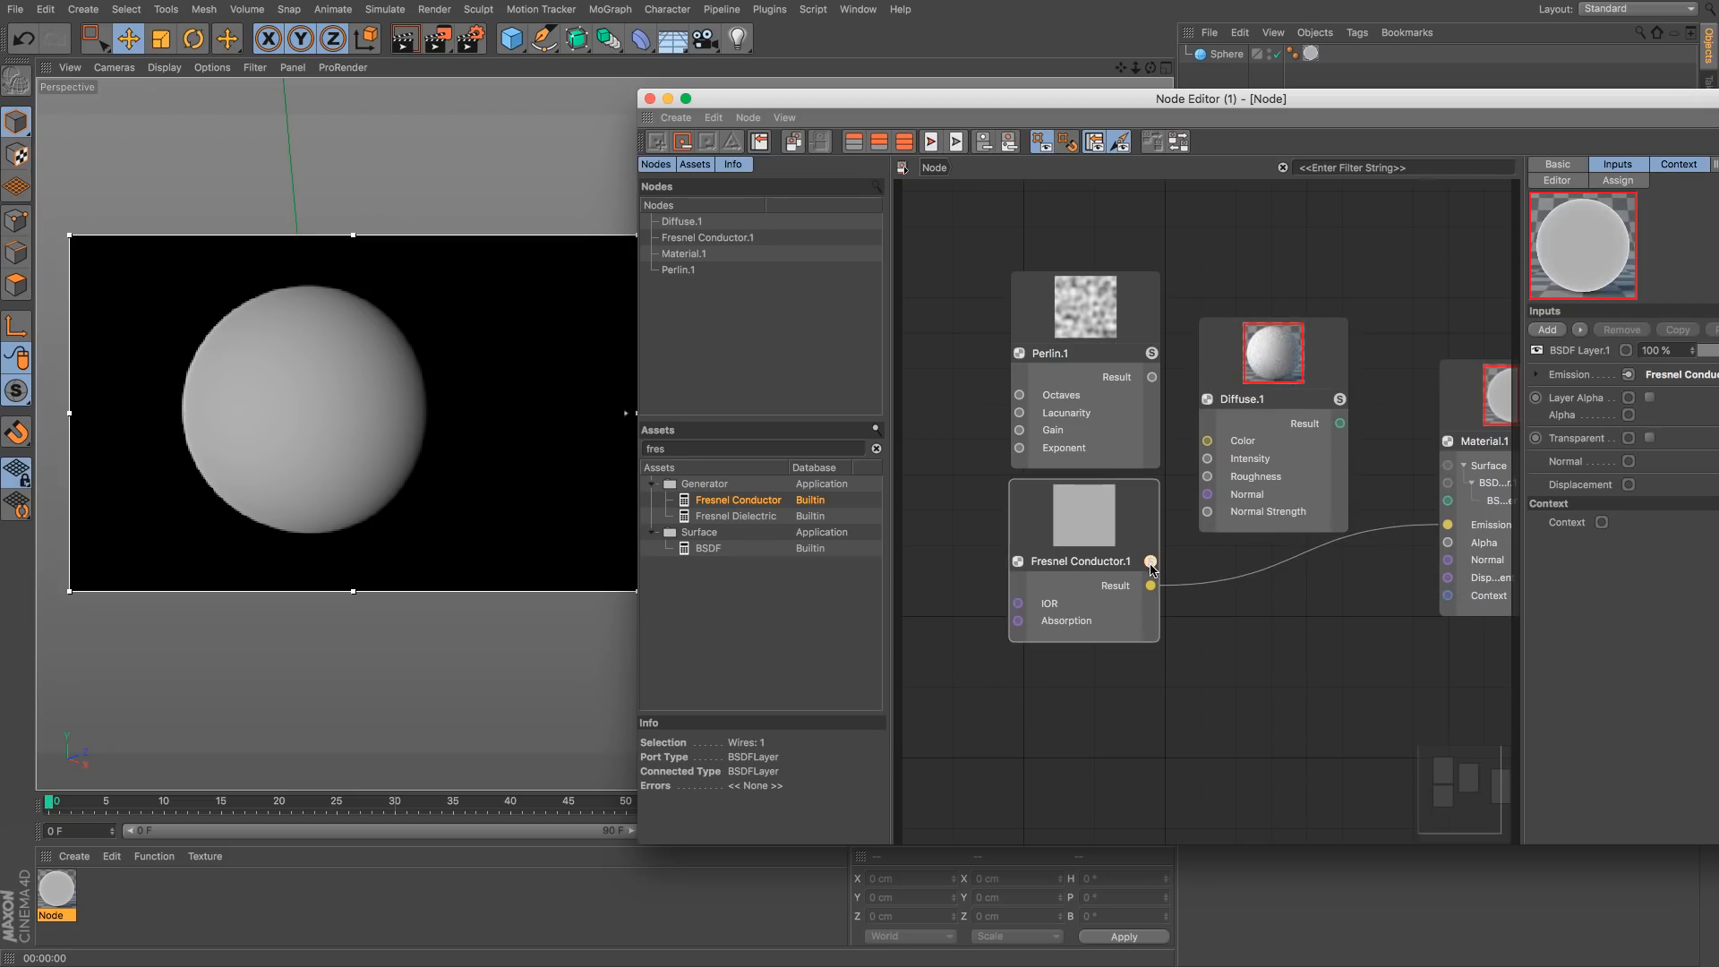
pyautogui.click(1259, 670)
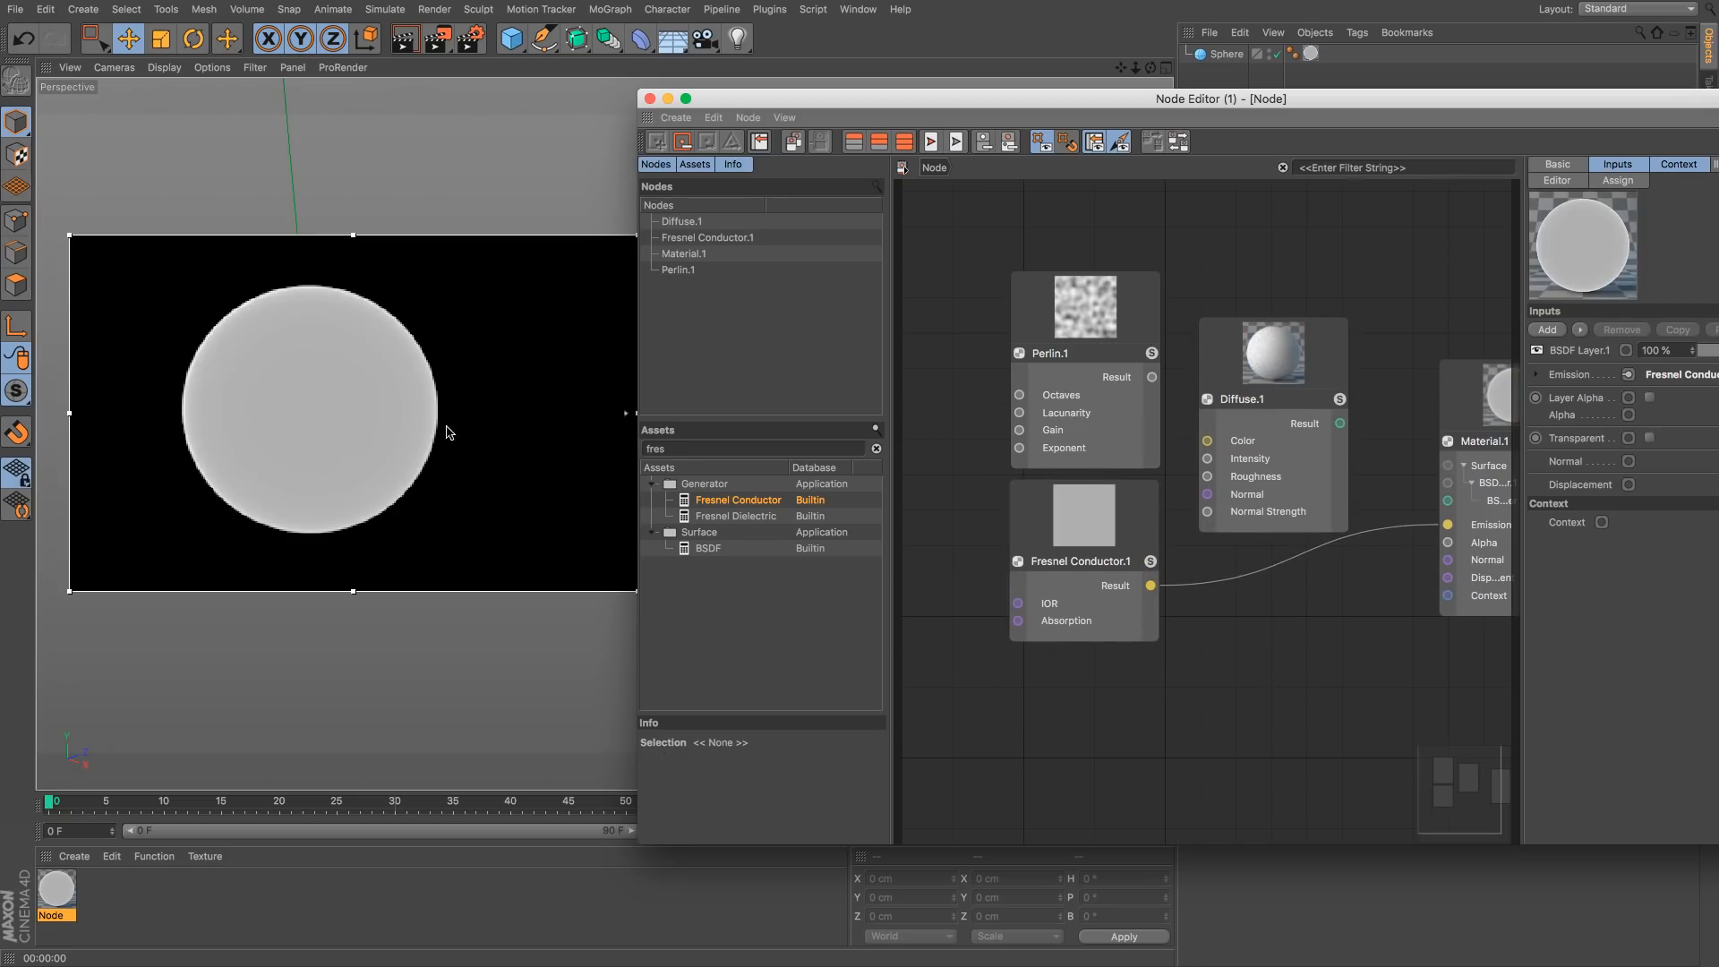
# Step: Move the Material node closer to the Fresnel Conductor node and delete the unused Diffuse and noise nodes
pyautogui.click(996, 529)
pyautogui.moveTo(1323, 100); pyautogui.dragTo(1158, 77)
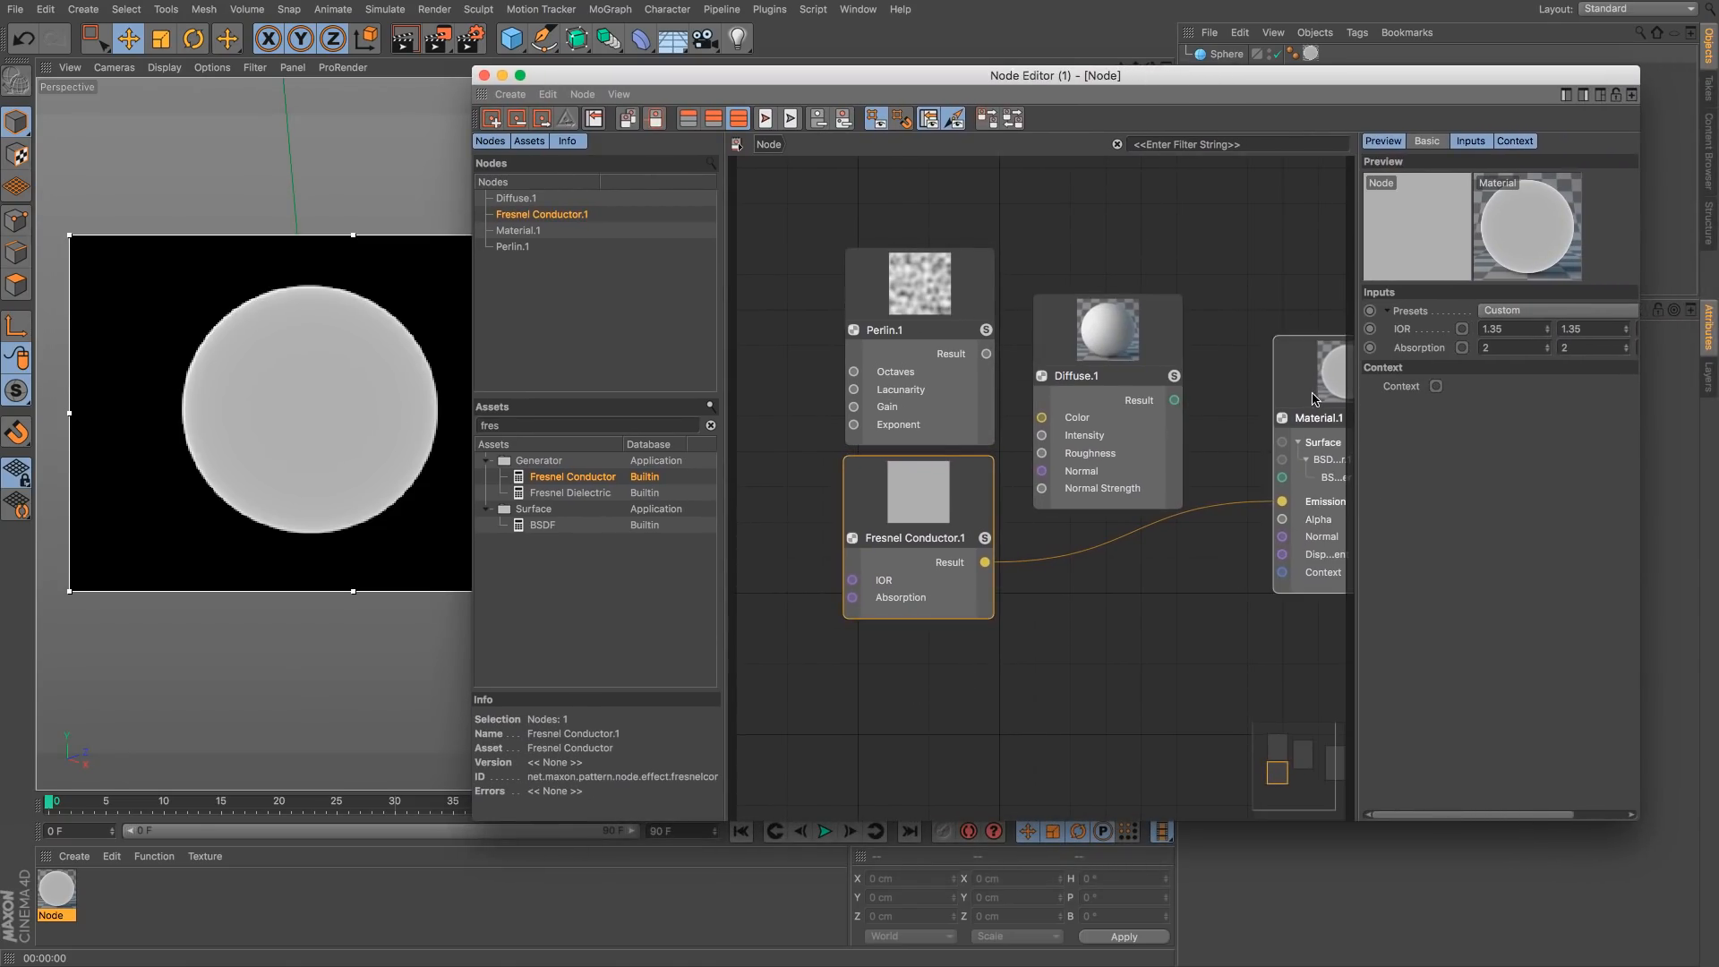
pyautogui.moveTo(1302, 376); pyautogui.dragTo(1130, 385)
pyautogui.click(1173, 373)
pyautogui.press('Delete')
pyautogui.click(980, 269)
pyautogui.press('Delete')
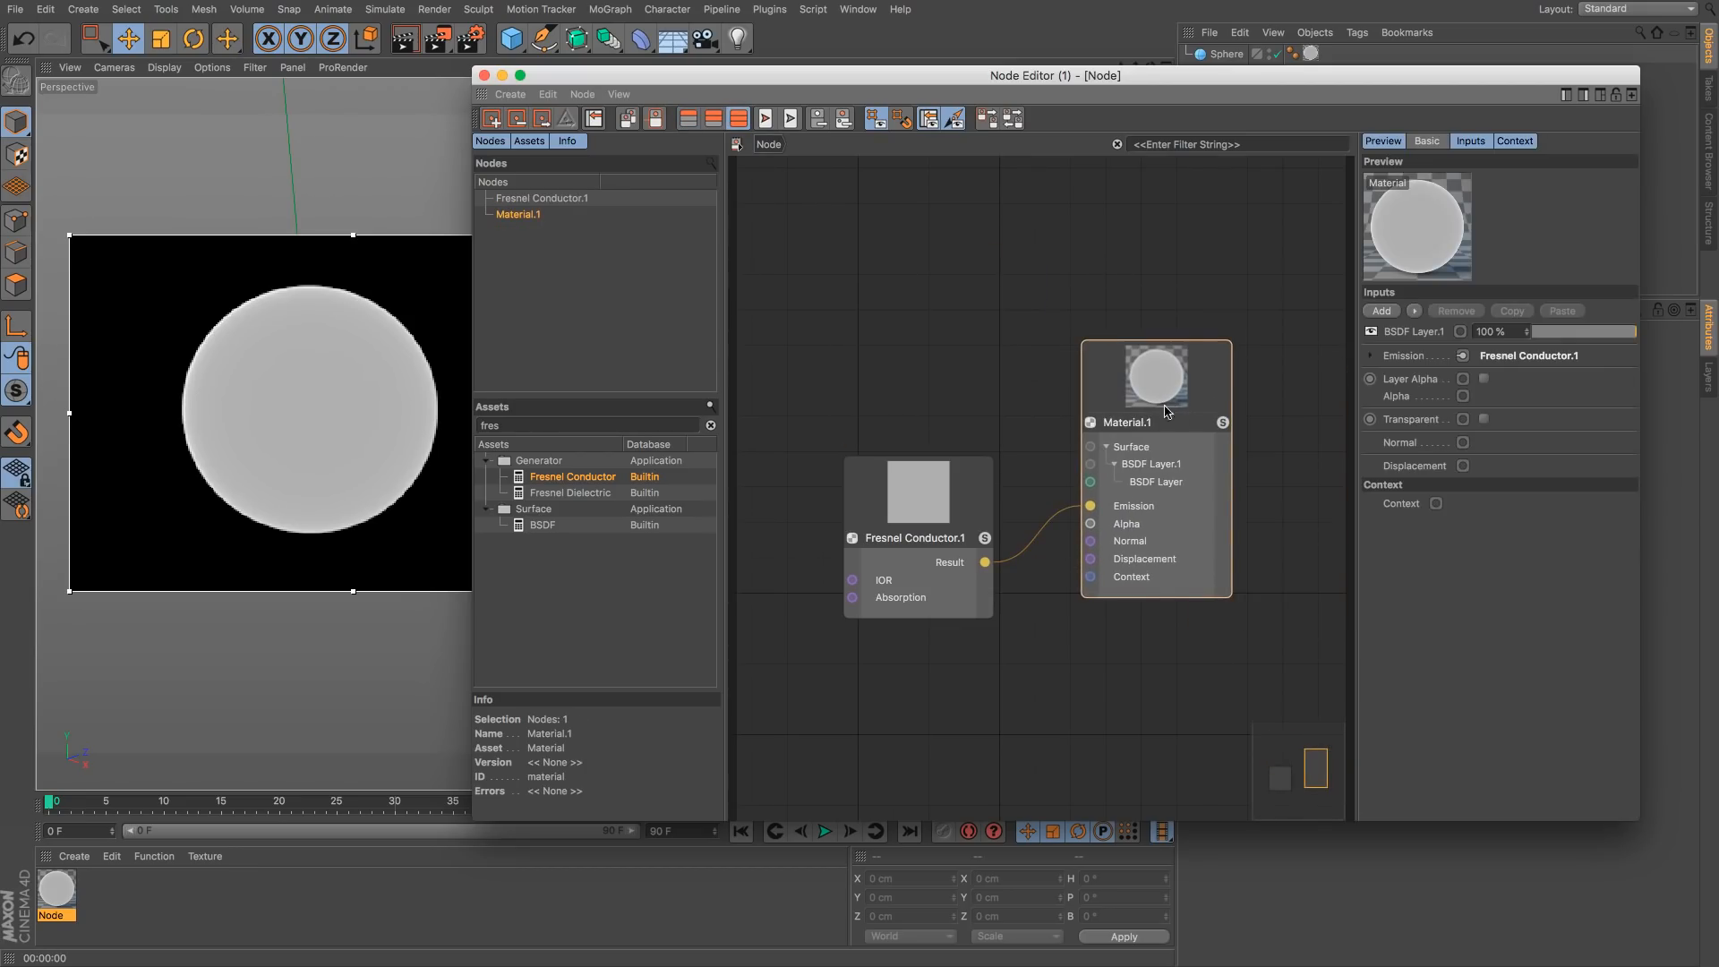
# Step: Widen the attributes area, frame both nodes and apply the Aluminium preset to the Fresnel Conductor node
pyautogui.click(922, 519)
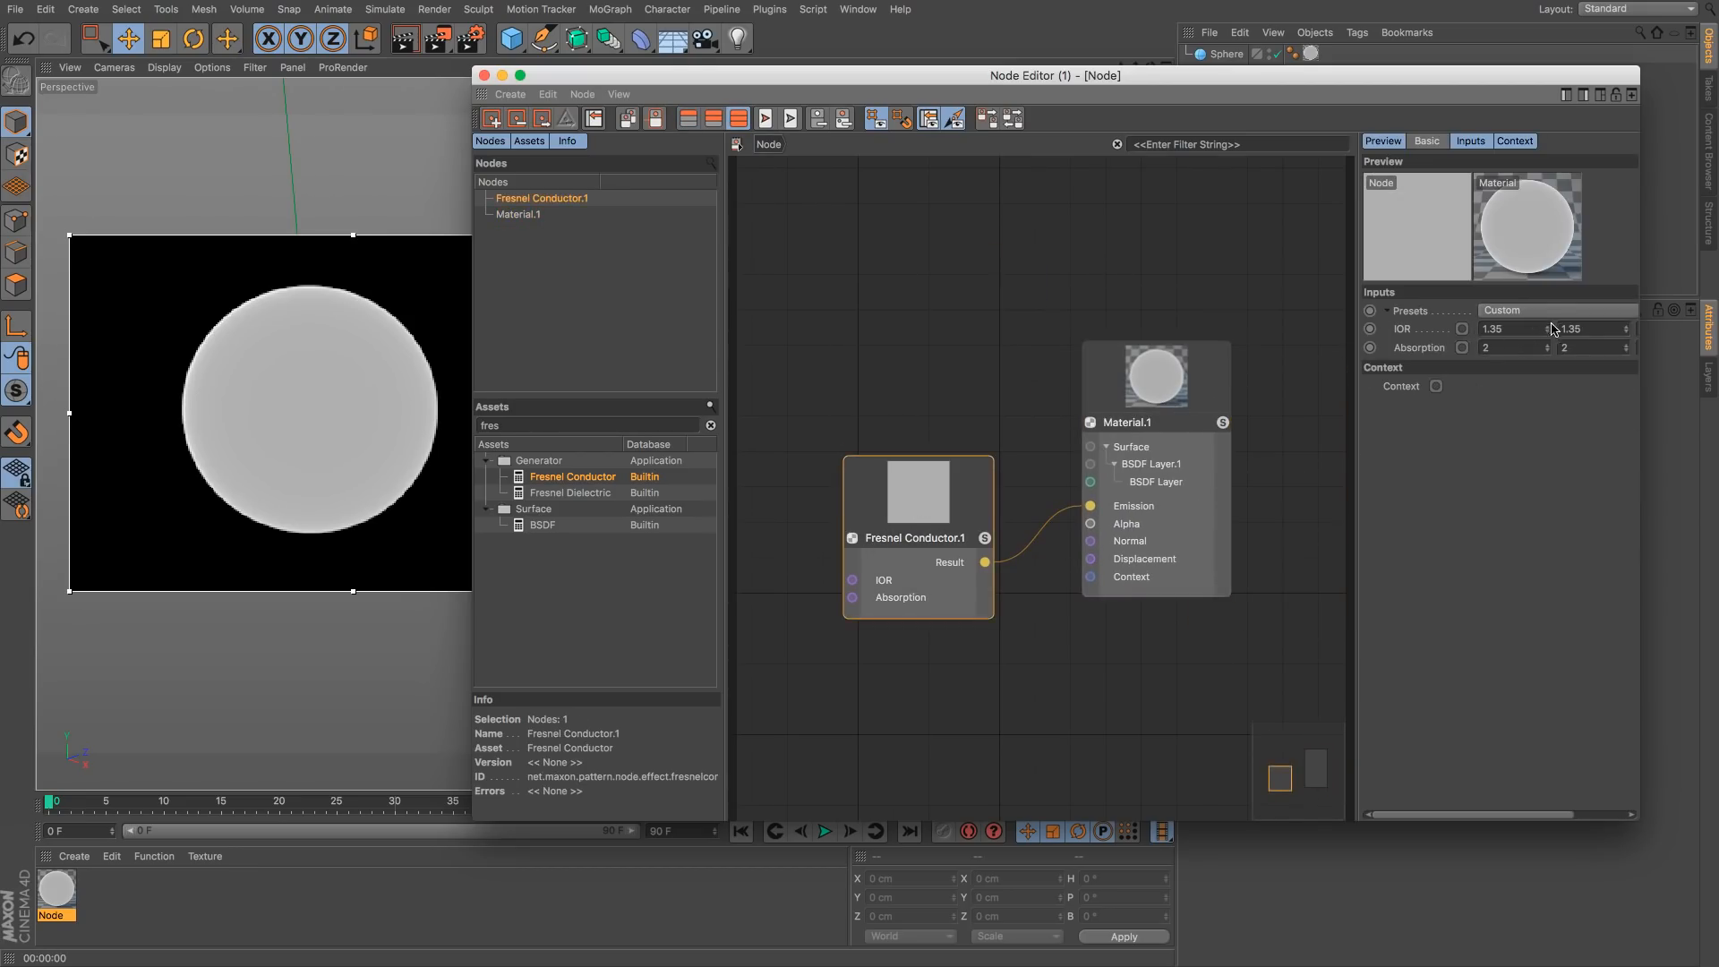
pyautogui.moveTo(1356, 459); pyautogui.dragTo(1246, 459)
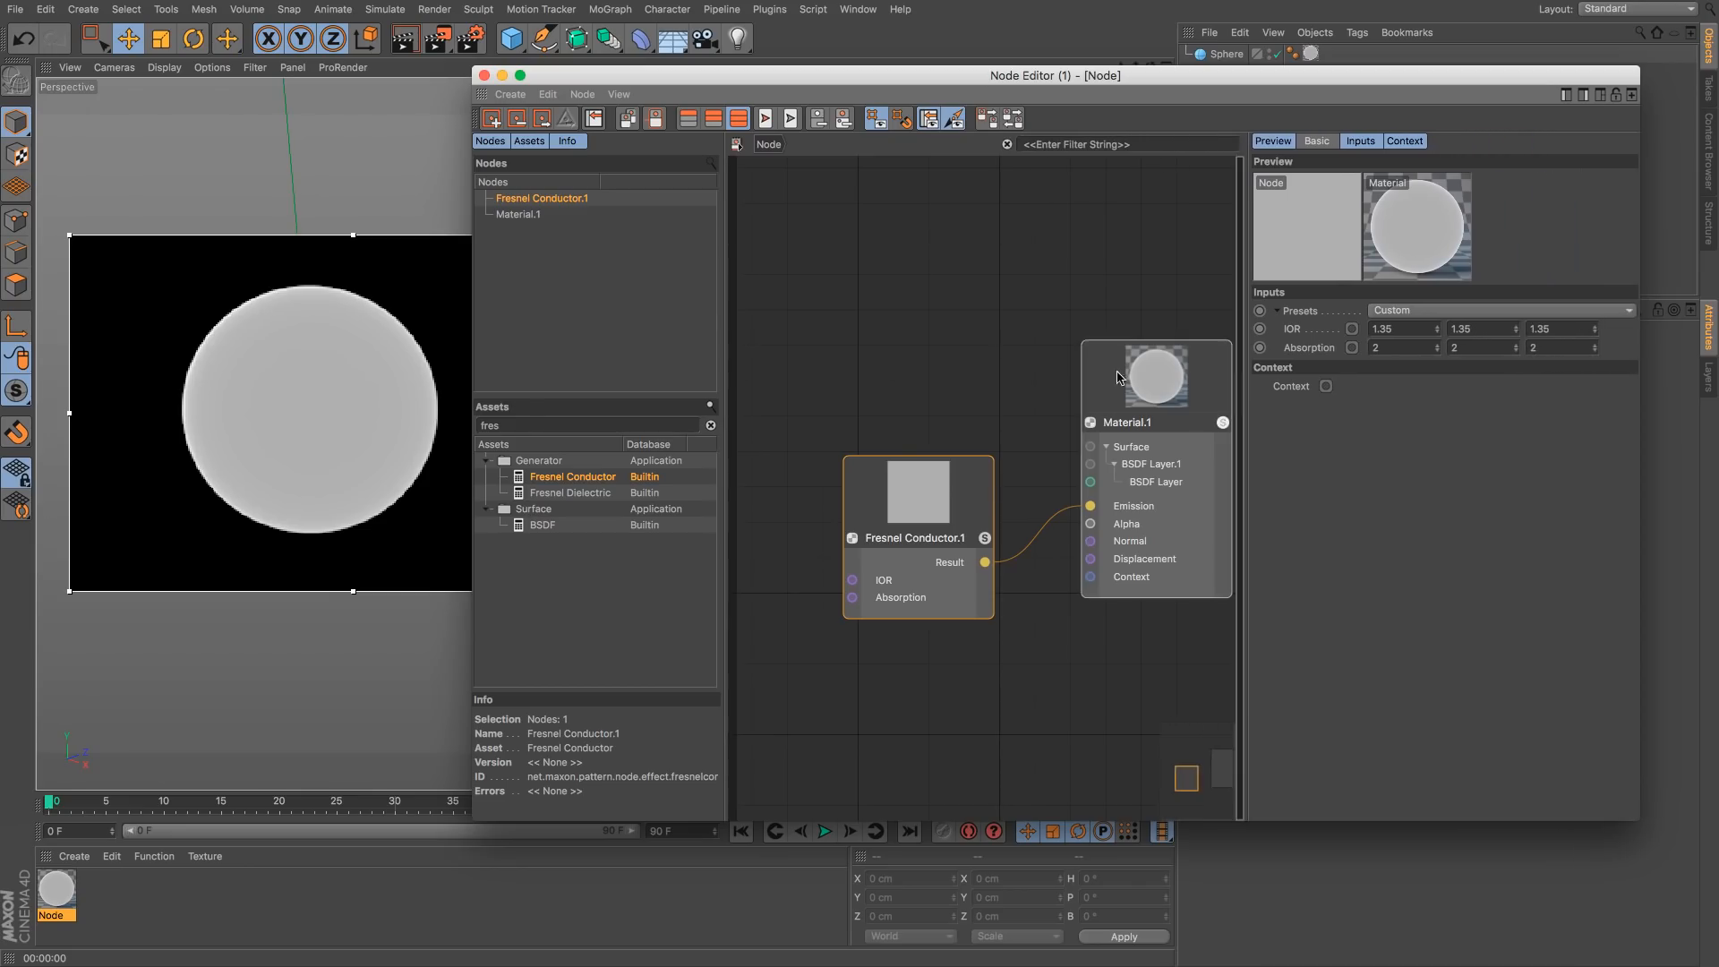
pyautogui.press('h')
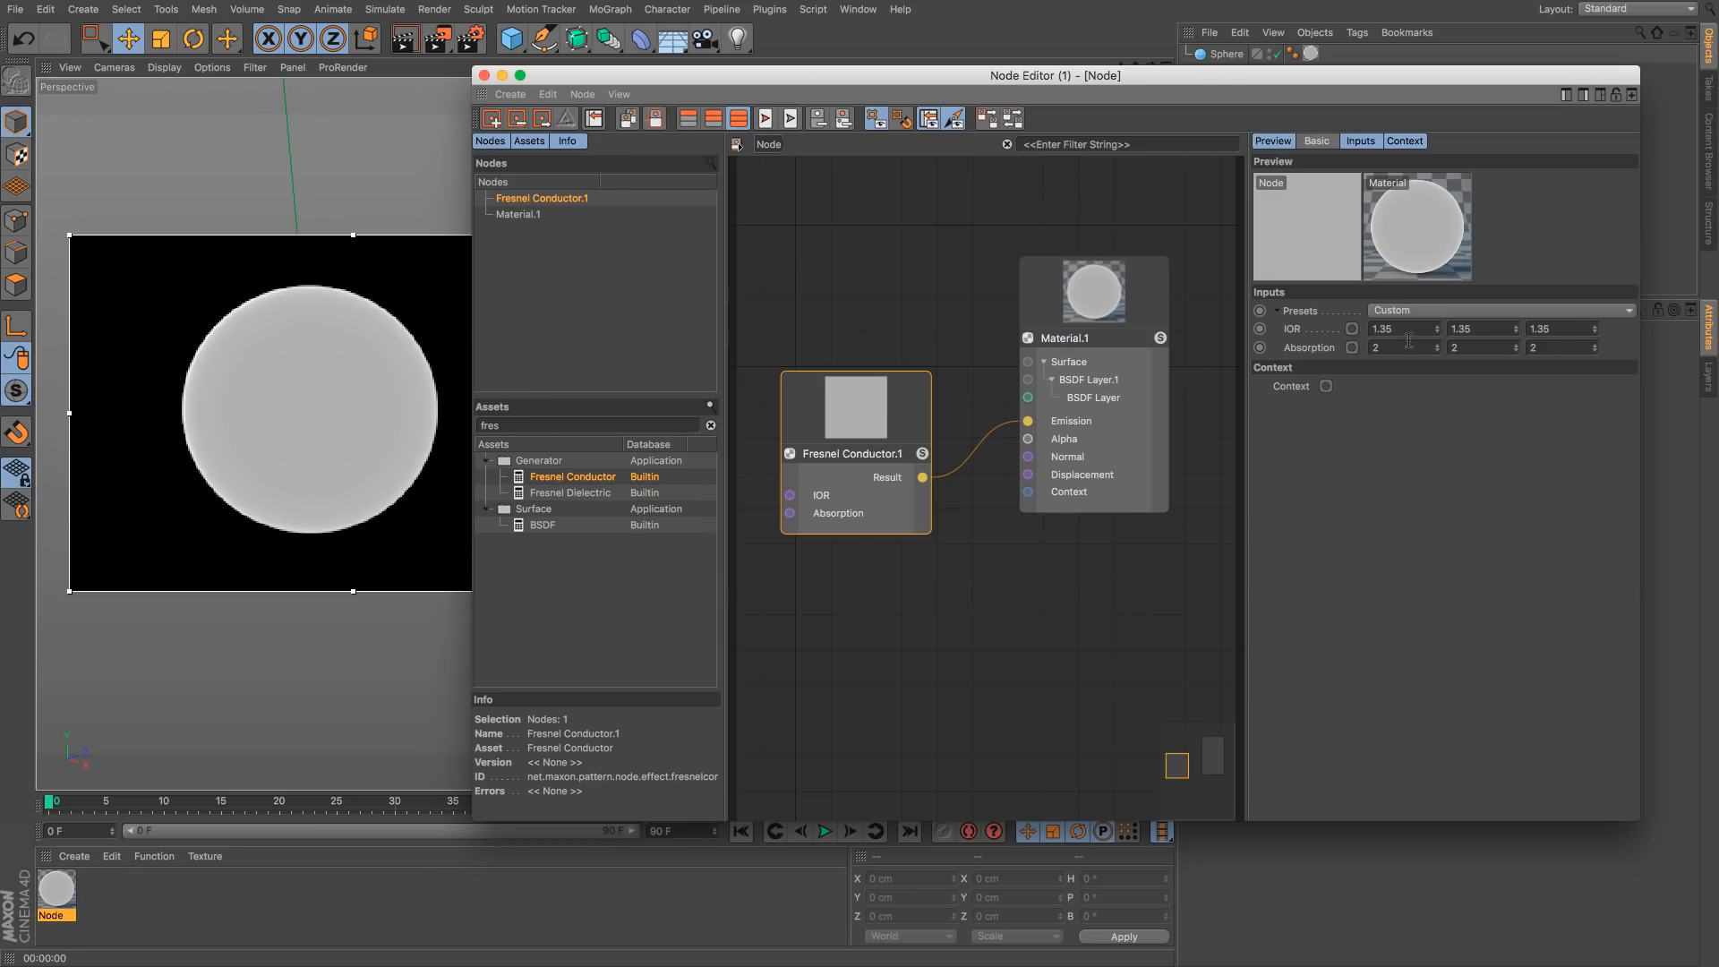
pyautogui.click(1432, 311)
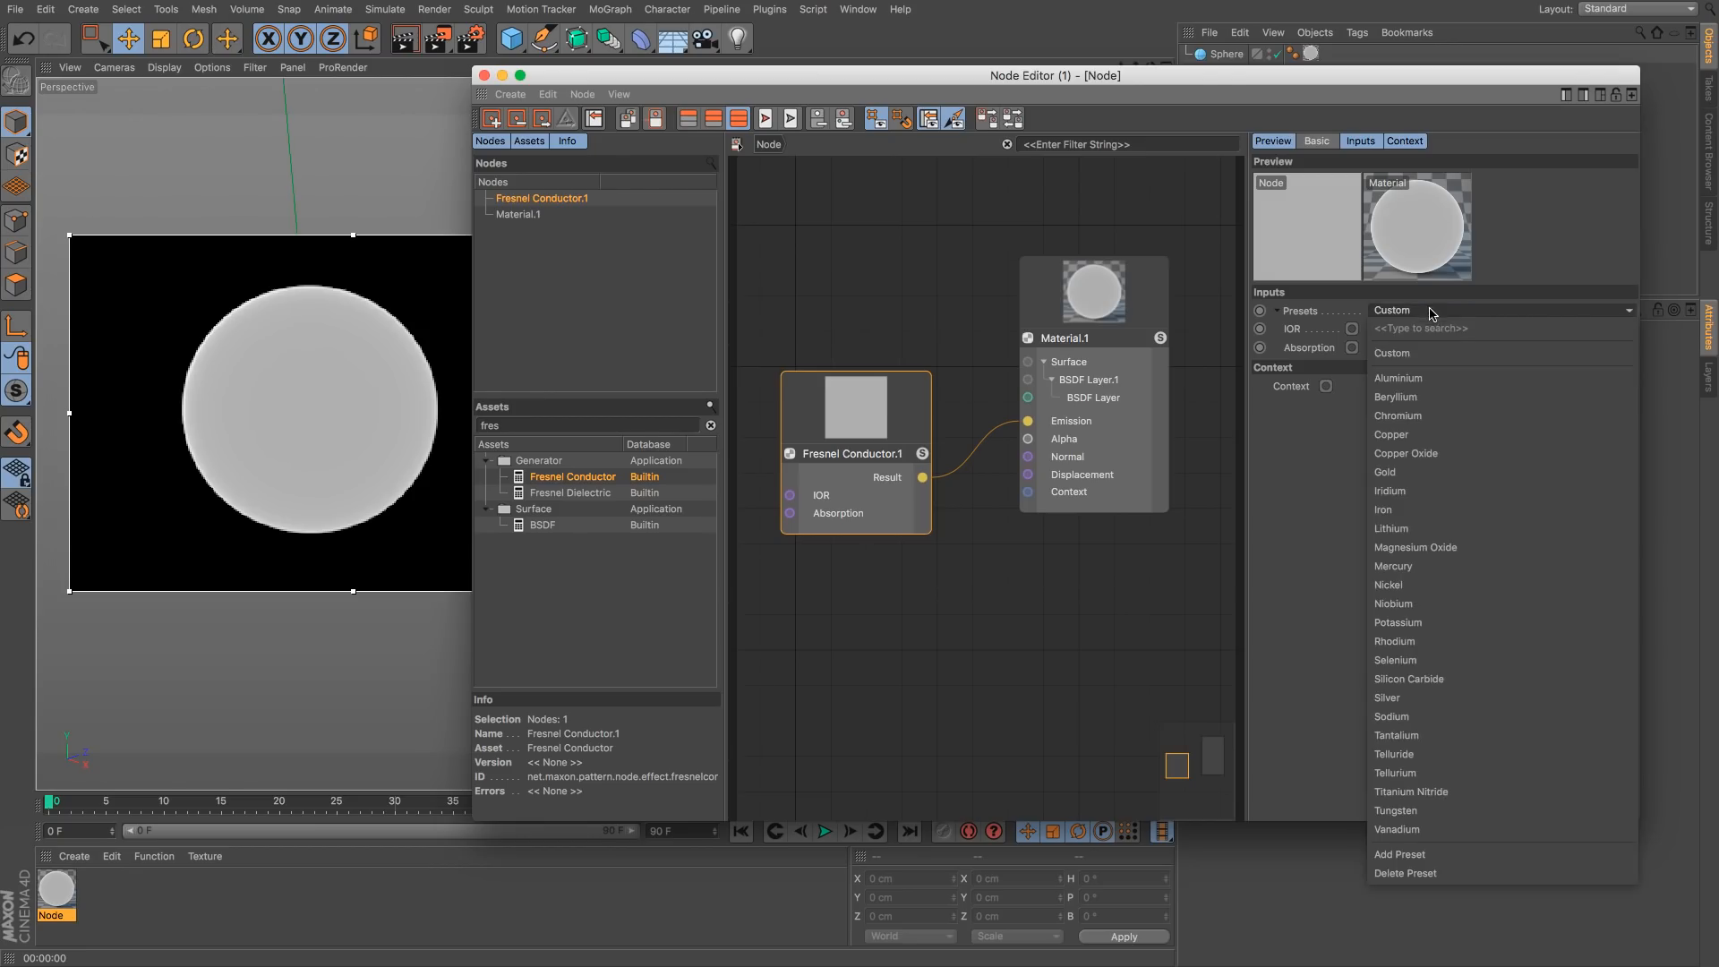
pyautogui.click(1427, 383)
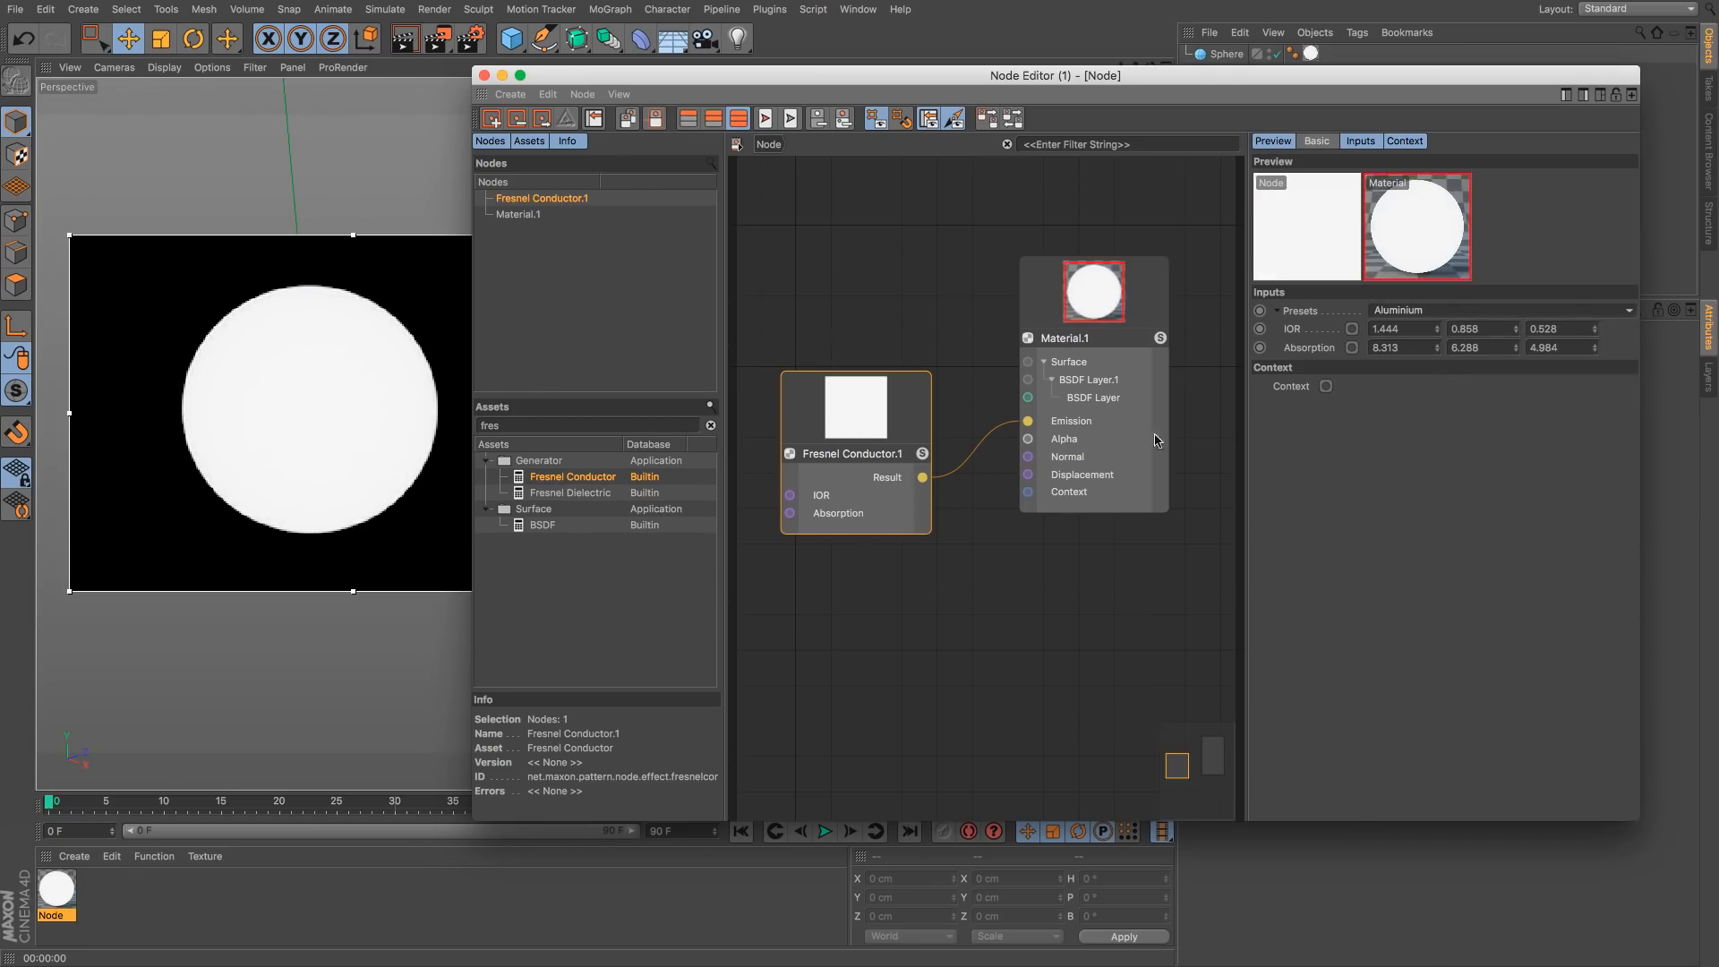
# Step: Clear the node asset filter and collapse the Generator category
pyautogui.click(643, 425)
pyautogui.doubleClick(642, 425)
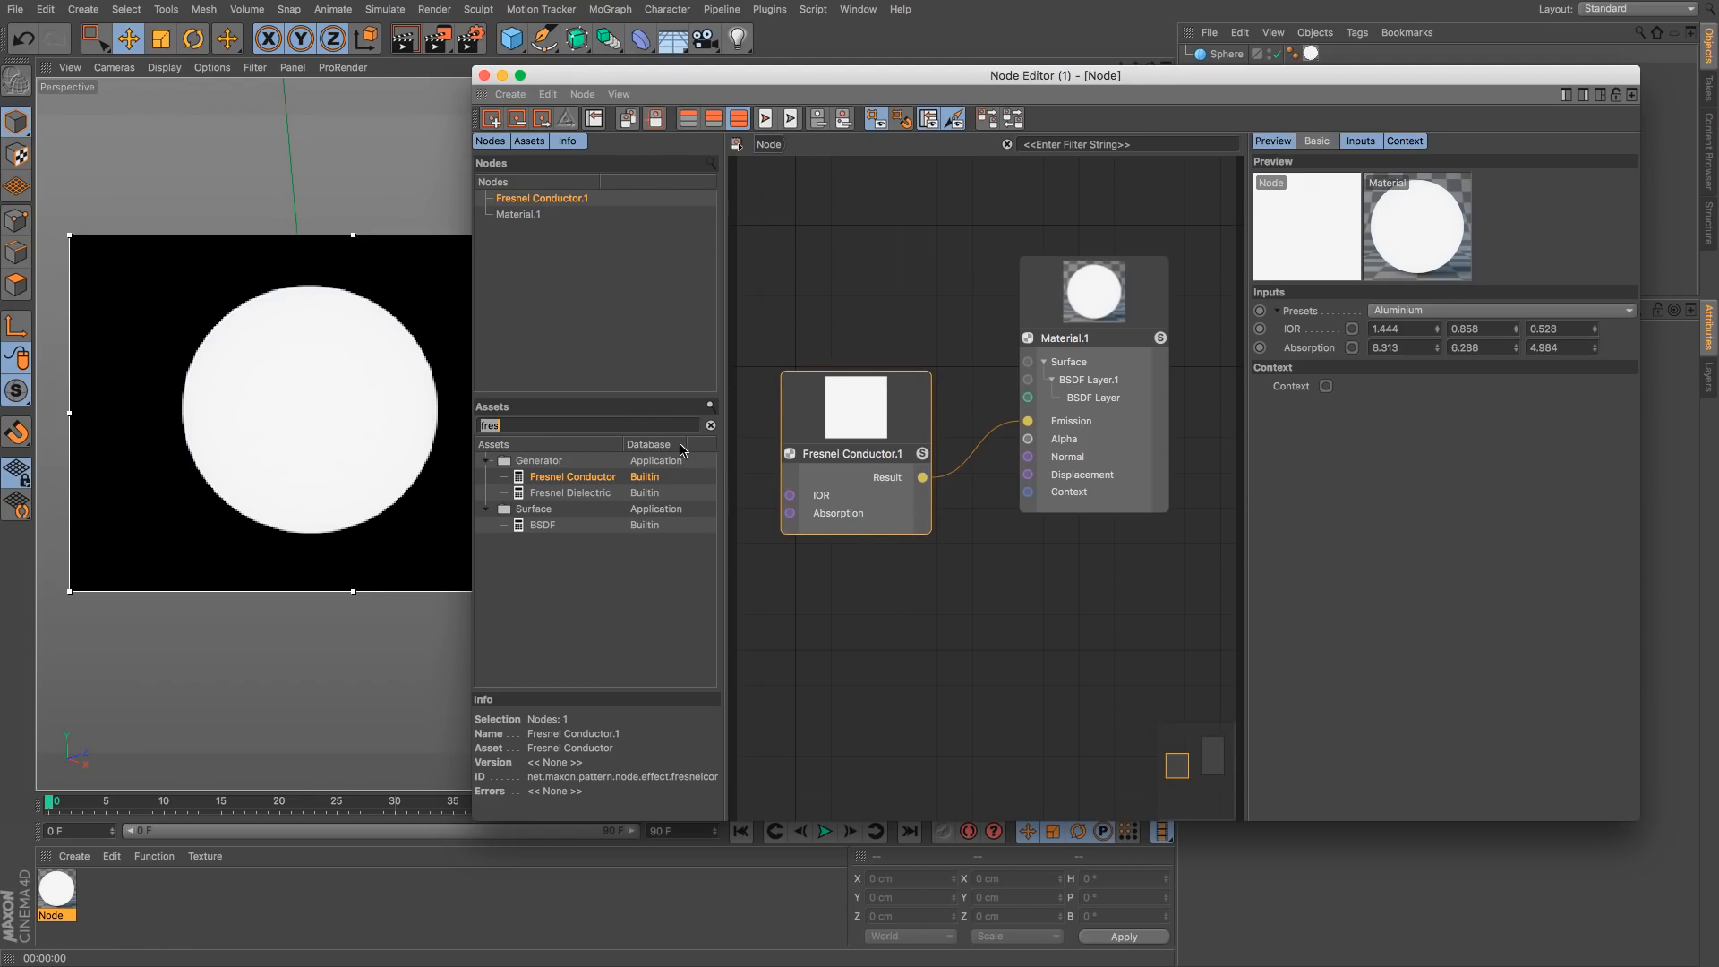
pyautogui.press('BackSpace')
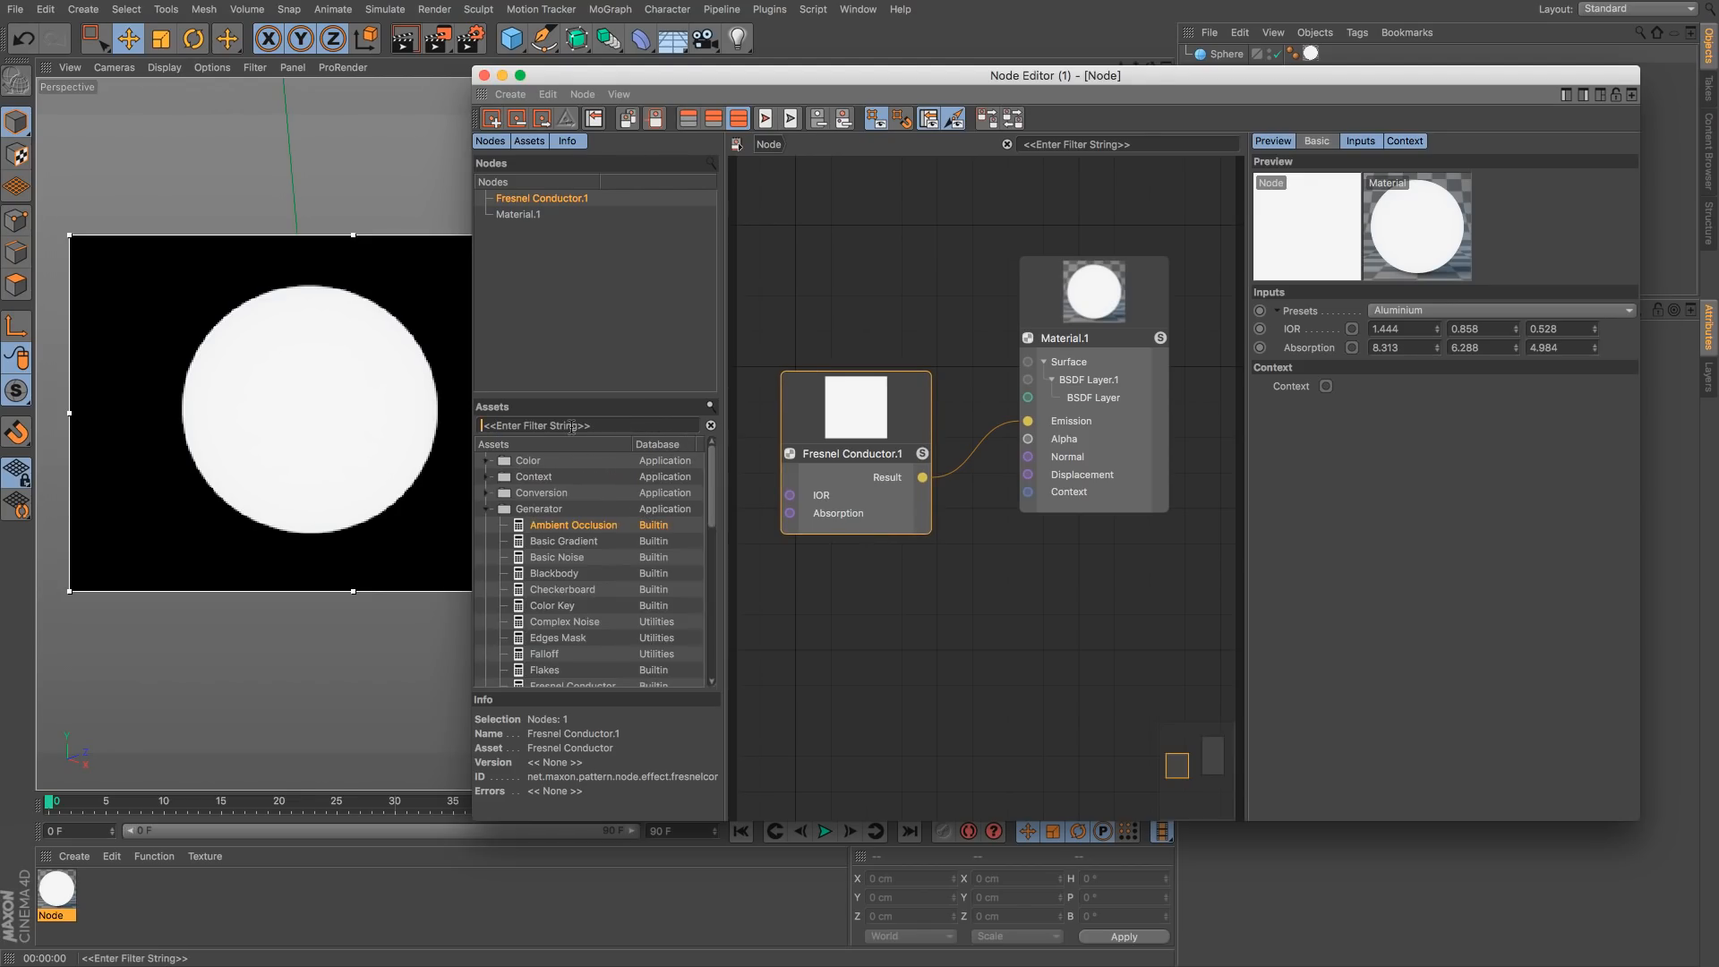
pyautogui.click(487, 508)
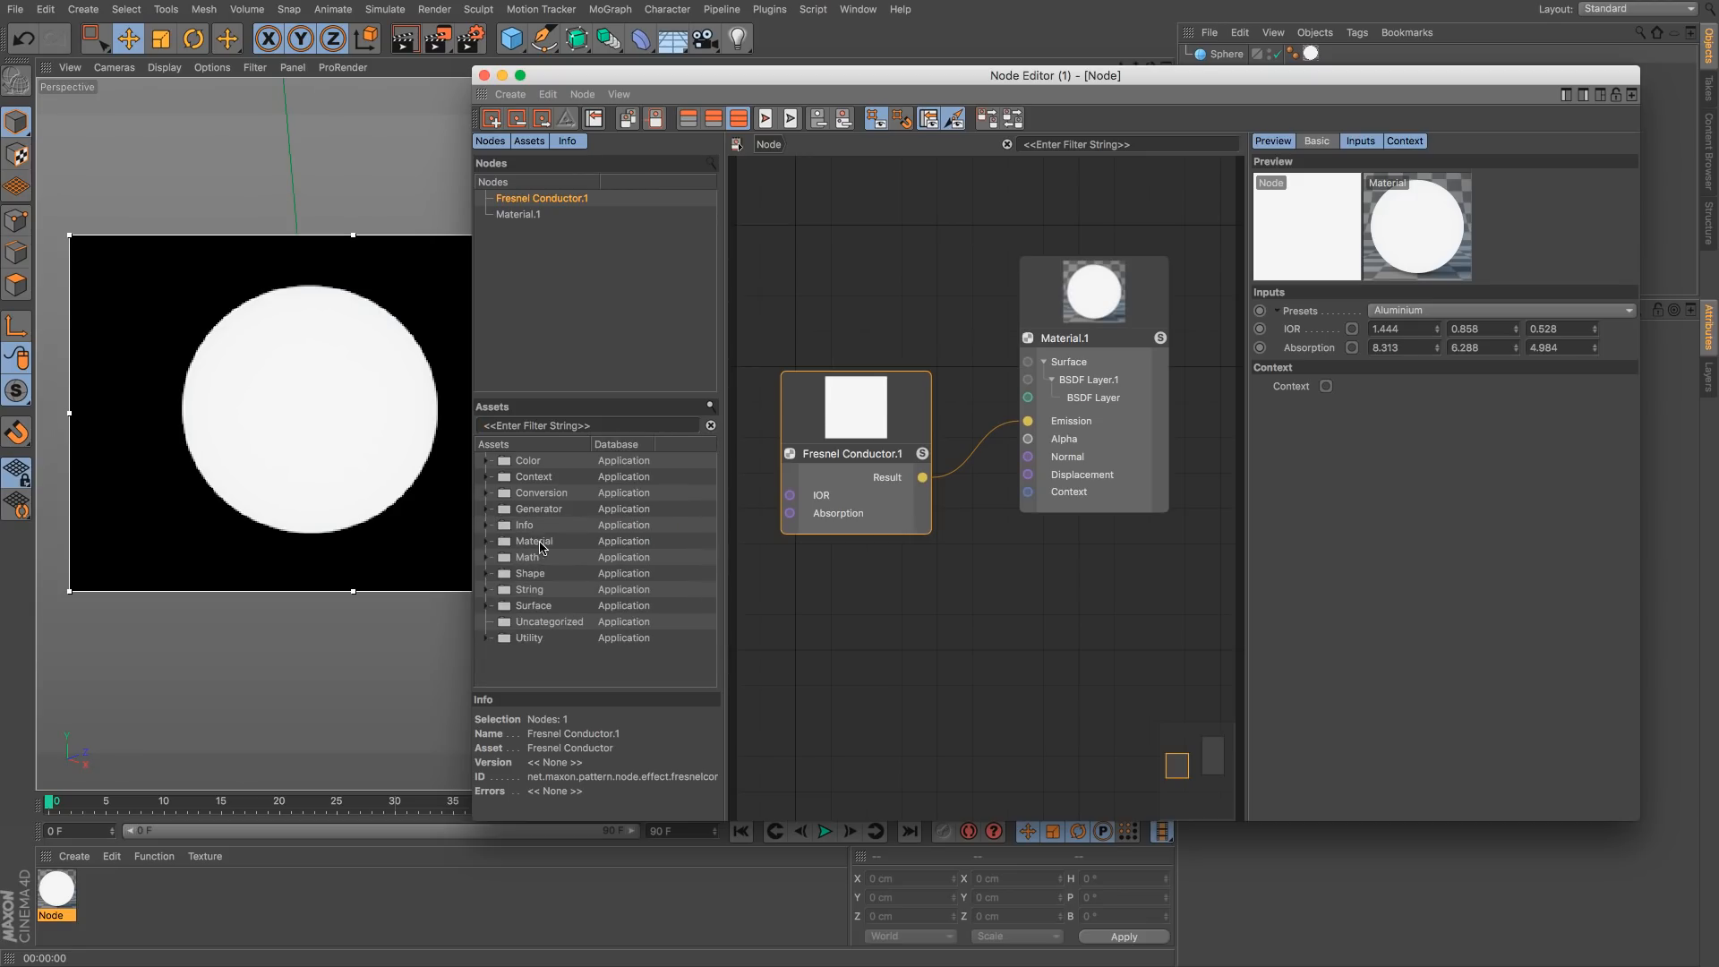
# Step: Examine the node assets in the Surface category and then in the Info category
pyautogui.click(485, 606)
pyautogui.moveTo(714, 537); pyautogui.dragTo(716, 606)
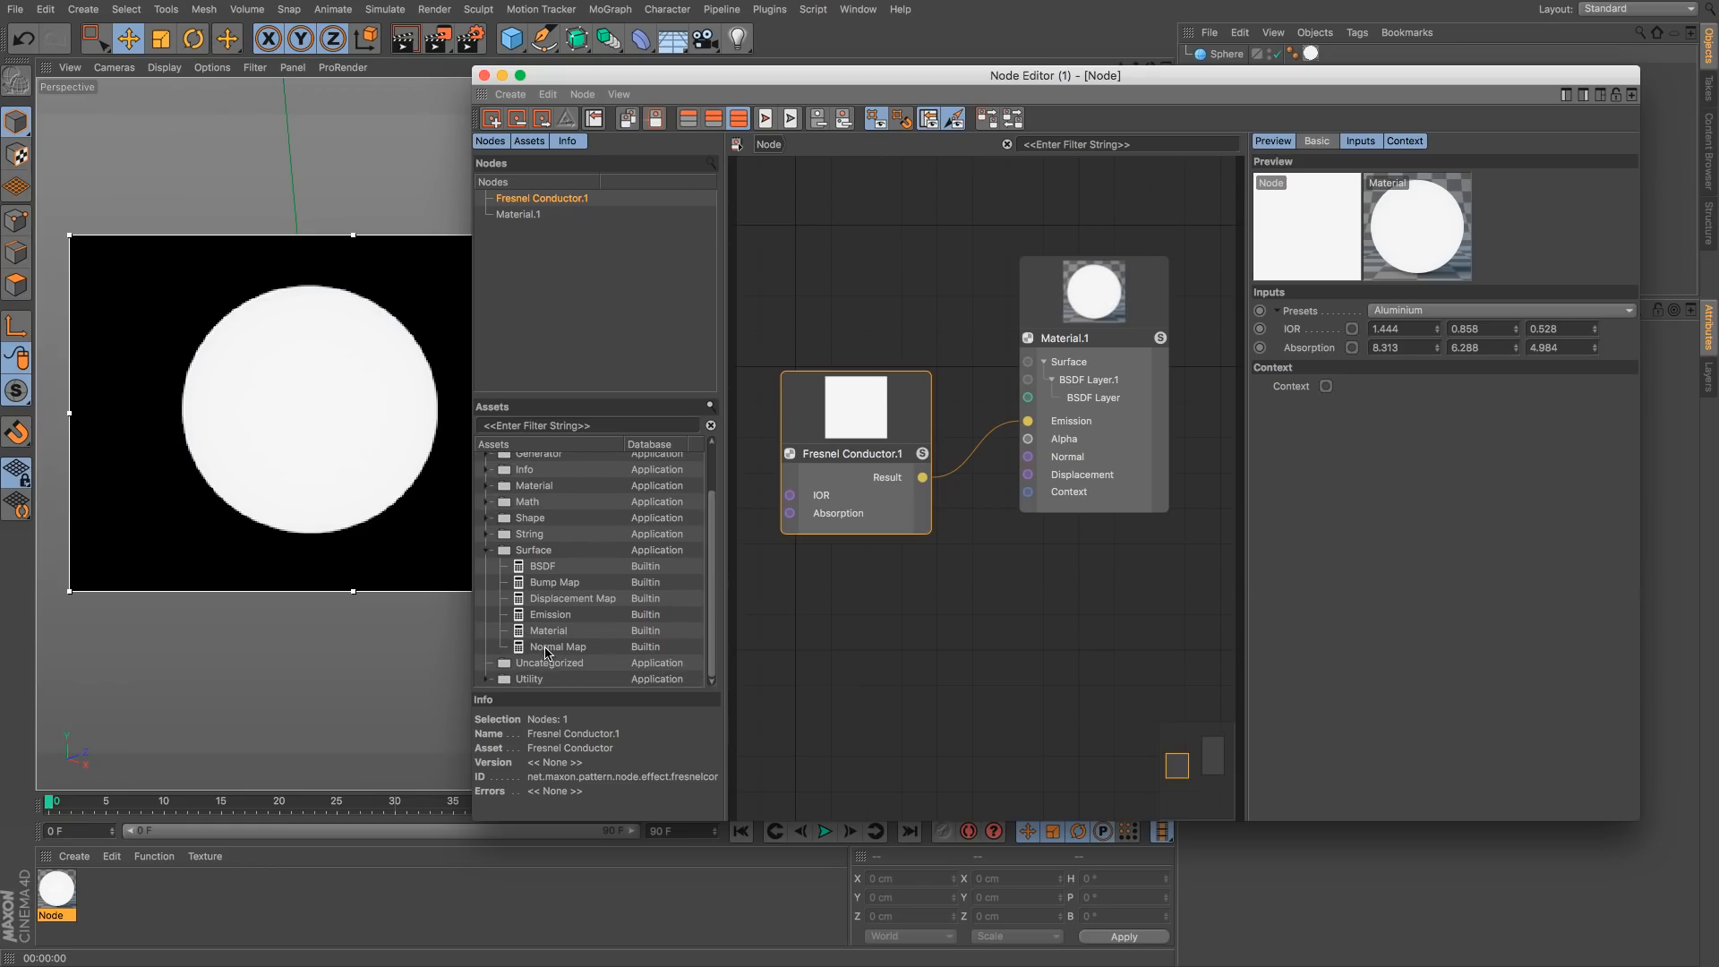
pyautogui.click(488, 551)
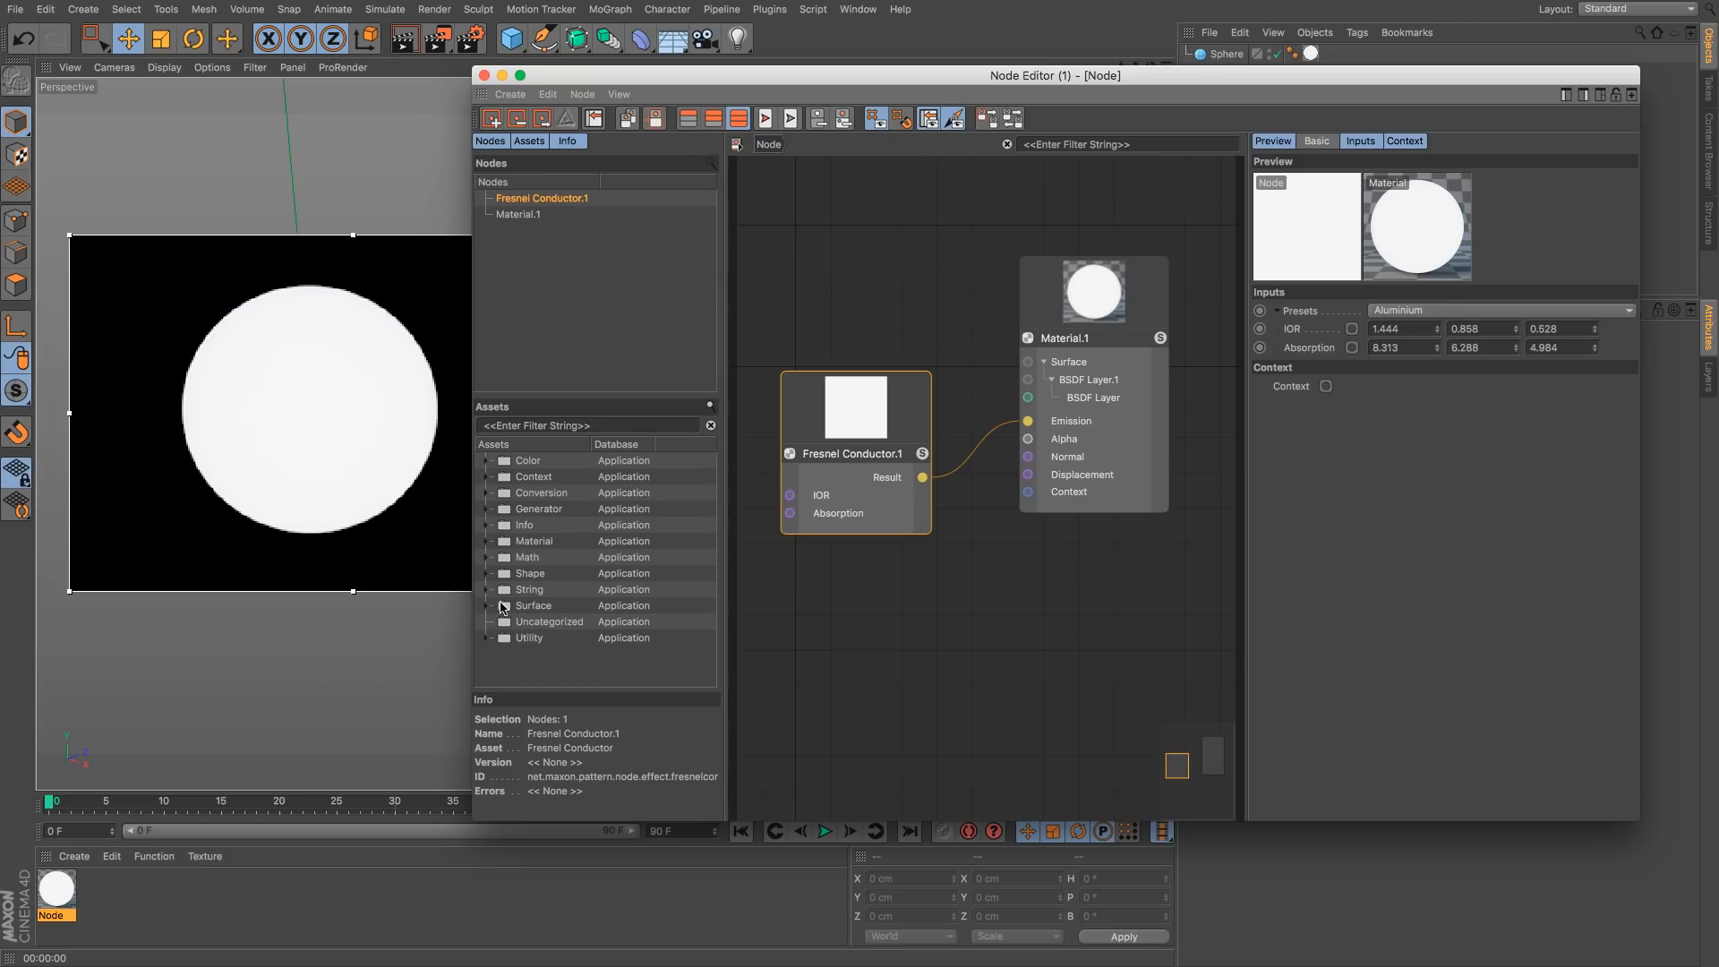
pyautogui.click(488, 527)
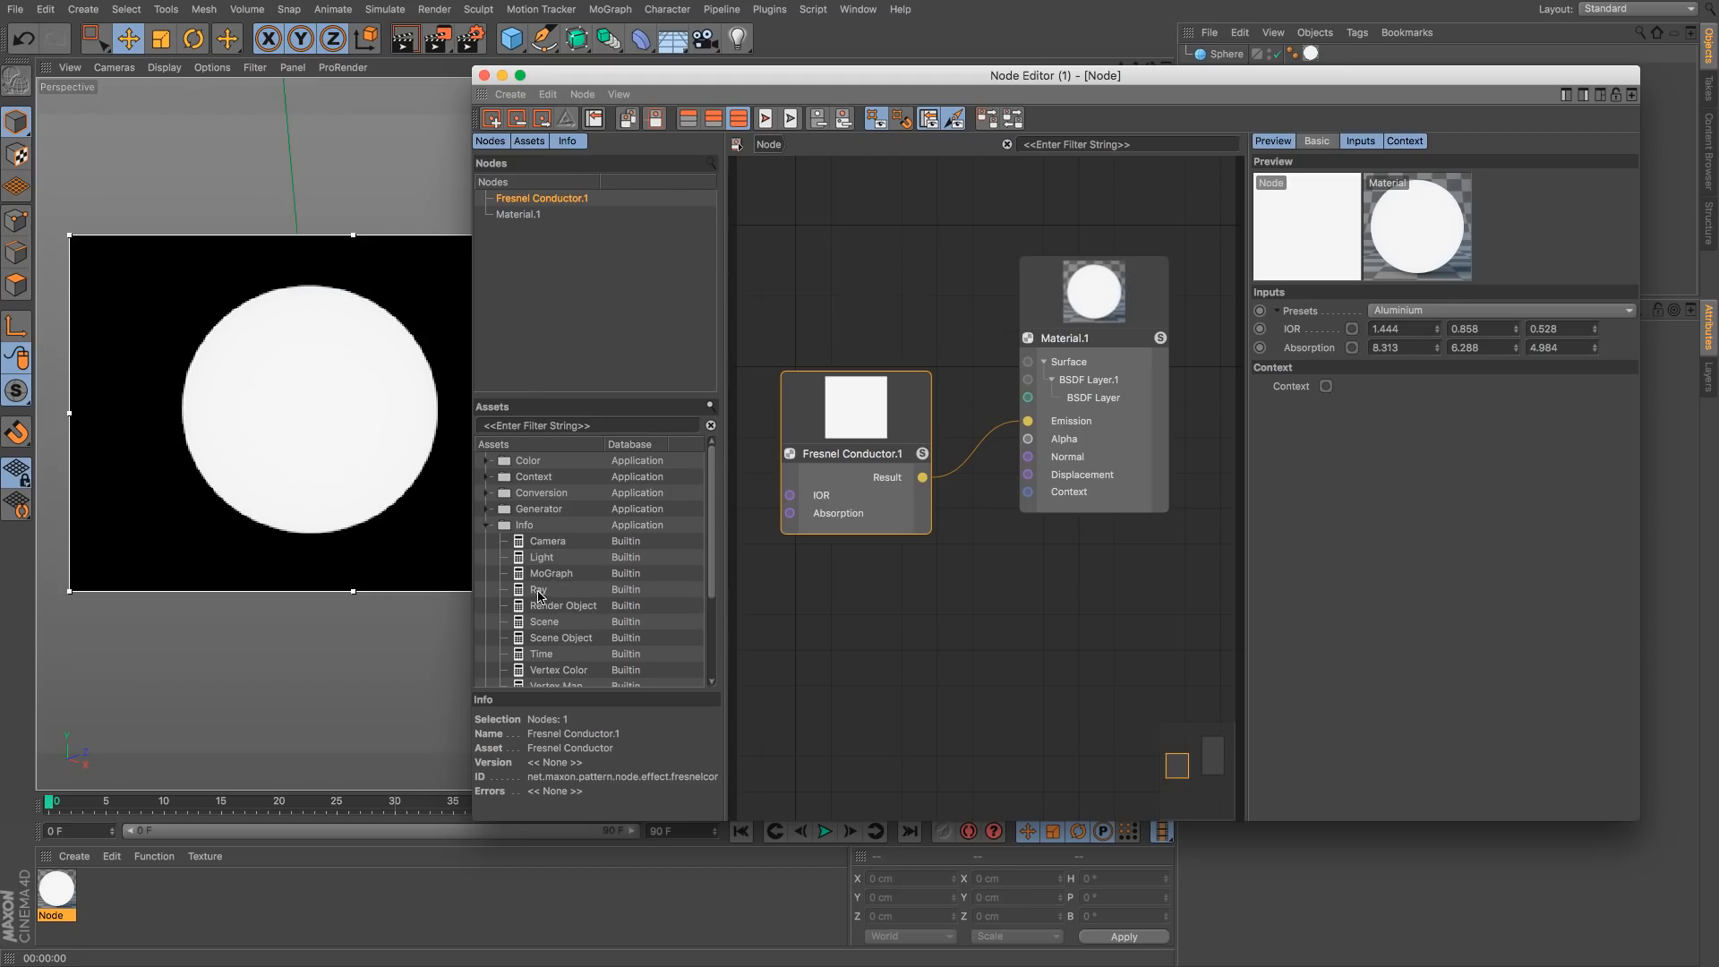
pyautogui.click(486, 526)
# Step: Add a Checkerboard node from the Generator category and connect its Result to the Fresnel Conductor's IOR input
pyautogui.click(486, 510)
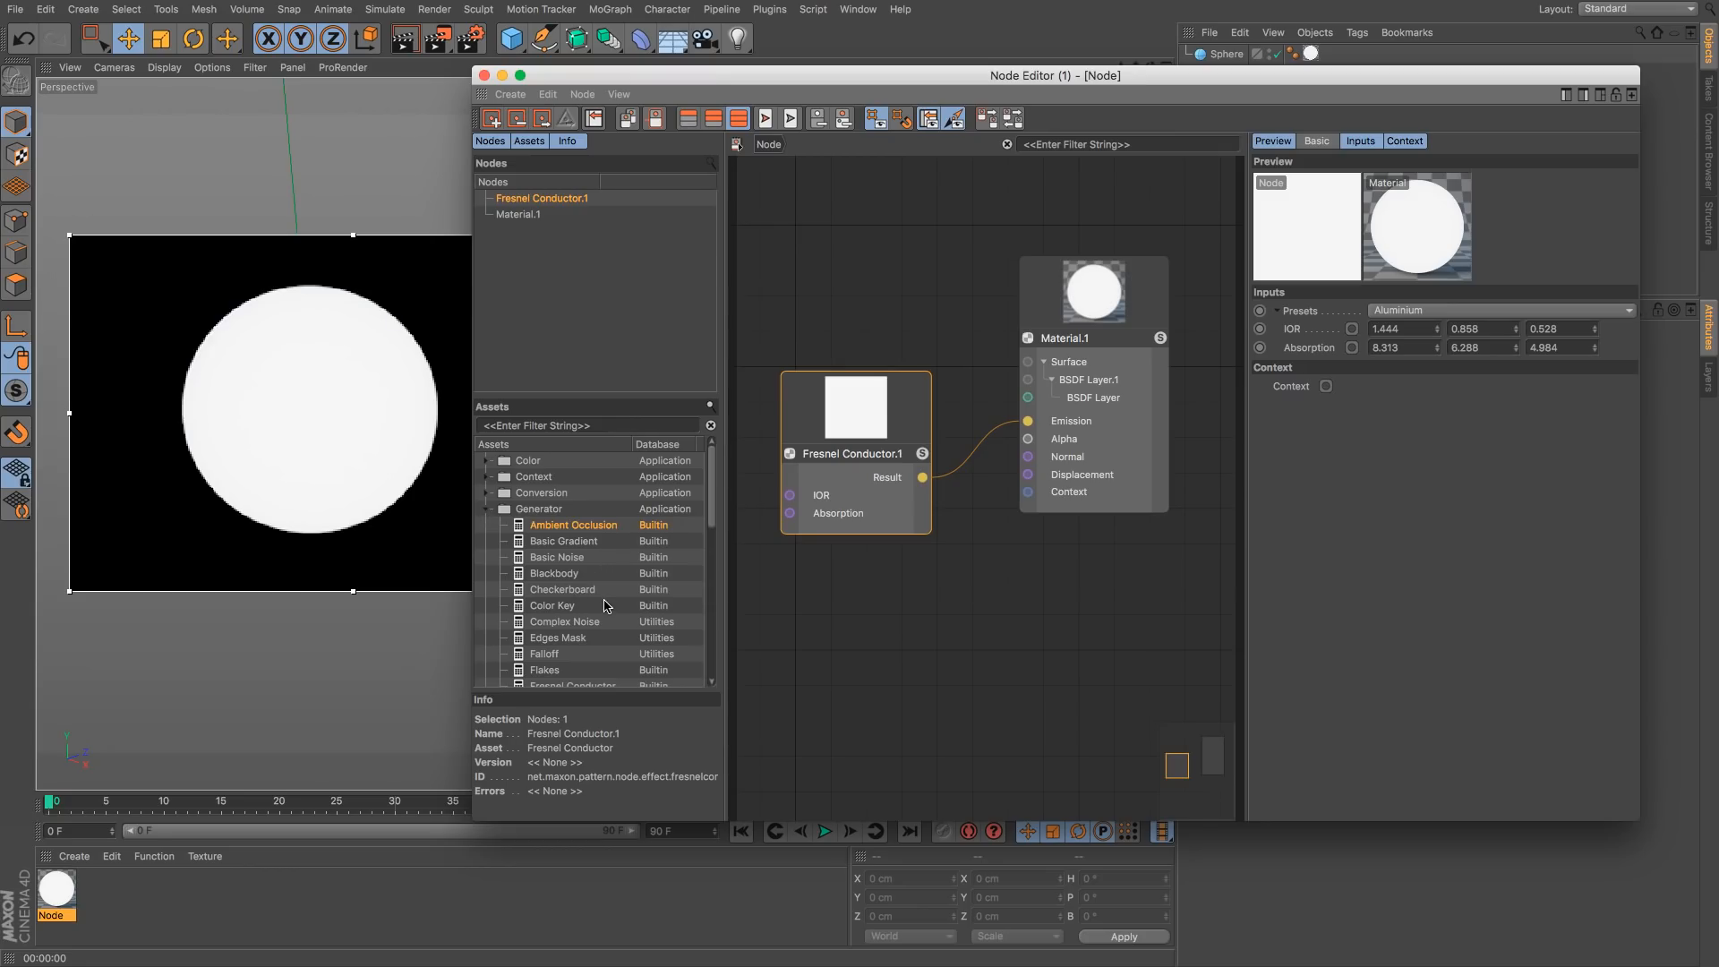
pyautogui.moveTo(562, 590); pyautogui.dragTo(799, 261)
pyautogui.moveTo(841, 416); pyautogui.dragTo(863, 449)
pyautogui.moveTo(834, 275); pyautogui.dragTo(811, 528)
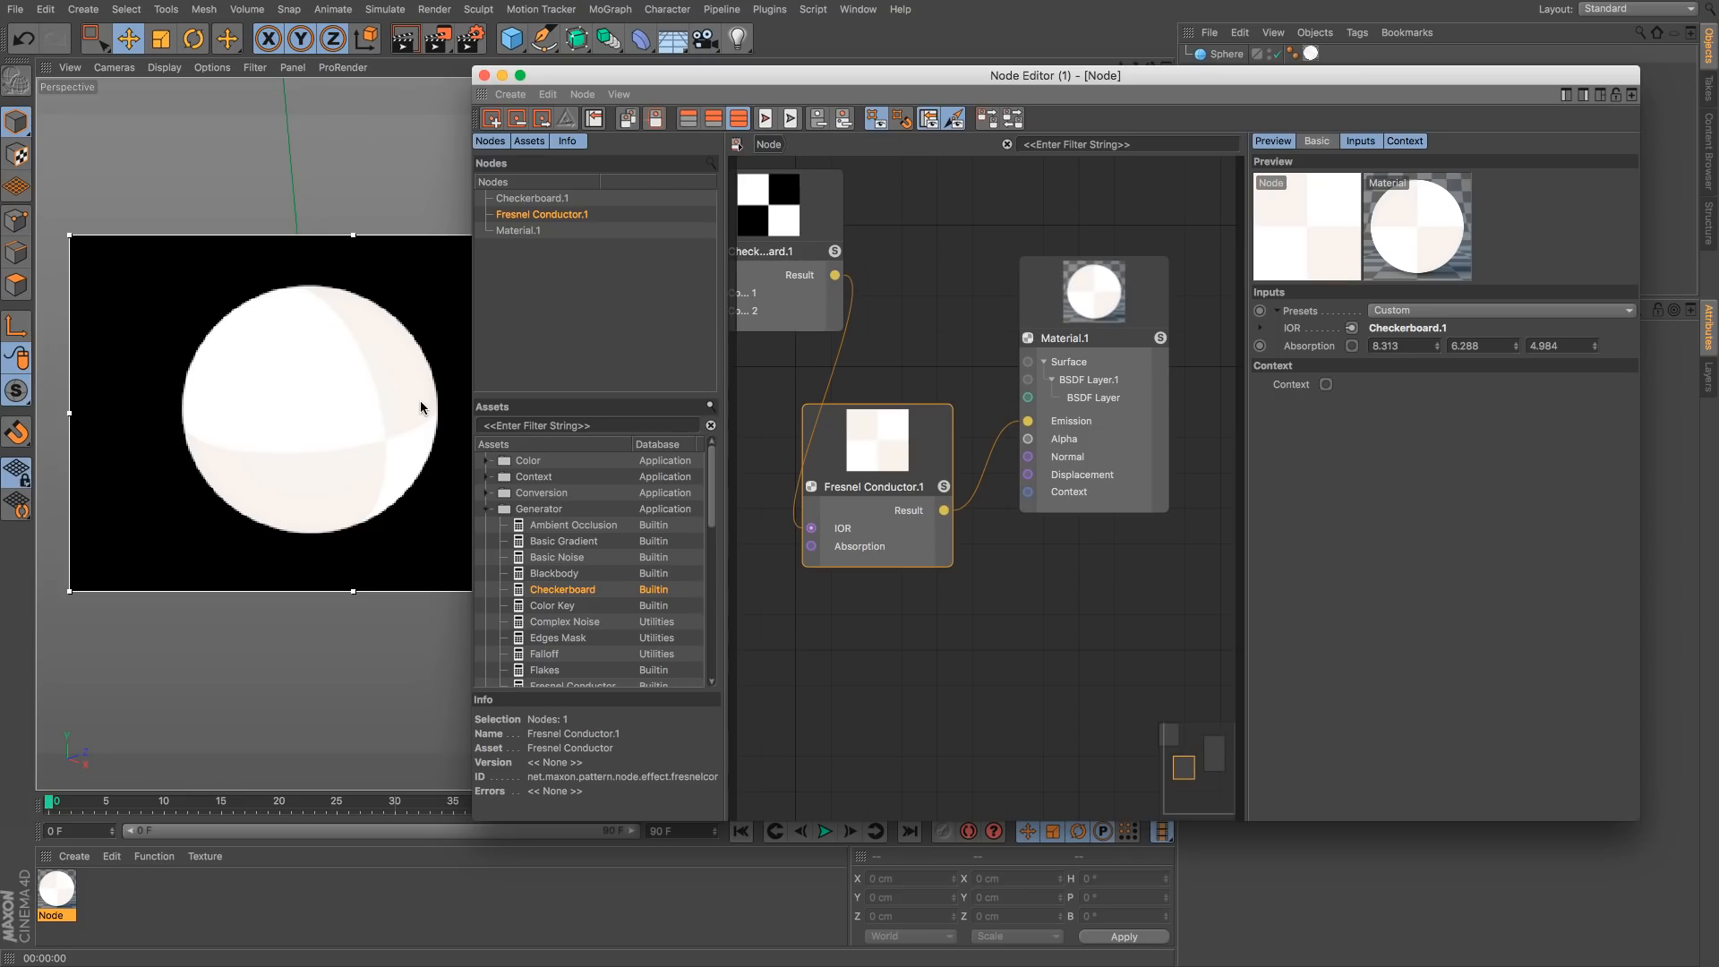
# Step: Close the Node Editor and inspect the checkered sphere up close in the viewport
pyautogui.click(484, 77)
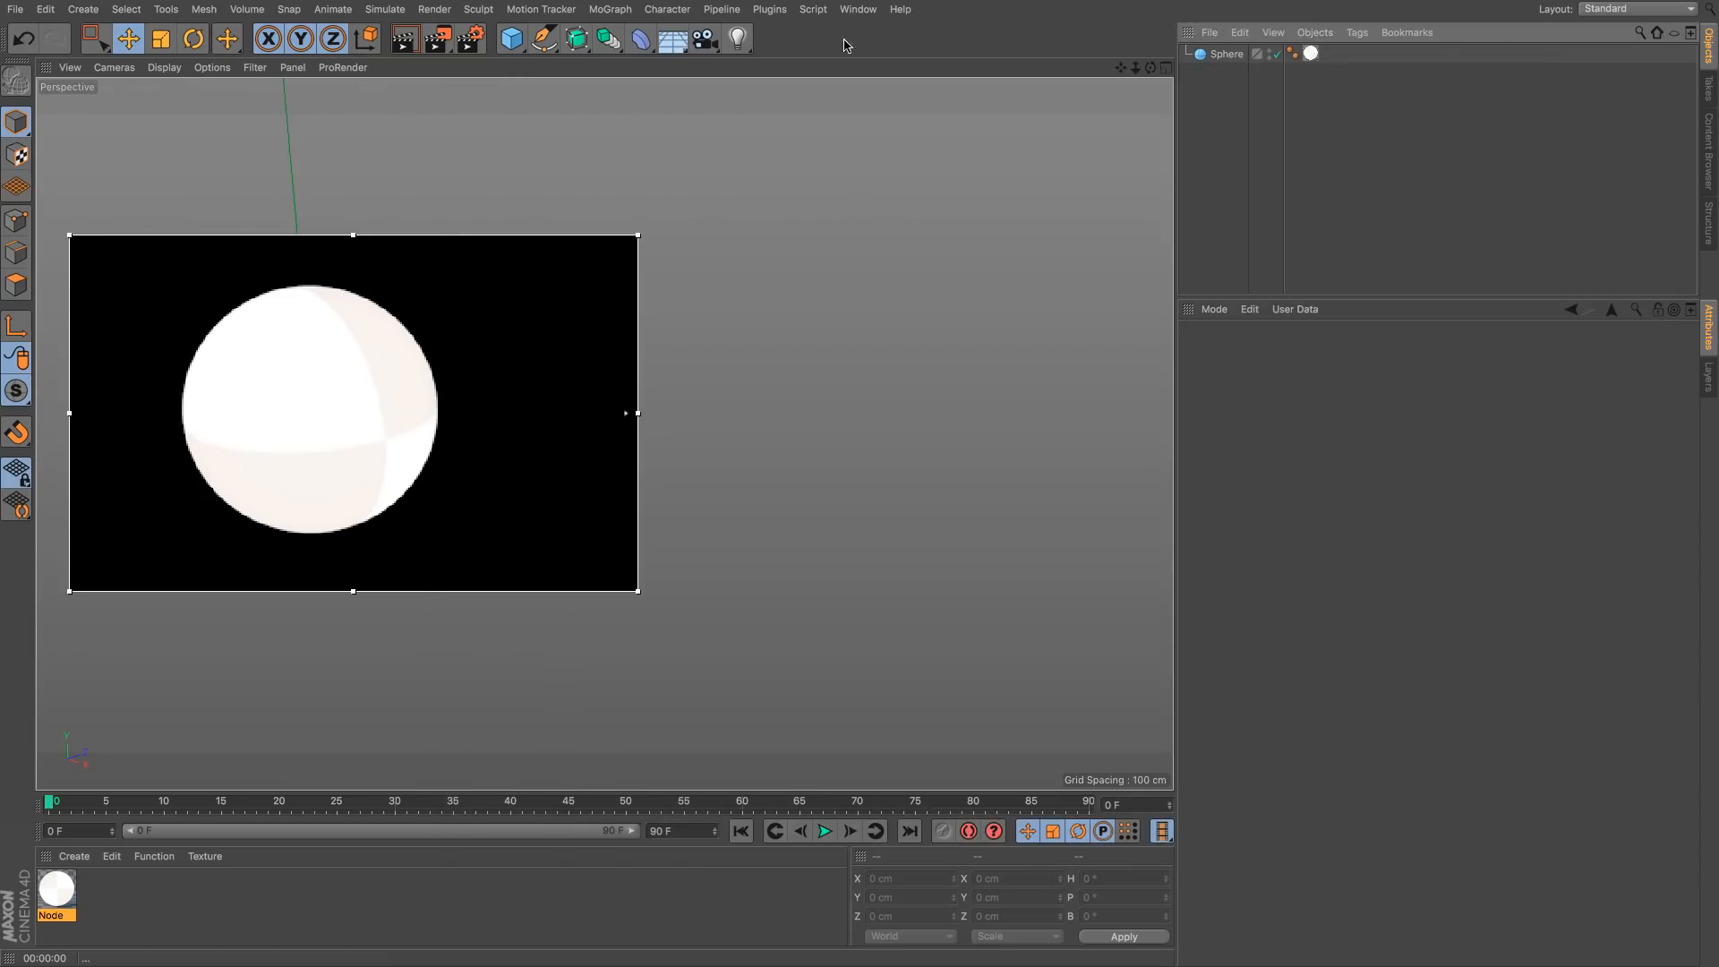
pyautogui.keyDown('alt'); pyautogui.moveTo(663, 414); pyautogui.dragTo(809, 400, button='middle'); pyautogui.keyUp('alt')
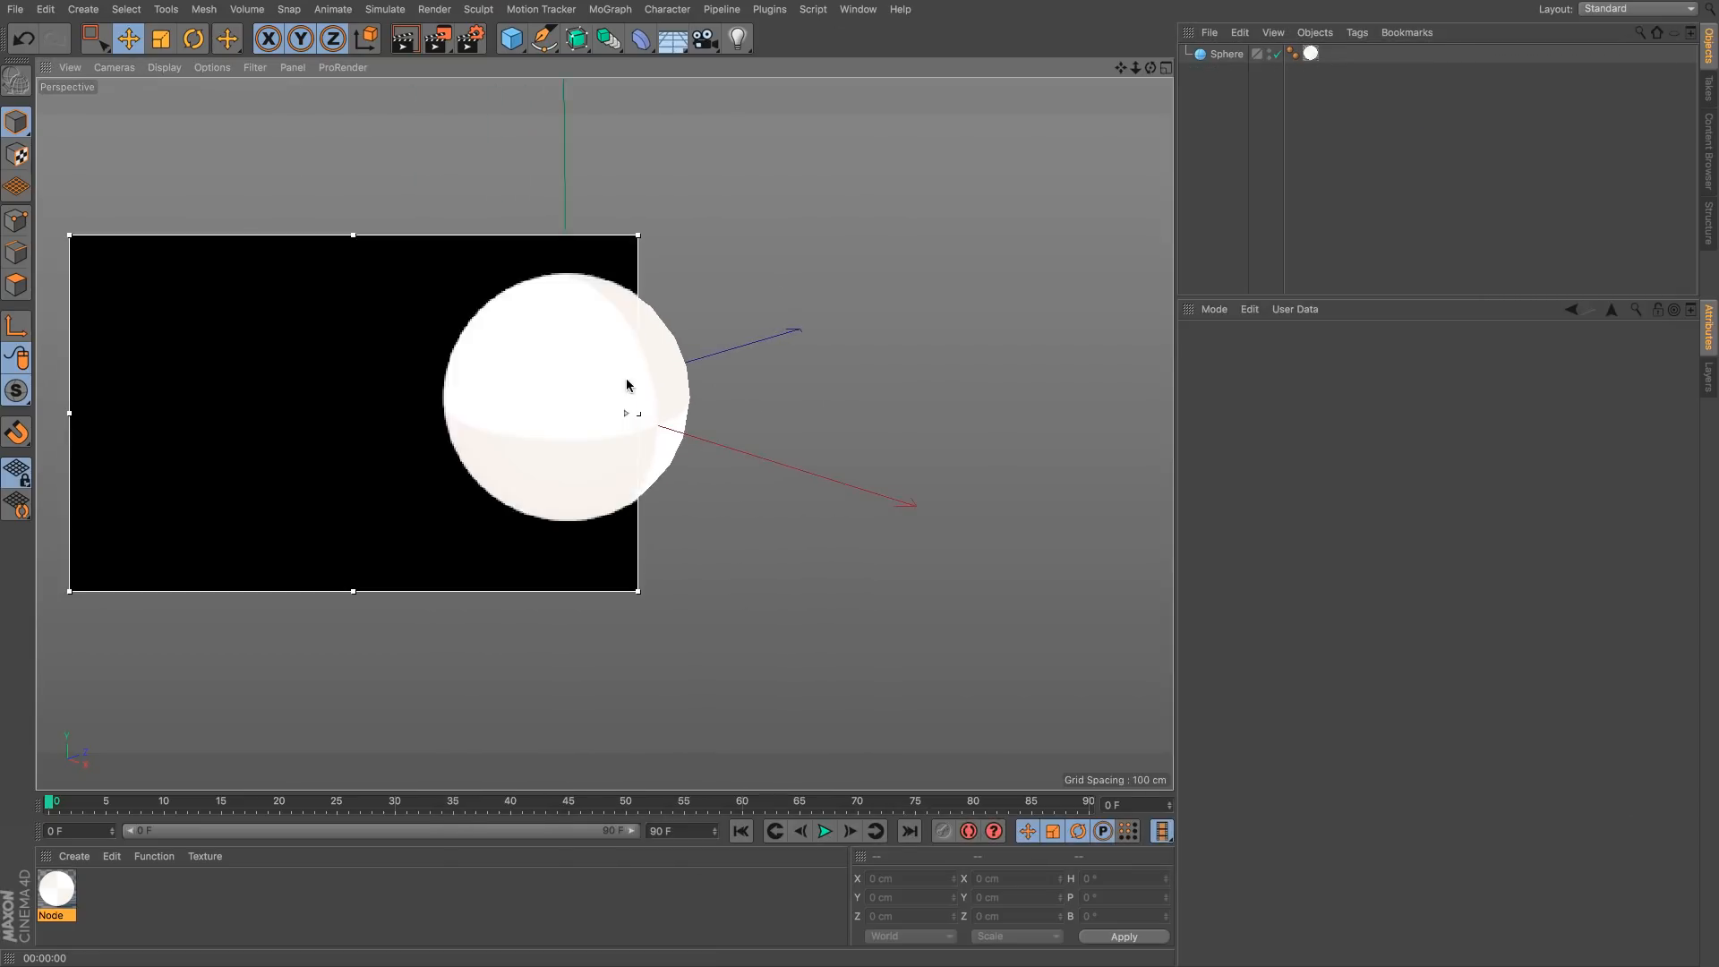
pyautogui.scroll(2, 617, 424)
pyautogui.keyDown('alt'); pyautogui.moveTo(653, 421); pyautogui.dragTo(757, 406, button='middle'); pyautogui.keyUp('alt')
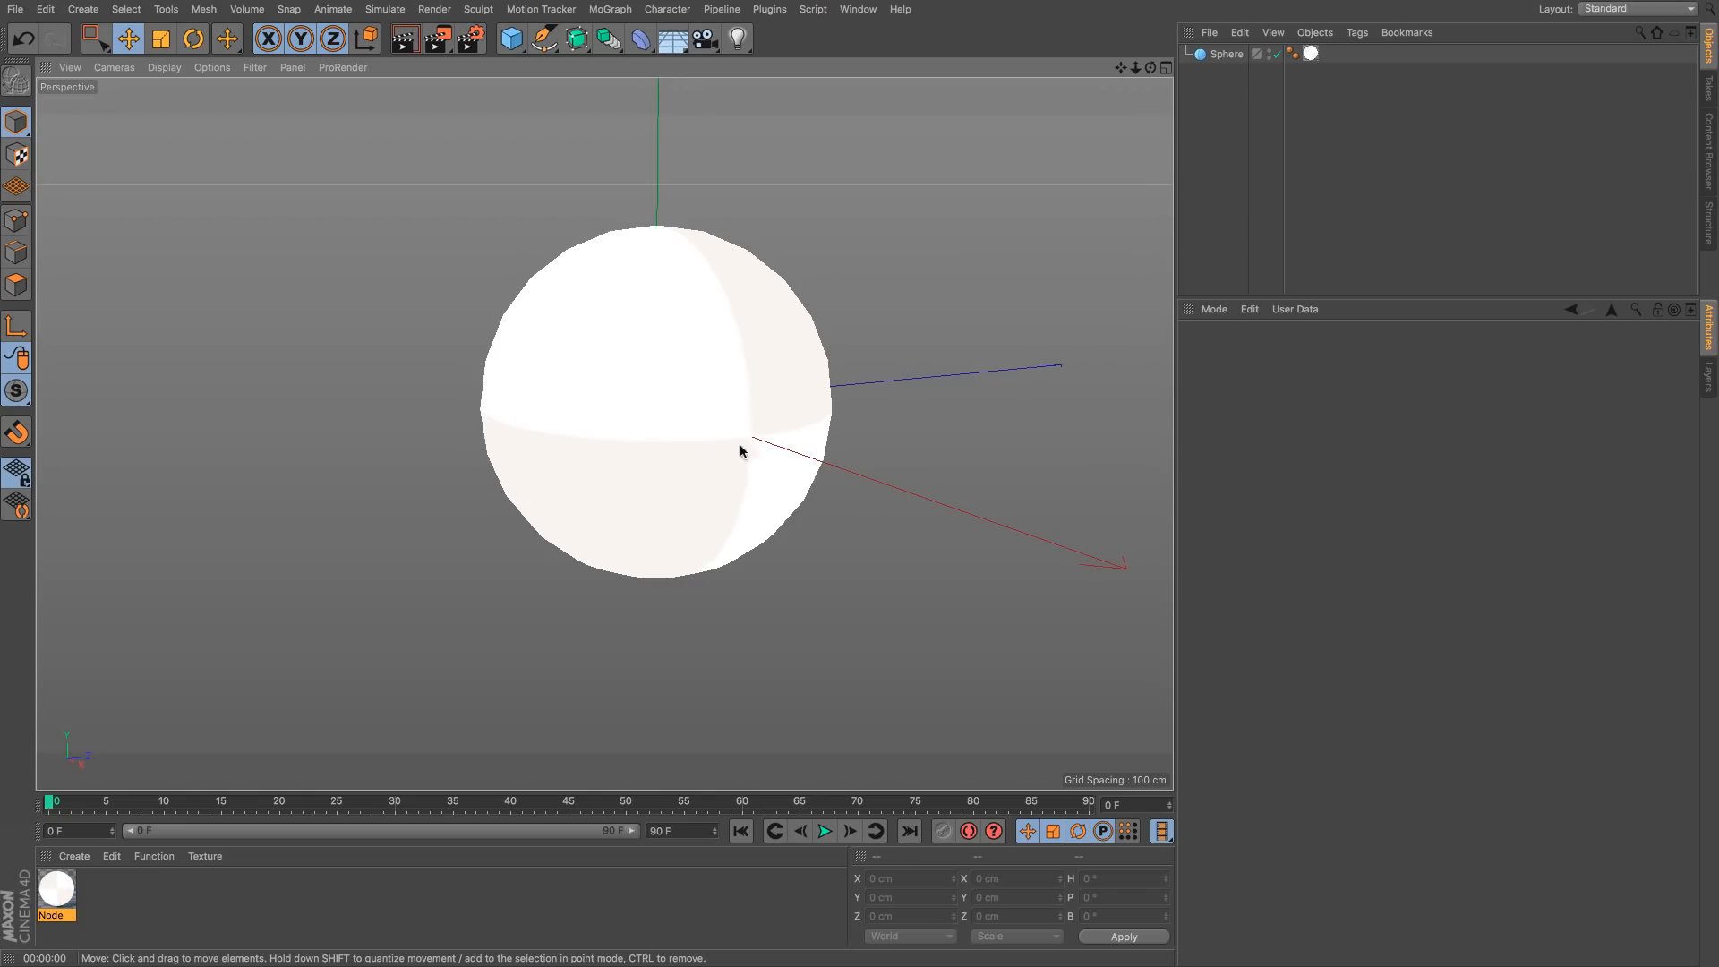
pyautogui.moveTo(738, 428)
pyautogui.keyDown('alt'); pyautogui.mouseDown()
pyautogui.moveTo(744, 380)
pyautogui.moveTo(727, 406)
pyautogui.mouseUp(); pyautogui.keyUp('alt')
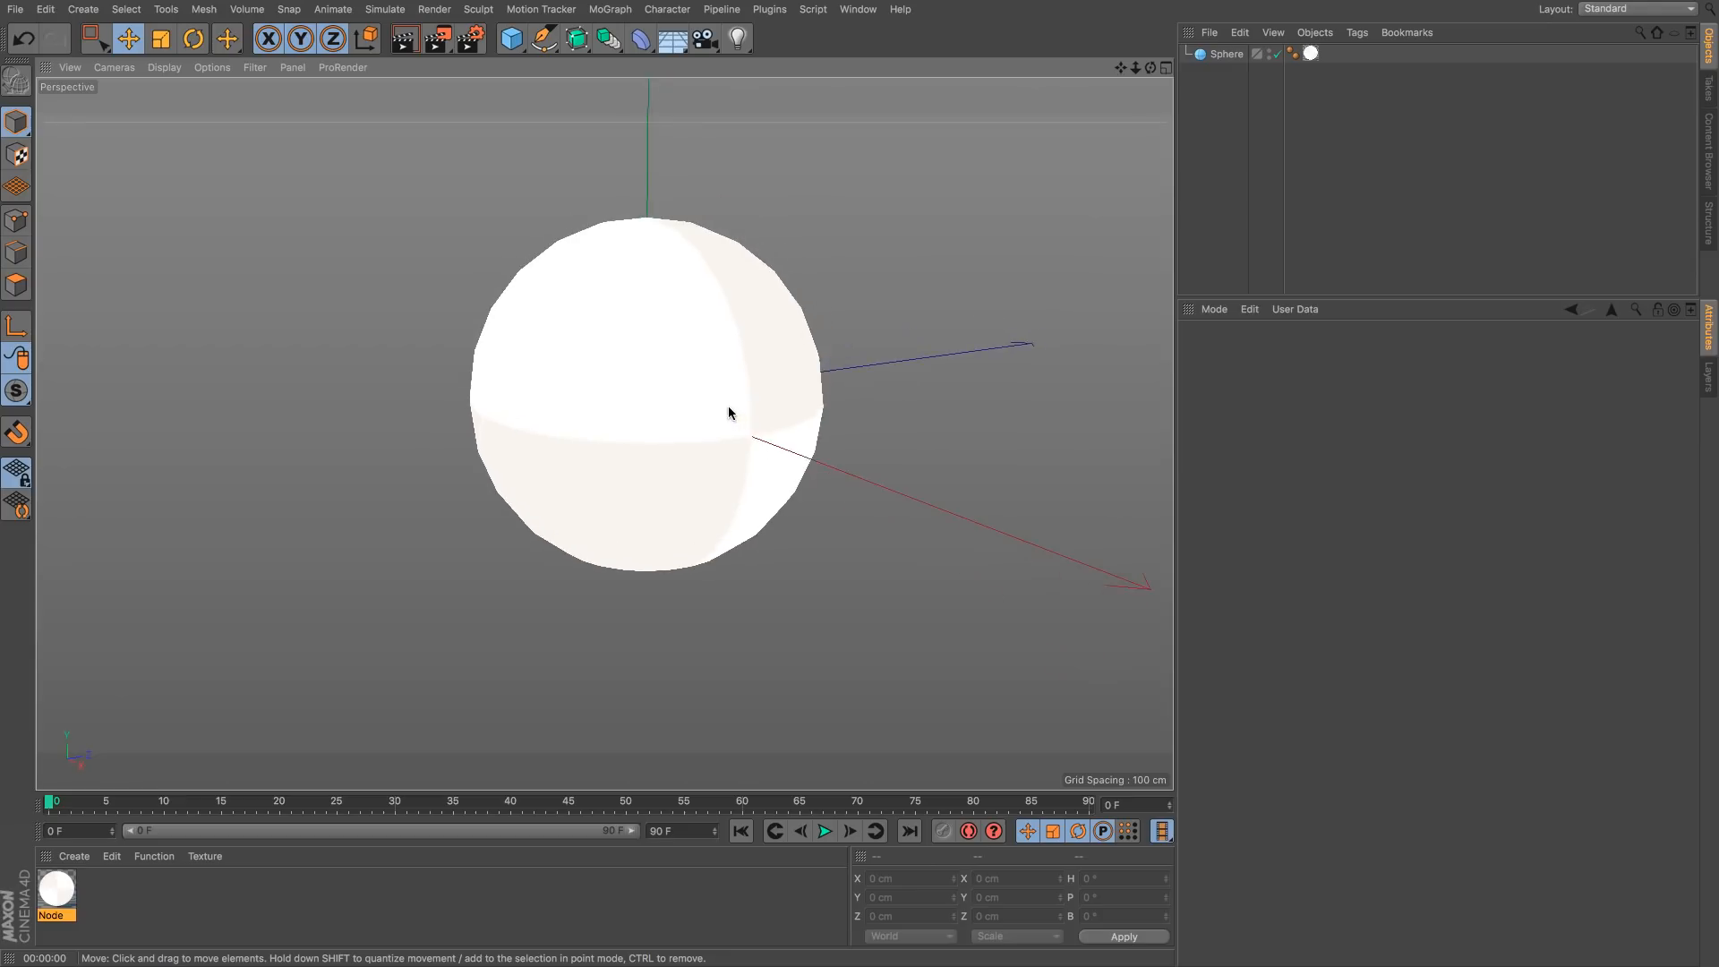
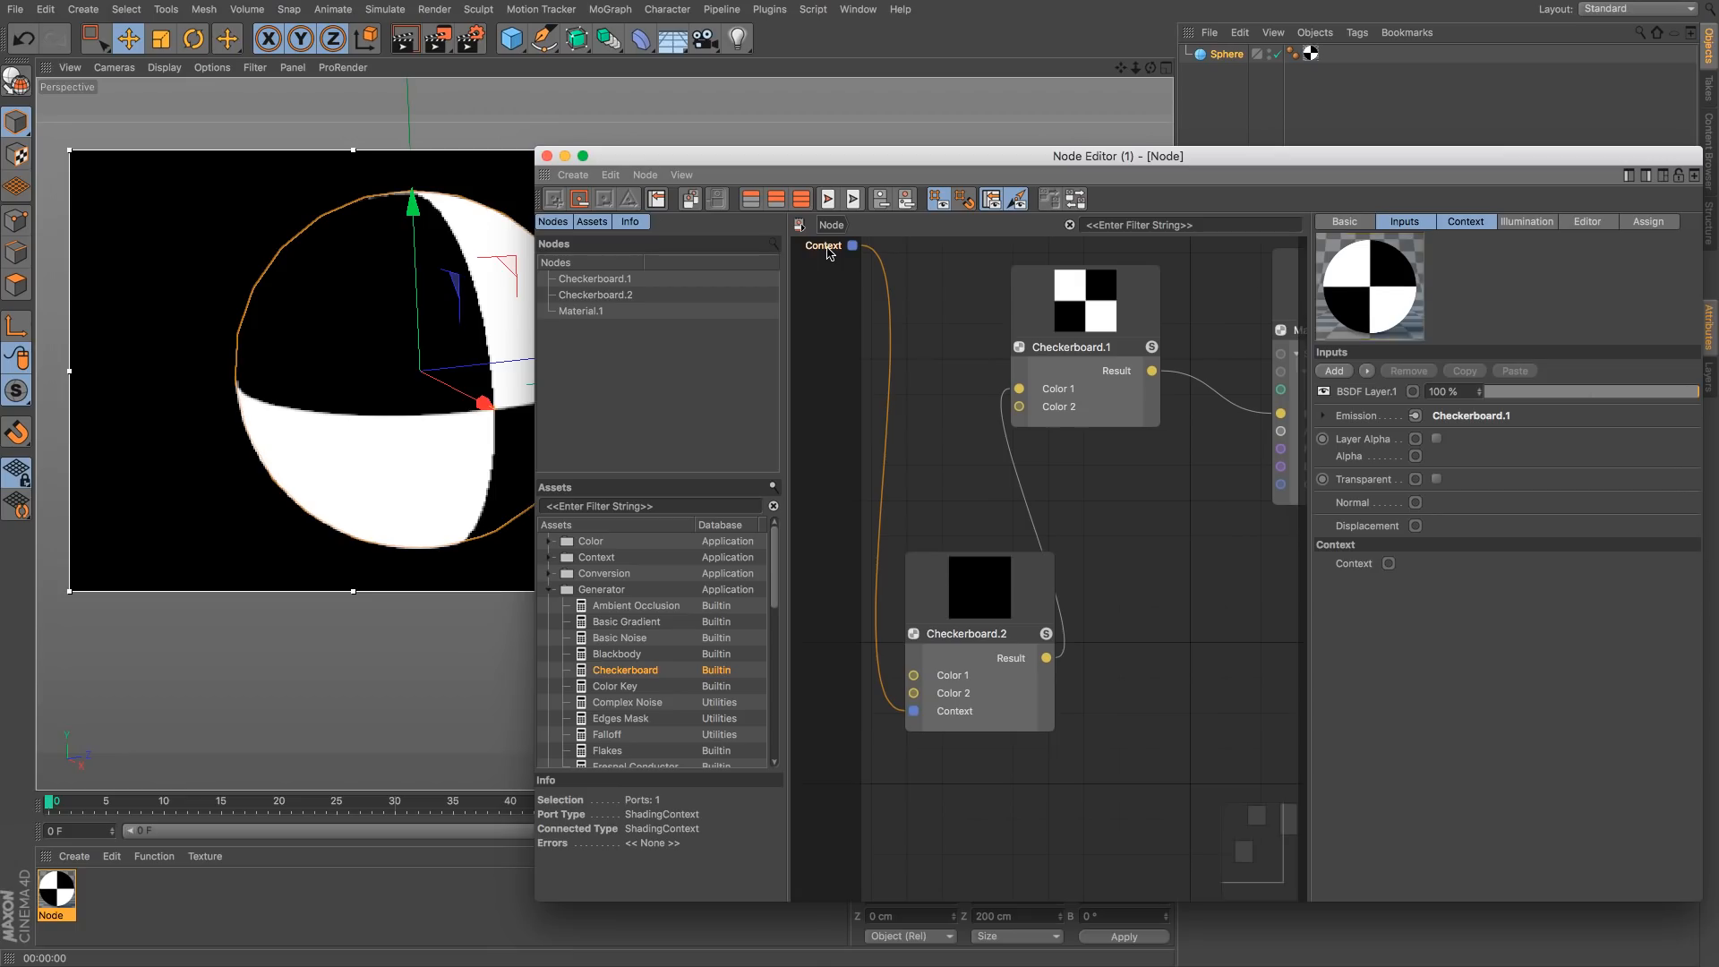
# Step: Delete the graph's Context input port and add a Local Context input to the Checkerboard.2 node
pyautogui.press('Delete')
pyautogui.moveTo(968, 593); pyautogui.dragTo(943, 512)
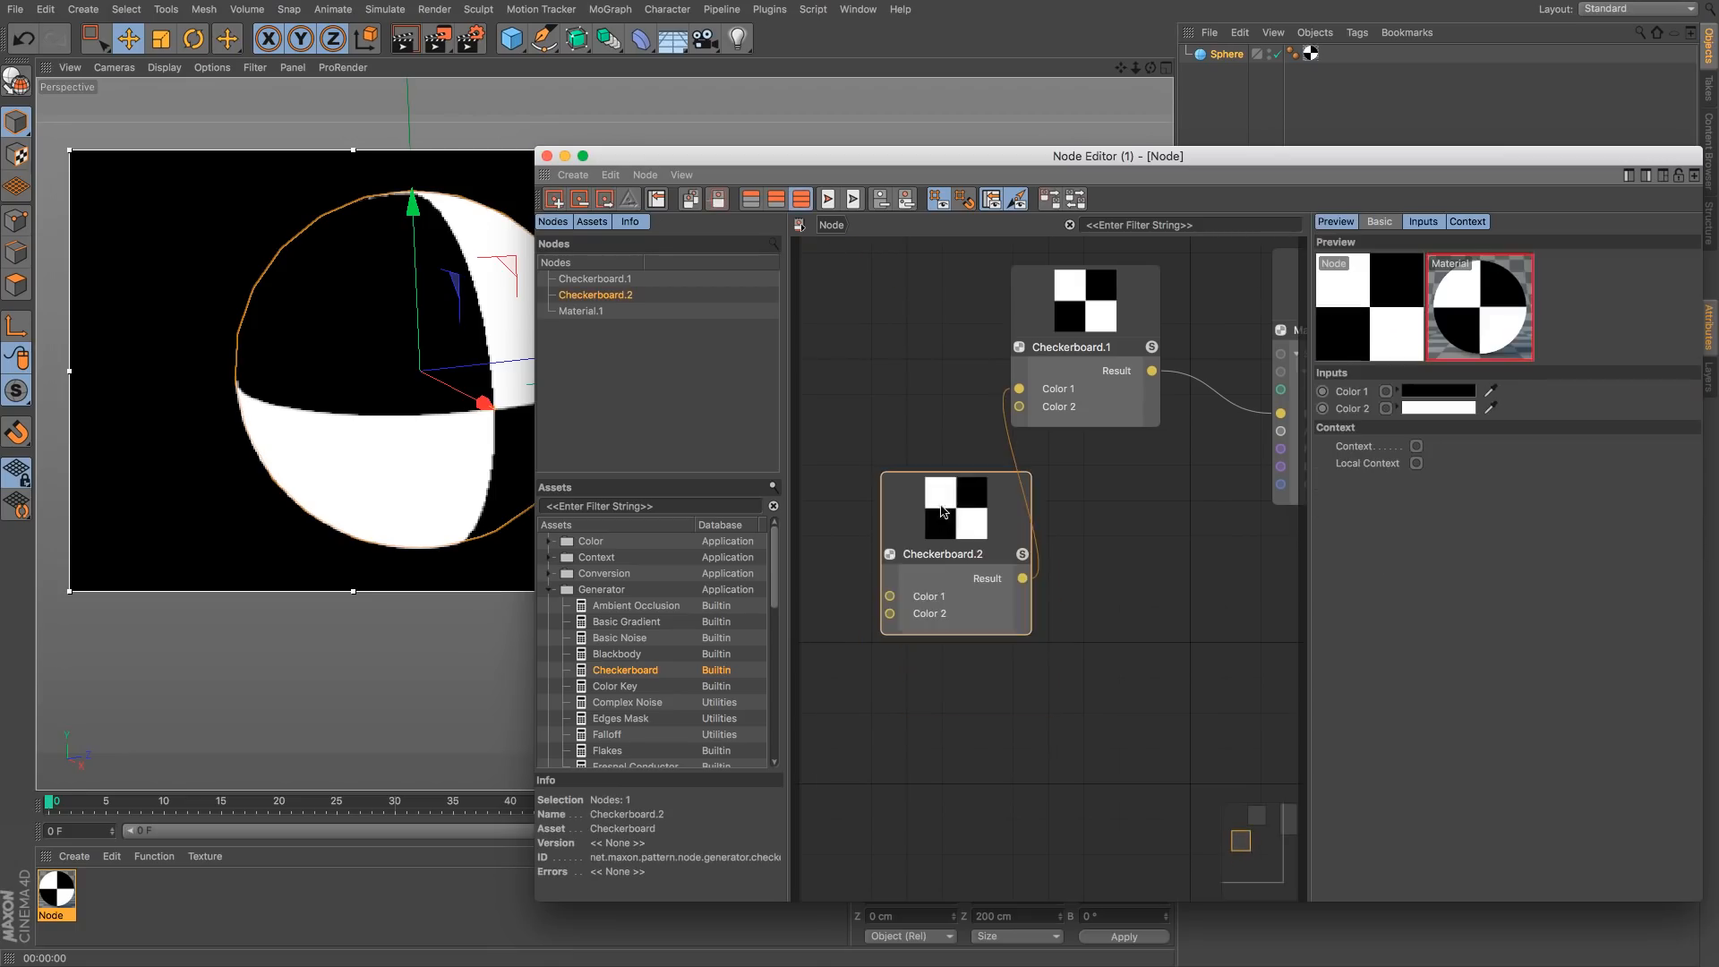
pyautogui.rightClick(897, 626)
pyautogui.moveTo(937, 611)
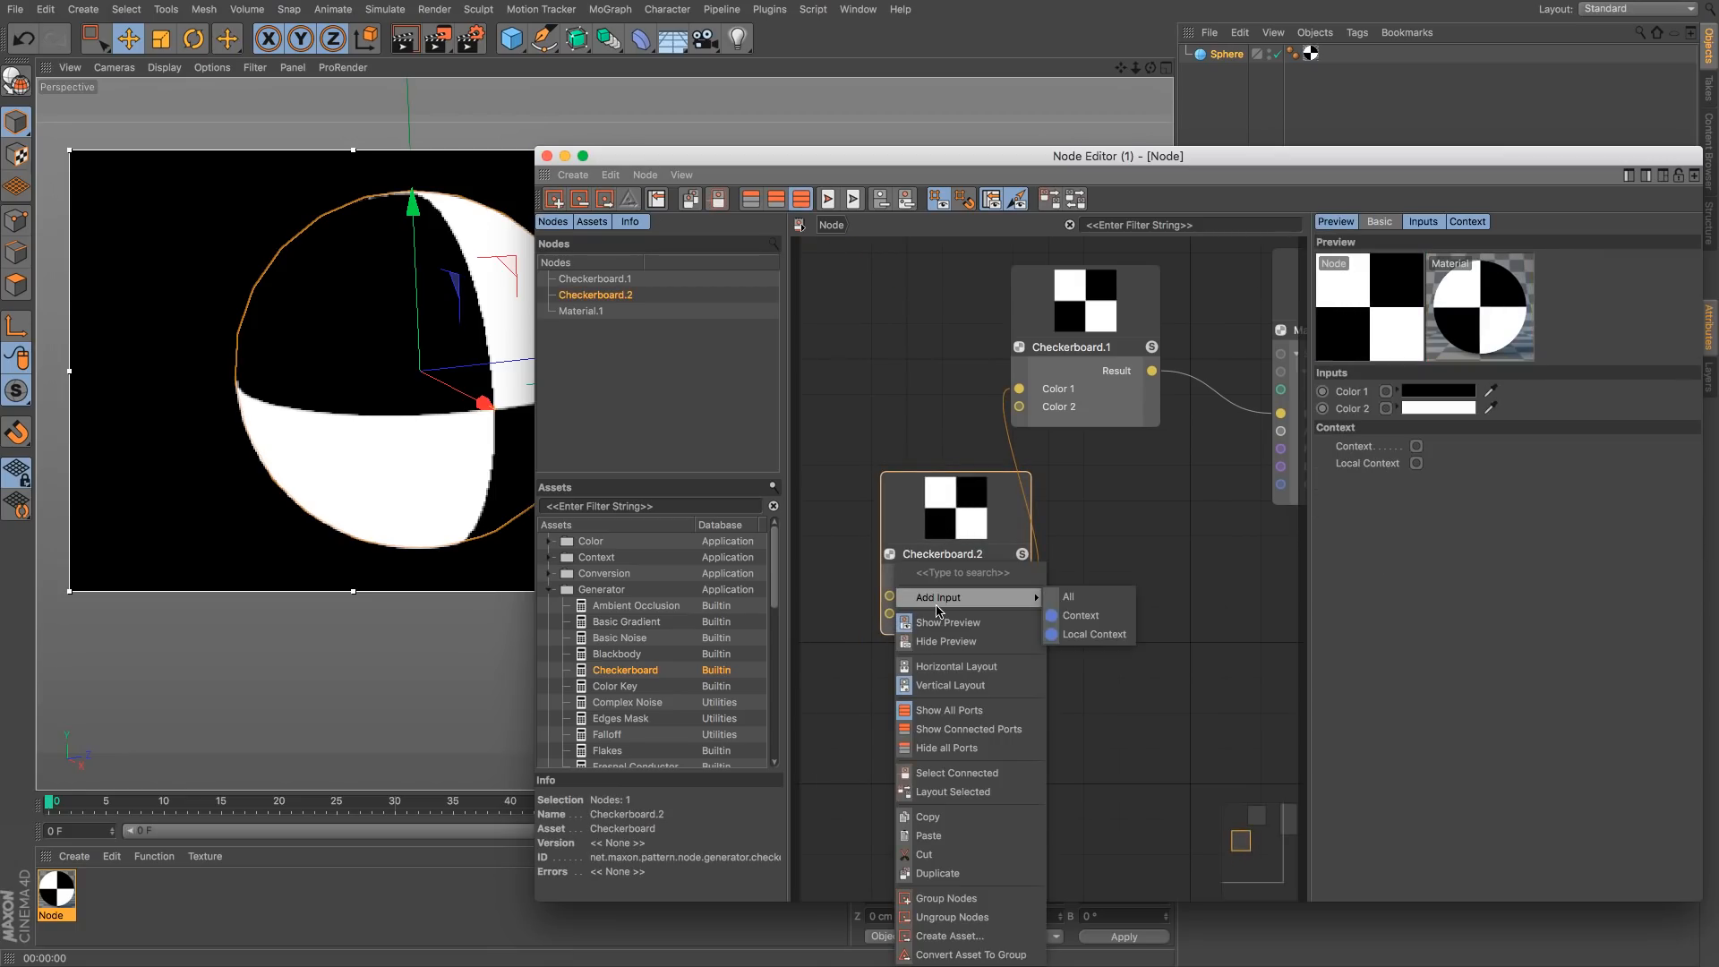
pyautogui.click(1093, 644)
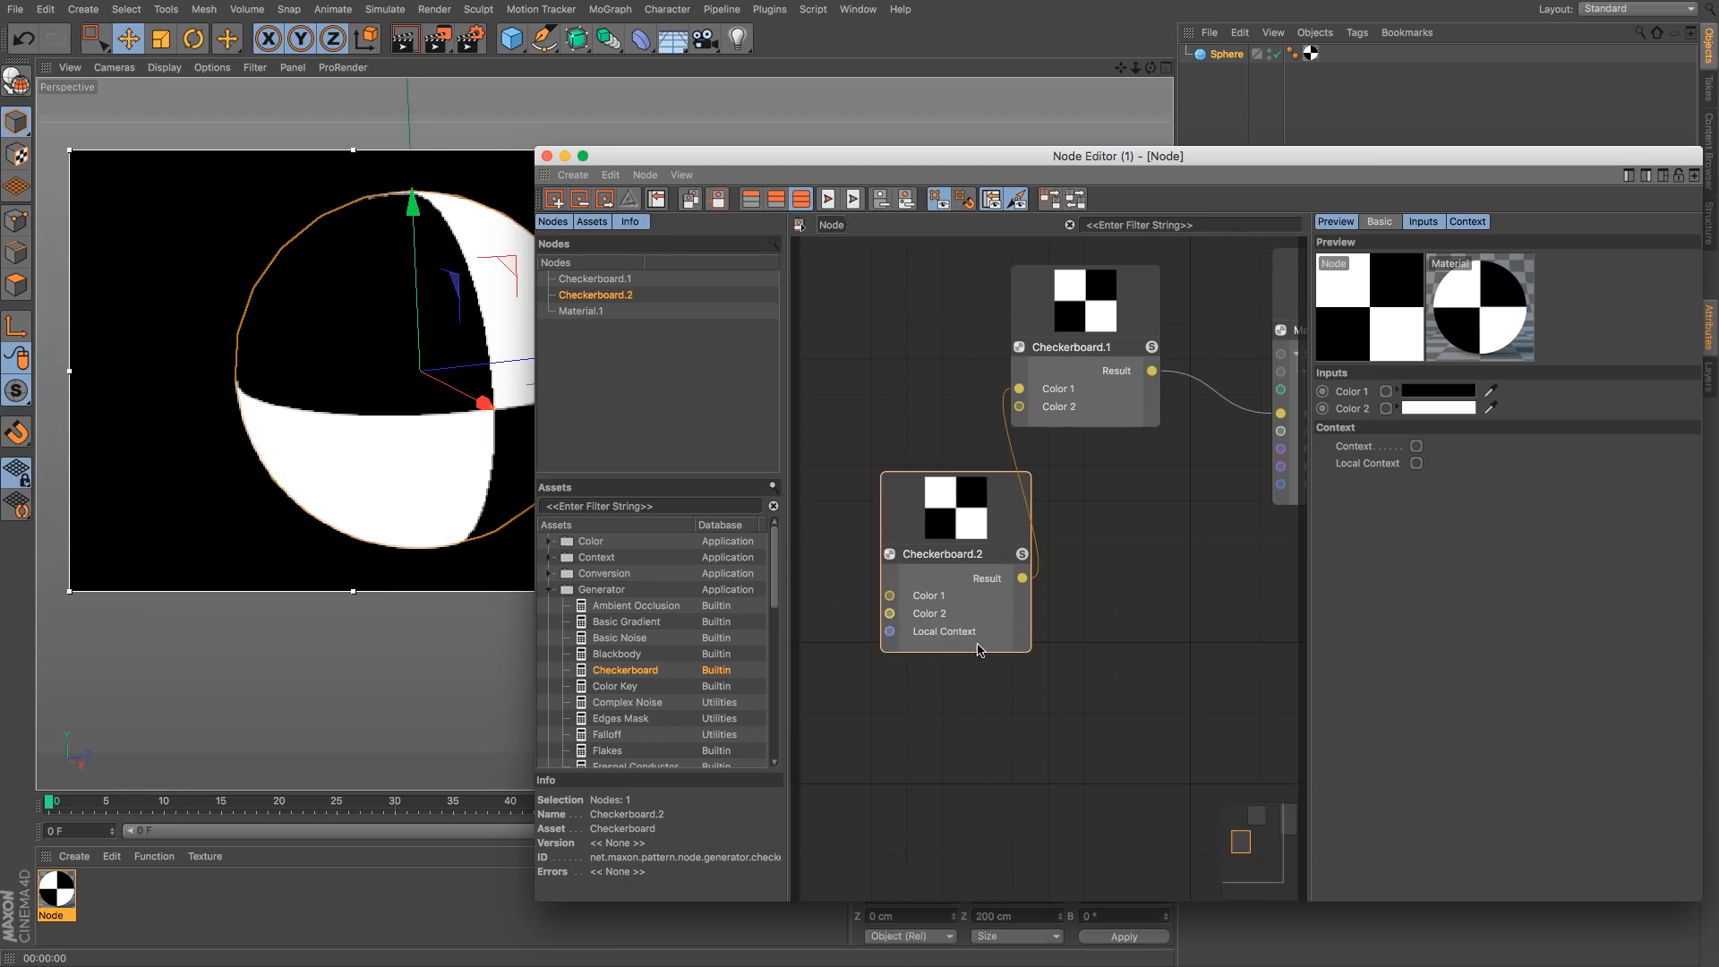
# Step: Move the Checkerboard.2 node slightly to make room and filter the node assets for "transf"
pyautogui.moveTo(943, 520); pyautogui.dragTo(983, 564)
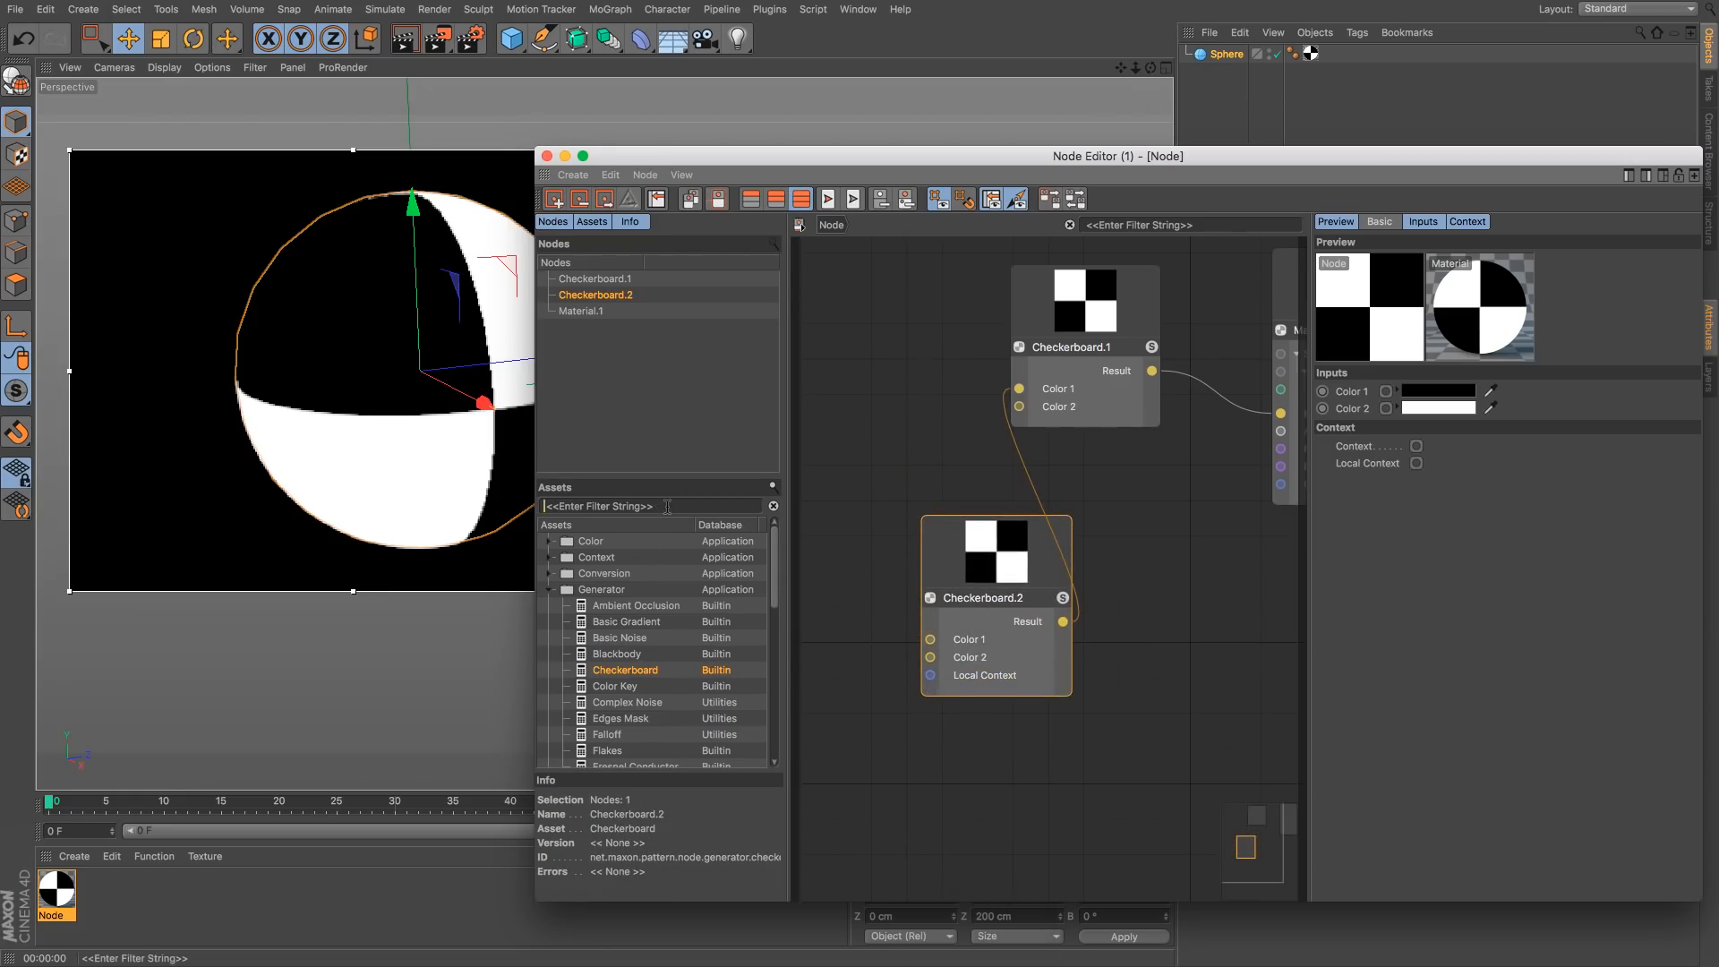
pyautogui.write('transf')
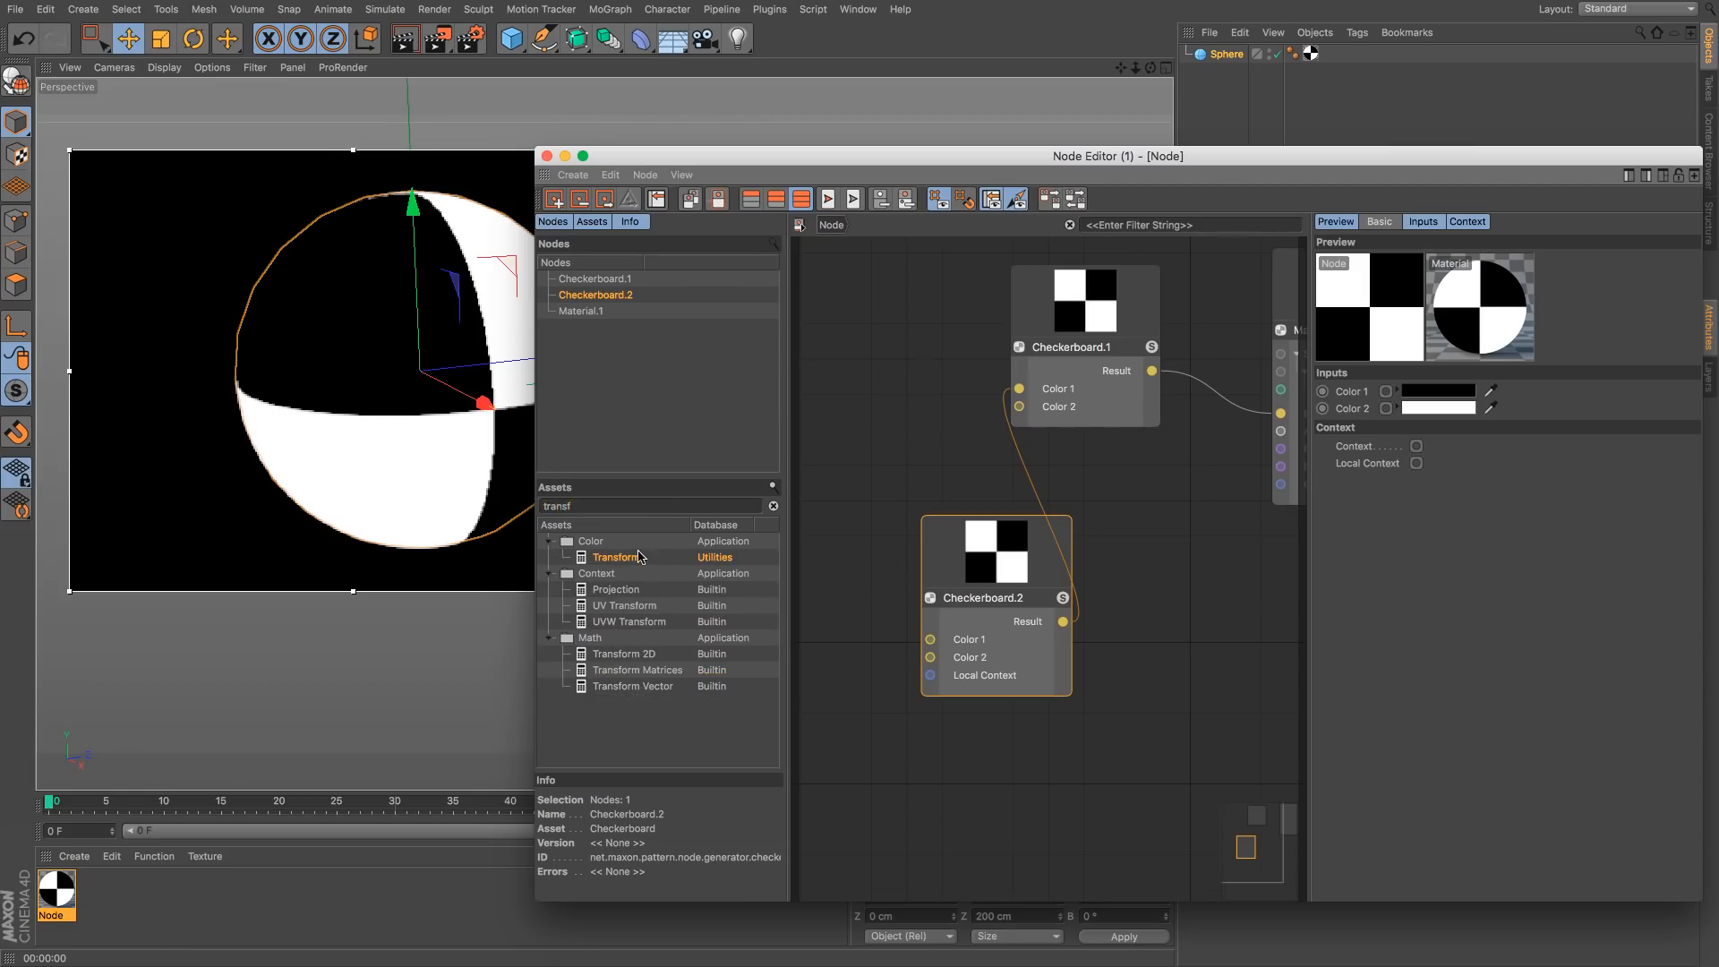
pyautogui.moveTo(652, 653); pyautogui.dragTo(911, 403)
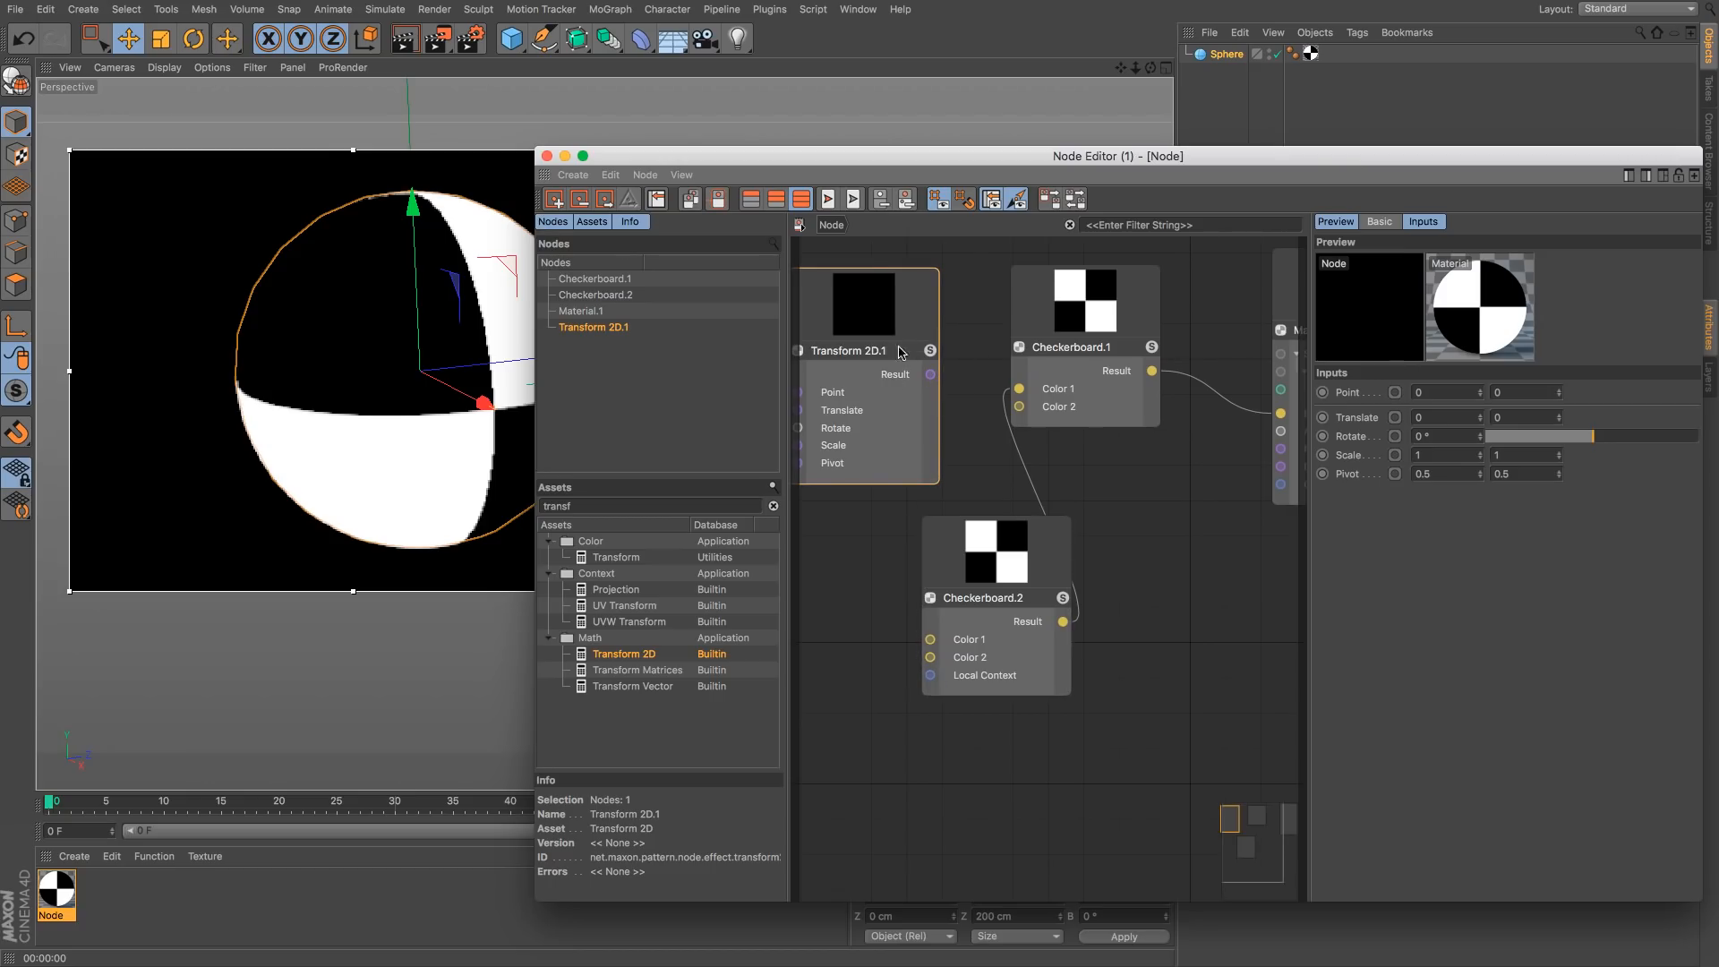
pyautogui.press('Delete')
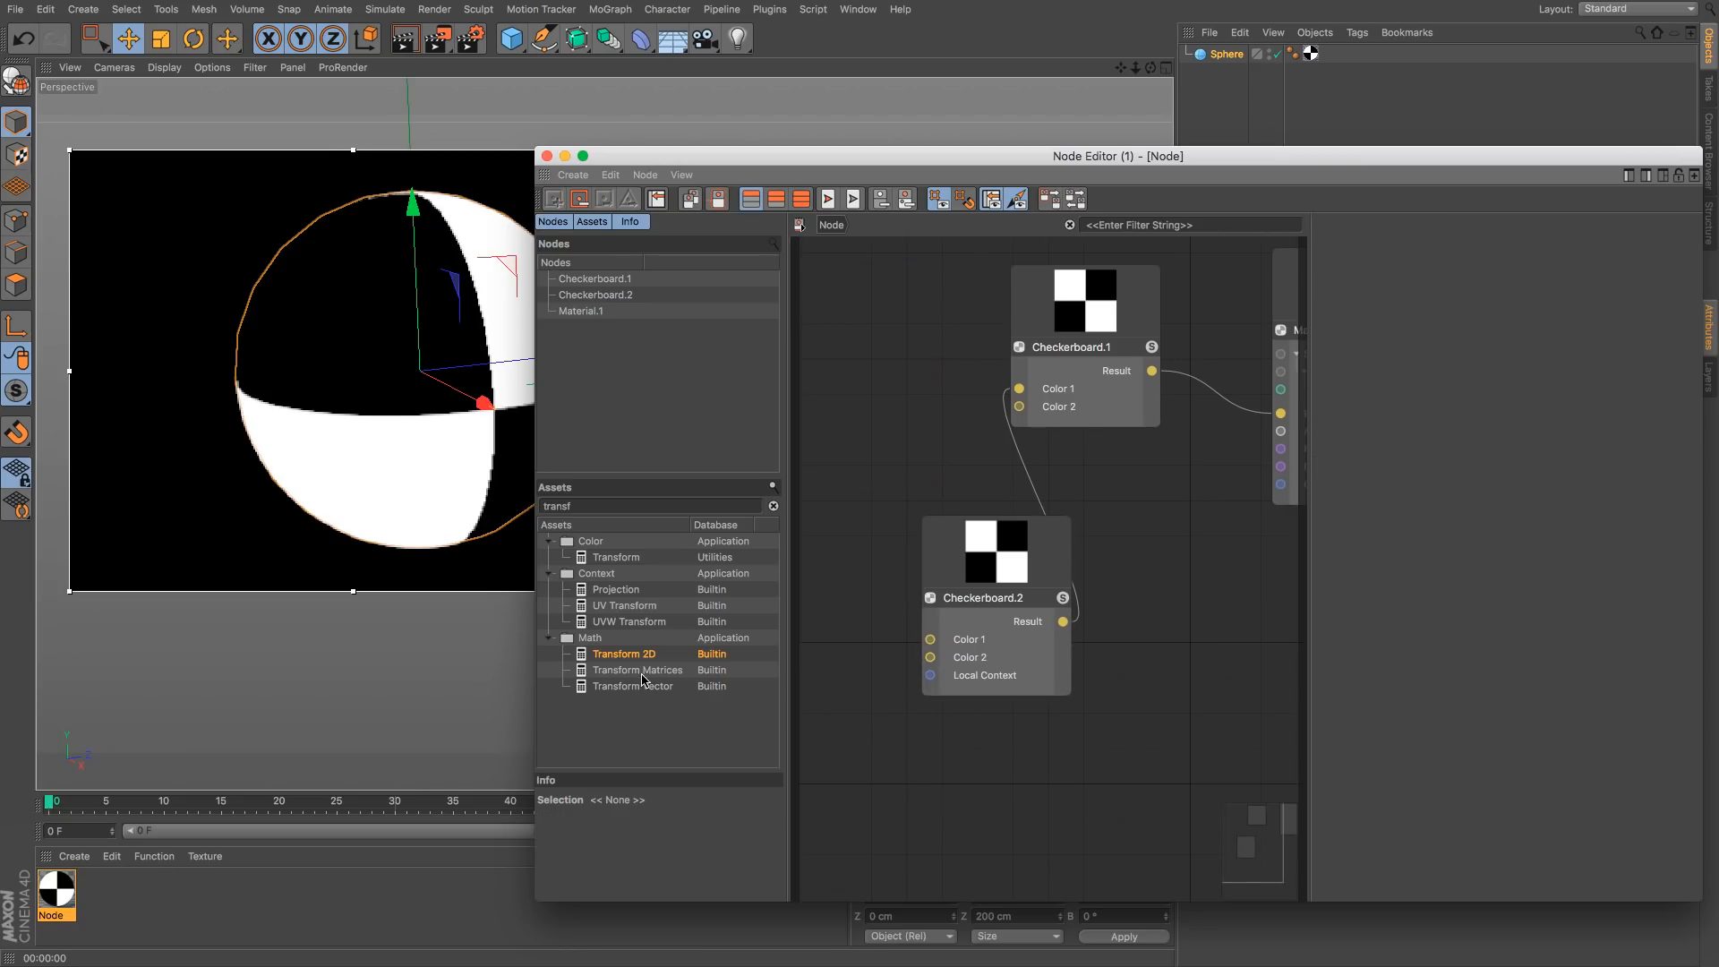
pyautogui.moveTo(618, 556); pyautogui.dragTo(862, 438)
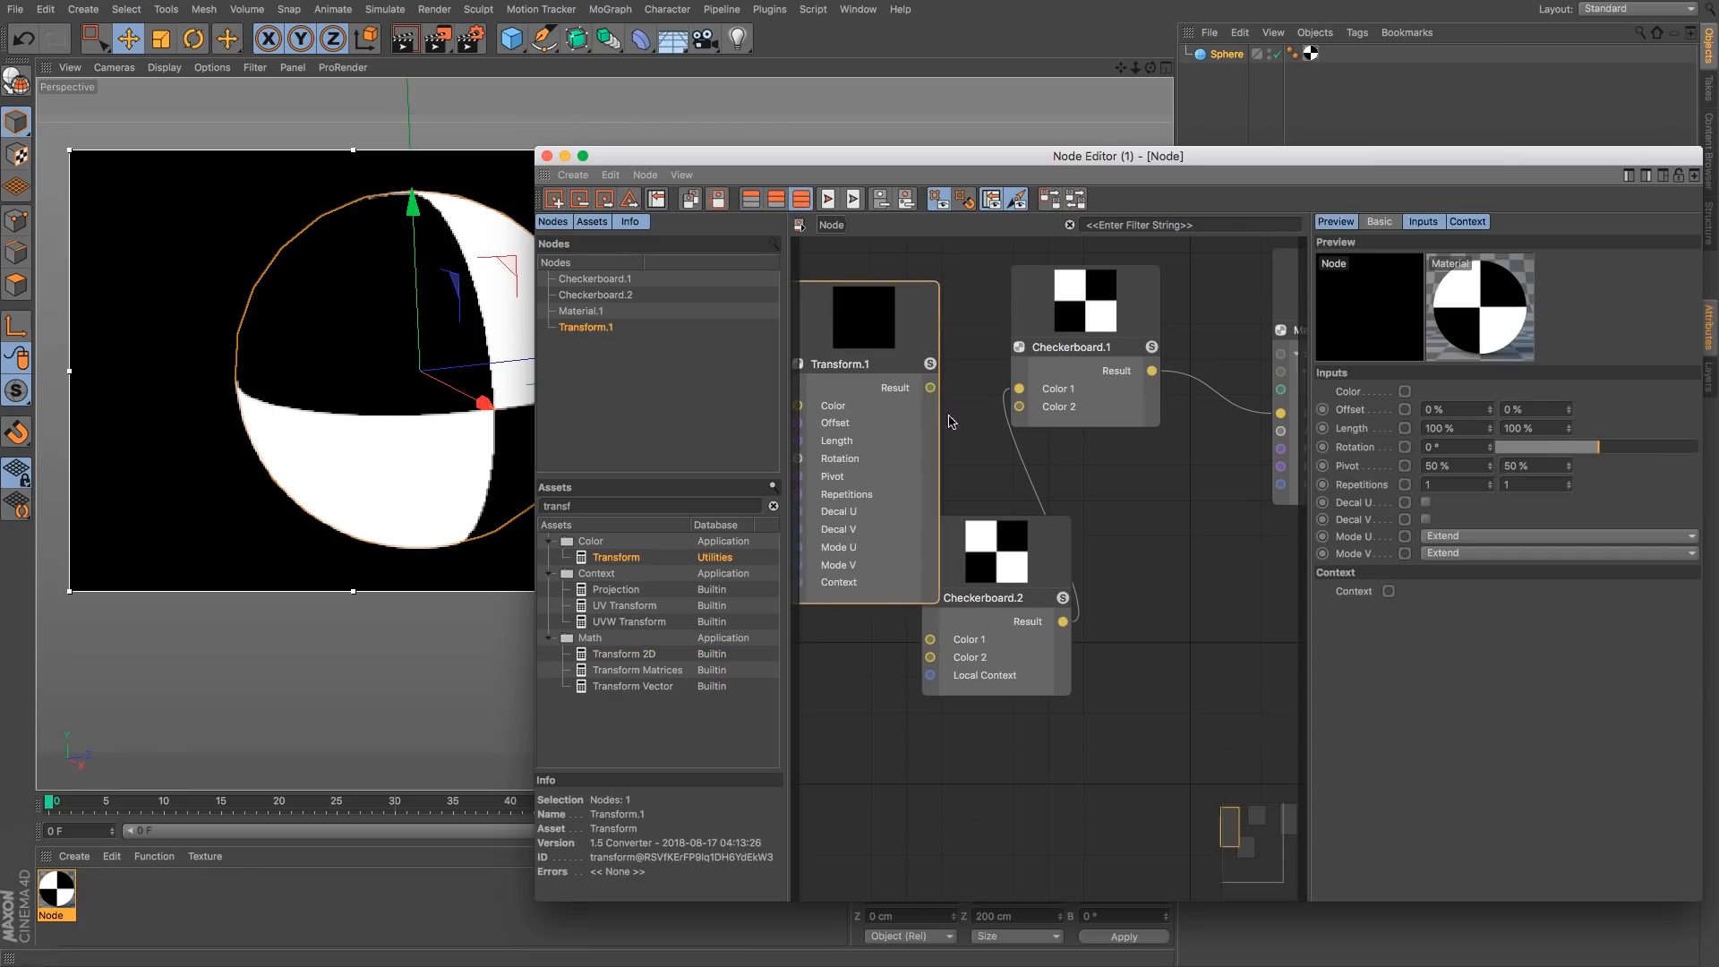
pyautogui.moveTo(873, 304); pyautogui.dragTo(878, 290)
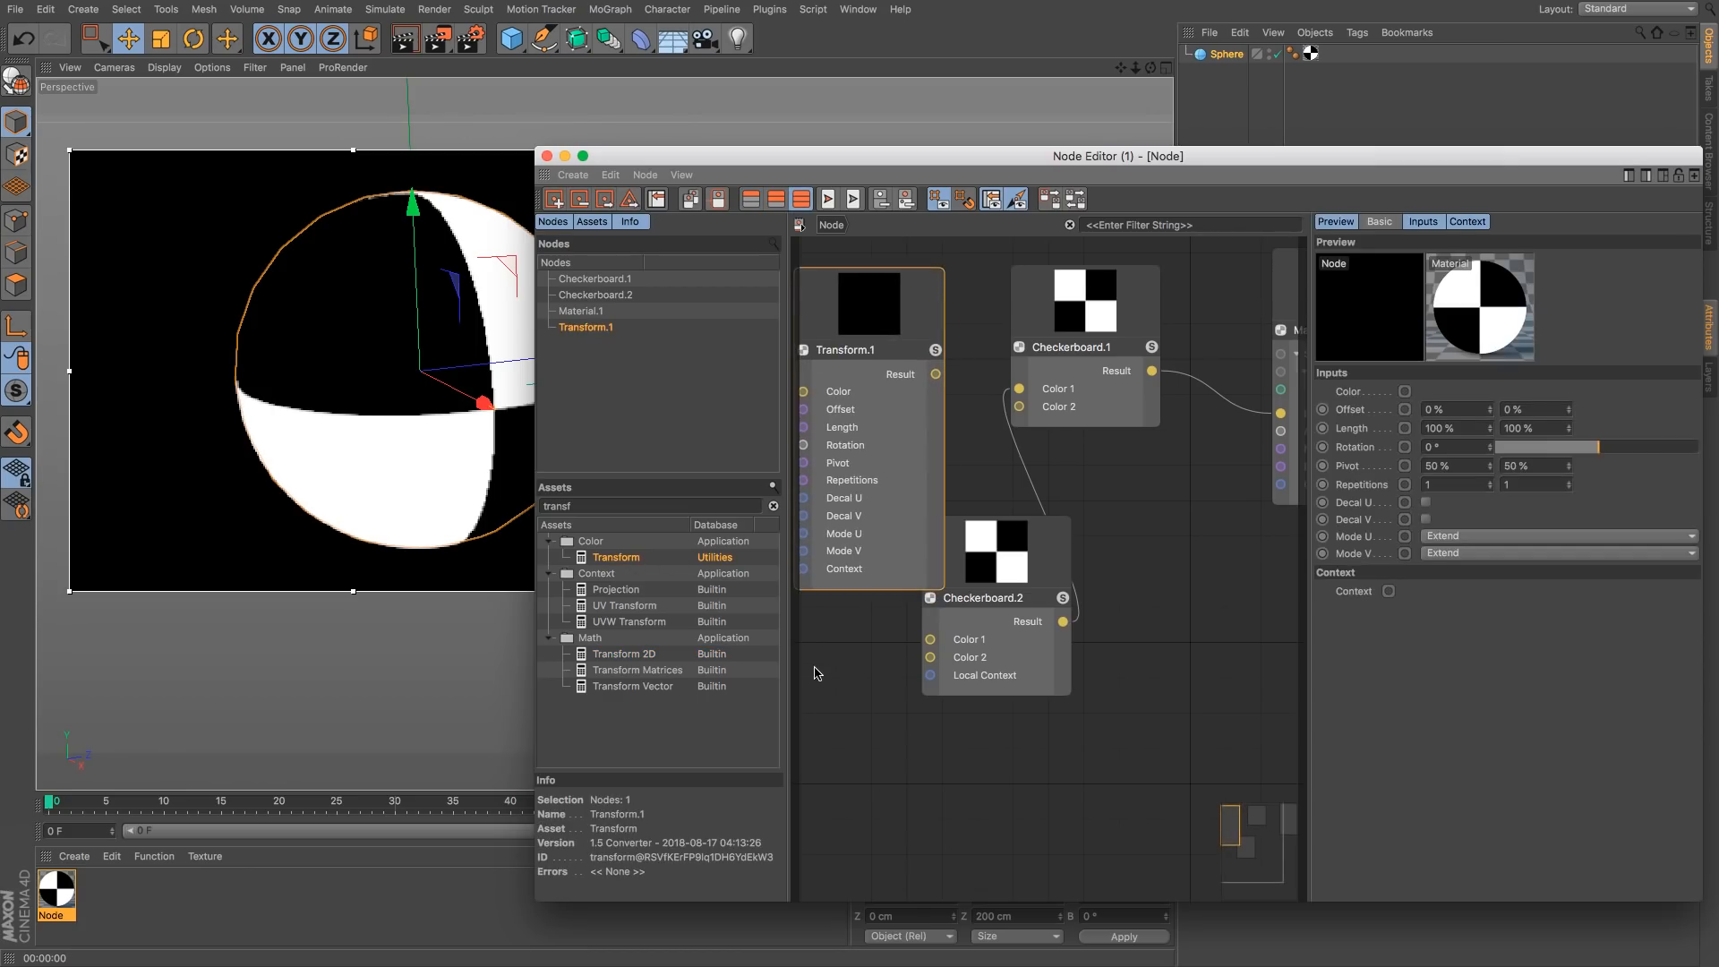
pyautogui.press('Delete')
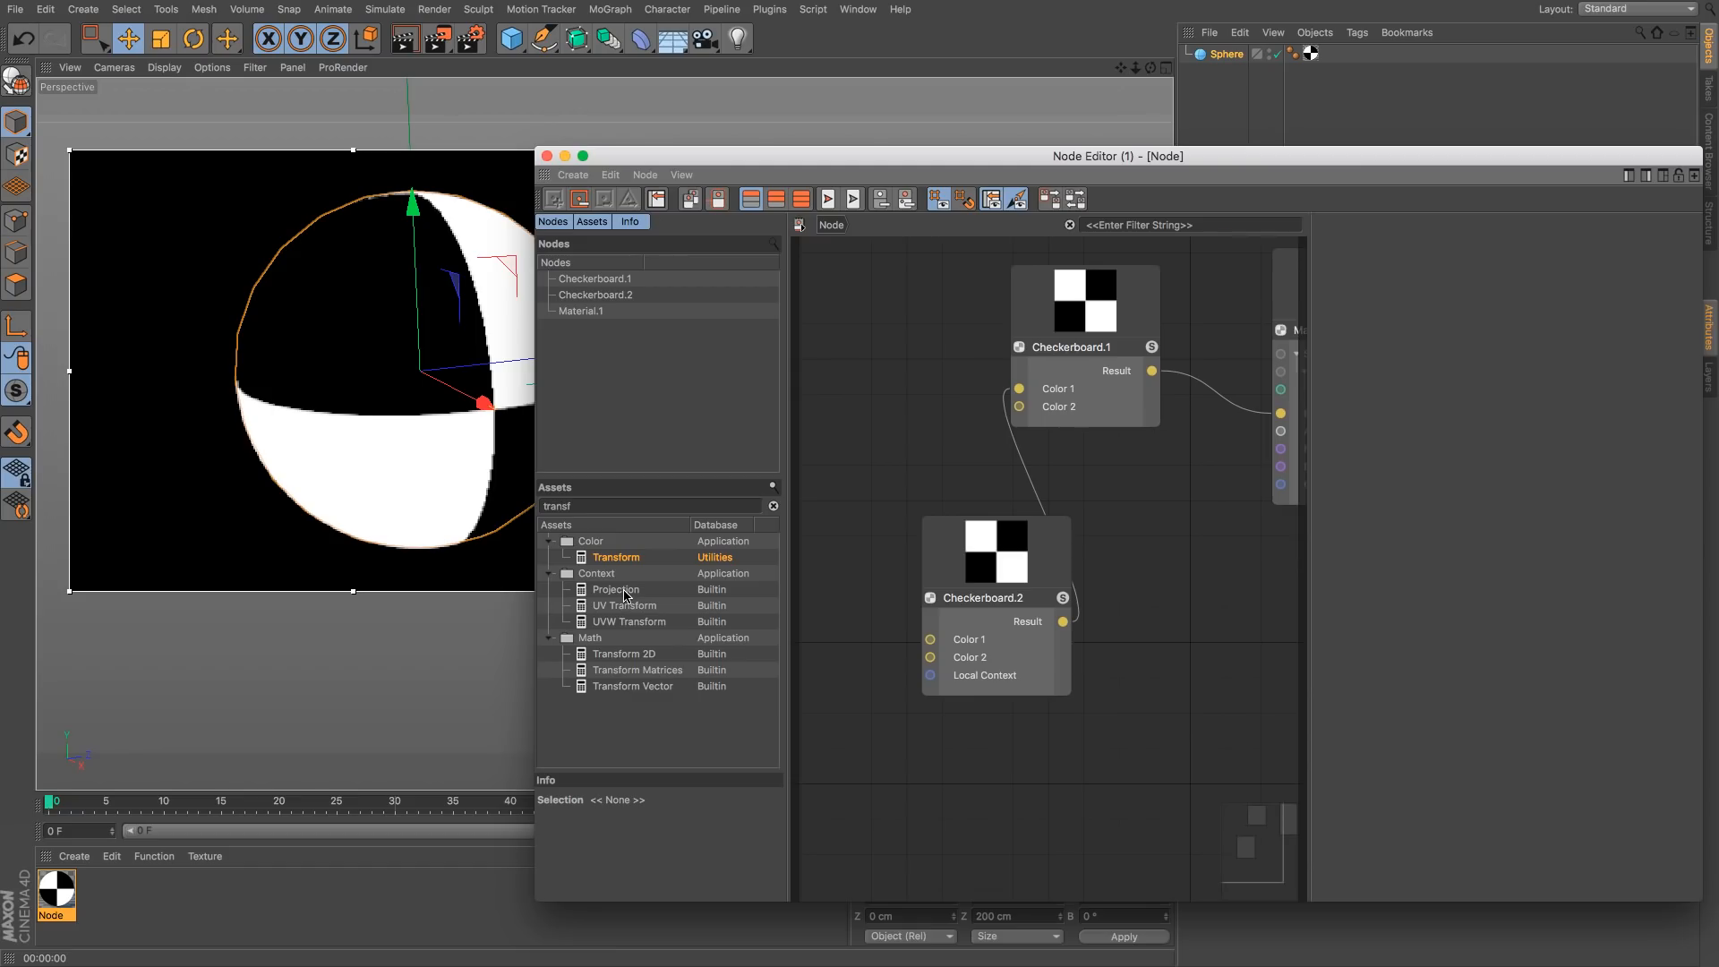
# Step: Add a Projection node connected to the Local Context input of Checkerboard.2 and place it beside that node
pyautogui.moveTo(784, 161); pyautogui.dragTo(724, 123)
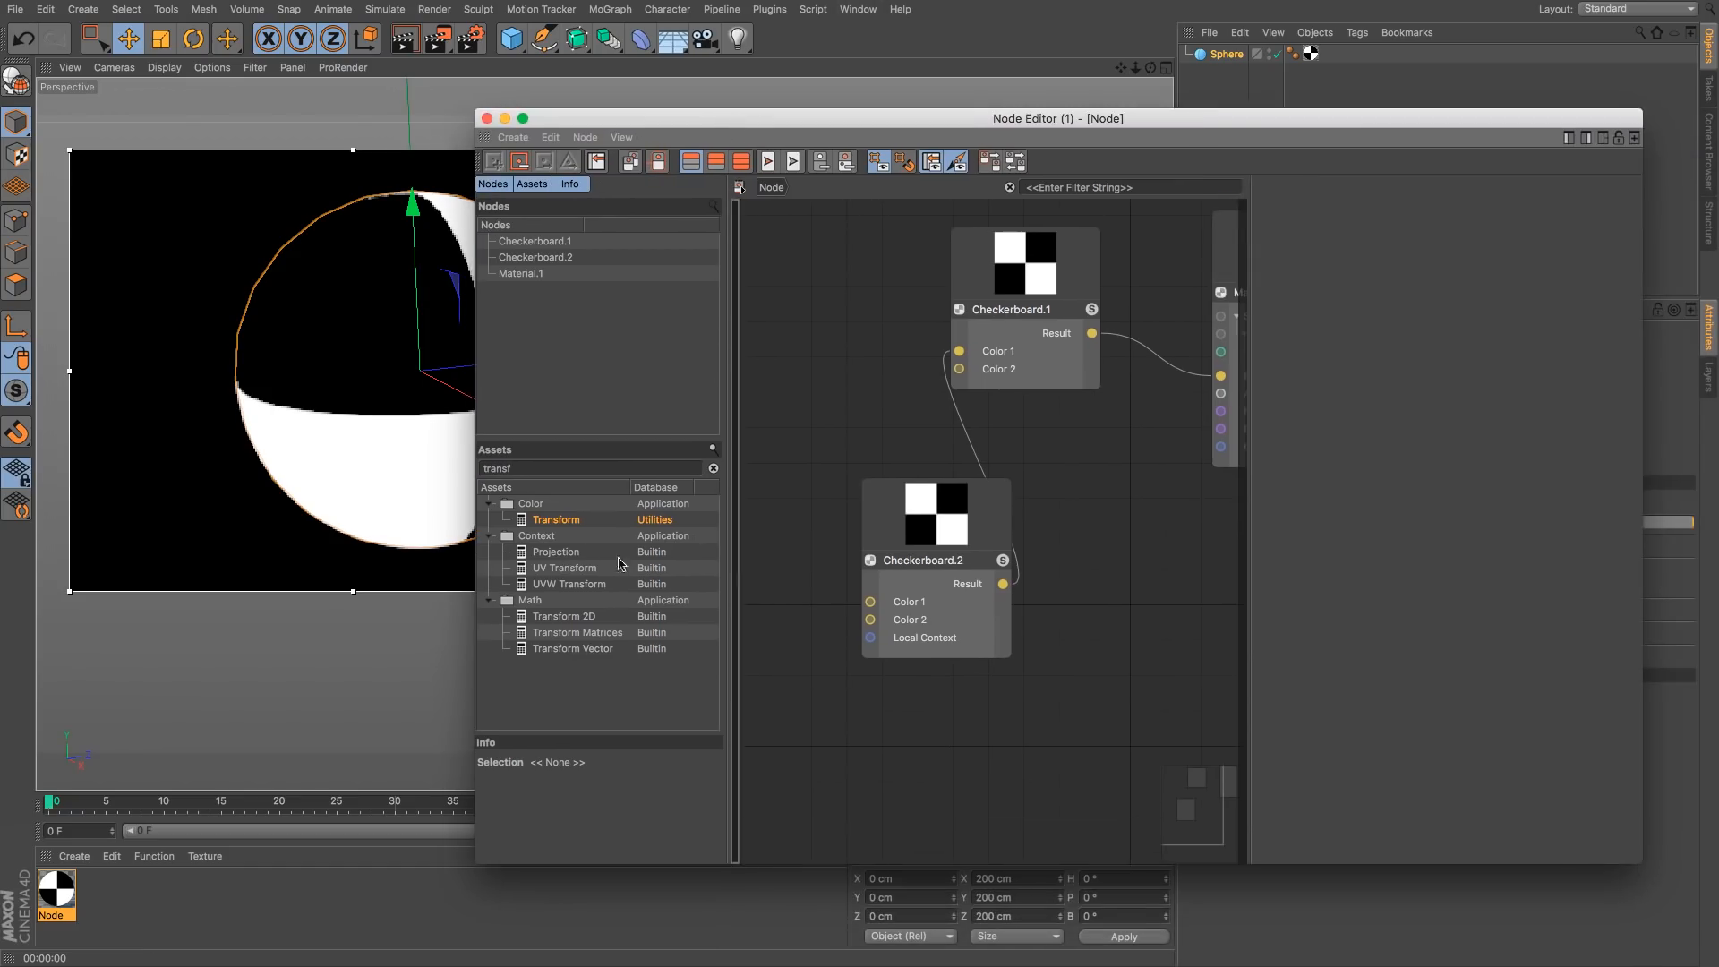
pyautogui.moveTo(562, 552); pyautogui.dragTo(870, 638)
pyautogui.moveTo(810, 295); pyautogui.dragTo(734, 412)
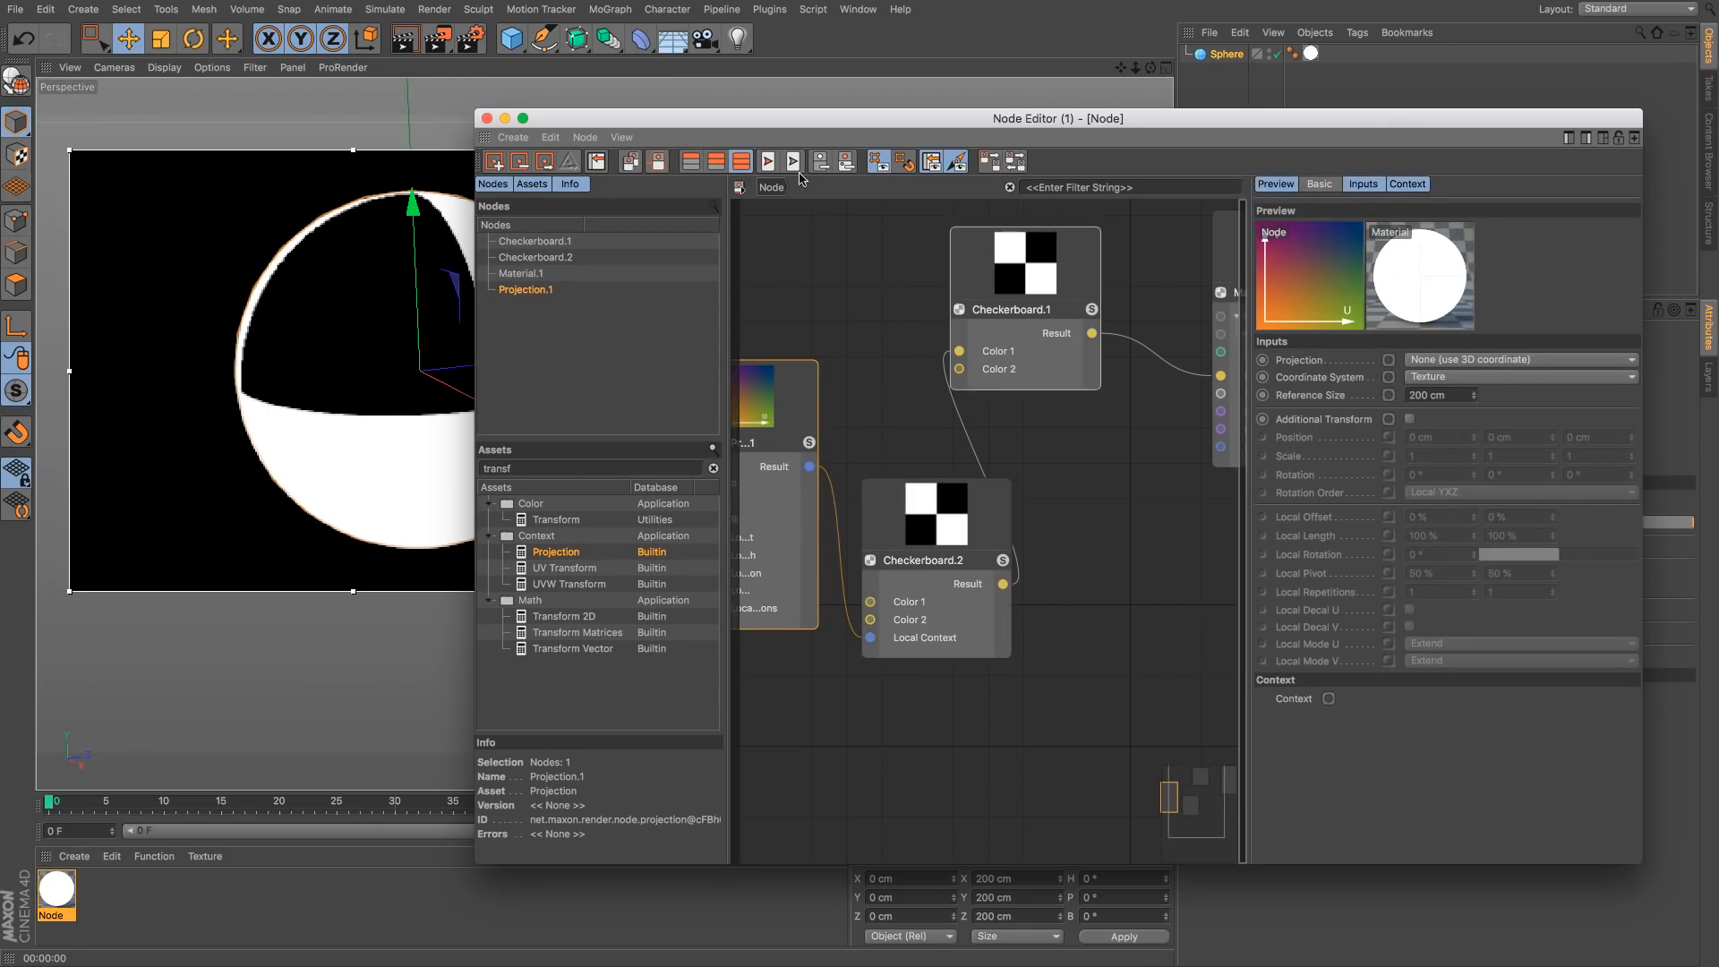
# Step: Move the Node Editor off the sphere and set the Projection node's coordinate system to Object and reference size to 151 cm
pyautogui.moveTo(1164, 118); pyautogui.dragTo(1301, 157)
pyautogui.click(377, 339)
pyautogui.hotkey('ctrl', 'r')
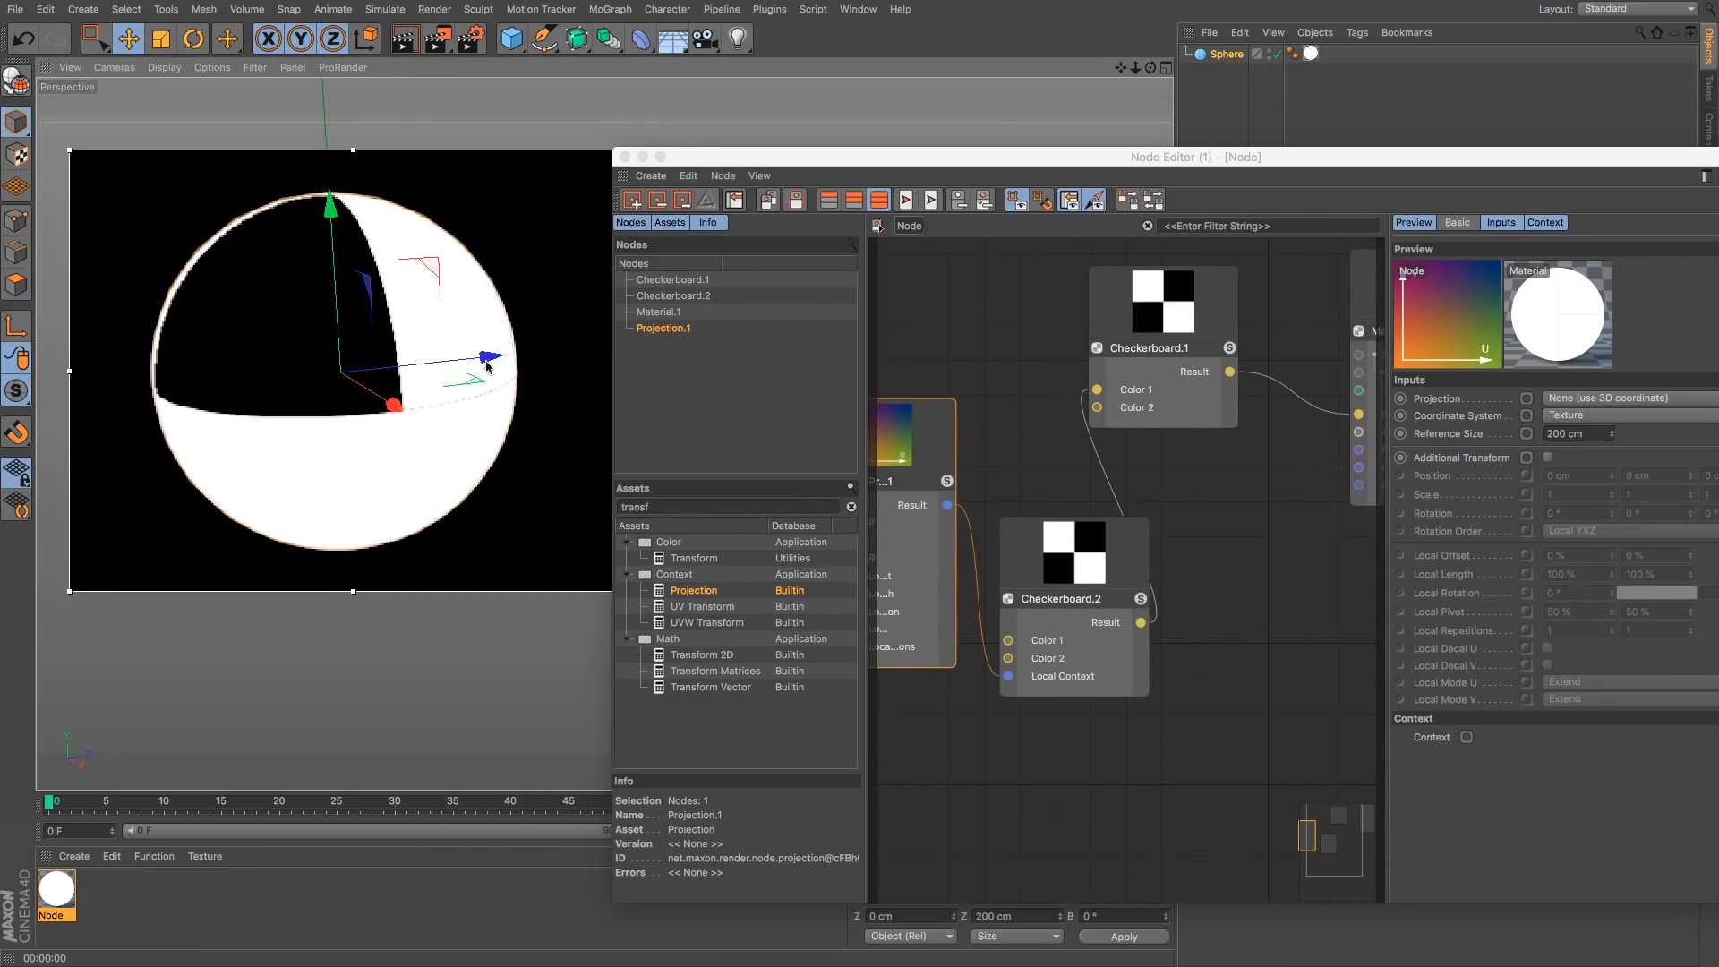
pyautogui.click(1598, 416)
pyautogui.click(1596, 417)
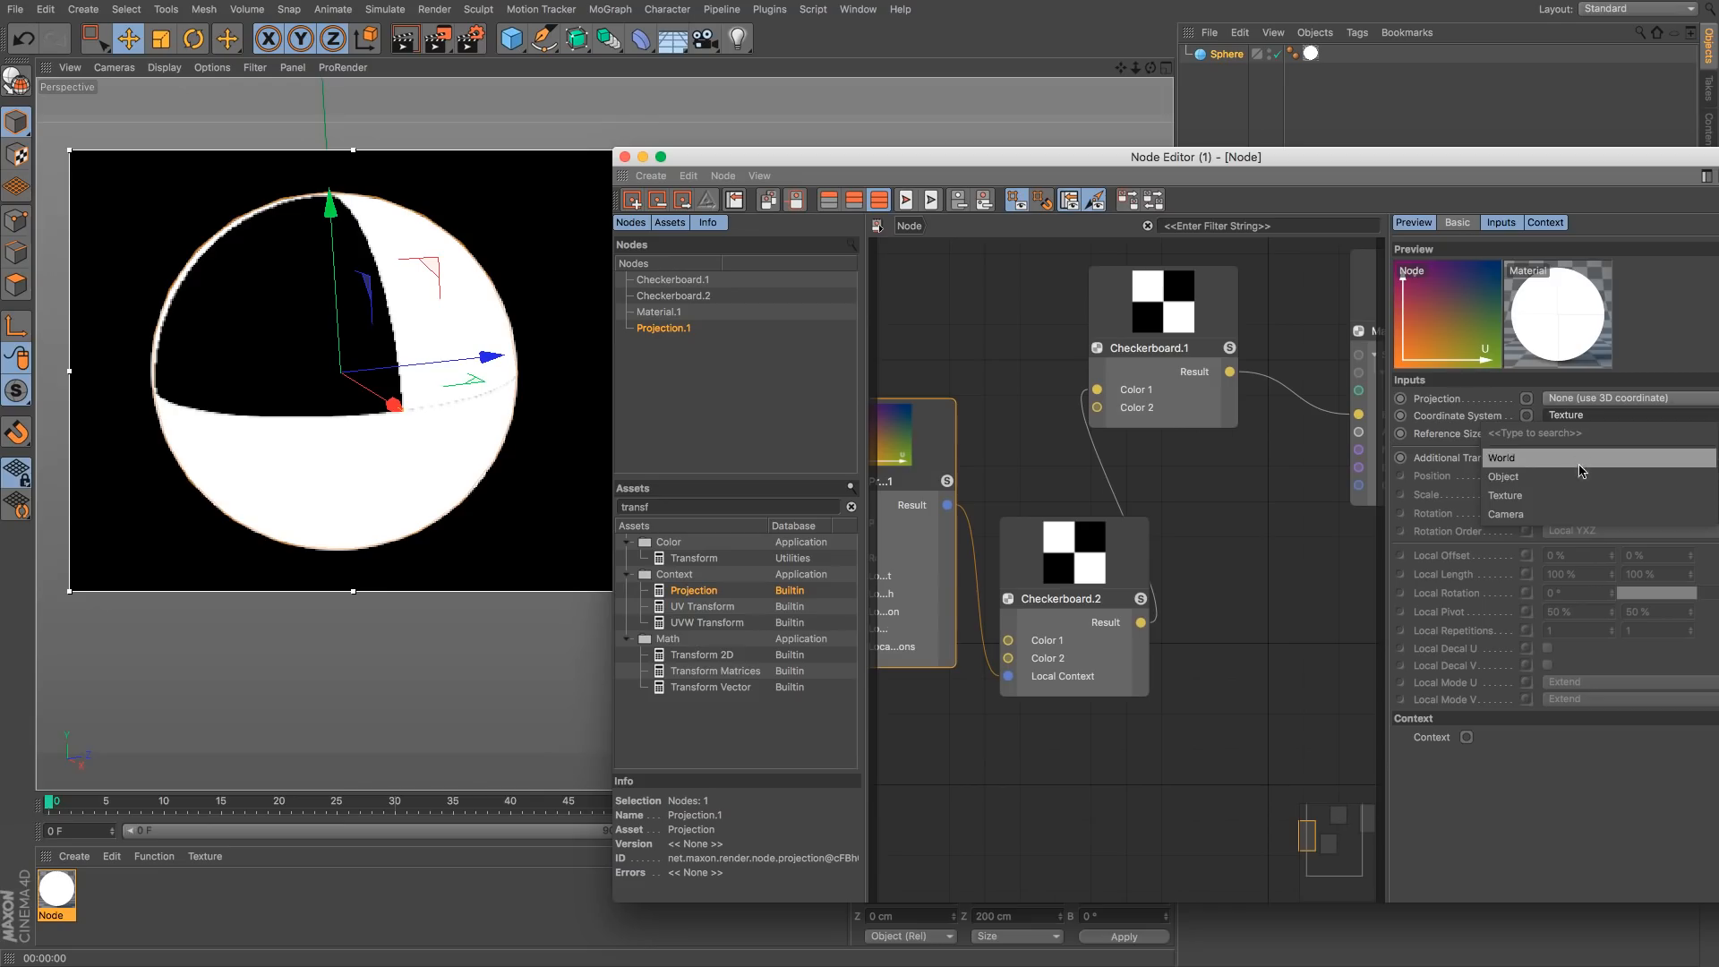
pyautogui.click(1578, 474)
pyautogui.moveTo(1611, 433); pyautogui.dragTo(1614, 436)
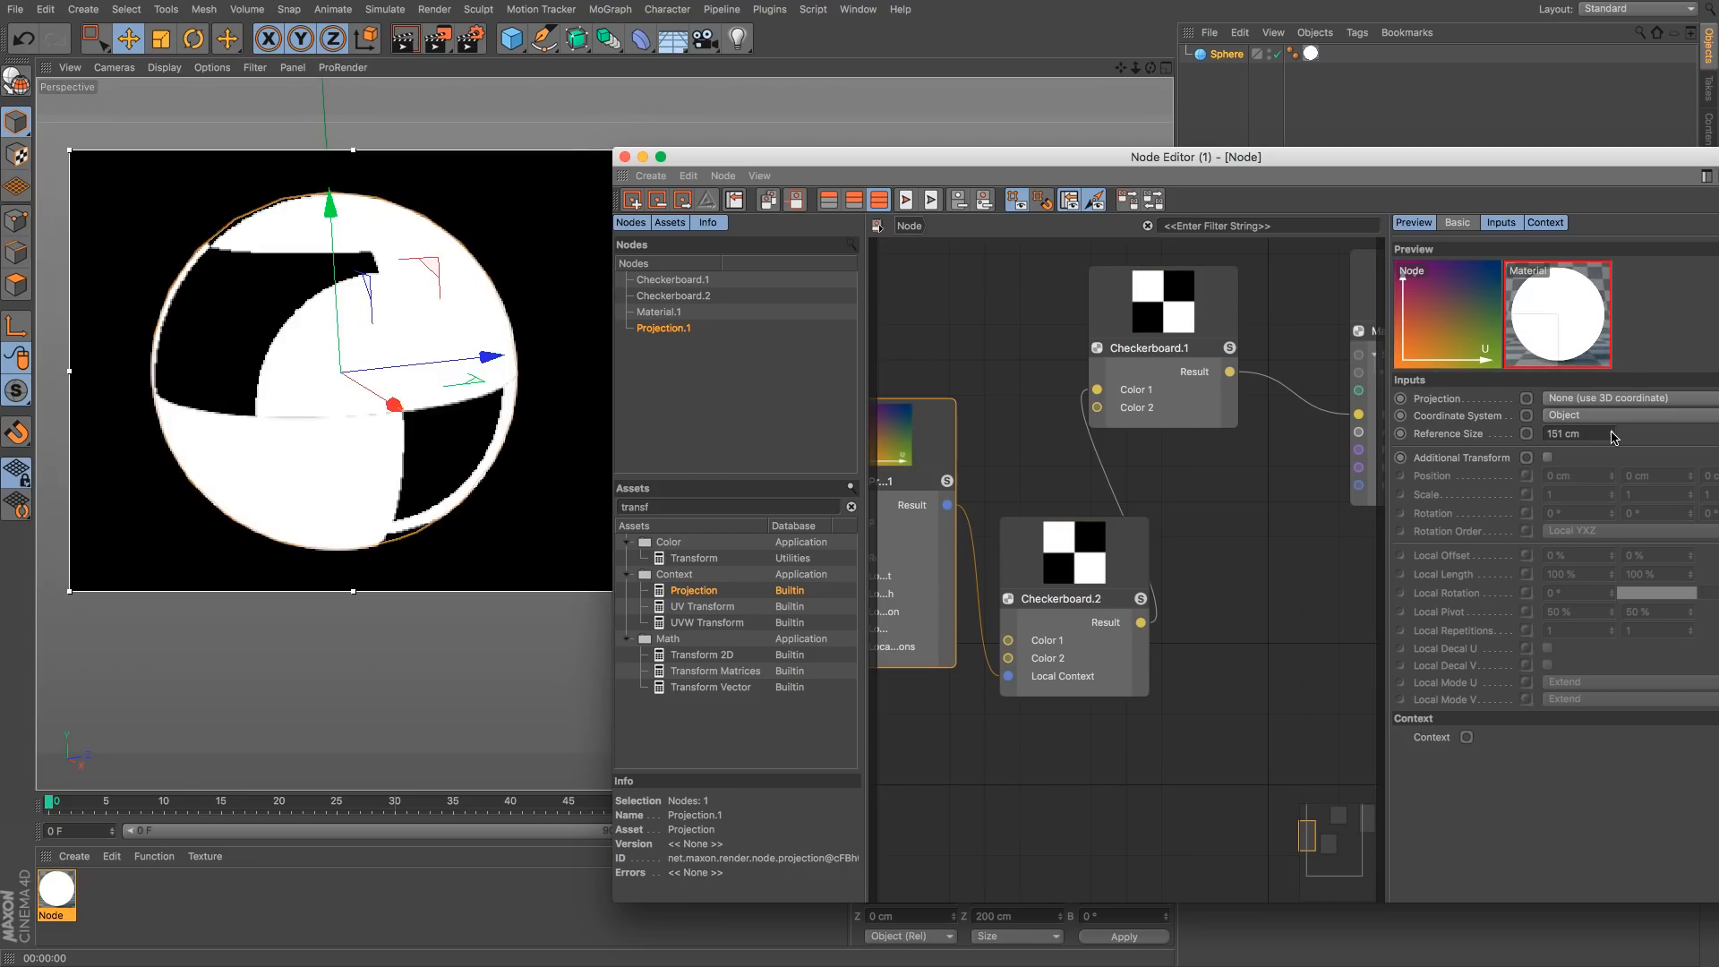
# Step: Briefly solo the Projection node, set its projection type to Frontal and close the Node Editor to reveal the sphere
pyautogui.click(946, 482)
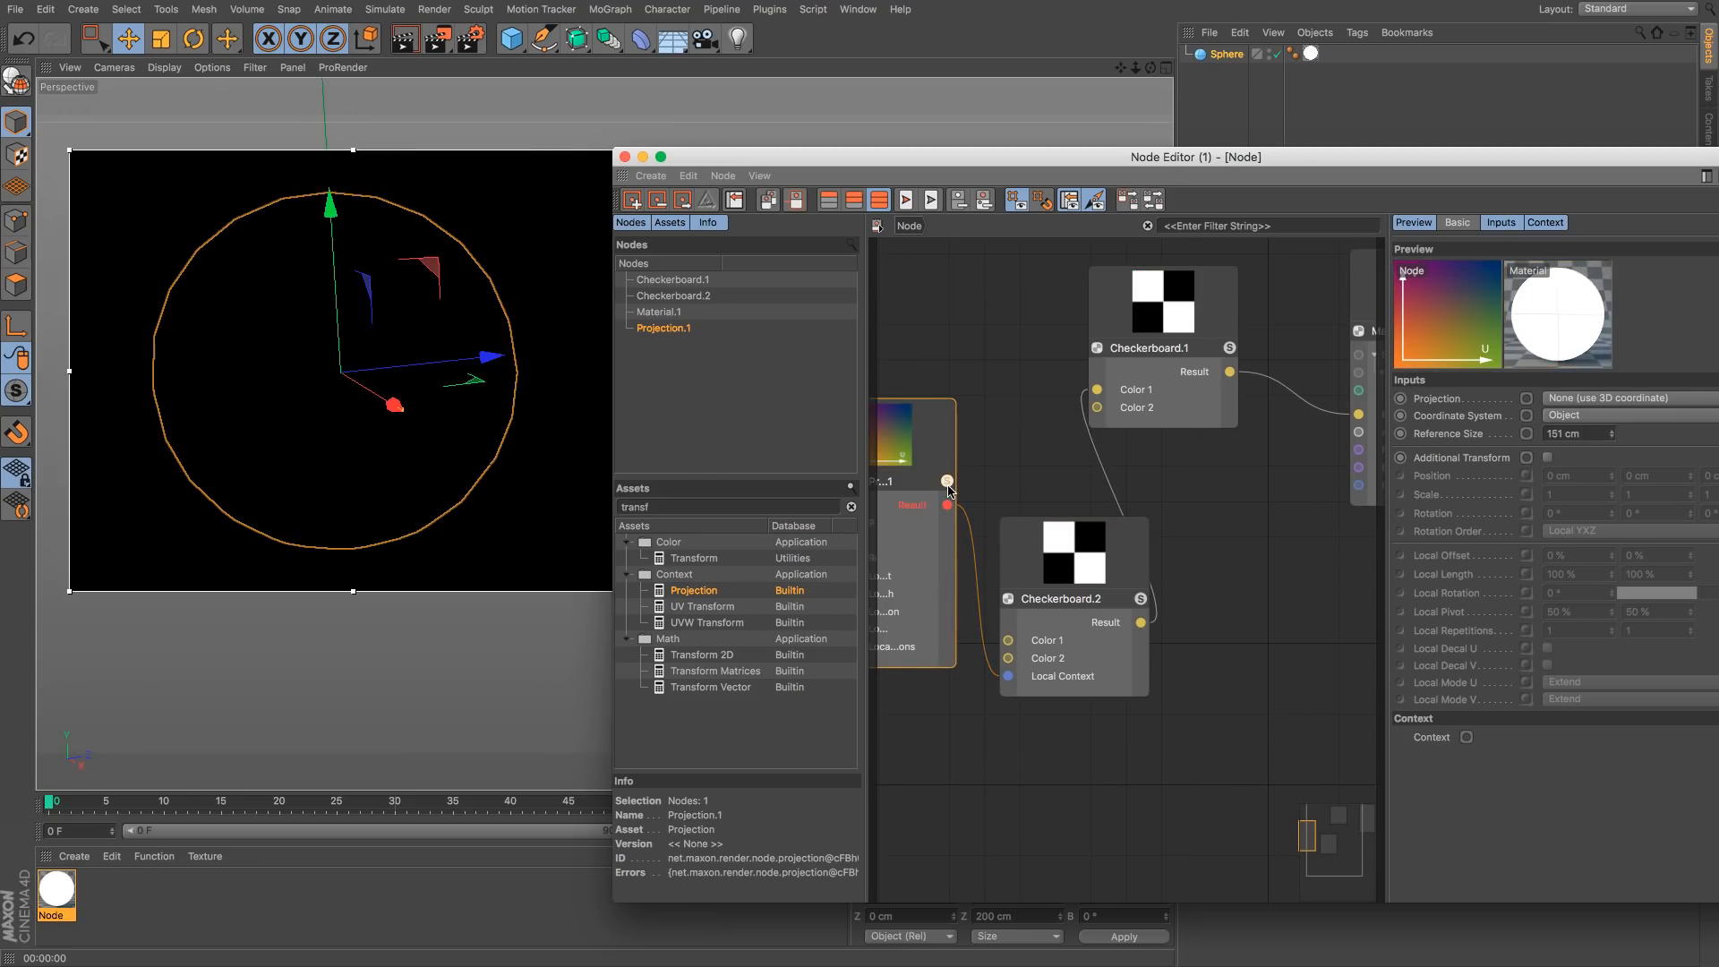
pyautogui.click(946, 481)
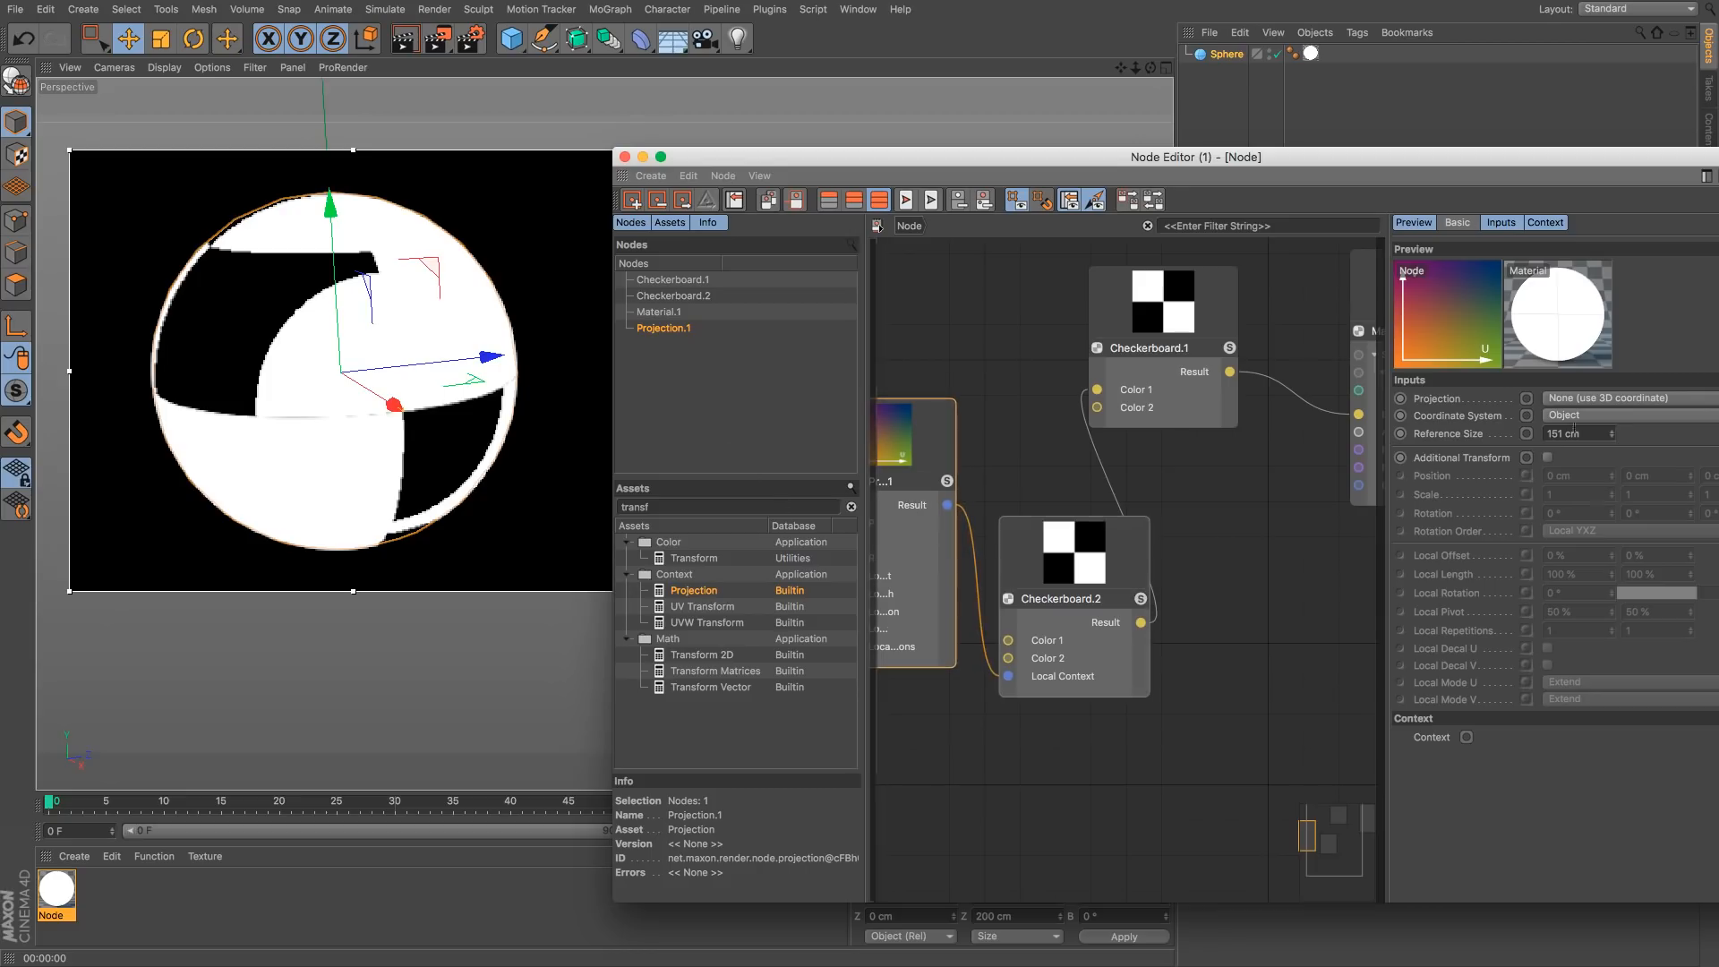
pyautogui.click(1618, 399)
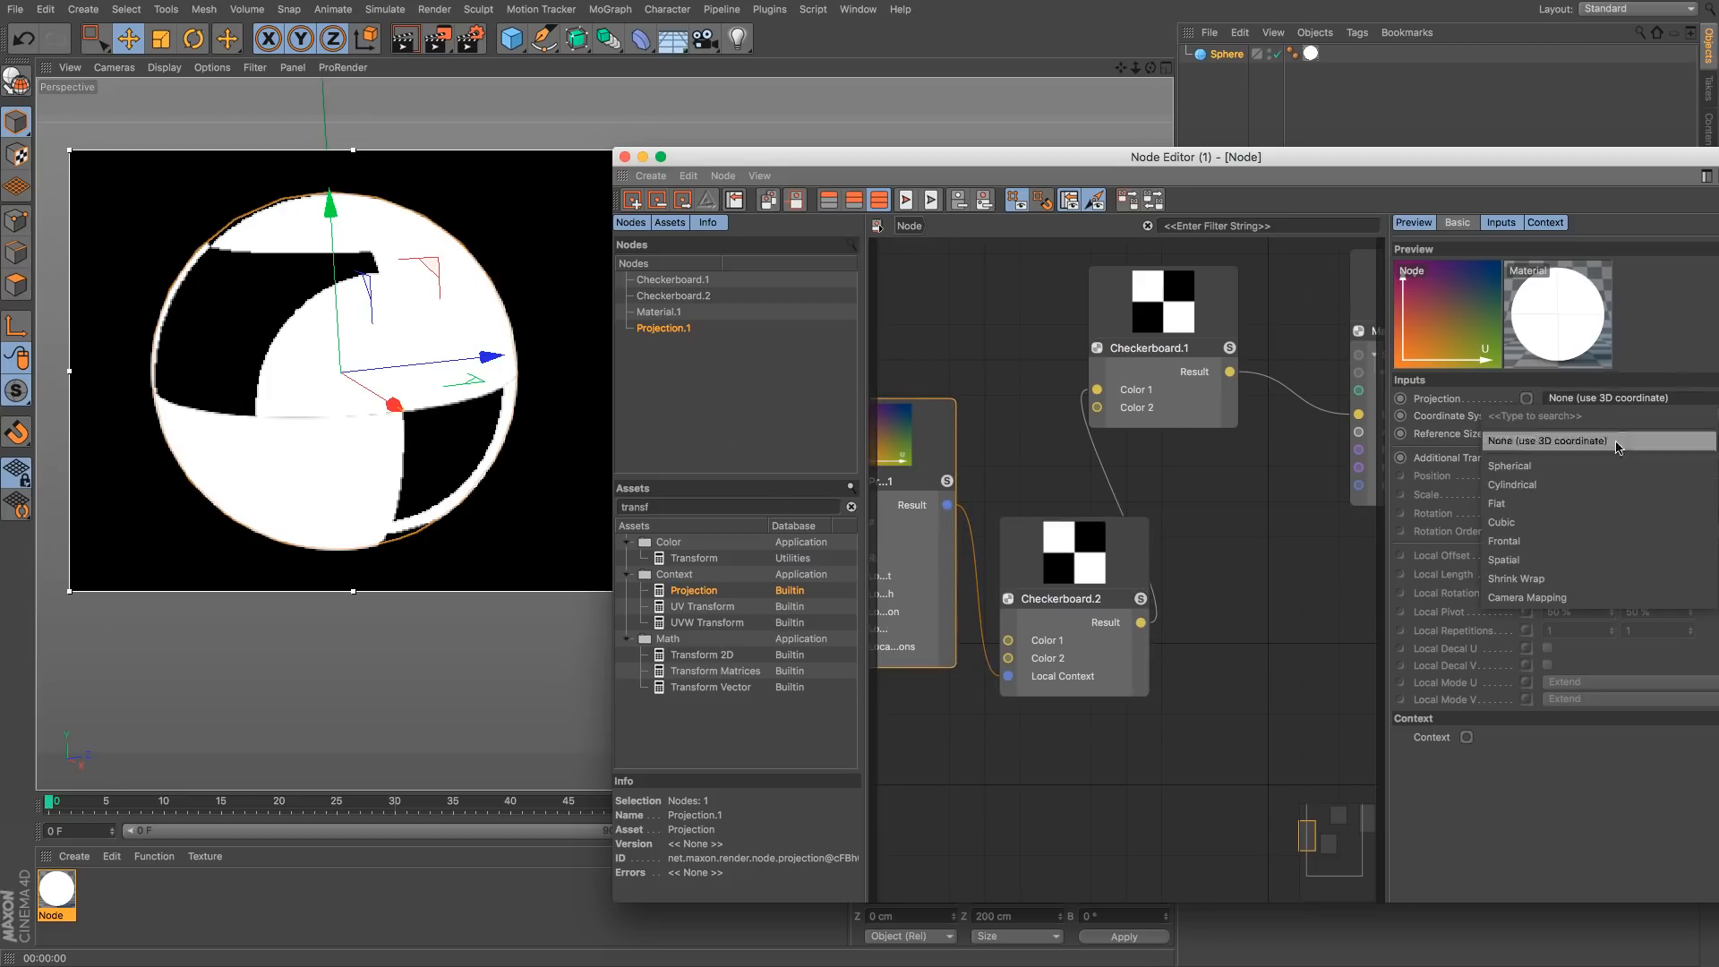
pyautogui.click(1607, 541)
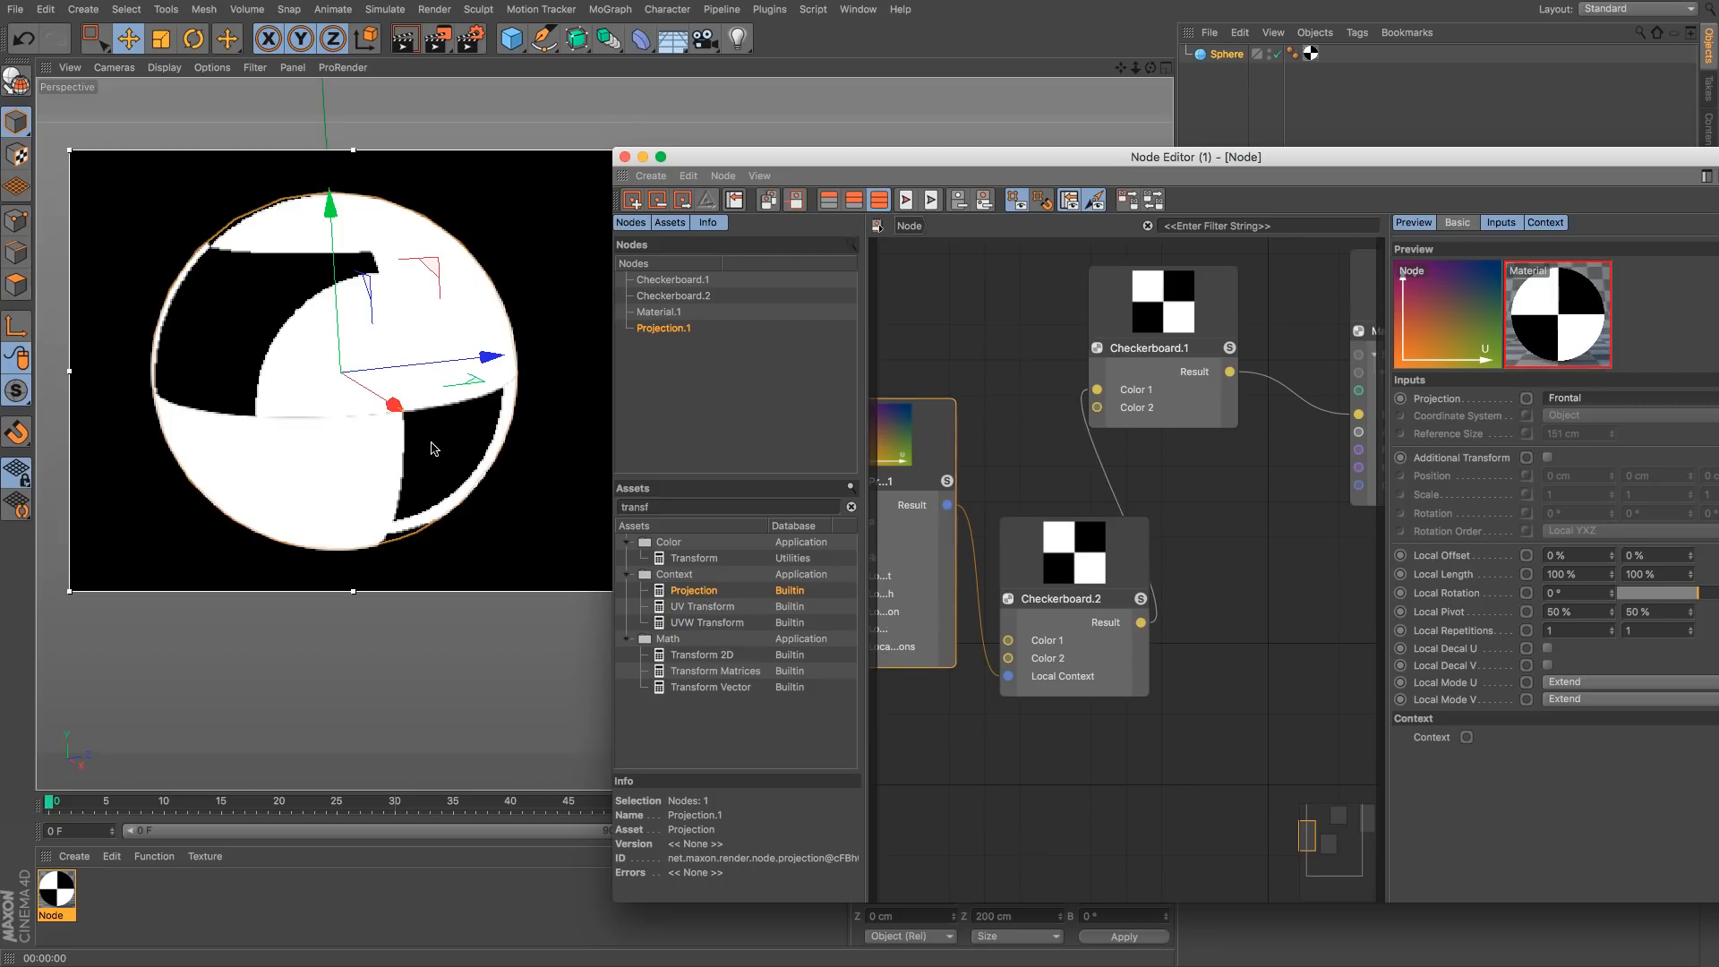
pyautogui.moveTo(1079, 175); pyautogui.dragTo(811, 131)
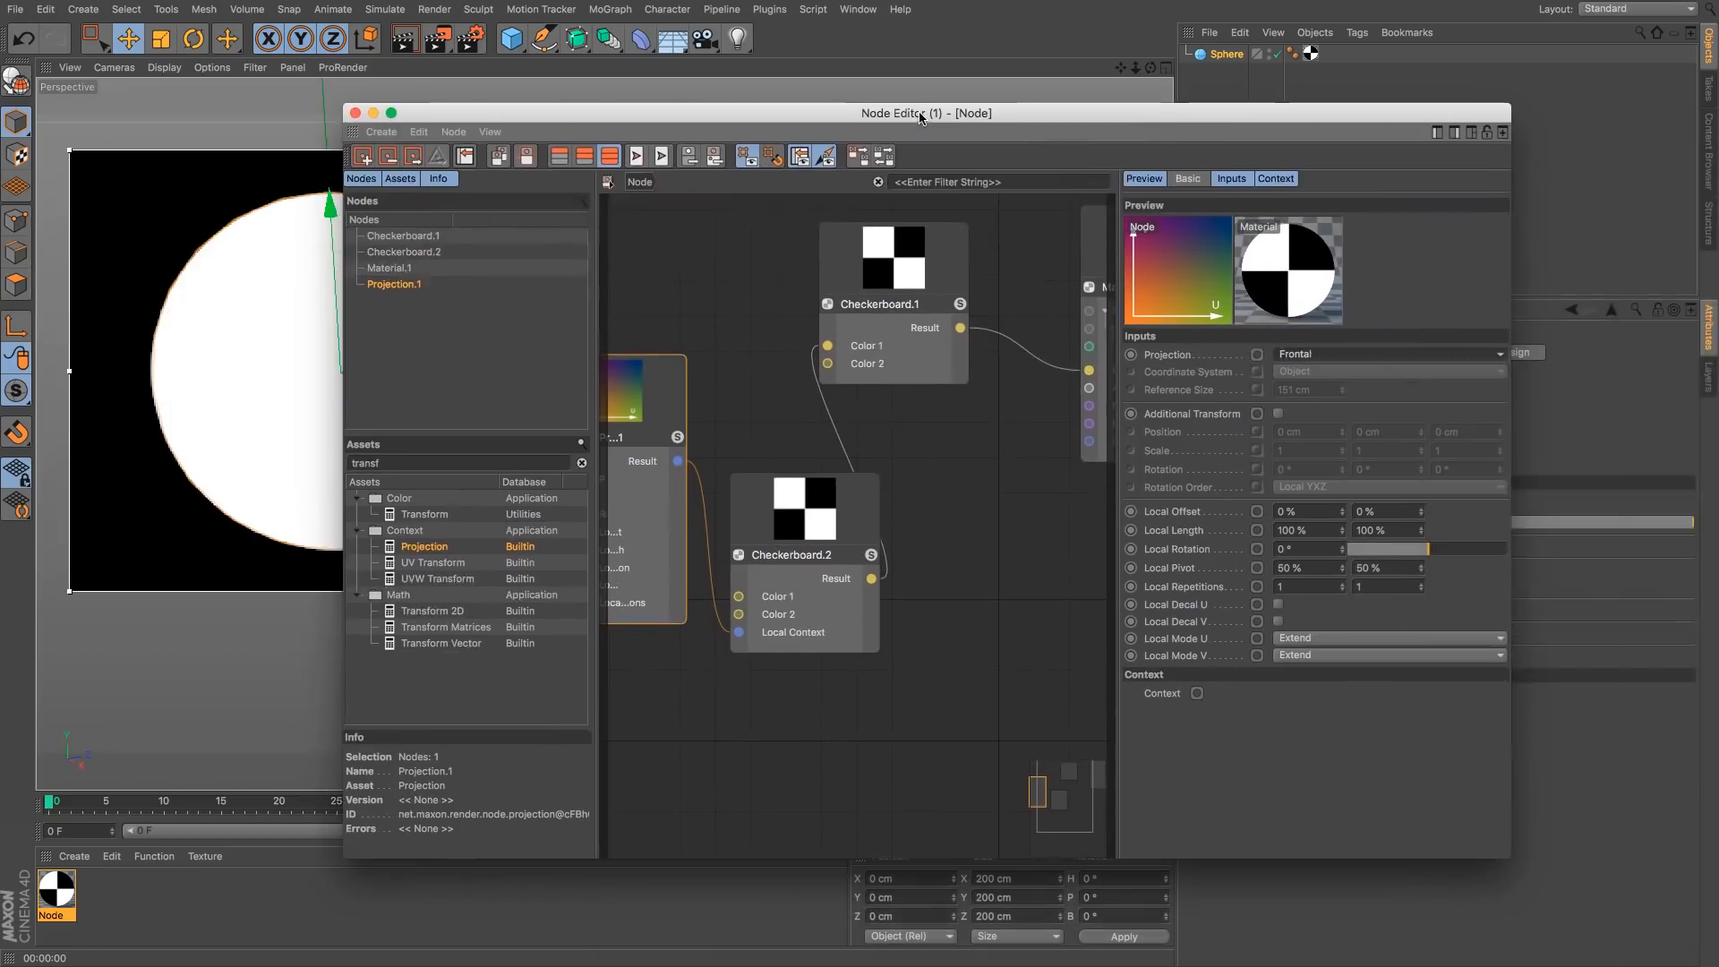
pyautogui.click(354, 113)
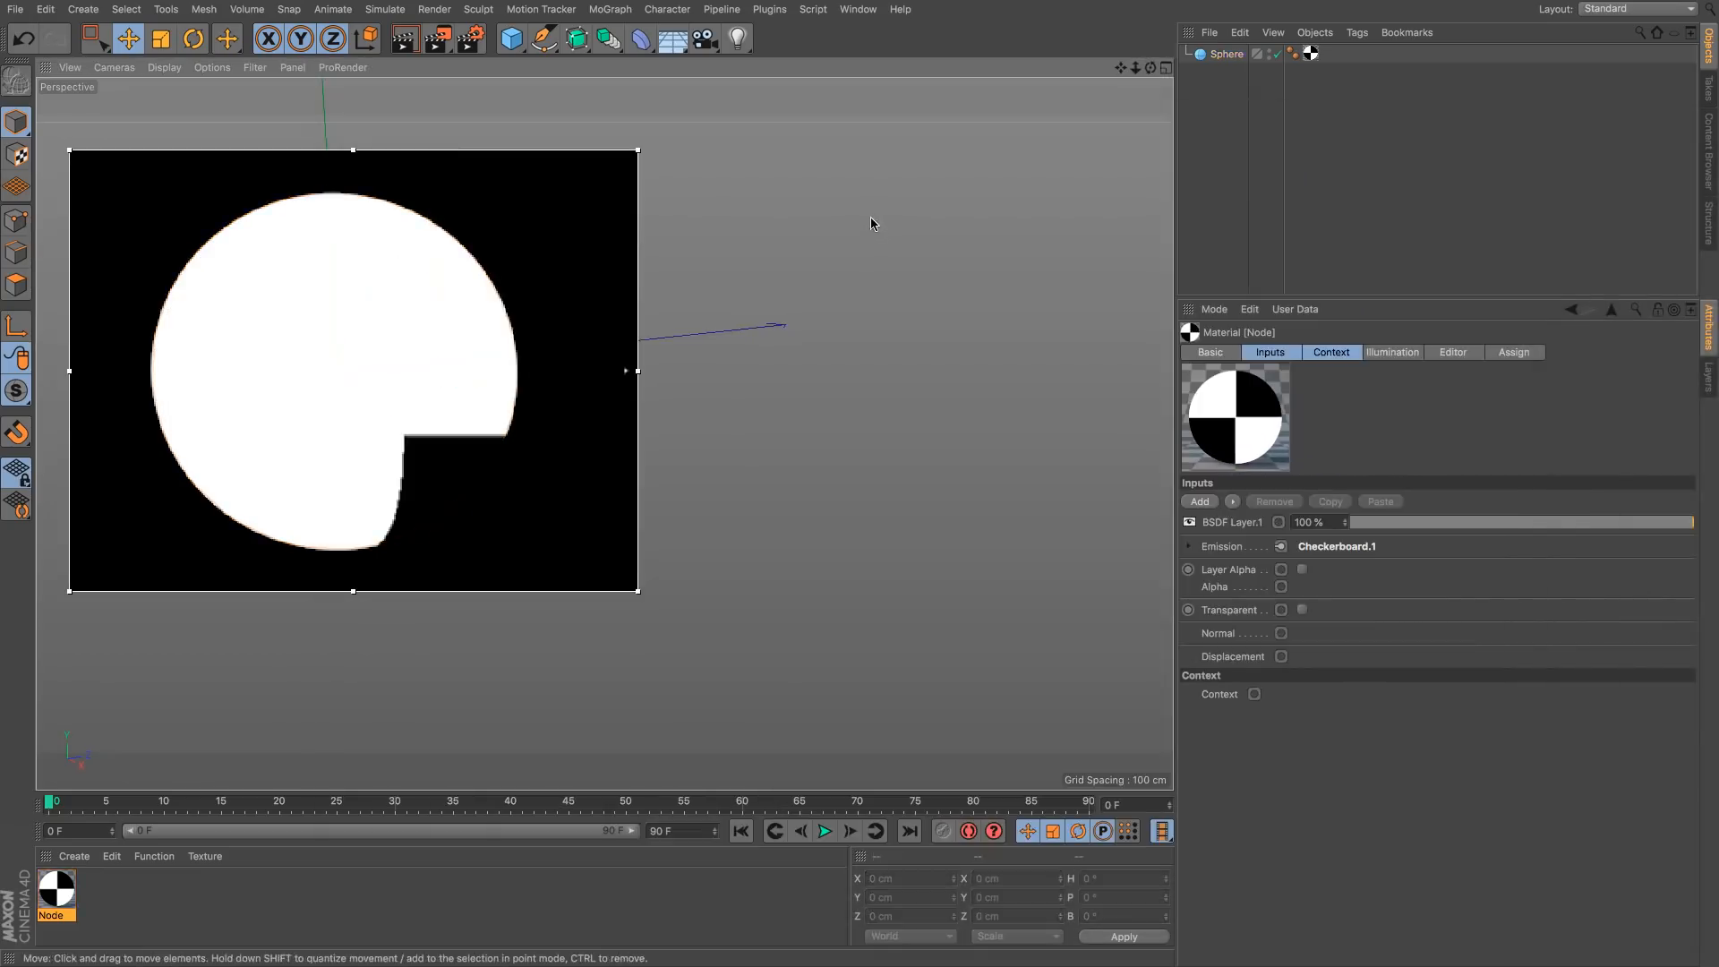
# Step: Start a new empty project, create a new node material and open it in the Node Editor
pyautogui.press('super+n')
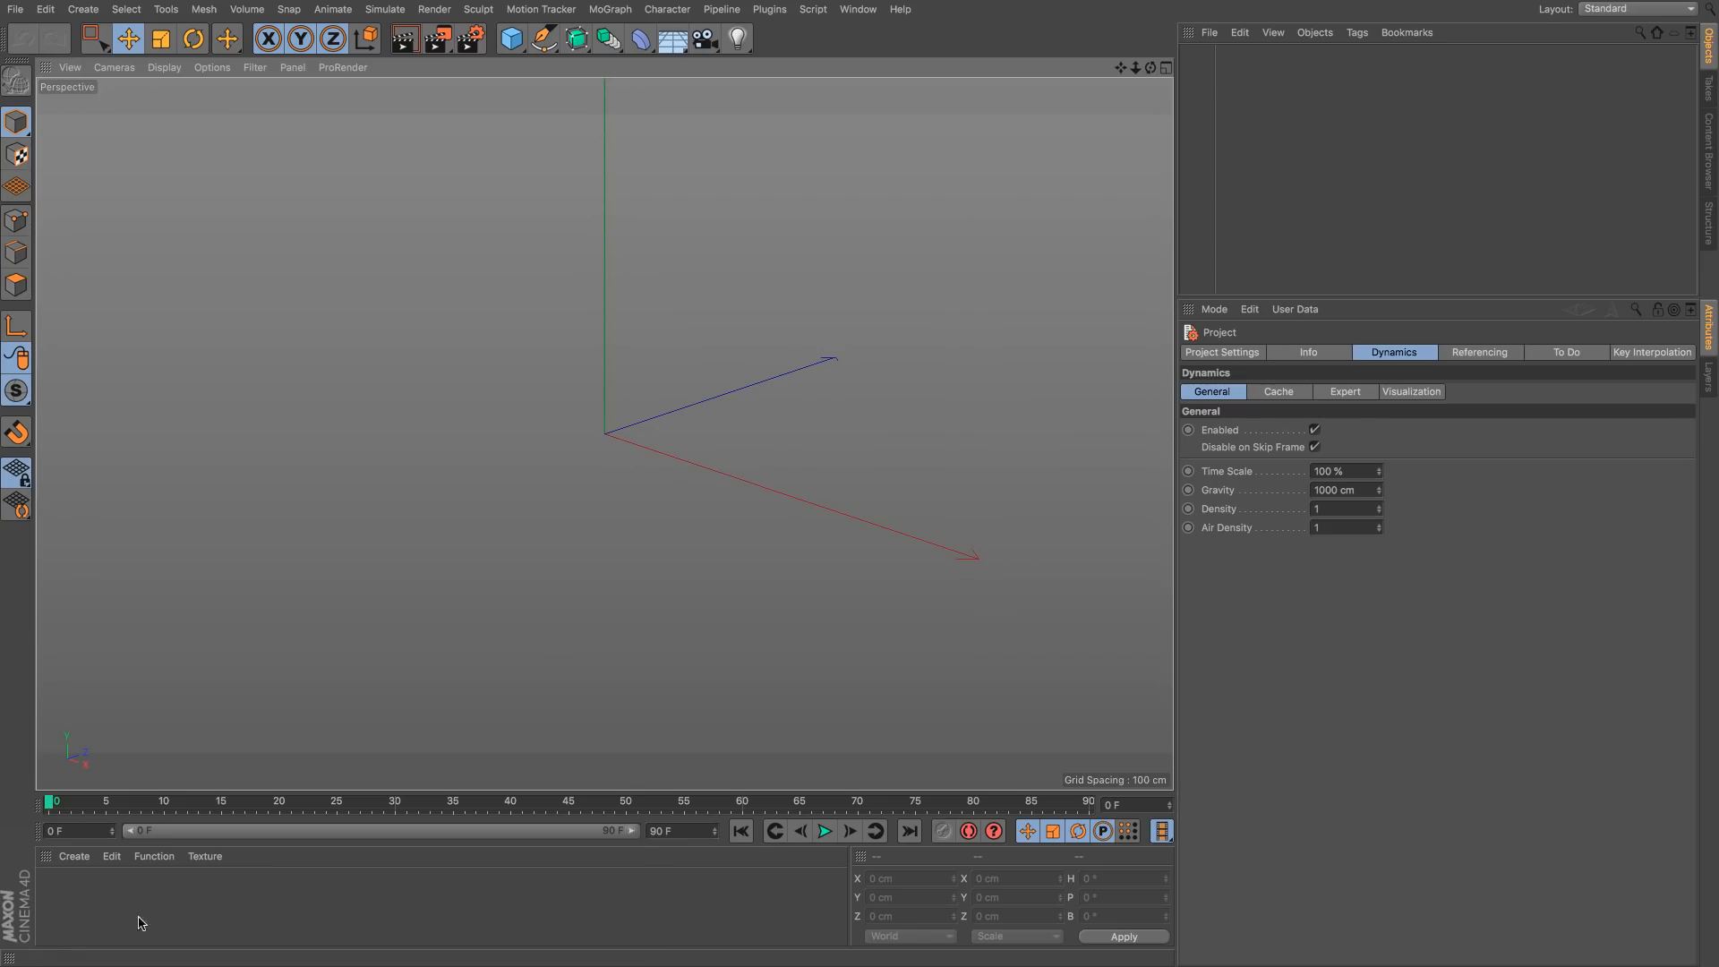
pyautogui.click(74, 856)
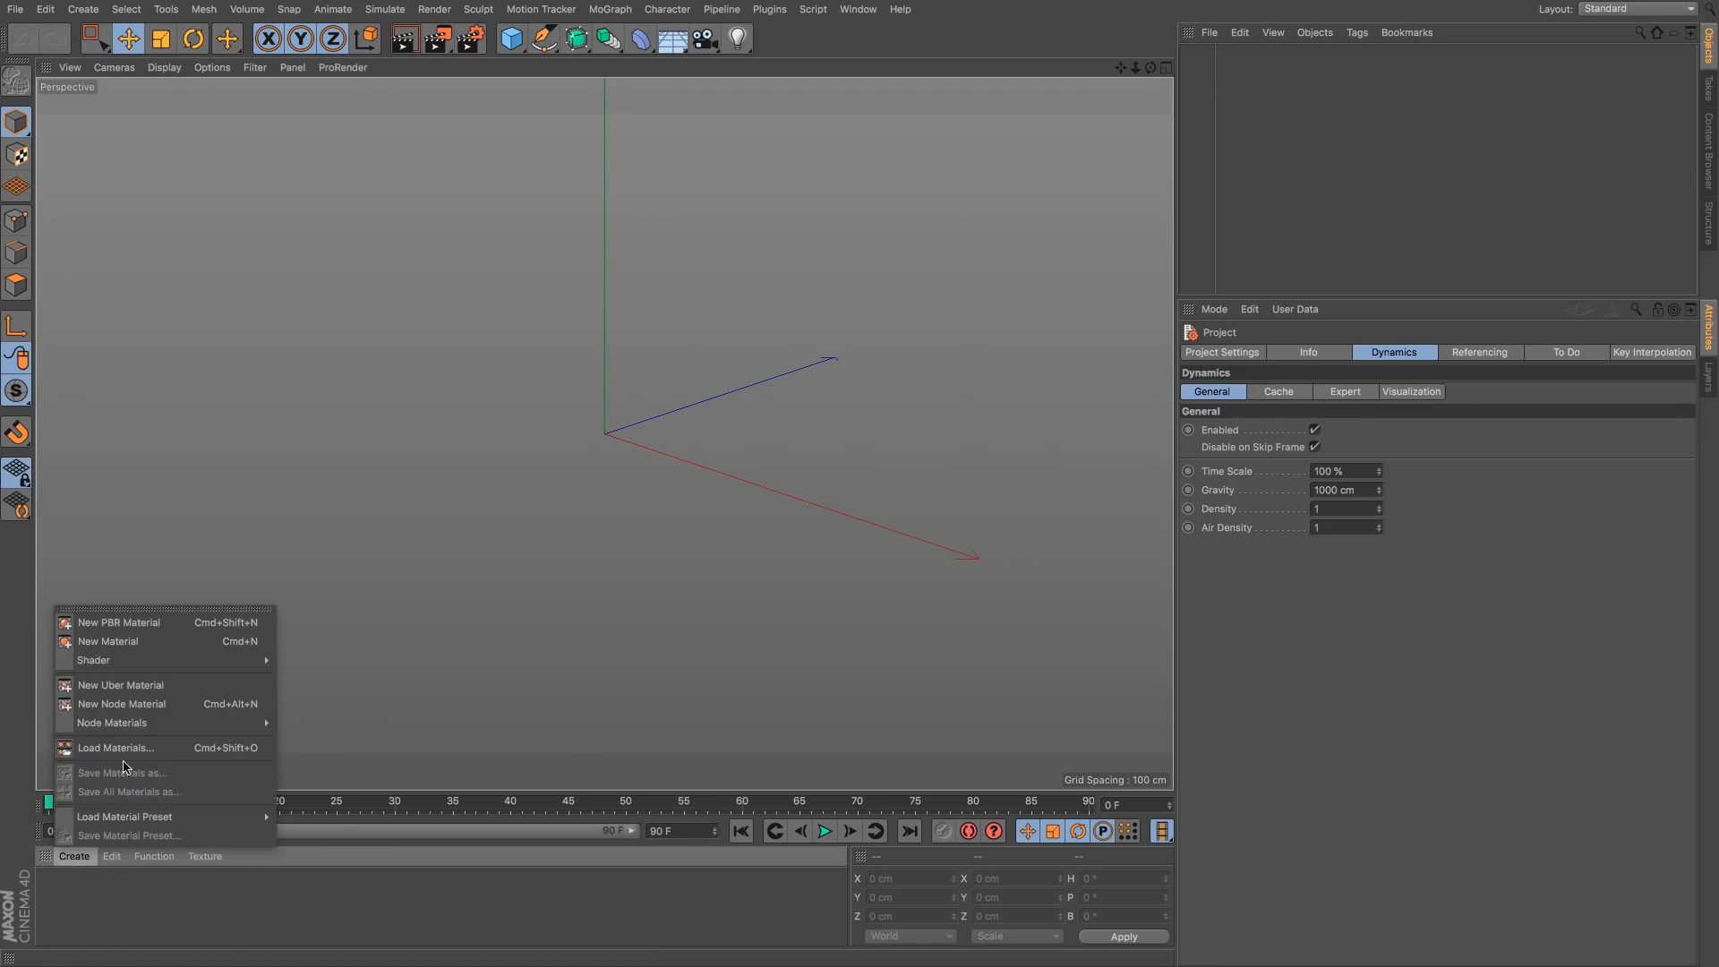
pyautogui.click(141, 706)
pyautogui.doubleClick(49, 882)
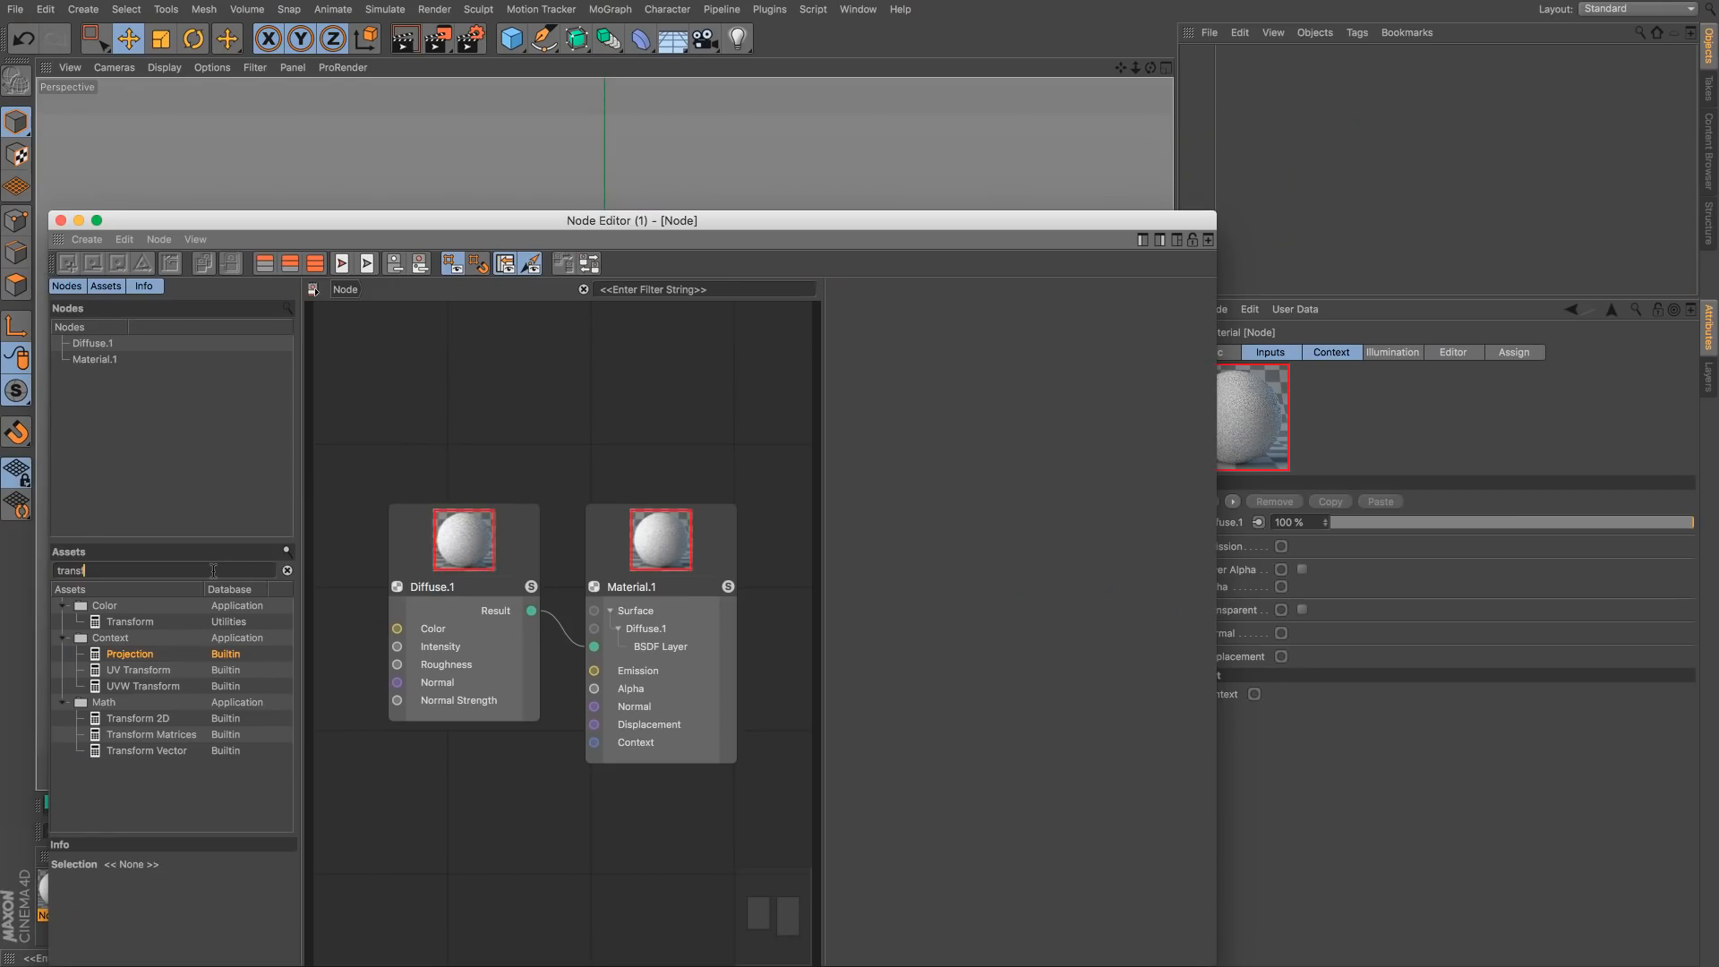
# Step: Find the Vertex Map node in the assets, place it above the Diffuse.1 node and close the Node Editor
pyautogui.doubleClick(213, 570)
pyautogui.write('verte')
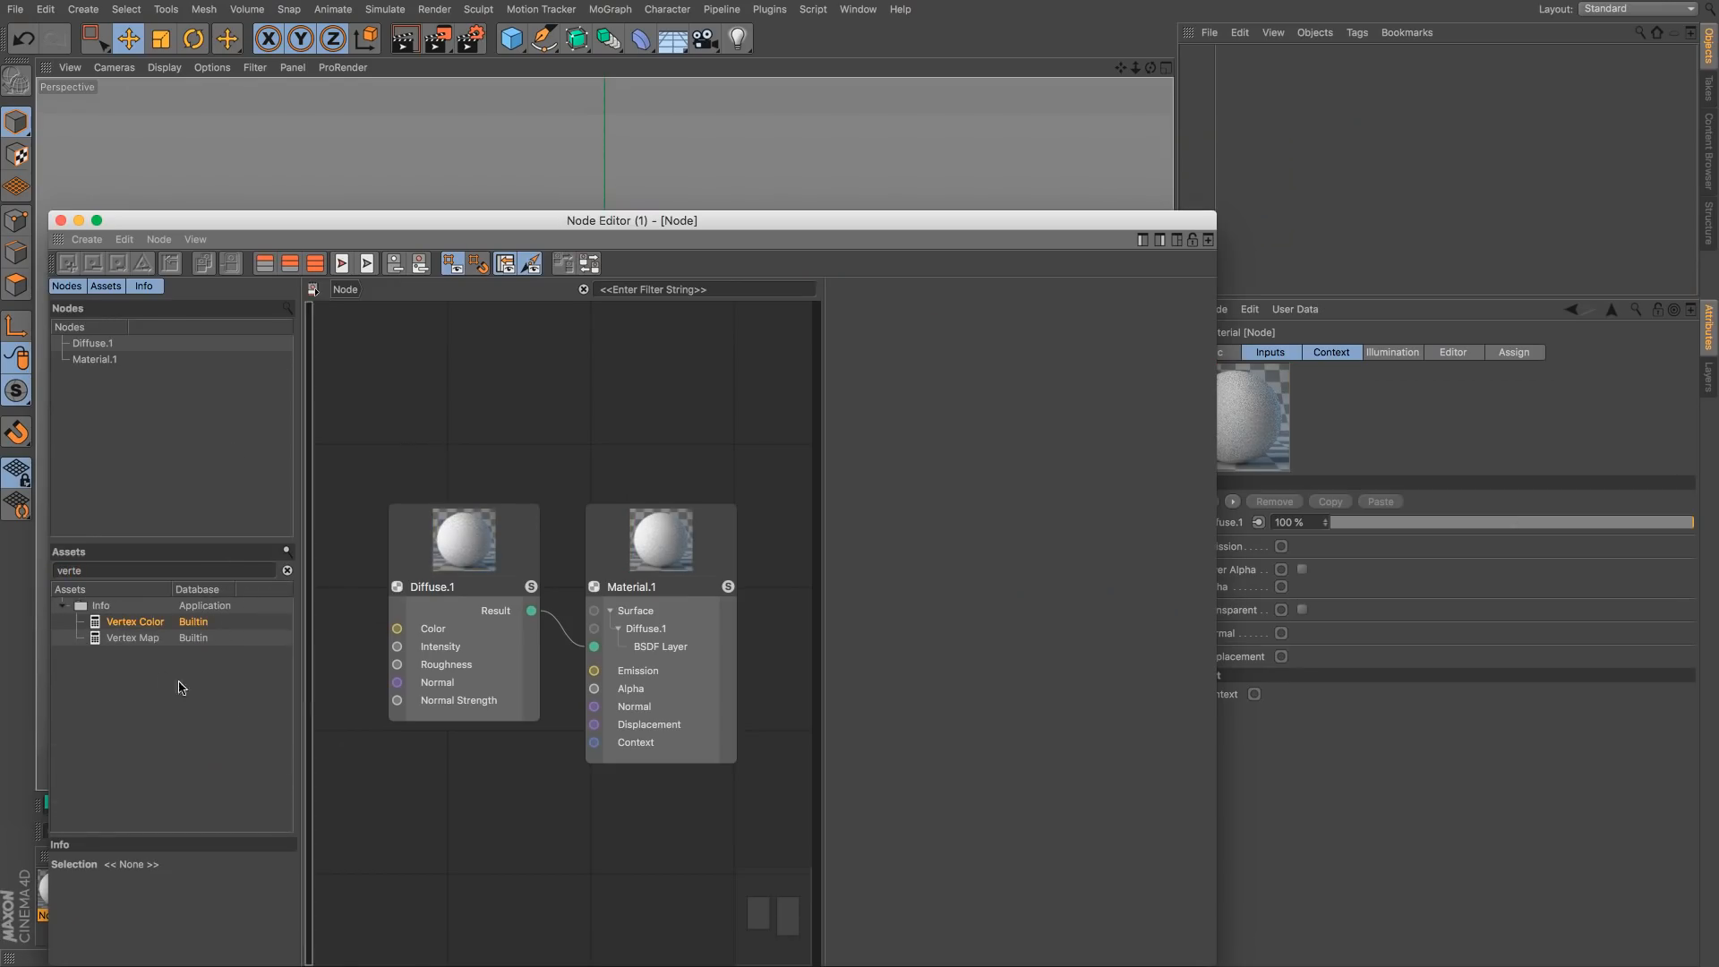
pyautogui.moveTo(132, 637); pyautogui.dragTo(524, 371)
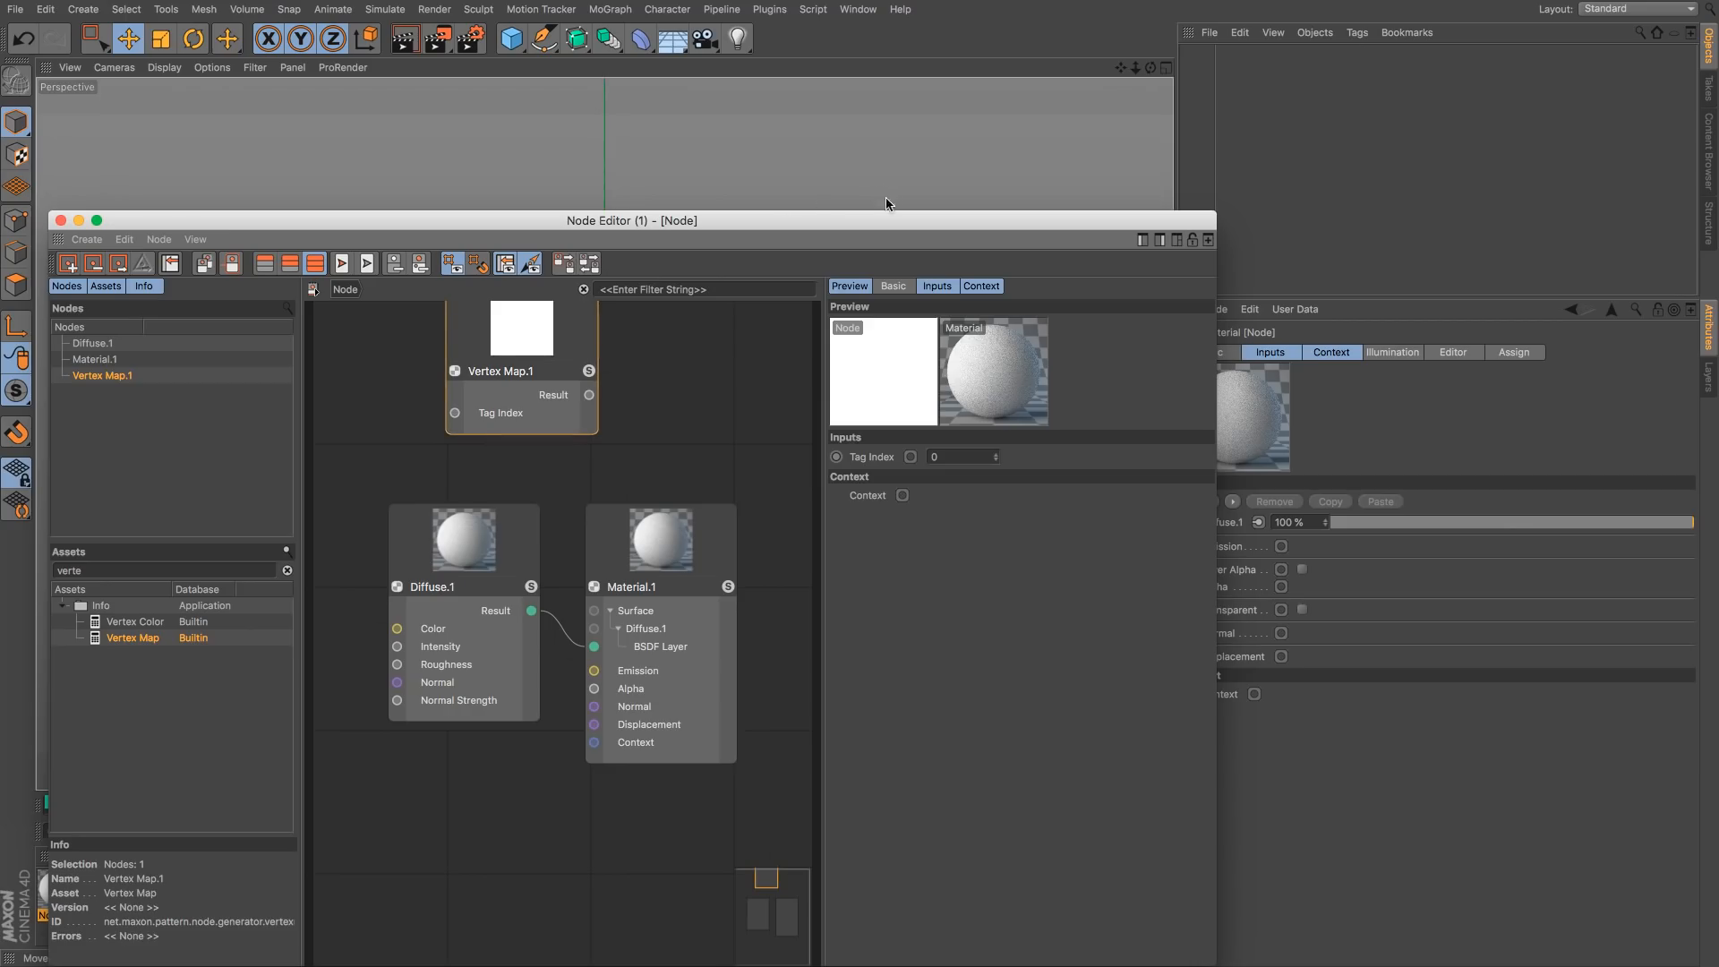
pyautogui.moveTo(886, 219); pyautogui.dragTo(1004, 108)
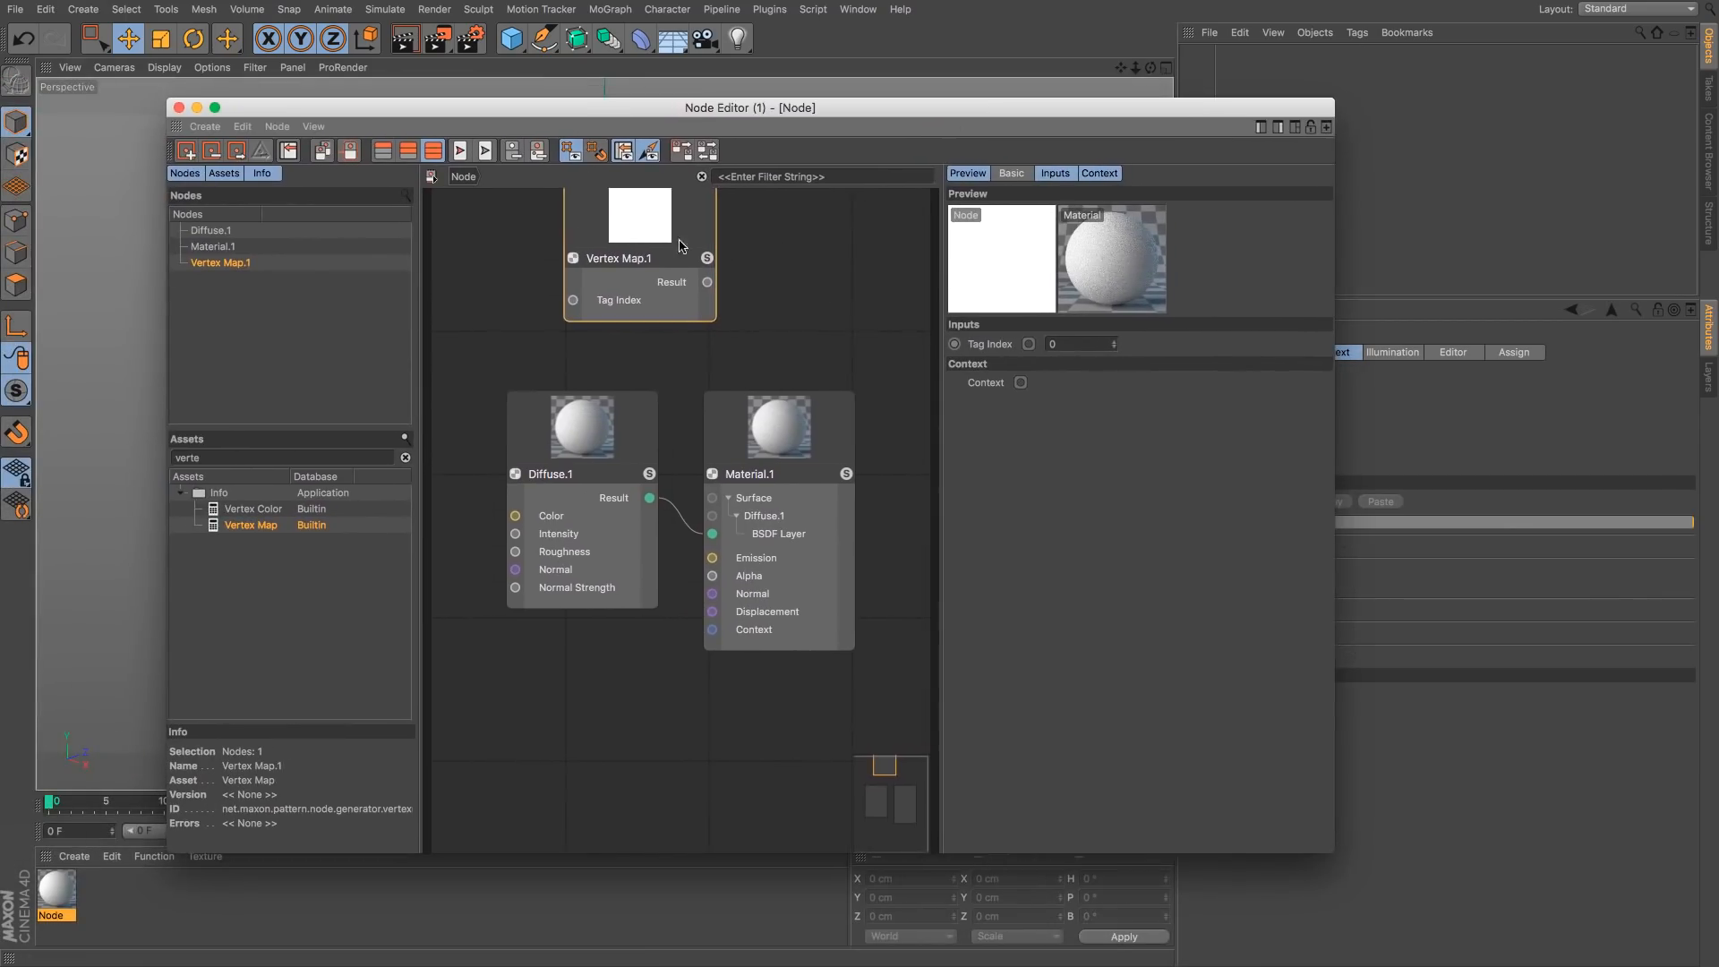
pyautogui.moveTo(680, 246); pyautogui.dragTo(647, 274)
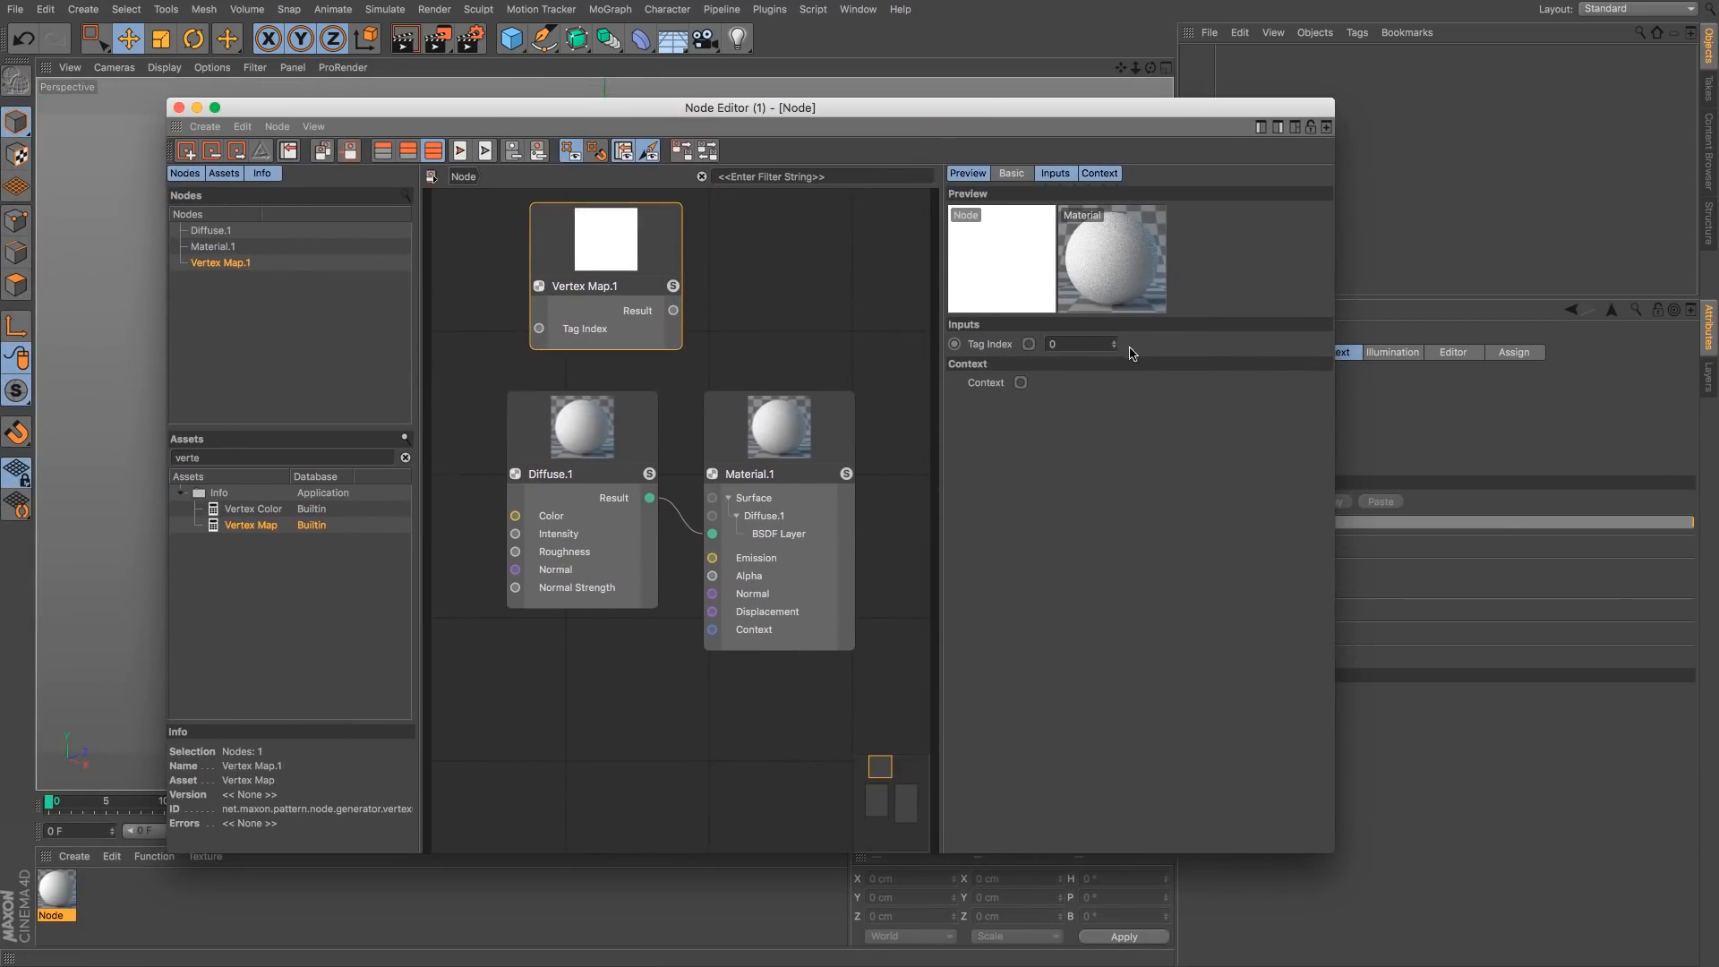
pyautogui.moveTo(1106, 108); pyautogui.dragTo(1069, 163)
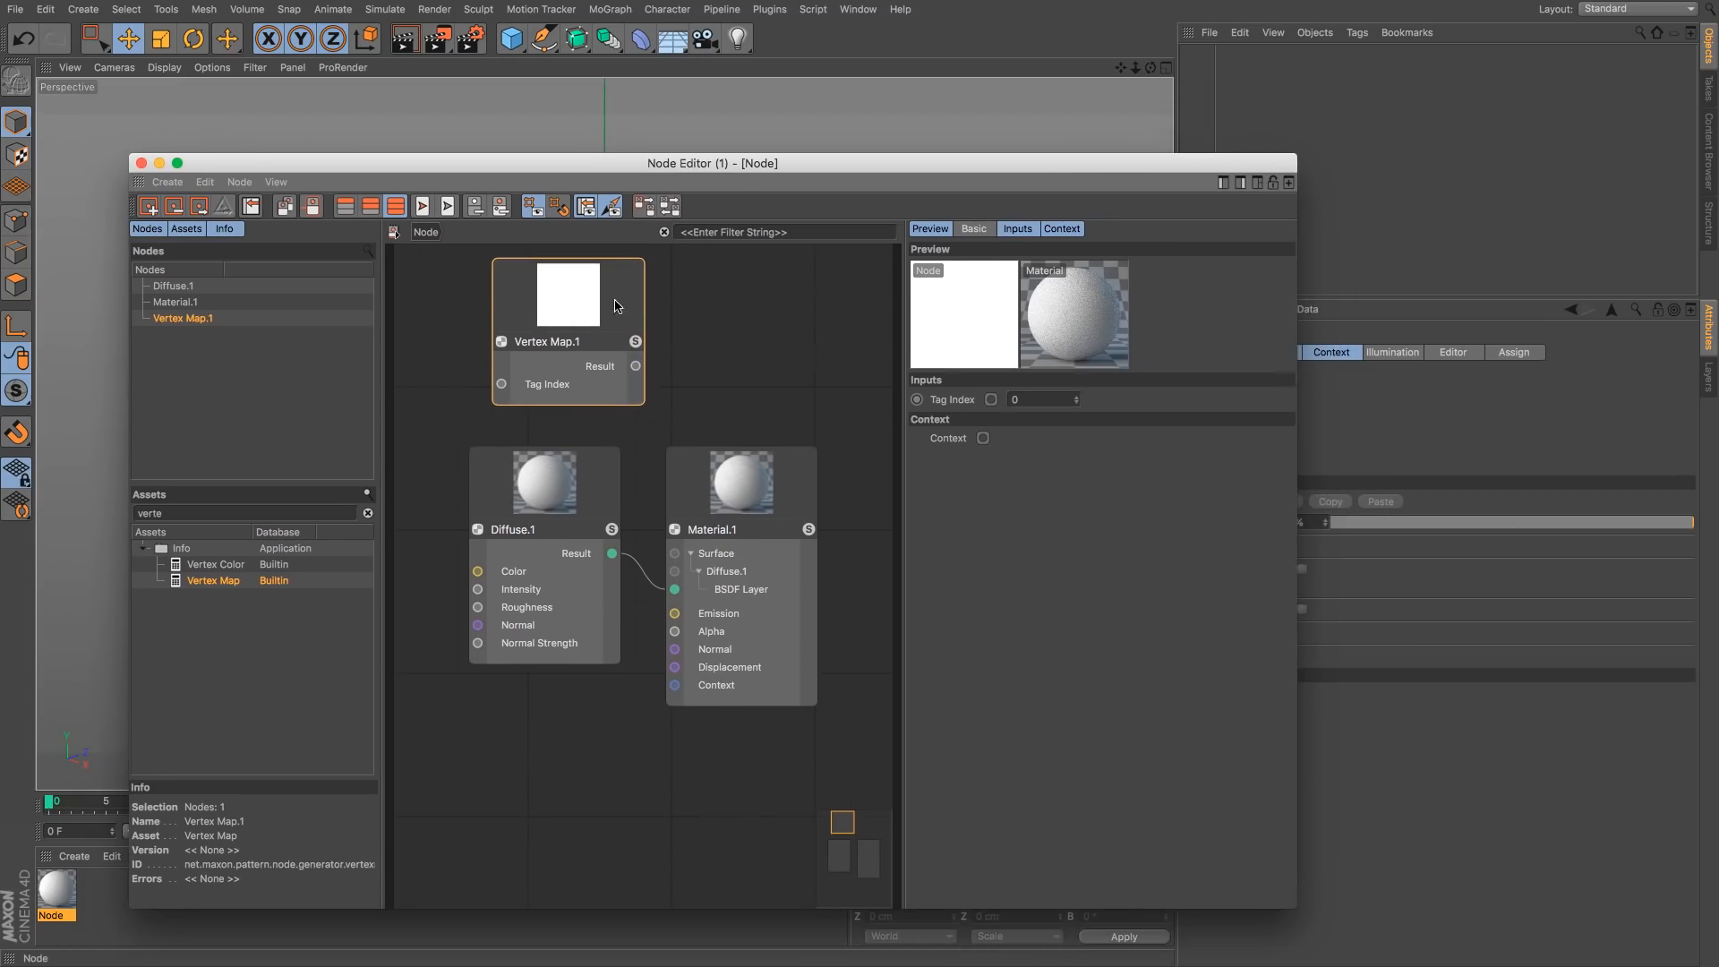
pyautogui.moveTo(237, 164); pyautogui.dragTo(246, 122)
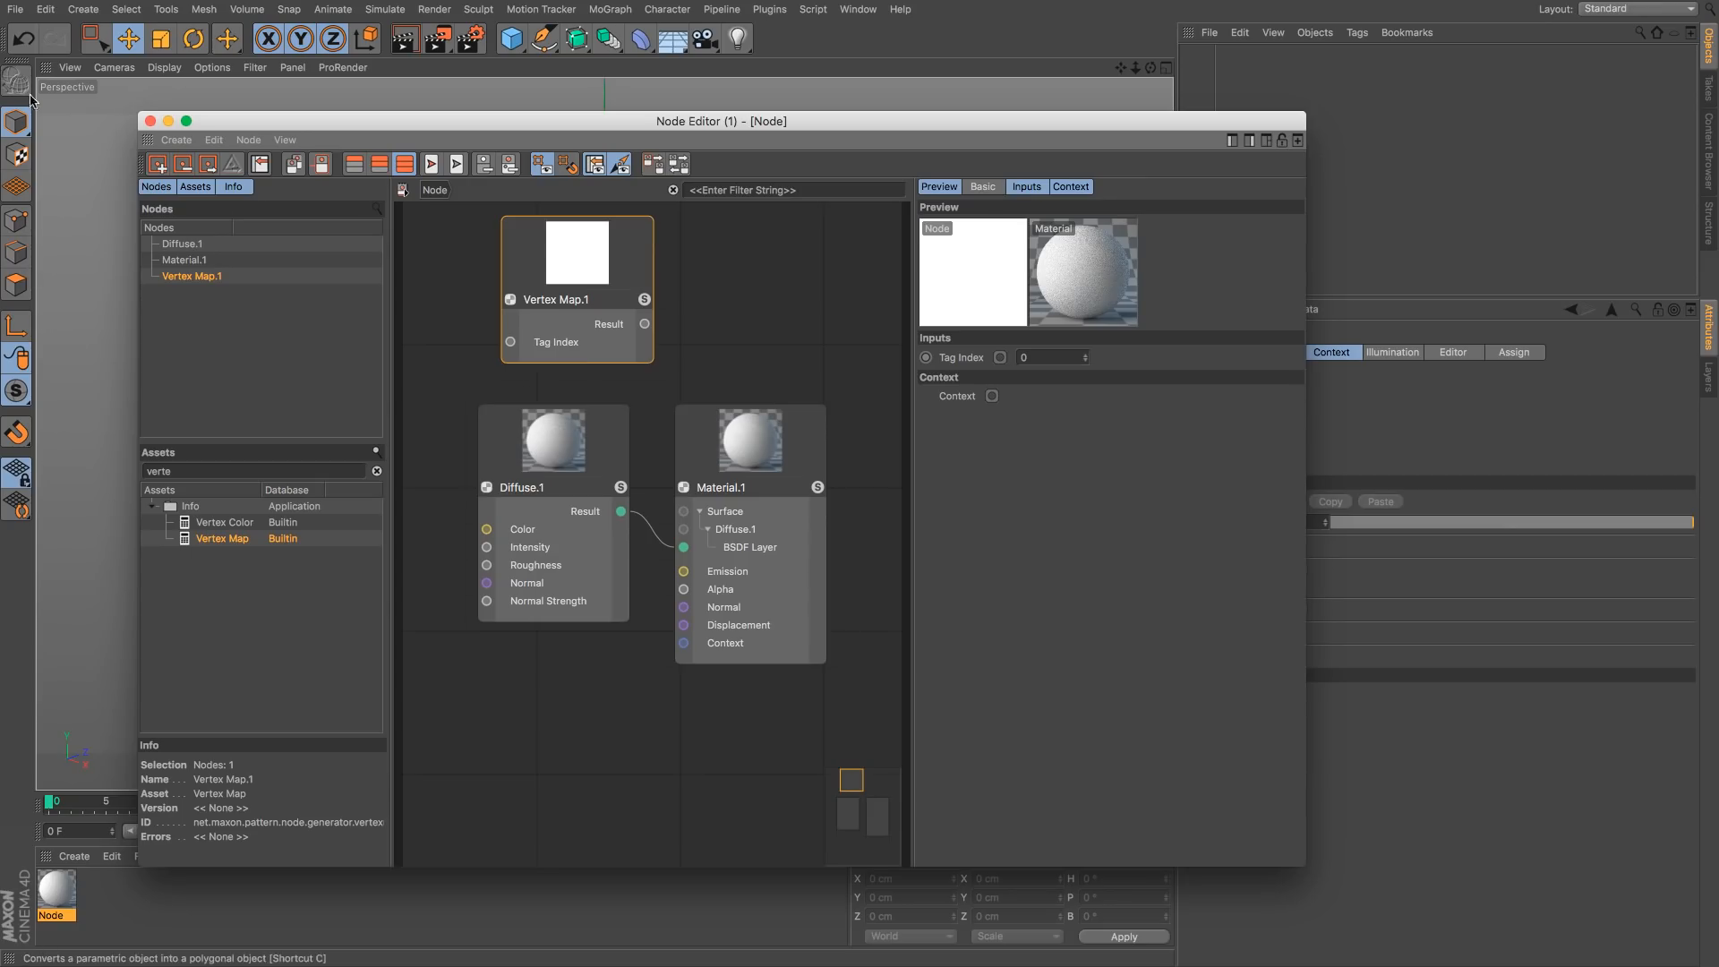
pyautogui.click(150, 121)
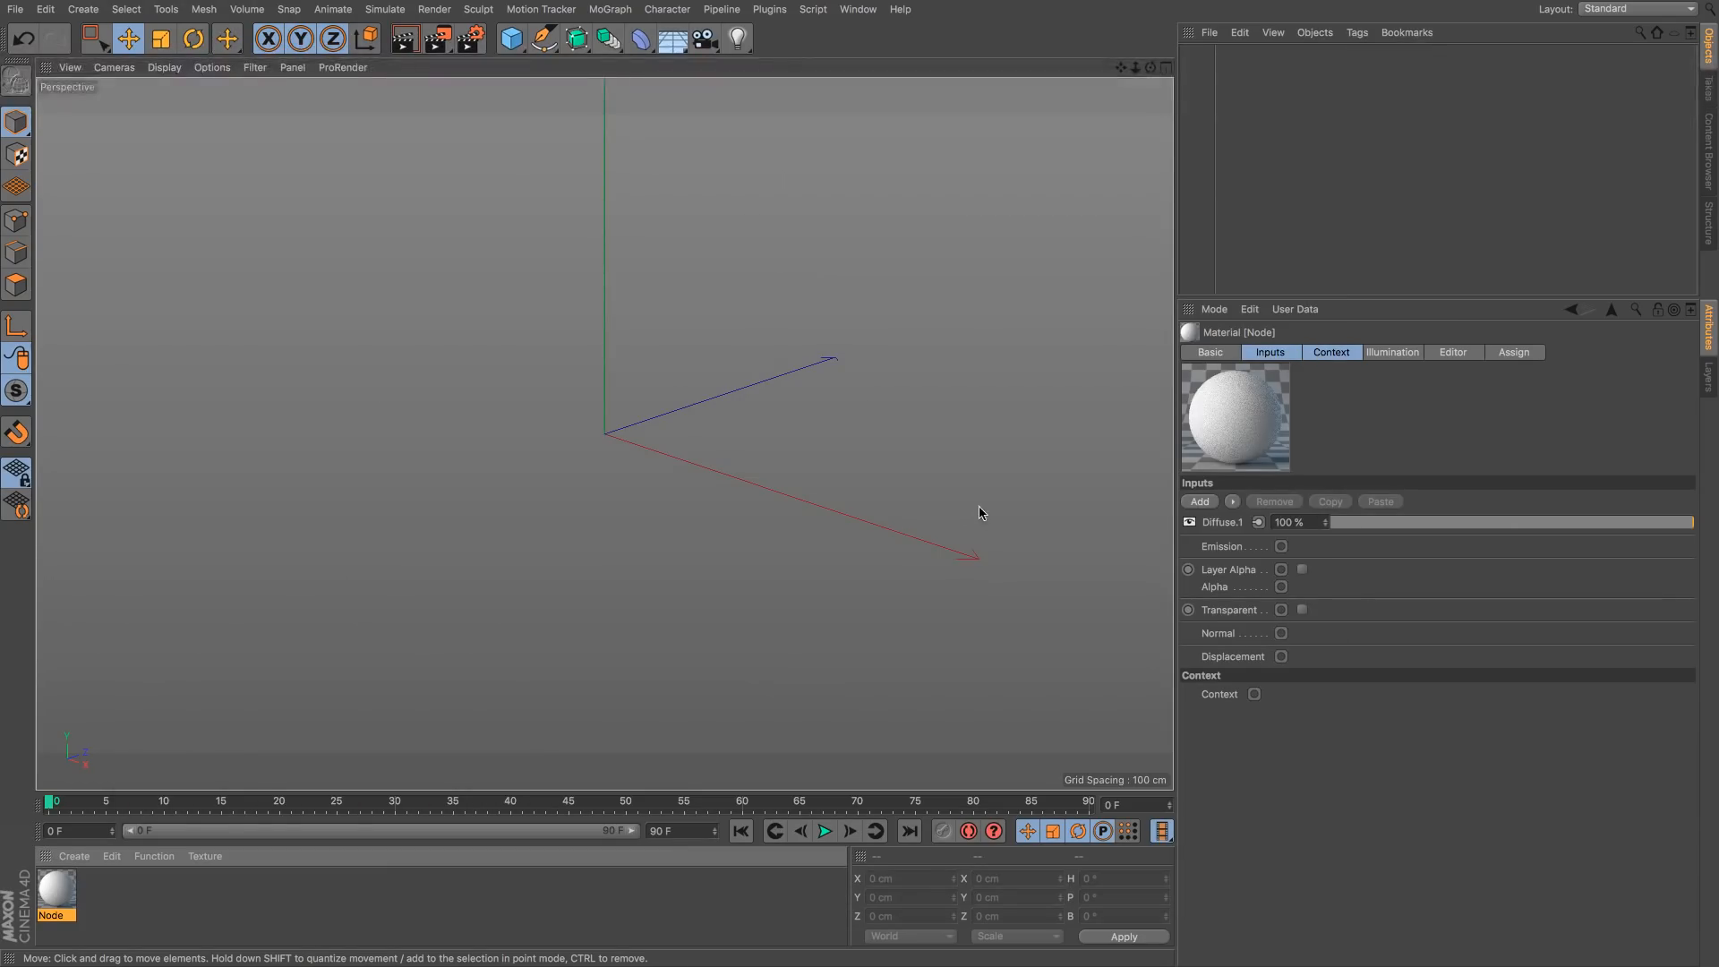
# Step: Create a sphere and add a Hair object growing from its surface
pyautogui.click(513, 40)
pyautogui.click(878, 97)
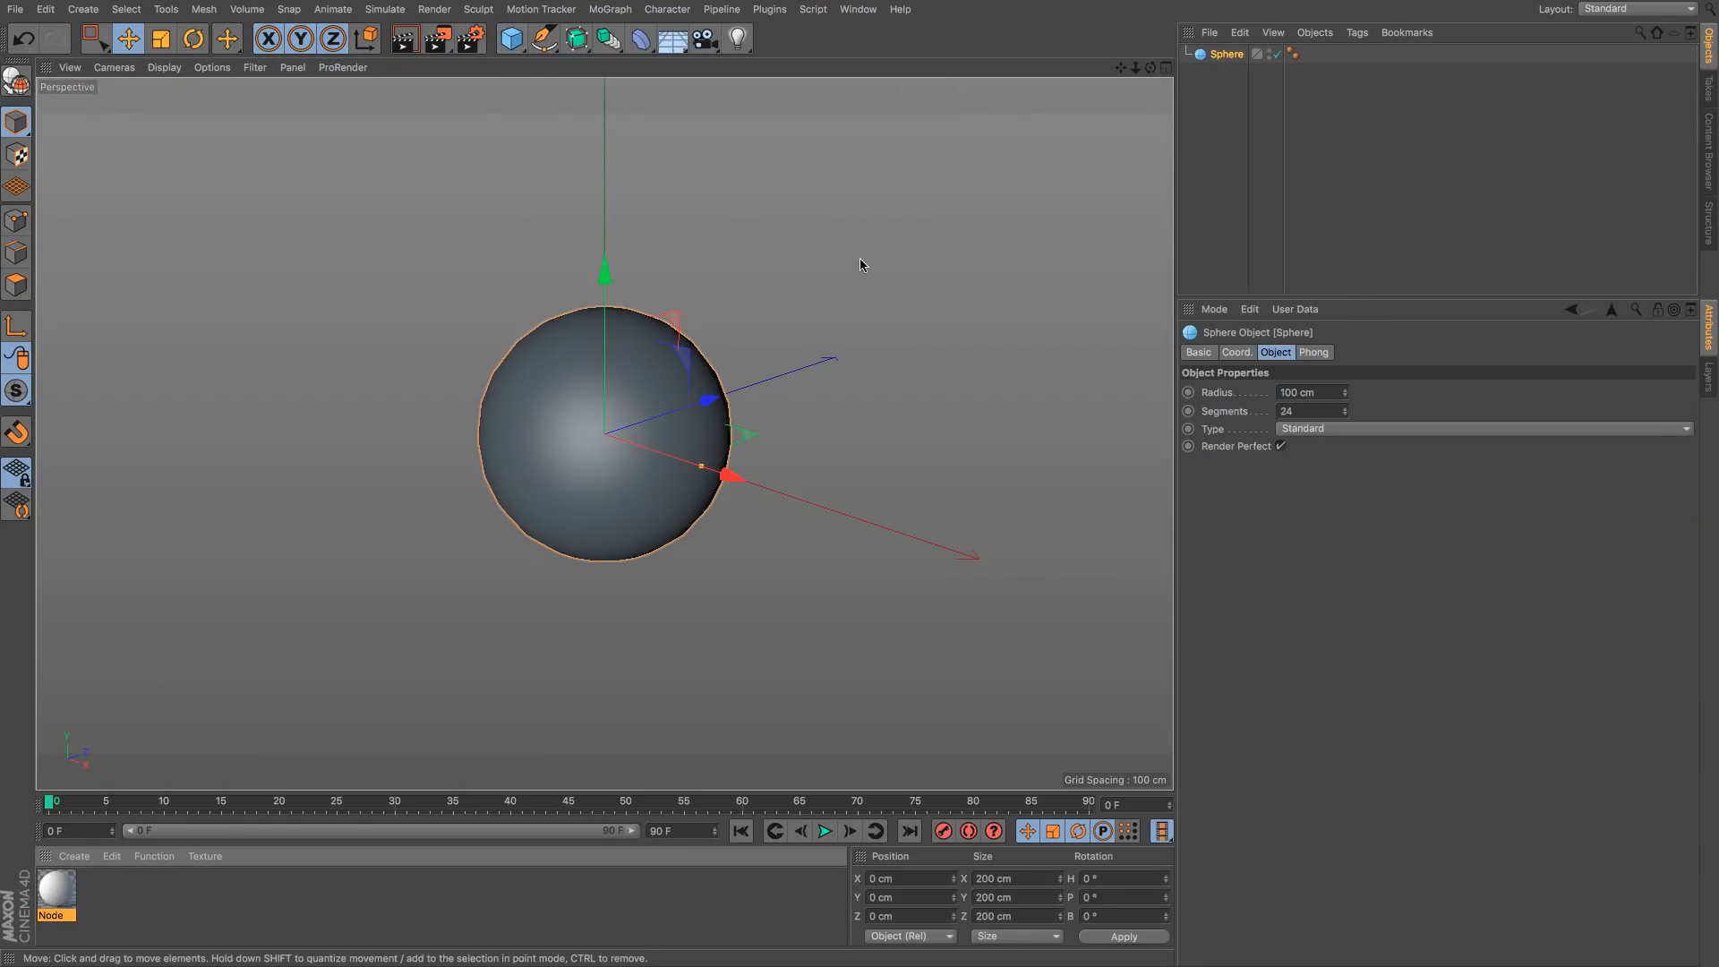
pyautogui.click(400, 12)
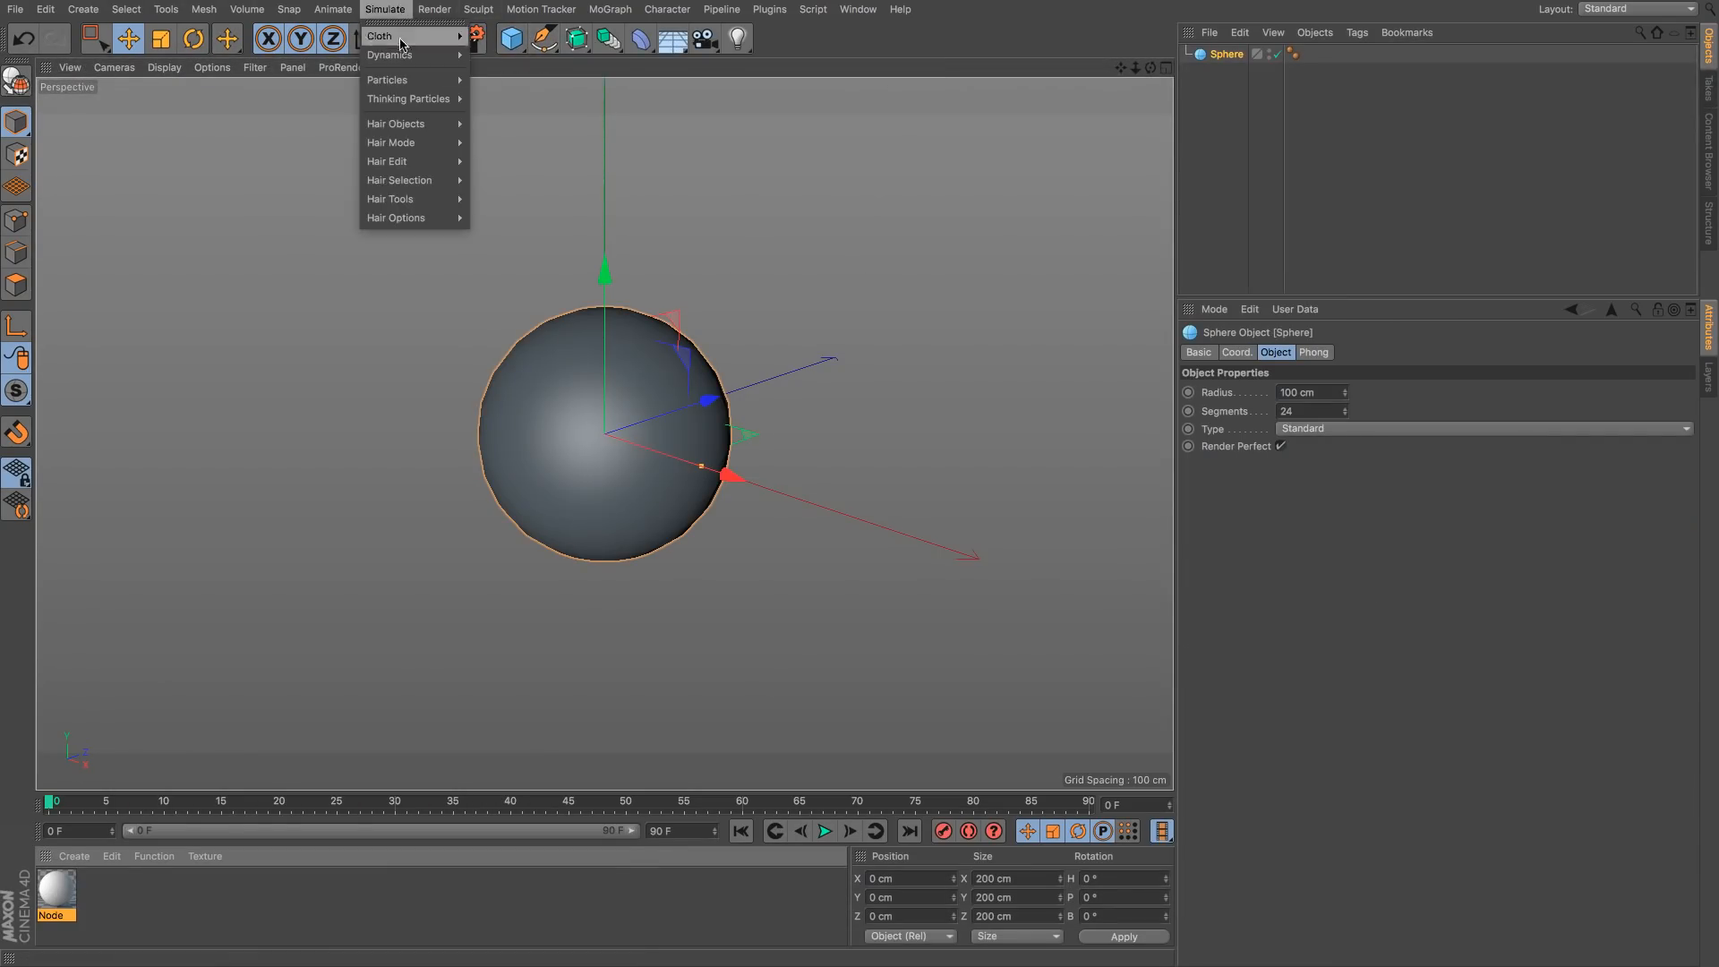
pyautogui.moveTo(402, 123)
pyautogui.click(502, 126)
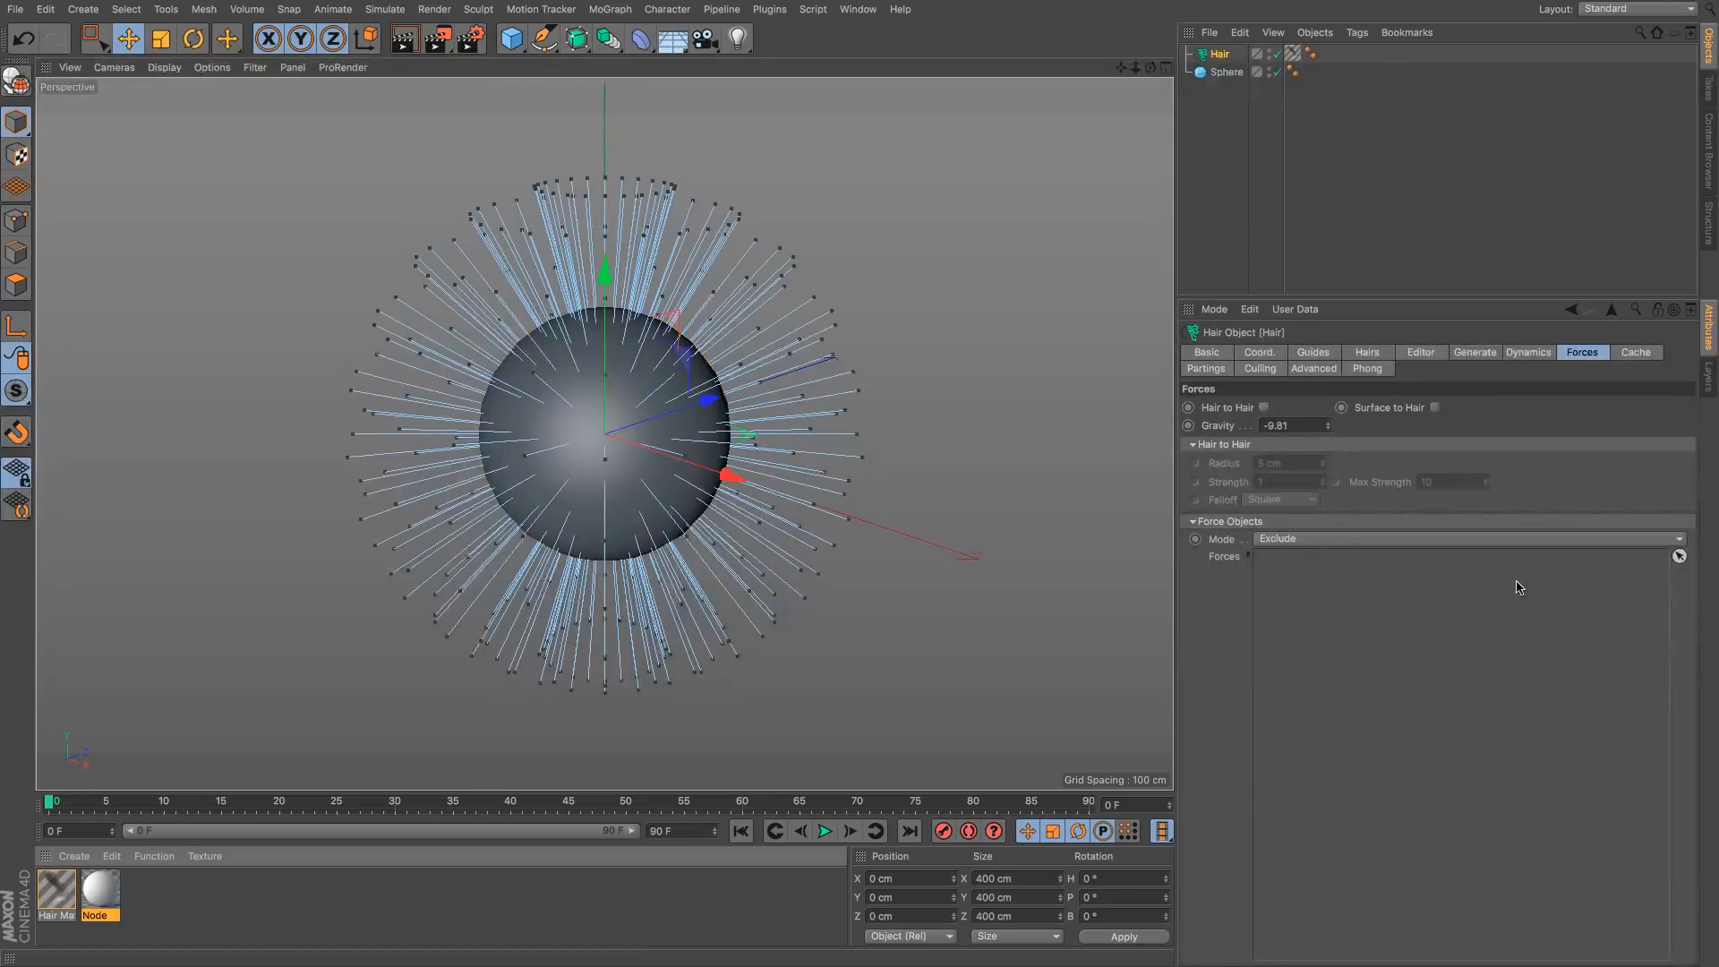
# Step: Set the Hair object's Generate type to Instance and reveal the instance settings
pyautogui.click(1595, 355)
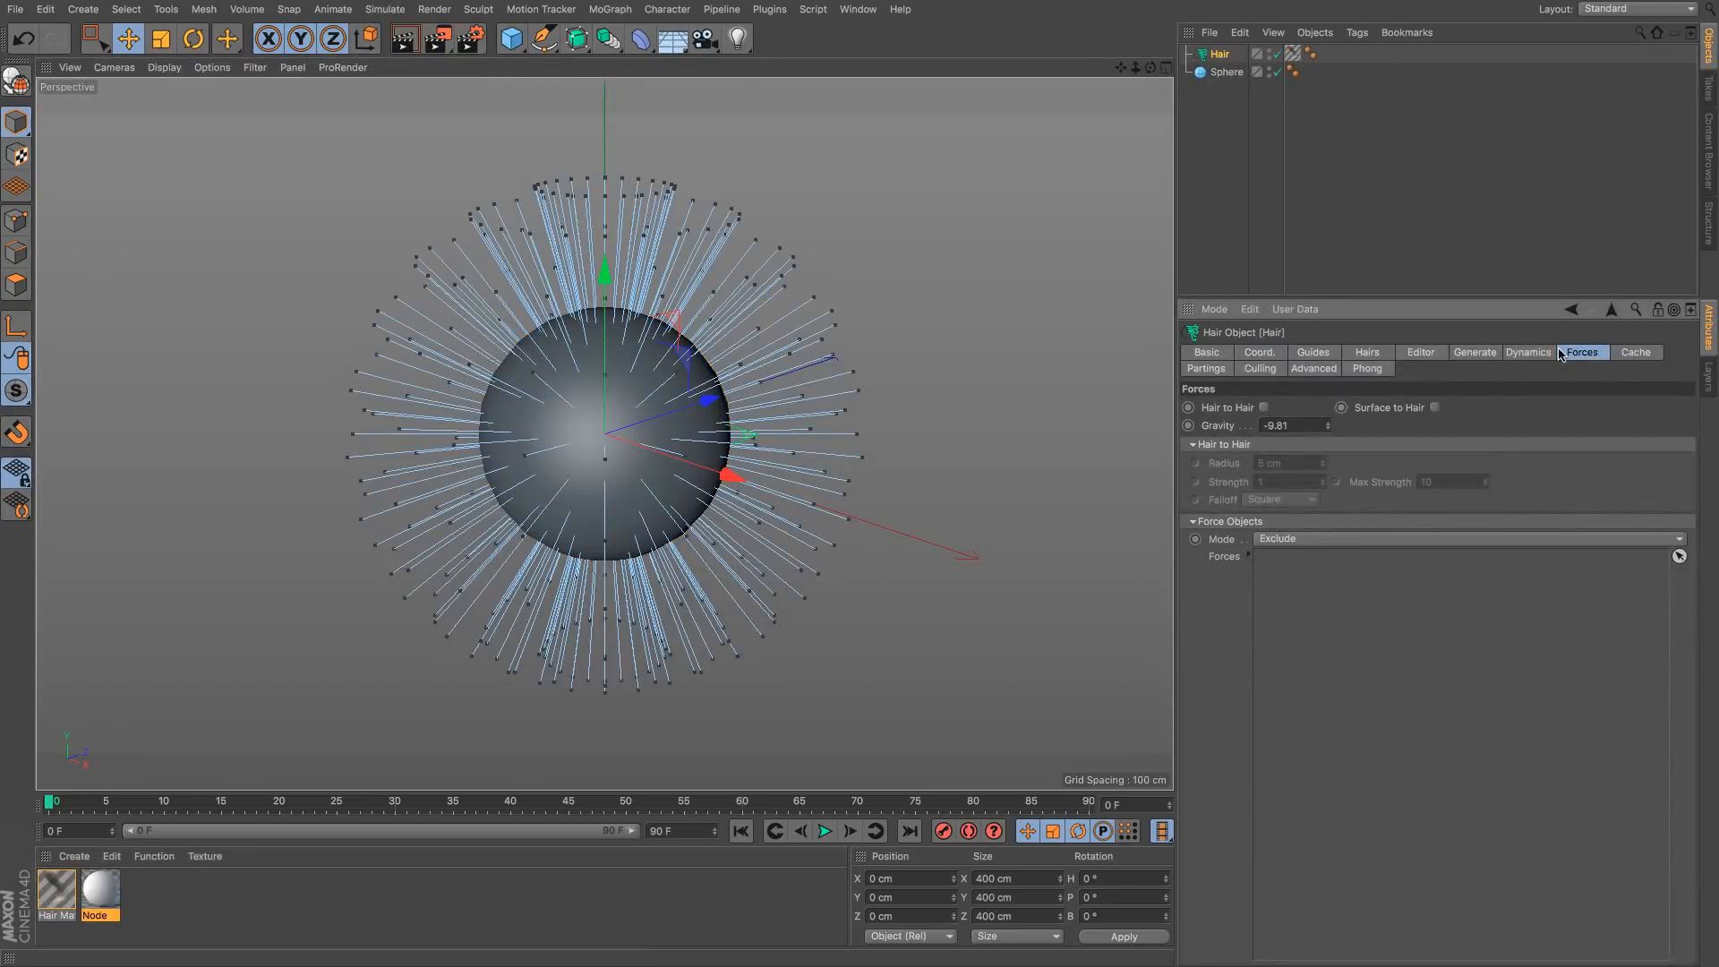
pyautogui.click(1474, 355)
pyautogui.click(1259, 431)
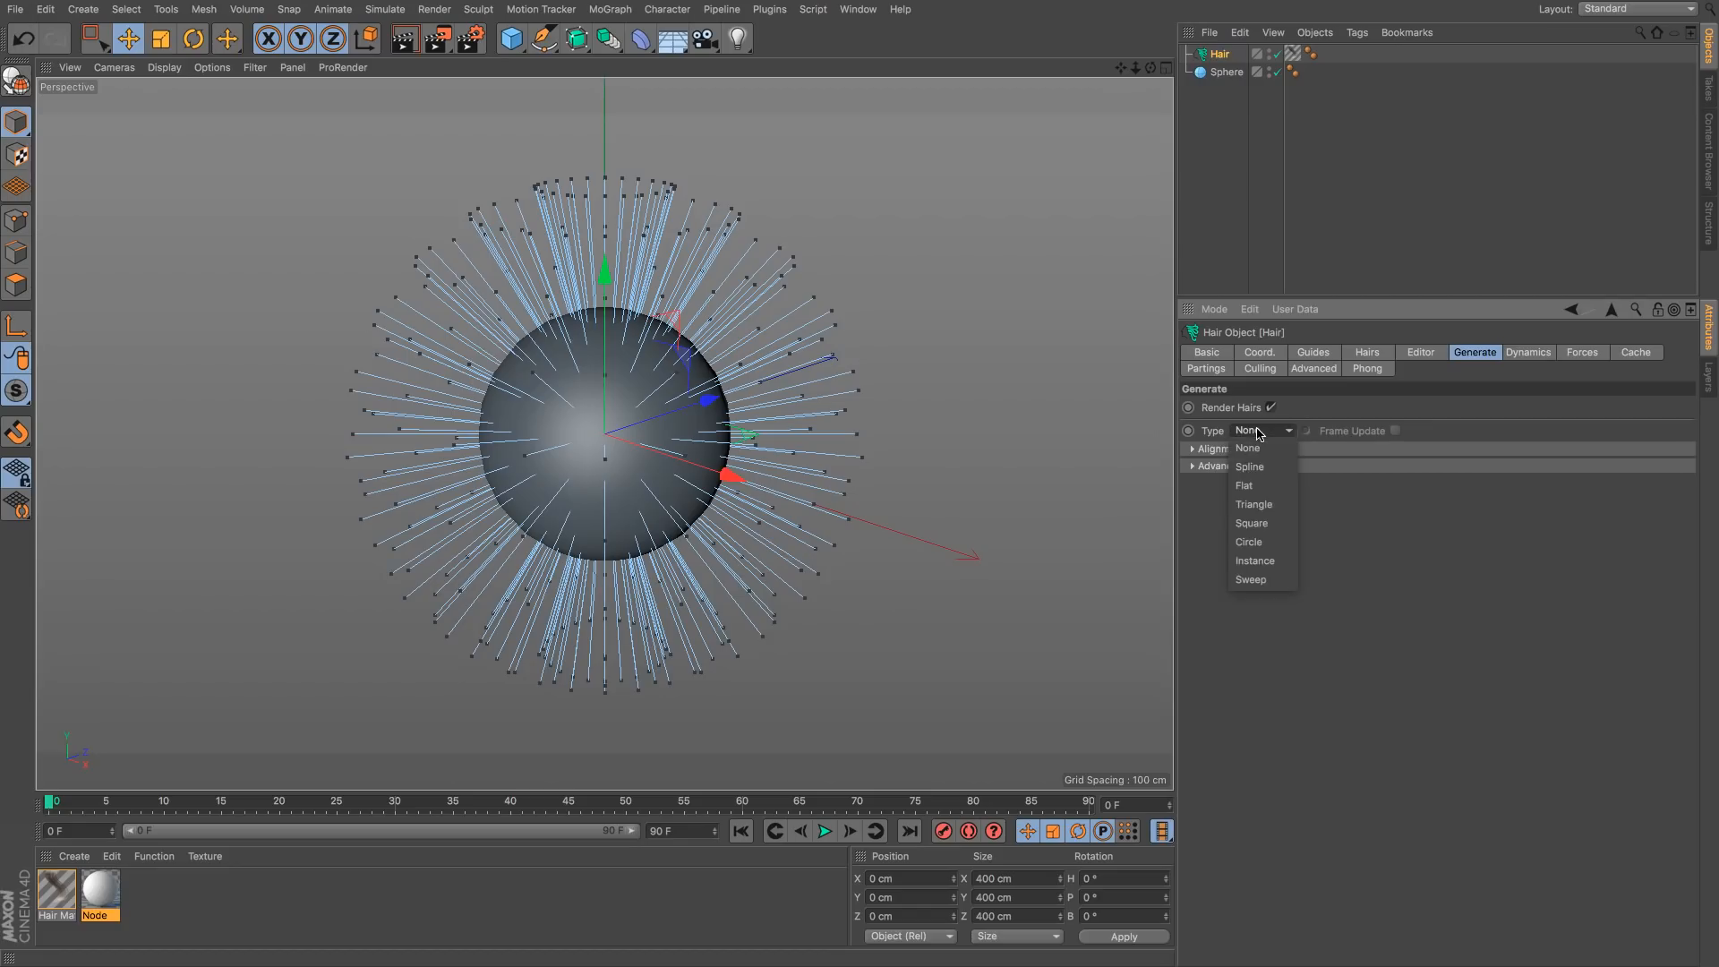
pyautogui.click(1255, 561)
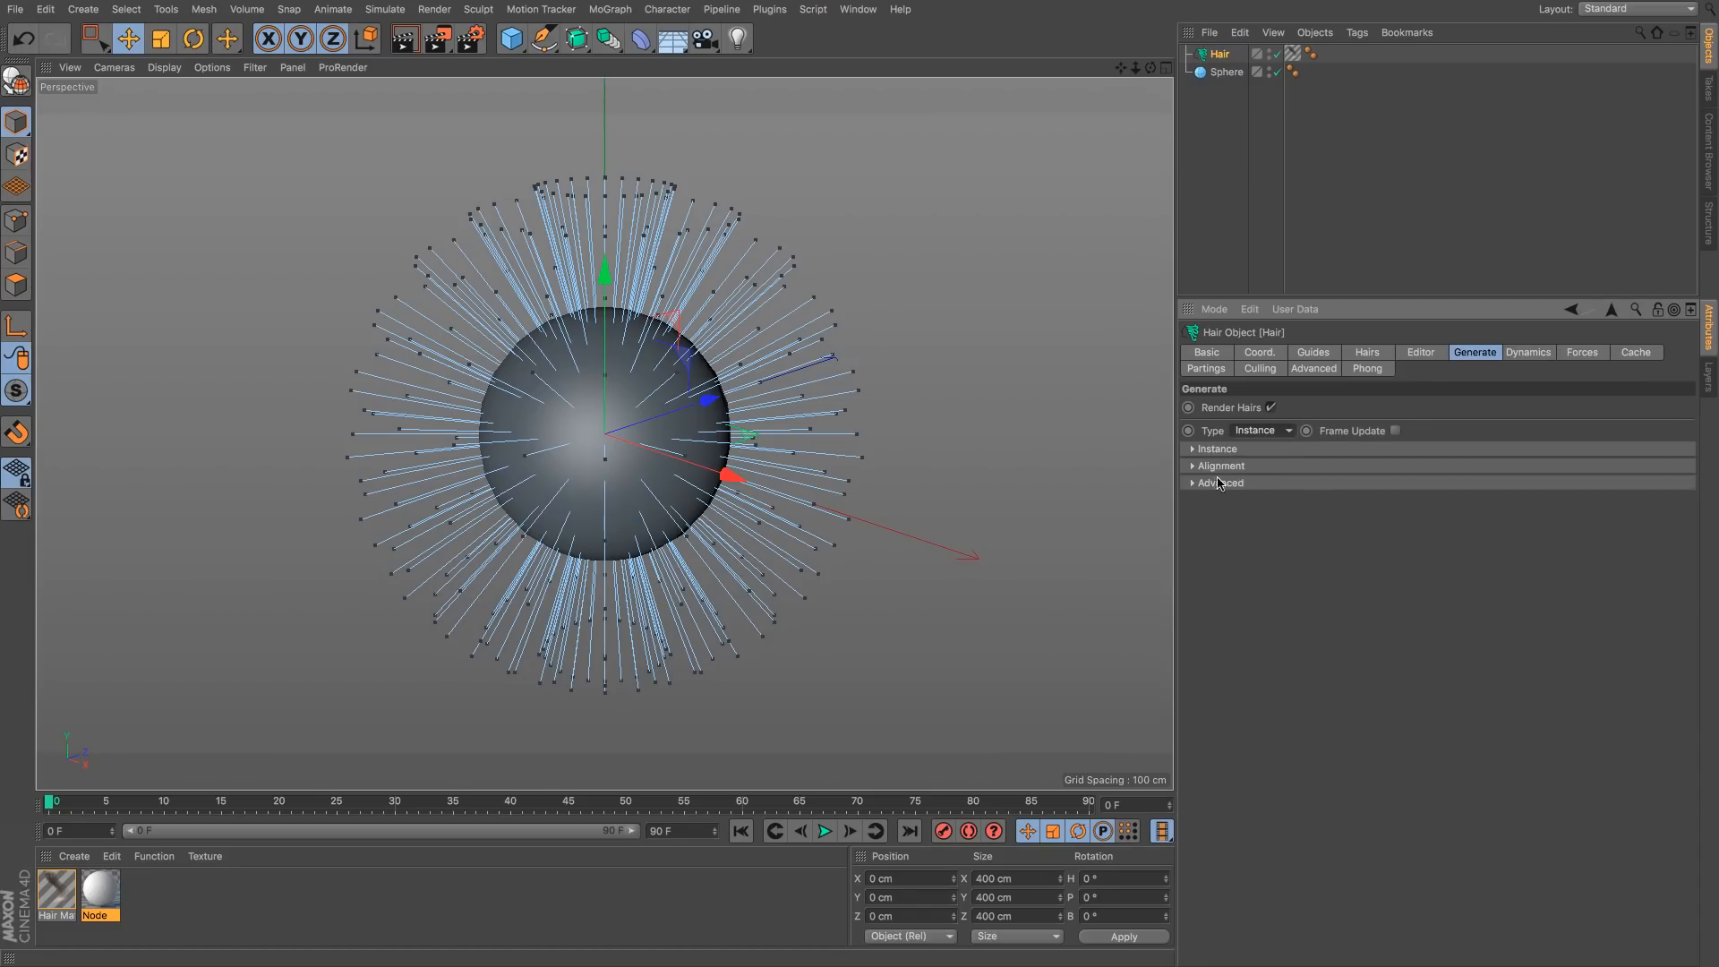
pyautogui.click(1191, 449)
# Step: Create a Figure, assign it as the Hair object's instance source and check the render and available Generate types
pyautogui.click(511, 37)
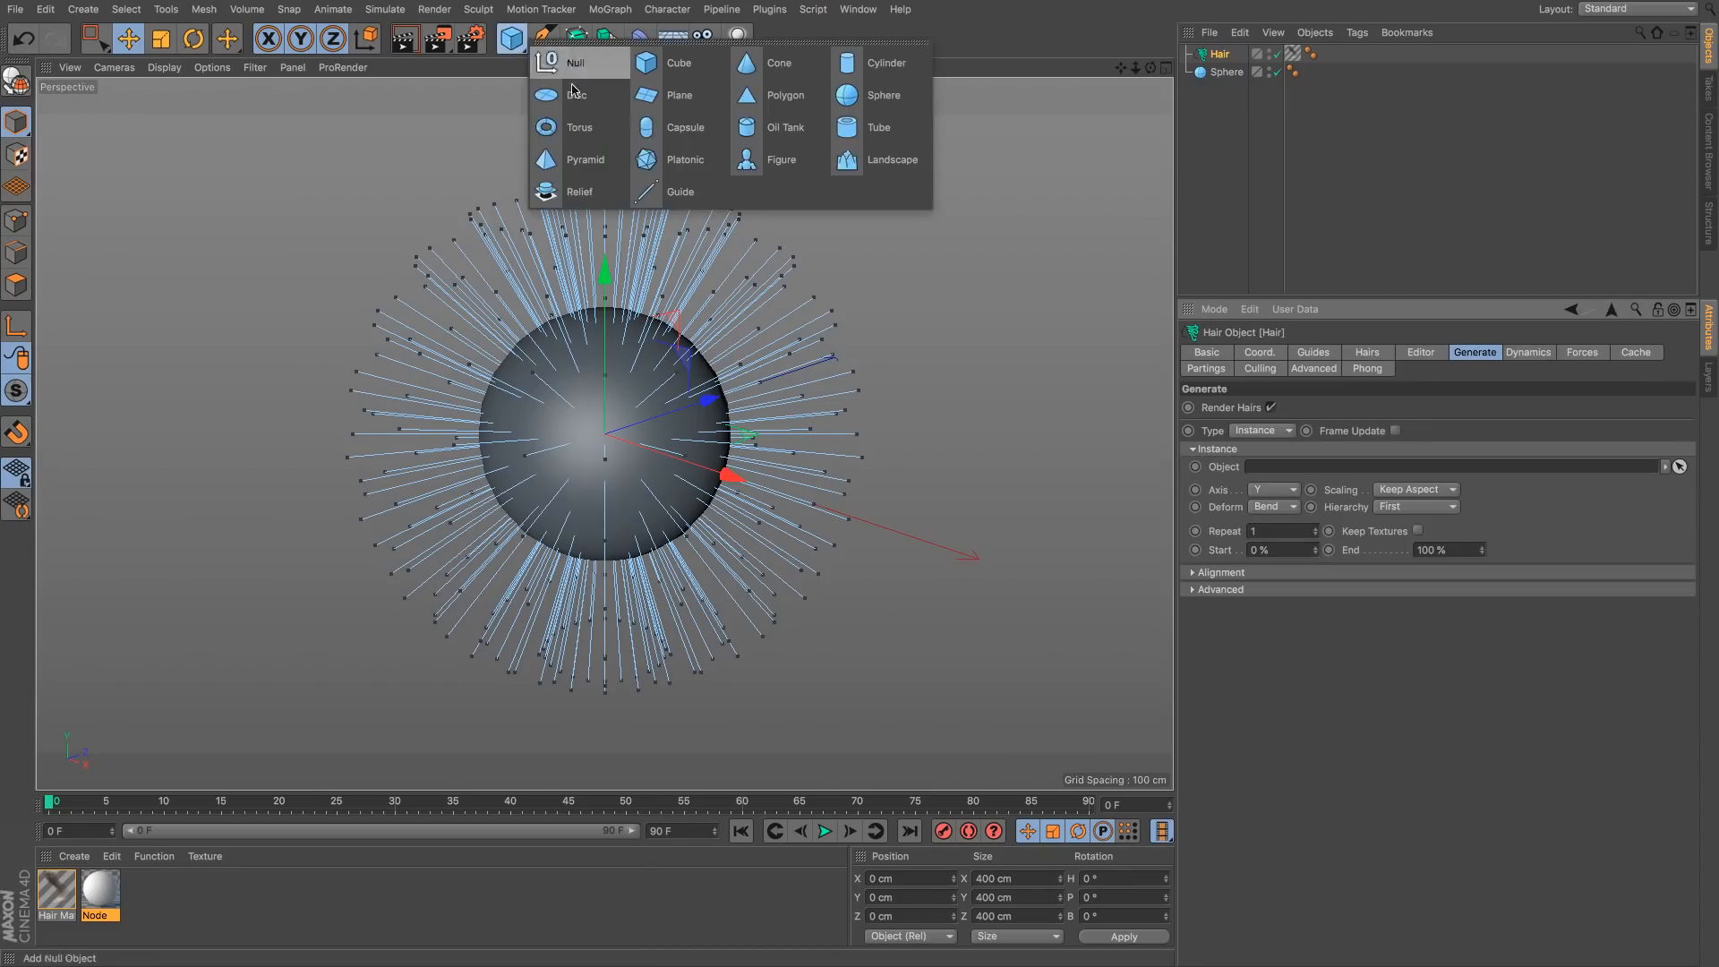
pyautogui.click(767, 160)
pyautogui.click(1219, 72)
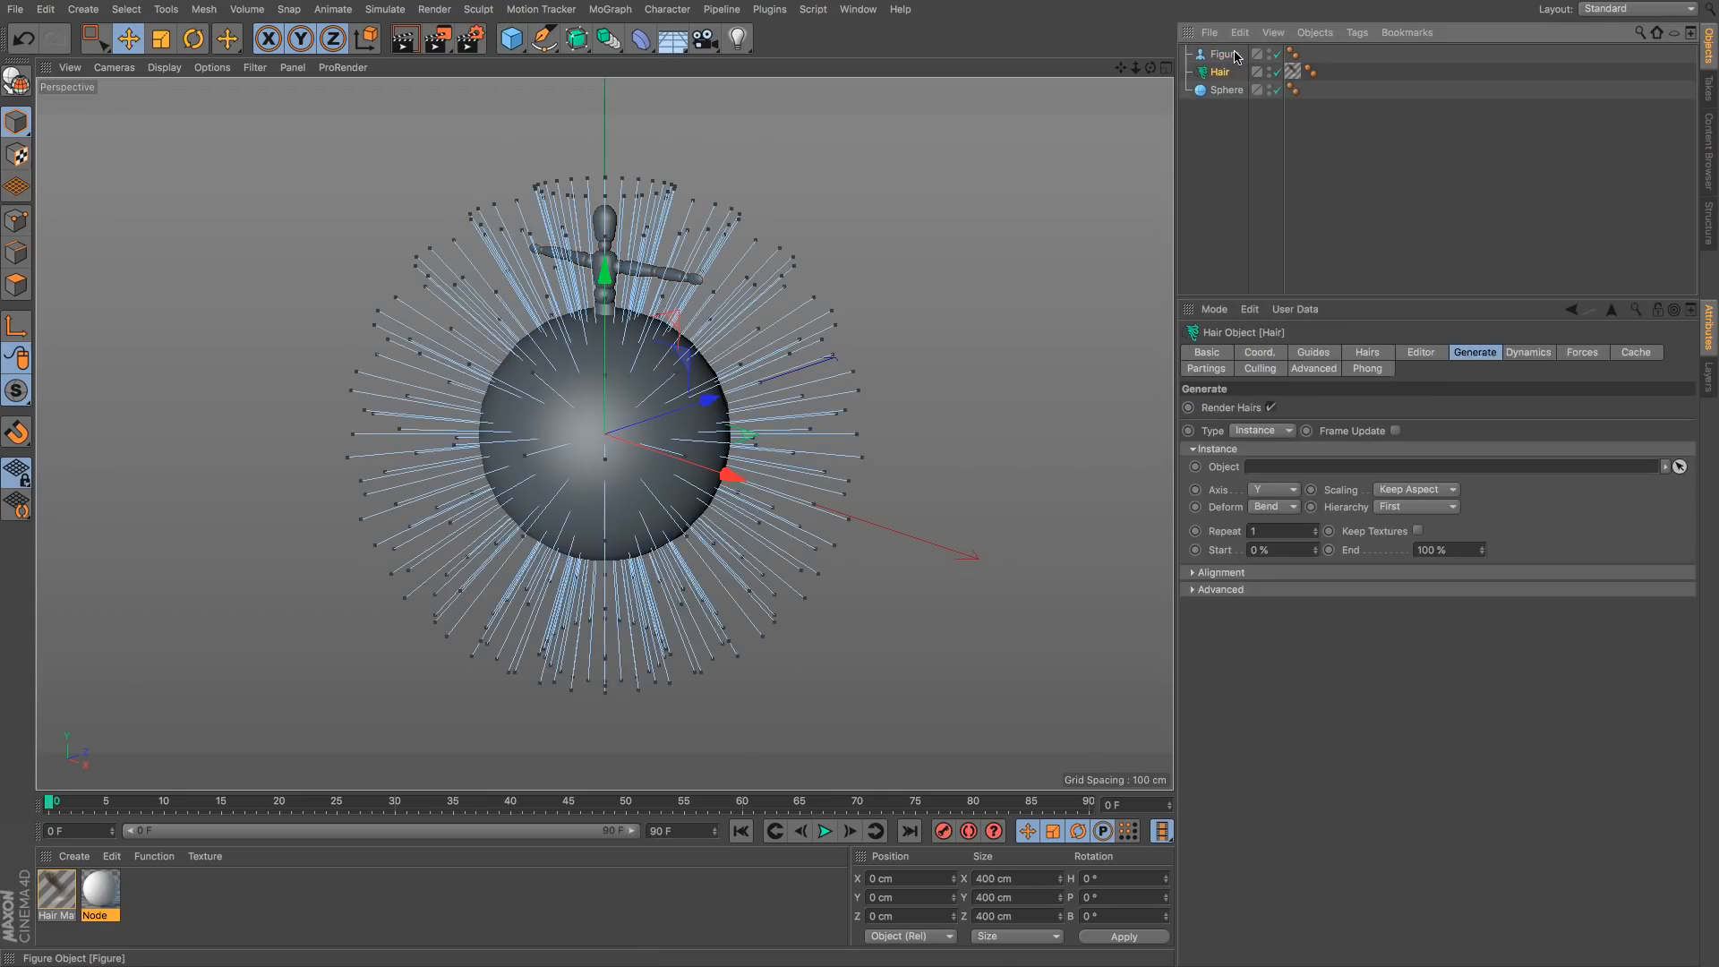
pyautogui.moveTo(1223, 54); pyautogui.dragTo(1264, 470)
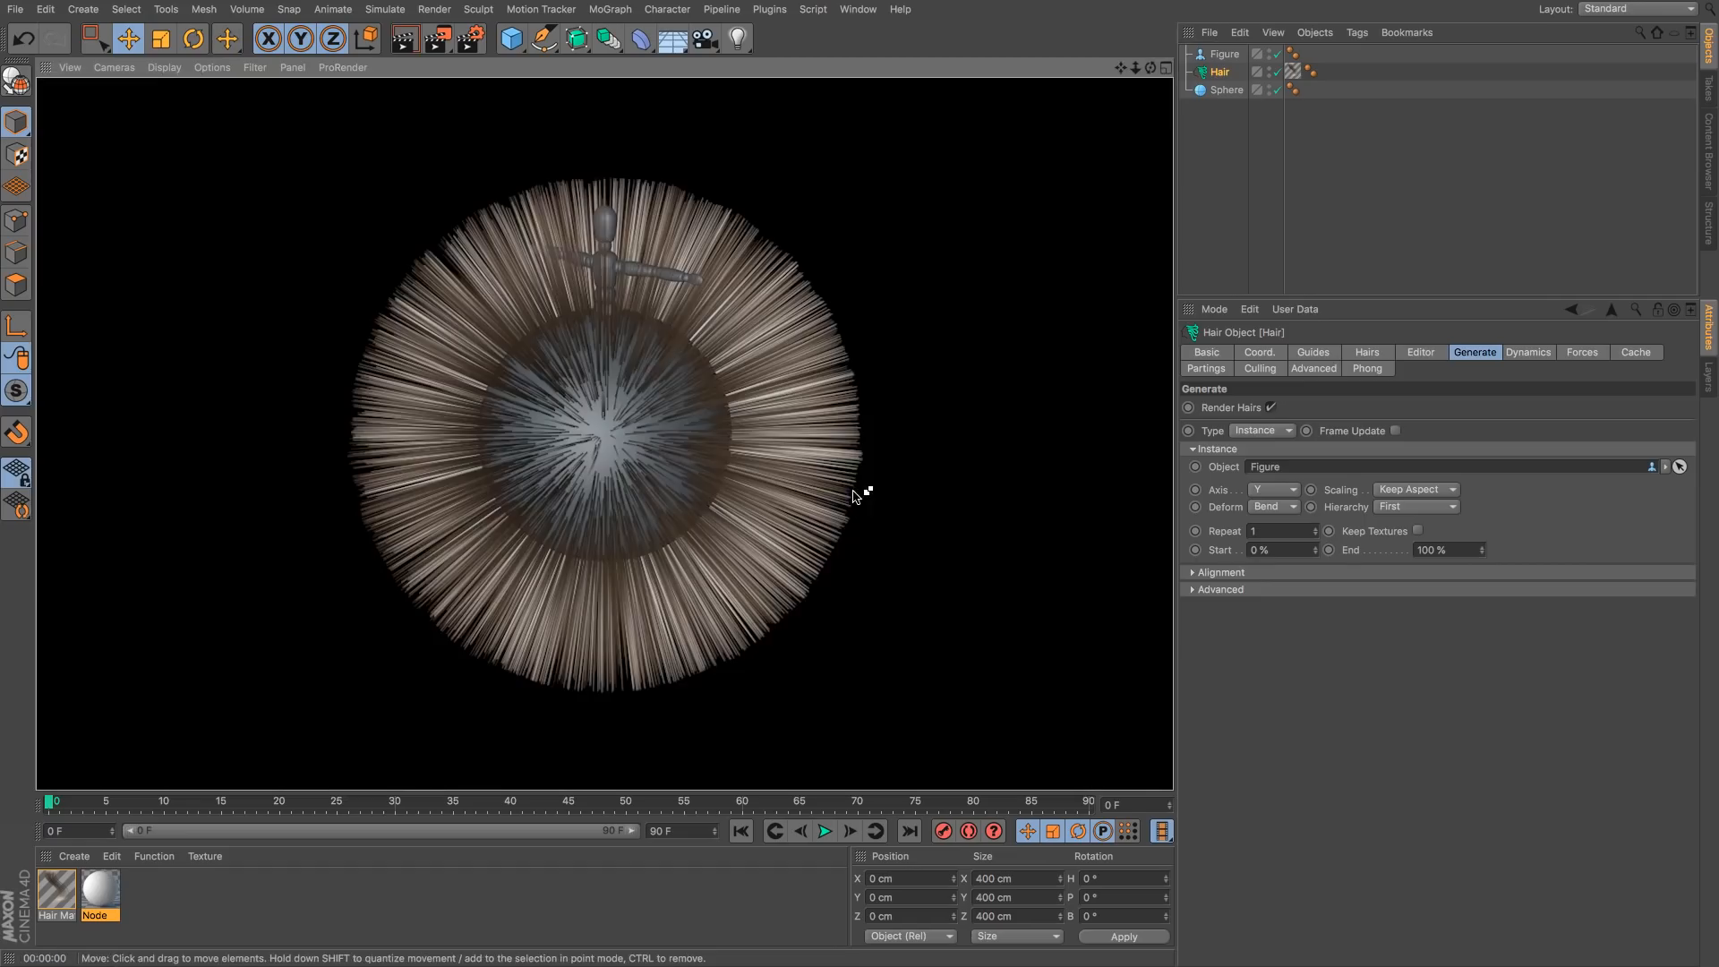
pyautogui.click(1286, 431)
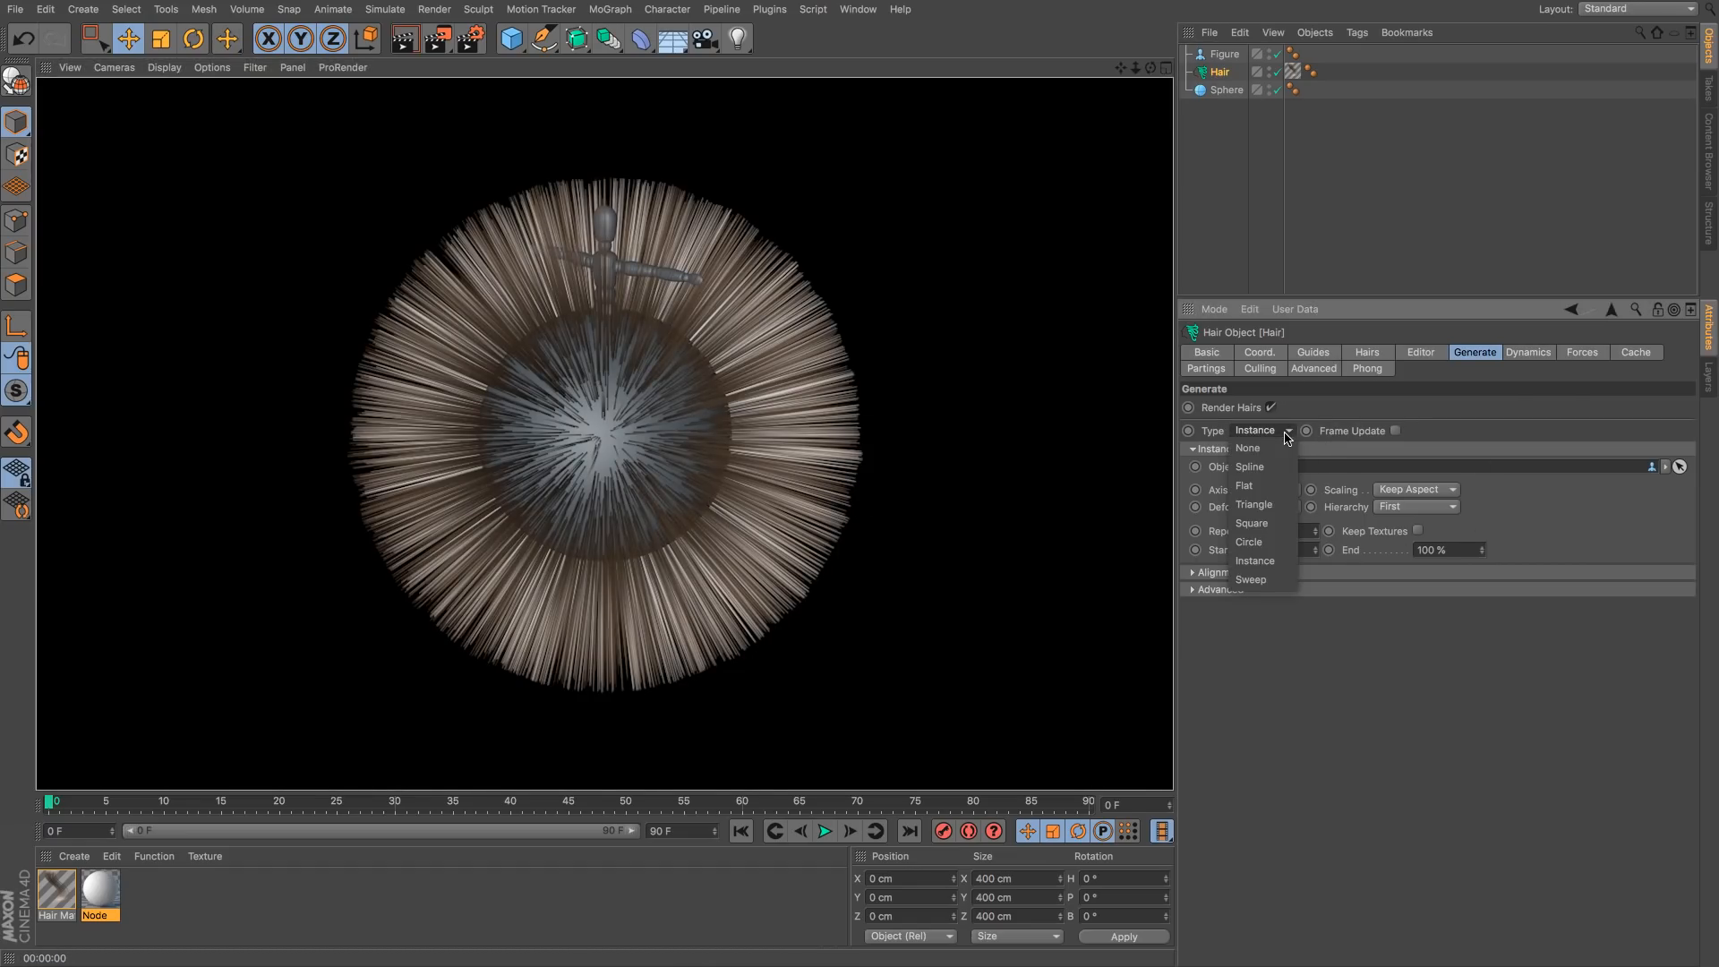
pyautogui.click(1306, 700)
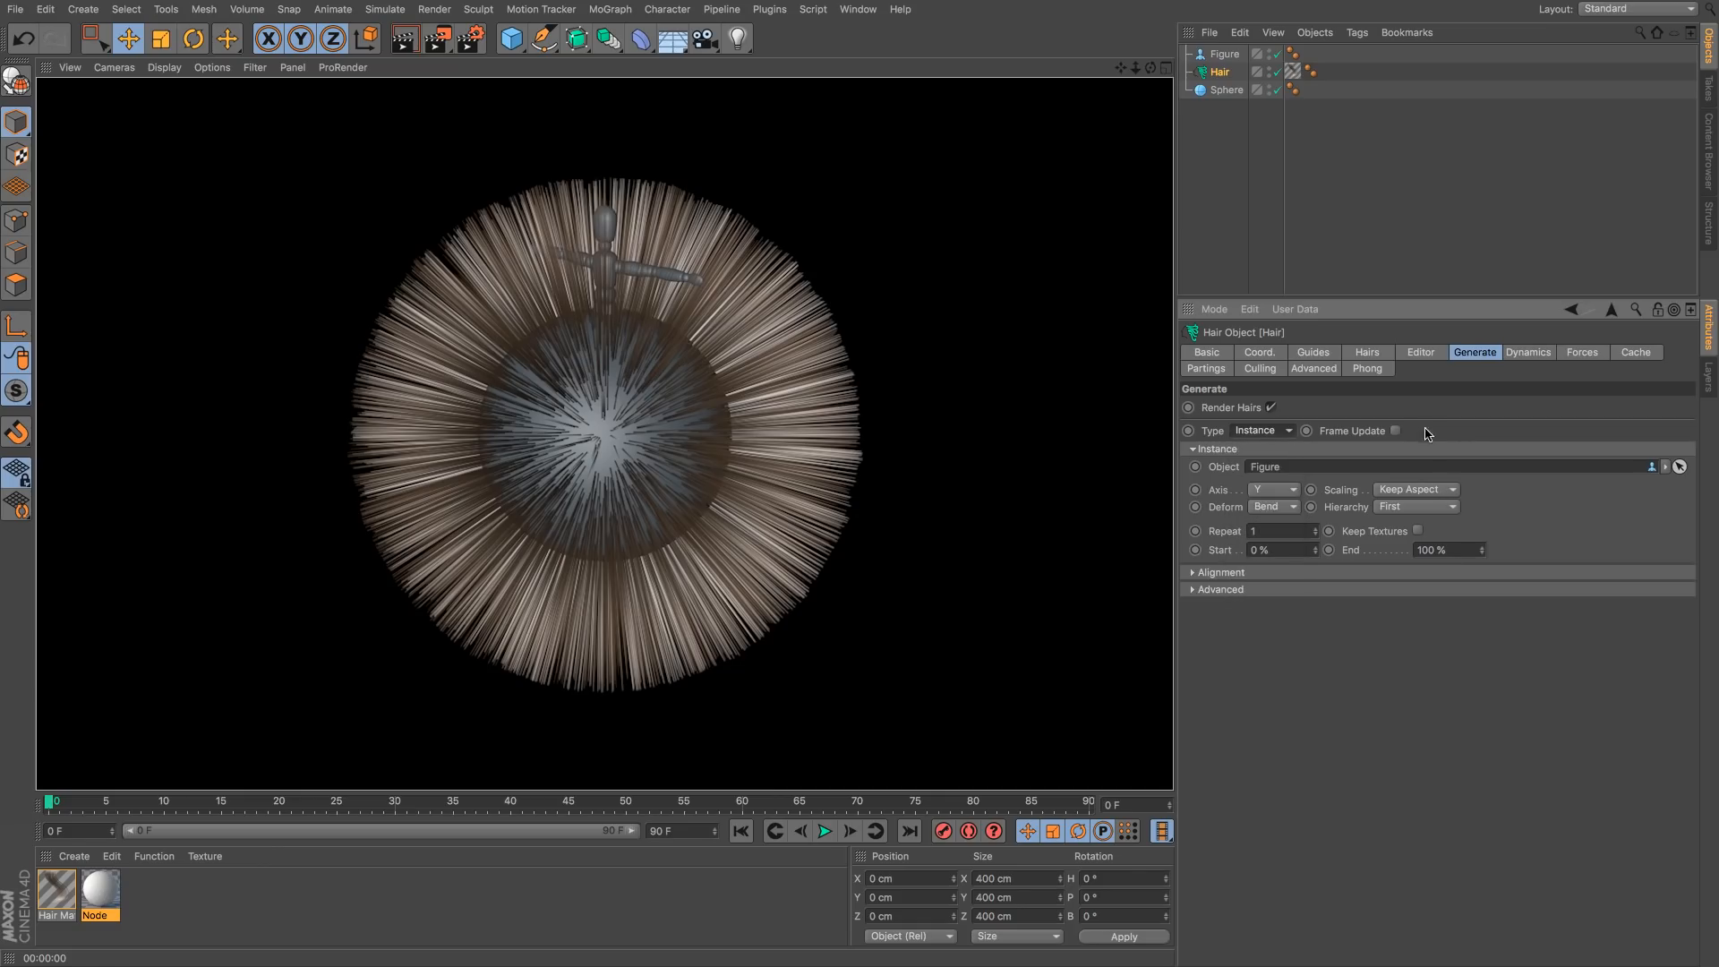
# Step: Create an Instance of the Figure and assign it as the Hair object's instance source
pyautogui.click(1224, 54)
pyautogui.moveTo(577, 39); pyautogui.dragTo(956, 92)
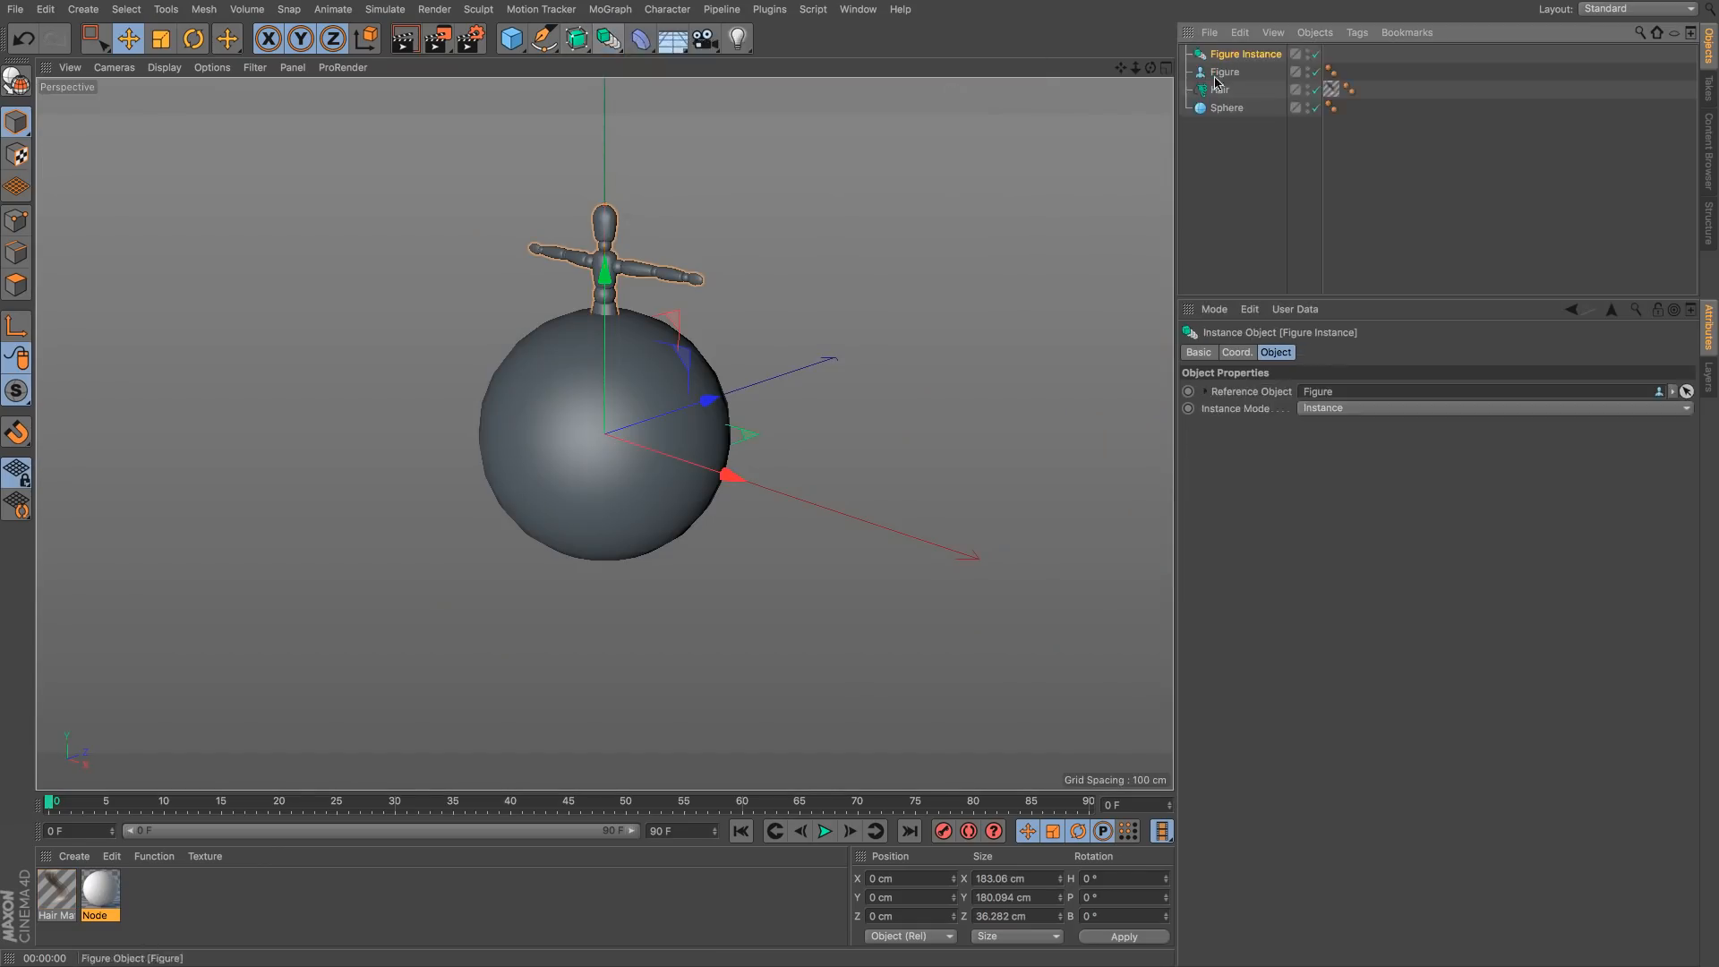
pyautogui.click(1222, 99)
pyautogui.moveTo(1245, 54); pyautogui.dragTo(1314, 474)
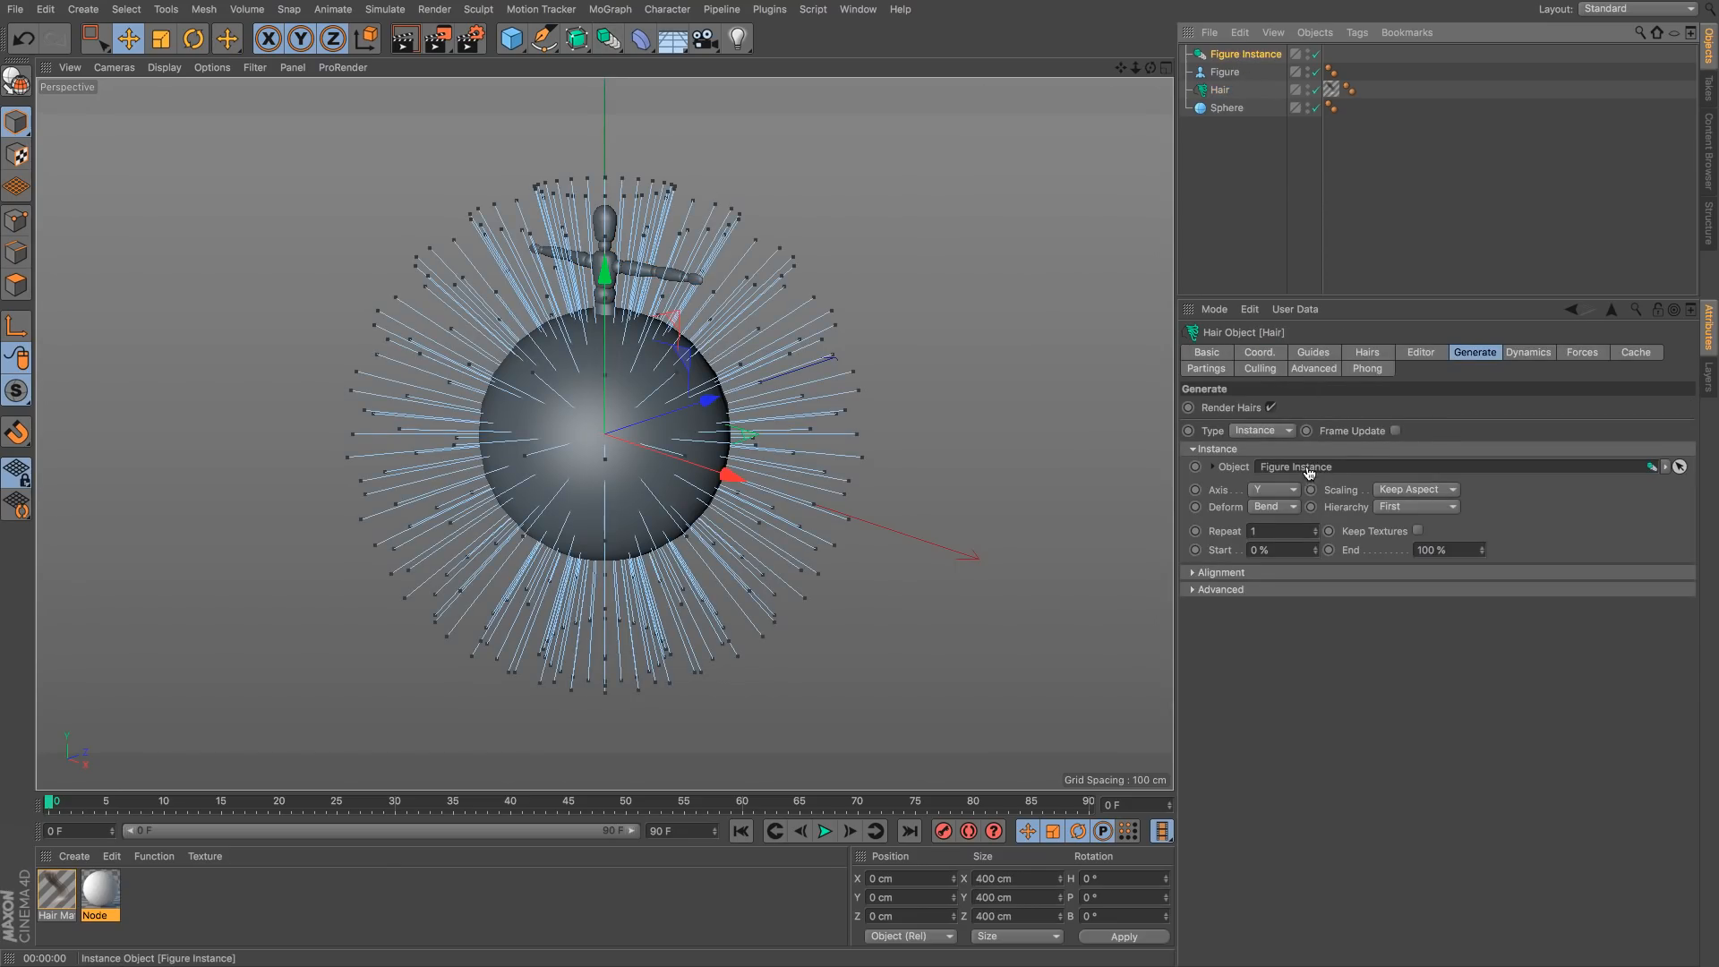
# Step: Examine the Hair object's Alignment and Advanced generation options and render the view, leaving nothing selected
pyautogui.click(1192, 572)
pyautogui.click(1192, 629)
pyautogui.click(1193, 630)
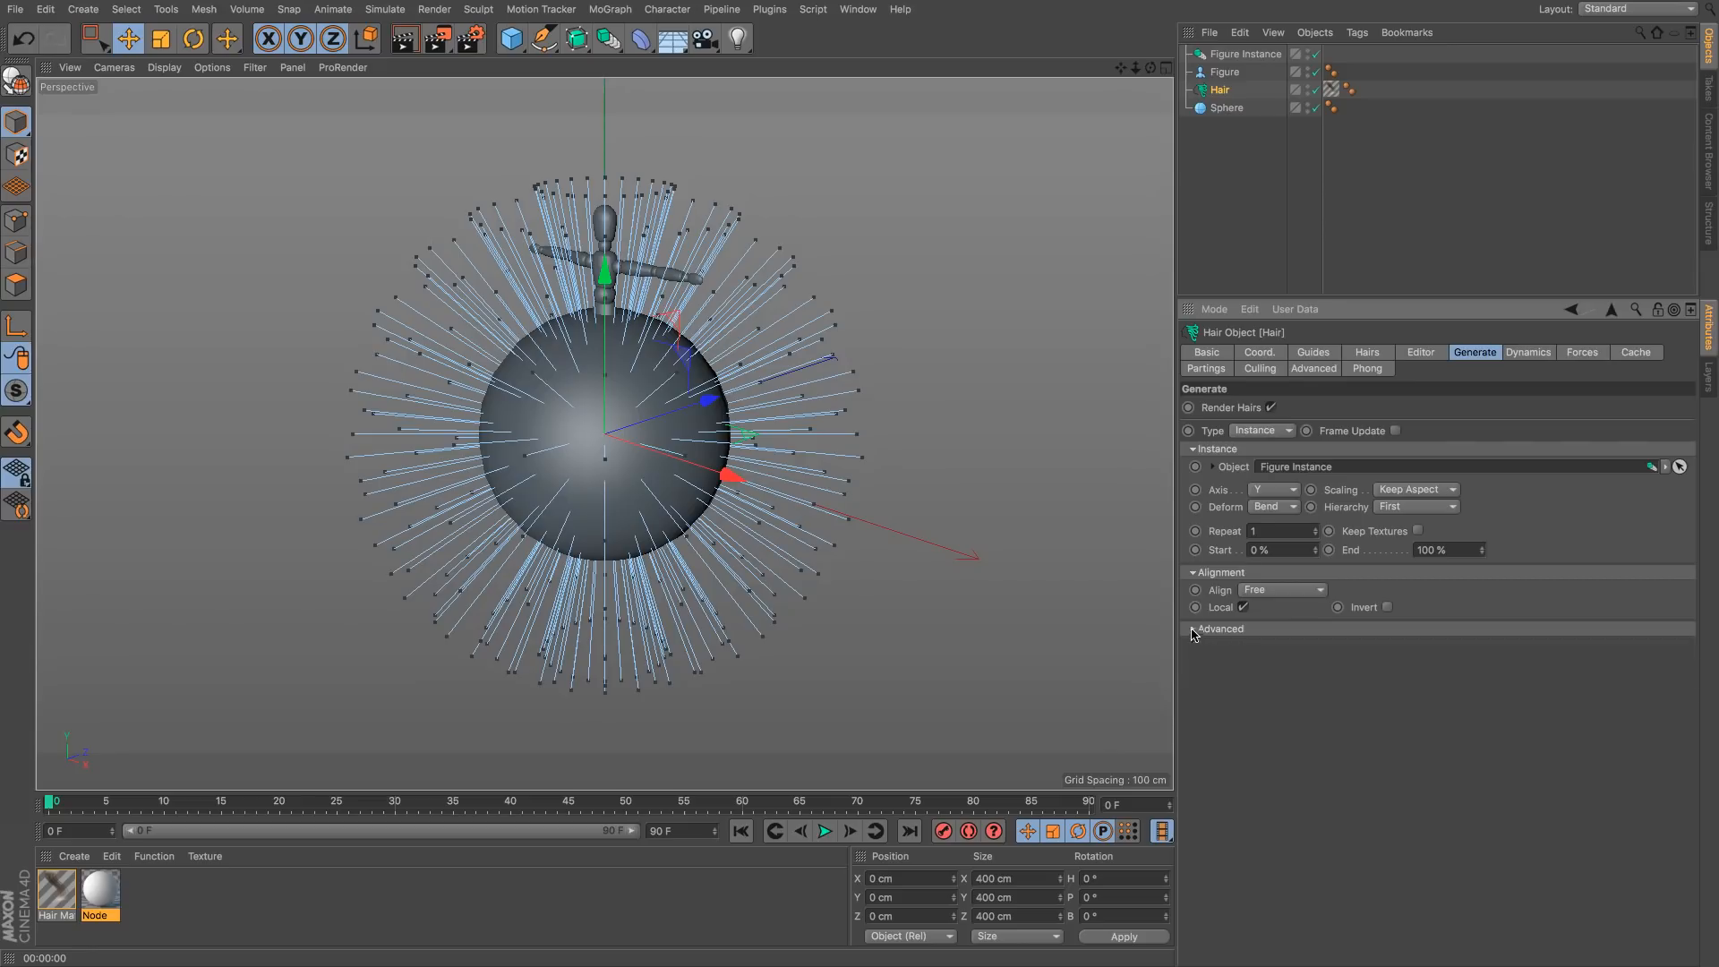
pyautogui.click(1192, 629)
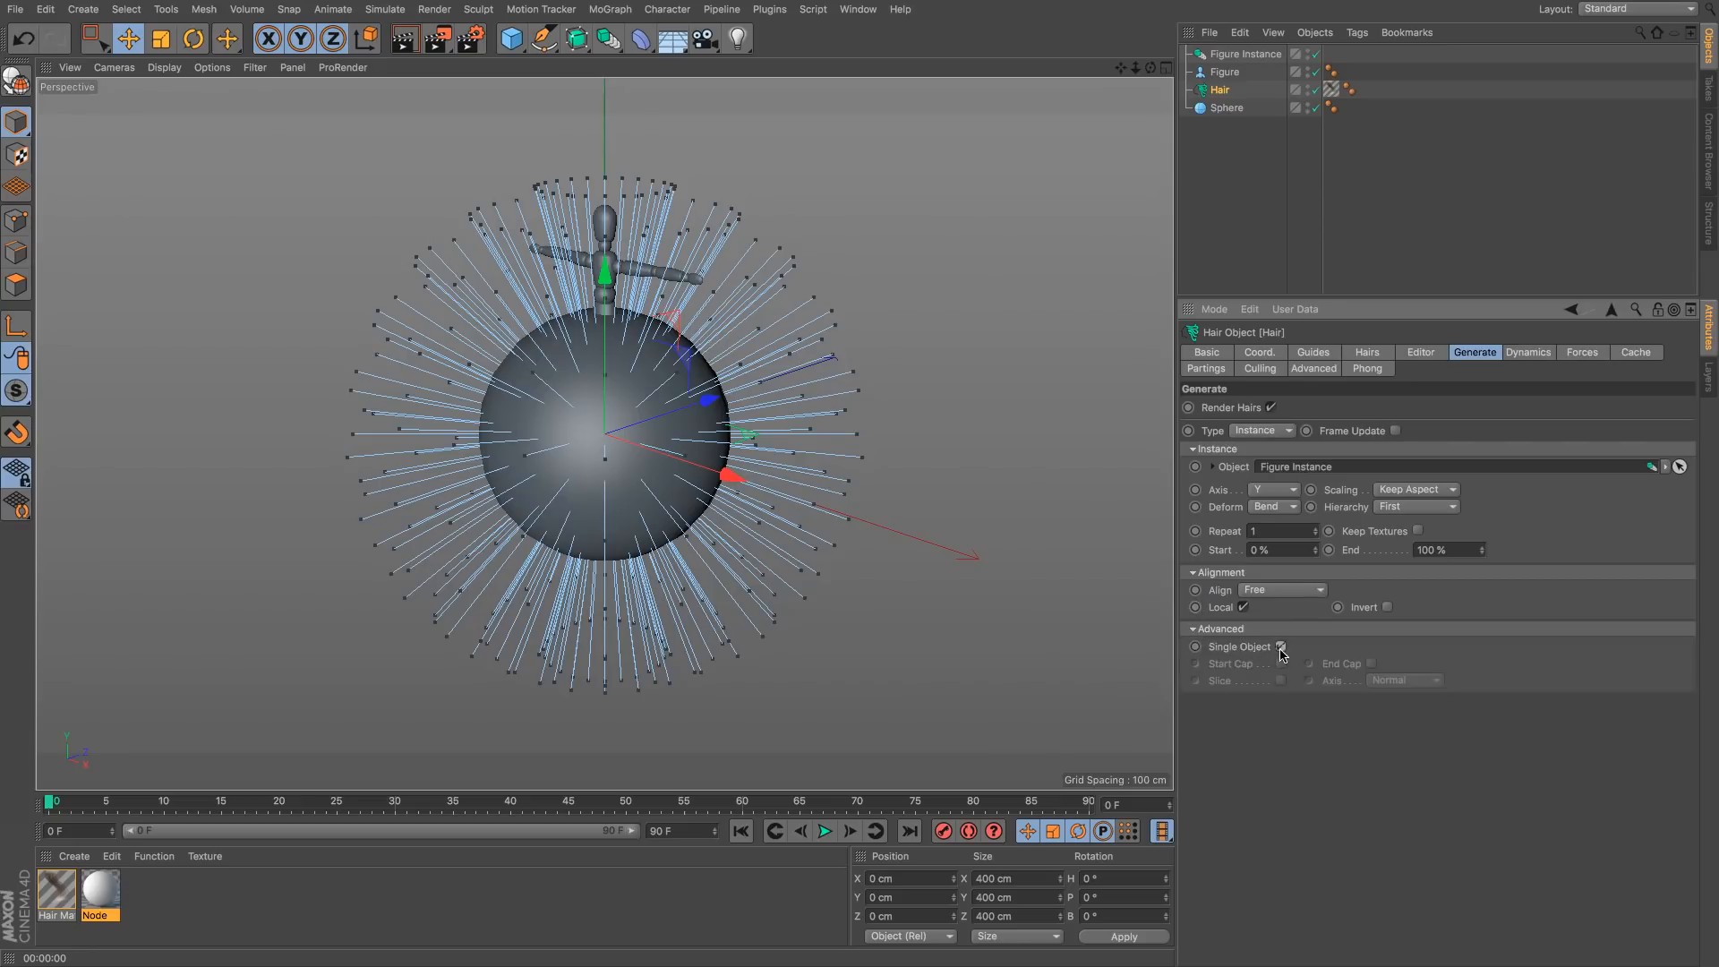
pyautogui.click(1193, 630)
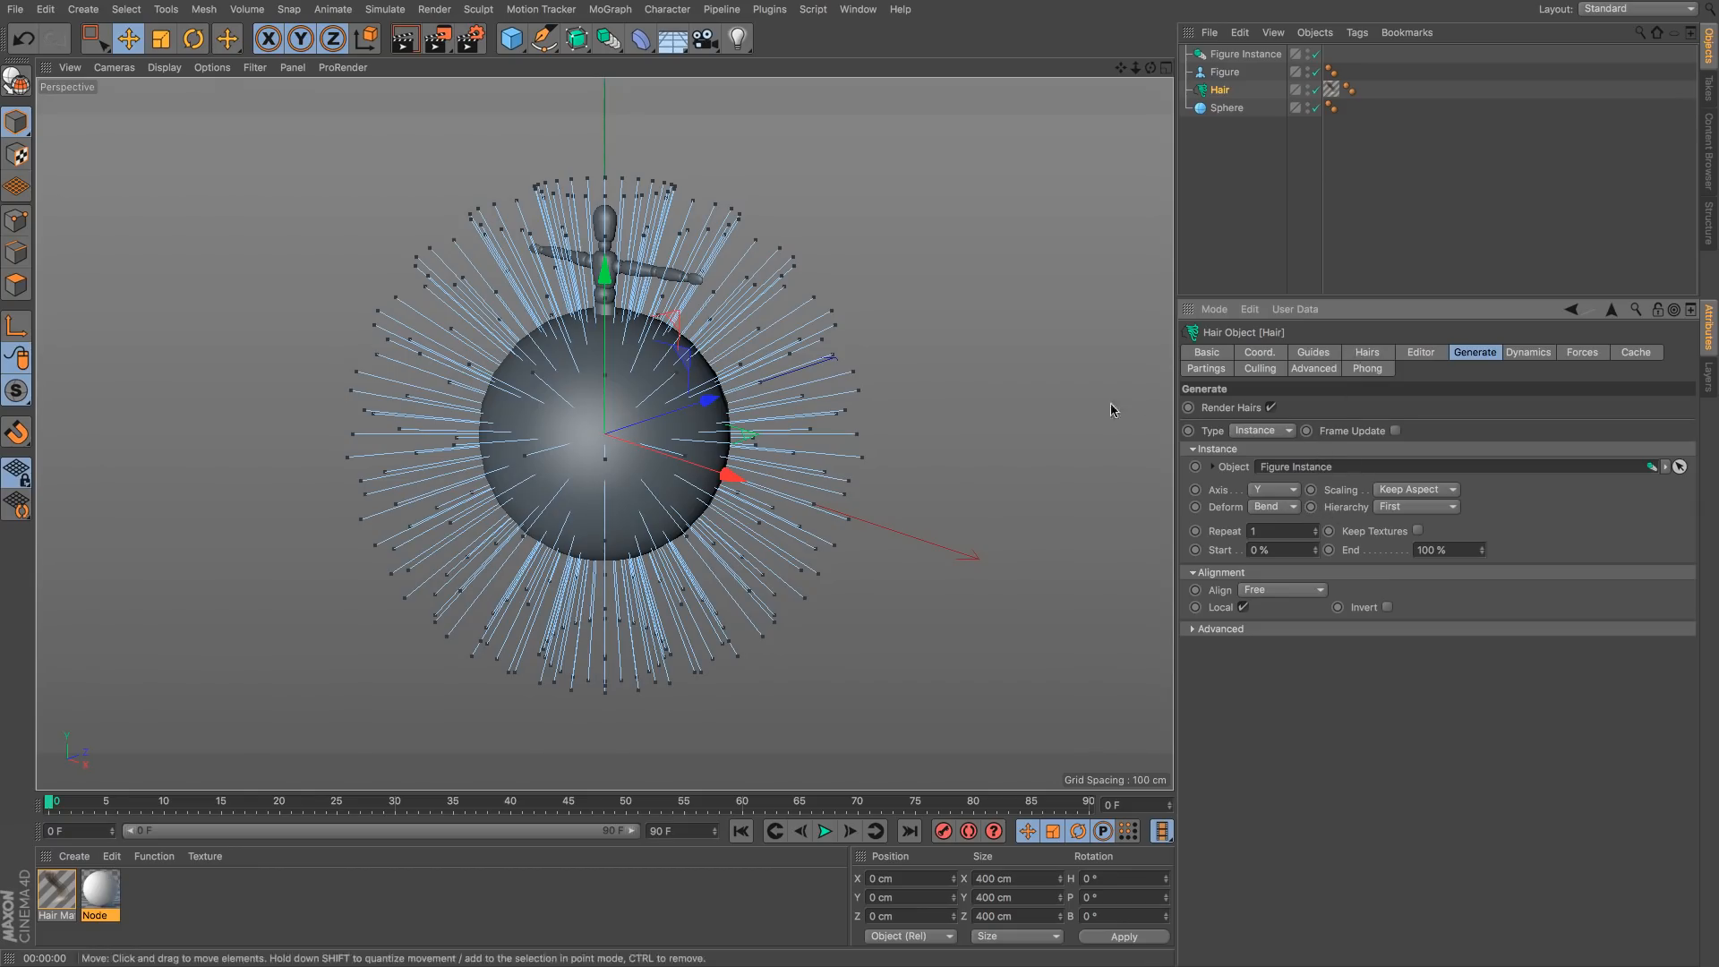
pyautogui.hotkey('ctrl', 'r')
pyautogui.click(1242, 259)
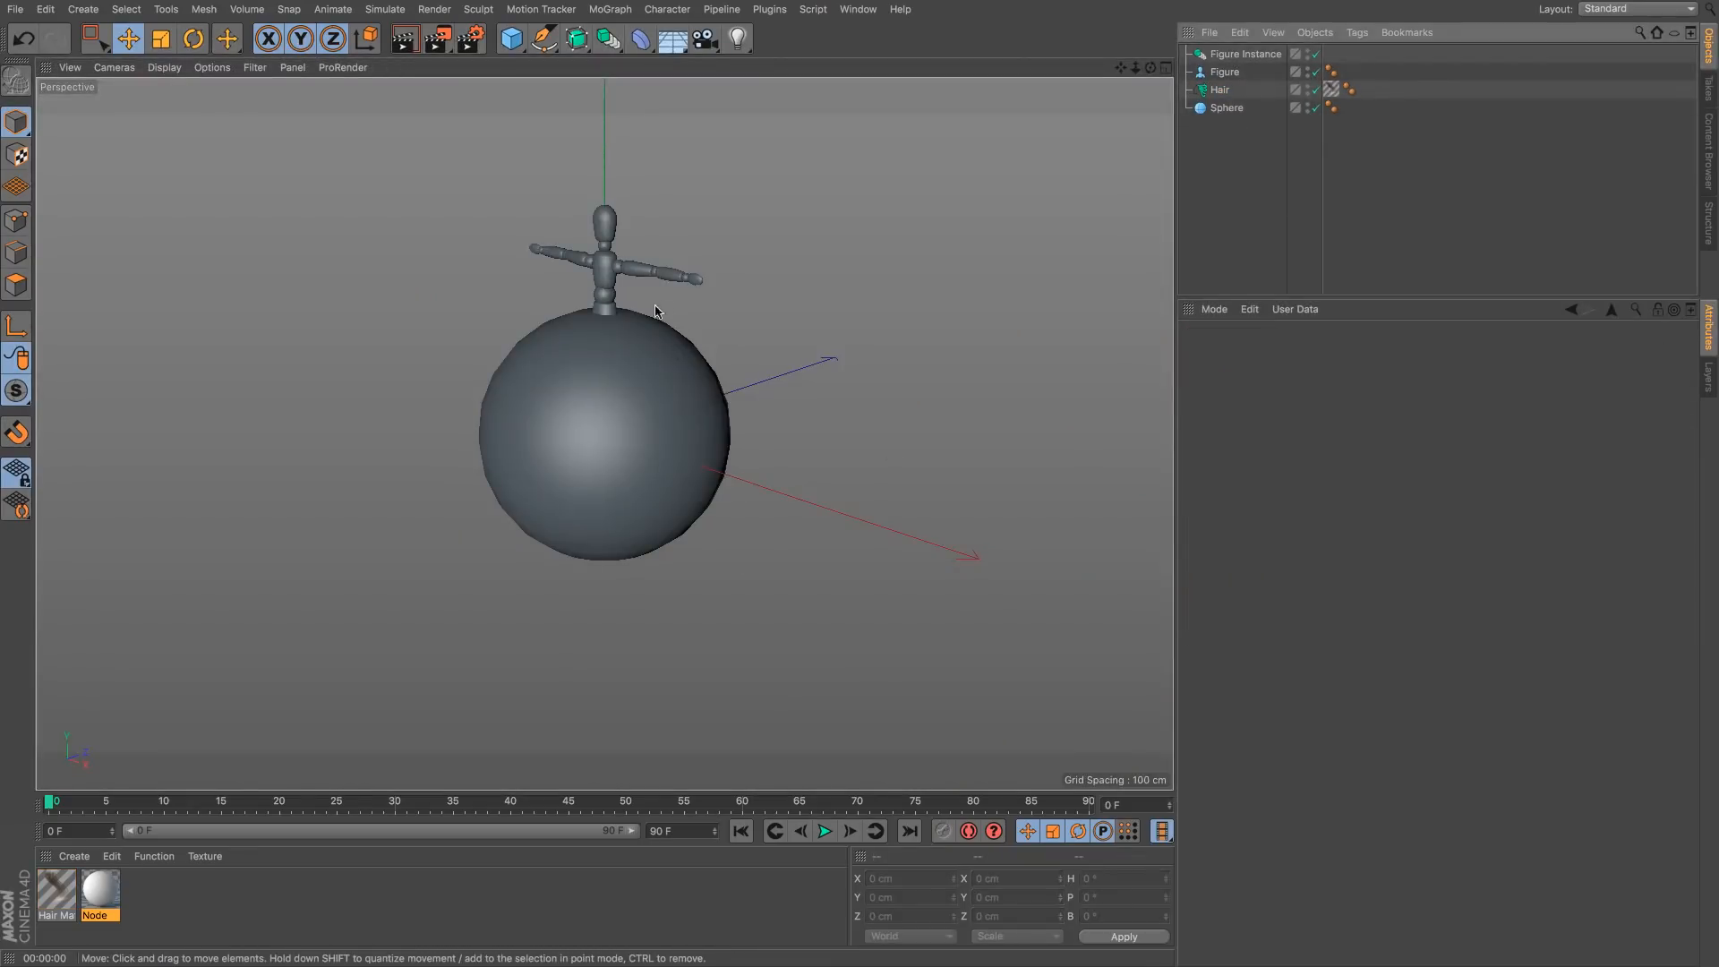
# Step: Delete the Figure and the Figure Instance, leaving the Hair object selected
pyautogui.click(1225, 73)
pyautogui.press('Delete')
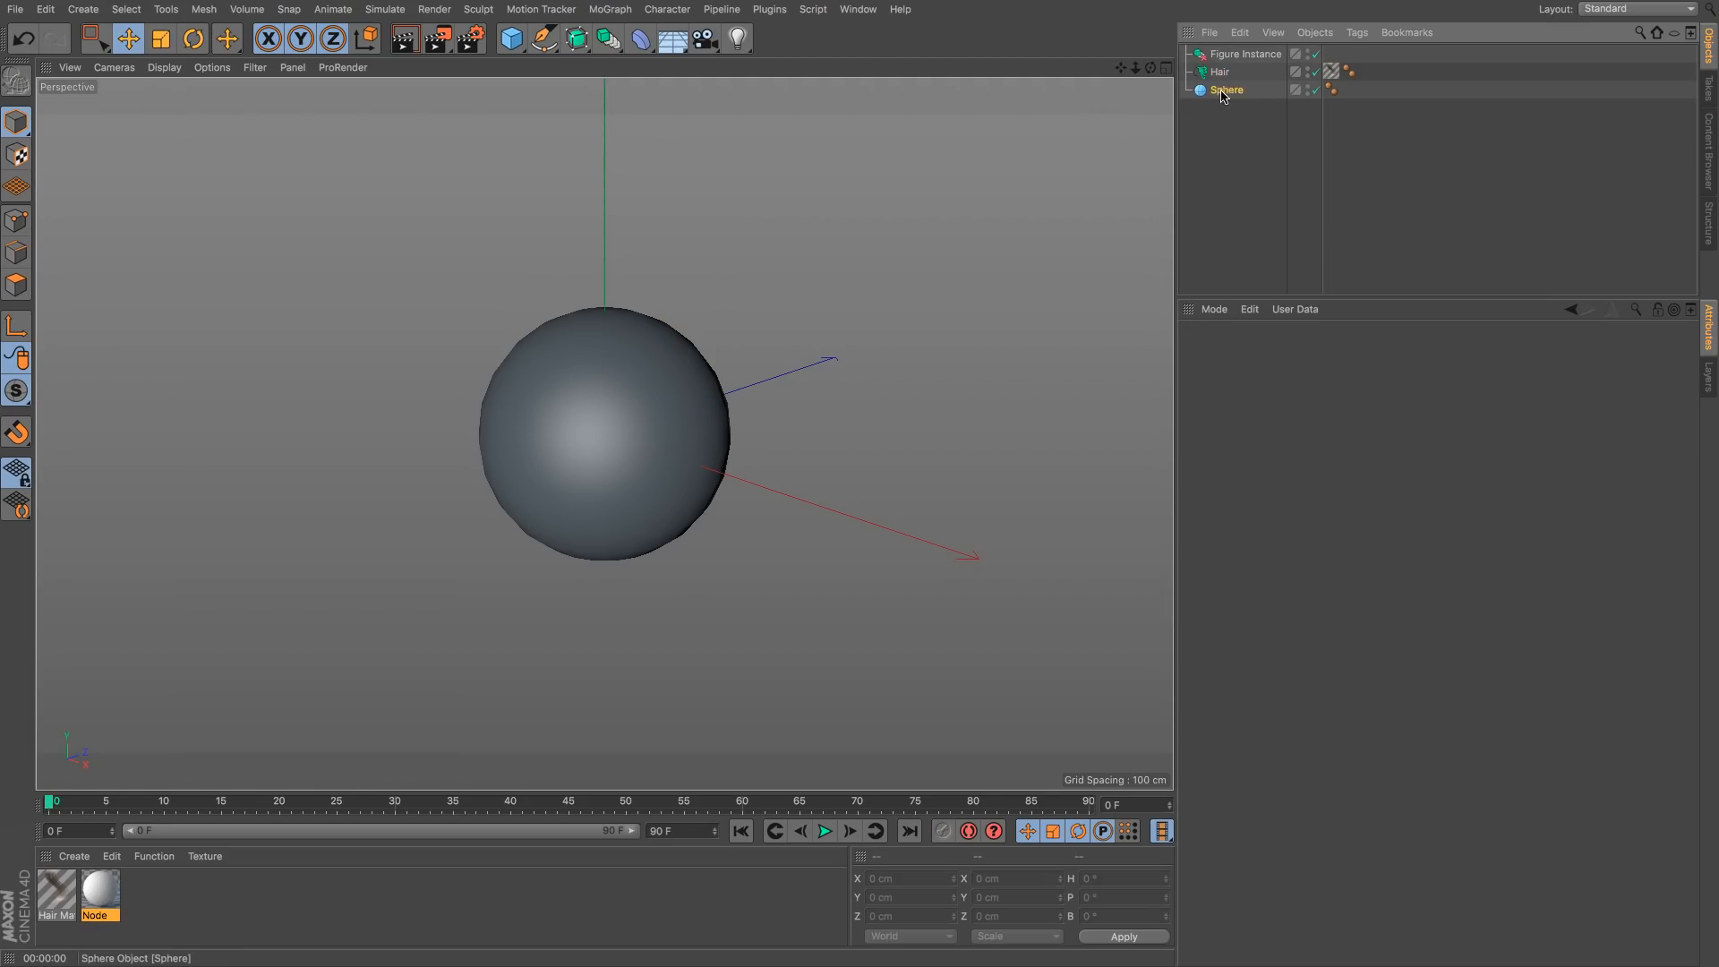
pyautogui.click(1242, 54)
pyautogui.press('Delete')
pyautogui.click(1223, 60)
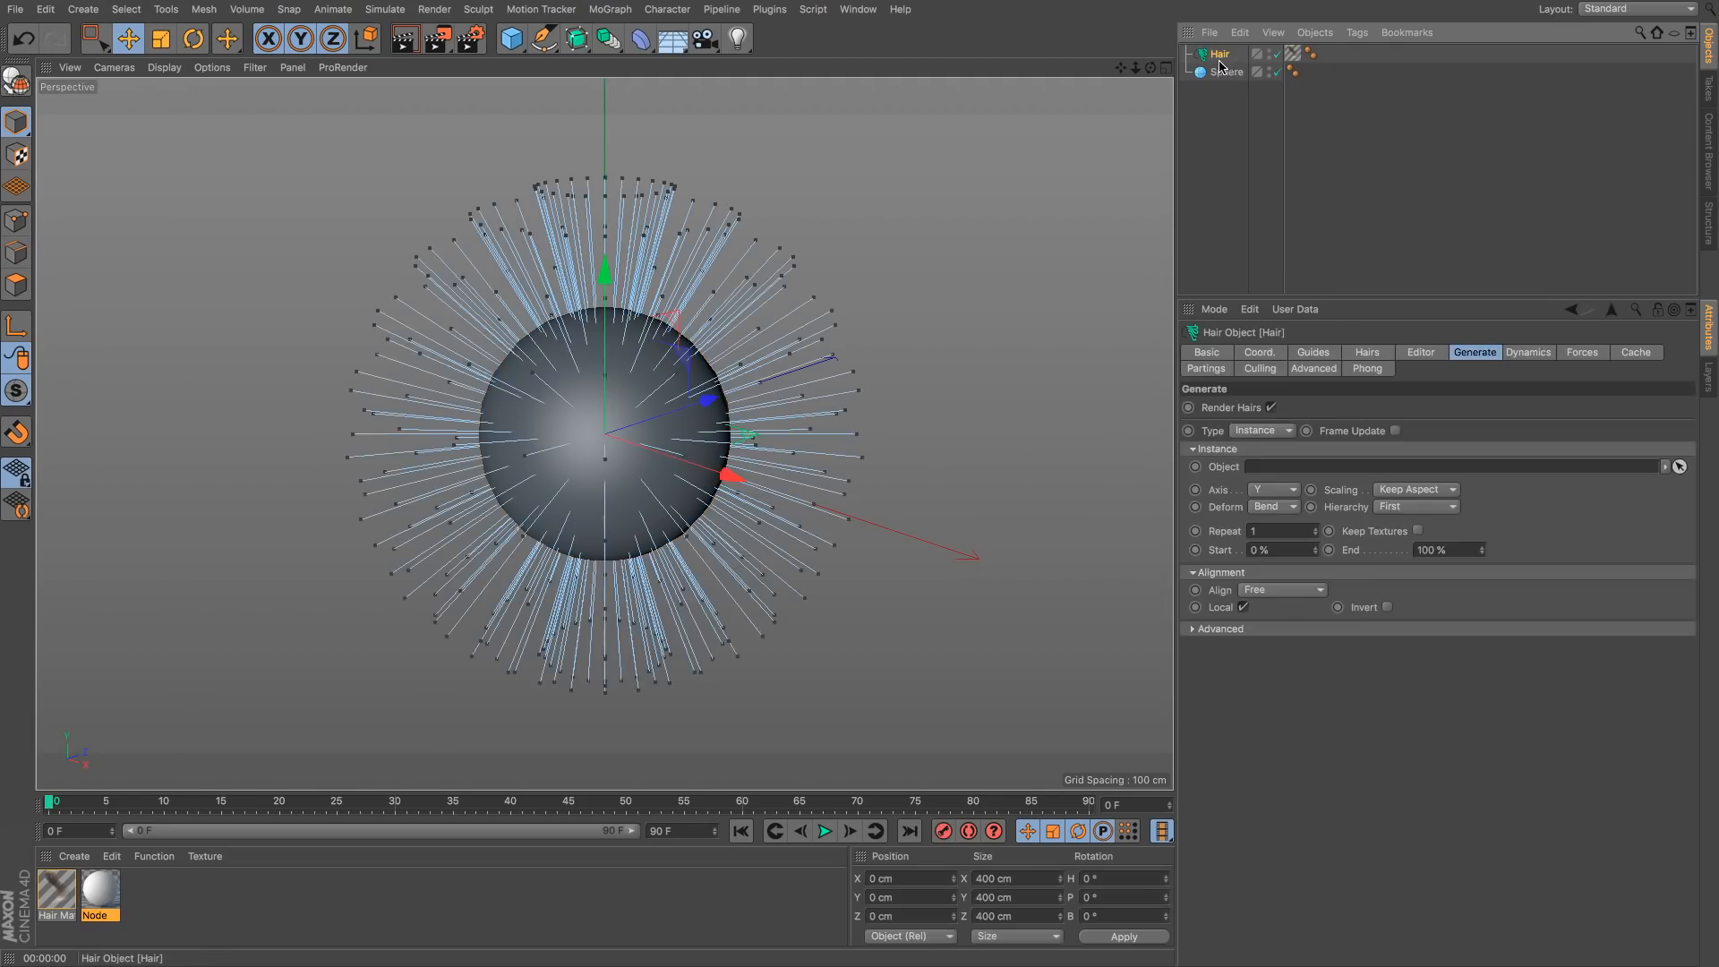
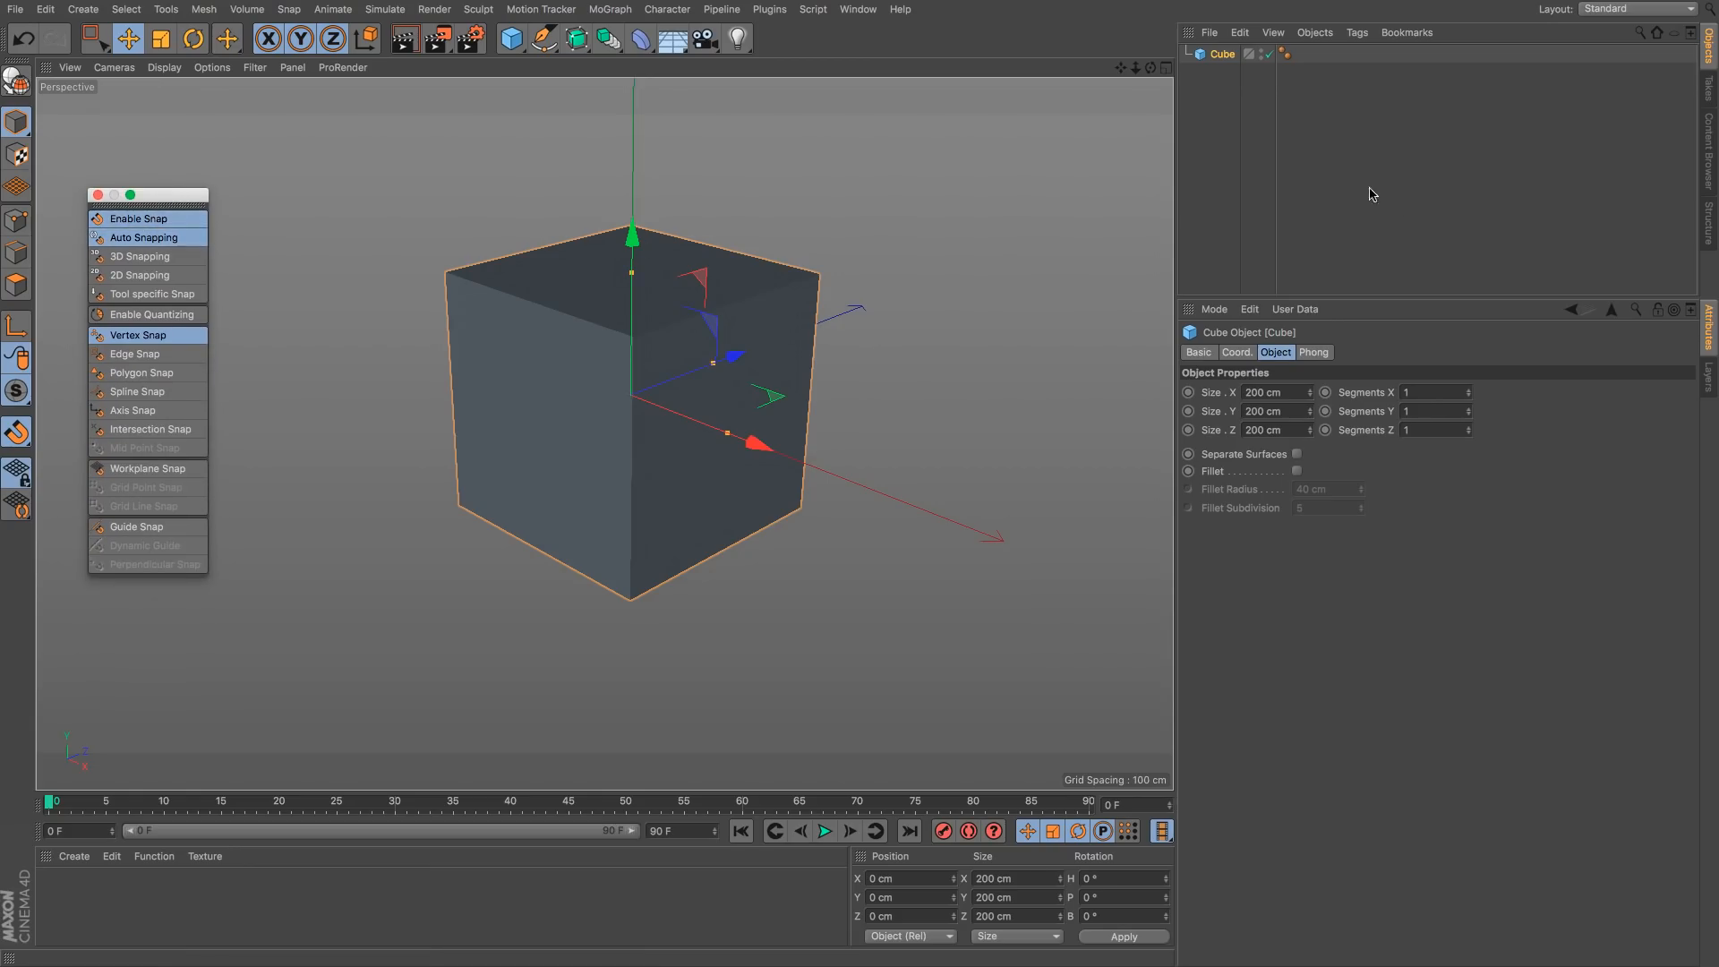
# Step: Enable Polygon Snap and draw a short freehand spline about 18.5 cm high beside the cube with the Sketch tool
pyautogui.click(543, 39)
pyautogui.click(658, 95)
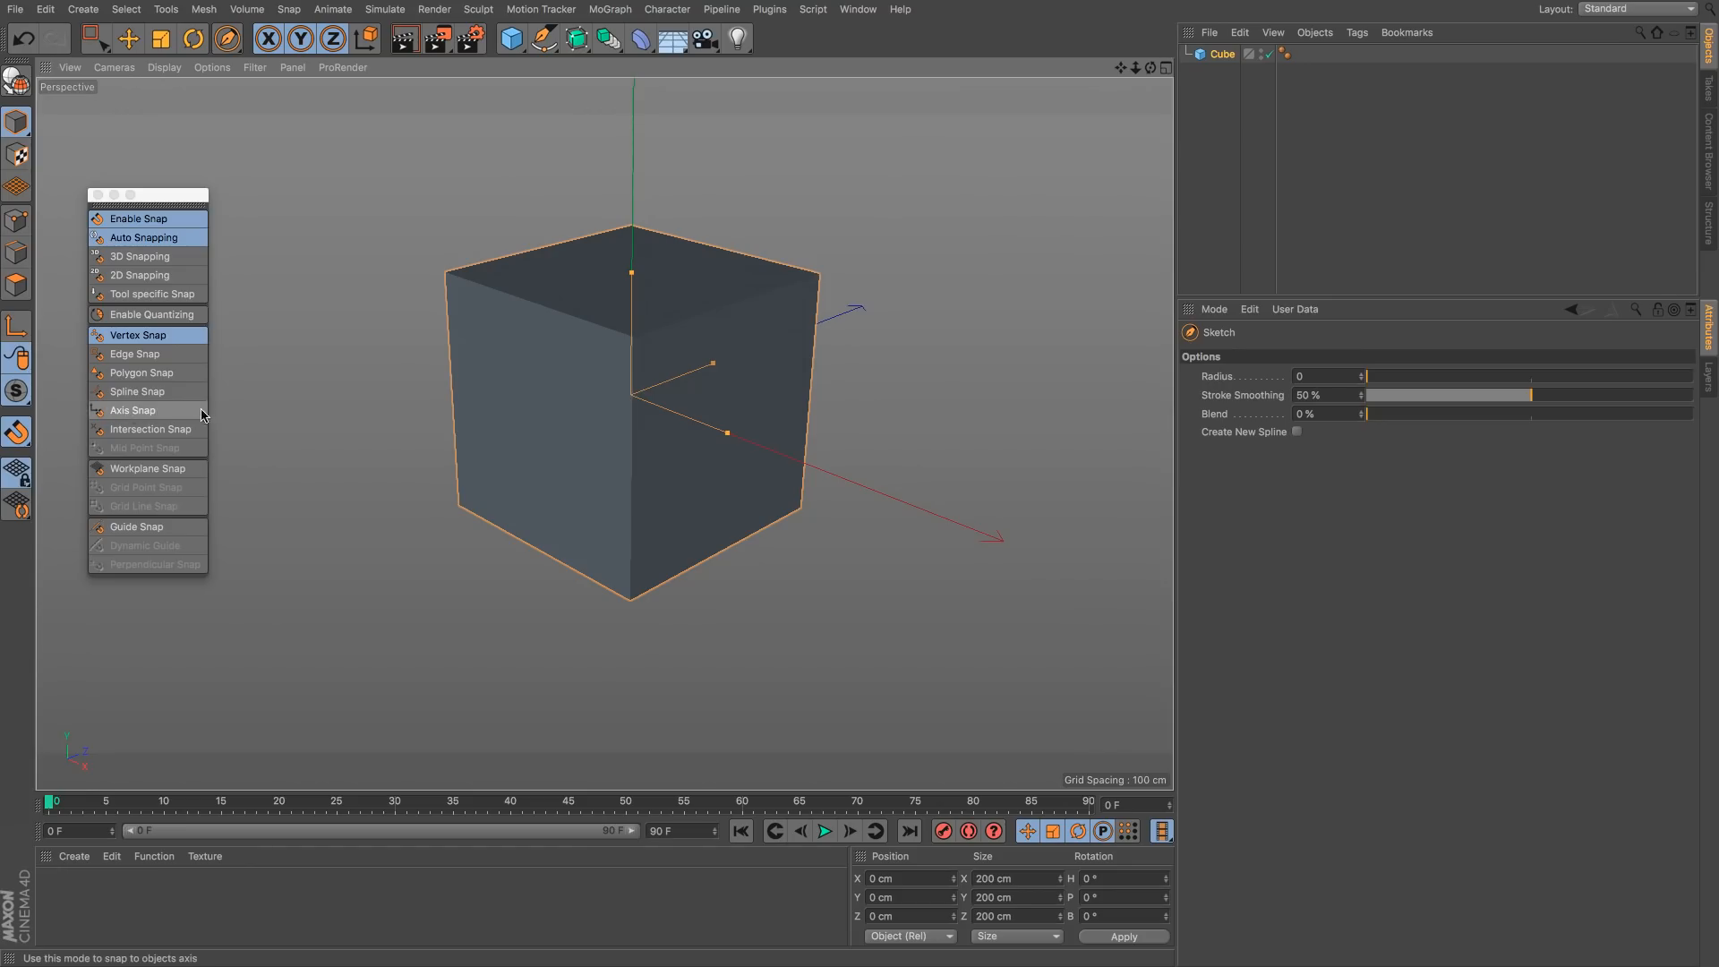
pyautogui.click(150, 374)
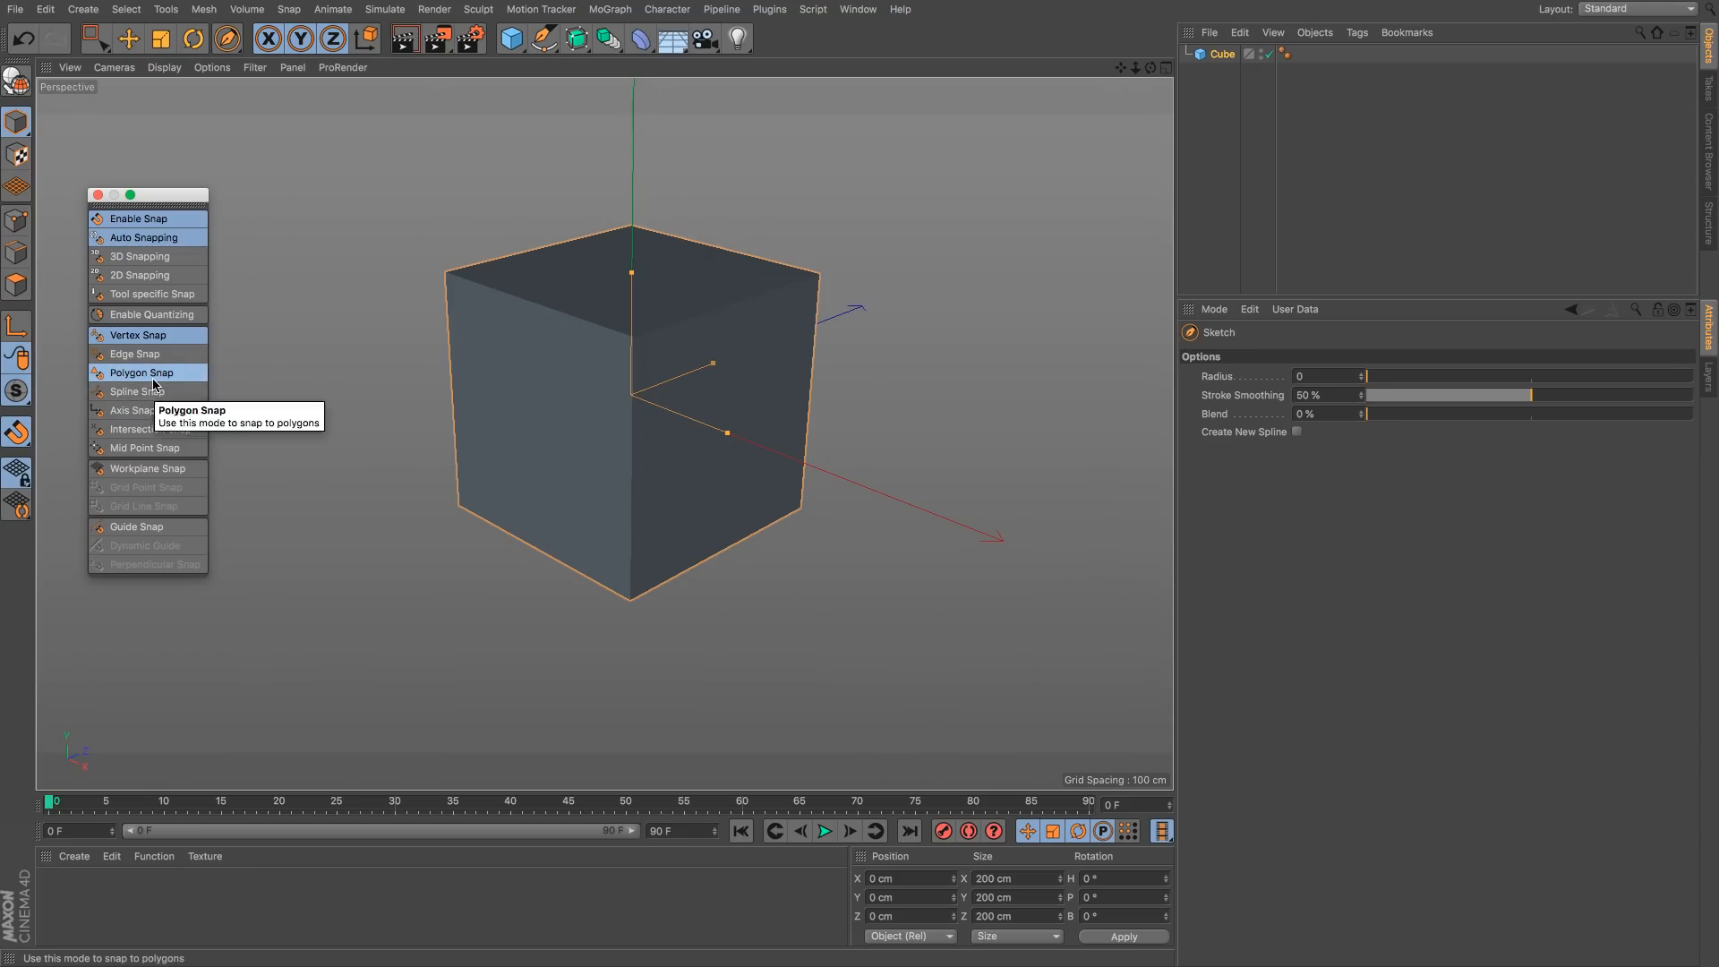
pyautogui.moveTo(543, 39); pyautogui.dragTo(623, 127)
pyautogui.moveTo(1049, 240); pyautogui.dragTo(1039, 270)
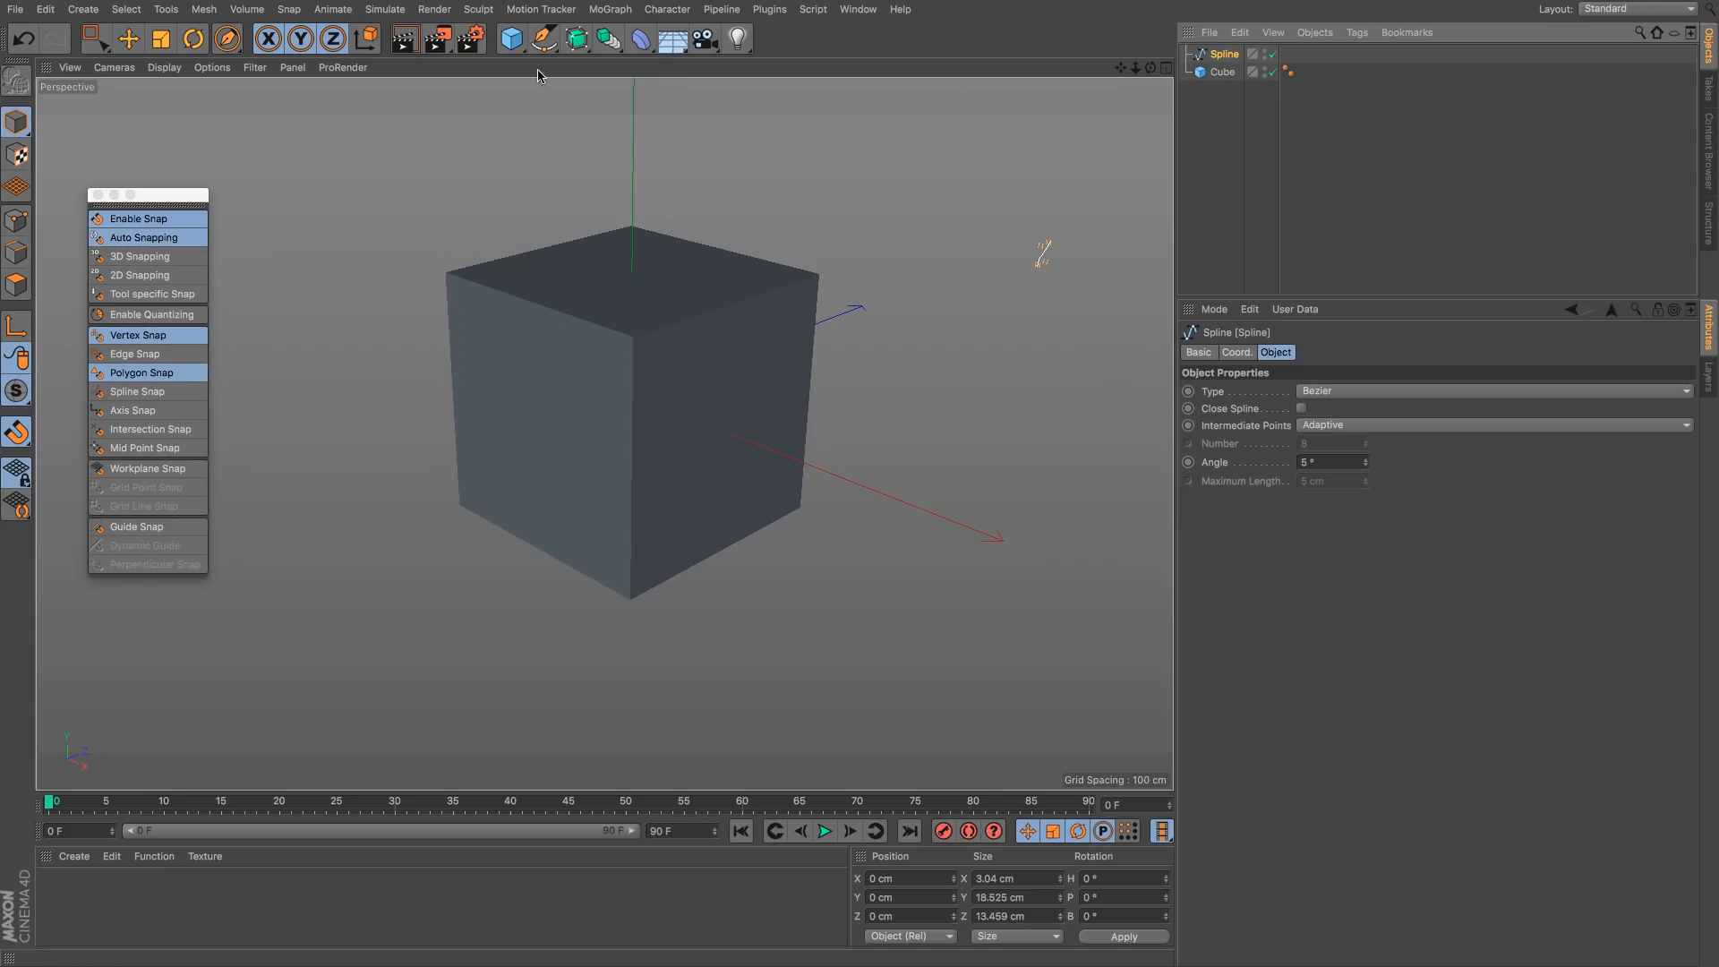
# Step: Add a Volume Builder and make the sketched spline its child
pyautogui.click(254, 9)
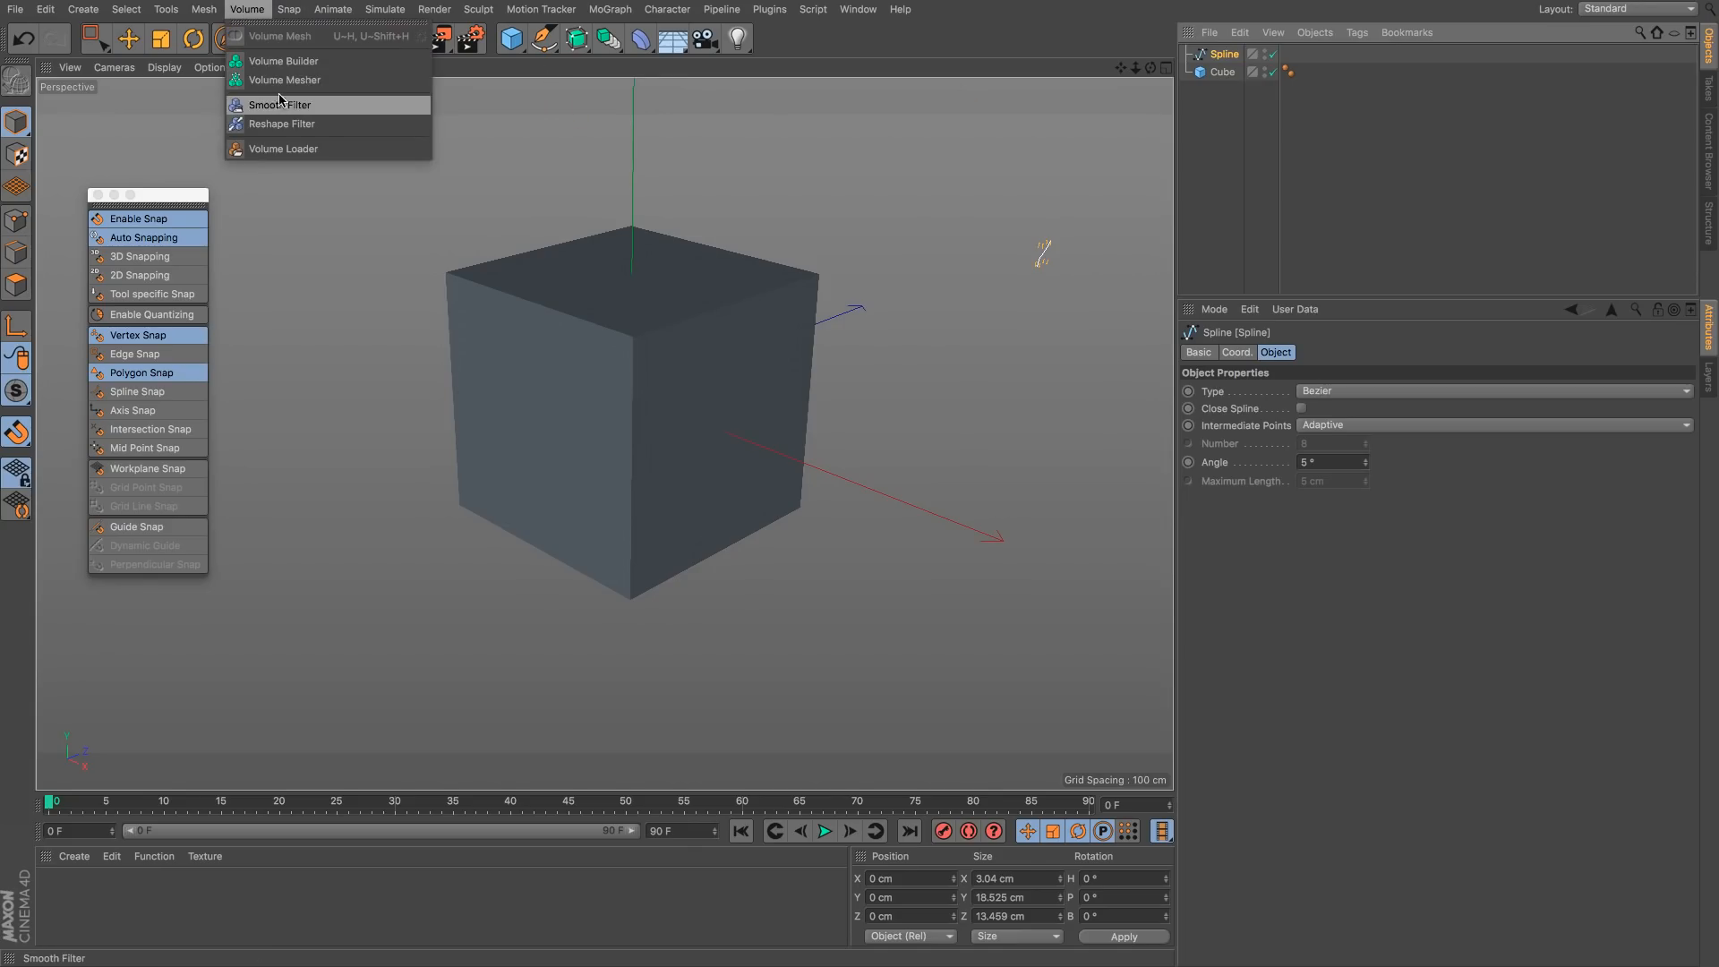
pyautogui.click(283, 61)
pyautogui.moveTo(1231, 71); pyautogui.dragTo(1231, 57)
pyautogui.click(1231, 56)
# Step: Add a Volume Mesher as parent of the Volume Builder and display the viewport shading with mesh lines
pyautogui.click(247, 9)
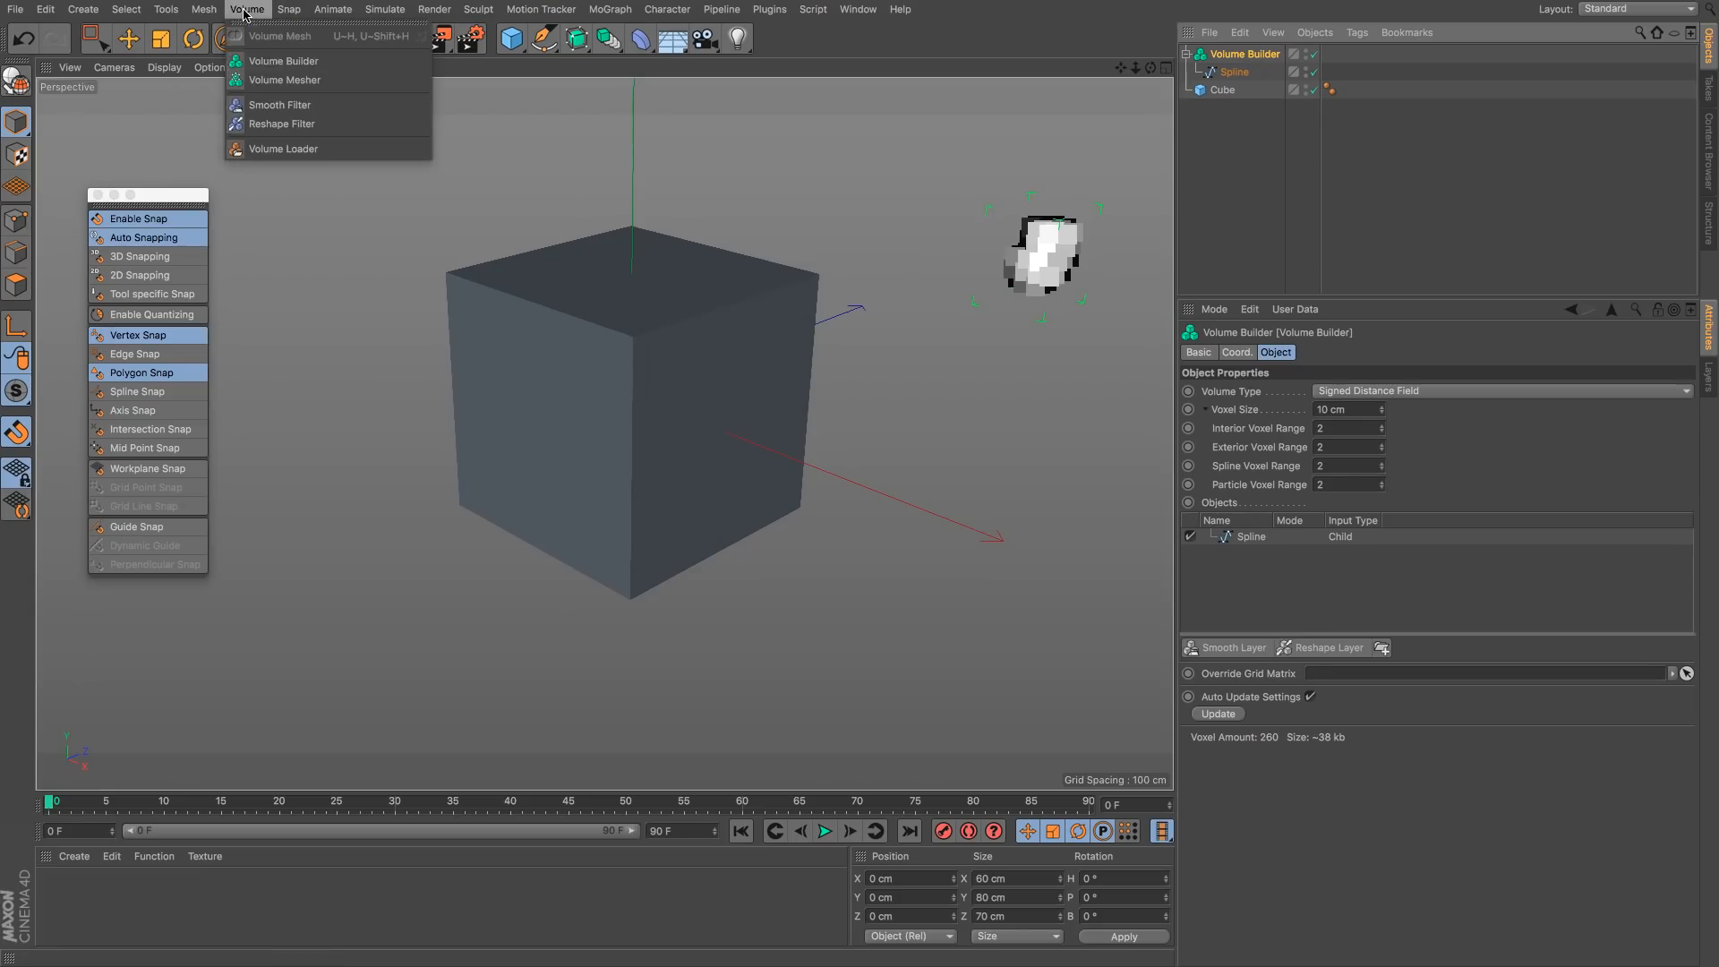
pyautogui.keyDown('alt'); pyautogui.click(269, 80); pyautogui.keyUp('alt')
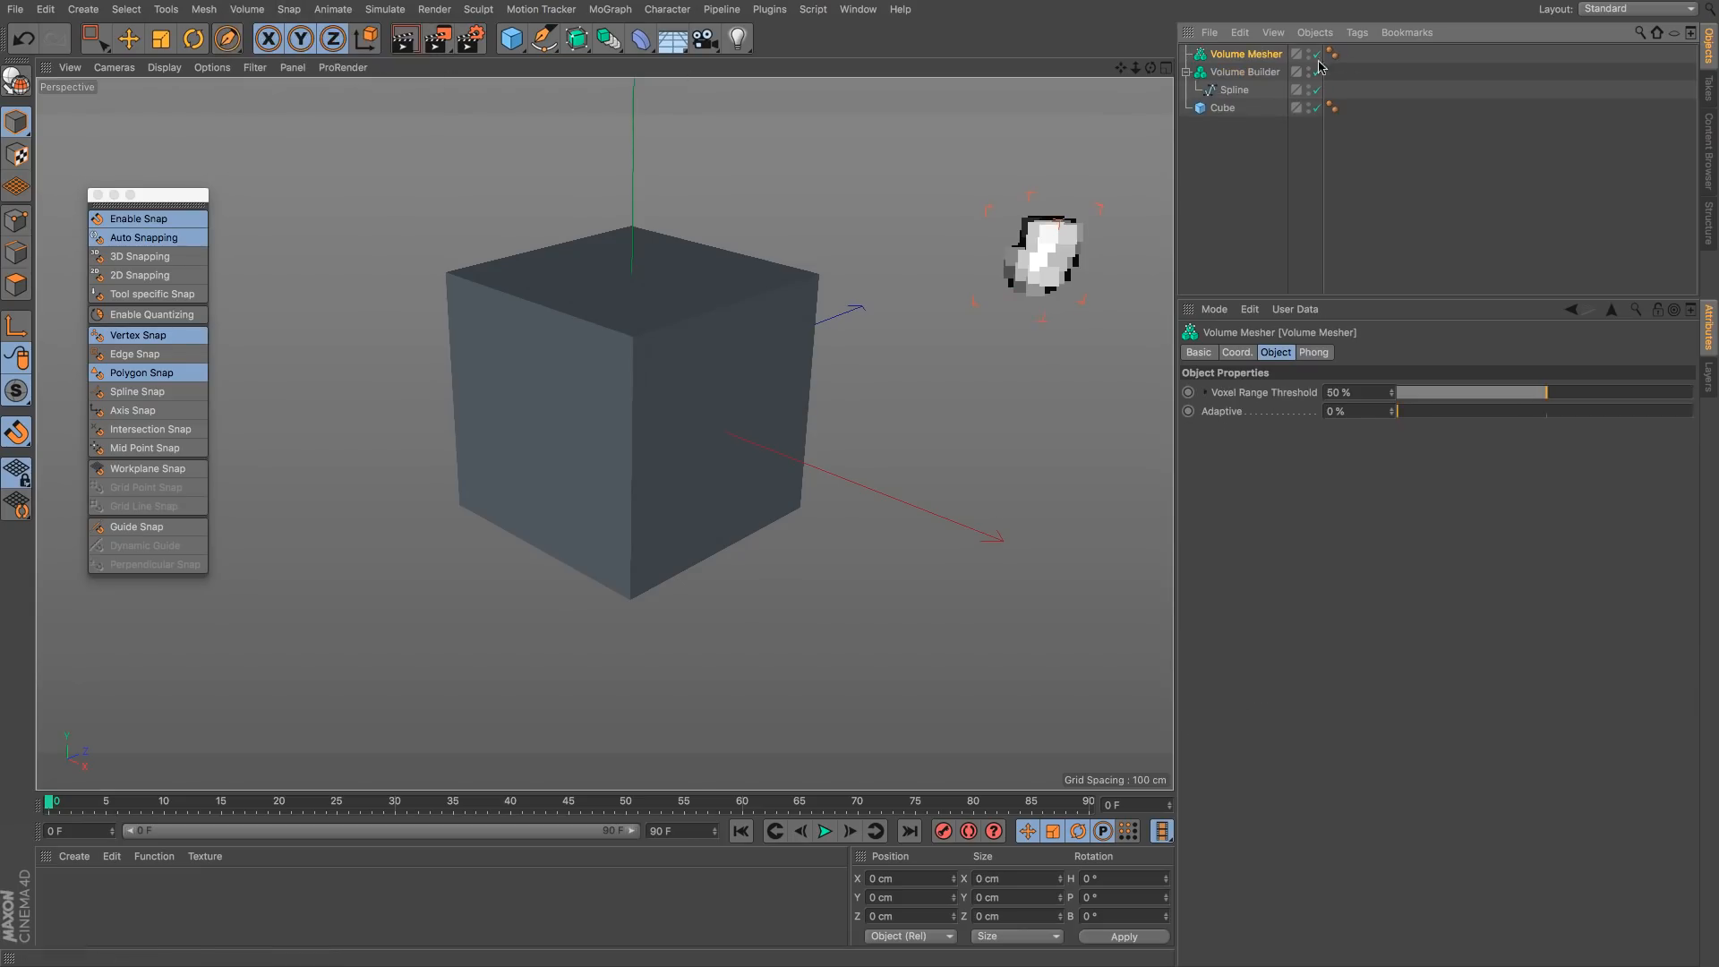
pyautogui.click(1257, 73)
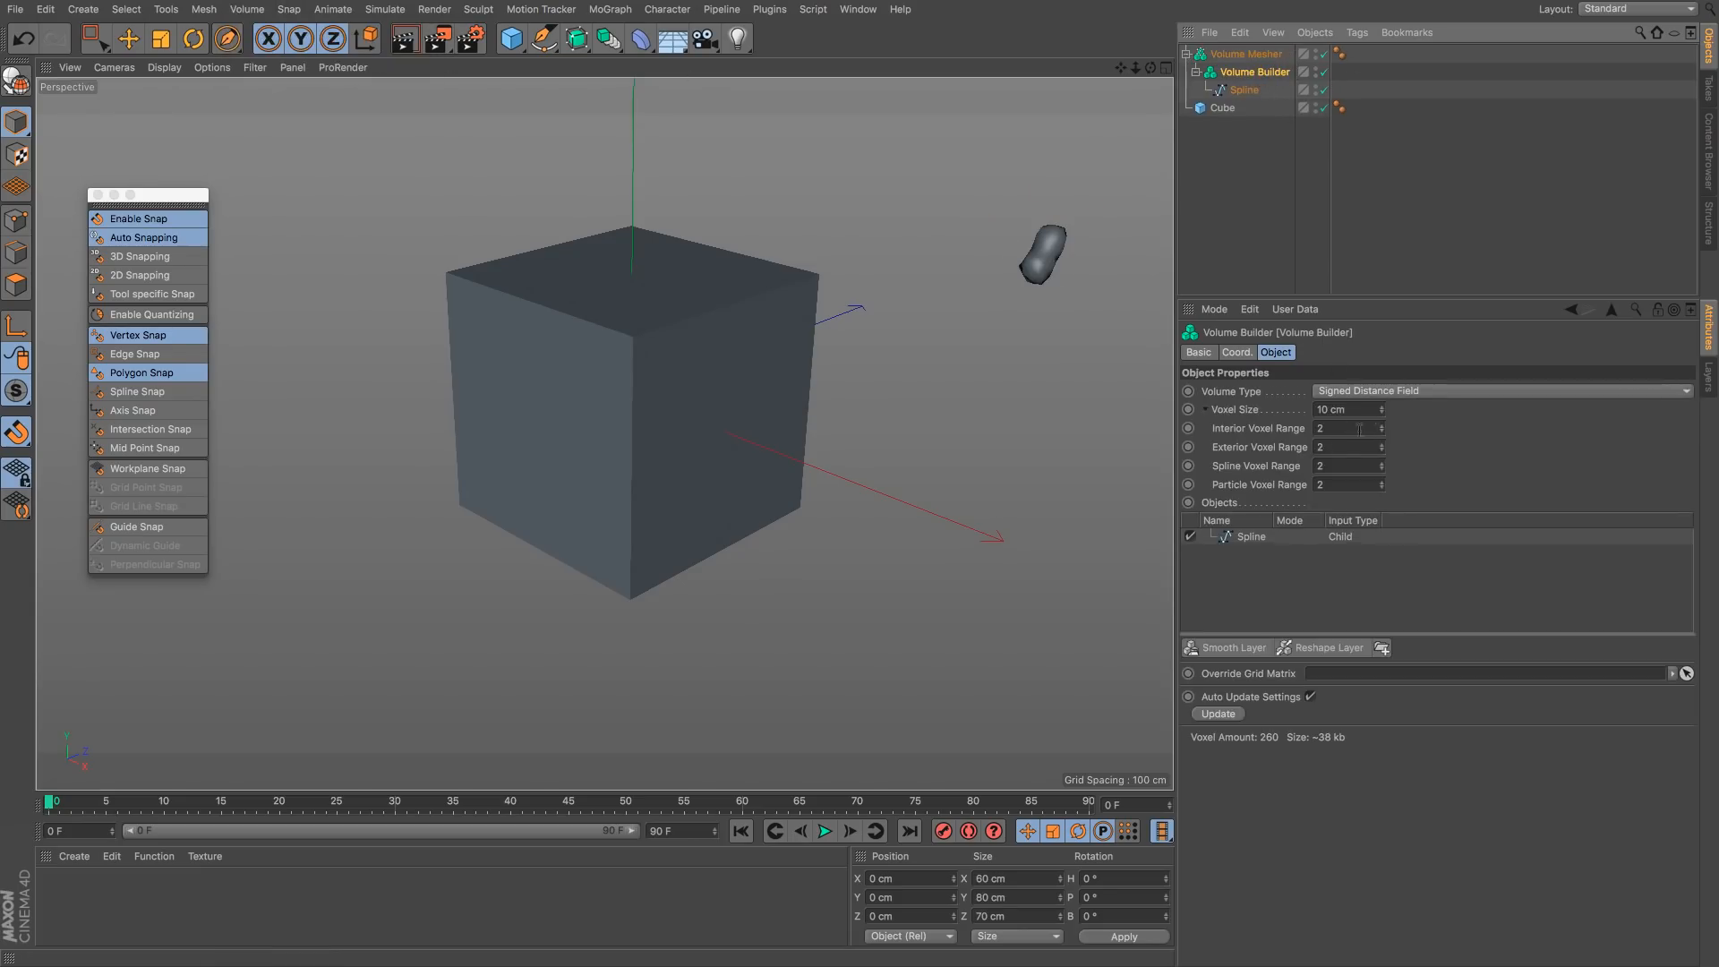
pyautogui.click(164, 67)
pyautogui.click(192, 106)
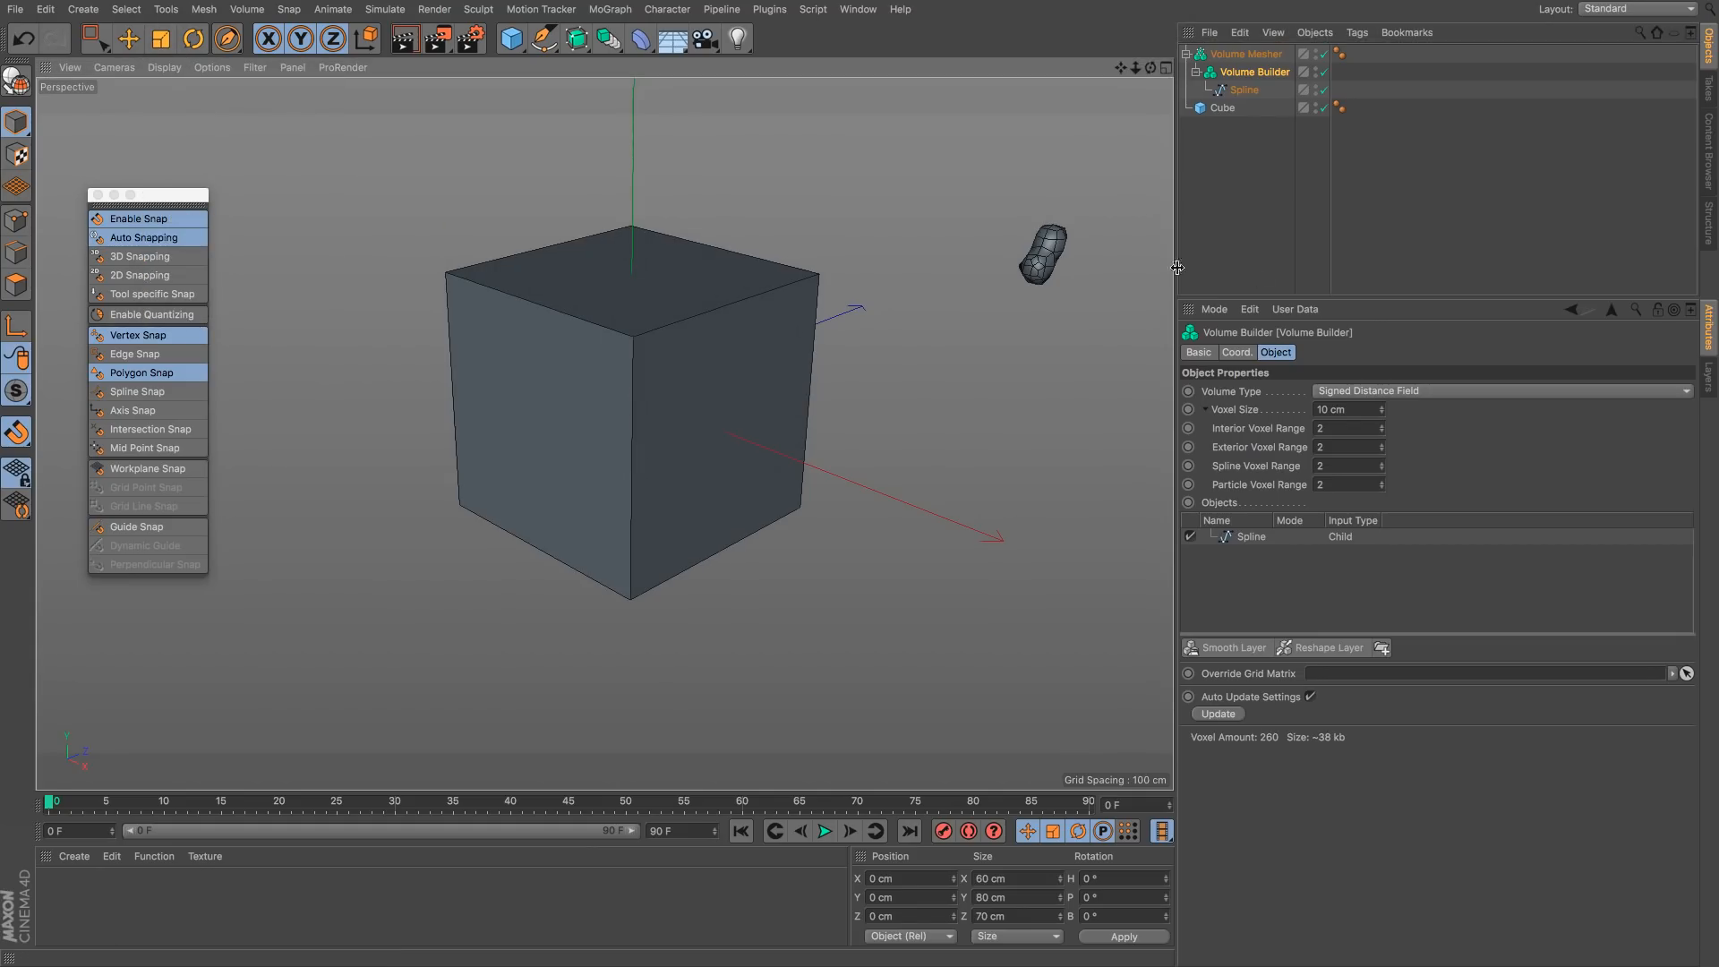
# Step: Try a voxel size of 3 cm in the Volume Builder and settle on 5 cm
pyautogui.click(1358, 409)
pyautogui.write('5')
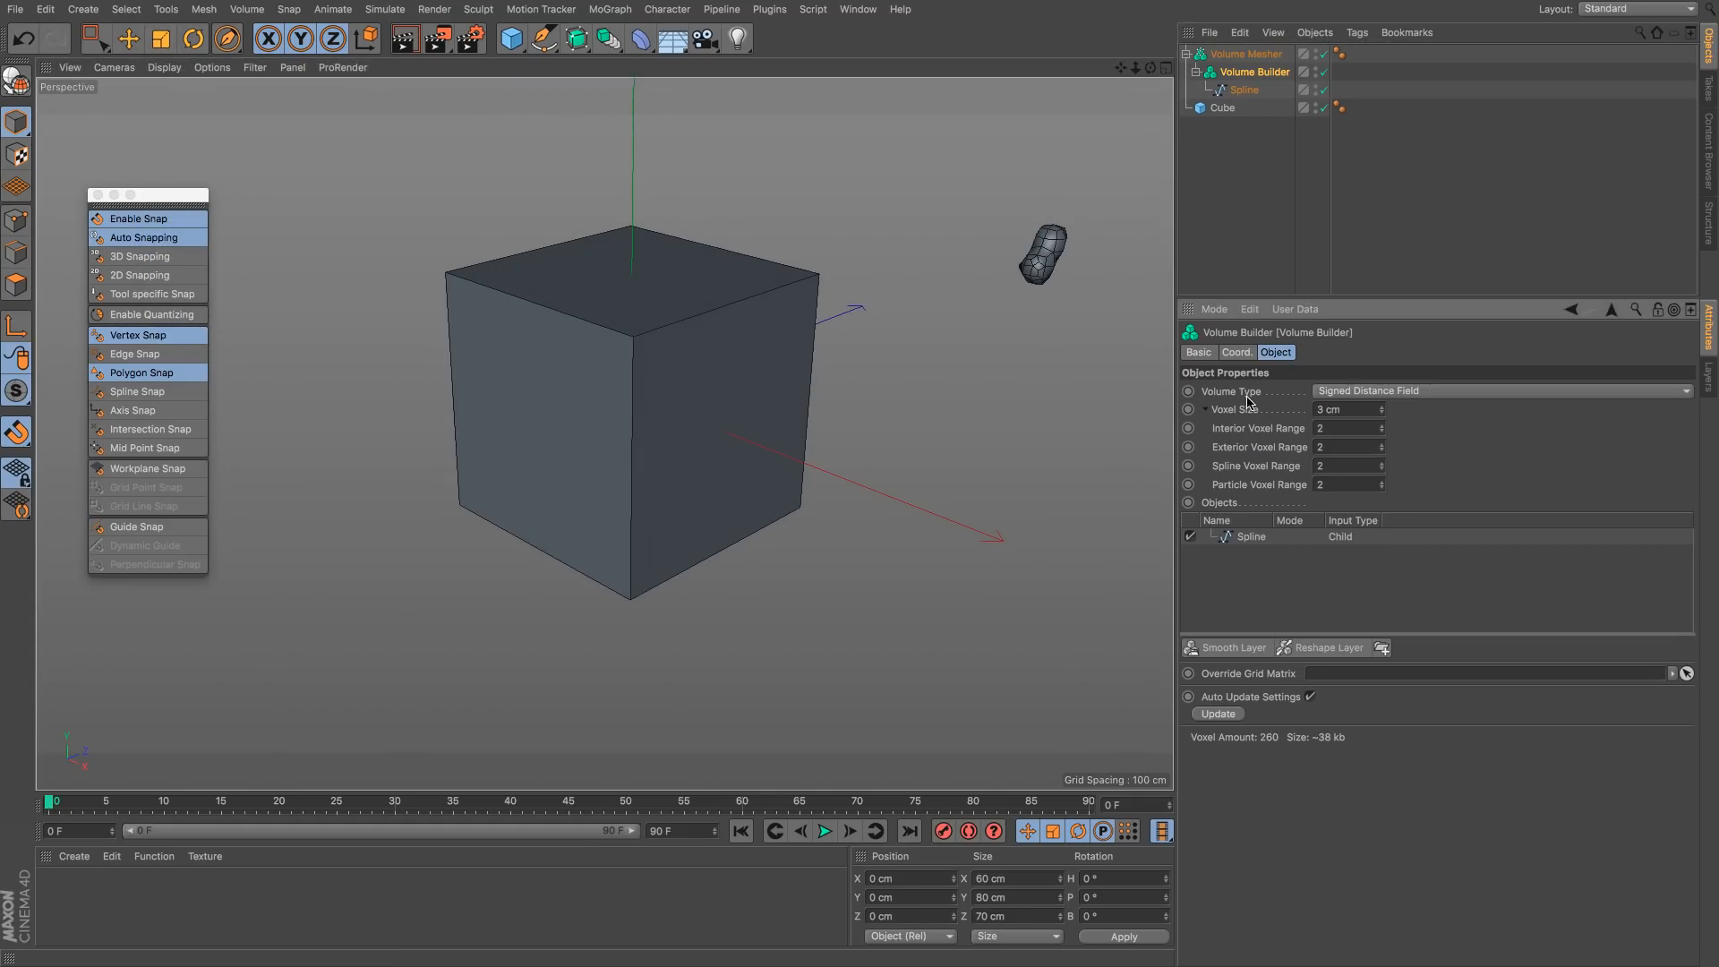
pyautogui.press('Return')
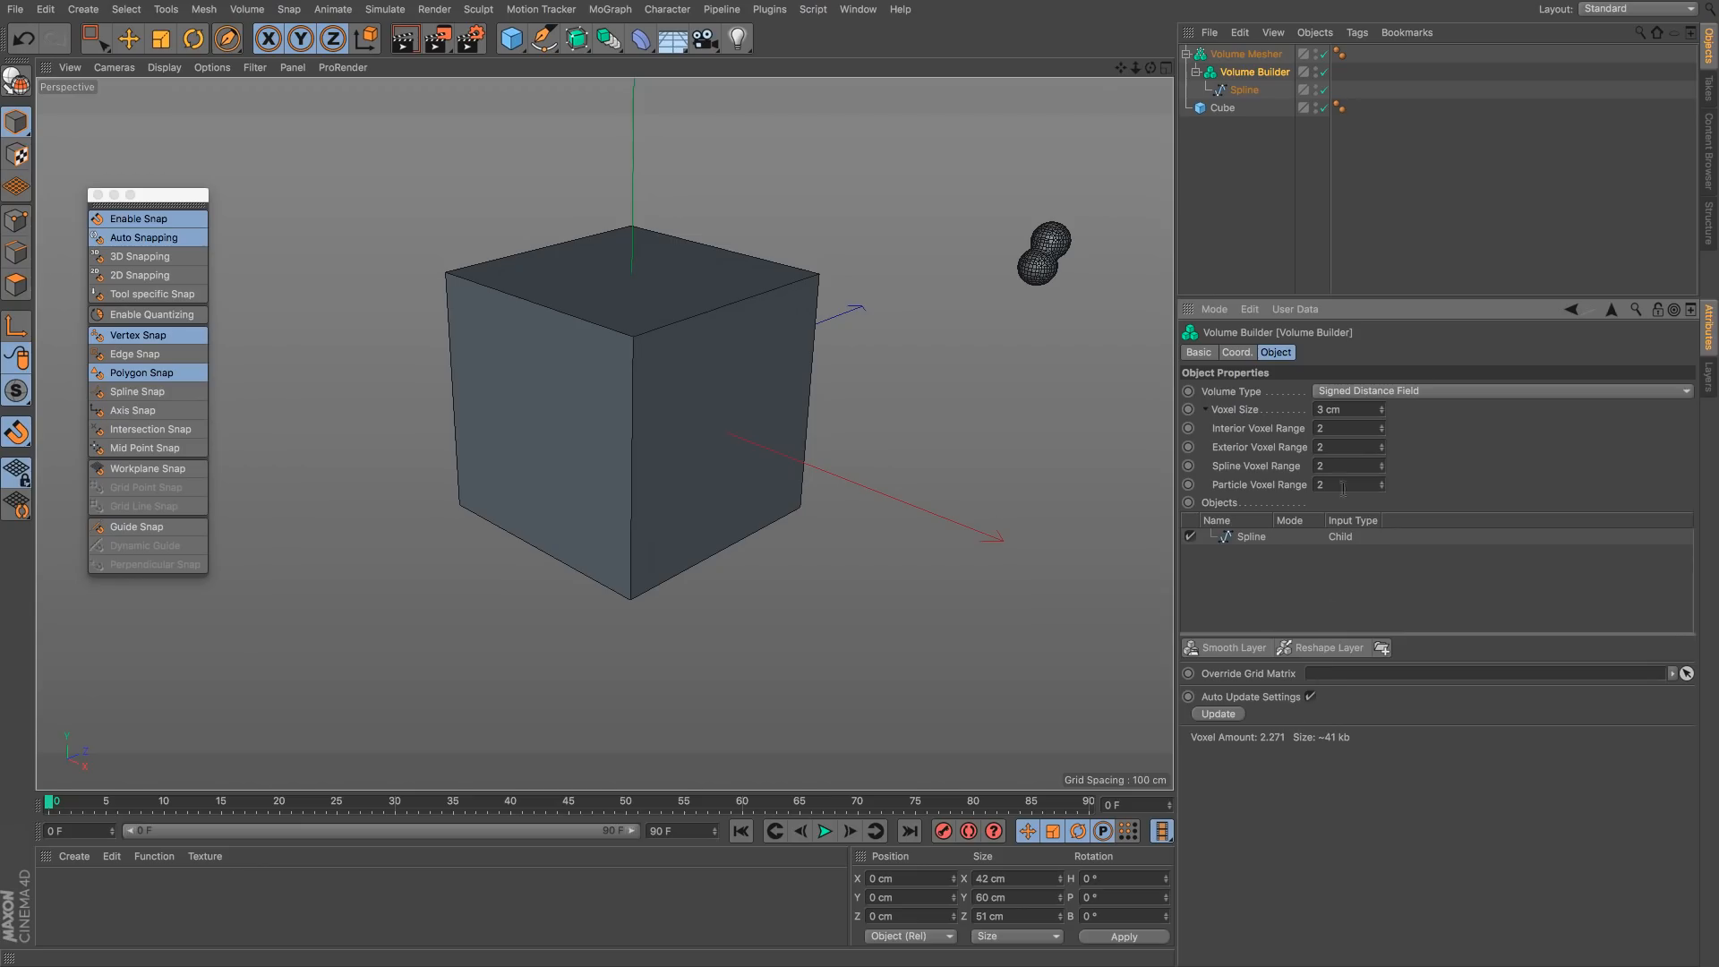
pyautogui.click(1340, 409)
pyautogui.write('5')
pyautogui.press('Return')
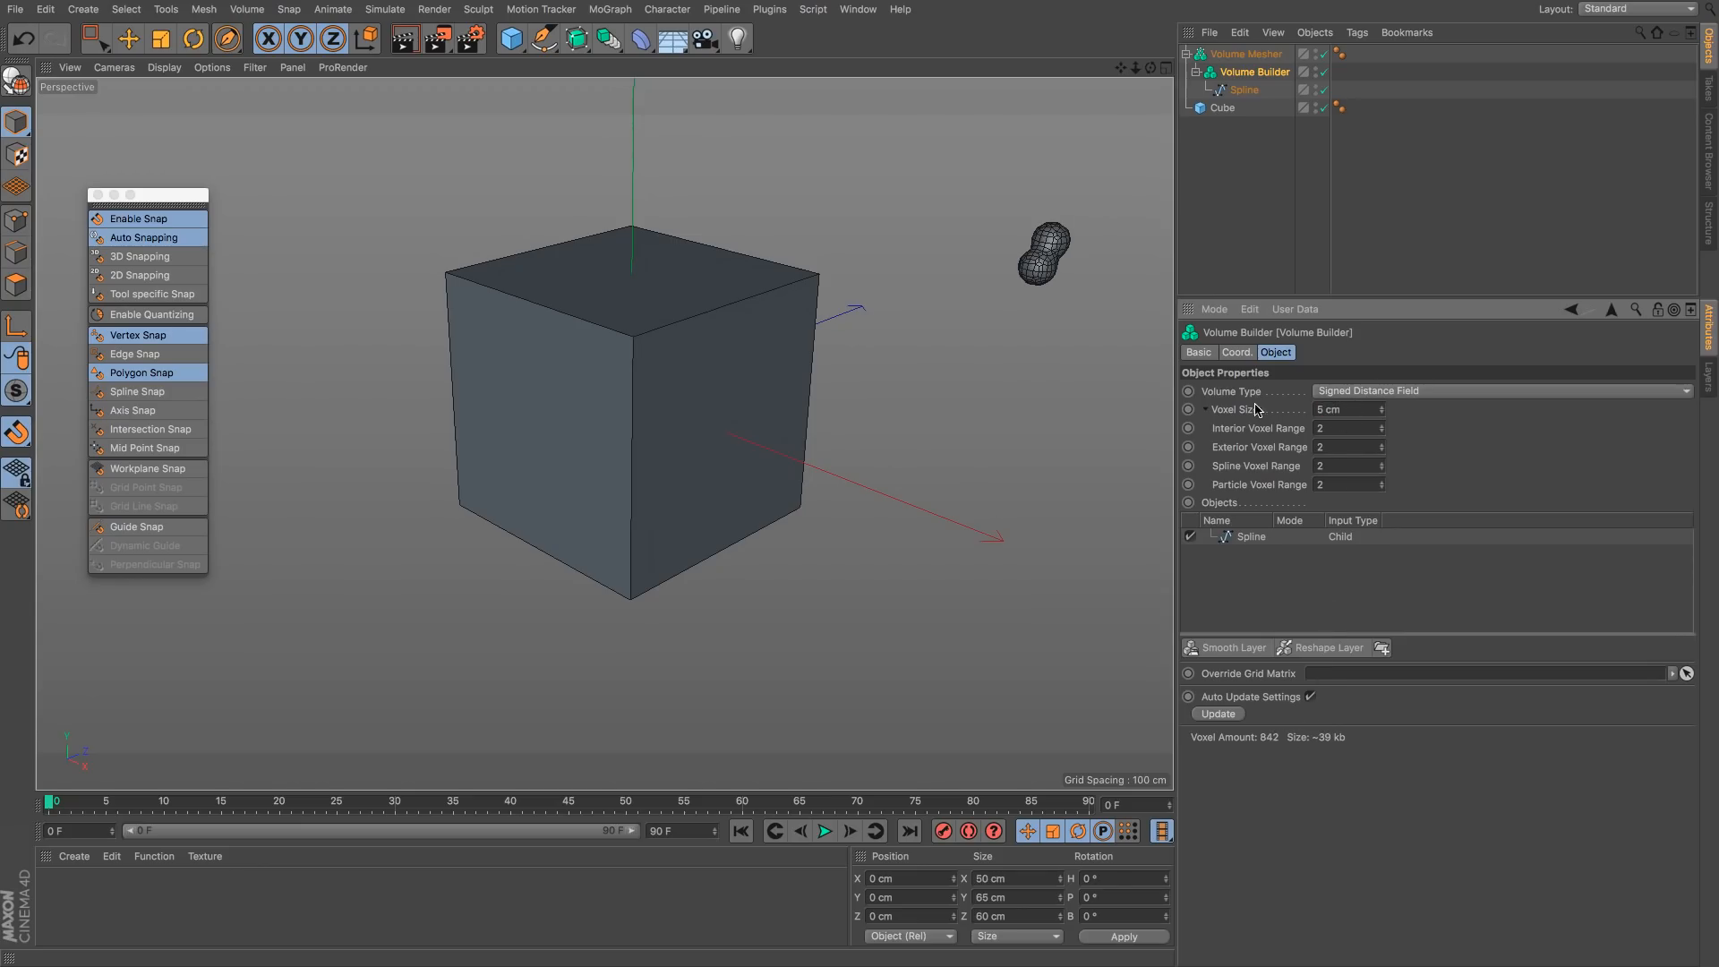
# Step: Set the spline input of the Volume Builder to a radius of 10 cm and a density of 0.5
pyautogui.click(1253, 537)
pyautogui.click(1291, 668)
pyautogui.write('10')
pyautogui.press('Tab')
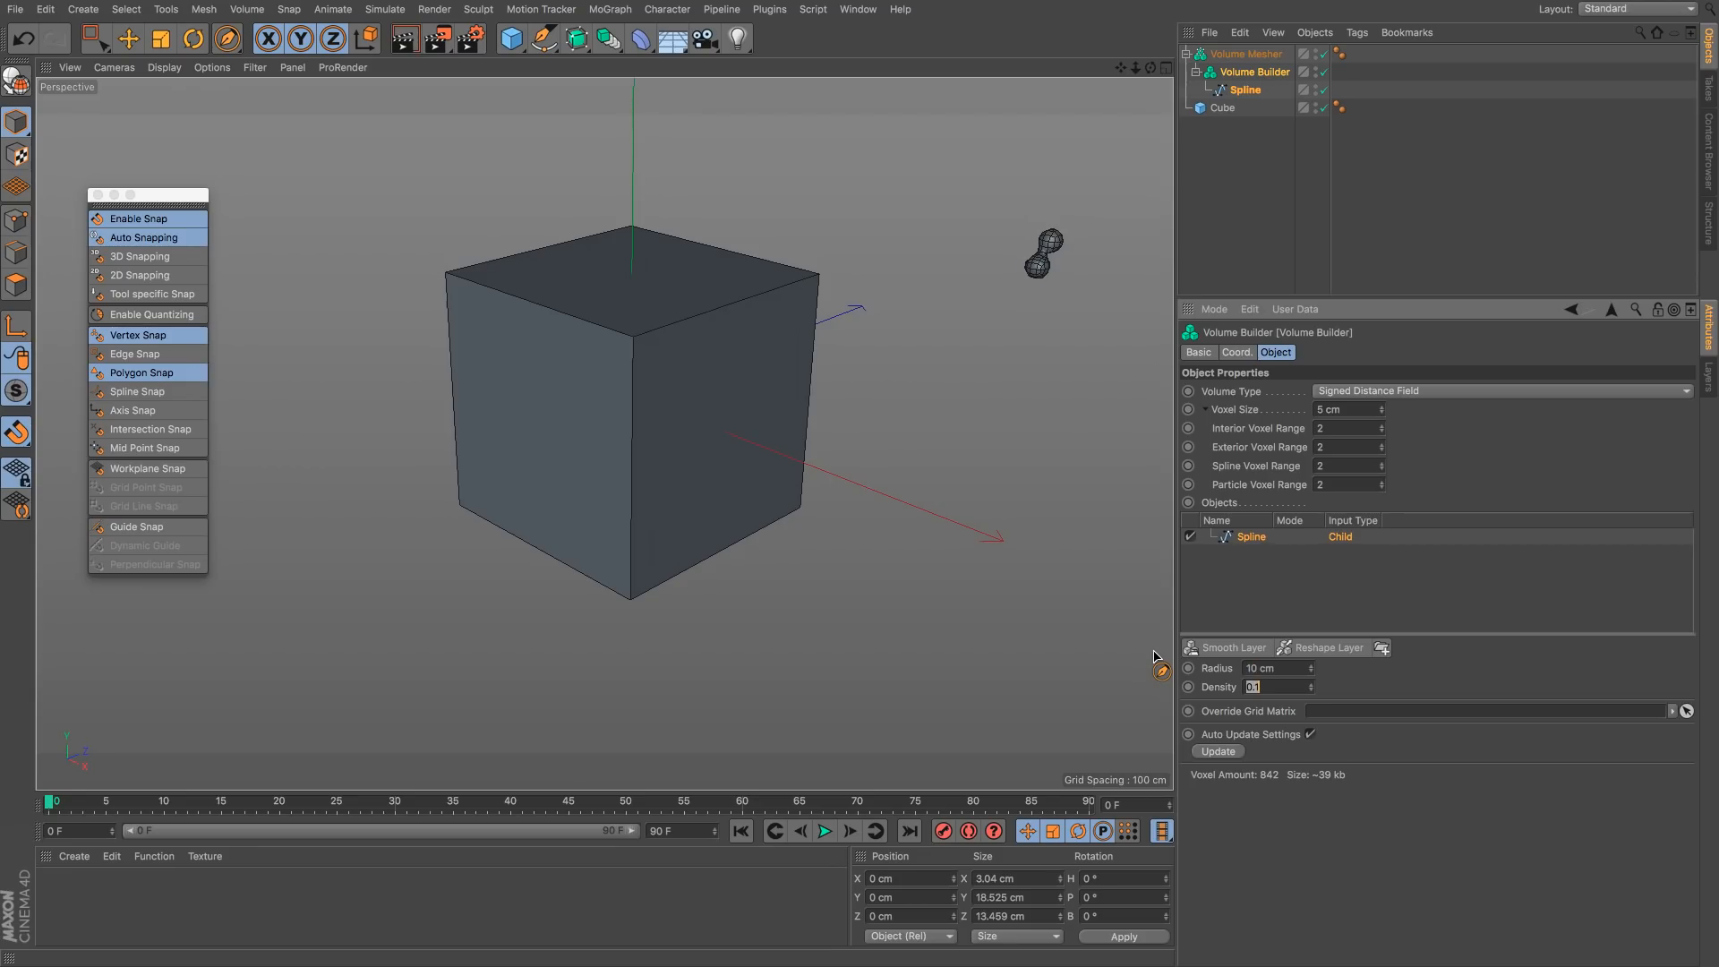
pyautogui.write('.5')
pyautogui.press('Return')
# Step: Extend the spline by sketching freehand along two upper edges of the cube, spanning about 287 × 24 × 375 cm overall
pyautogui.scroll(3, 658, 345)
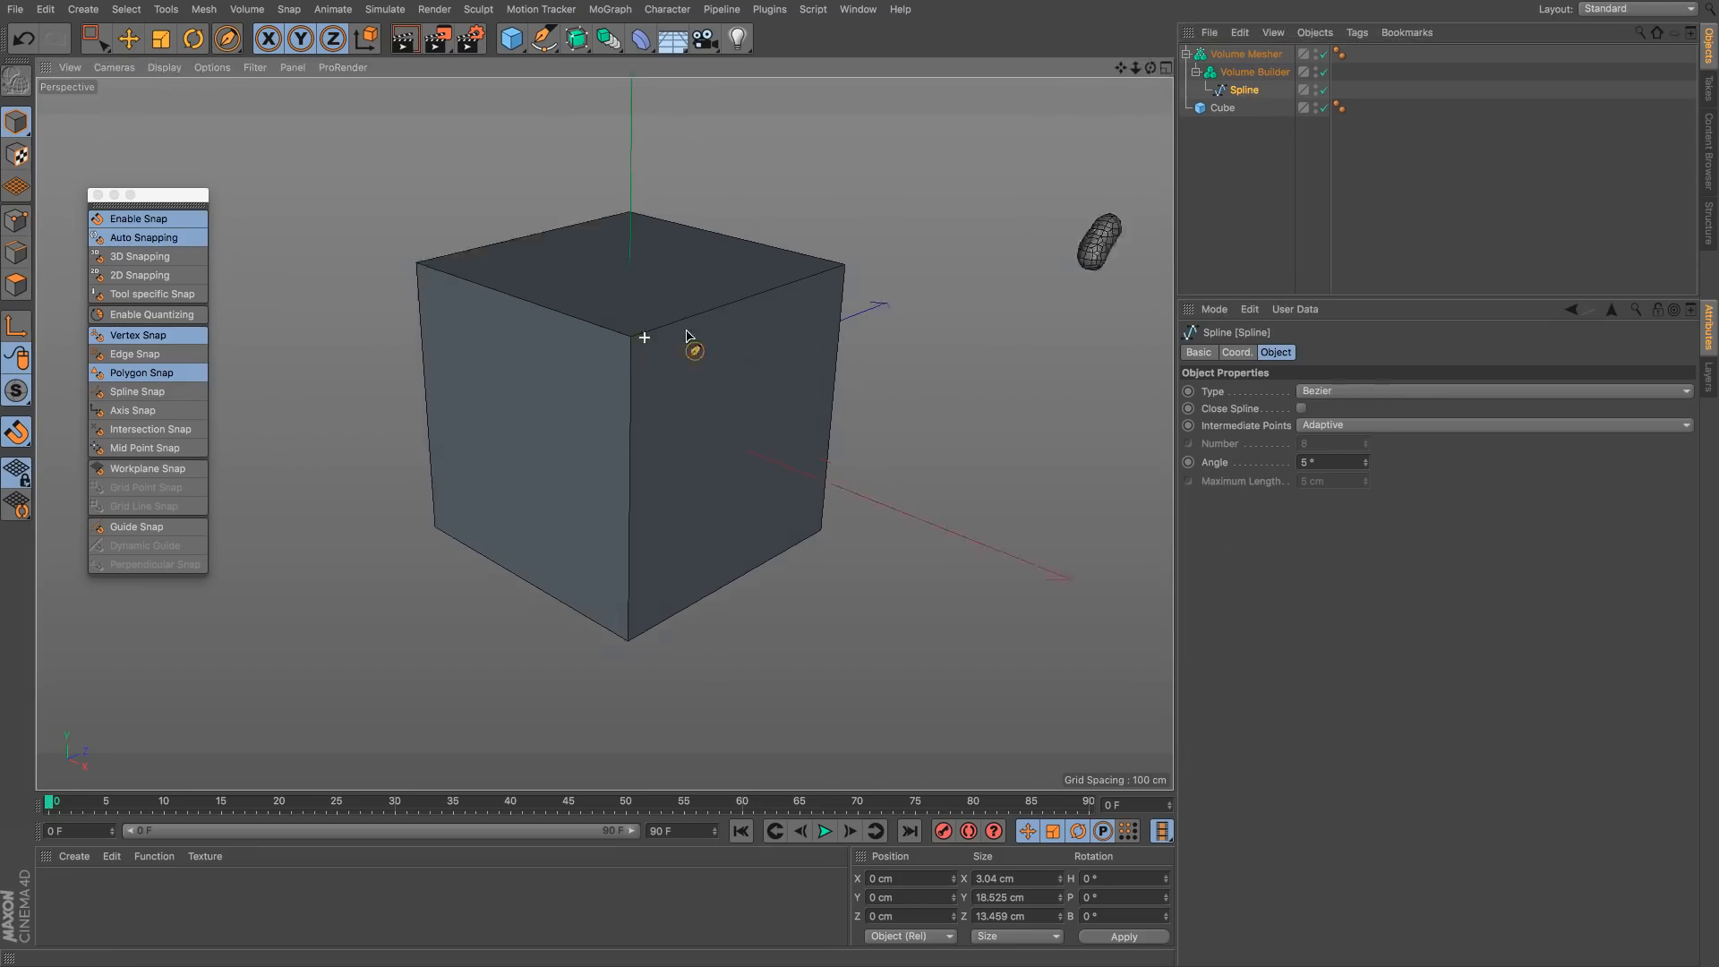
pyautogui.moveTo(662, 316)
pyautogui.mouseDown()
pyautogui.moveTo(706, 337)
pyautogui.moveTo(755, 326)
pyautogui.moveTo(794, 369)
pyautogui.moveTo(799, 351)
pyautogui.moveTo(691, 308)
pyautogui.moveTo(740, 338)
pyautogui.moveTo(767, 322)
pyautogui.moveTo(842, 353)
pyautogui.moveTo(702, 418)
pyautogui.moveTo(741, 362)
pyautogui.moveTo(904, 344)
pyautogui.moveTo(1016, 291)
pyautogui.mouseUp()
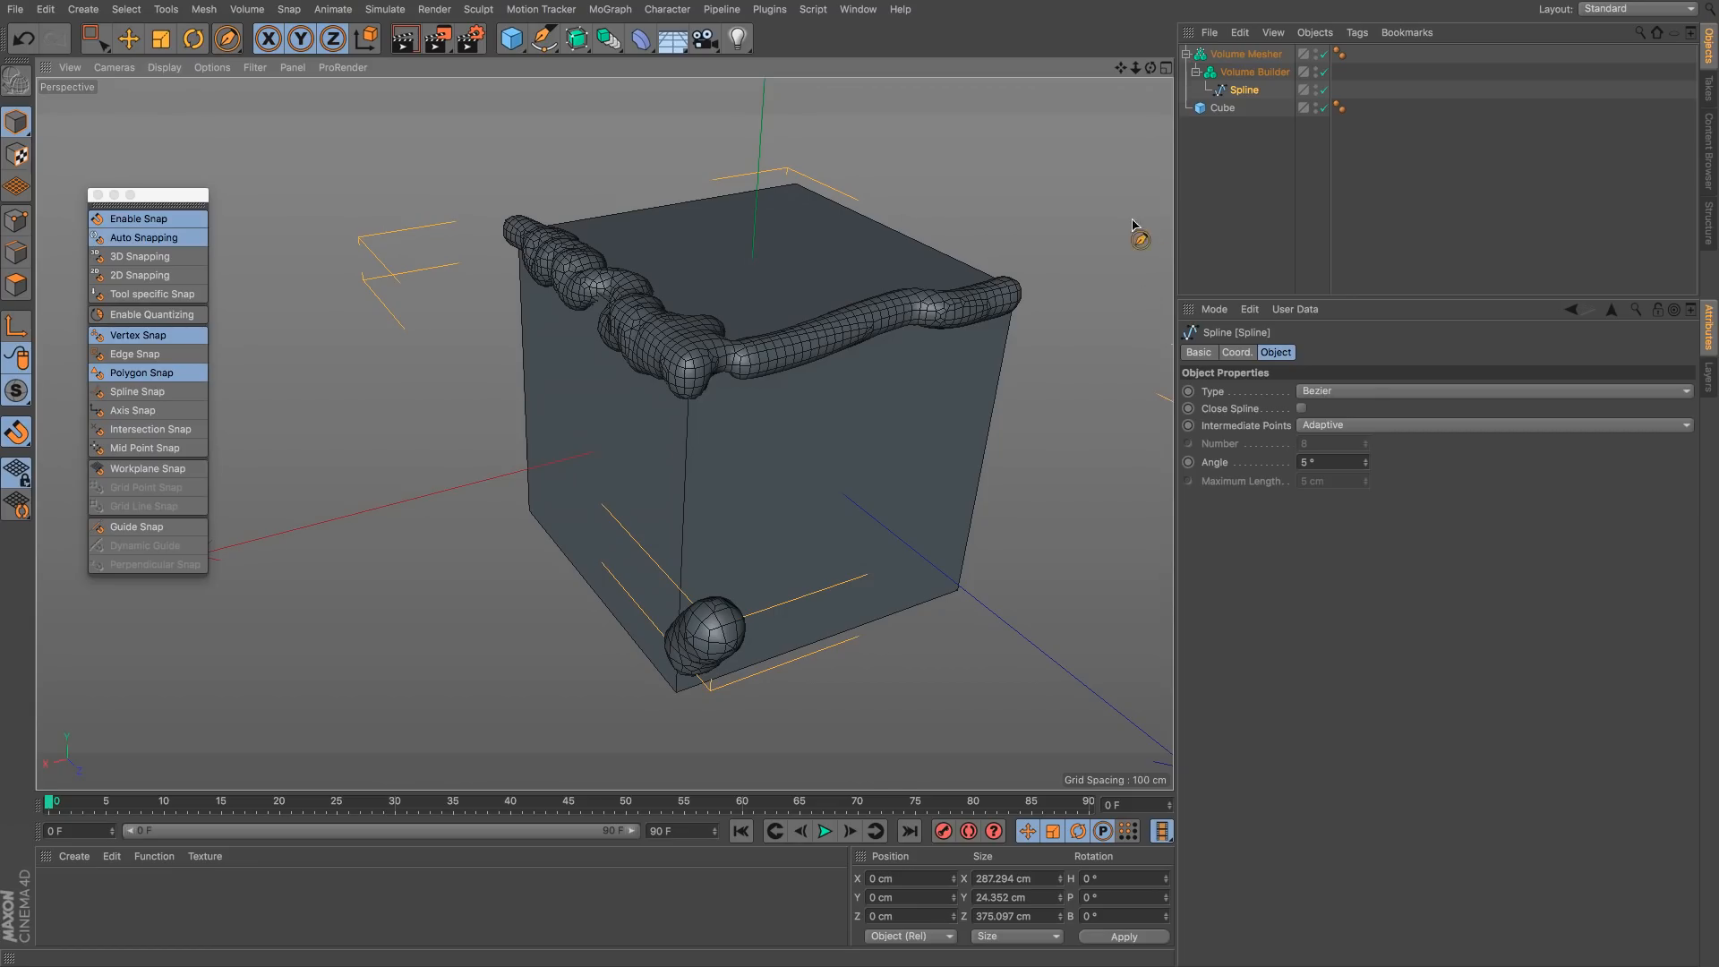
# Step: Convert the Volume Mesher into an editable polygon object
pyautogui.click(644, 46)
pyautogui.click(1249, 59)
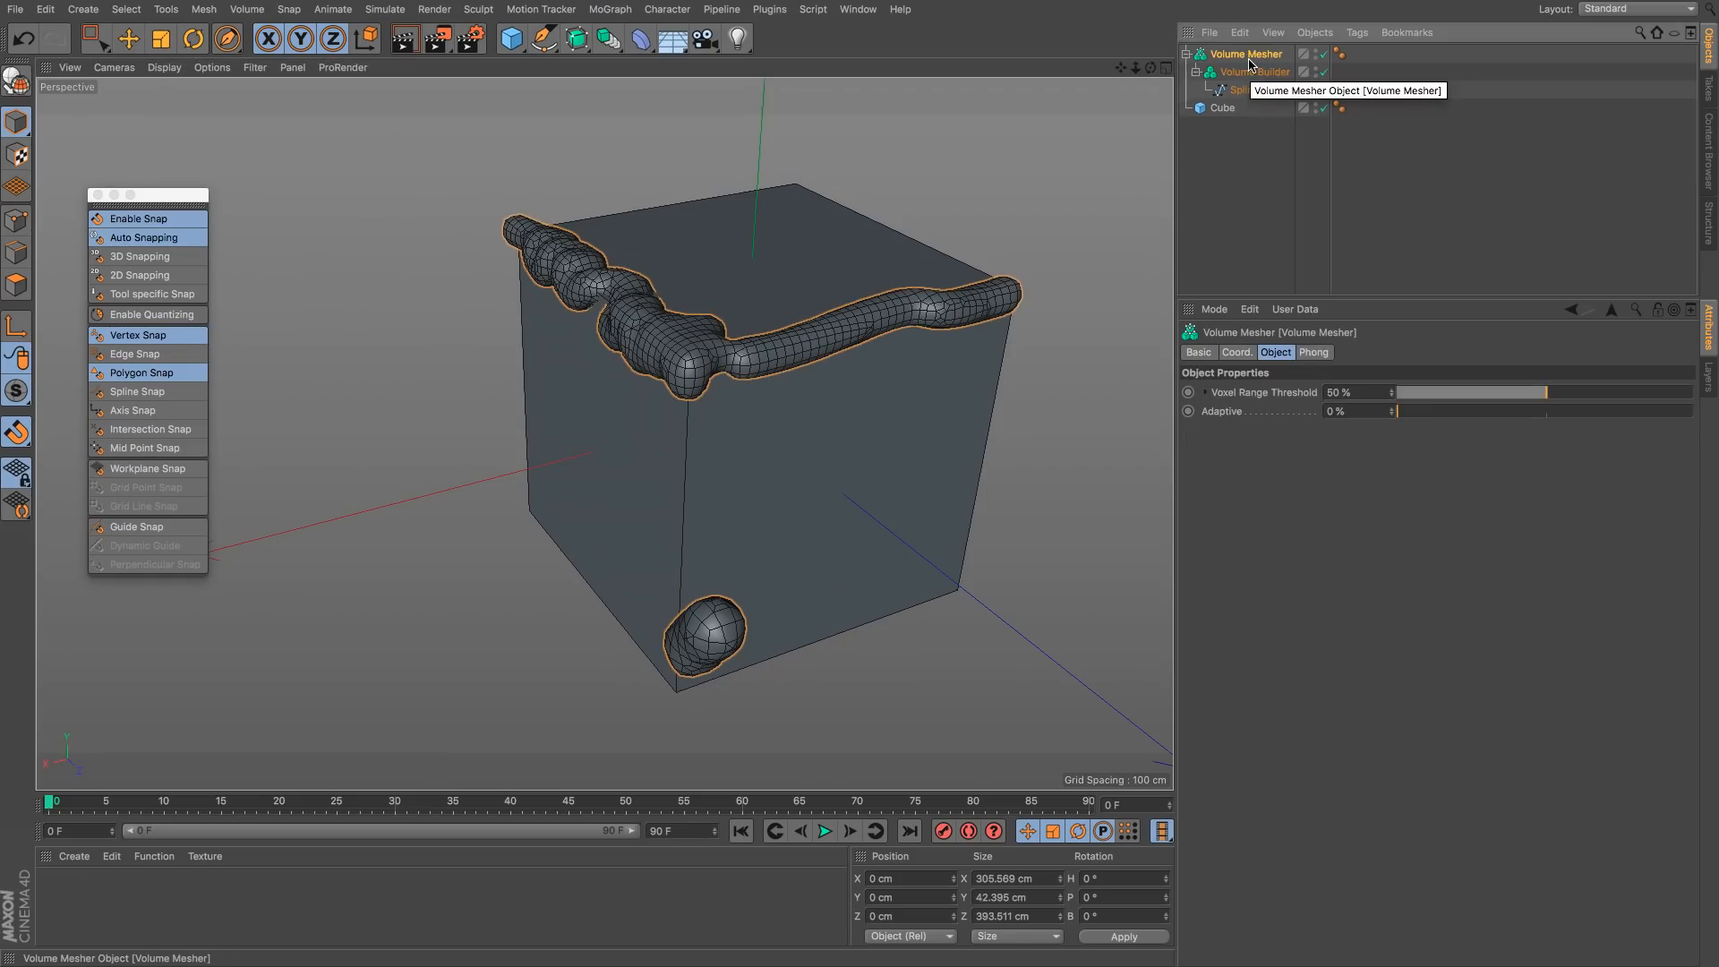
pyautogui.press('c')
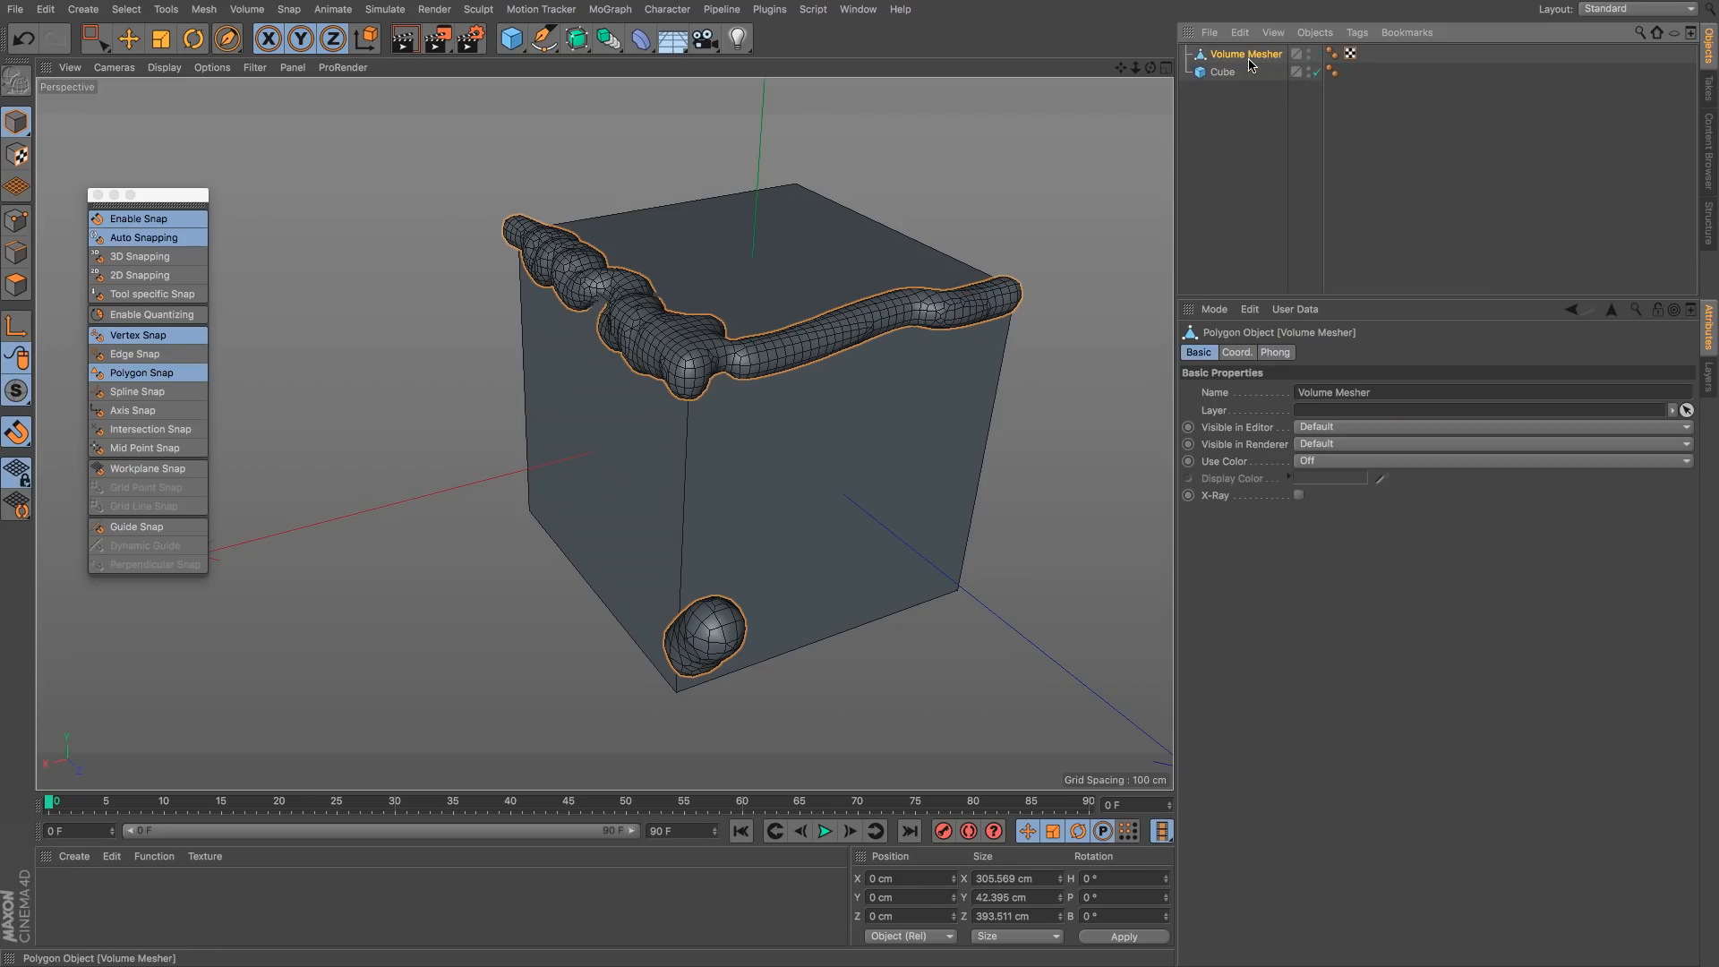
# Step: Examine the converted mesh's UV layout in an enlarged texture view and close it
pyautogui.doubleClick(1349, 54)
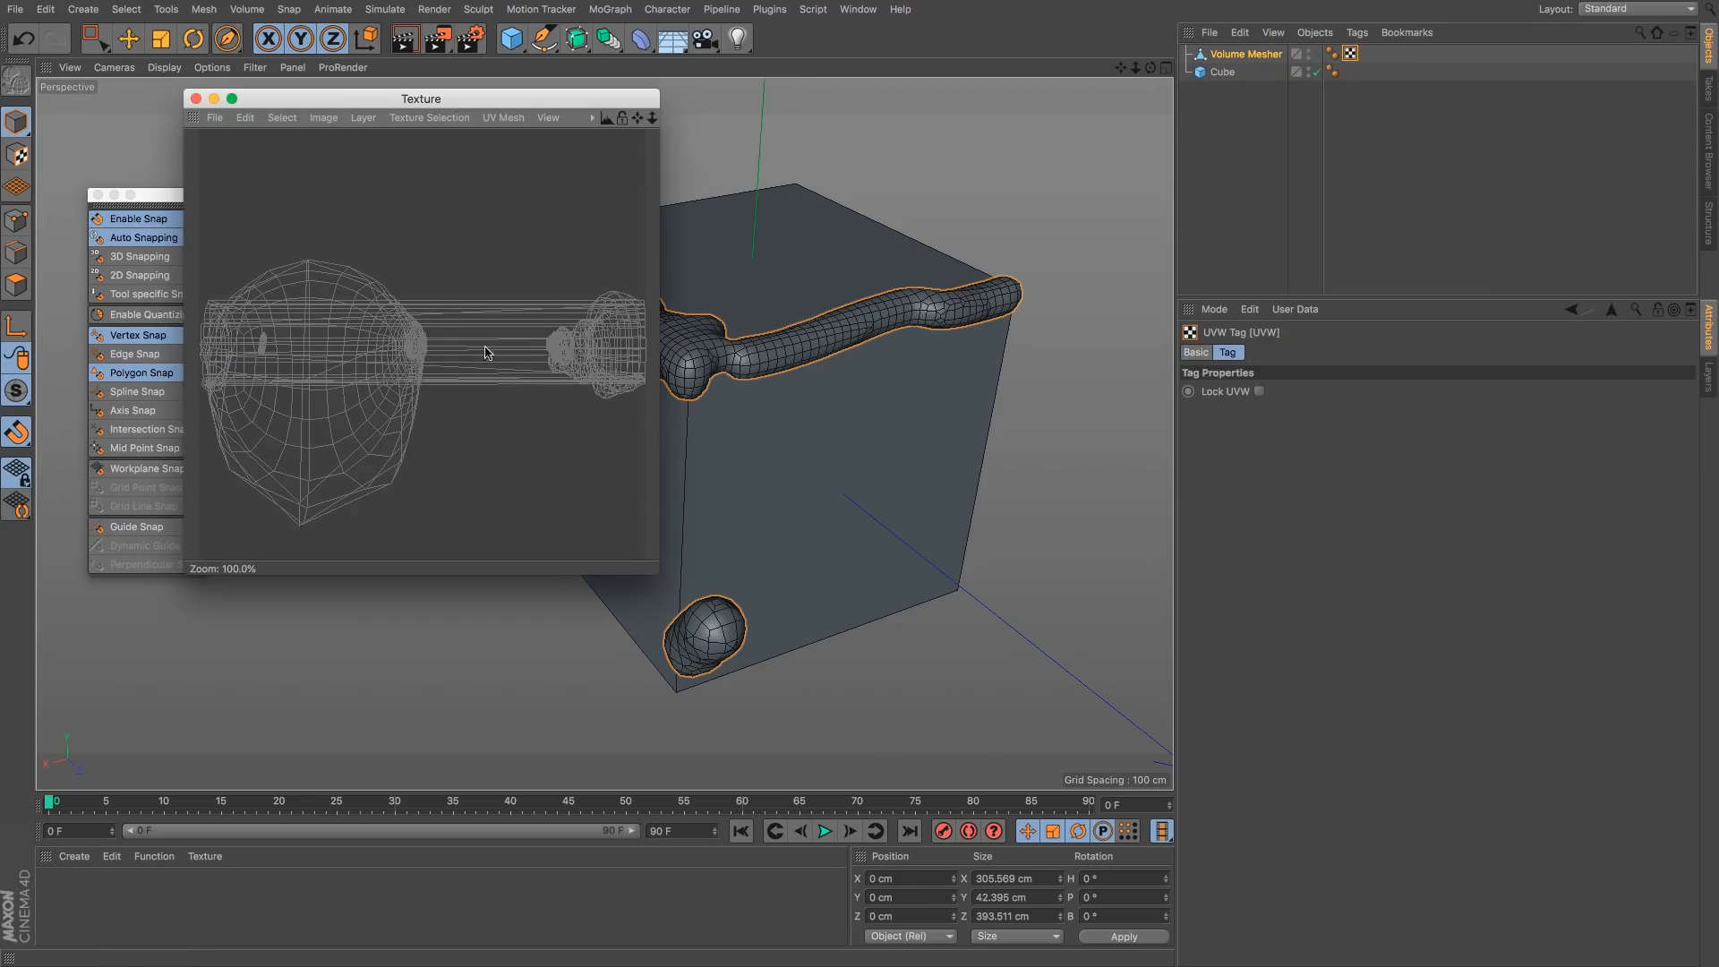
pyautogui.moveTo(656, 571); pyautogui.dragTo(982, 615)
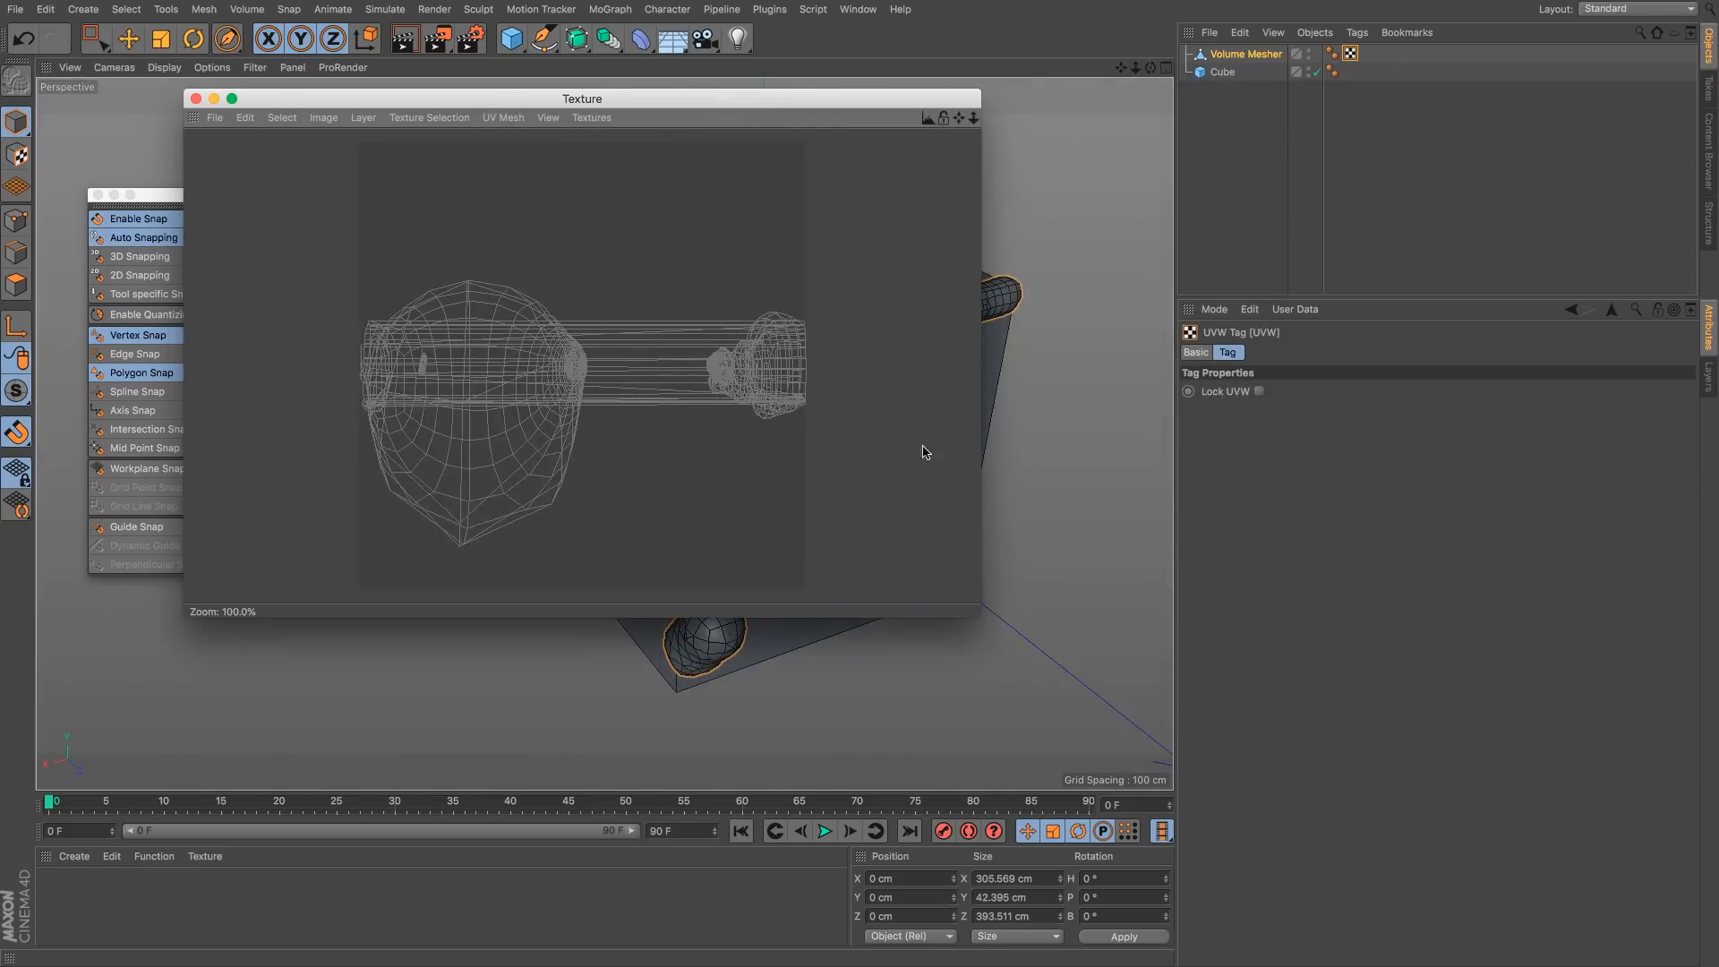
pyautogui.moveTo(421, 102); pyautogui.dragTo(423, 118)
pyautogui.click(199, 115)
# Step: Undo the conversion of the Volume Mesher to a polygon object and deselect everything
pyautogui.press('super+z')
pyautogui.press('super+z')
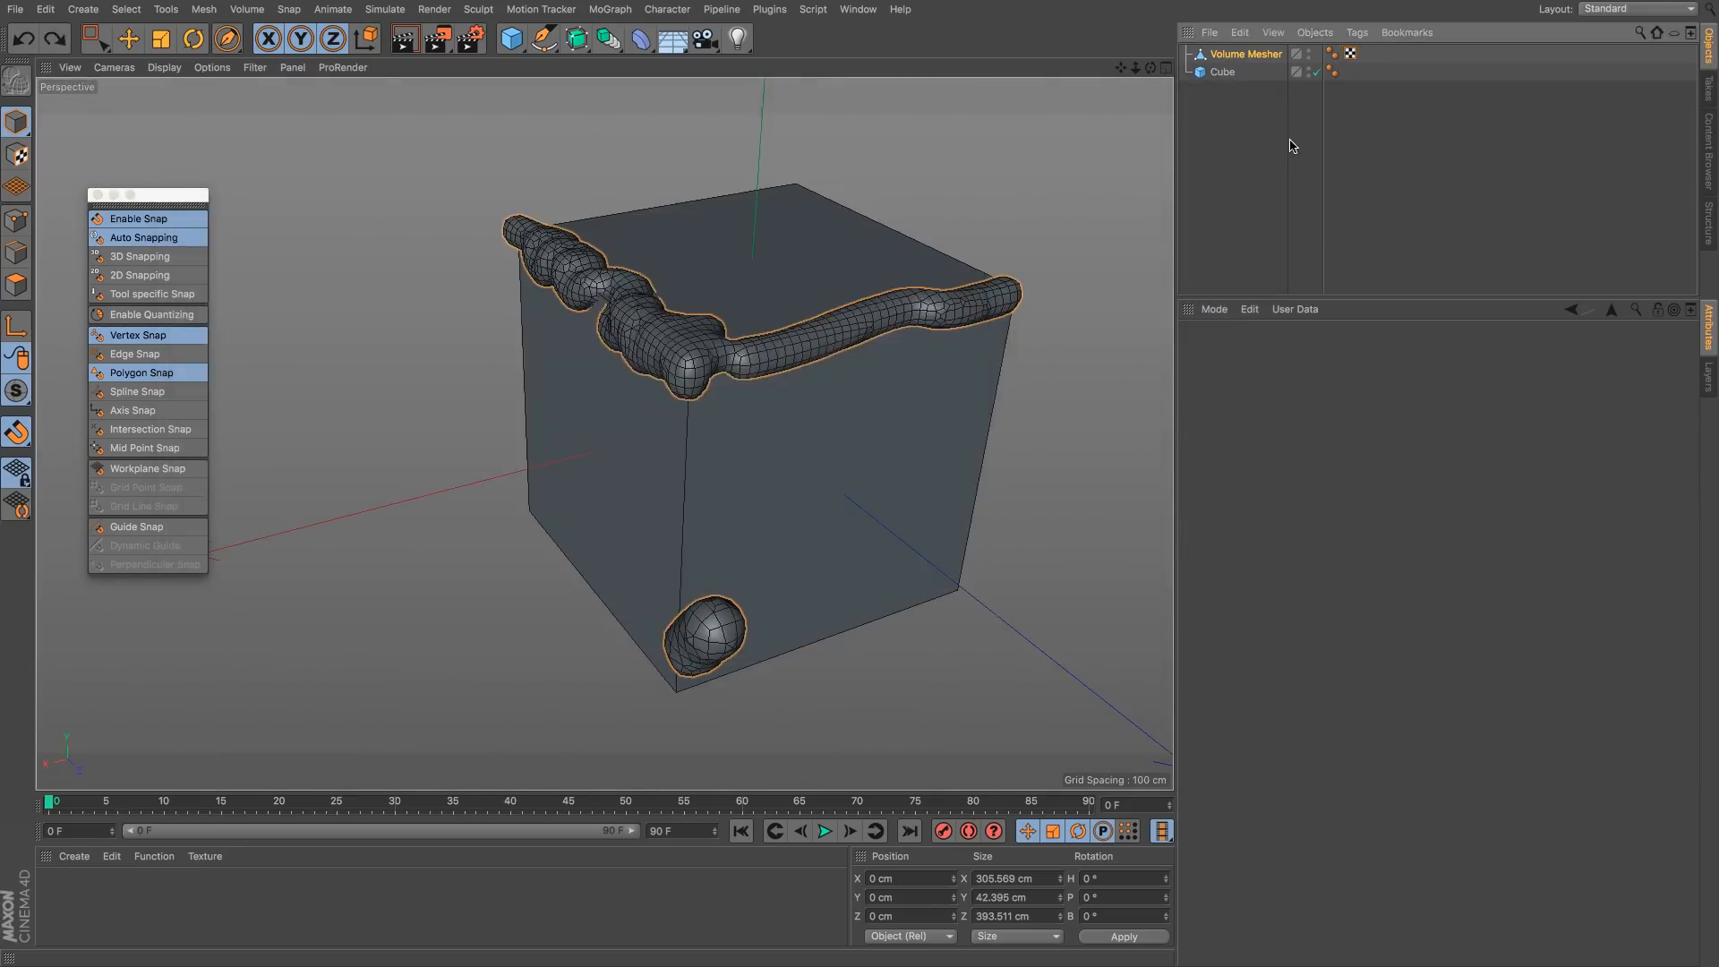
pyautogui.click(1265, 146)
pyautogui.keyDown('alt'); pyautogui.moveTo(944, 328); pyautogui.dragTo(878, 285); pyautogui.keyUp('alt')
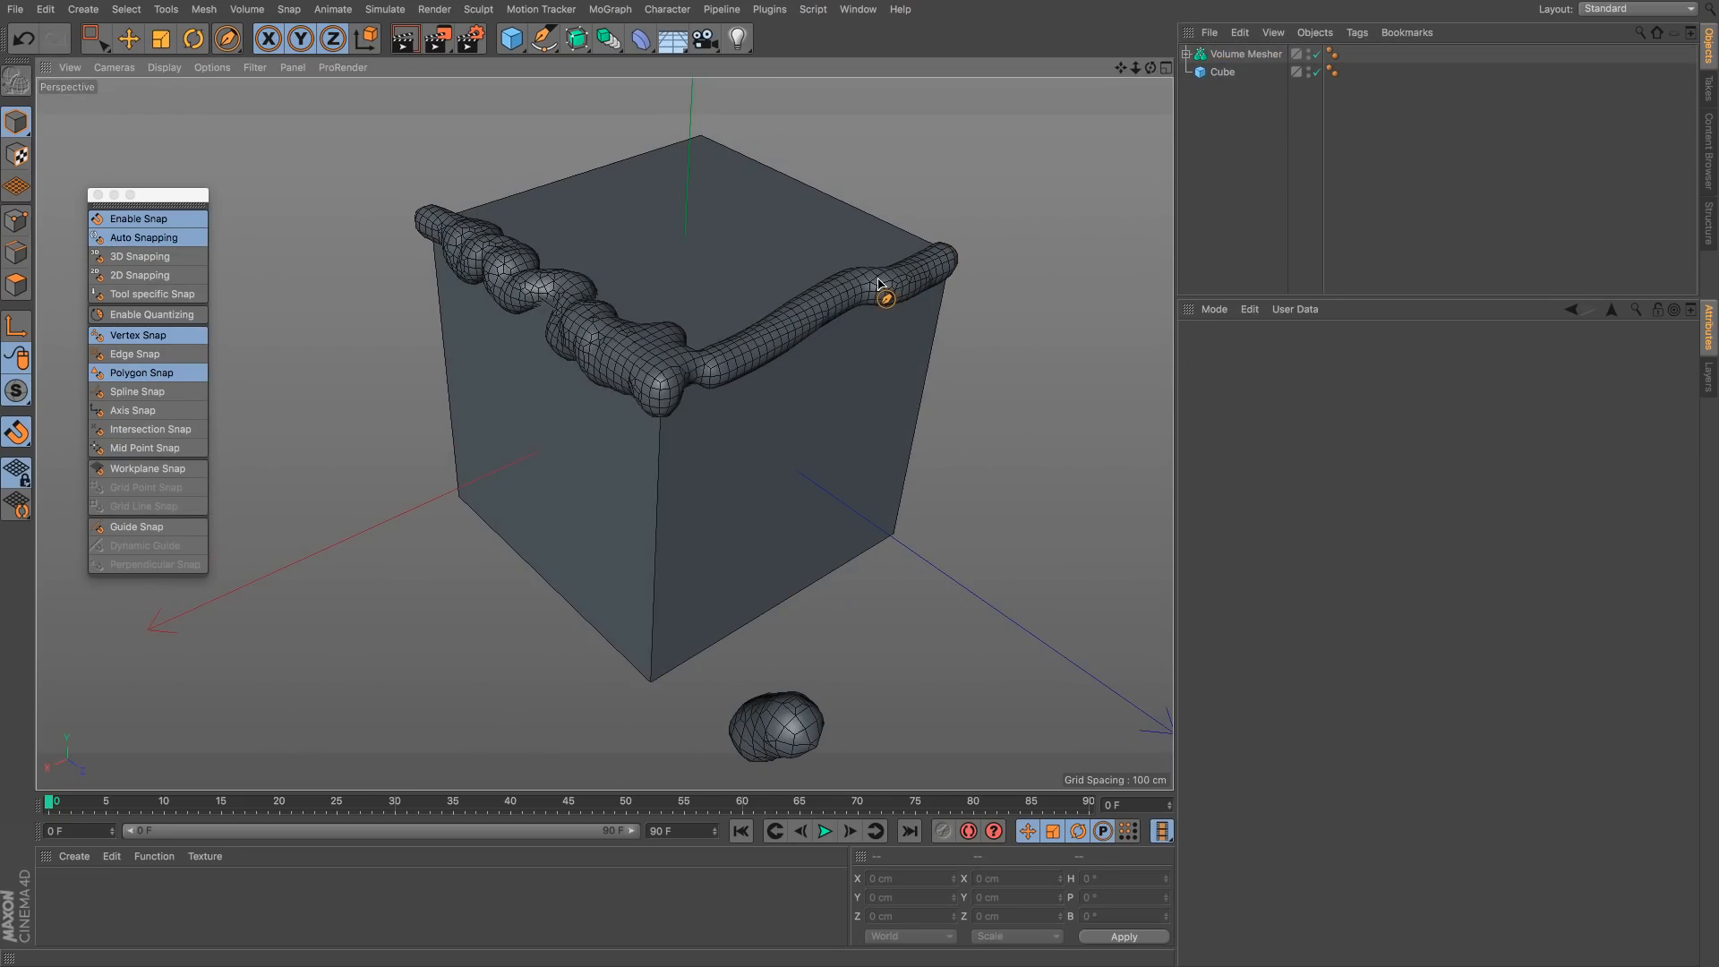